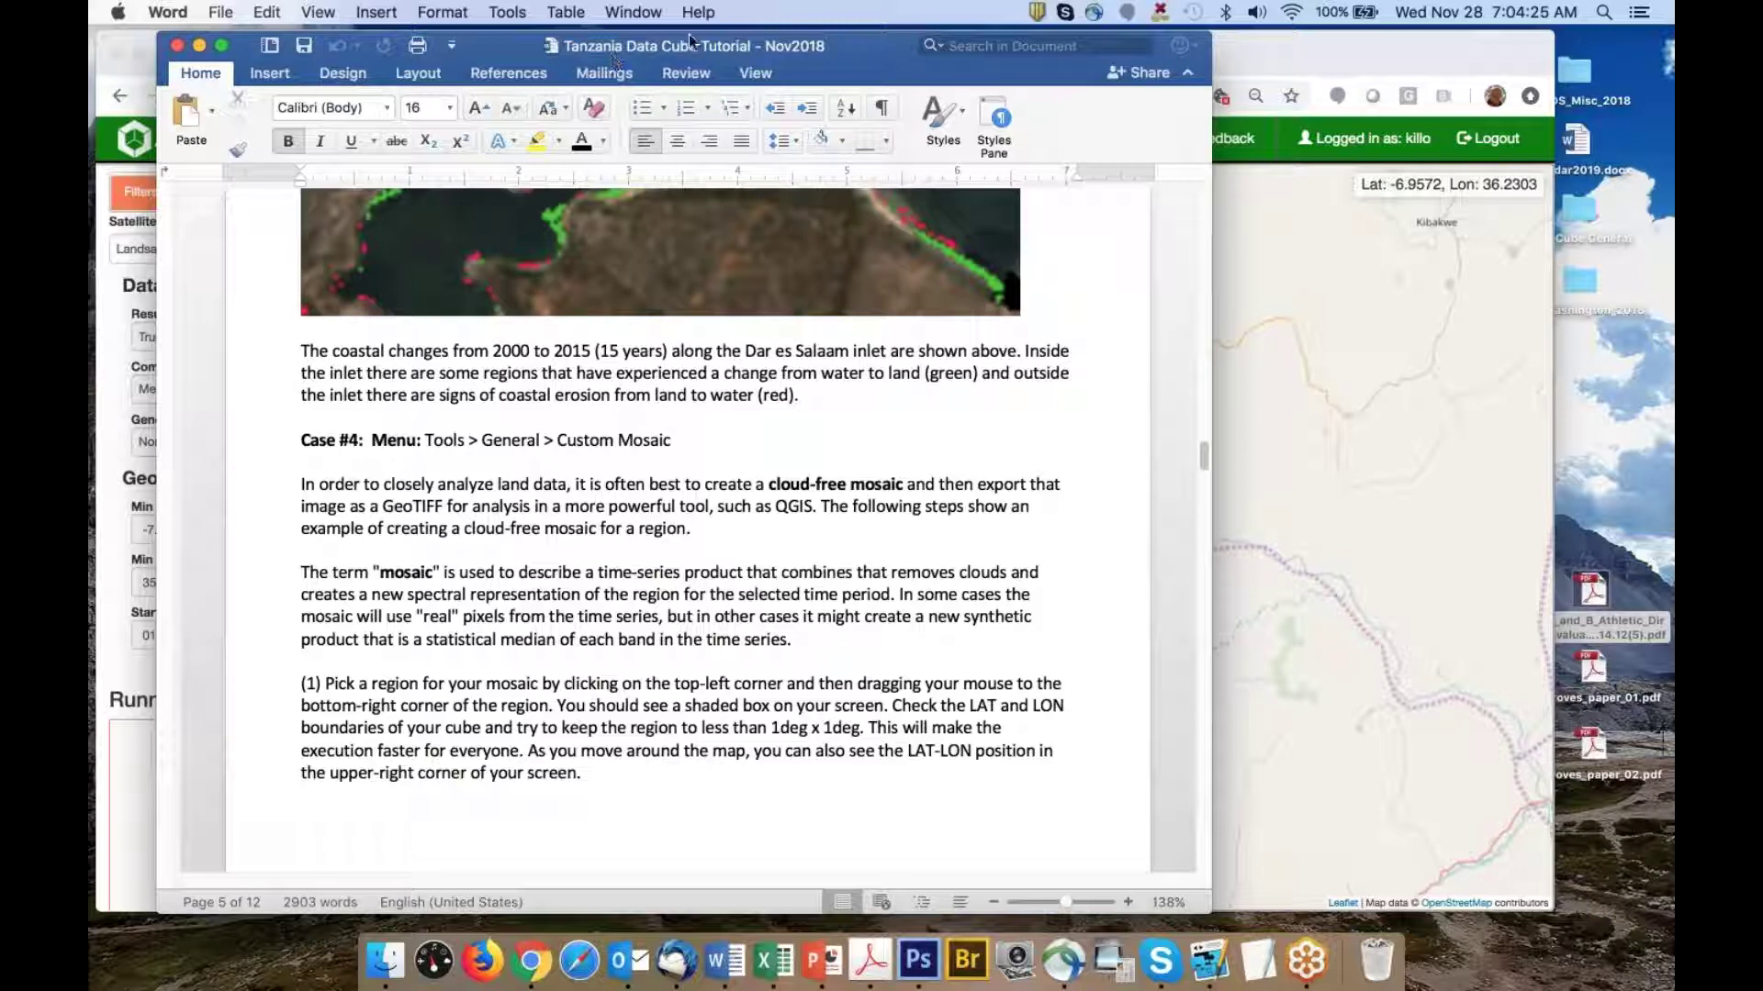
Look through the Case #4 Custom Mosaic instructions up to Case #5 and highlight "Spectral Indices" in the Case #5 heading
scroll(576, 478, down, 2)
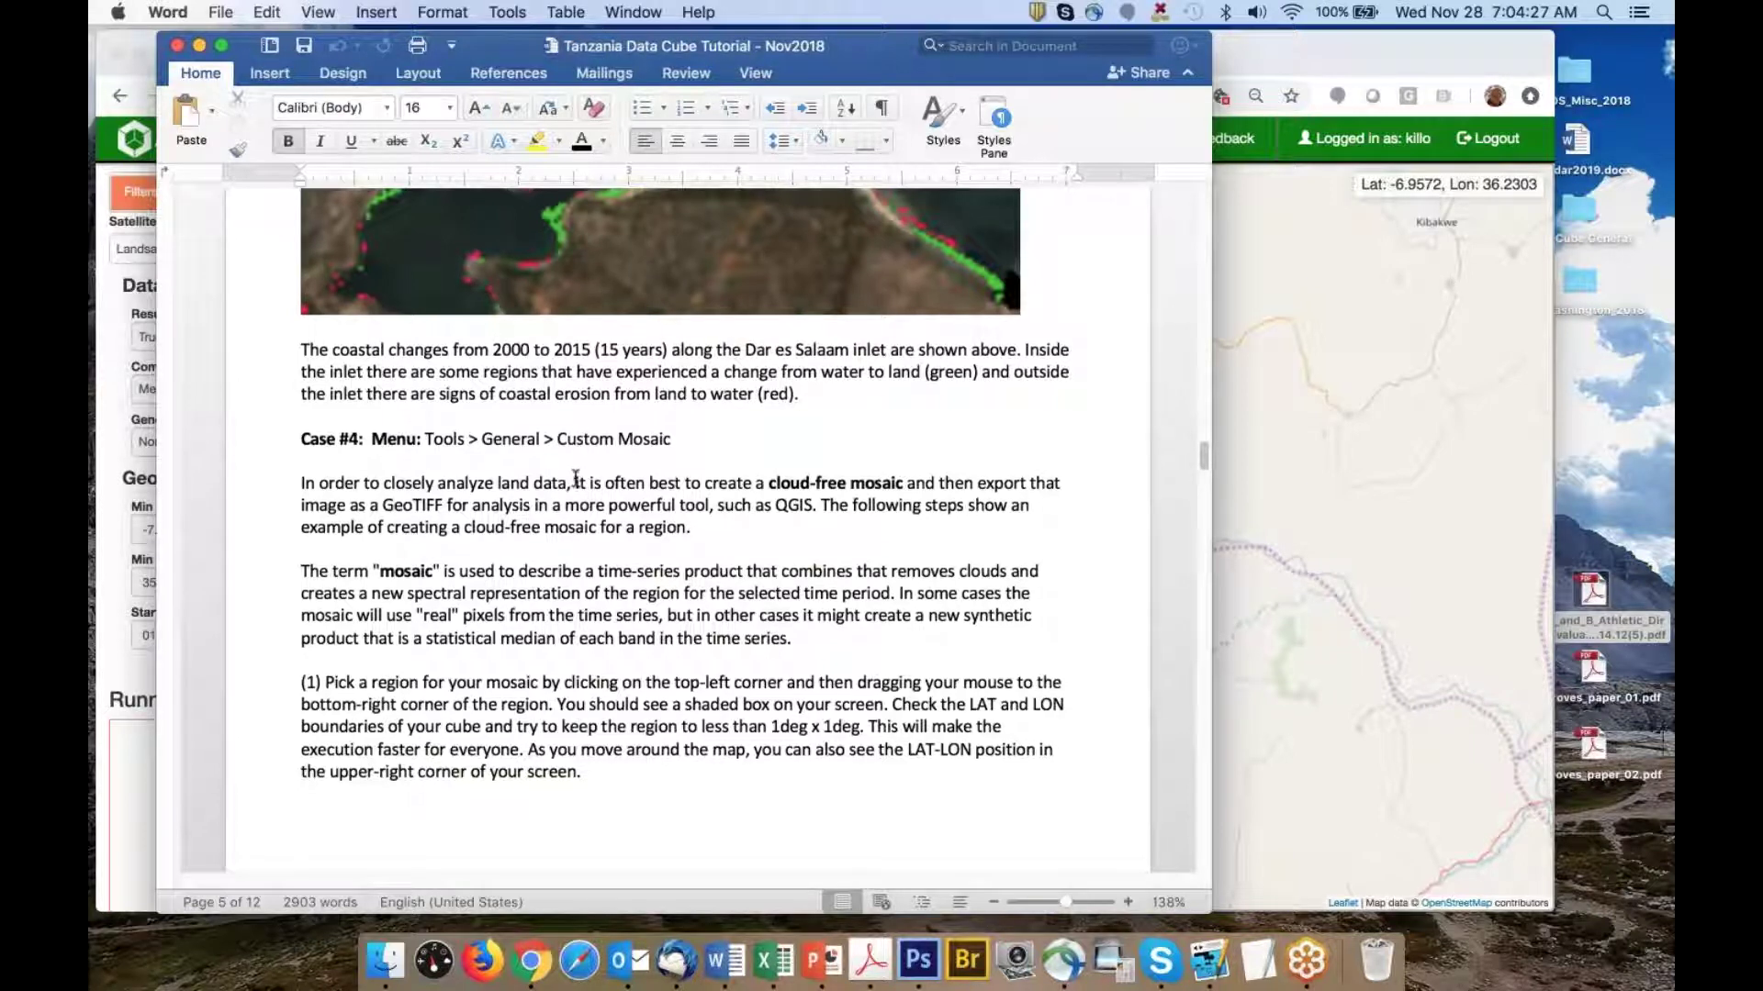
scroll(575, 479, down, 2)
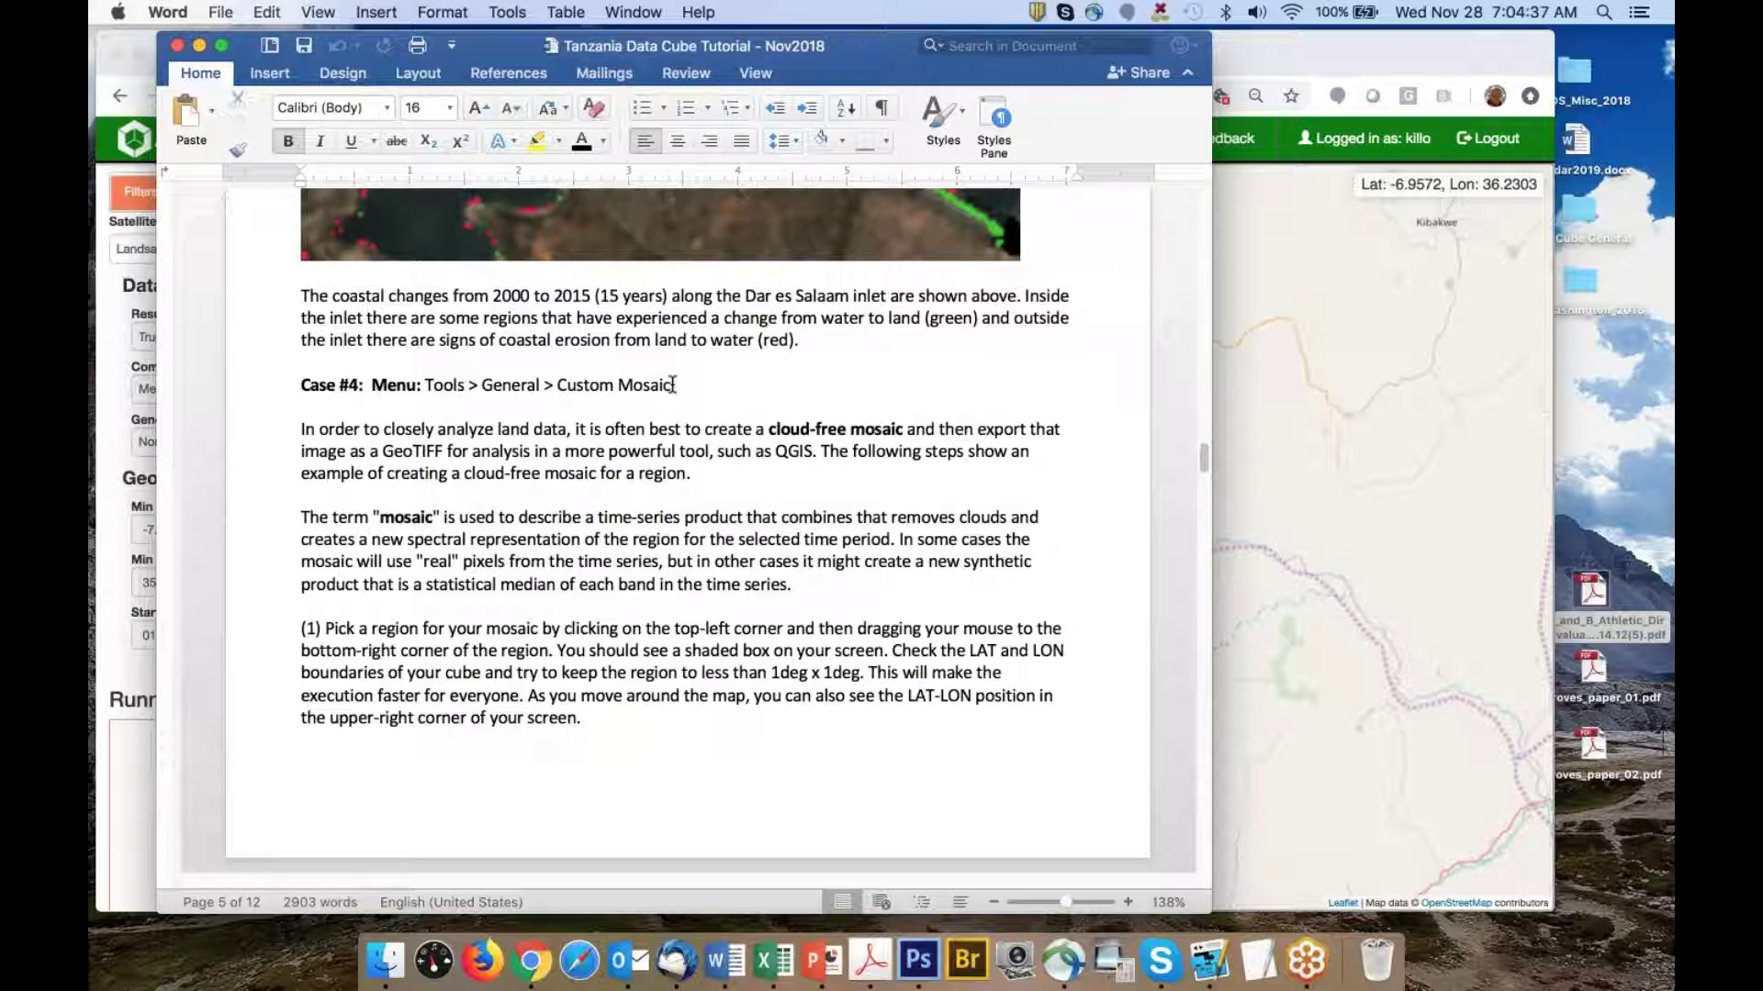
scroll(673, 385, down, 3)
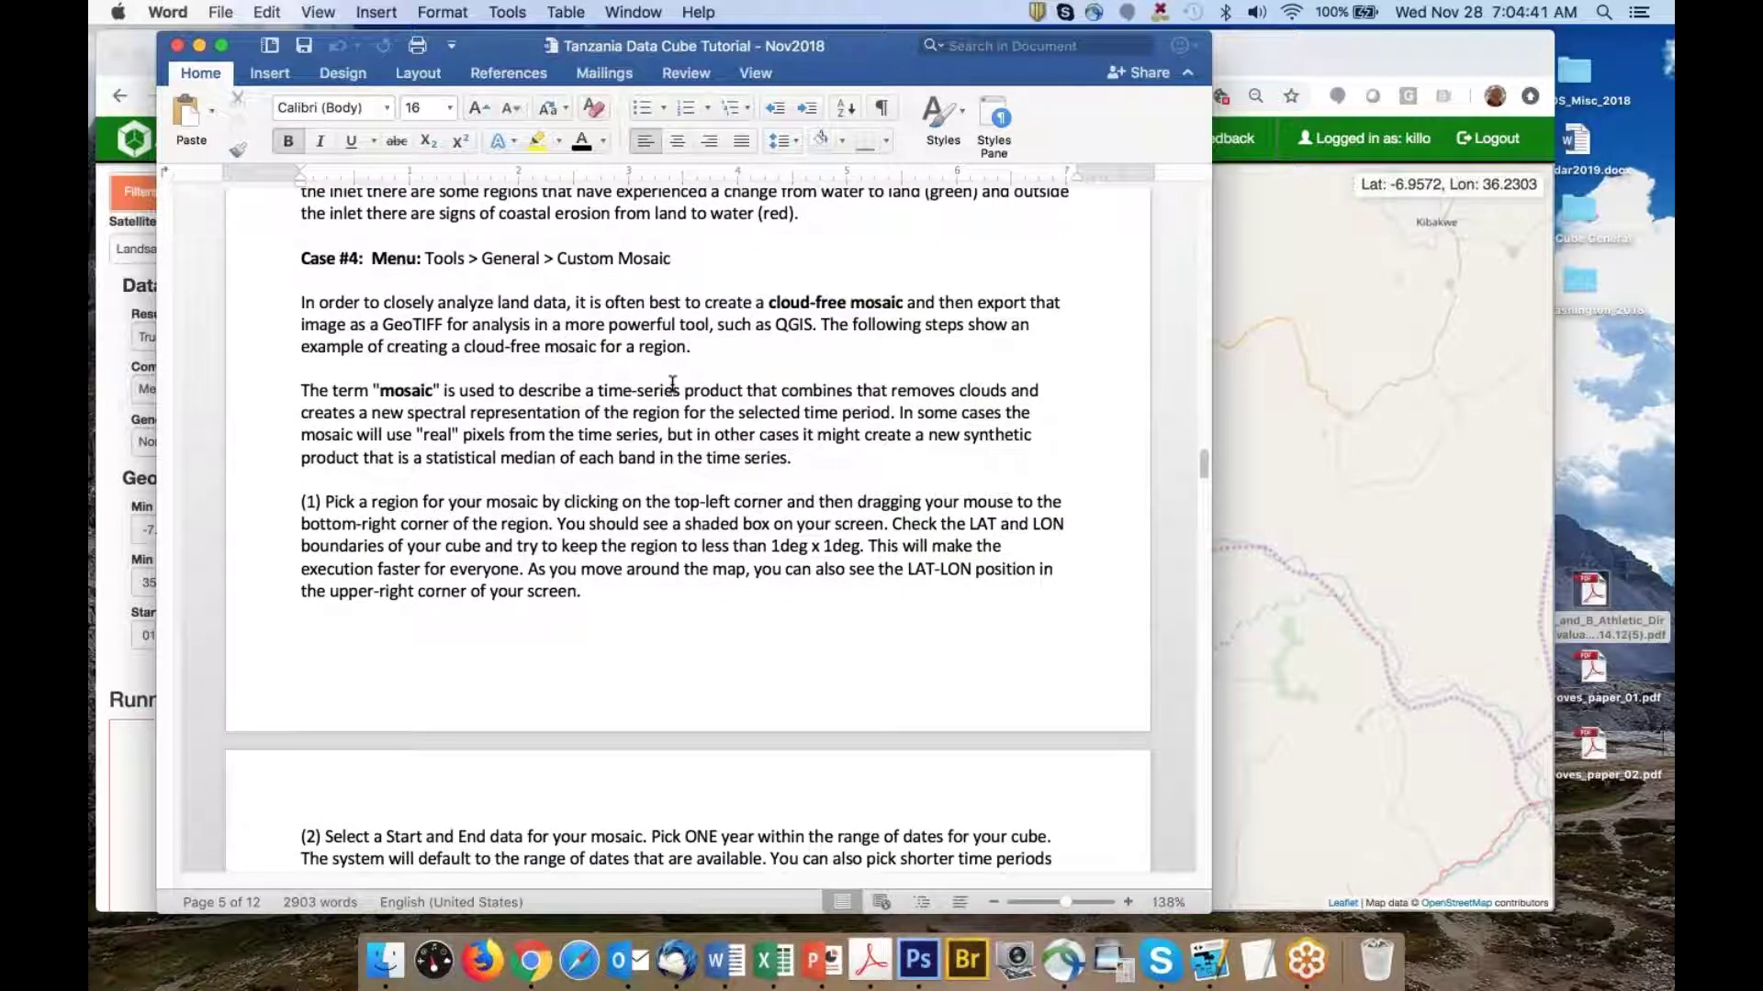
scroll(673, 384, down, 12)
scroll(673, 383, down, 20)
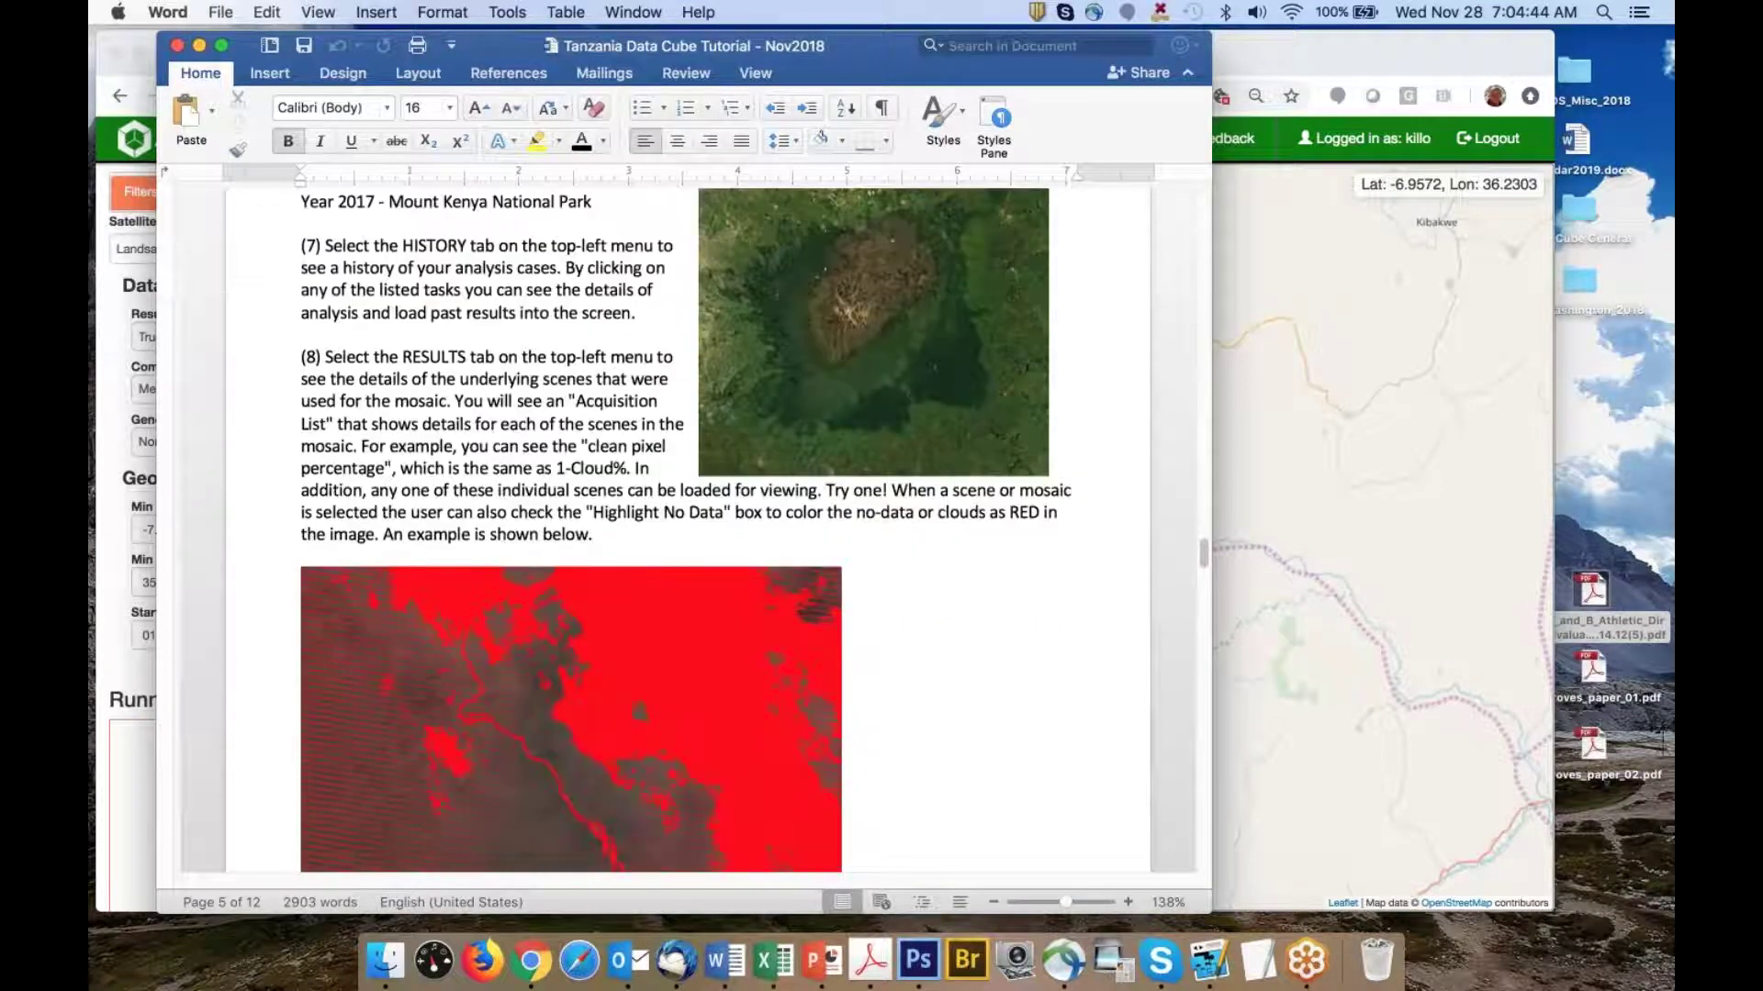
scroll(673, 383, down, 20)
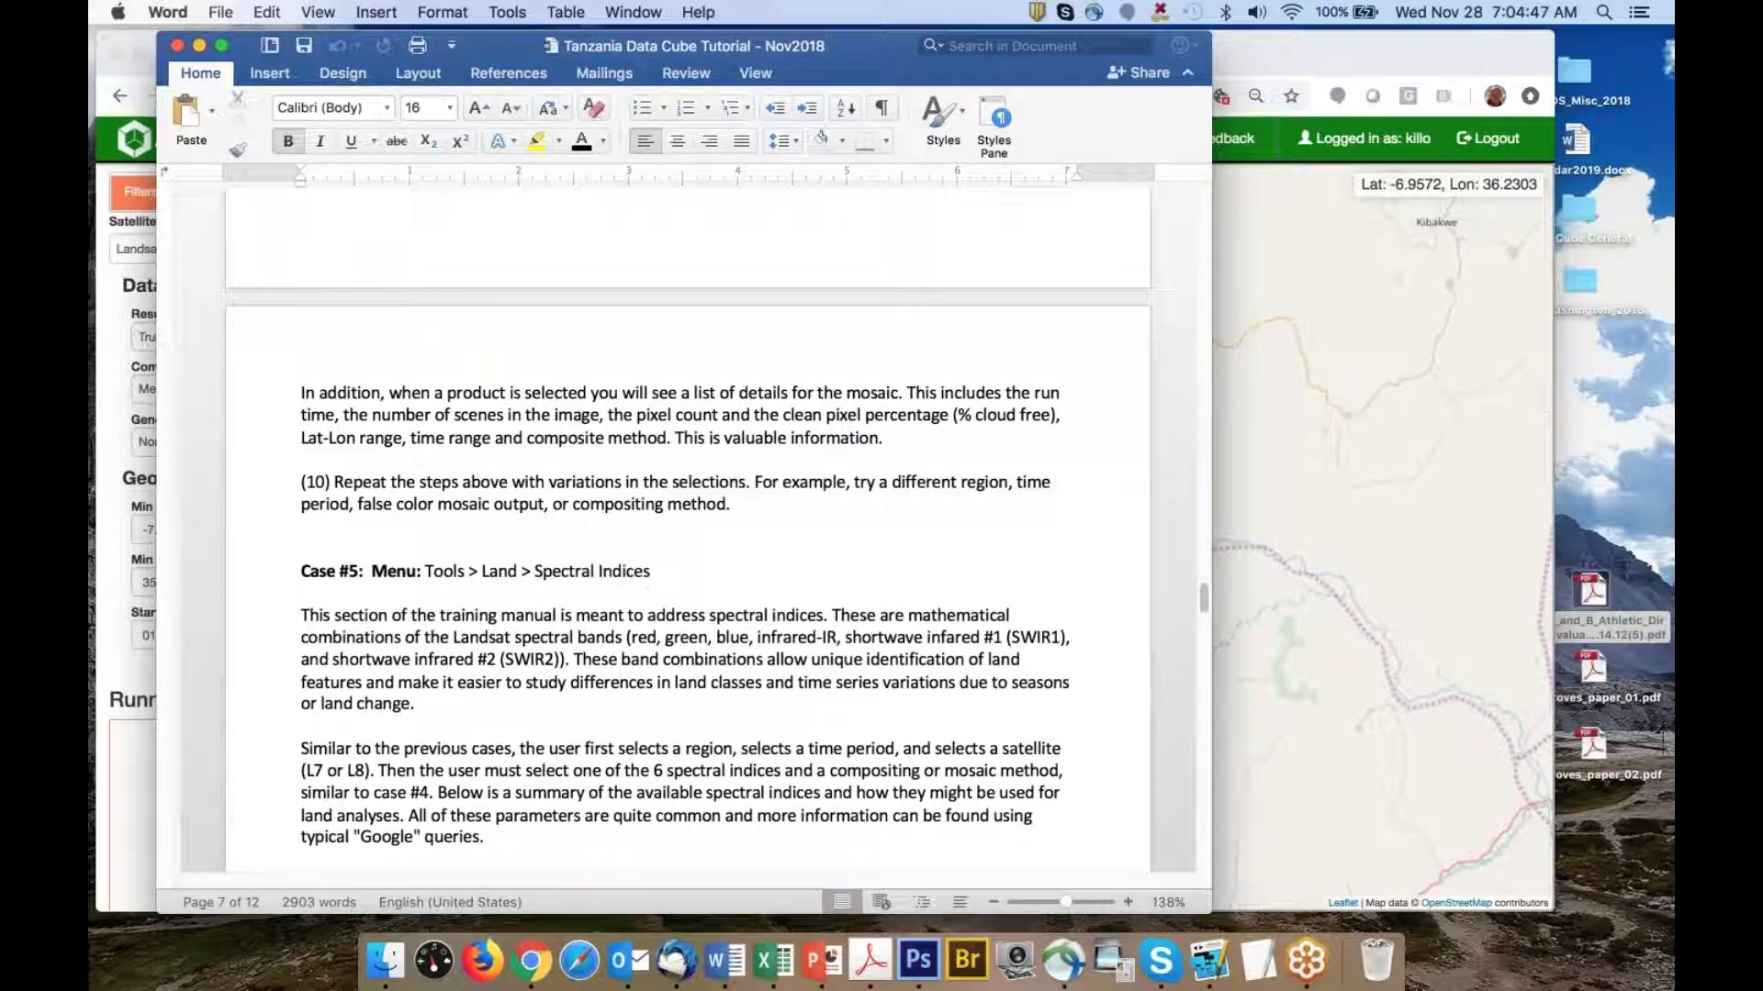
scroll(653, 402, down, 3)
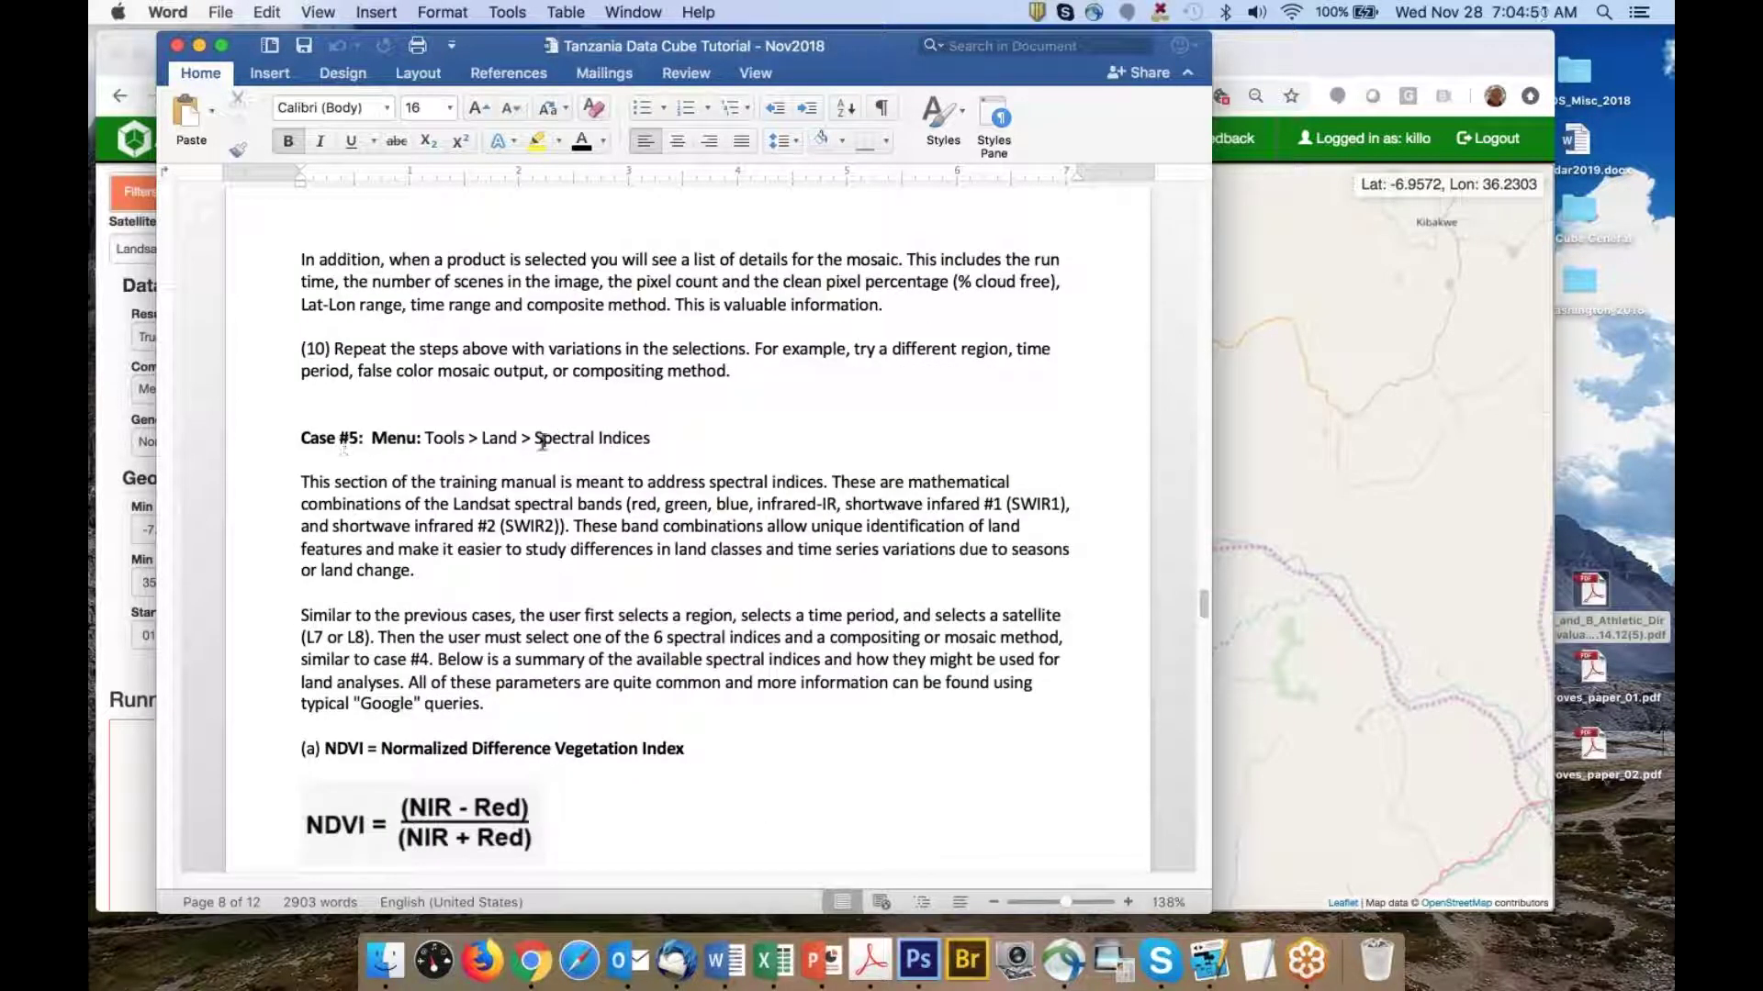
drag(534, 440, 661, 440)
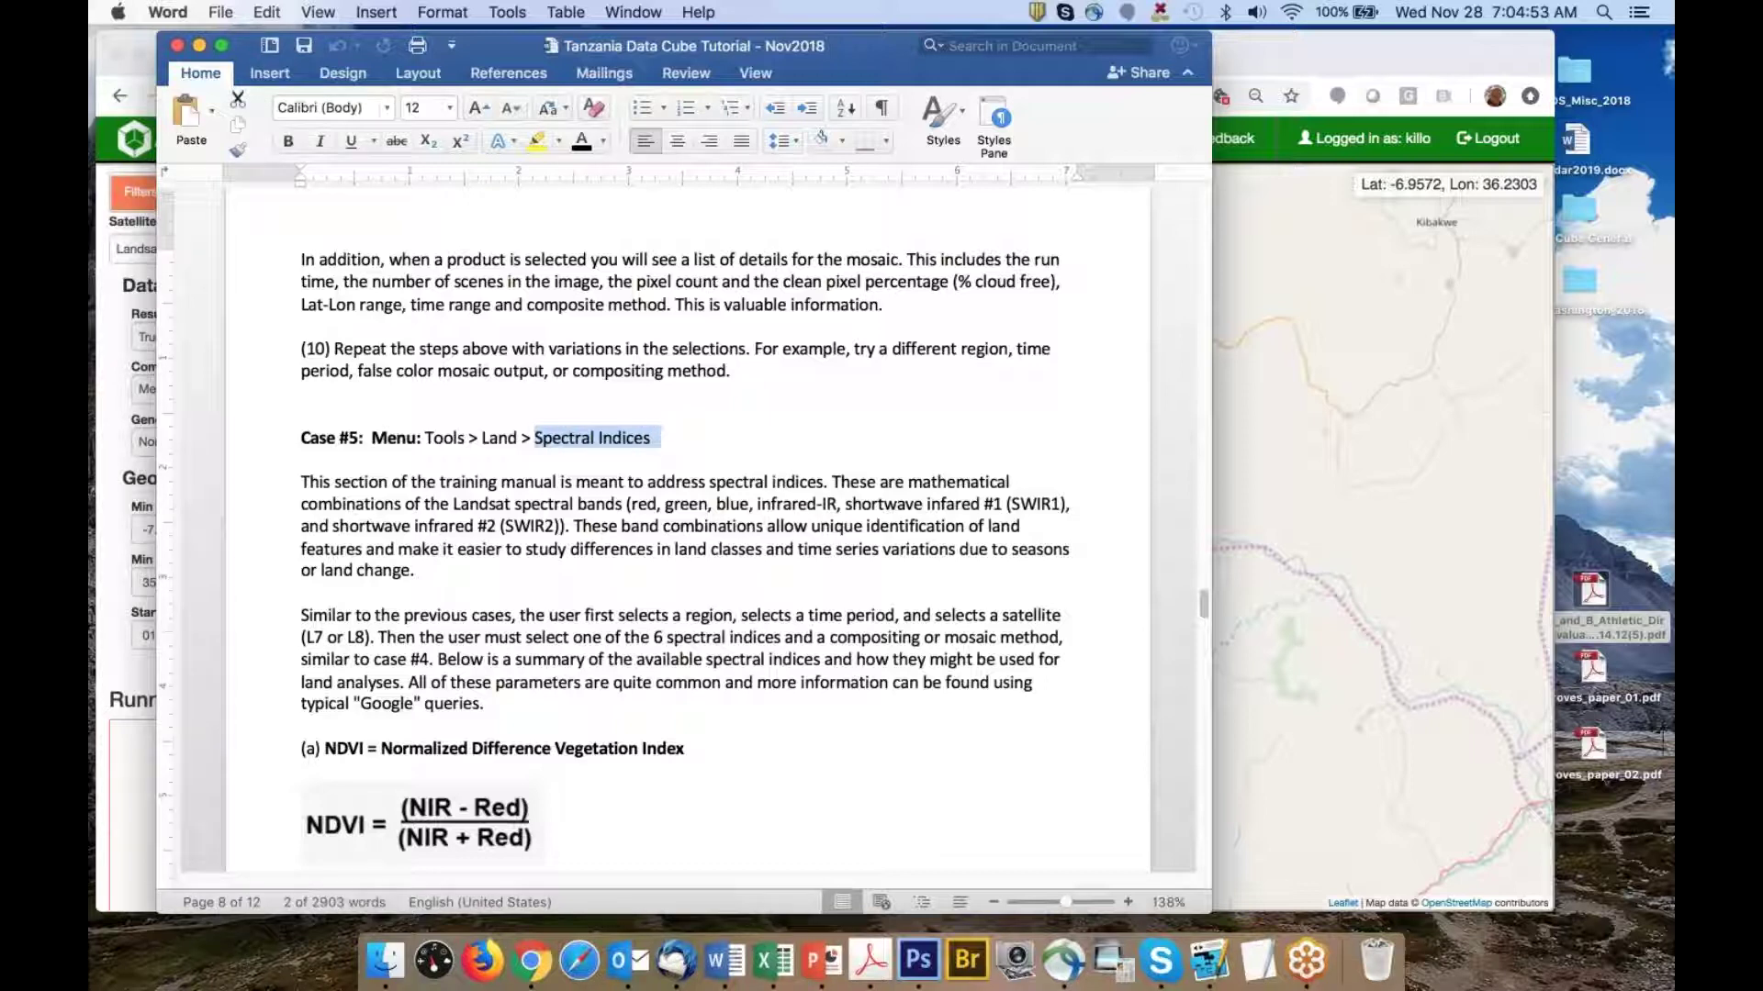
Widen the document window and set the page zoom to 144%
drag(1210, 913, 1338, 908)
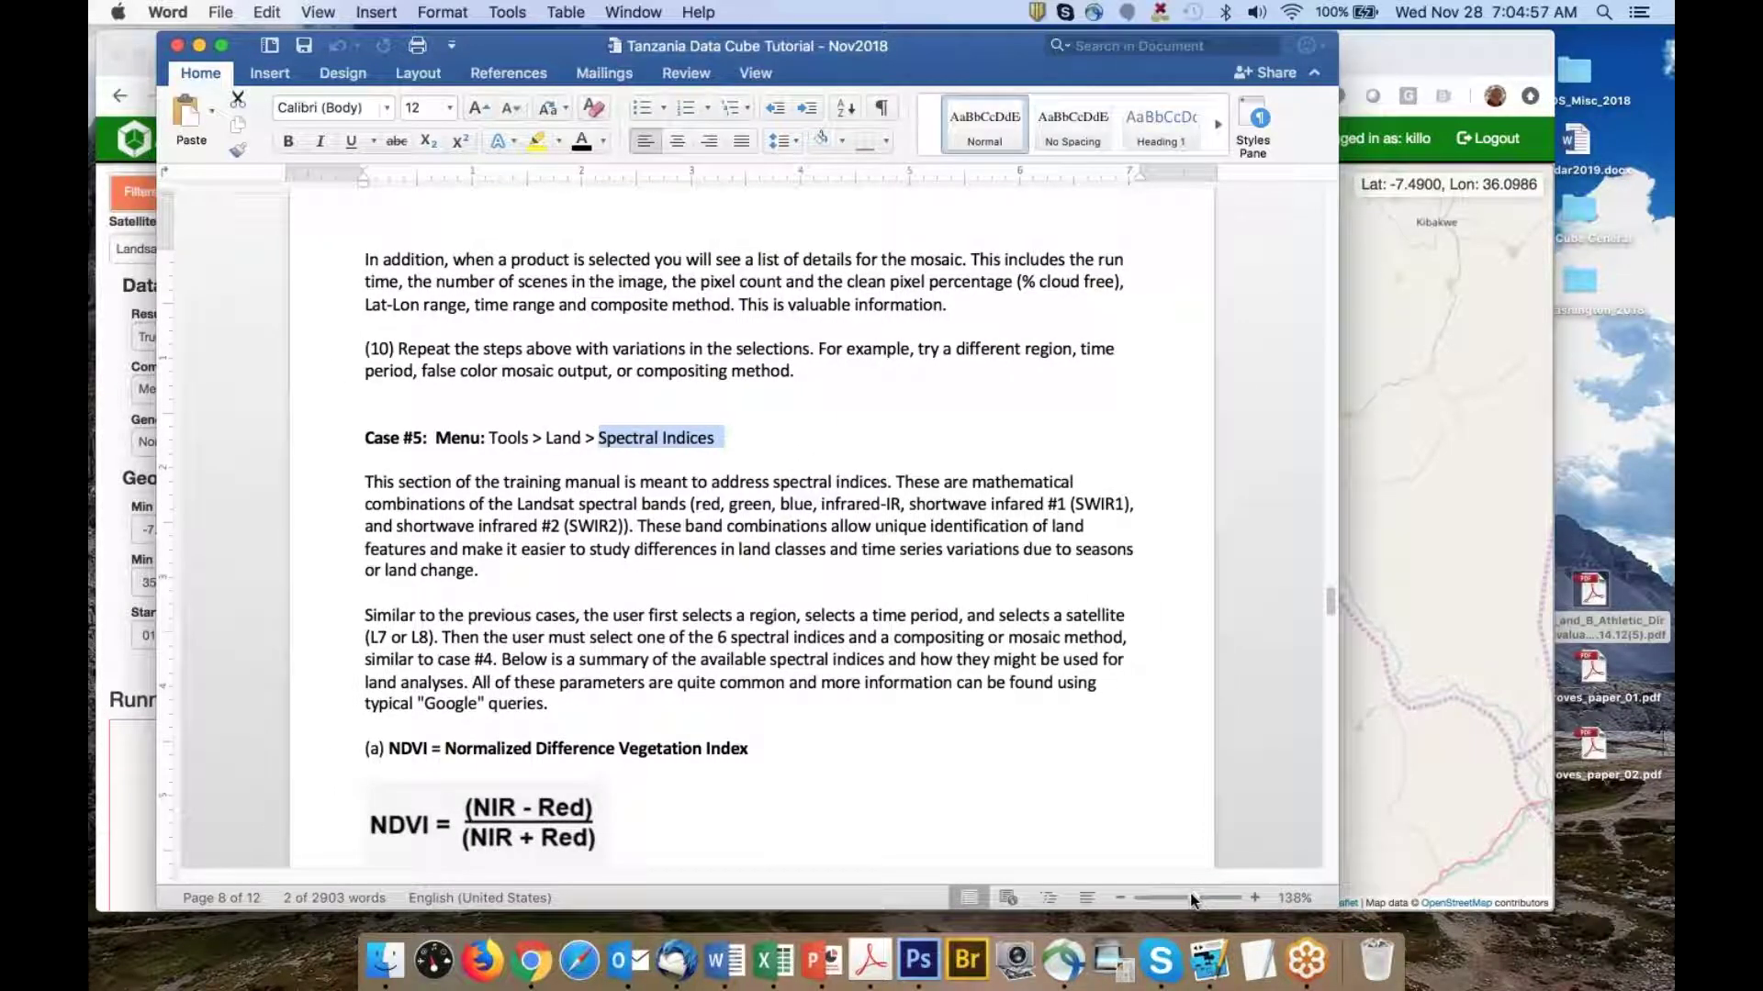
click(1193, 898)
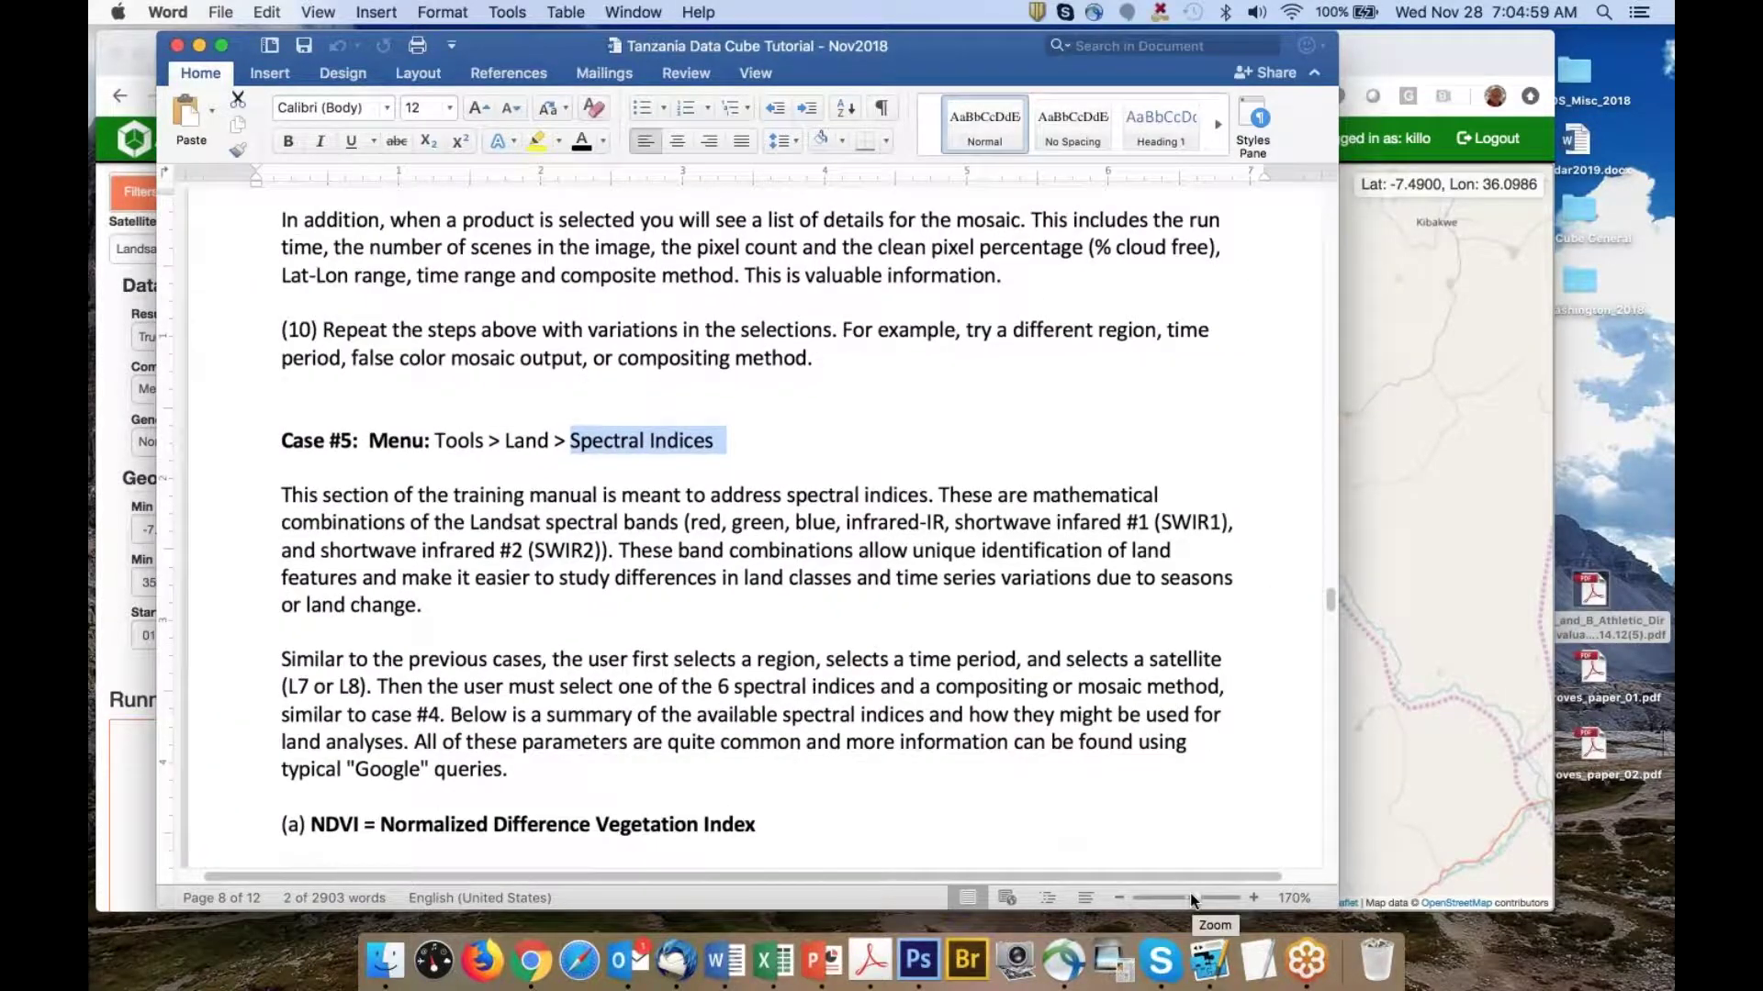
click(1190, 897)
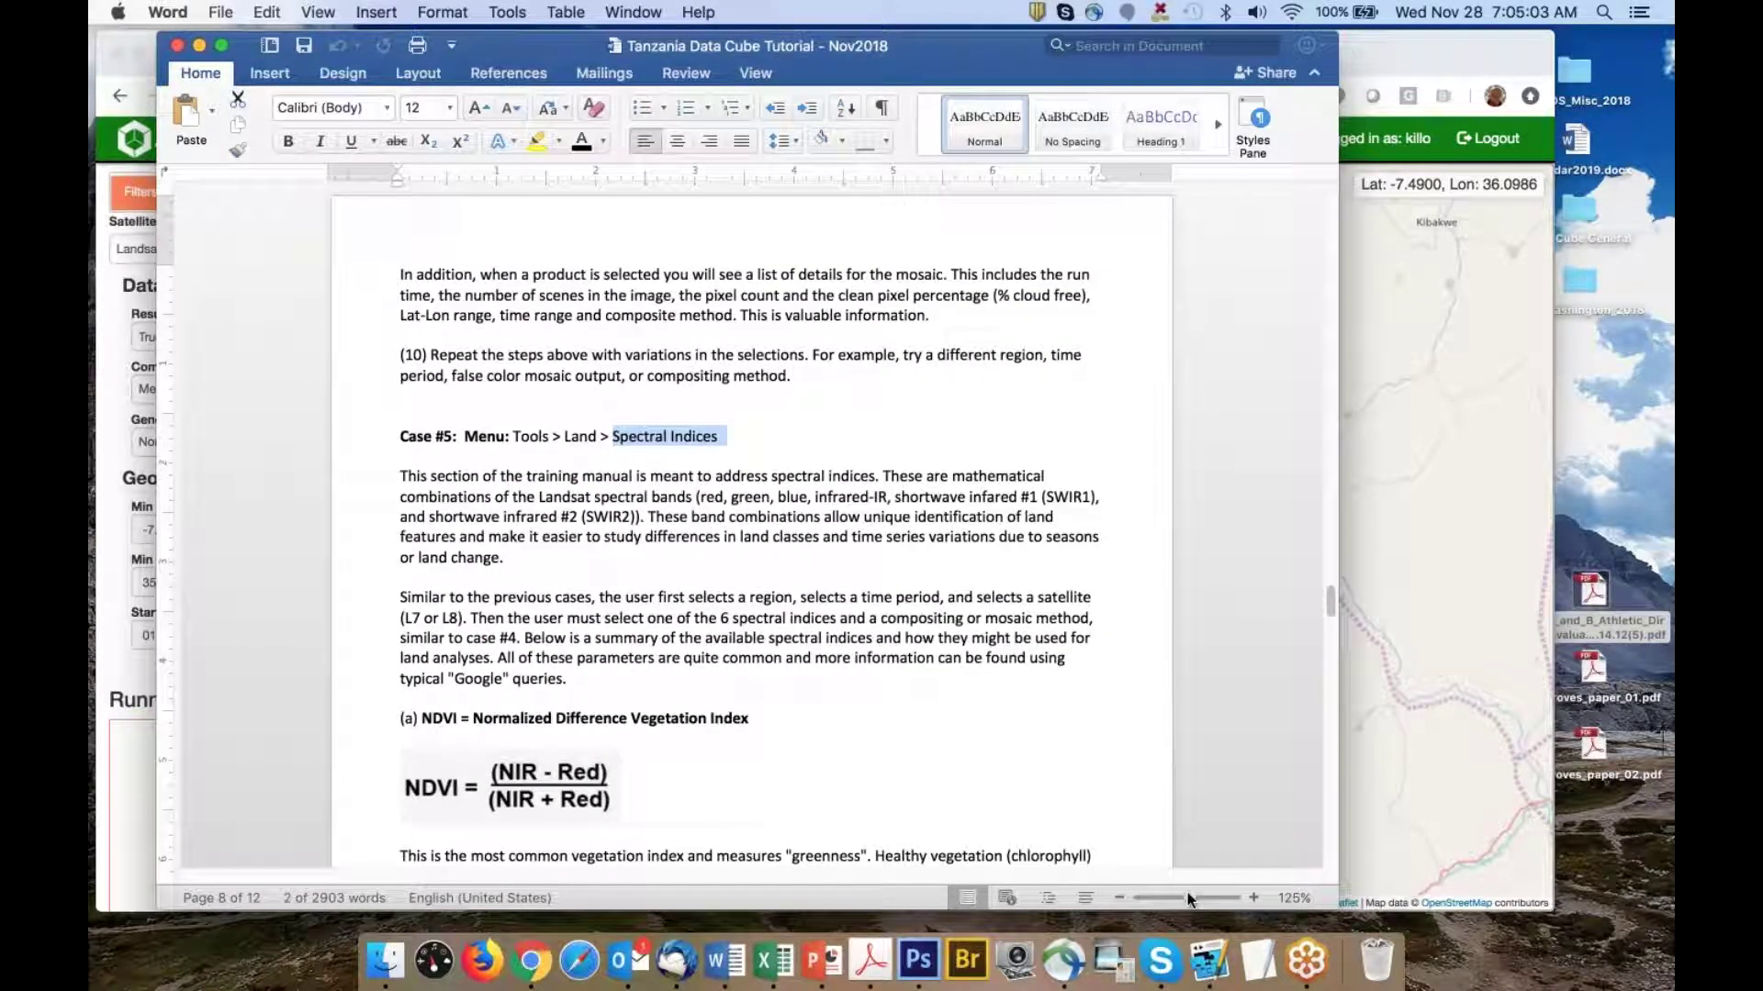
click(1191, 898)
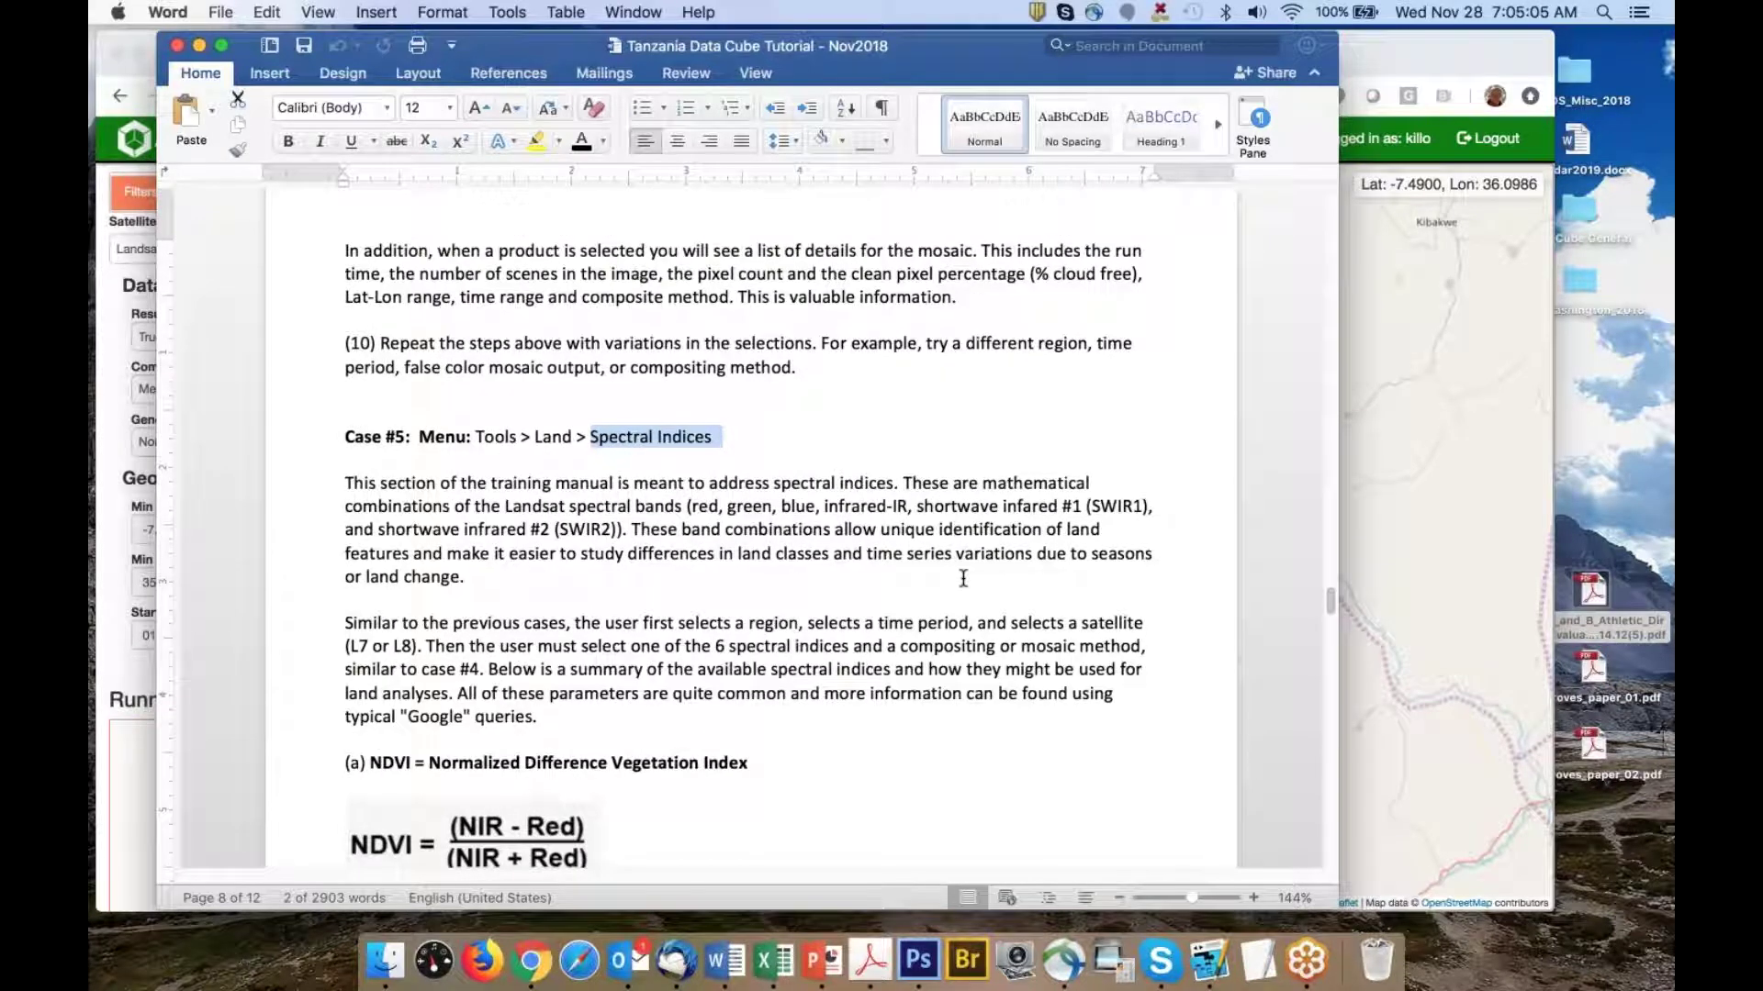
Read through the Case #5 spectral index definitions and formulas for NDVI, NDWI, NDBI, EVI, SAVI and NBR
scroll(641, 465, down, 3)
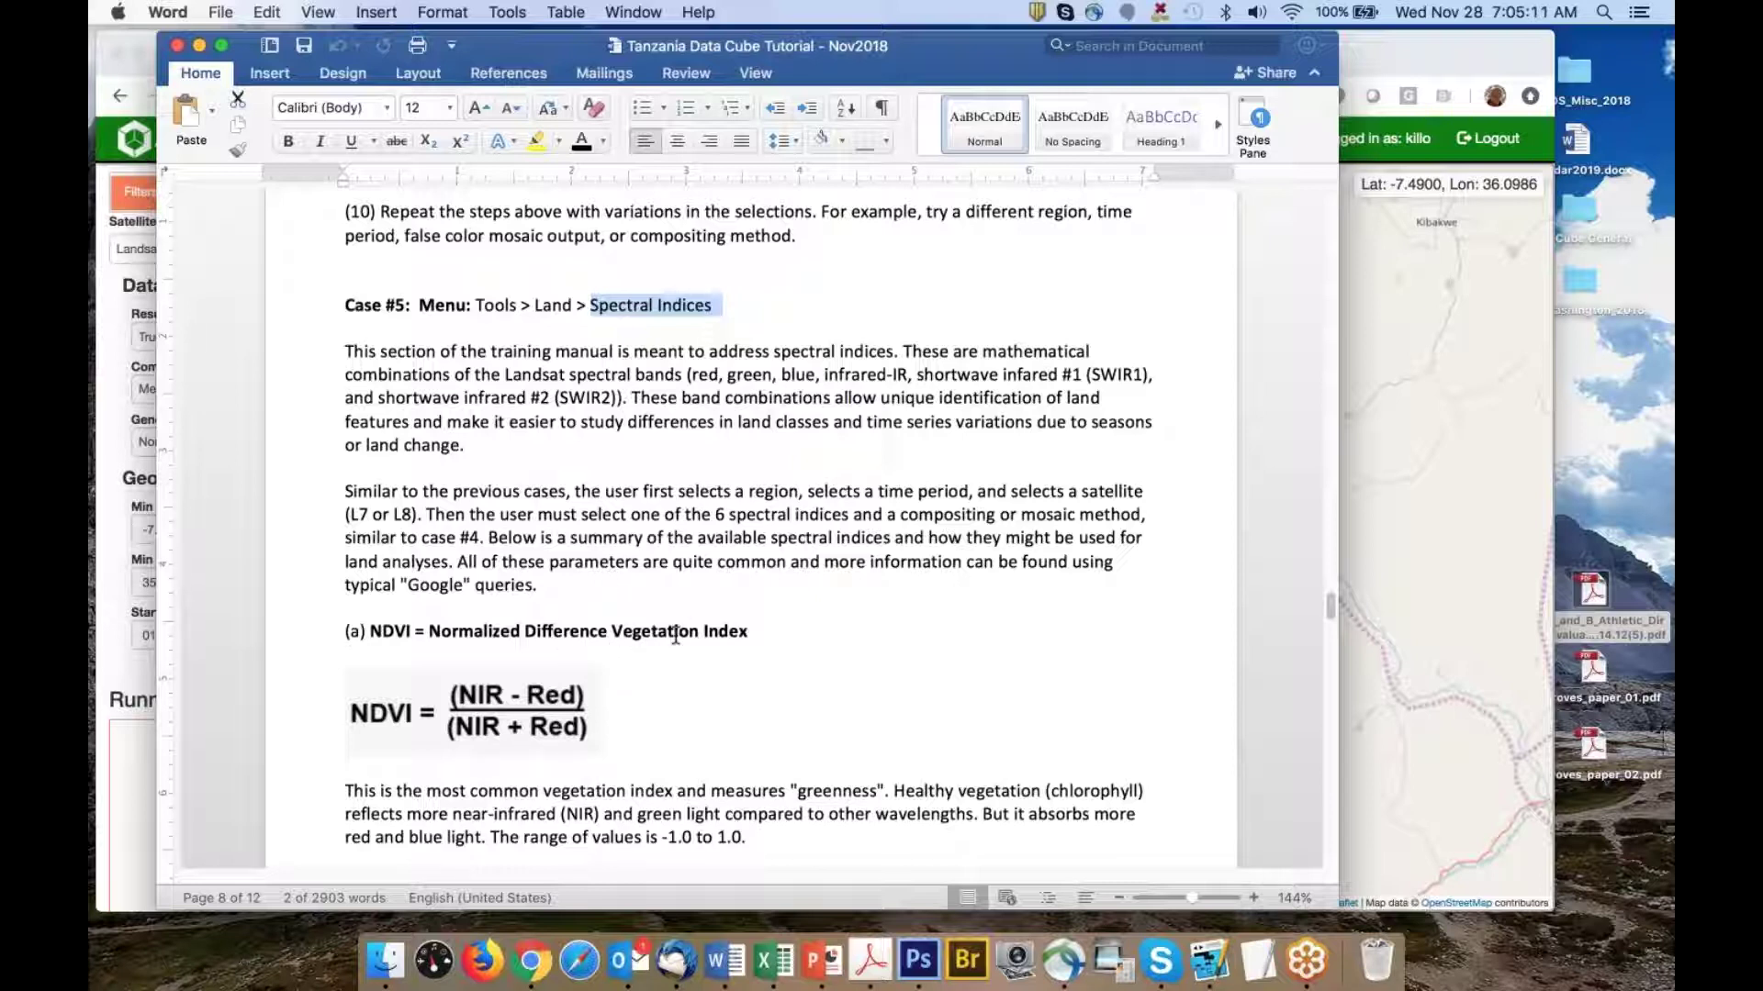
scroll(679, 632, down, 2)
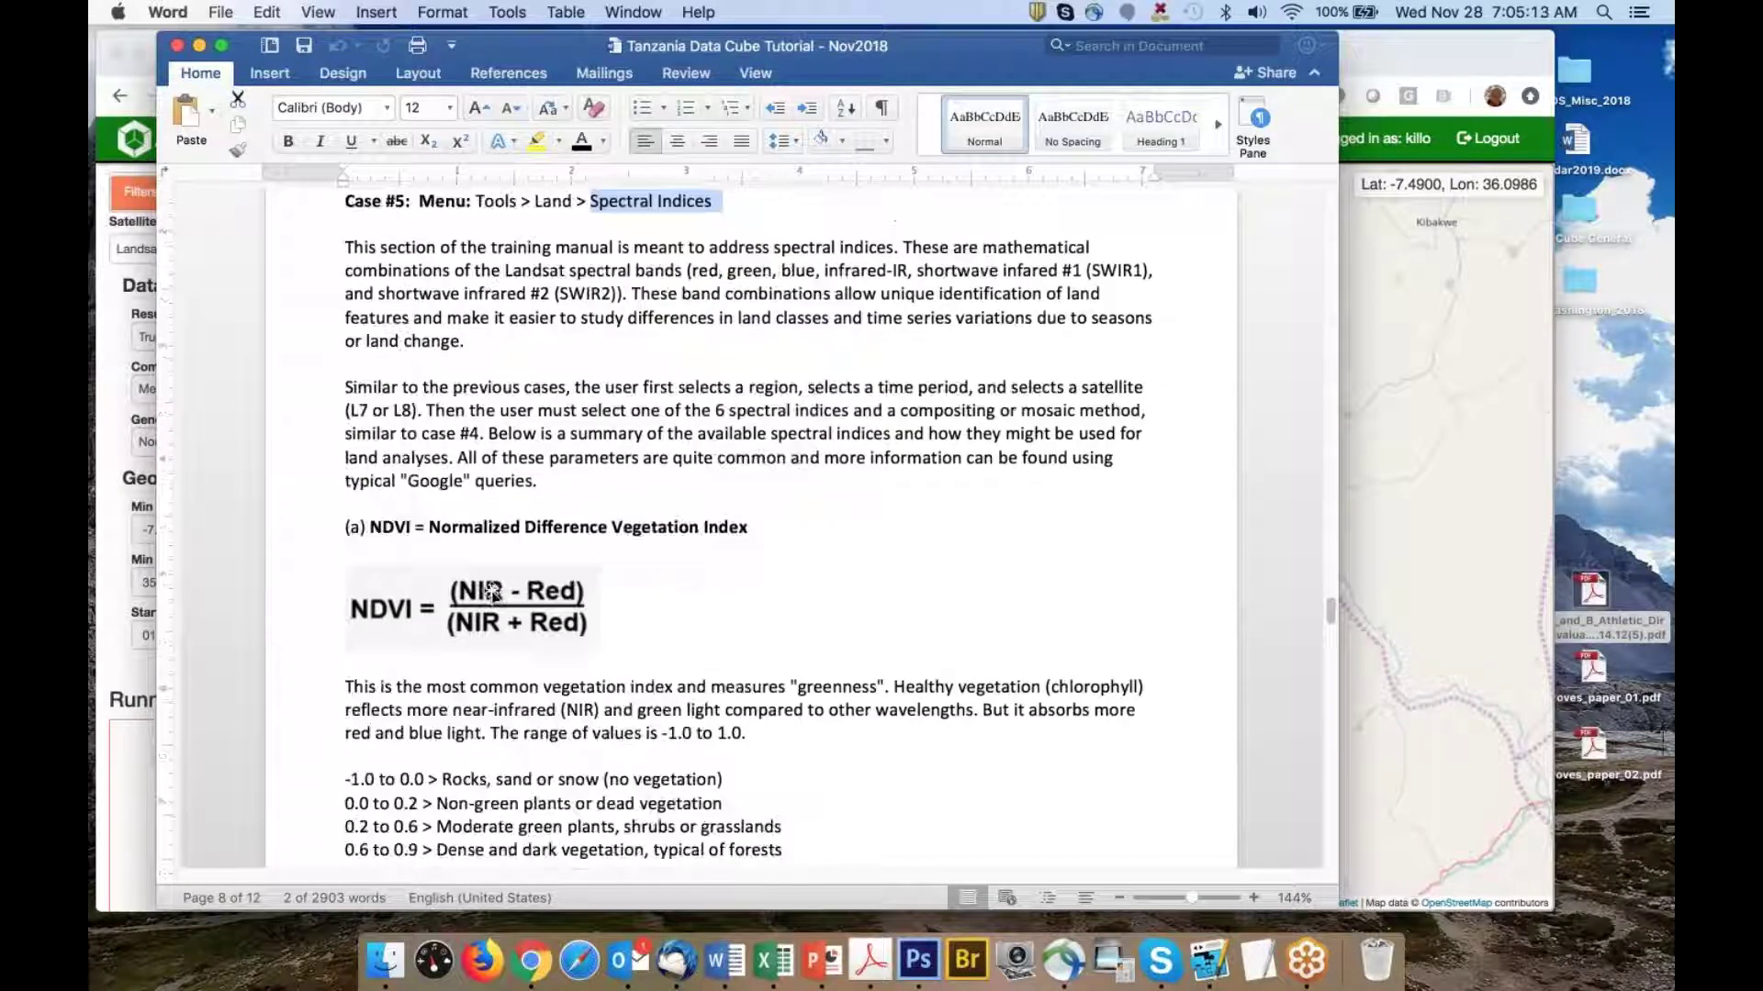
scroll(806, 625, down, 2)
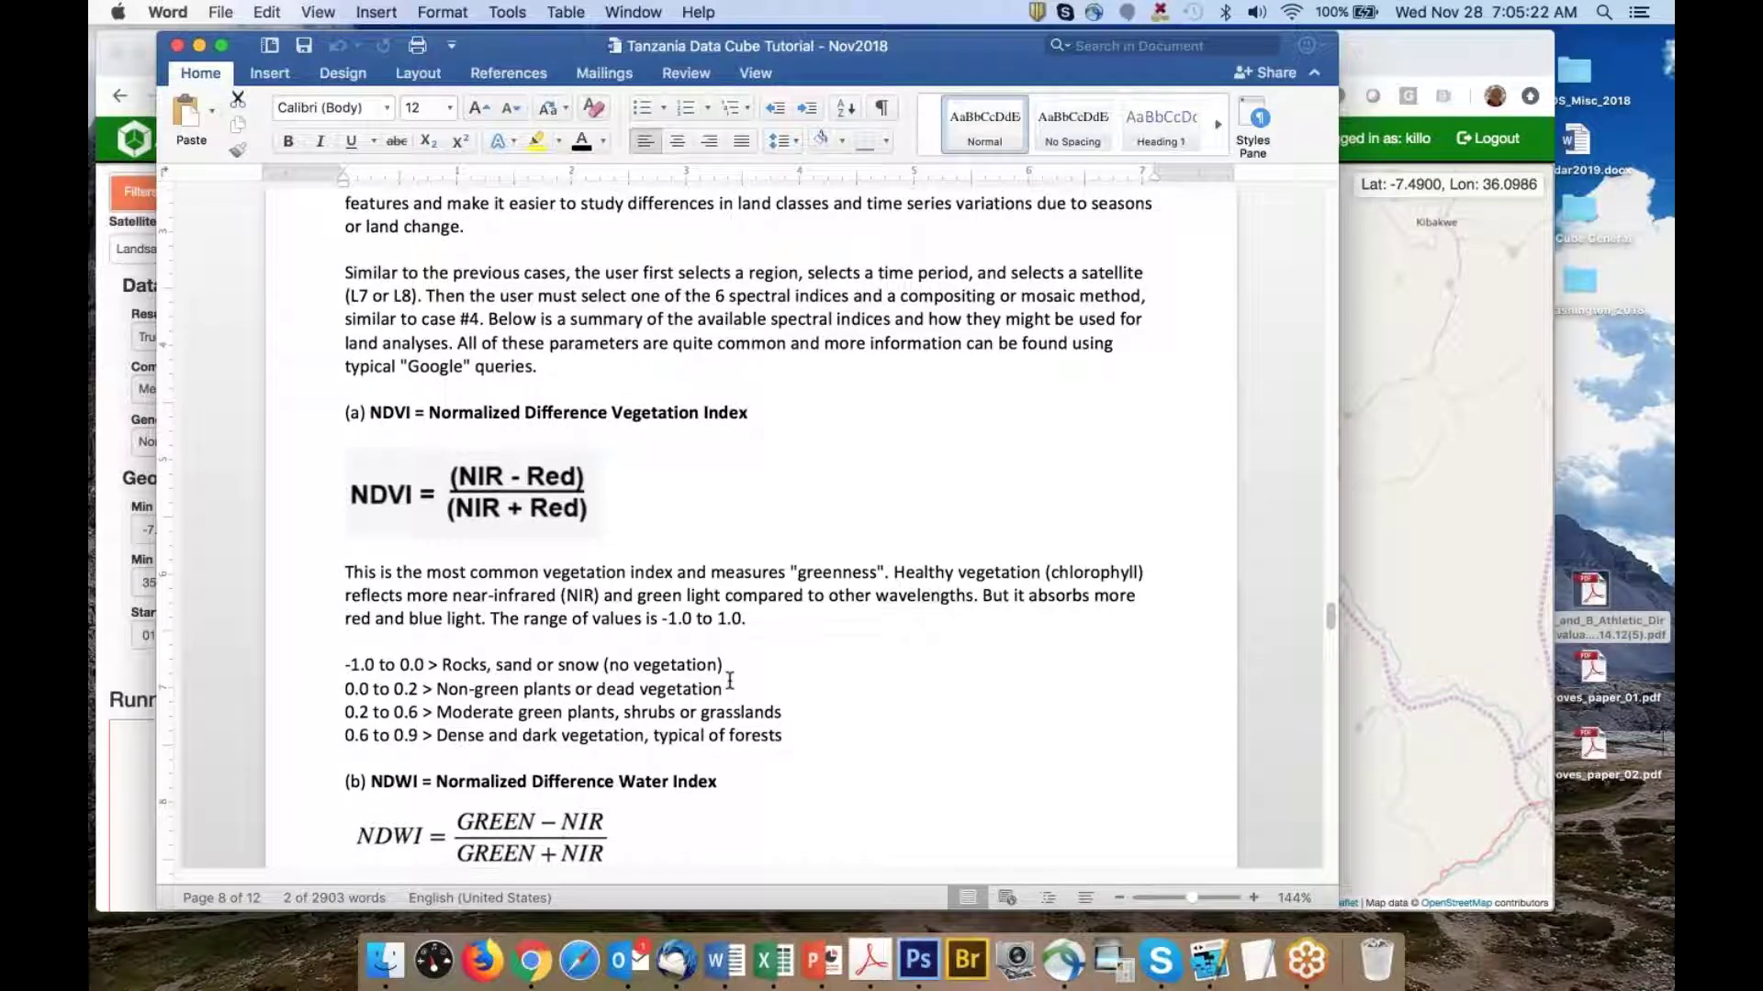
scroll(729, 679, down, 5)
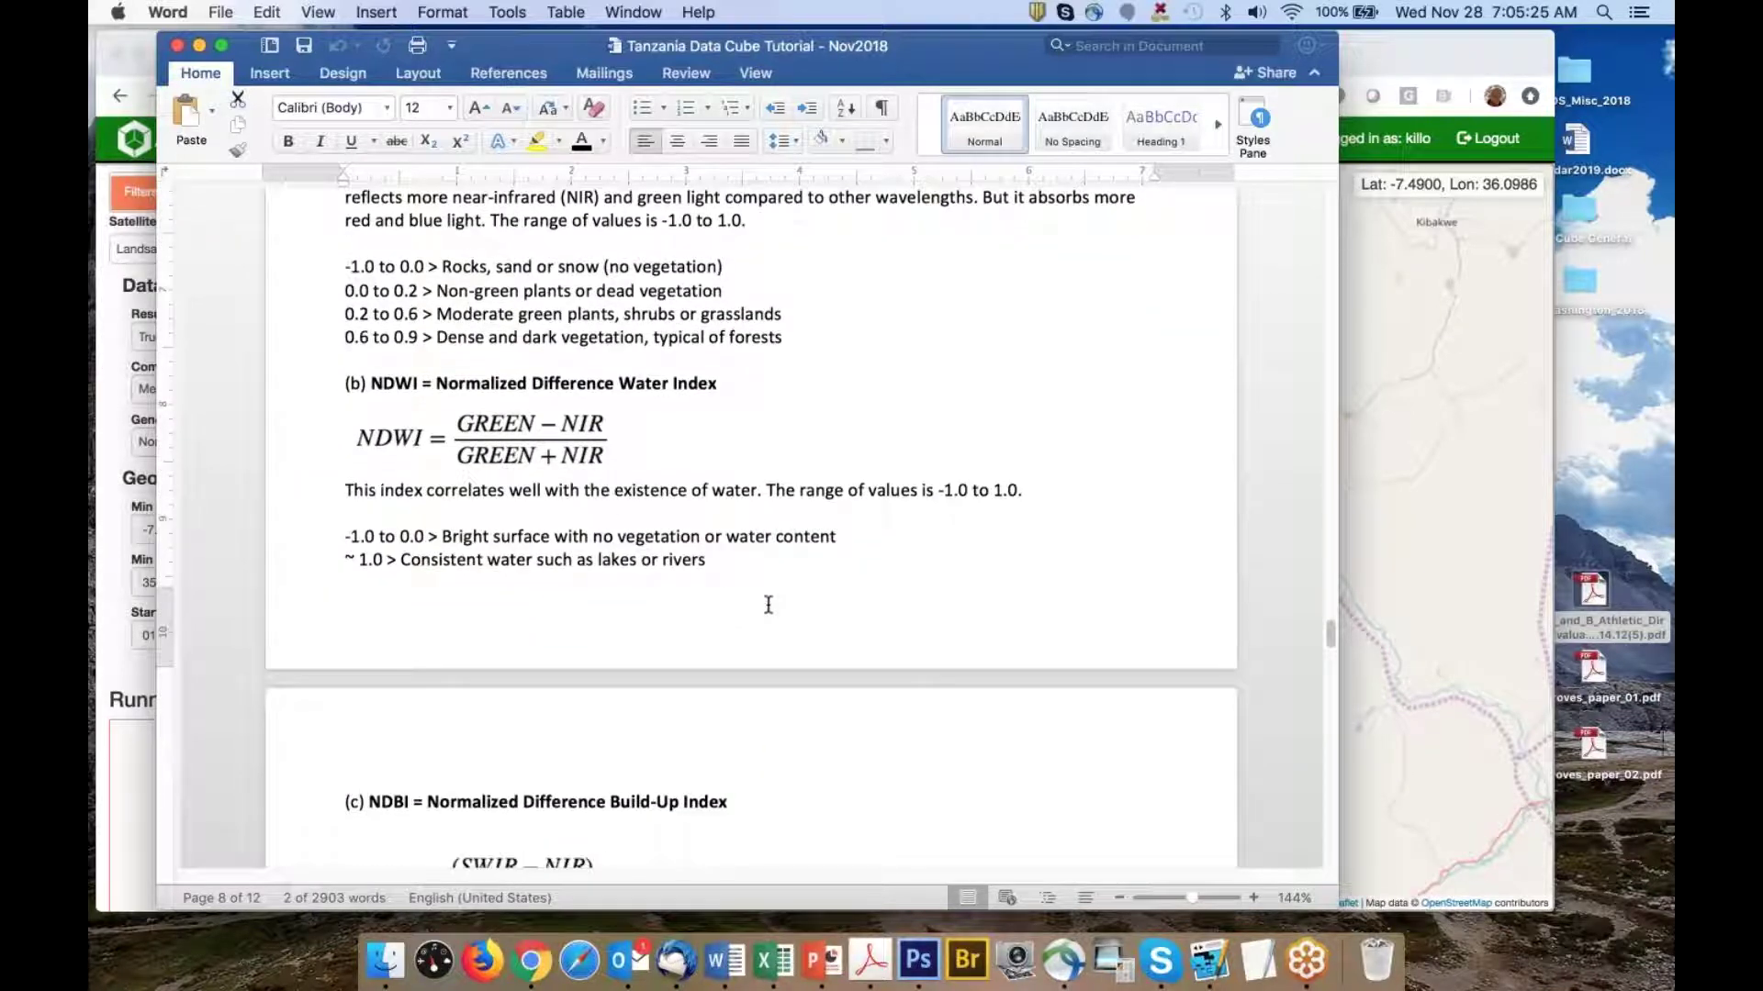
scroll(769, 604, down, 5)
scroll(768, 604, down, 2)
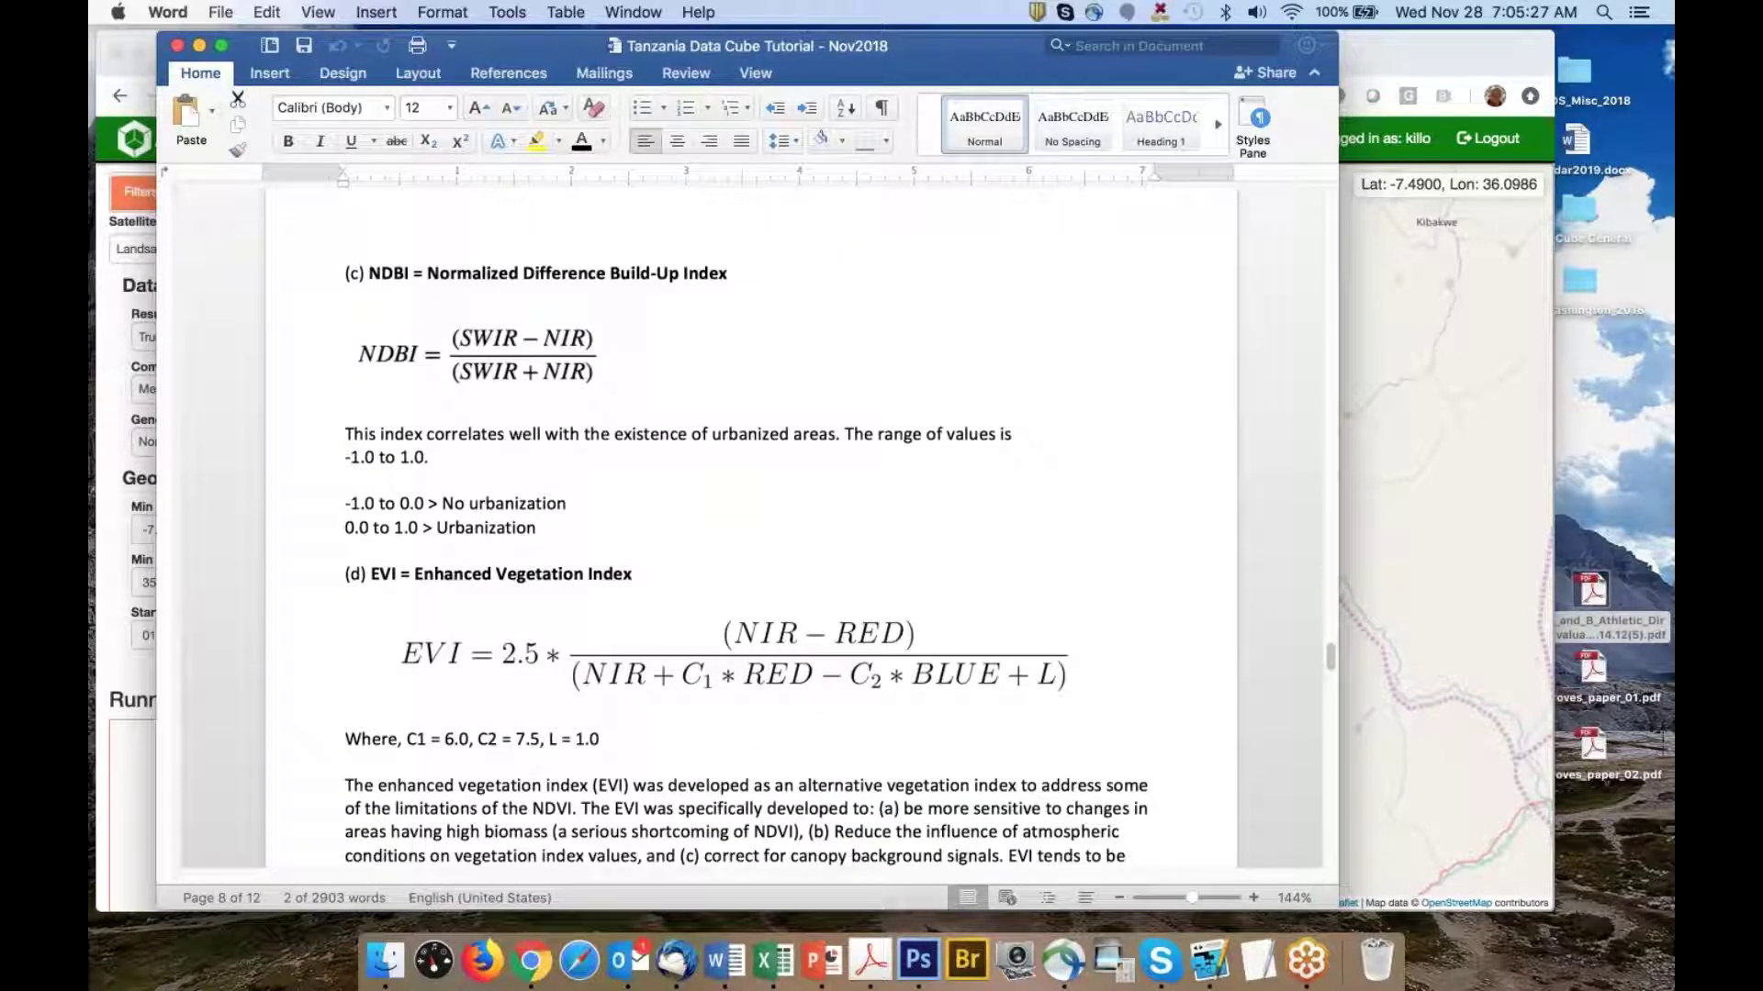
scroll(772, 720, down, 1)
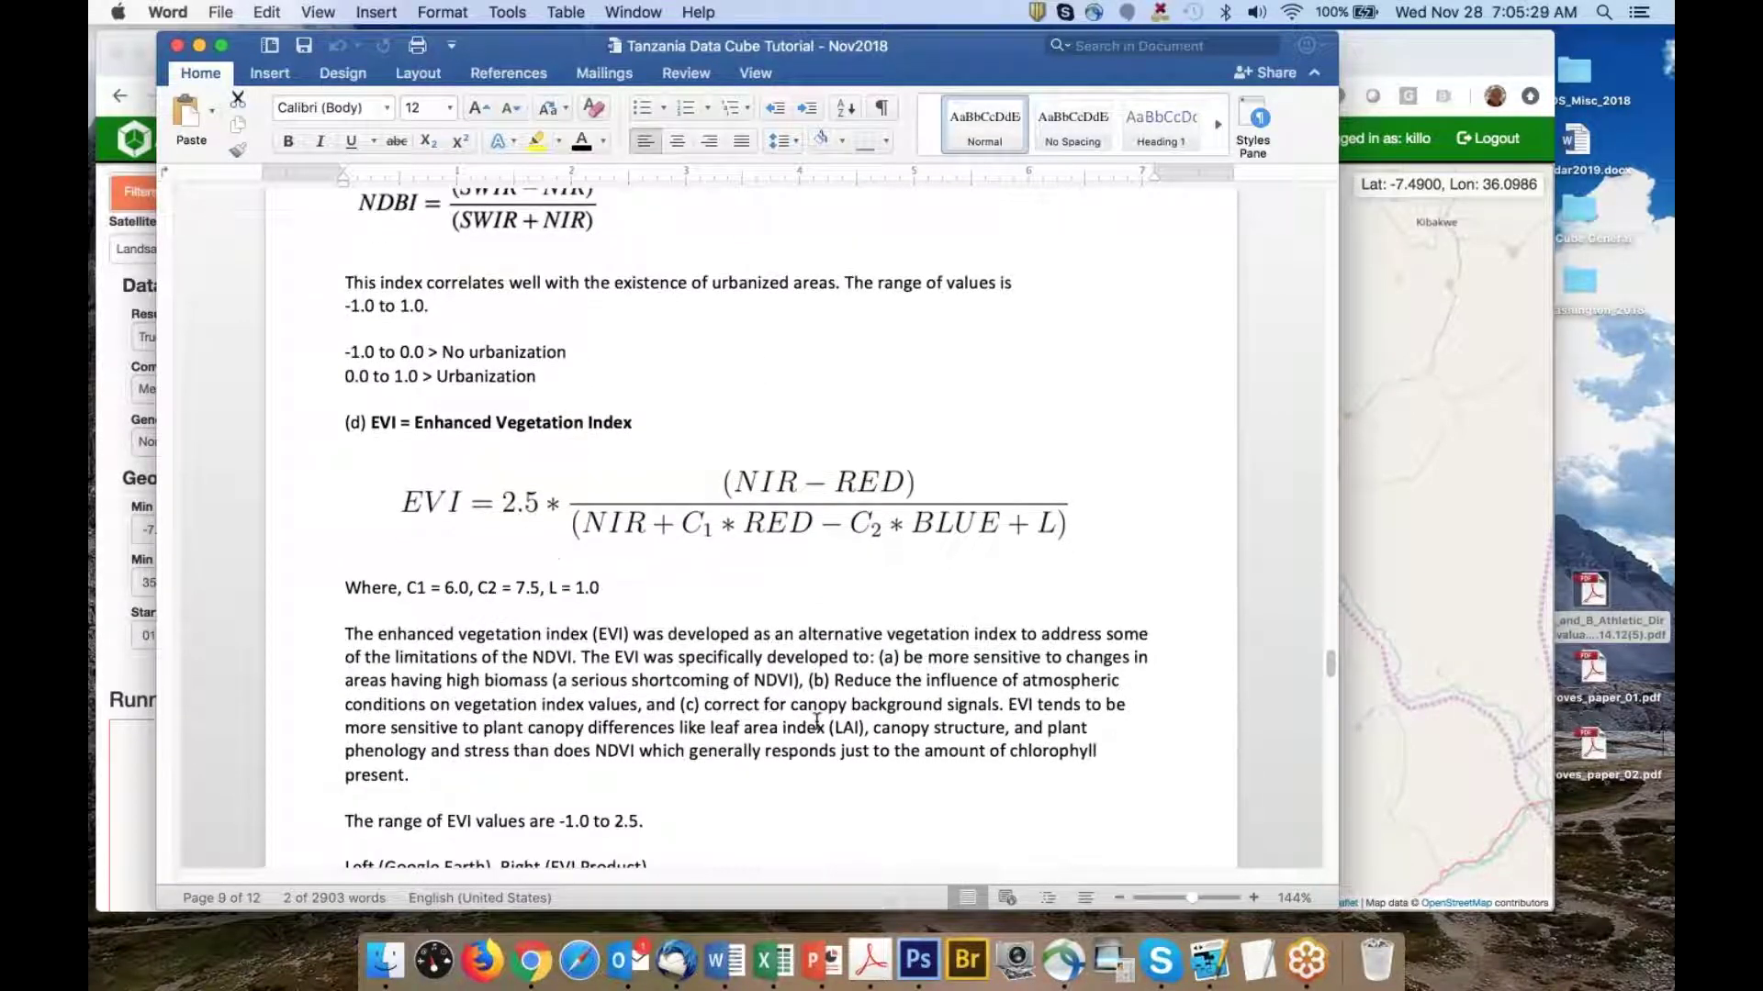
scroll(735, 719, down, 7)
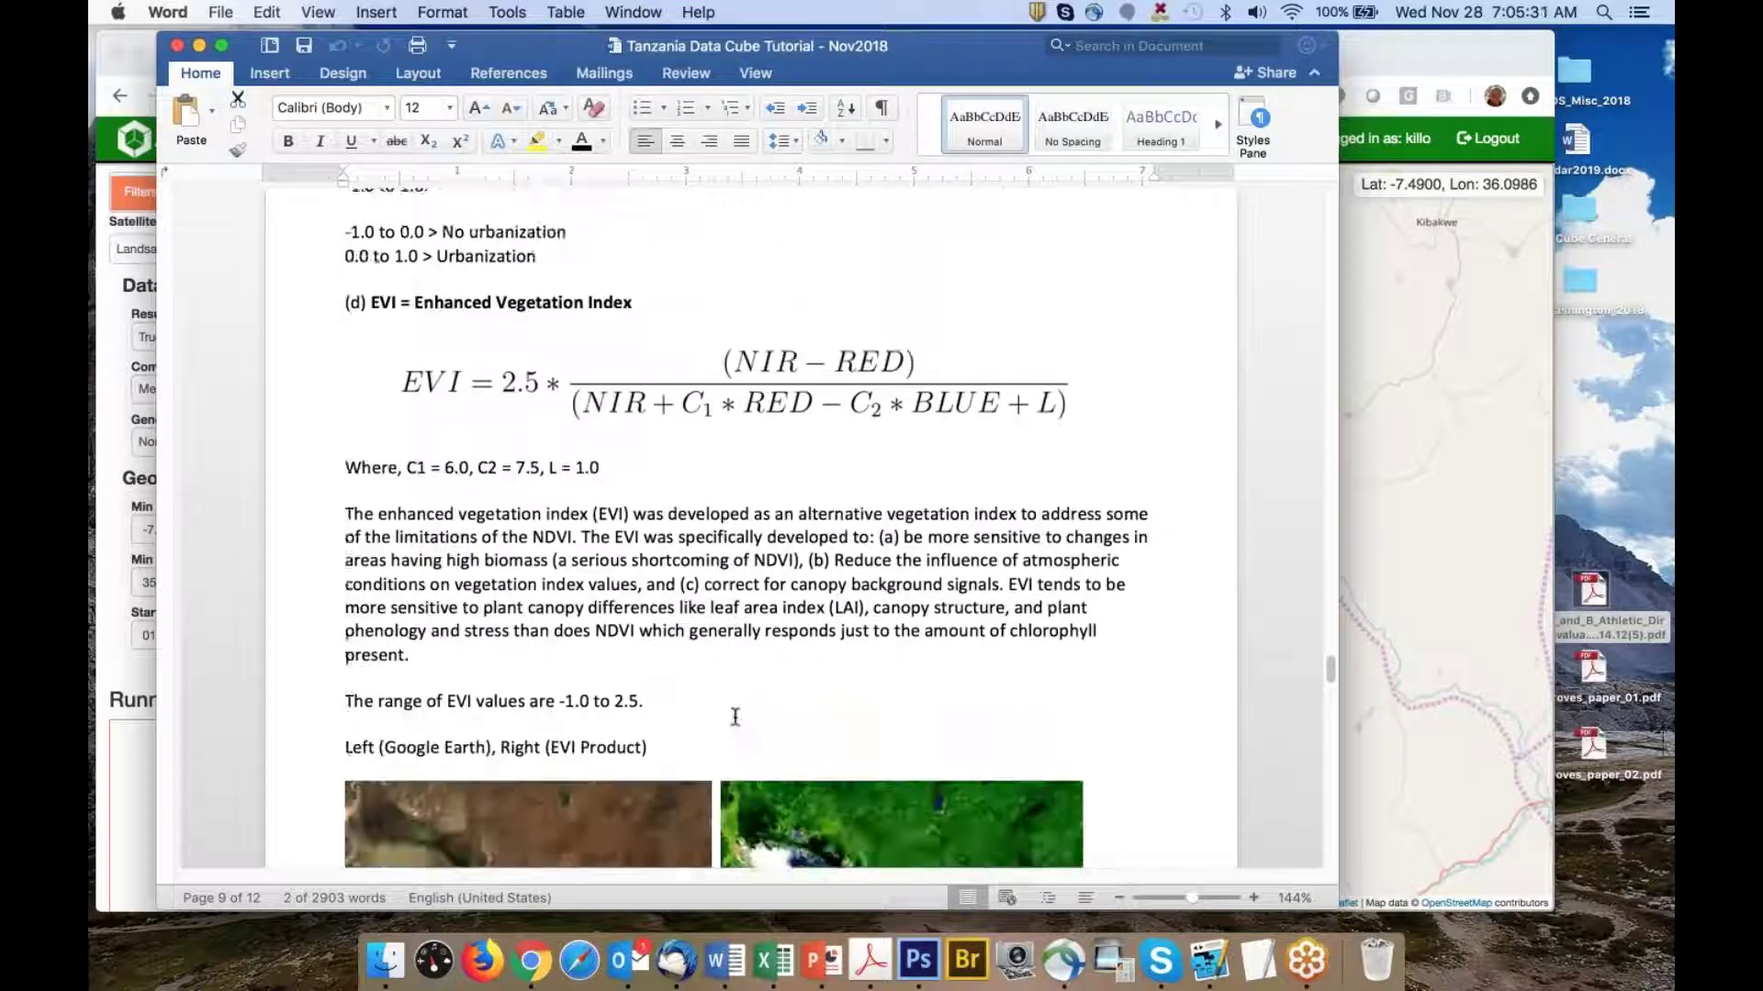
scroll(751, 529, down, 5)
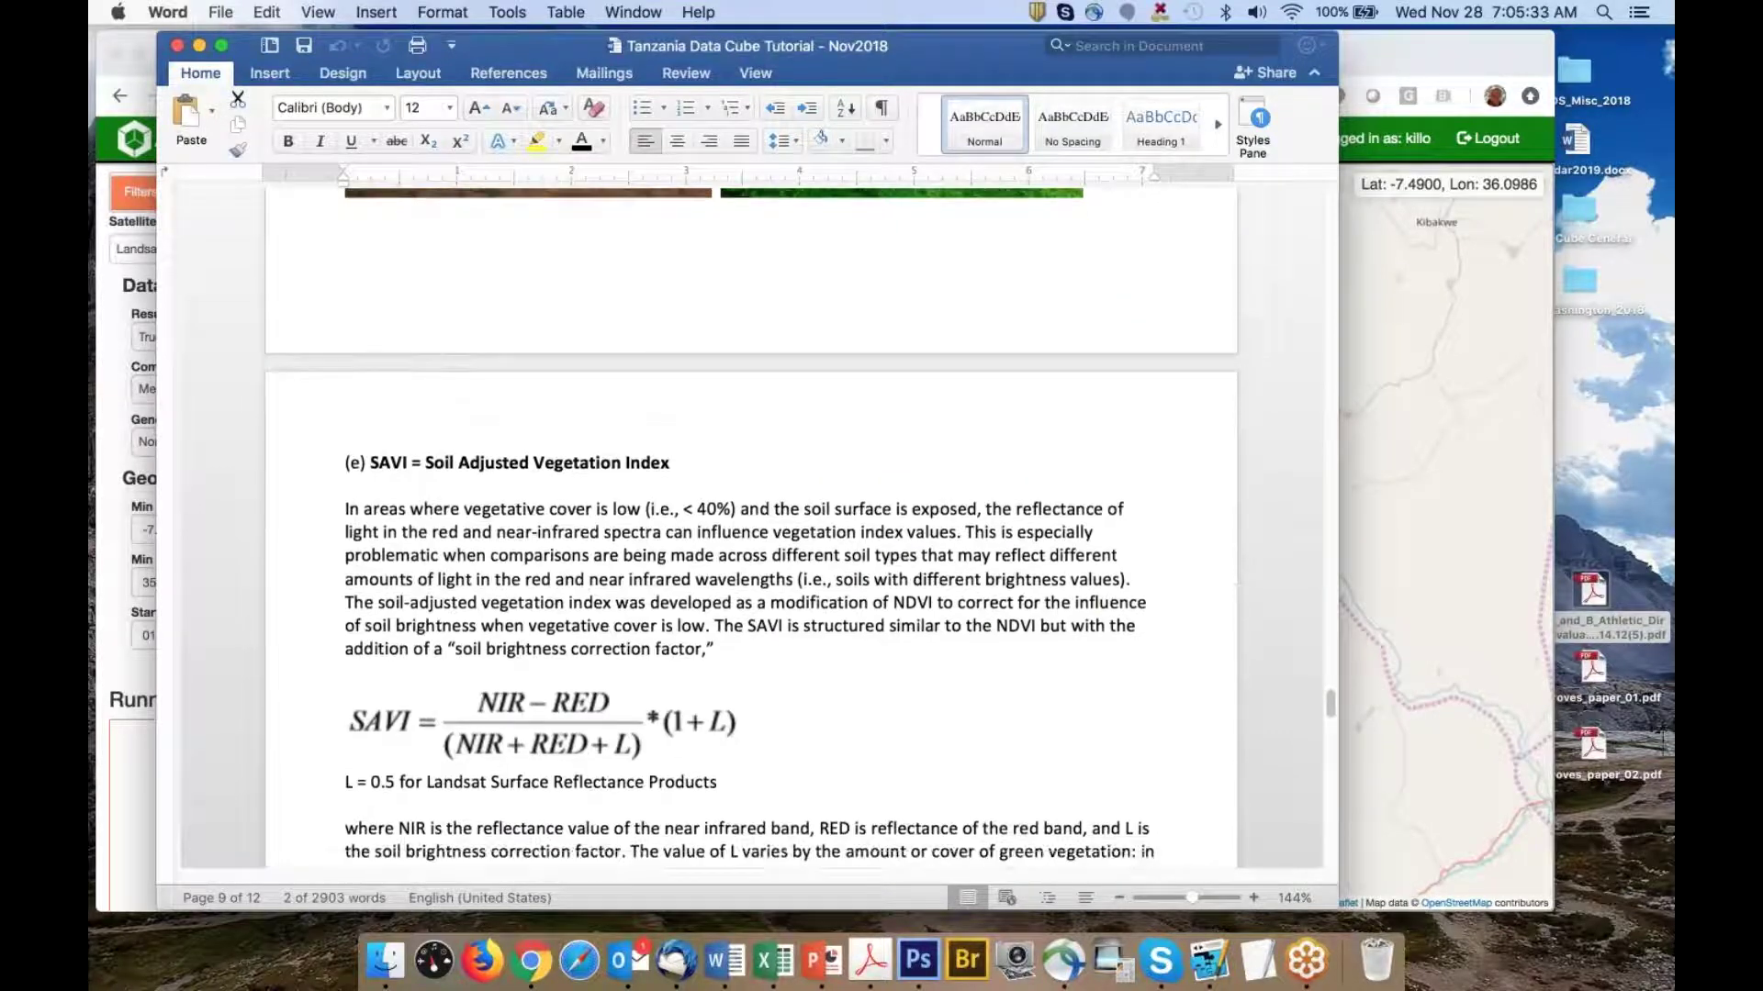
scroll(751, 529, down, 3)
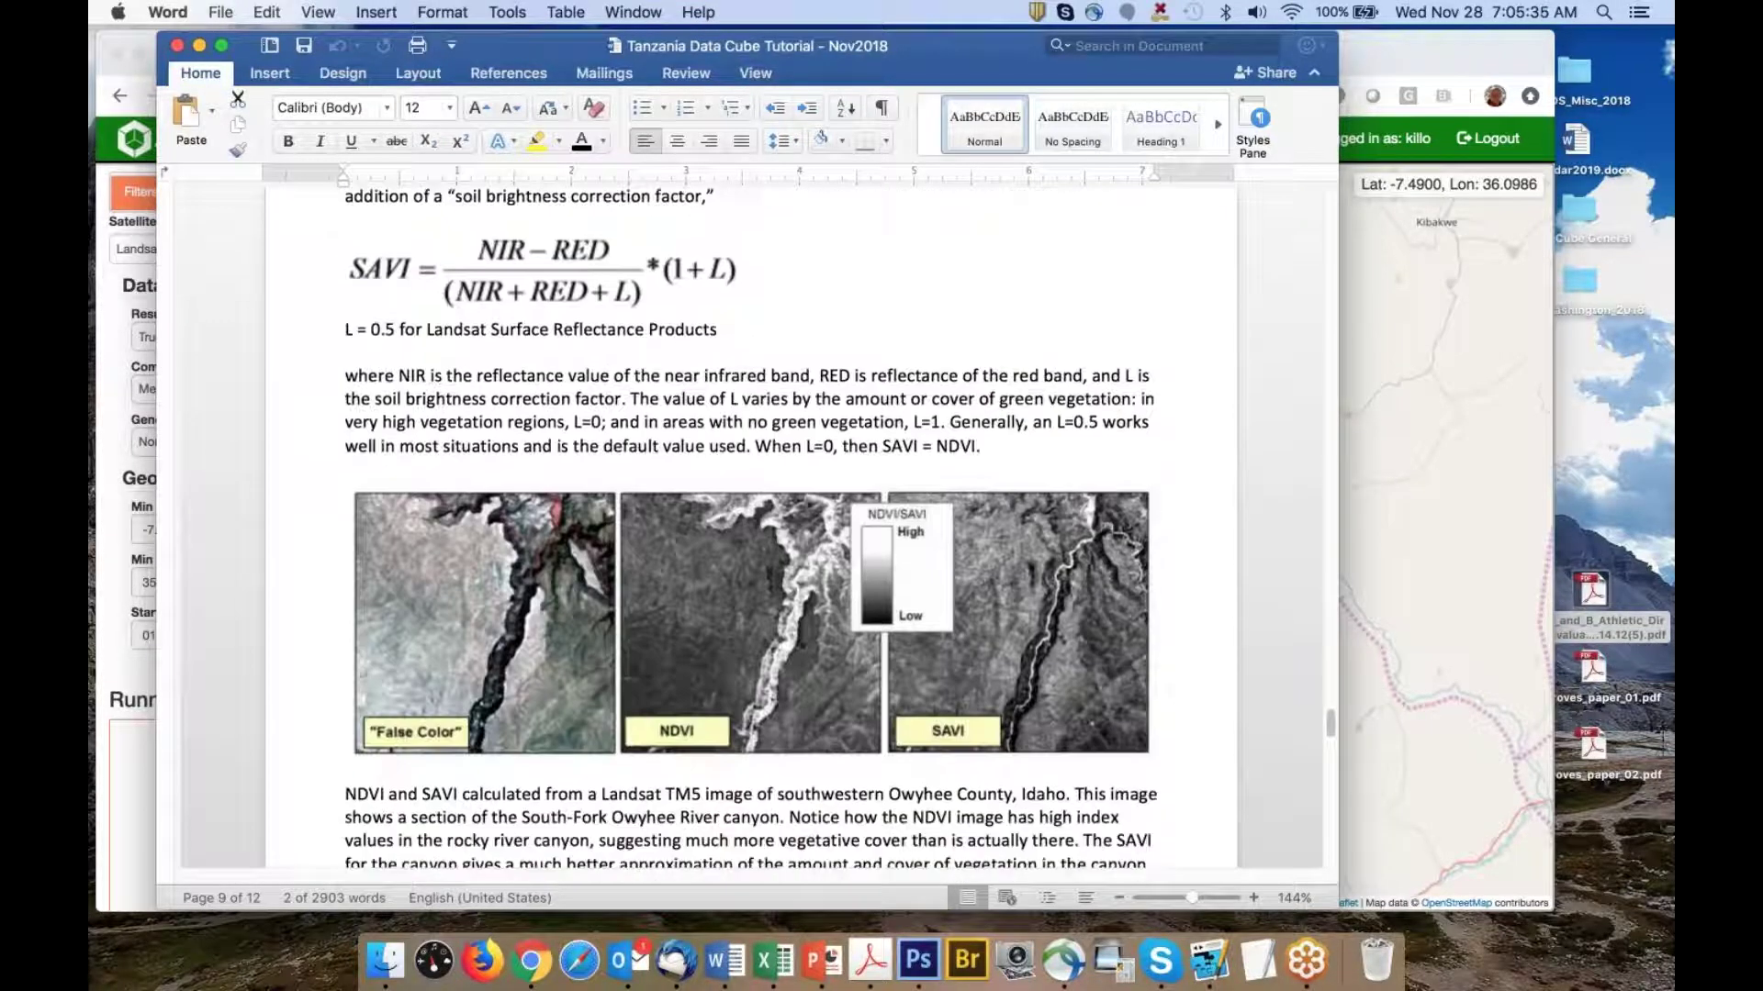
scroll(751, 529, down, 3)
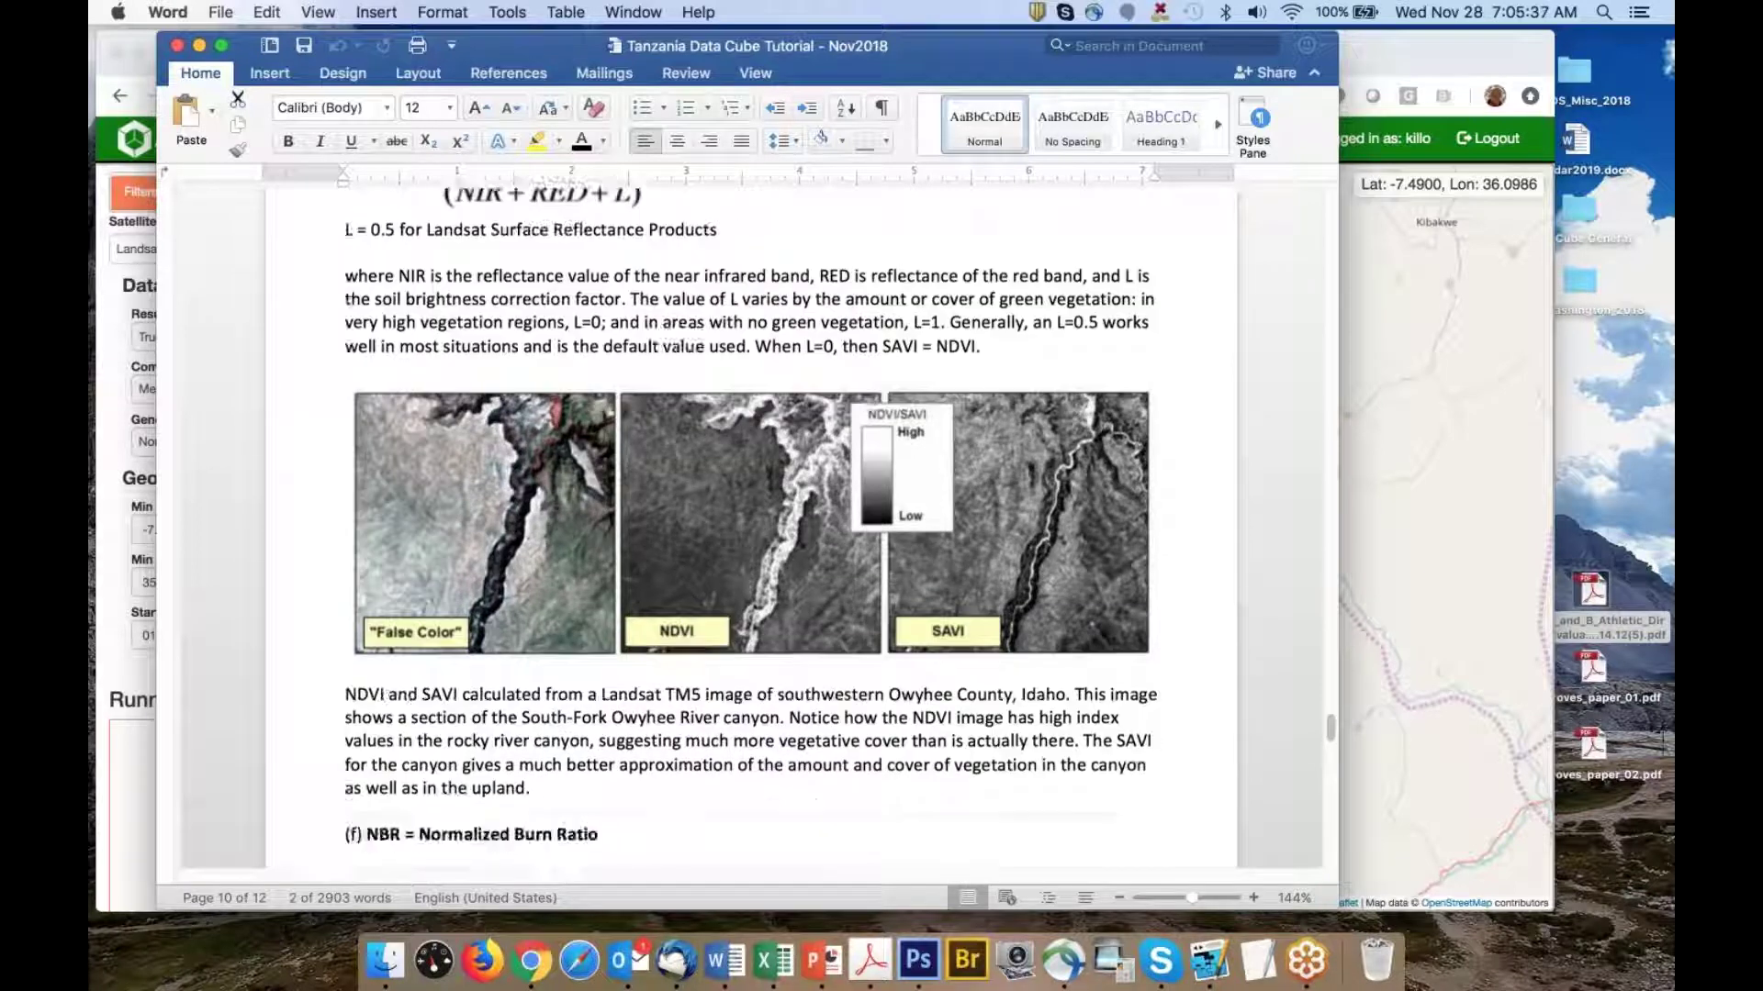
scroll(751, 529, down, 1)
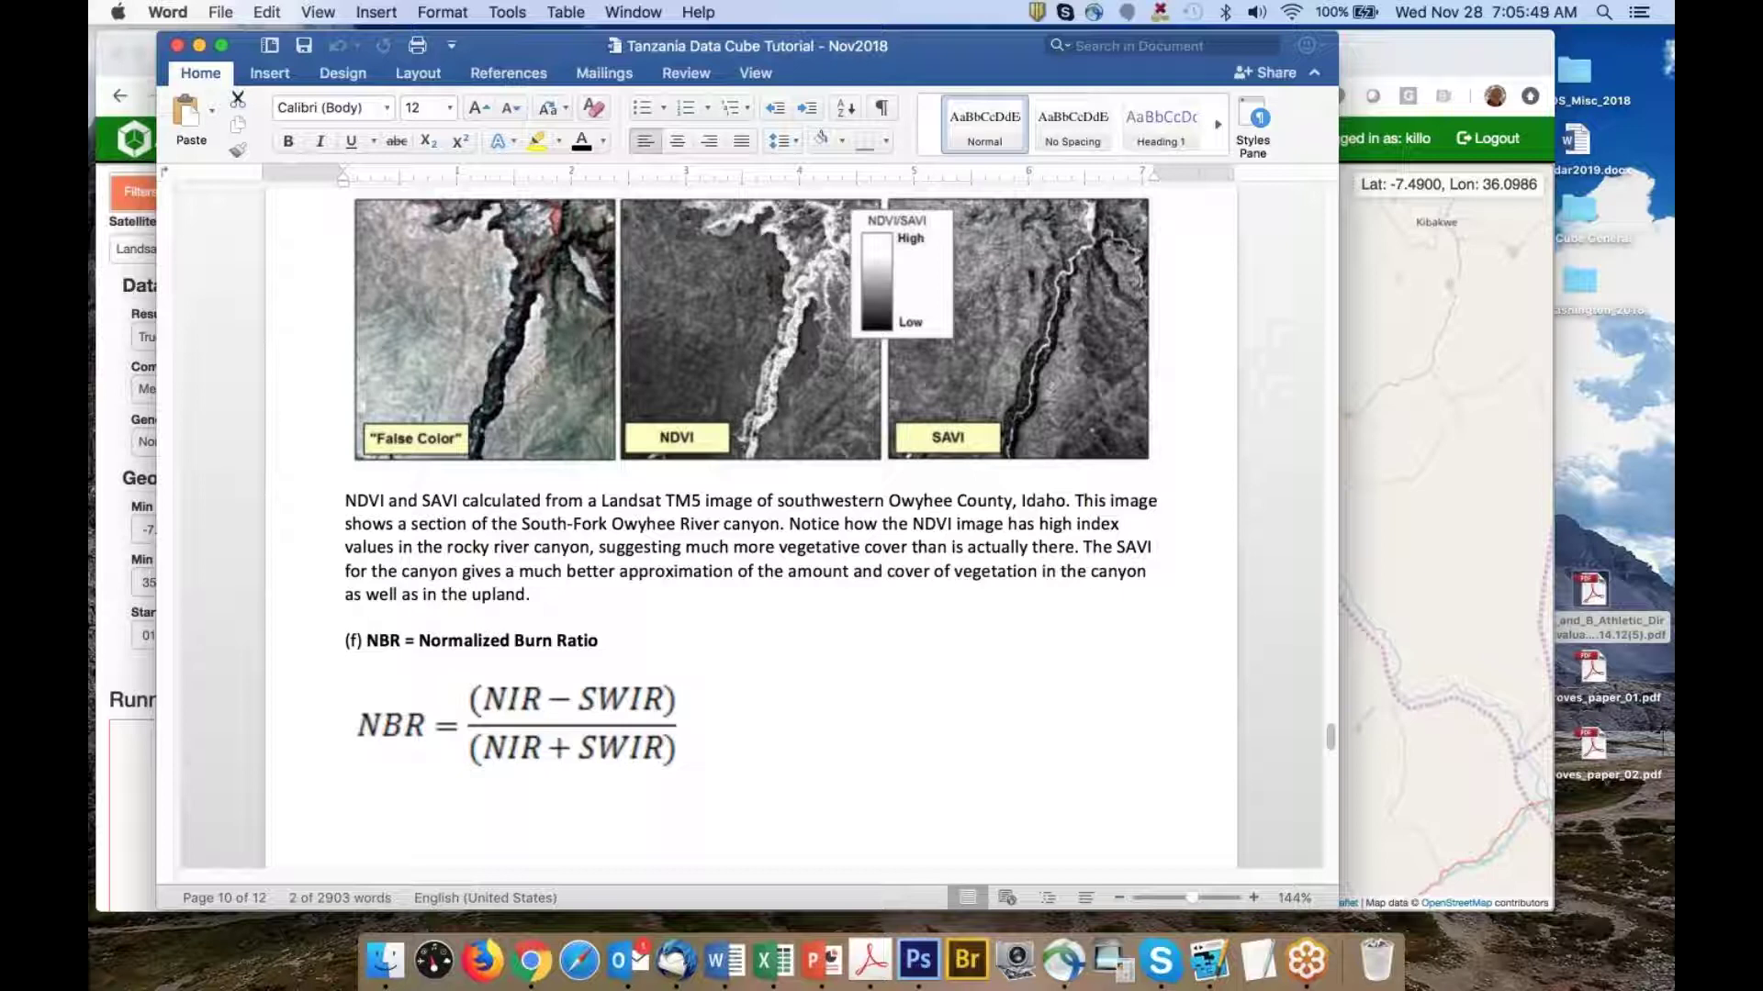
scroll(751, 523, down, 3)
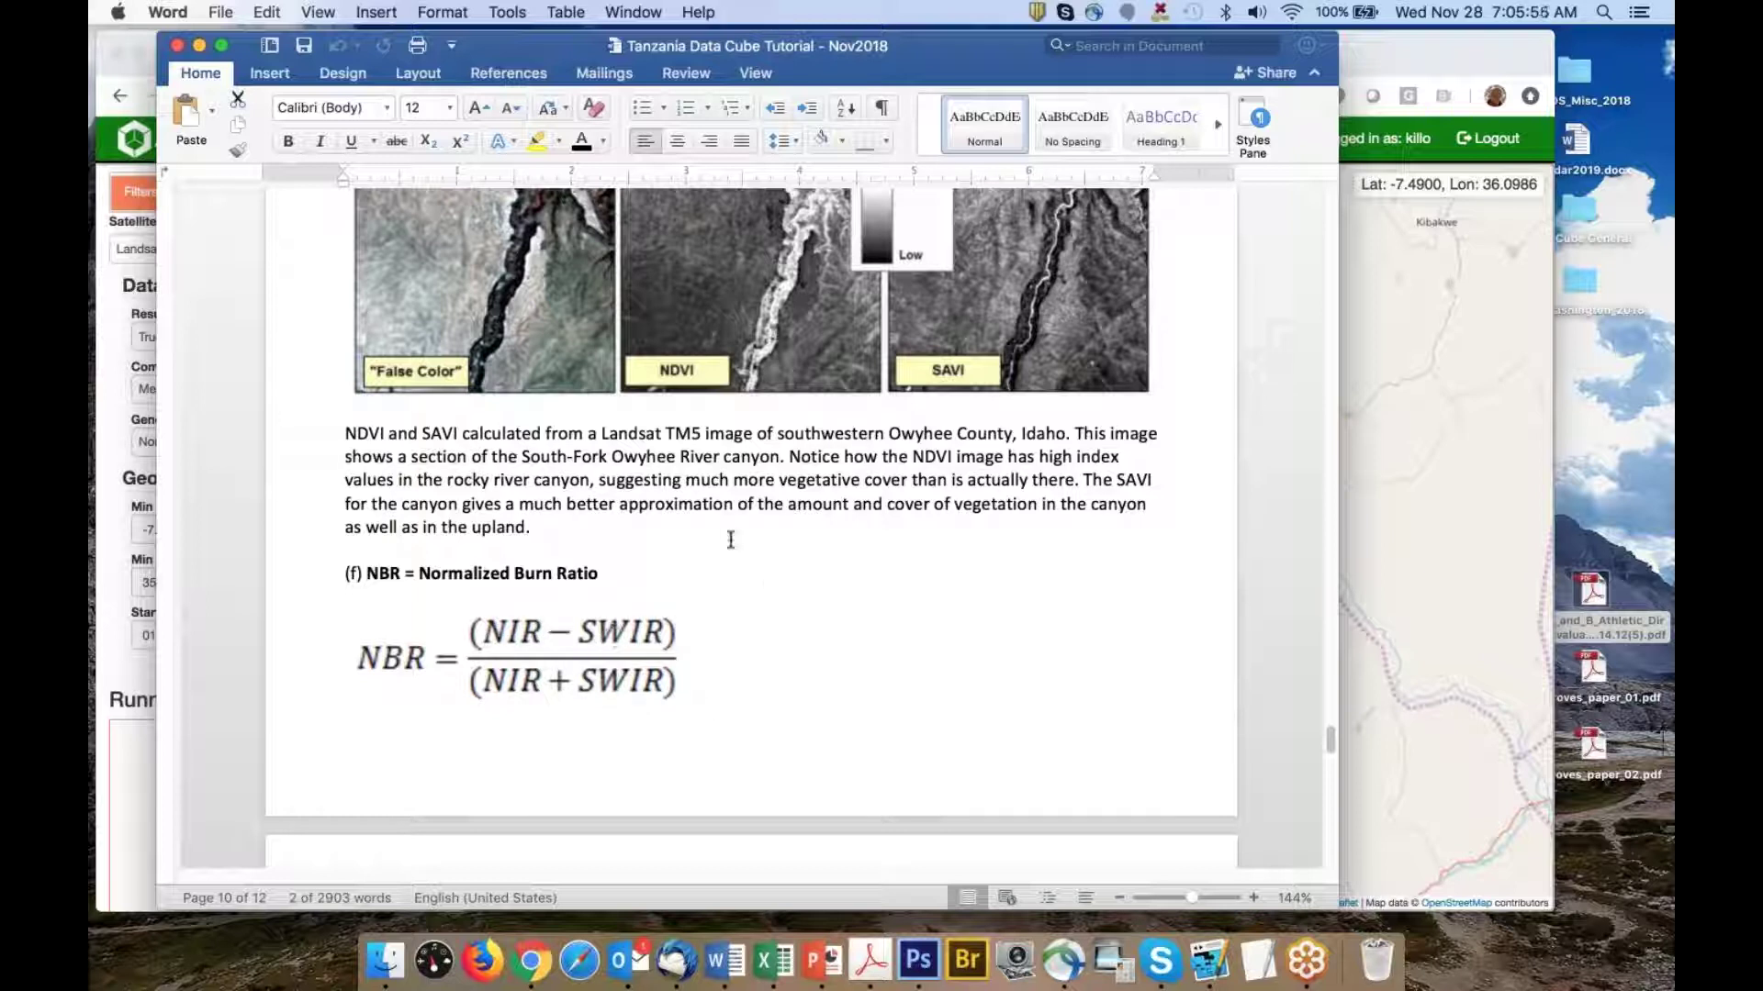
scroll(724, 532, down, 3)
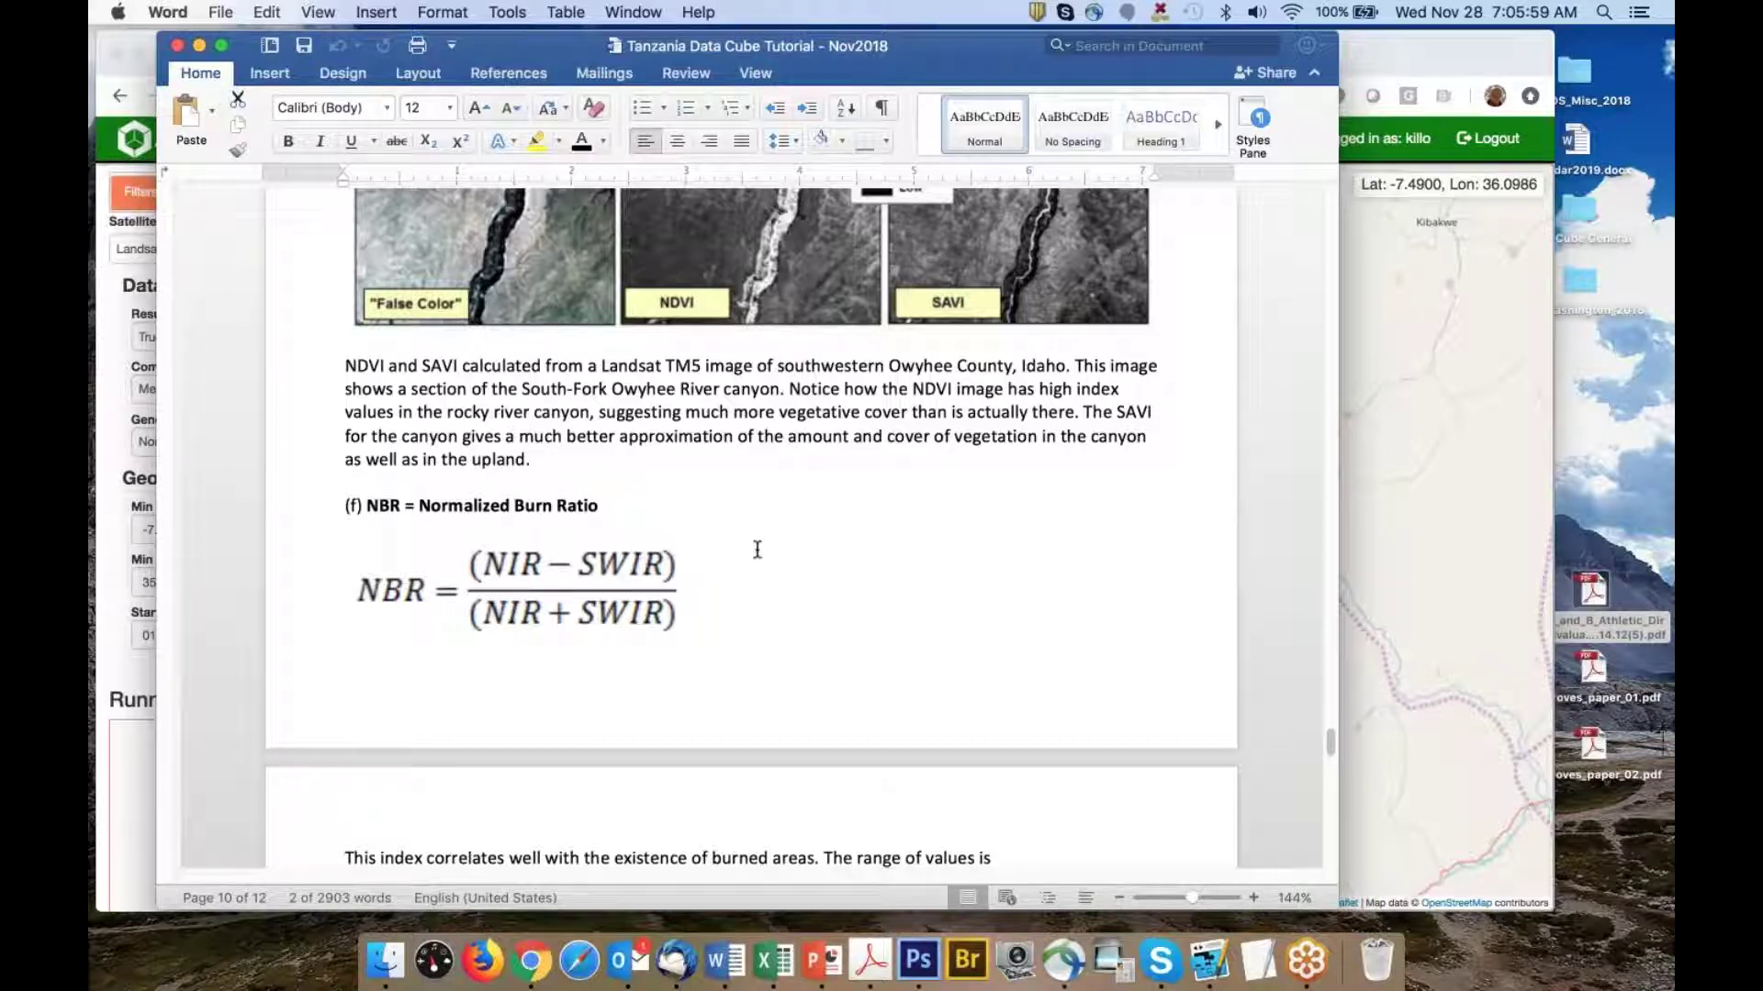
Examine the burn ratio explanation, the Case #6 NDVI Anomaly section and the Case #7 Fractional Cover section
scroll(758, 549, down, 5)
scroll(757, 549, down, 10)
scroll(758, 549, down, 10)
scroll(757, 549, down, 1)
scroll(757, 549, down, 12)
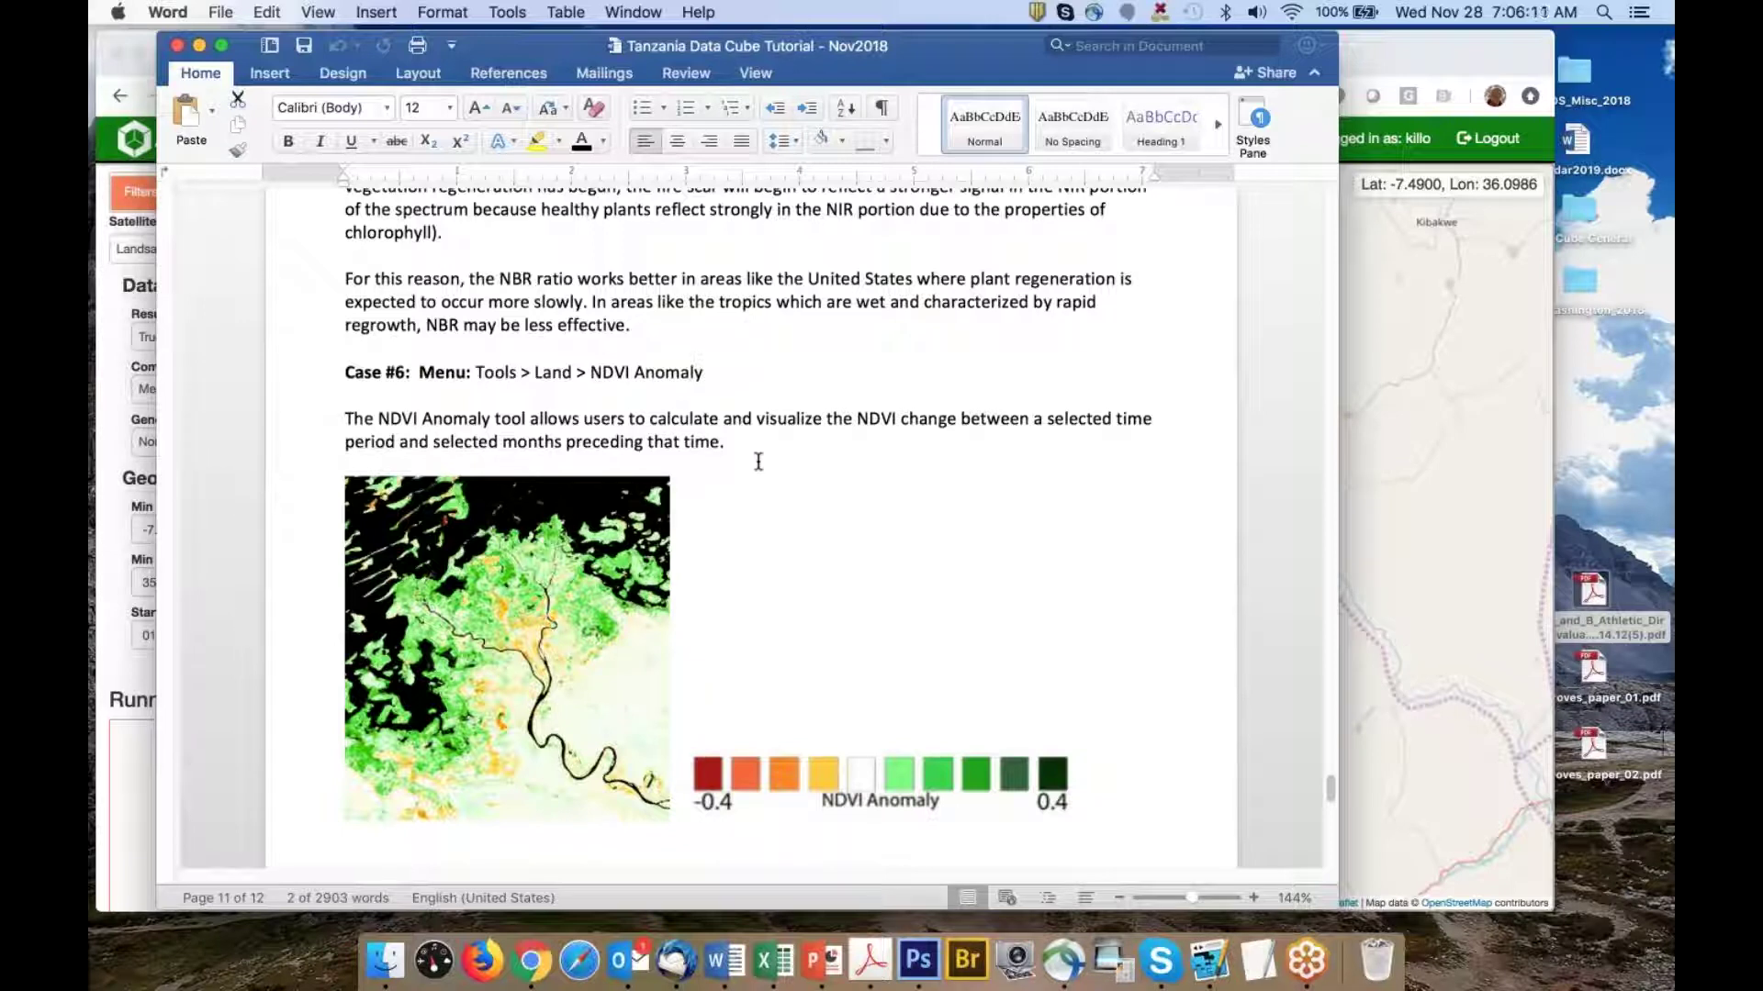
scroll(758, 461, down, 20)
scroll(735, 452, down, 7)
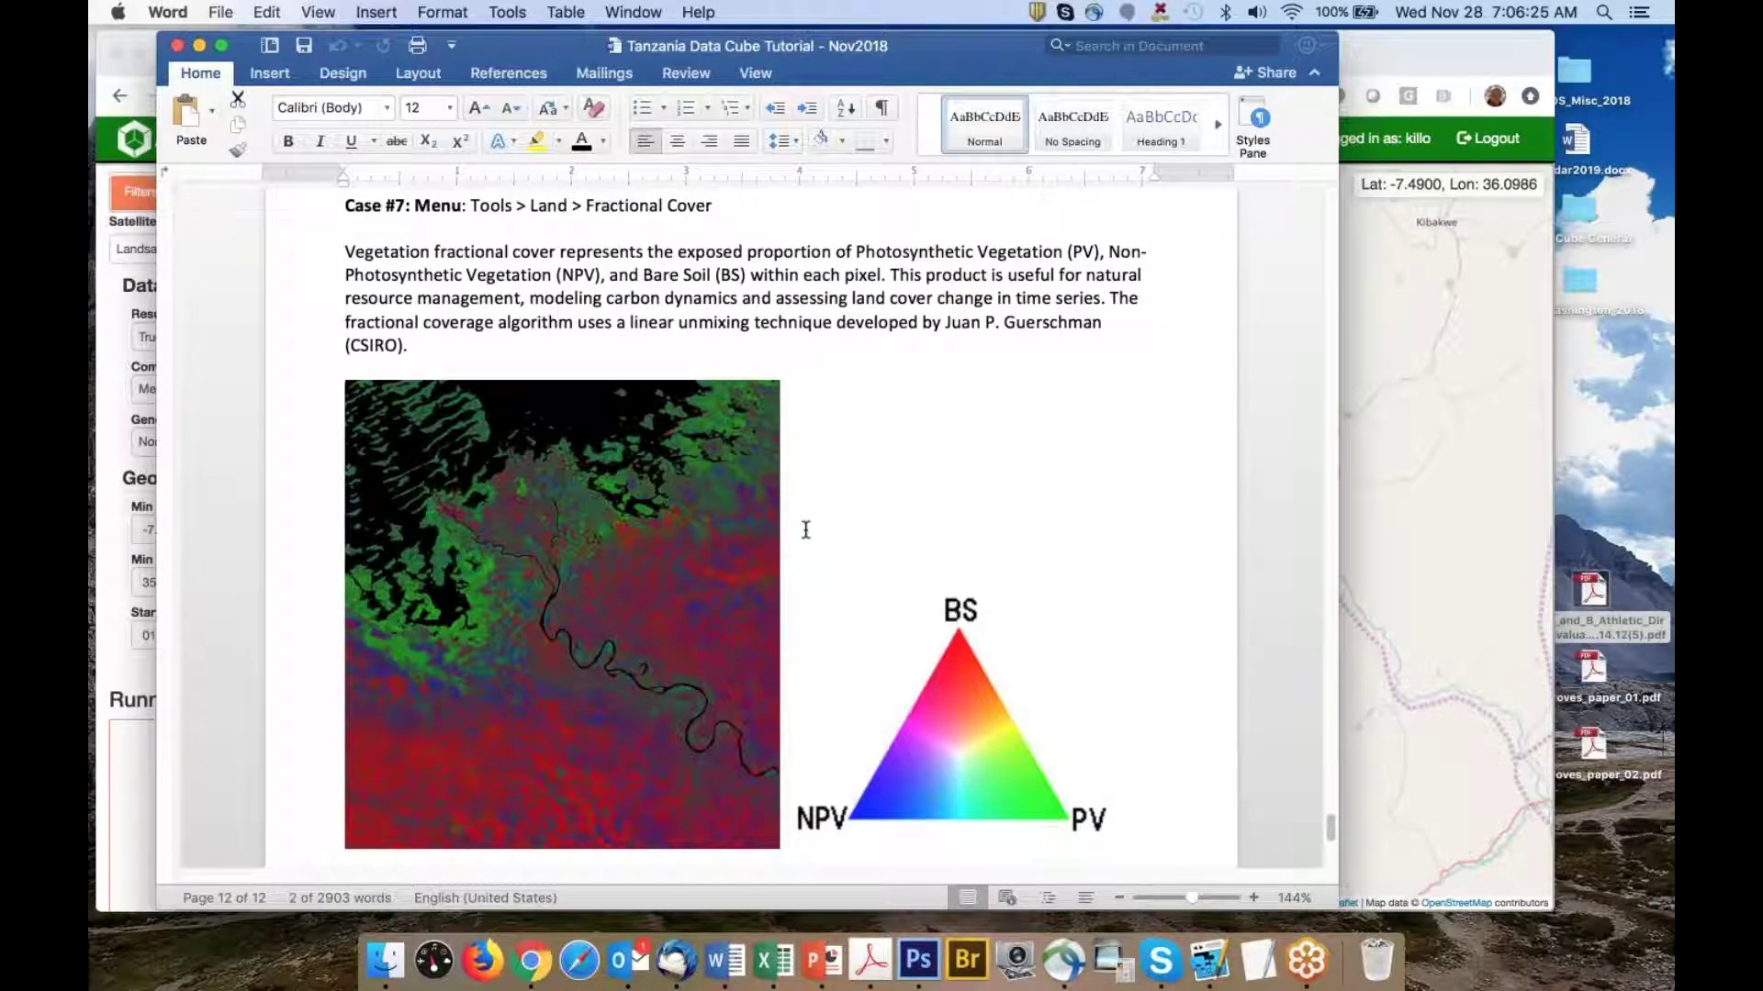
Return to the Case #4 Custom Mosaic section of the tutorial and switch to the Africa Regional Data Cube page in Chrome
scroll(805, 527, up, 3)
scroll(805, 528, up, 7)
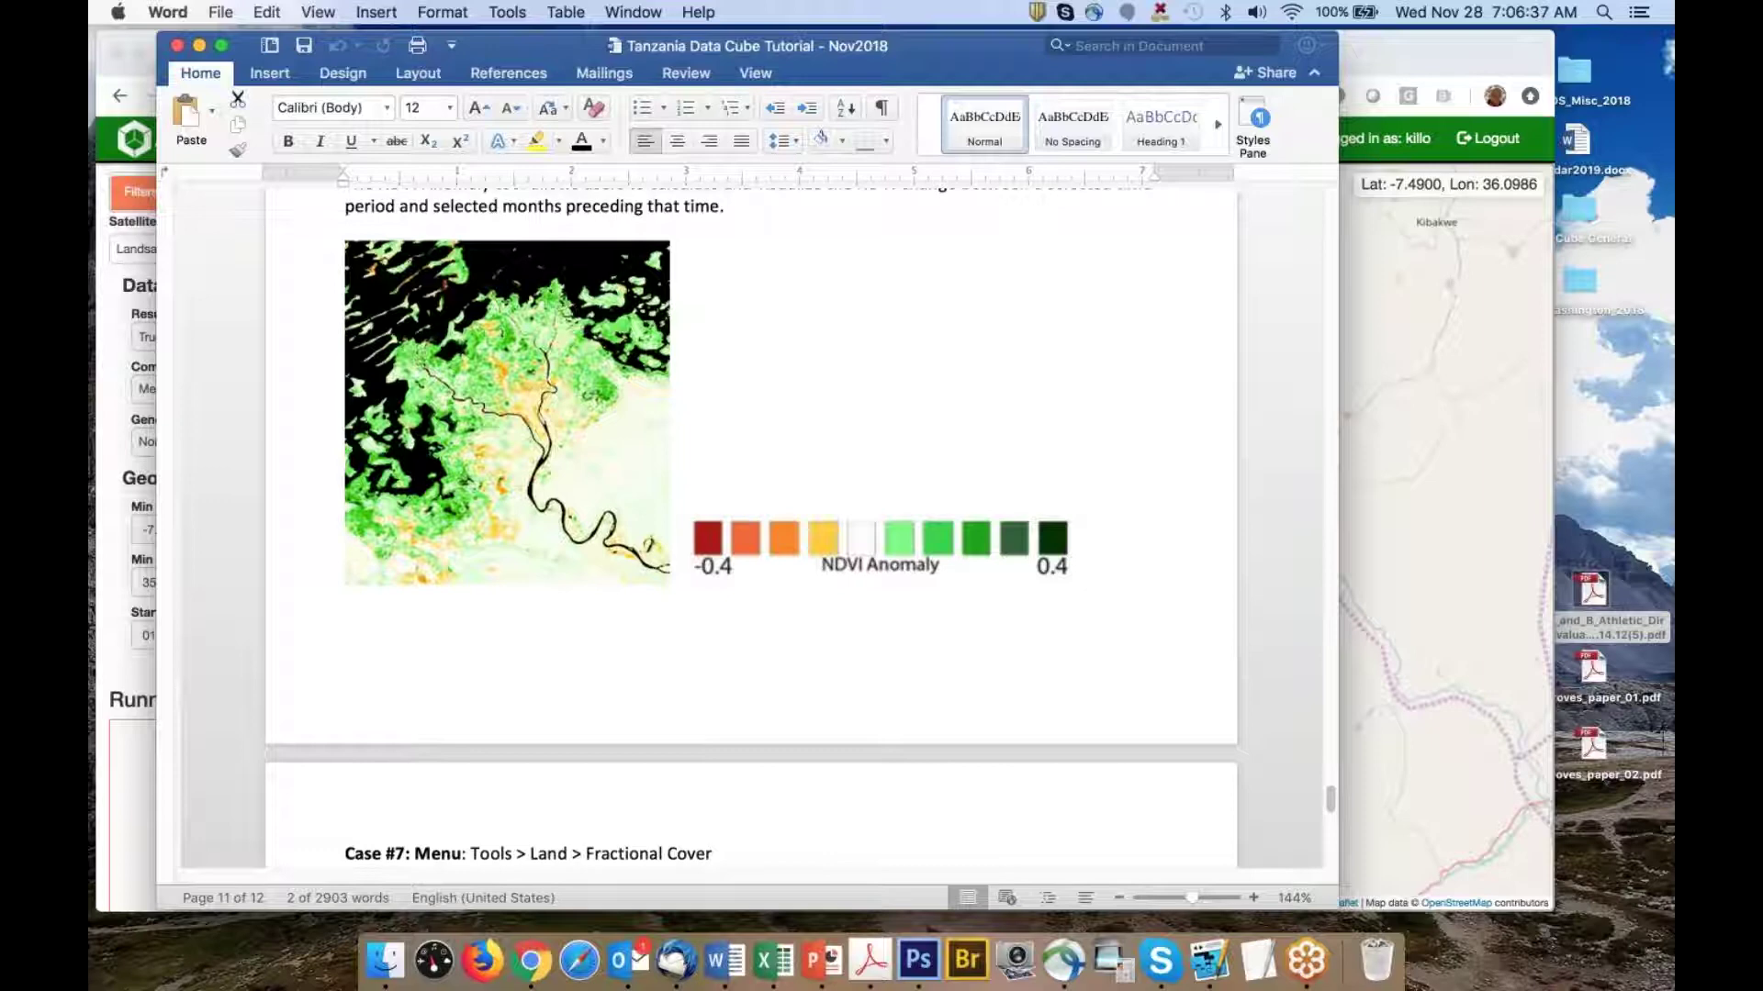
scroll(751, 523, up, 8)
scroll(751, 523, up, 15)
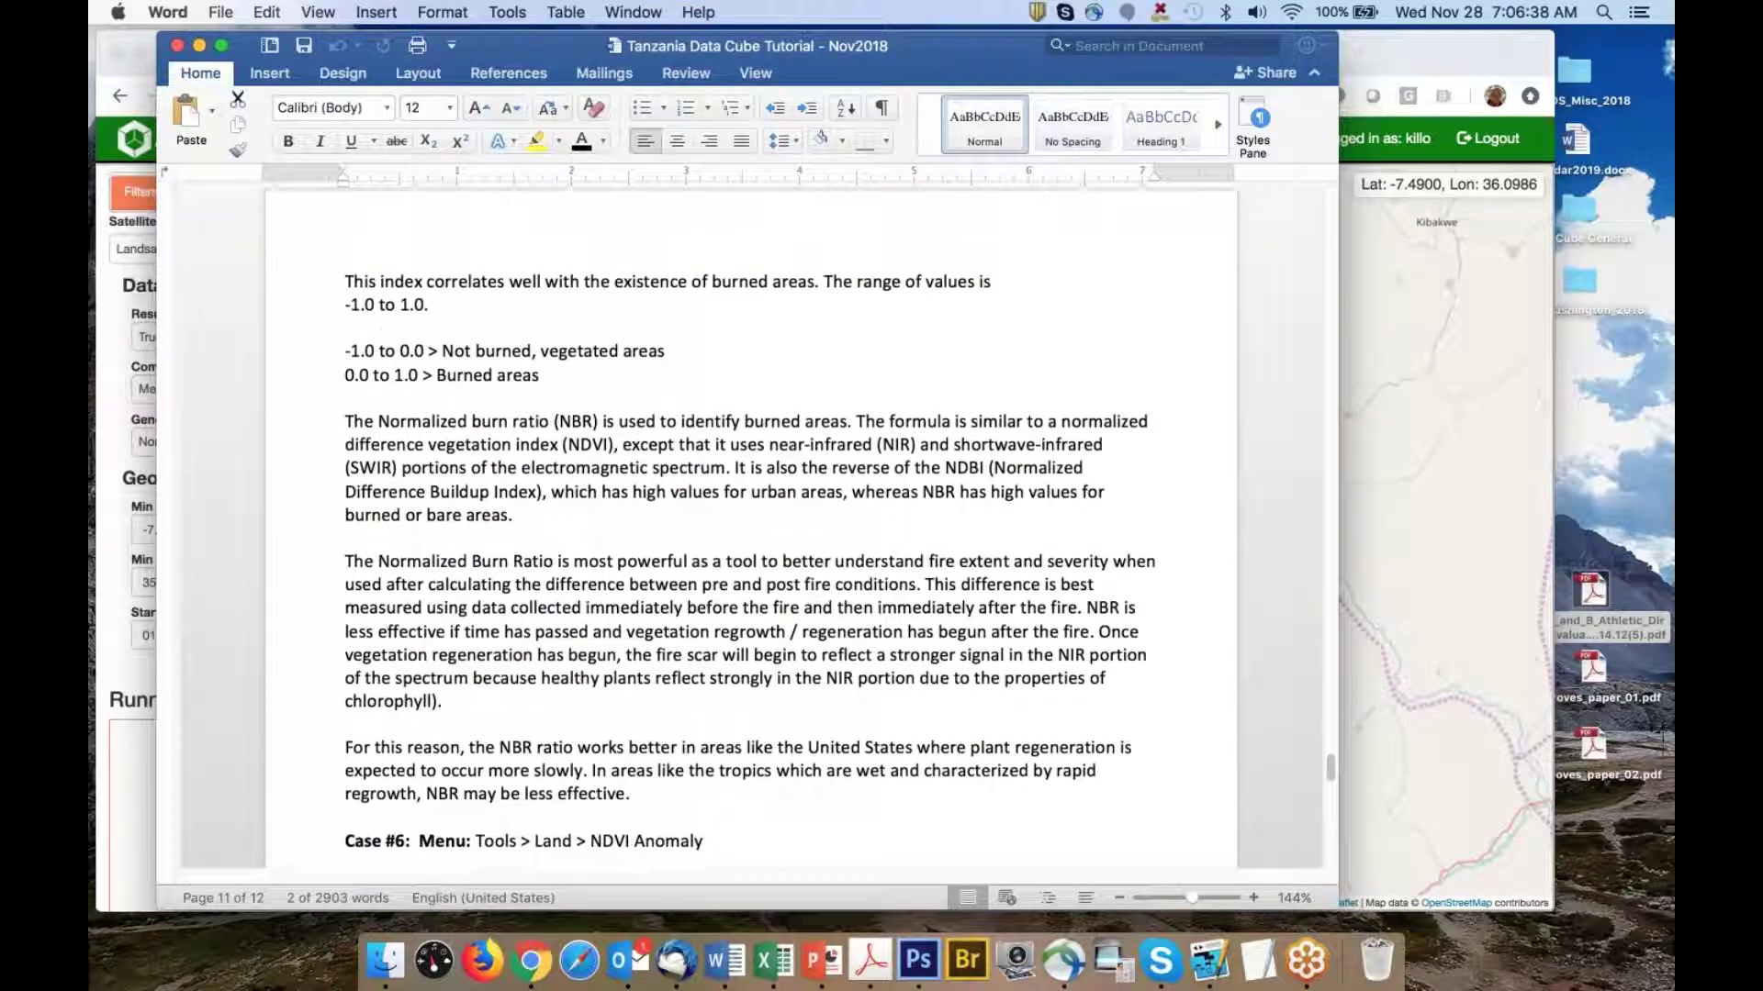
scroll(751, 523, up, 15)
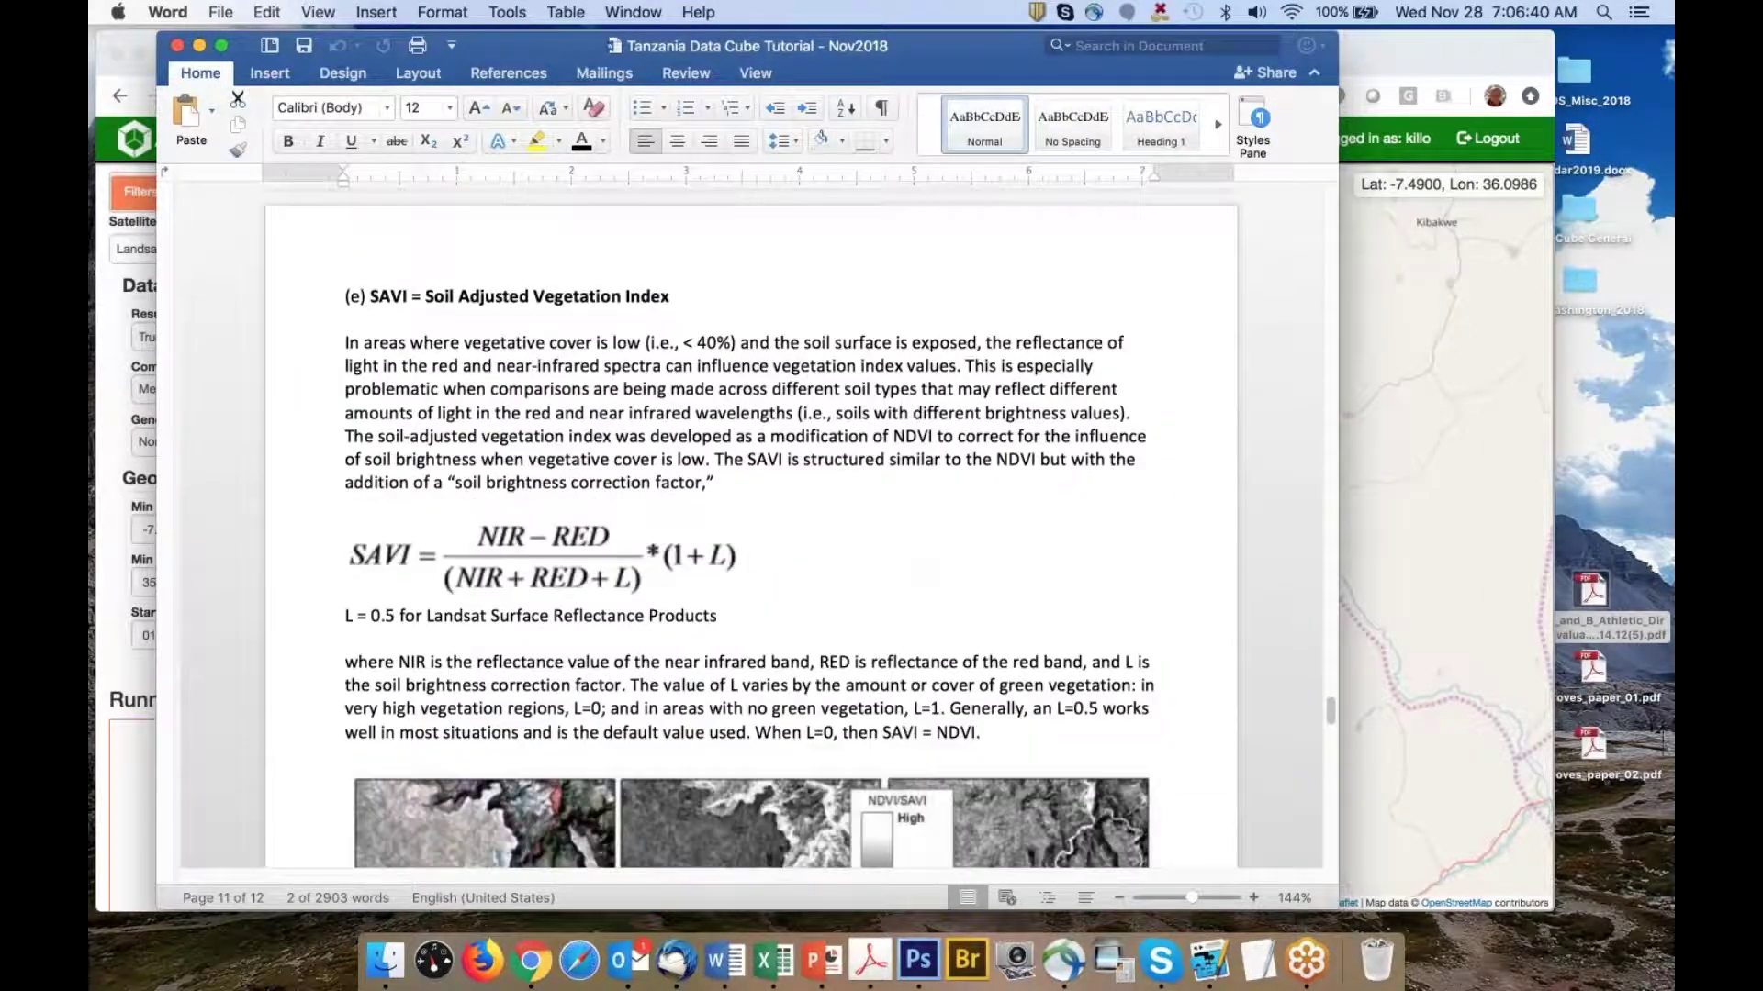
scroll(751, 523, up, 11)
scroll(751, 524, up, 5)
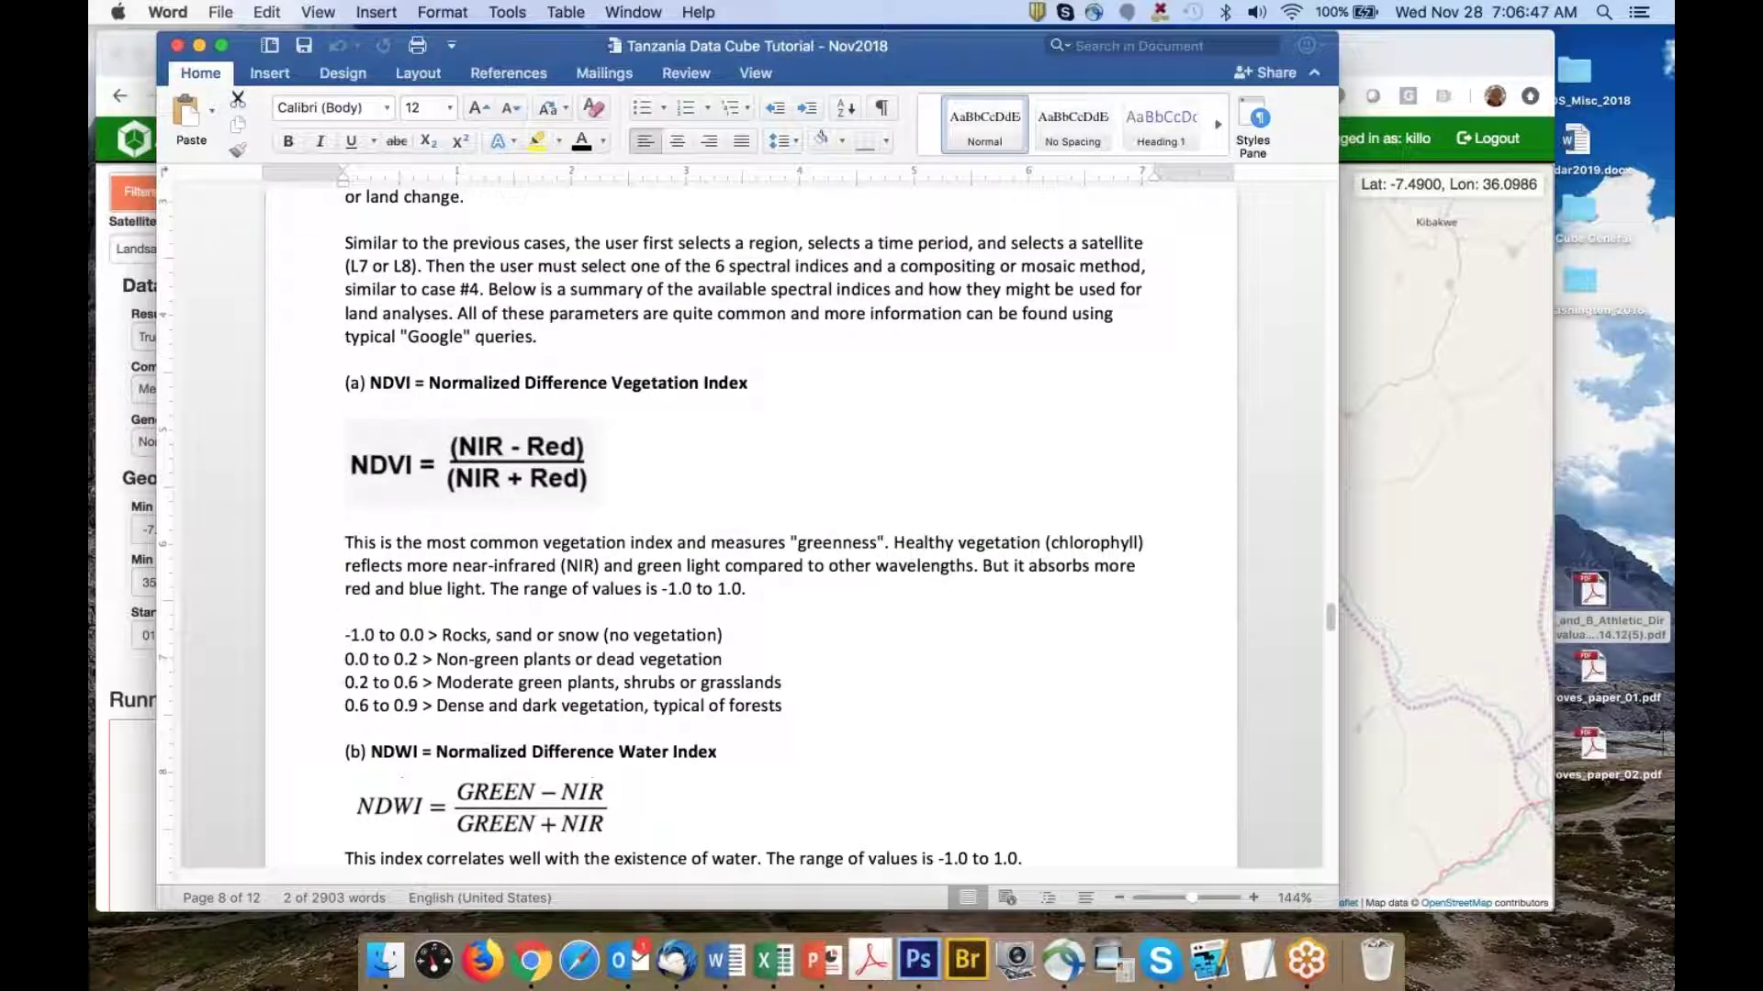
scroll(751, 523, up, 15)
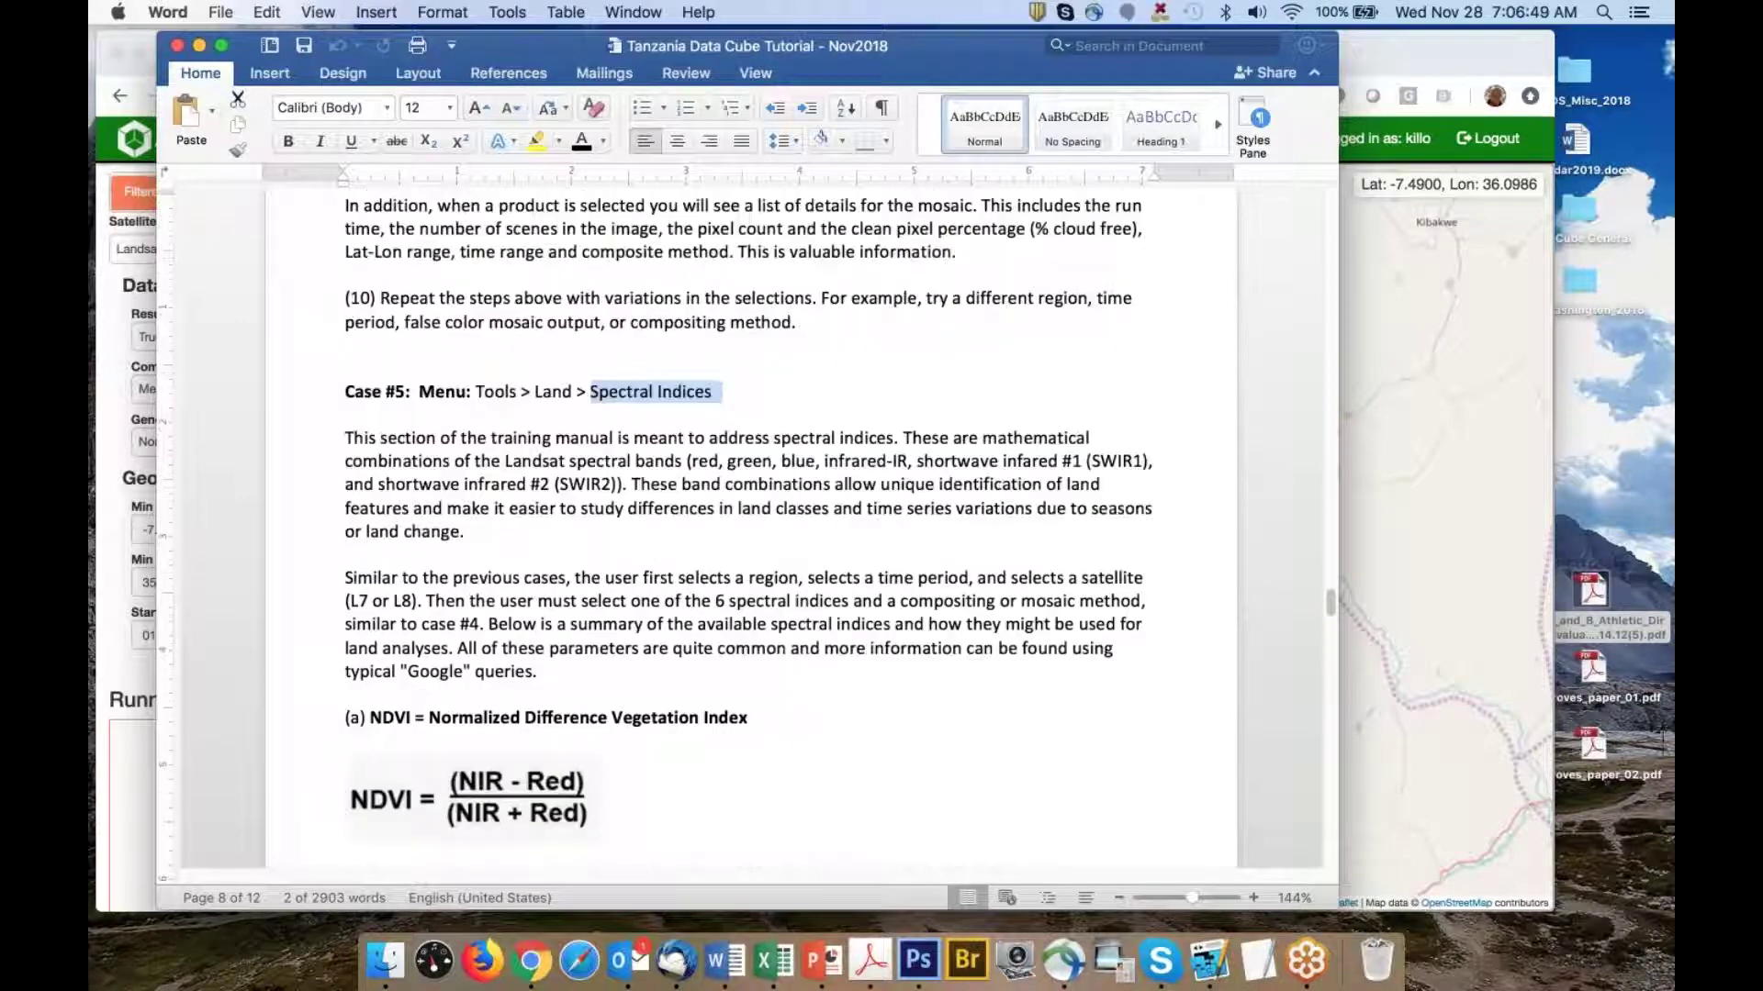
scroll(751, 523, up, 20)
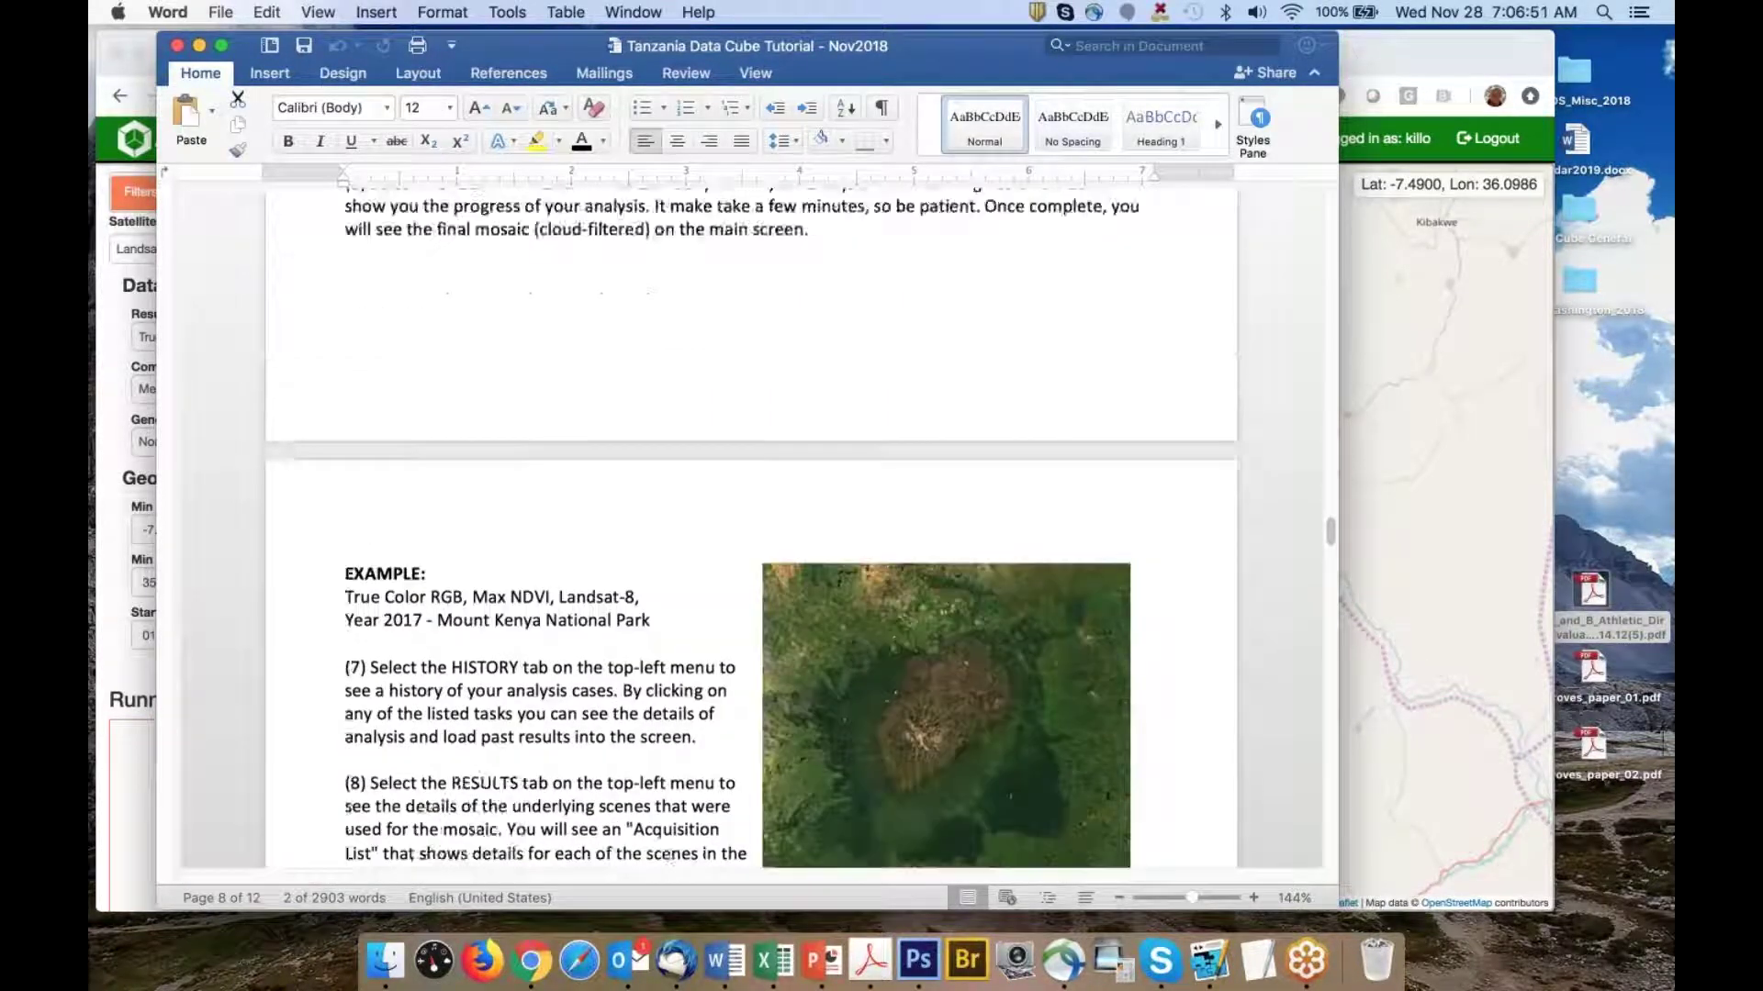
scroll(751, 523, up, 15)
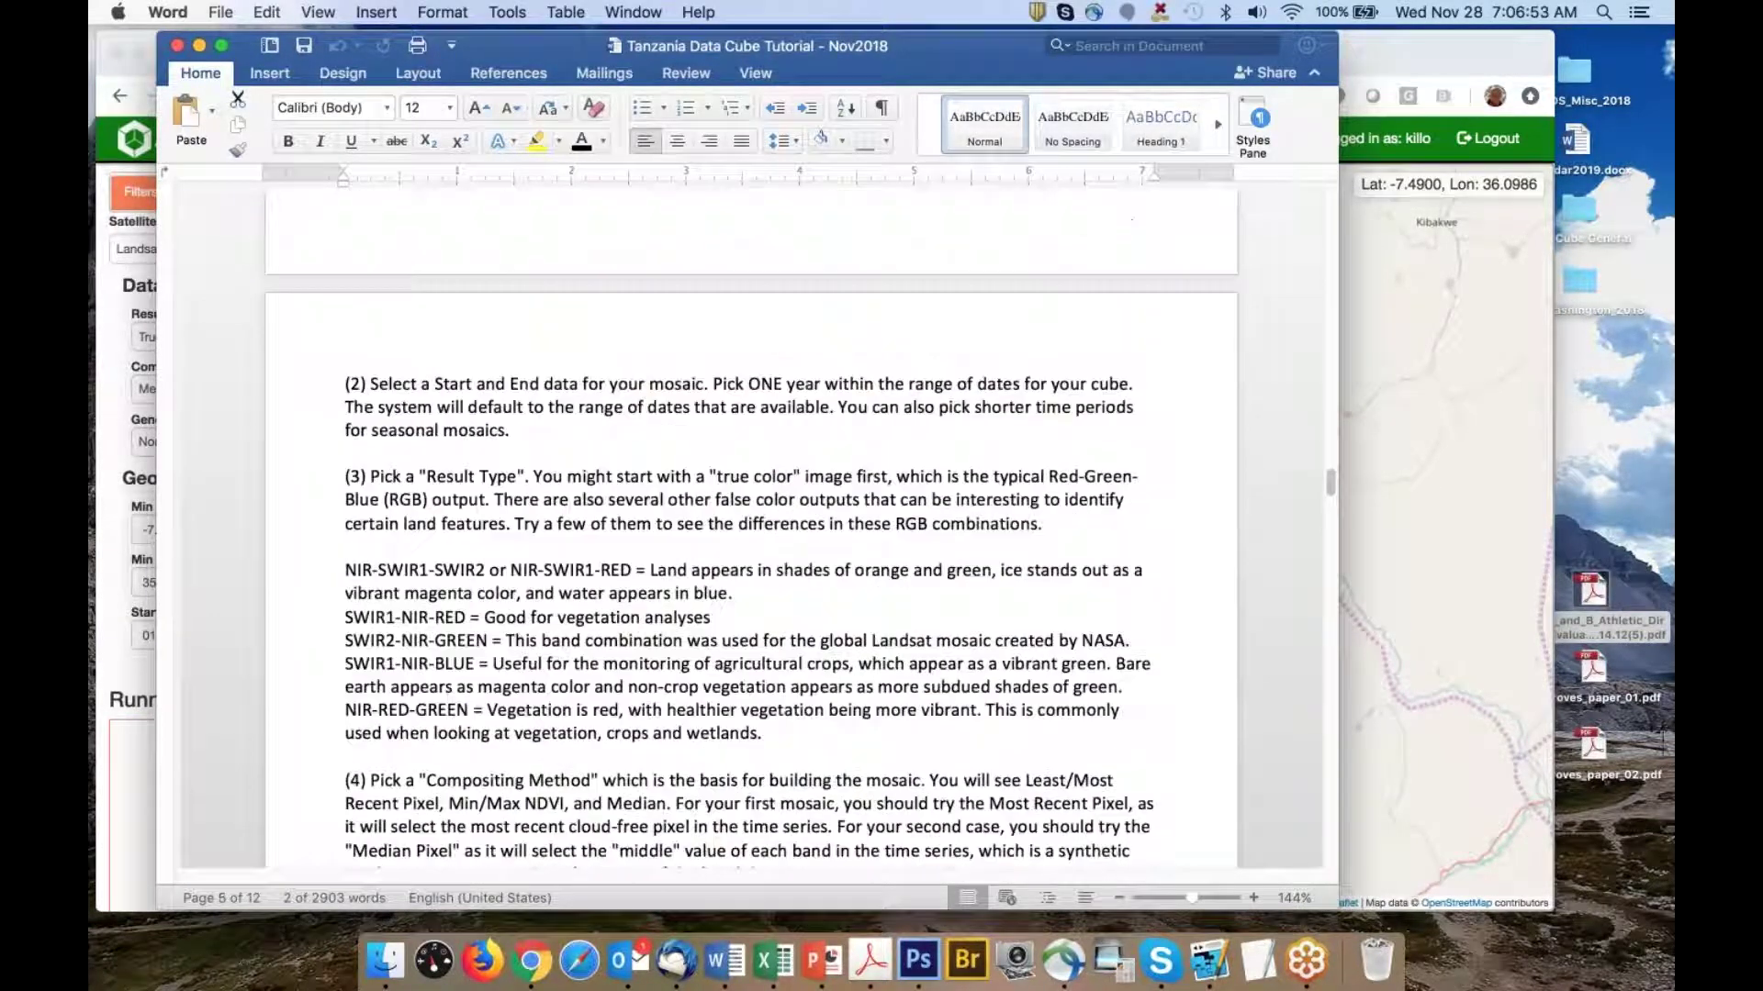
scroll(751, 523, down, 3)
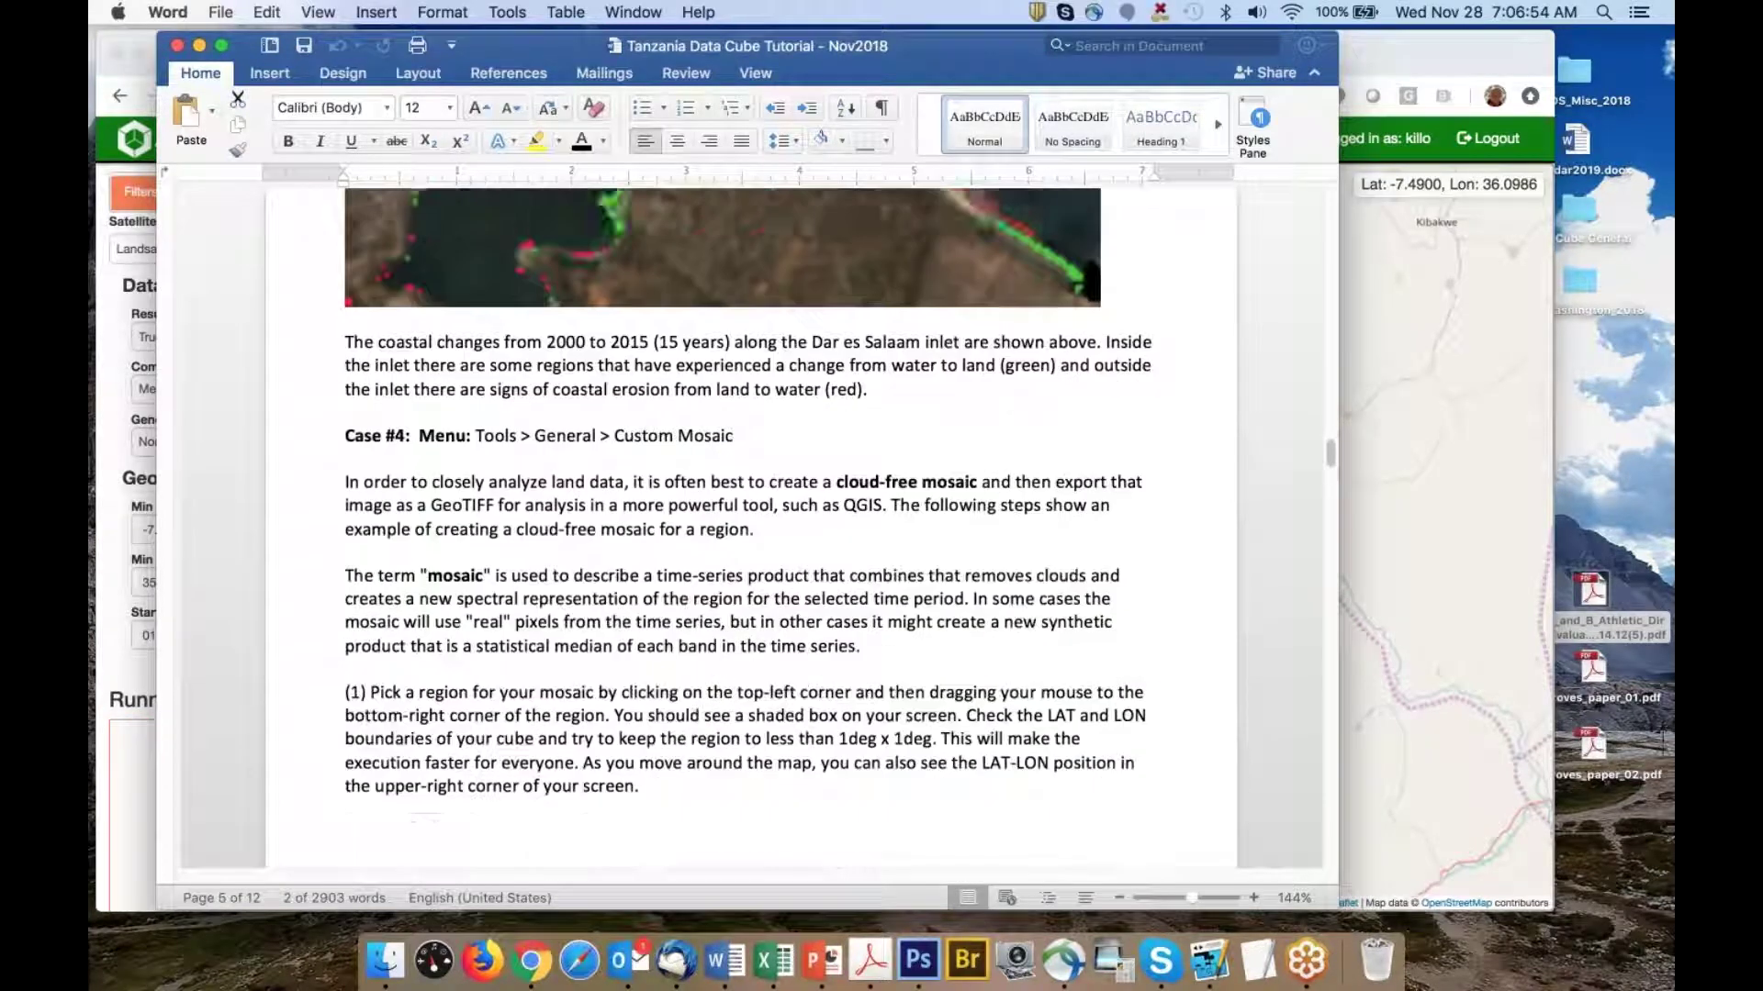
click(1460, 433)
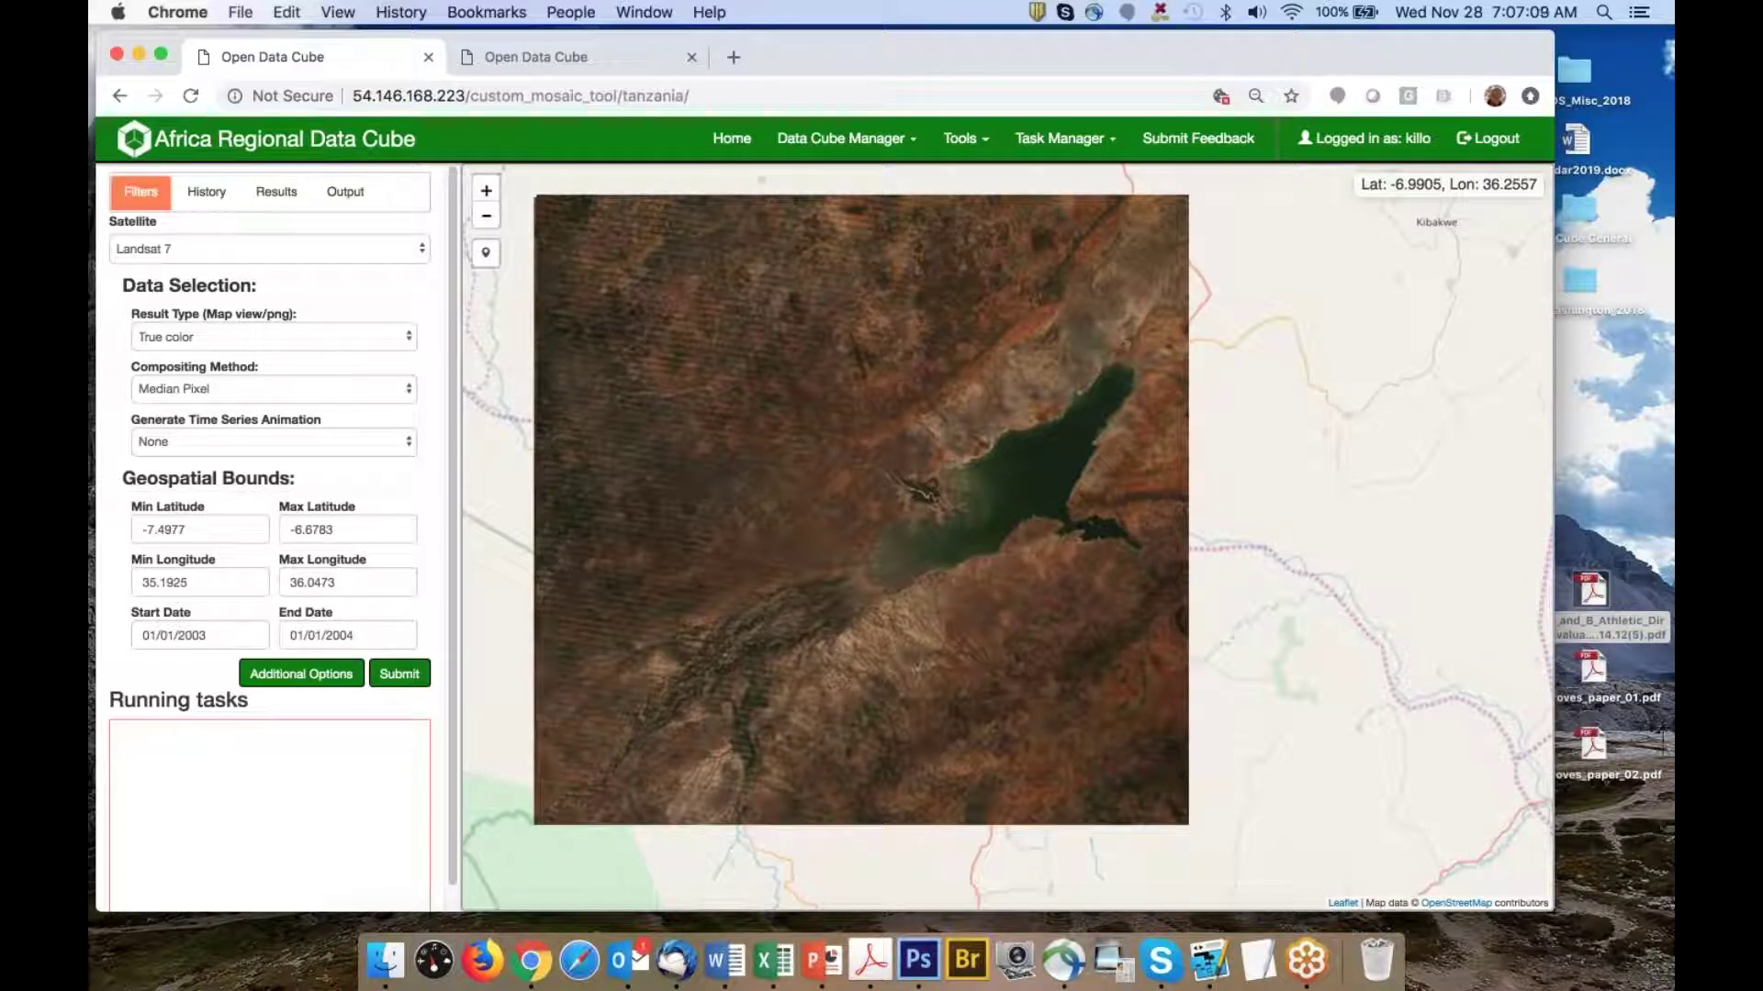
Compare the Africa Regional Data Cube and Open Data Cube sites, and open the latter's Custom Mosaic tool for Bangladesh
click(598, 62)
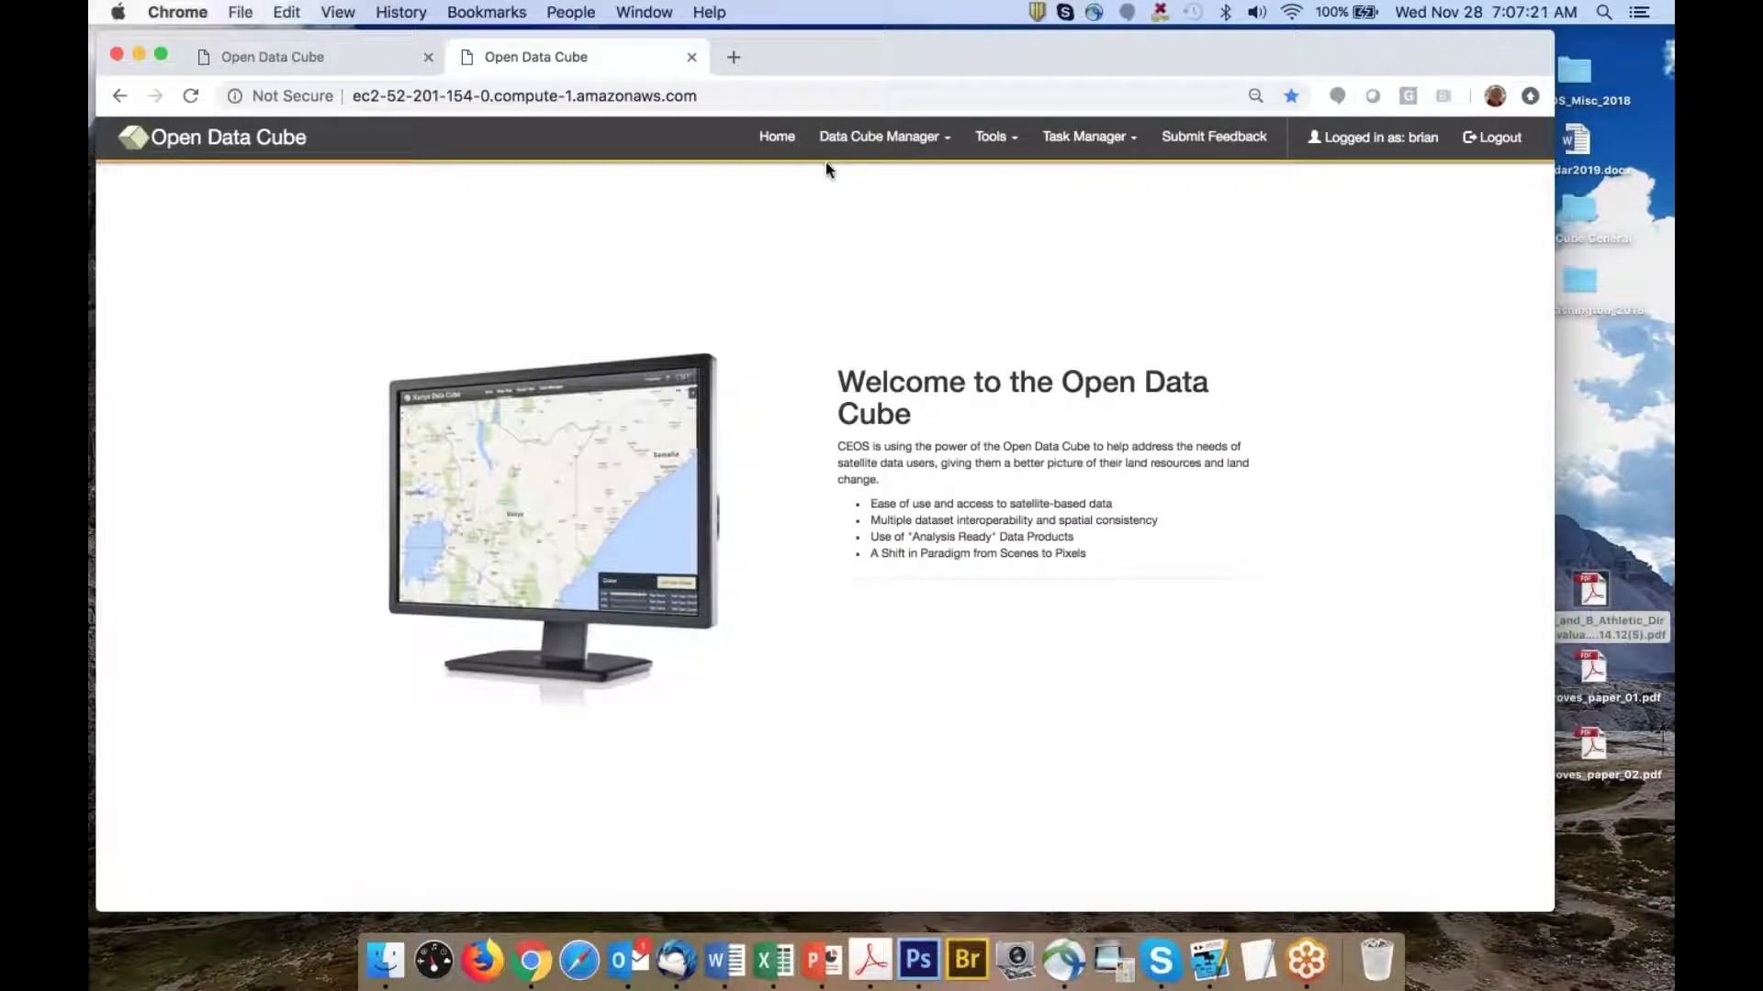
click(347, 57)
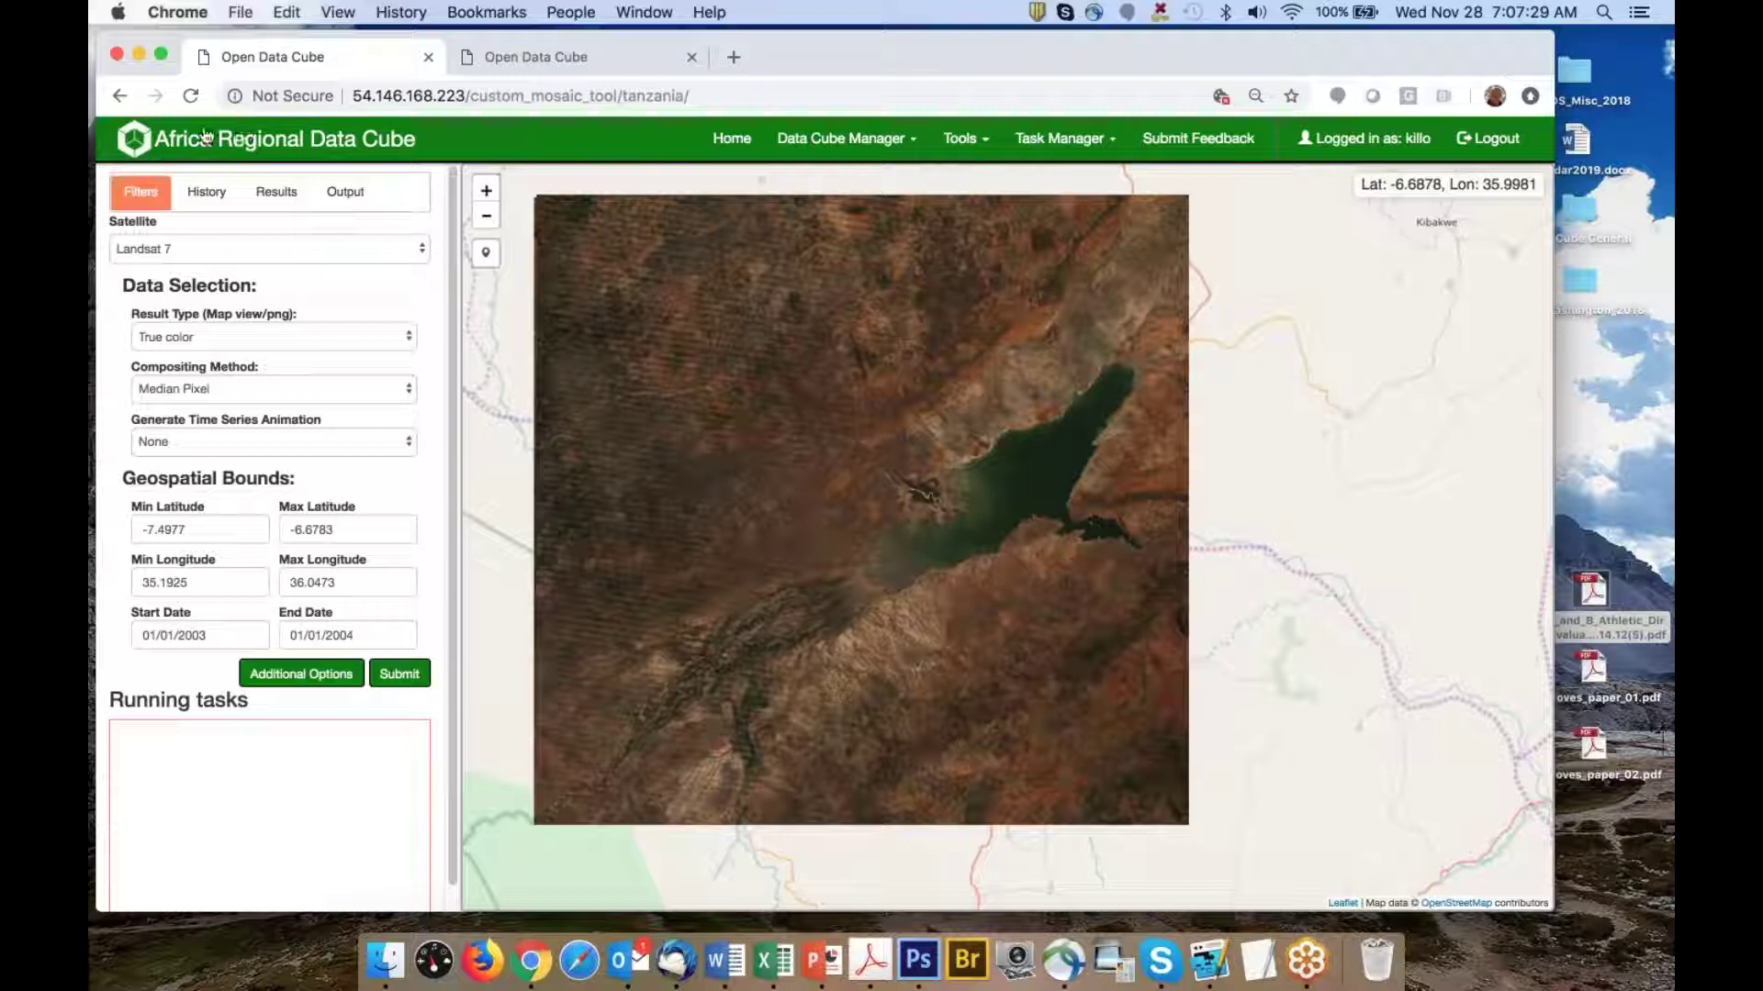
click(538, 58)
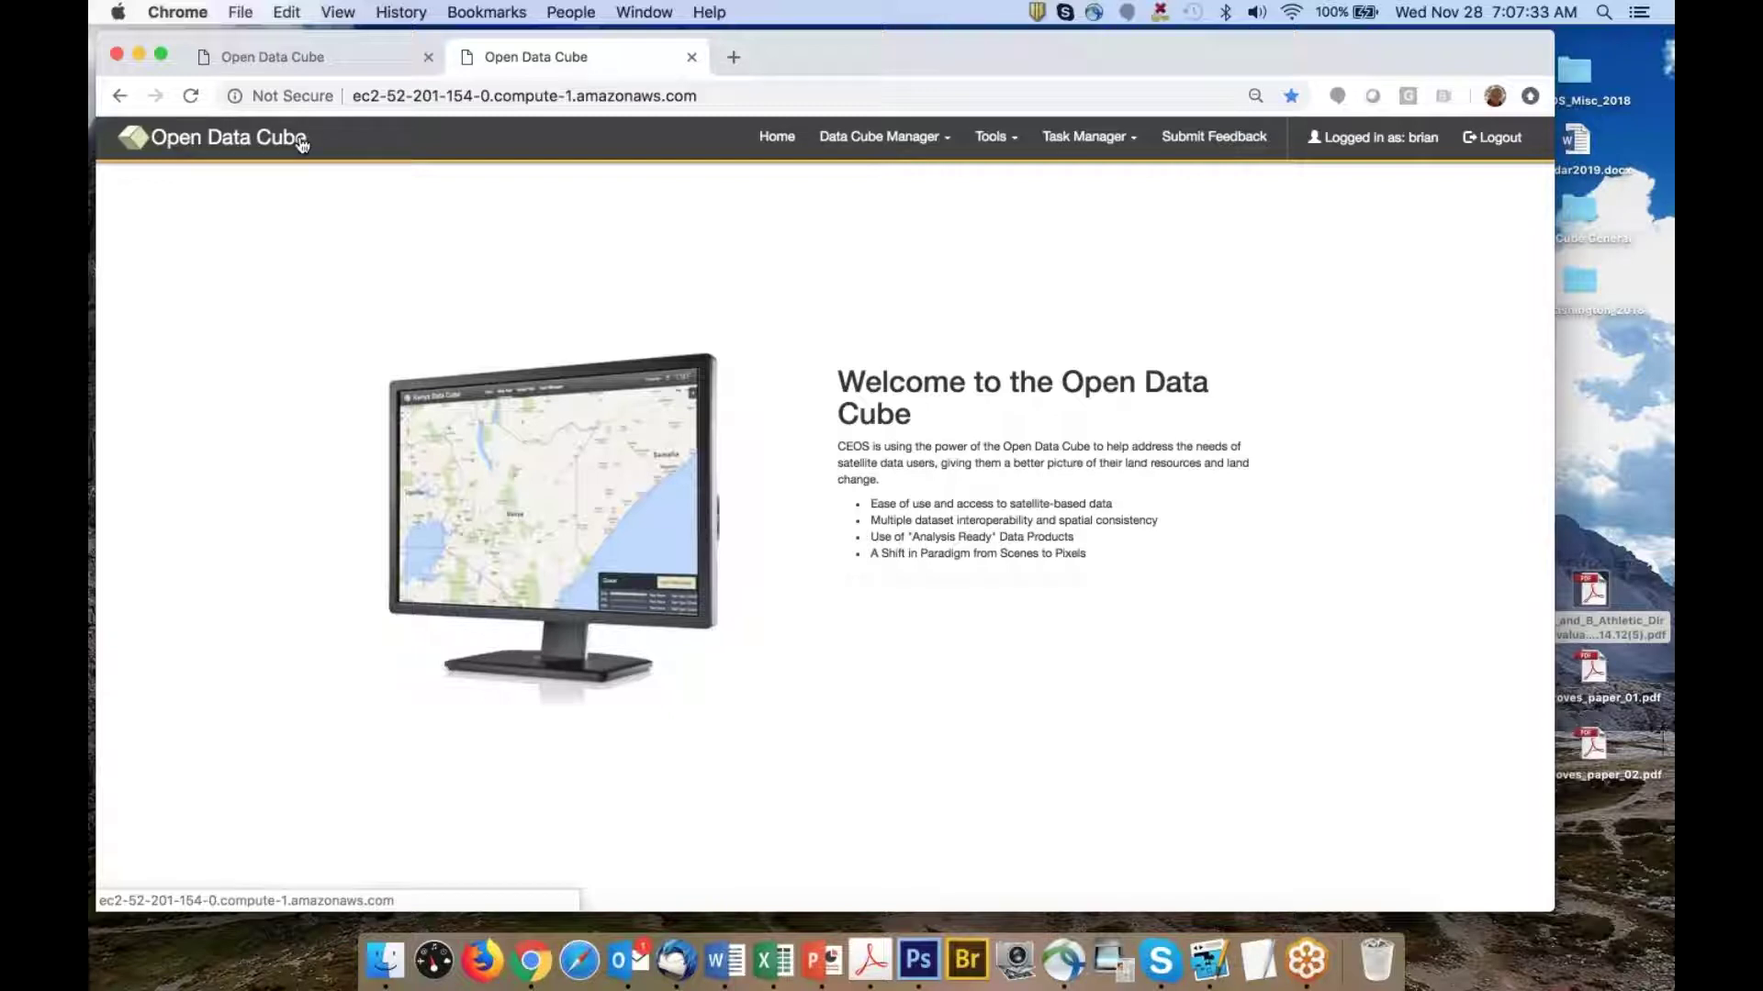
click(1000, 143)
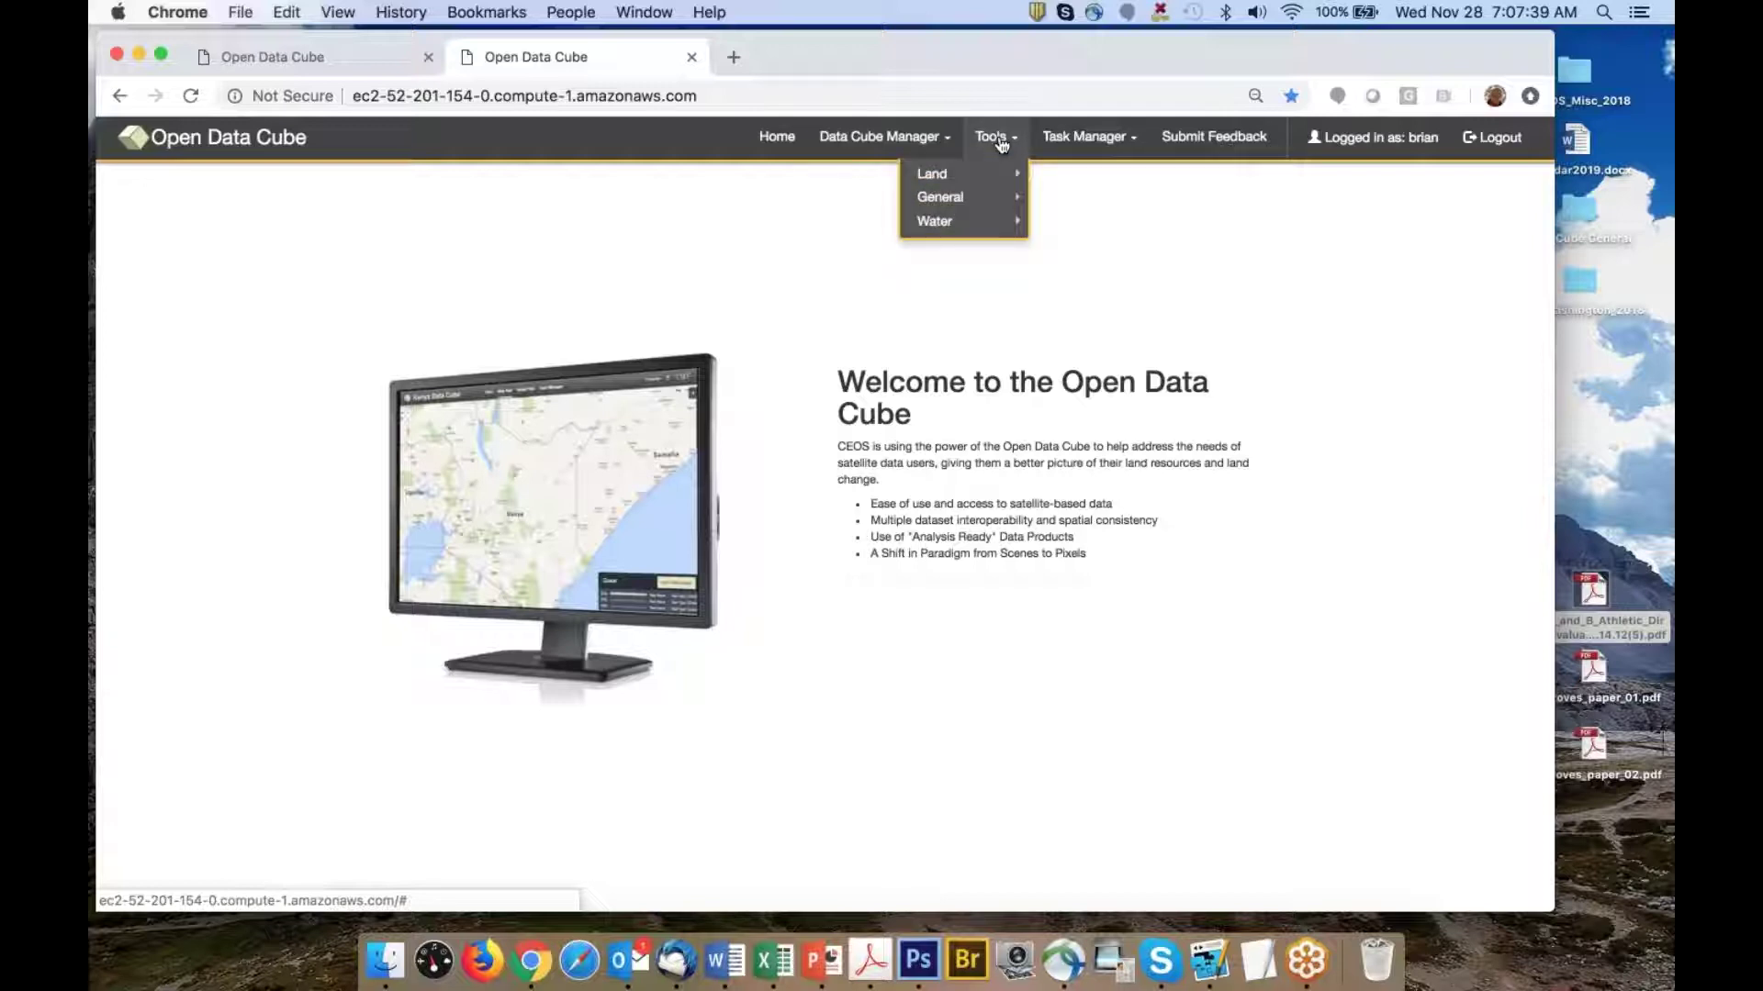
mouse_move(982, 204)
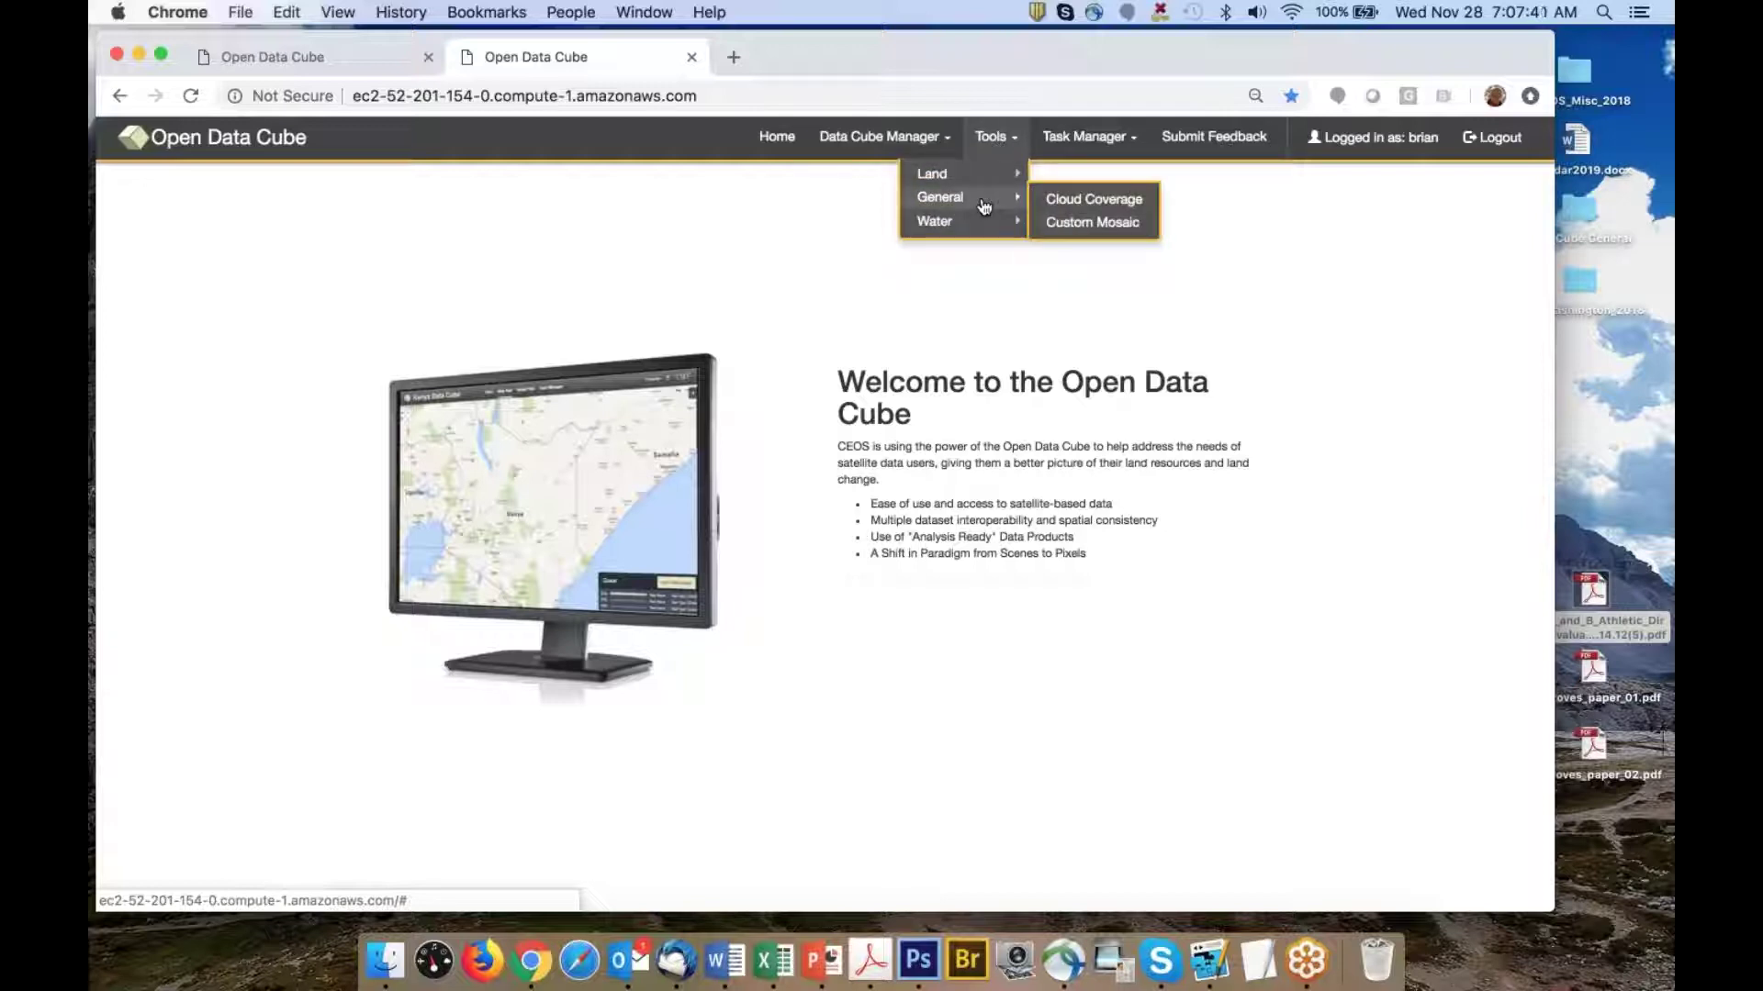
click(1066, 230)
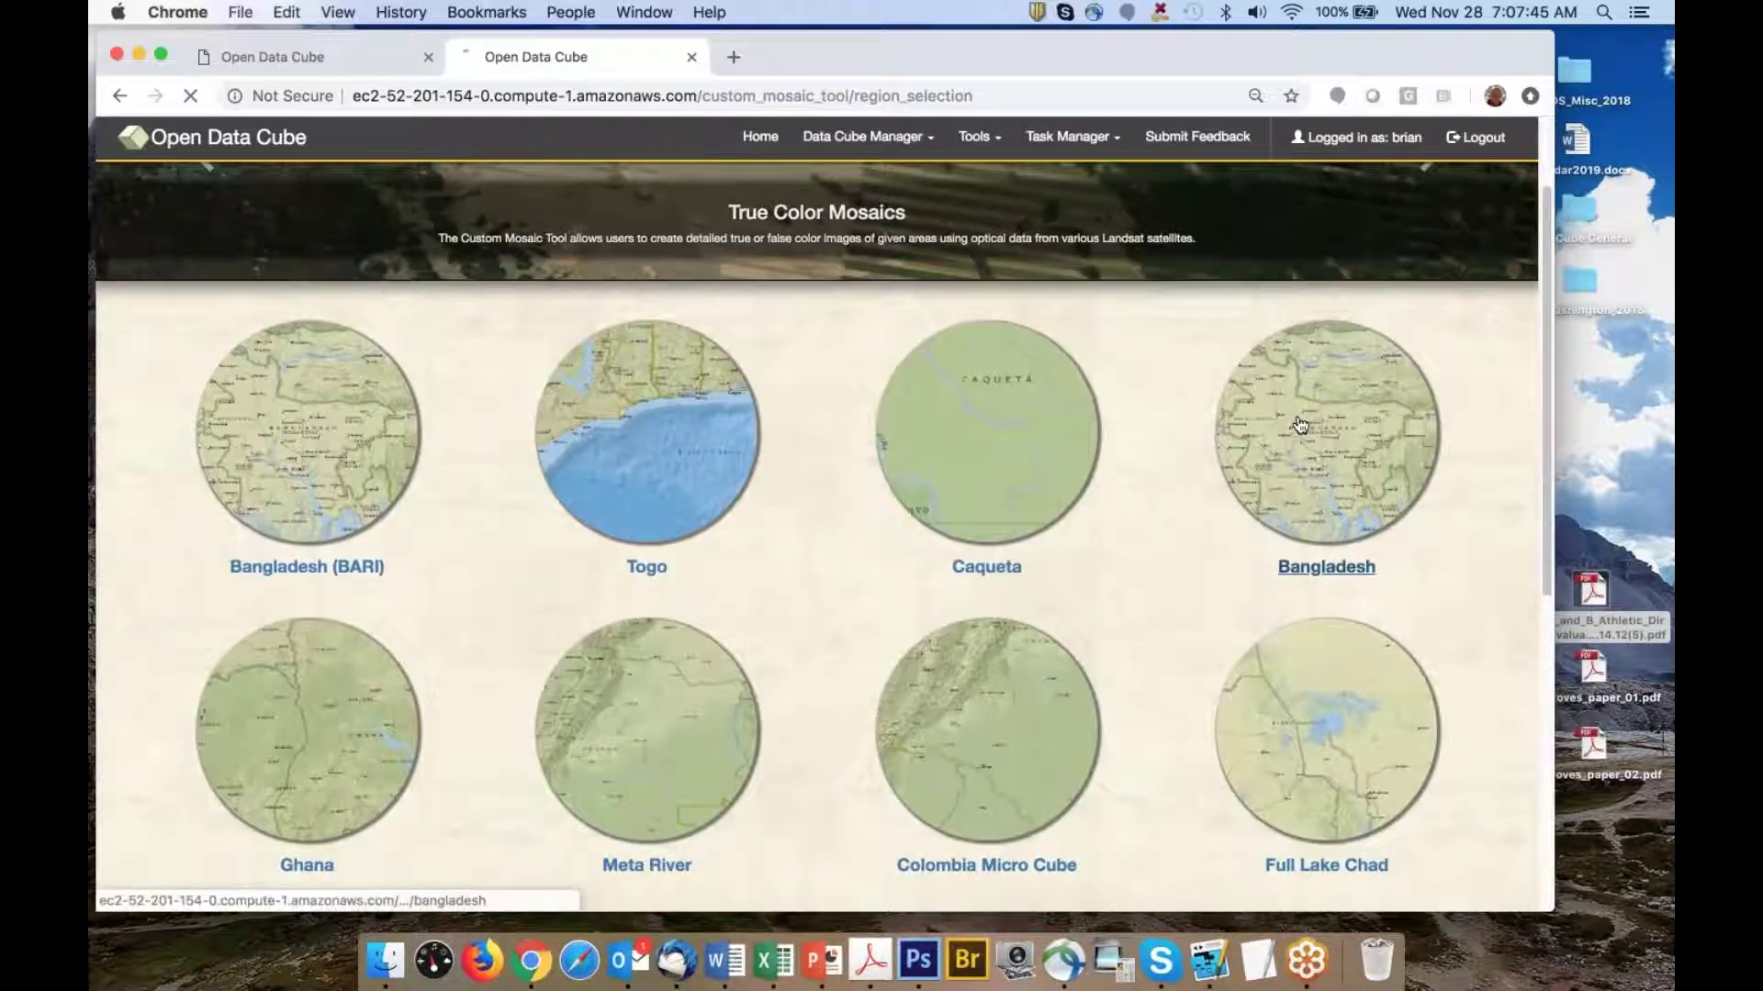
click(1300, 424)
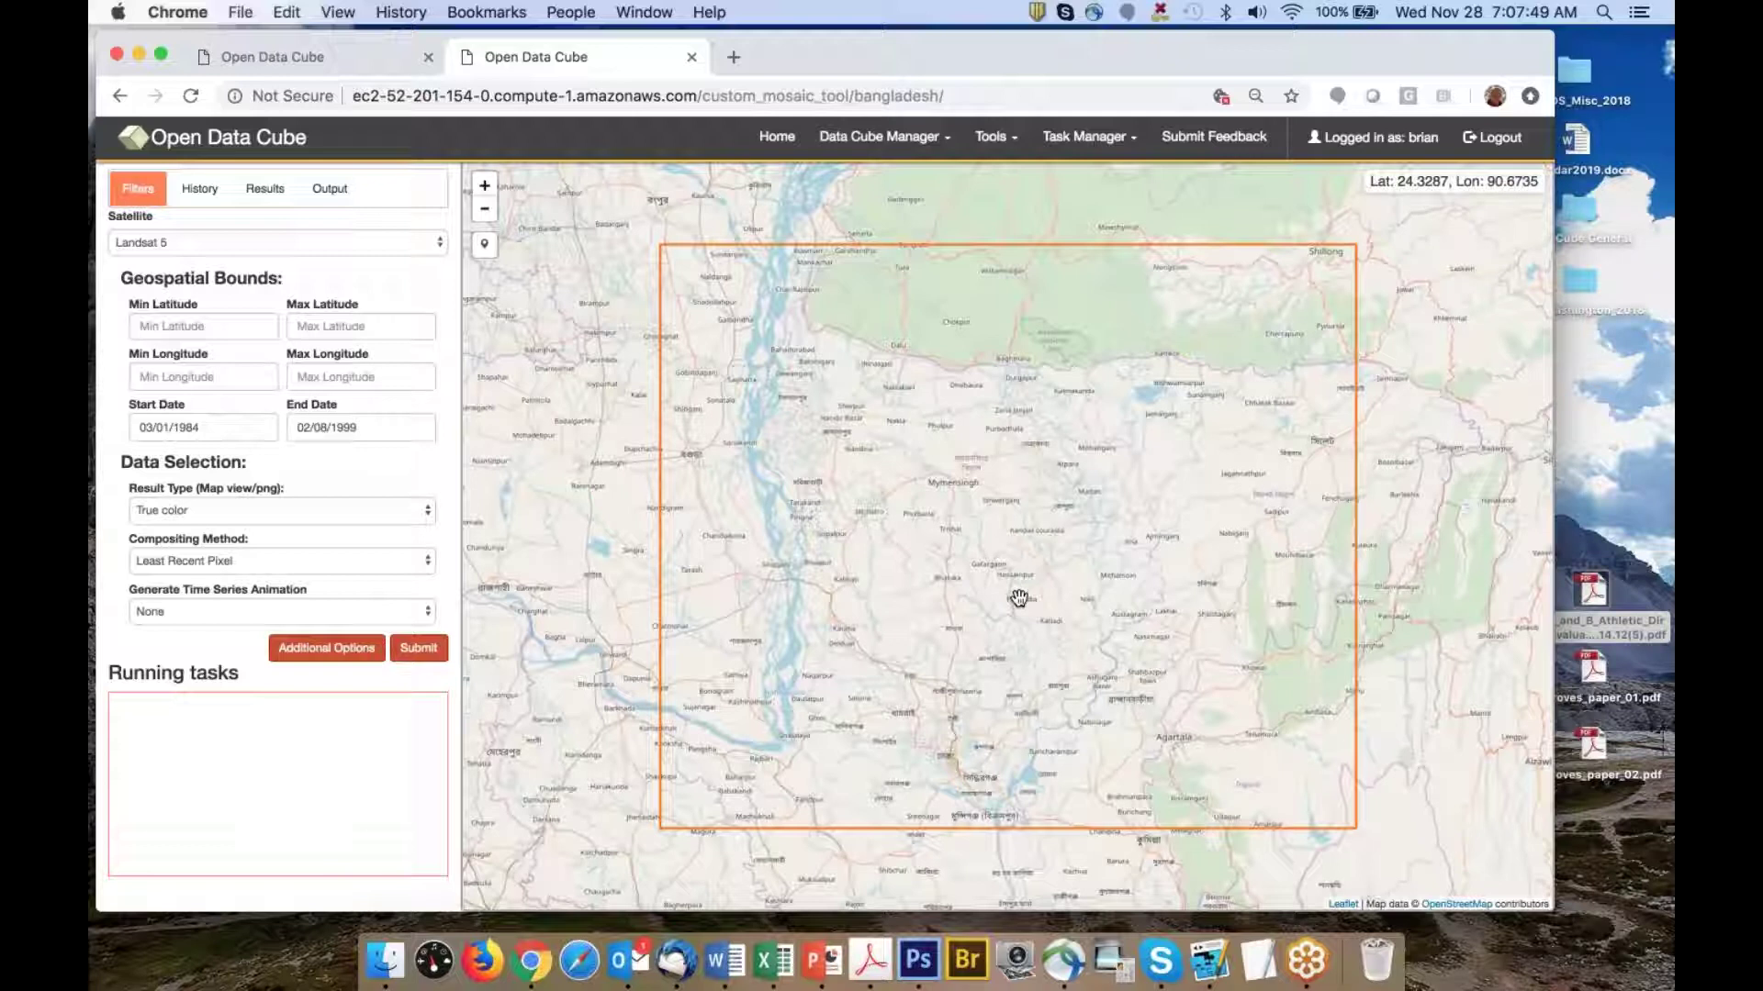
Switch to the Word tutorial and read the Case #4 Custom Mosaic explanation and its instructions for picking a region
scroll(1019, 599, up, 1)
scroll(1019, 599, down, 1)
key(ctrl+Up)
click(734, 491)
scroll(795, 492, down, 3)
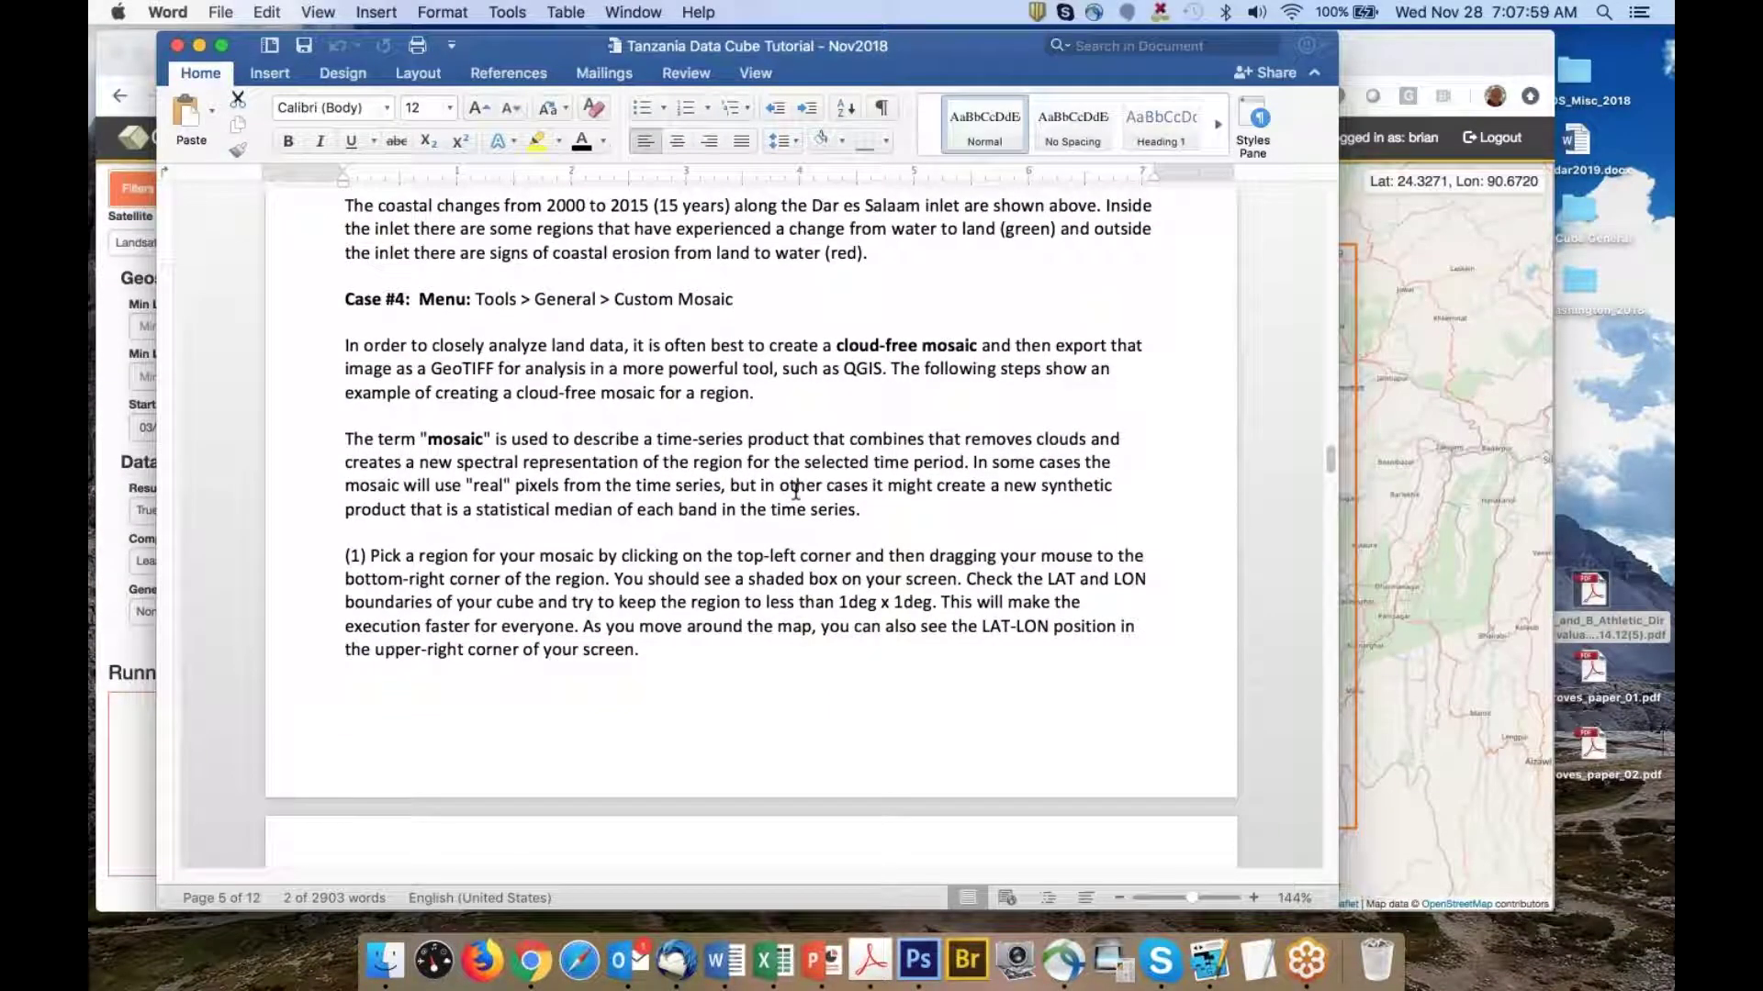
scroll(873, 376, down, 2)
scroll(872, 377, down, 1)
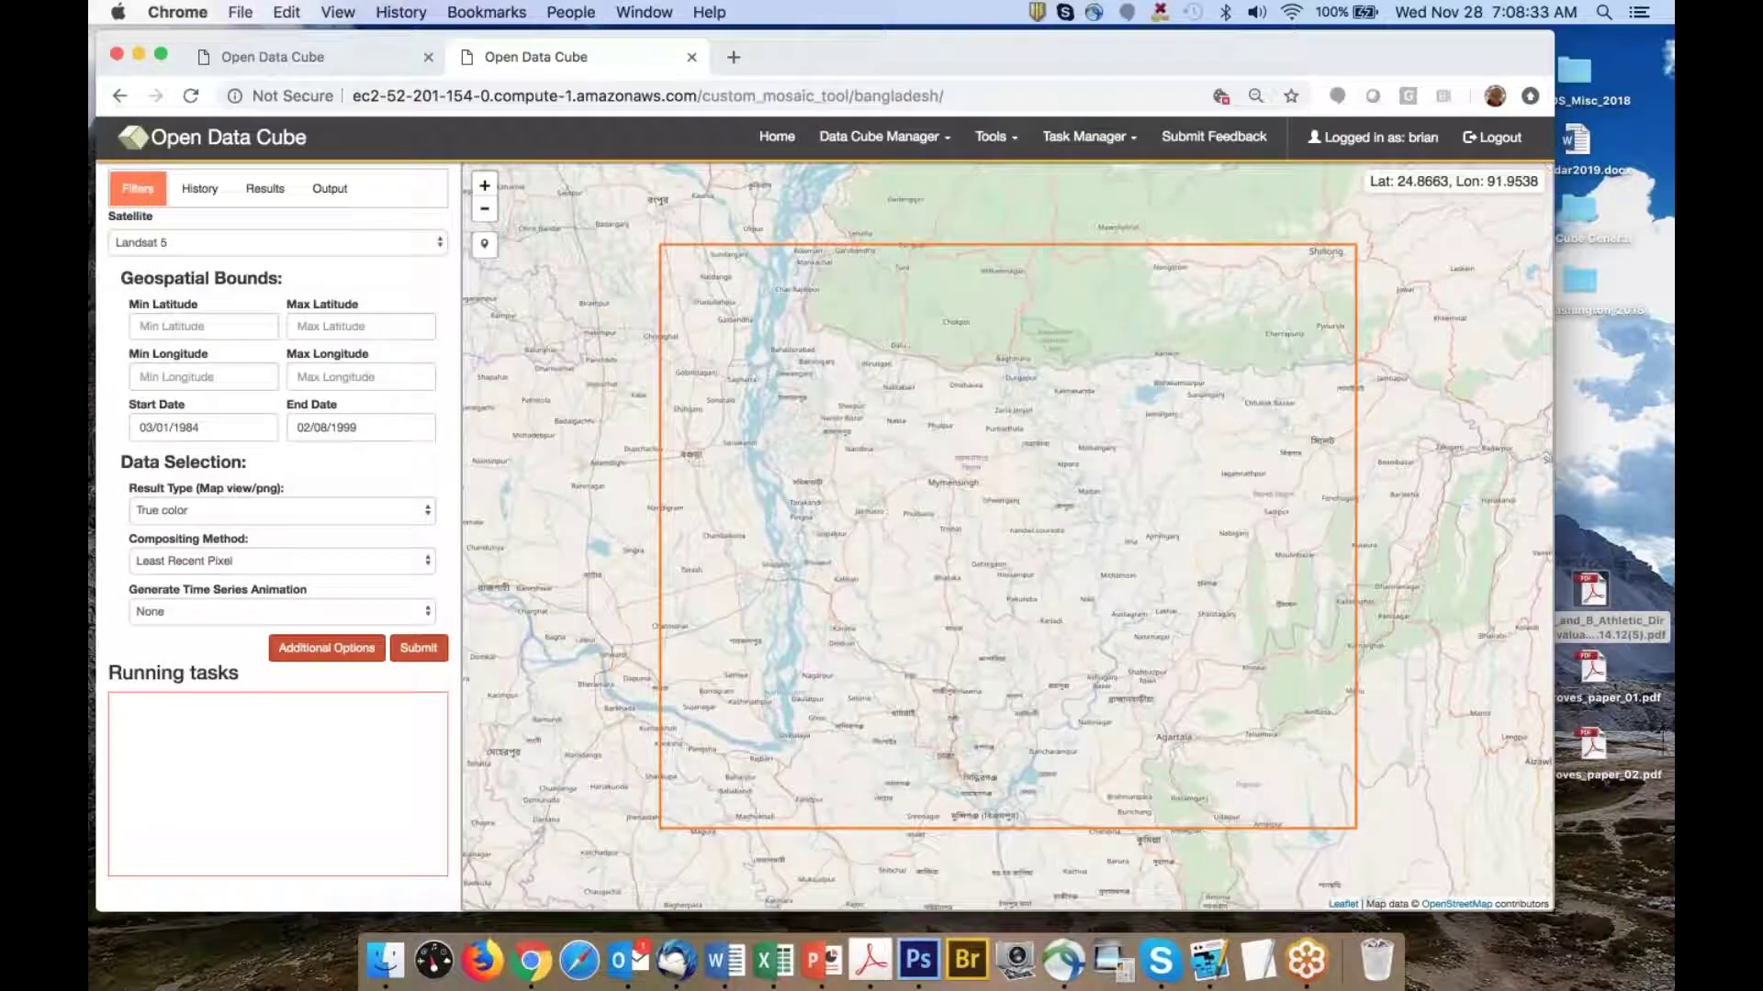
Return to the Bangladesh mosaic tool in Chrome and set the satellite to Landsat 7
click(1424, 468)
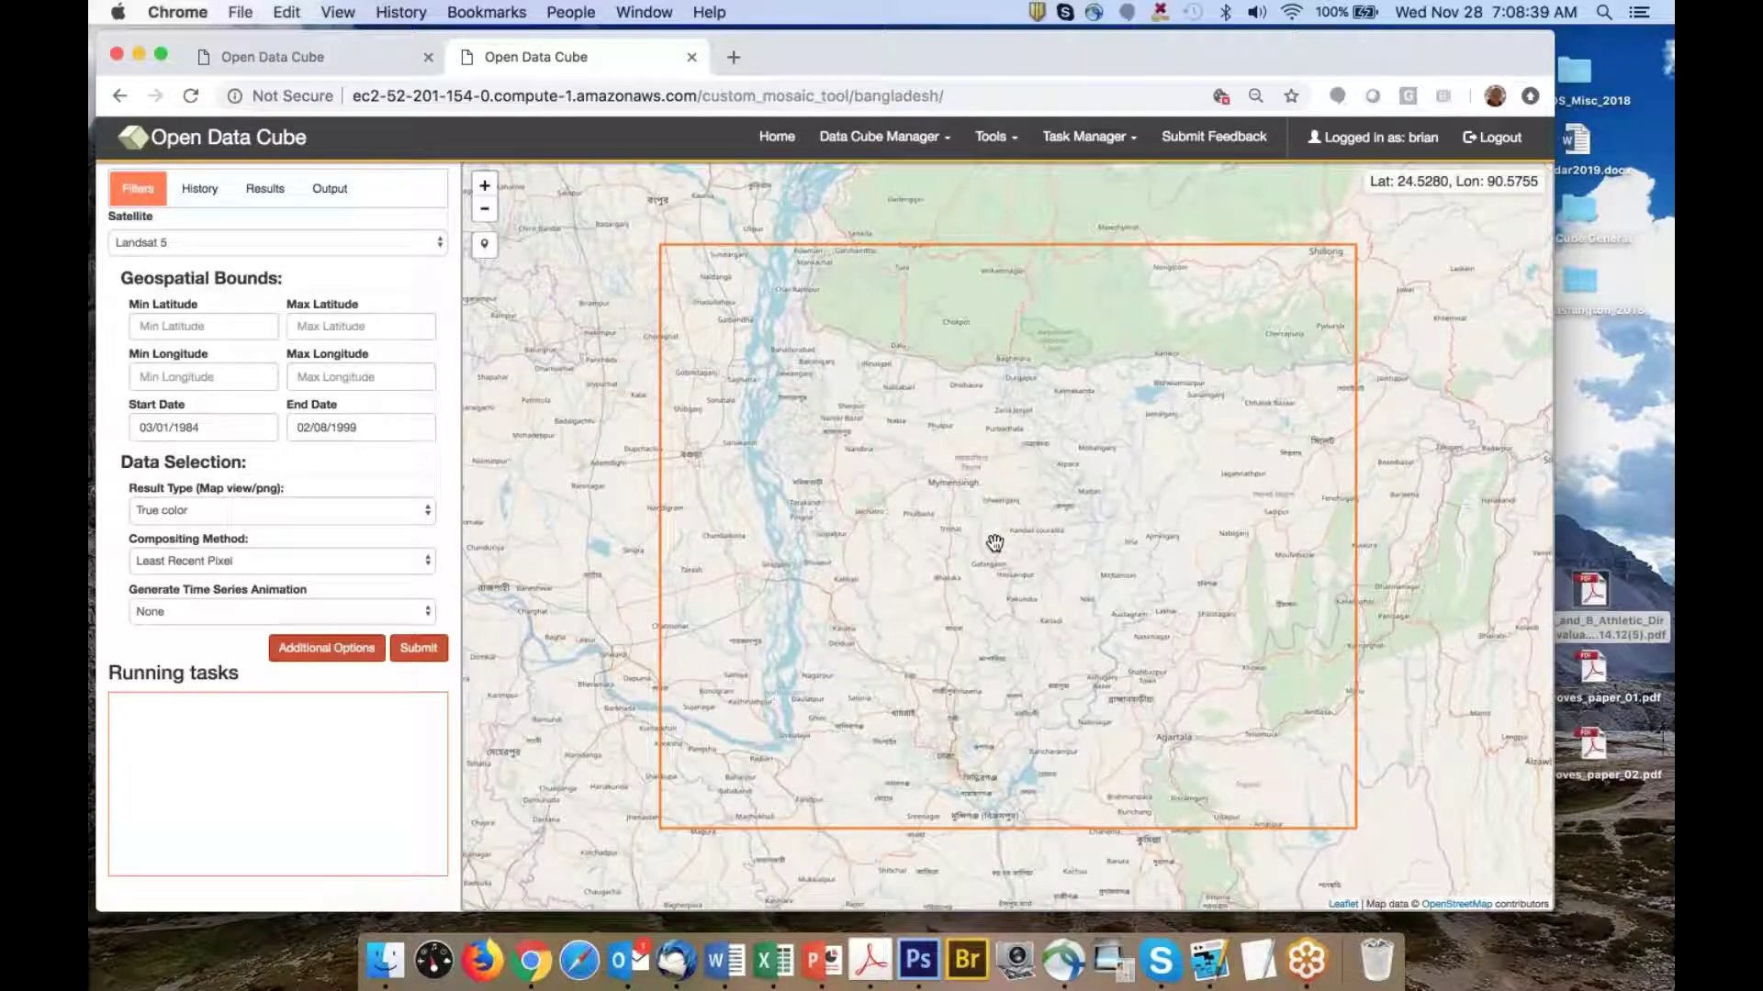
drag(1038, 523, 968, 531)
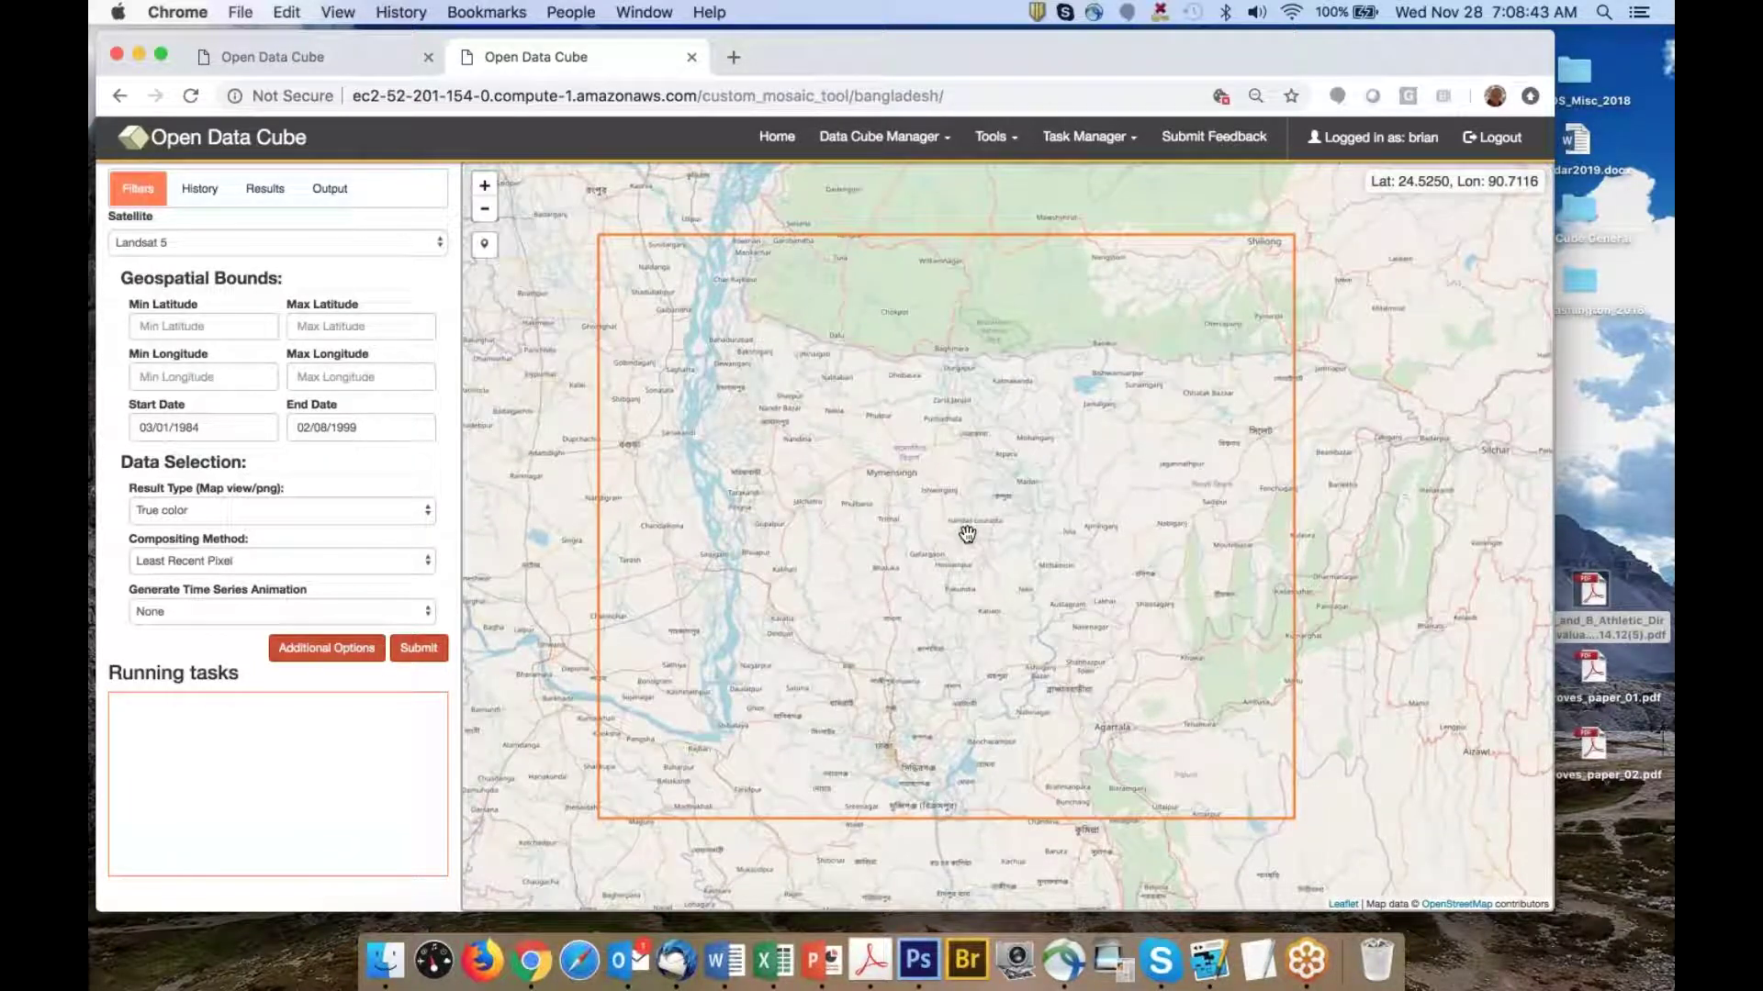
scroll(967, 533, up, 1)
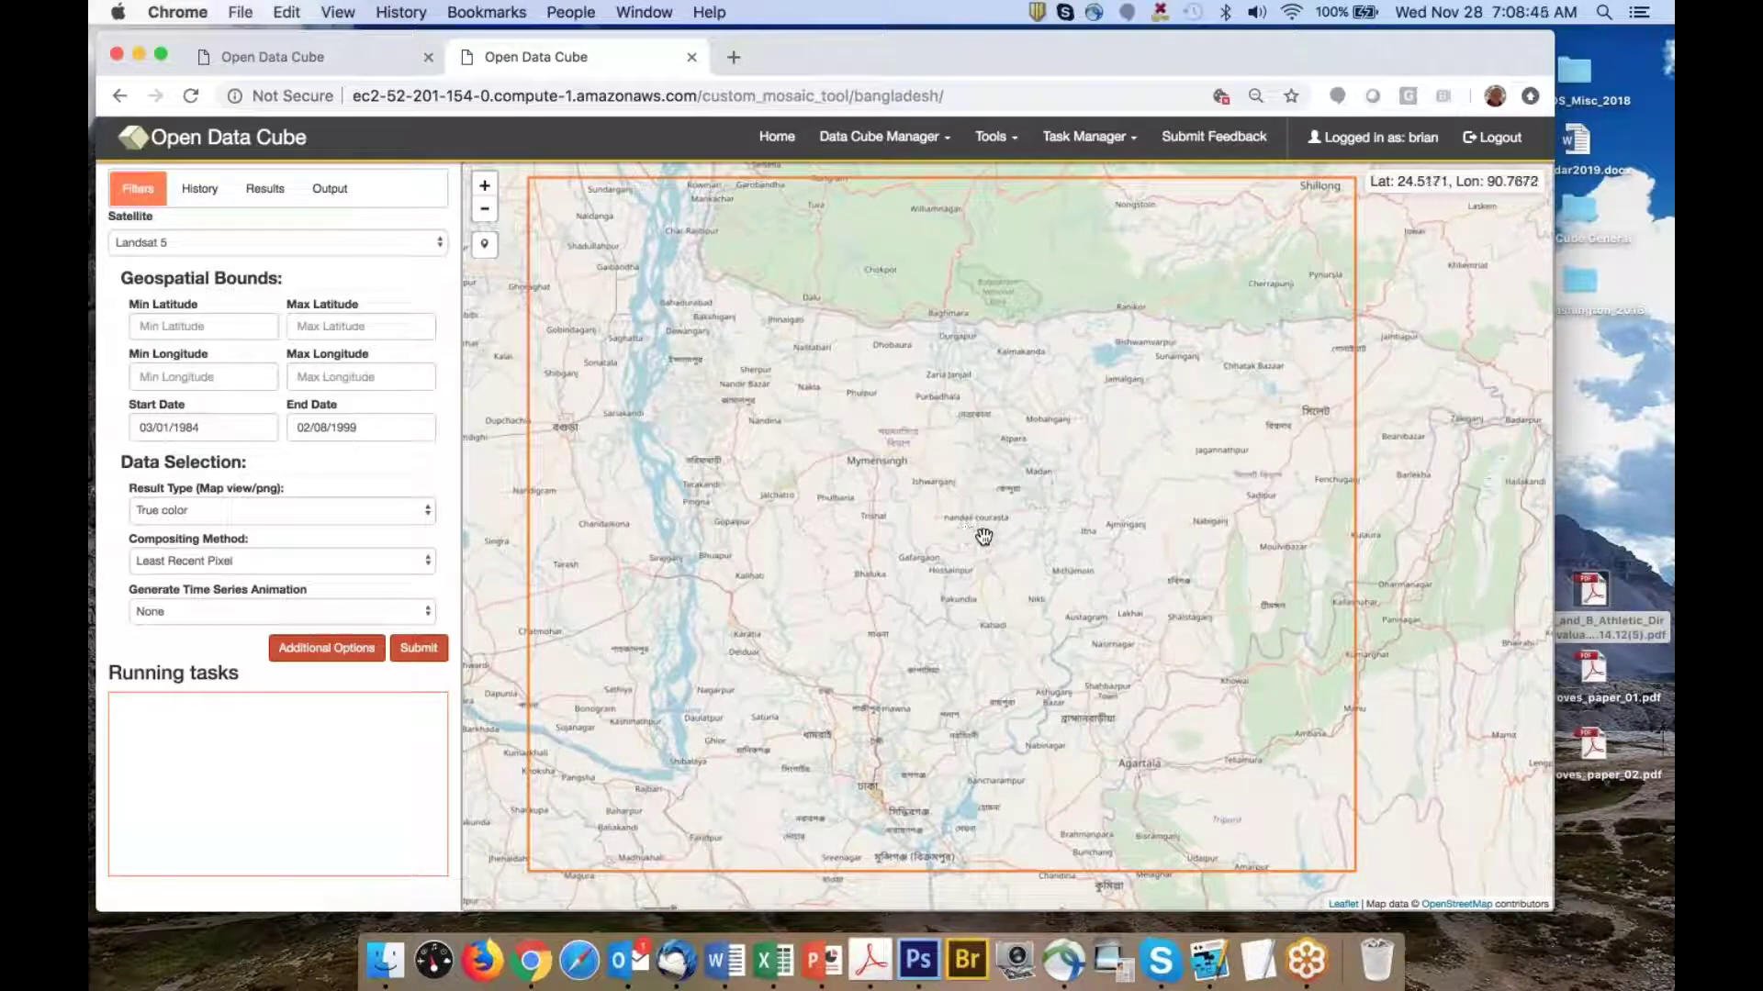
scroll(980, 534, up, 1)
scroll(983, 535, up, 2)
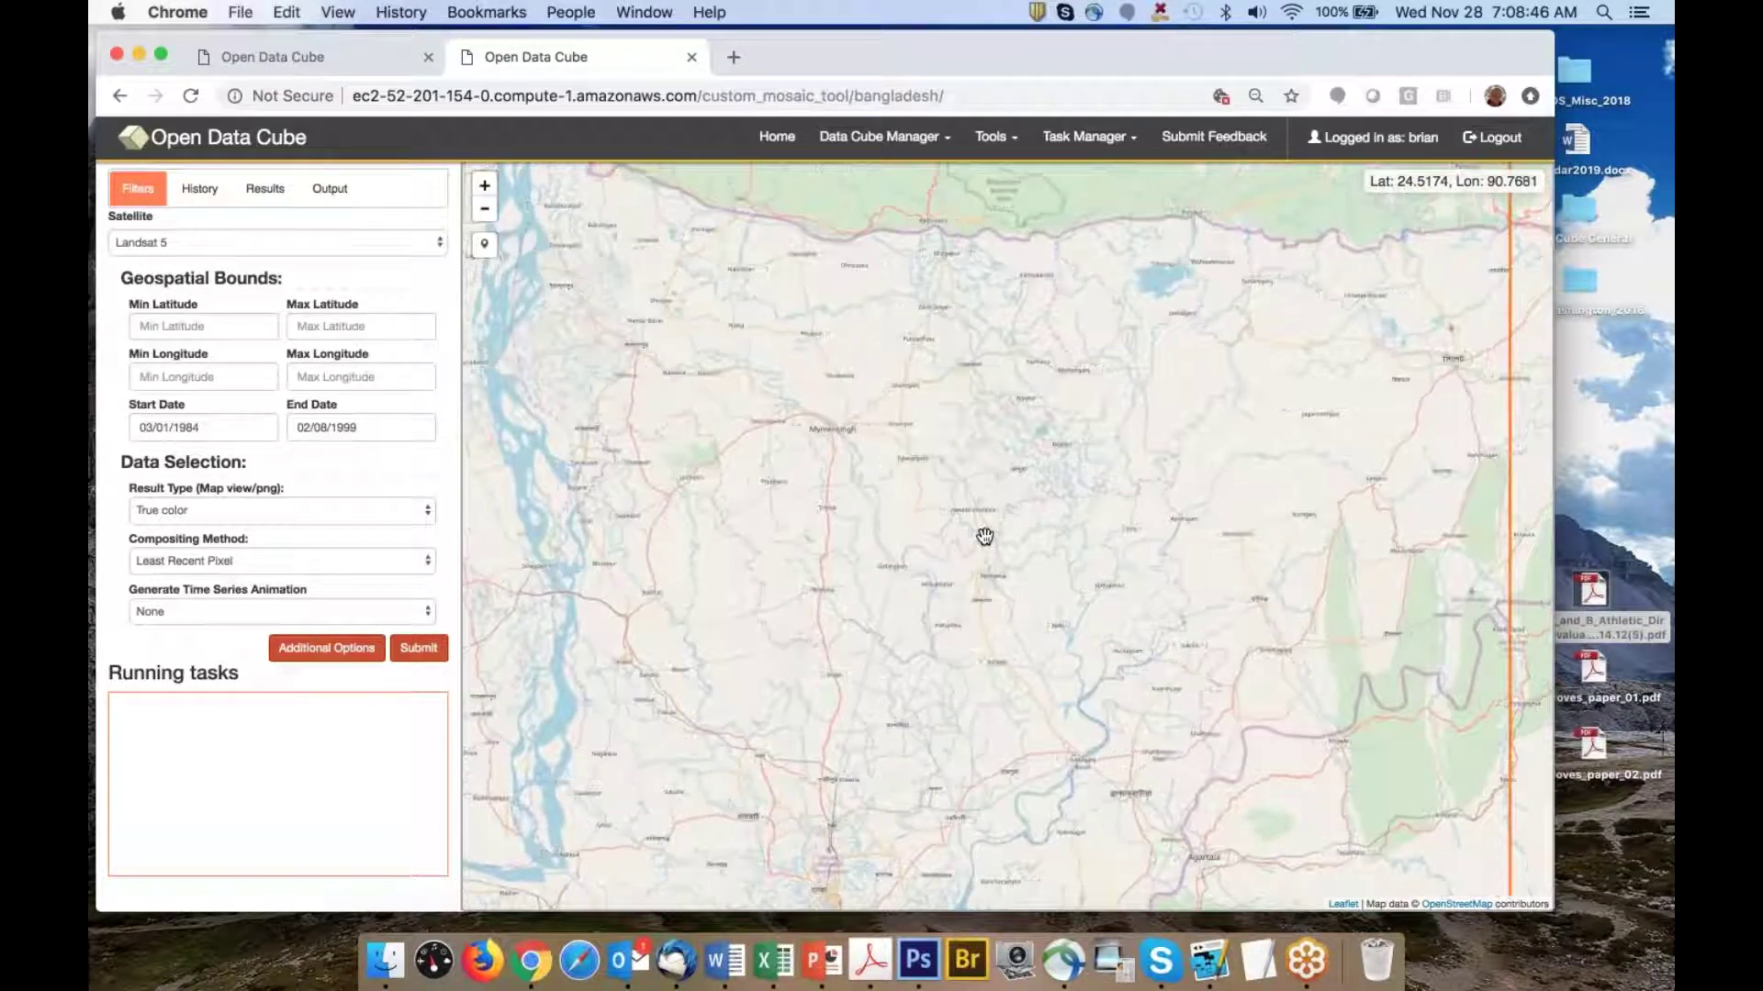
click(306, 240)
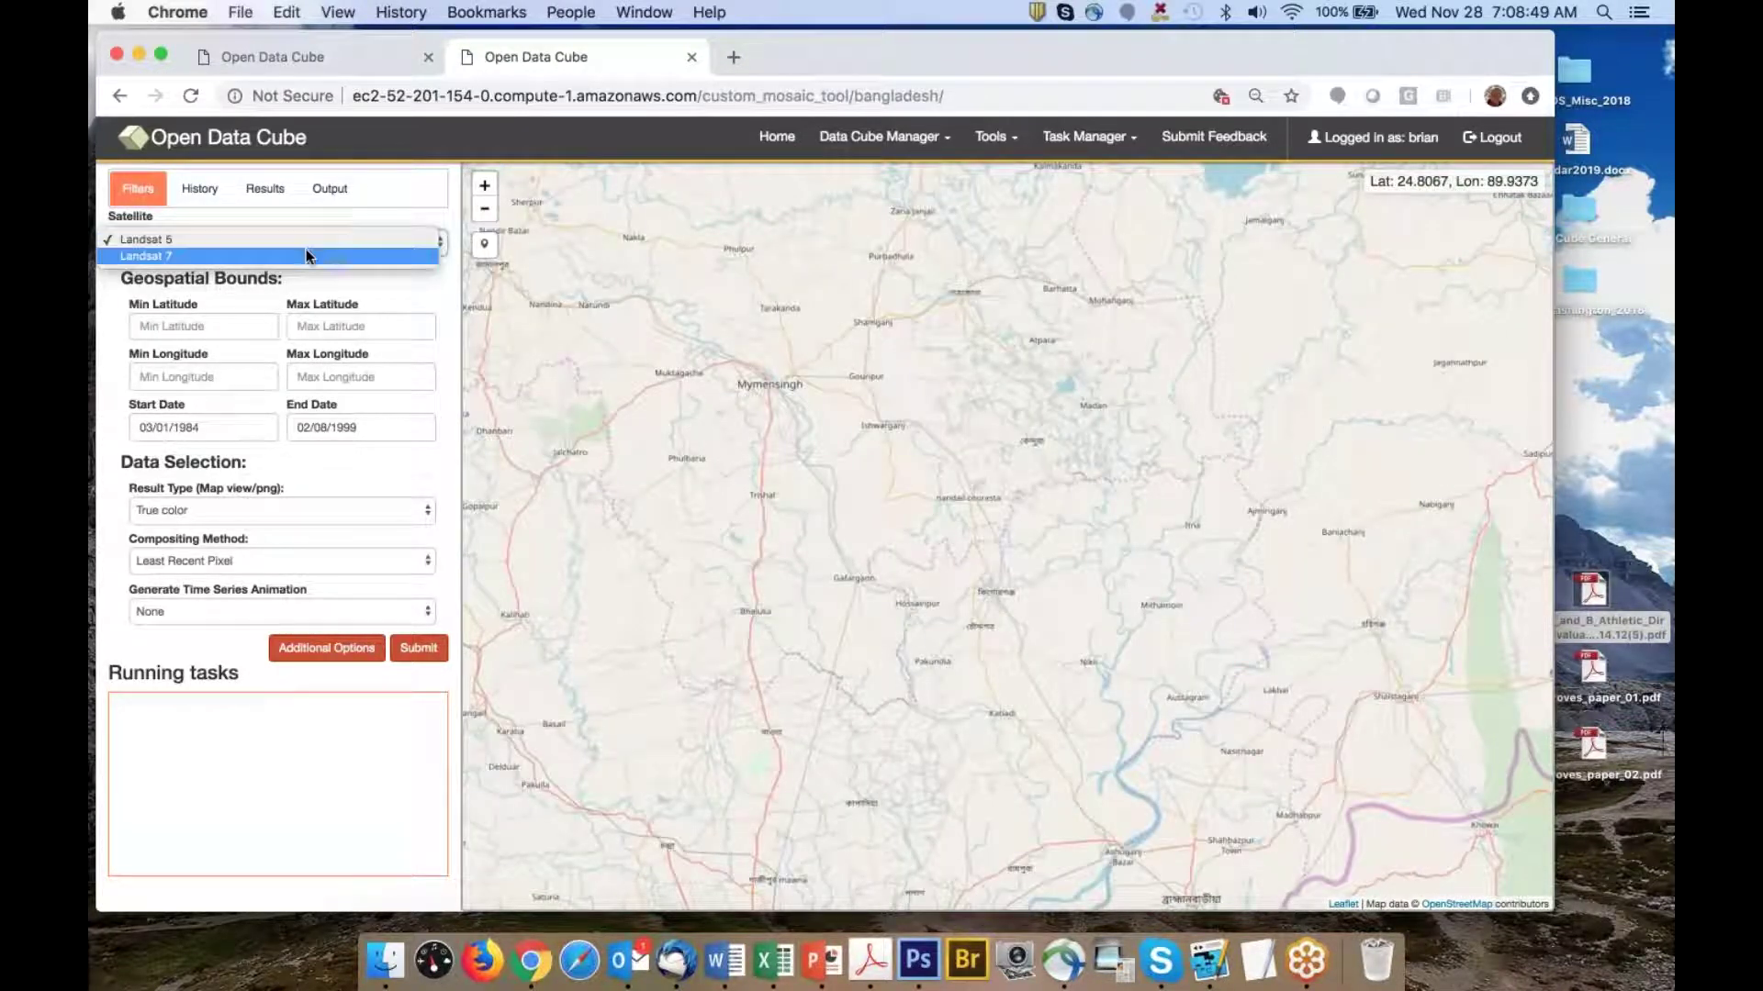
click(306, 254)
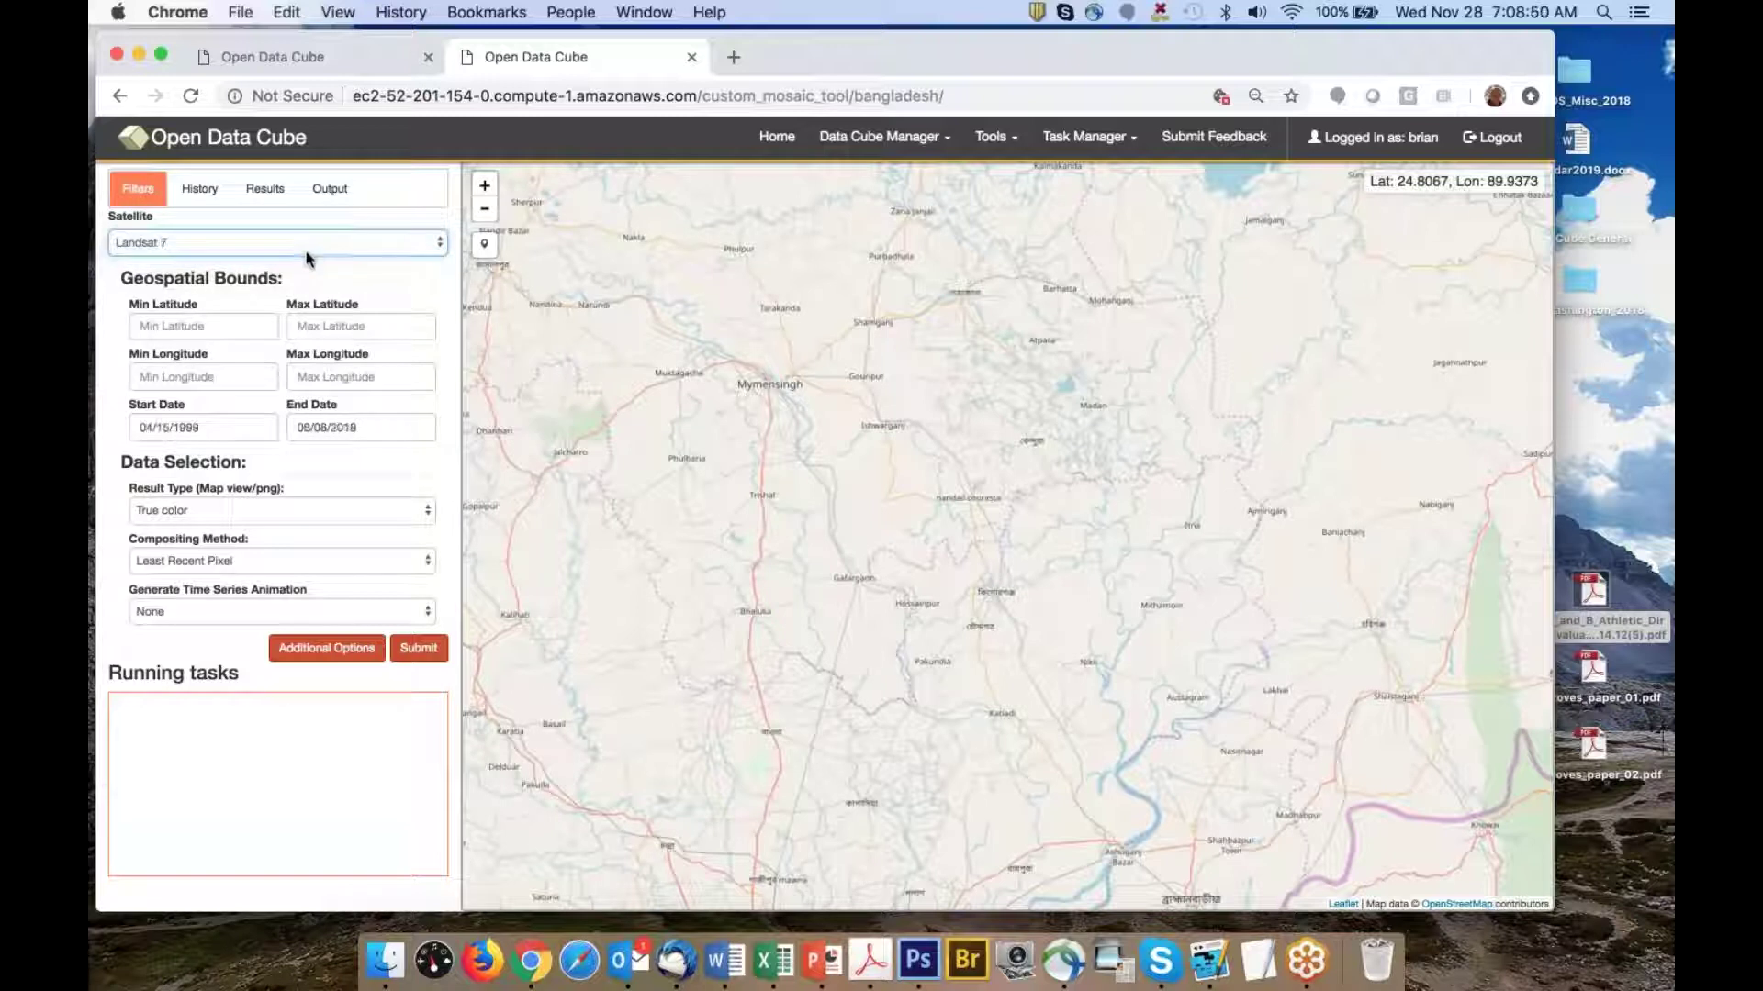
Keep the True color result type, choose Most Recent Pixel compositing, and outline a region southeast of Mymensingh, about 0.21° by 0.23°
click(235, 509)
click(235, 508)
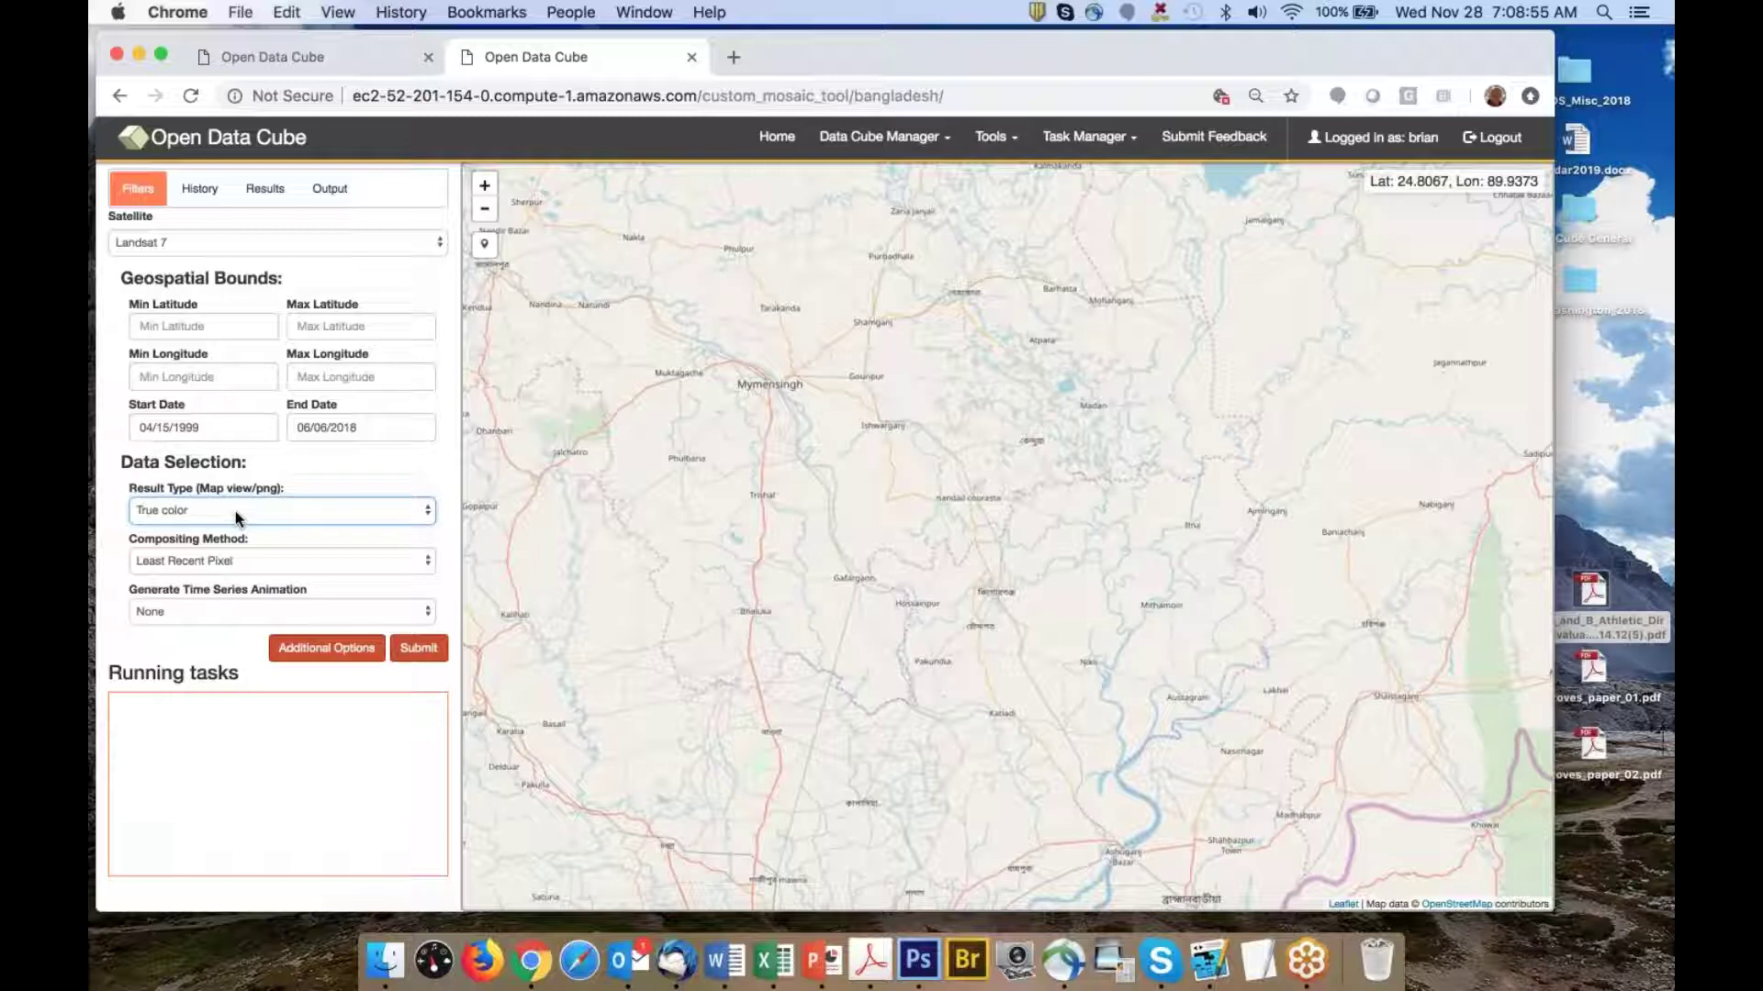
click(236, 562)
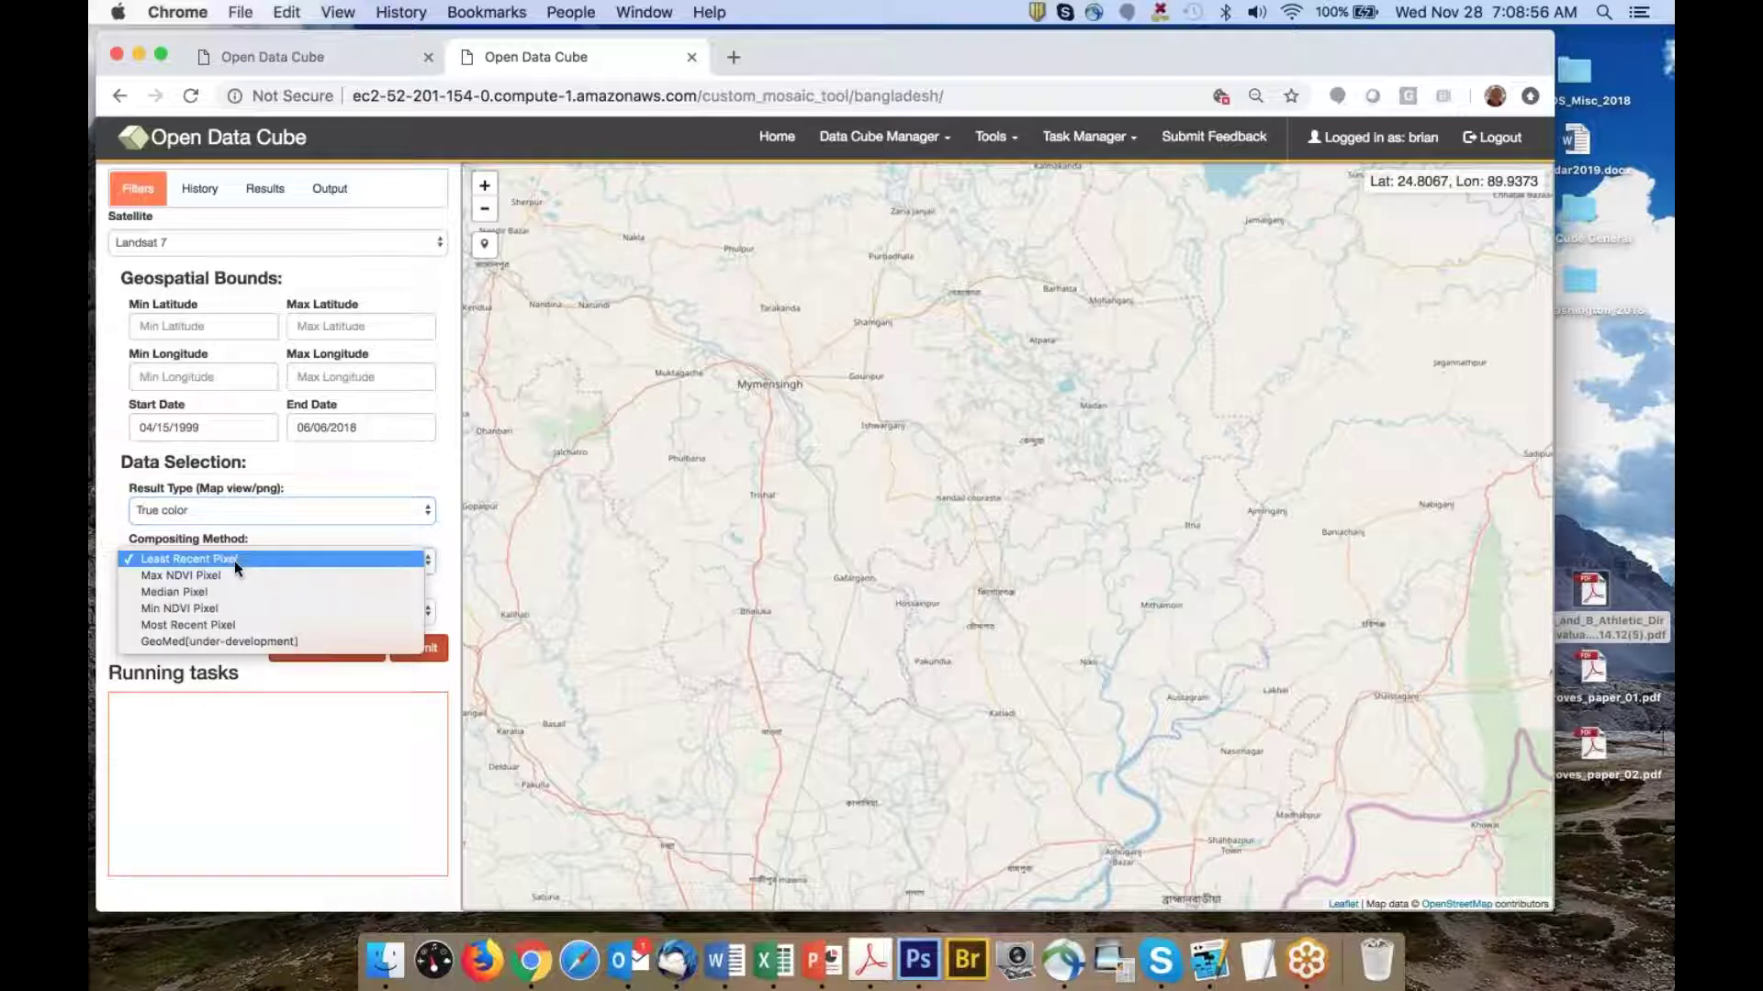
click(233, 622)
mouse_move(804, 488)
mouse_down()
mouse_move(884, 598)
mouse_move(940, 634)
mouse_up()
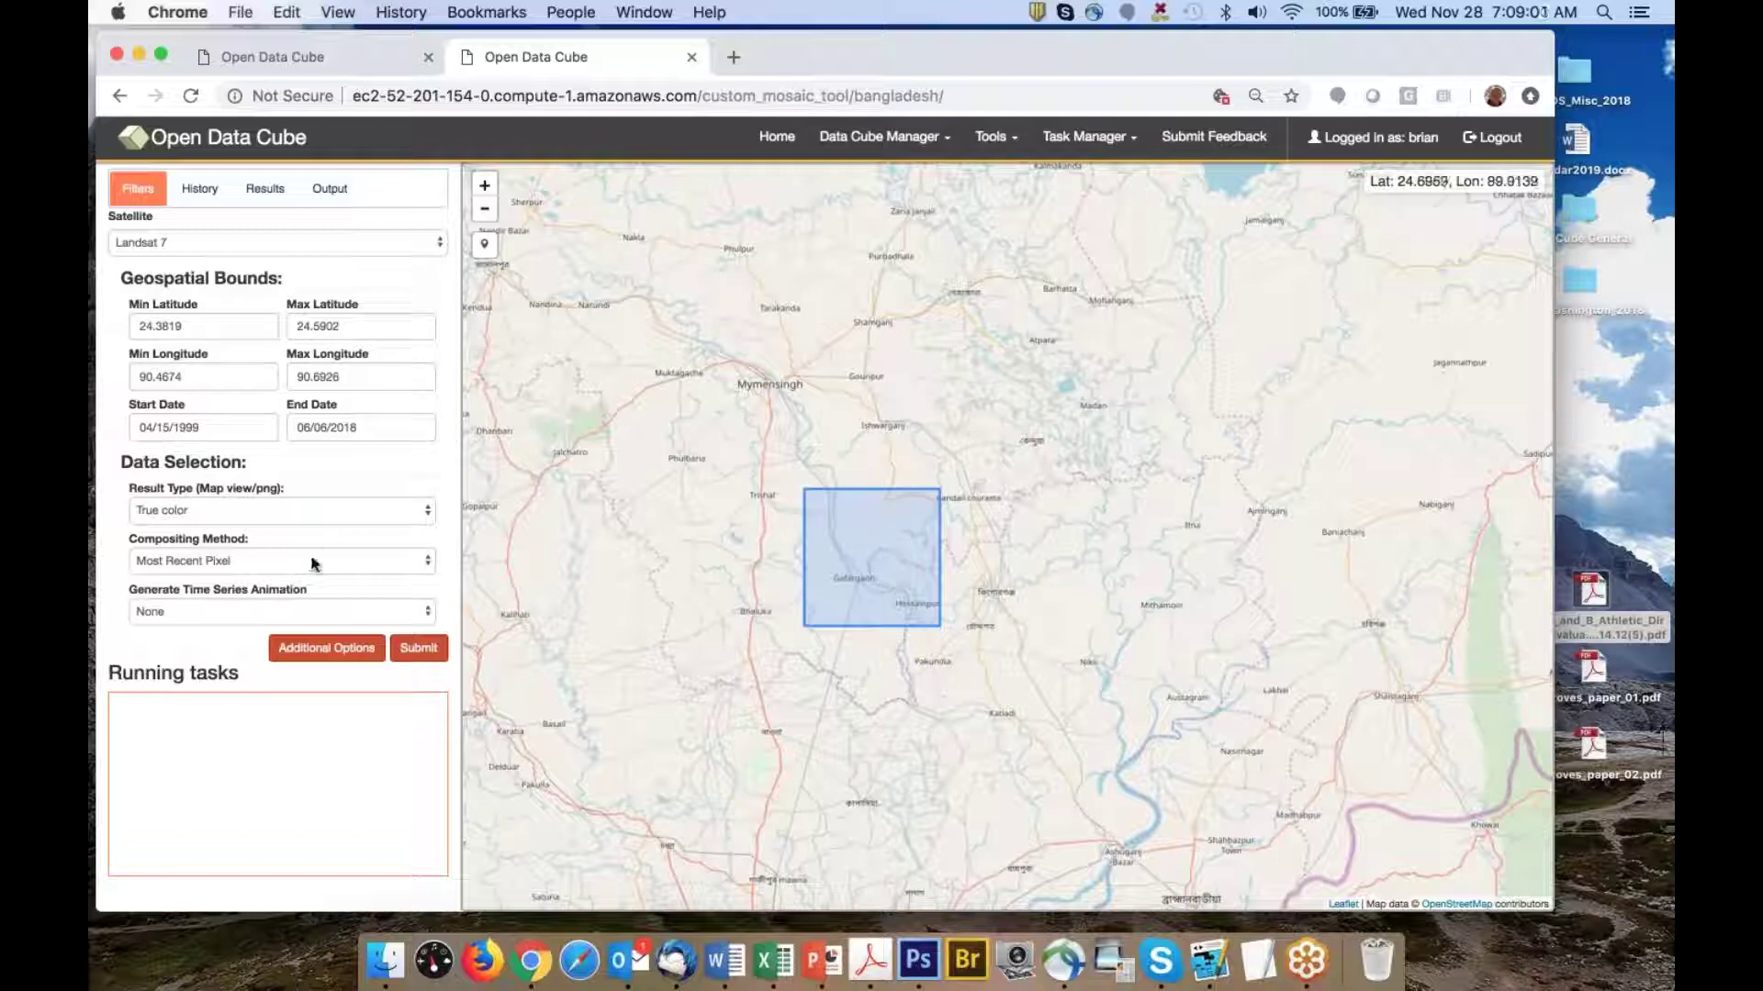
Set the mosaic's date range from 01/01/2010 to 01/01/2011
click(199, 424)
click(250, 459)
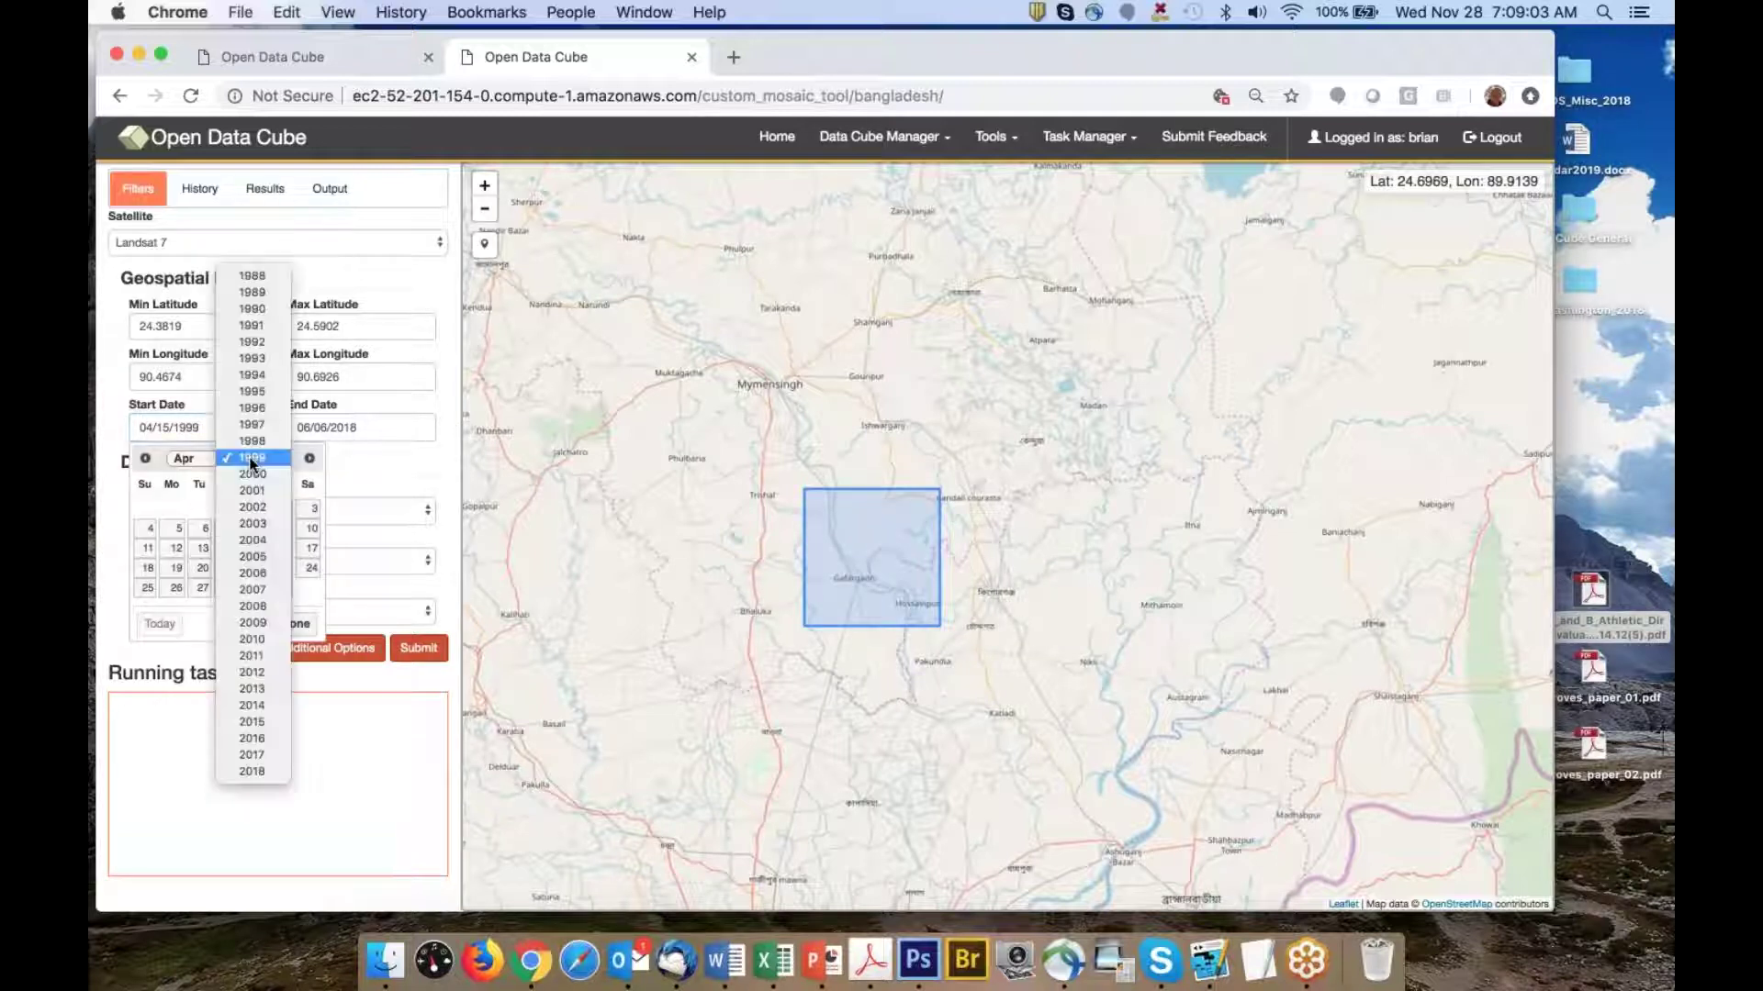
click(254, 639)
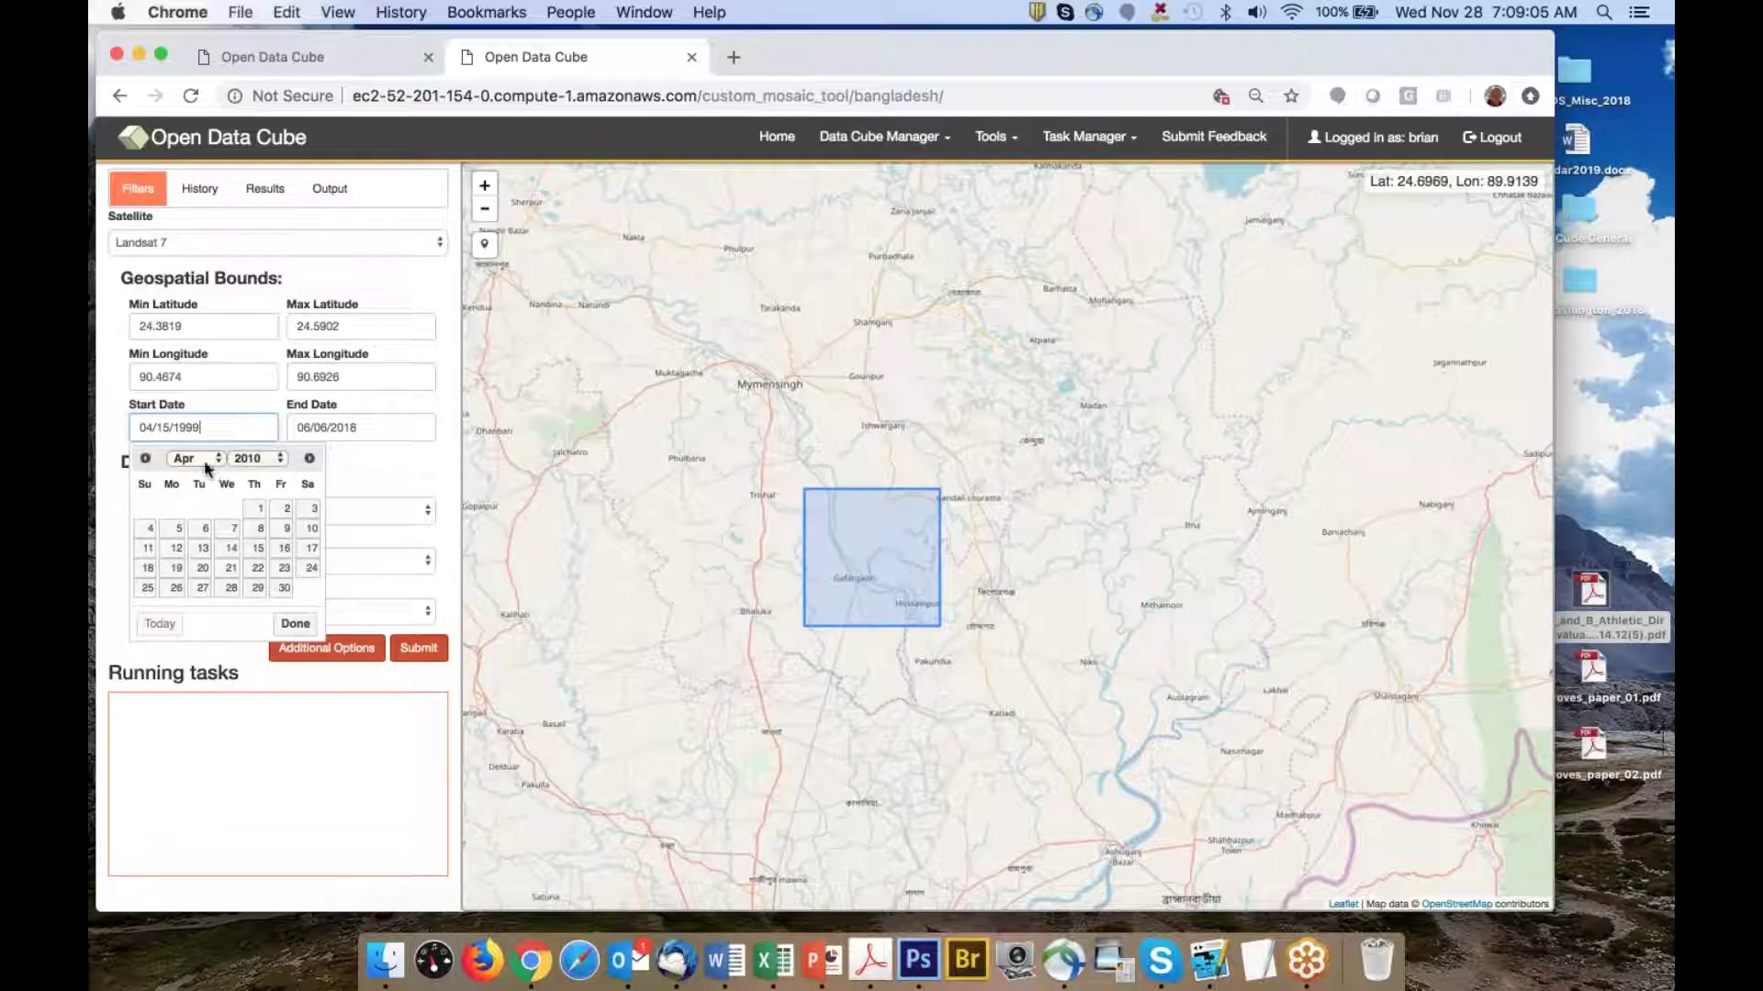
click(186, 458)
click(182, 412)
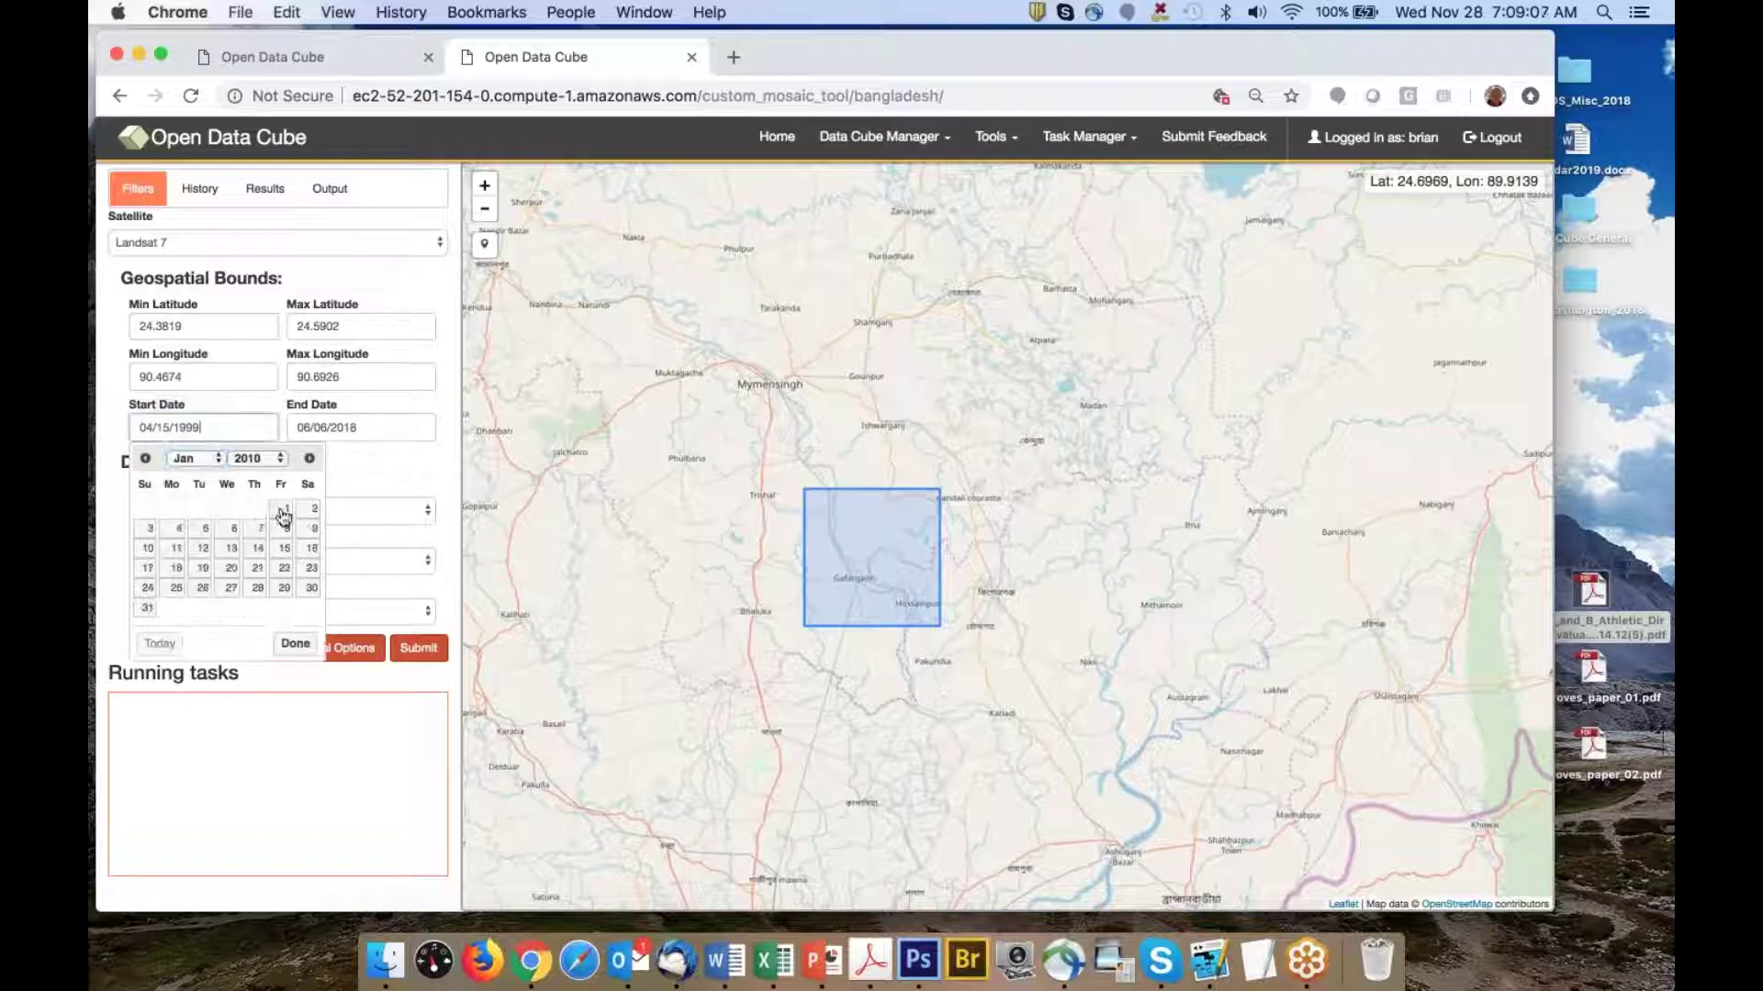
click(285, 507)
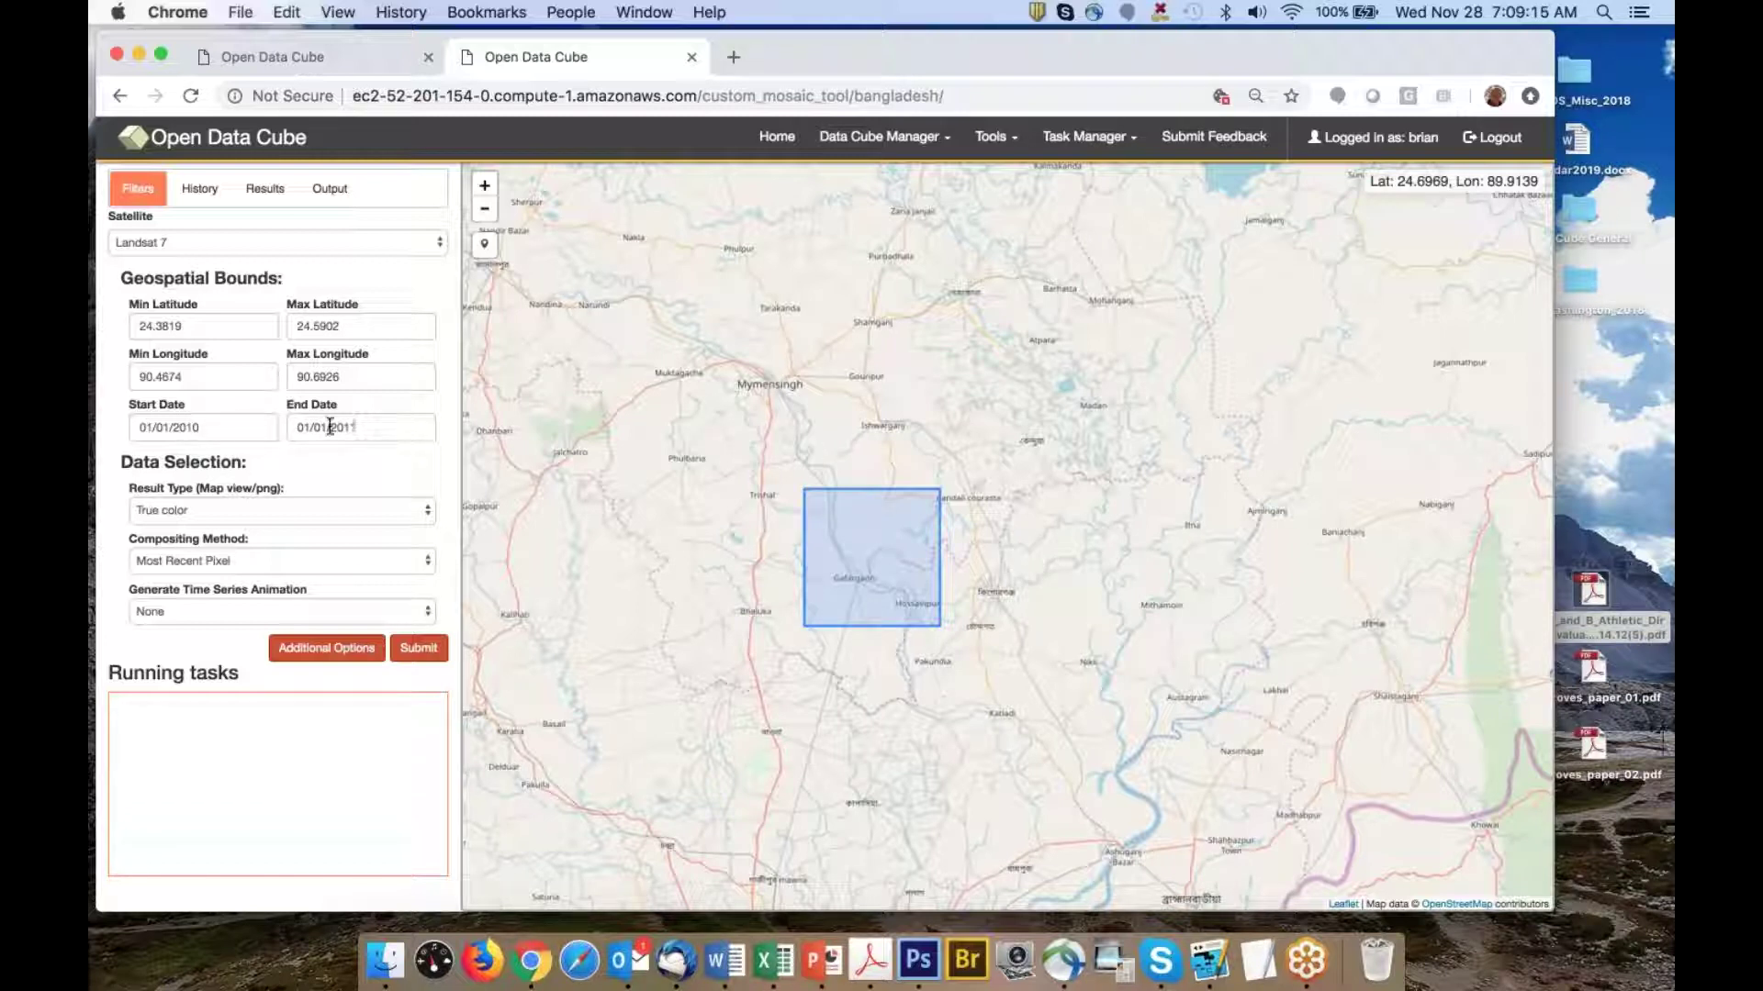
Submit the custom mosaic query and inspect the resulting image on the map
click(418, 647)
scroll(911, 572, up, 5)
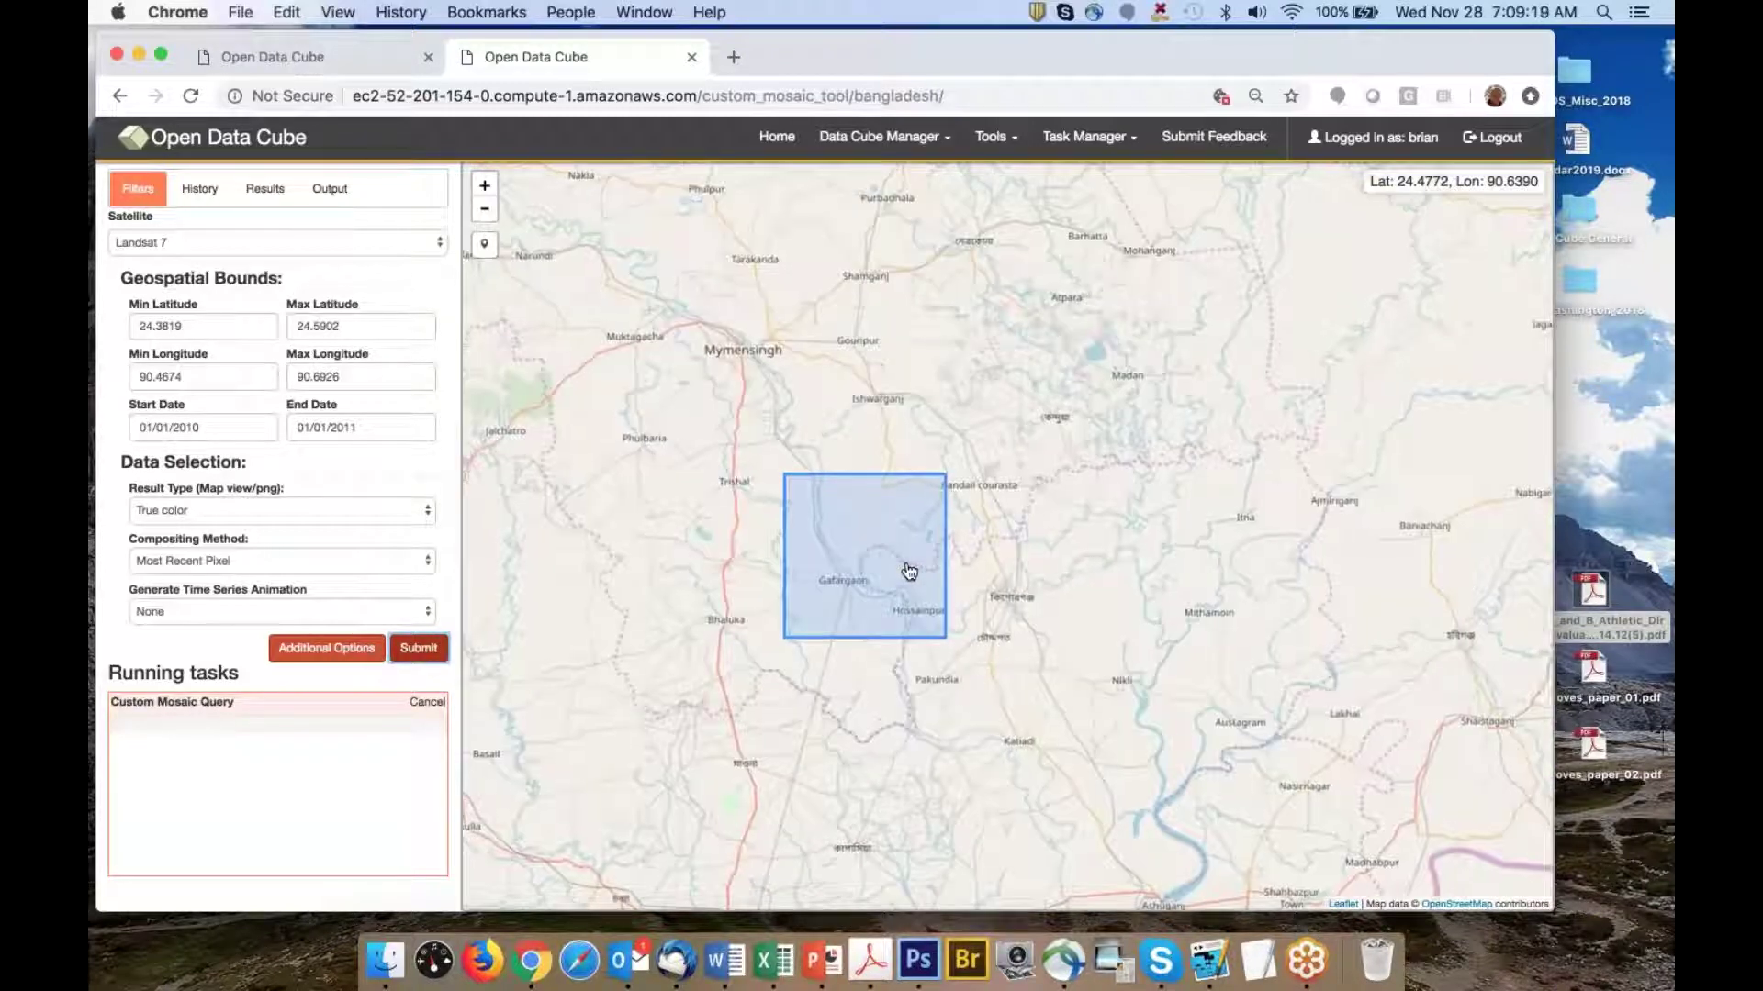
drag(873, 527, 845, 465)
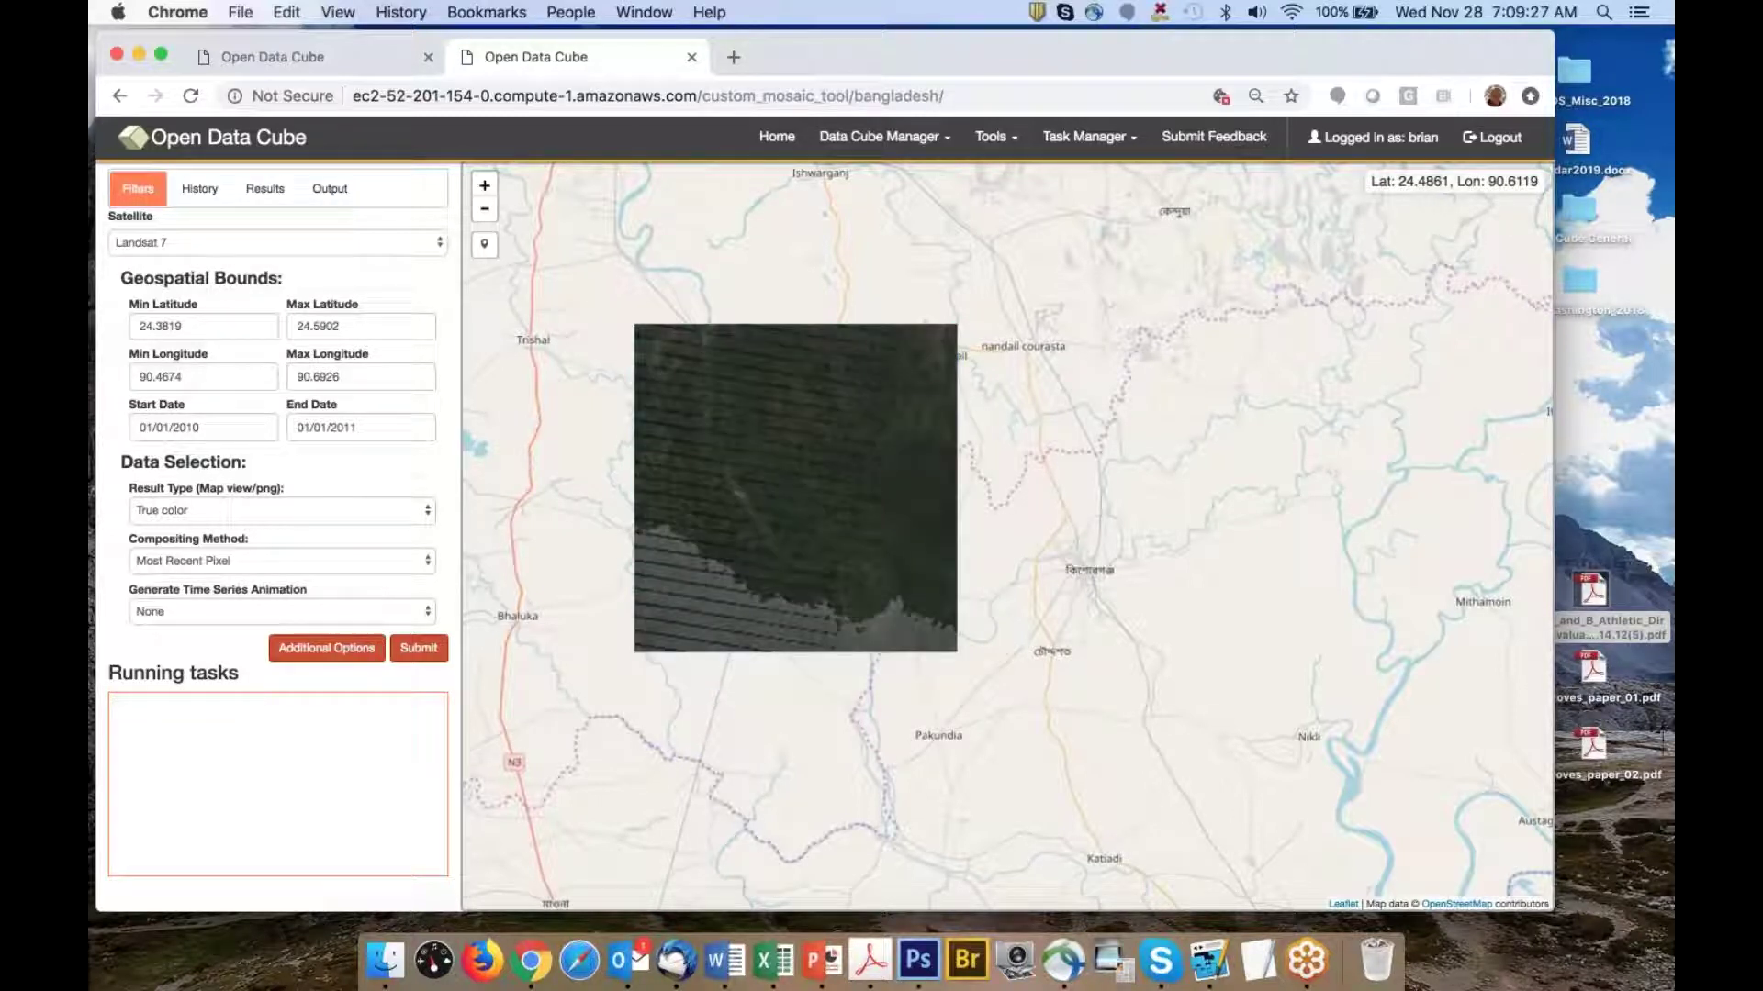
scroll(839, 488, up, 1)
scroll(841, 488, up, 1)
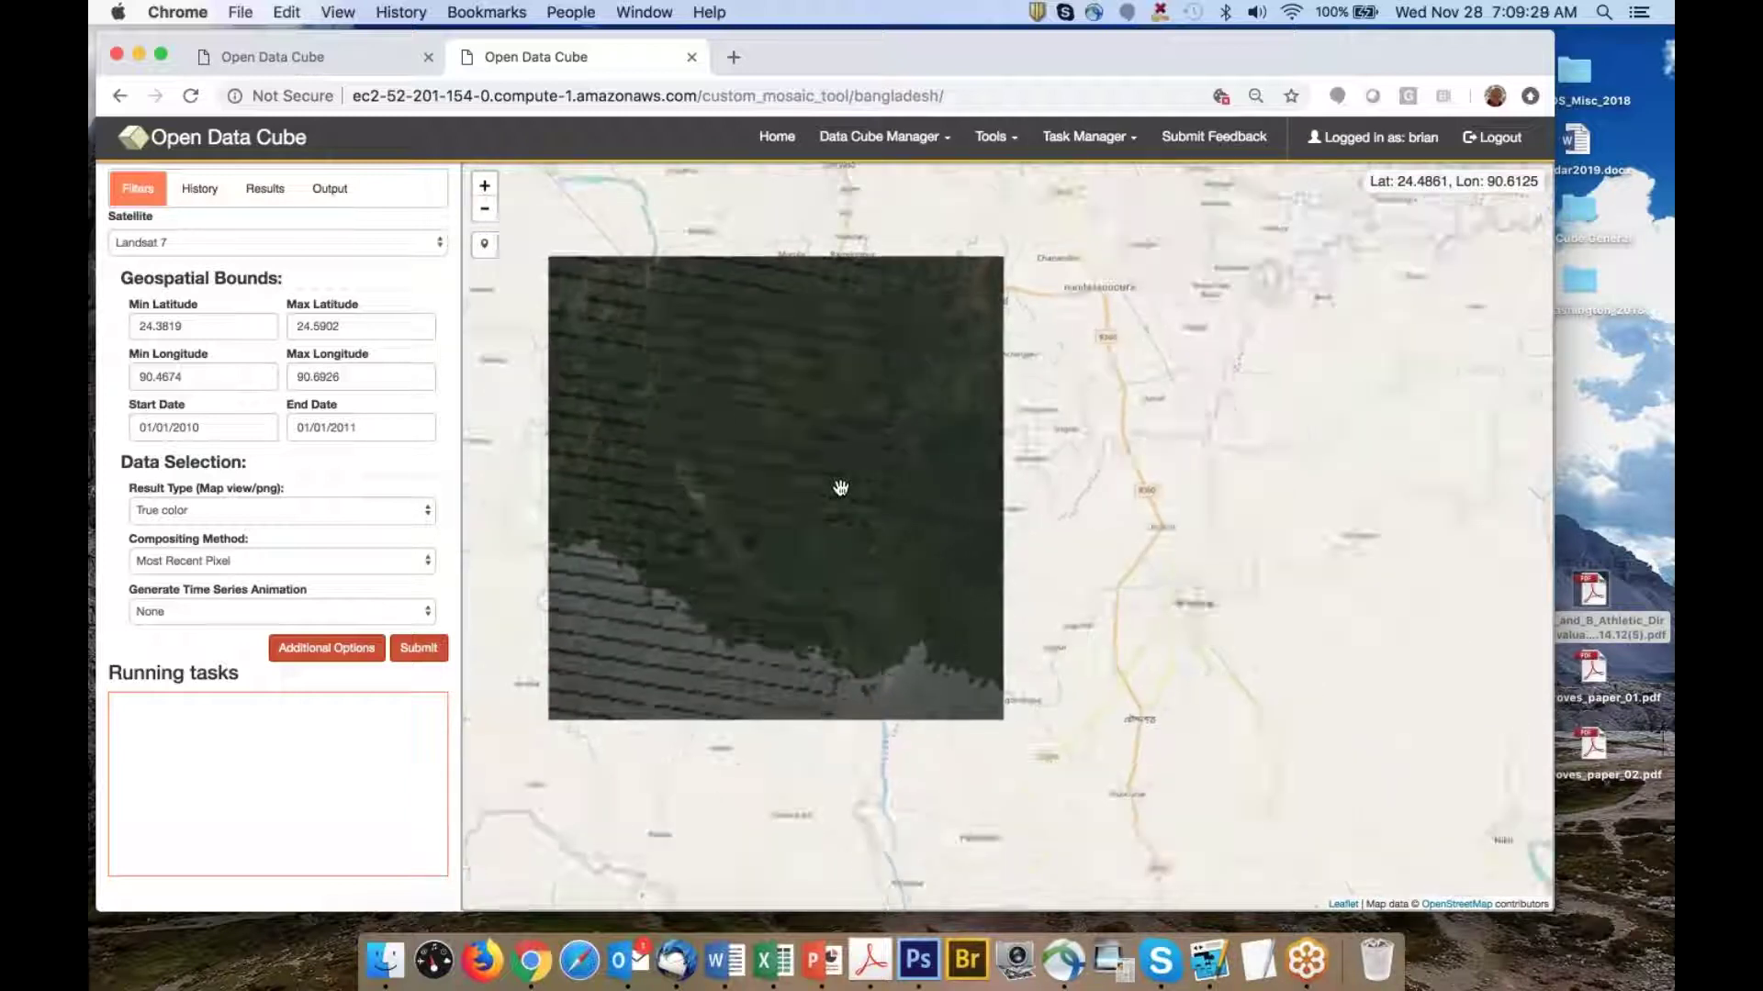
Return to the Africa Regional Data Cube site and examine the Tanzania mosaic's location and detail
click(312, 55)
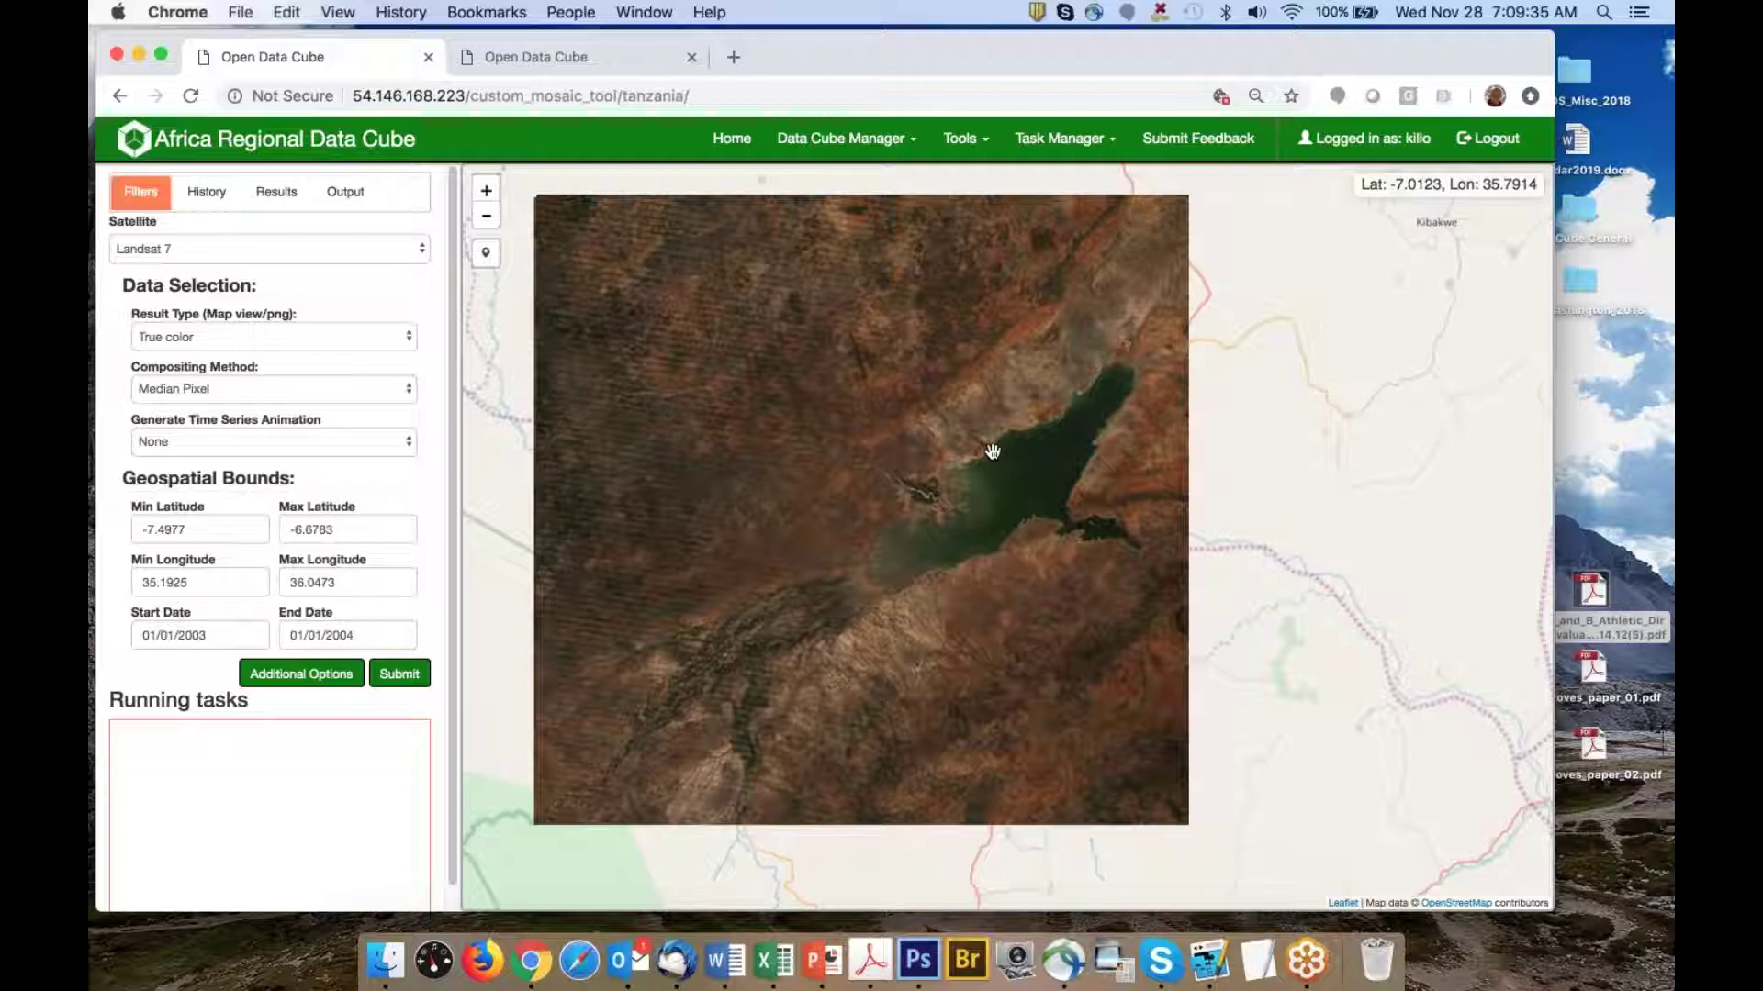
click(1656, 74)
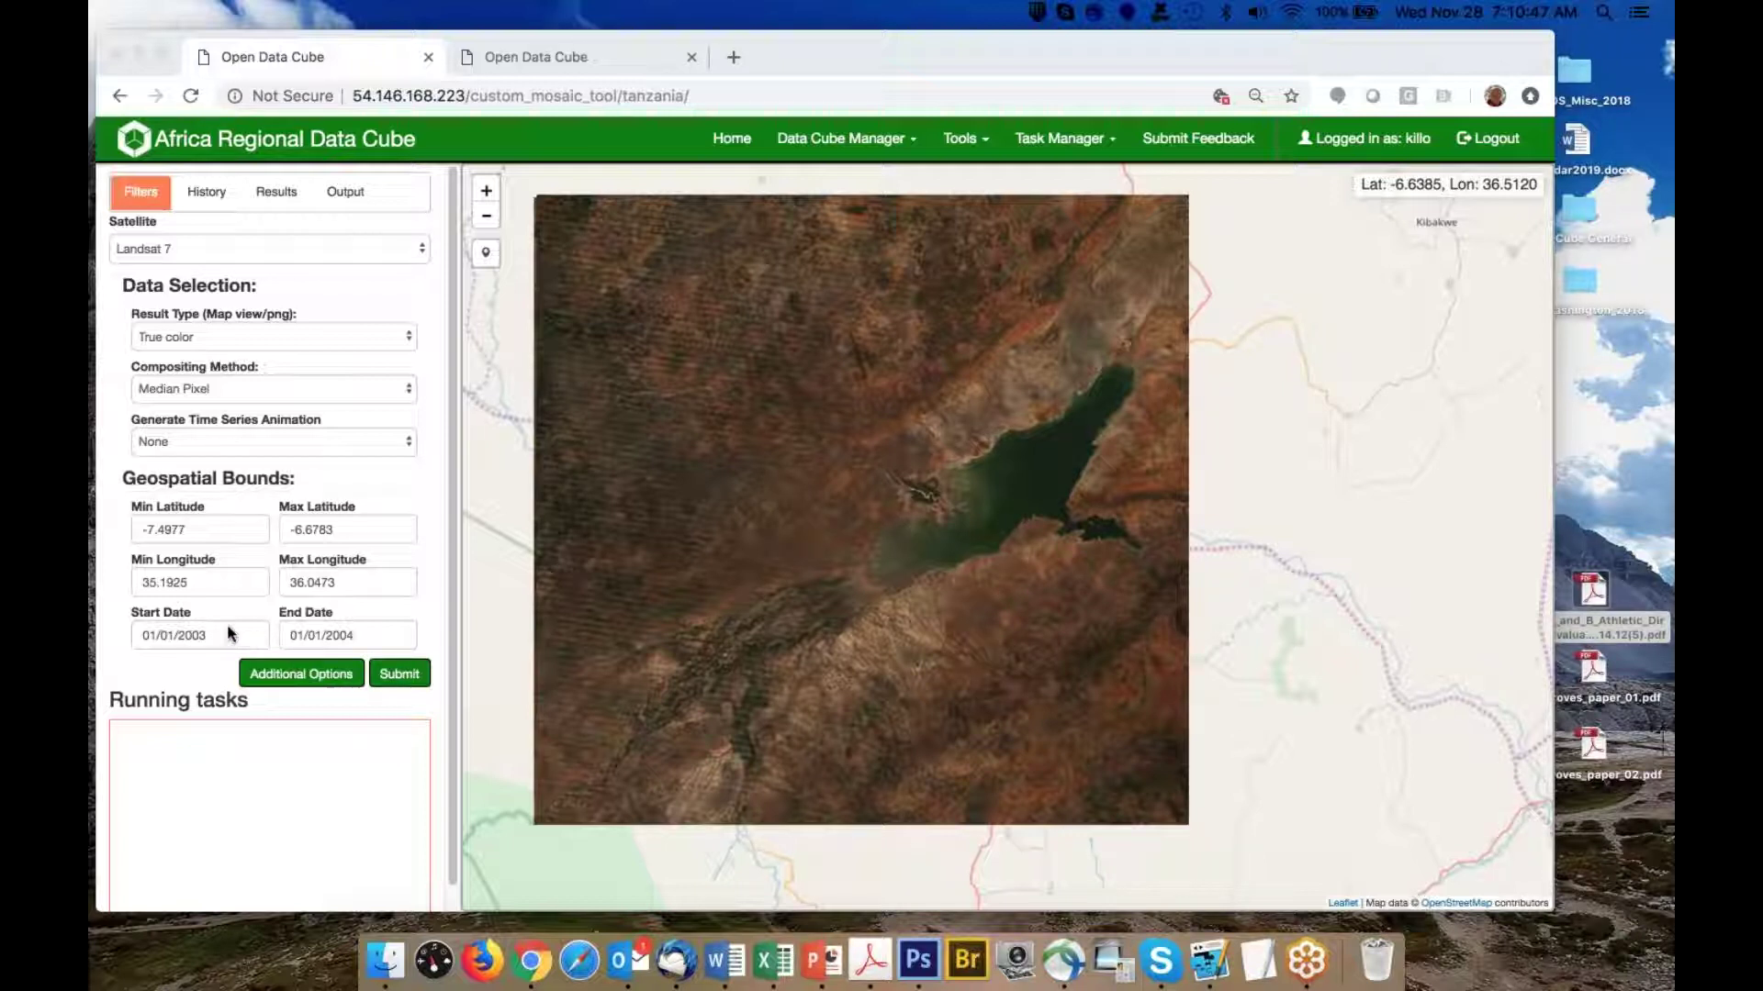
scroll(820, 532, down, 5)
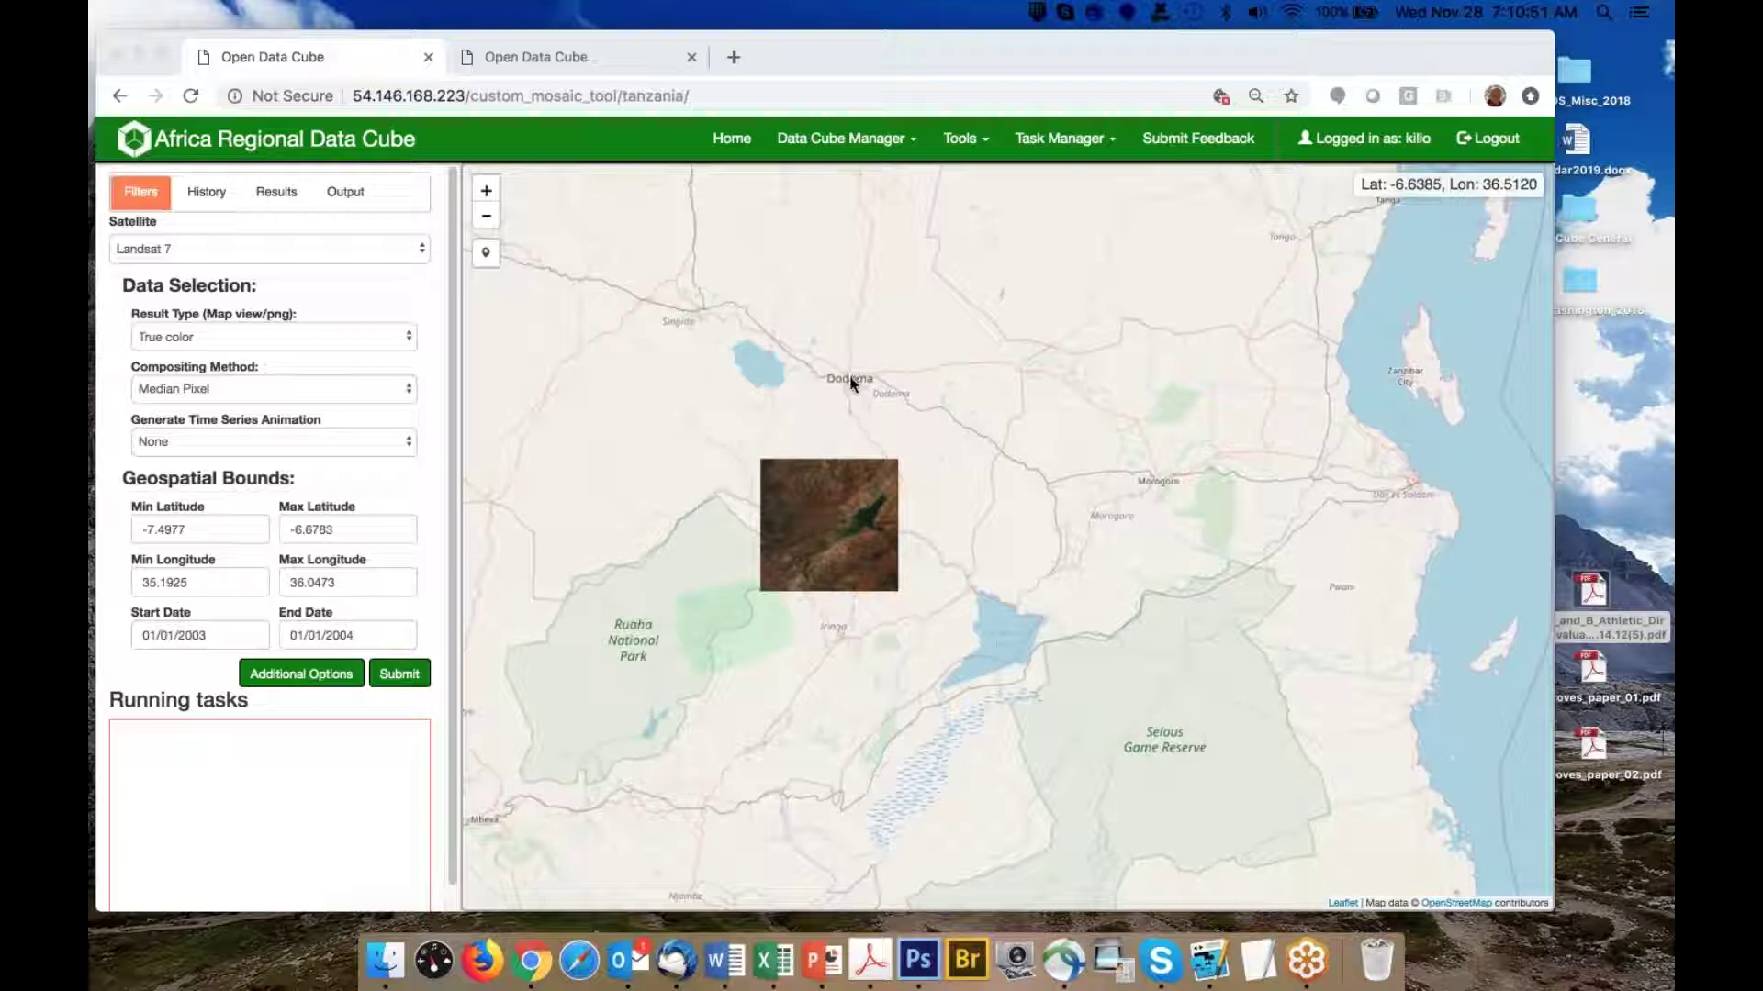
scroll(862, 559, up, 4)
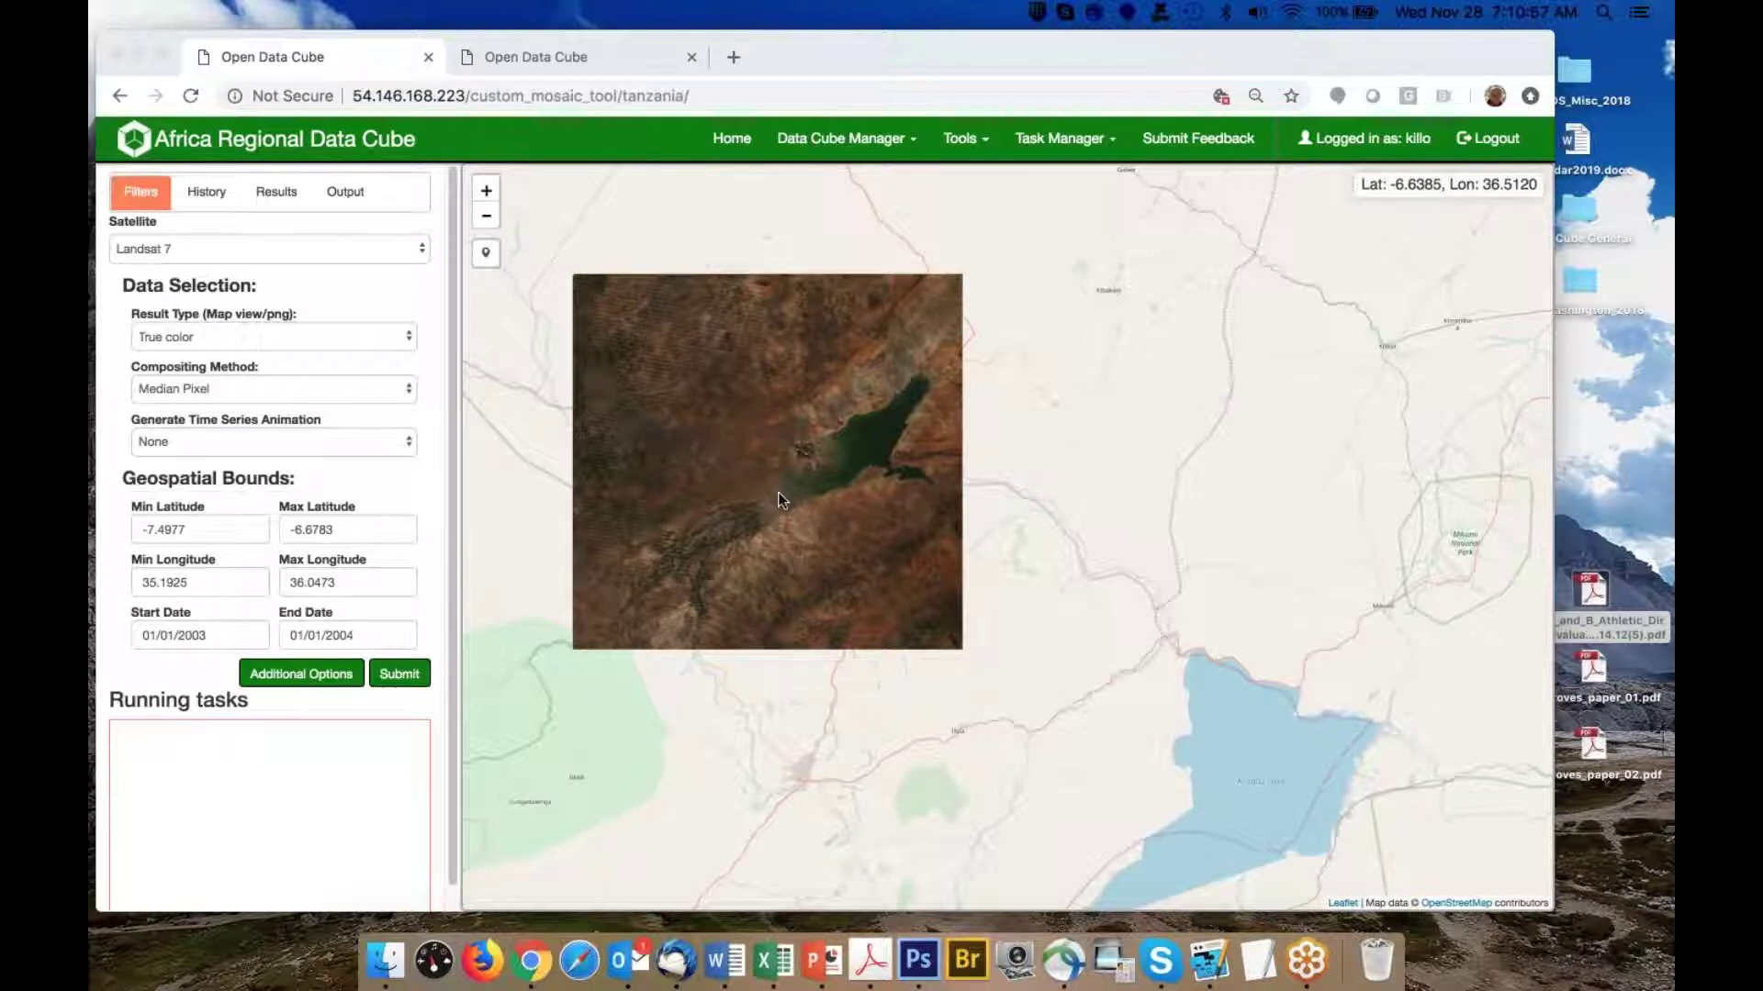
scroll(778, 494, up, 2)
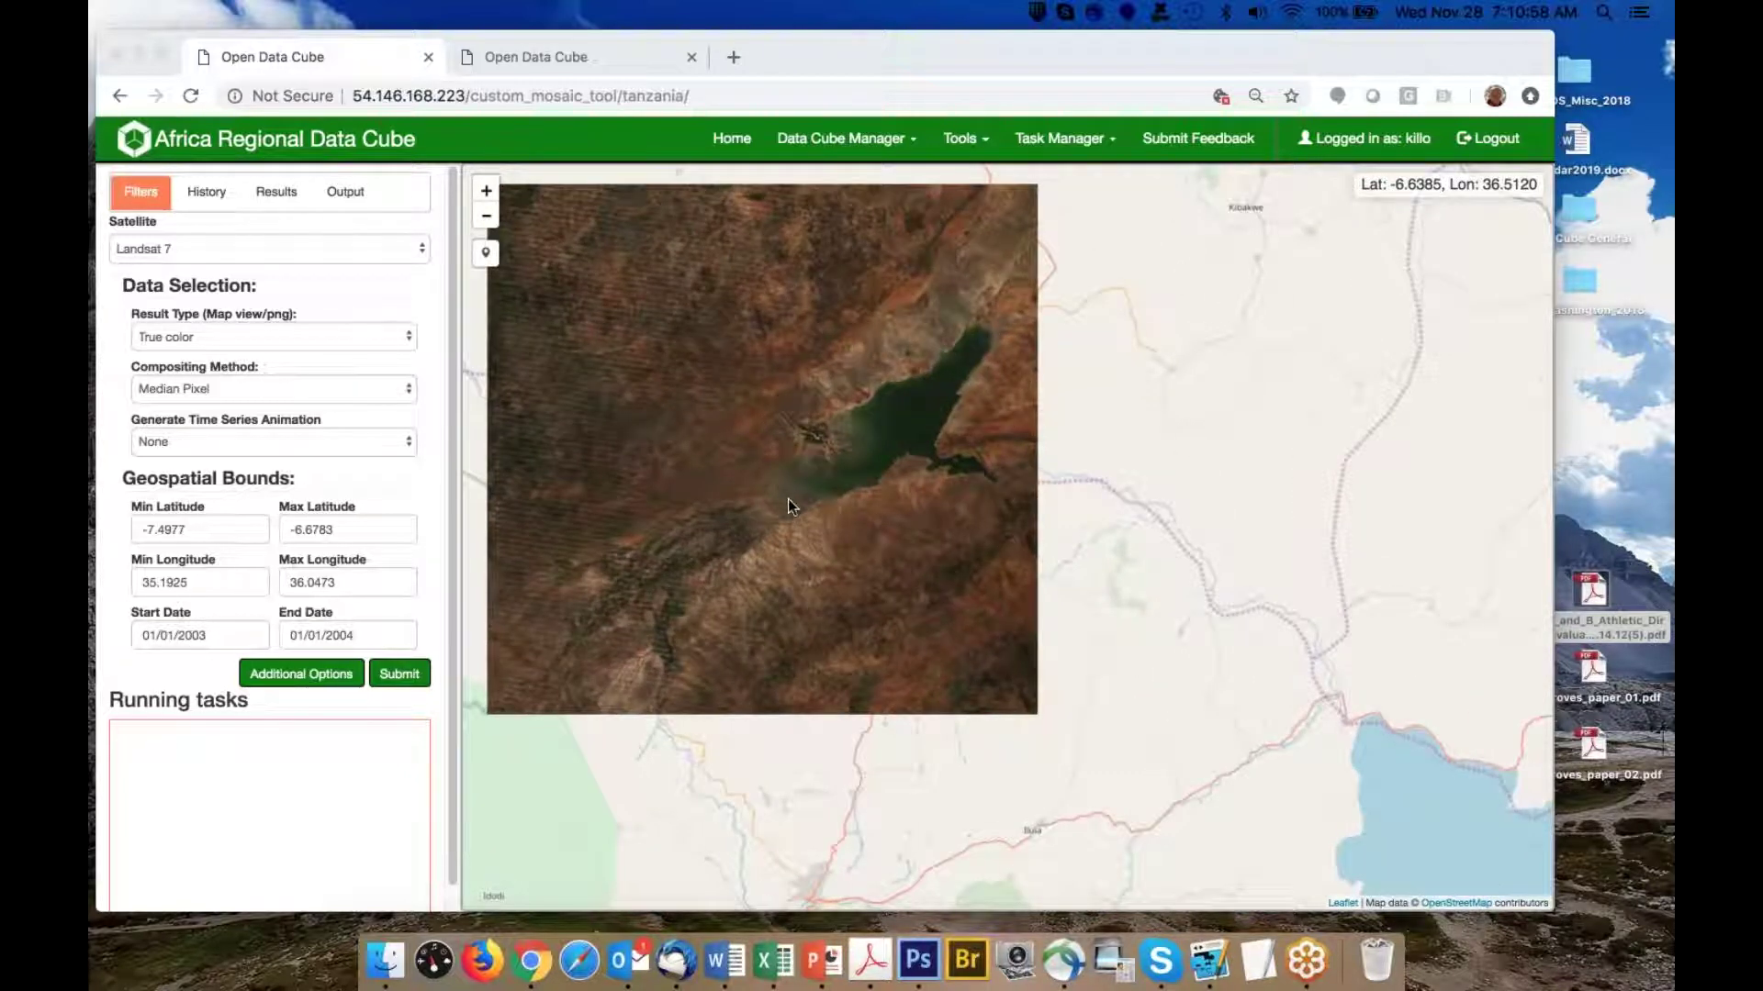
drag(885, 543, 996, 610)
scroll(982, 603, up, 1)
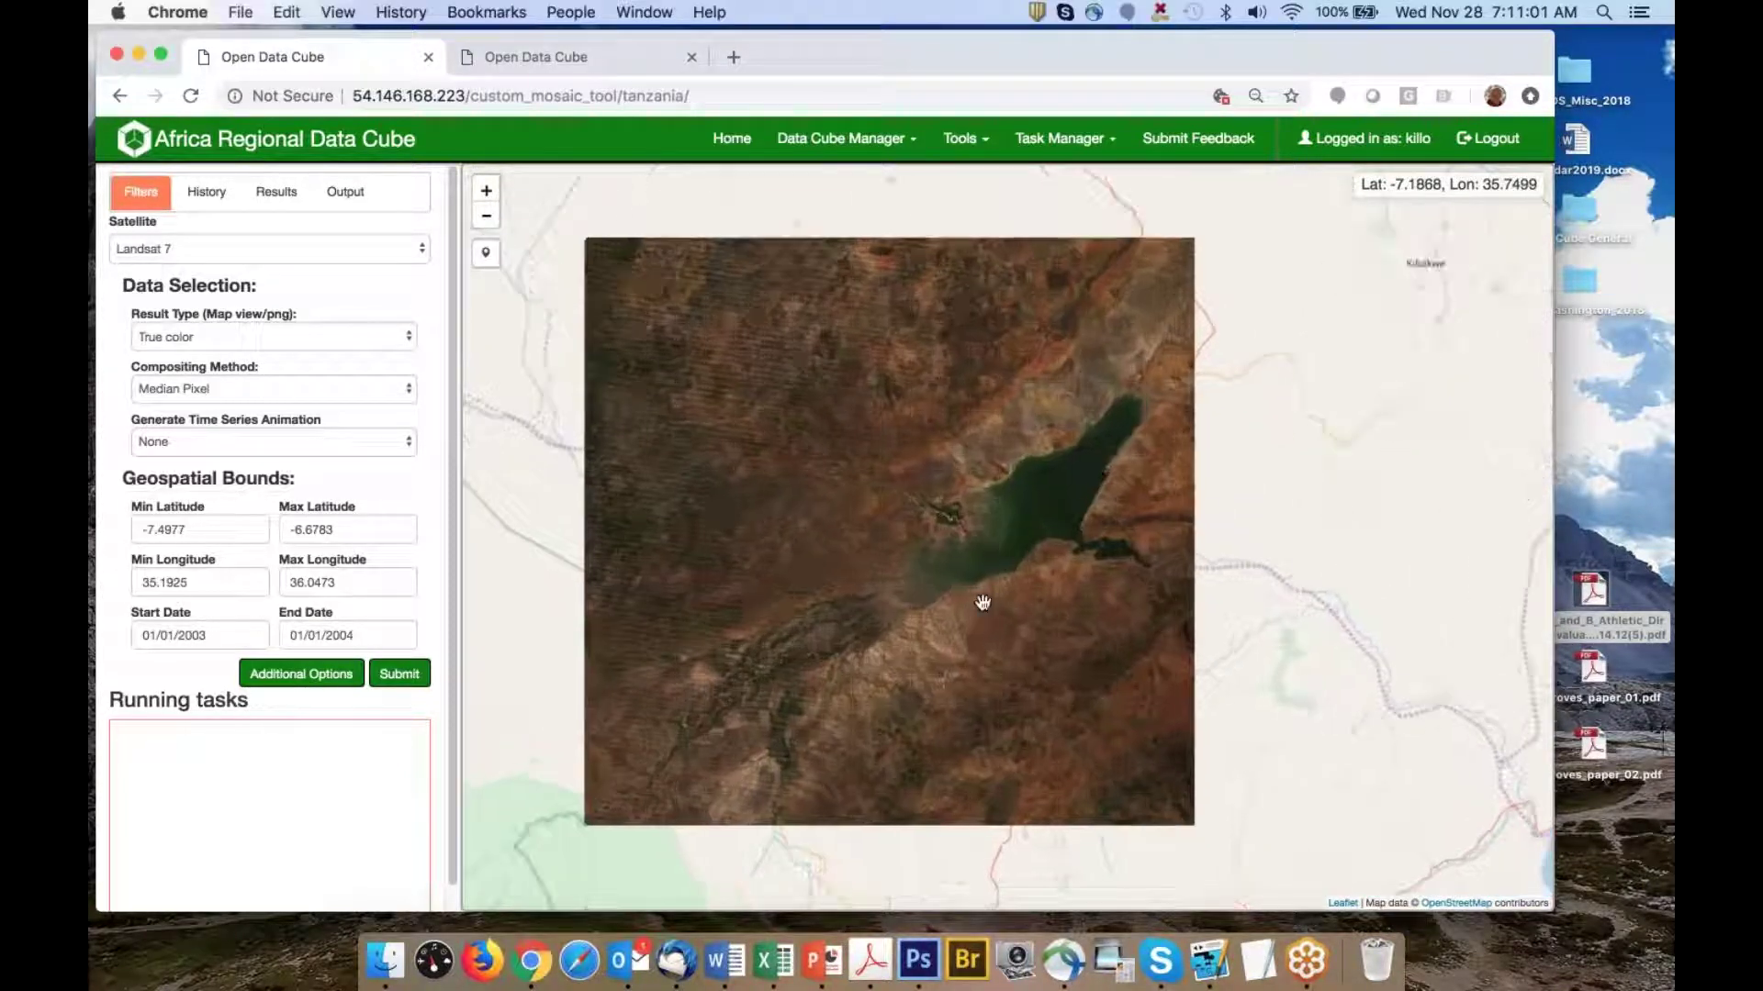
scroll(982, 603, up, 1)
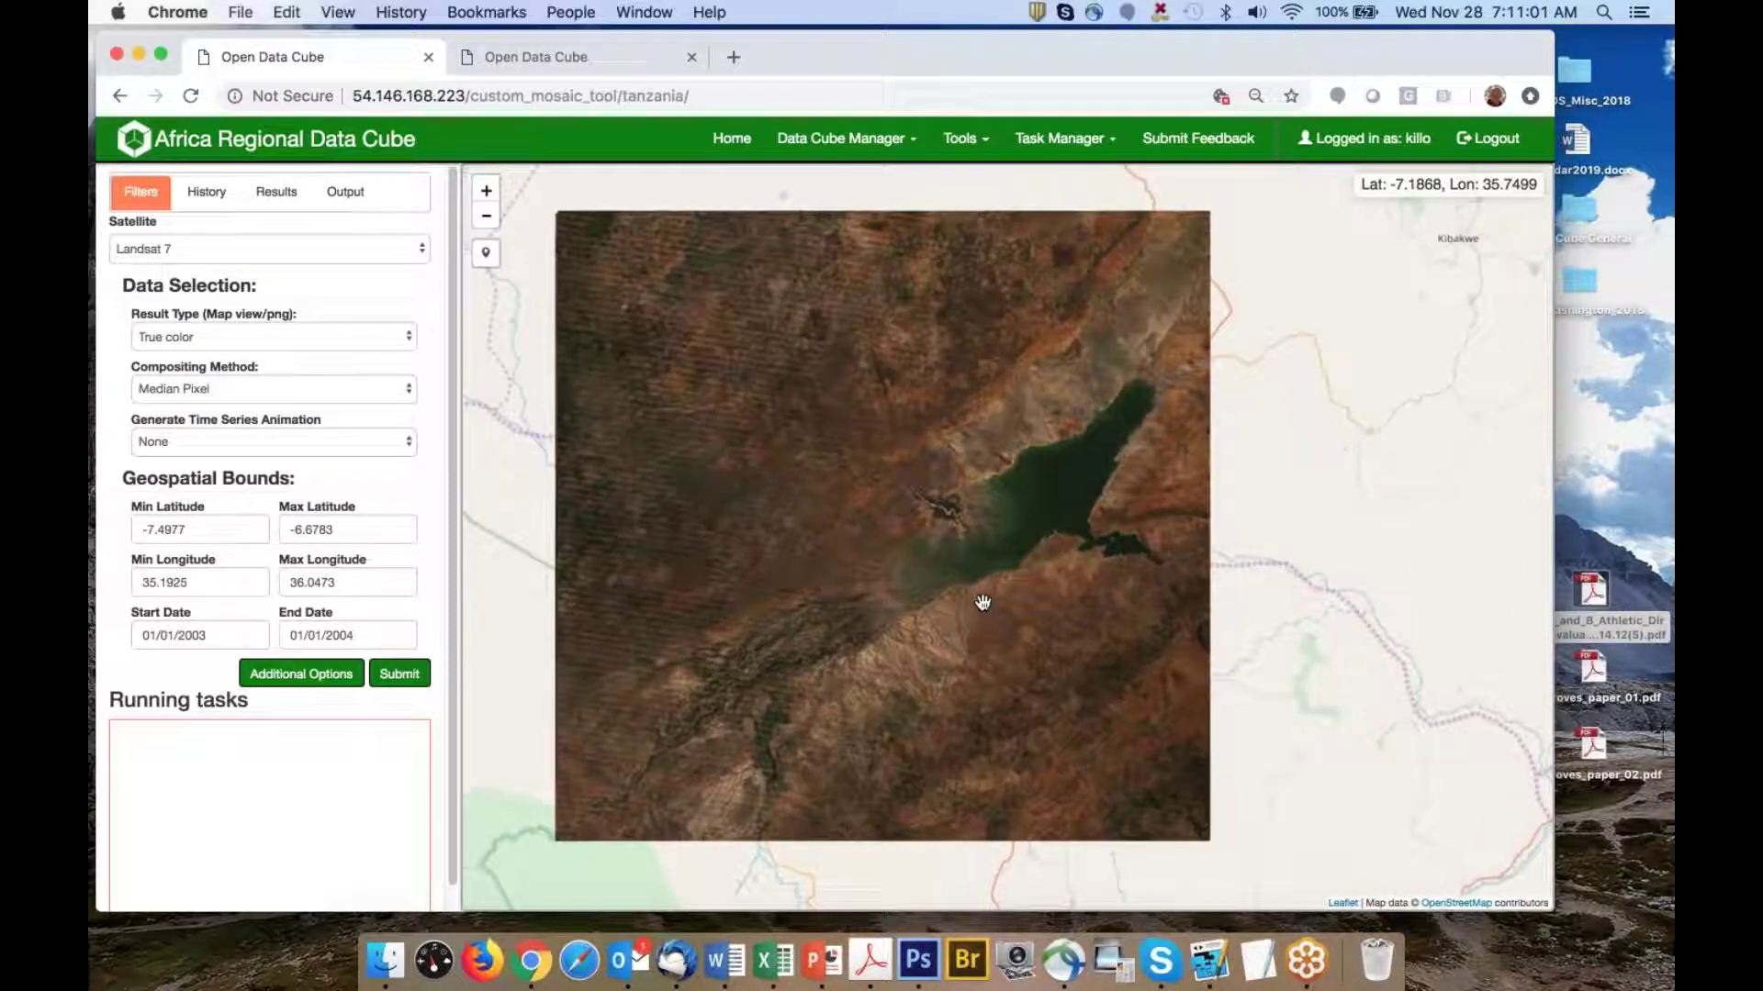
Check the start and end dates used for the Tanzania mosaic and view the area surrounding it
click(208, 635)
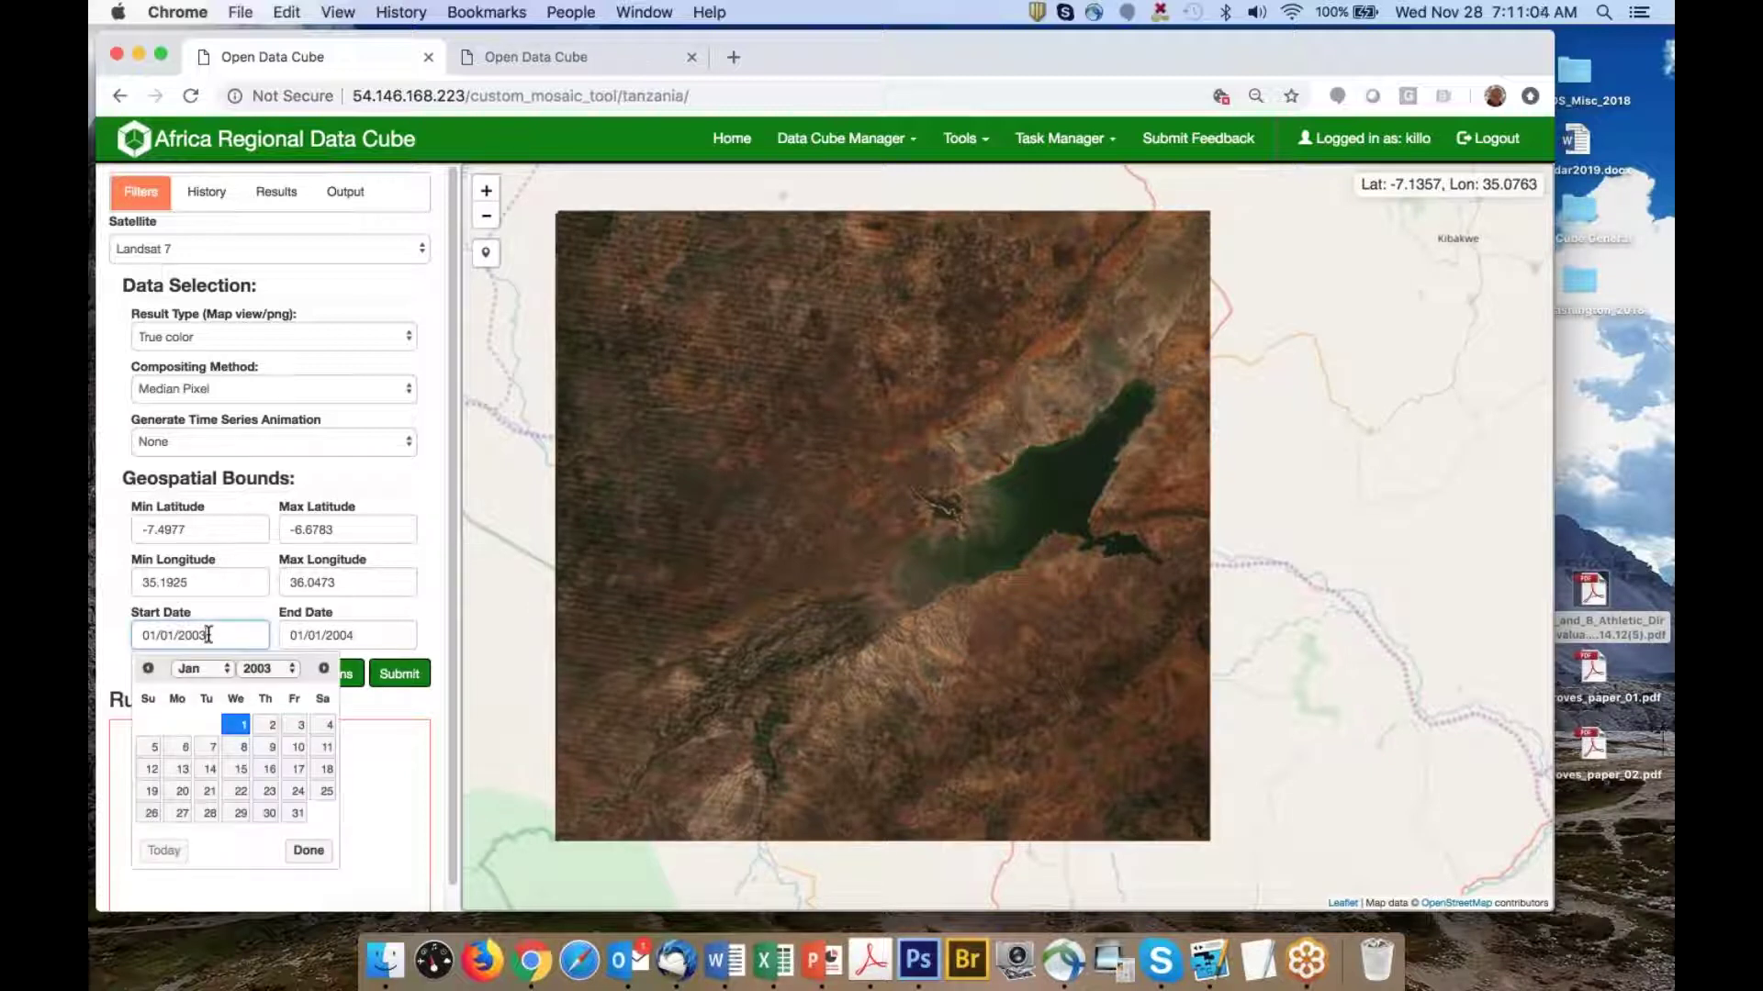
click(368, 636)
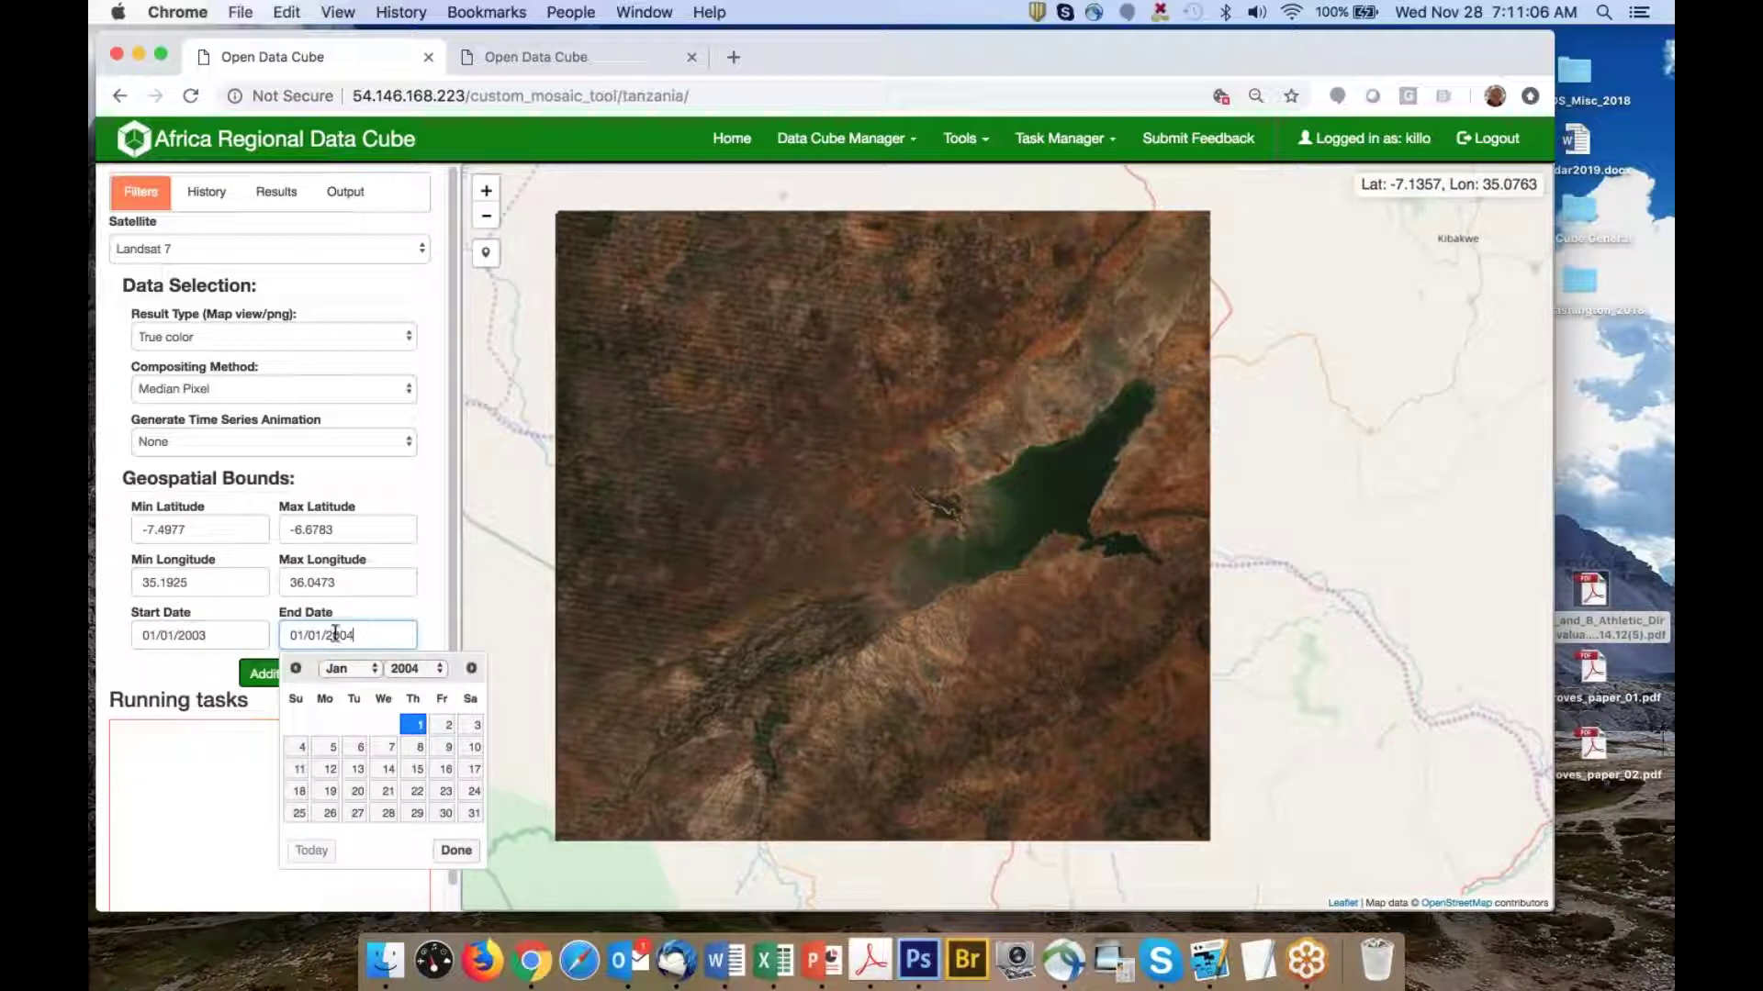
click(222, 636)
click(358, 636)
scroll(927, 709, up, 1)
scroll(927, 710, down, 1)
scroll(1248, 540, down, 1)
scroll(1248, 540, down, 1)
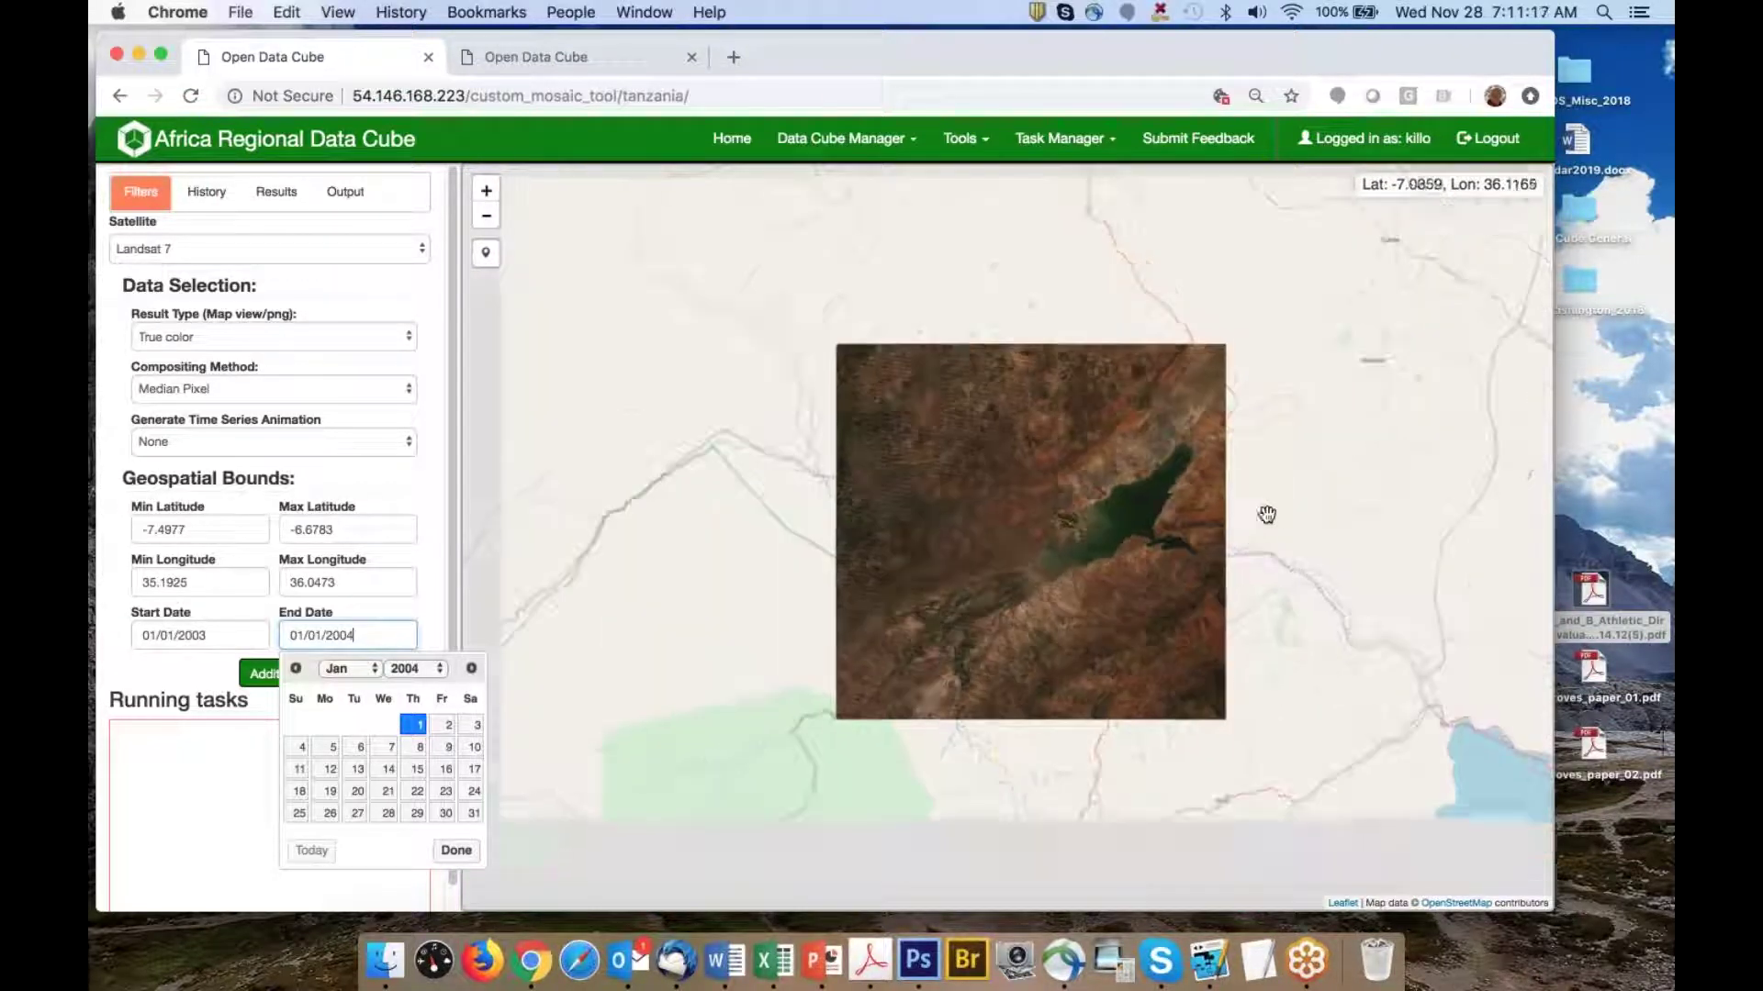
Outline a small mosaic region just south of Dodoma, about latitude -6.3426 to -6.2135 and longitude 35.6987 to 35.8315, with end date 01/01/2004
double_click(1153, 453)
scroll(1135, 414, down, 1)
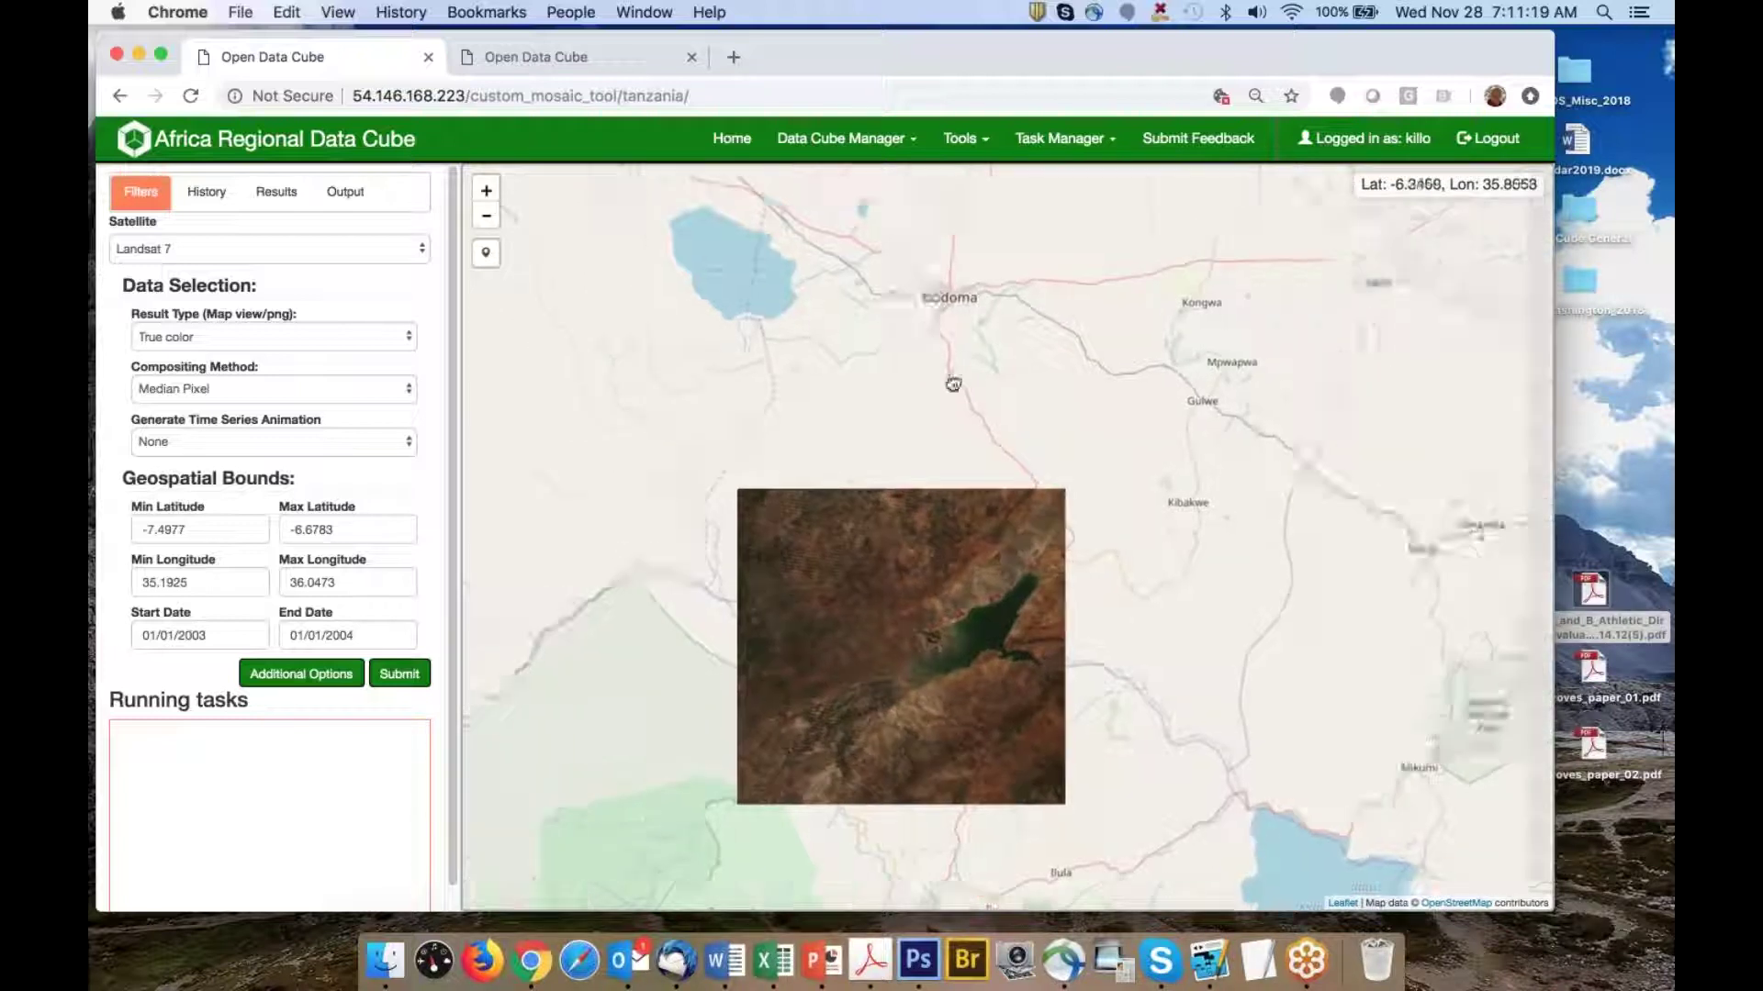
scroll(901, 366, up, 1)
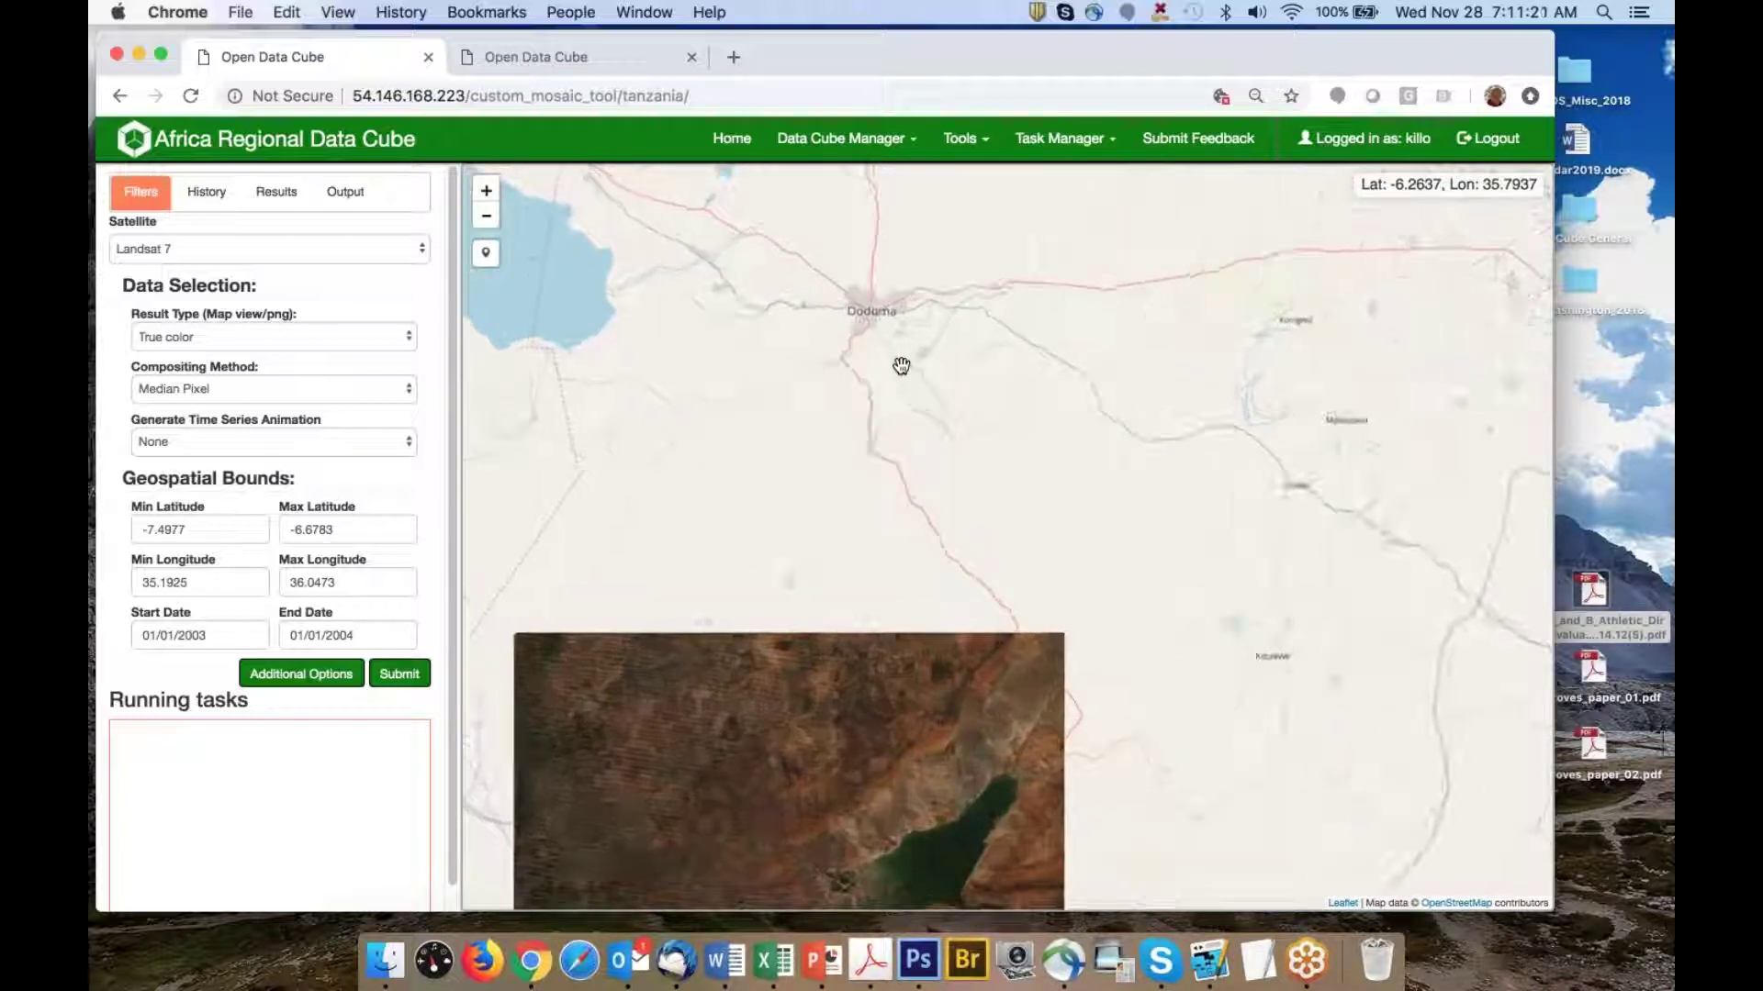
scroll(901, 365, up, 1)
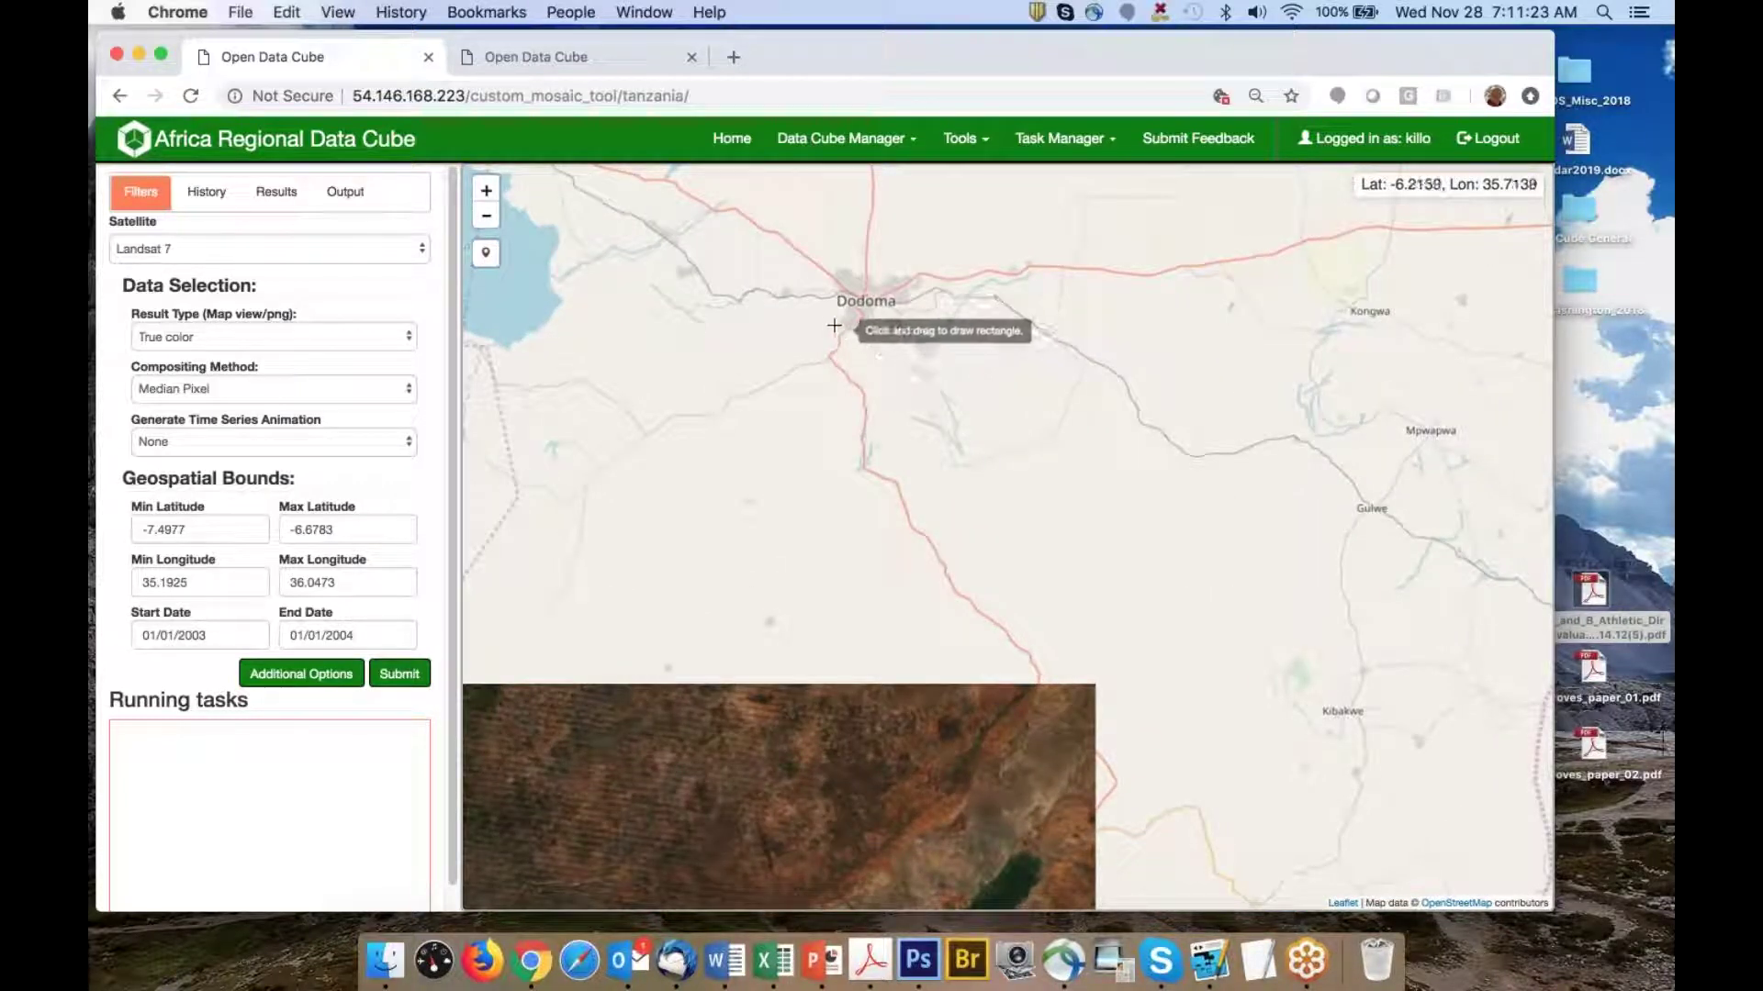
mouse_move(815, 321)
mouse_down()
mouse_move(826, 363)
mouse_move(909, 410)
mouse_up()
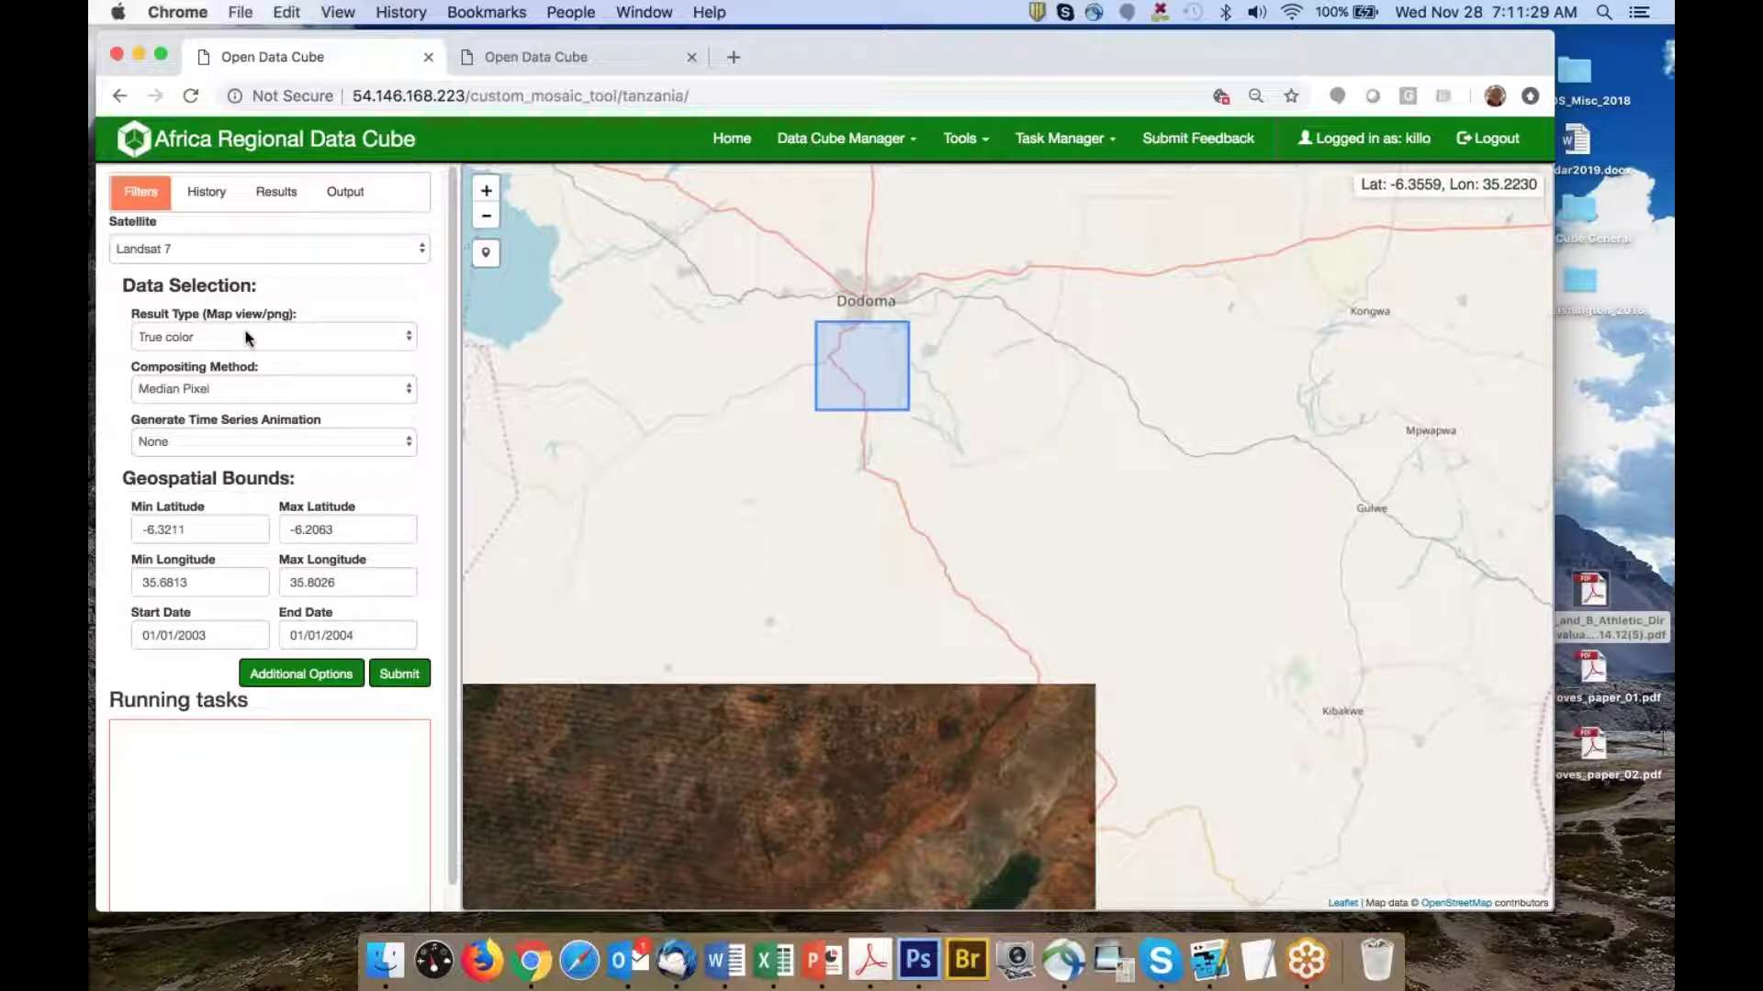
click(226, 643)
click(389, 633)
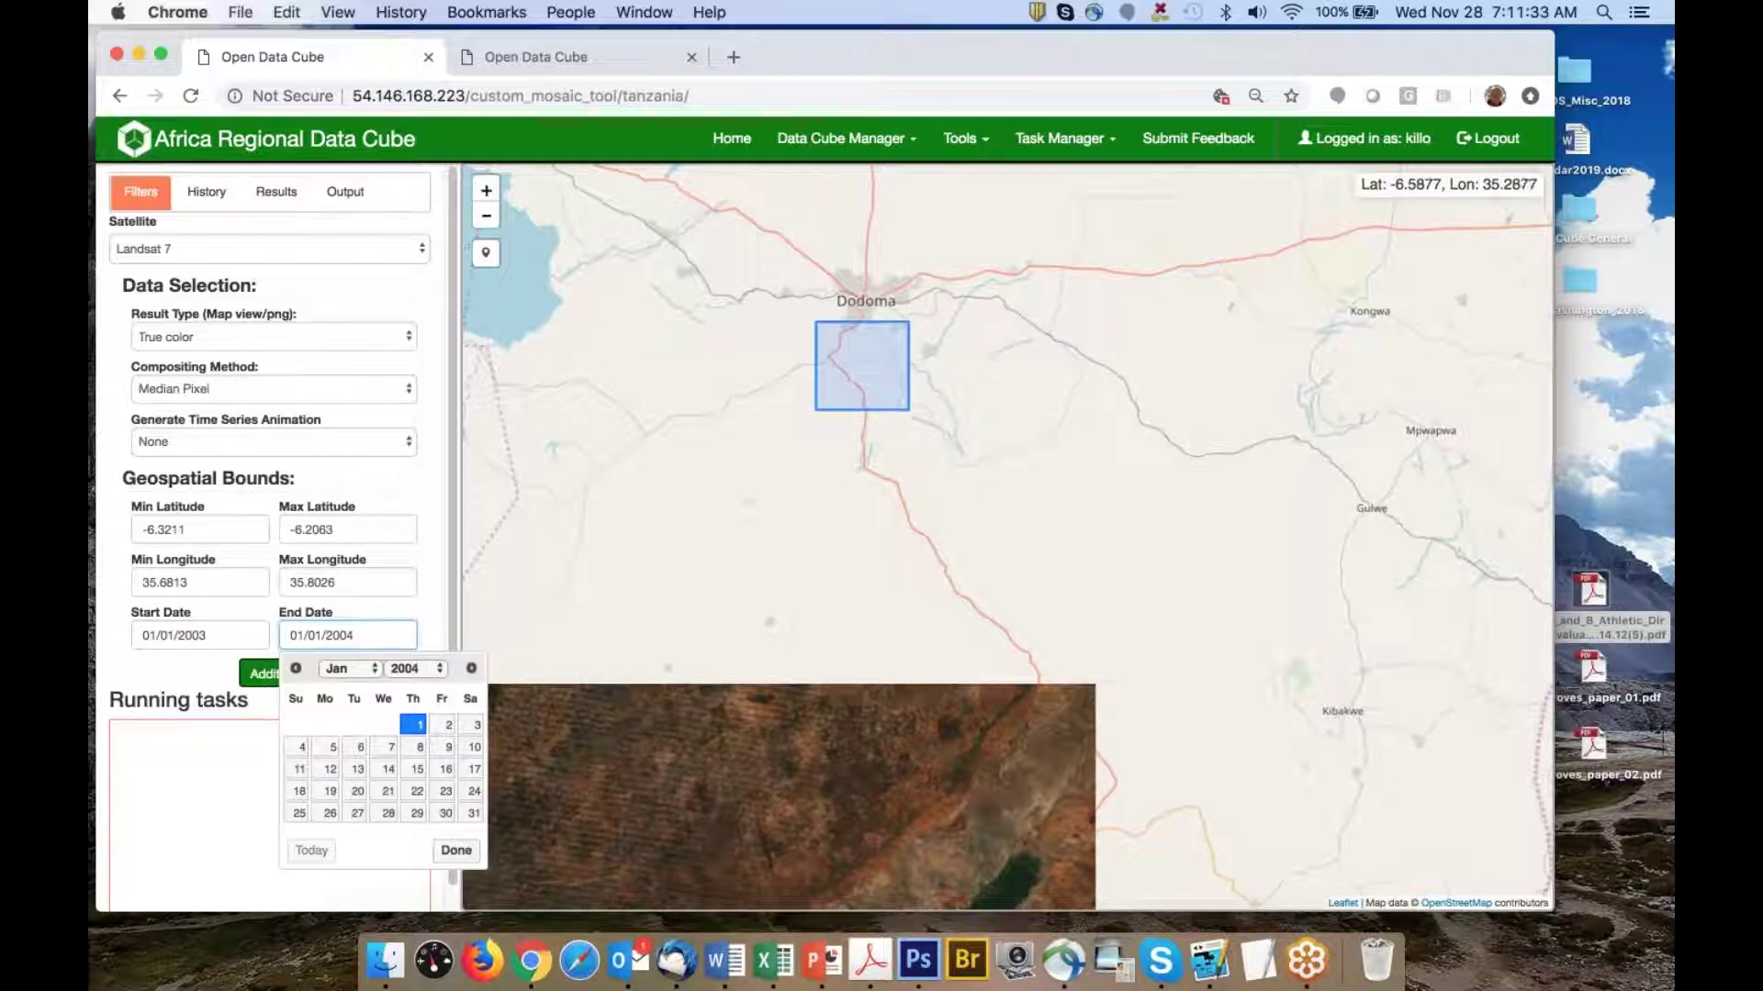
click(416, 725)
drag(828, 328, 931, 426)
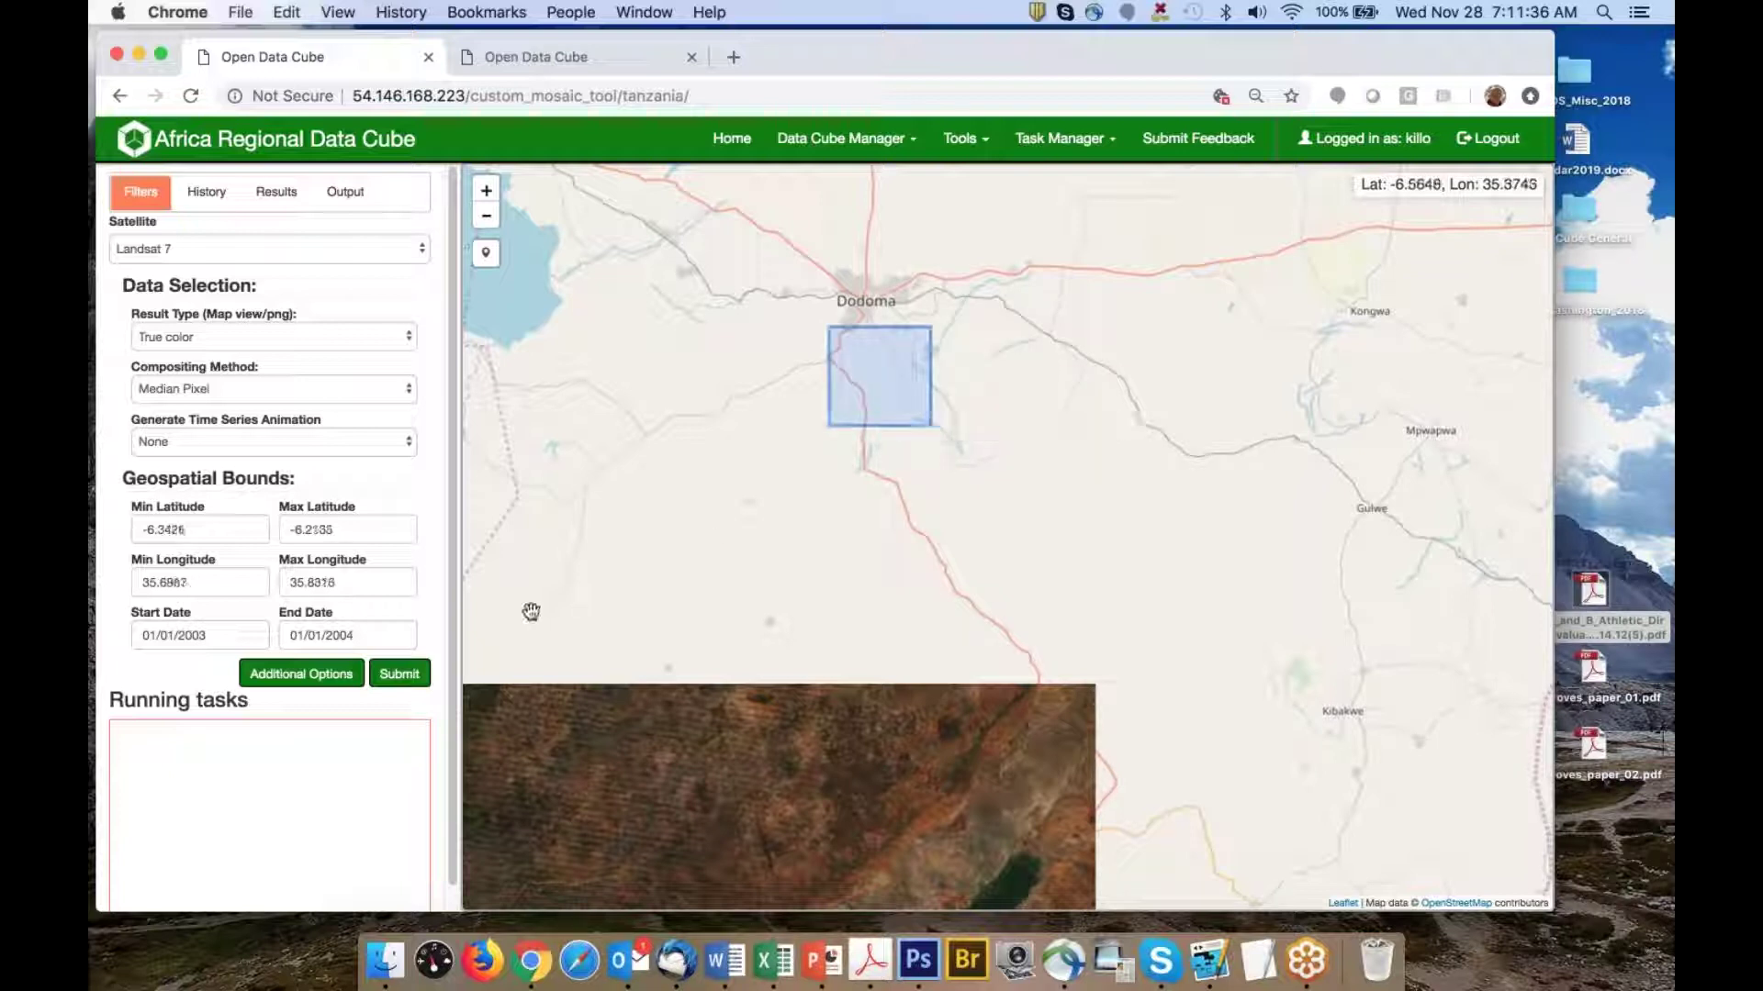
Submit the custom mosaic query for the region south of Dodoma and inspect the resulting true-color image up close
click(396, 677)
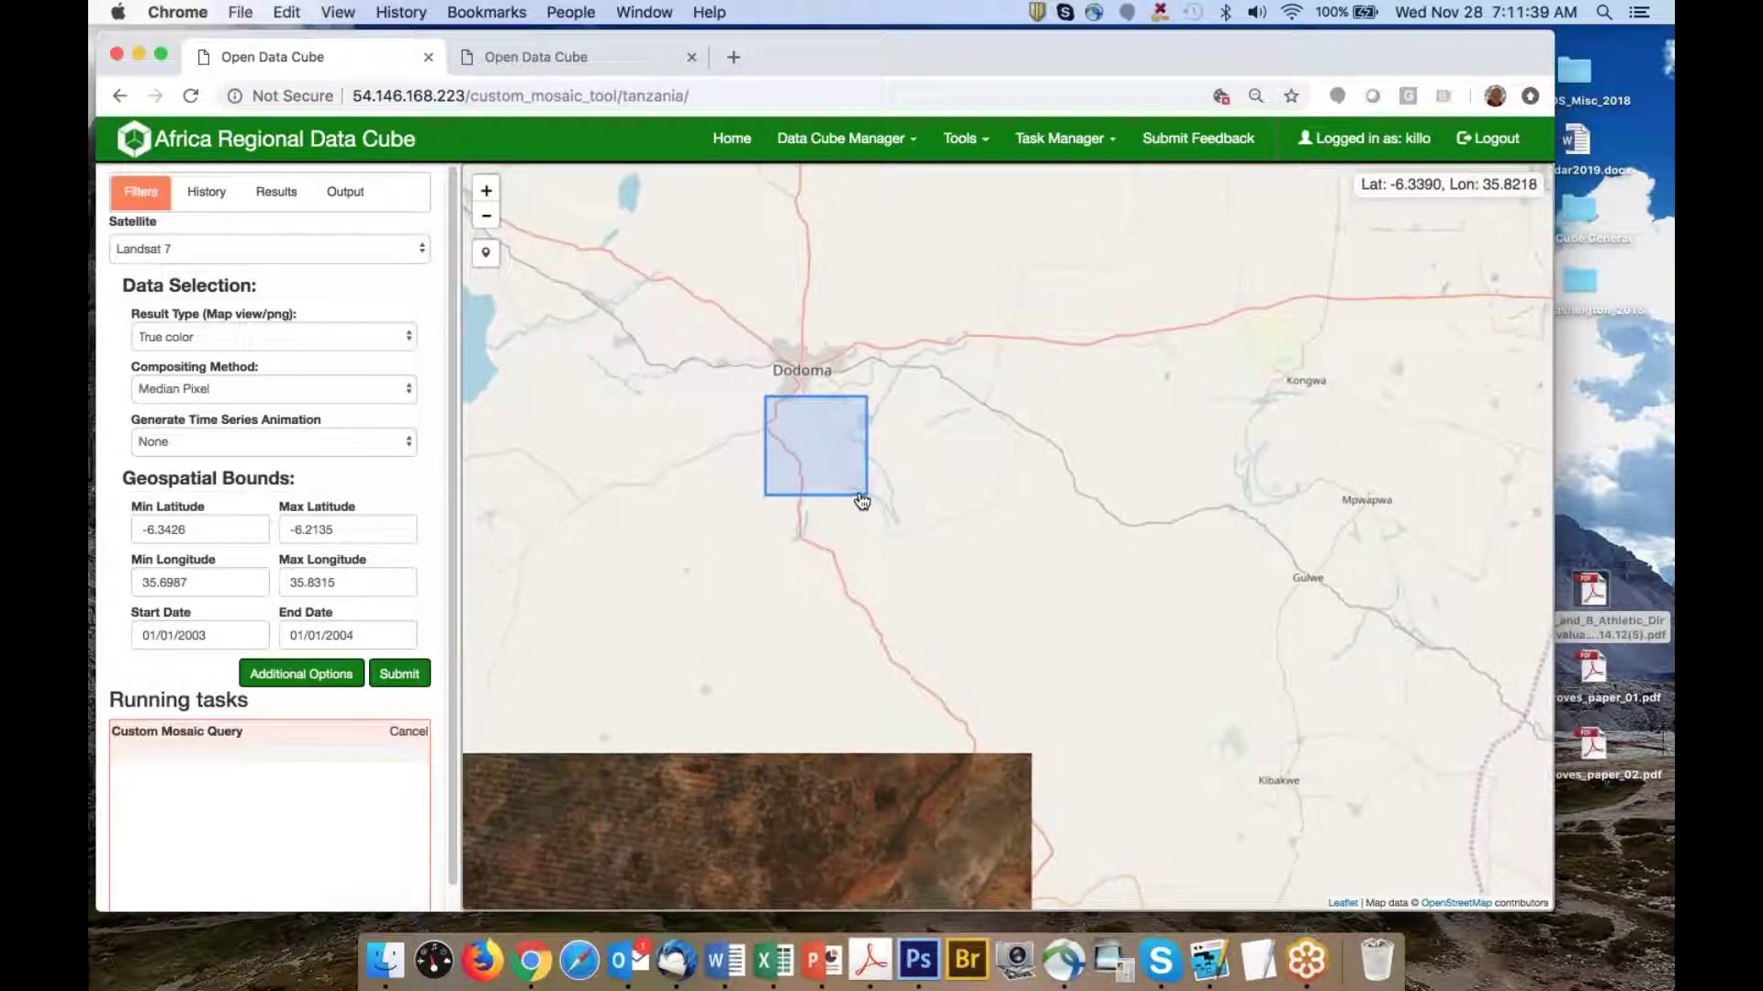
scroll(862, 500, up, 3)
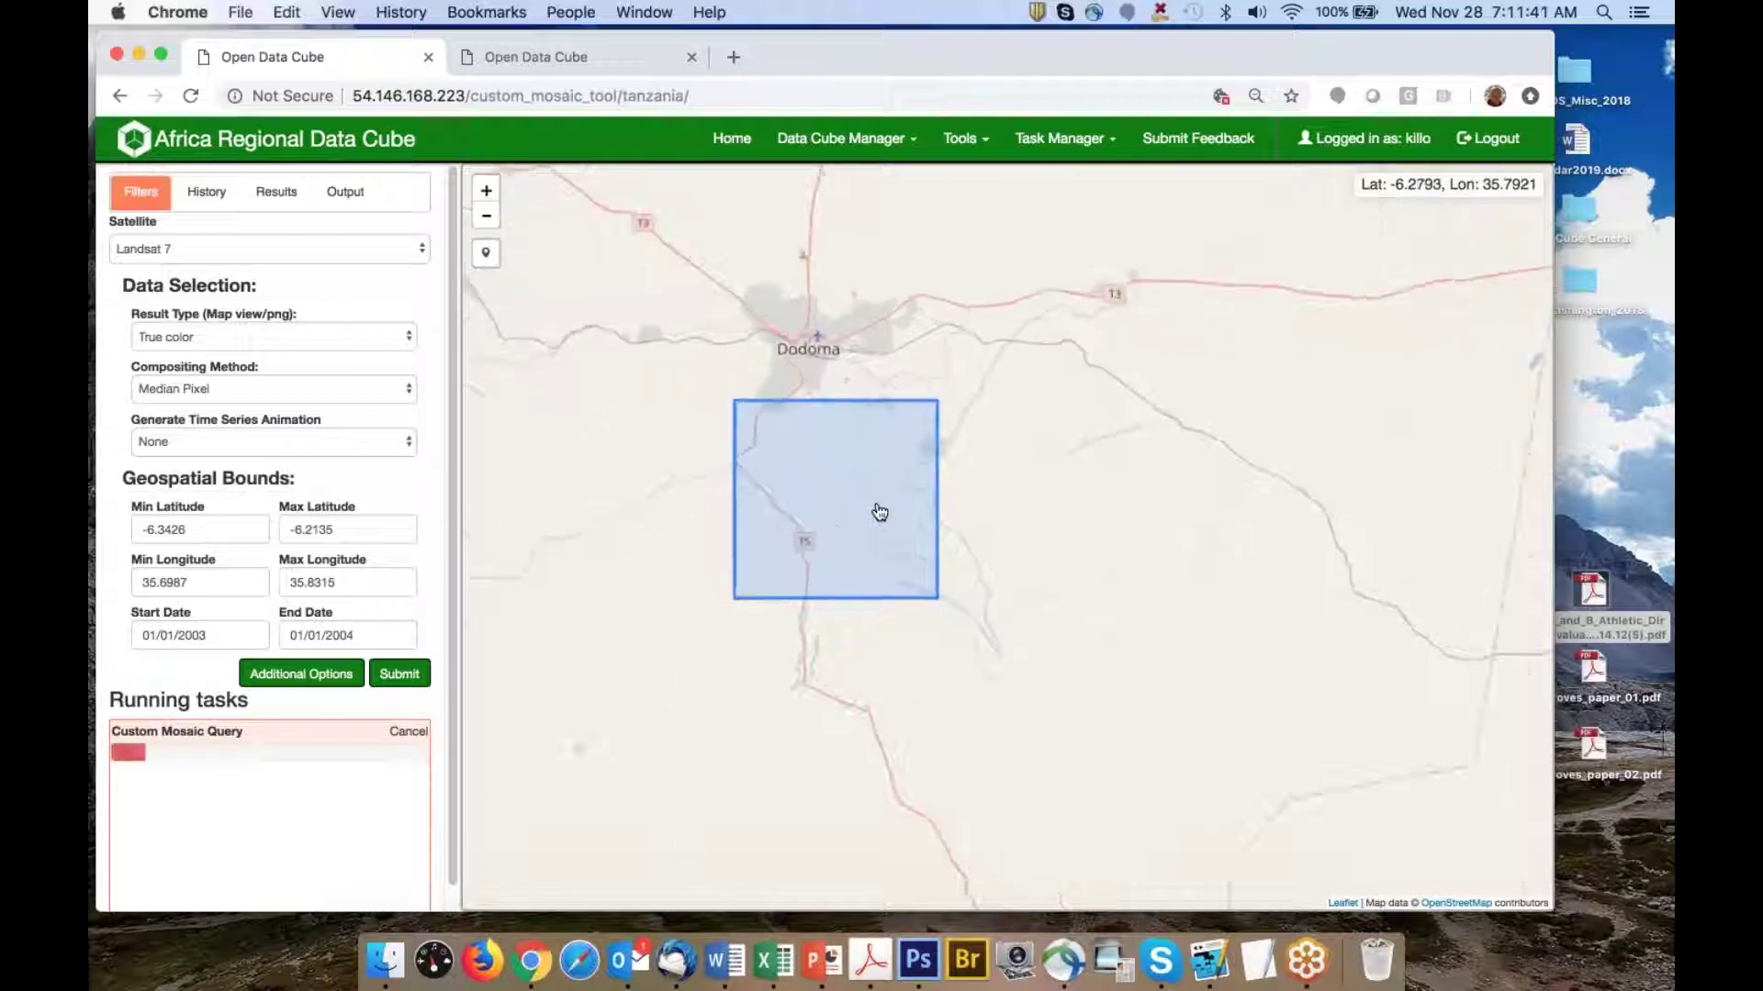
scroll(879, 512, up, 2)
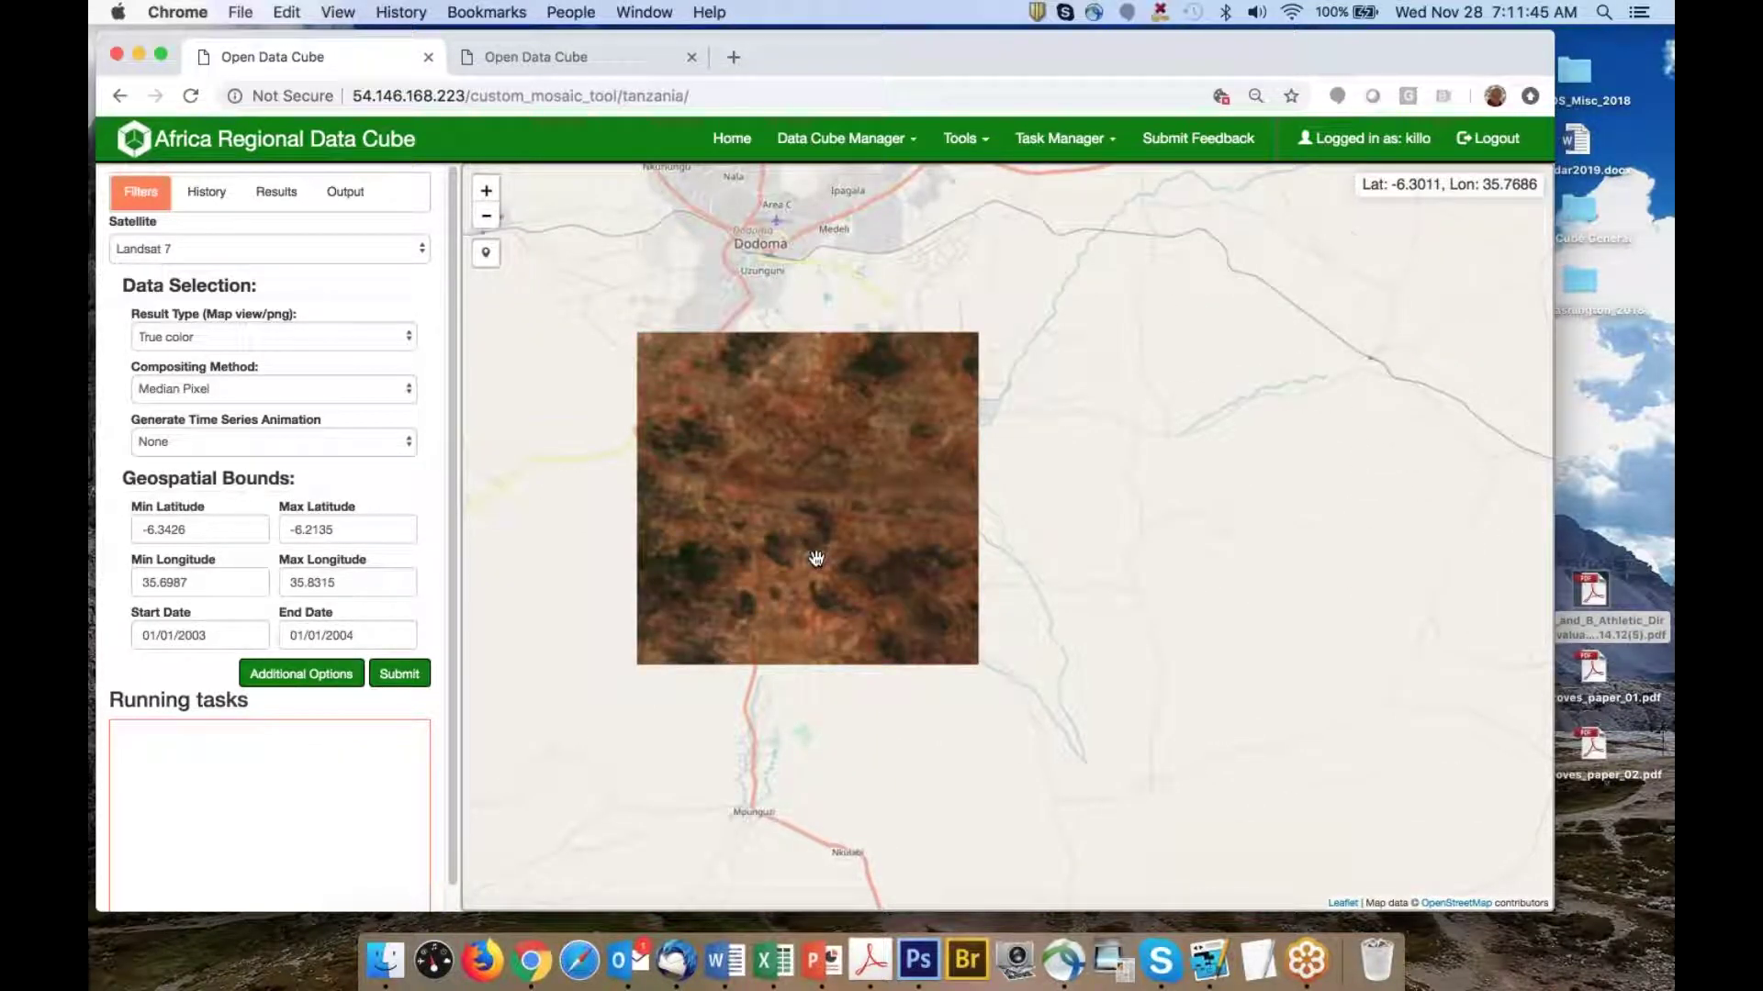
scroll(816, 558, up, 2)
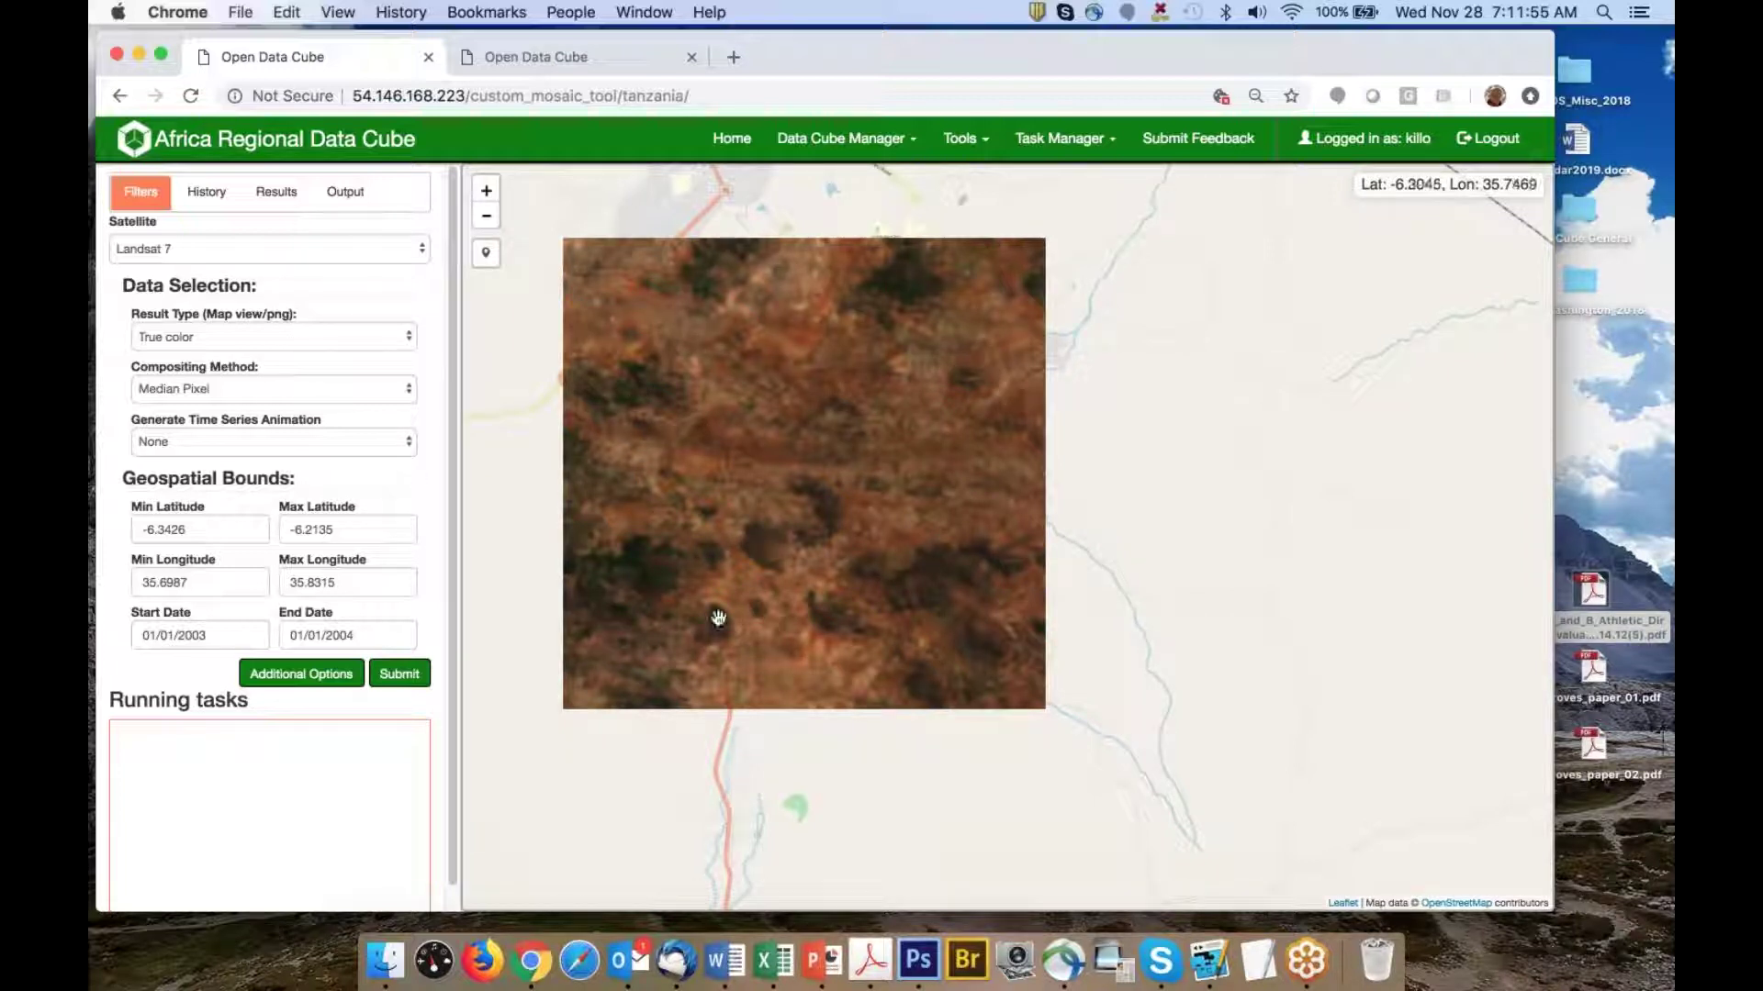
Examine the larger lake mosaic to the south and compare it with the small mosaic near Dodoma
scroll(732, 606, down, 5)
drag(784, 691, 927, 431)
scroll(878, 590, down, 2)
scroll(933, 523, down, 1)
drag(933, 524, 920, 321)
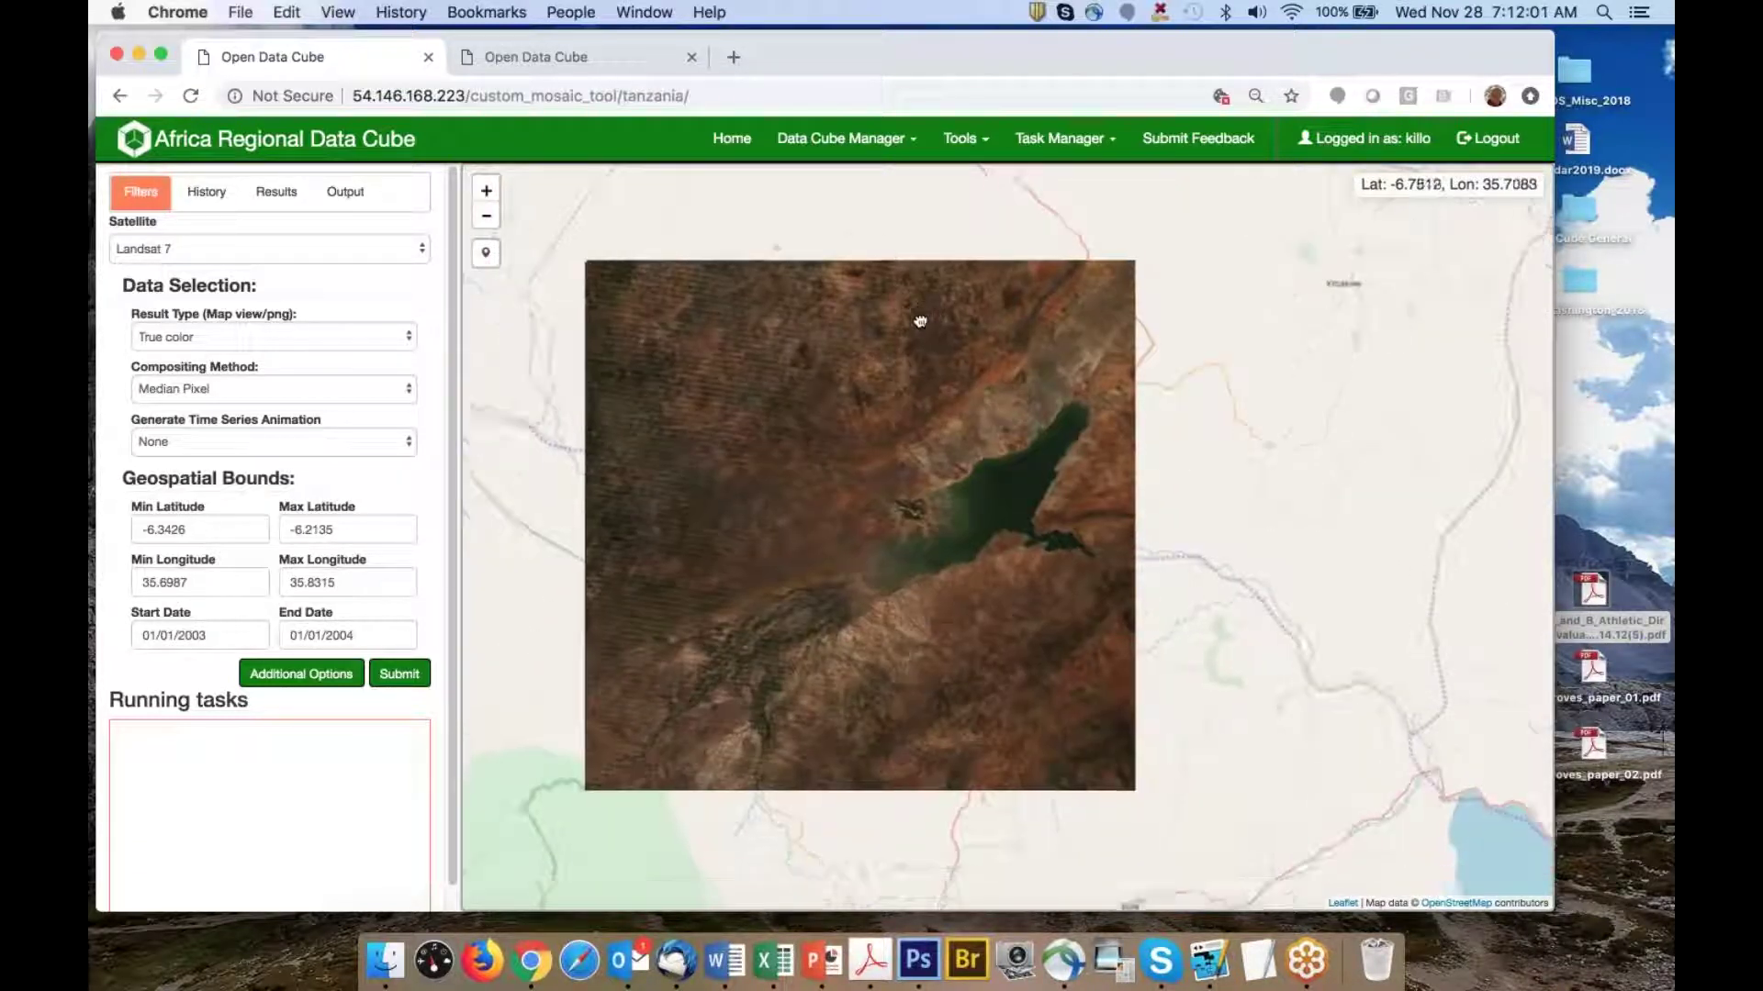
scroll(897, 460, up, 3)
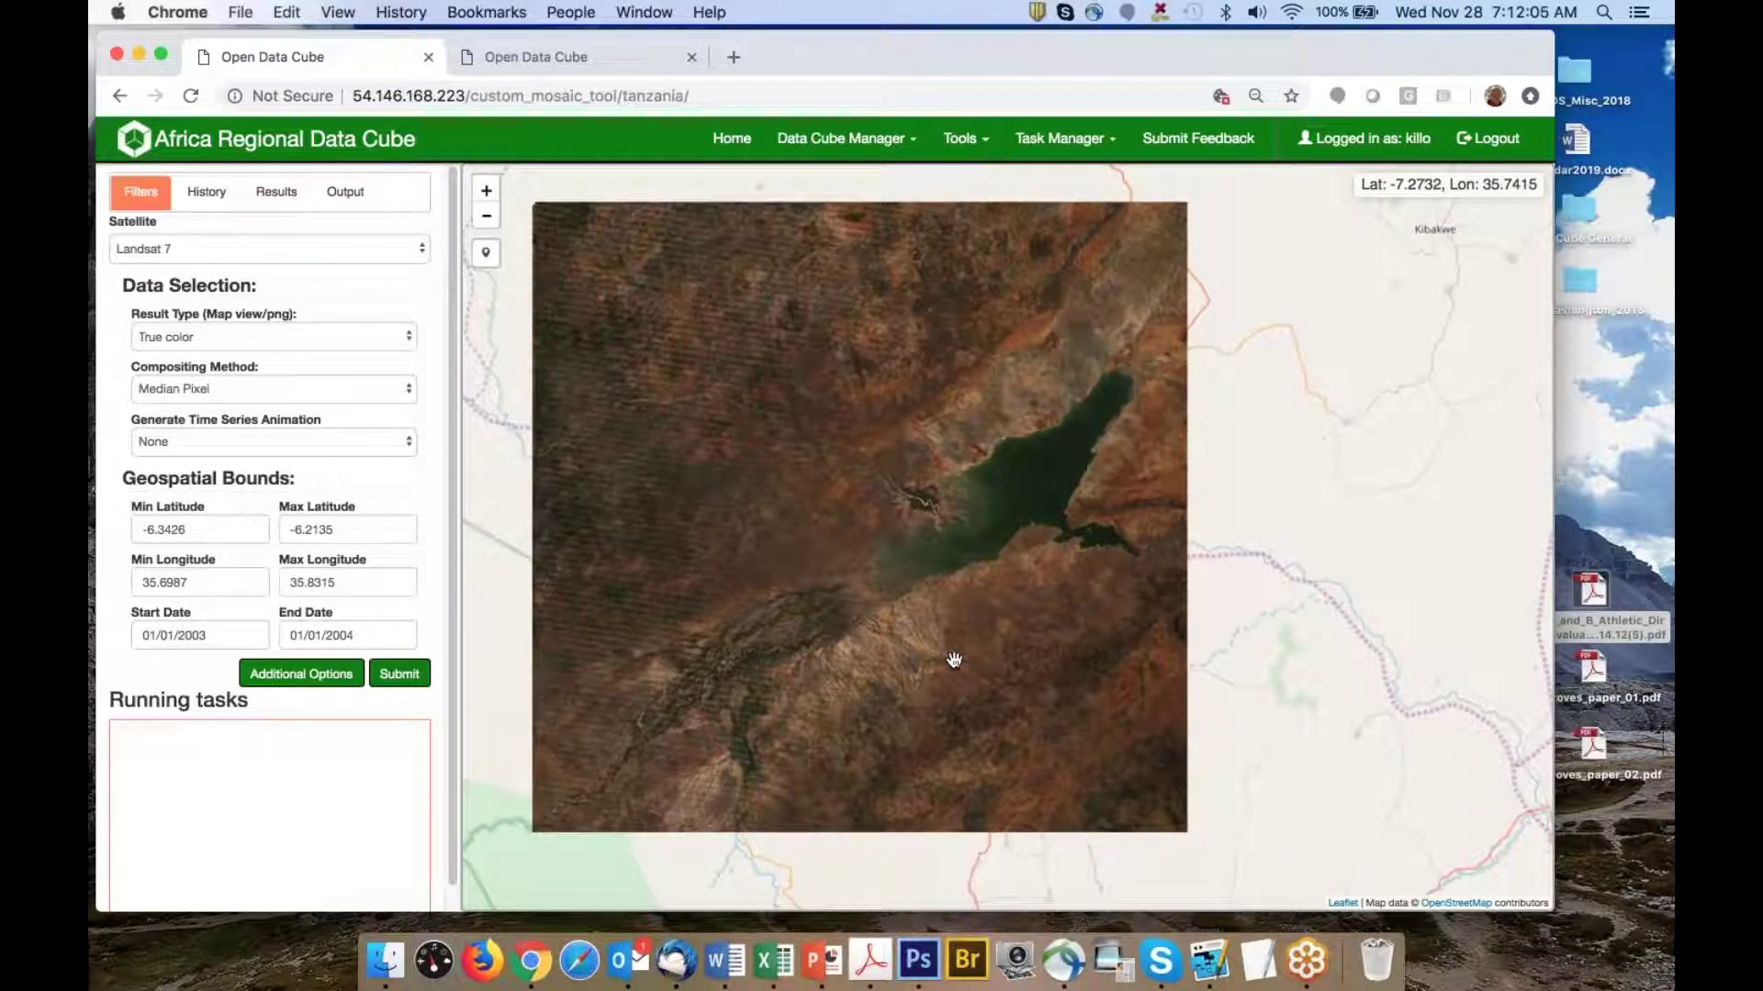
key(XF86MonBrightnessUp)
drag(652, 318, 697, 504)
drag(817, 444, 853, 499)
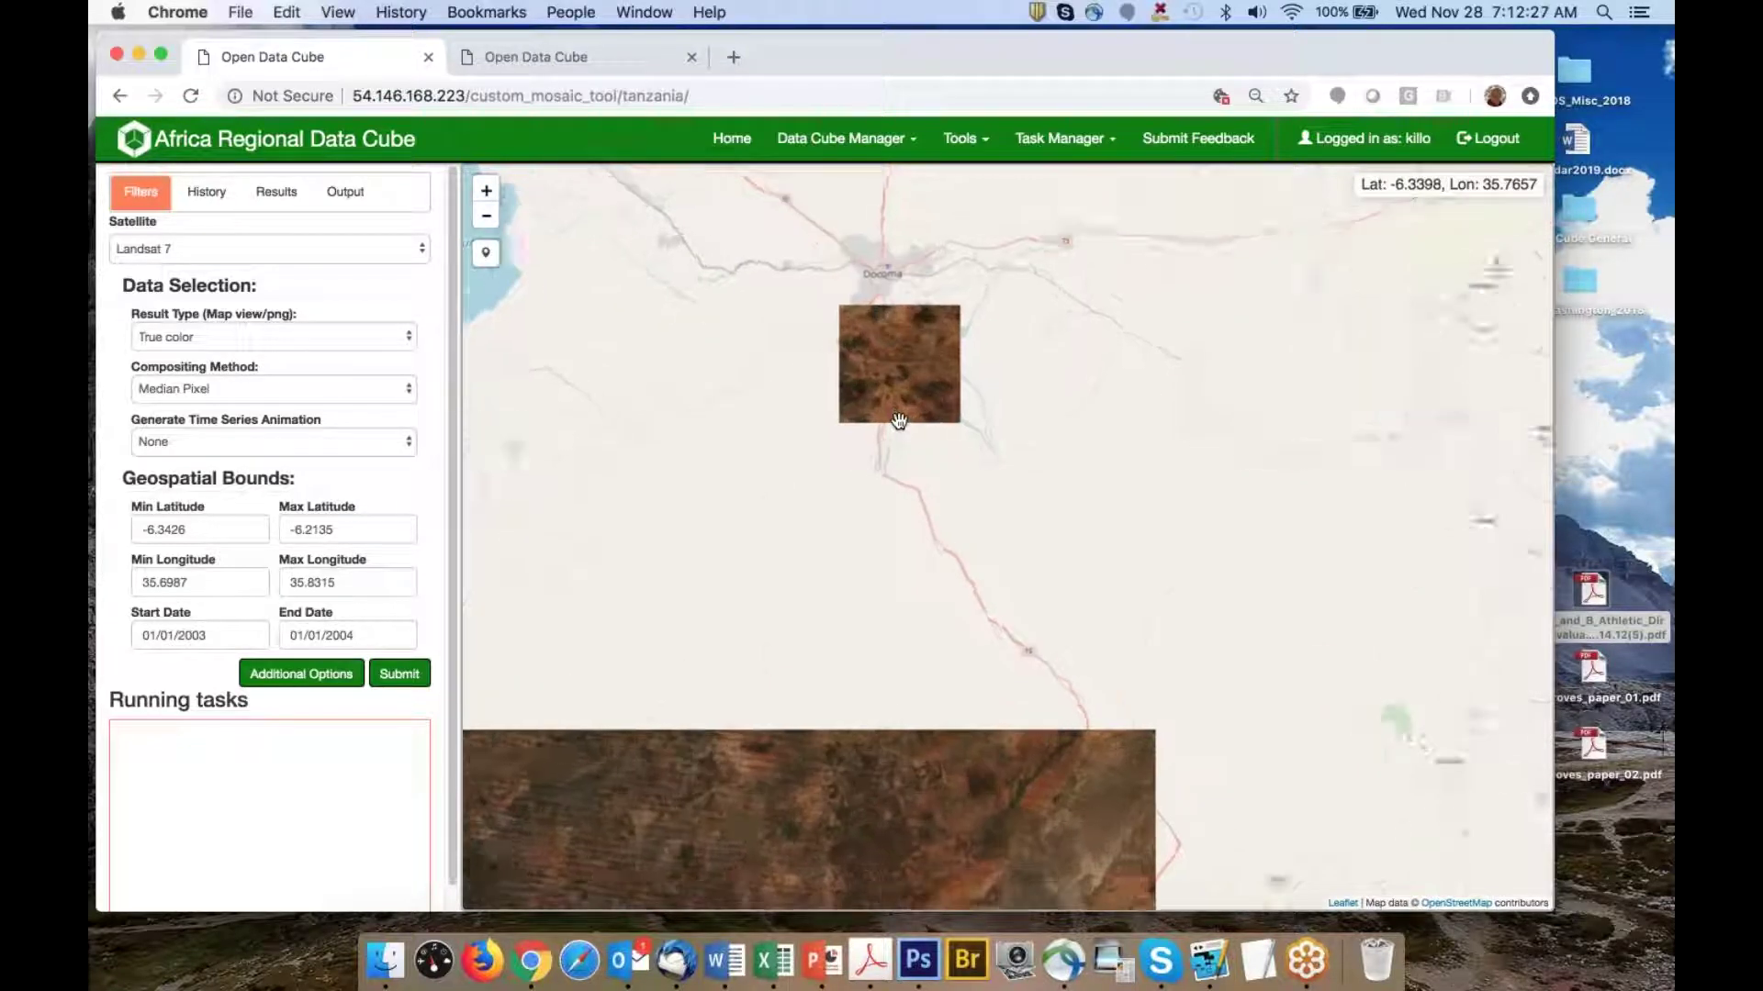
Outline a new mosaic region around the lake, about latitude -7.2612 to -6.8499 and longitude 35.5554 to 35.9882
scroll(854, 498, down, 2)
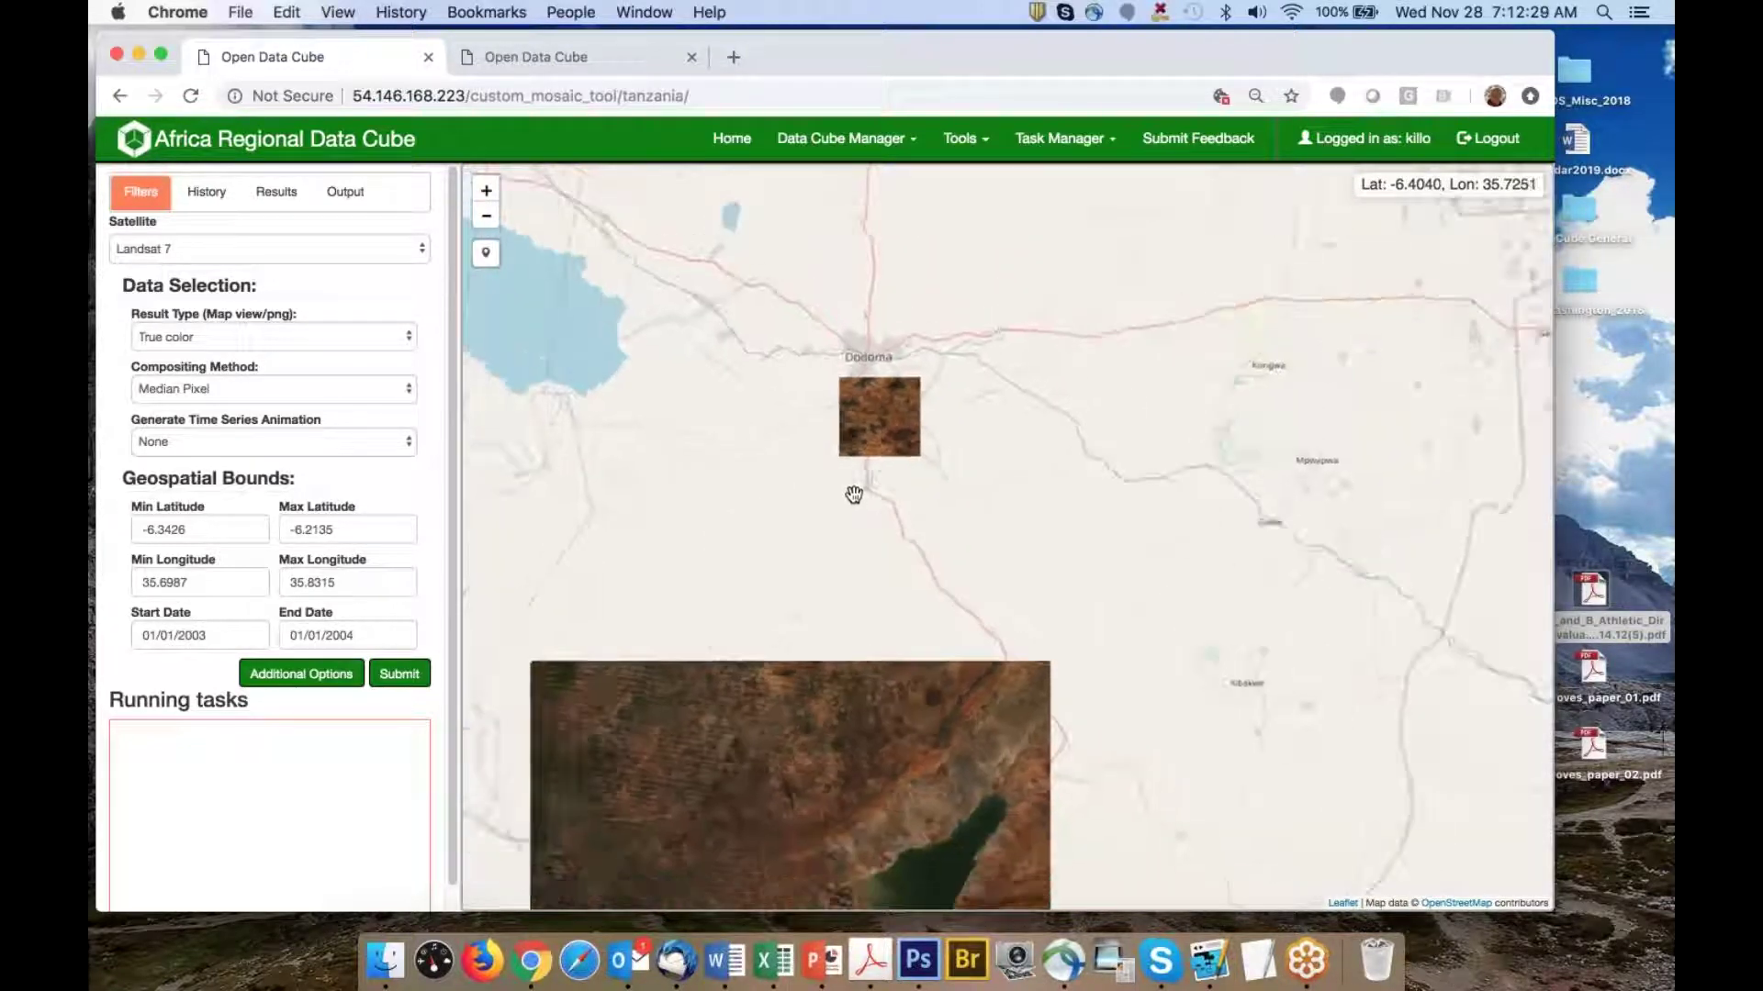
drag(863, 598, 839, 459)
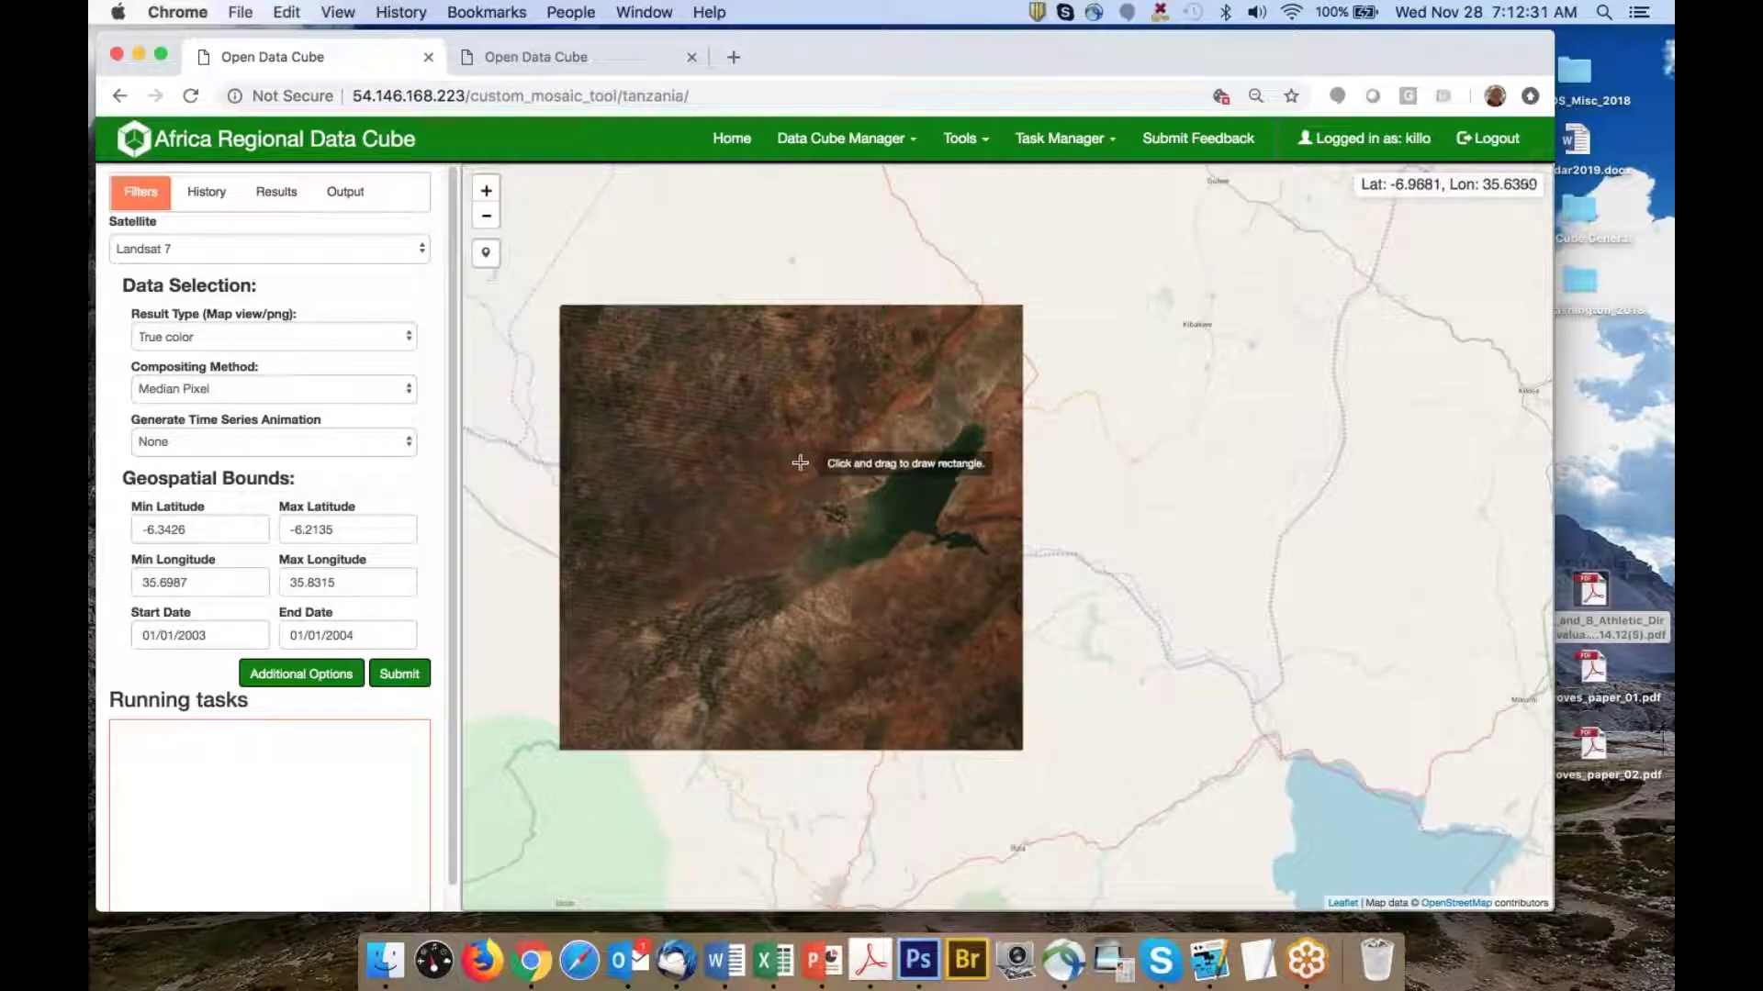
mouse_move(757, 399)
mouse_down()
mouse_move(863, 575)
mouse_move(991, 630)
mouse_up()
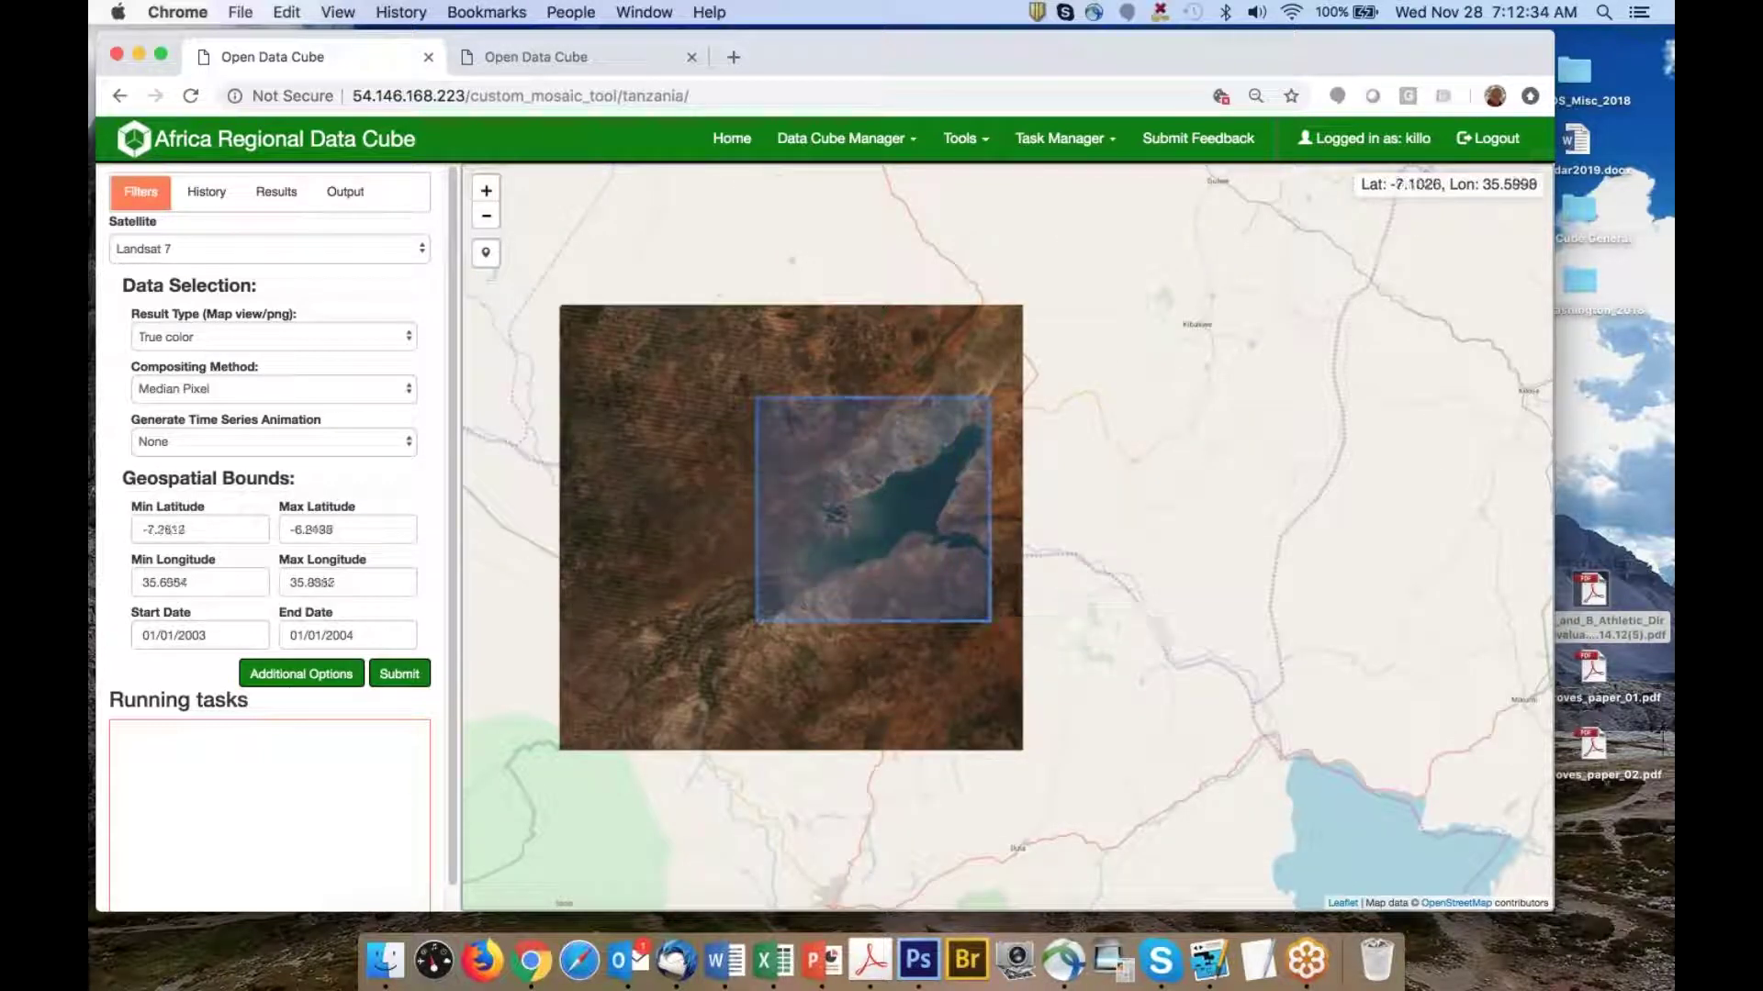
Create a custom mosaic of the lake region with the SWIR1, NIR, BLUE result type and inspect its detail
click(245, 339)
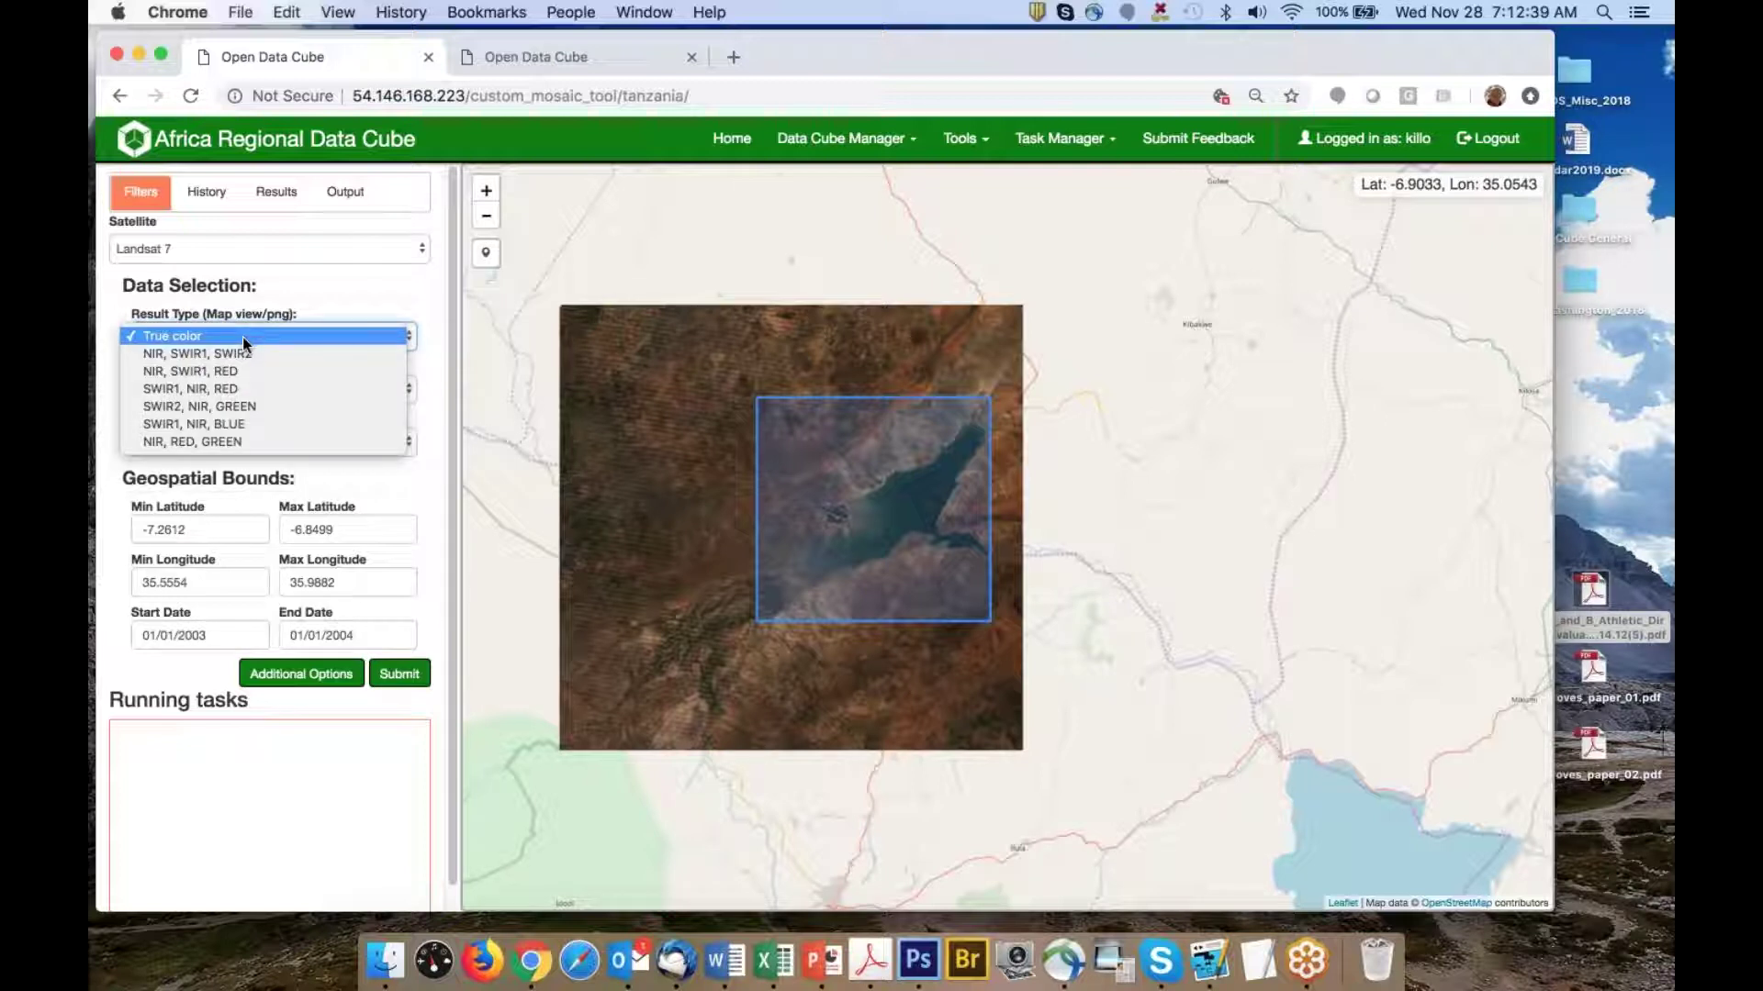
click(251, 425)
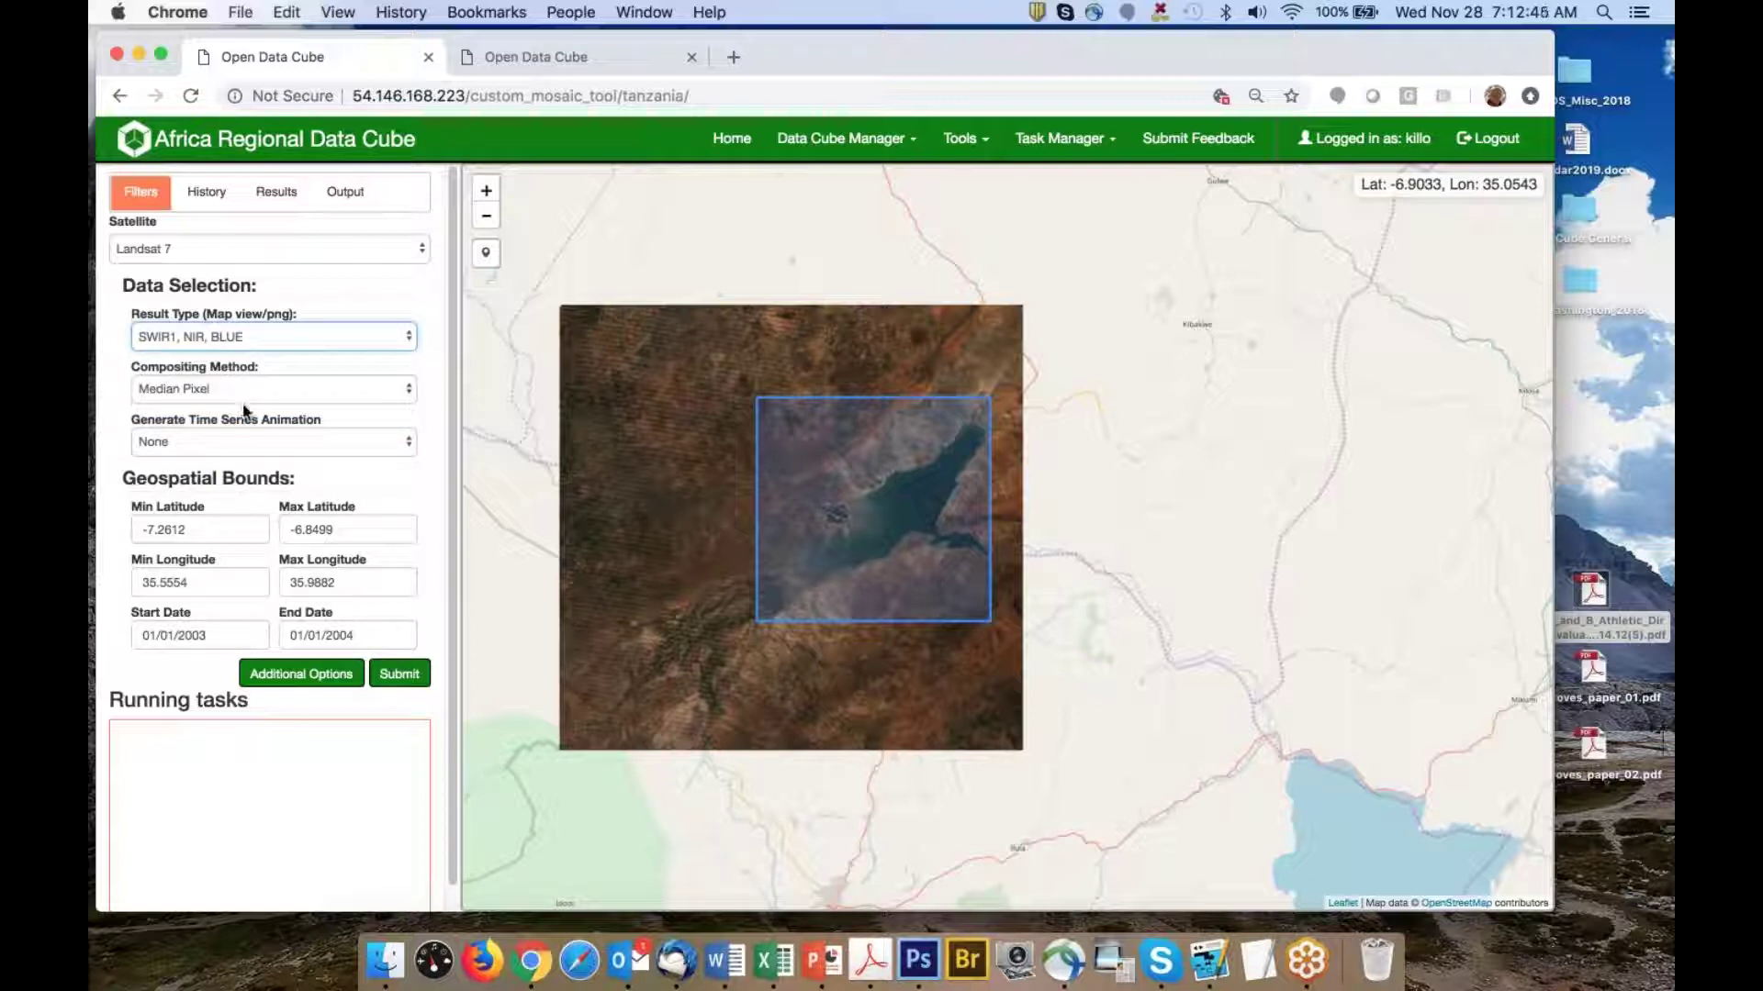
click(400, 674)
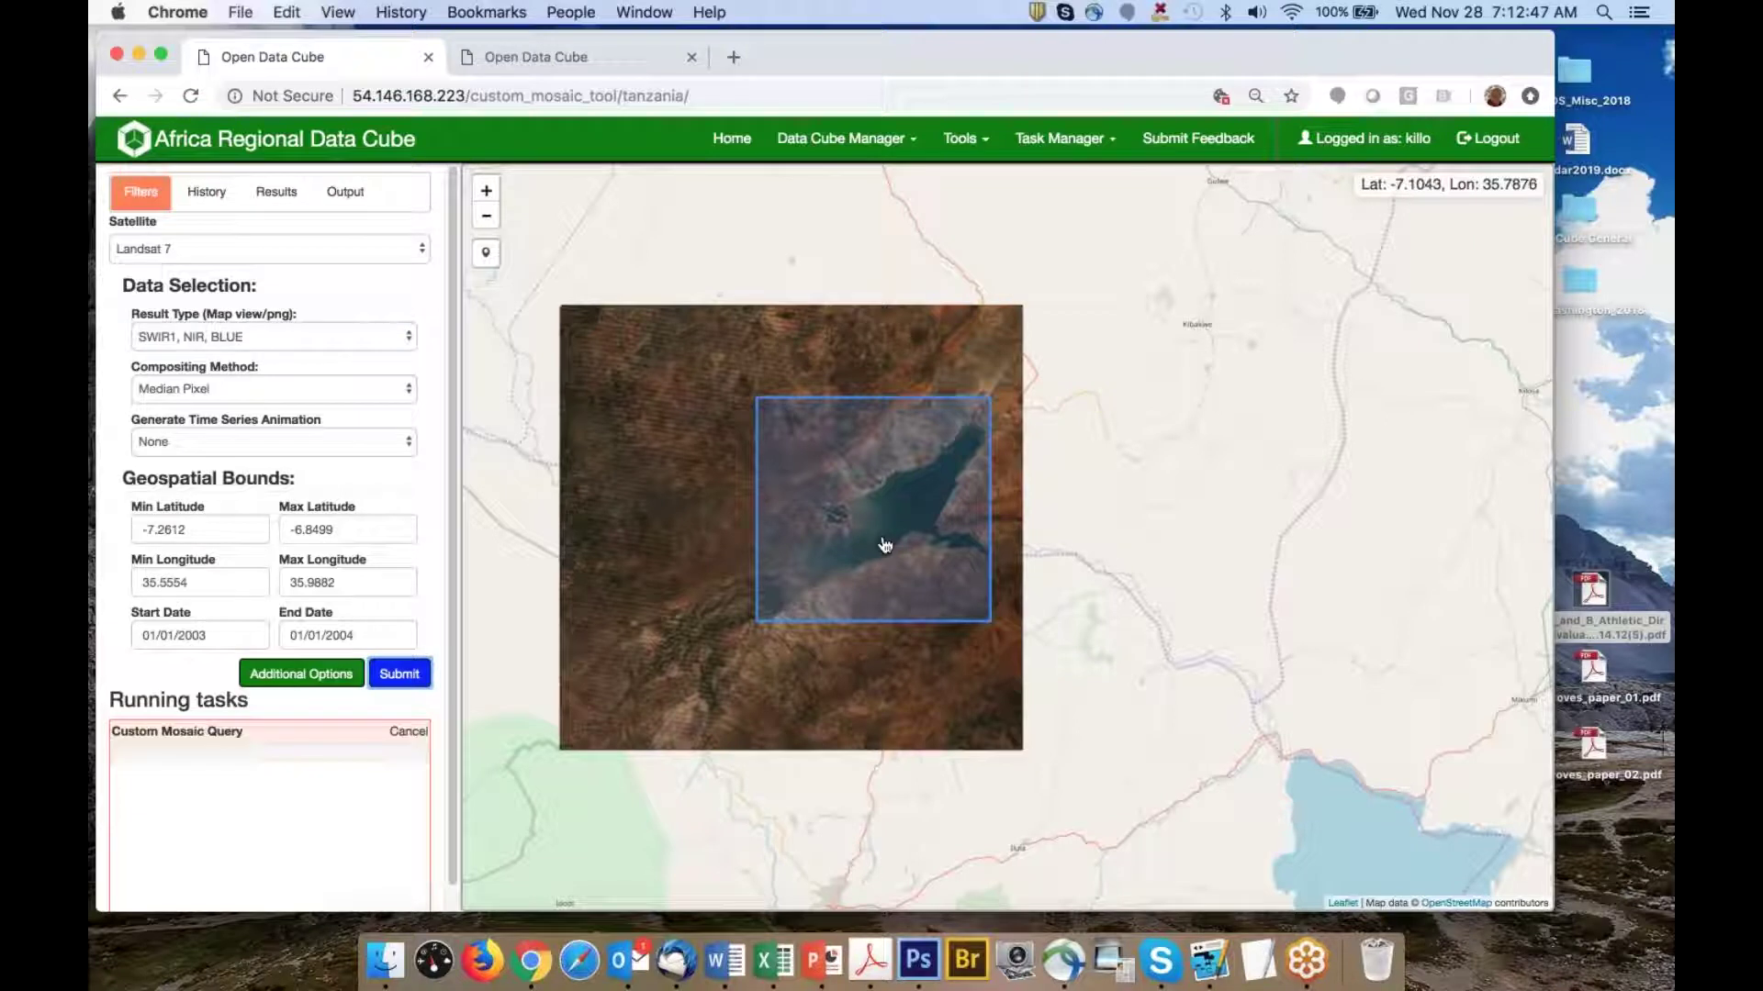
scroll(885, 544, up, 3)
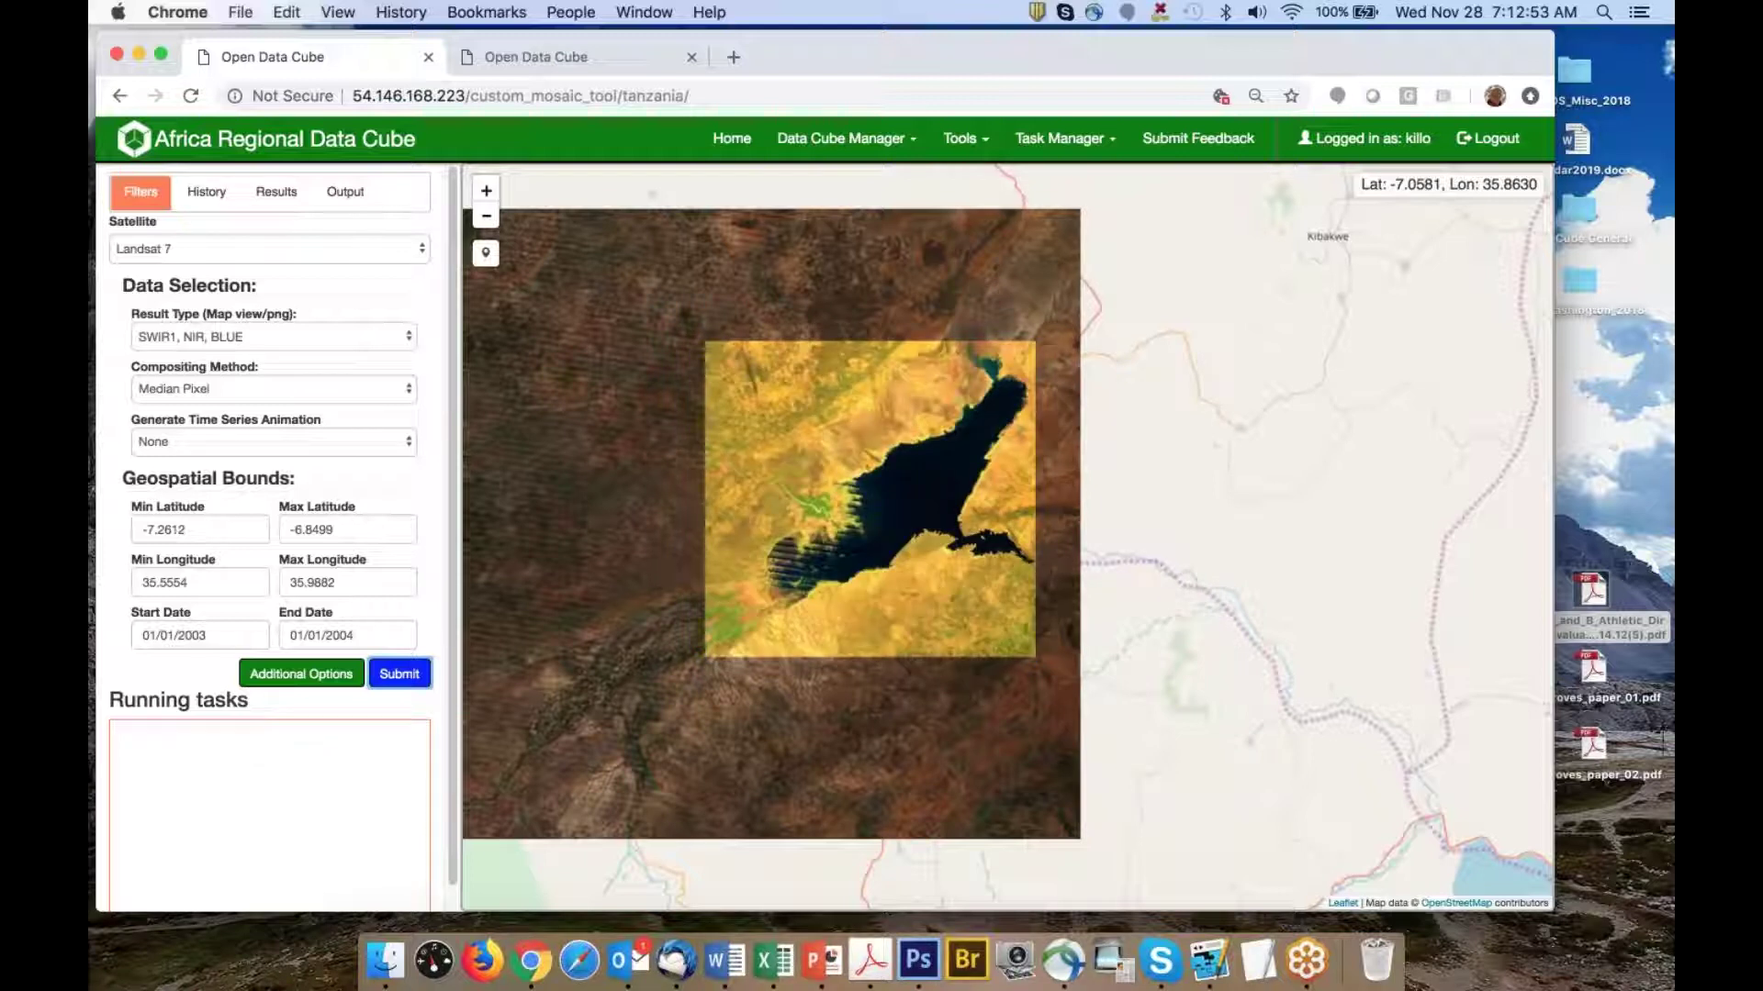
scroll(846, 476, up, 1)
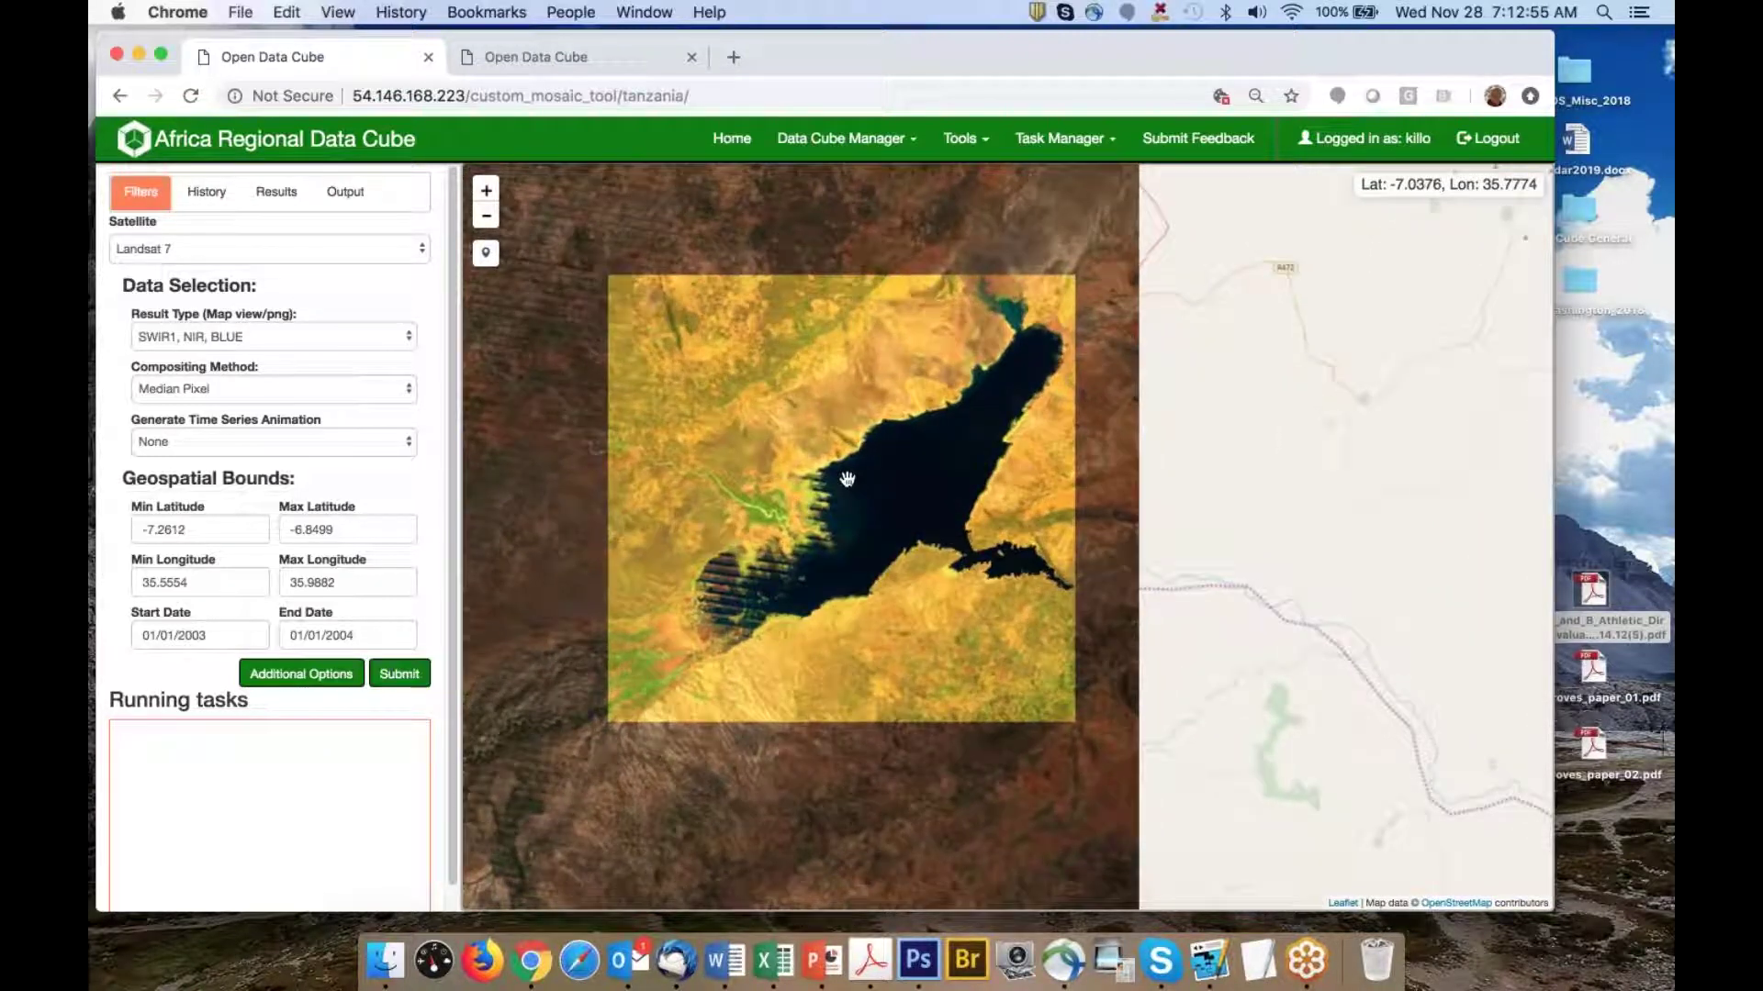
drag(845, 476, 895, 484)
scroll(895, 484, down, 1)
scroll(895, 484, up, 2)
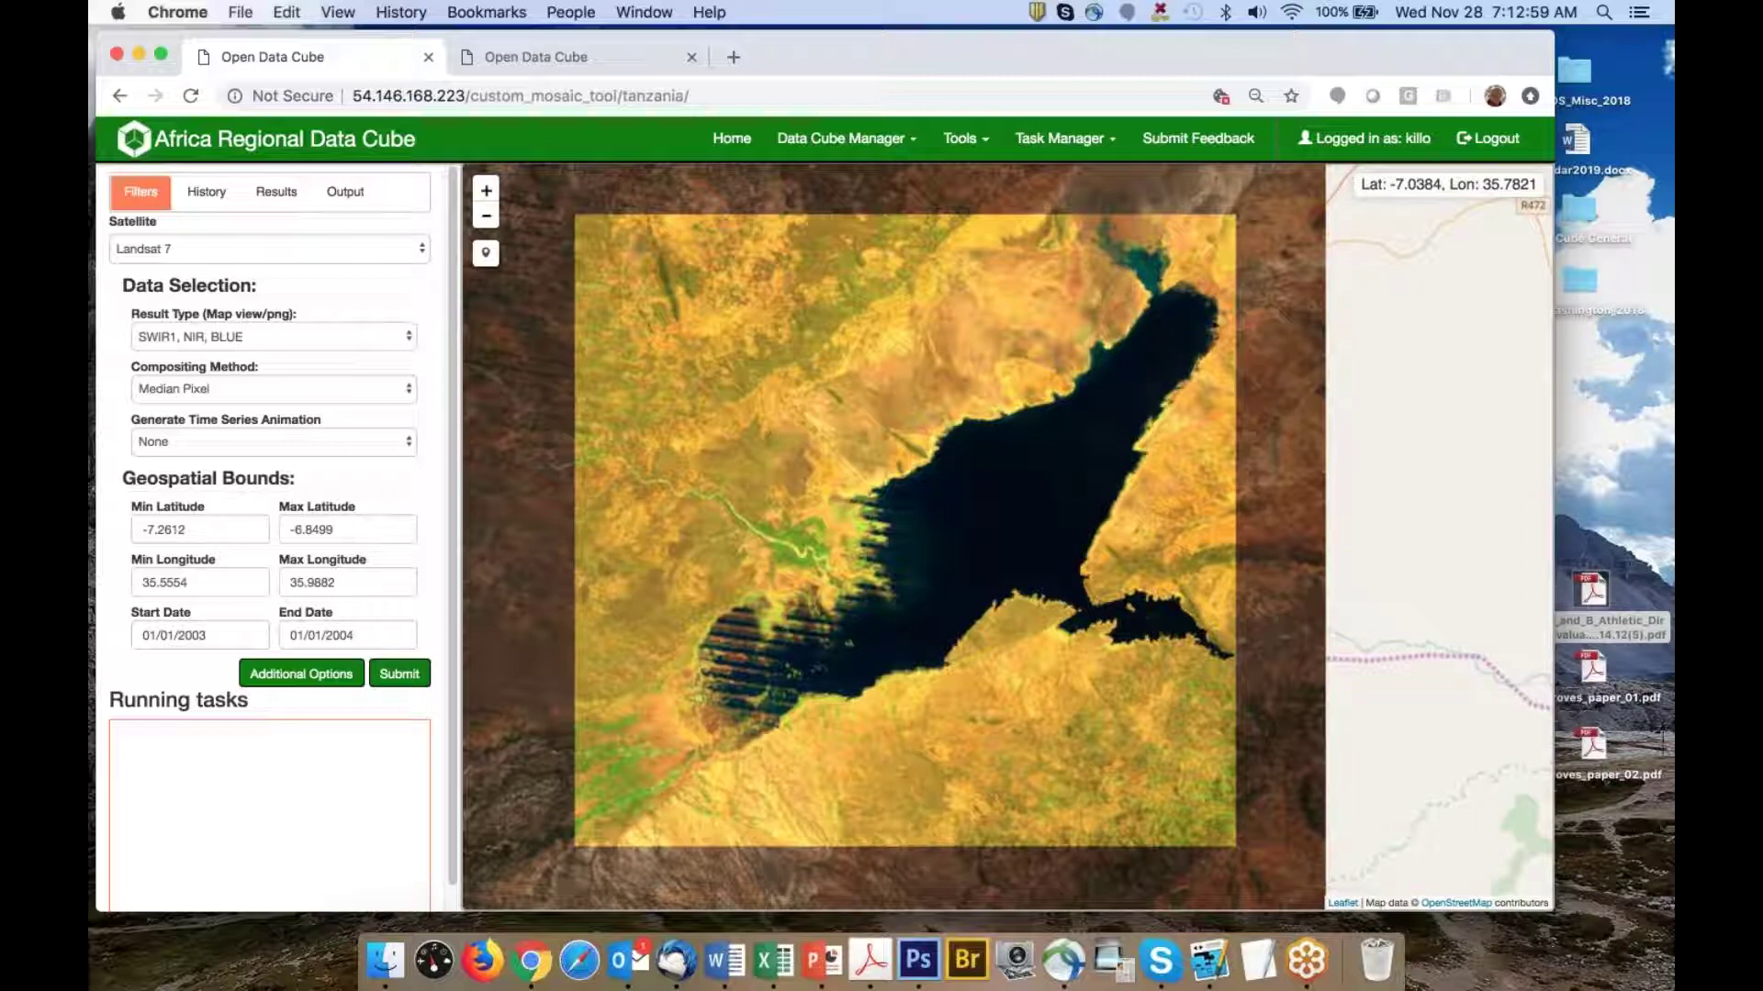
Switch to the Tanzania Data Cube Tutorial in Word and review the result type descriptions, highlighting the SWIR1-NIR-BLUE entry
key(ctrl+Up)
click(477, 321)
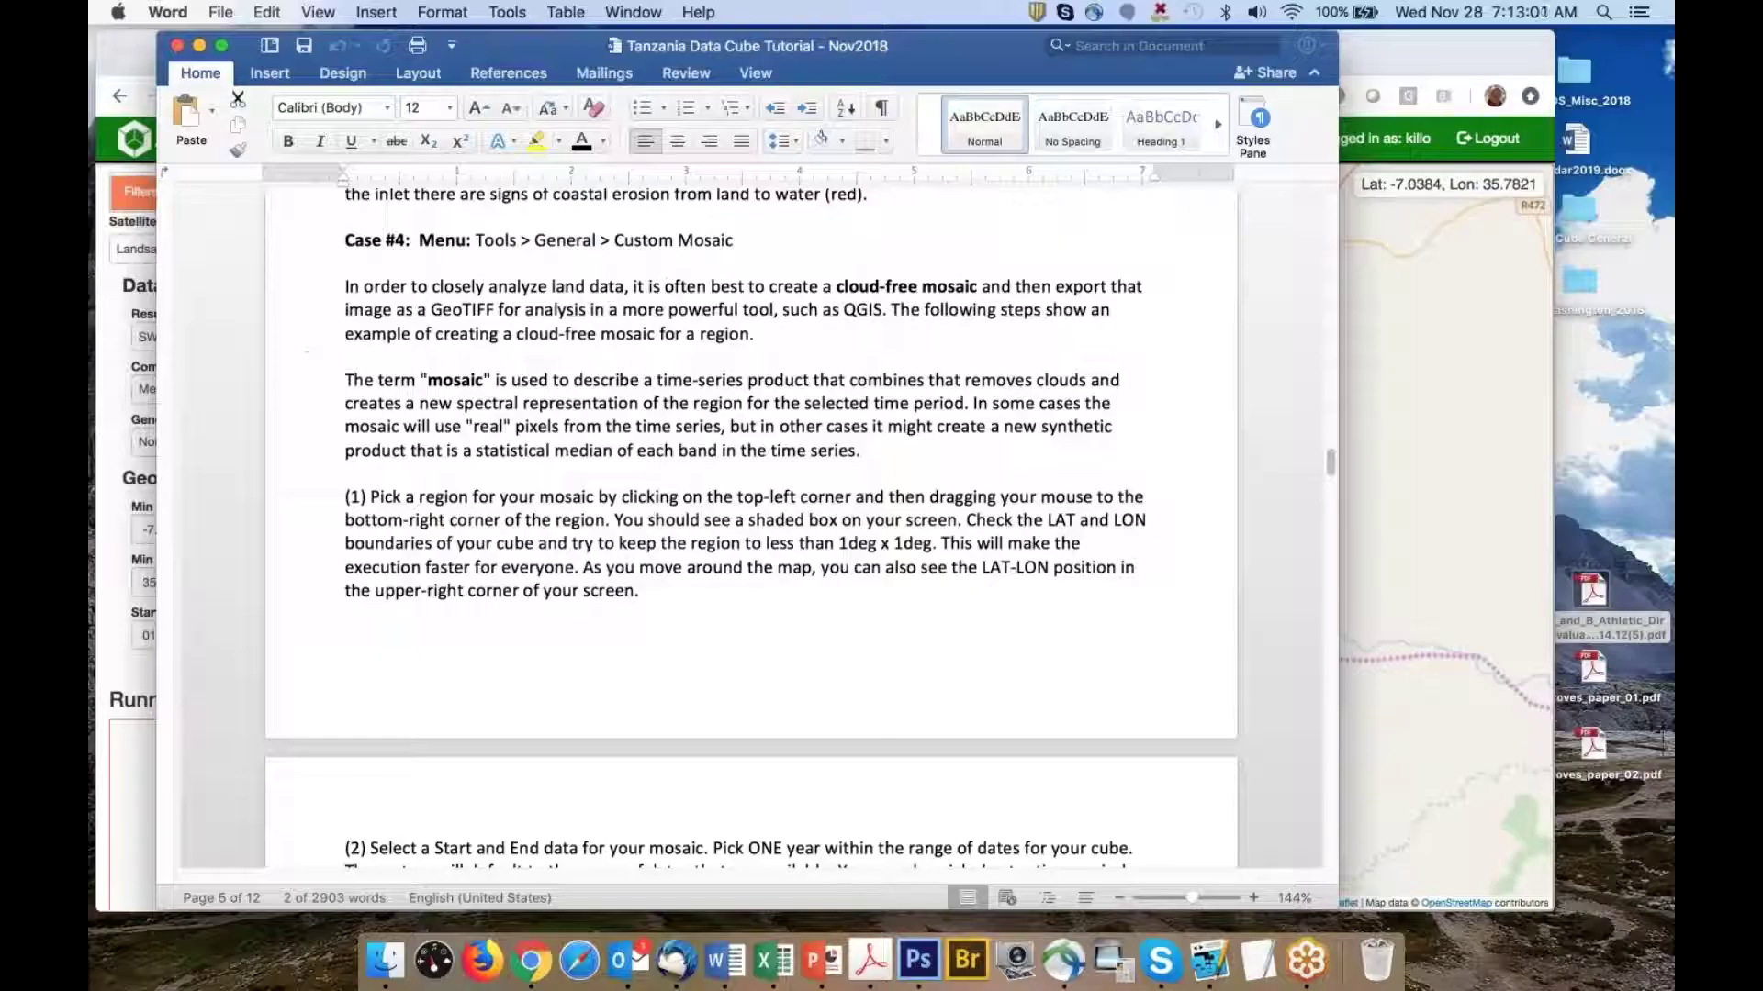
scroll(176, 391, down, 5)
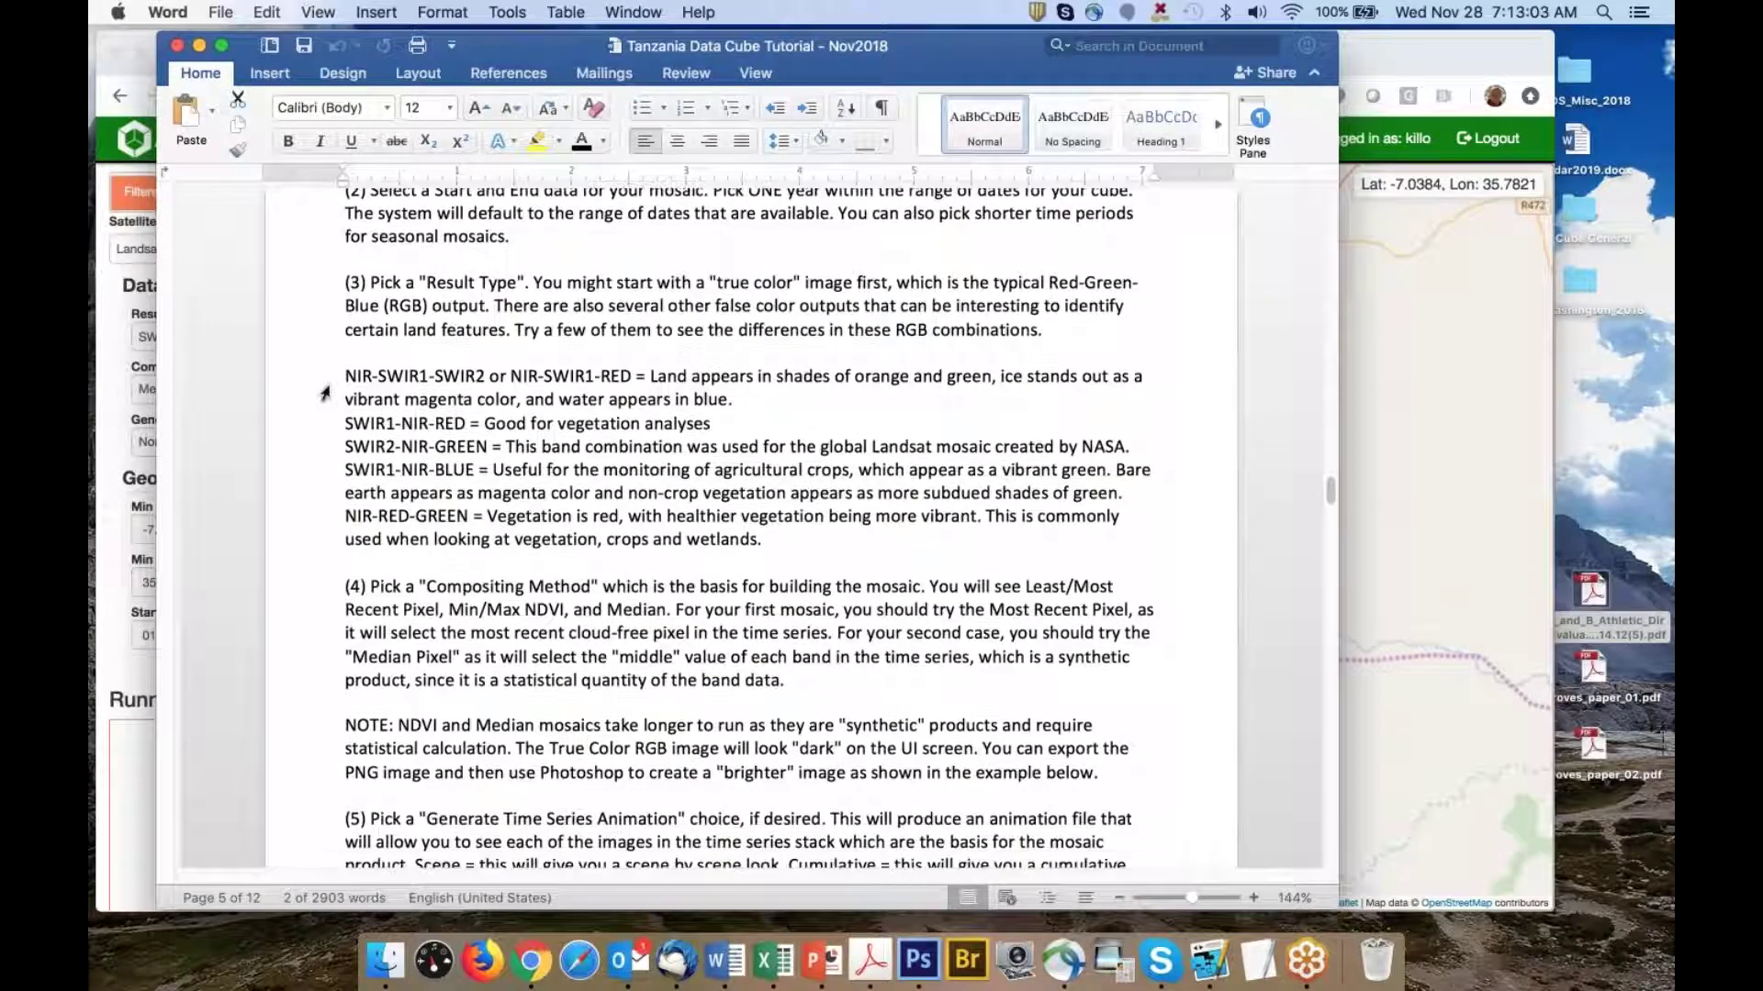
drag(346, 377, 982, 548)
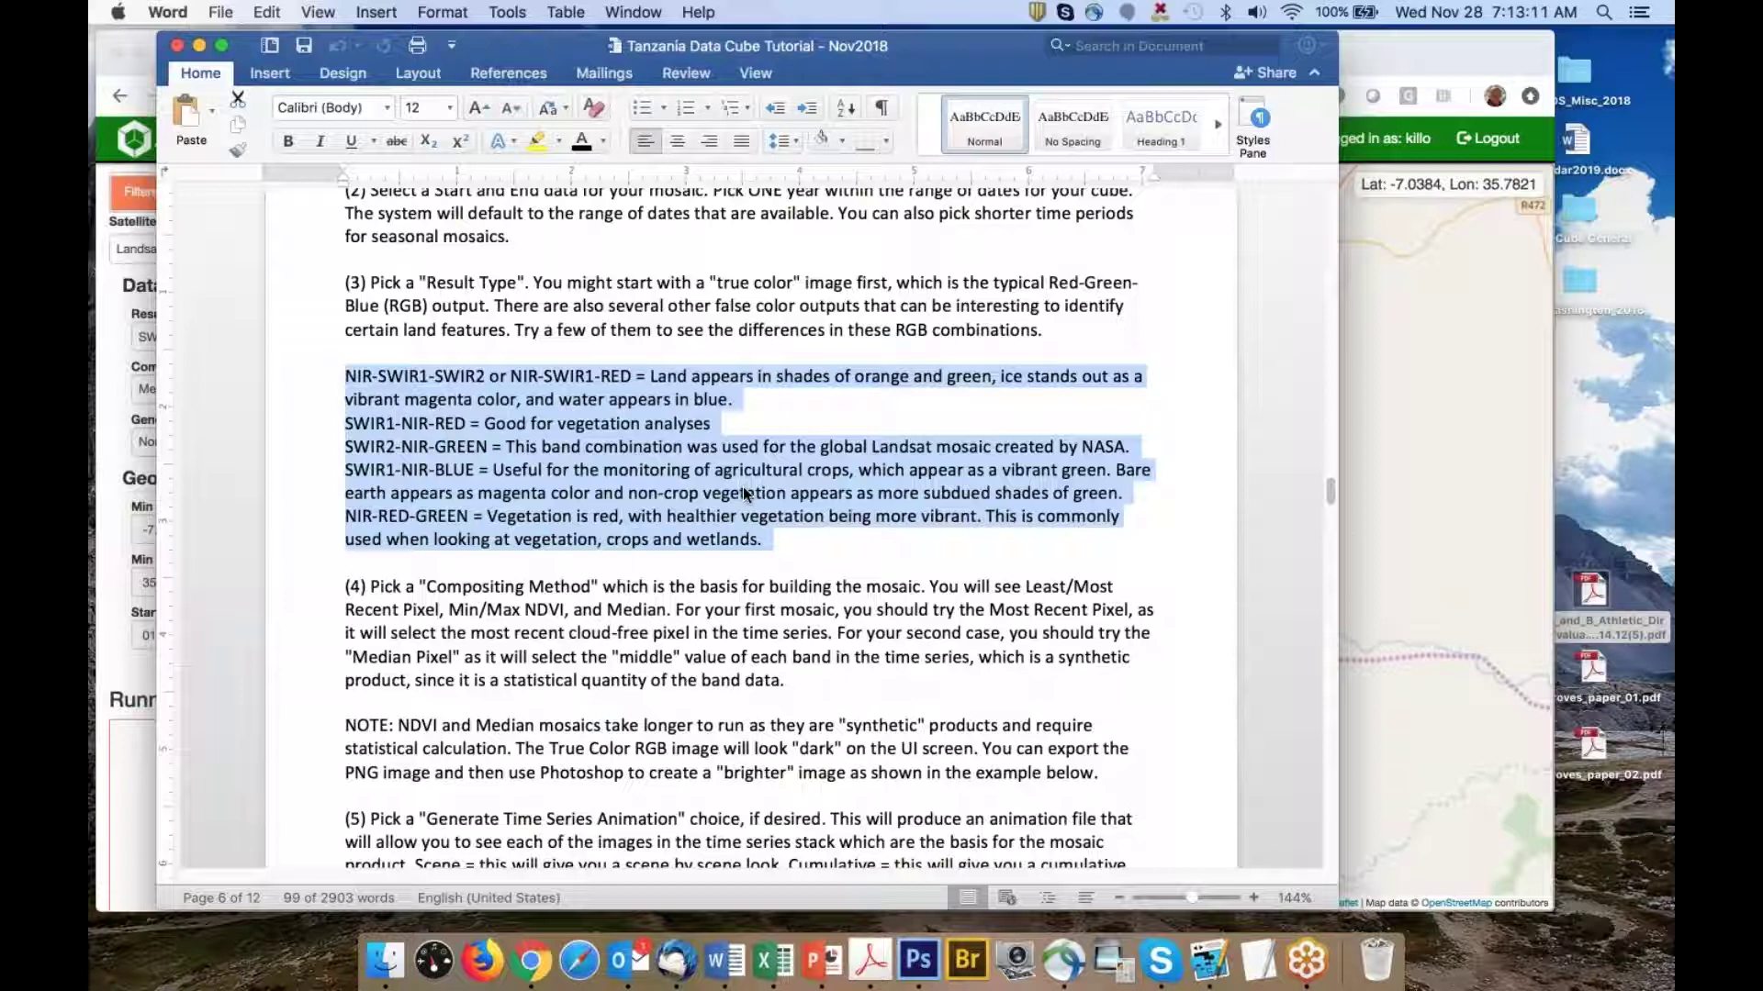
click(395, 472)
drag(345, 472, 448, 474)
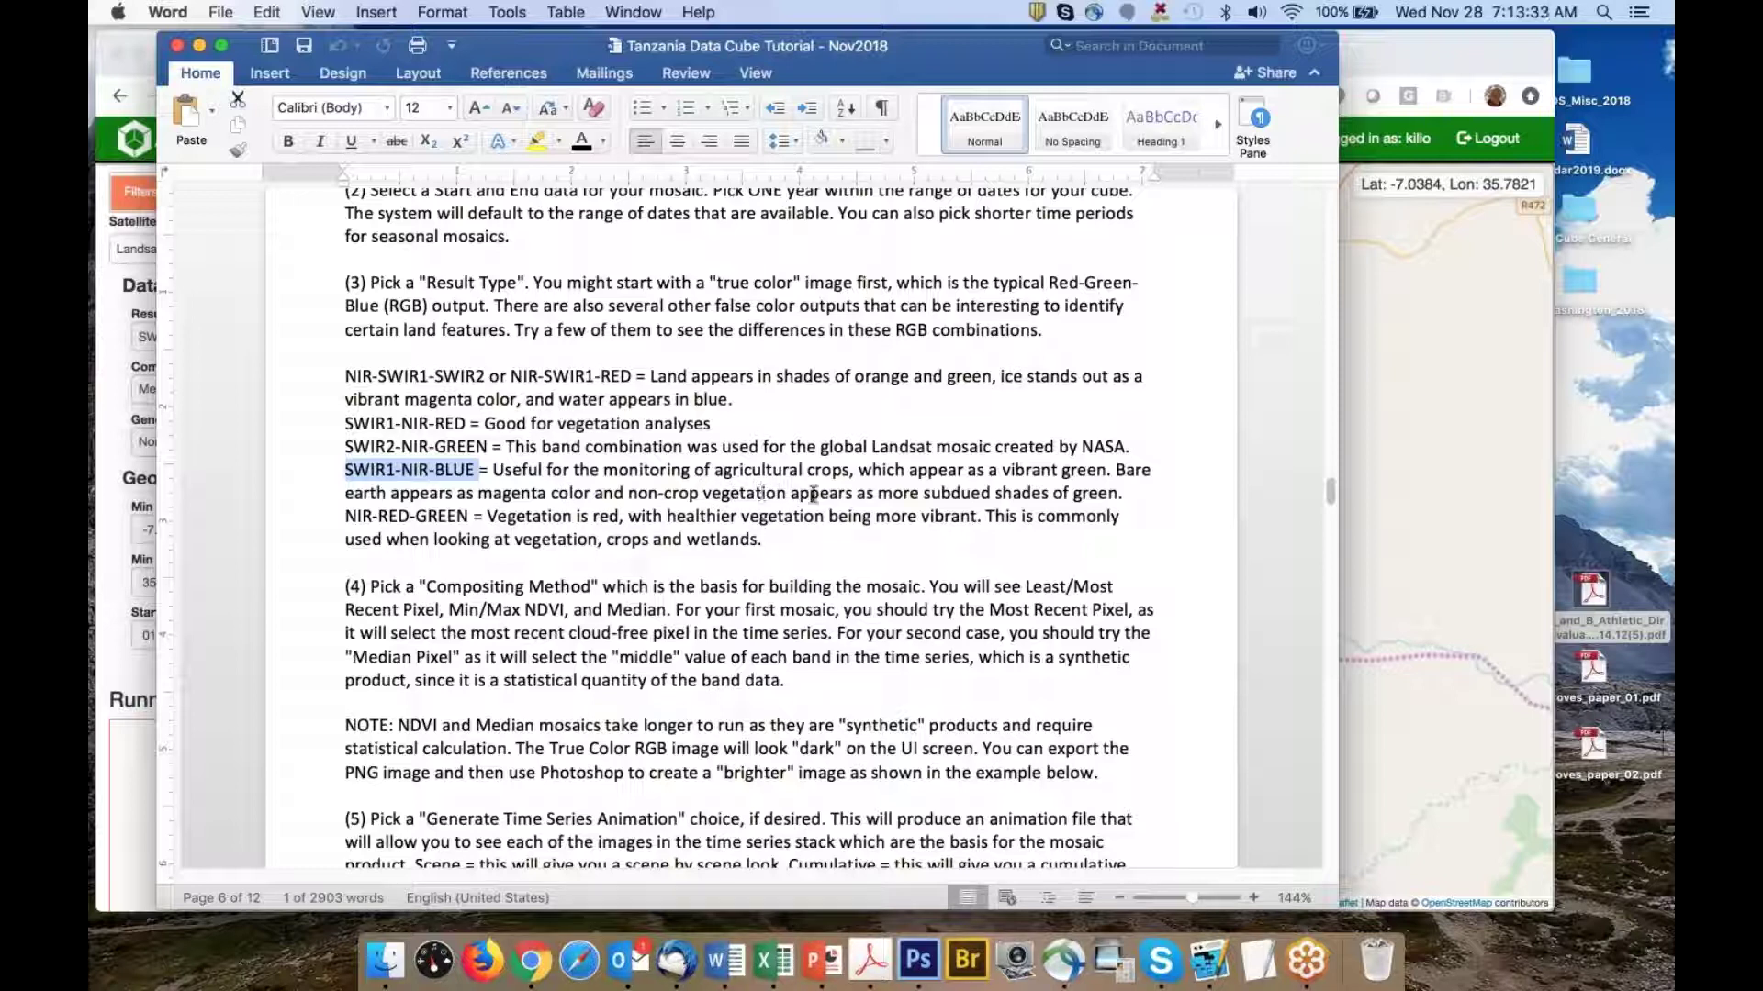
Return to the Africa Regional Data Cube site in Chrome and examine the false-color mosaic's vegetation, lake edges, northern inlet and surroundings
click(1392, 496)
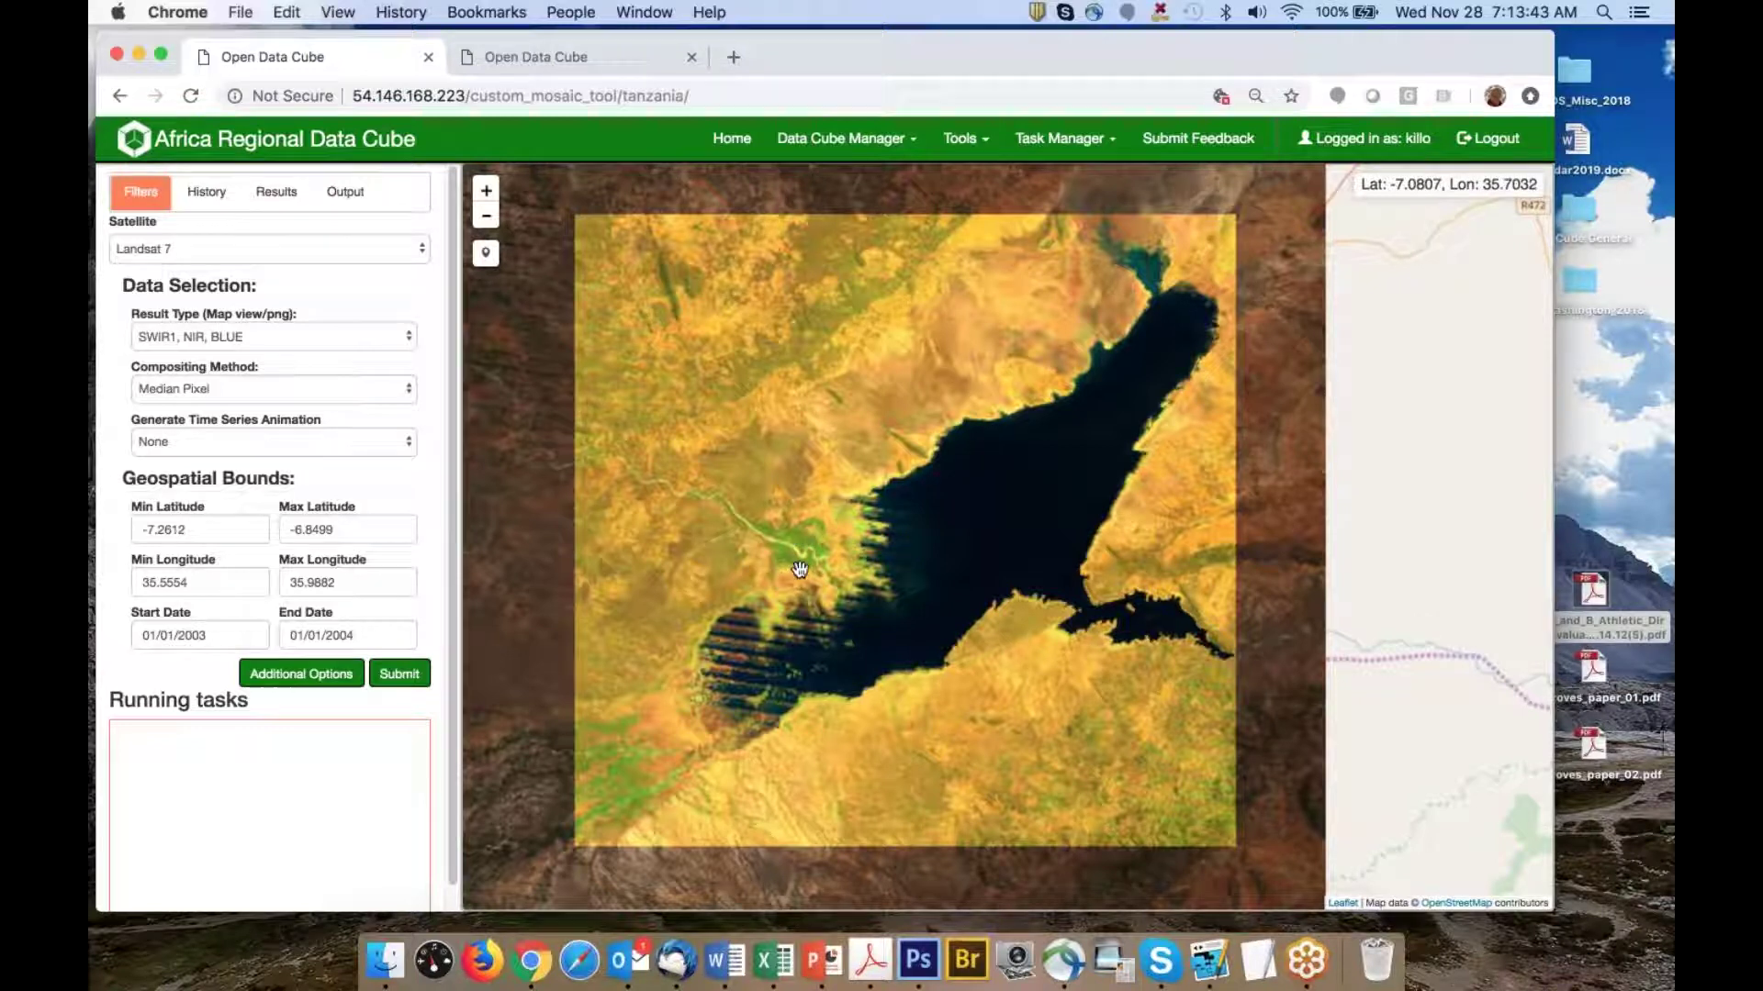
scroll(799, 569, up, 3)
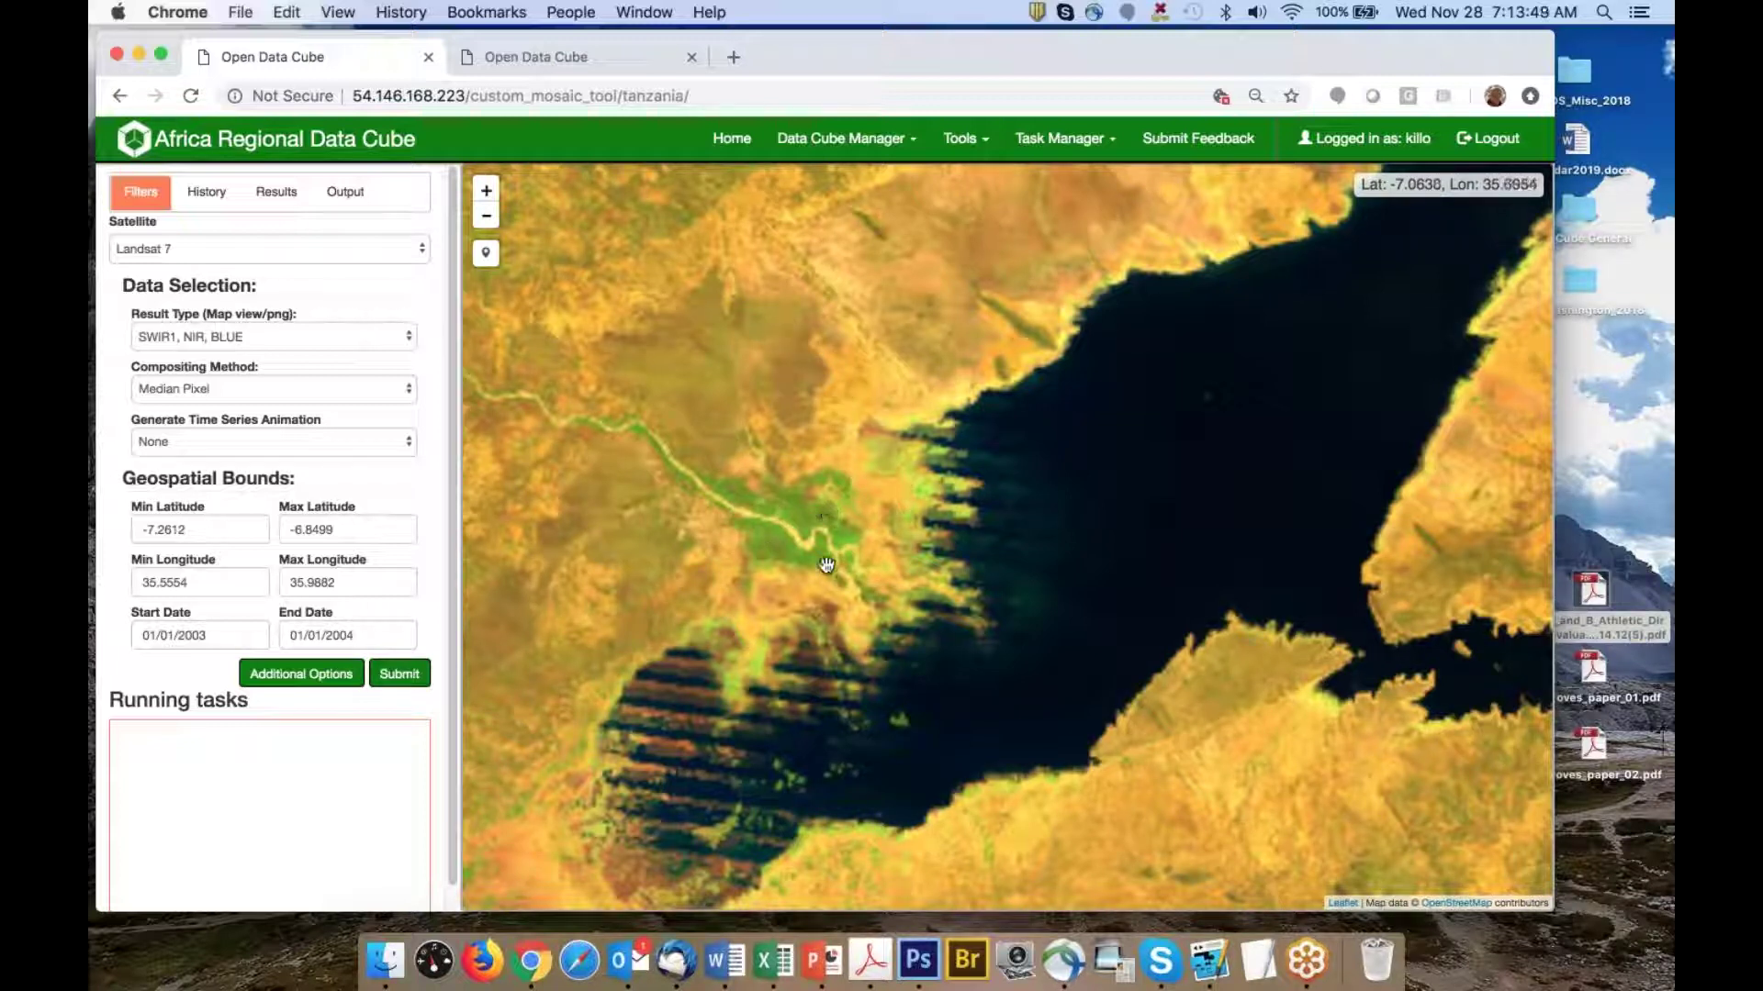
scroll(897, 538, down, 2)
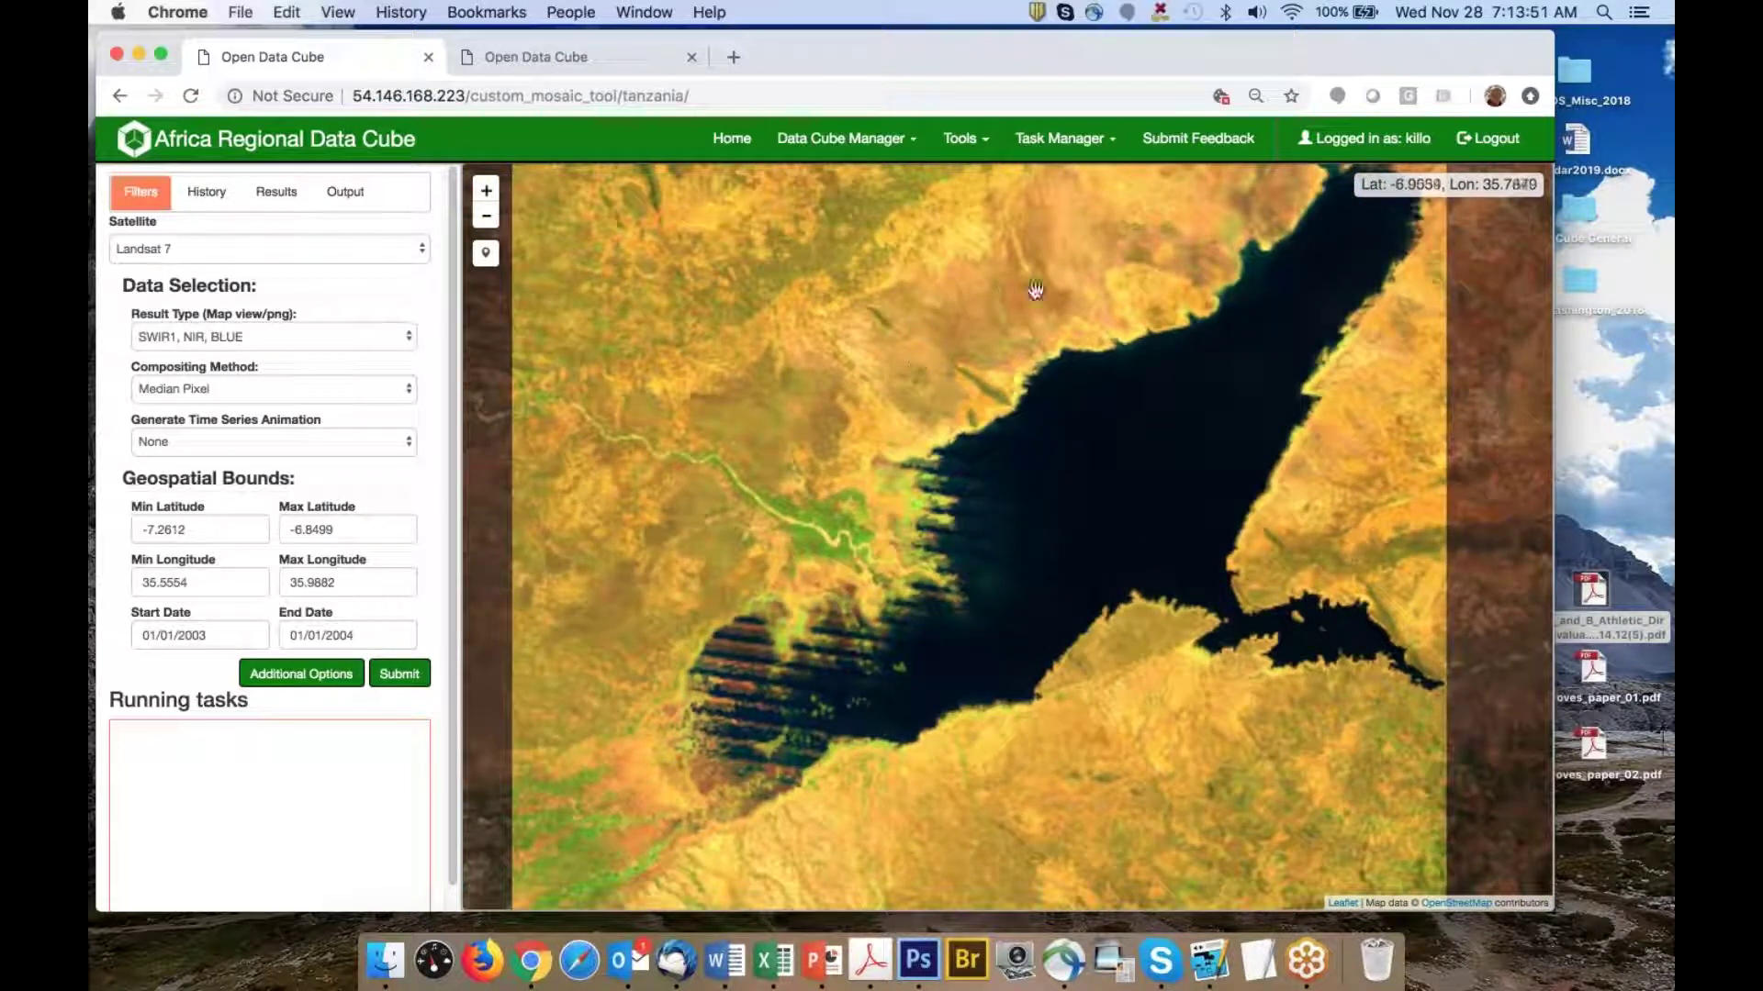
scroll(992, 366, down, 2)
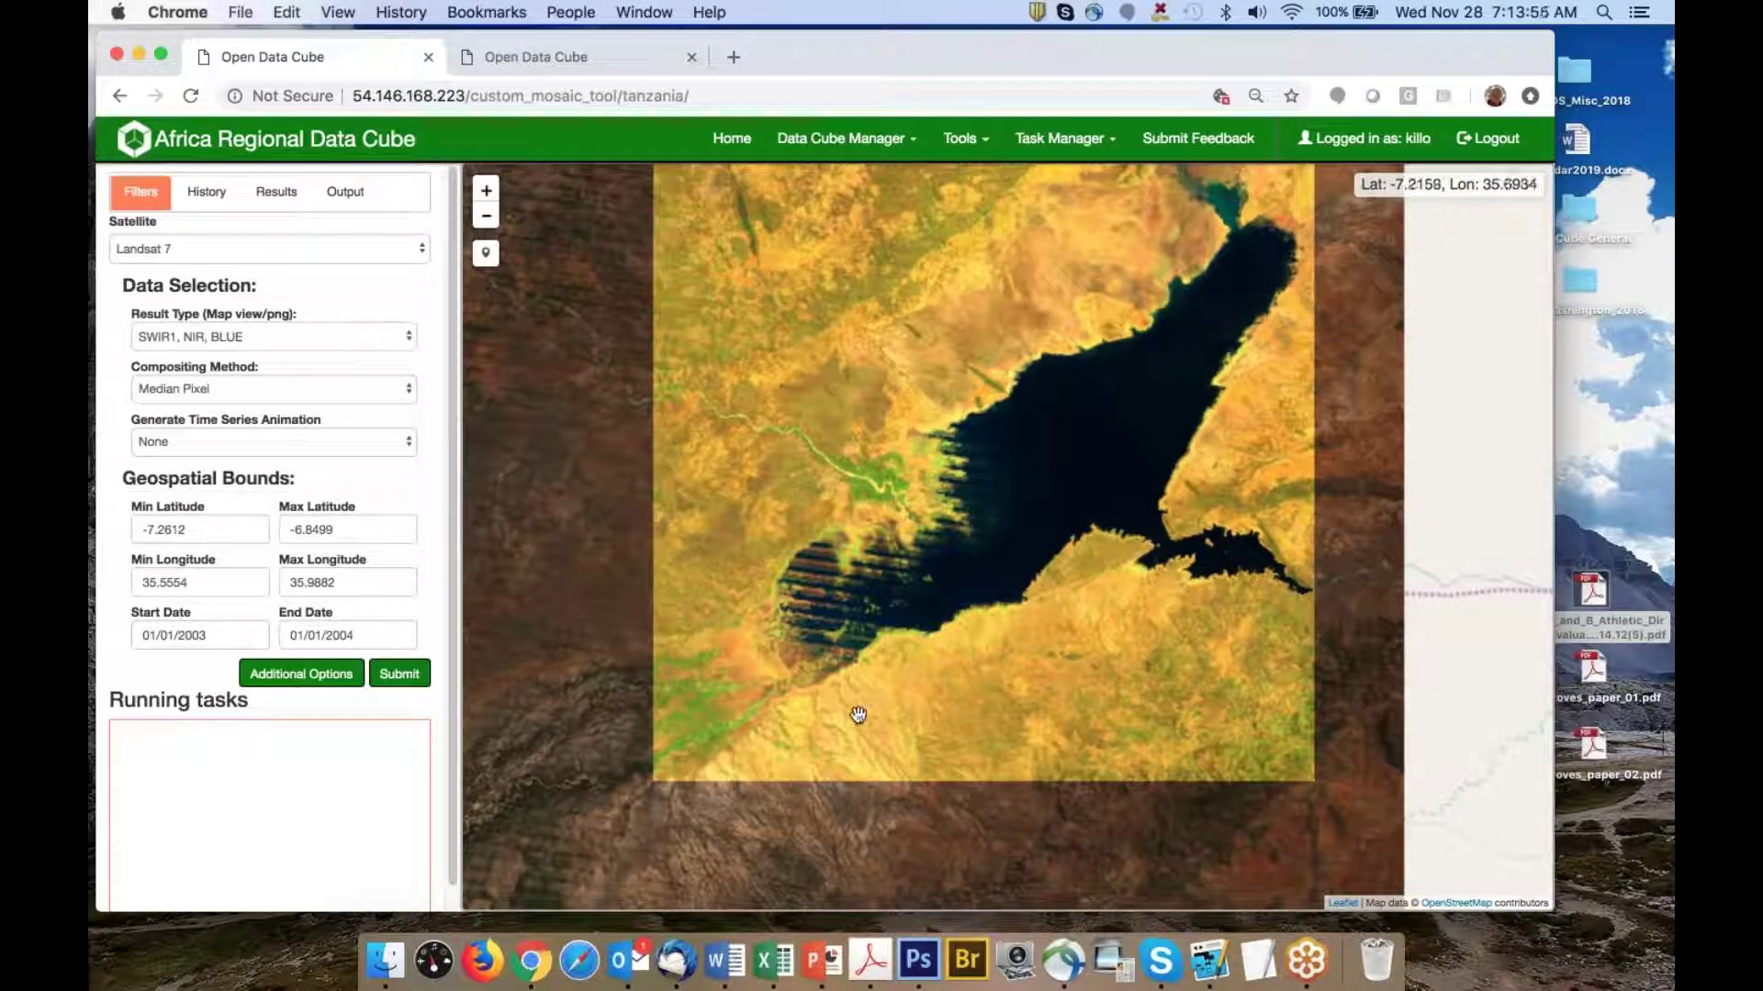
drag(1239, 205, 1134, 407)
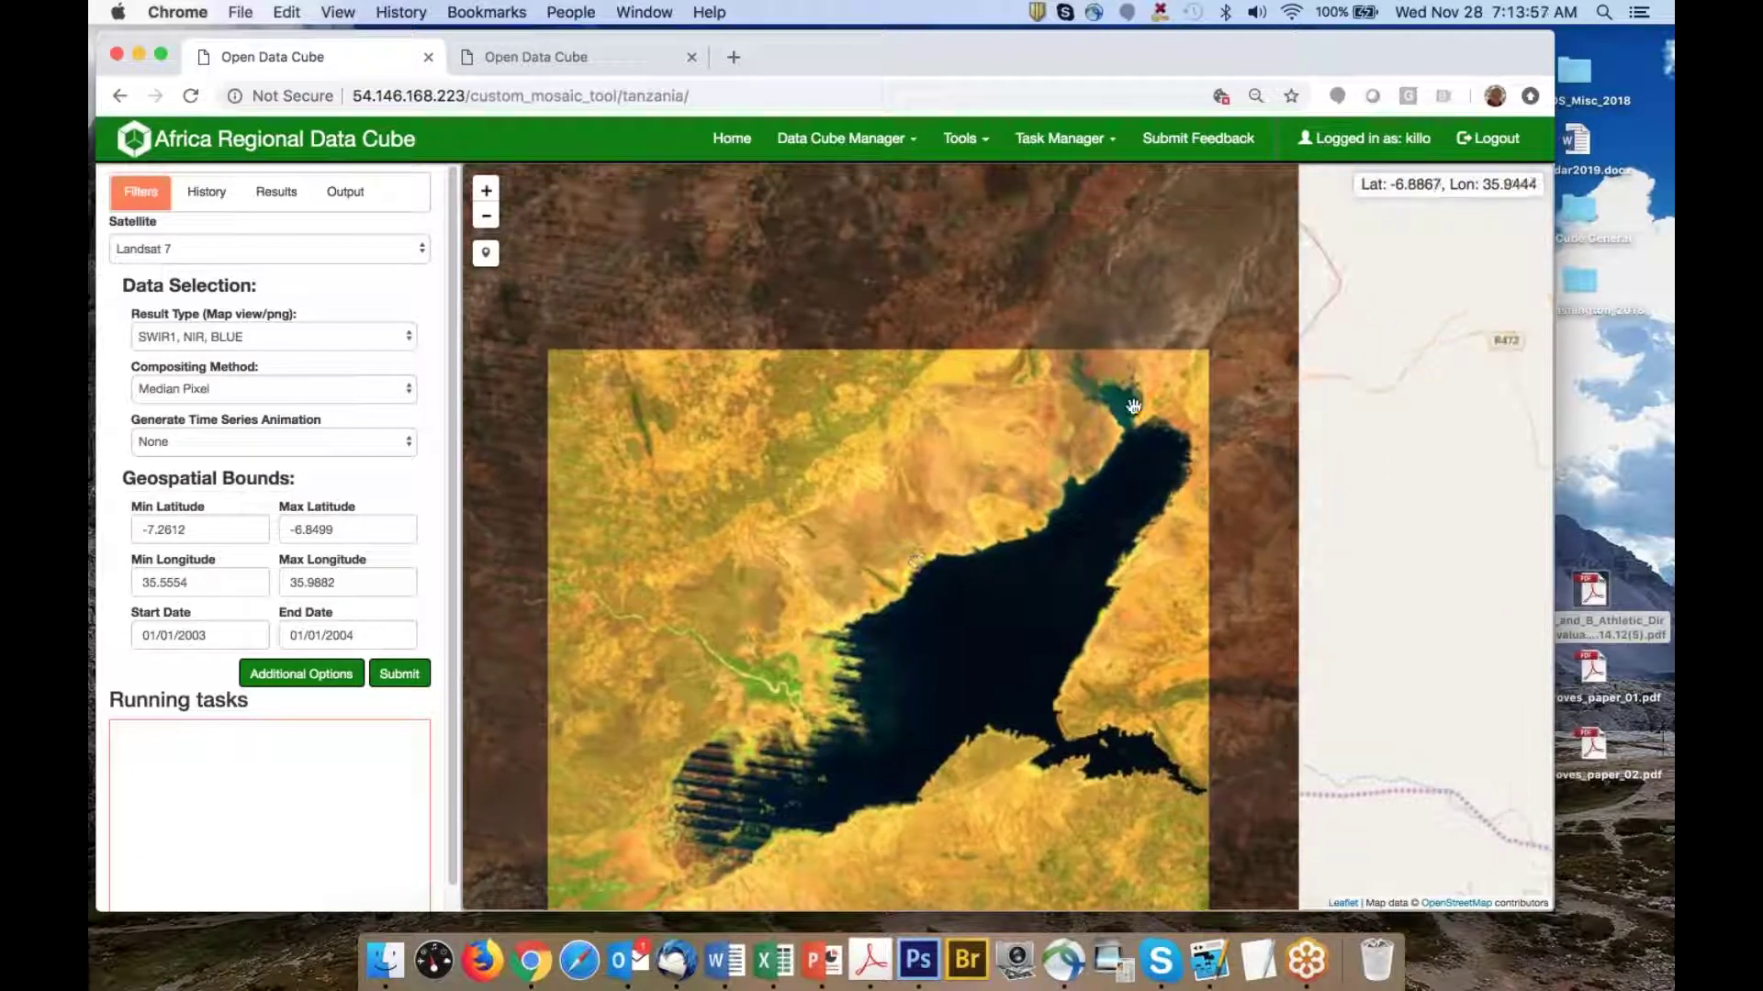
scroll(1129, 404, up, 2)
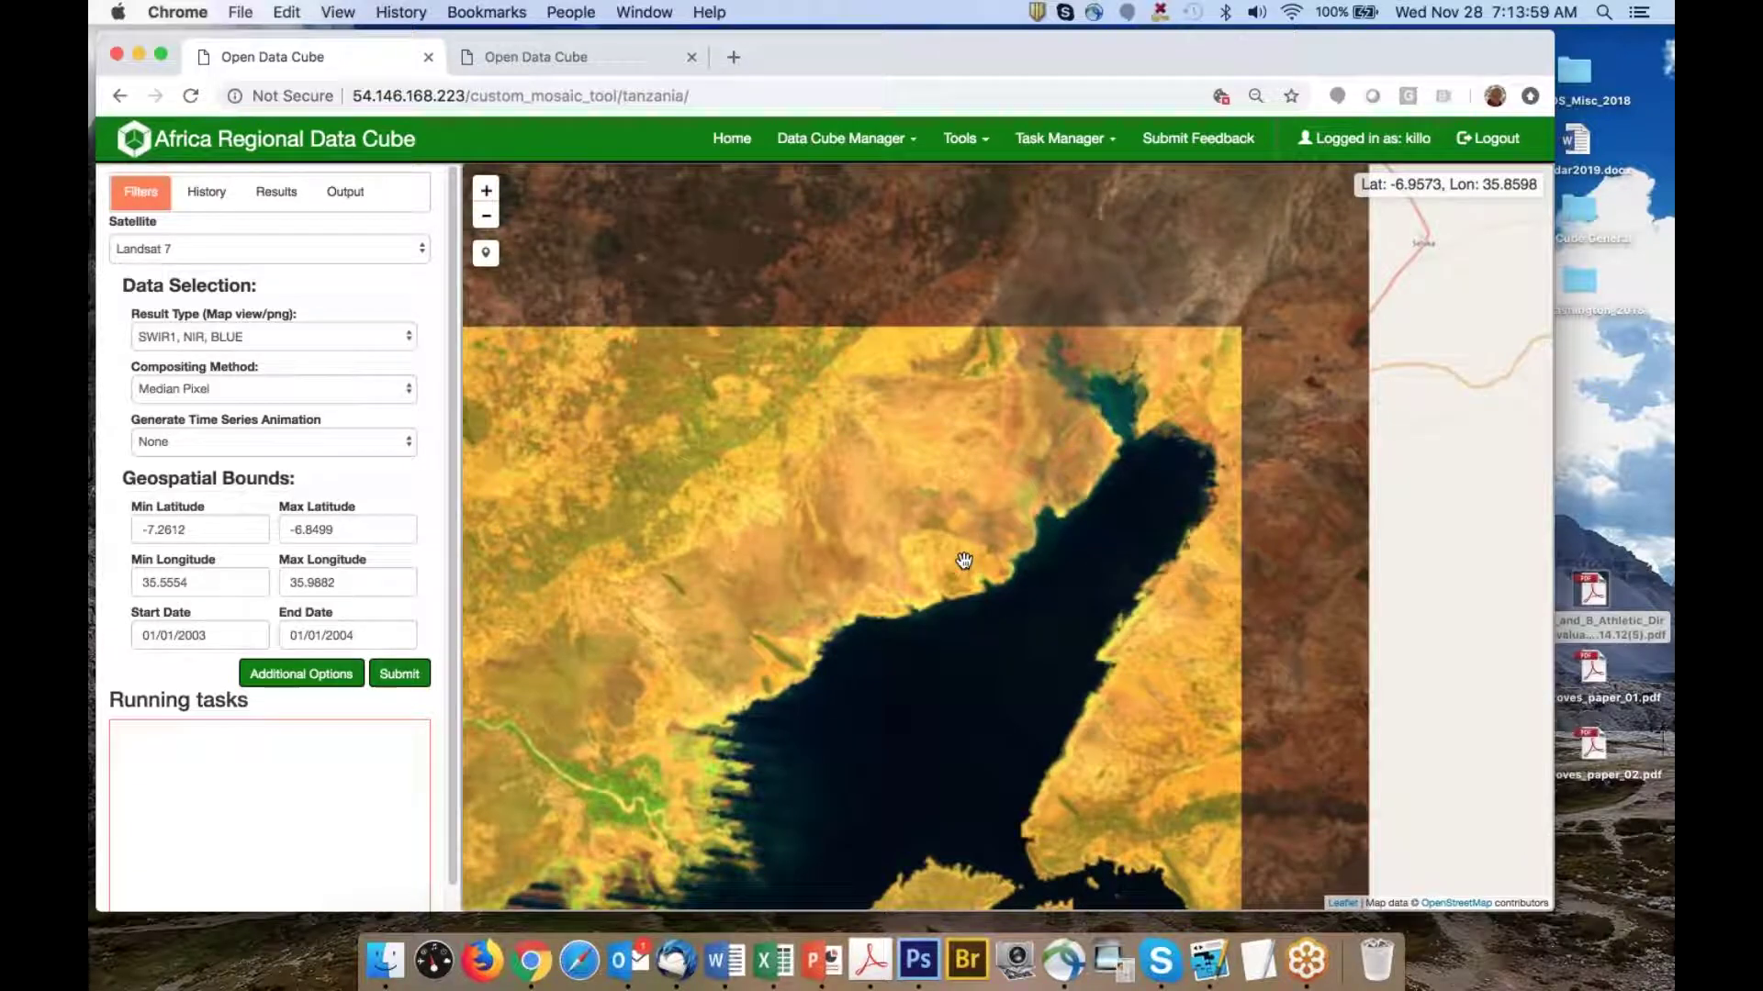
scroll(963, 561, down, 2)
drag(877, 669, 964, 543)
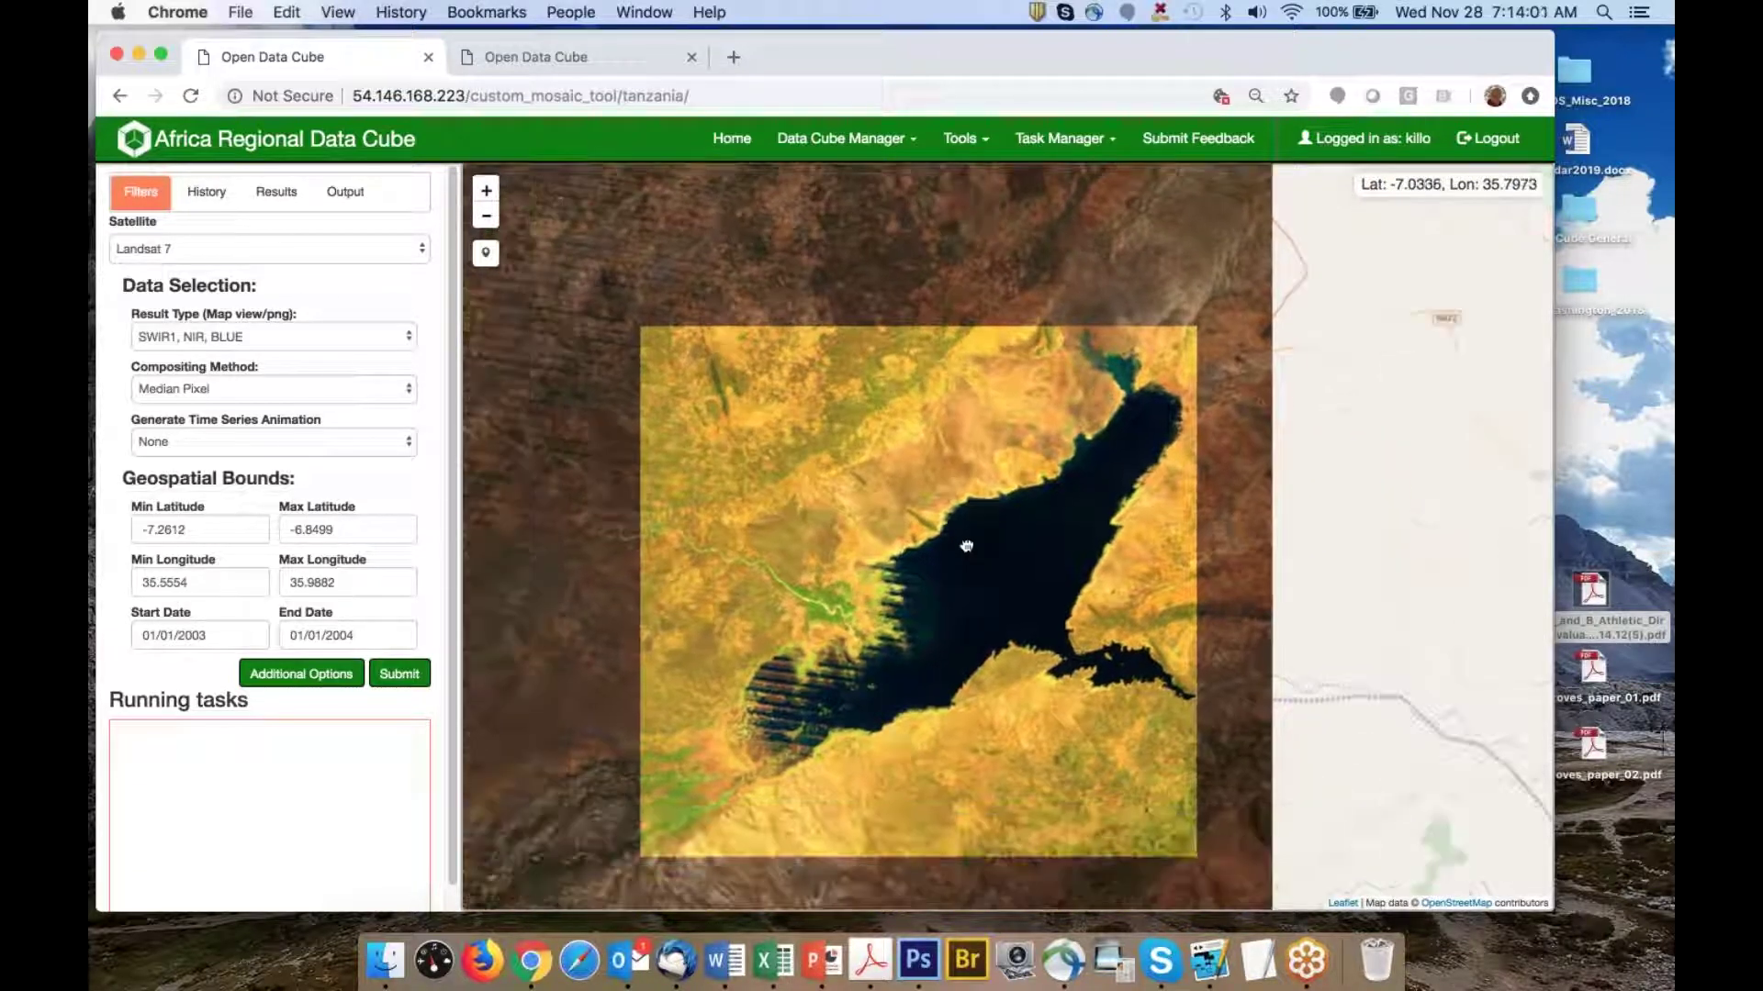
scroll(971, 537, down, 1)
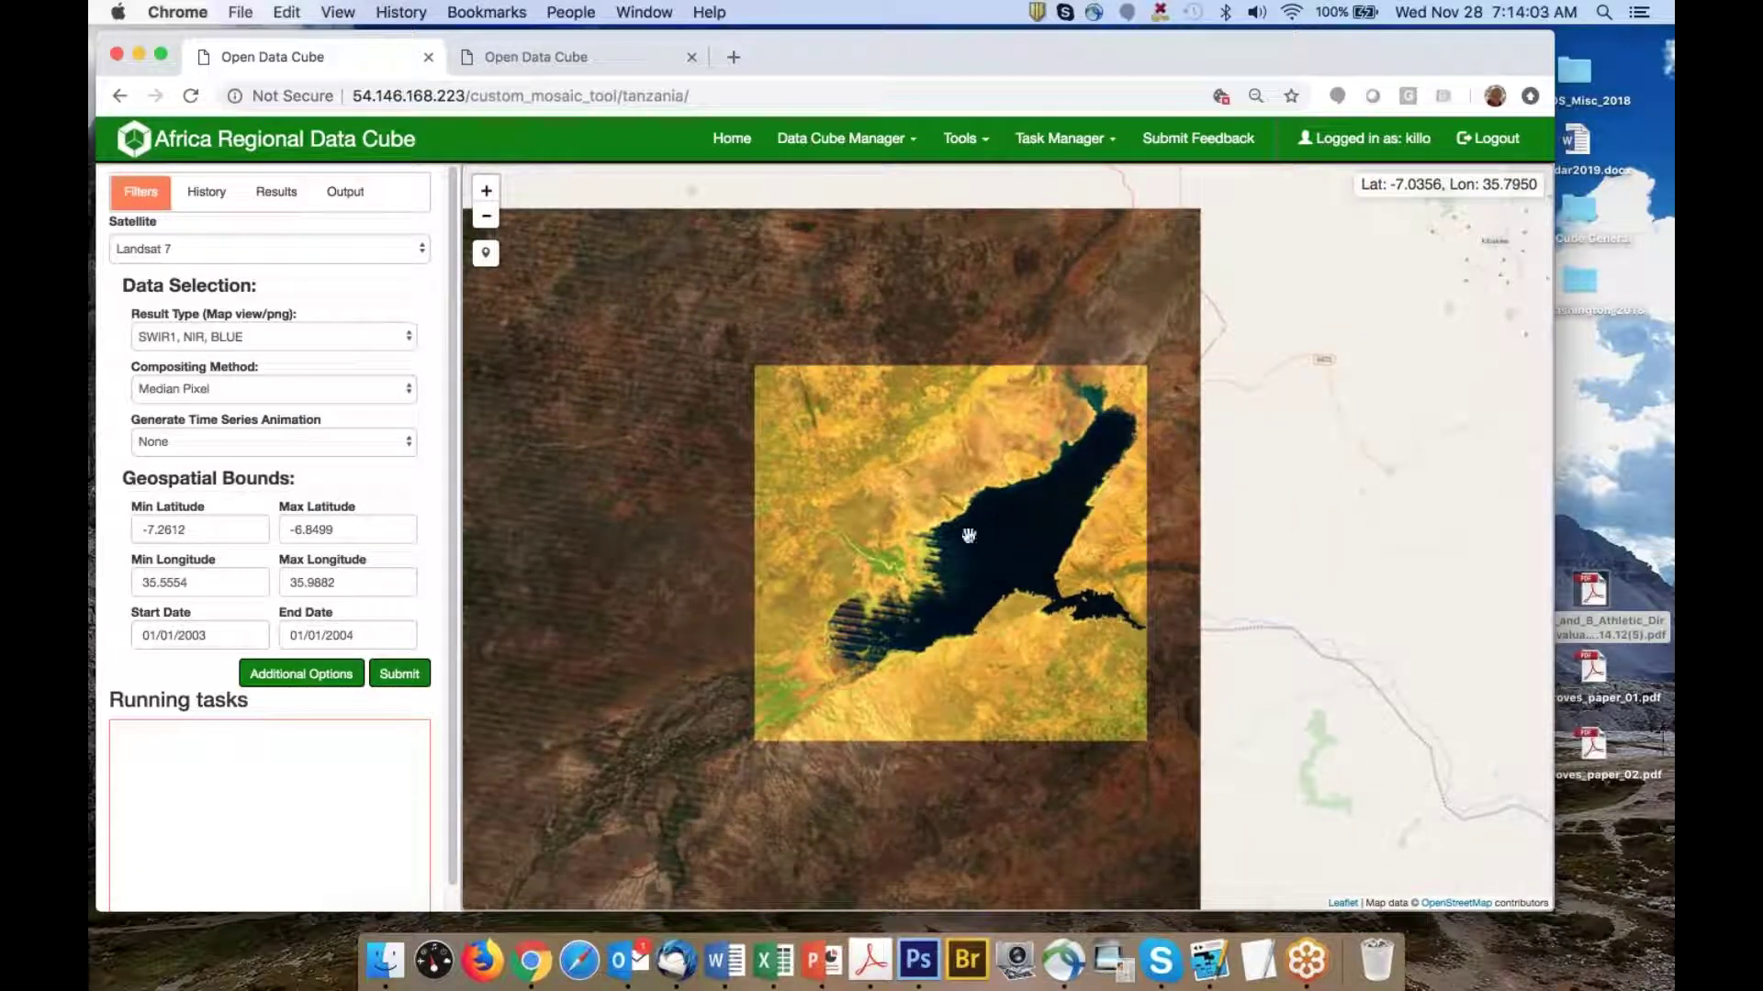
drag(927, 544, 1033, 521)
scroll(984, 483, down, 3)
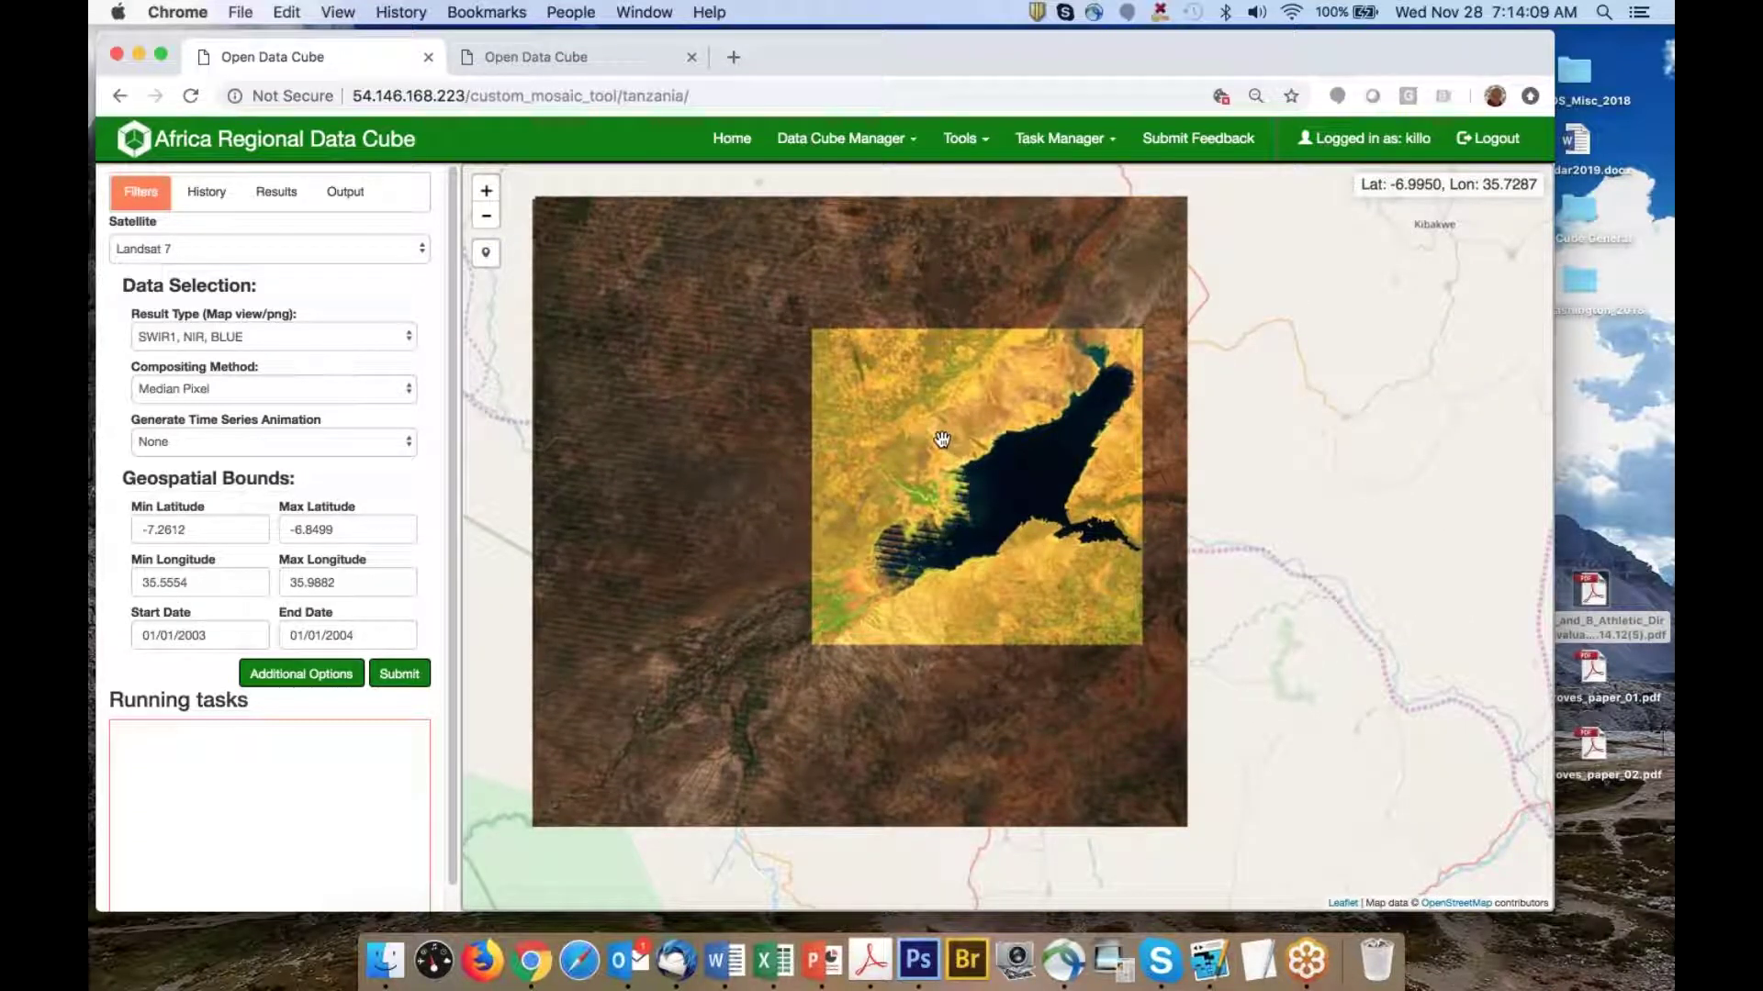
Delete the false-color mosaic submitted on 11/28/2018 at 07:12 from the completed tasks
scroll(950, 439, up, 2)
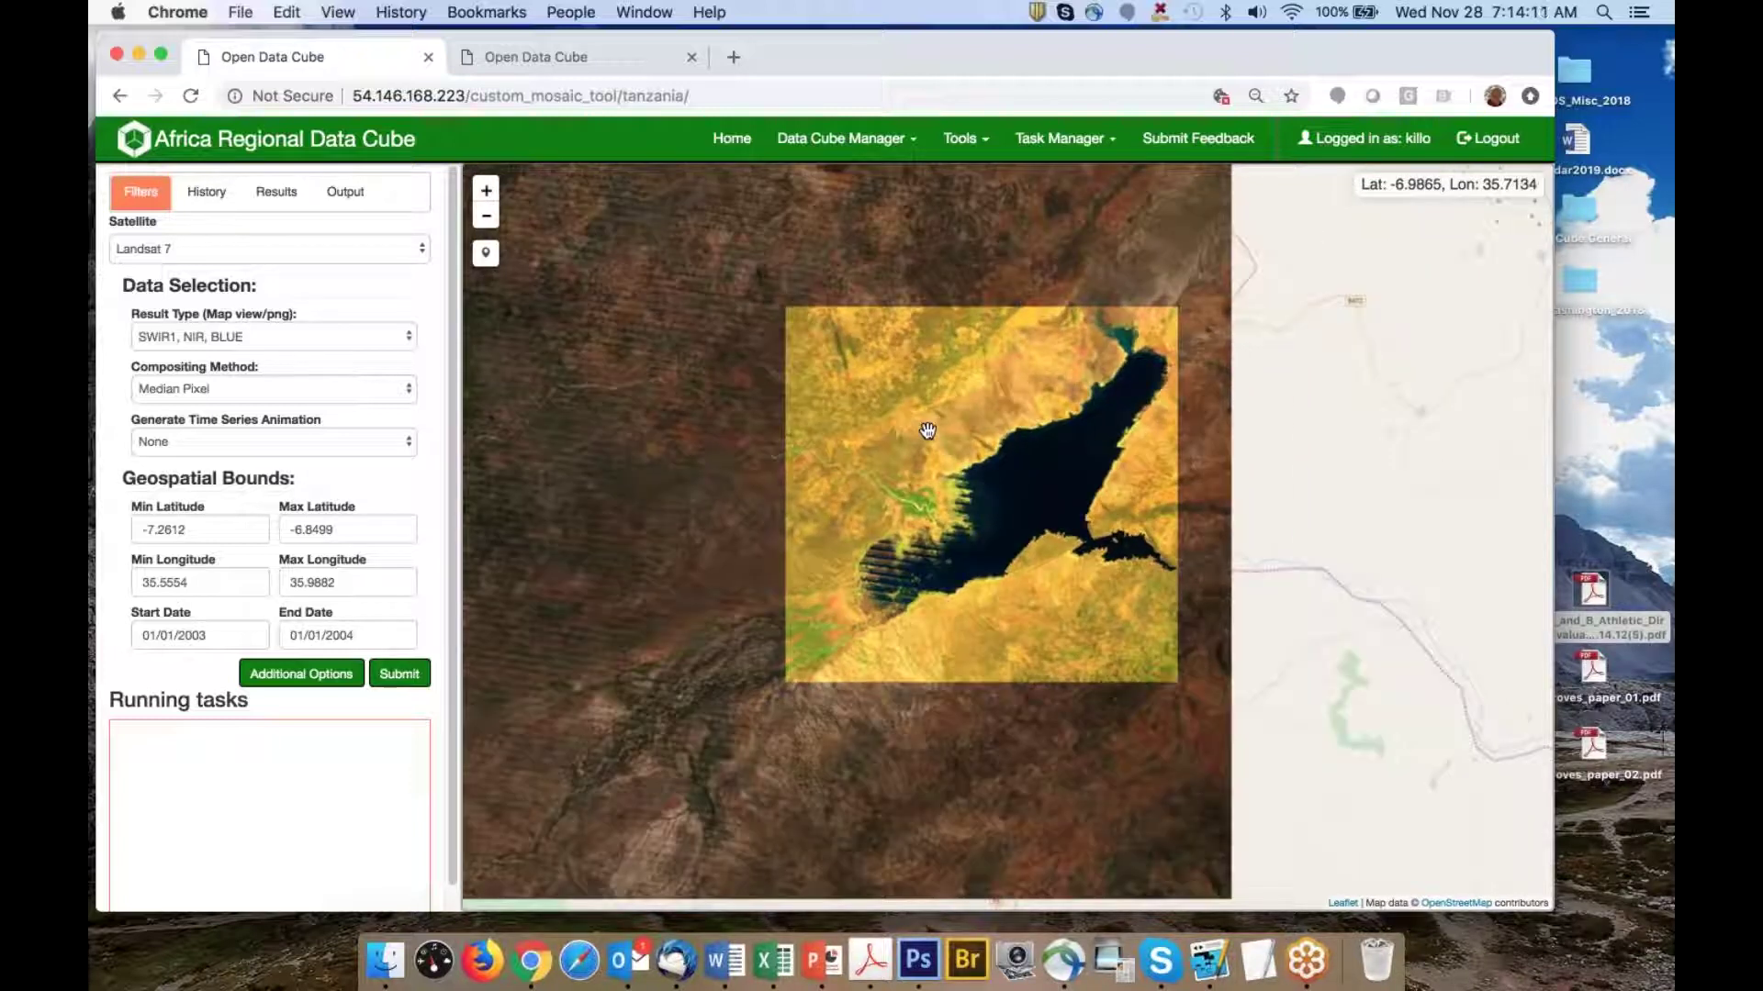
scroll(913, 422, down, 2)
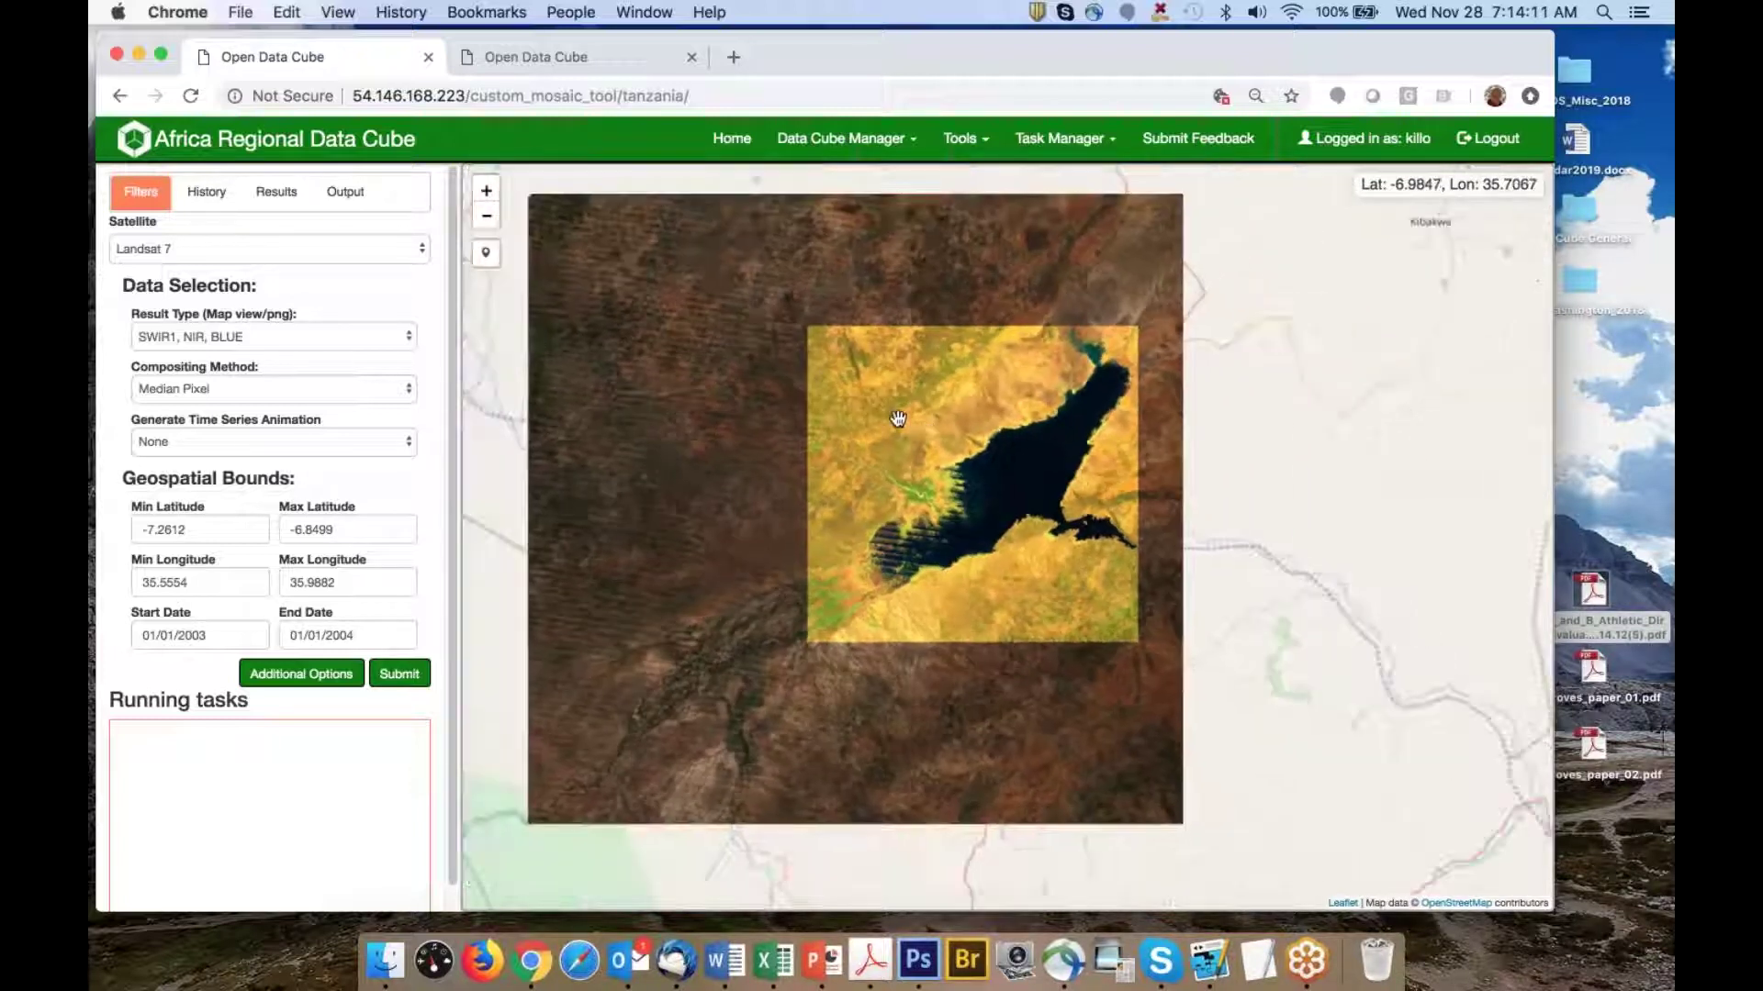
click(276, 200)
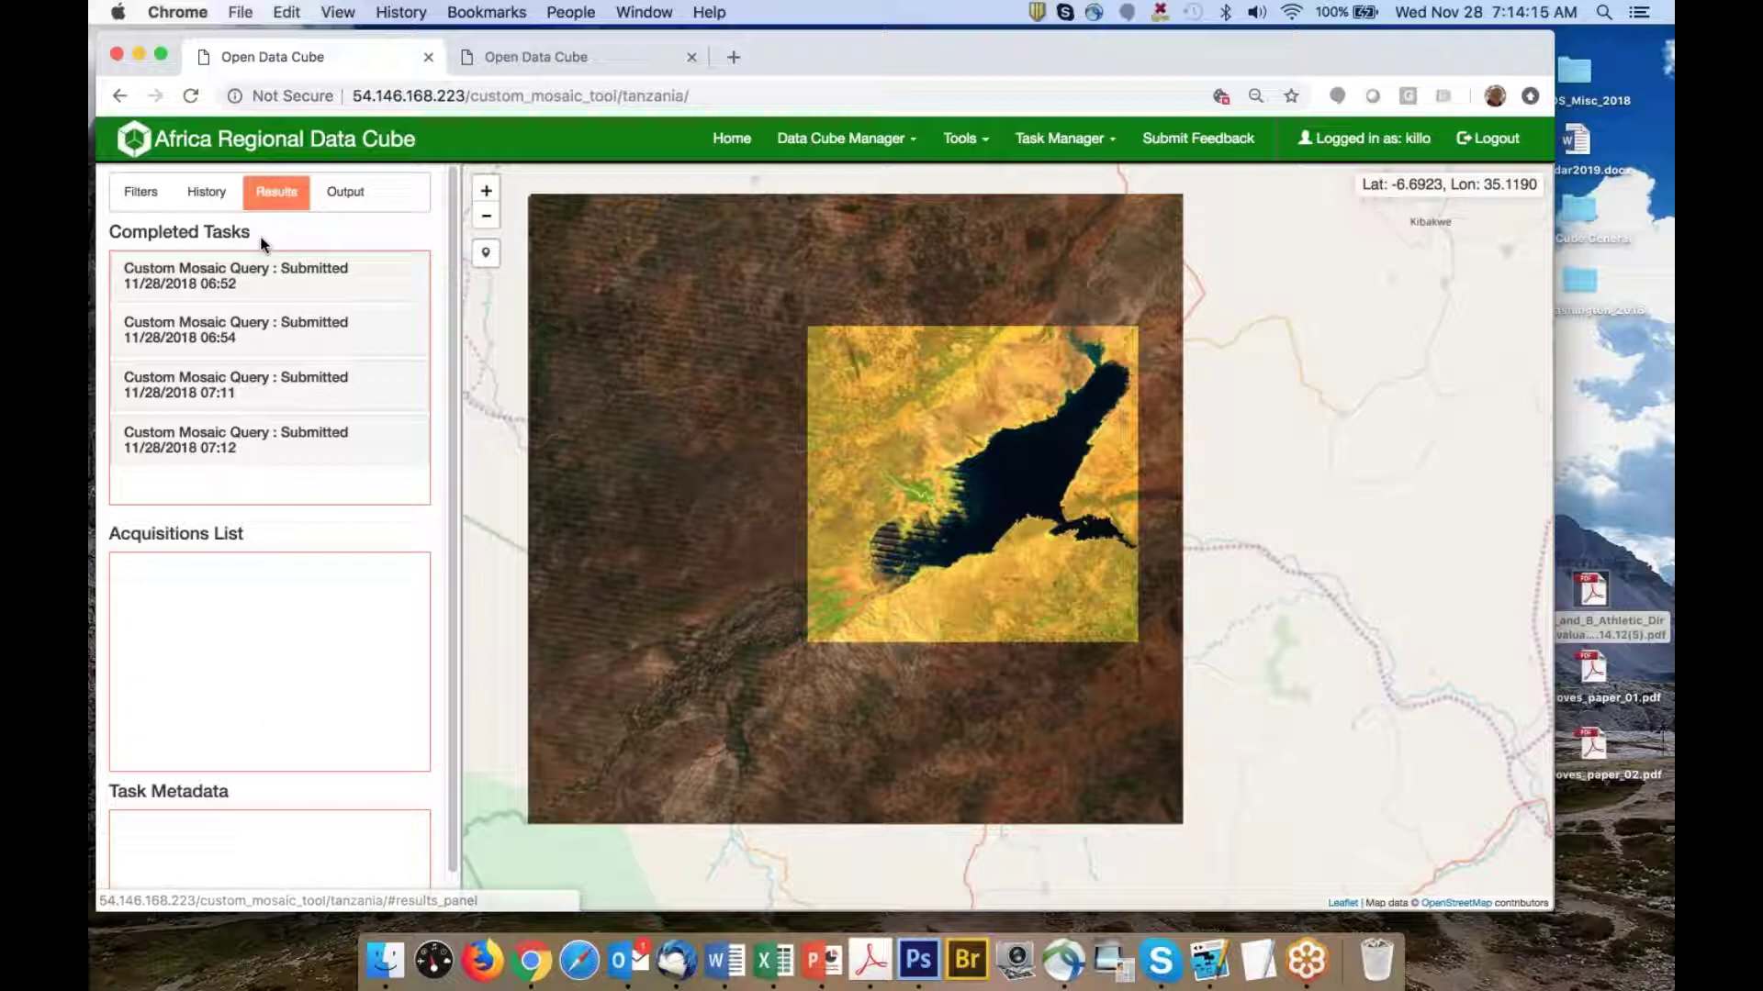
click(204, 446)
scroll(230, 432, down, 5)
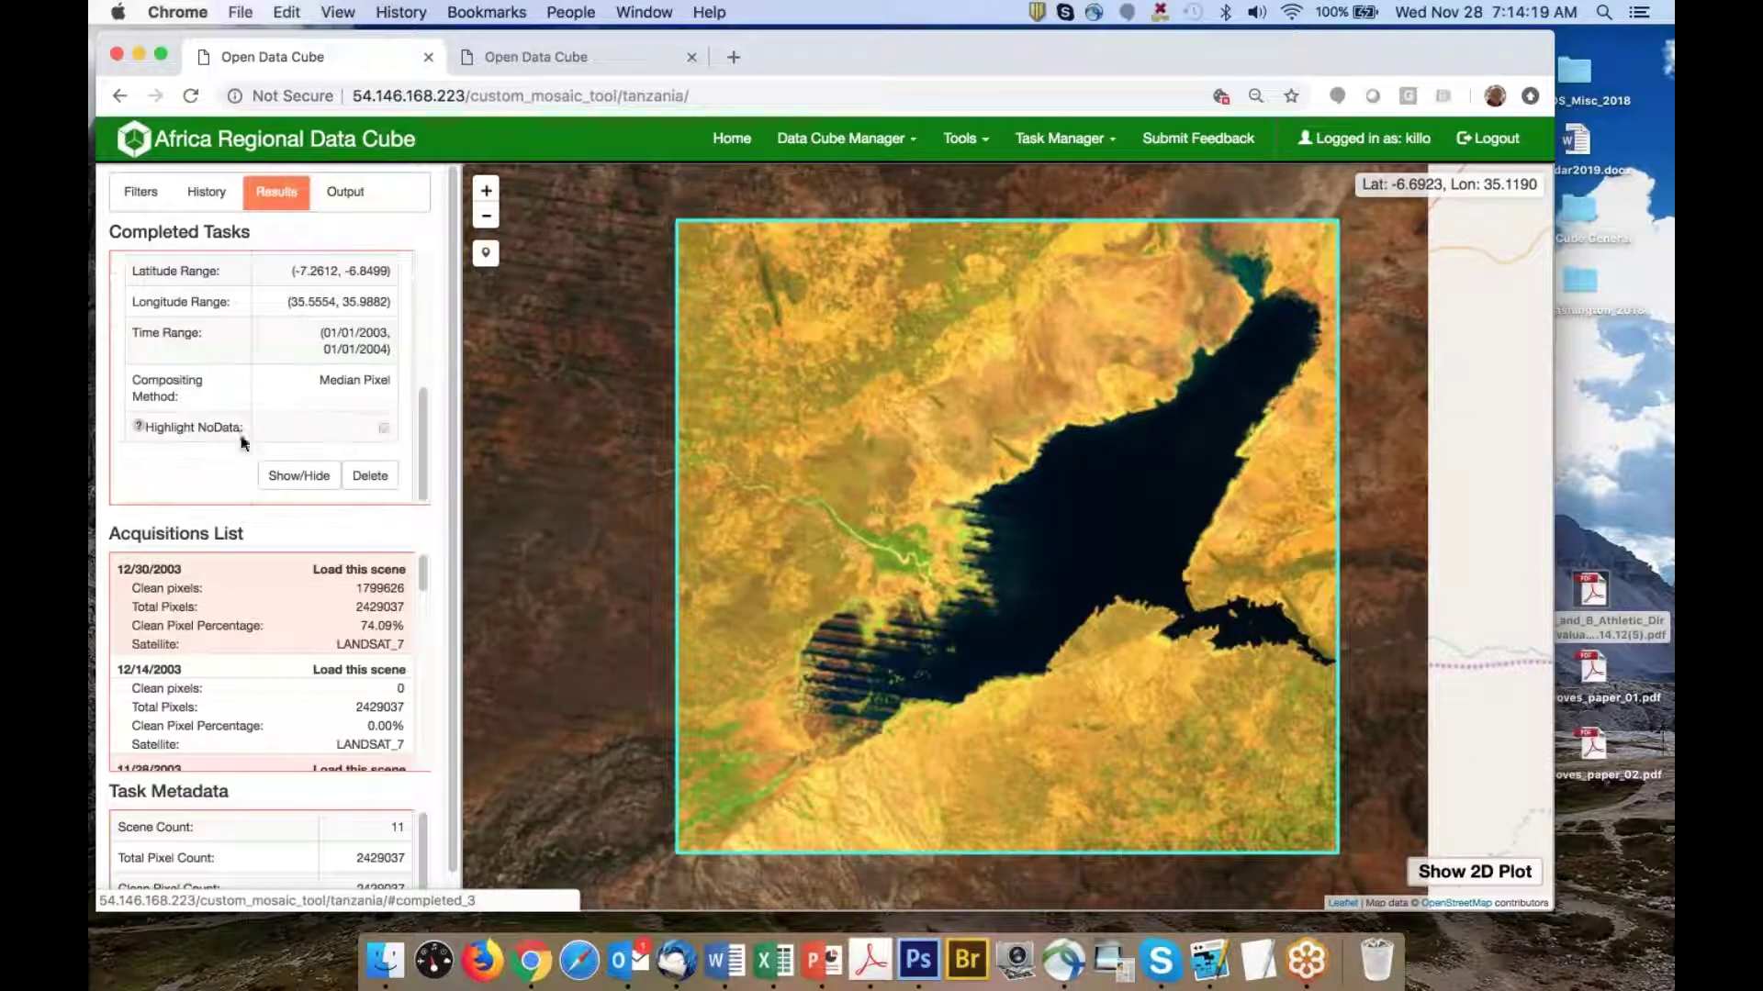
click(372, 475)
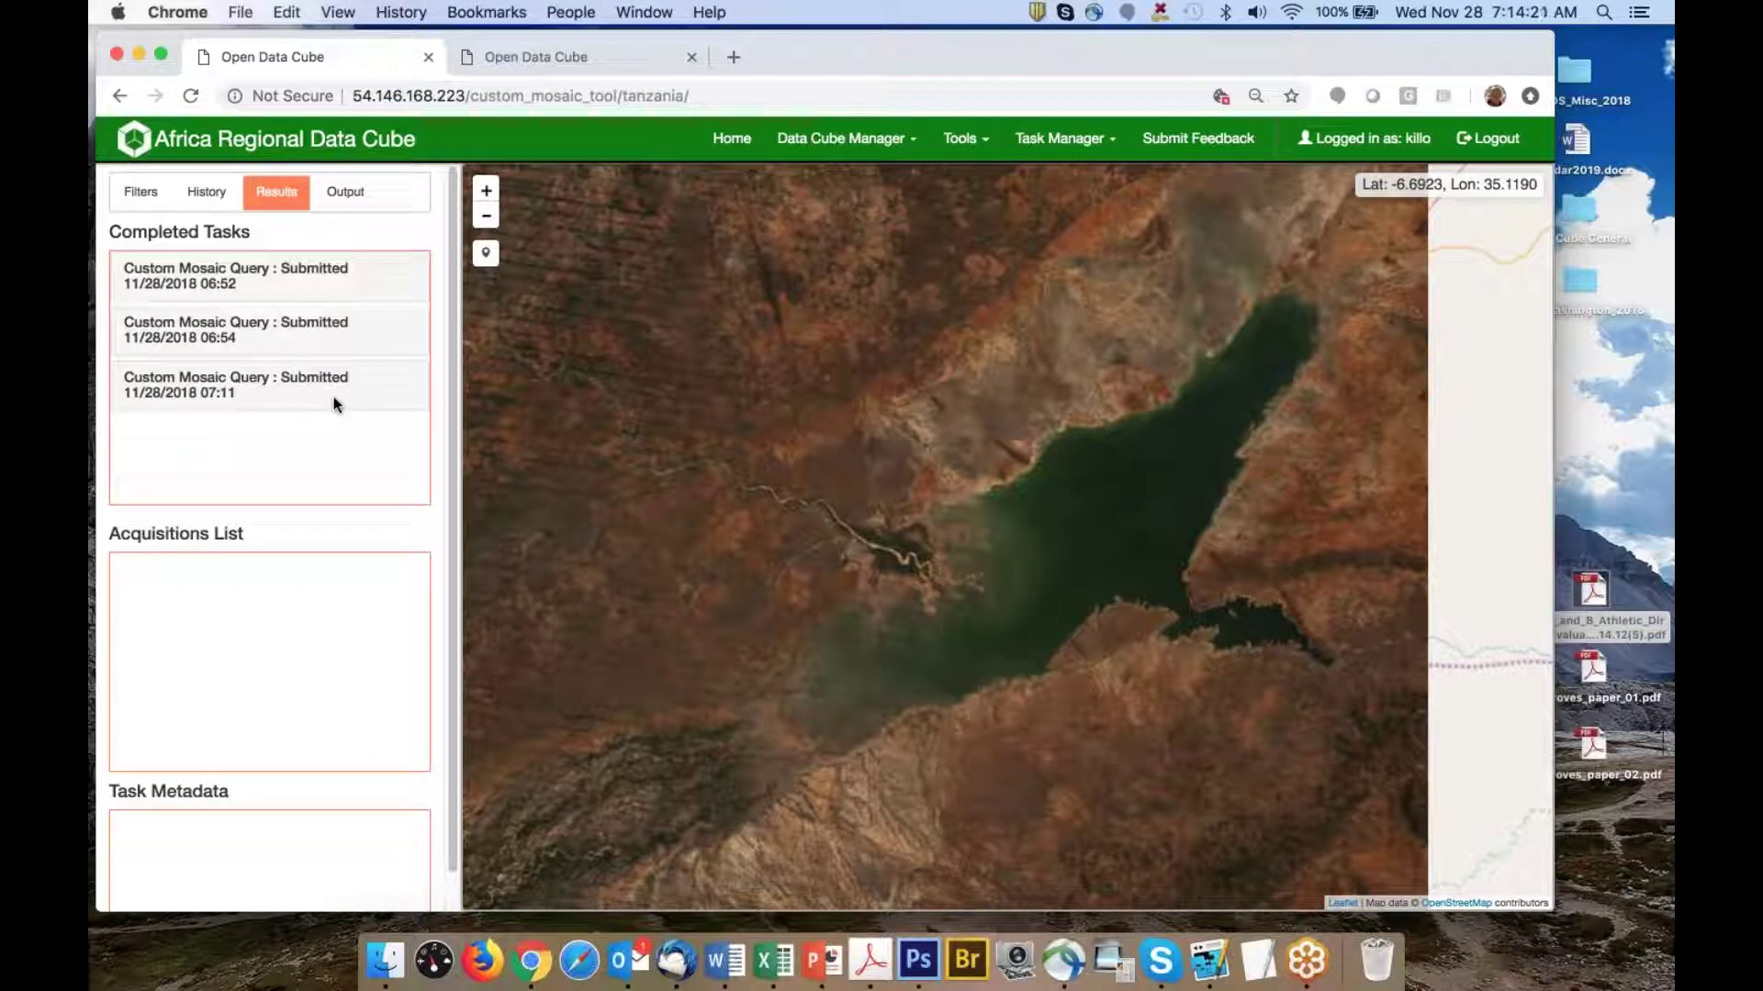
Delete the completed custom mosaic task submitted on 11/28/2018 at 07:11
click(238, 329)
click(225, 278)
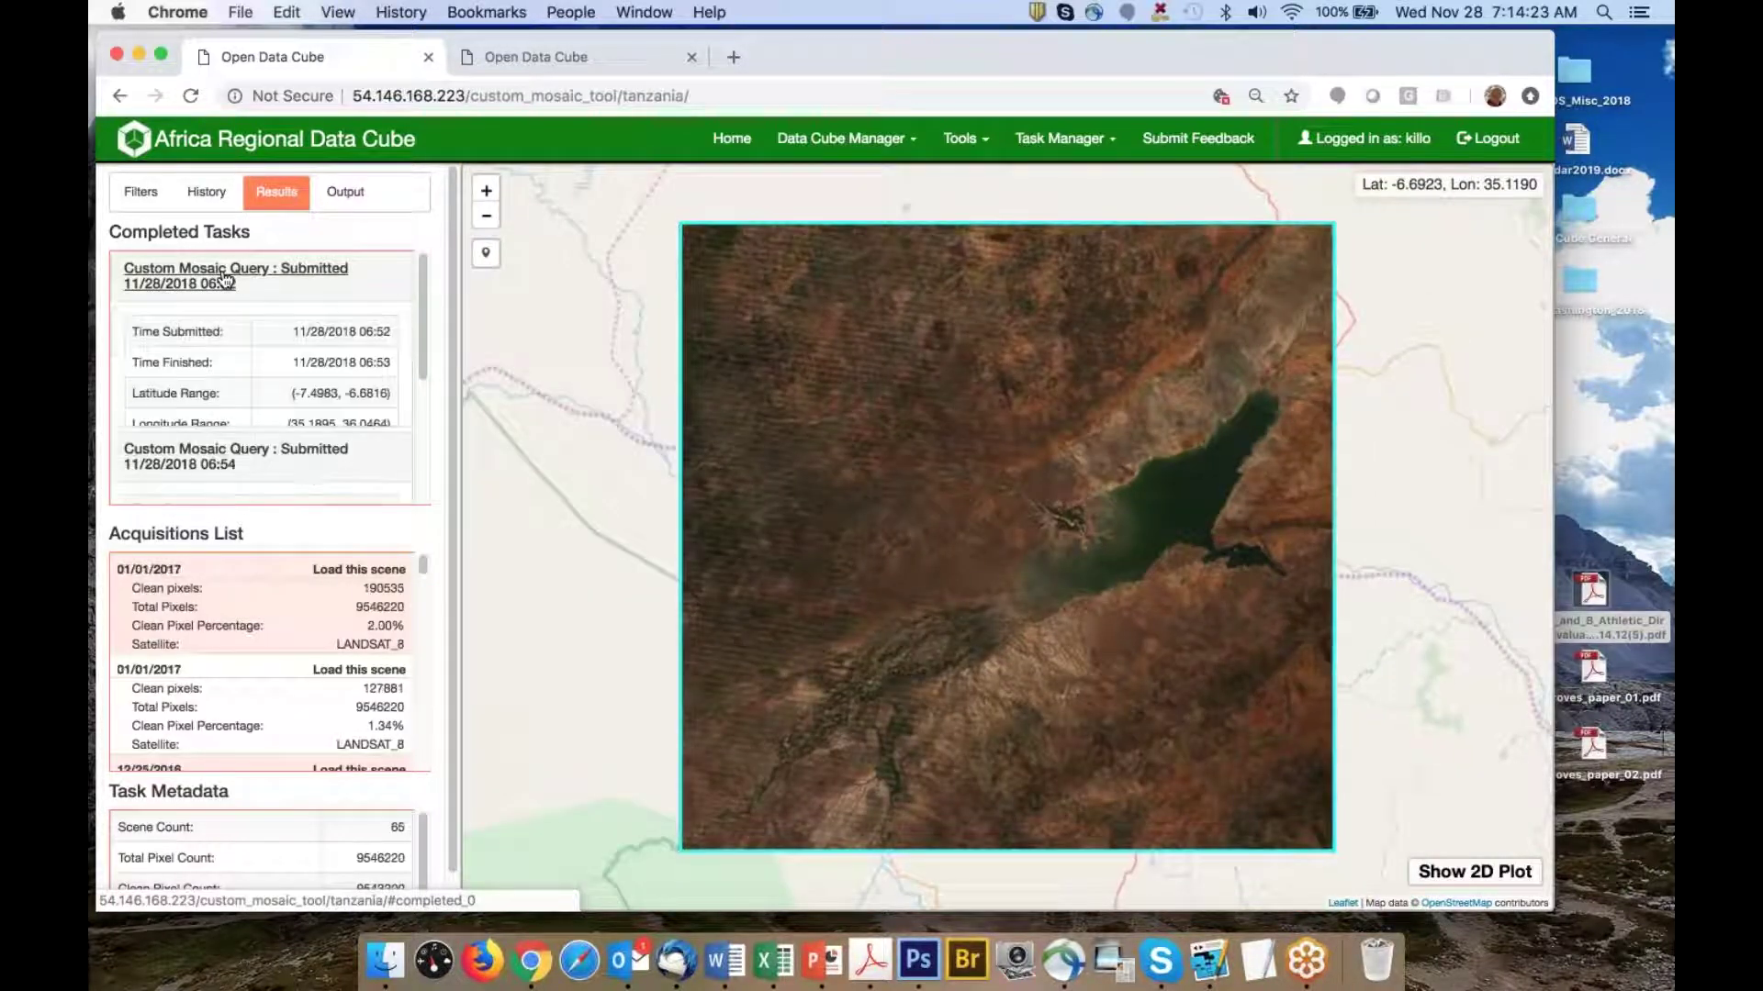
scroll(249, 296, down, 3)
scroll(252, 299, up, 3)
scroll(251, 300, down, 5)
click(225, 485)
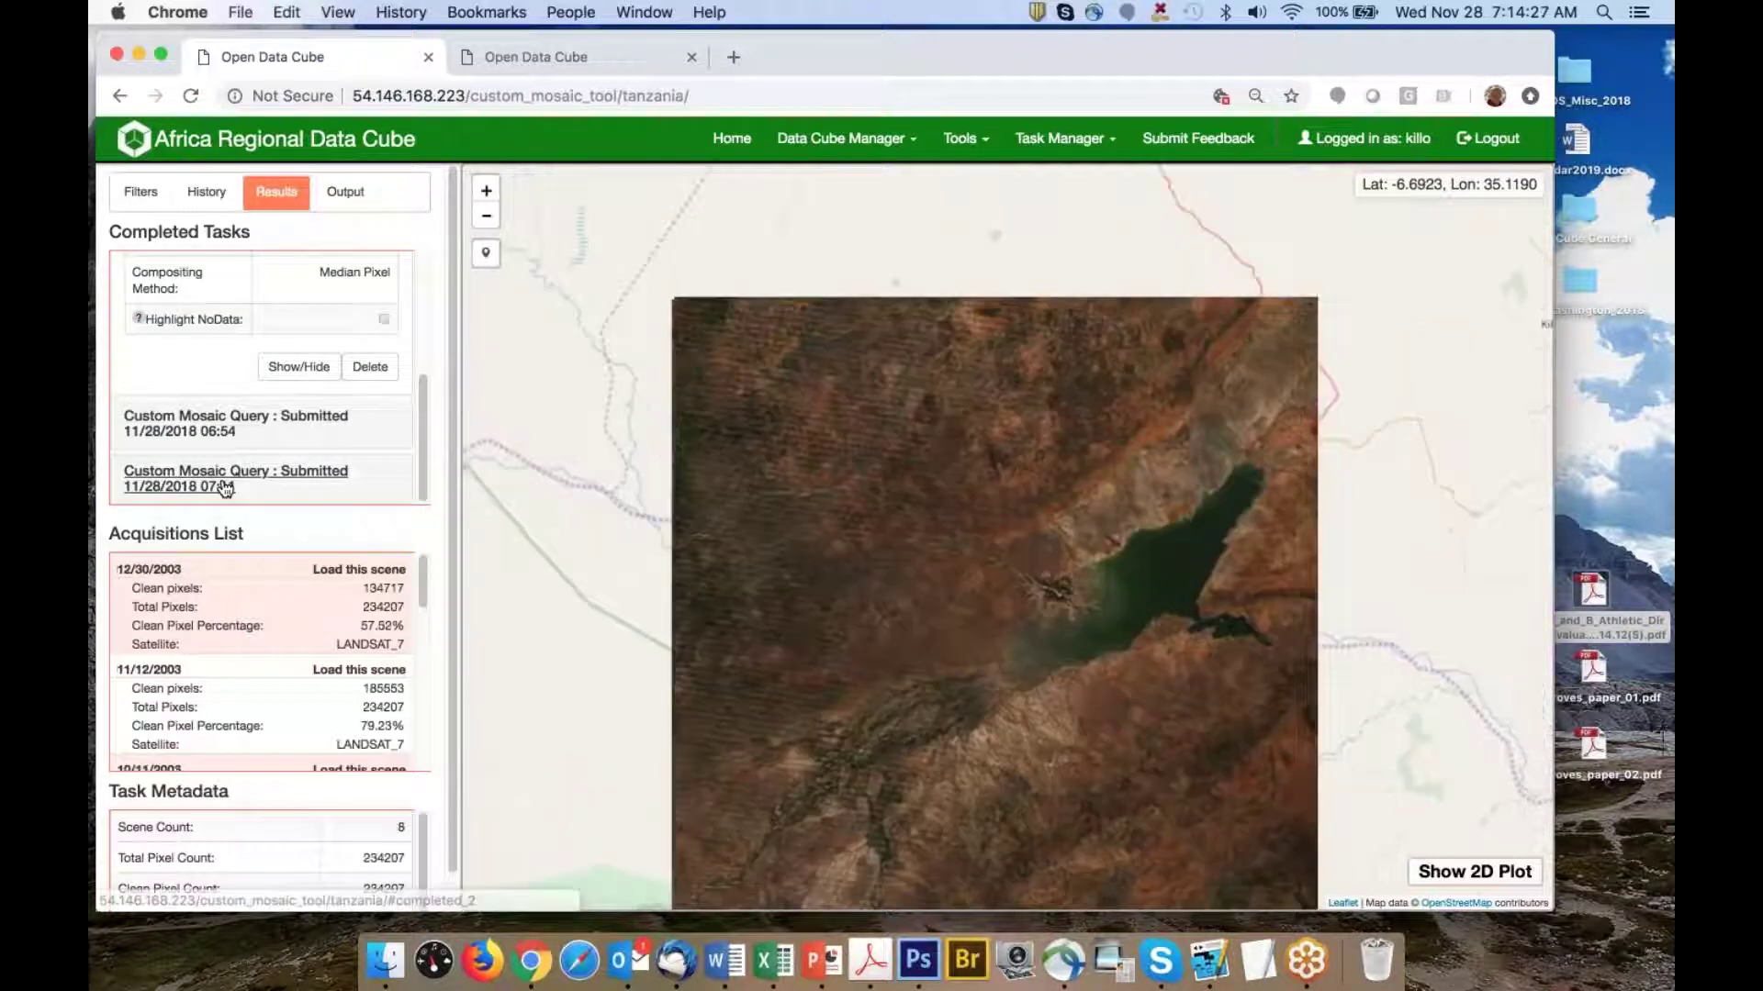
click(370, 477)
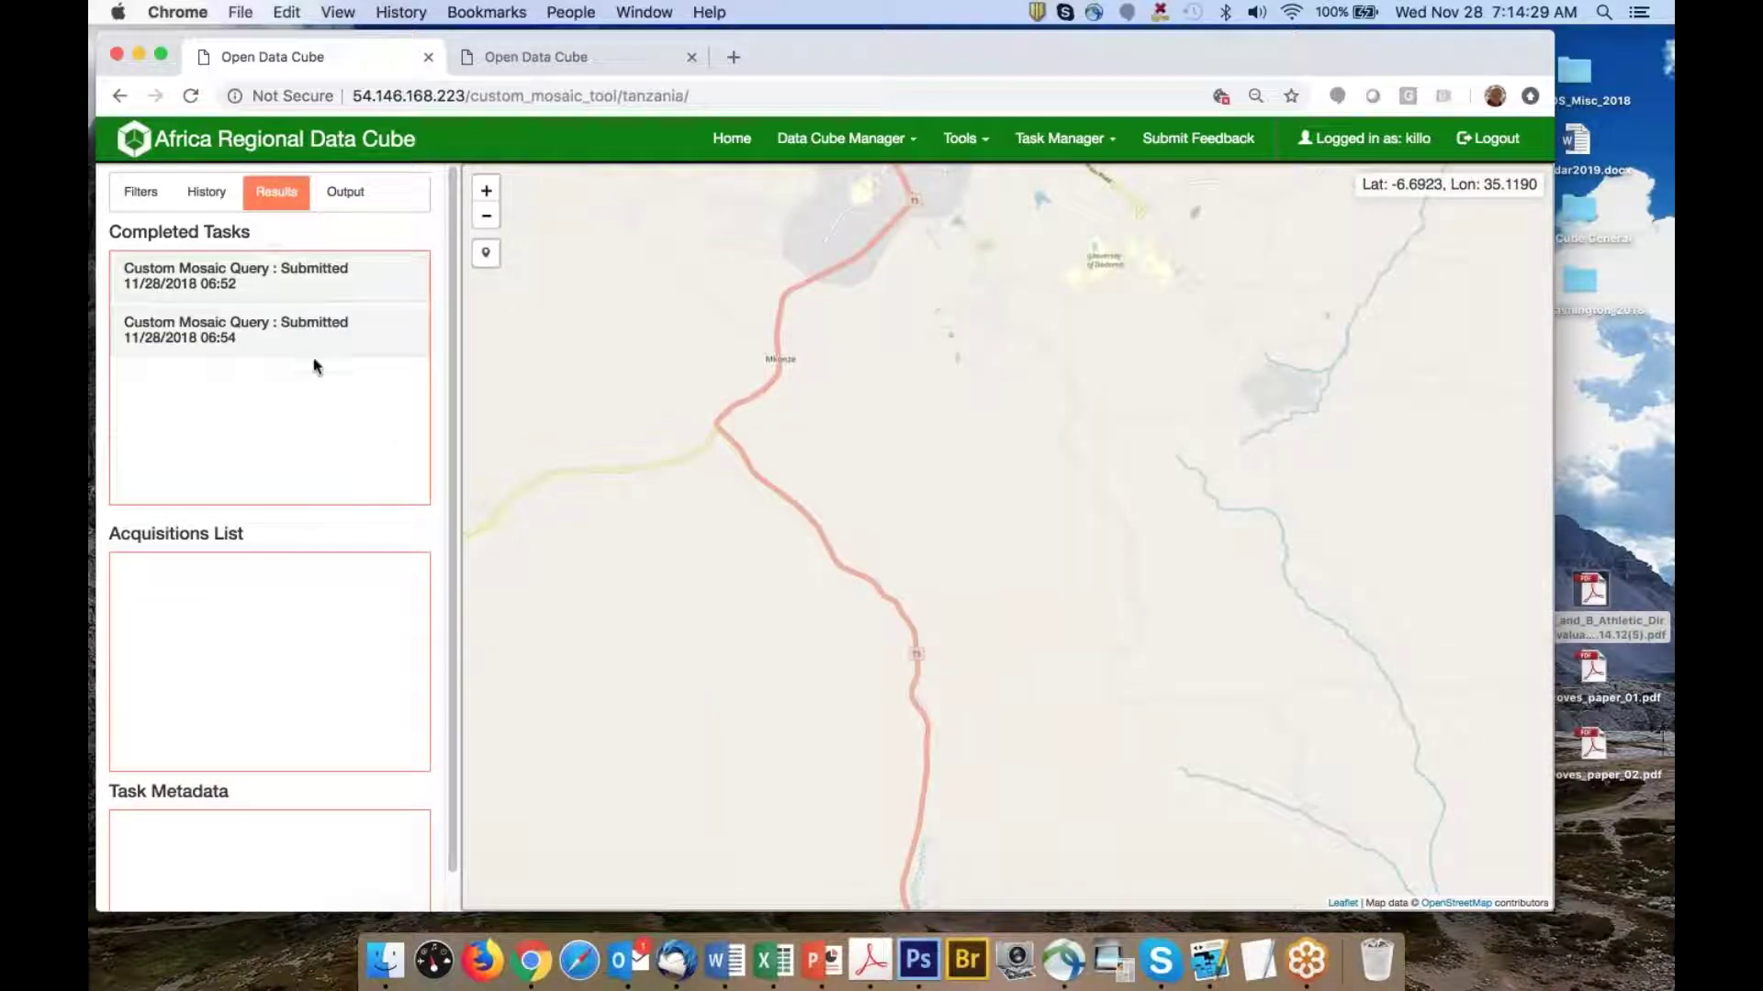
Open the mosaic task submitted at 06:52, review its details and toggle its visibility to compare the lake's extent
click(223, 280)
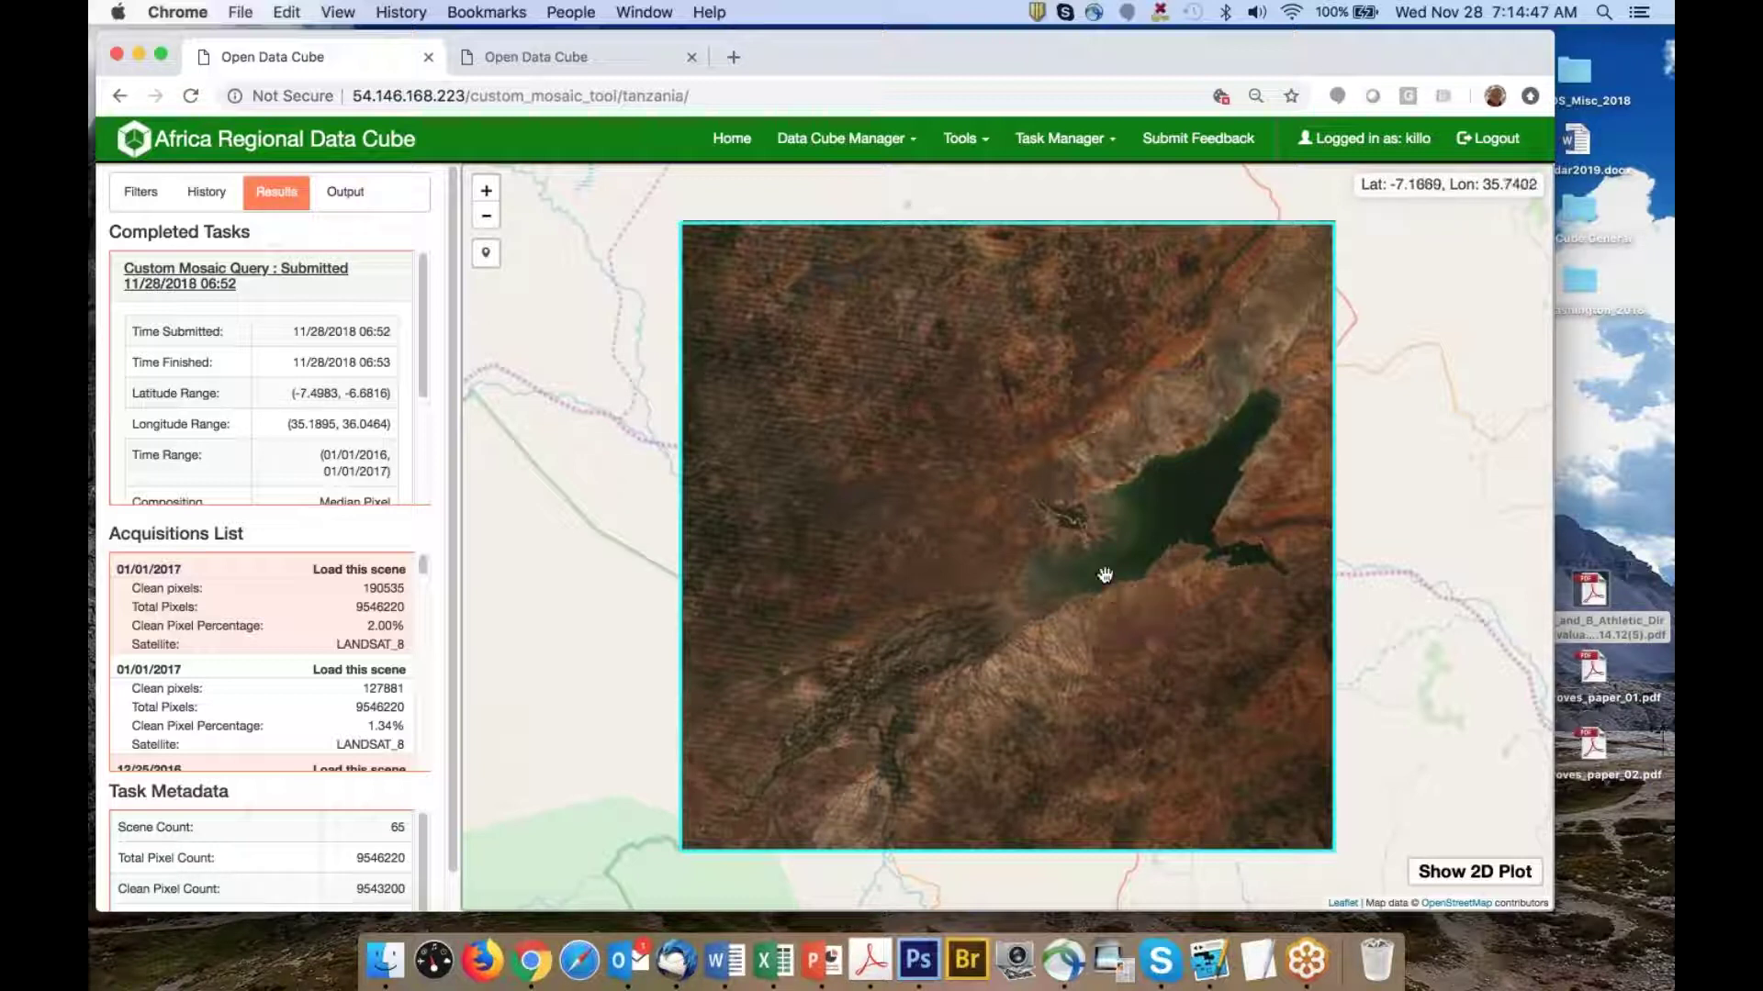
scroll(367, 364, down, 1)
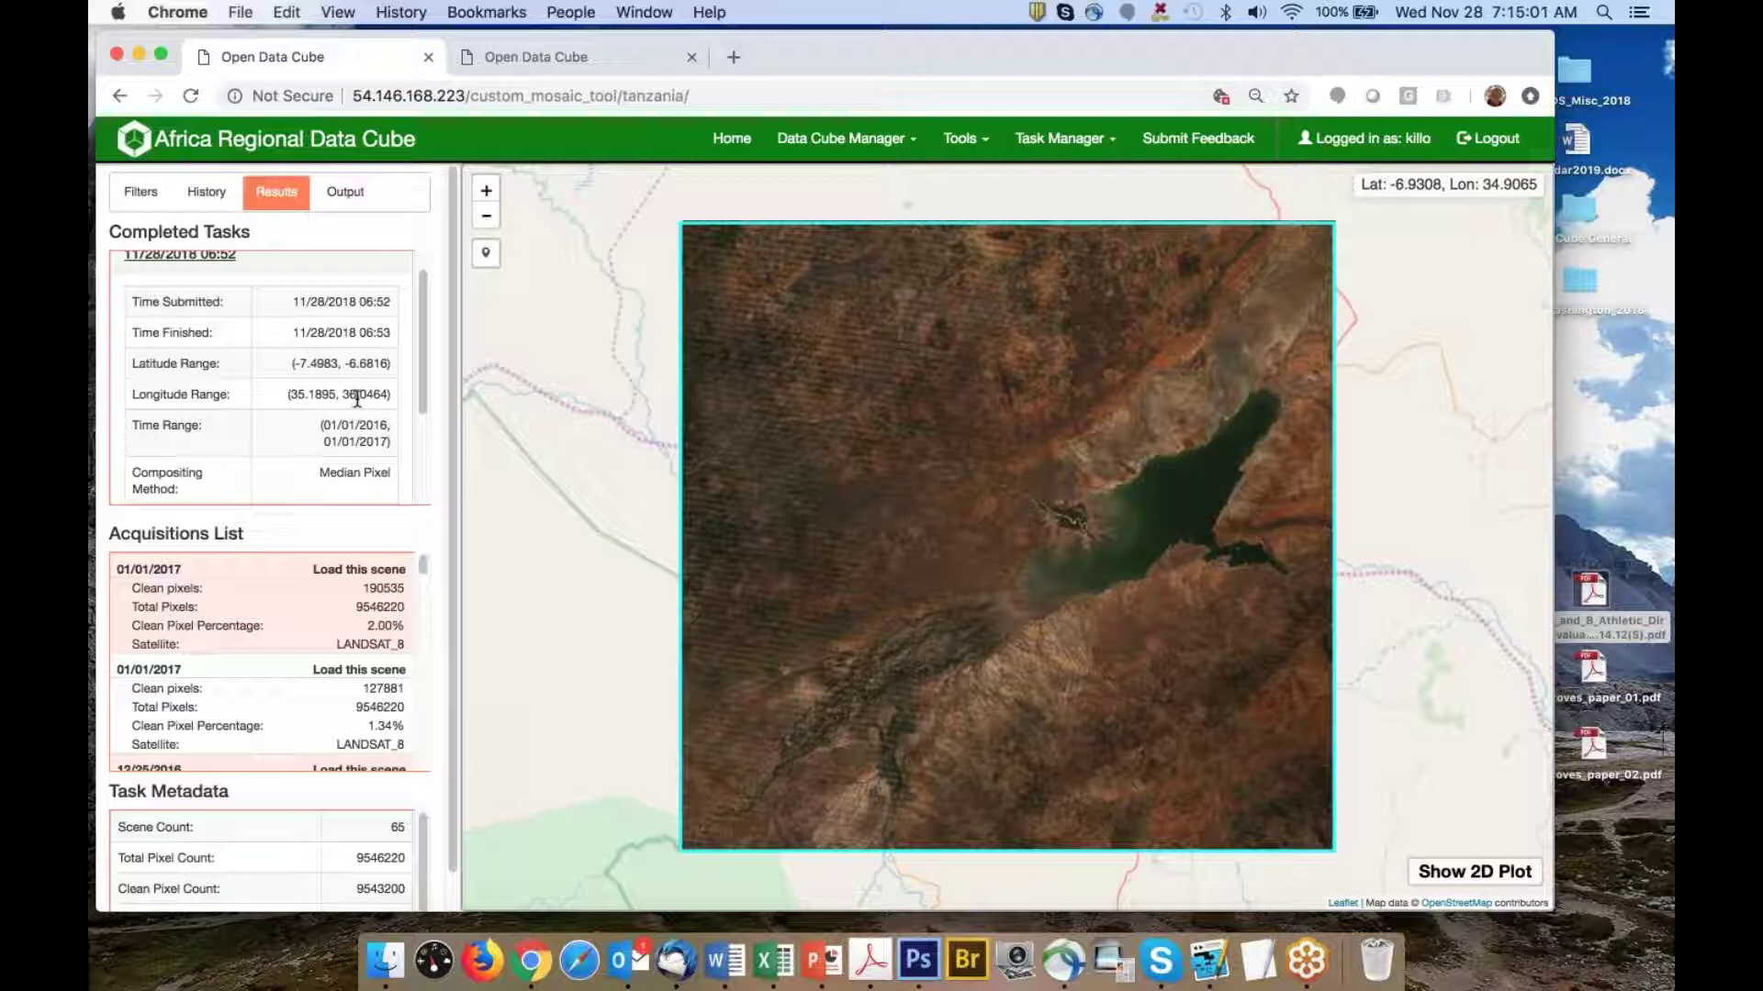
scroll(356, 398, down, 2)
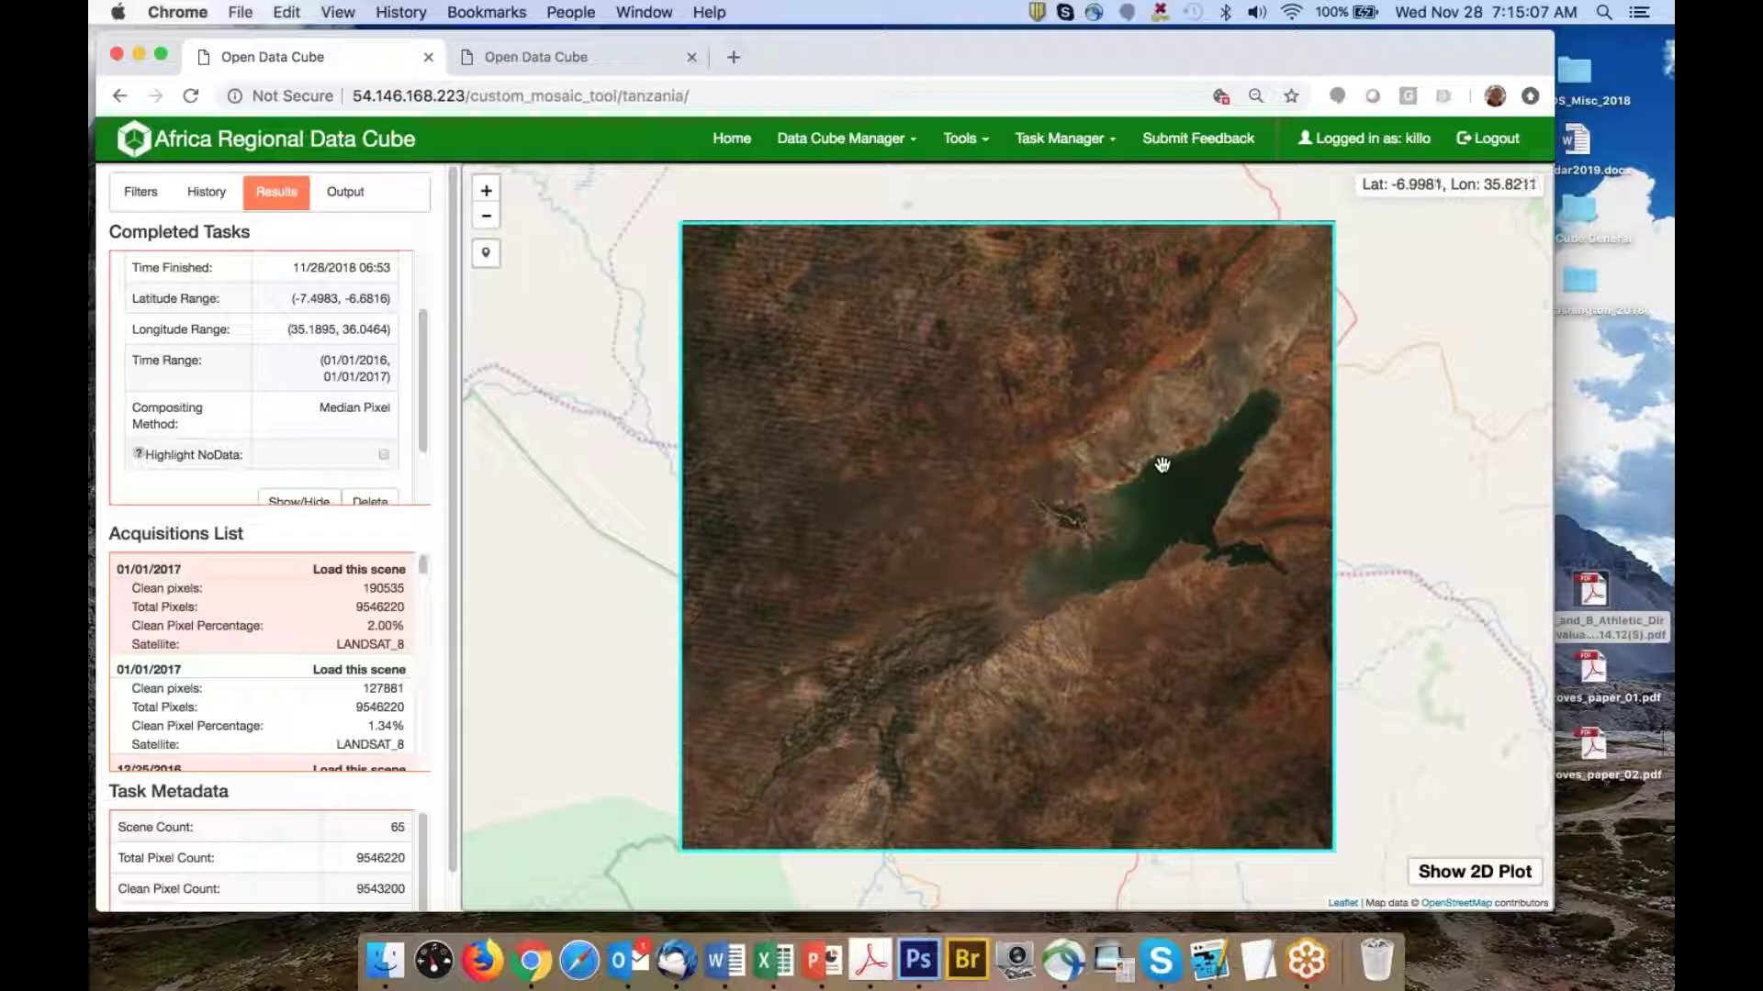
scroll(330, 415, down, 2)
click(304, 426)
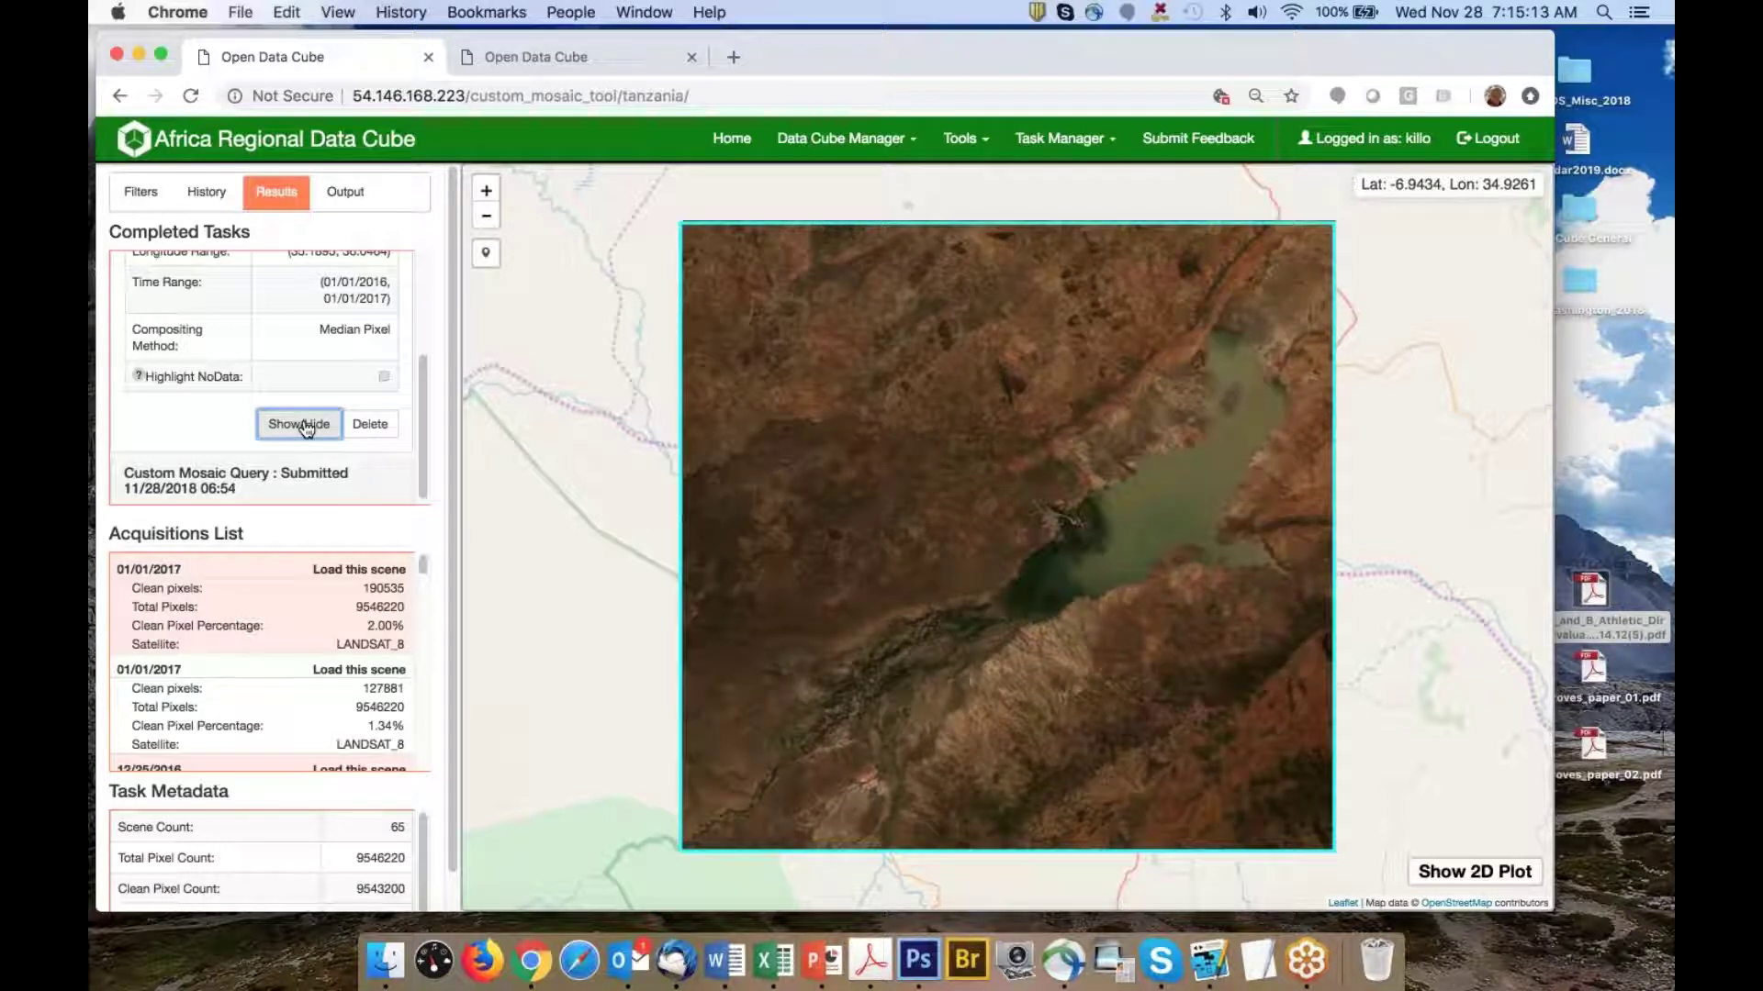
click(306, 426)
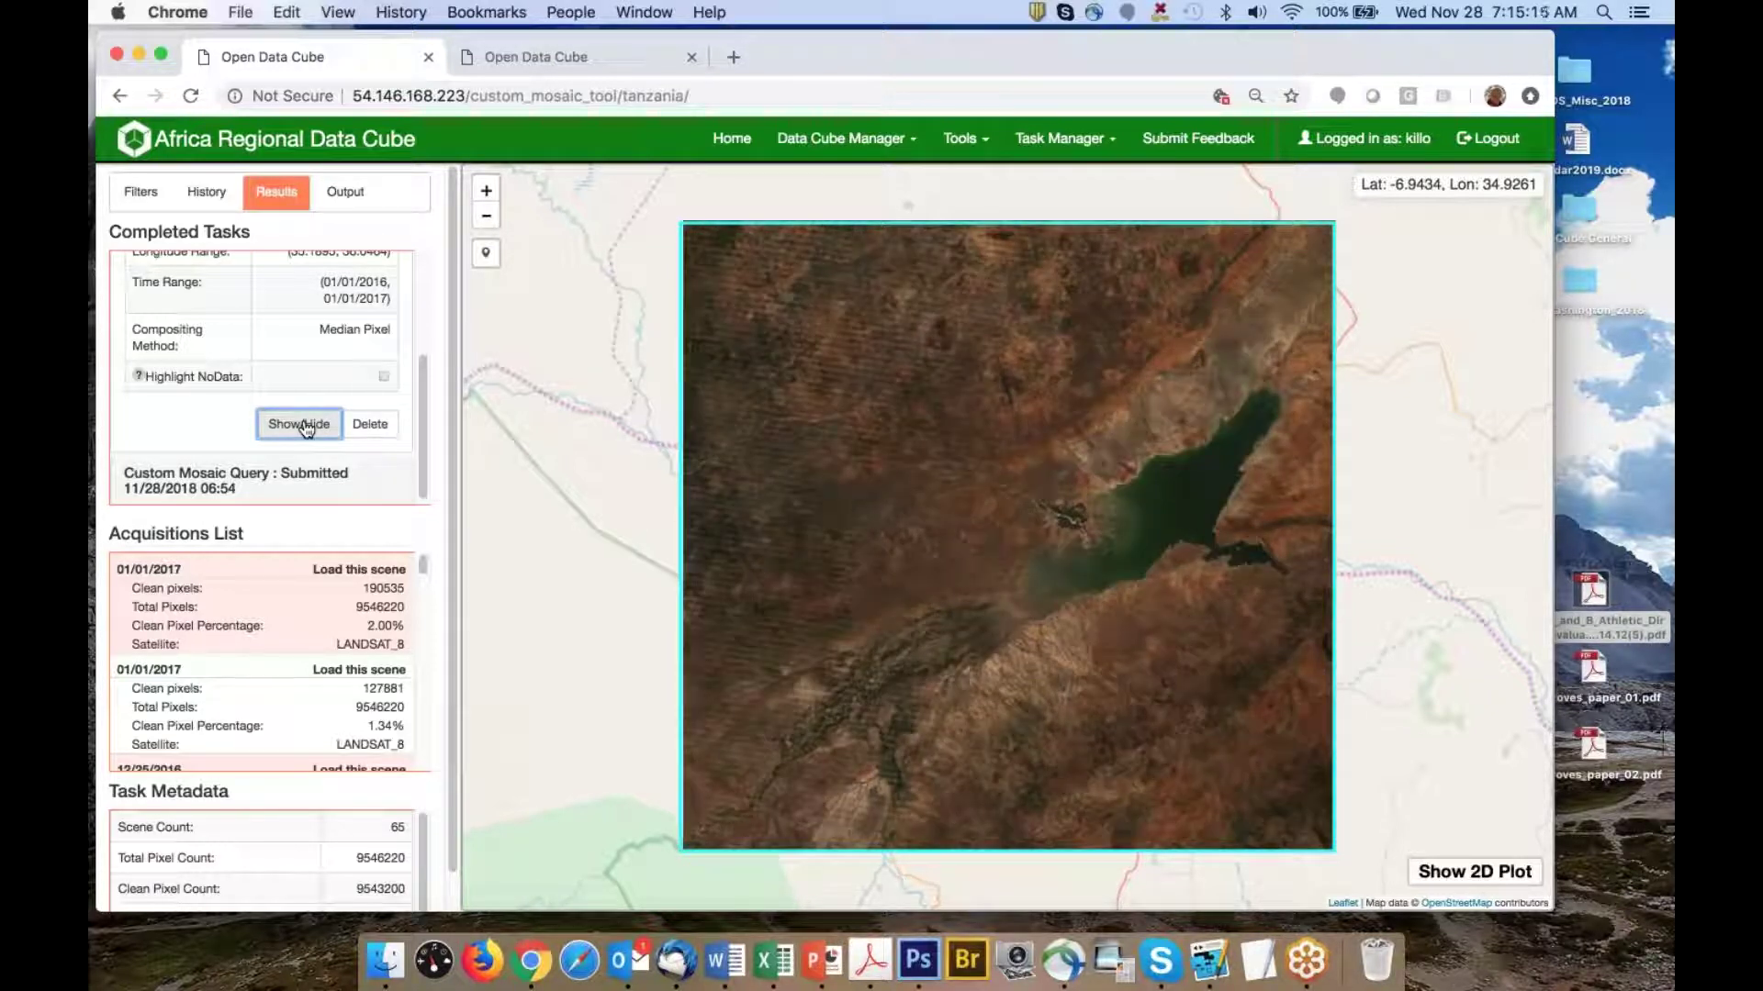
click(306, 426)
scroll(280, 376, down, 1)
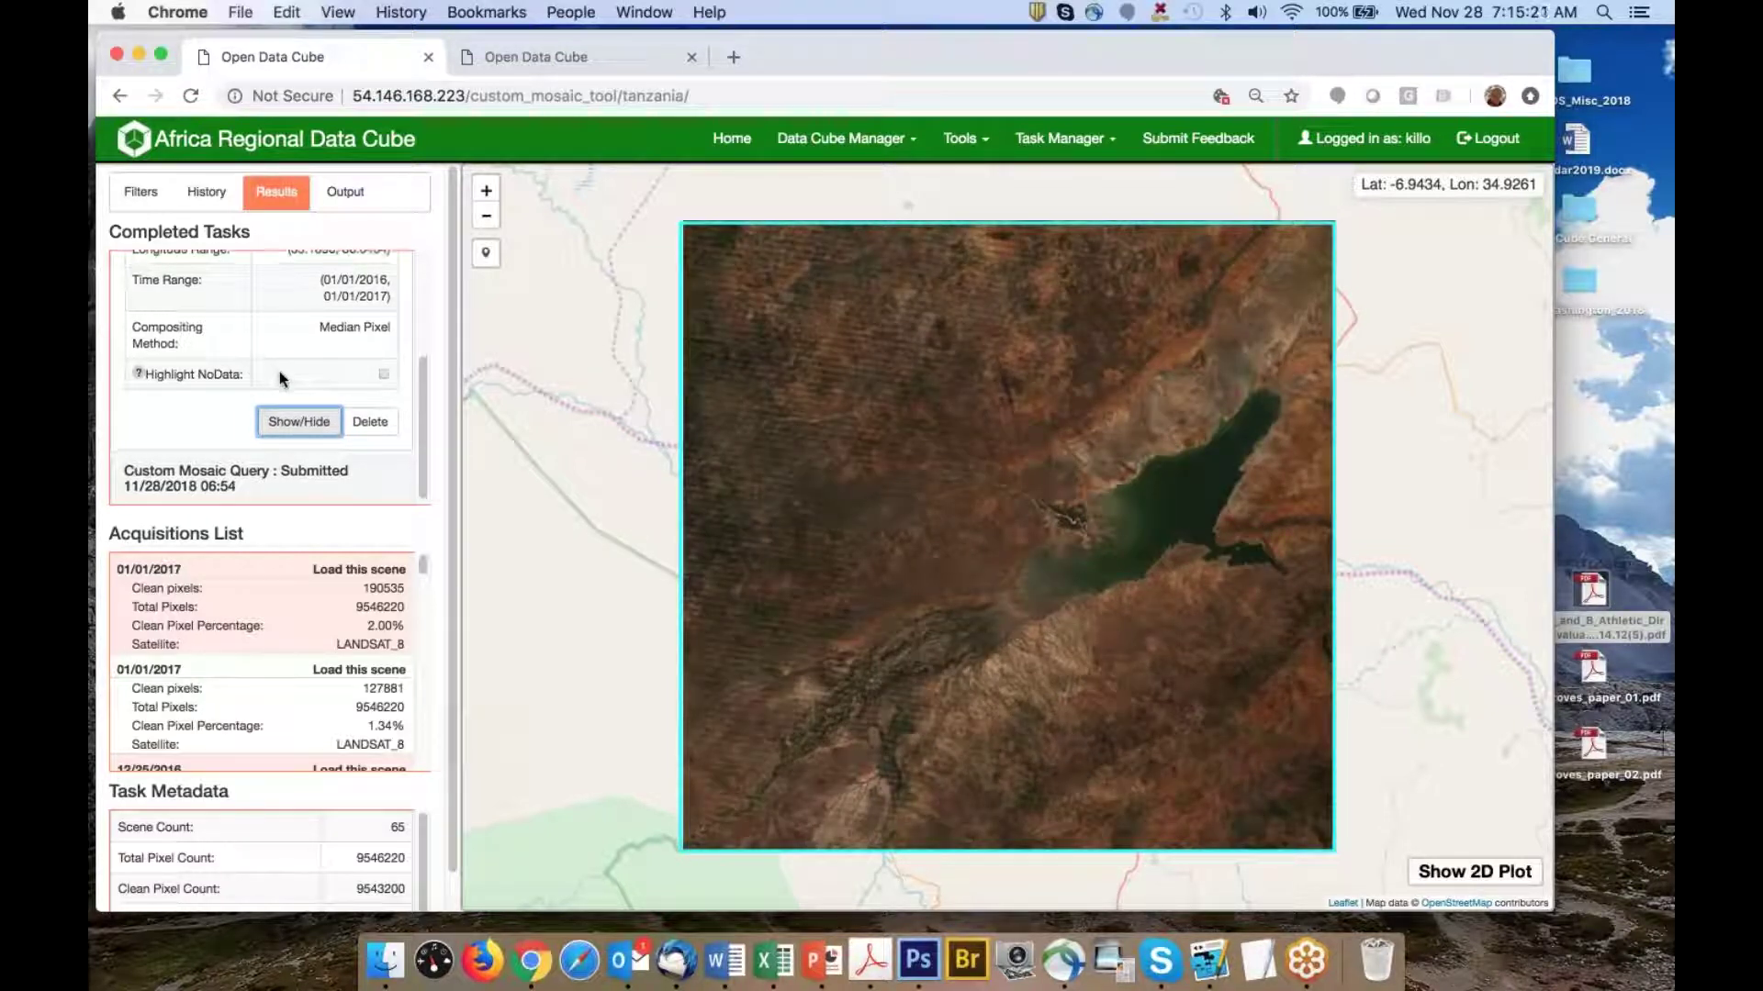
Open the mosaic task submitted at 06:54 and toggle its visibility to examine the lake
click(202, 489)
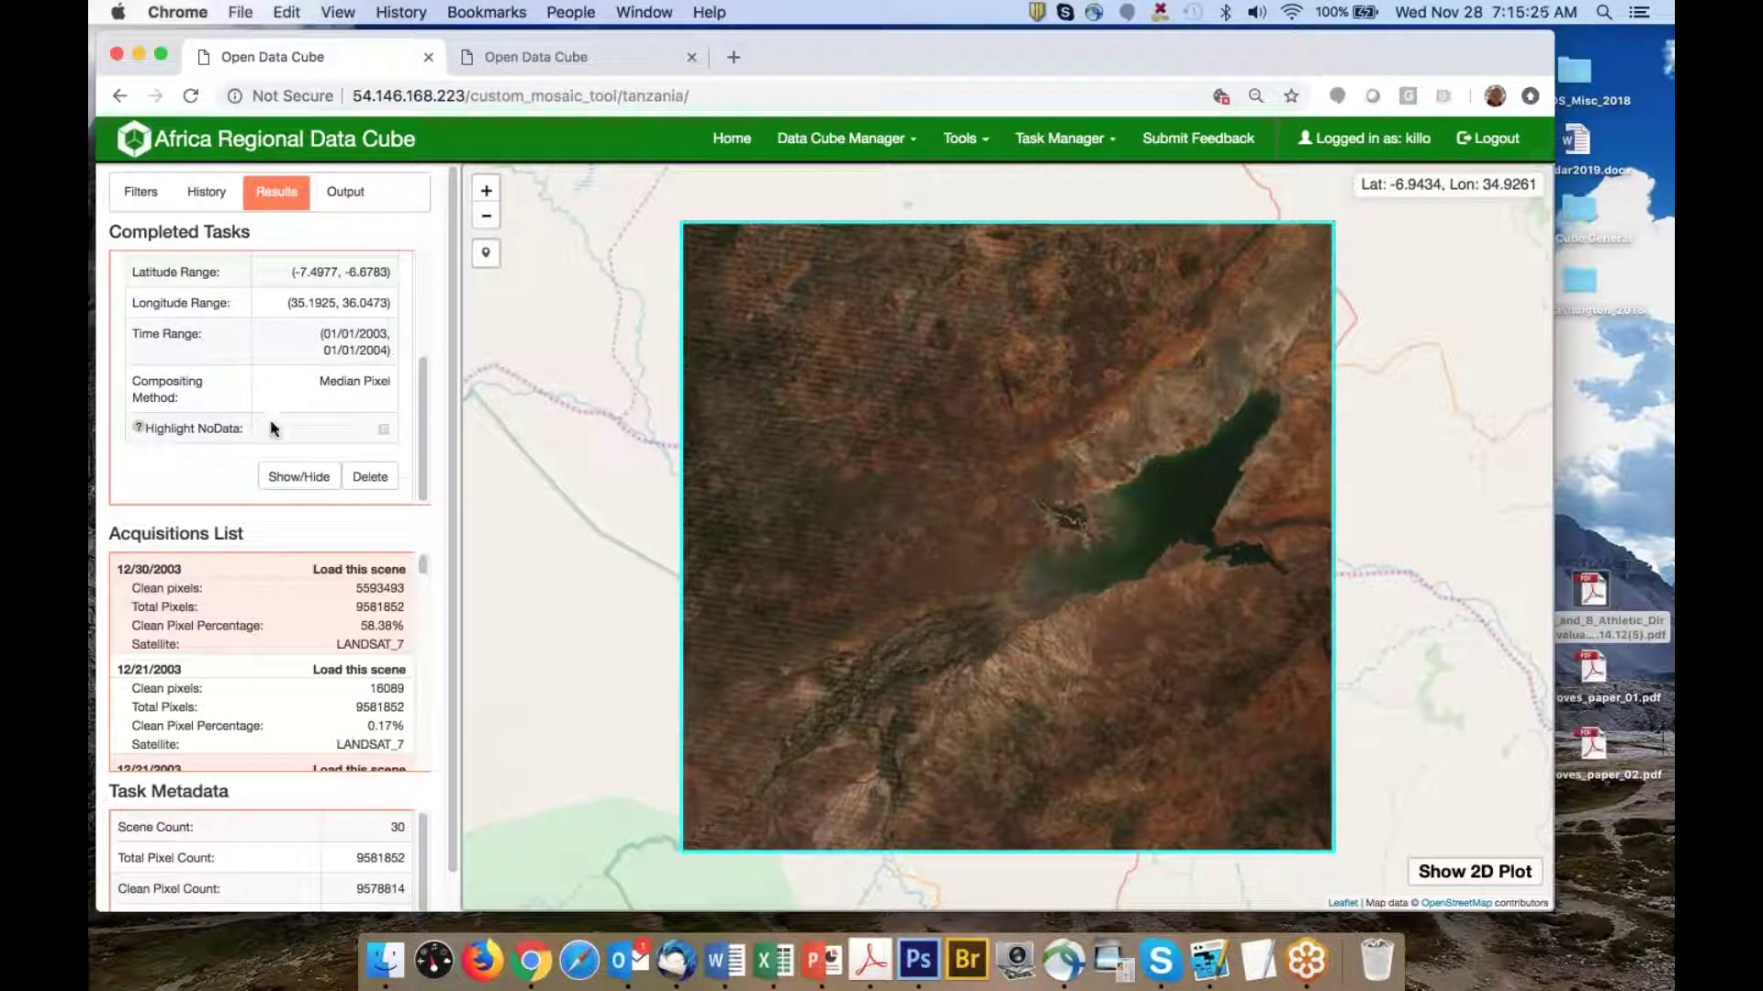
click(299, 478)
click(301, 478)
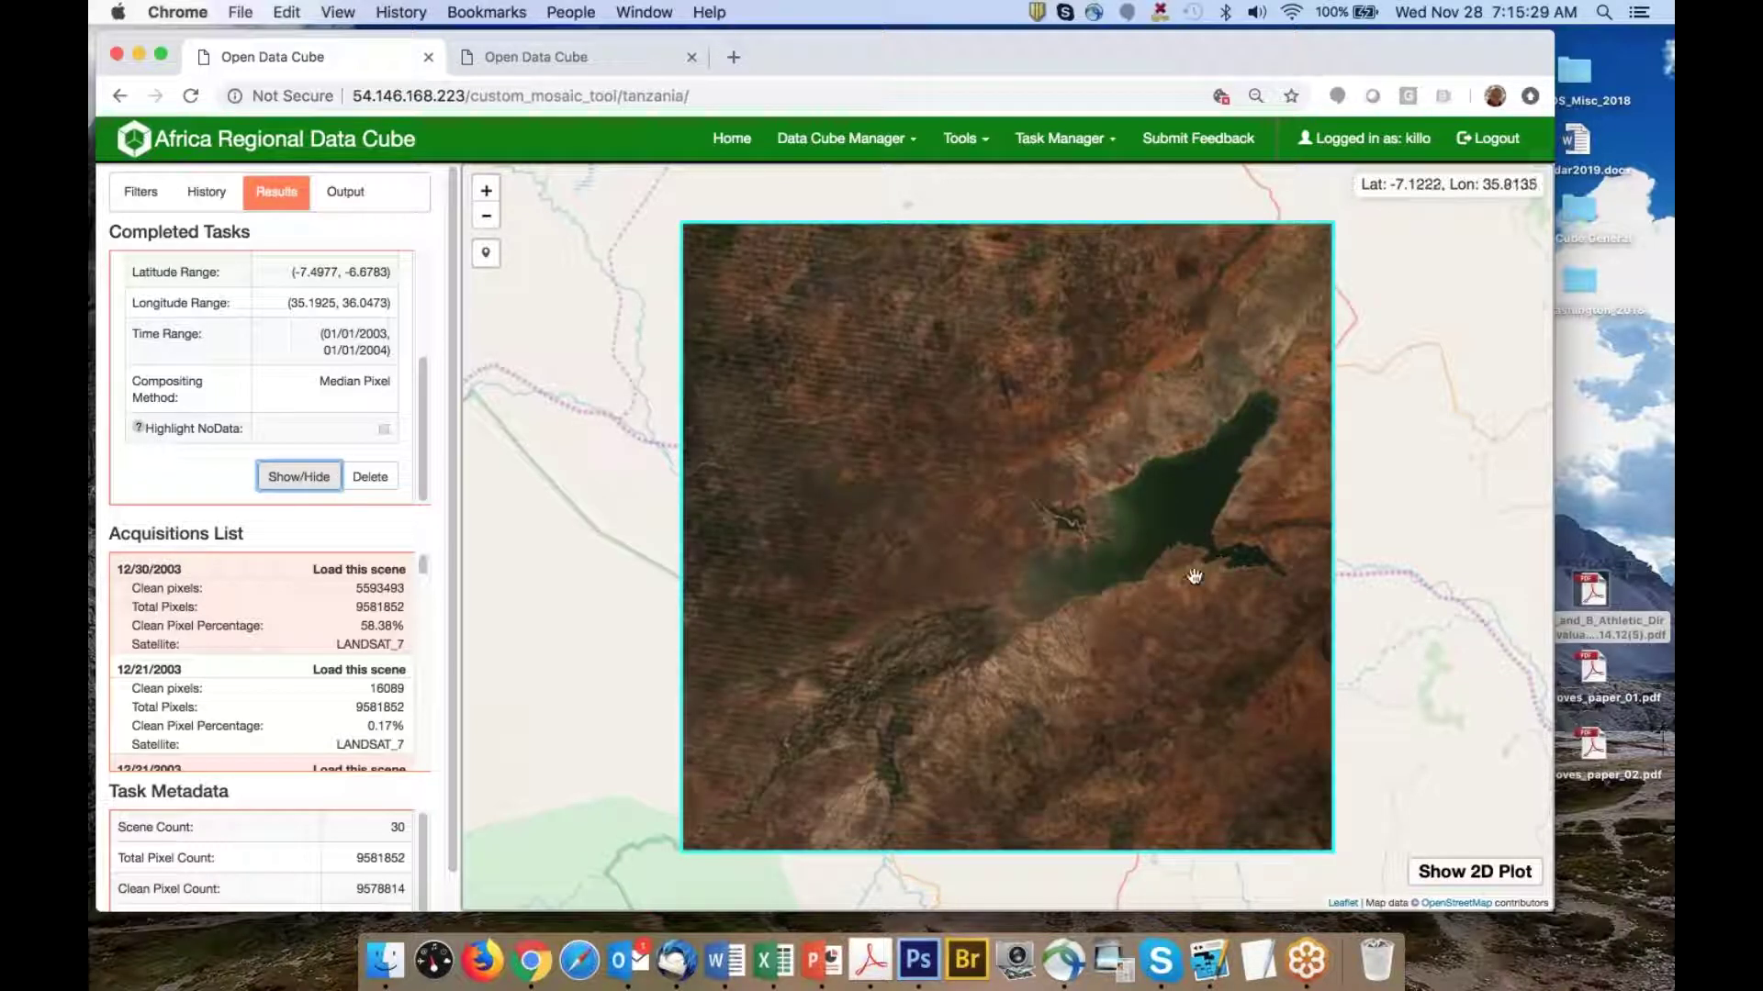
drag(1117, 523, 1005, 496)
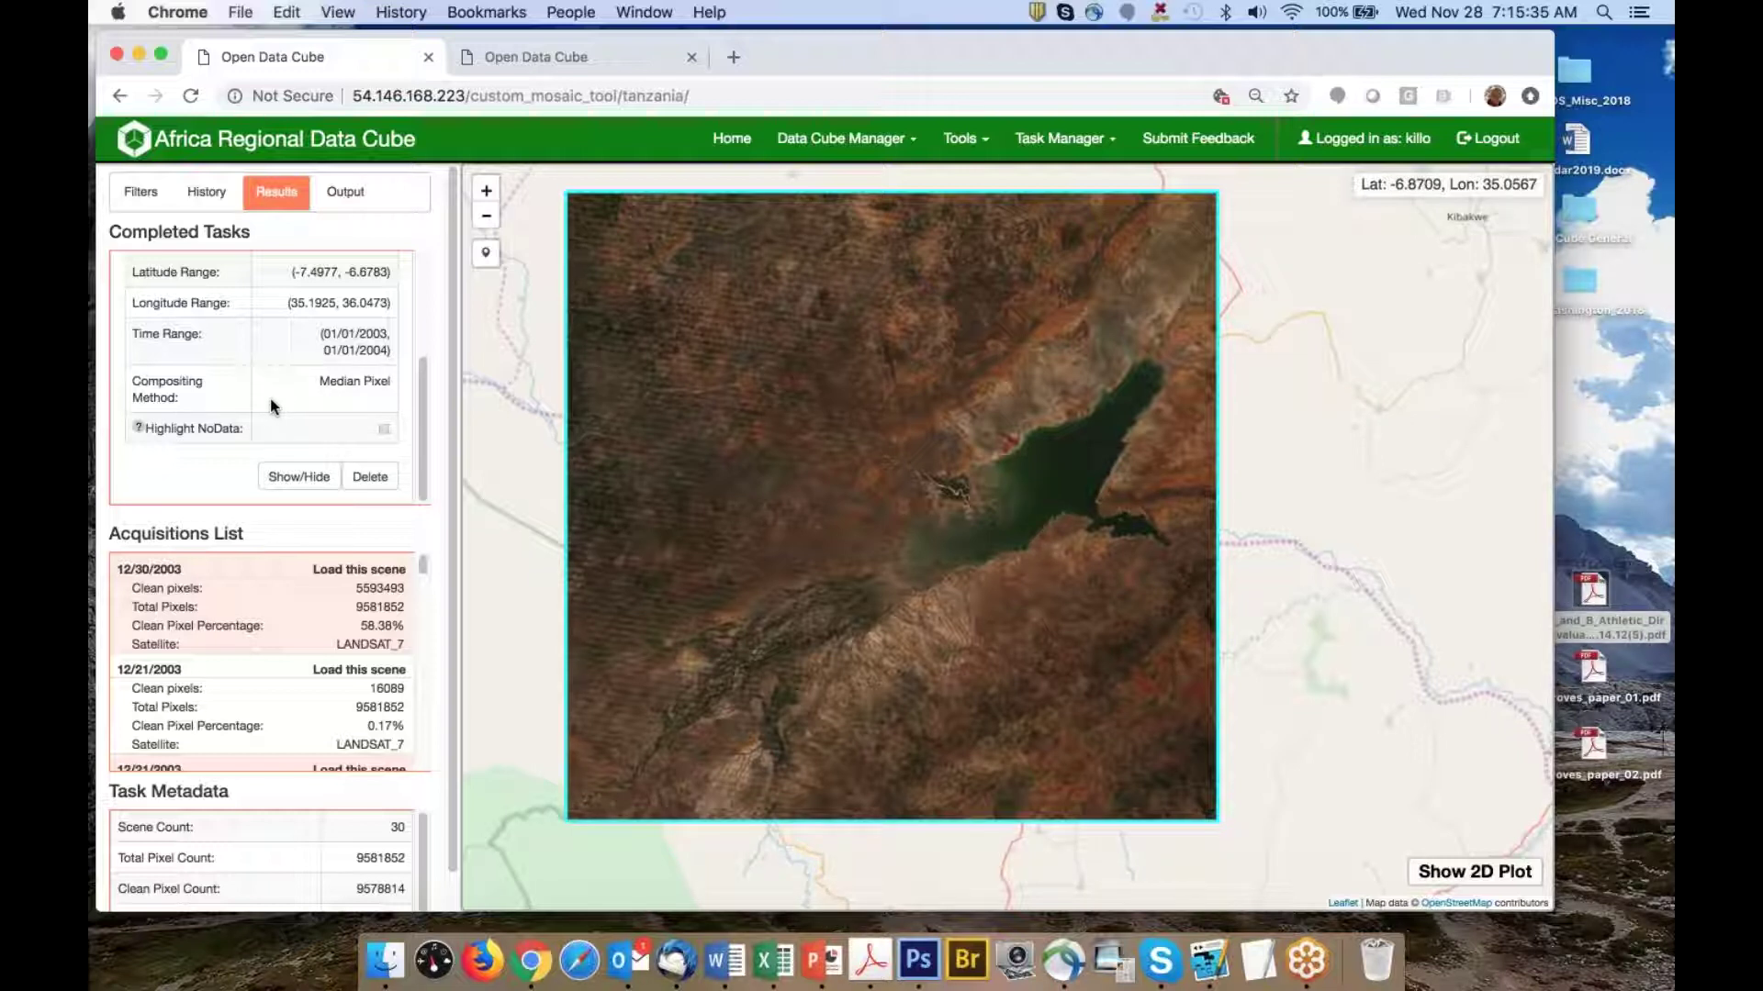
Review the 06:54 mosaic's task details and metadata, highlighting the scene count and clean pixel percentage
scroll(275, 404, up, 4)
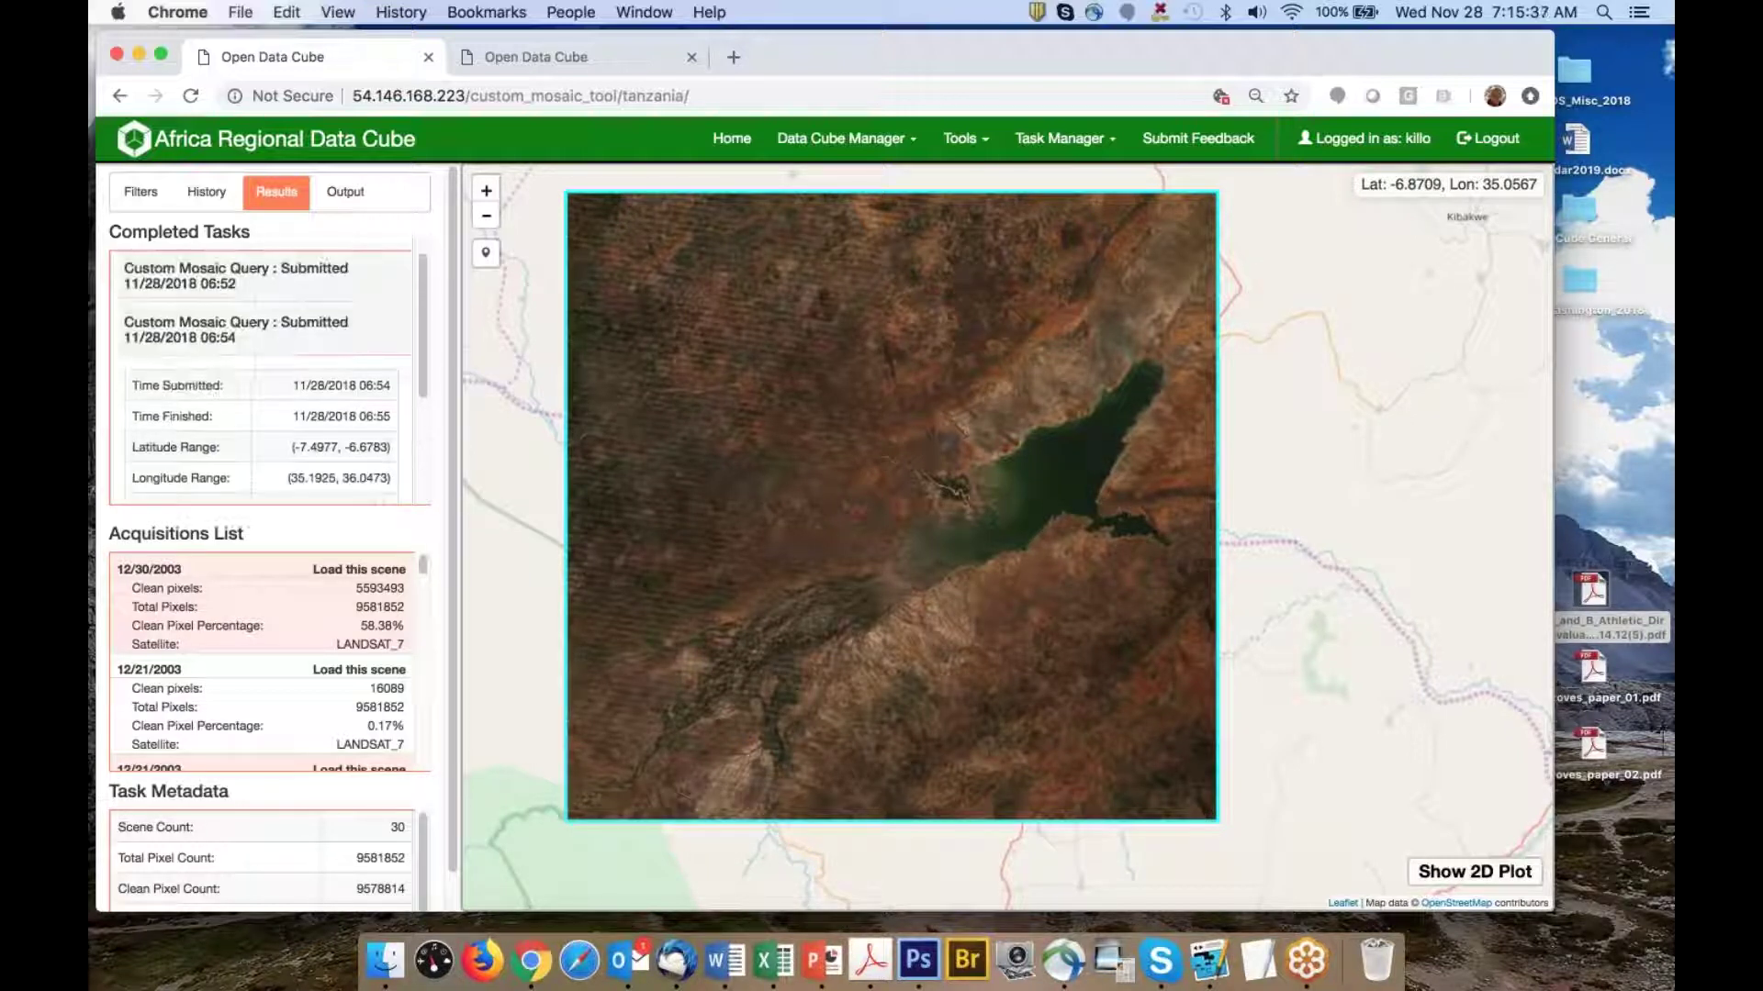
scroll(275, 385, down, 3)
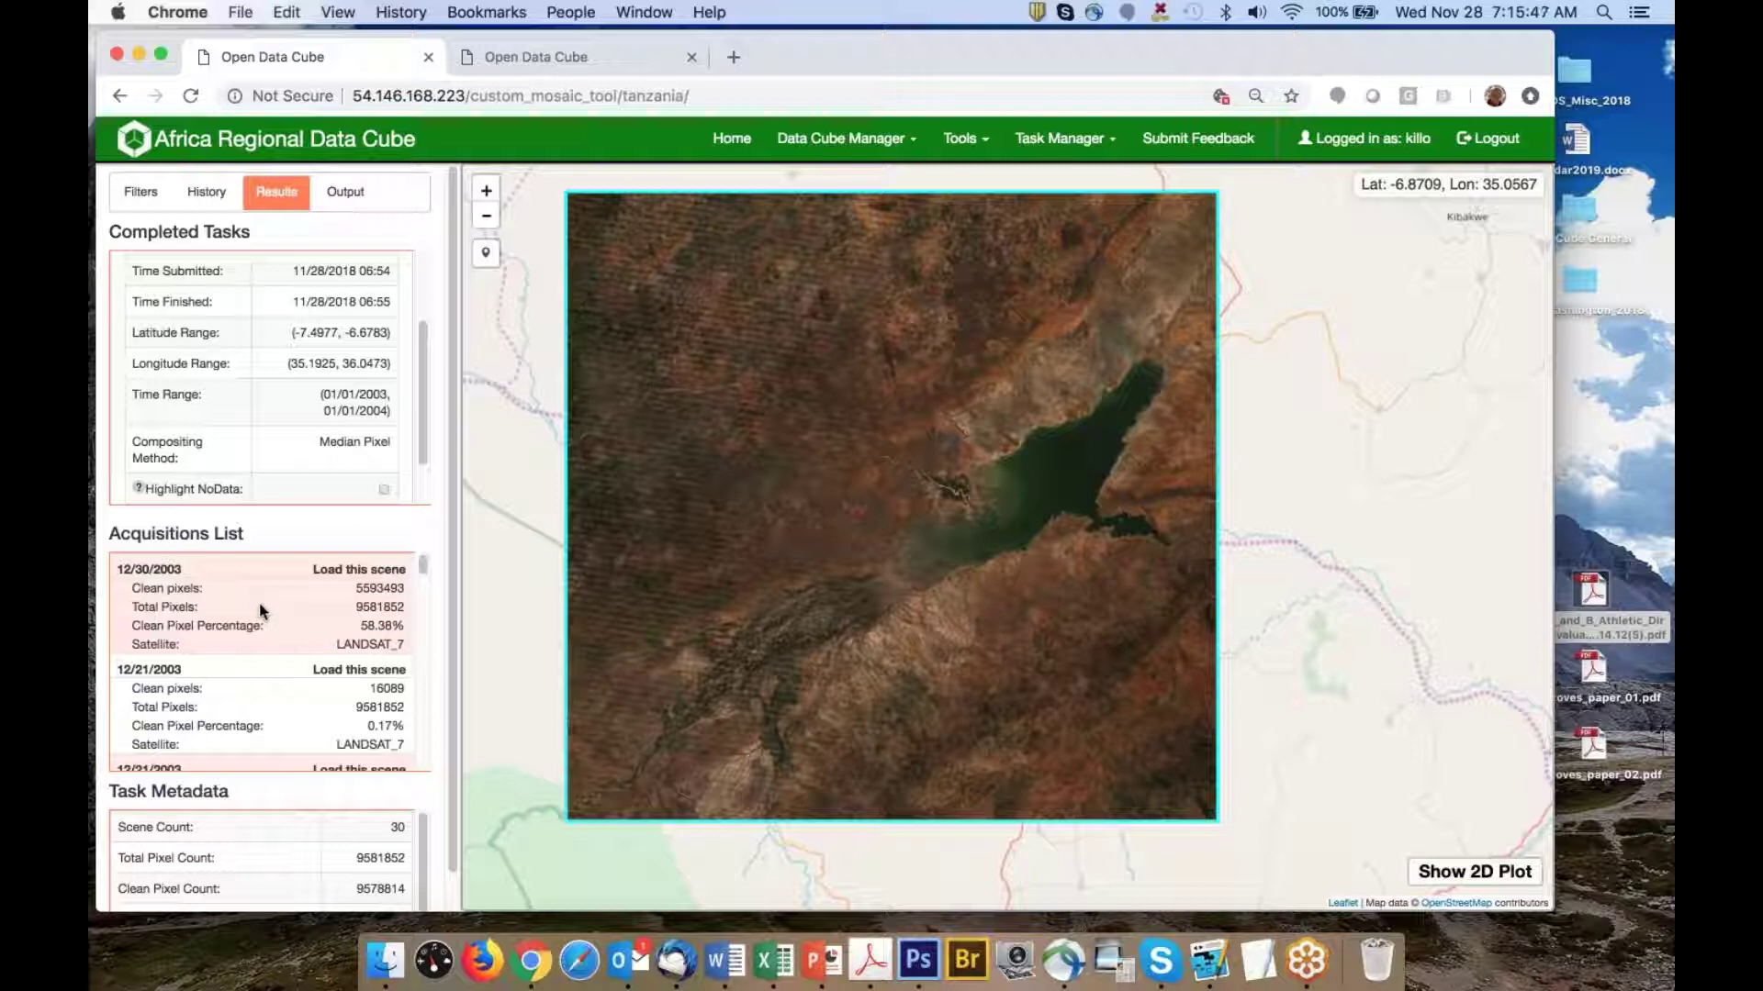
scroll(349, 450, up, 2)
scroll(267, 376, down, 3)
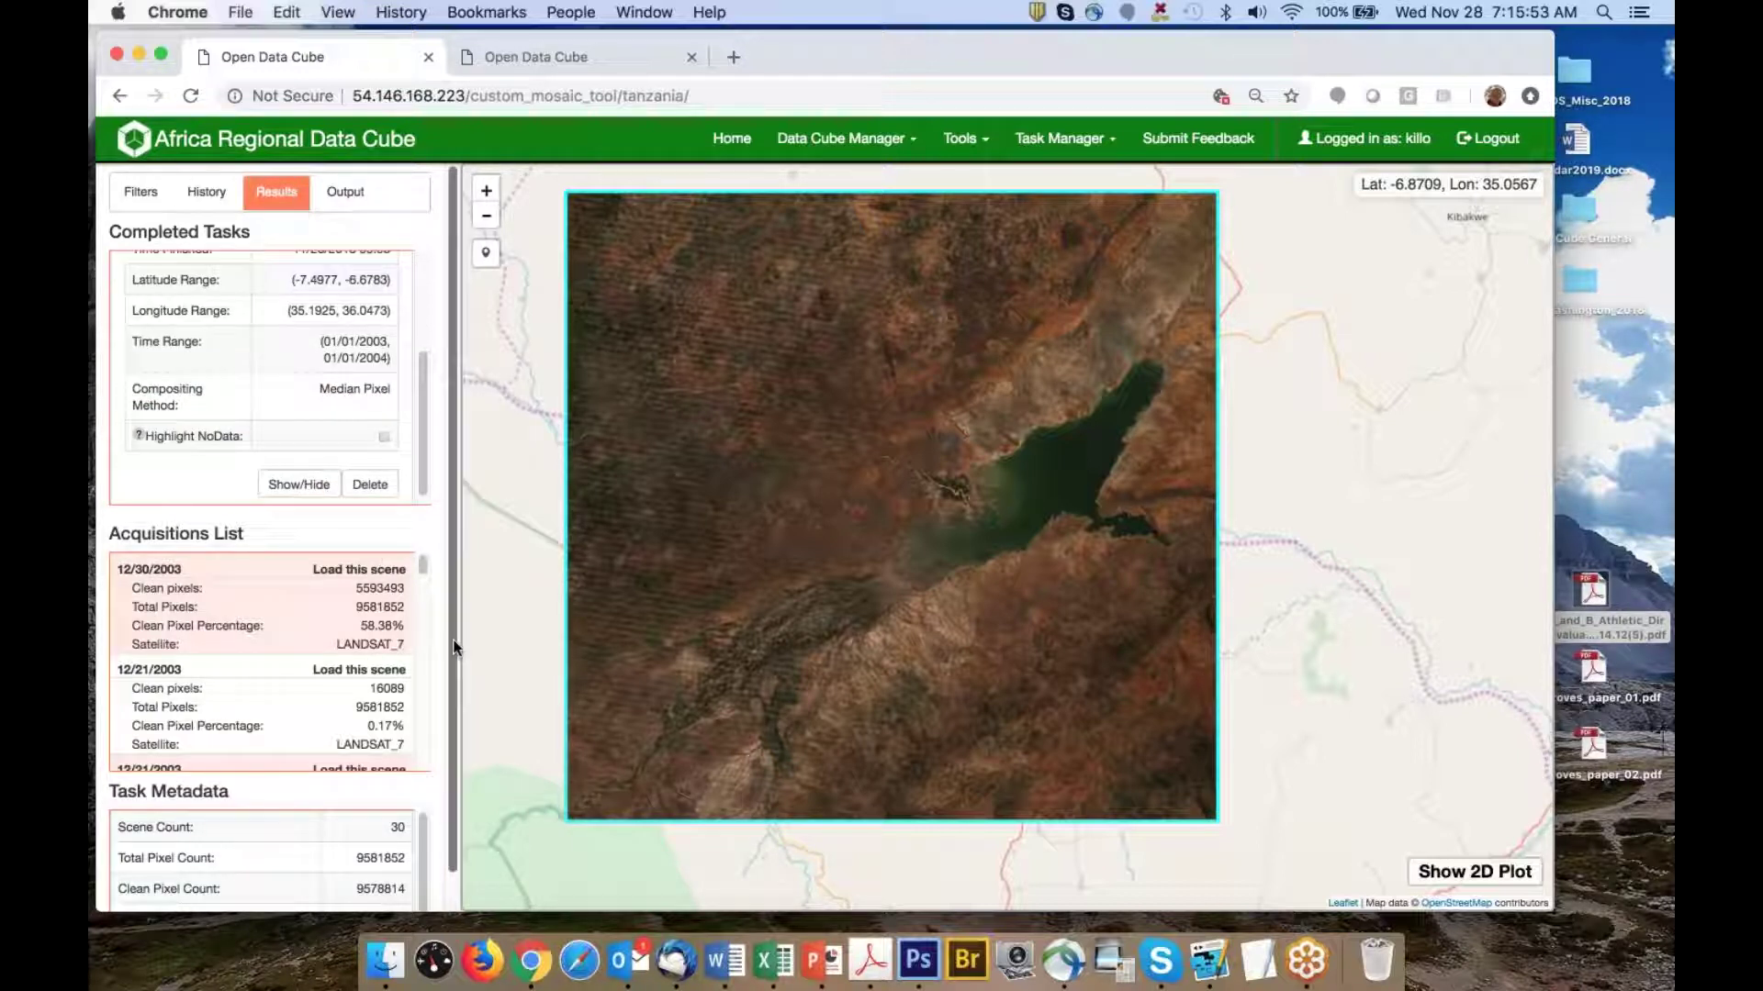
scroll(454, 670, down, 1)
scroll(454, 670, down, 1)
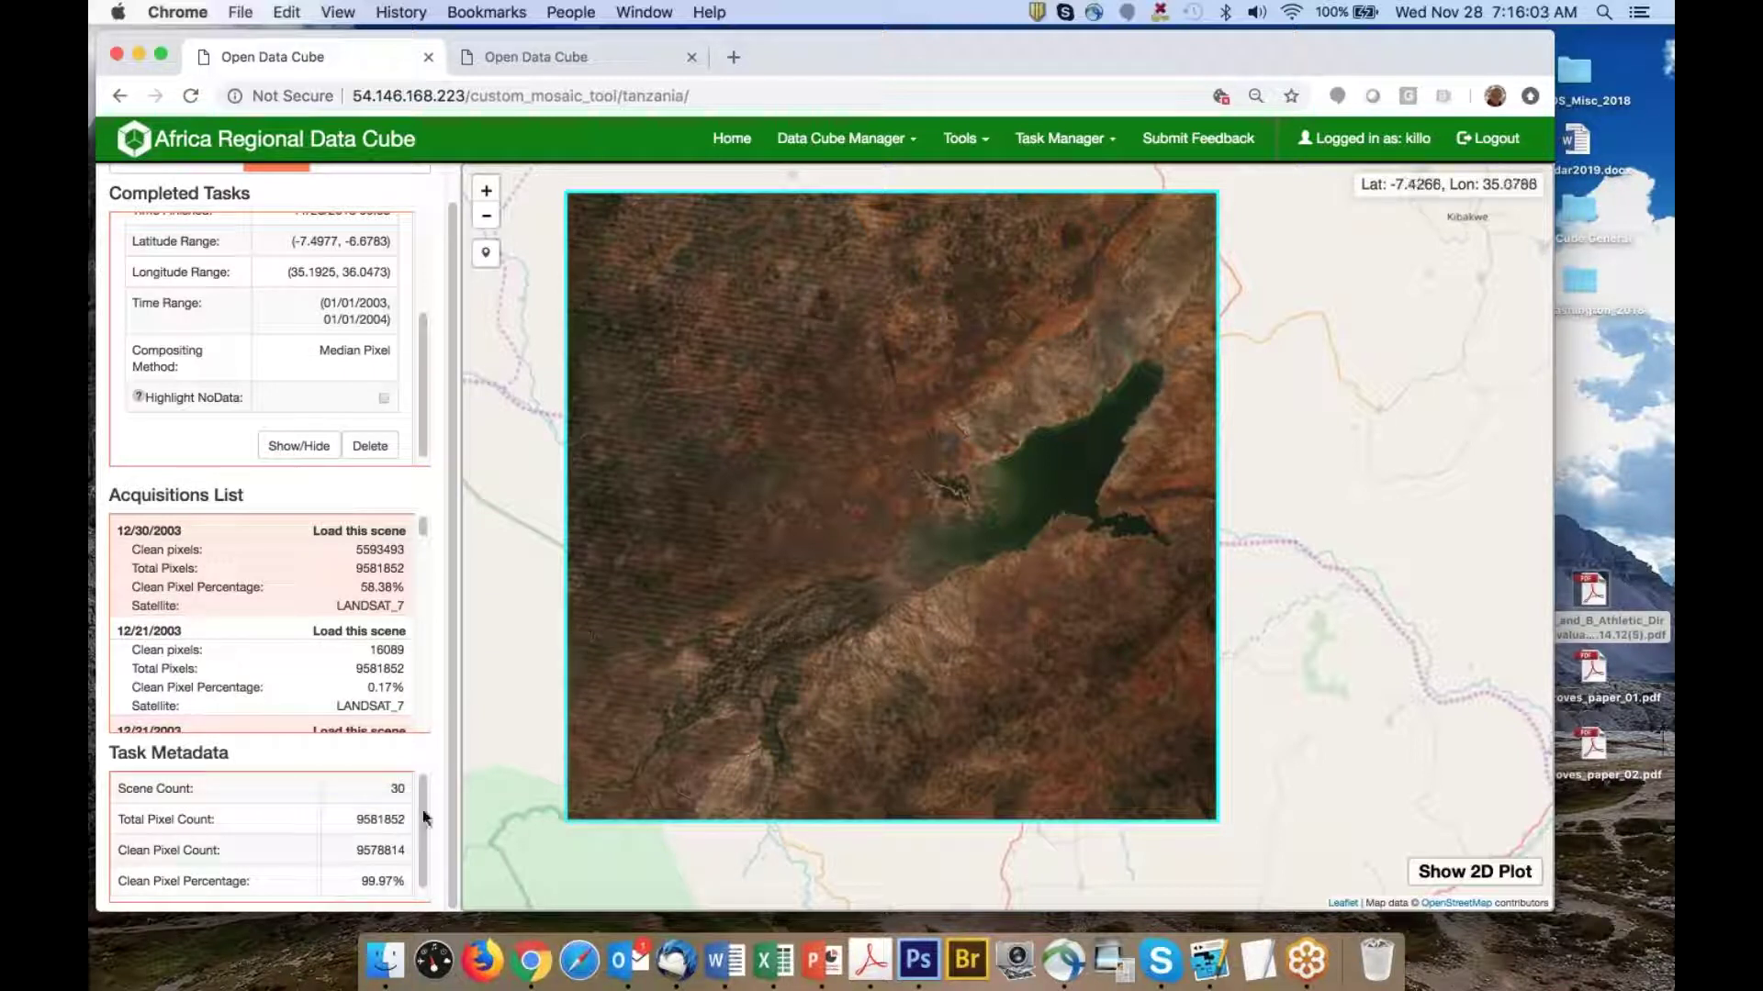
double_click(394, 788)
drag(365, 881, 408, 882)
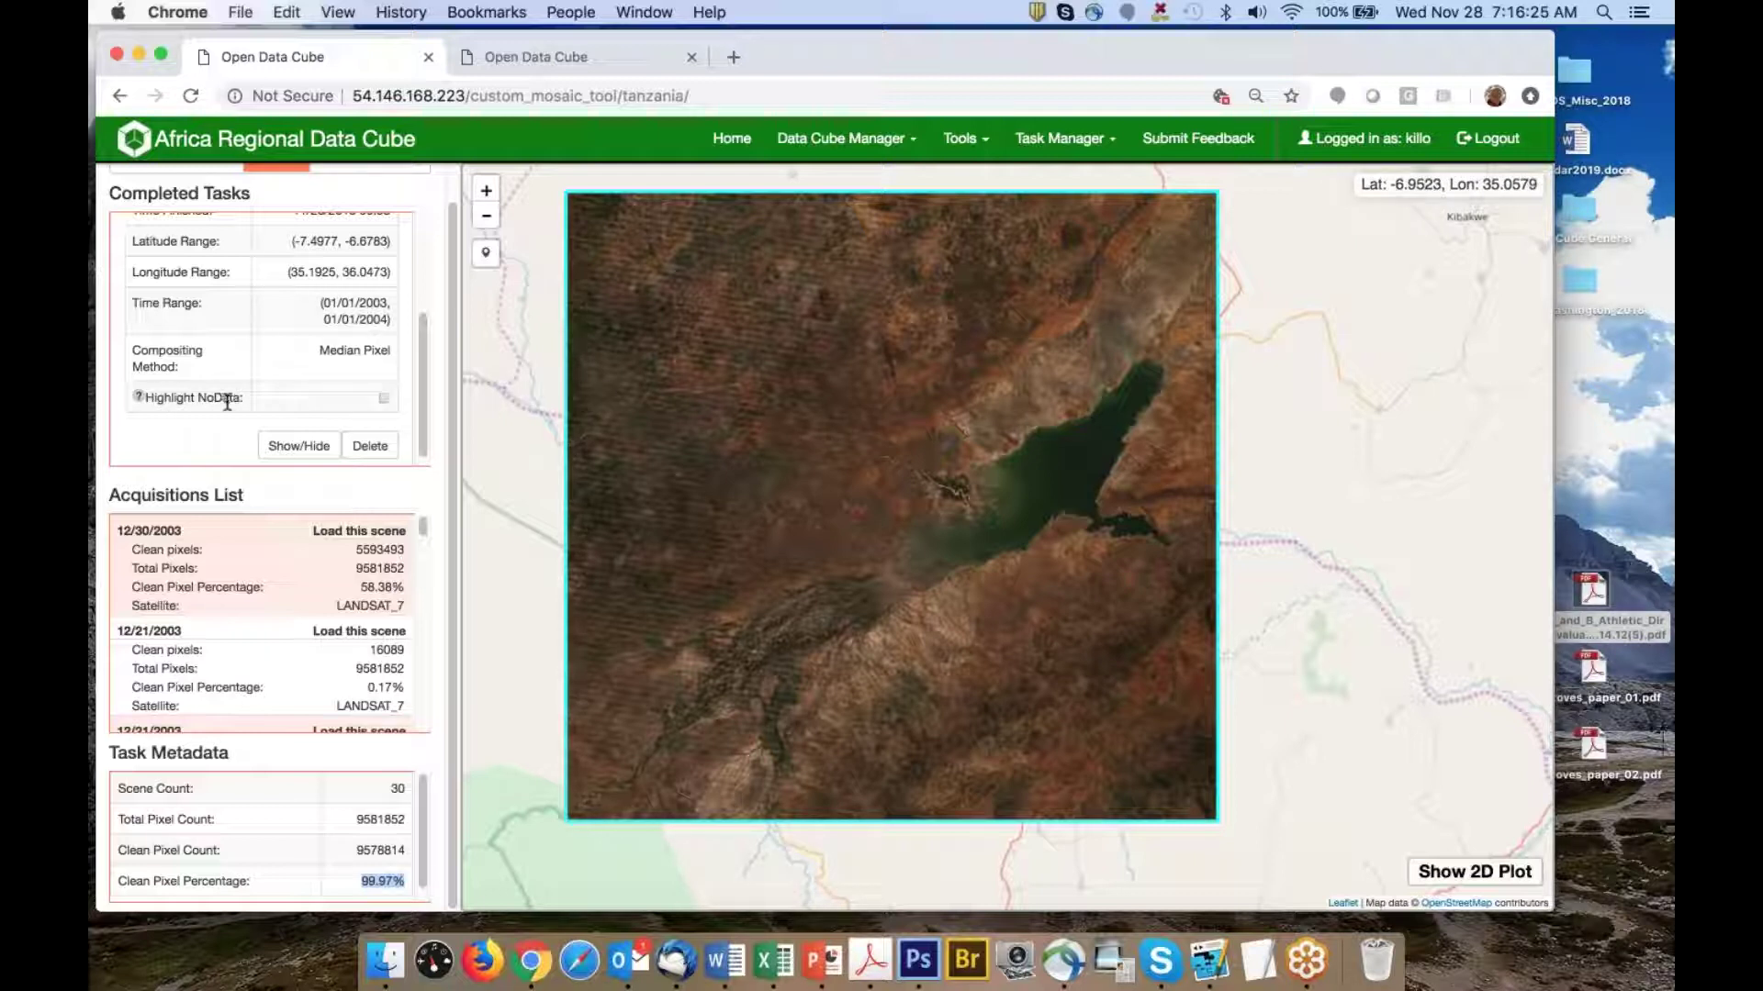
Point out the 06:54 mosaic's Highlight NoData option, highlight the Acquisitions List heading and scene count, and examine the mosaic
click(383, 398)
drag(111, 495, 265, 494)
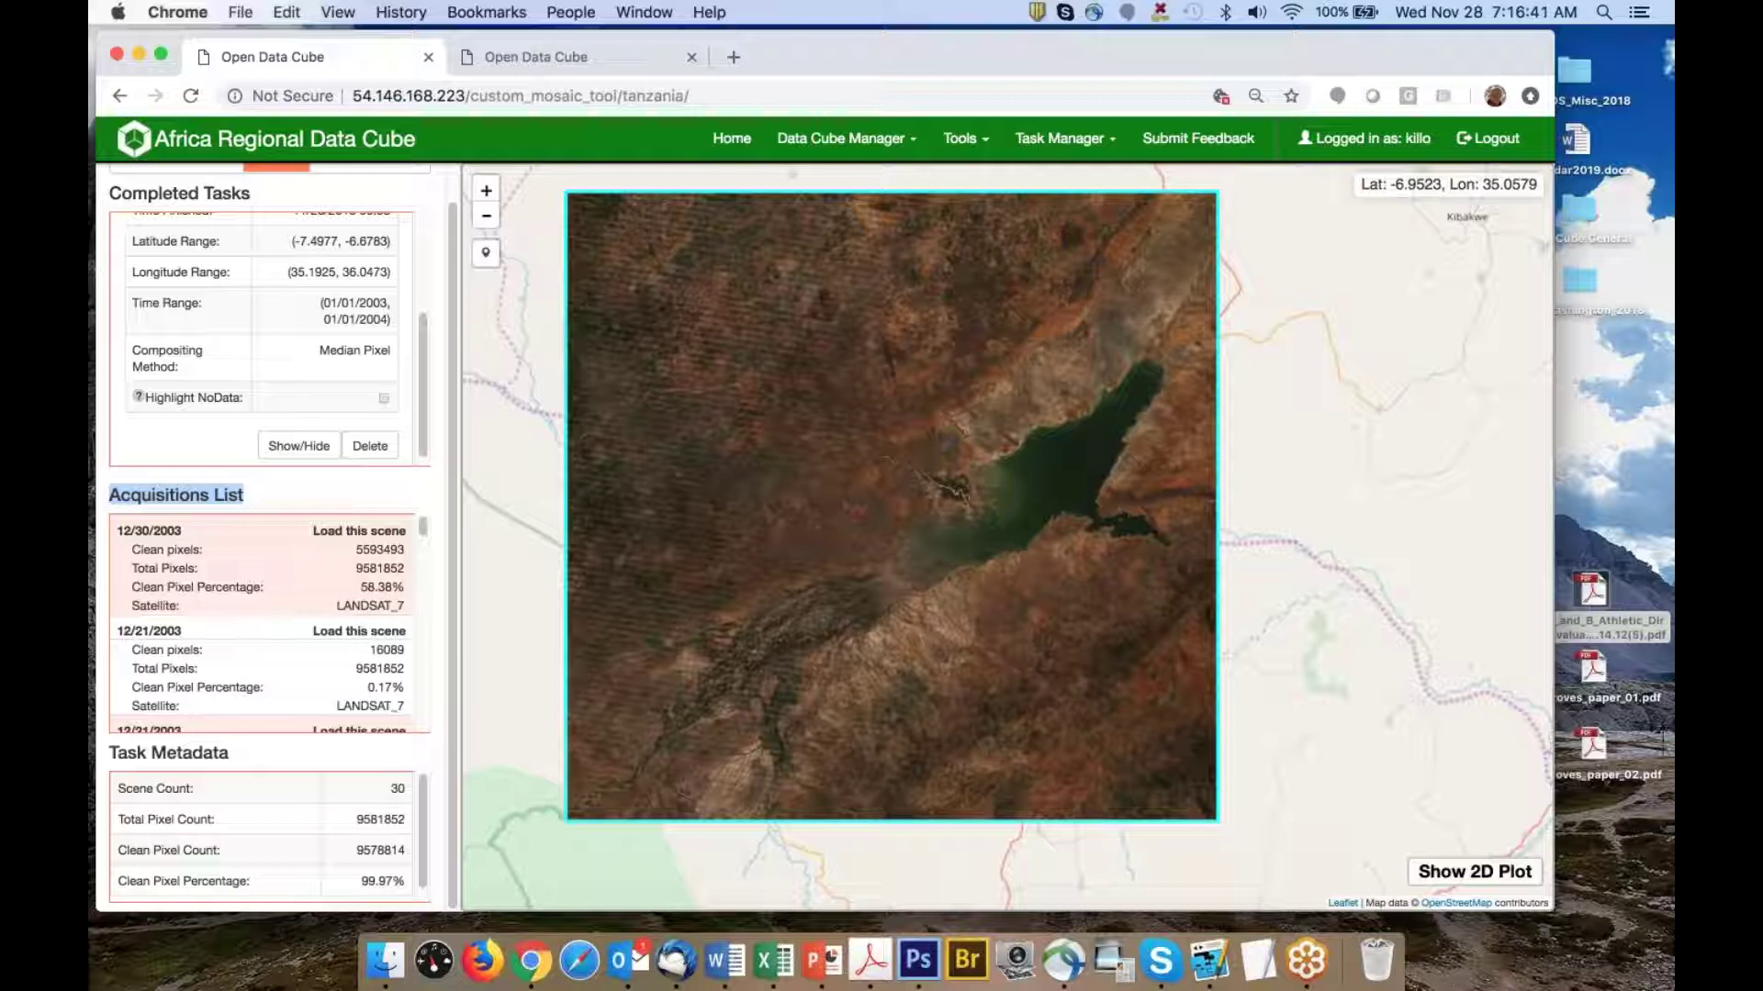
drag(393, 786, 406, 788)
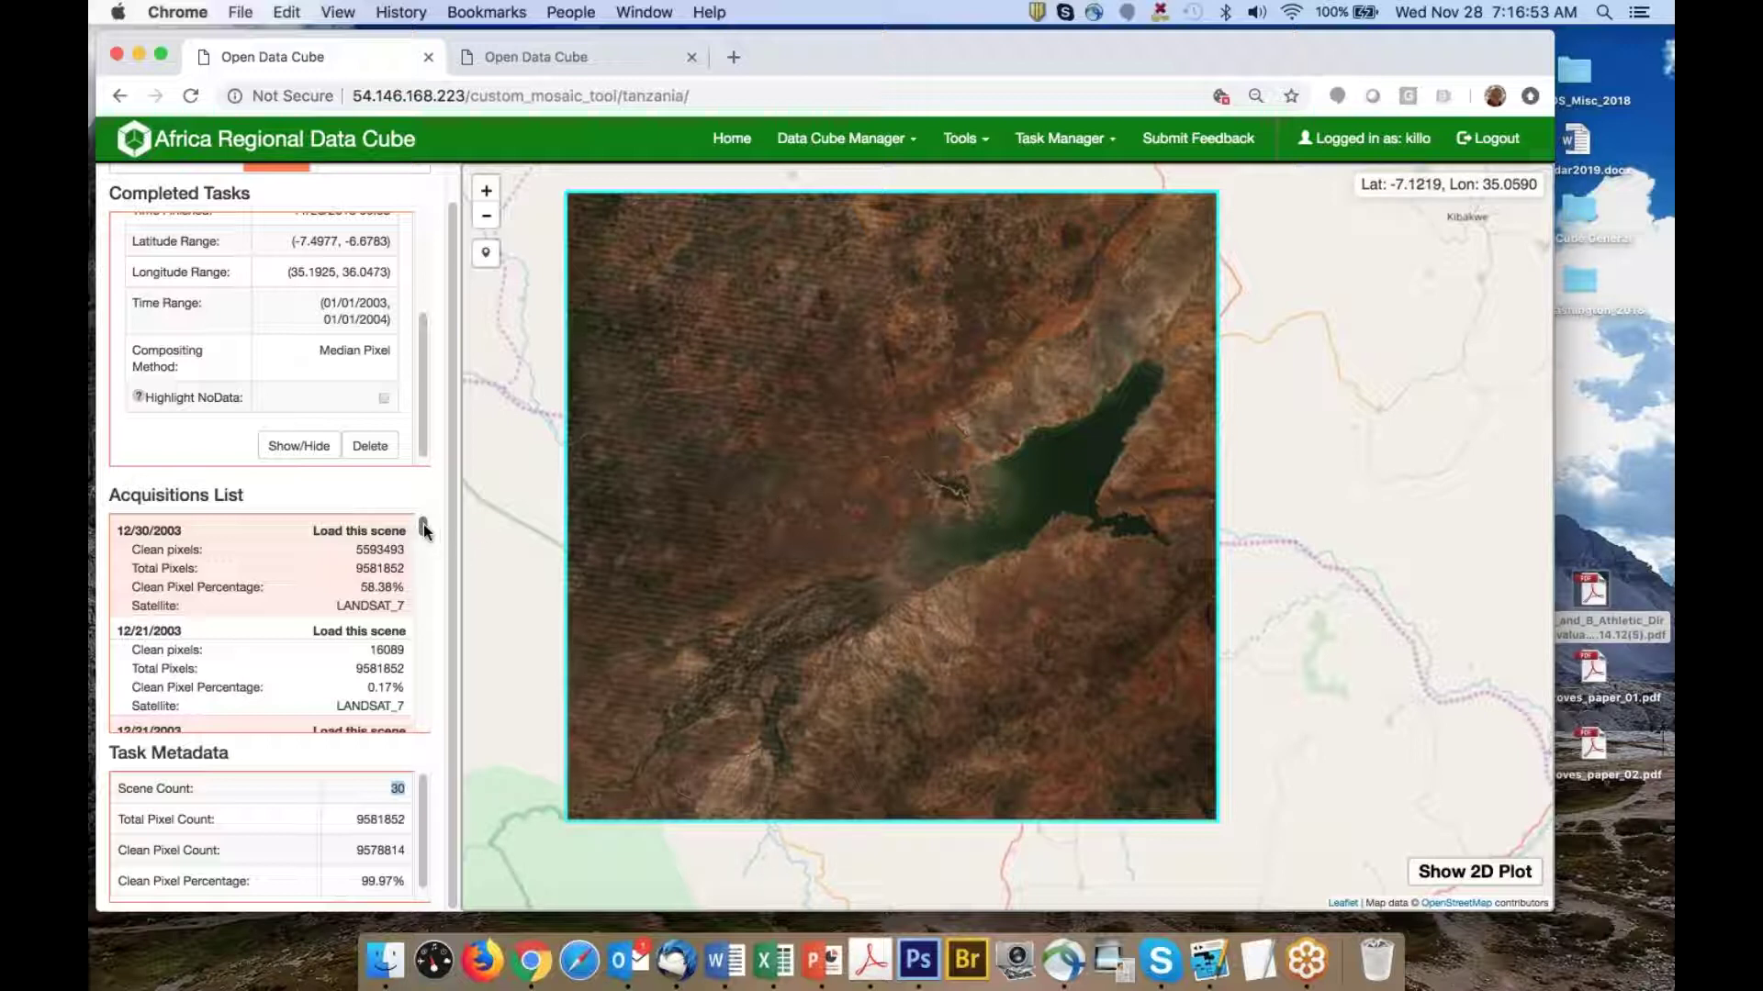
drag(779, 439, 739, 466)
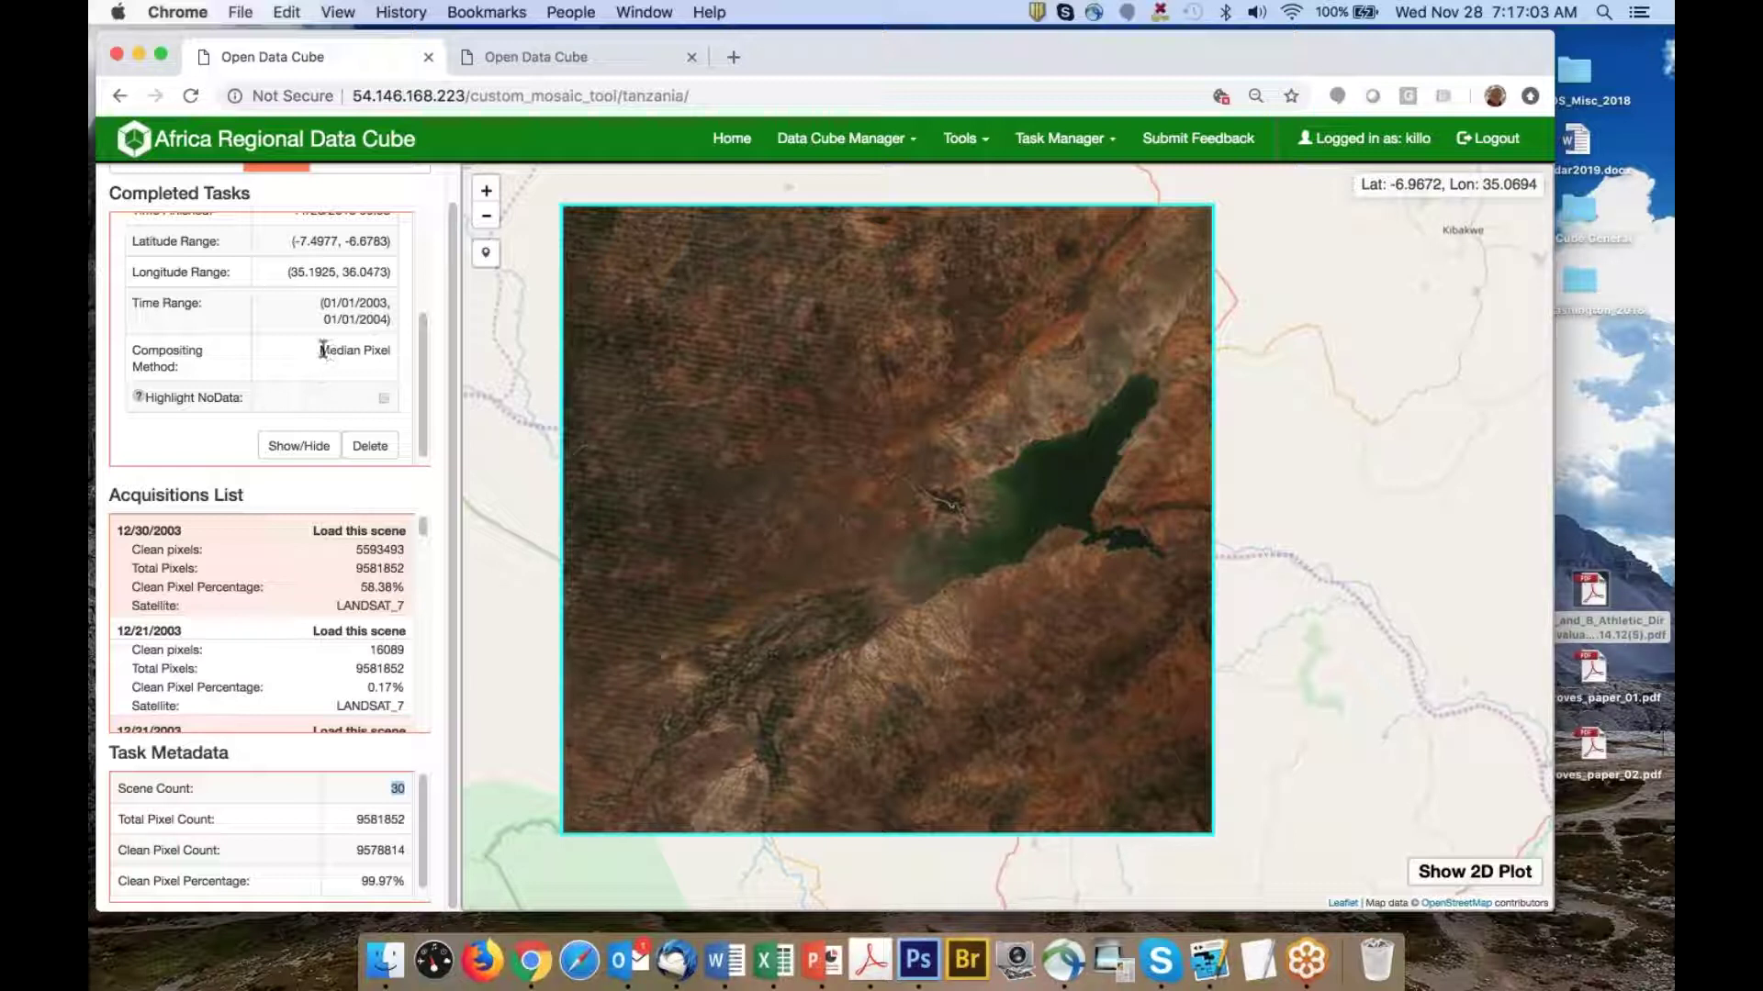
Review the acquisitions list, highlighting the 12/05/2003 scene's clean pixel percentage and the 11/28/2003 scene's date and clean pixel percentage
drag(423, 535, 427, 569)
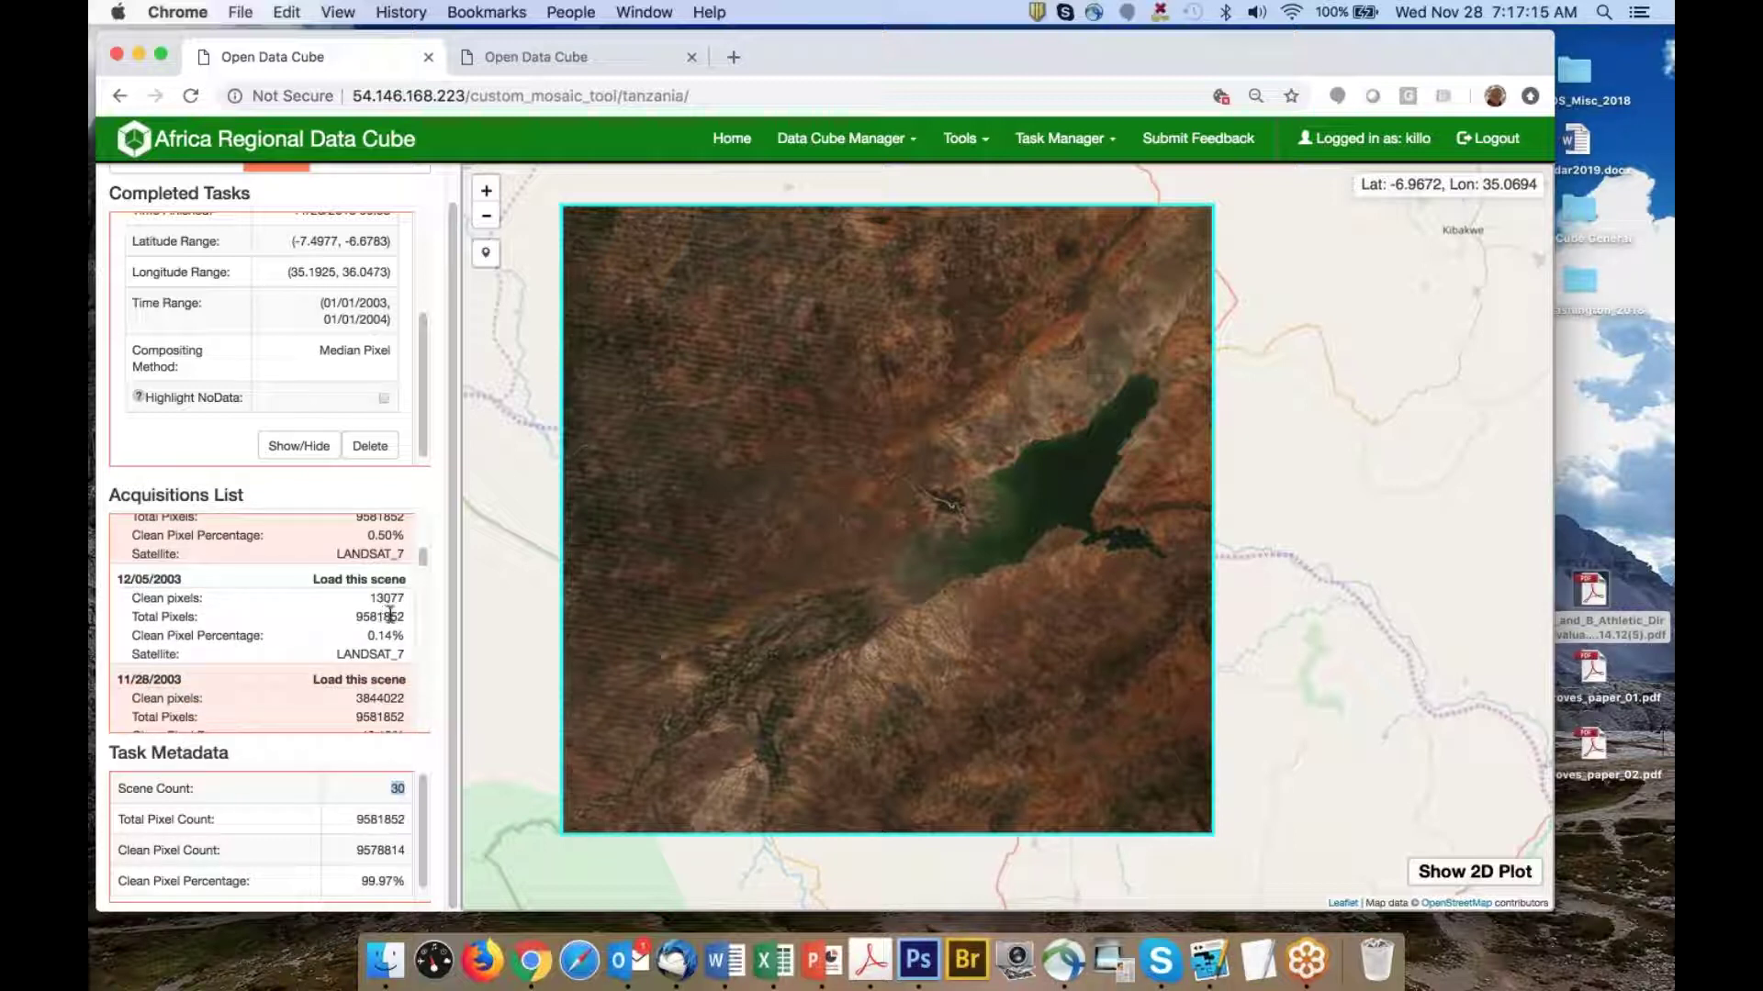
drag(366, 637, 406, 637)
drag(423, 560, 425, 566)
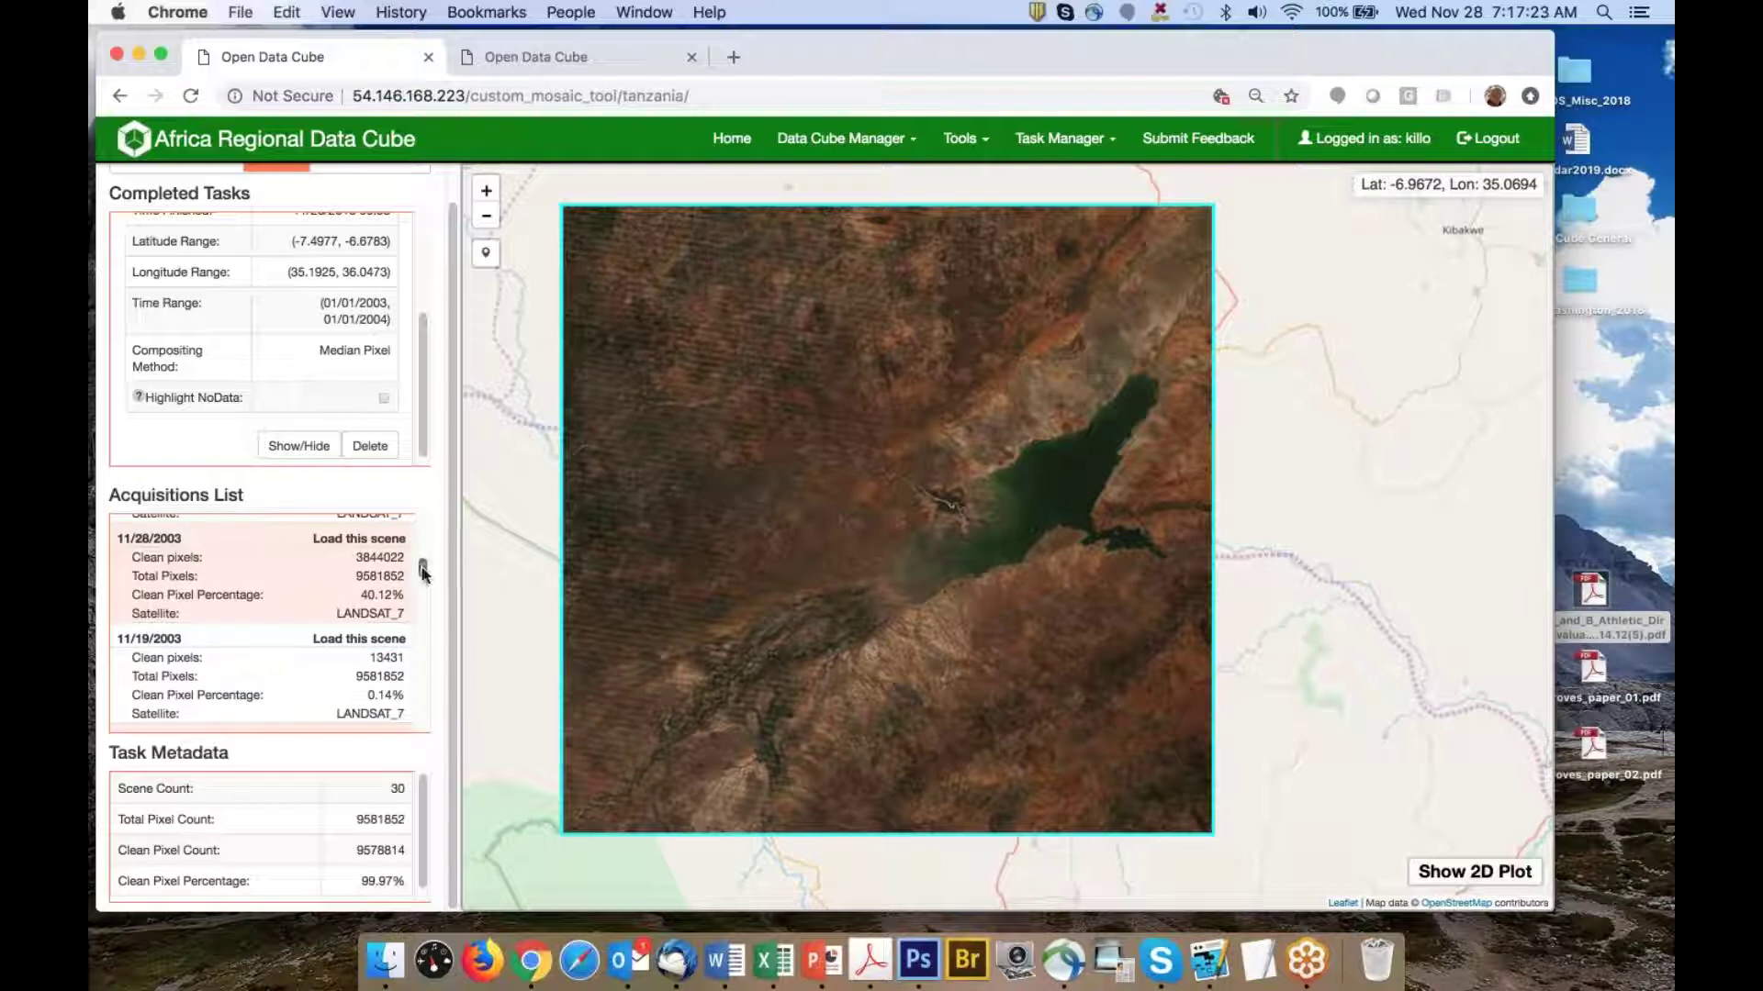
drag(118, 539, 204, 544)
drag(360, 595, 401, 594)
Load the 11/28/2003 Landsat 7 scene on the map and inspect its clouds and scan lines around the lake
click(375, 539)
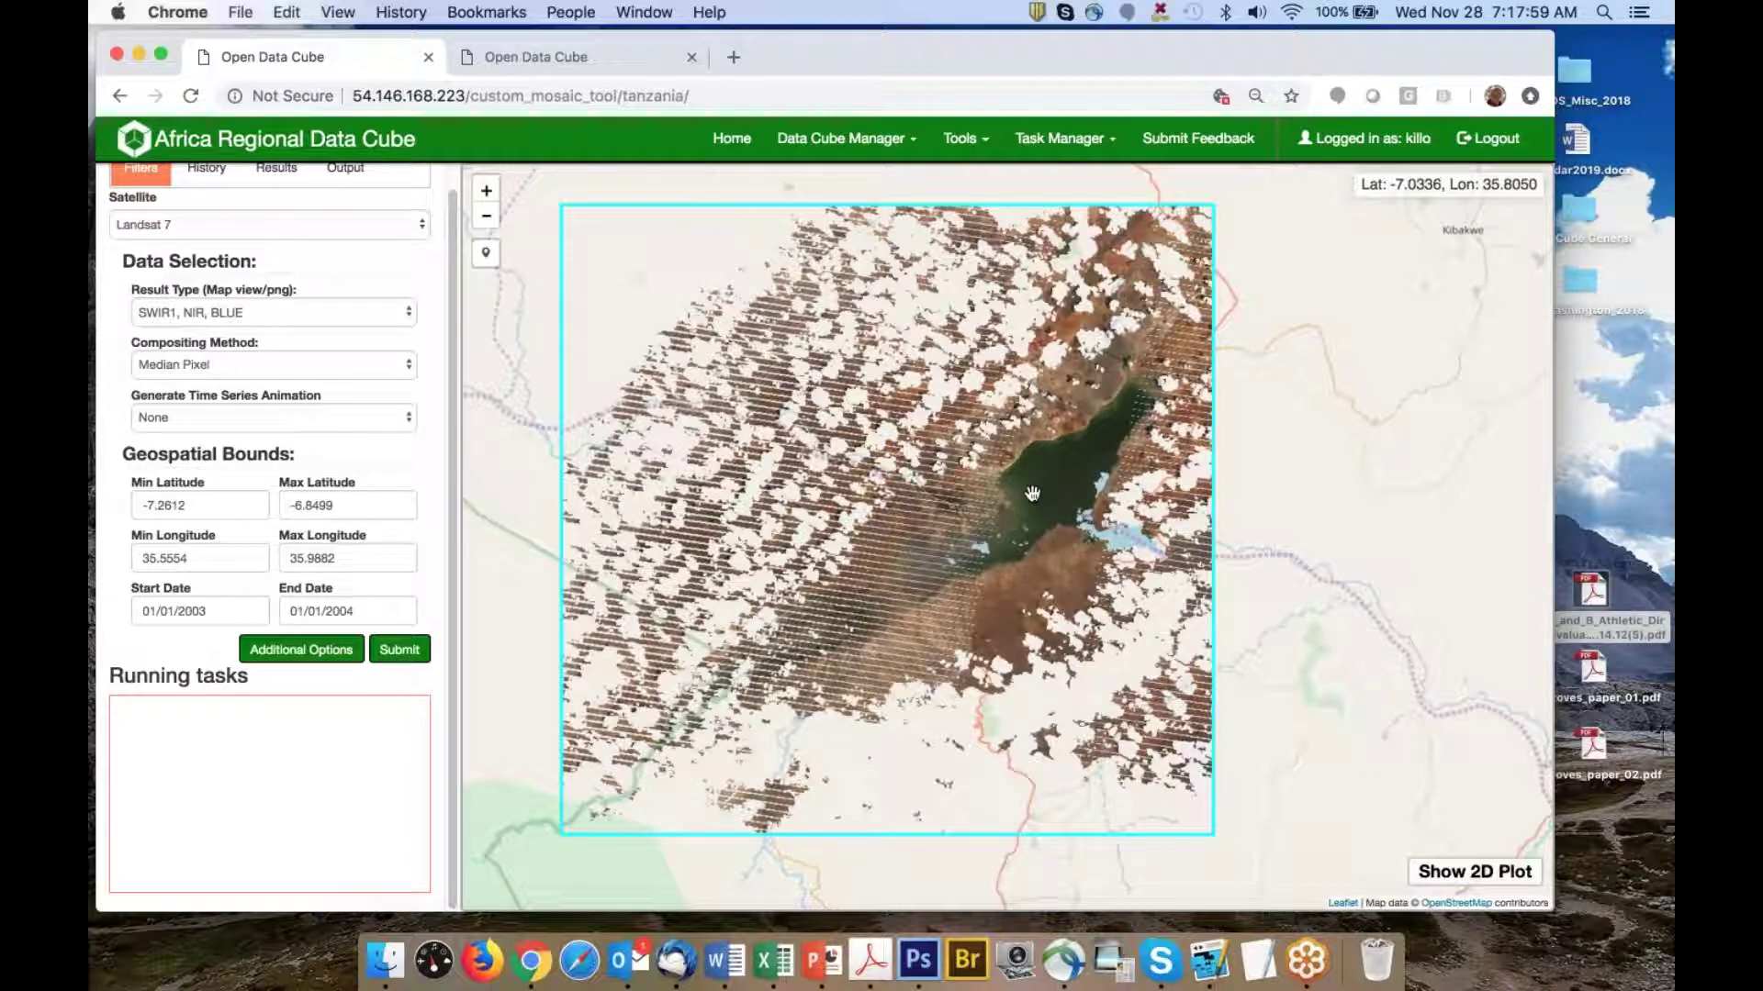
scroll(1037, 518, up, 1)
scroll(1037, 518, up, 2)
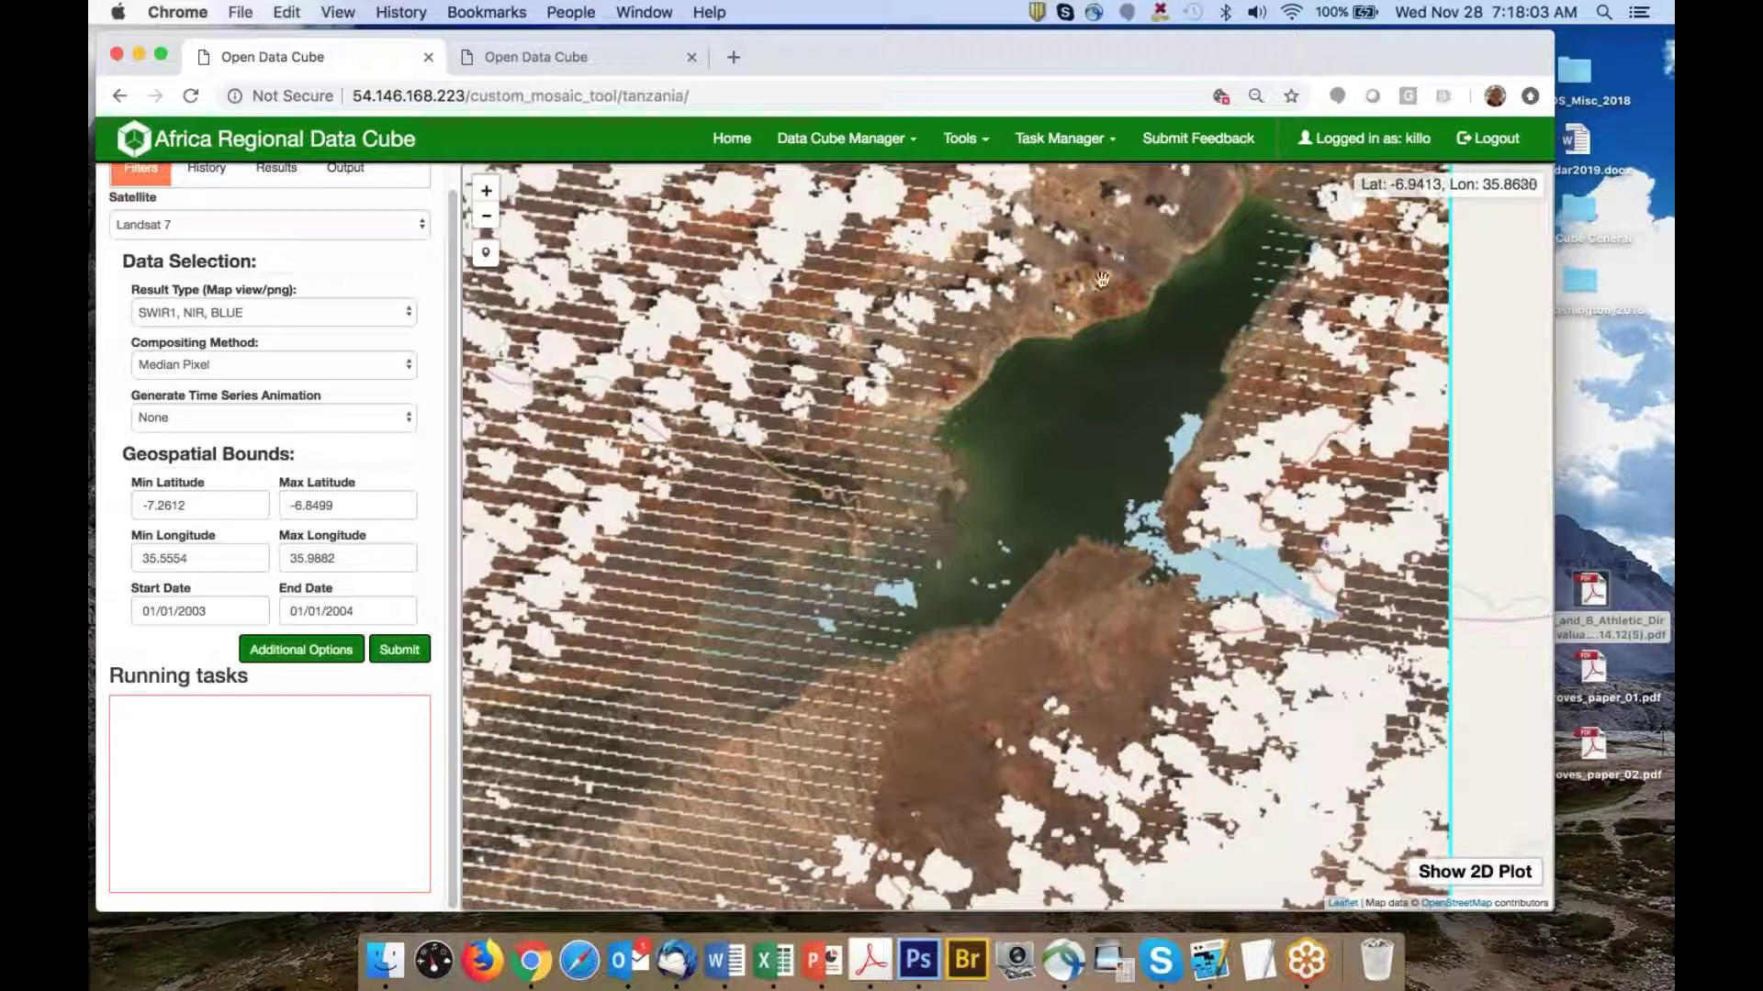
scroll(1014, 413, down, 1)
scroll(1014, 413, down, 3)
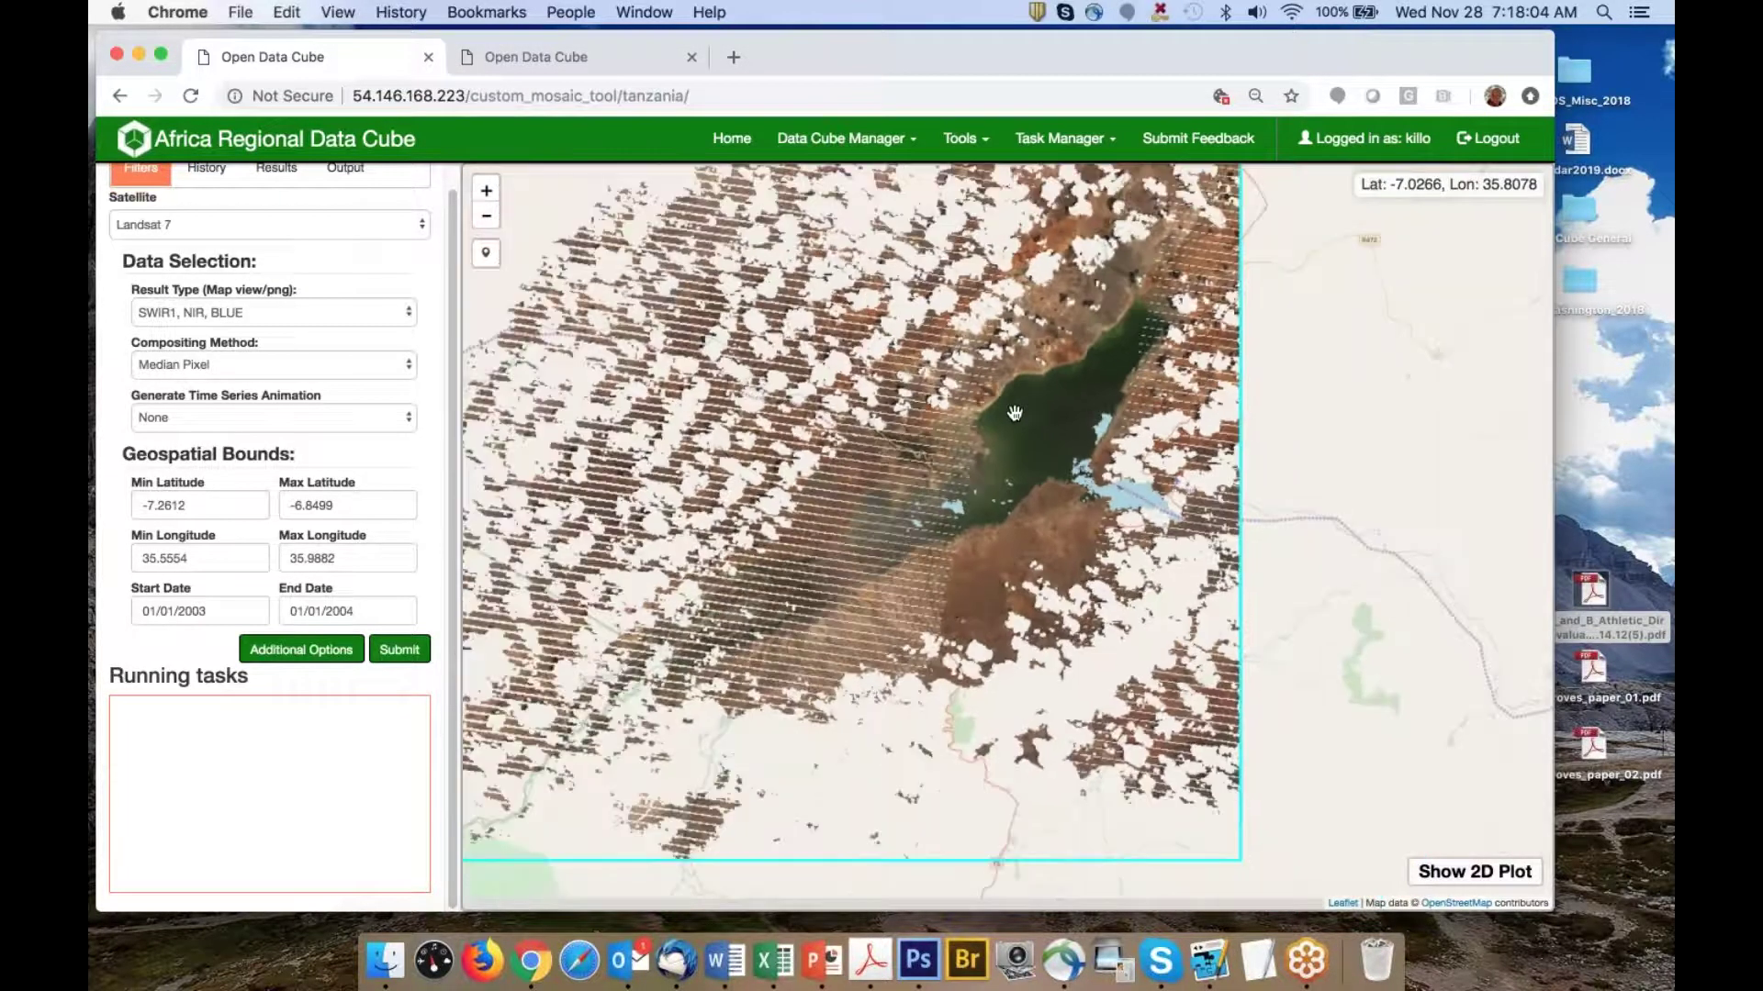
drag(1015, 413, 993, 468)
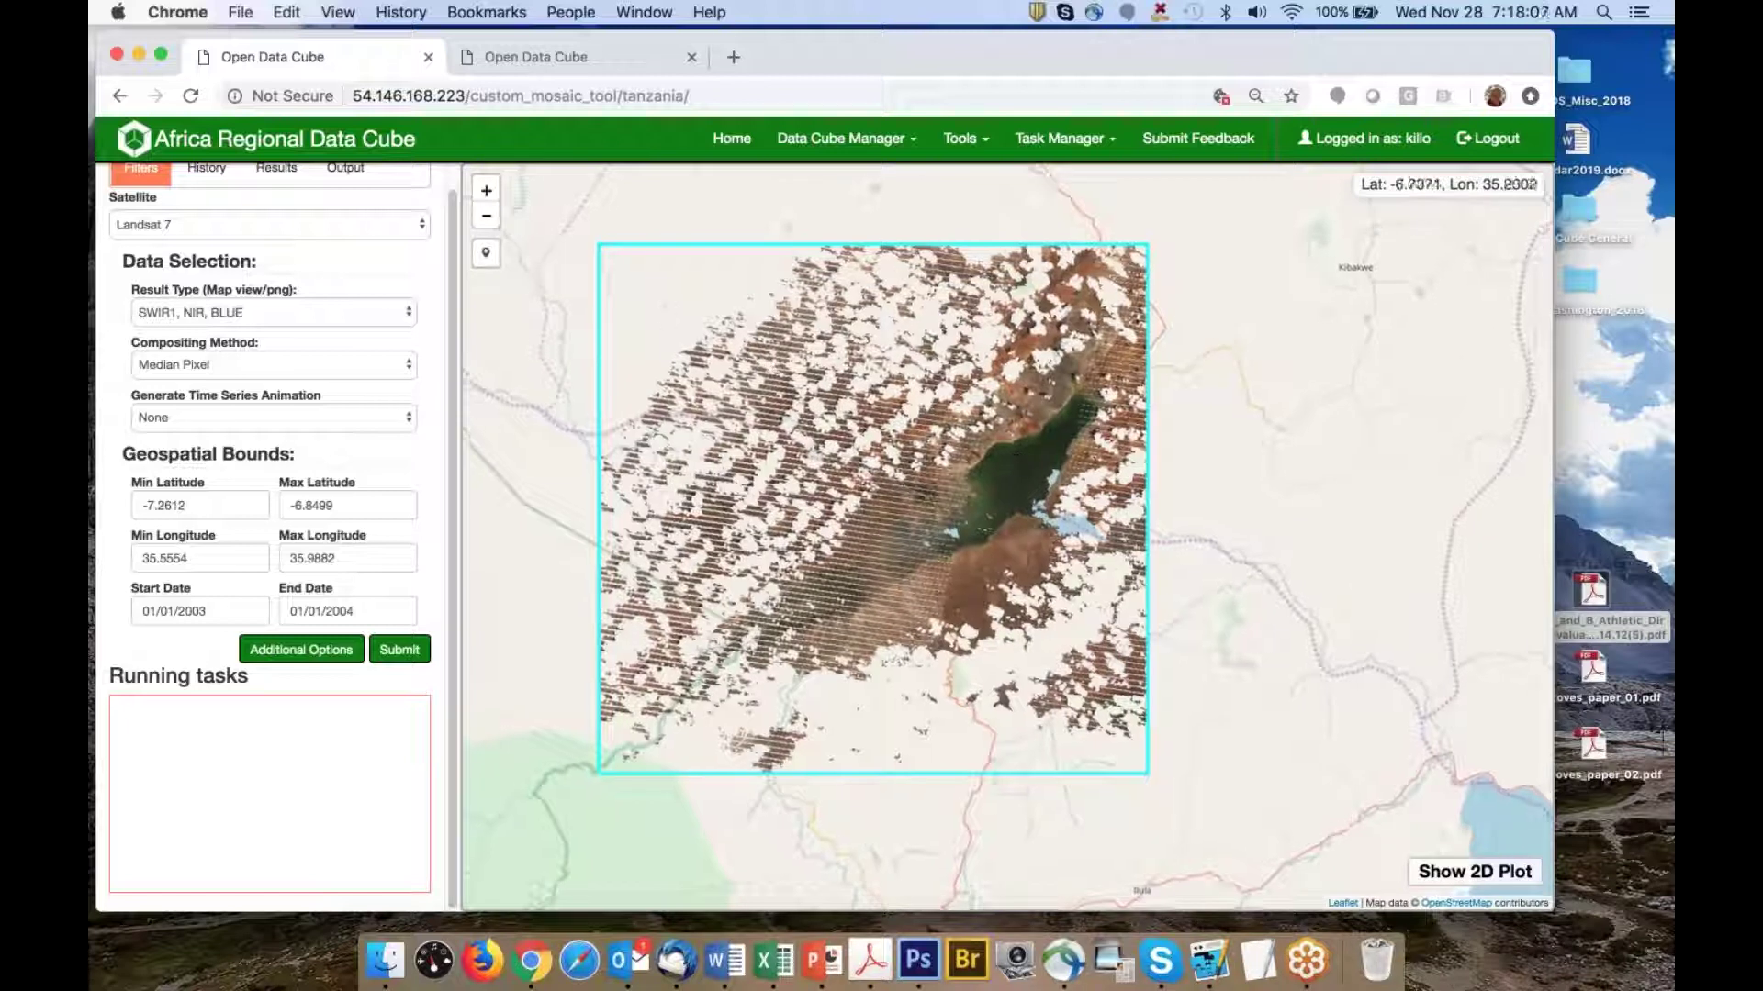
Open the details of the single acquisition for 11/28/2003 among the completed tasks
click(280, 175)
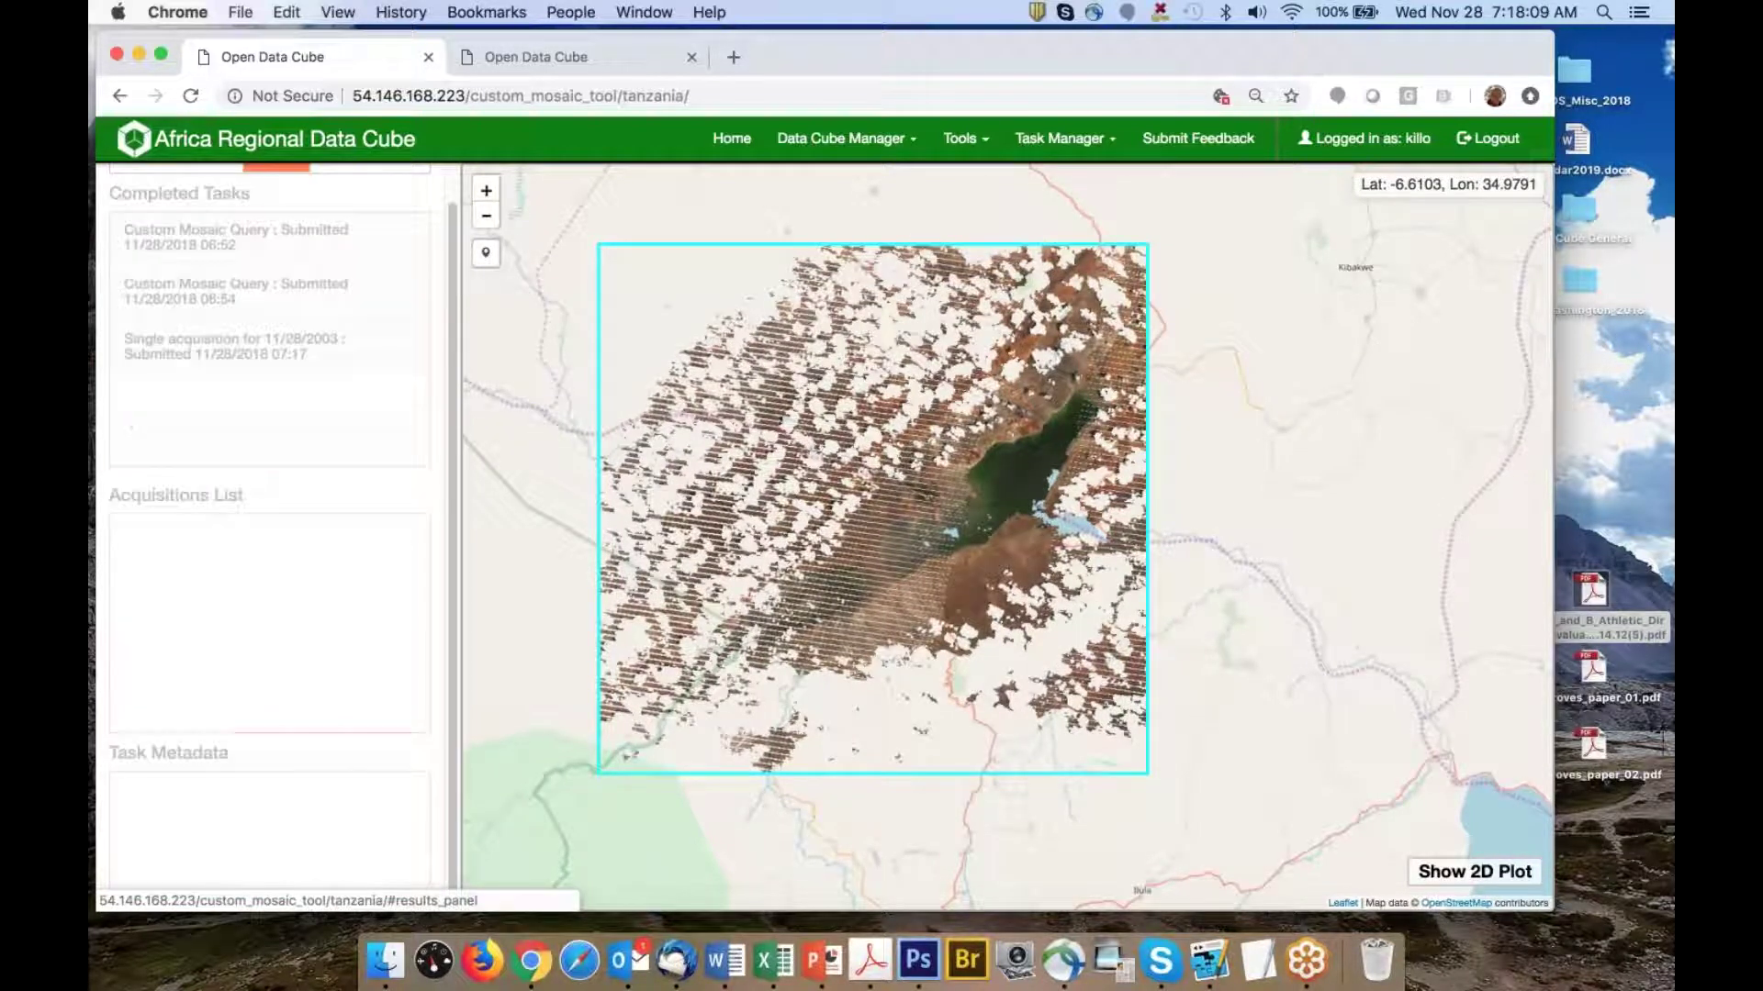
click(221, 292)
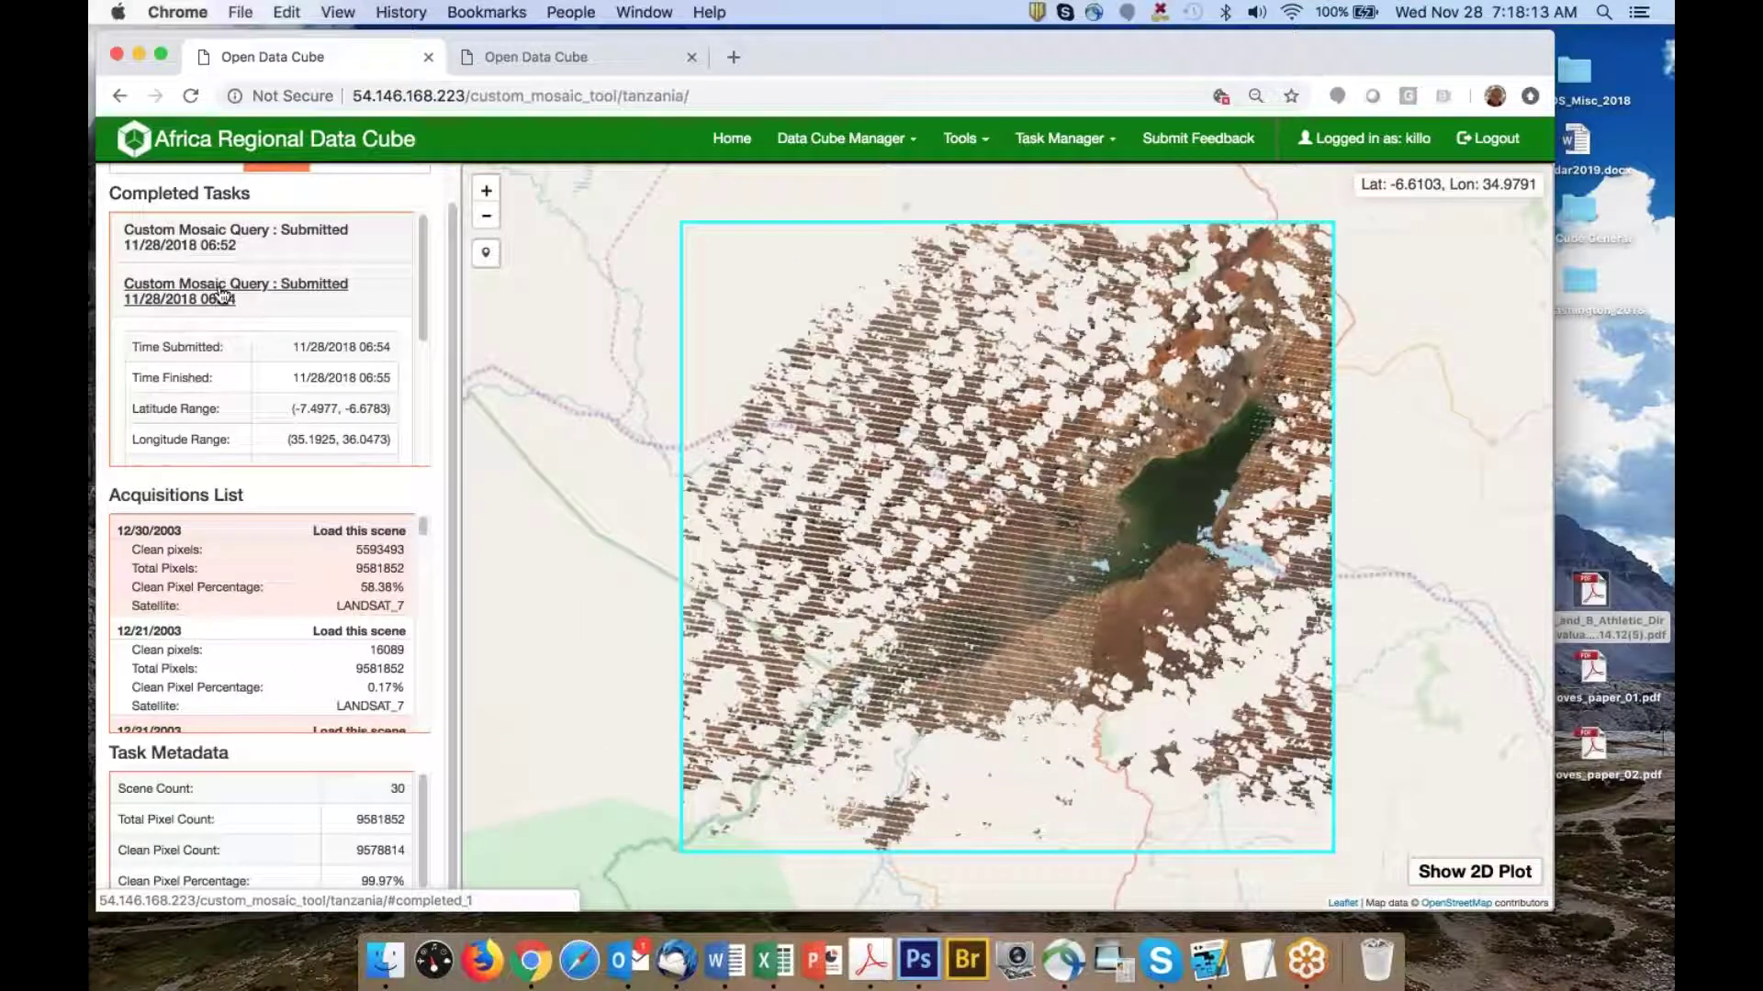
scroll(279, 334, down, 2)
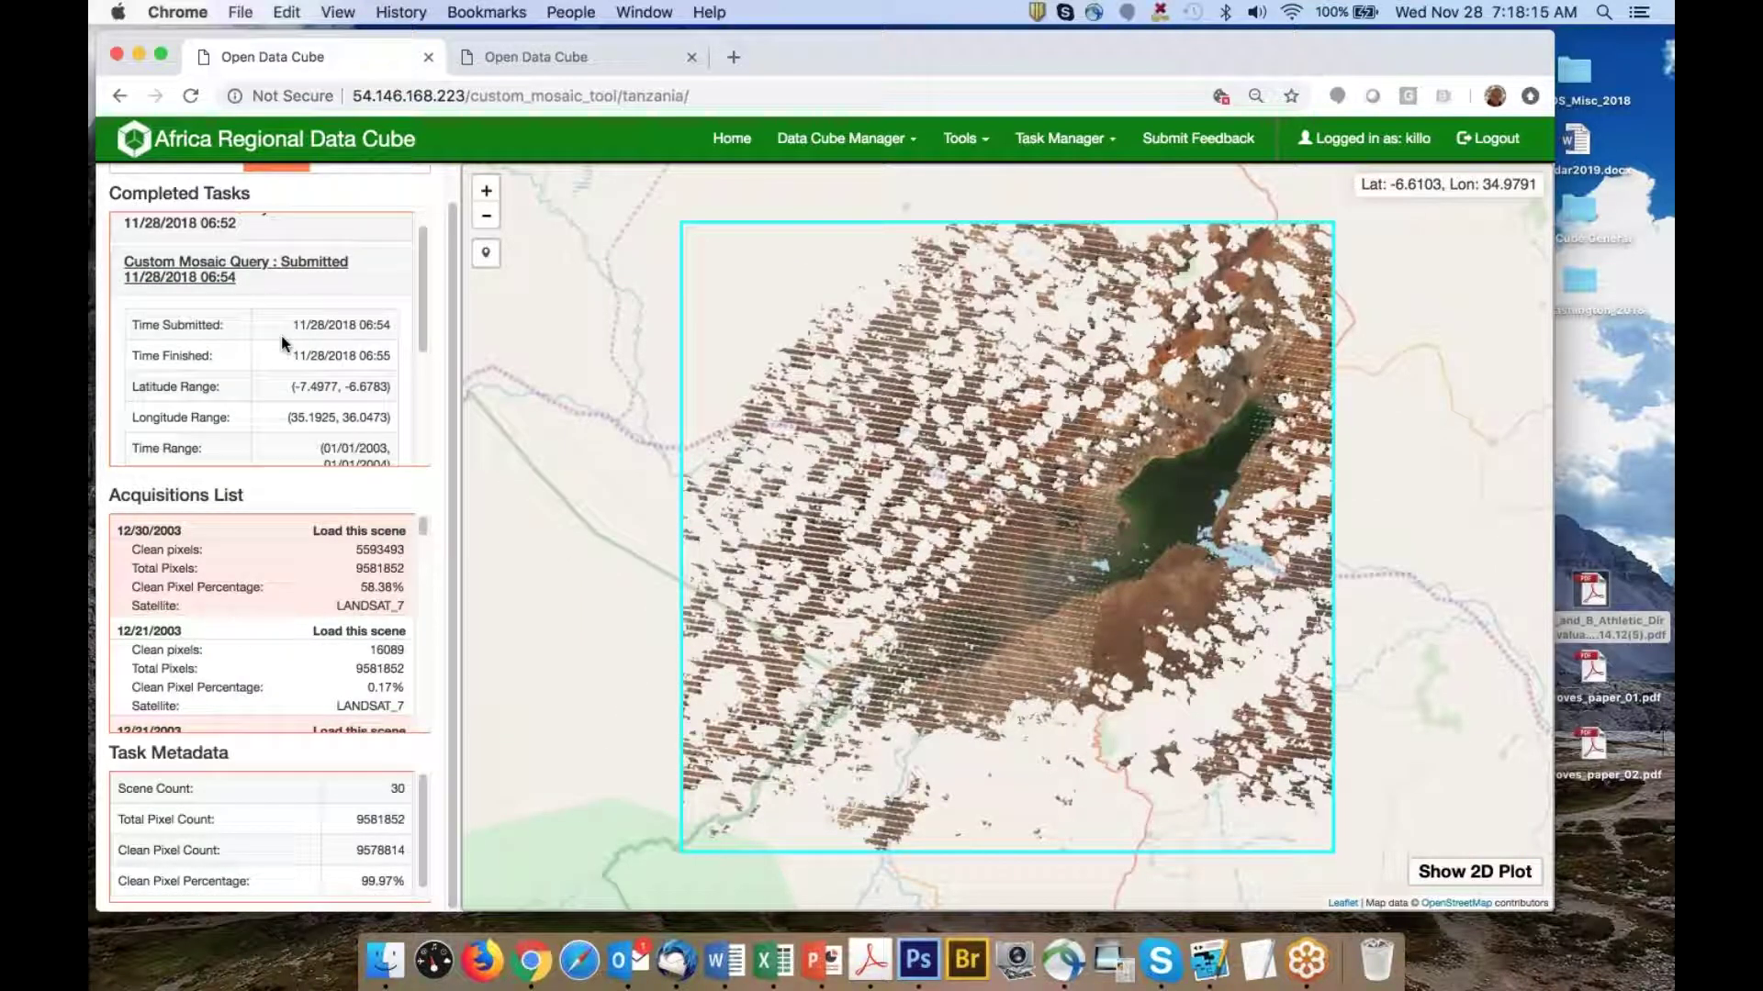
scroll(285, 342, down, 5)
click(280, 438)
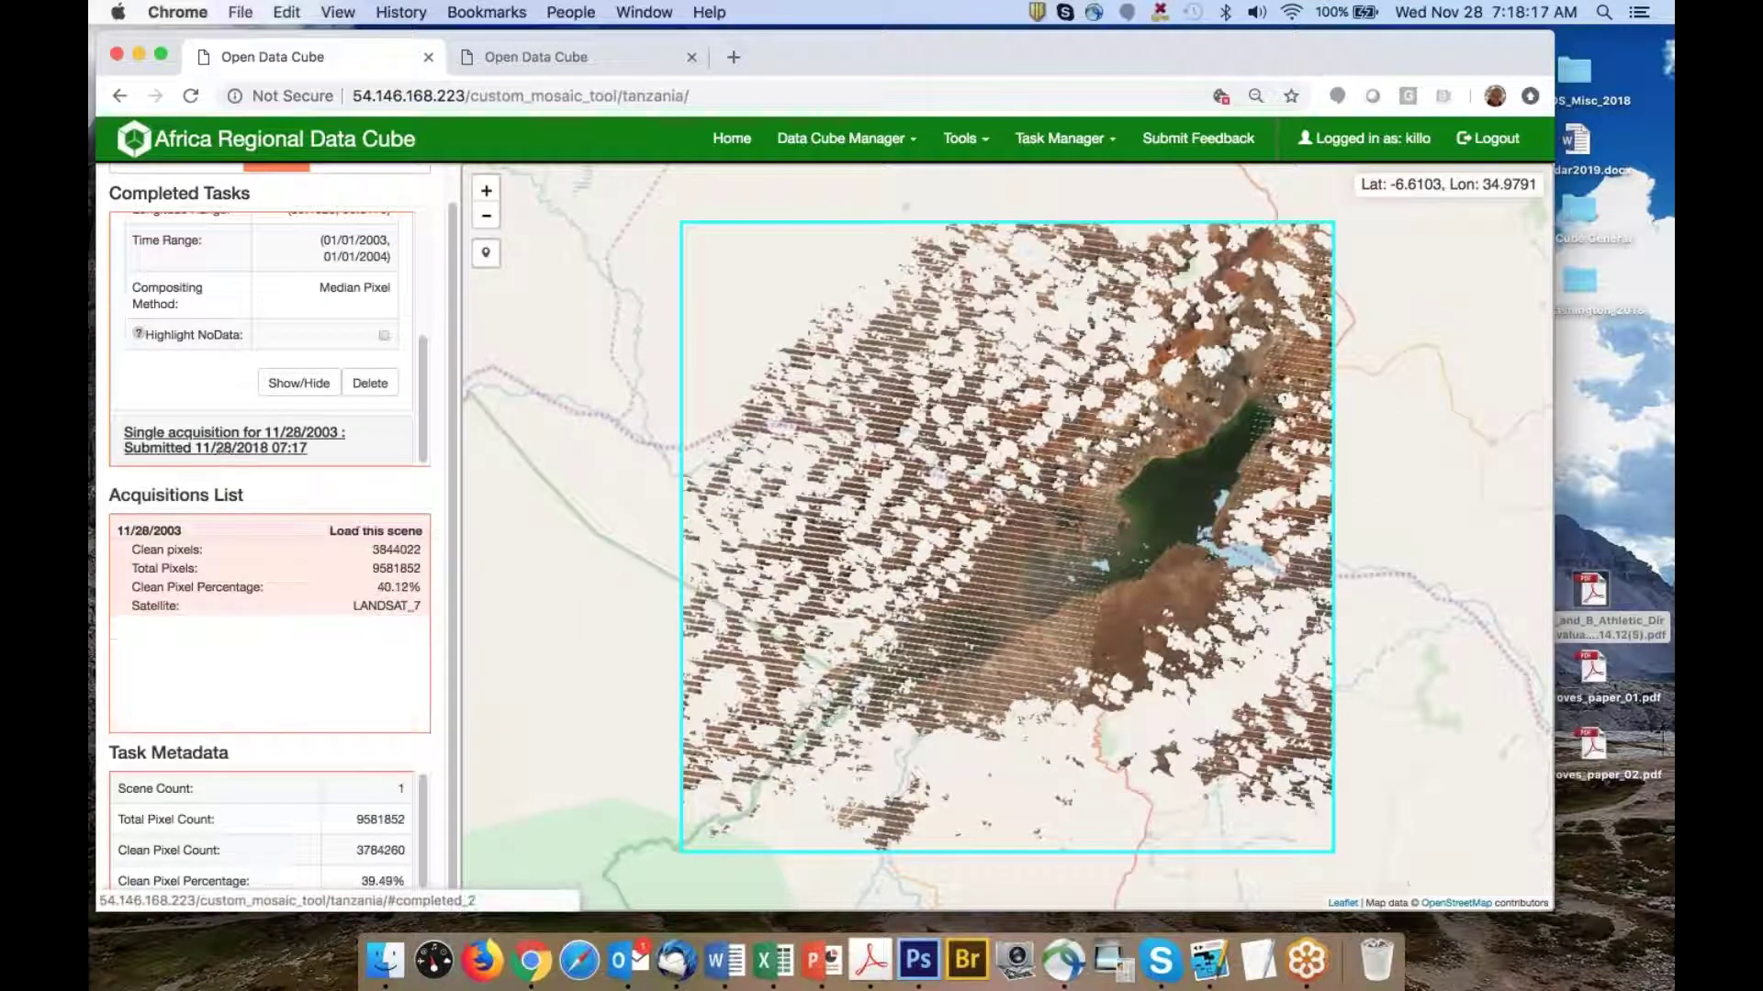
Delete the 11/28/2003 single acquisition and show the 06:54 custom mosaic of 2003 on the map
click(372, 437)
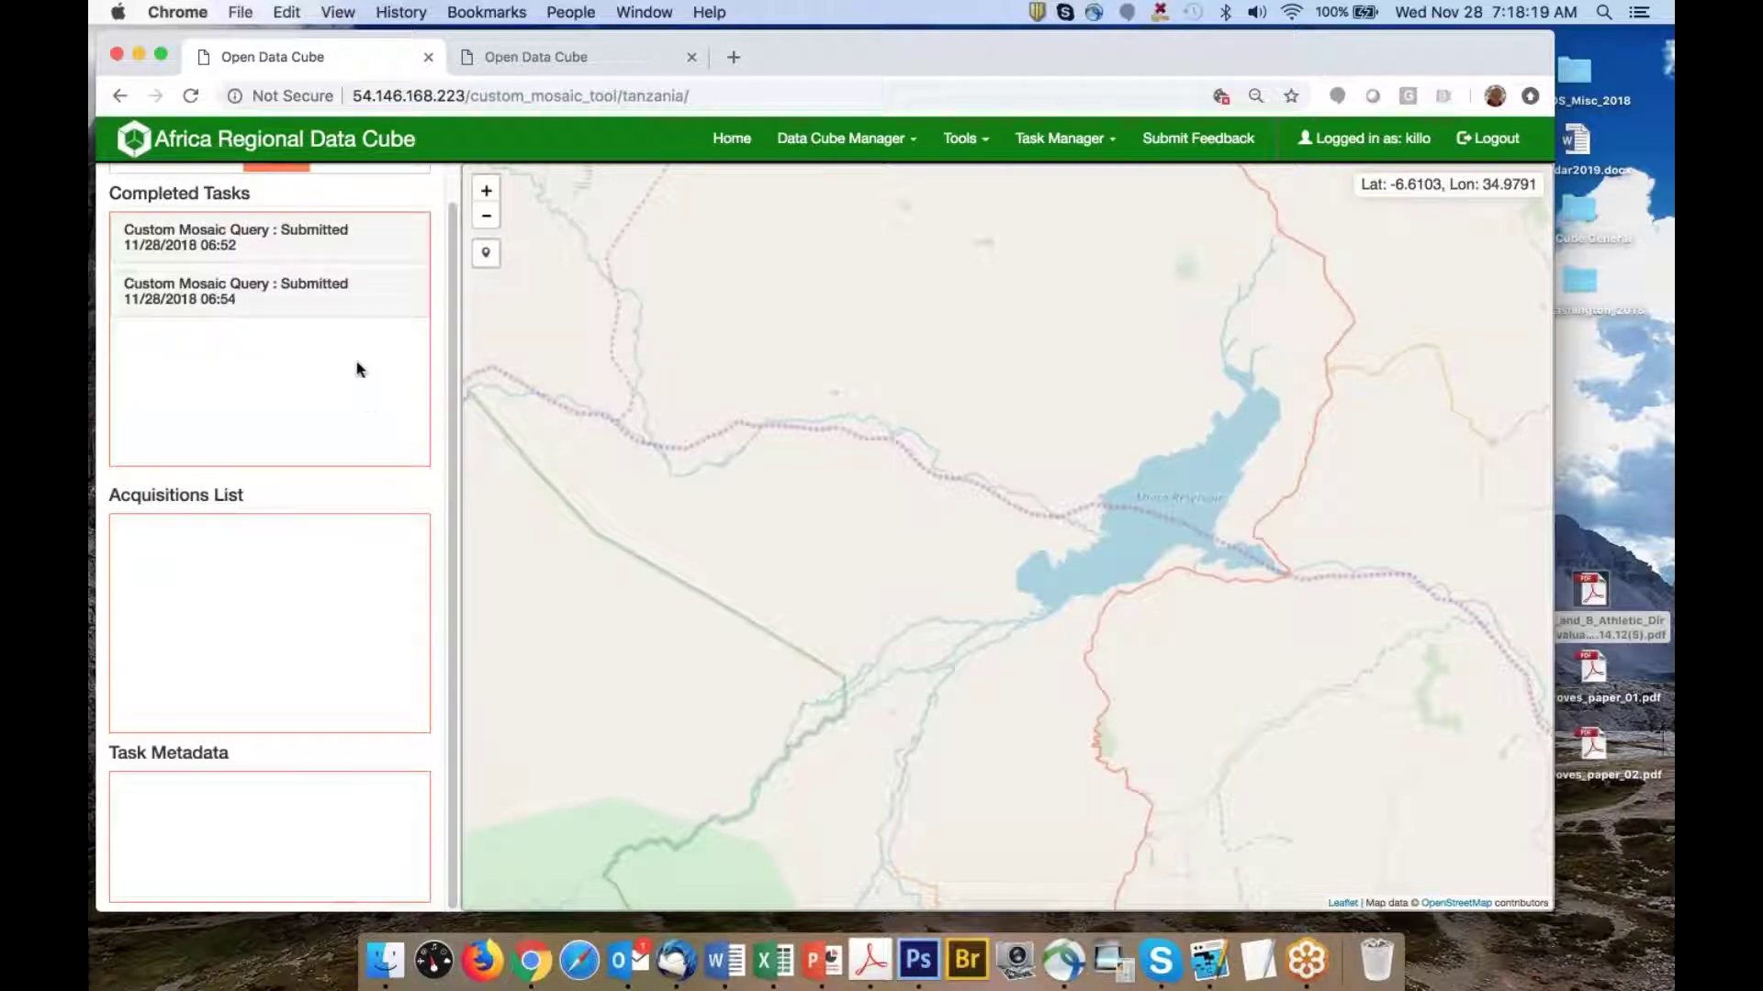
scroll(358, 370, up, 1)
click(220, 339)
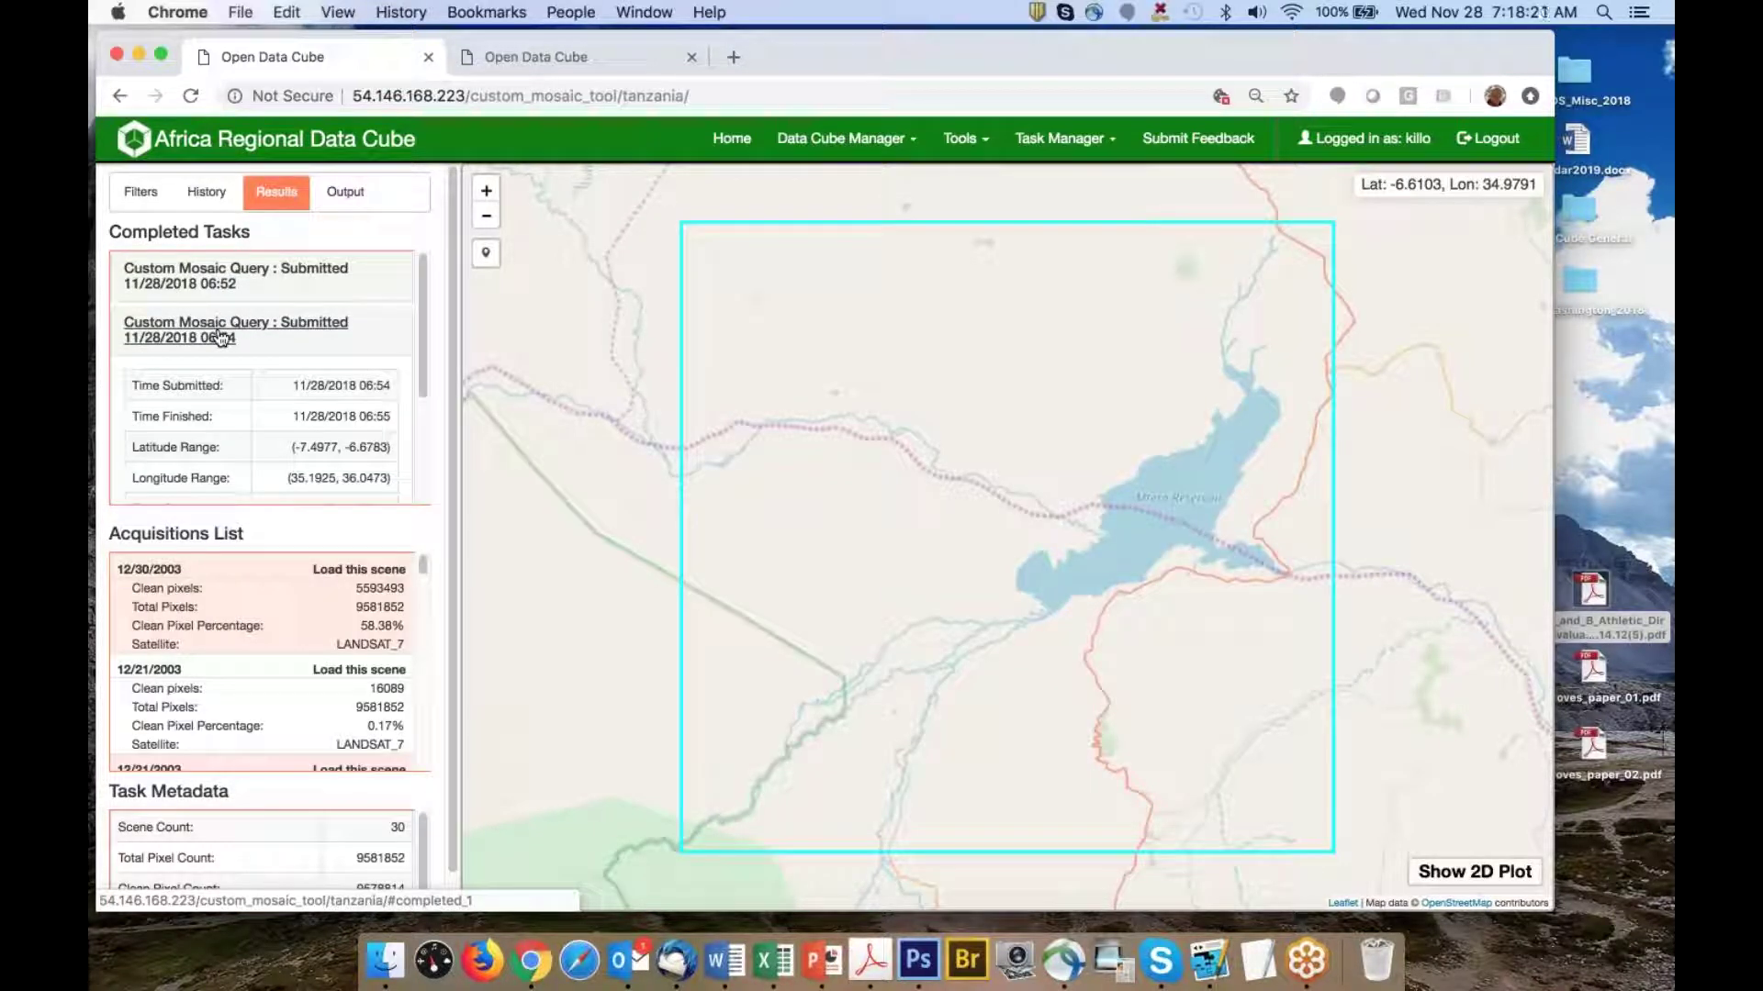
scroll(275, 377, down, 5)
click(314, 476)
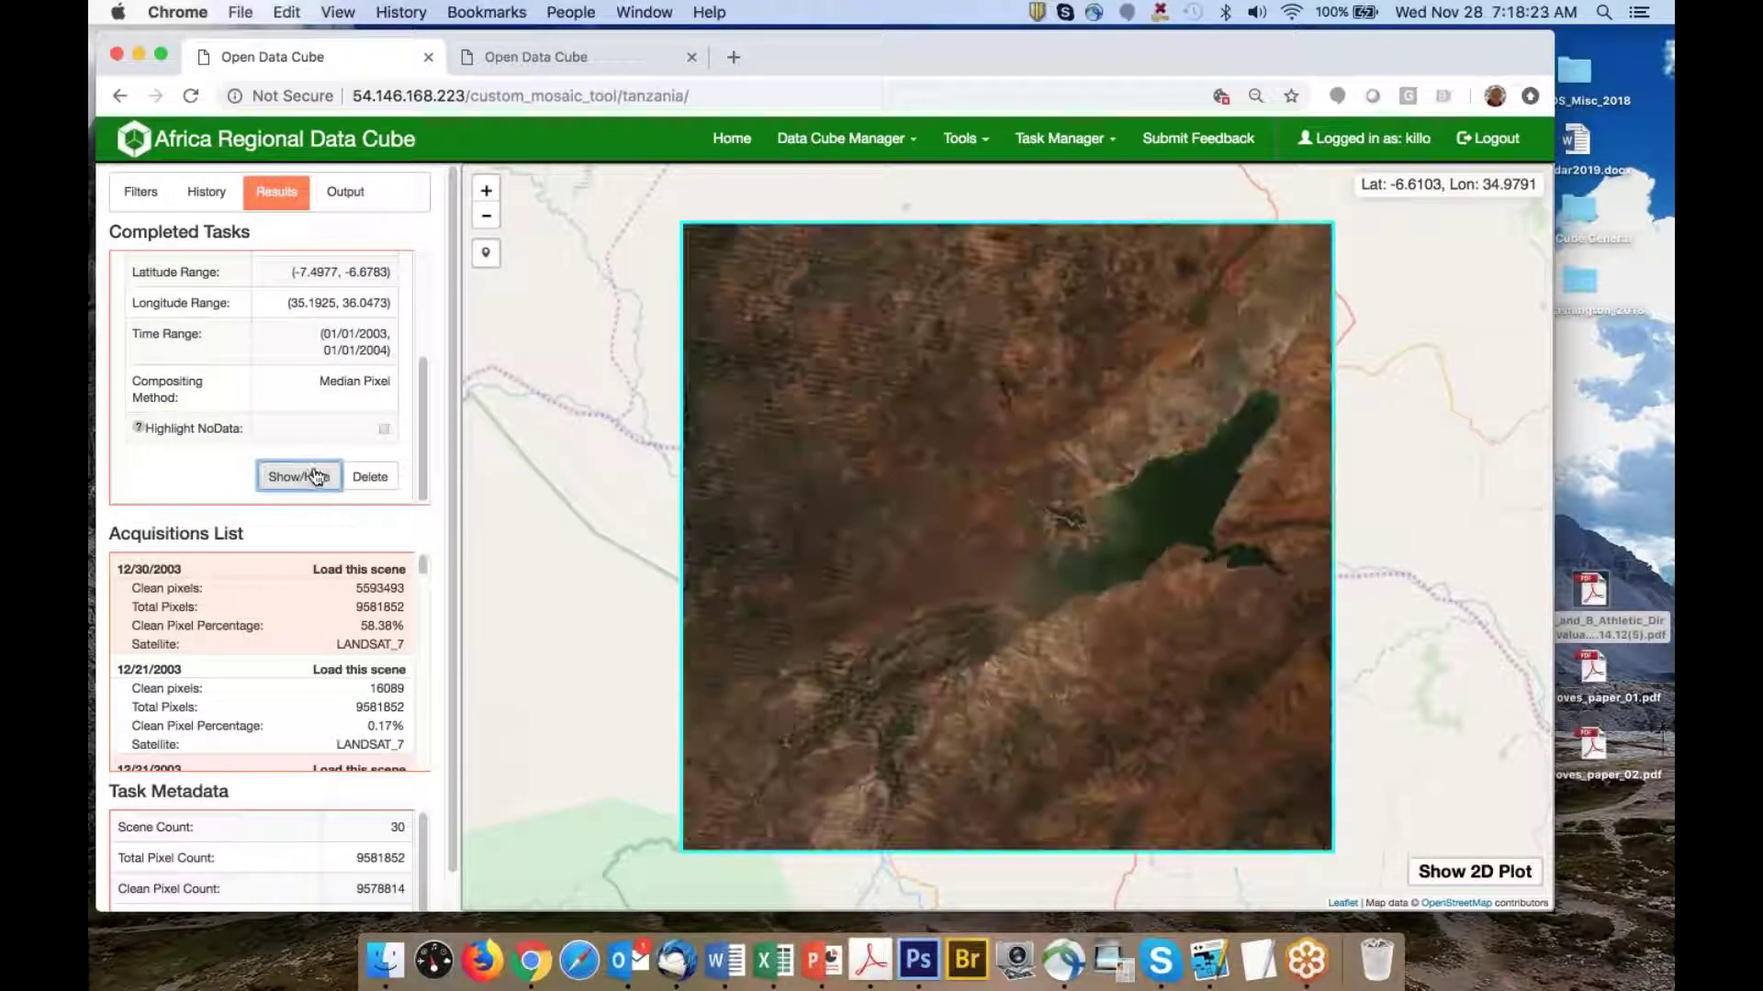
drag(1110, 551, 1056, 538)
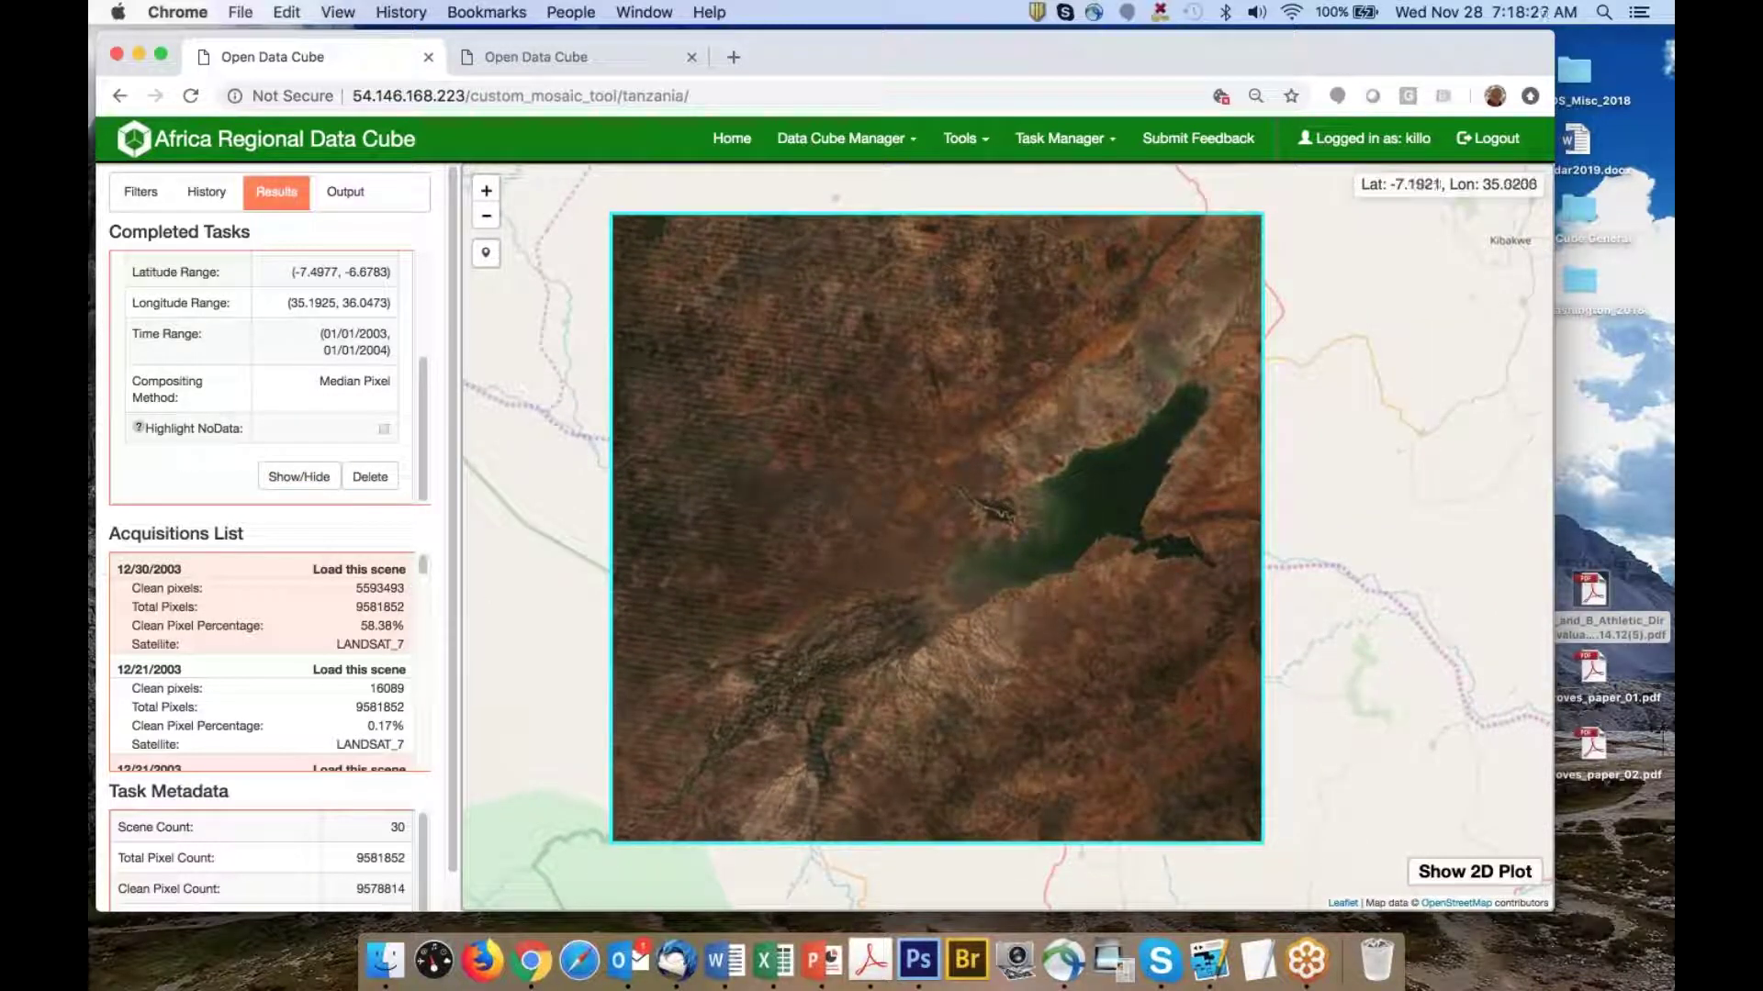
Review the 06:54 mosaic's acquisitions list and highlight the clean pixel percentage of the 11/12/2003 scene
scroll(358, 652, down, 5)
scroll(361, 657, down, 3)
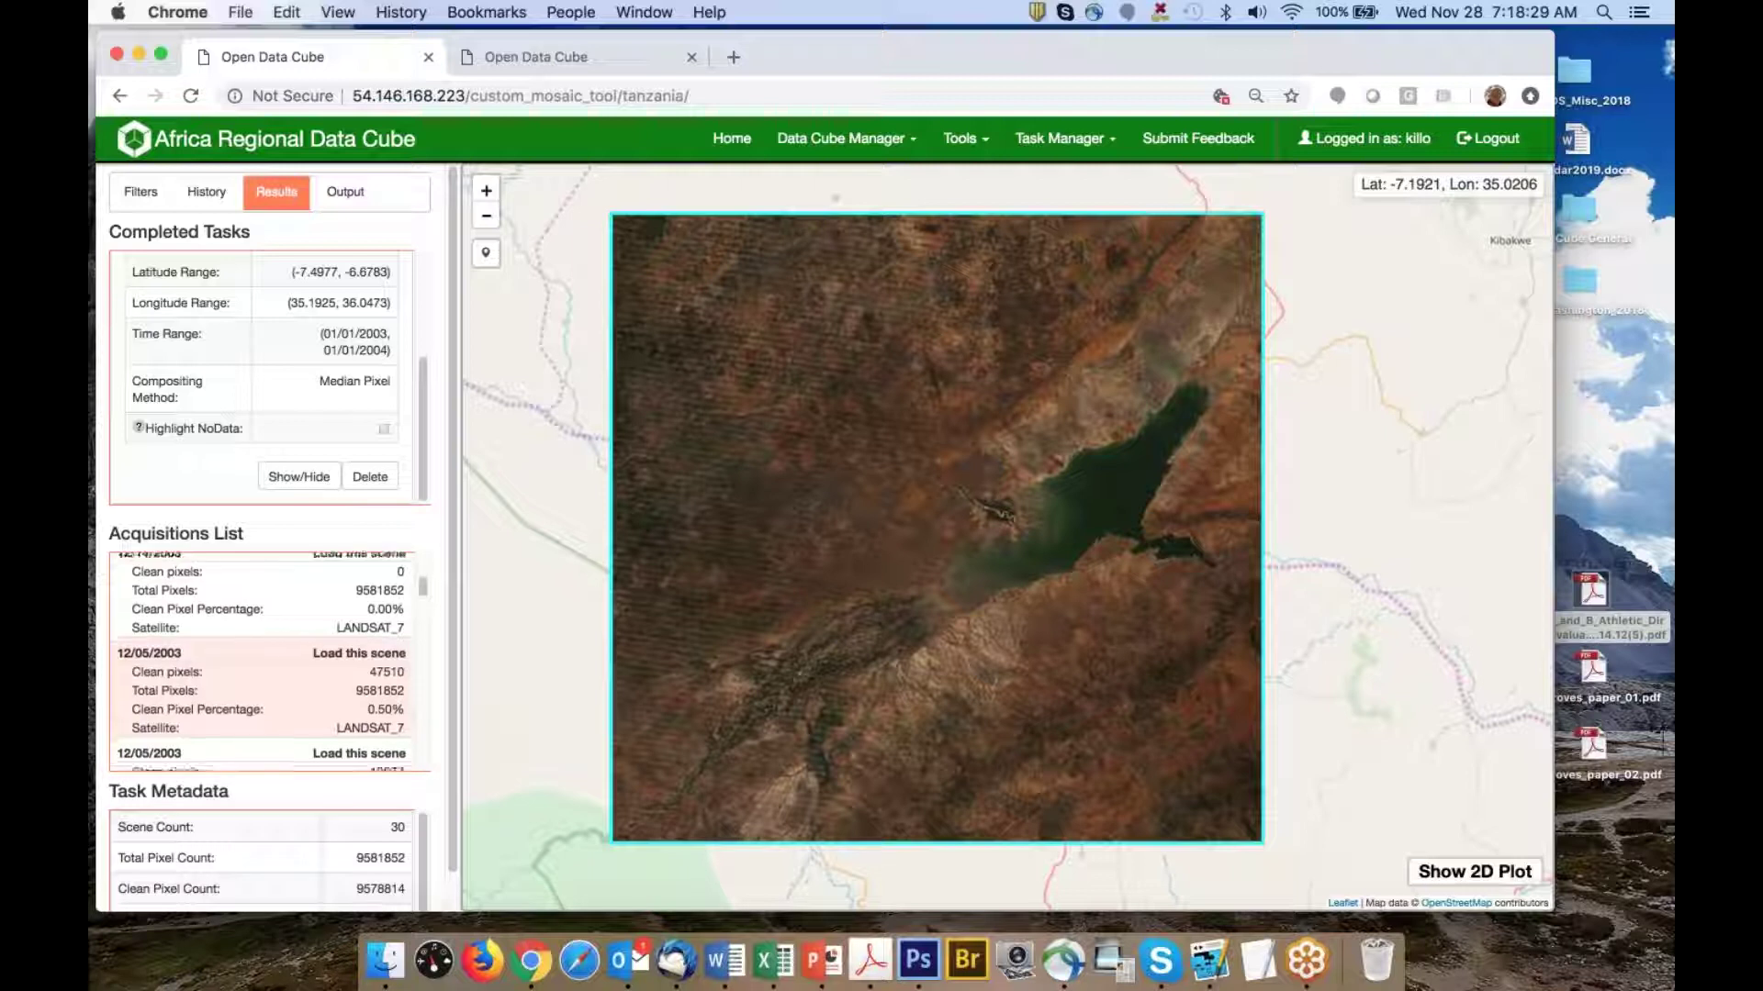
scroll(266, 661, down, 5)
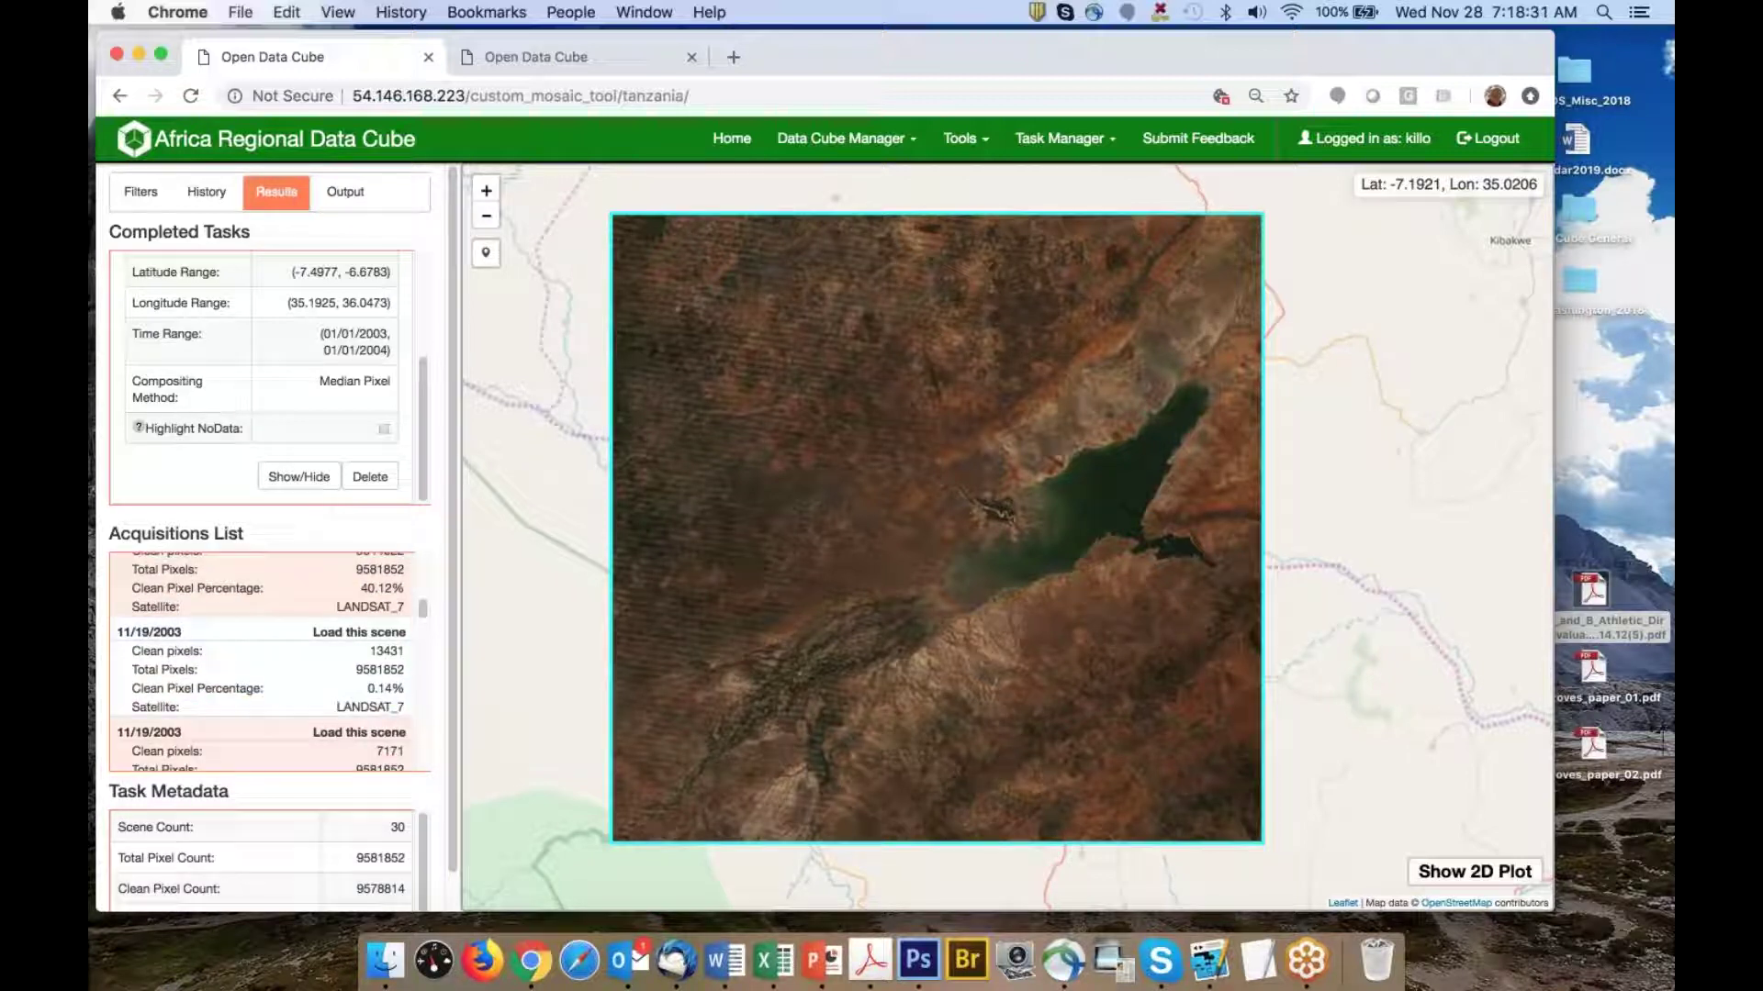
scroll(369, 693, down, 3)
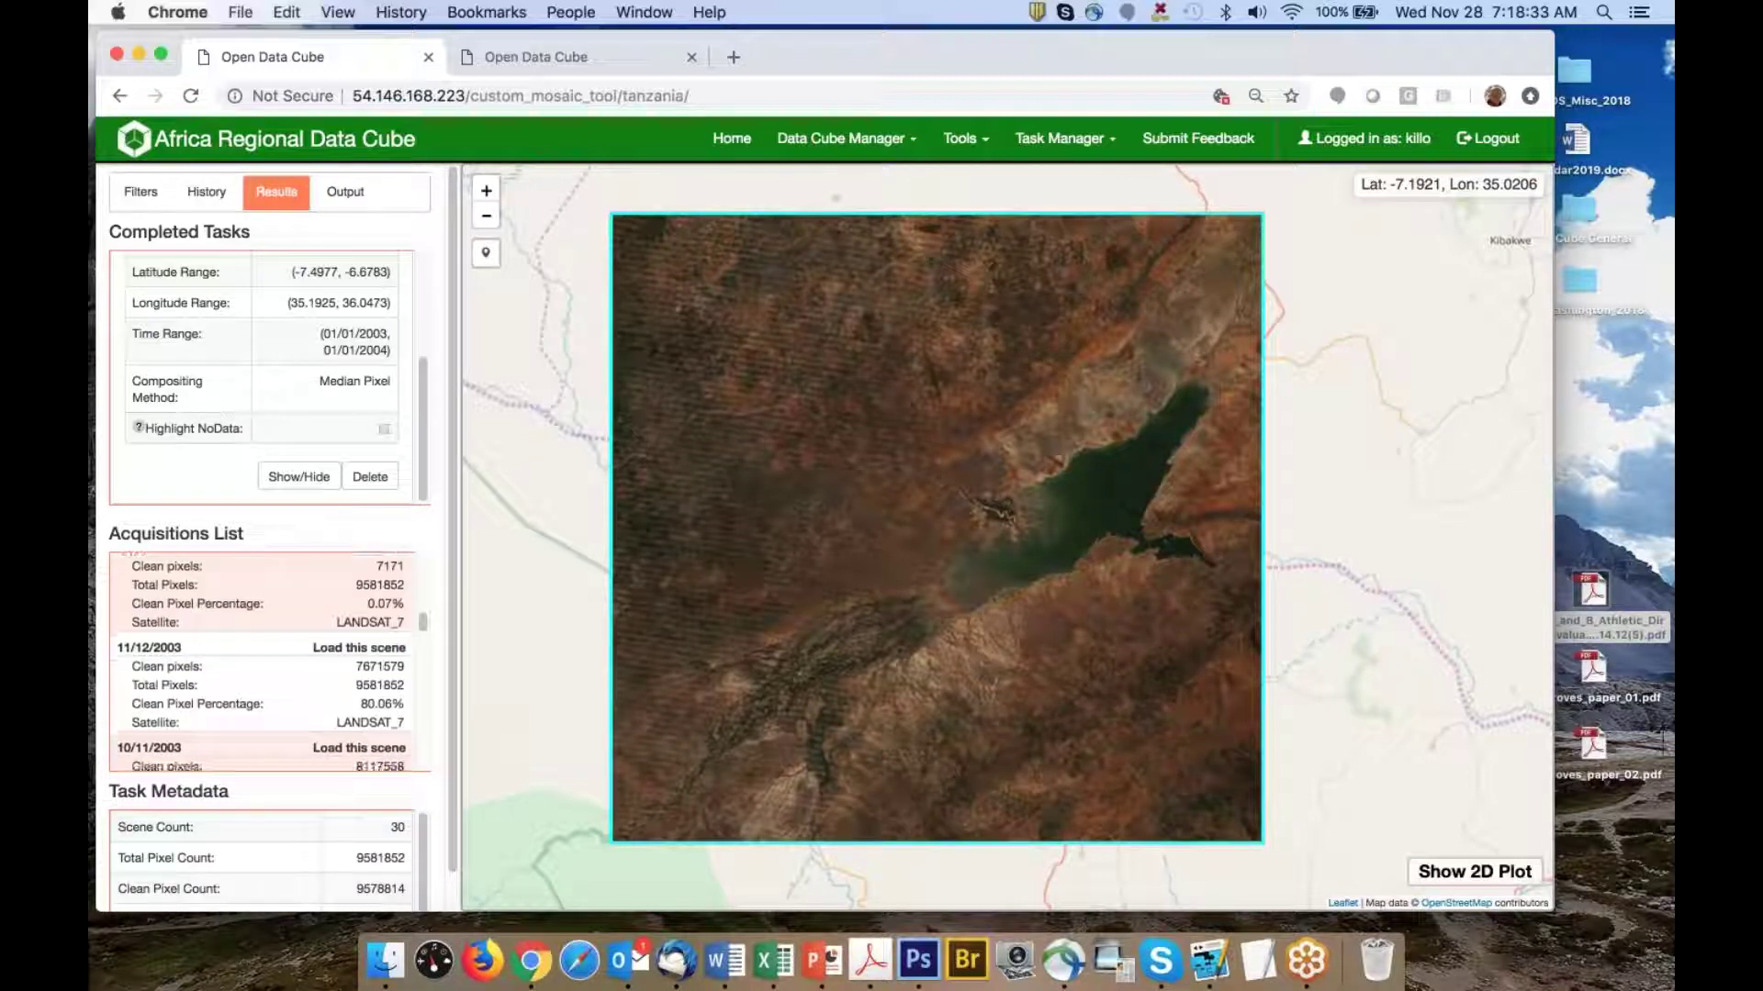
drag(364, 689, 384, 689)
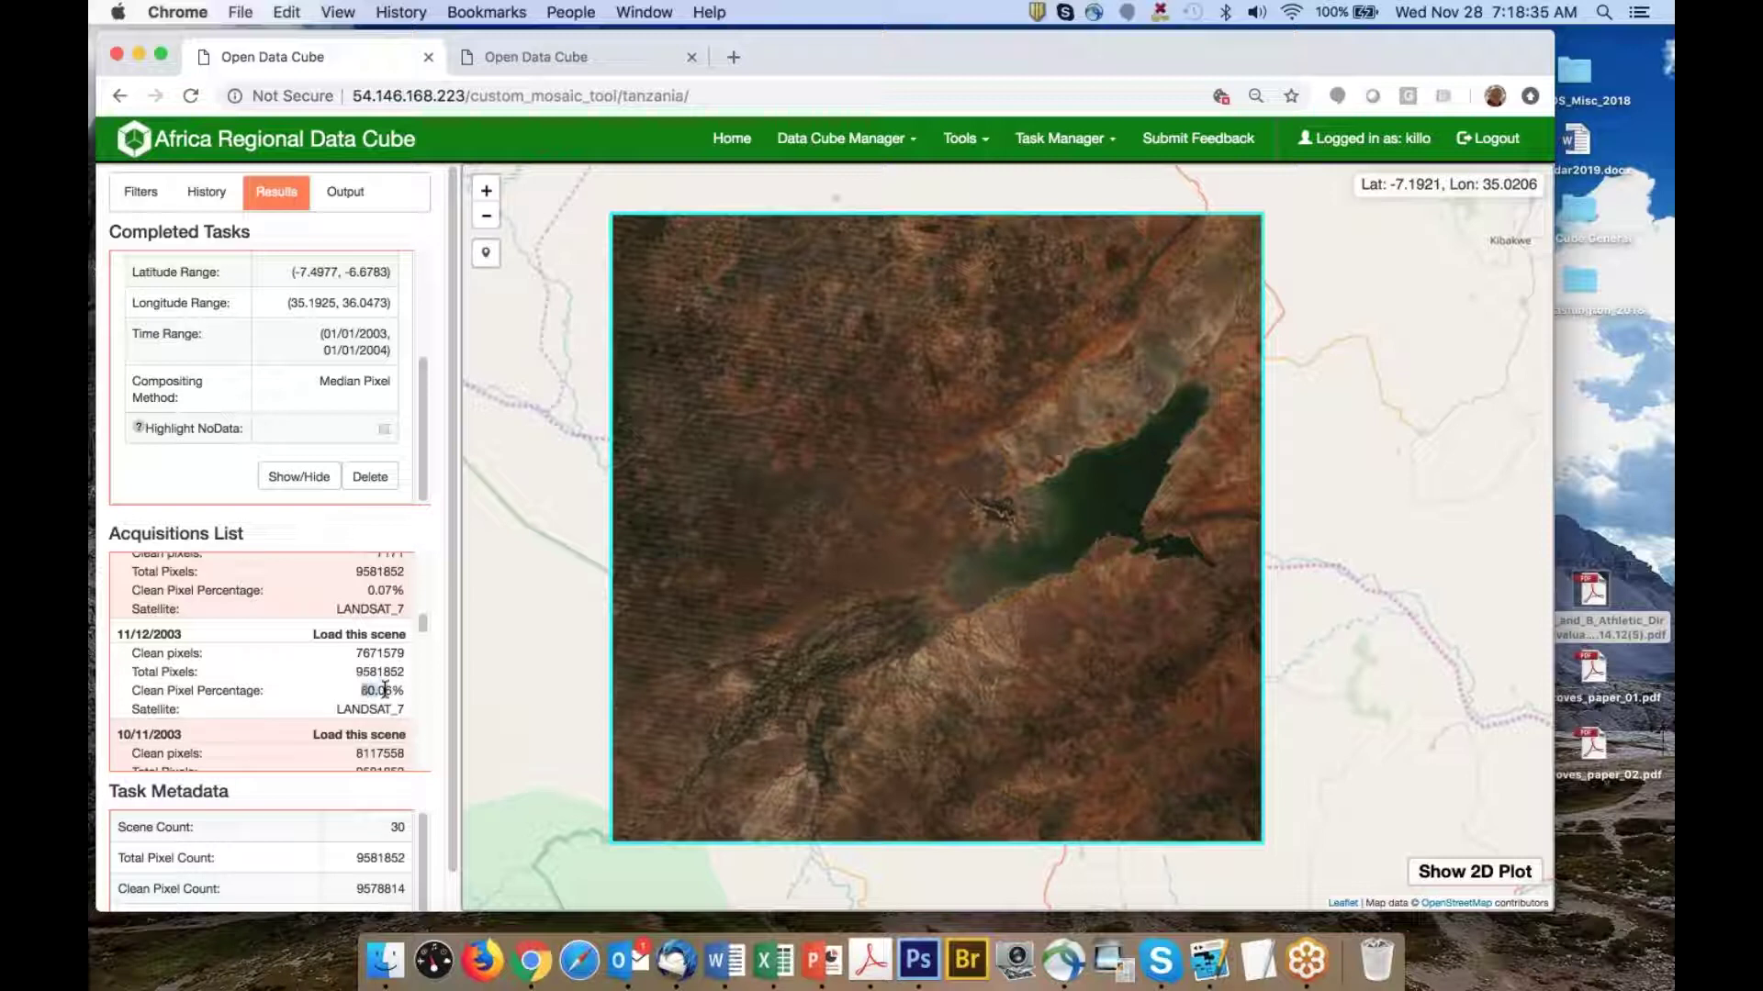
Load the 11/12/2003 Landsat 7 scene on the map and inspect its clouds and scan lines around the lake
click(352, 635)
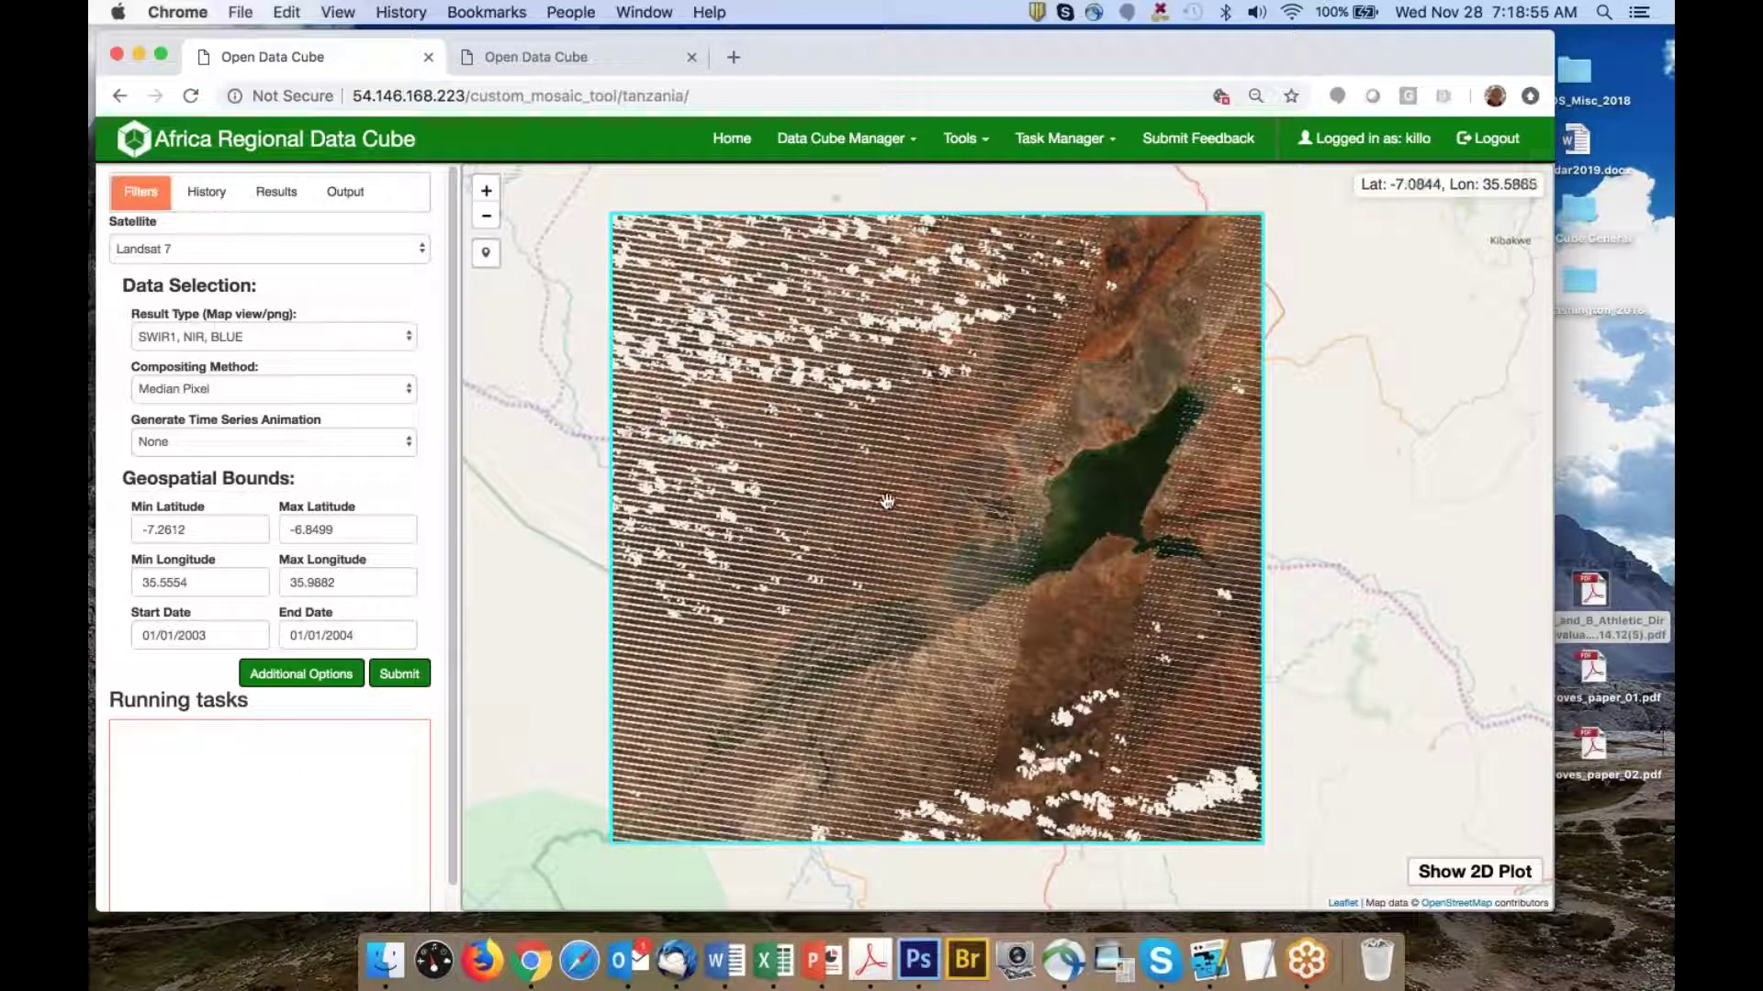
scroll(919, 463, up, 2)
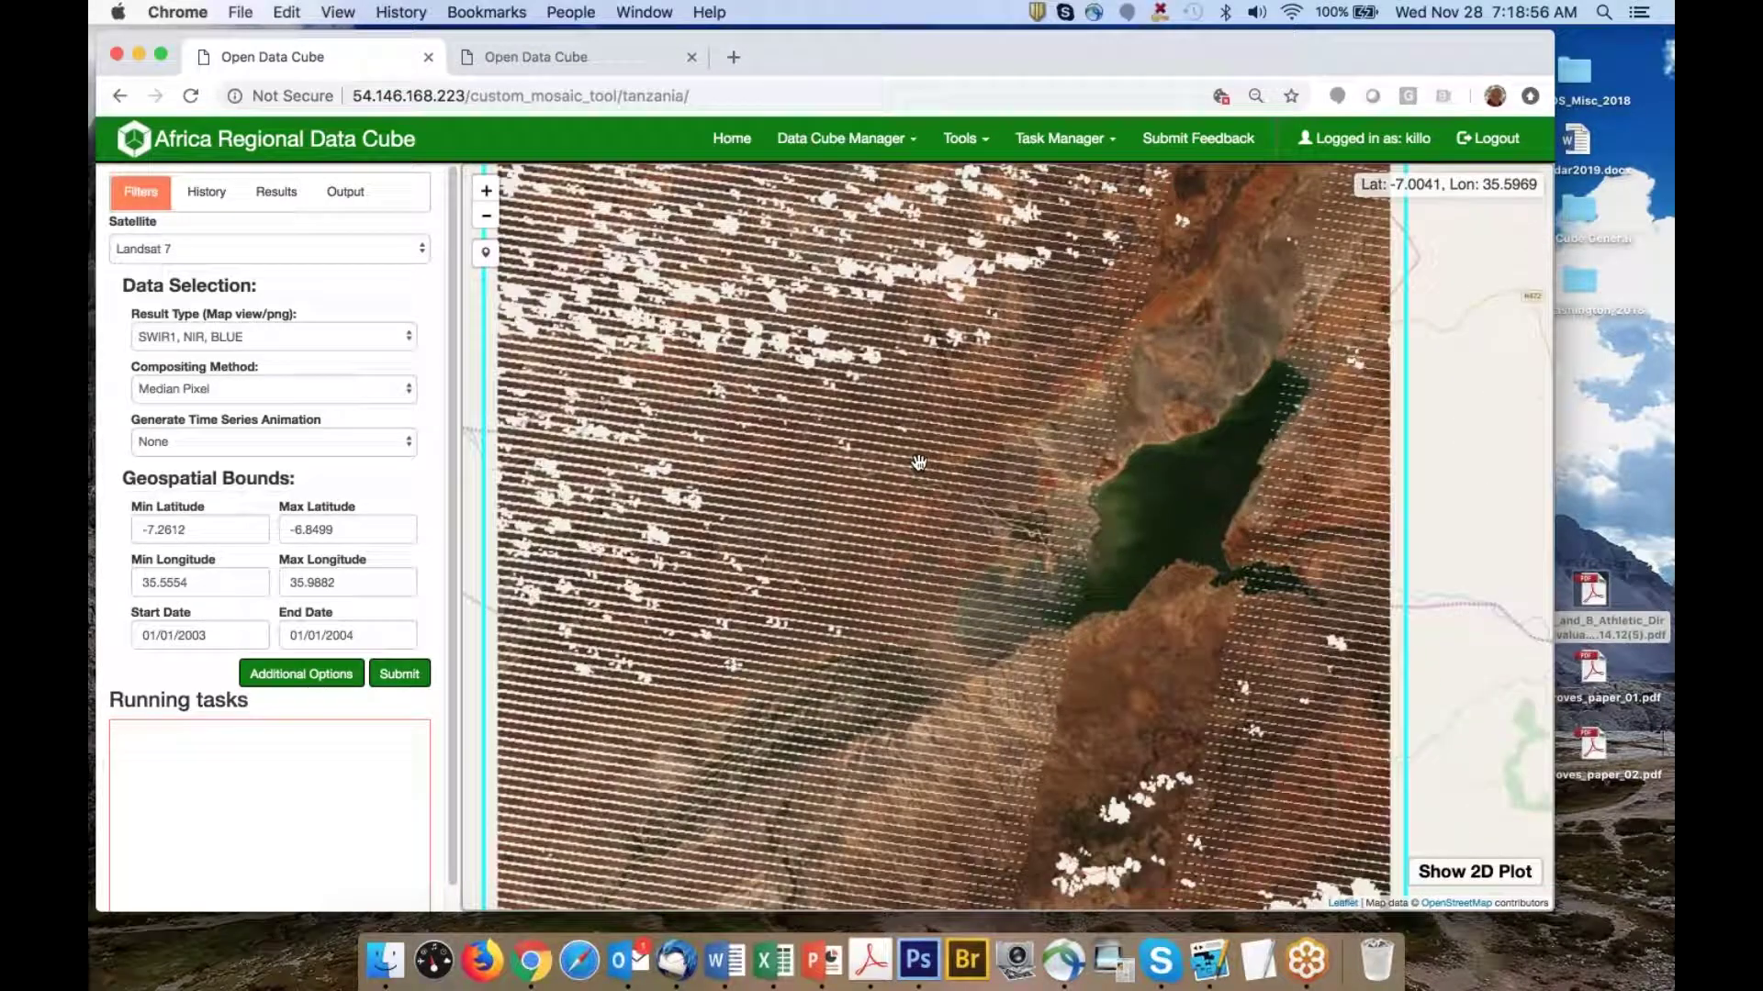
scroll(919, 463, up, 1)
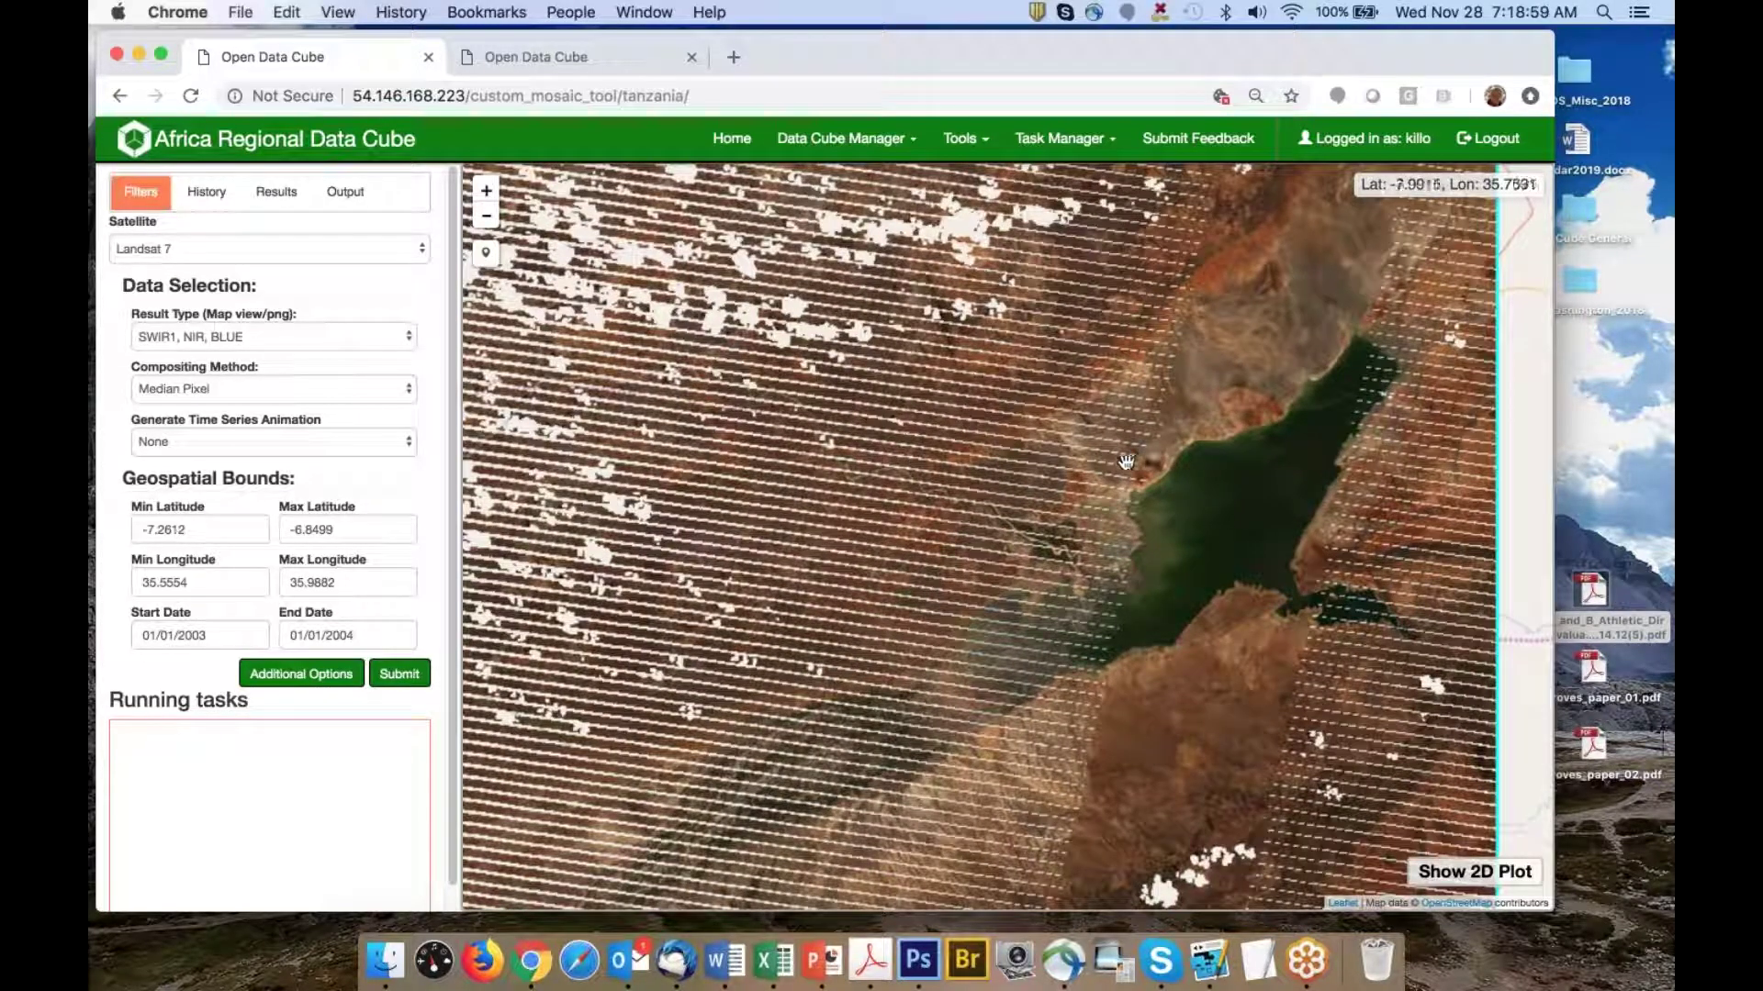
scroll(1124, 464, down, 1)
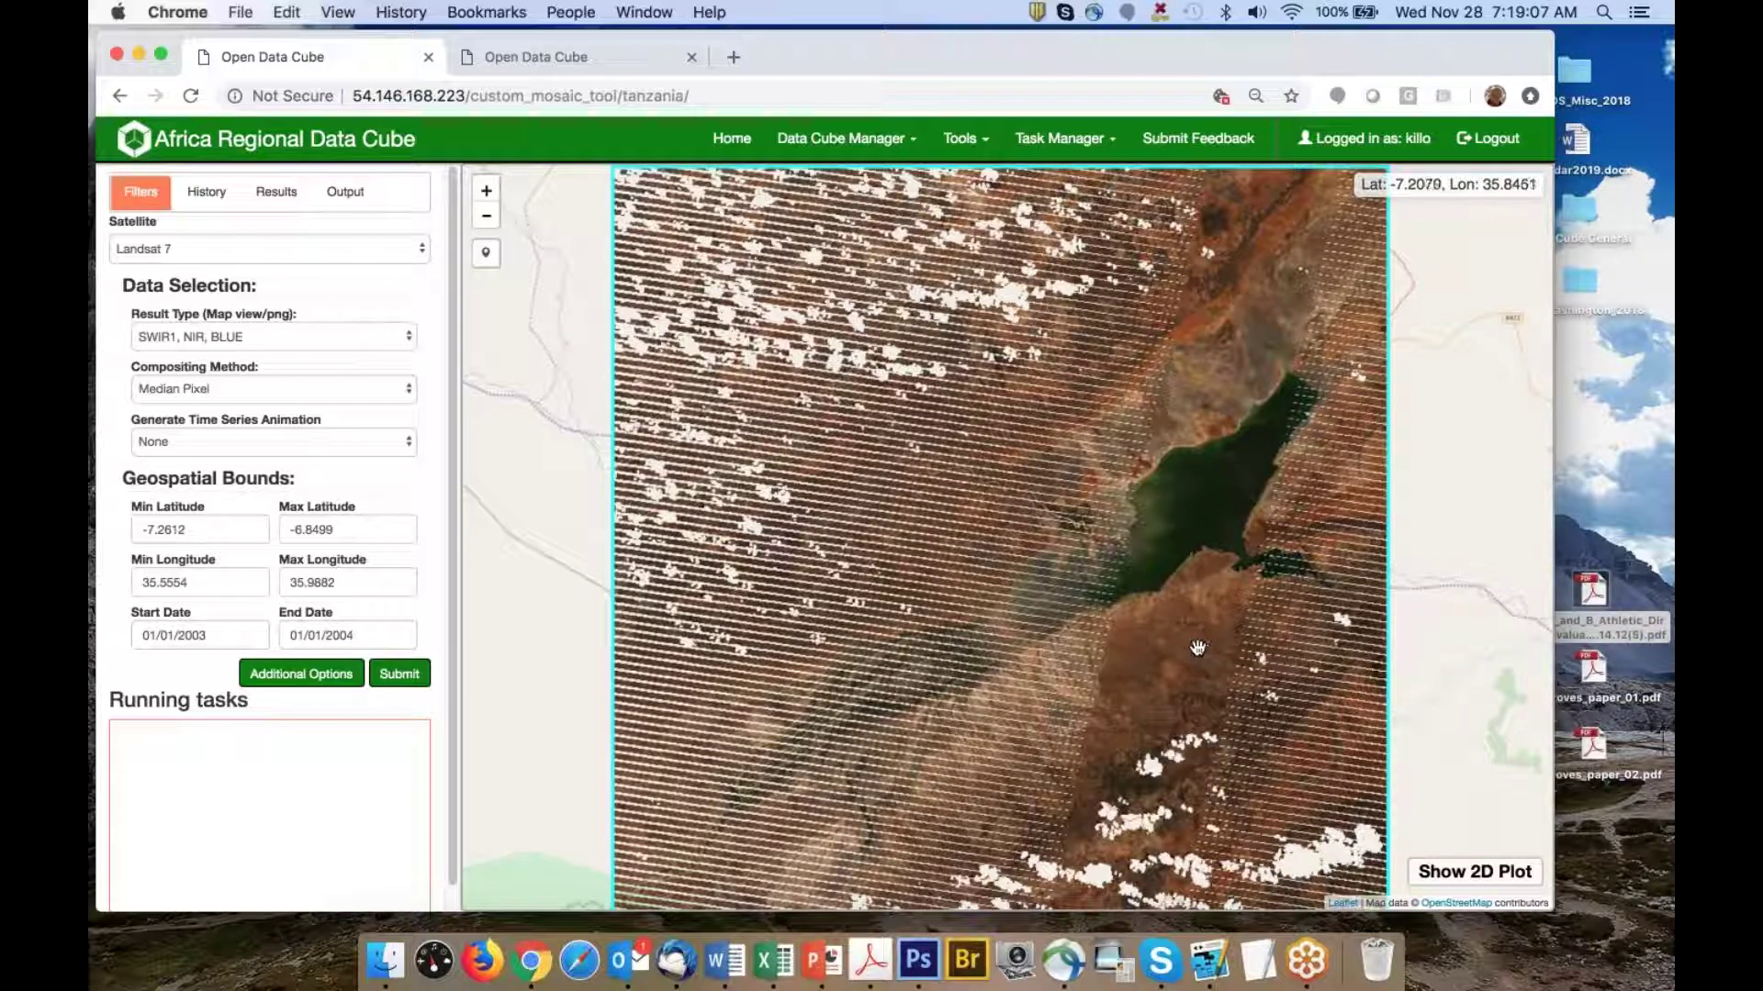
scroll(1198, 648, down, 3)
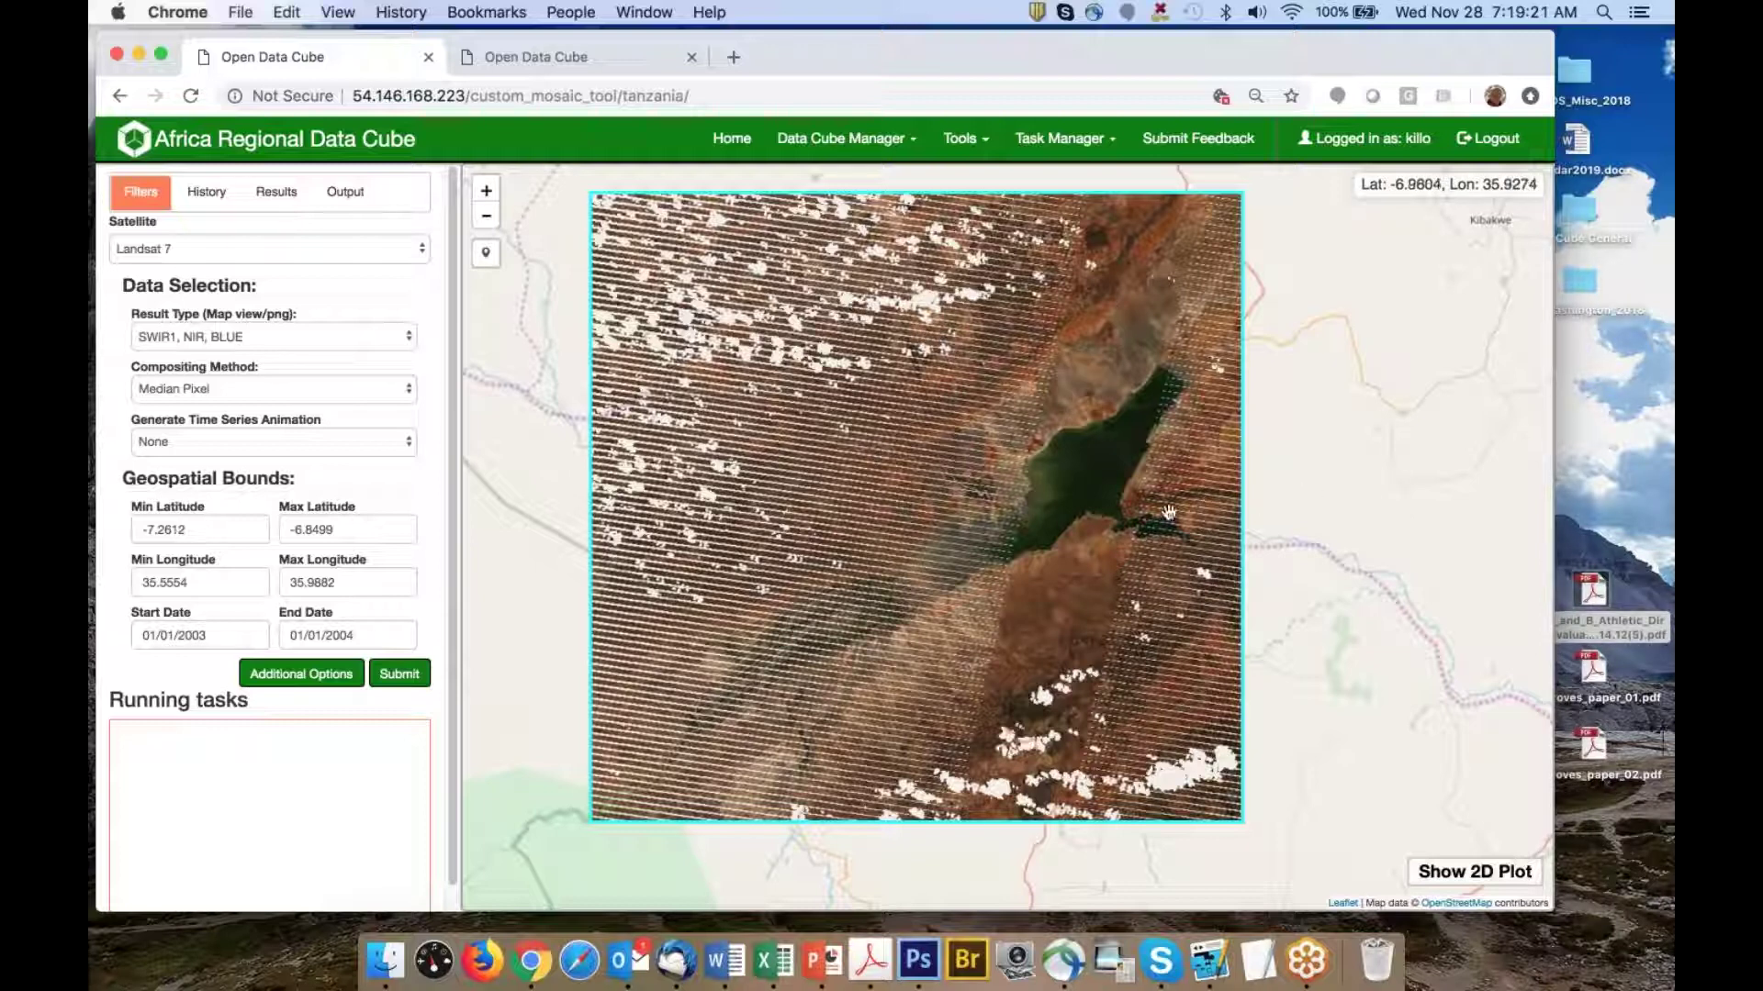
scroll(1069, 591, up, 1)
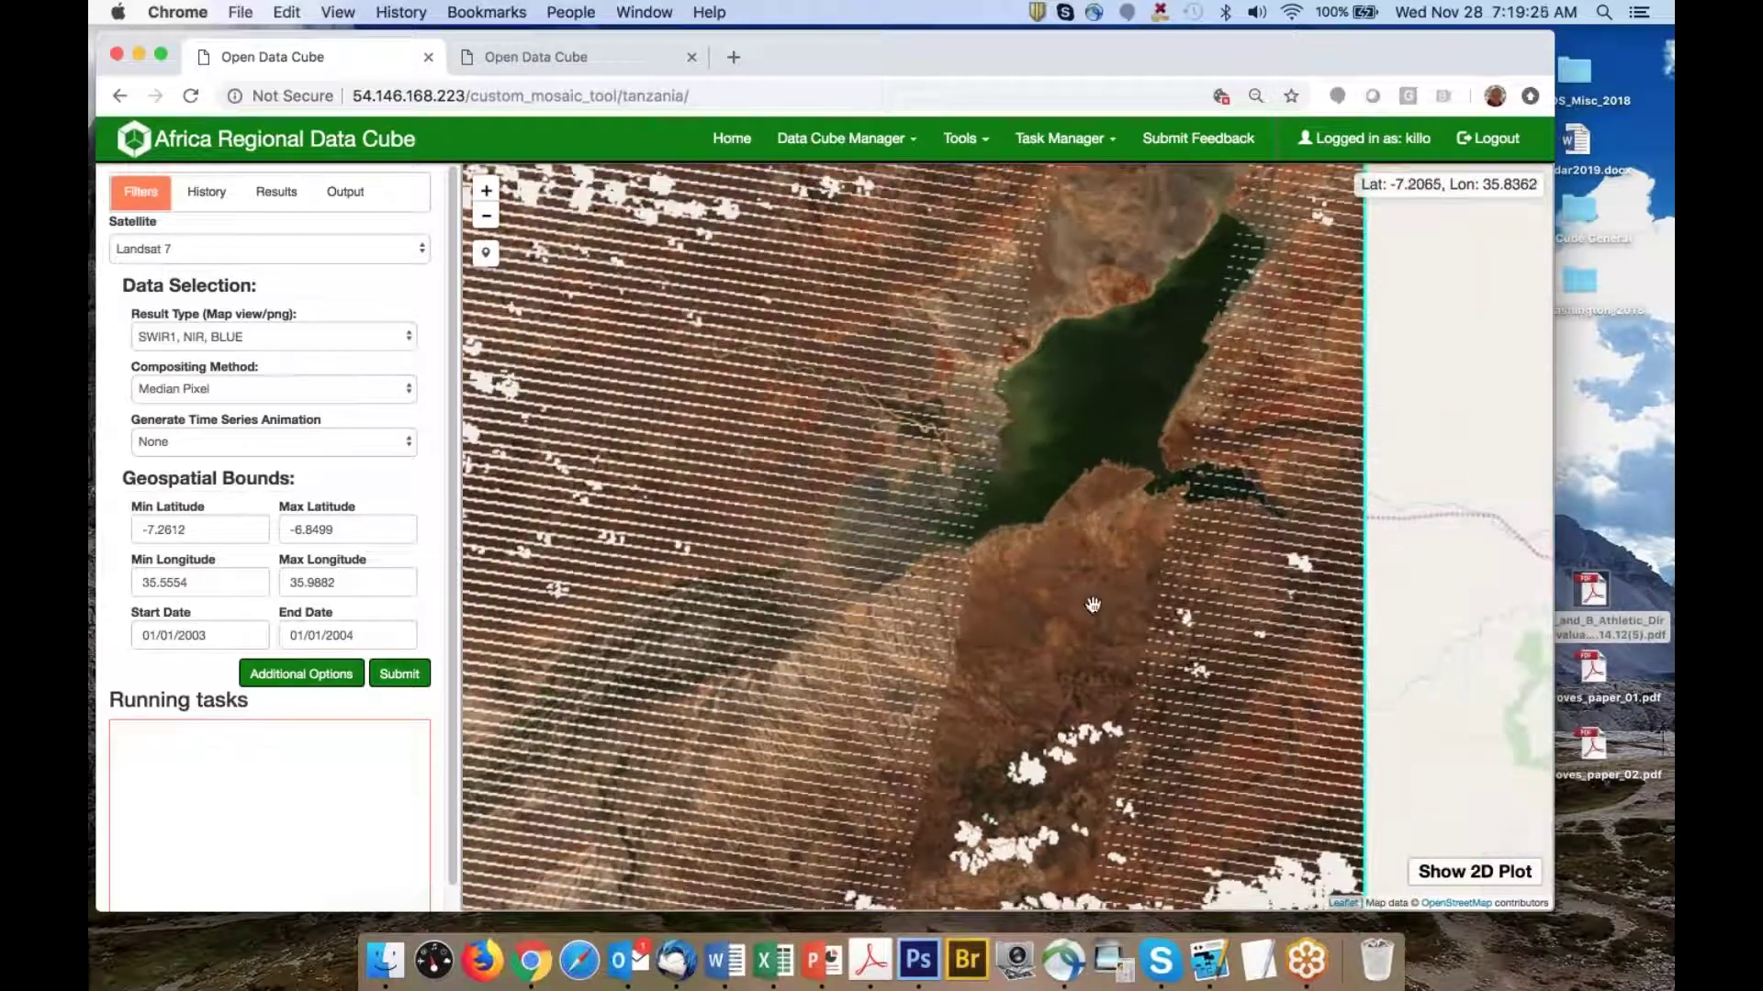
scroll(1046, 459, down, 1)
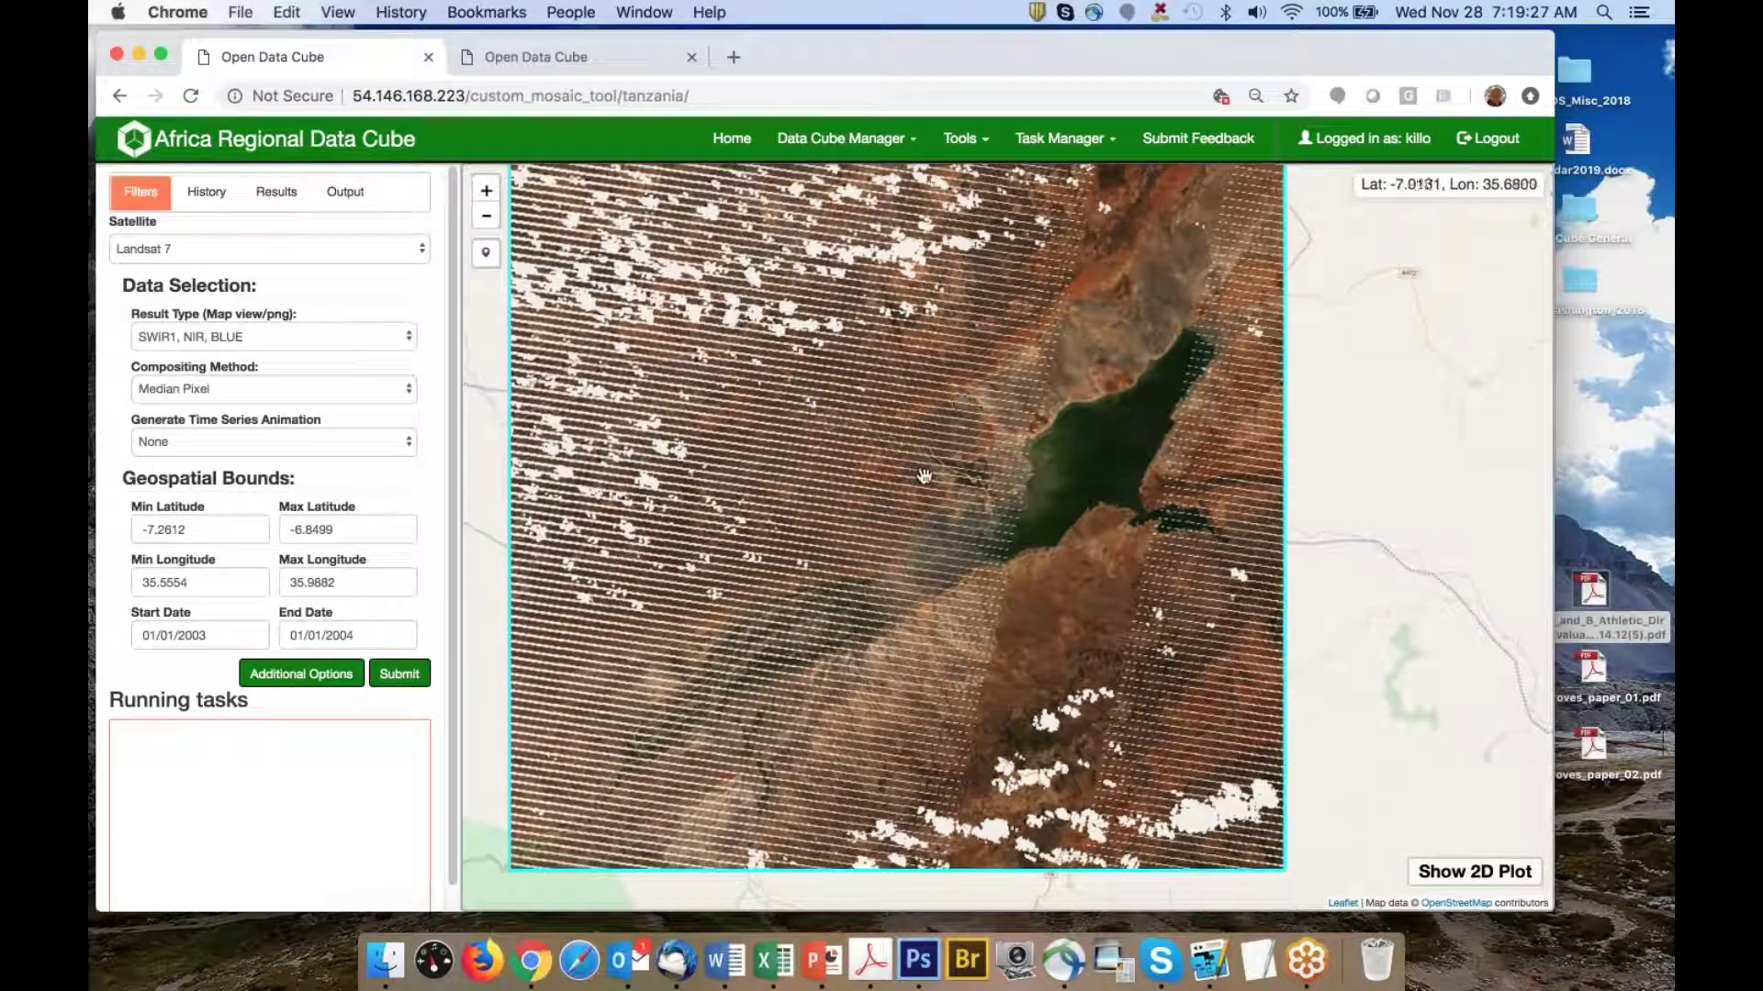
scroll(917, 473, down, 1)
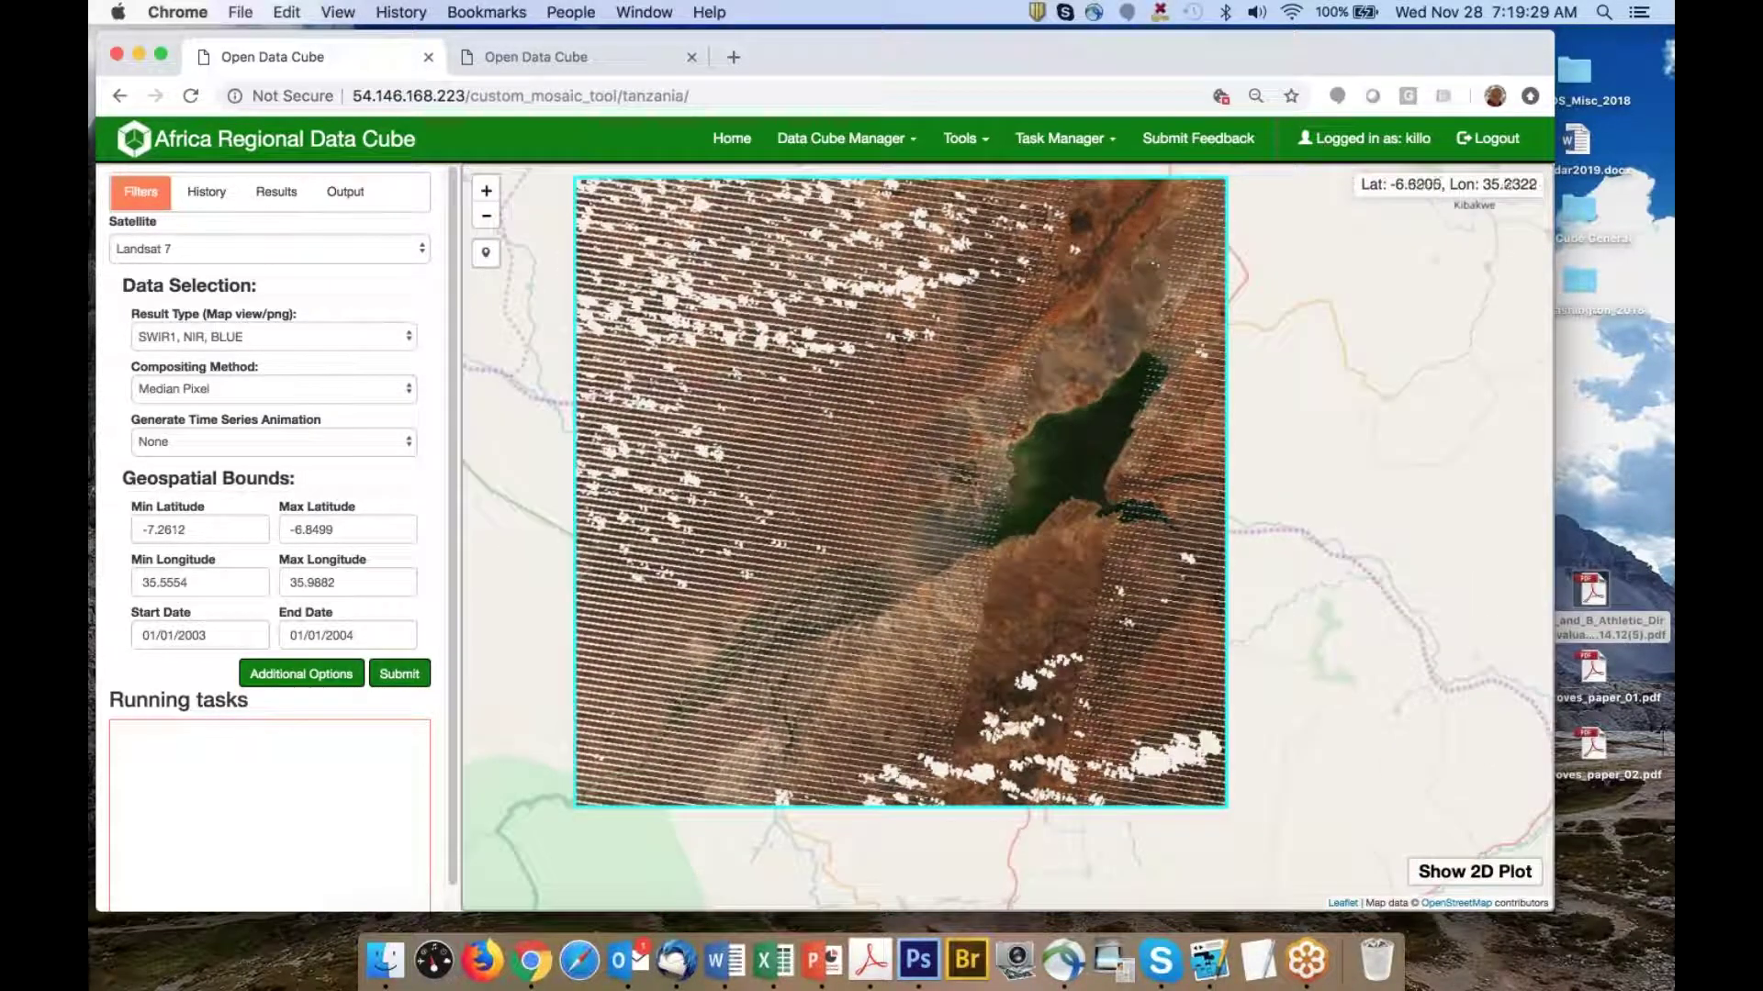
Open the single acquisition for 11/12/2003 in the output list, and delete it from the completed tasks
click(340, 193)
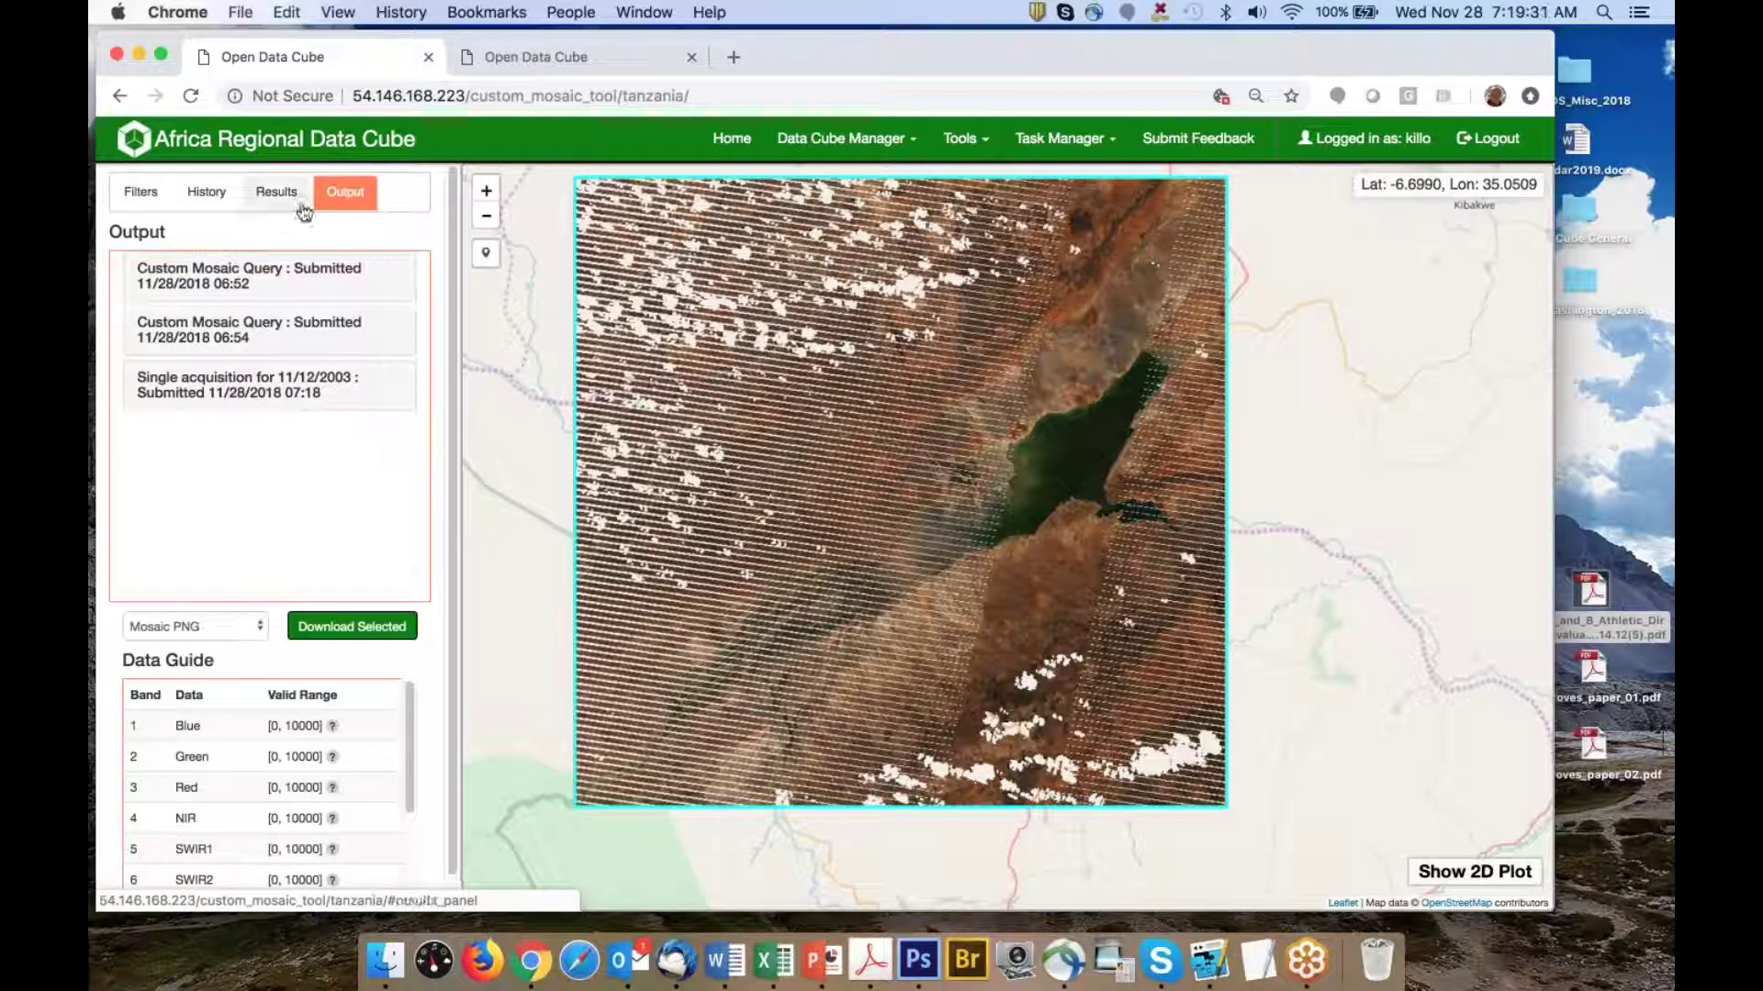
click(231, 389)
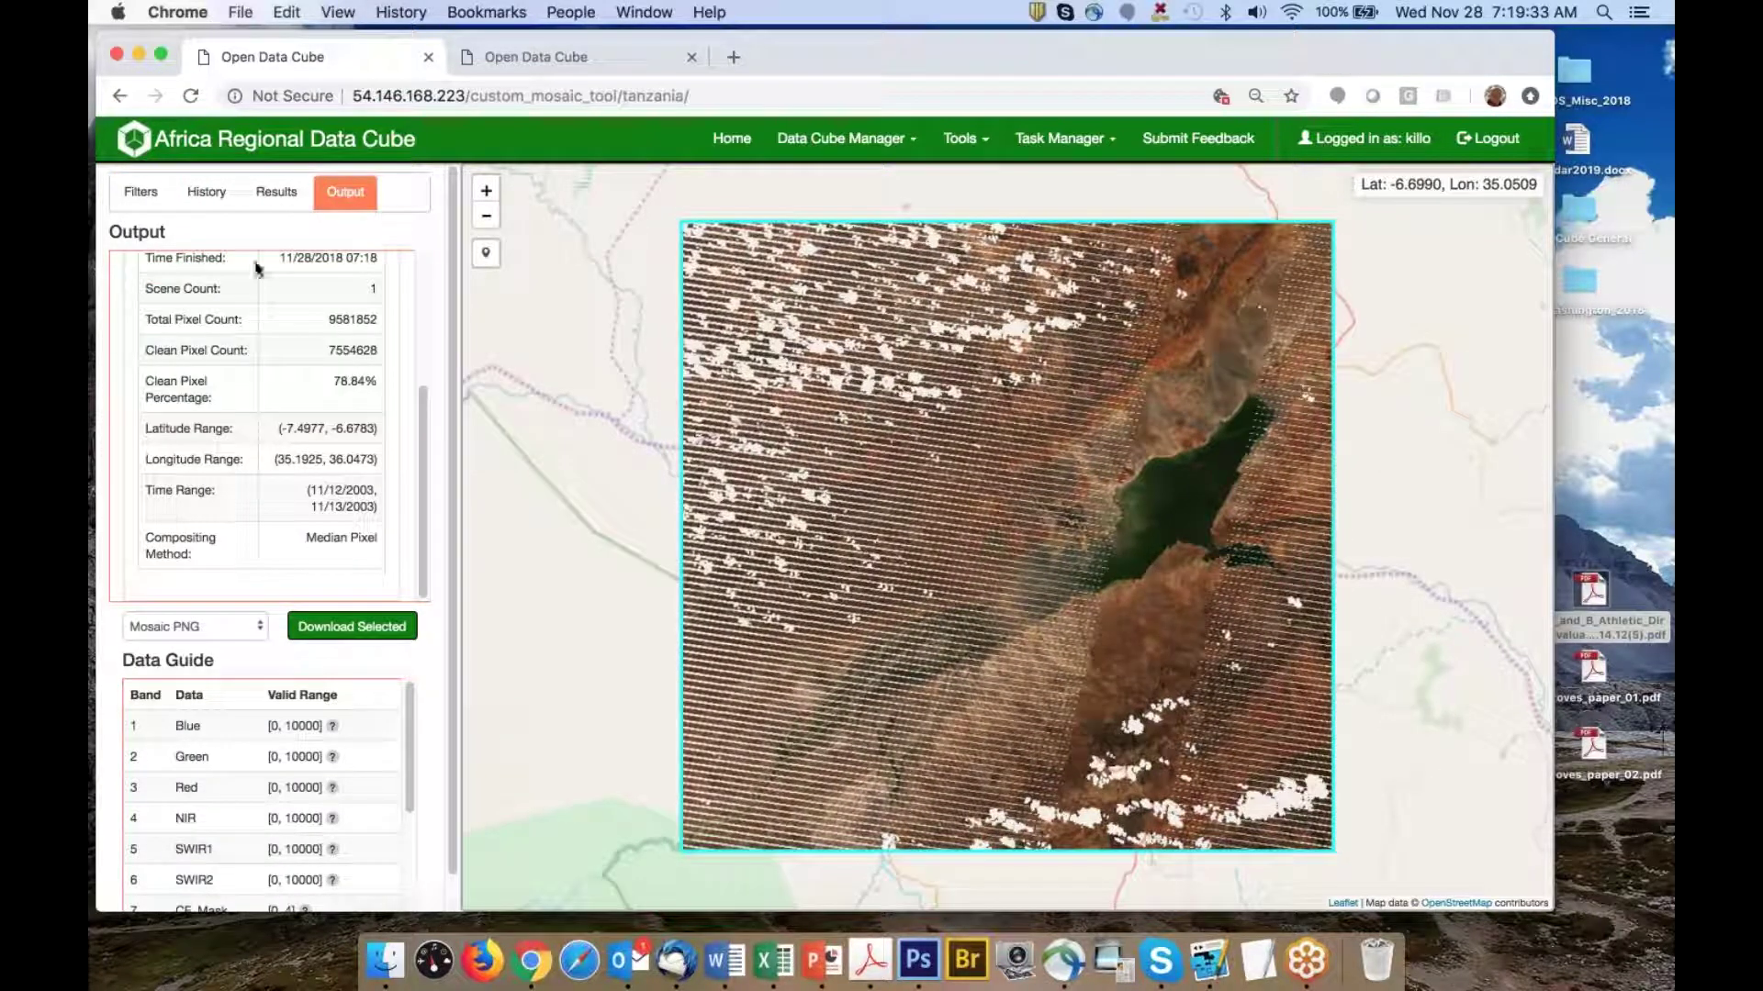
click(276, 193)
click(234, 386)
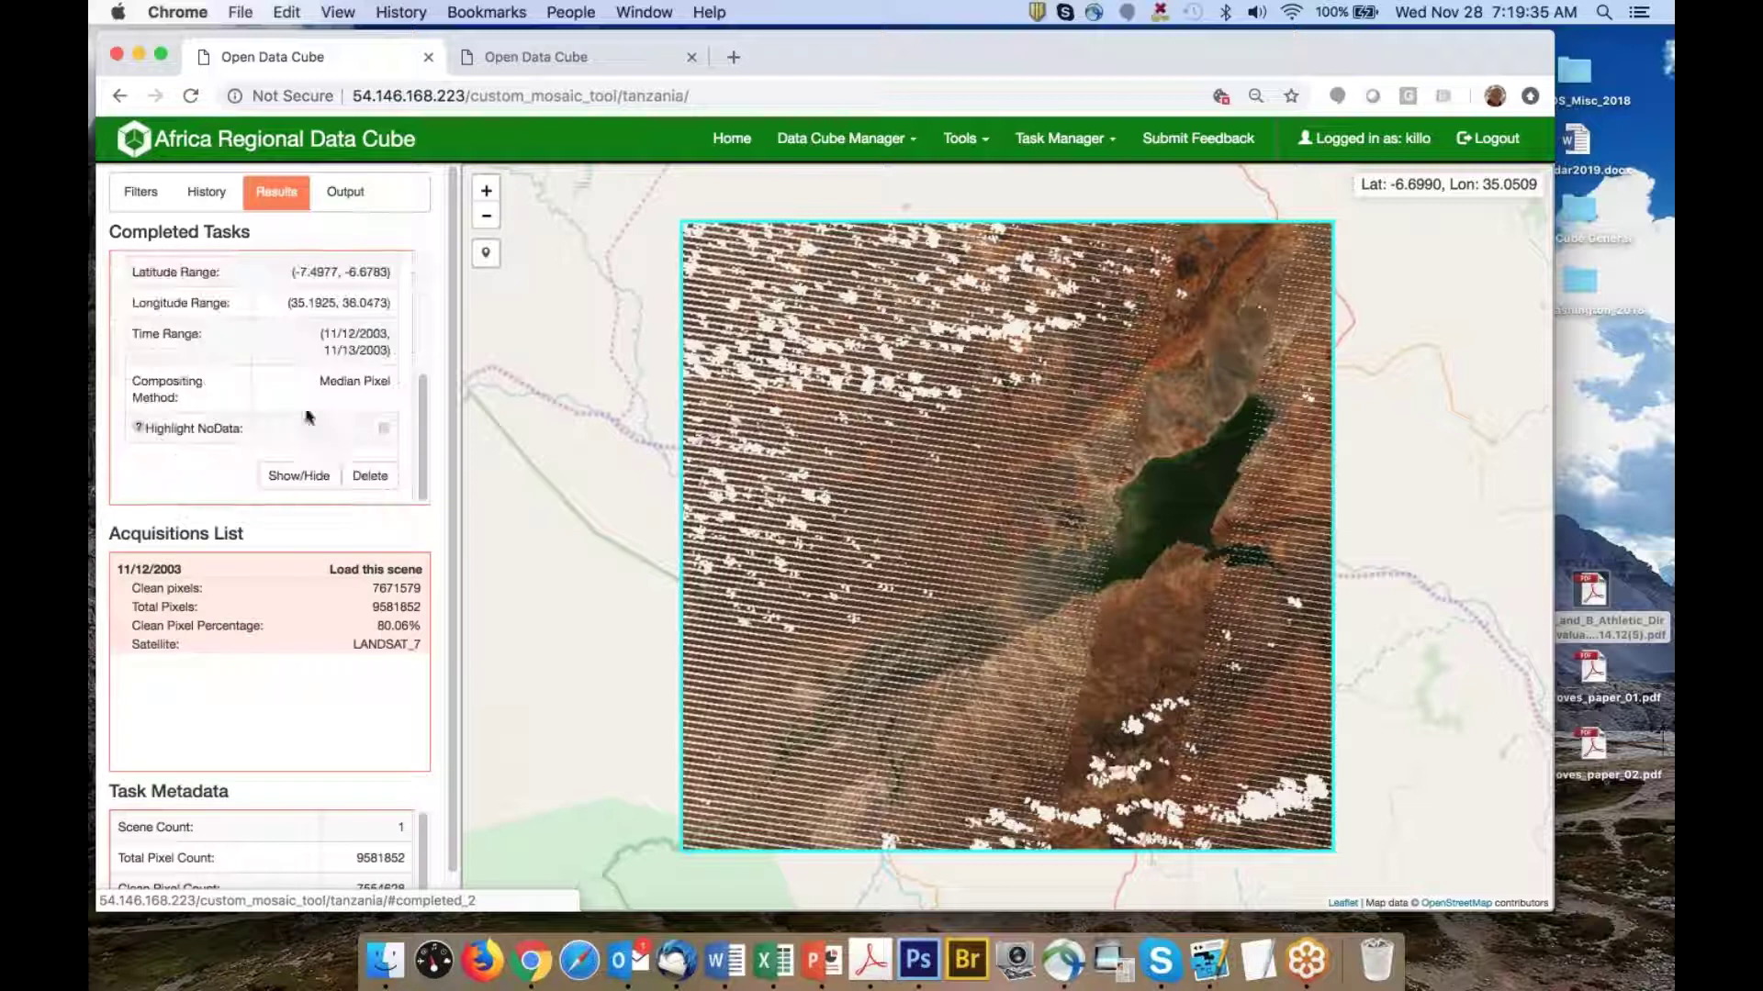
click(367, 478)
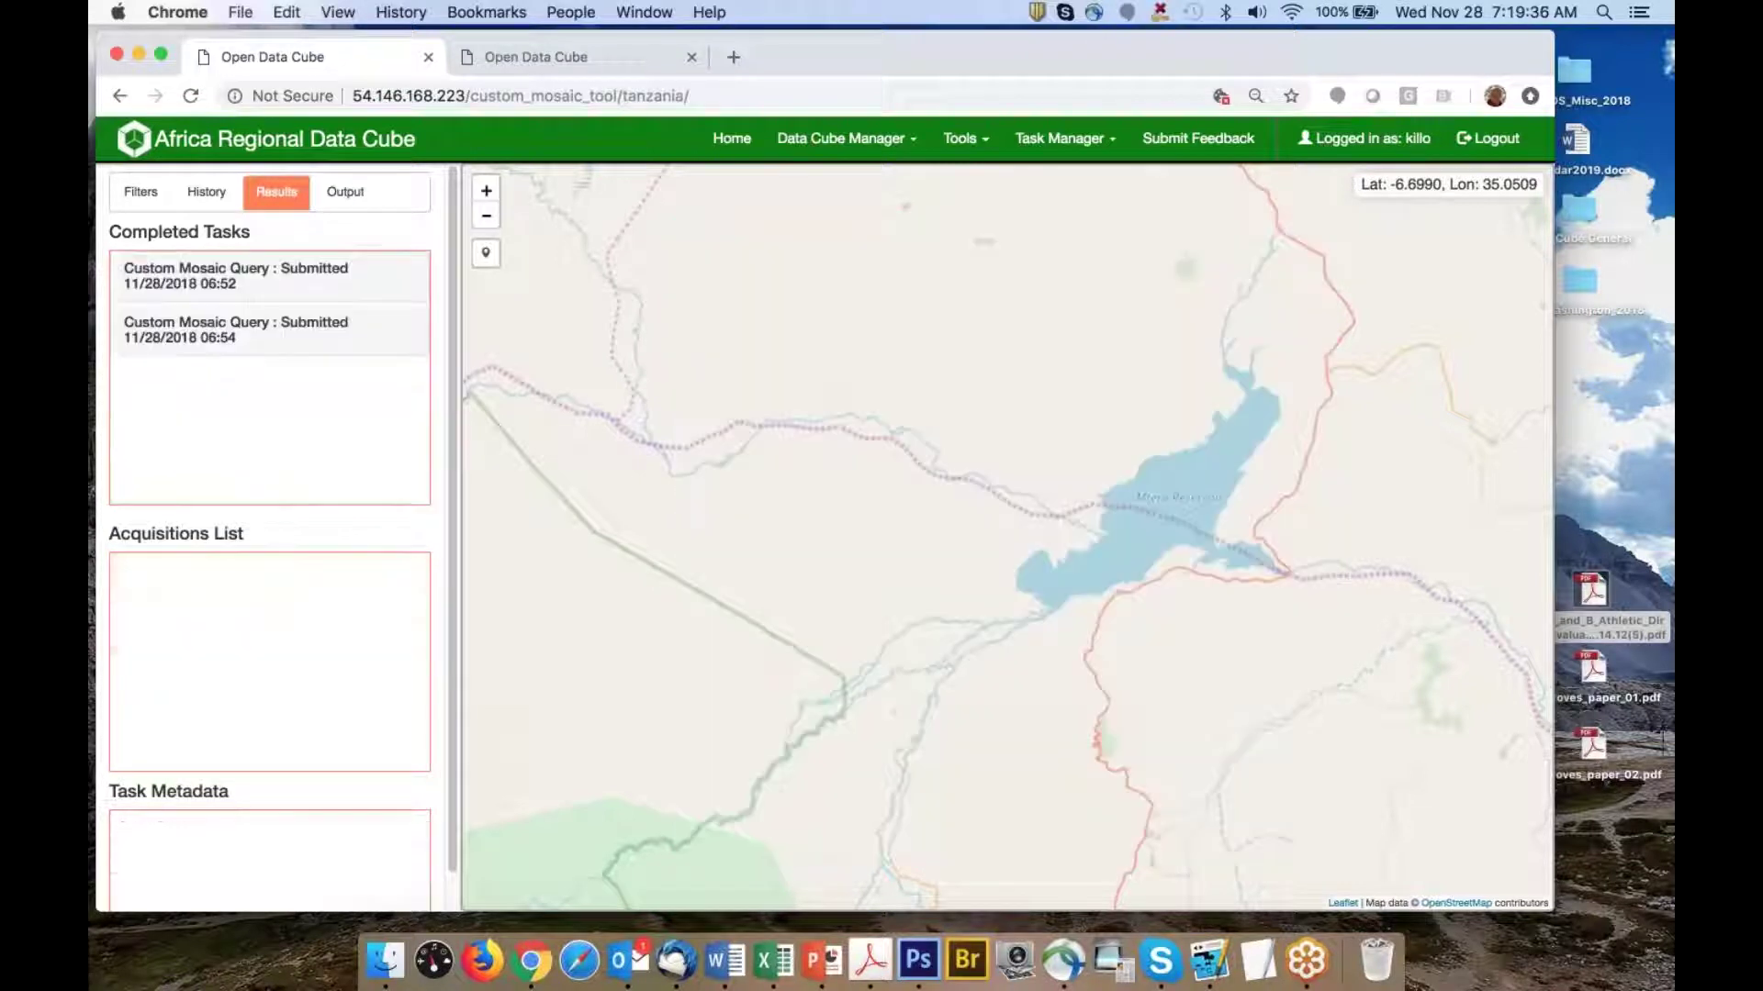
Show the 06:54 custom mosaic of 2003 on the map again and examine the lake up close
click(206, 330)
scroll(312, 414, down, 5)
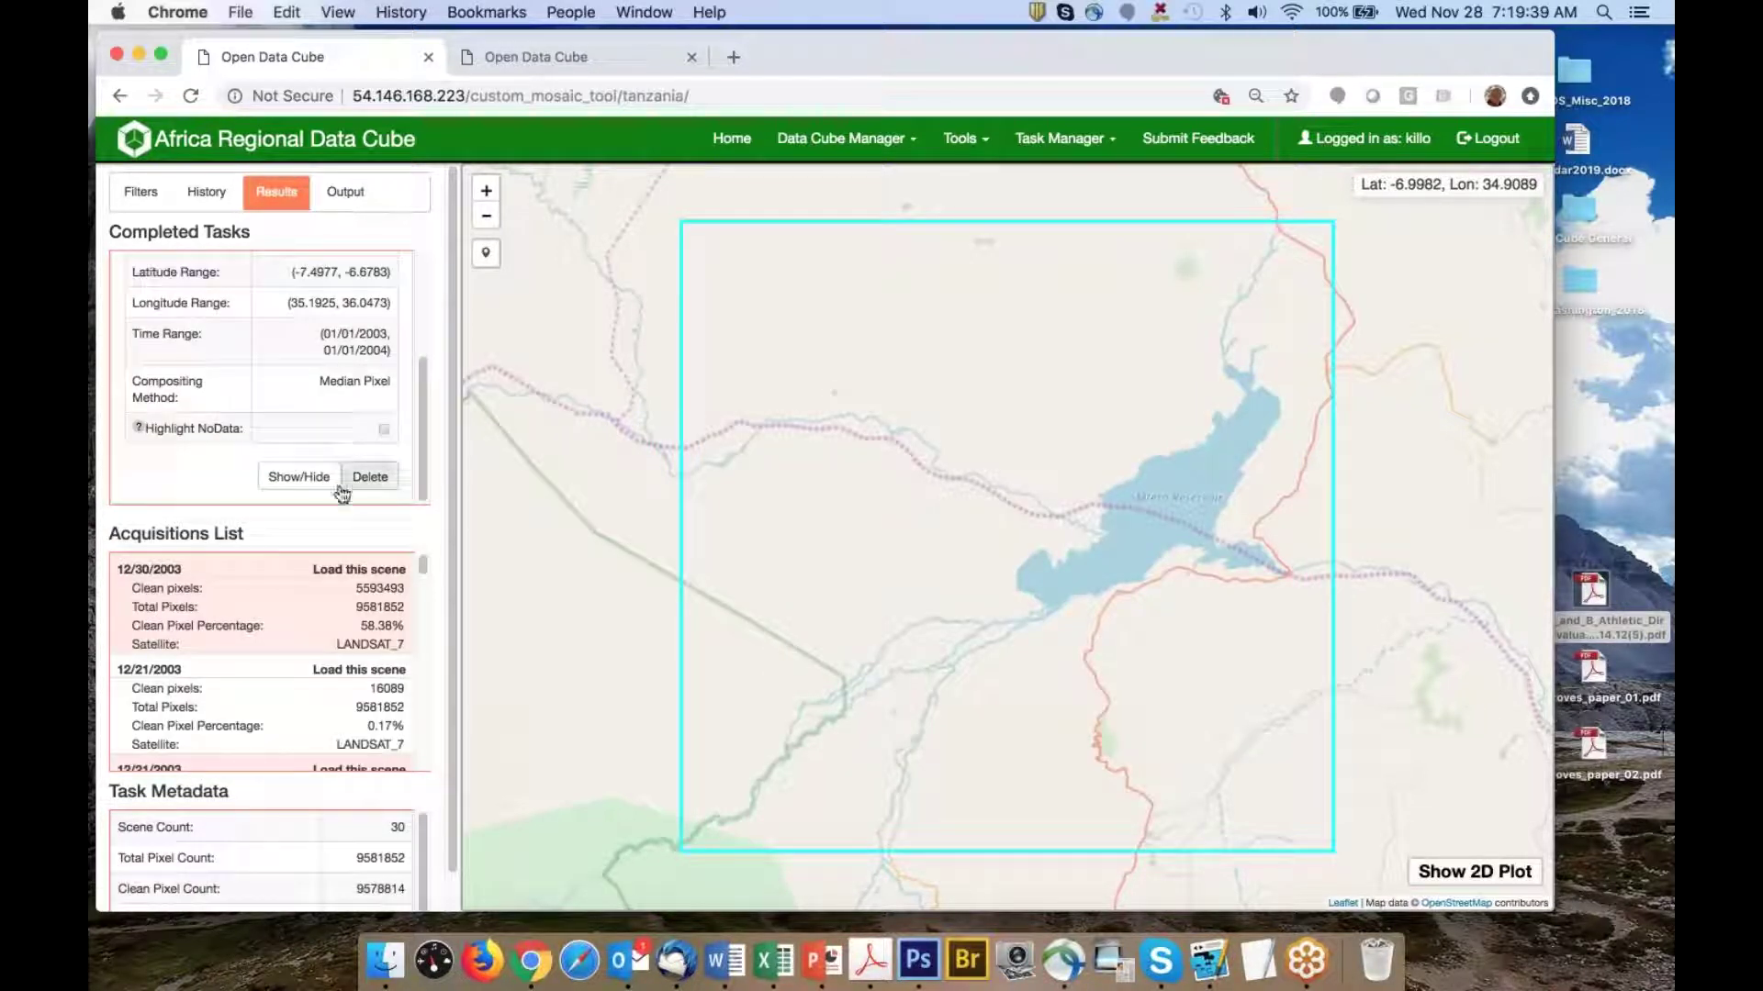
click(298, 477)
drag(1120, 543, 1040, 556)
scroll(1040, 557, up, 2)
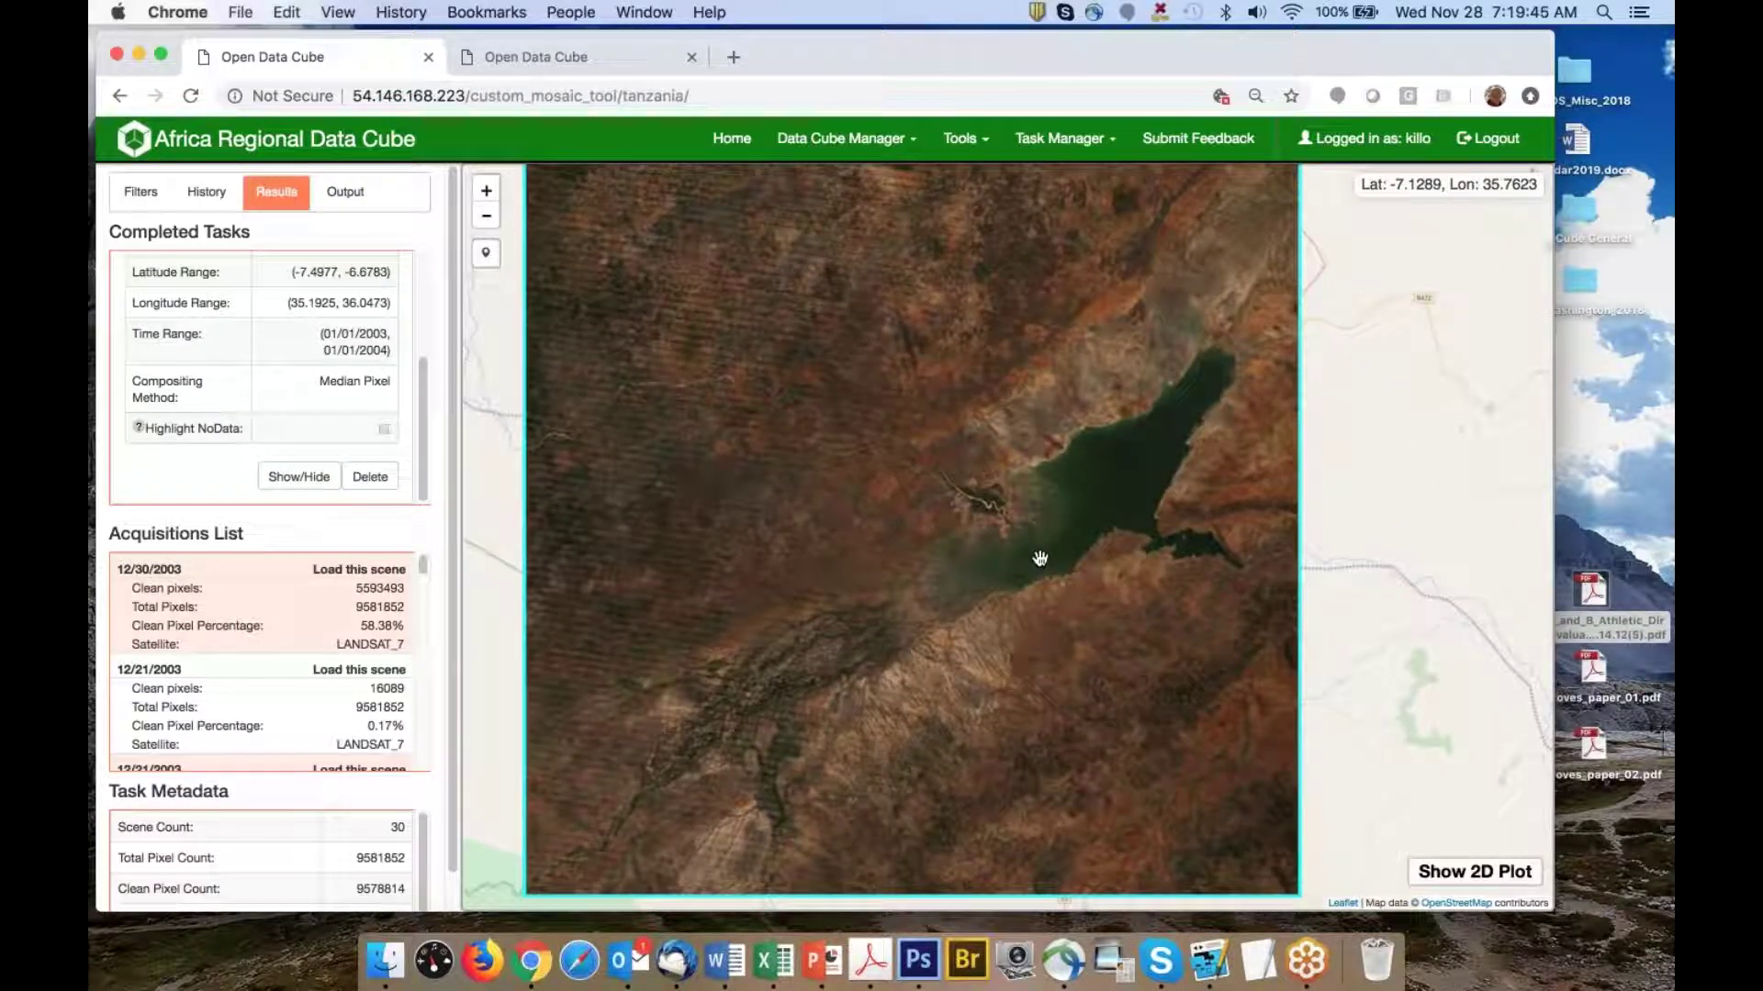
scroll(1059, 559, up, 2)
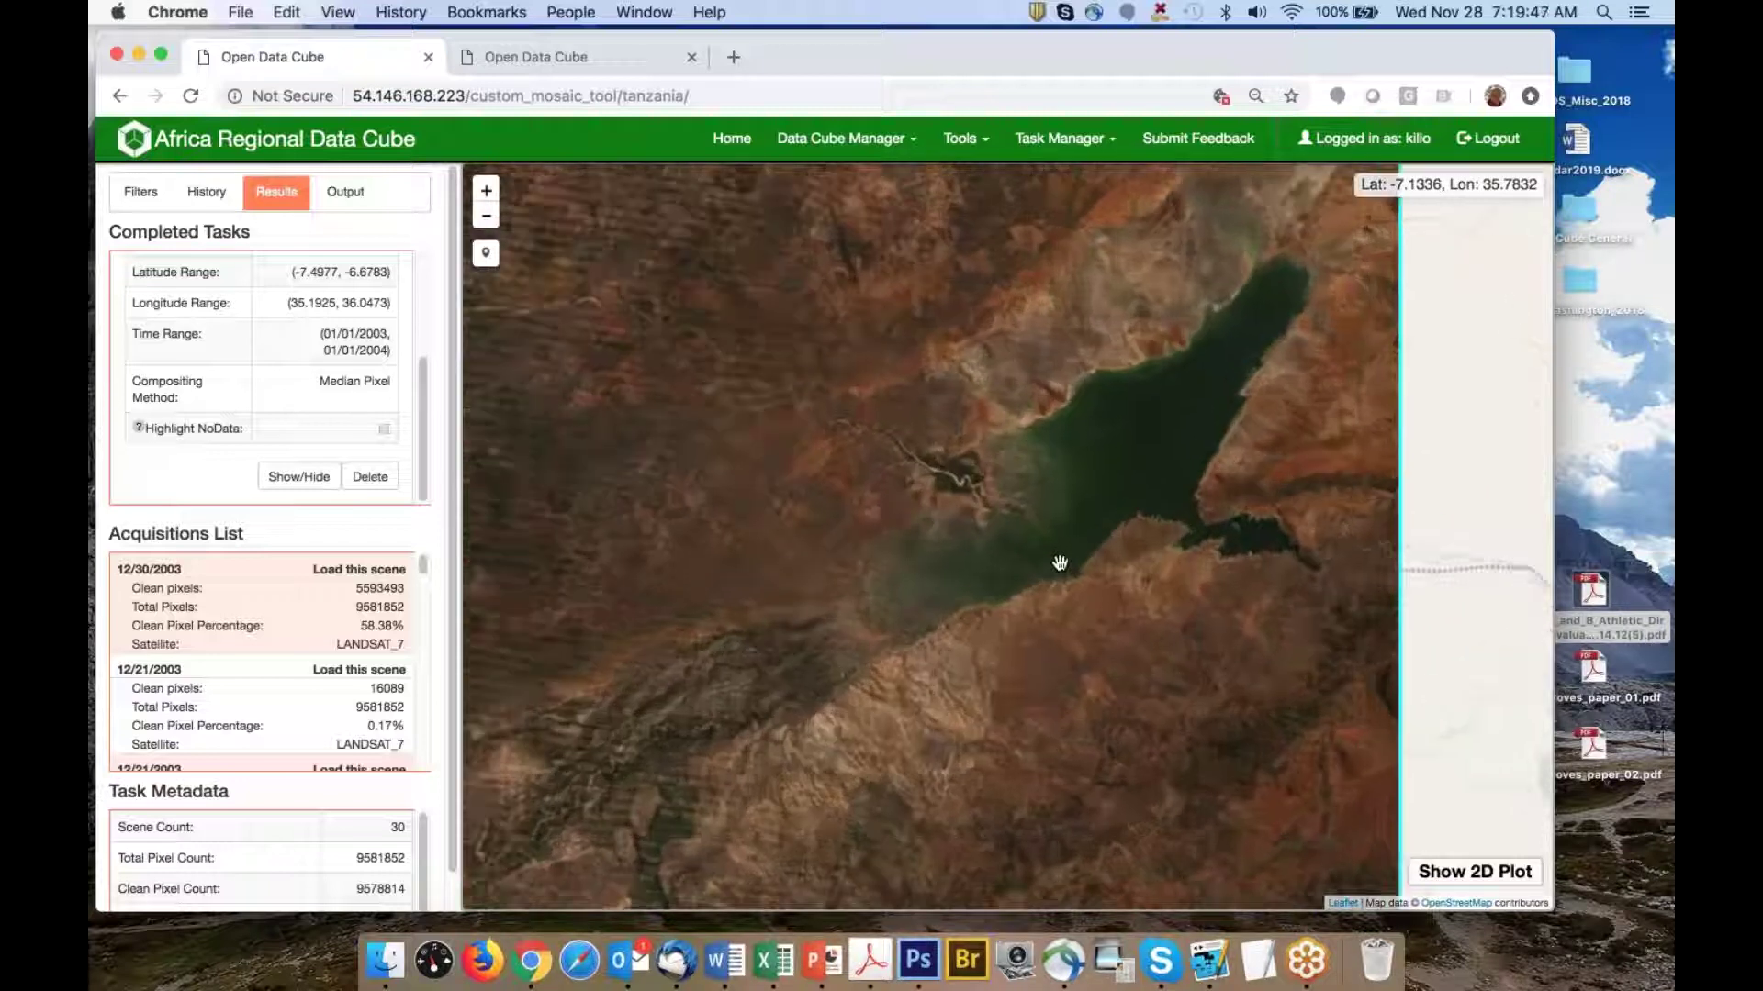
scroll(1059, 562, down, 3)
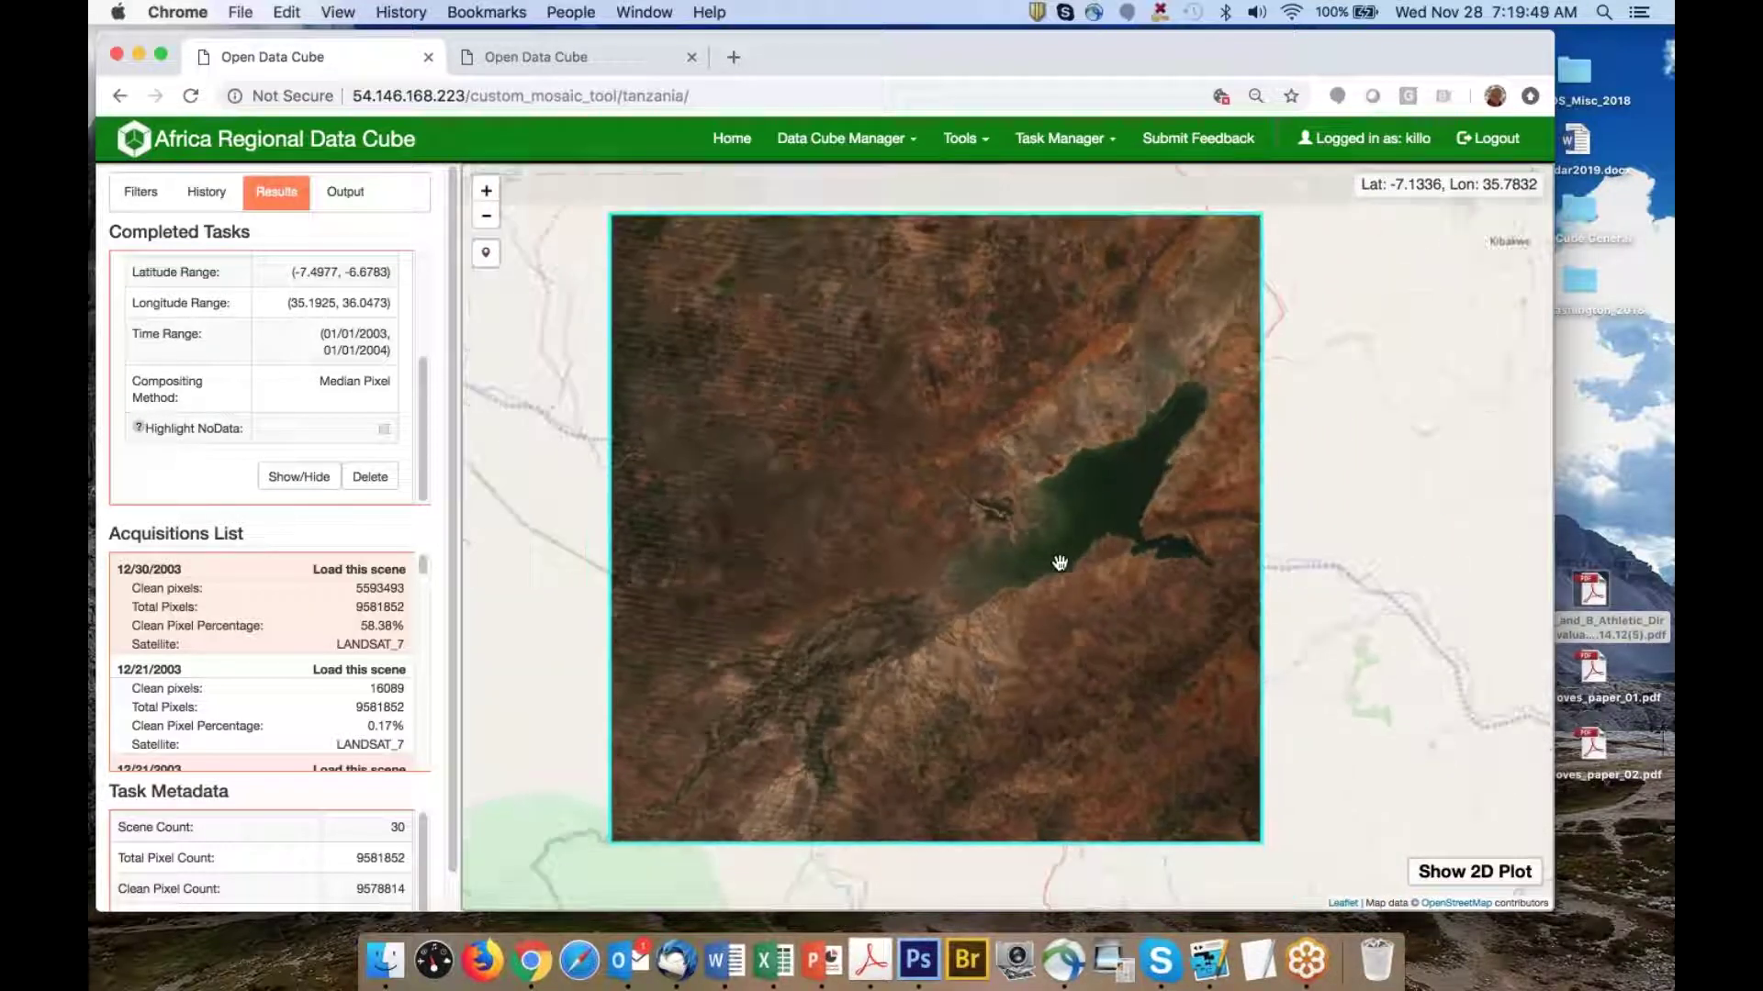
Open the 06:52 custom mosaic for 01/01/2016 to 01/01/2017 and show it over the 2003 mosaic
scroll(303, 349, up, 5)
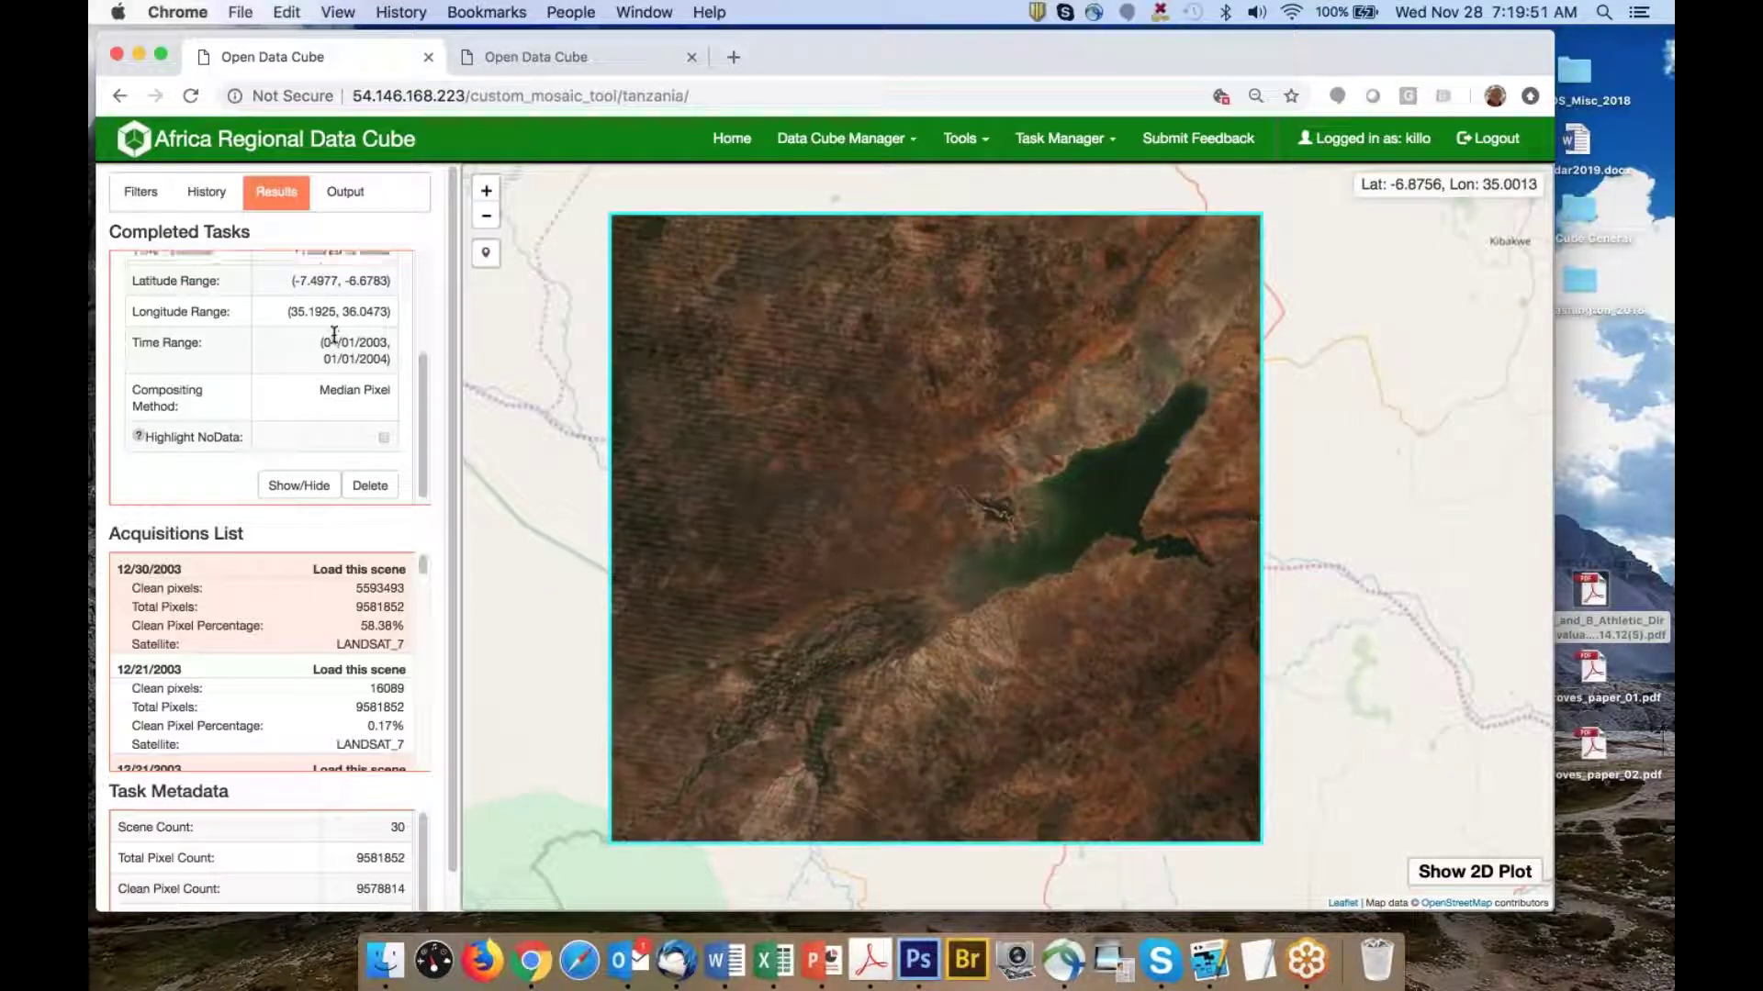
click(225, 276)
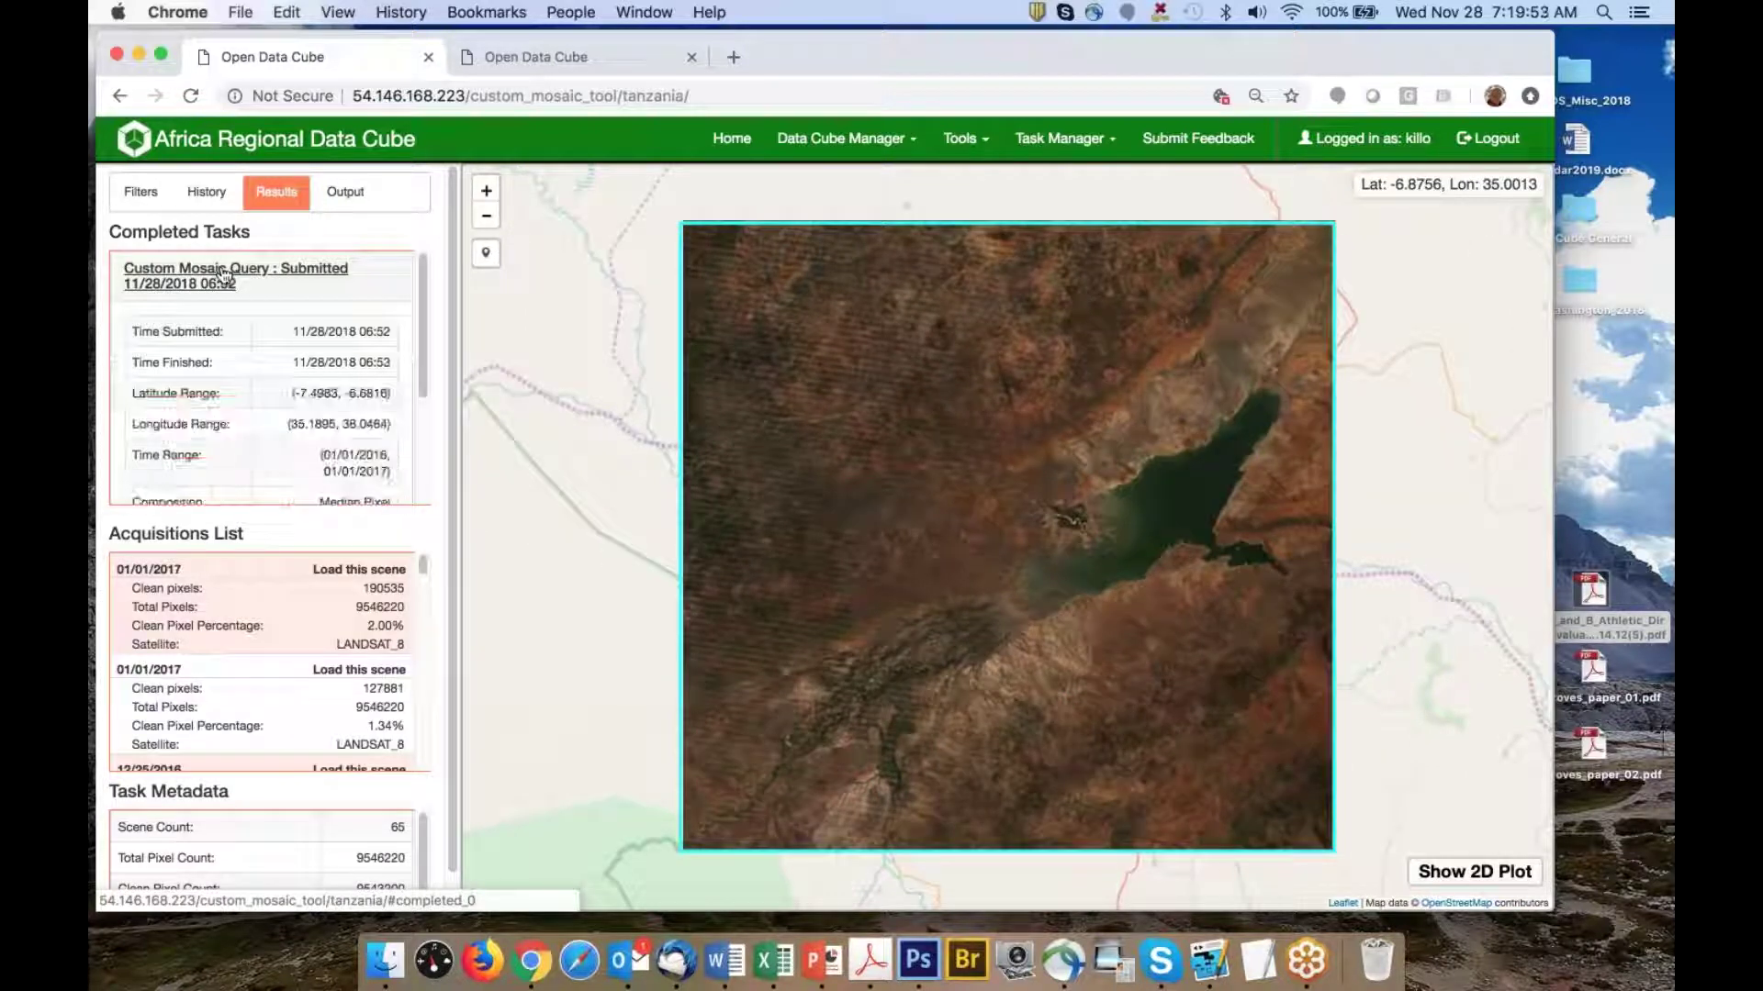
scroll(294, 358, down, 5)
click(296, 481)
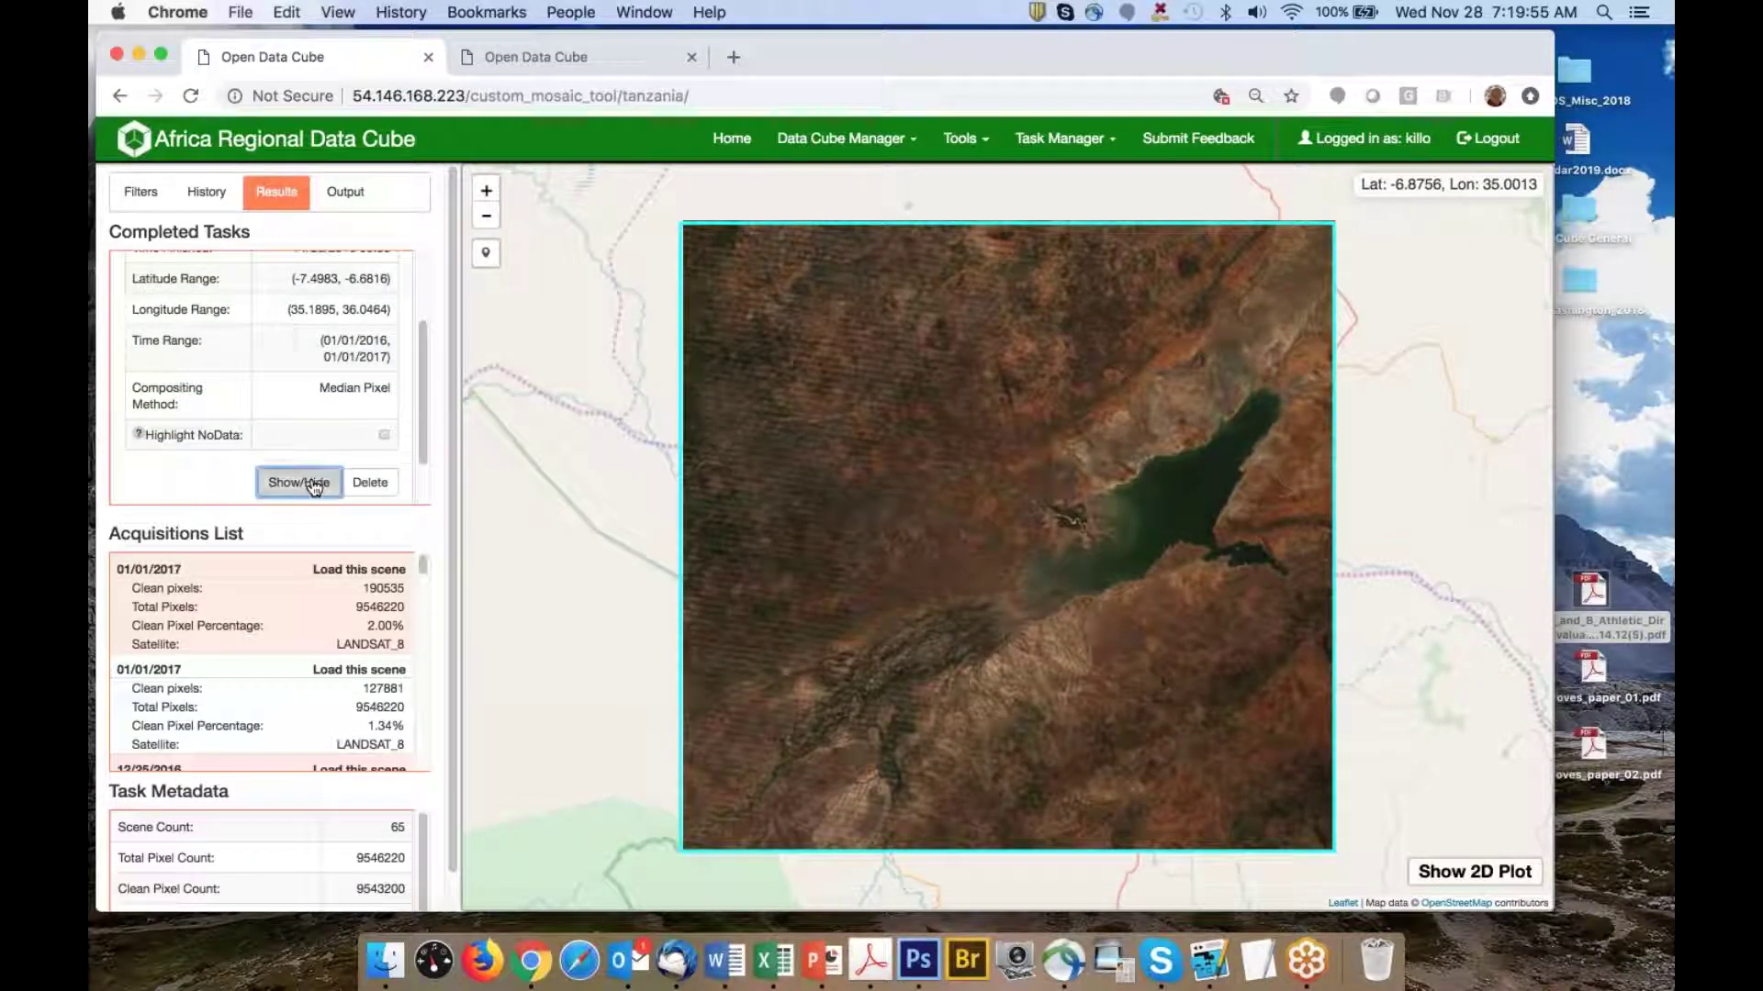
drag(1011, 506, 903, 496)
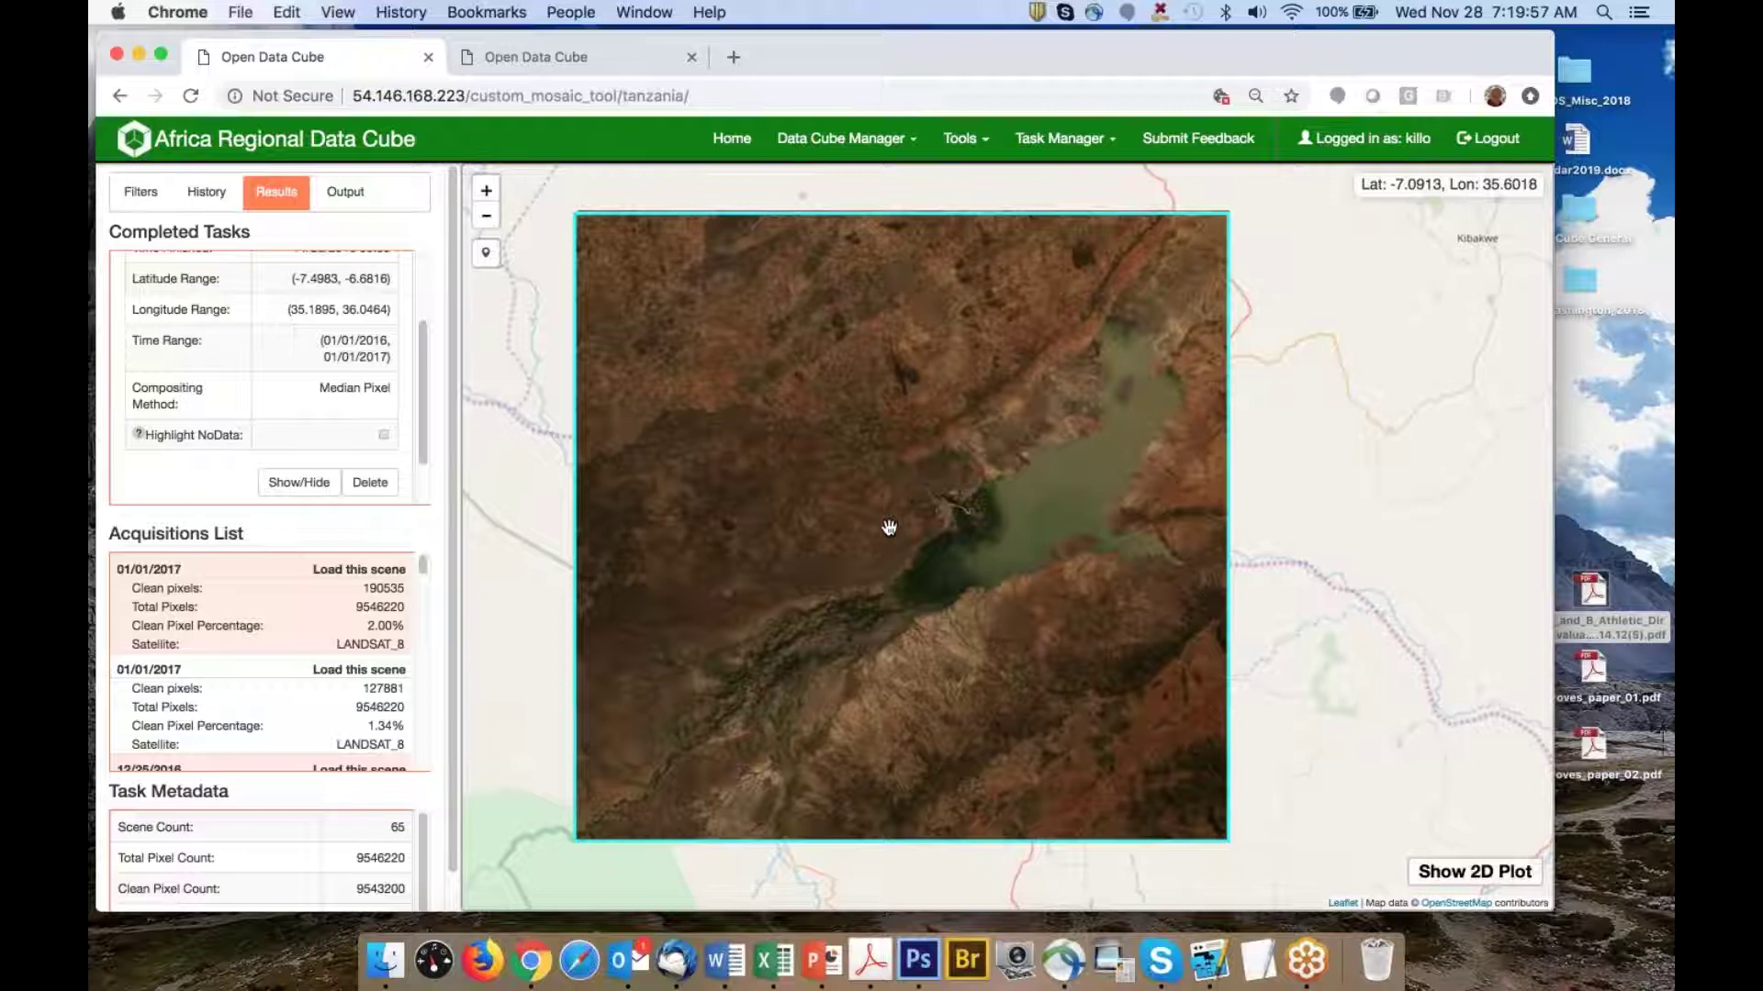
scroll(891, 526, up, 2)
scroll(896, 526, down, 1)
Toggle the 2016 mosaic's visibility repeatedly over the 2003 mosaic to compare the lake's extent and water colour
click(299, 482)
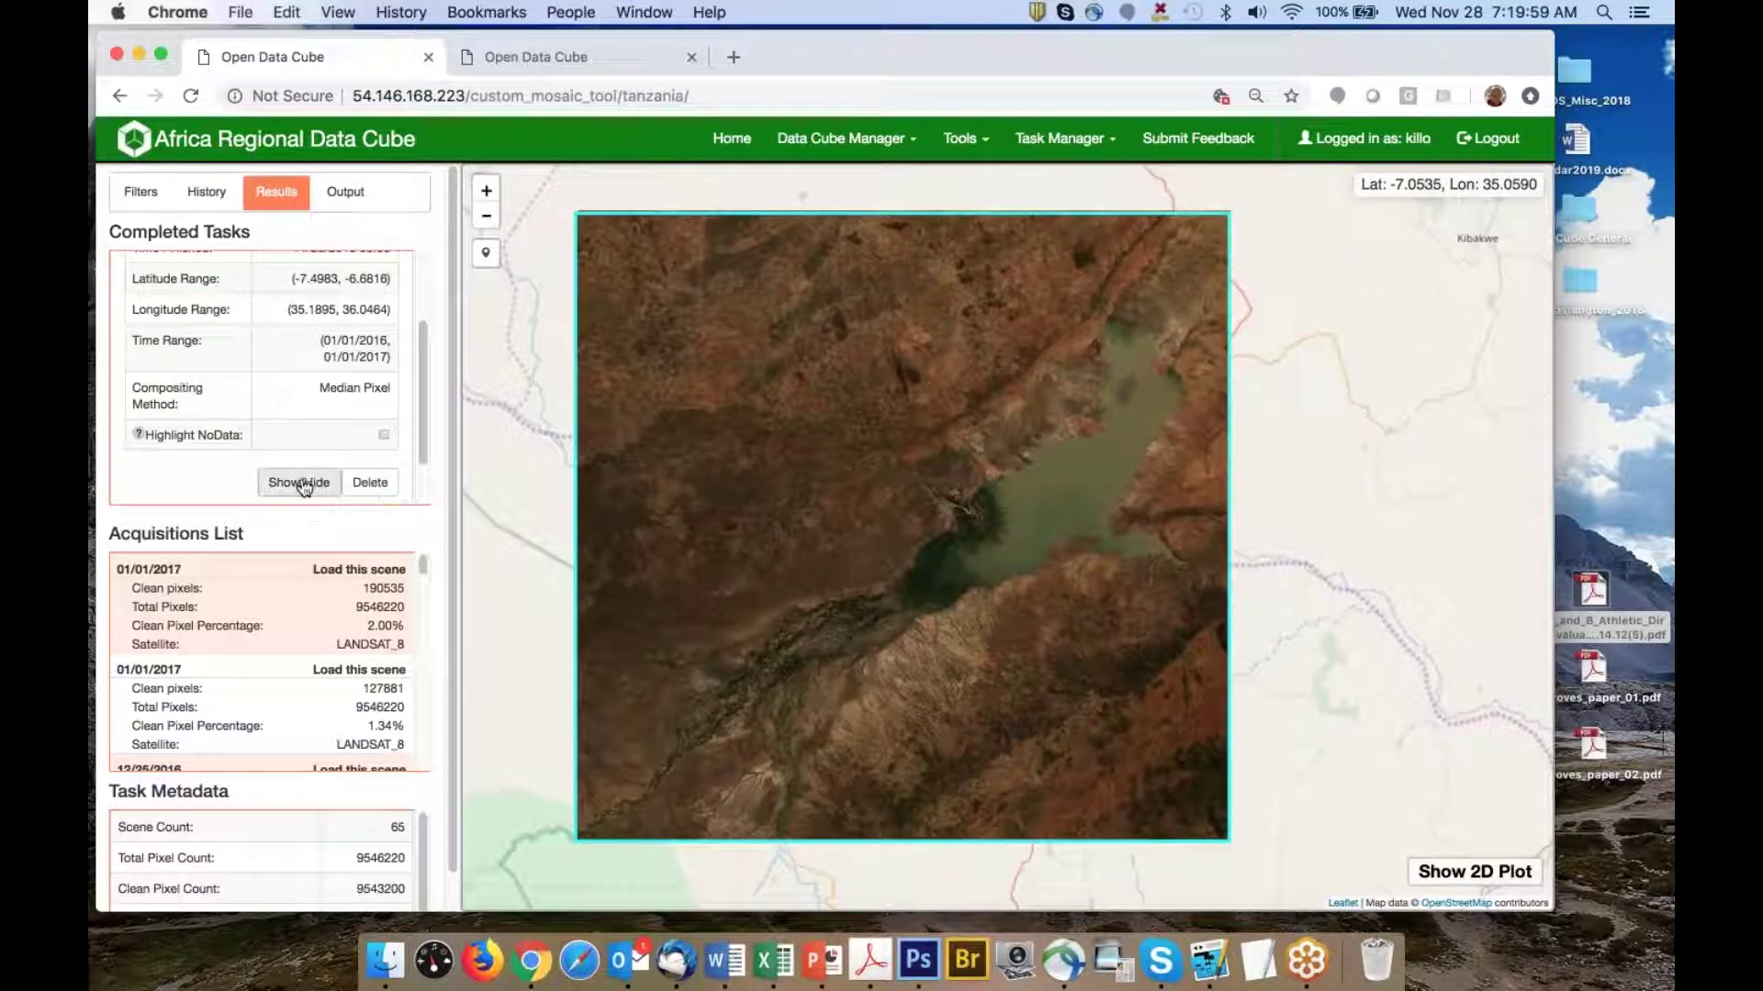
click(299, 482)
click(299, 482)
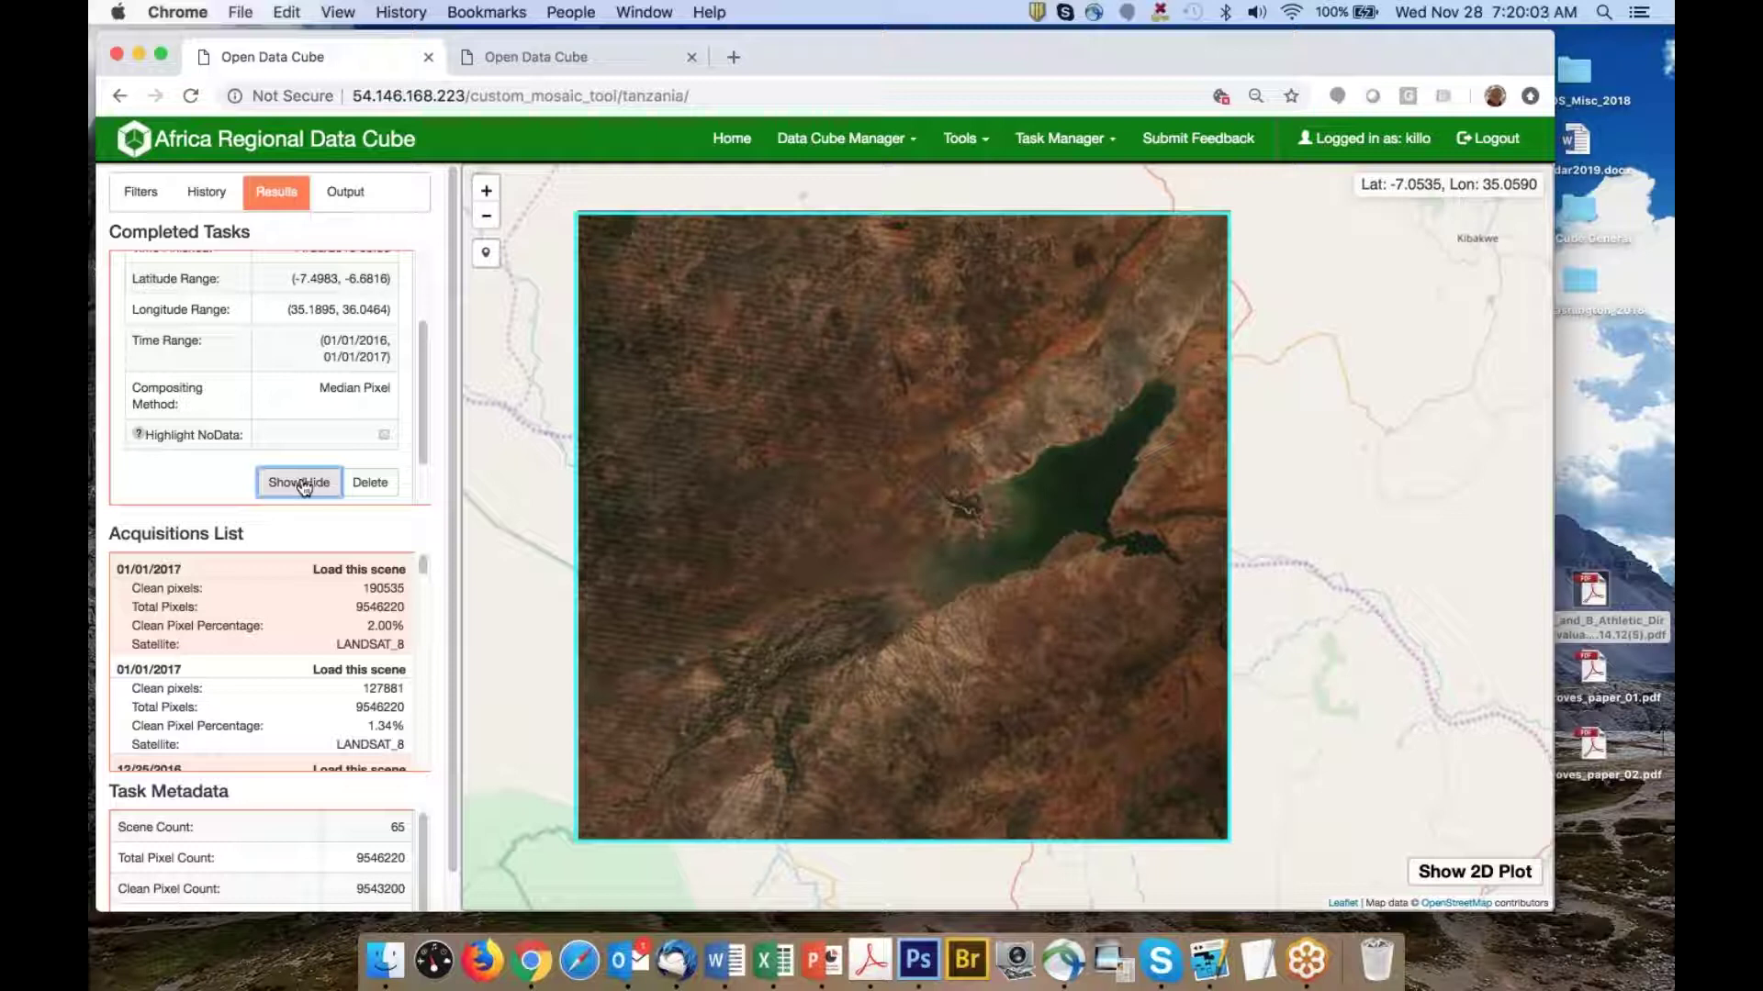
click(298, 482)
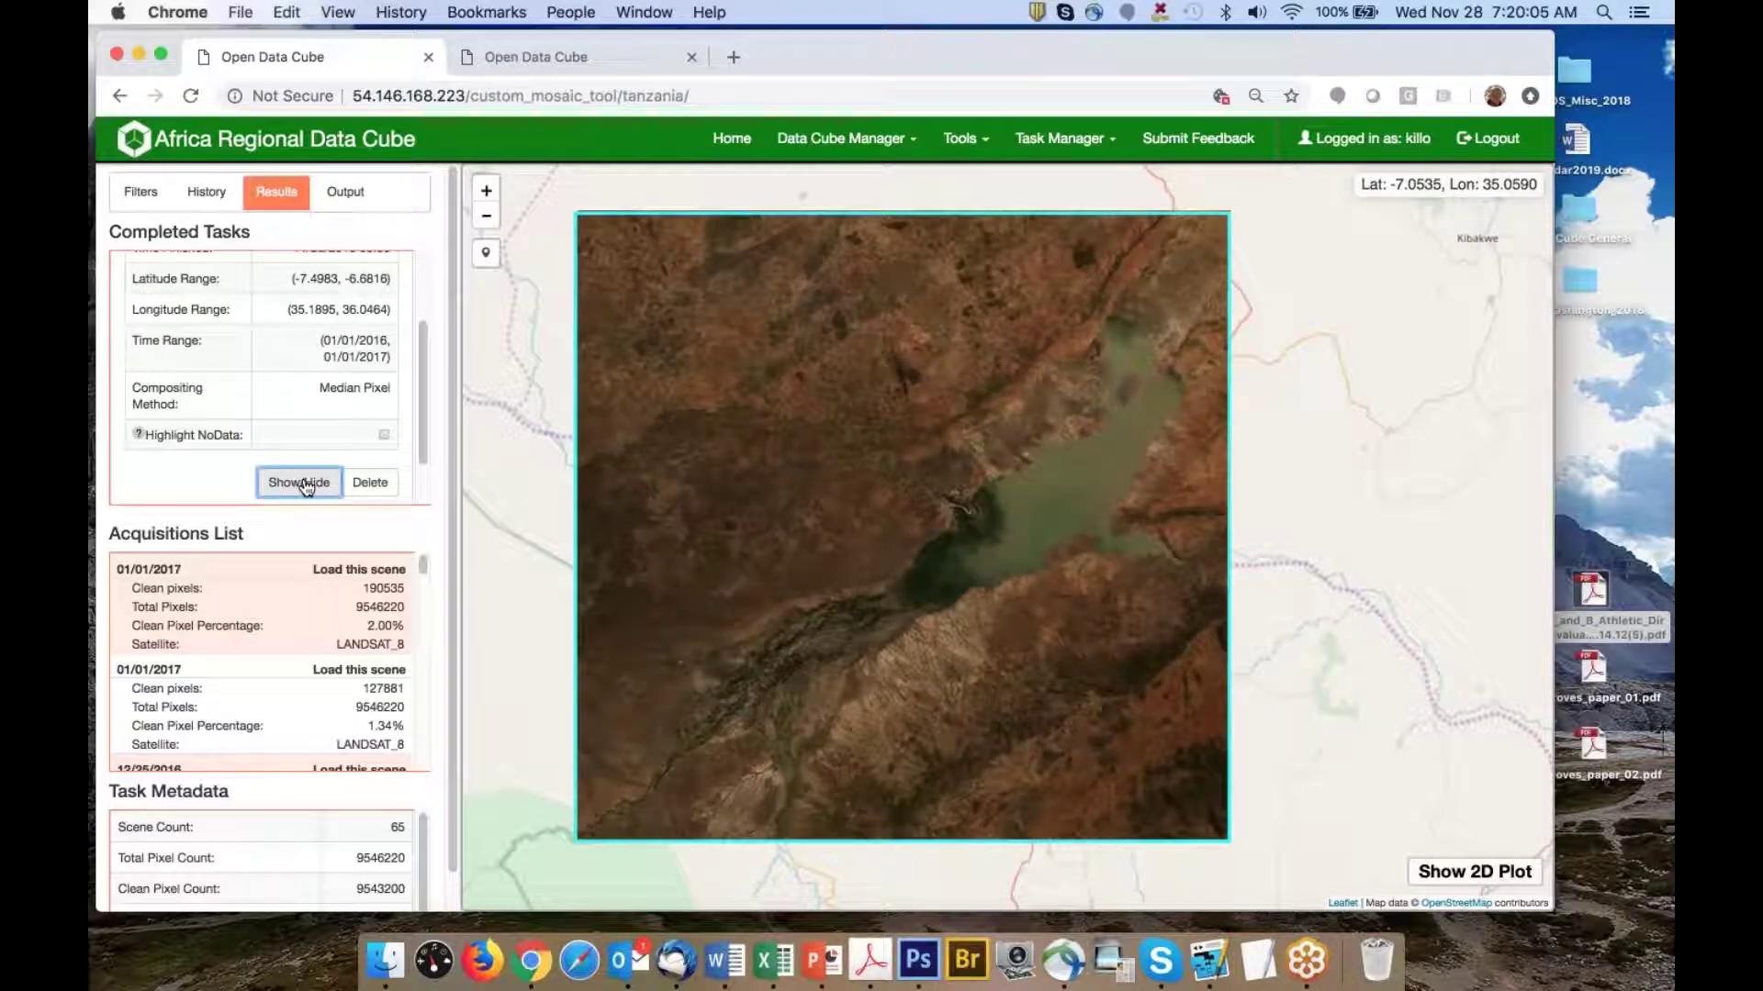
click(299, 482)
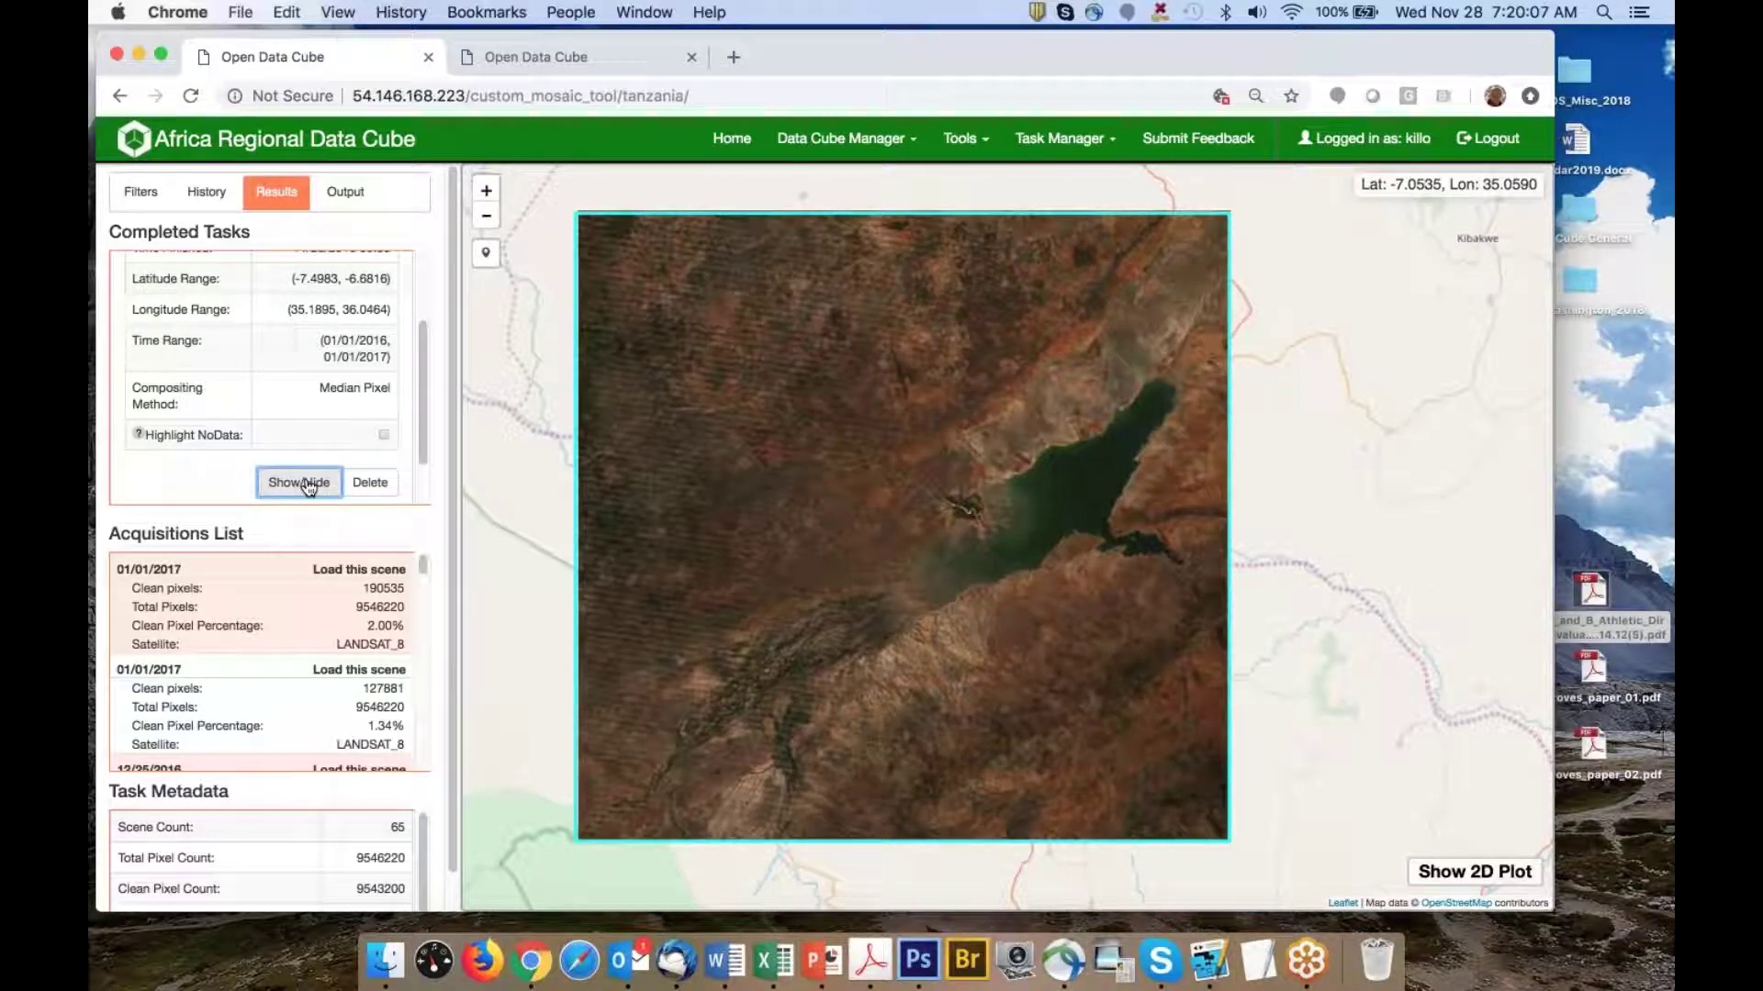
click(308, 487)
click(309, 487)
click(316, 485)
click(315, 484)
click(316, 485)
click(316, 484)
click(316, 485)
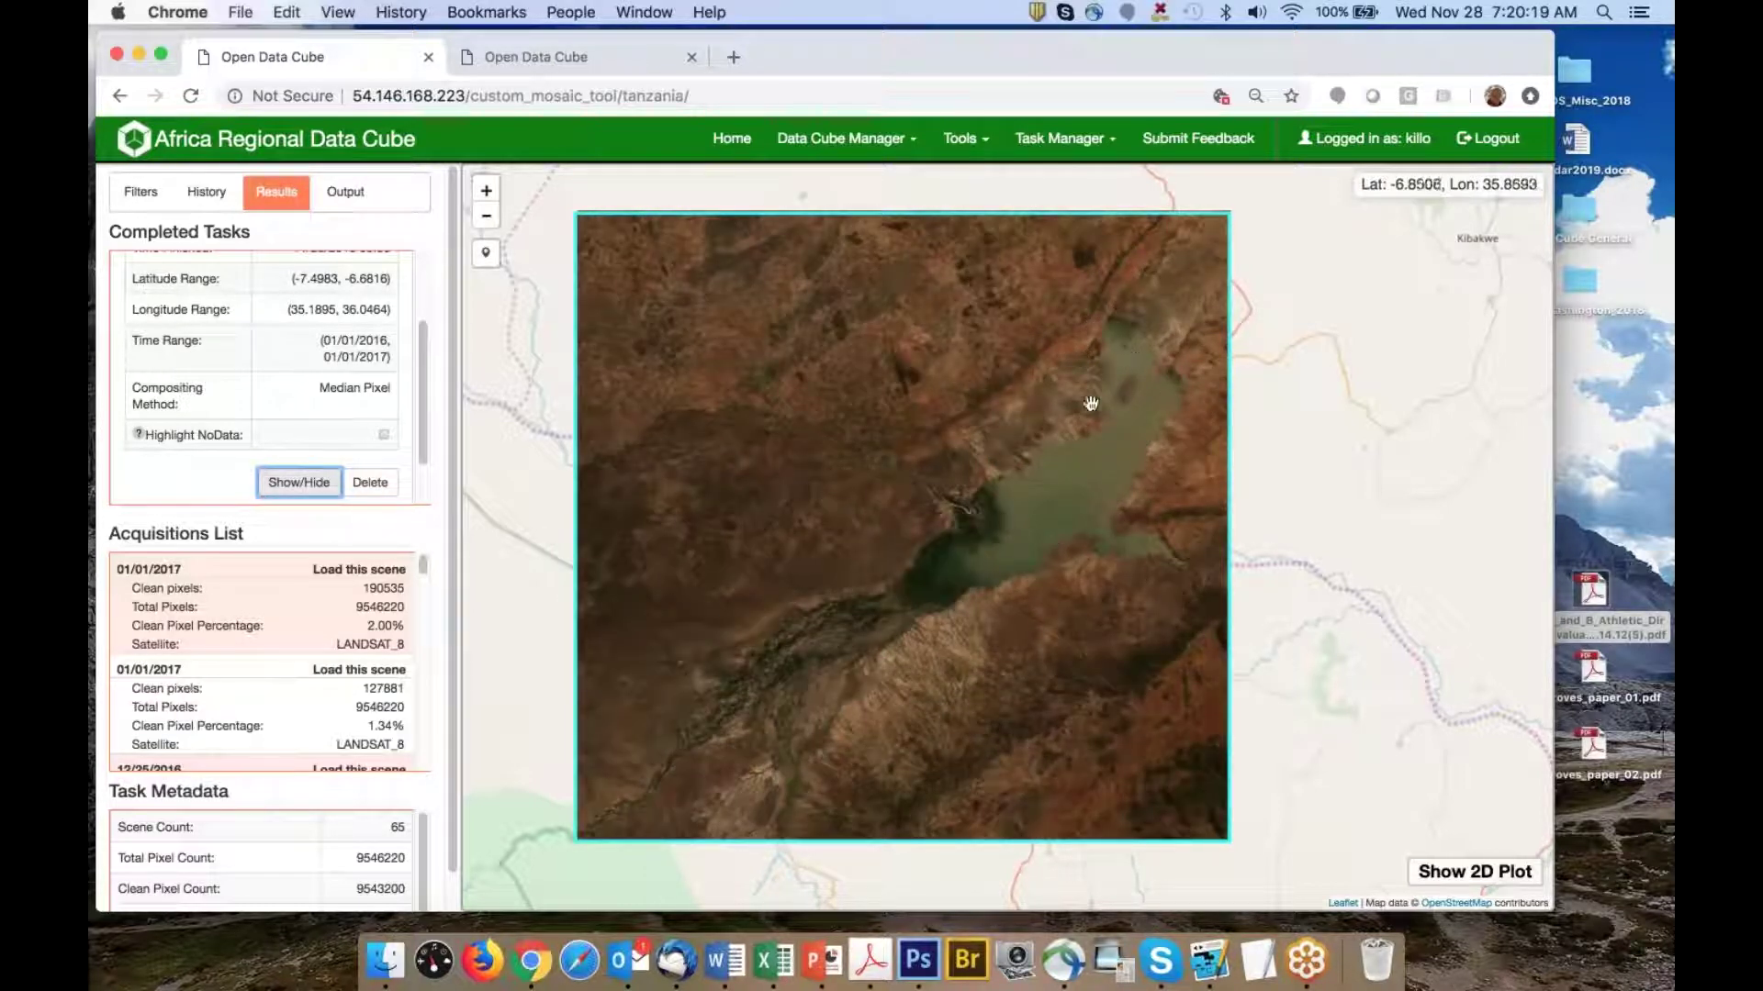
click(319, 485)
click(319, 485)
click(318, 485)
click(319, 485)
click(319, 485)
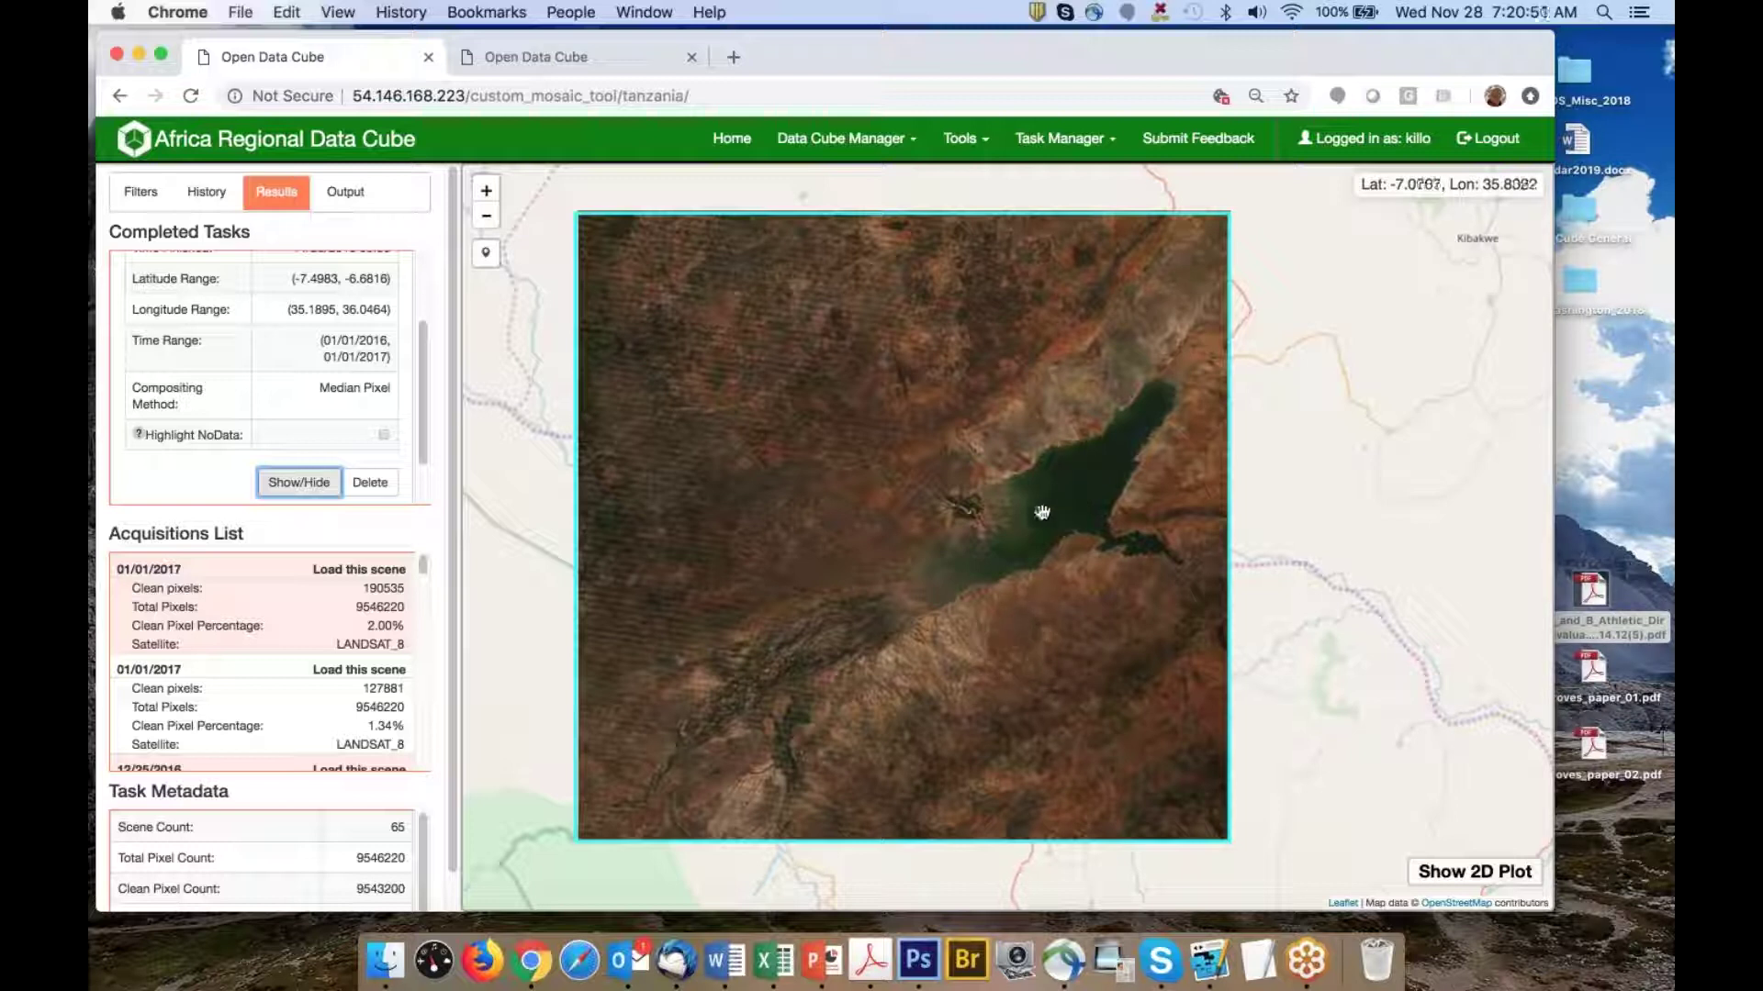
click(304, 484)
click(303, 484)
Highlight the scene count in the 06:52 mosaic's task metadata
click(409, 832)
double_click(410, 832)
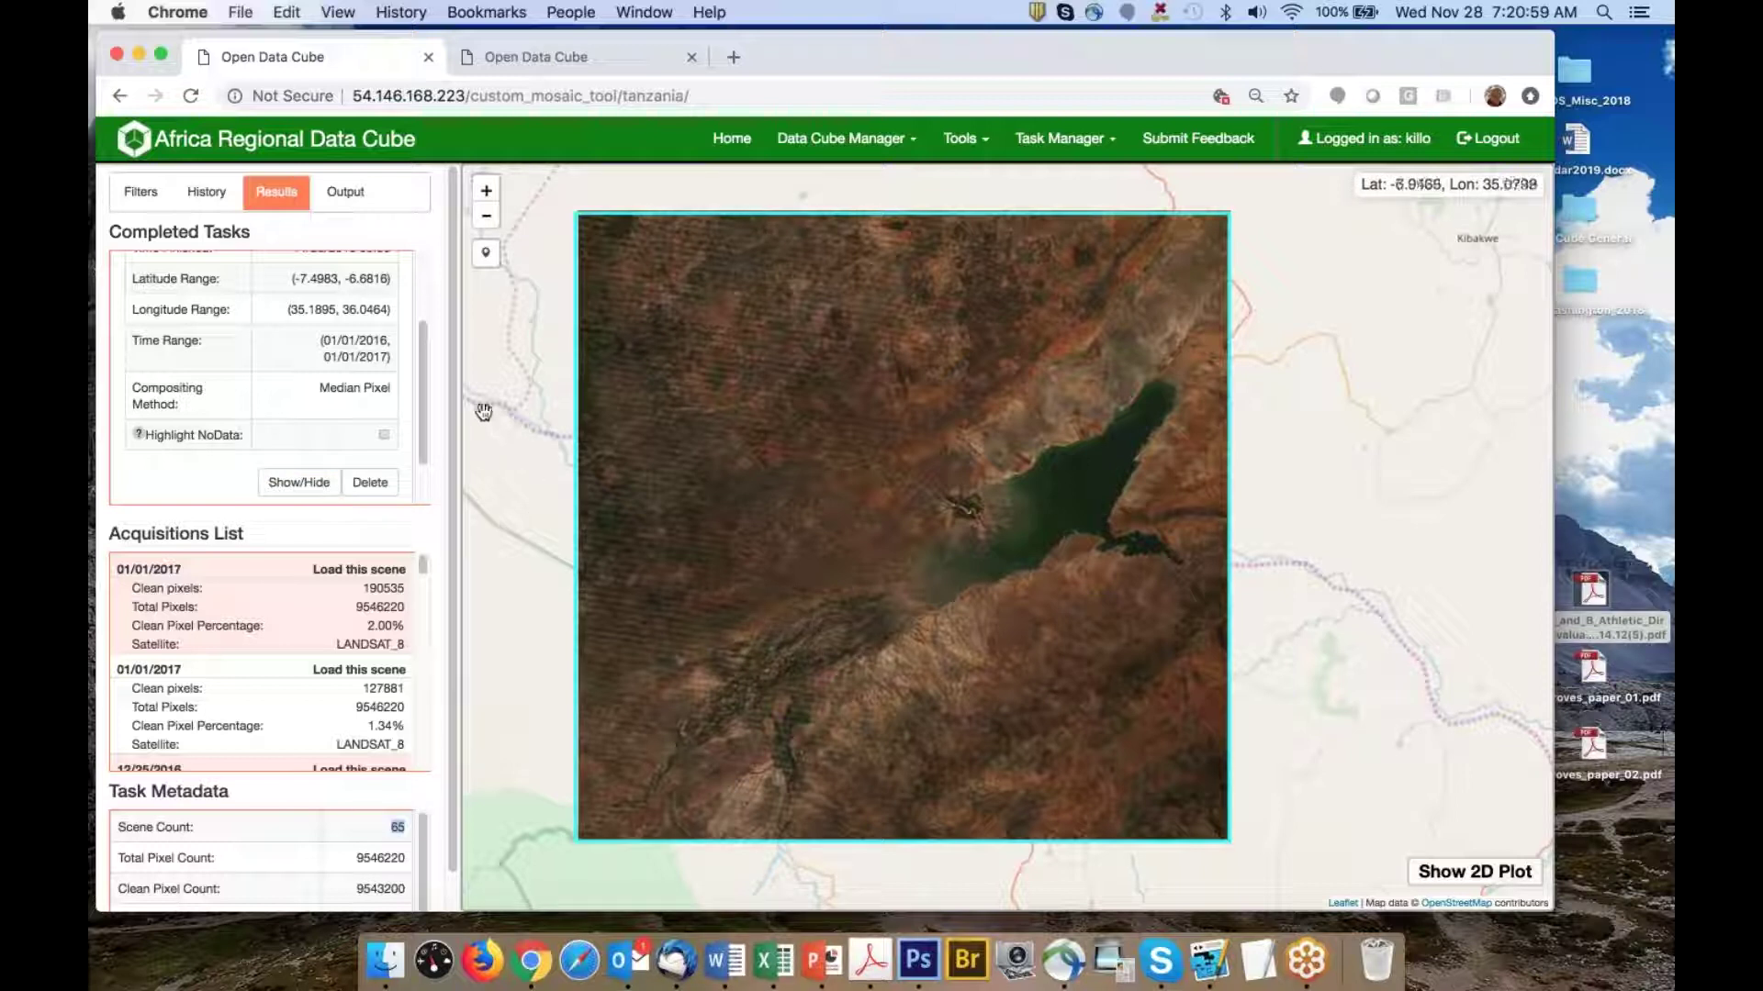
Open the output details of the 06:52 custom mosaic query and highlight its time range
click(345, 195)
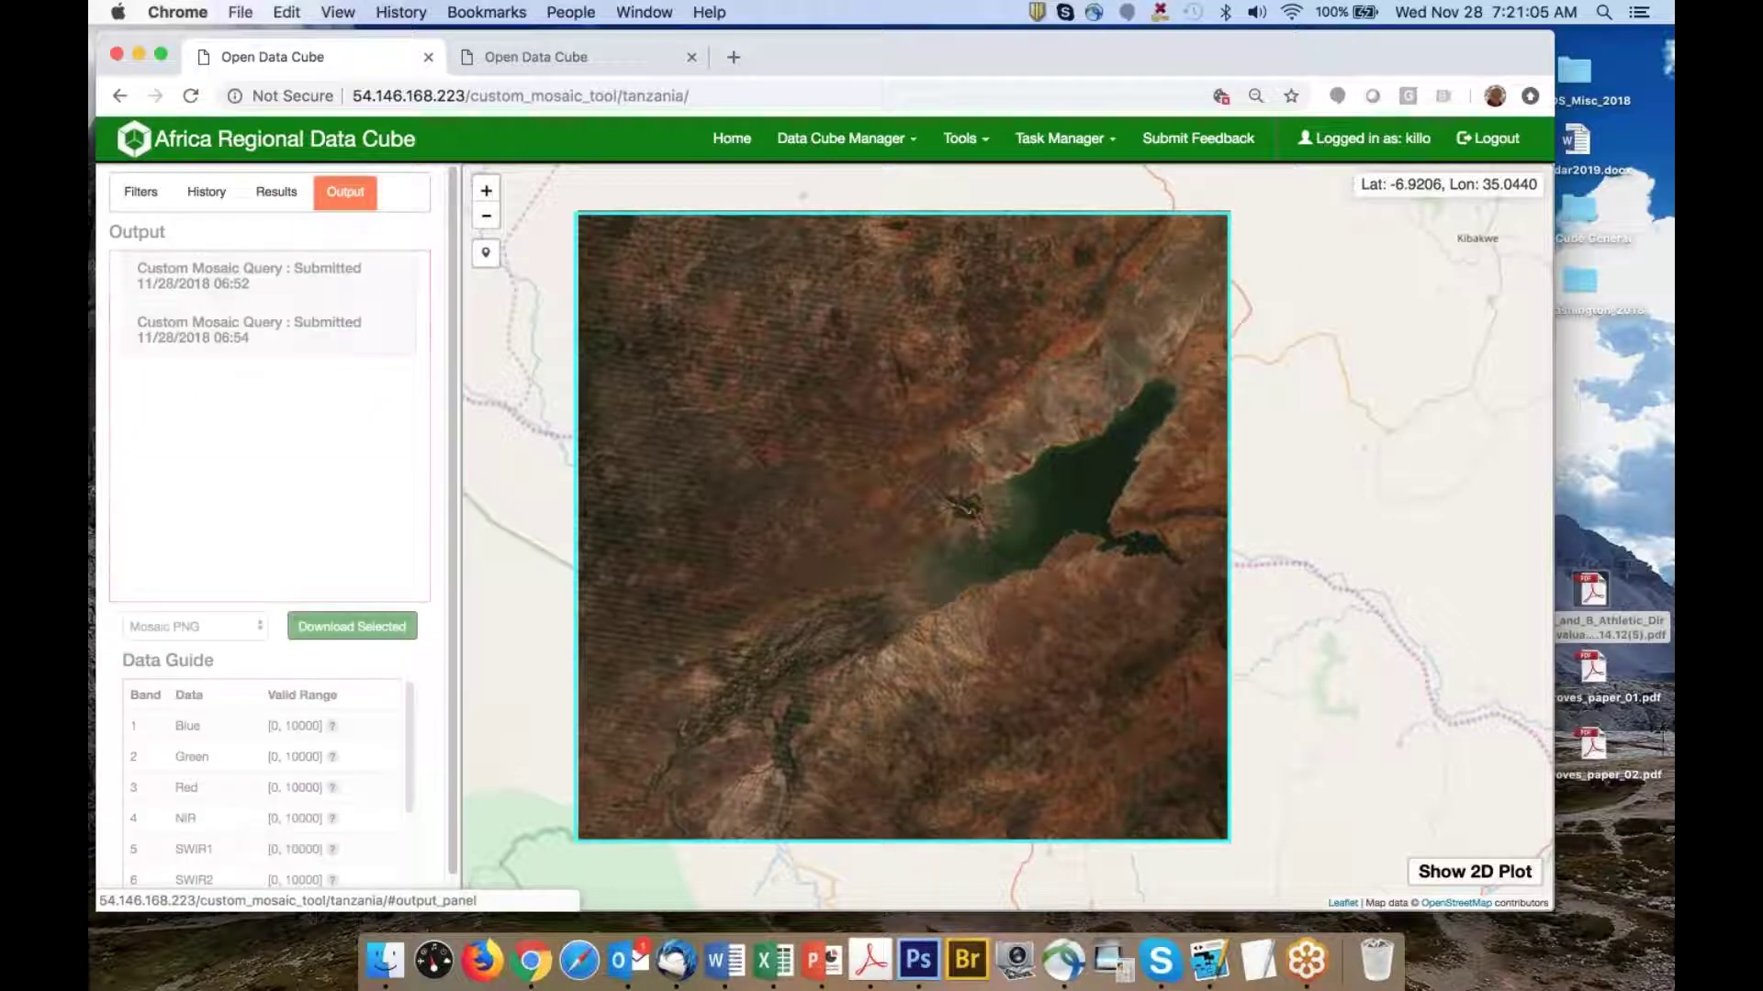
click(233, 279)
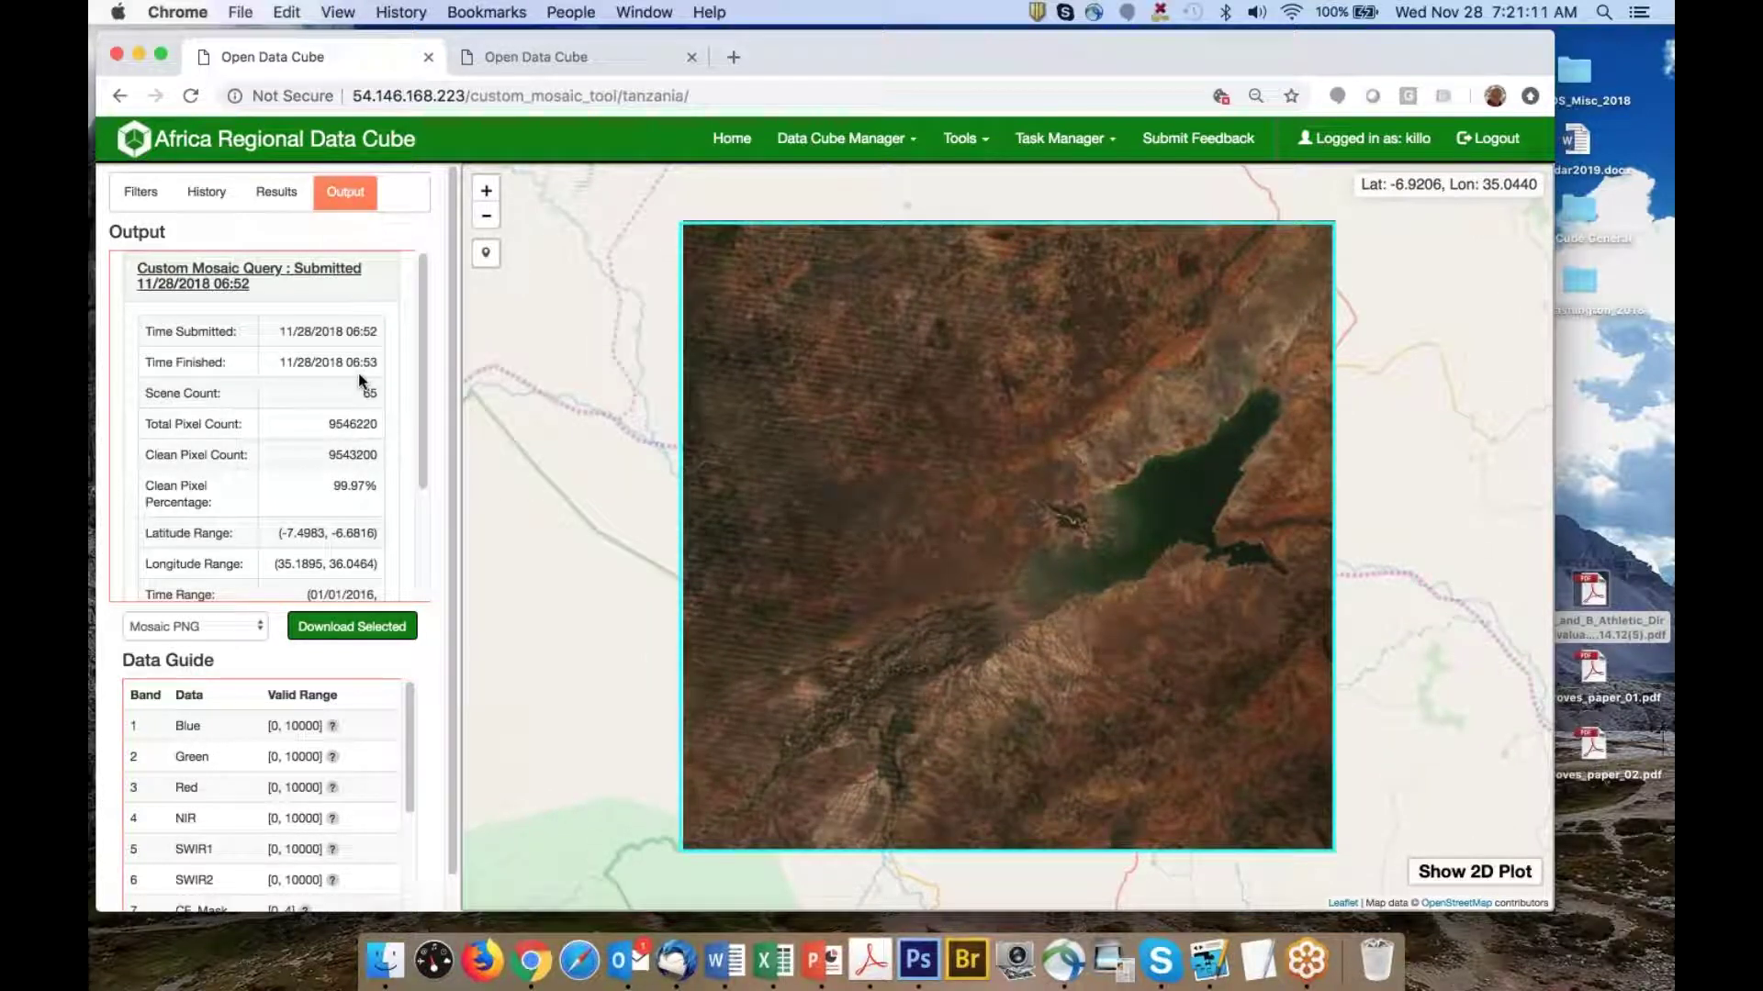
scroll(339, 454, down, 2)
drag(308, 528, 377, 551)
scroll(334, 421, up, 1)
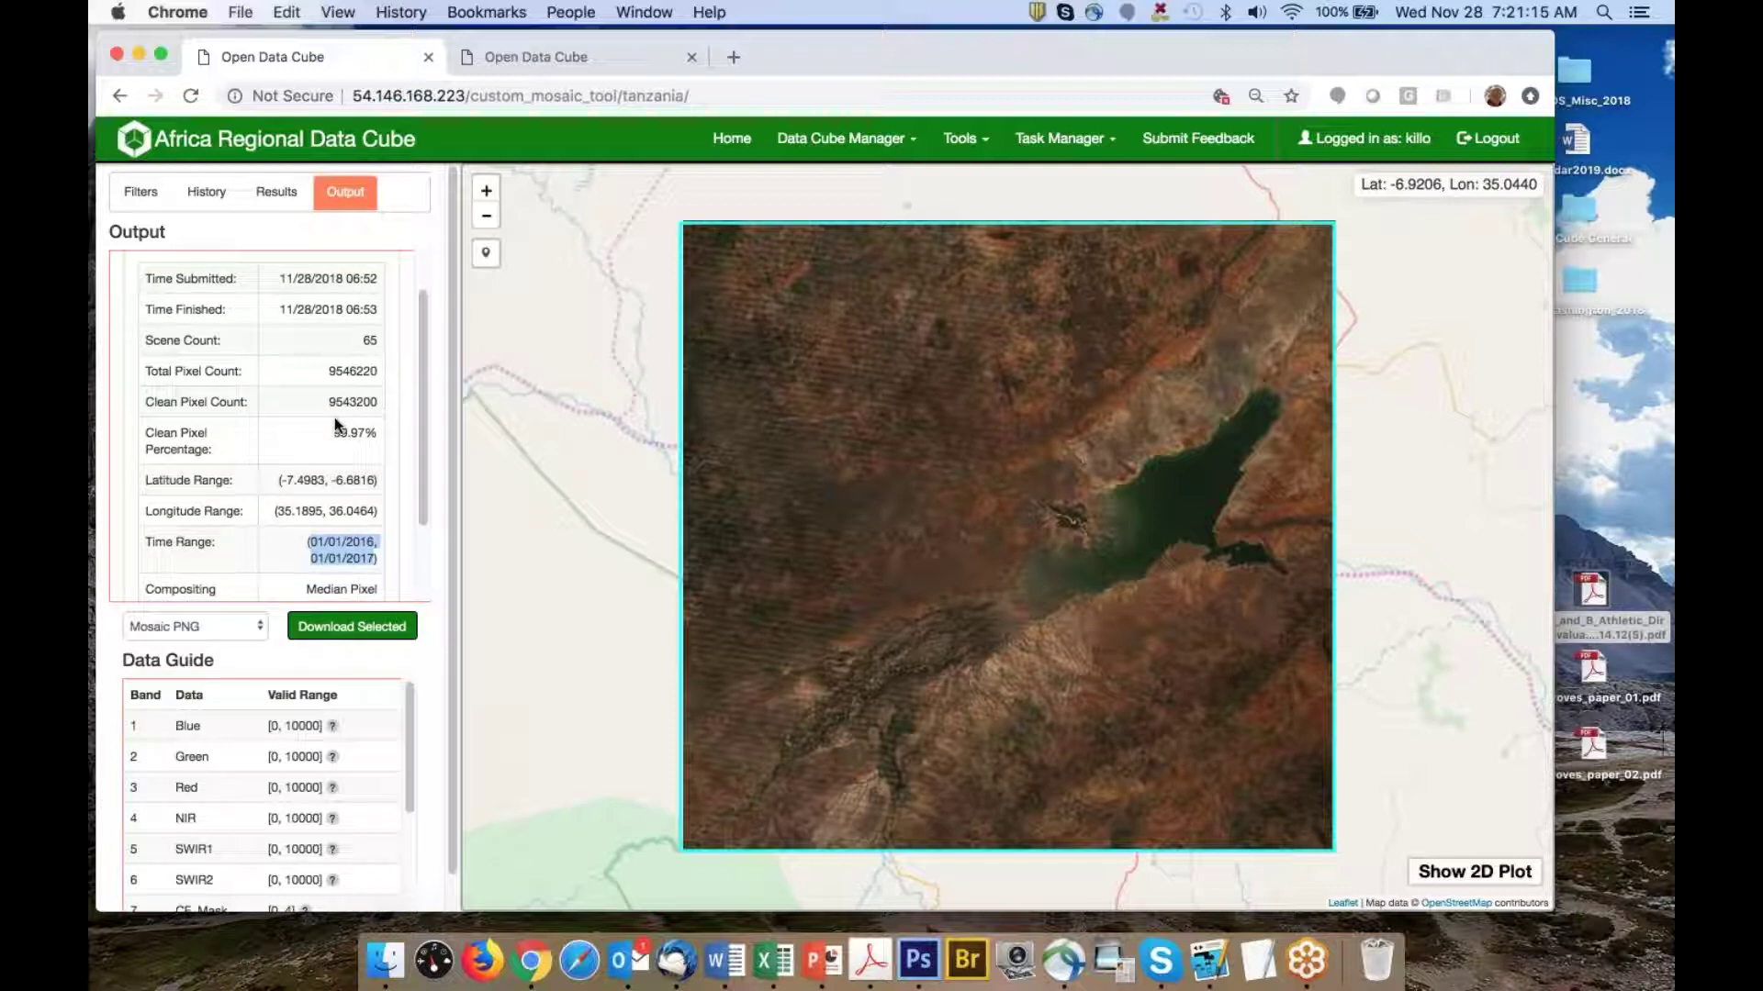
Highlight the 06:52 mosaic's scene count, clean pixel percentage, time range and compositing method in its output details
double_click(368, 340)
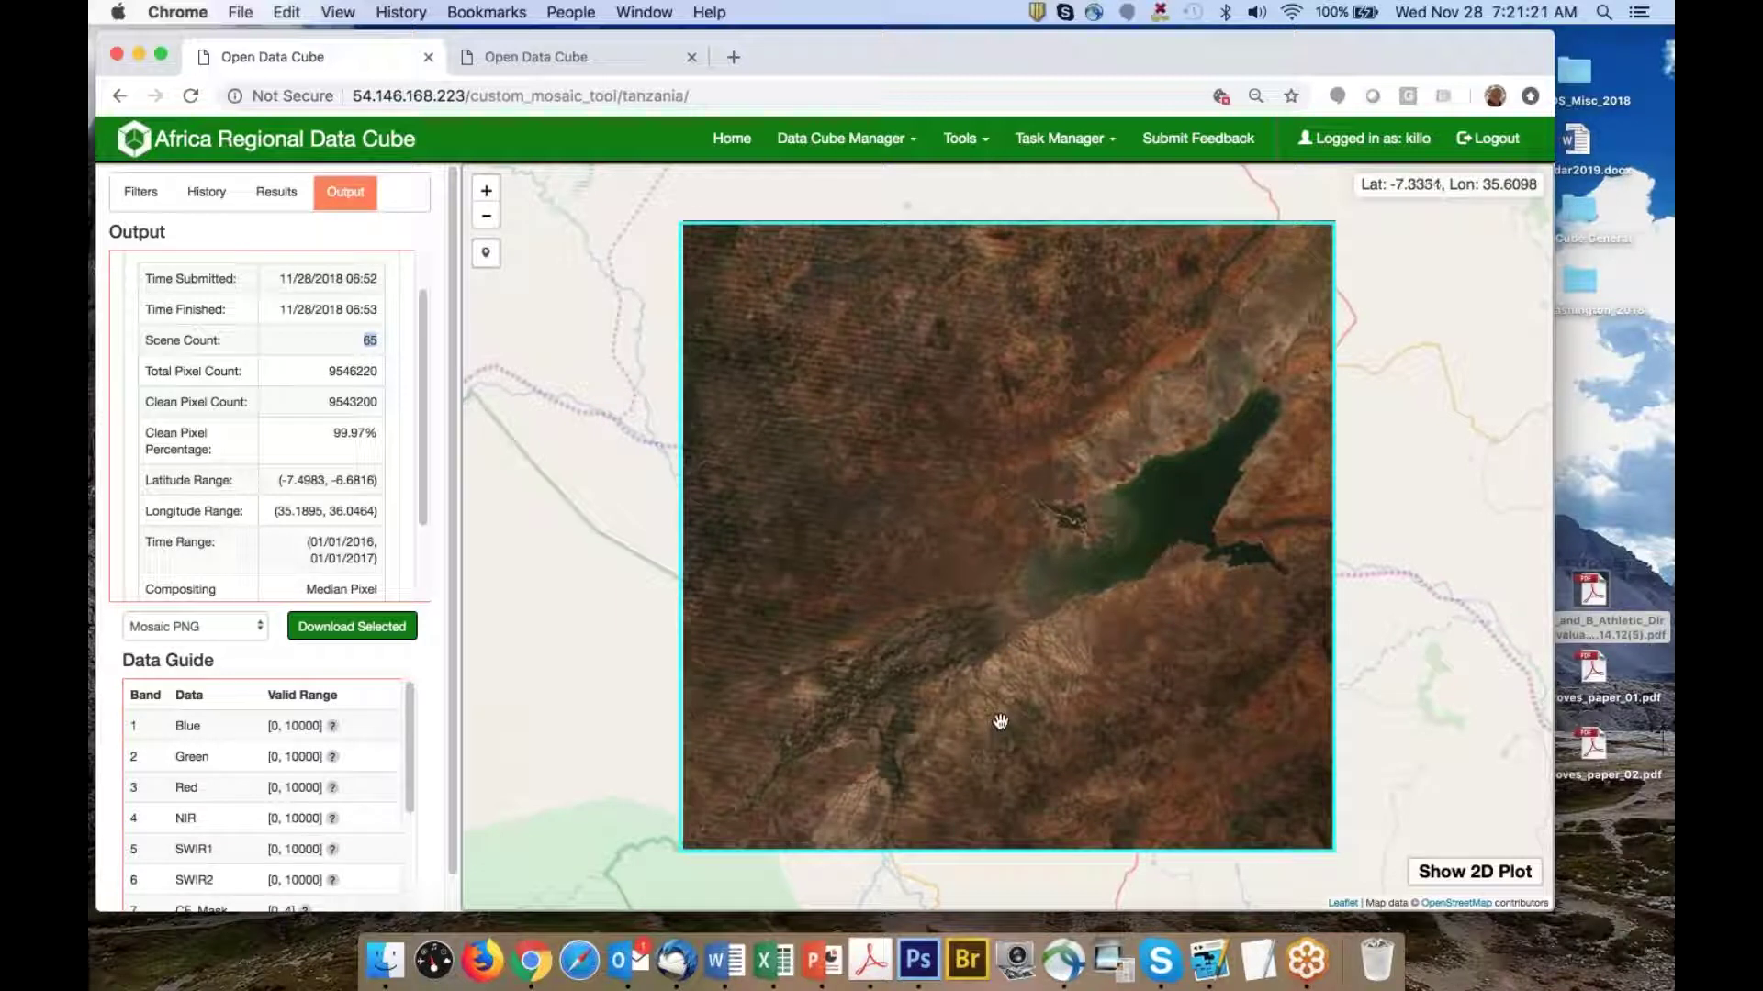
drag(335, 433, 380, 434)
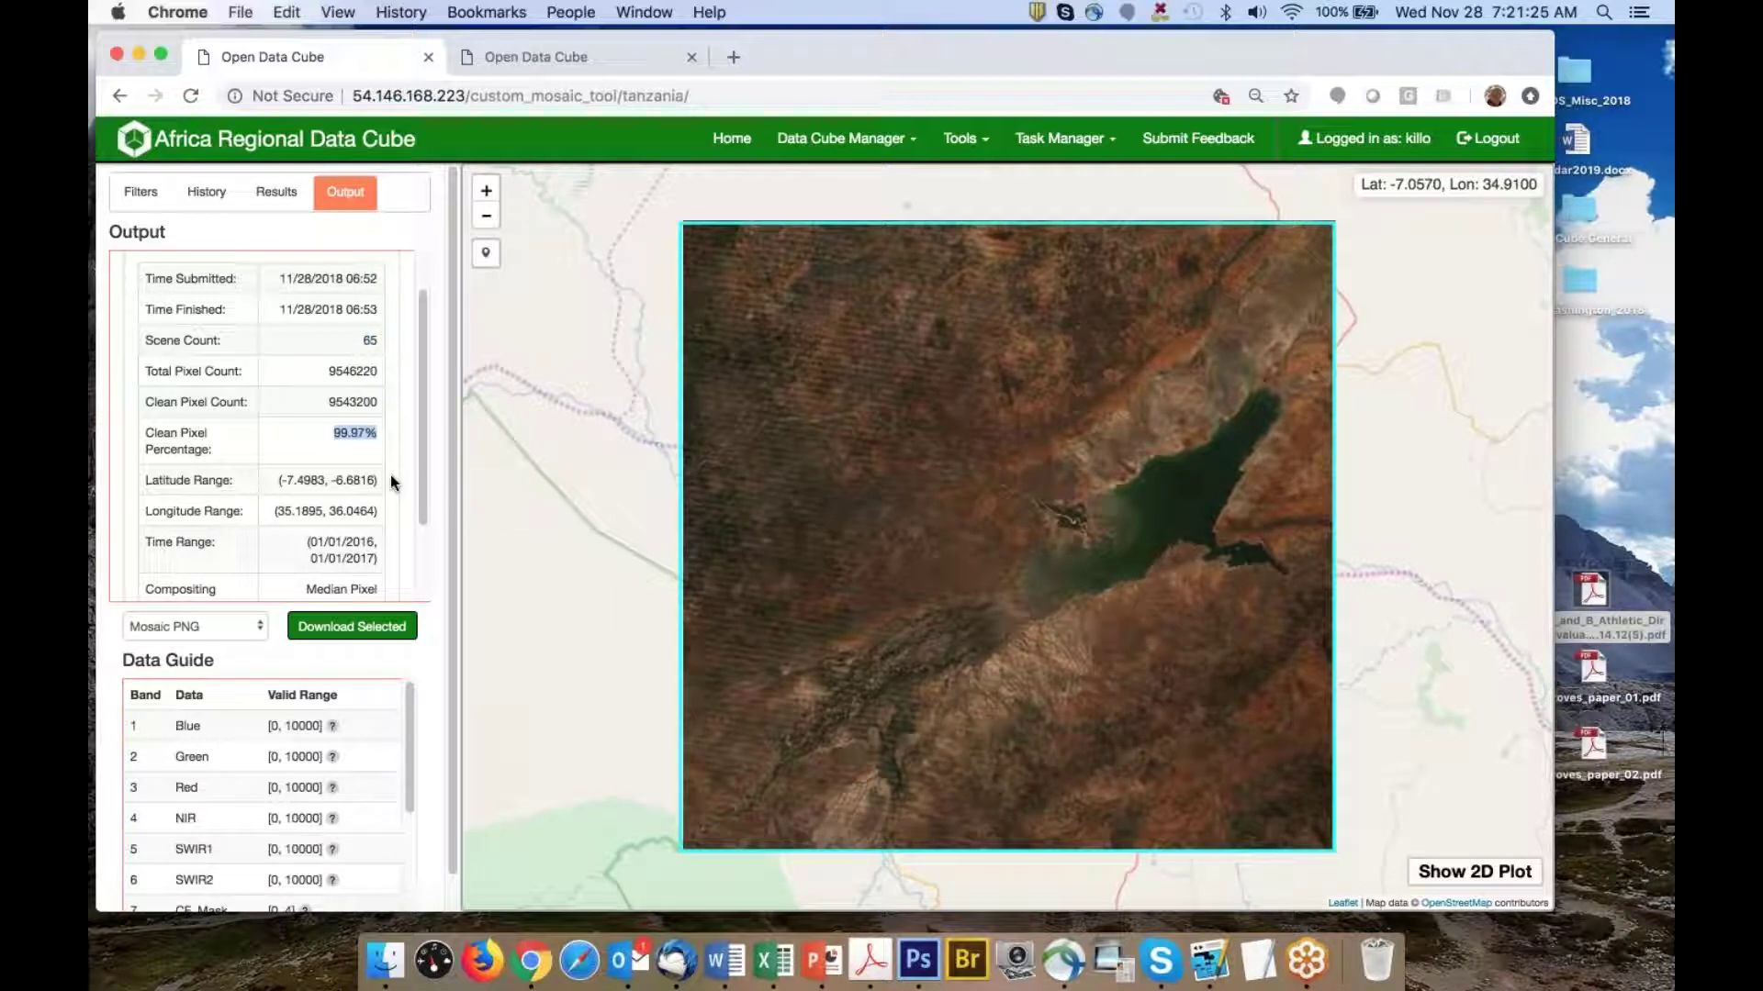
scroll(370, 528, down, 1)
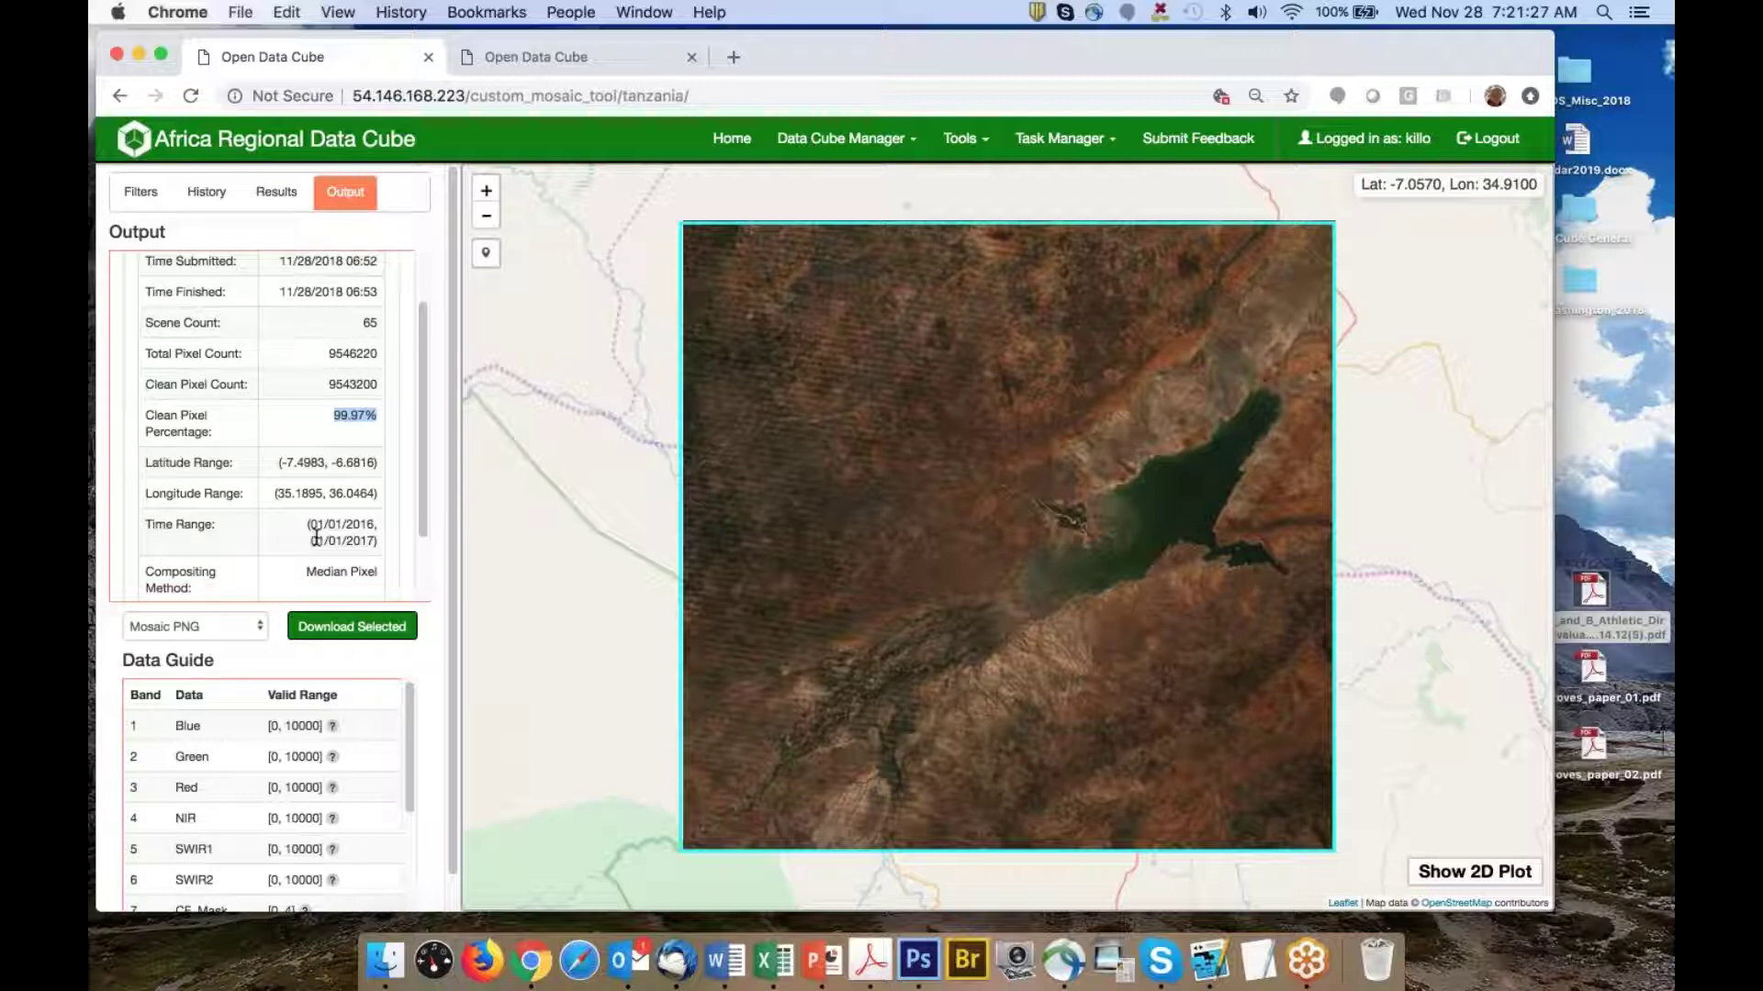
drag(309, 522, 370, 535)
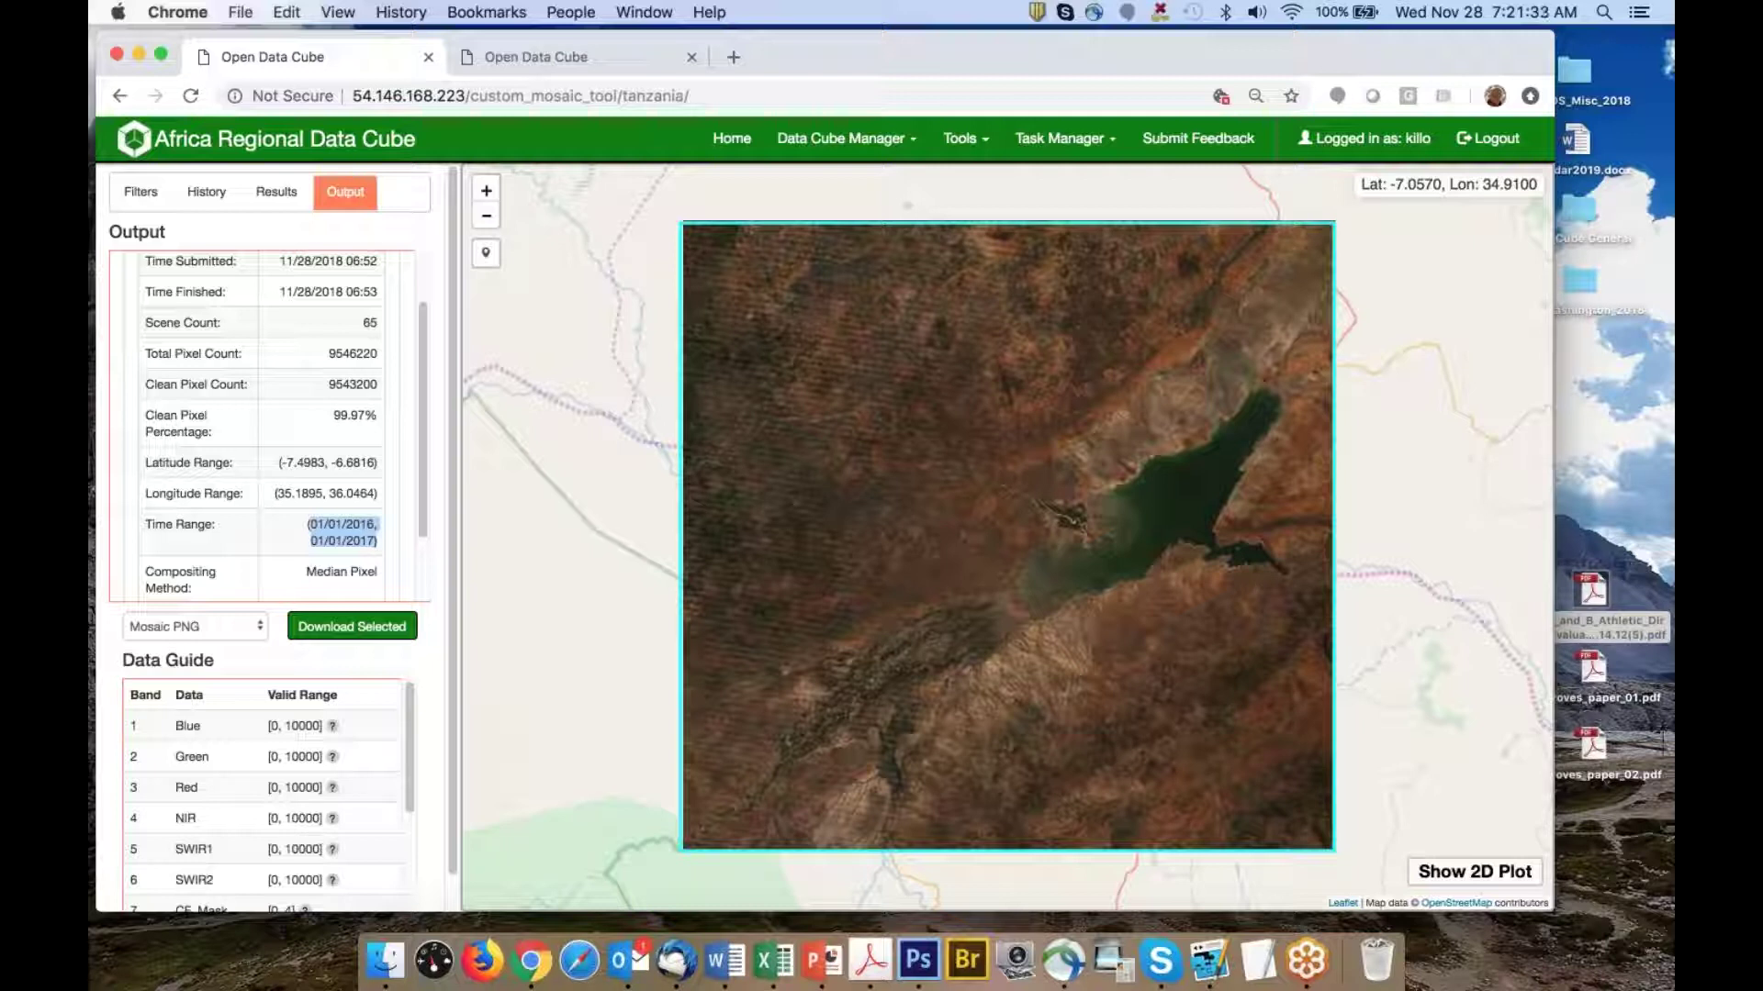
drag(303, 573, 381, 577)
scroll(384, 579, down, 2)
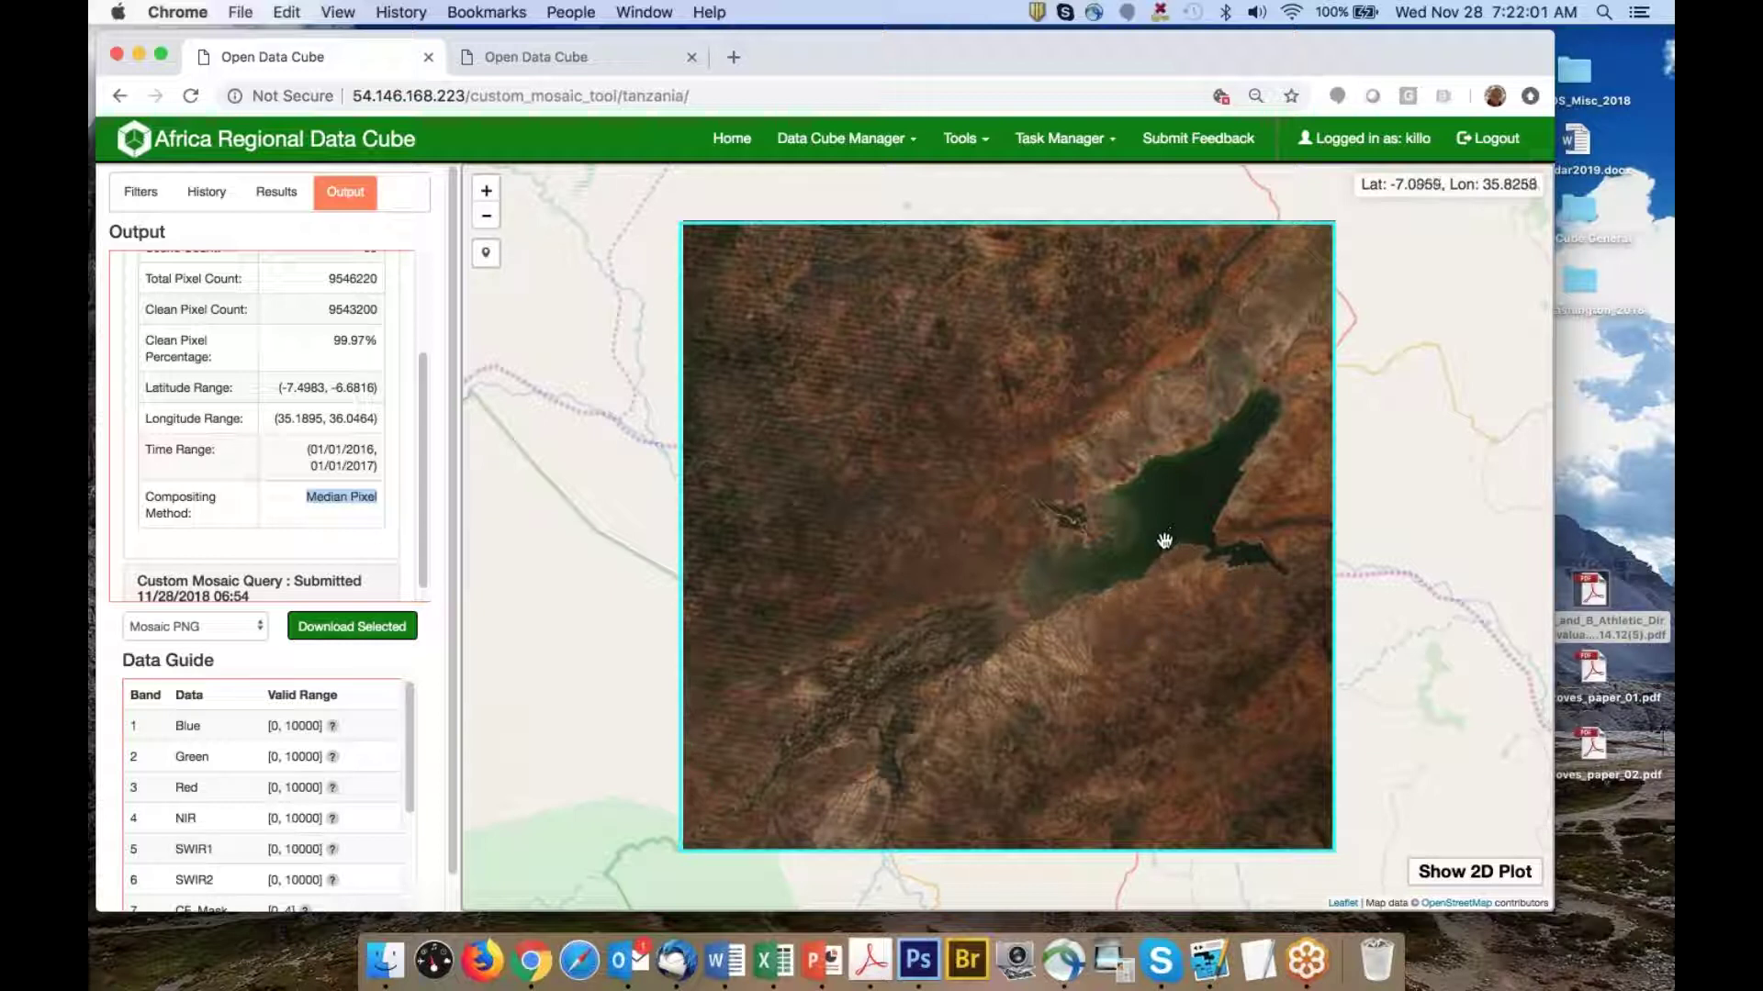
drag(1164, 541, 1111, 538)
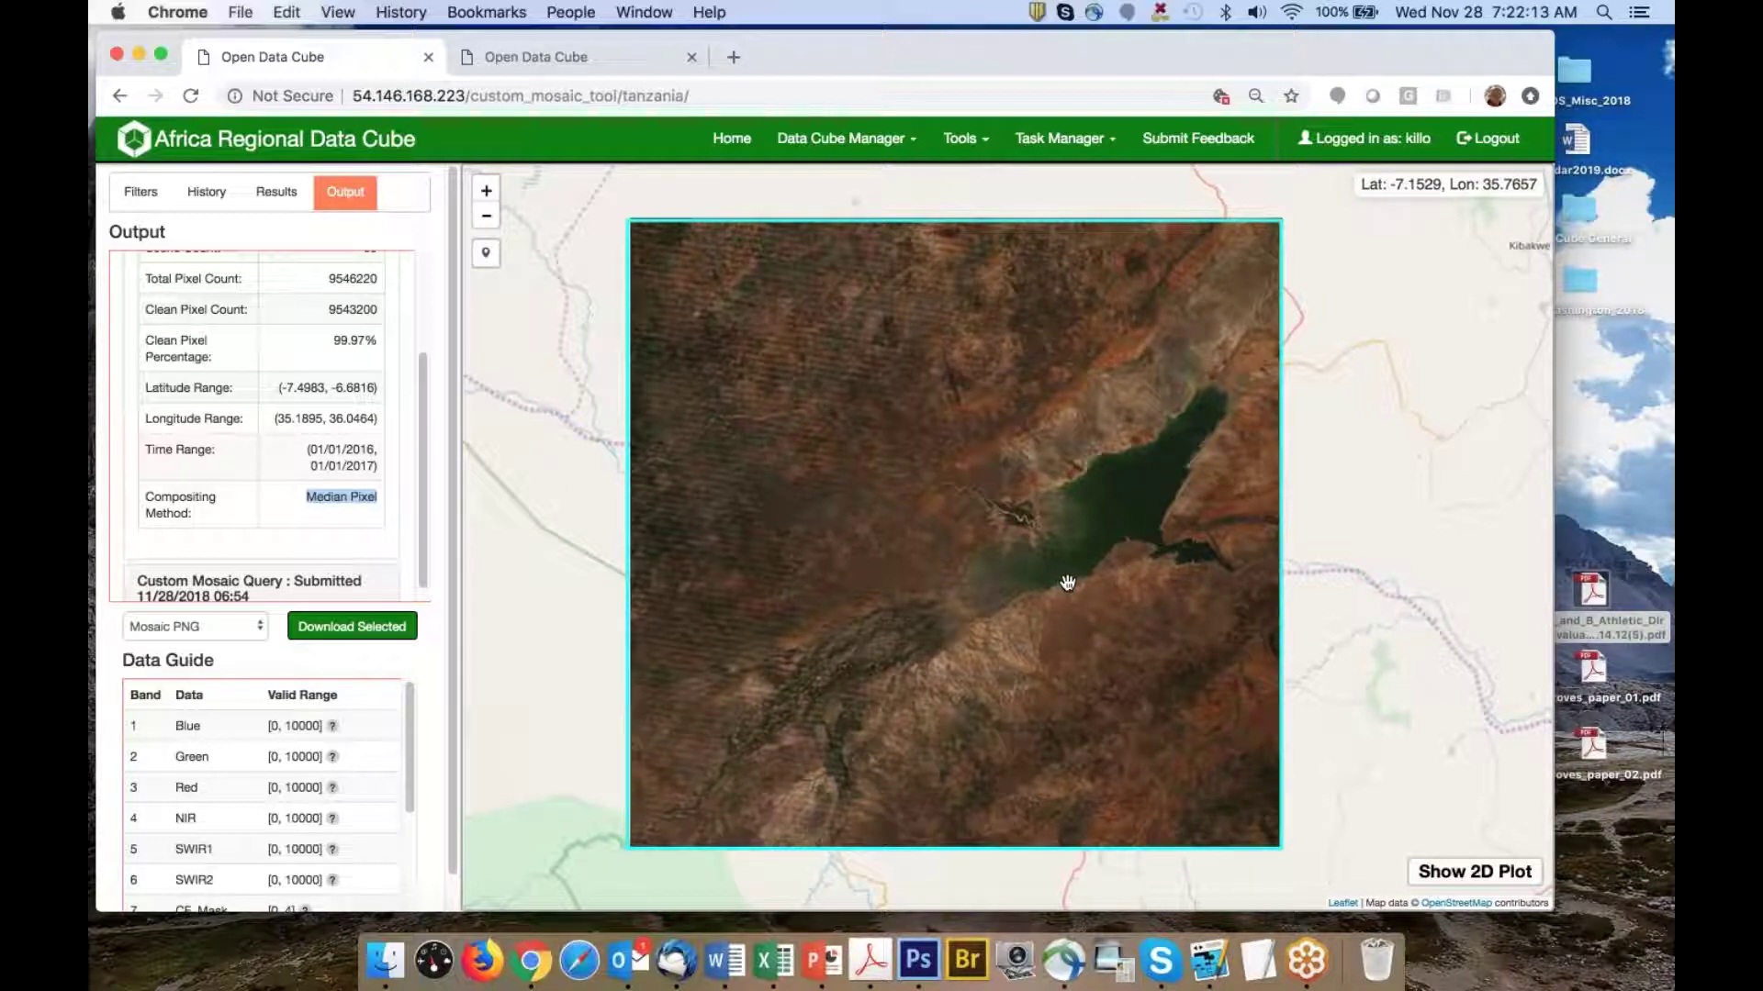
Look through the available compositing methods in the mosaic filters, leaving Median Pixel selected, and return to the output details
click(127, 192)
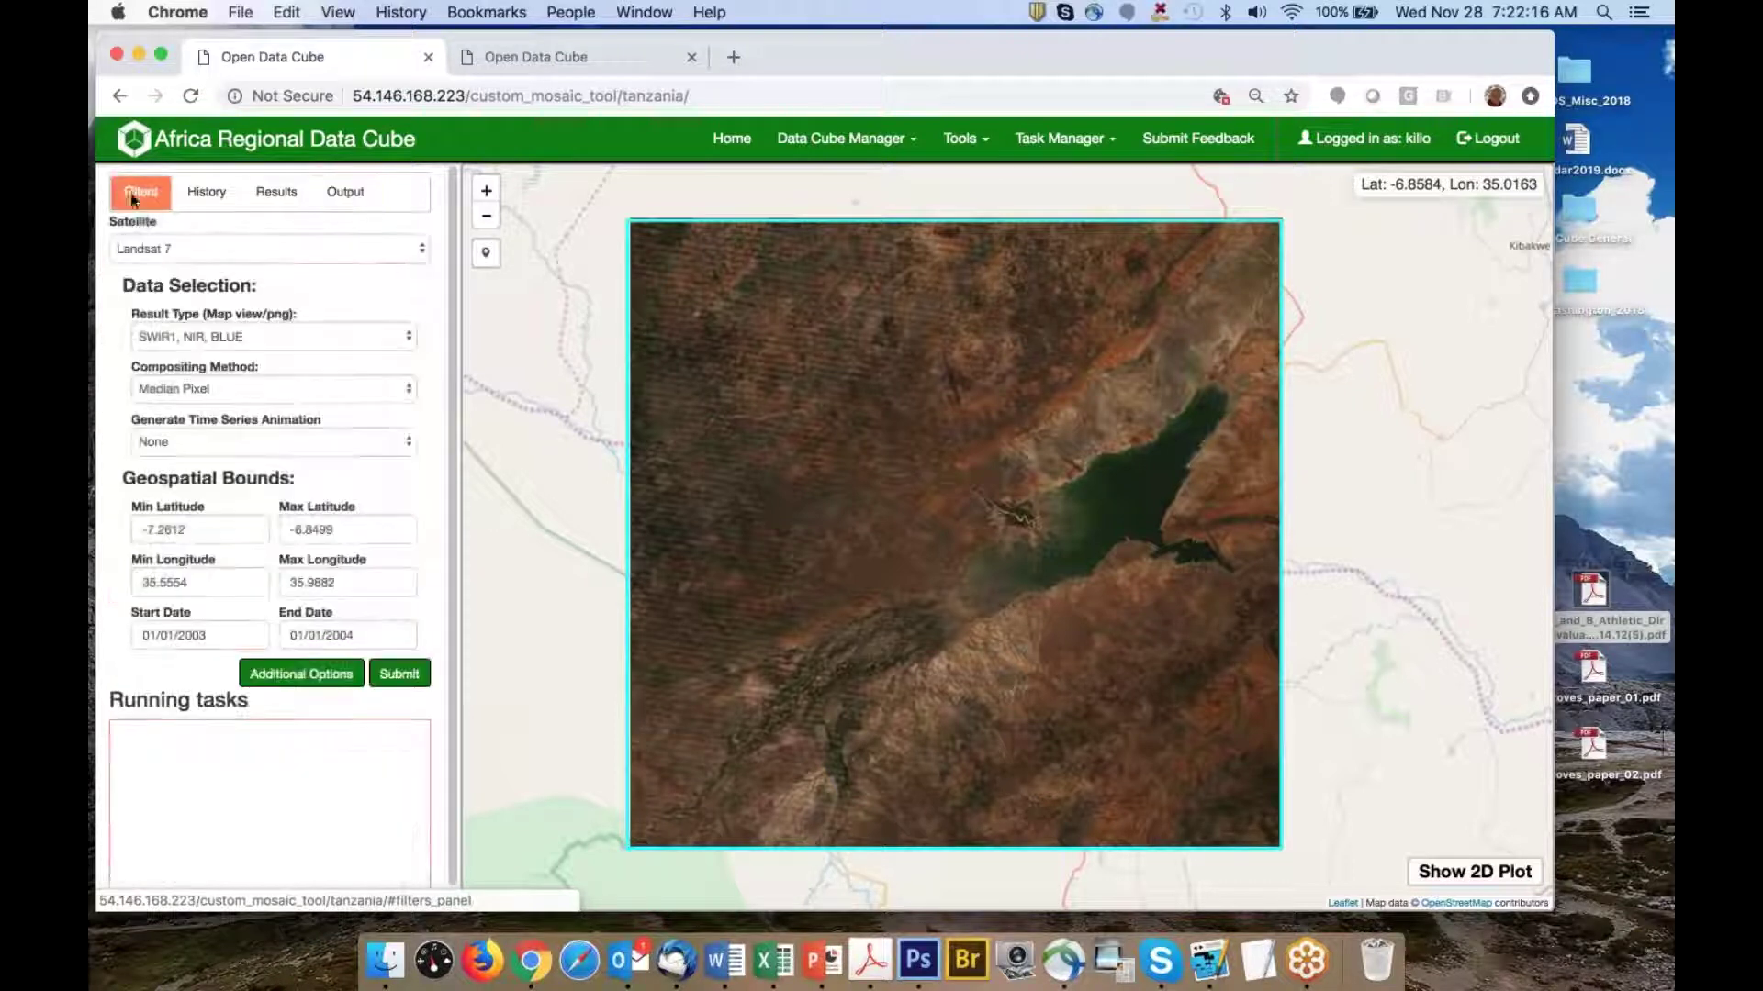
click(213, 385)
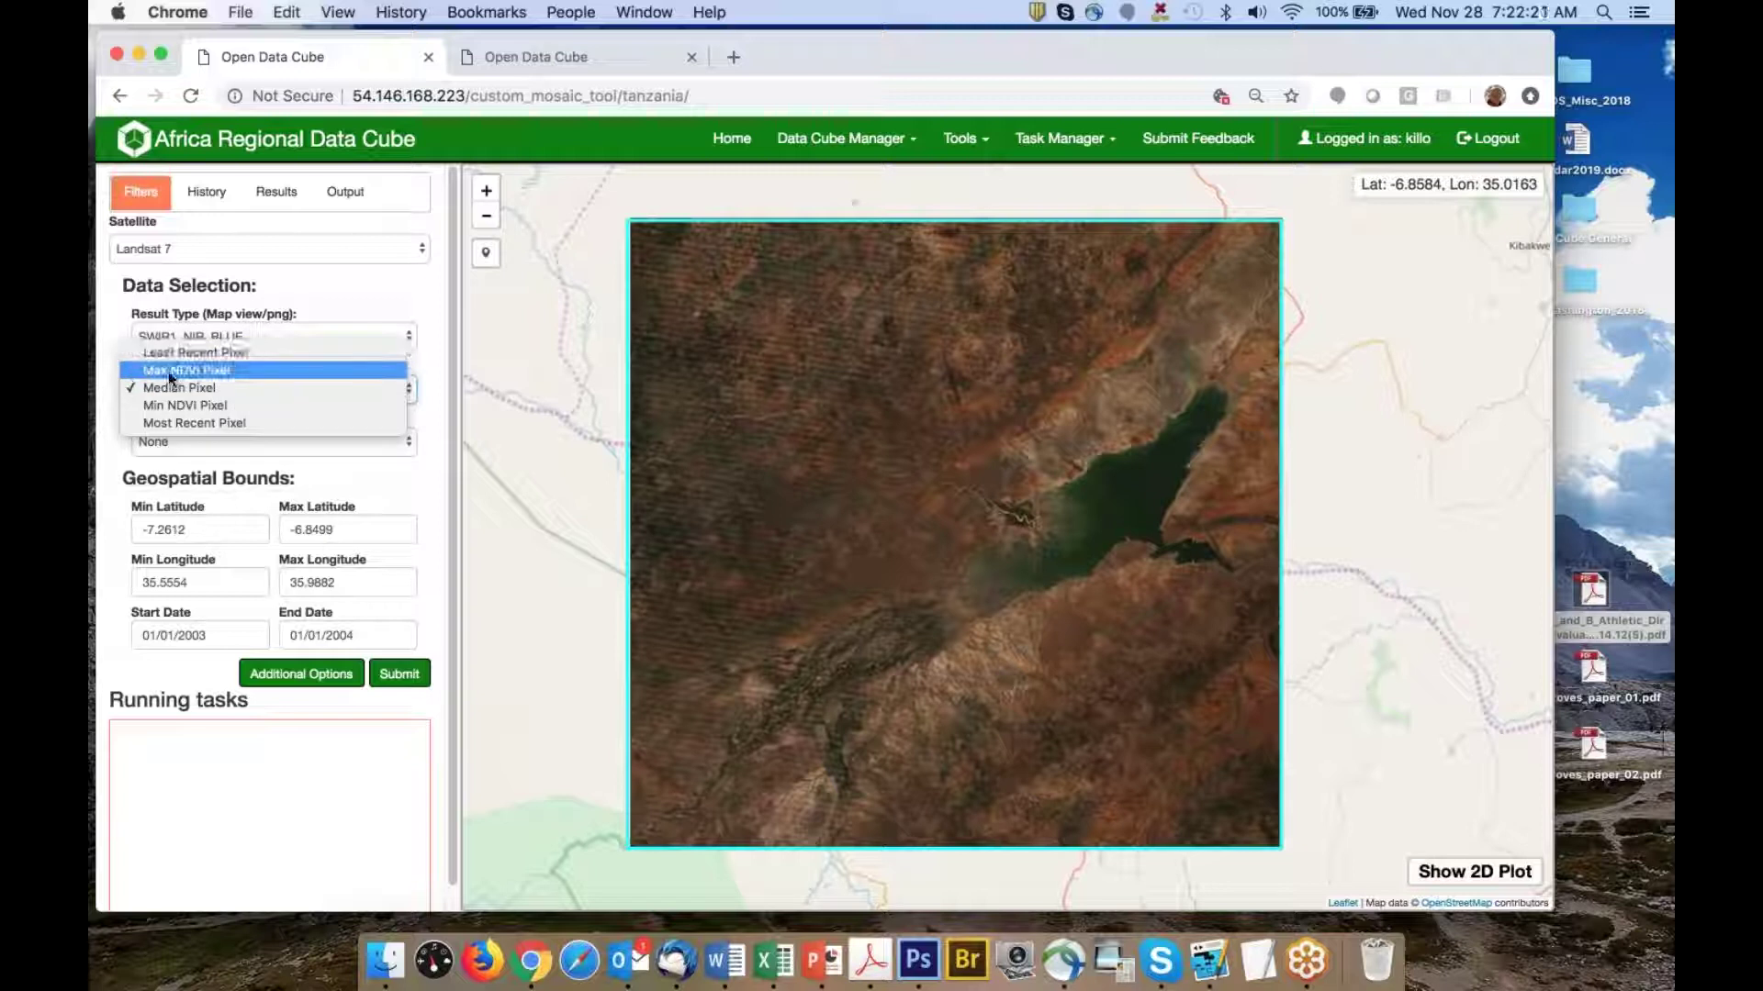
click(350, 196)
click(350, 197)
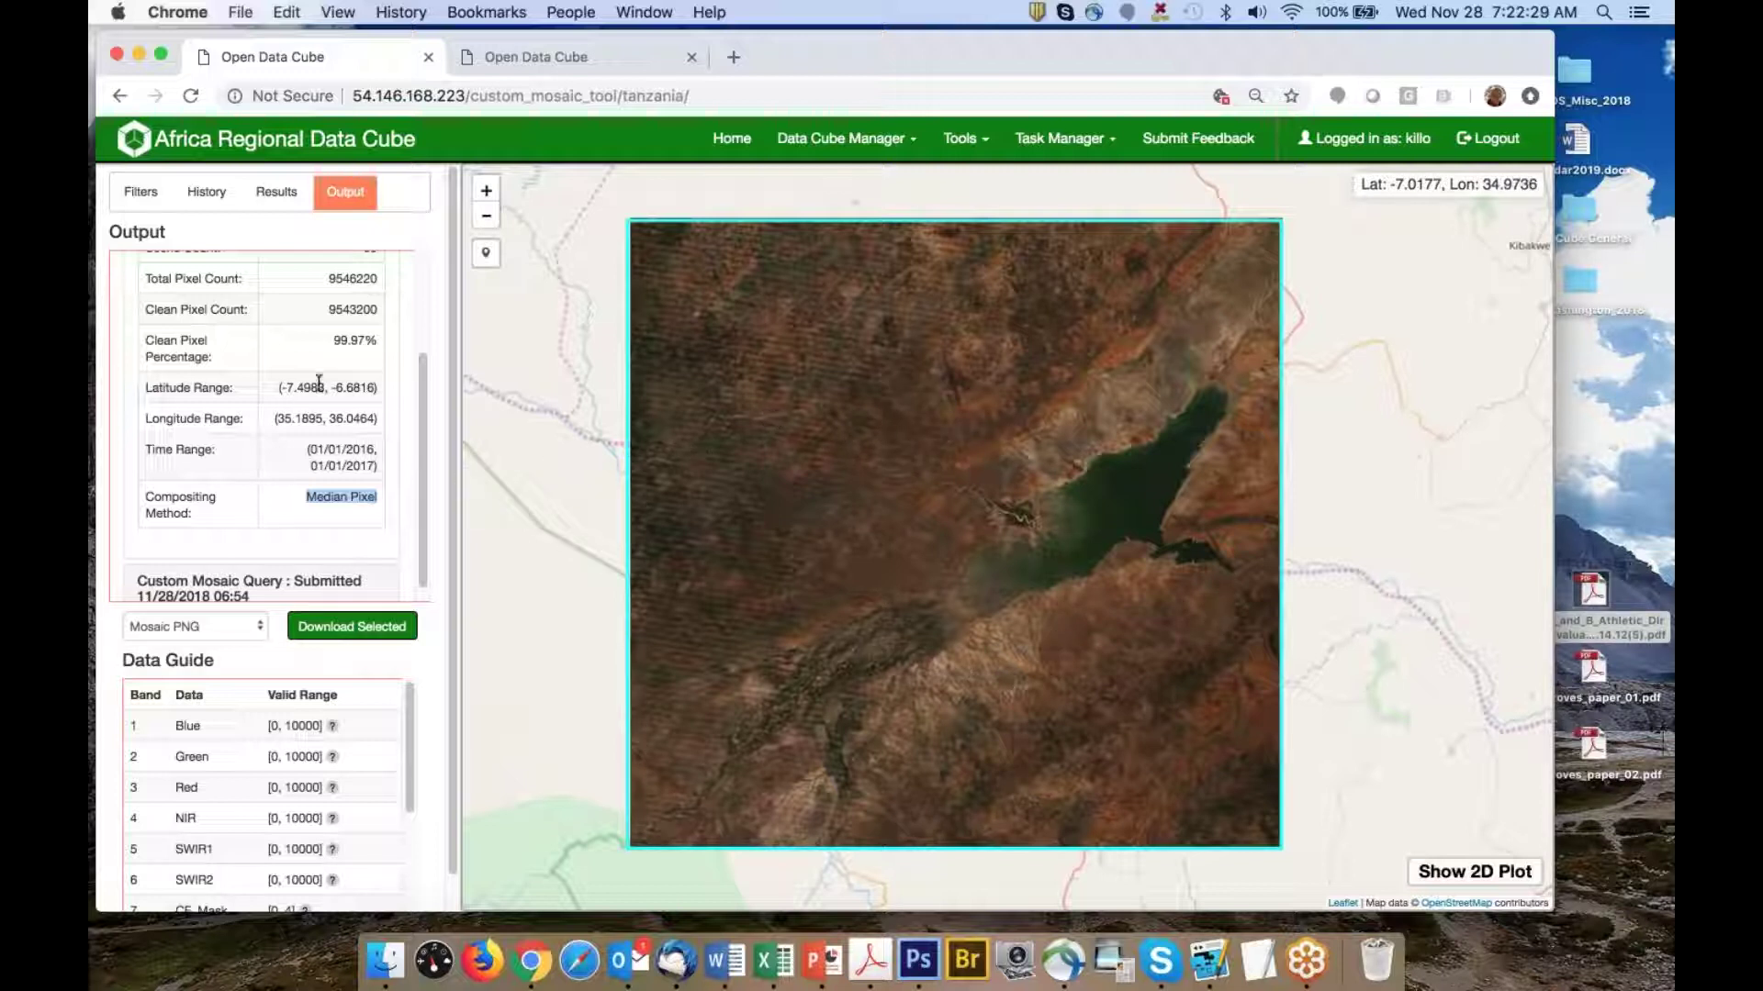
Collapse and reopen the output details of the 06:52 custom mosaic query
scroll(392, 452, up, 3)
click(221, 275)
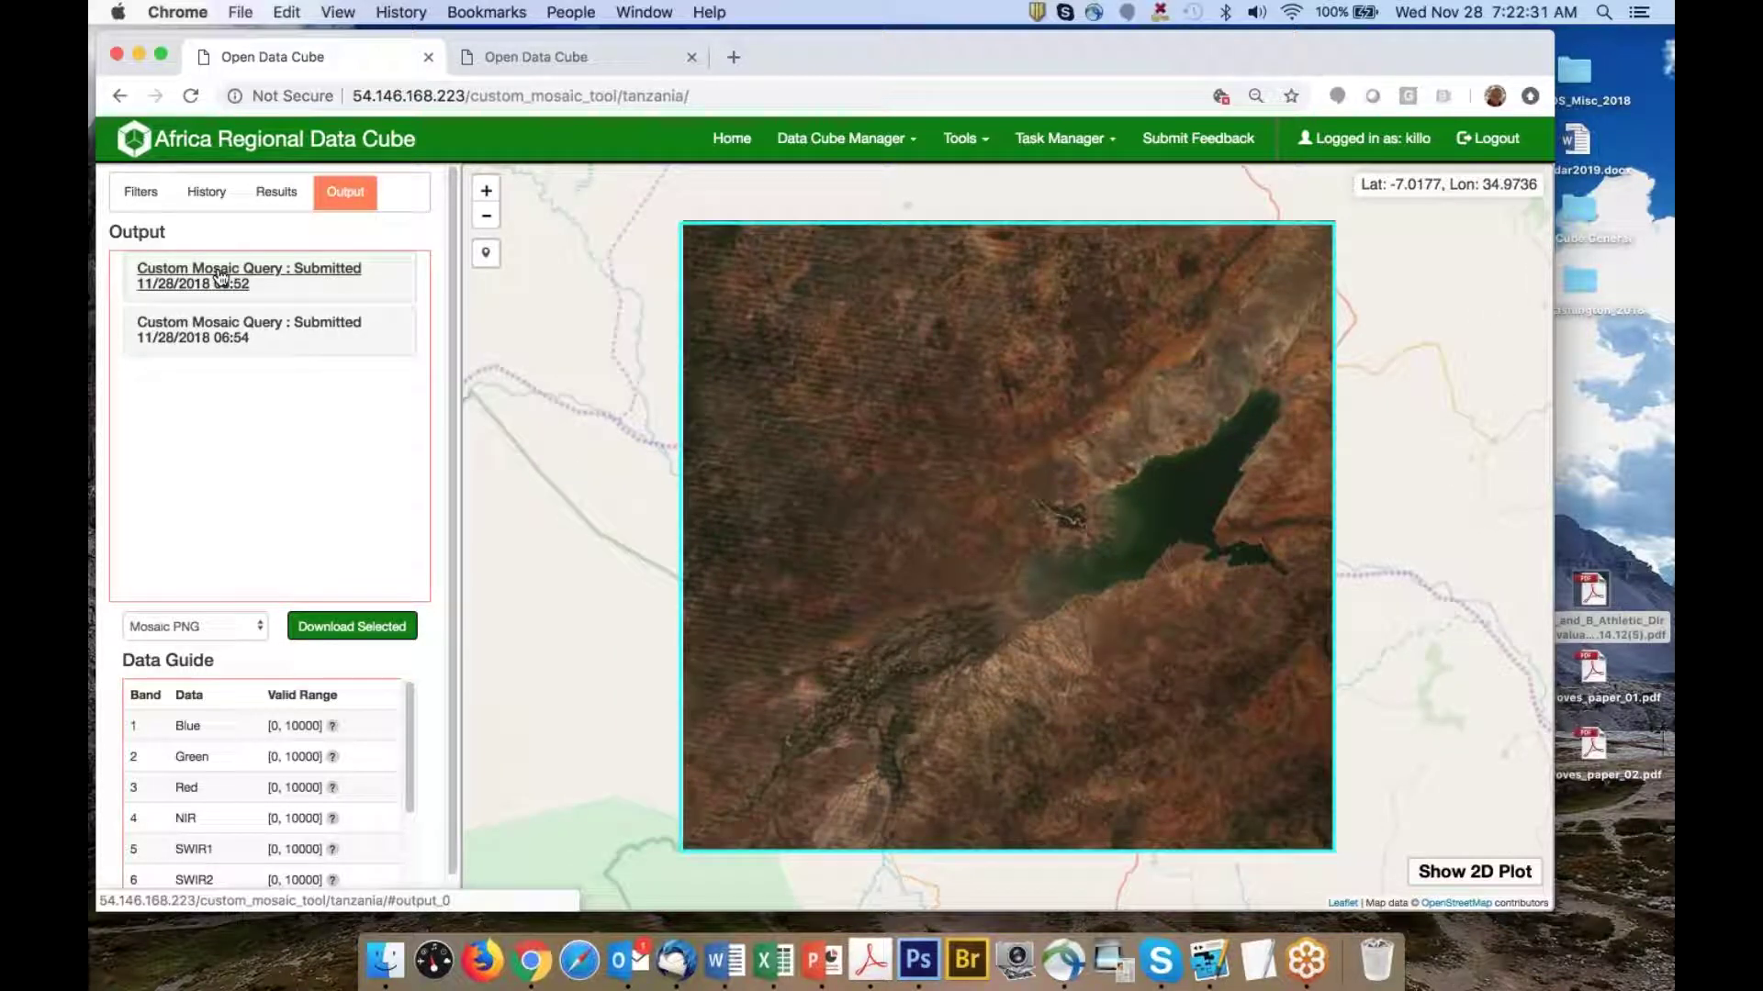
click(222, 275)
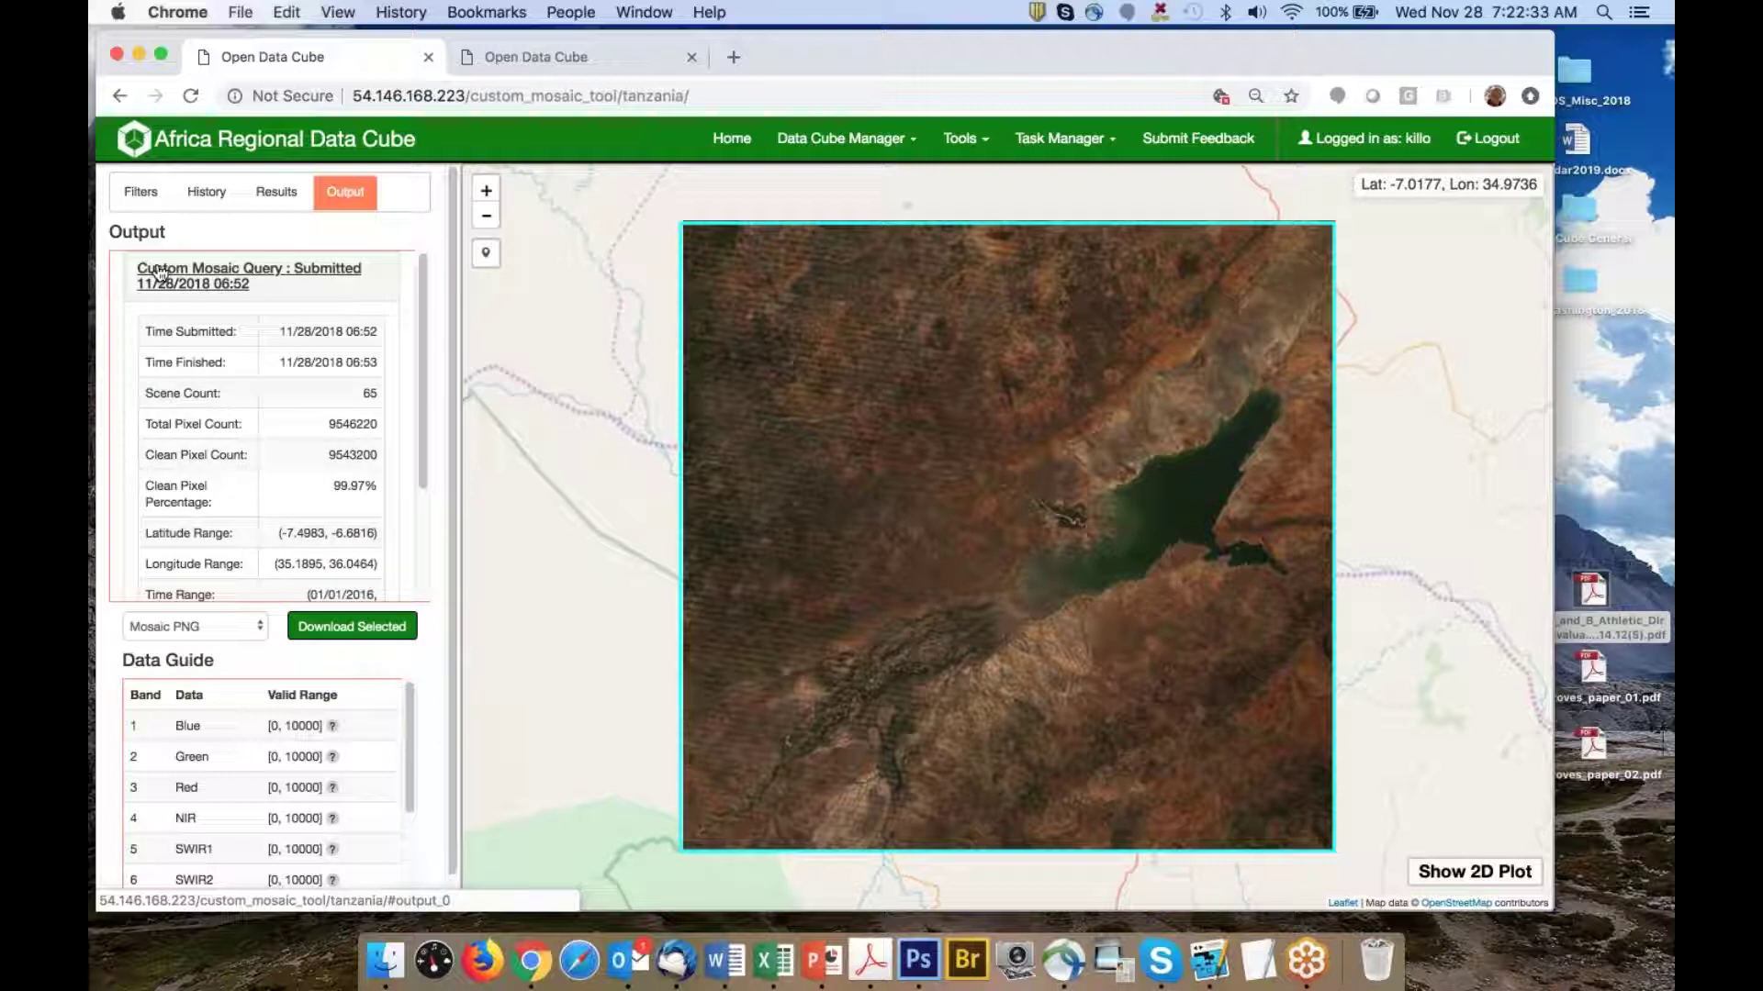
click(369, 636)
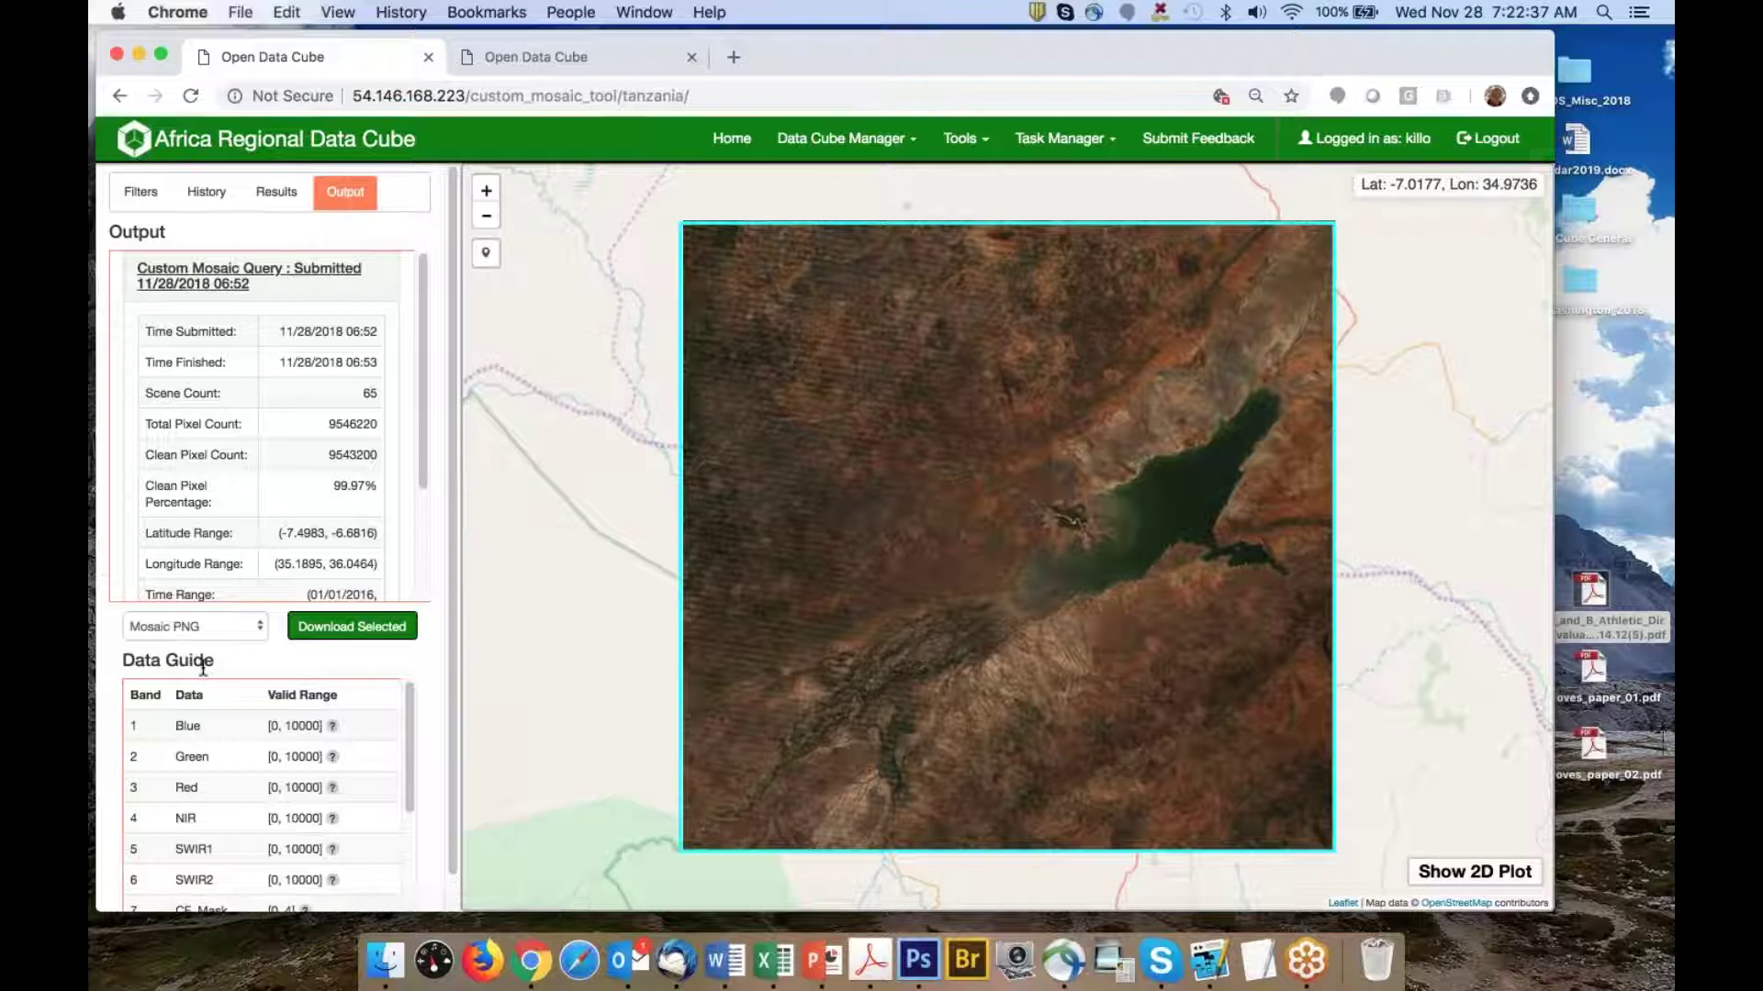
Examine the Data Guide's list of bands and valid ranges from Blue down to Date
scroll(207, 679, down, 1)
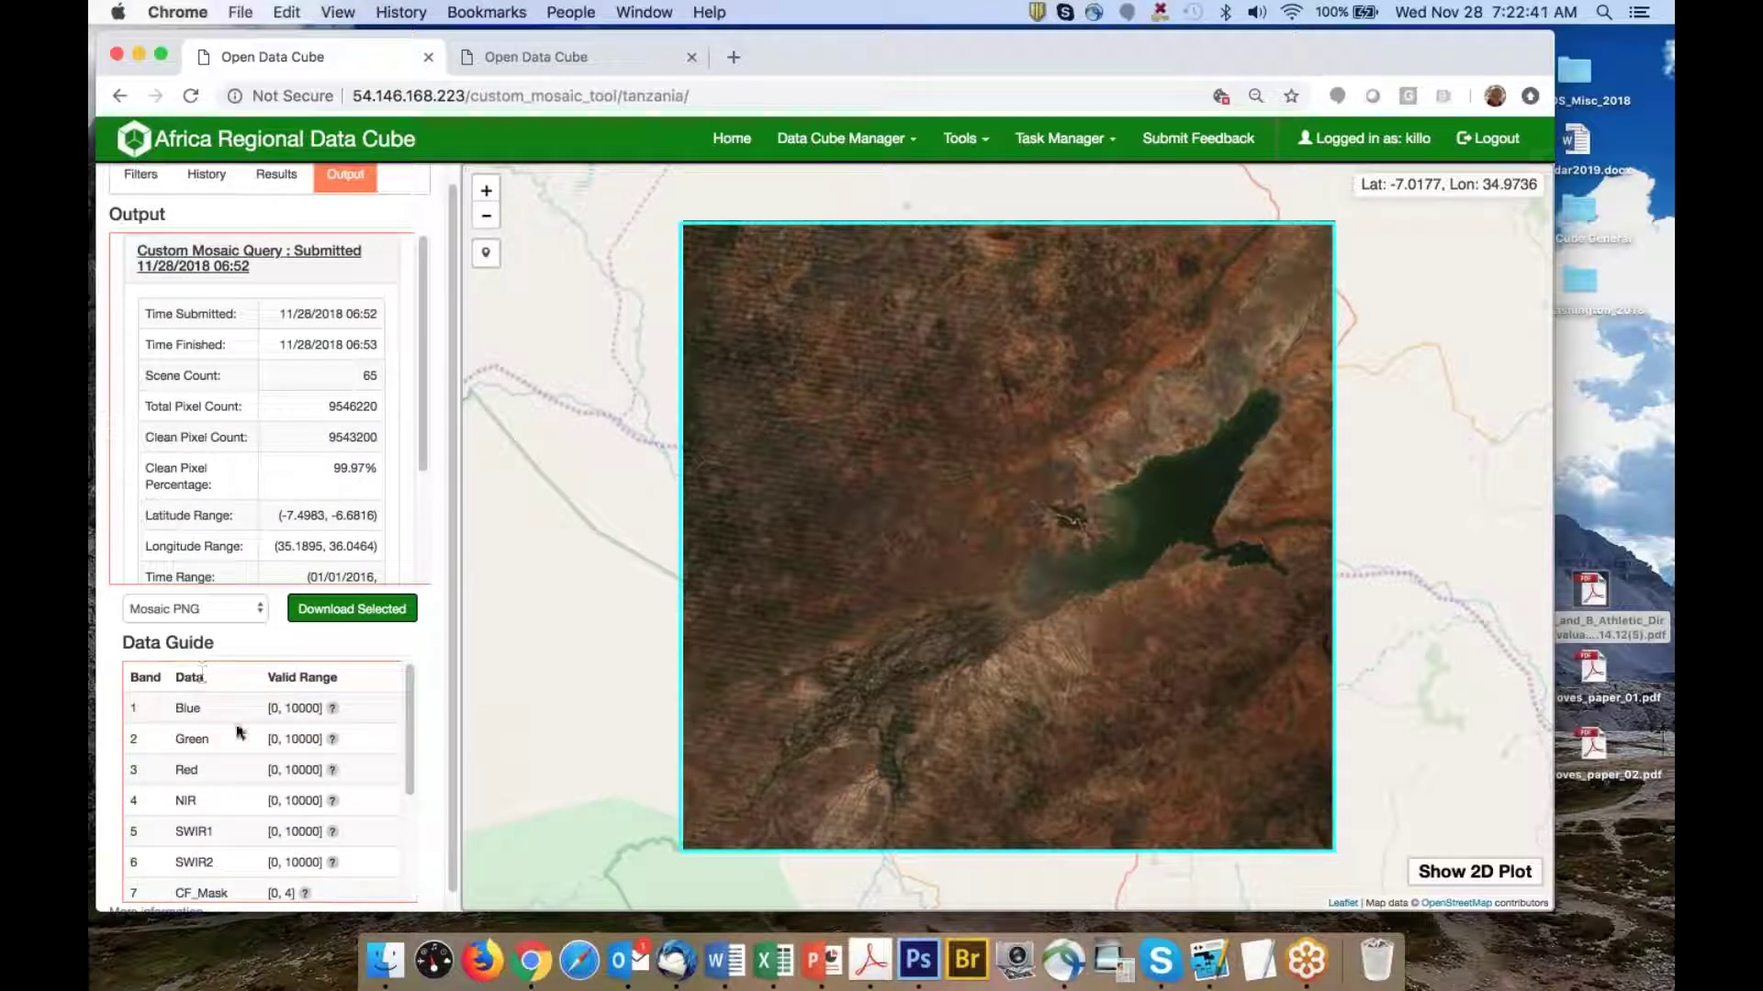
scroll(234, 733, down, 3)
scroll(231, 753, down, 3)
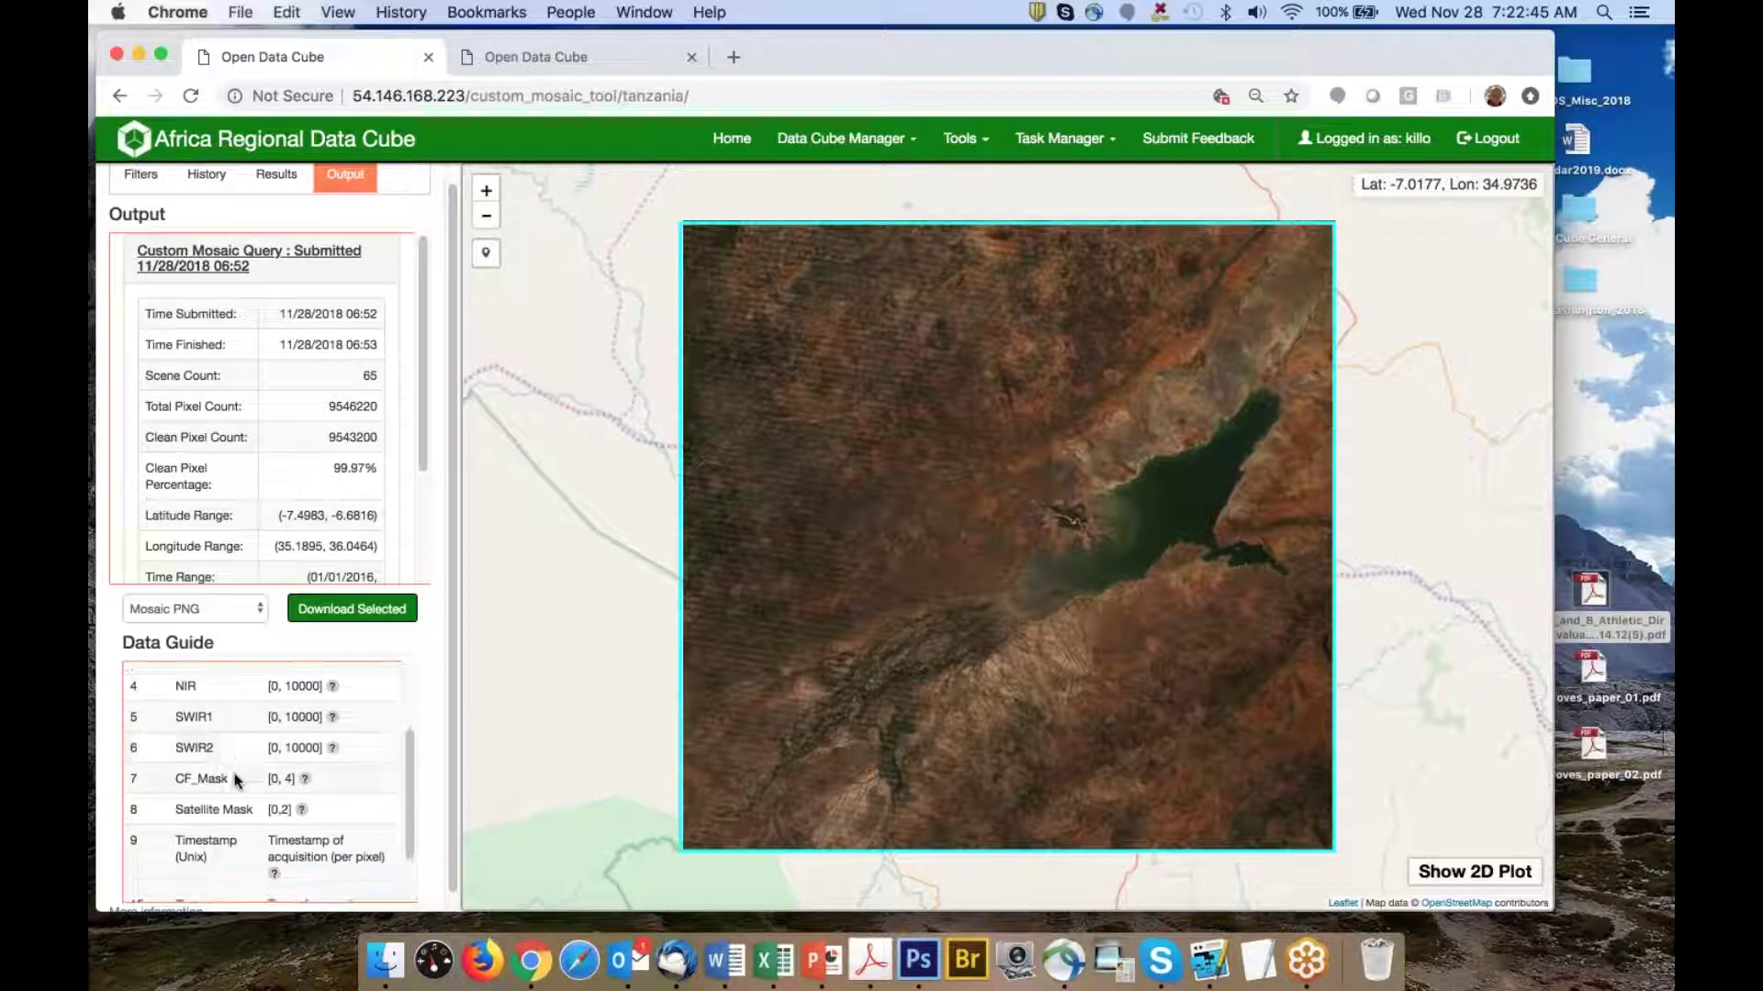
scroll(266, 780, down, 1)
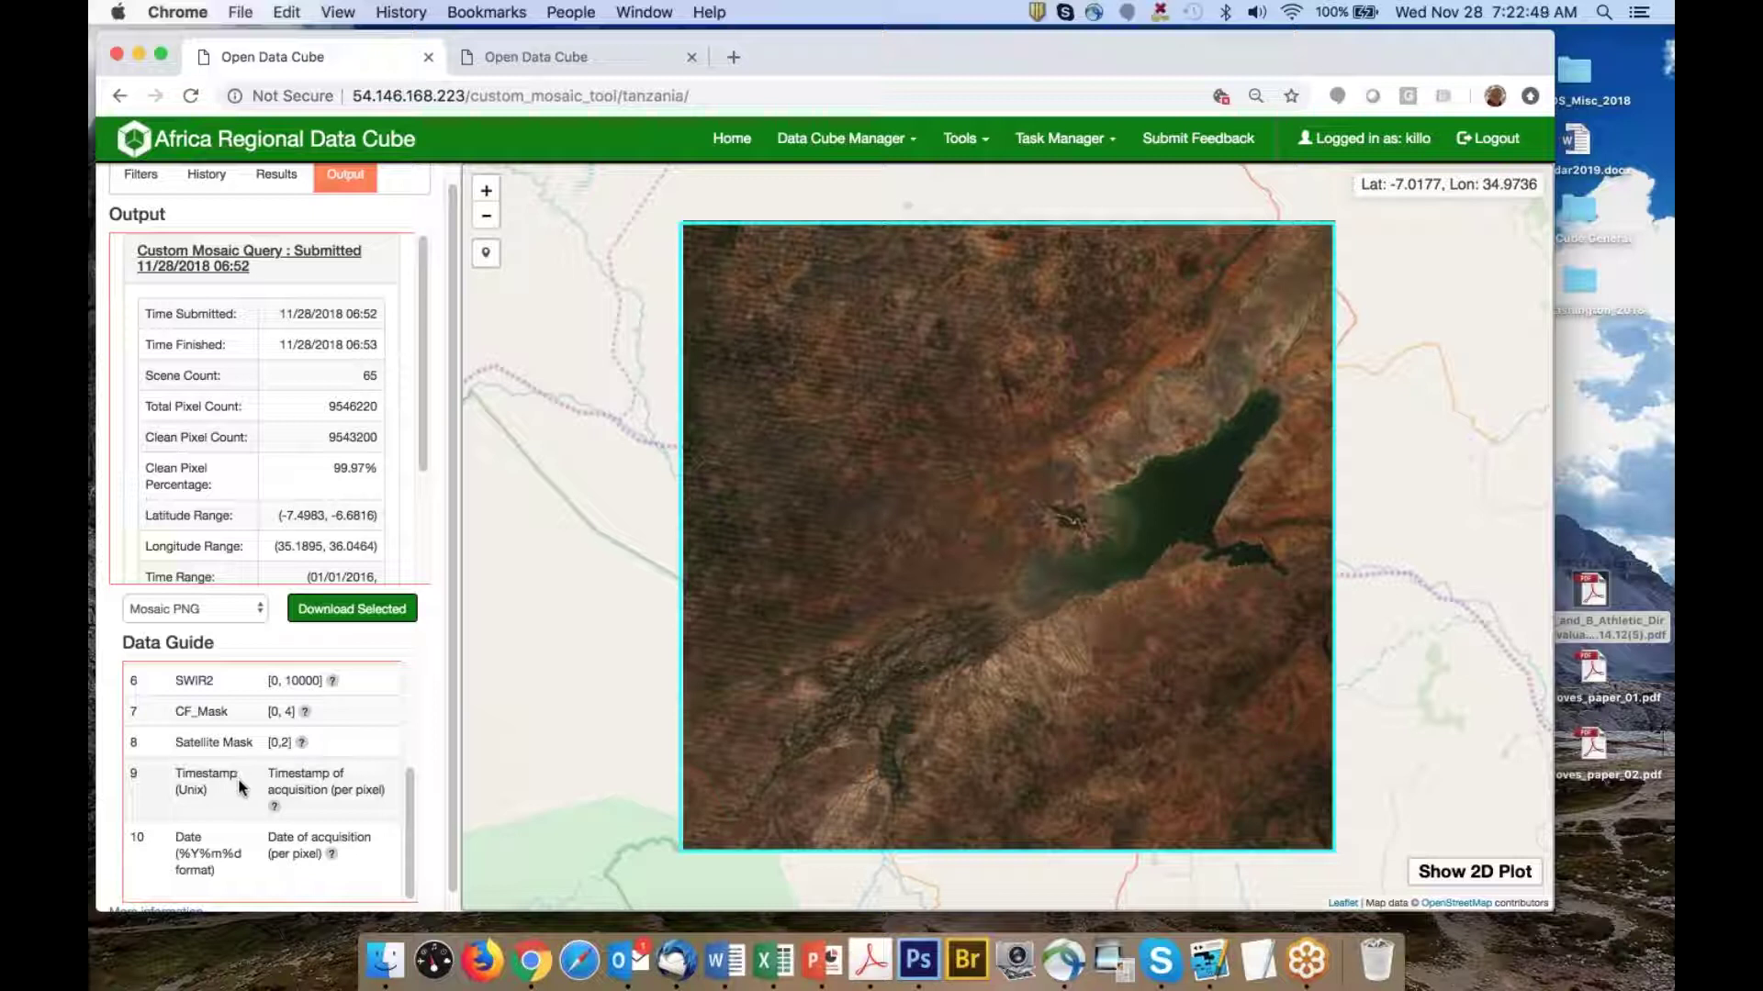
scroll(239, 781, up, 6)
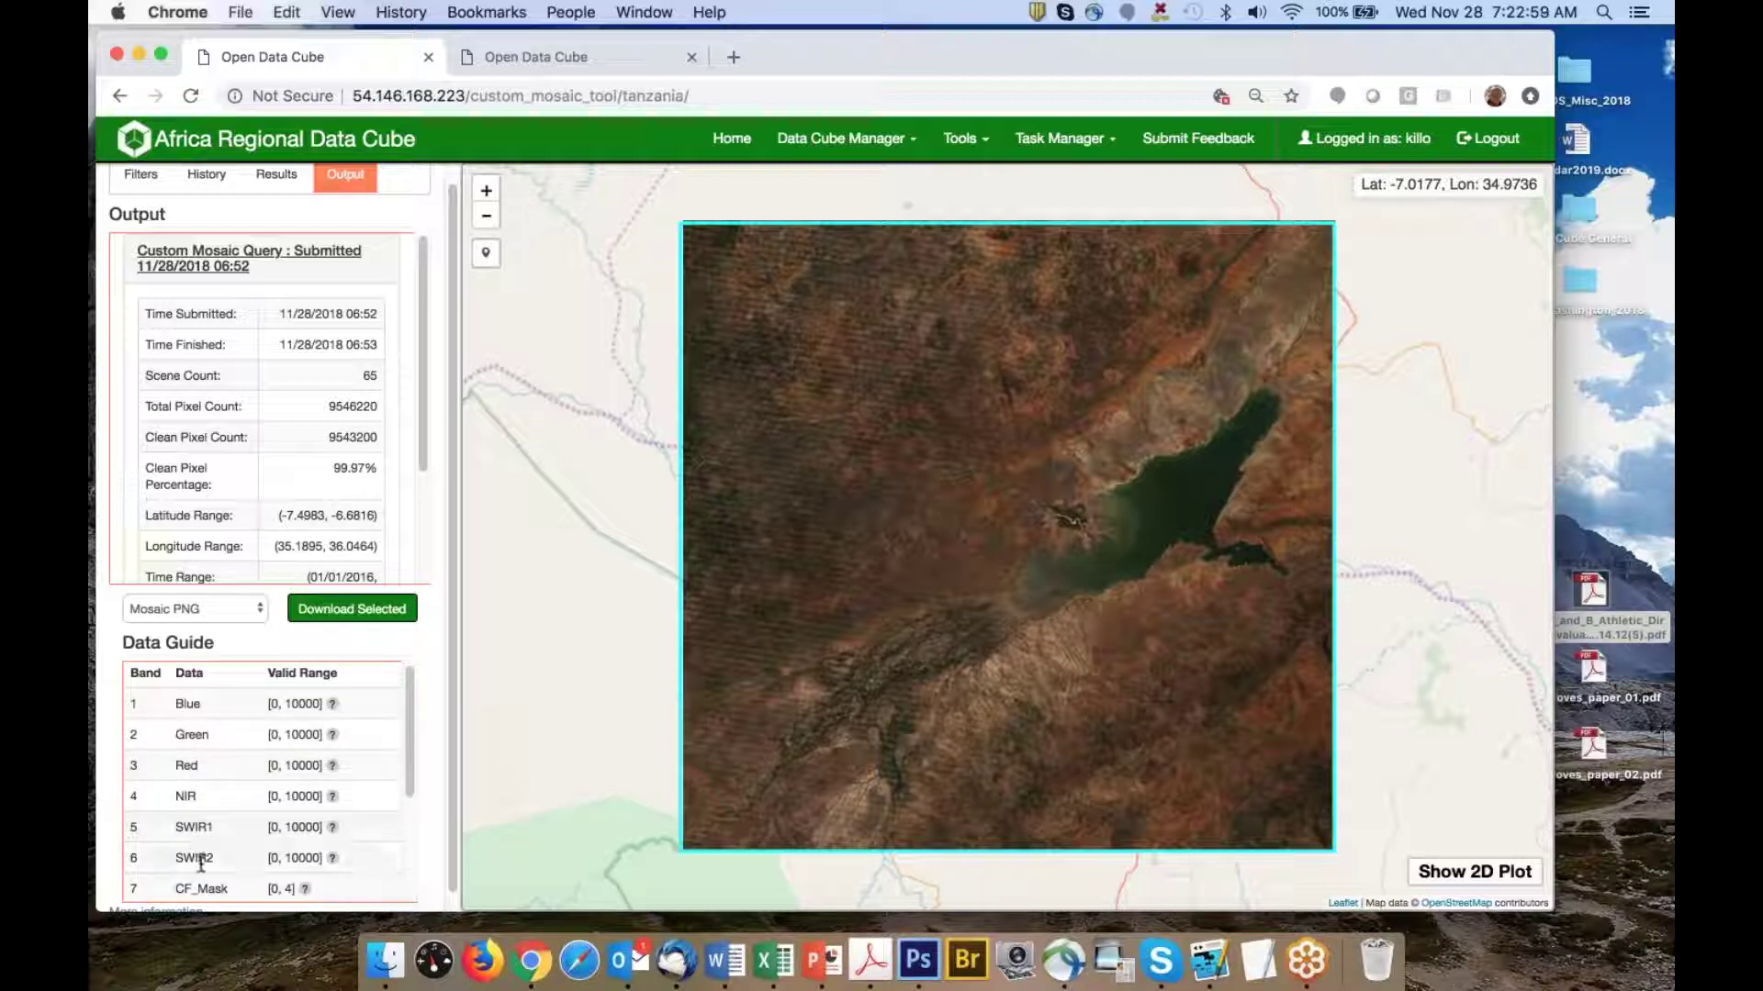
Highlight the CF_Mask, Satellite Mask, Timestamp and Date entries and the per-pixel note for the acquisition date in the Data Guide
scroll(250, 818, down, 1)
scroll(248, 816, down, 5)
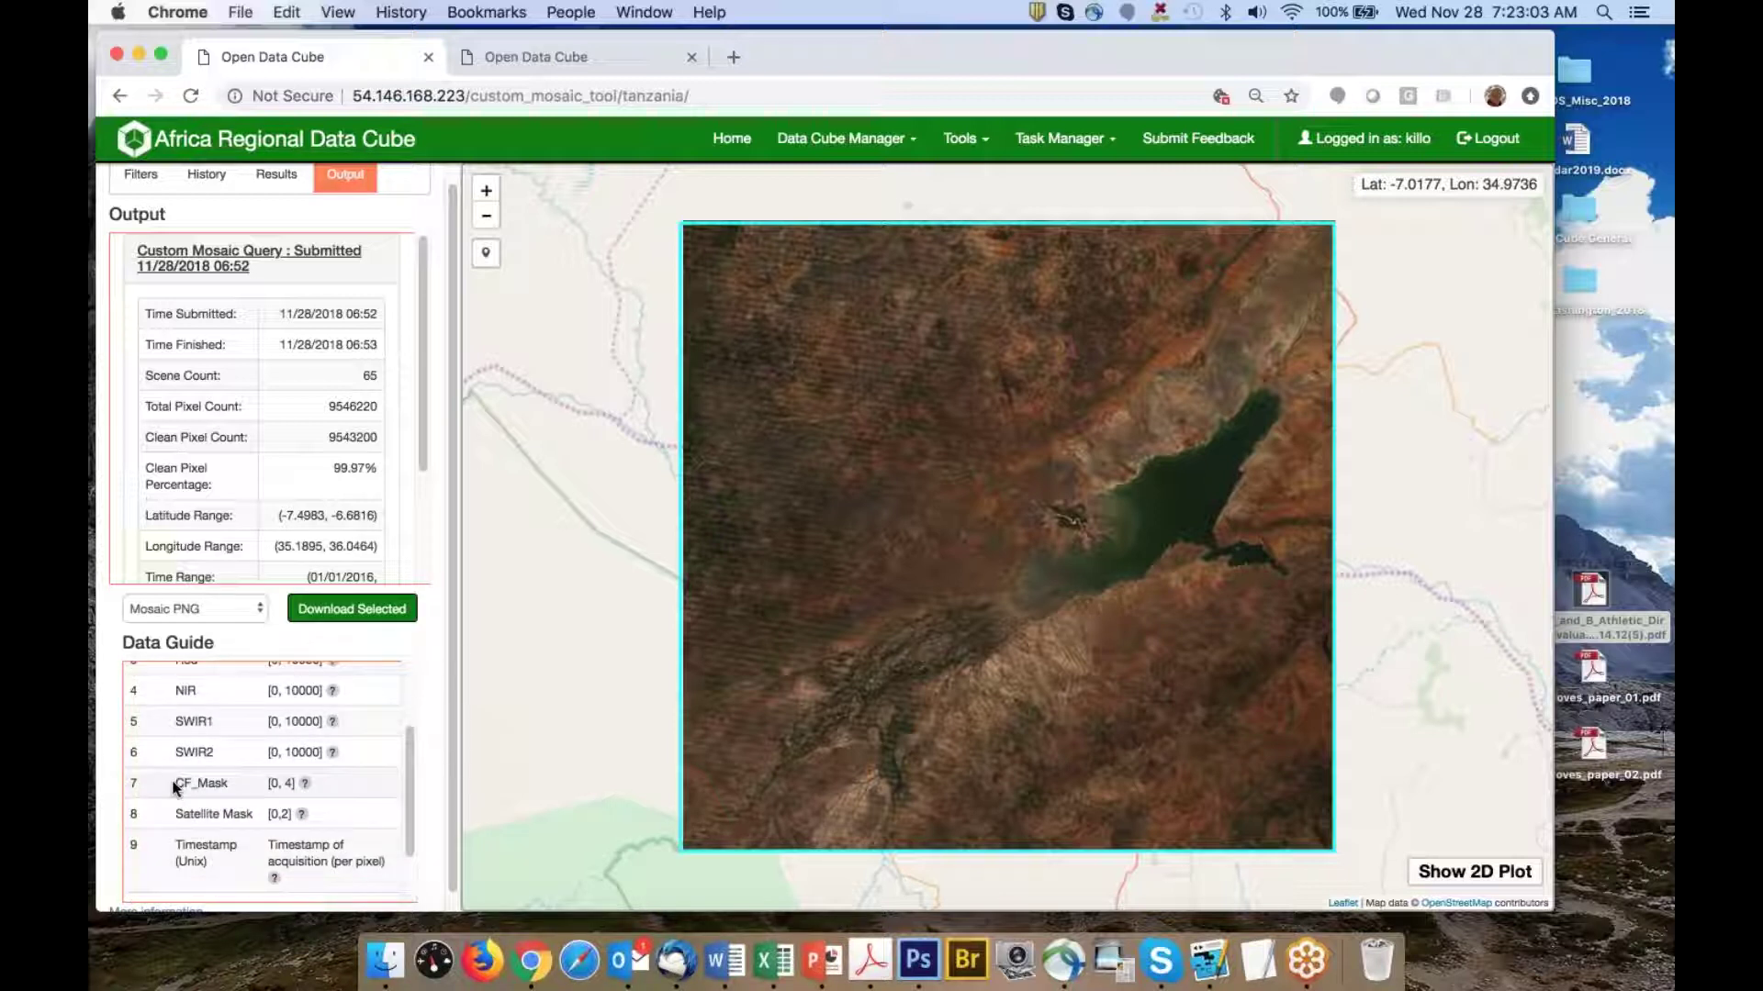
drag(174, 783, 241, 788)
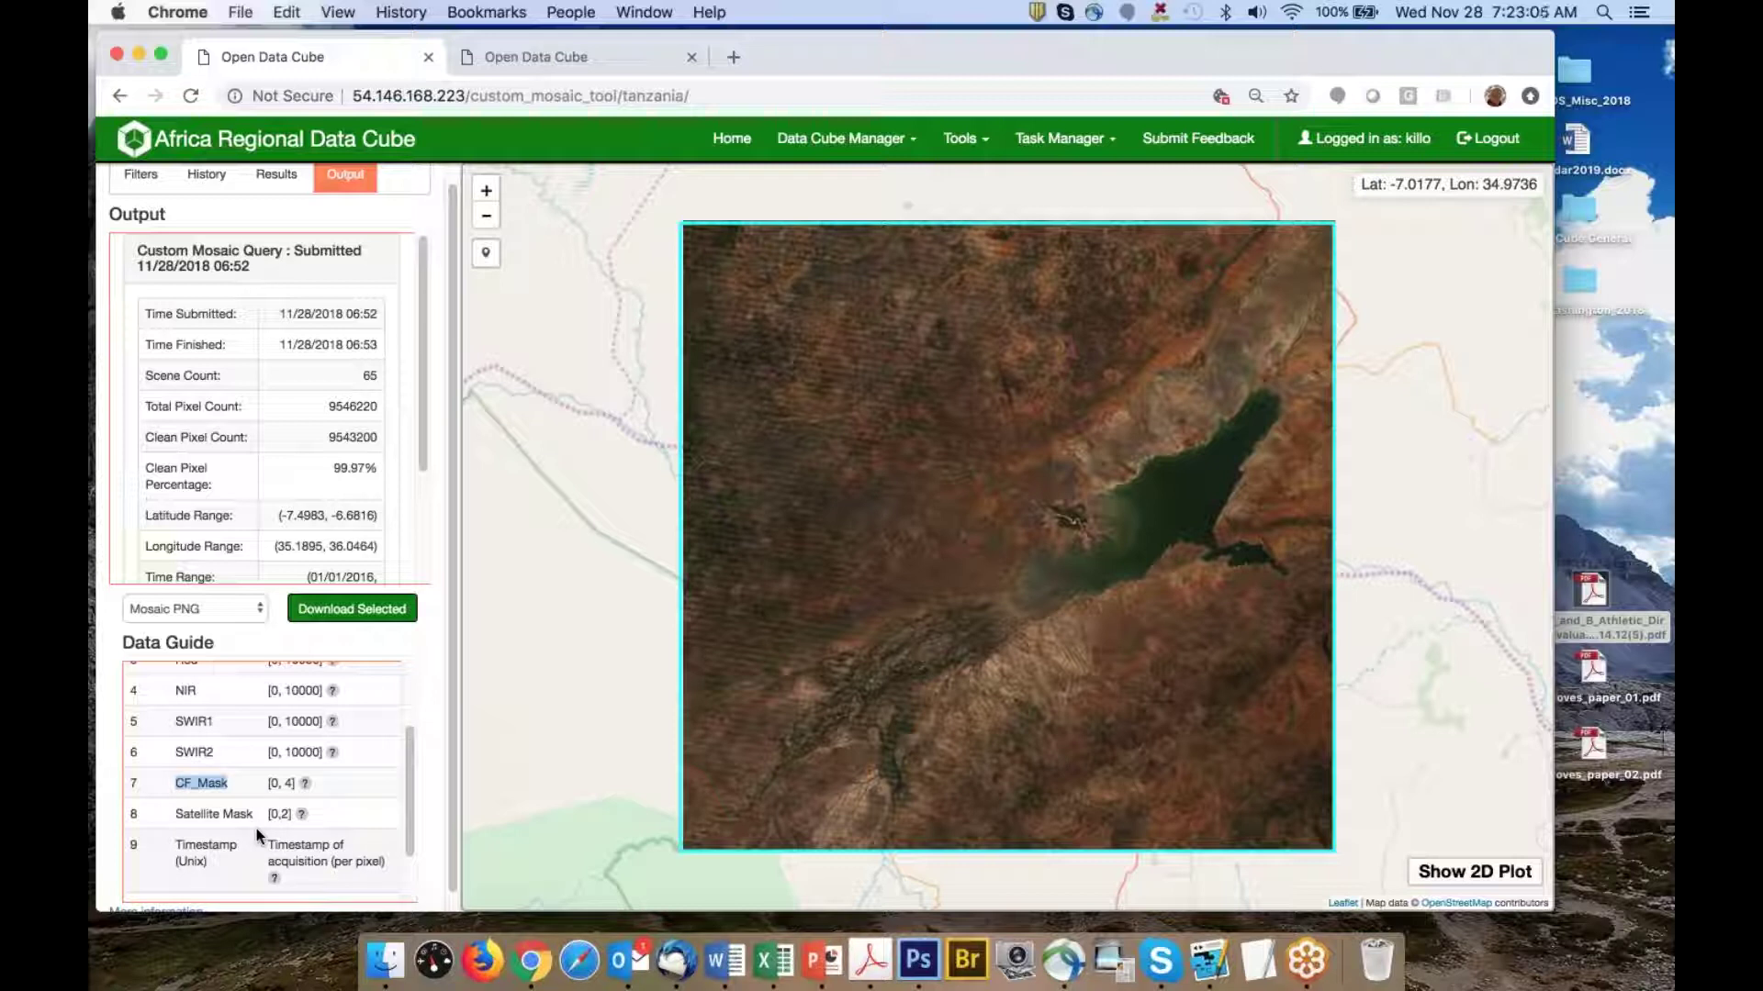
drag(178, 814, 255, 817)
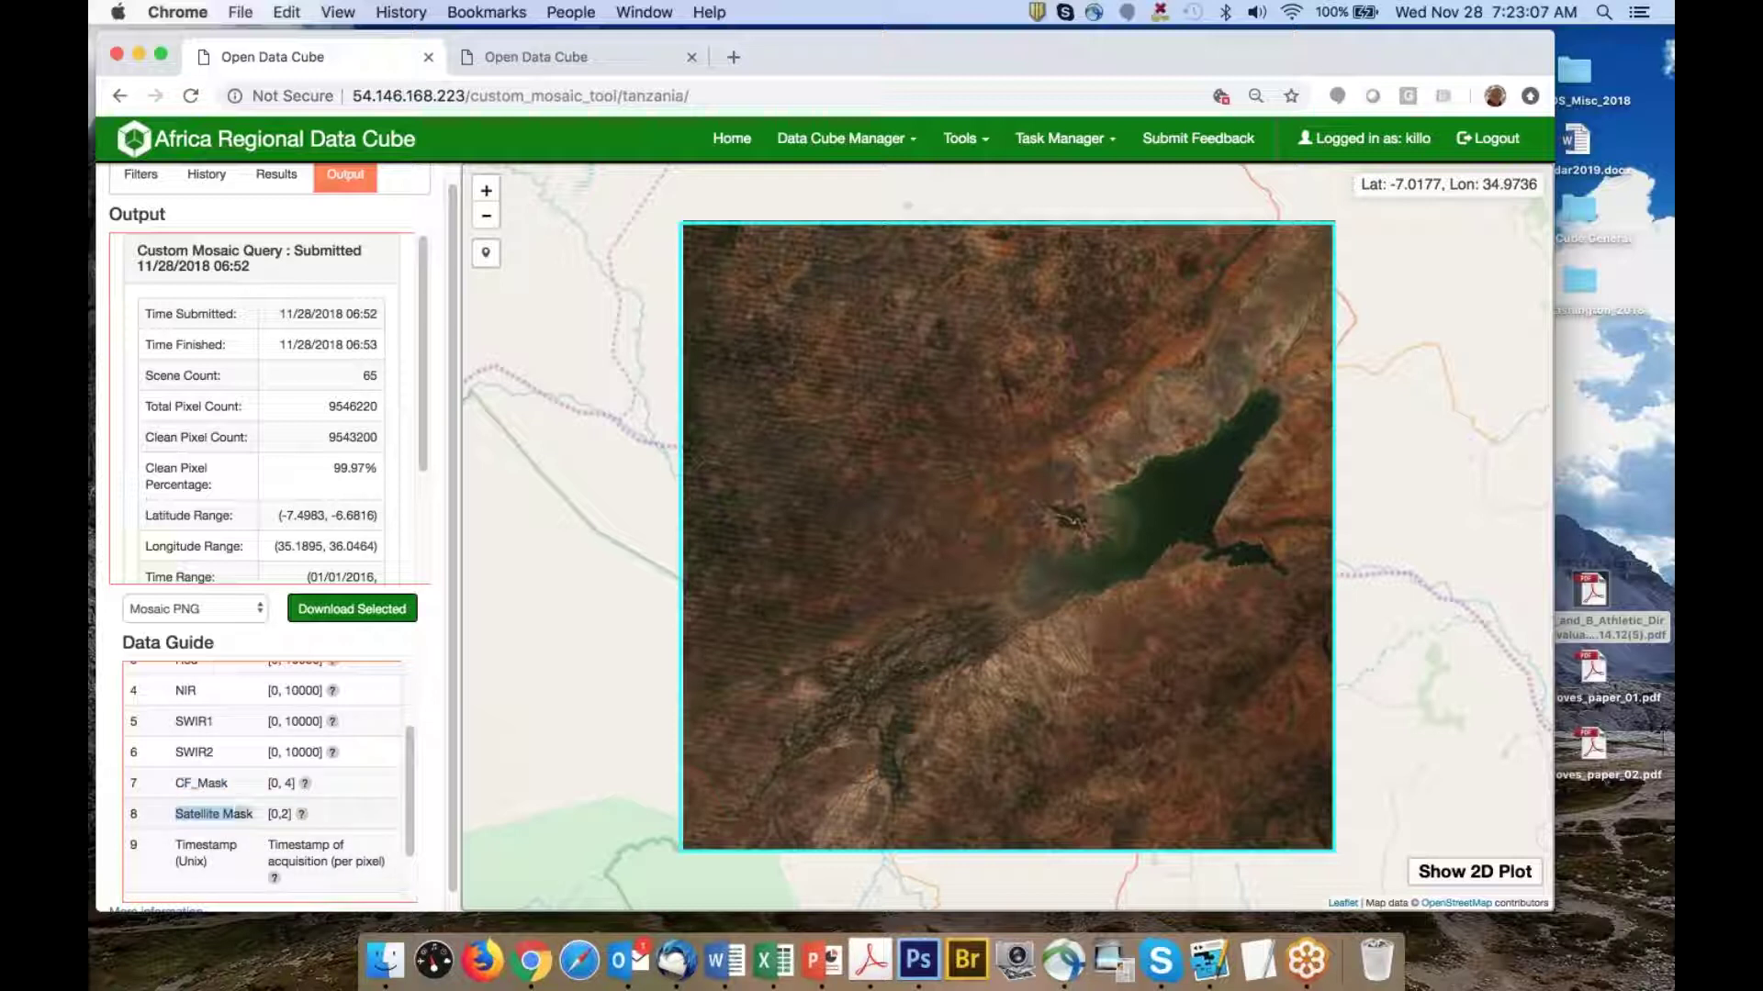
scroll(261, 826, down, 3)
drag(175, 774, 244, 780)
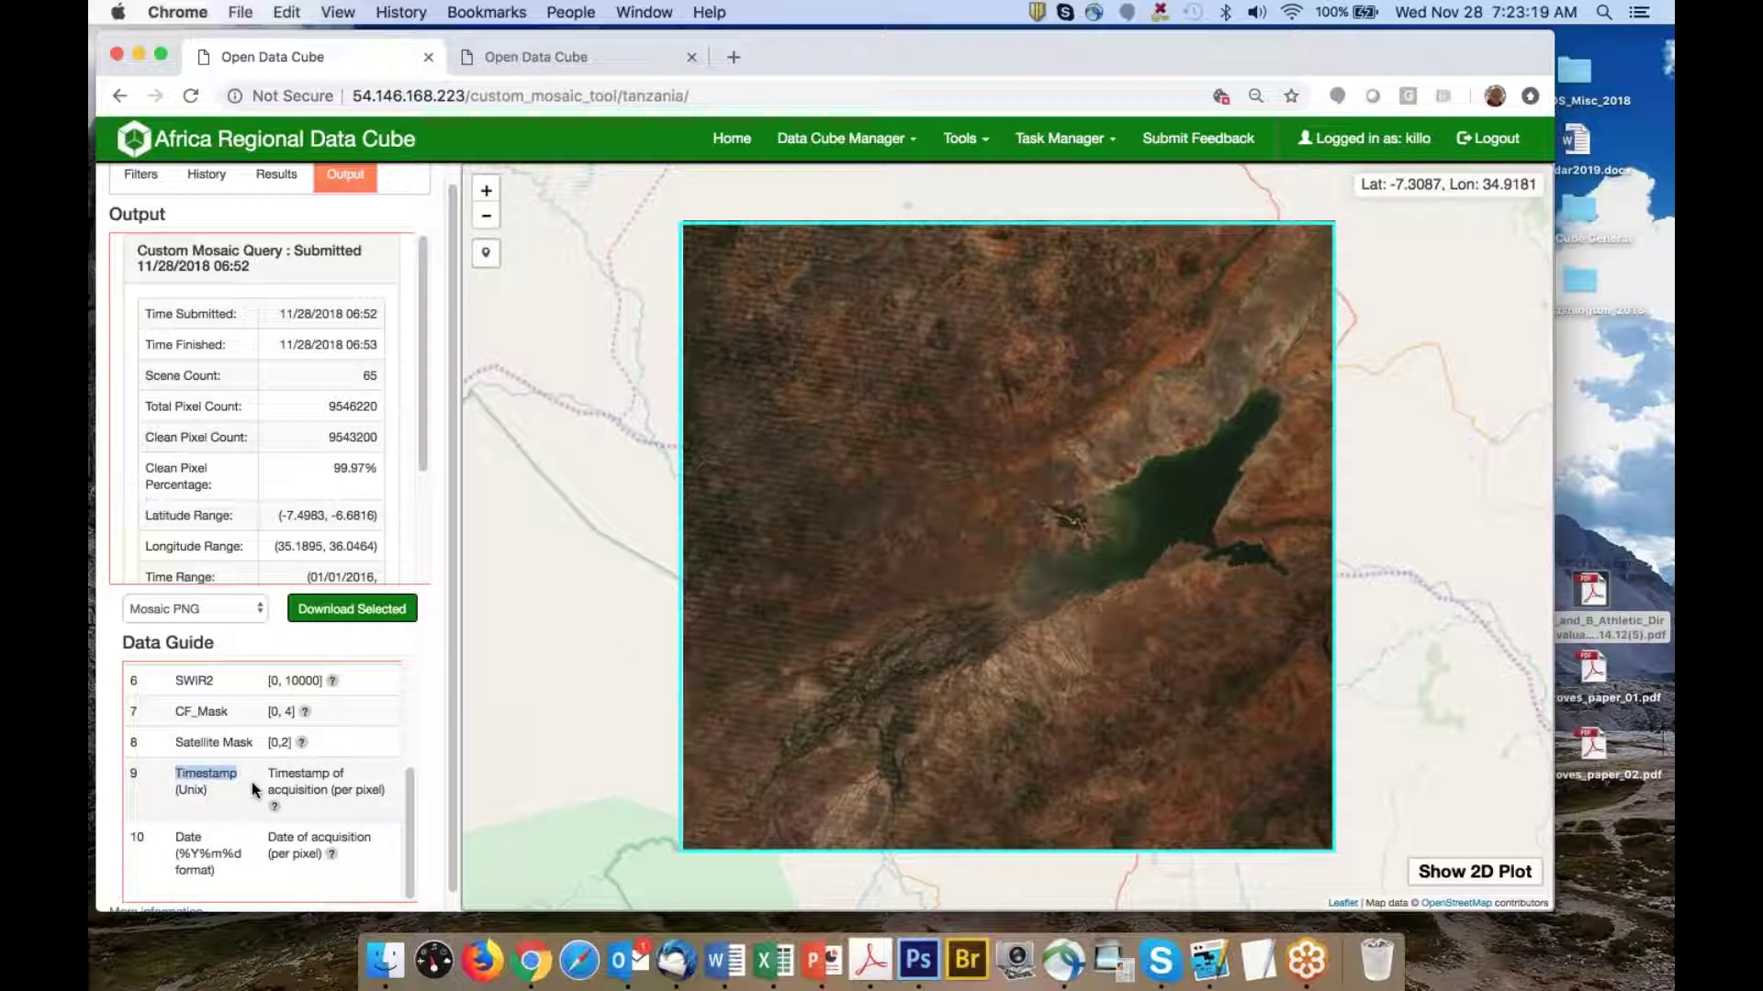
click(183, 837)
double_click(186, 837)
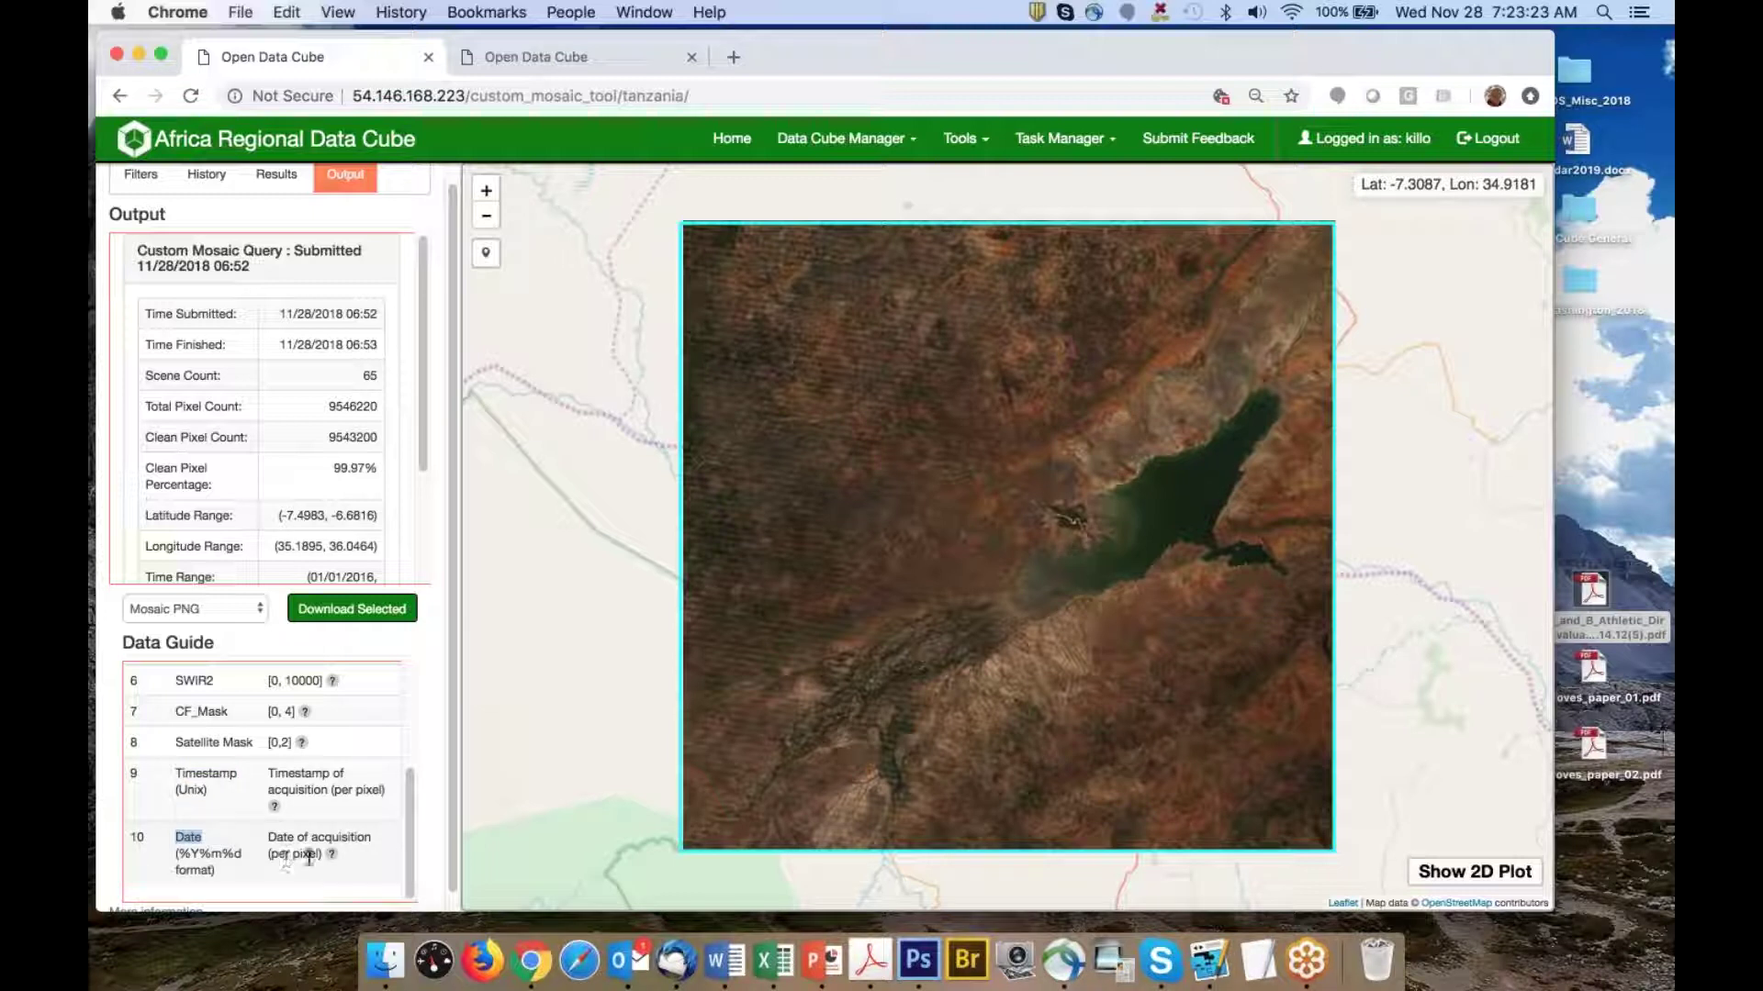
drag(270, 854, 328, 878)
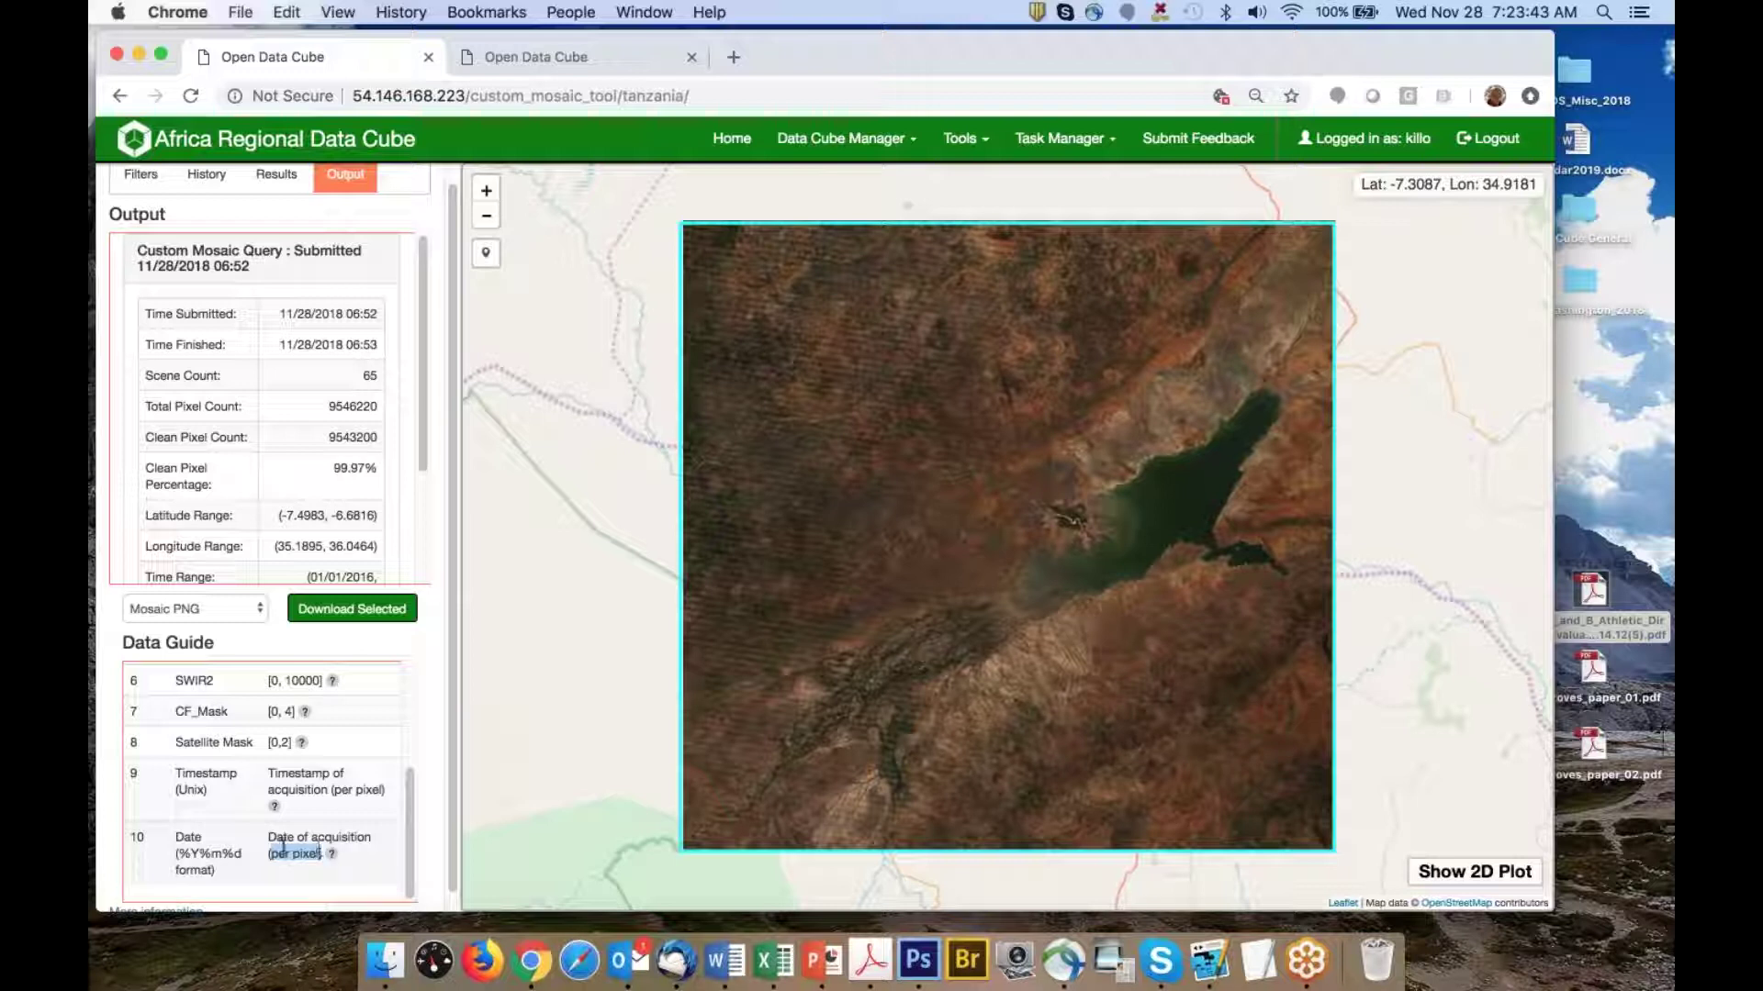
Choose Mosaic GeoTIFF as the download format for the 06:52 mosaic
scroll(278, 776, up, 1)
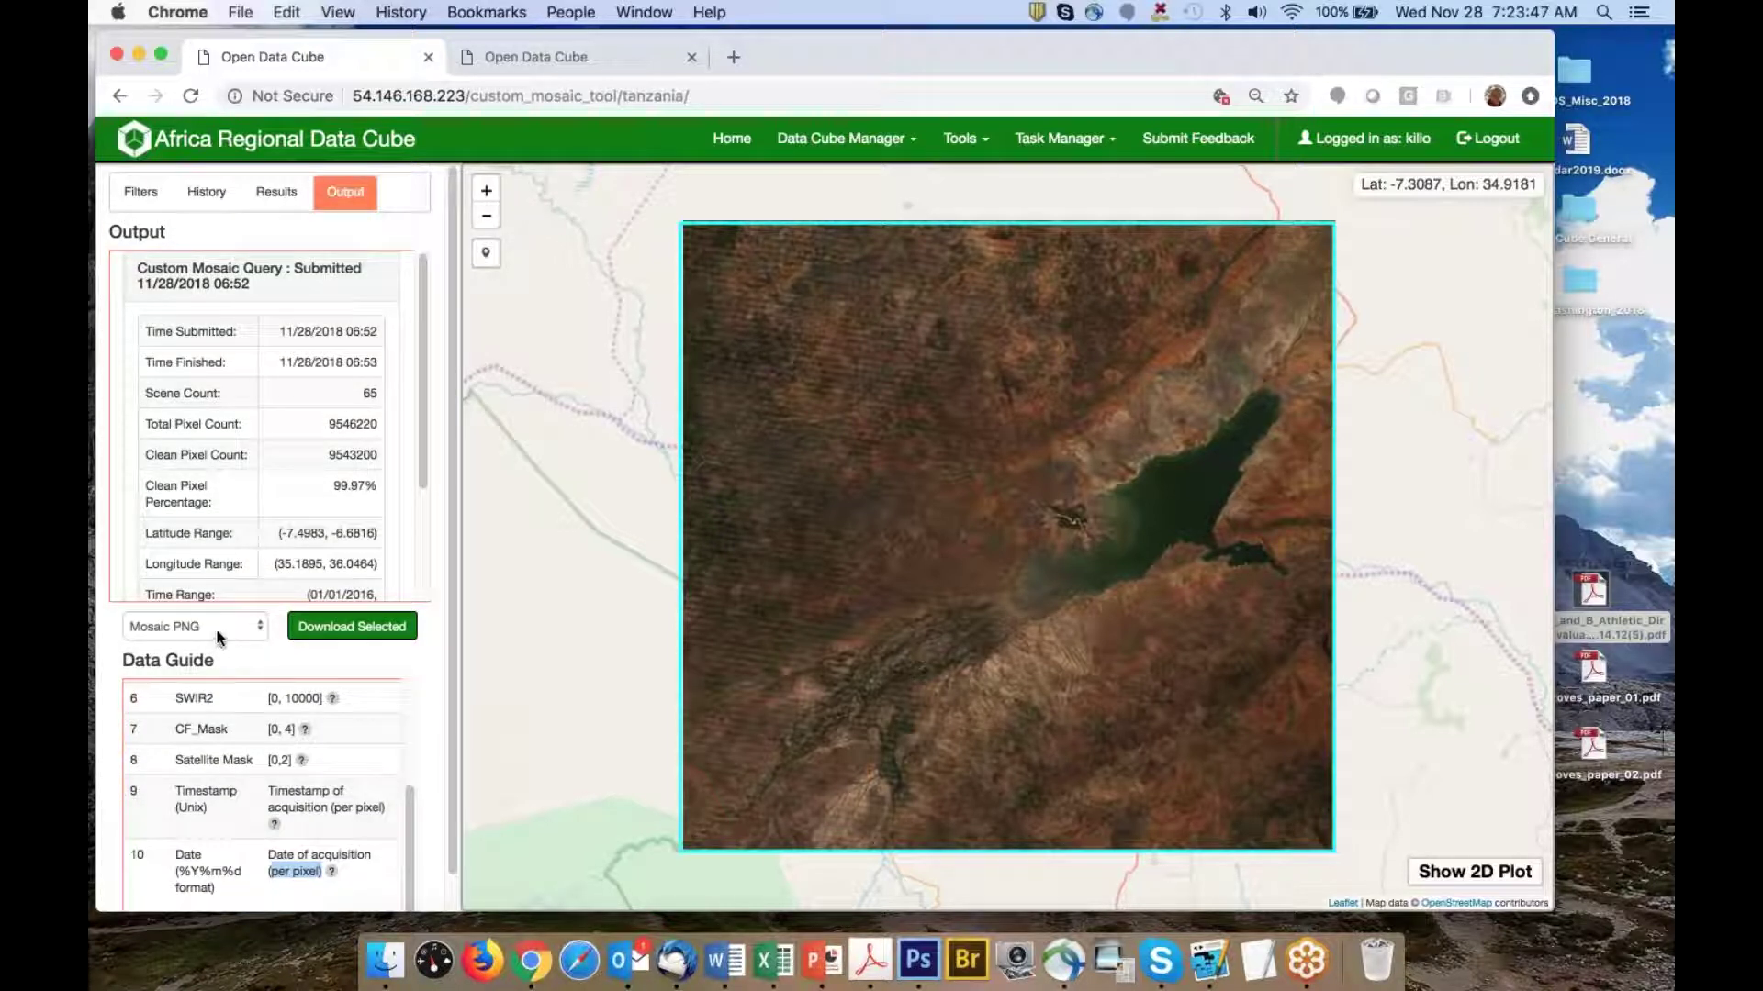
click(180, 627)
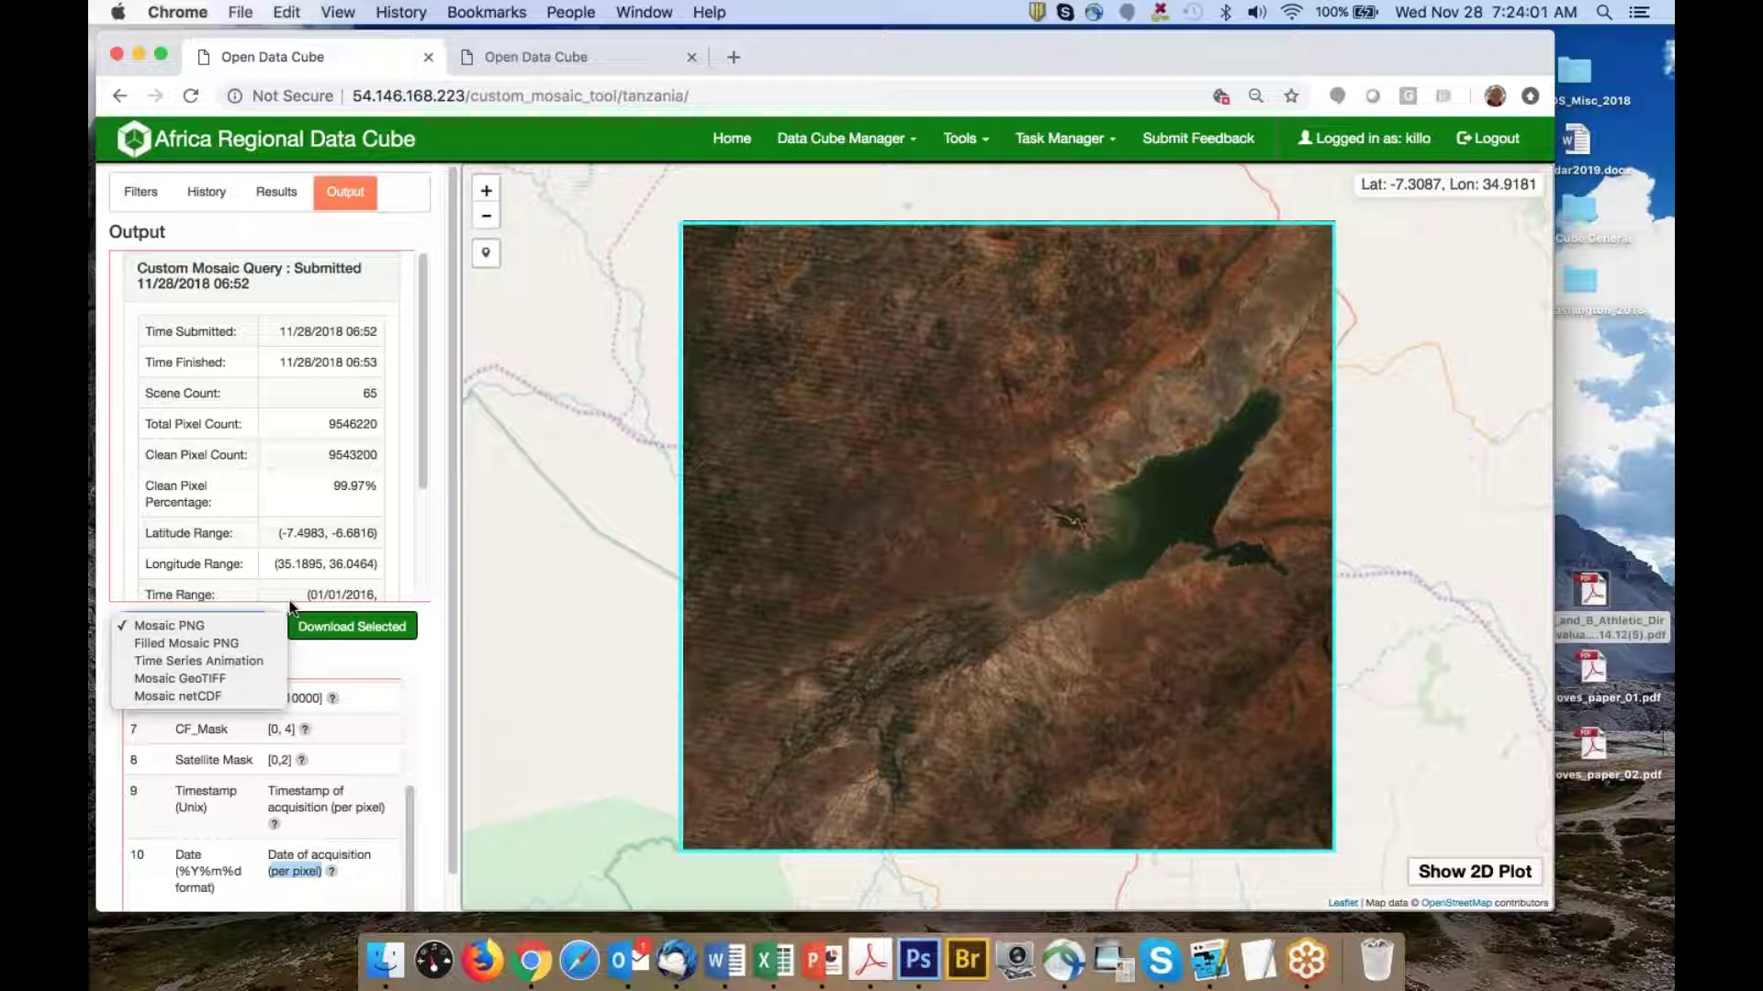
click(219, 679)
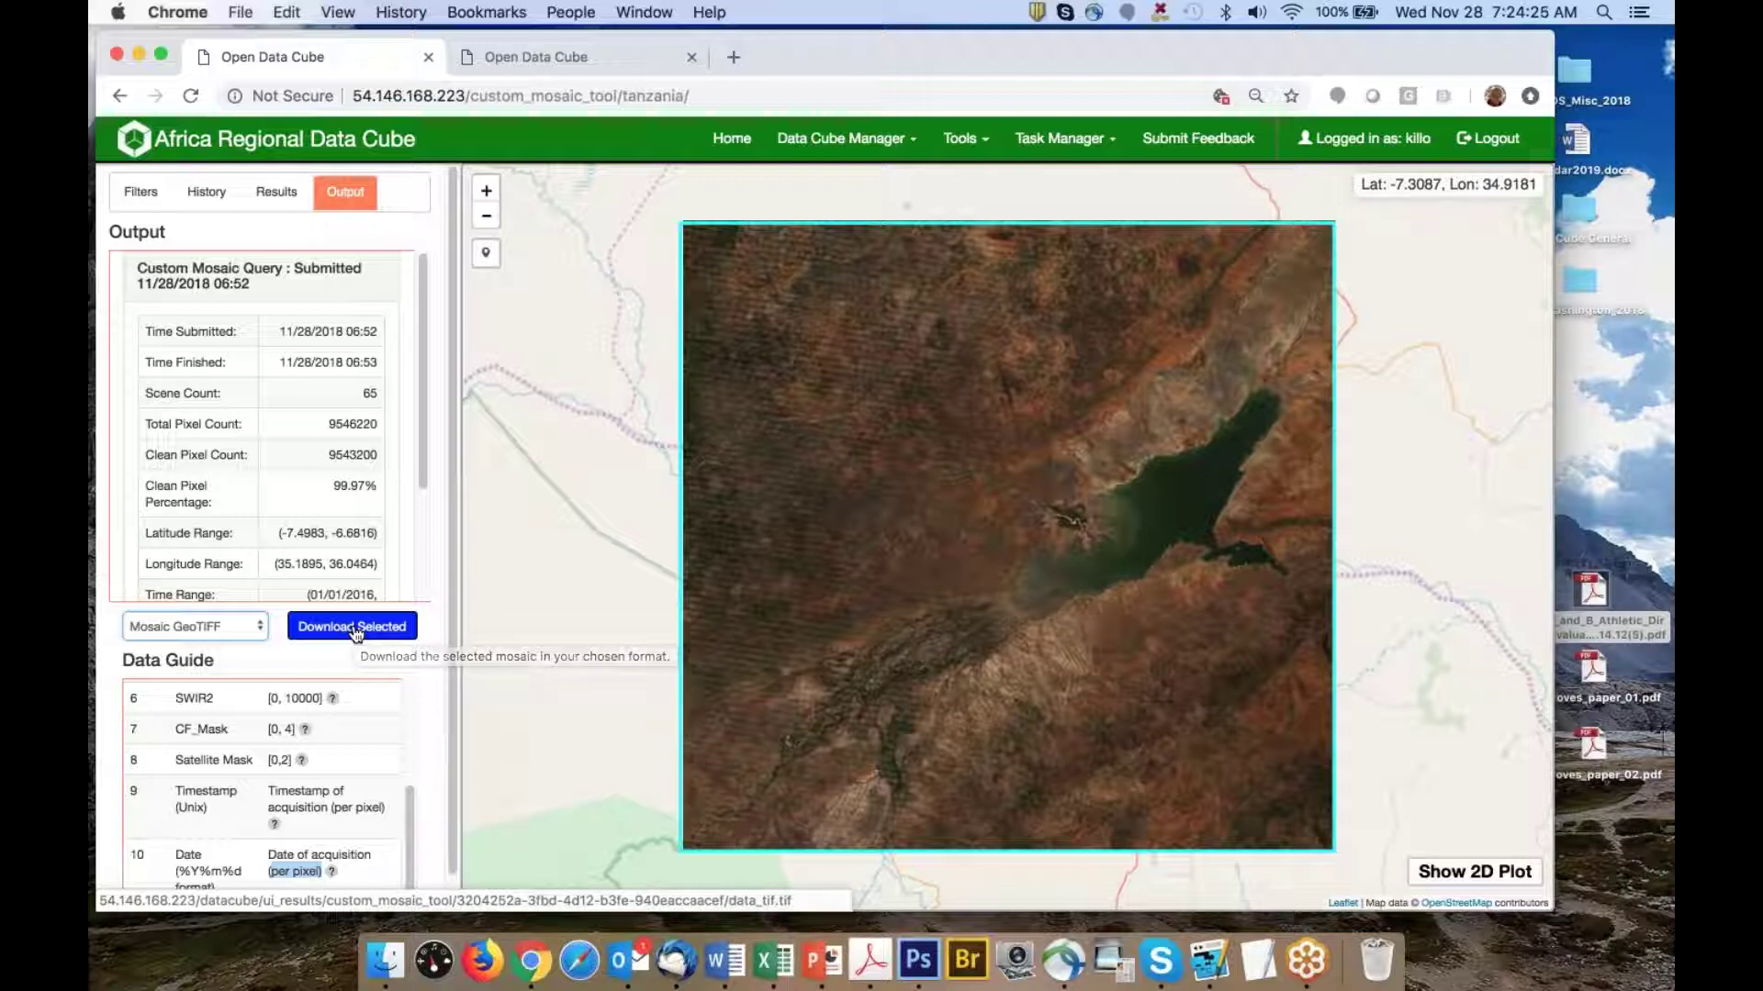
scroll(287, 804, up, 5)
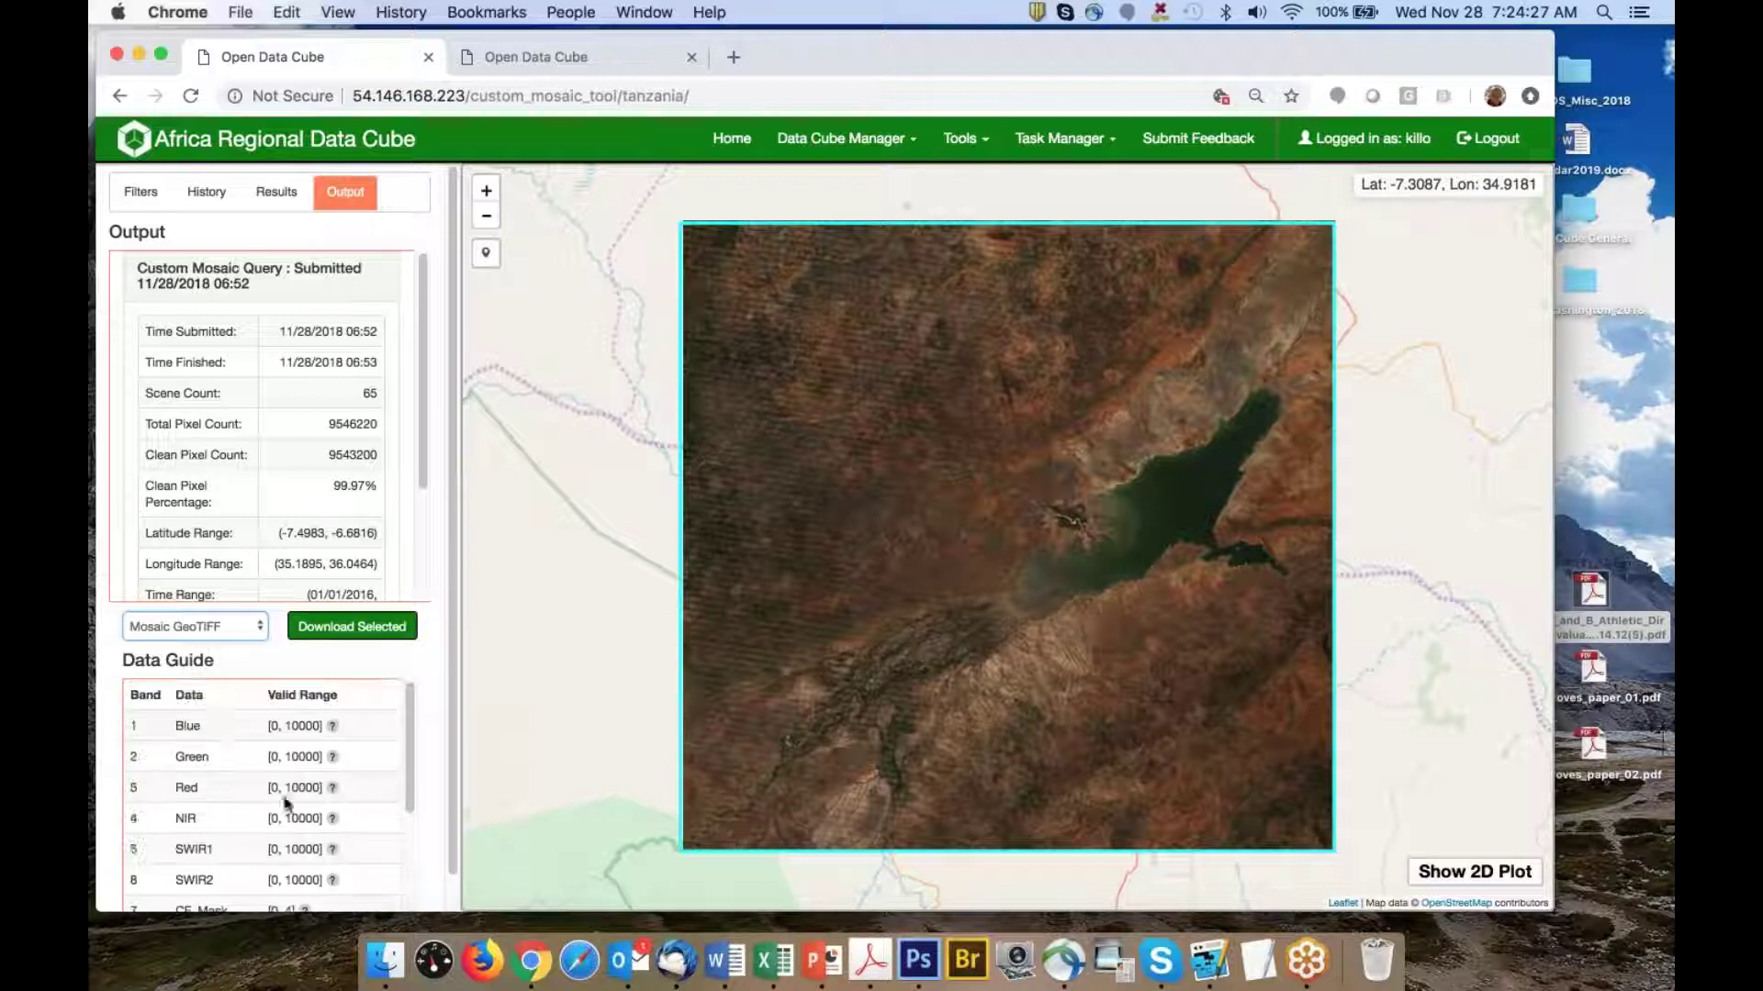
click(366, 627)
drag(1000, 595, 922, 581)
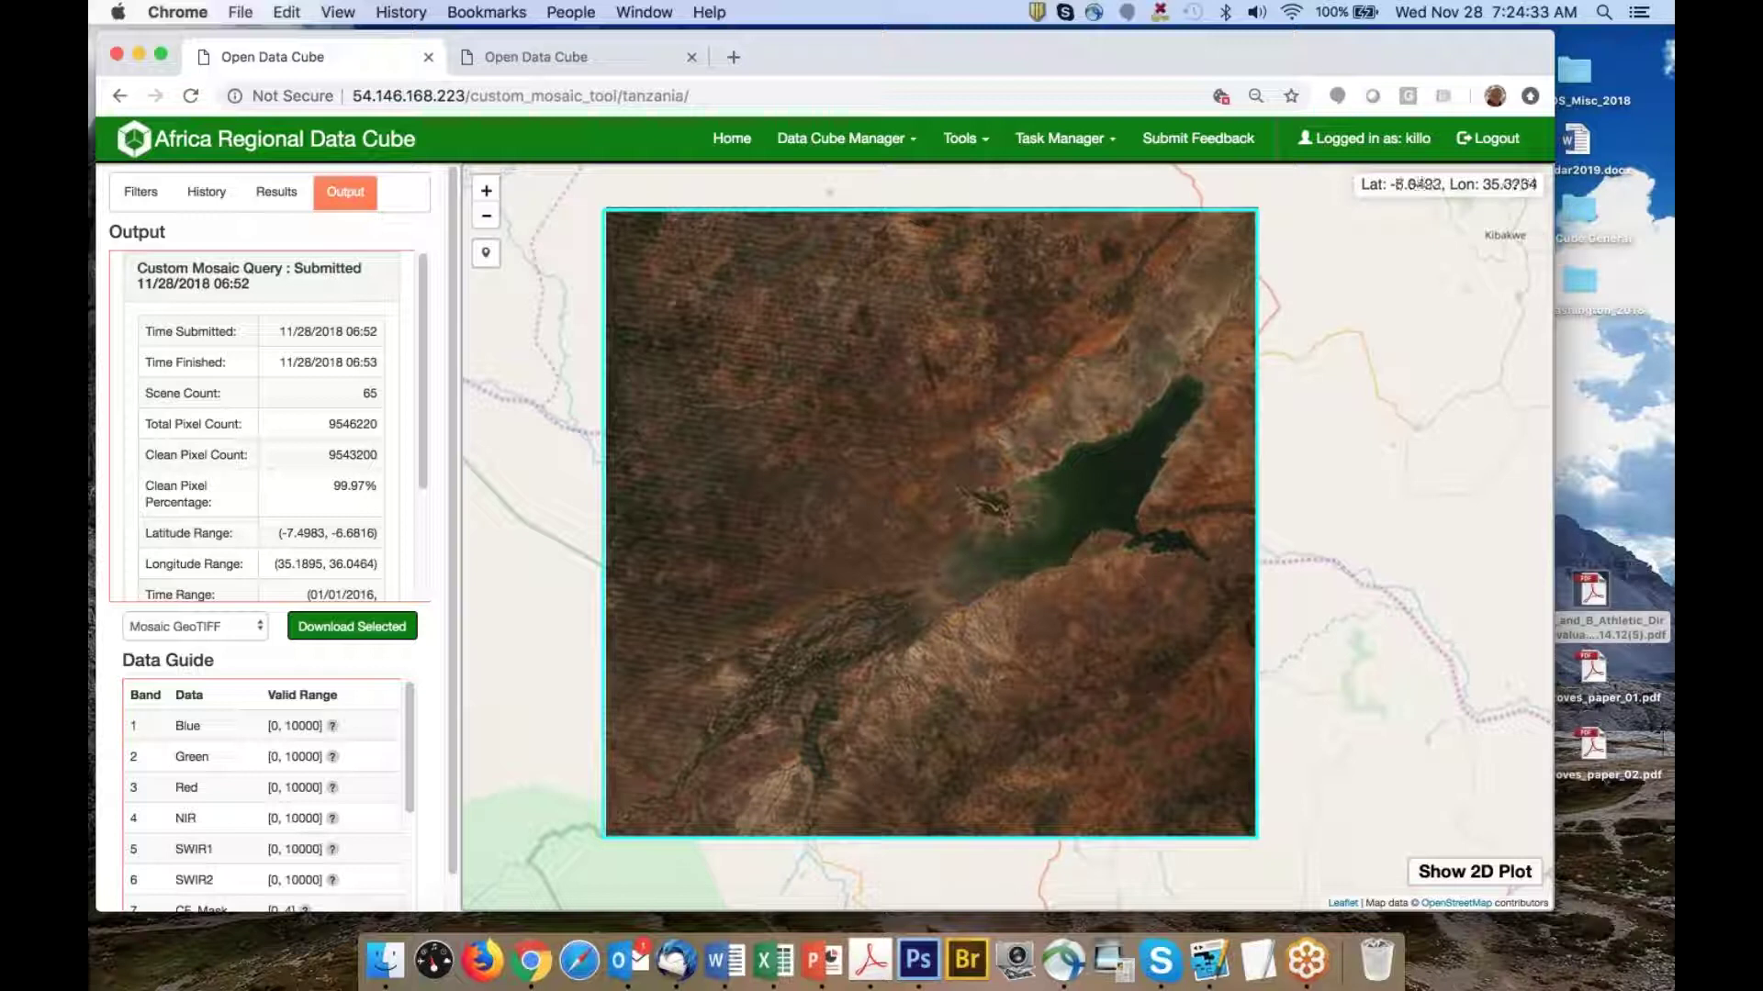
Collapse the 06:52 query and review the output details of the 06:54 custom mosaic
click(209, 274)
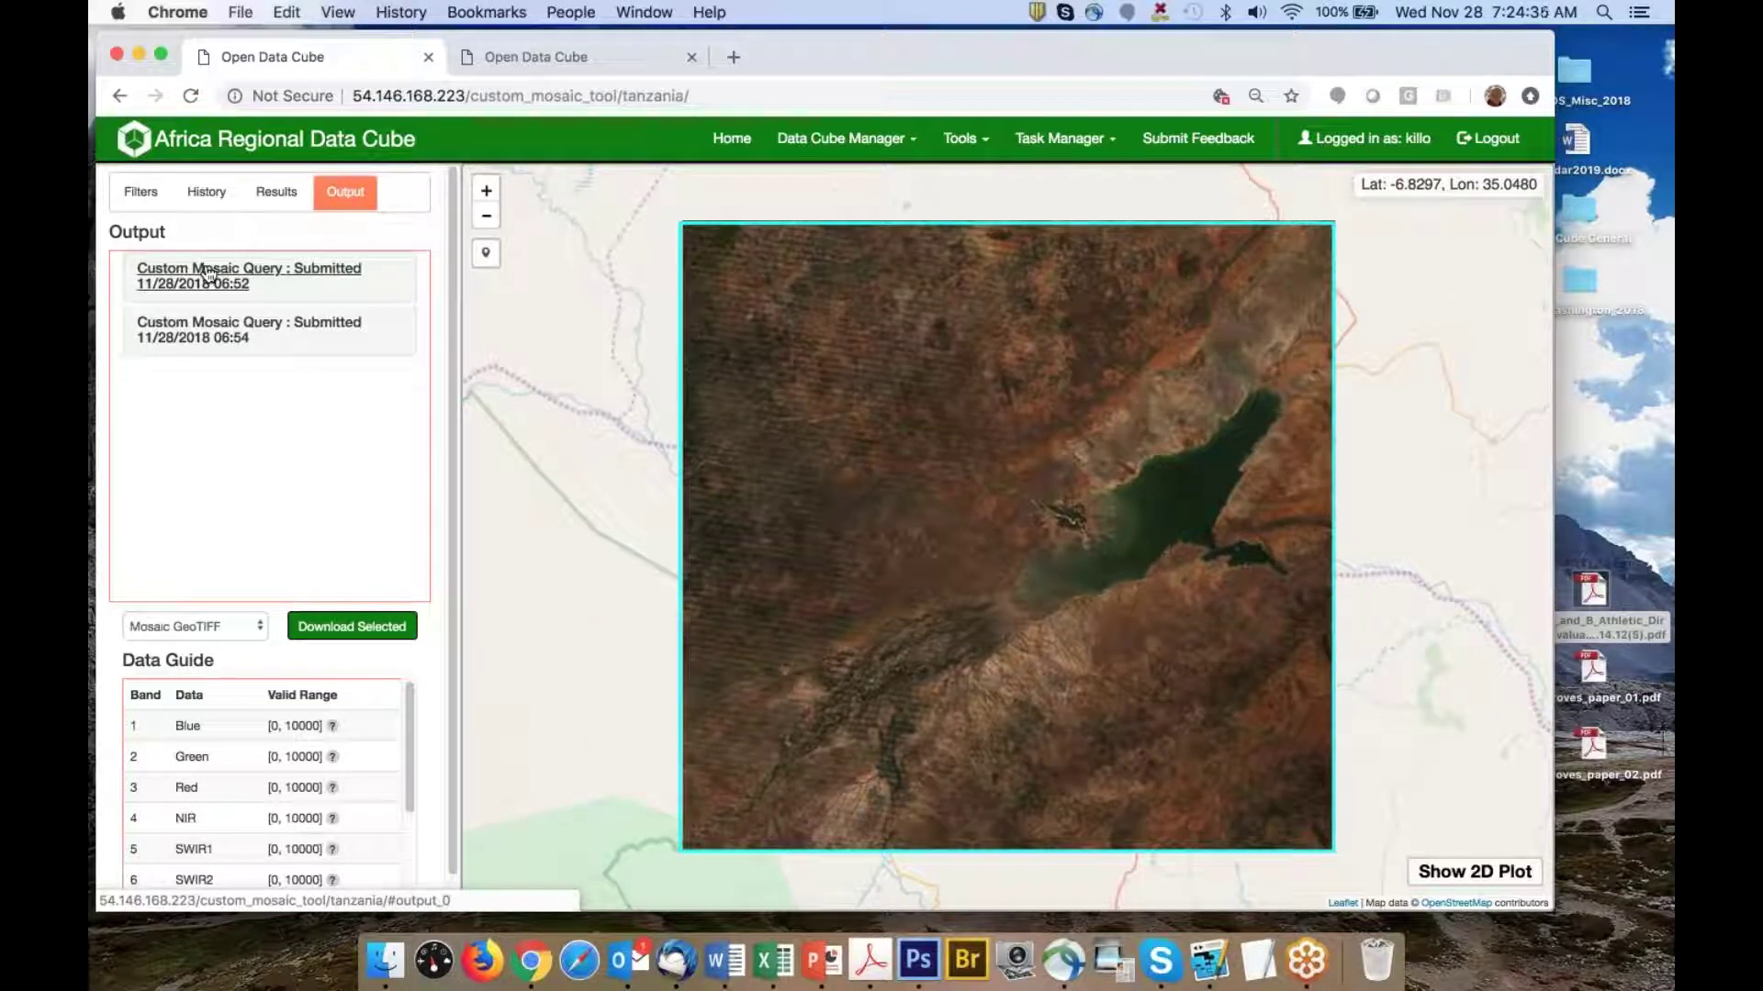
click(213, 333)
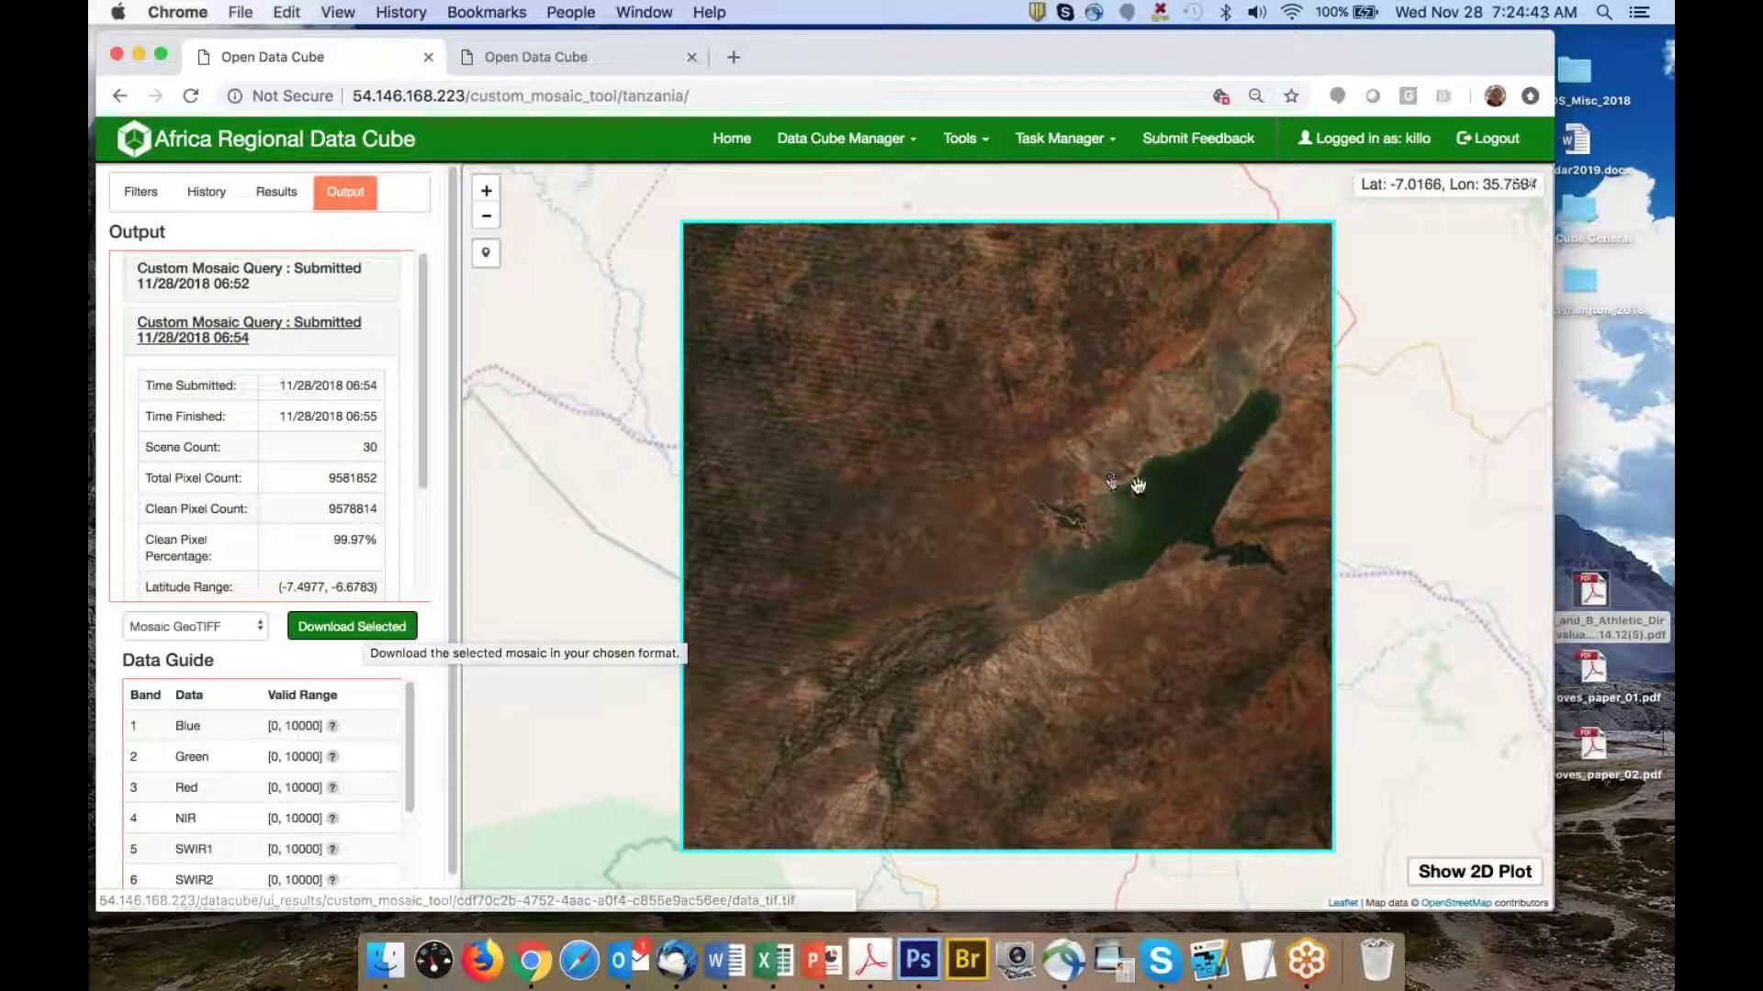
scroll(1176, 522, down, 2)
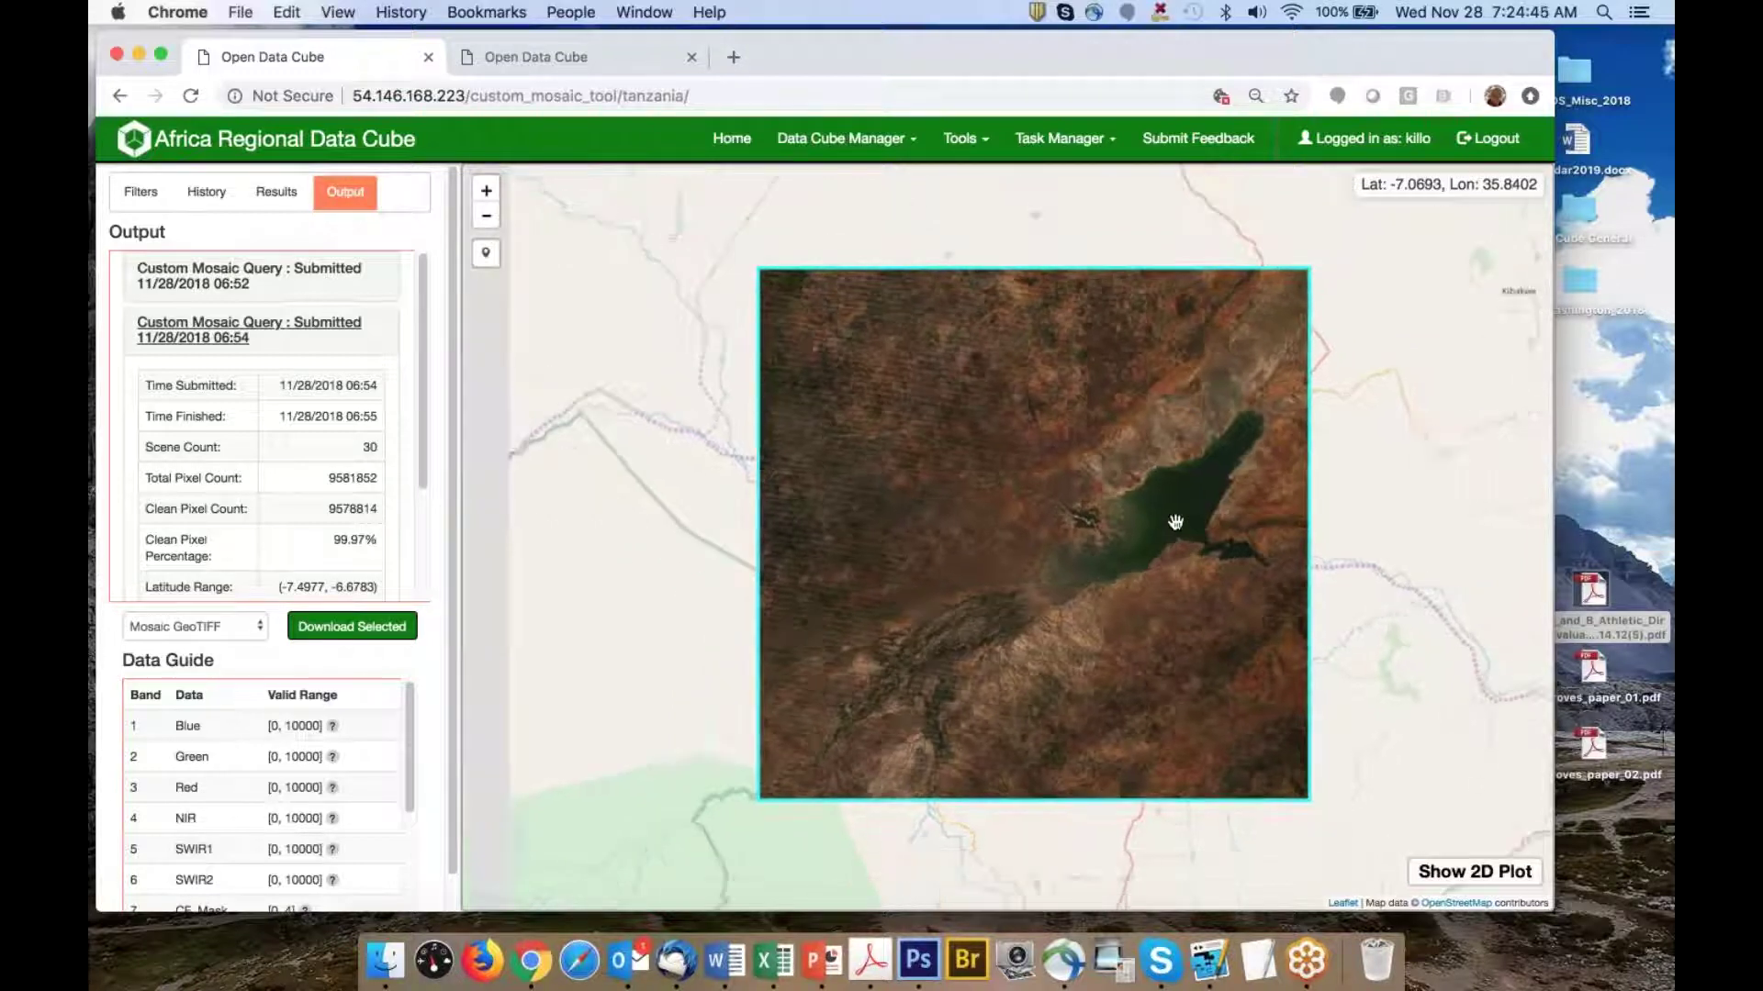
scroll(389, 358, down, 4)
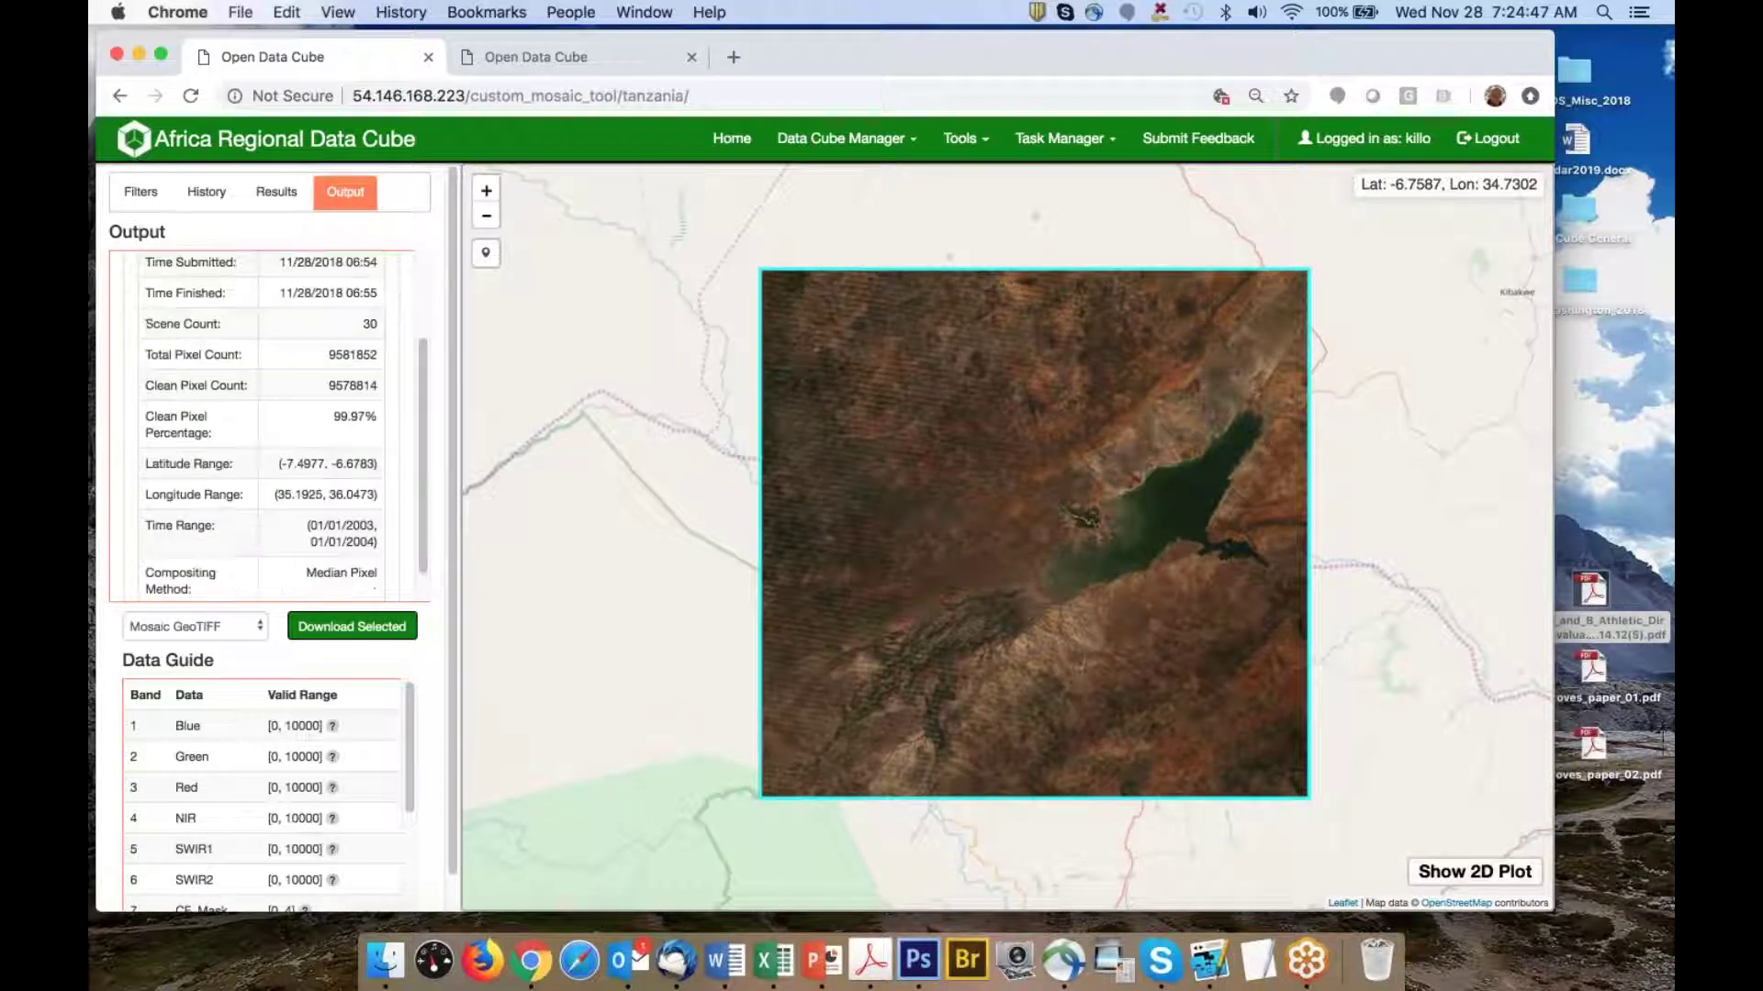
scroll(346, 421, up, 4)
Return to the query filters and draw a new analysis rectangle over the northeastern tip of Kidatu Lake, about 0.15 by 0.14 degrees
click(144, 194)
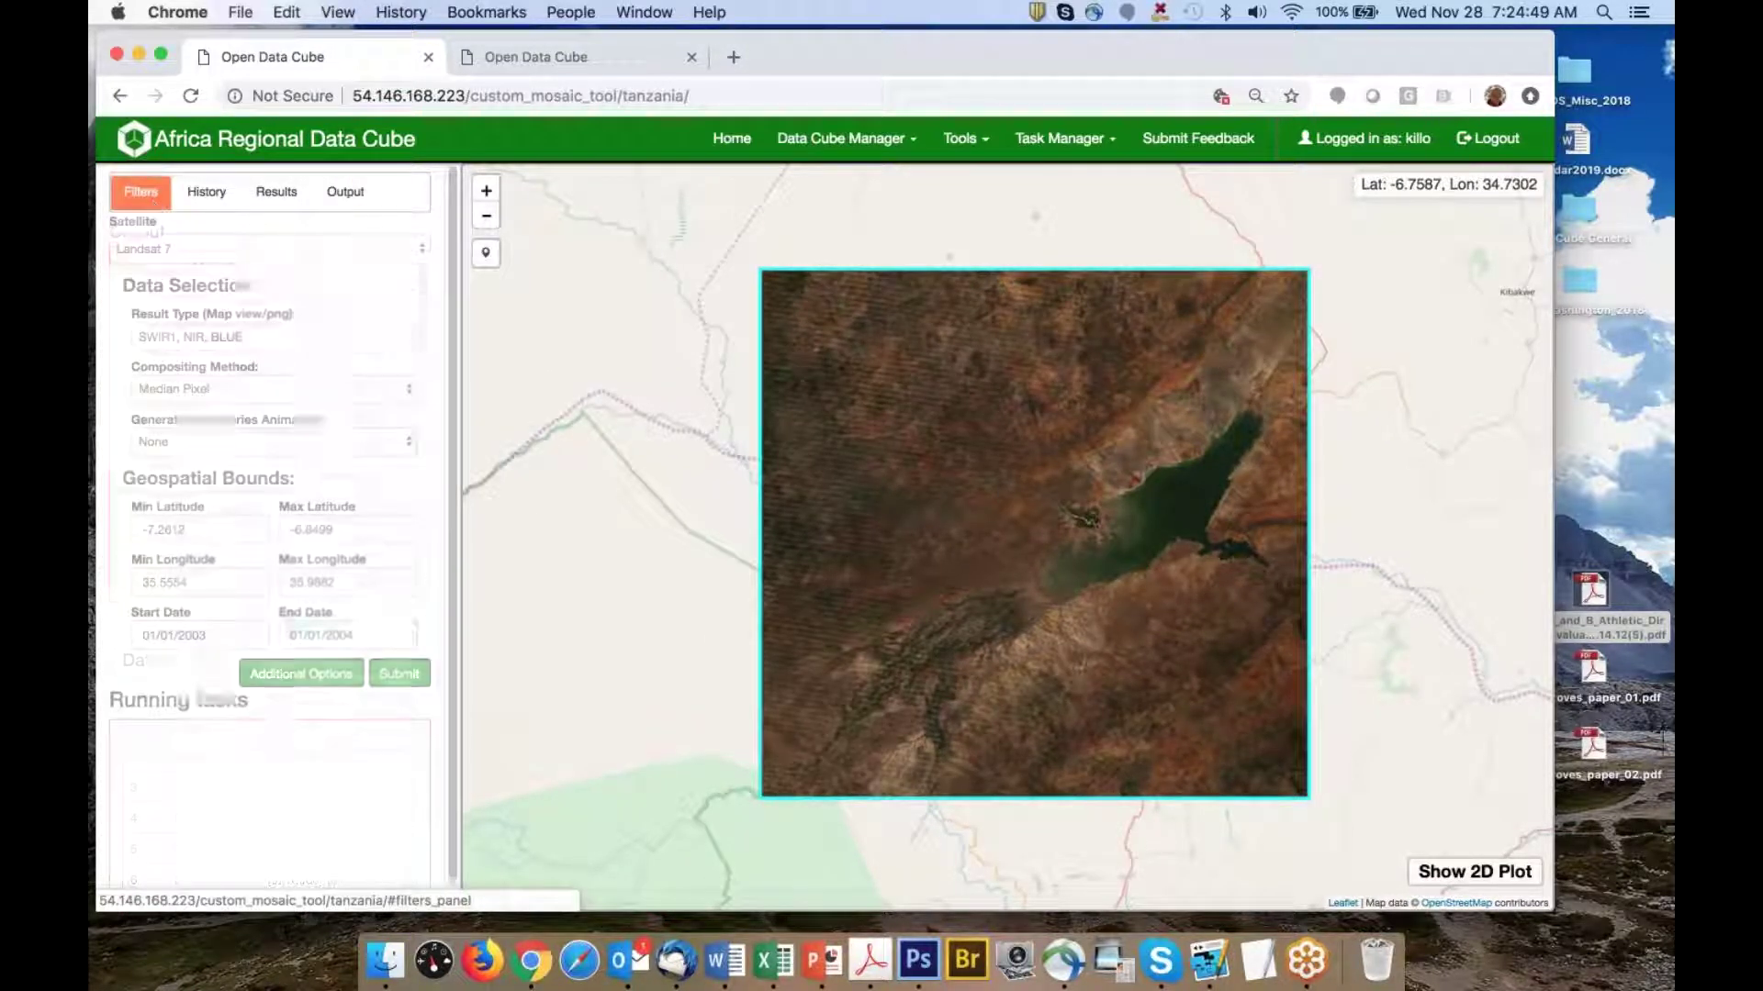
scroll(1161, 610, up, 2)
scroll(1134, 615, up, 2)
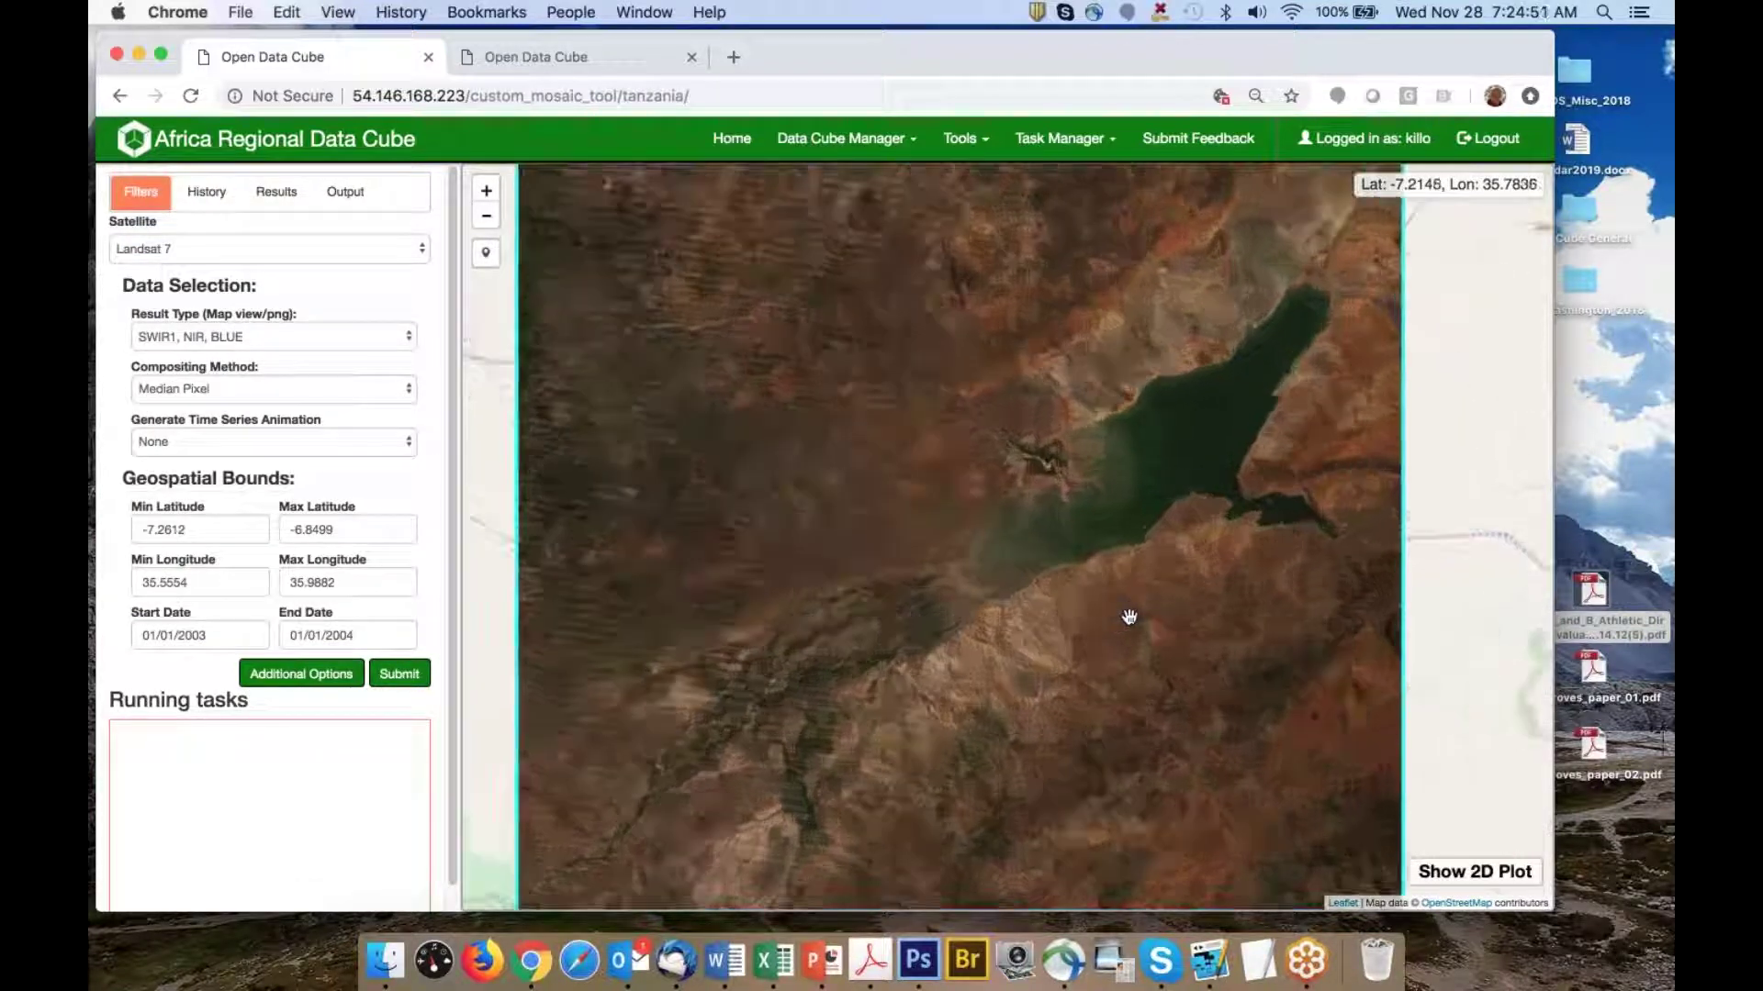
scroll(1129, 614, down, 4)
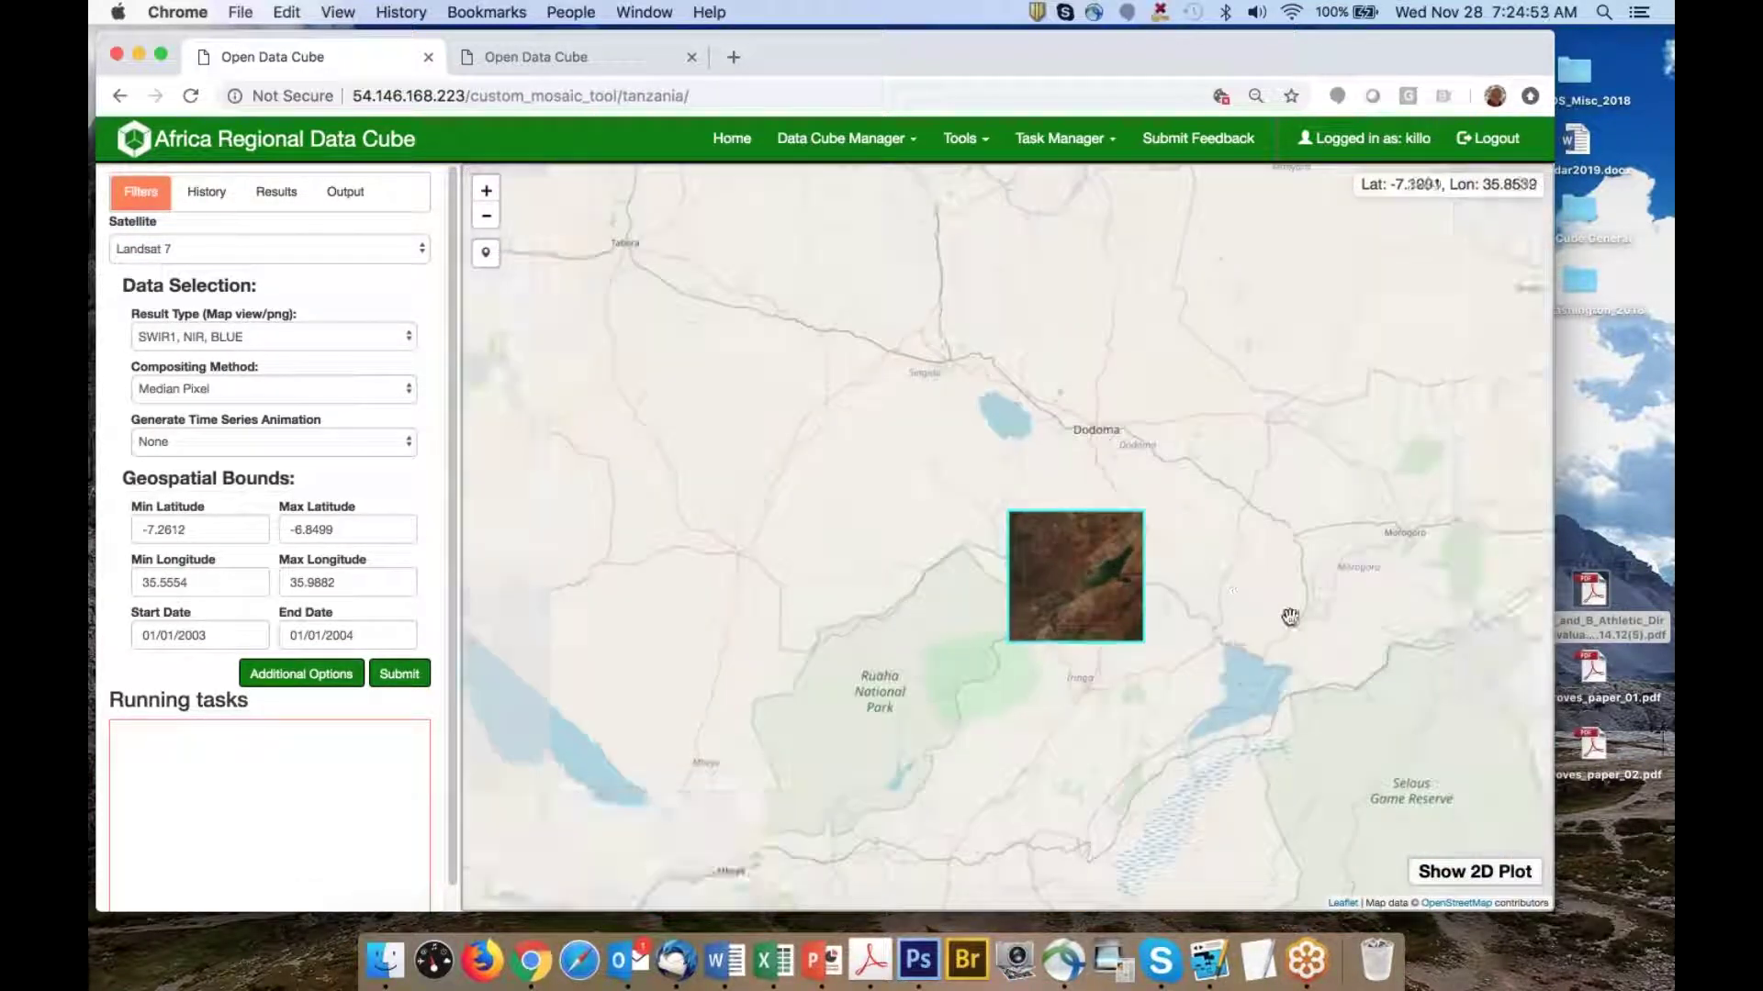
scroll(1111, 576, up, 3)
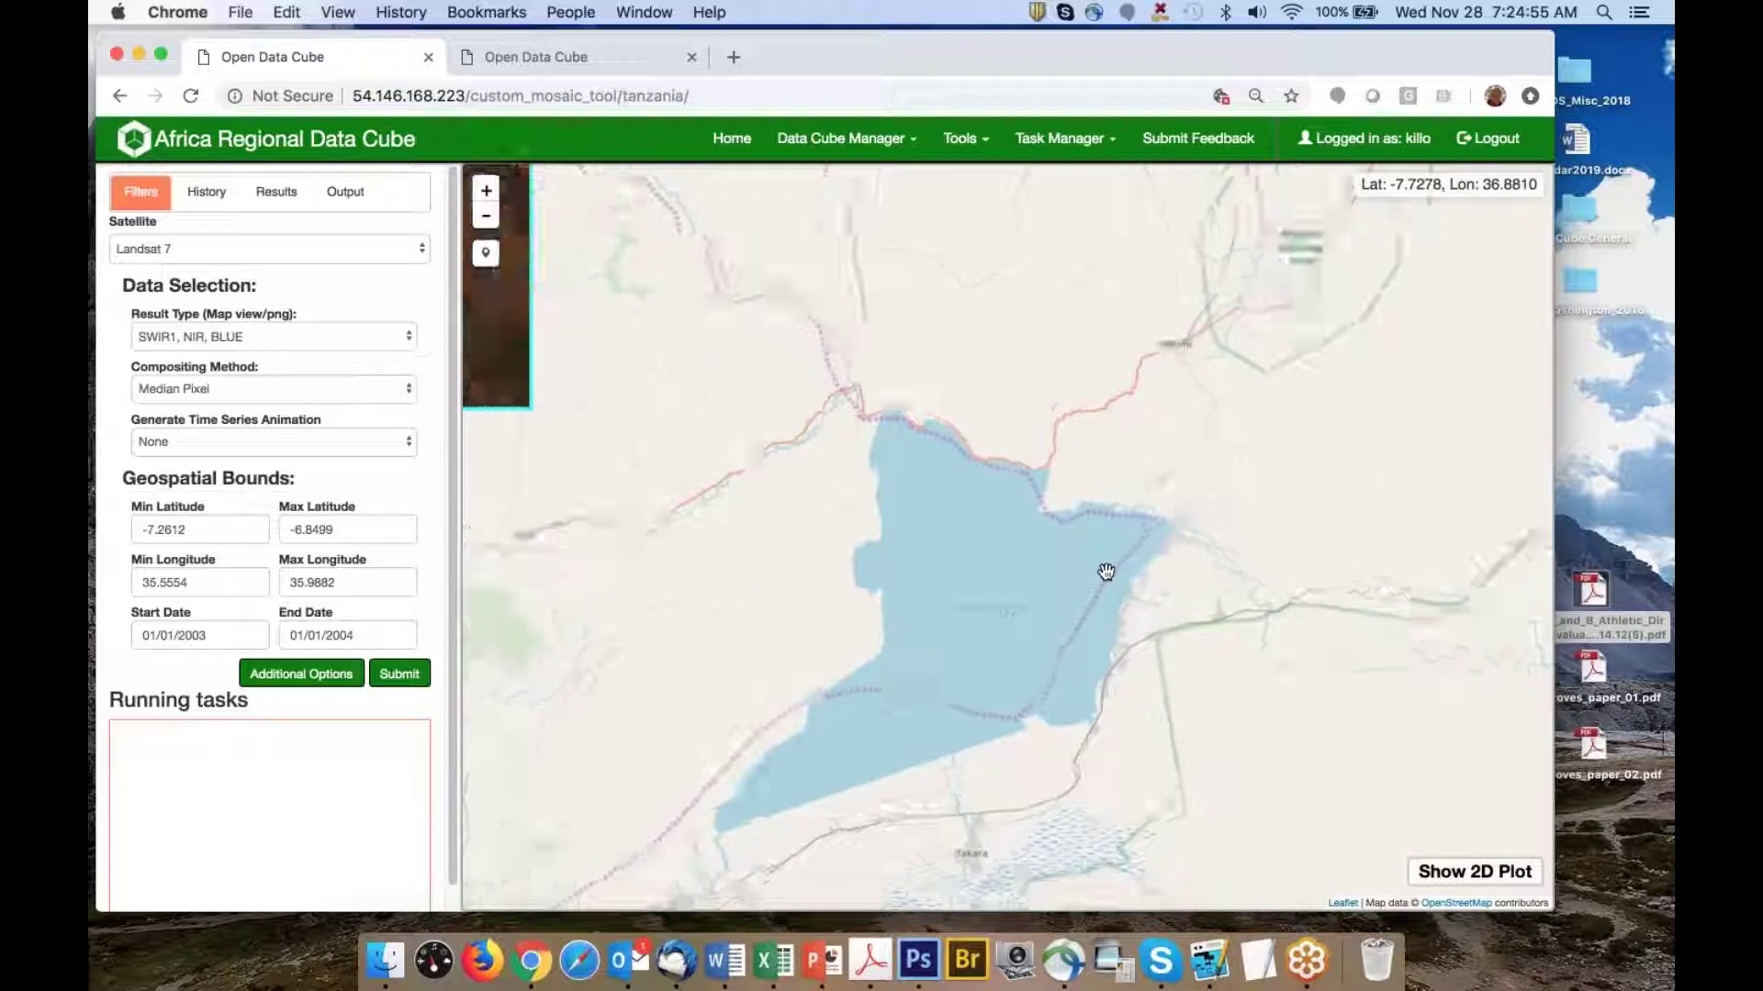
drag(1072, 602, 1062, 496)
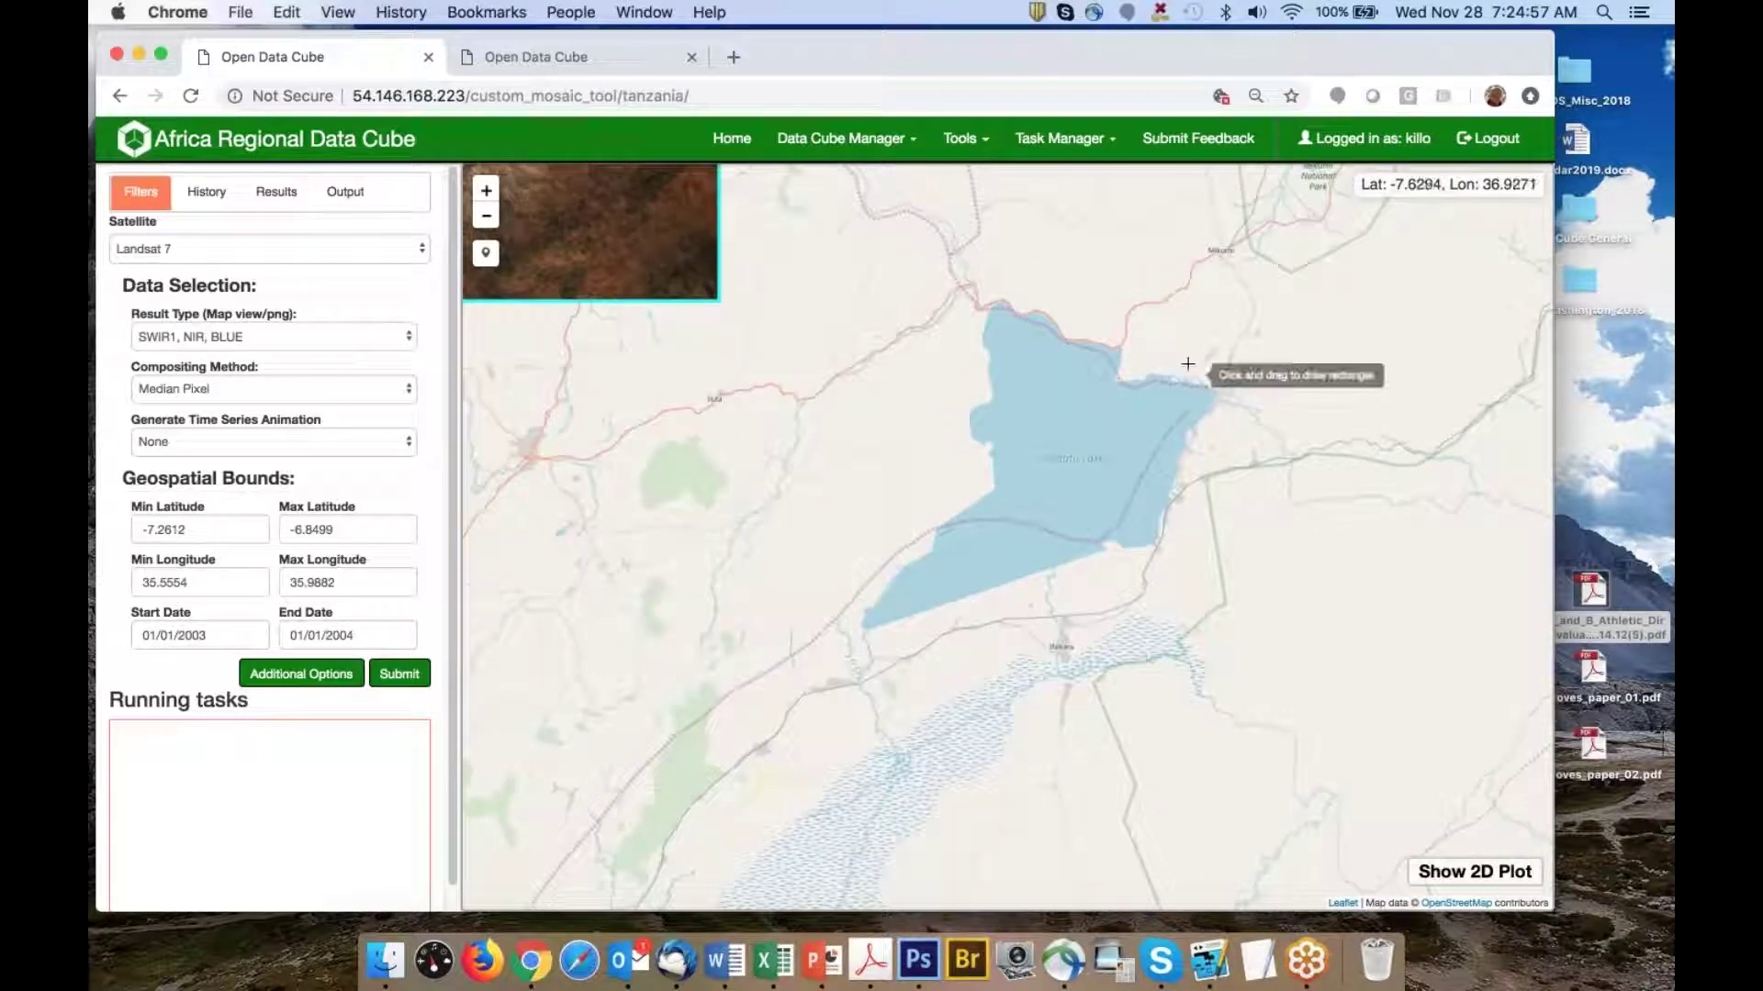
drag(1169, 355, 1250, 444)
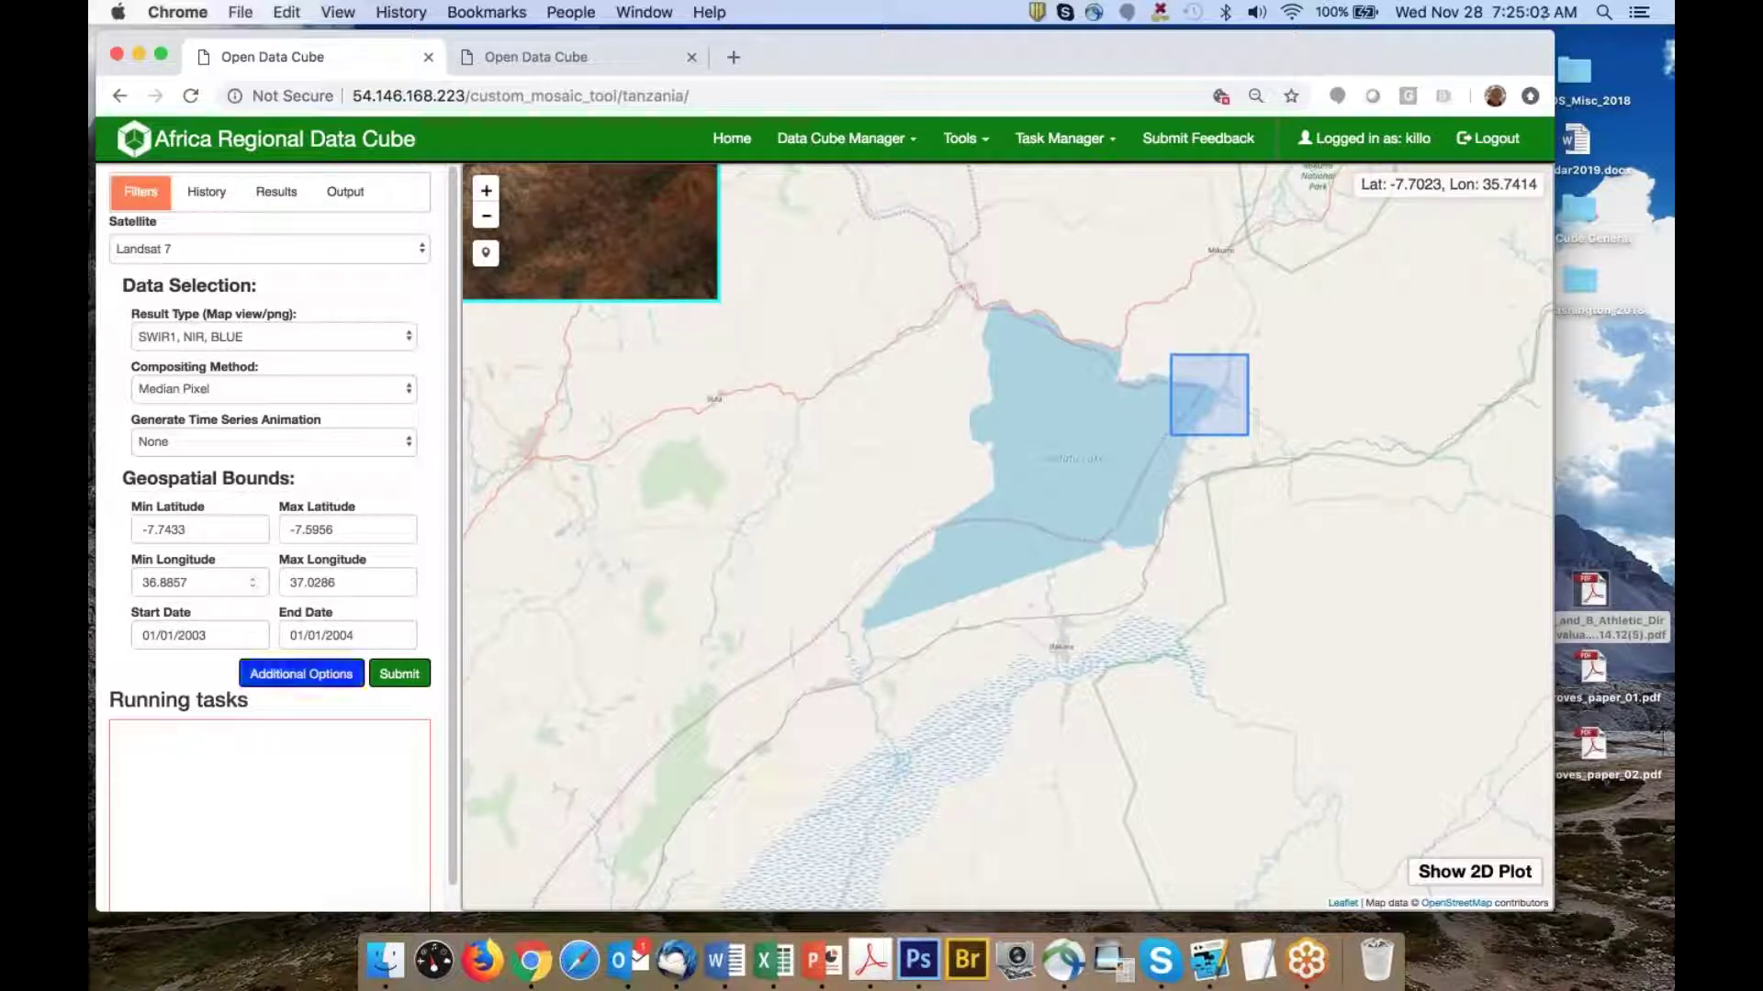
Set the start date to 01/01/2016 and submit the custom mosaic query for the drawn rectangle
click(246, 642)
click(268, 670)
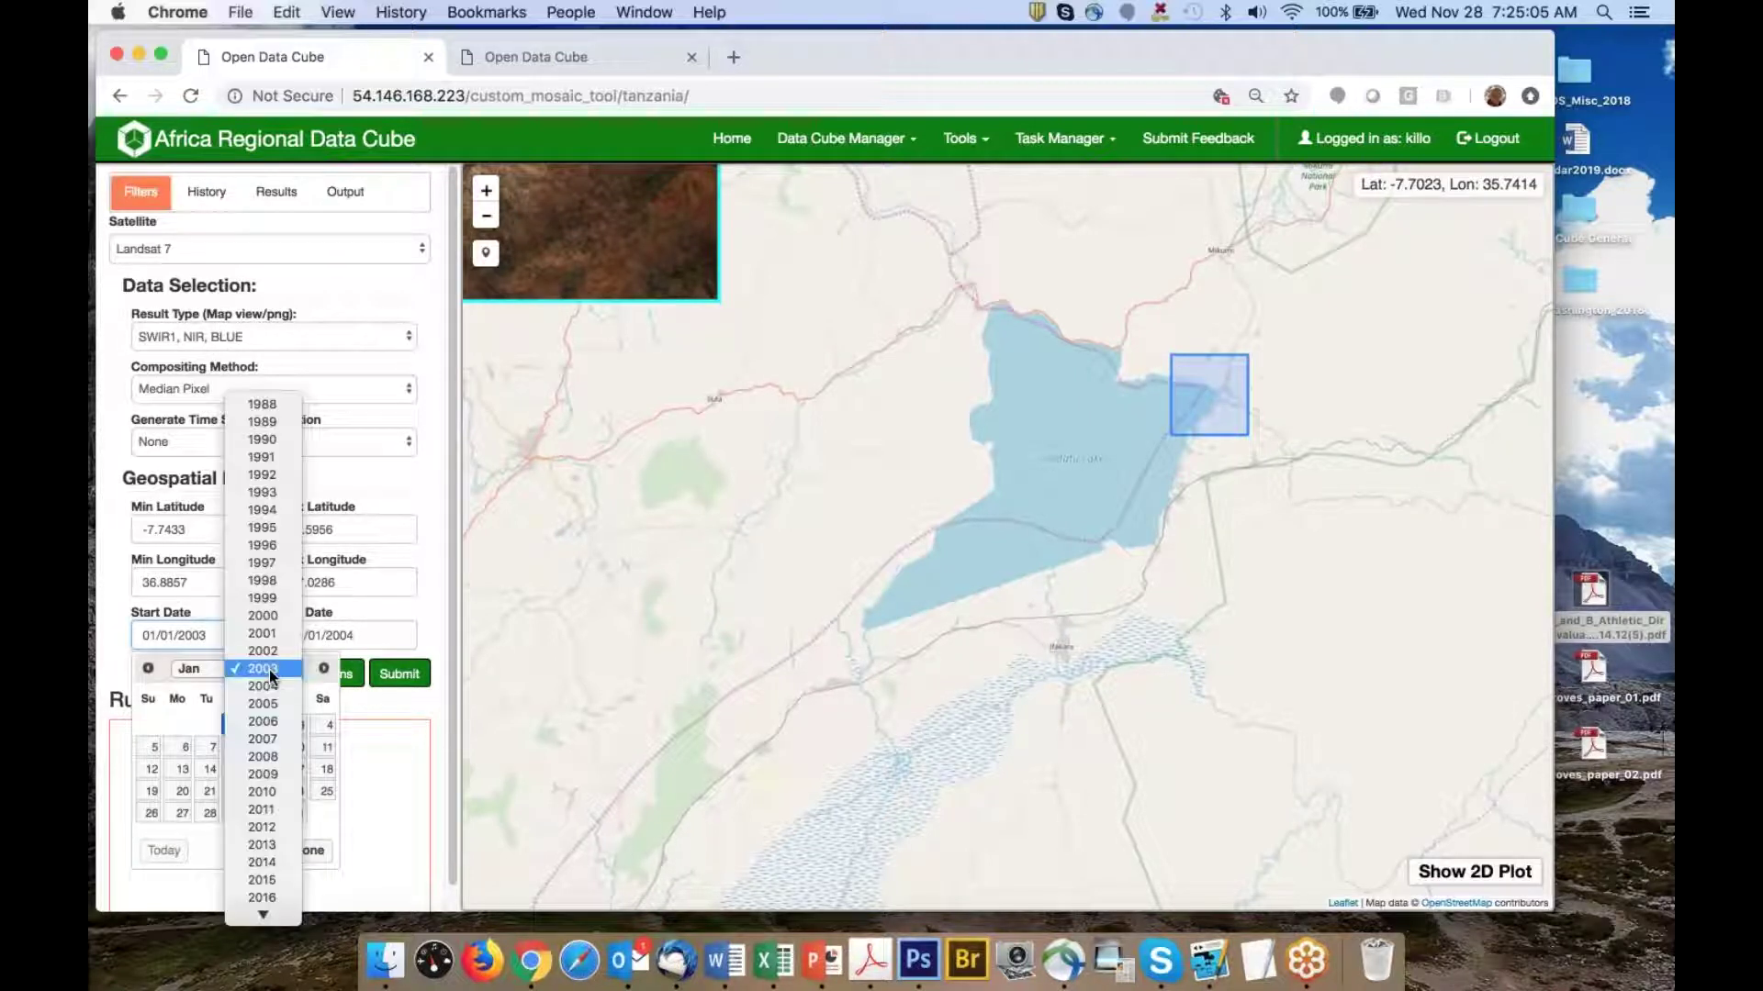
click(262, 877)
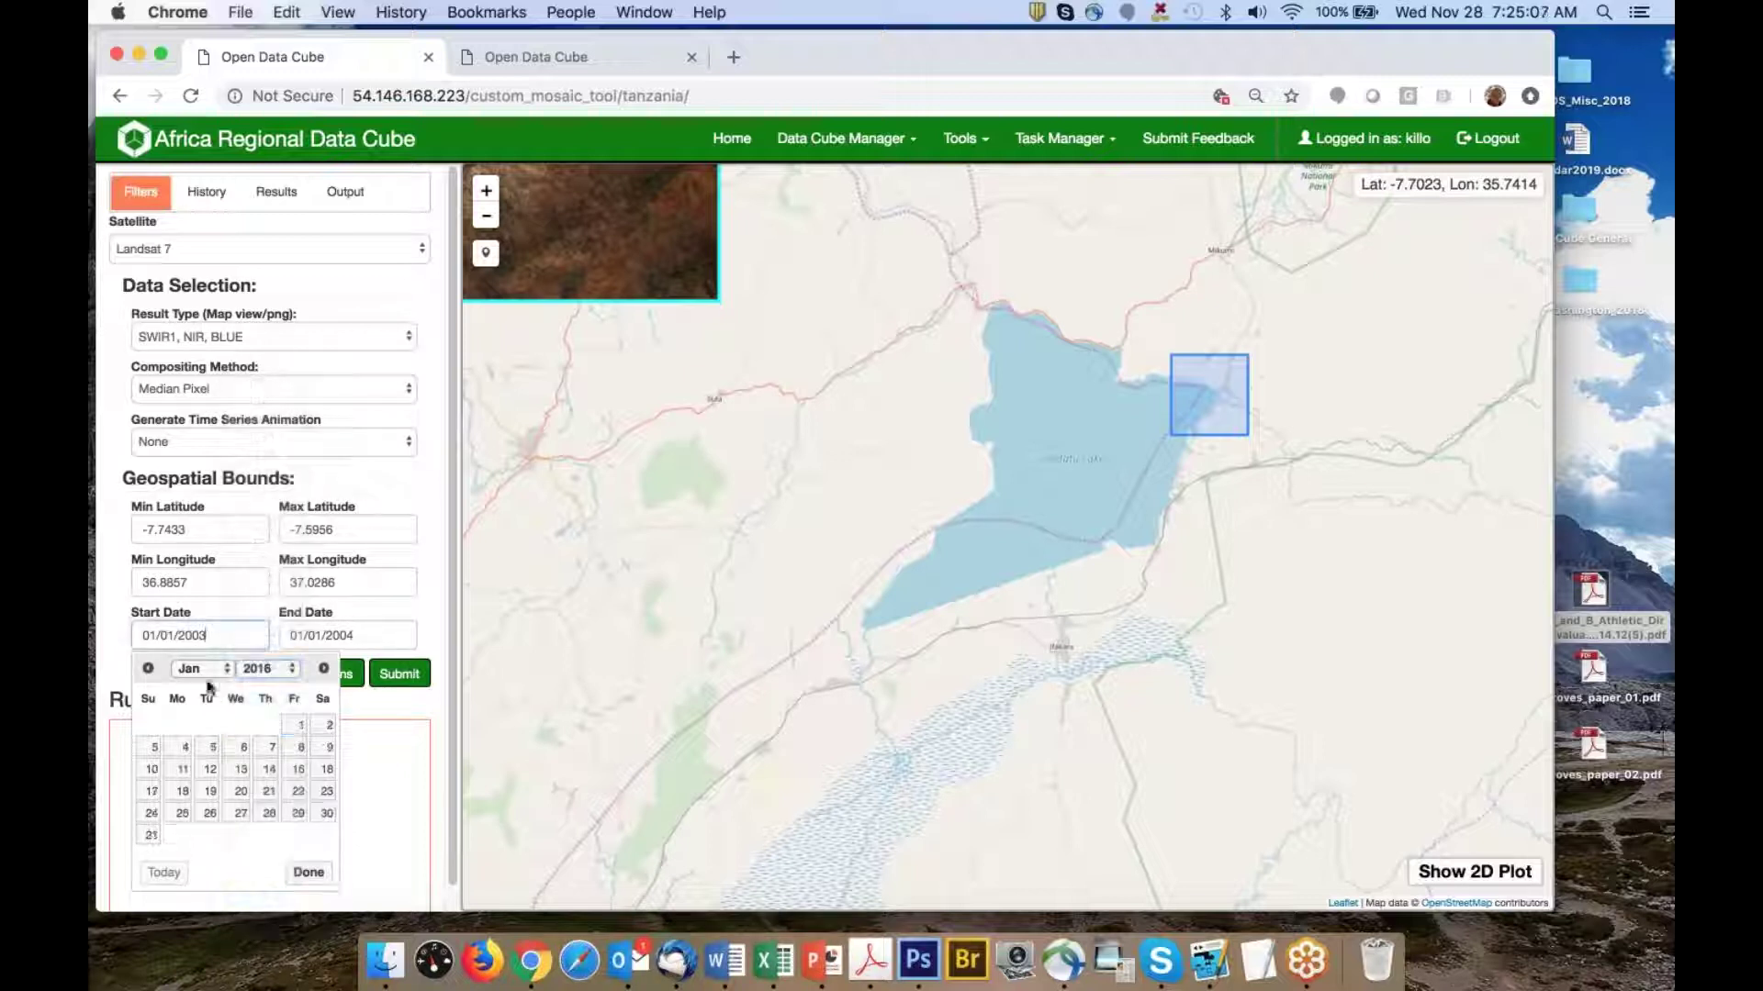
click(300, 727)
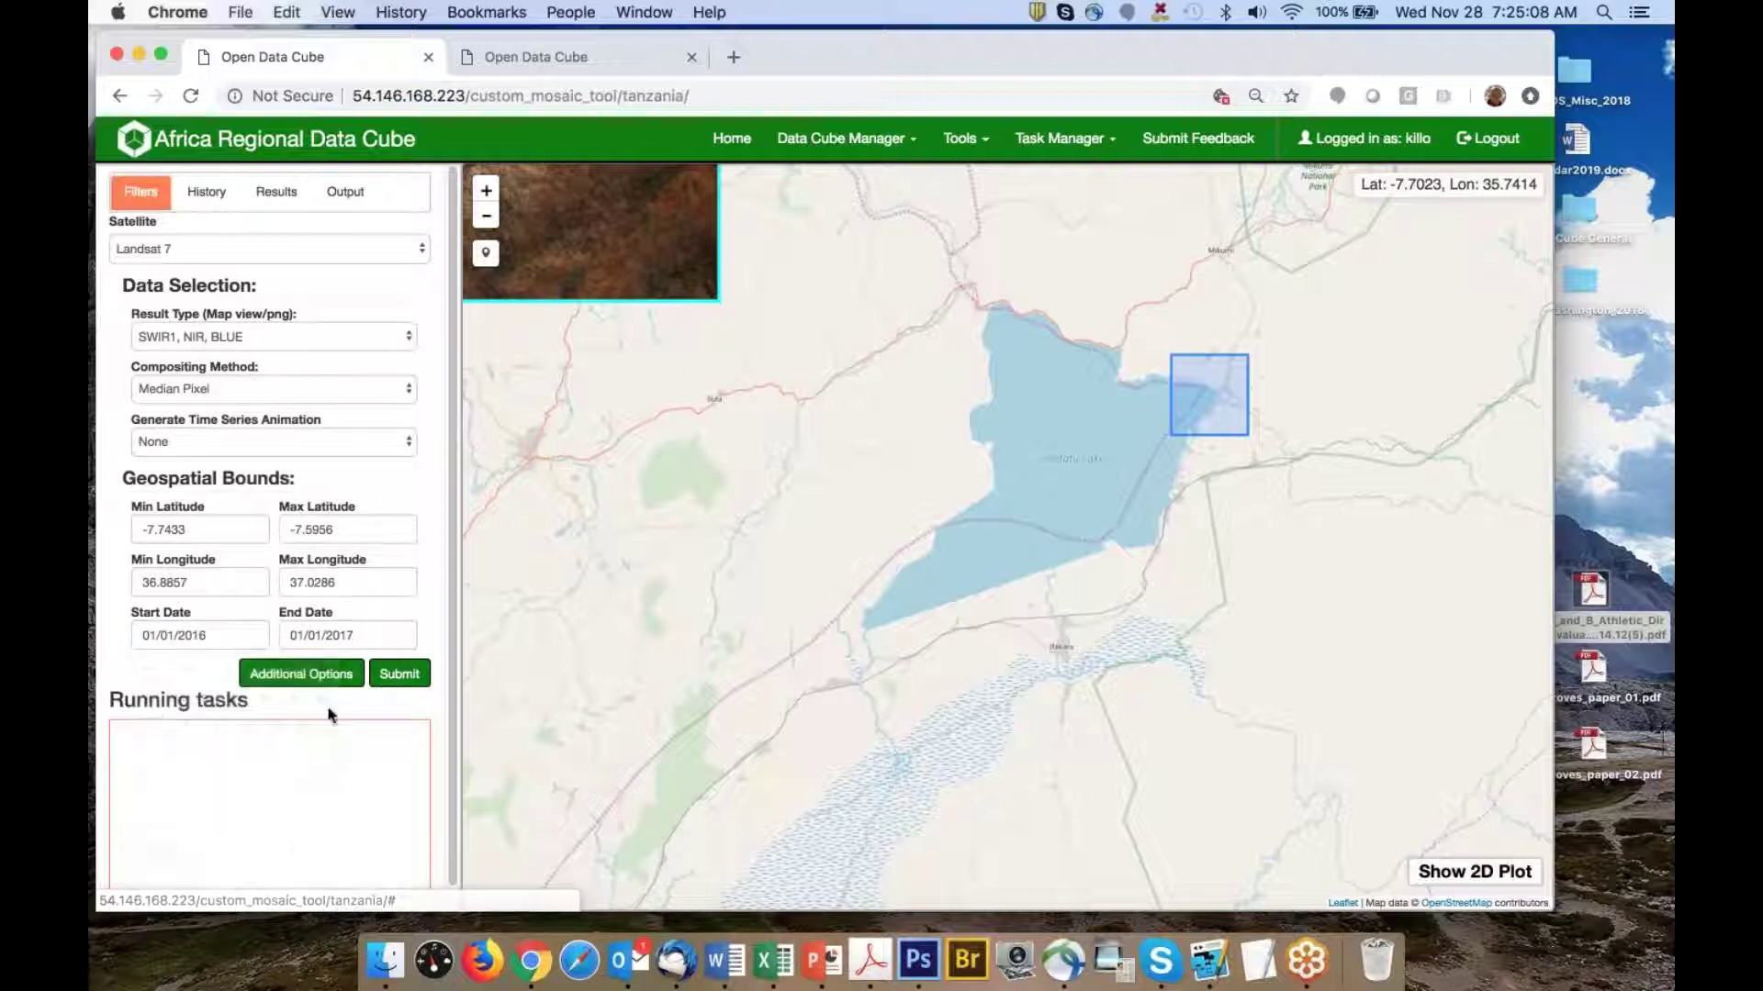
click(400, 673)
Examine the new mosaic beside Kidatu Lake on the map and check its SWIR1, NIR, BLUE result type
drag(1171, 469, 938, 582)
scroll(938, 582, up, 3)
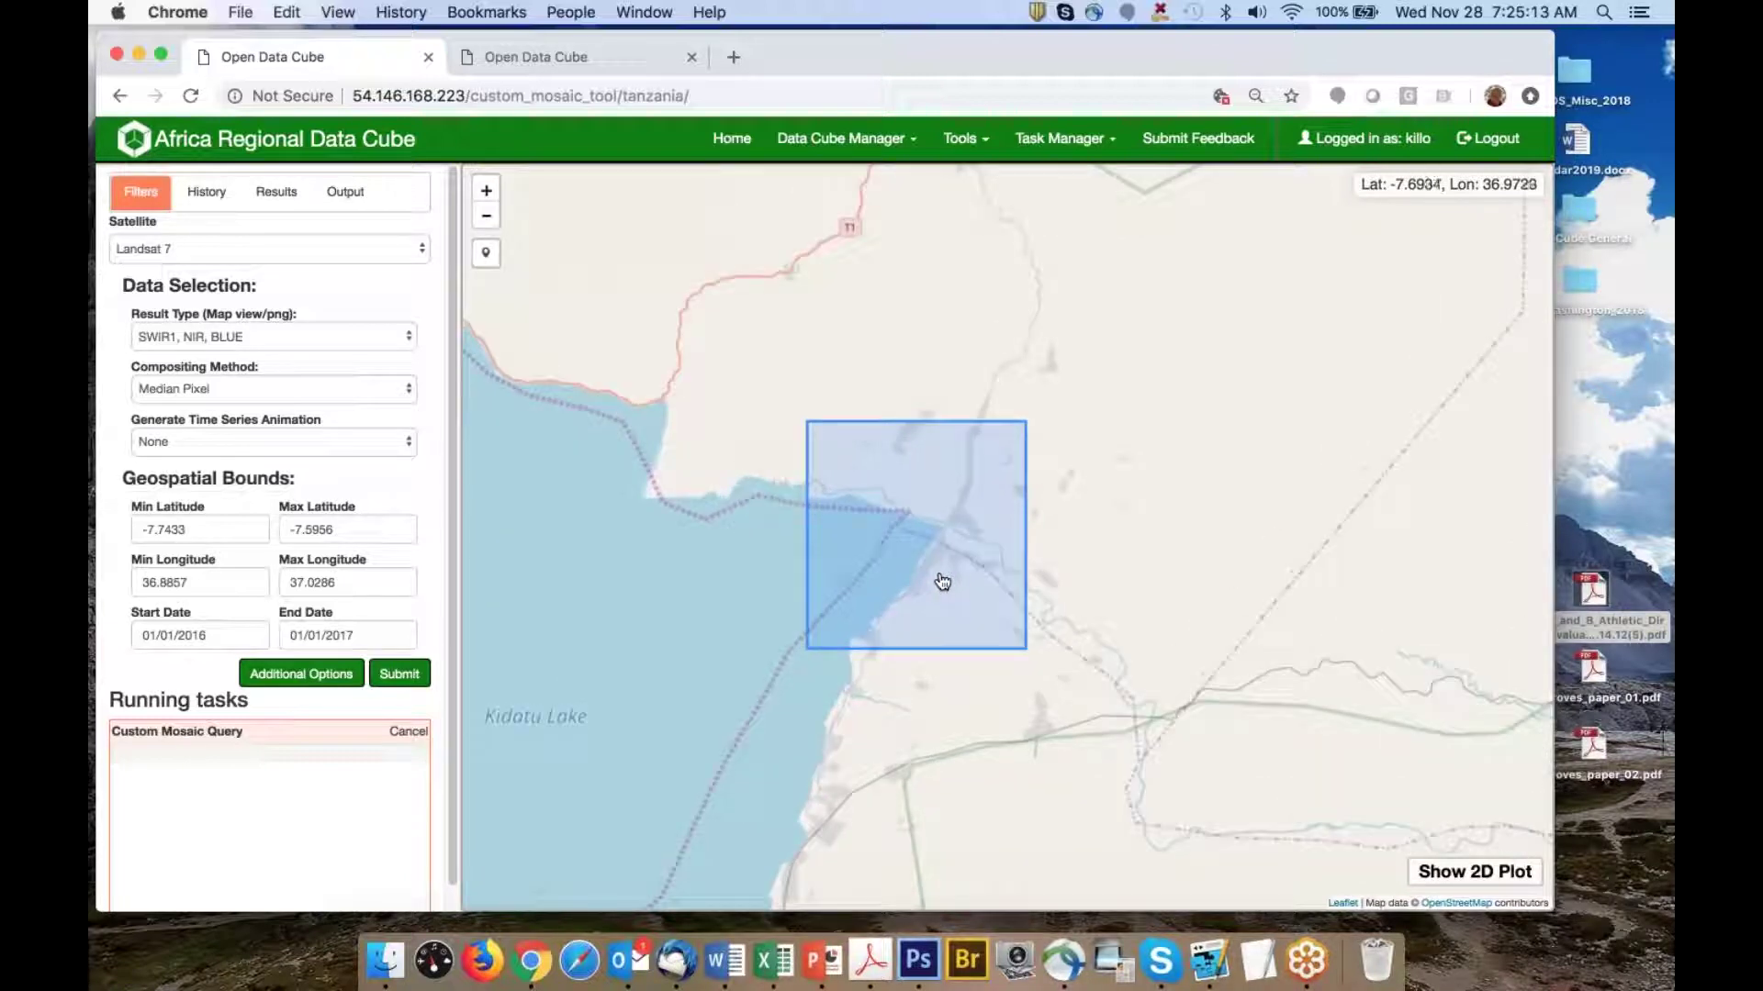
scroll(940, 582, up, 1)
drag(907, 554, 864, 543)
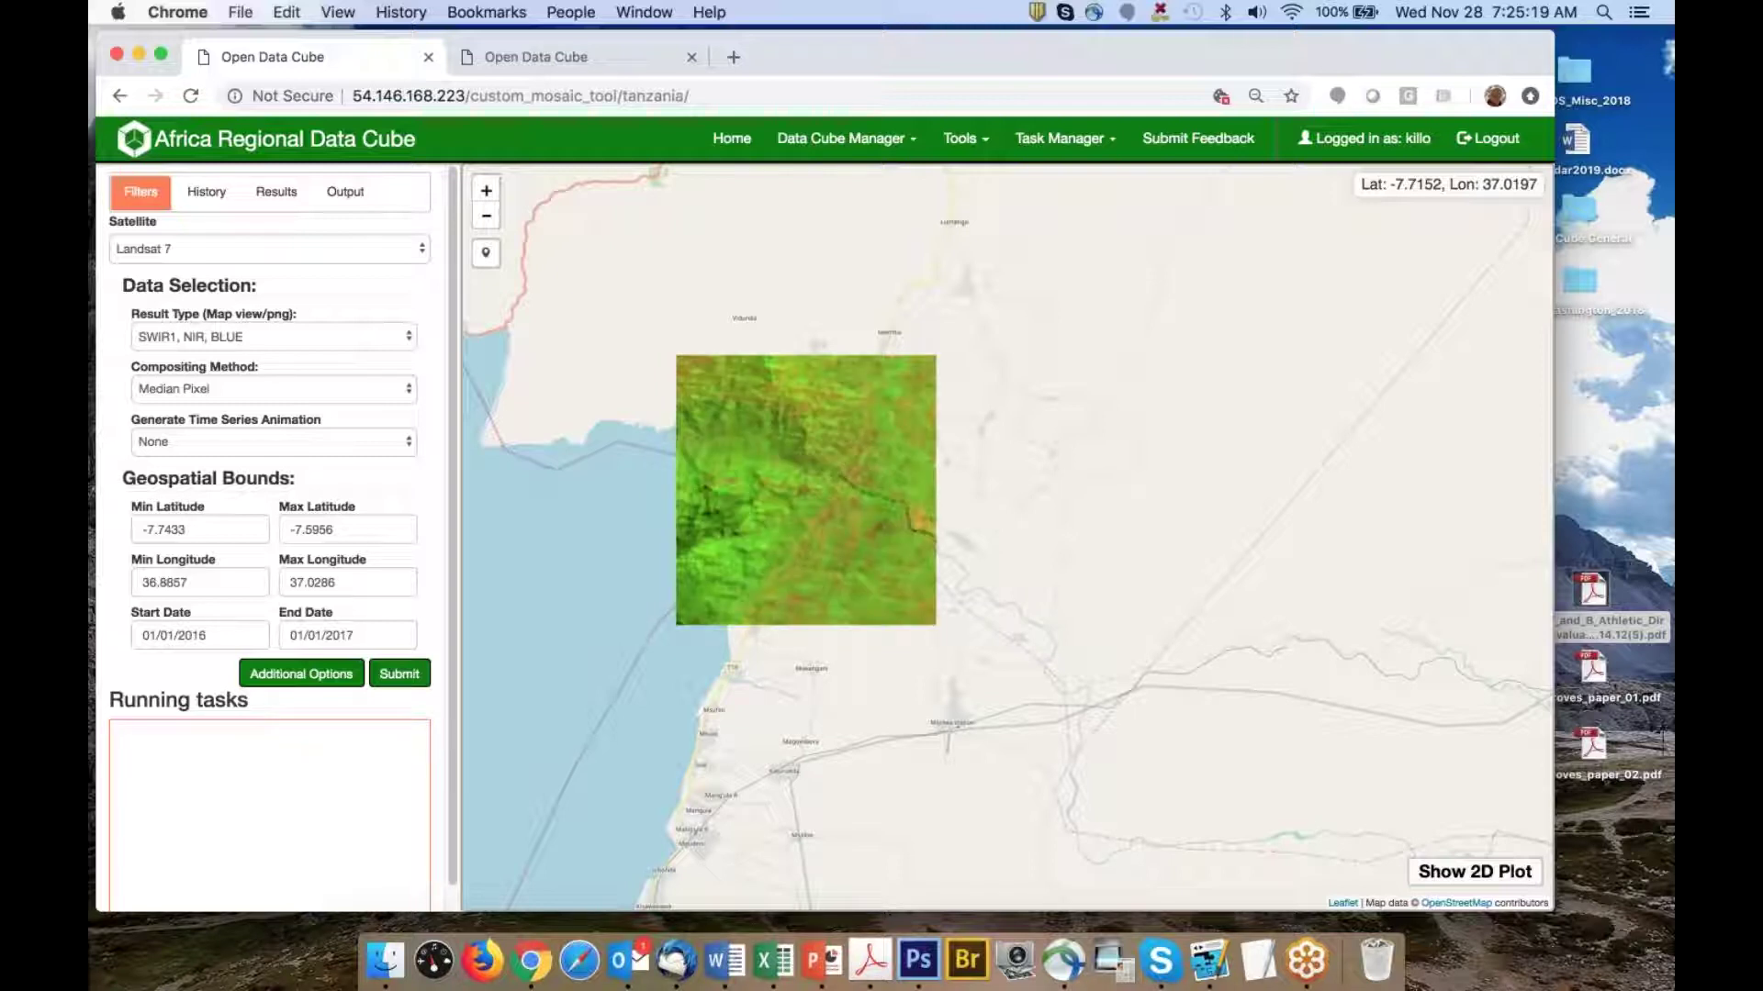
scroll(774, 504, up, 1)
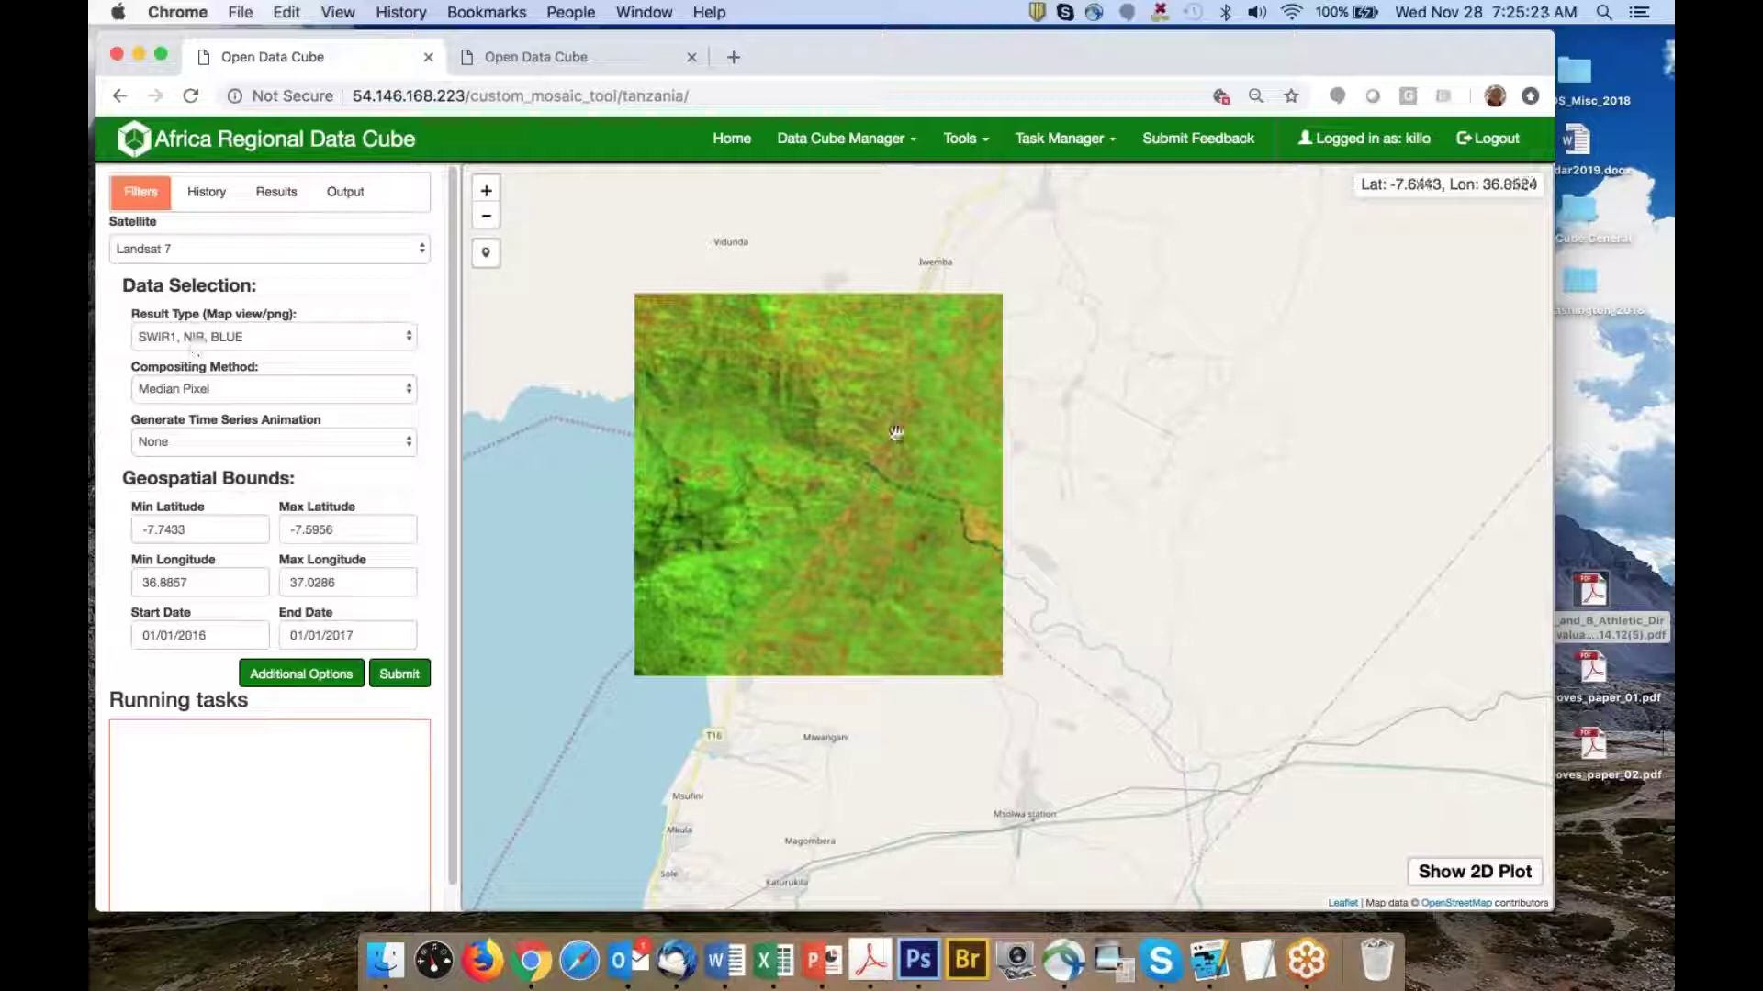
scroll(838, 464, up, 1)
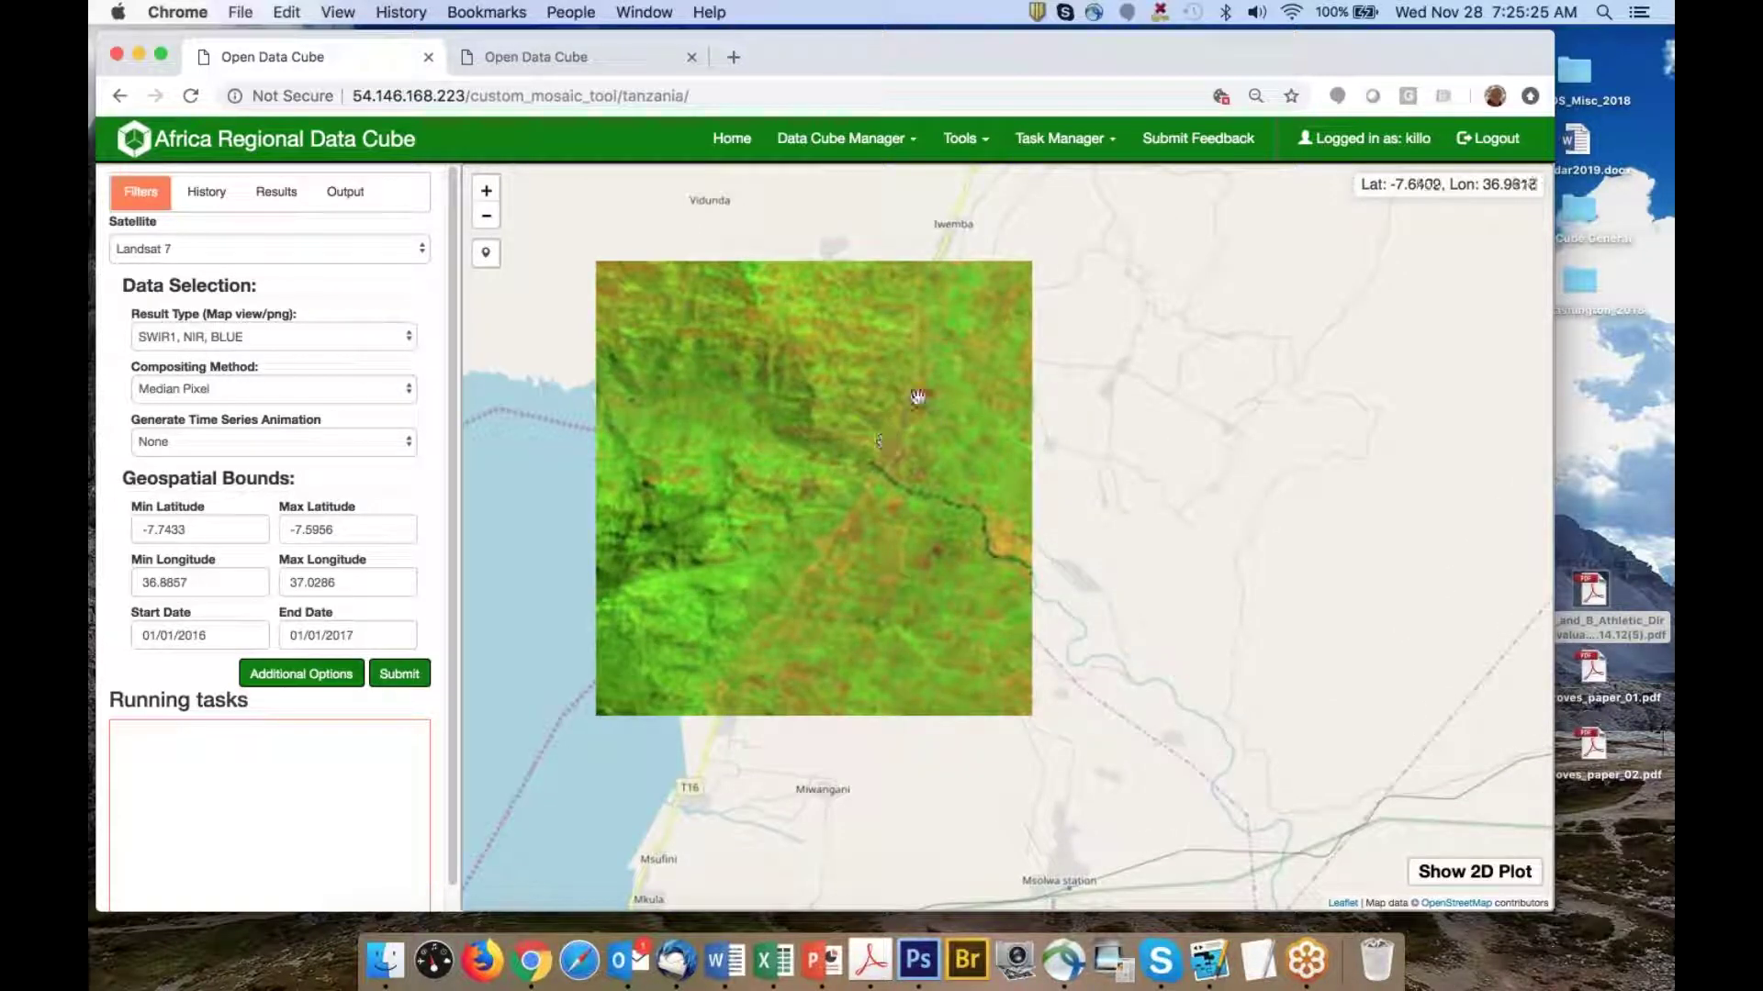
click(264, 337)
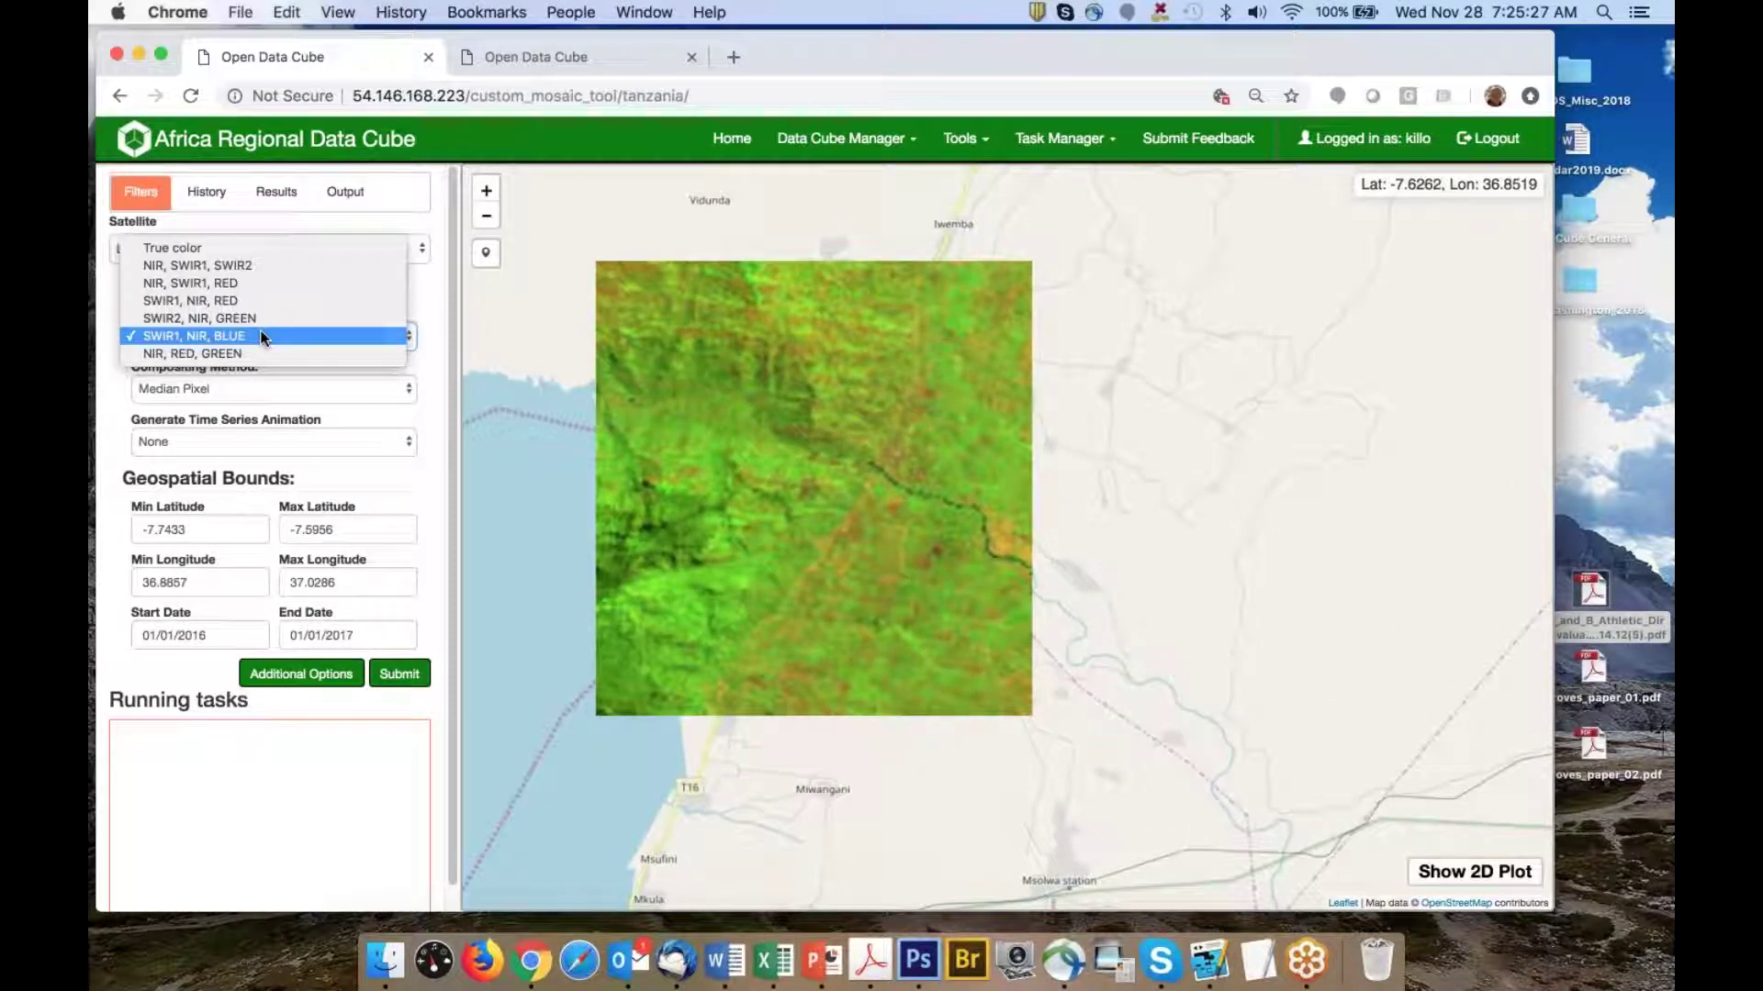
click(264, 337)
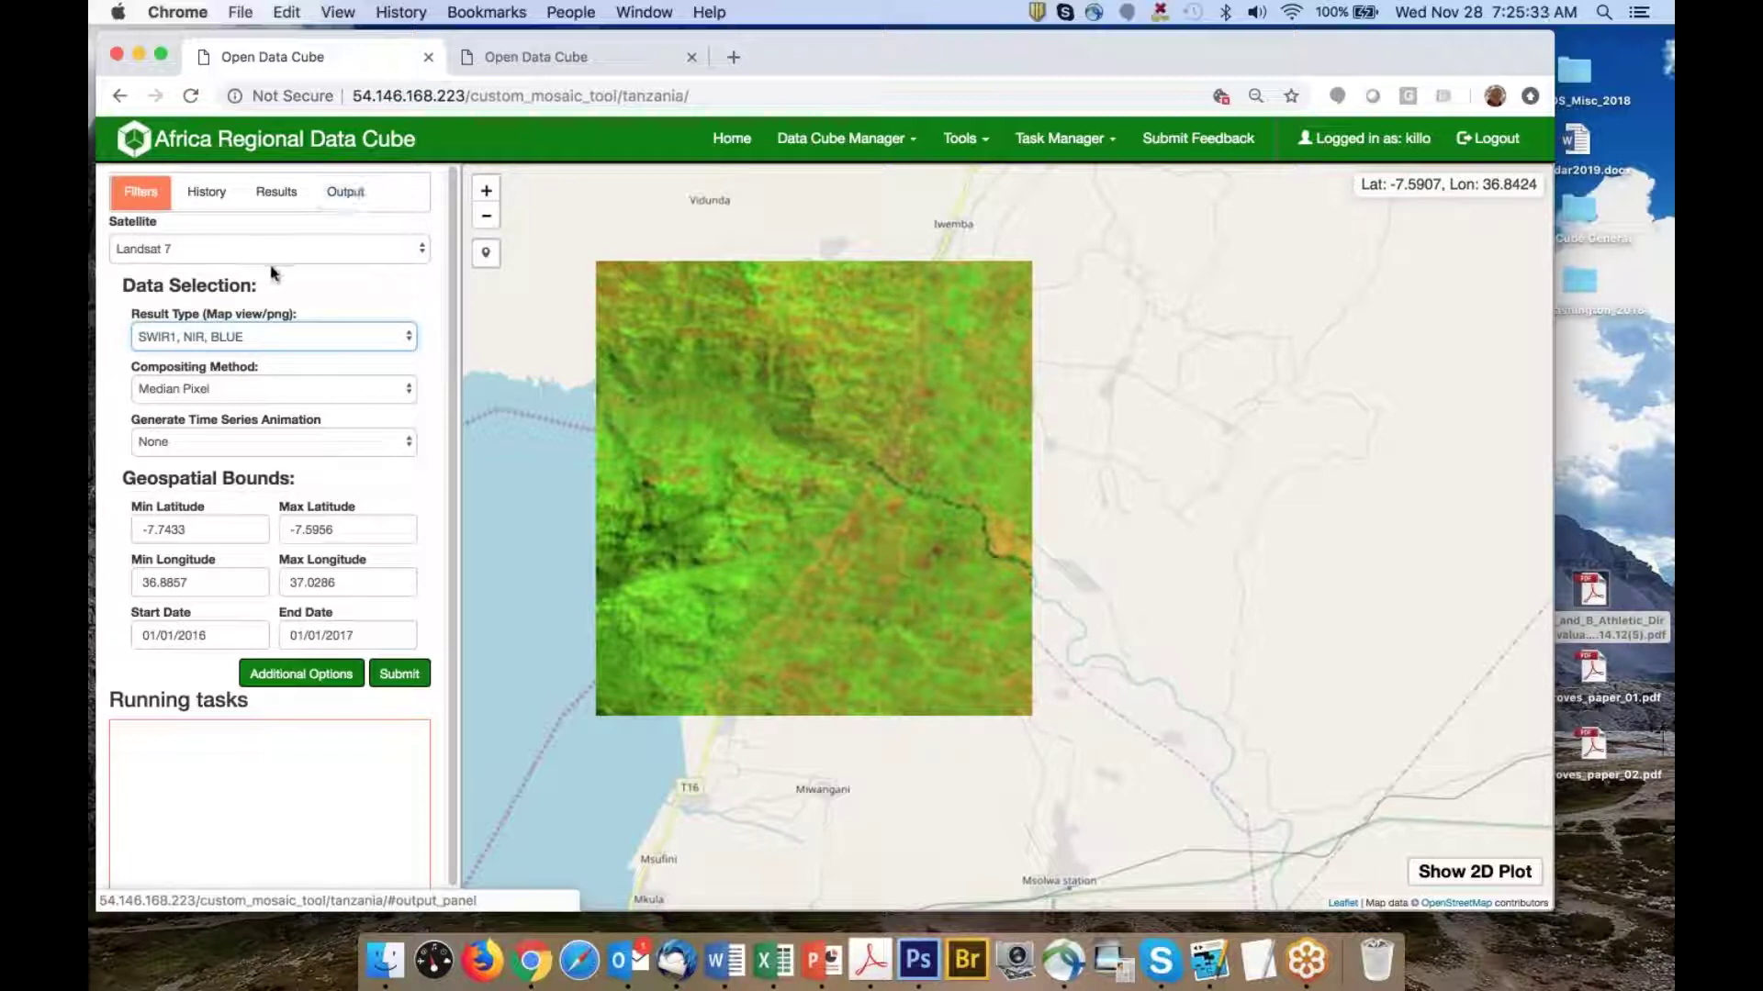
Review the output details of the 07:25 custom mosaic, highlighting its scene count and clean pixel percentage
click(343, 194)
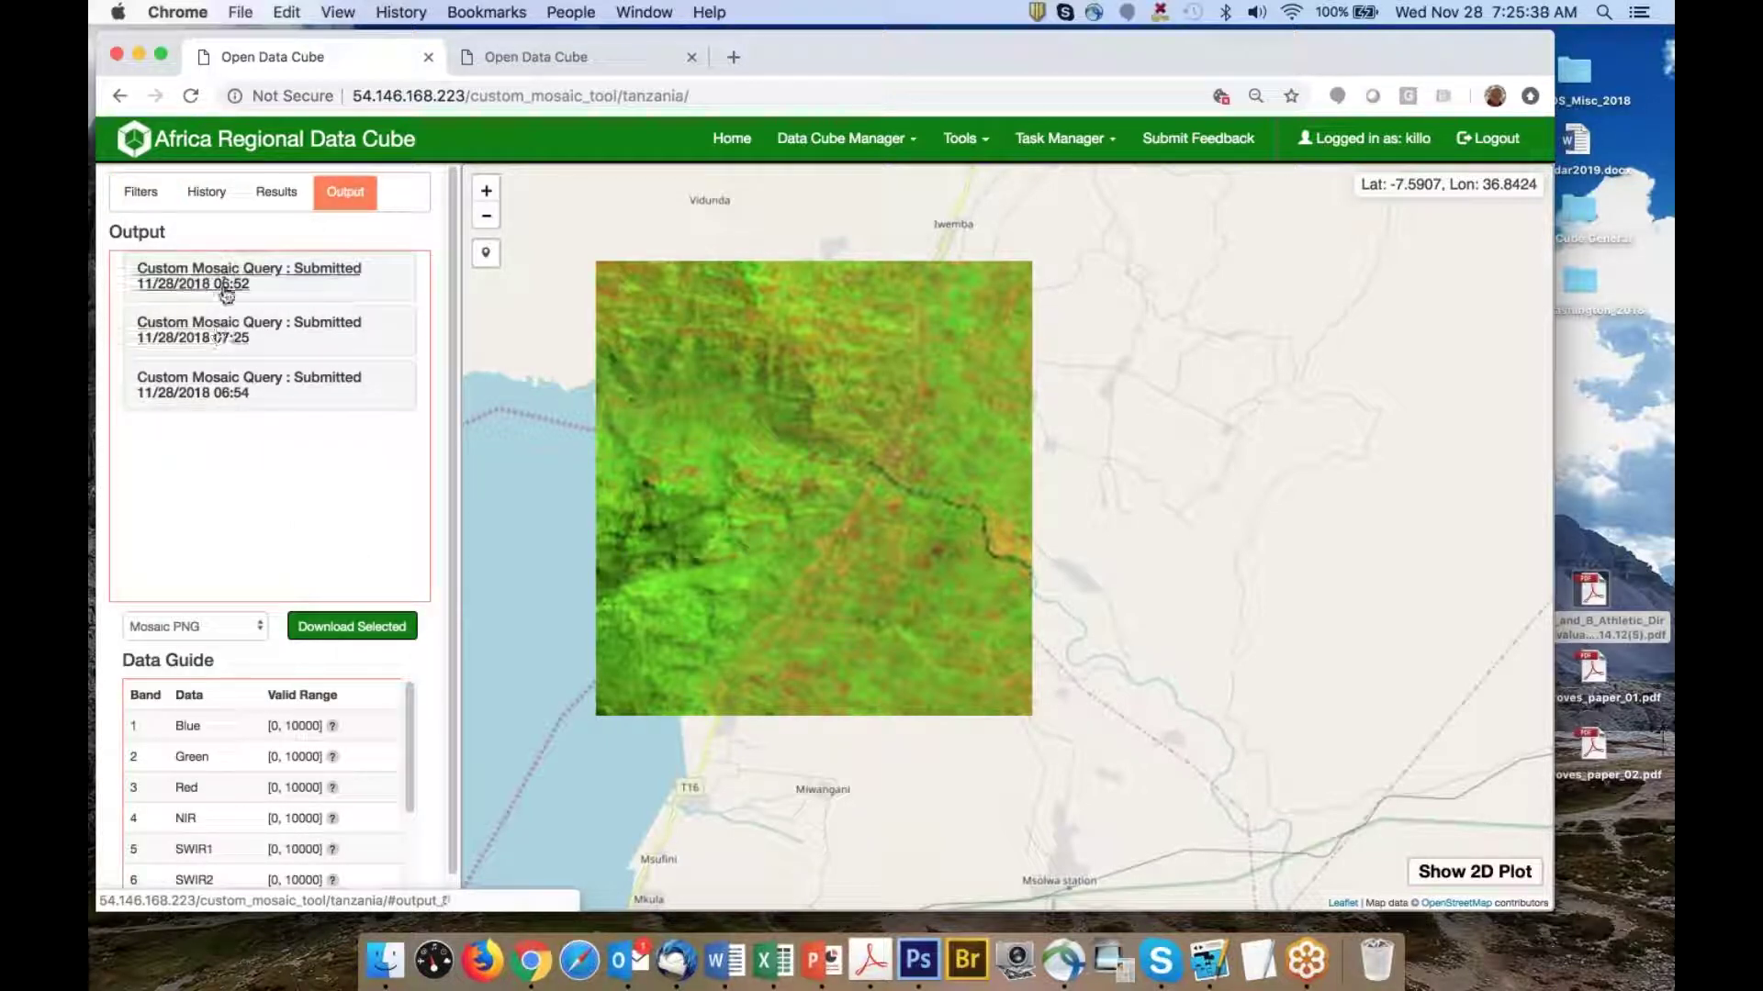
click(231, 346)
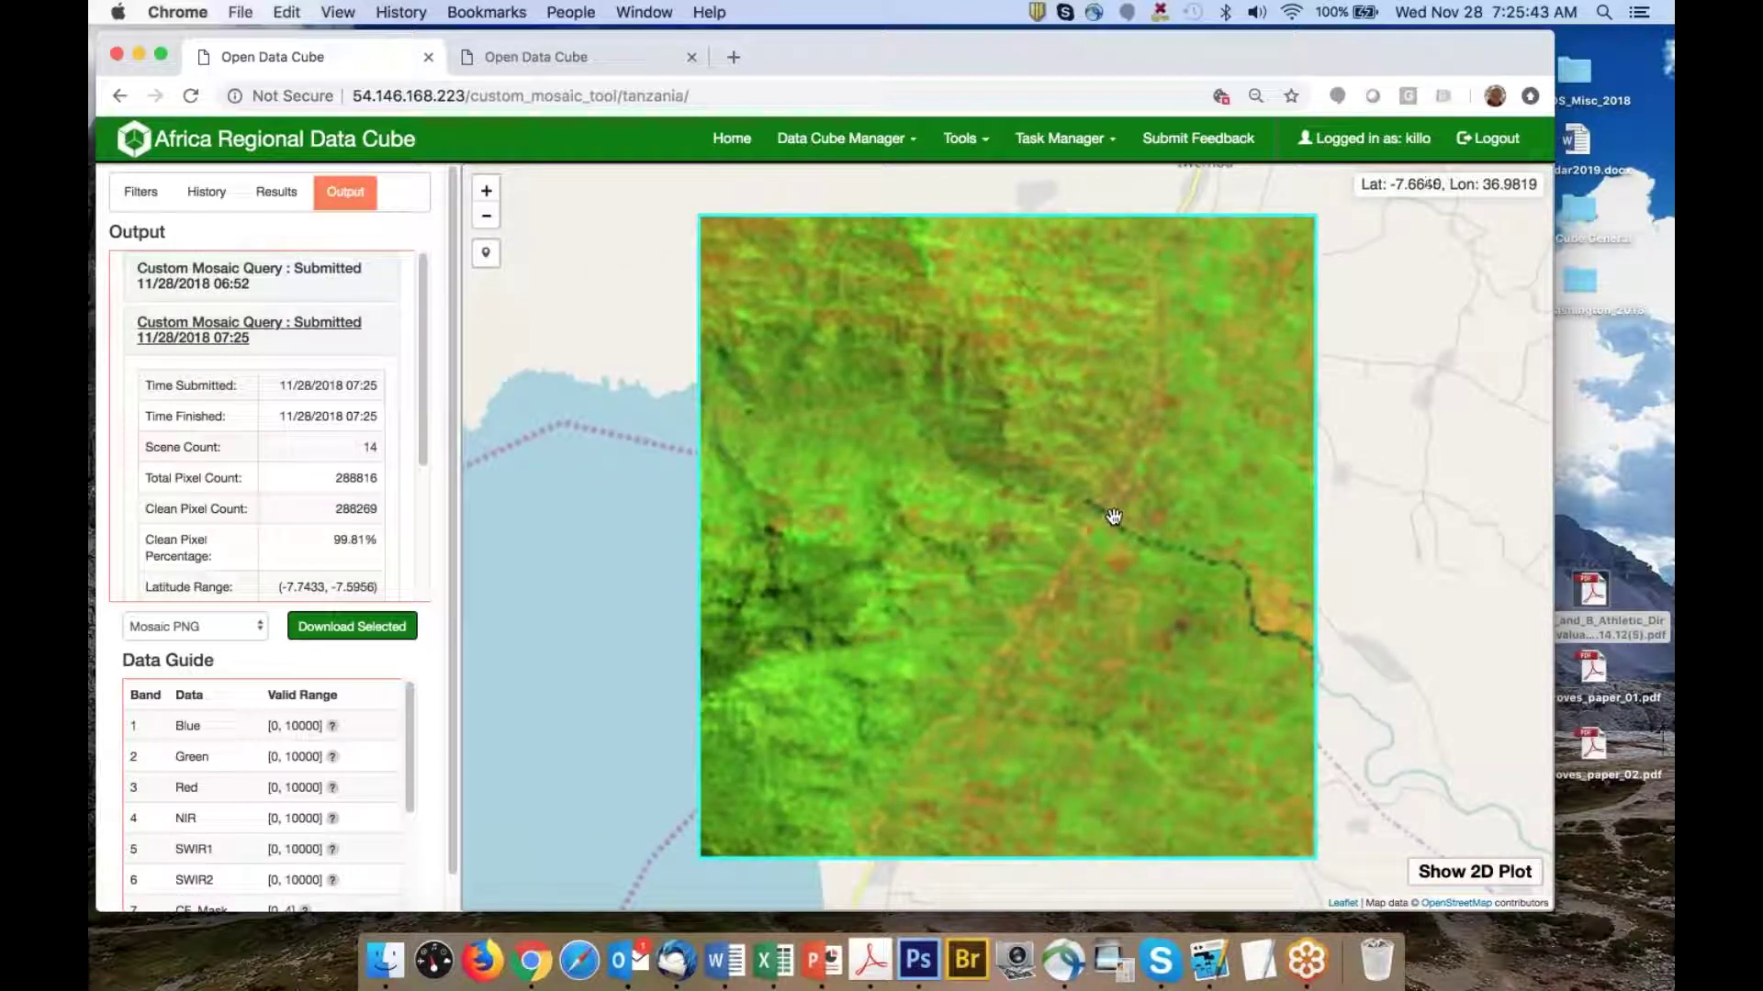
scroll(349, 459, down, 1)
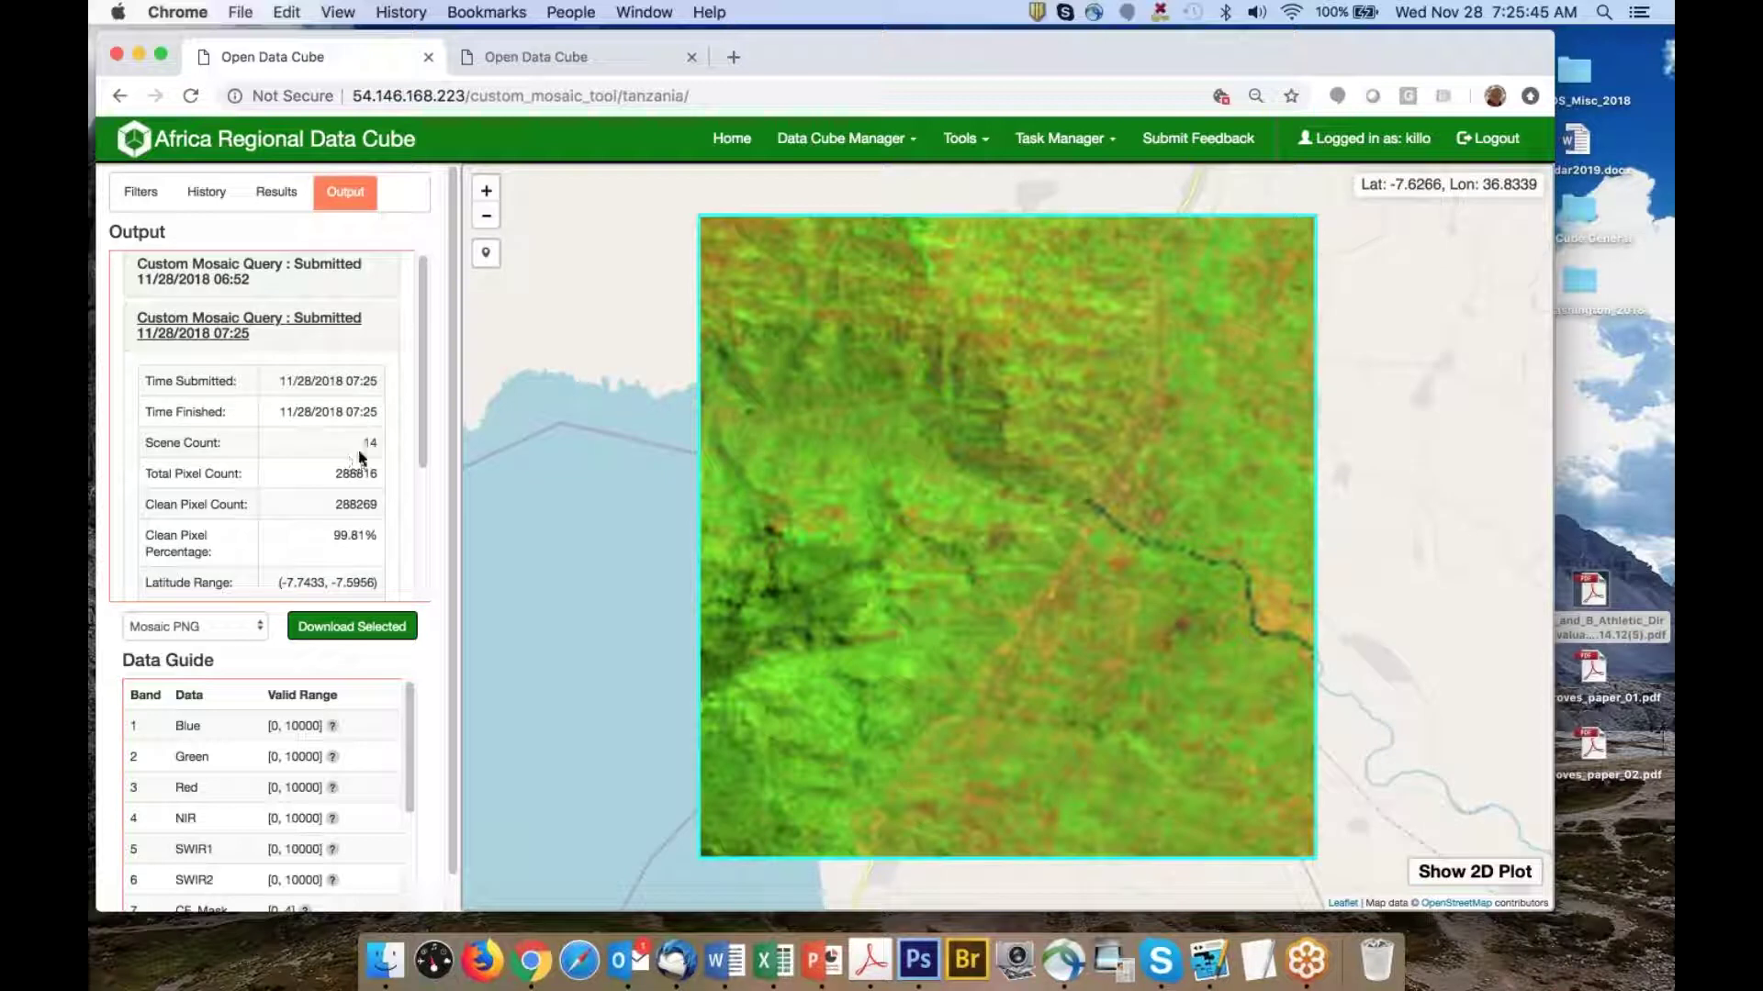
double_click(368, 442)
double_click(354, 536)
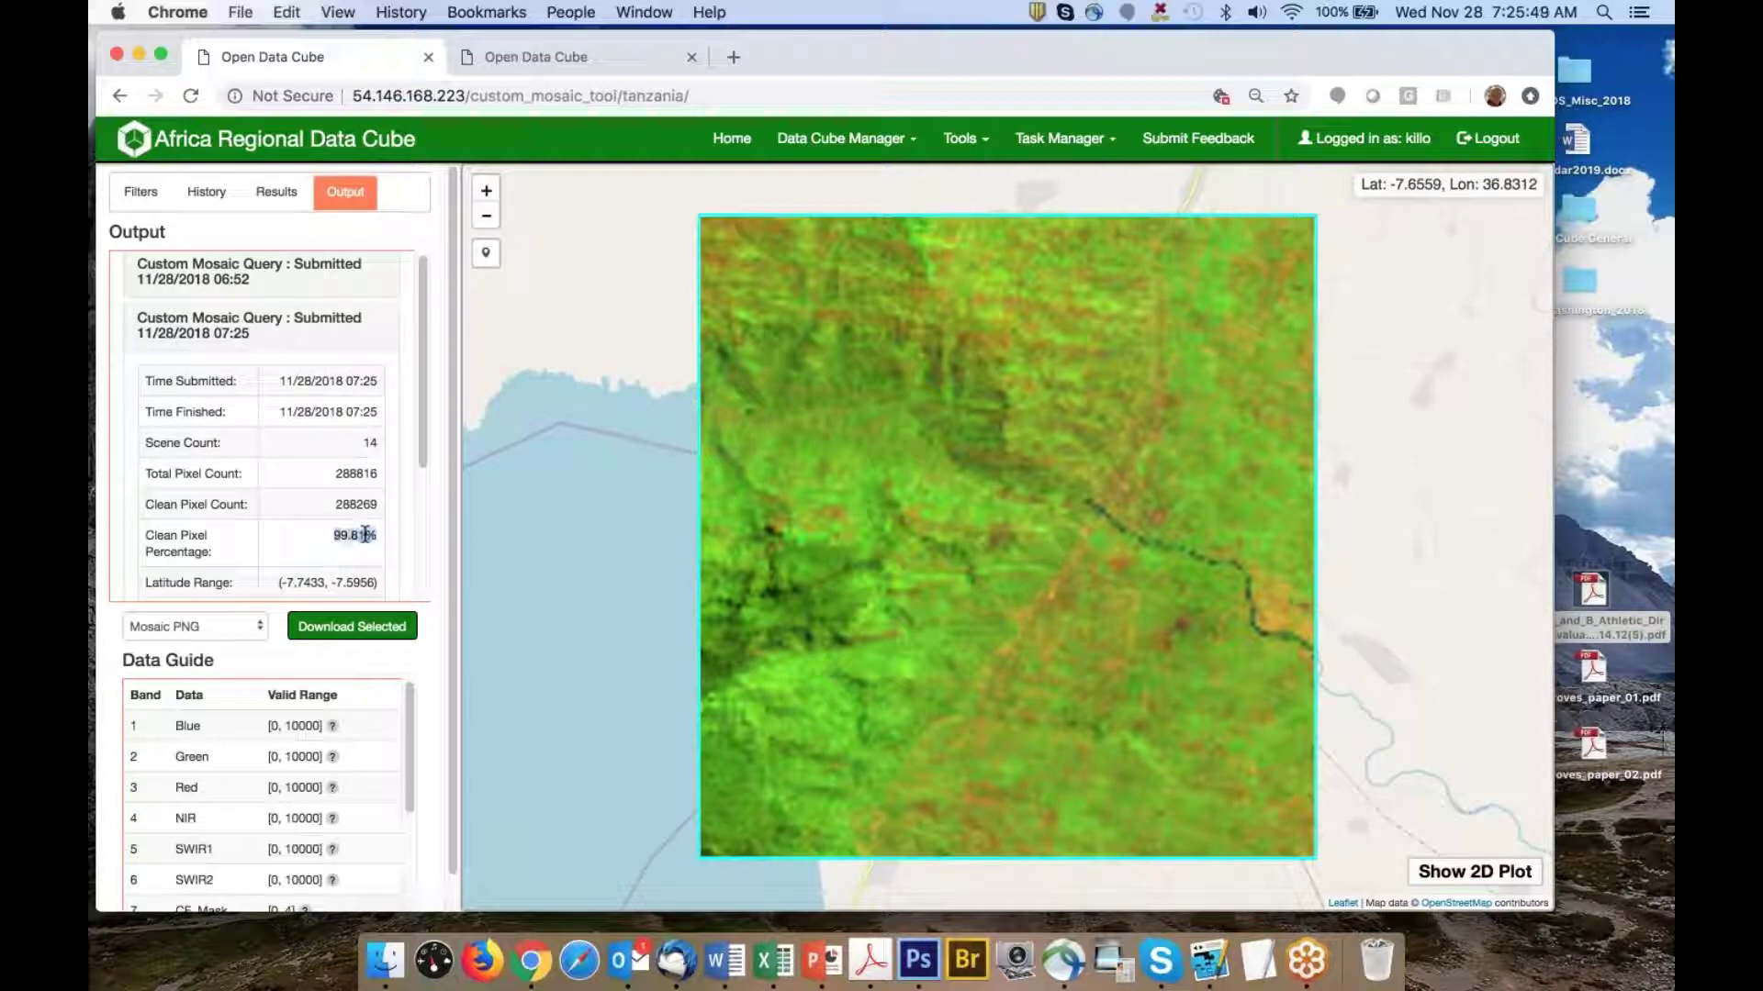
Download the 07:25 mosaic in the Mosaic GeoTIFF format
scroll(303, 550, down, 3)
click(189, 627)
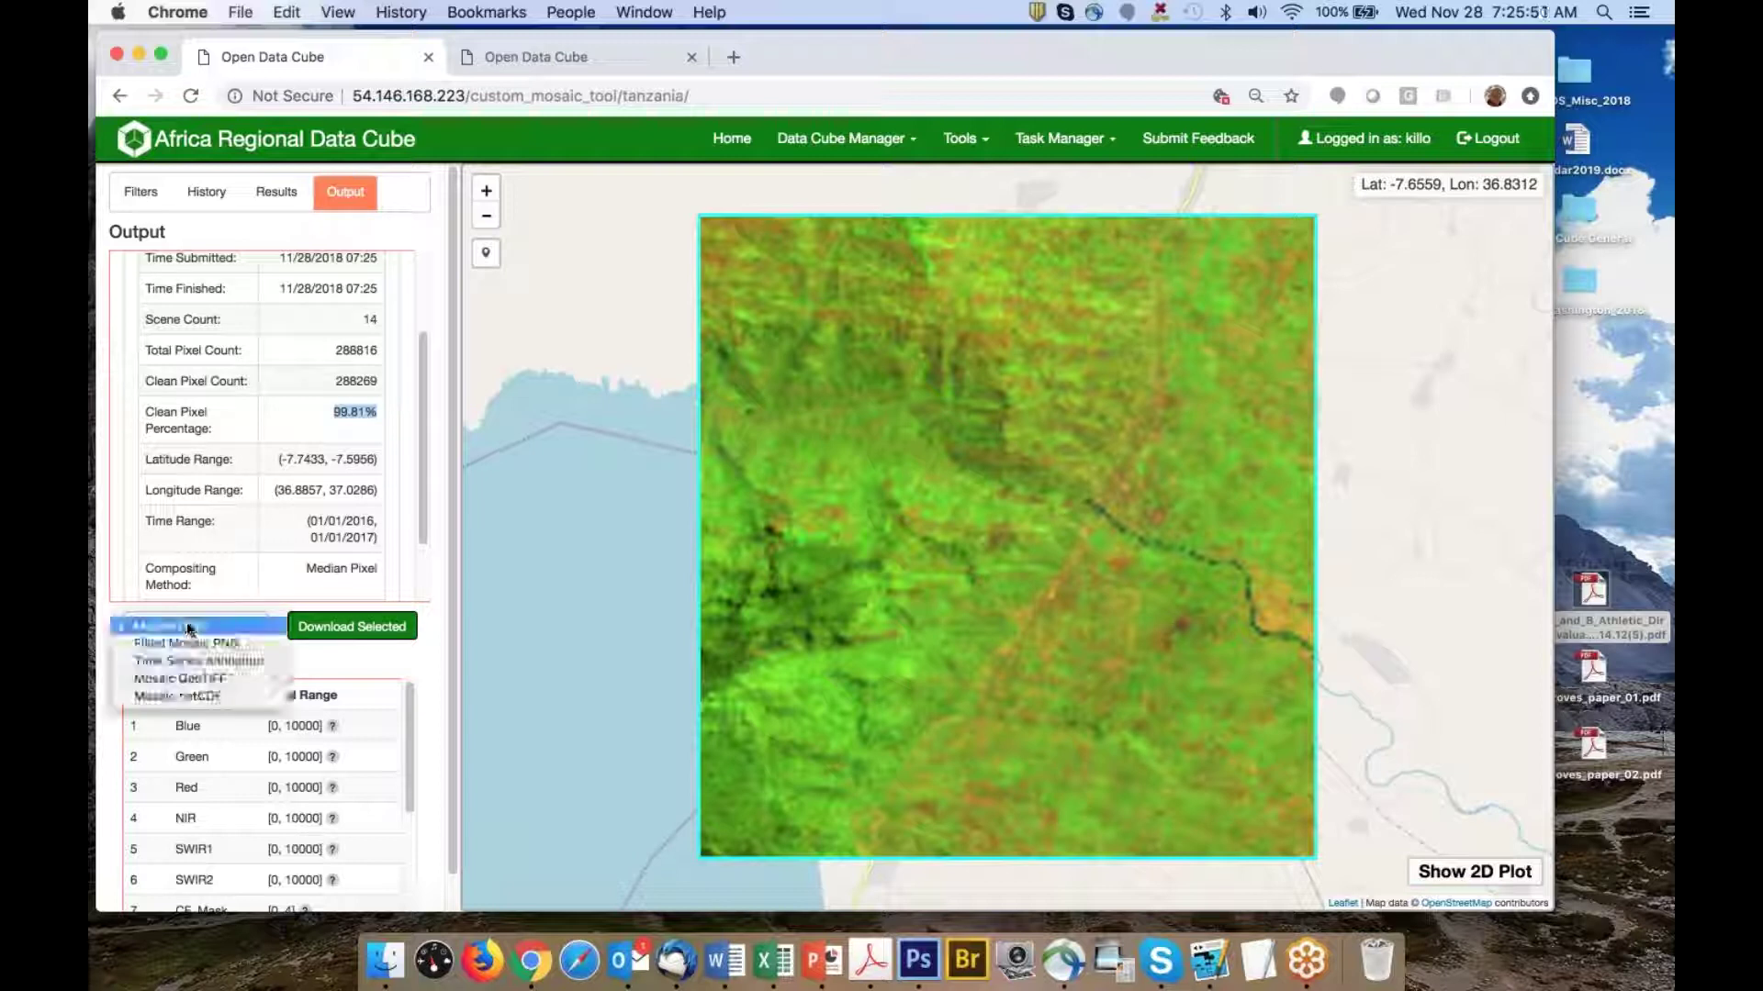
click(220, 680)
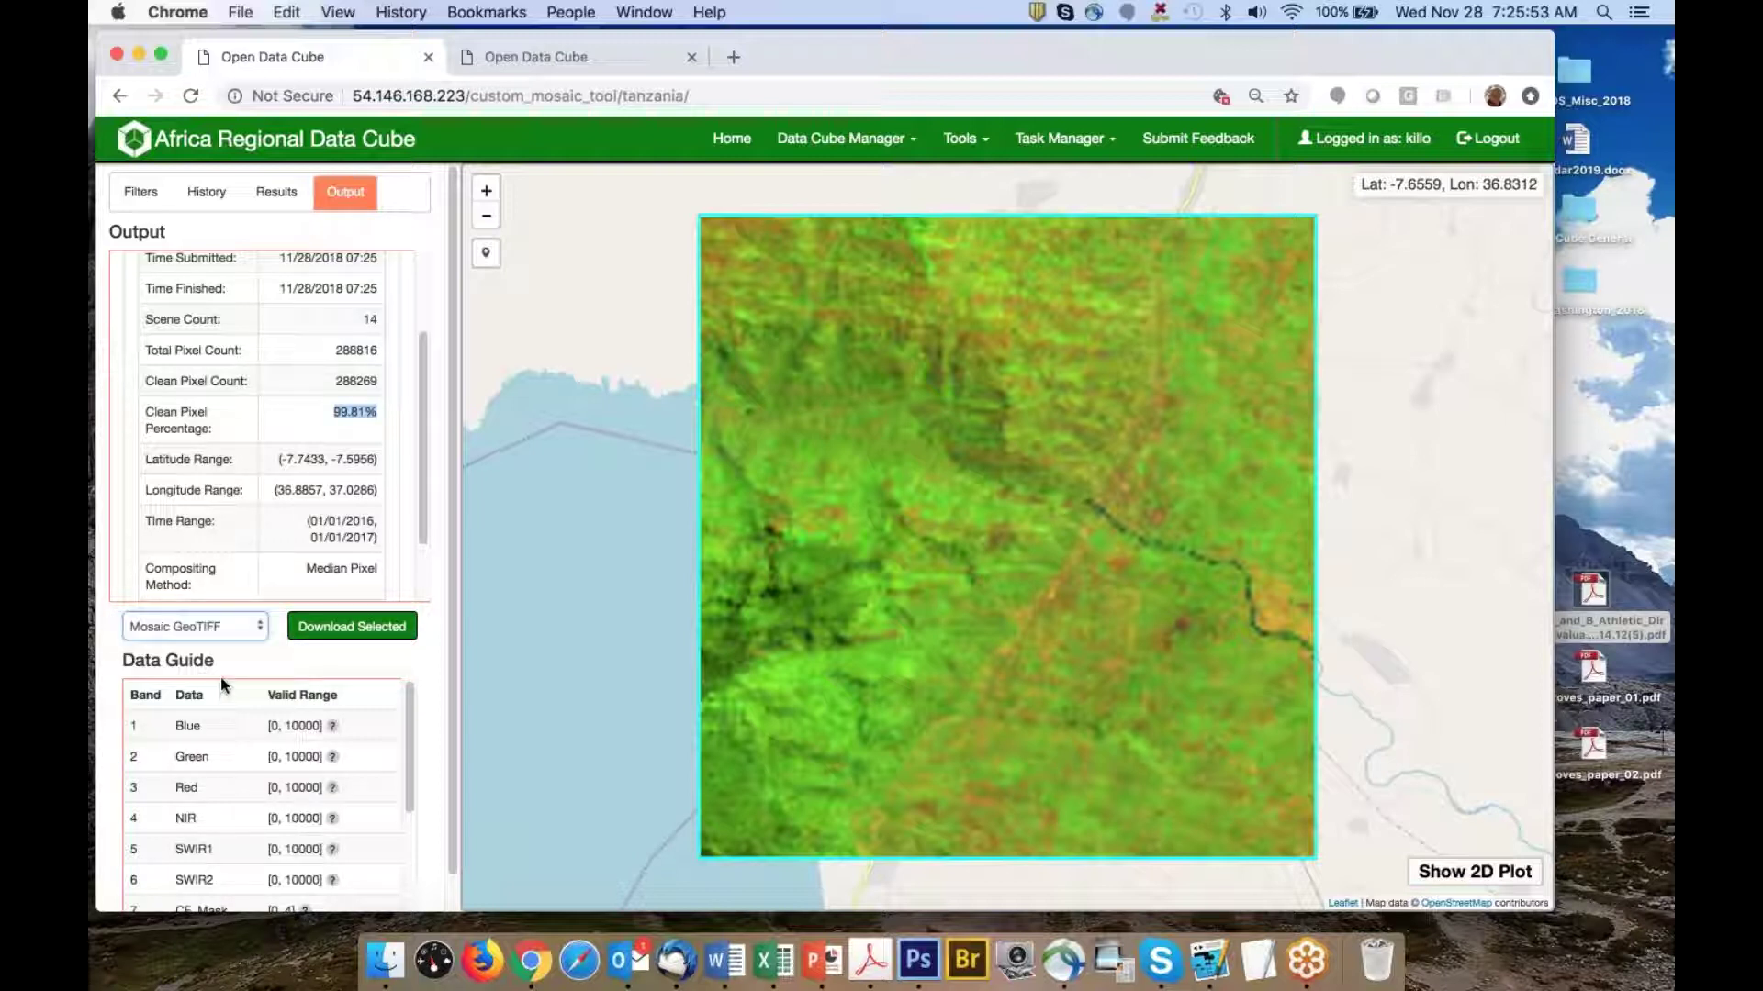
click(347, 629)
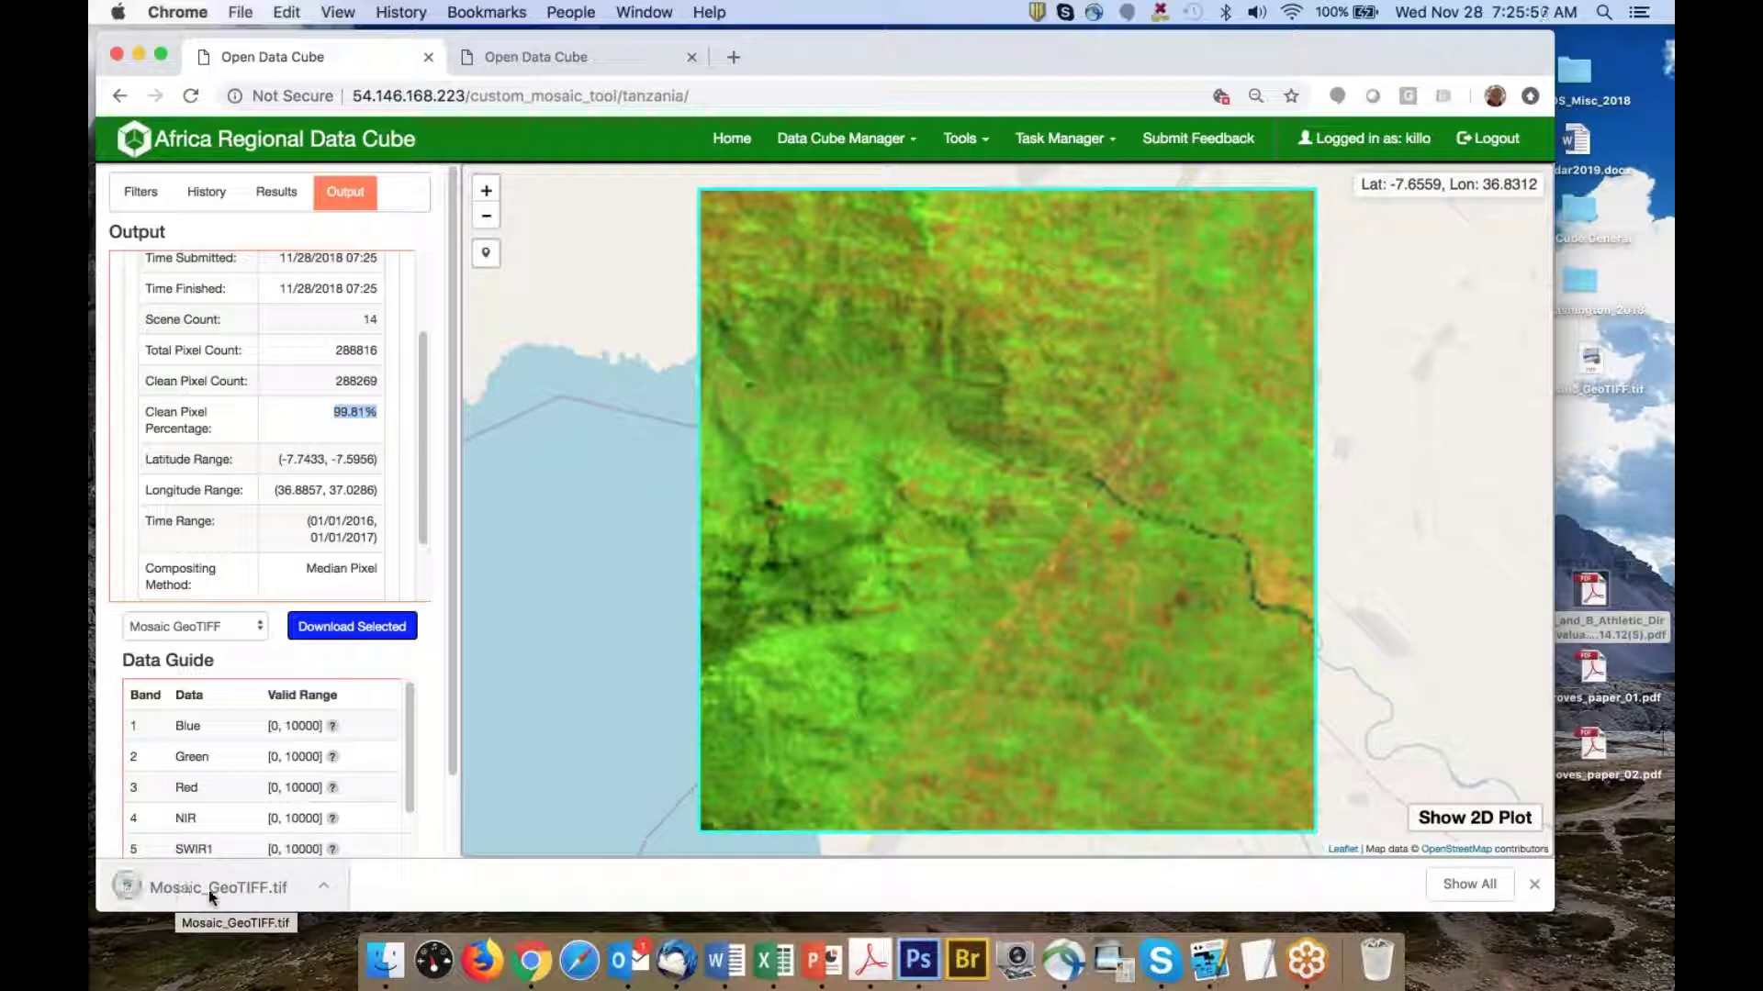
Switch to Finder, check the size of Mosaic_GeoTIFF.tif in the Desktop folder, preview the file and close the window
click(388, 964)
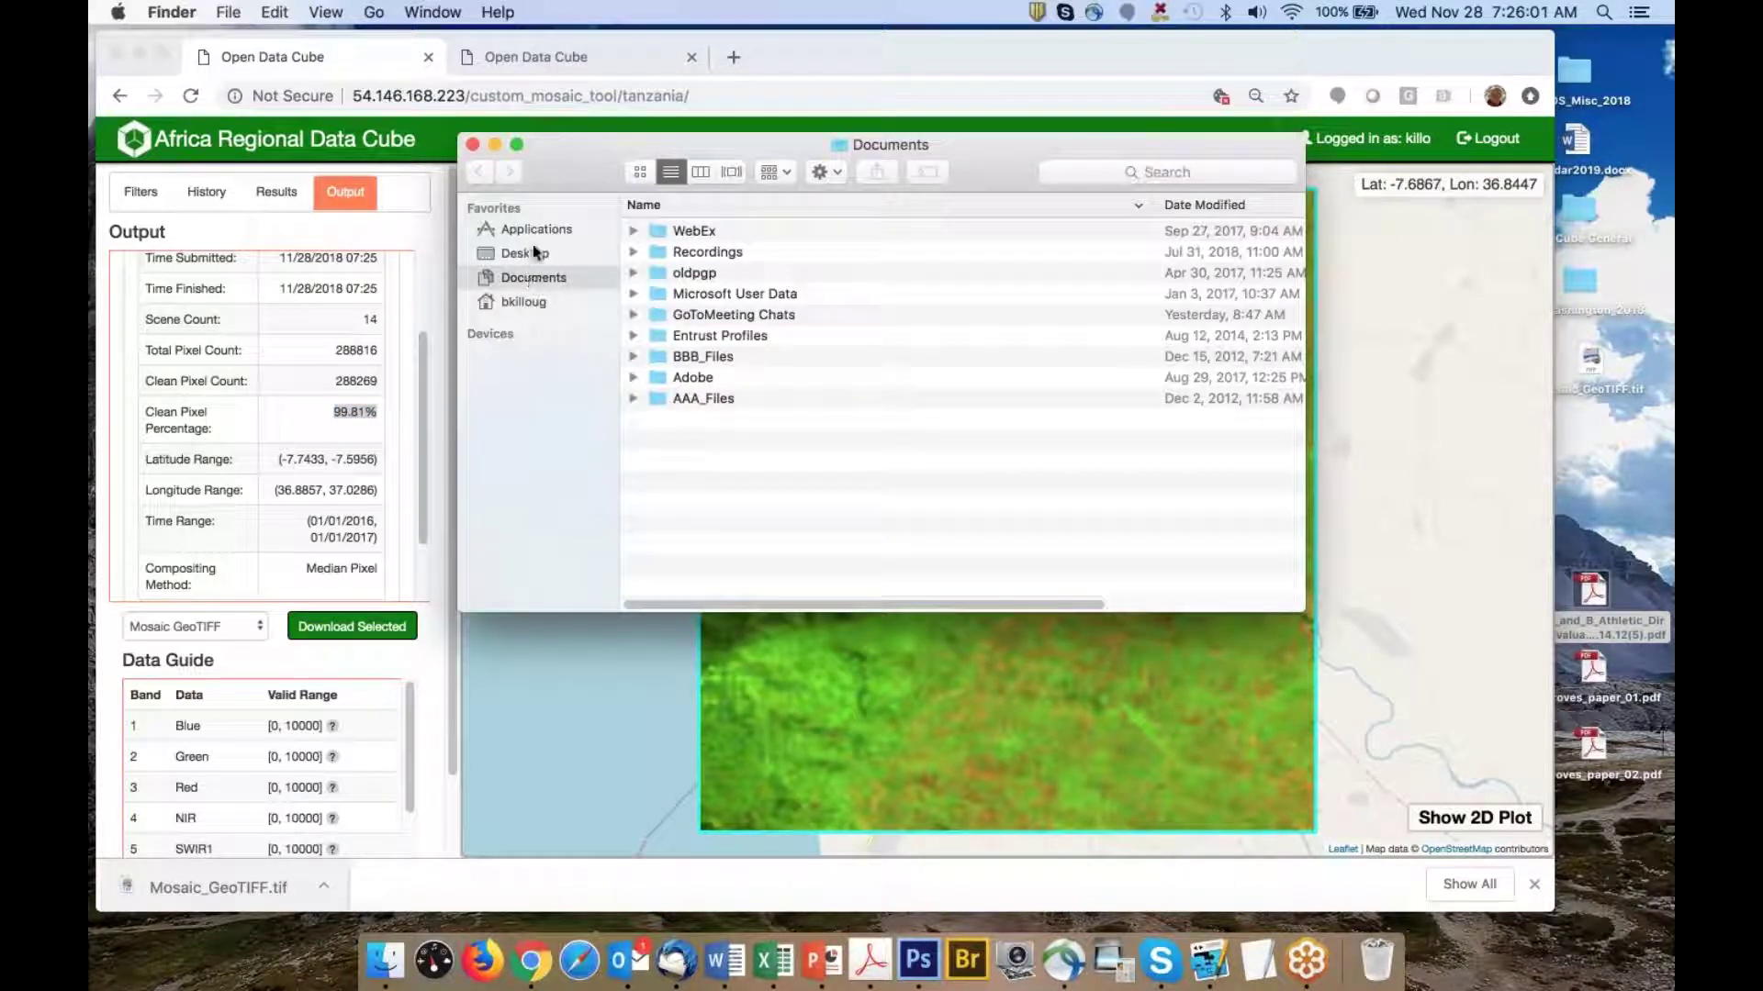
click(533, 252)
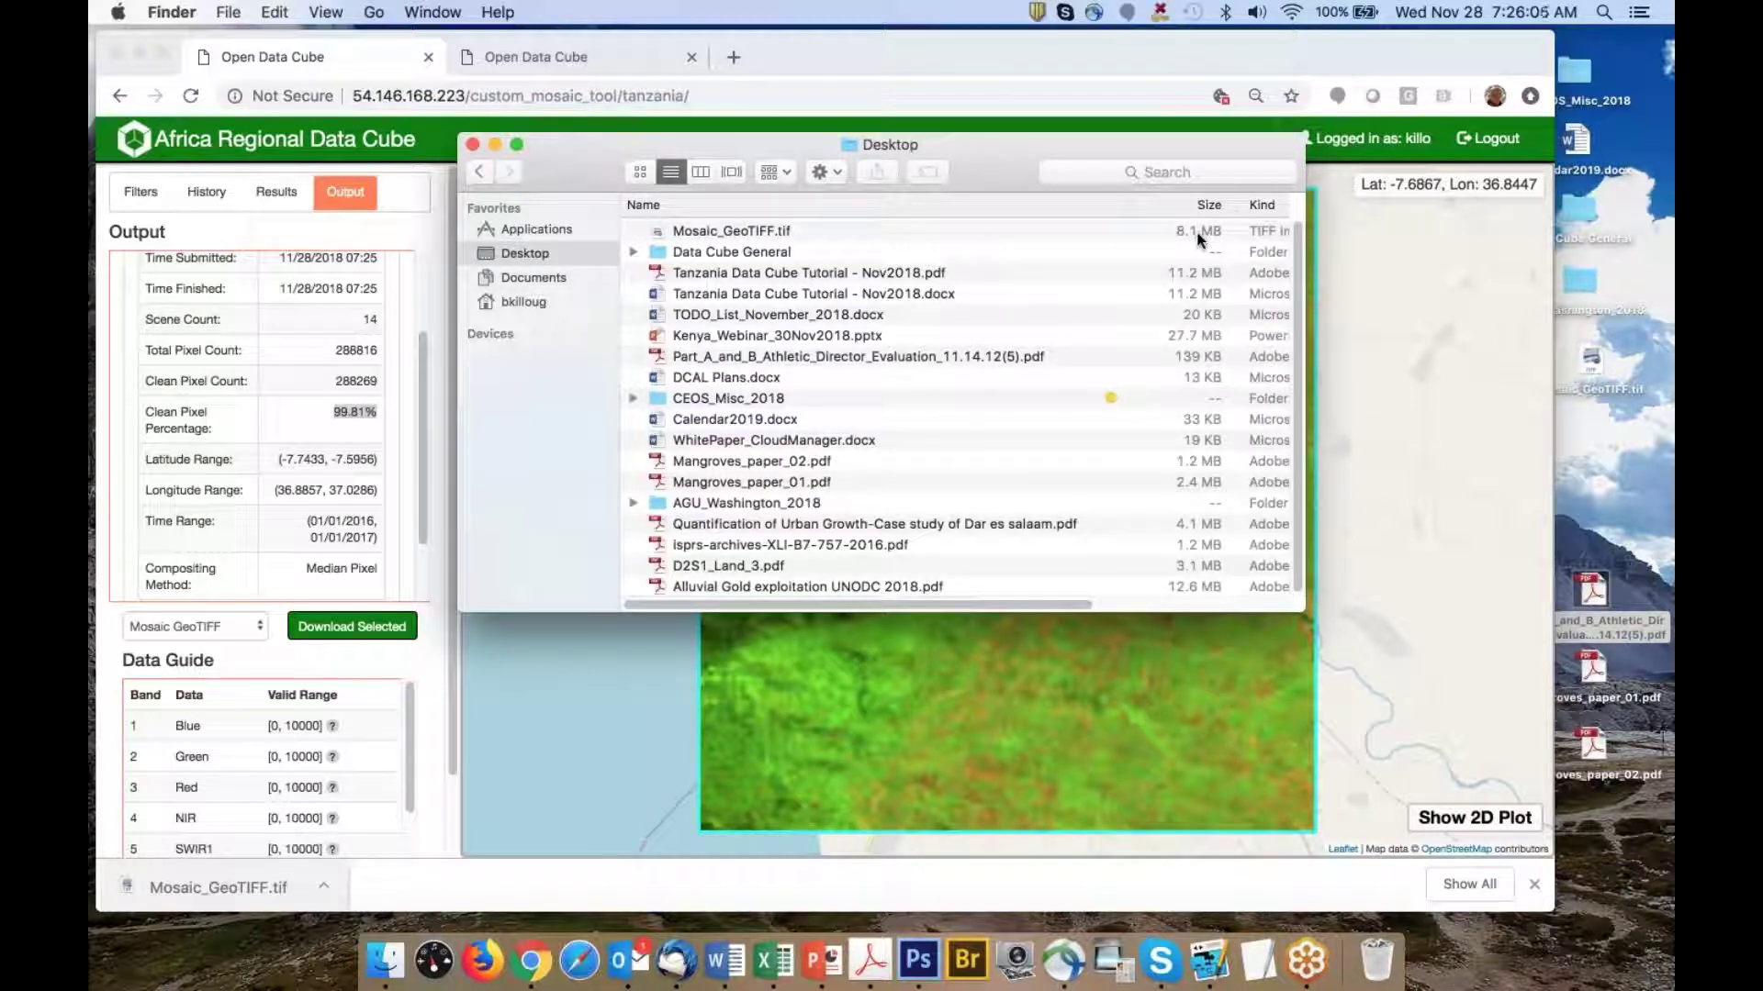
click(748, 234)
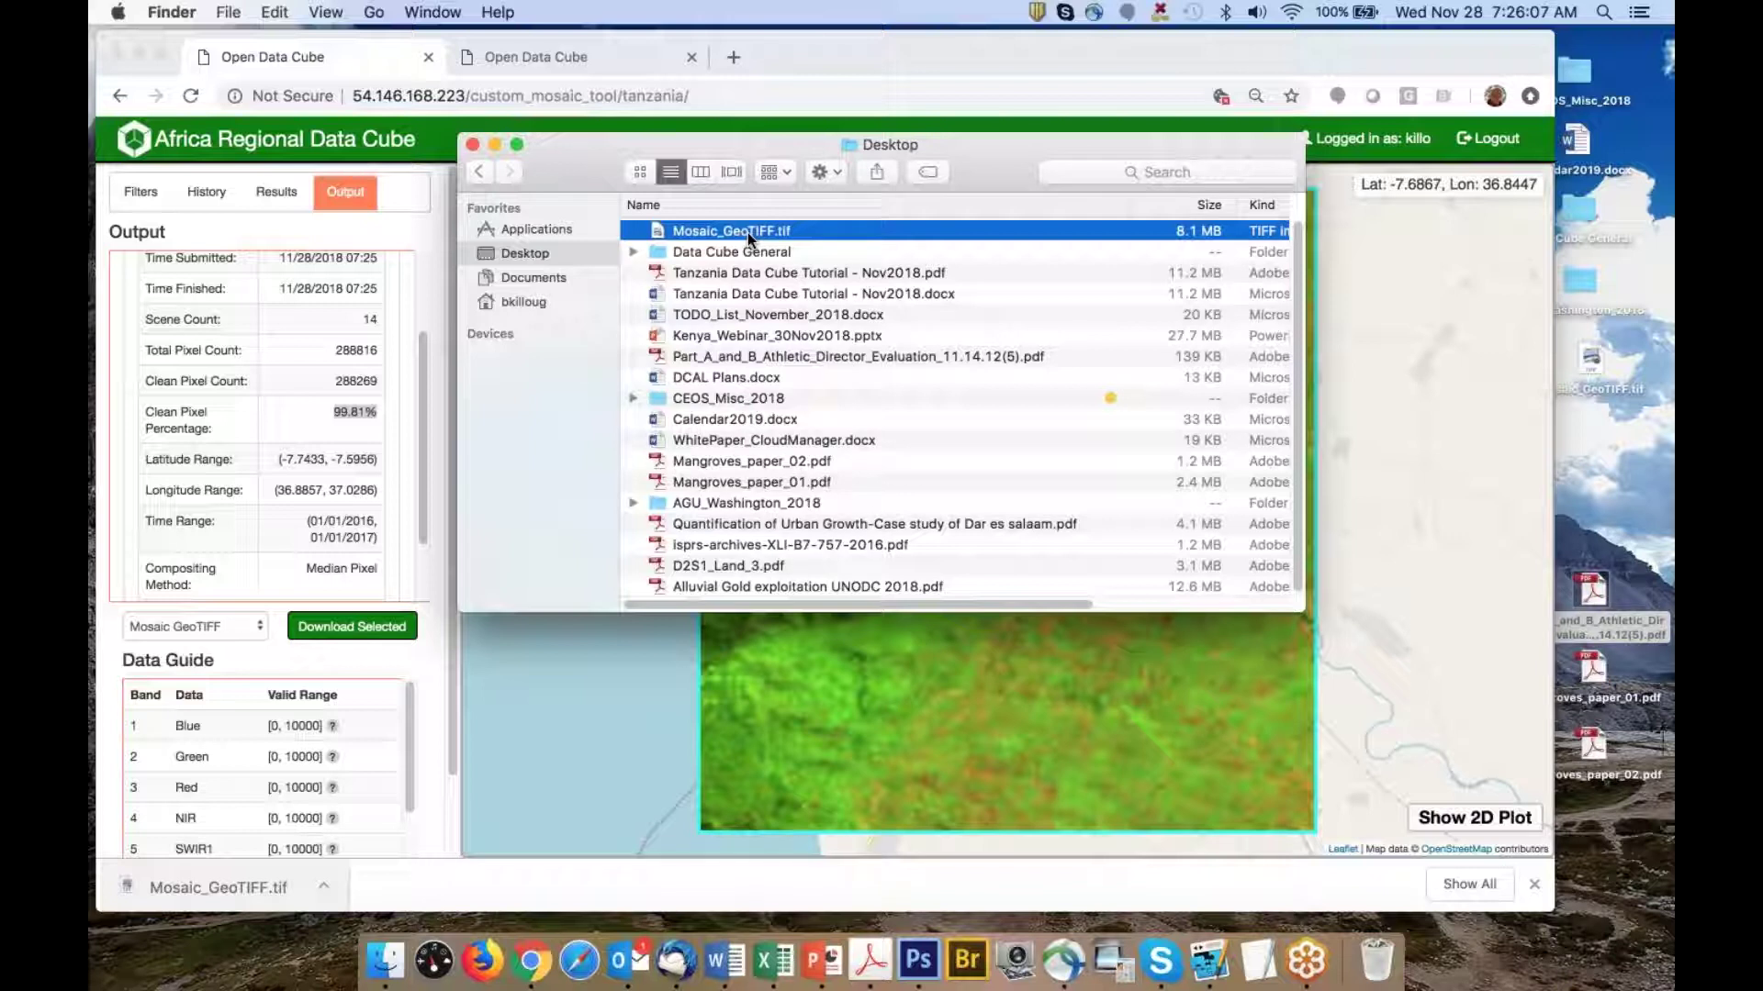
key(space)
key(space)
click(473, 145)
Return to the map in Chrome and examine the larger lake mosaic northwest of Kidatu Lake
scroll(835, 379, down, 5)
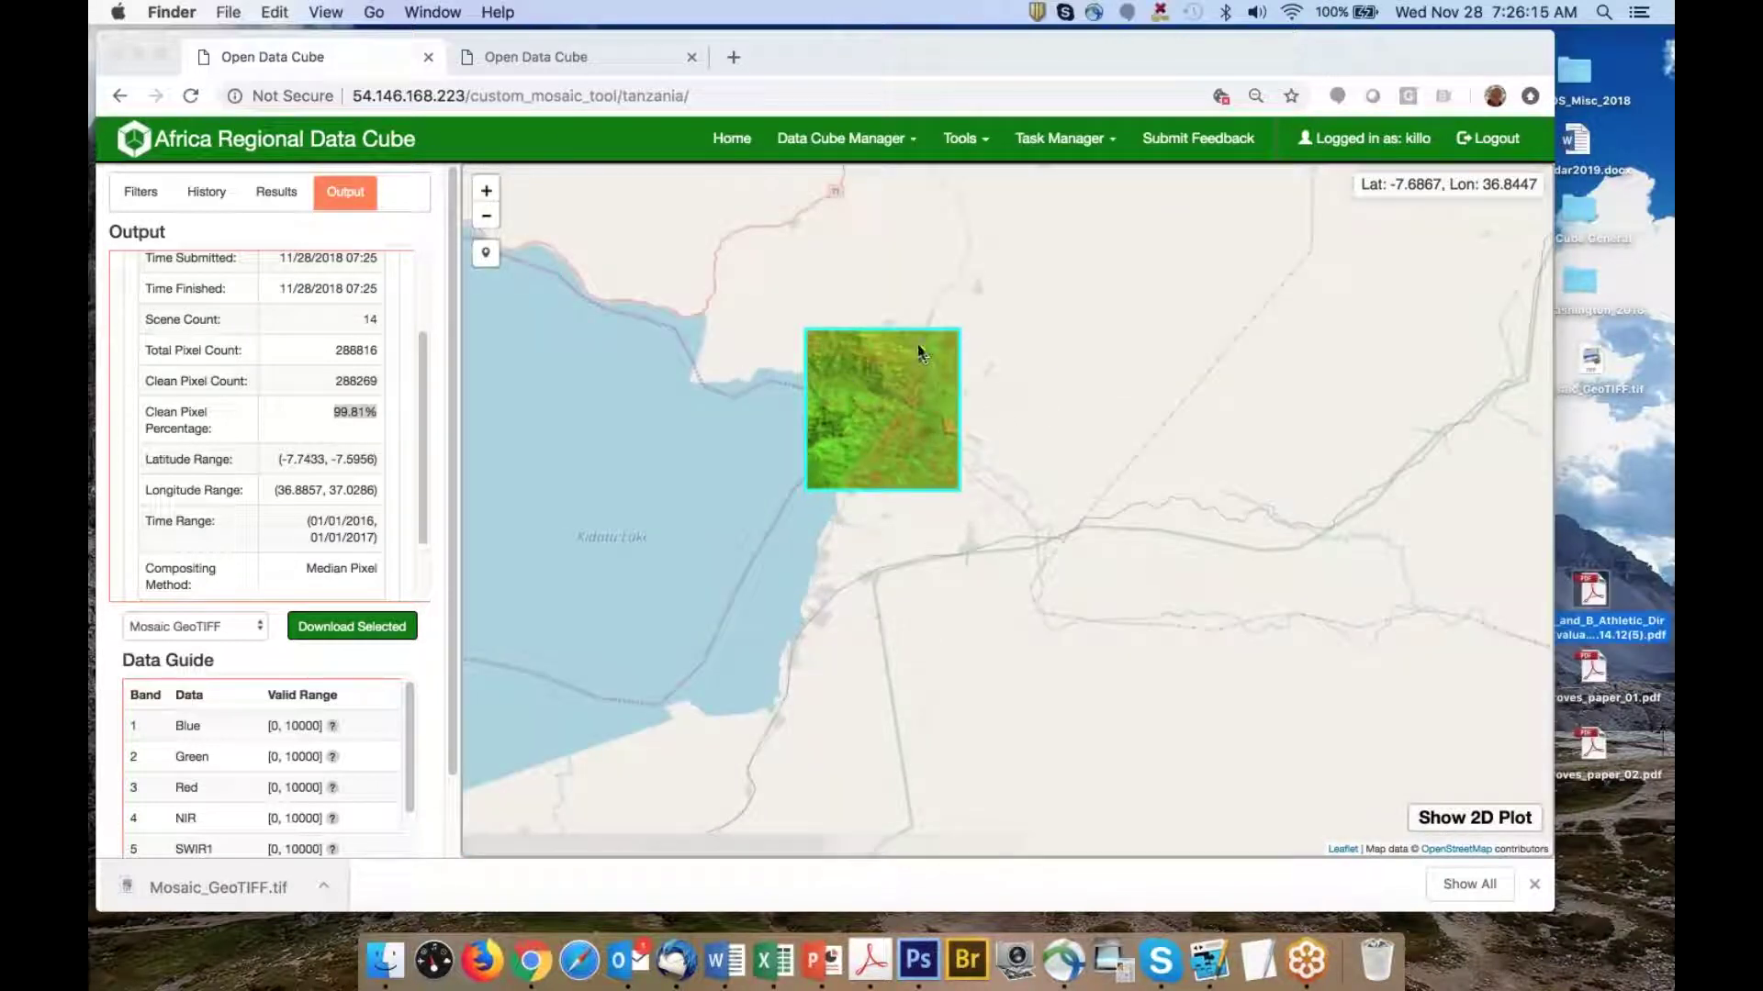
scroll(908, 368, down, 4)
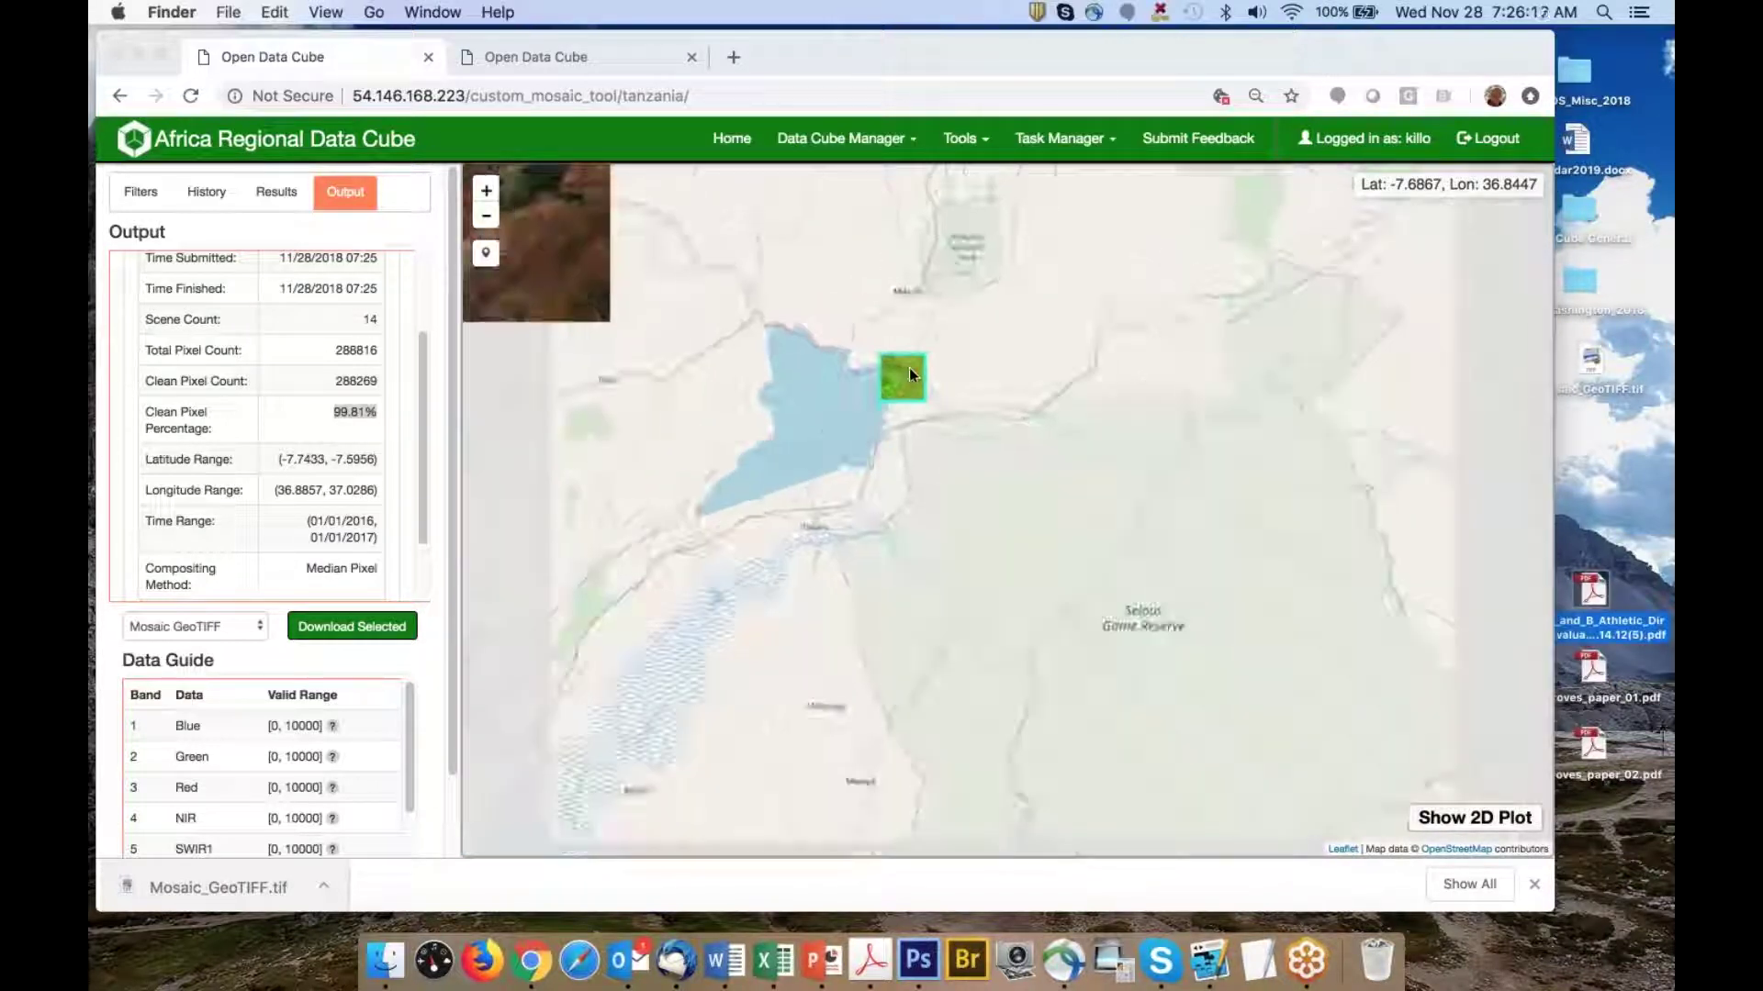
click(1006, 461)
drag(862, 358, 1019, 477)
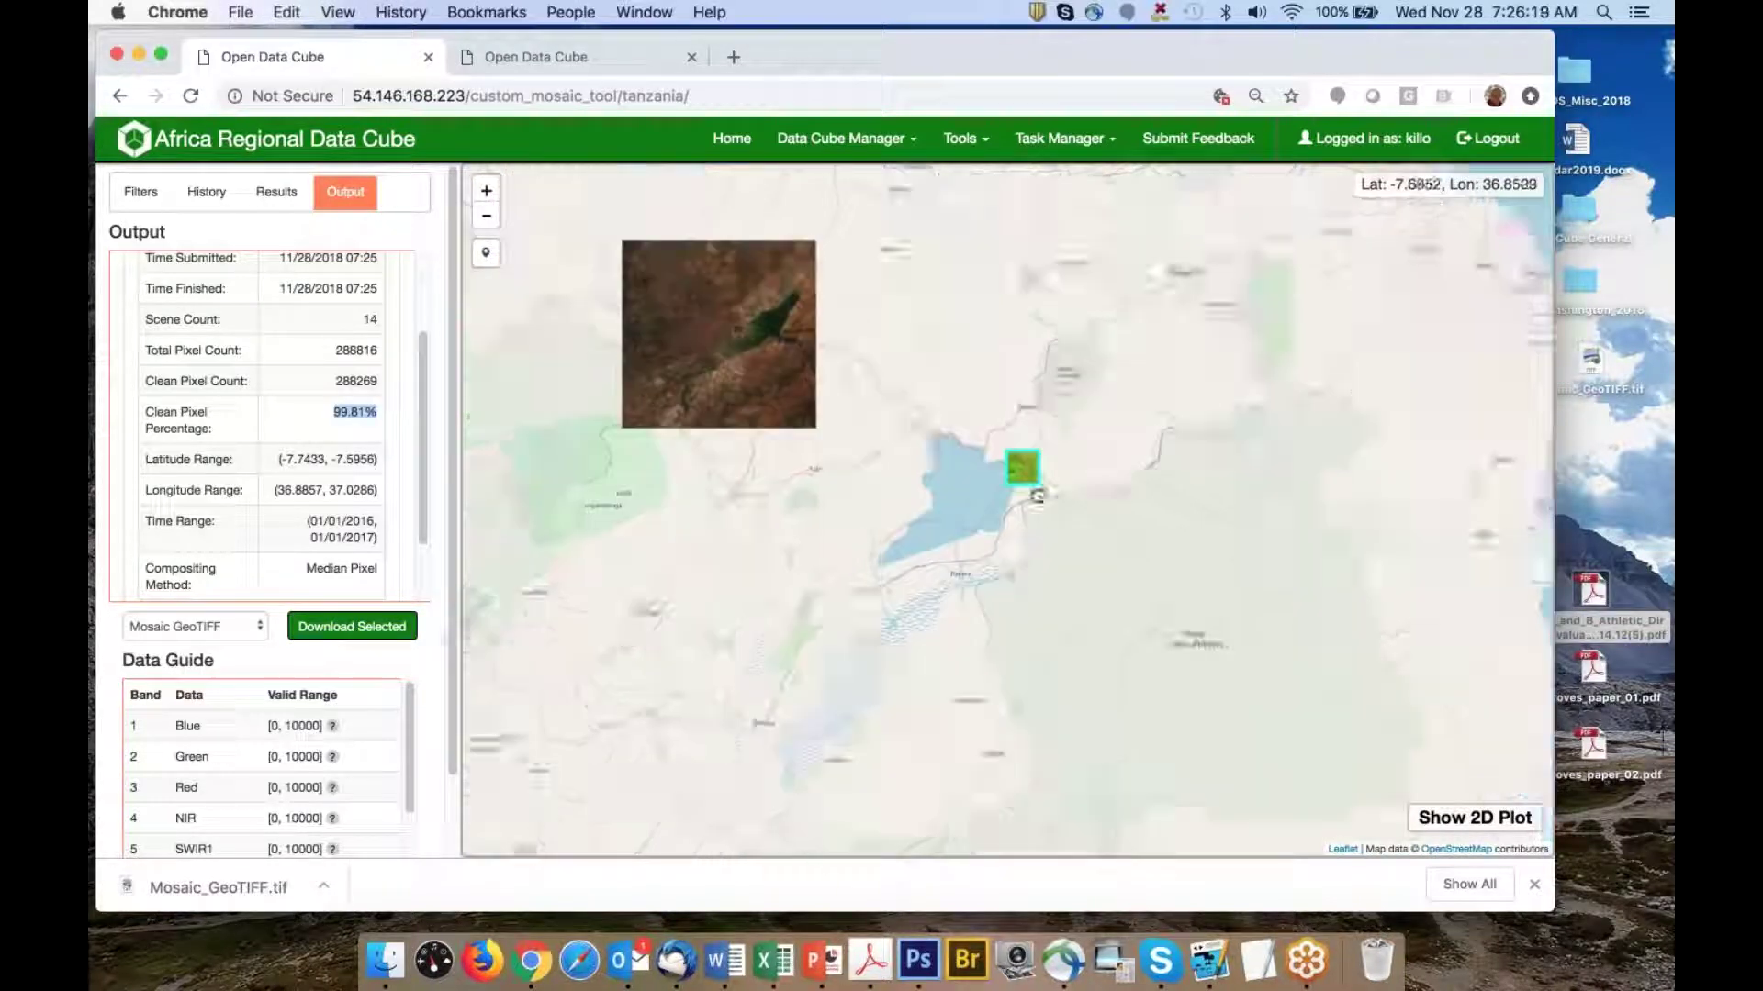
scroll(777, 376, up, 3)
drag(775, 351, 818, 386)
scroll(853, 491, up, 2)
scroll(888, 518, down, 1)
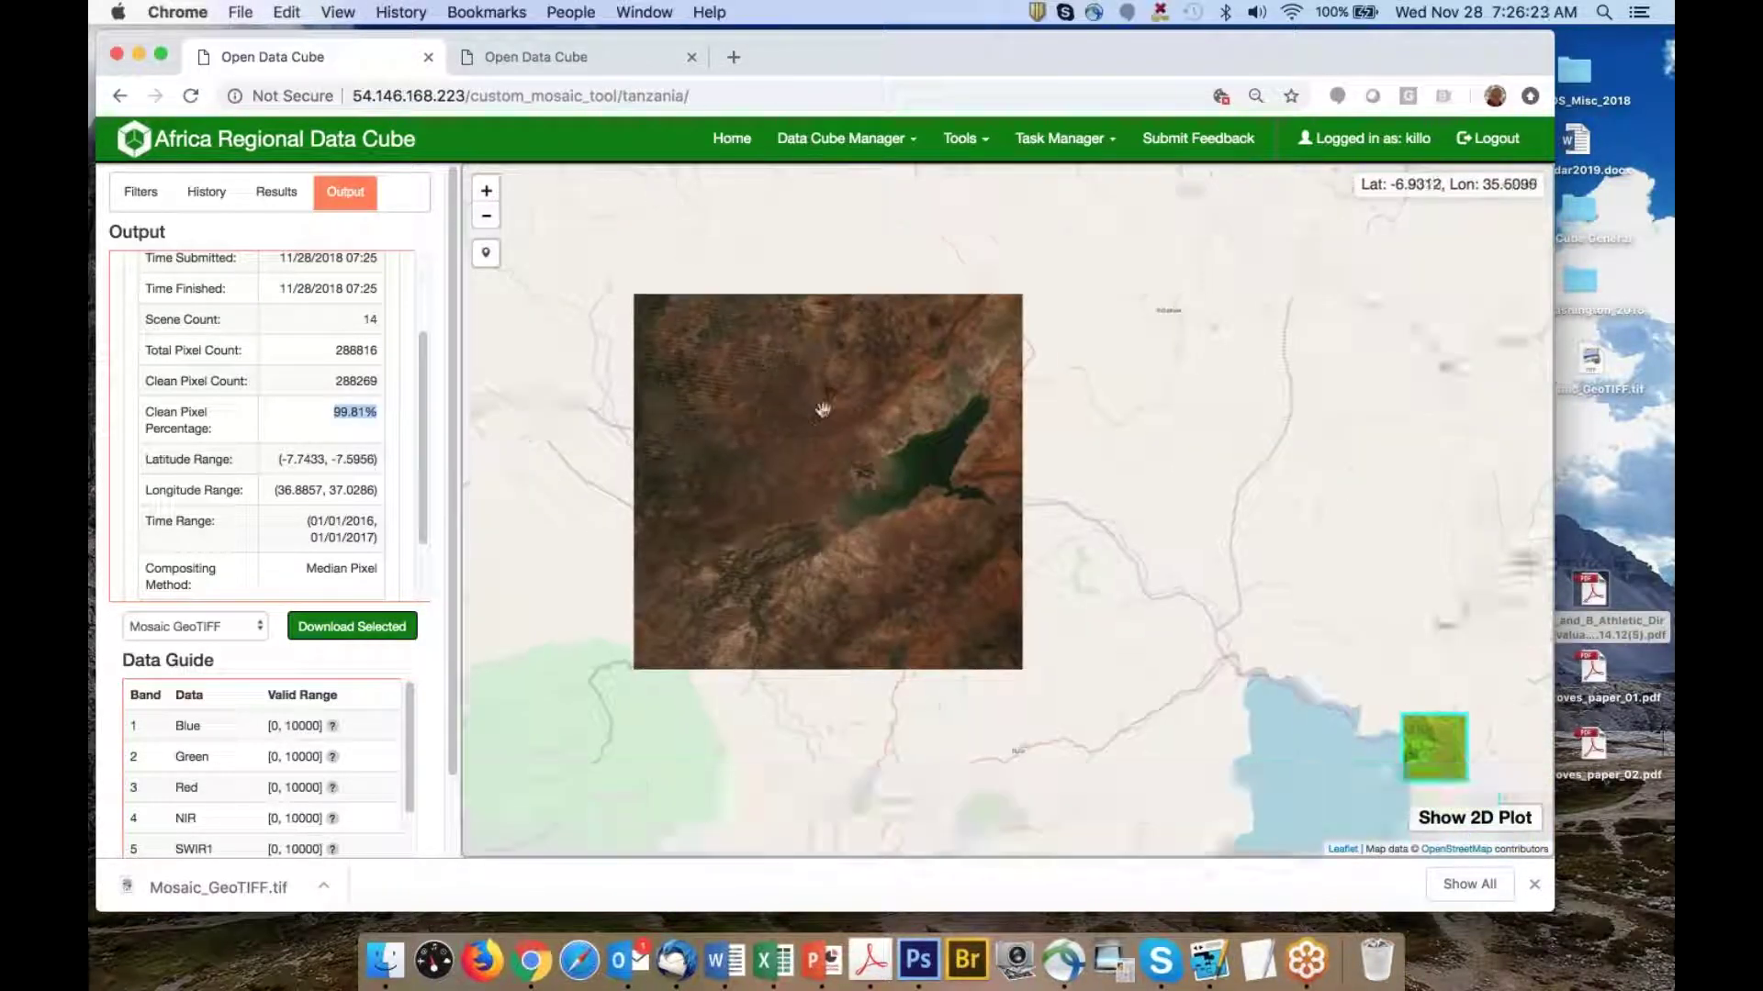
scroll(818, 385, up, 1)
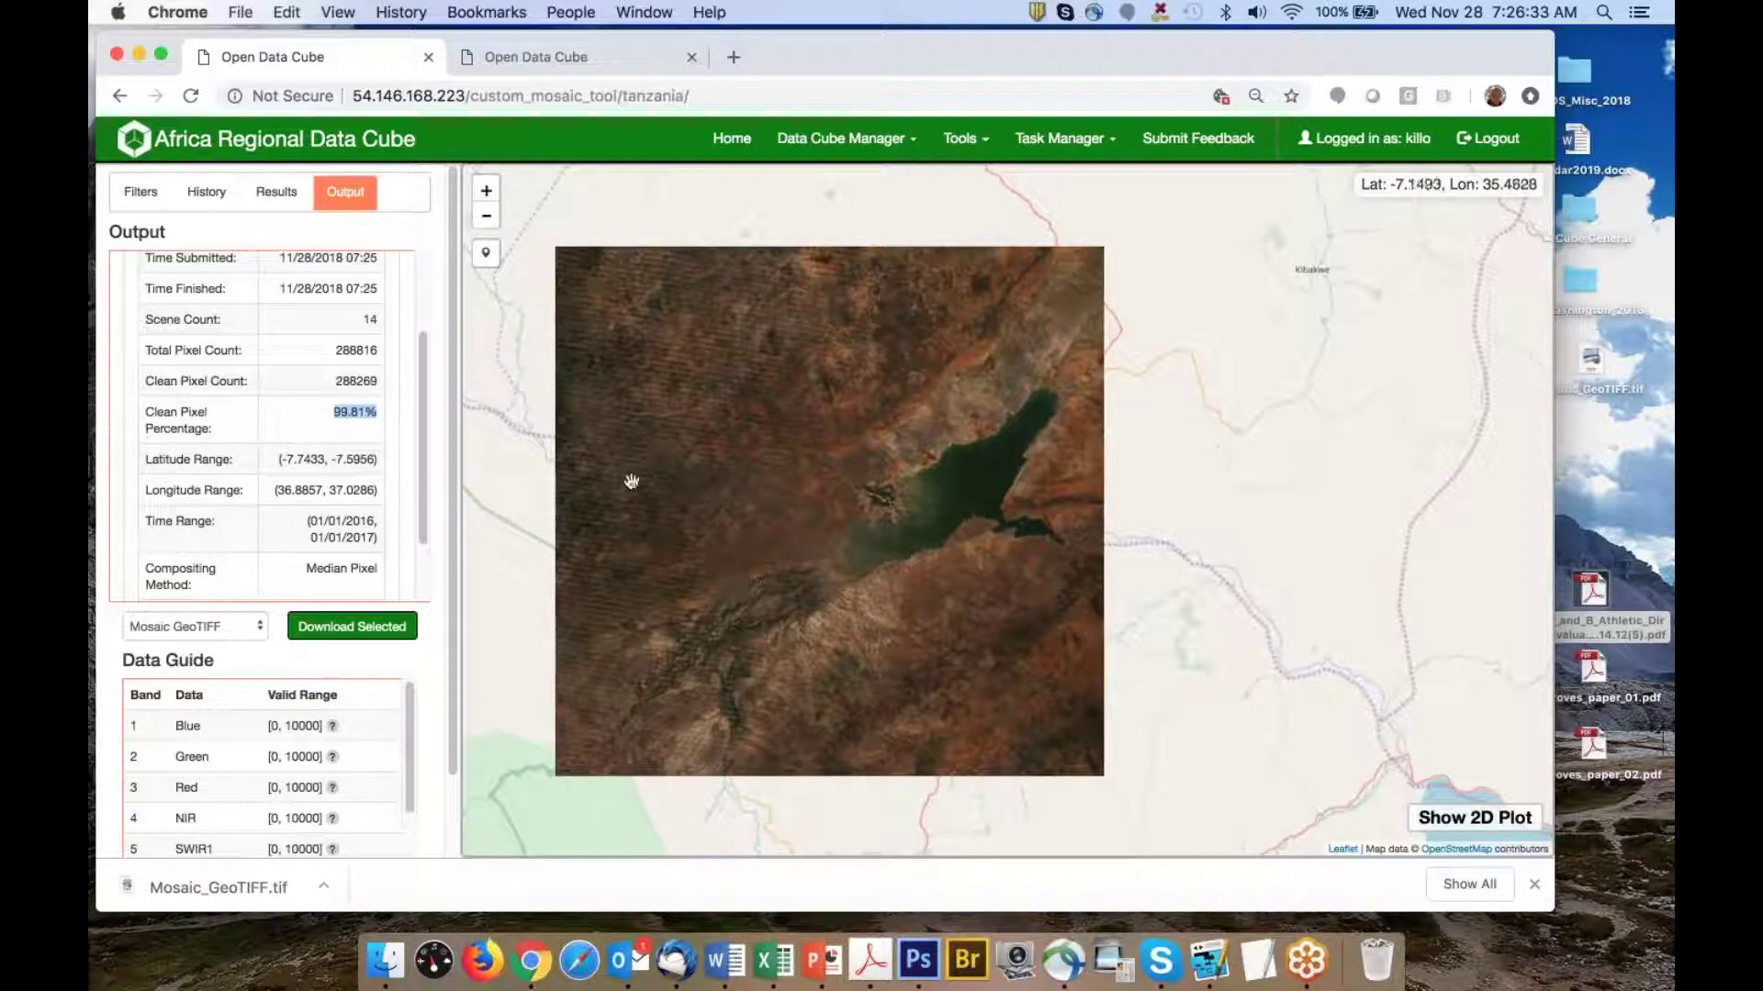
click(155, 193)
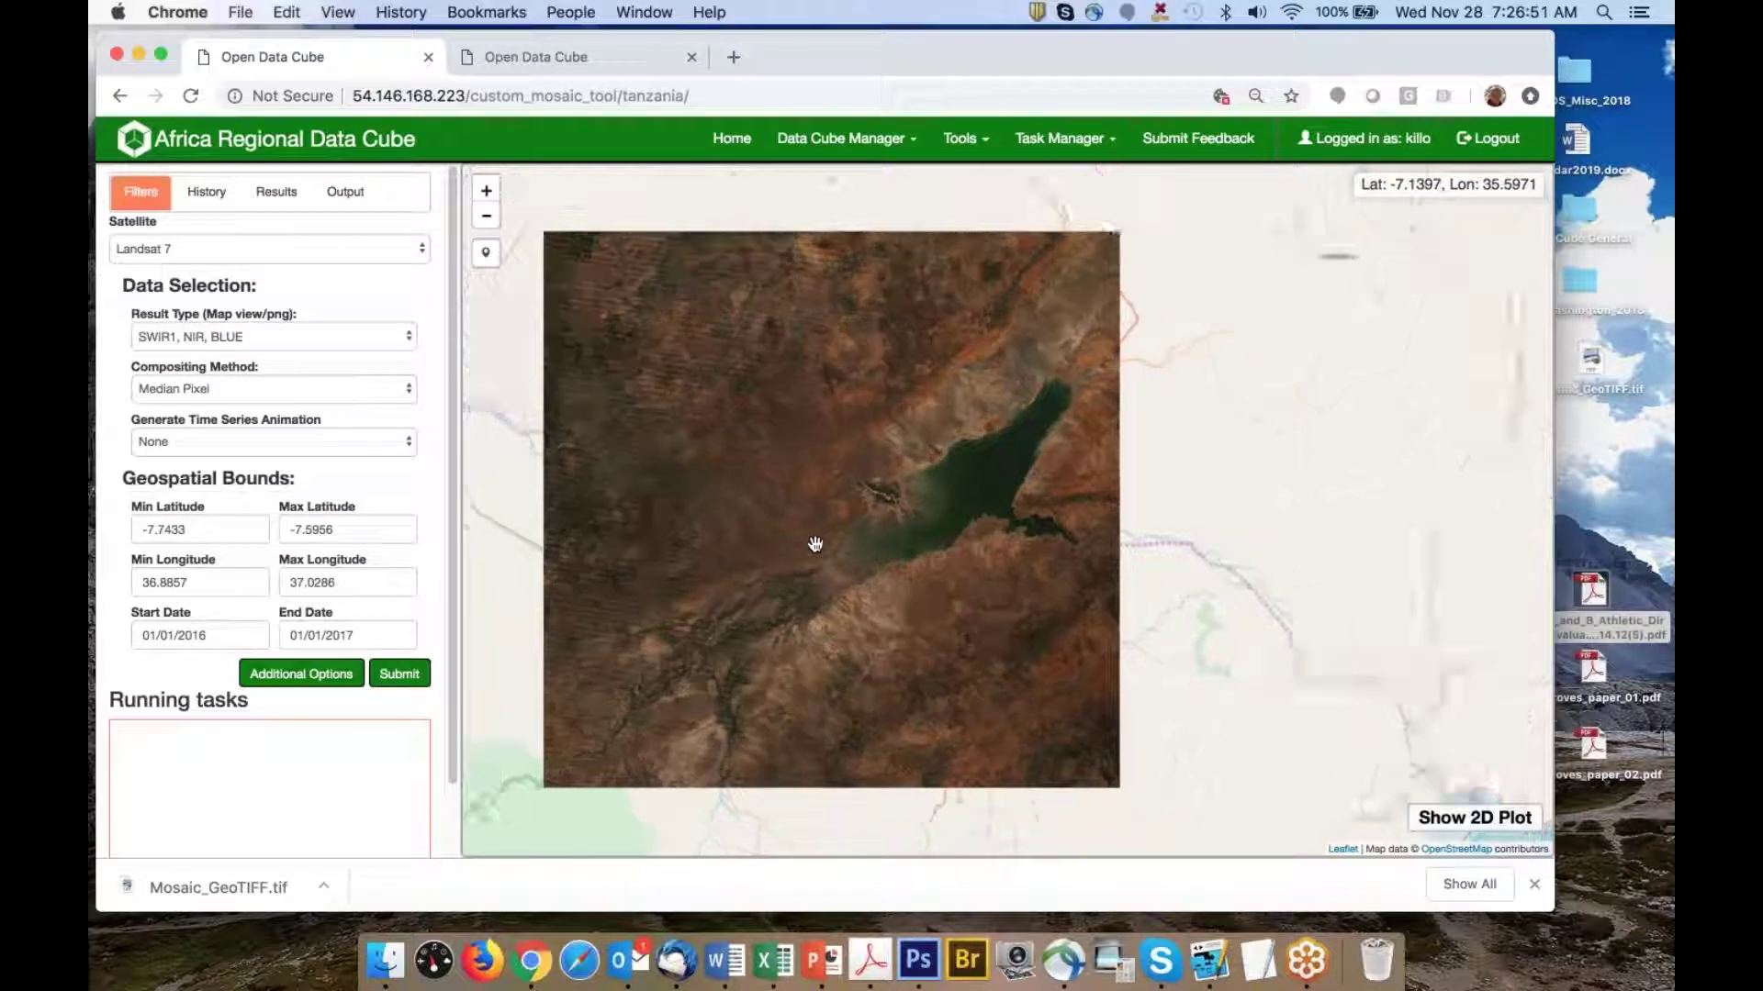
click(962, 138)
mouse_move(953, 182)
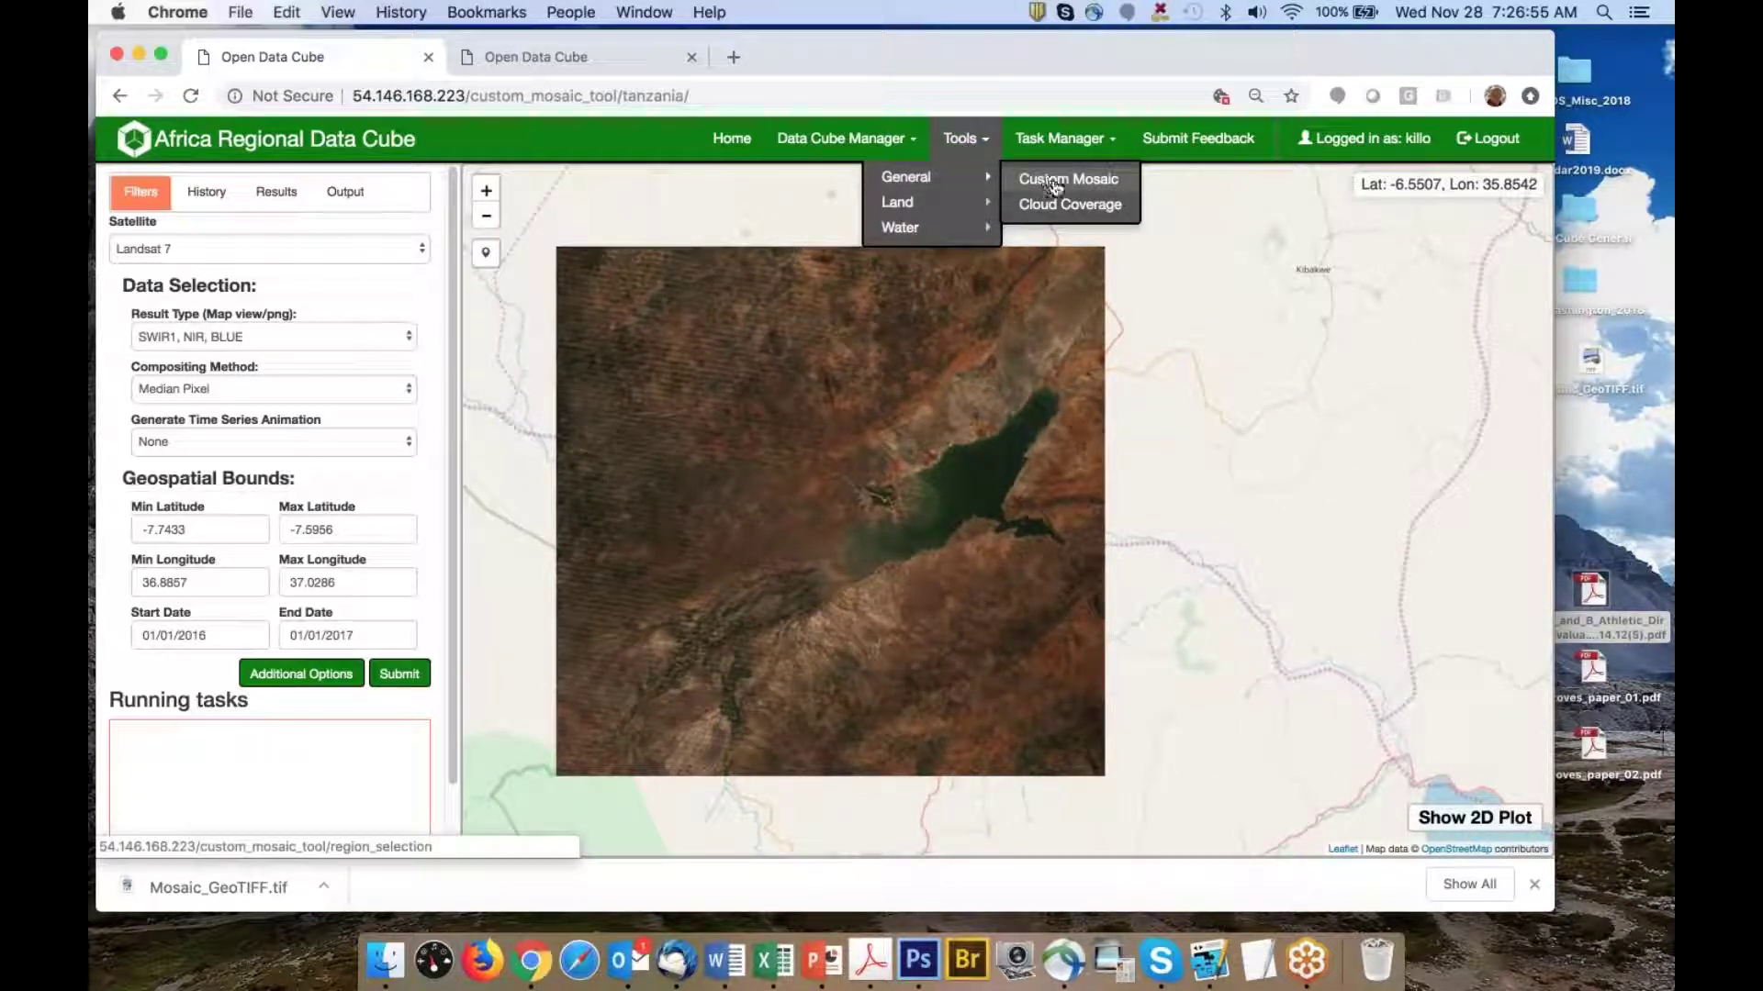
click(1276, 526)
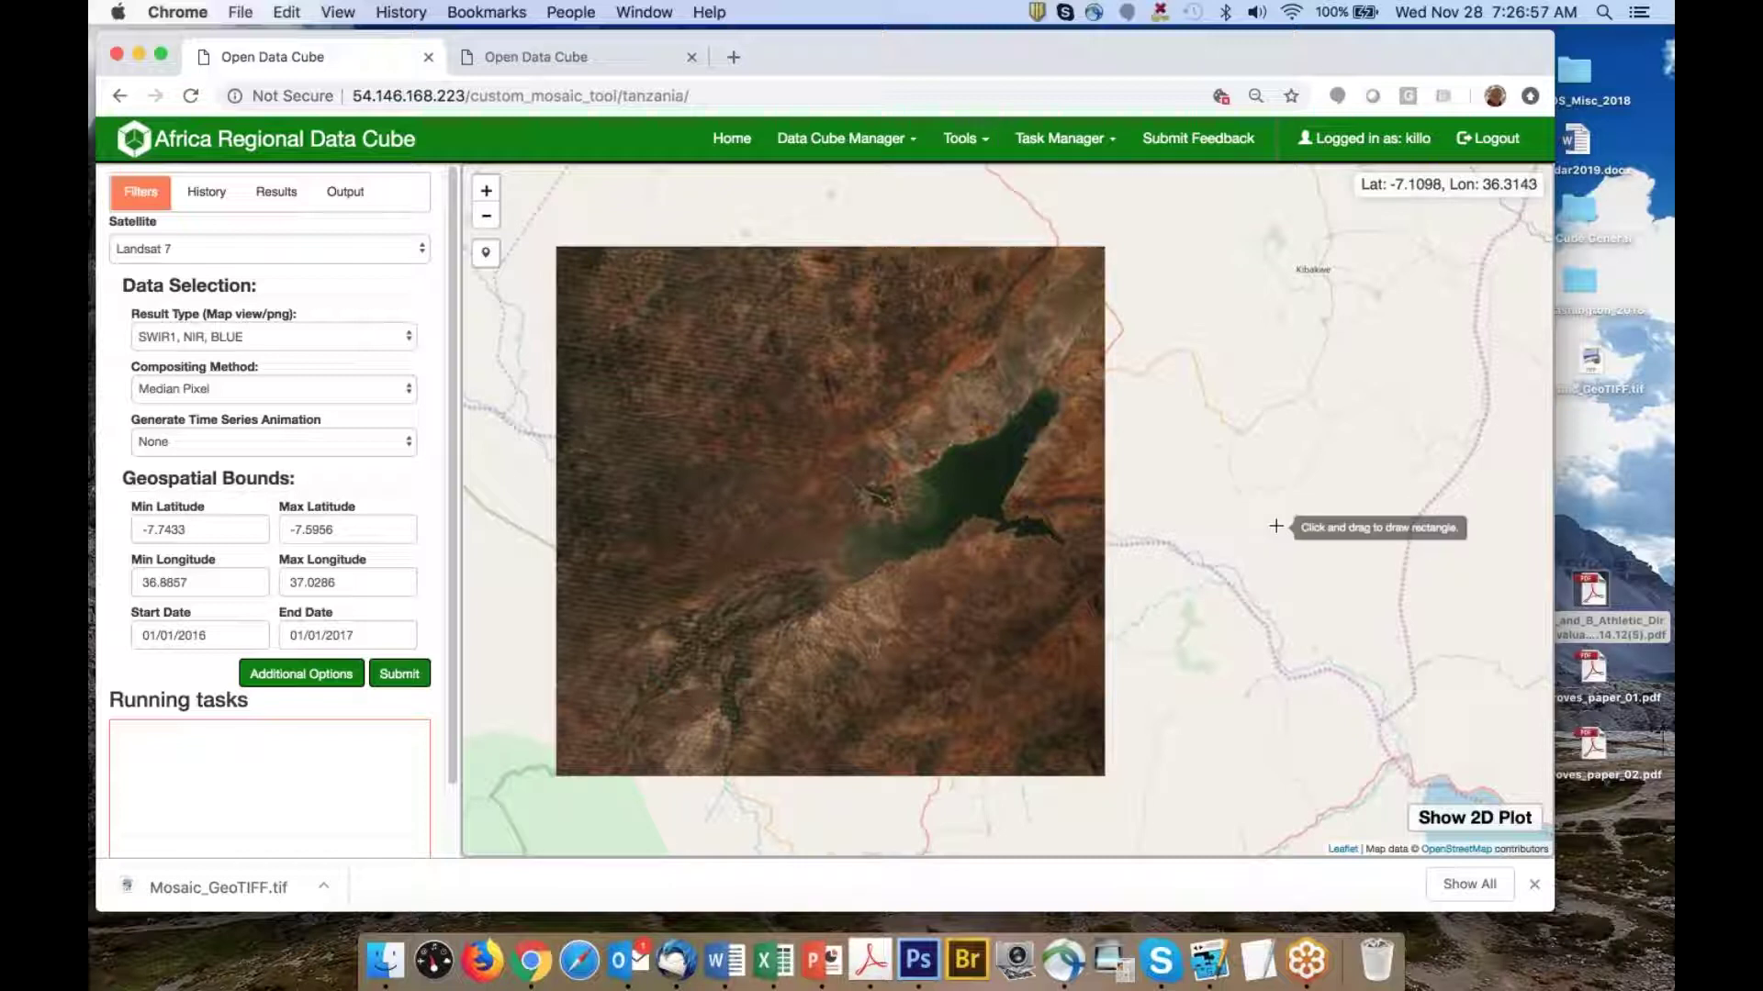
scroll(1250, 516, down, 2)
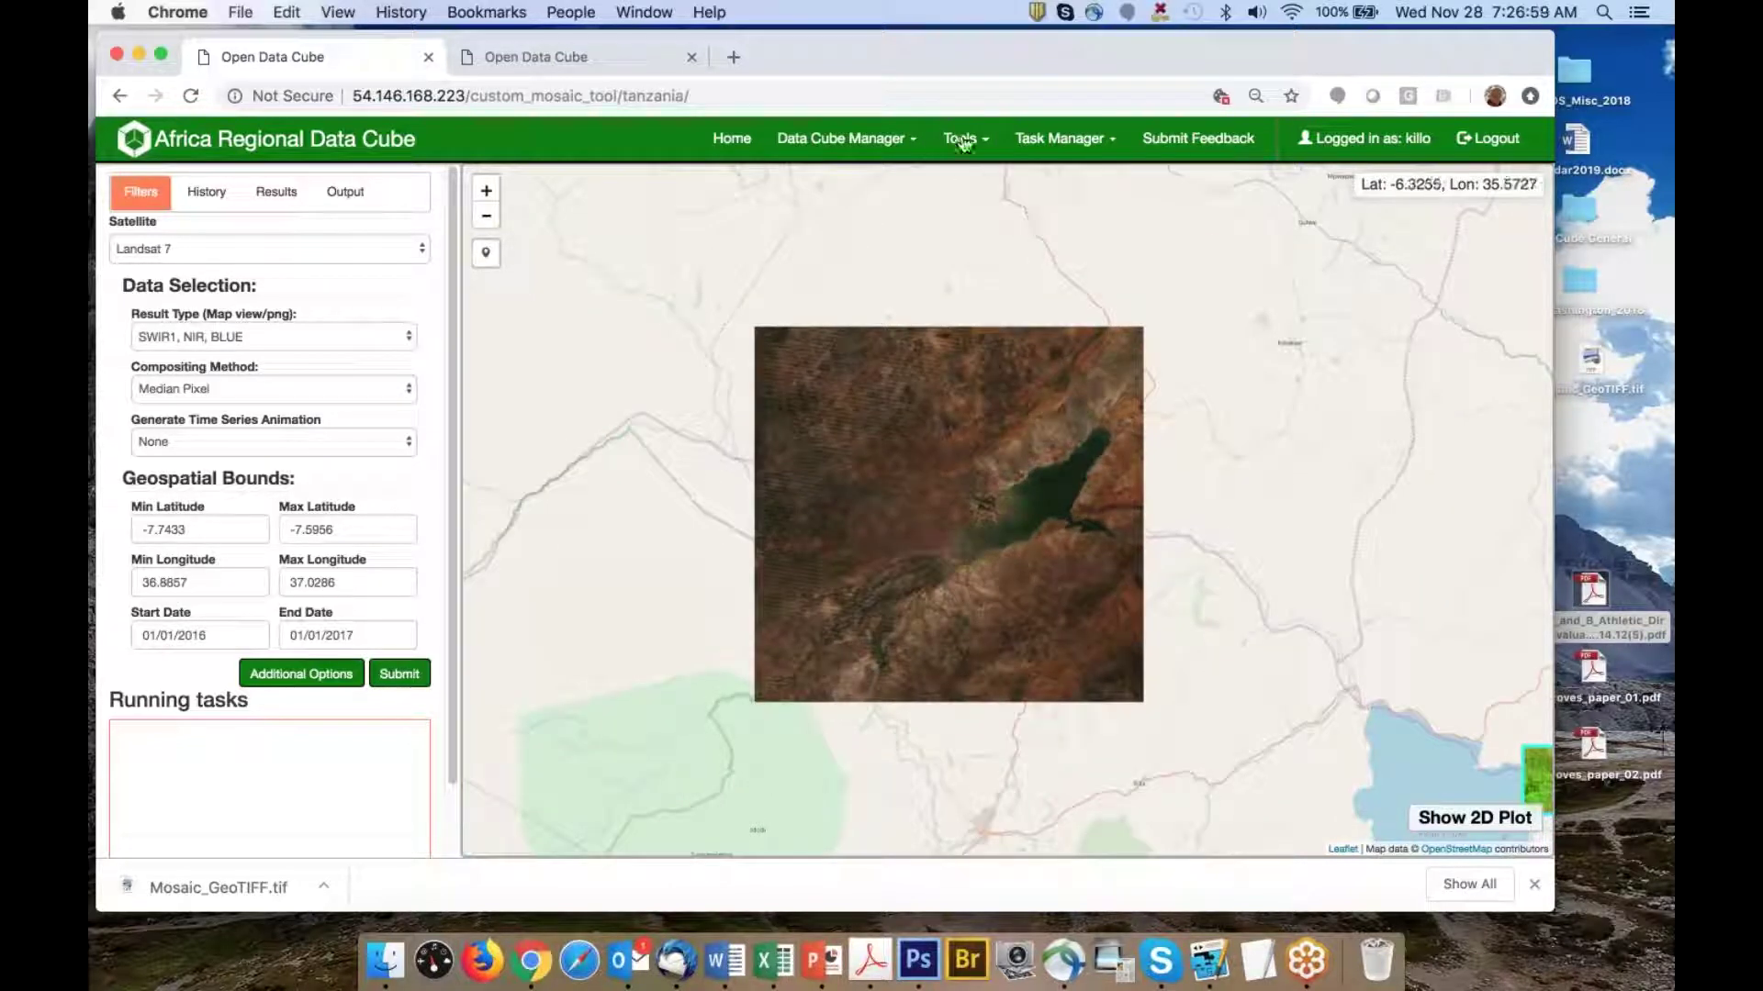
Open a new Custom Mosaic tool session for the Tanzania region
click(960, 141)
mouse_move(929, 177)
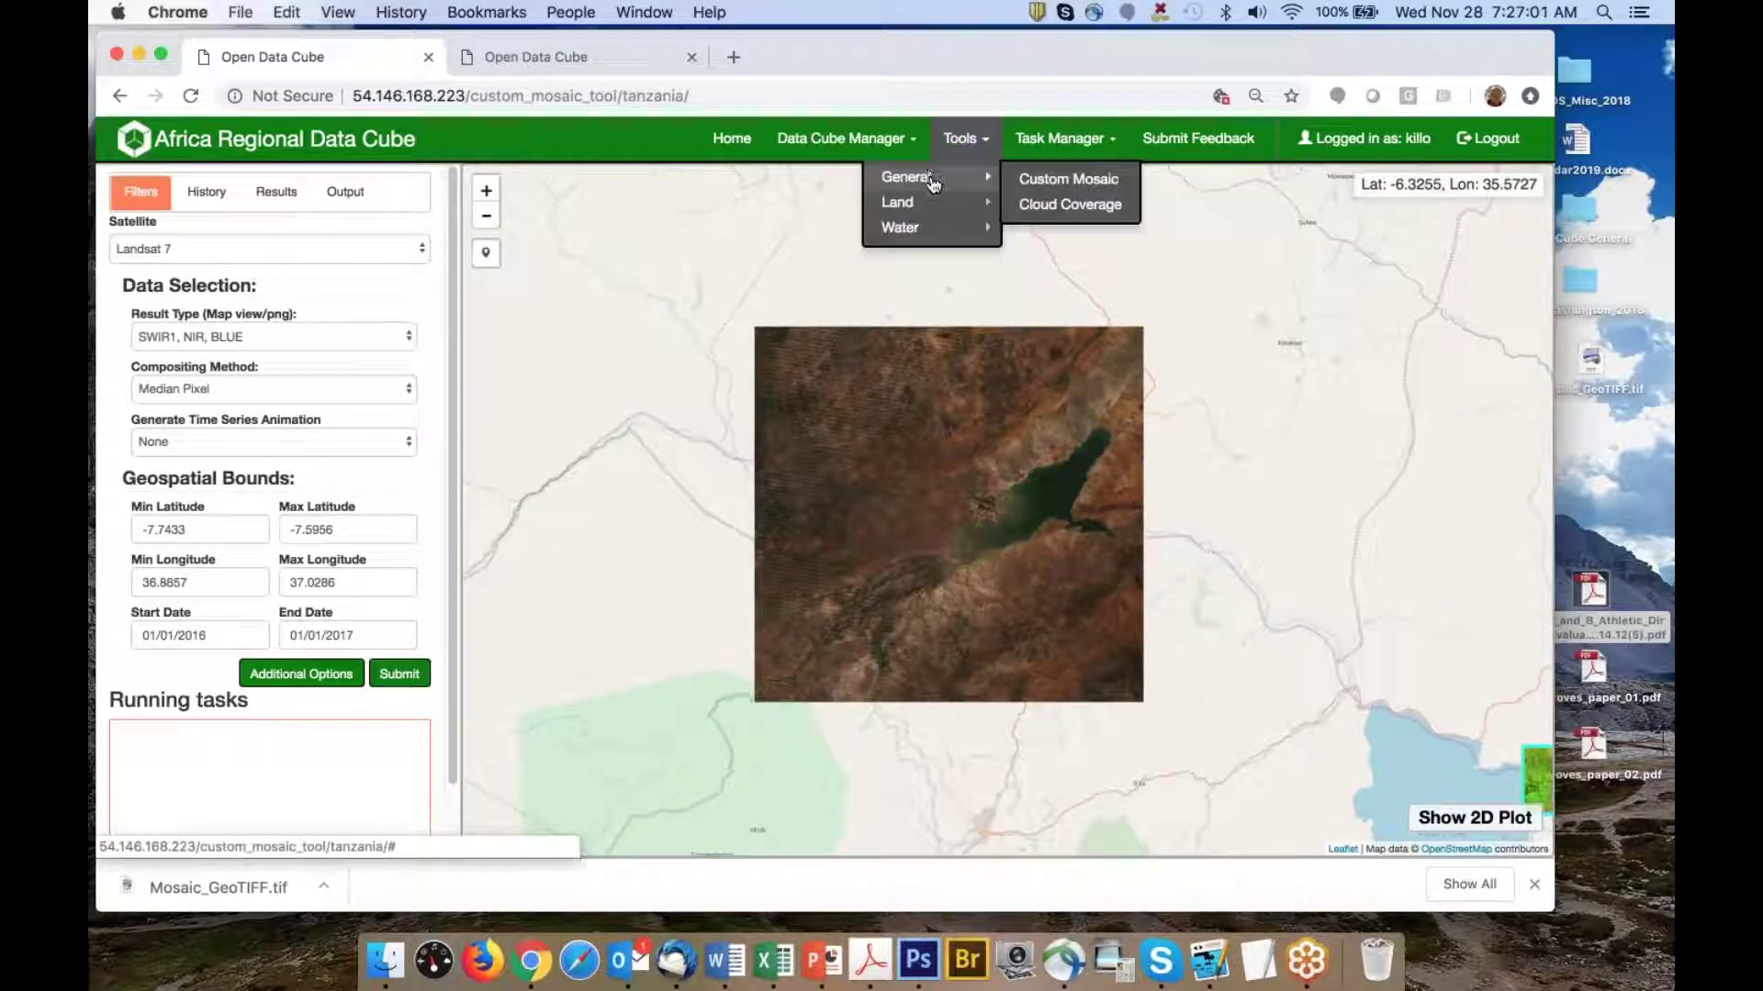
click(1025, 182)
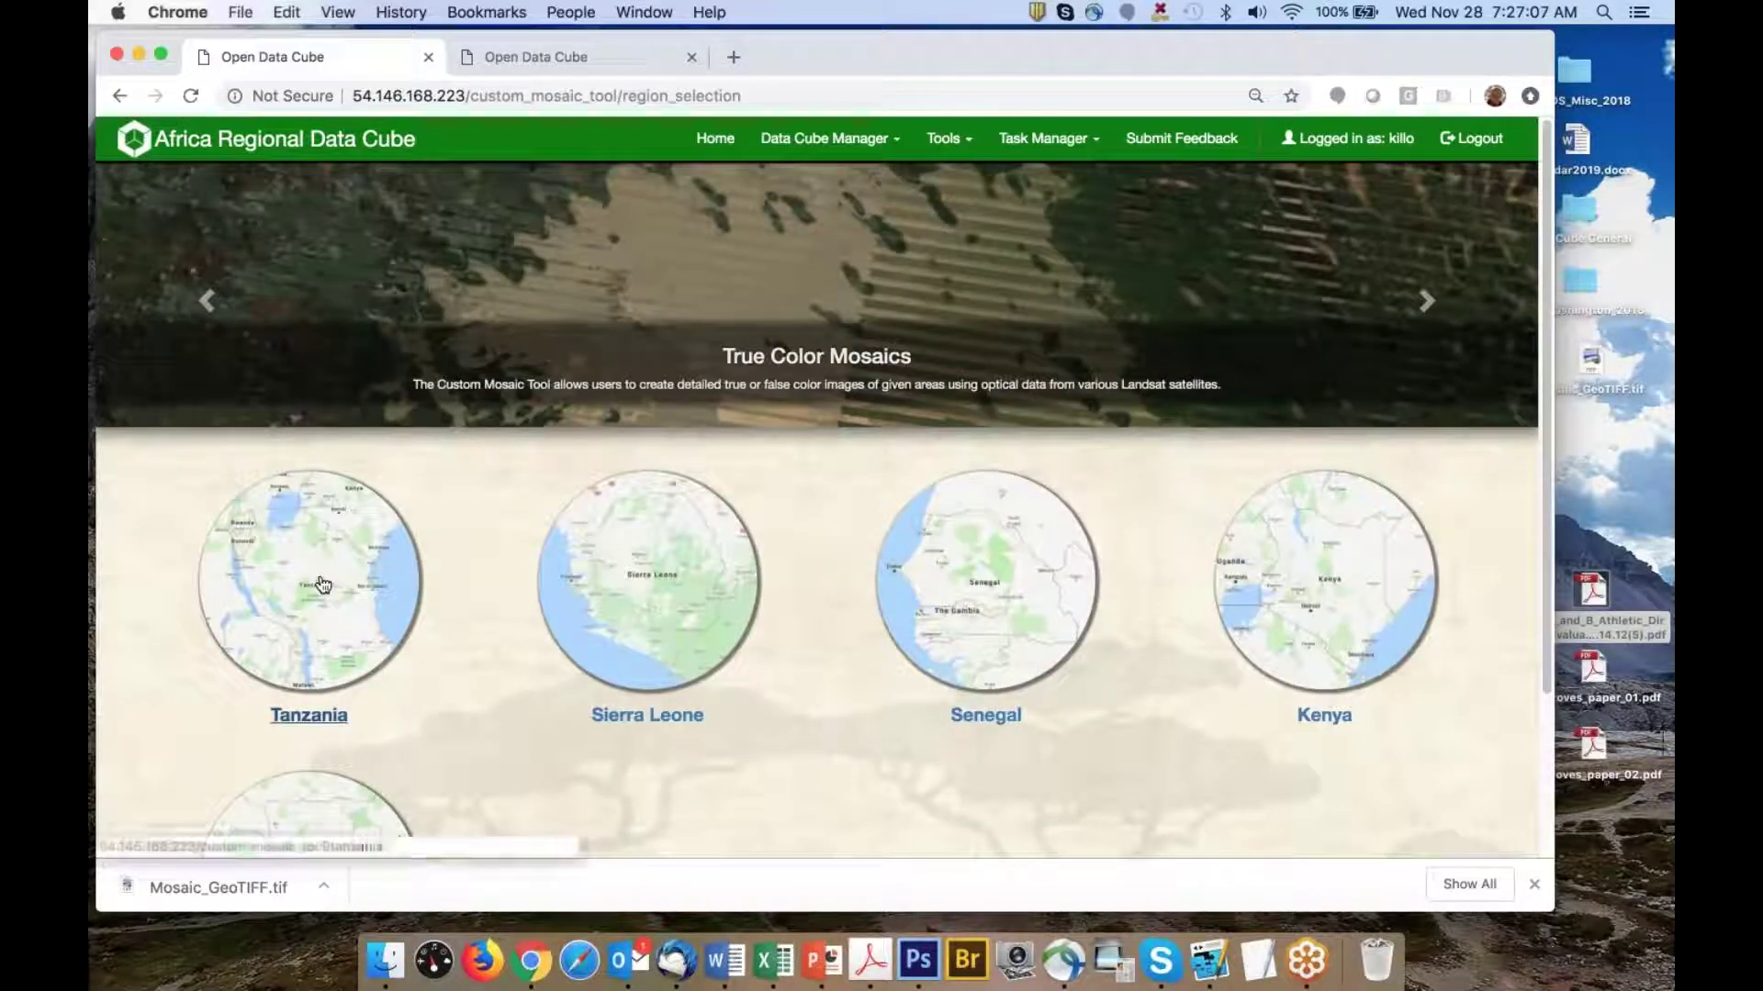
click(326, 582)
Draw a square query area around Dodoma, about -6.265 to -6.098 latitude and 35.671 to 35.837 longitude
scroll(1065, 561, up, 3)
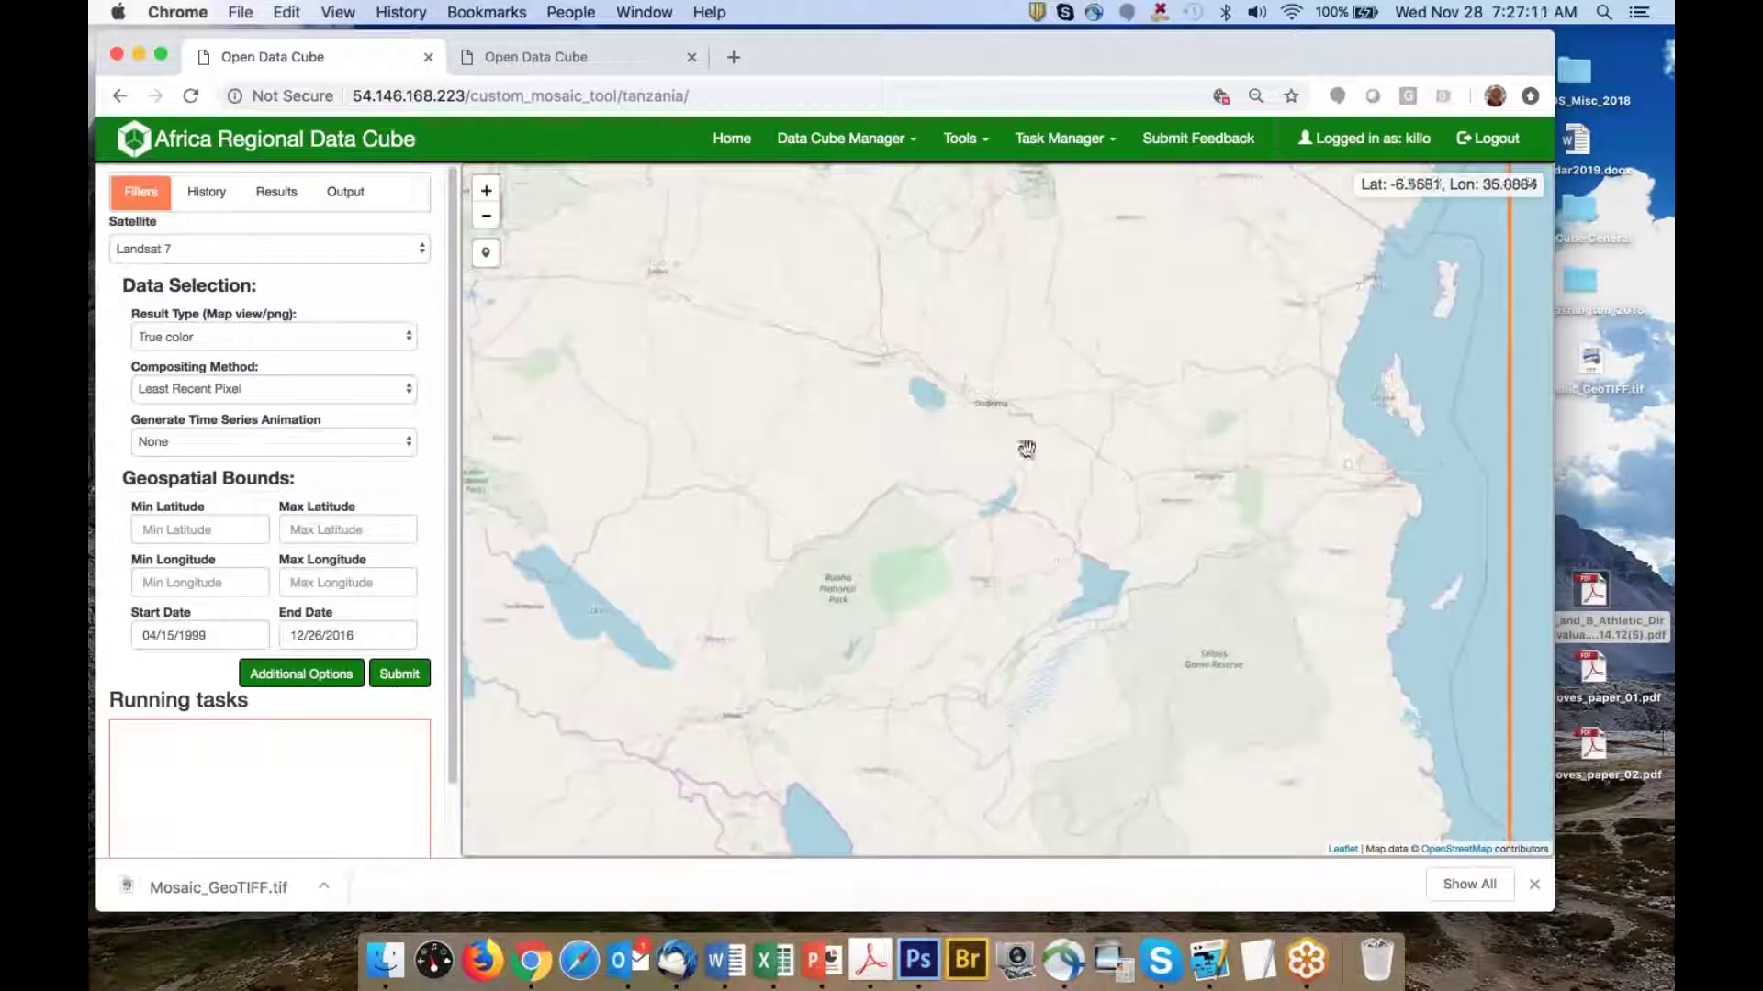
scroll(1019, 440, up, 3)
scroll(999, 396, up, 2)
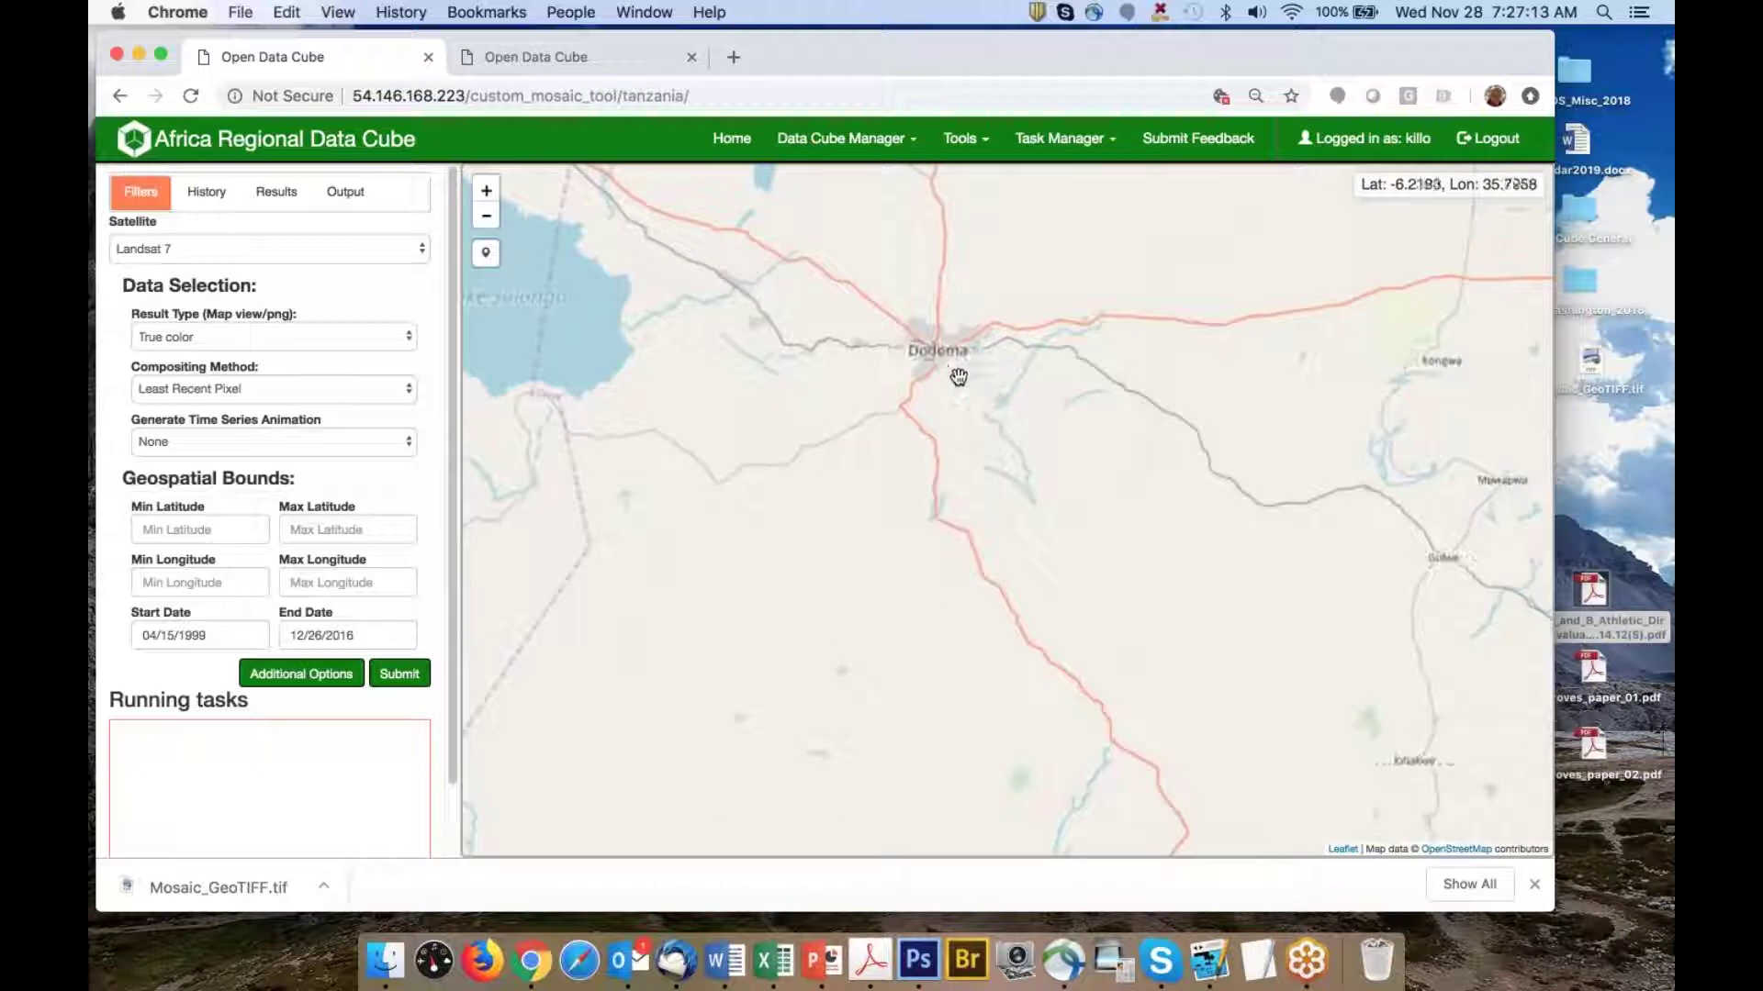
drag(879, 289, 1007, 417)
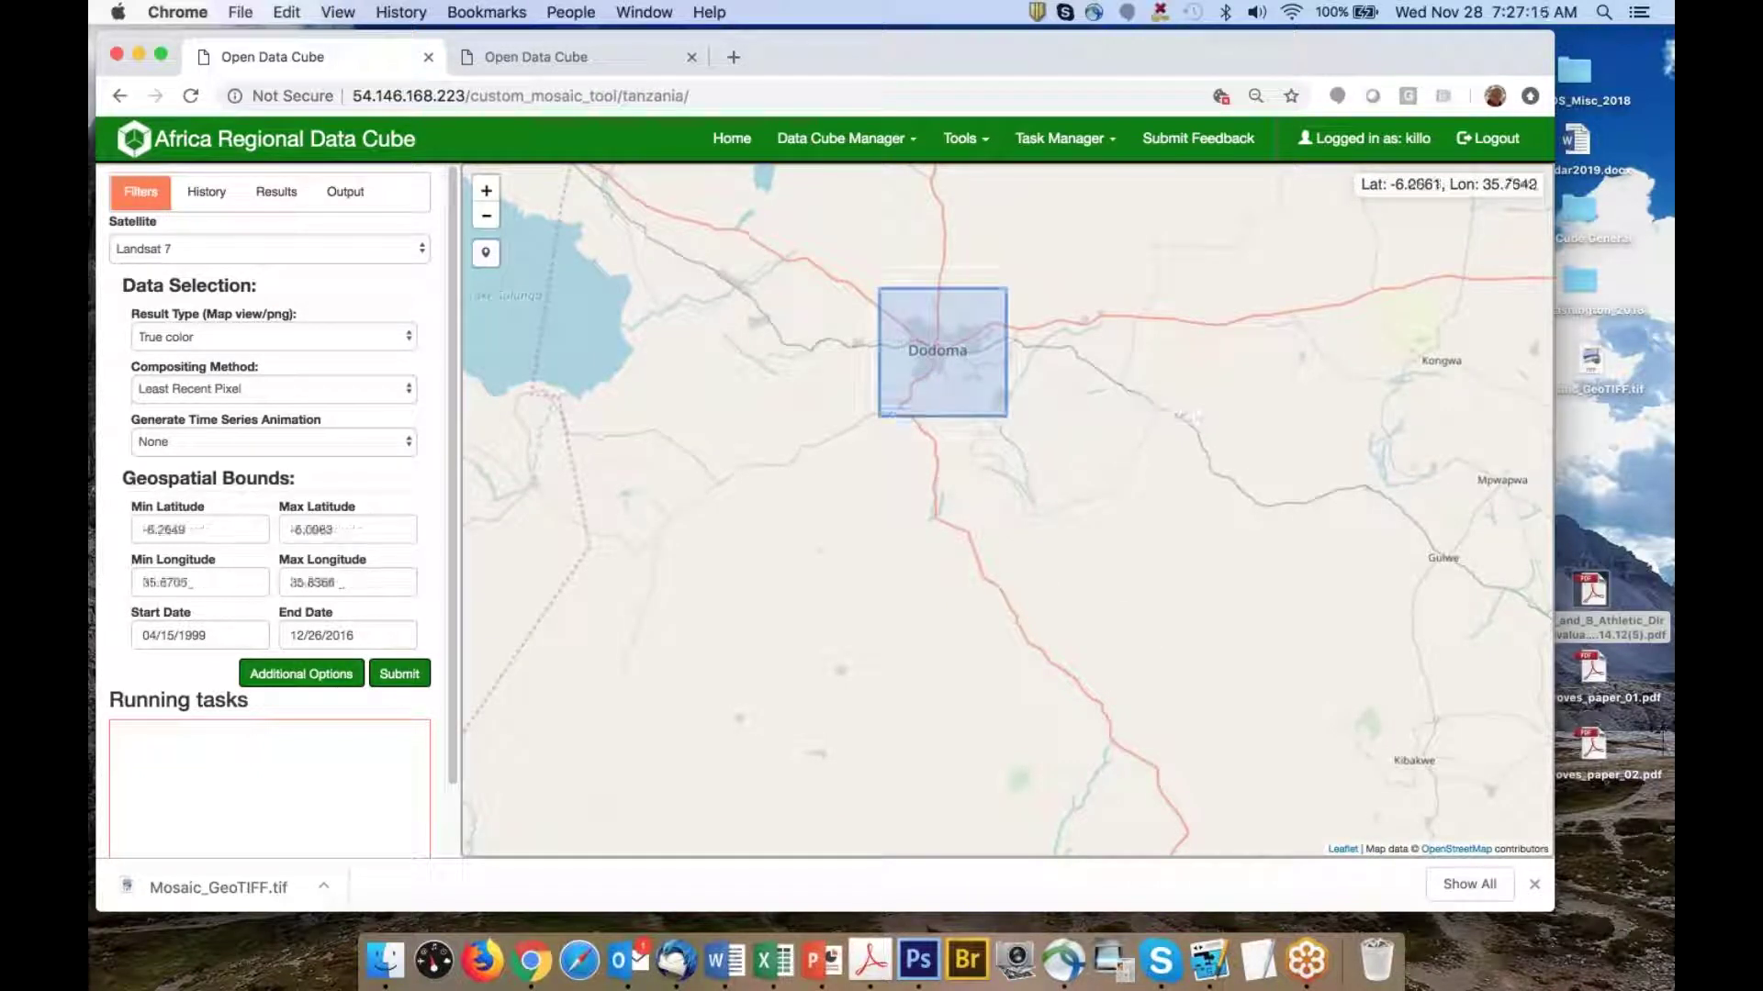
Set the start date of the Dodoma query to 01/01/2010
click(221, 634)
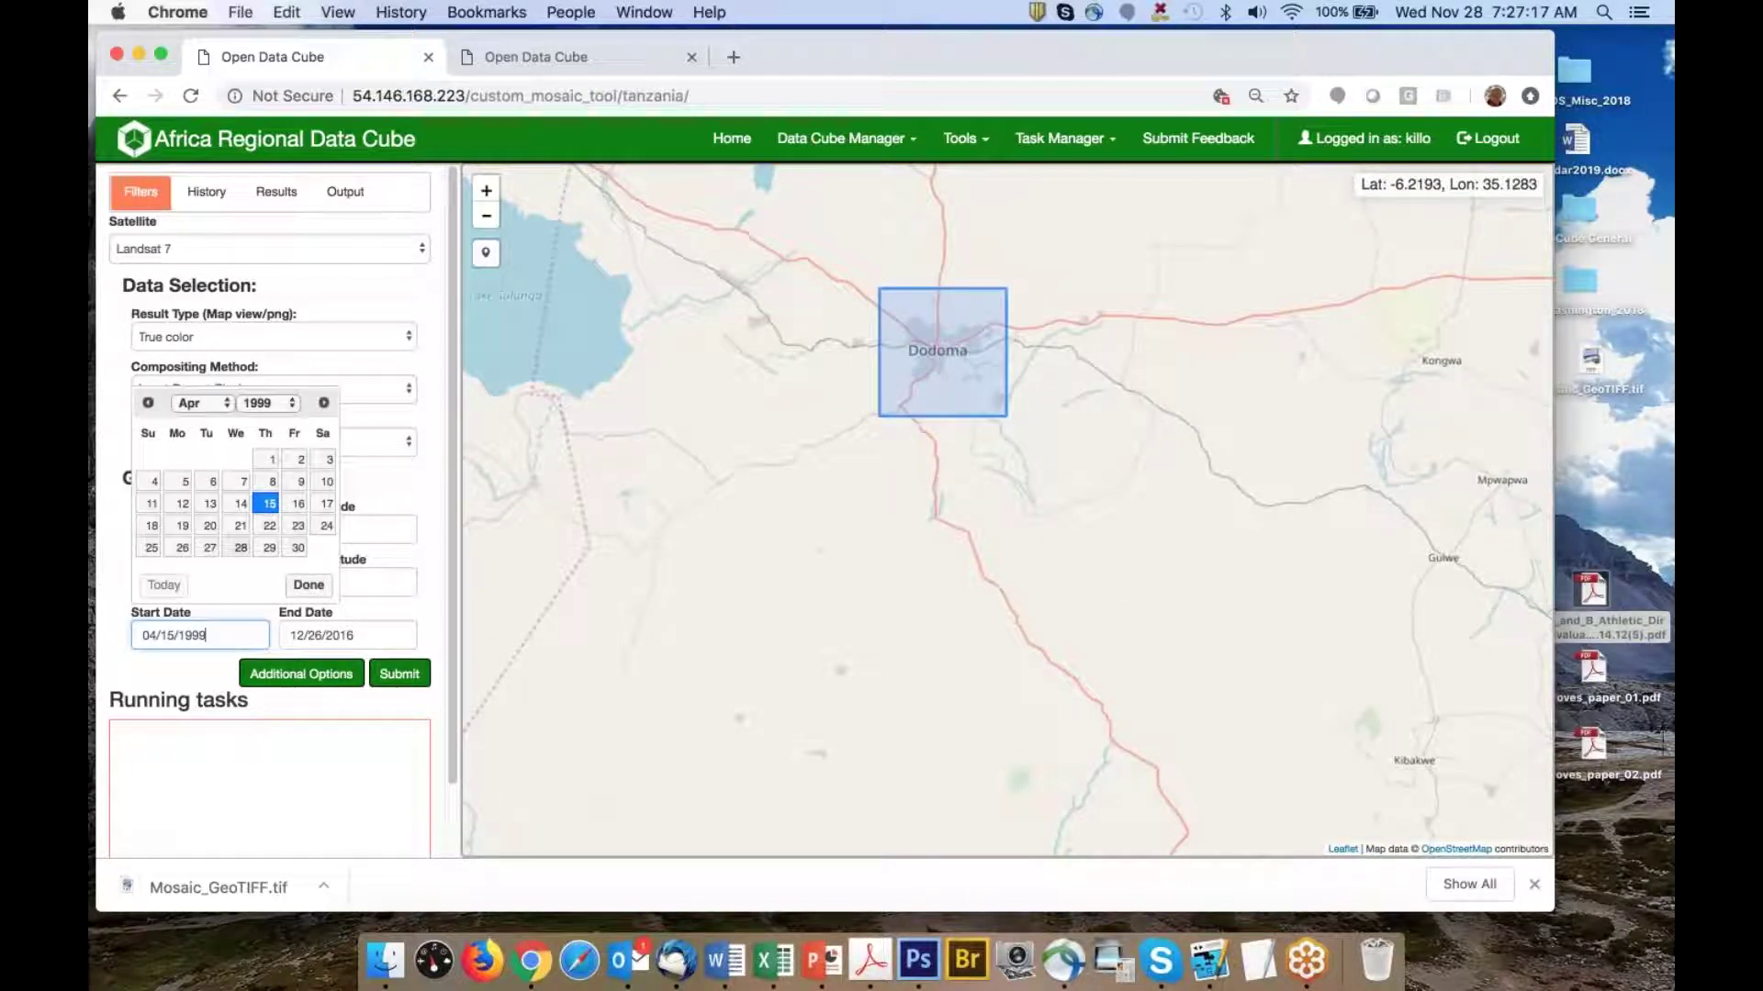
click(259, 402)
click(272, 599)
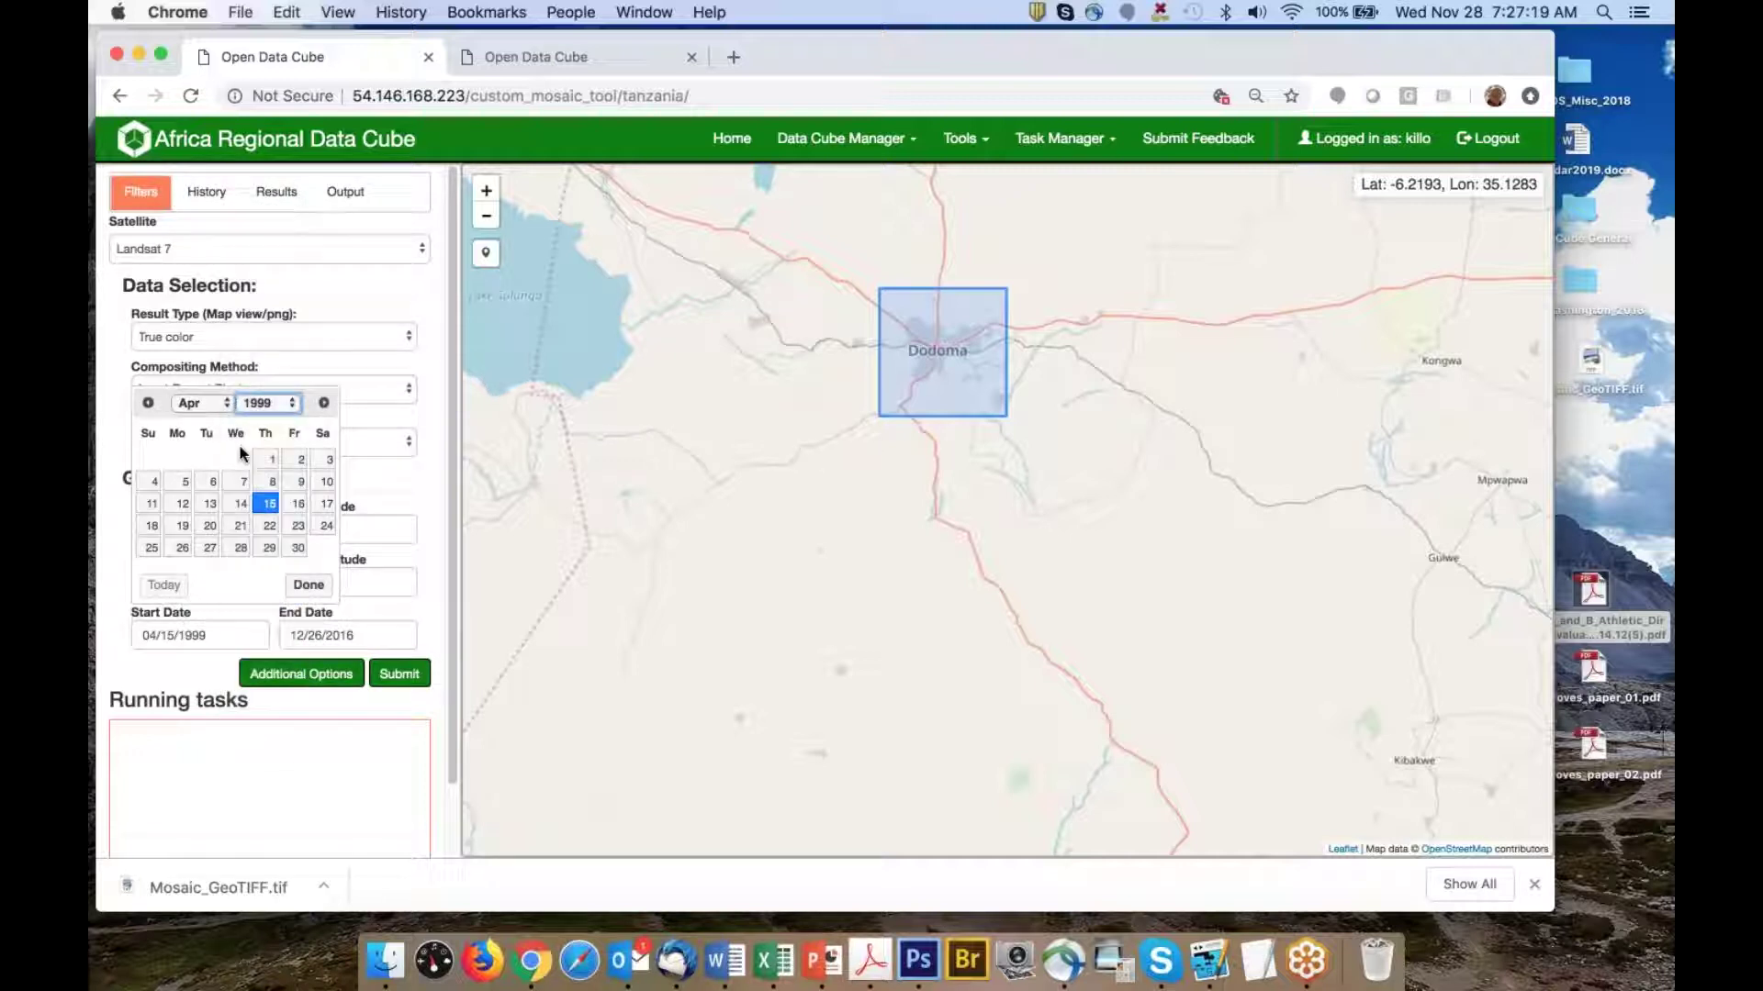
click(190, 402)
click(193, 354)
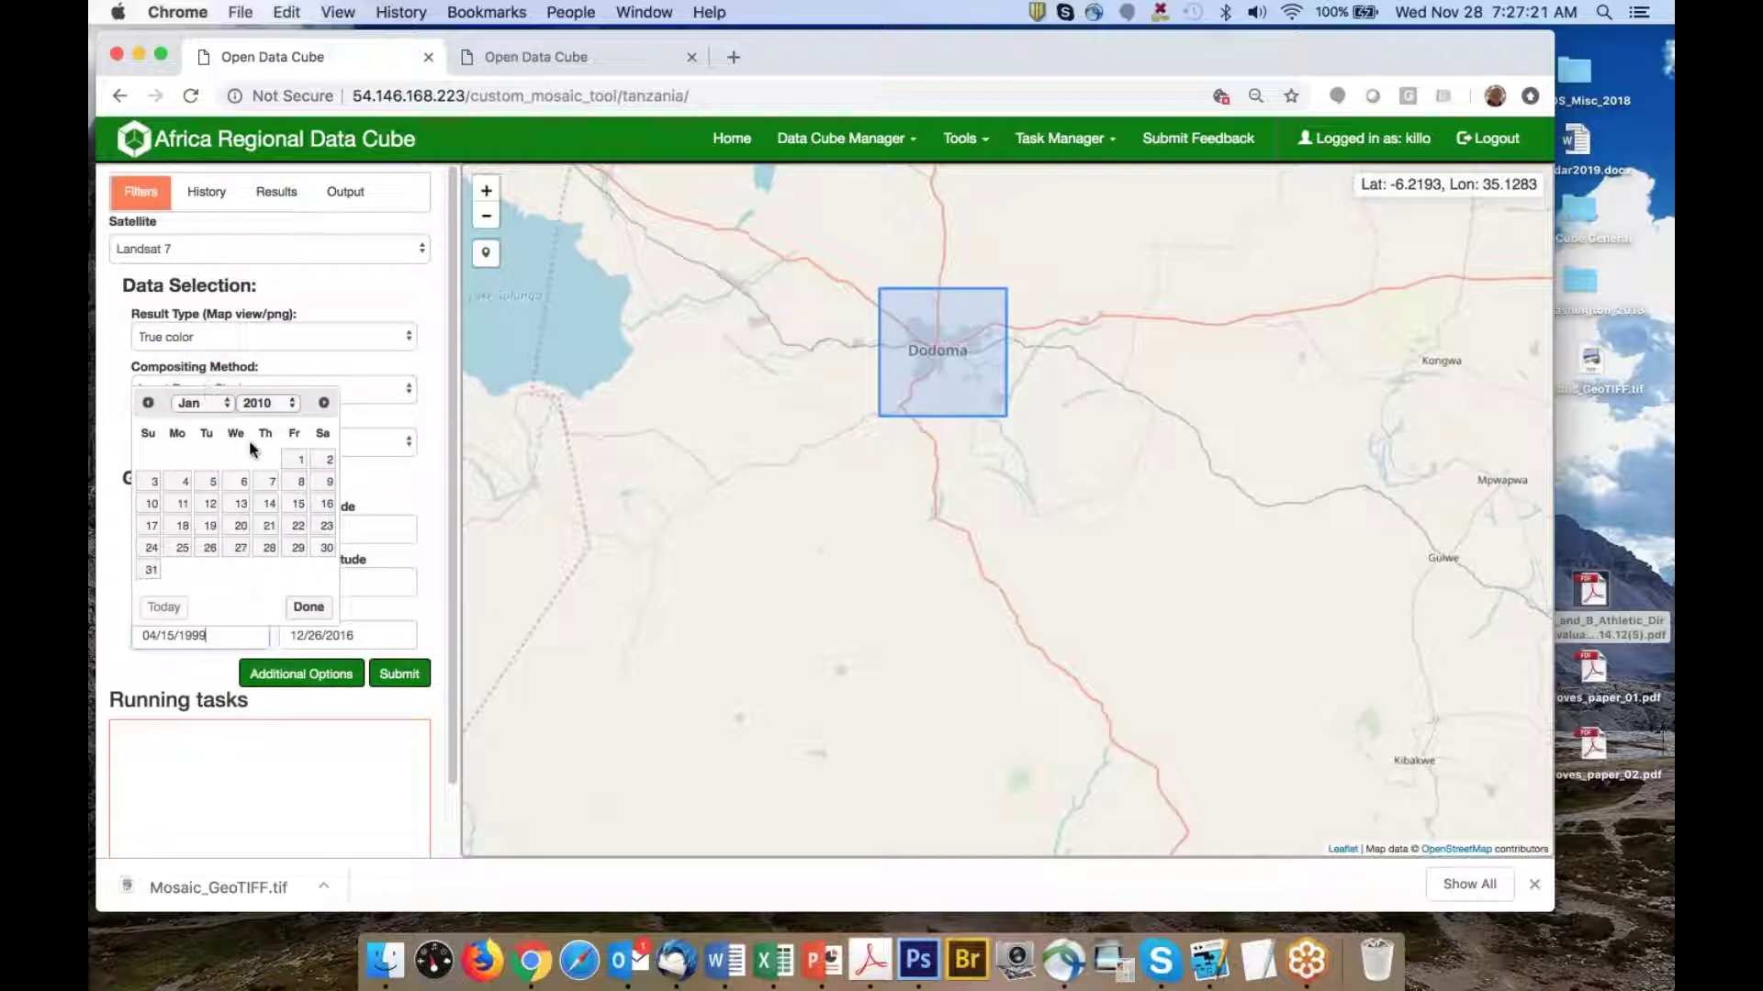
click(294, 461)
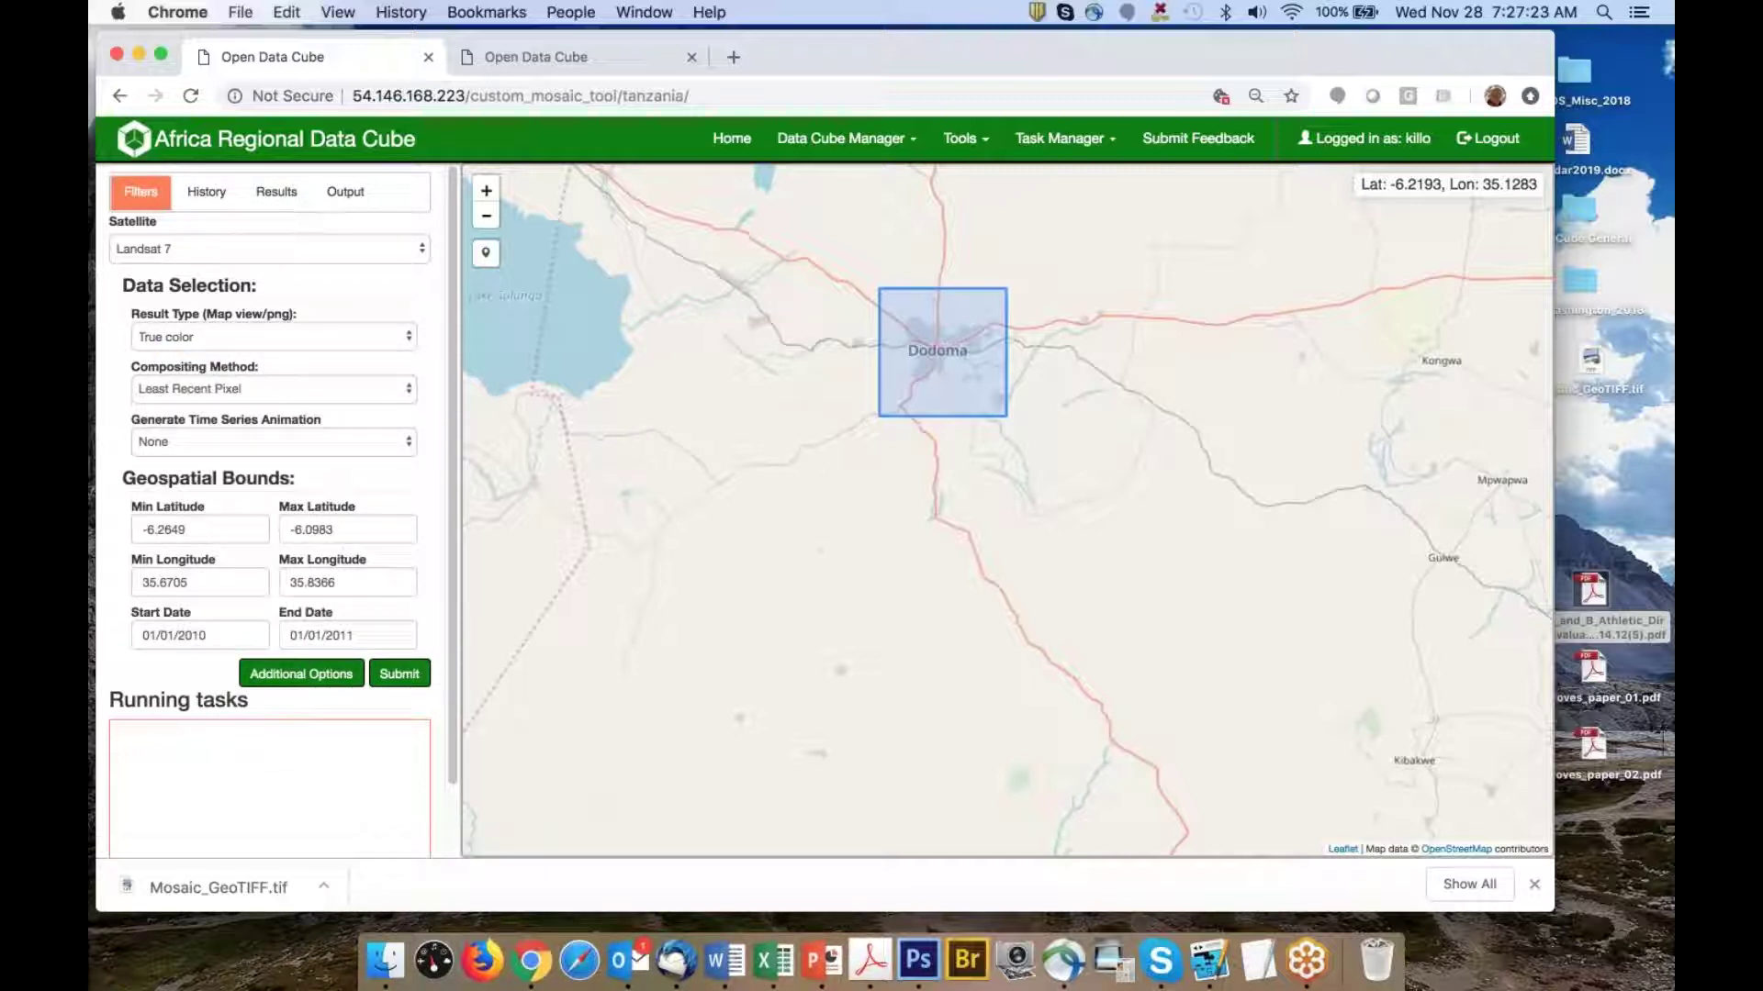
Switch the satellite to Landsat 8 and set the query's start date to 01/01/2014
click(207, 253)
click(208, 265)
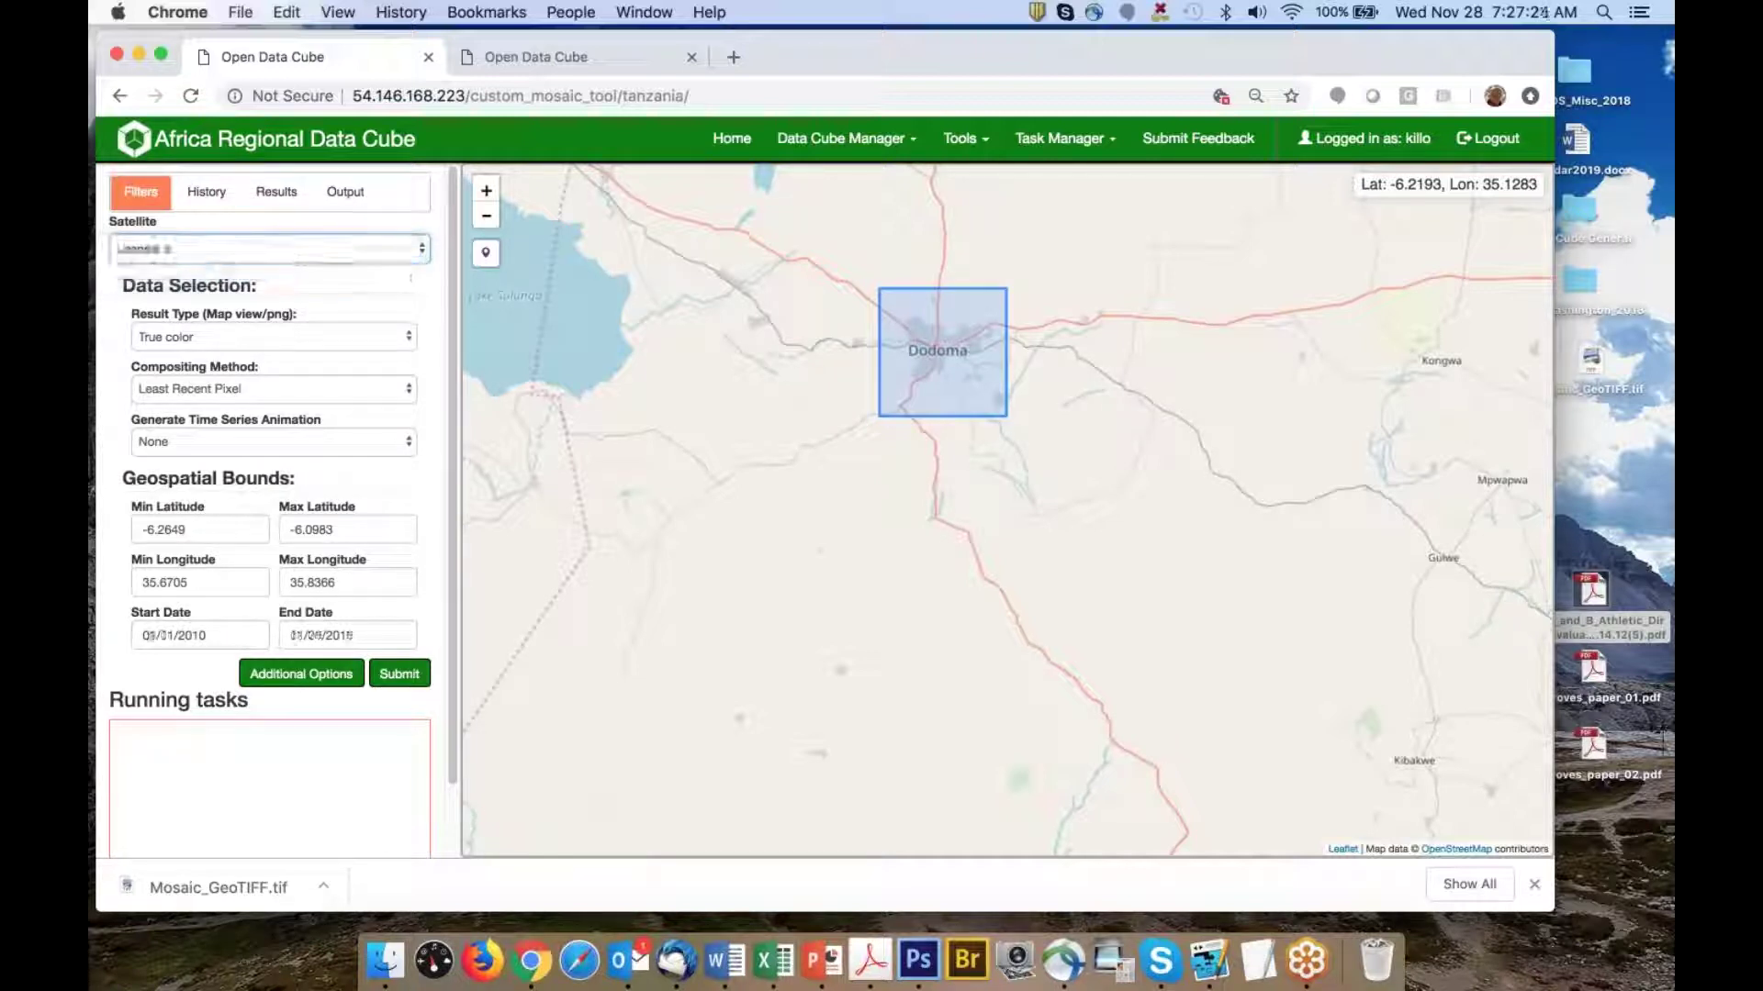
click(211, 635)
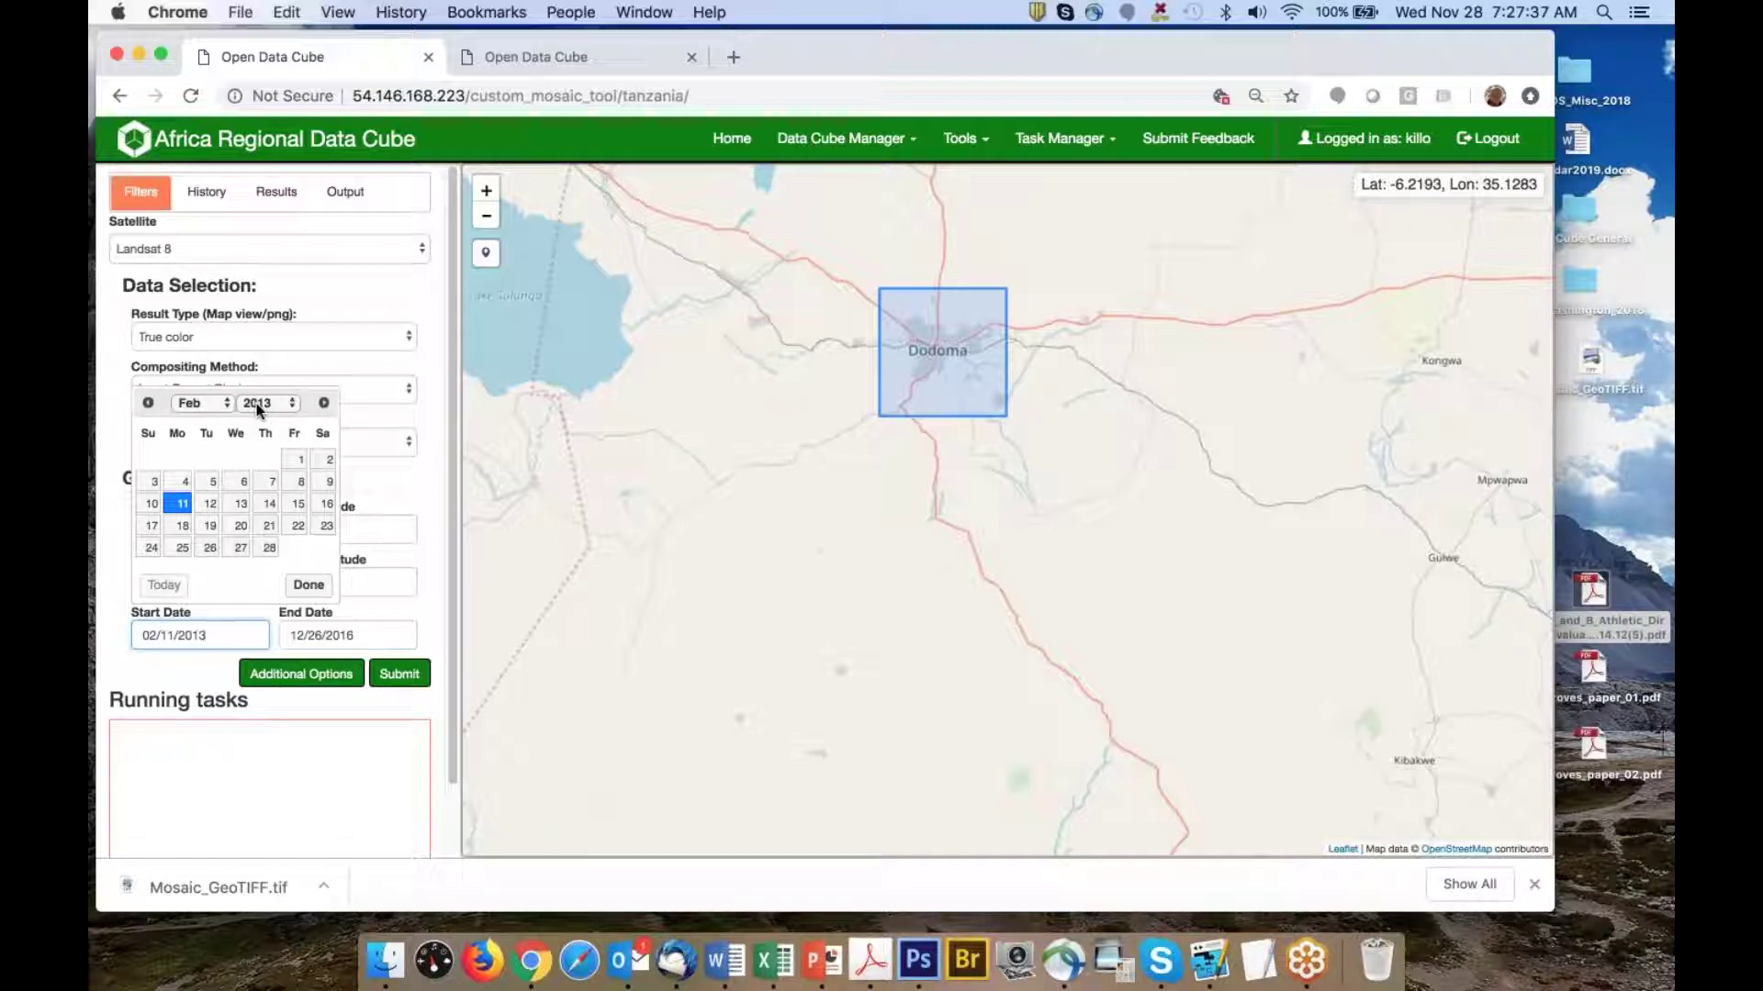
drag(144, 635, 217, 635)
click(258, 404)
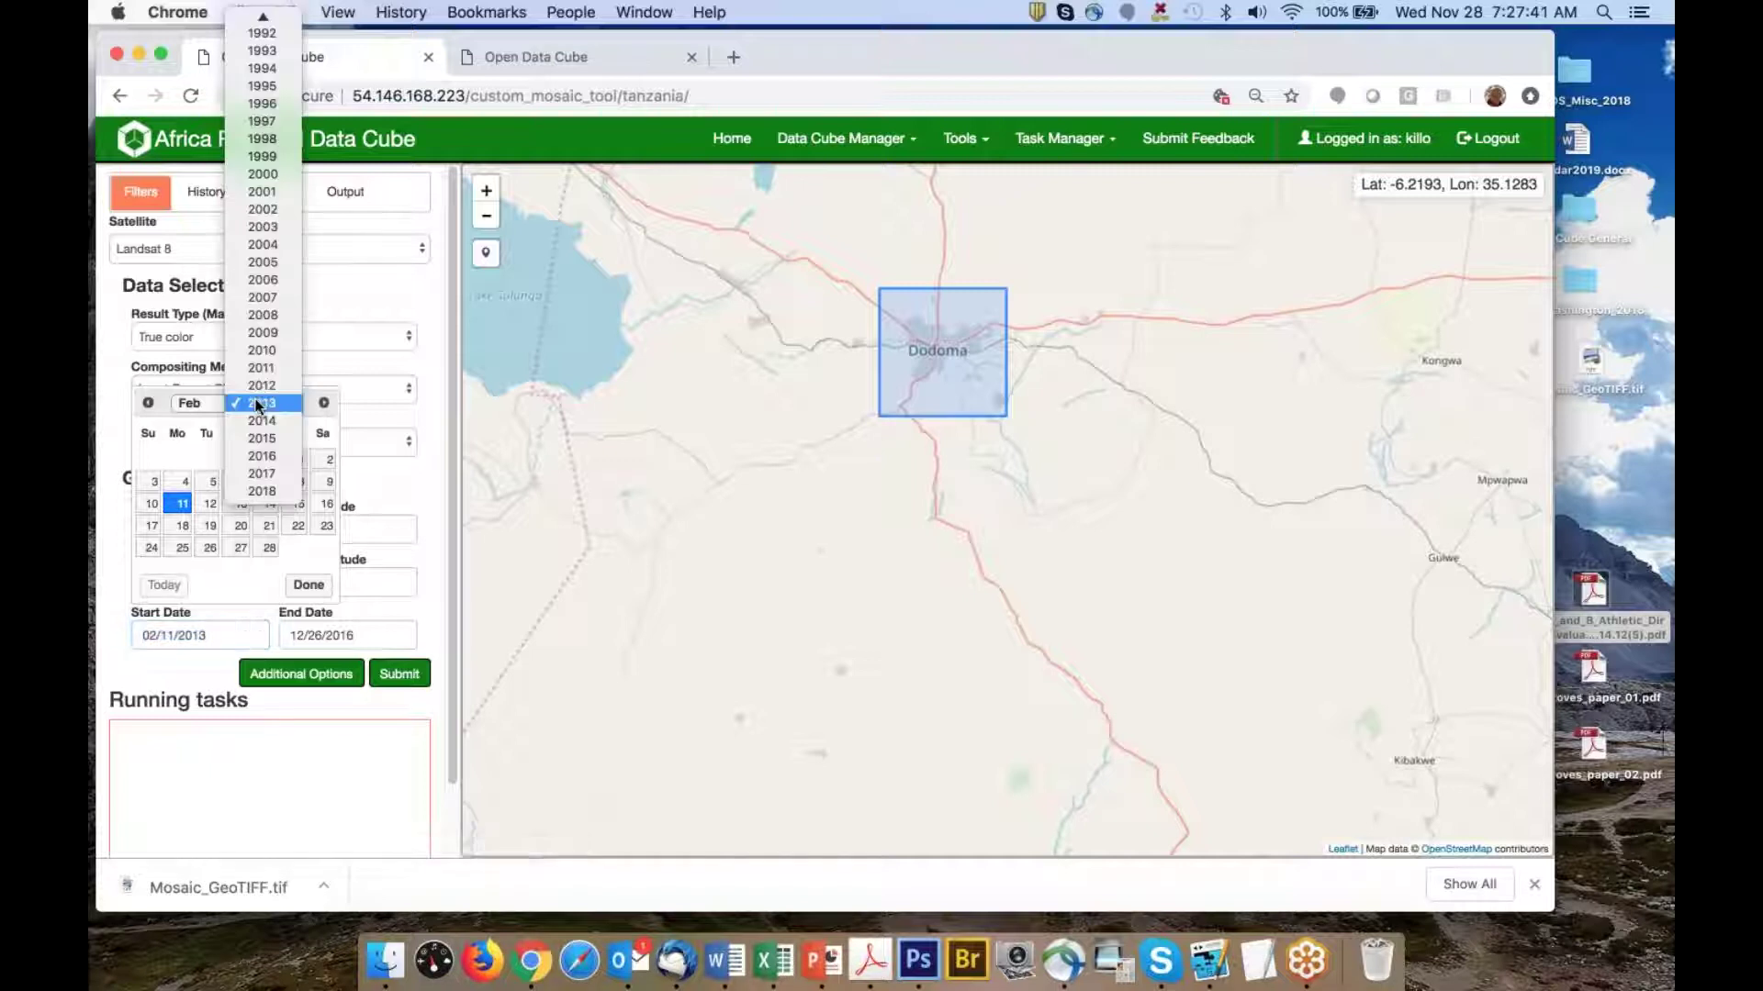
click(259, 421)
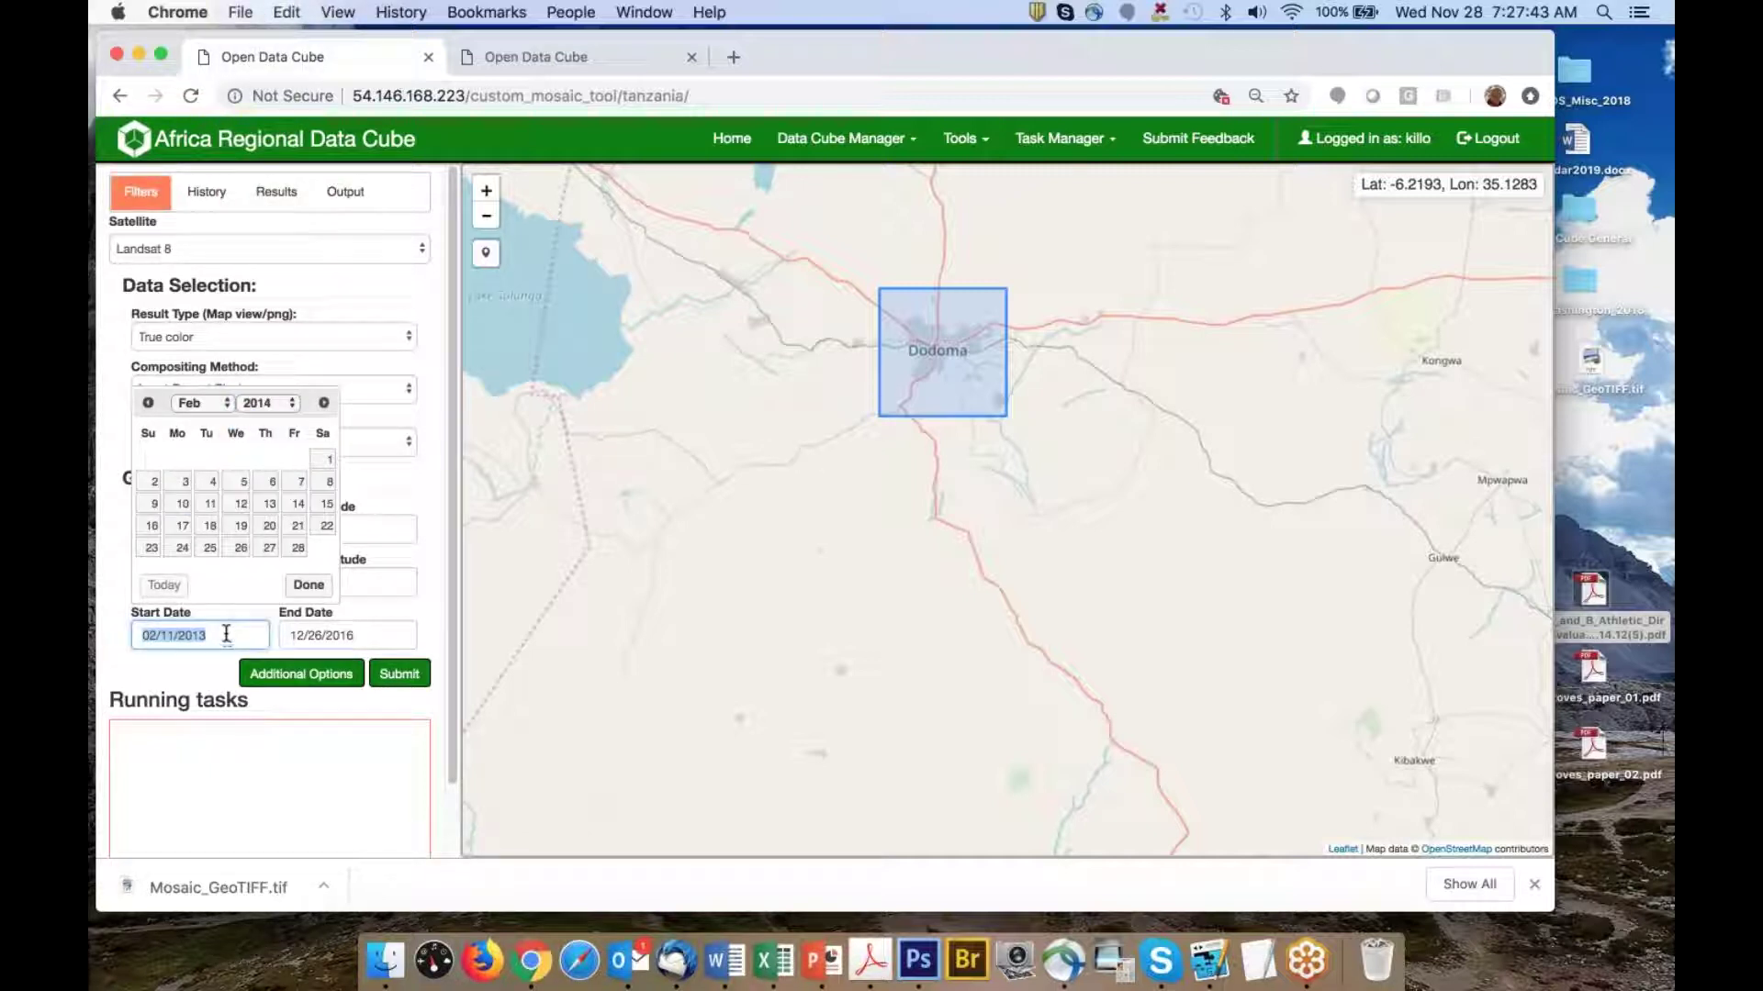
click(195, 404)
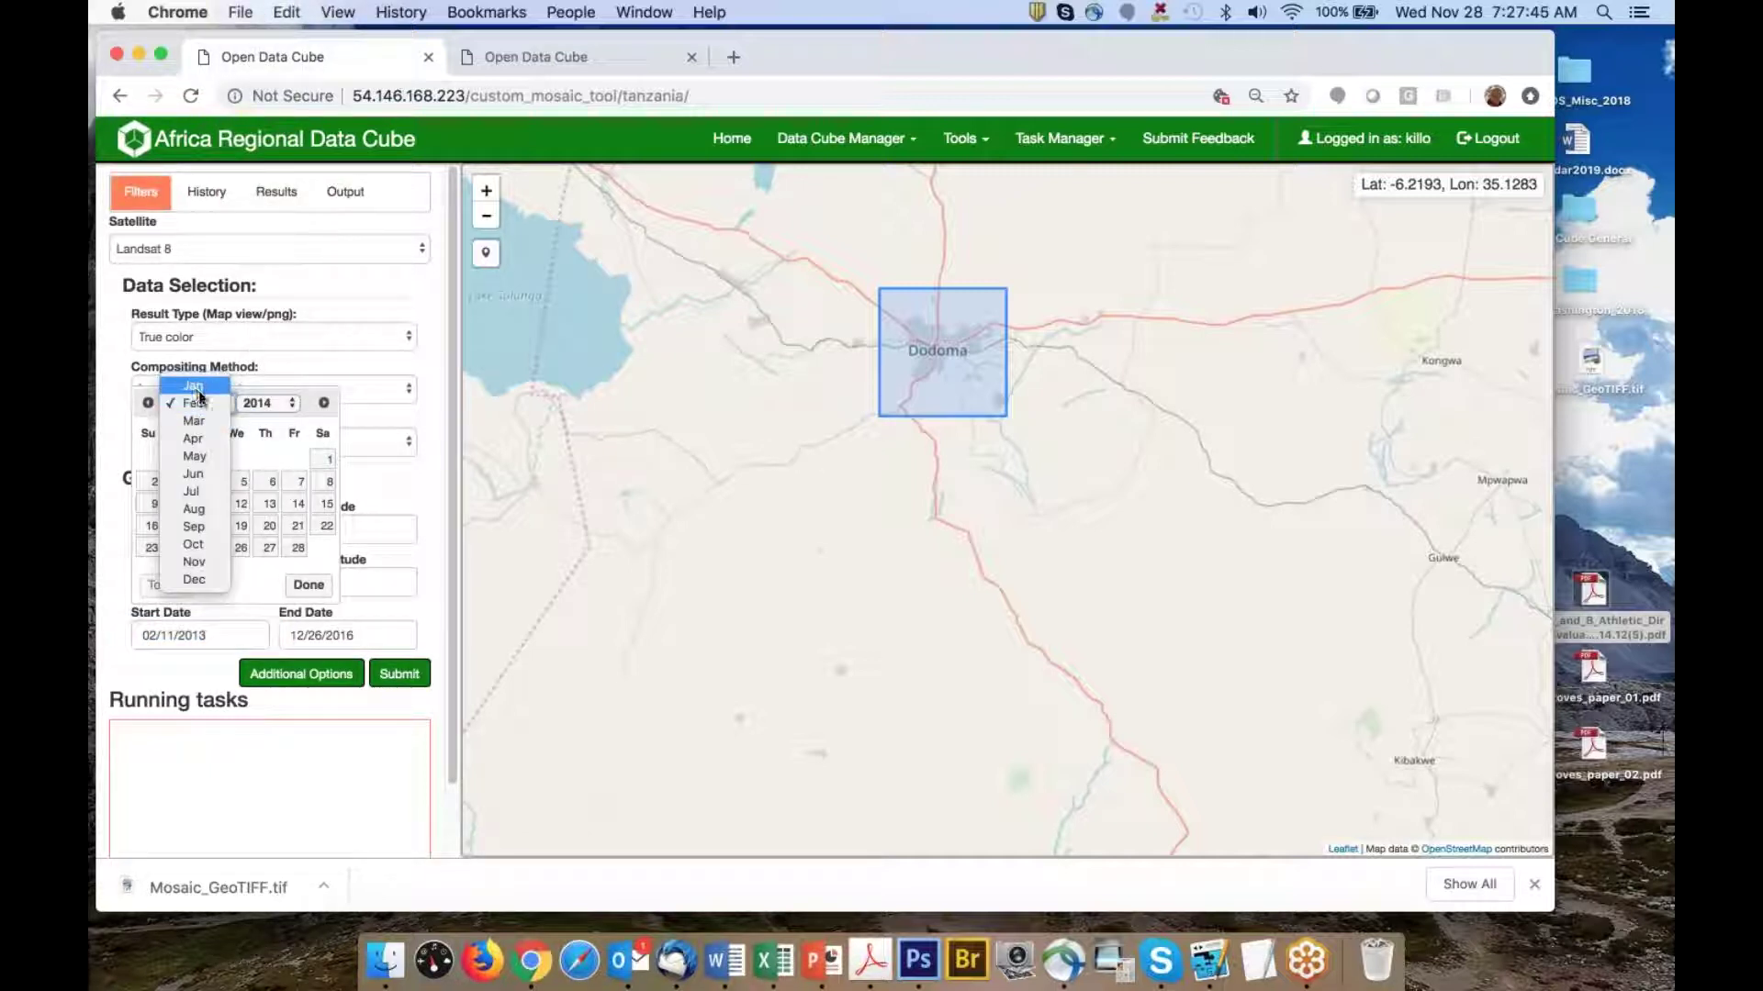
click(188, 388)
click(243, 460)
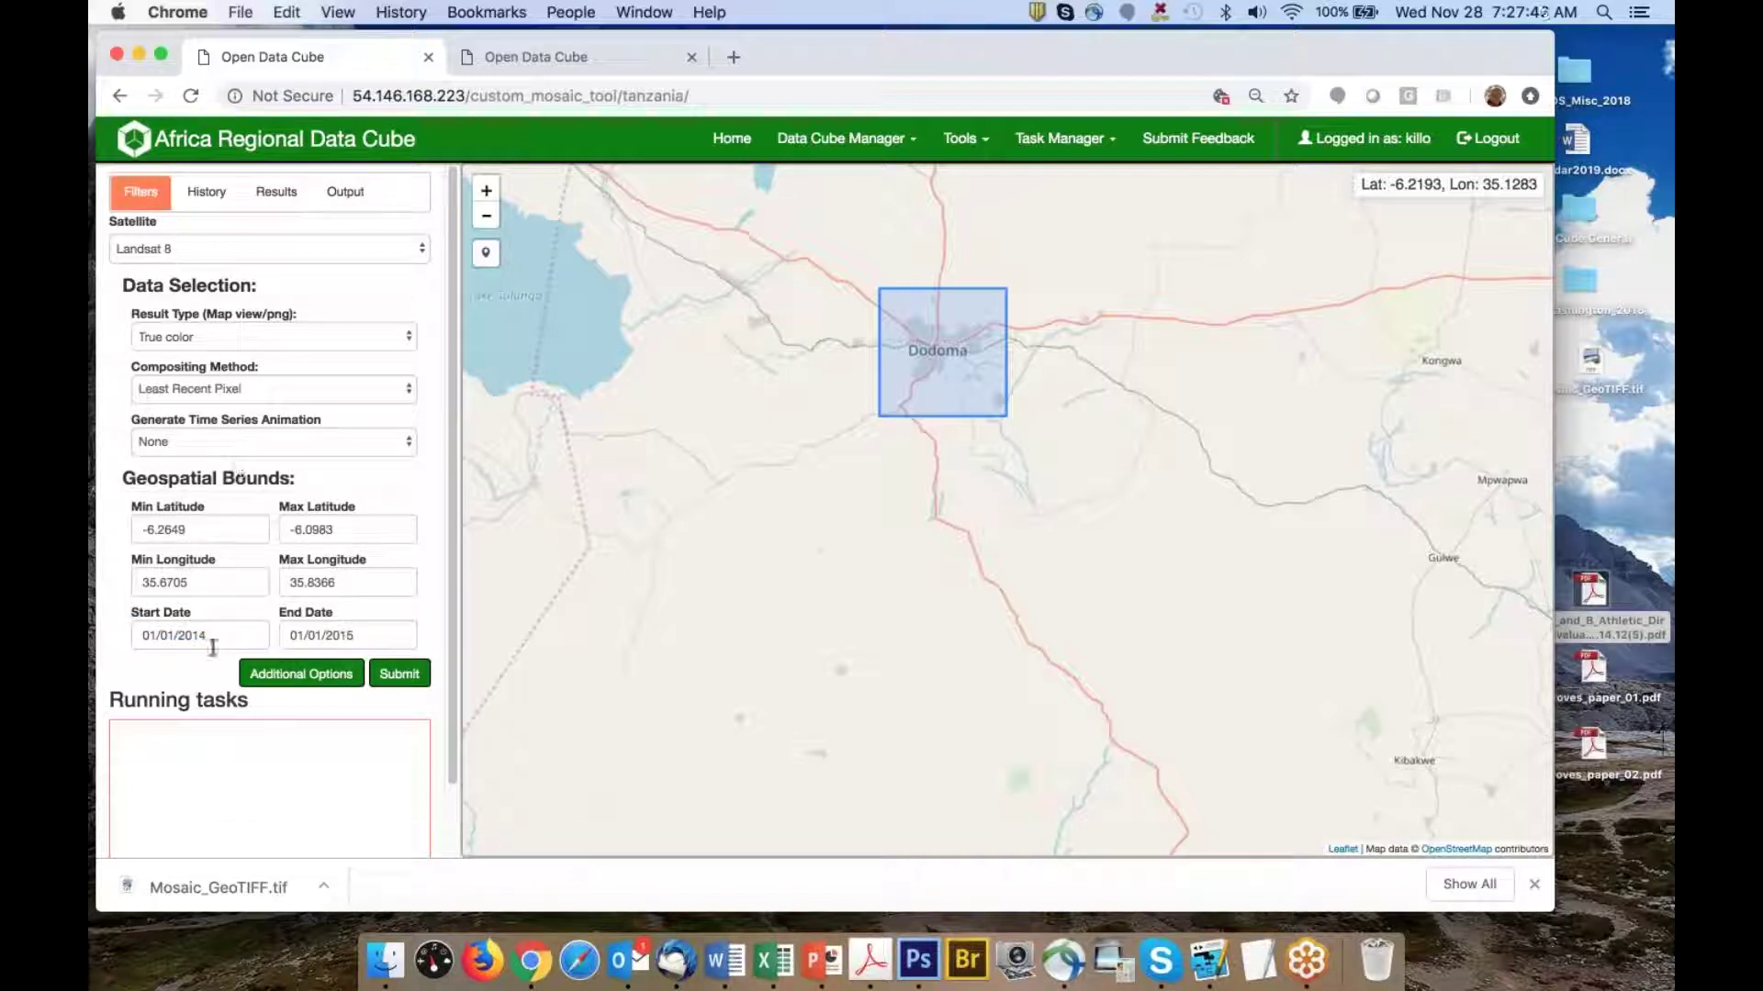
Submit the Dodoma query with the Median Pixel compositing method and inspect the mosaic on the map
click(229, 390)
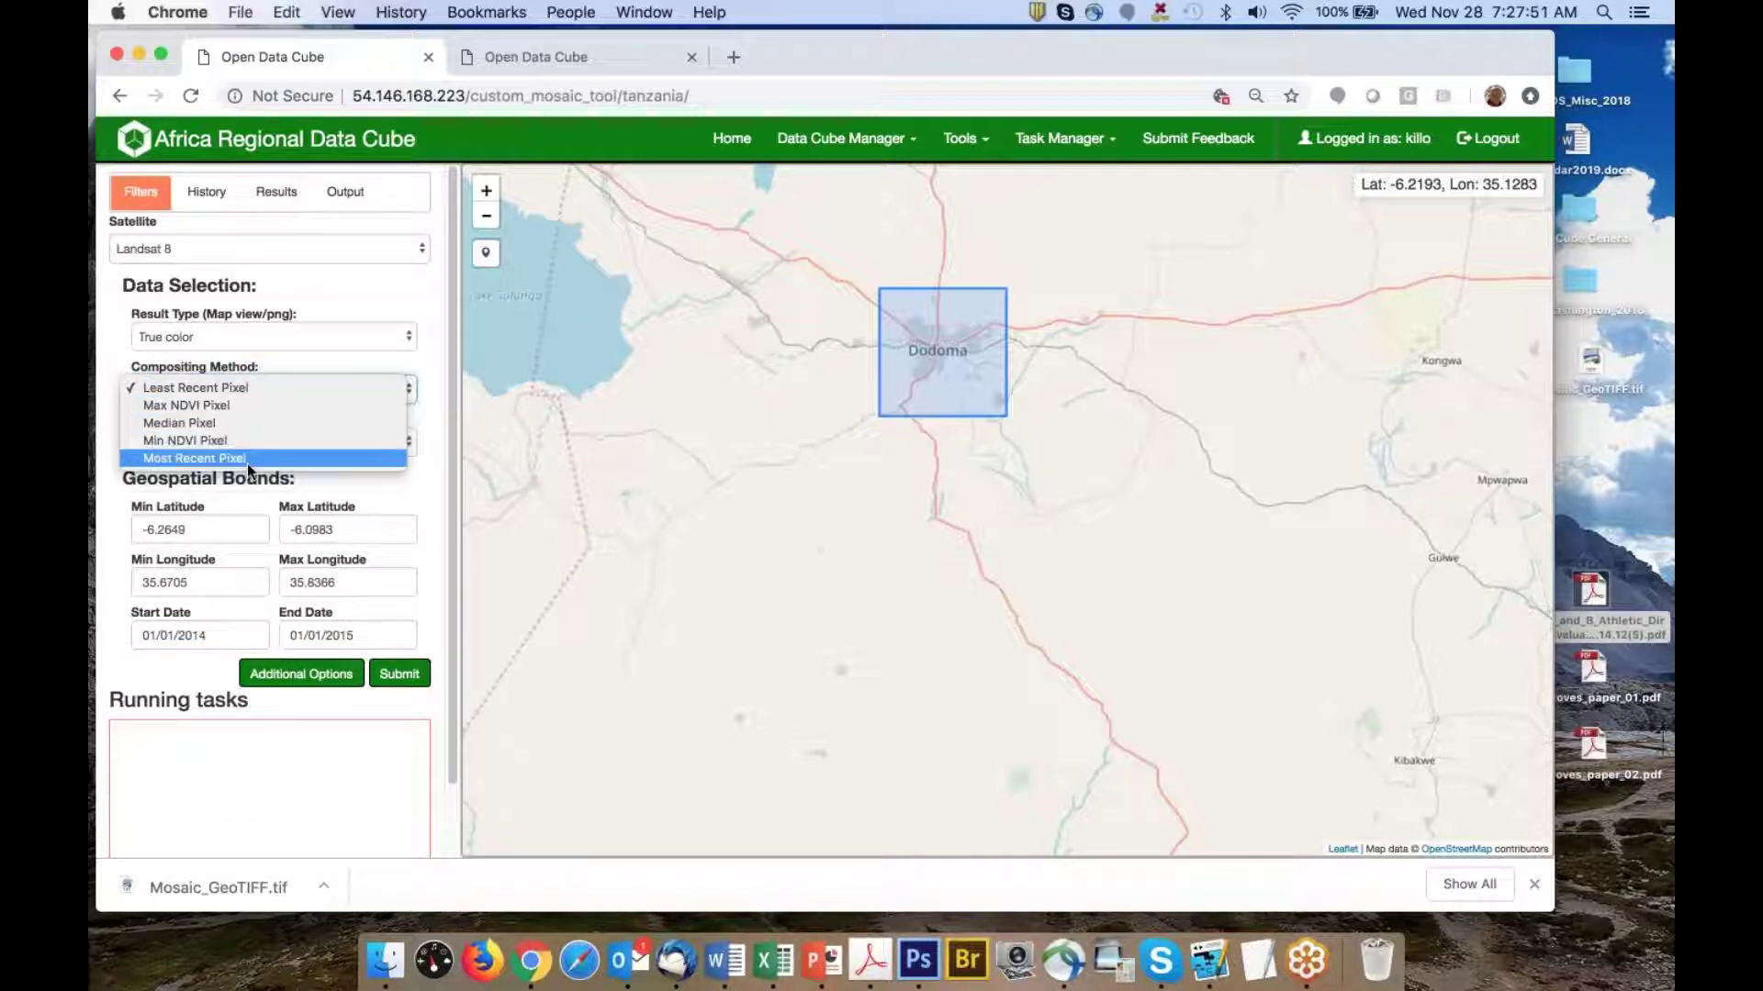
click(246, 424)
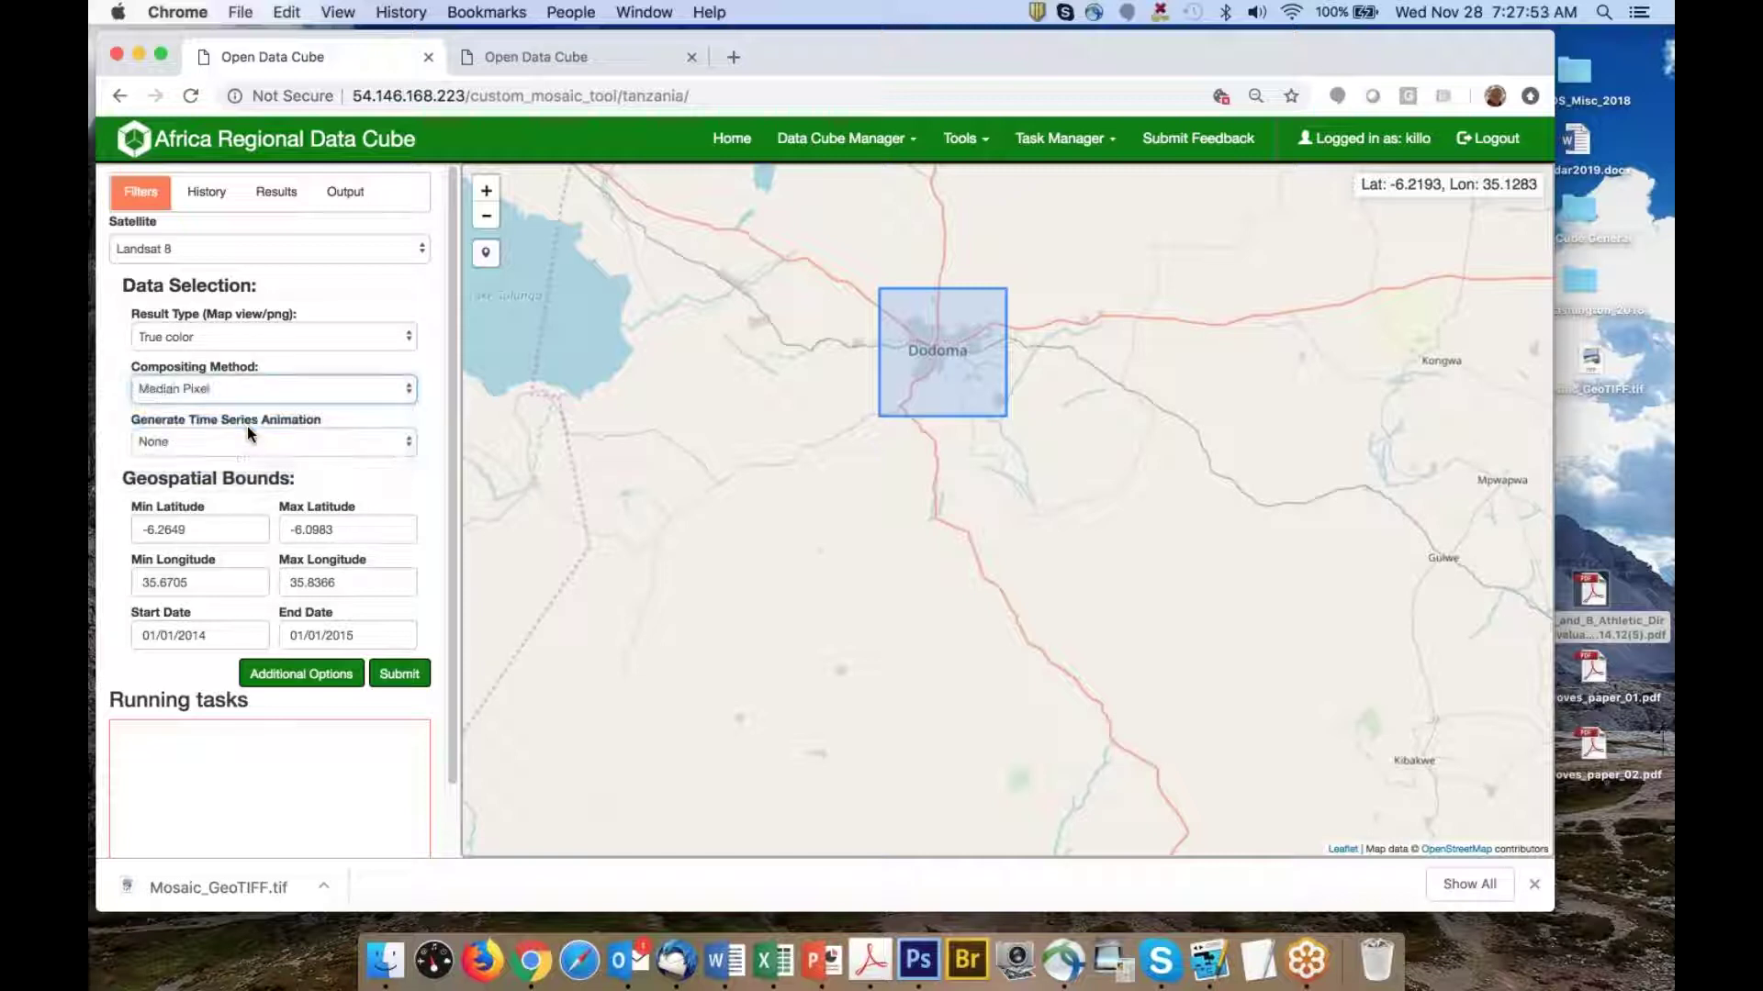
click(400, 674)
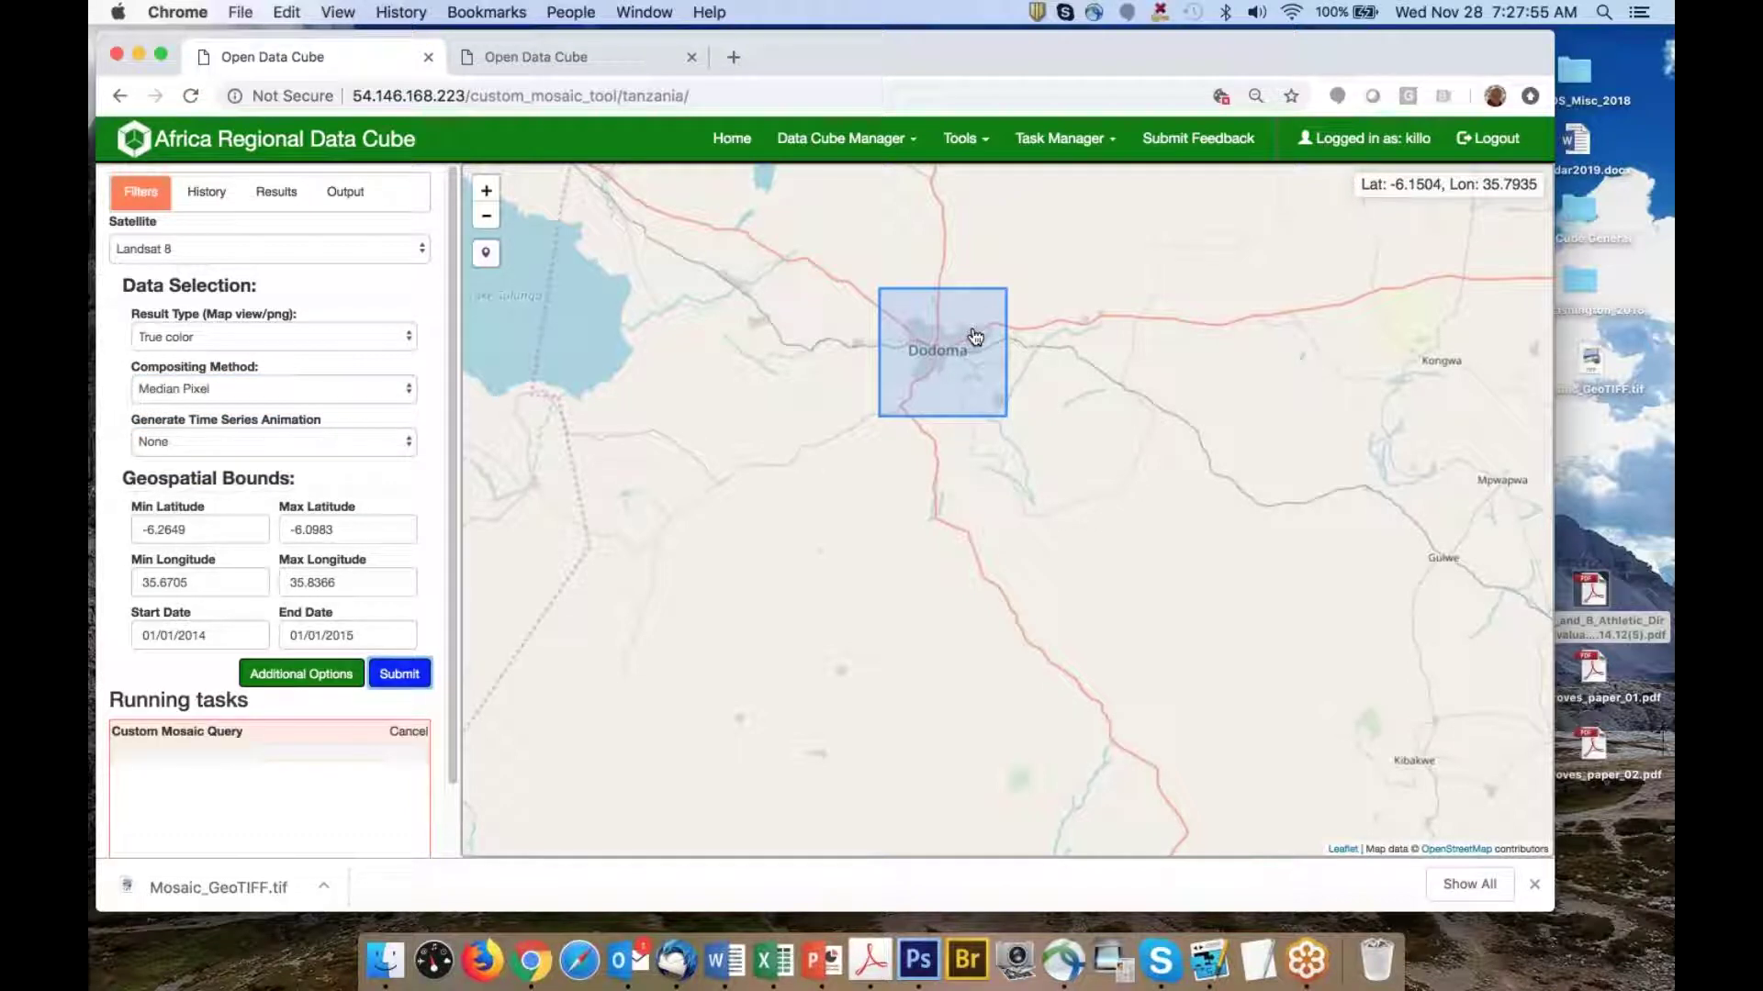
scroll(975, 336, up, 3)
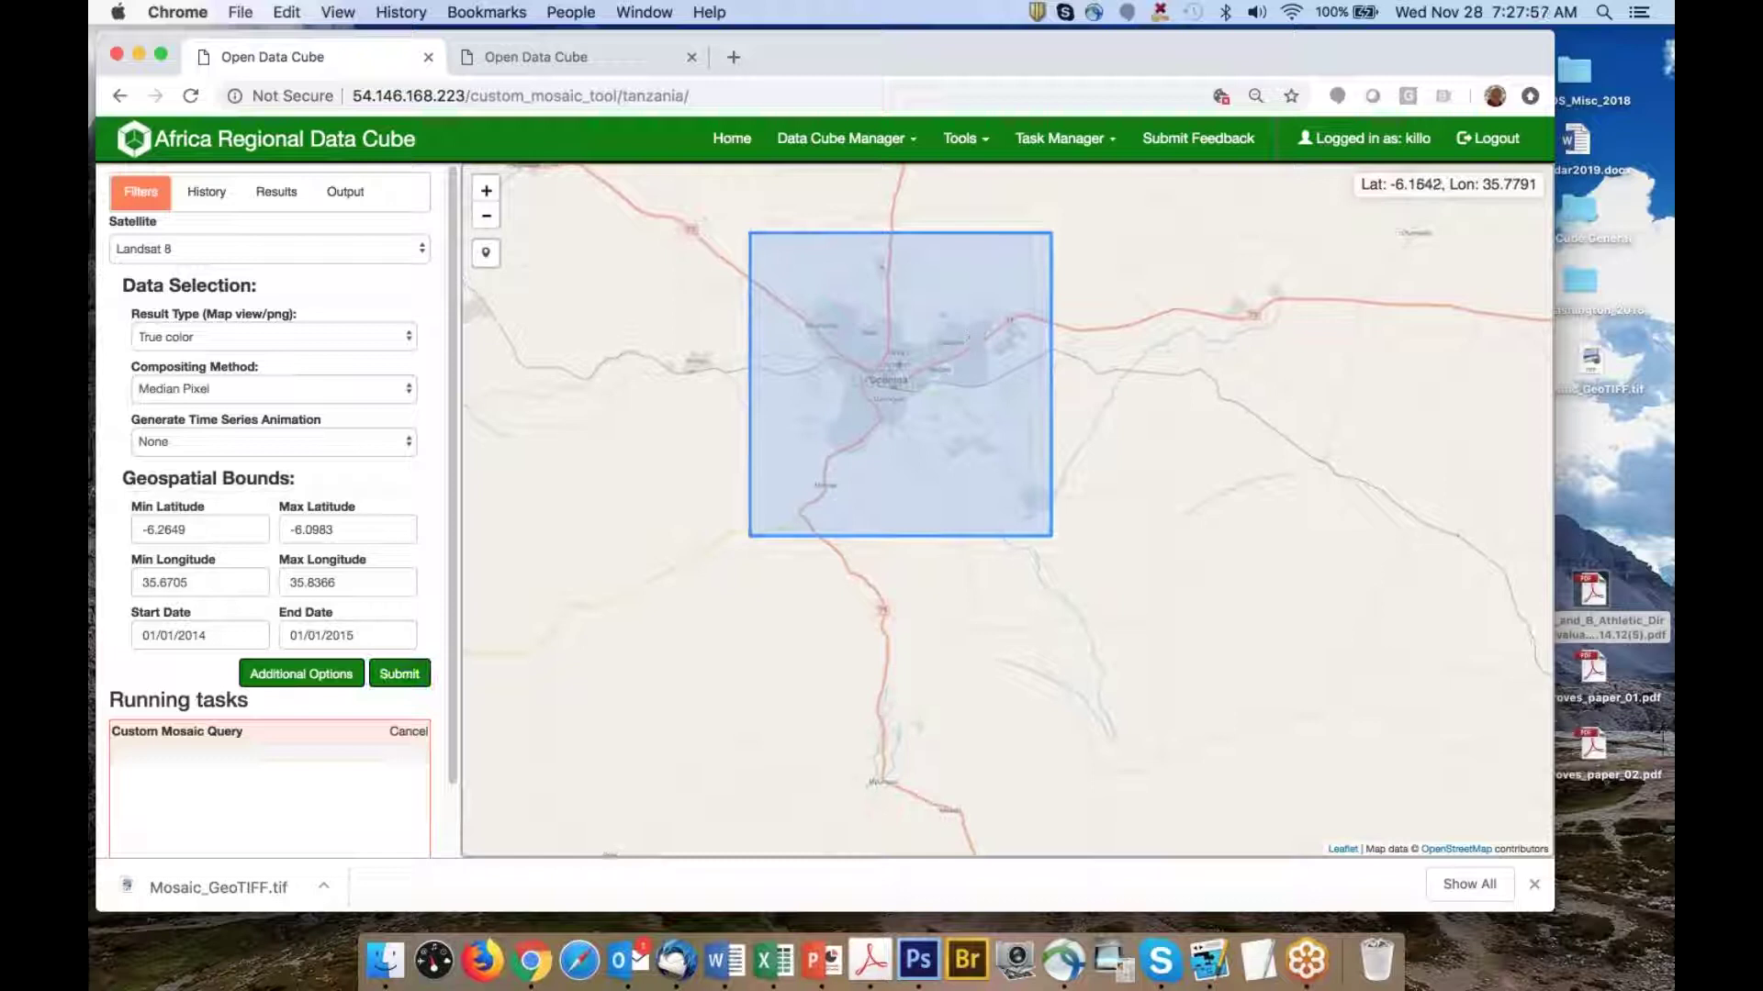
scroll(884, 453, up, 2)
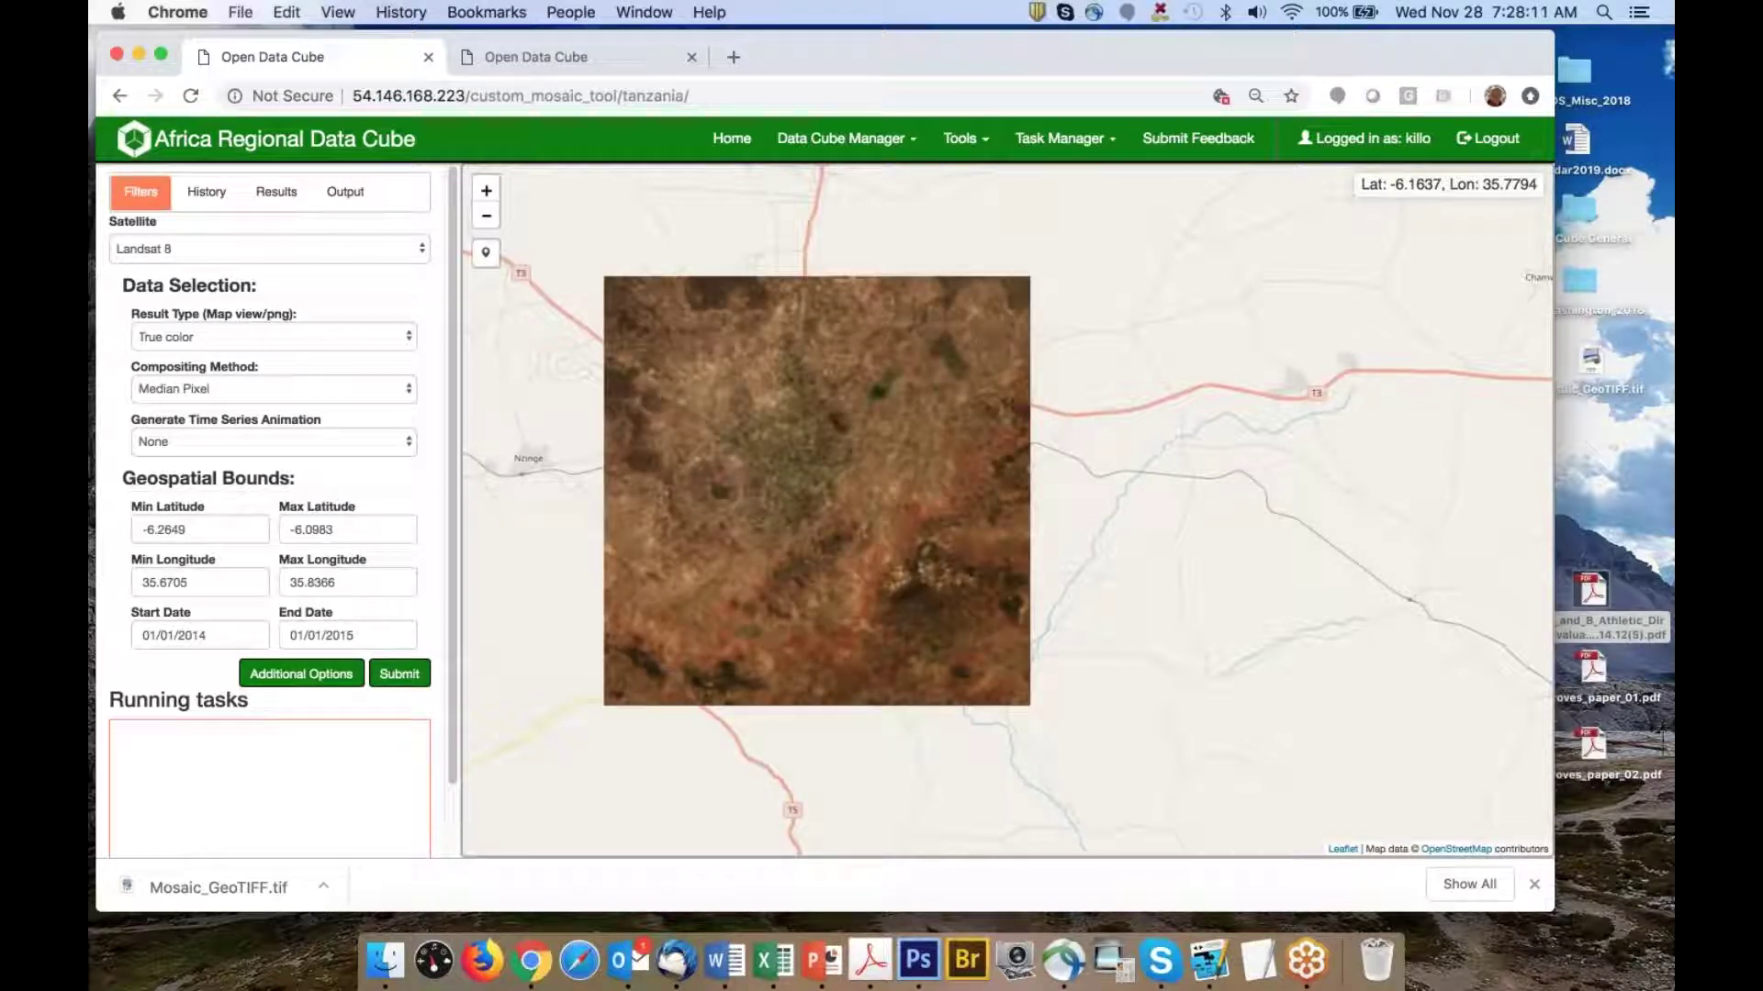
scroll(854, 445, up, 2)
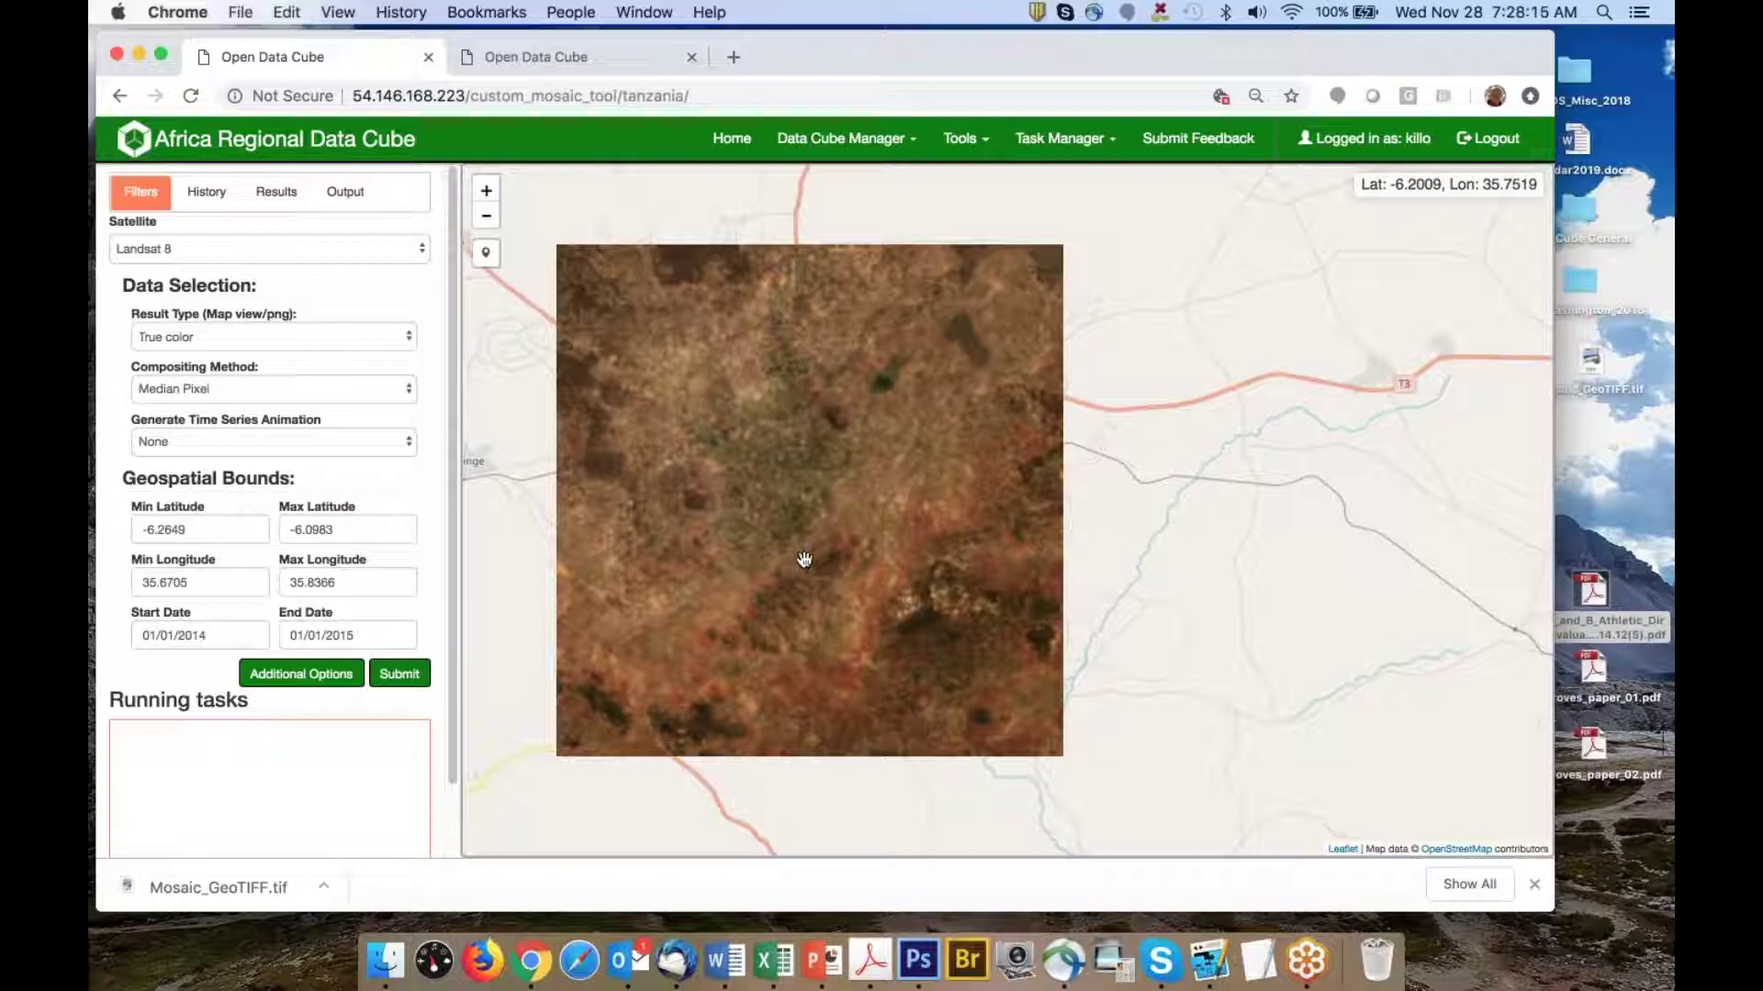
Review the output details of the 07:27 Dodoma mosaic, highlighting its scene count and clean pixel percentage
click(344, 191)
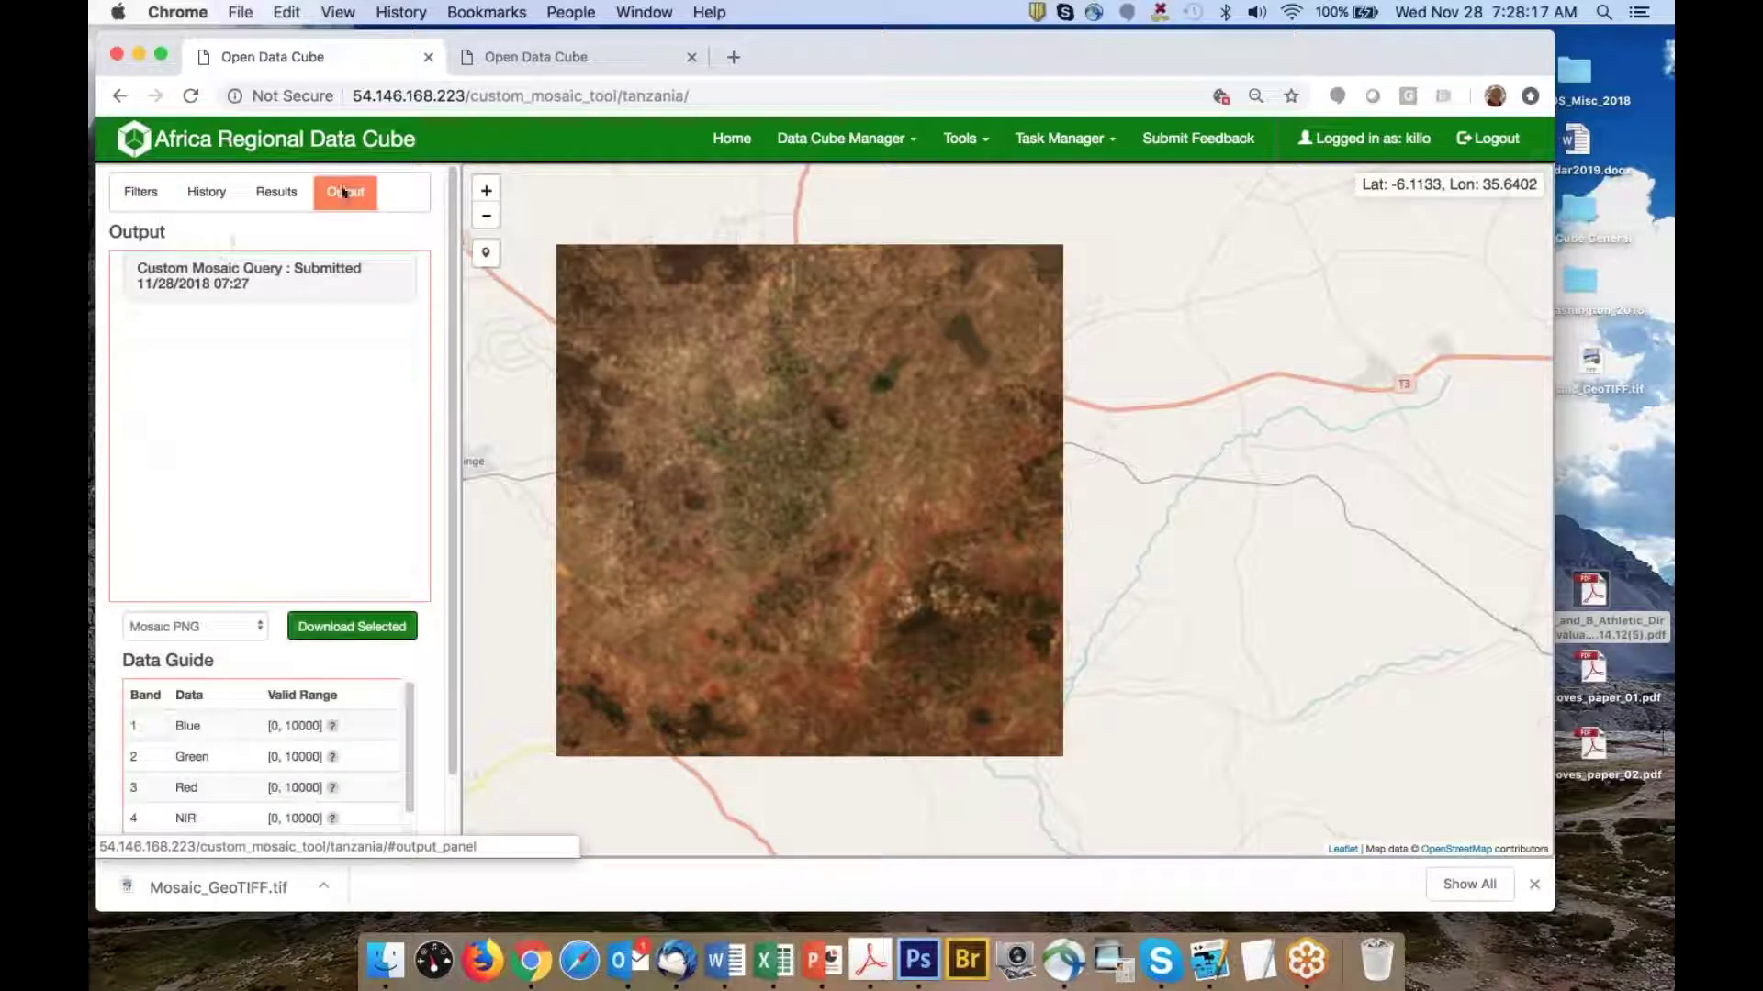
click(205, 285)
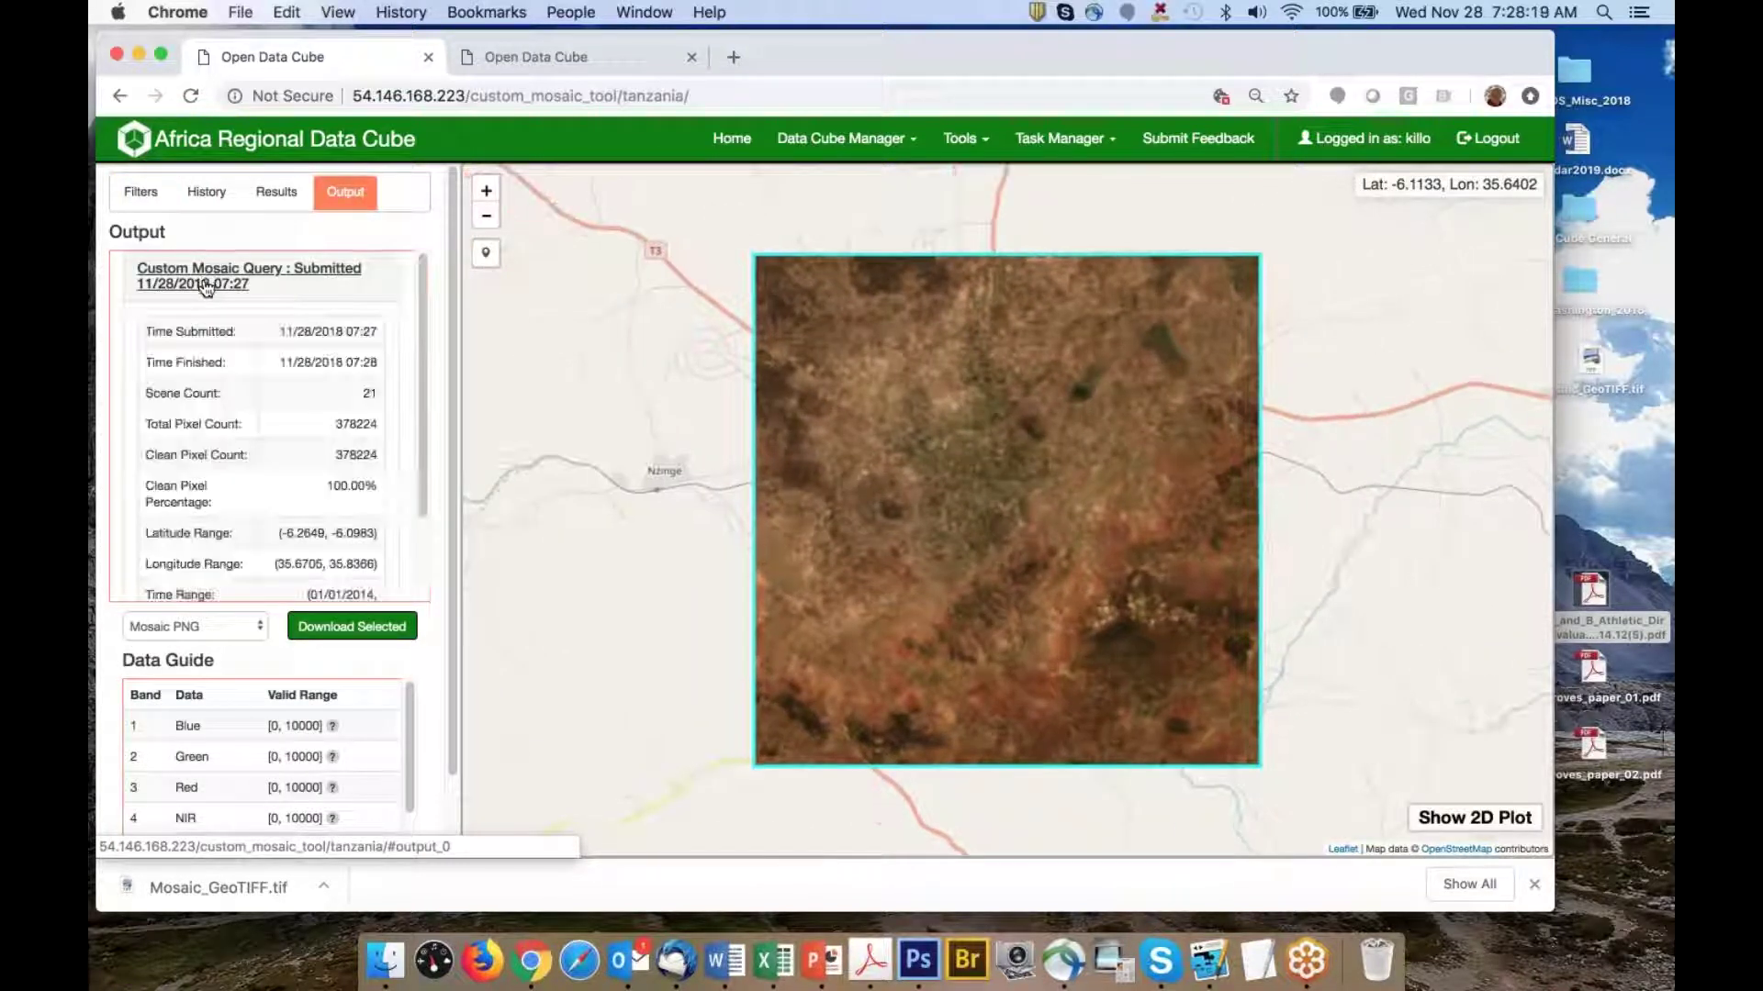
double_click(372, 393)
drag(328, 485, 390, 487)
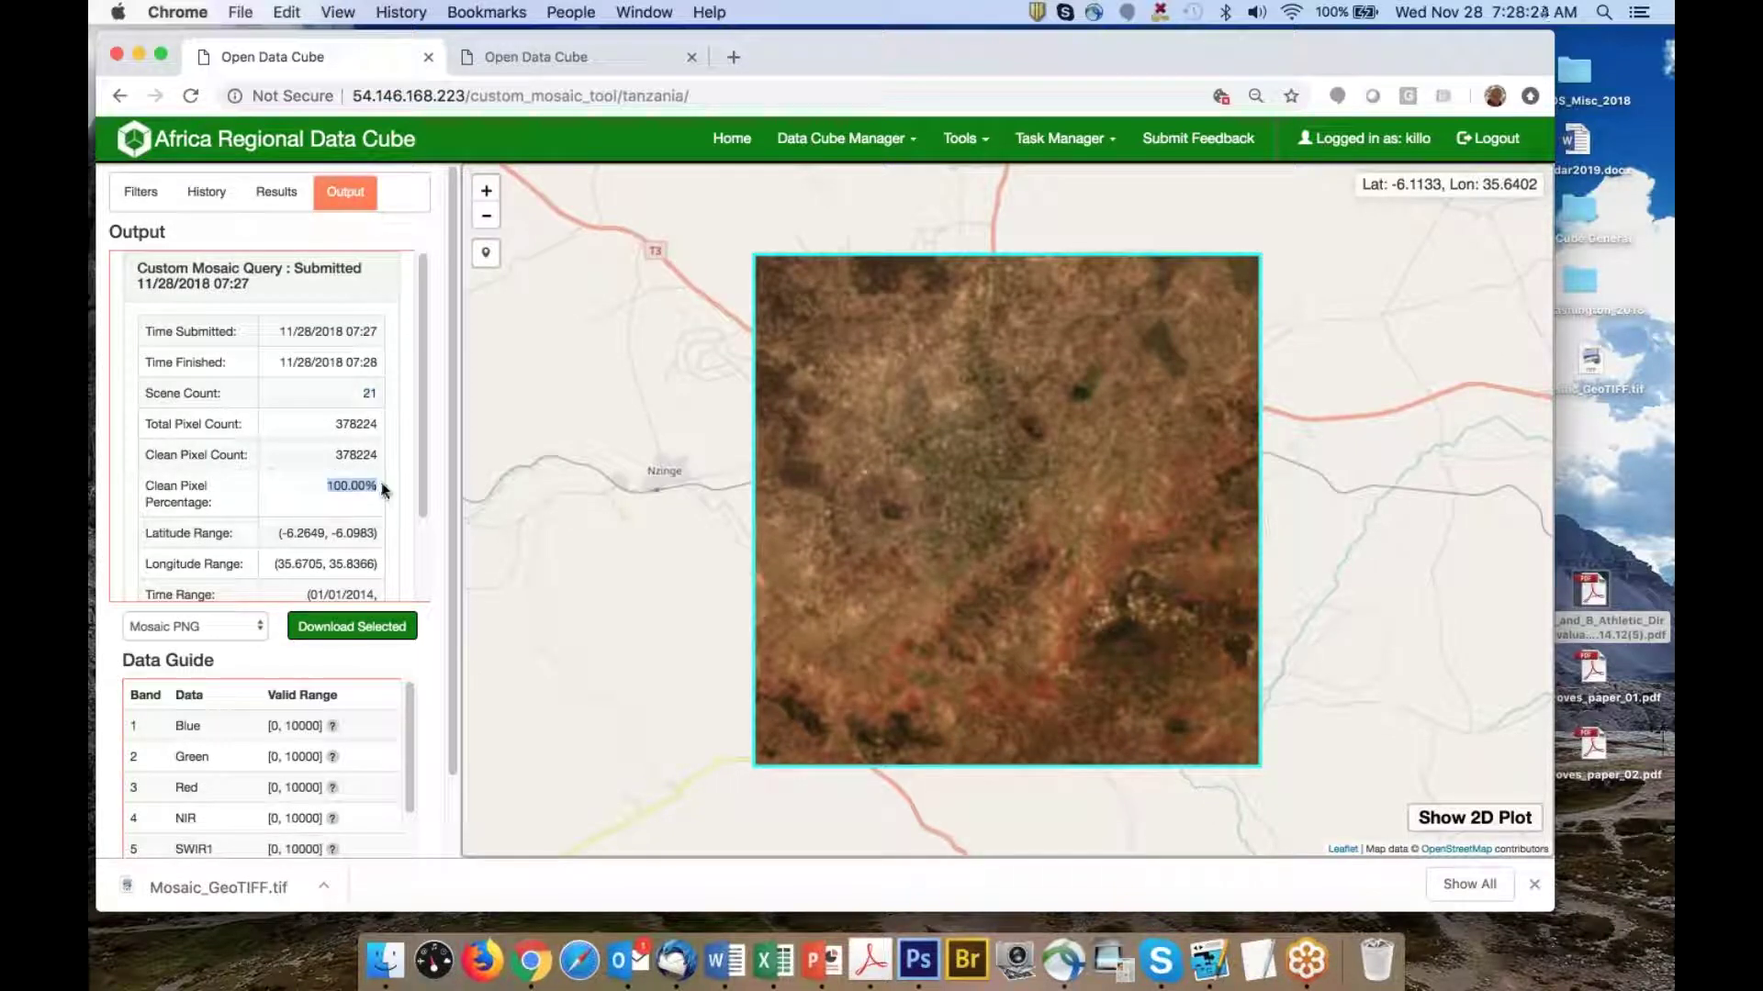
click(315, 464)
scroll(315, 463, down, 2)
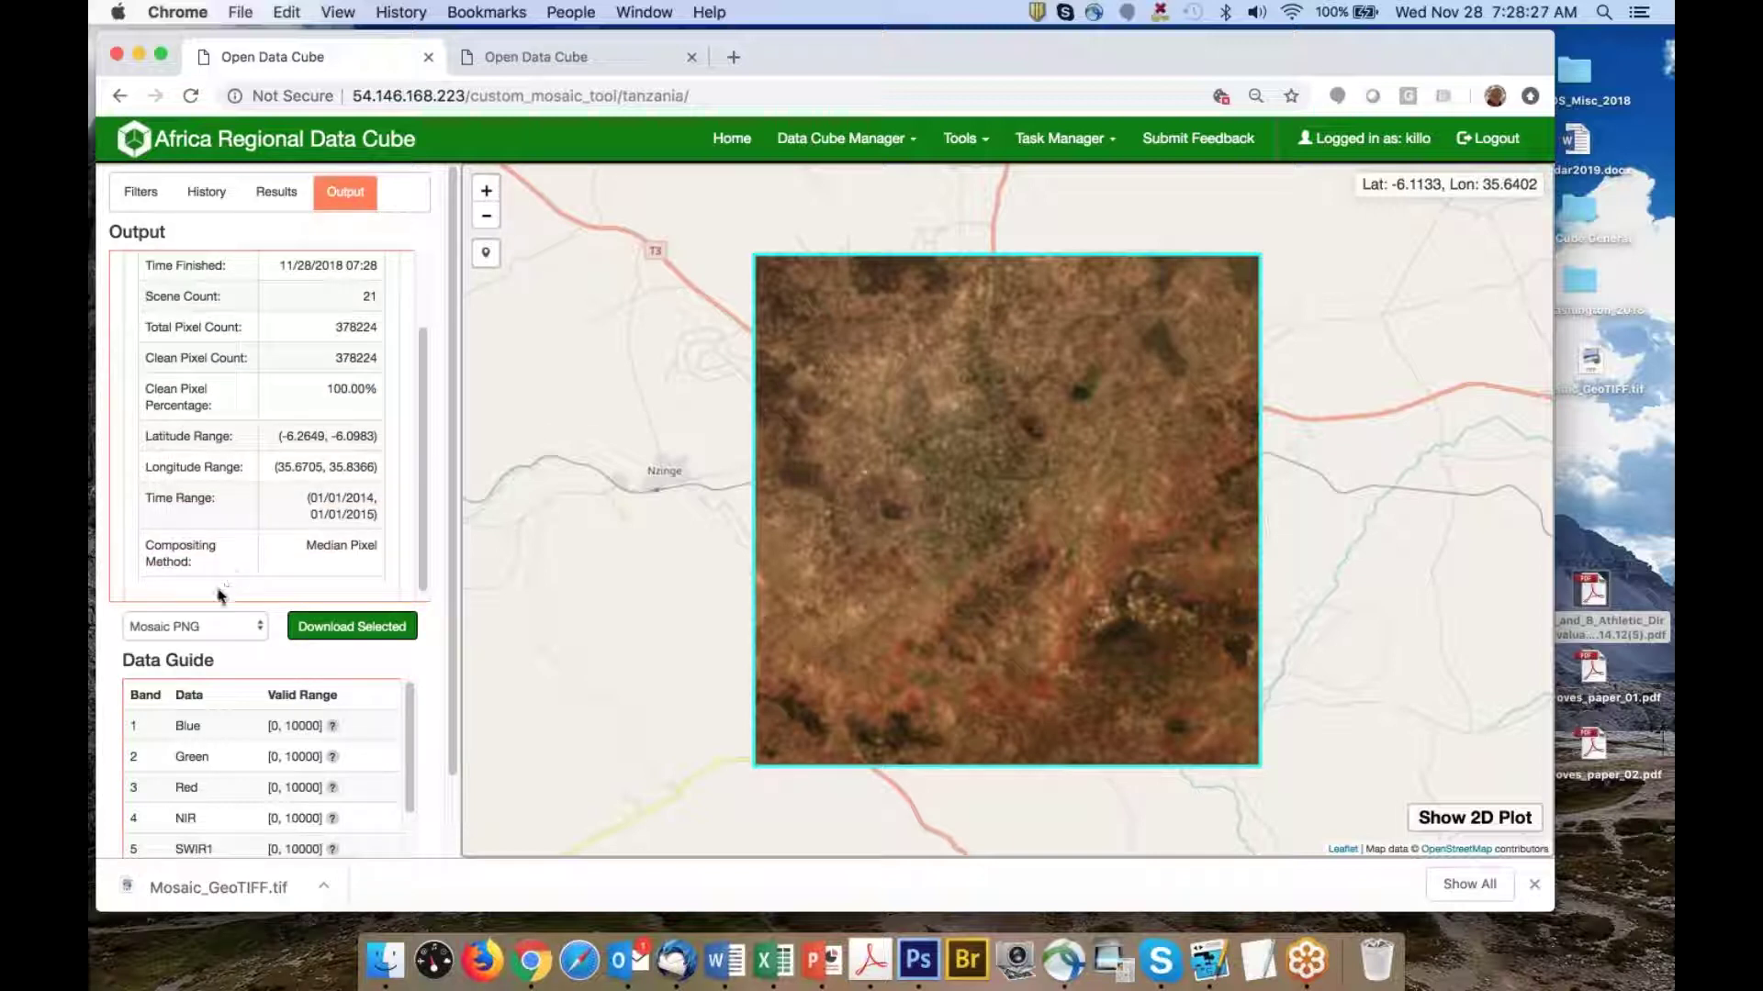
Download the 07:27 Dodoma mosaic in the Mosaic GeoTIFF format
click(204, 628)
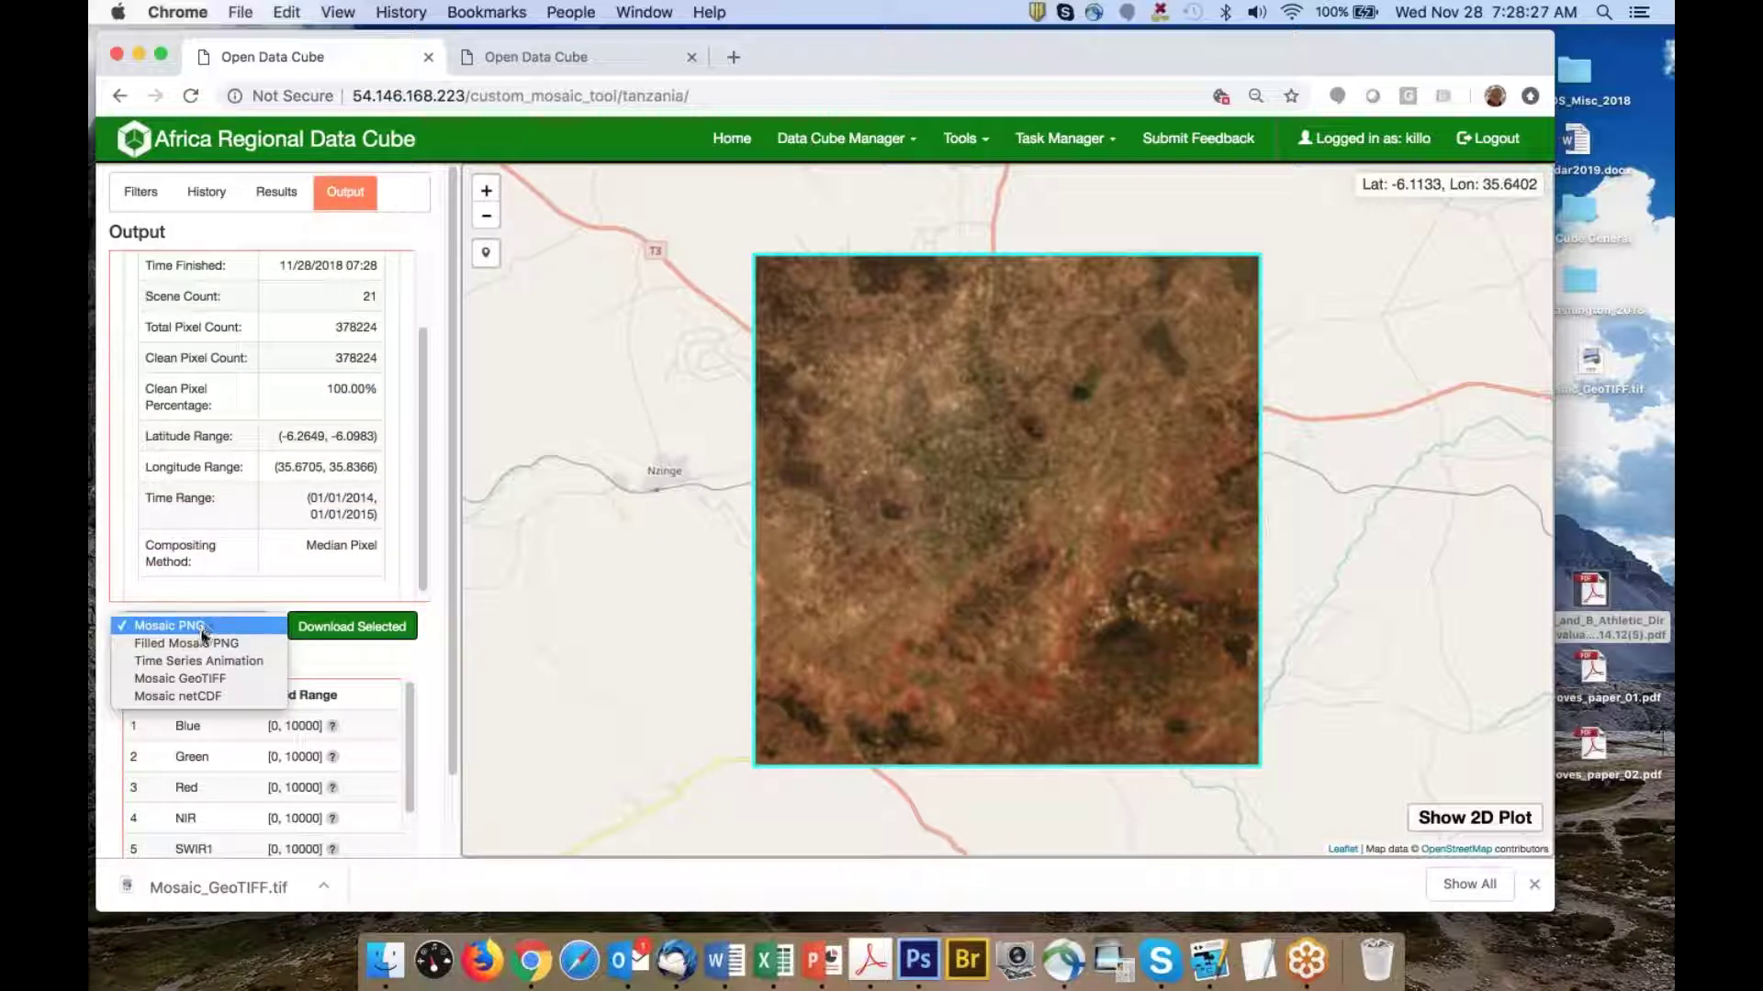
click(204, 681)
click(340, 629)
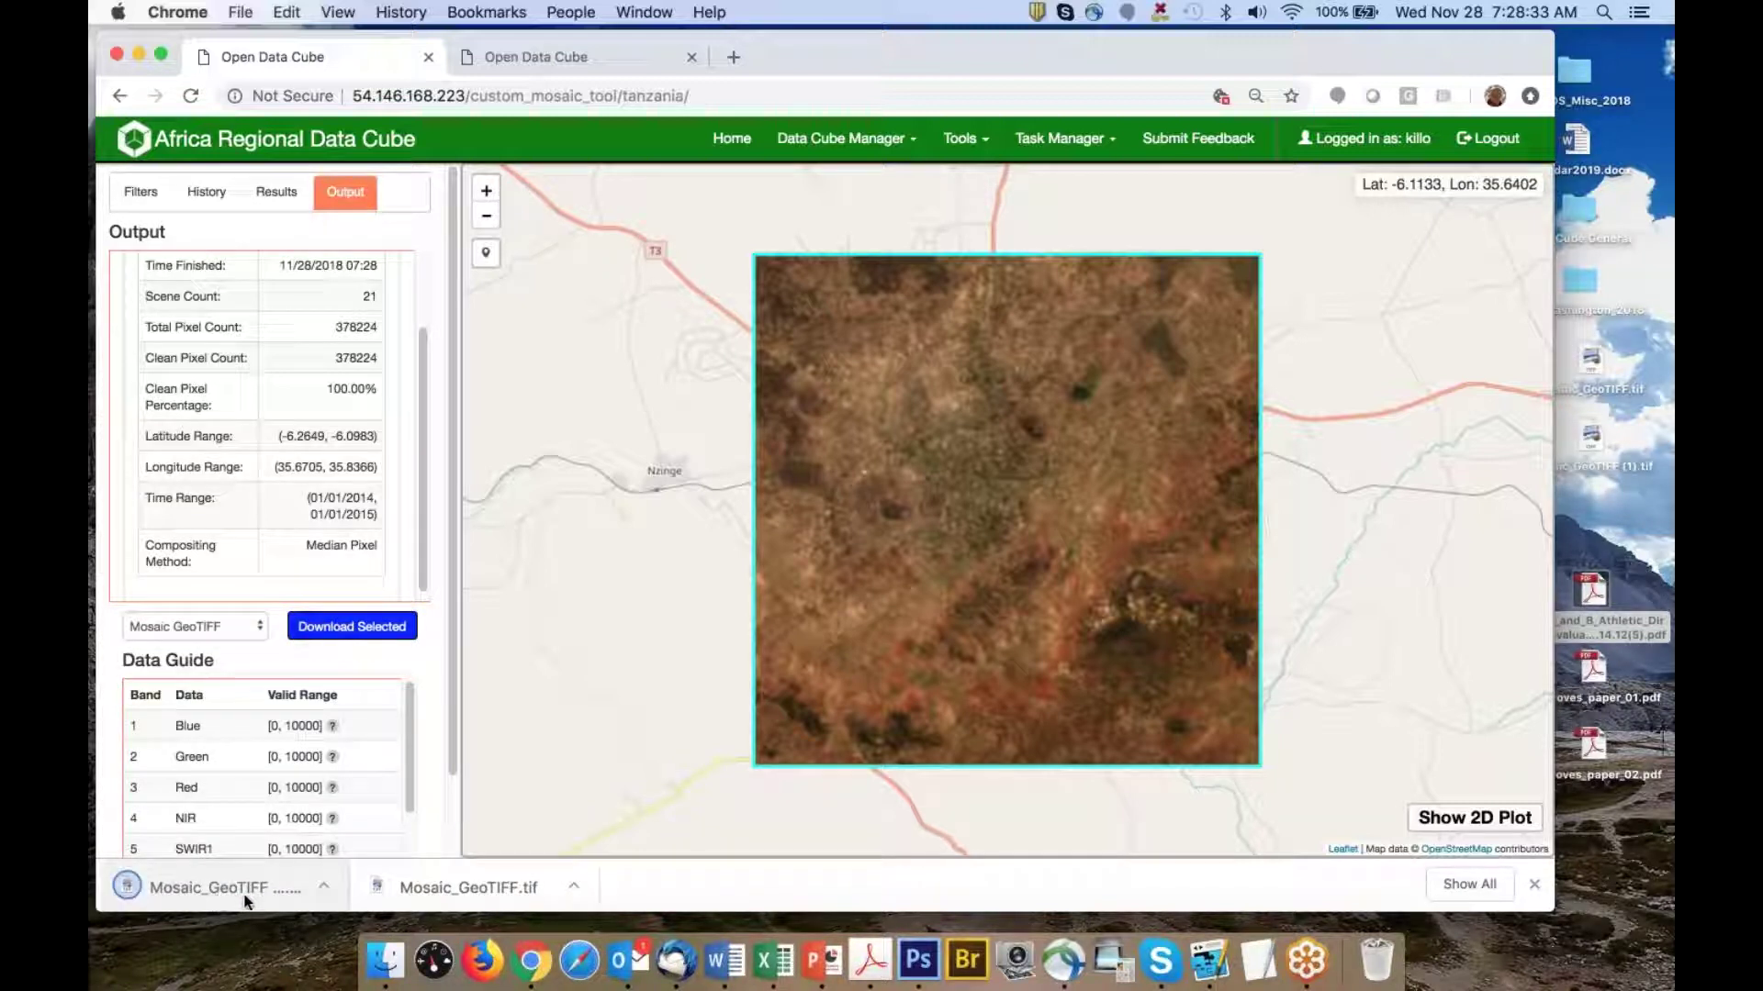
Switch to Finder, check the size of Mosaic_GeoTIFF (1).tif in the Desktop folder and close the window
click(383, 961)
click(542, 253)
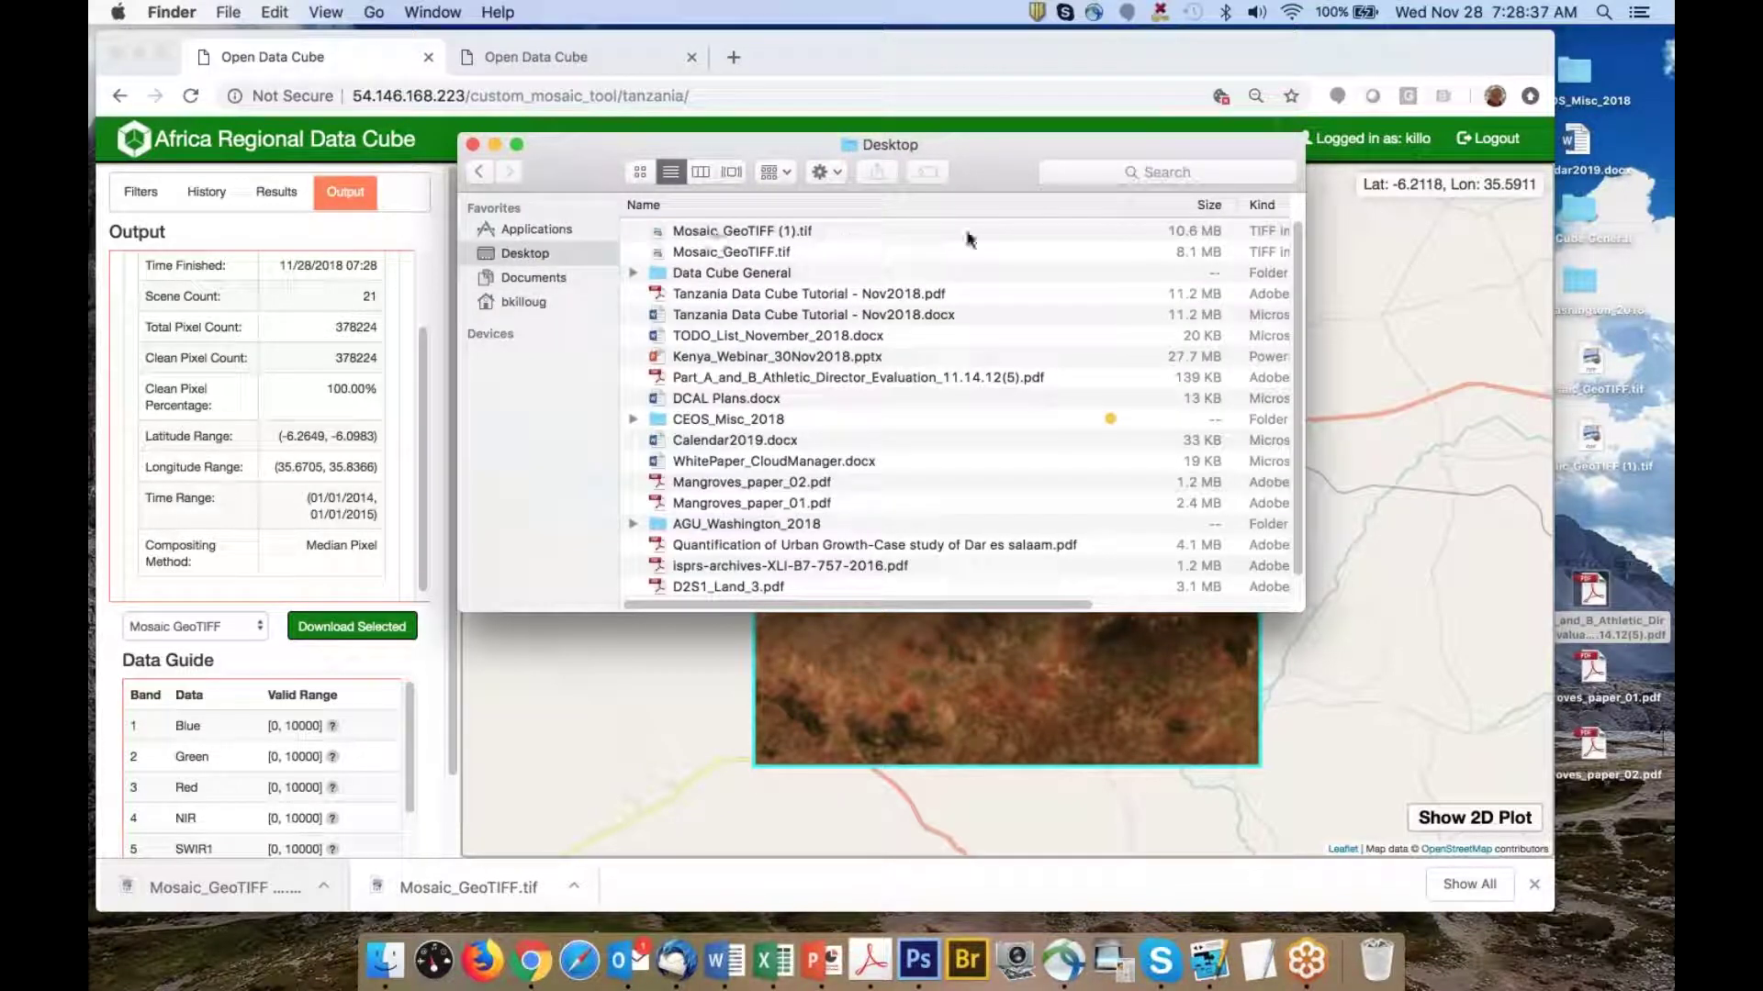
click(473, 144)
Examine the Dodoma mosaic and its surroundings on the map in Chrome
scroll(983, 582, down, 2)
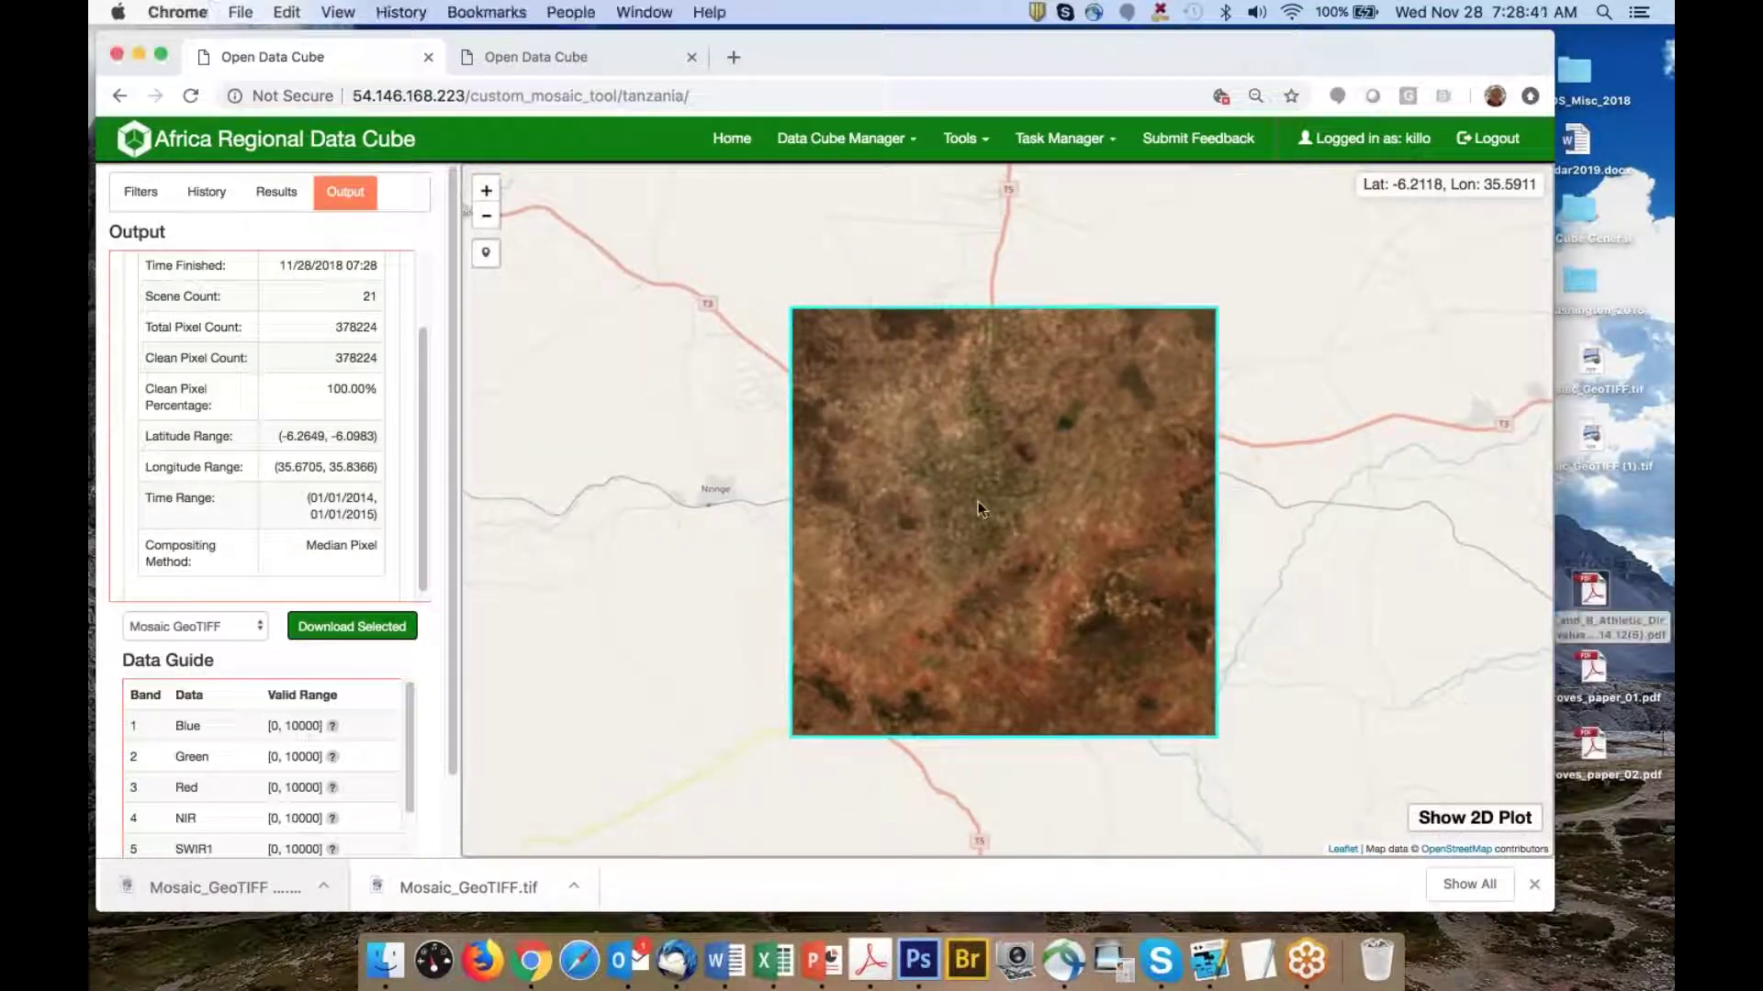
drag(1028, 501, 879, 500)
scroll(860, 493, up, 2)
scroll(860, 493, down, 1)
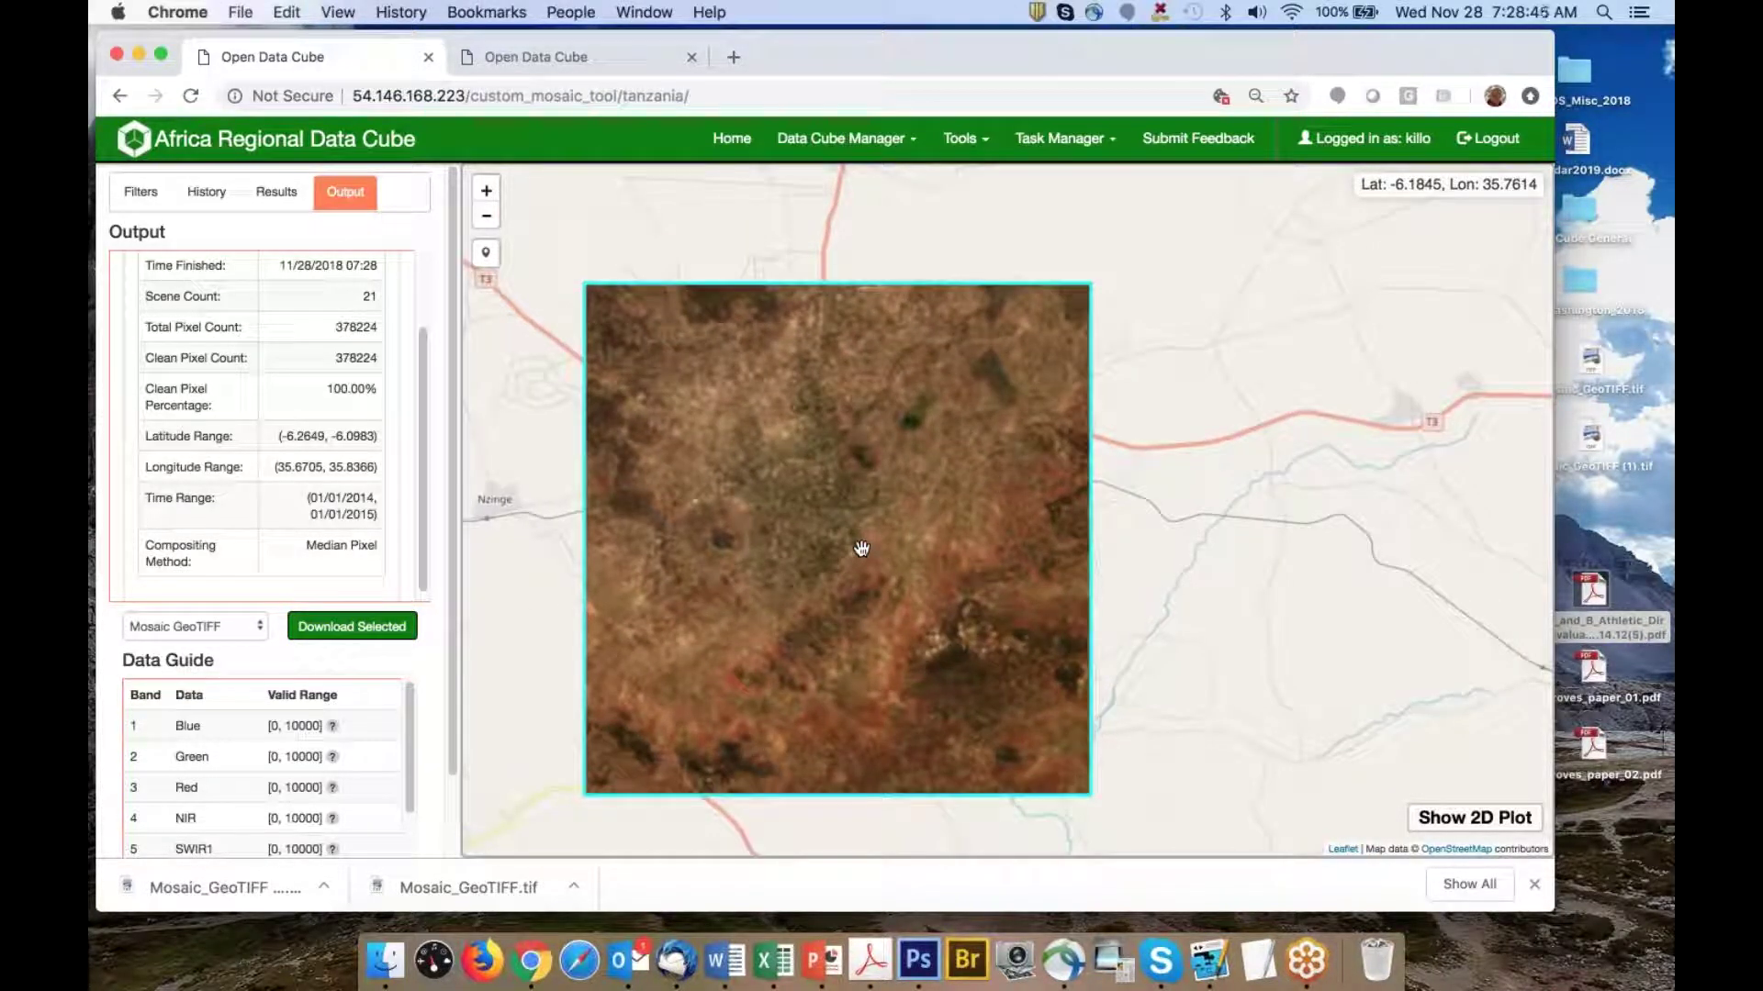
scroll(861, 548, down, 3)
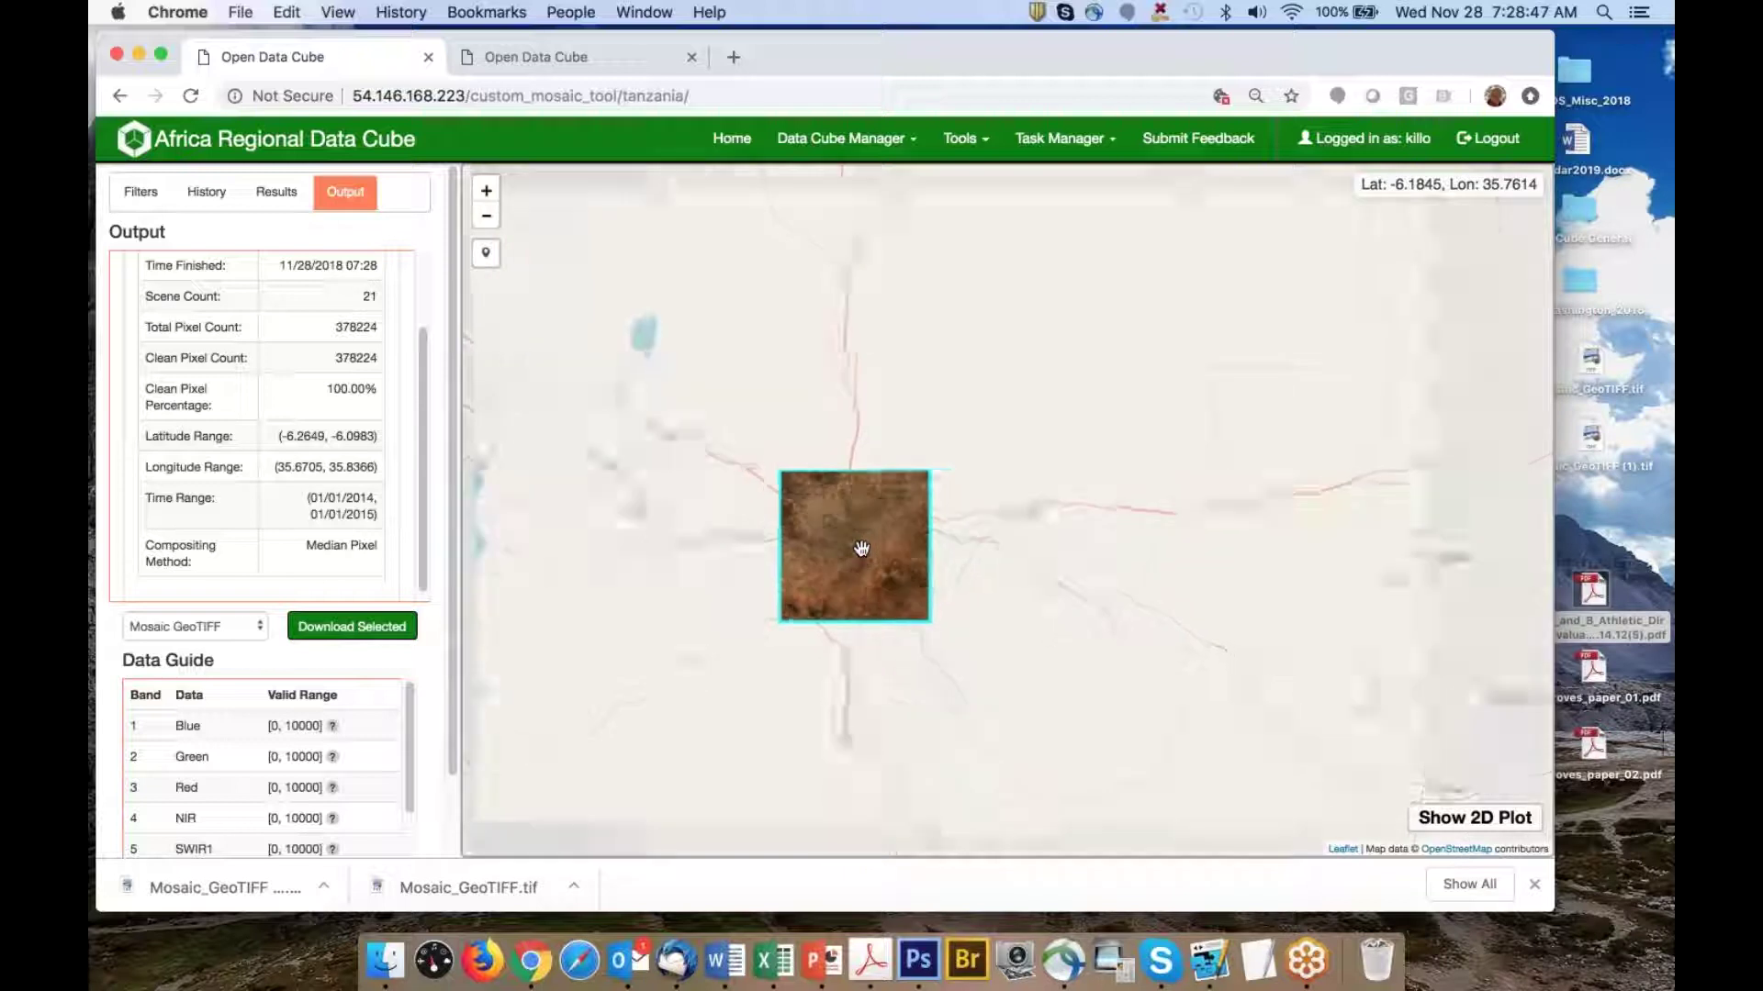
Draw a large query rectangle between Lake Victoria and Dodoma, about latitude -6.08 to -2.24 and longitude 32.08 to 36.06
scroll(861, 548, down, 2)
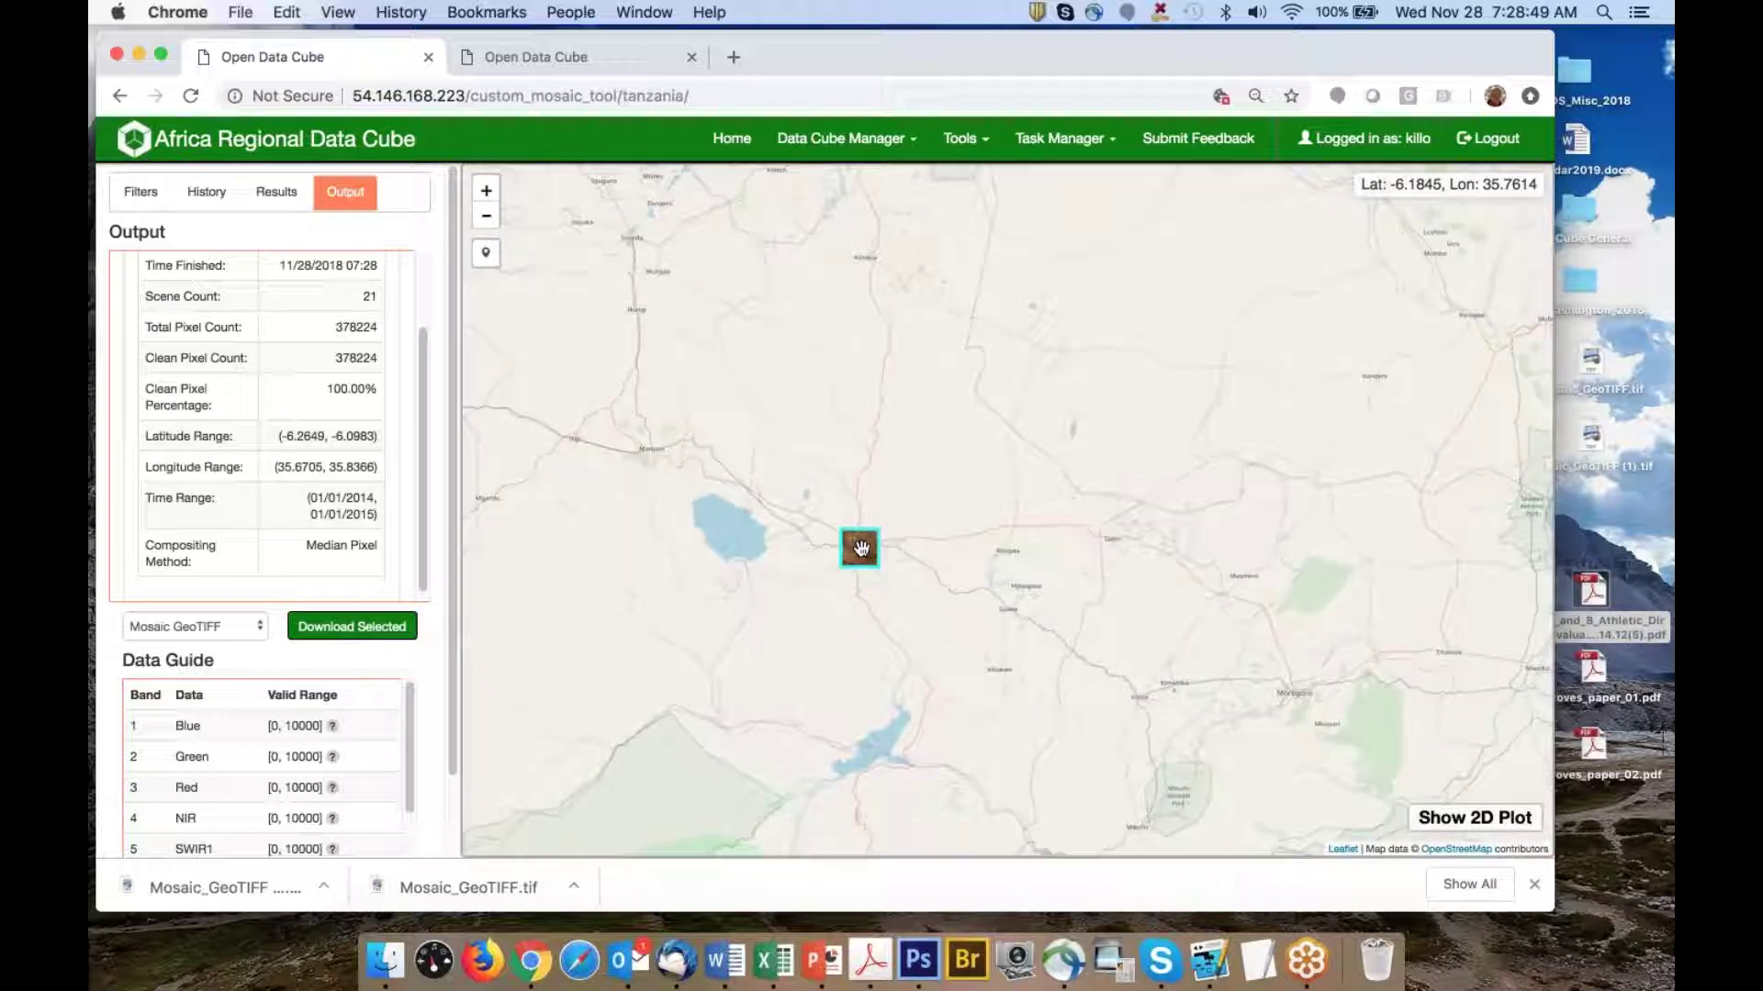
scroll(861, 548, down, 1)
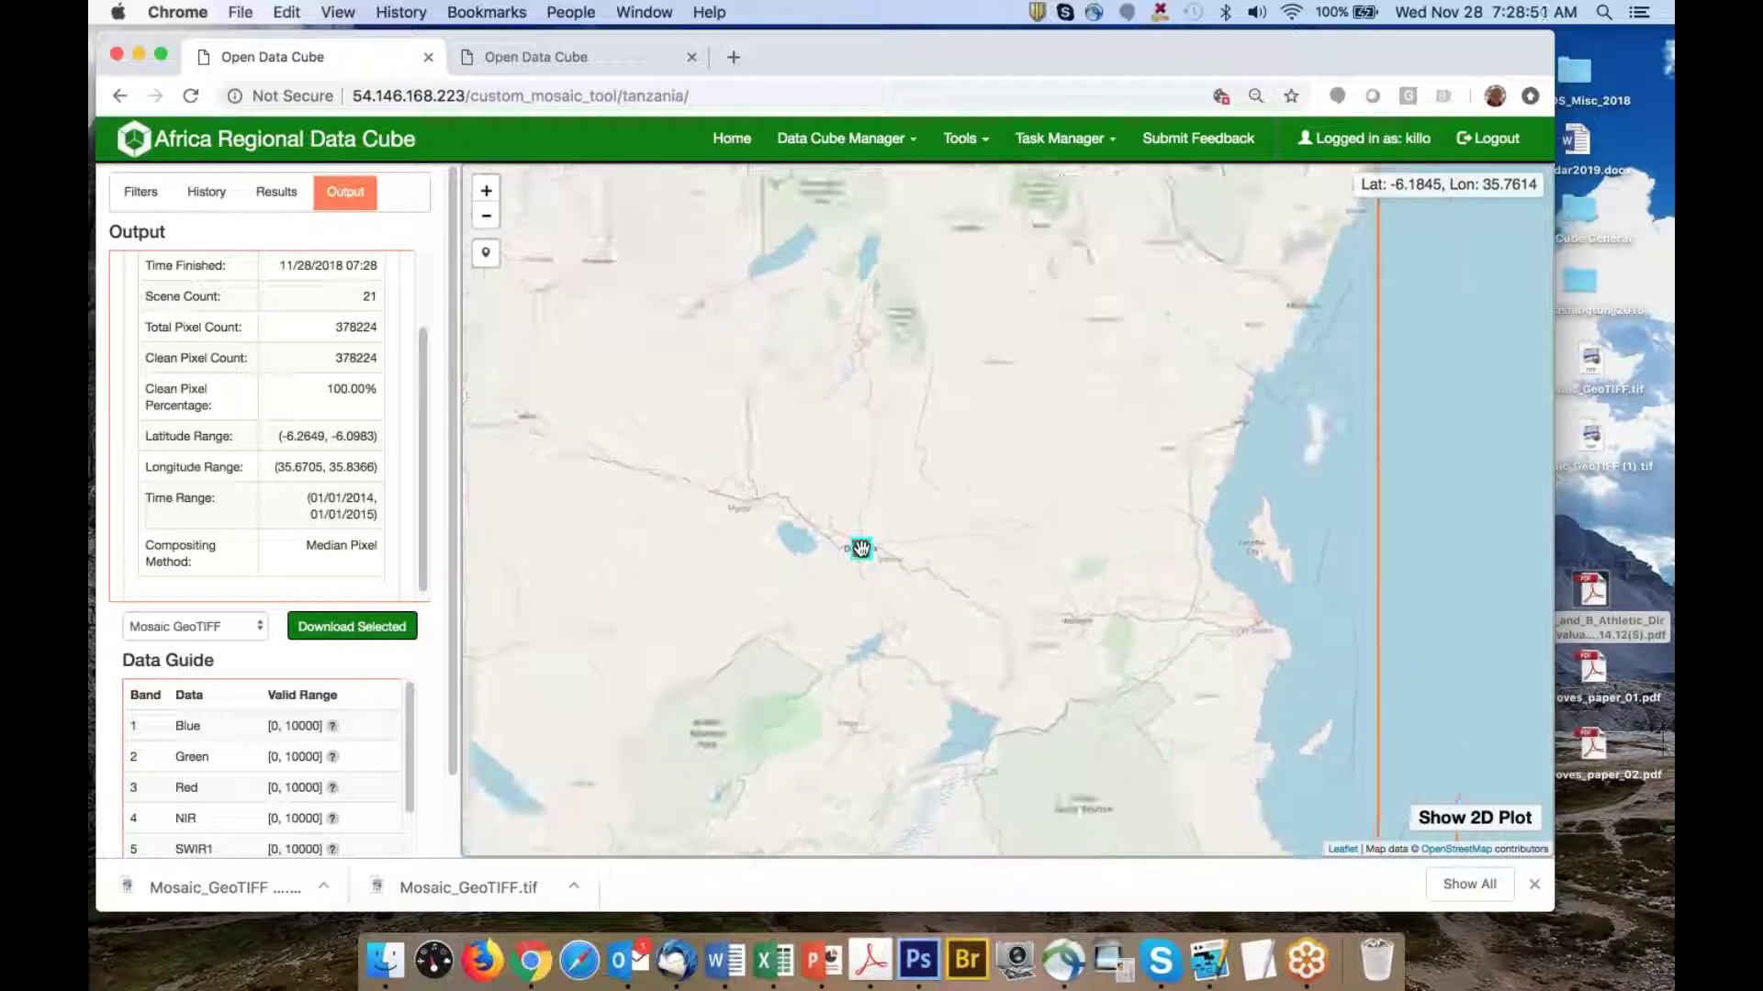
scroll(861, 548, down, 1)
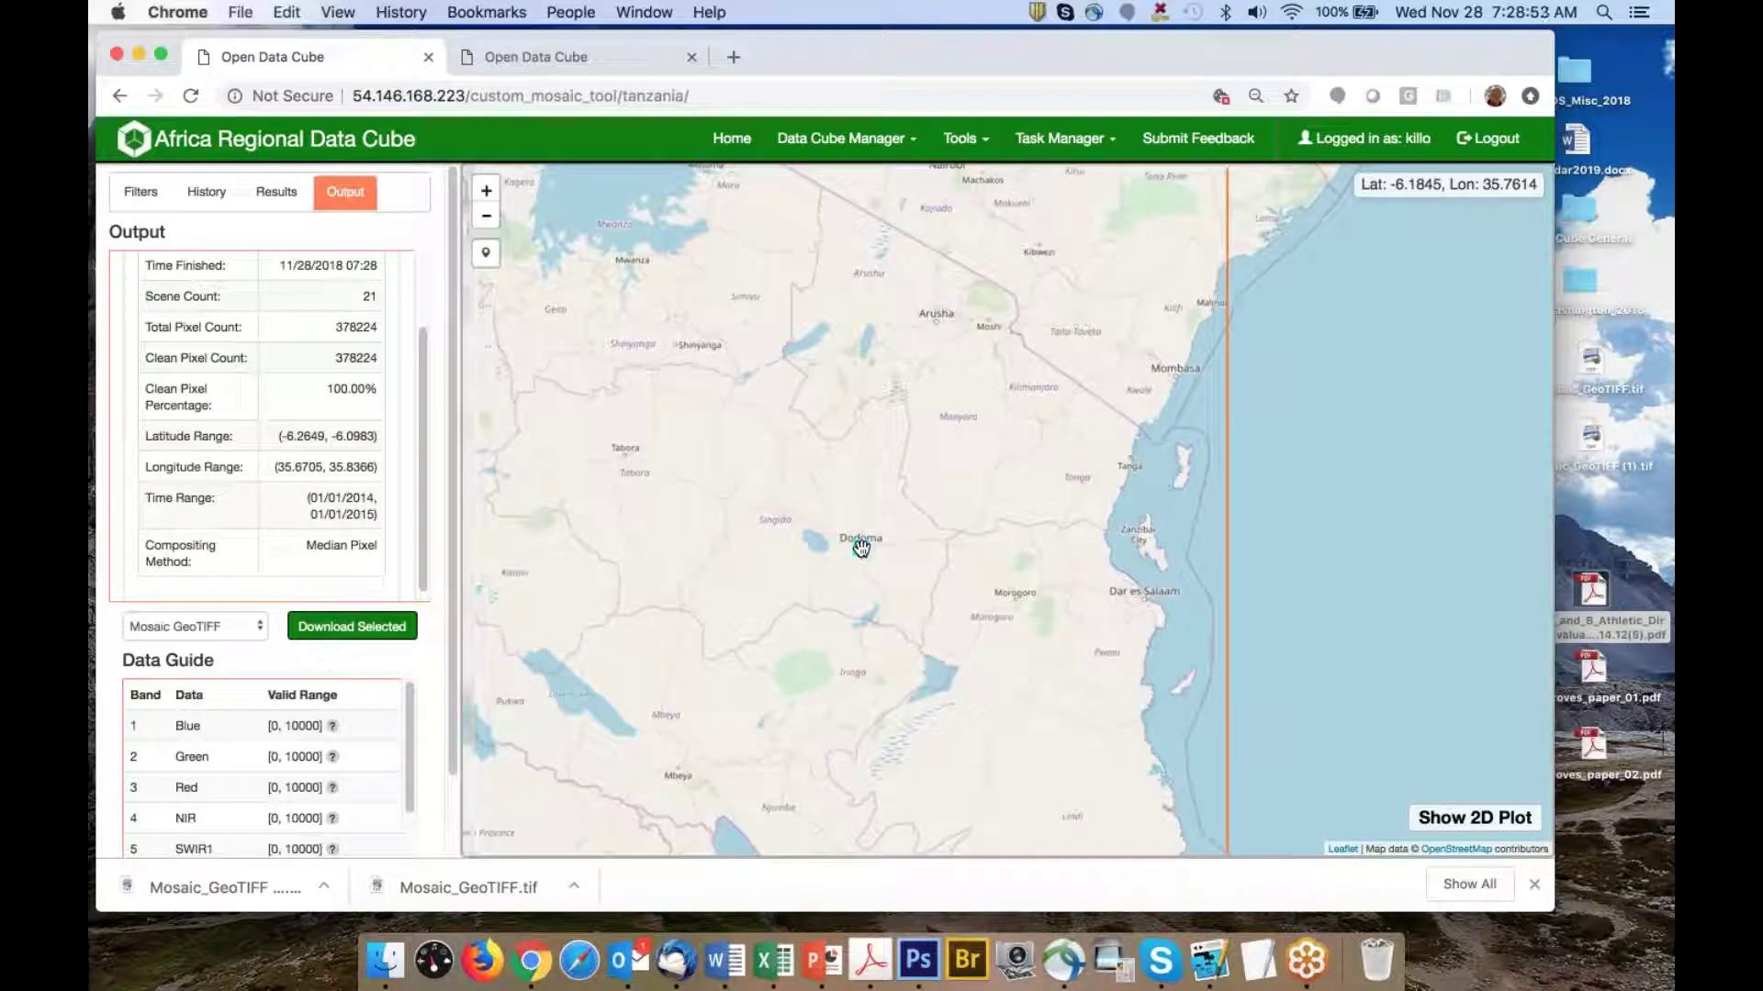
scroll(861, 548, down, 1)
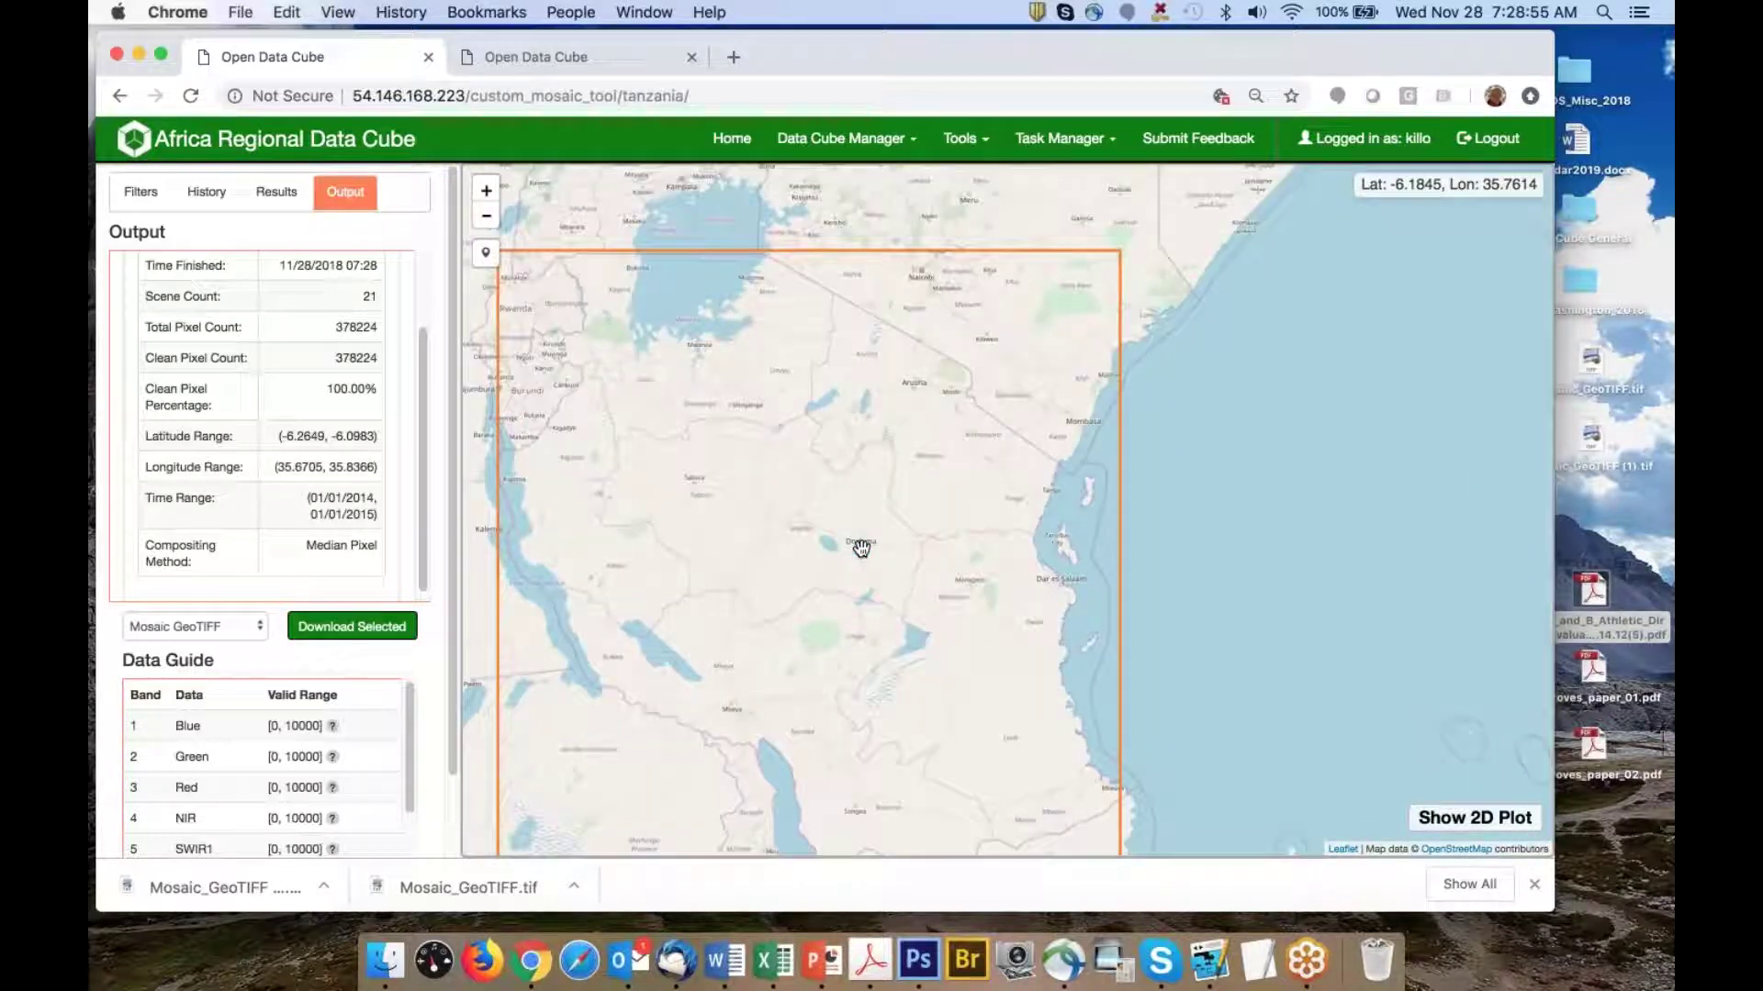
drag(861, 563, 859, 531)
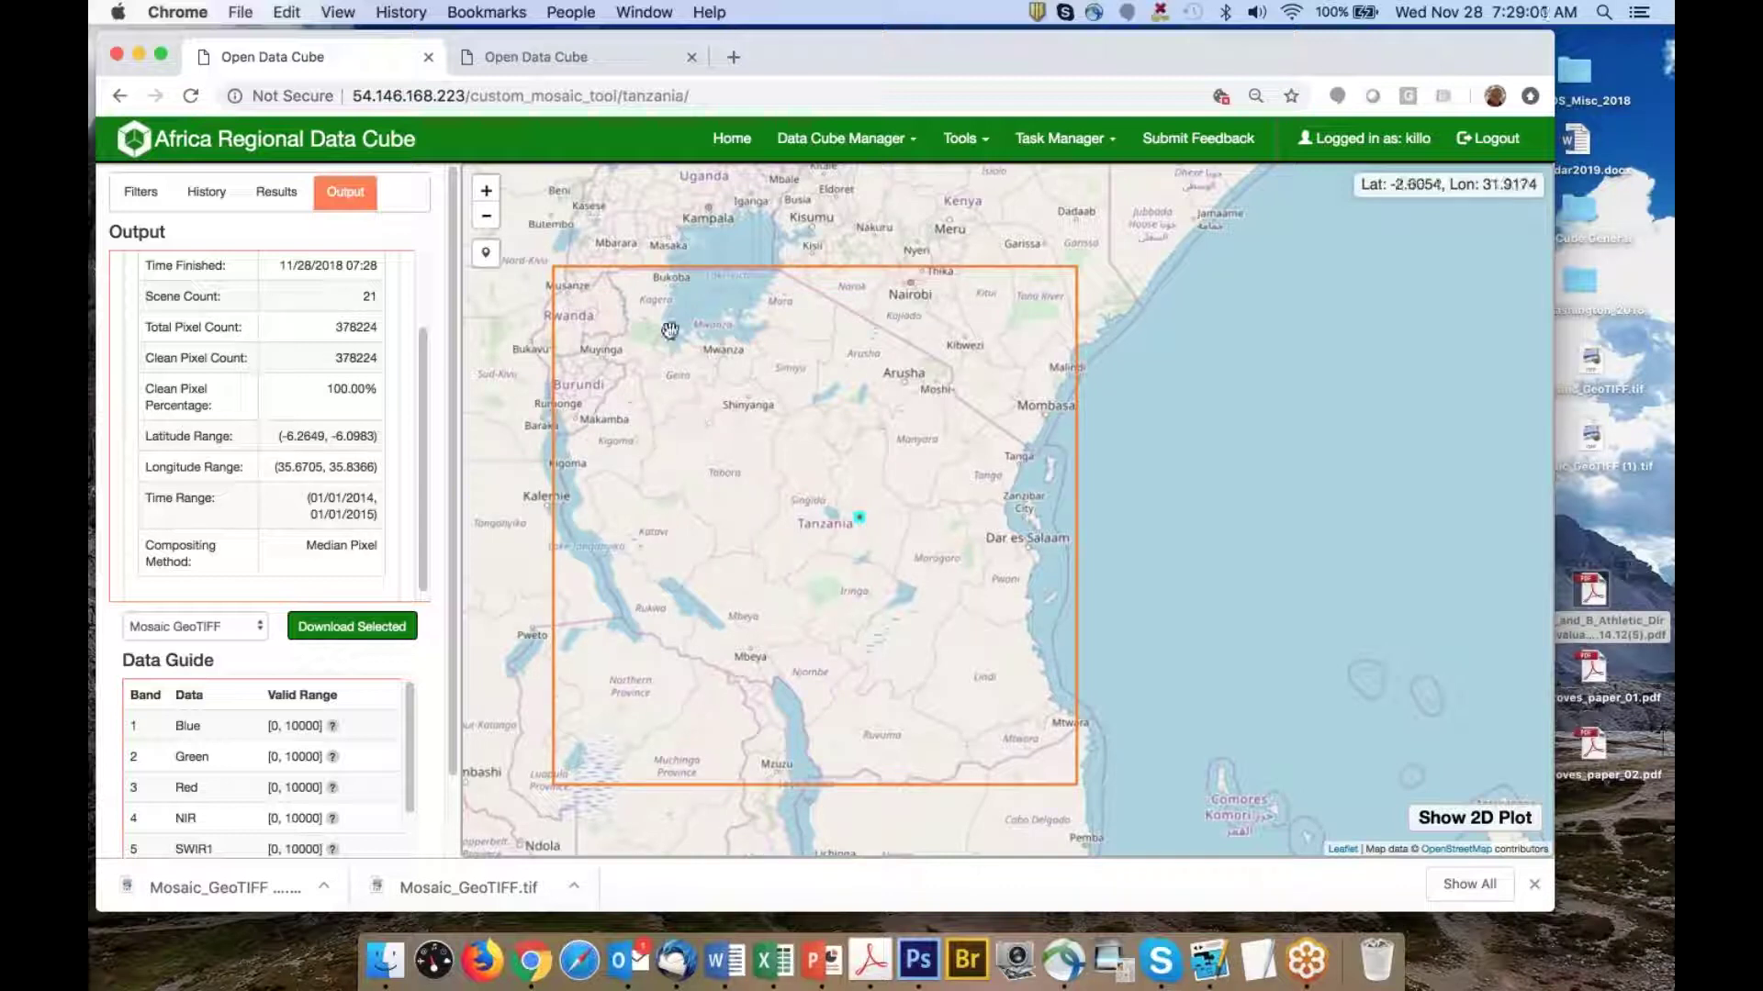
scroll(702, 377, up, 1)
mouse_move(679, 318)
mouse_down()
mouse_move(740, 422)
mouse_move(906, 538)
mouse_up()
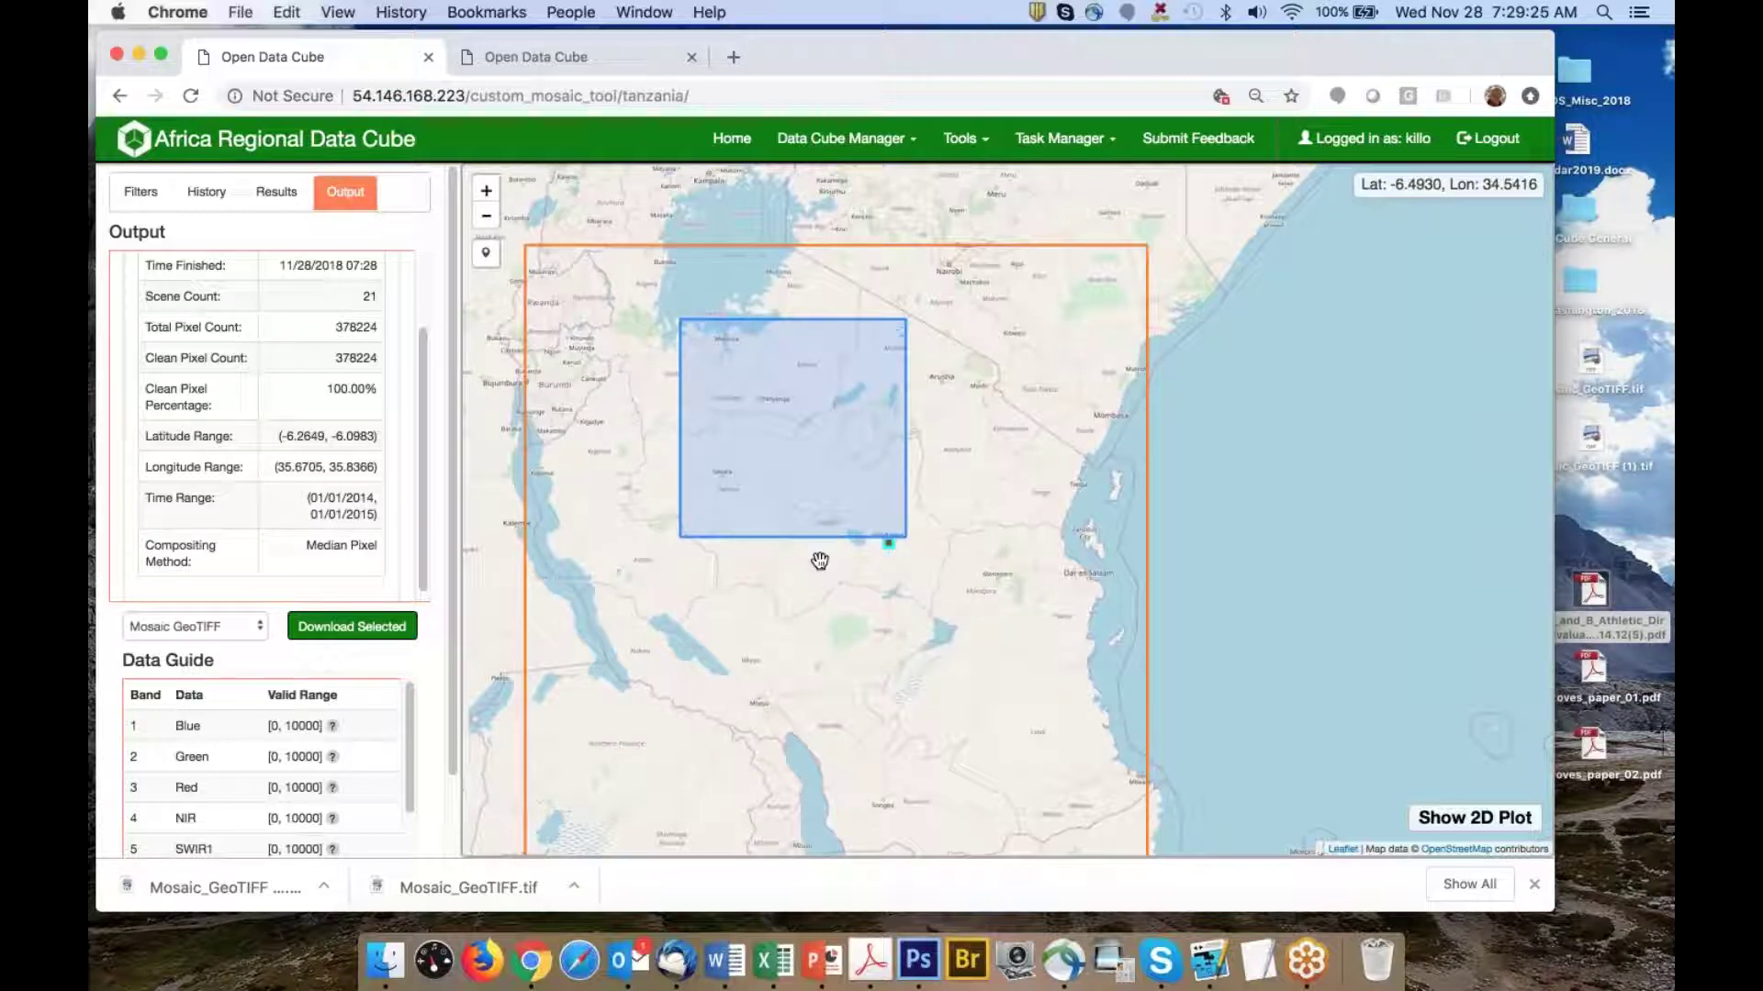
click(926, 509)
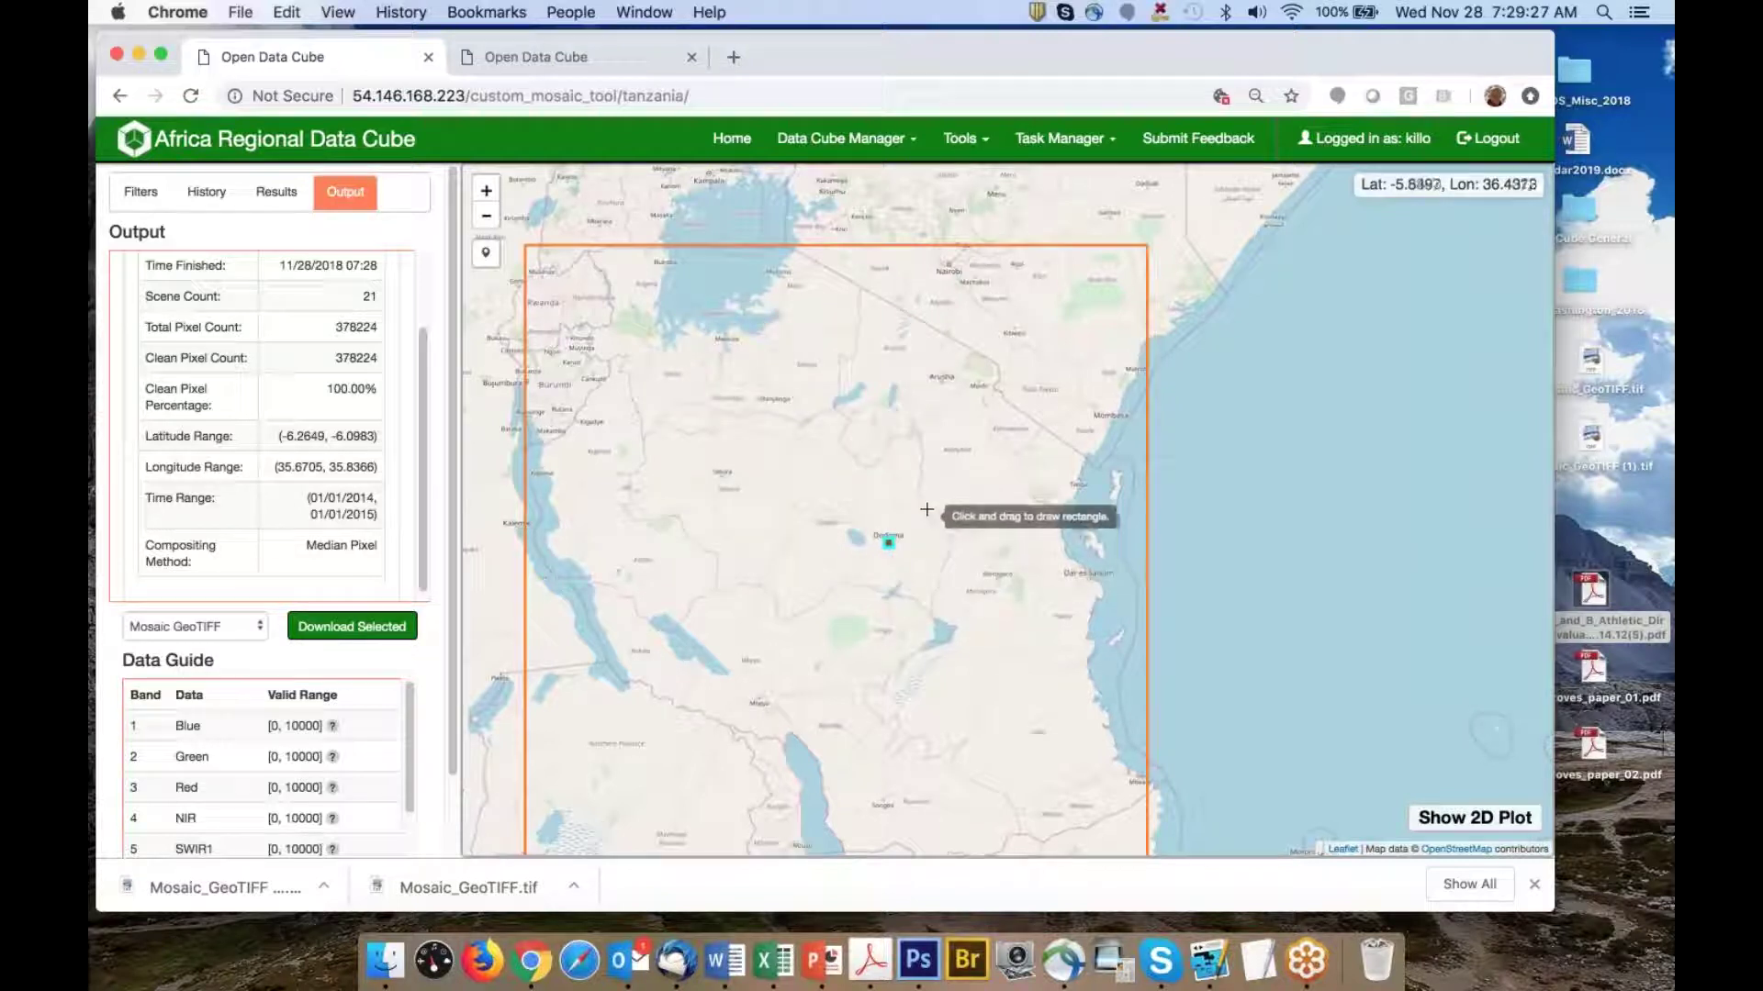
Review the drawn rectangle's minimum and maximum latitude and longitude in the query filters
scroll(926, 510, up, 2)
click(143, 193)
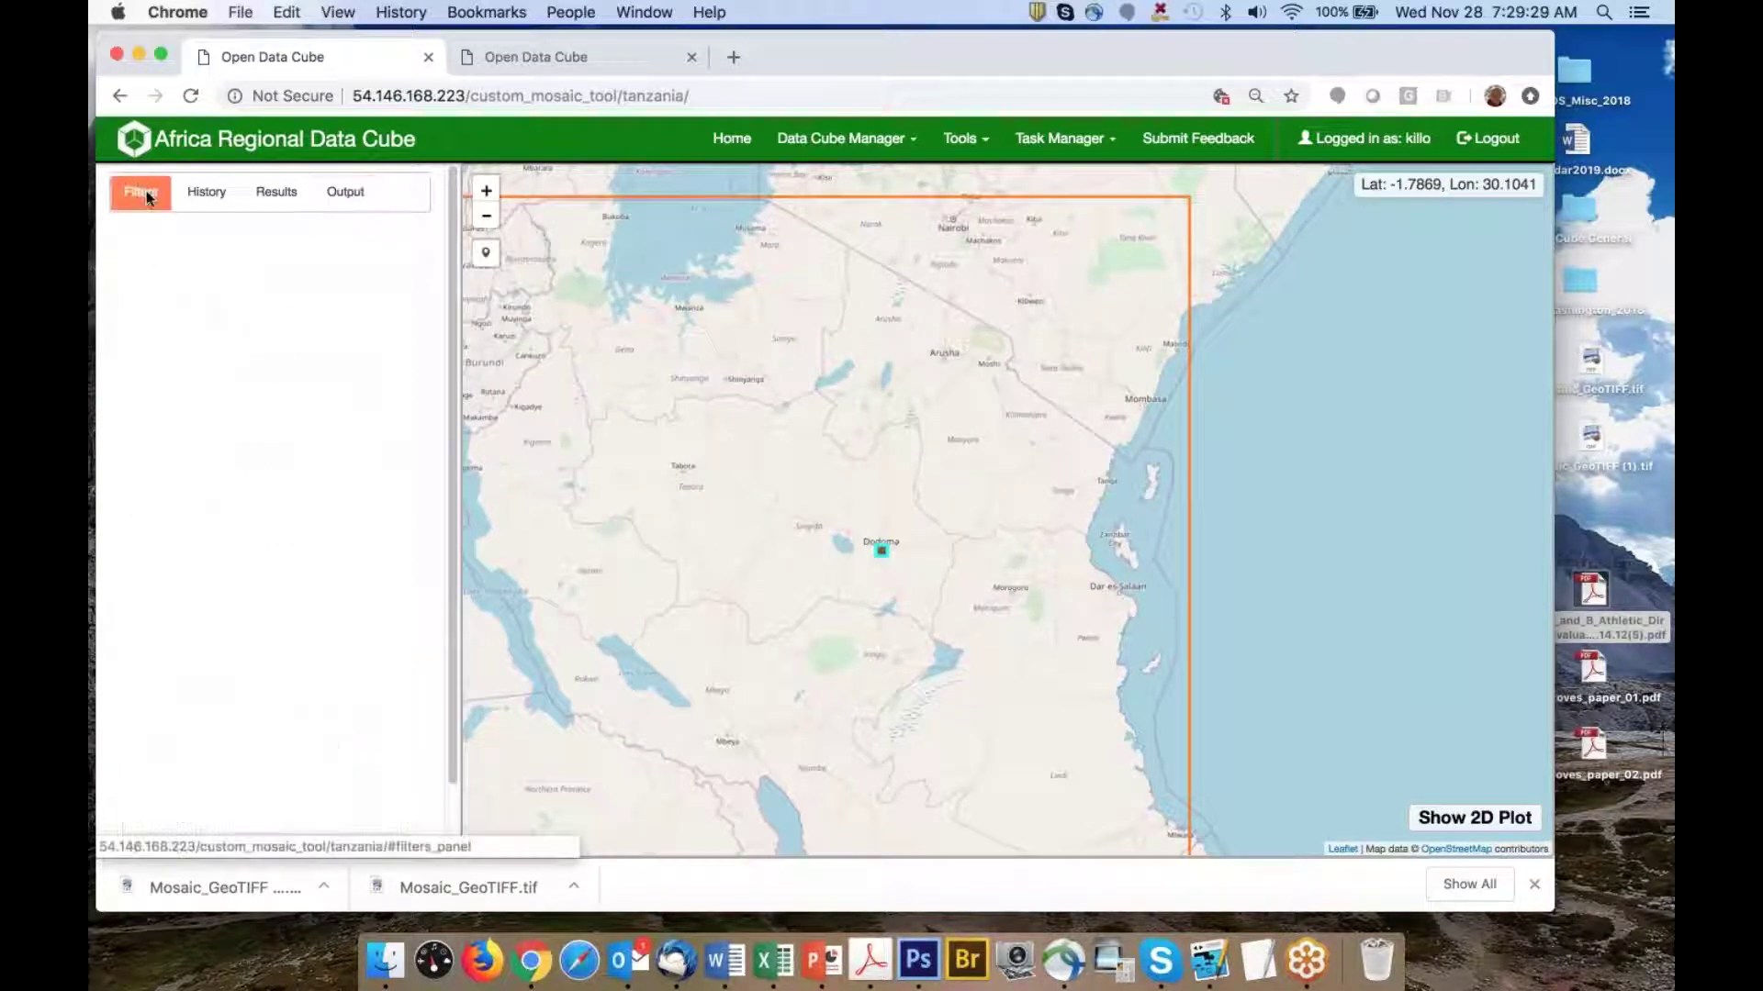
scroll(919, 418, up, 2)
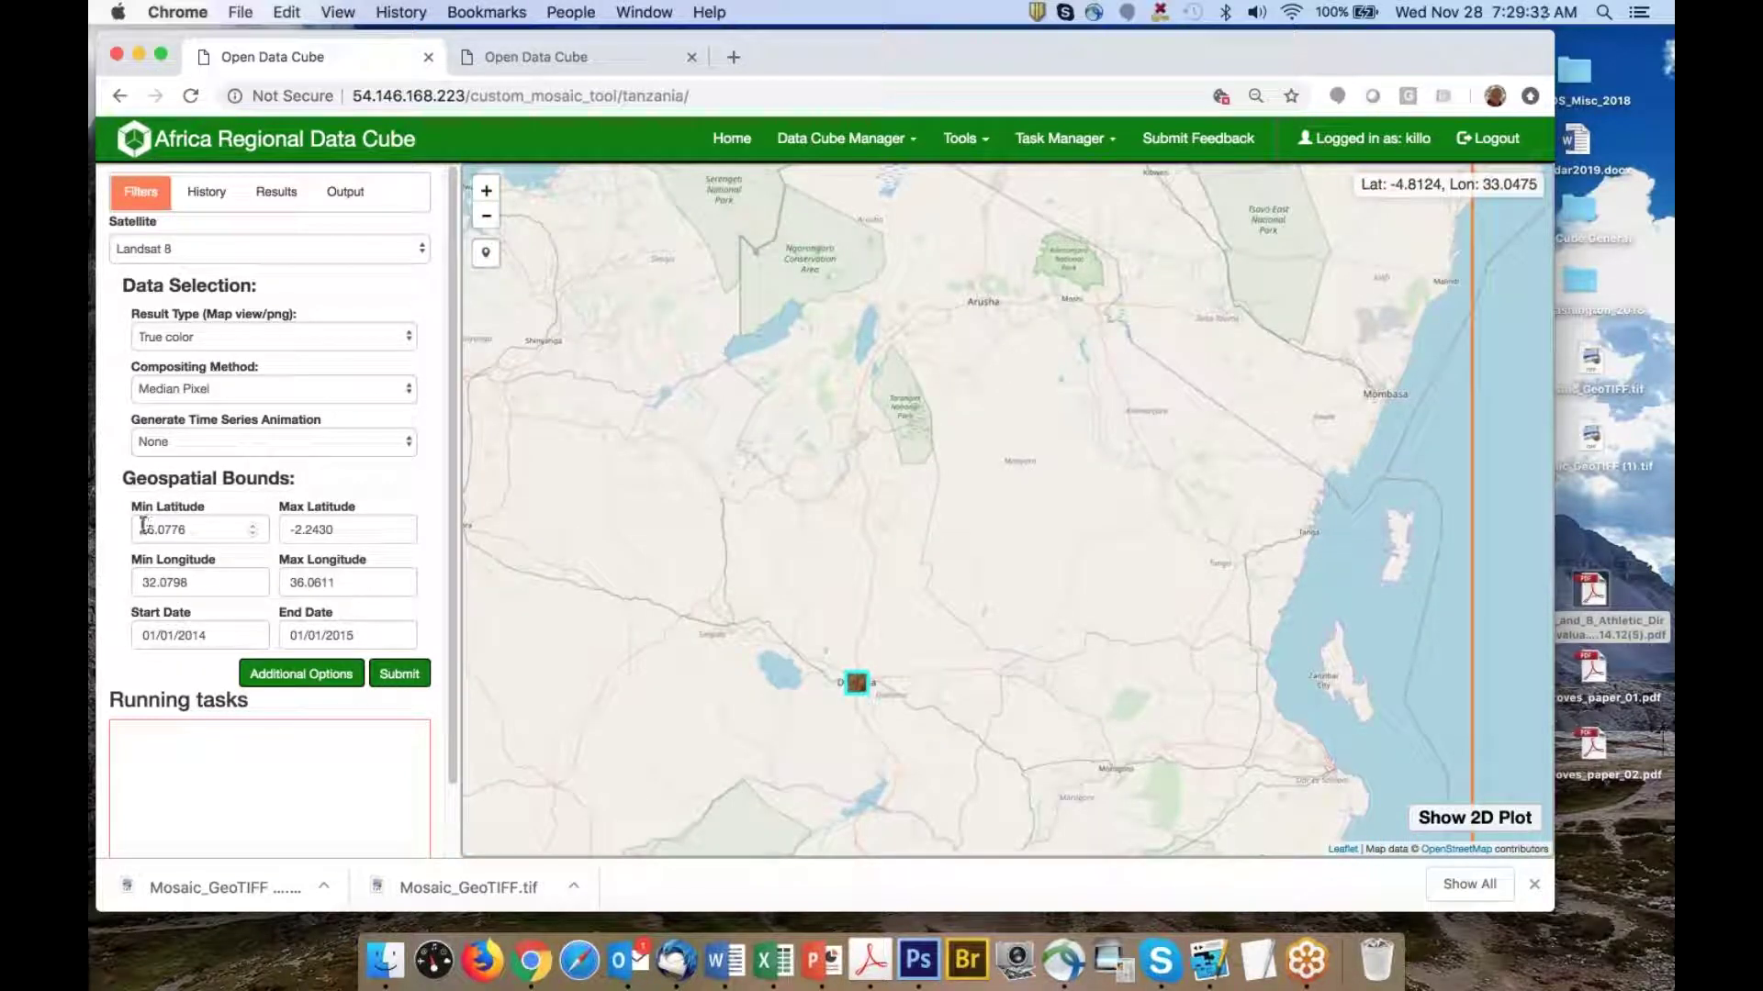
drag(143, 530, 347, 533)
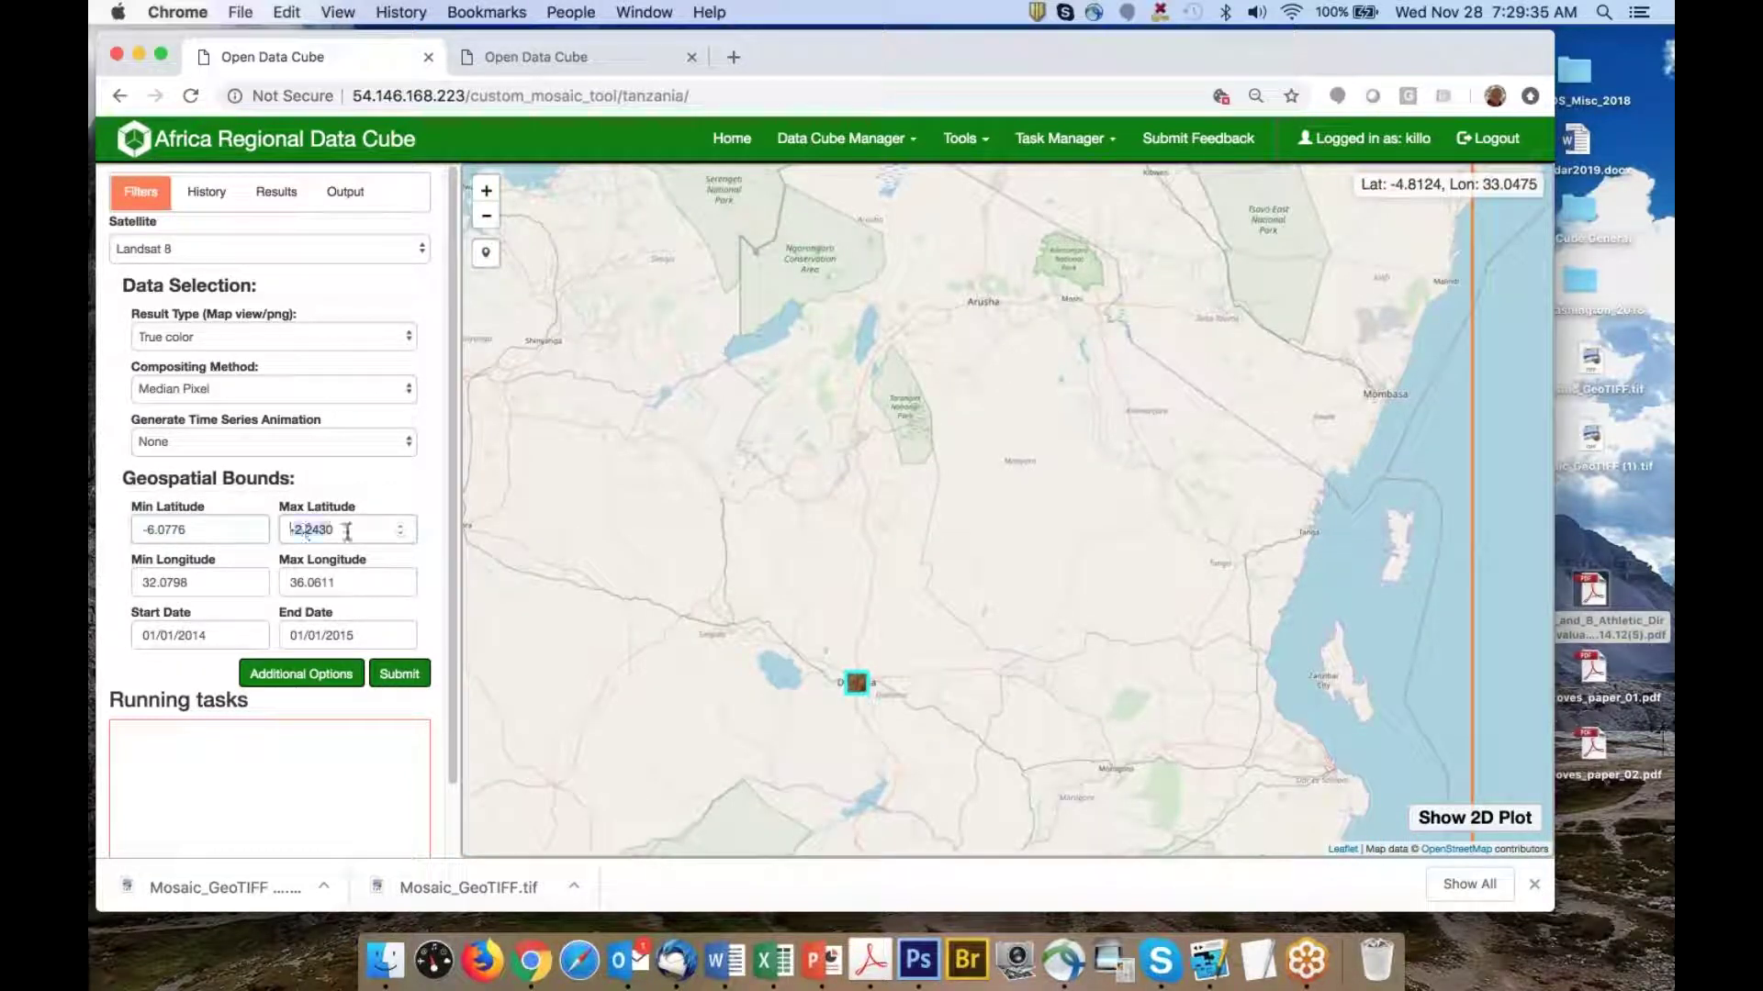
drag(143, 582, 336, 585)
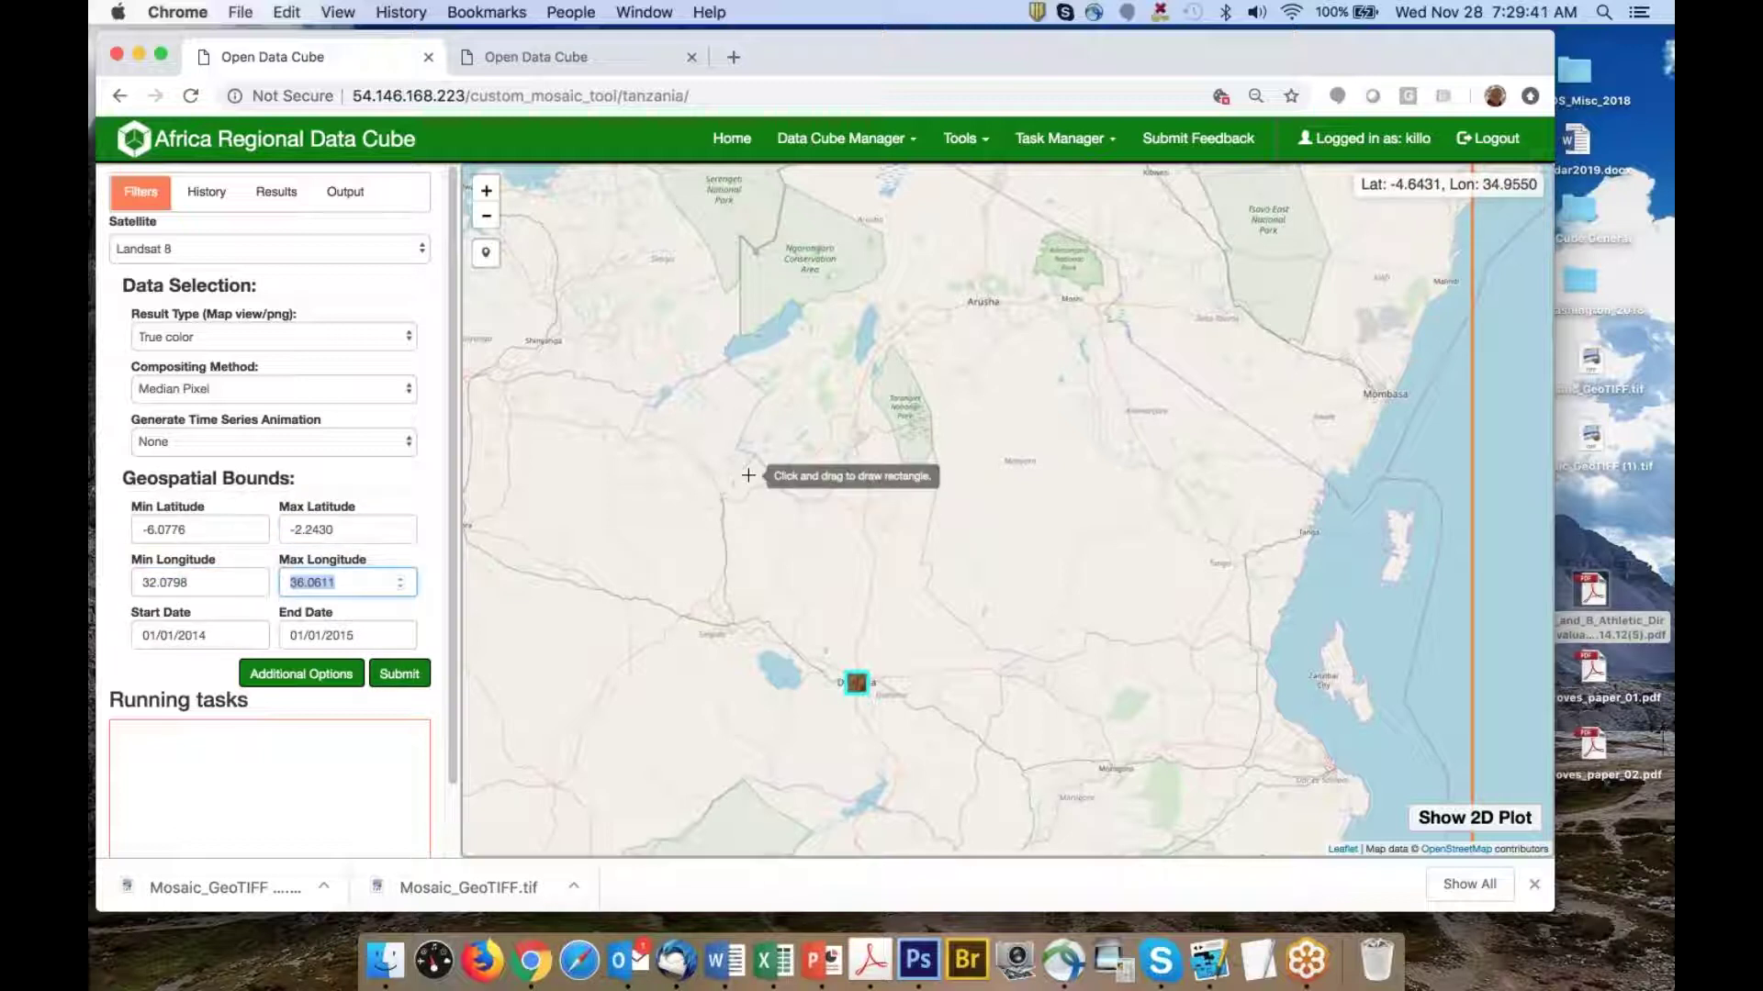
Draw a smaller query rectangle beside Tarangire National Park and round its bounds to latitude -4 to -3 and longitude 35 to 36
mouse_move(774, 366)
mouse_down()
mouse_move(846, 472)
mouse_move(903, 505)
mouse_up()
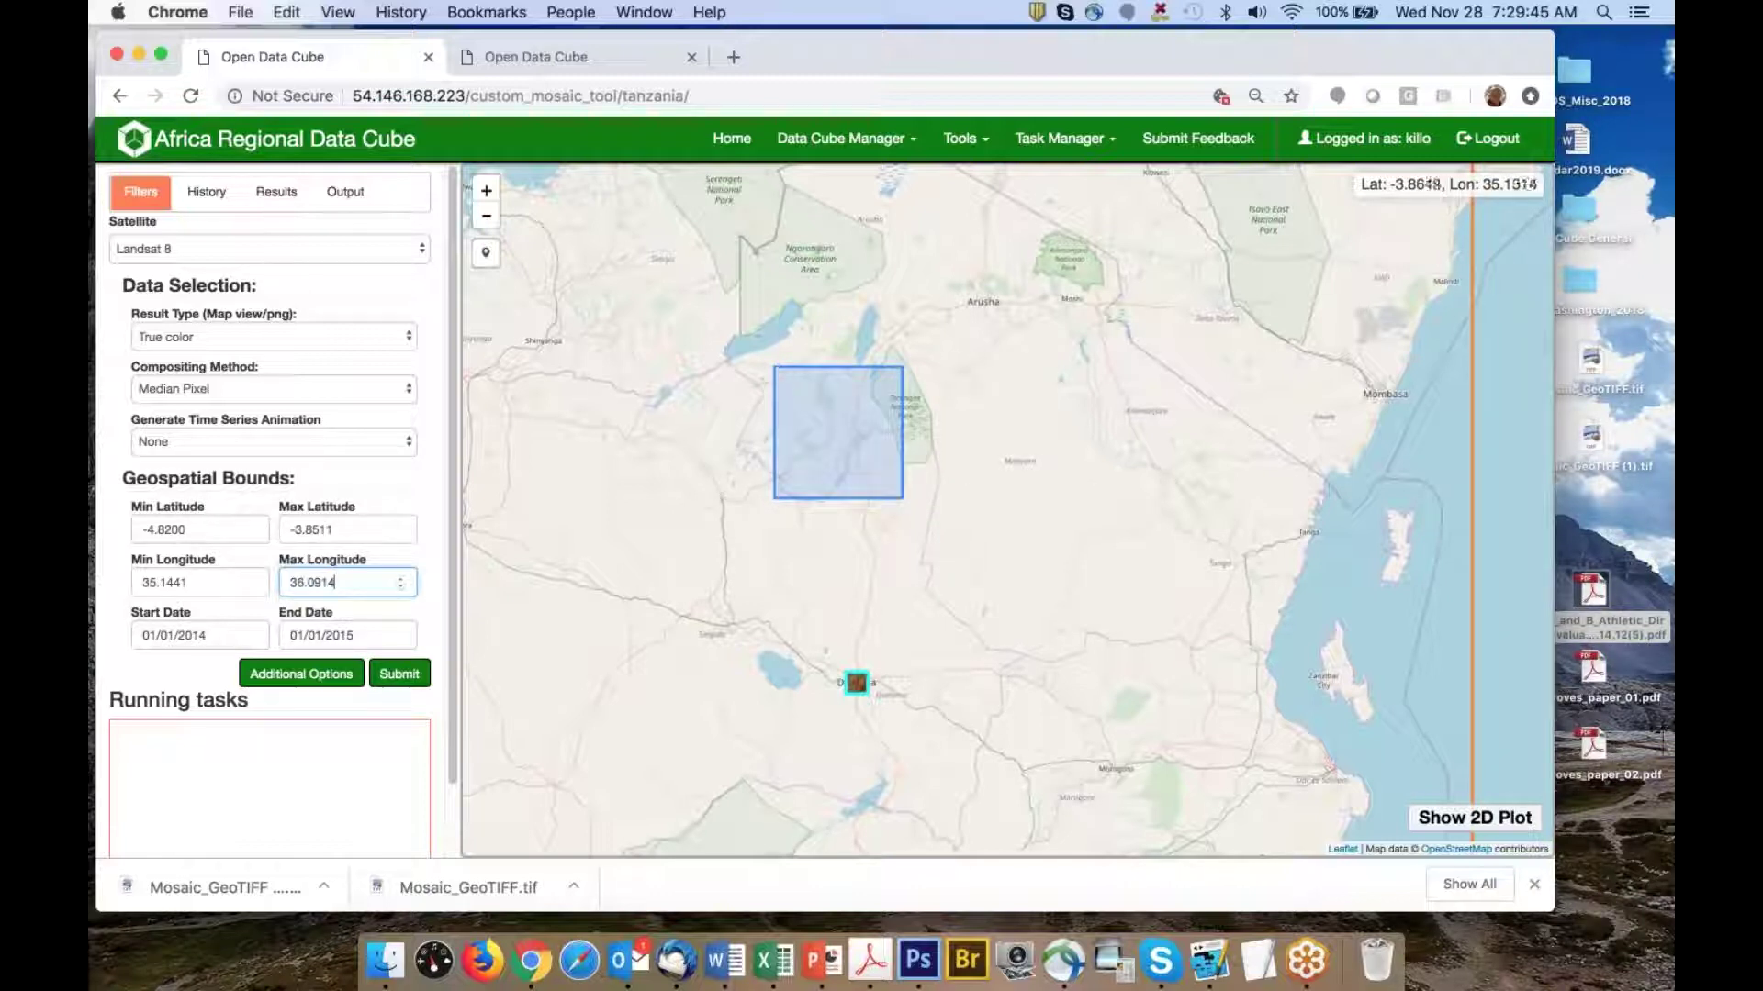
click(204, 527)
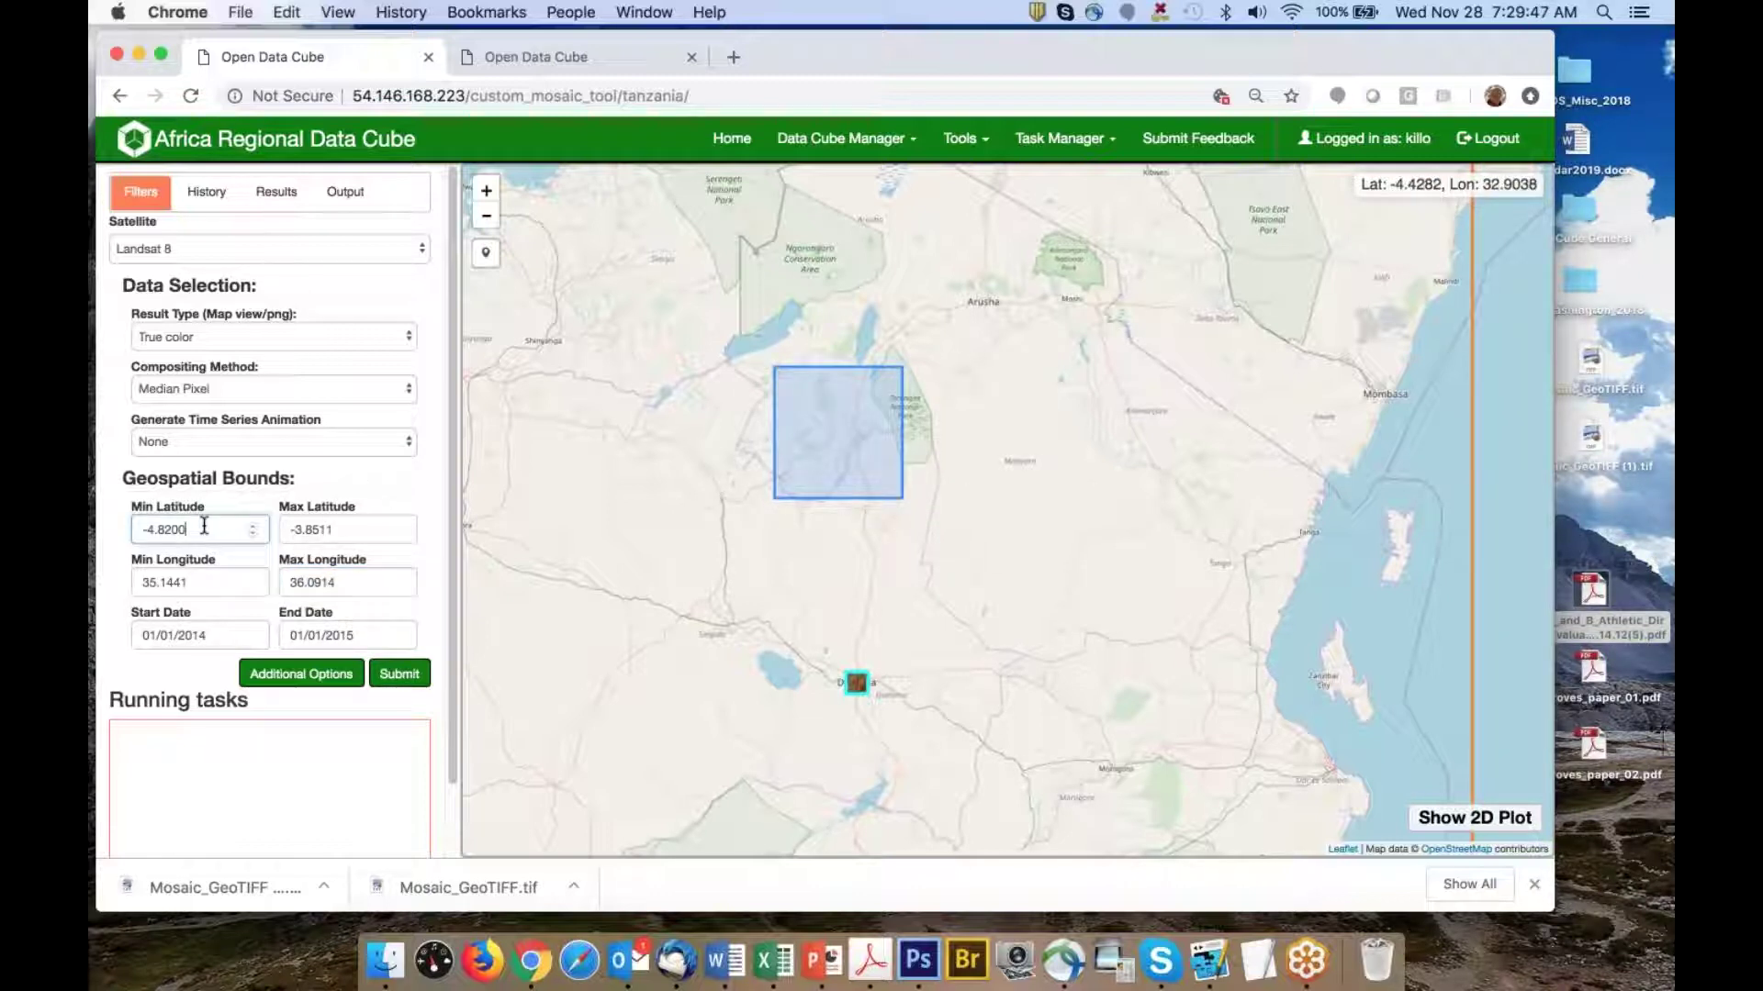
key(BackSpace)
key(BackSpace)
key(BackSpace)
key(BackSpace)
key(BackSpace)
click(348, 529)
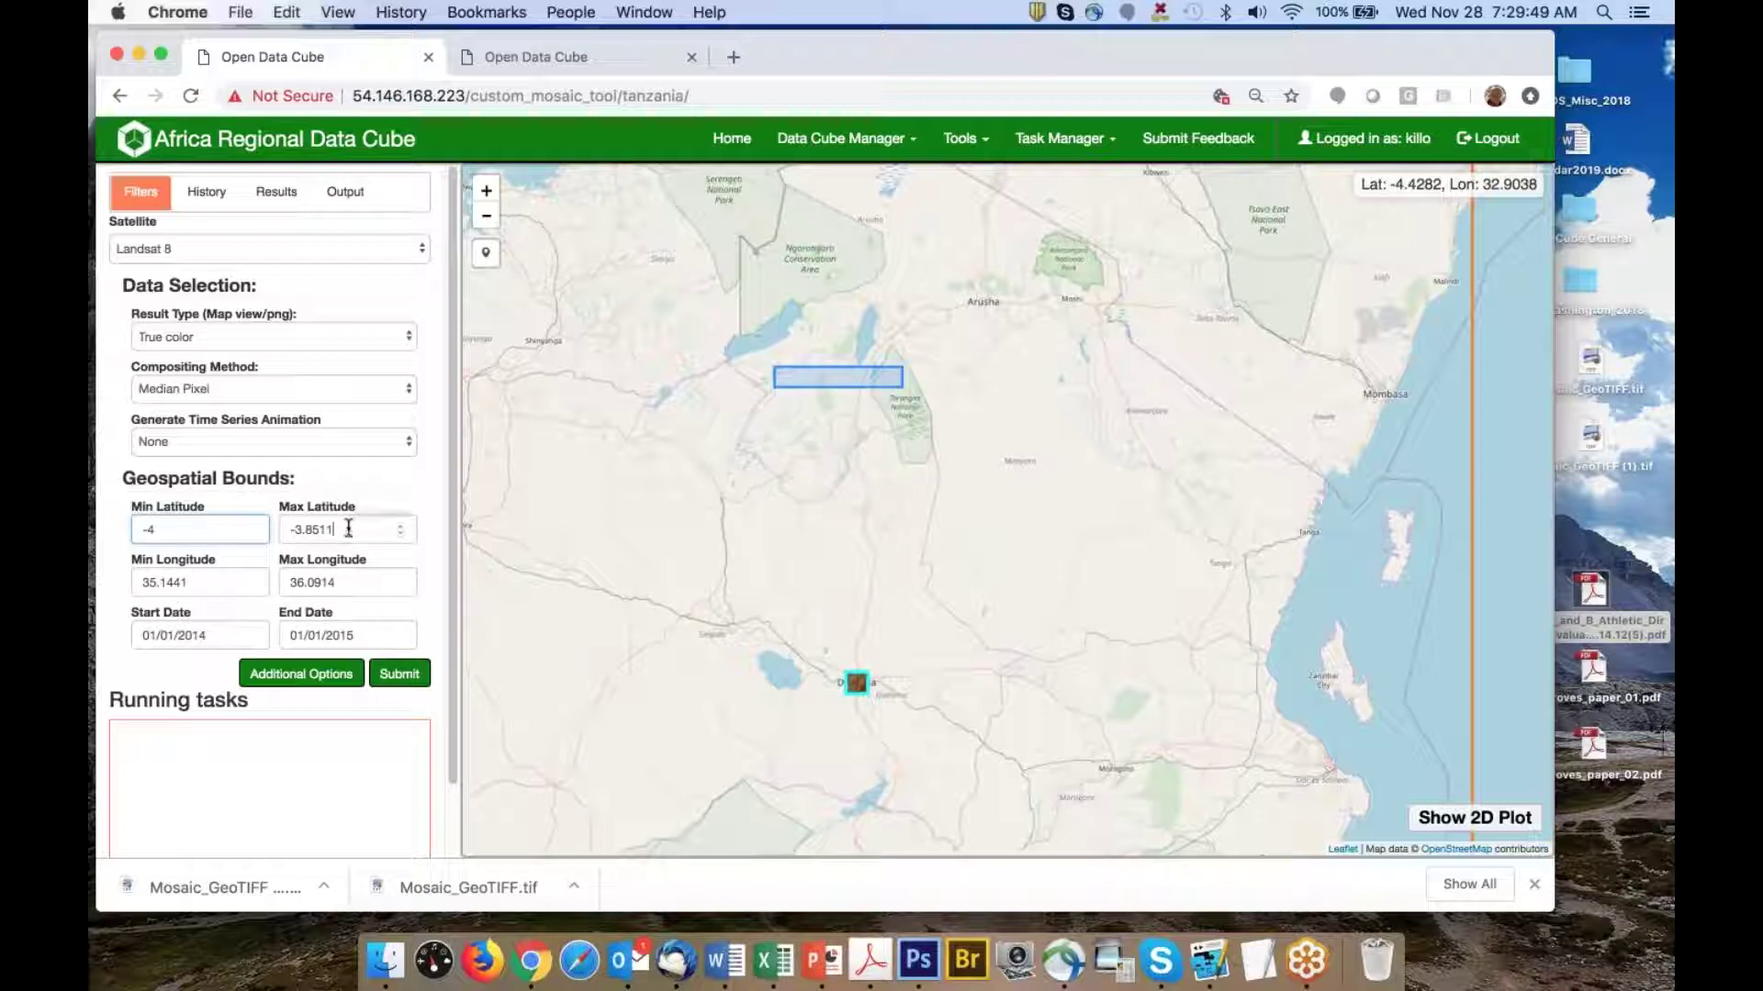
click(202, 584)
key(BackSpace)
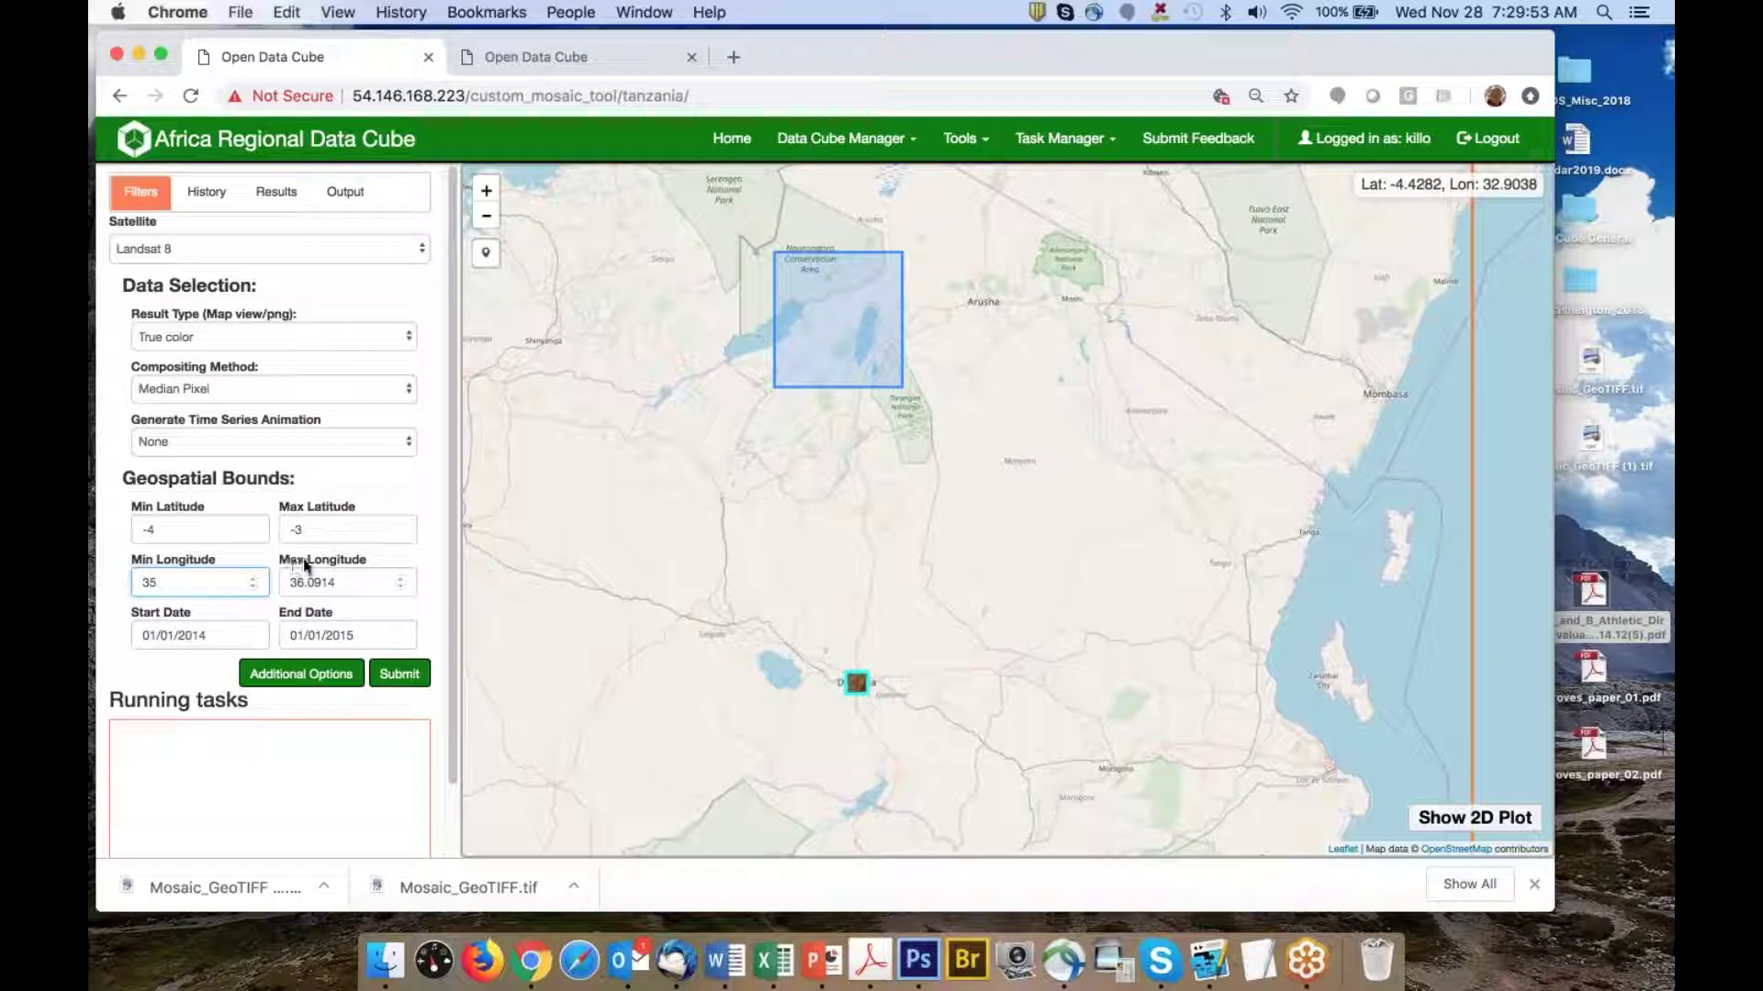
click(356, 581)
key(BackSpace)
key(BackSpace)
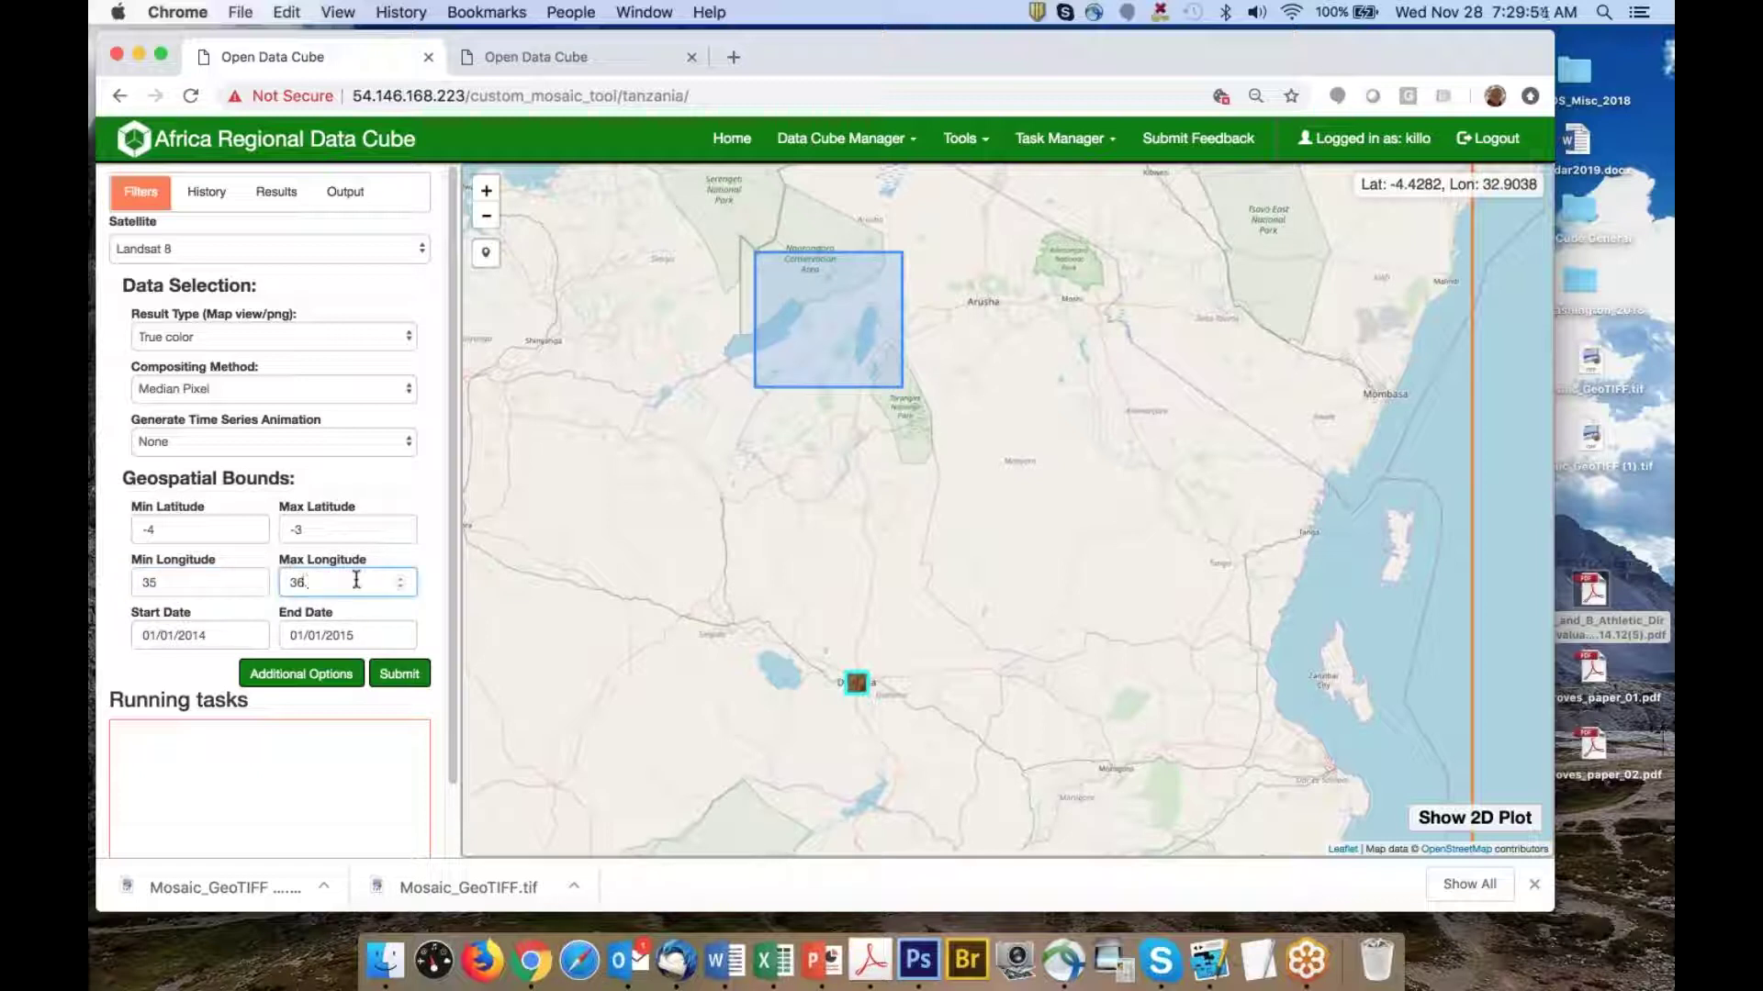
Examine the one-degree query area between Ngorongoro Conservation Area and Tarangire National Park on the map
drag(853, 359, 855, 471)
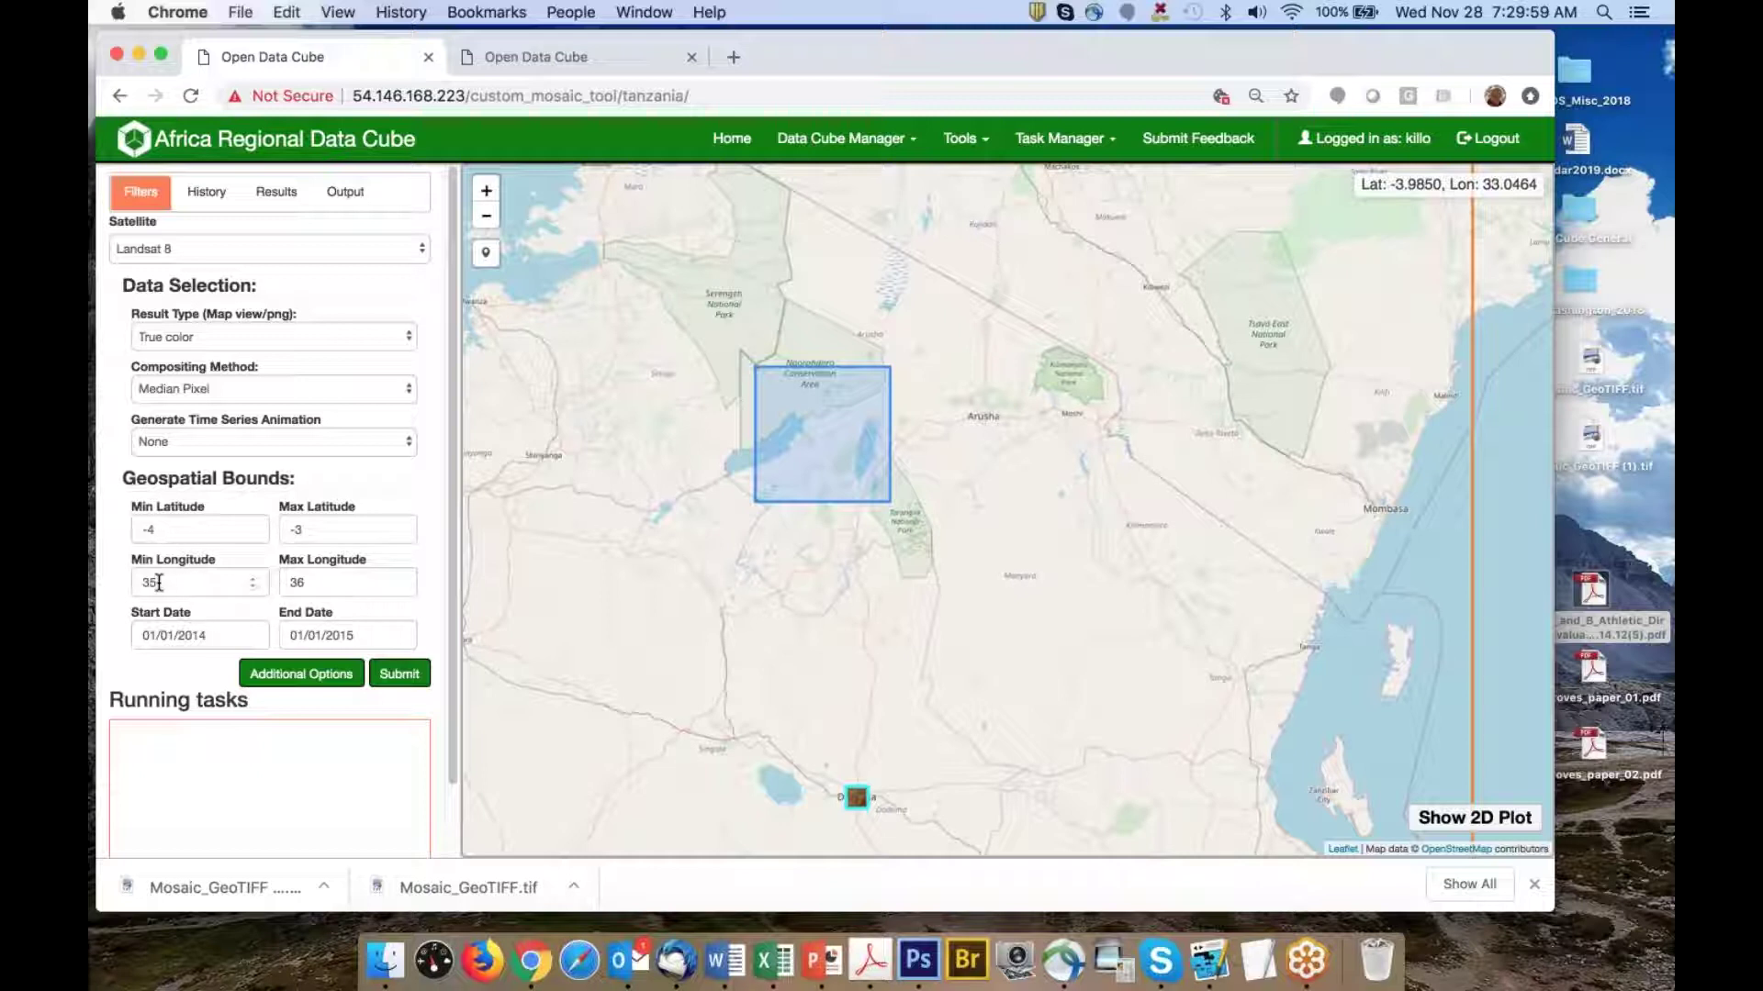
scroll(830, 435, up, 2)
scroll(830, 435, up, 2)
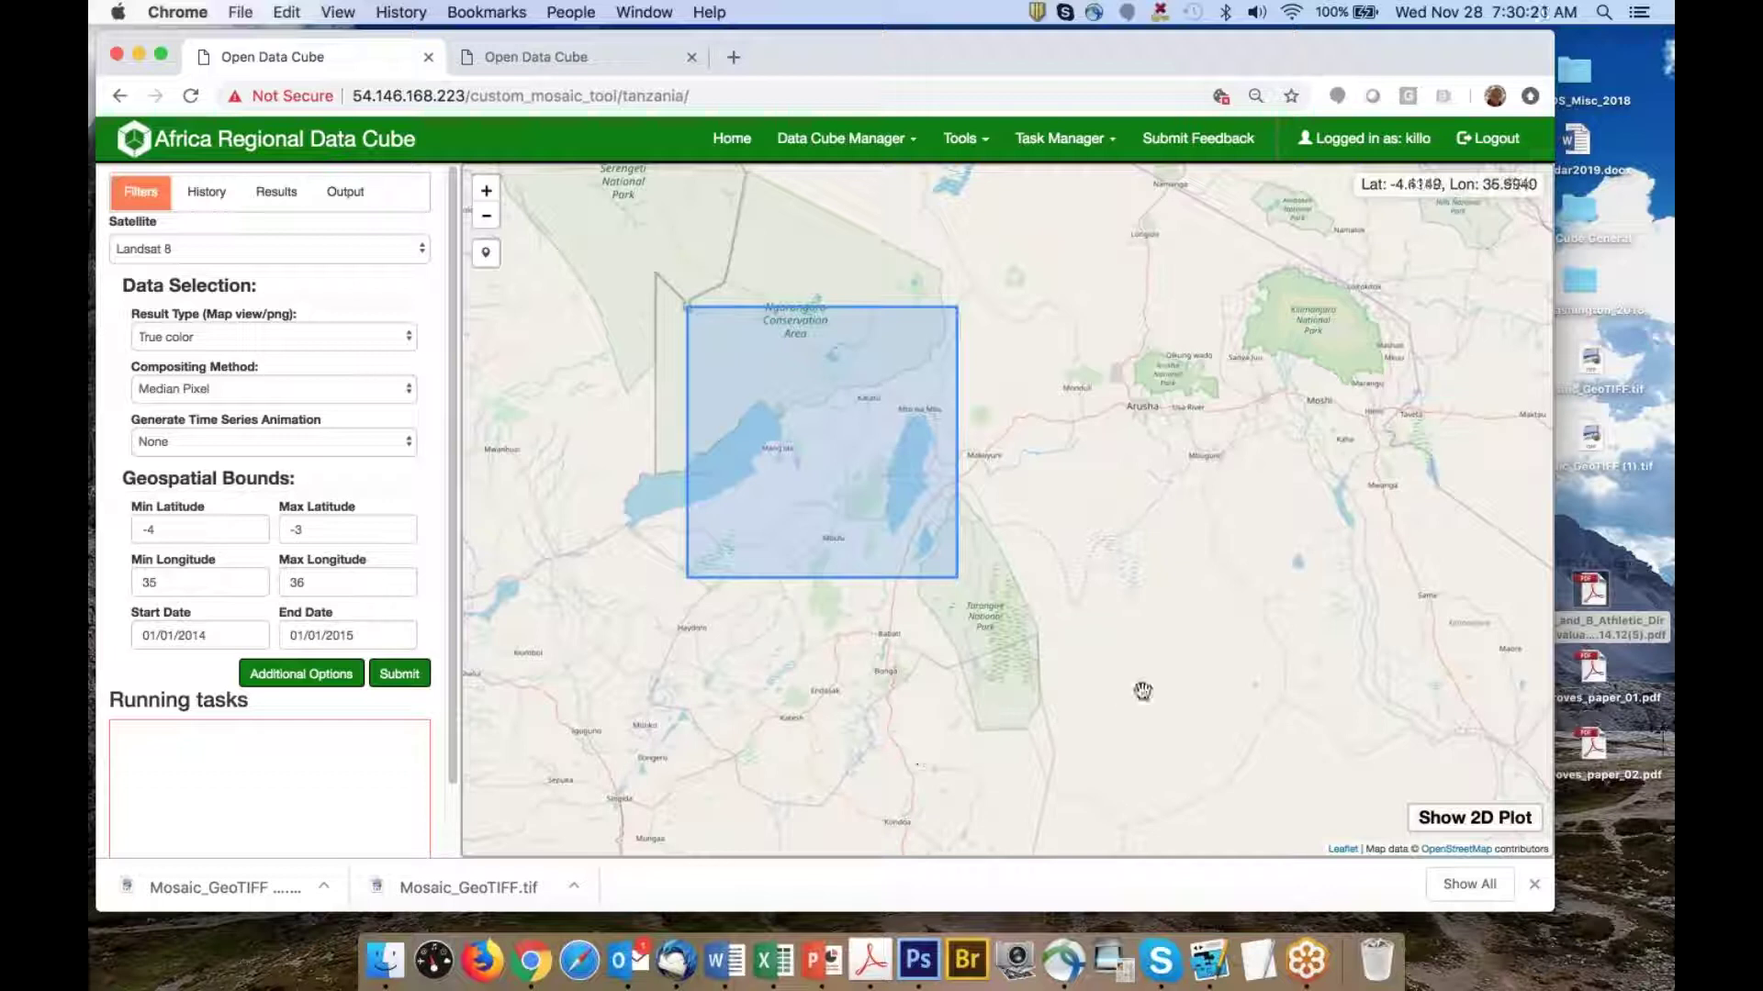
scroll(1143, 688, down, 2)
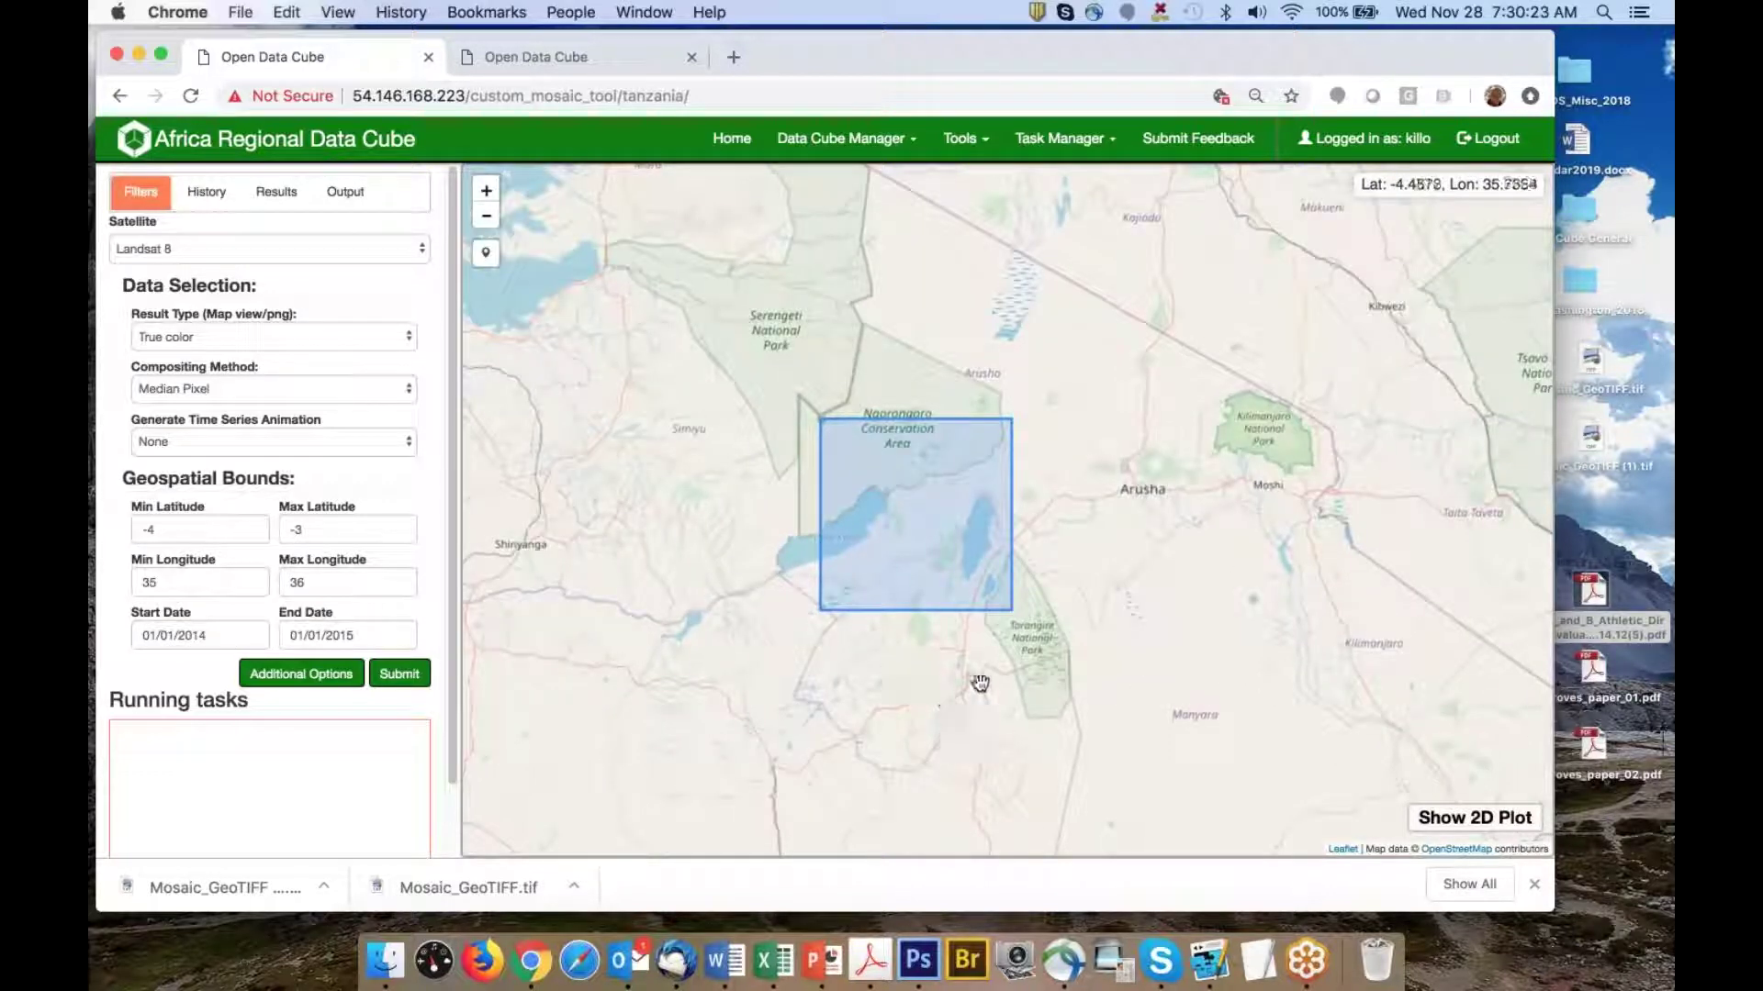
drag(933, 551, 810, 499)
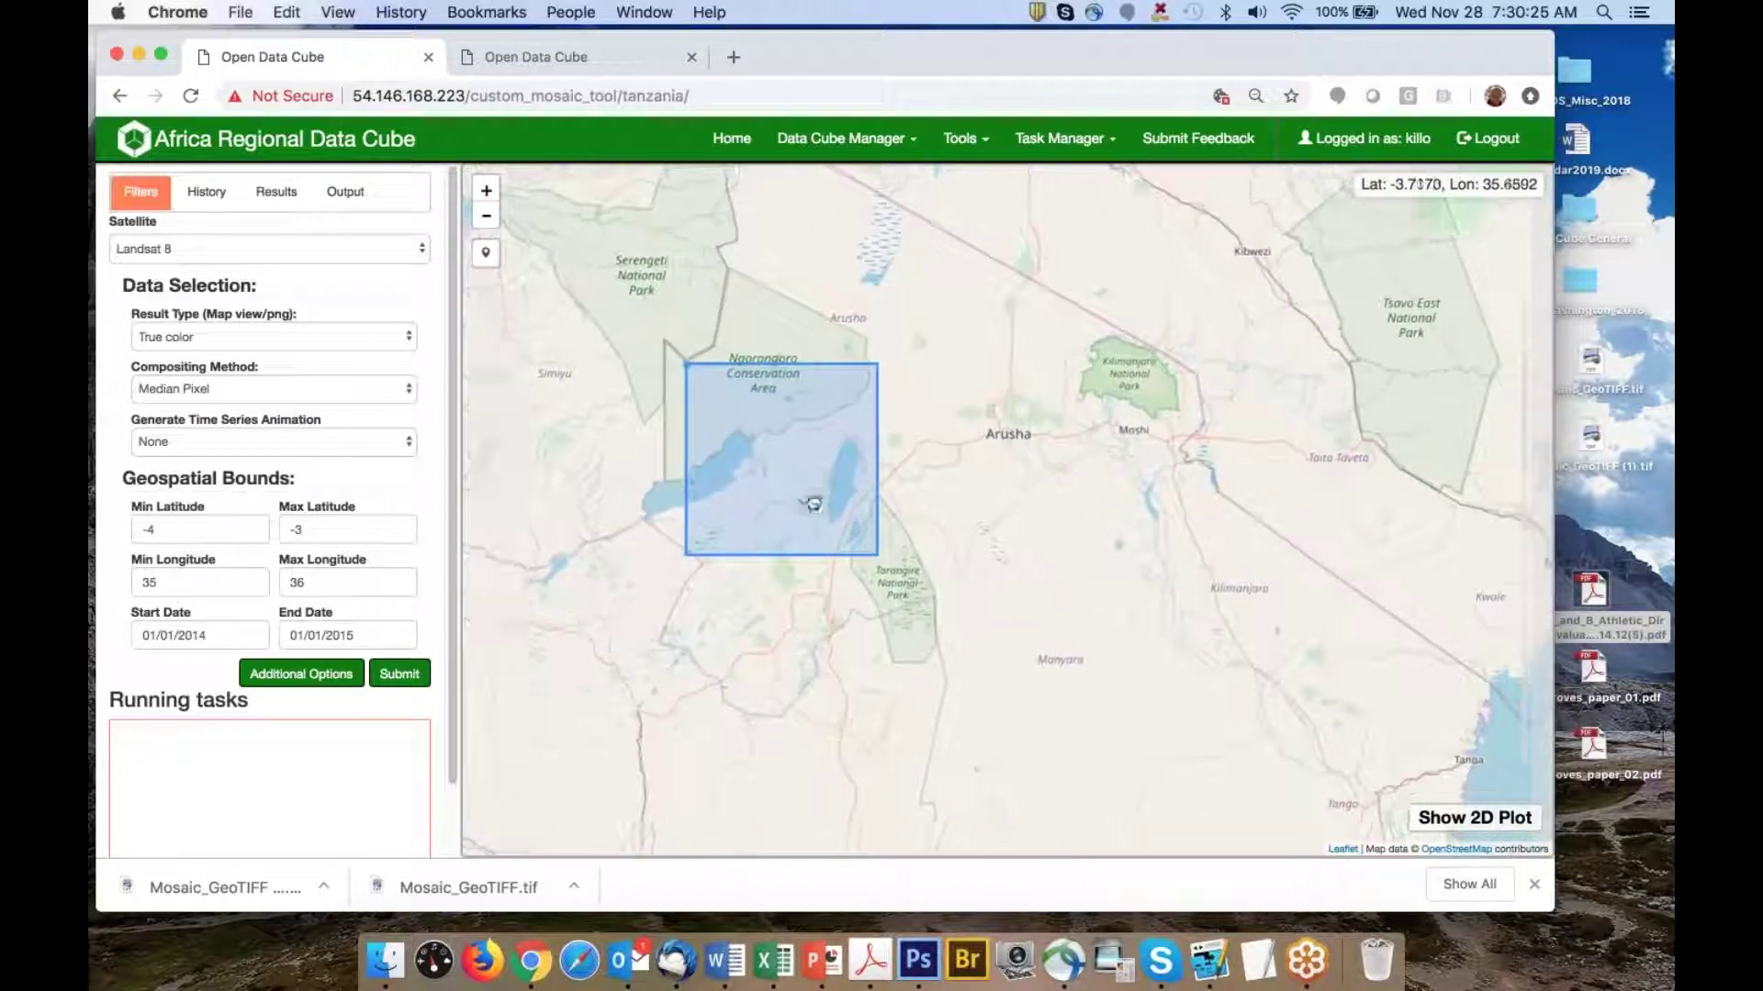
scroll(777, 477, up, 1)
scroll(777, 476, up, 1)
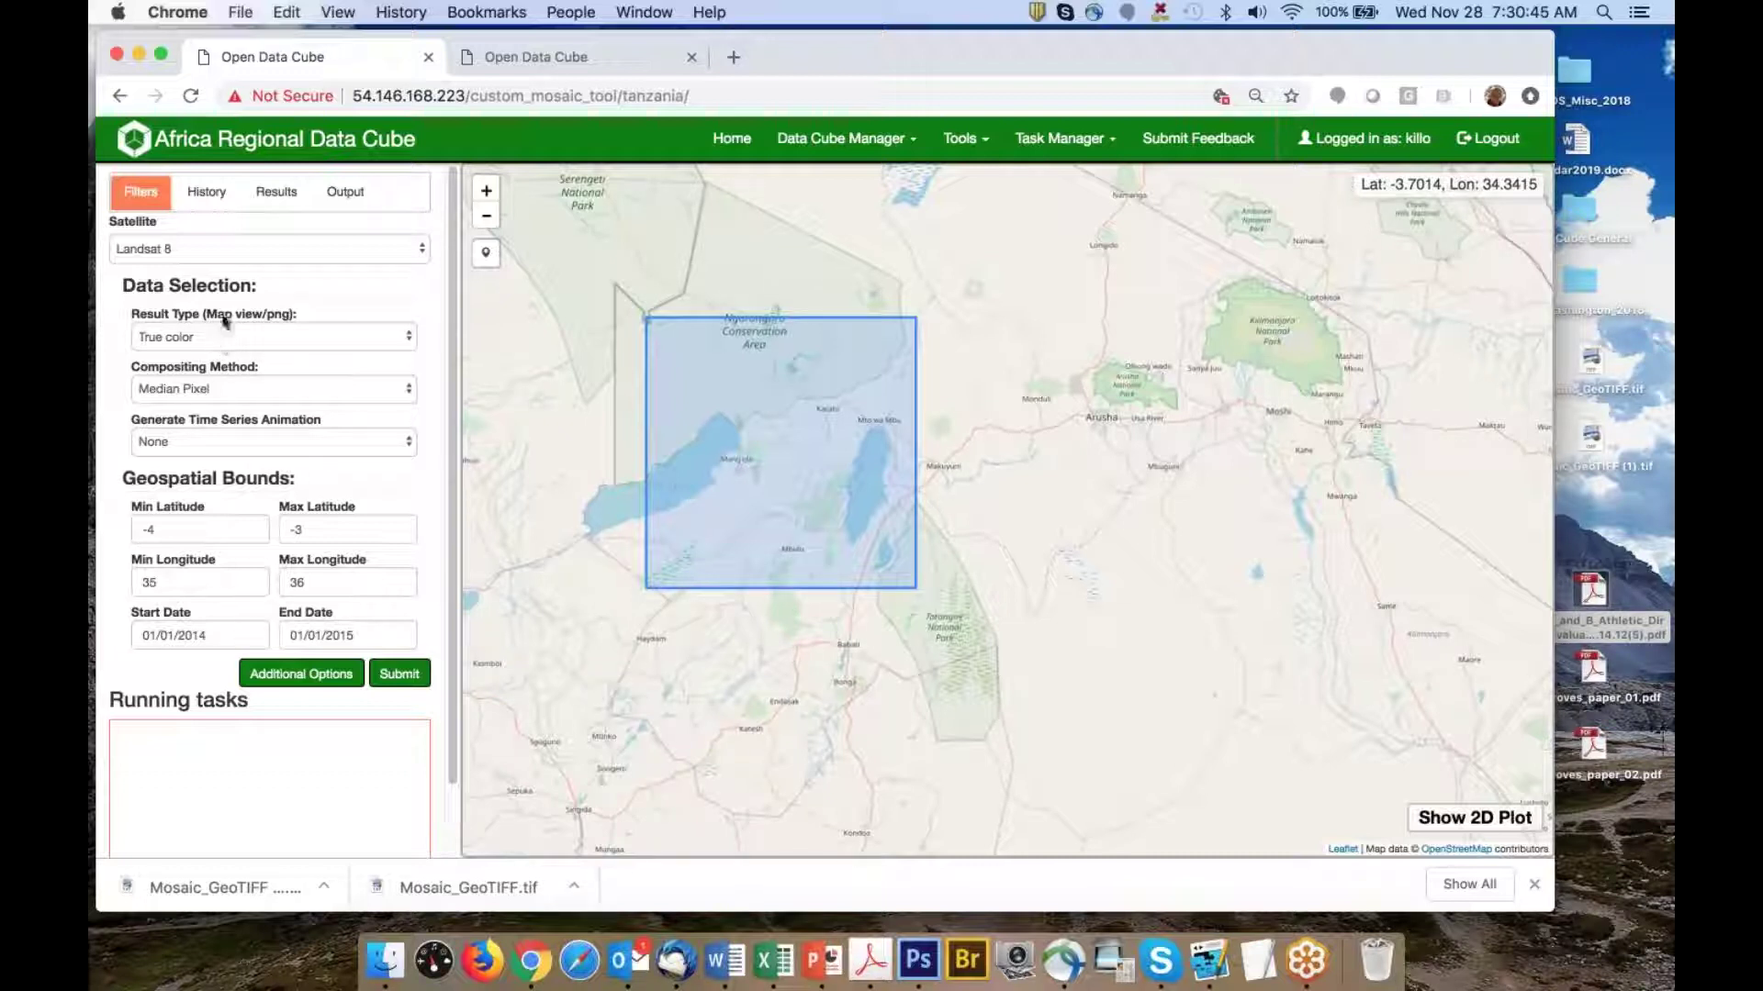
Switch the satellite to Landsat 7 and set the minimum latitude to -4 and the maximum latitude to -3
click(221, 252)
click(216, 233)
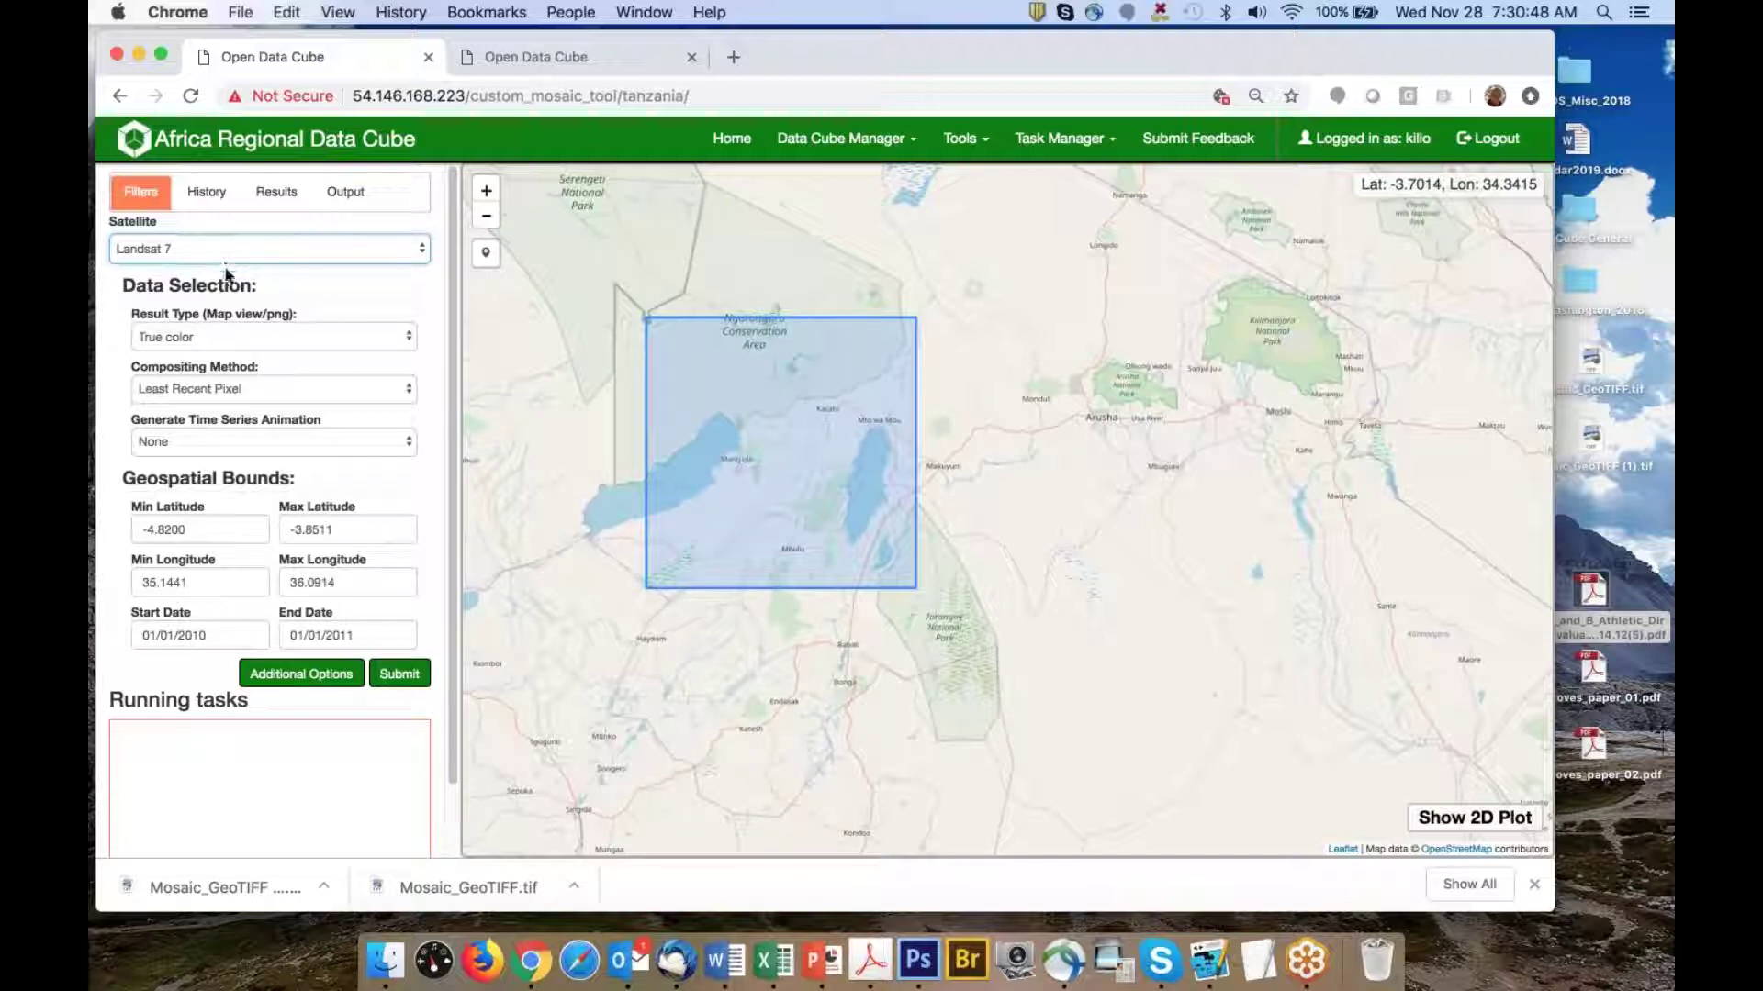
click(199, 528)
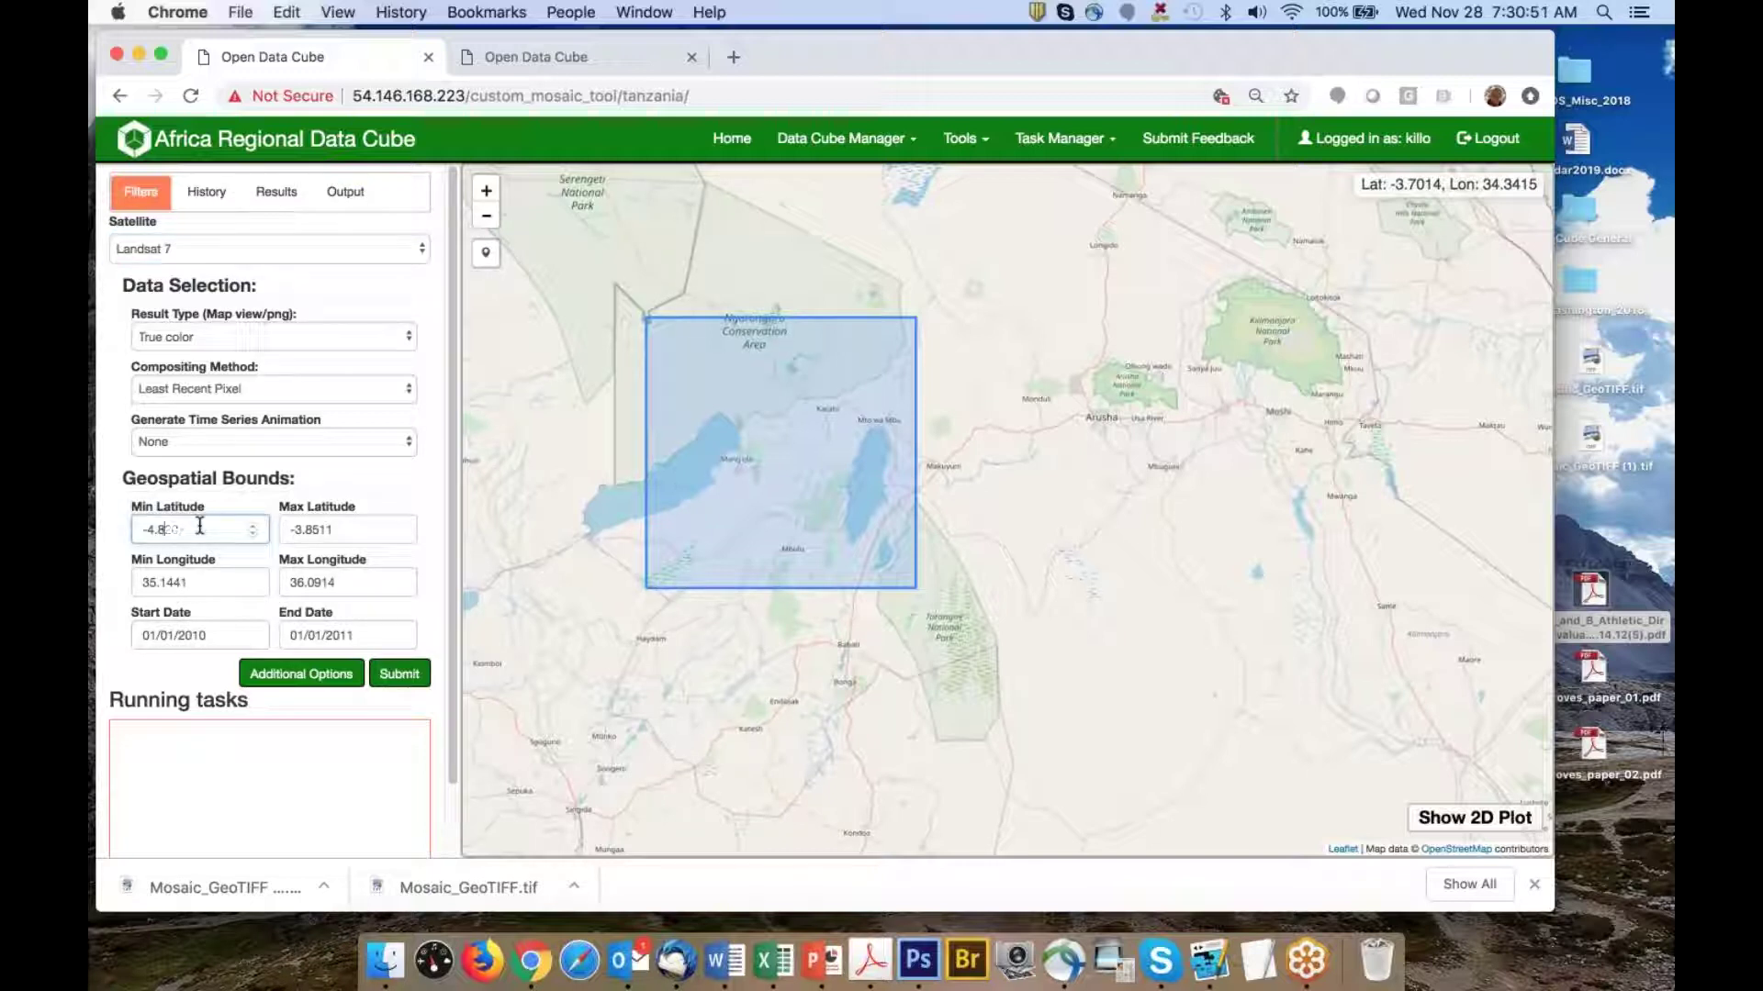
click(350, 530)
key(BackSpace)
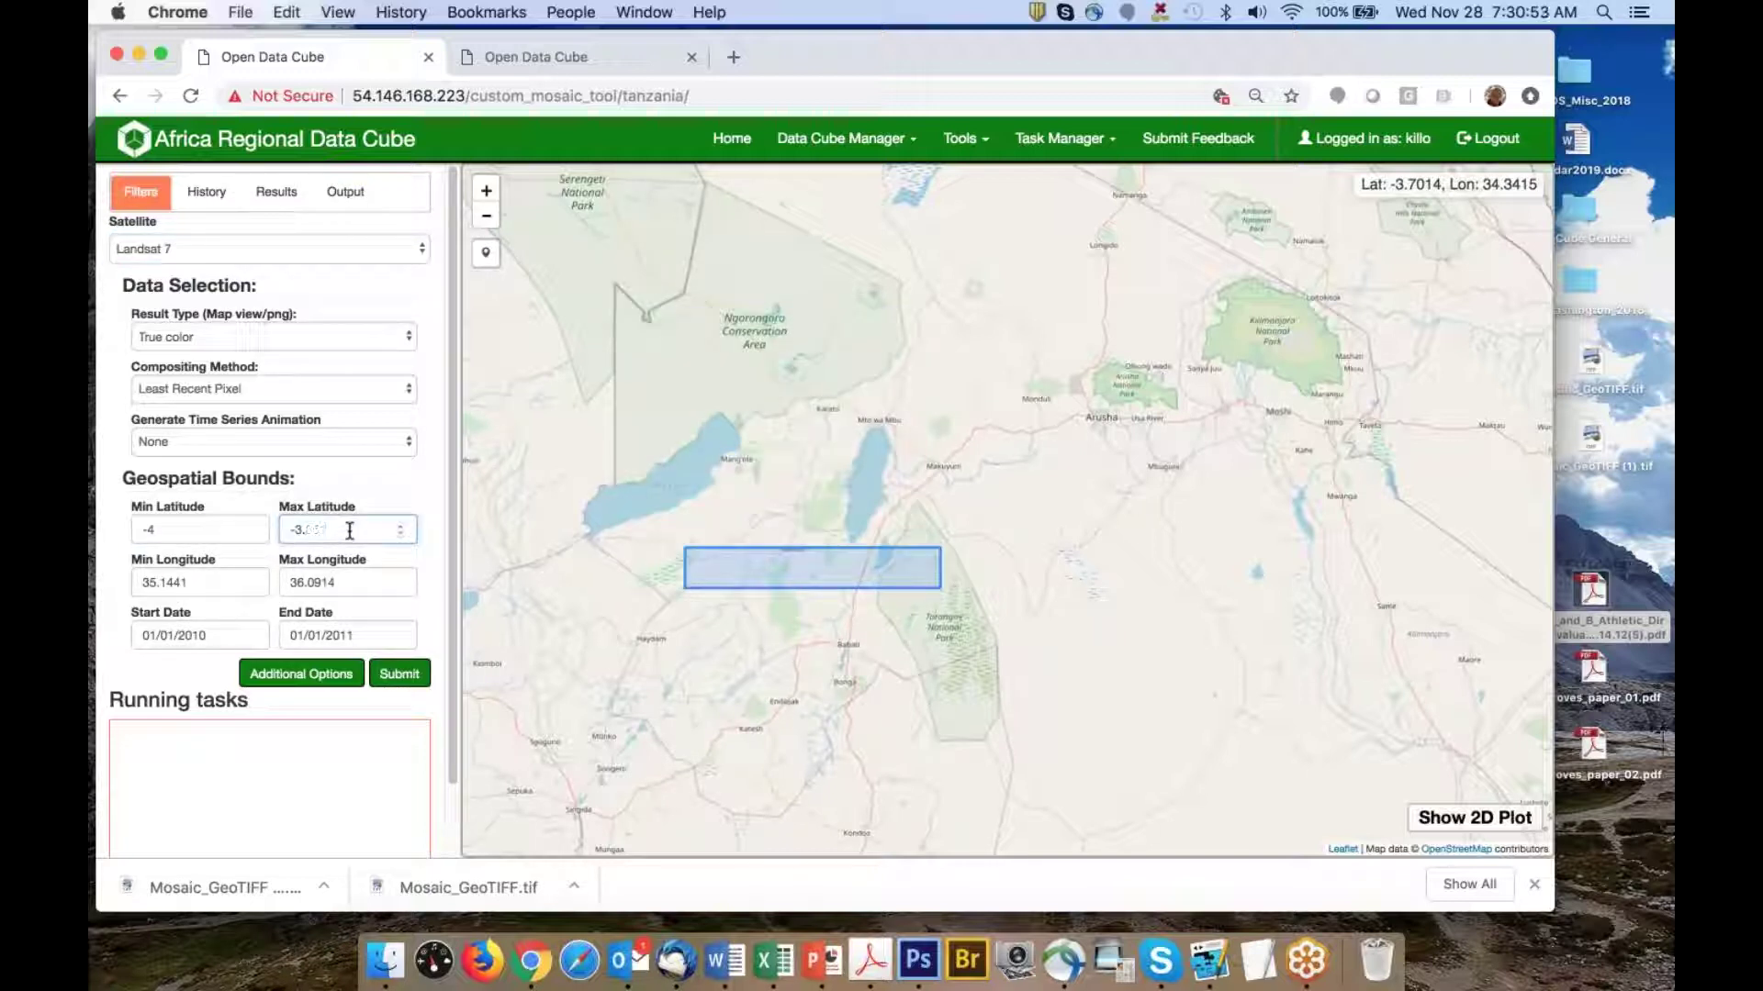
Set the Landsat 7 query's maximum longitude to 36 and minimum longitude to 35
click(356, 585)
key(BackSpace)
key(BackSpace)
key(BackSpace)
key(BackSpace)
key(BackSpace)
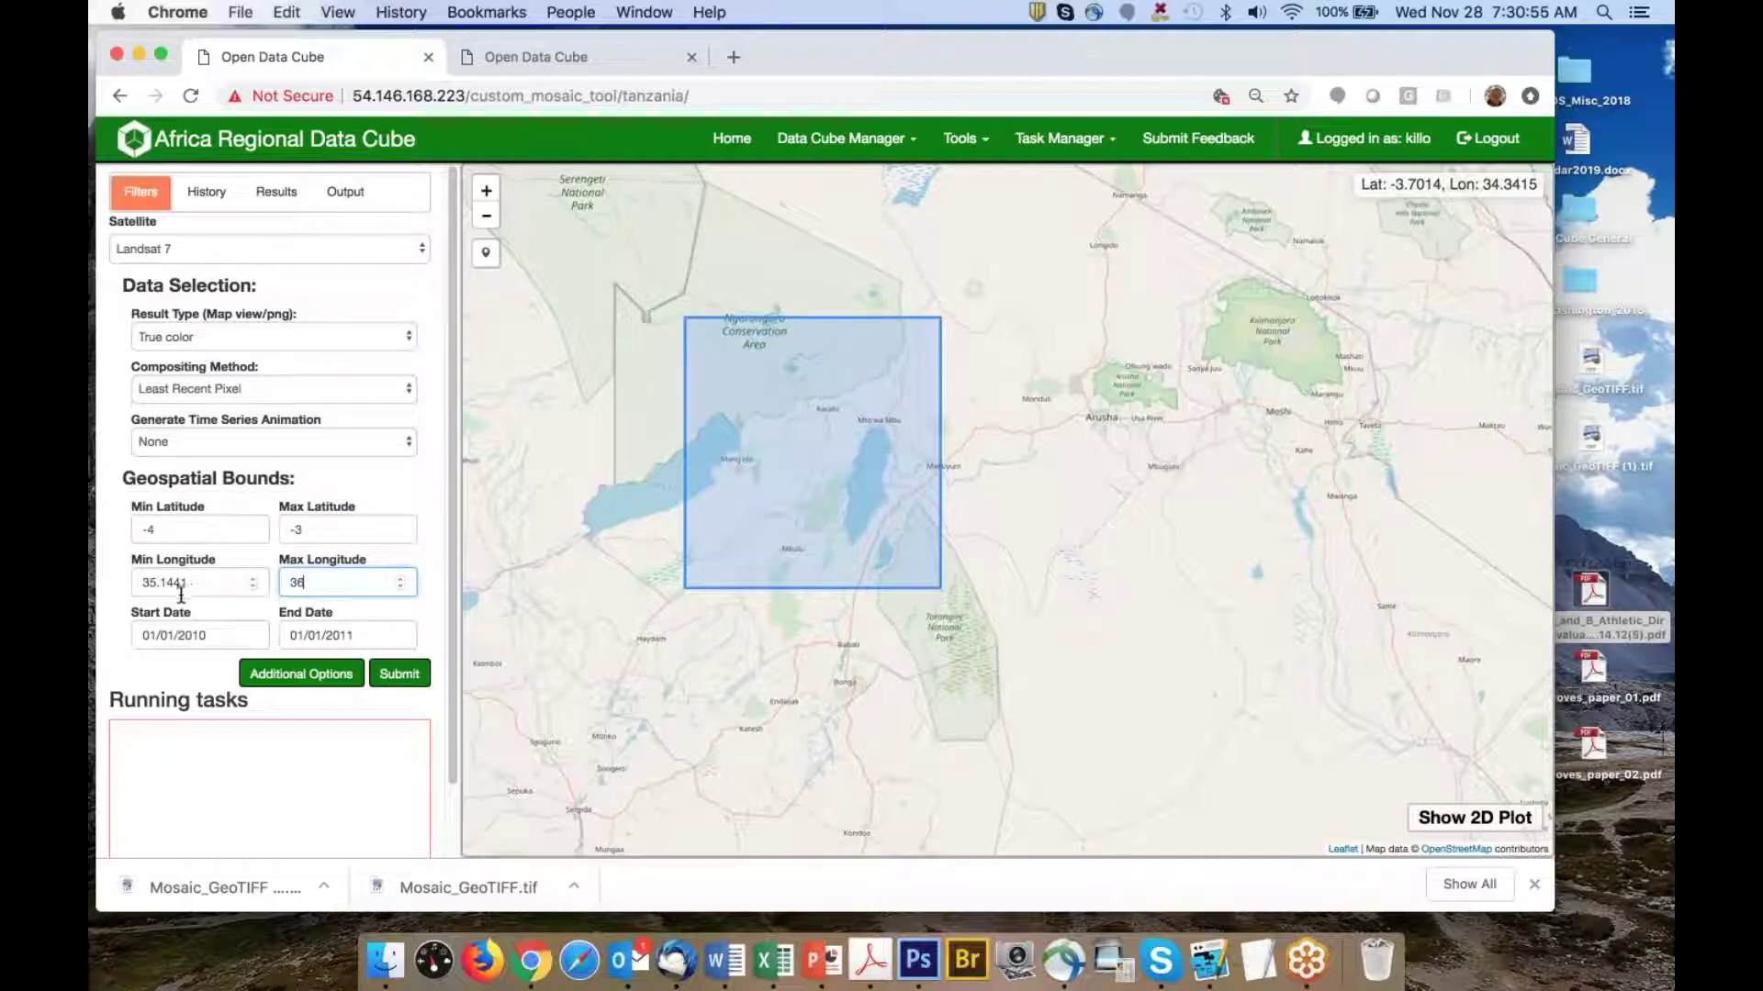
click(204, 578)
key(BackSpace)
key(BackSpace)
key(BackSpace)
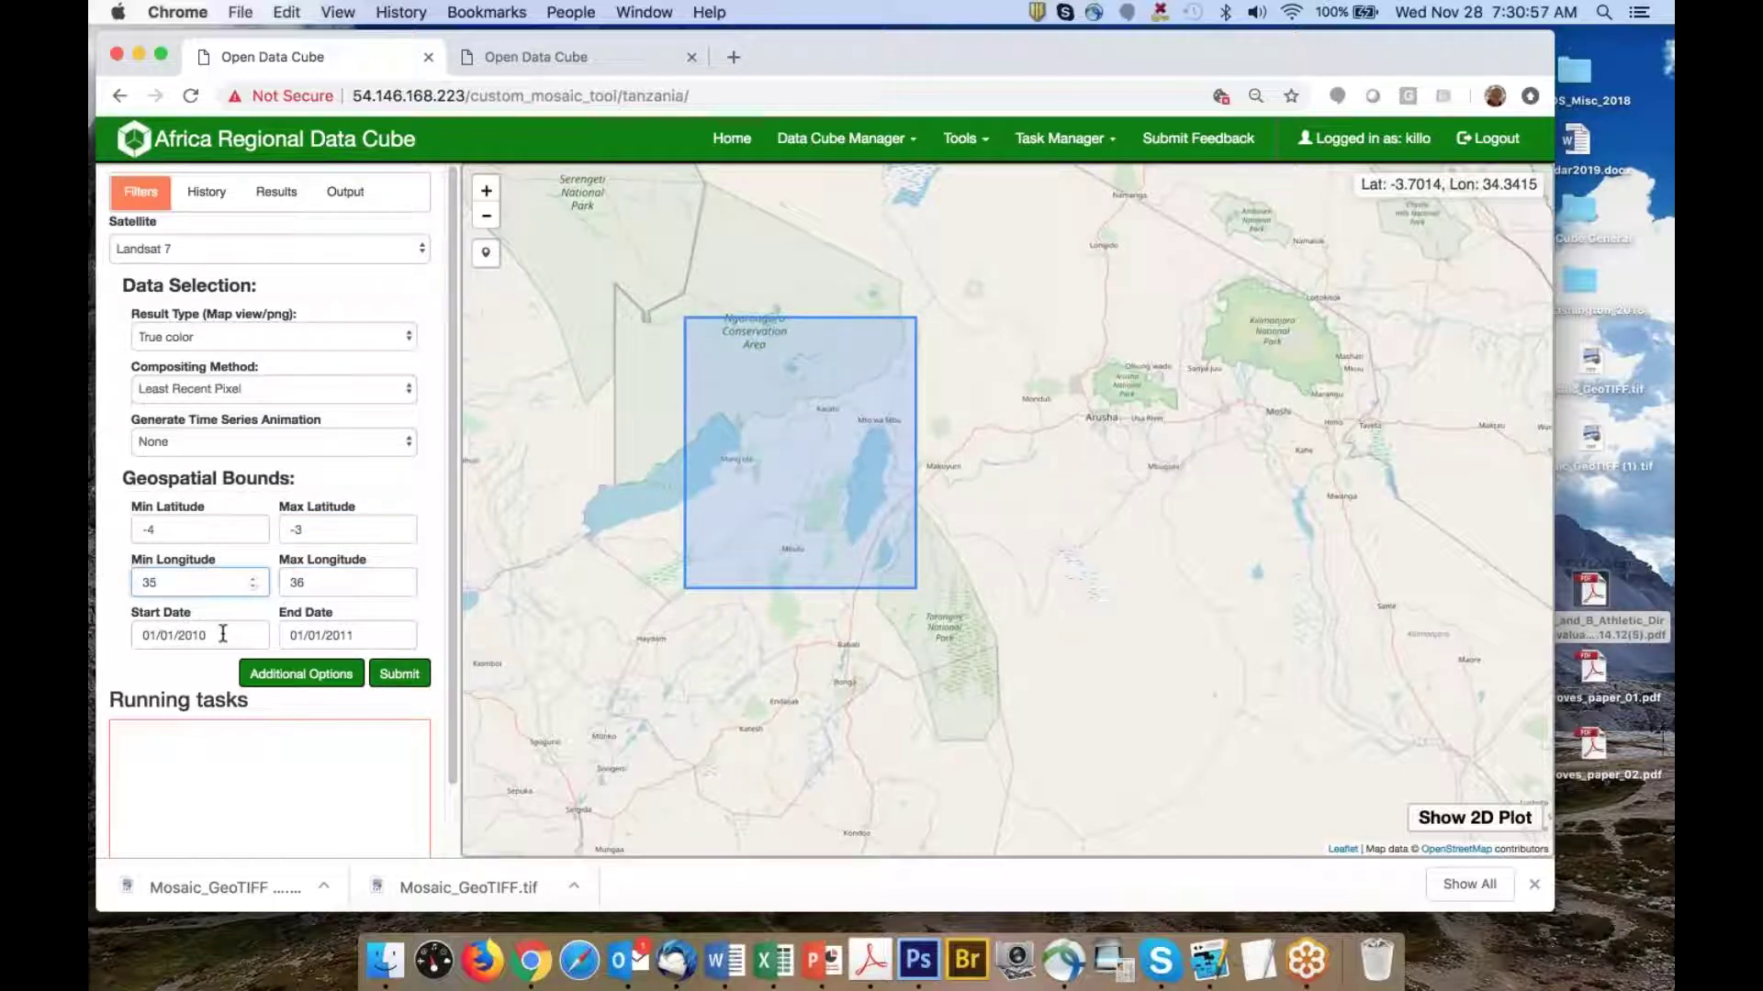
Set the compositing method to Most Recent Pixel and submit the Landsat 7 query with the dates 01/01/2010 to 01/01/2011
click(220, 635)
click(293, 438)
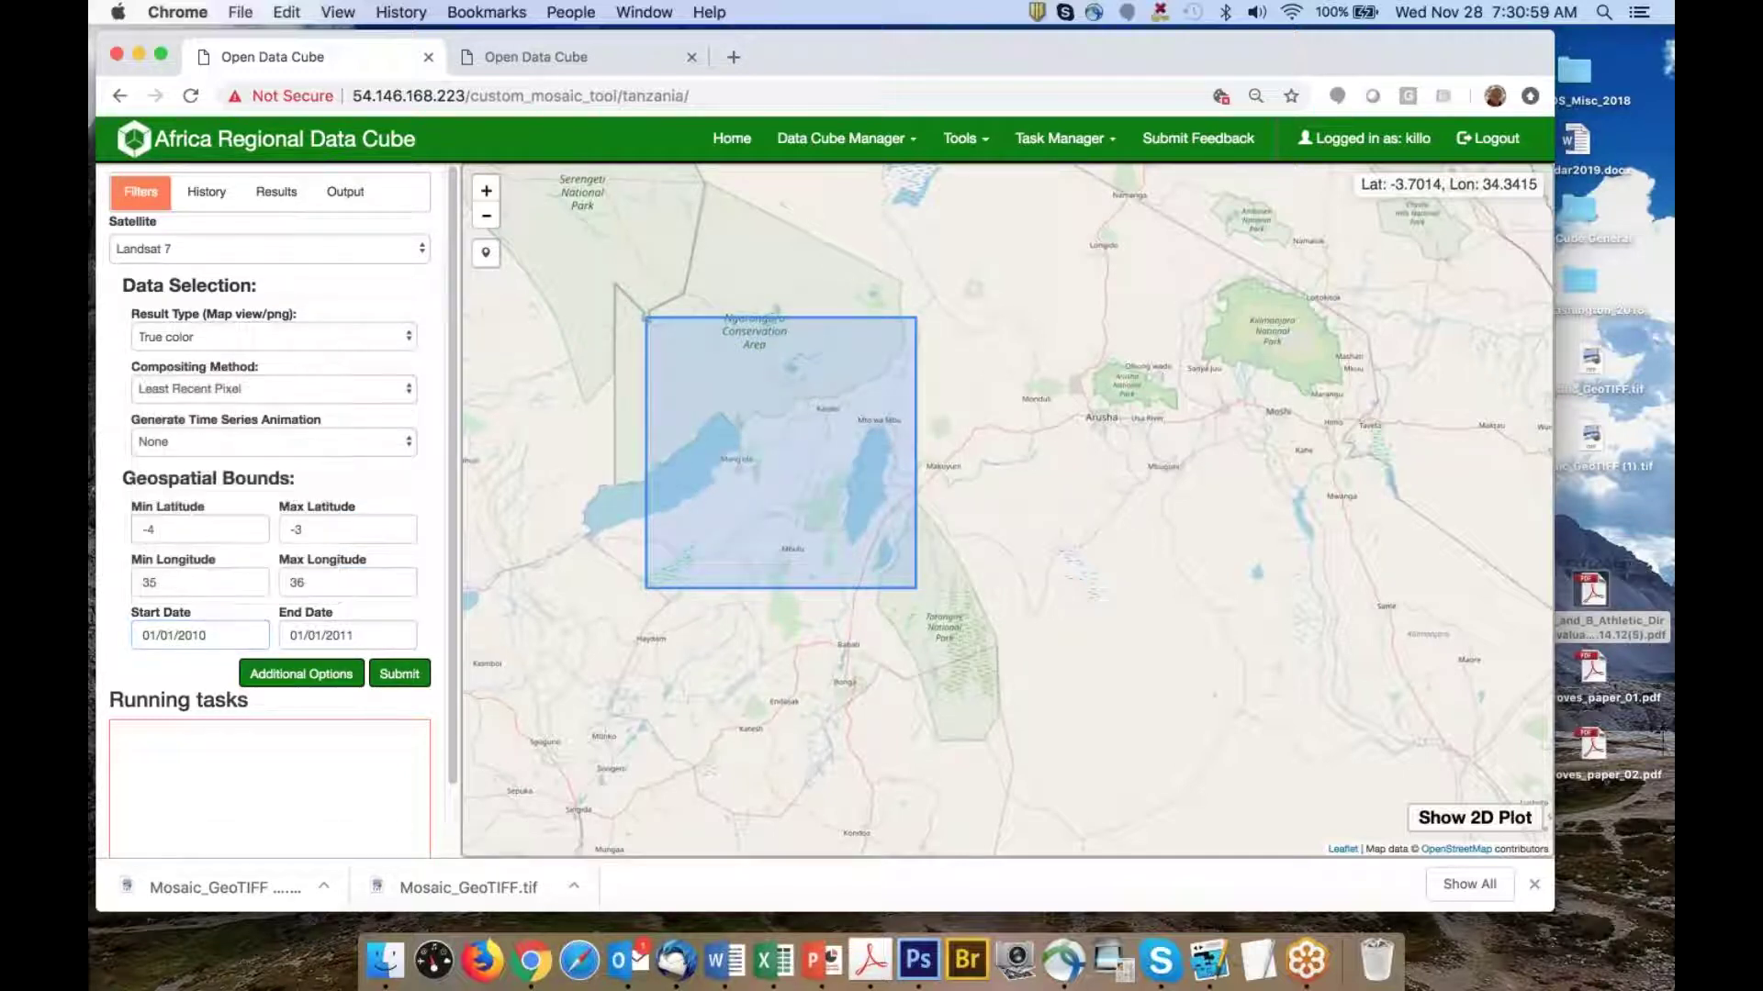
click(265, 389)
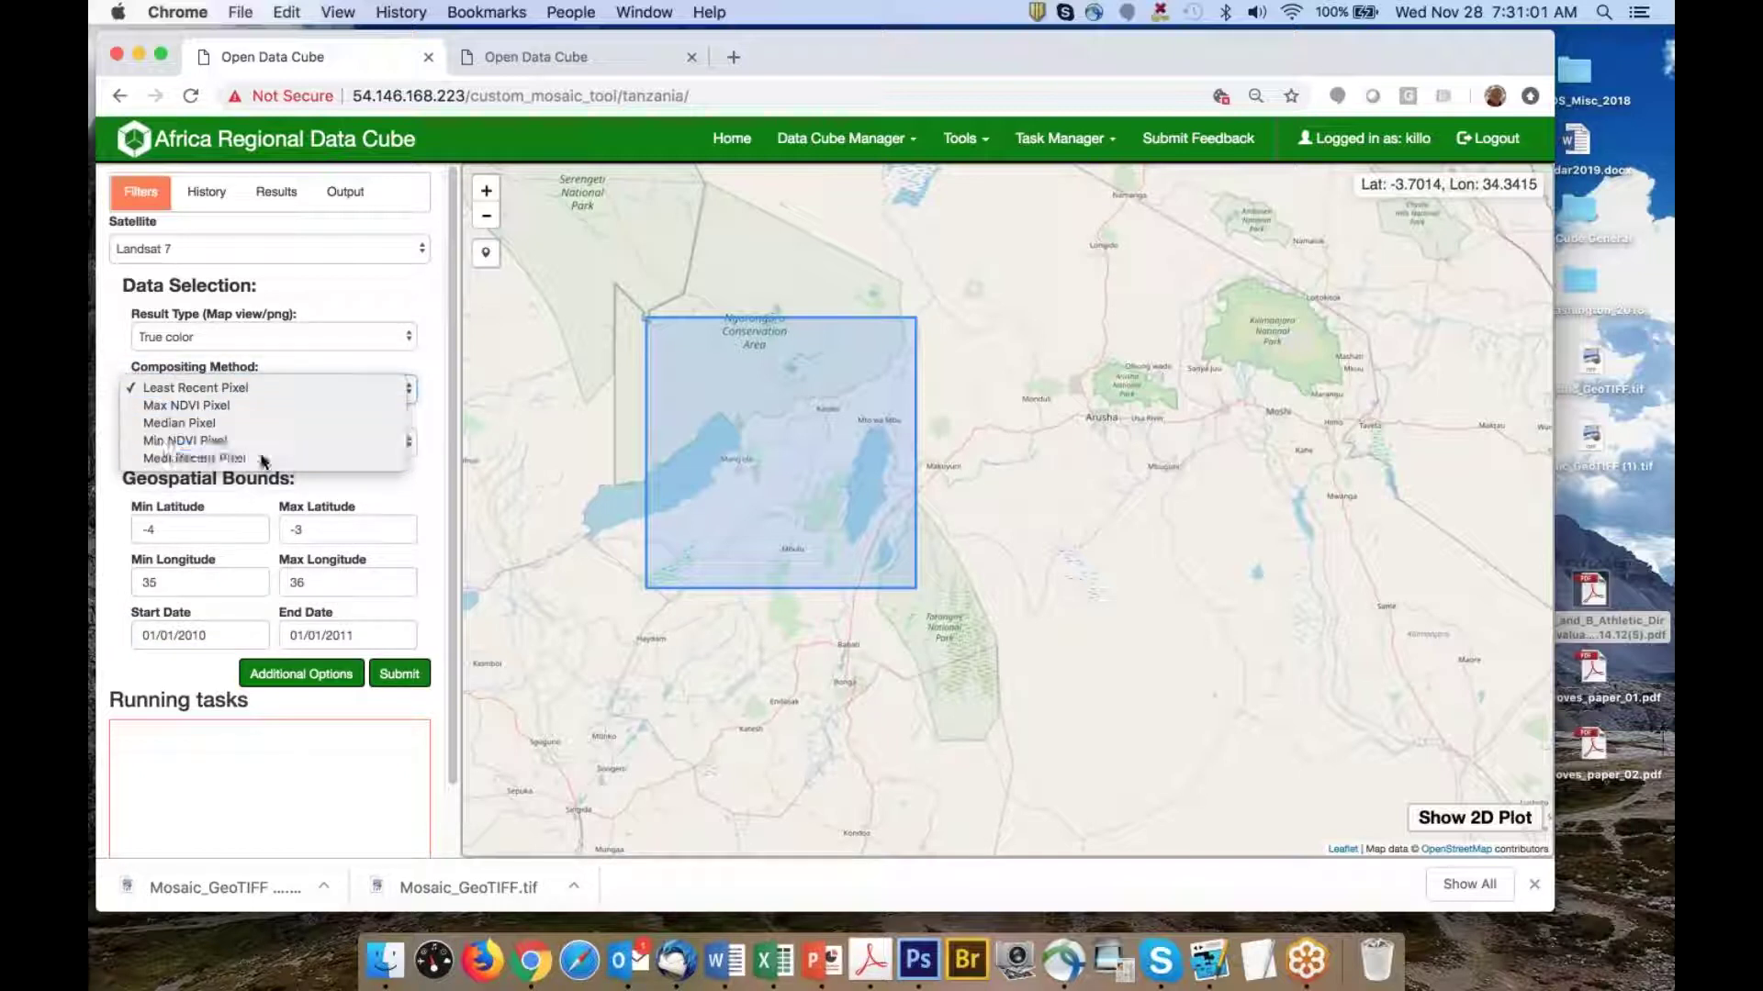
click(262, 403)
click(399, 674)
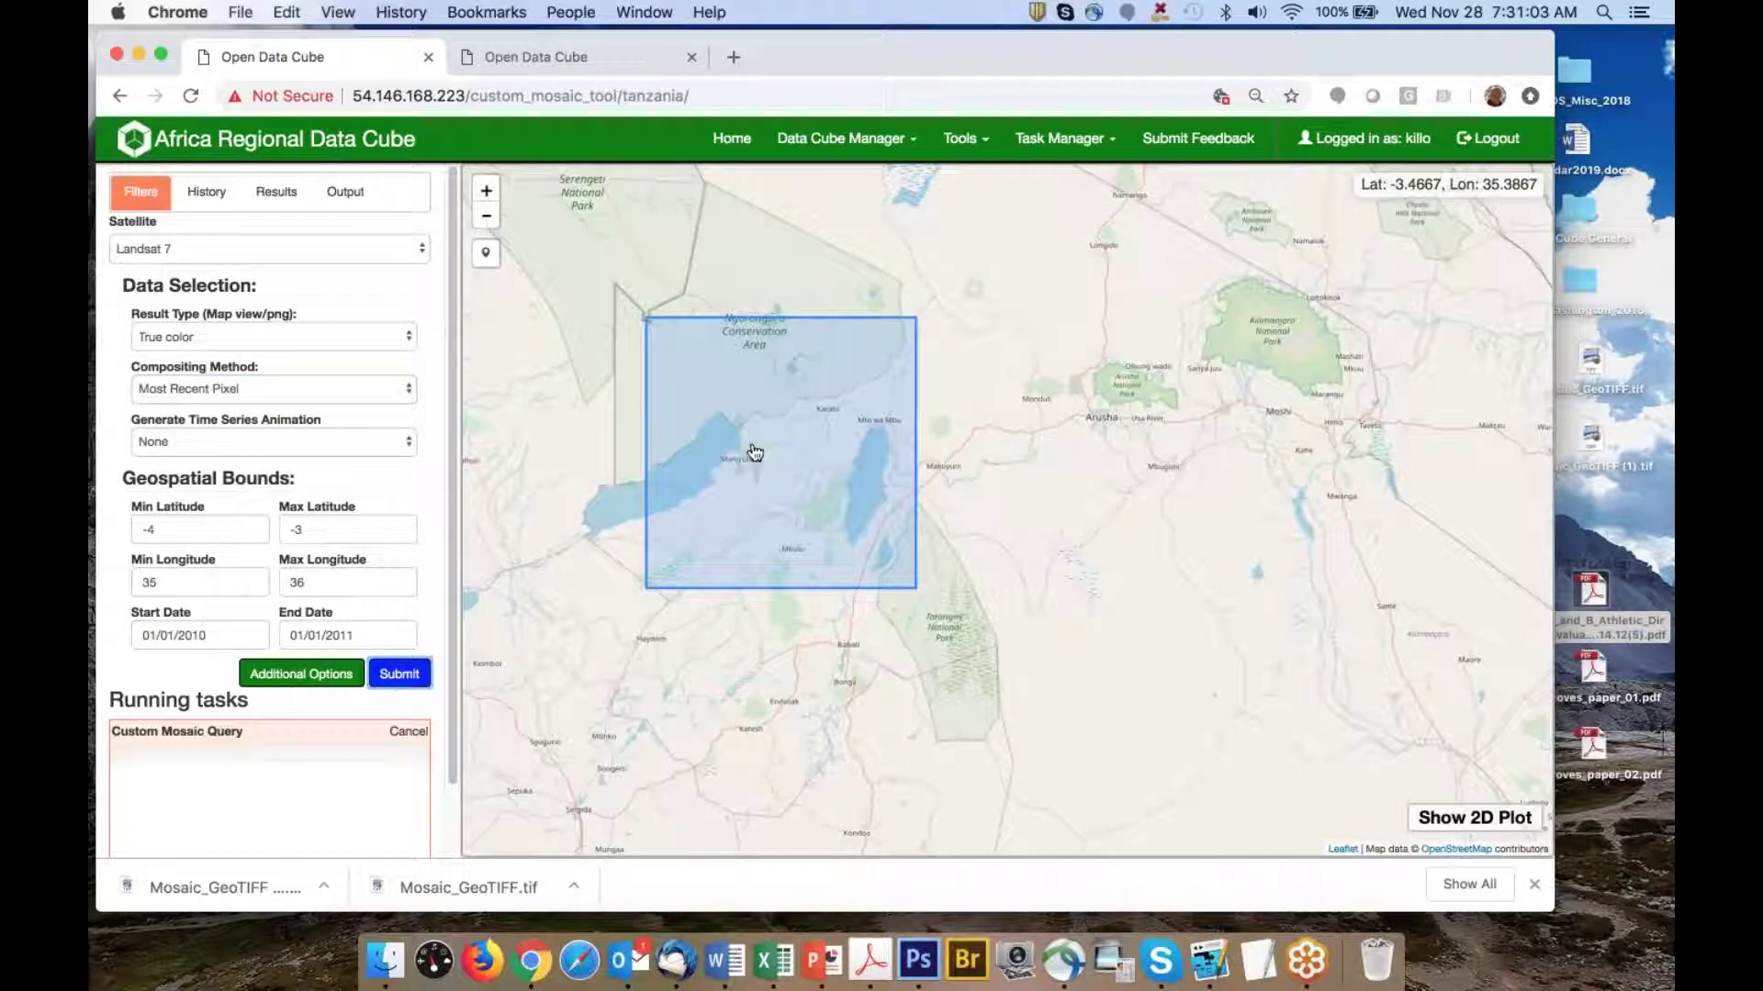
Follow the Landsat 7 query on the map and examine the resulting mosaic's coverage of the query area
drag(754, 501, 759, 533)
scroll(767, 551, up, 3)
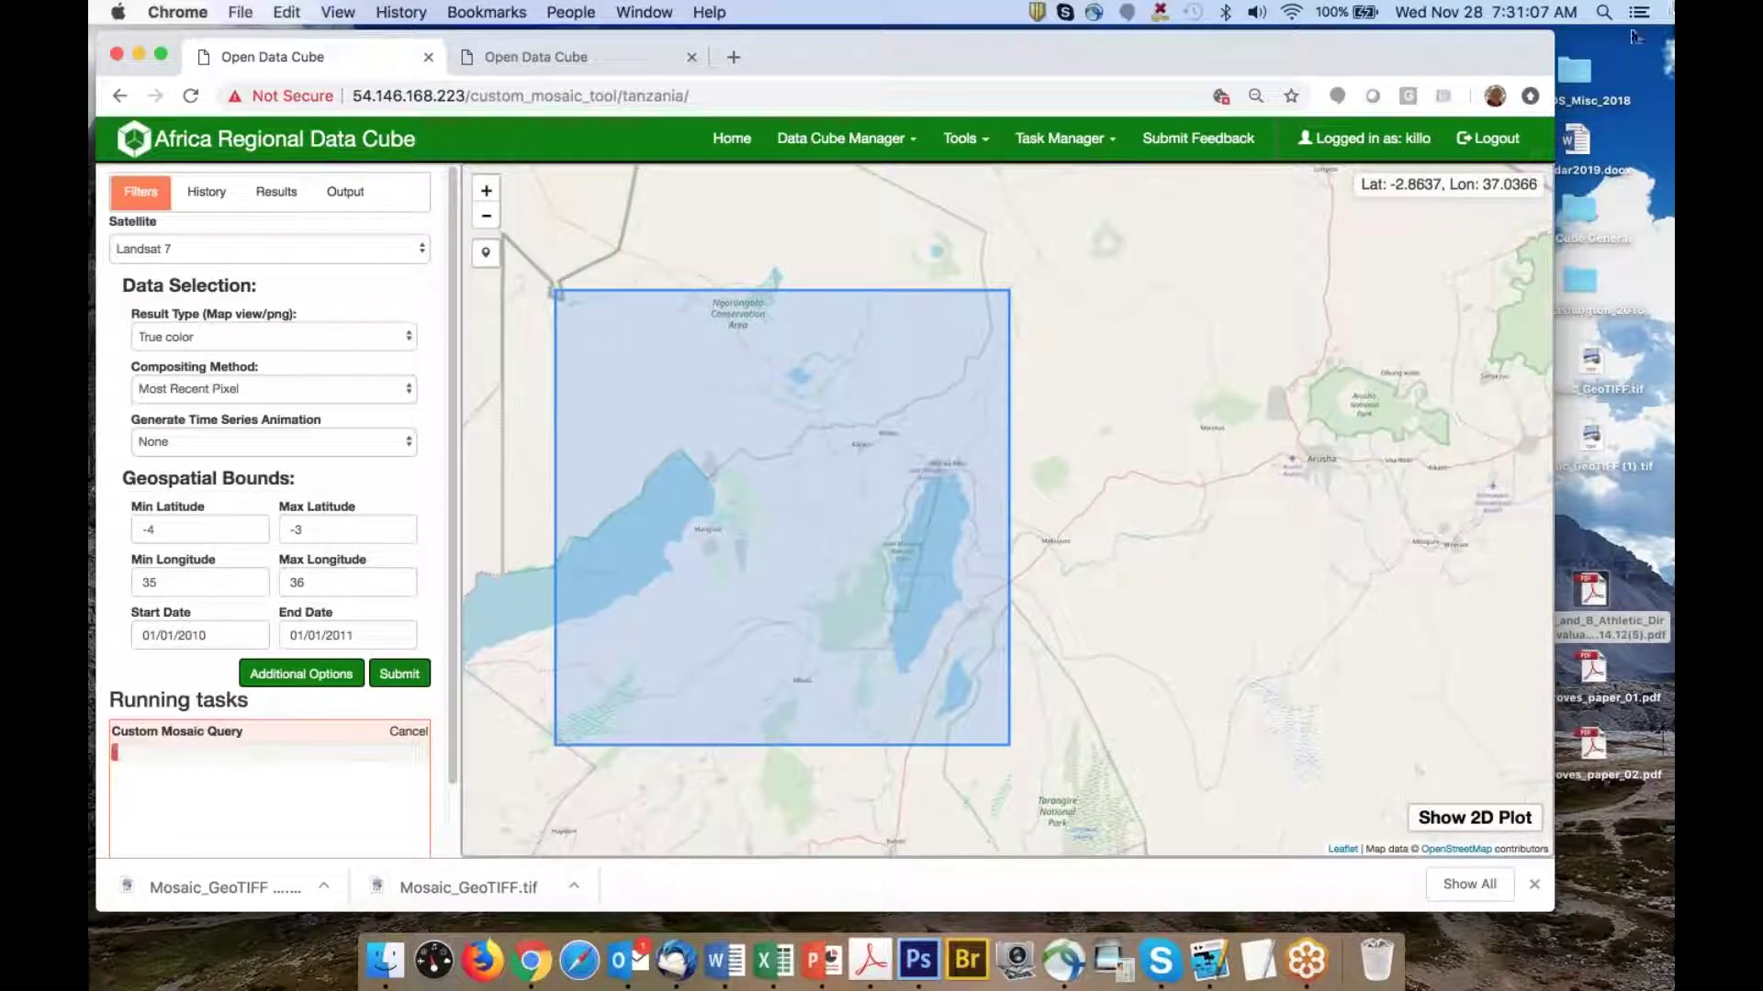
click(1657, 66)
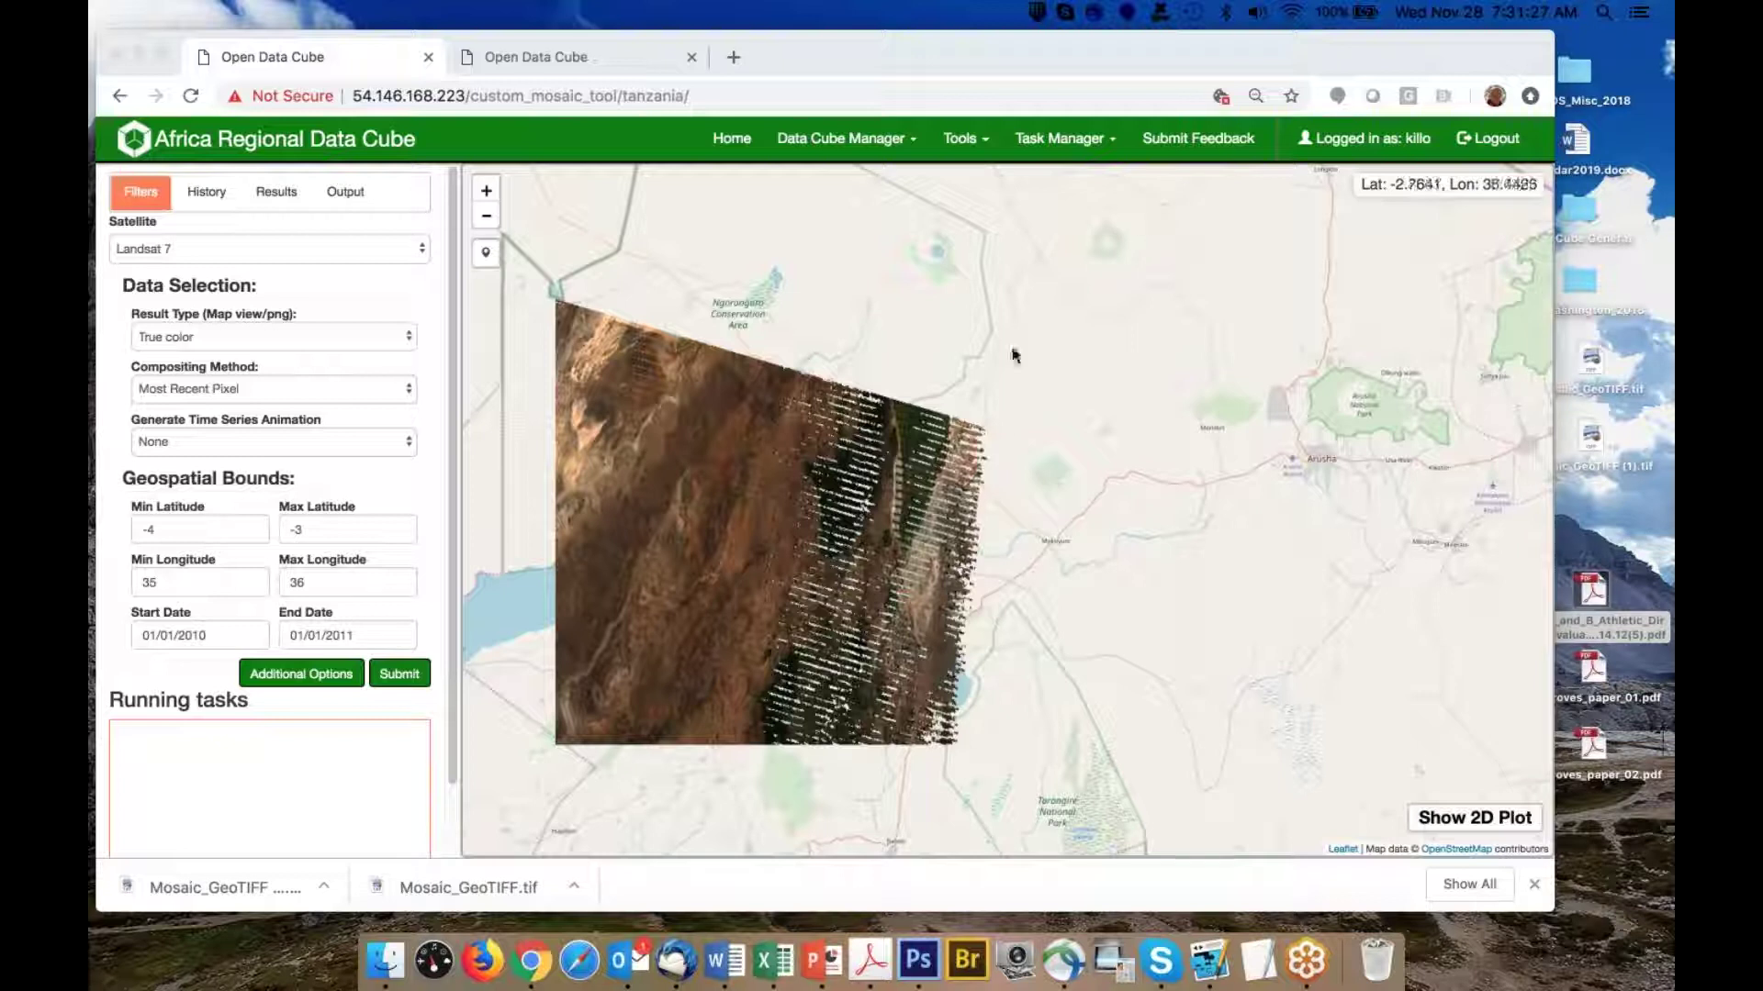
scroll(1006, 452, down, 2)
scroll(1005, 442, down, 1)
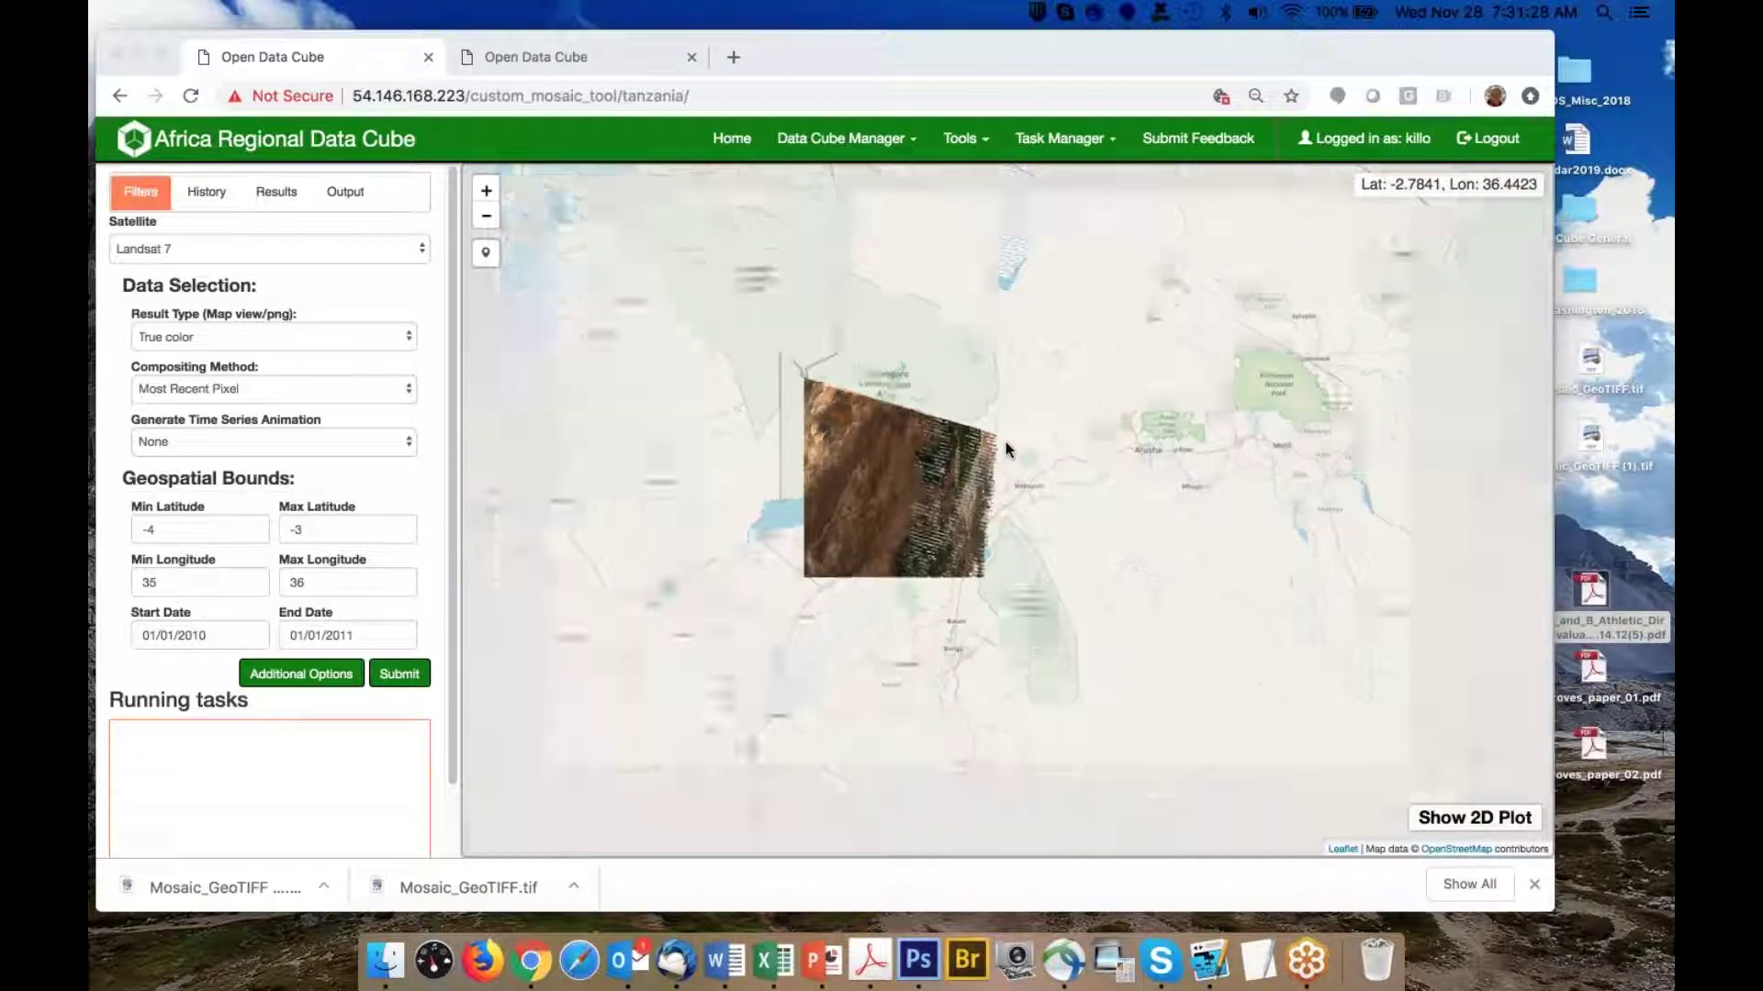
drag(1030, 461, 997, 492)
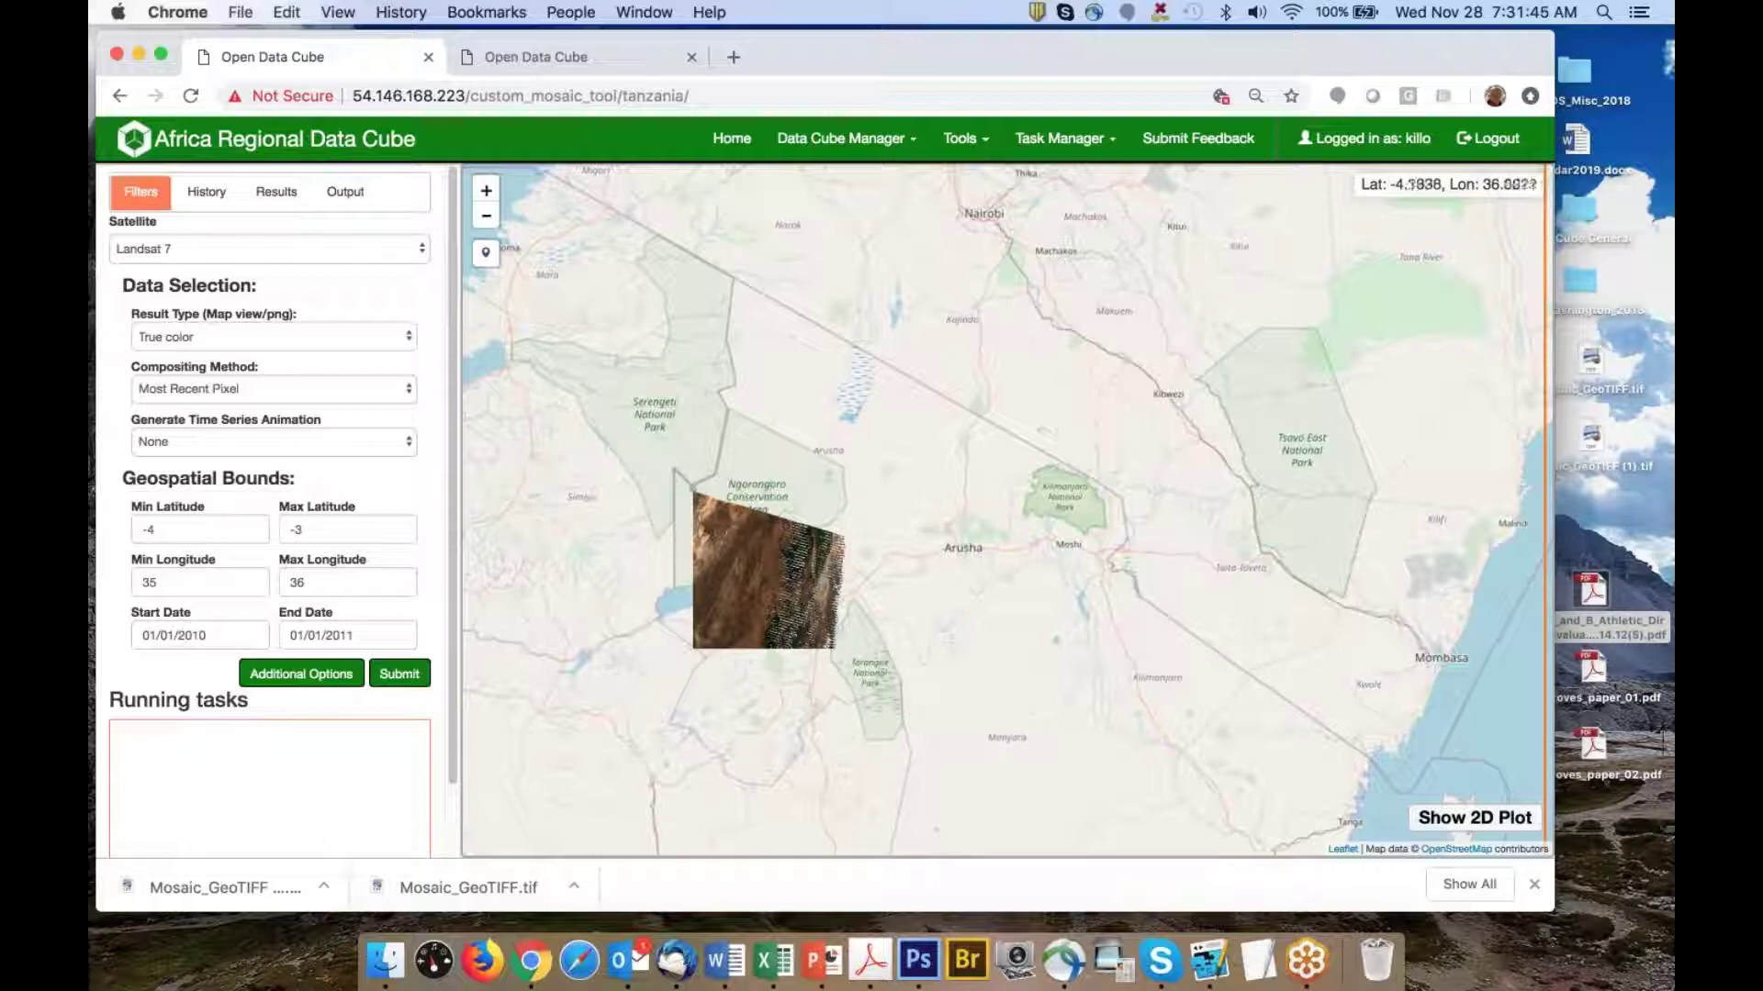
scroll(767, 623, up, 2)
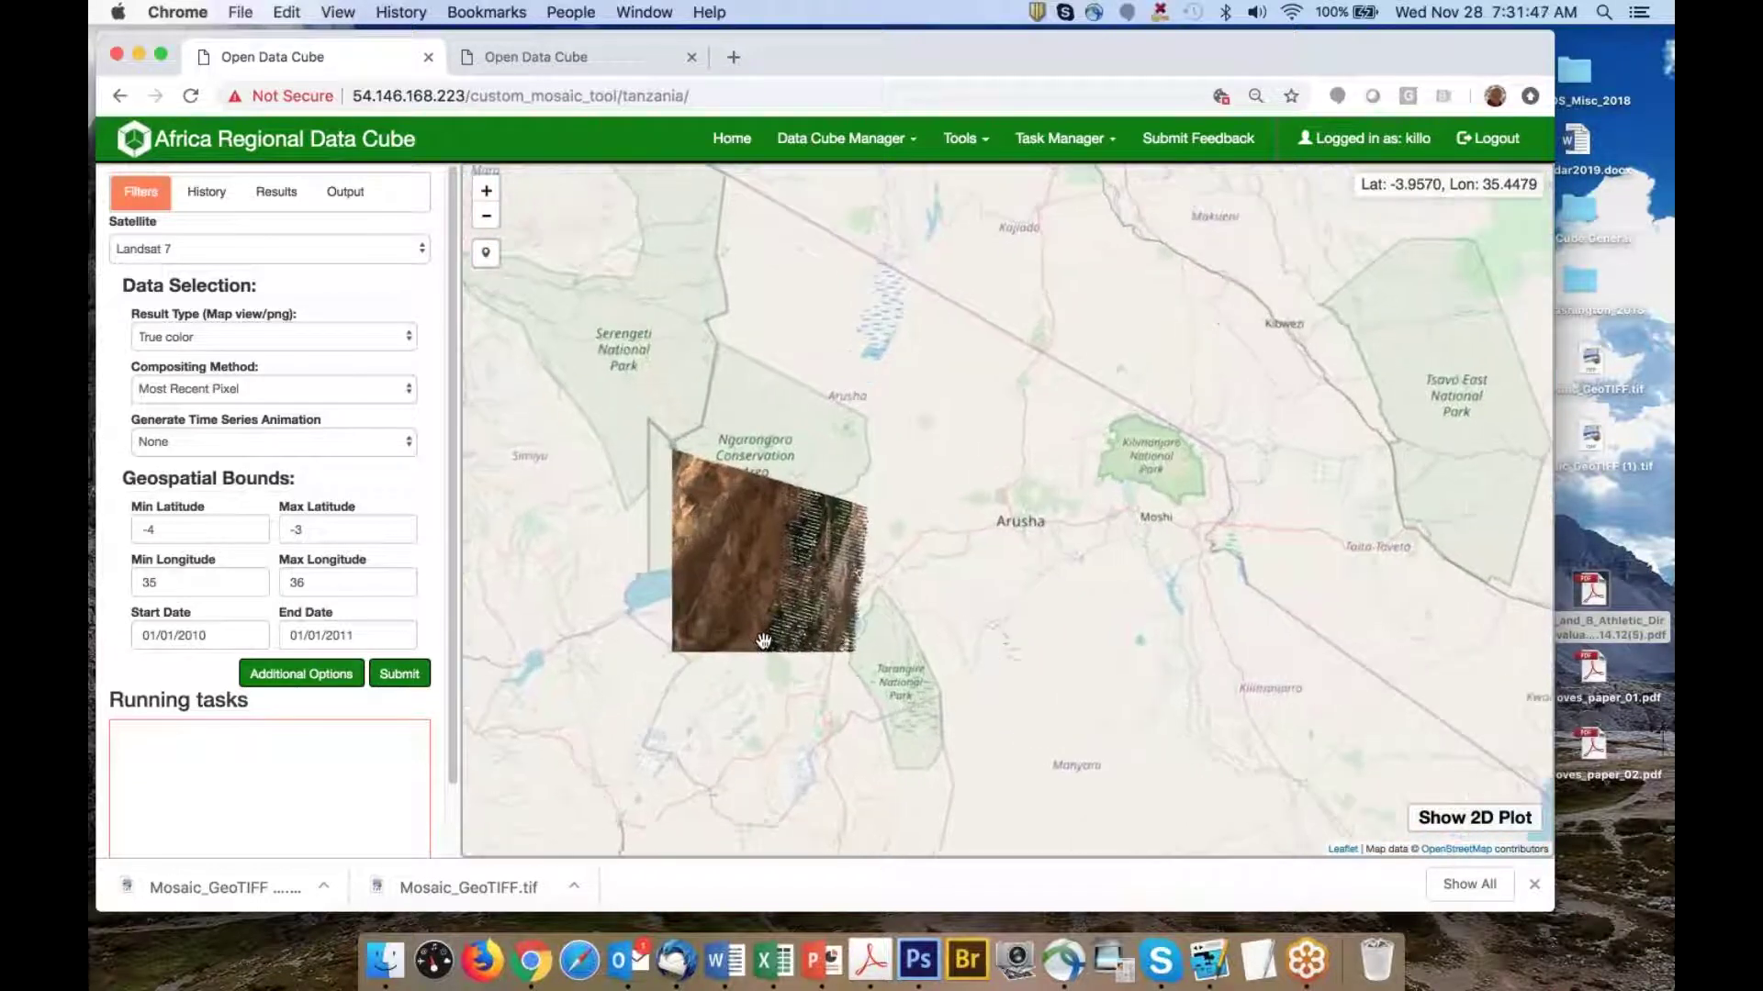
scroll(764, 637, up, 1)
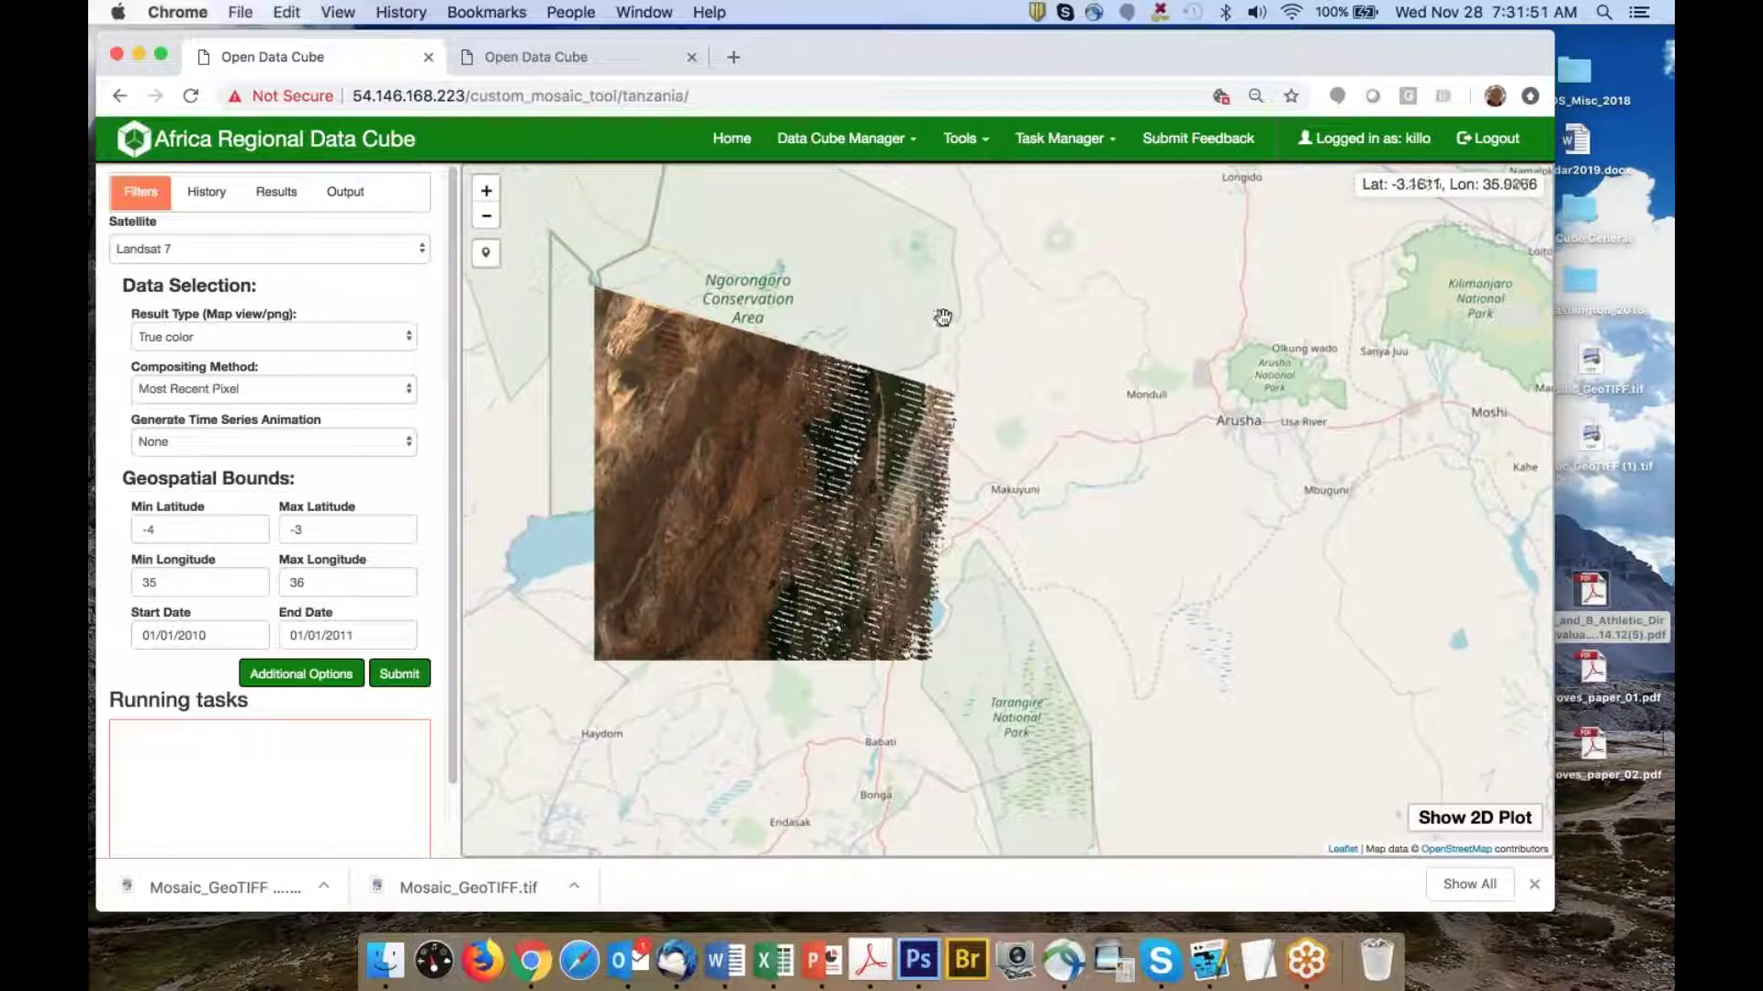
Examine where the Landsat 7 mosaic lies within the Tanzania cube at wider and closer map scales
scroll(785, 511, down, 3)
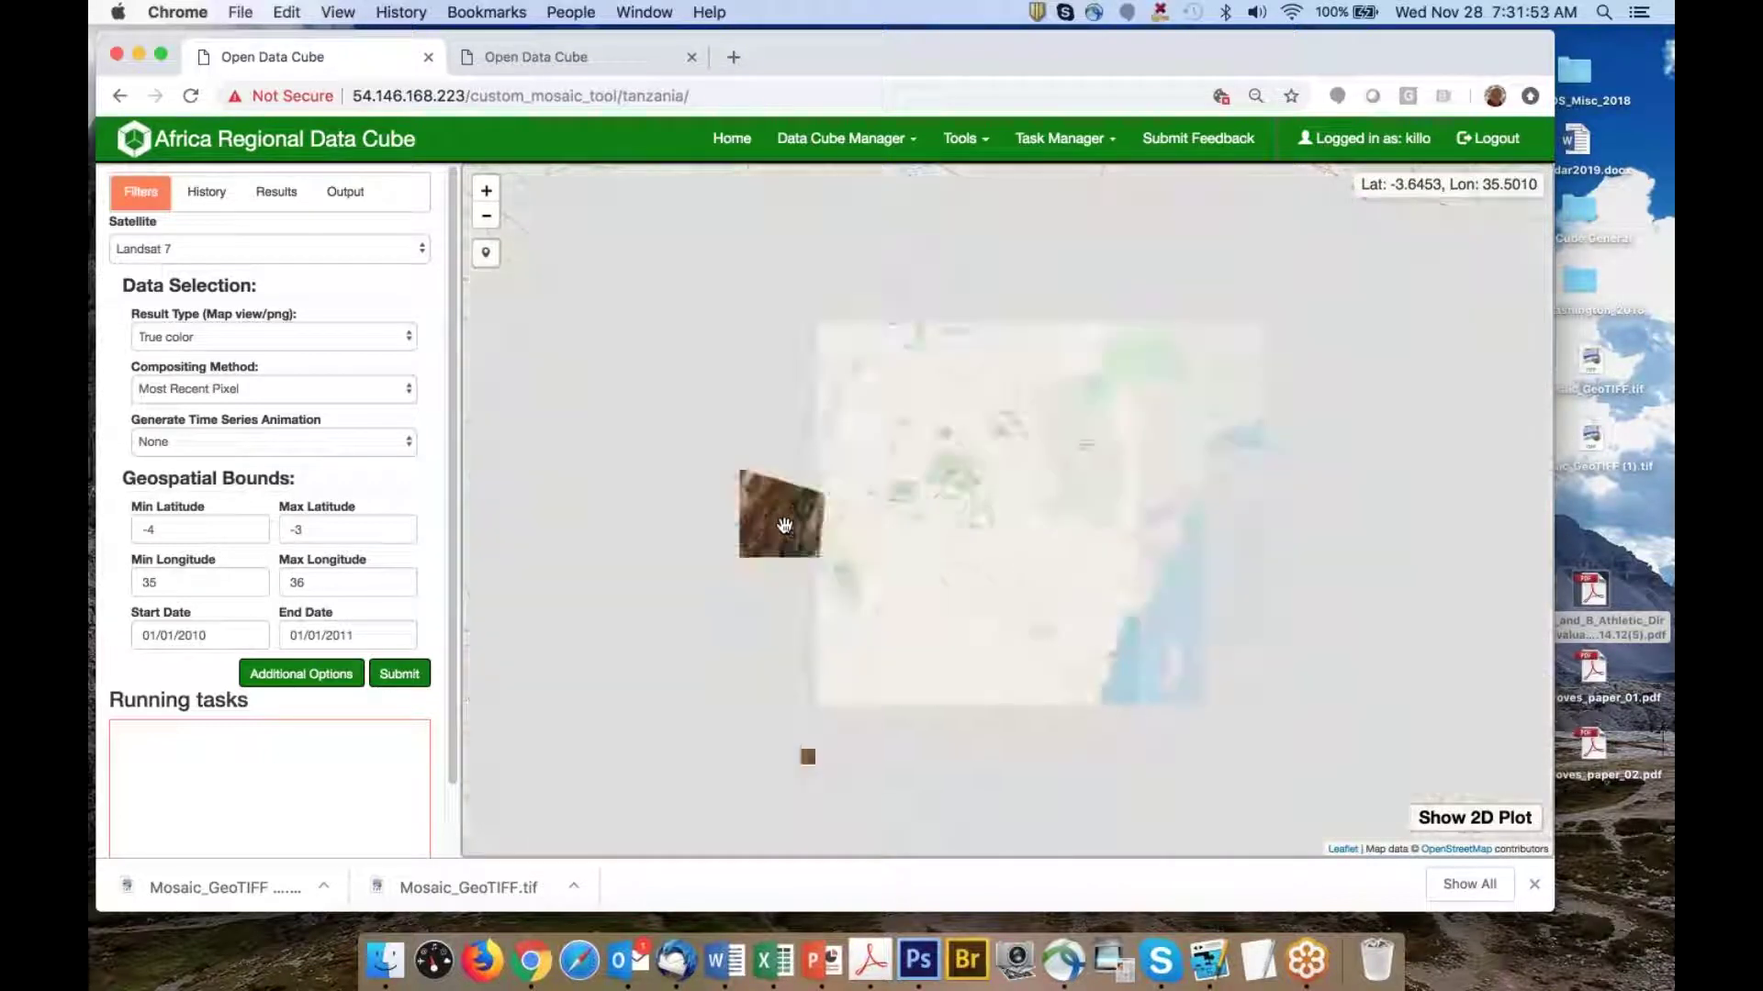
scroll(796, 509, up, 1)
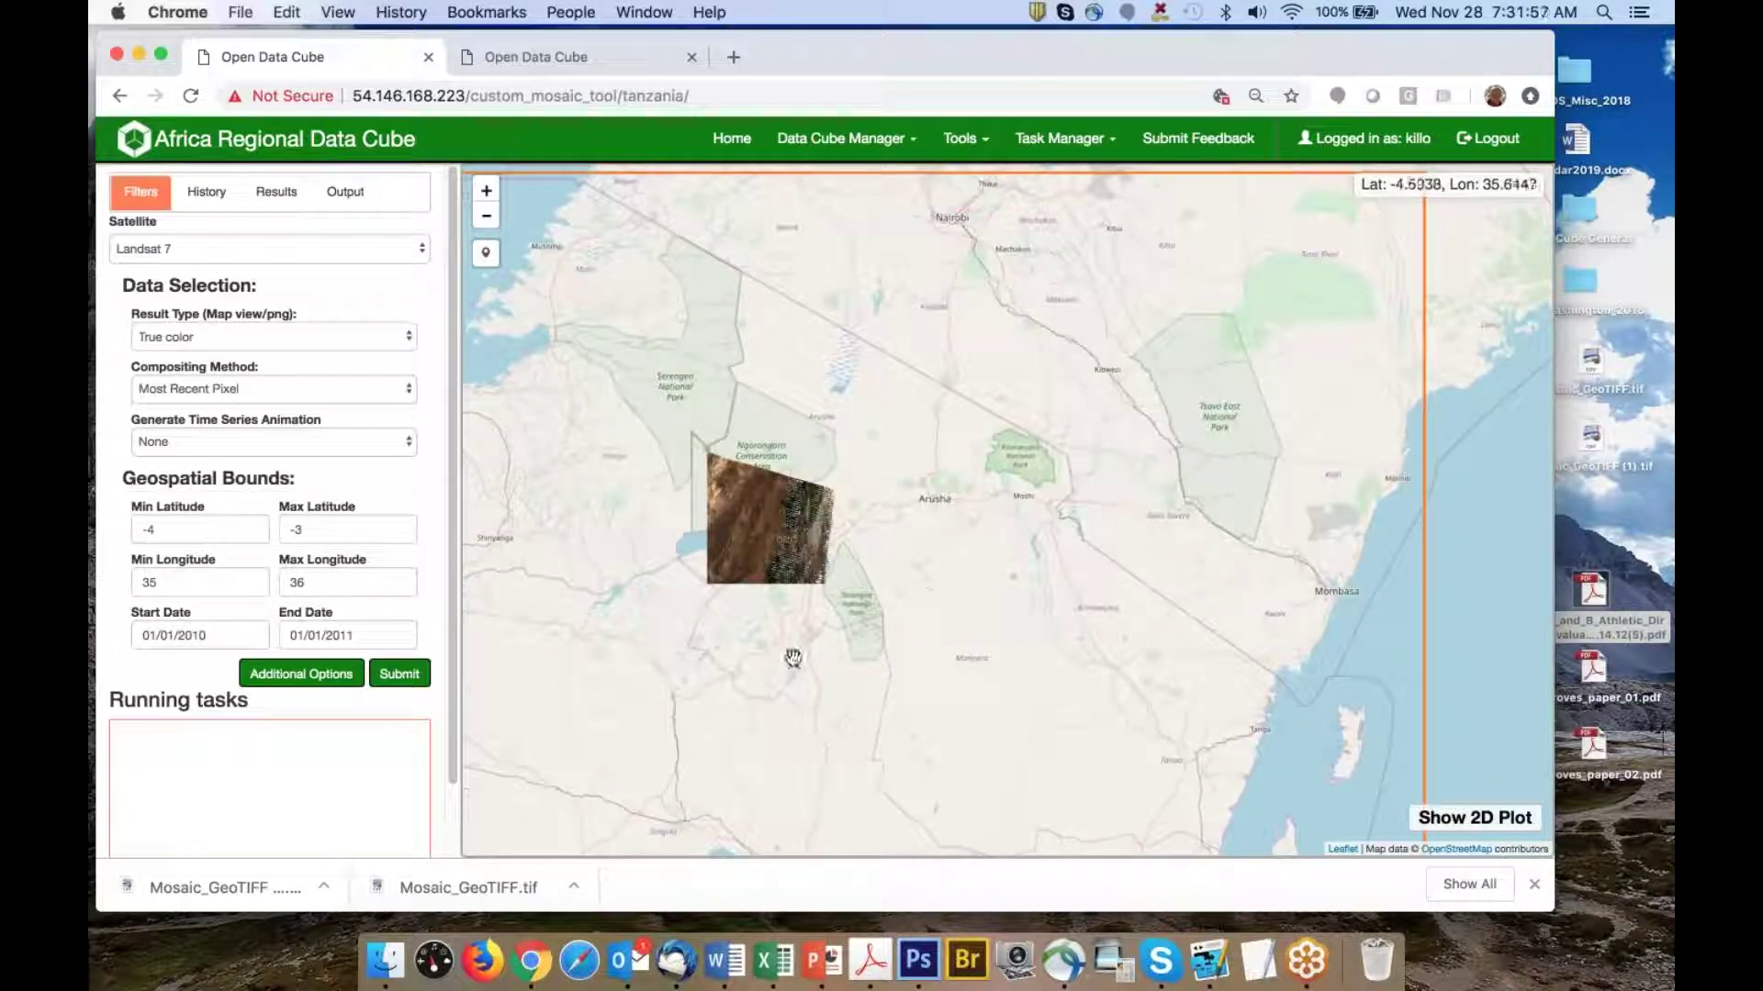
scroll(792, 660, down, 1)
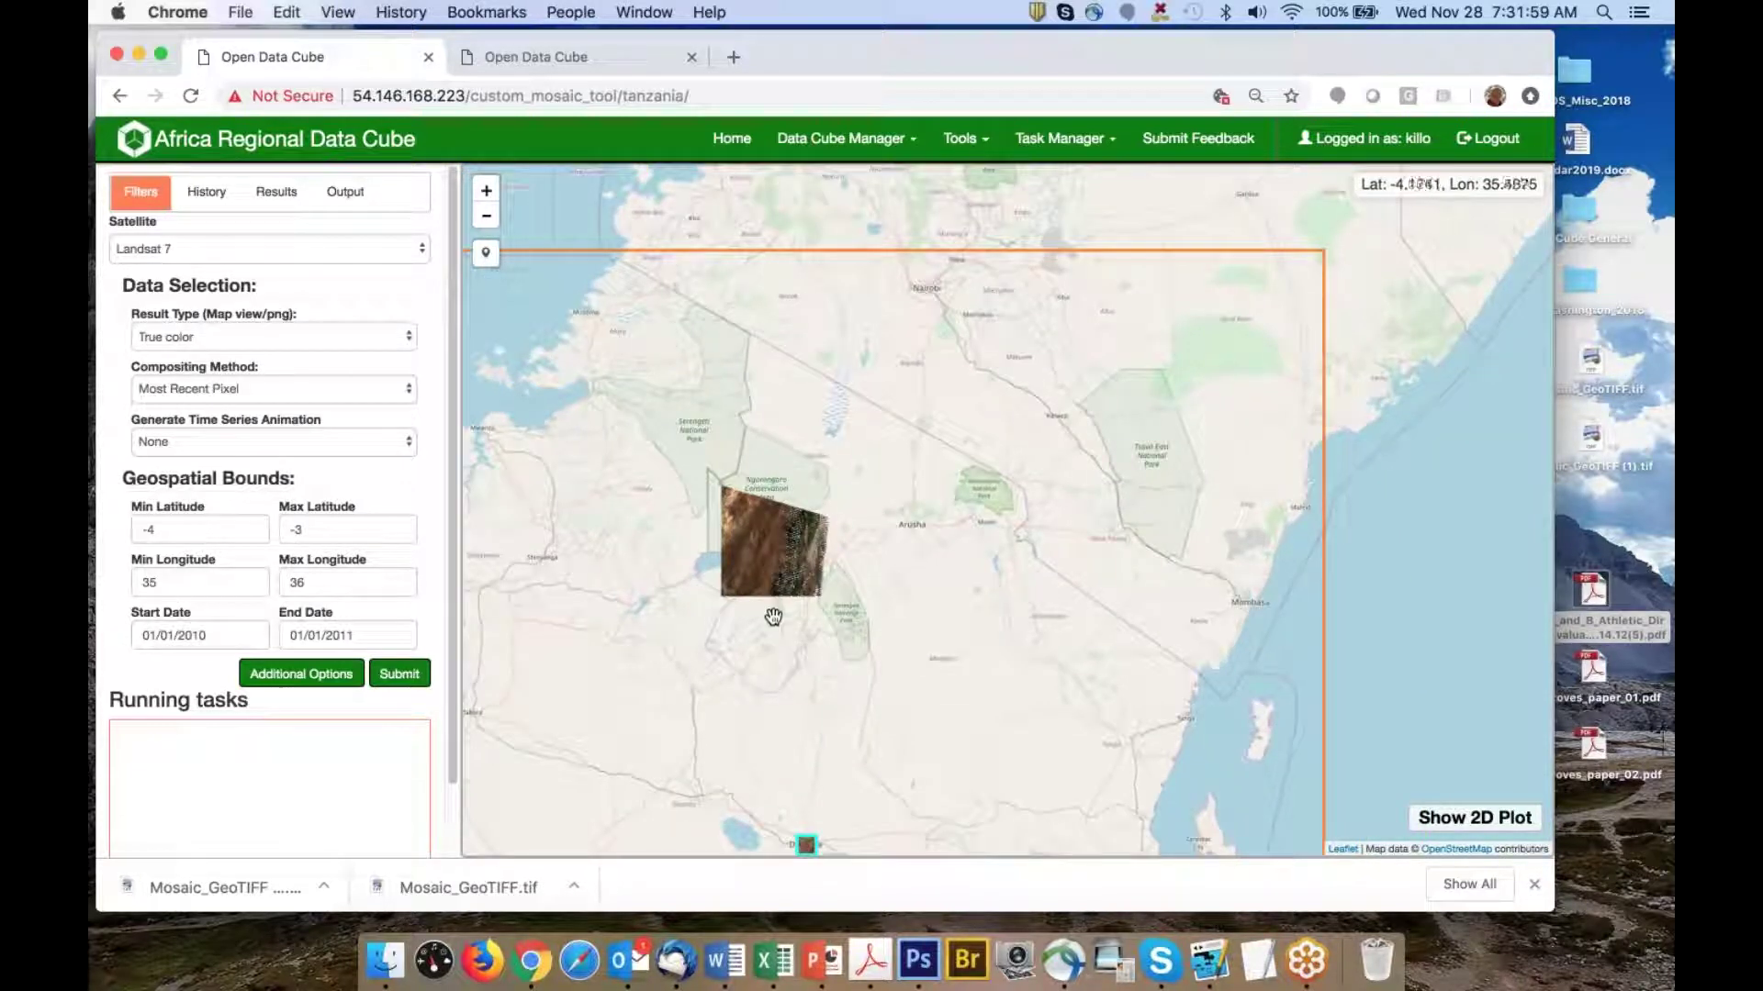
scroll(773, 617, up, 1)
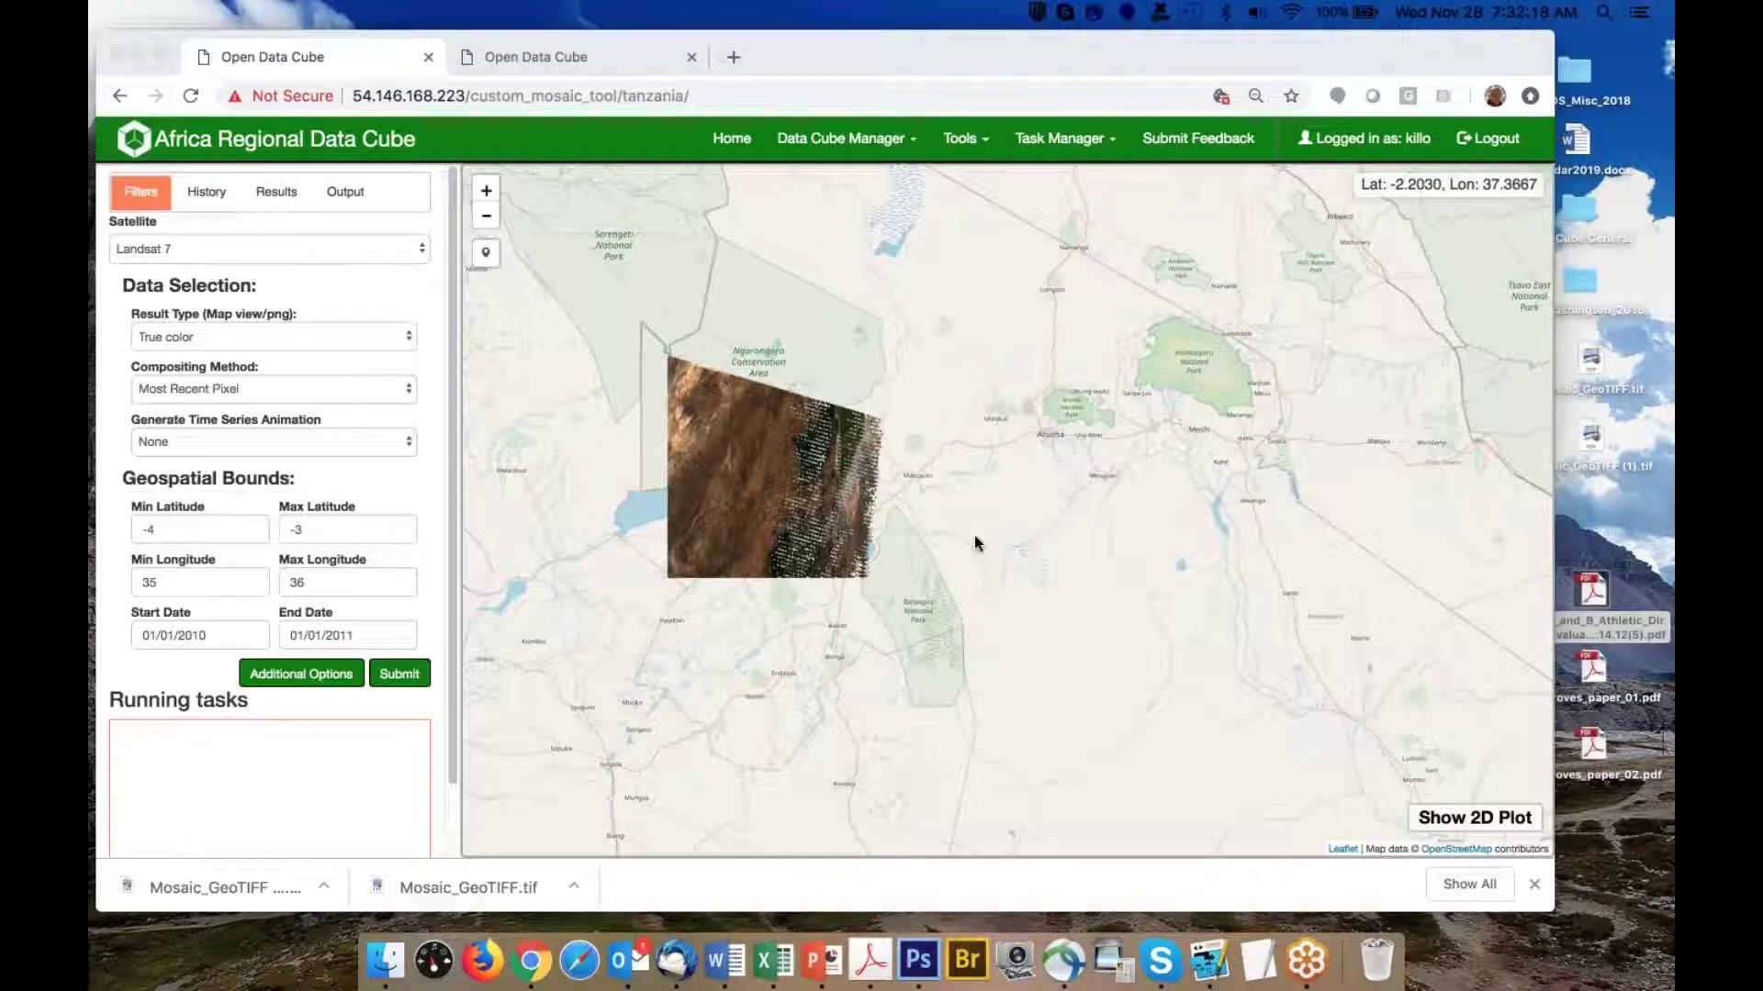
Switch to the Tanzania Data Cube Tutorial in Word, find Case #4 and highlight "Custom Mosaic" in its heading
key(ctrl+Up)
click(783, 429)
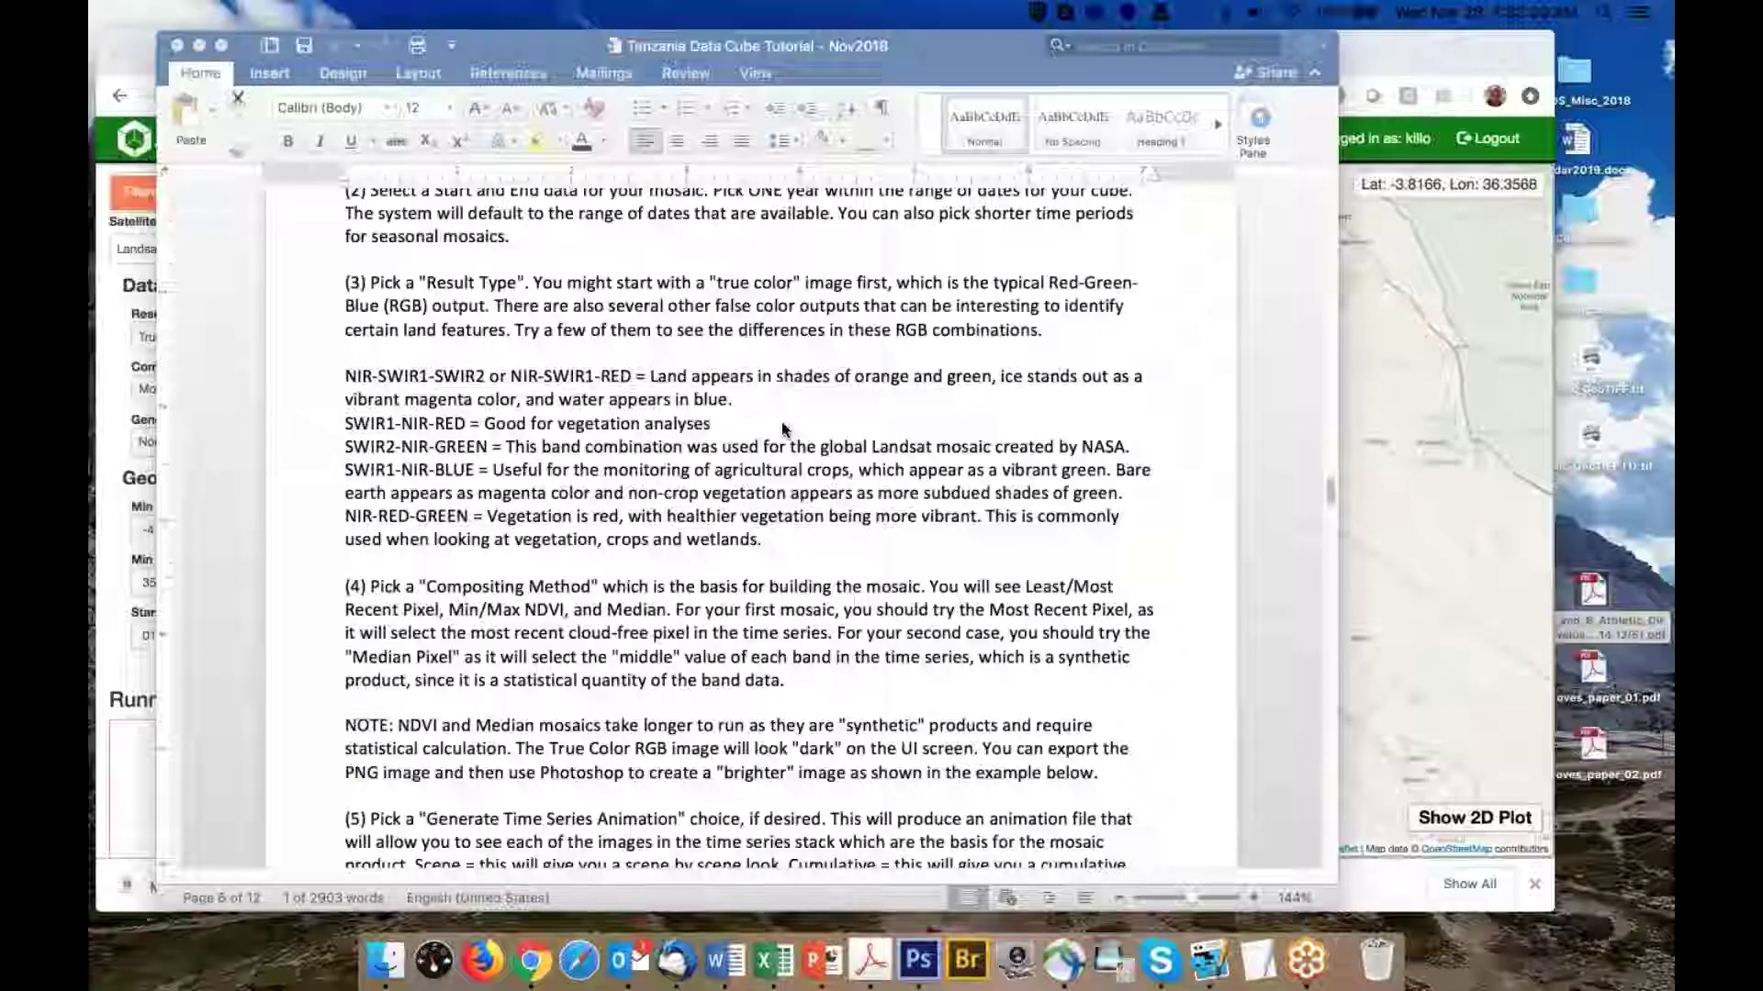
scroll(783, 428, down, 10)
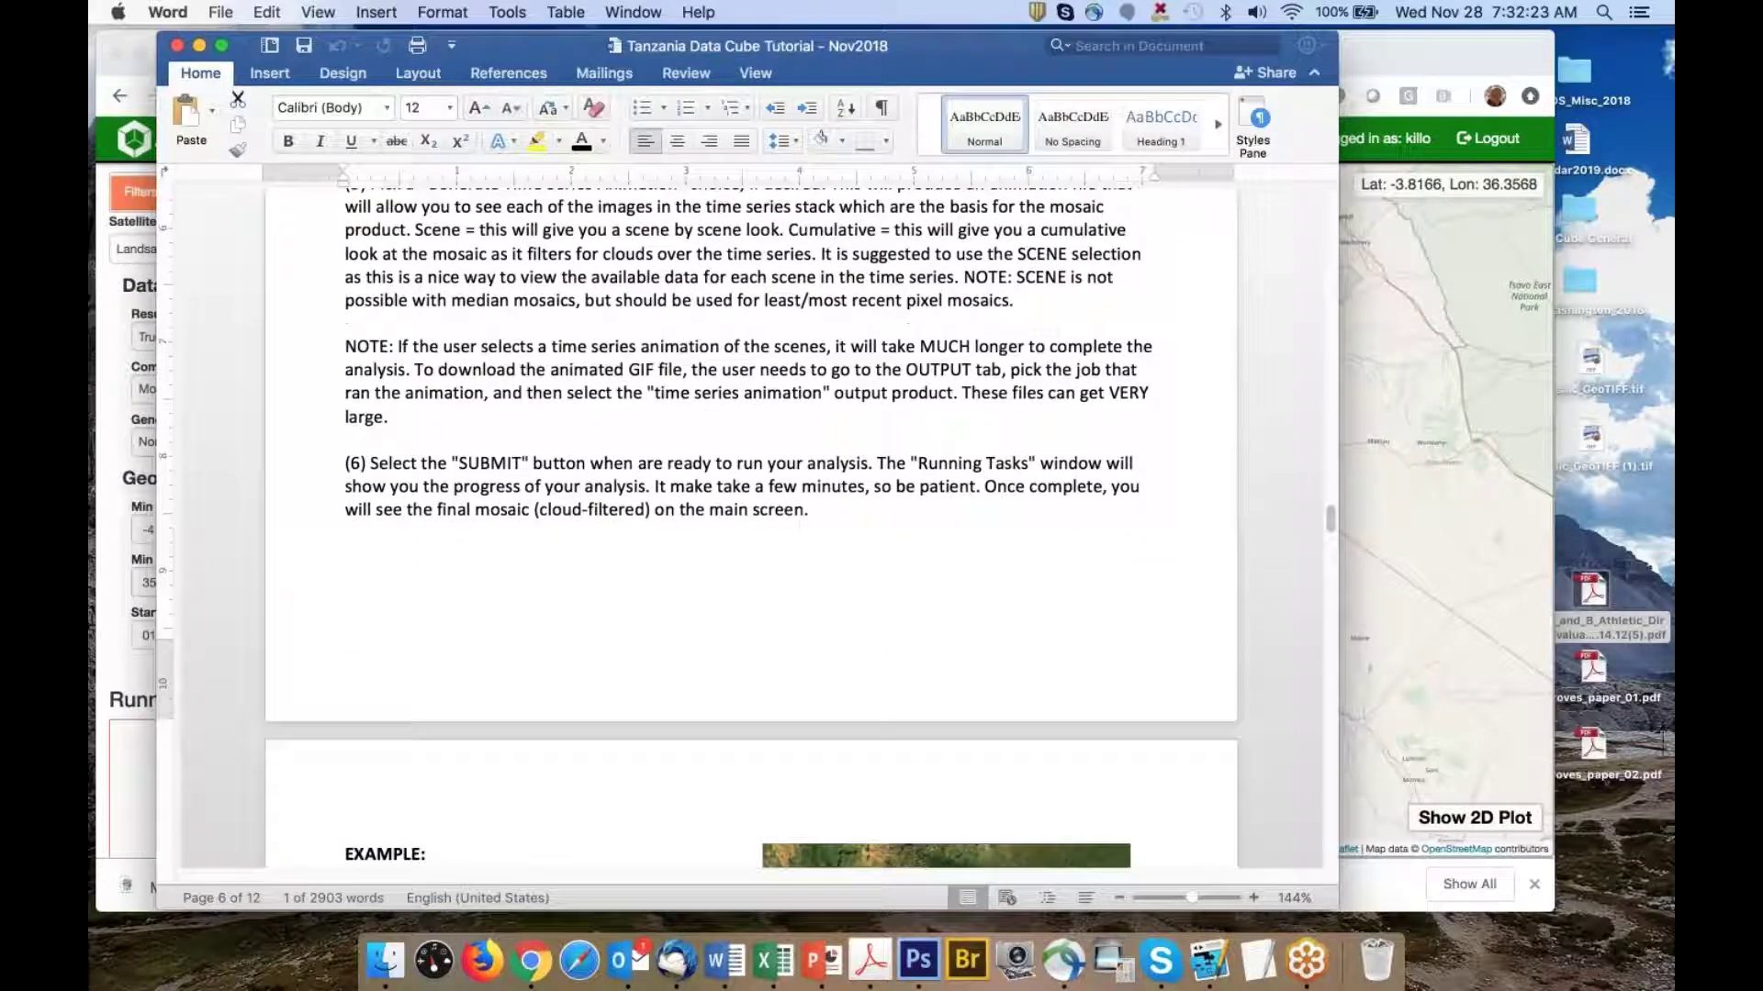
scroll(694, 523, up, 15)
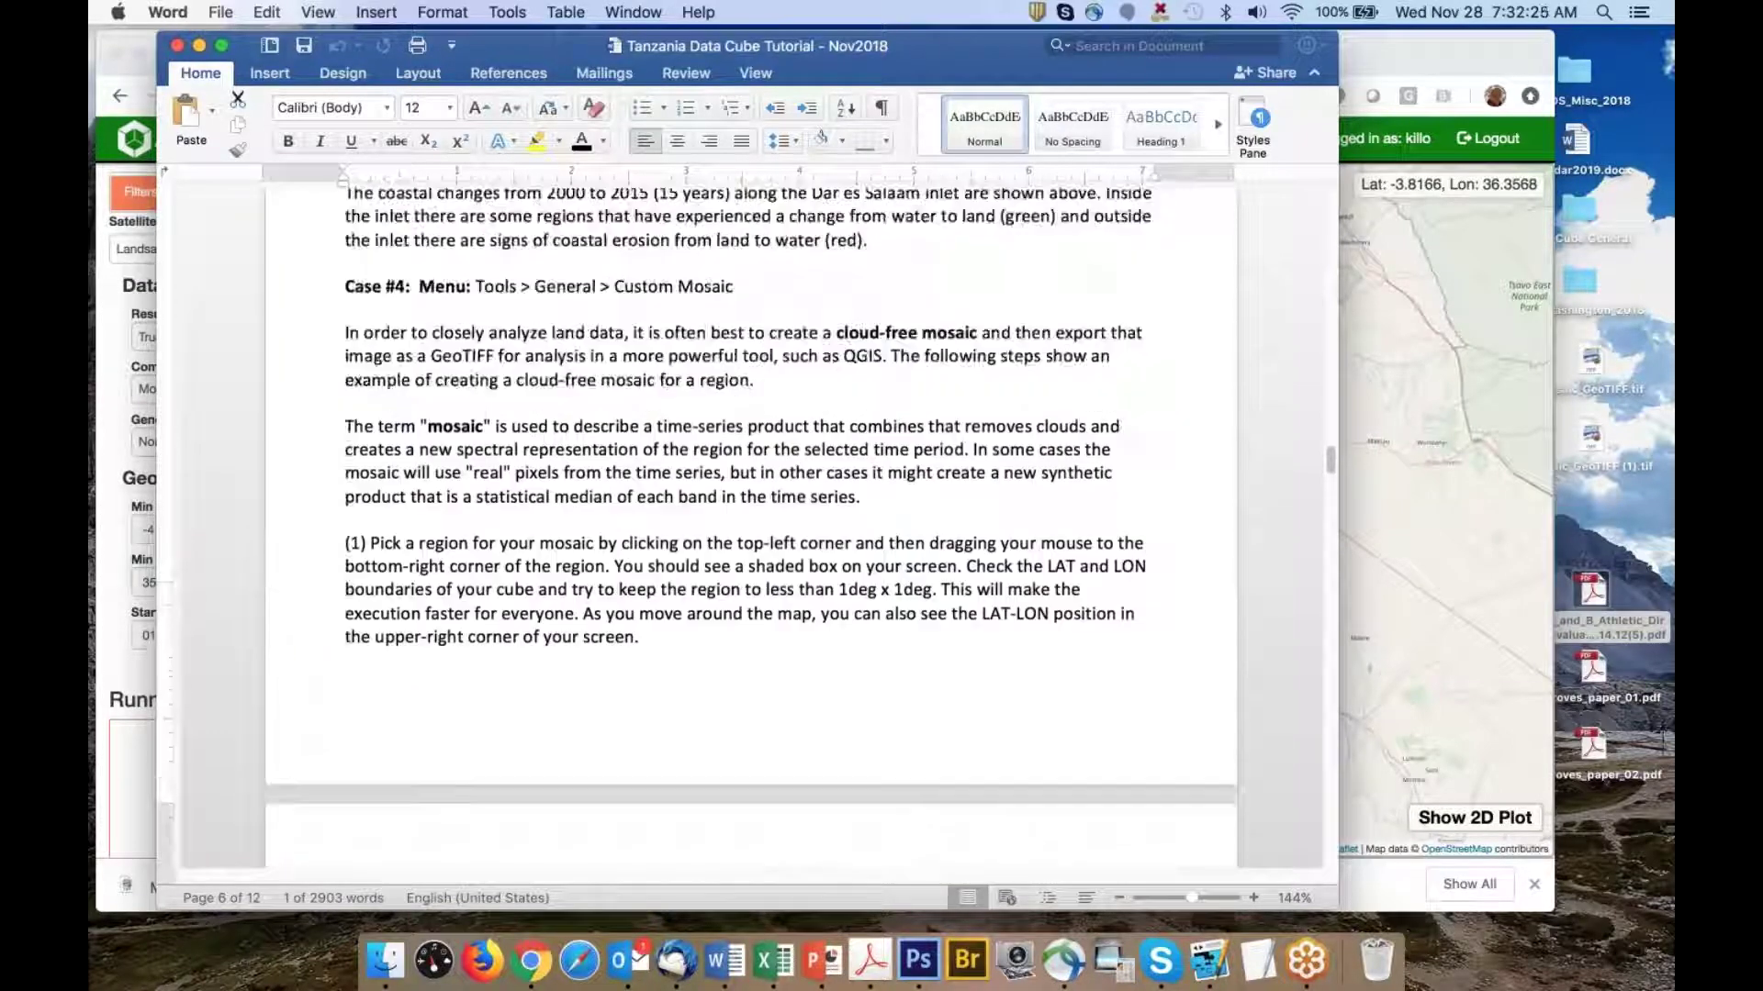
scroll(751, 524, down, 2)
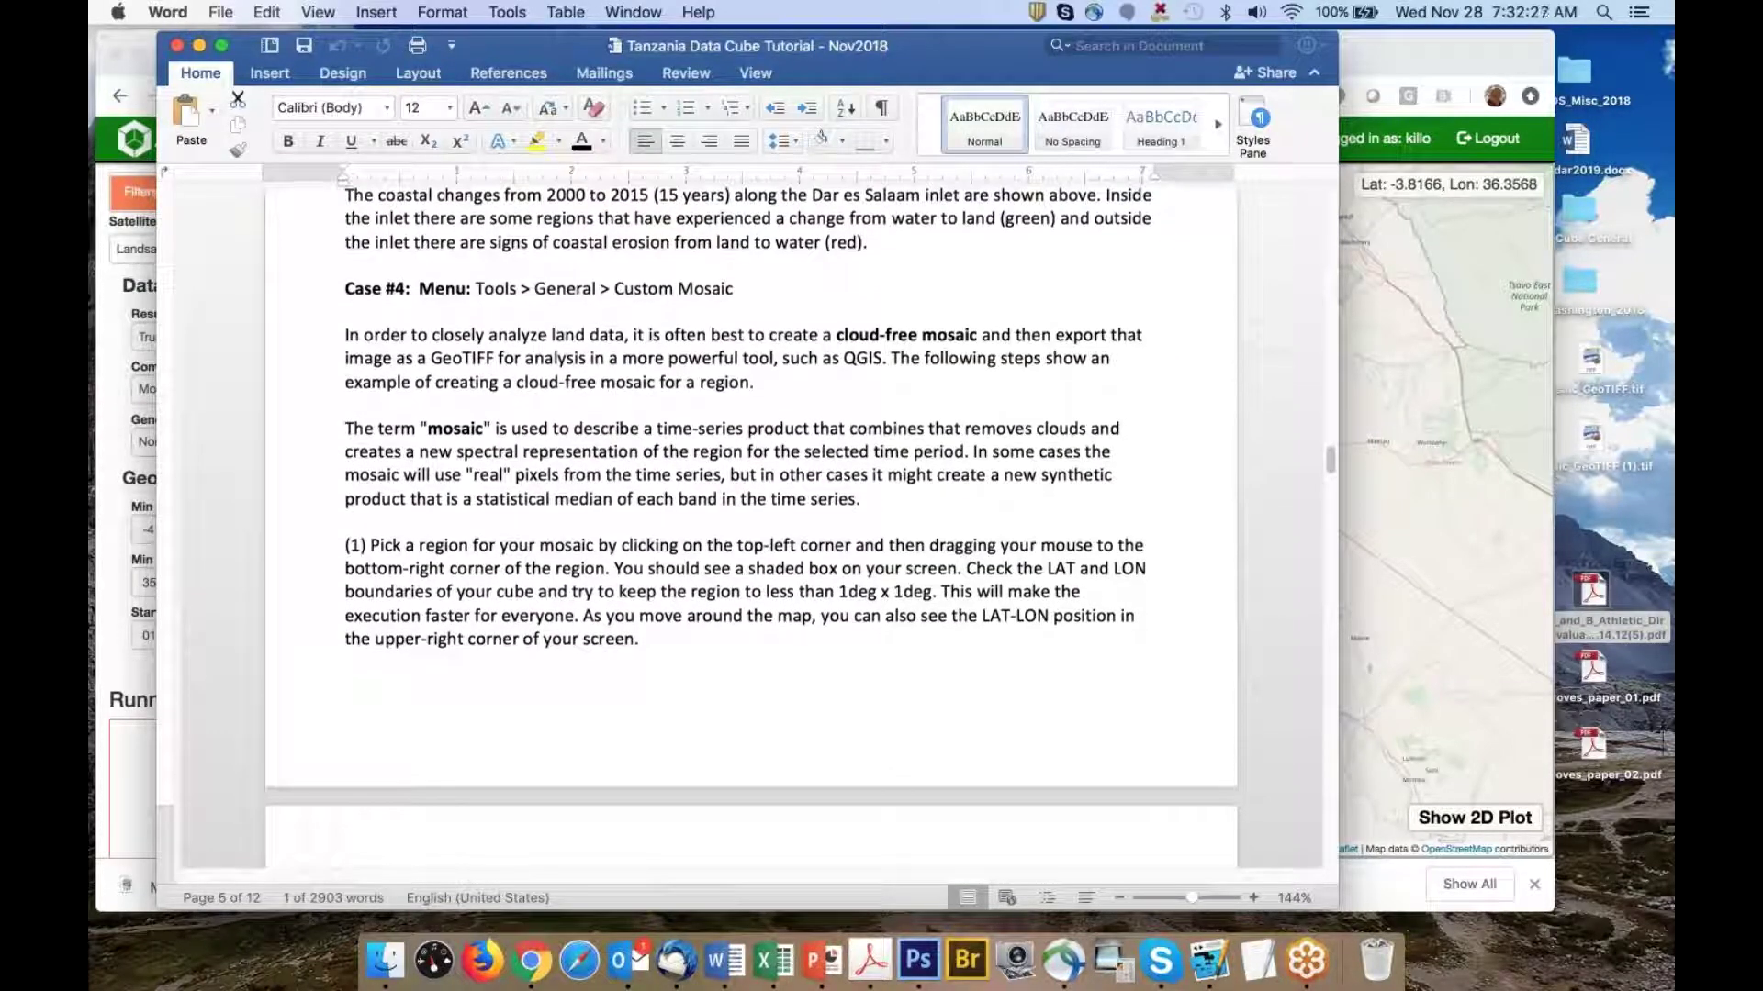
scroll(829, 431, down, 2)
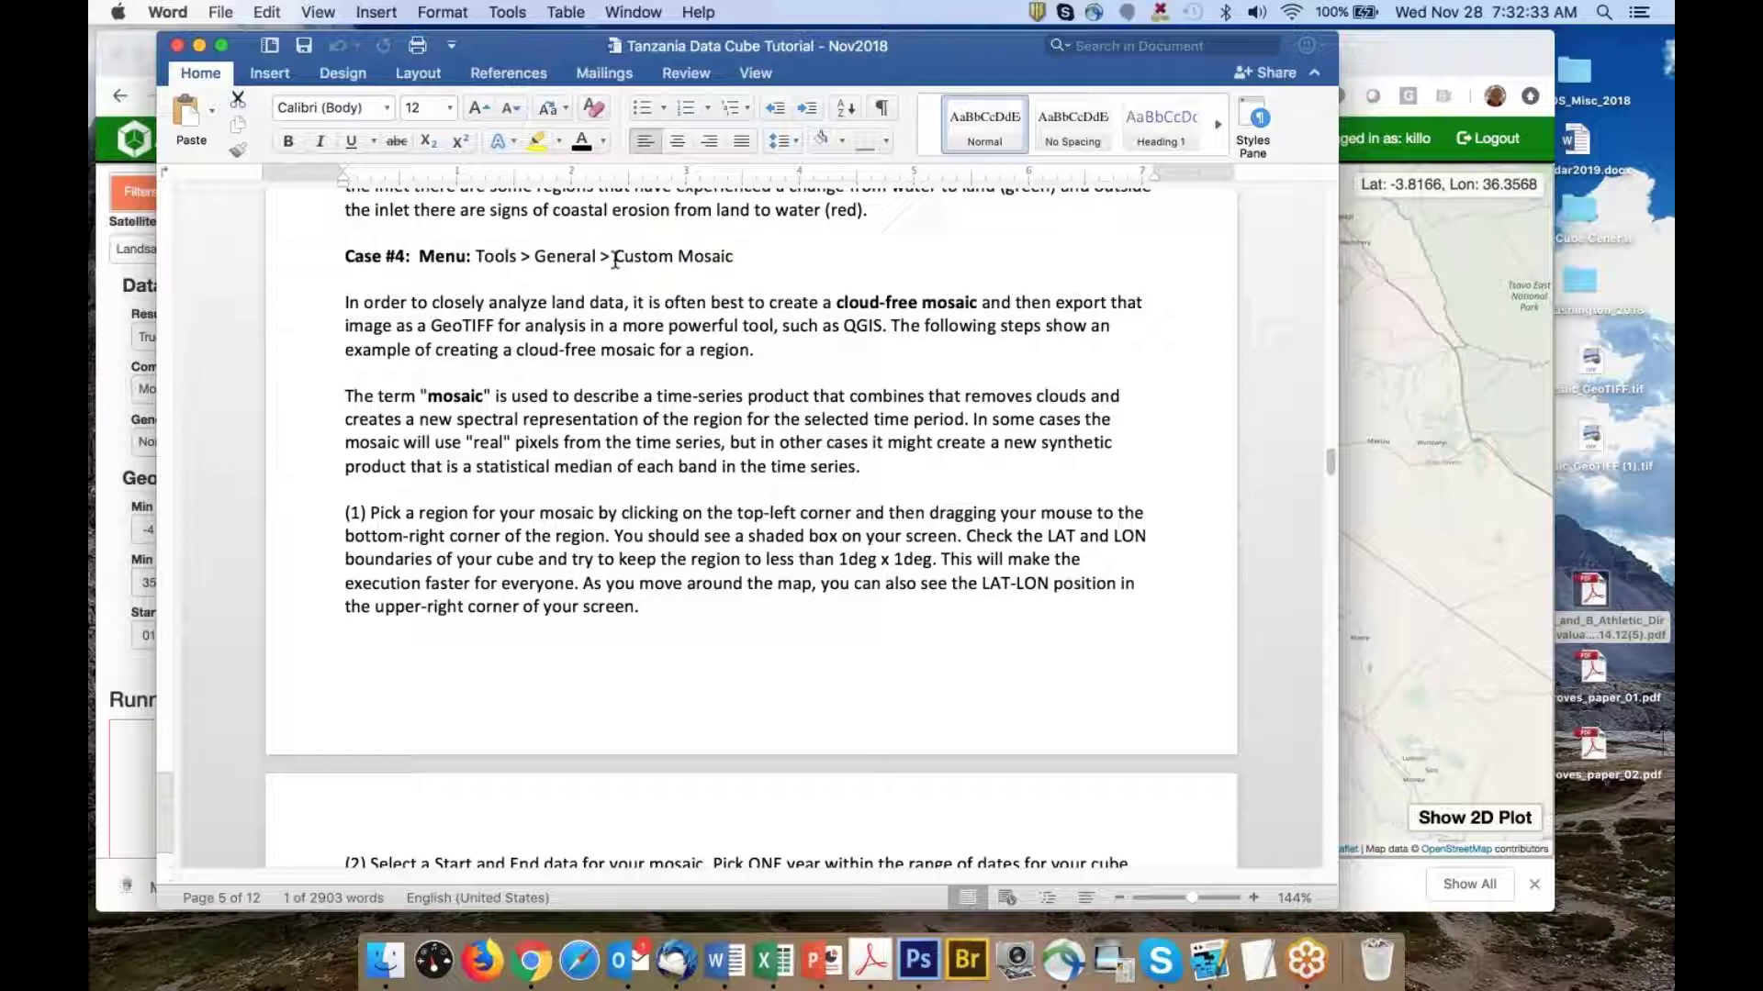
drag(615, 261, 743, 260)
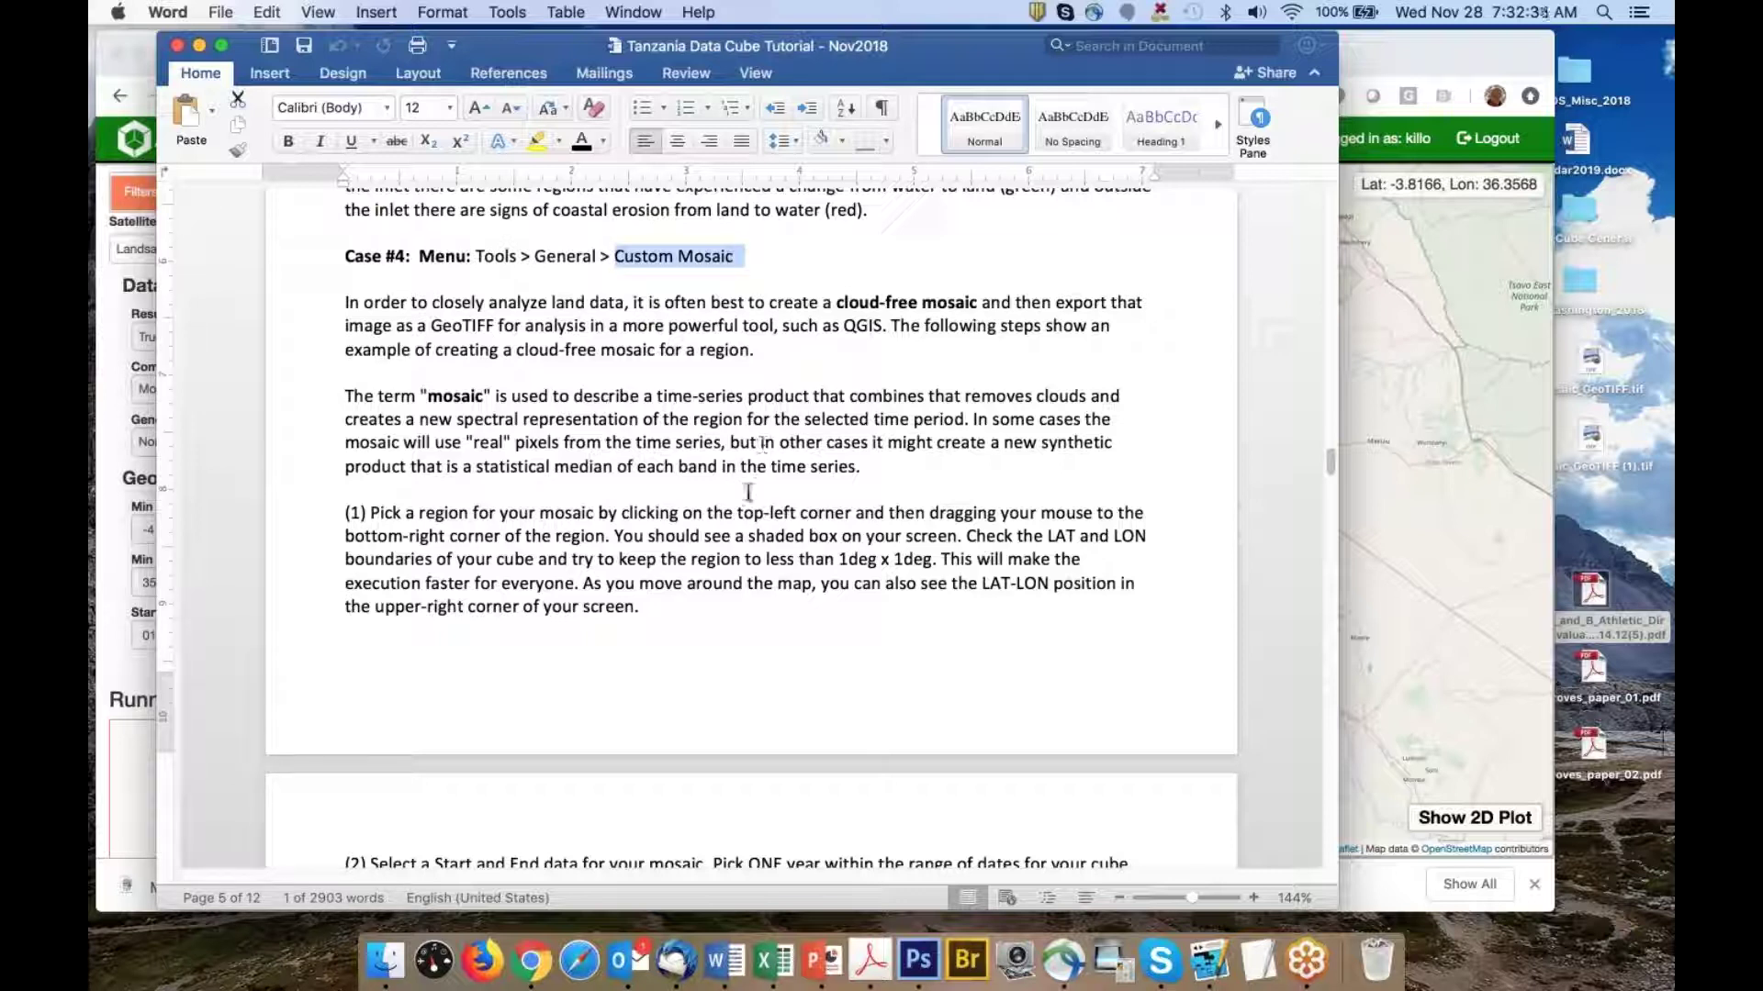
Review Case #4's instructions 1 to 5, highlighting the terms "Compositing Method" and "Generate Time Series Animation"
scroll(751, 491, down, 10)
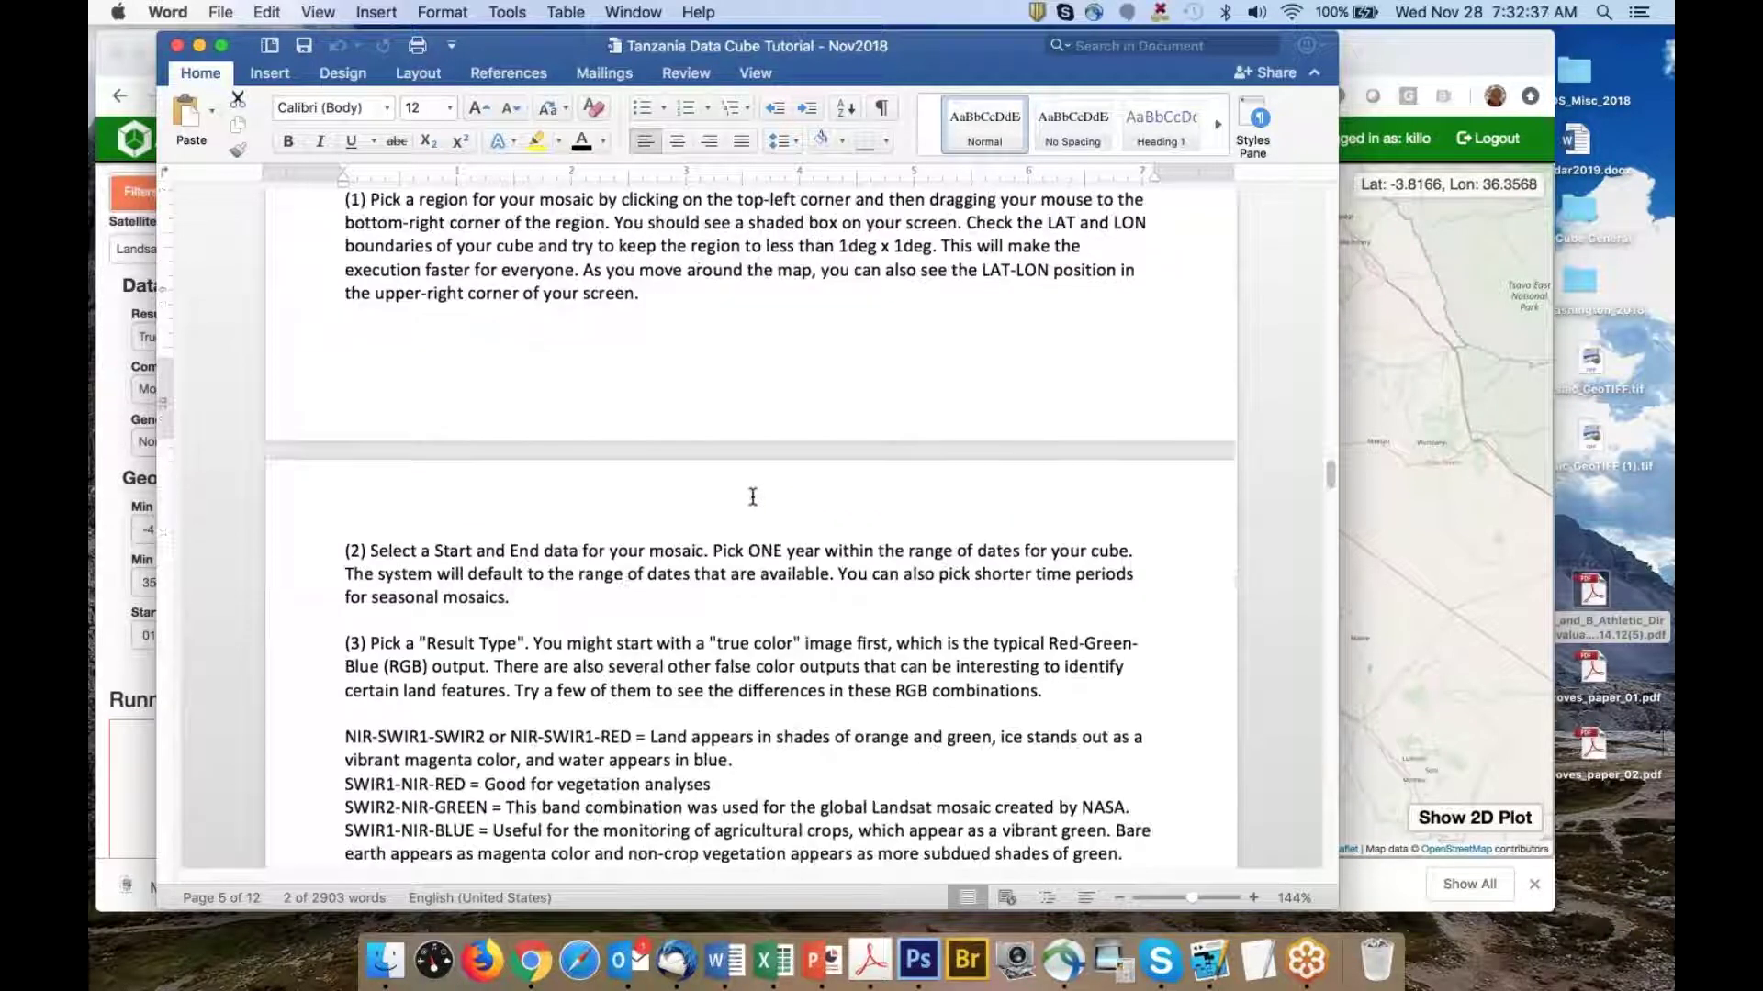
scroll(751, 495, down, 2)
scroll(734, 455, down, 5)
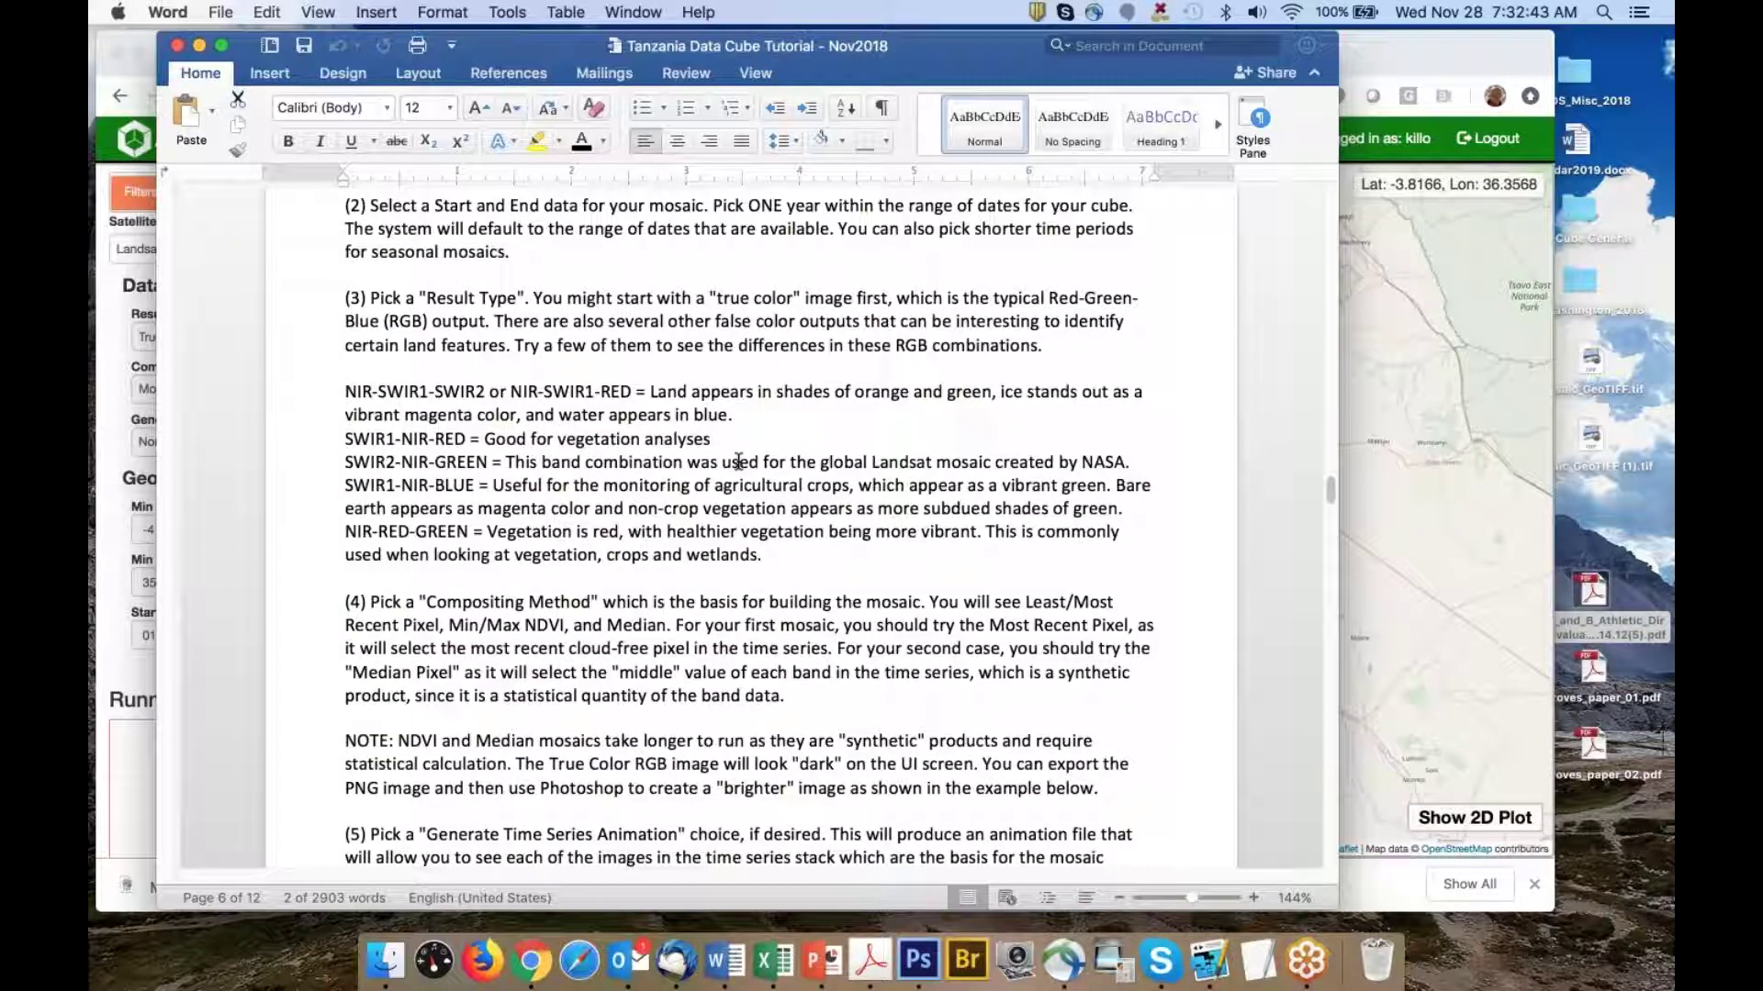
scroll(738, 462, down, 5)
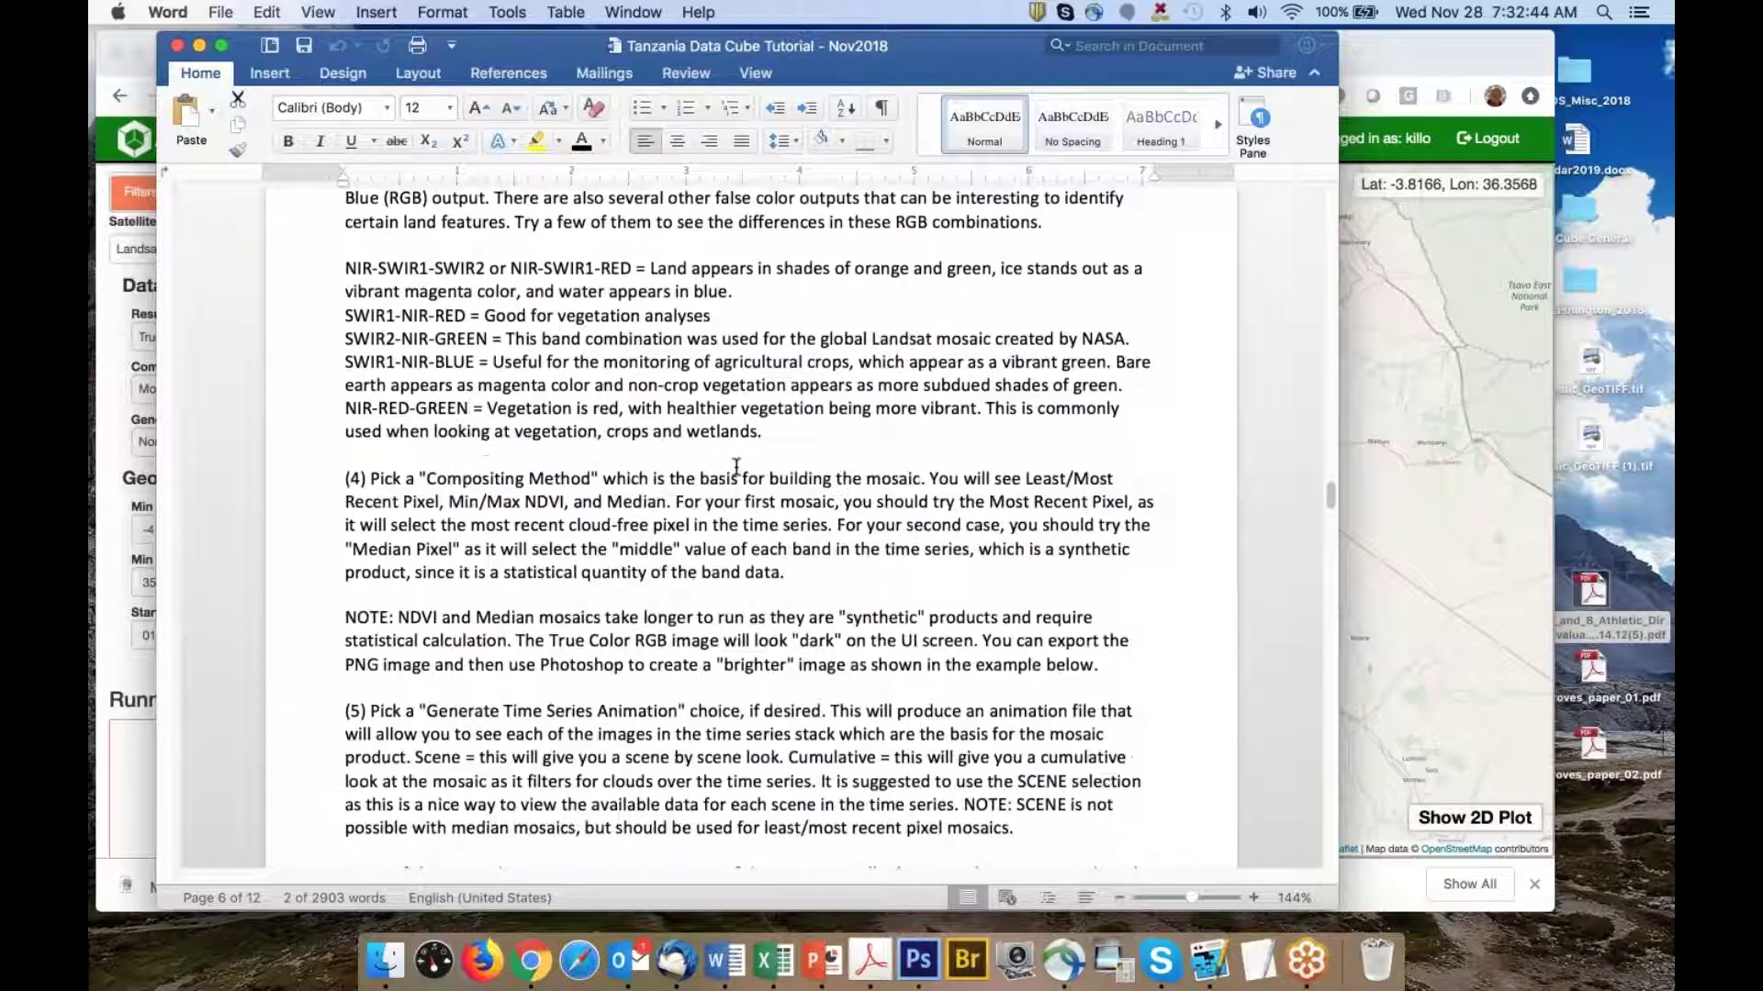
drag(427, 402, 569, 404)
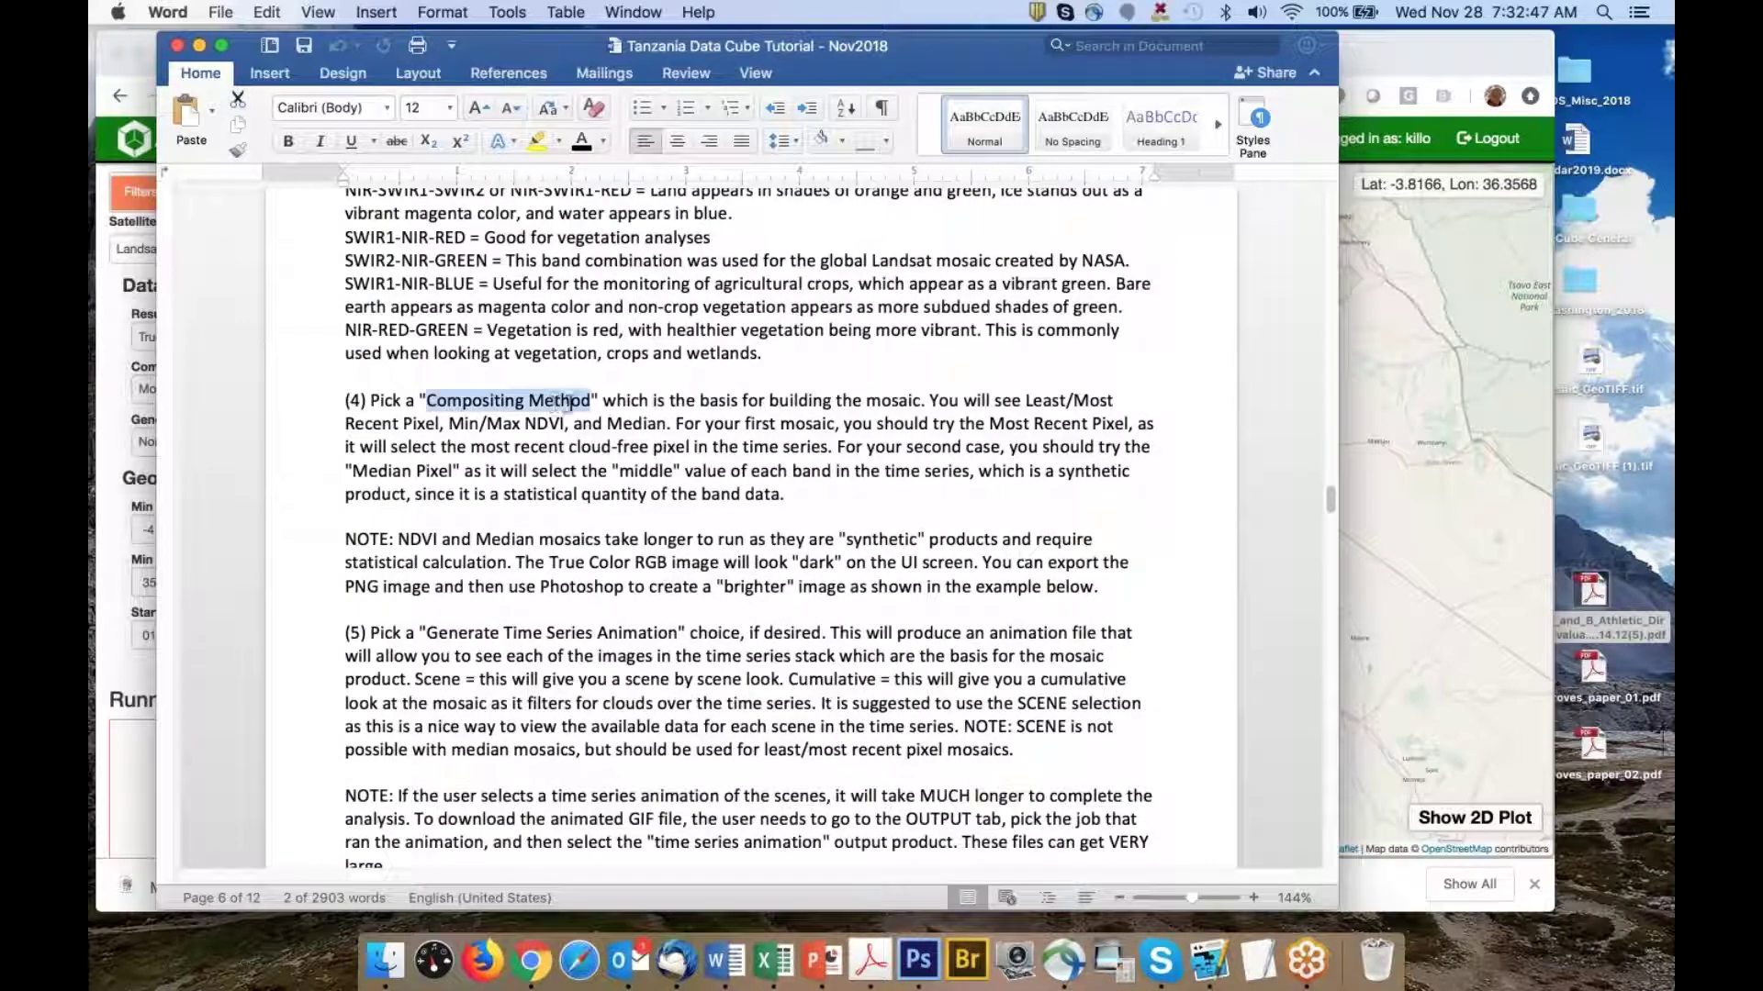
scroll(606, 454, down, 3)
scroll(613, 463, down, 2)
drag(424, 463, 677, 464)
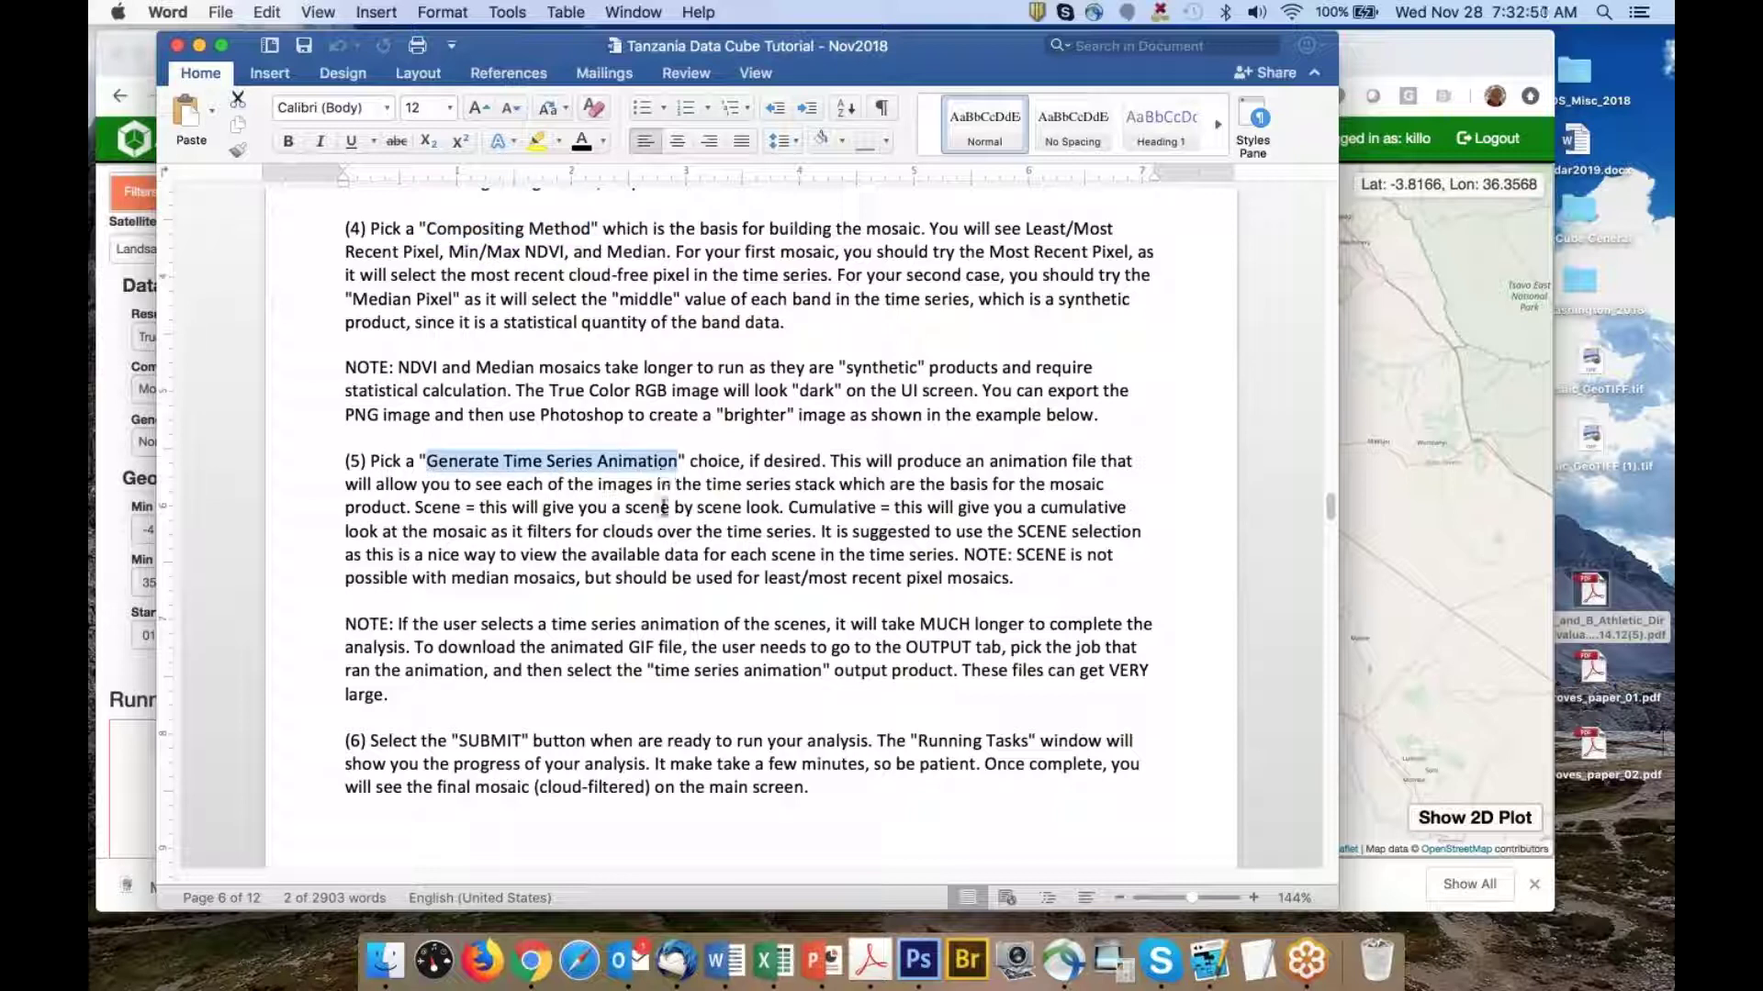
Read through the remaining Case #4 instructions to Case #5 and highlight "Spectral Indices" in its heading
scroll(675, 508, down, 5)
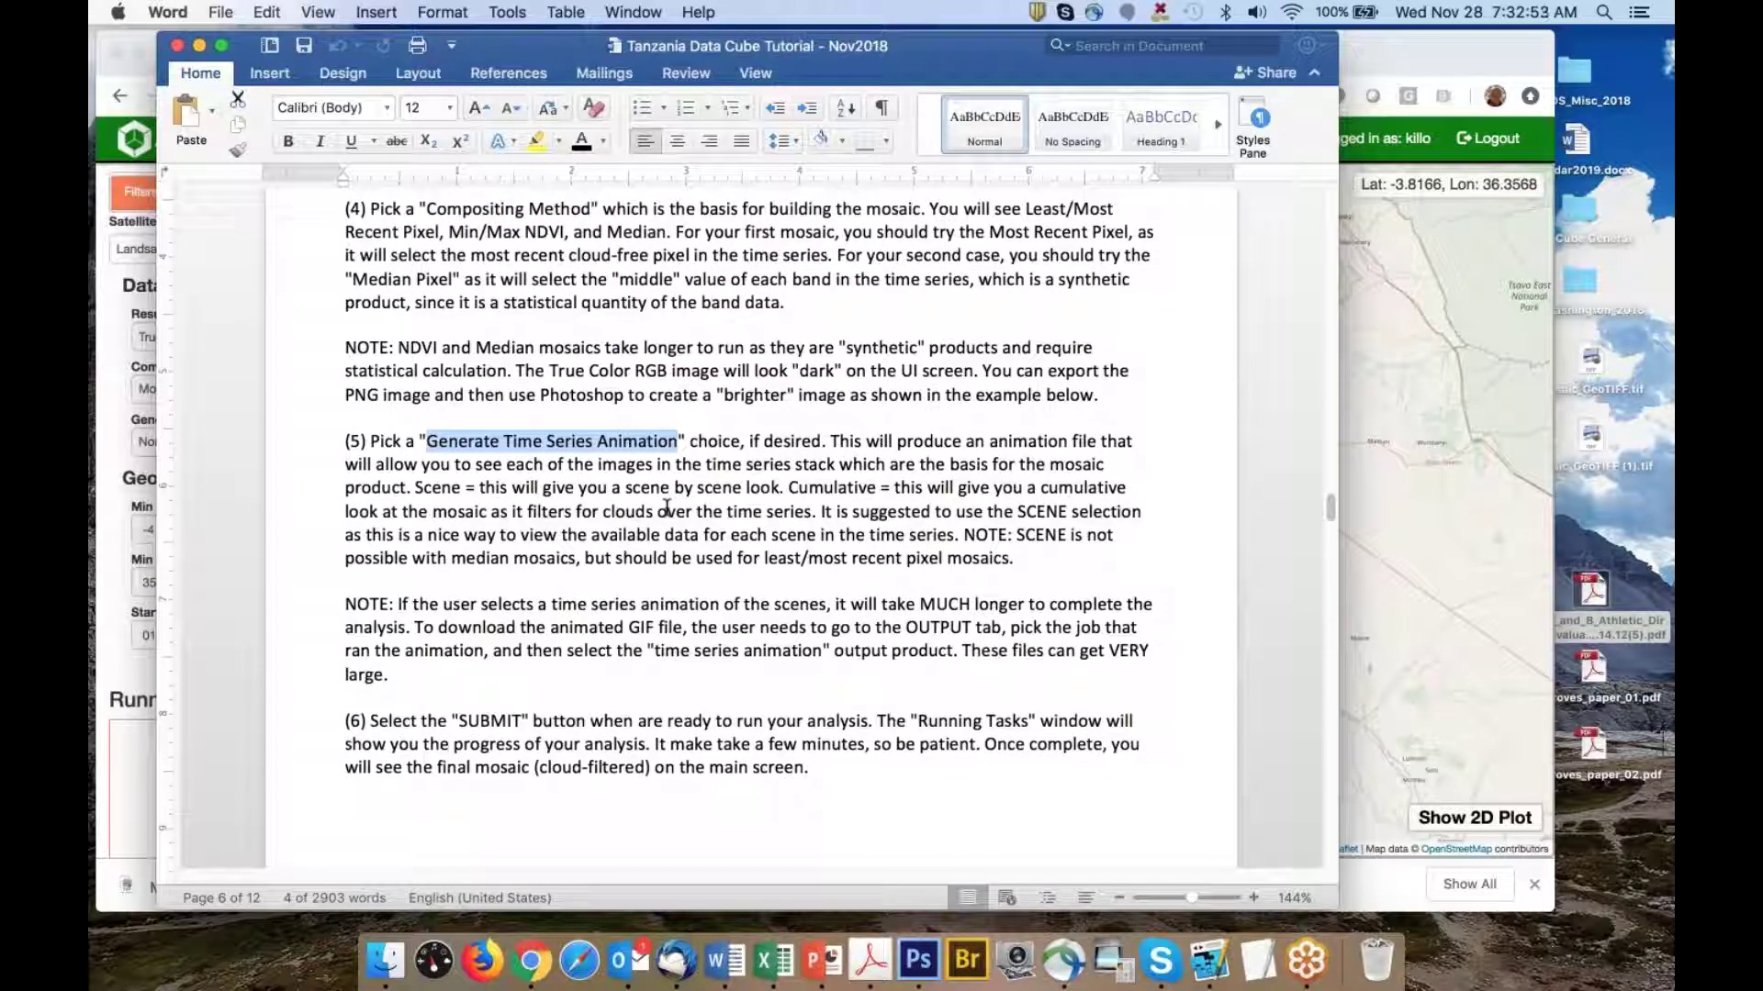
scroll(682, 508, down, 10)
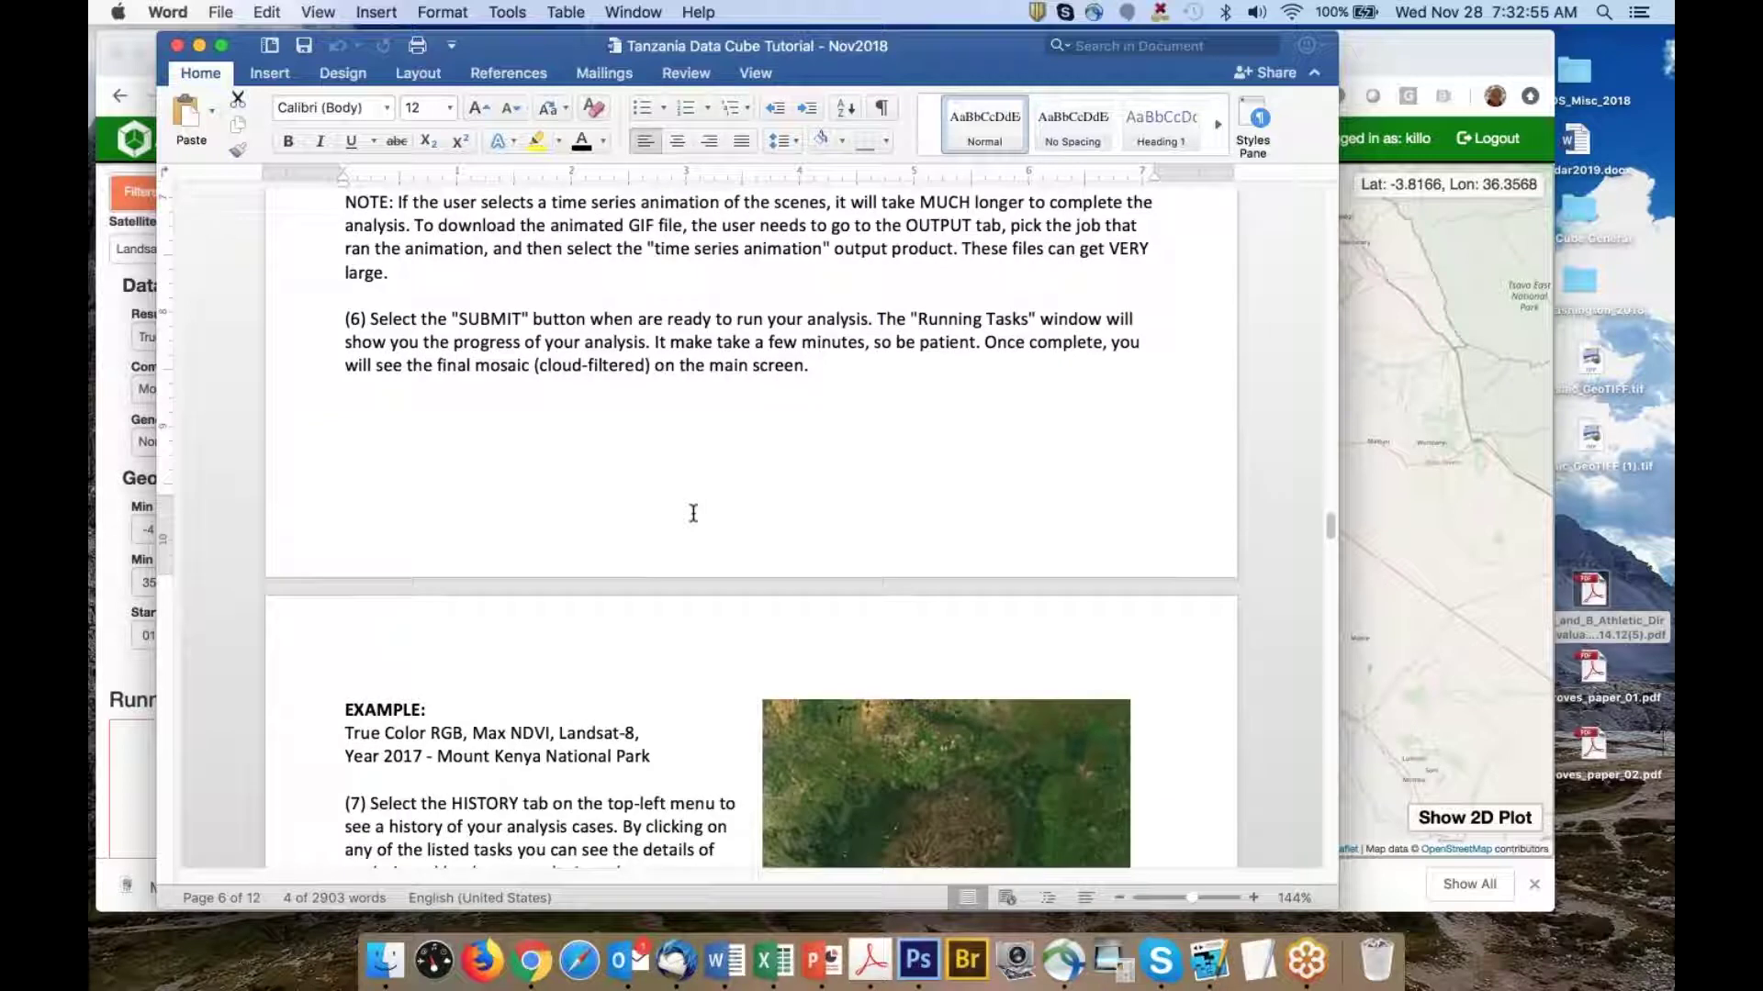
scroll(689, 512, down, 3)
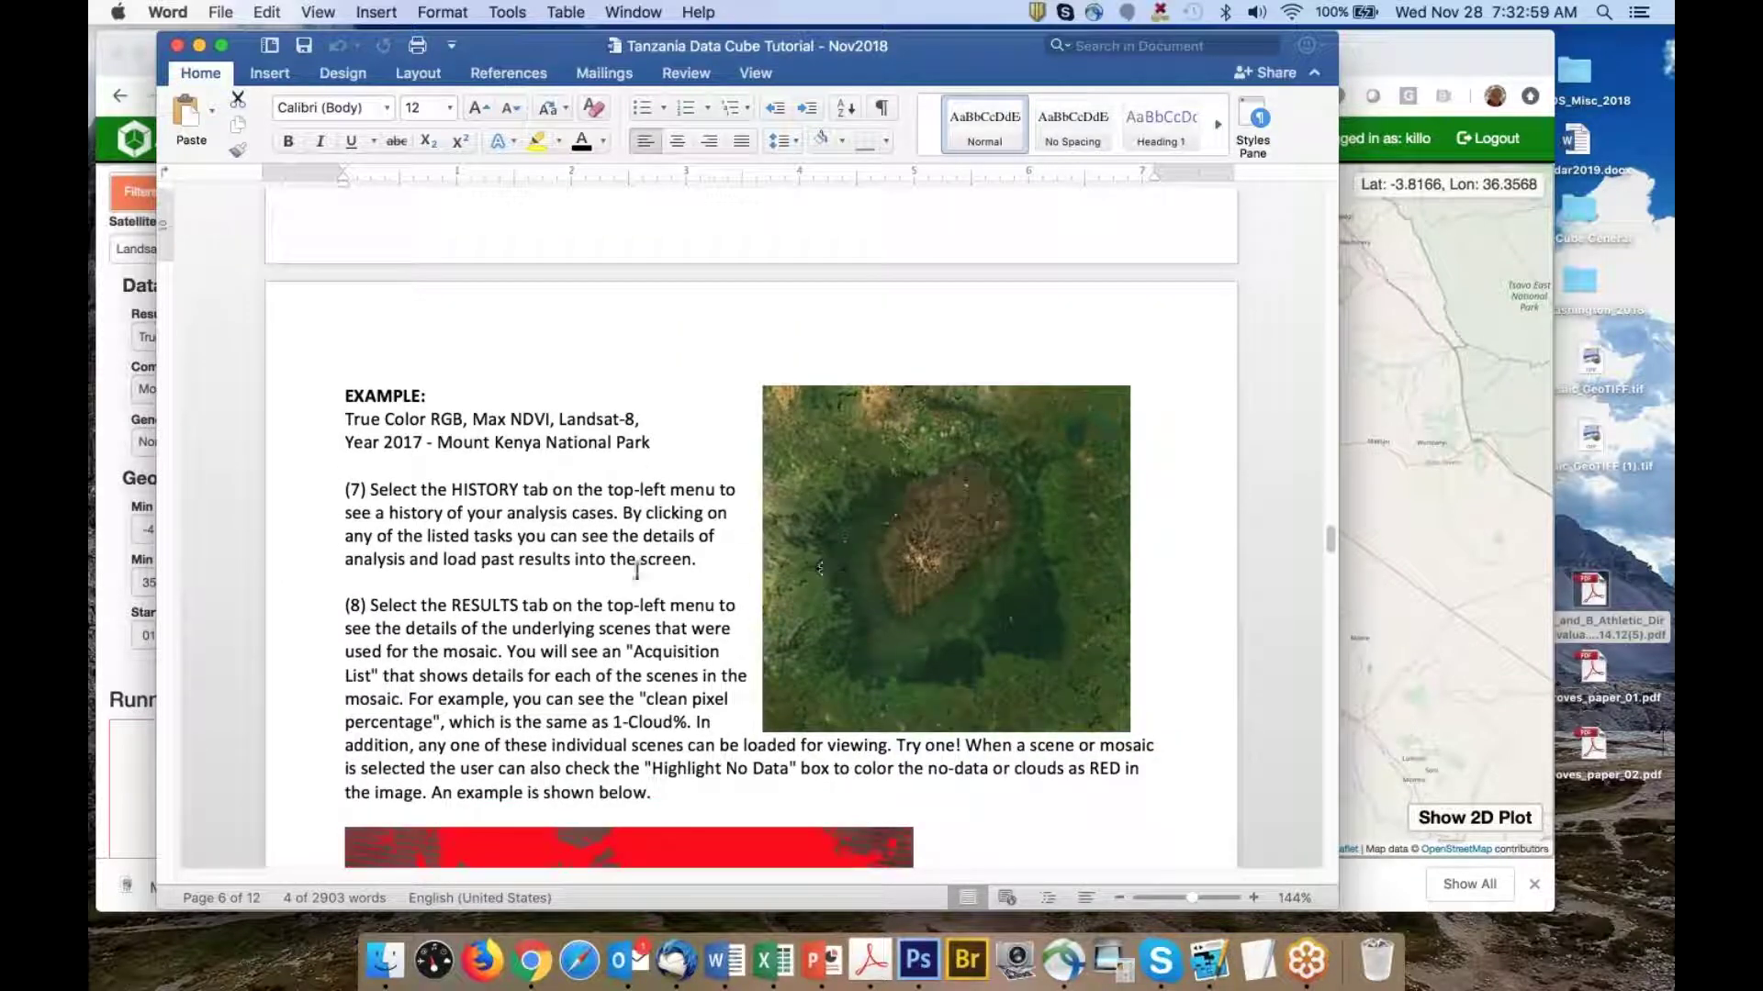
scroll(648, 583, down, 13)
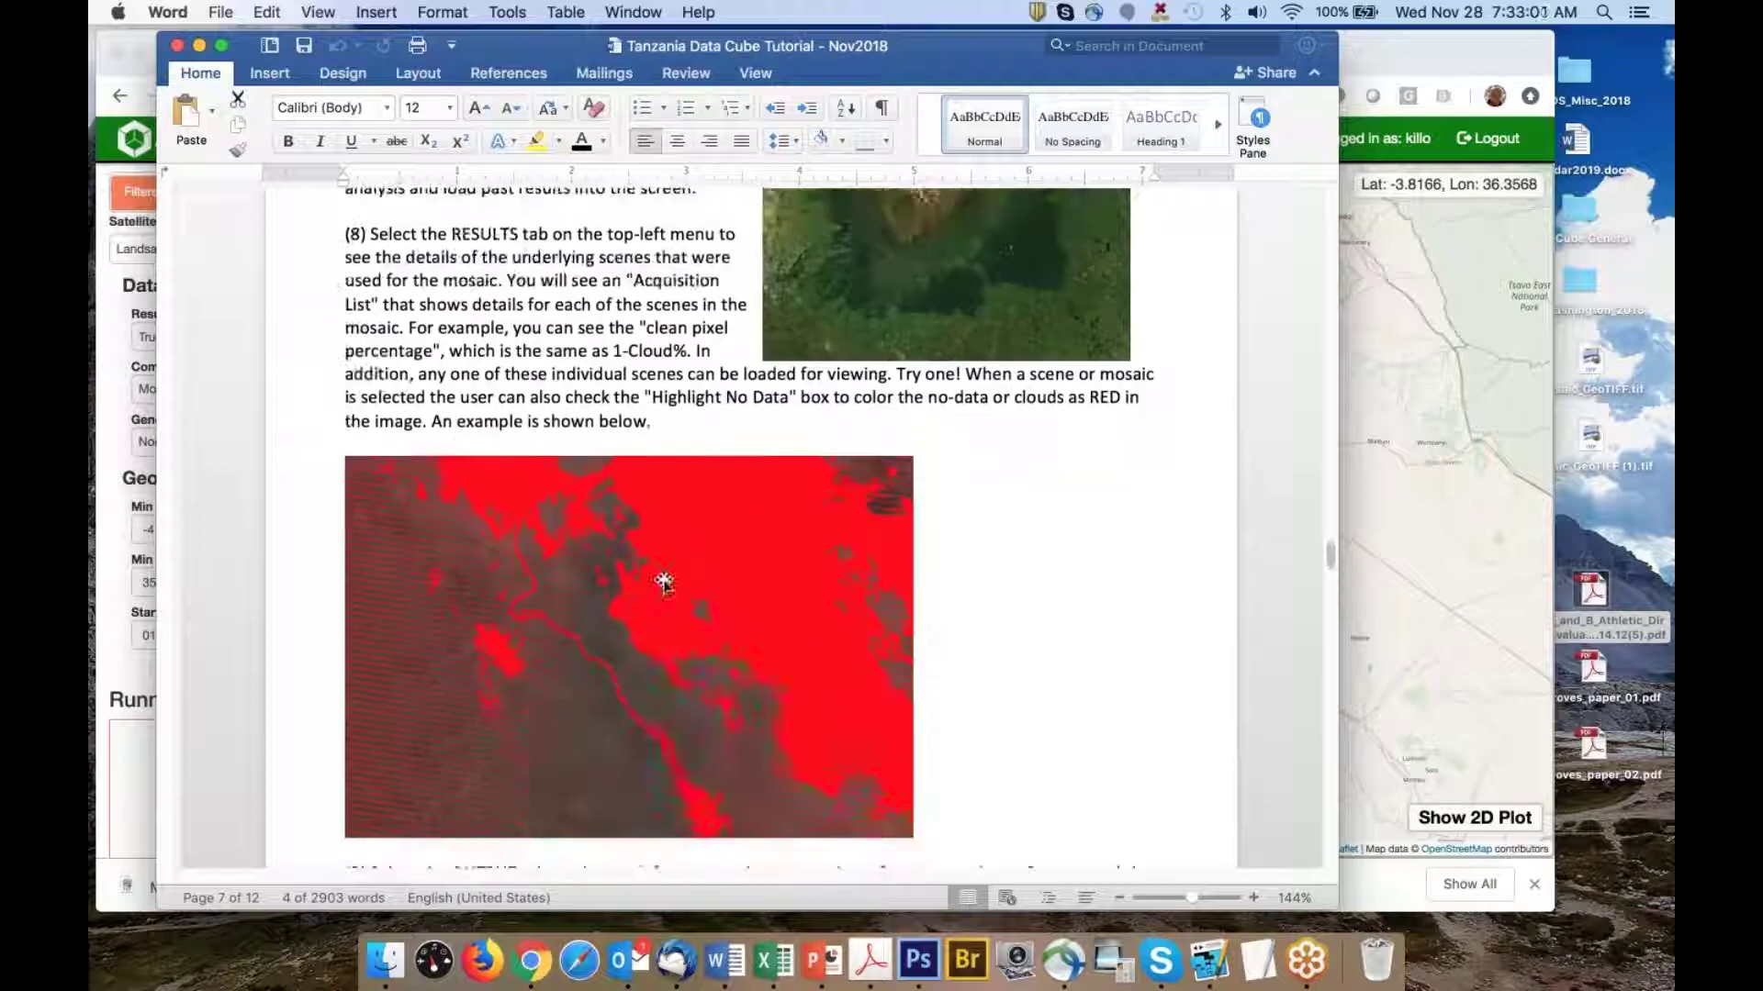
scroll(655, 496, down, 6)
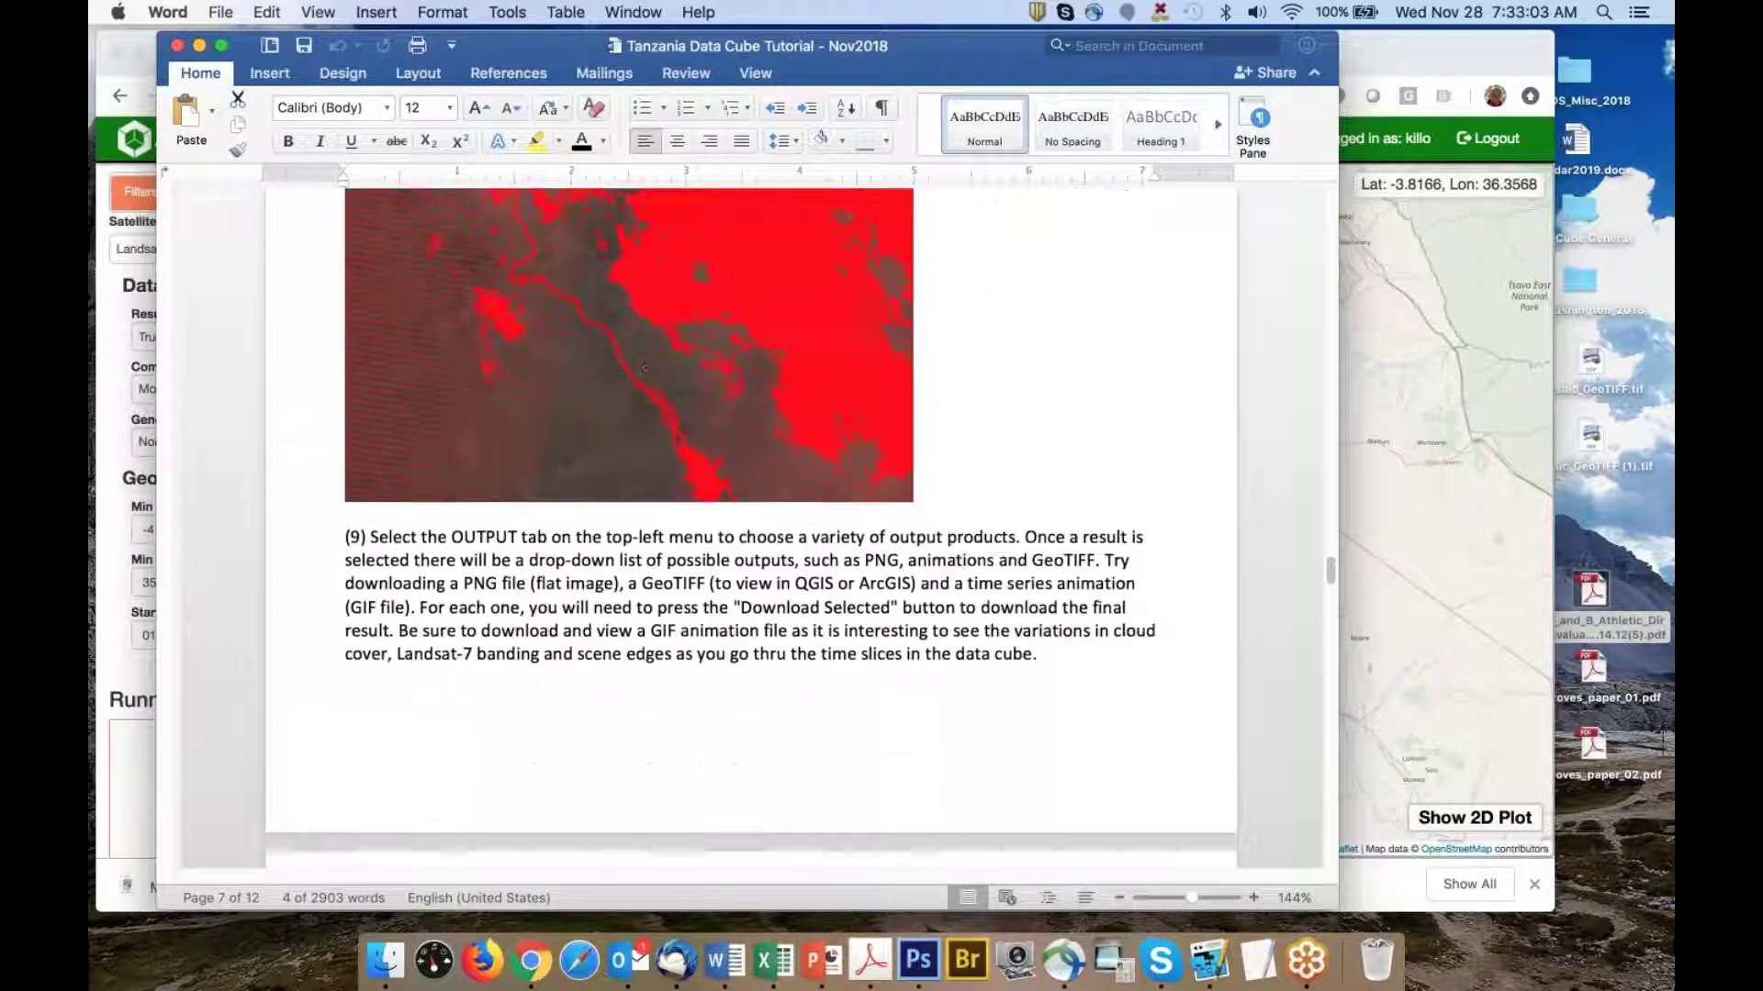
scroll(655, 503, down, 13)
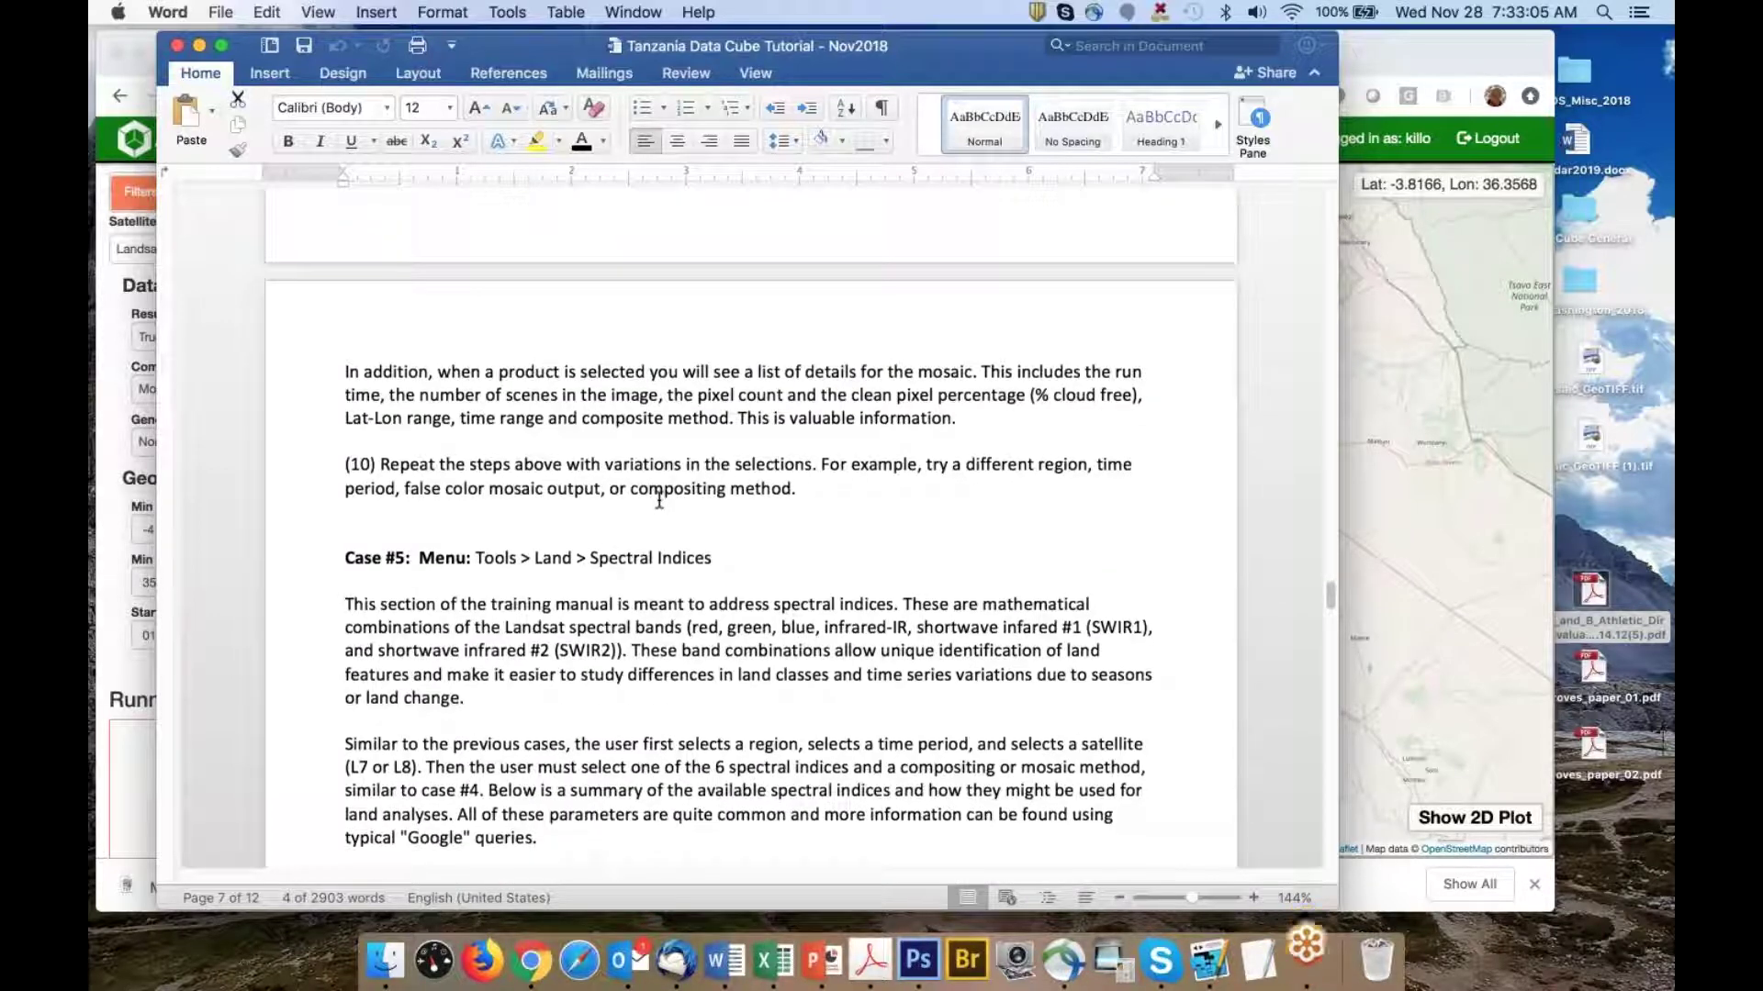
scroll(660, 500, down, 4)
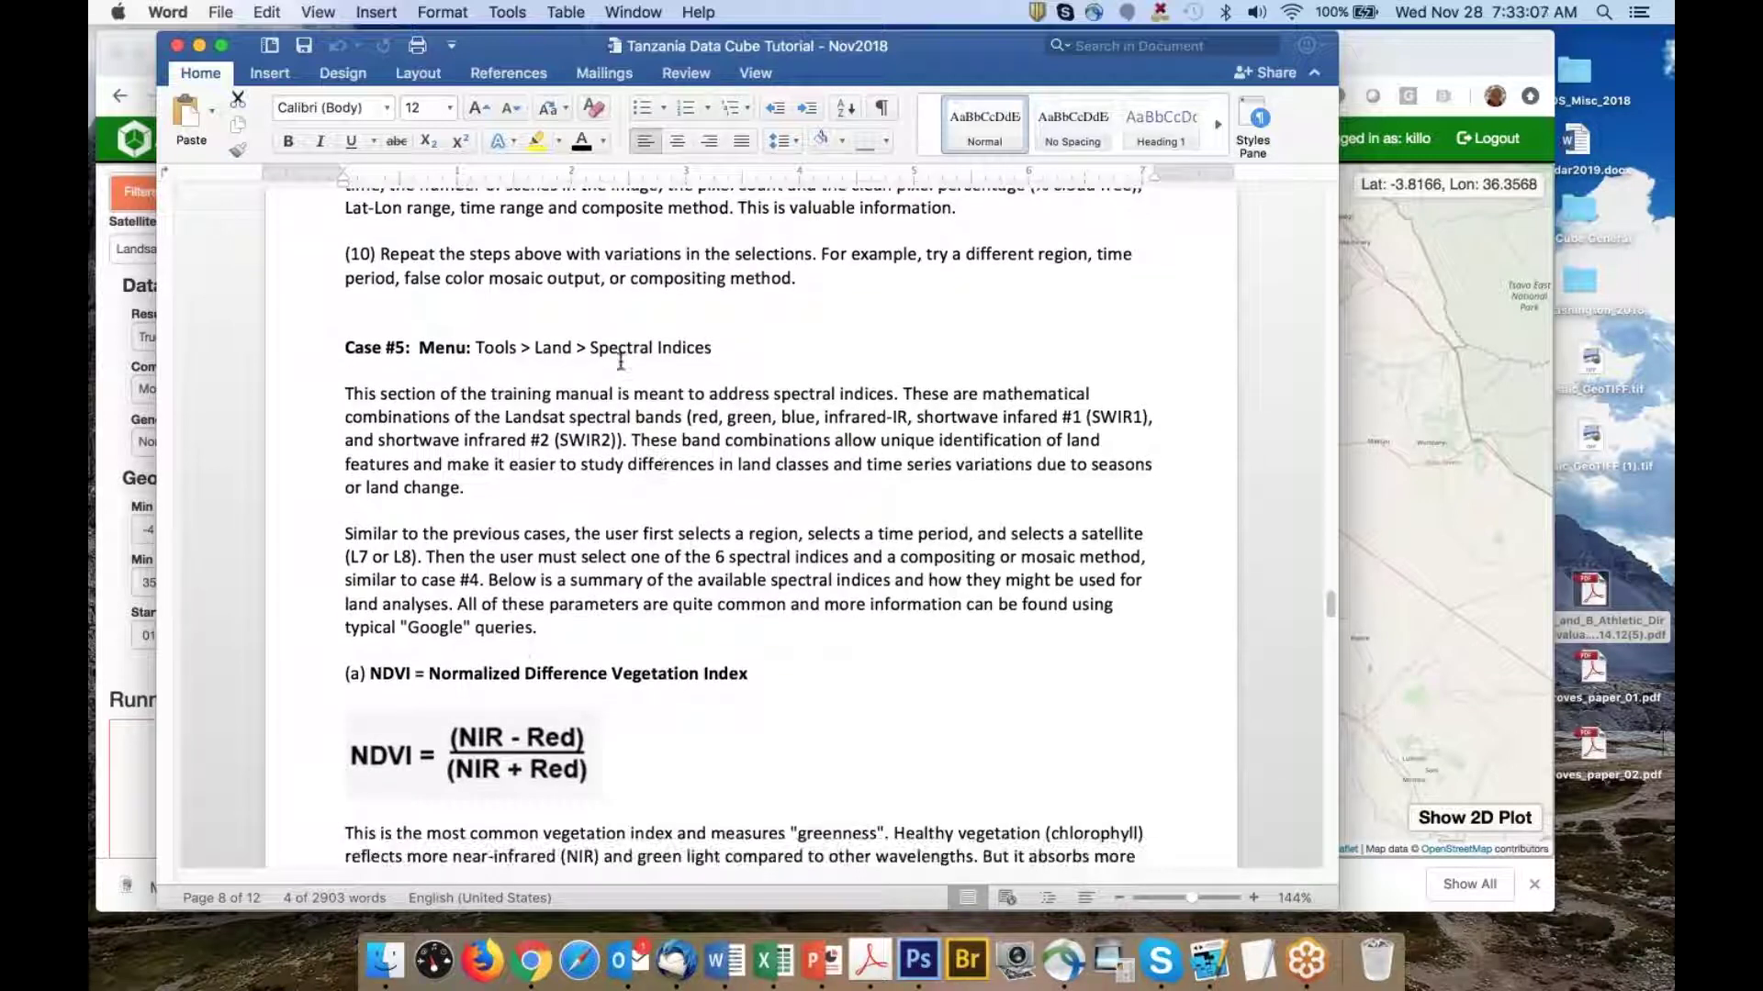
drag(591, 347, 712, 348)
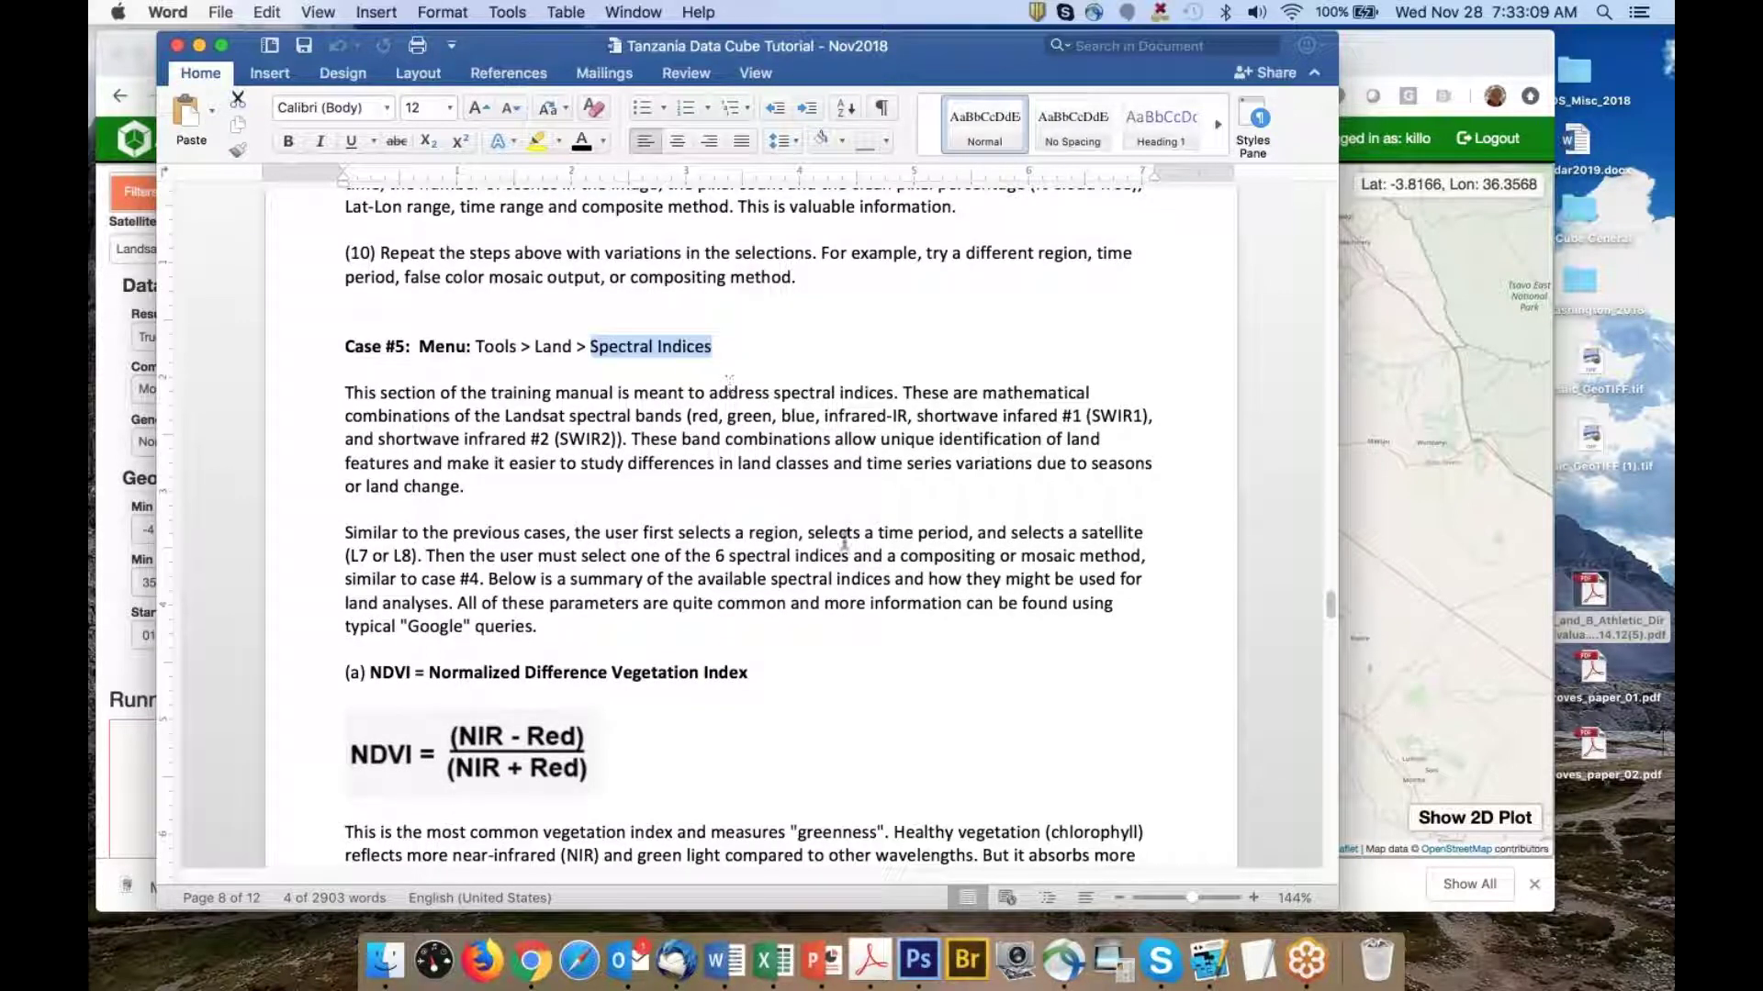
scroll(848, 541, down, 1)
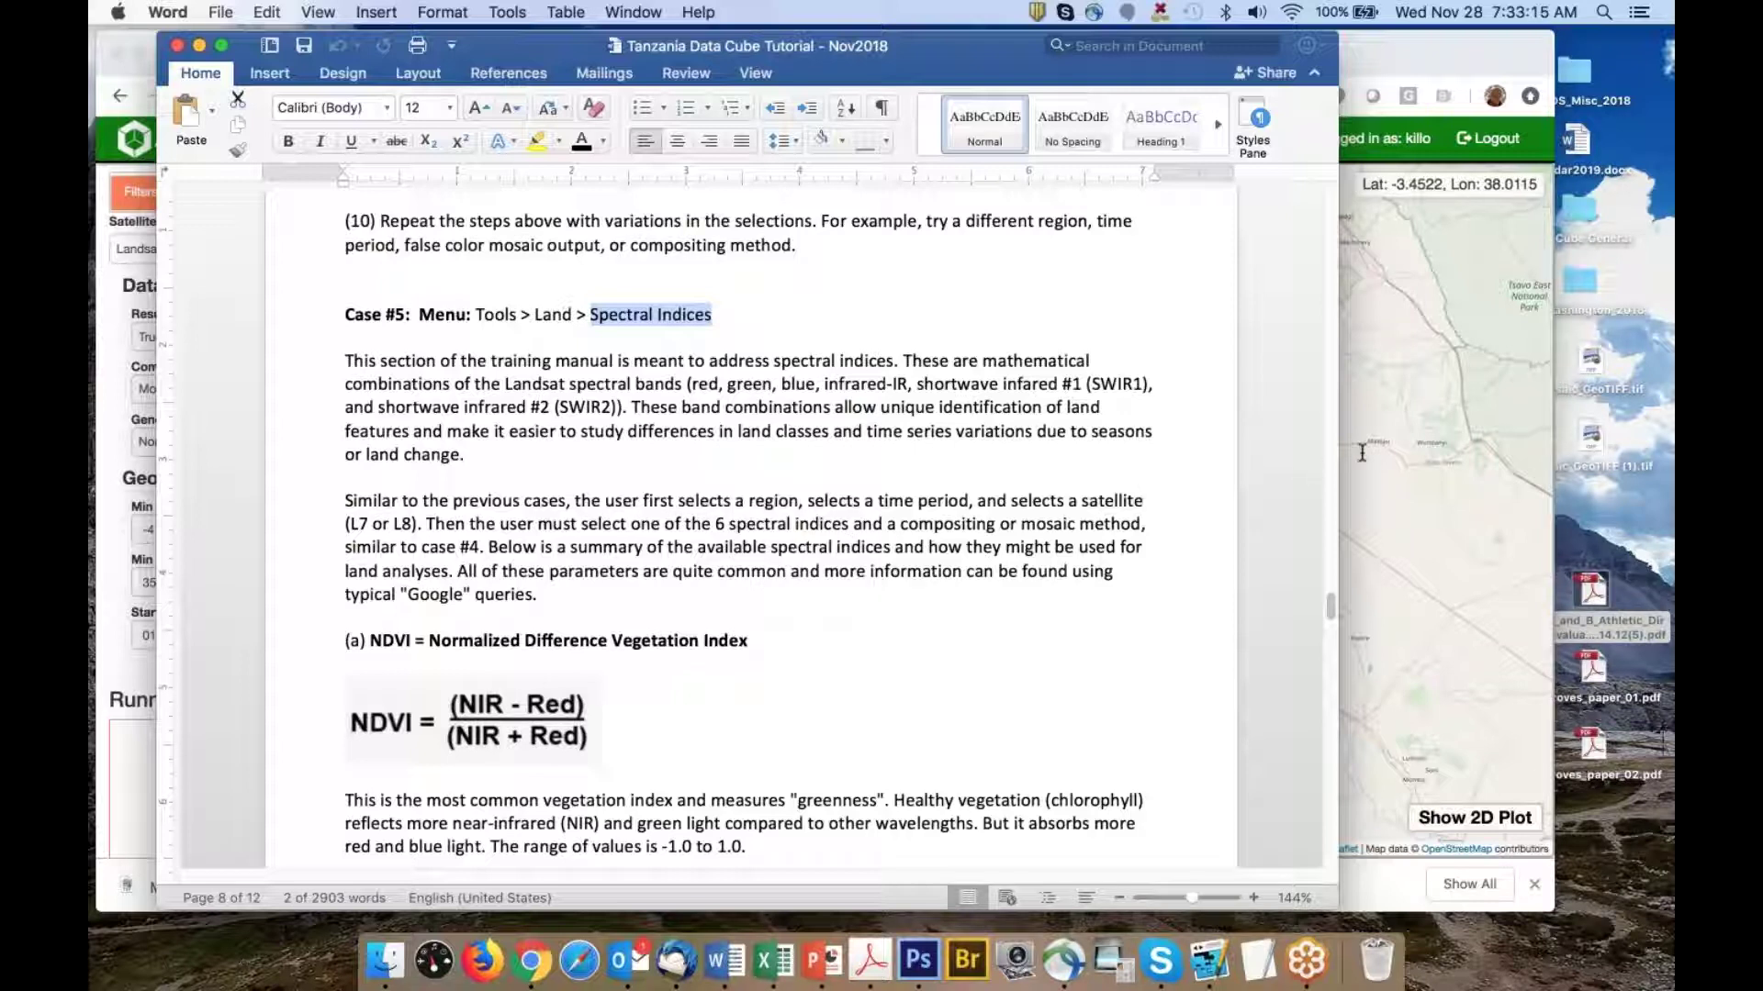
Return to the Africa Regional Data Cube in Chrome and open the Spectral Indices land tool for Tanzania
click(1420, 420)
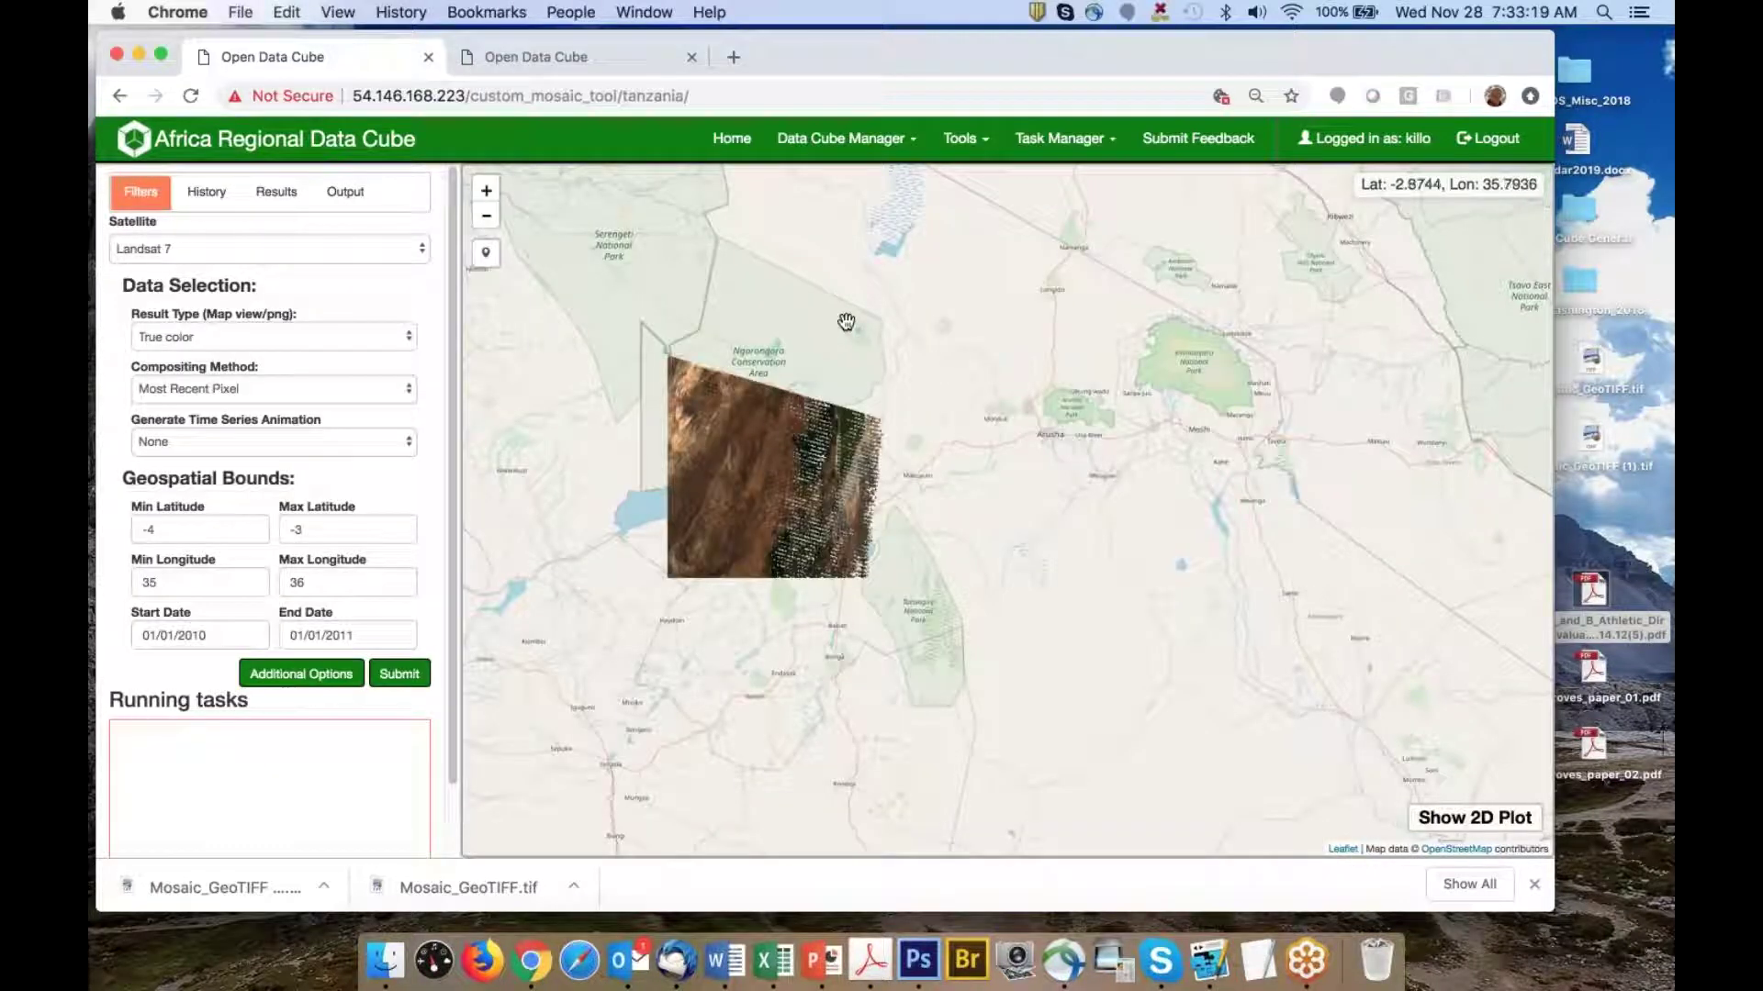
click(963, 147)
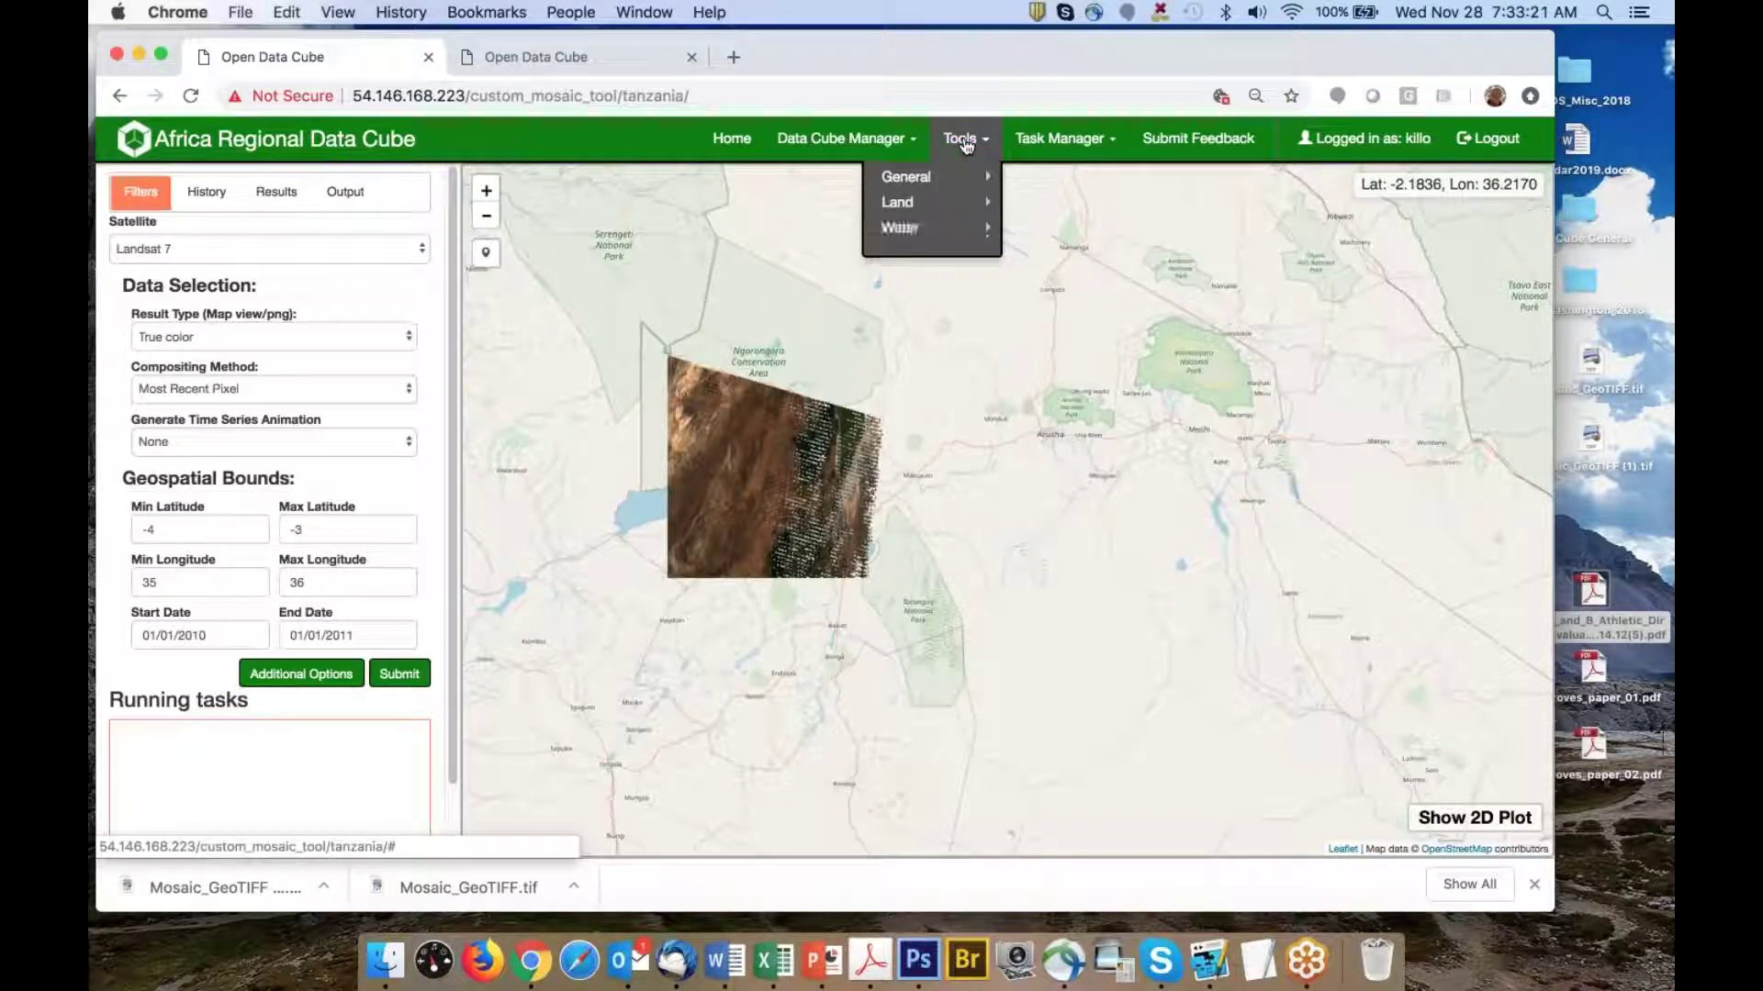
mouse_move(950, 206)
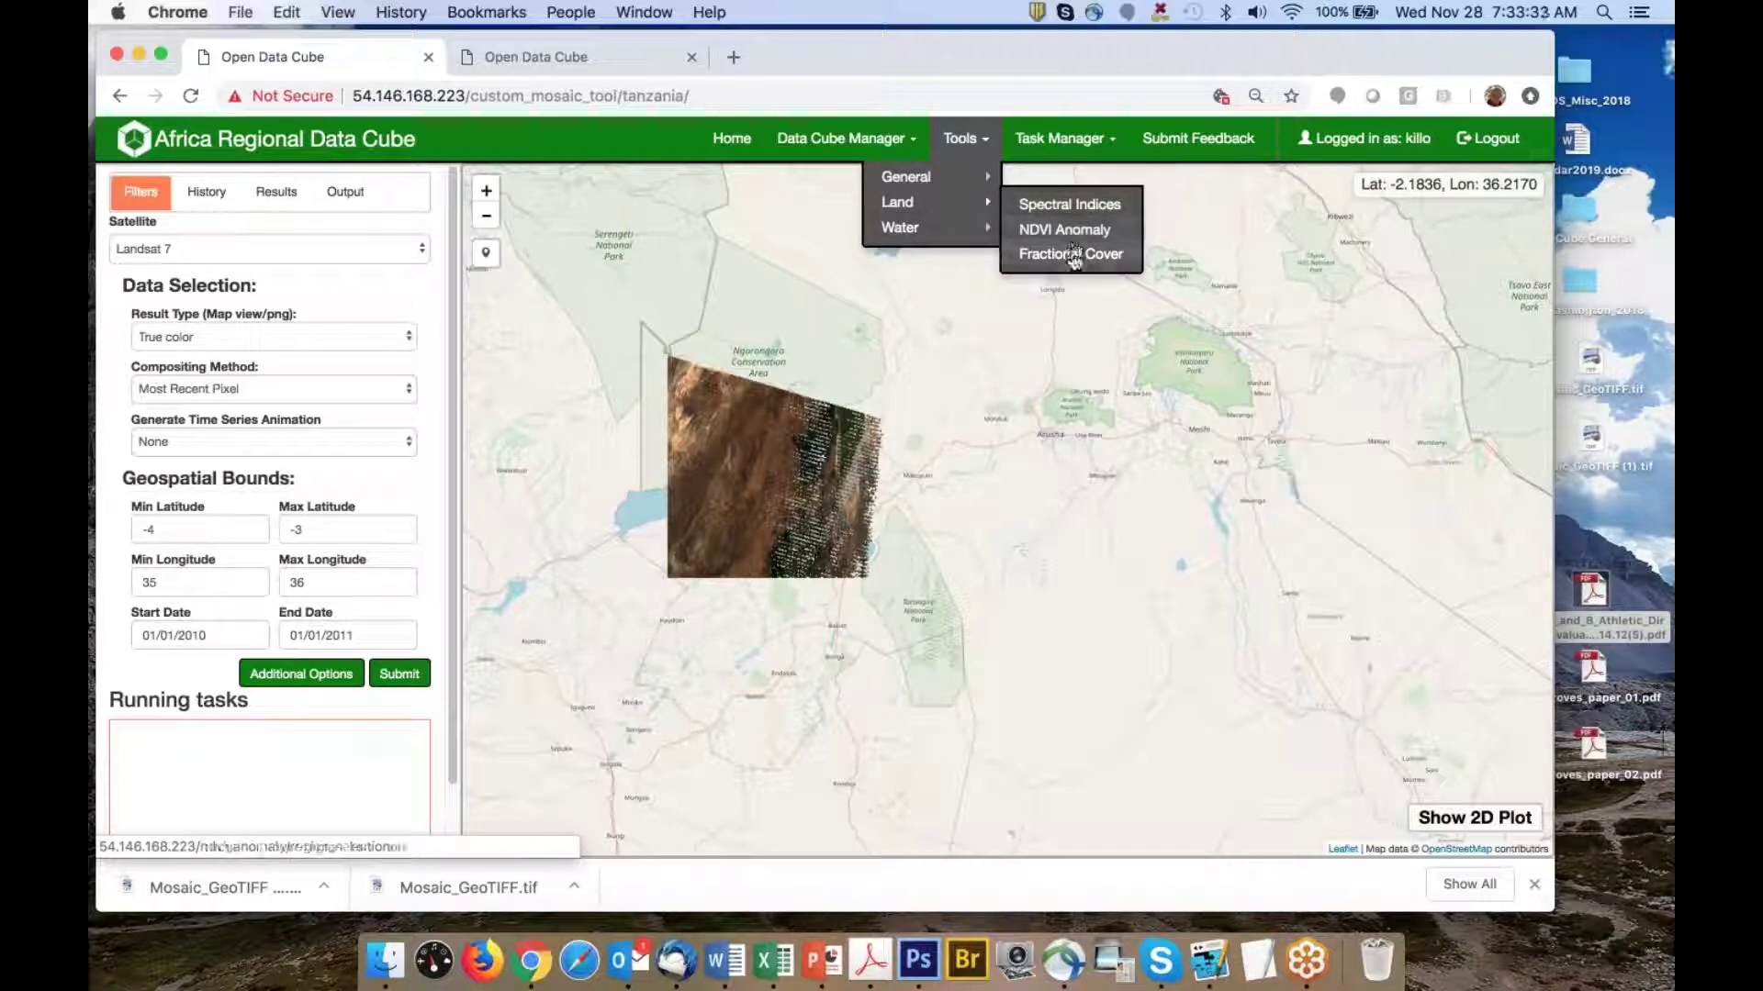
click(1074, 205)
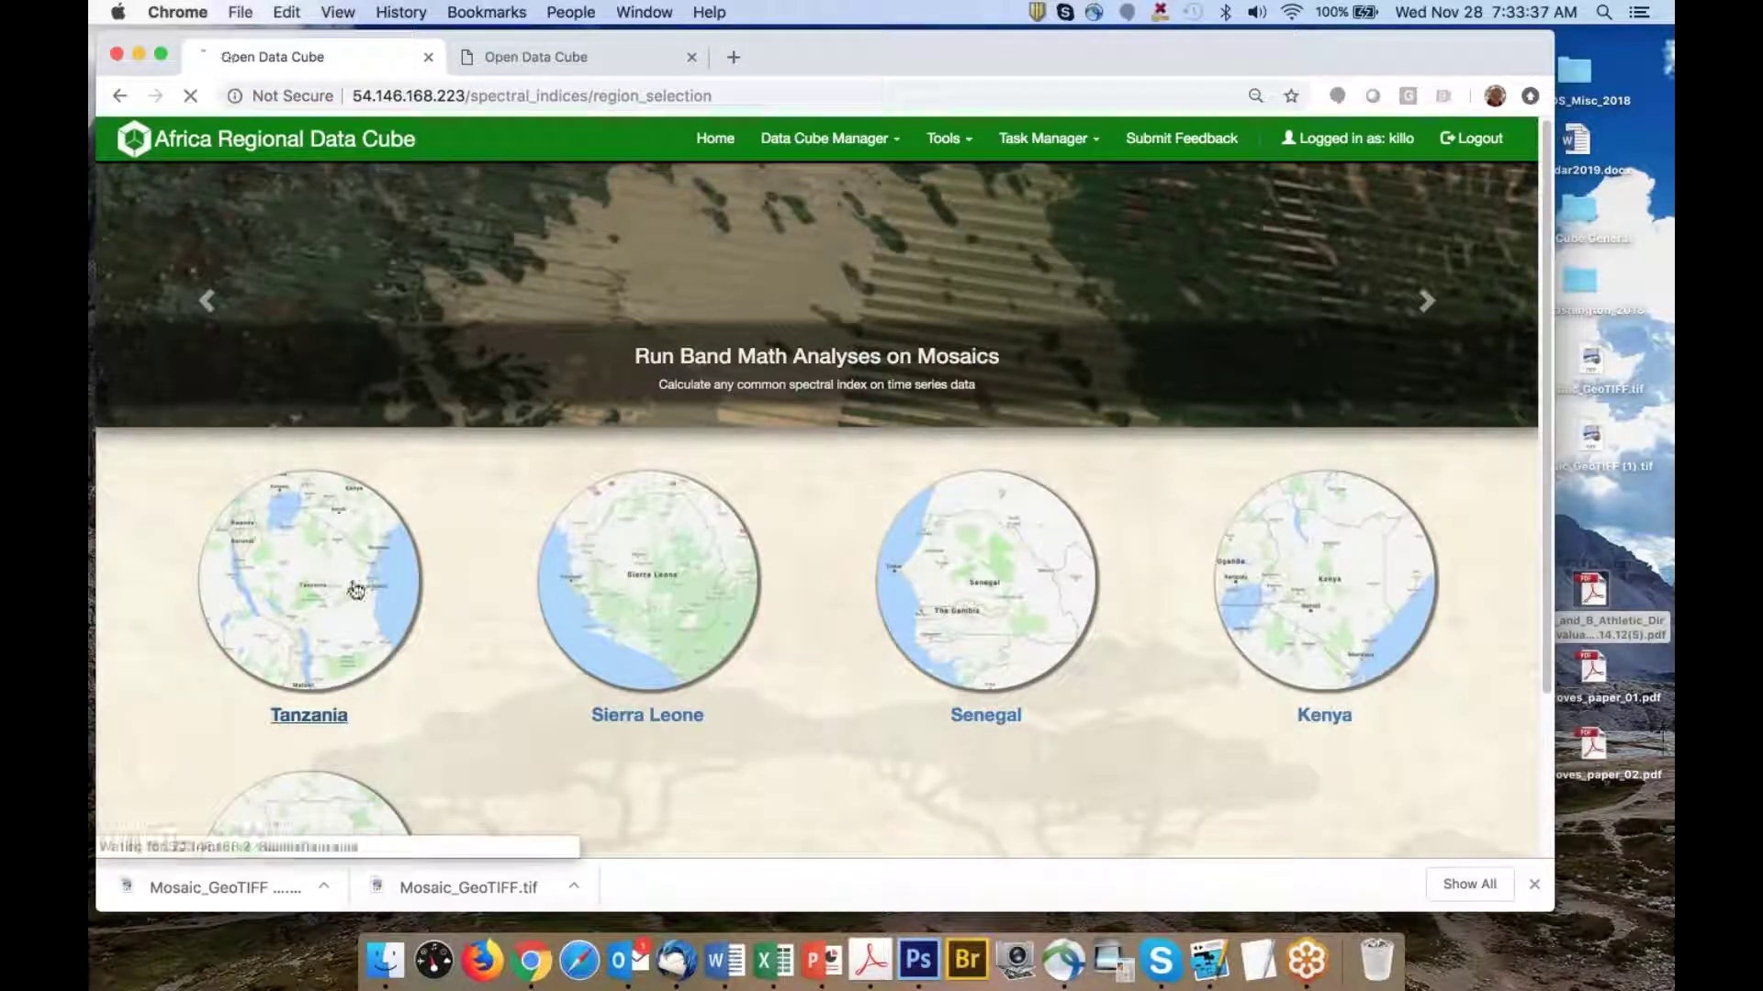
click(354, 590)
scroll(992, 531, up, 2)
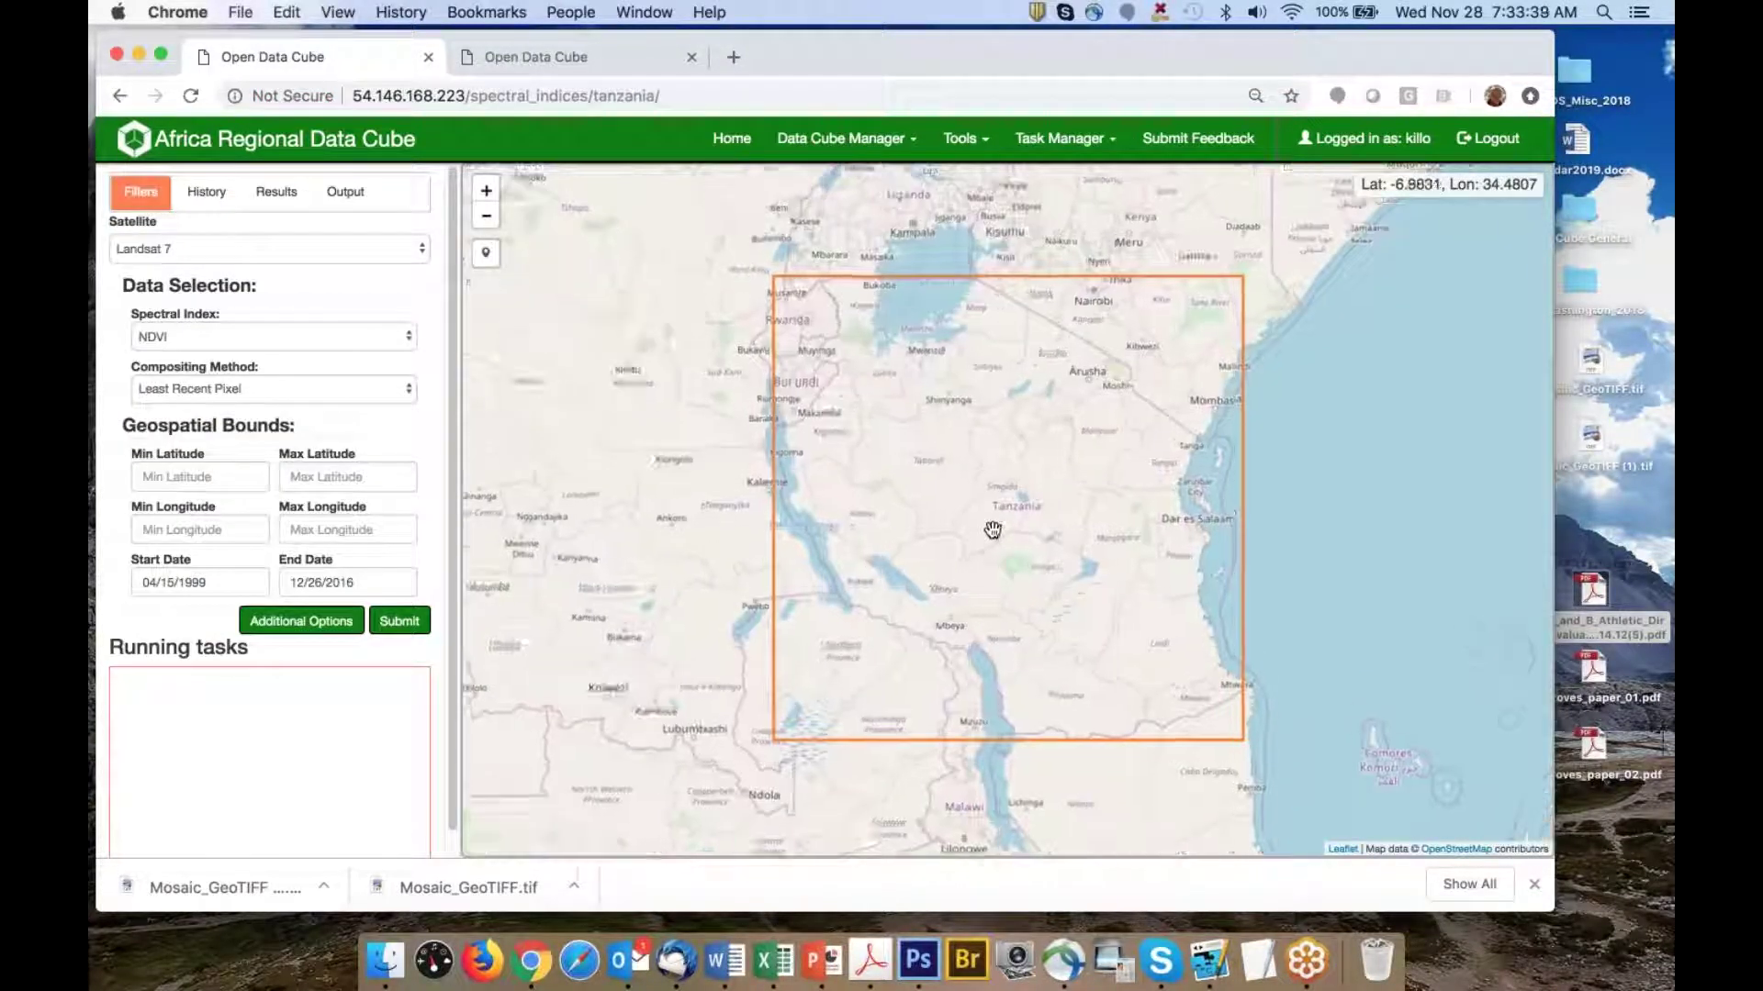
Read the NDVI, NDWI and NDBI definitions in the Tanzania Data Cube Tutorial in Word, and return to the Tanzania spectral indices page in Chrome
drag(992, 530, 888, 476)
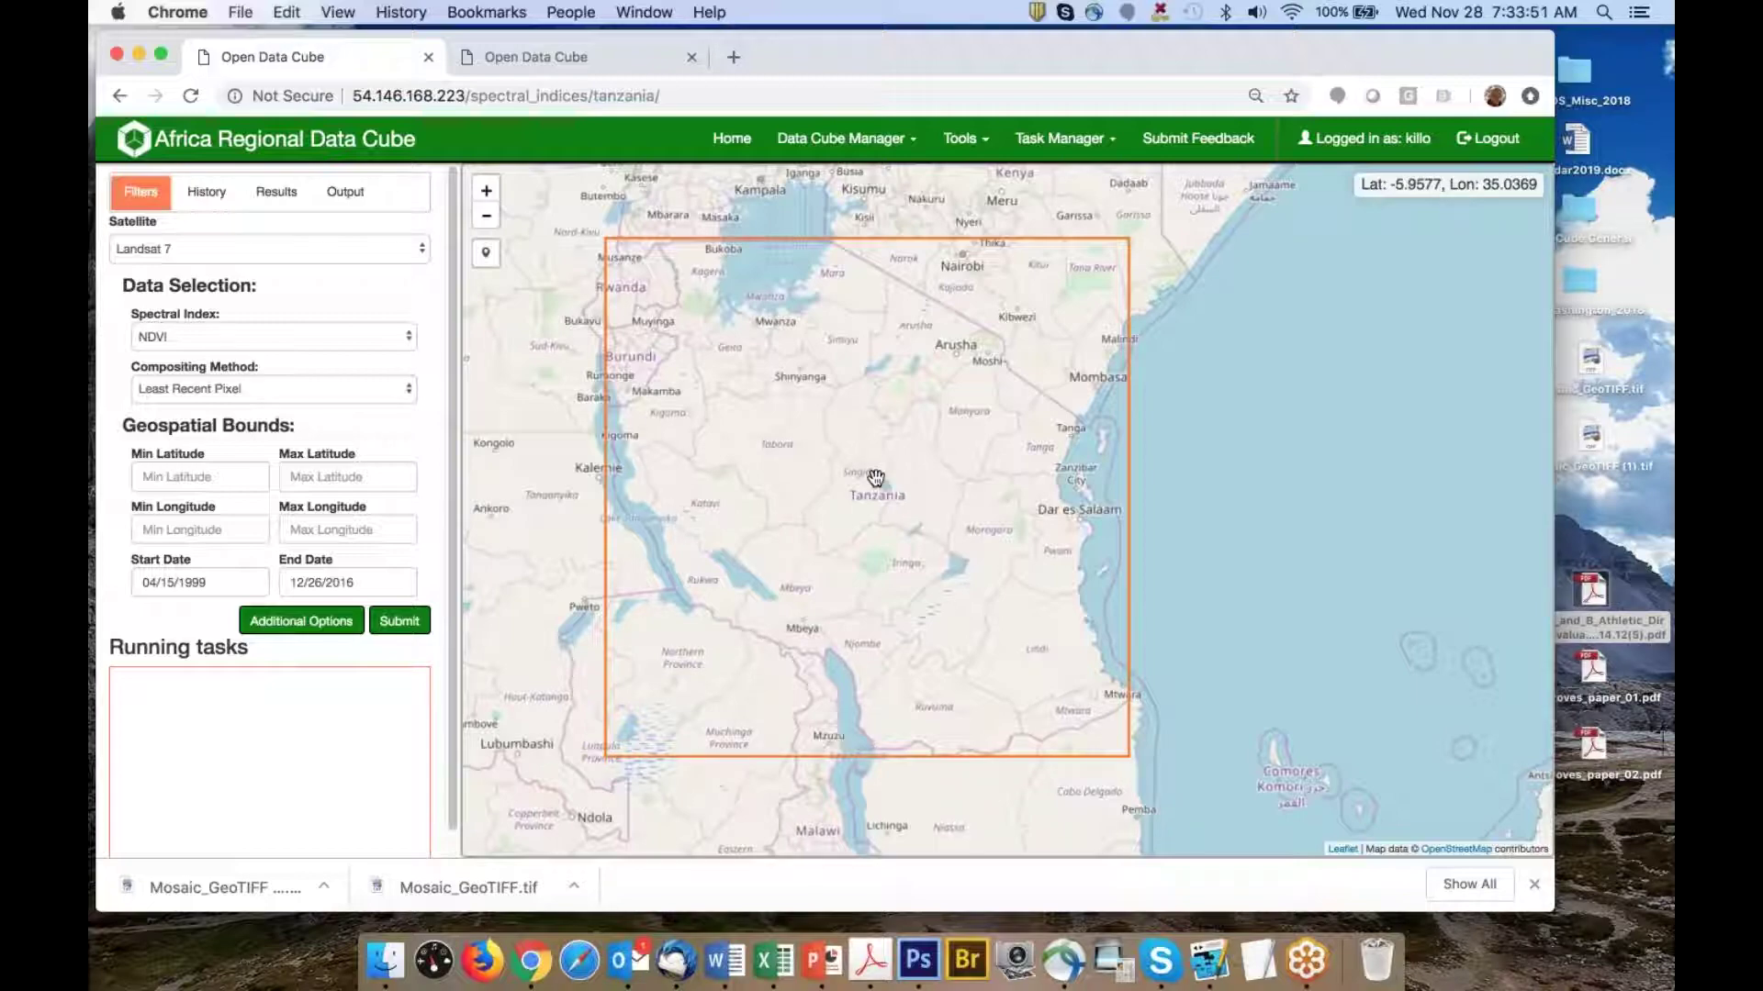
key(ctrl+Up)
click(596, 564)
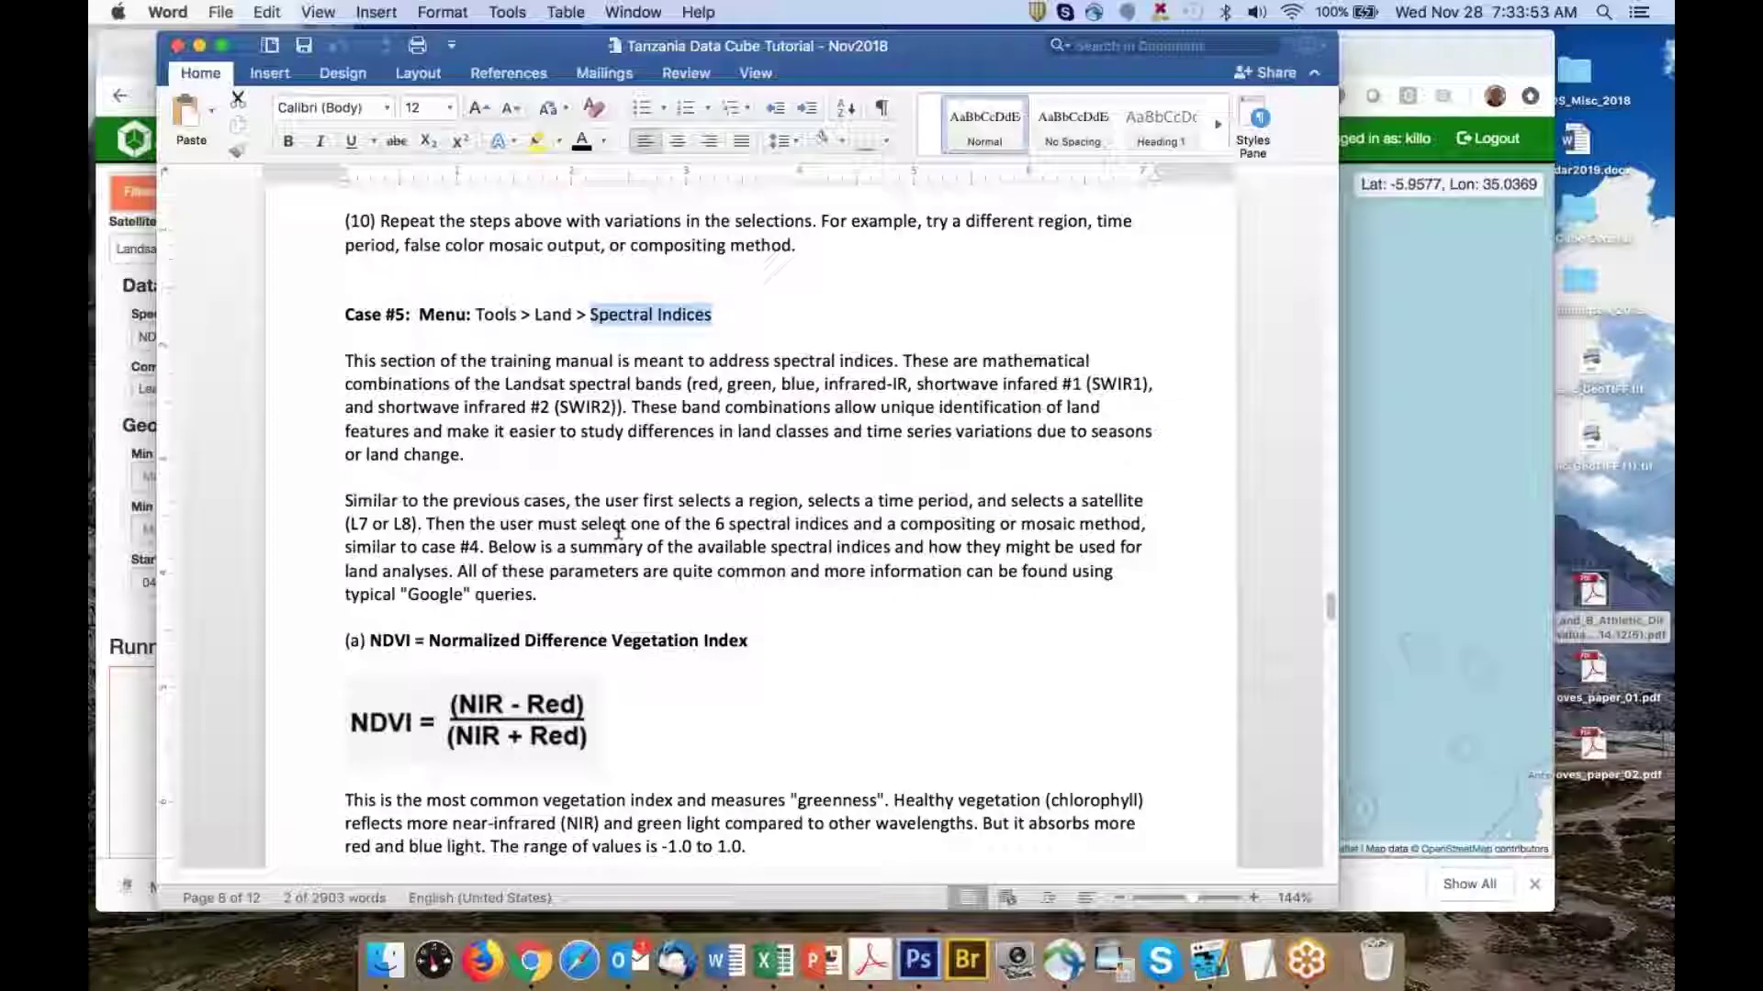
scroll(597, 565, down, 3)
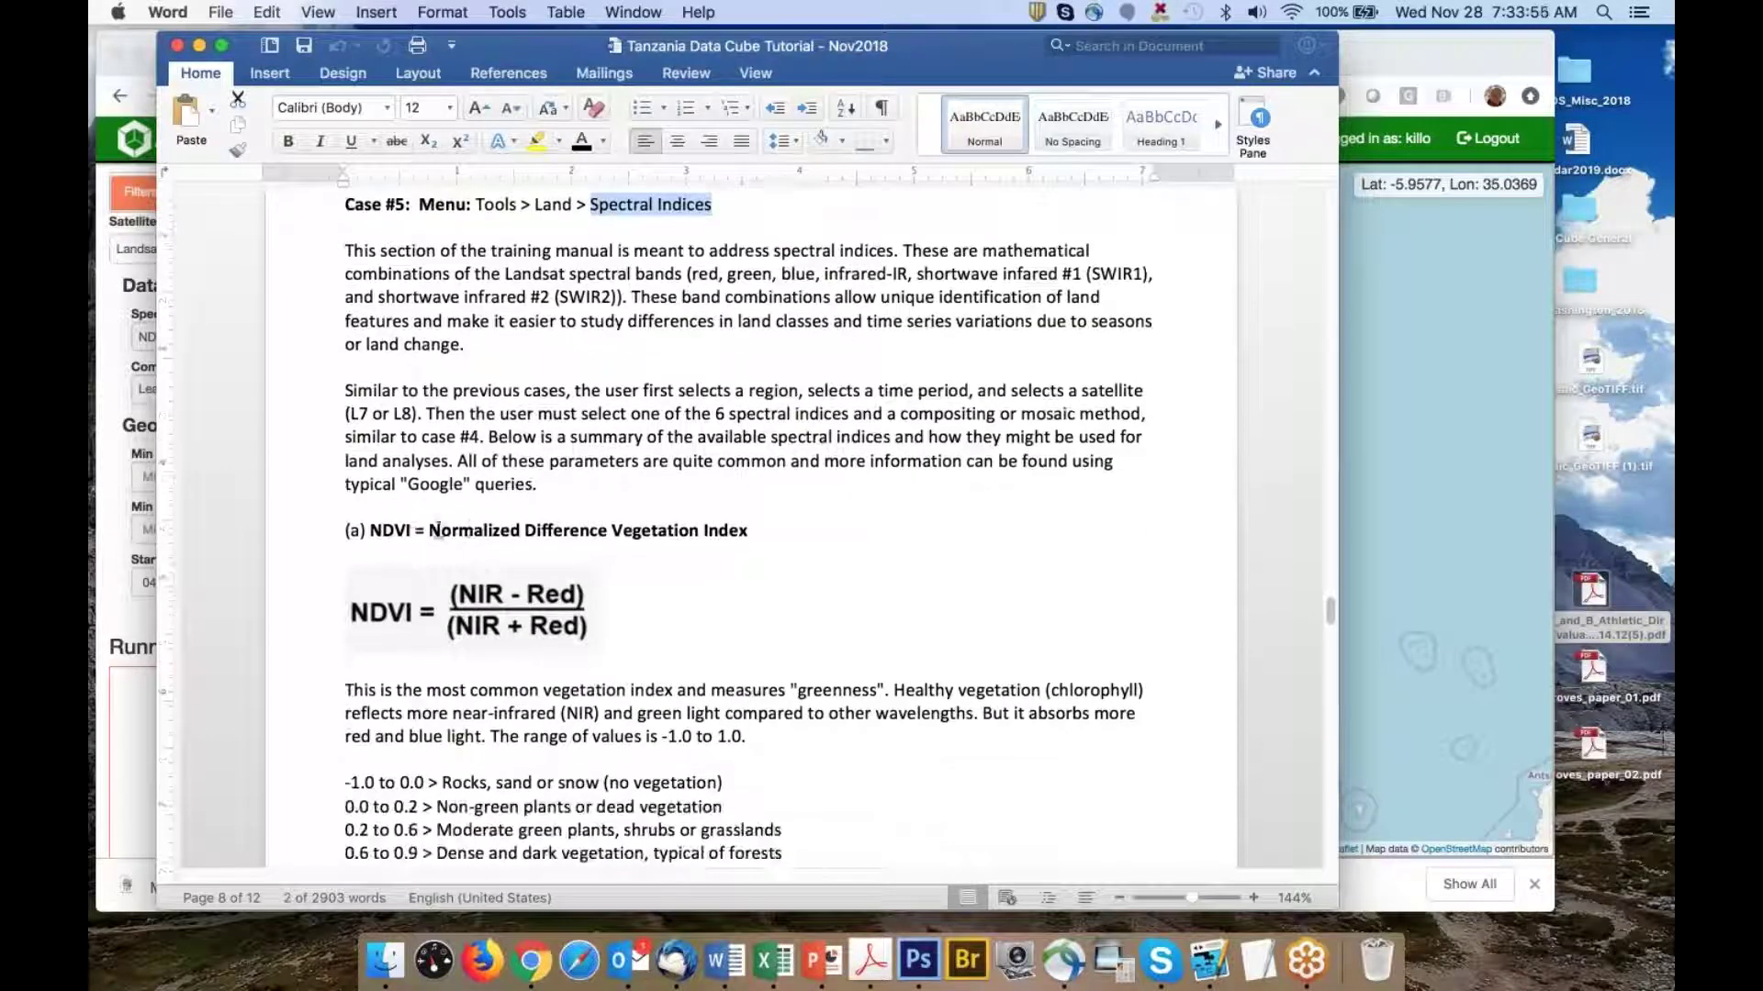
drag(372, 533, 720, 535)
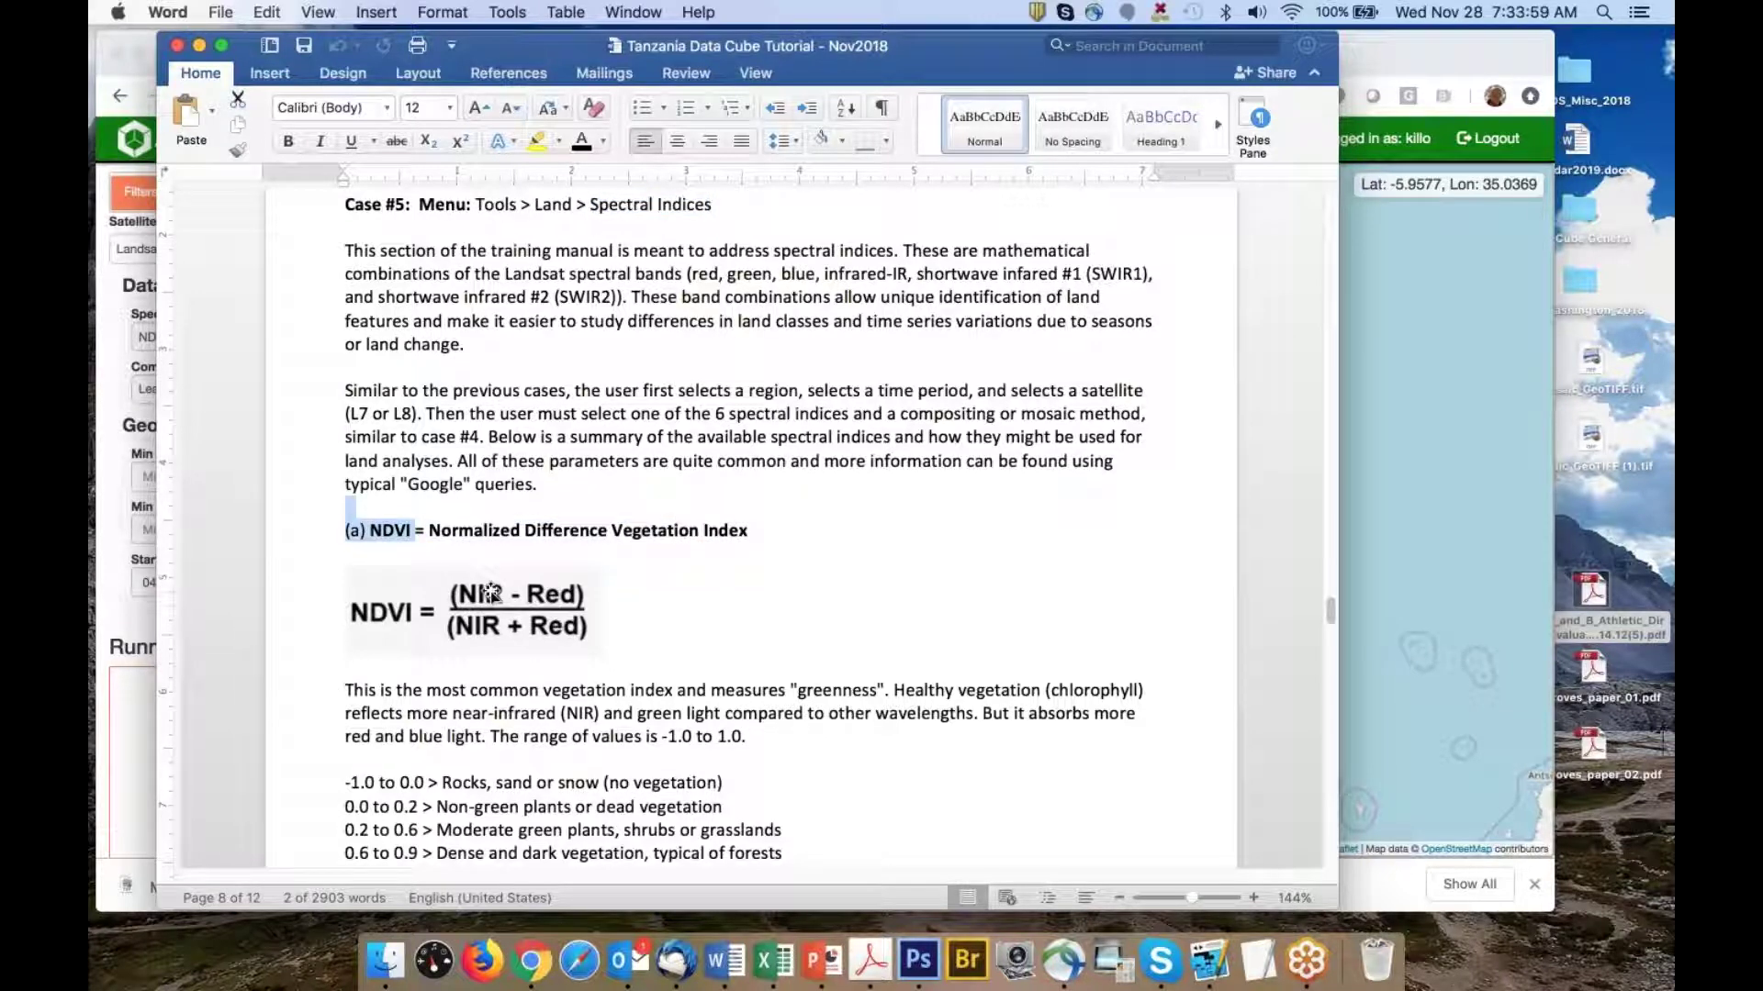
scroll(735, 581, down, 10)
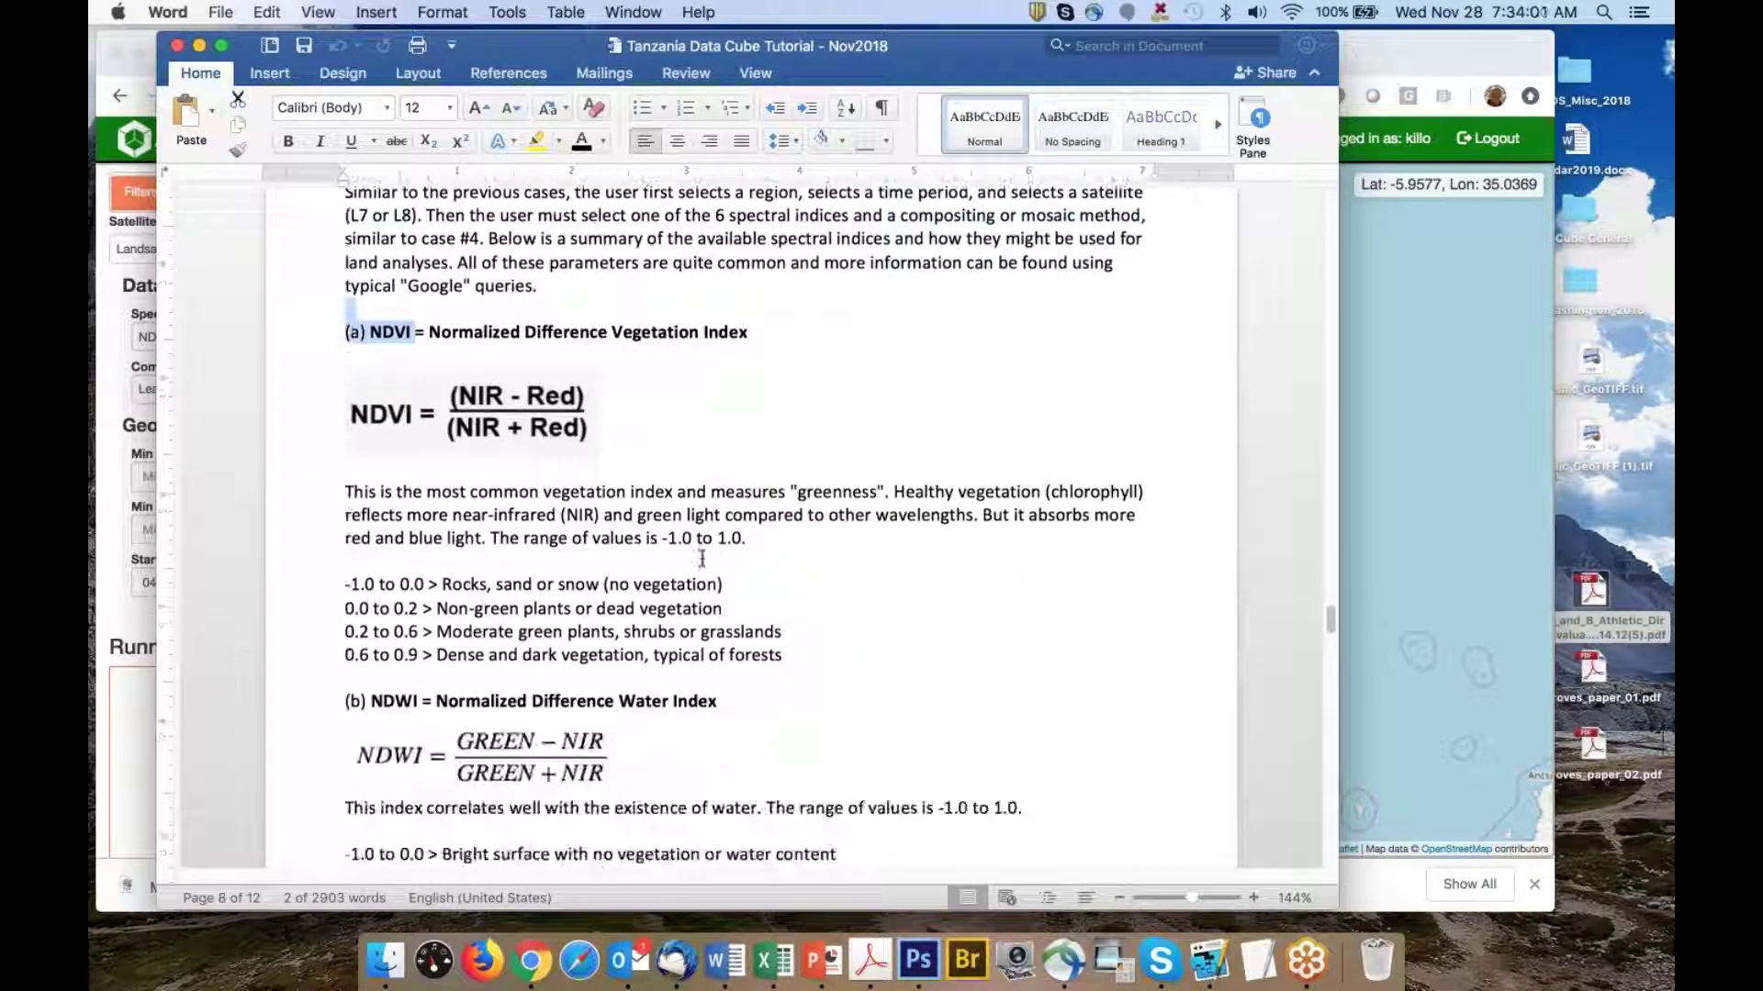
drag(571, 557, 729, 557)
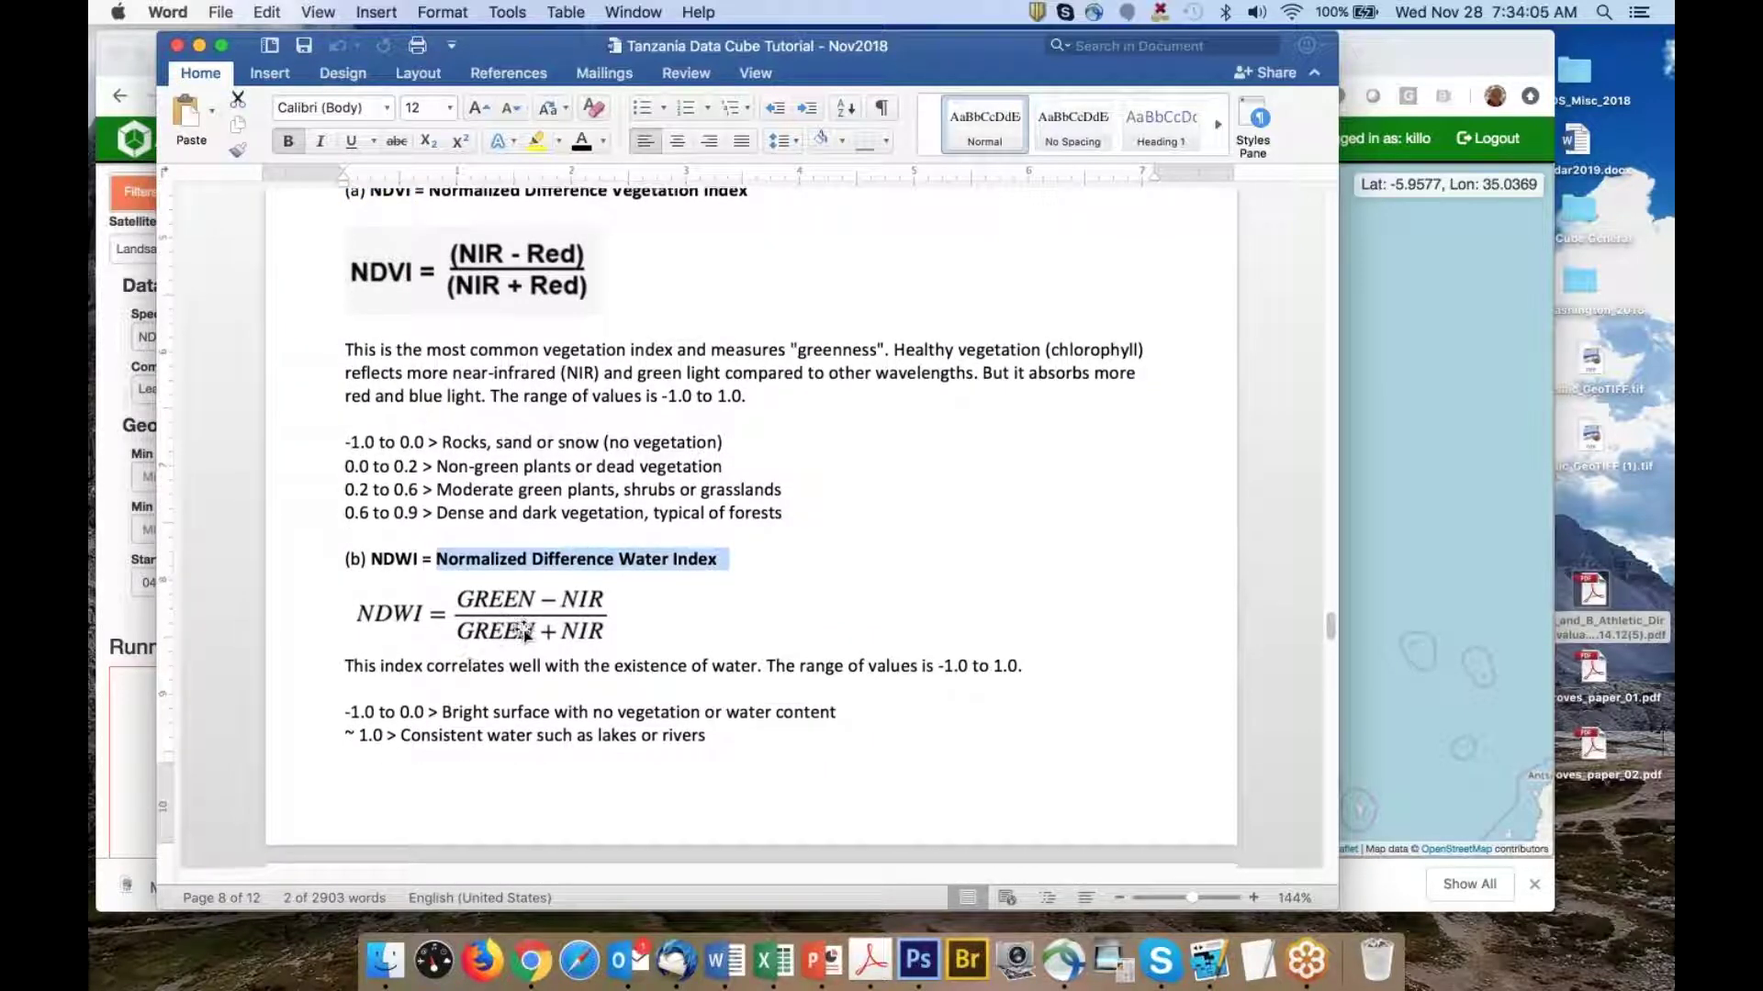
scroll(506, 631, down, 5)
drag(431, 601, 740, 602)
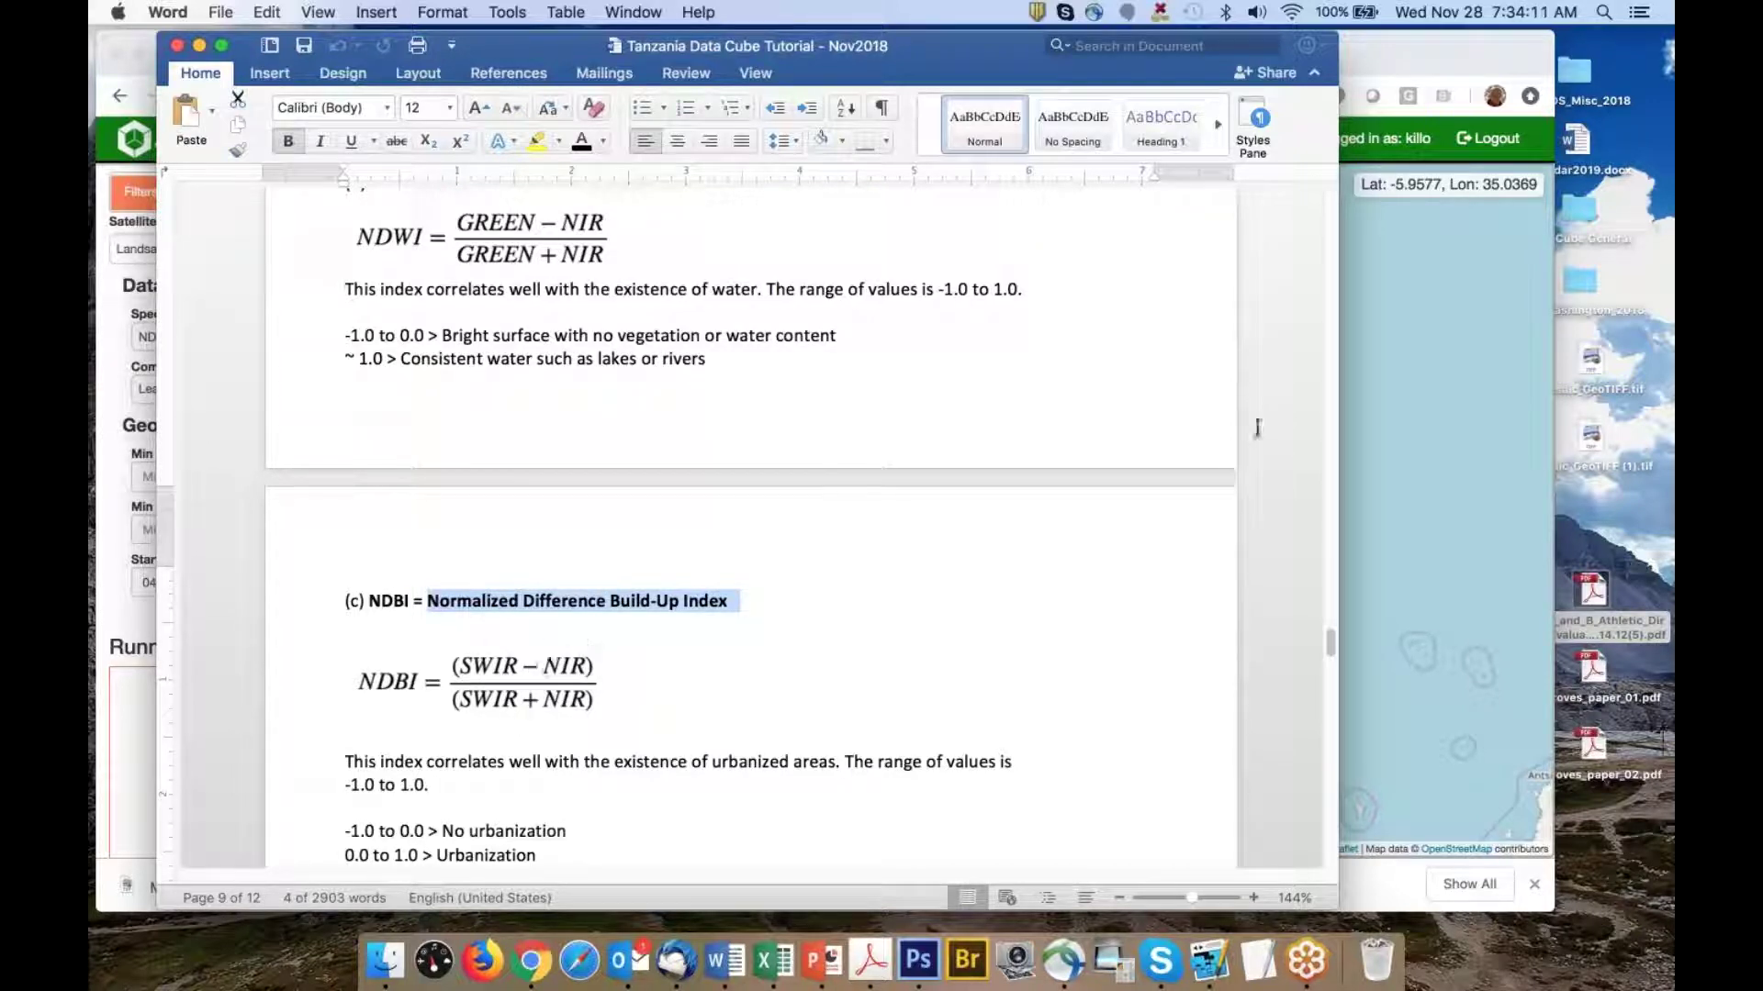
click(1468, 408)
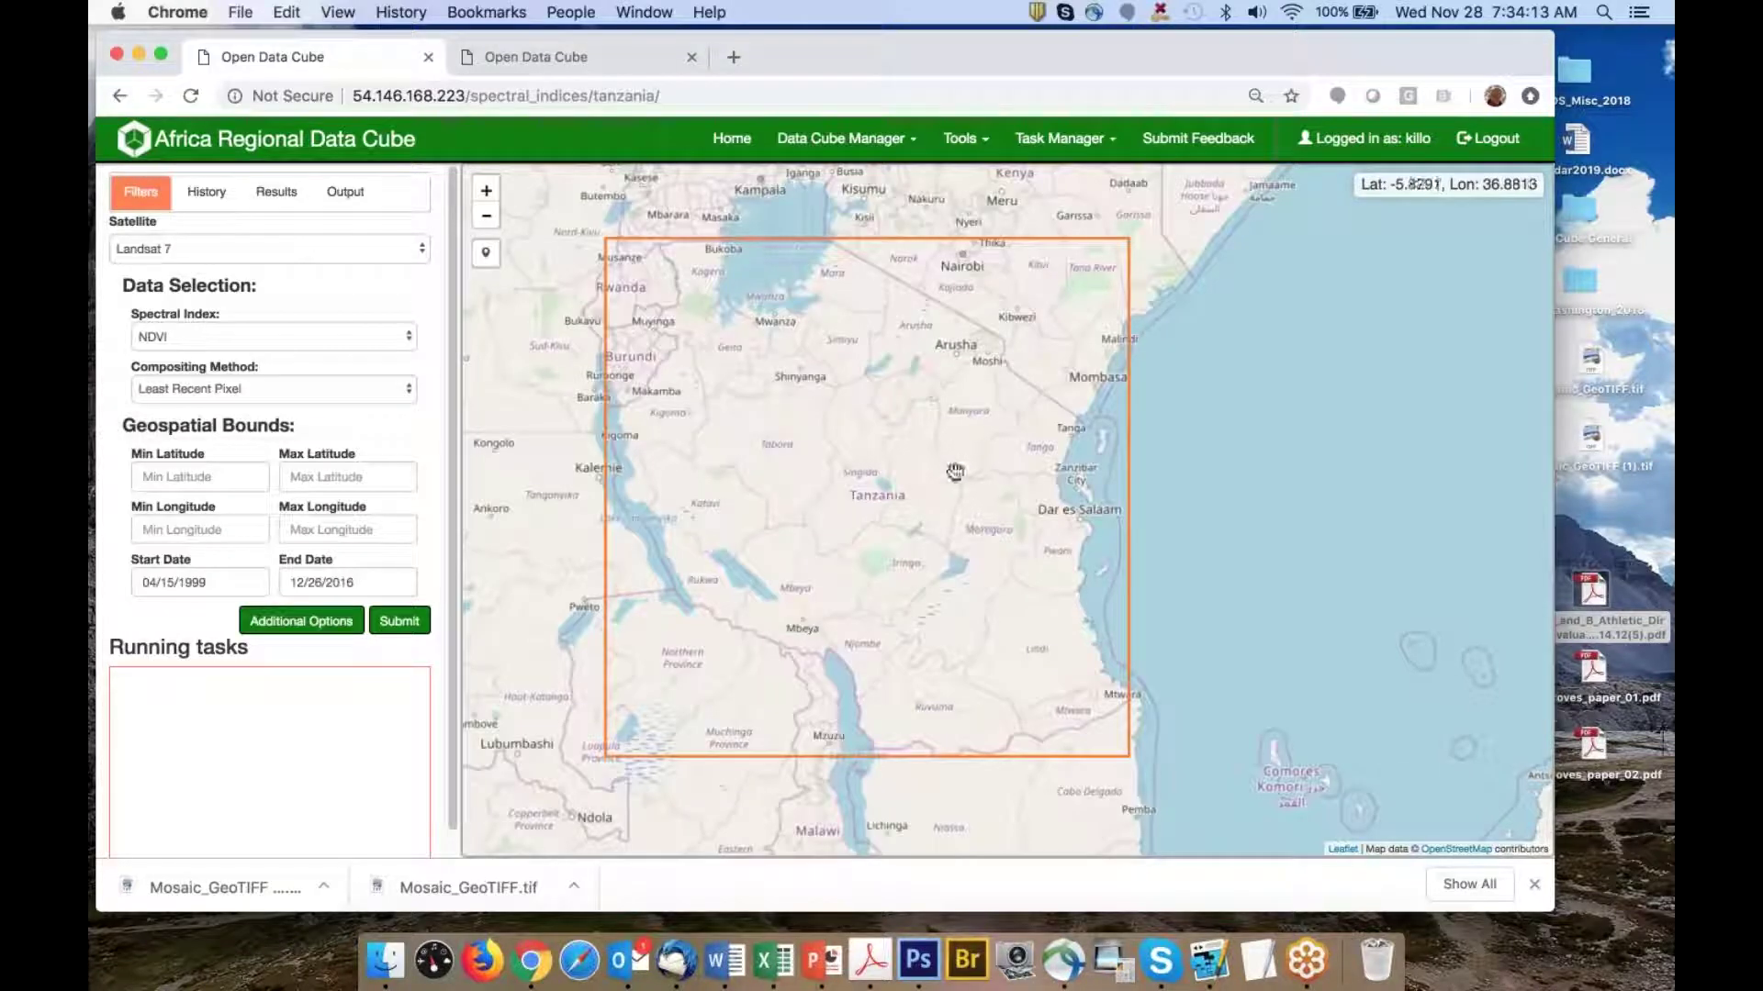
Keep NDVI as the spectral index and outline an area about 0.4° square over the western part of the lake south of Dodoma
click(261, 337)
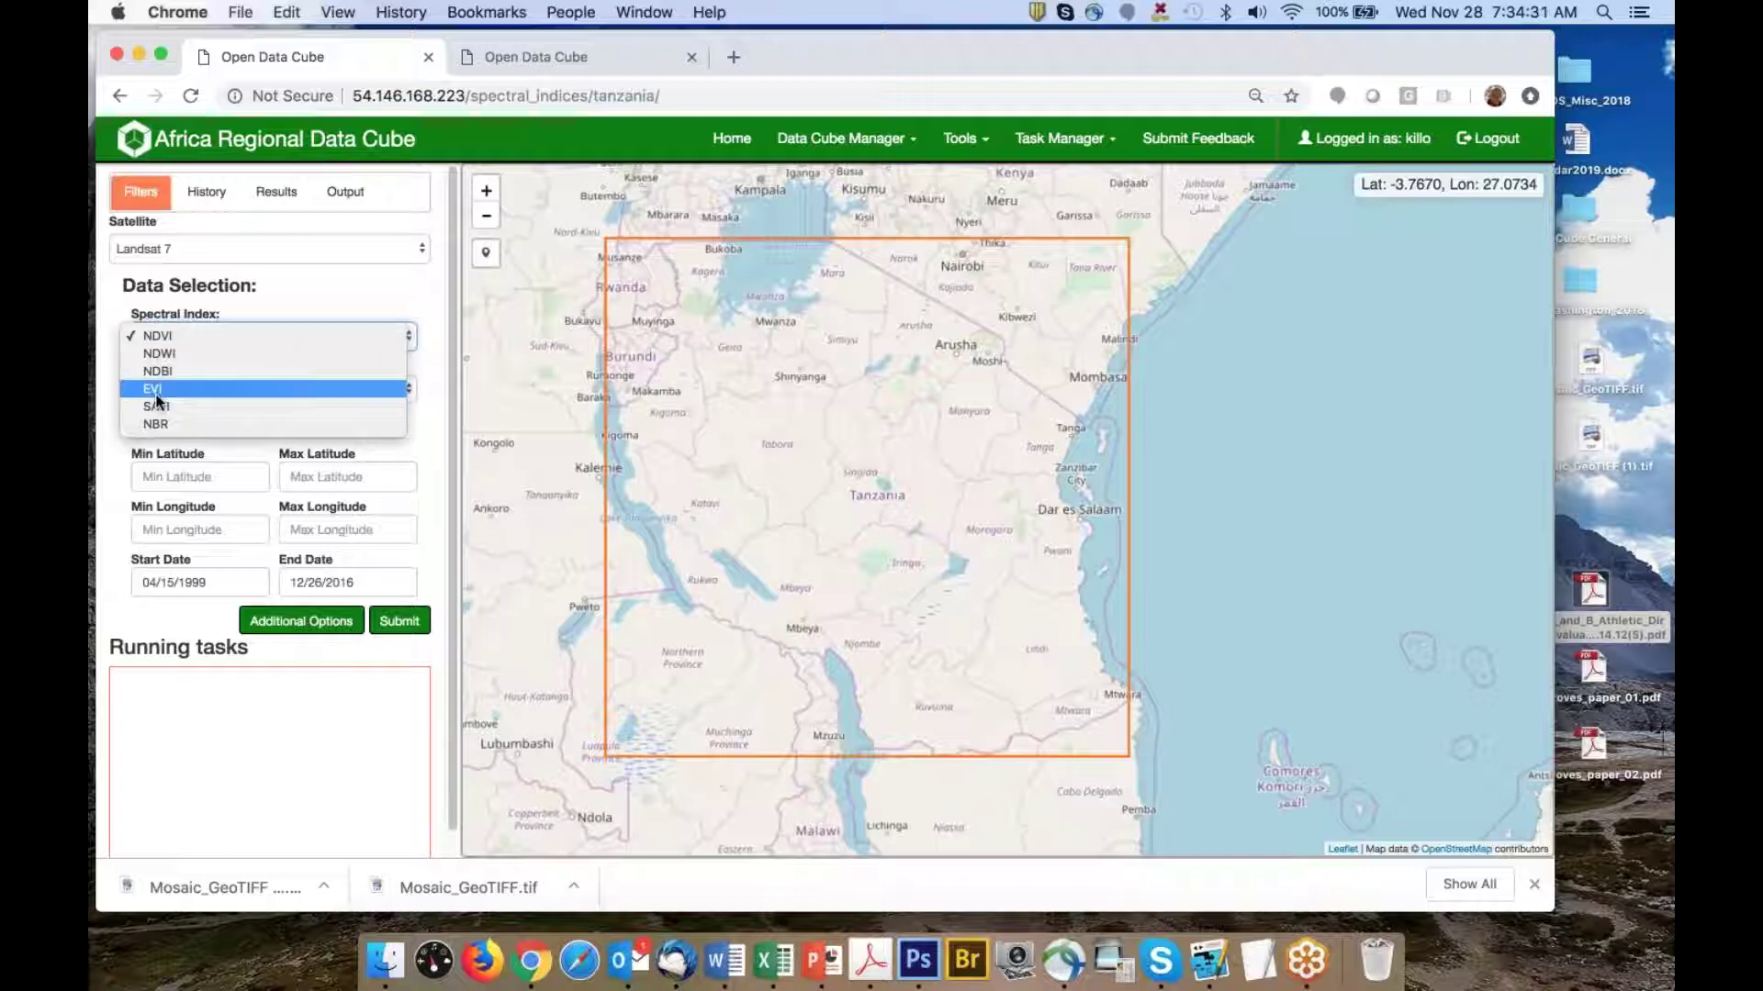
click(173, 342)
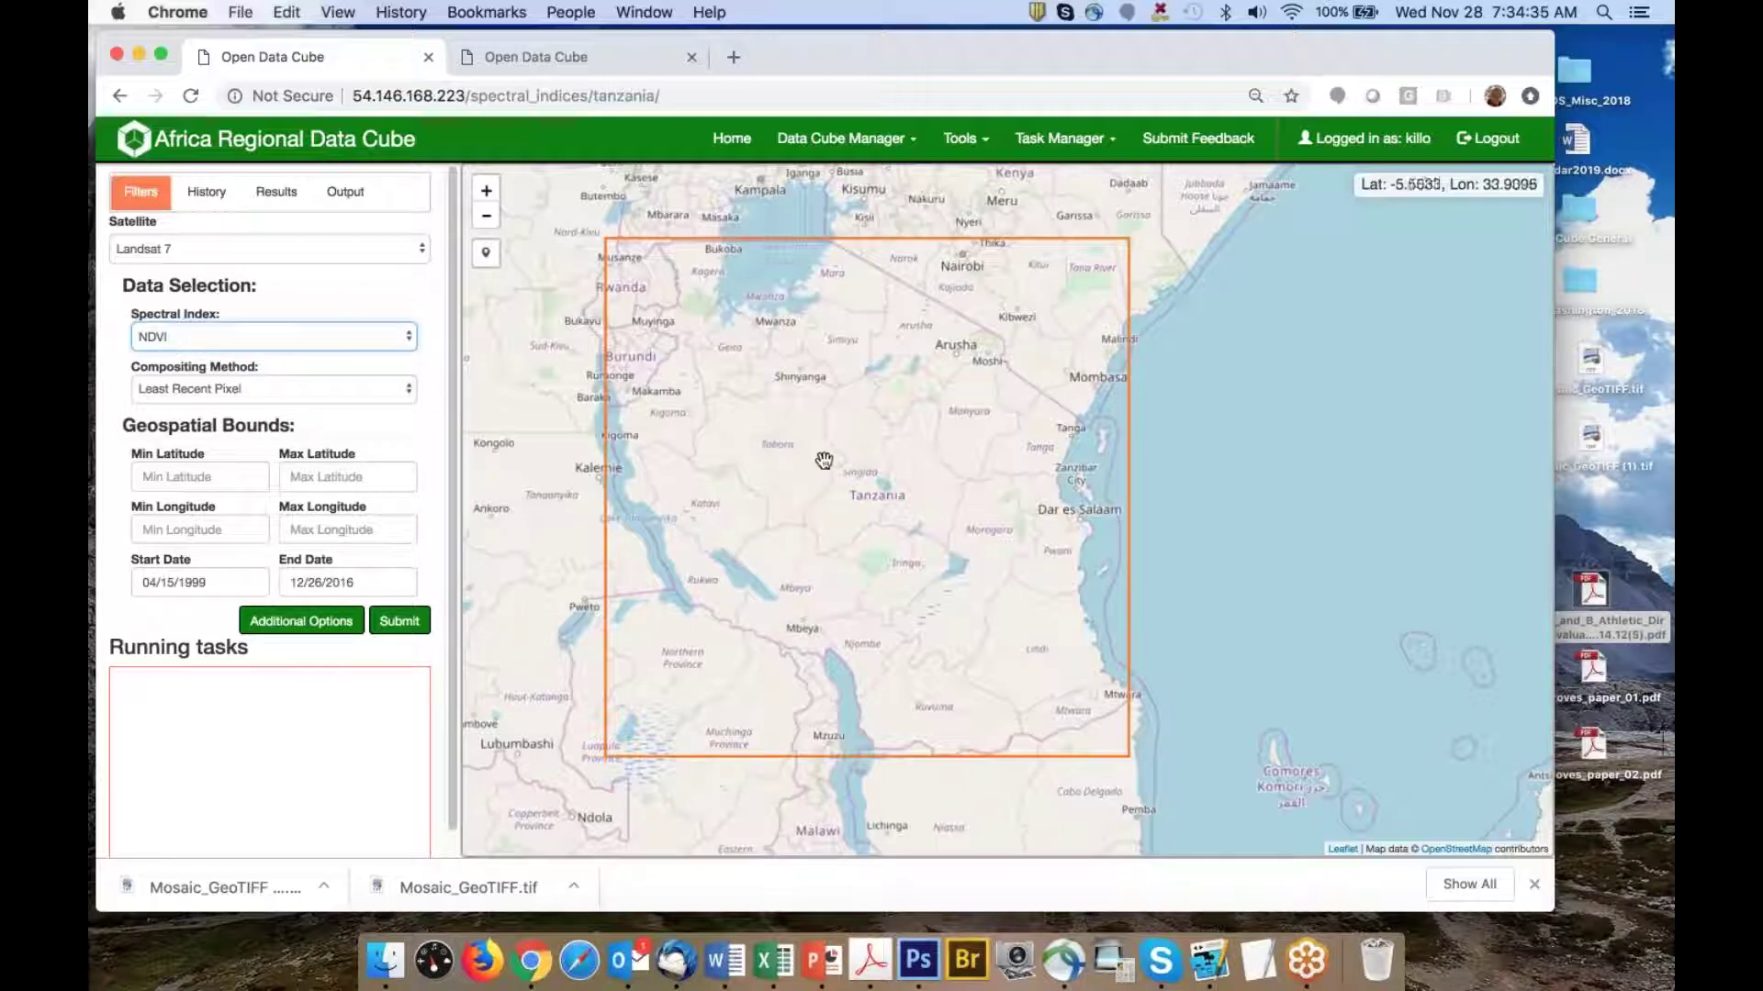
scroll(838, 460, up, 3)
scroll(881, 487, up, 3)
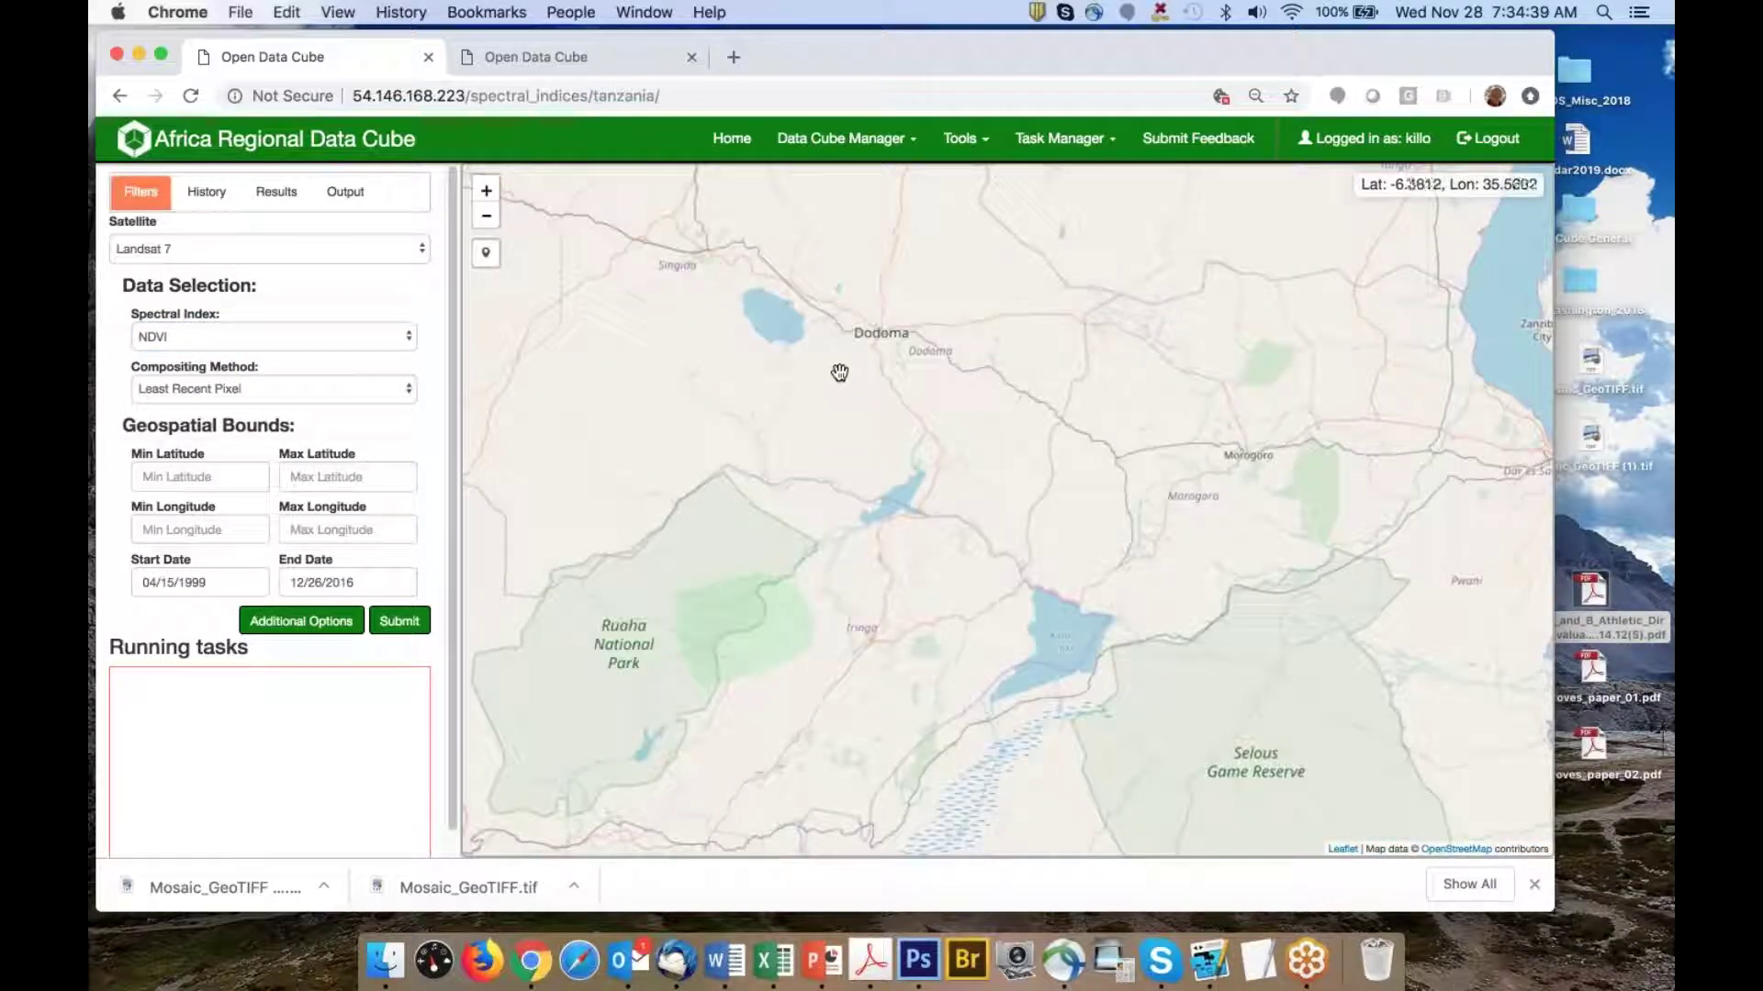
scroll(868, 425, up, 2)
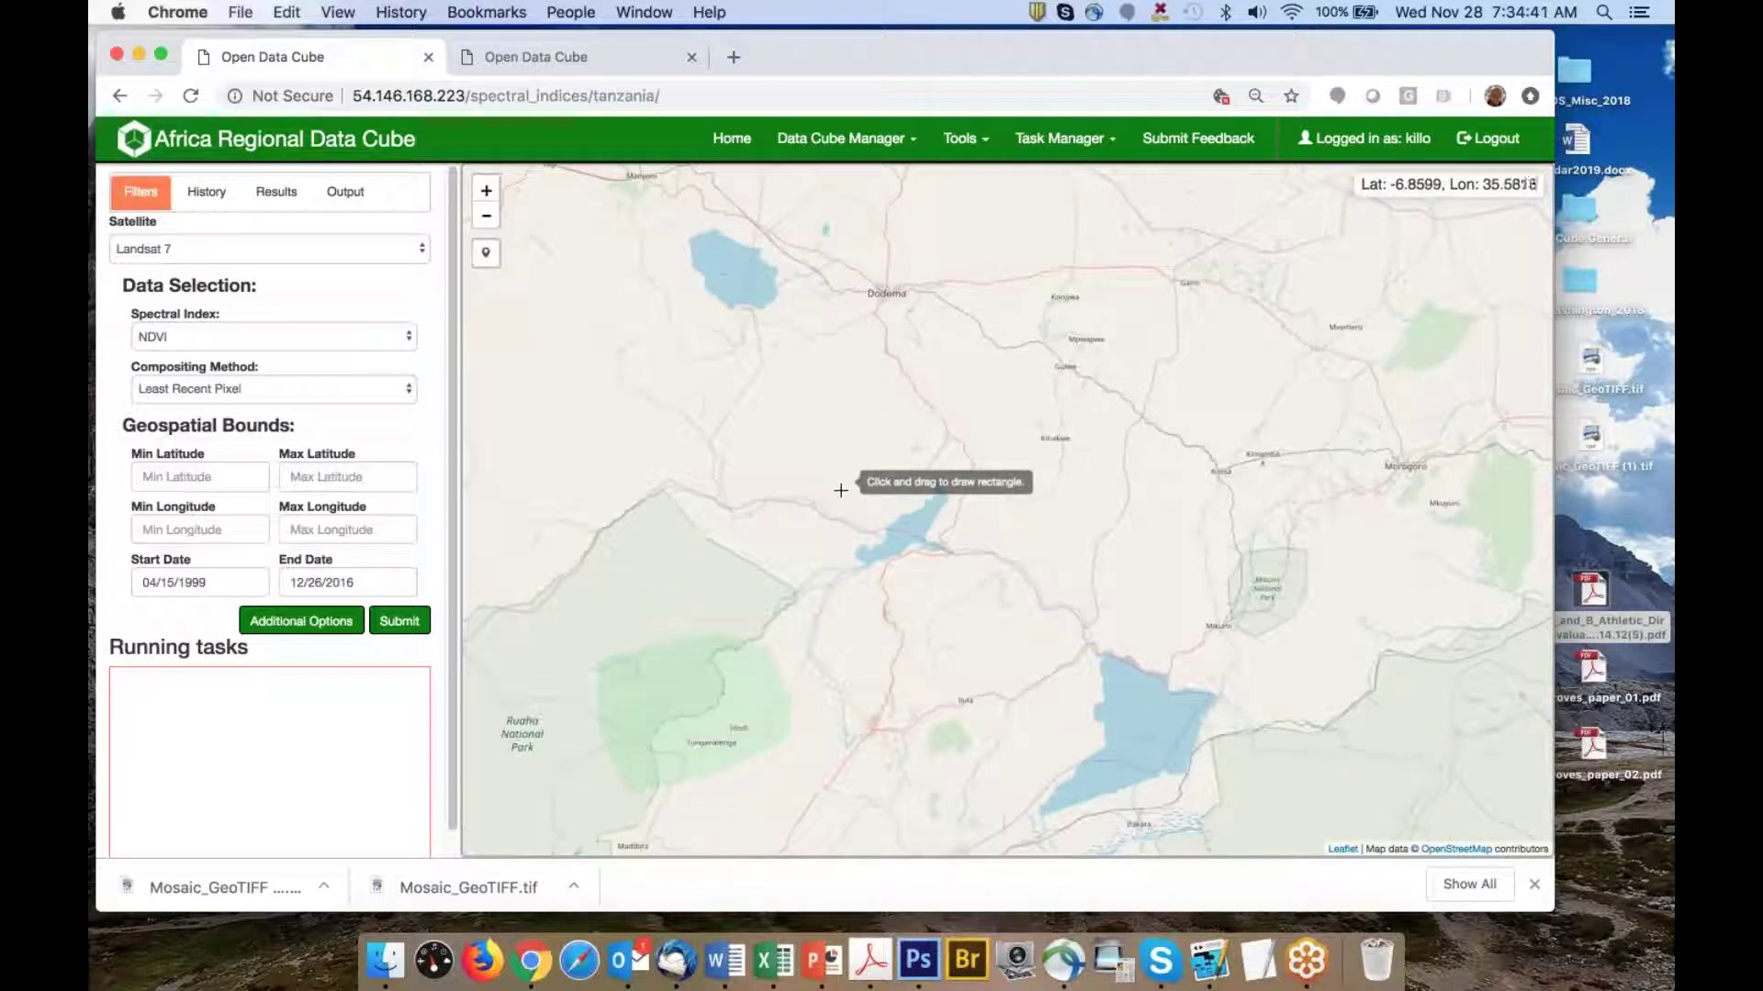
drag(806, 479, 909, 592)
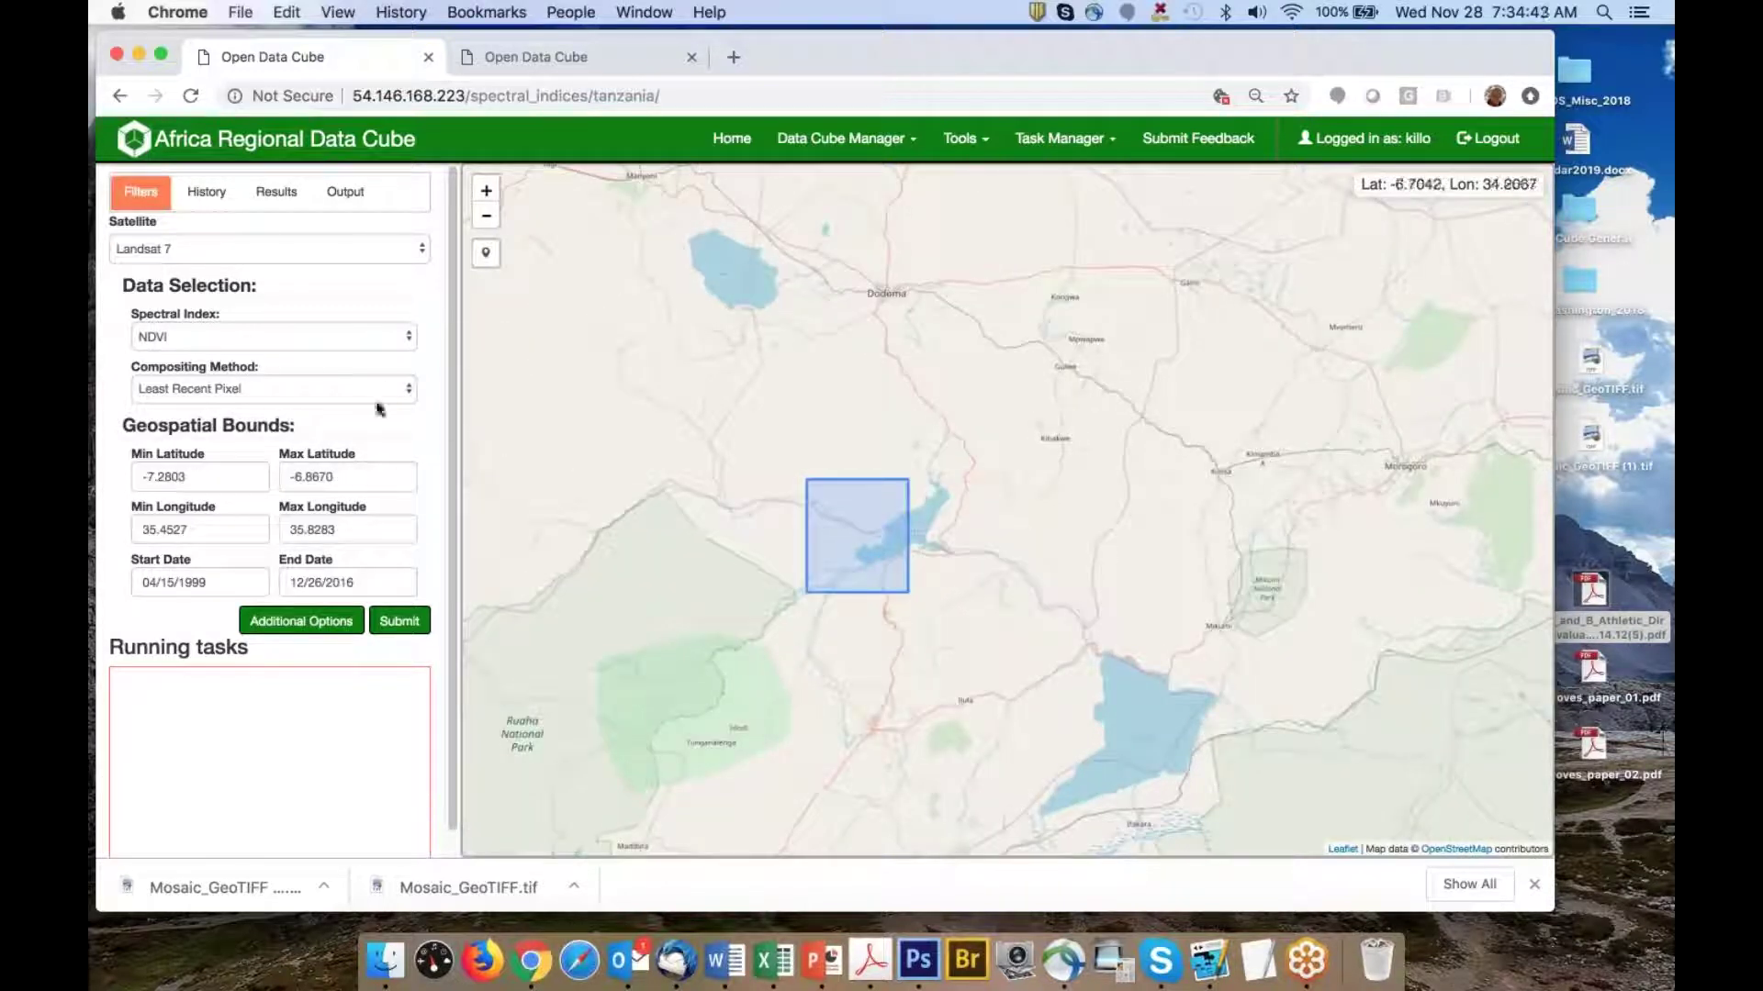
Set the start date of the Tanzania query to 04/01/2010
click(228, 584)
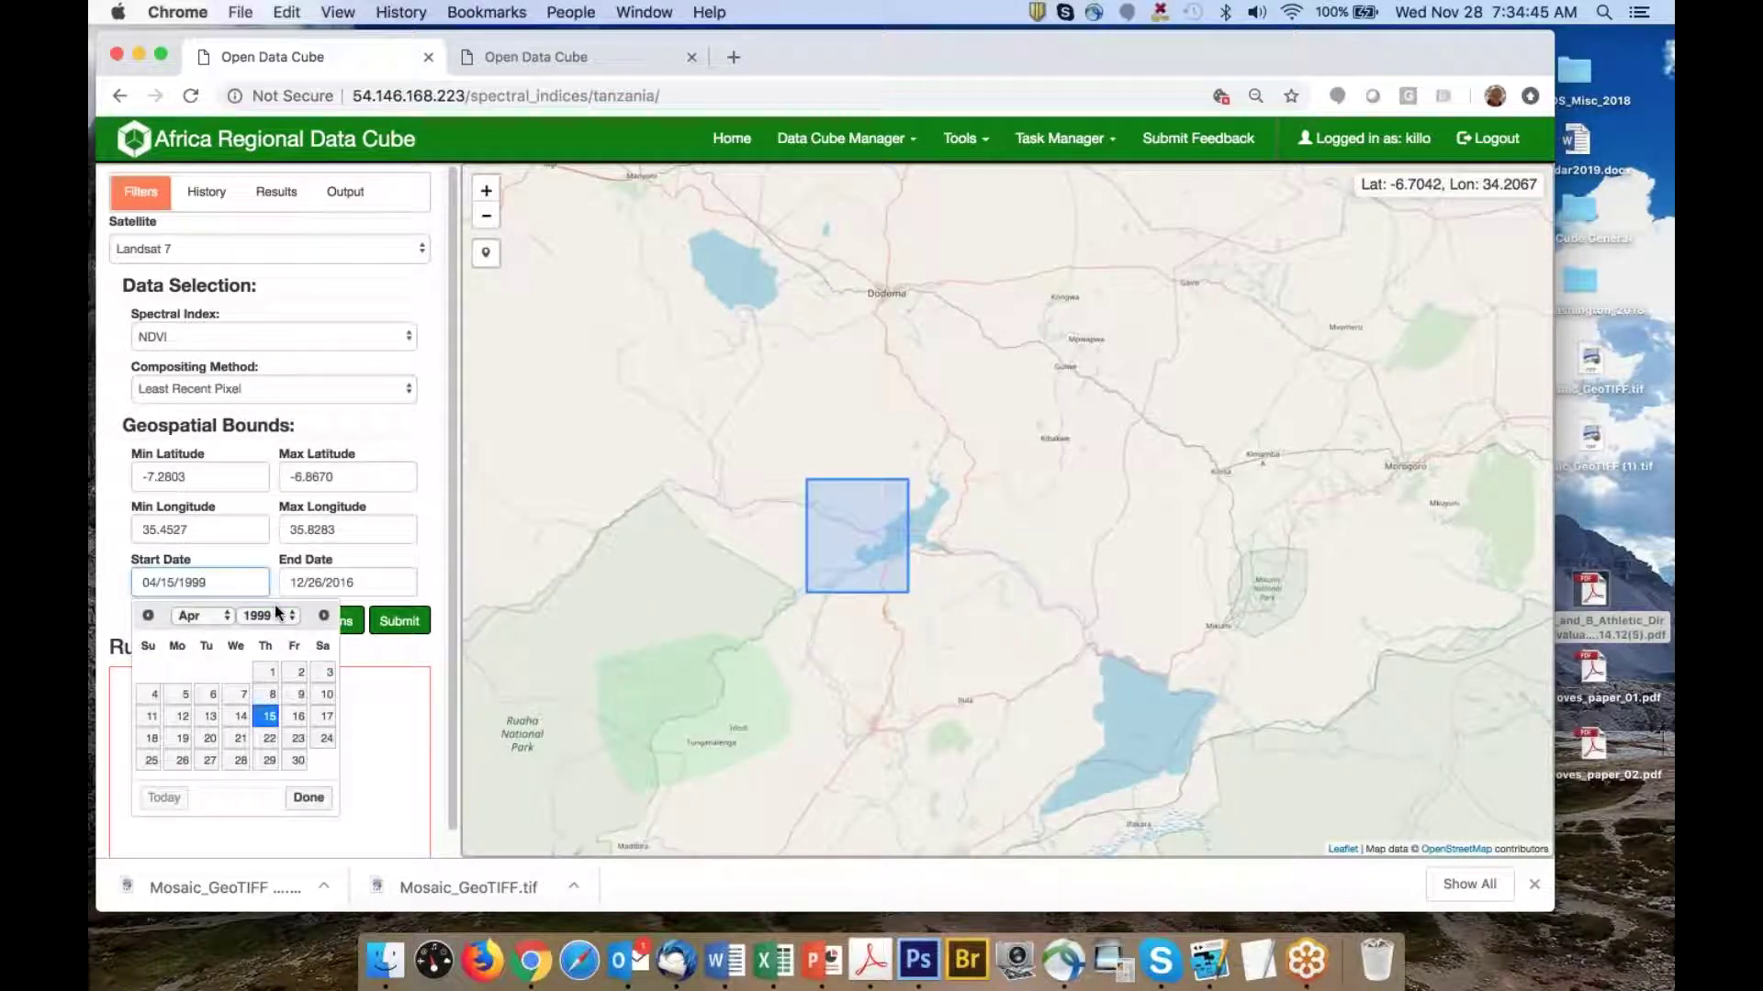
click(261, 616)
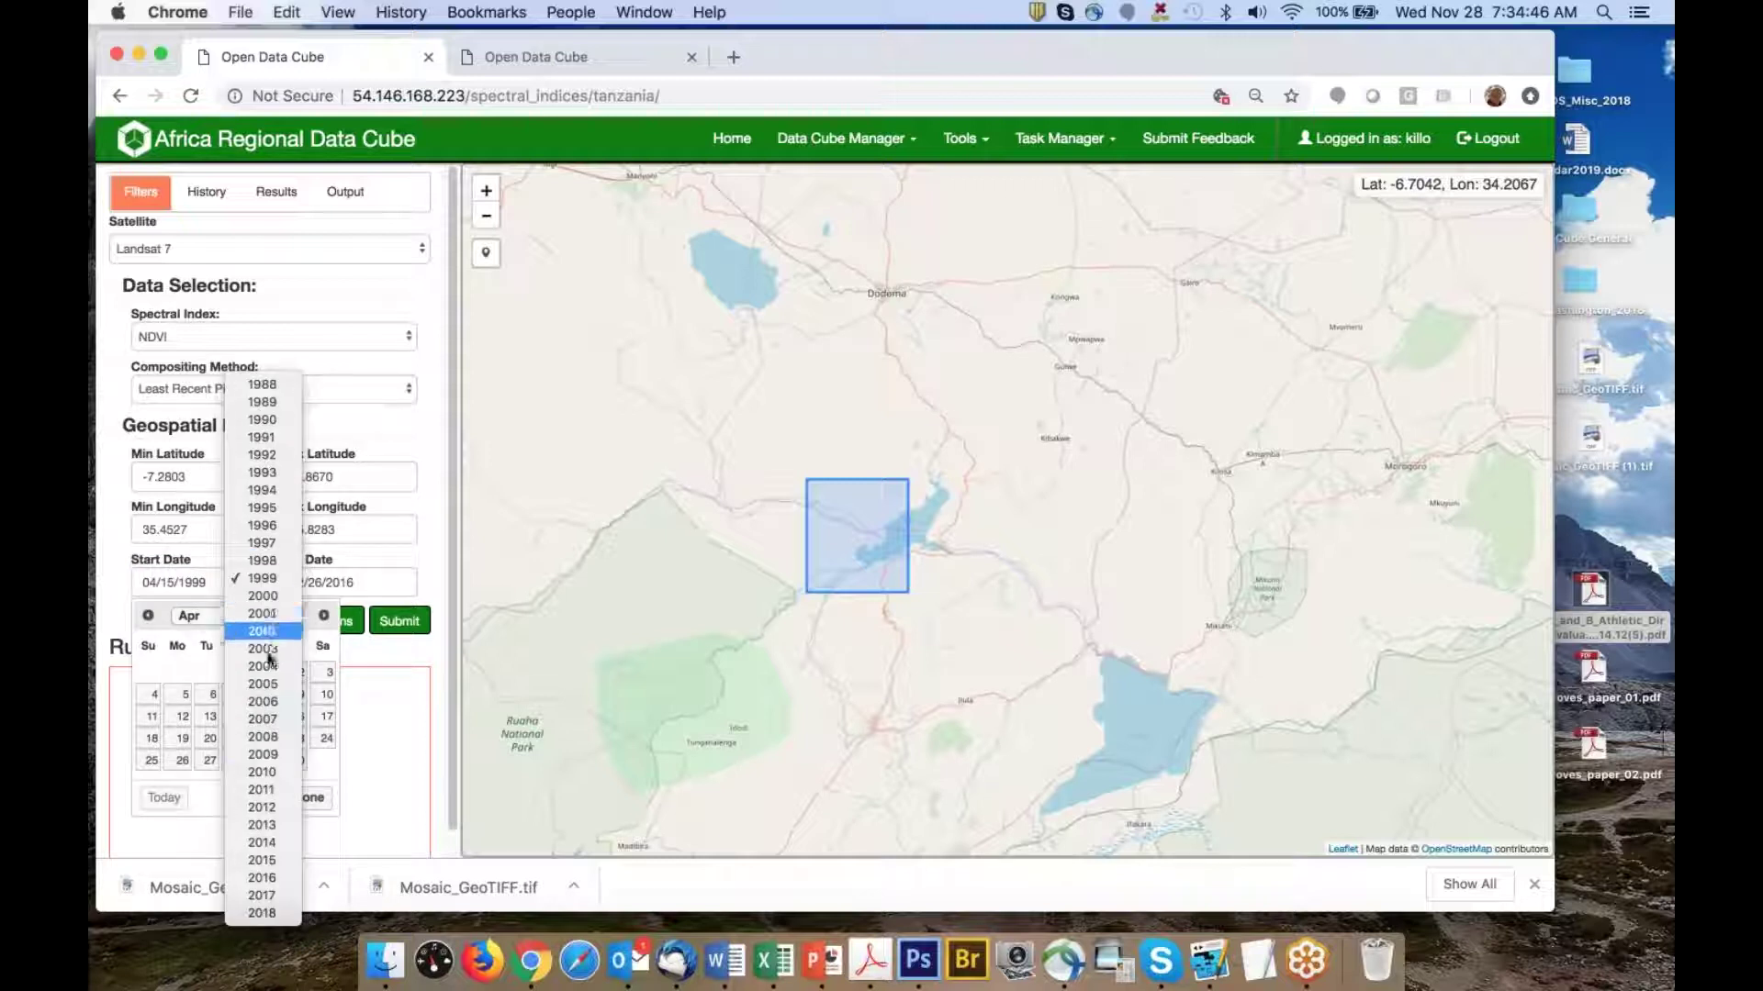
click(263, 772)
click(270, 676)
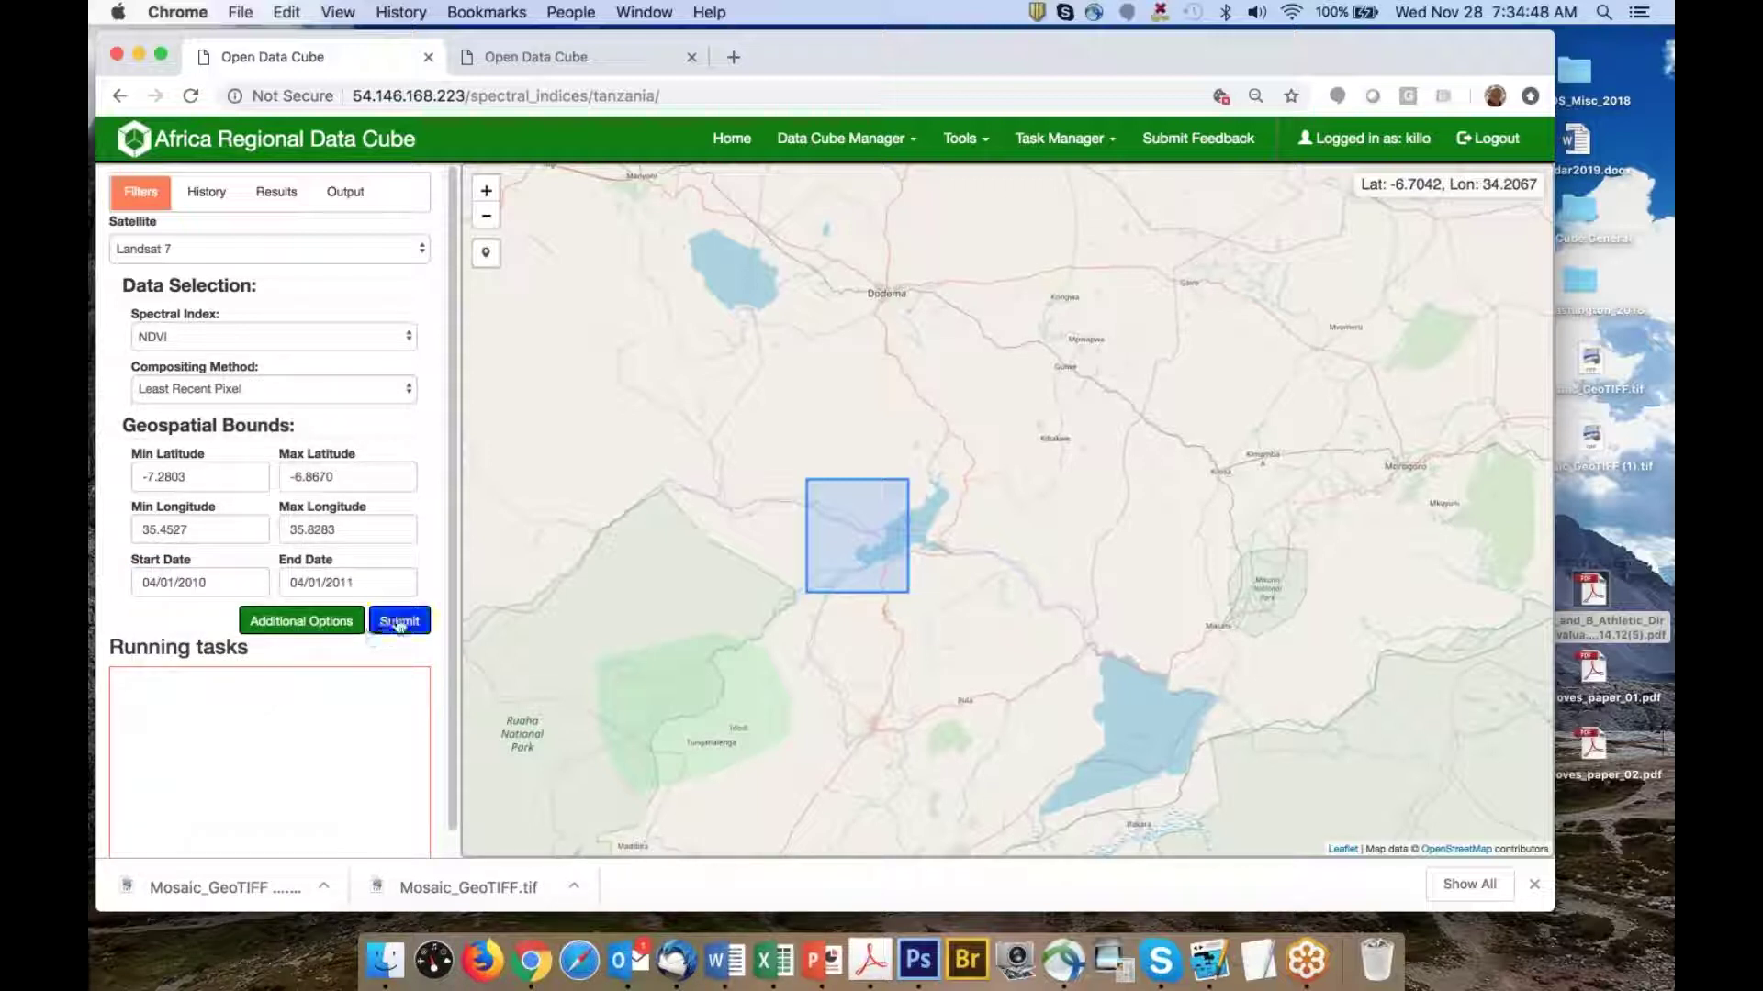
Try to run the Tanzania NDVI query with the Most Recent Pixel compositing method, and dismiss the resulting alert
click(328, 393)
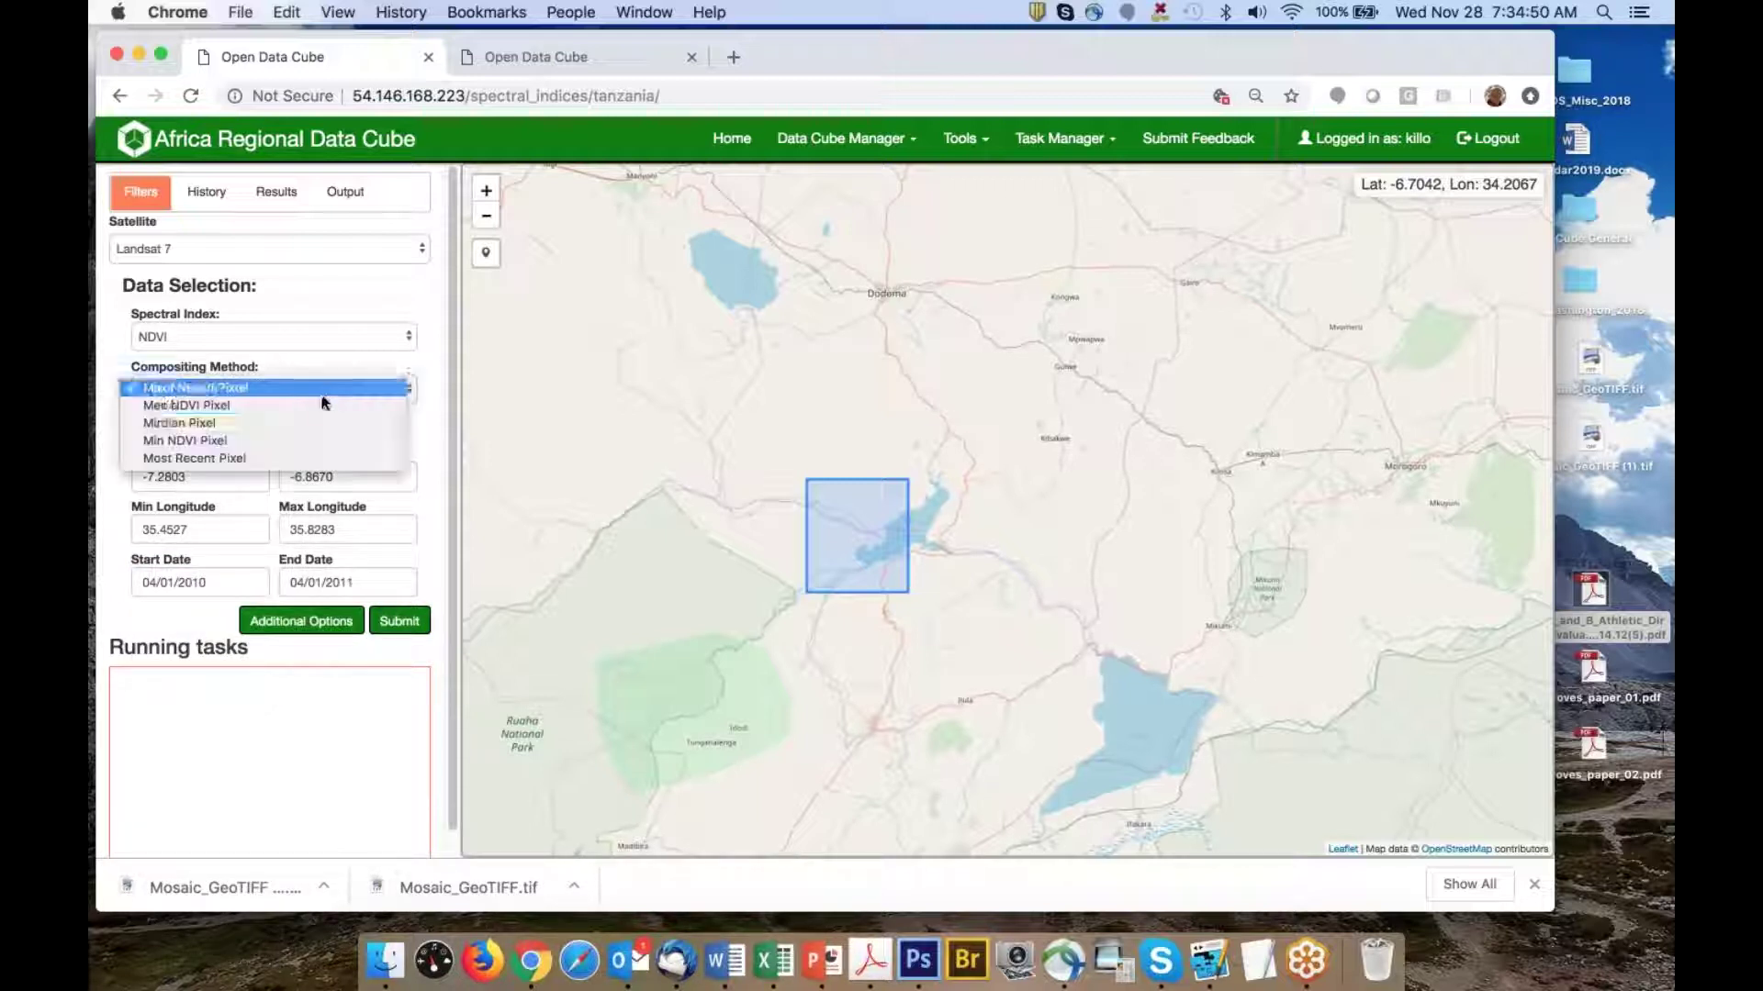
click(314, 456)
click(398, 620)
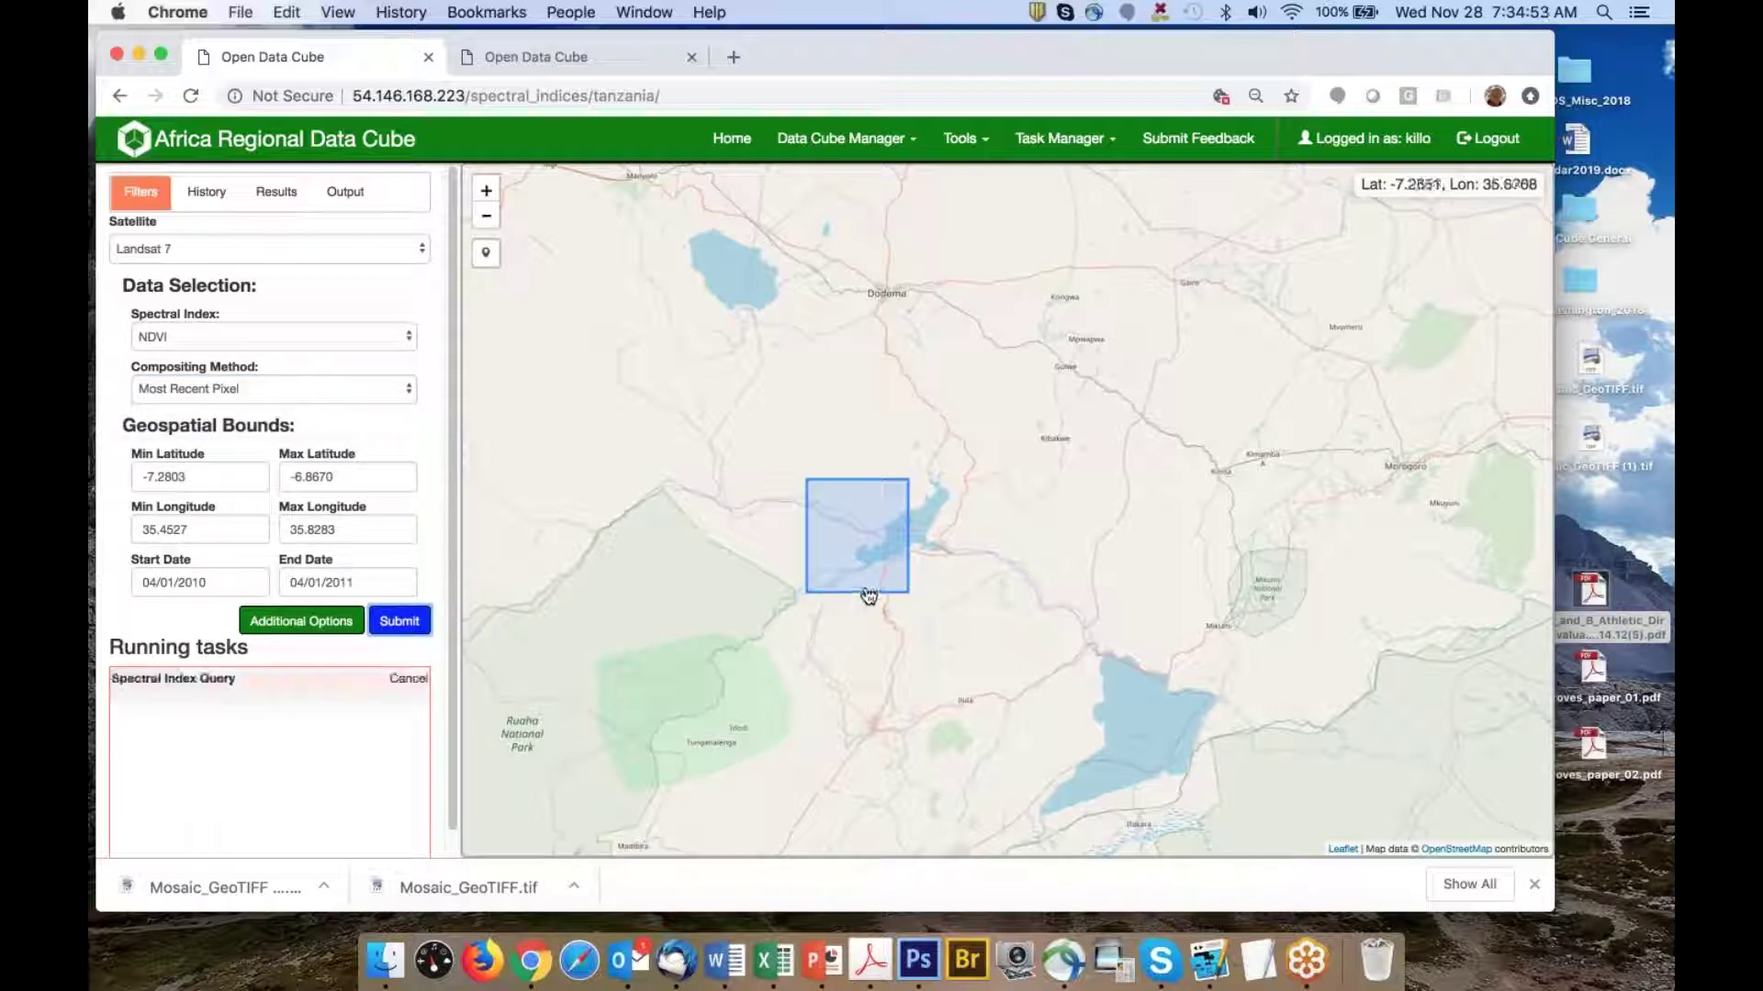
scroll(866, 597, up, 2)
scroll(867, 523, up, 3)
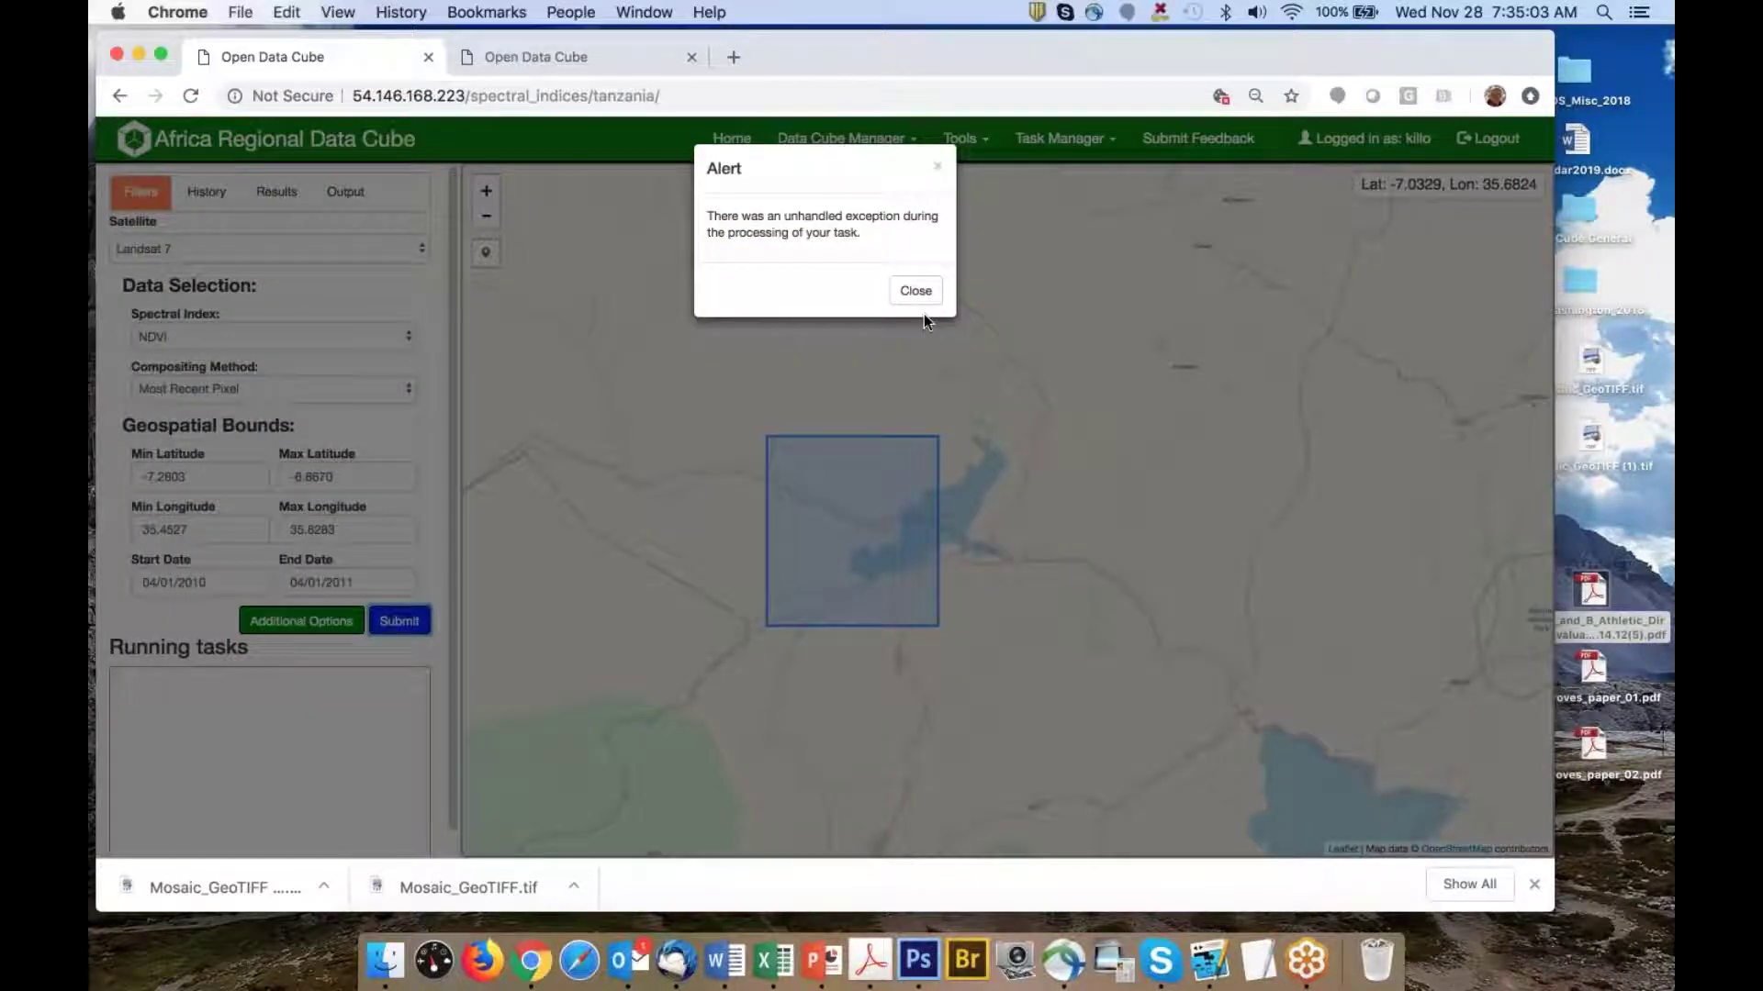
click(919, 289)
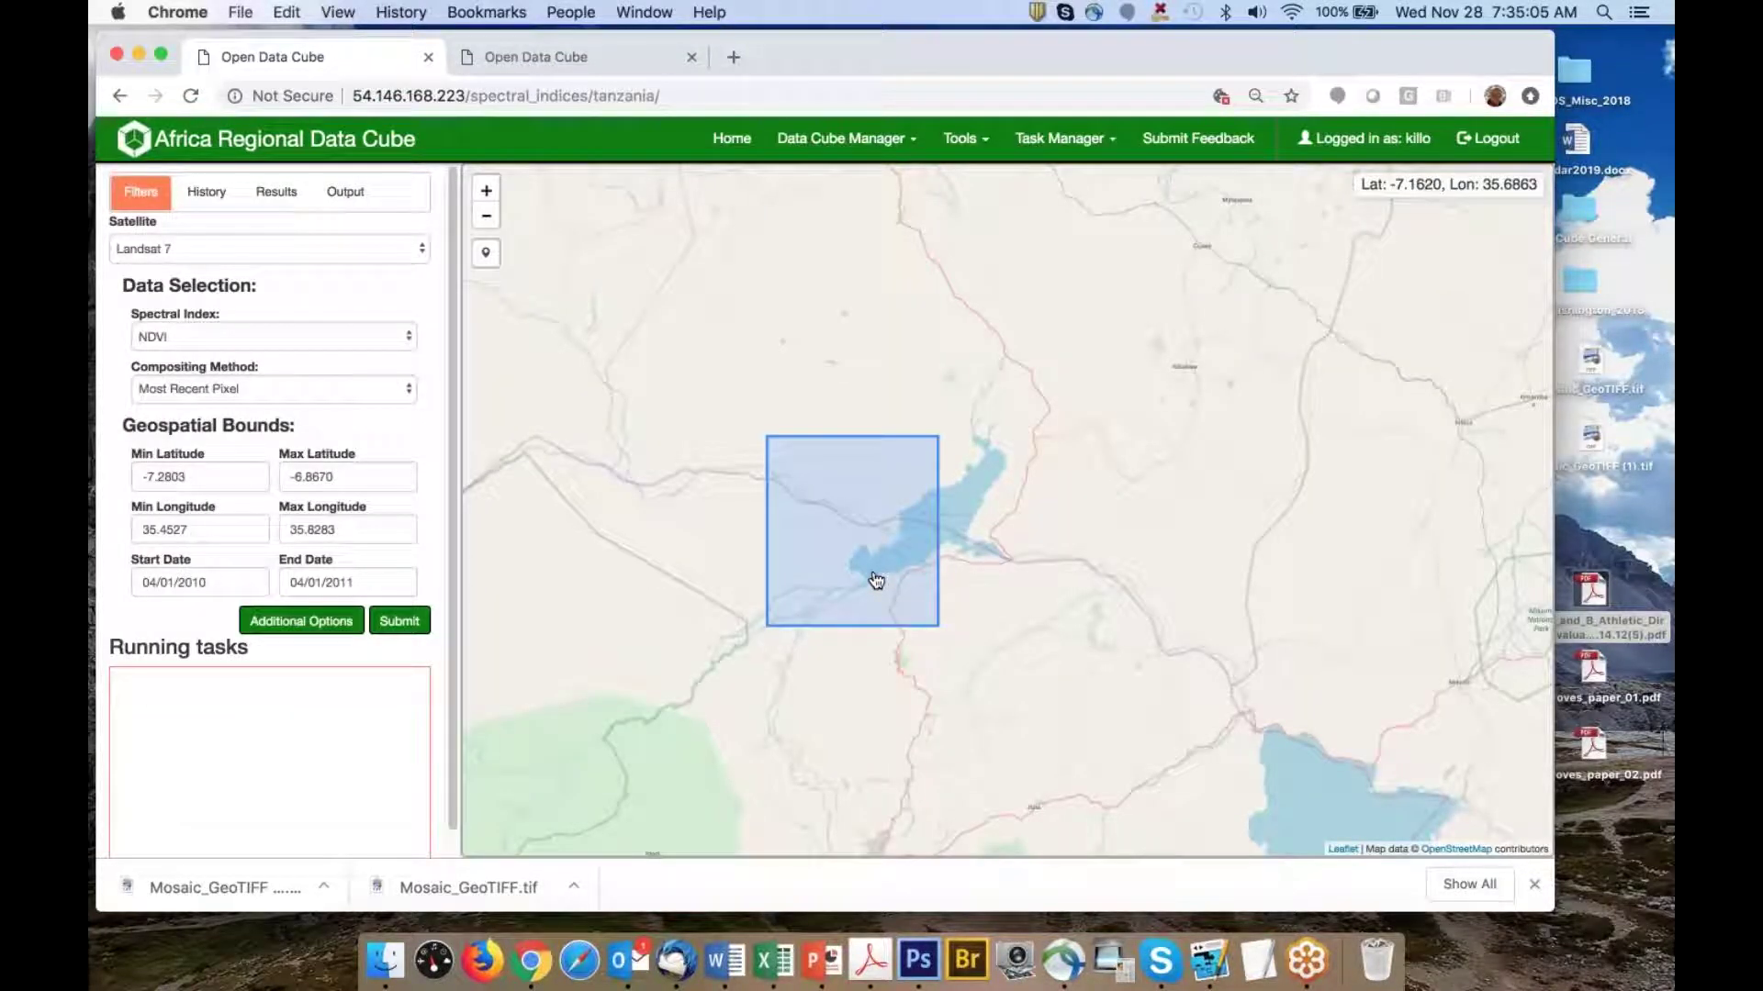
scroll(826, 493, up, 2)
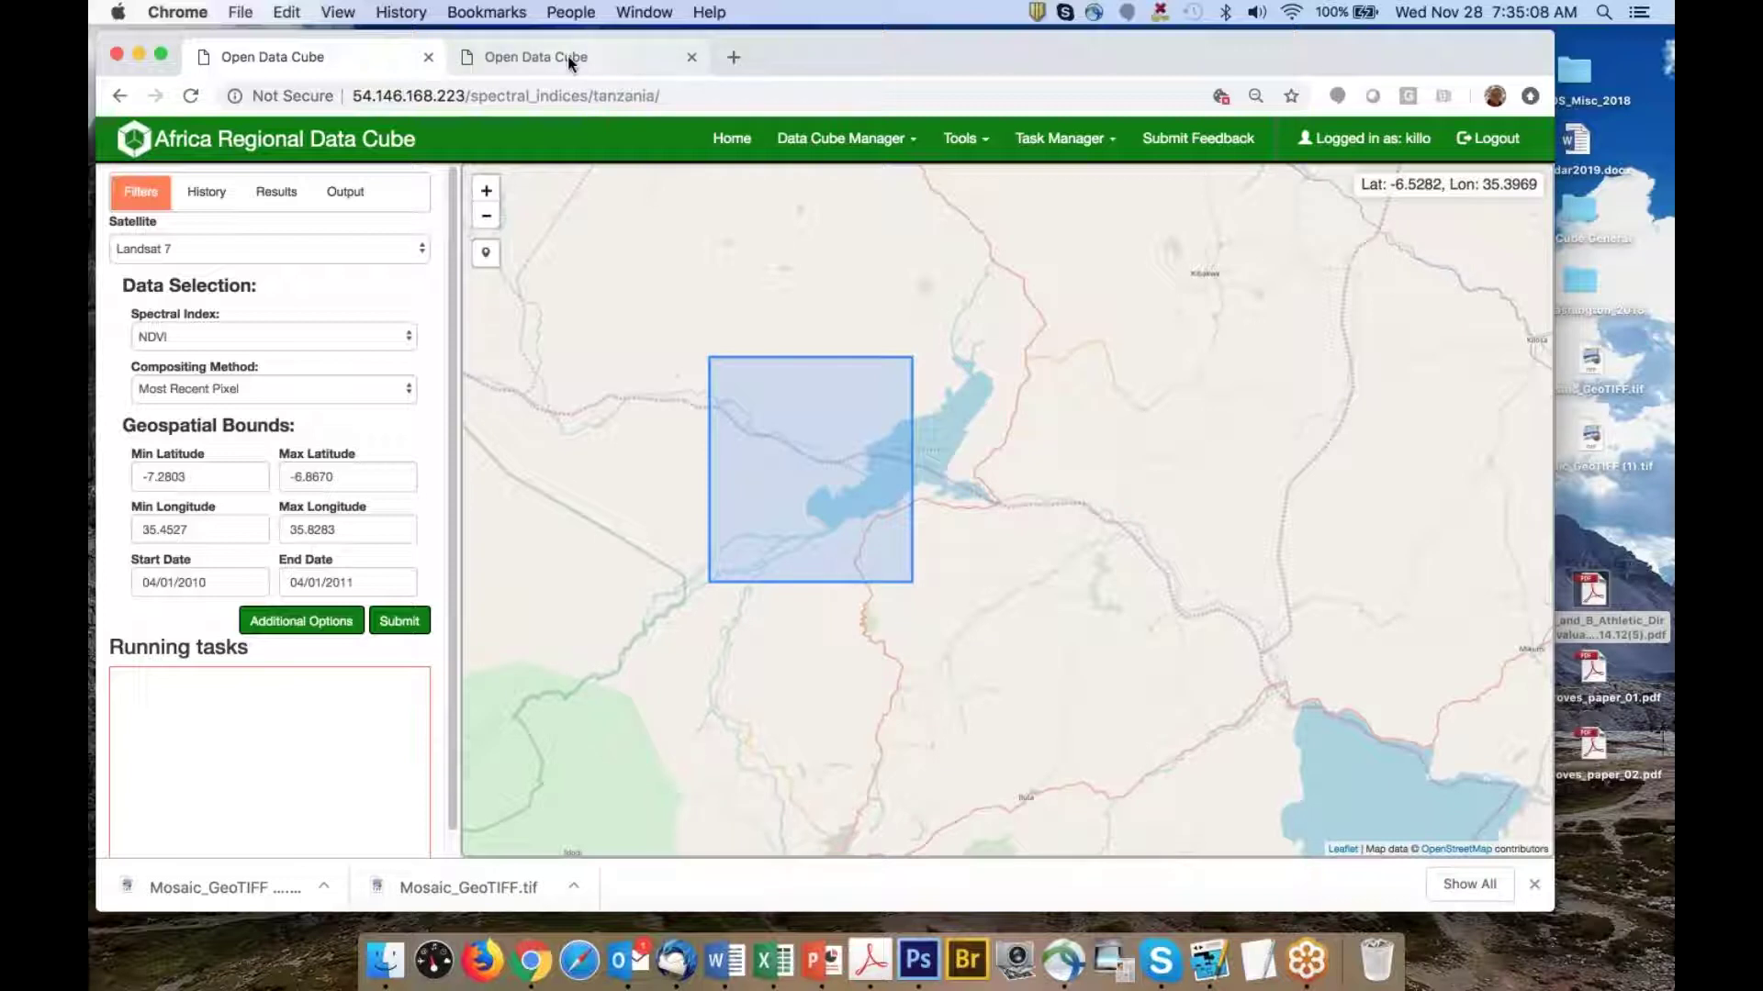
Switch to the other Open Data Cube site and open its land Spectral Indices tool for the Bangladesh region
click(568, 57)
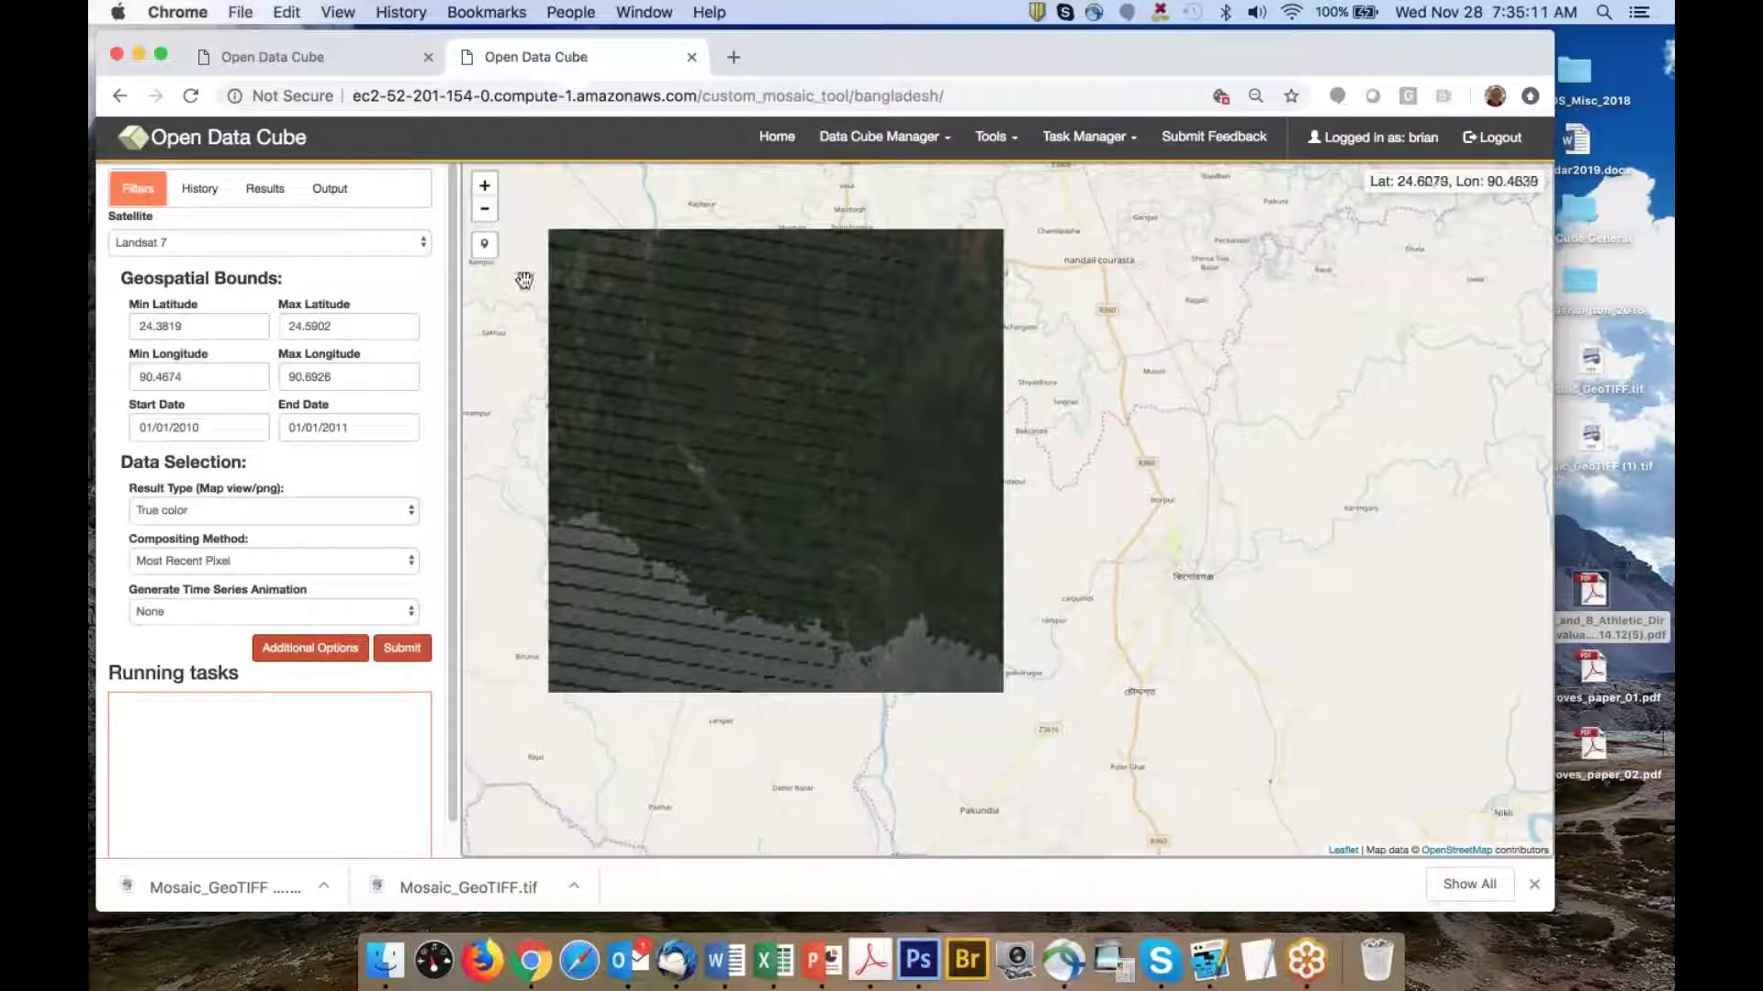
click(993, 137)
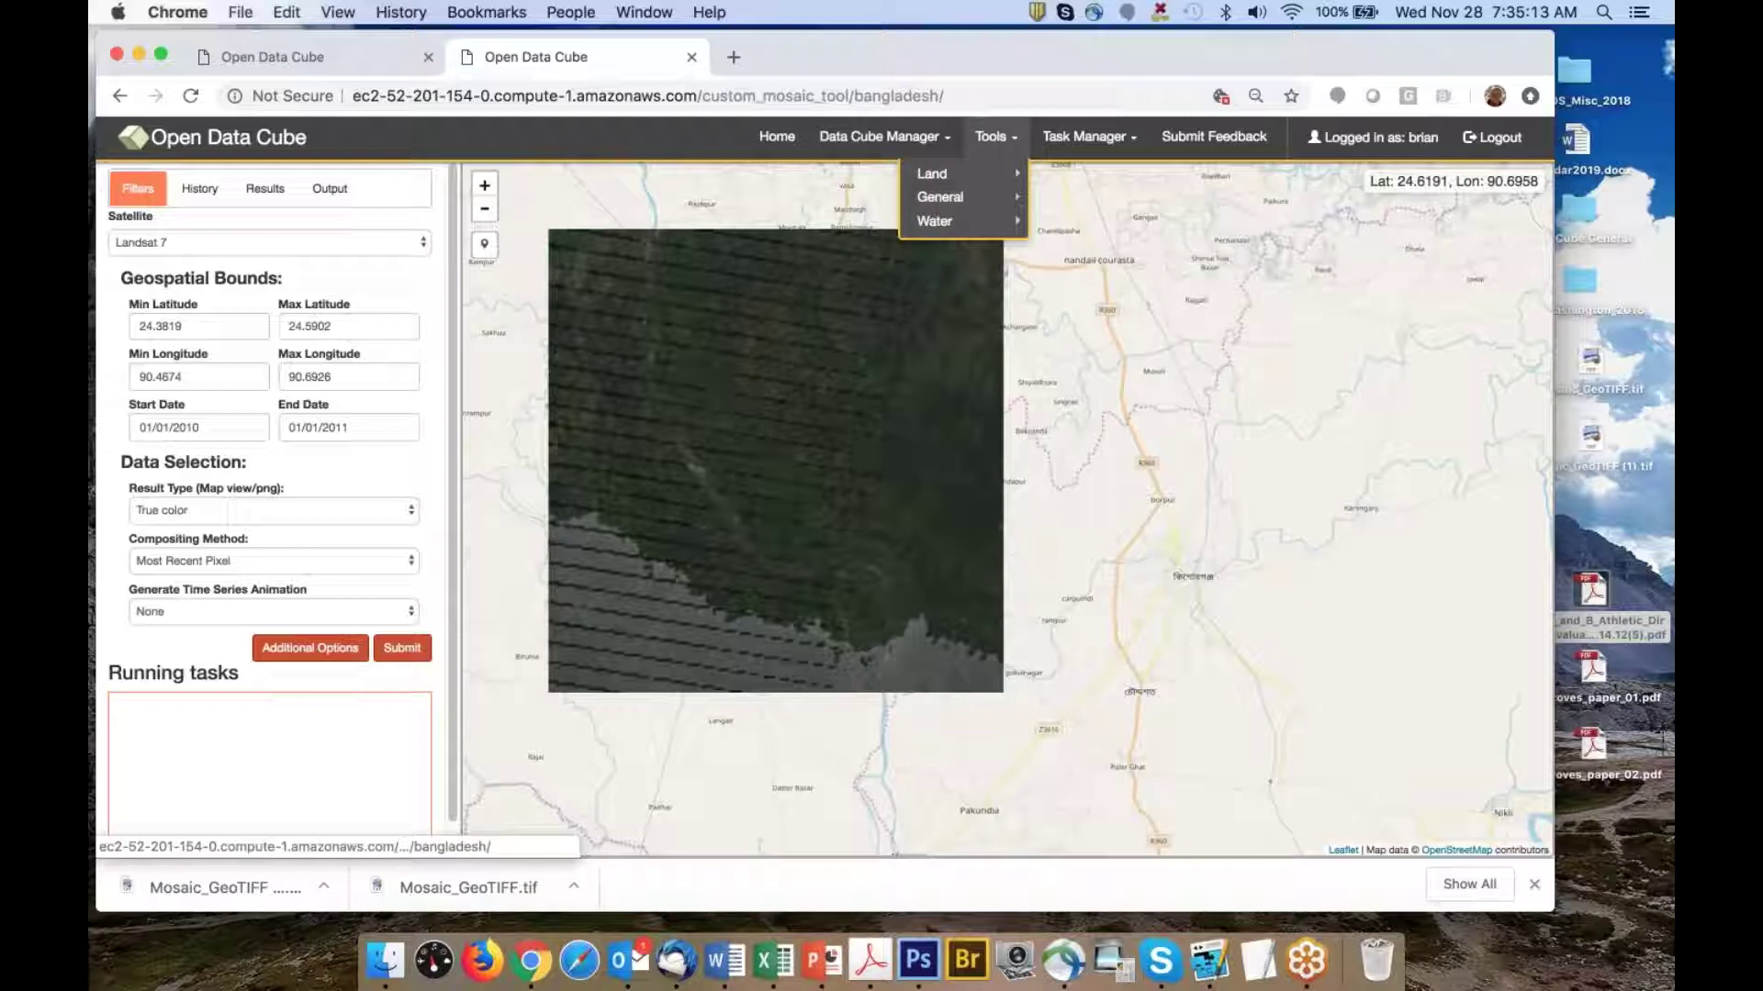
mouse_move(992, 182)
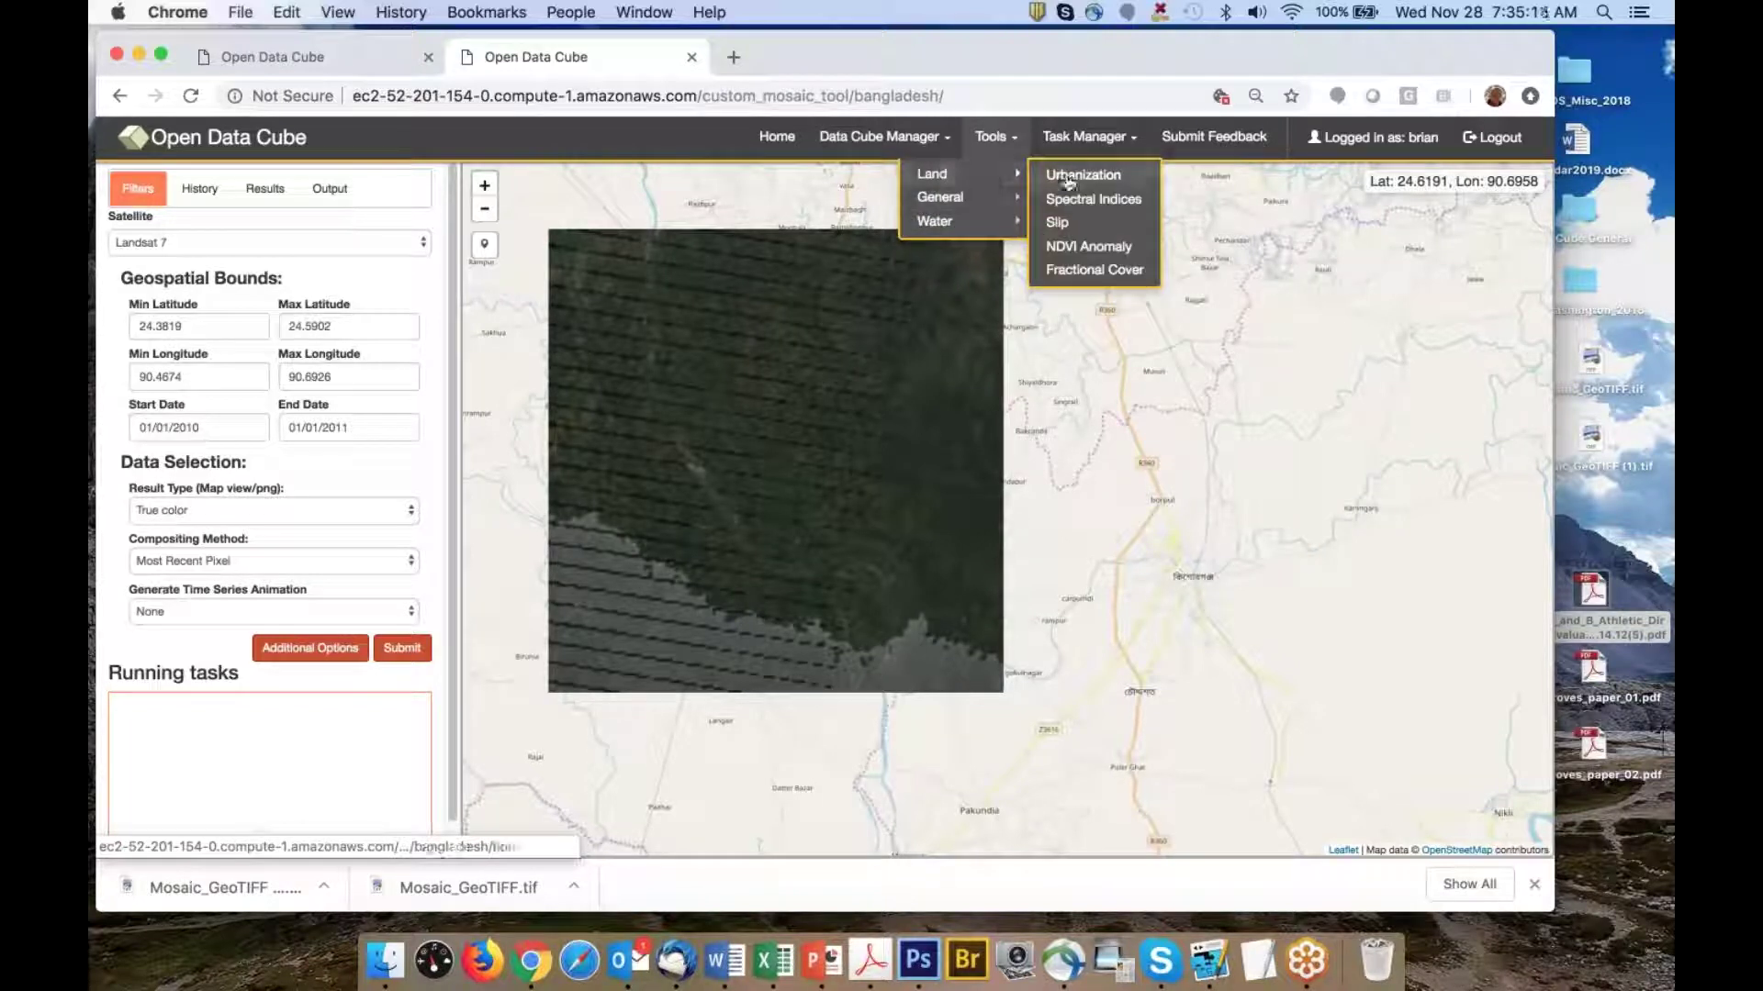
click(1088, 199)
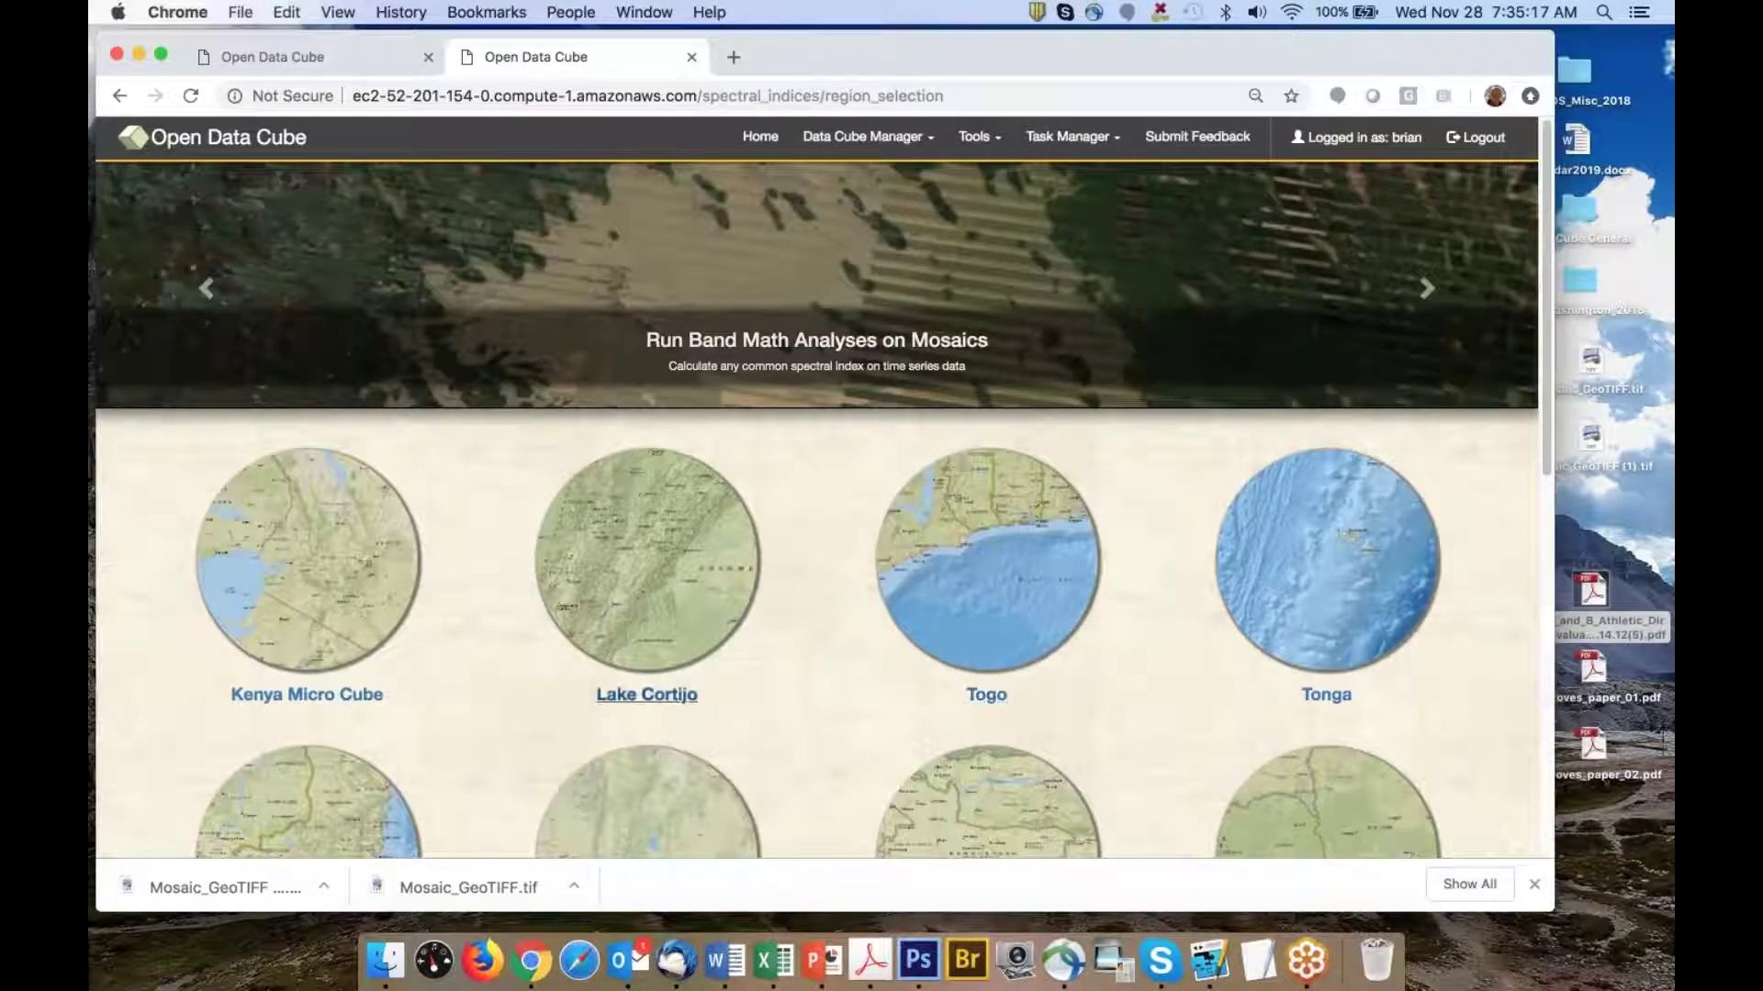
scroll(787, 590, down, 5)
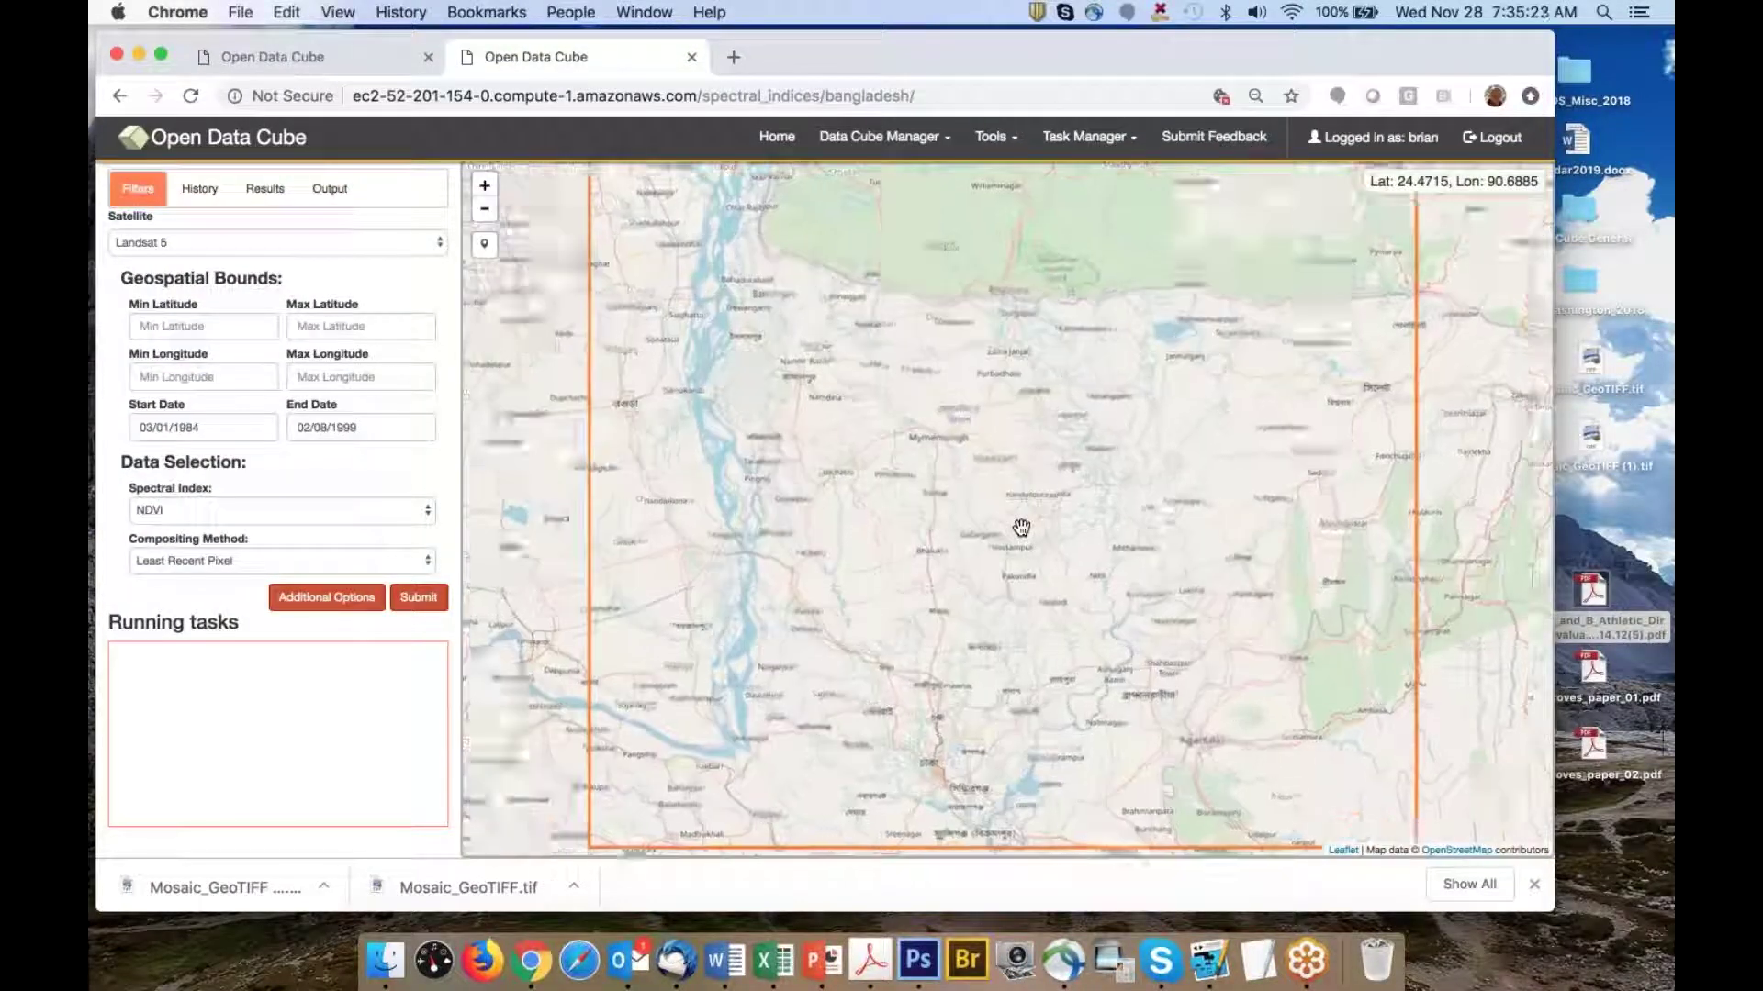
Outline an area about 0.2° square southwest of Mymensingh and select Landsat 7 as the satellite
scroll(1021, 527, up, 3)
scroll(895, 527, up, 3)
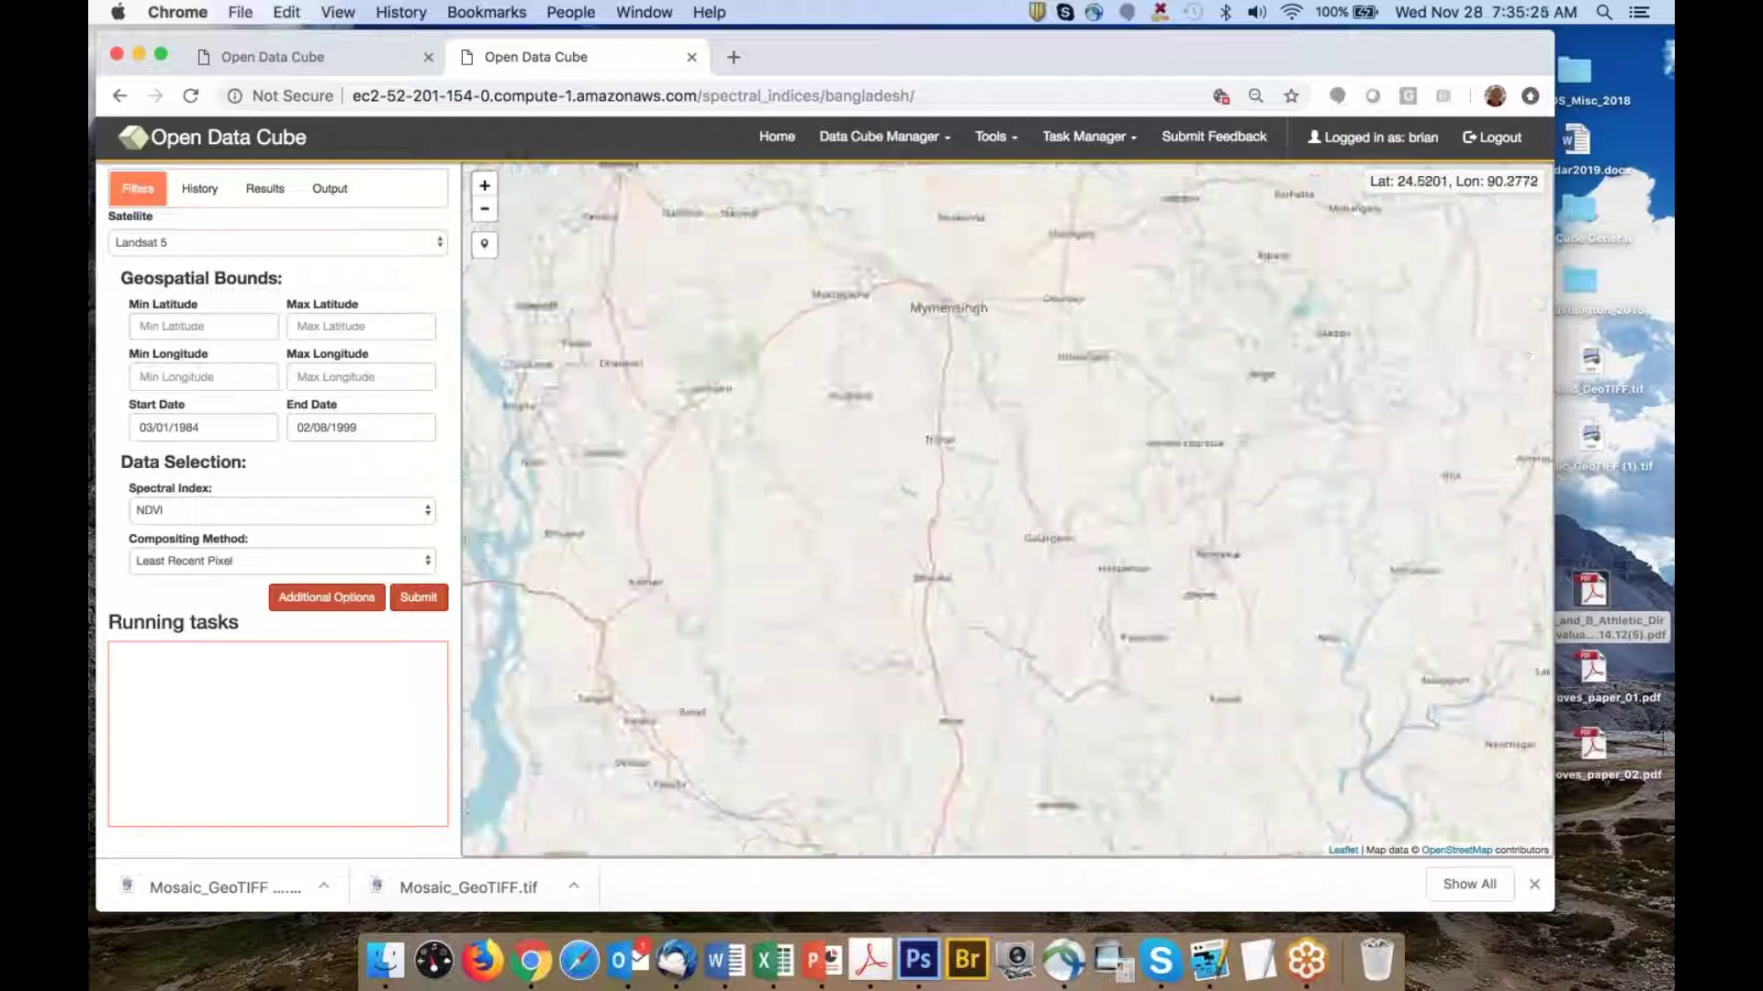
drag(752, 396, 836, 449)
click(220, 241)
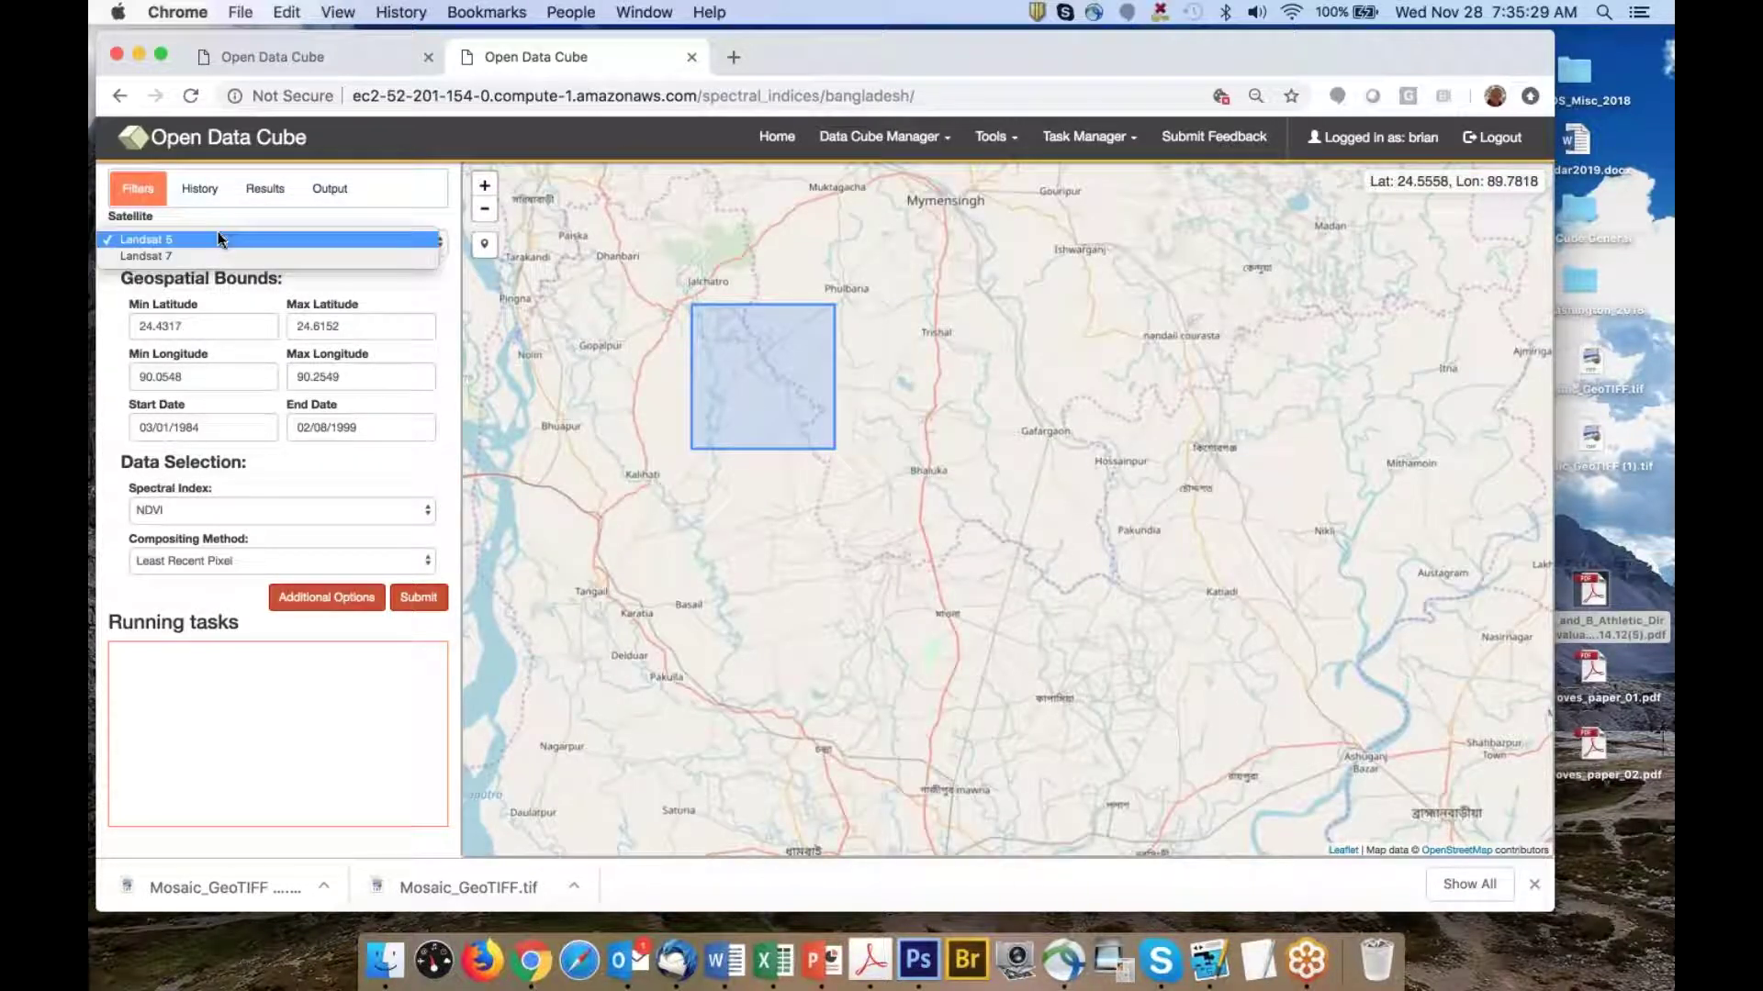
click(224, 256)
Set the start date of the Bangladesh query to 01/01/2010
click(232, 422)
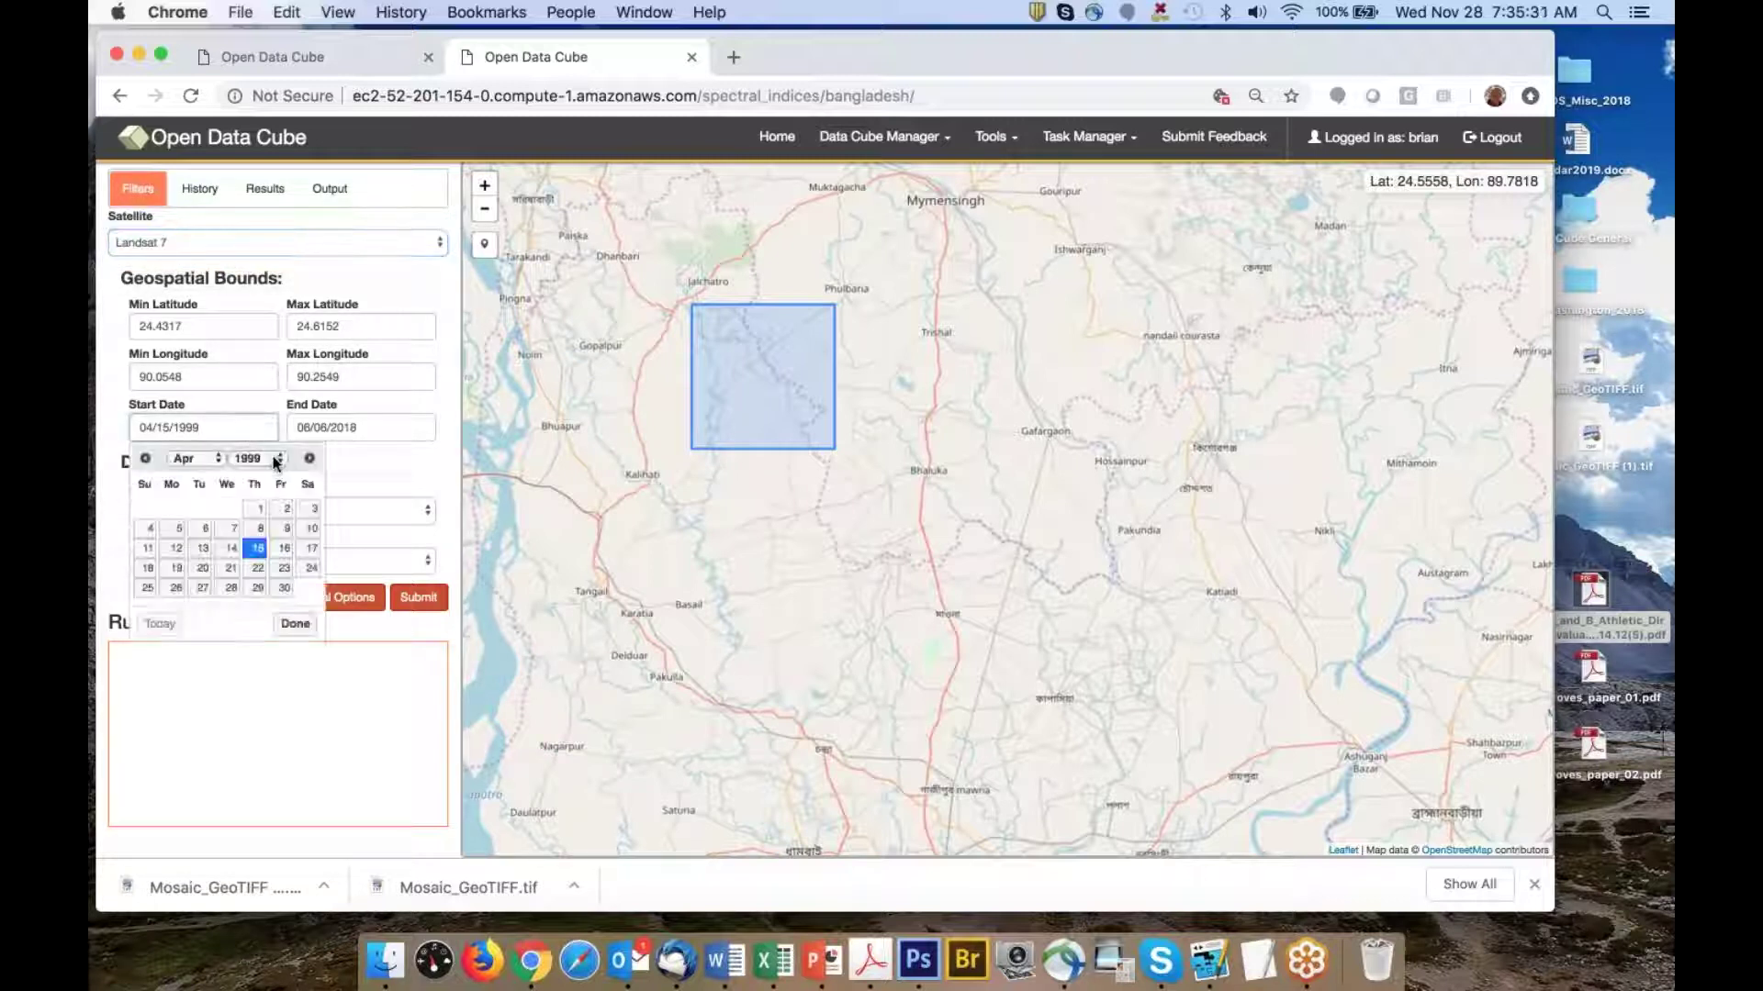
click(259, 458)
click(257, 640)
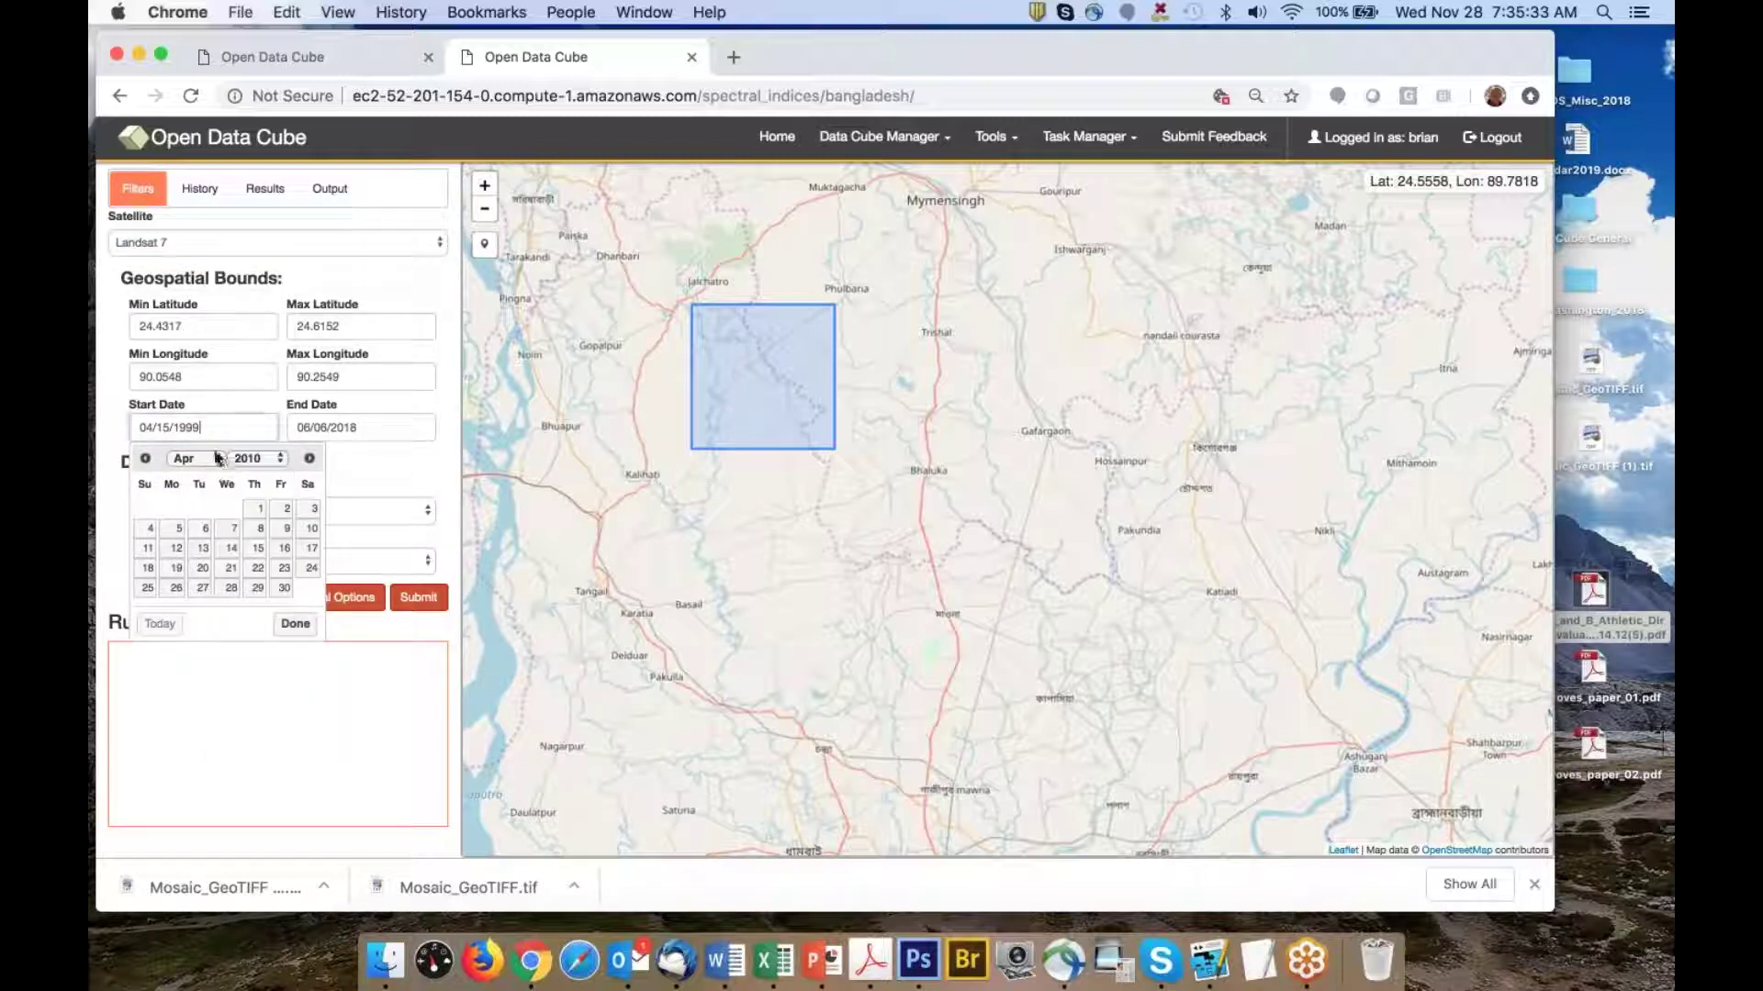
click(189, 458)
click(183, 409)
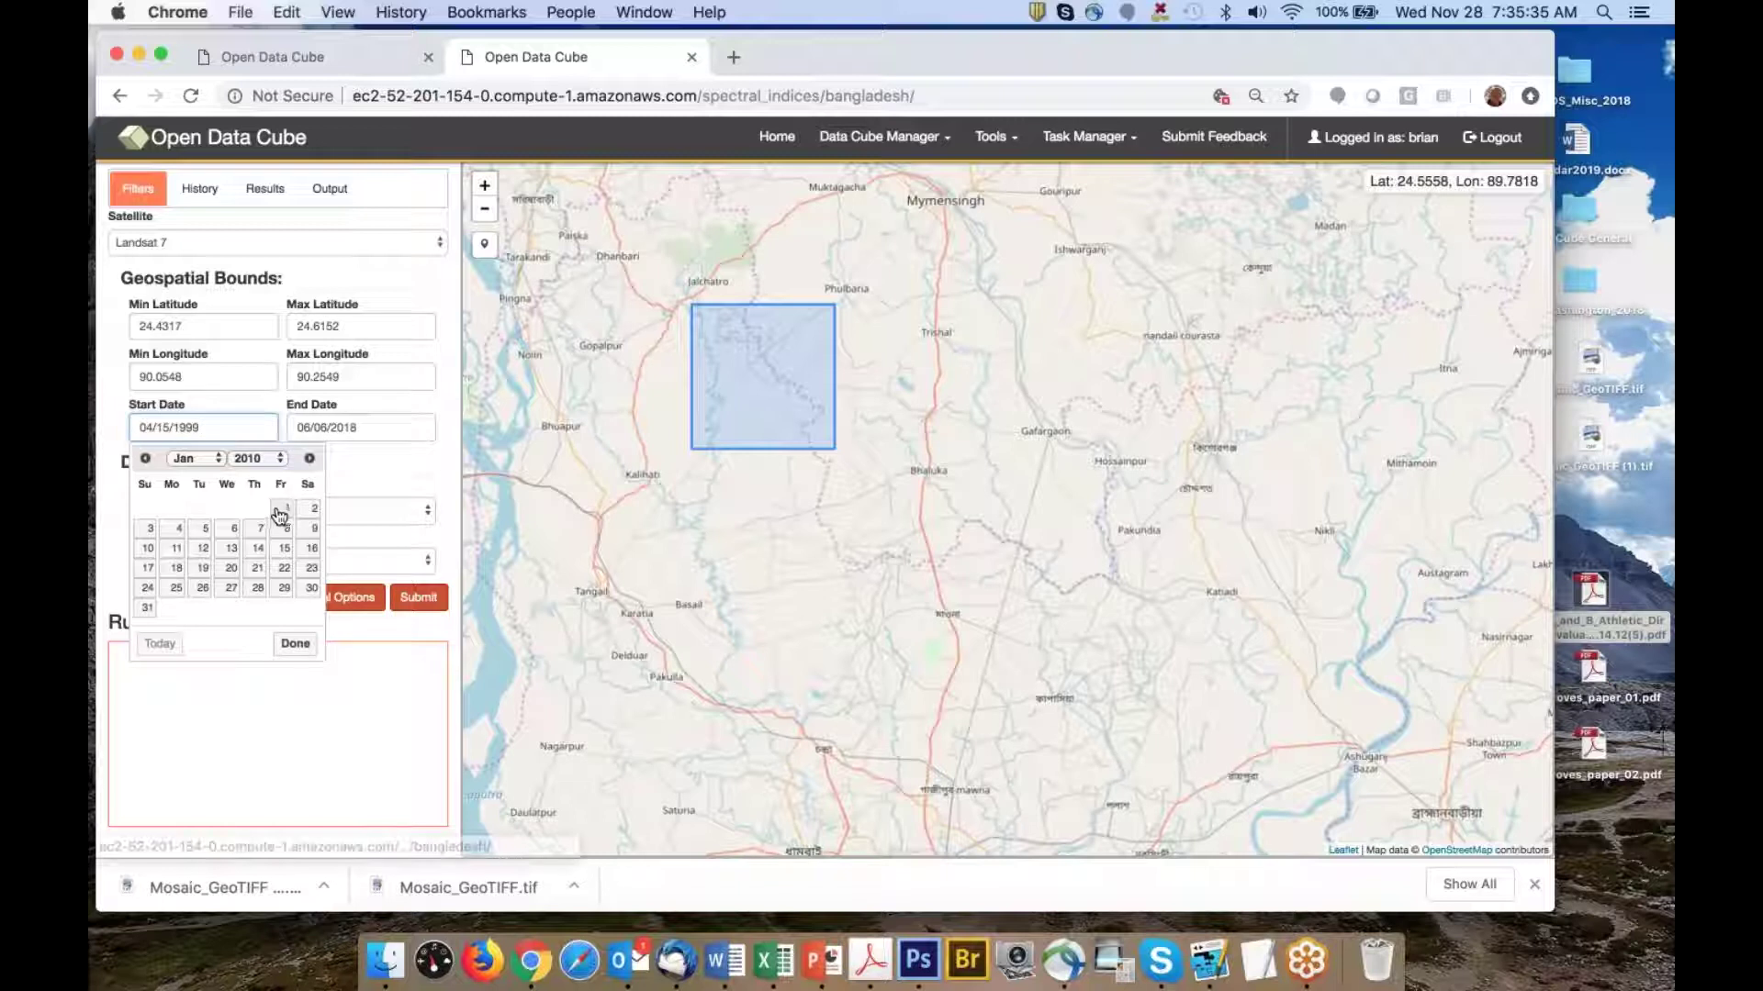
click(286, 508)
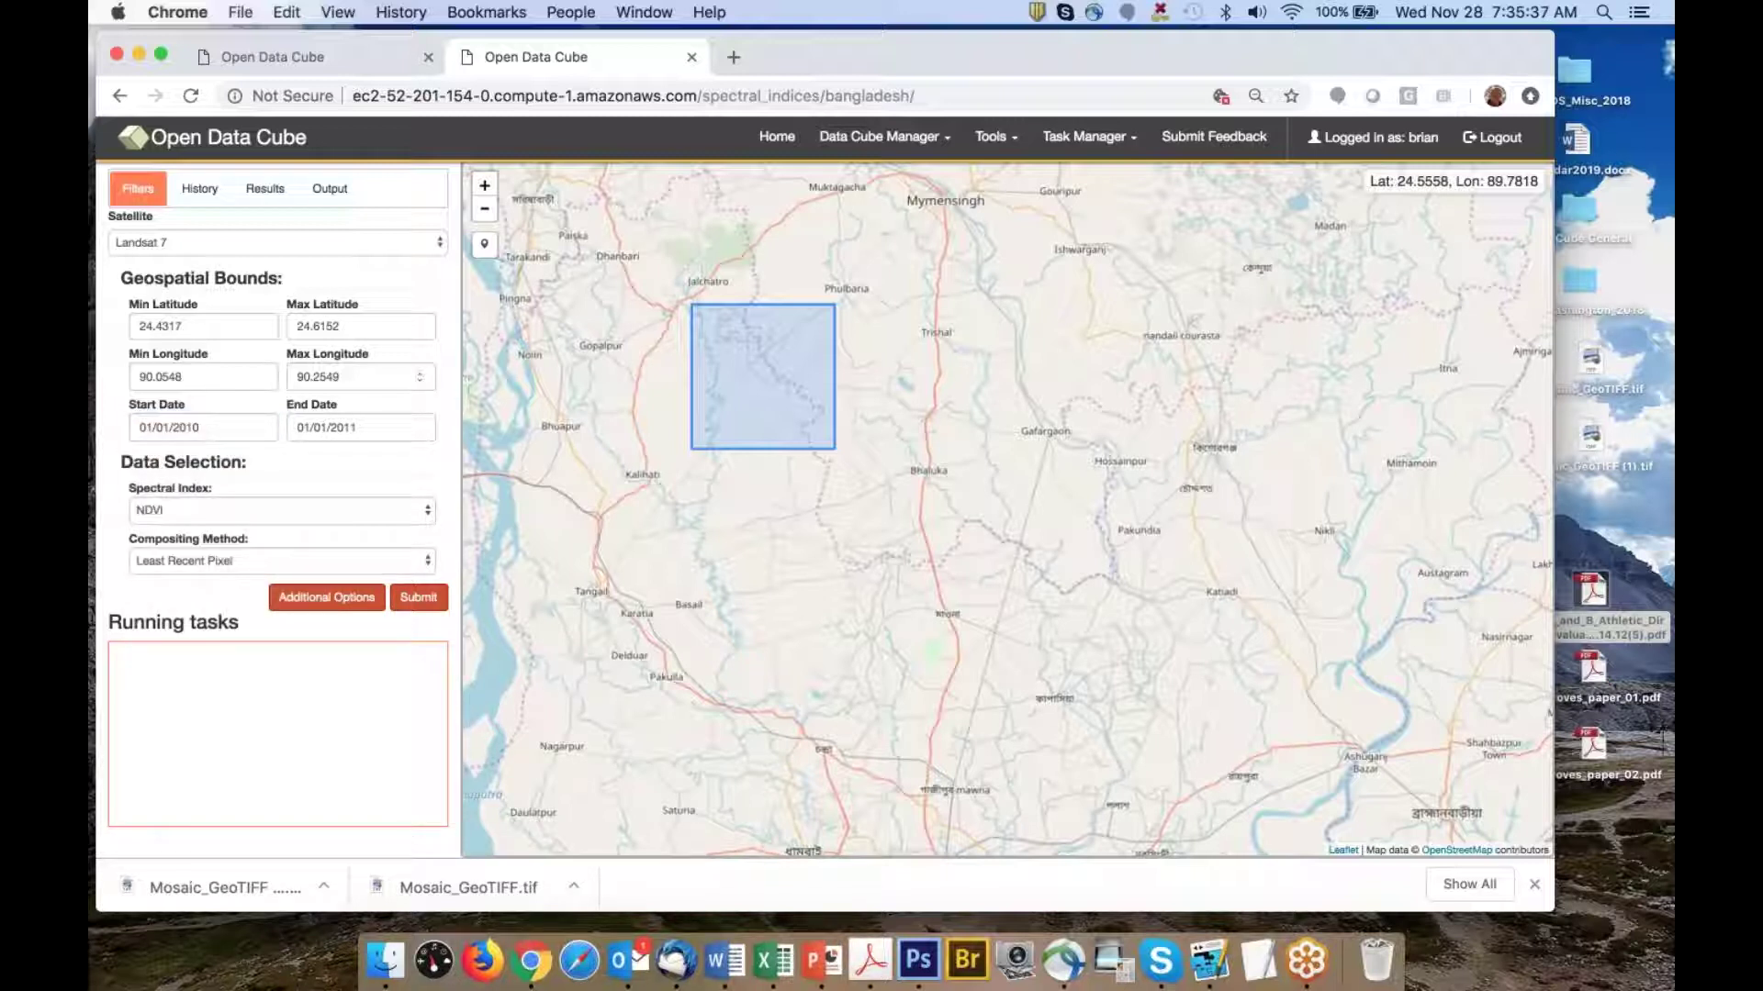
Choose Max NDVI Pixel as the compositing method and submit the Bangladesh spectral index query
click(229, 560)
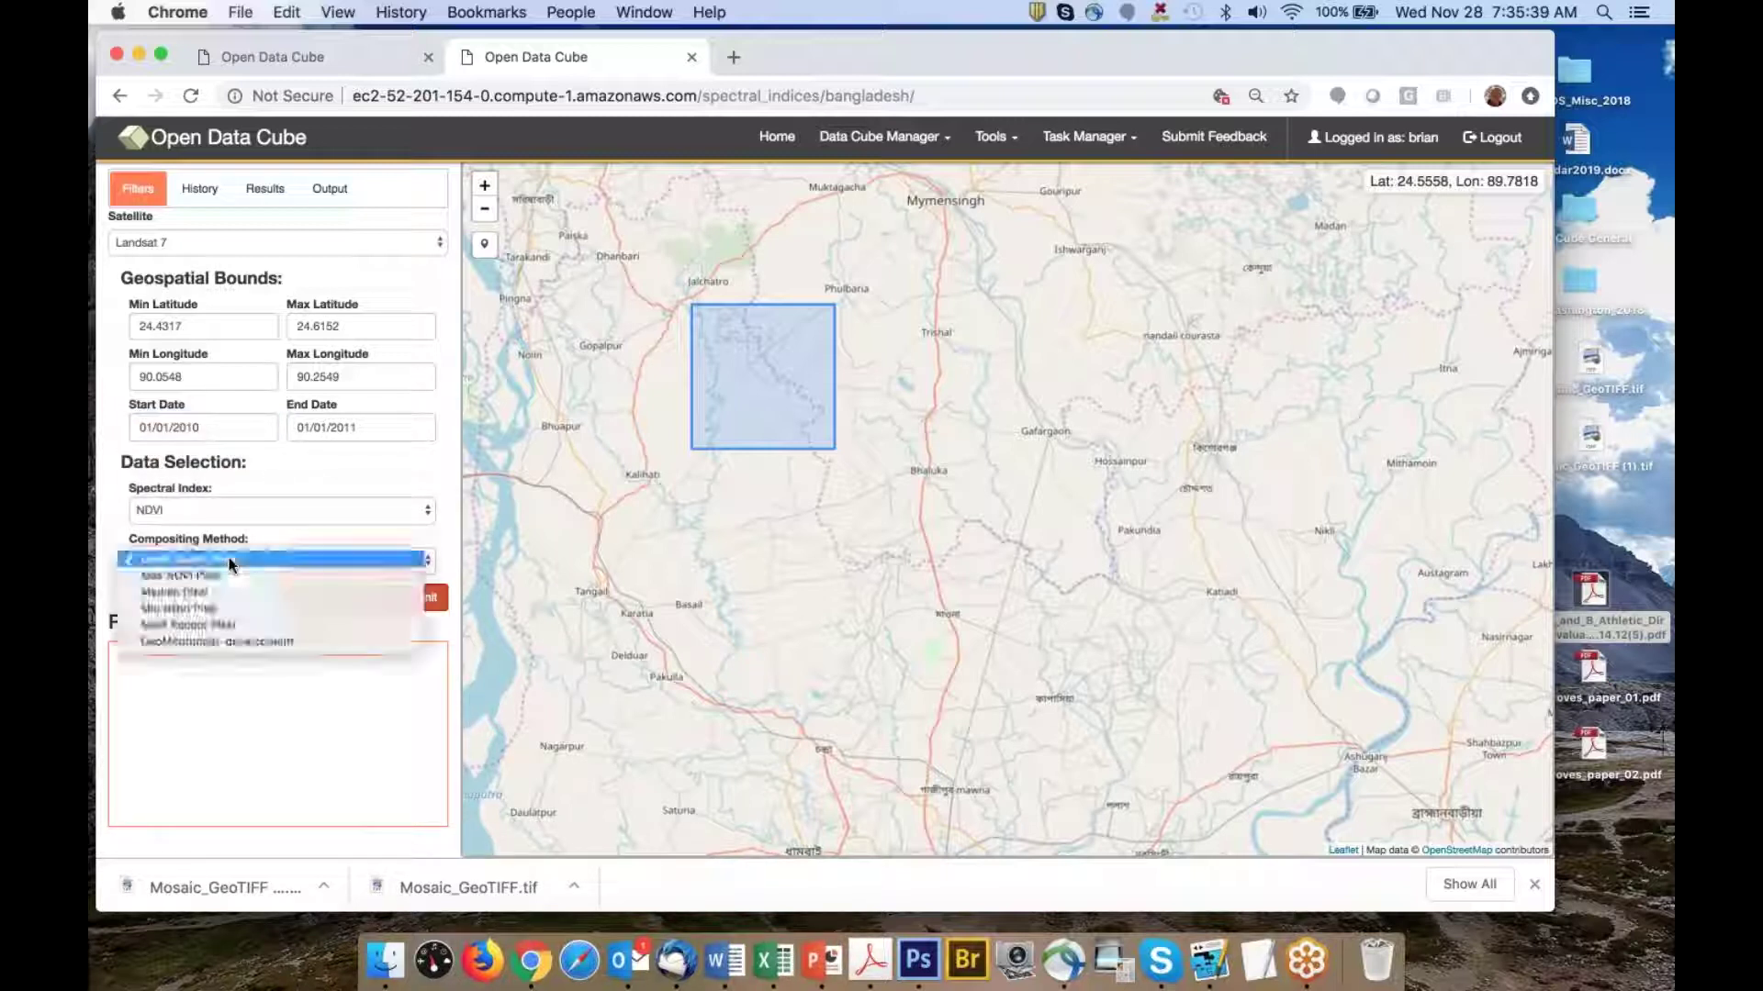
click(230, 576)
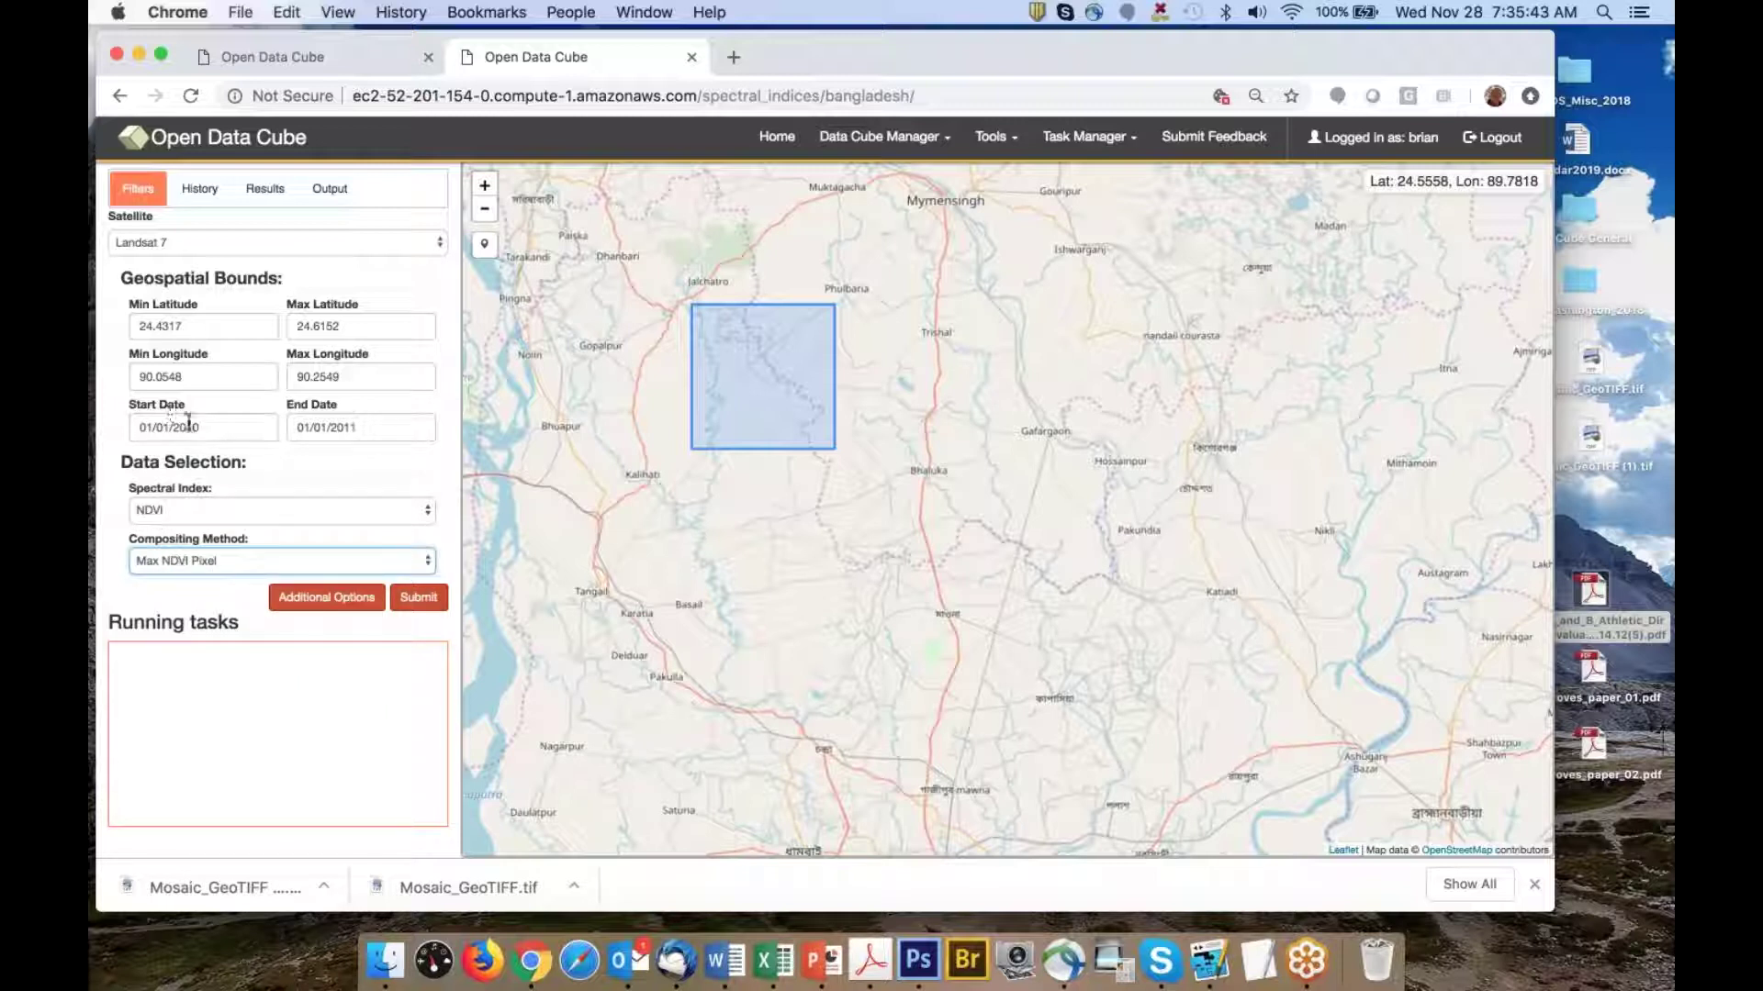
click(425, 599)
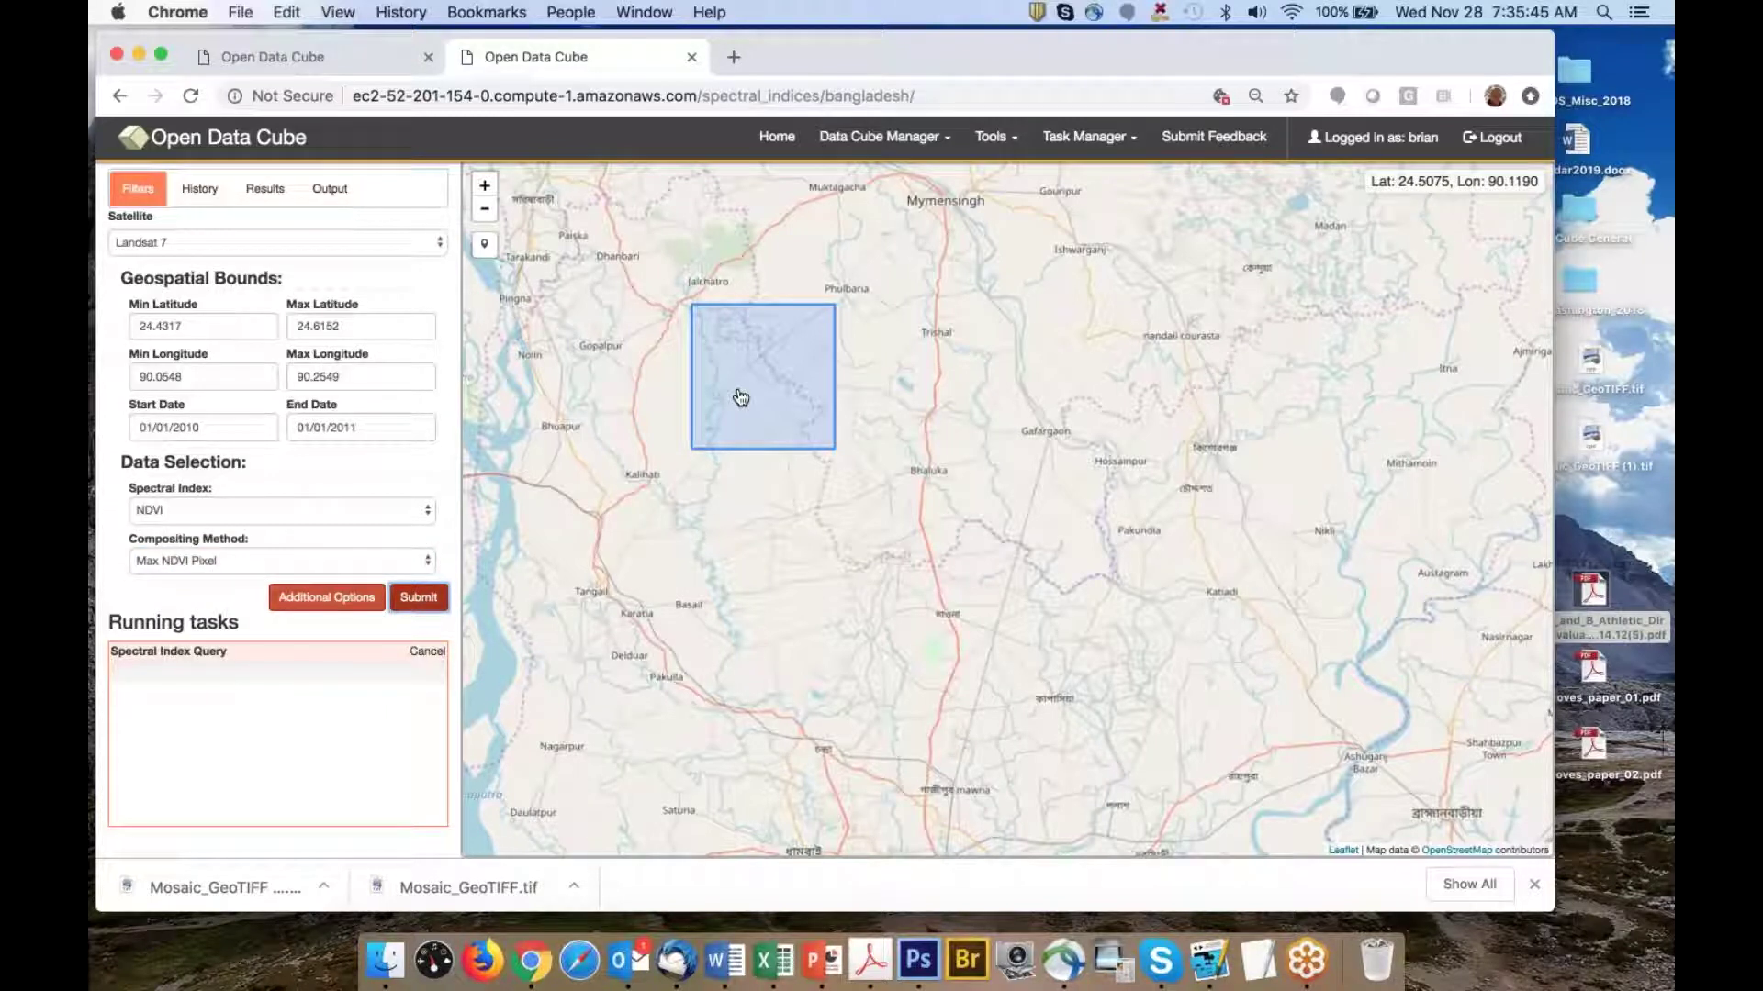
Examine the Max NDVI Pixel result for the selected Bangladesh area on the map, both in close detail and as a whole
scroll(743, 395, up, 2)
drag(770, 370, 747, 472)
scroll(773, 446, up, 1)
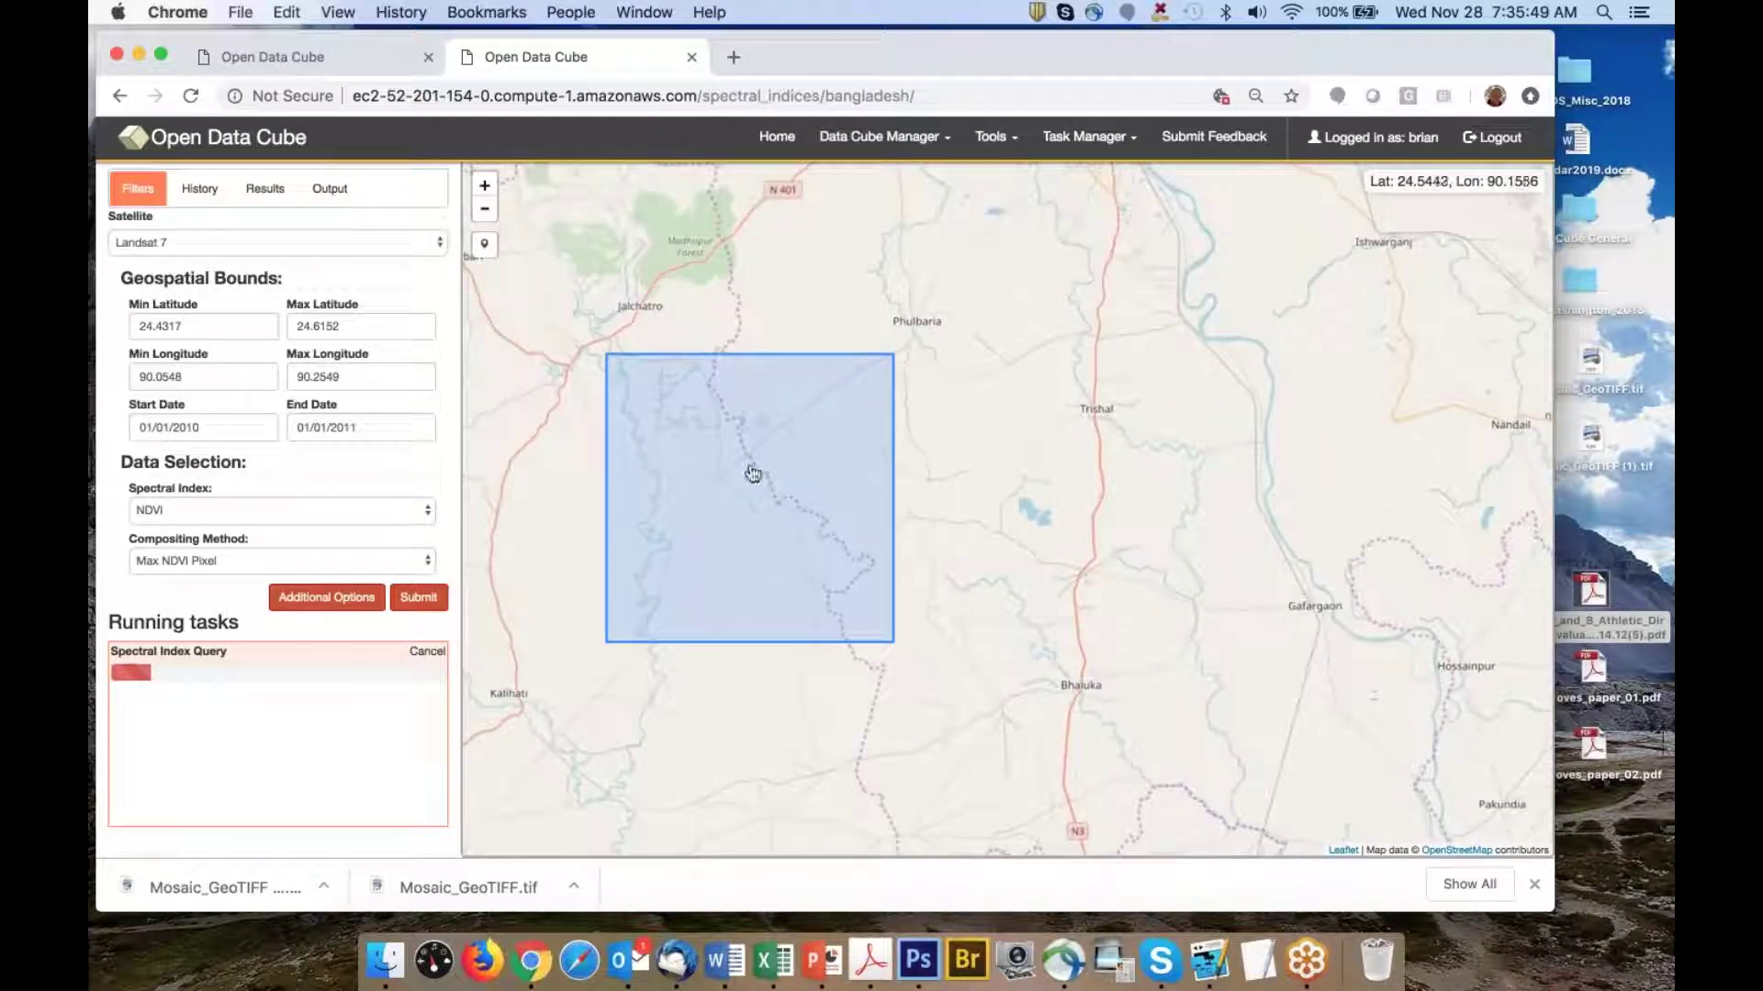
scroll(751, 472, up, 1)
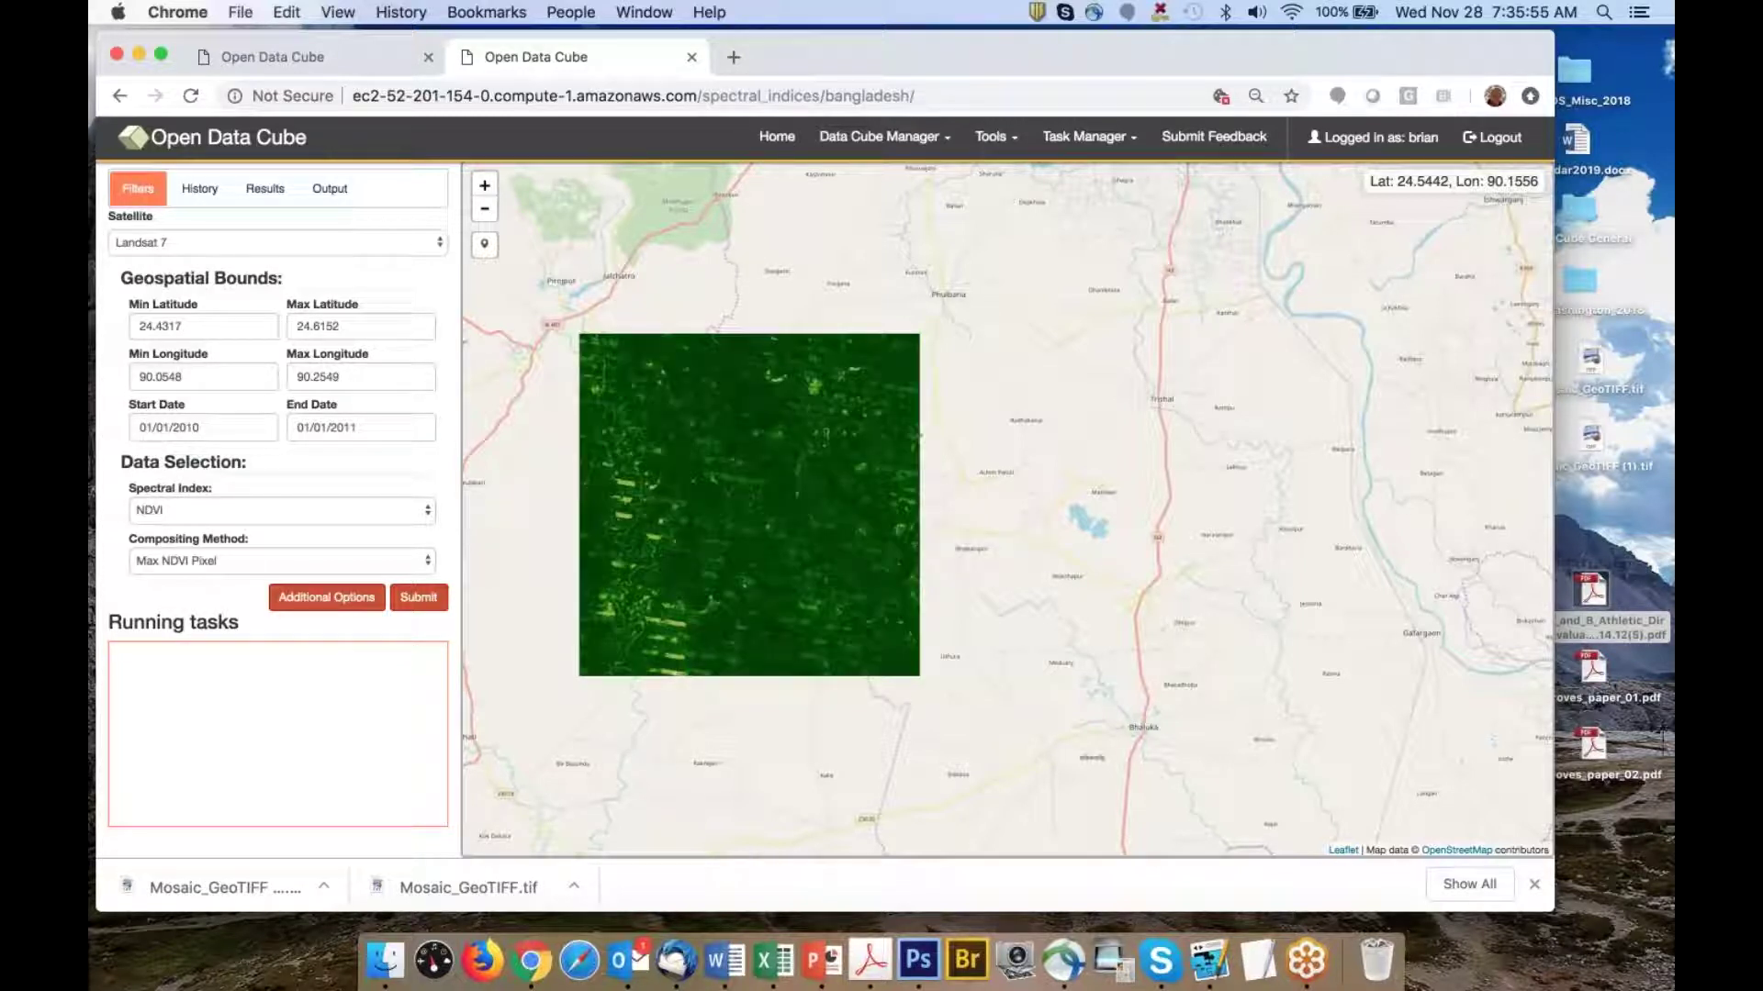
scroll(731, 516, up, 3)
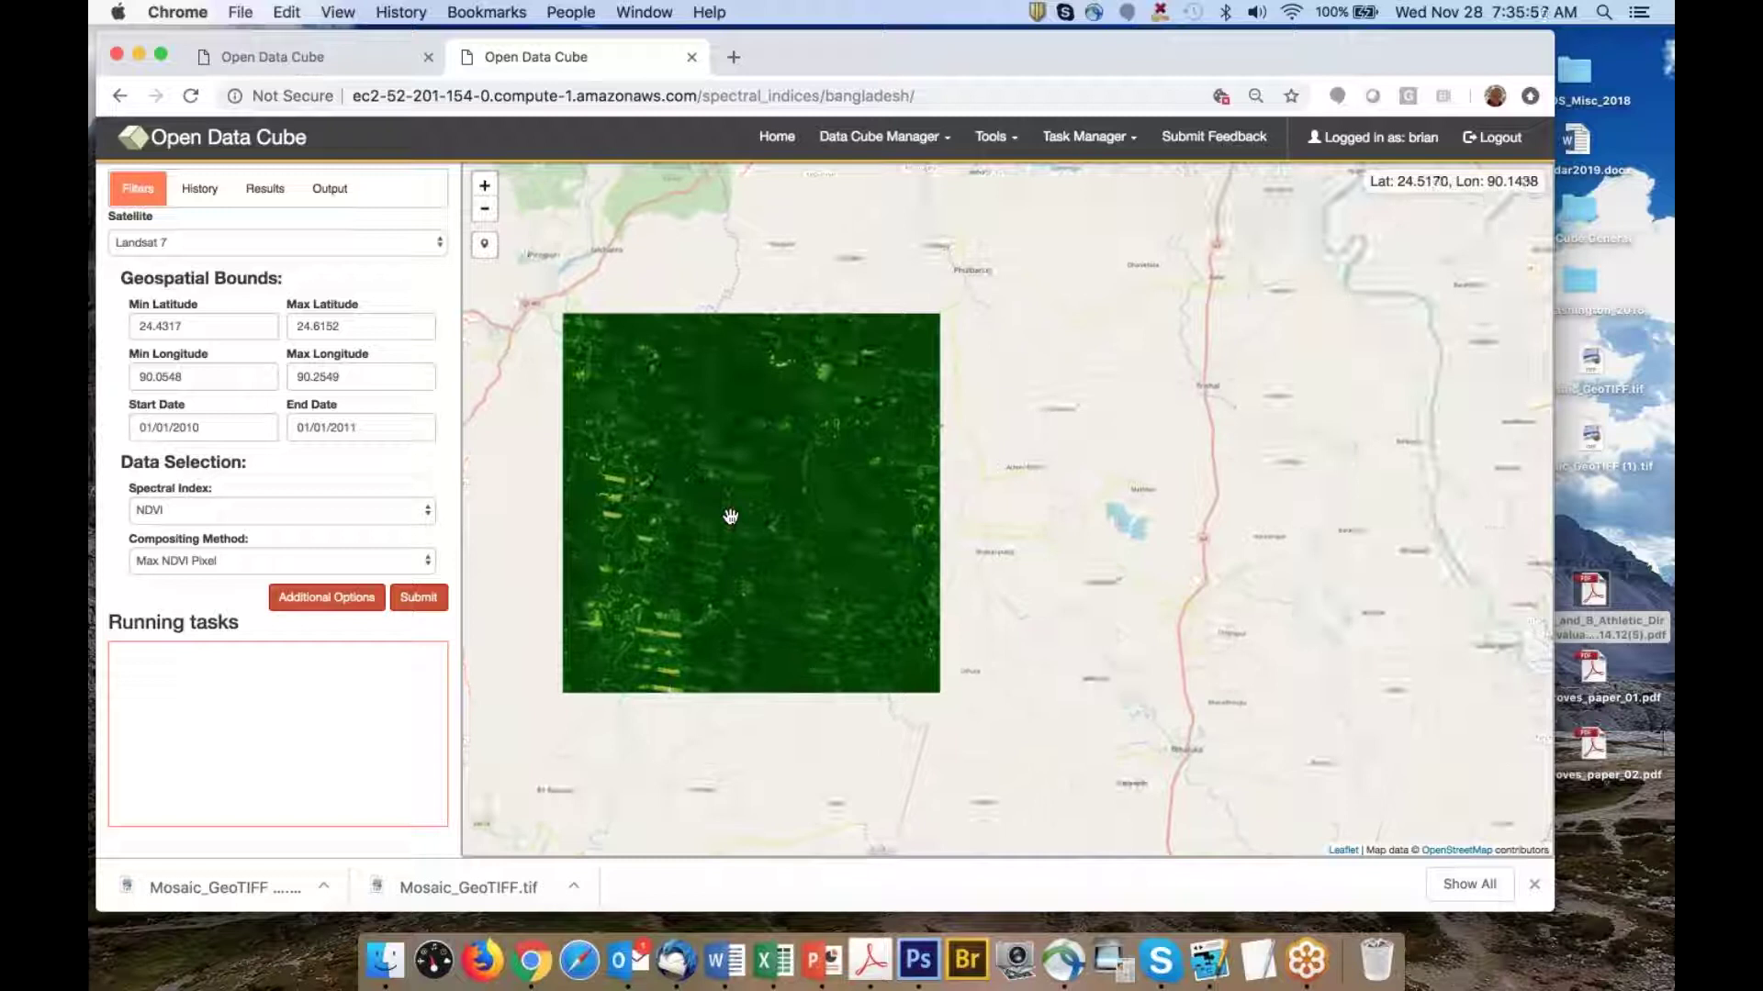
drag(739, 515, 853, 470)
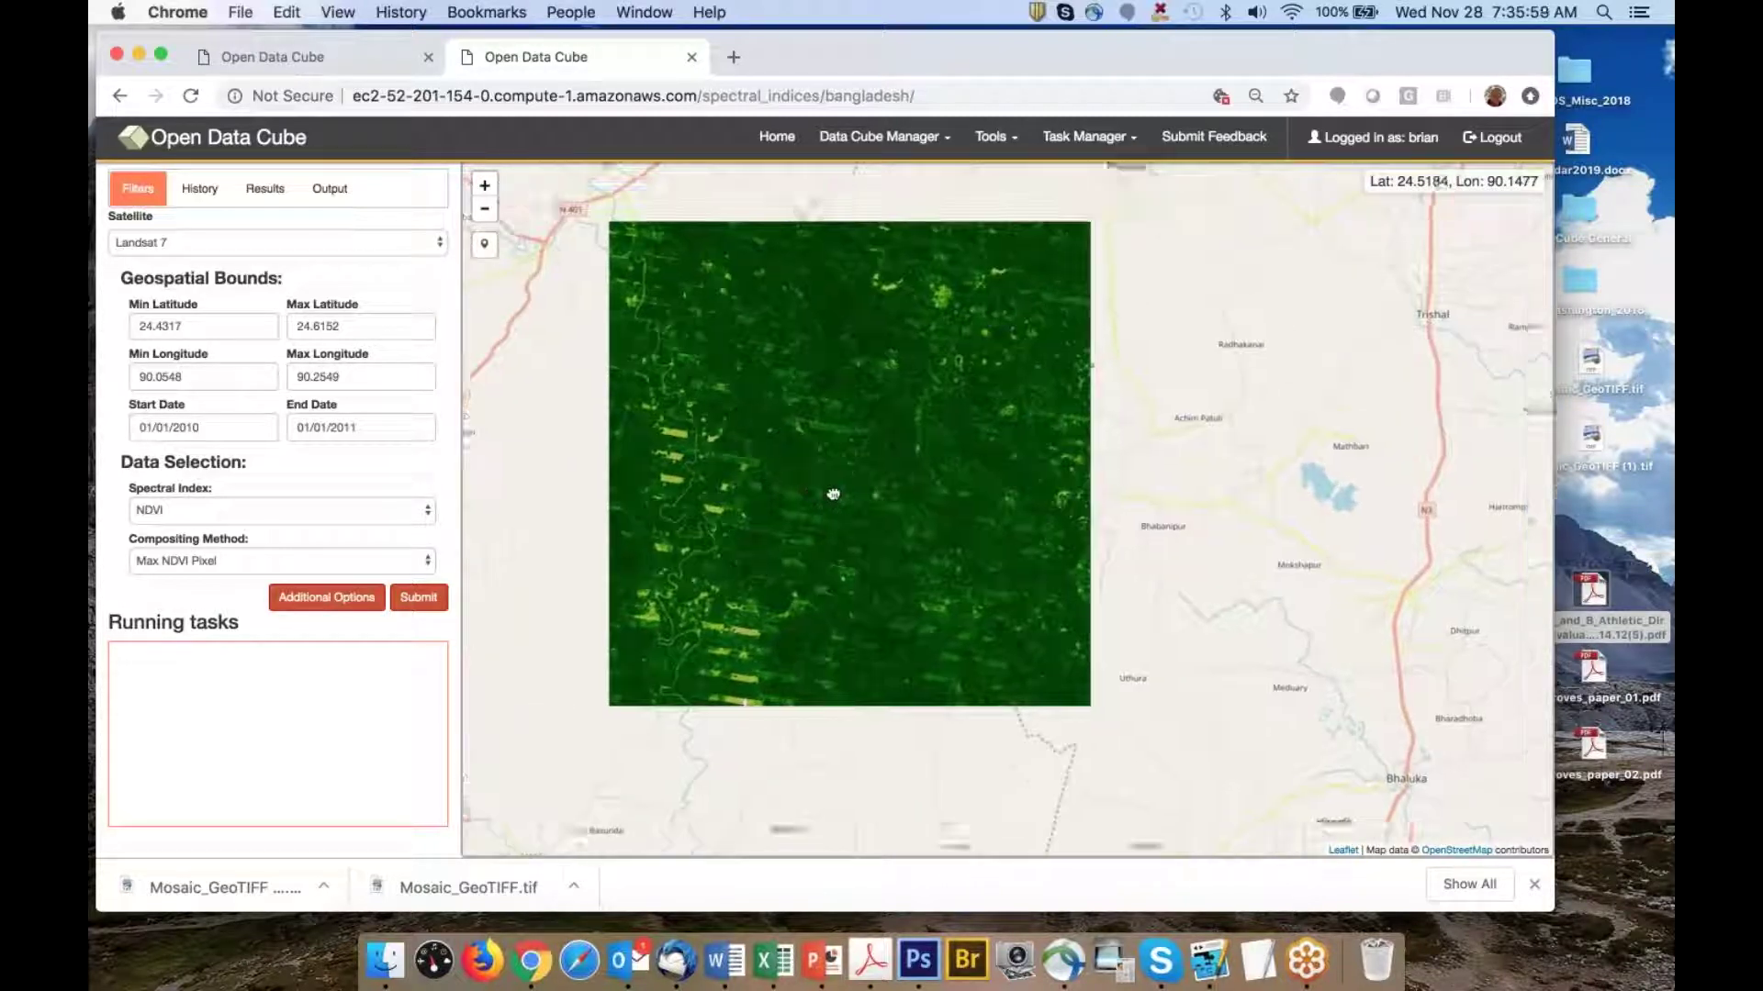
scroll(882, 472, up, 1)
scroll(758, 604, up, 1)
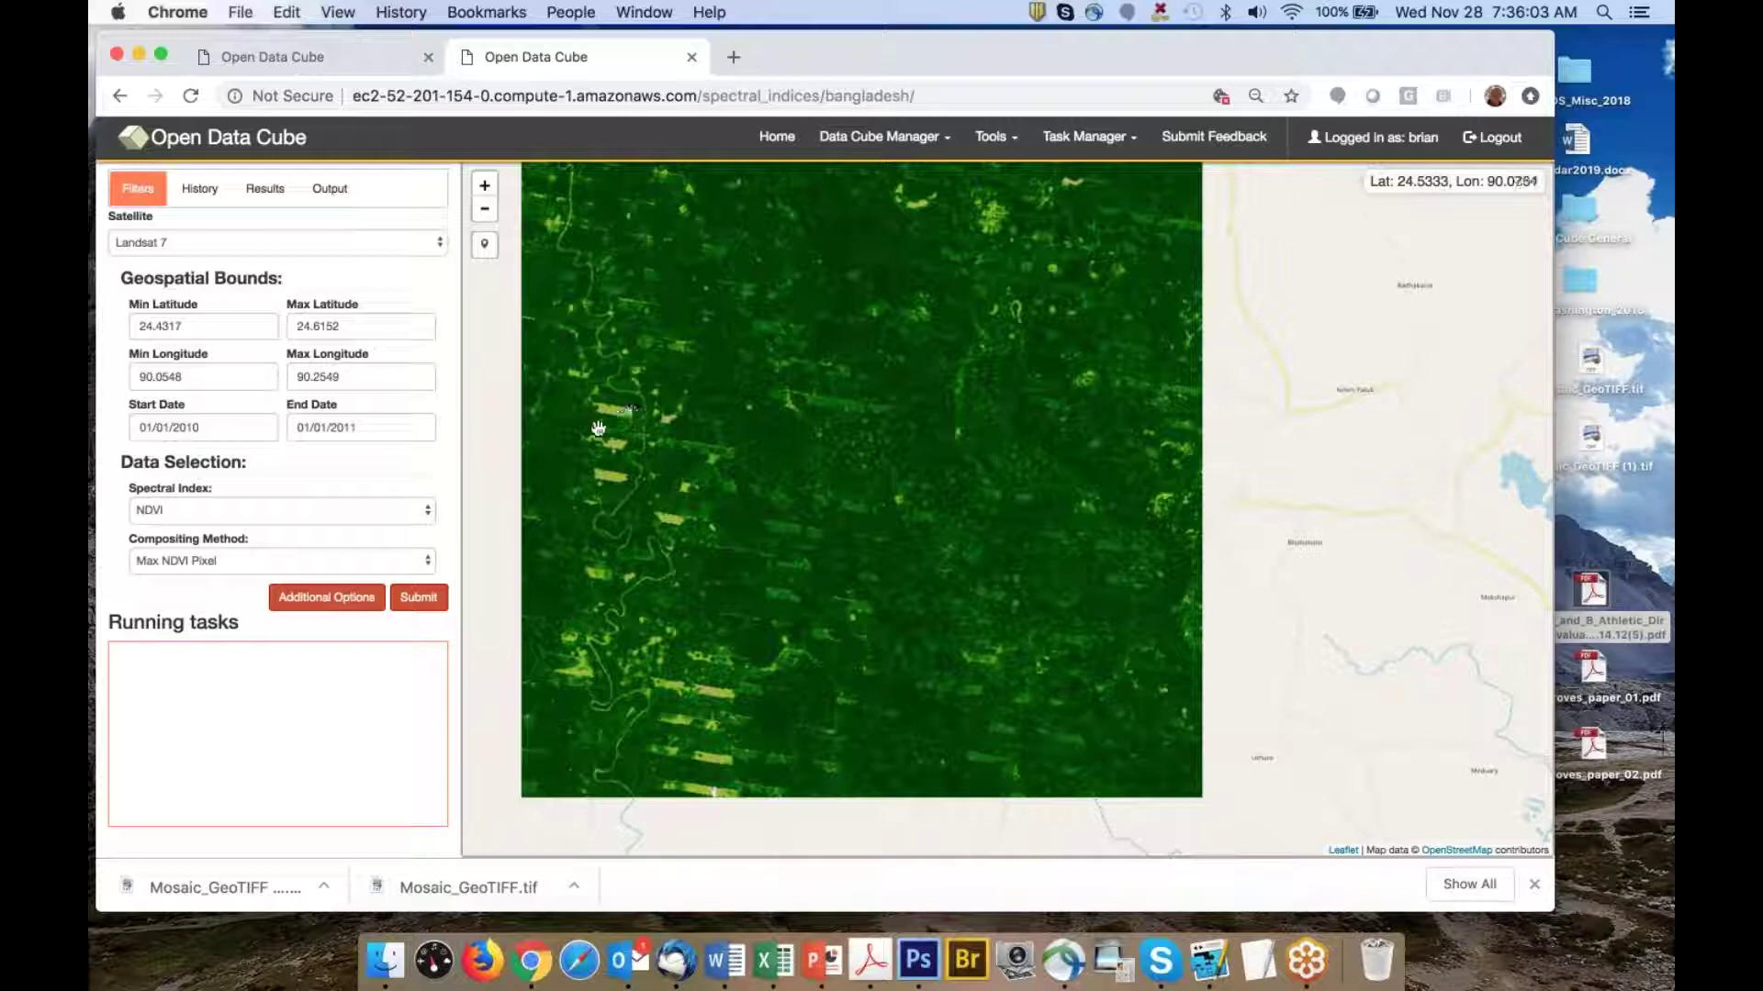
scroll(599, 420, up, 2)
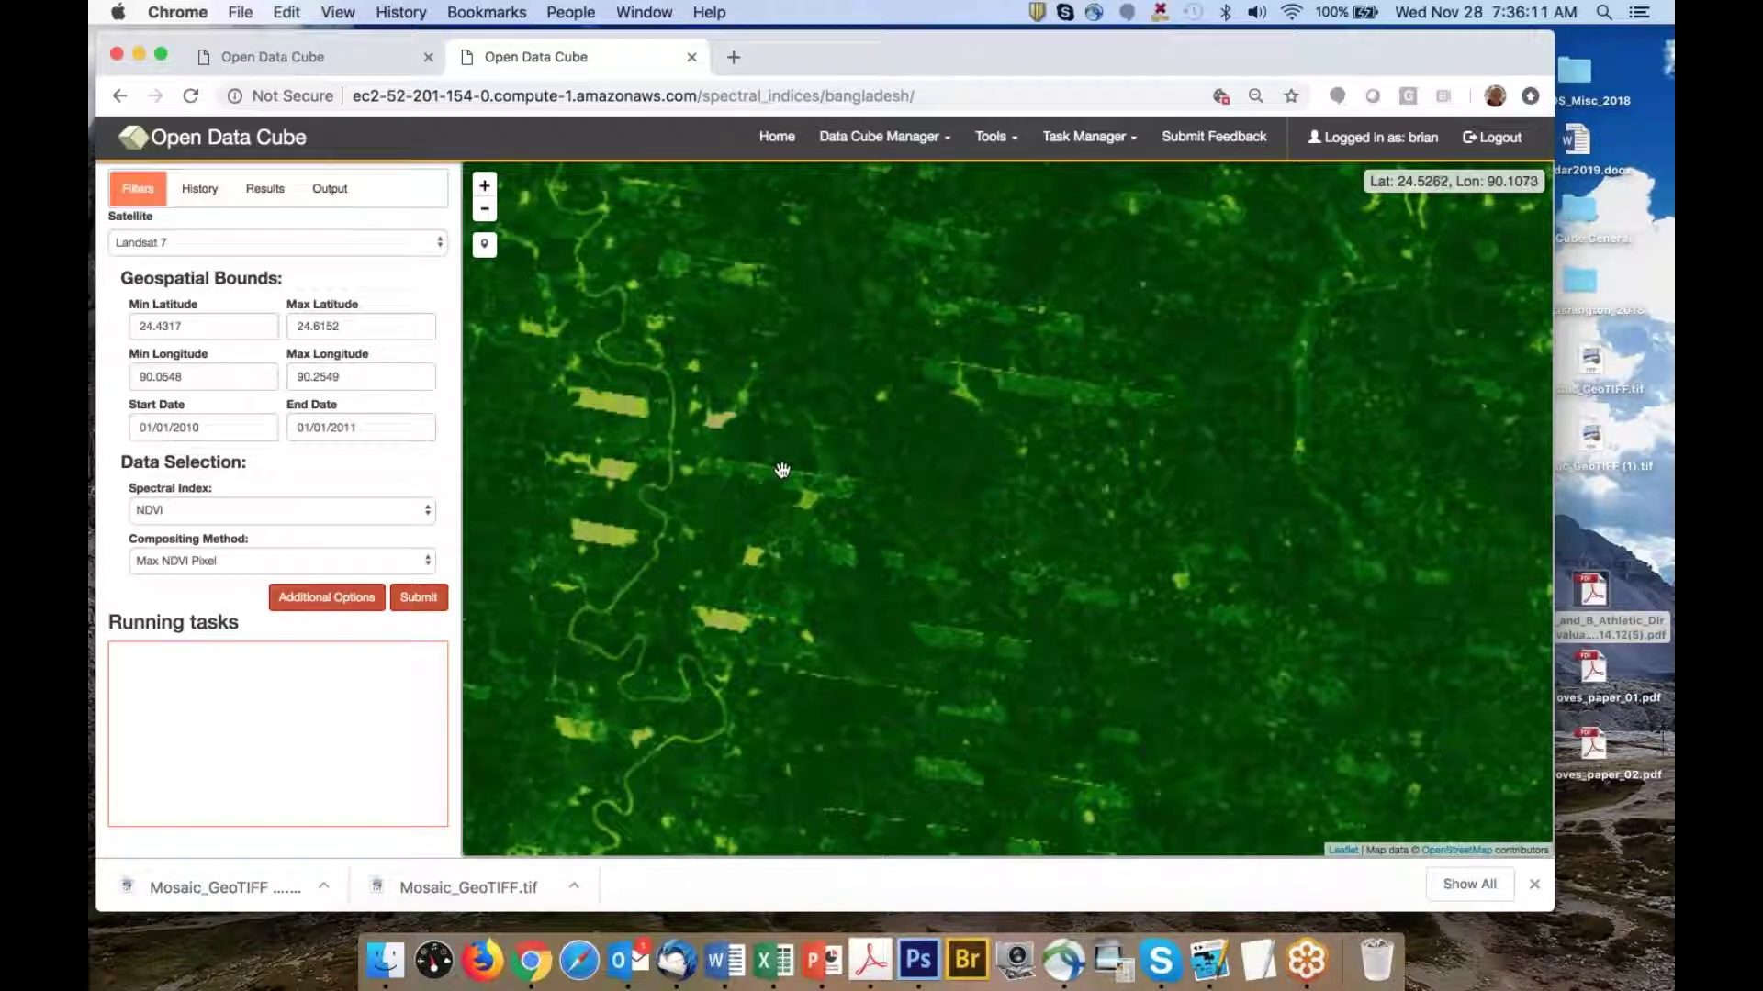
scroll(782, 470, down, 3)
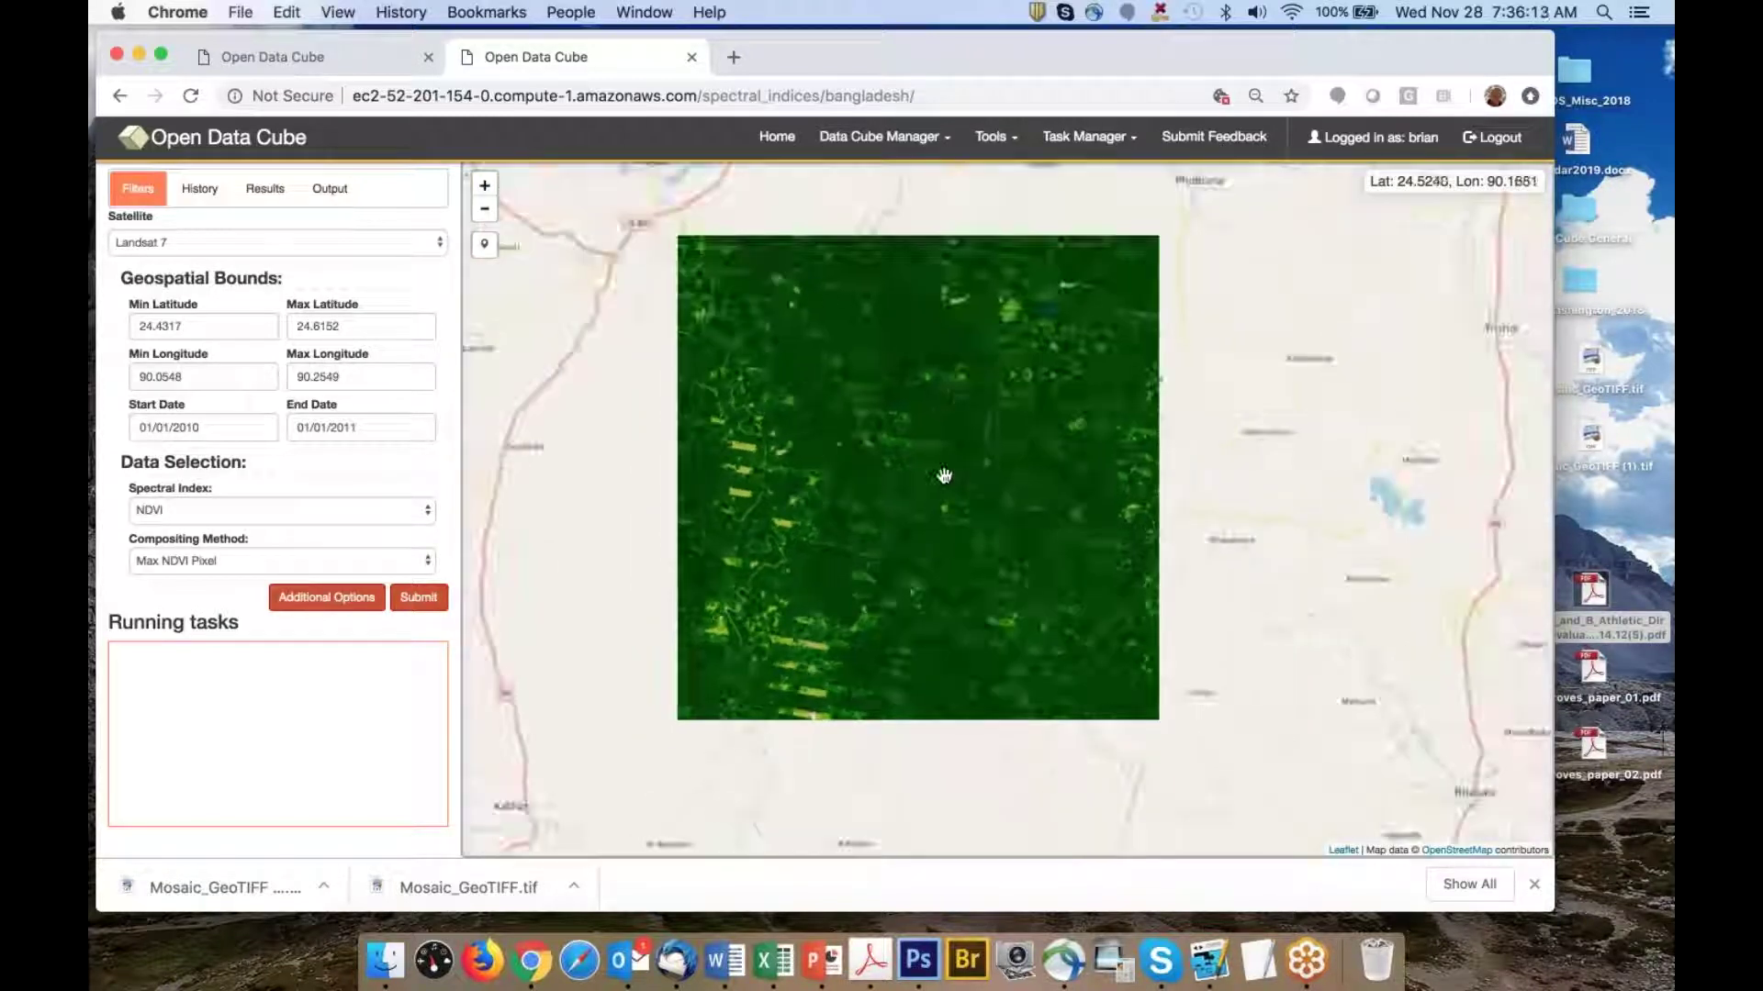
drag(943, 474, 890, 465)
scroll(861, 514, up, 1)
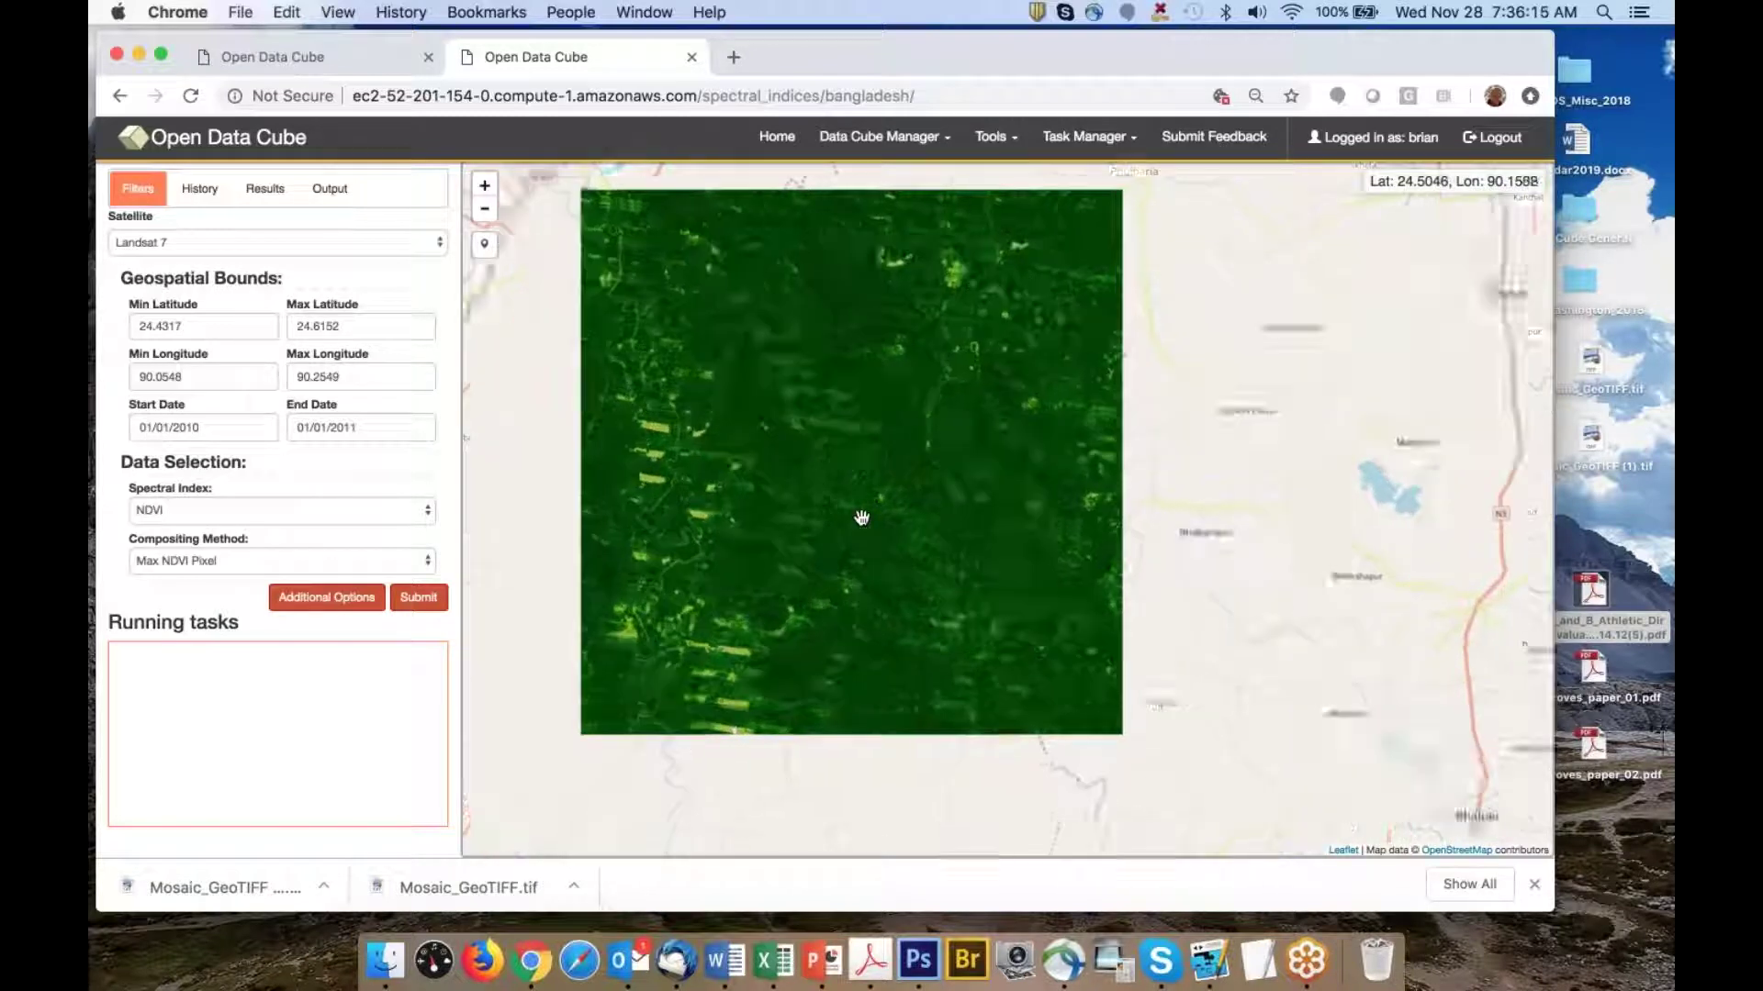
scroll(859, 512, down, 1)
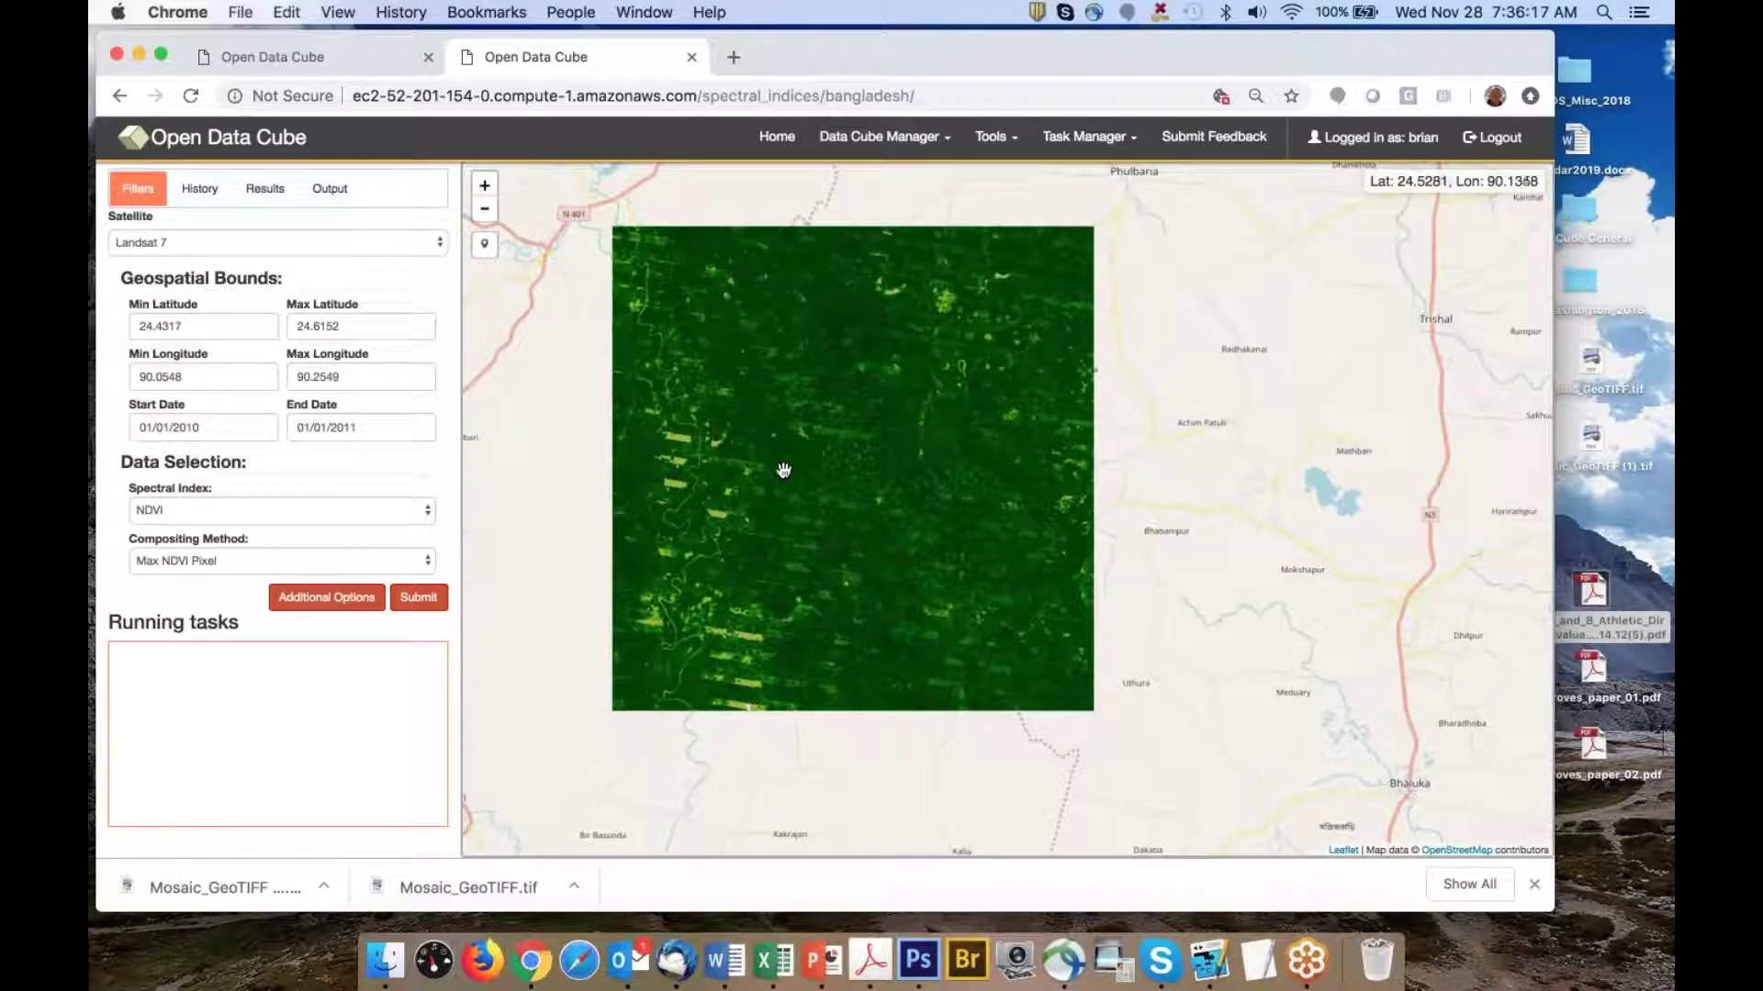
Set the end date of the Bangladesh query to 05/01/2010
click(209, 427)
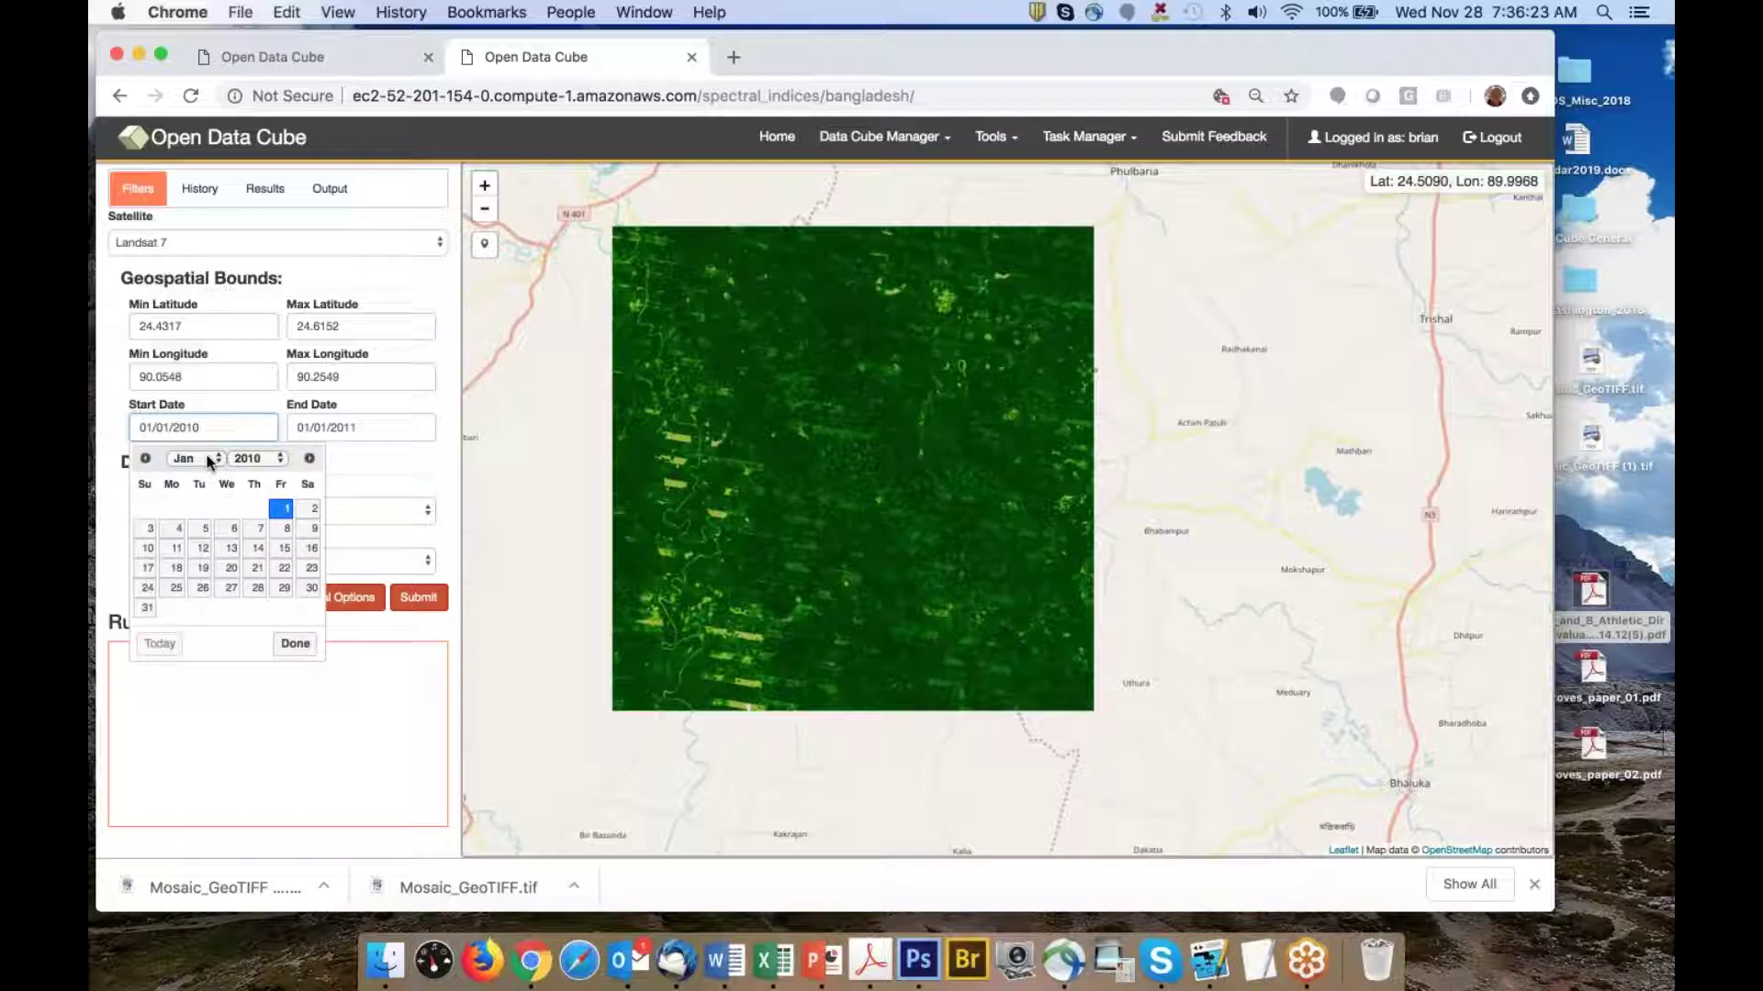
click(390, 430)
click(301, 459)
click(301, 459)
click(301, 459)
click(302, 459)
click(301, 459)
click(301, 459)
click(301, 459)
click(301, 459)
click(463, 511)
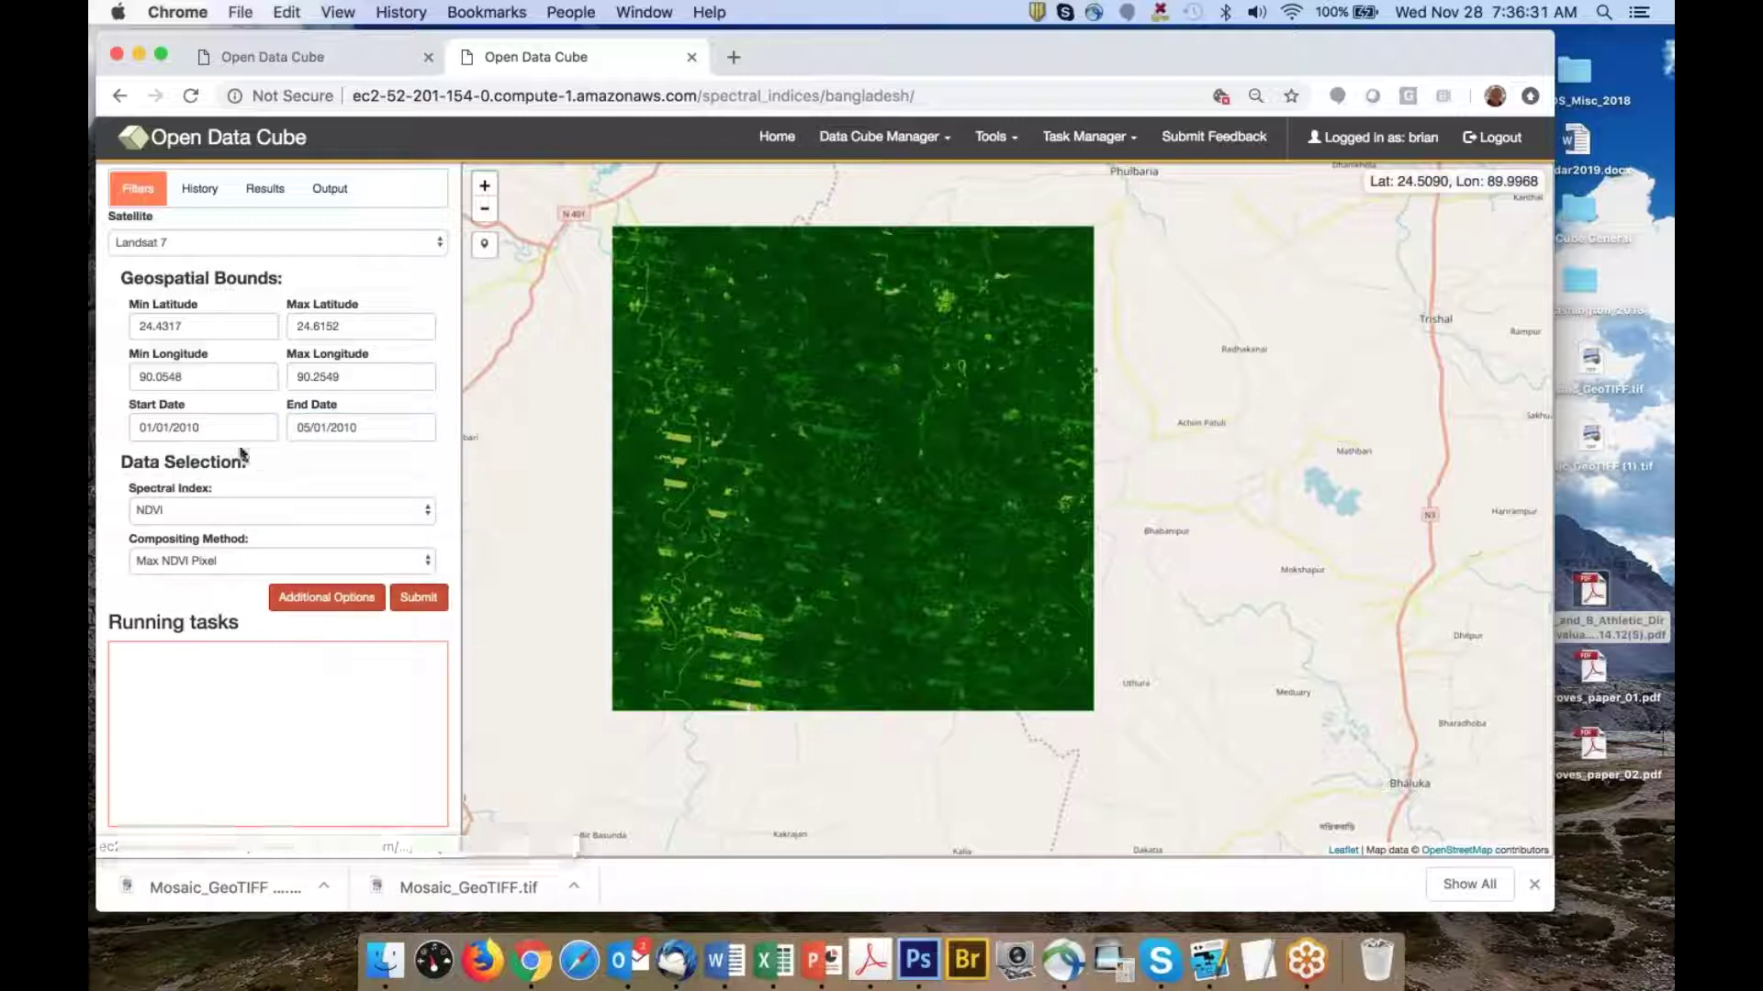
Change the compositing method to Median Pixel and submit the NDVI query
click(240, 562)
click(240, 576)
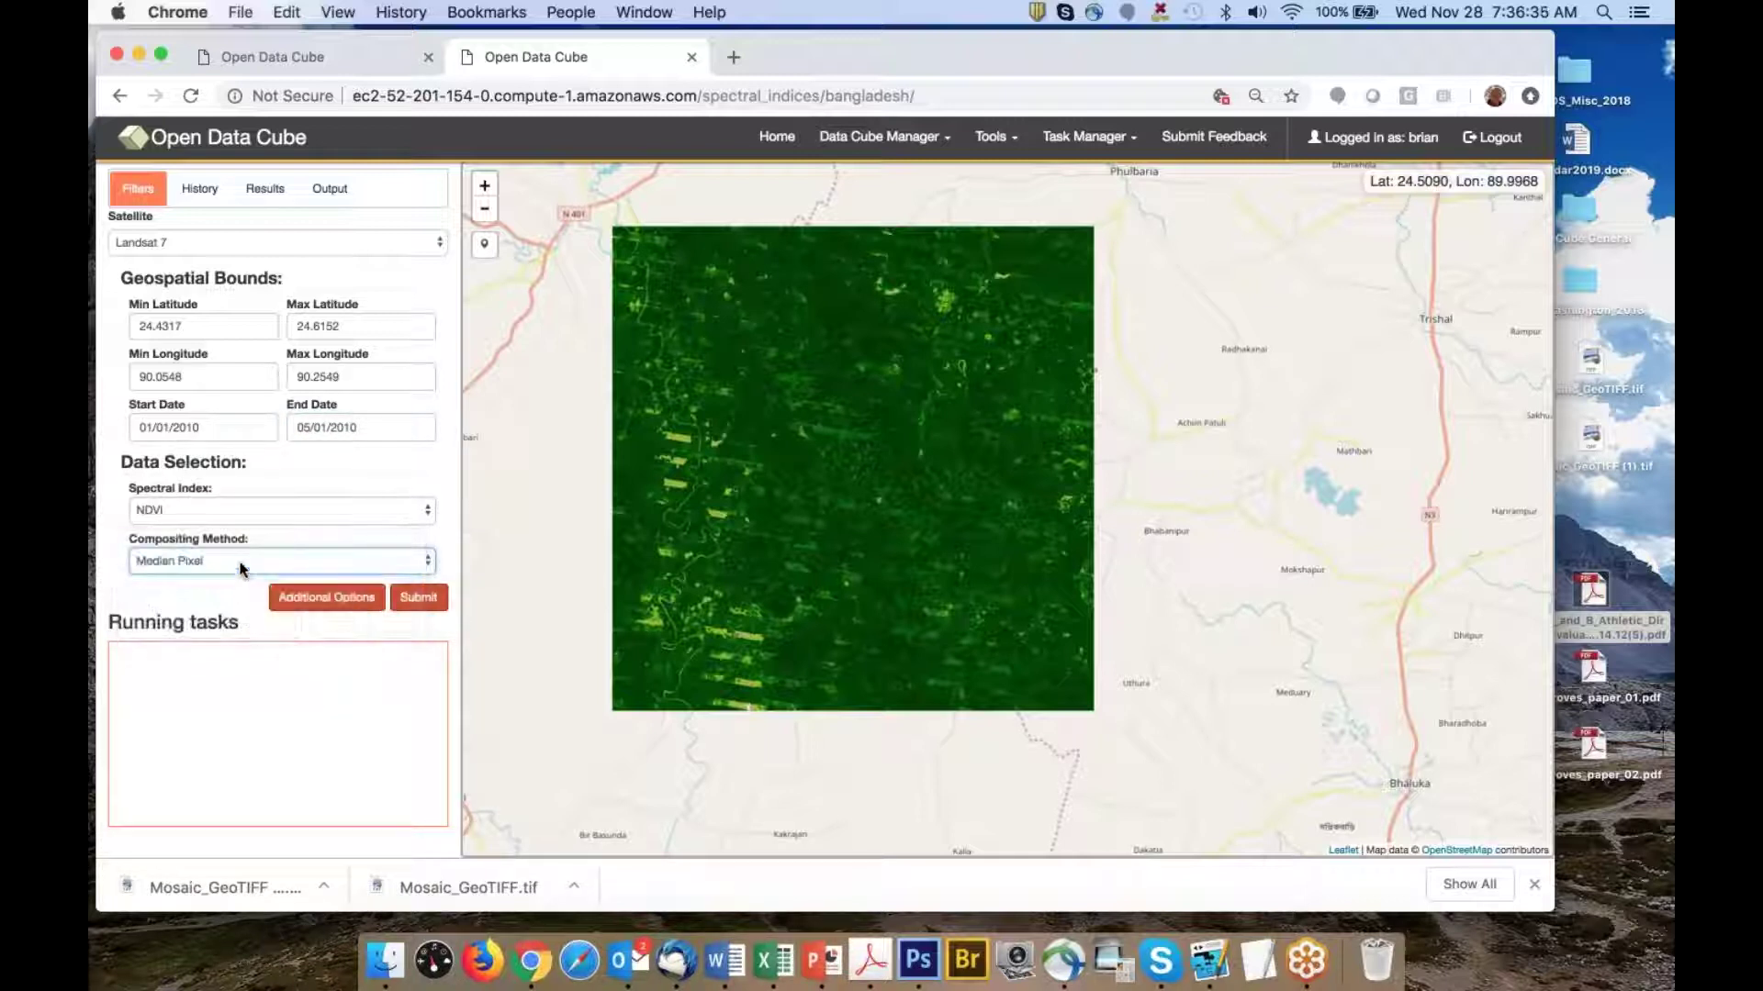
click(424, 597)
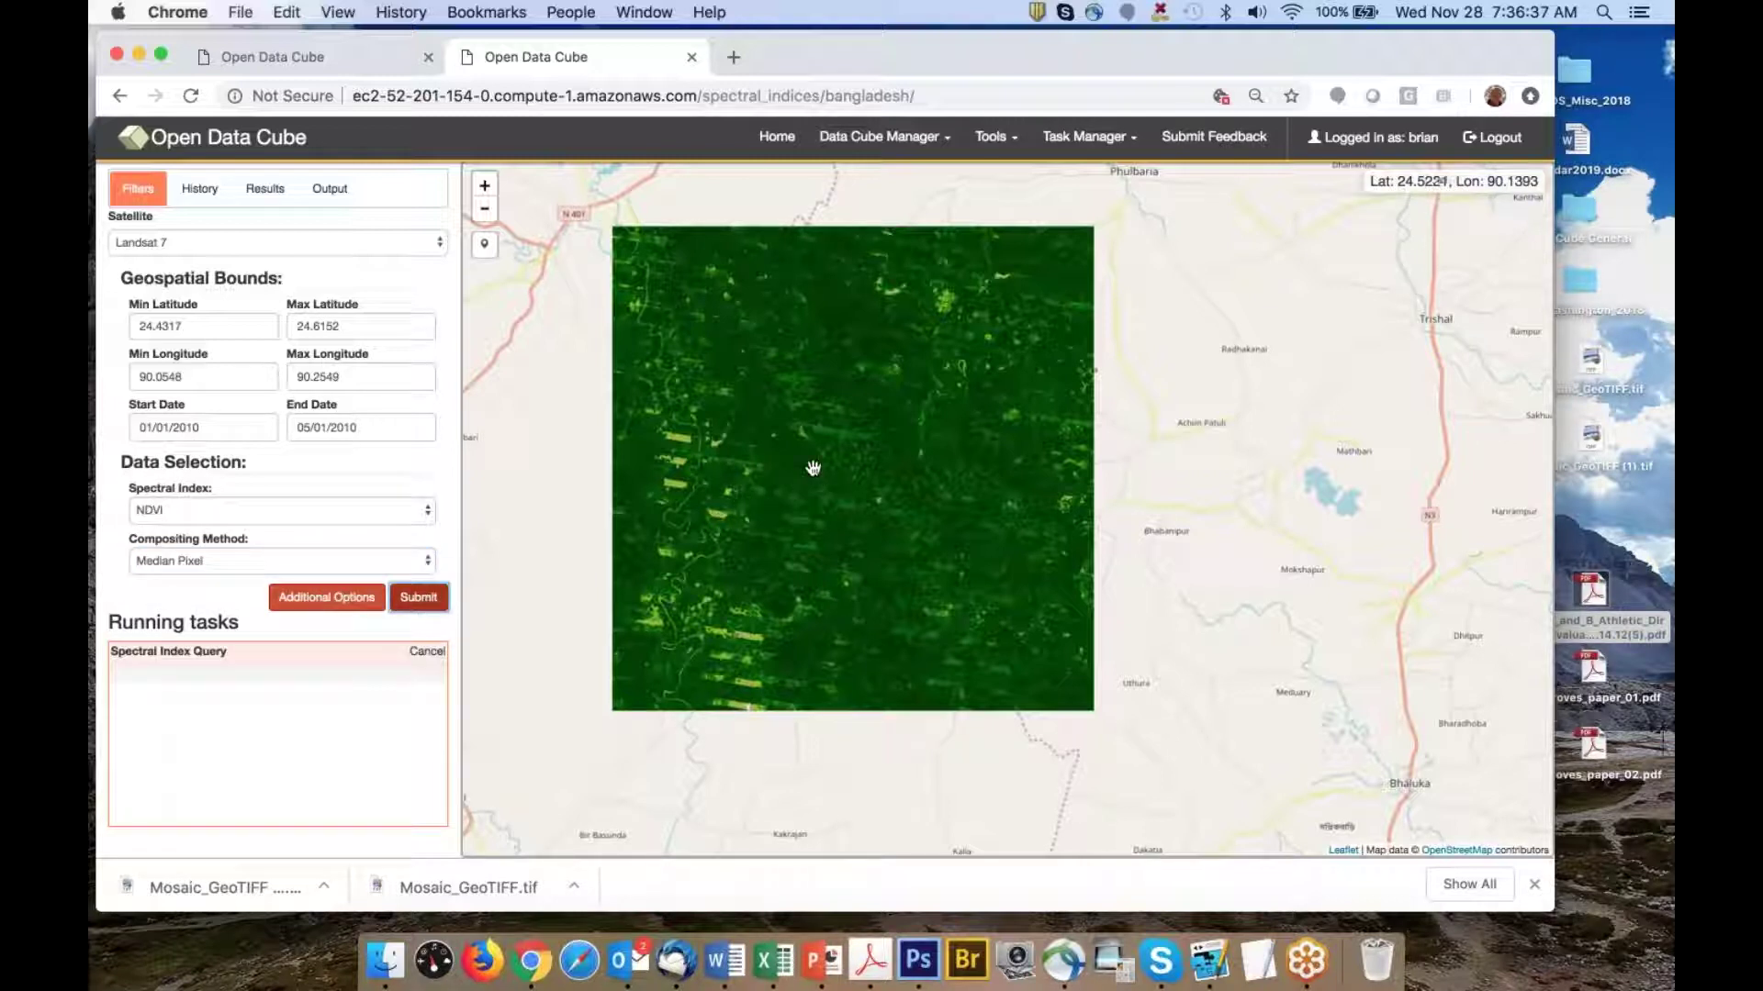
Examine the Median Pixel NDVI result on the map in close detail and as a whole
scroll(846, 499, up, 2)
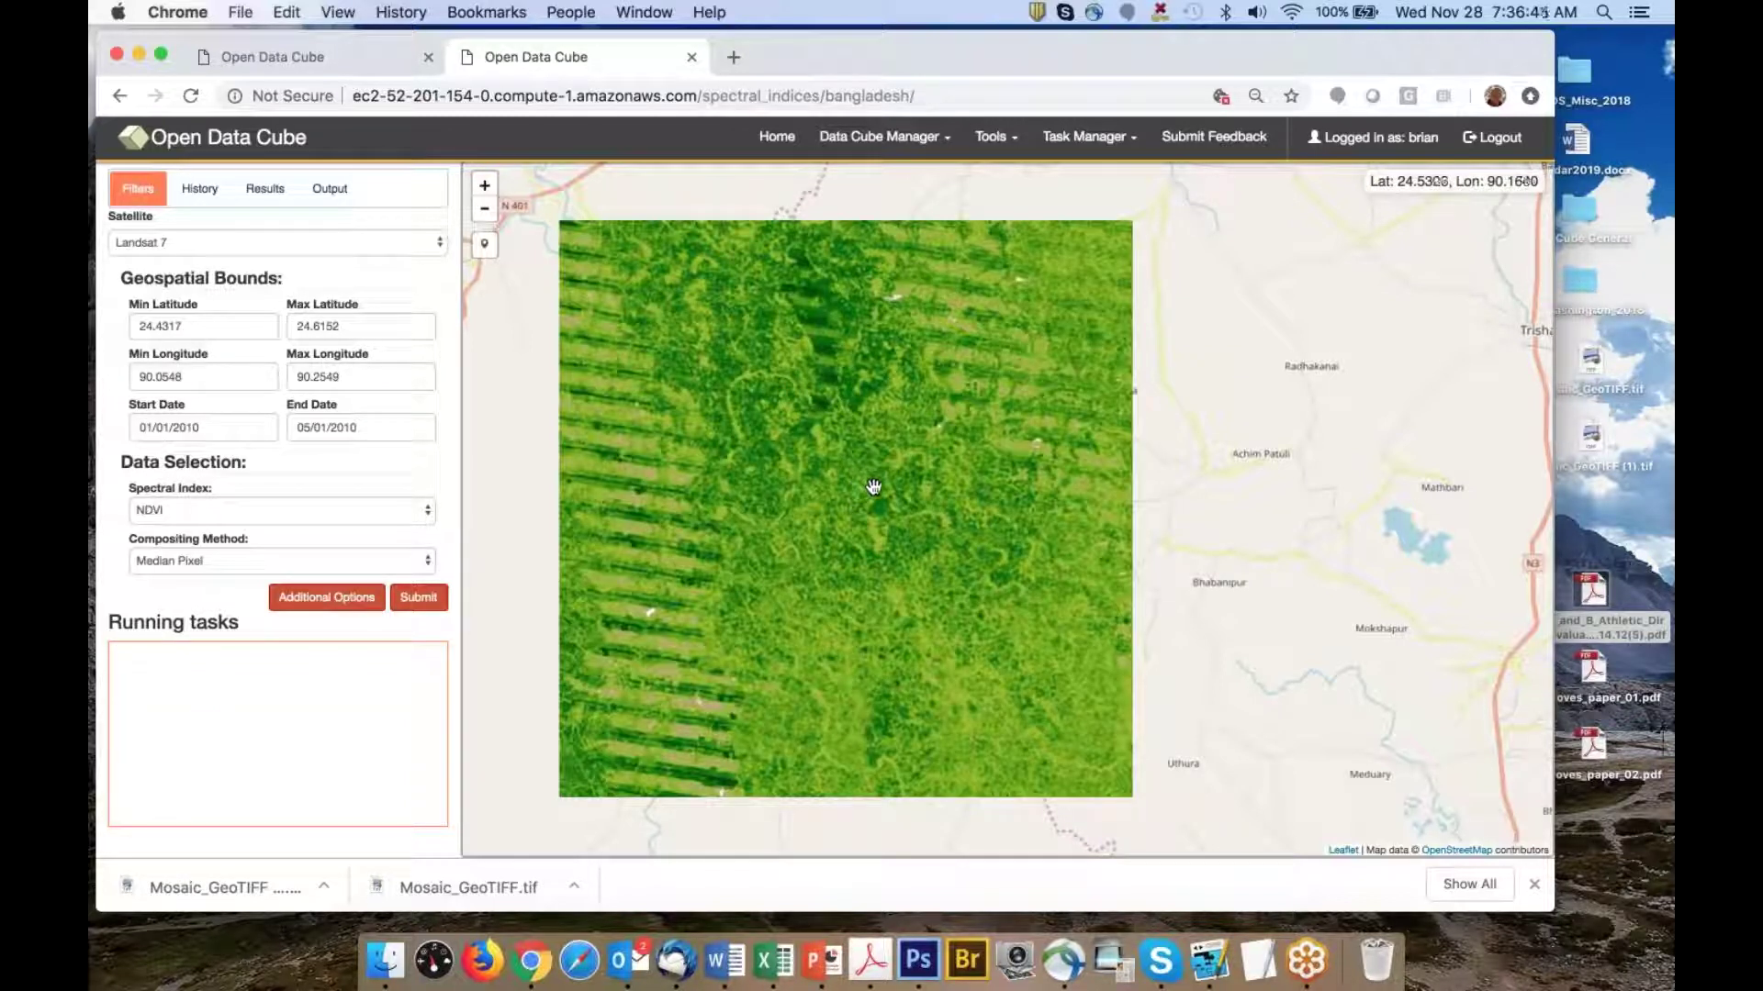
scroll(873, 484, up, 2)
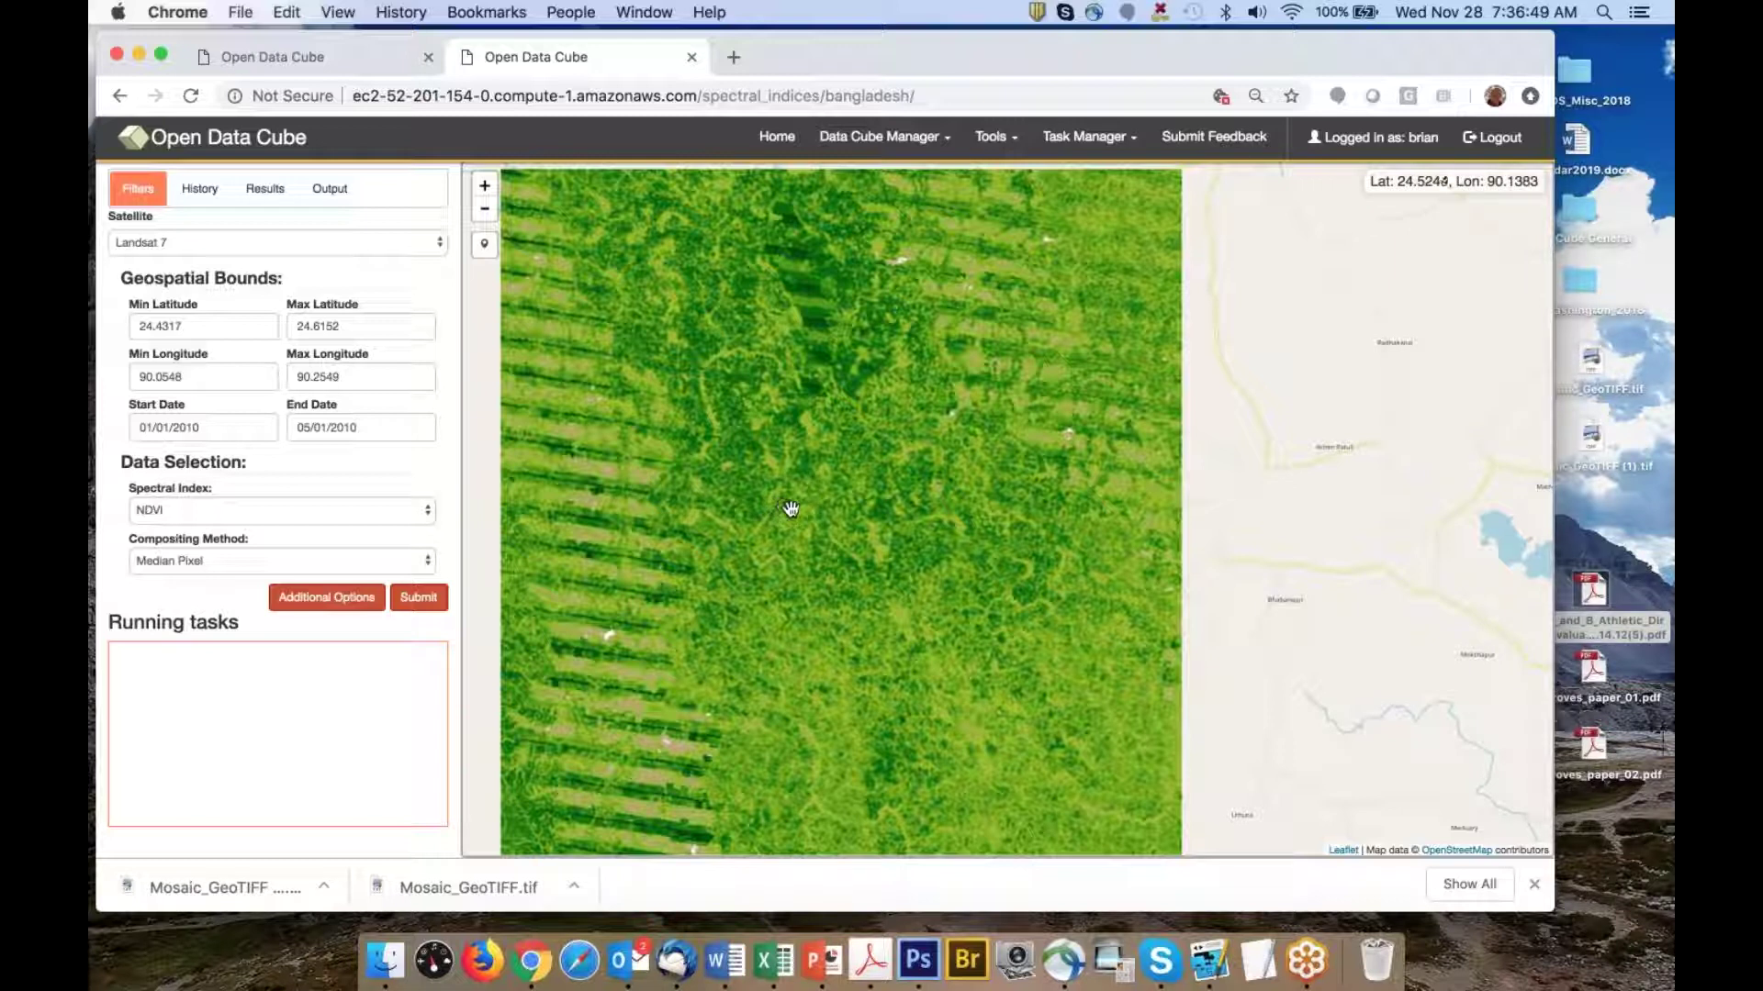
scroll(848, 511, up, 1)
scroll(849, 511, up, 3)
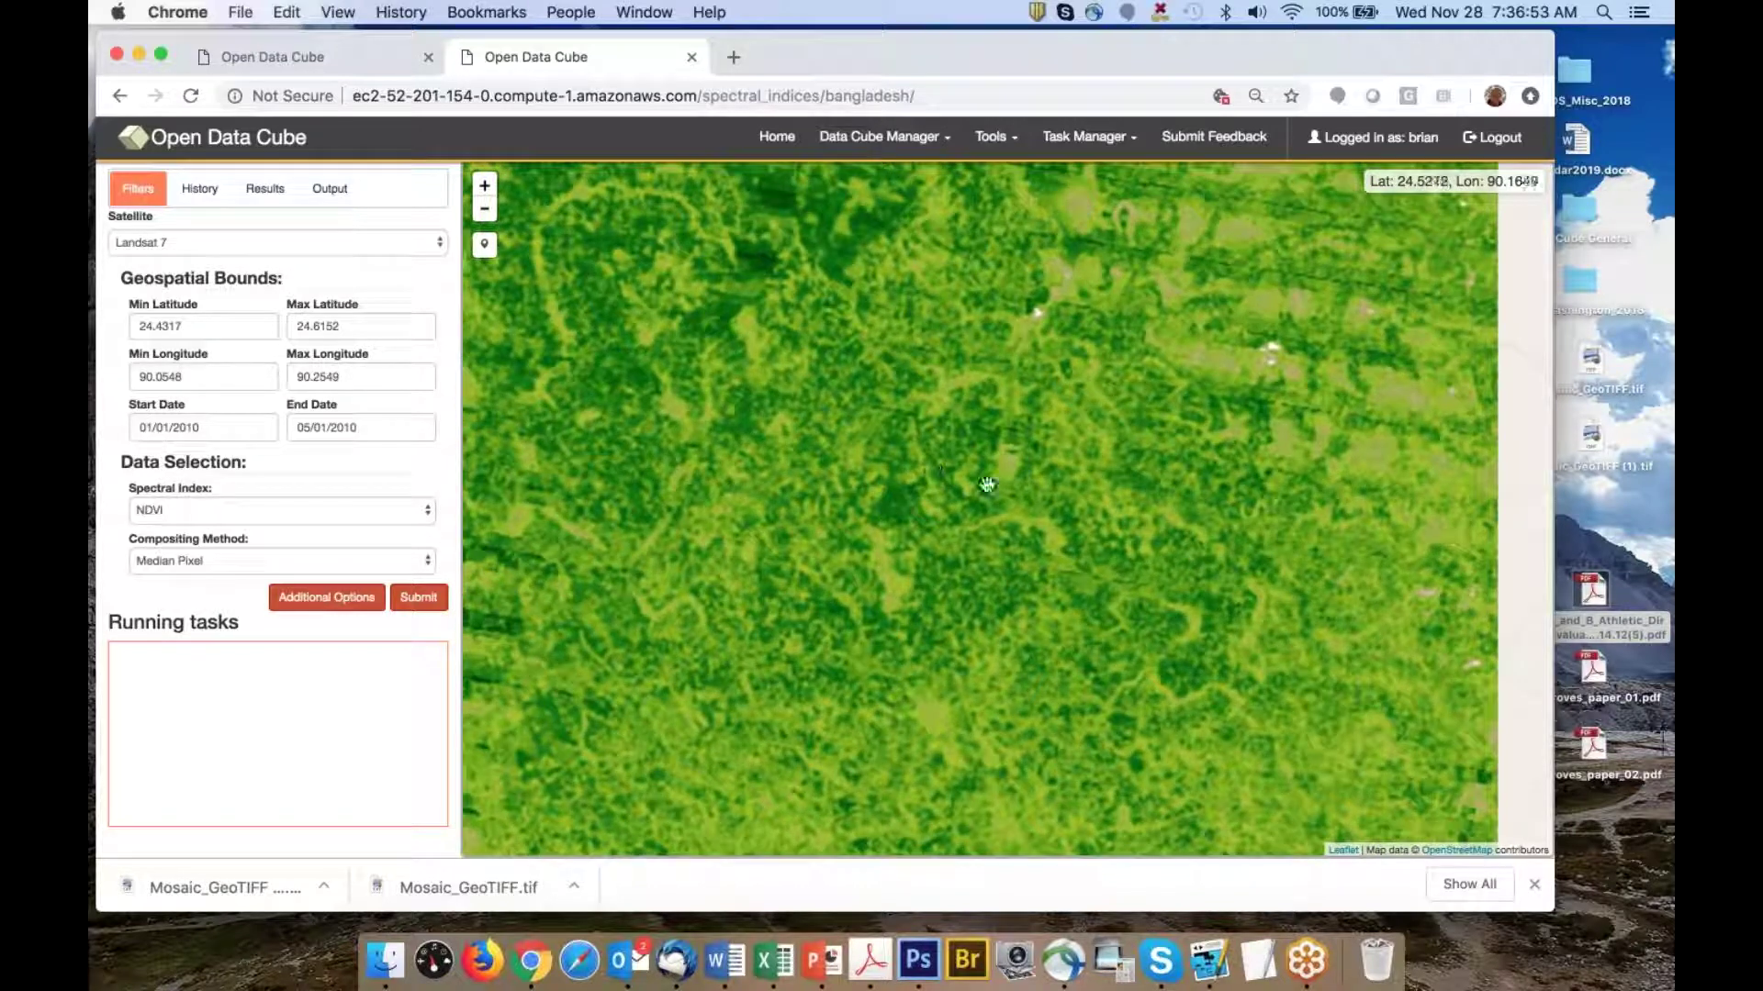
scroll(872, 464, down, 1)
scroll(871, 464, down, 1)
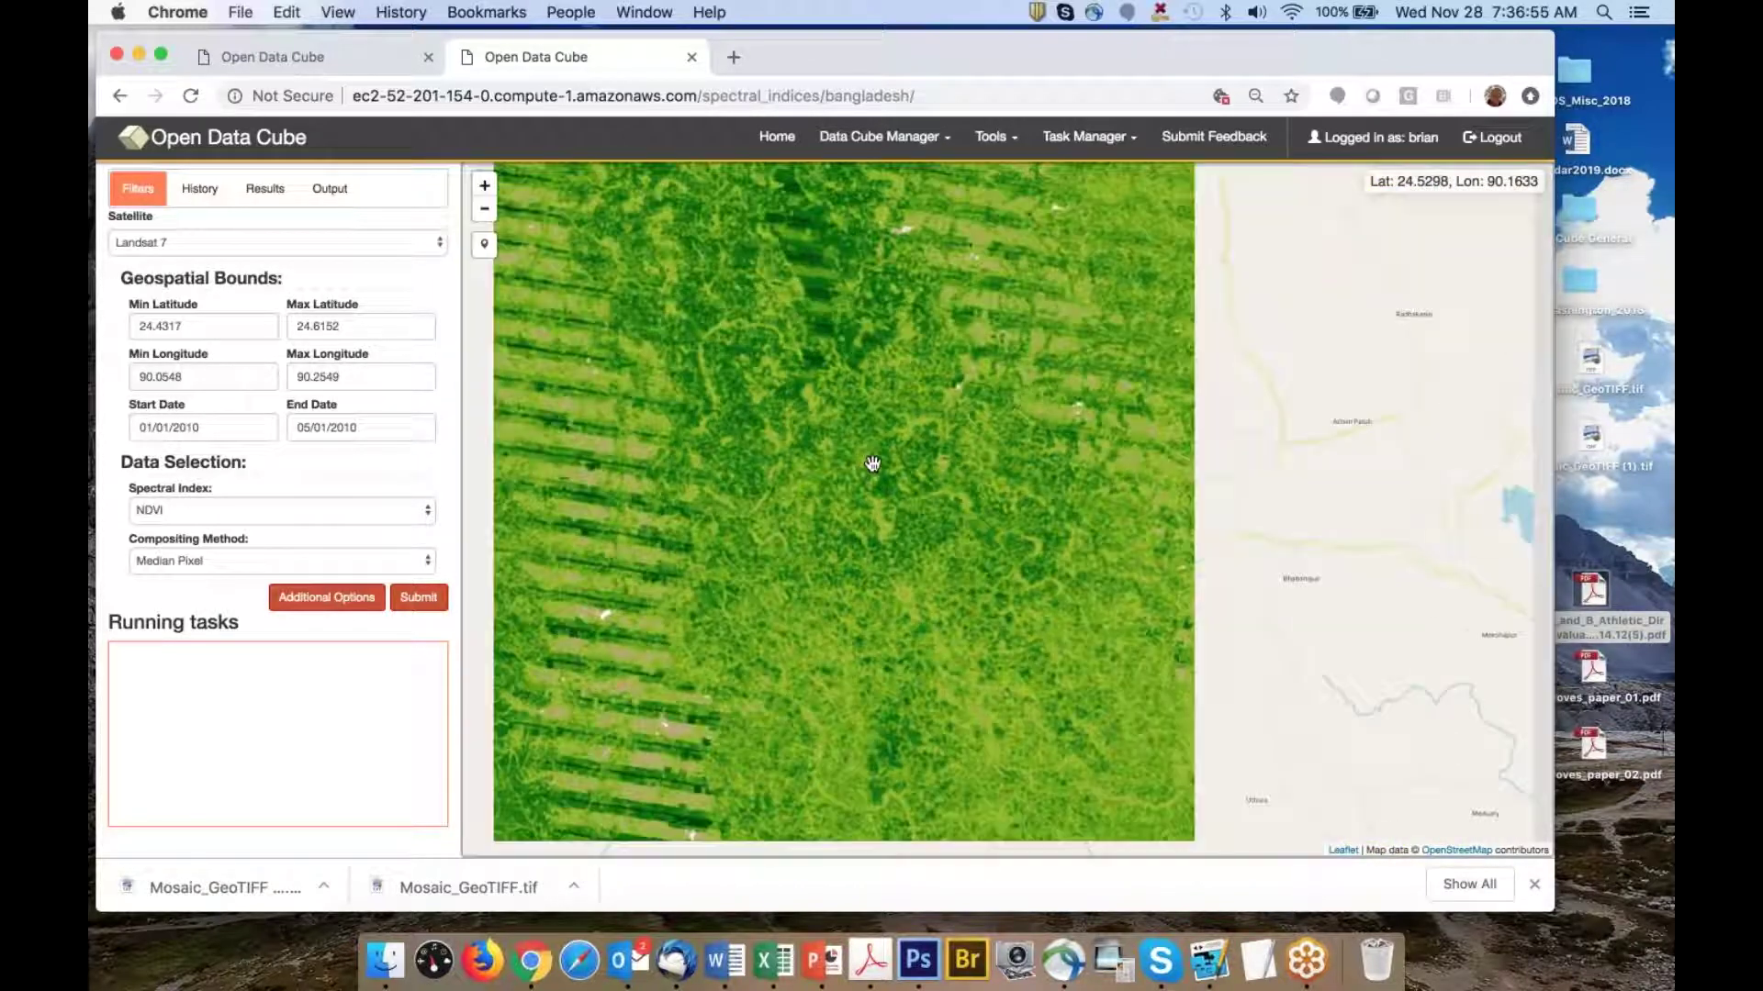
Open the output details of the query submitted at 07:36 and review its scene count, pixel counts and time range
click(328, 198)
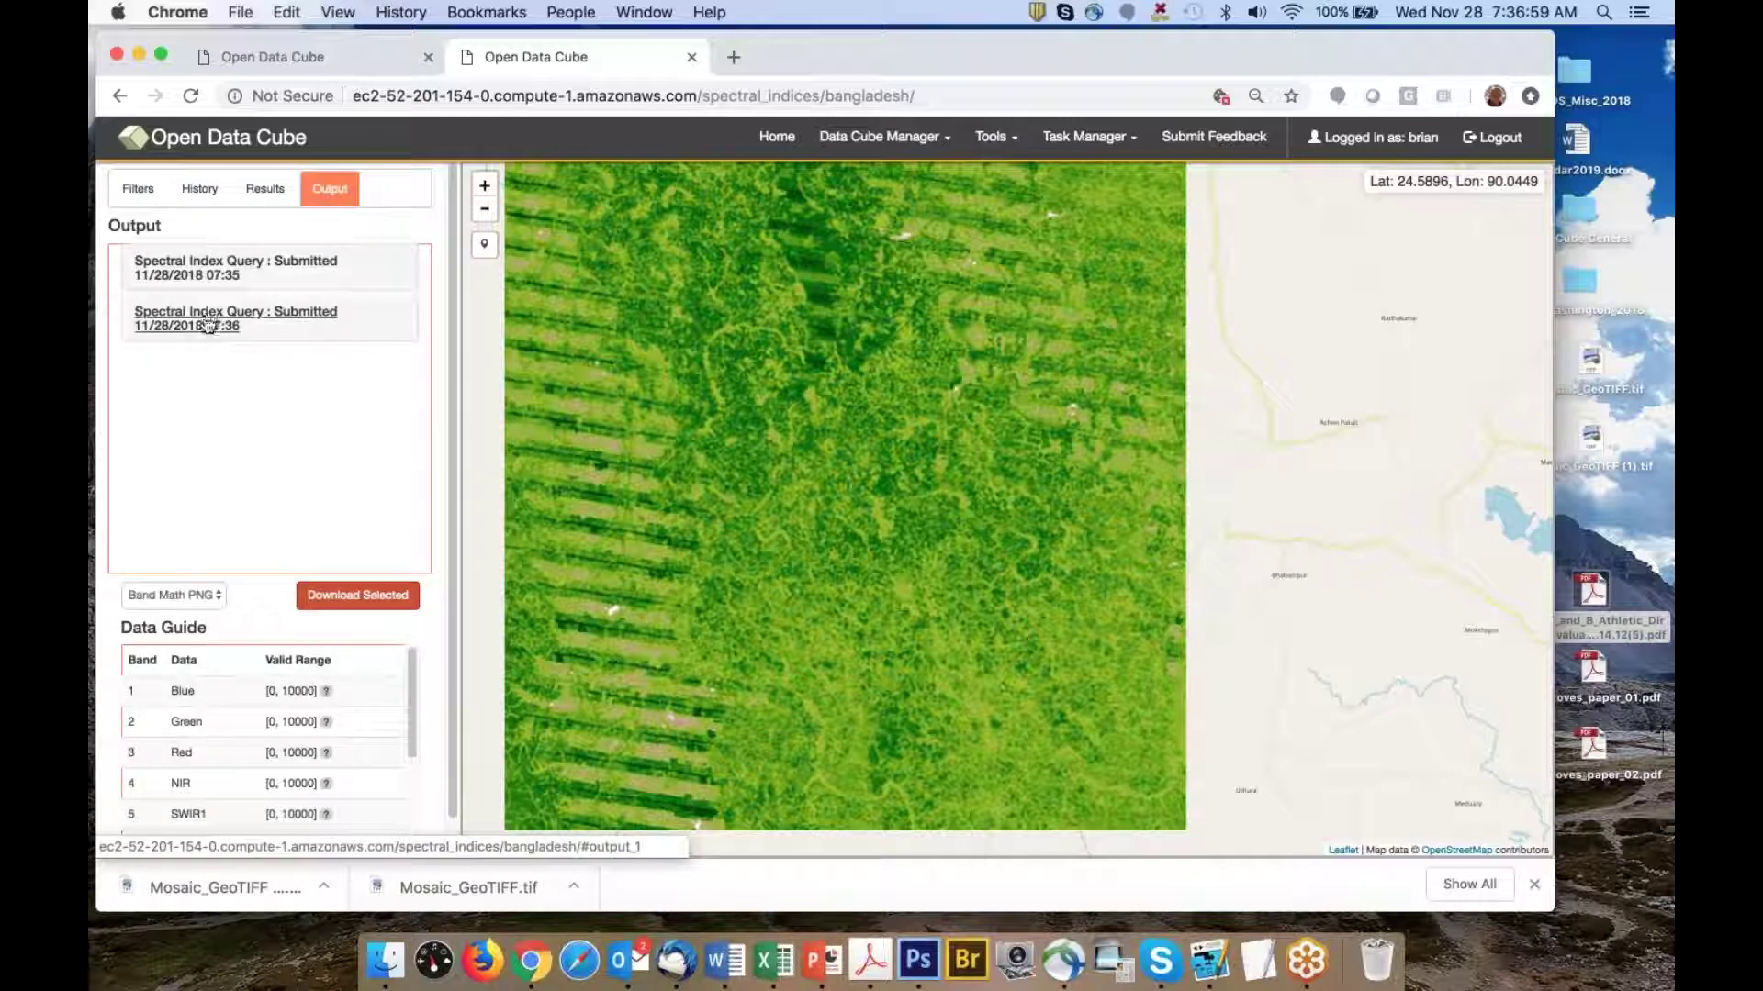
click(210, 329)
scroll(268, 420, down, 3)
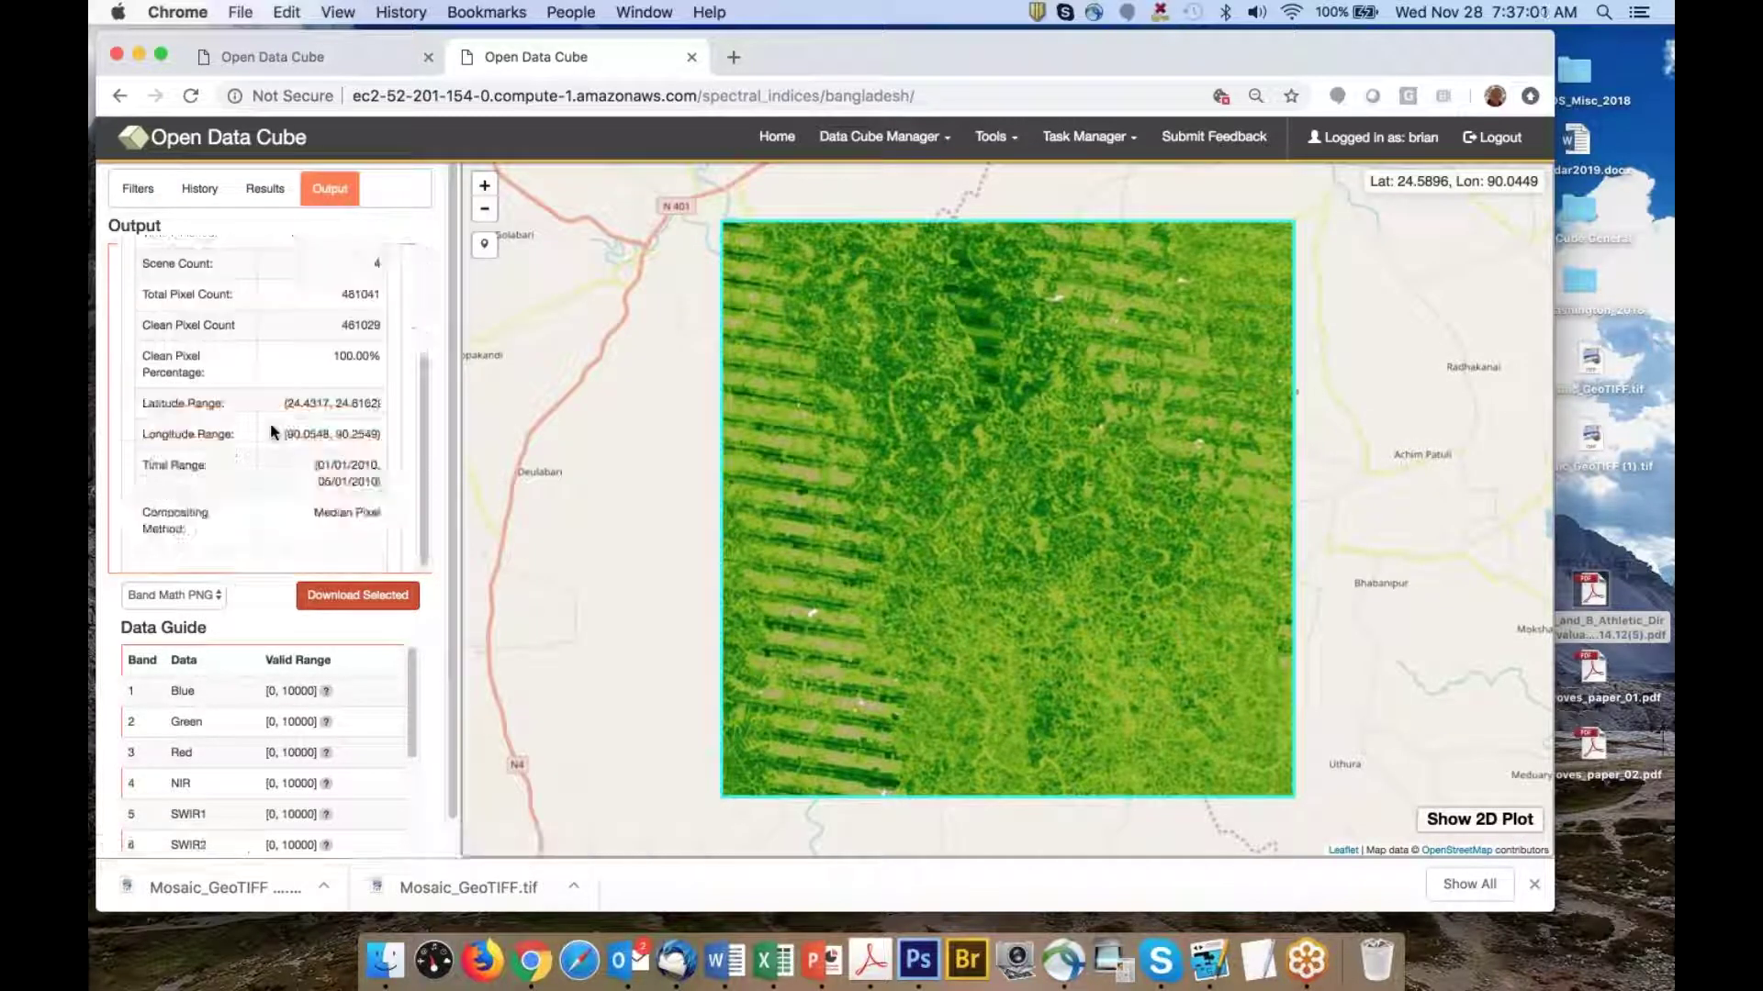
scroll(374, 266, up, 2)
drag(384, 280, 376, 332)
click(376, 332)
scroll(349, 440, down, 2)
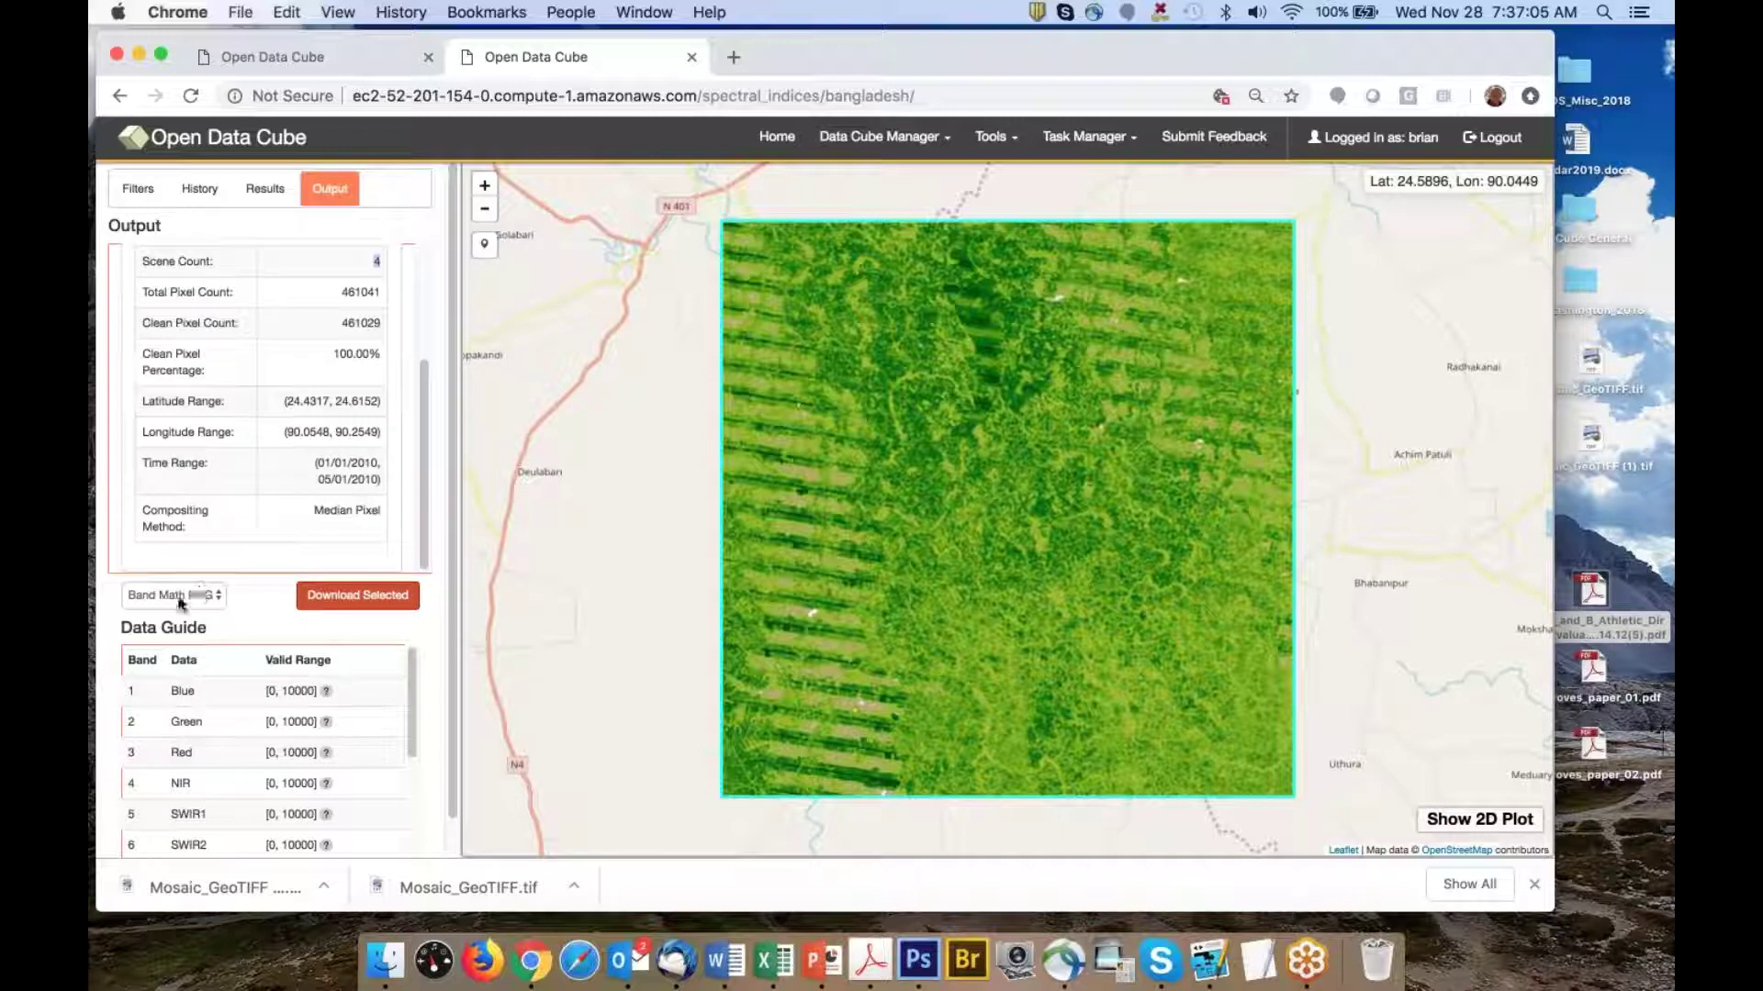
Choose GeoTIFF as the download format for the query output
click(173, 595)
click(180, 630)
scroll(302, 372, up, 4)
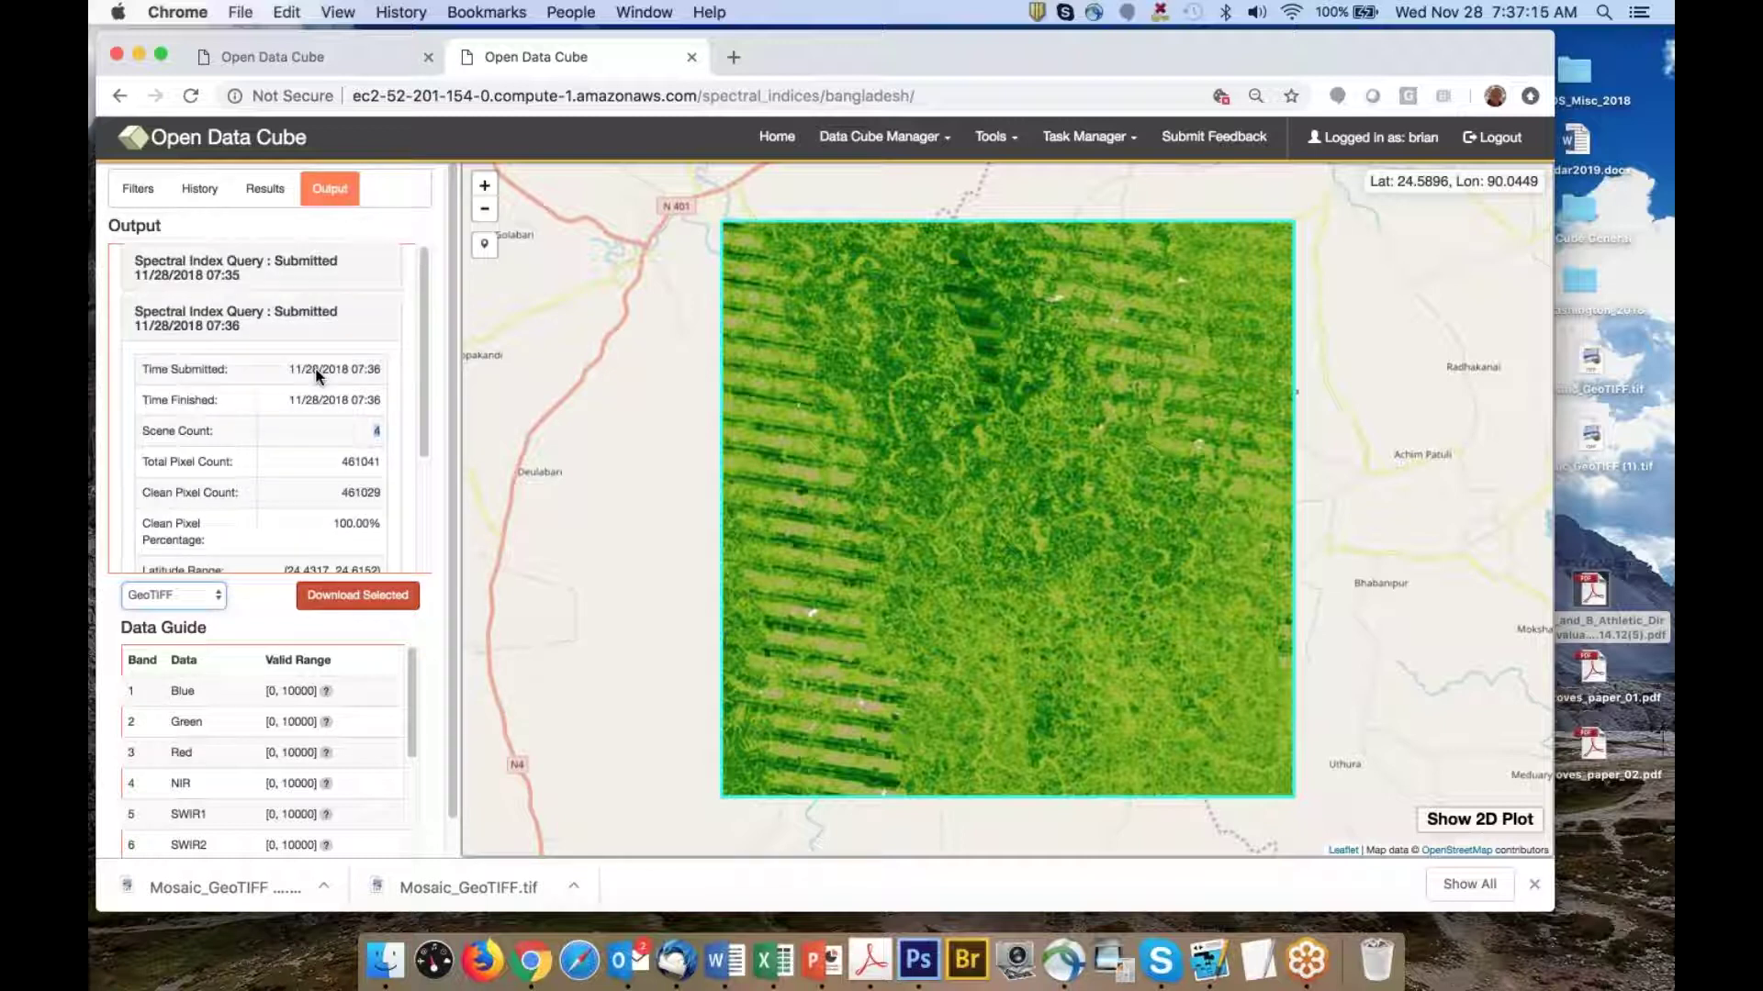
Return to the query filters and choose EVI as the spectral index
click(139, 190)
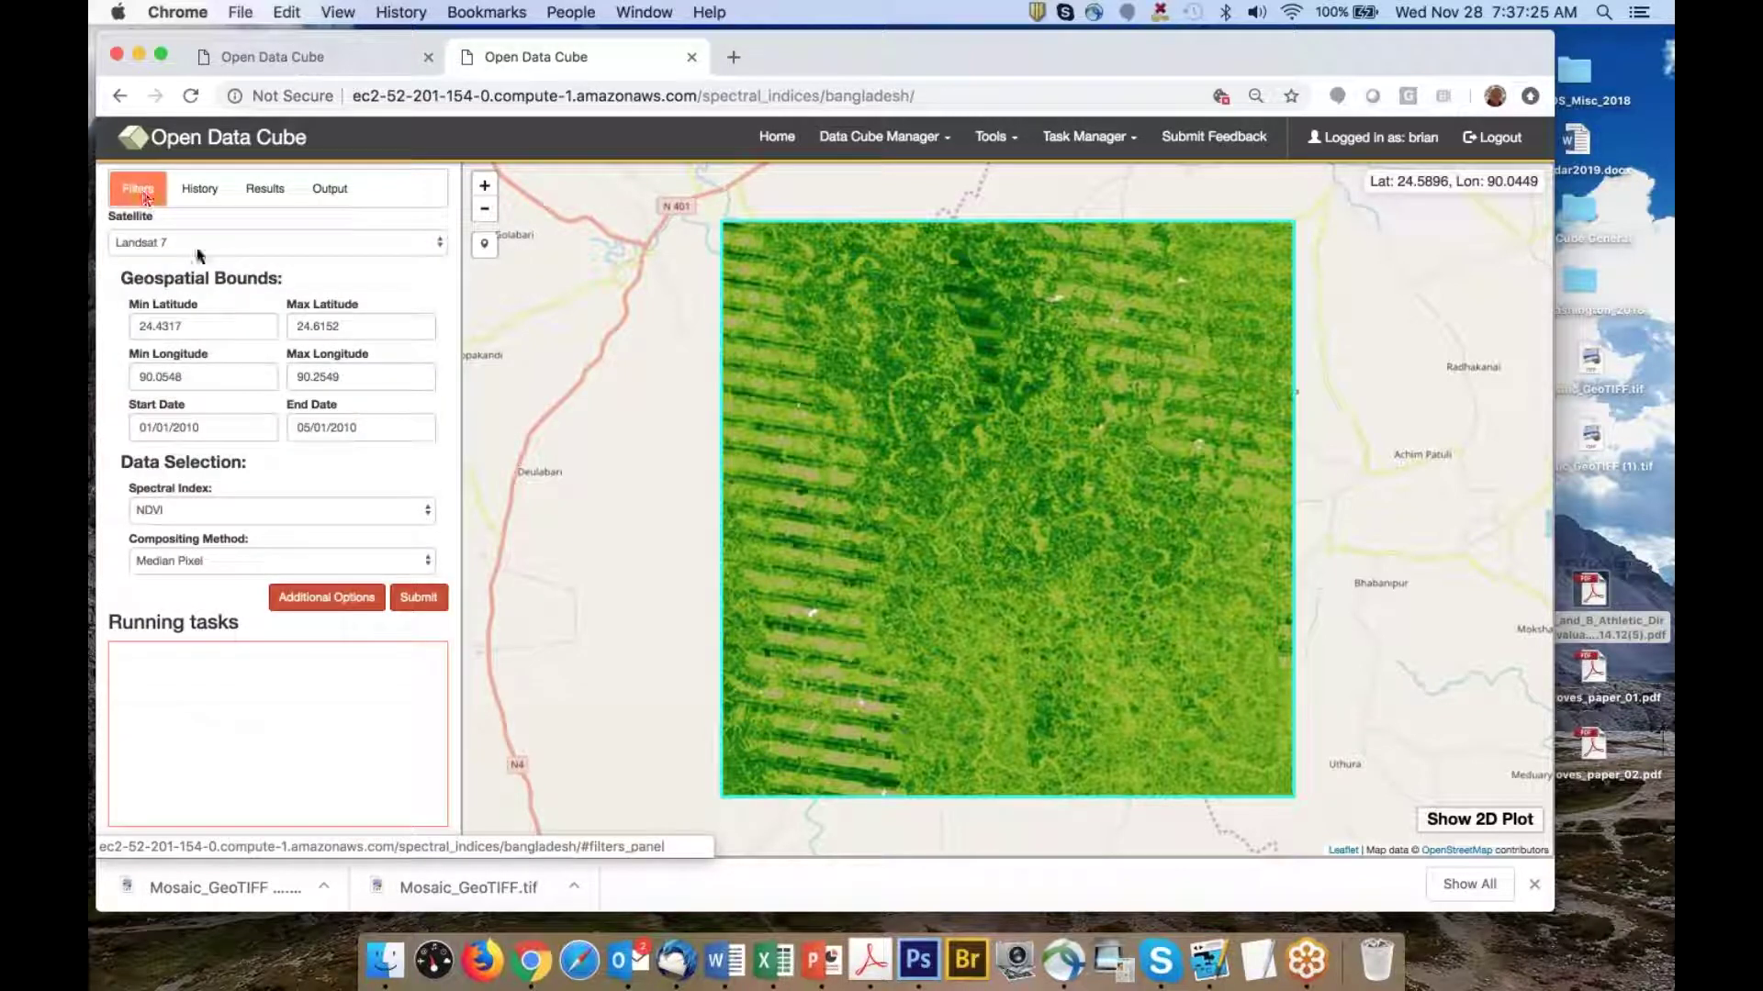
click(237, 508)
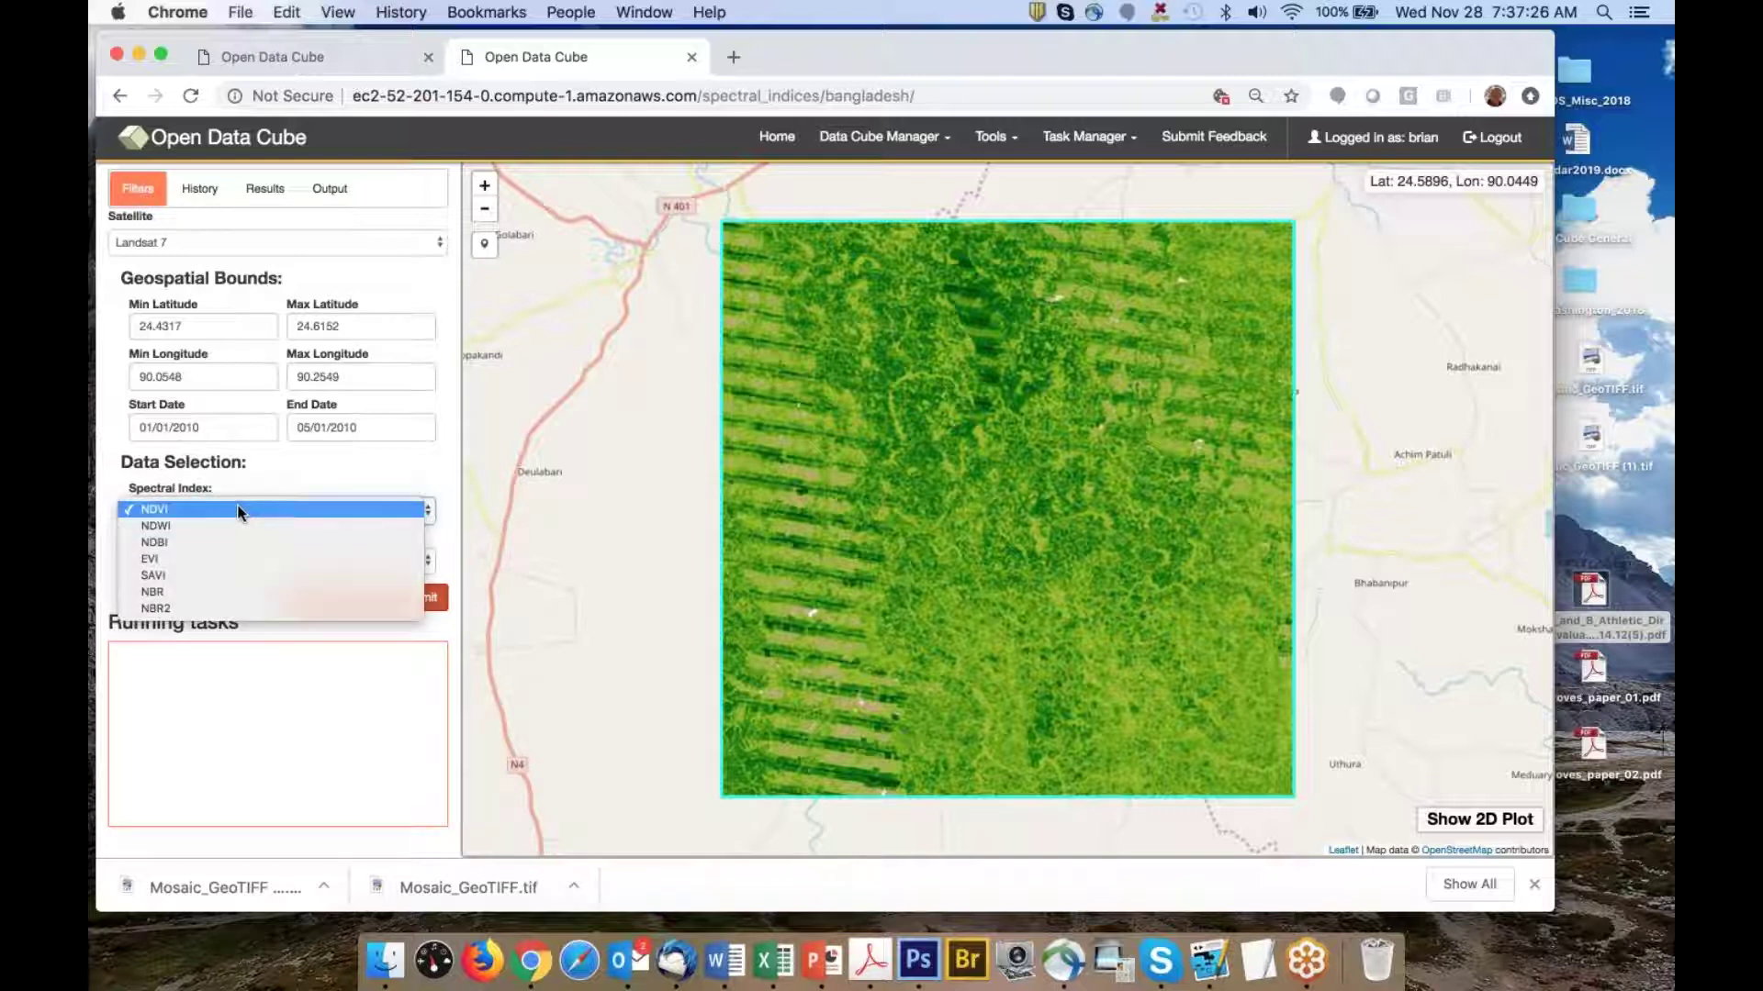
click(231, 558)
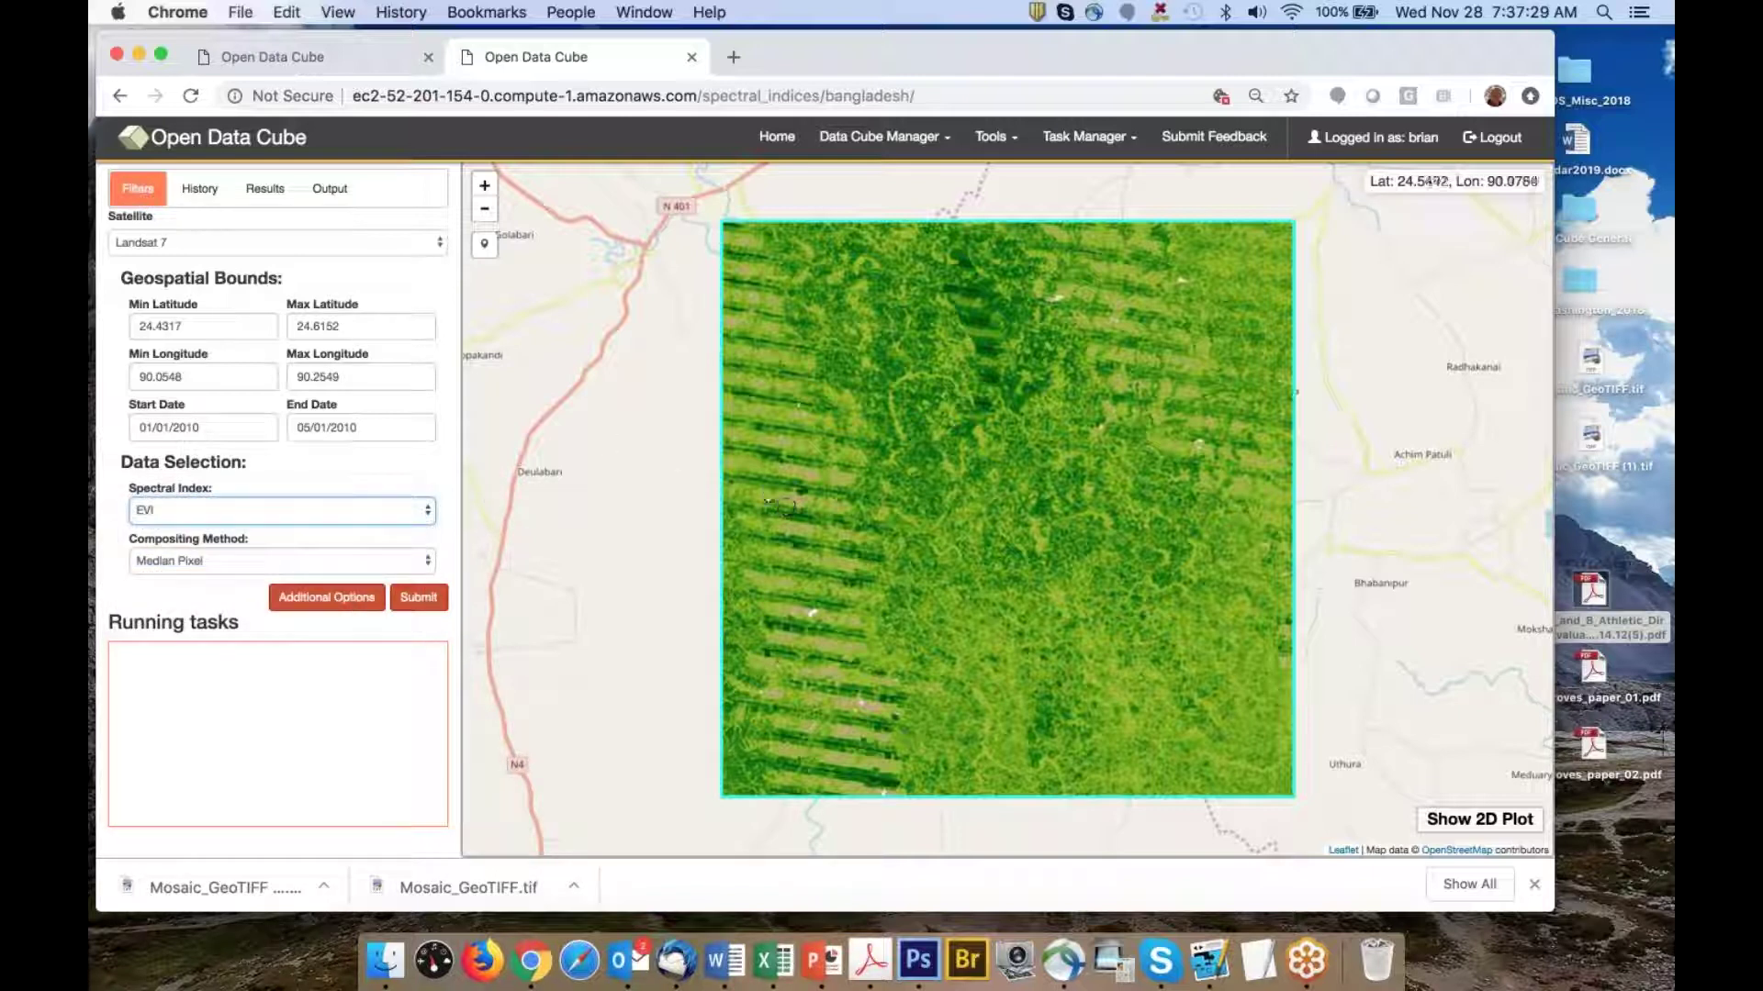
Set the start date to 01/01/2002 and submit the EVI query
click(233, 428)
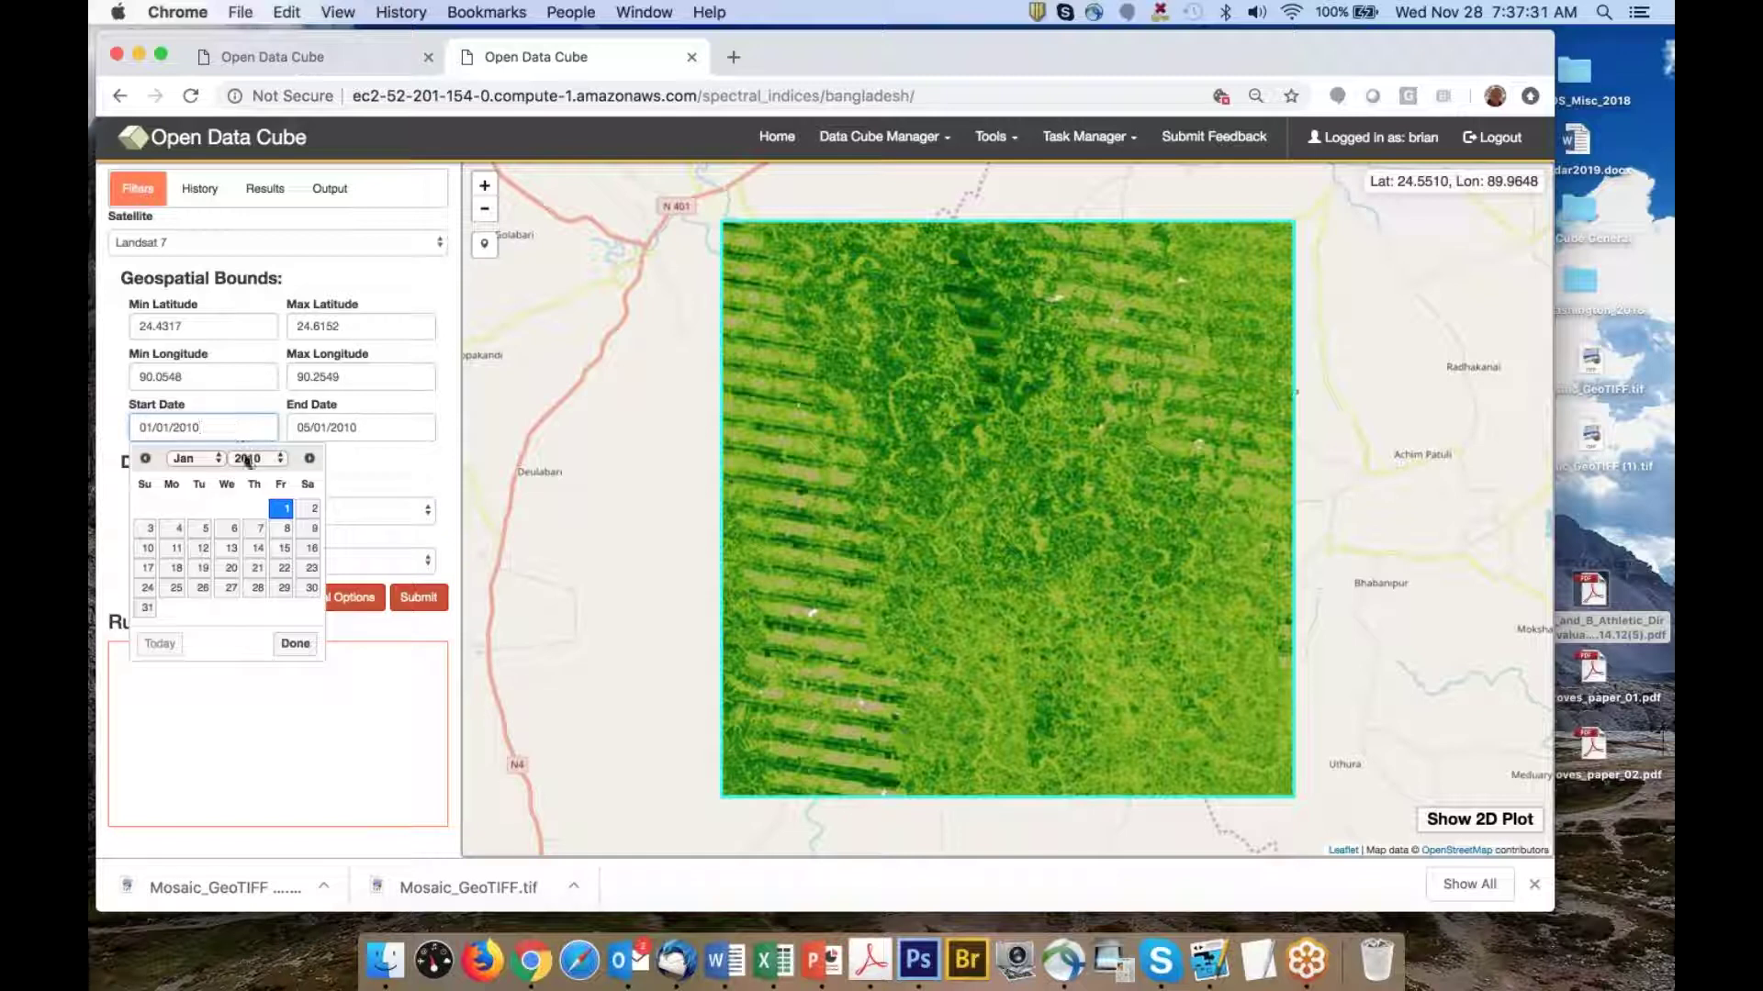
click(240, 465)
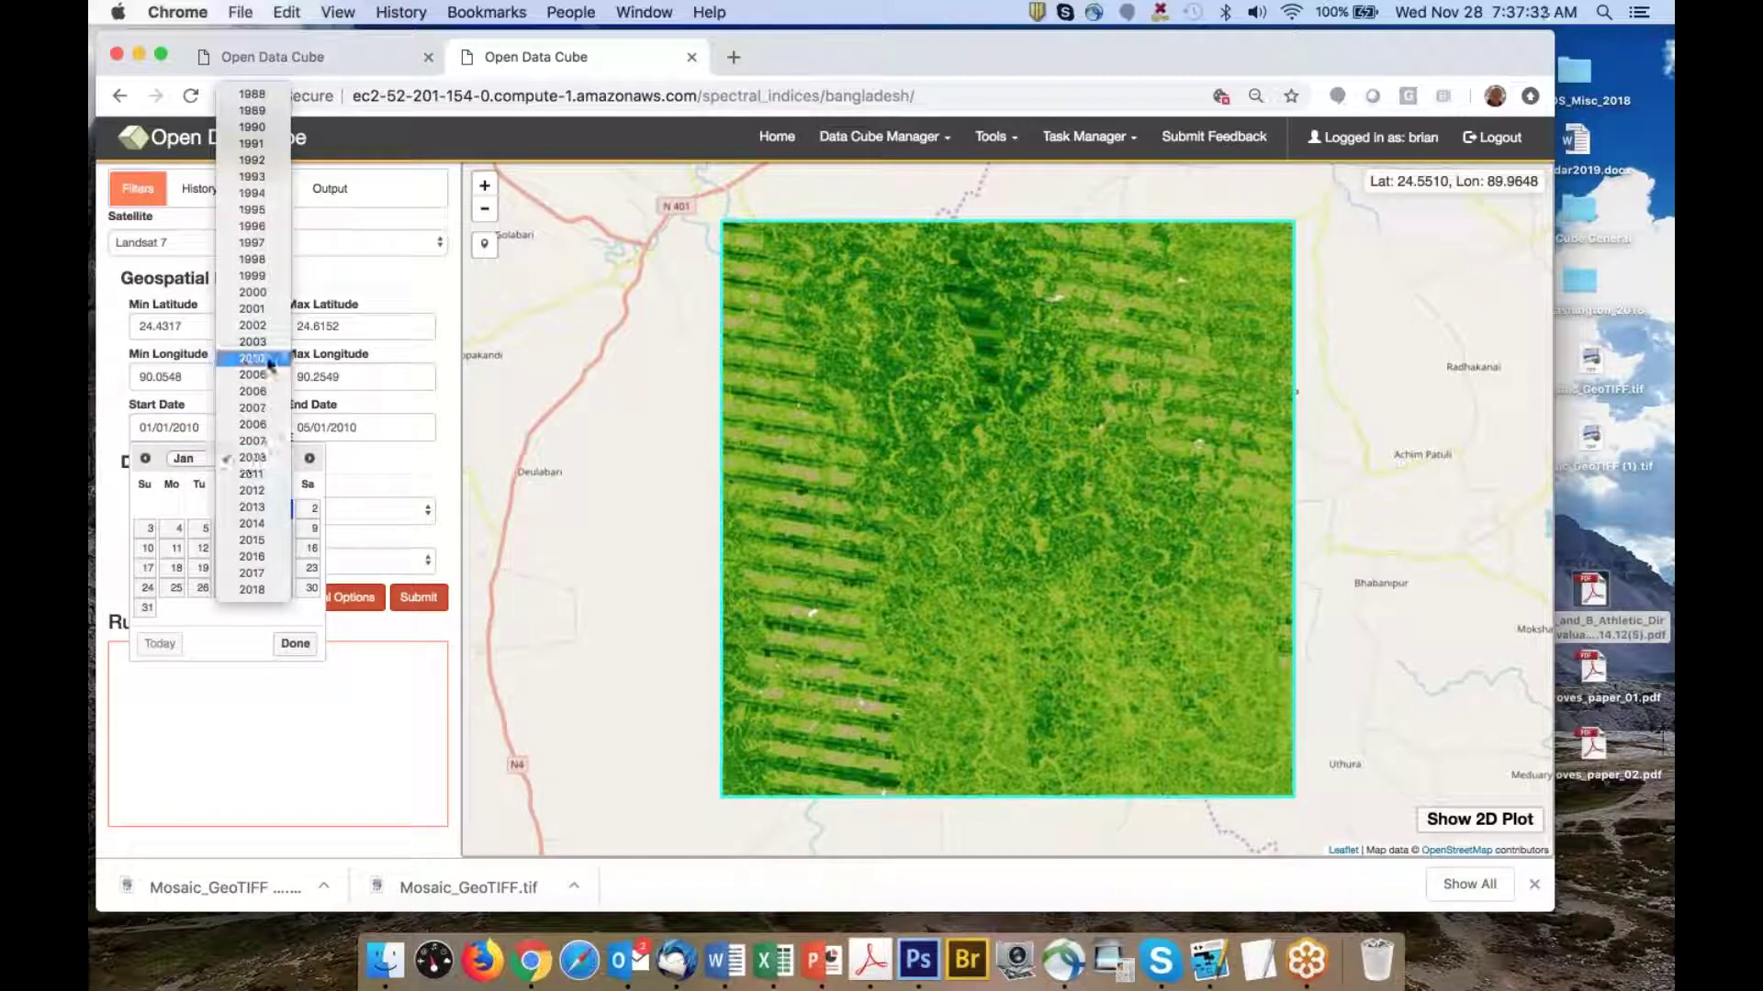
click(261, 327)
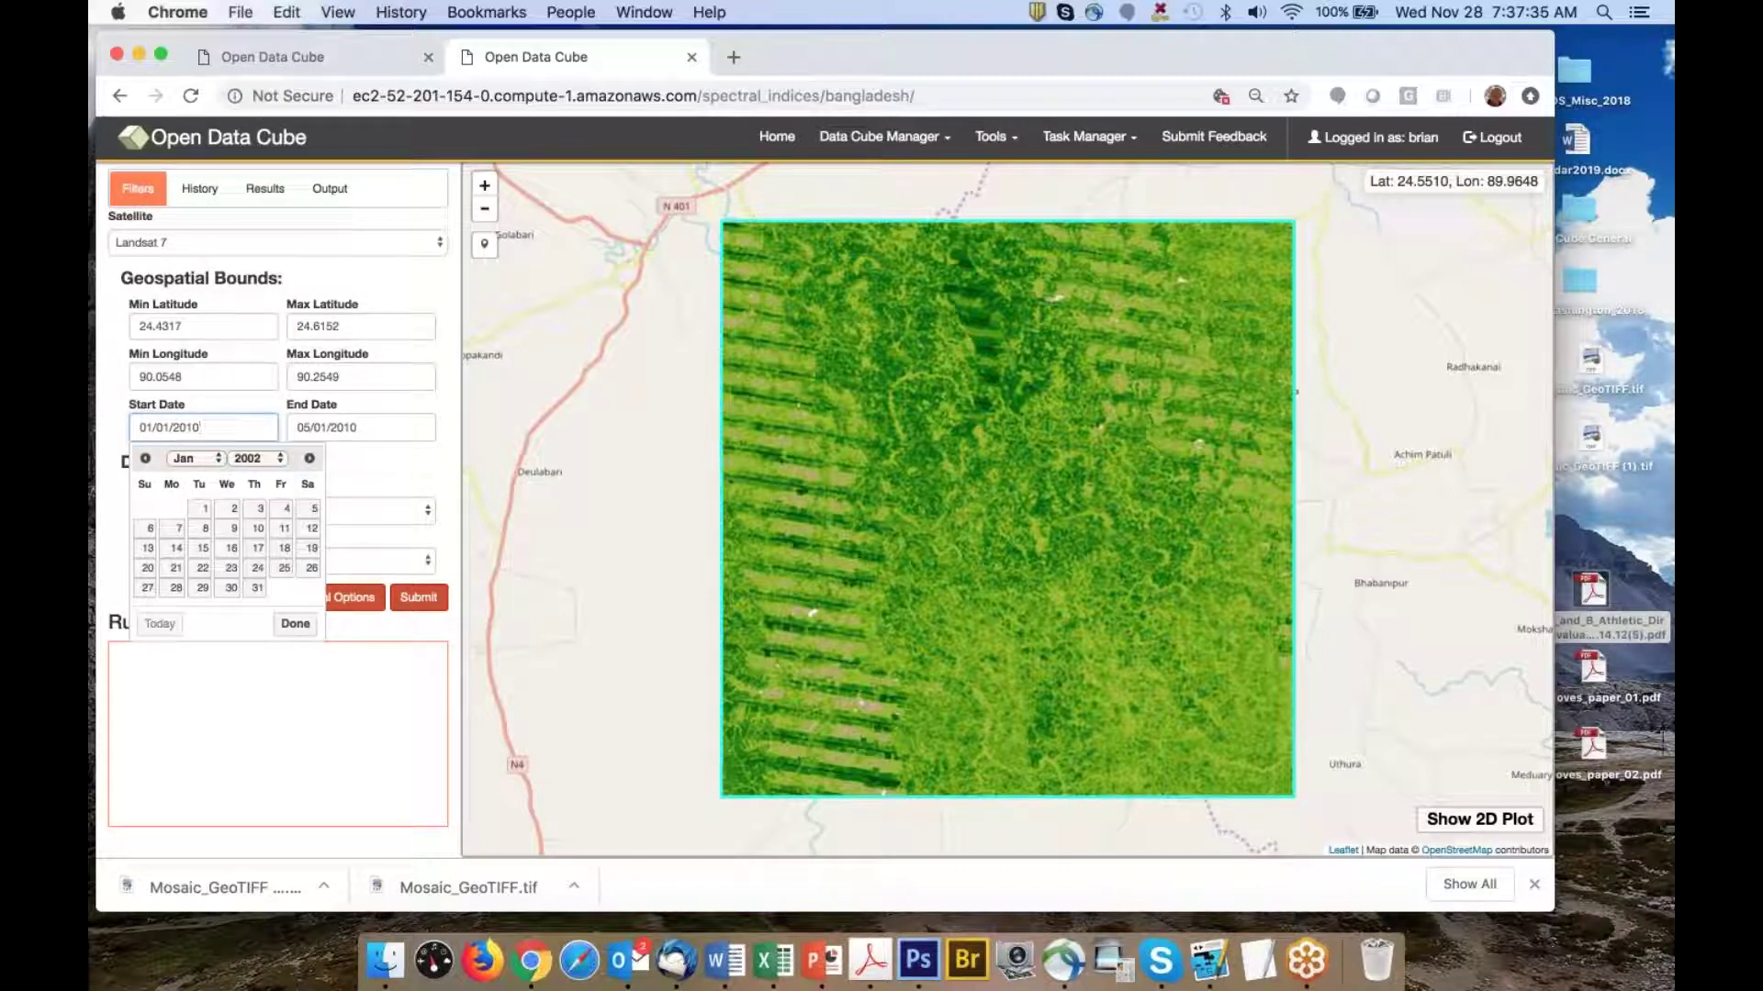
click(203, 513)
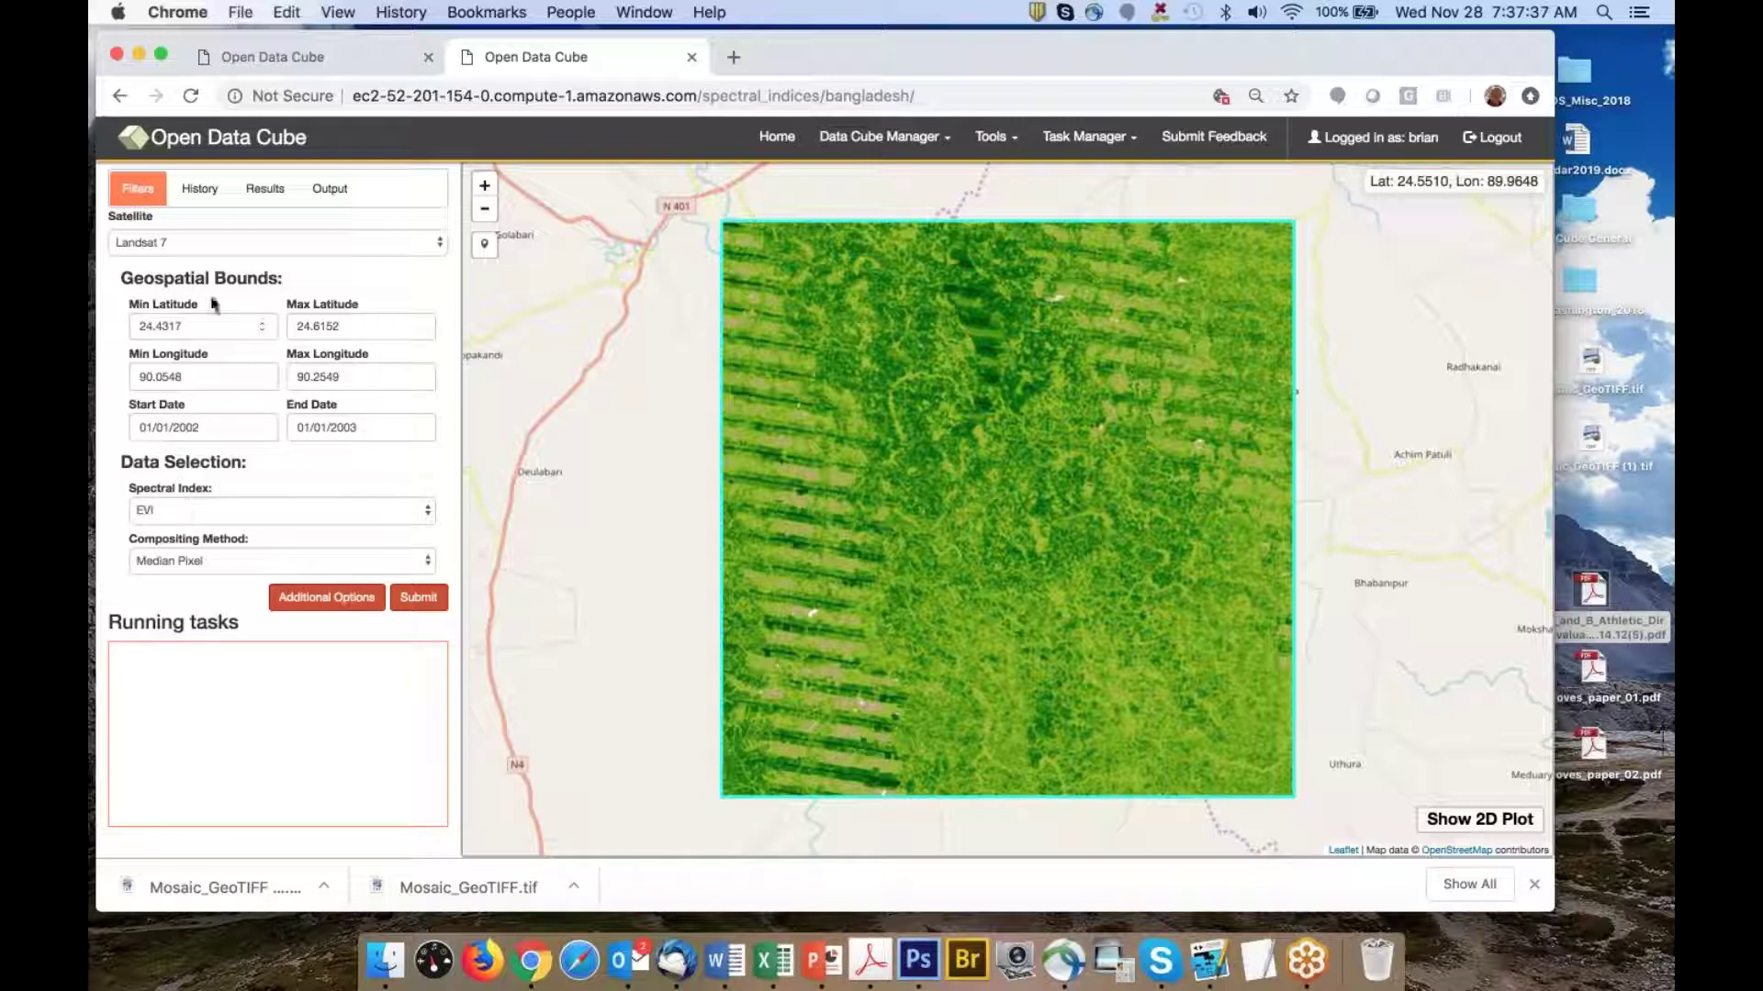
click(421, 601)
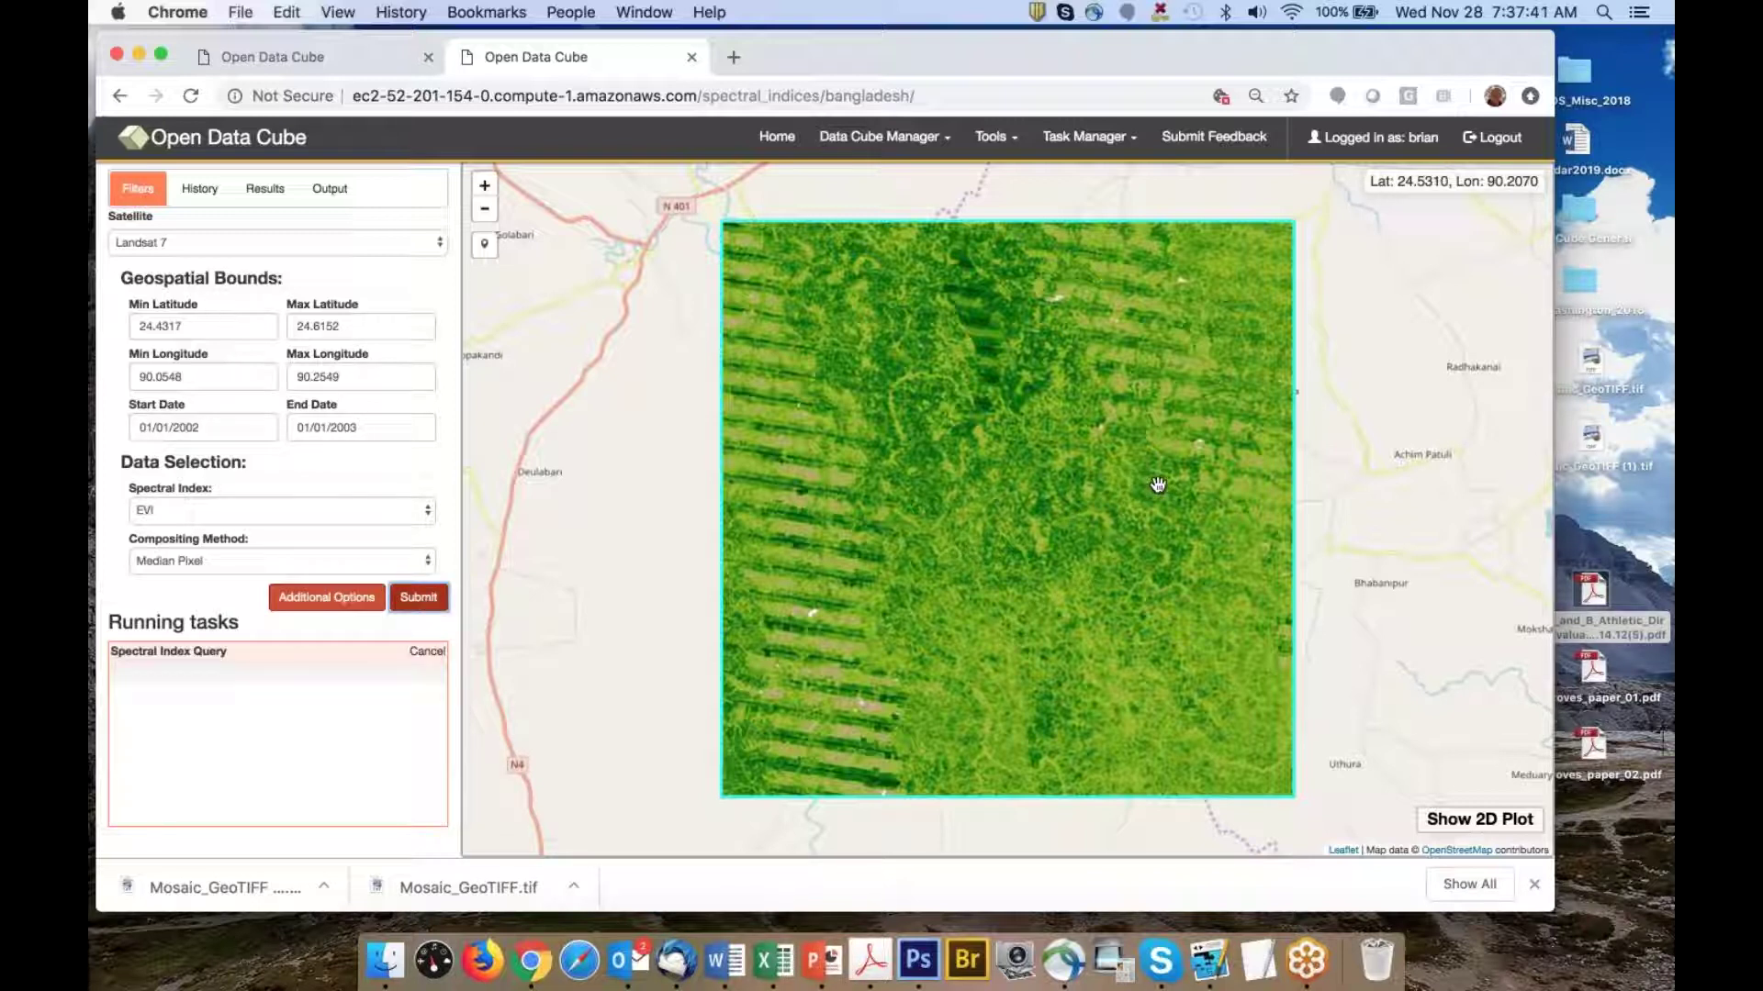
Examine the EVI result for the selected area on the map, focusing on the bright patches in its western part
scroll(1175, 478, down, 2)
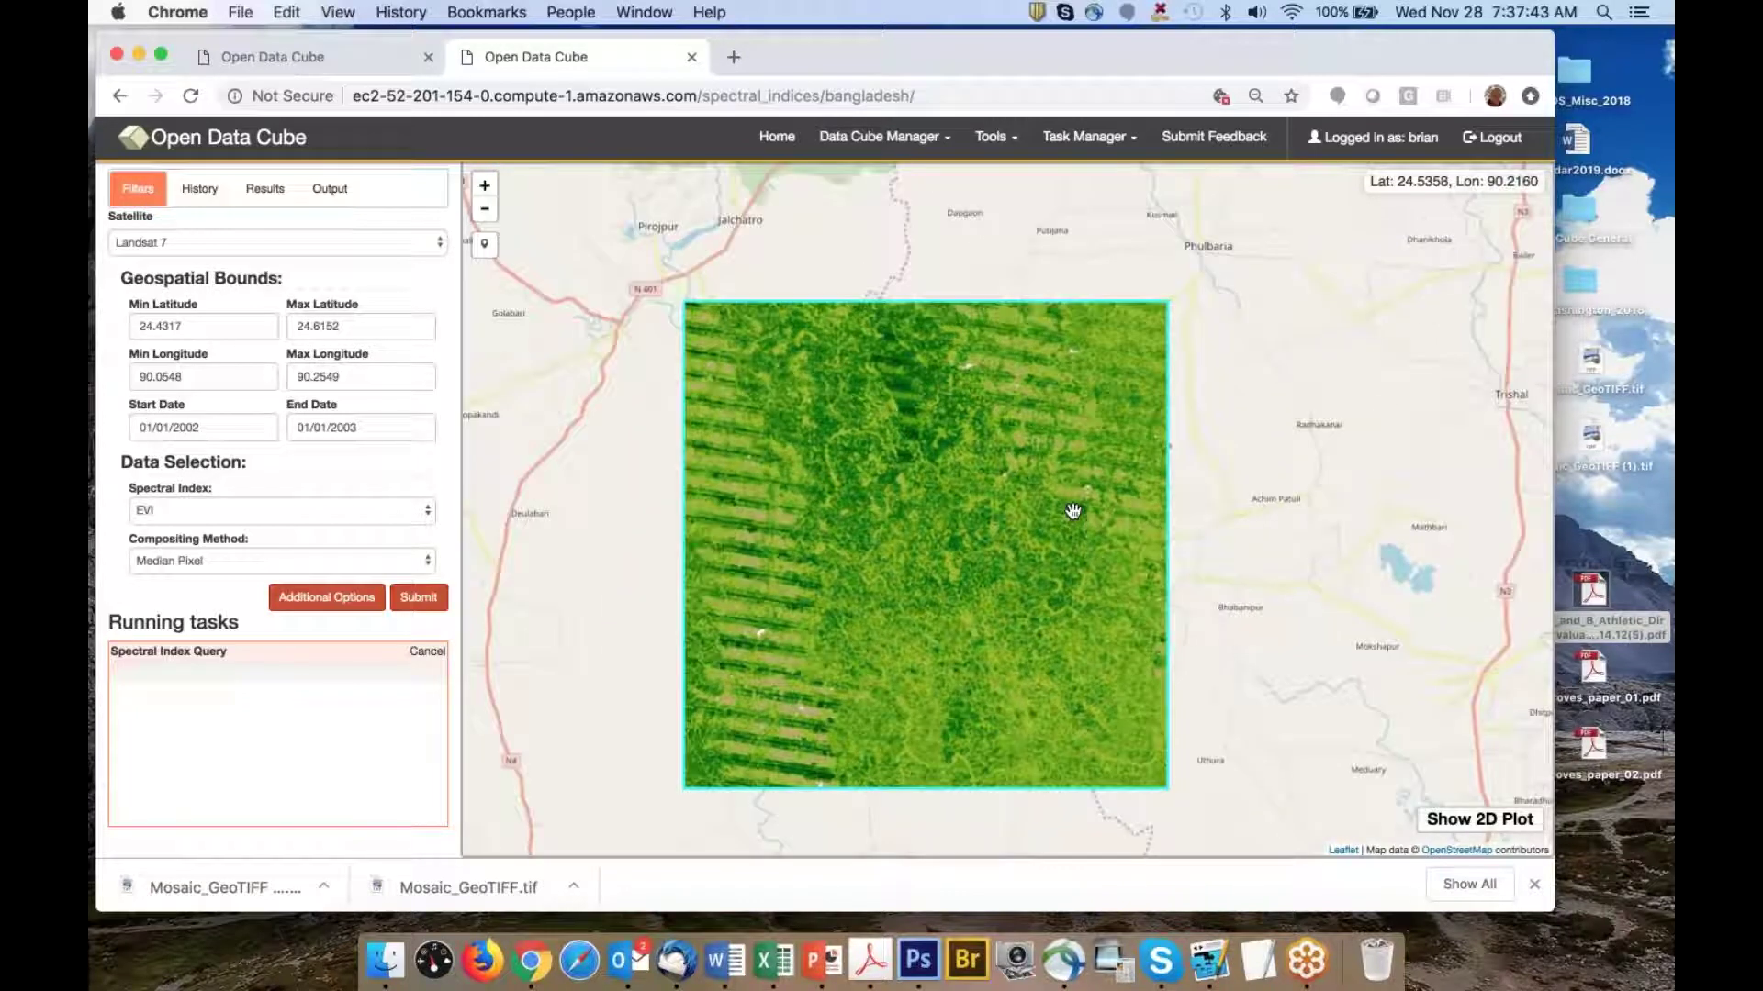
drag(1072, 514, 917, 460)
scroll(917, 483, up, 1)
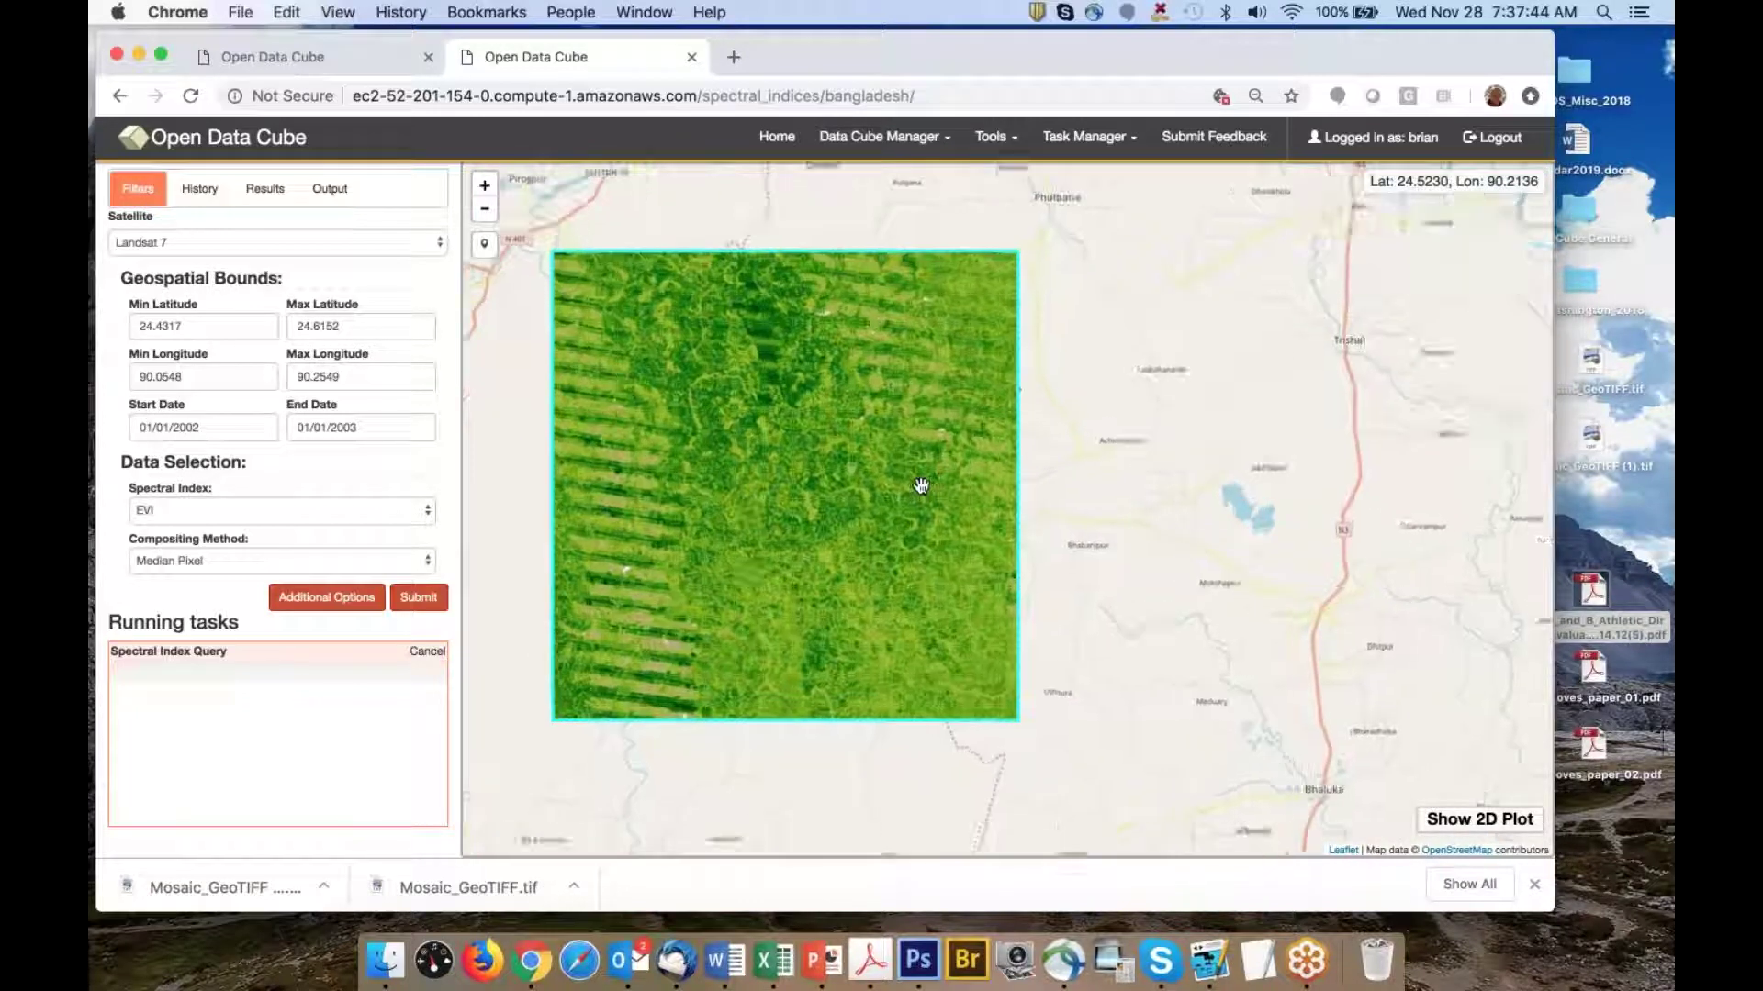
drag(850, 507, 909, 502)
scroll(909, 500, up, 1)
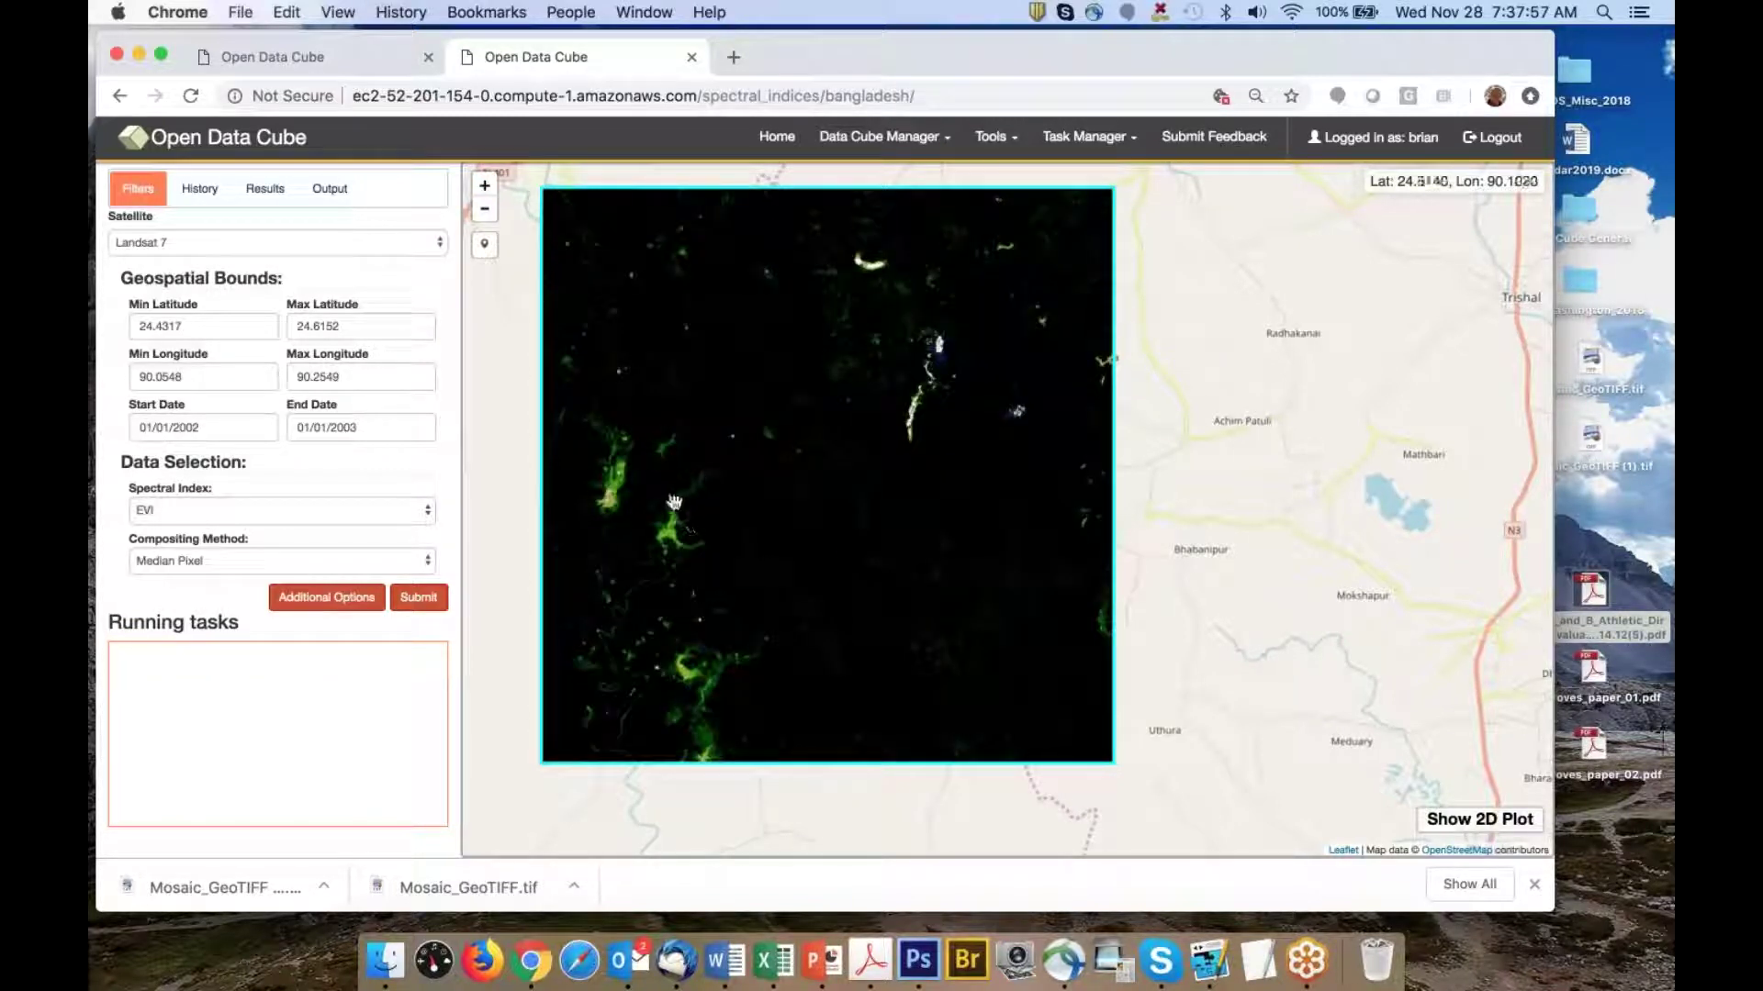
scroll(598, 525, up, 2)
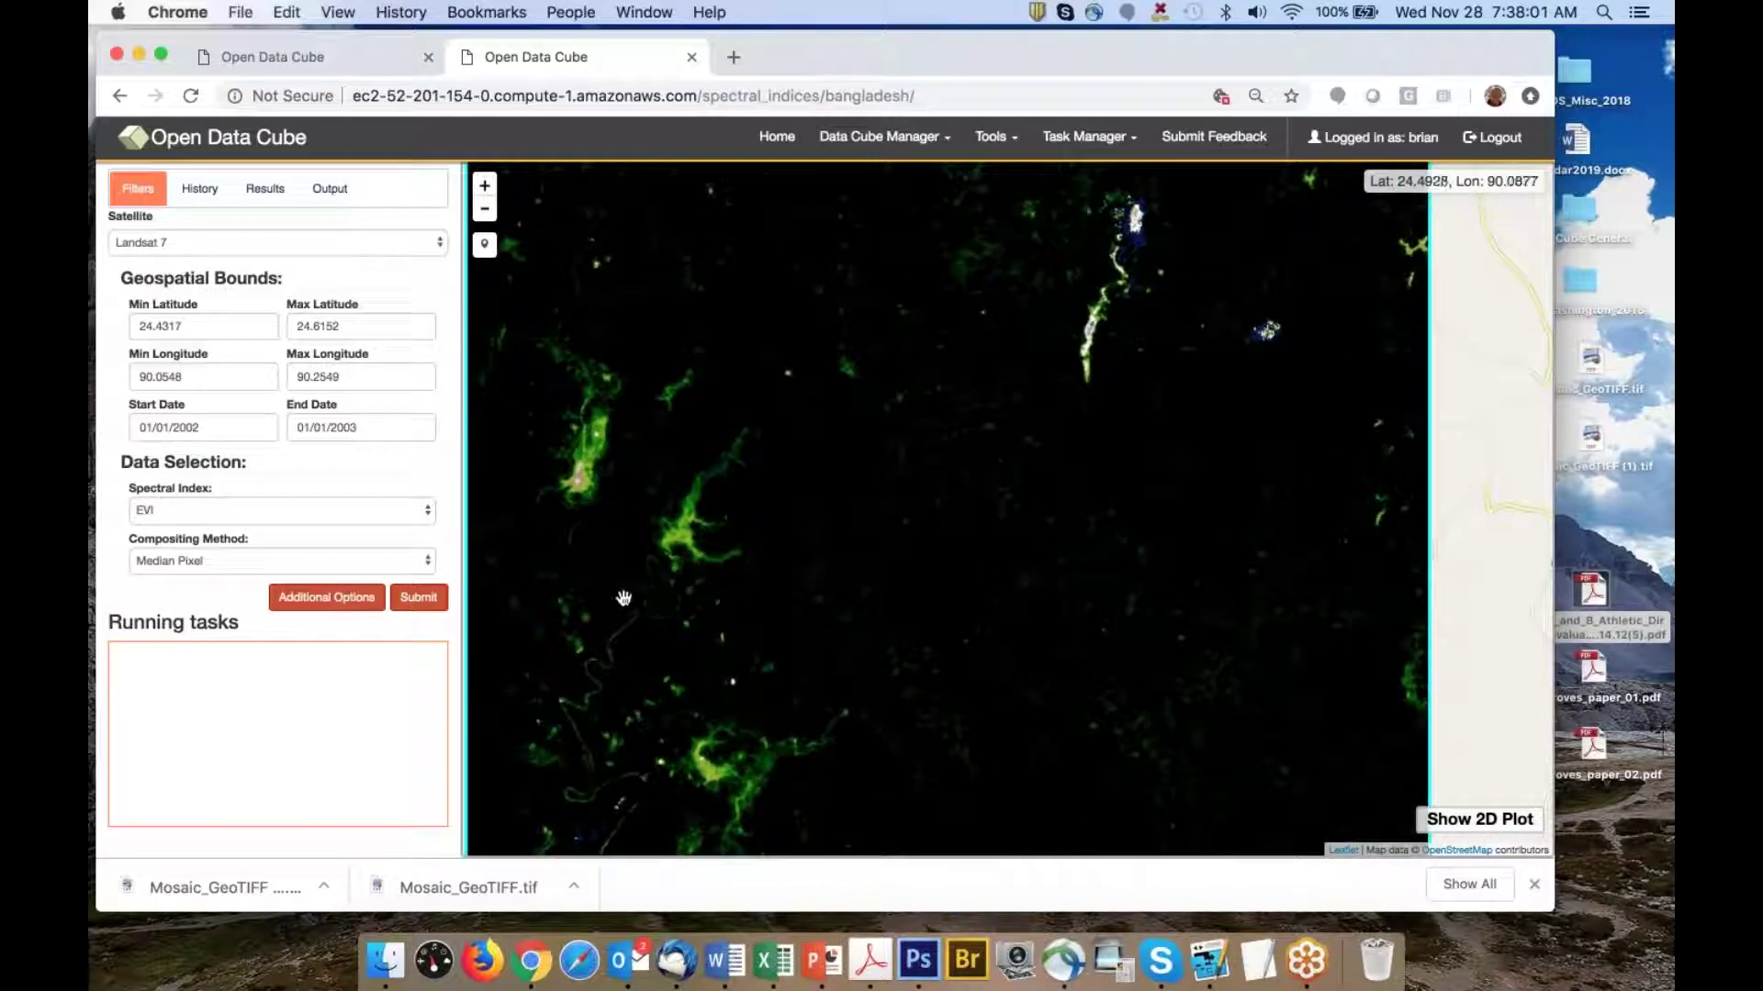
scroll(688, 561, up, 1)
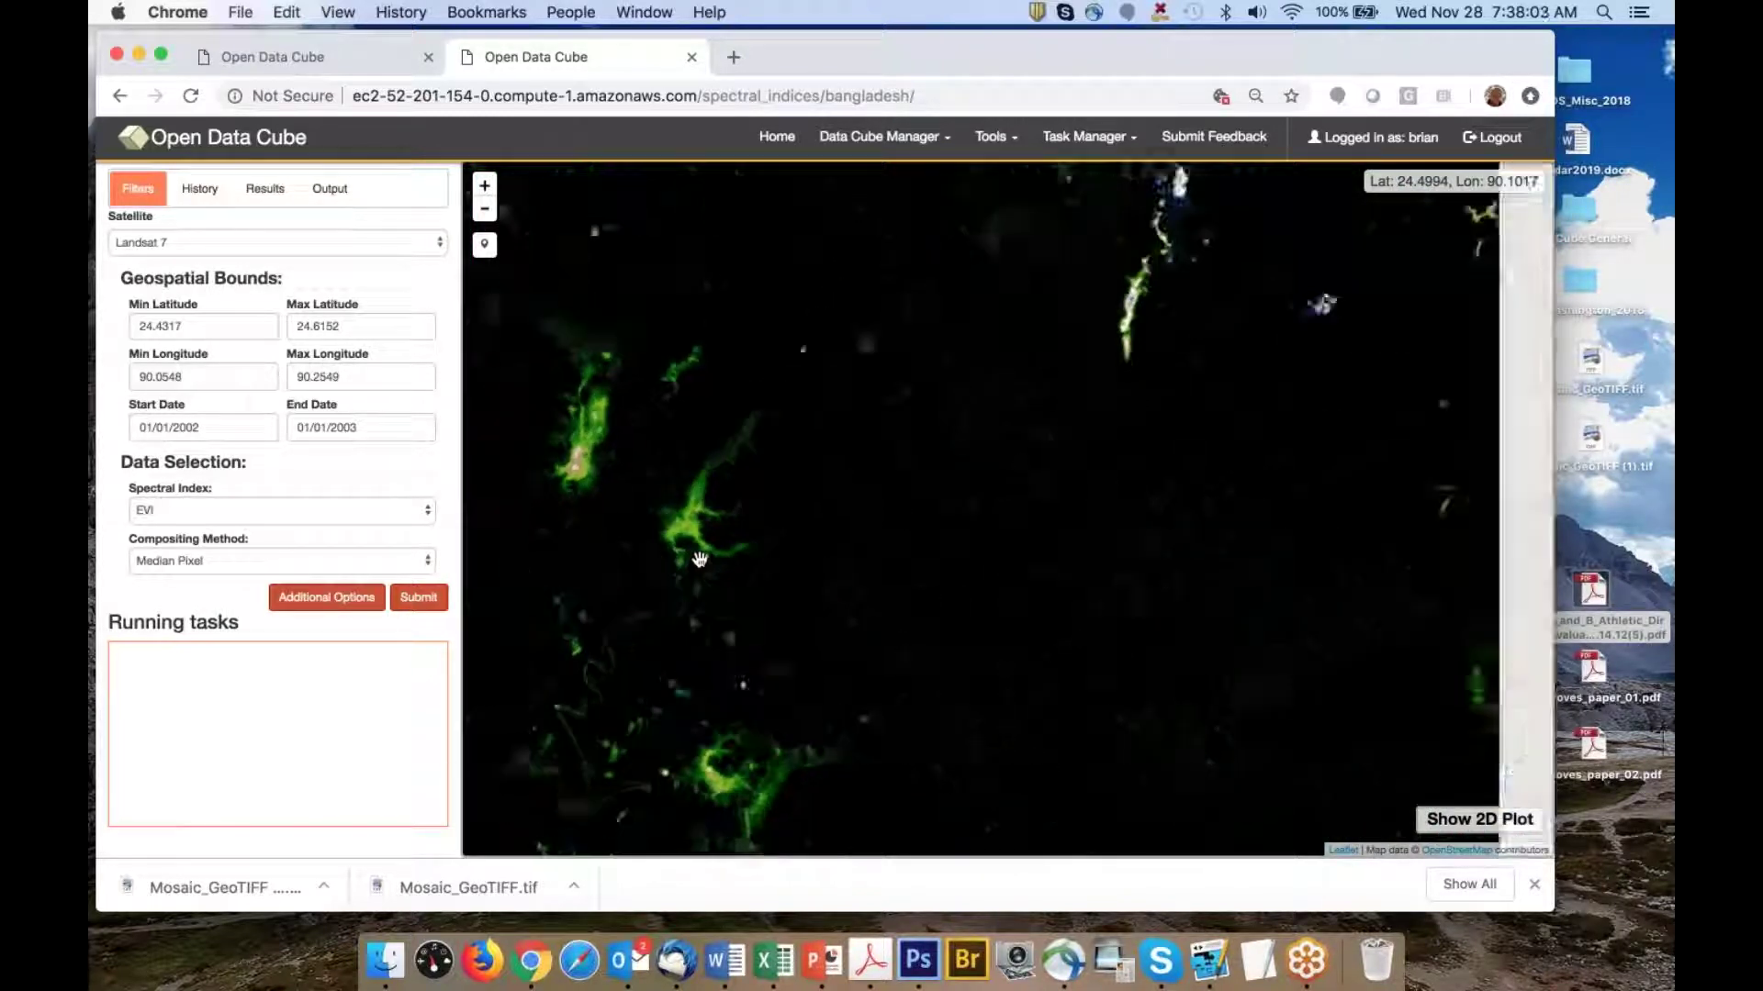
scroll(701, 560, down, 1)
scroll(963, 425, up, 1)
scroll(964, 431, down, 1)
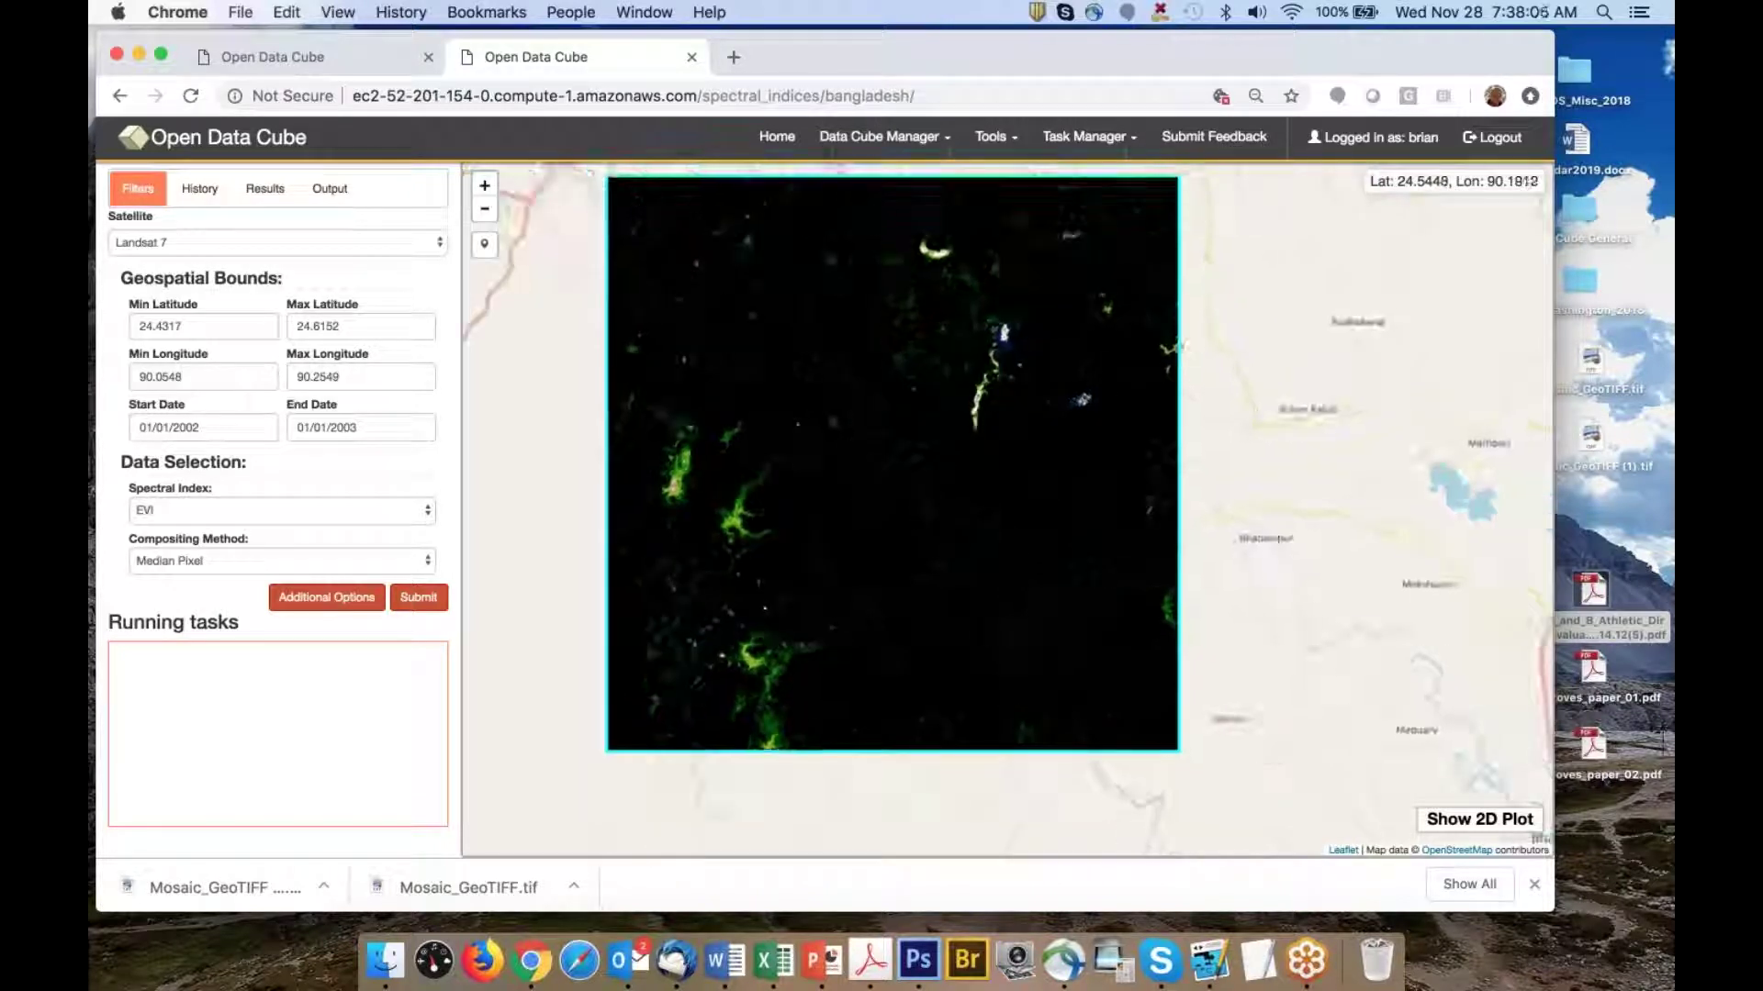
Set the spectral index to NDVI, keeping the same area and dates, and submit the query
scroll(969, 456, up, 1)
scroll(970, 455, down, 1)
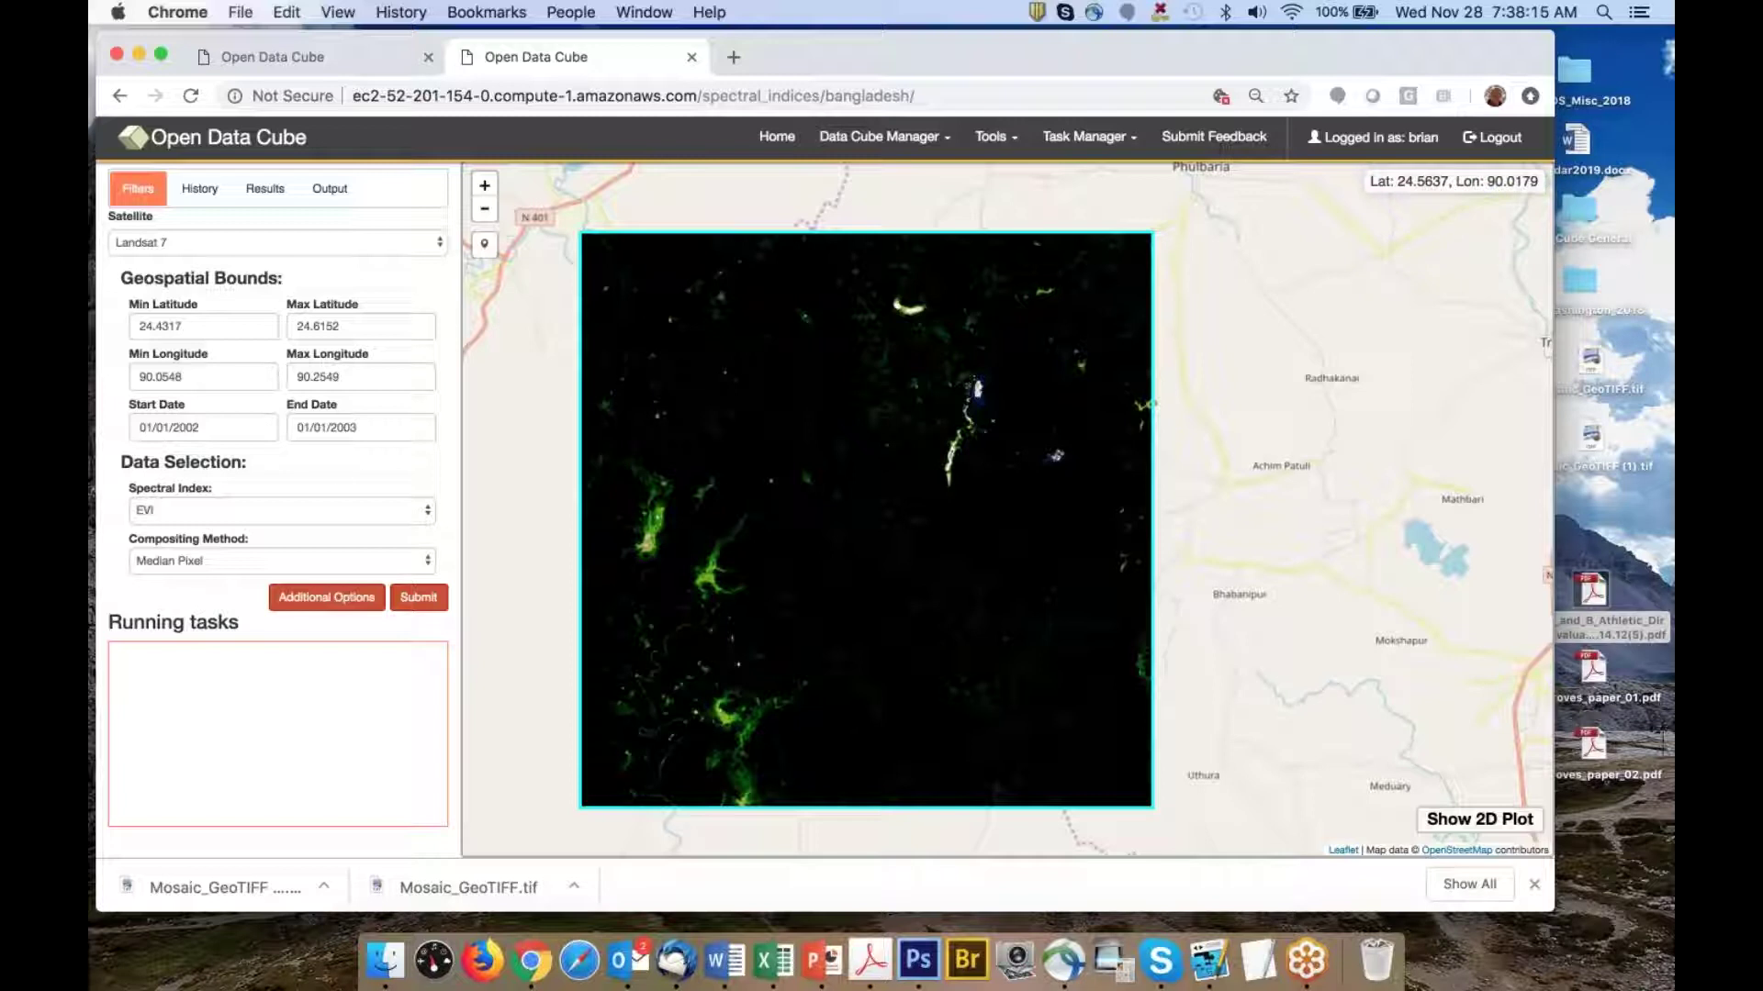
click(269, 519)
click(257, 456)
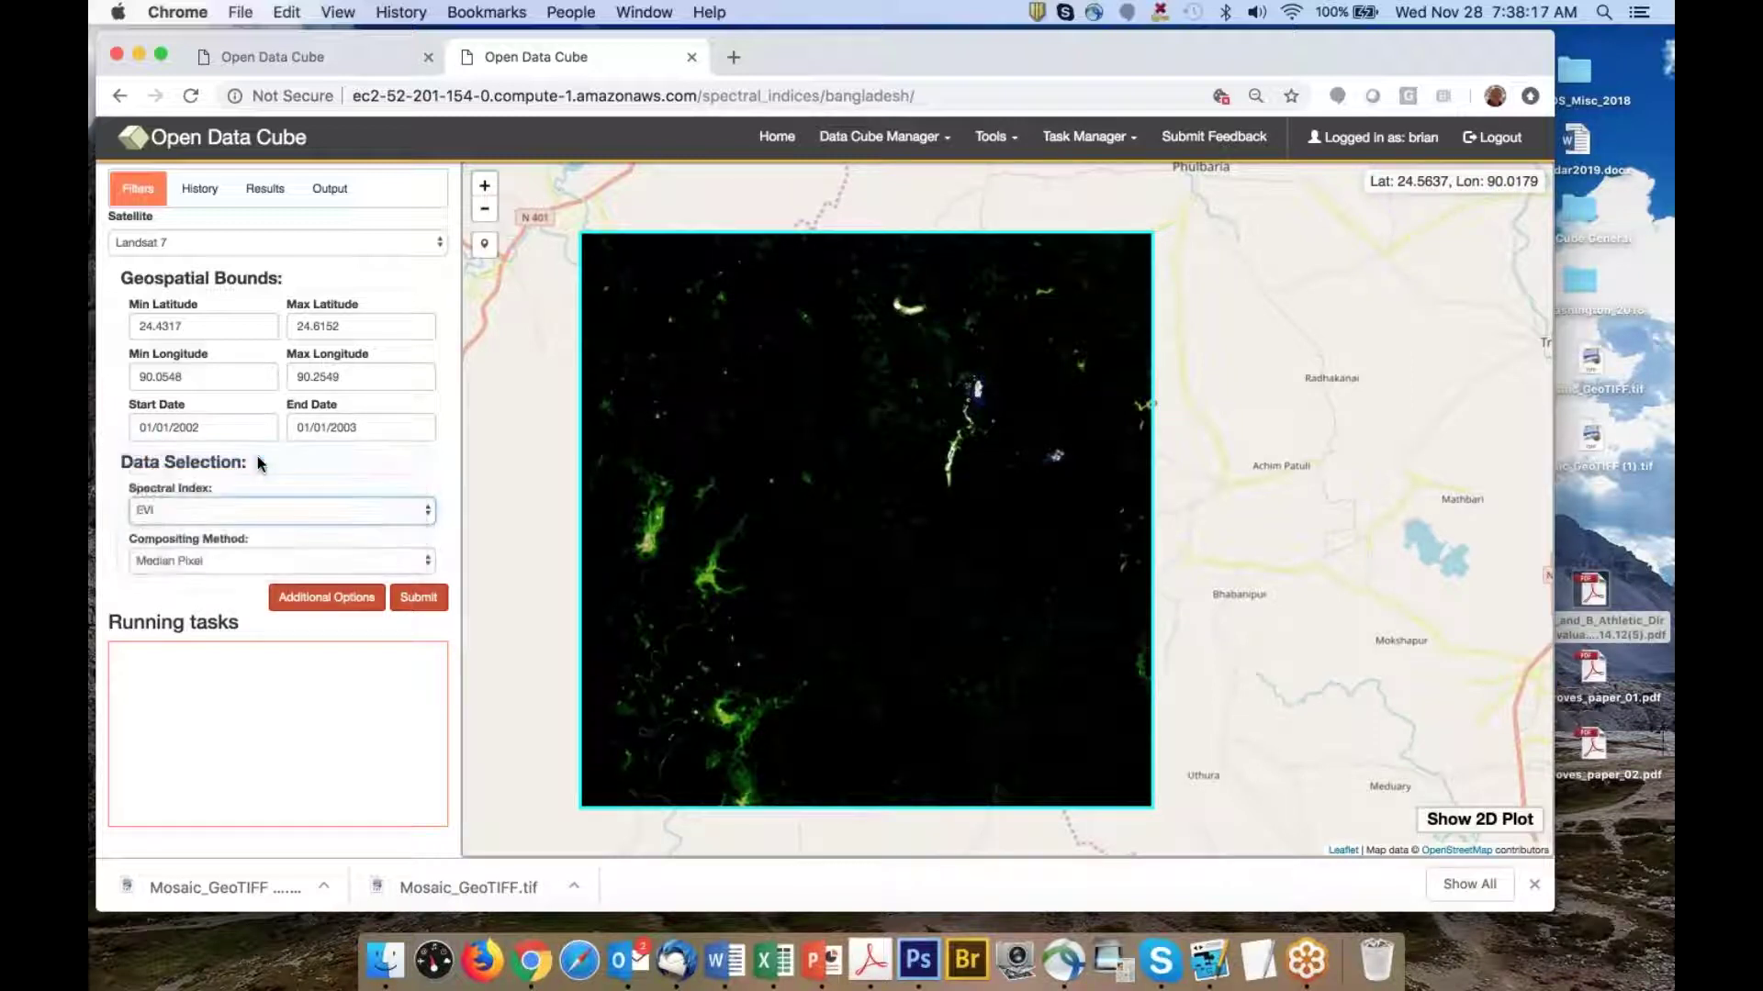
click(420, 598)
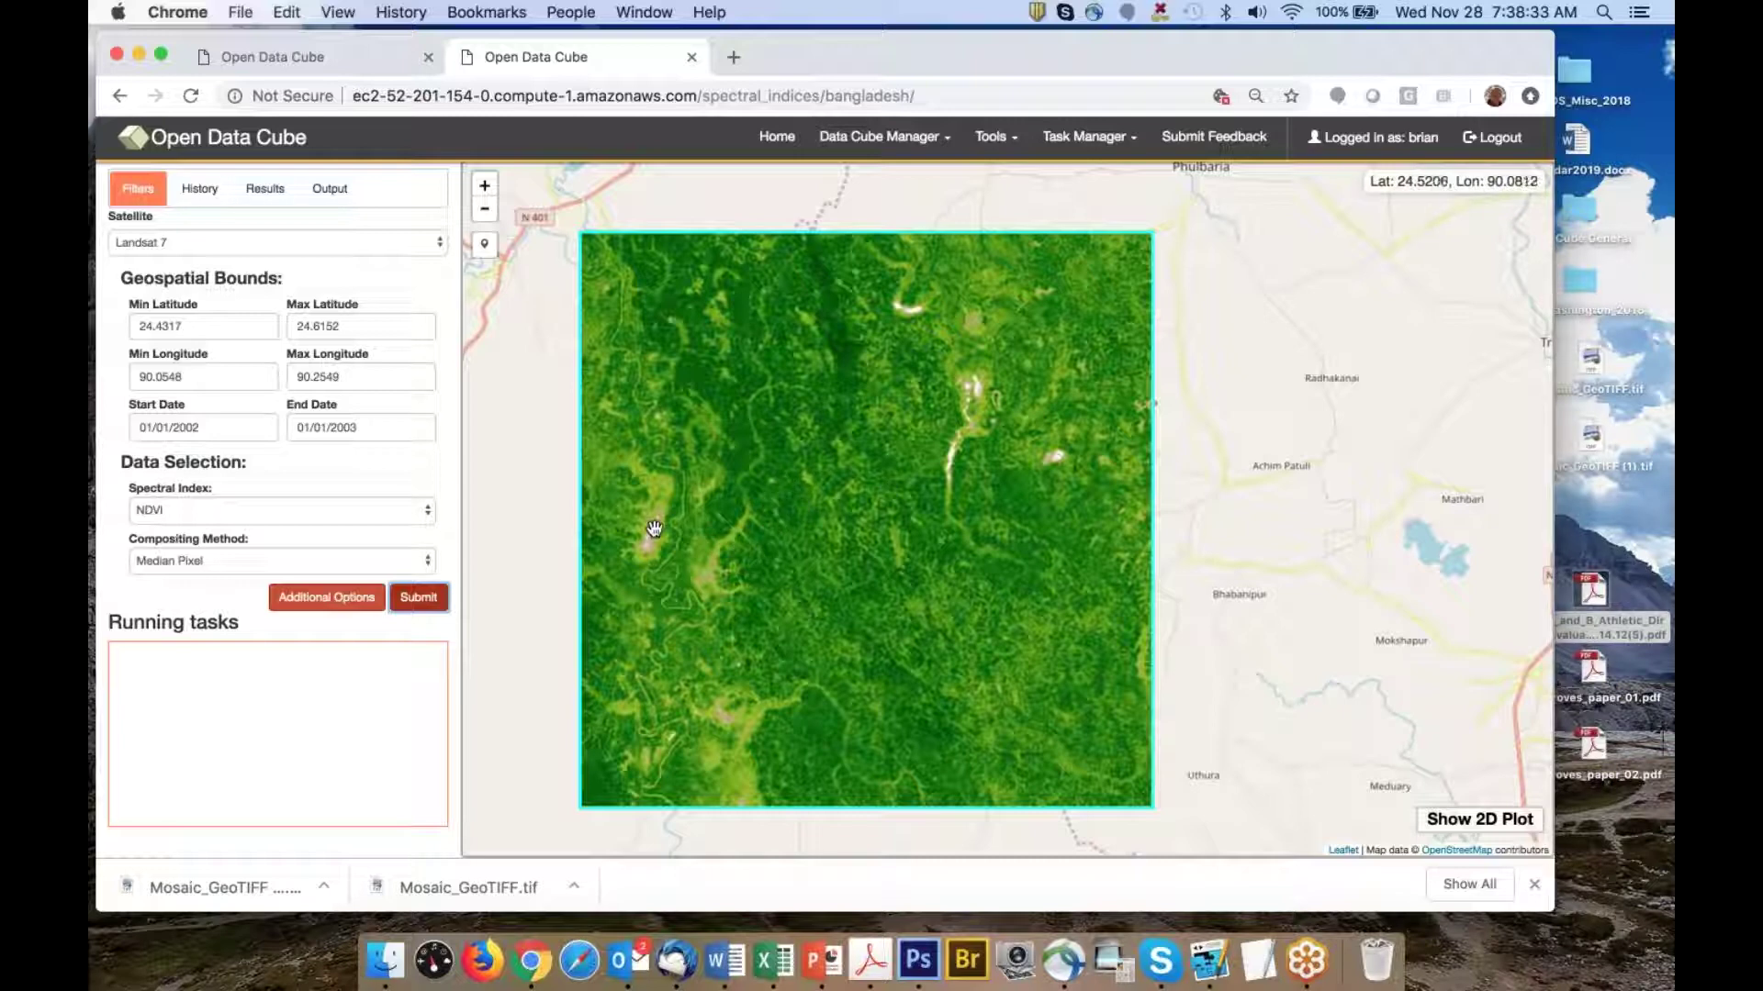
Place a pixel-drill marker beside the western river bends, at about latitude 24.502 and longitude 90.089, to generate its 2D plots
scroll(654, 528, up, 5)
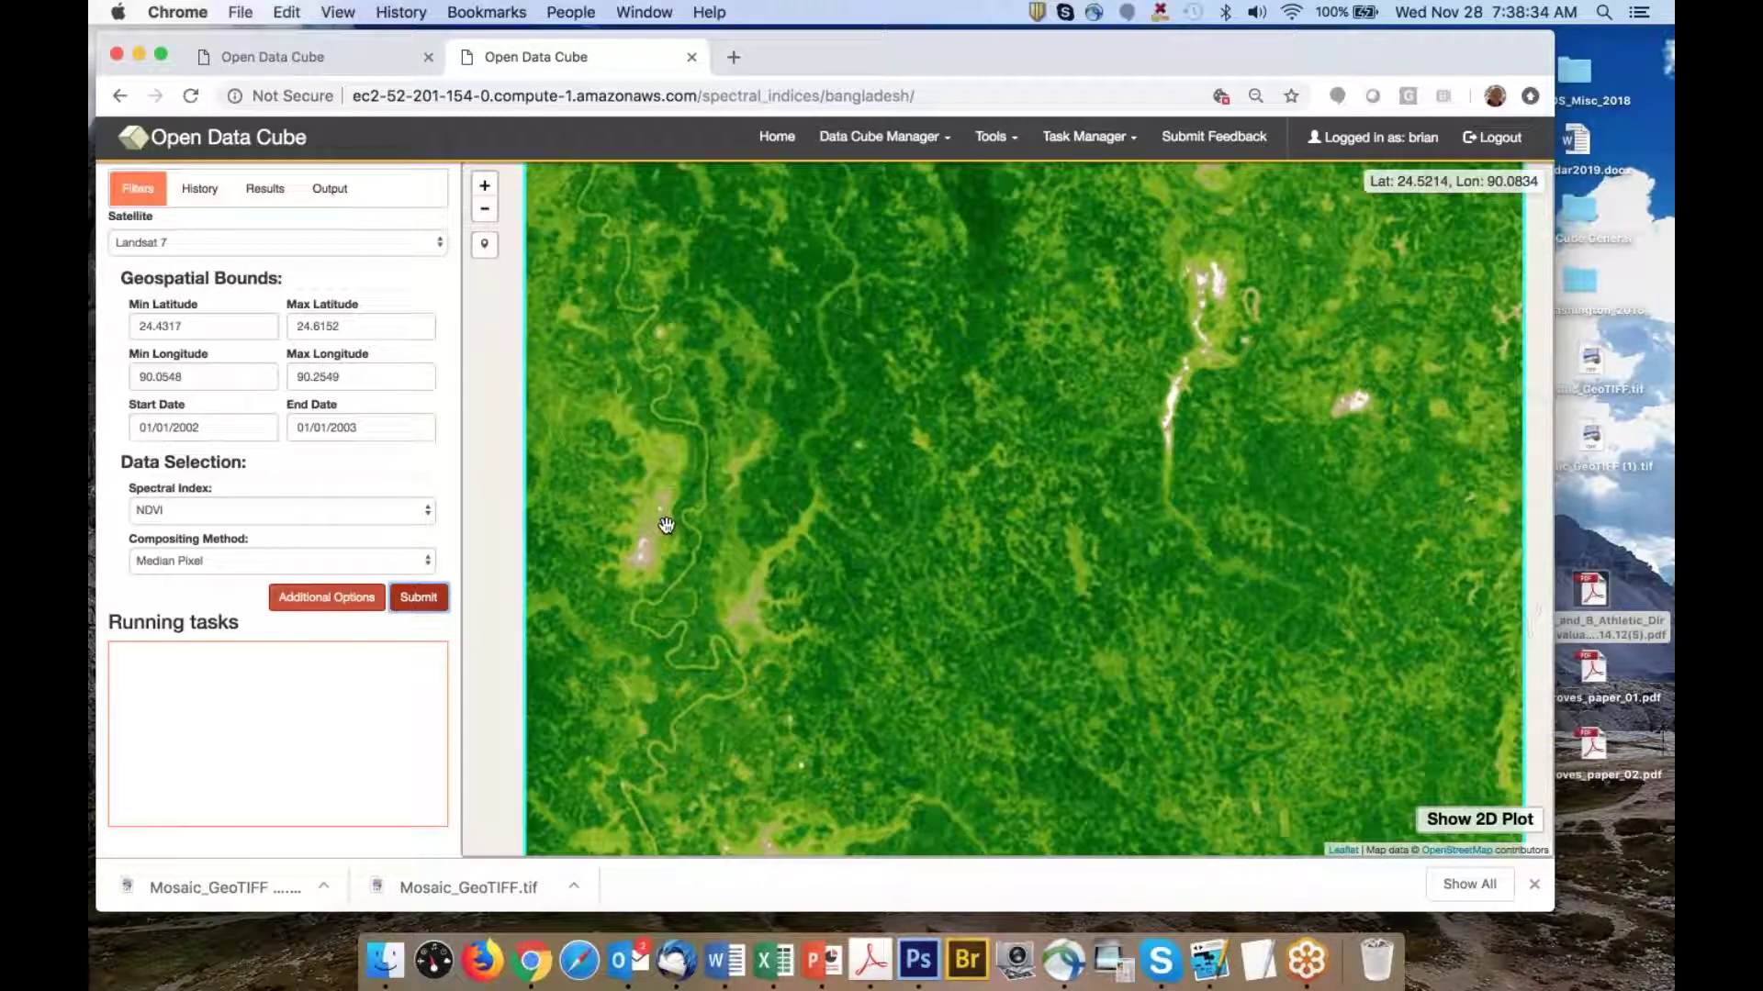
scroll(668, 524, up, 2)
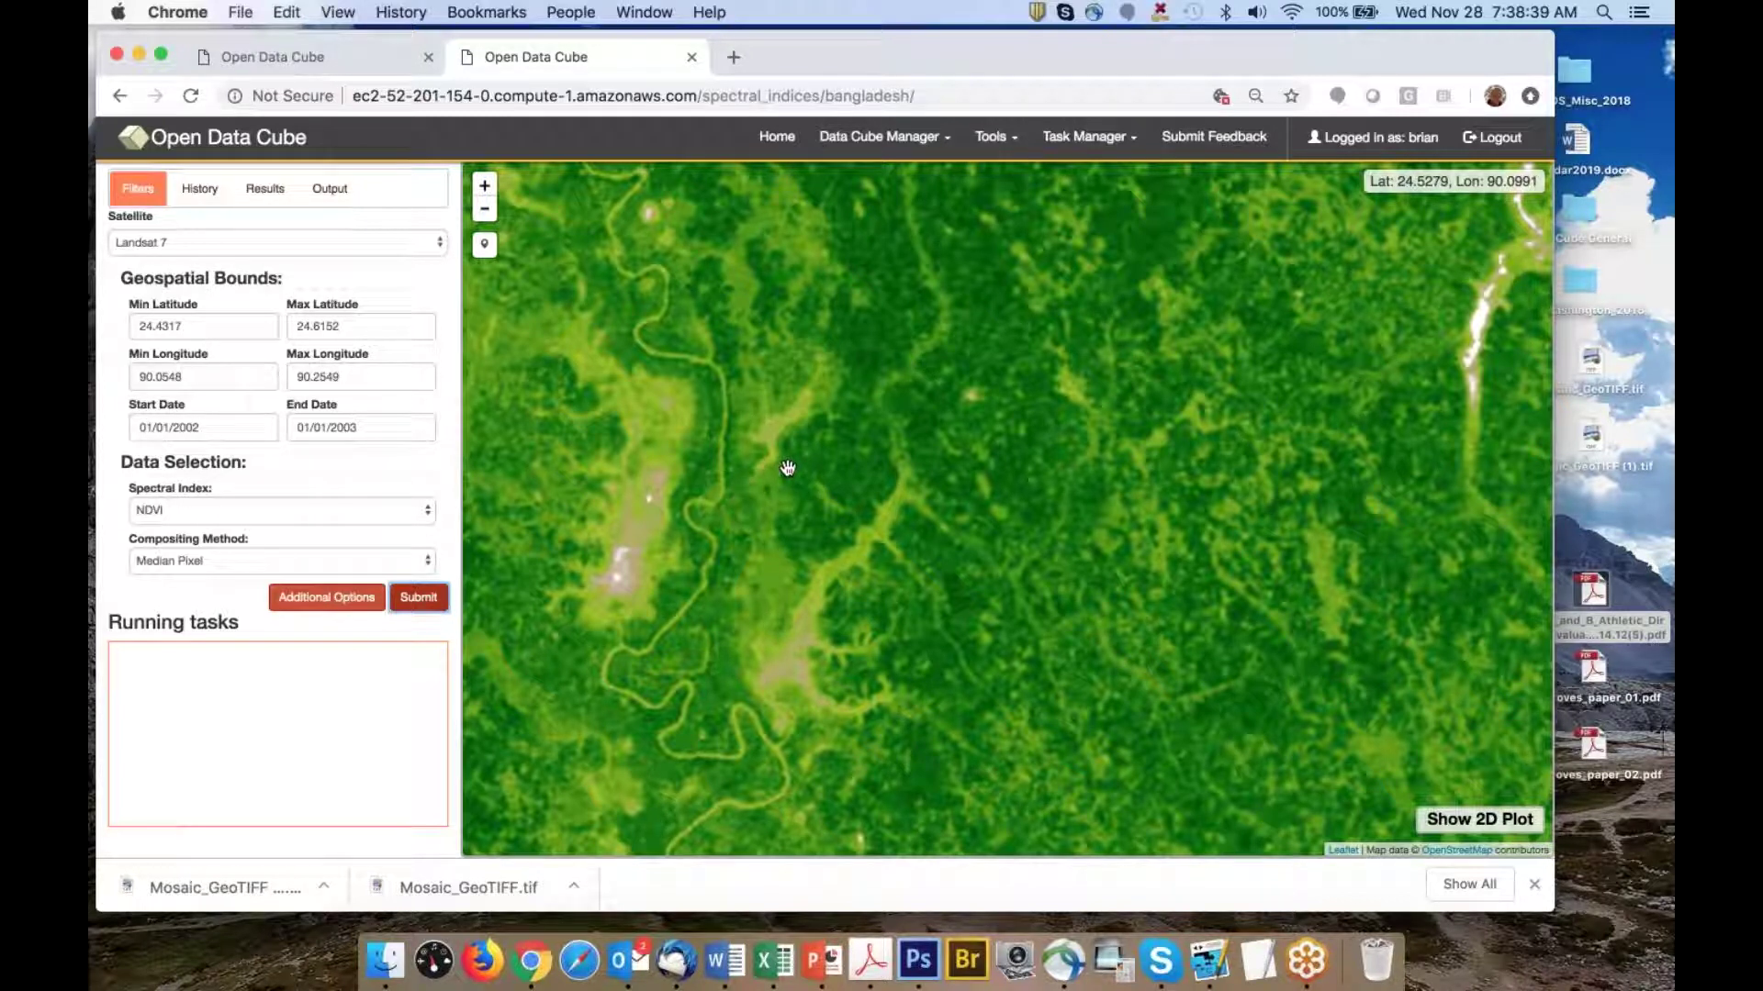
scroll(787, 468, down, 2)
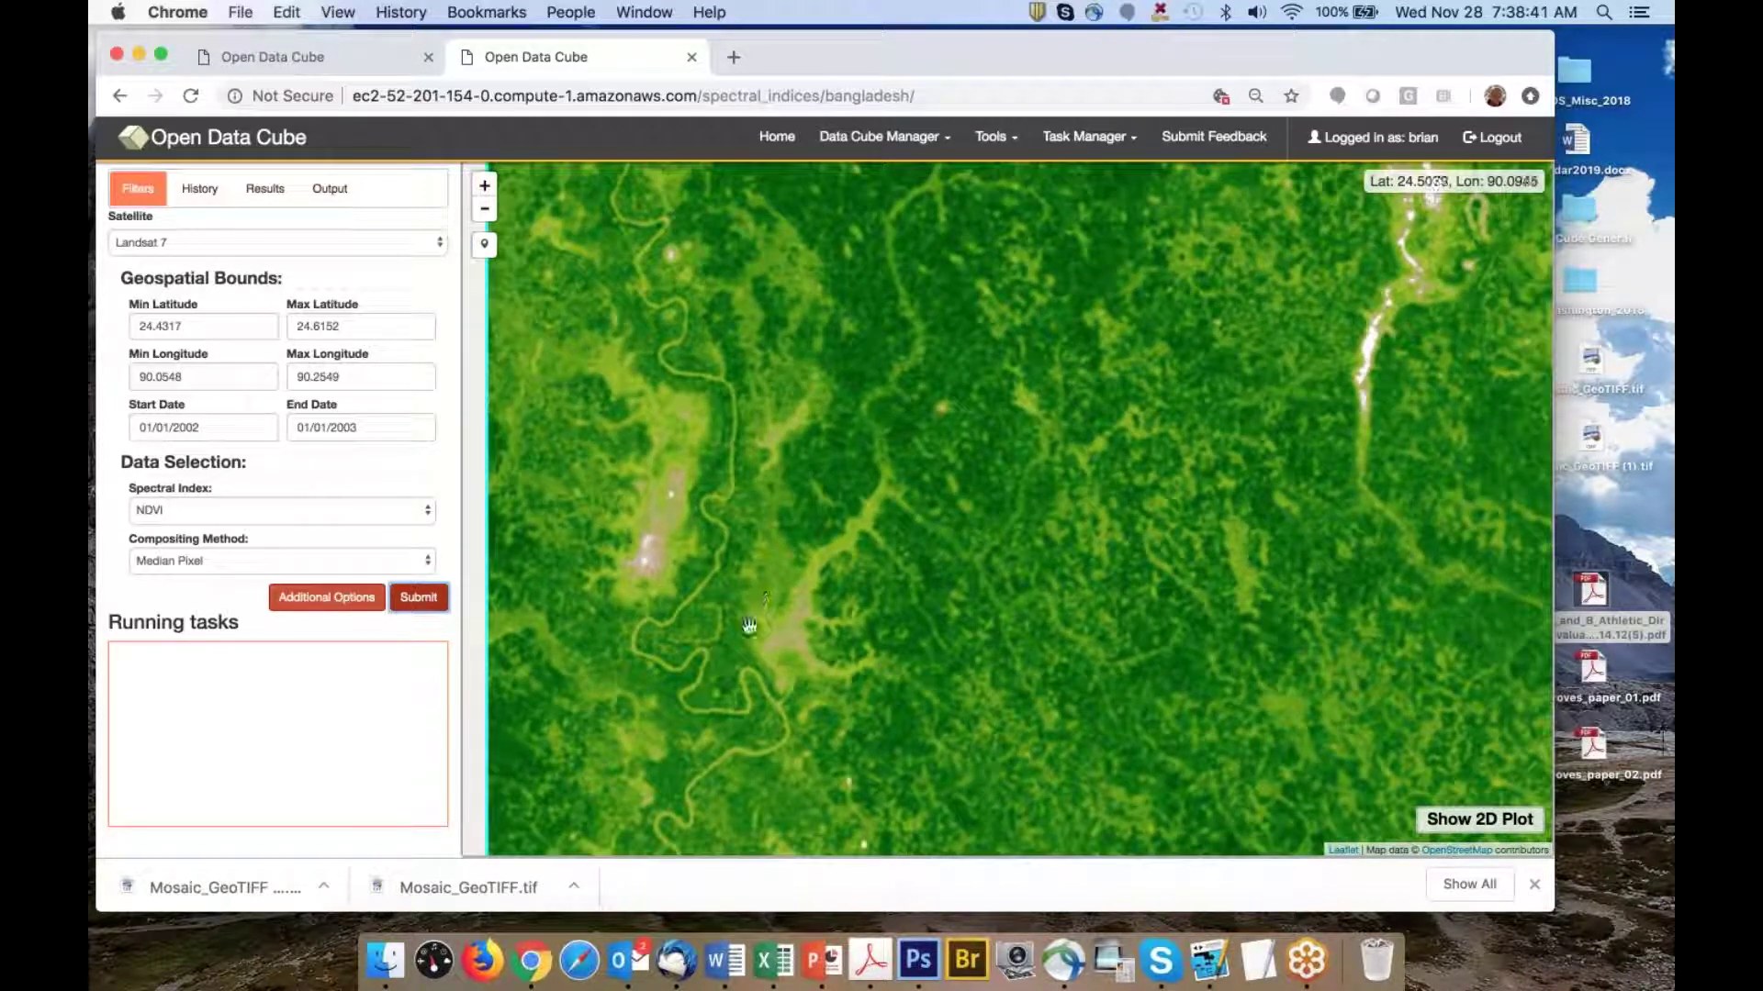
scroll(750, 626, up, 2)
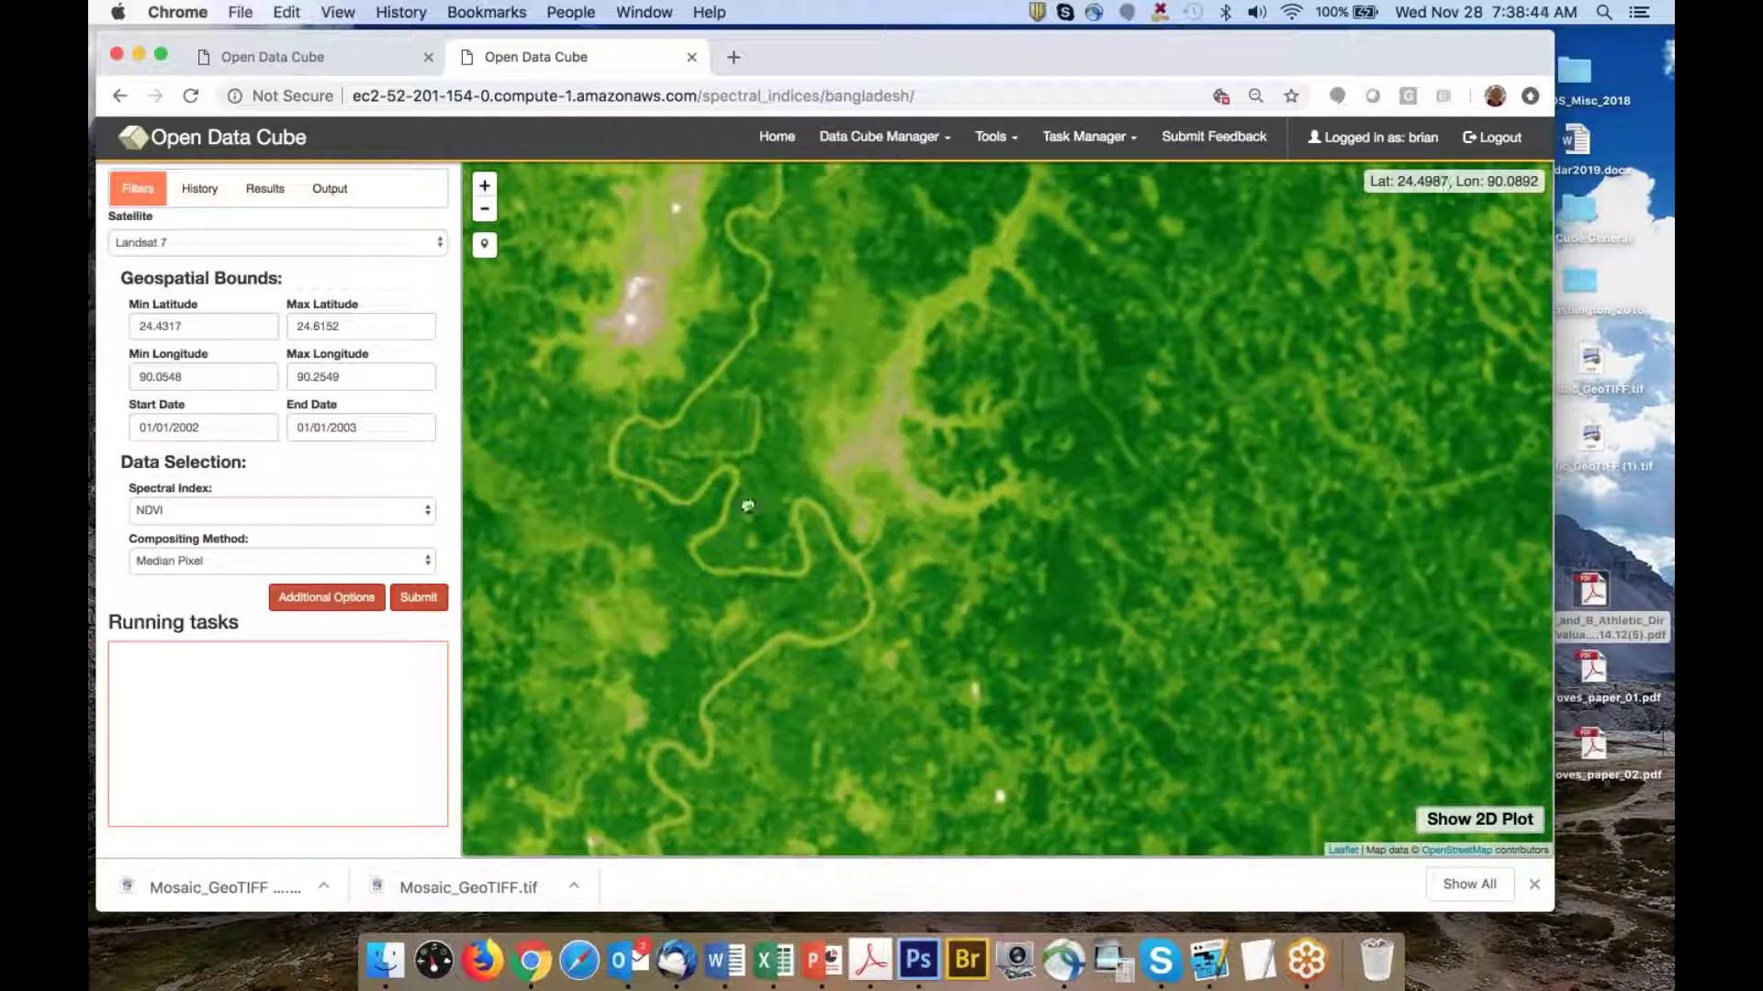
drag(750, 500, 734, 411)
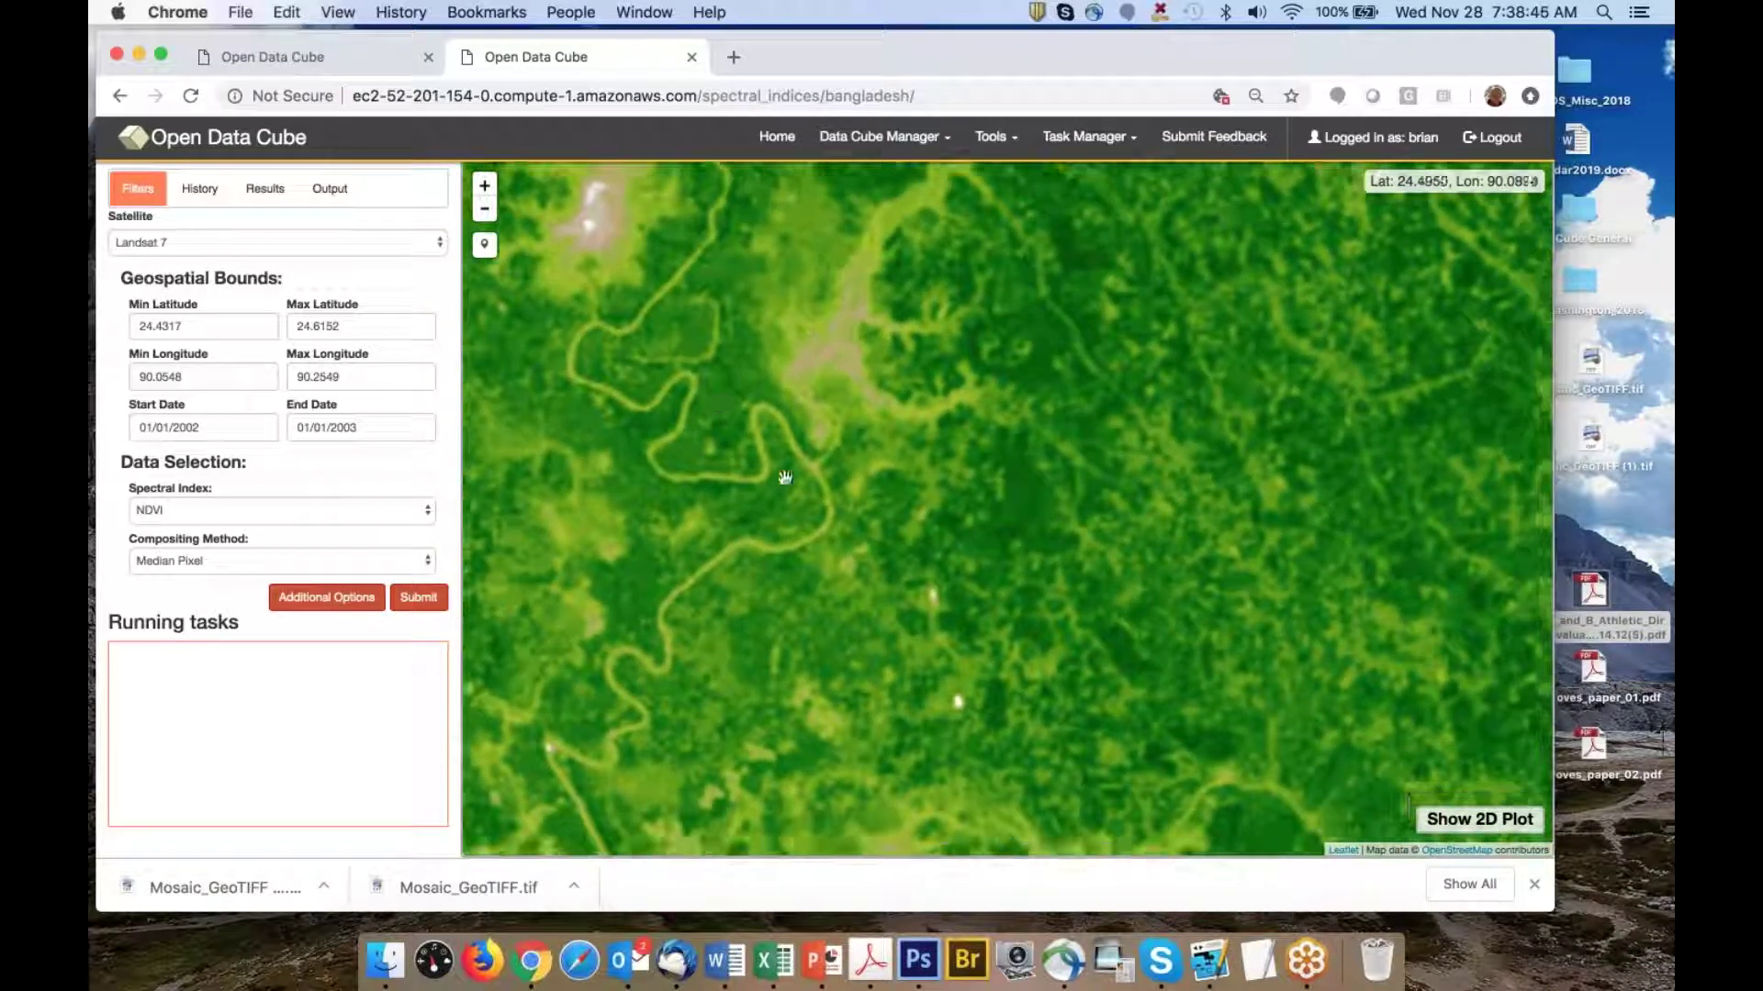
click(485, 246)
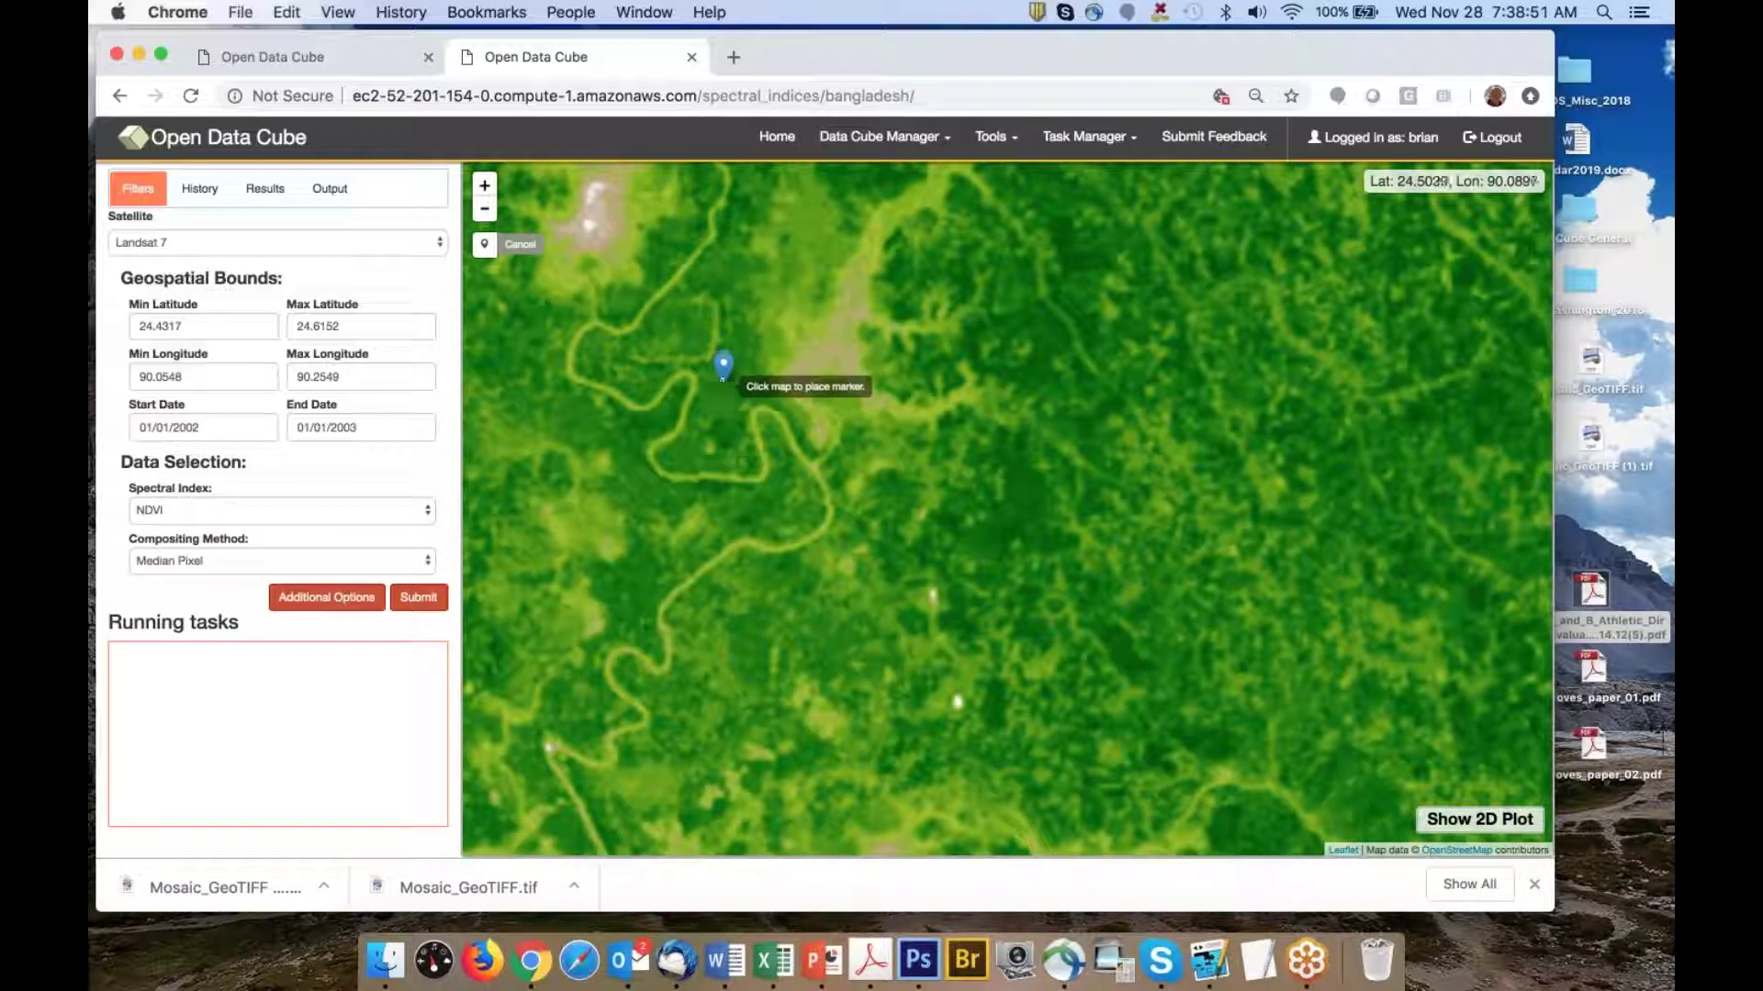
click(719, 384)
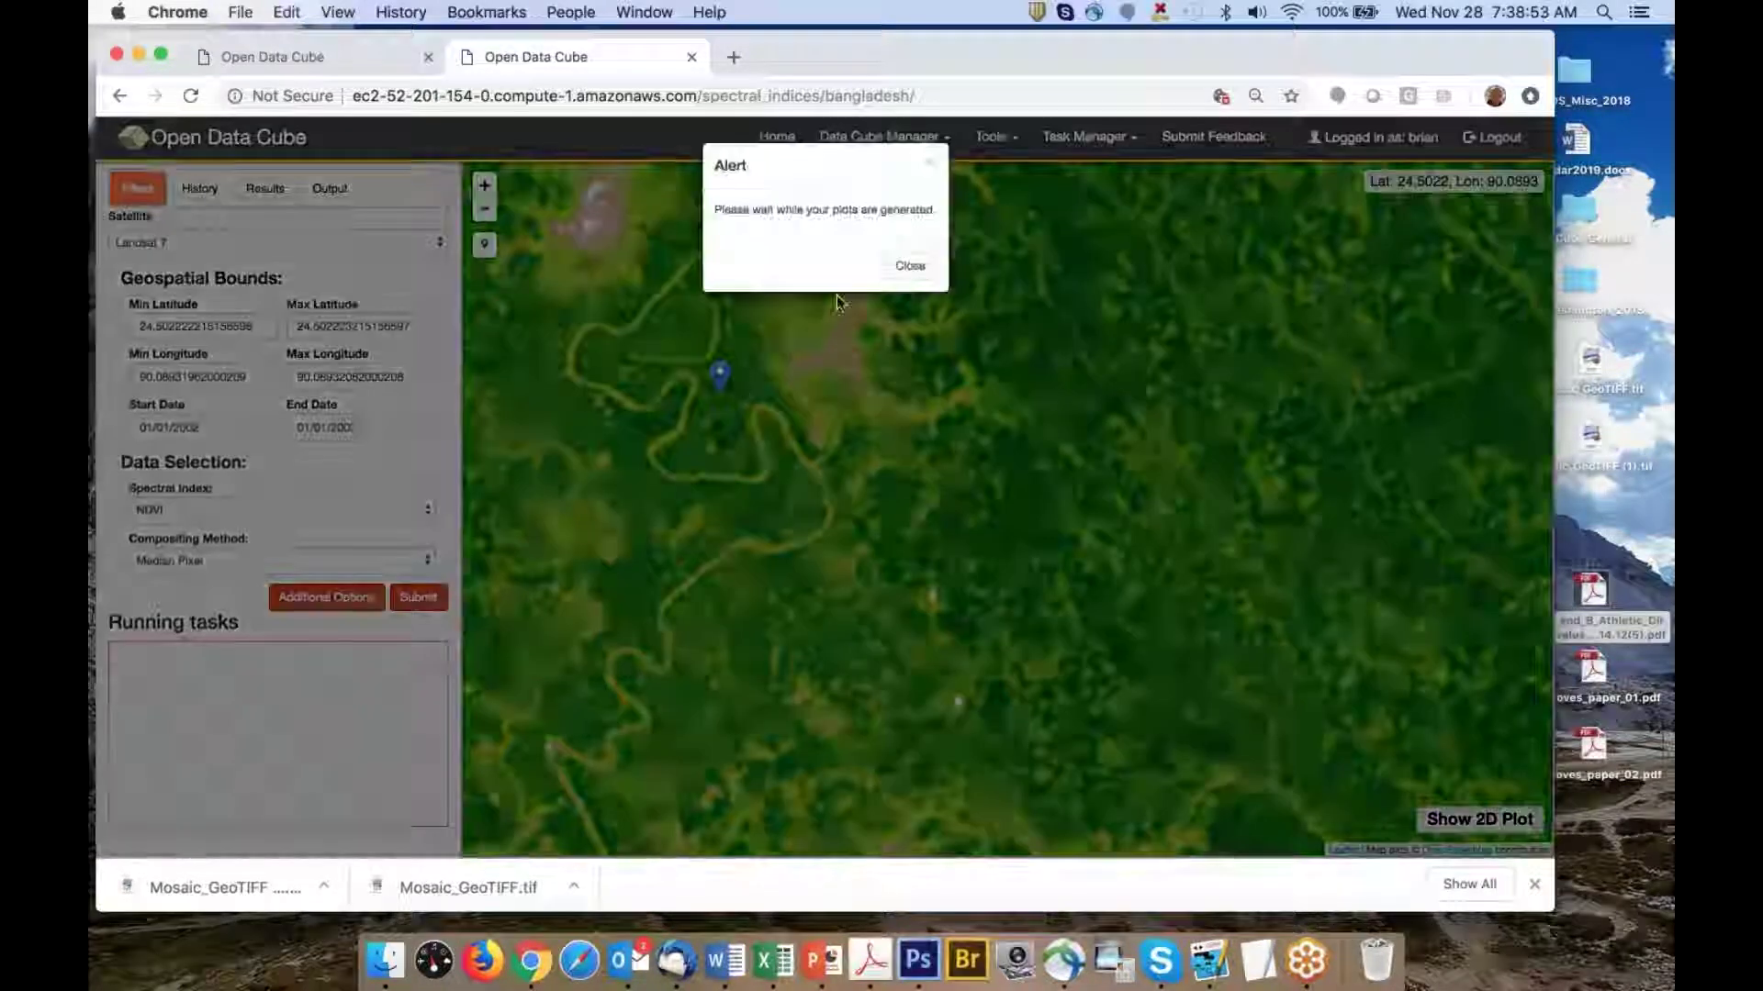
click(909, 263)
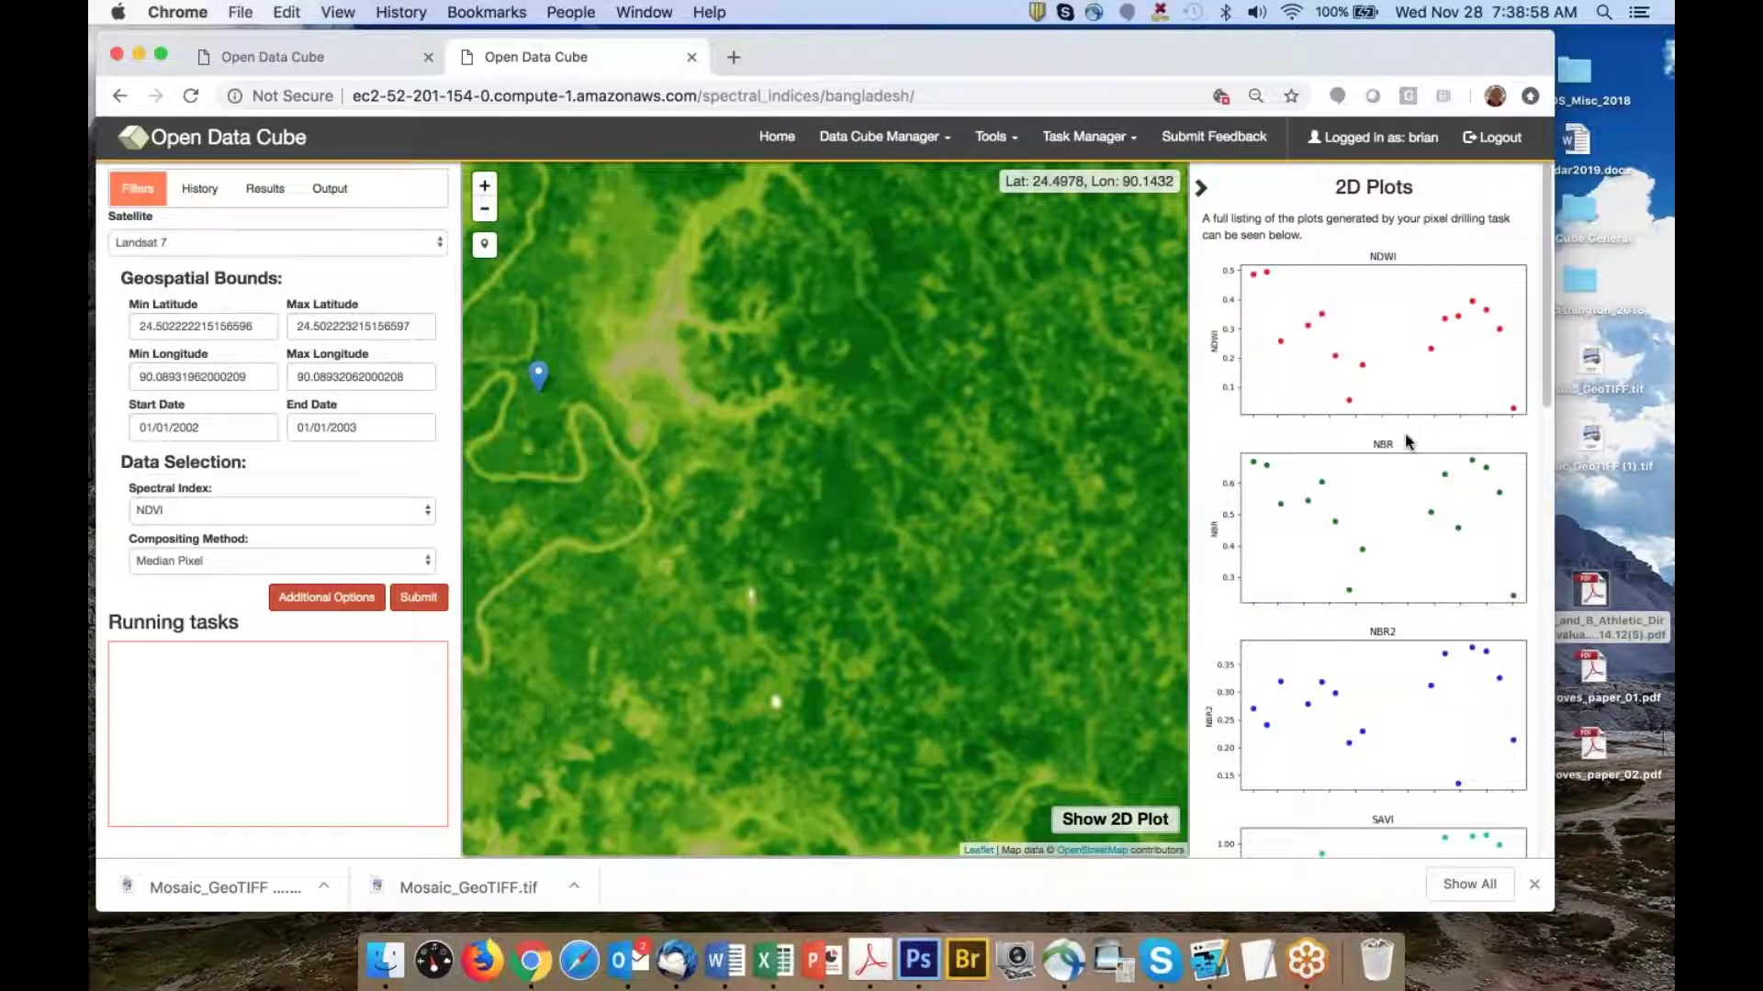
Look through the marked pixel's 2D plots down to the Clear Mask, comparing them with the available spectral indices
scroll(1405, 440, down, 3)
scroll(1405, 441, up, 3)
click(204, 512)
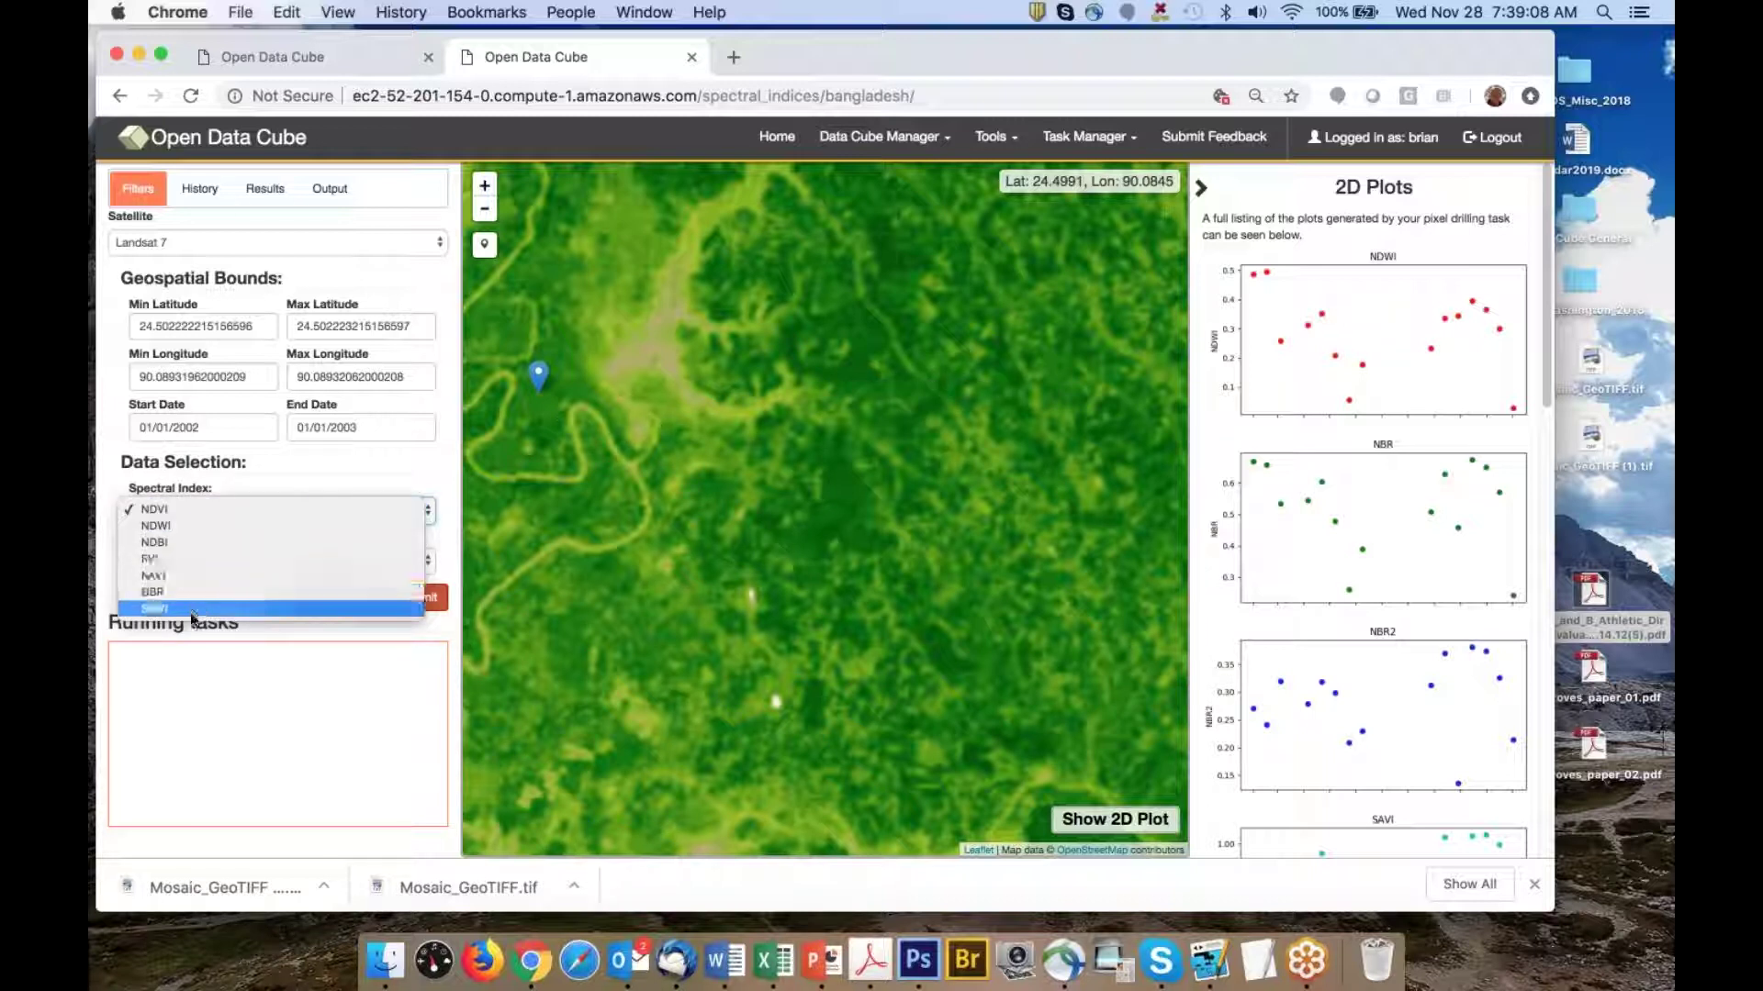
click(208, 521)
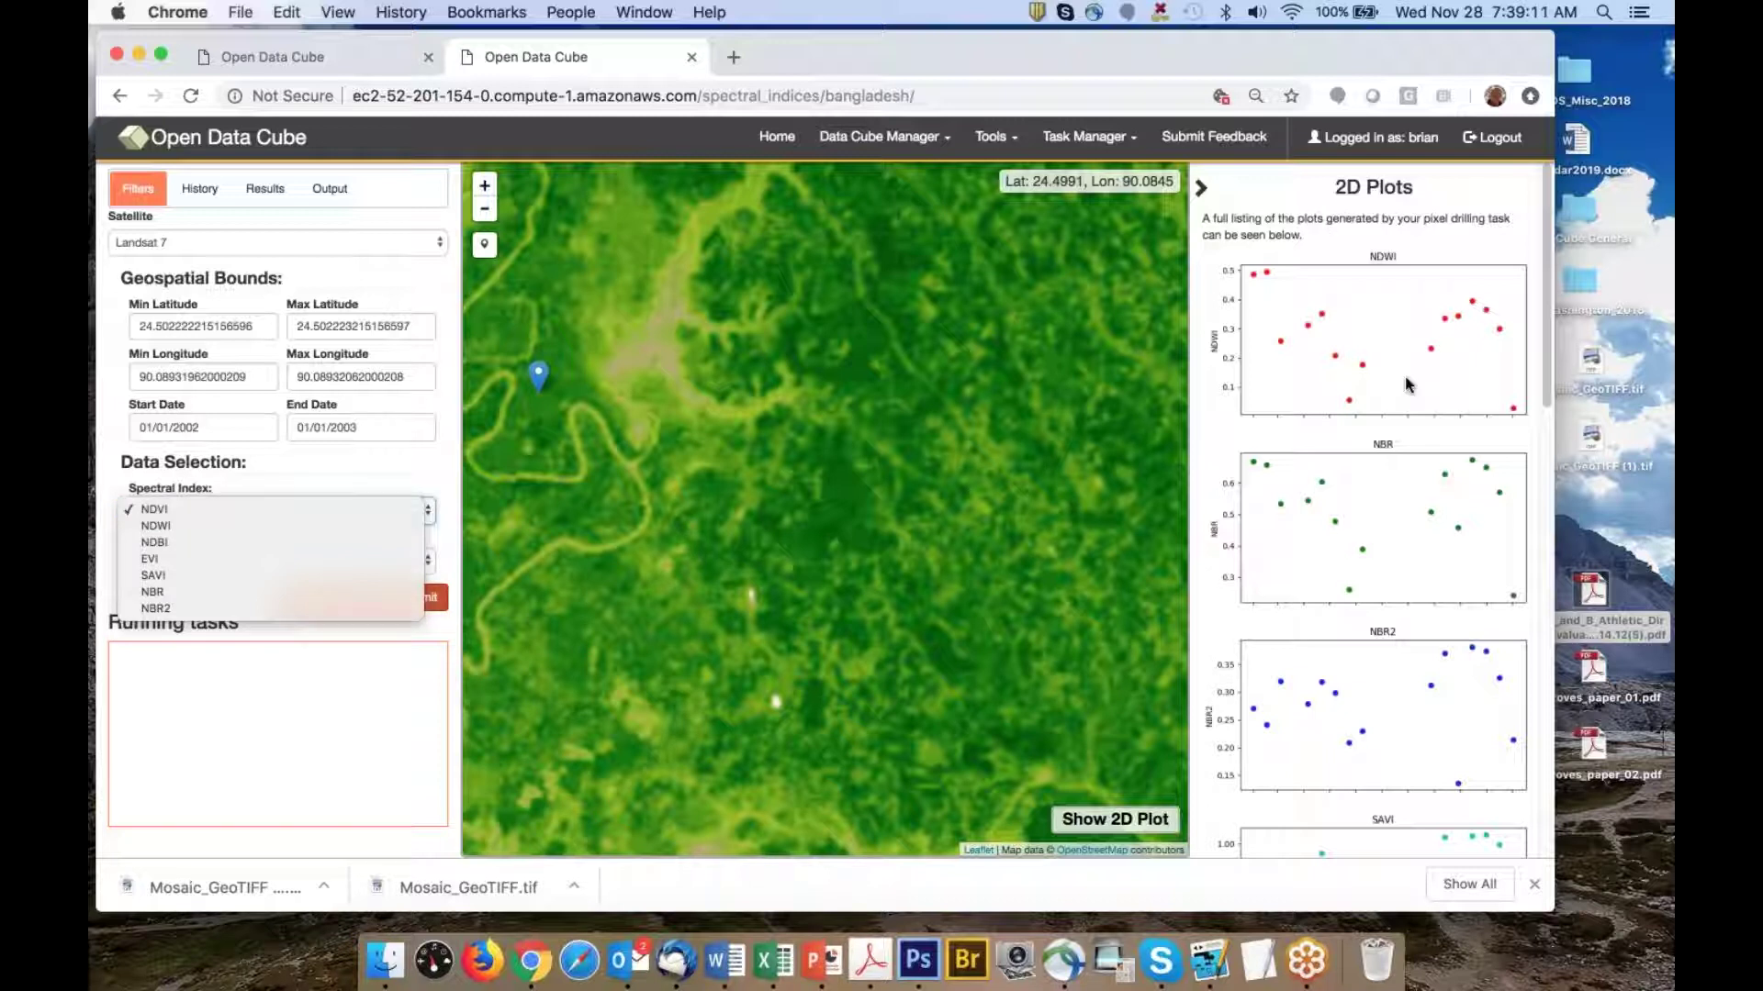
scroll(1411, 296, down, 6)
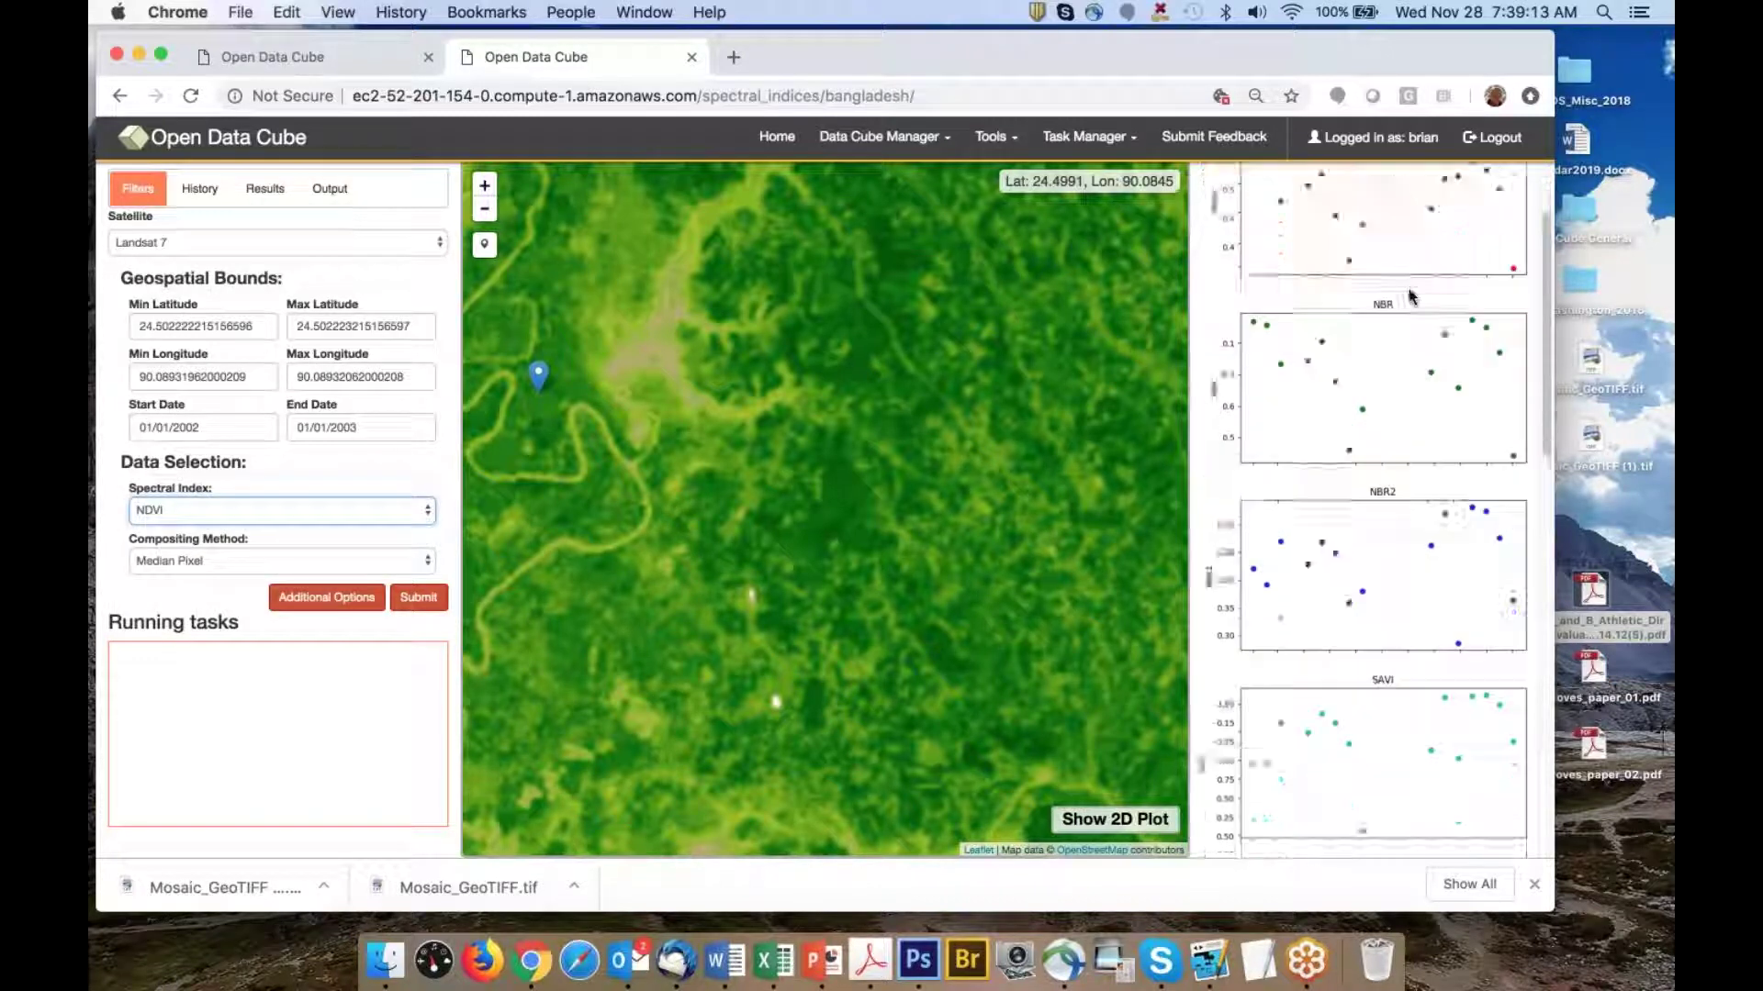
scroll(1411, 295, down, 6)
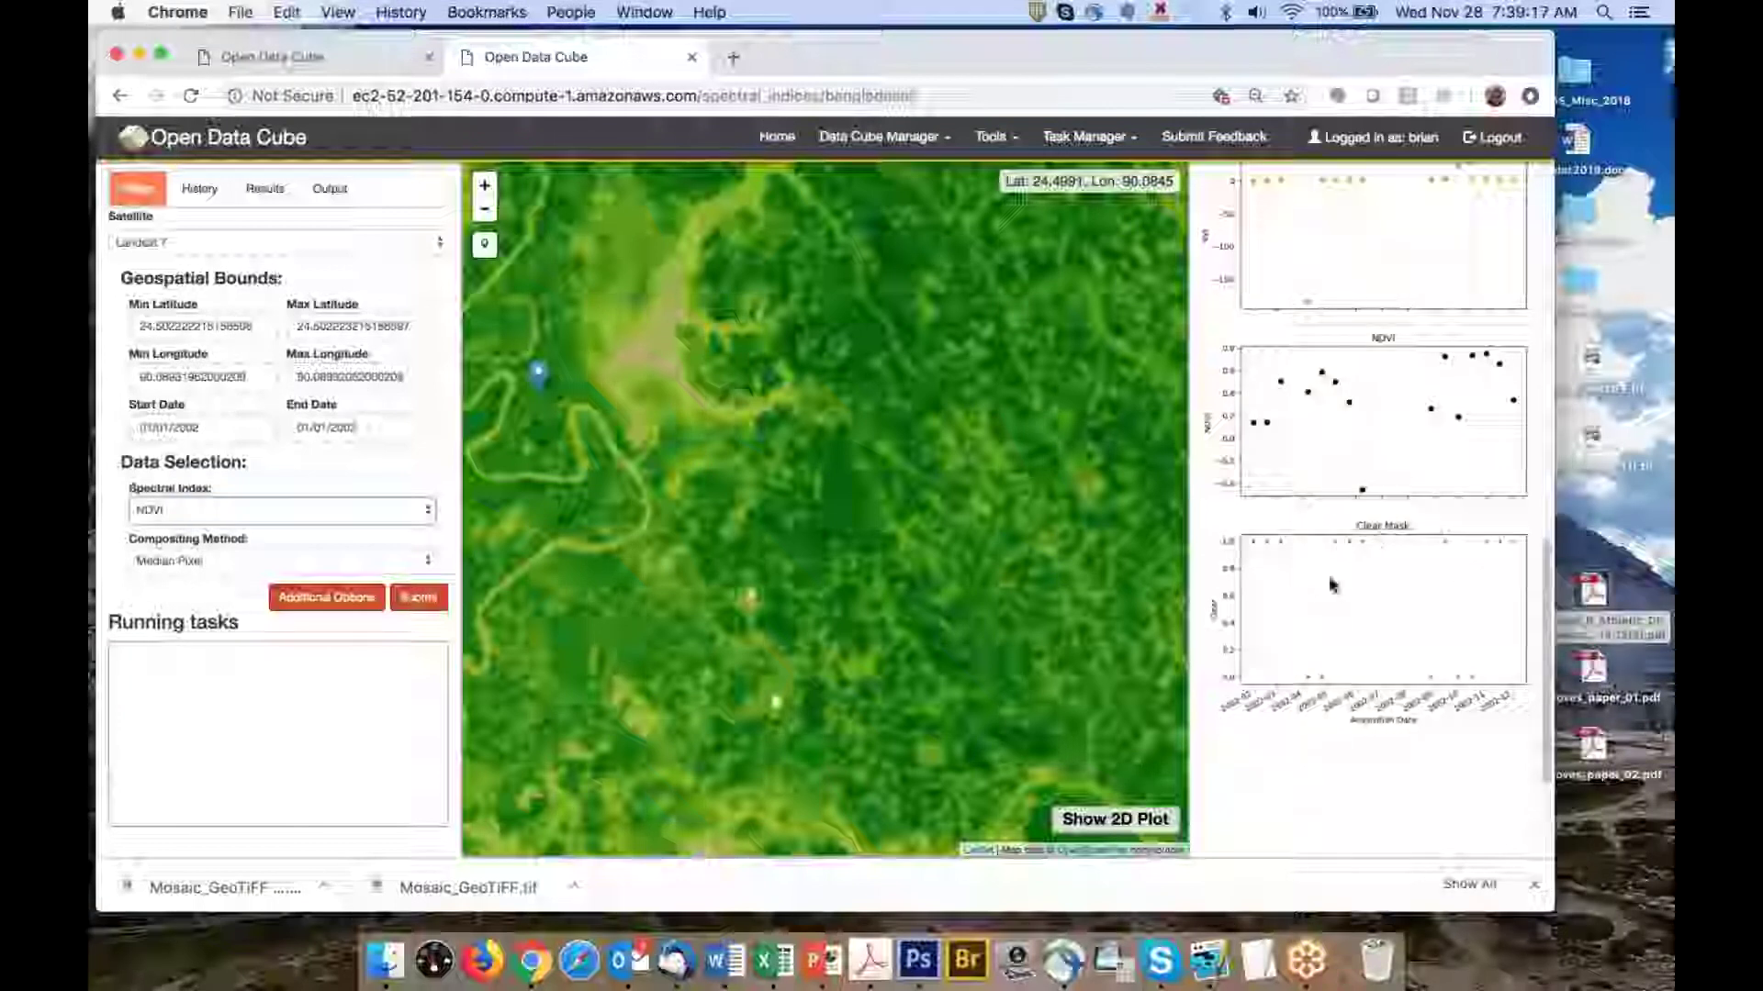
scroll(1346, 584, up, 5)
scroll(1348, 588, up, 5)
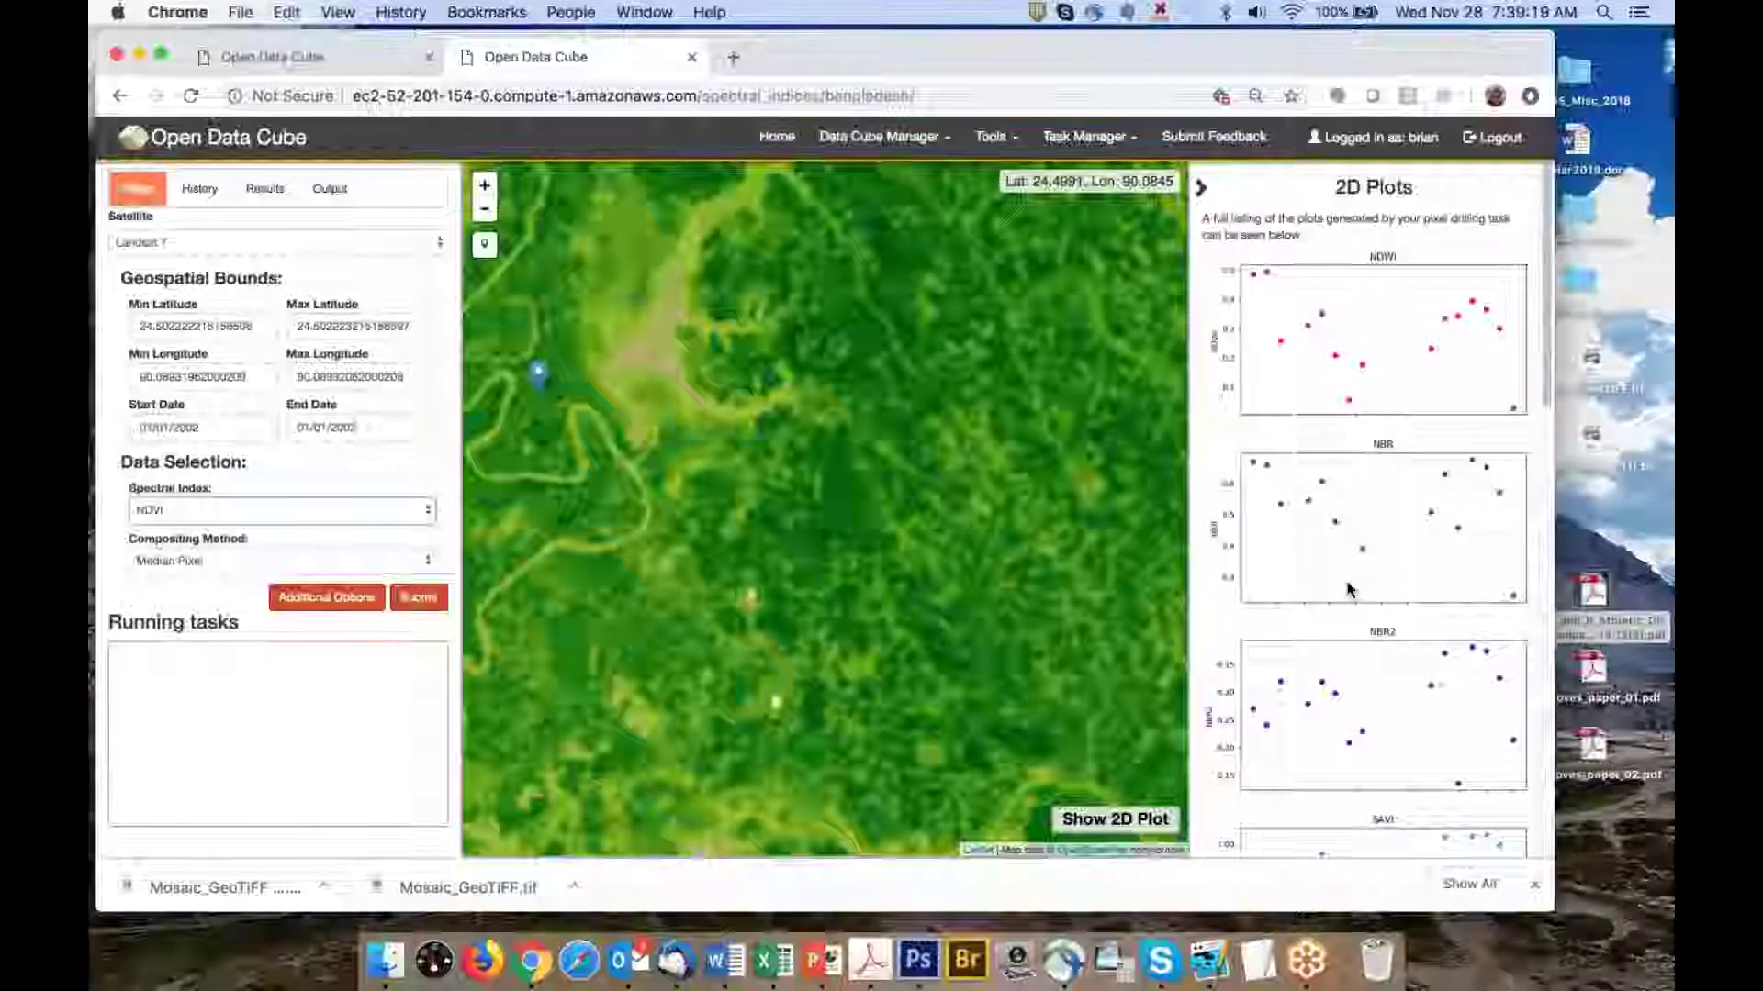
scroll(1347, 589, down, 10)
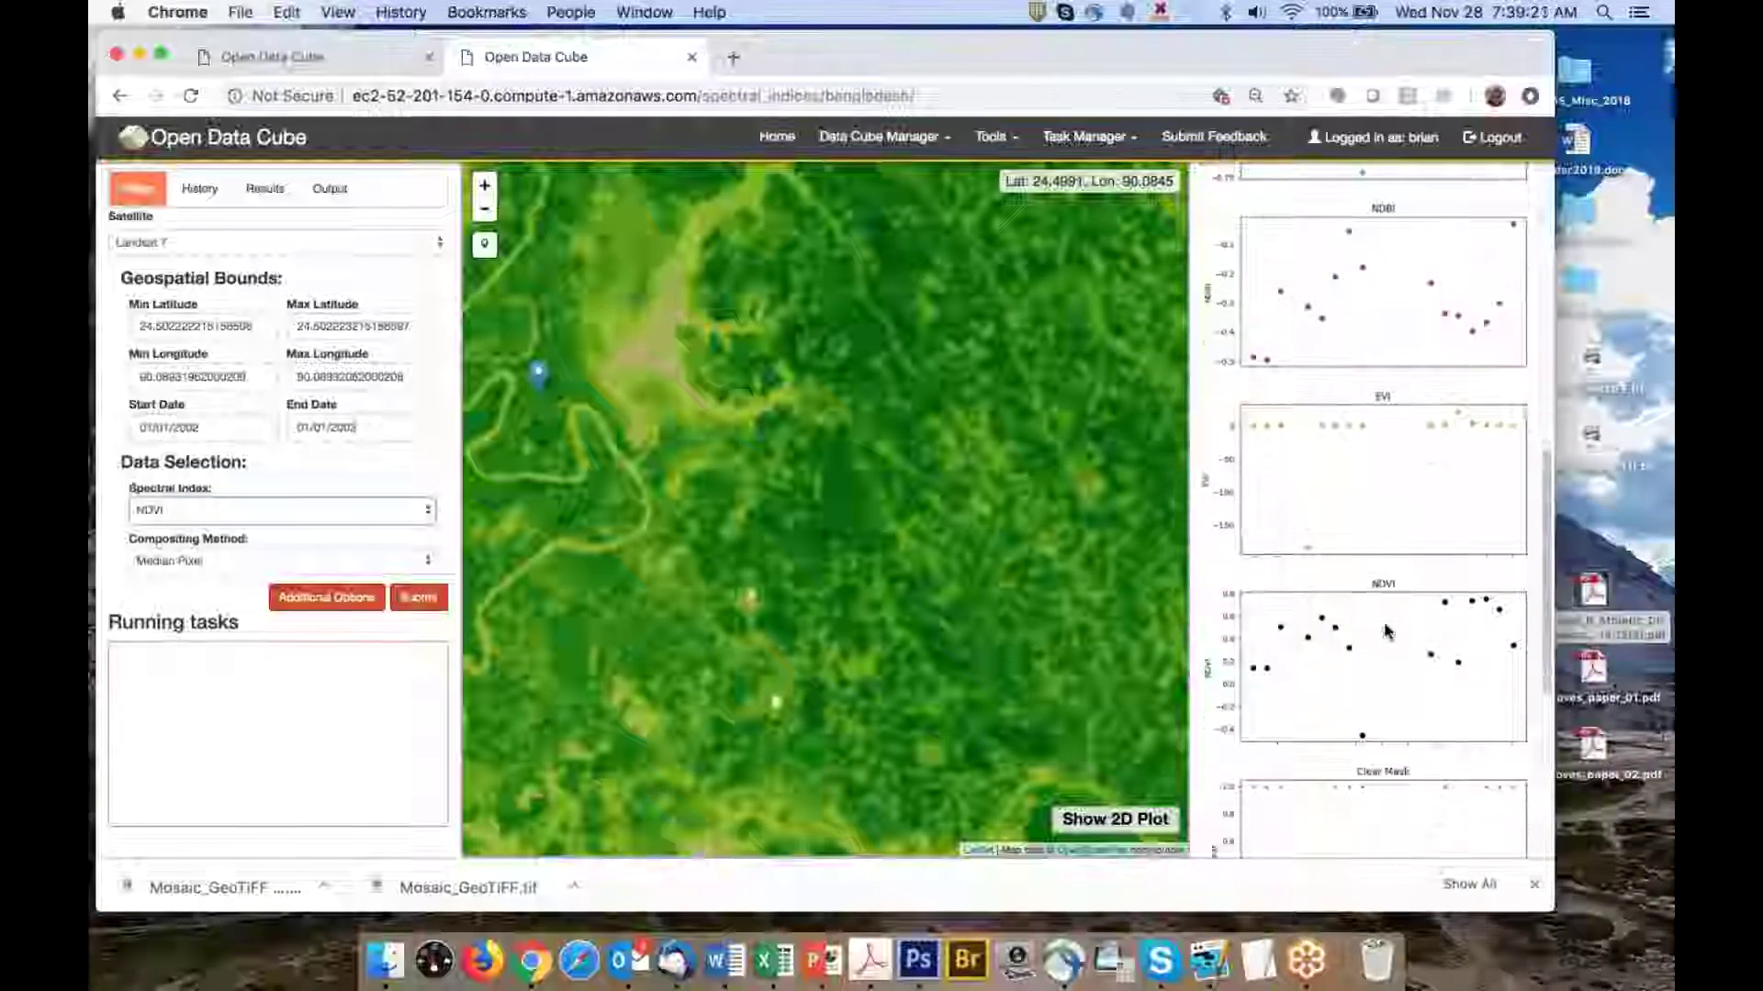
scroll(1387, 630, down, 1)
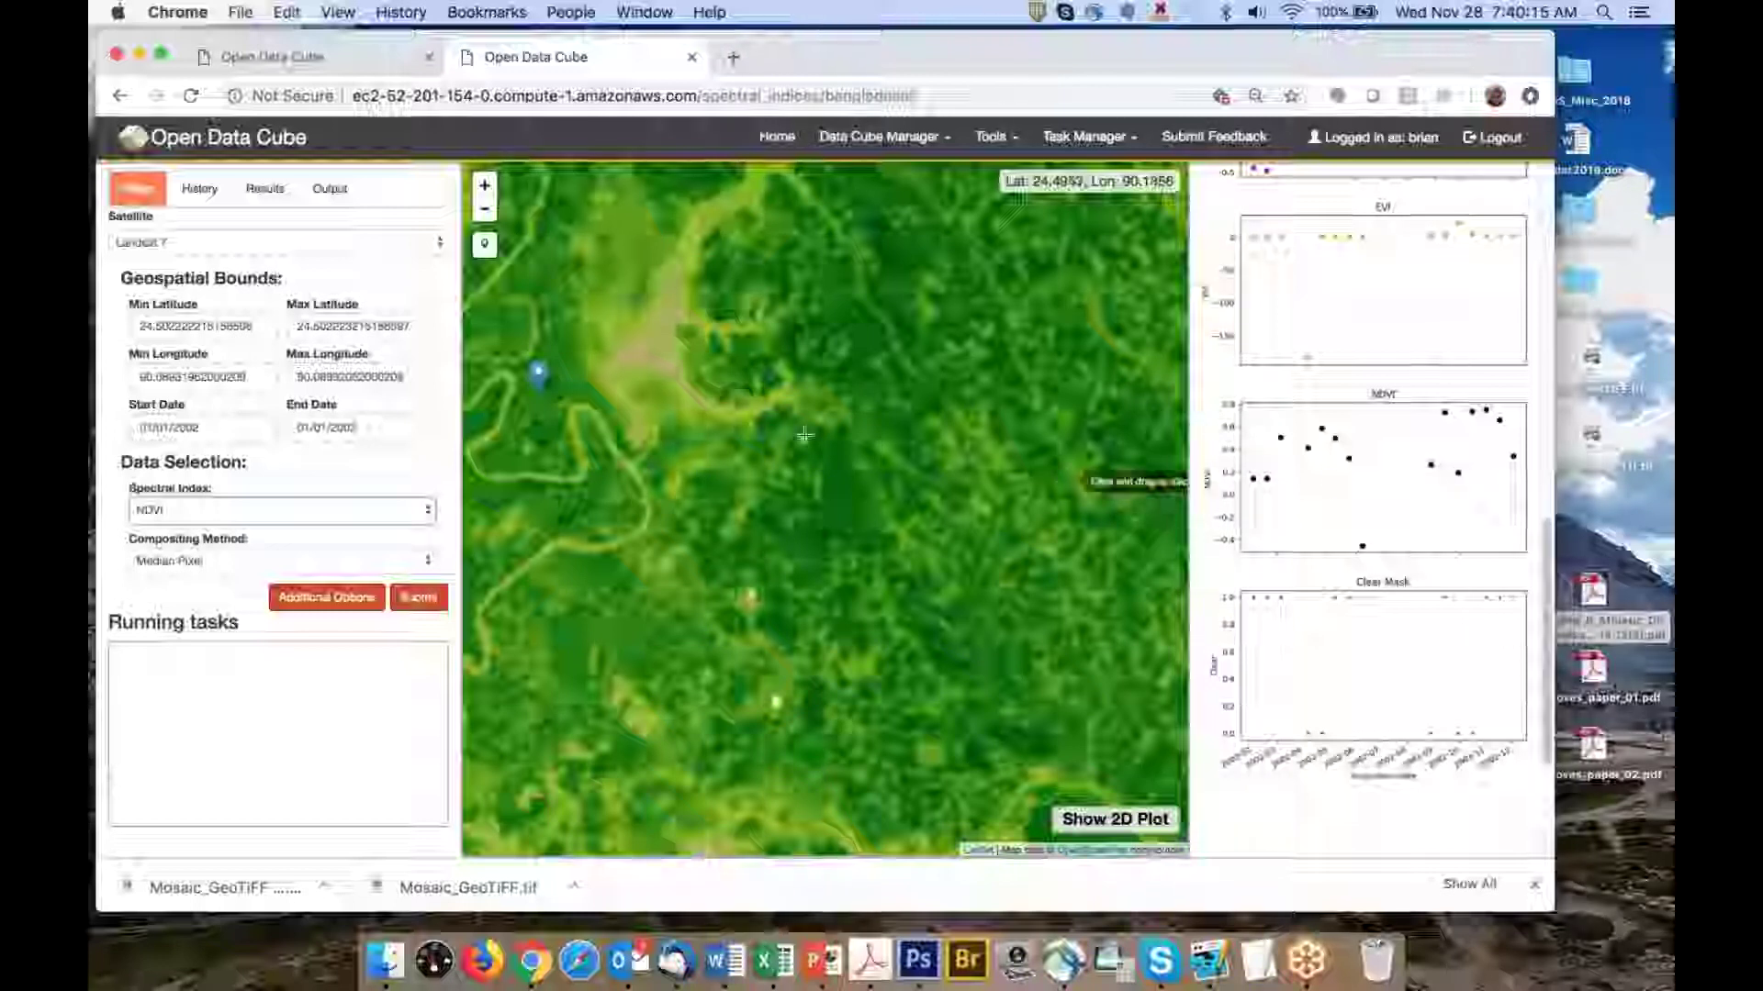
Examine the pixel's EVI, NDBI, SAVI and NBR2 plots over time, comparing them with the NDVI plot
scroll(1439, 404, up, 3)
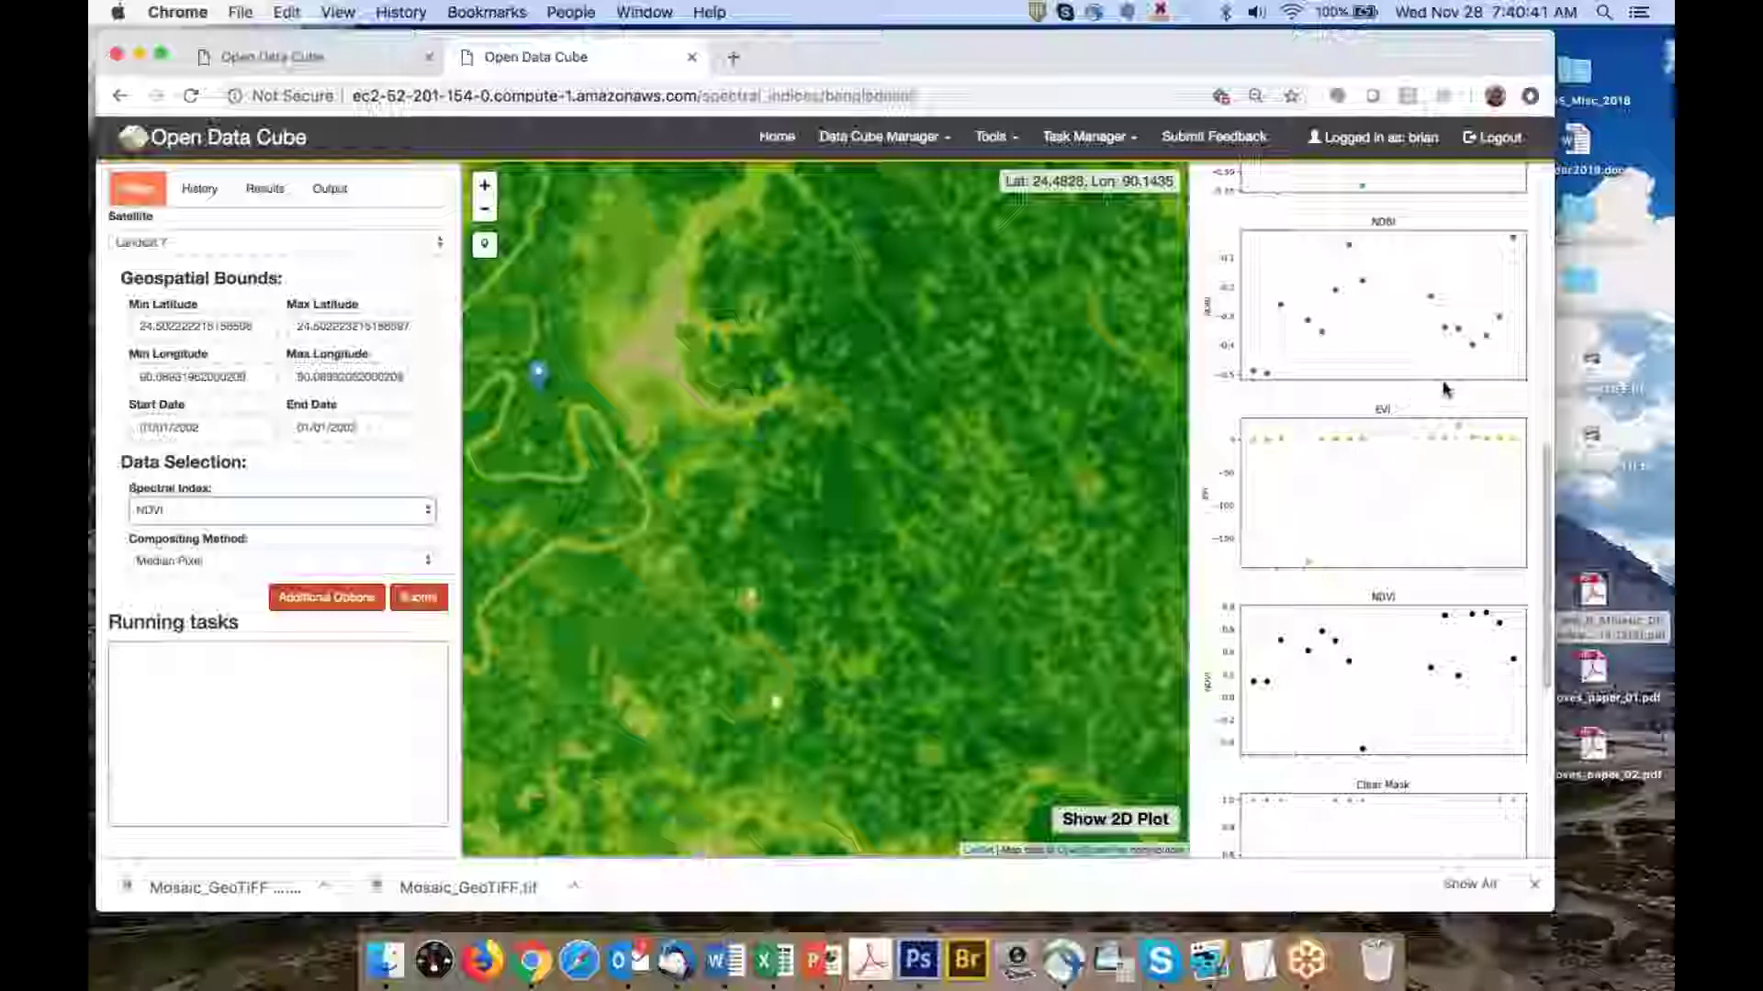
scroll(1429, 367, up, 1)
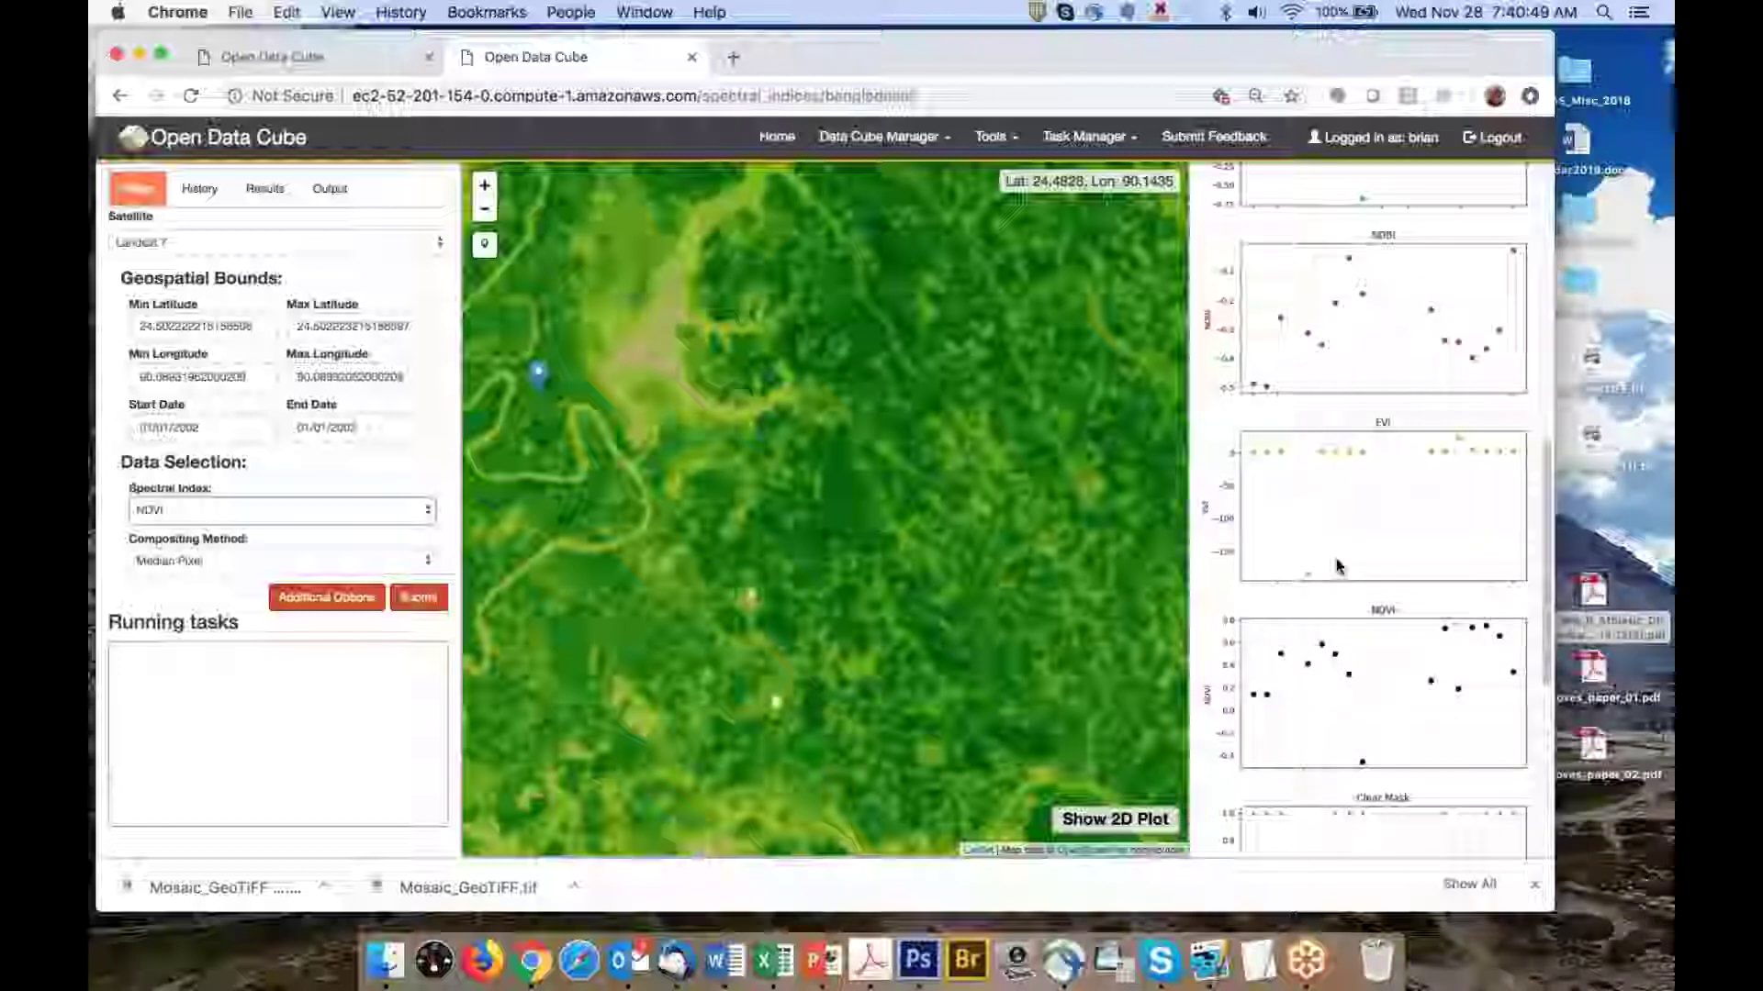
scroll(1336, 566, up, 5)
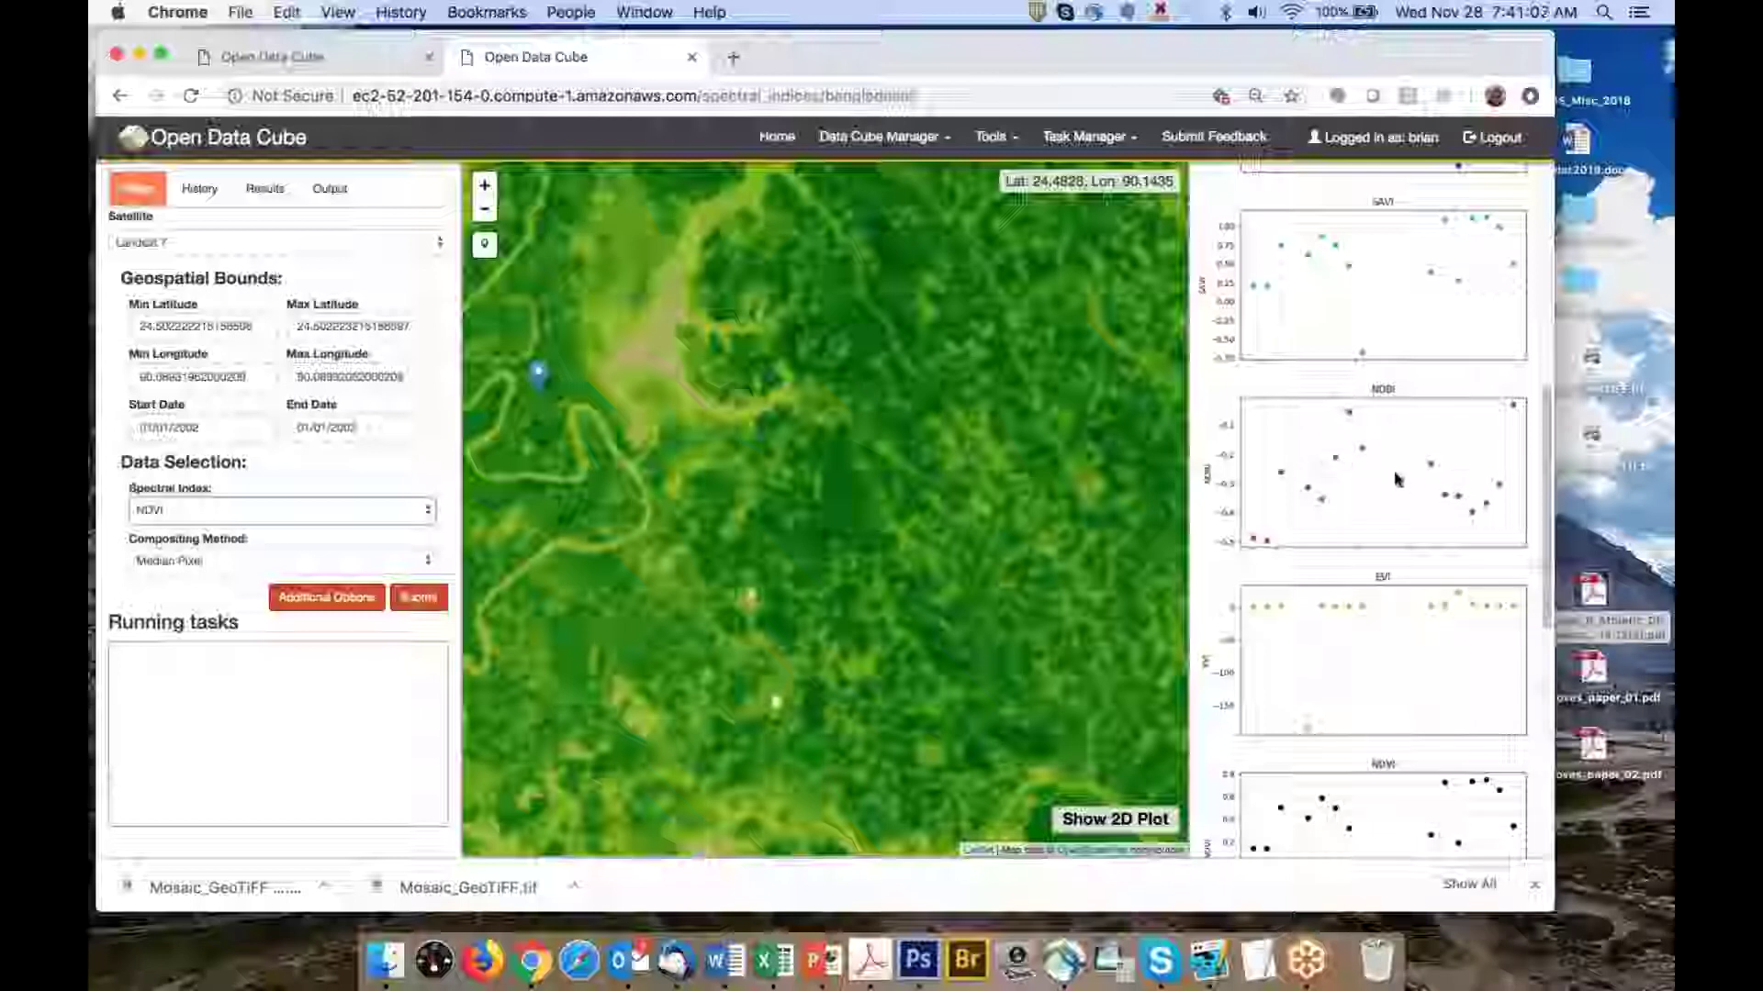
scroll(1397, 480, up, 1)
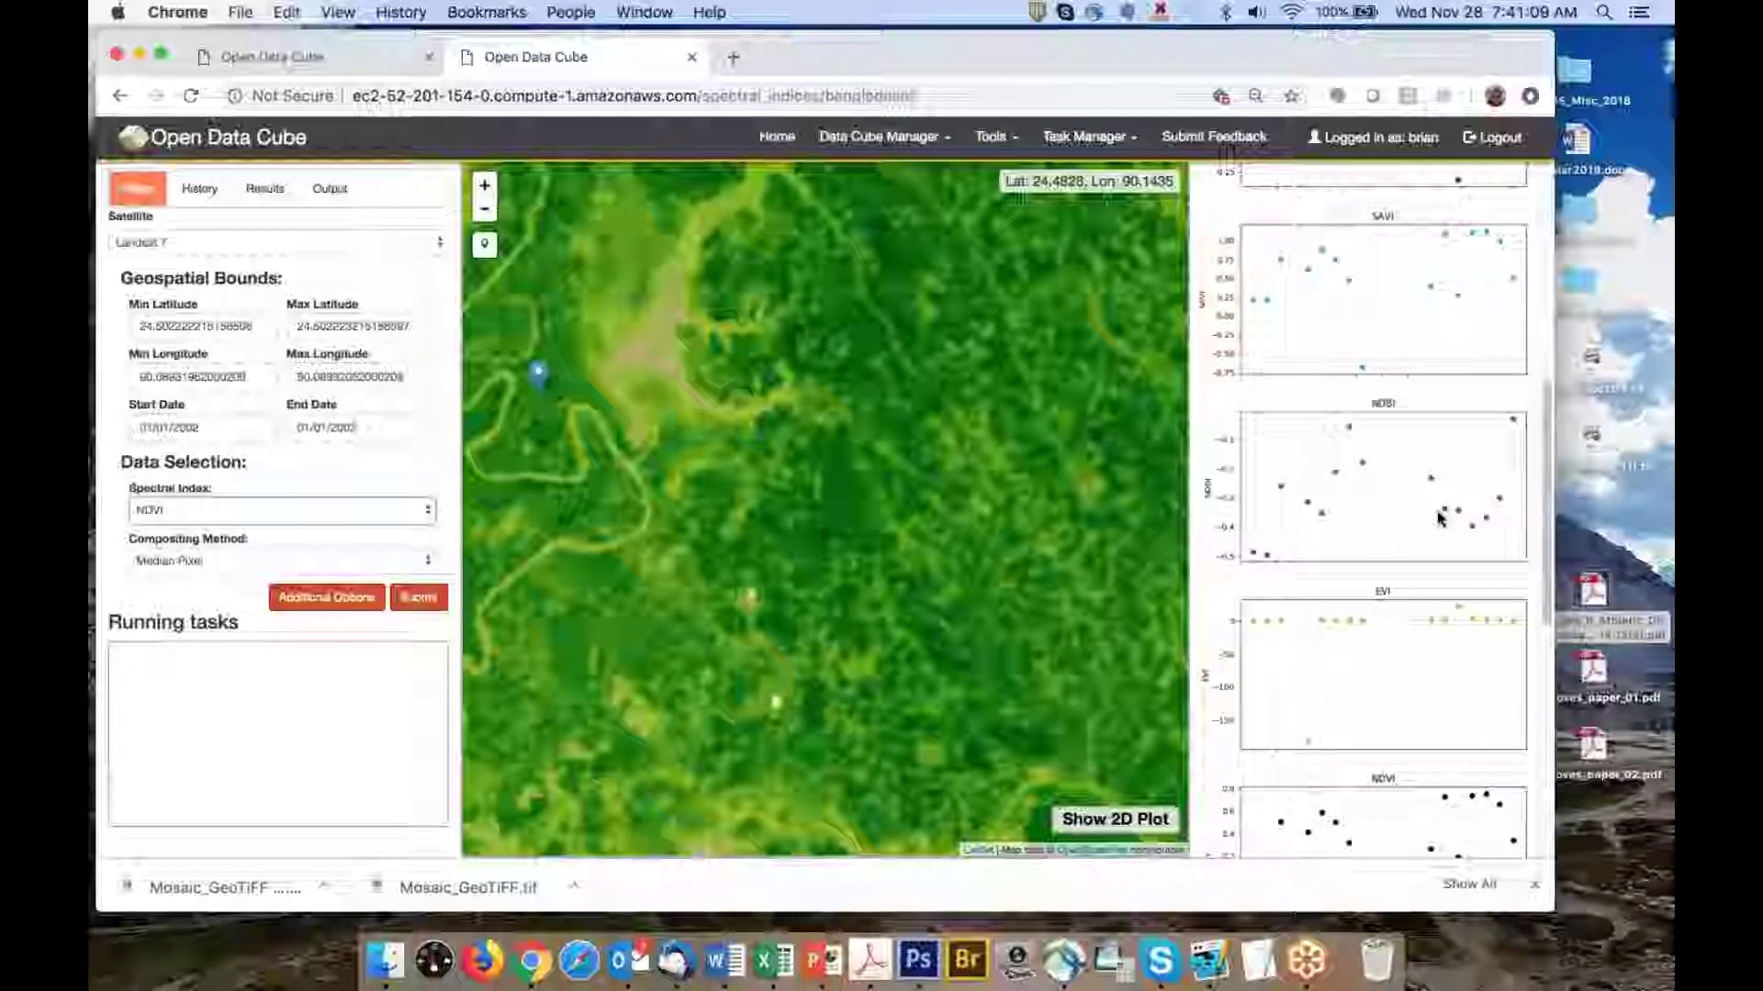
scroll(1437, 516, up, 5)
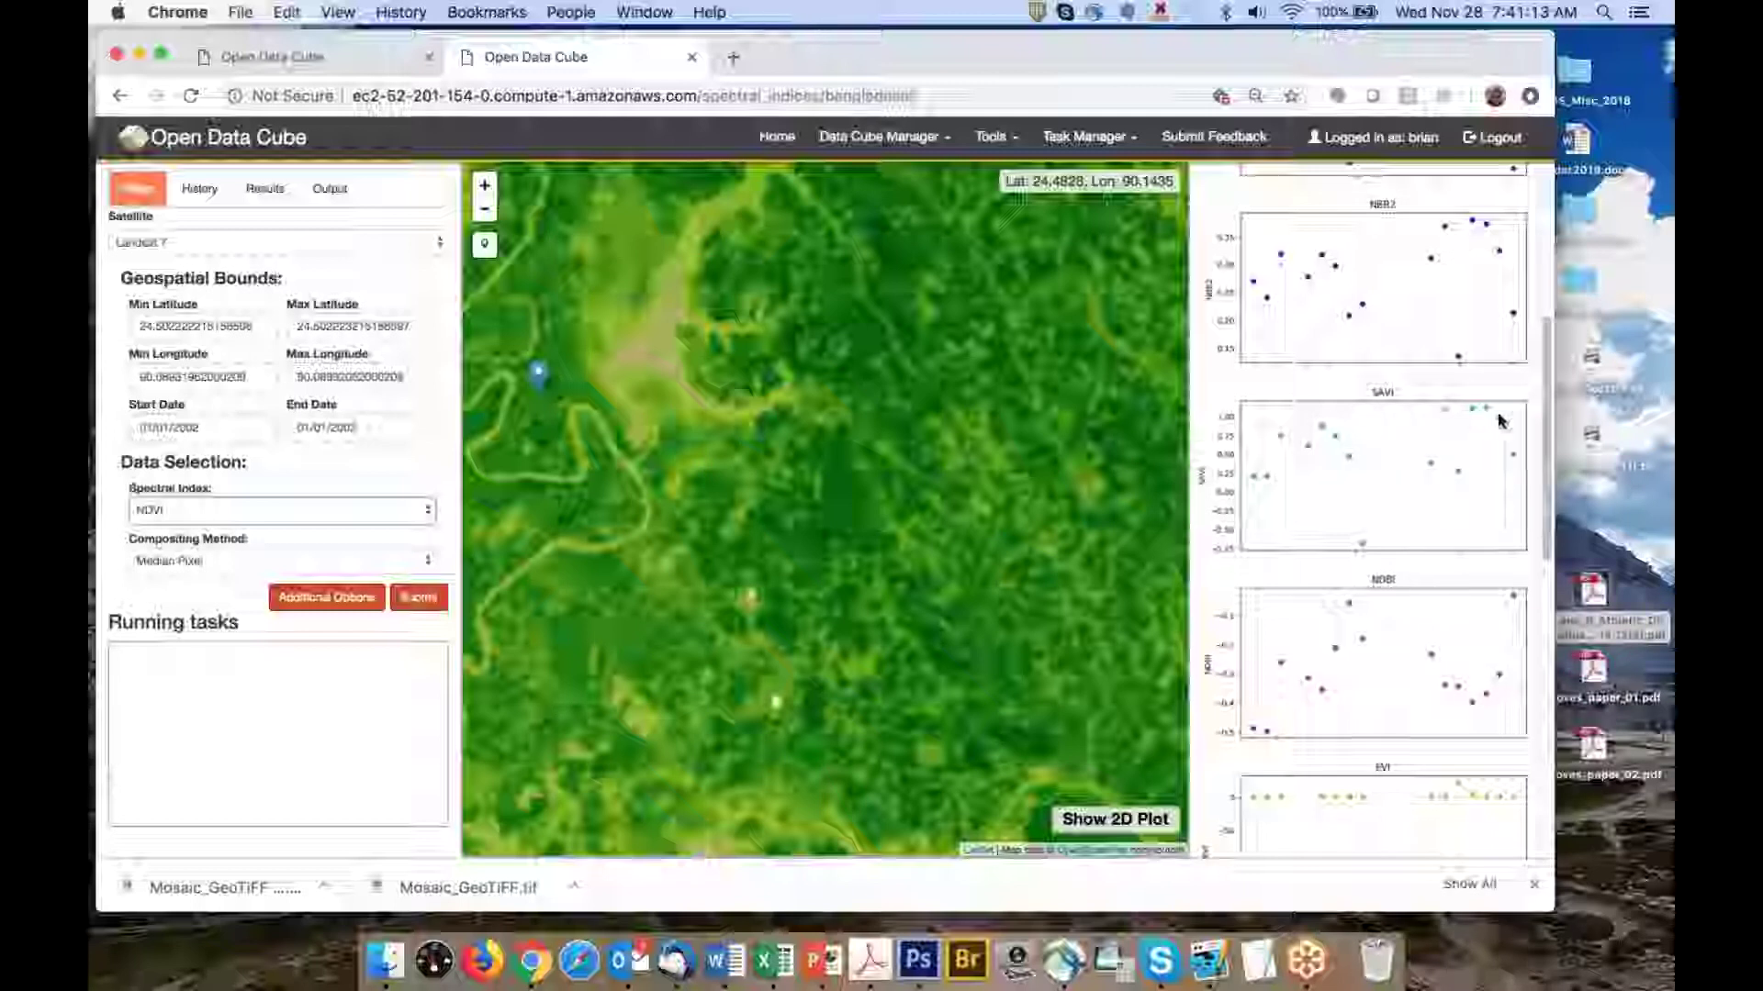
scroll(1448, 445, down, 10)
scroll(1448, 447, down, 1)
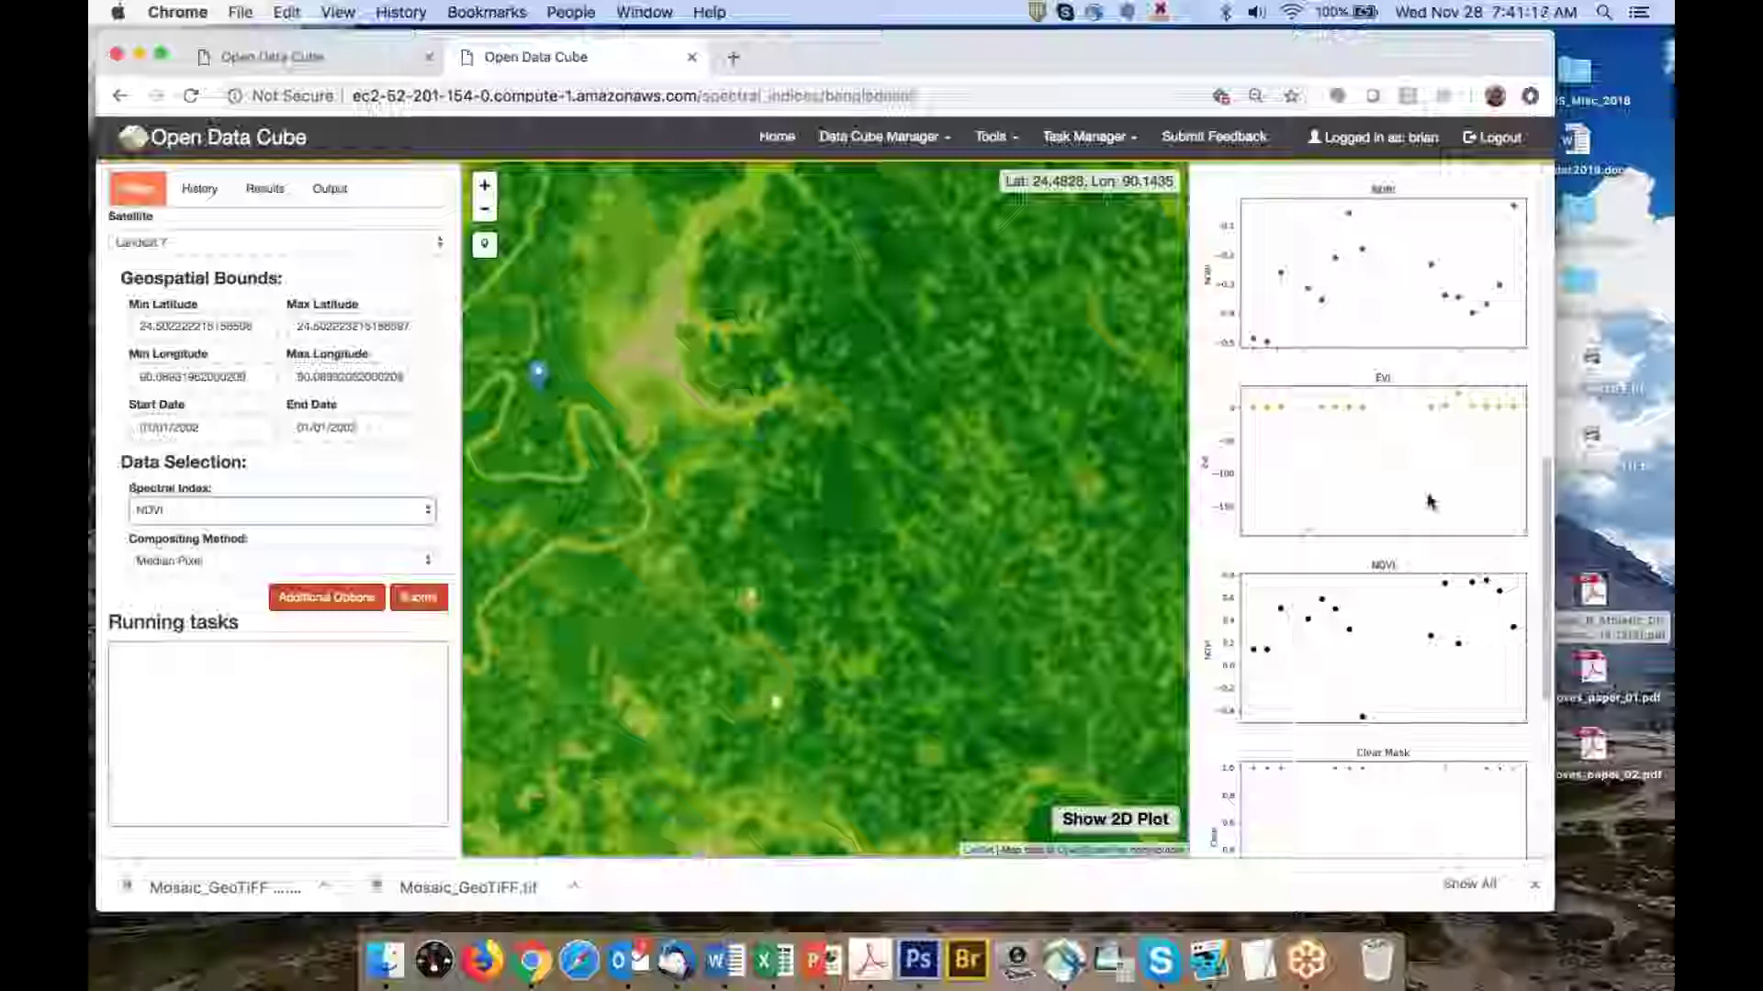
scroll(1408, 445, up, 9)
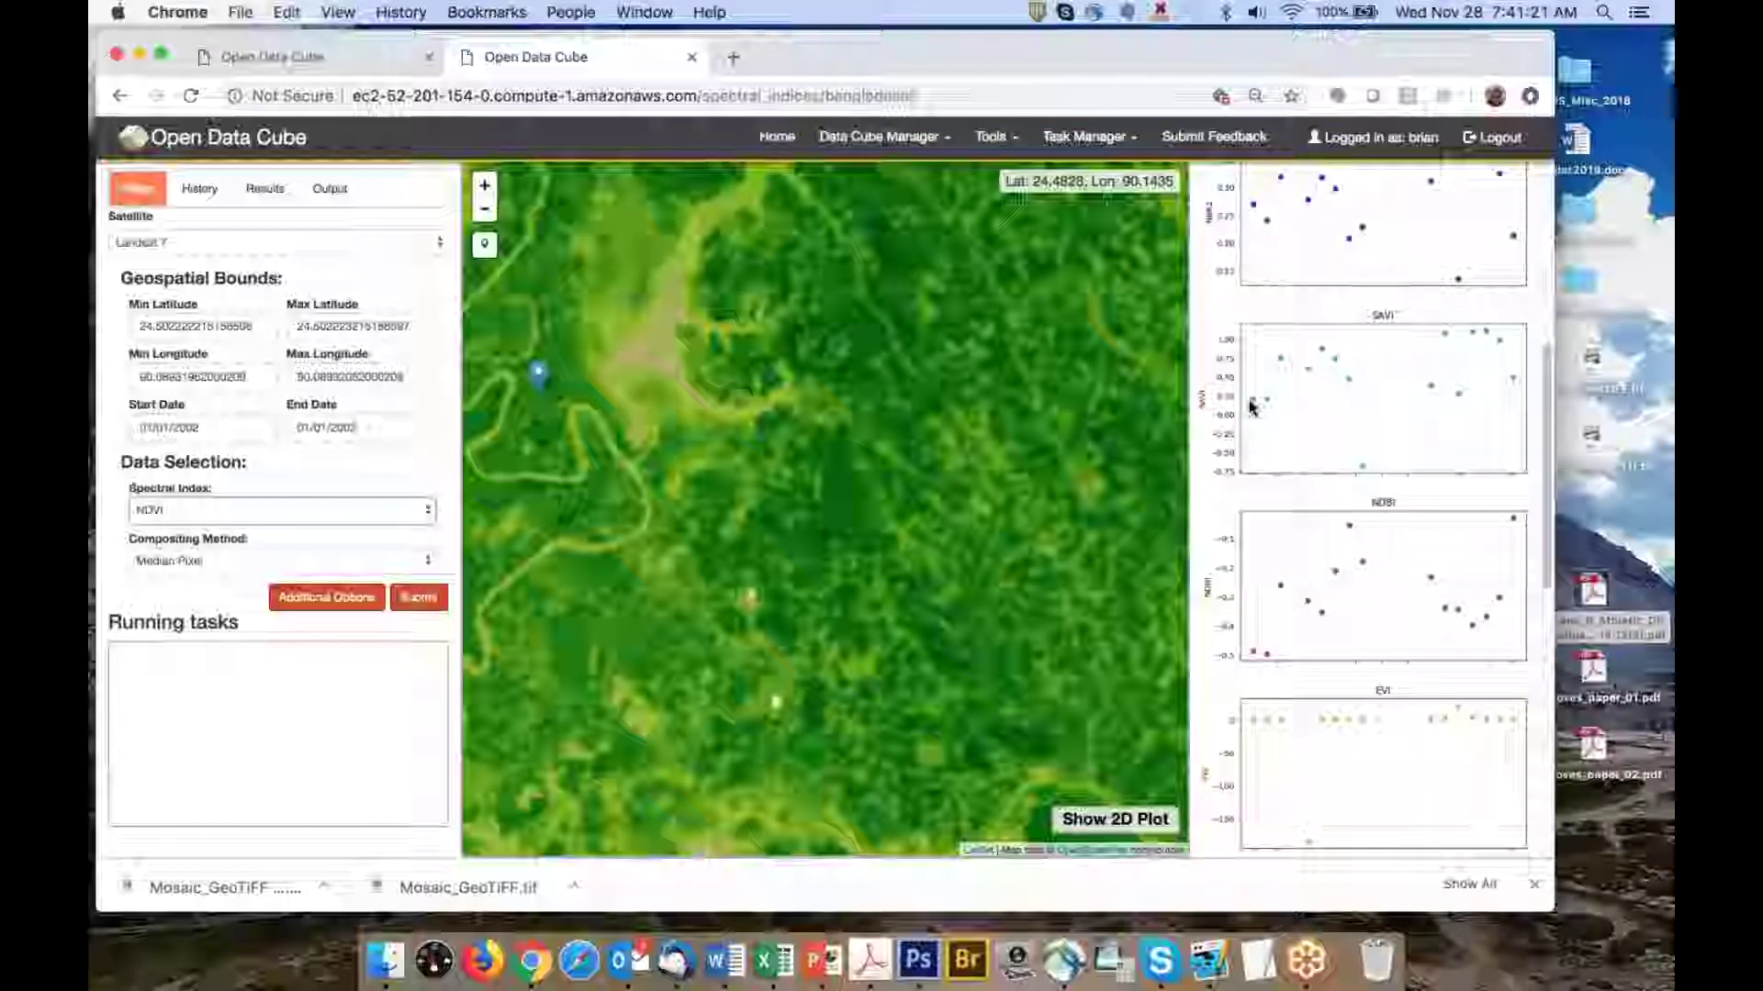
scroll(1251, 404, up, 2)
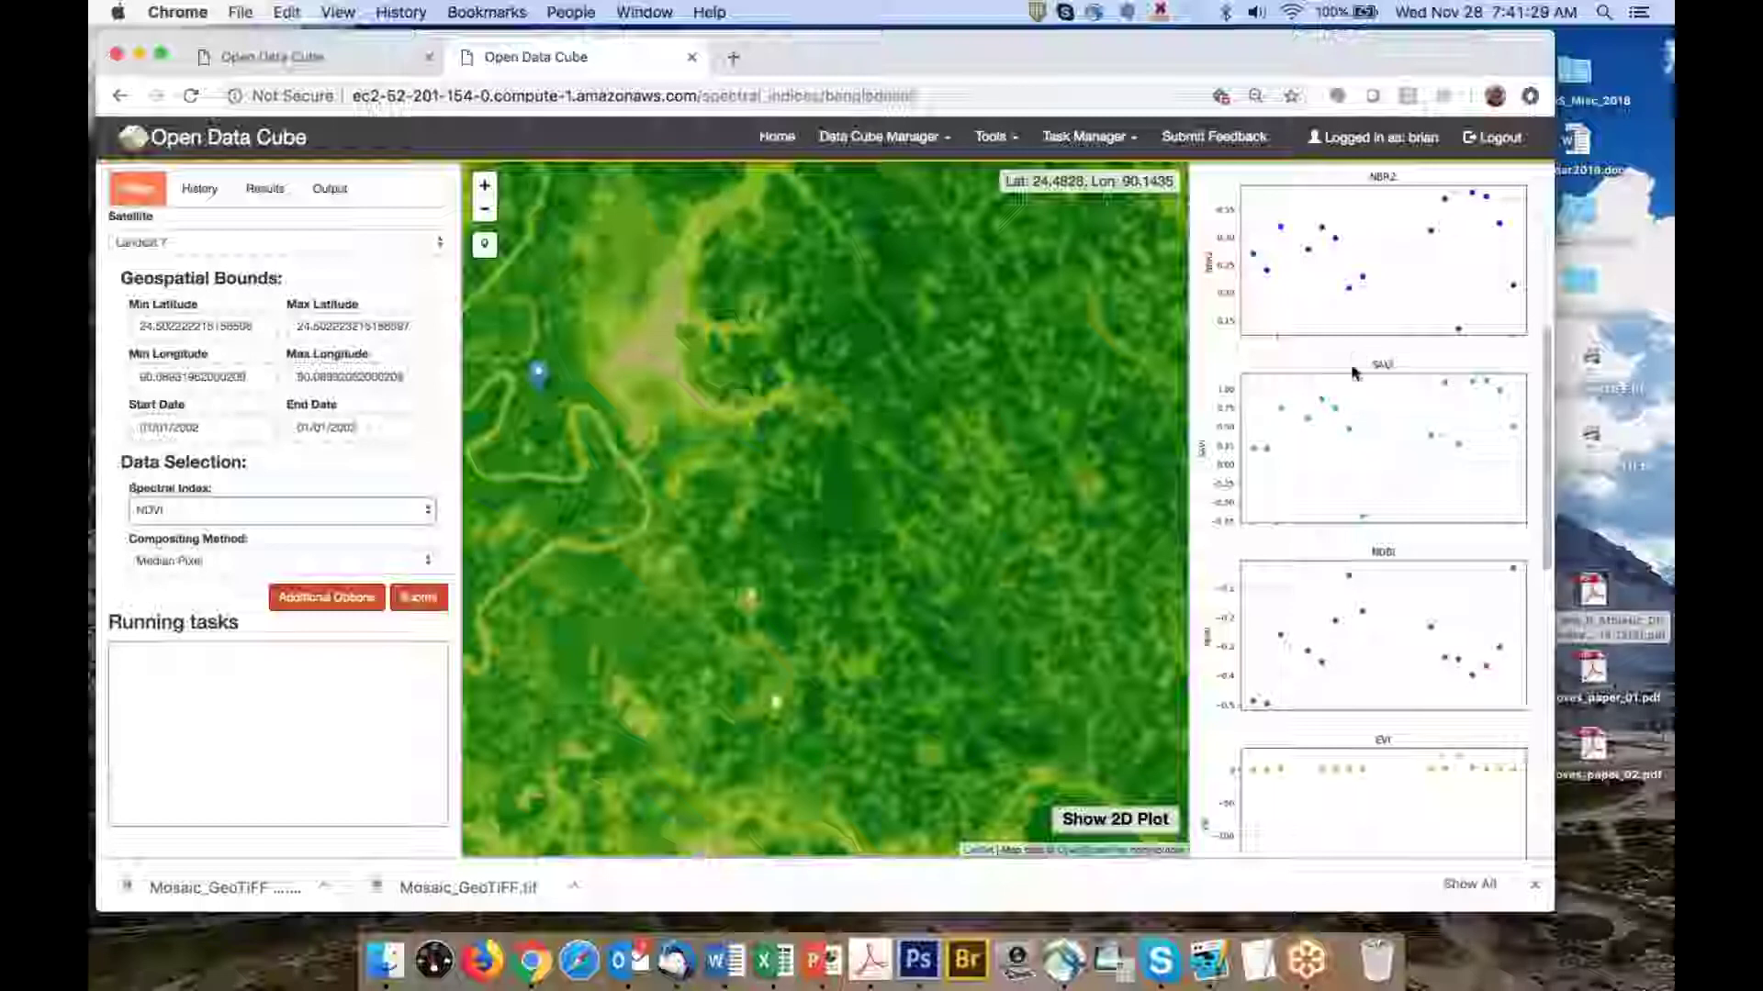
scroll(1368, 411, up, 4)
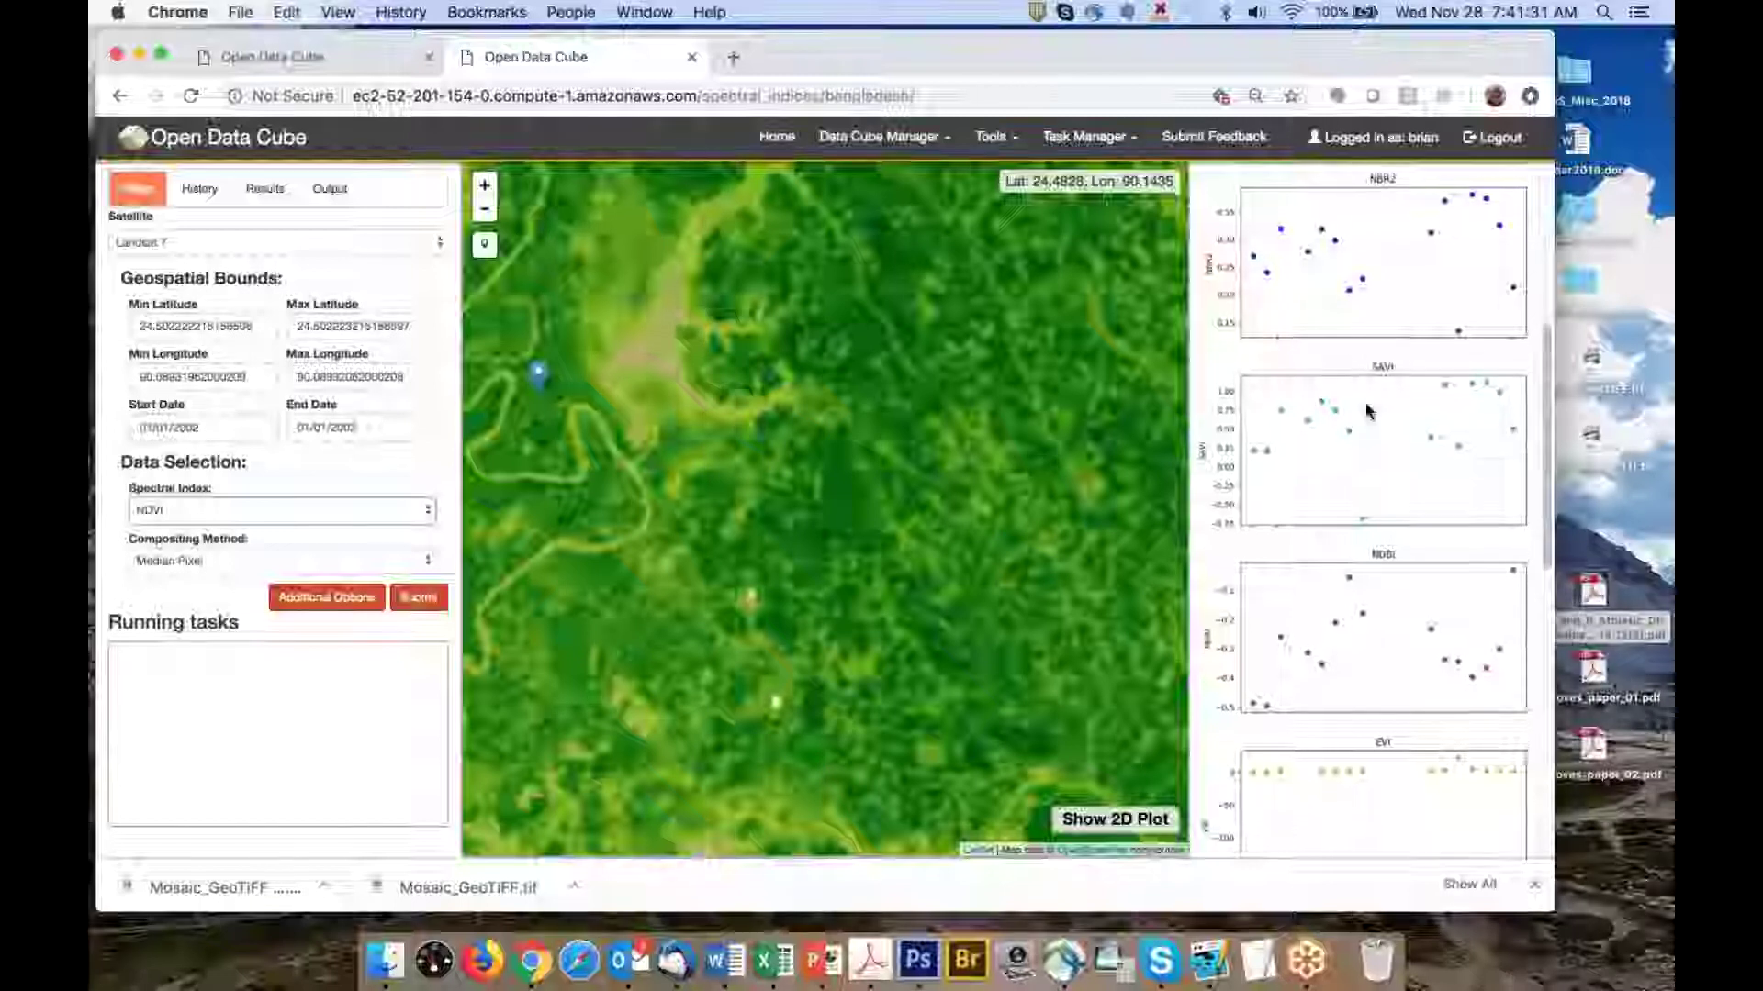
scroll(1368, 410, up, 15)
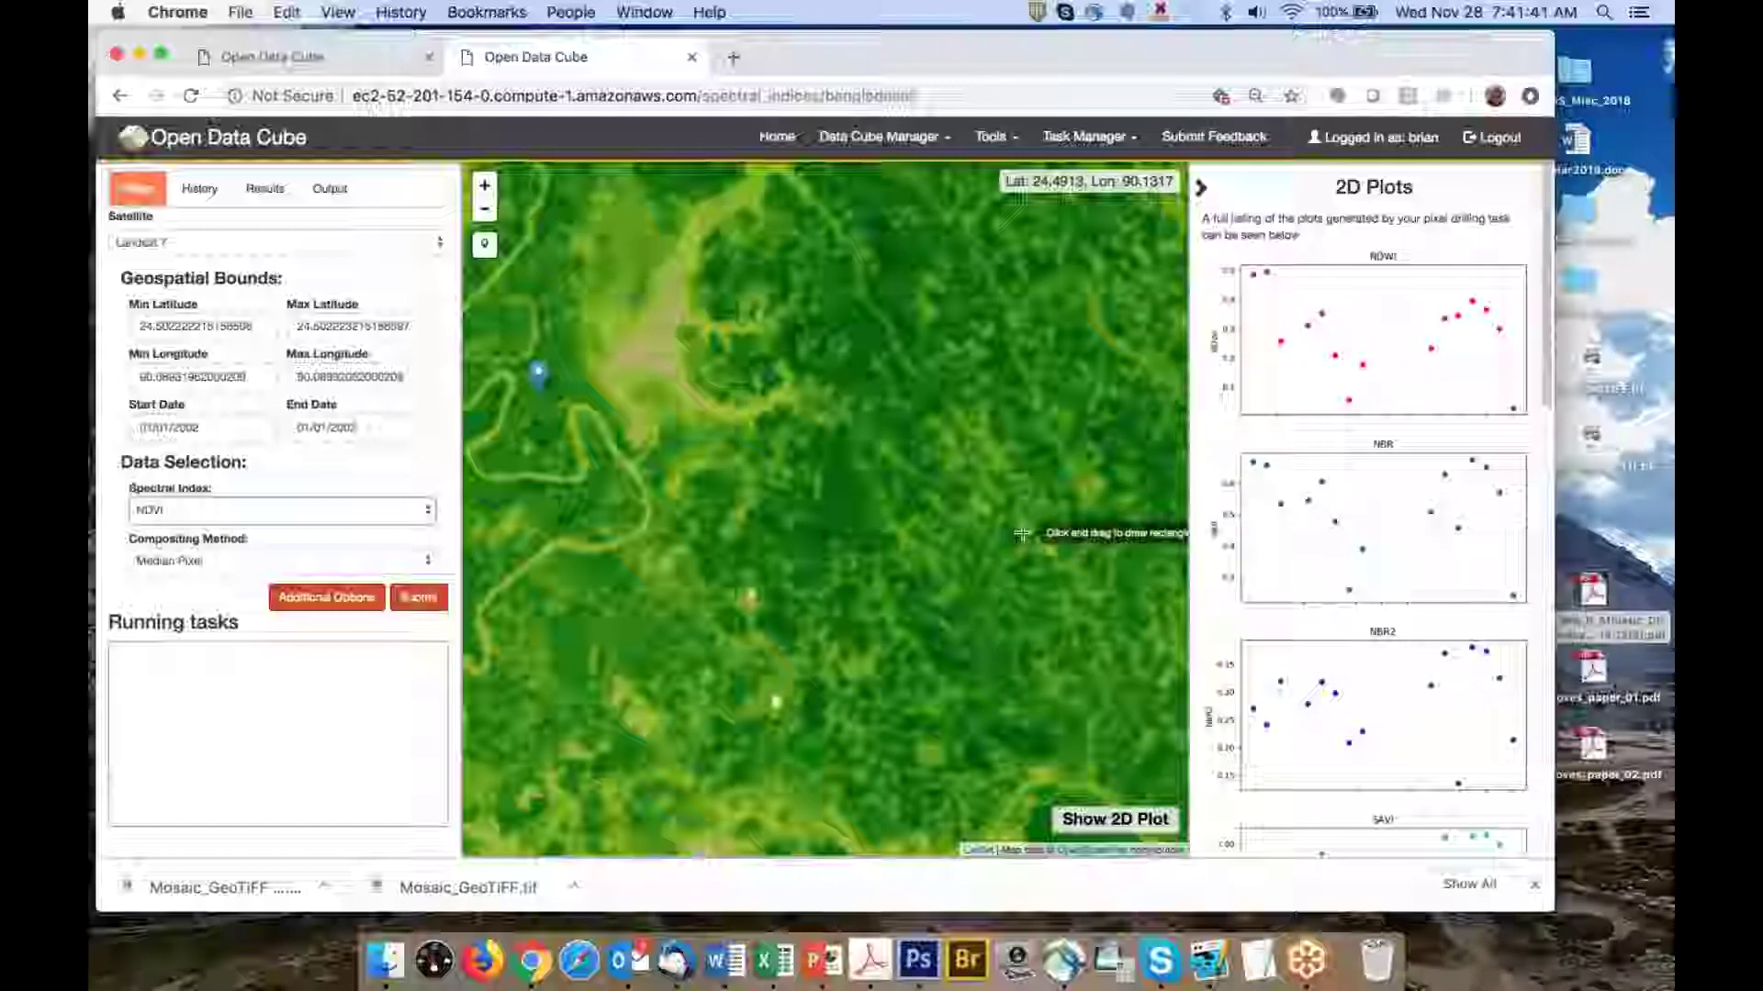
Switch to the Data Cube tutorial document in Word and read the NDBI, EVI and SAVI formulas and descriptions
key(ctrl+Up)
click(622, 425)
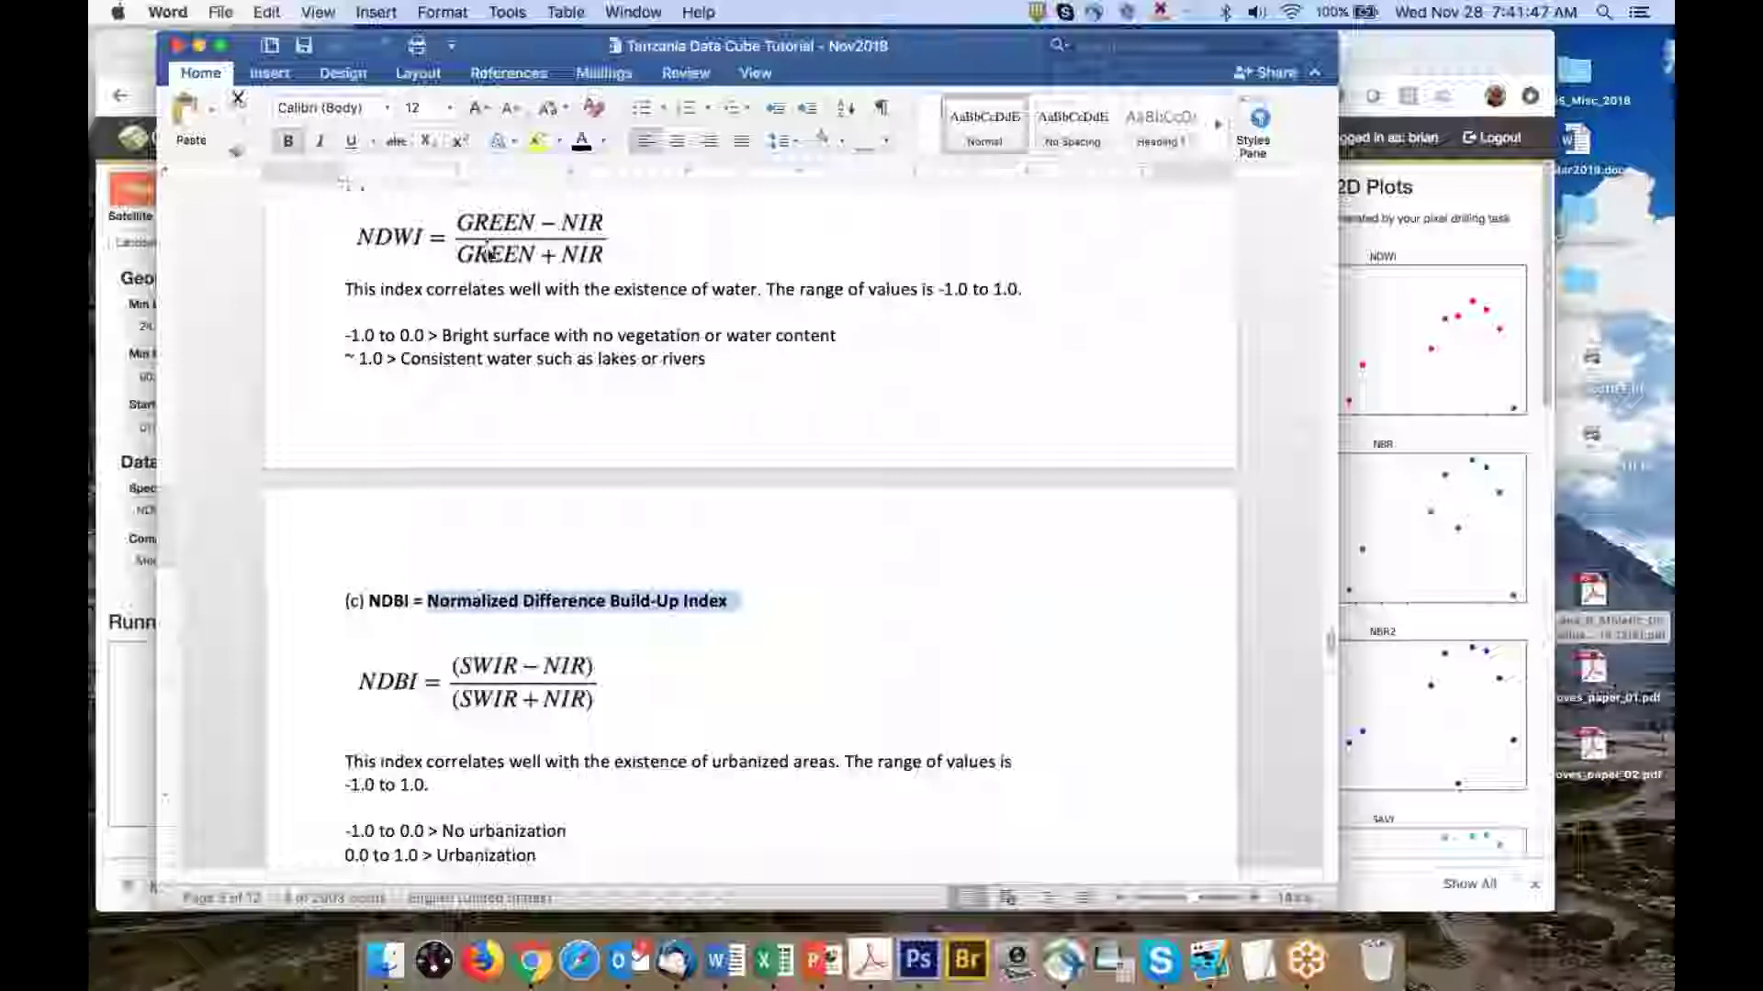
scroll(489, 246, down, 5)
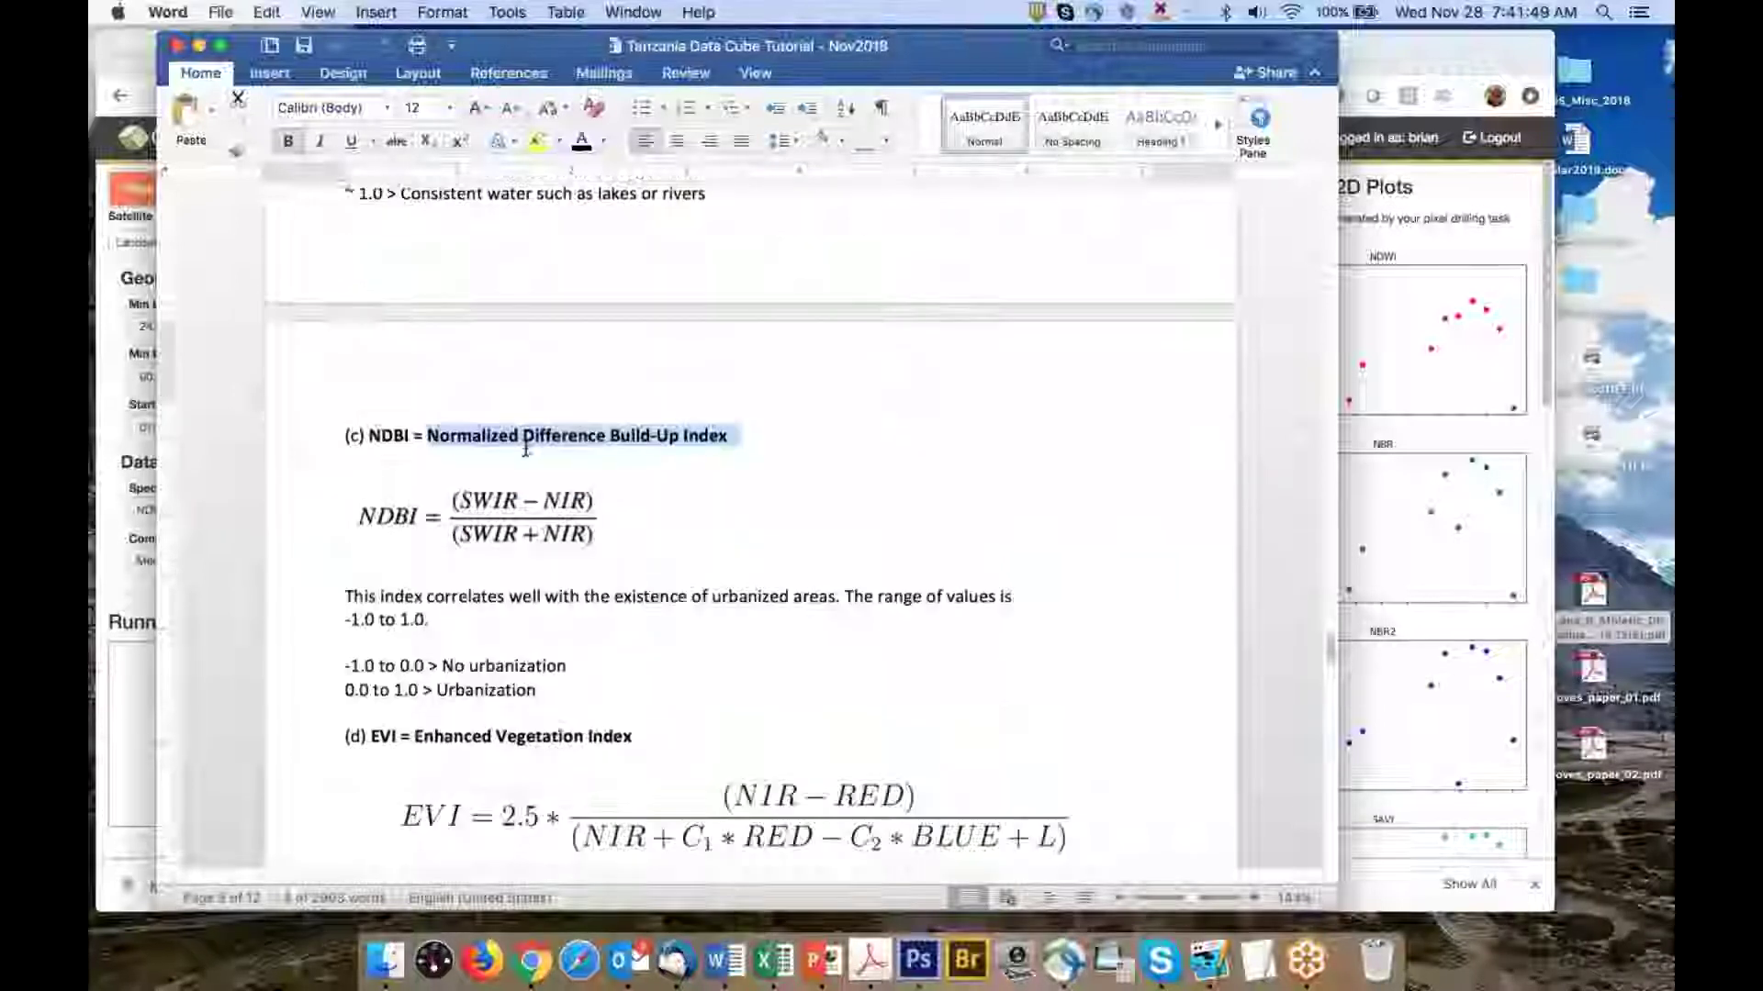
scroll(739, 598, down, 3)
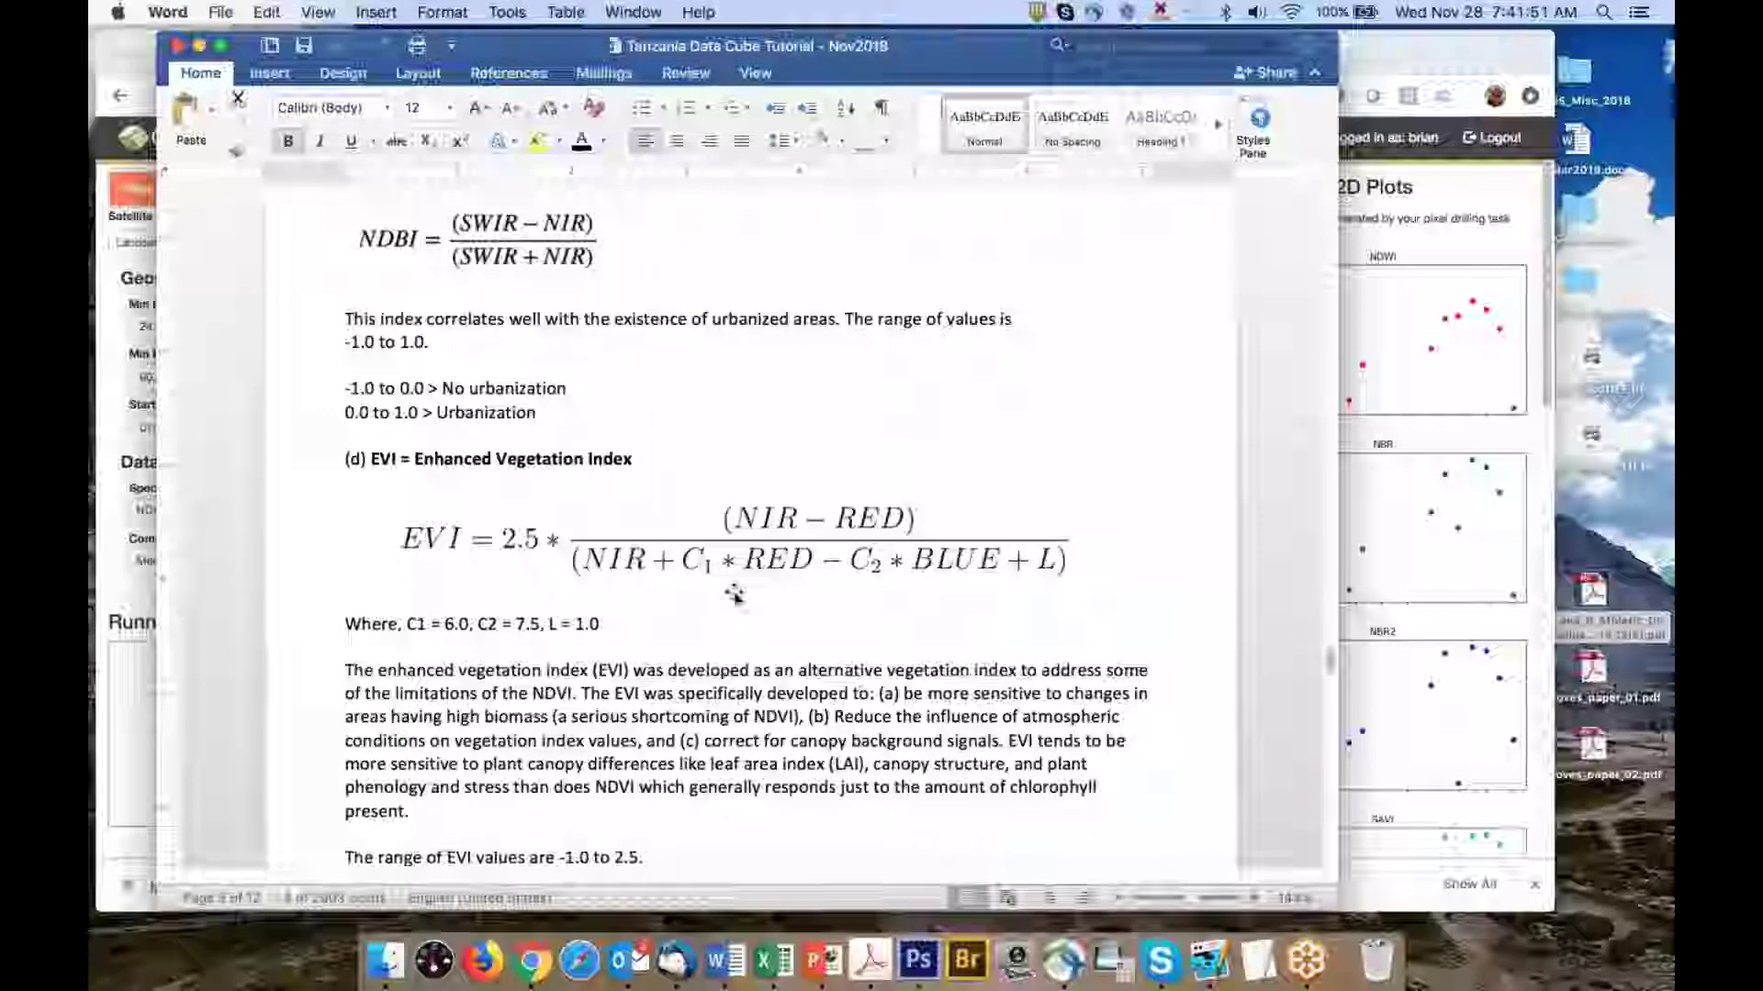
scroll(739, 598, down, 11)
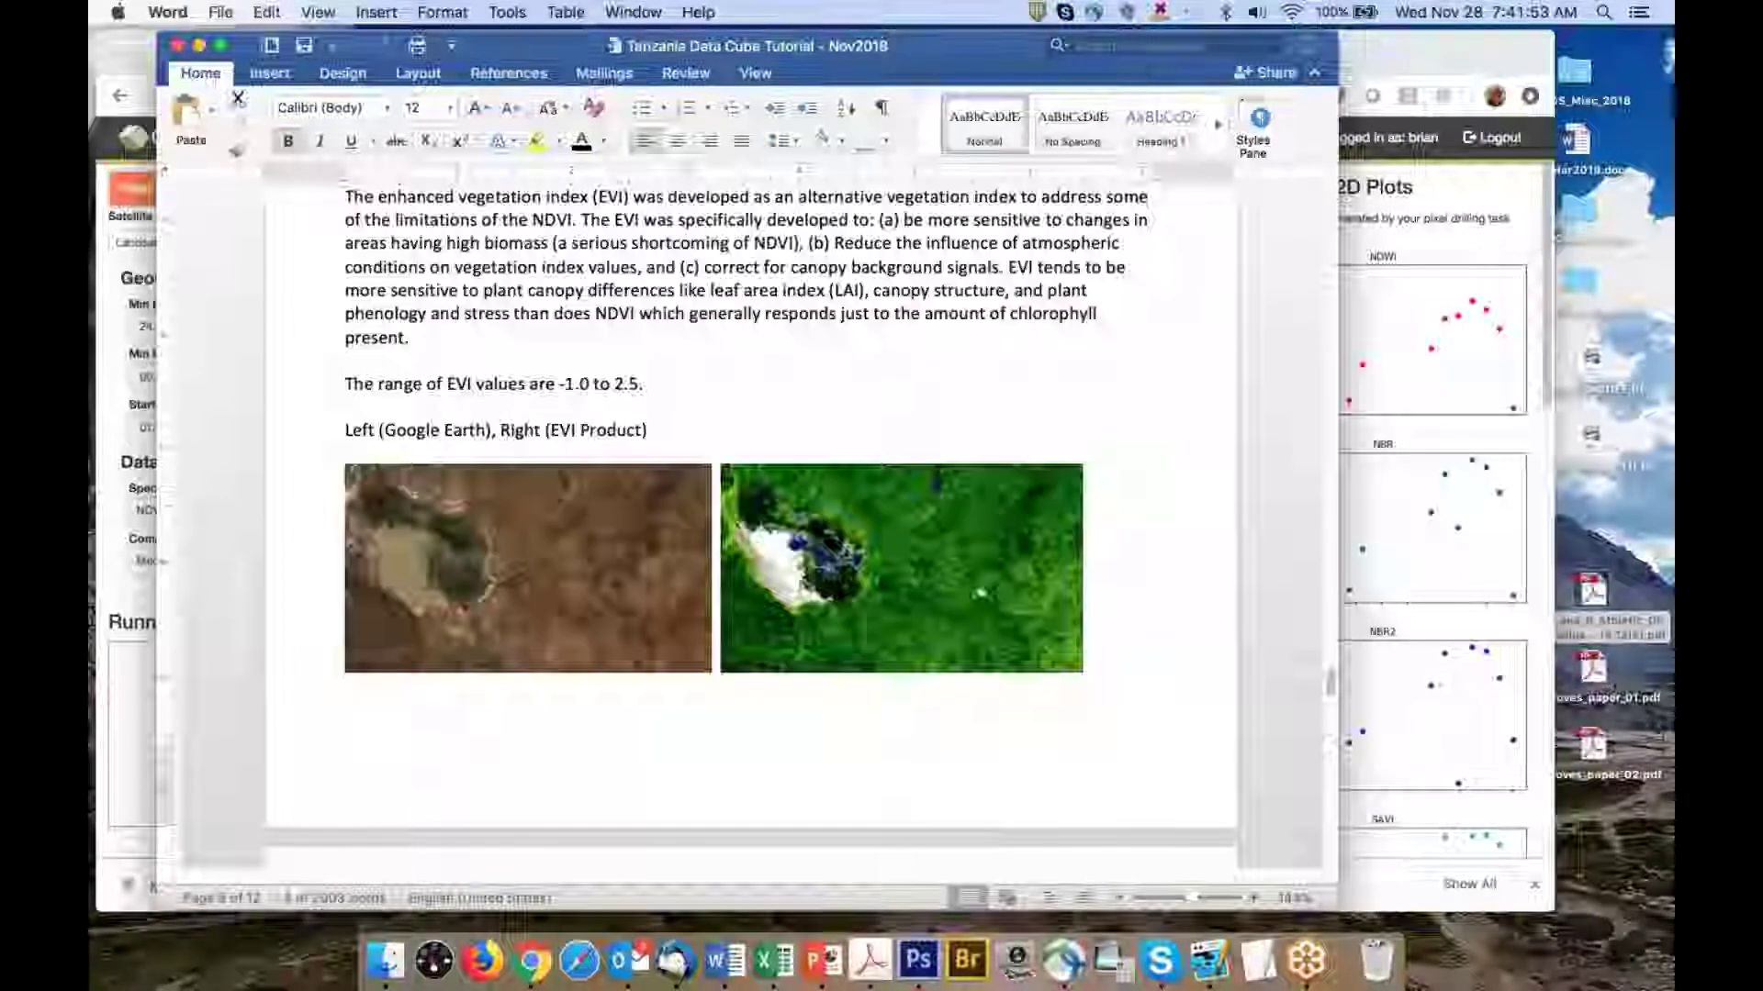
scroll(695, 590, down, 9)
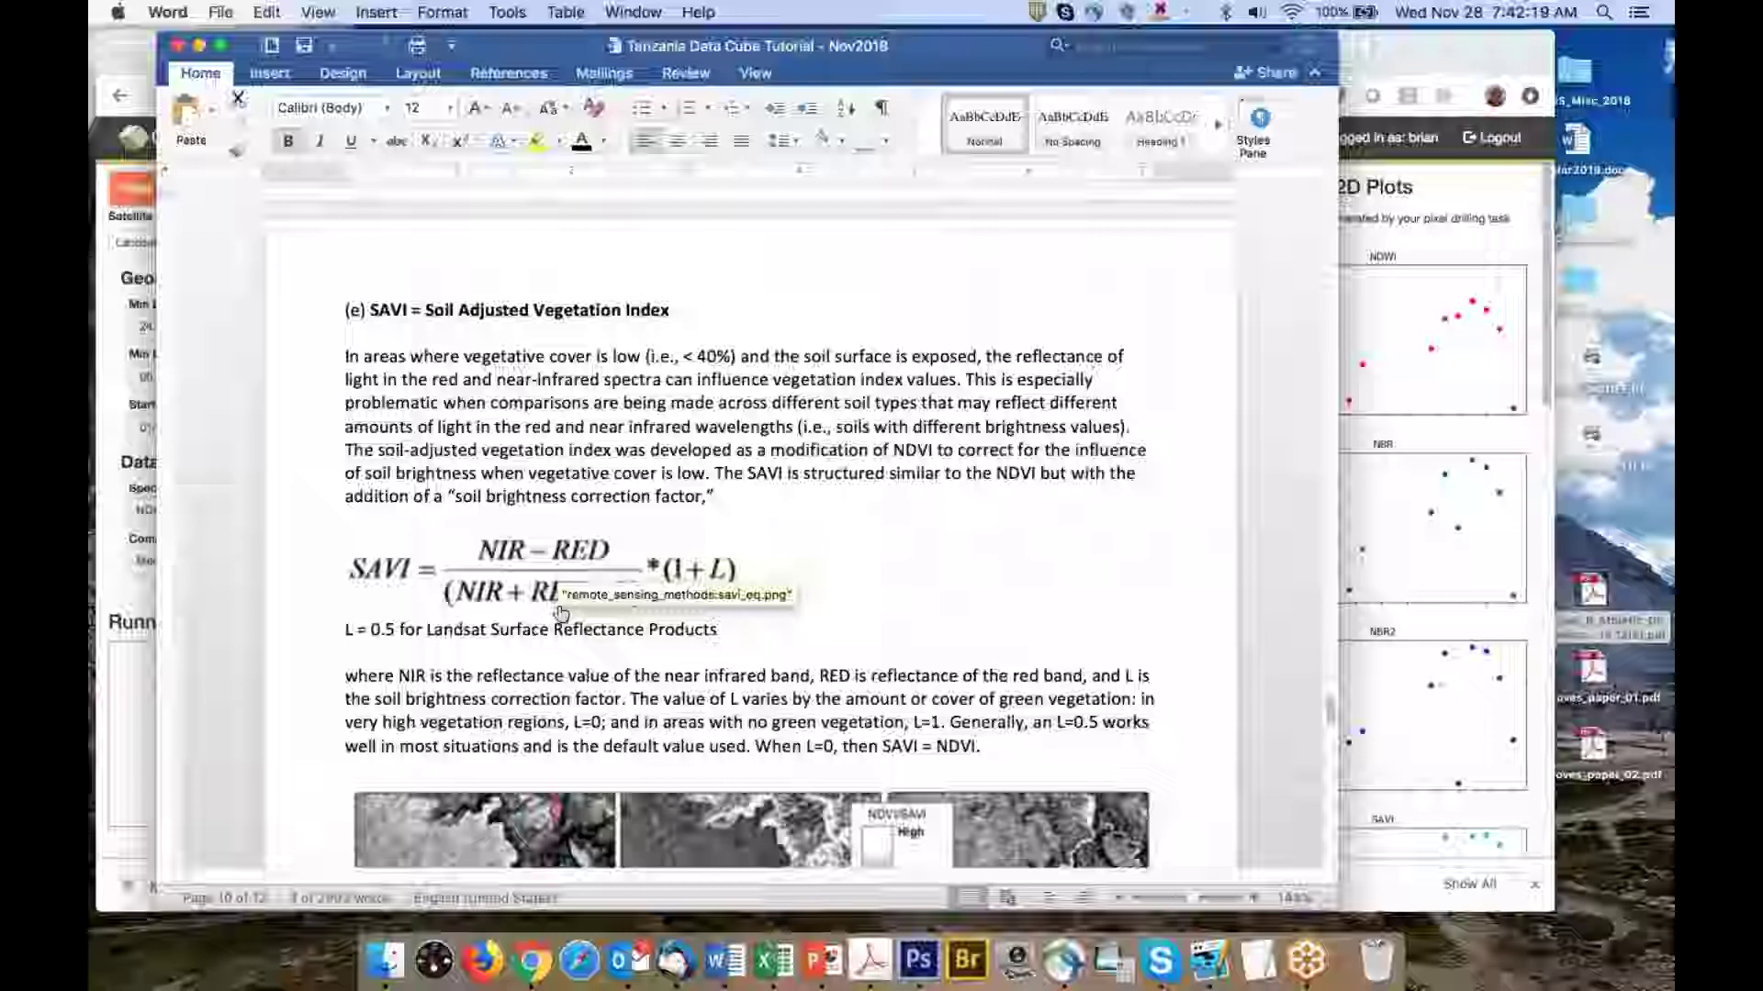
Switch back to the Open Data Cube page in Chrome and draw a small rectangle on the NDVI map east of the marker
click(1435, 447)
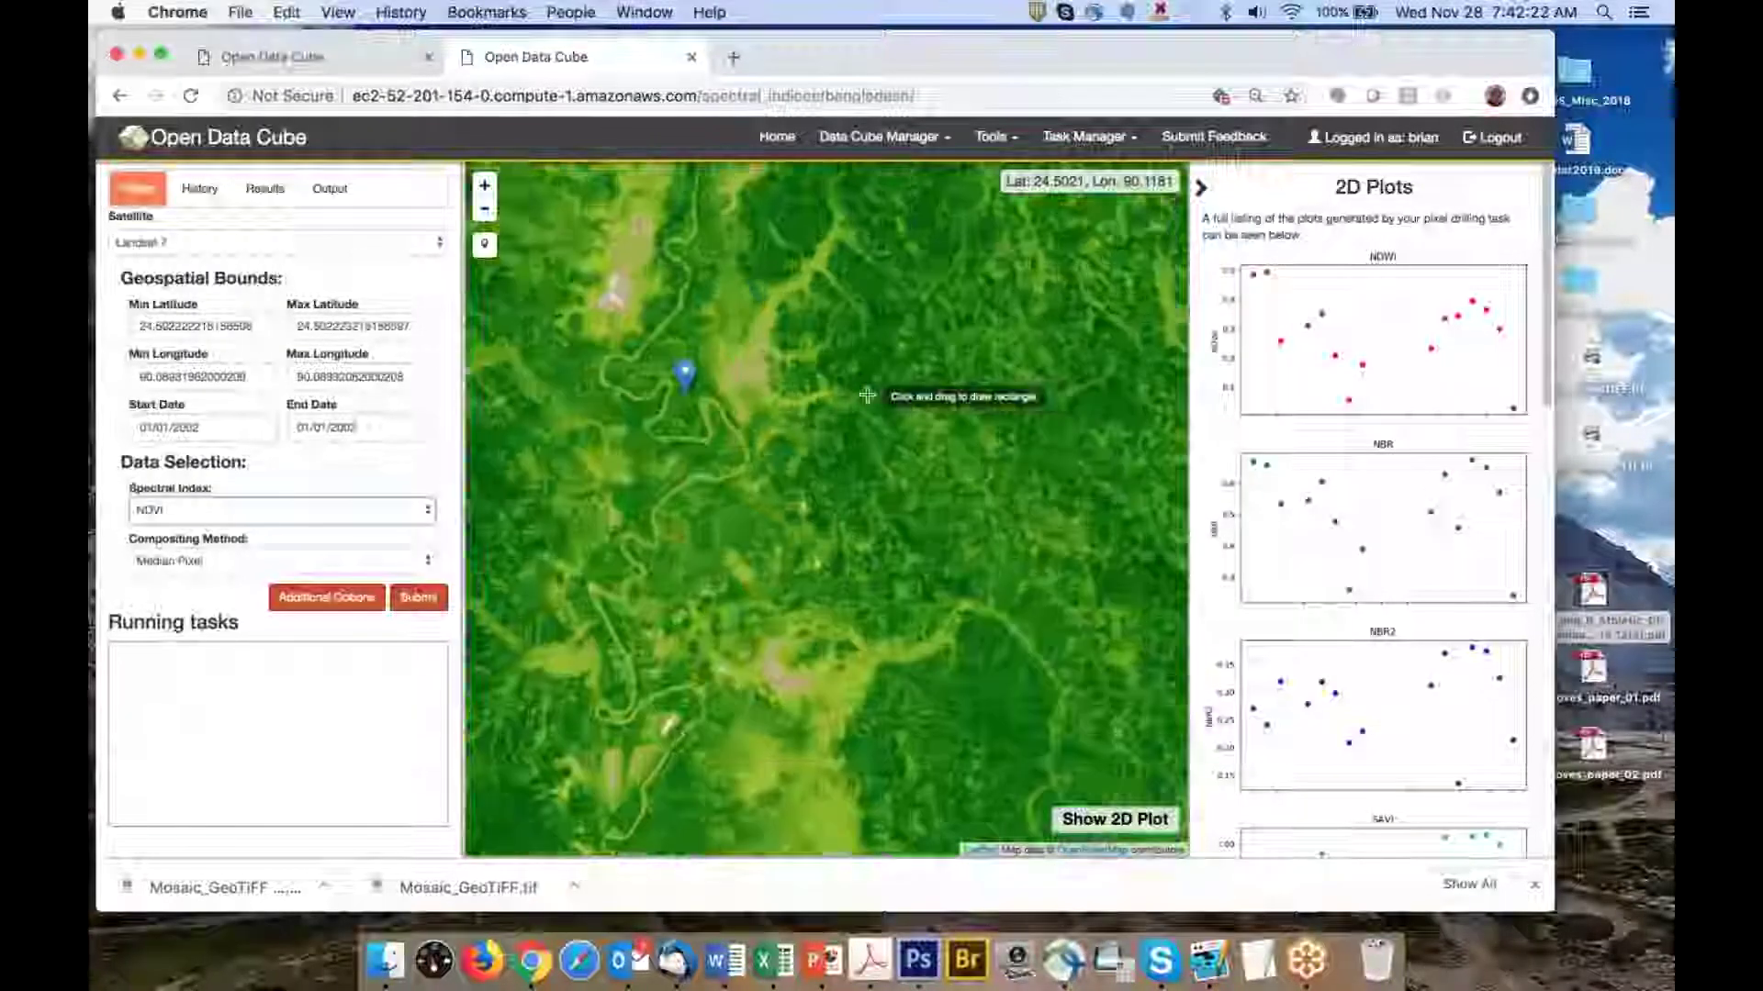
drag(984, 295, 916, 386)
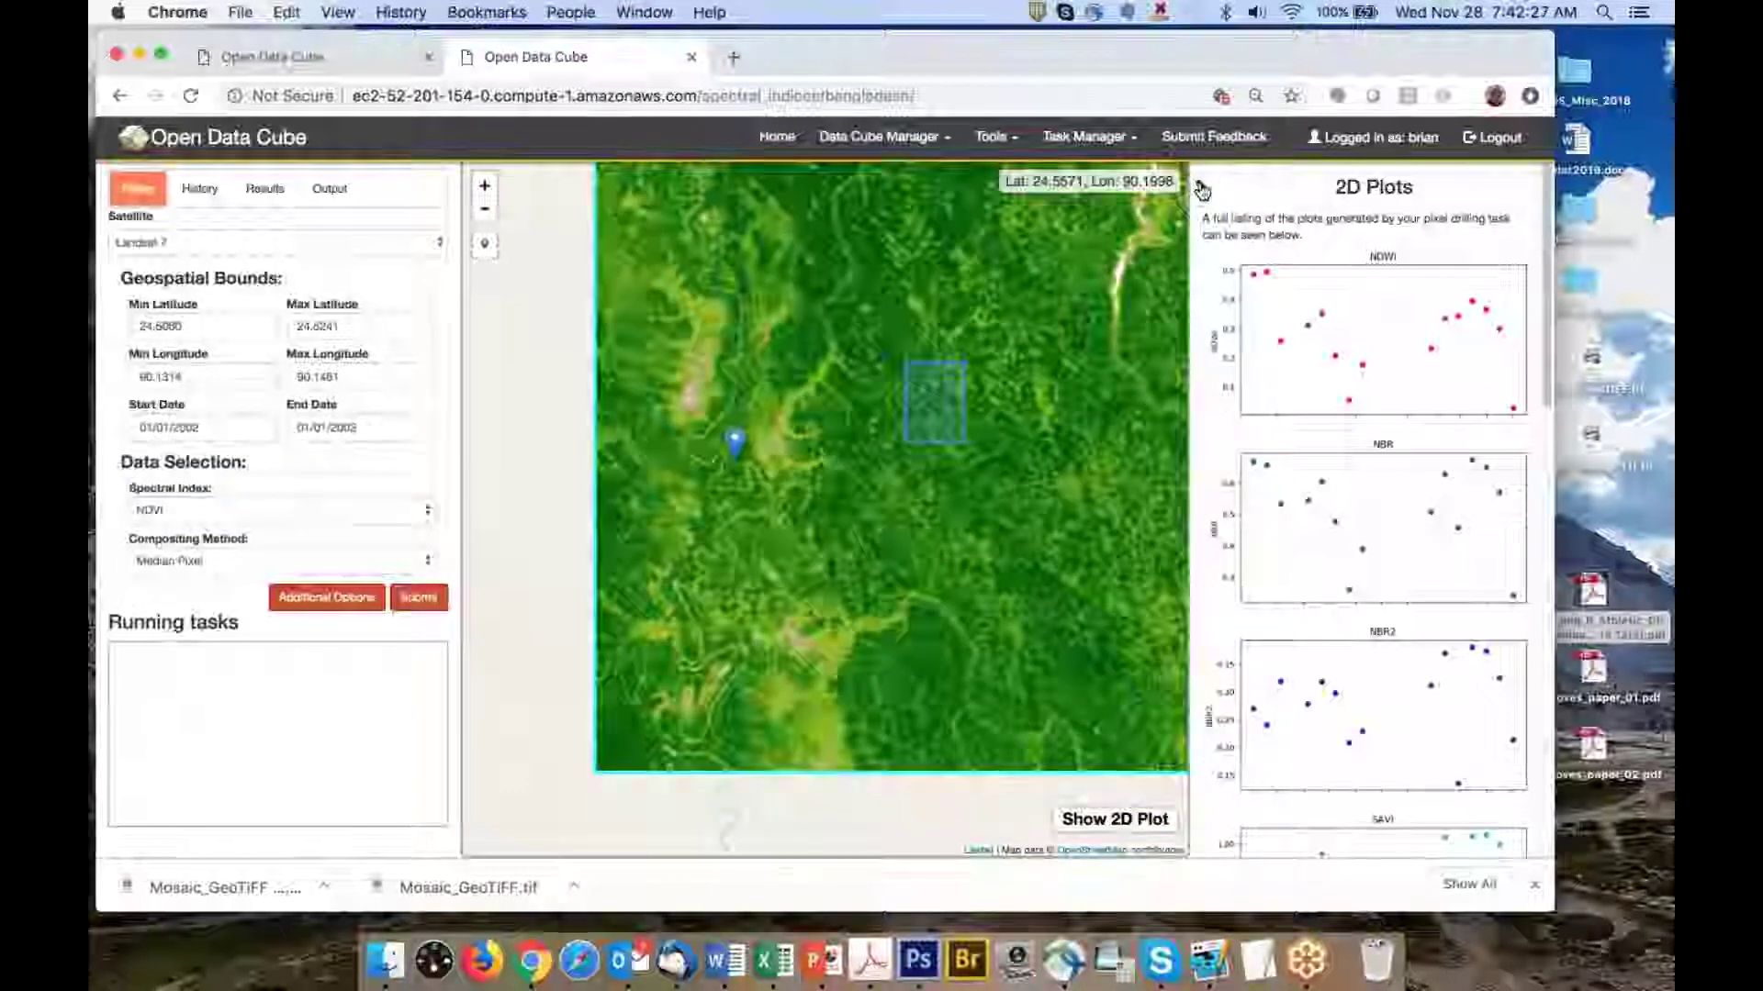
Close the 2D plots and look over the Bangladesh NDVI map and the list of available spectral indices
click(1200, 187)
drag(1117, 413, 995, 386)
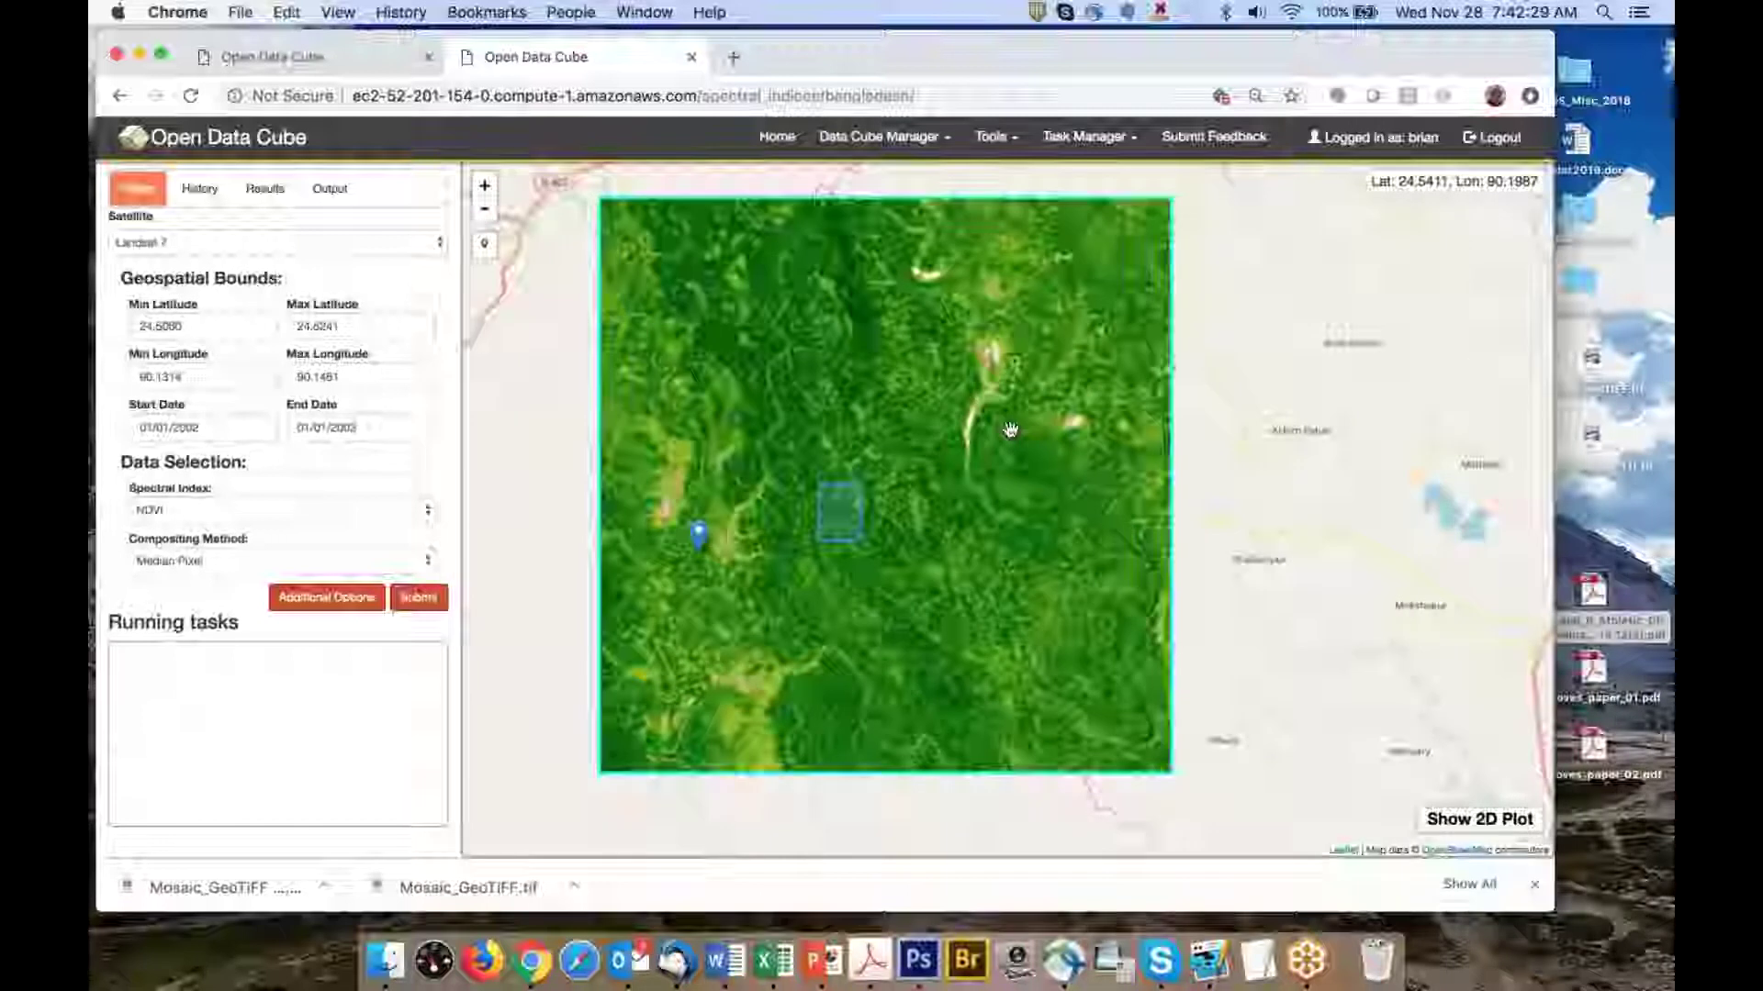
scroll(1008, 428, up, 1)
scroll(1027, 390, down, 1)
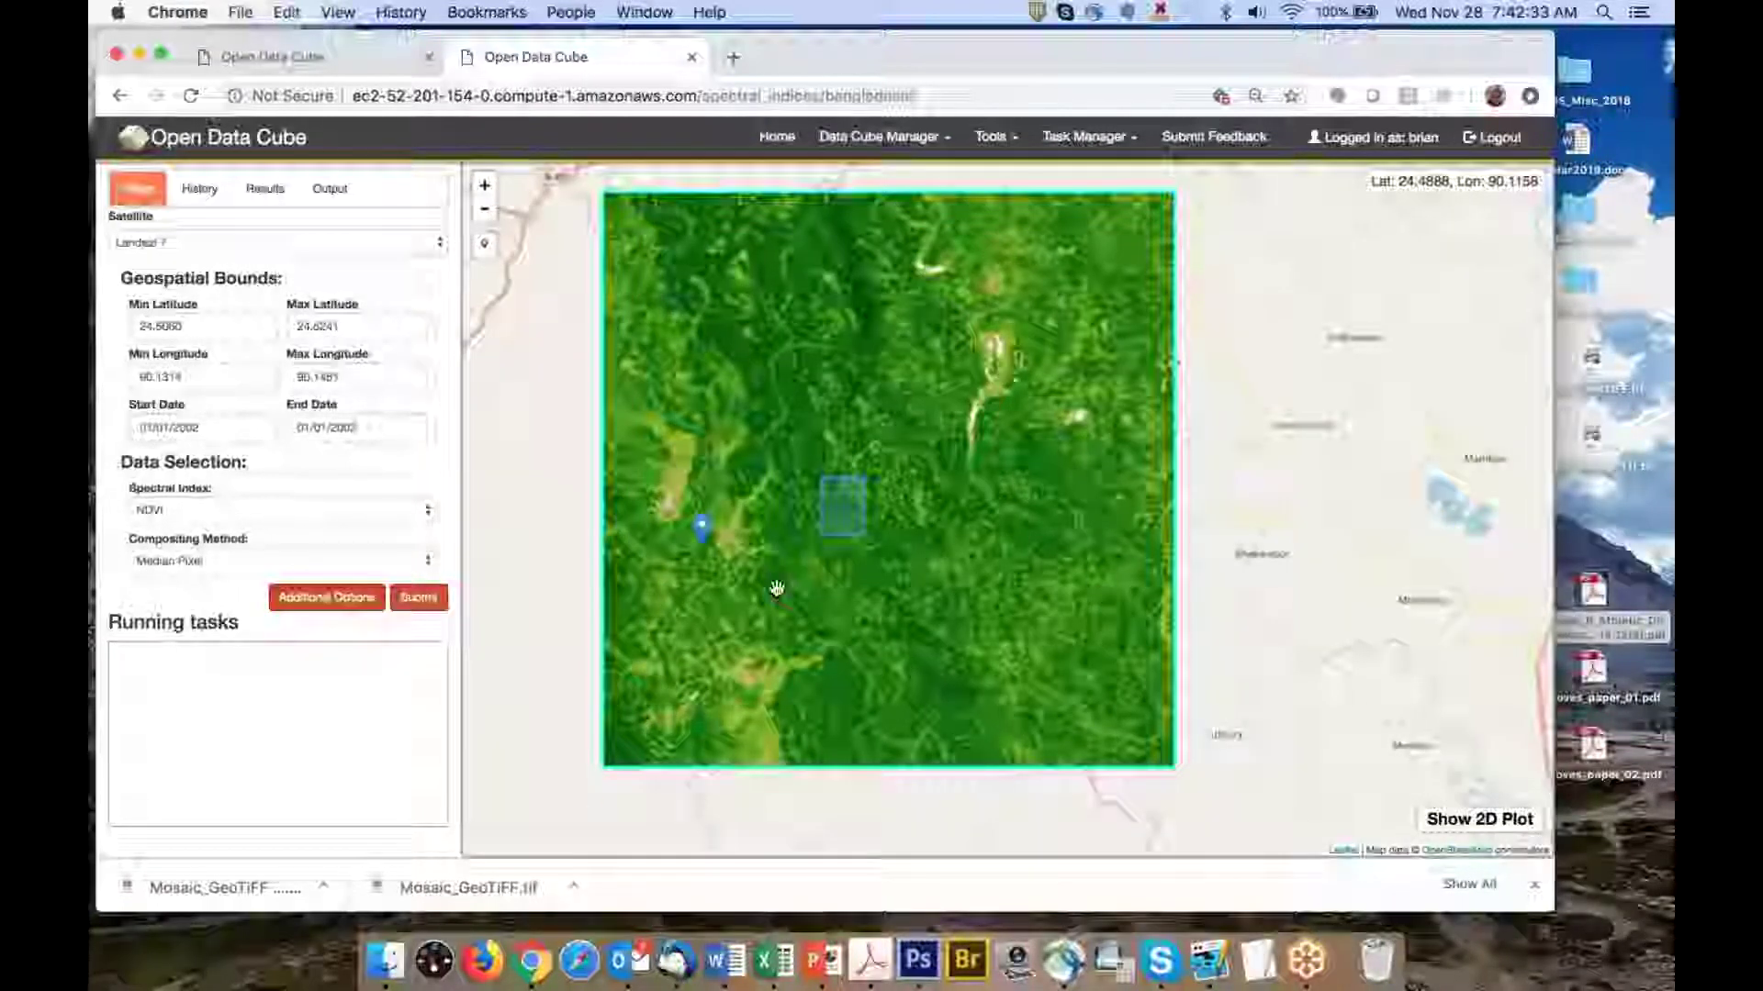
click(290, 508)
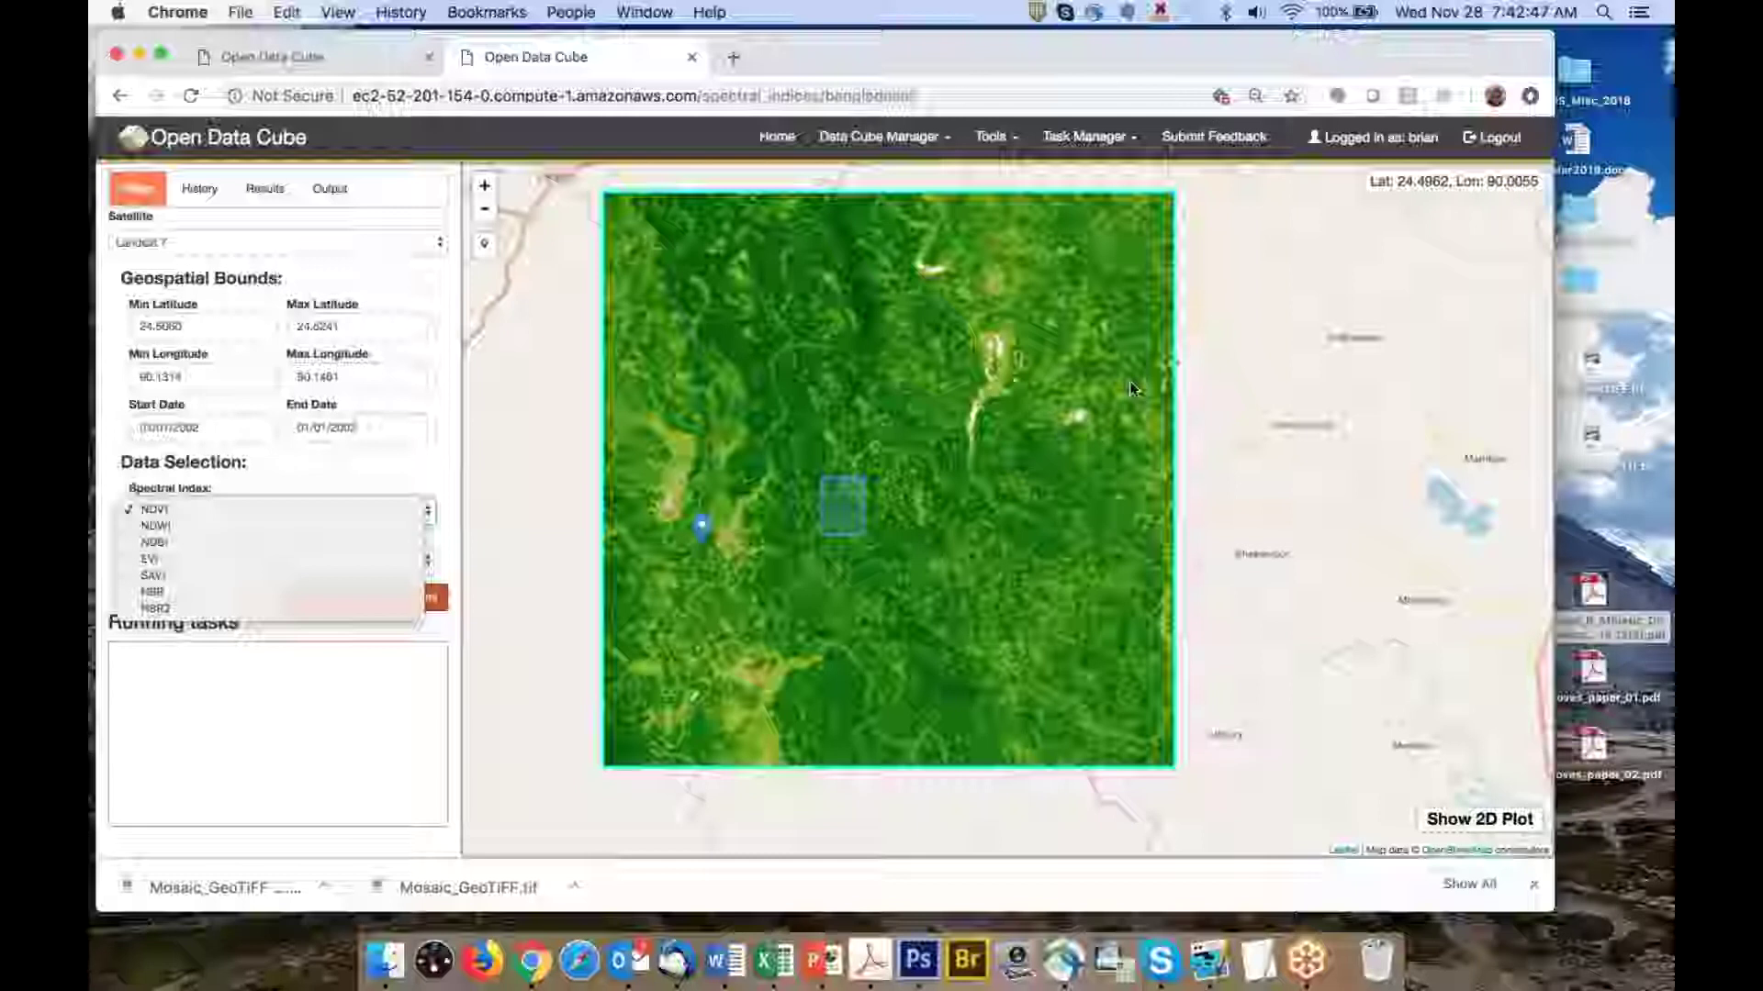
click(1037, 417)
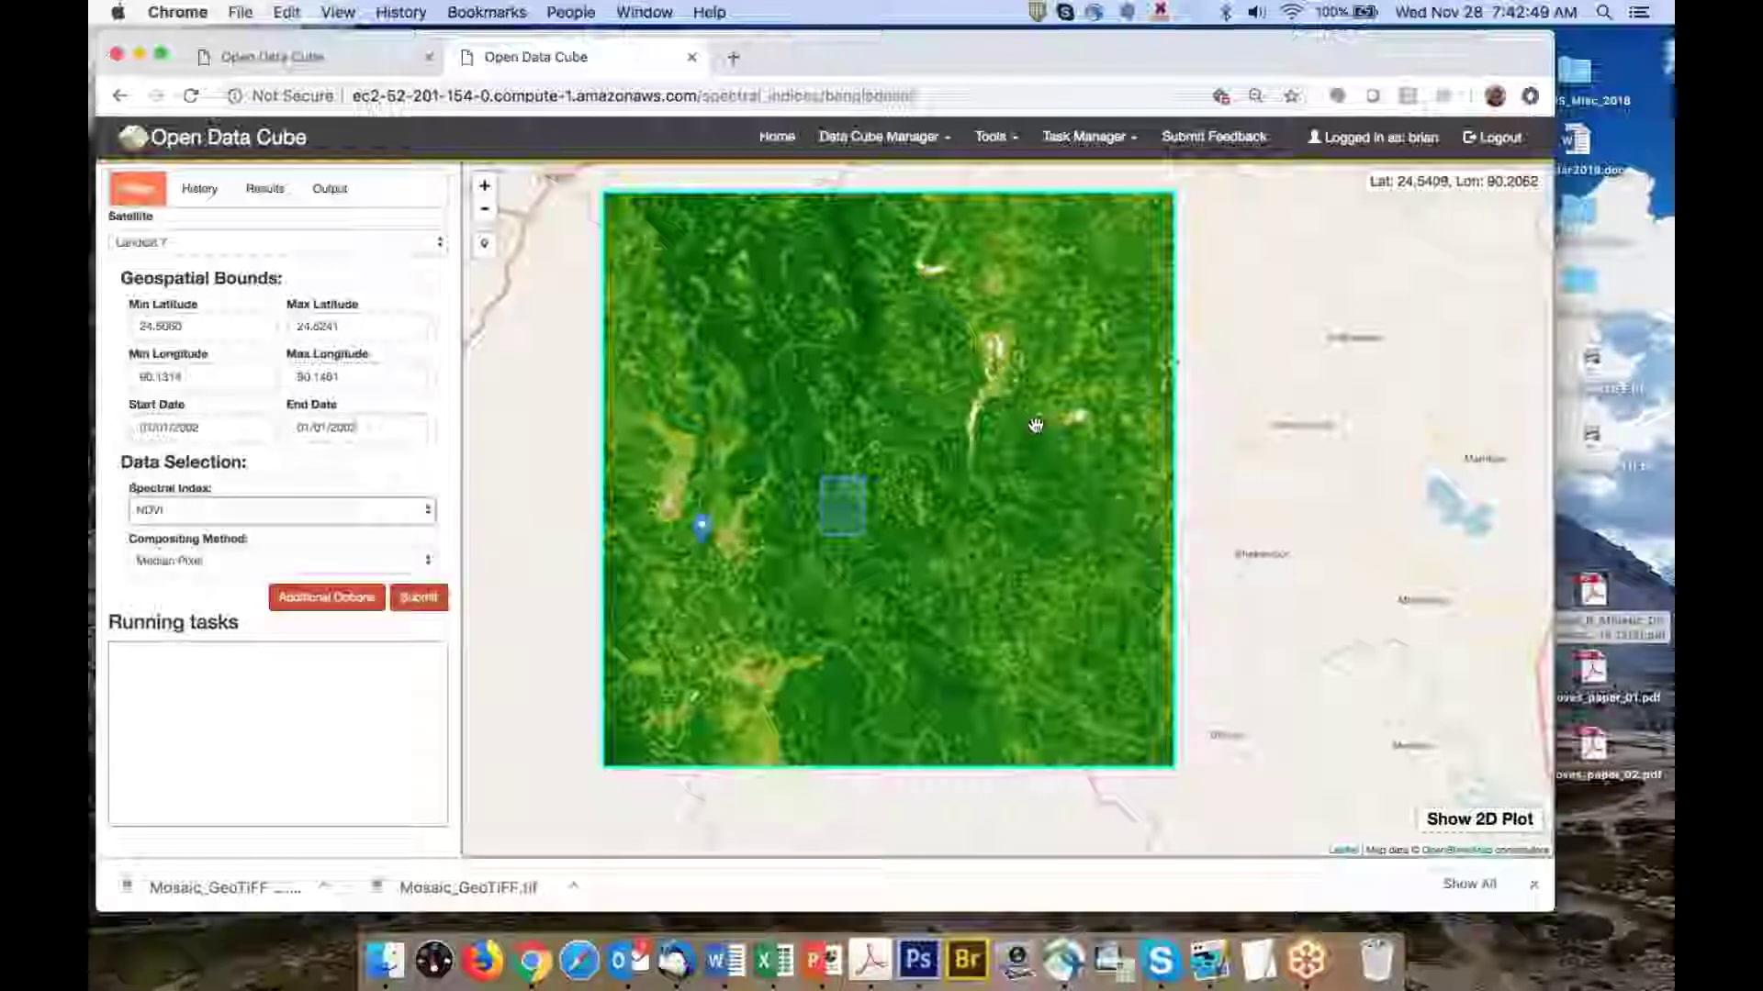
drag(1037, 418, 1024, 441)
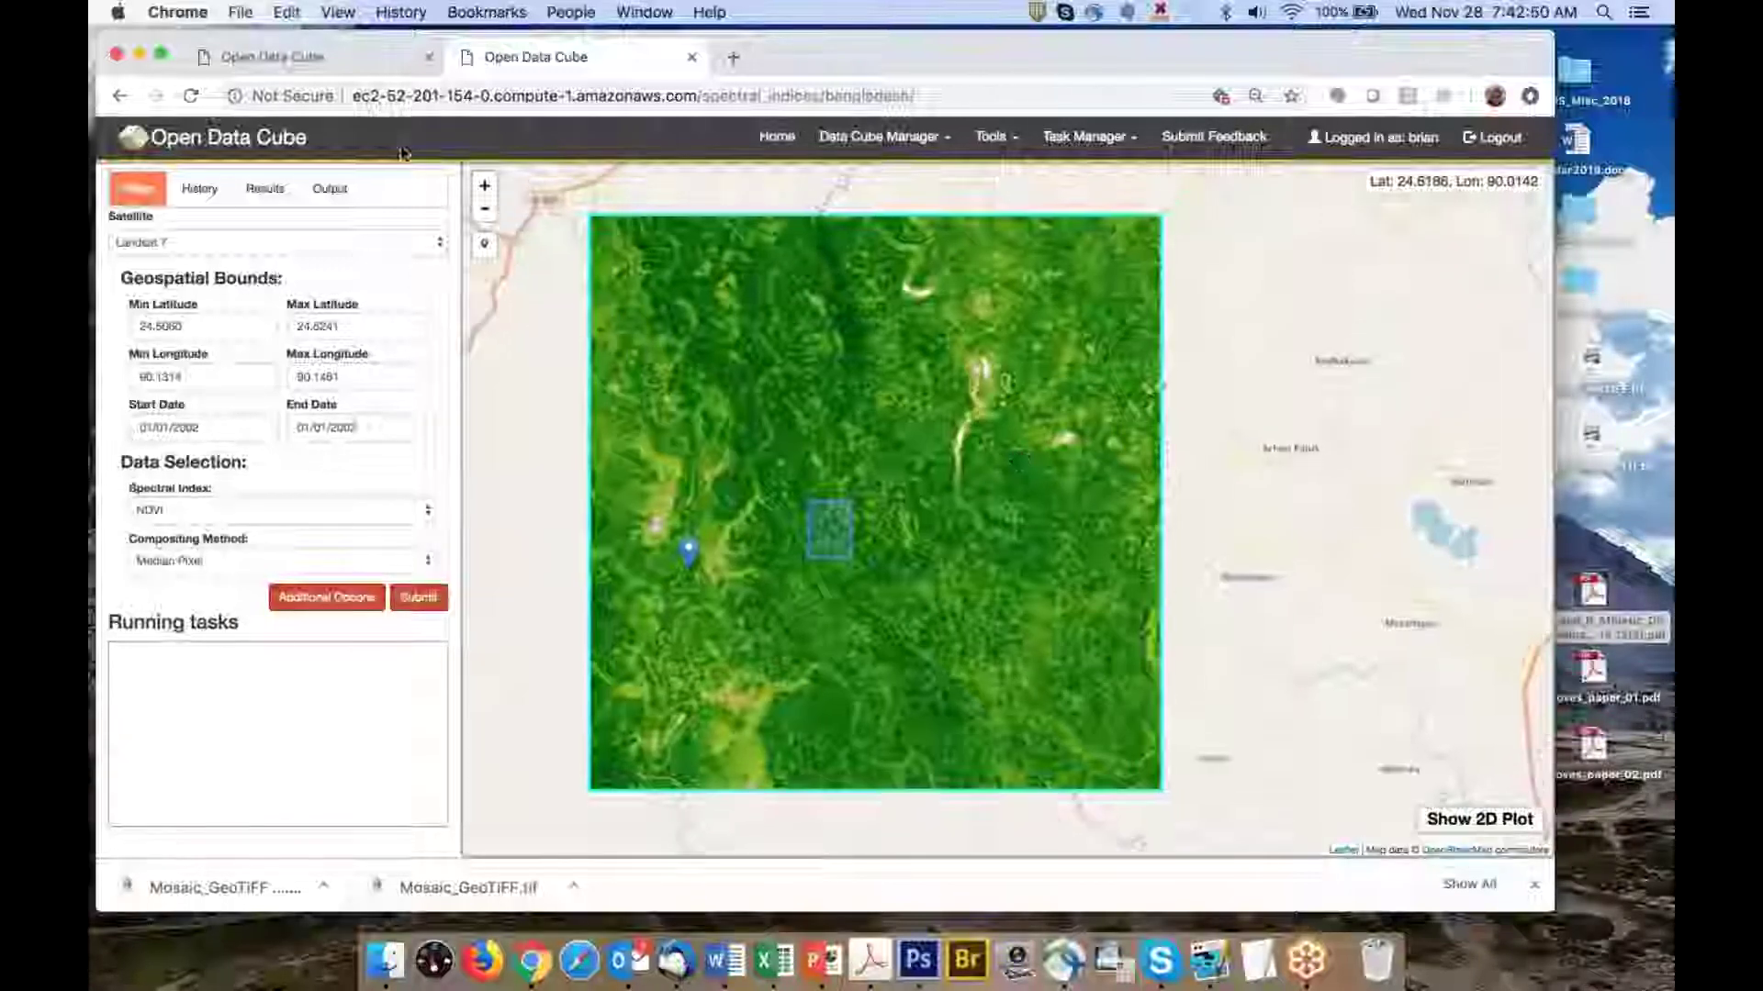
Switch to the Africa Regional Data Cube page and open the Fractional Cover land tool for Tanzania
click(309, 57)
click(959, 139)
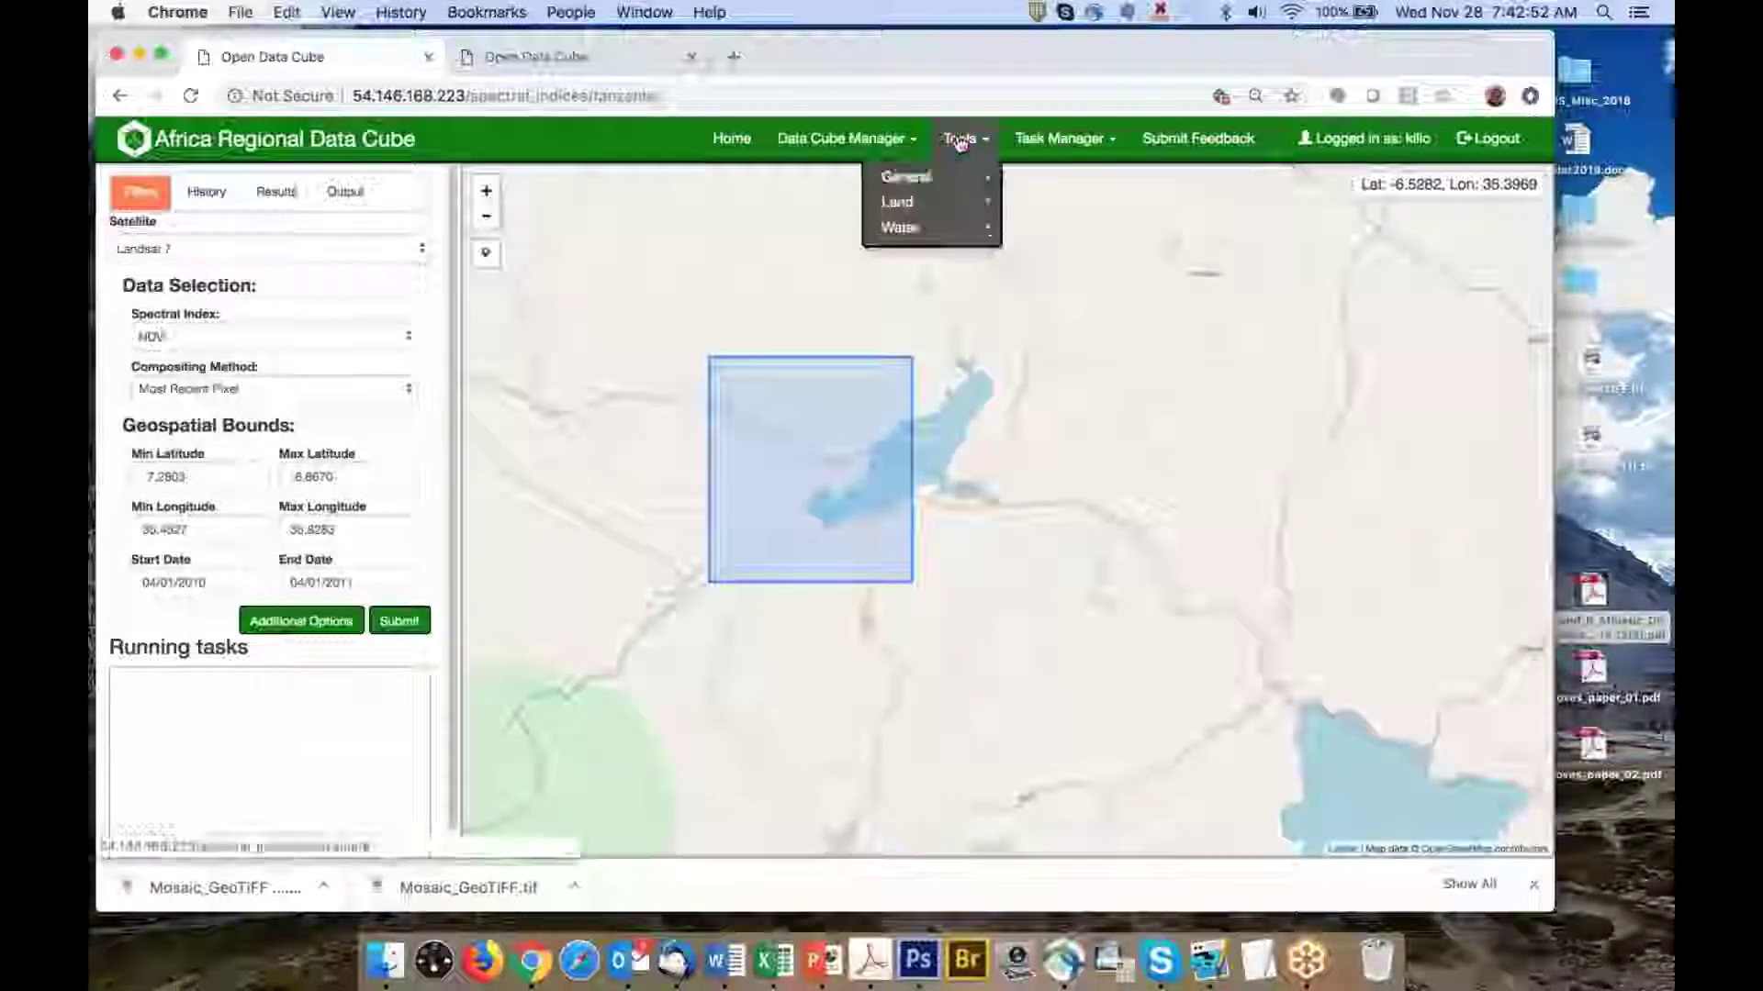
mouse_move(904, 202)
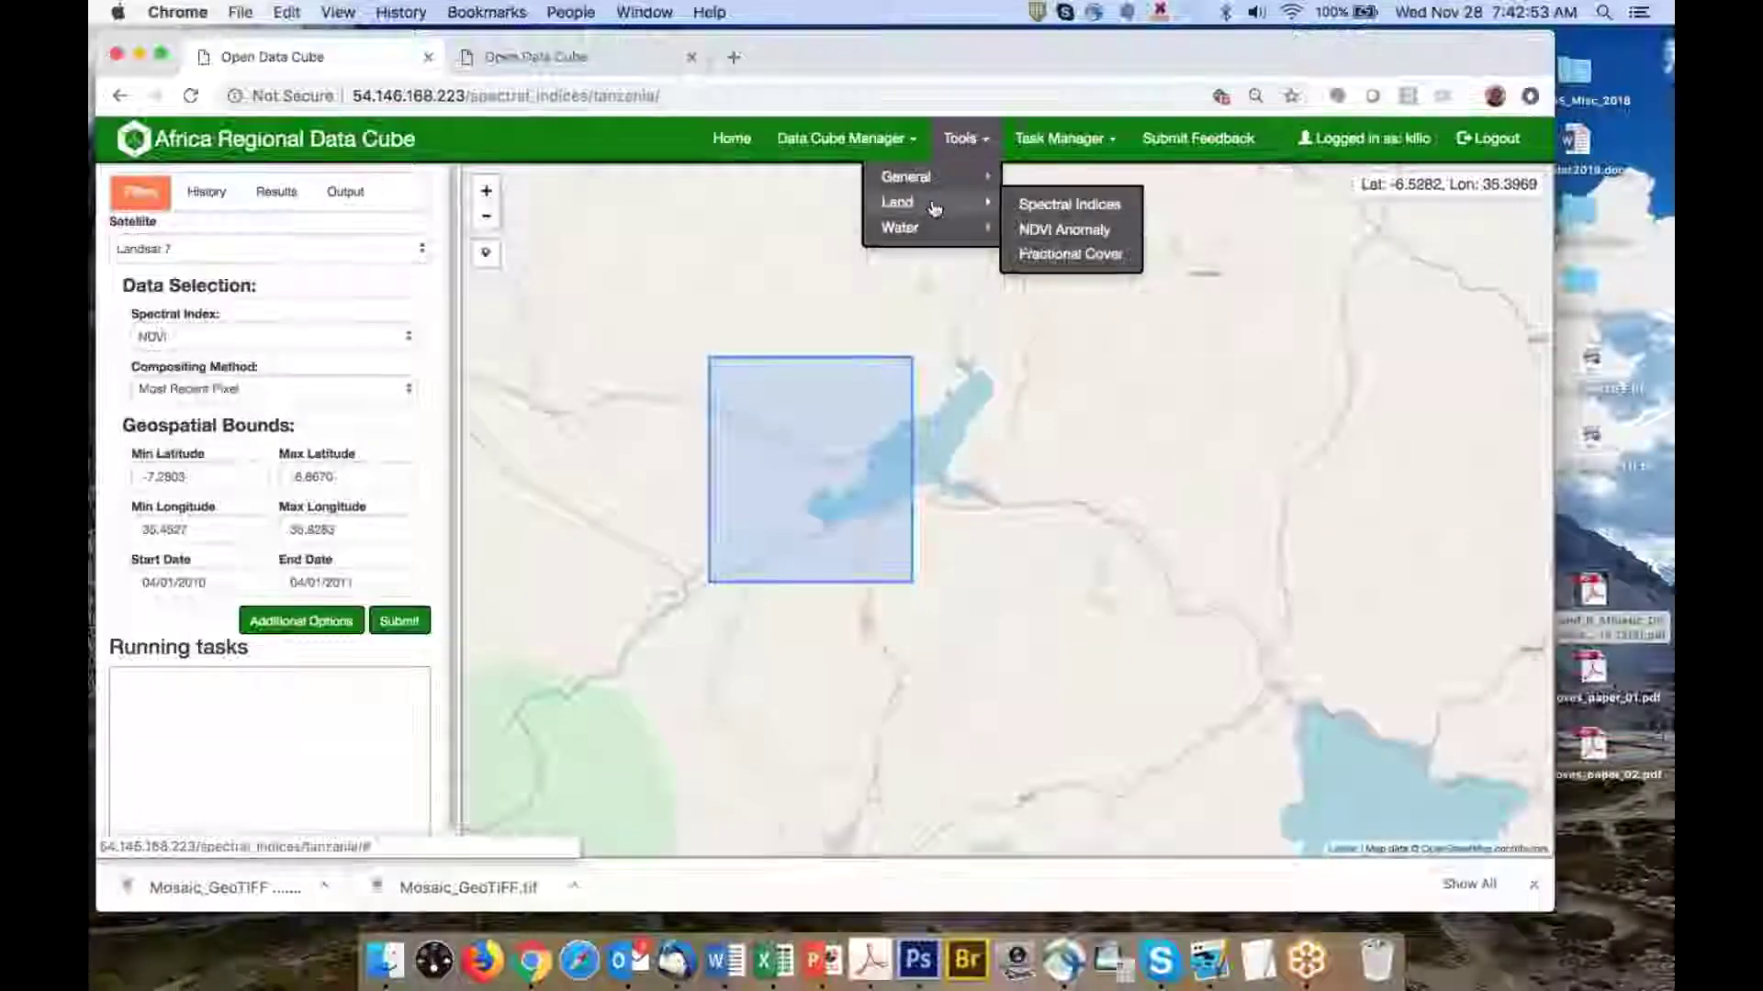
click(1046, 257)
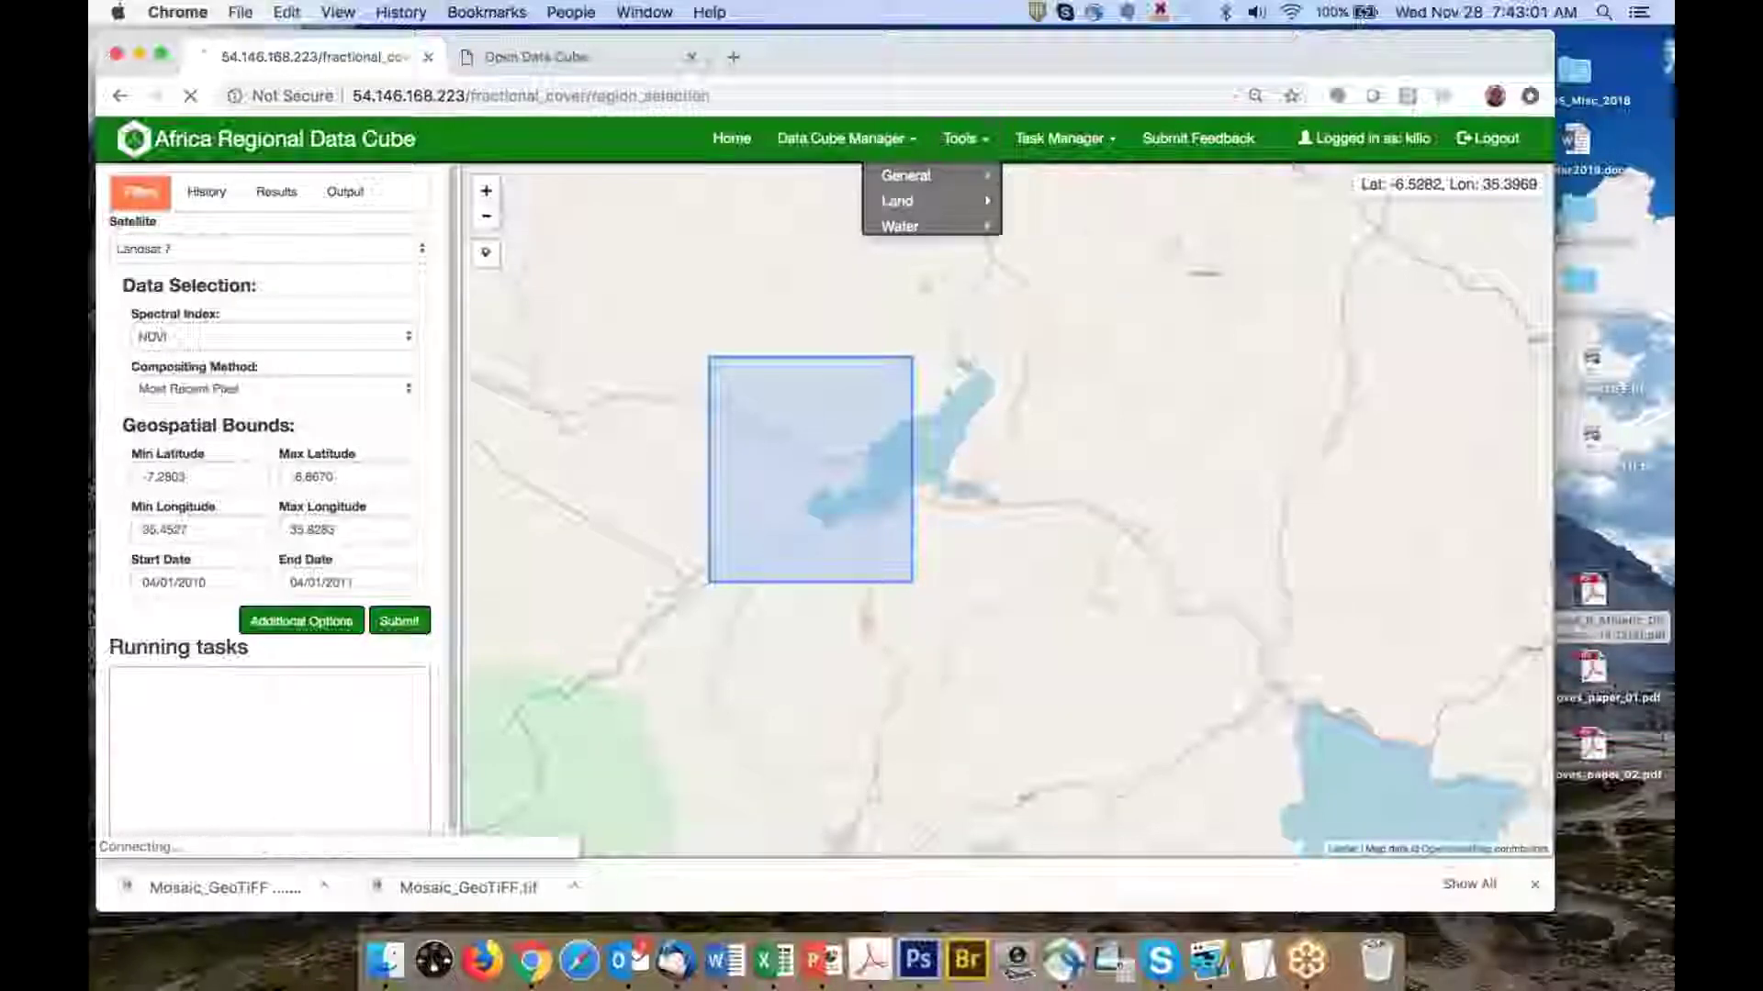
click(377, 603)
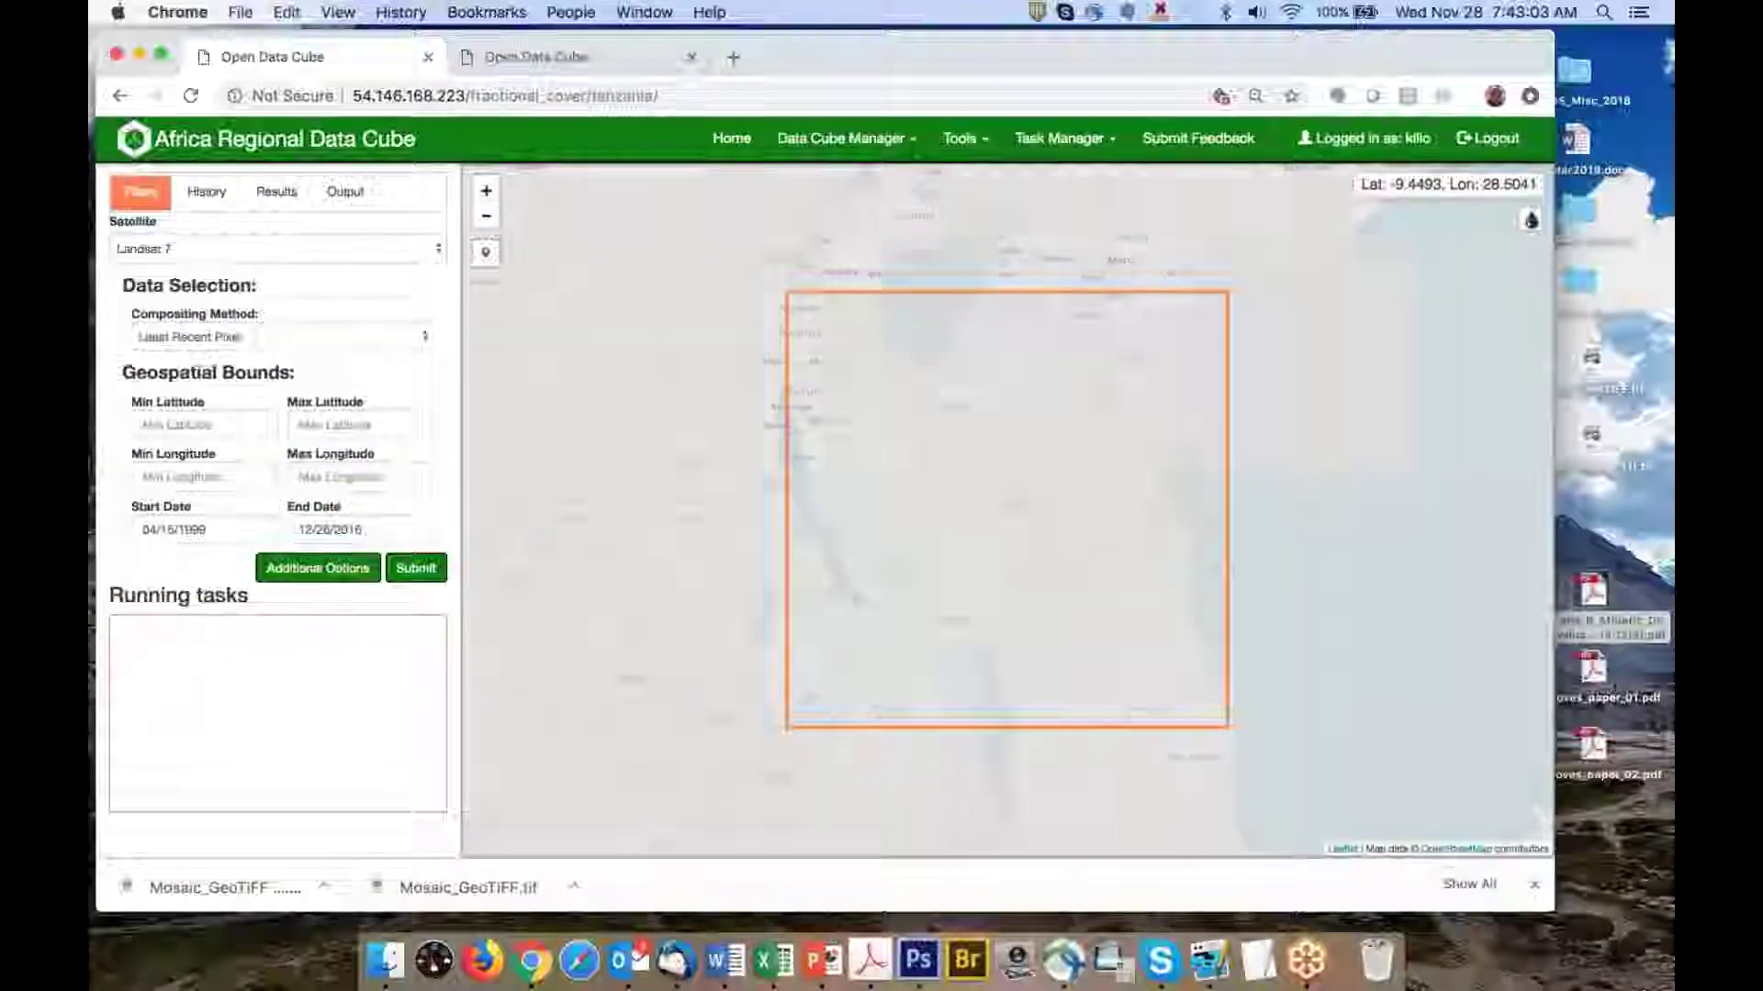
drag(1112, 542, 968, 507)
scroll(968, 506, up, 1)
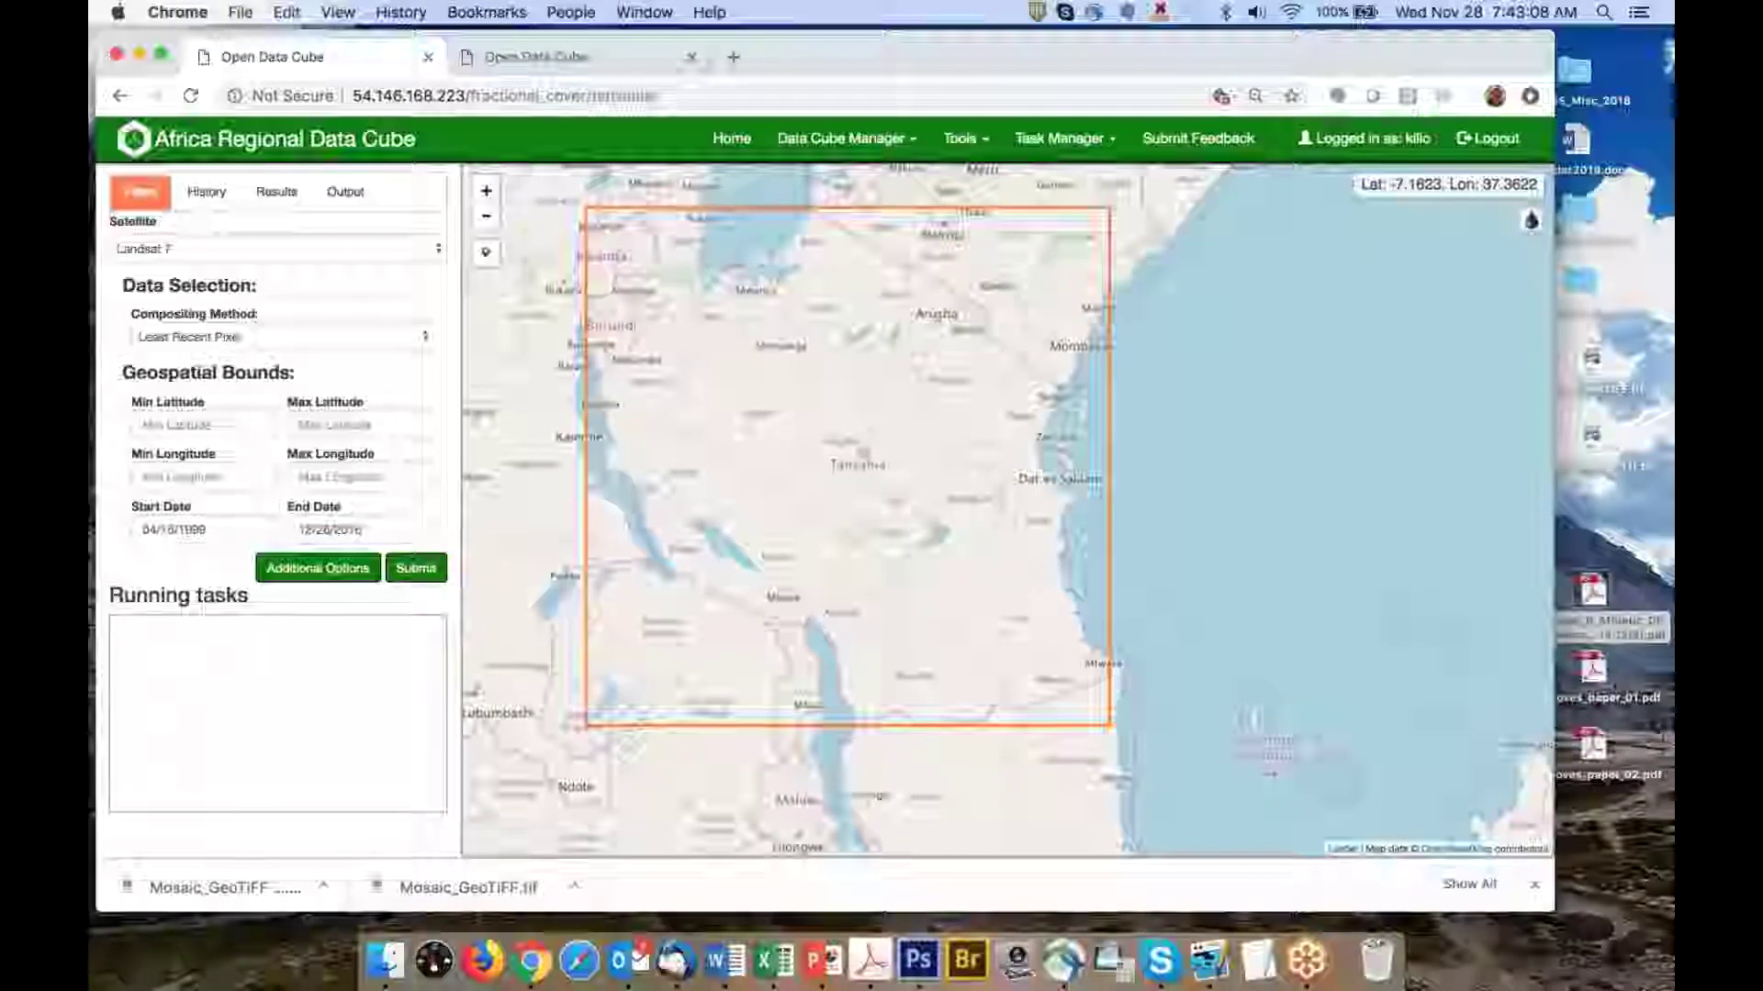
Switch to the Tanzania Data Cube Tutorial document in Word and find the Case #7 Fractional Cover section
key(ctrl+Up)
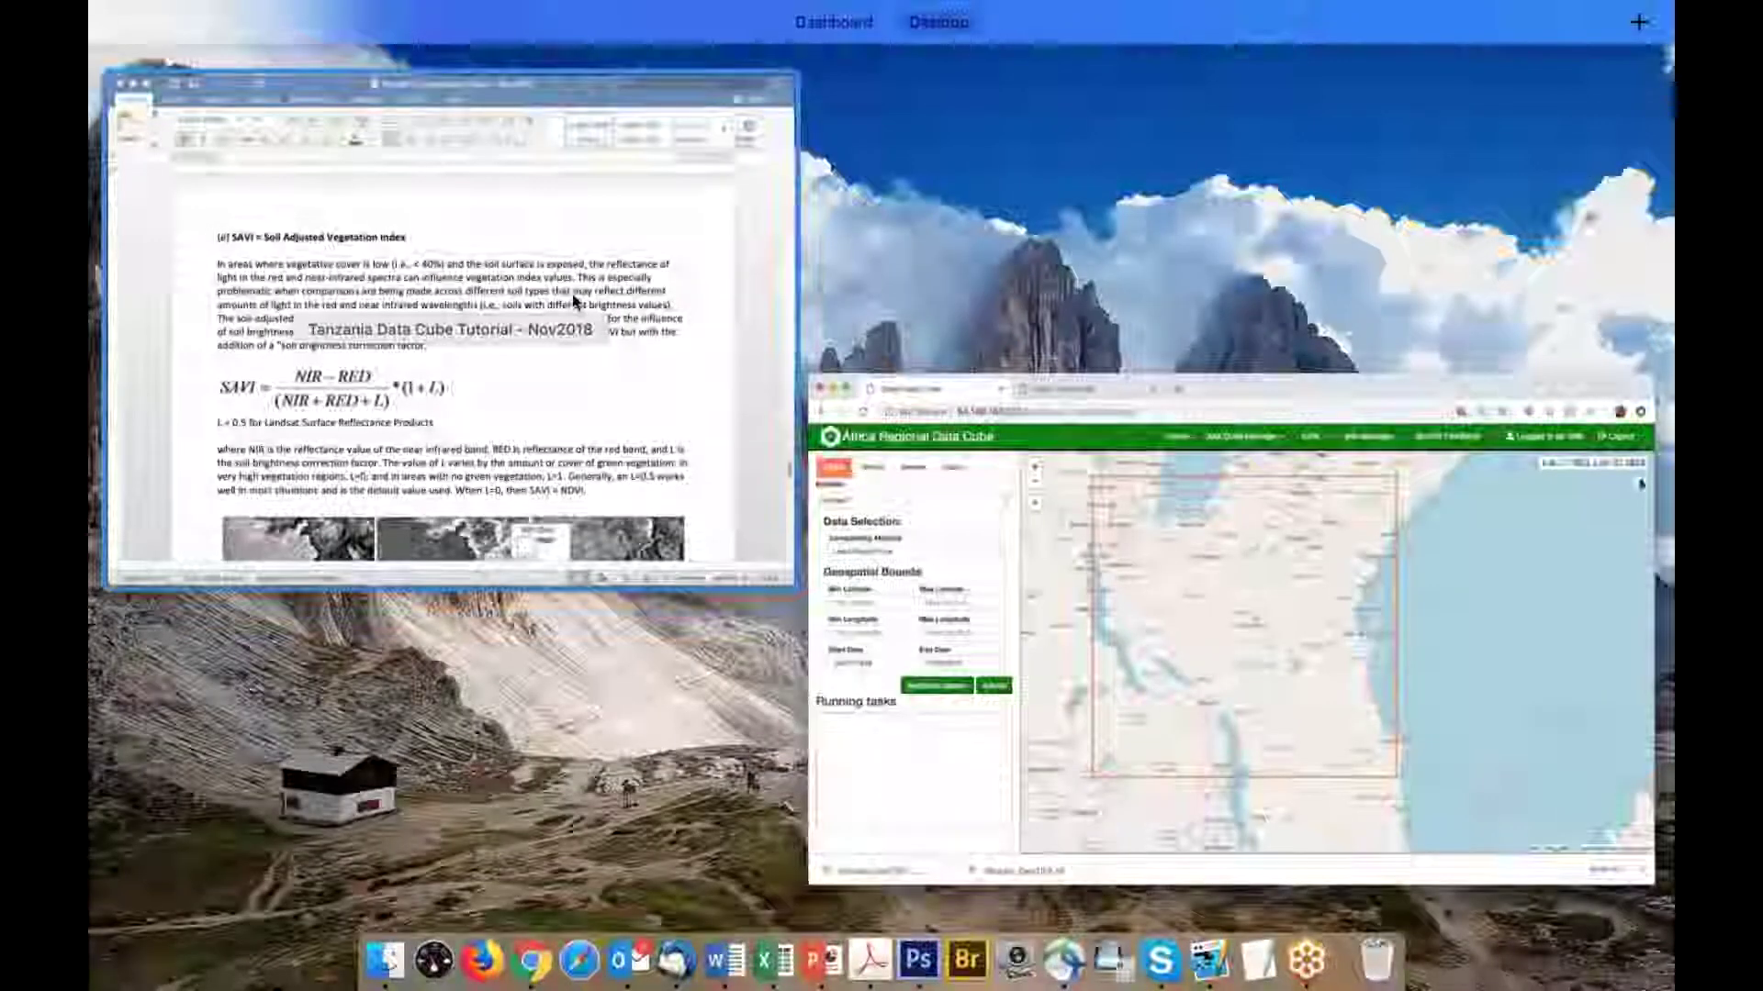
click(470, 312)
scroll(751, 524, down, 5)
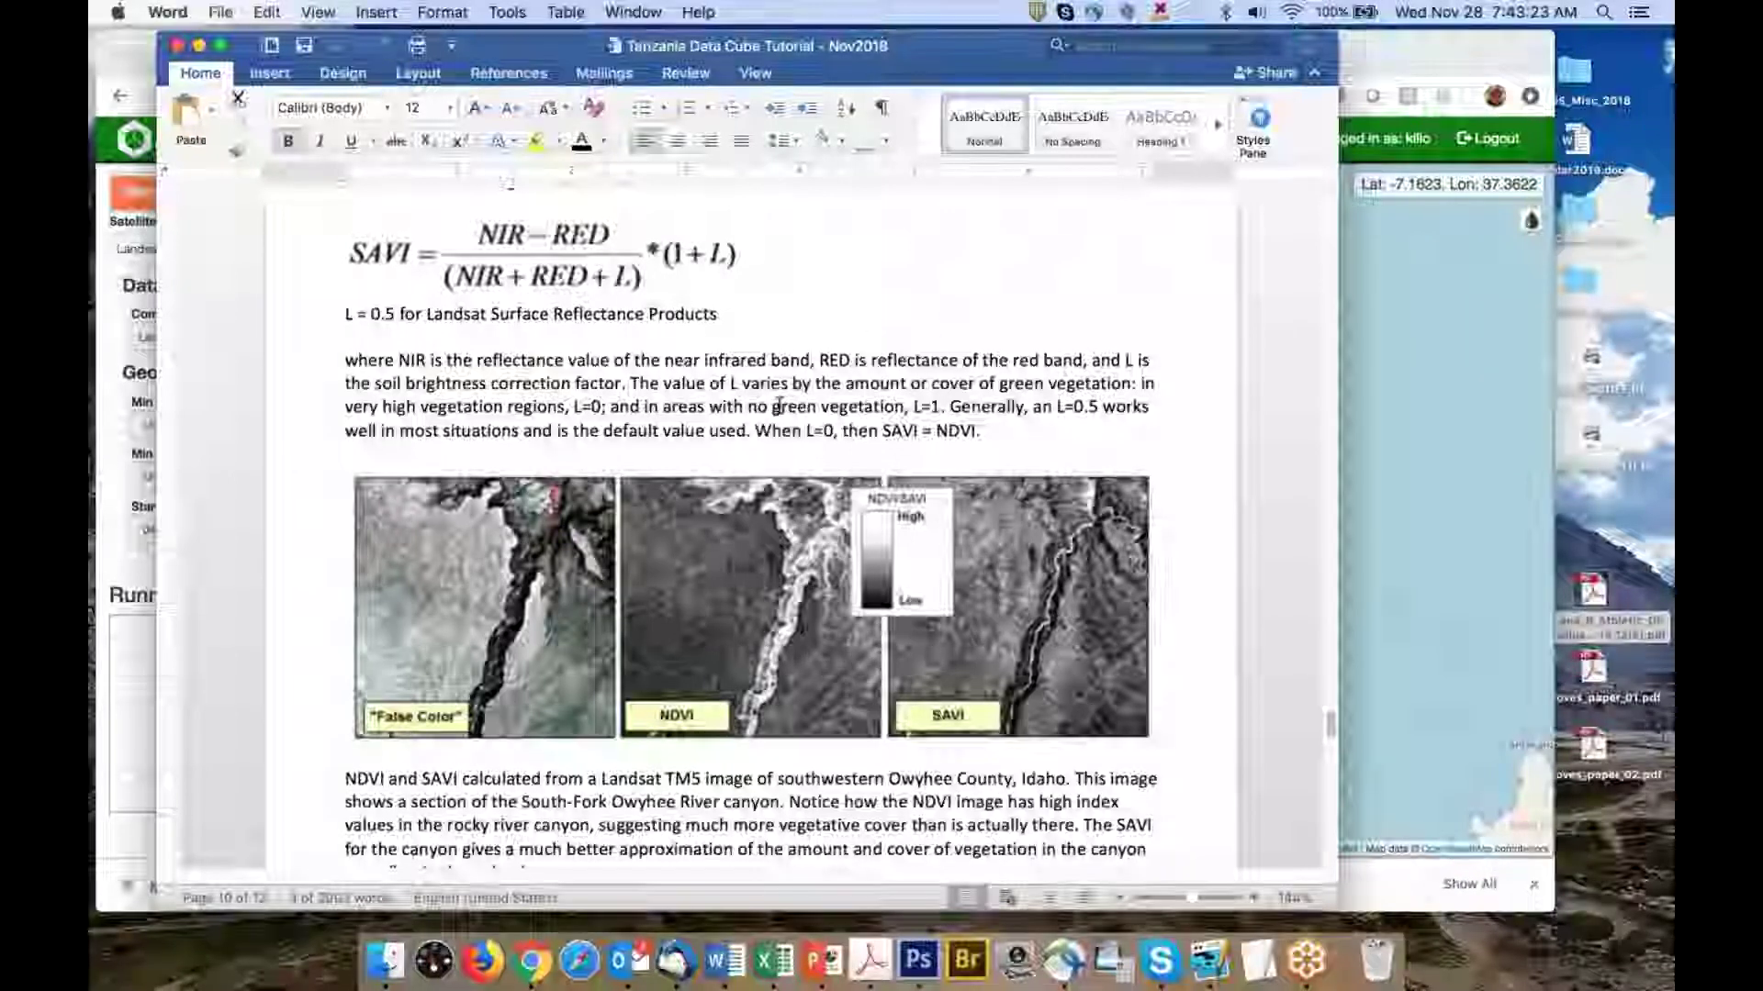
scroll(791, 403, down, 10)
scroll(751, 514, down, 20)
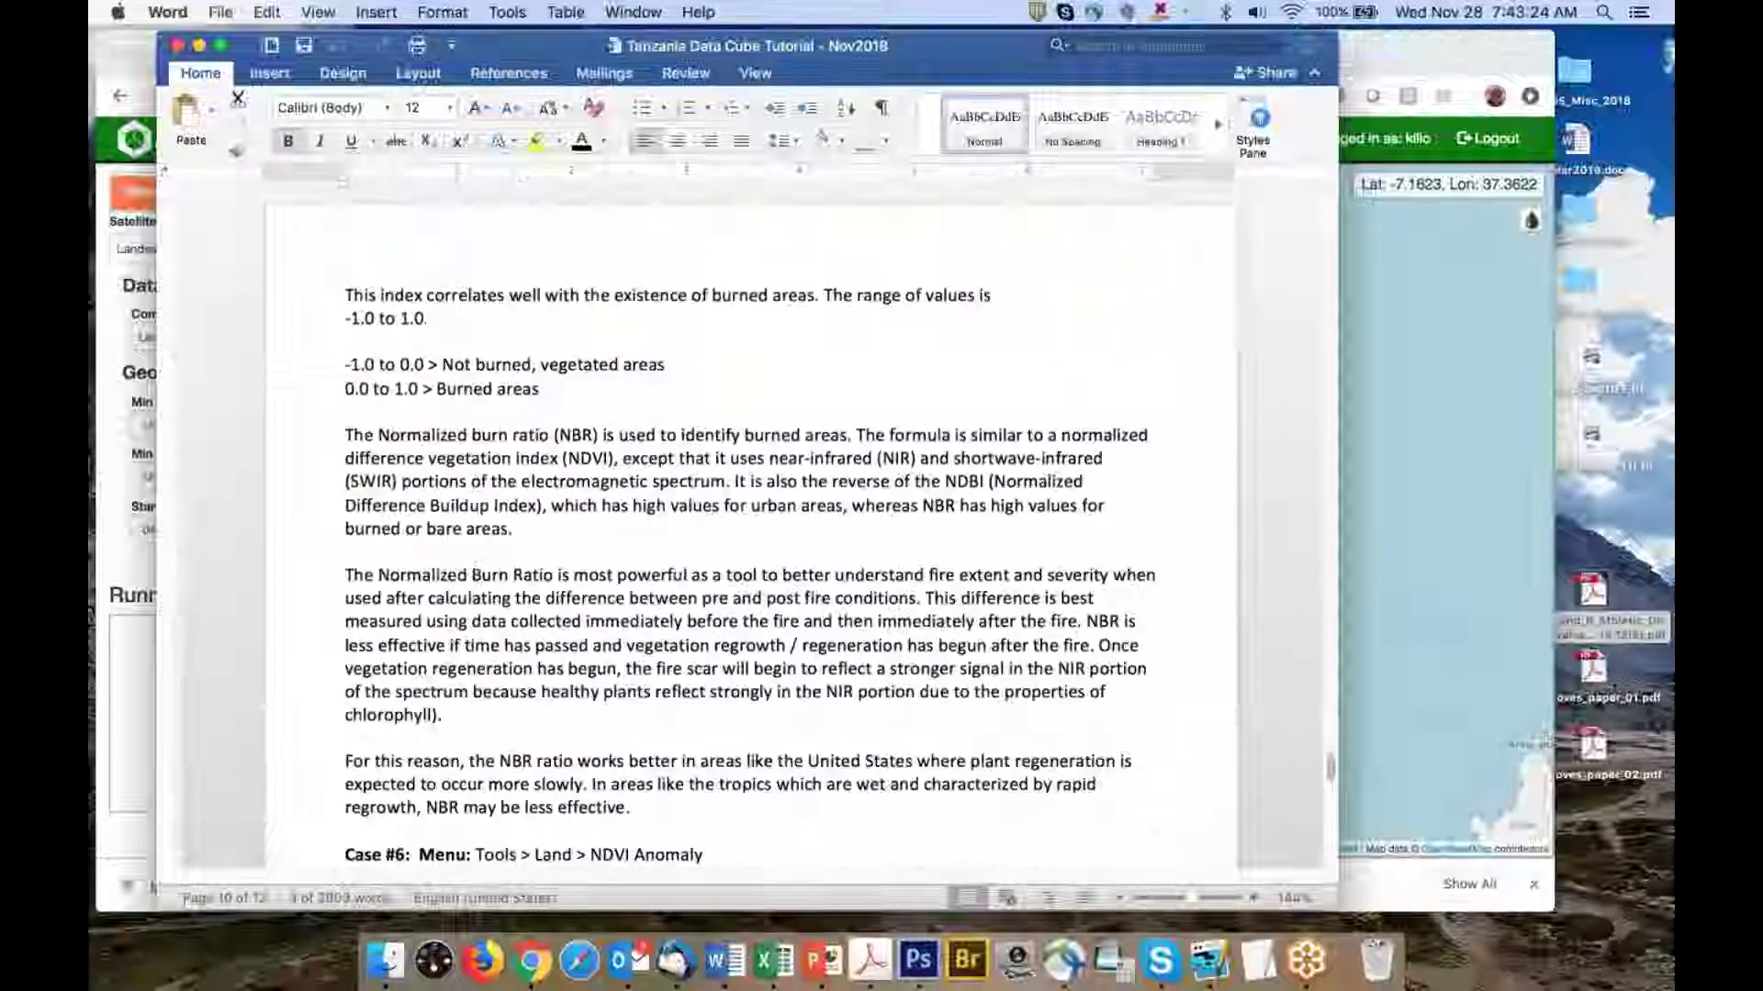
scroll(751, 515, down, 13)
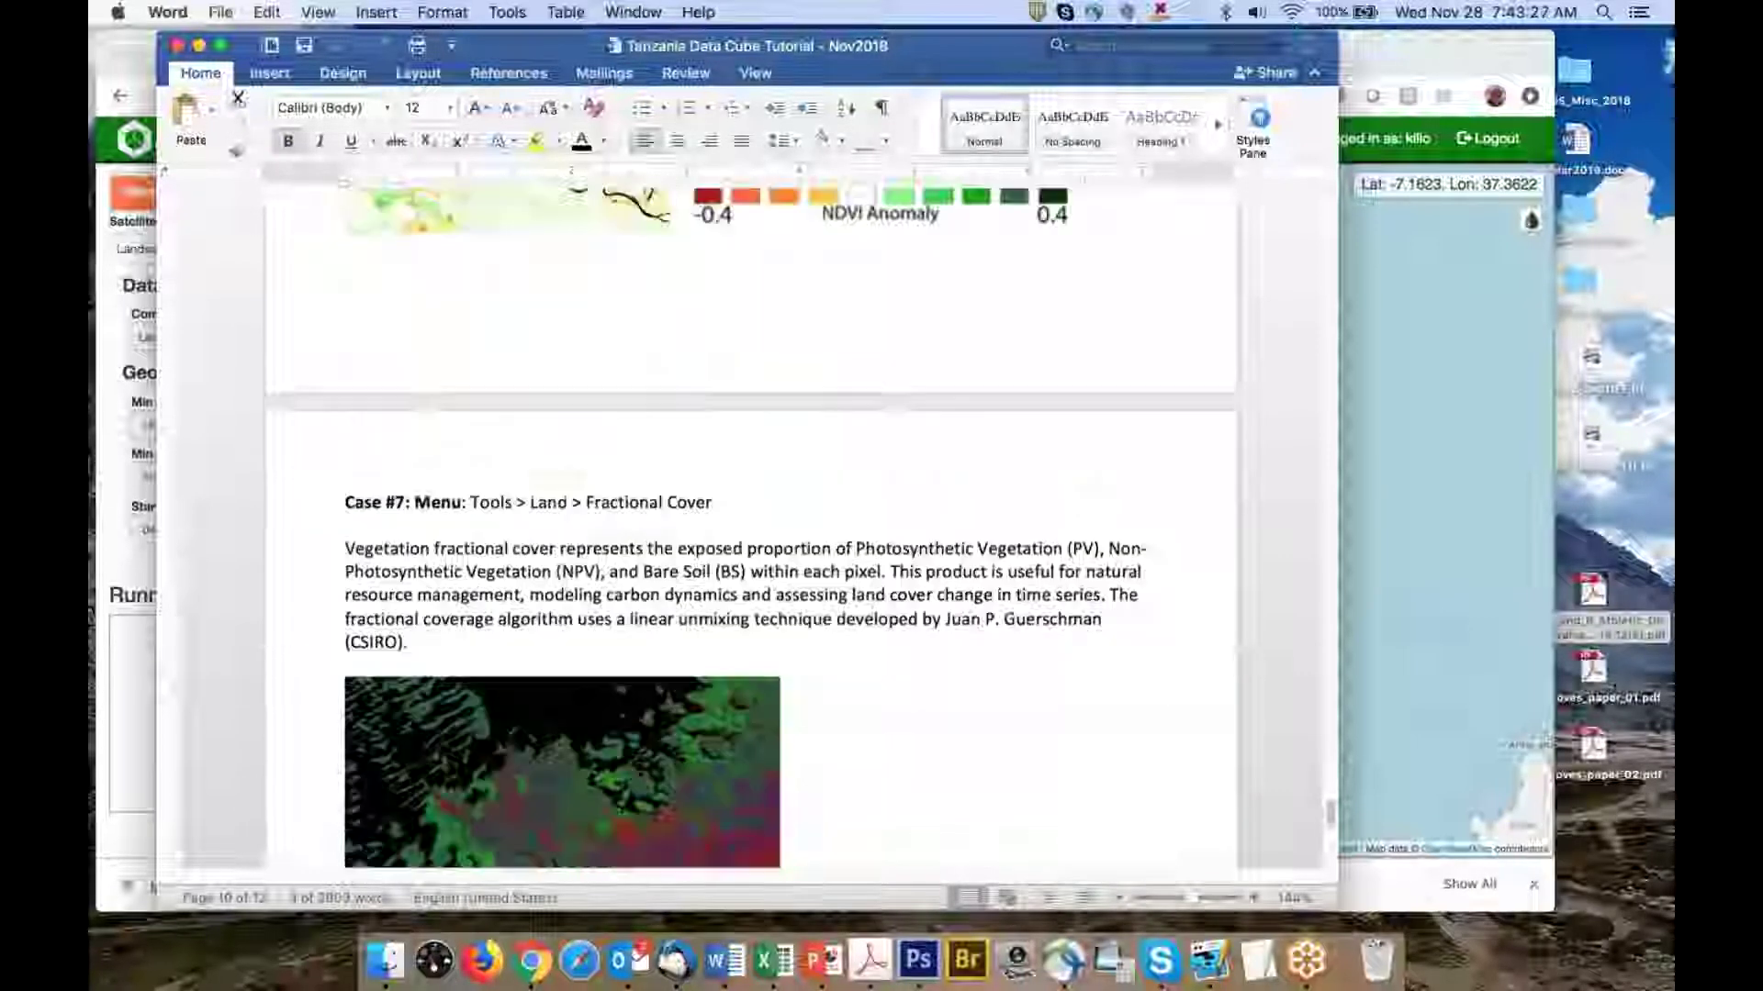
scroll(751, 514, down, 1)
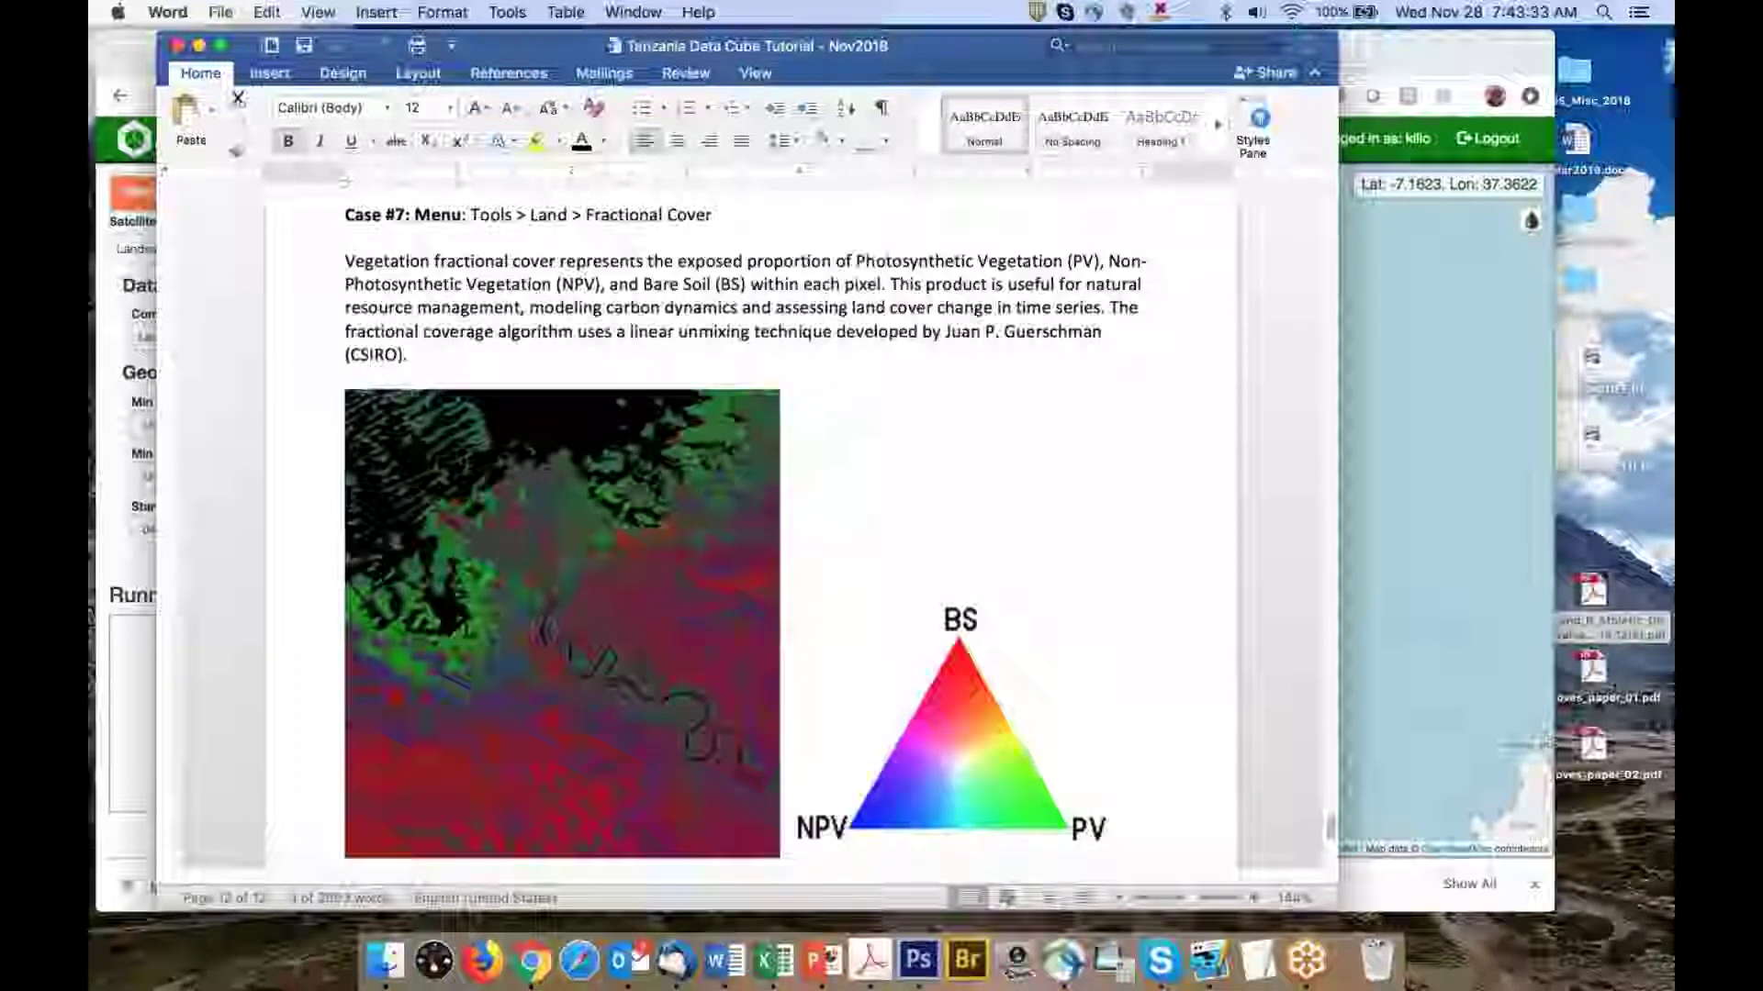
scroll(751, 514, down, 3)
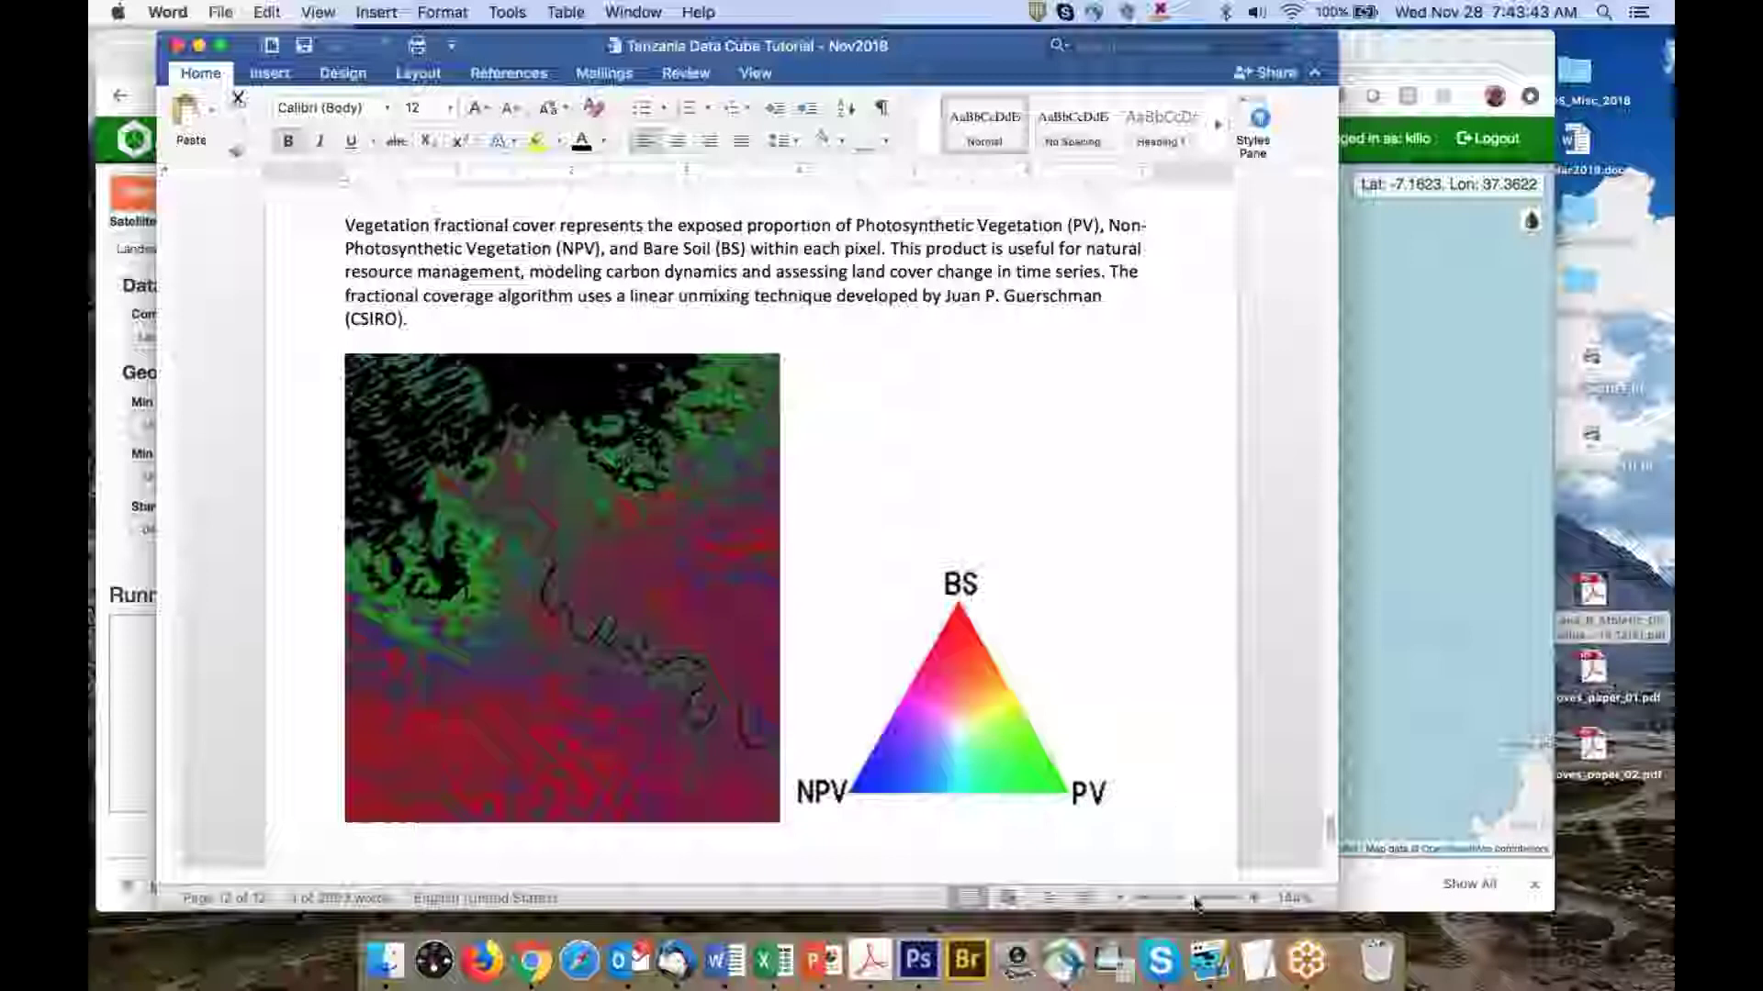
Widen the Word window and enlarge the tutorial document to 200% zoom
drag(1195, 898, 1204, 898)
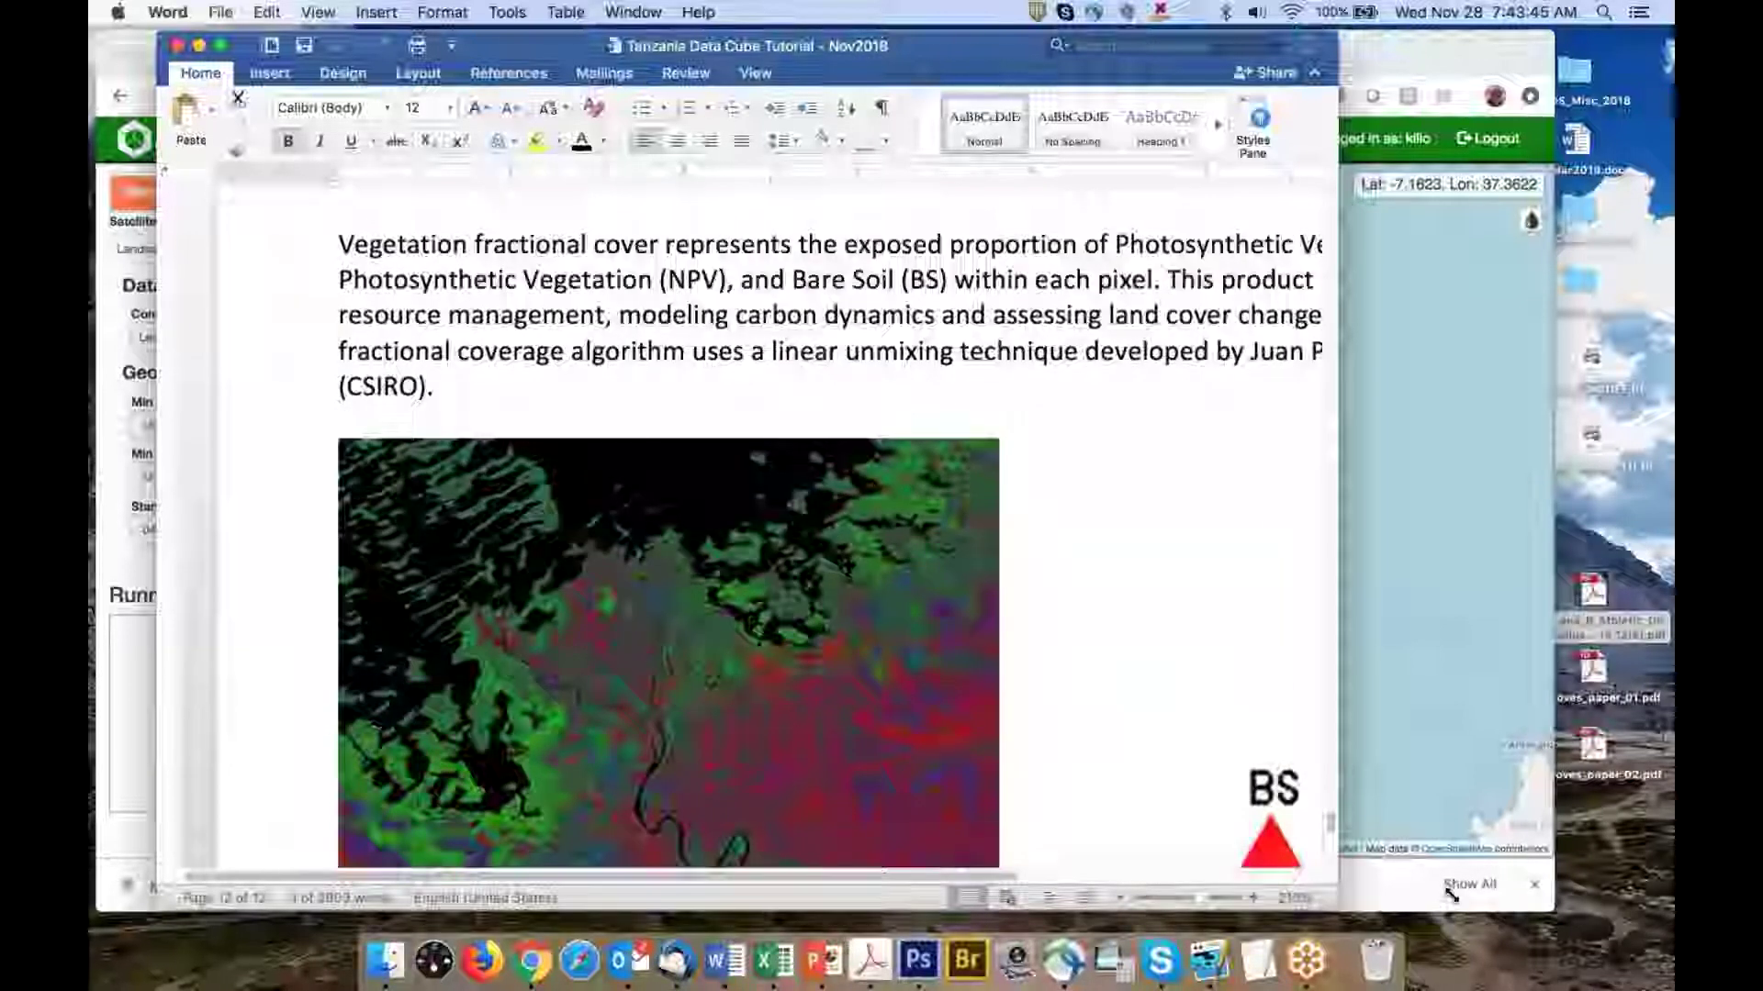
scroll(1199, 661, down, 2)
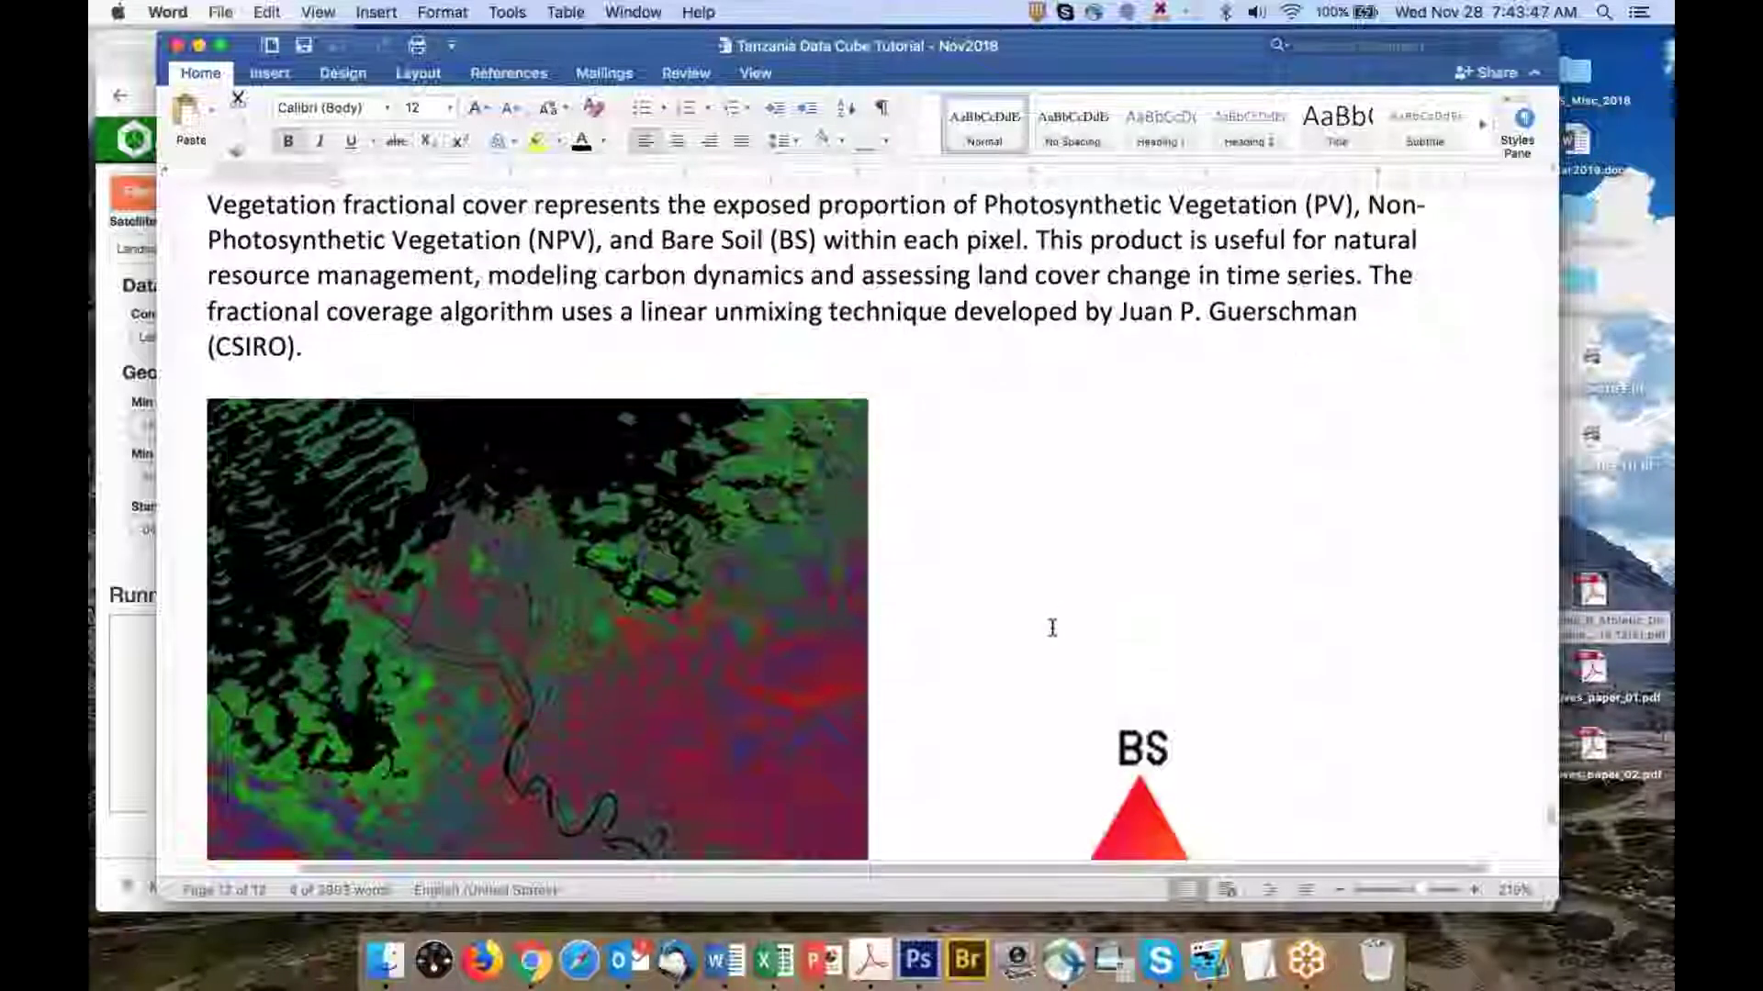
scroll(1050, 629, down, 5)
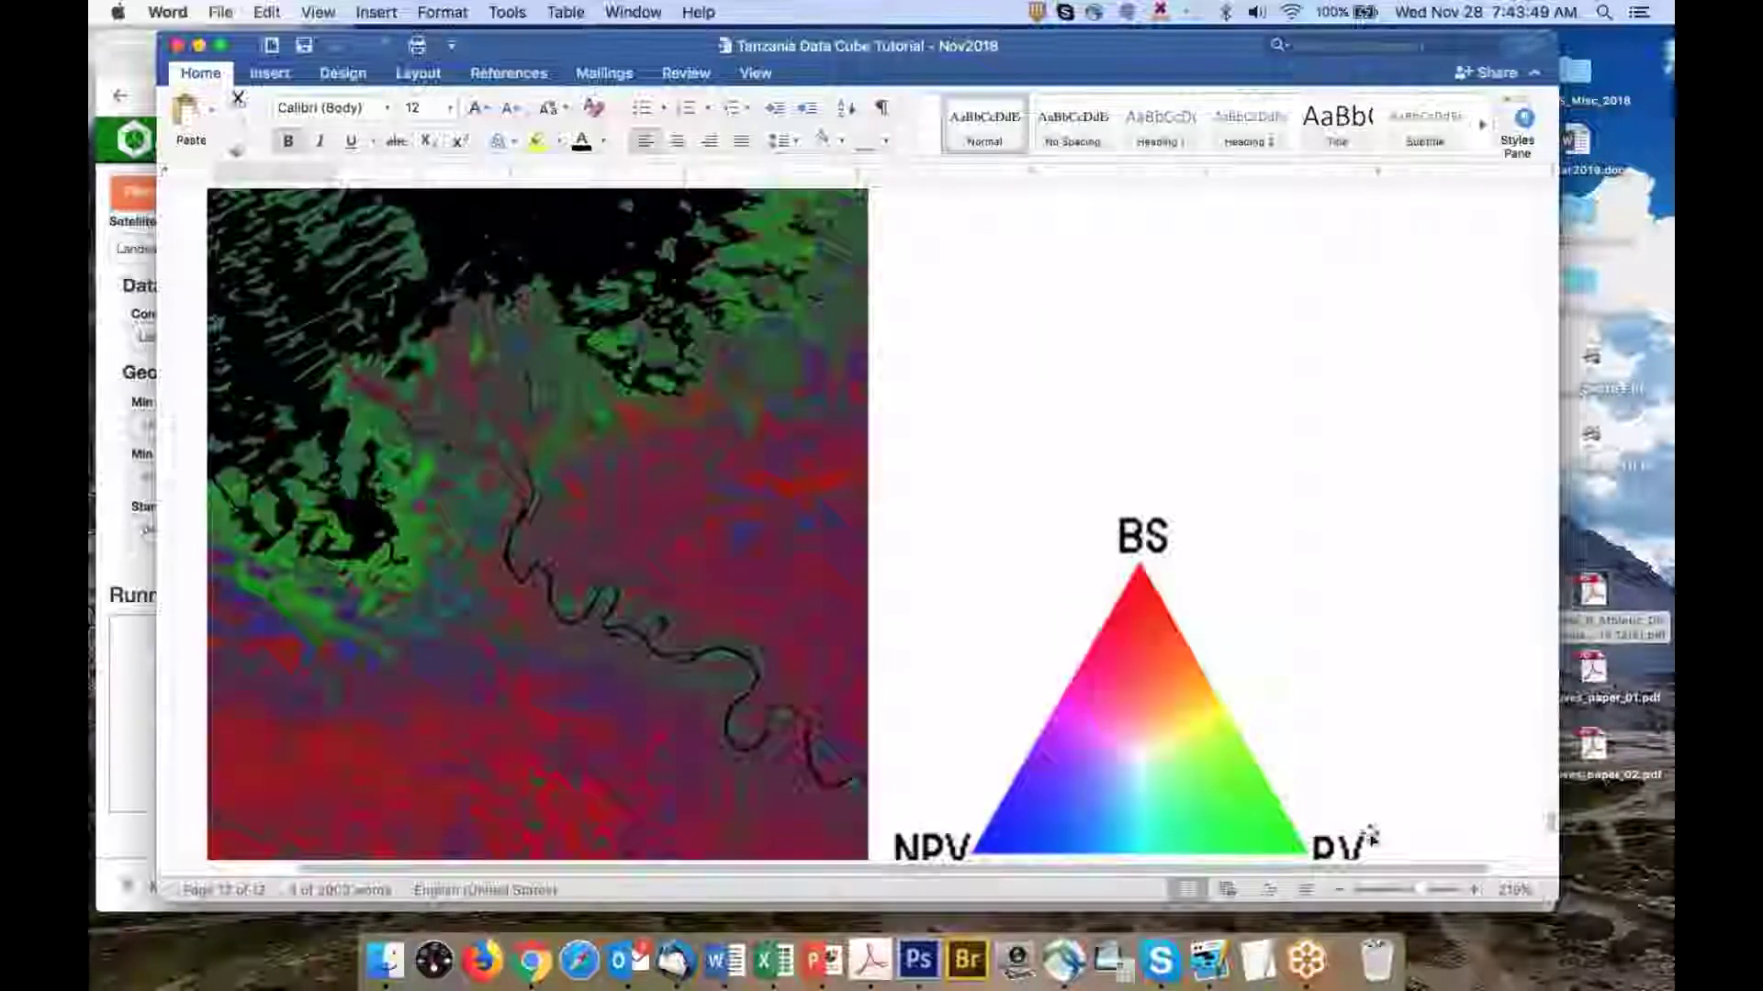
drag(1424, 889, 1422, 890)
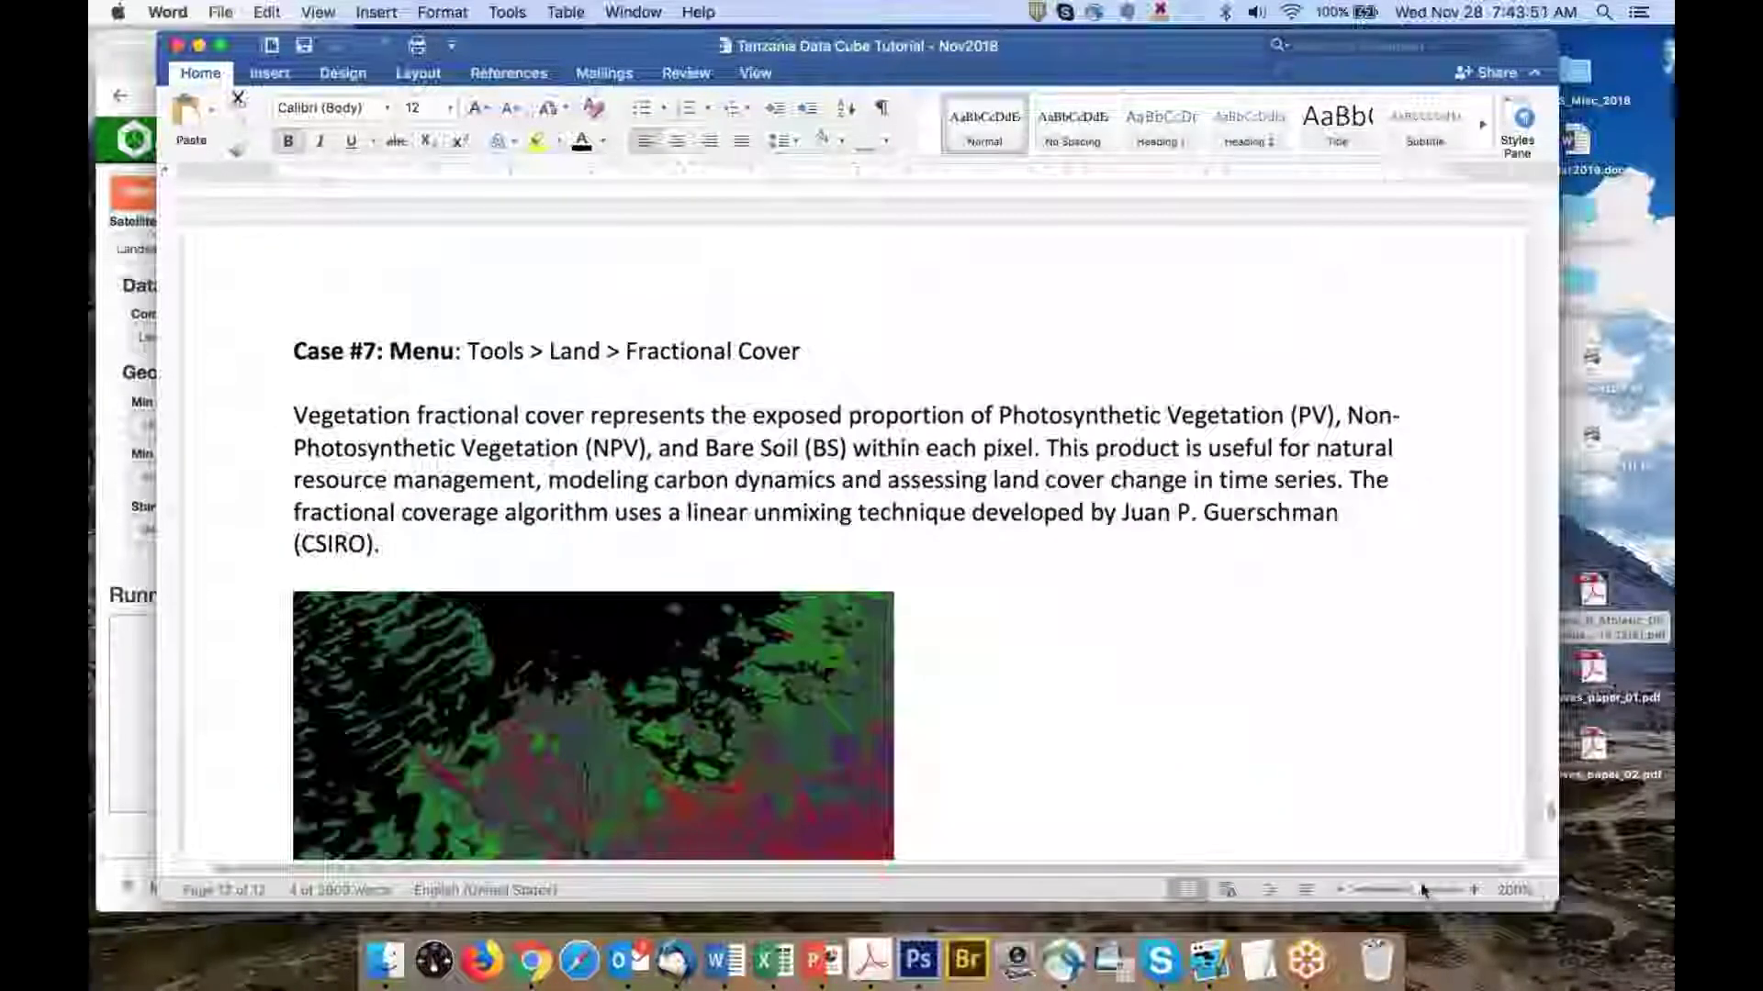
Read the fractional cover description and examine the sample image against the BS, NPV and PV colour triangle
scroll(1258, 679, down, 3)
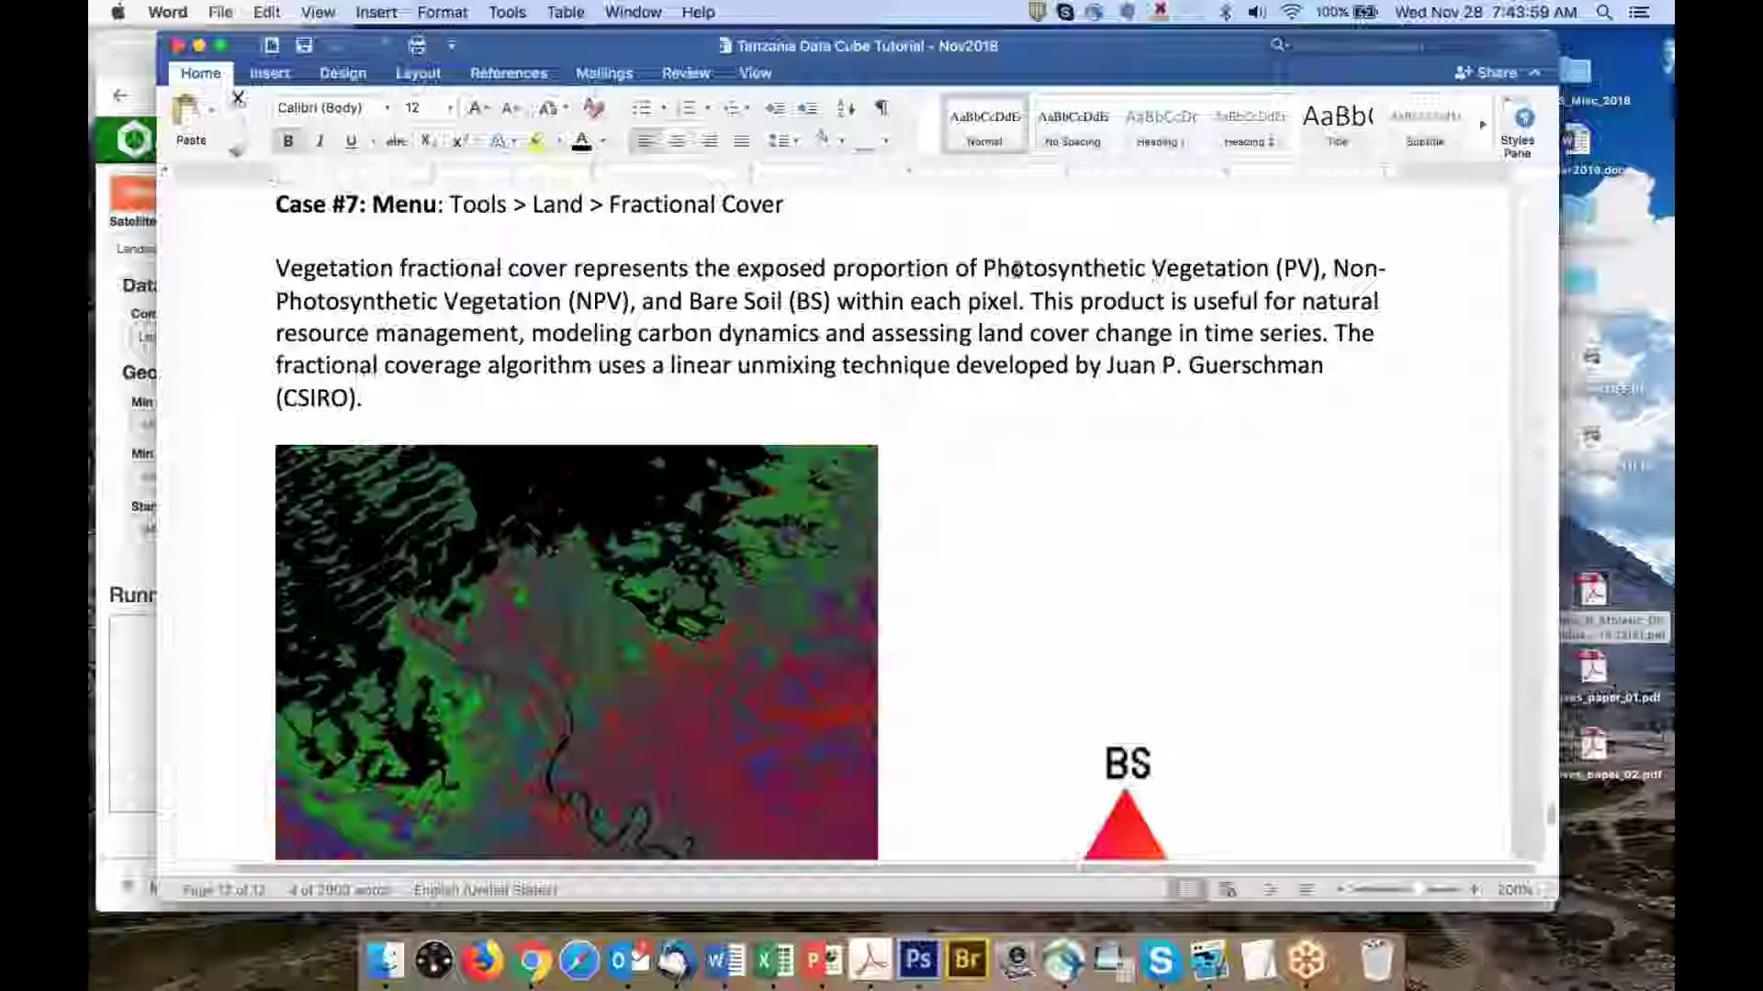
scroll(1212, 495, down, 5)
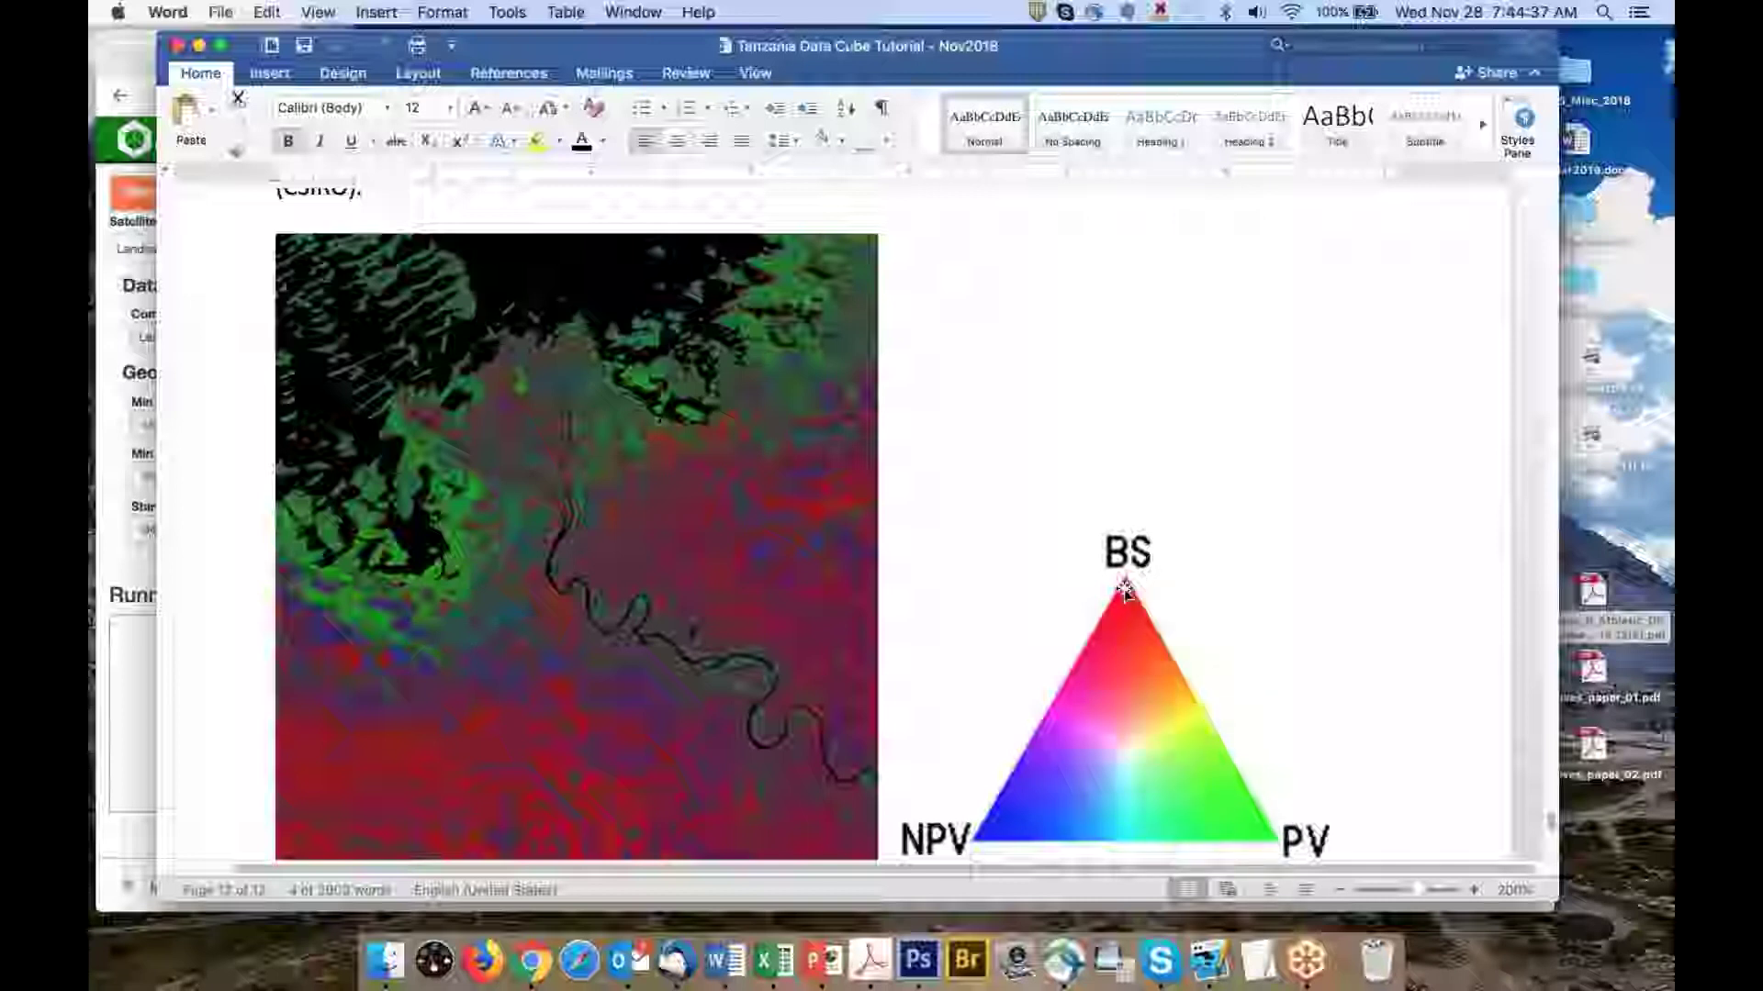
scroll(632, 618, down, 1)
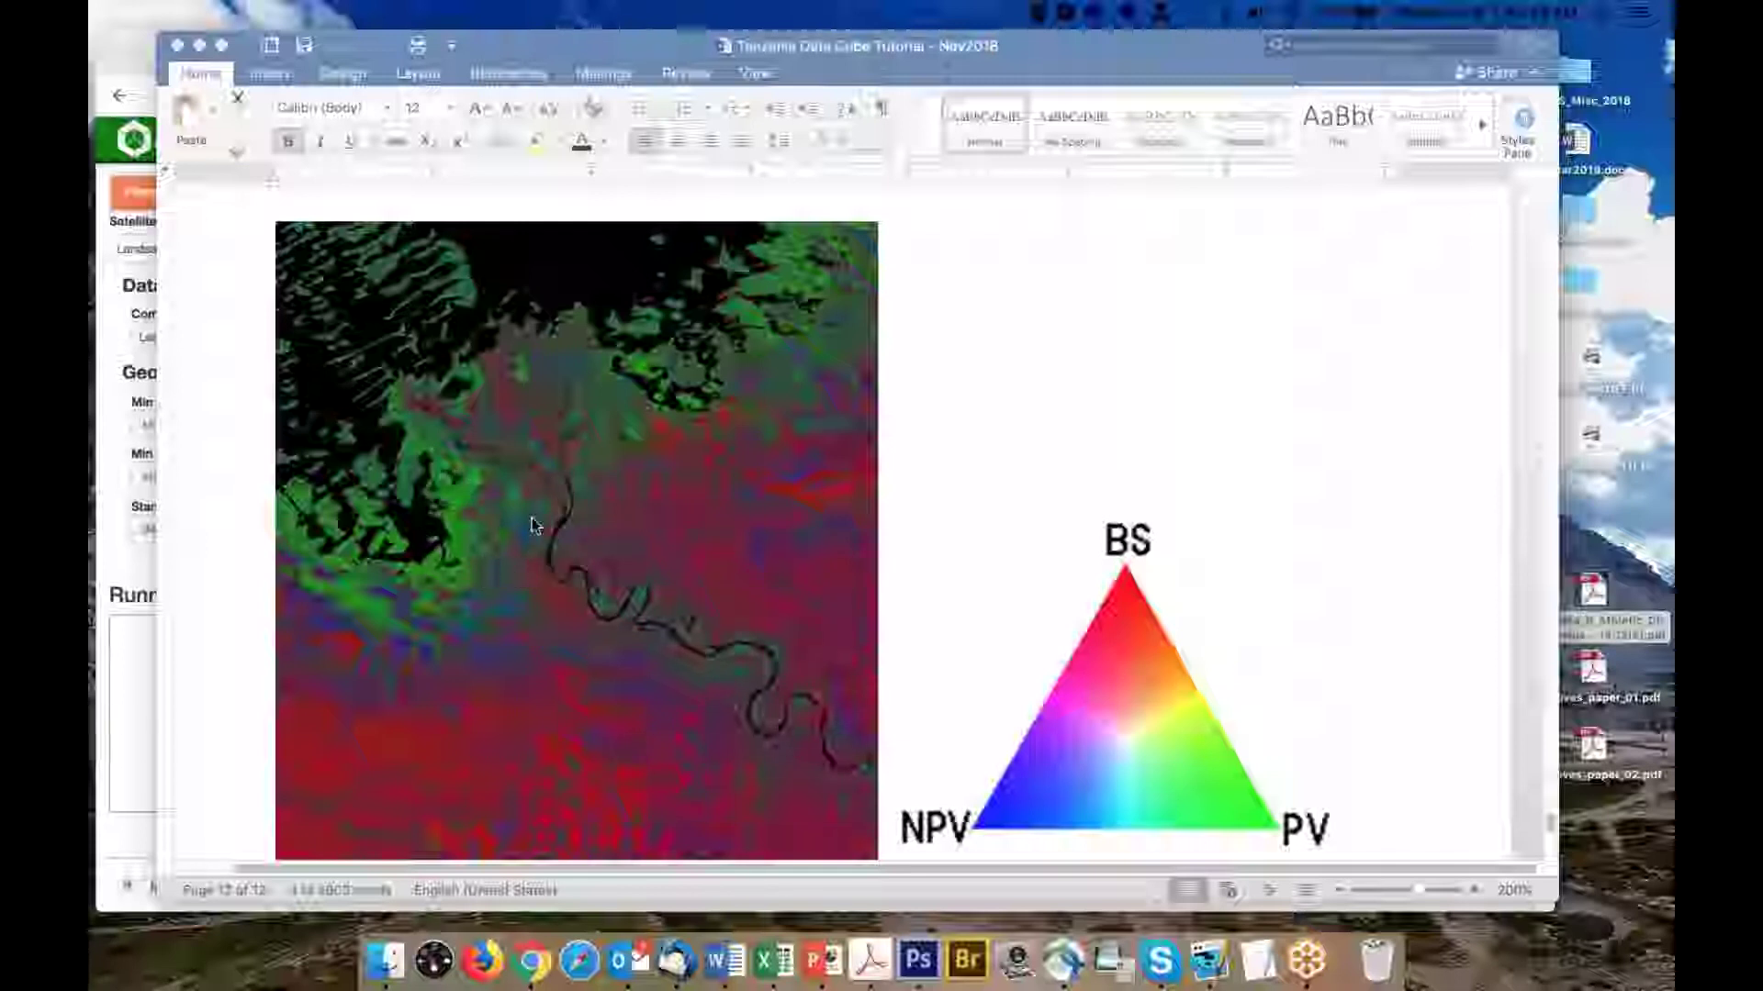
scroll(922, 445, up, 1)
scroll(922, 453, up, 3)
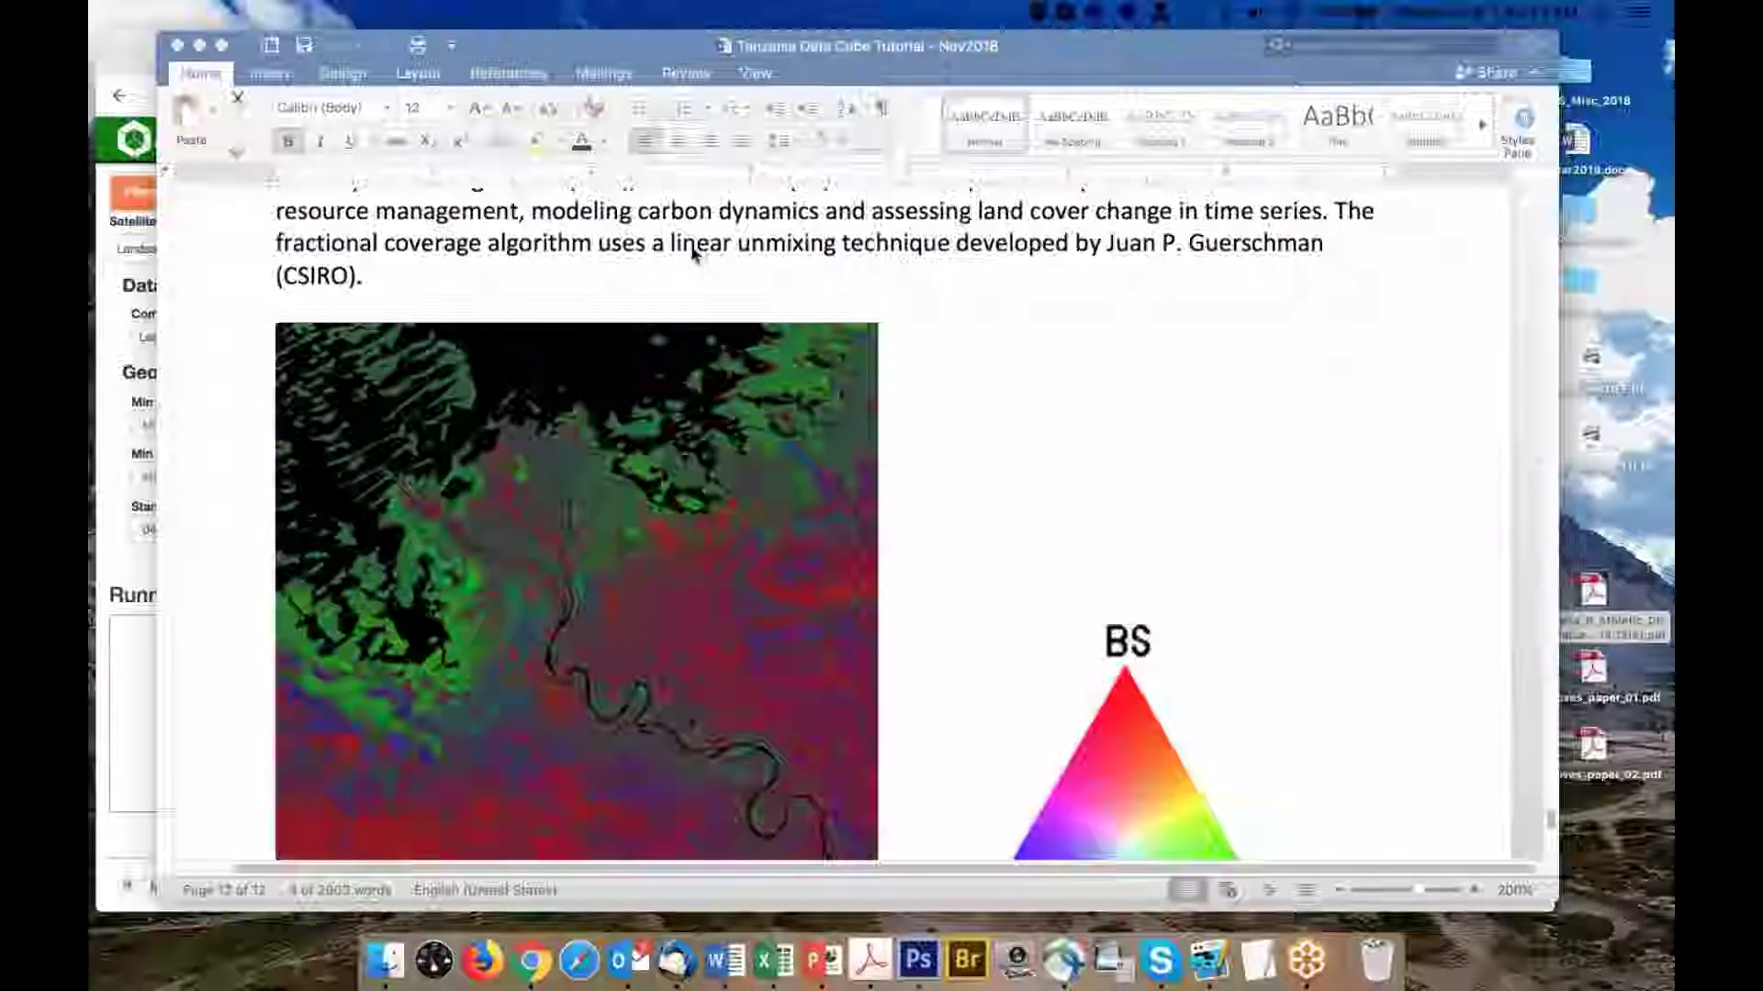
Highlight the phrase "linear unmixing technique" in the fractional cover description and review the sample image below it
click(742, 246)
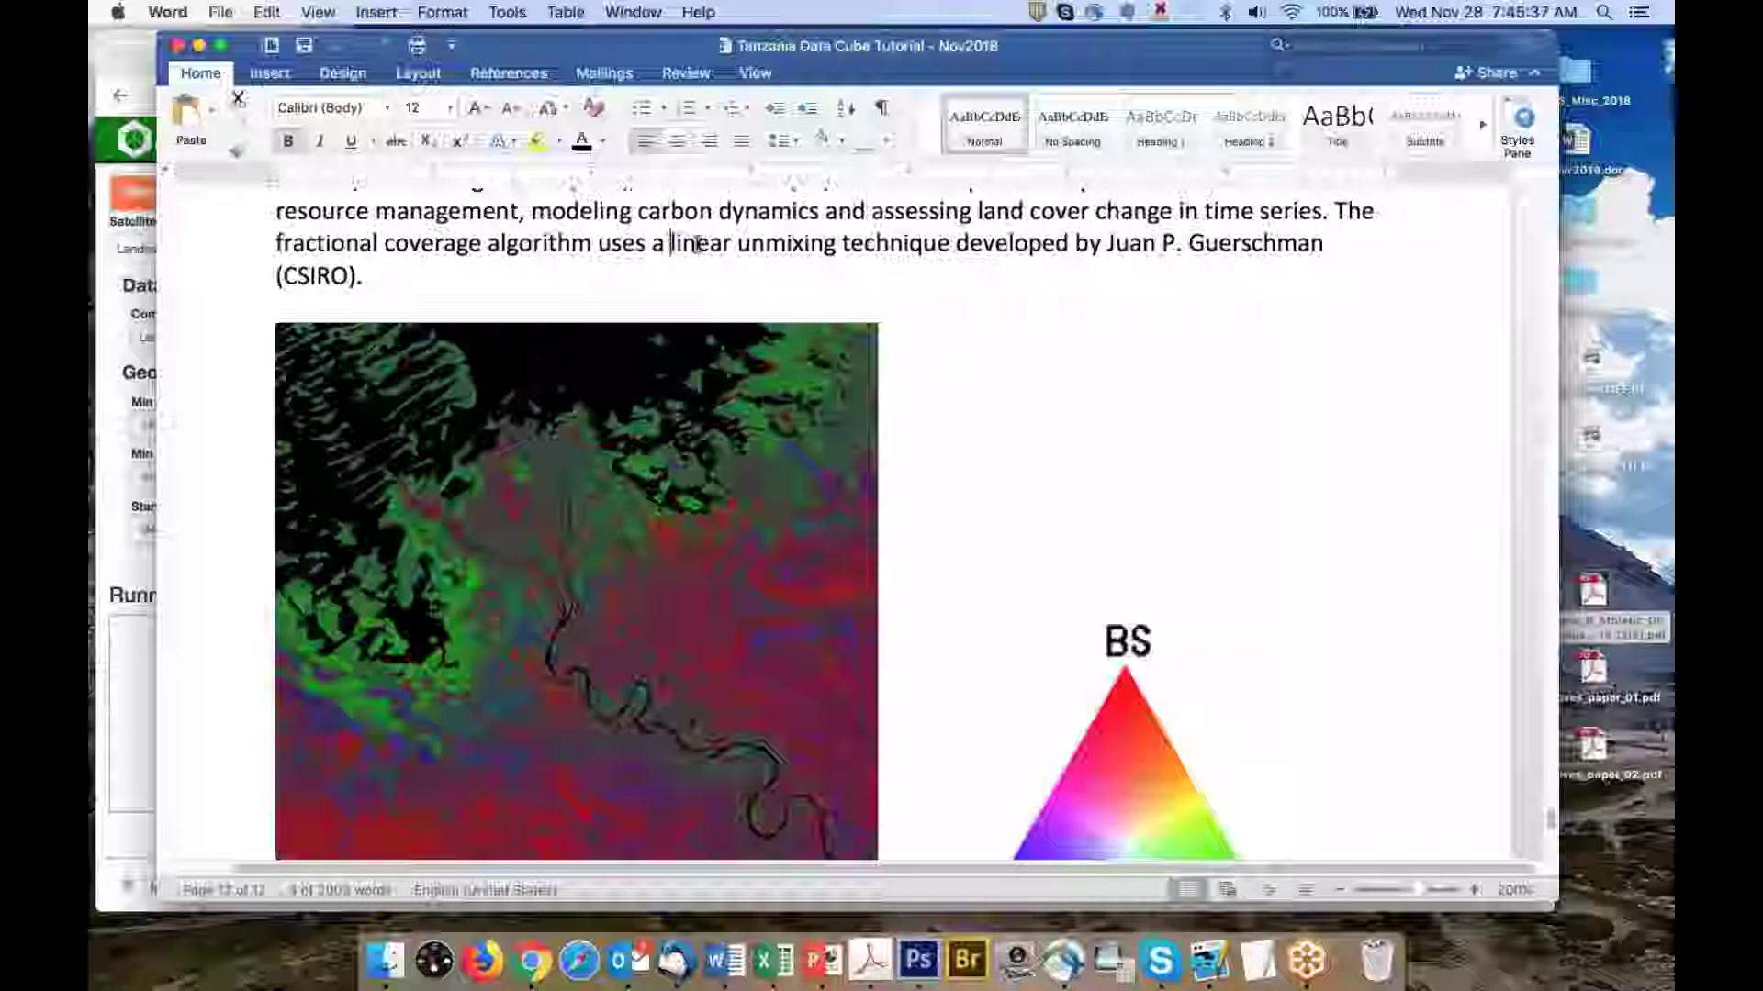
drag(671, 245, 952, 245)
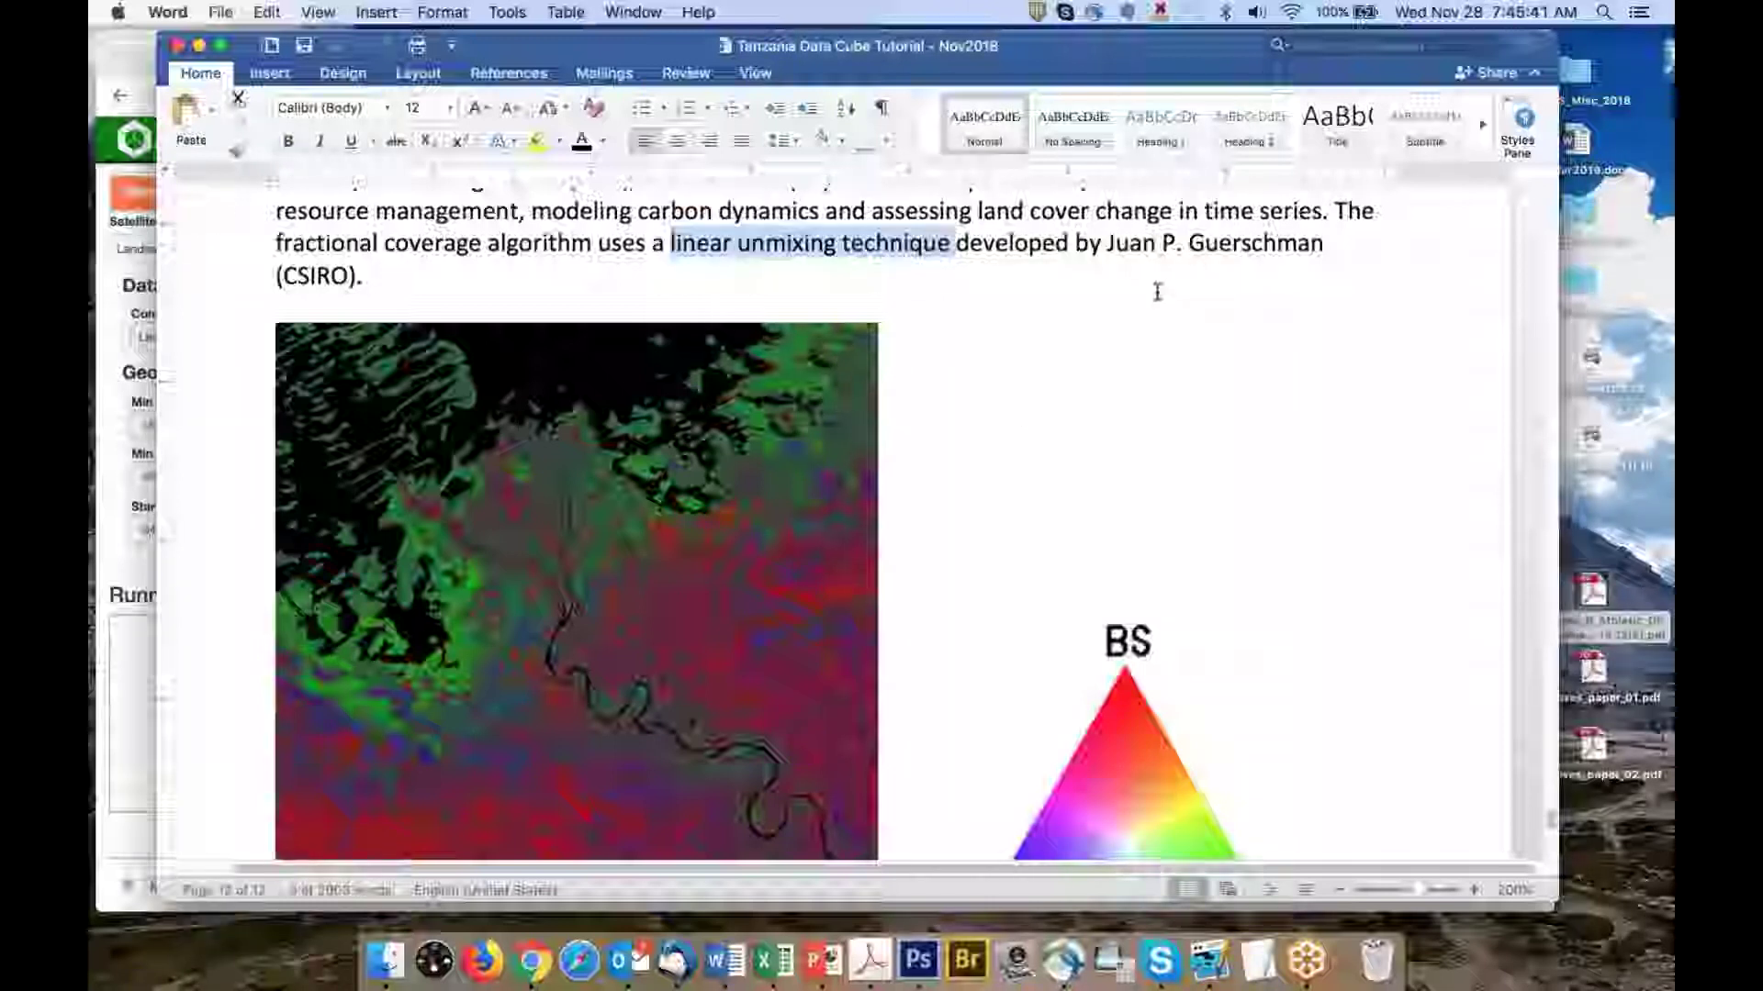
scroll(956, 463, down, 2)
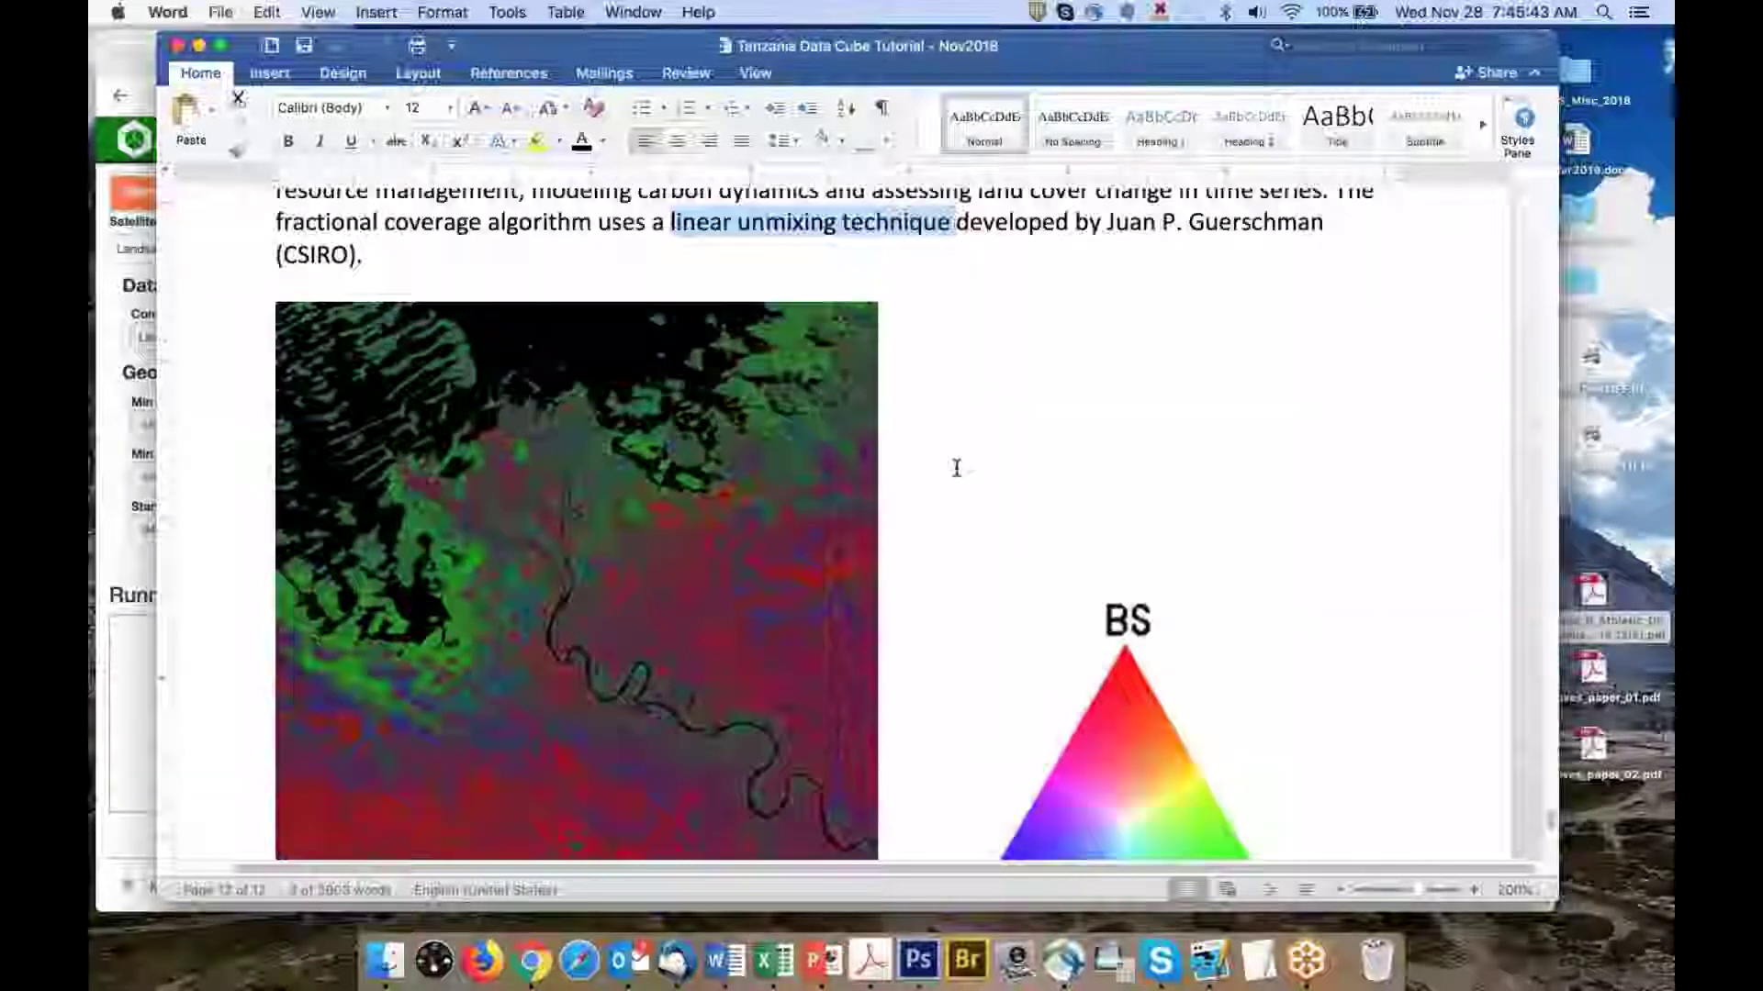
scroll(956, 467, down, 1)
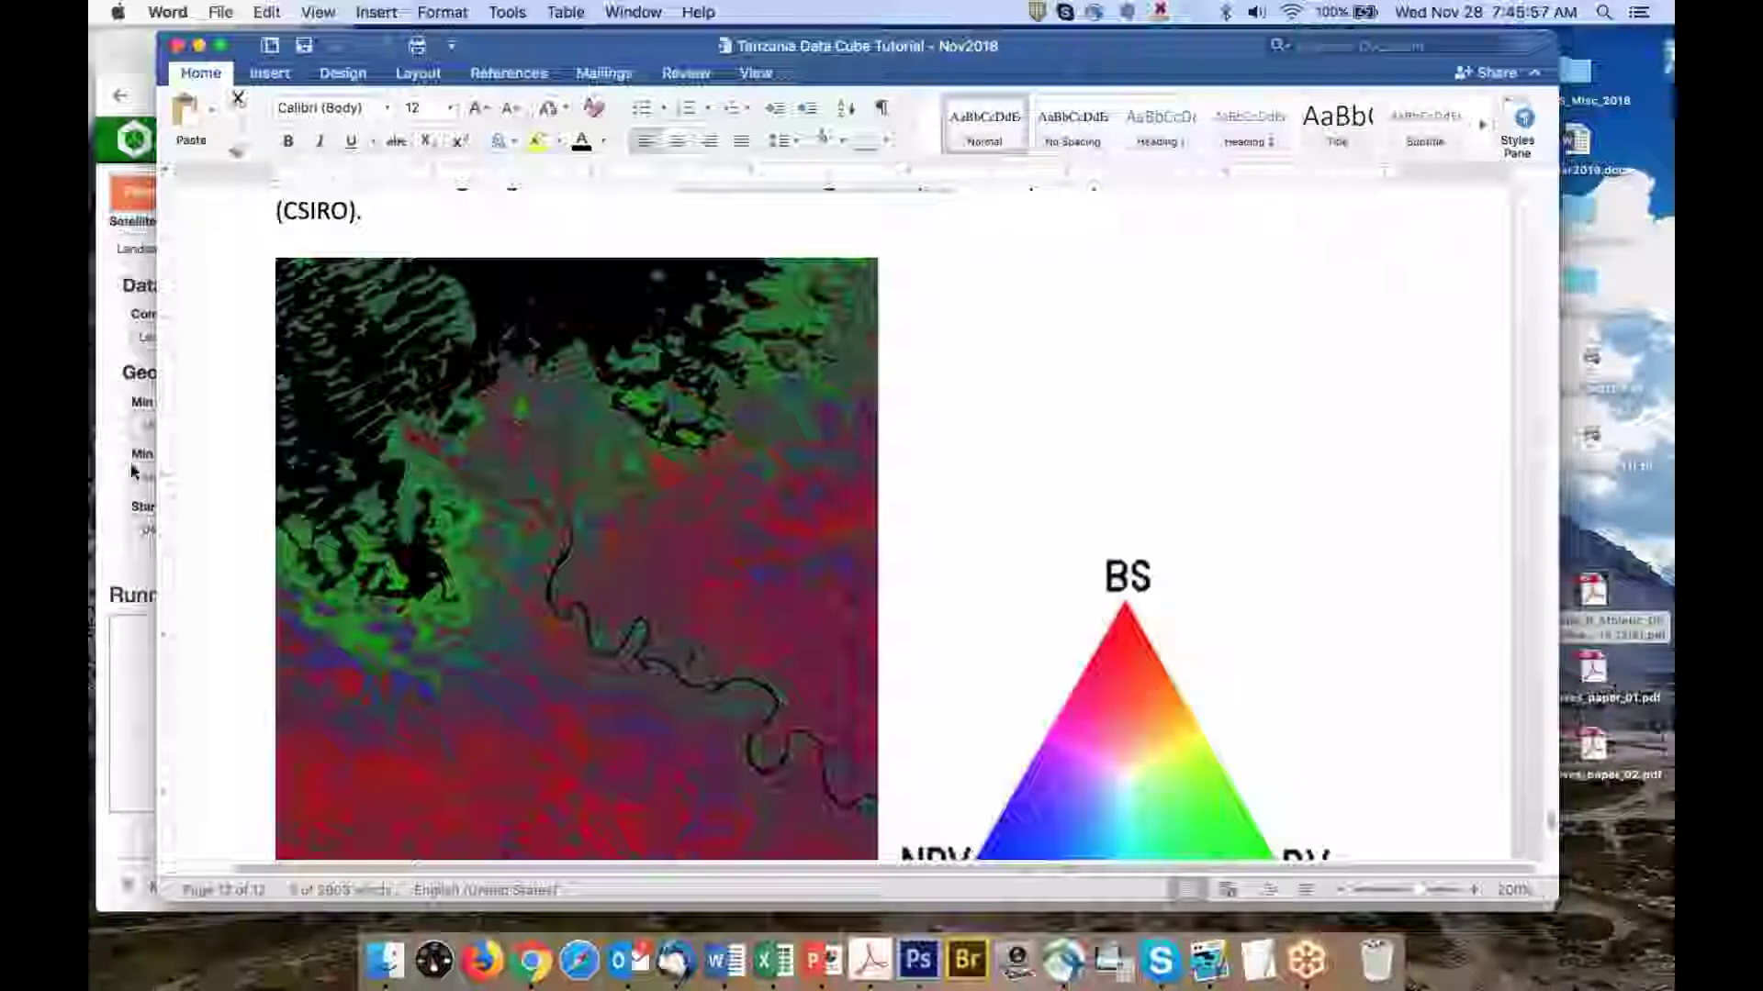
Switch back to Chrome and draw a query rectangle around Dodoma, about latitude -6.42 to -5.88 and longitude 35.26 to 35.87
click(101, 464)
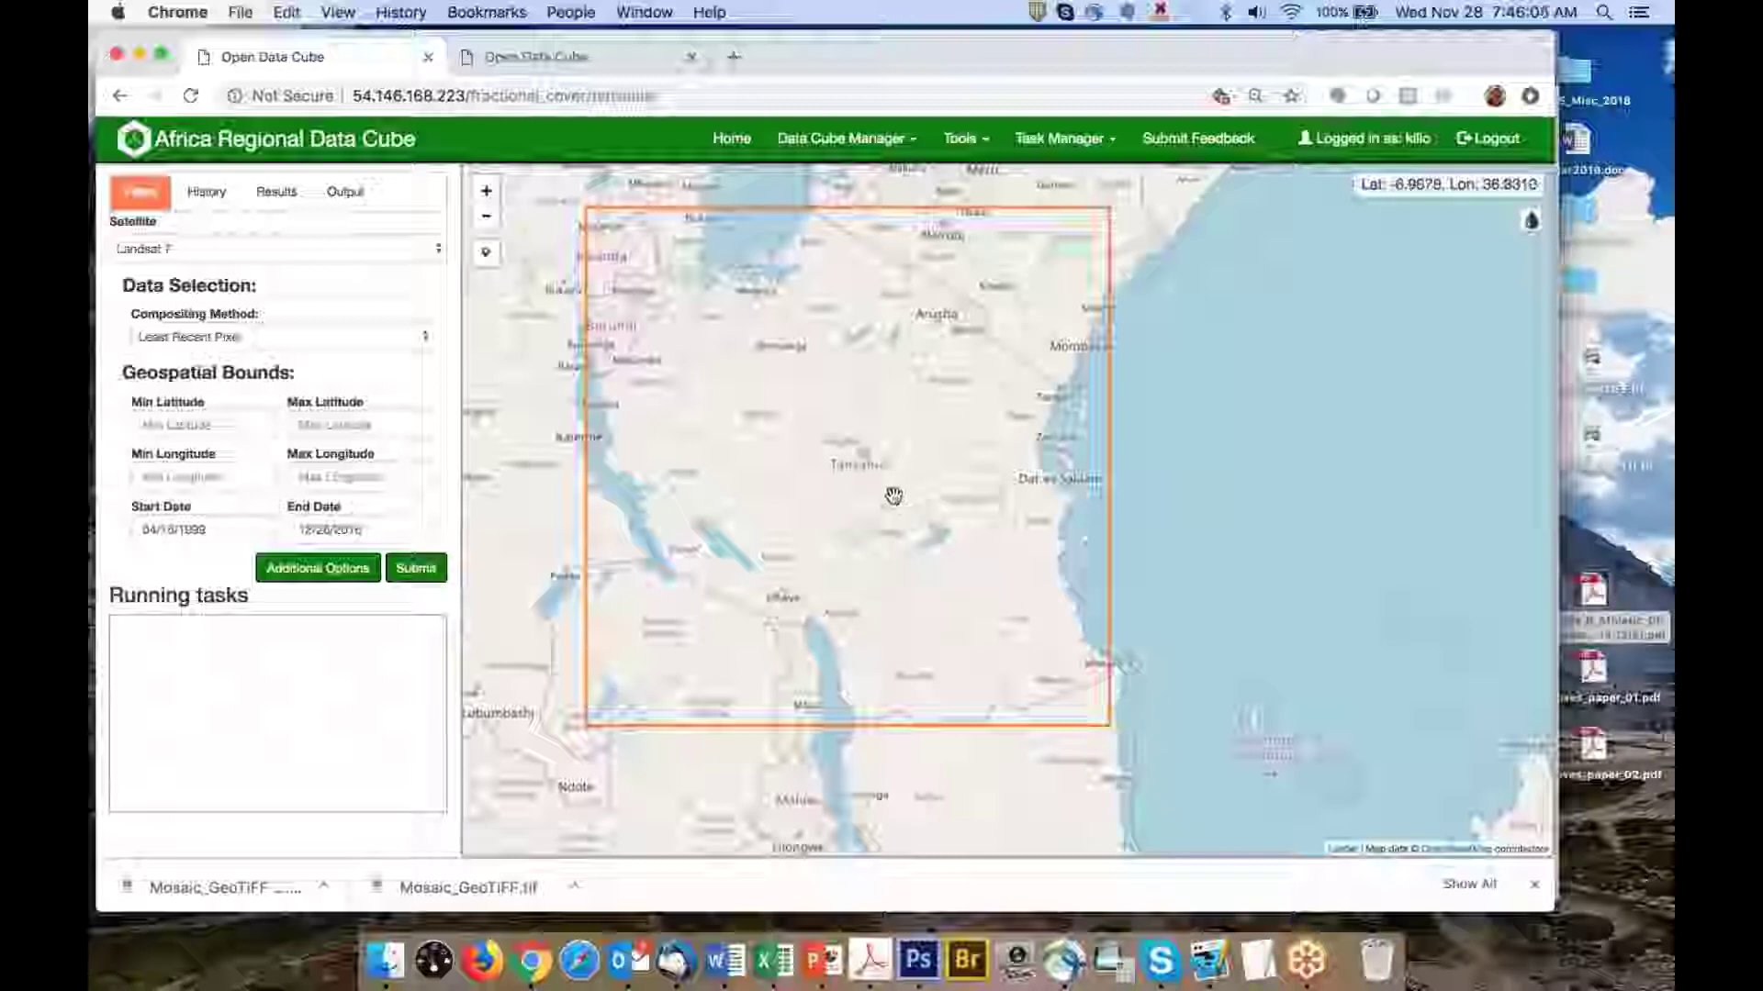
scroll(909, 484, up, 2)
scroll(900, 484, up, 3)
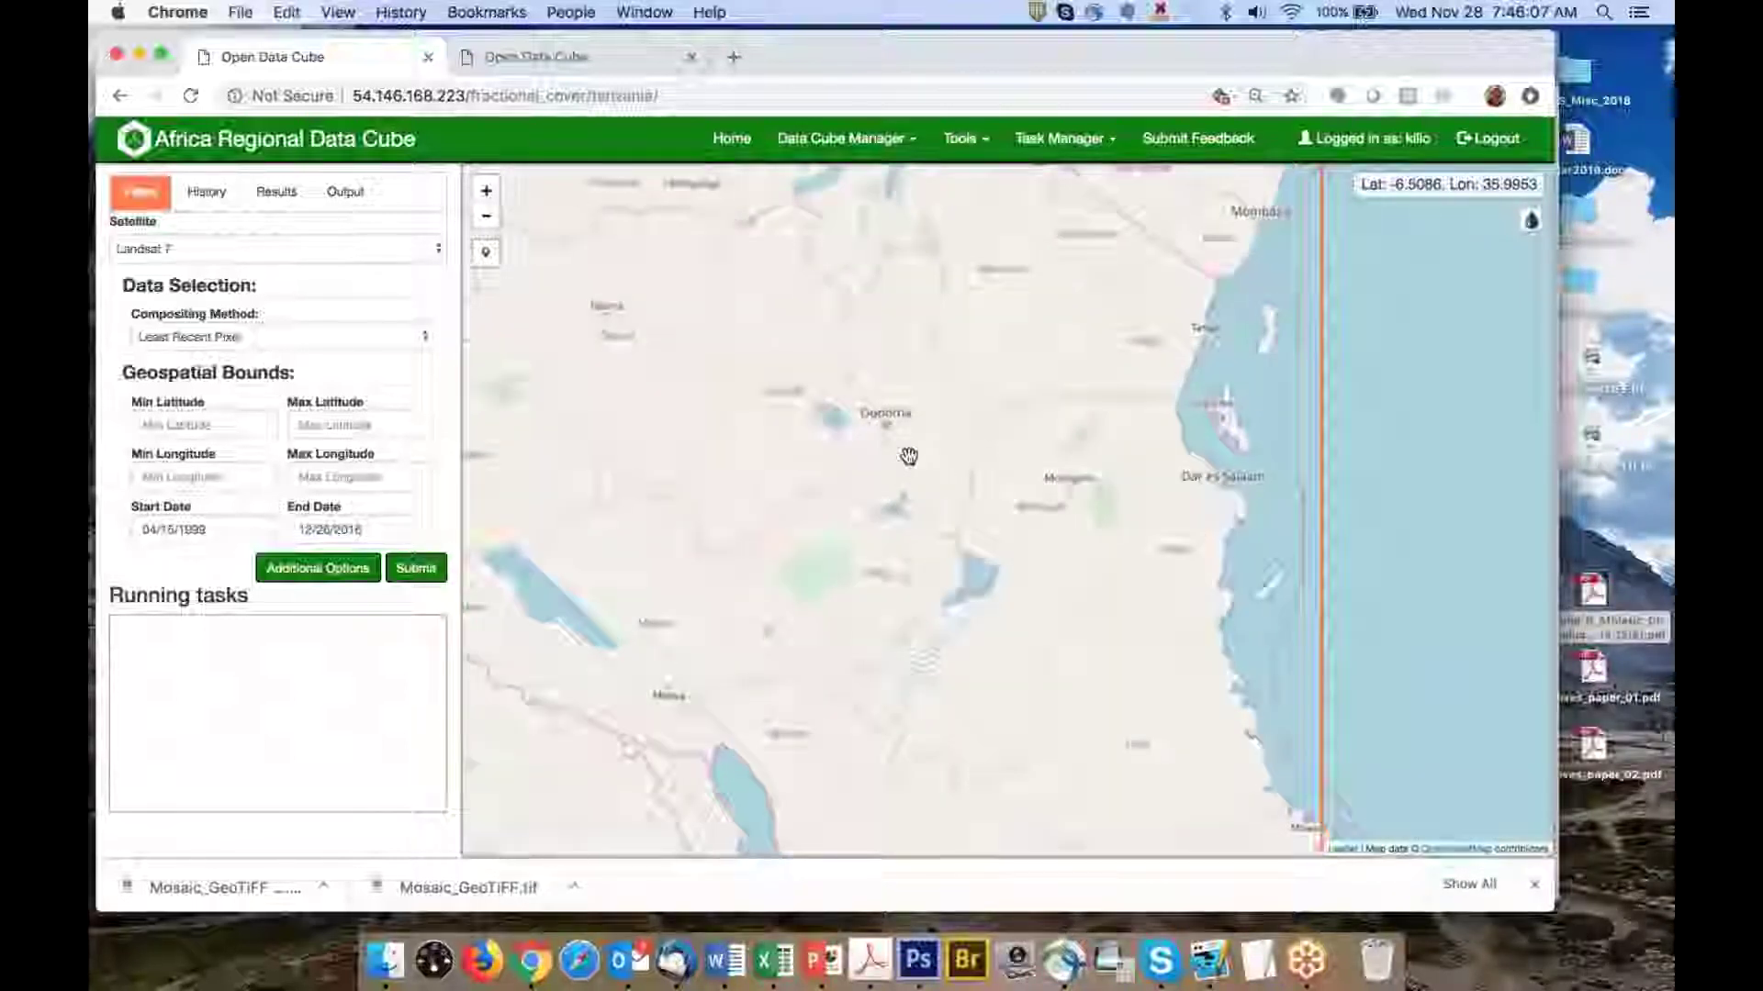
scroll(808, 423, up, 2)
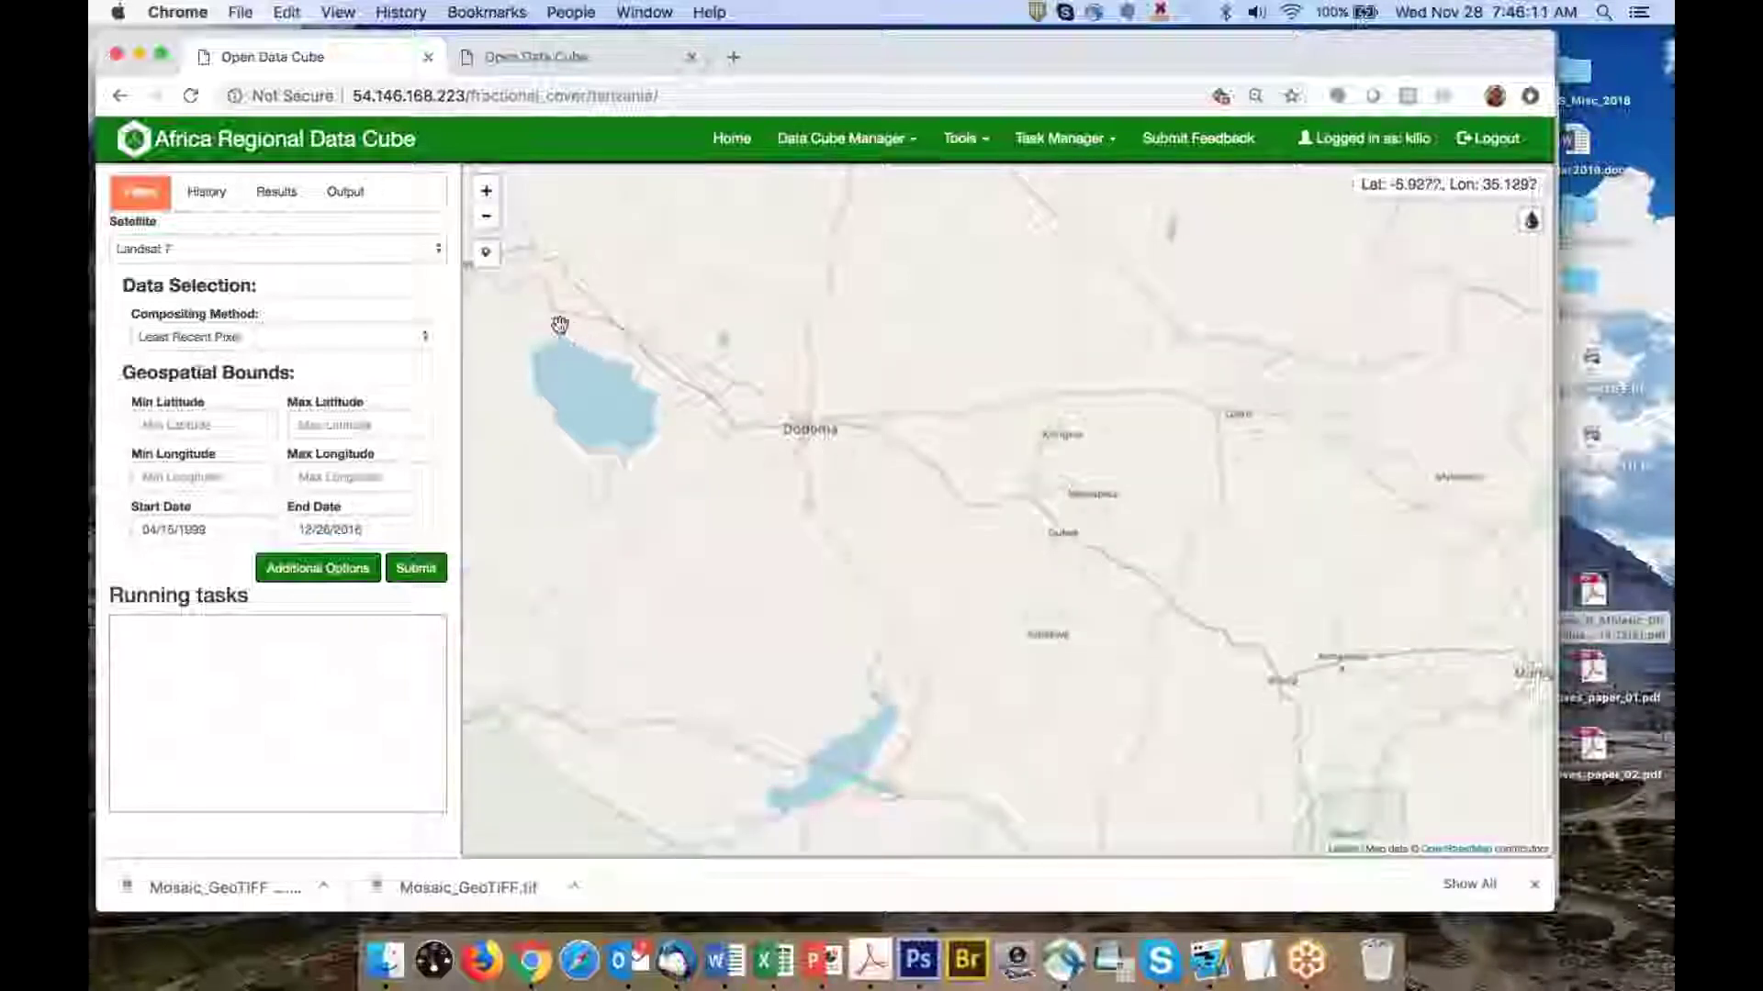
mouse_move(517, 293)
mouse_down()
mouse_move(582, 386)
mouse_move(872, 522)
mouse_up()
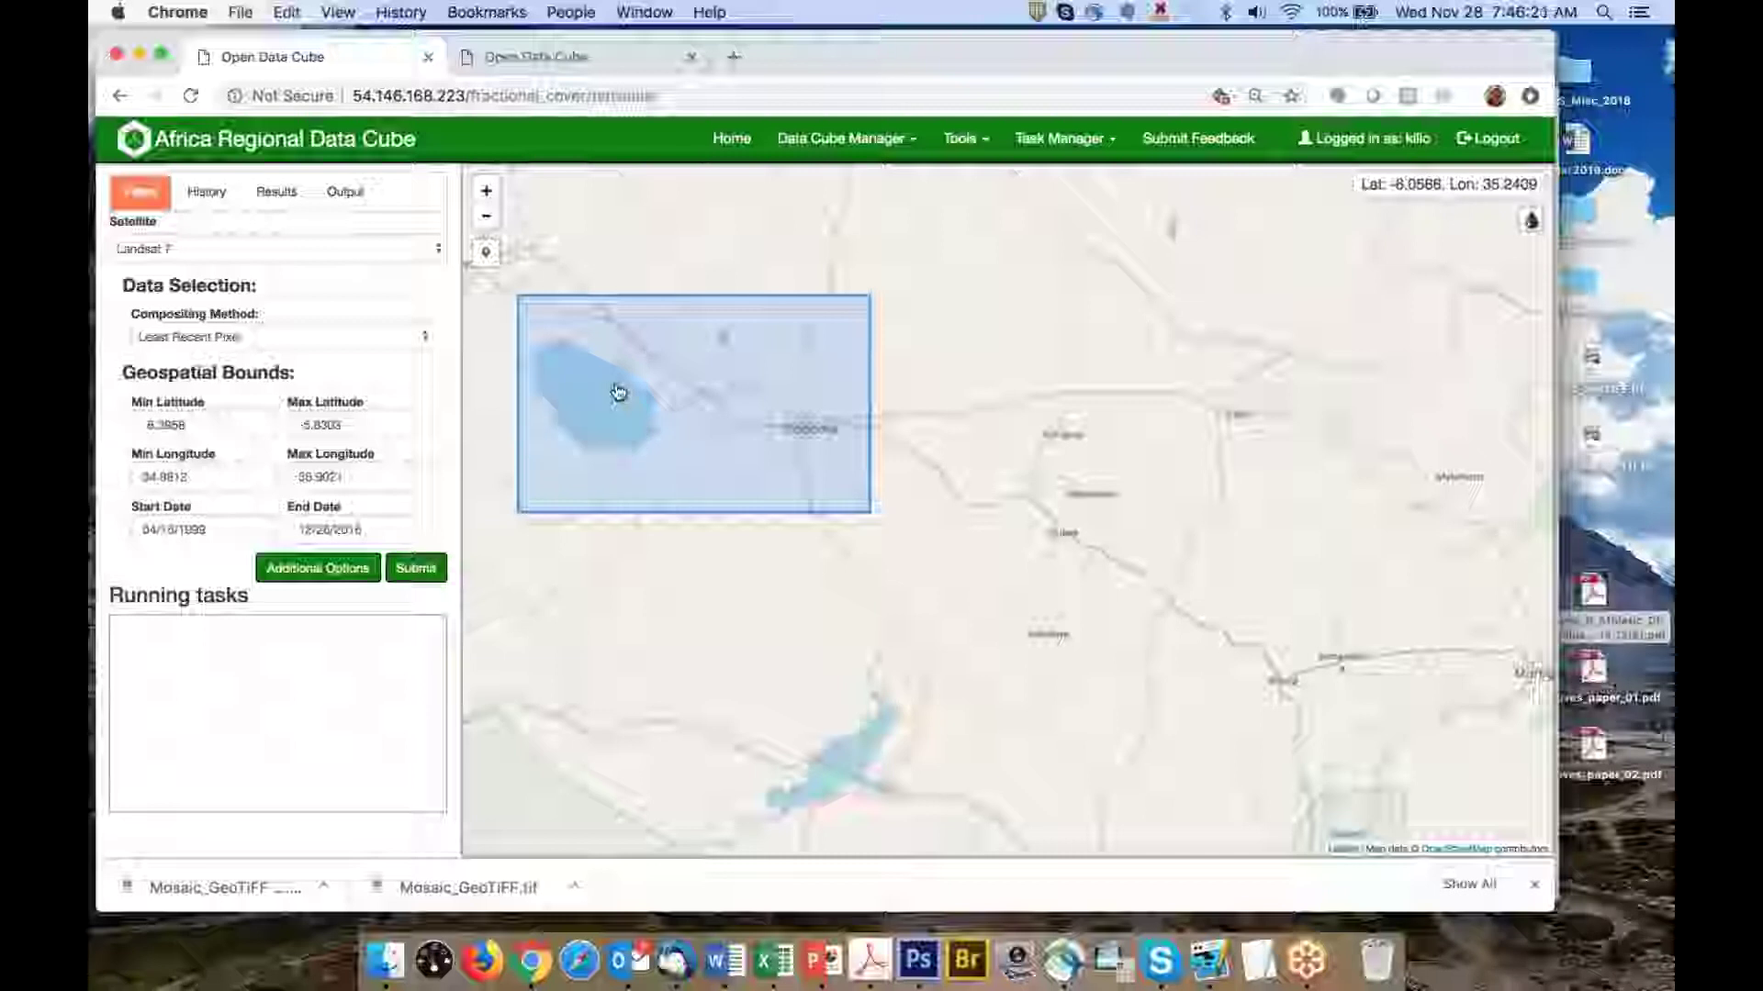
click(712, 475)
mouse_move(622, 317)
mouse_down()
mouse_move(744, 491)
mouse_move(864, 504)
mouse_move(864, 521)
mouse_up()
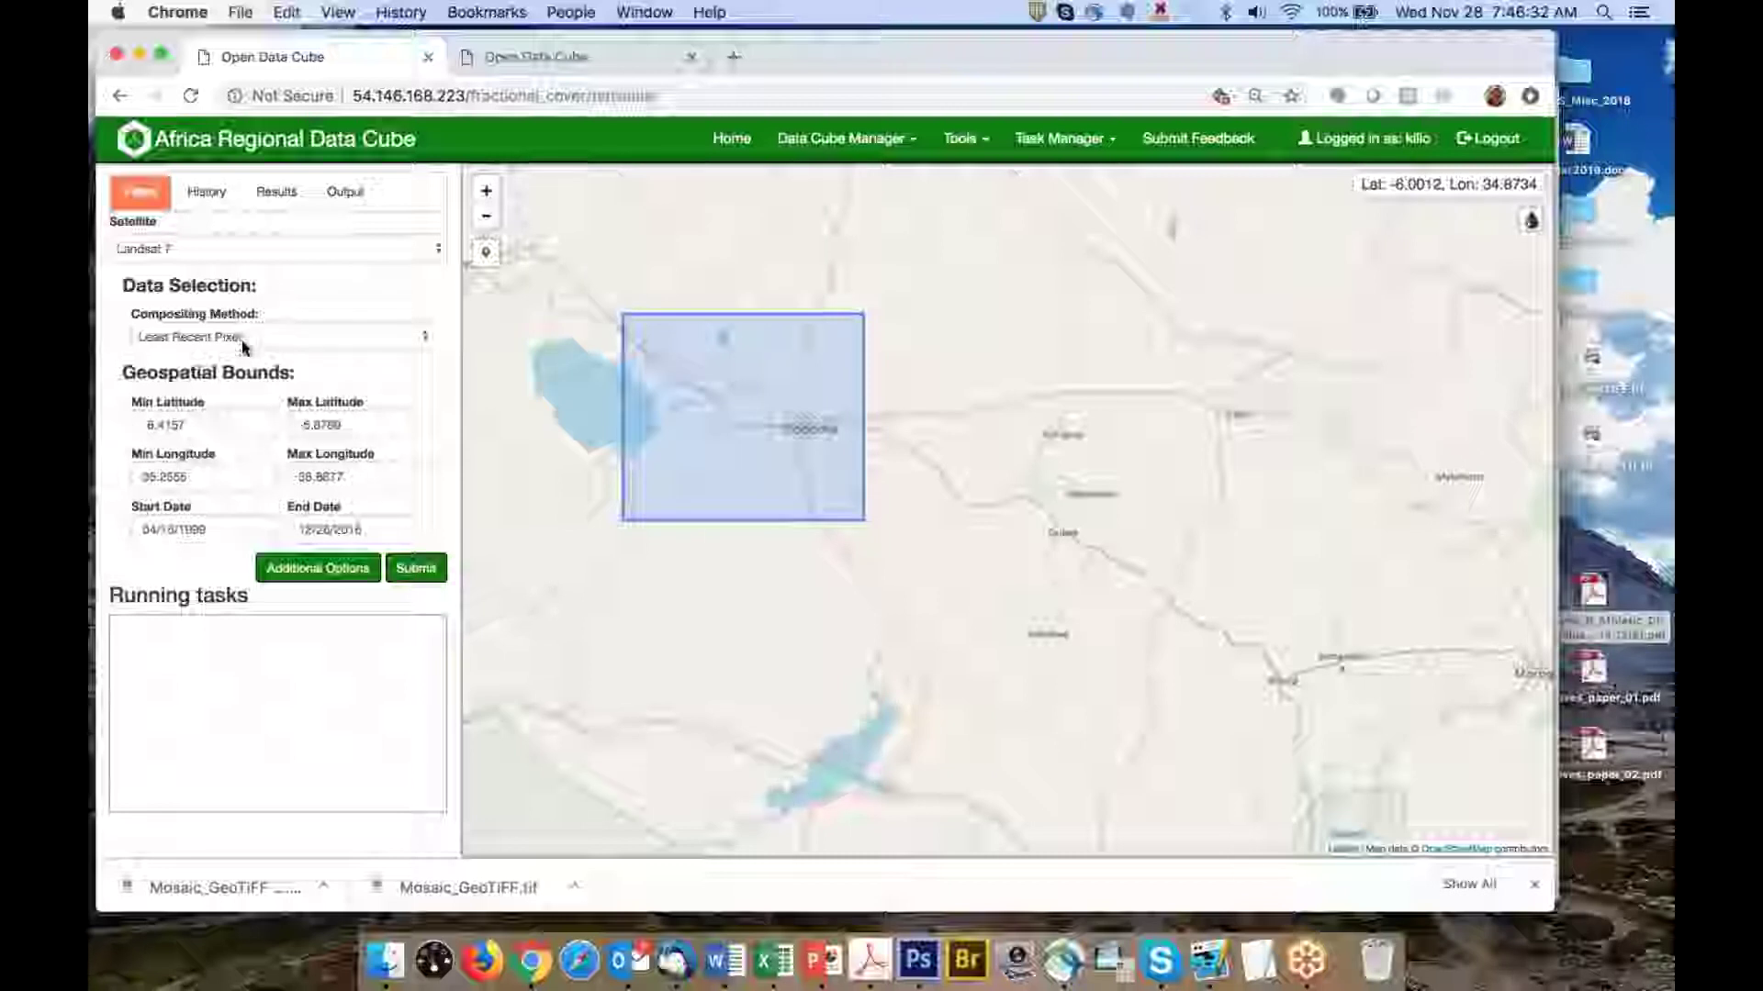
Set the query period to start on 01/01/2002 and end on 01/01/2003
click(229, 528)
click(272, 563)
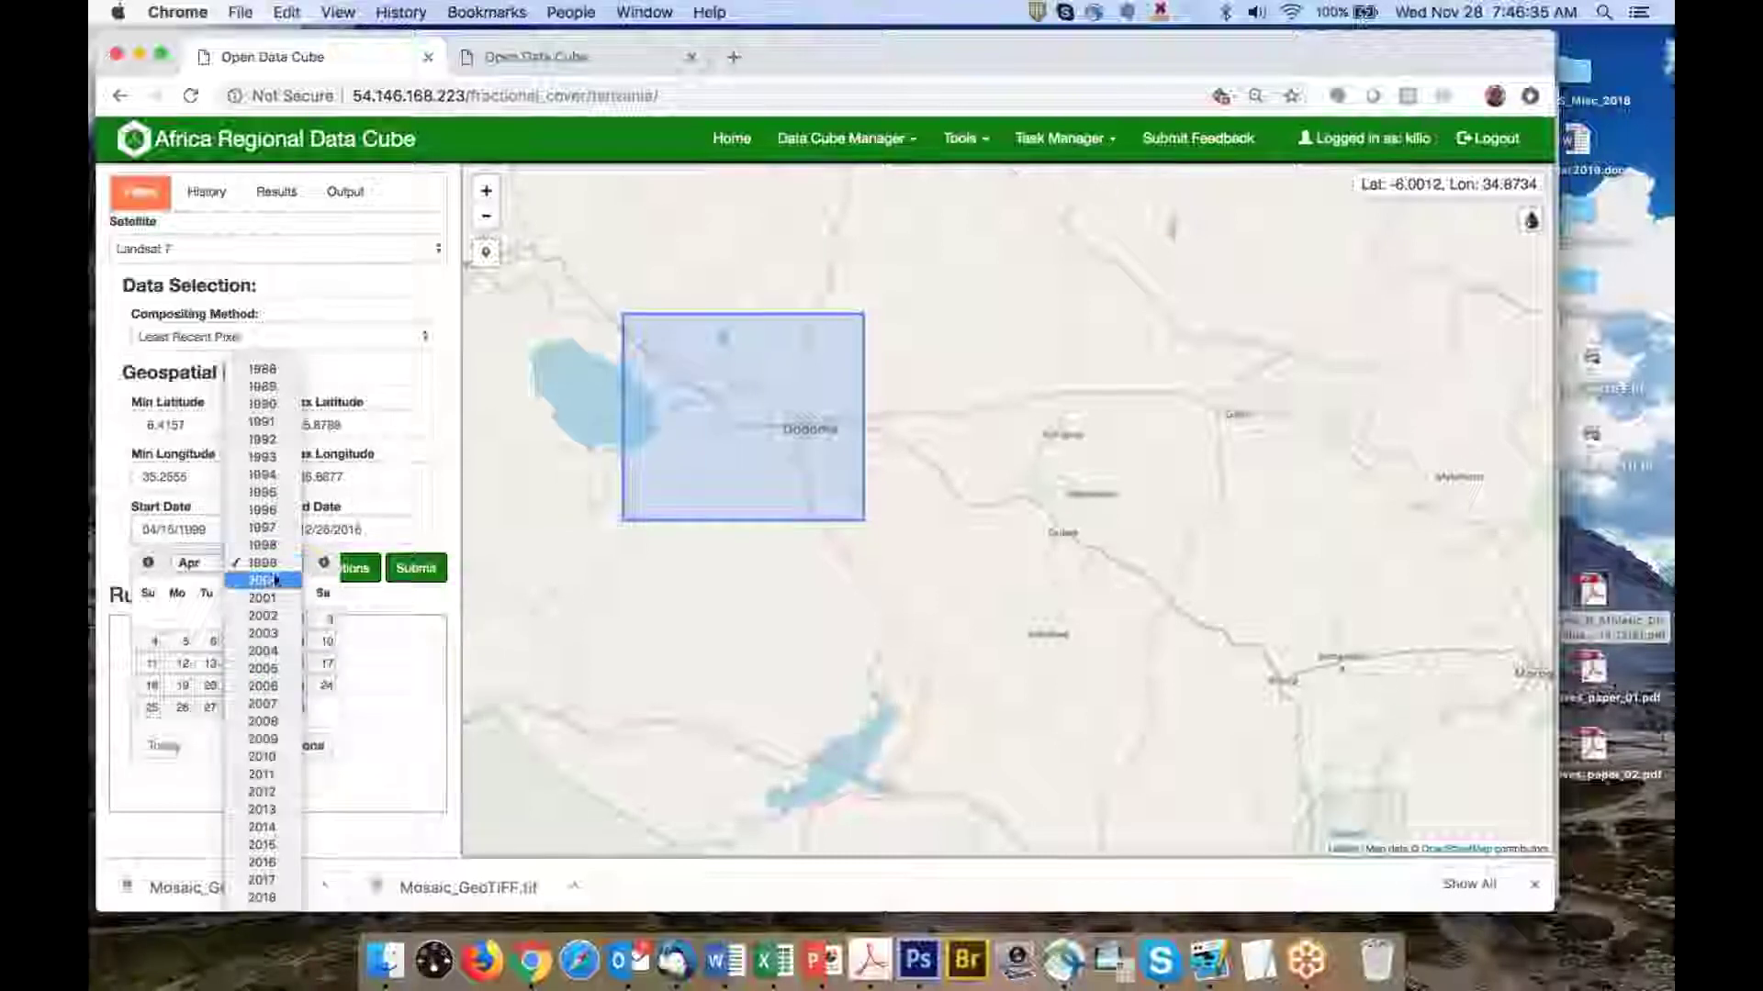
click(264, 614)
click(204, 563)
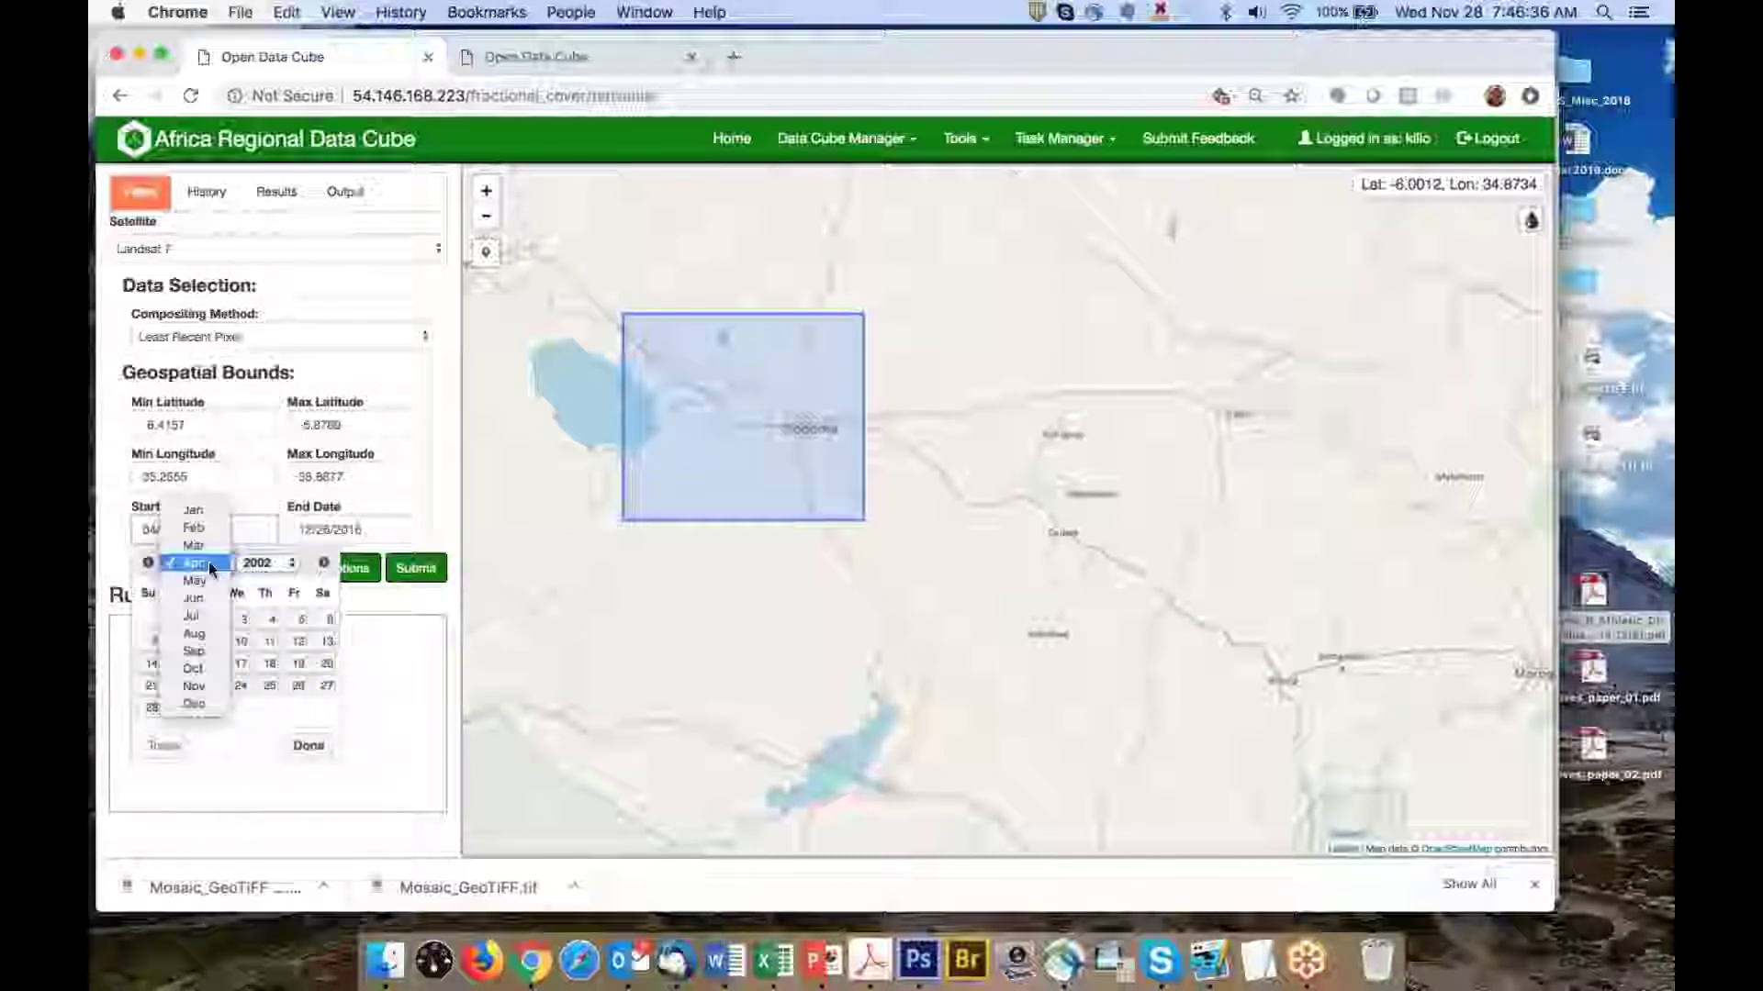
click(193, 510)
click(210, 619)
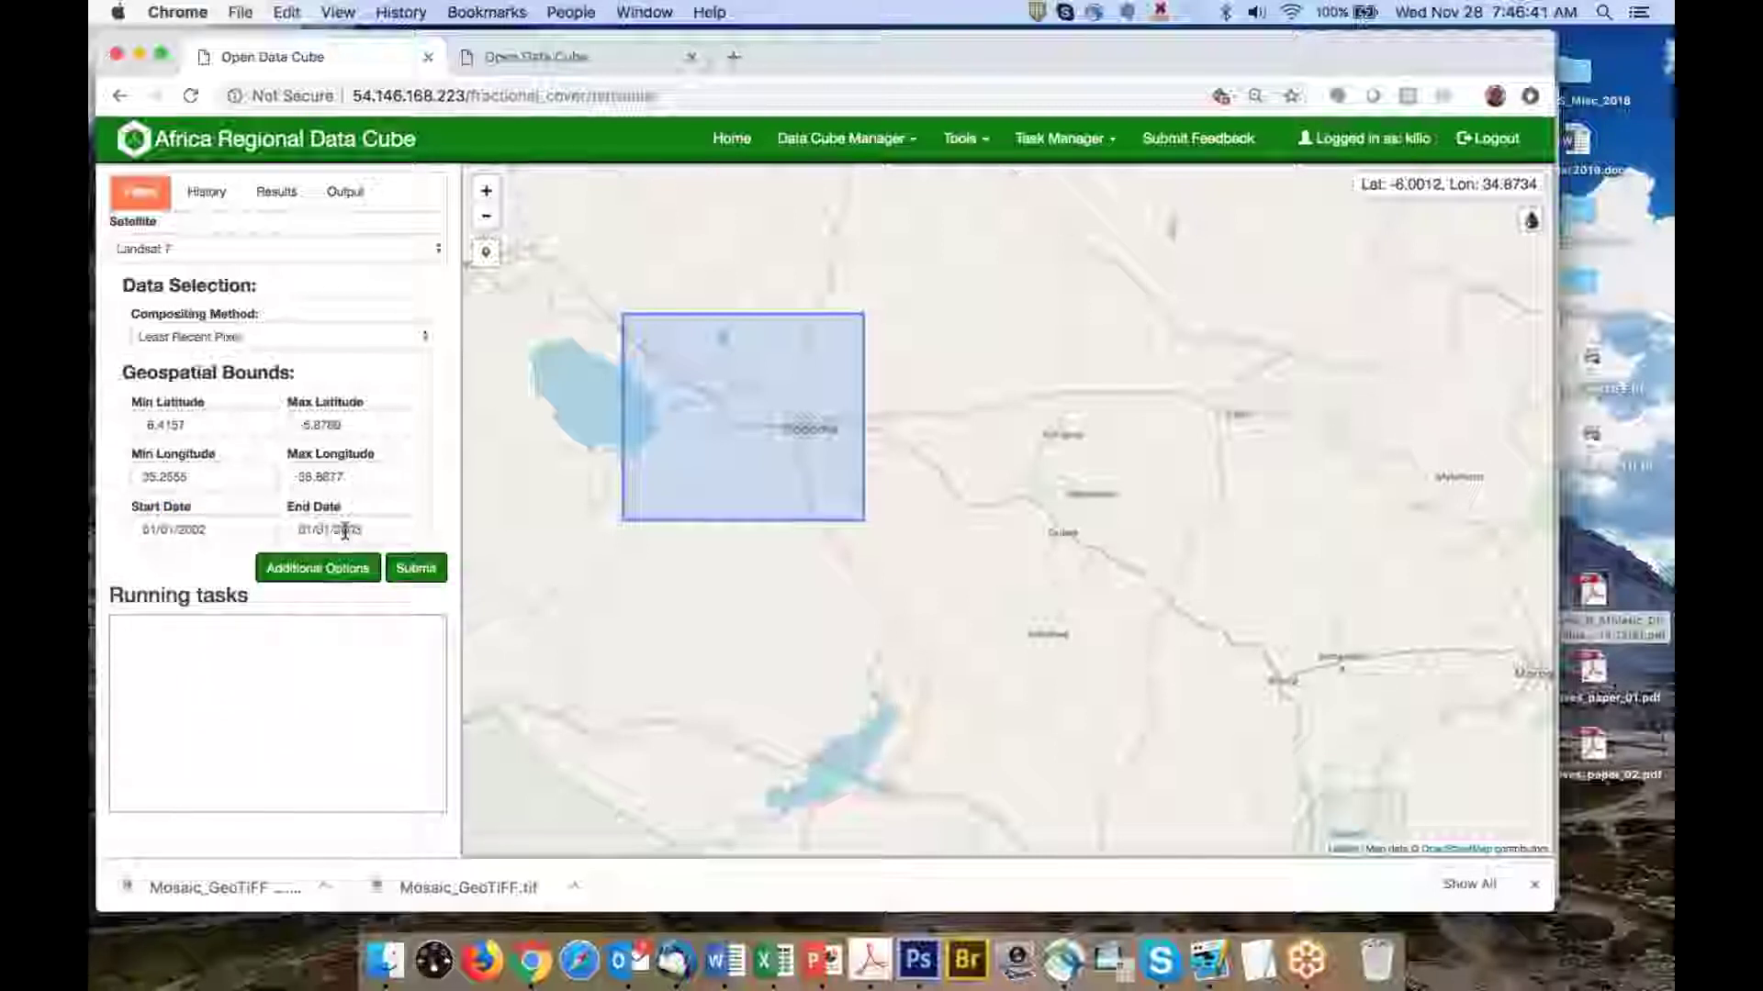
Try the Median Pixel compositing method, replacing it with Most Recent Pixel
click(235, 343)
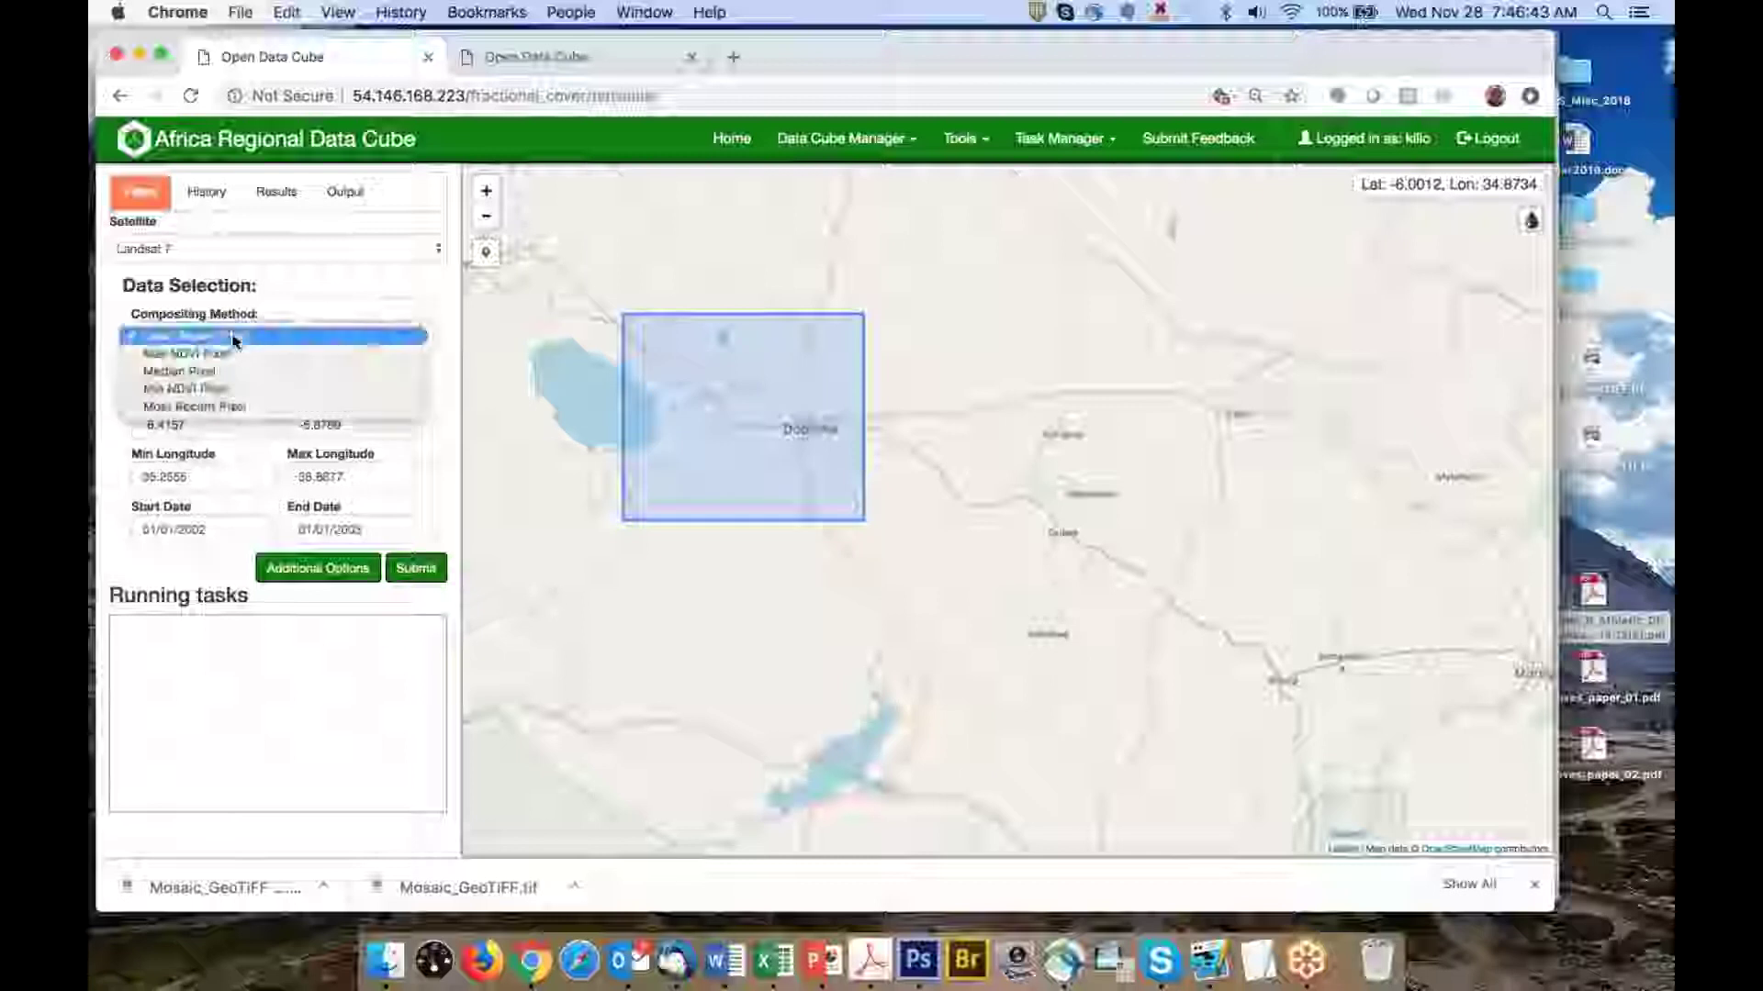
click(231, 369)
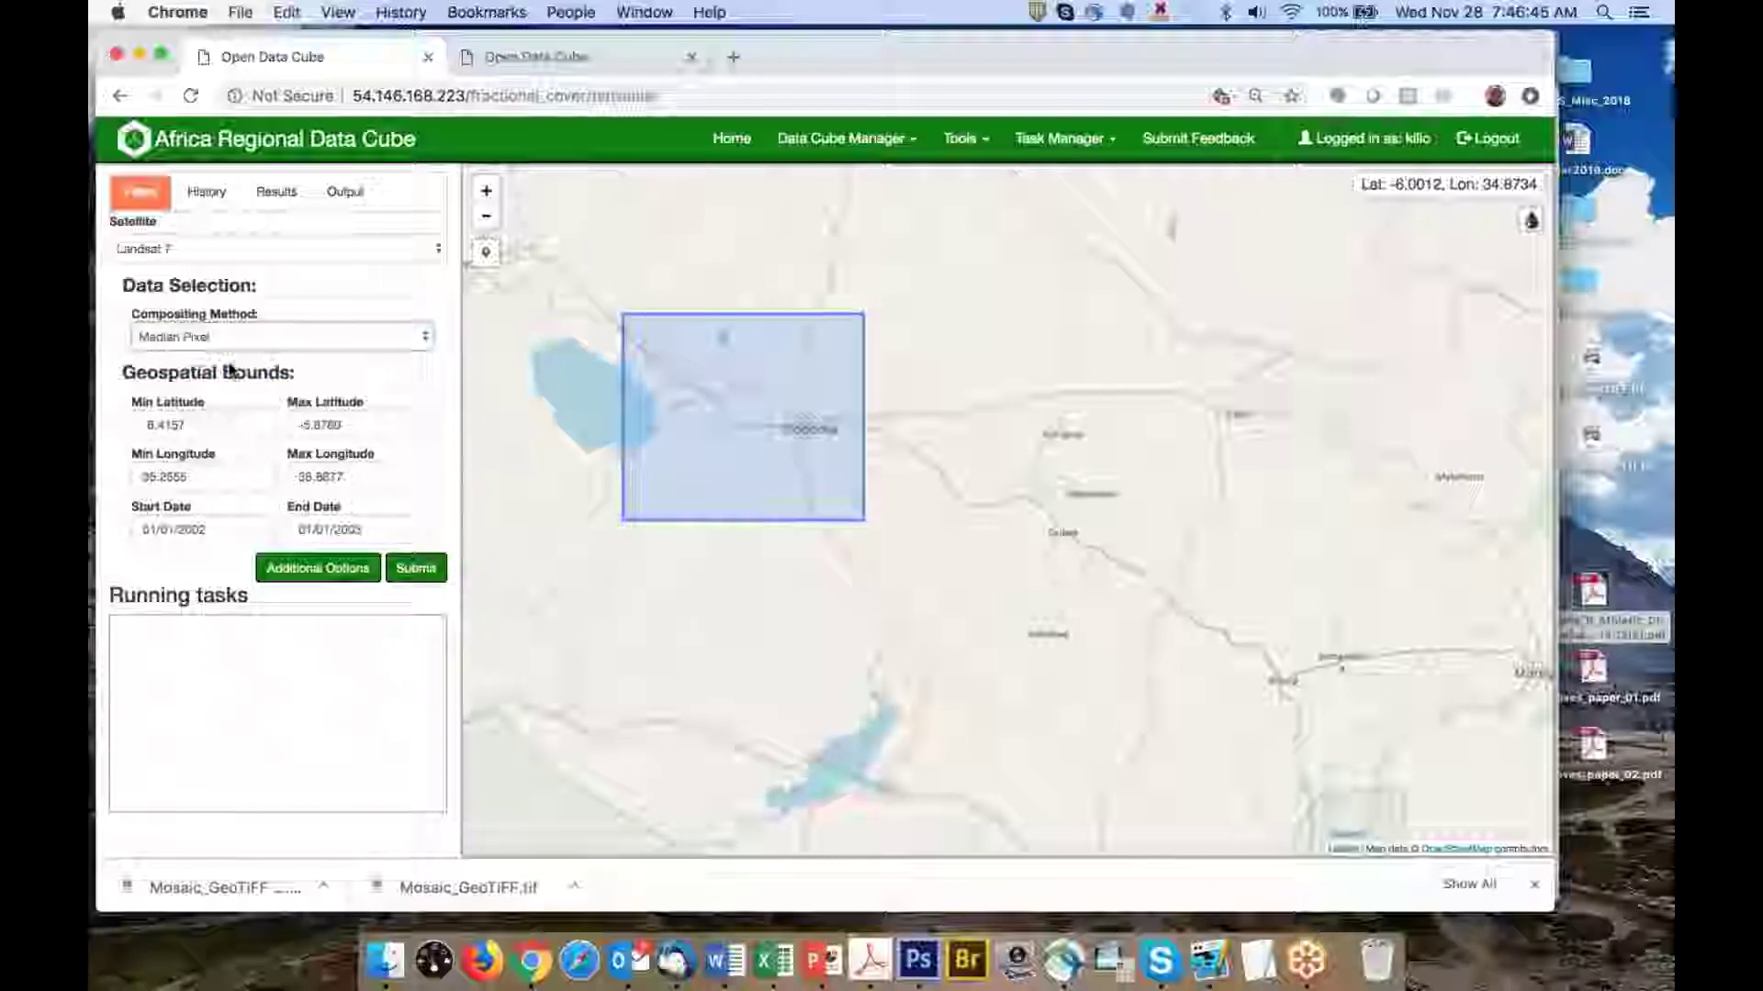
click(226, 342)
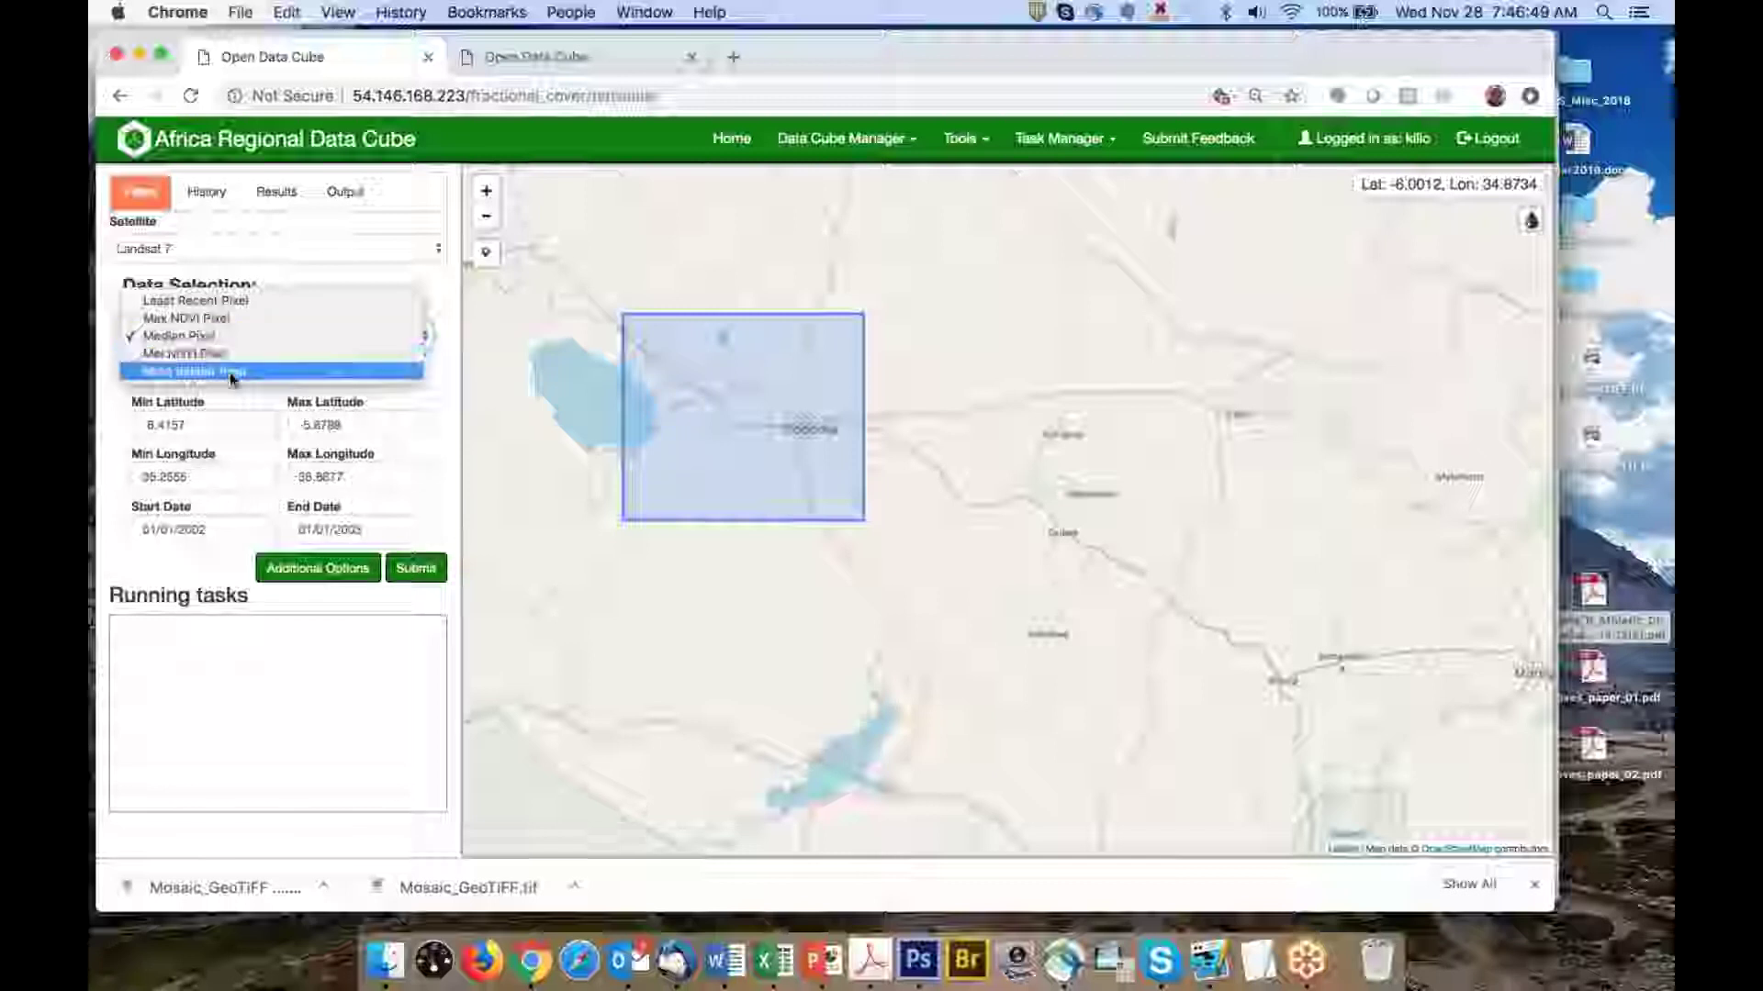
click(233, 372)
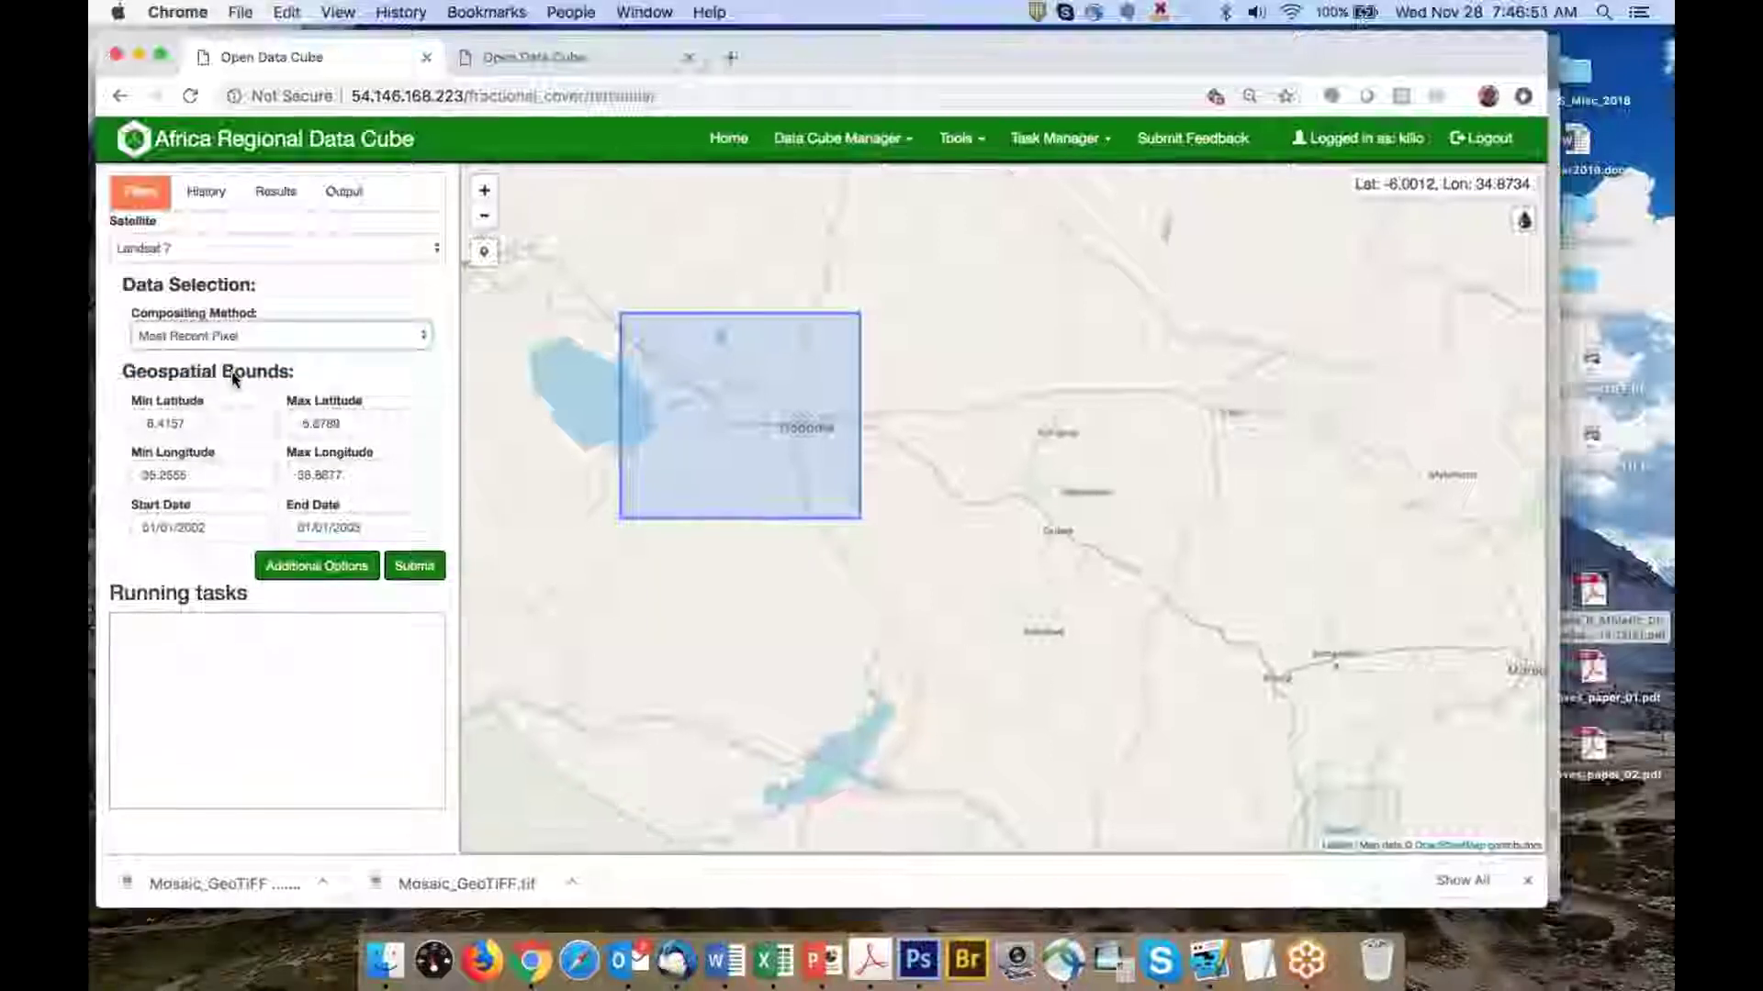
Switch to the Word tutorial to review the fractional cover description and sample image, and return to Chrome
key(ctrl+Up)
click(1232, 619)
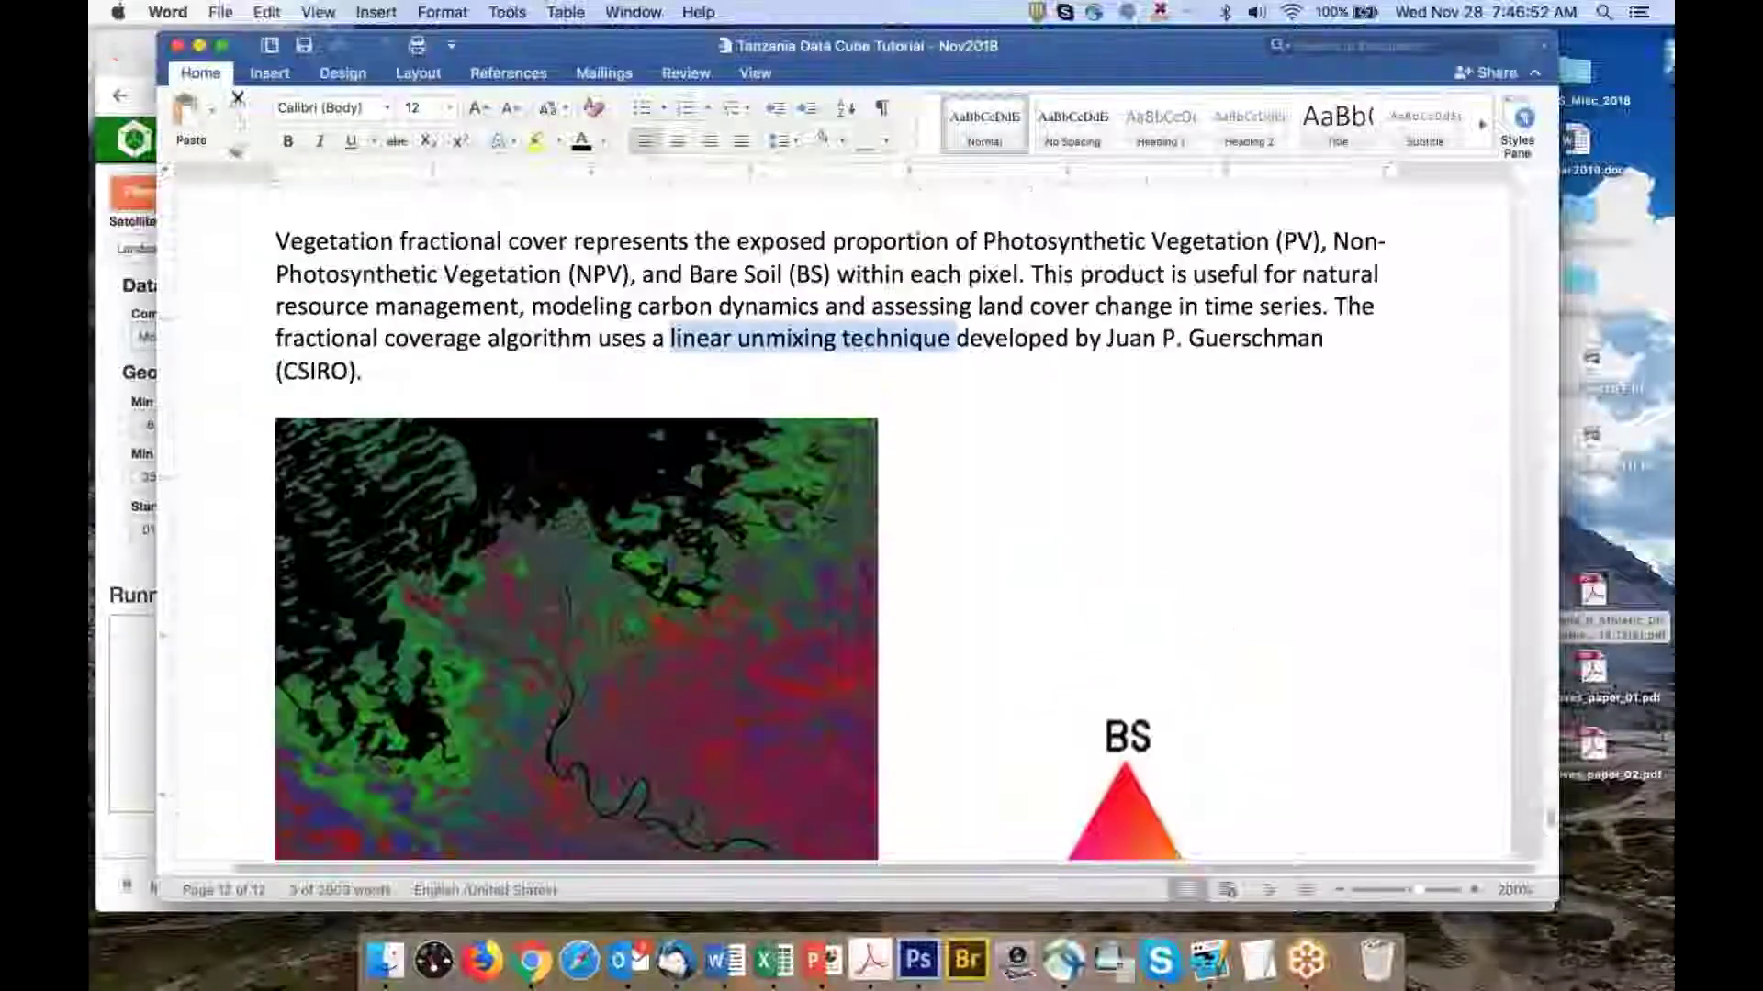
scroll(1241, 623, down, 5)
scroll(895, 514, up, 5)
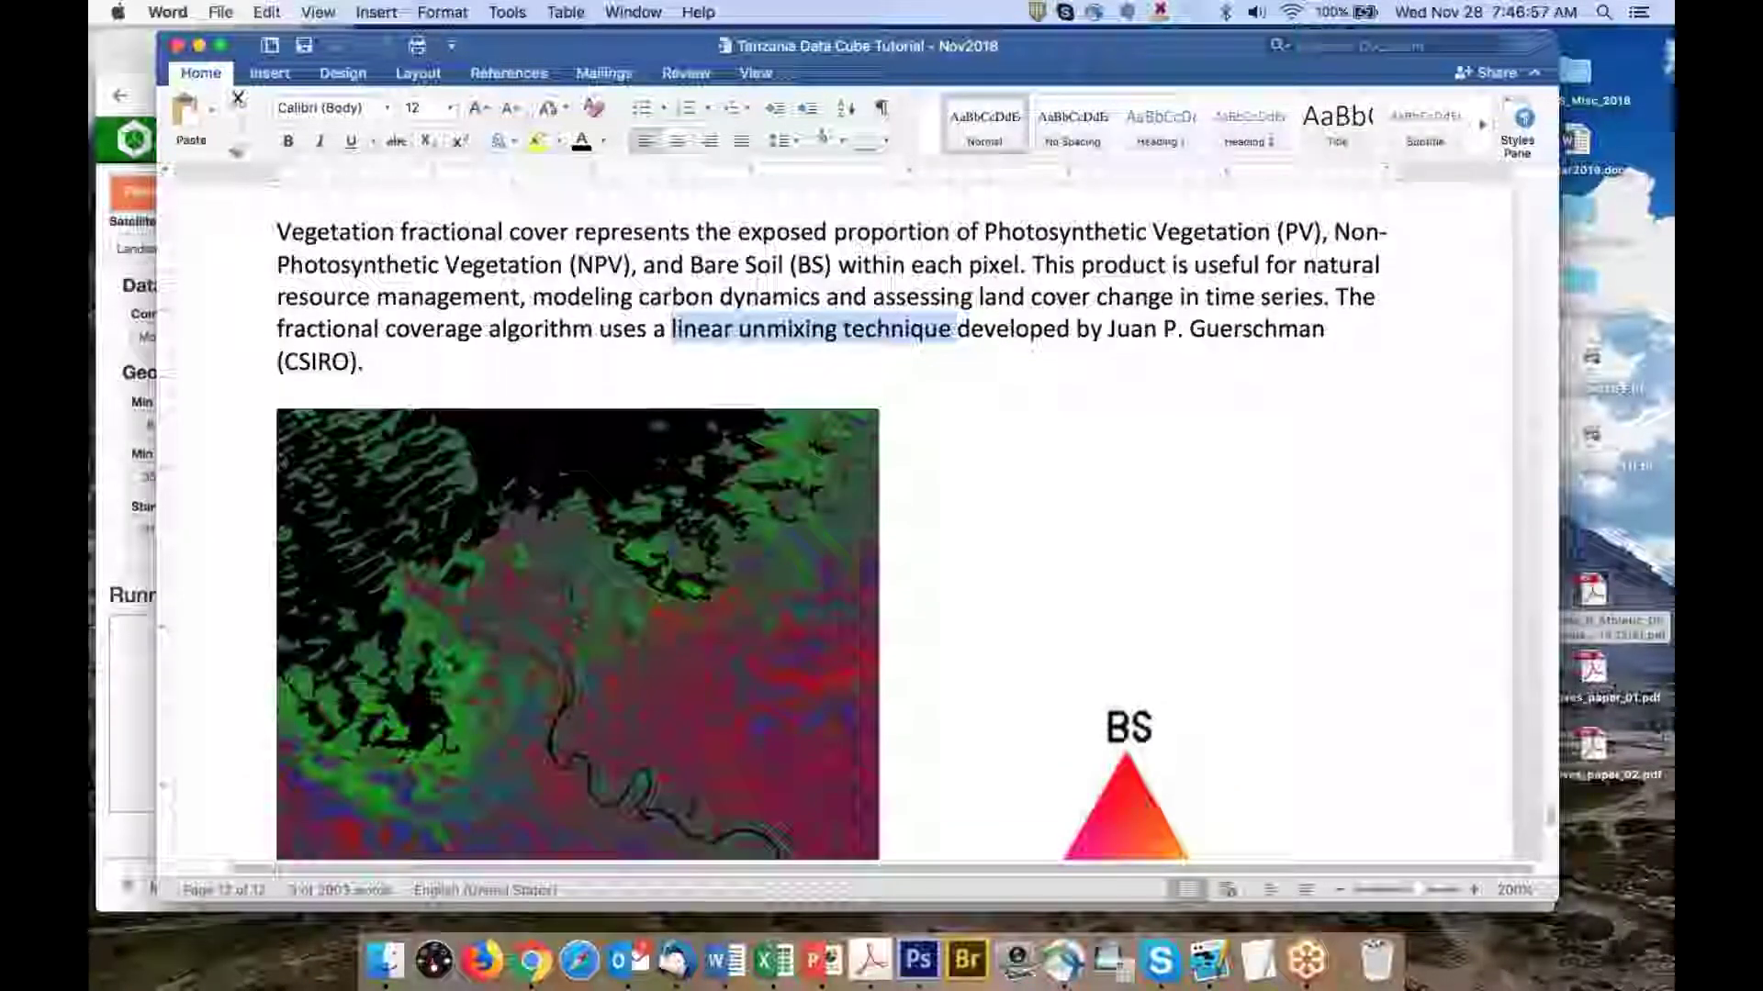
click(133, 434)
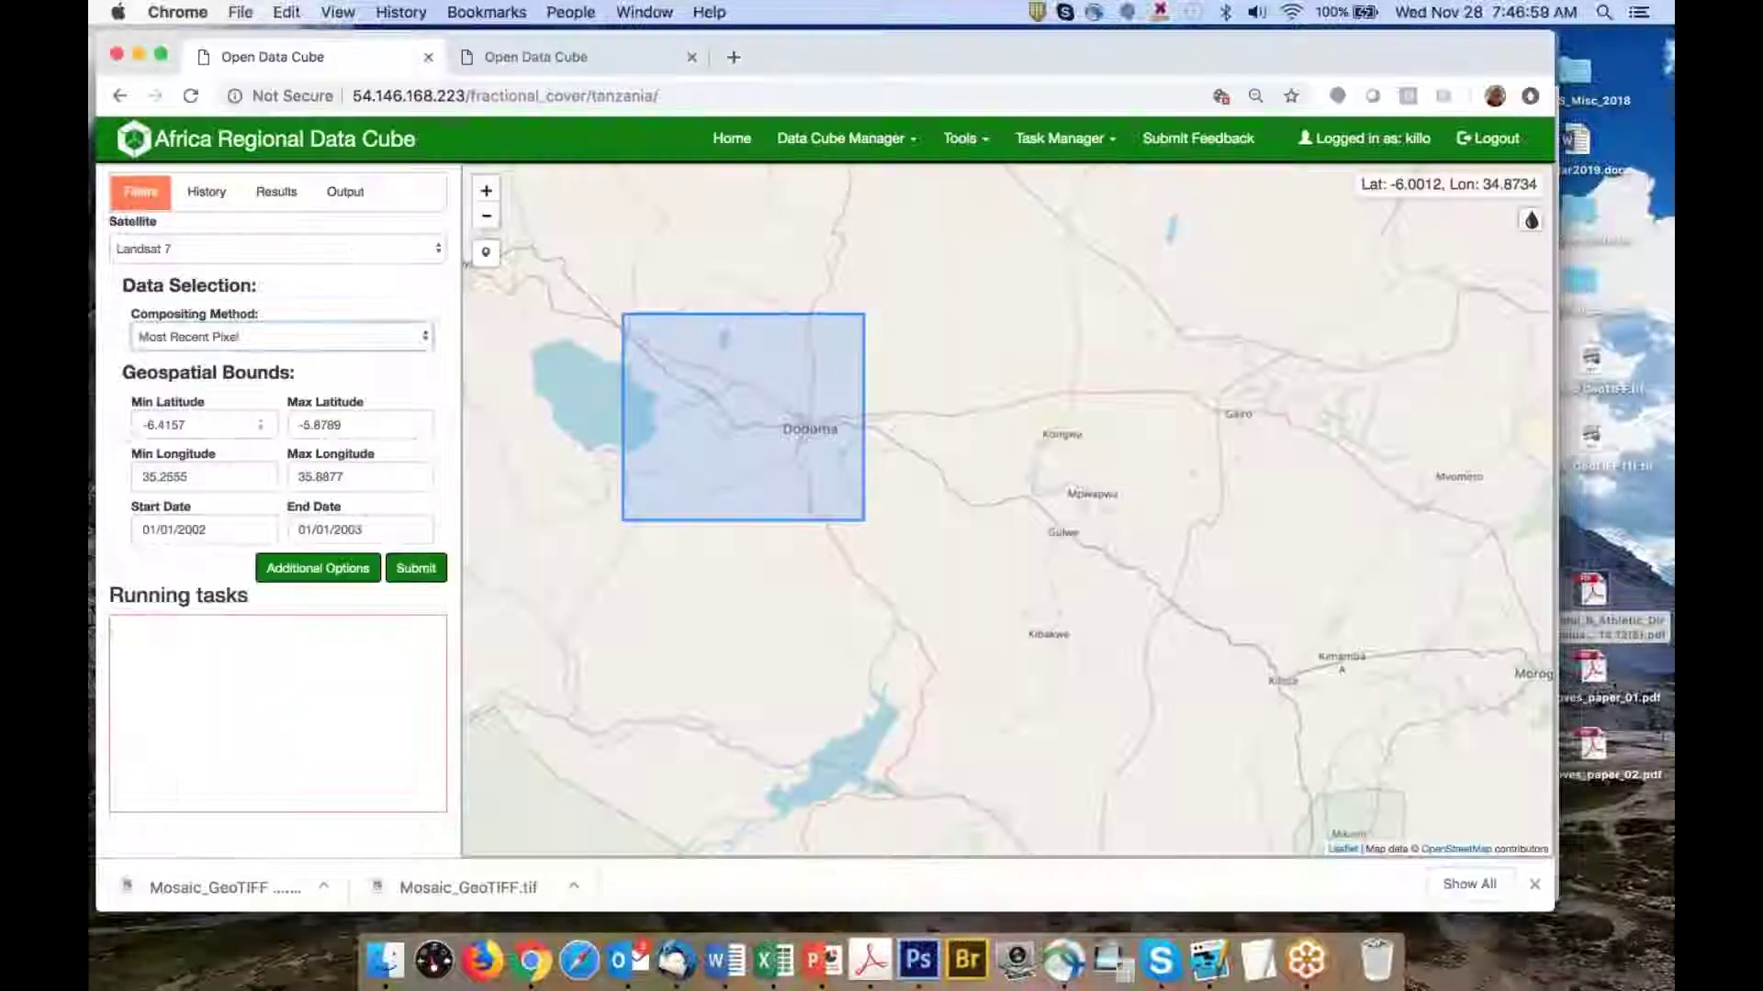
Try to run the Fractional Cover query on the large Dodoma rectangle with the Median Pixel compositing method
click(231, 340)
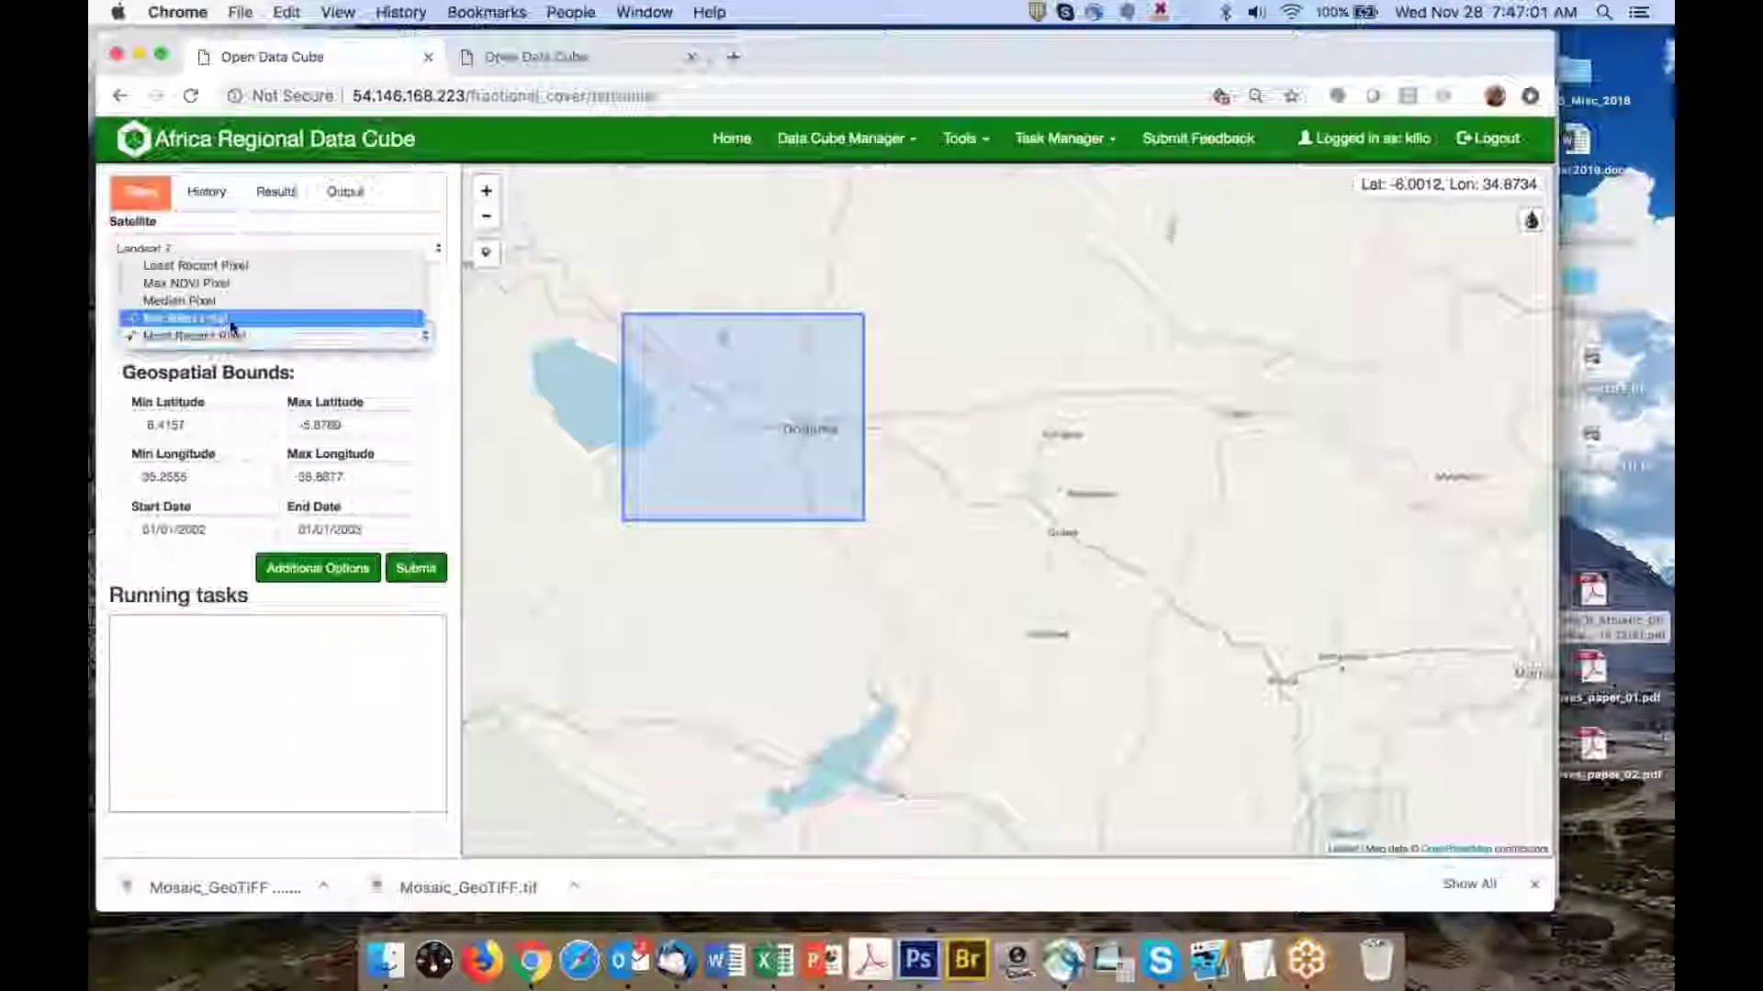
click(229, 301)
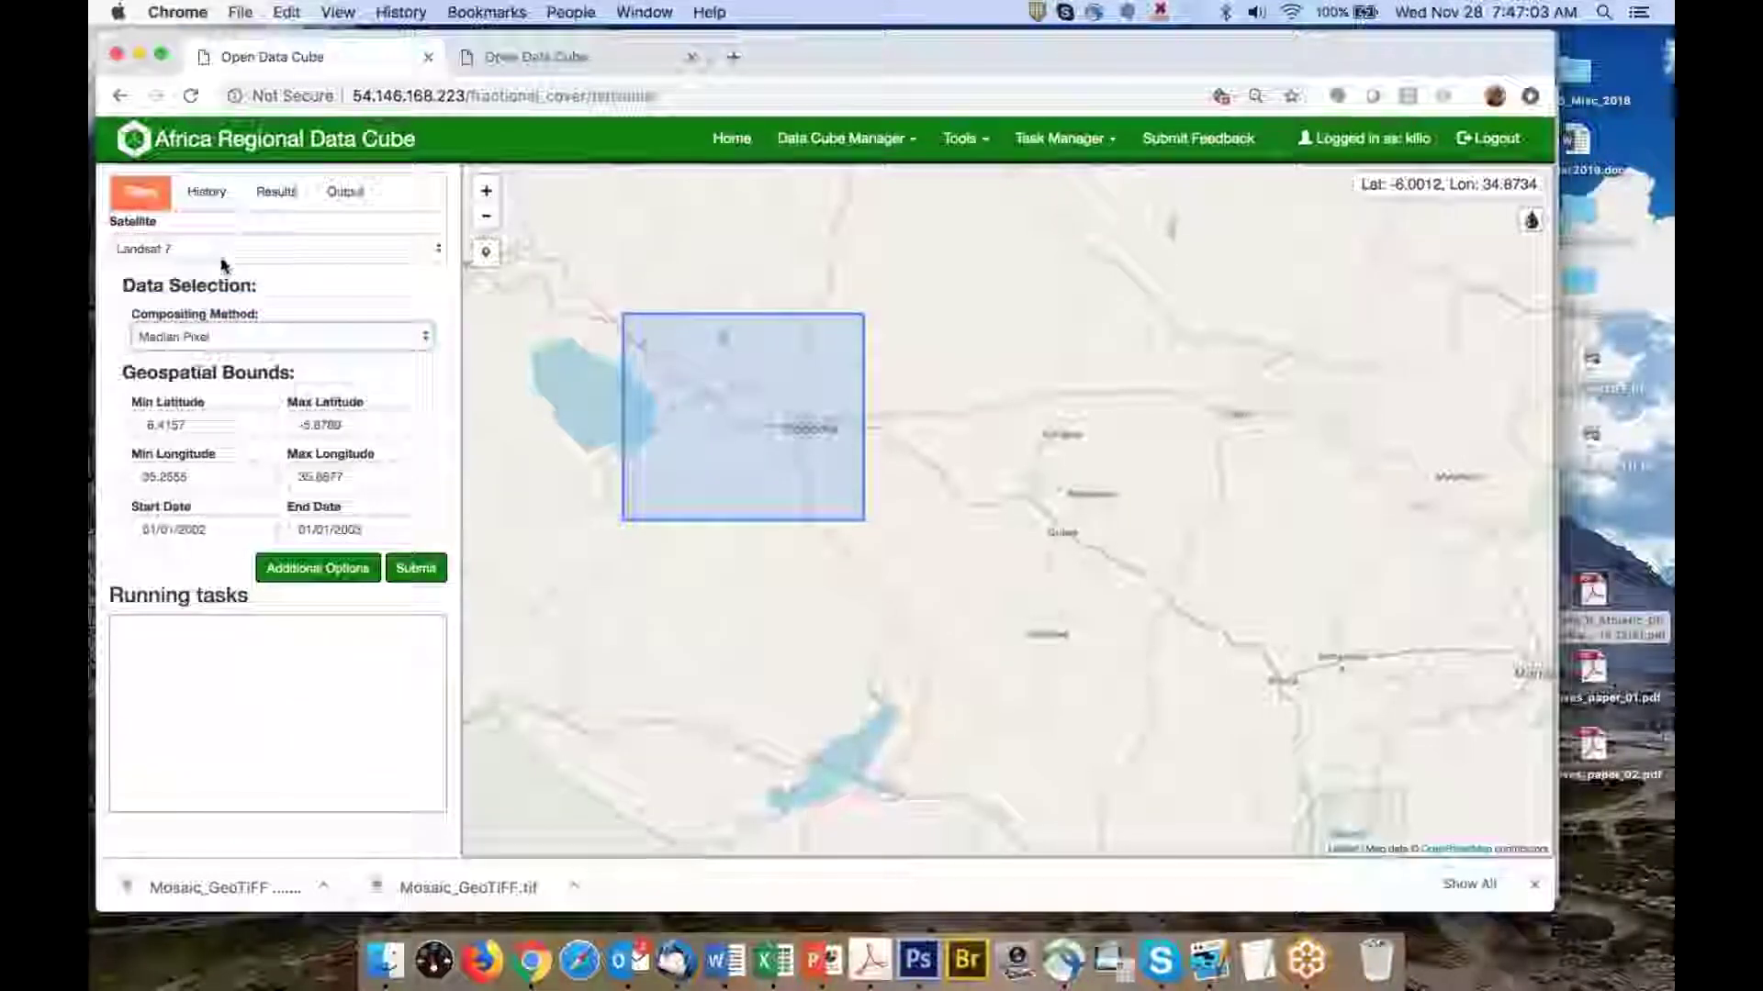
click(417, 569)
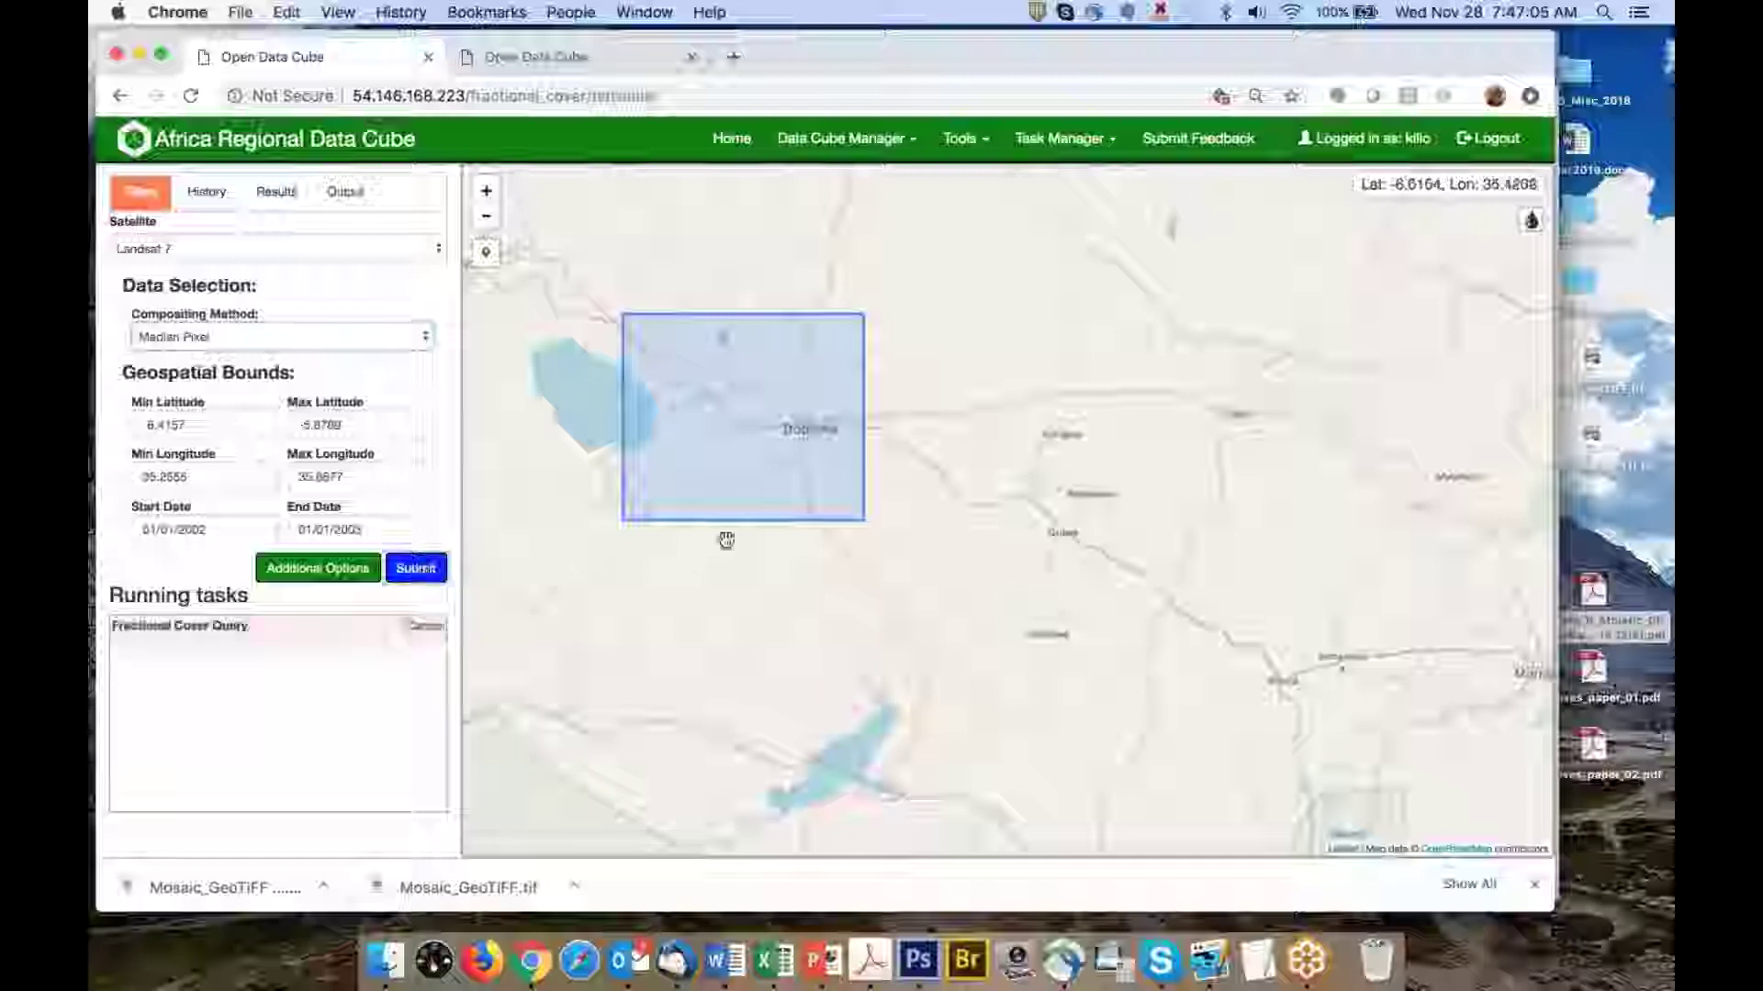
scroll(769, 487, up, 2)
scroll(772, 478, up, 3)
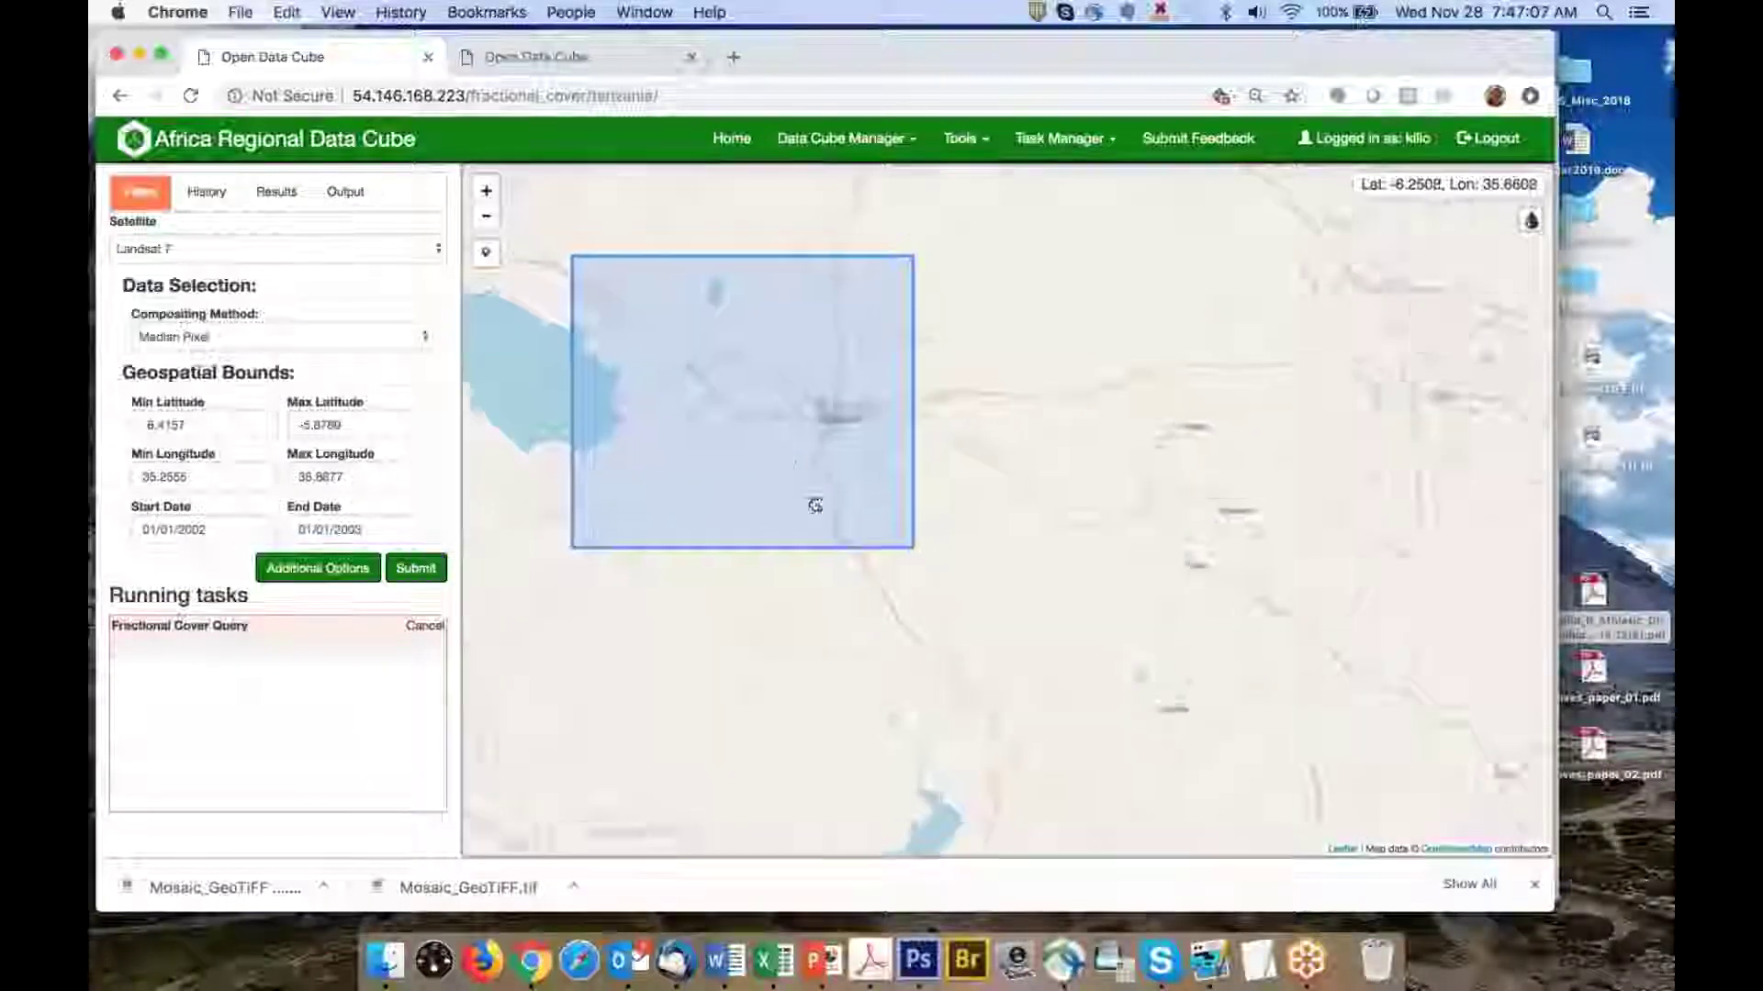
drag(801, 508, 838, 531)
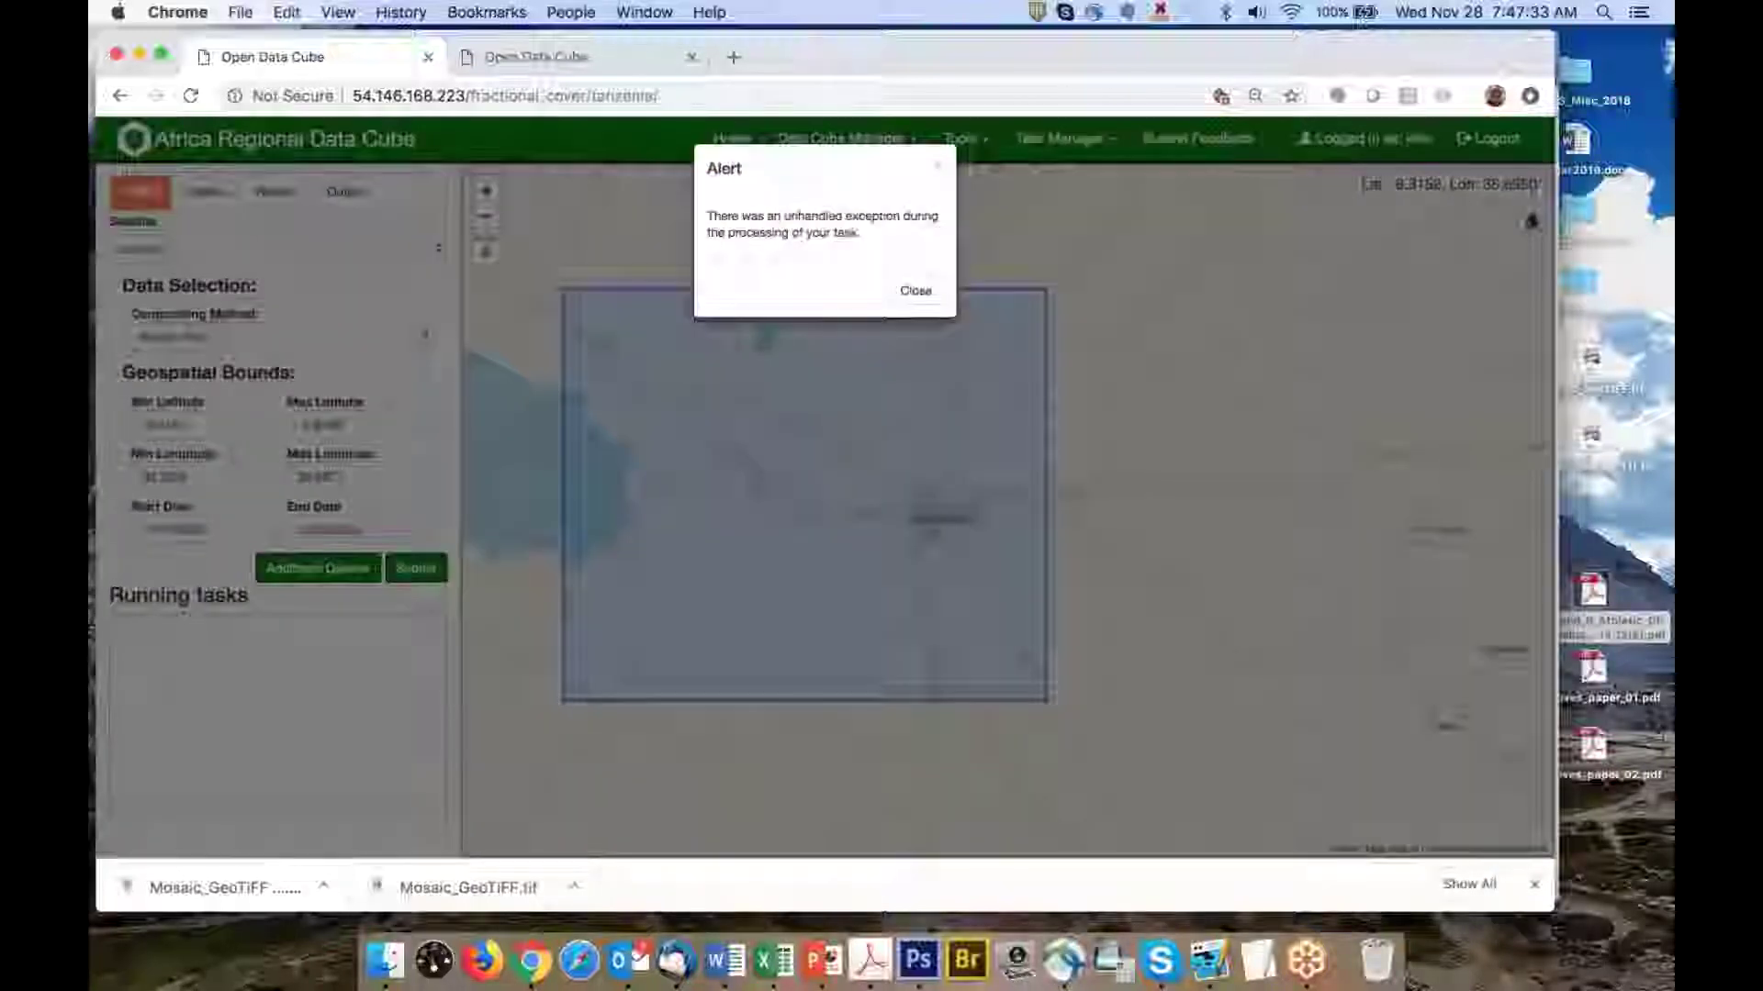
click(915, 292)
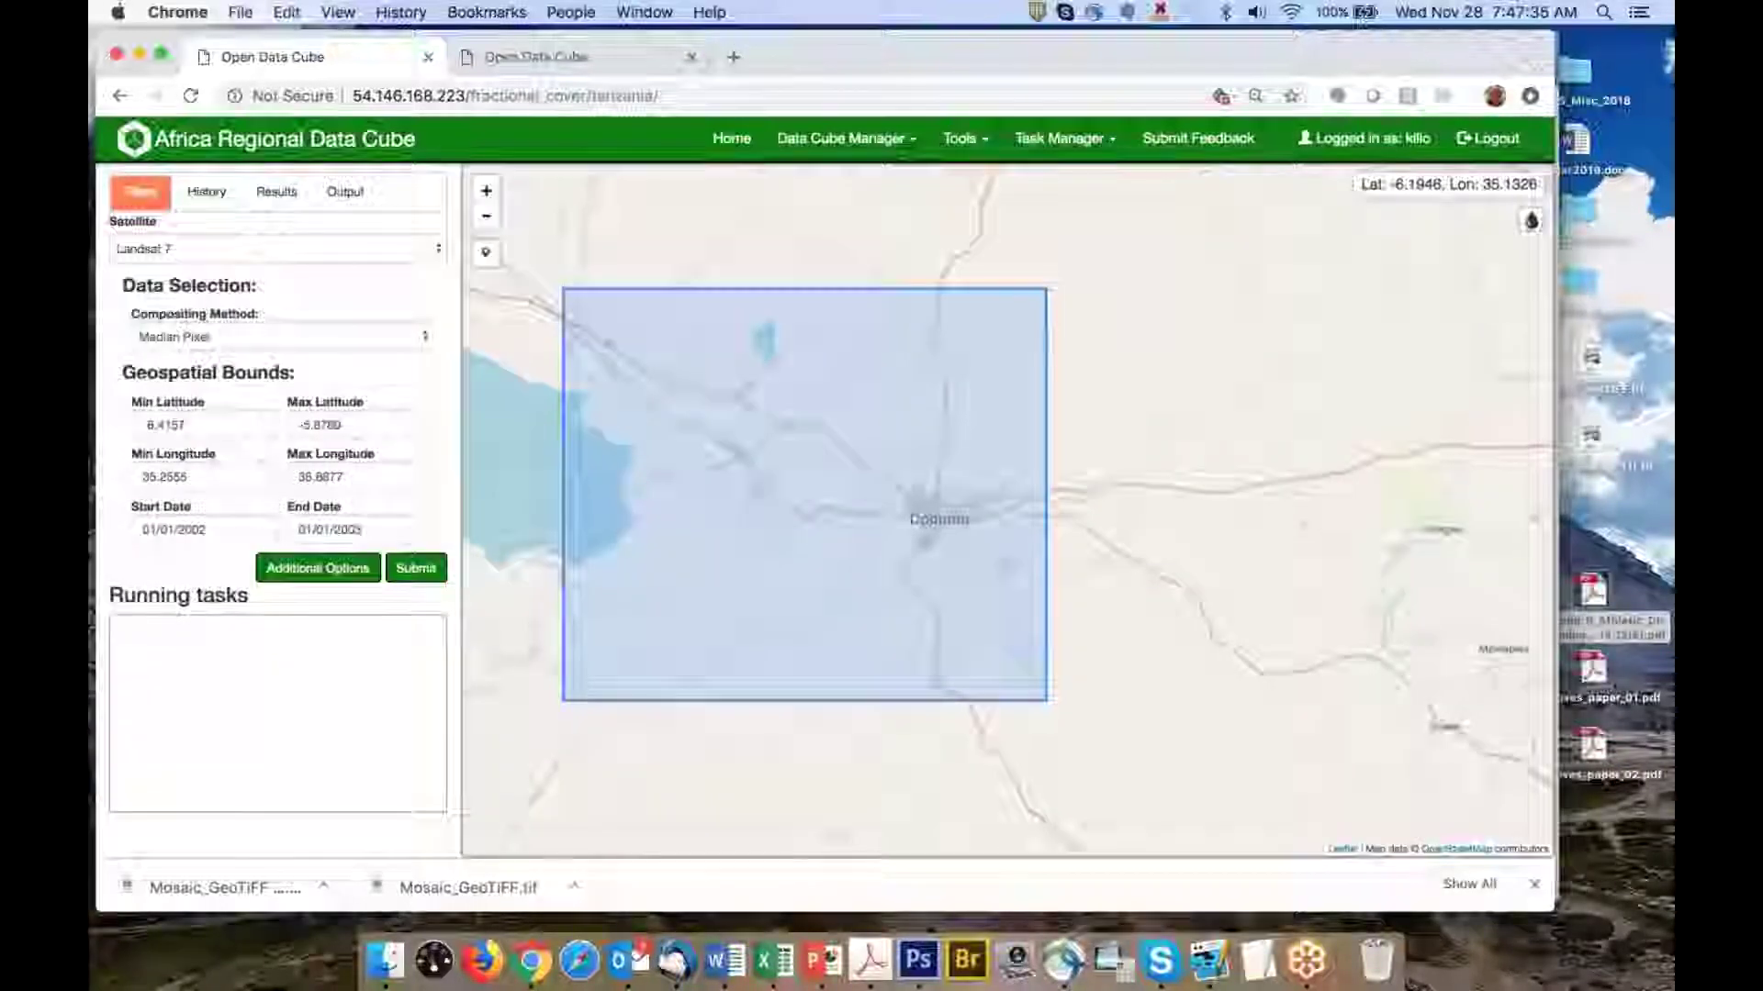
Run a Most Recent Pixel query on a smaller Dodoma rectangle, about latitude -6.27 to -6.06 and longitude 35.65 to 35.85
click(213, 333)
click(220, 358)
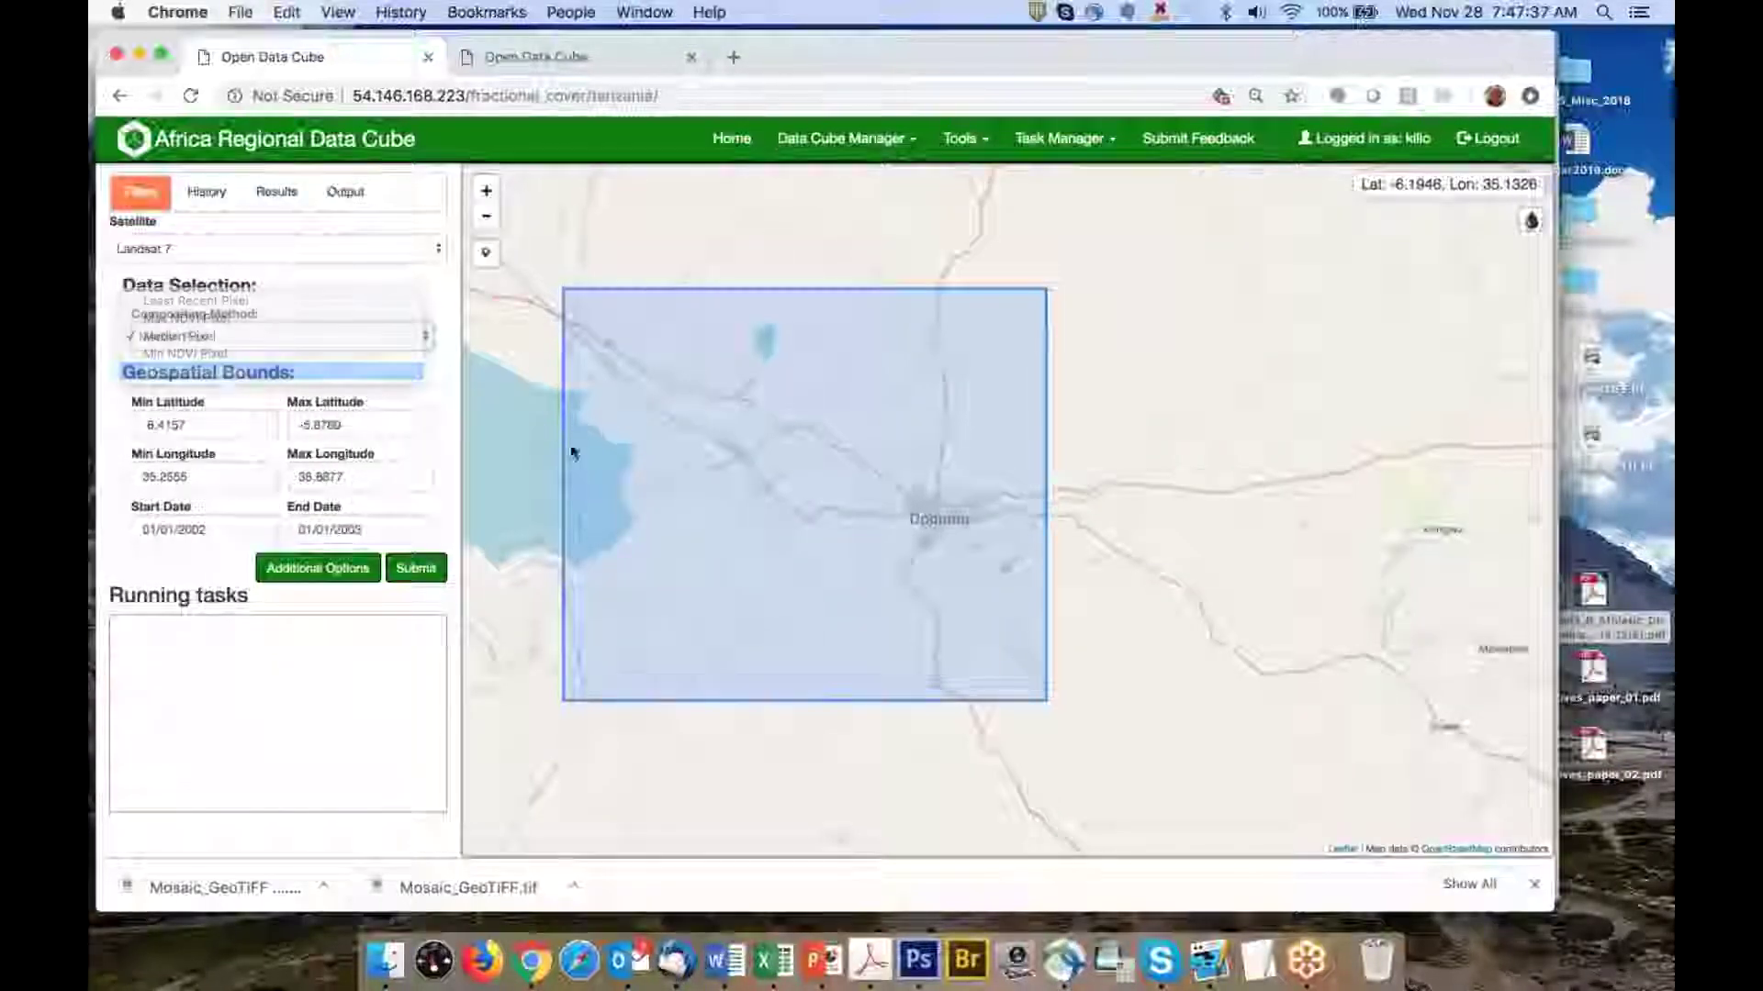
mouse_move(865, 427)
mouse_down()
mouse_move(971, 576)
mouse_move(1020, 591)
mouse_up()
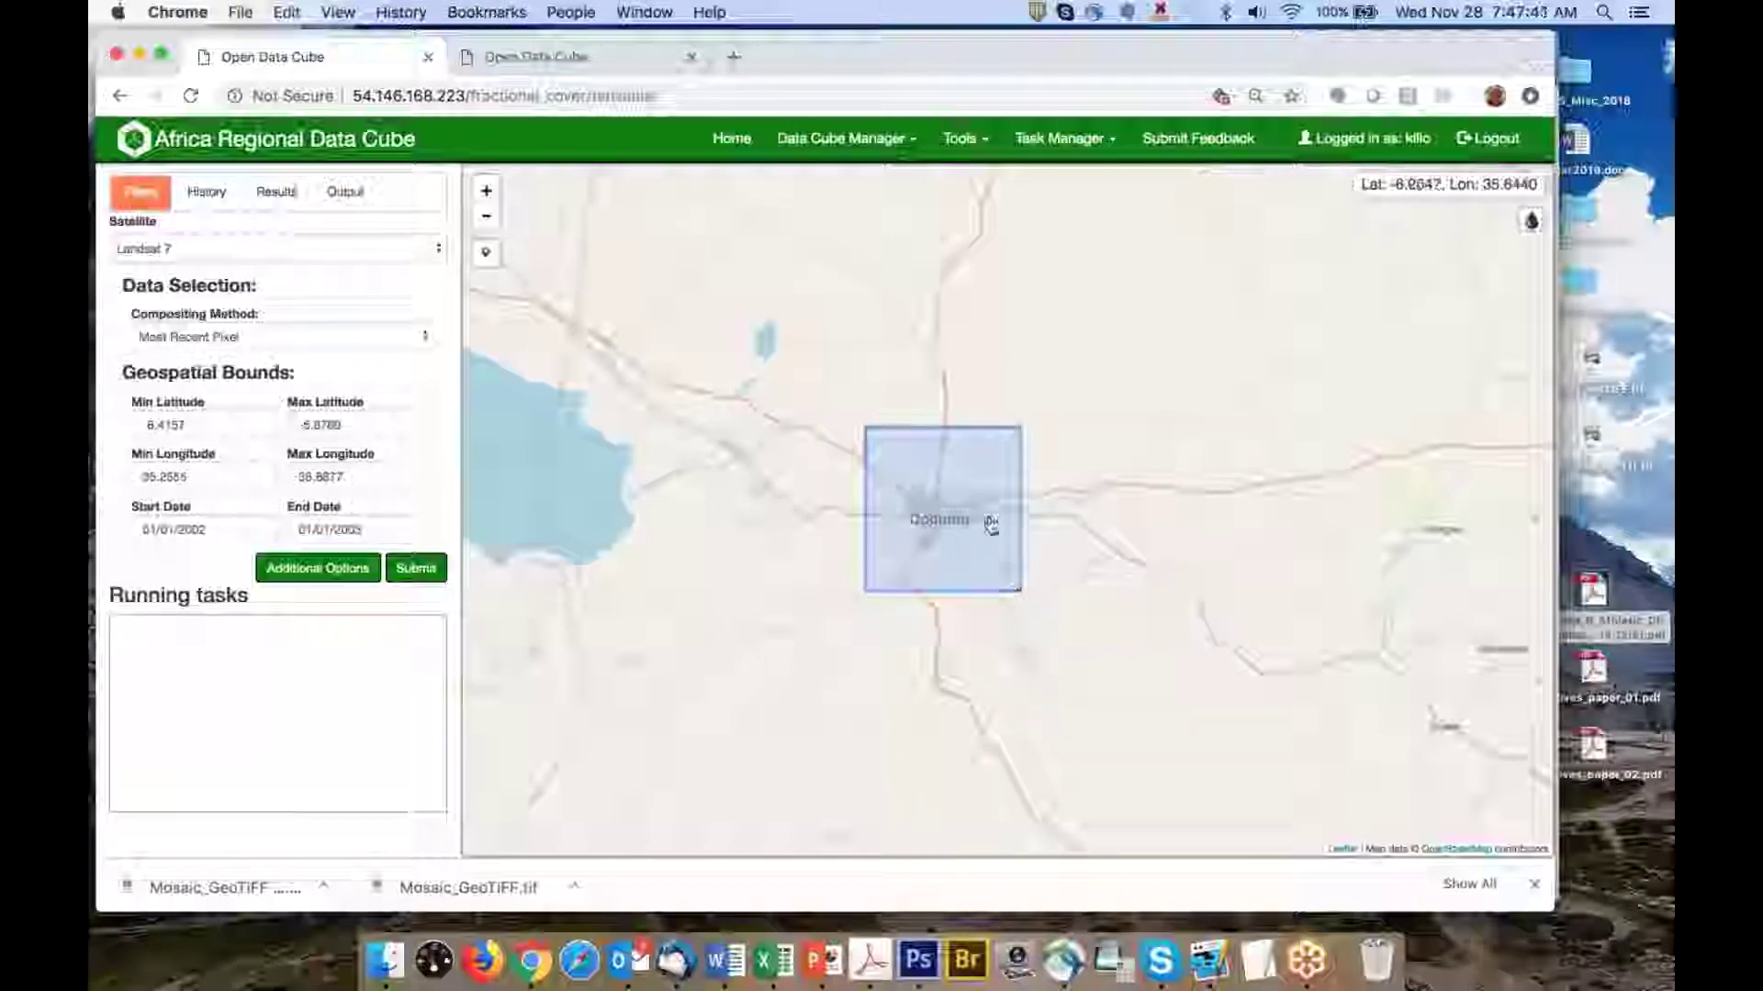
click(415, 568)
scroll(936, 522, up, 3)
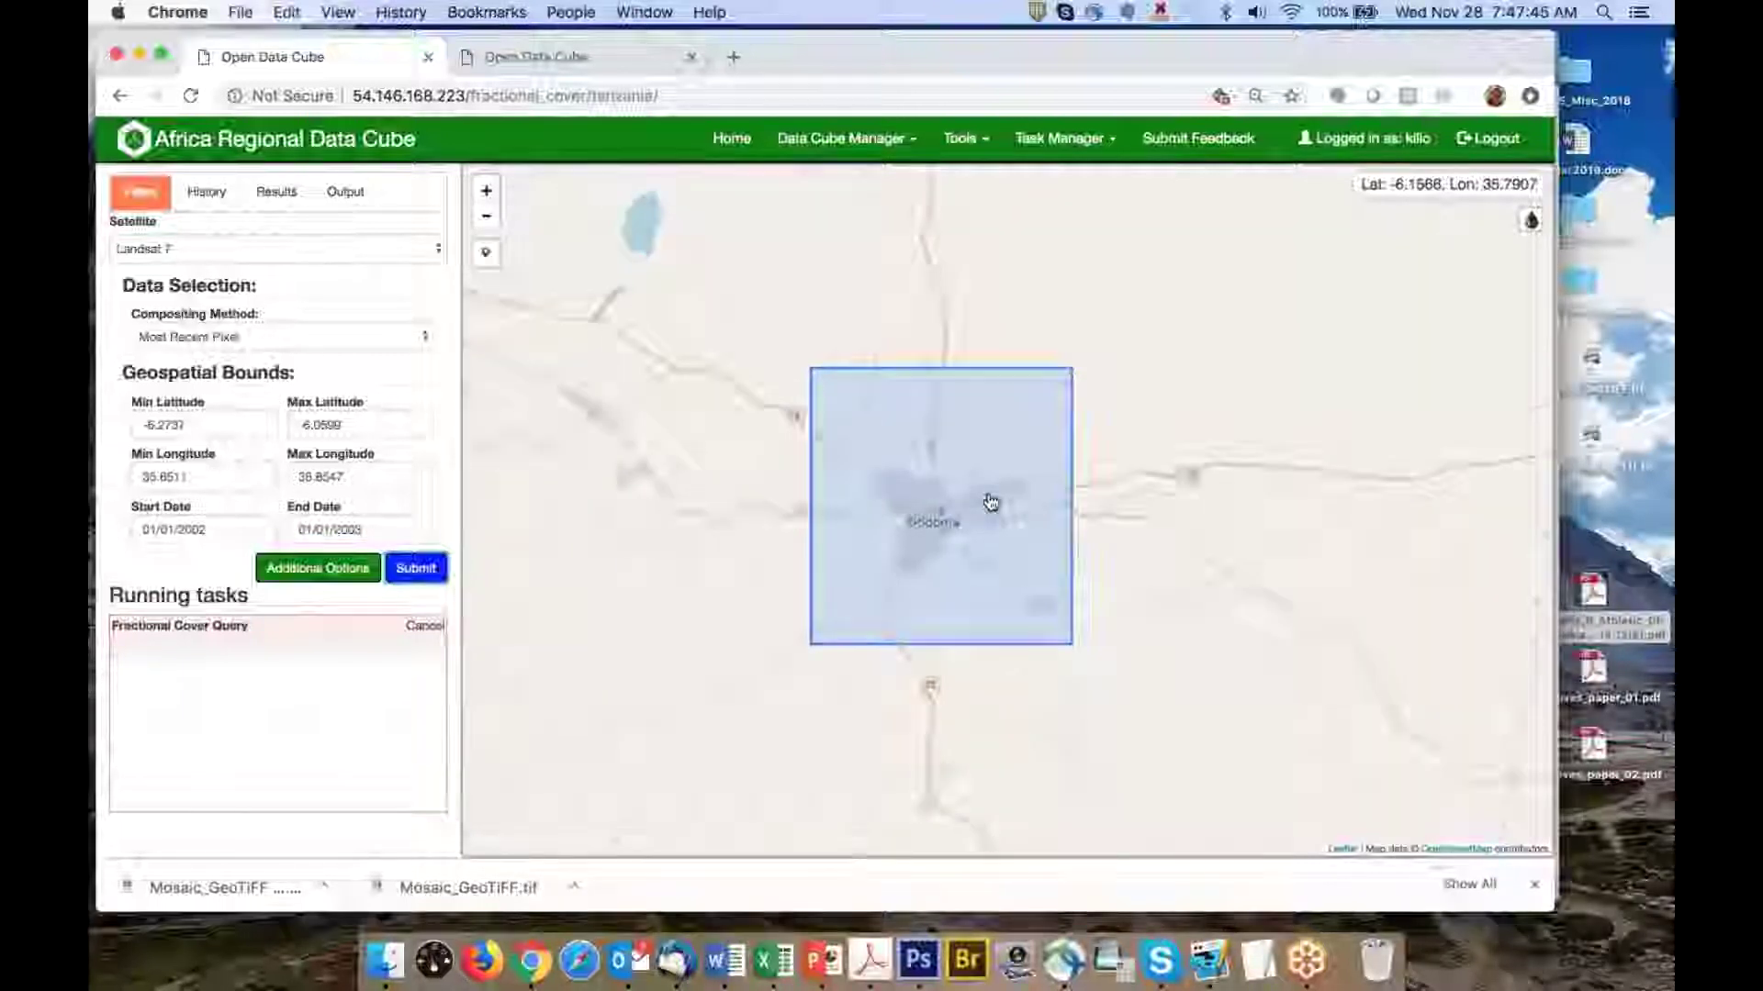
drag(988, 499, 808, 470)
scroll(808, 470, up, 2)
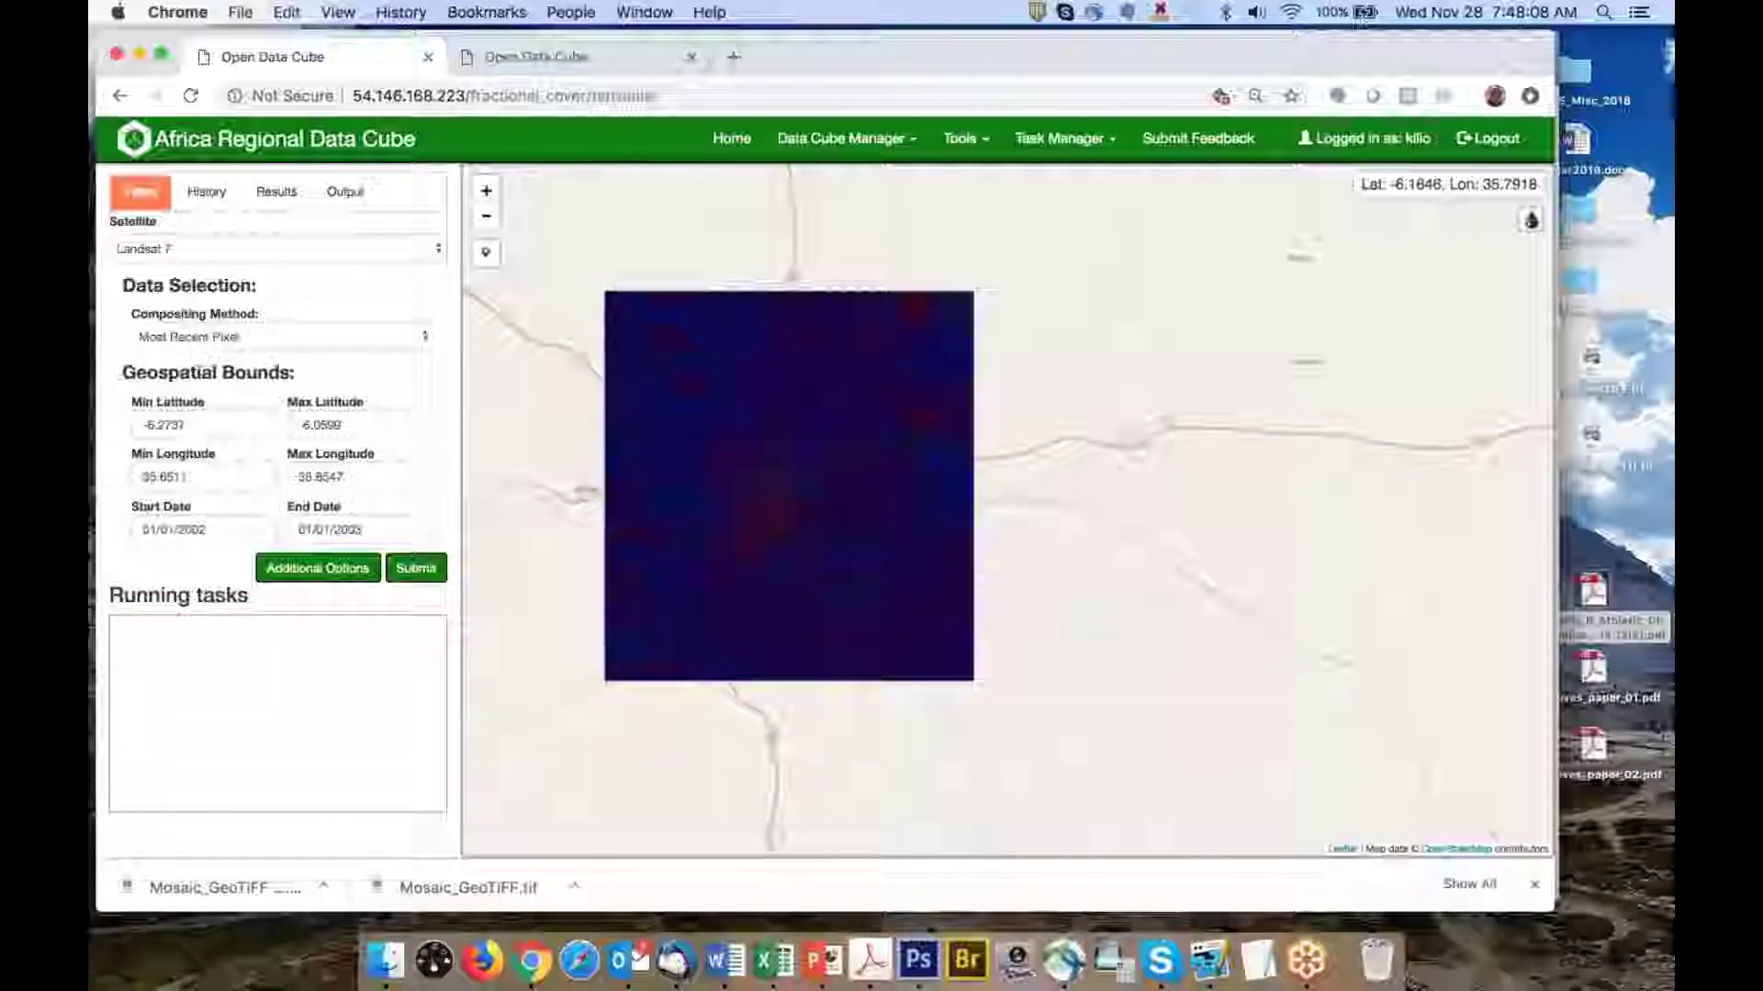
Examine the bare soil and vegetation colours in the fractional cover result over Dodoma
scroll(750, 539, up, 1)
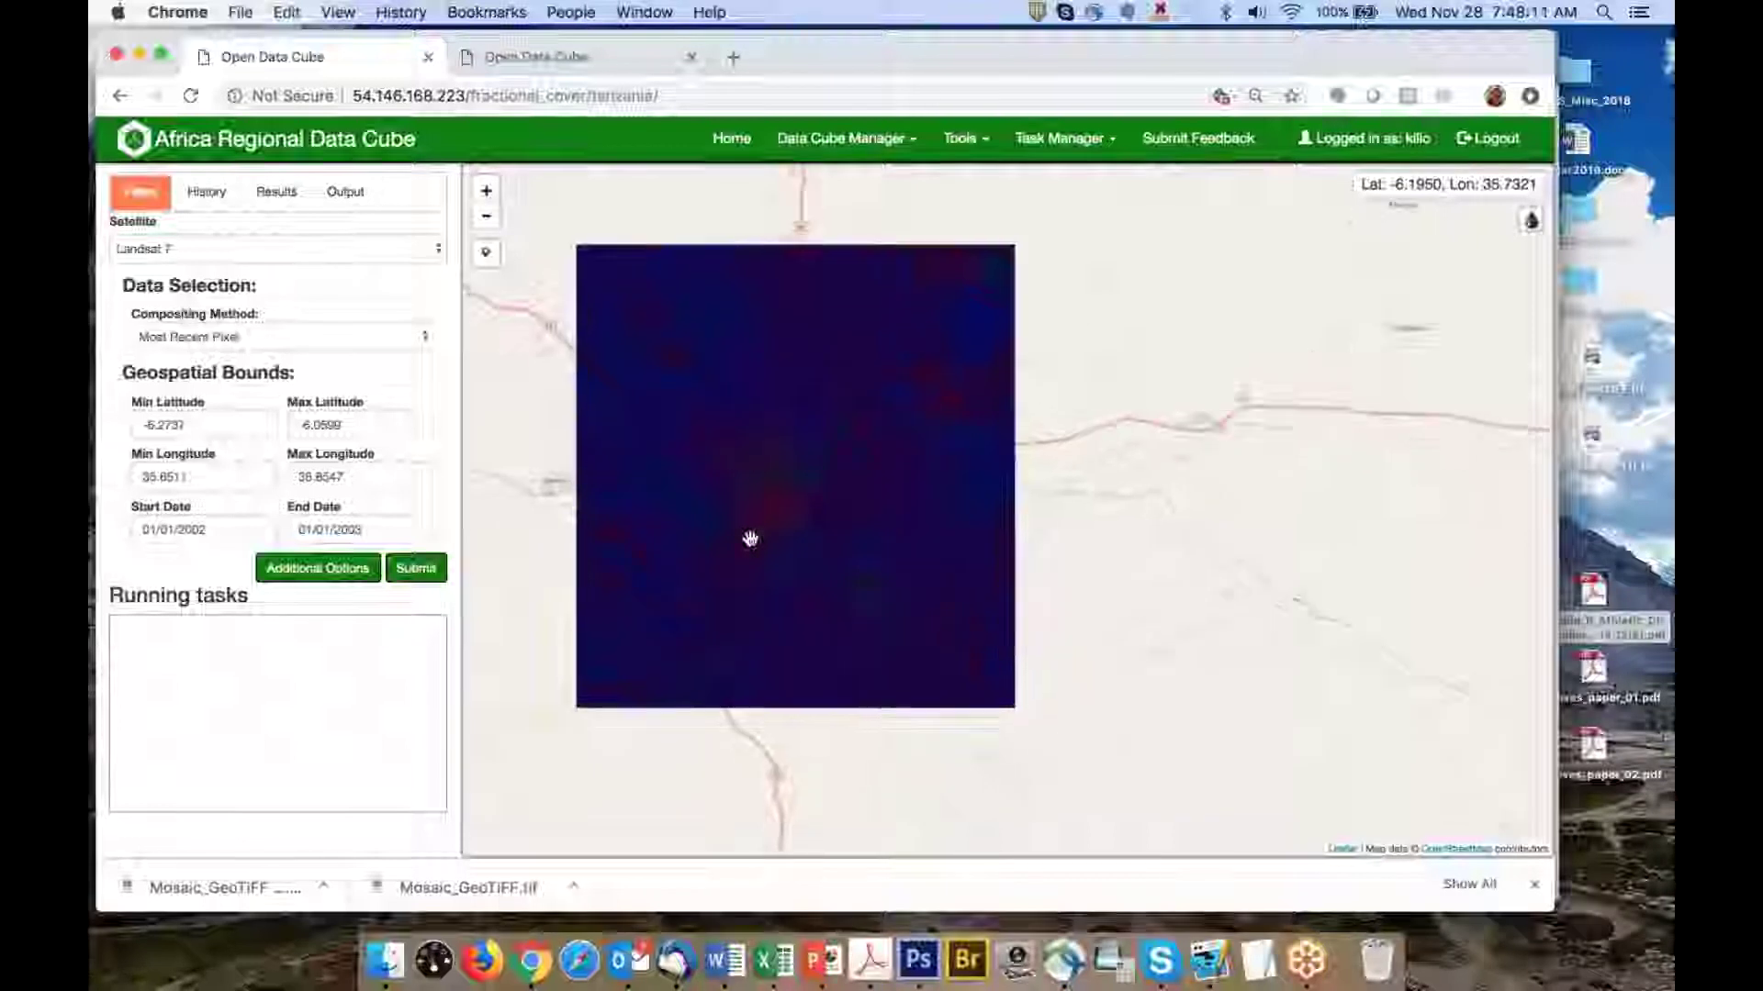
scroll(750, 539, up, 2)
drag(798, 579, 862, 598)
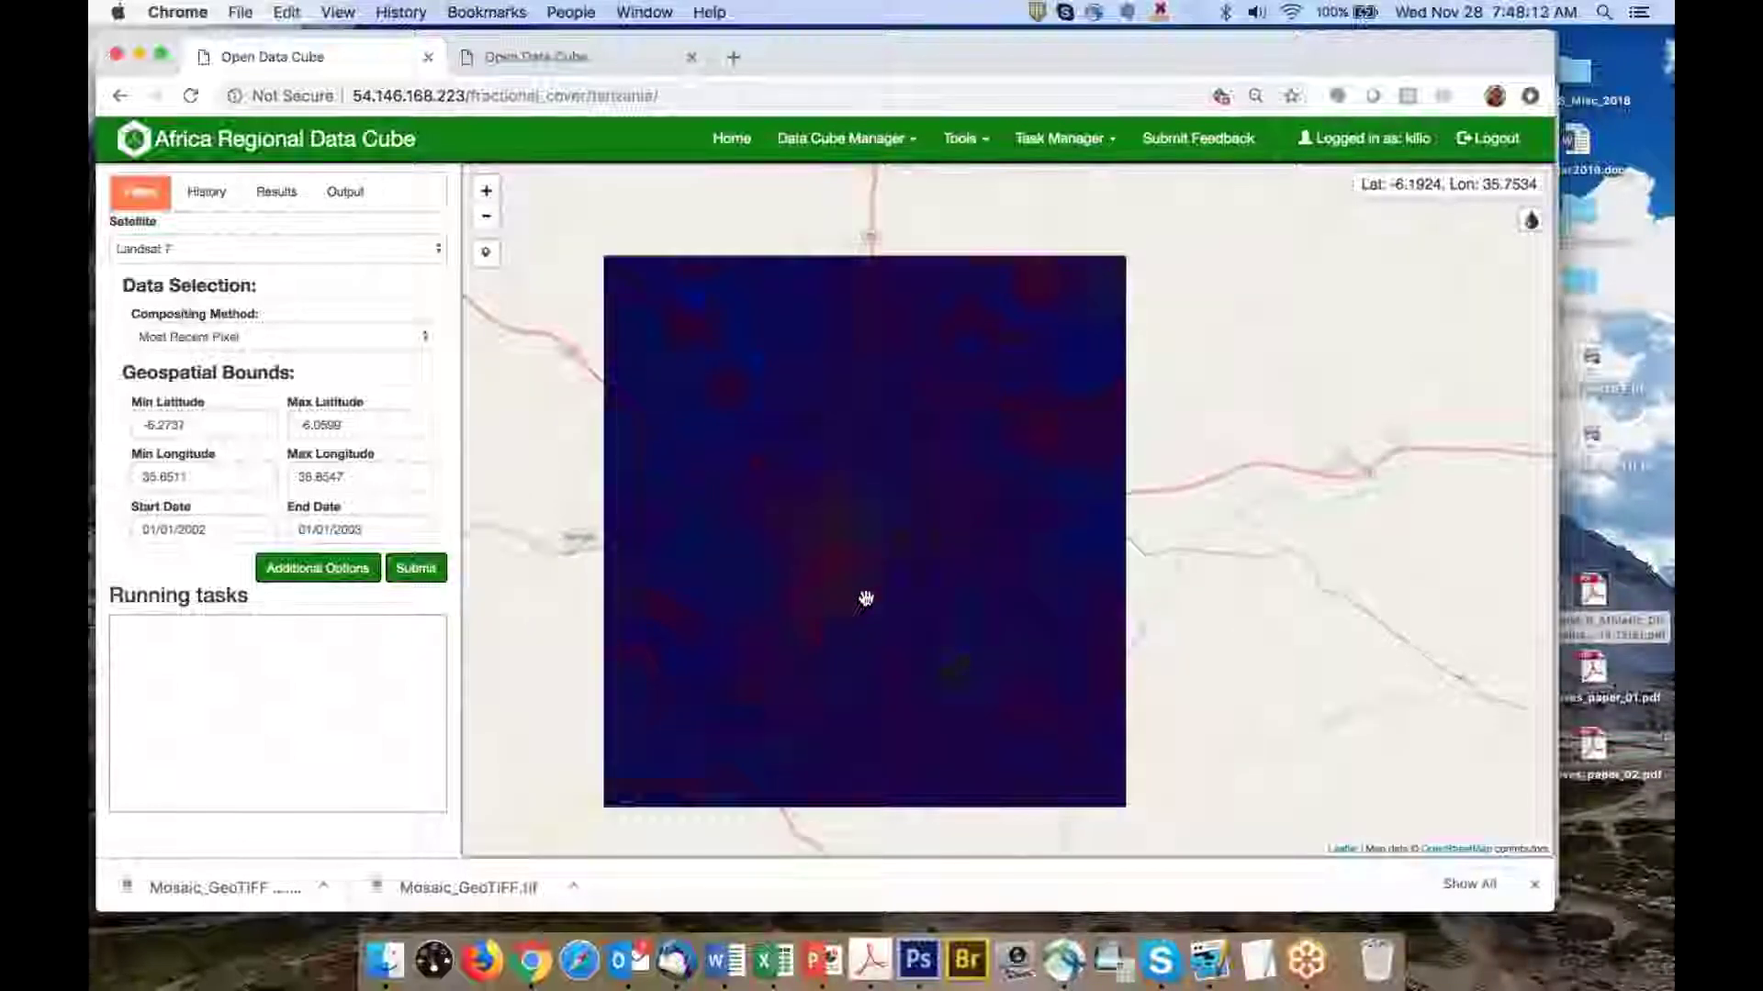
scroll(865, 598, up, 1)
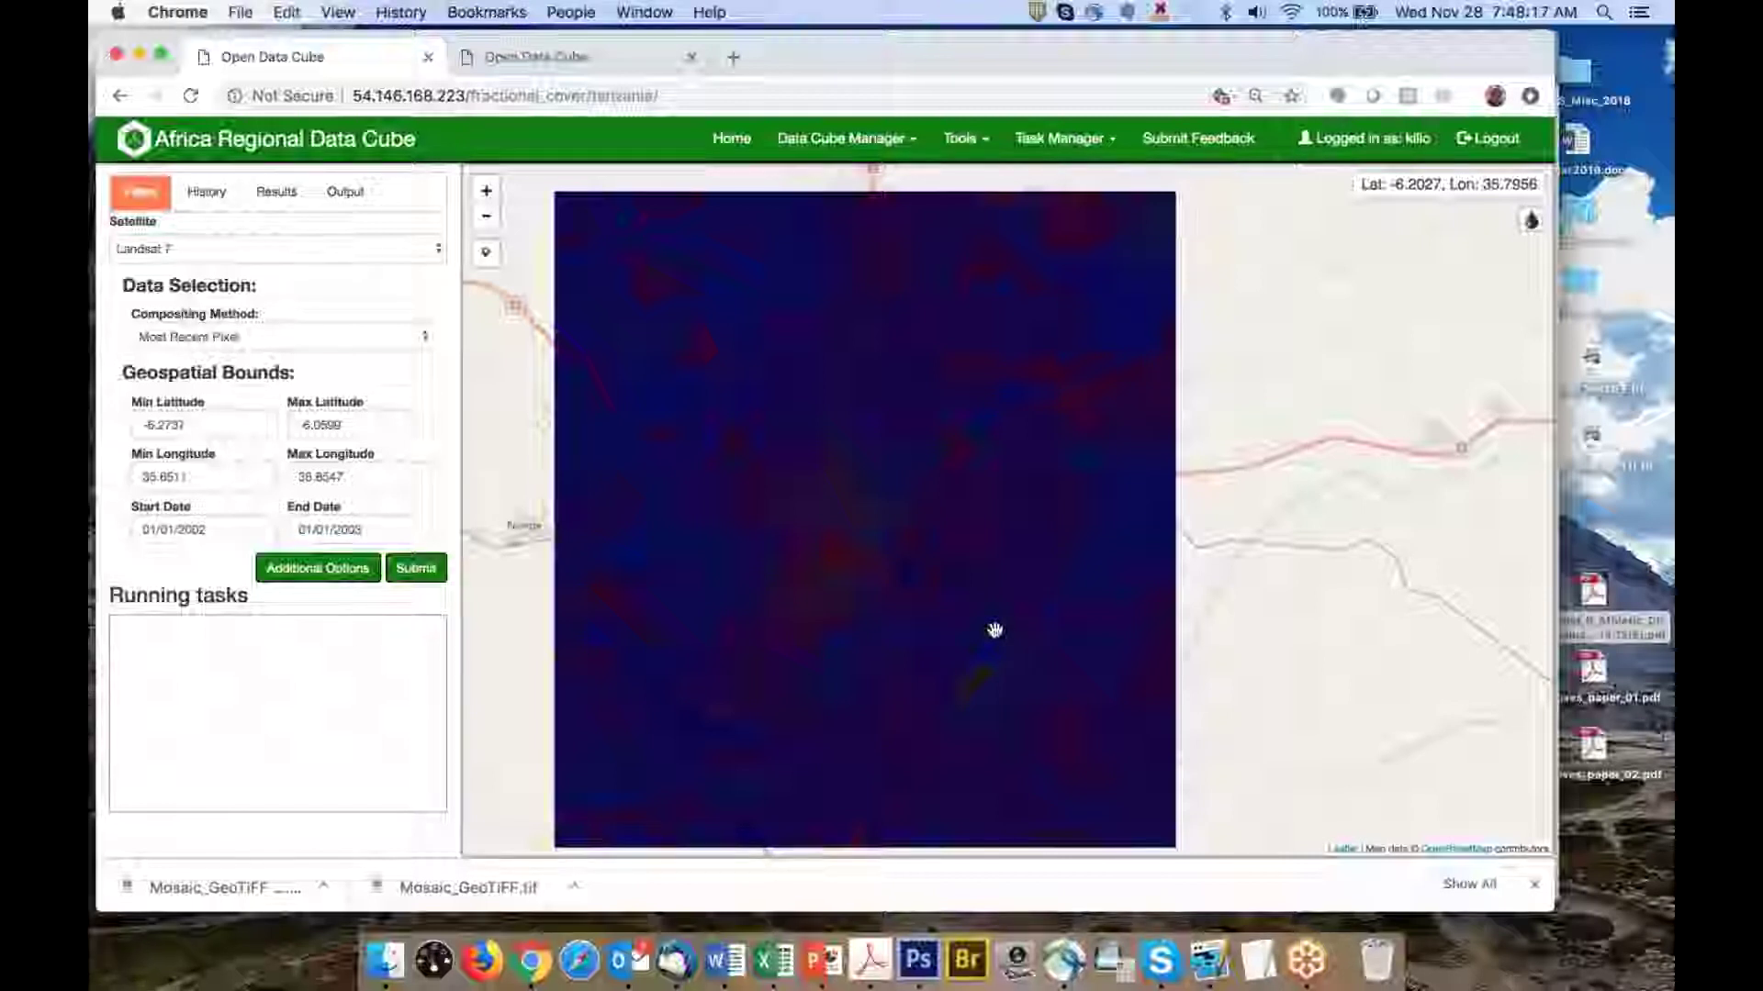
scroll(969, 570, down, 1)
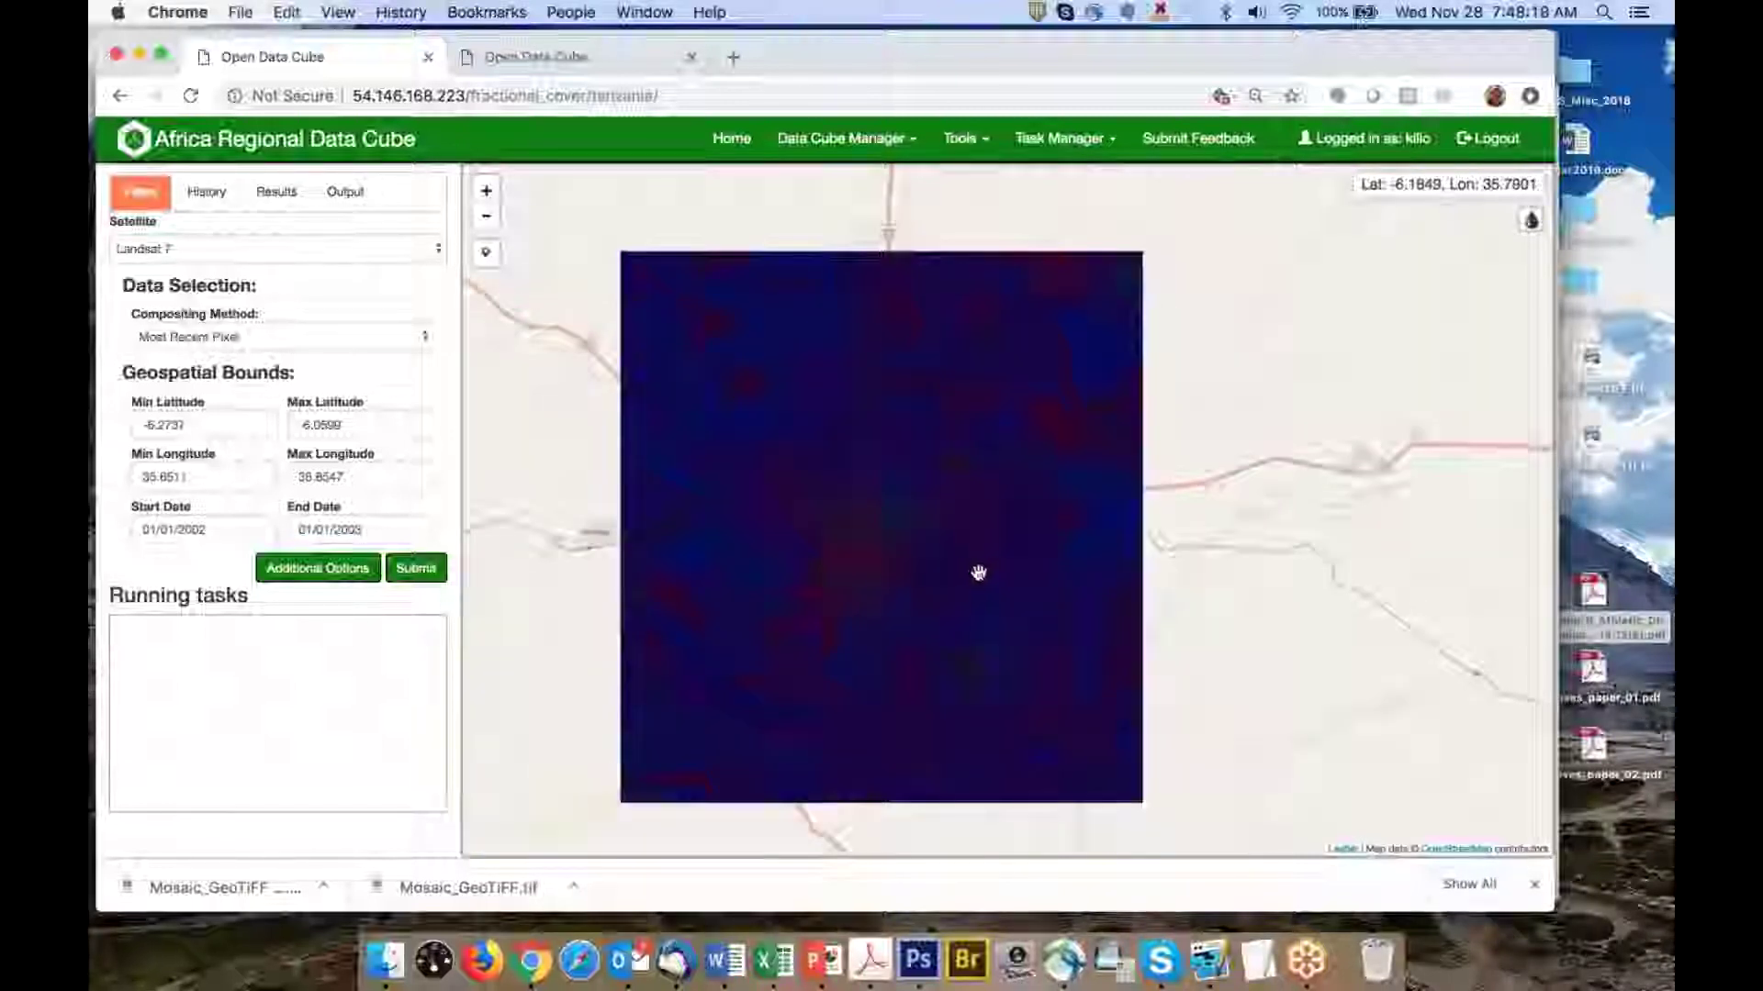
scroll(979, 573, up, 1)
drag(976, 570, 955, 559)
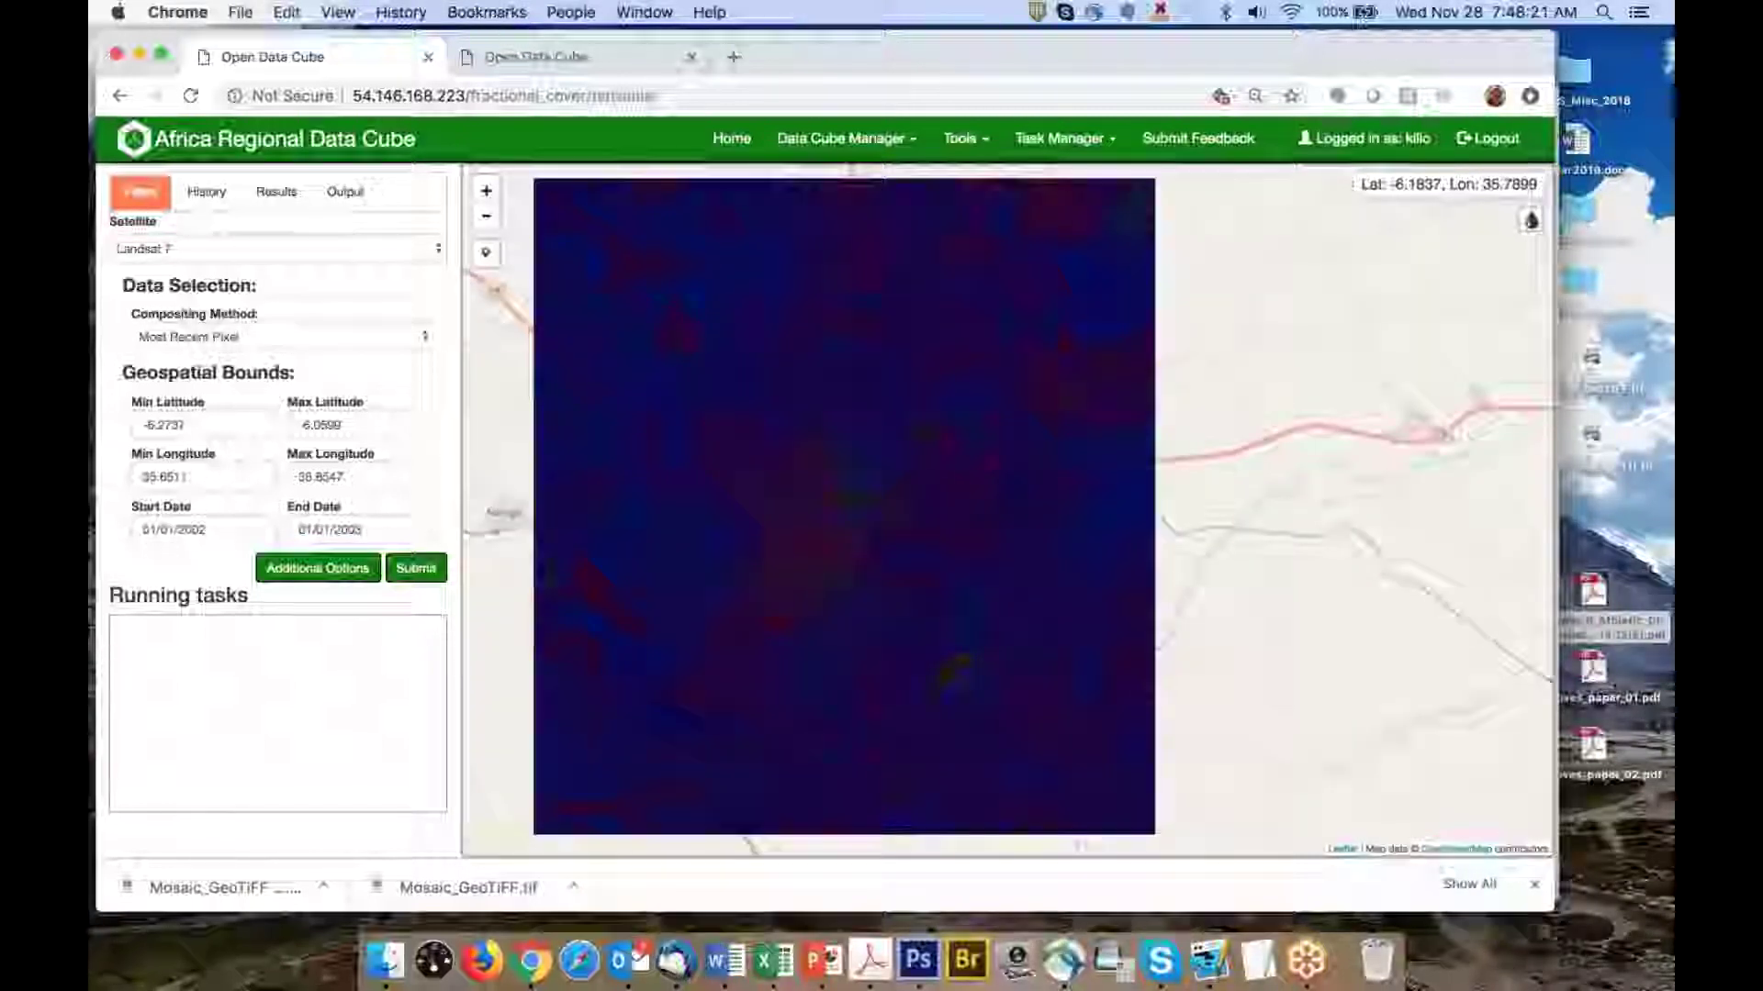
Switch to Word to check the BS, NPV and PV colour triangle, and return to the Dodoma result in Chrome
key(ctrl+Up)
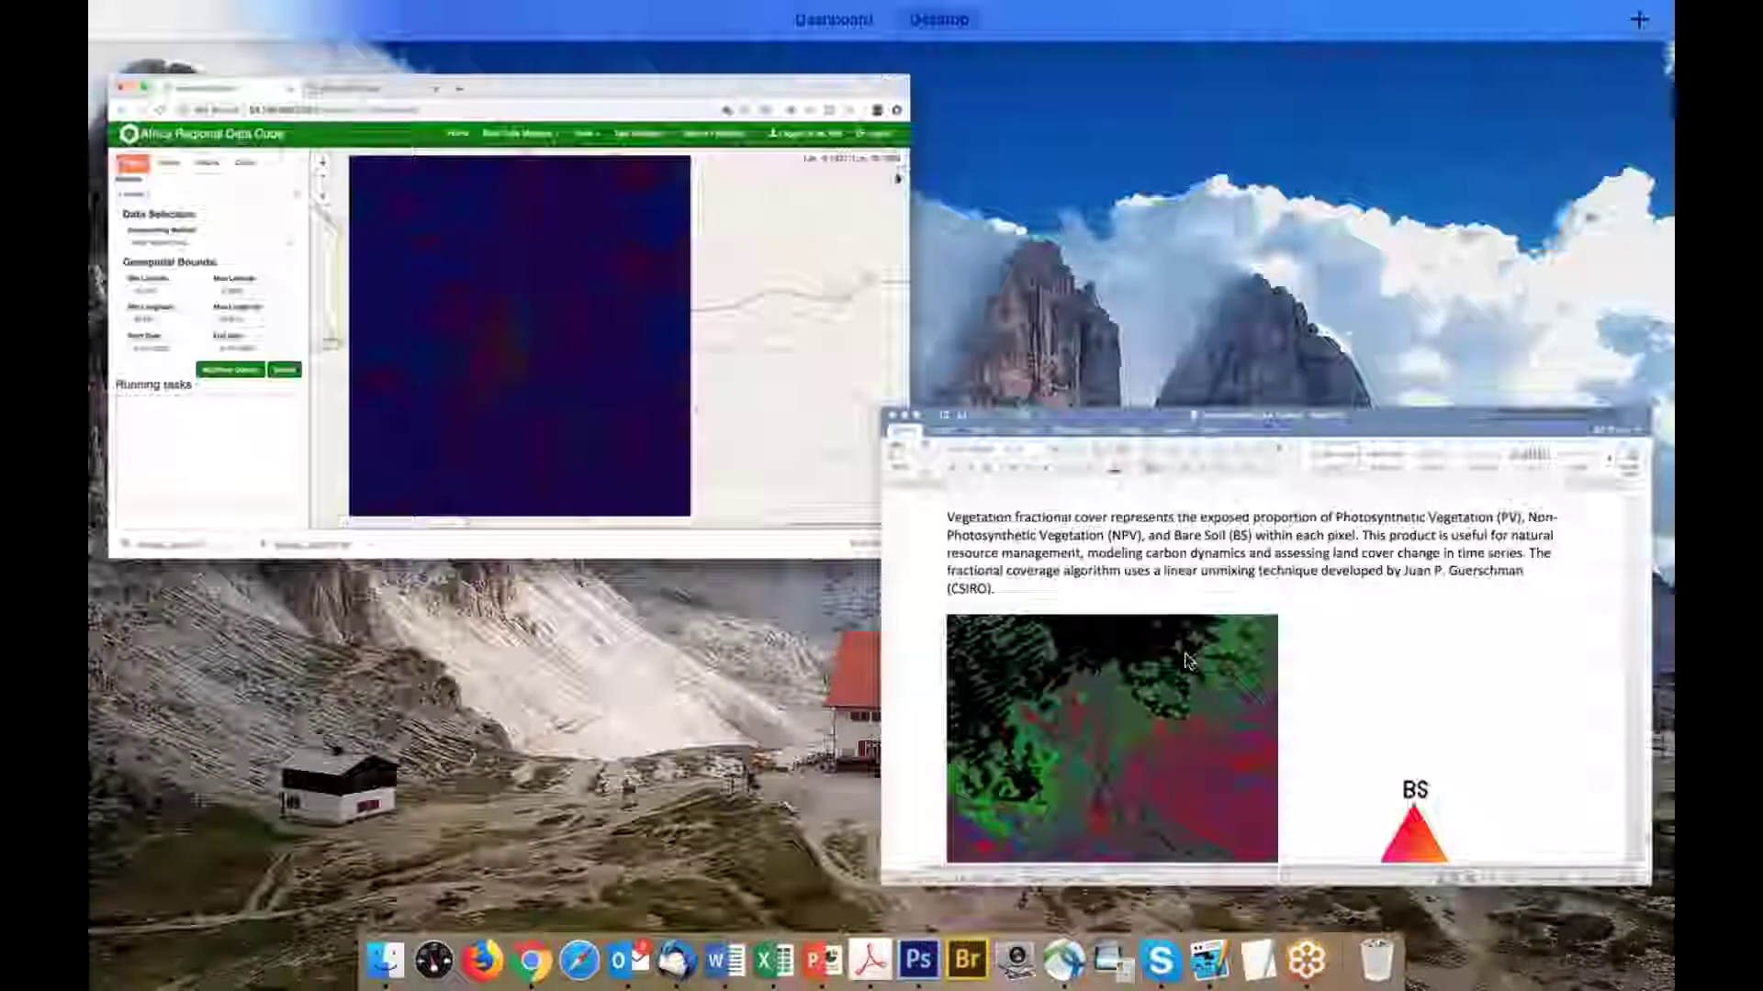
click(1189, 661)
scroll(826, 505, down, 5)
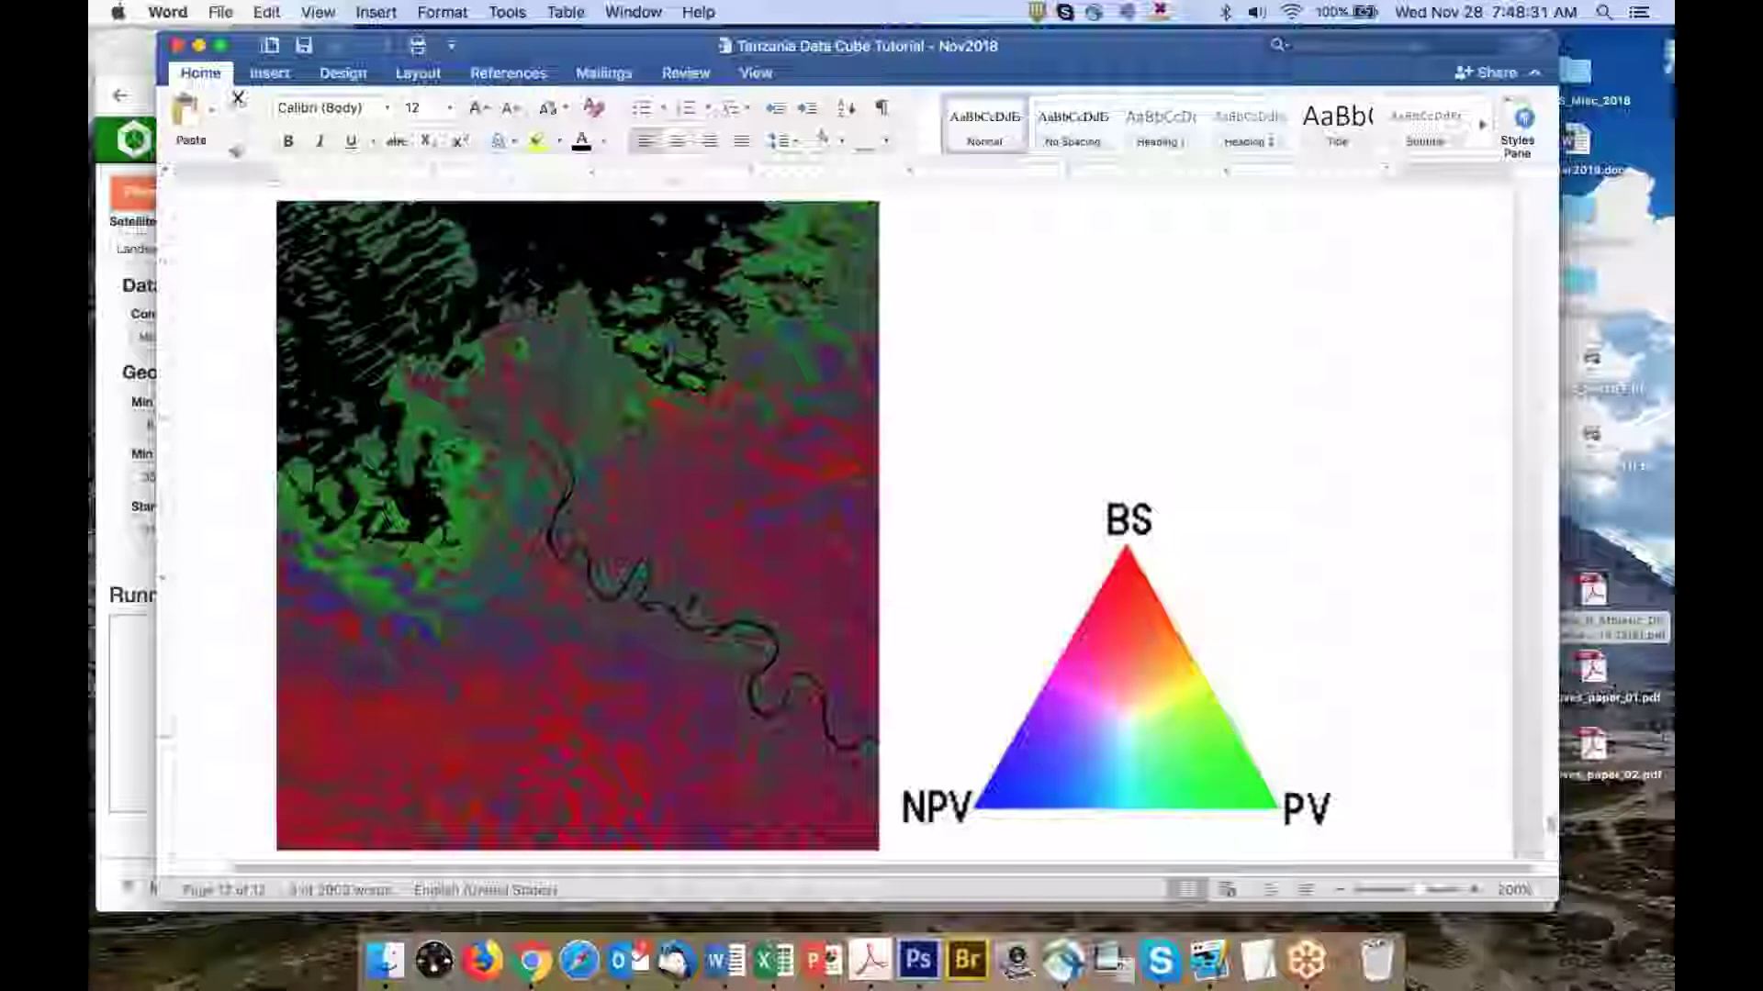
key(ctrl+Up)
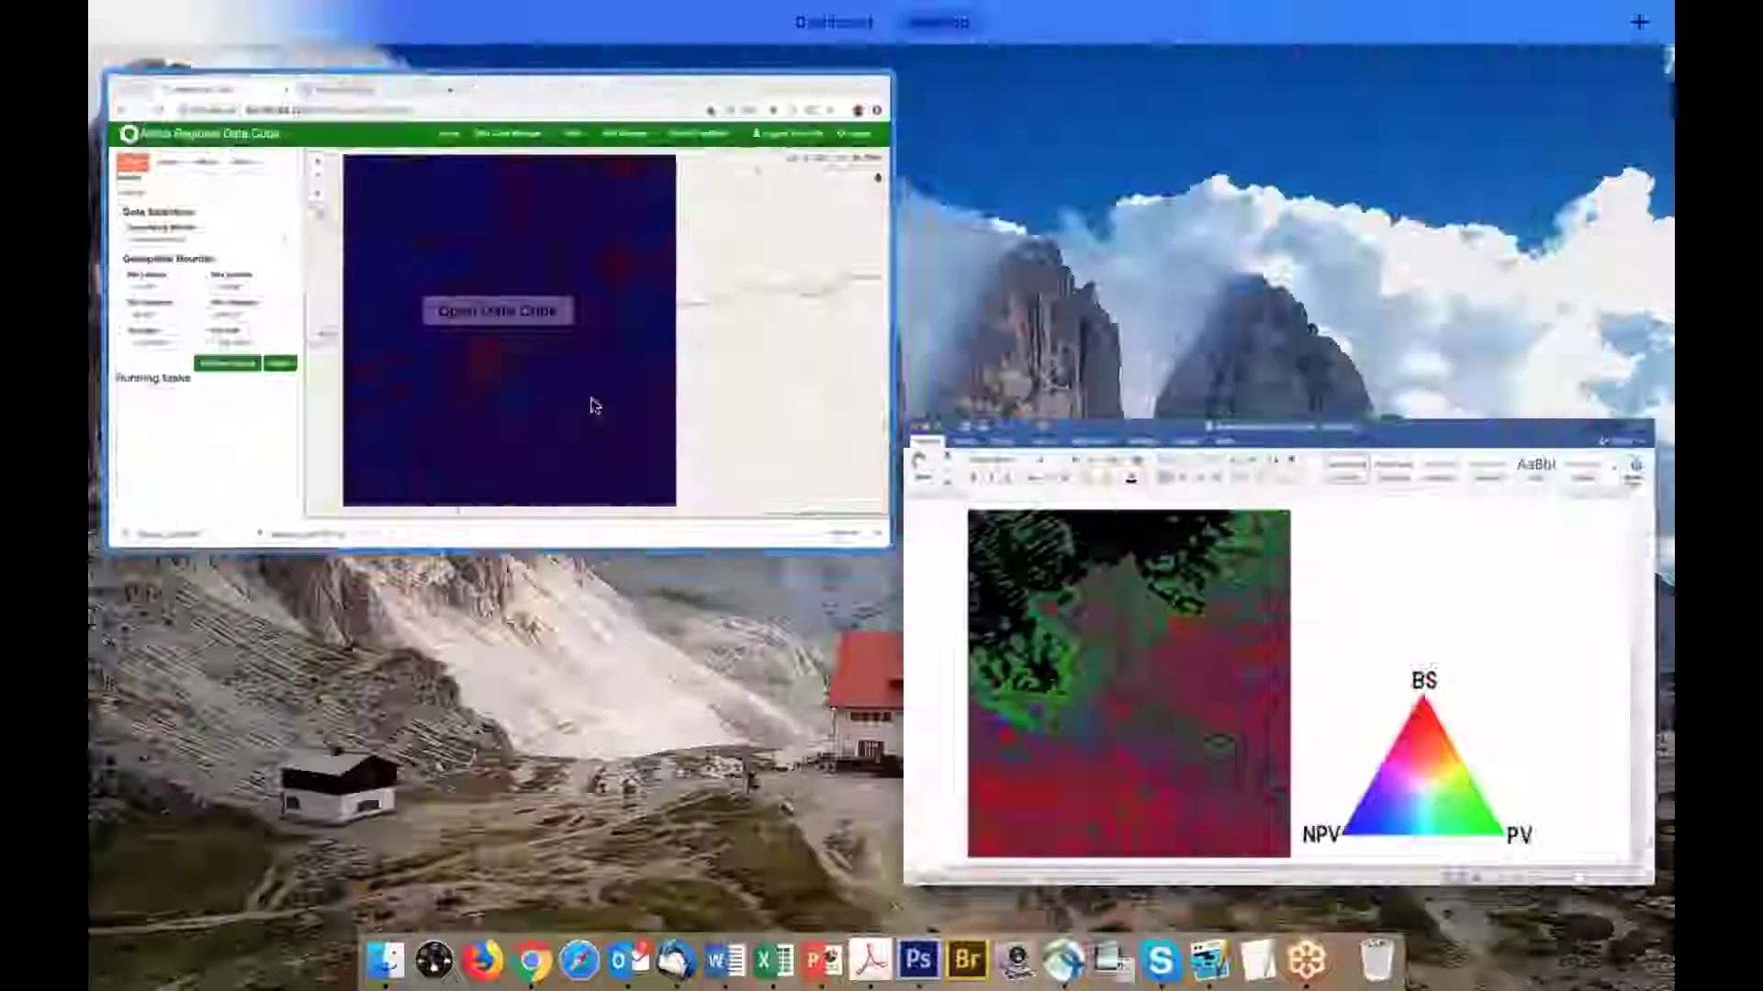
click(588, 401)
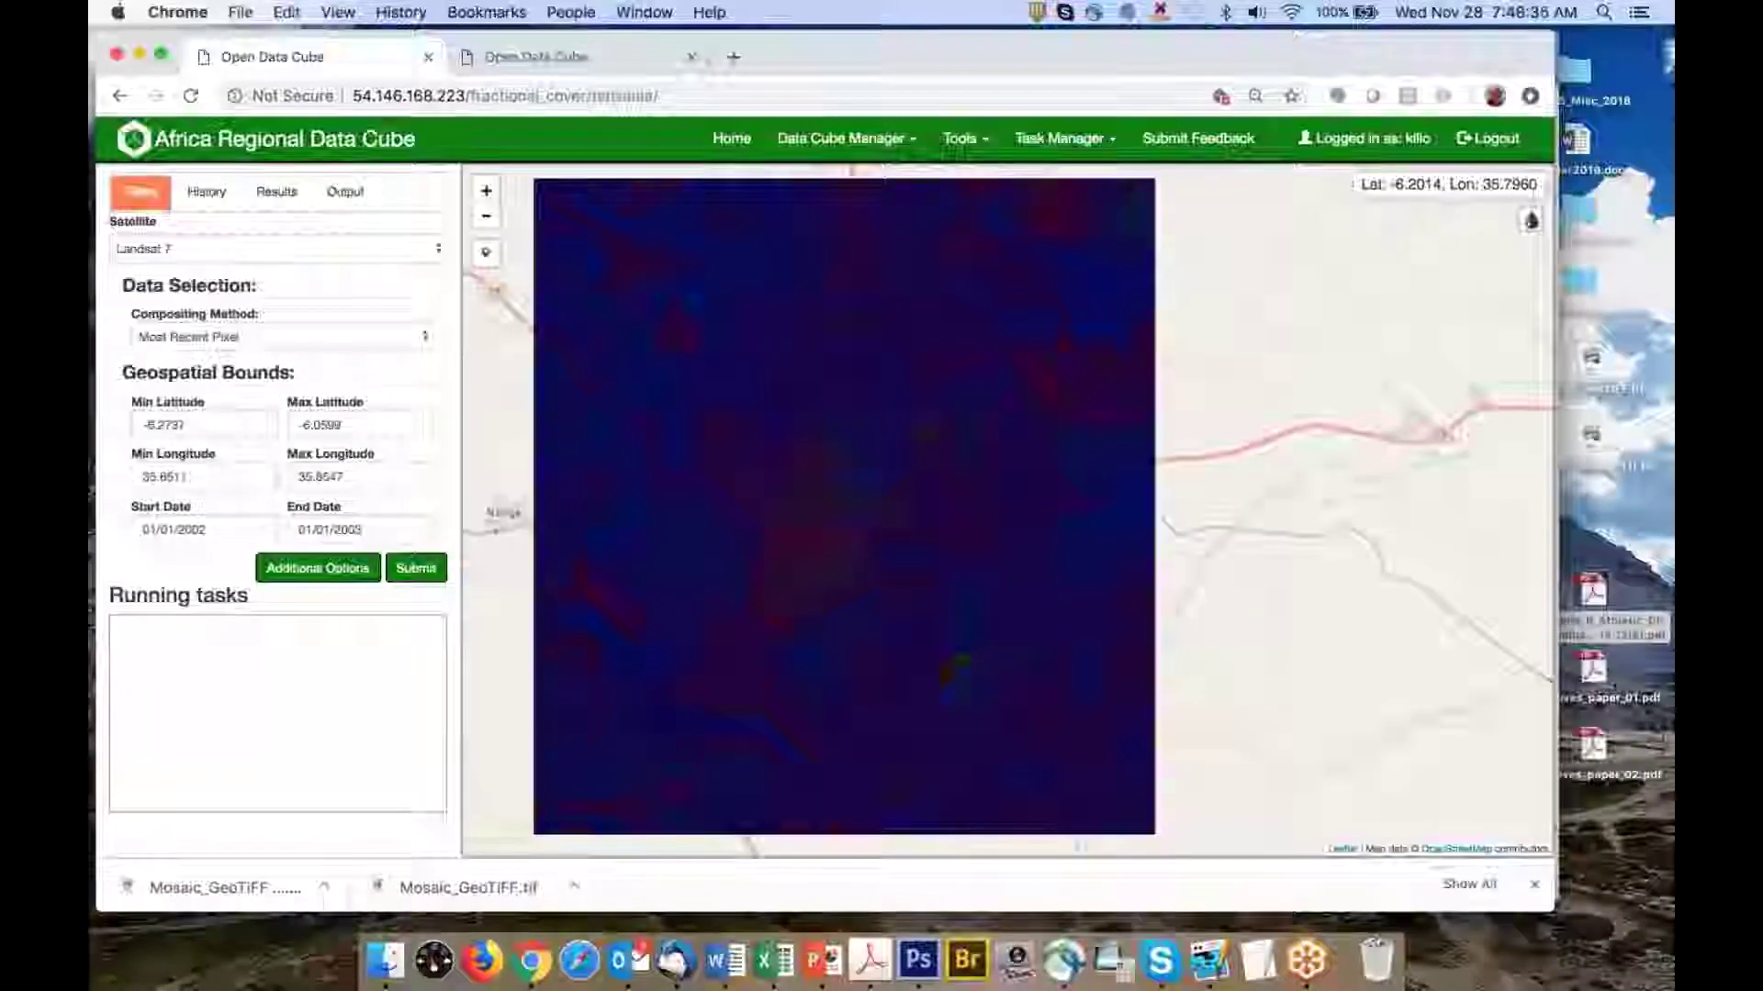
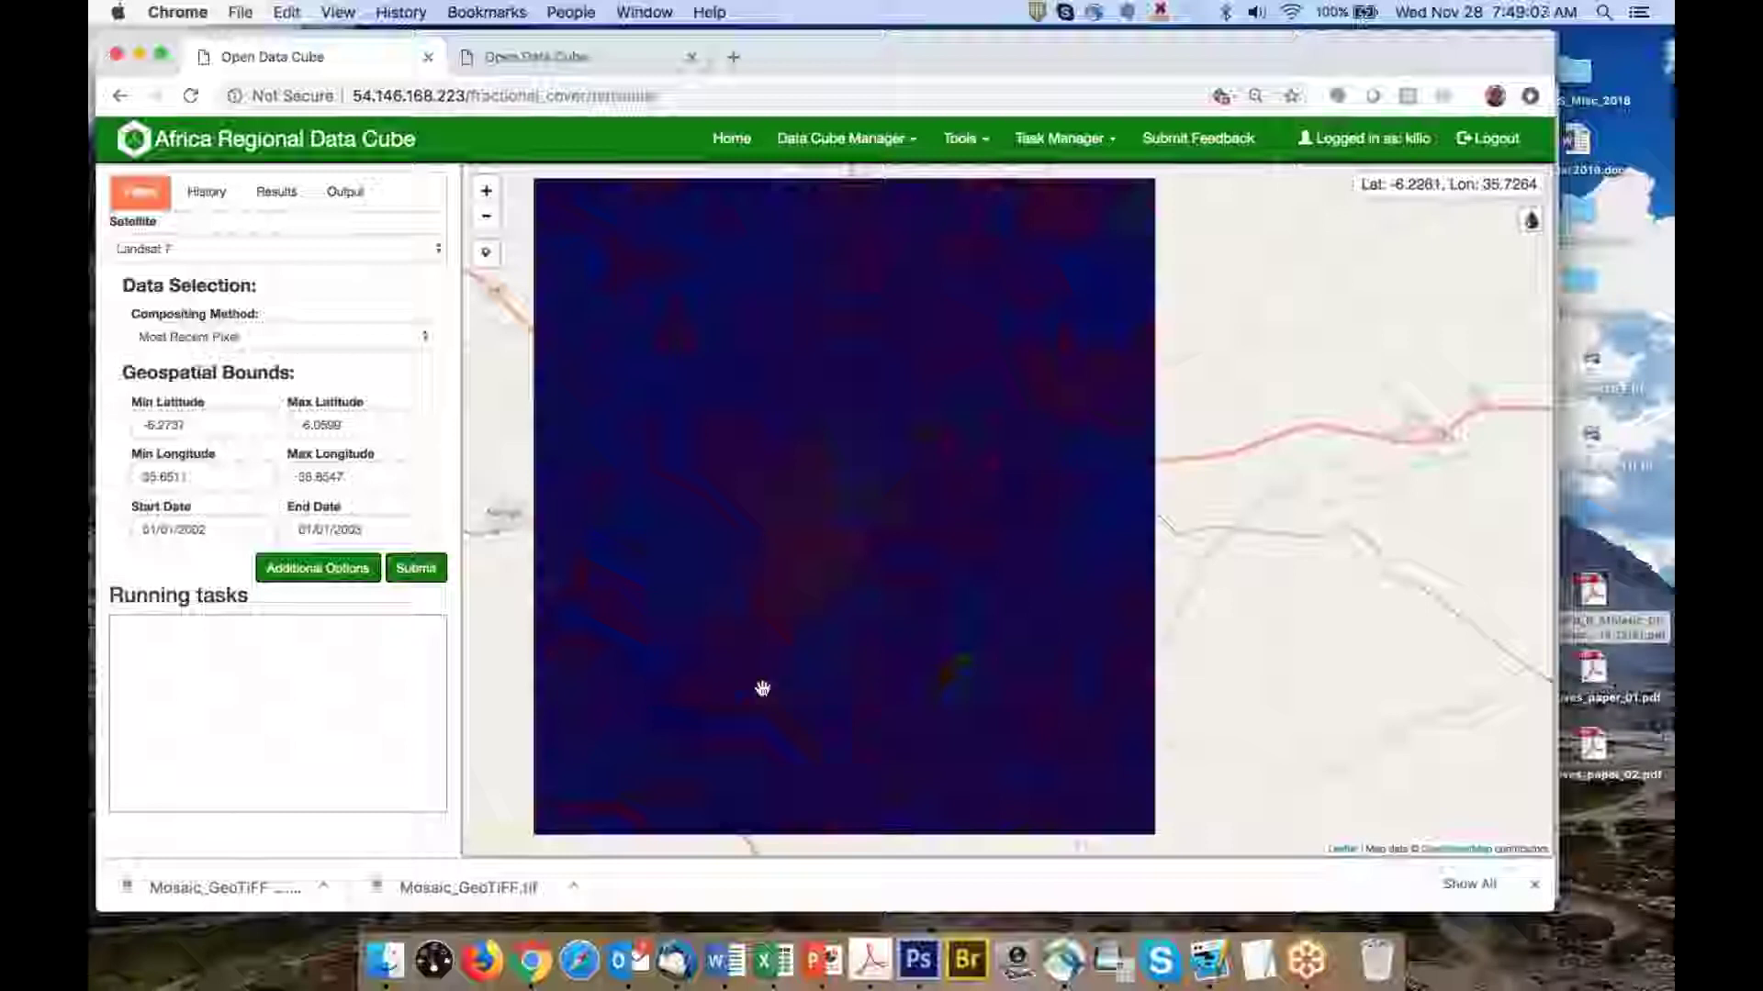
Run a Fractional Cover query on a rectangle at the lake's eastern shore, about latitude -6.21 to -6.07 and longitude 35.30 to 35.44
scroll(761, 689, down, 3)
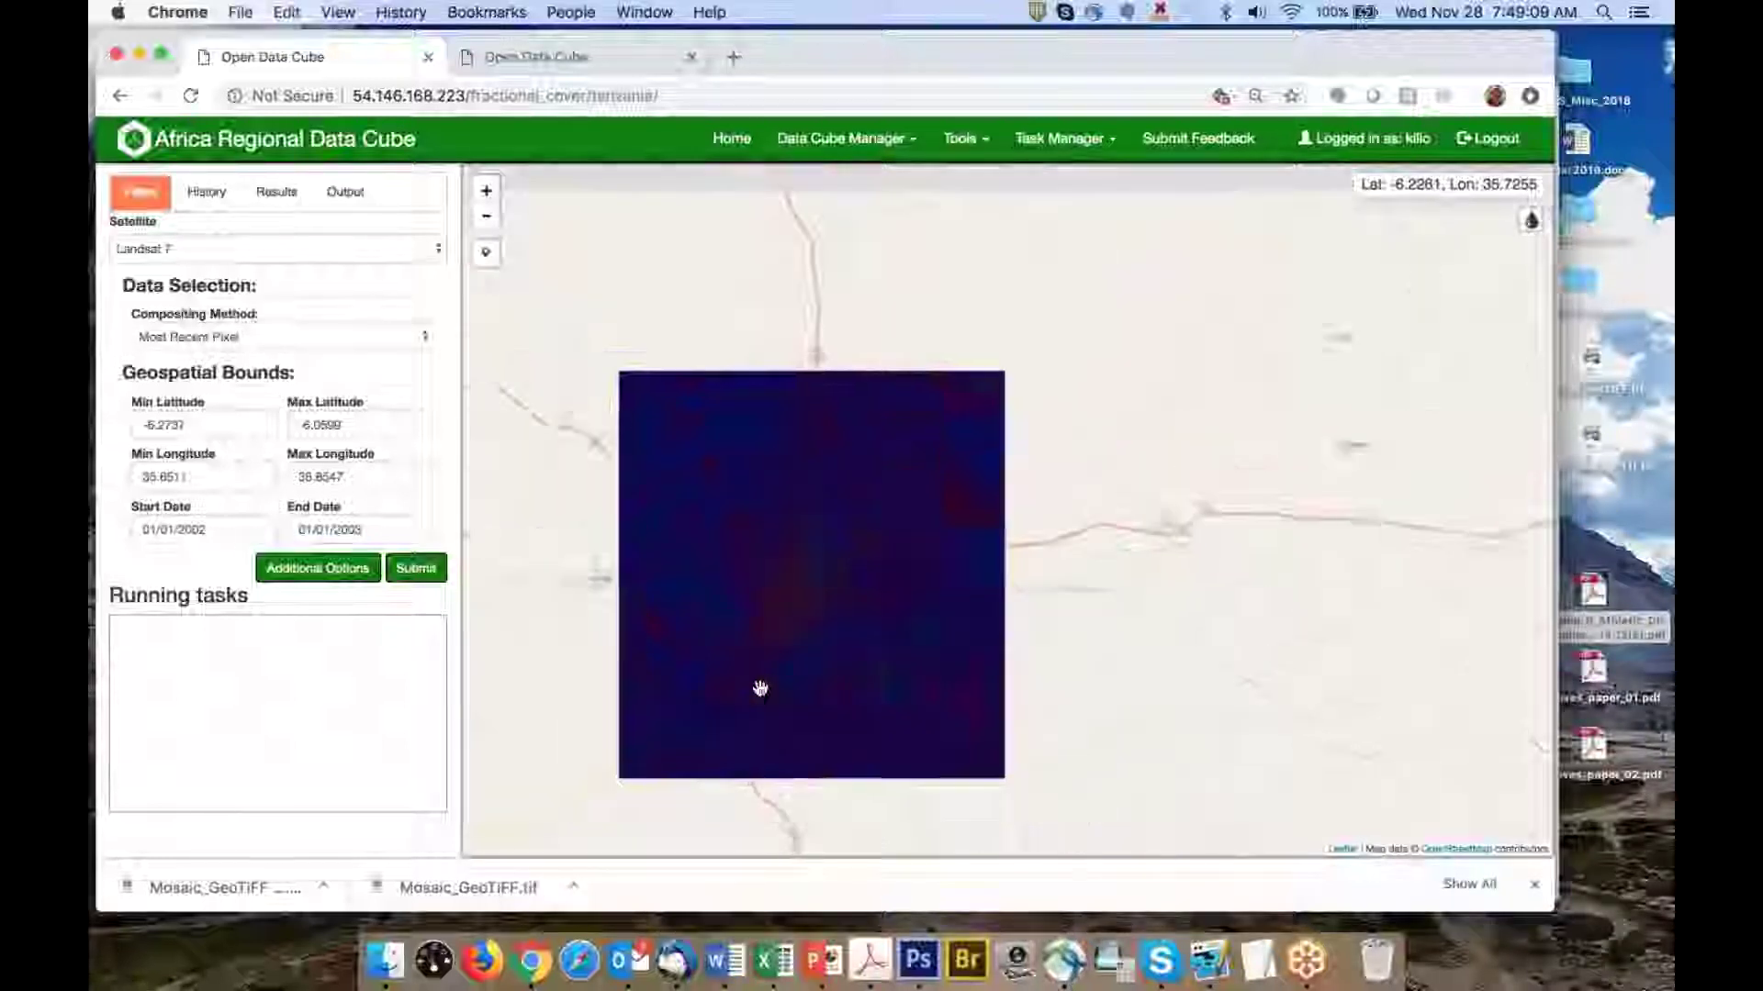
drag(610, 623, 966, 496)
scroll(716, 591, down, 2)
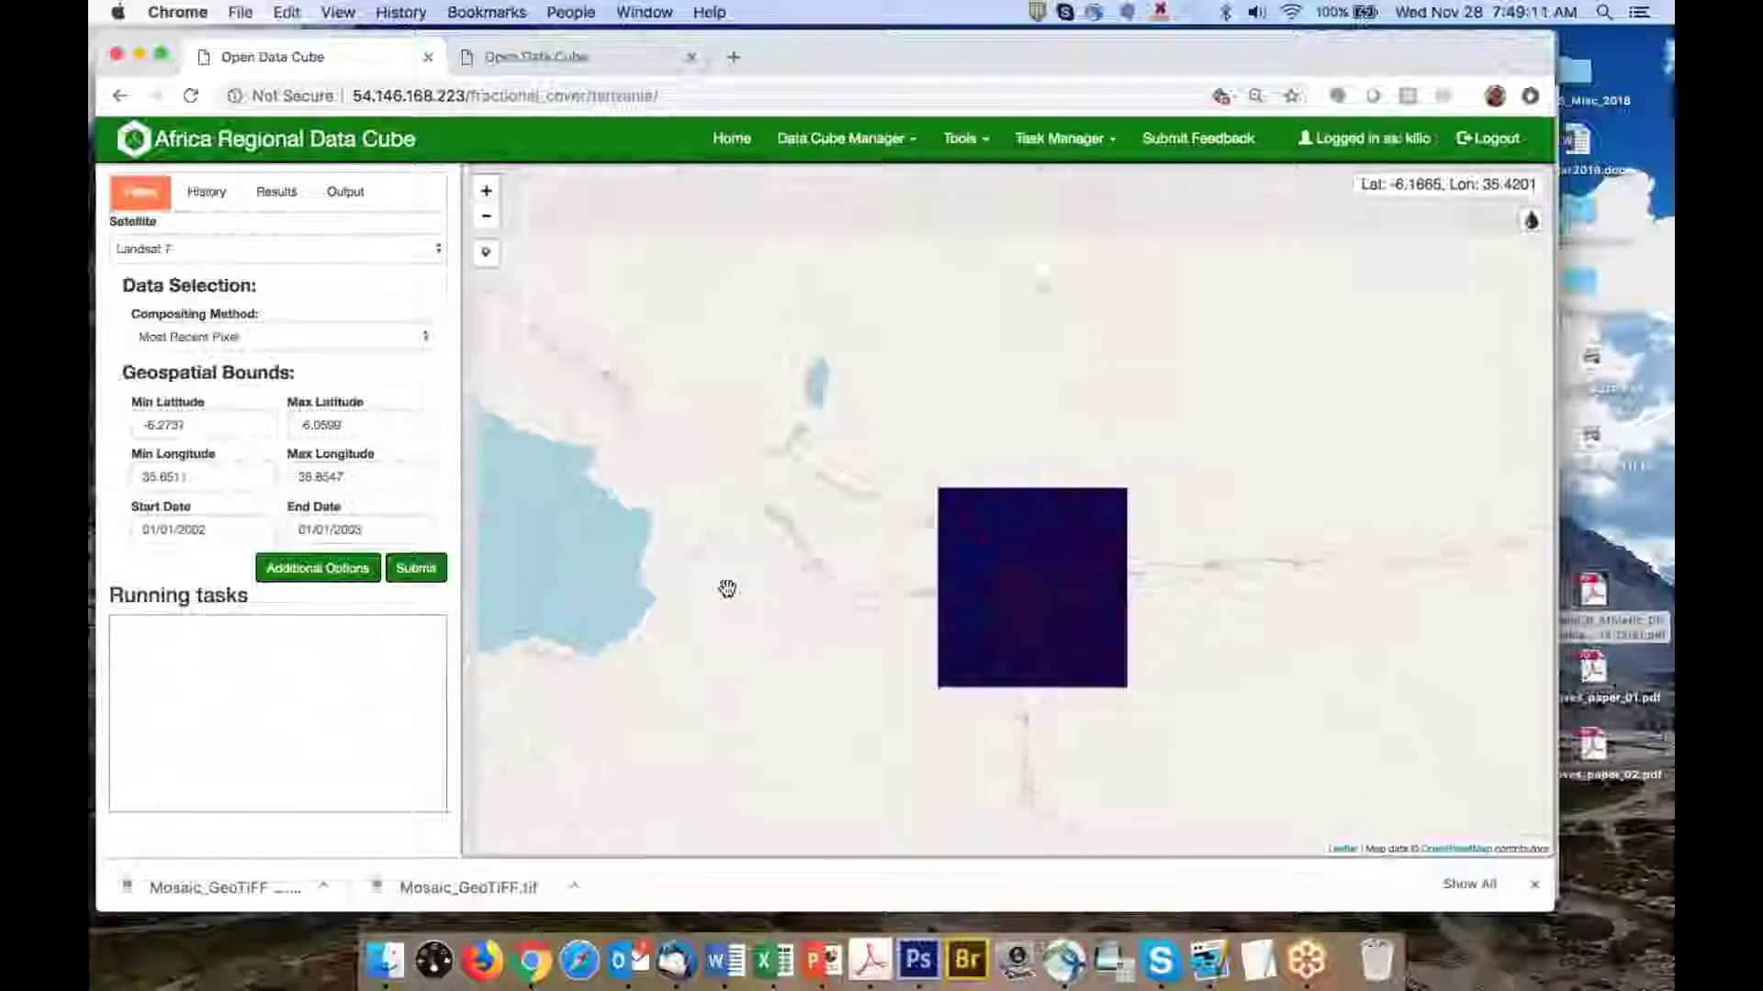
mouse_move(704, 590)
mouse_down()
mouse_move(793, 558)
mouse_move(758, 556)
mouse_move(835, 633)
mouse_move(854, 625)
mouse_up()
click(433, 585)
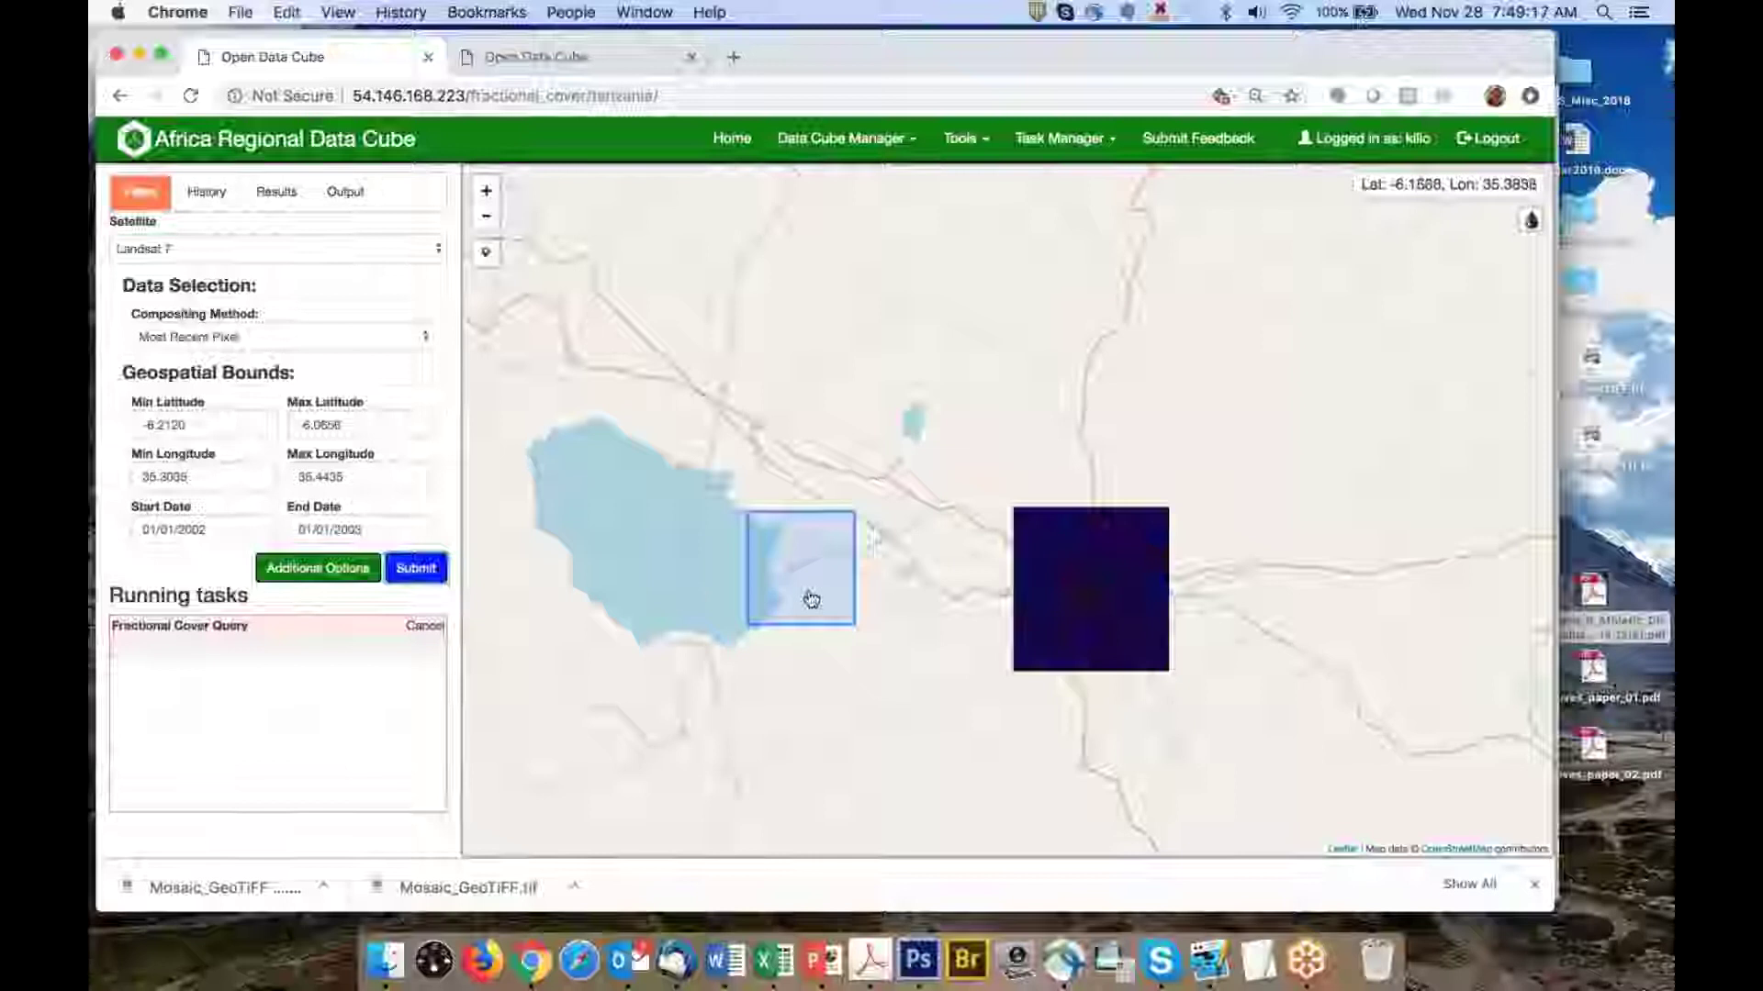
scroll(809, 597, up, 2)
scroll(809, 592, up, 2)
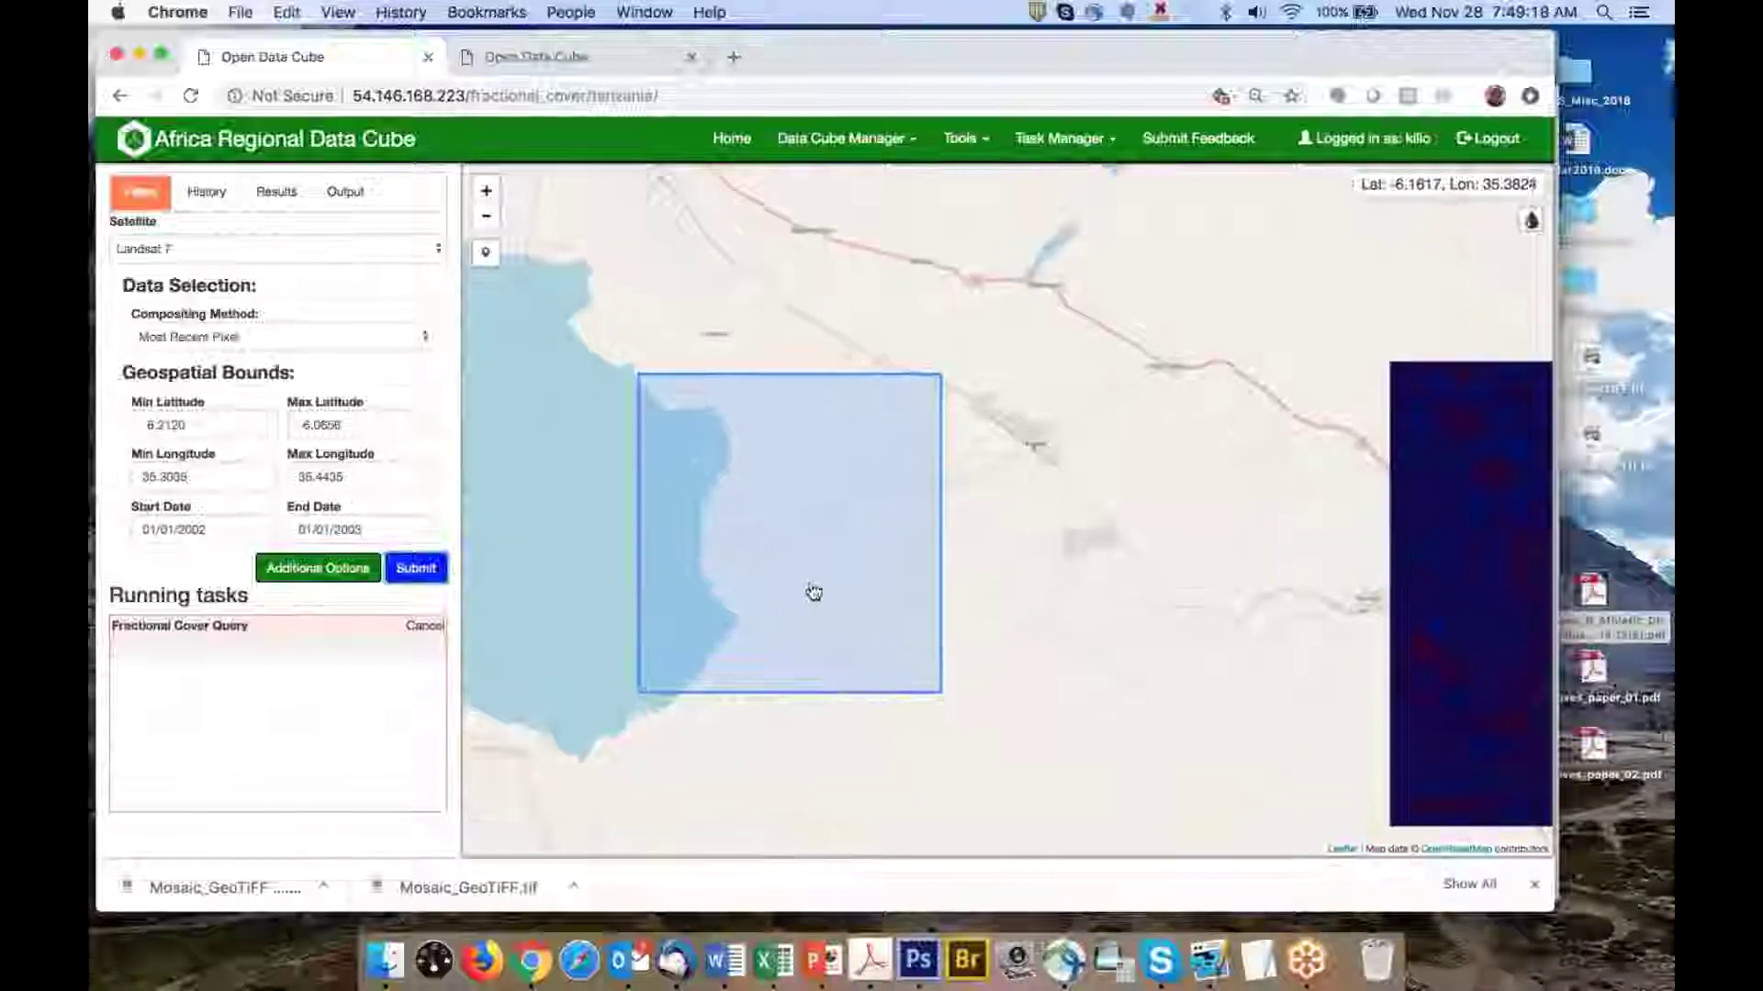
drag(1459, 617, 897, 535)
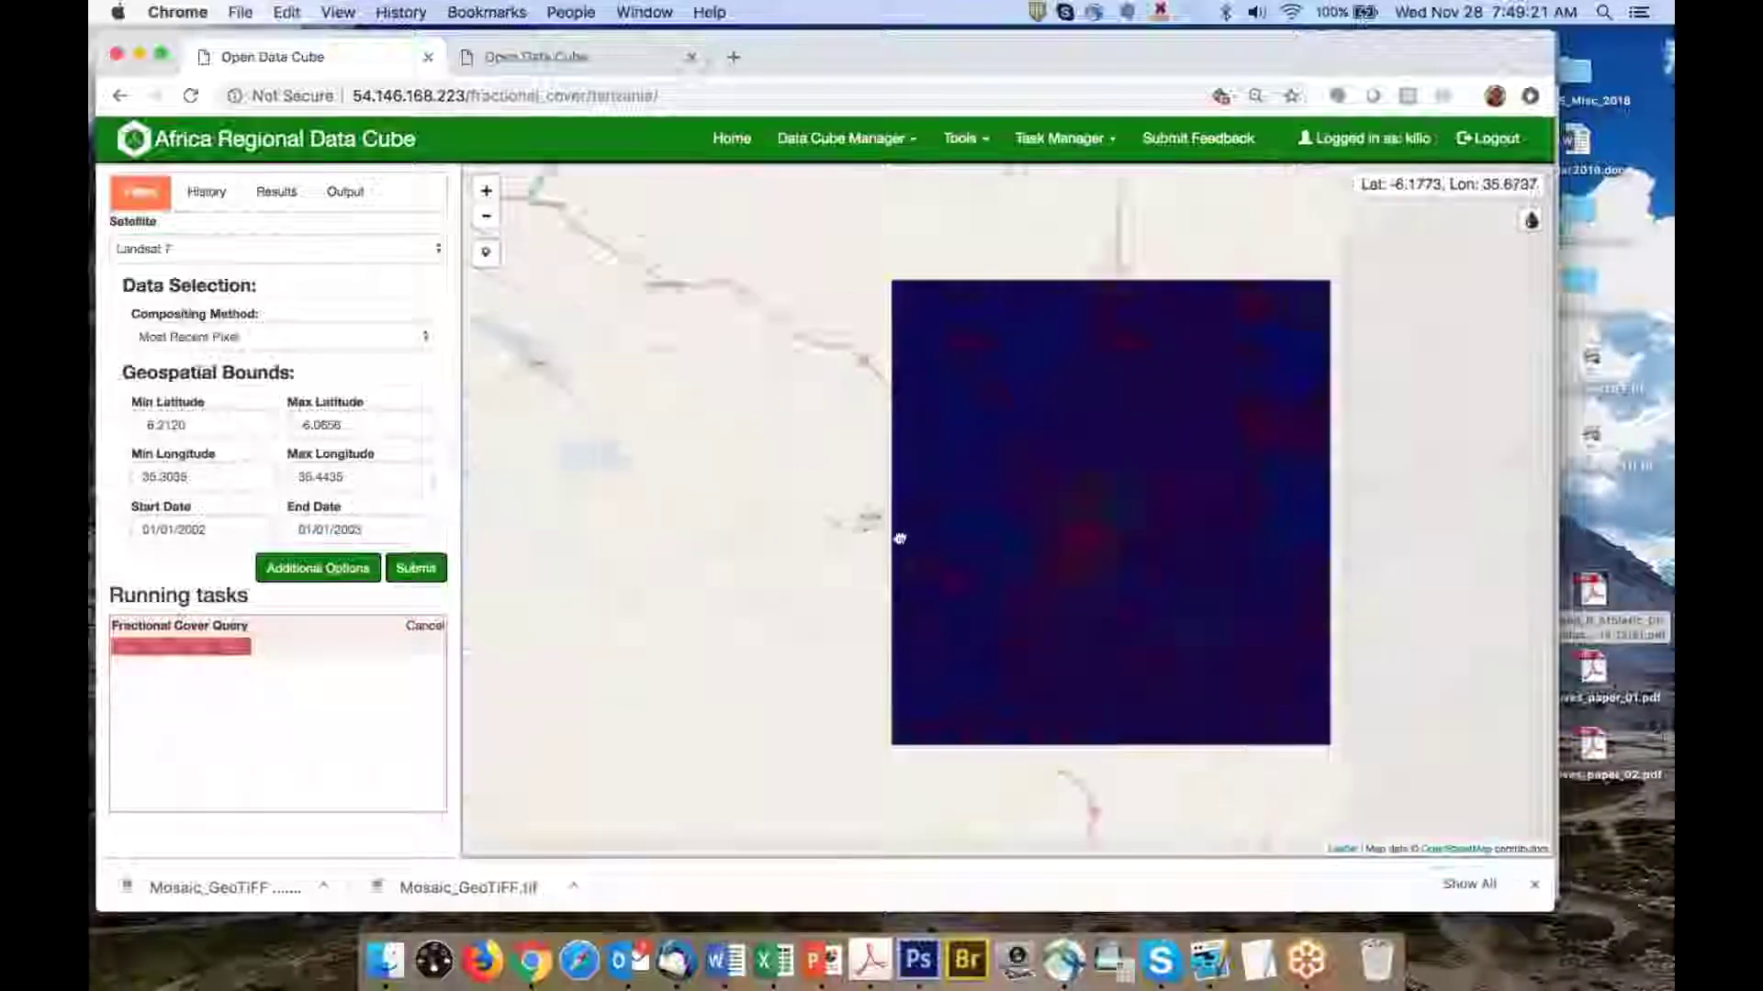
Examine the fractional cover colours over Dodoma up close and dismiss the query alert
scroll(937, 578, up, 2)
scroll(995, 556, up, 2)
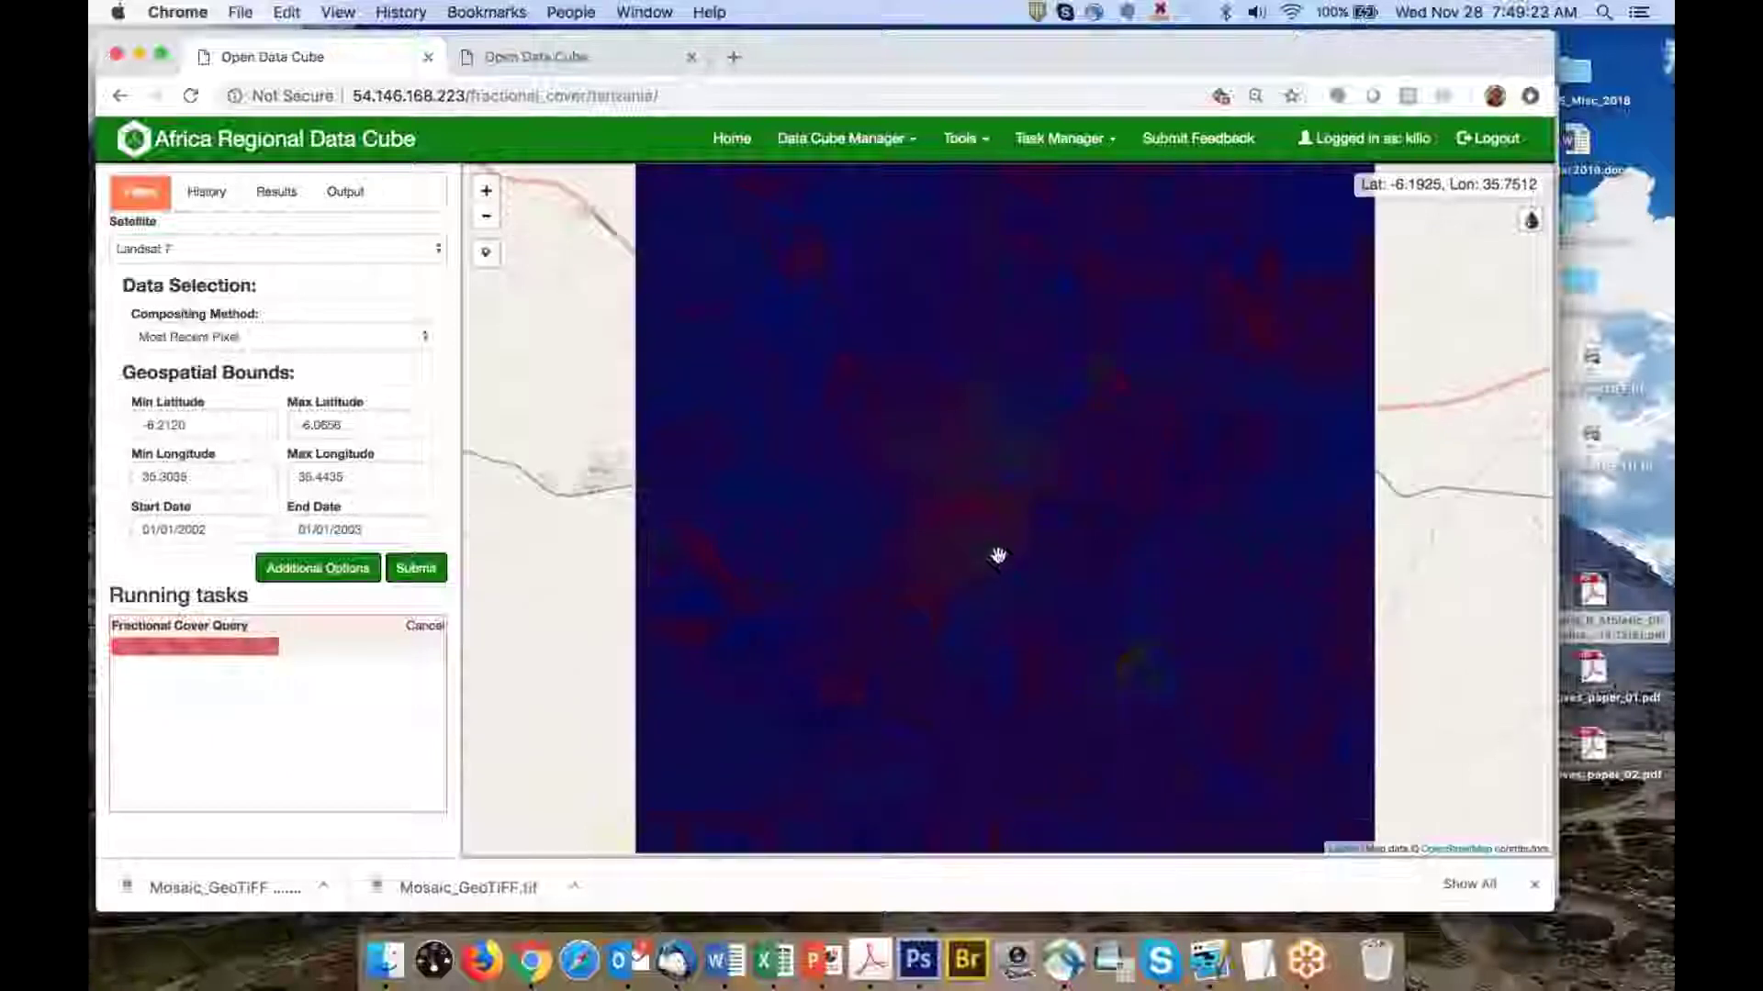
scroll(1015, 477, up, 1)
scroll(927, 515, up, 1)
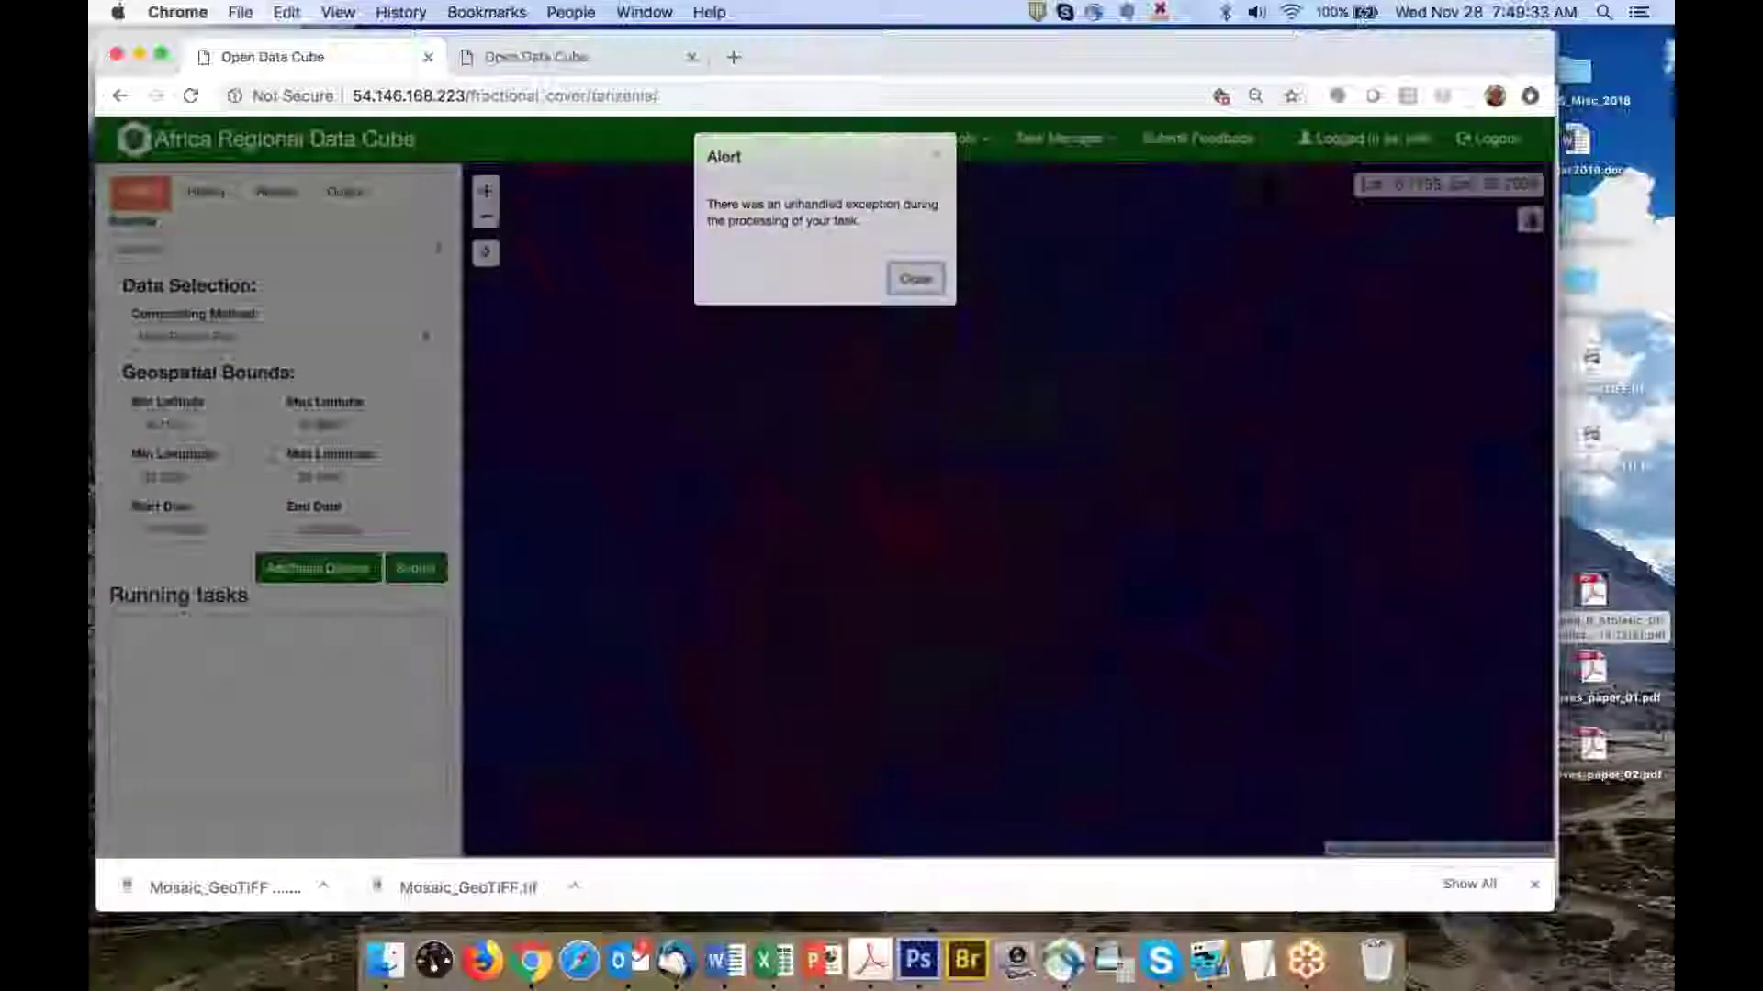
key(Return)
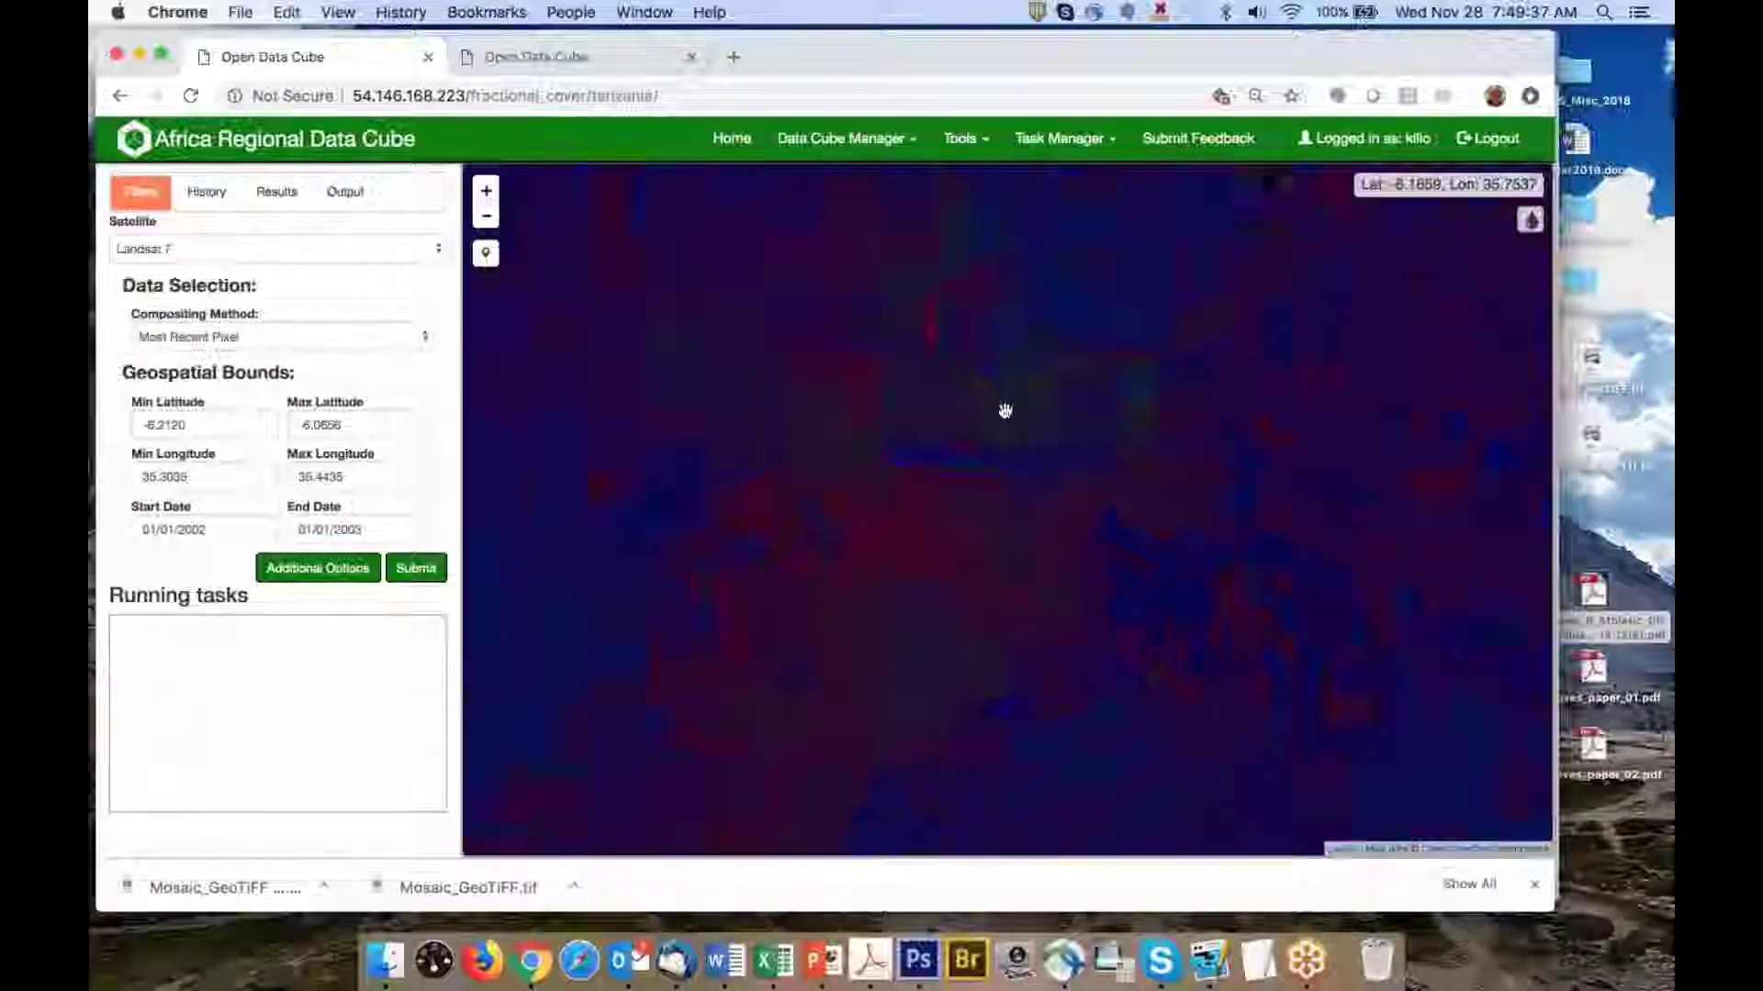
scroll(1004, 410, down, 2)
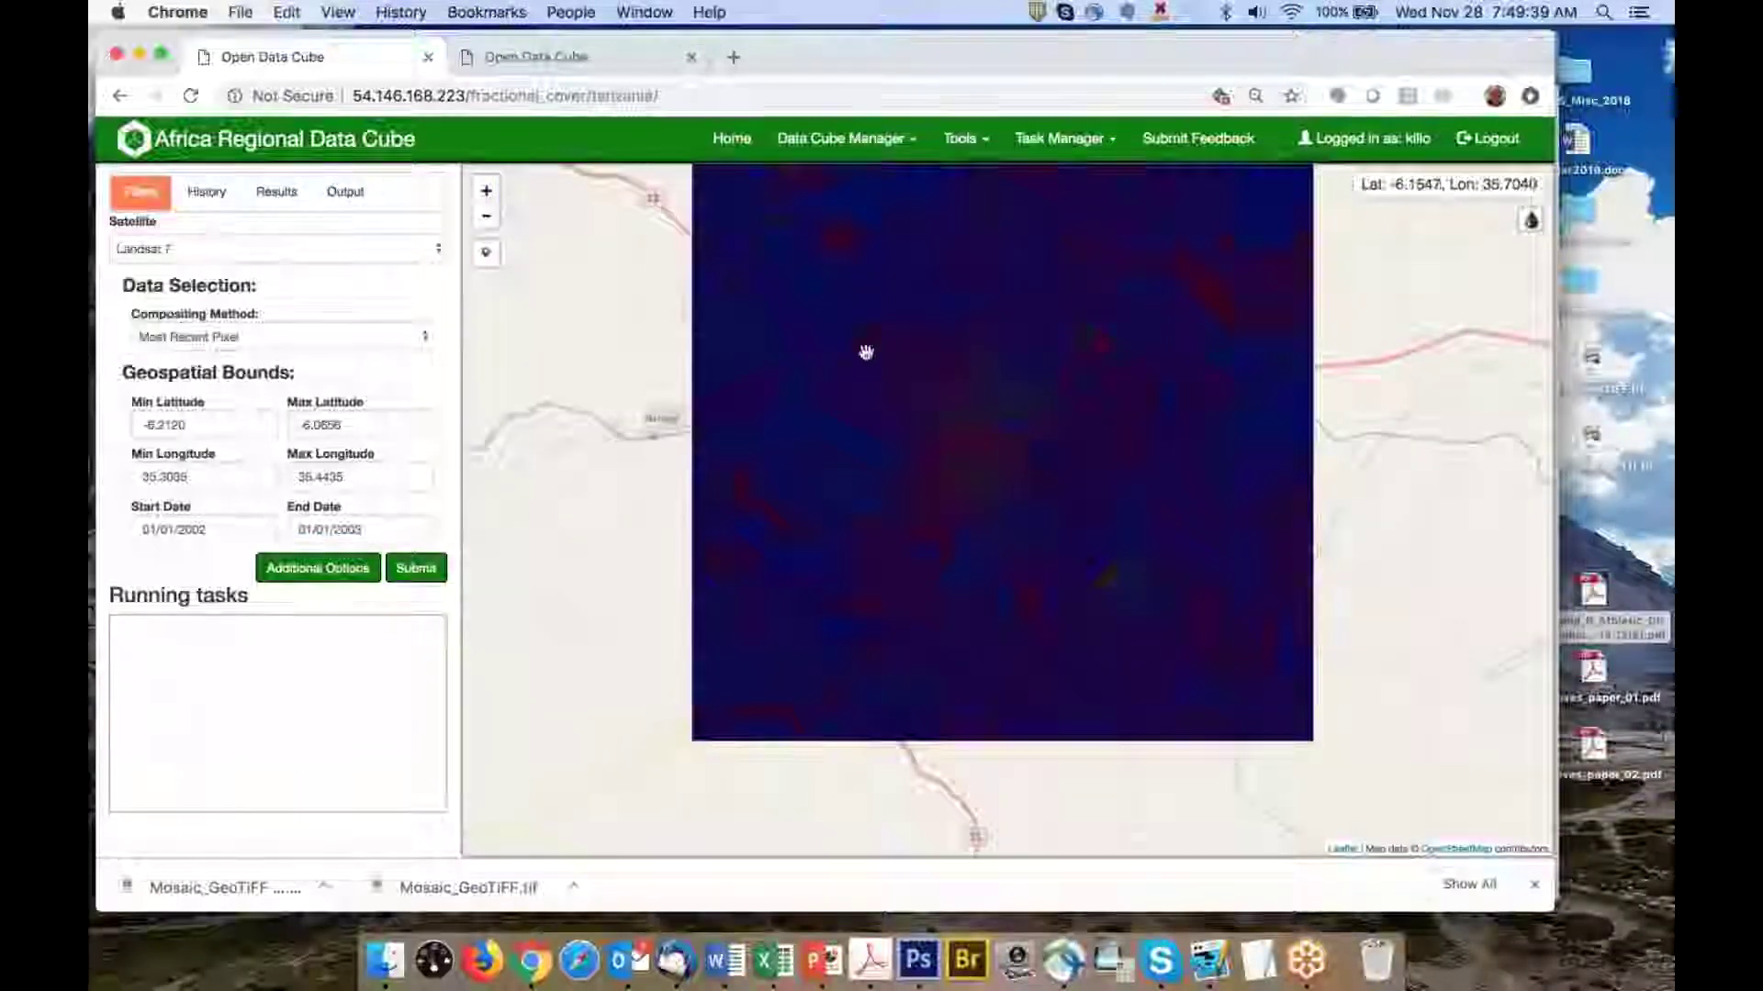
Switch to the other Open Data Cube site and open its Fractional Cover tool for Bangladesh
click(562, 57)
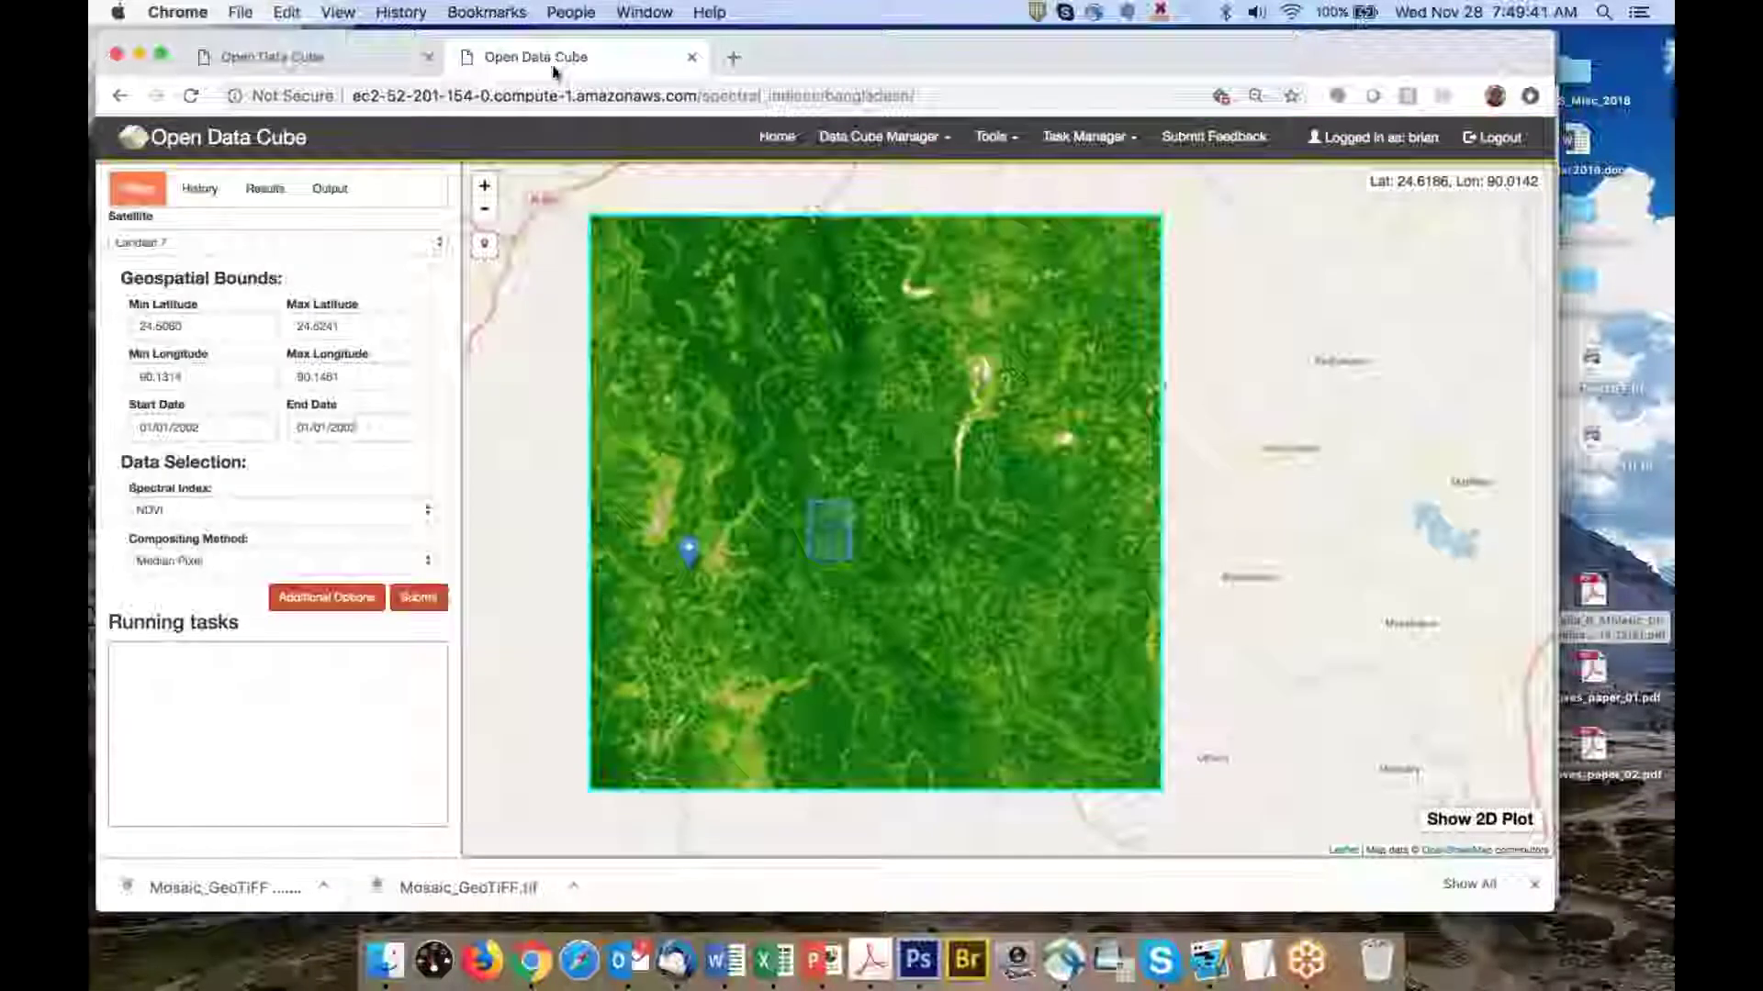
click(989, 137)
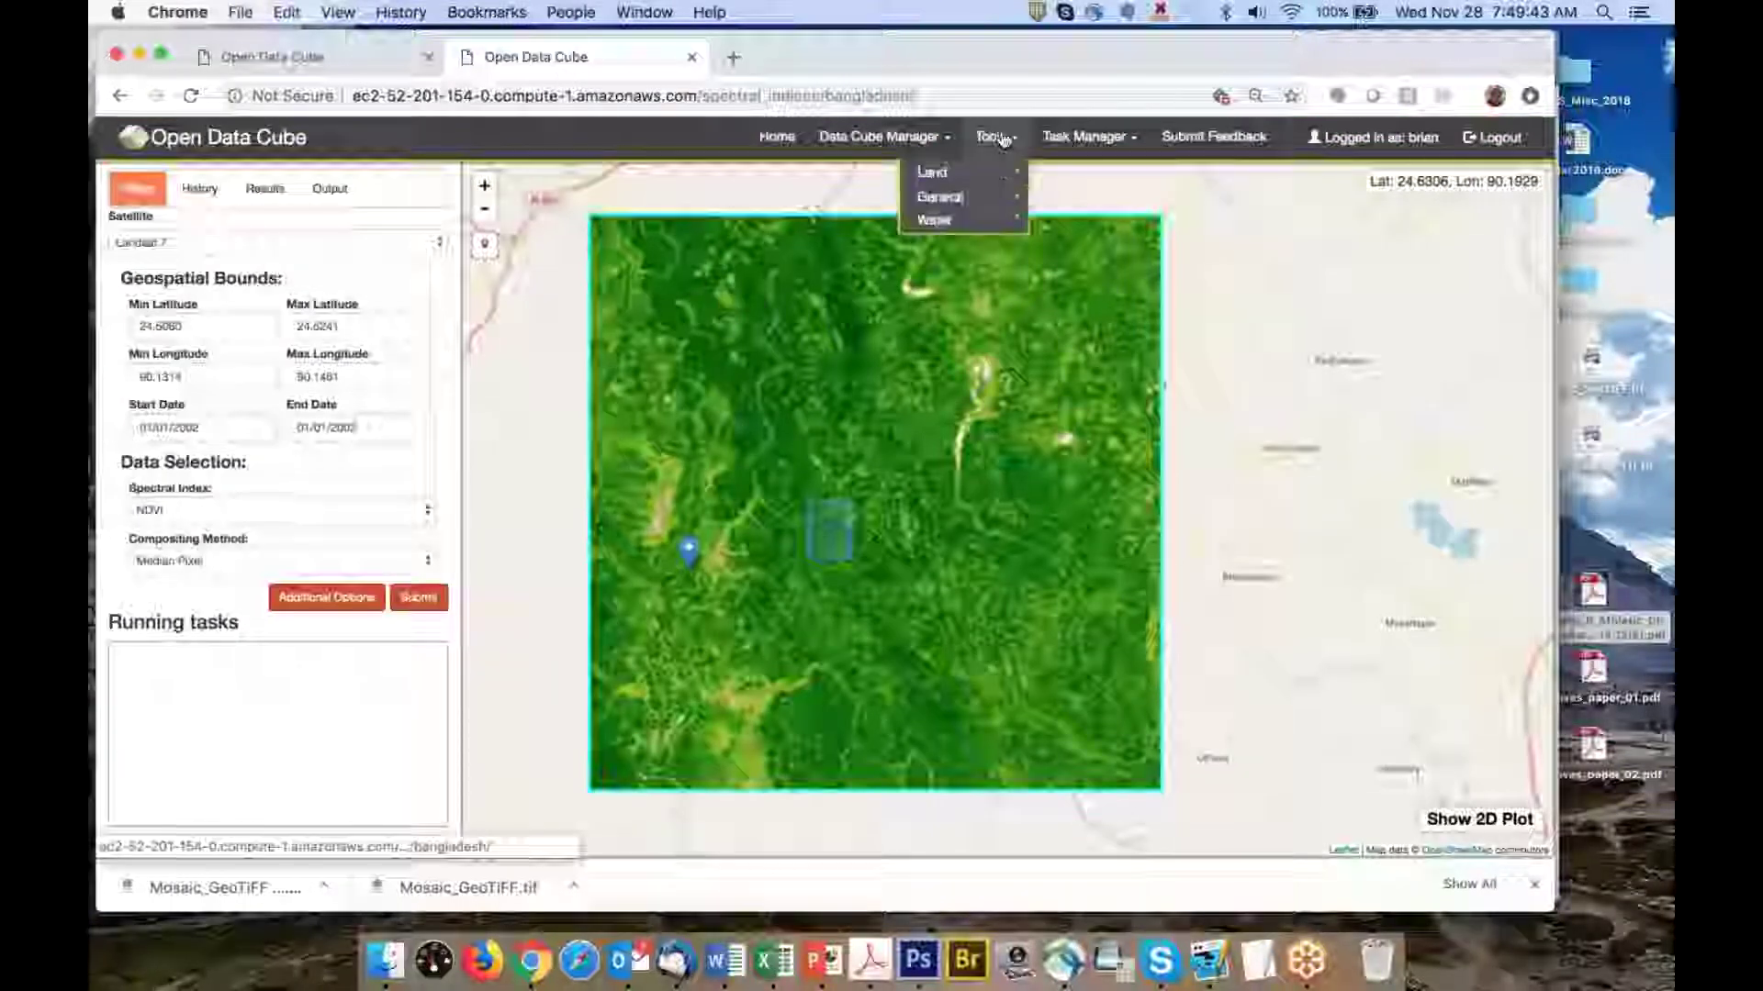
mouse_move(983, 196)
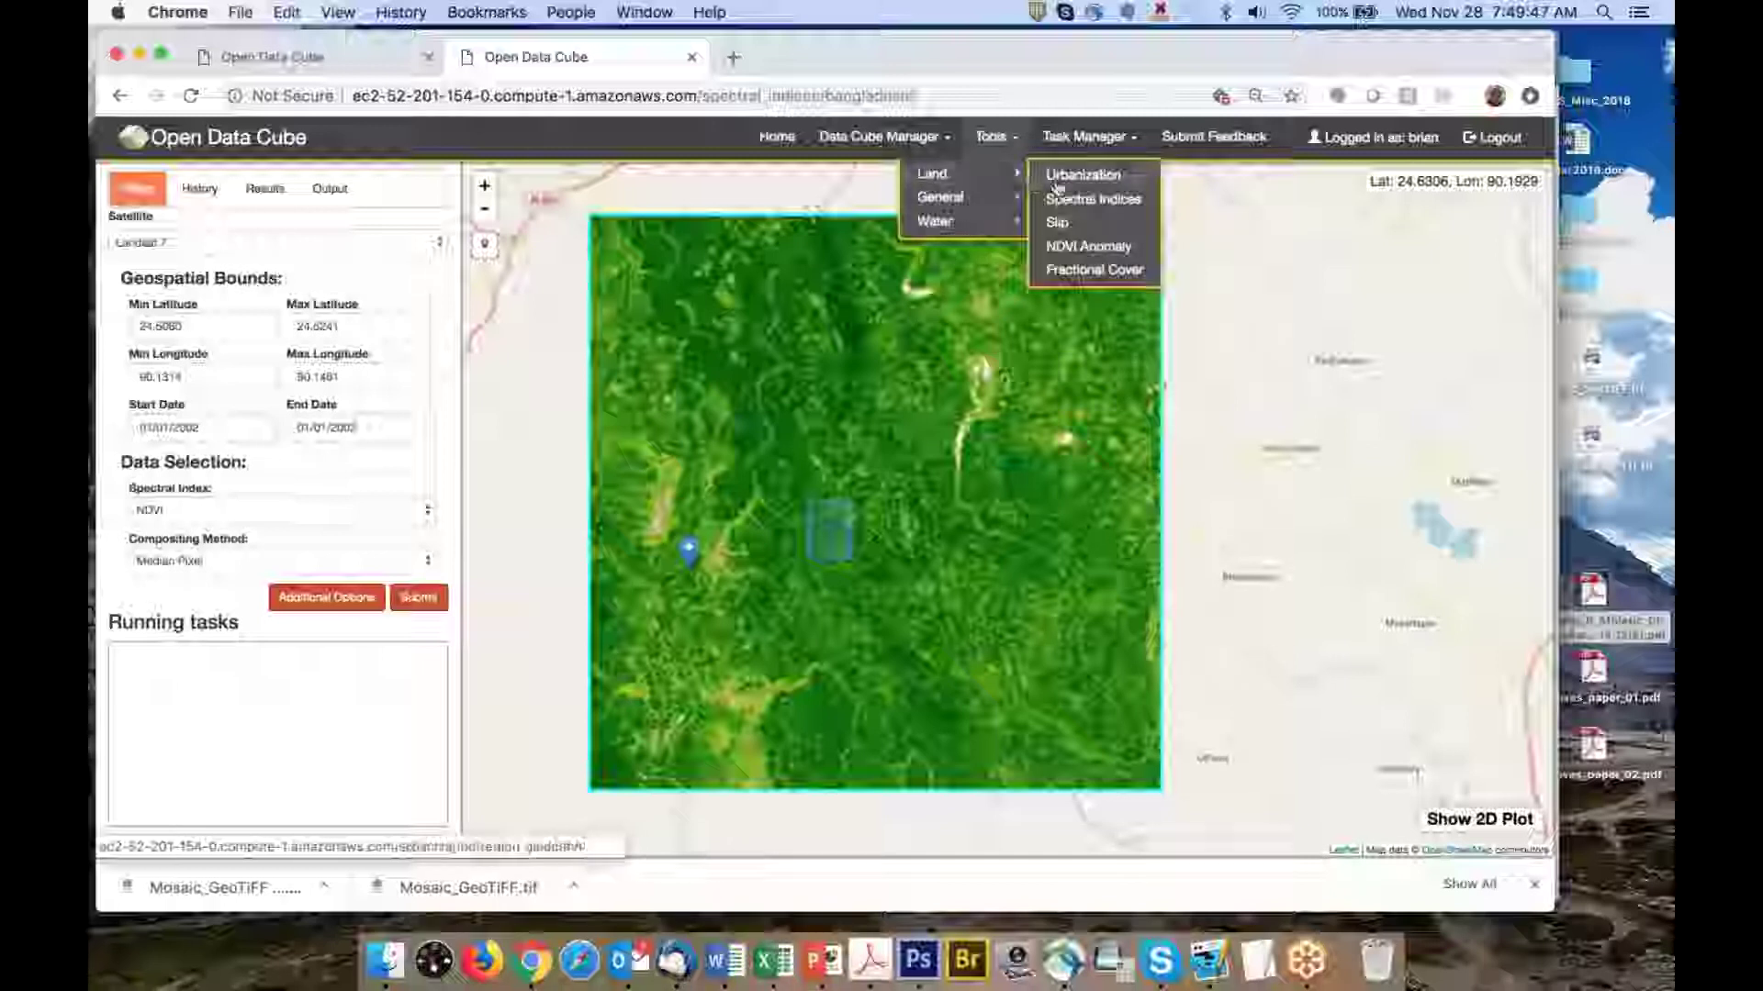
click(1074, 270)
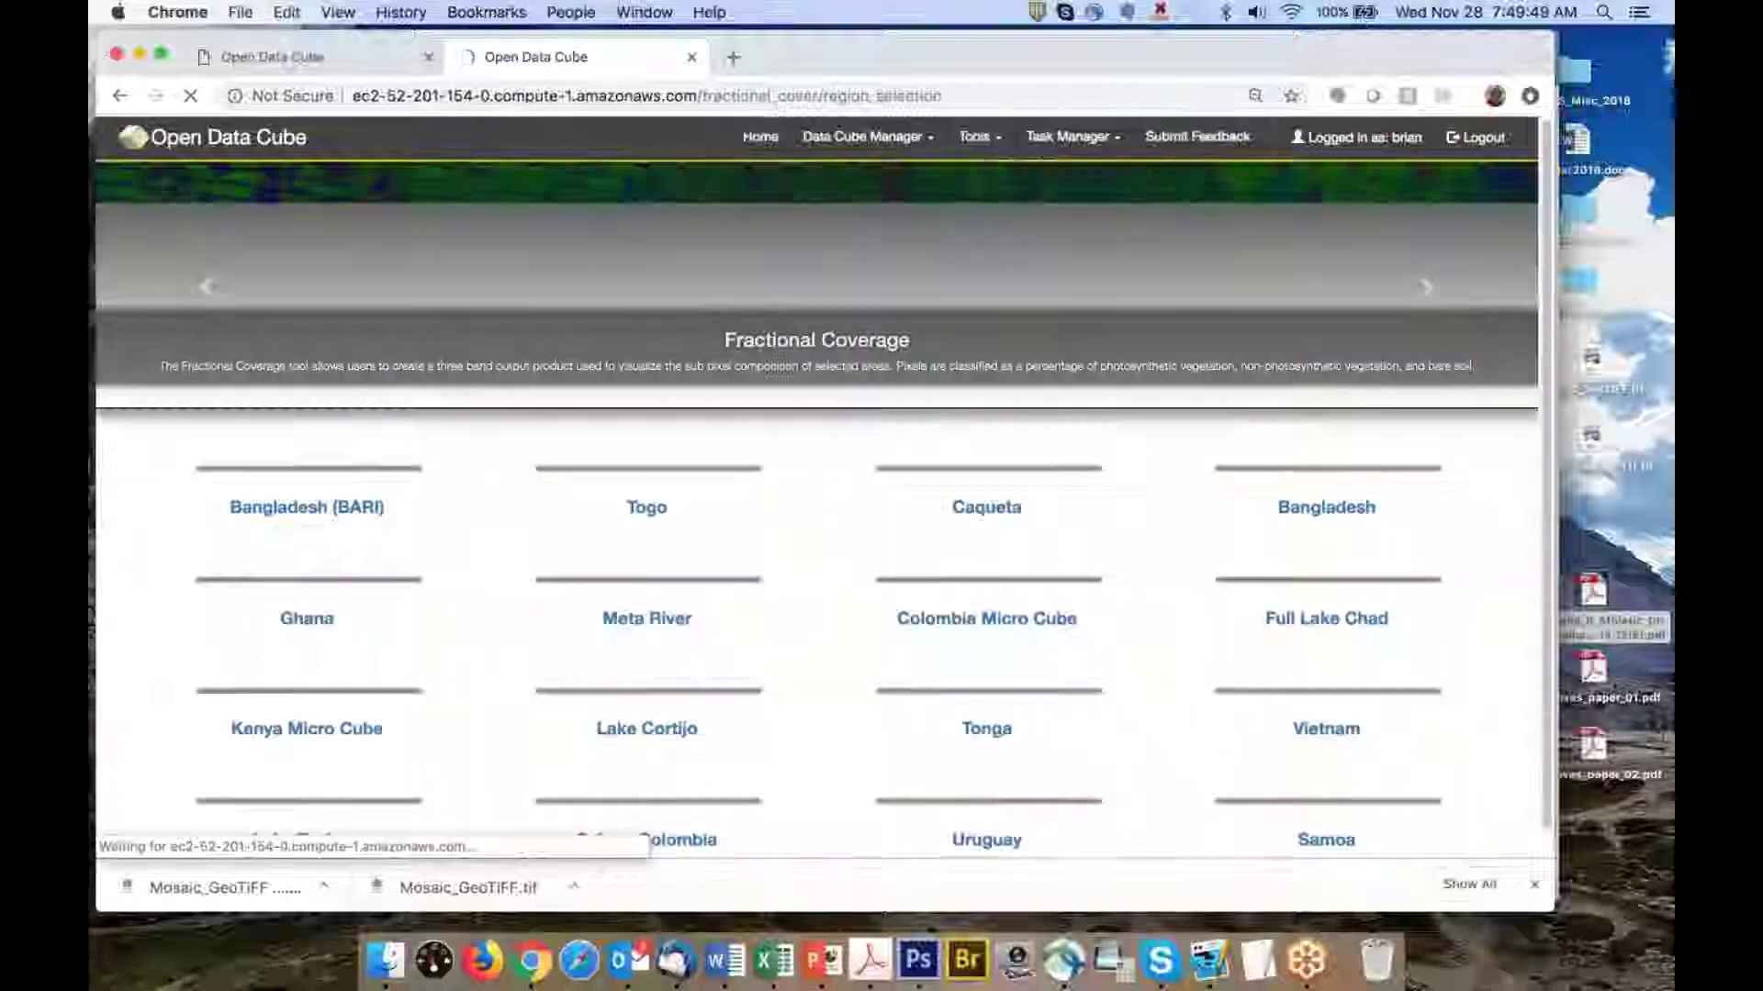
scroll(1128, 615, down, 3)
click(1343, 447)
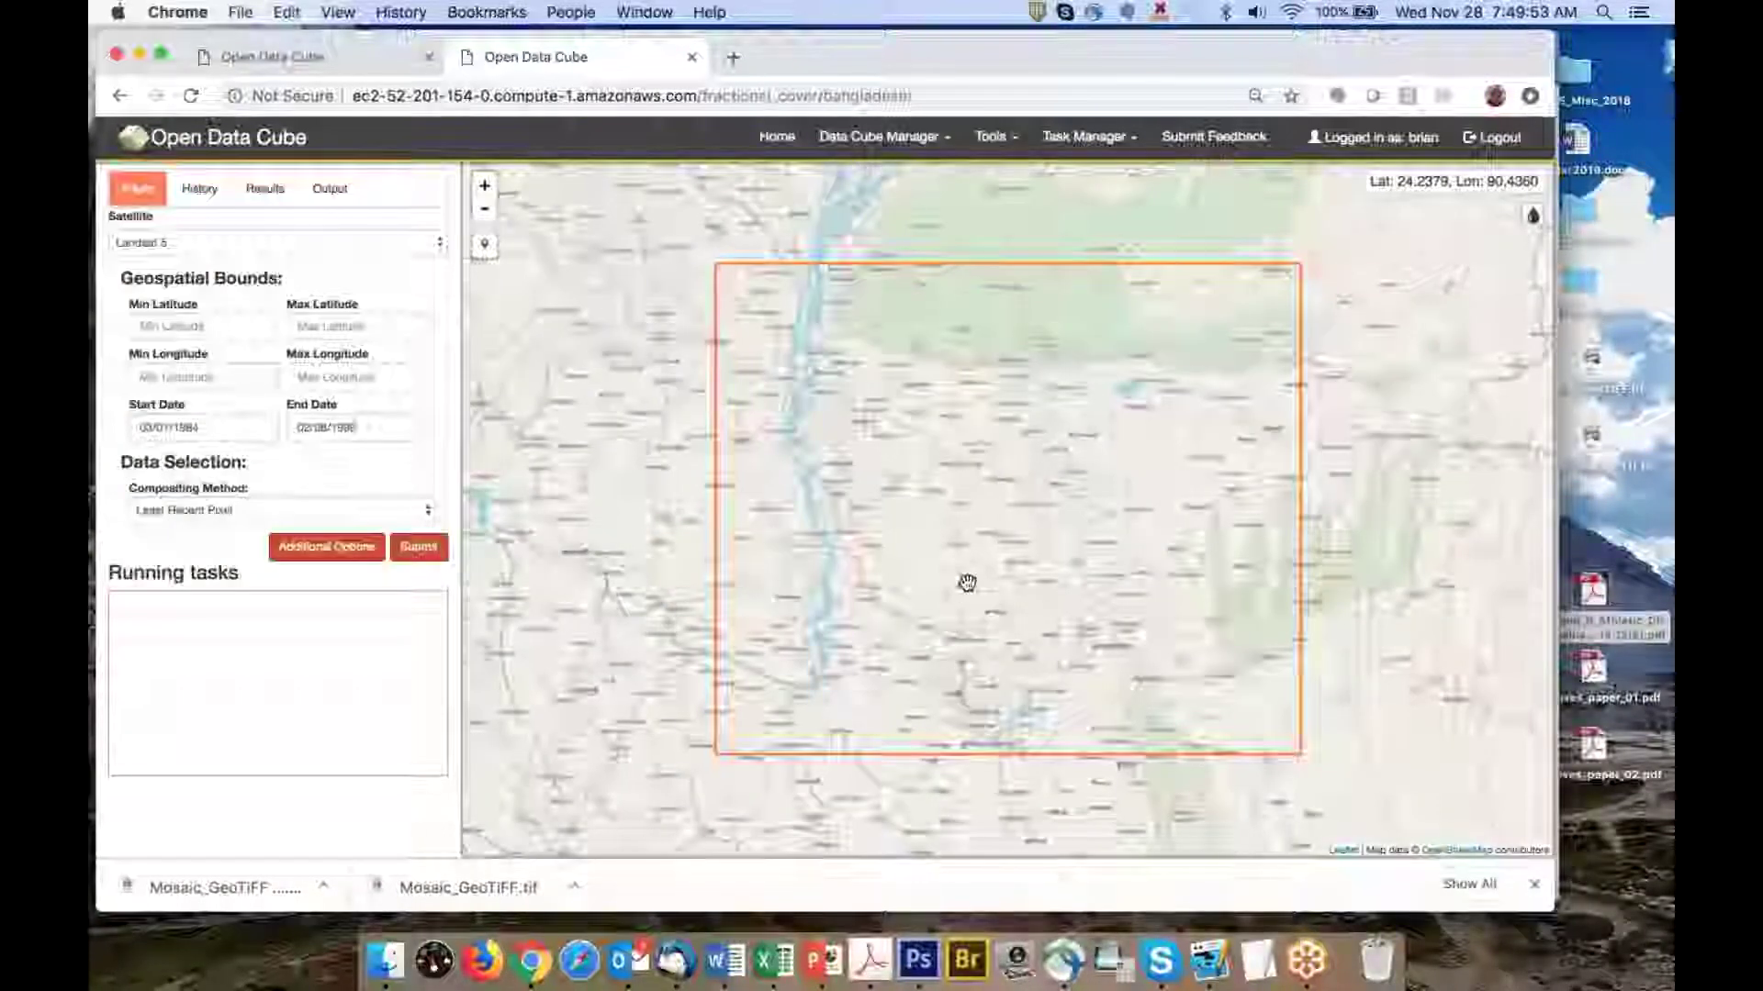
Mark a query rectangle around Mymensingh, about latitude 24.64 to 24.78 and longitude 90.36 to 90.52
scroll(983, 557, up, 5)
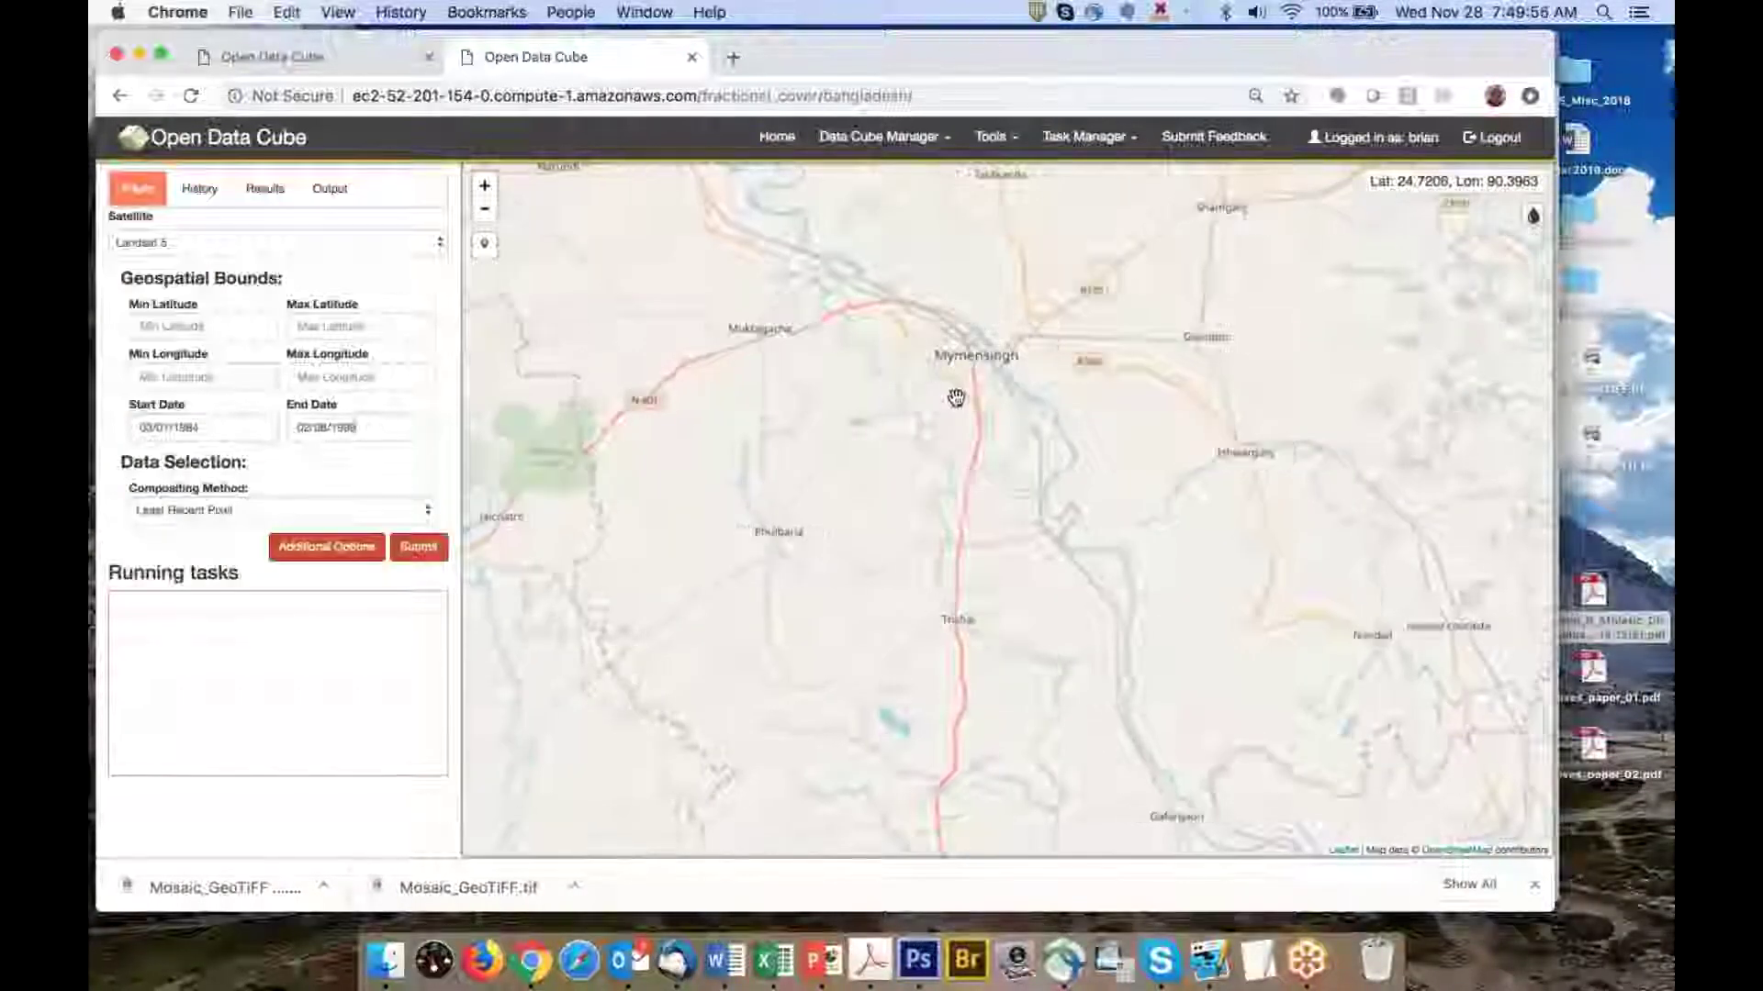
scroll(1007, 413, up, 3)
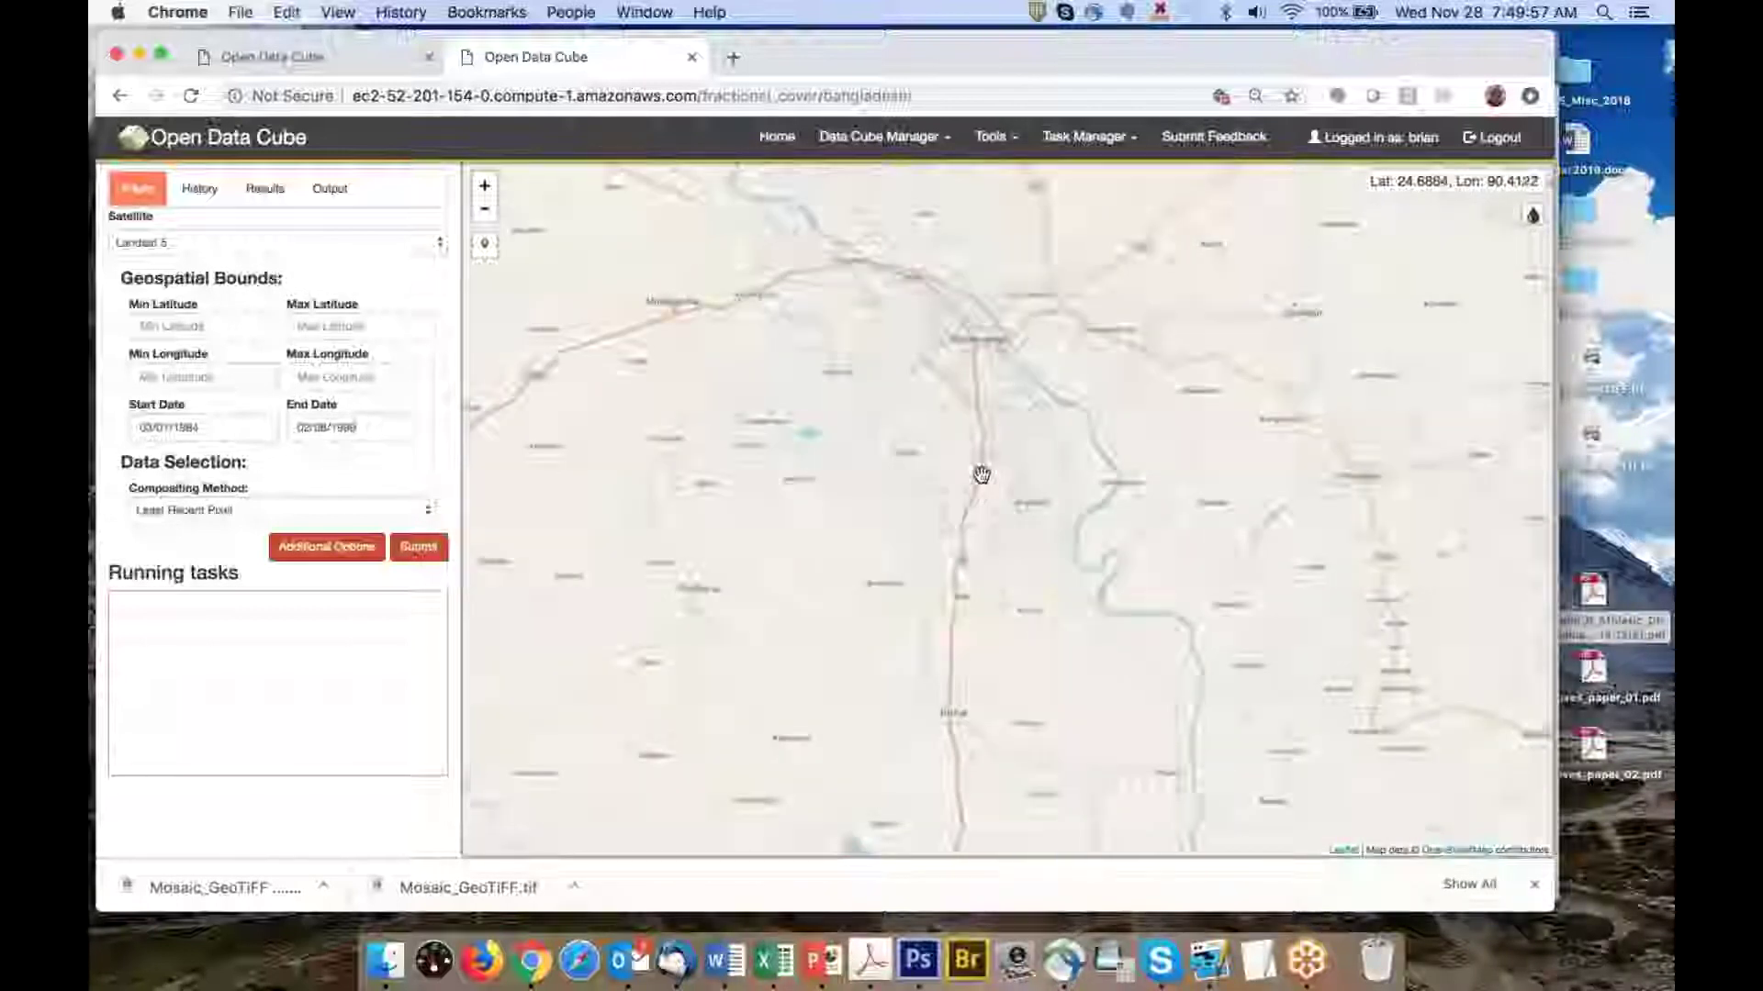
mouse_move(812, 229)
mouse_down()
mouse_move(835, 335)
mouse_move(975, 449)
mouse_move(1032, 451)
mouse_up()
scroll(850, 430, up, 2)
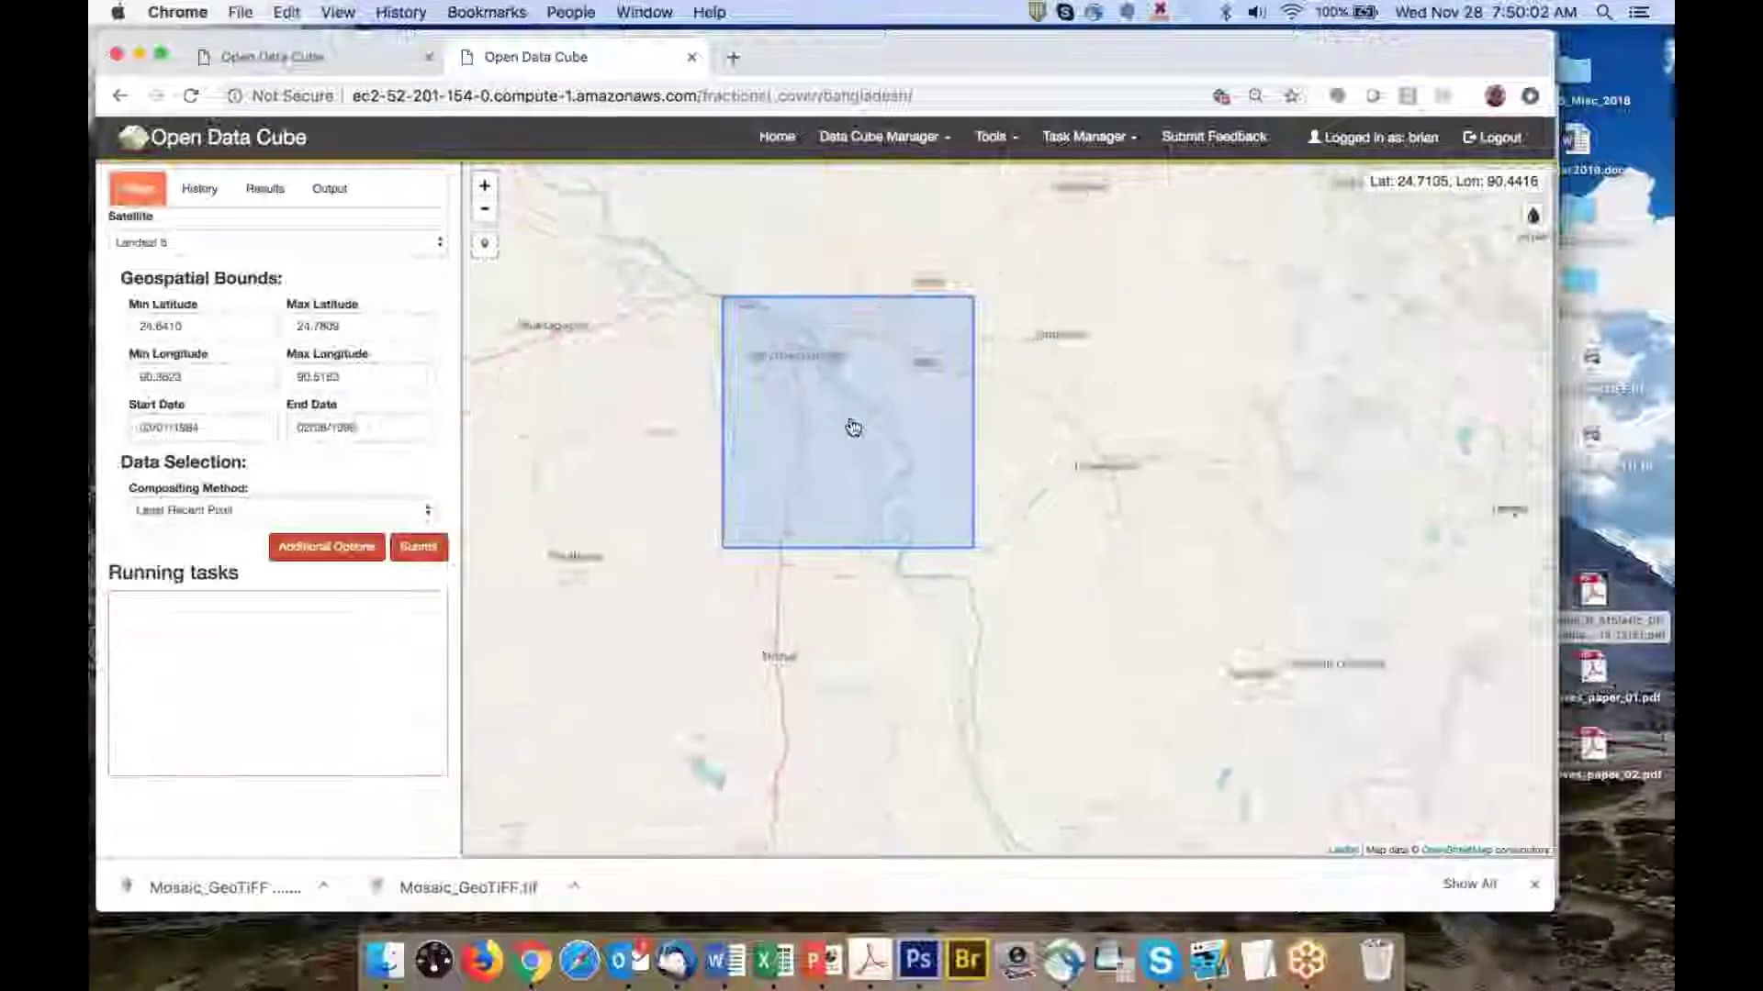
scroll(854, 425, up, 1)
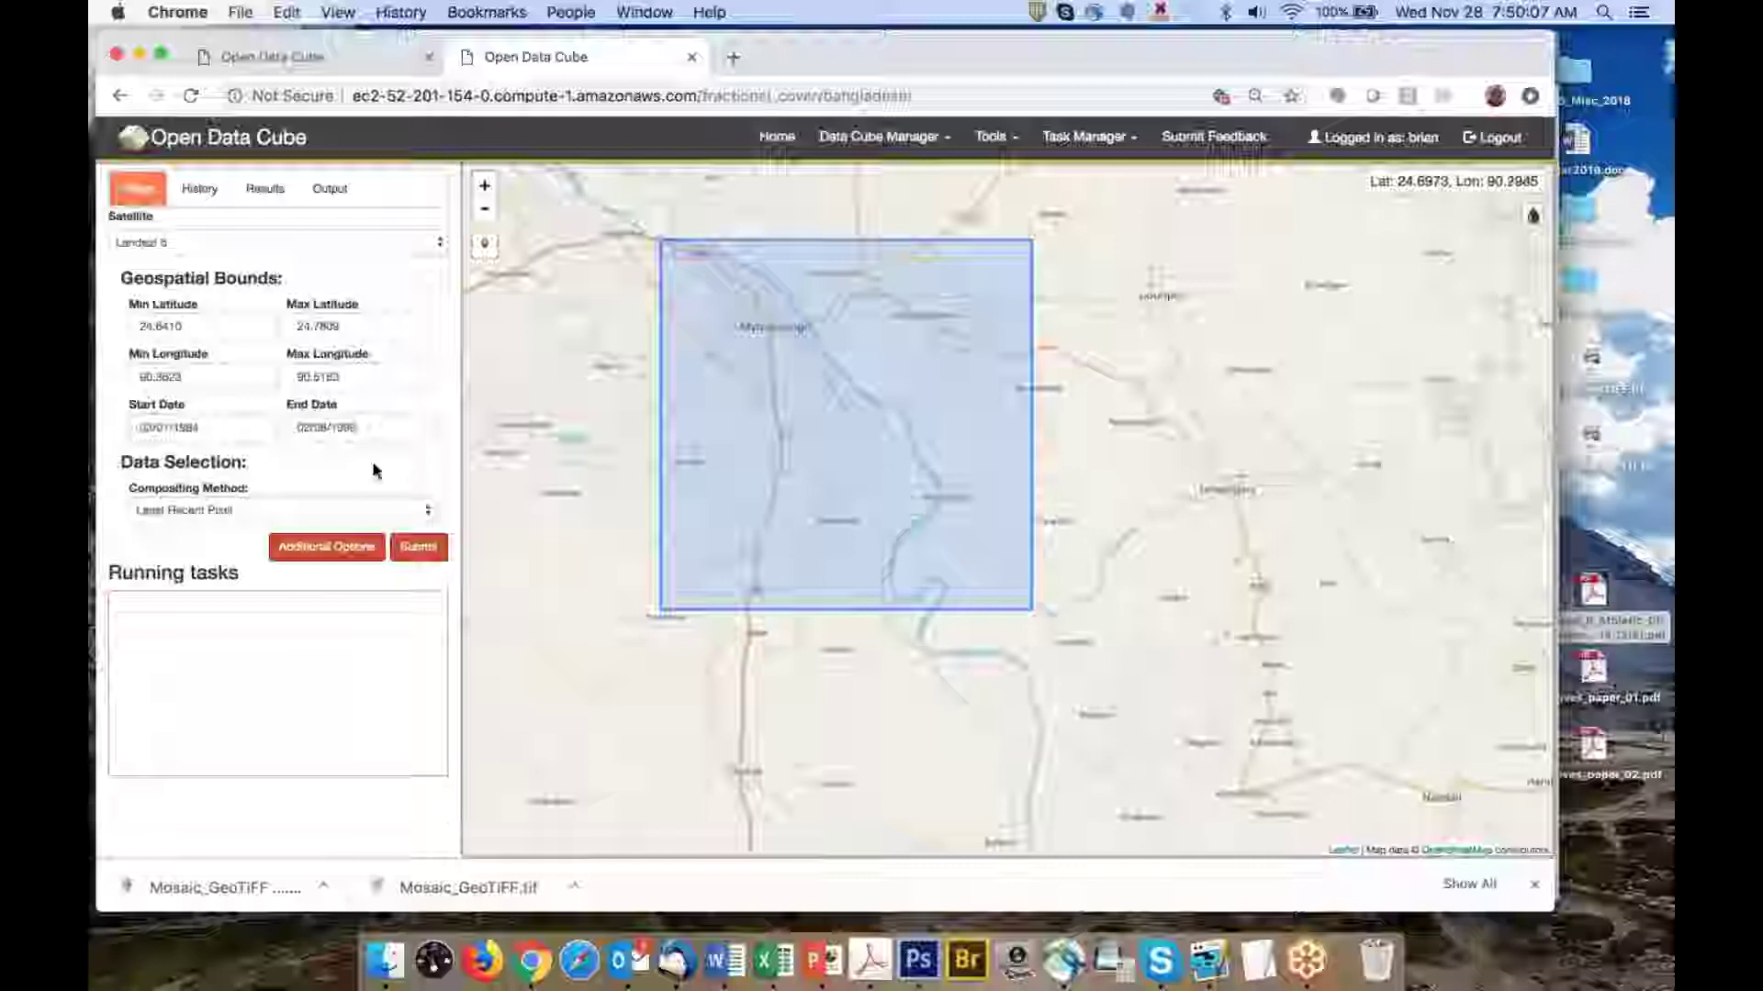
Choose the Most Recent Pixel compositing method and switch the satellite to Landsat 7
click(272, 510)
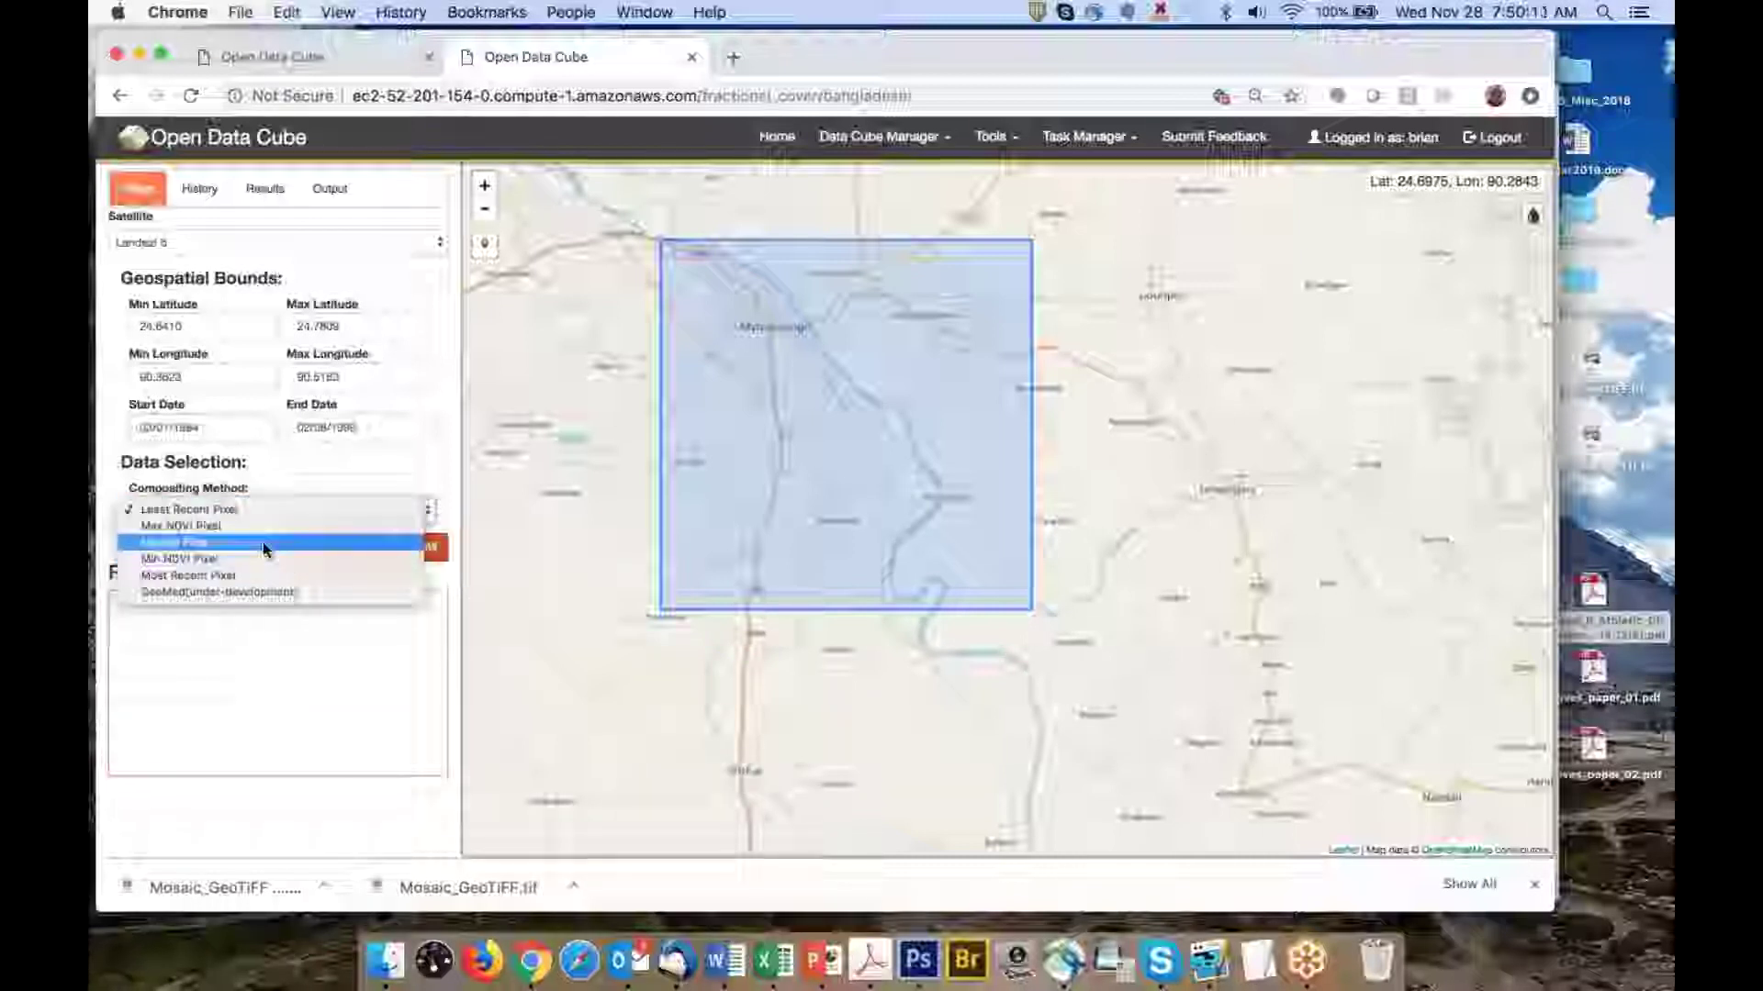
click(260, 576)
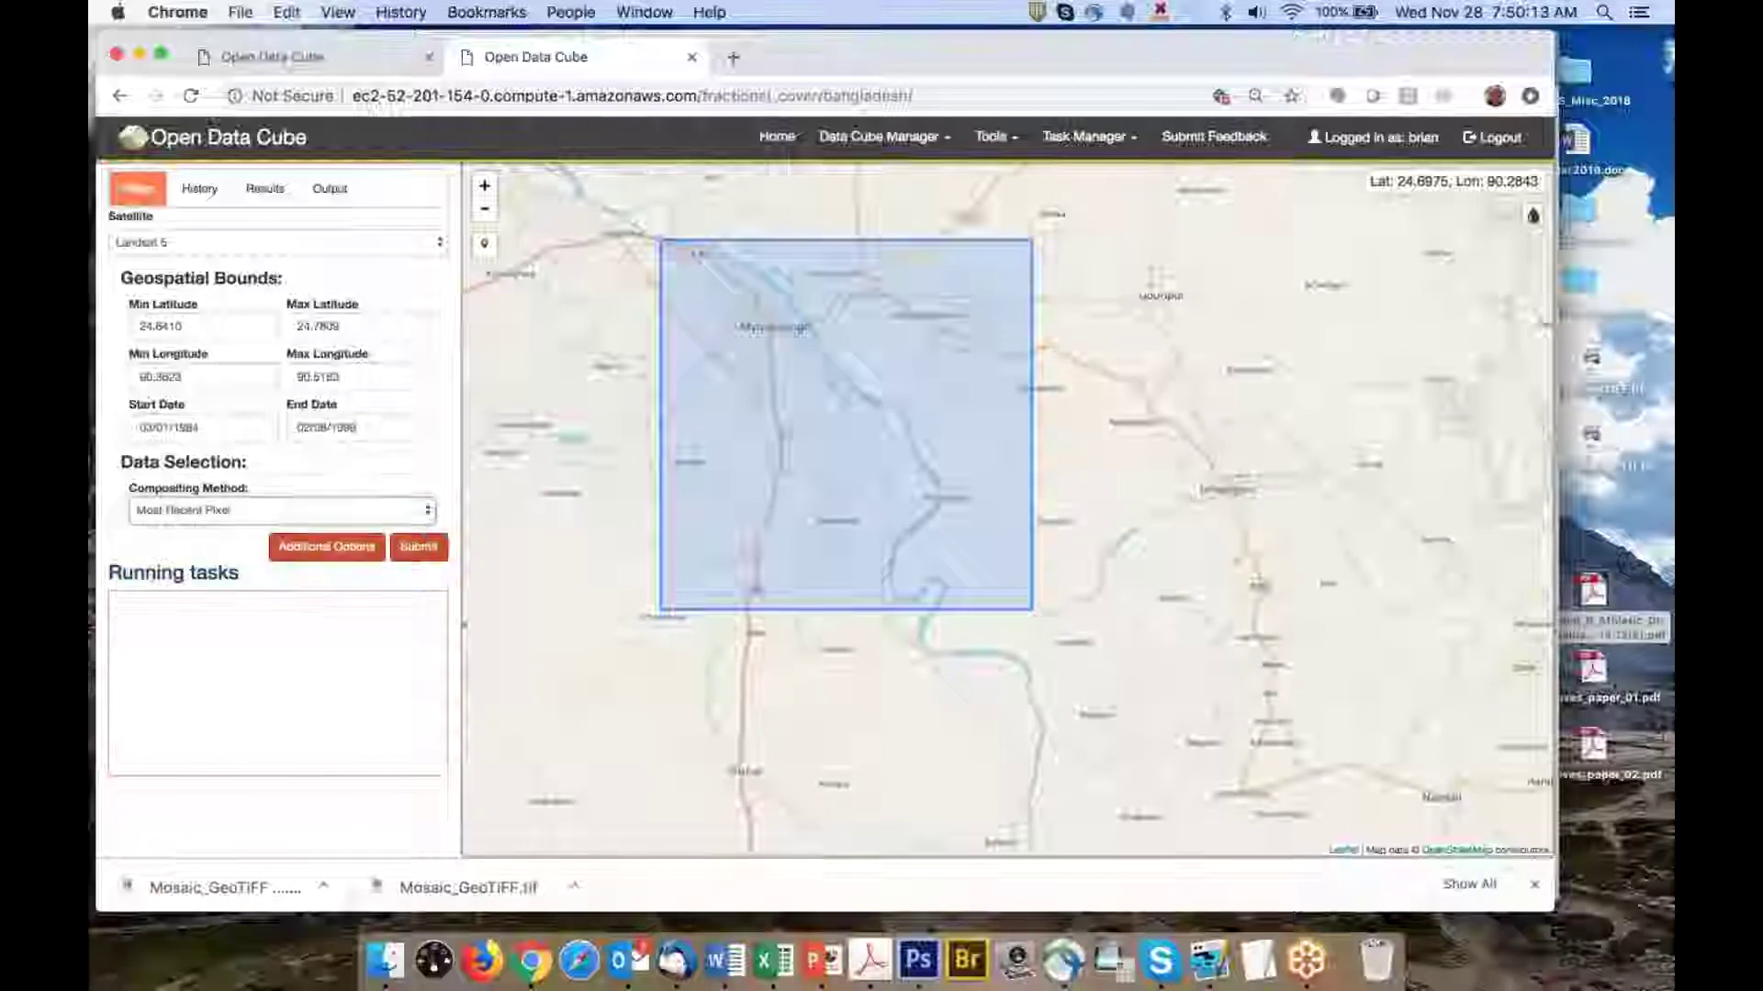
click(194, 244)
click(197, 260)
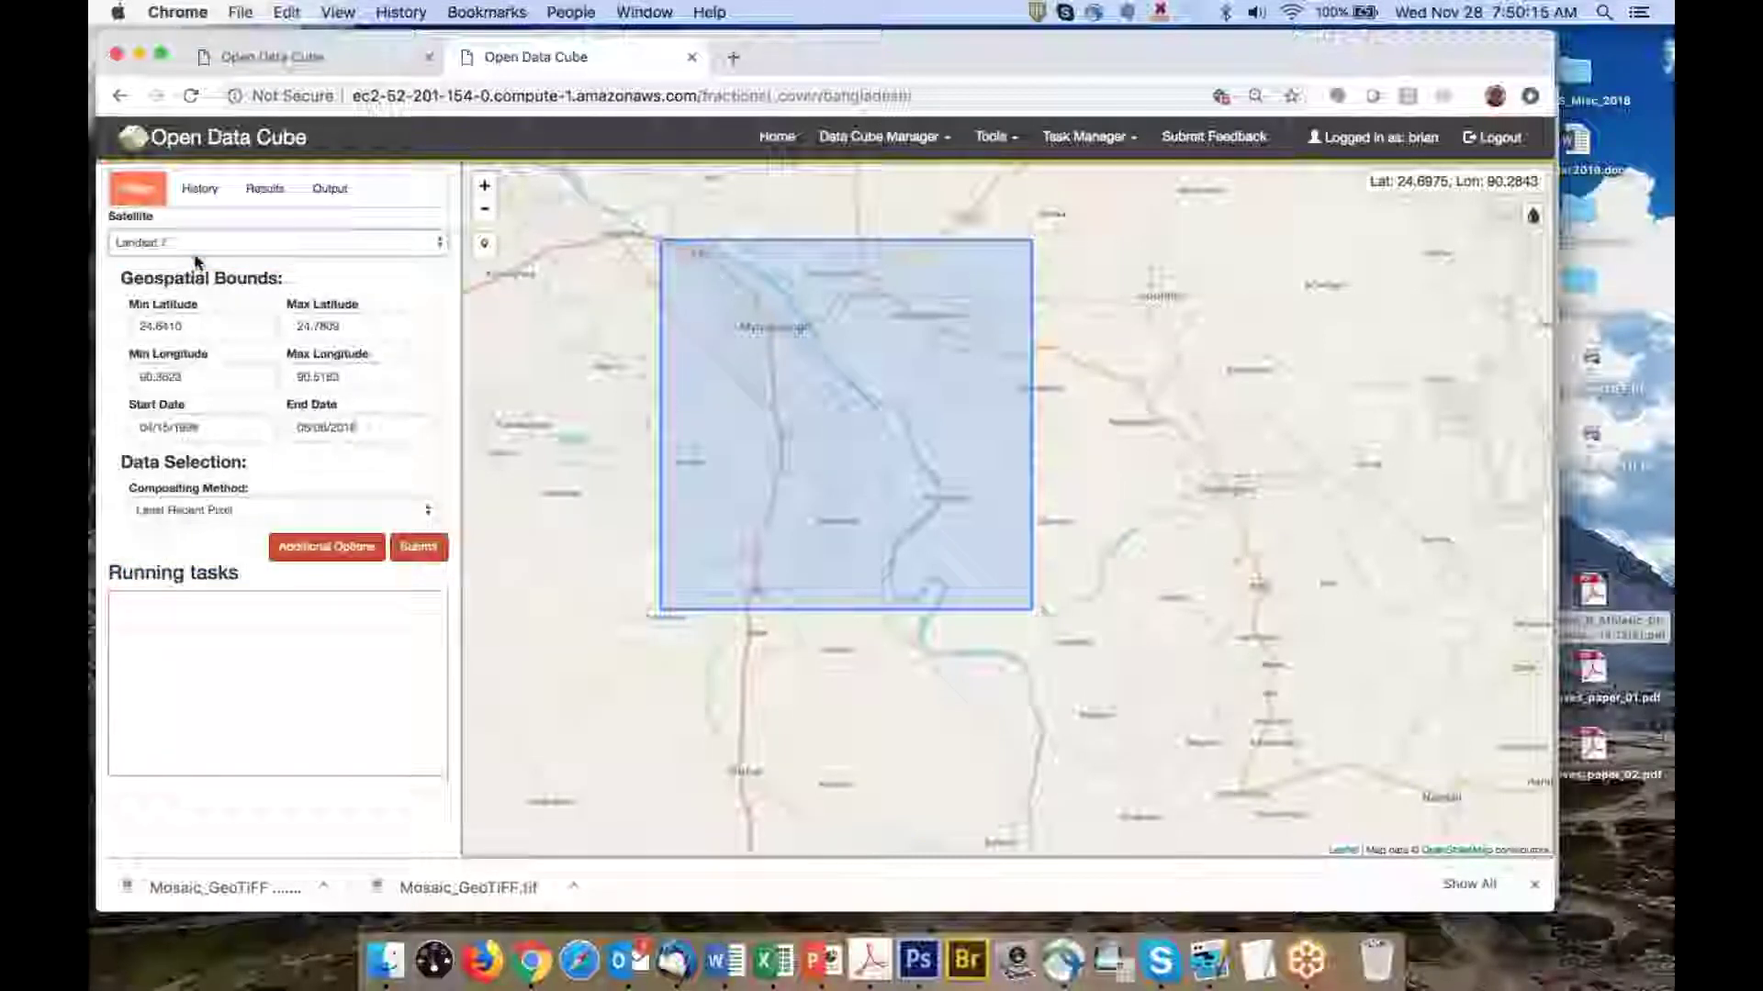
Set the query's start date to 01/01/2002
click(211, 431)
click(244, 458)
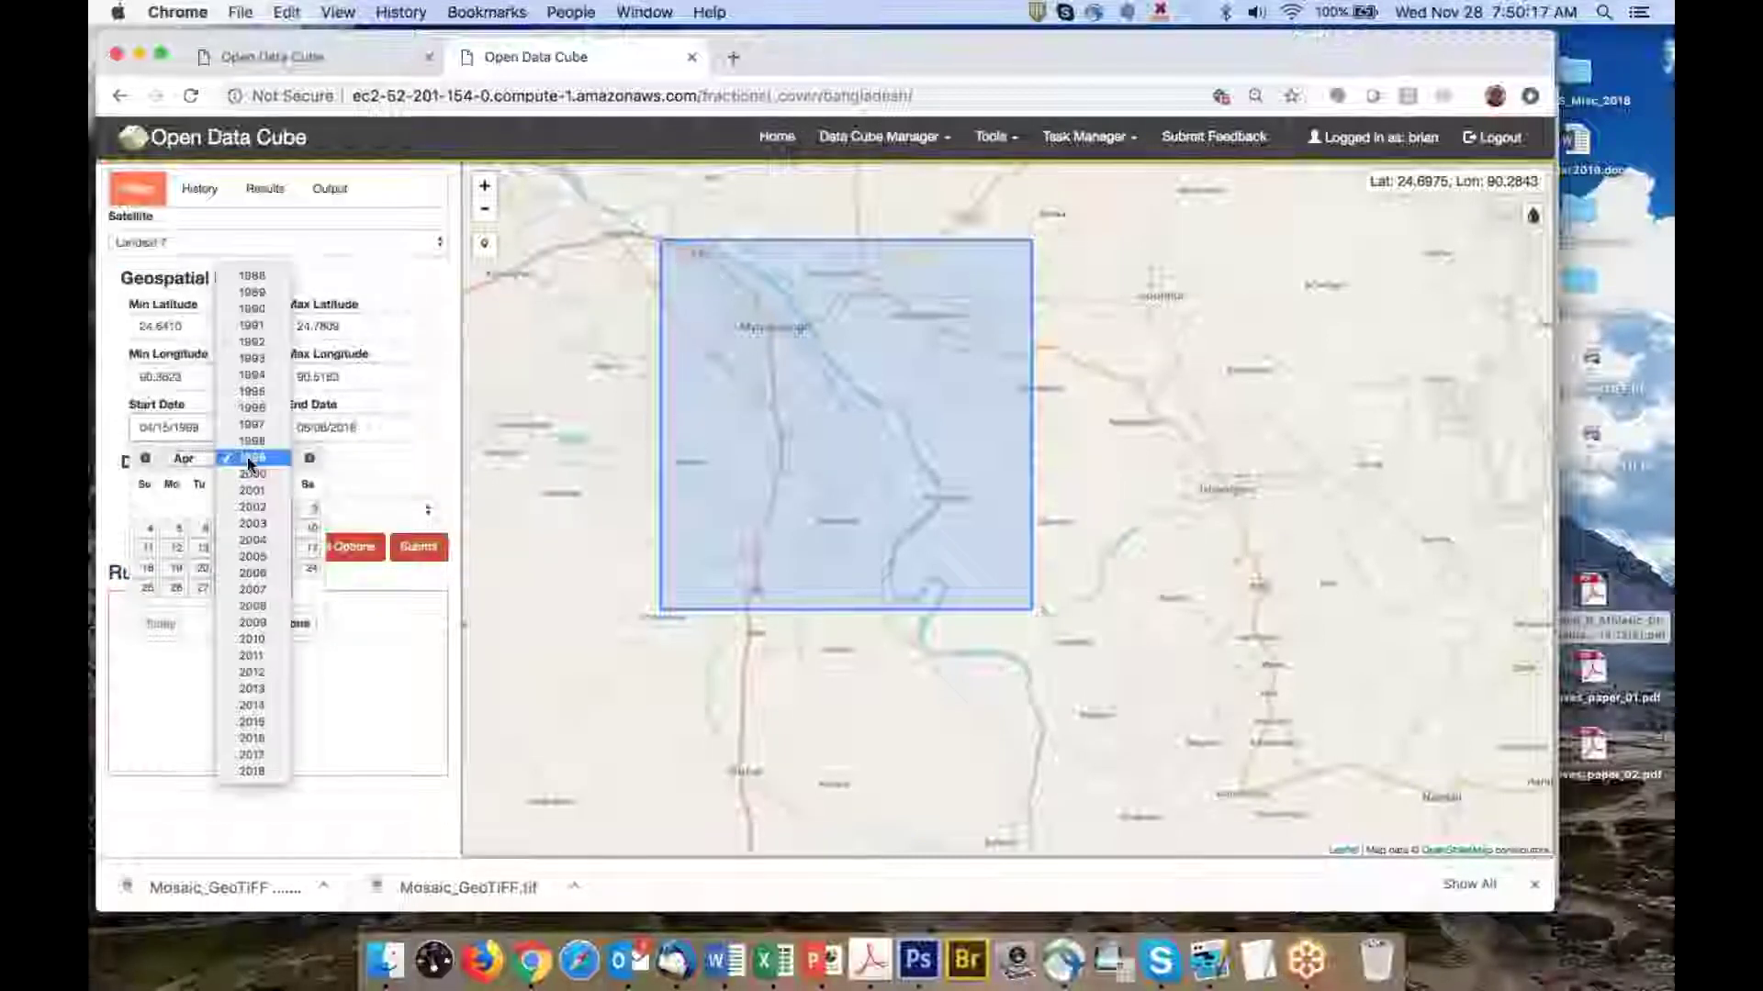
click(255, 504)
click(187, 458)
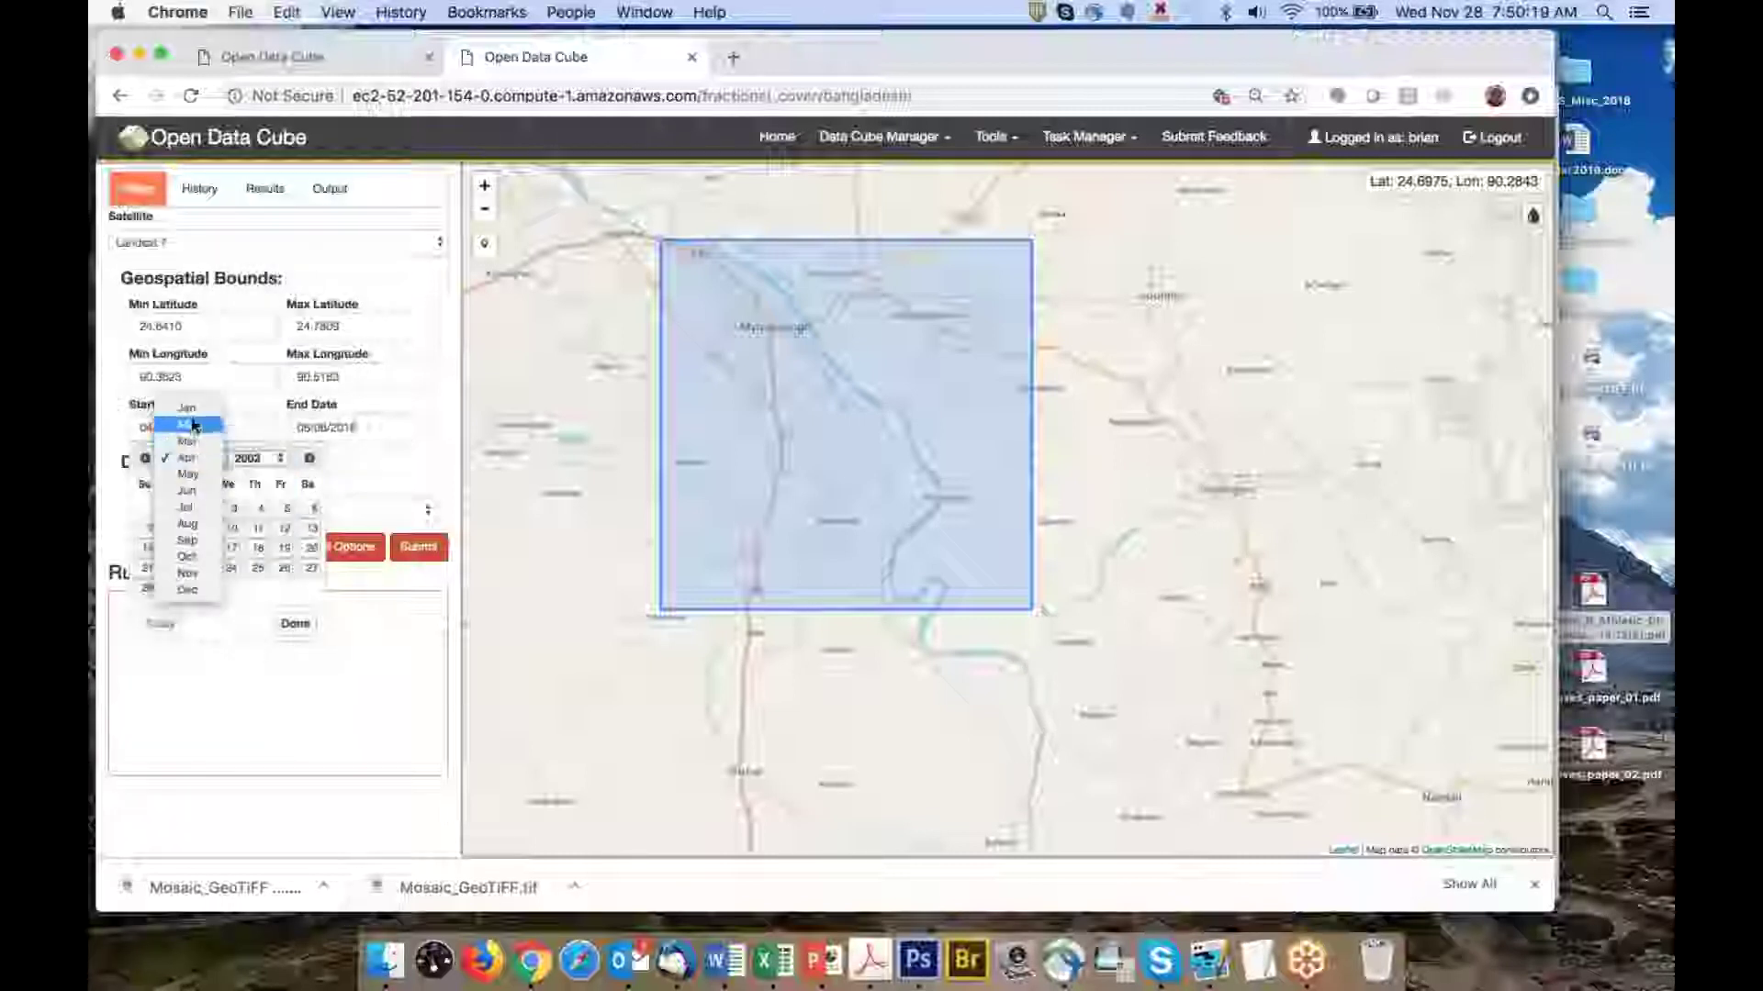
click(193, 410)
click(204, 509)
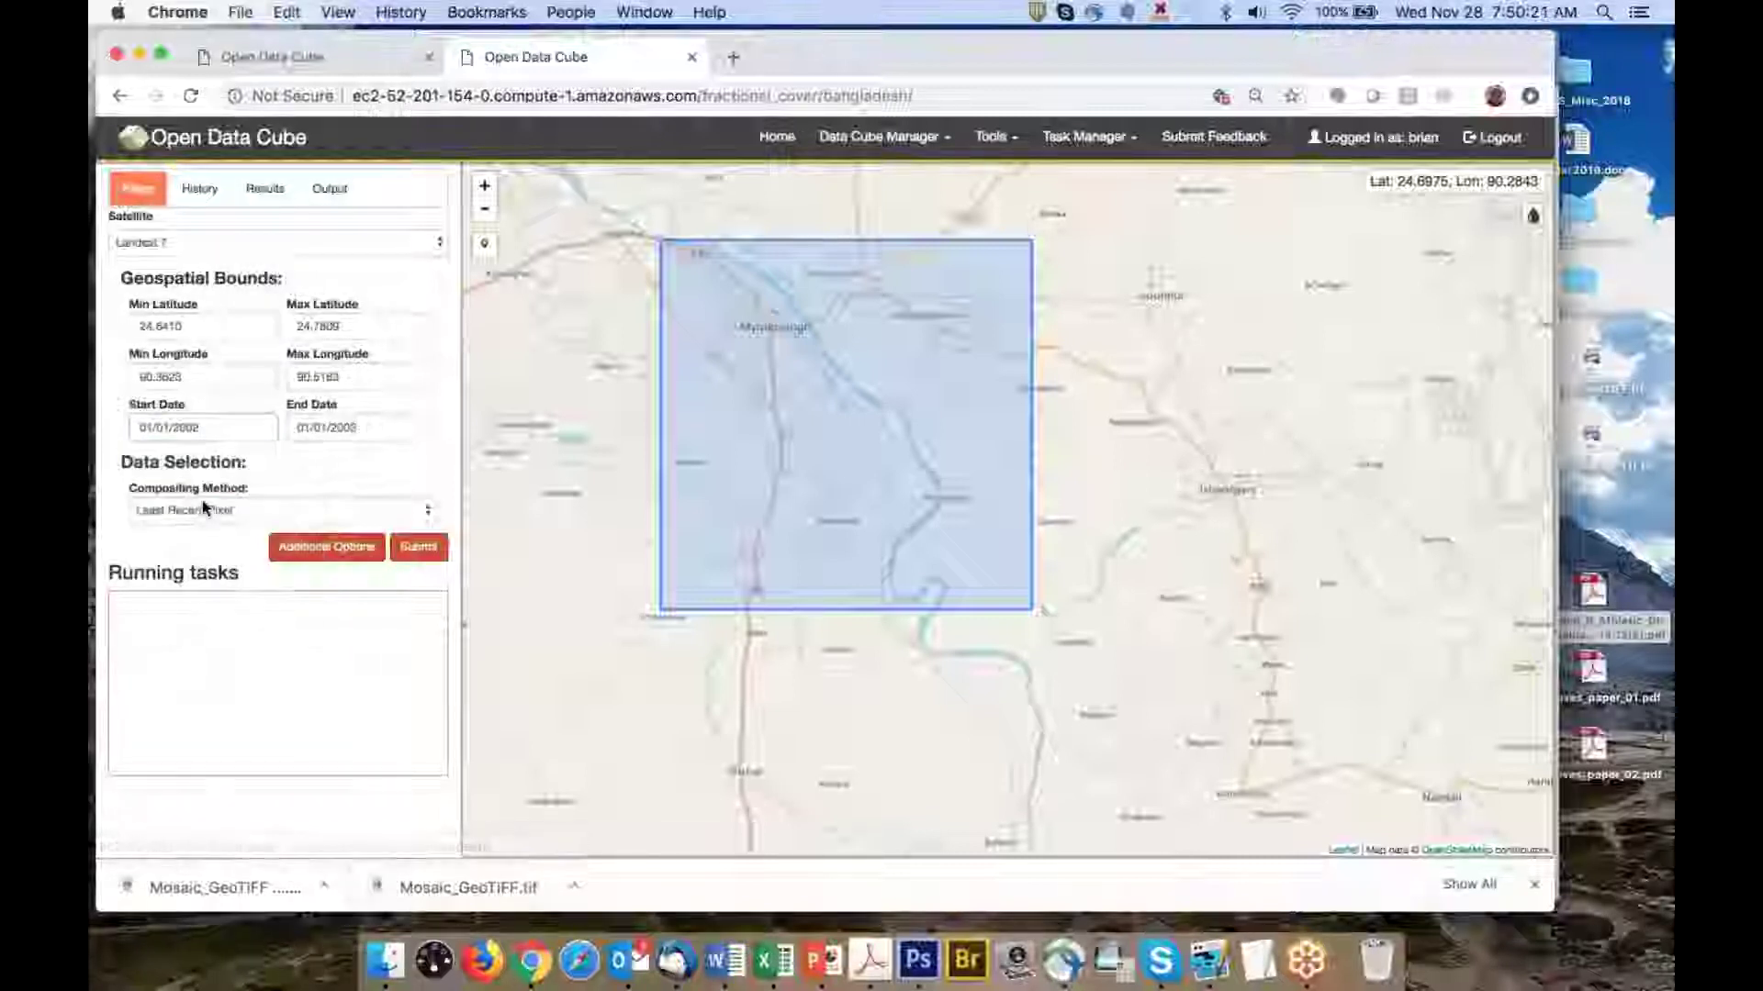
Set the compositing method to Most Recent Pixel and submit the Mymensingh Fractional Cover query
click(271, 514)
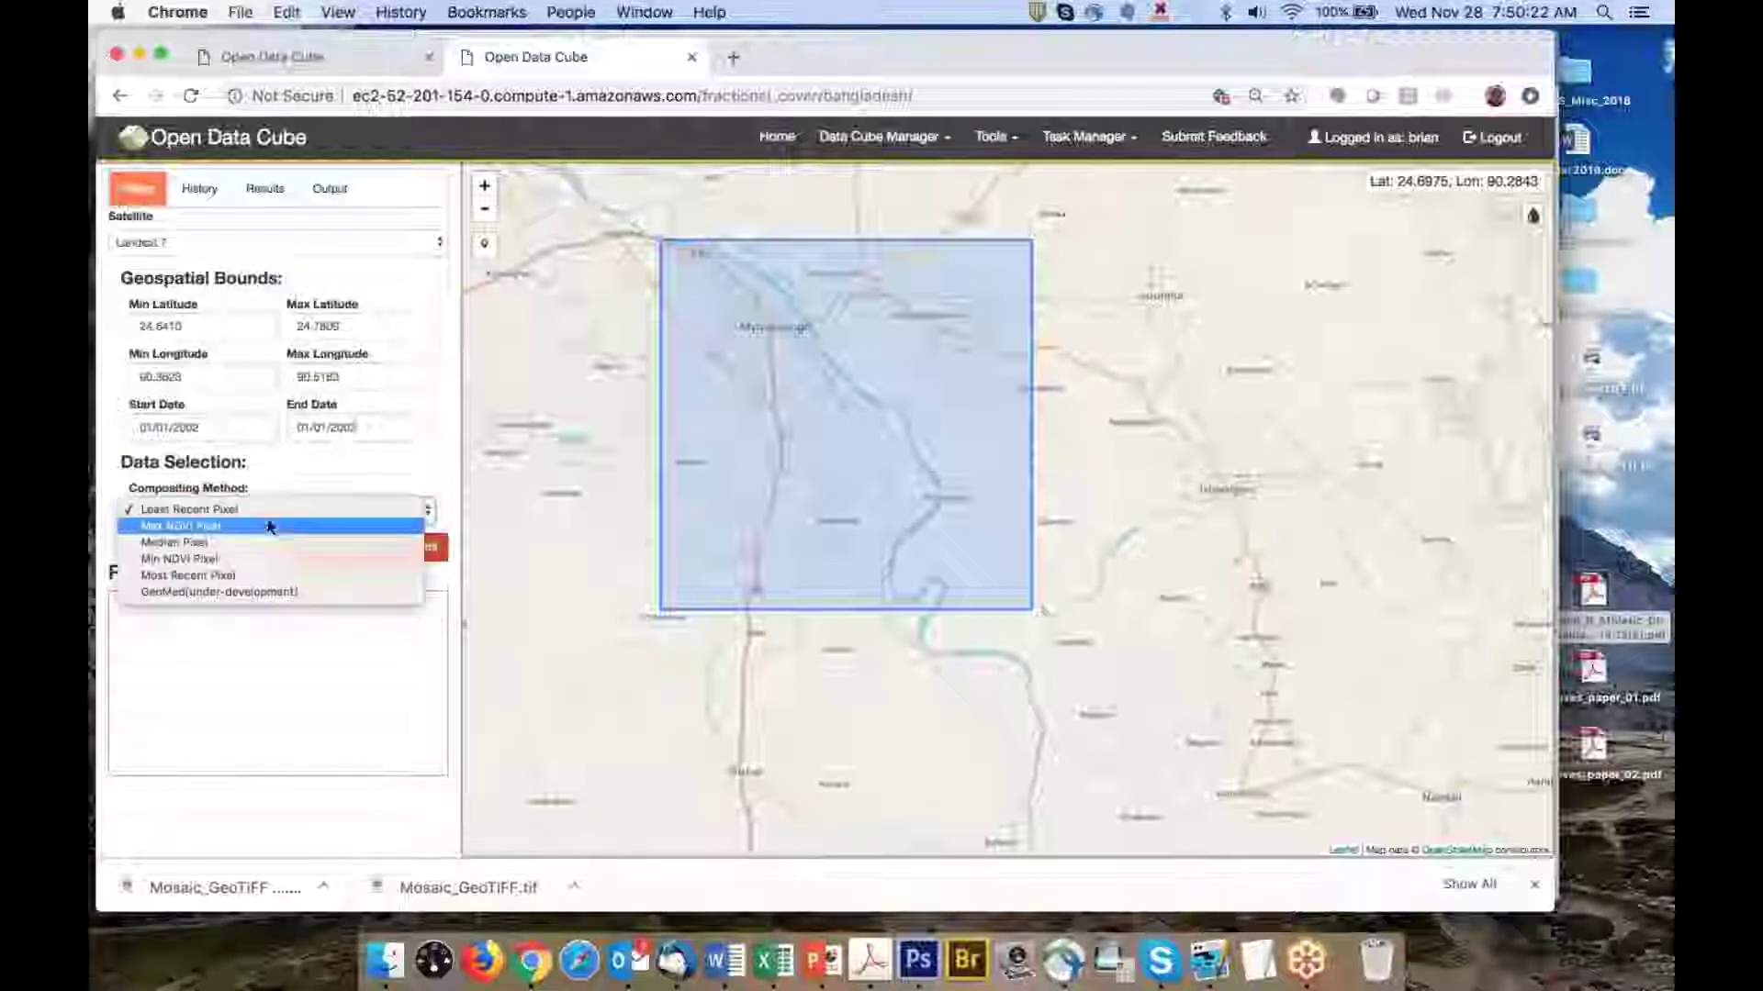
click(270, 576)
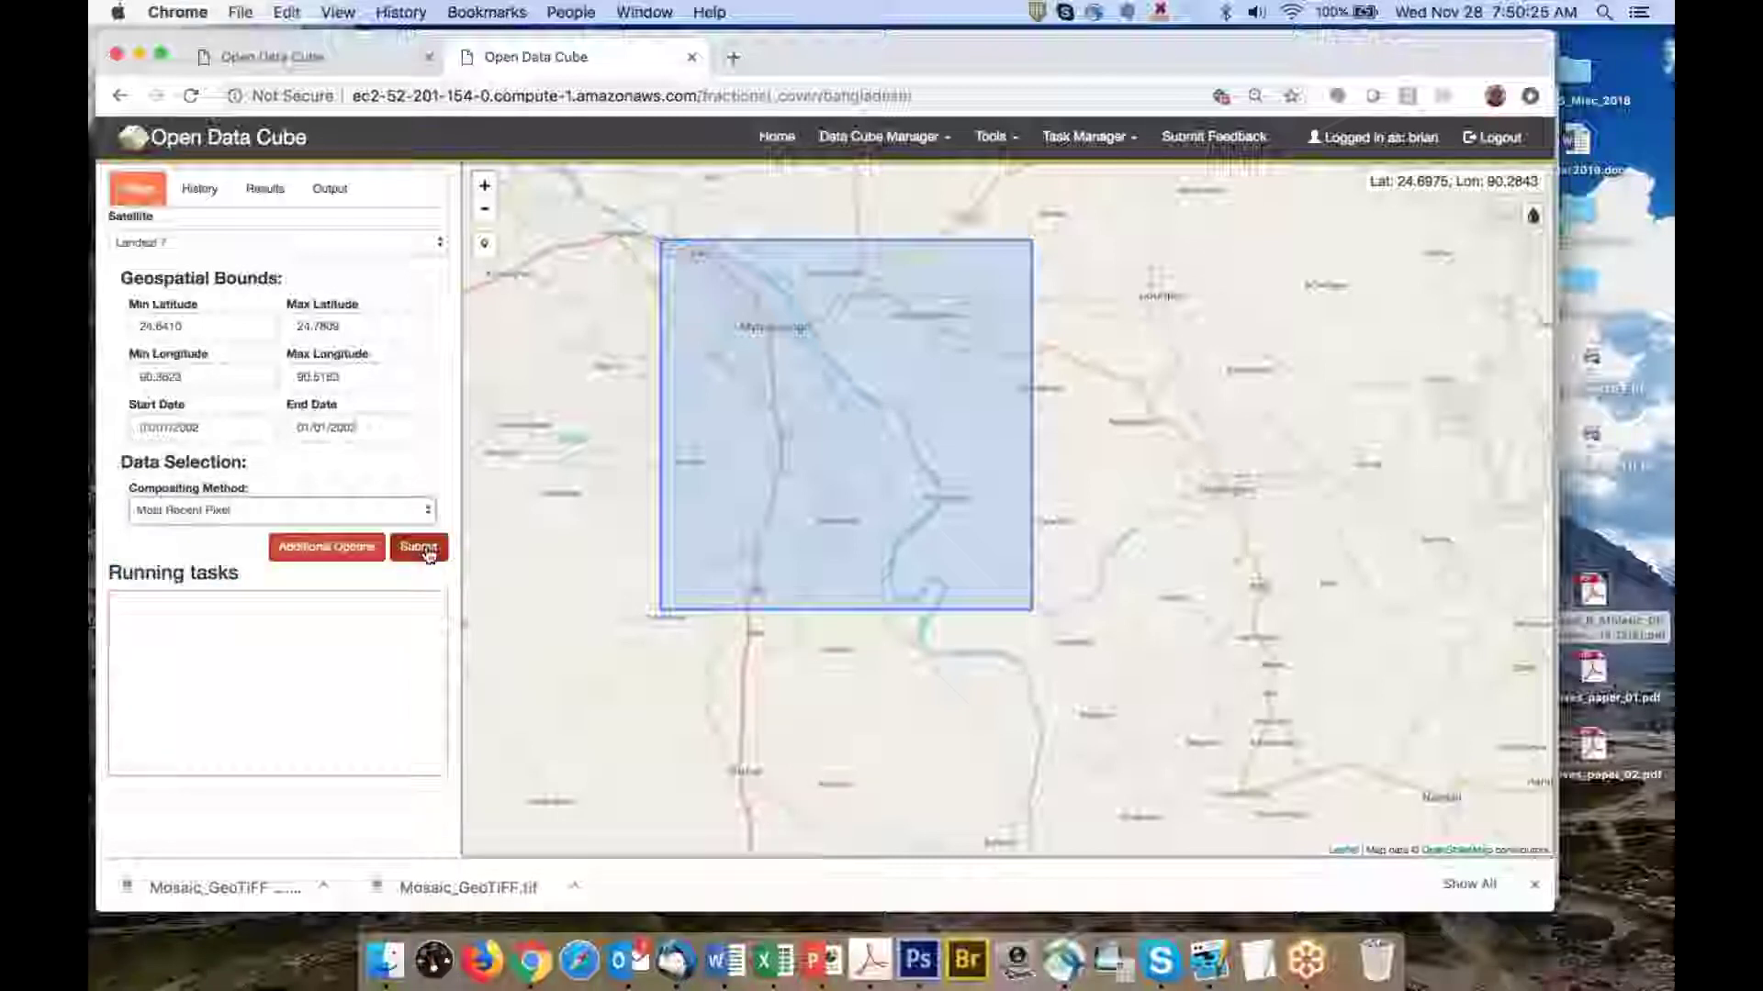
click(420, 548)
Examine the fractional cover result around Mymensingh, inspecting the colours of the river, its banks, the city and the surrounding land
drag(838, 468, 881, 515)
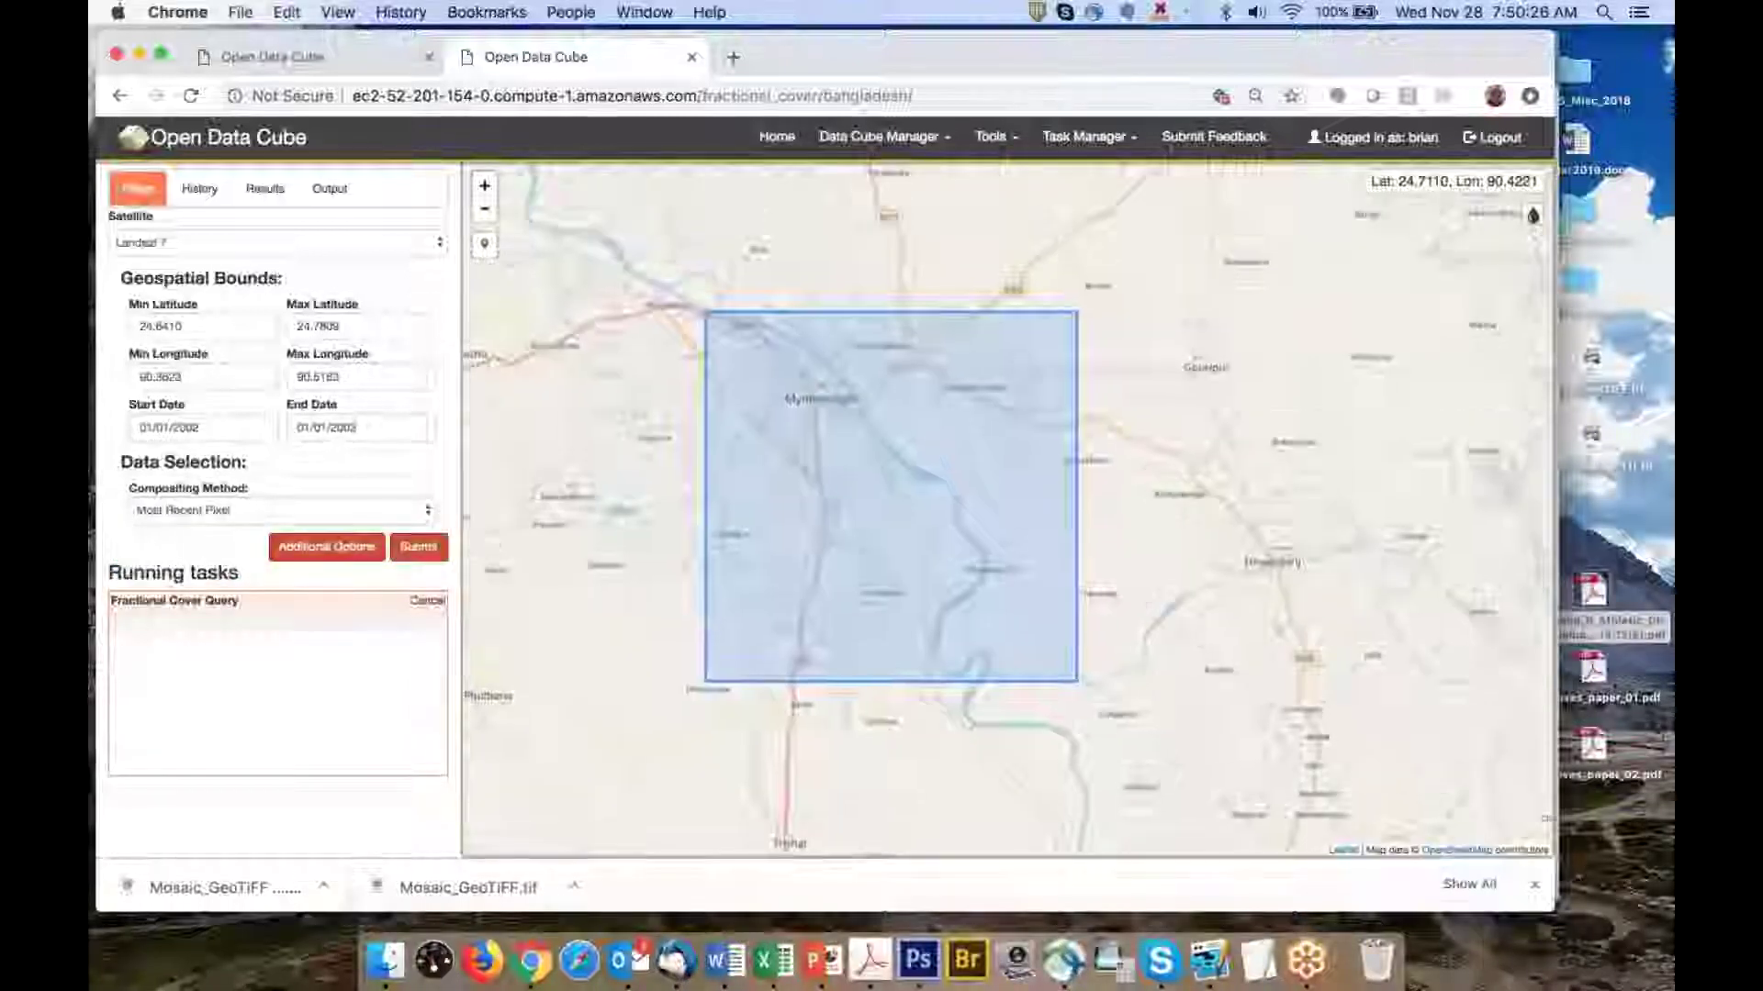
scroll(925, 487, up, 1)
scroll(925, 487, up, 1)
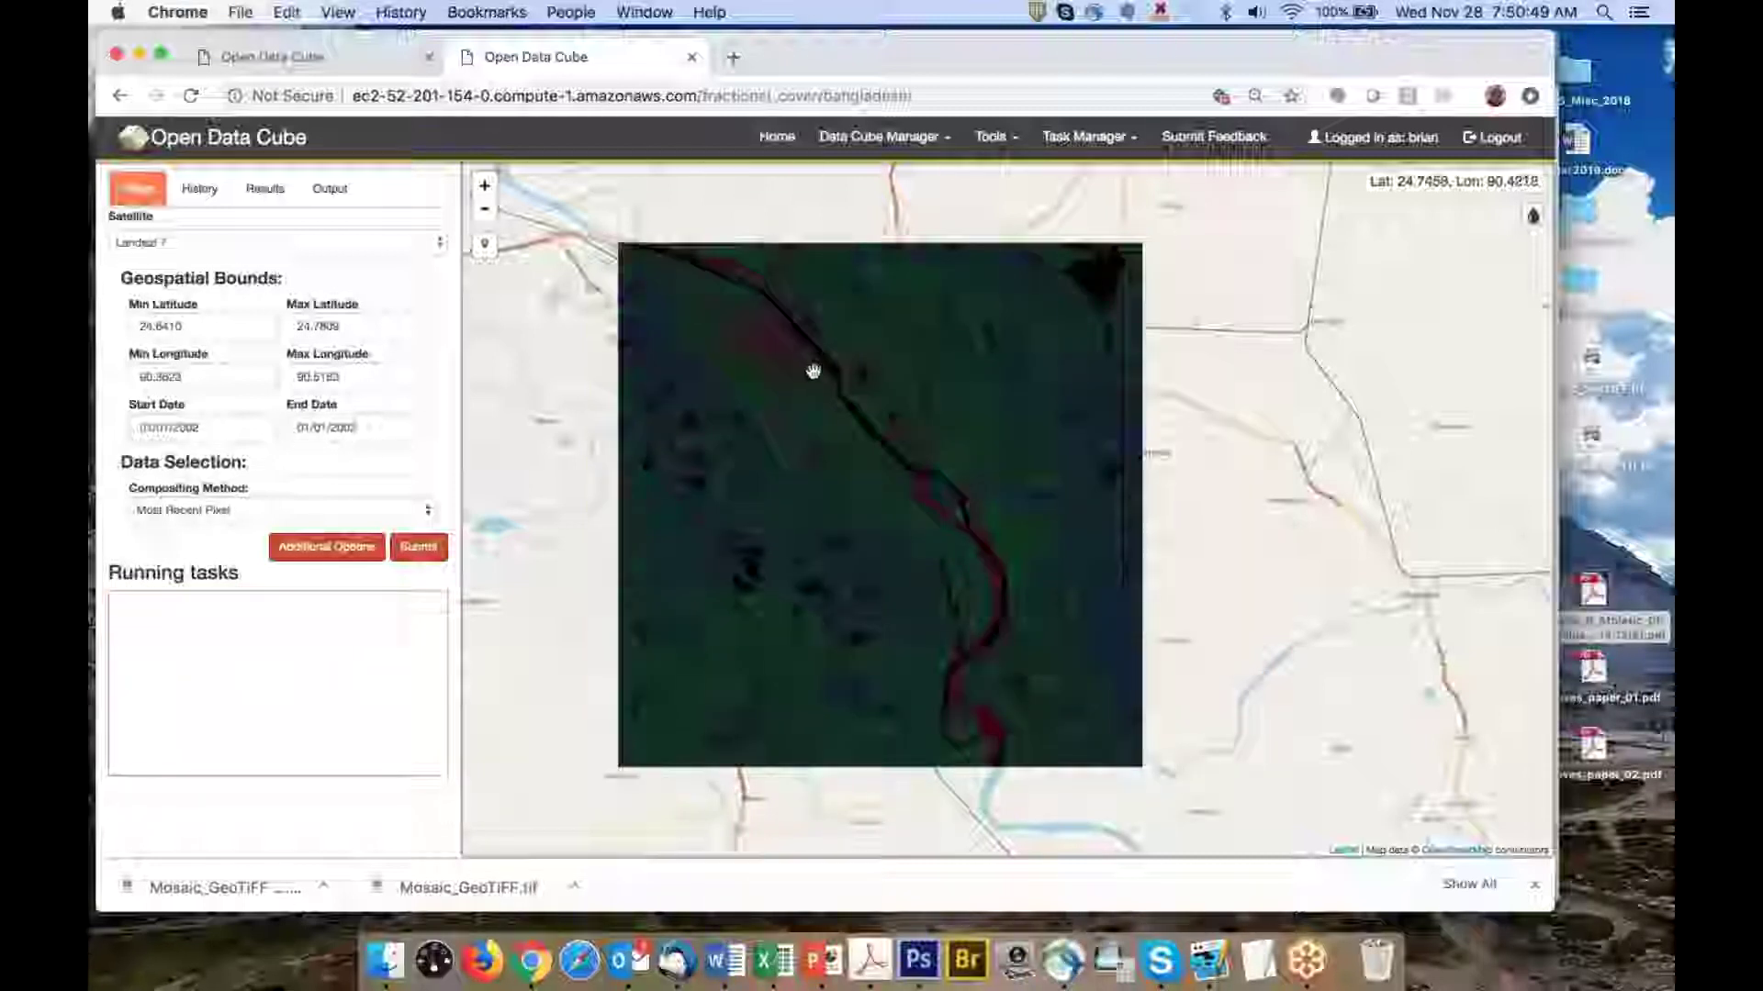
scroll(813, 379, up, 1)
scroll(813, 379, up, 3)
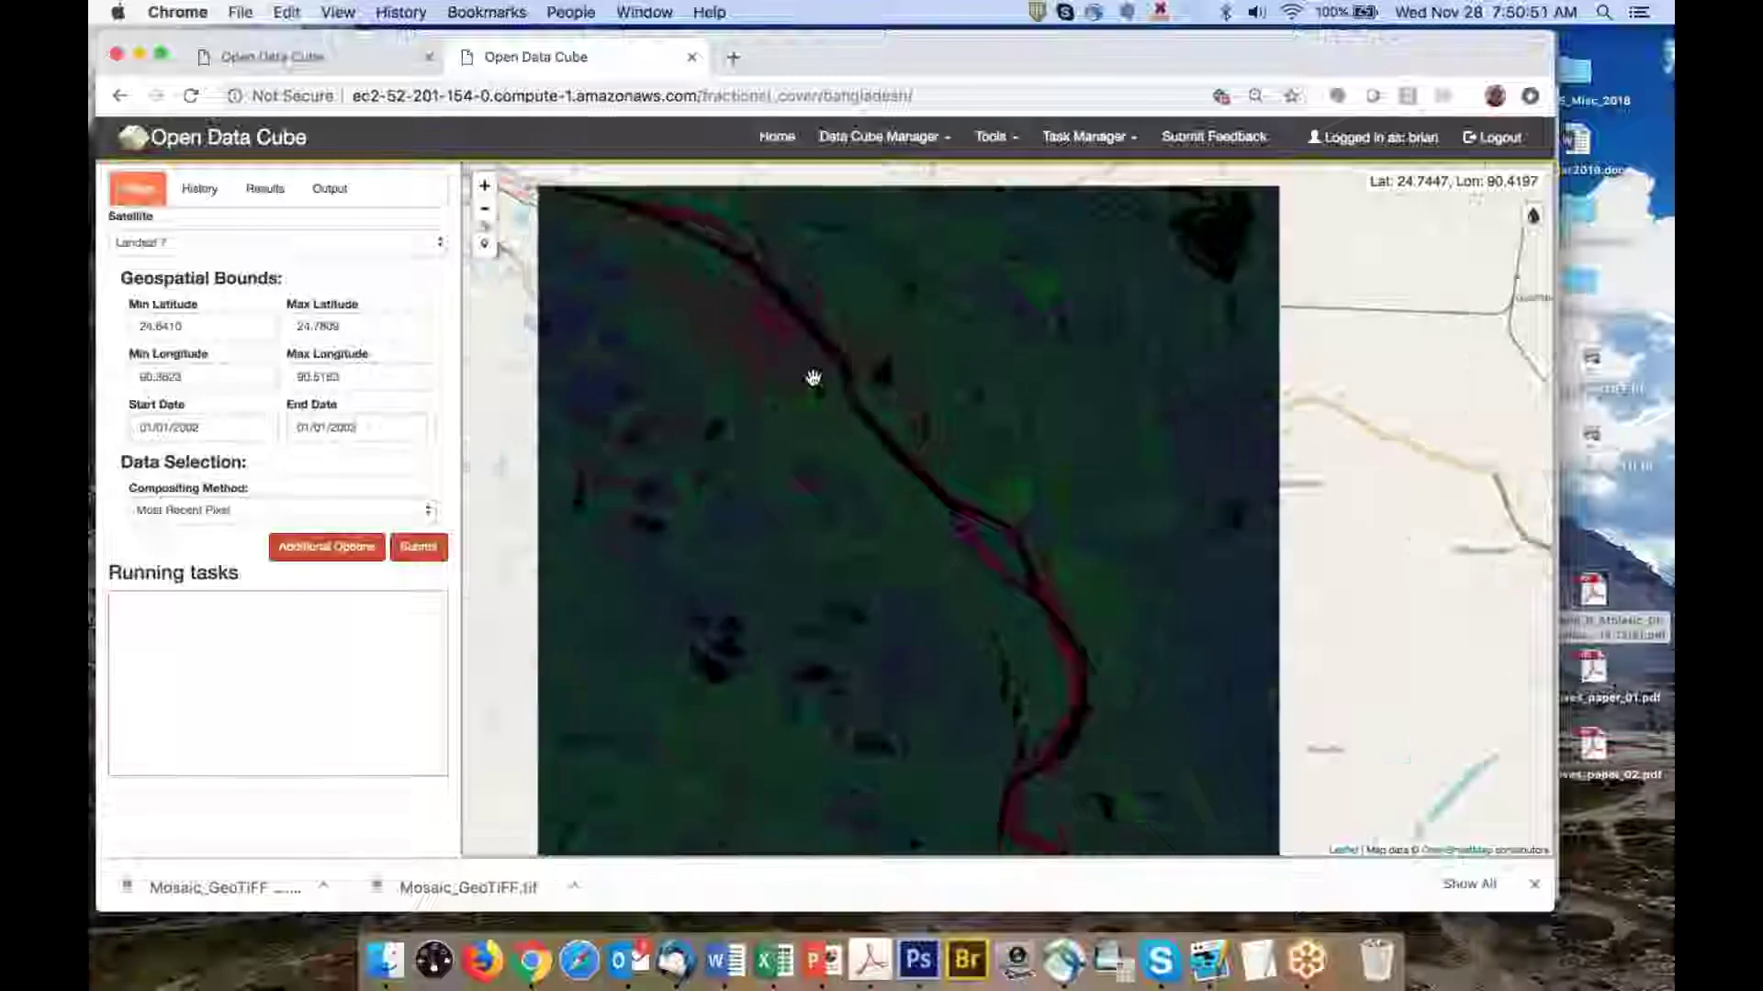
drag(856, 461, 897, 523)
scroll(897, 524, up, 1)
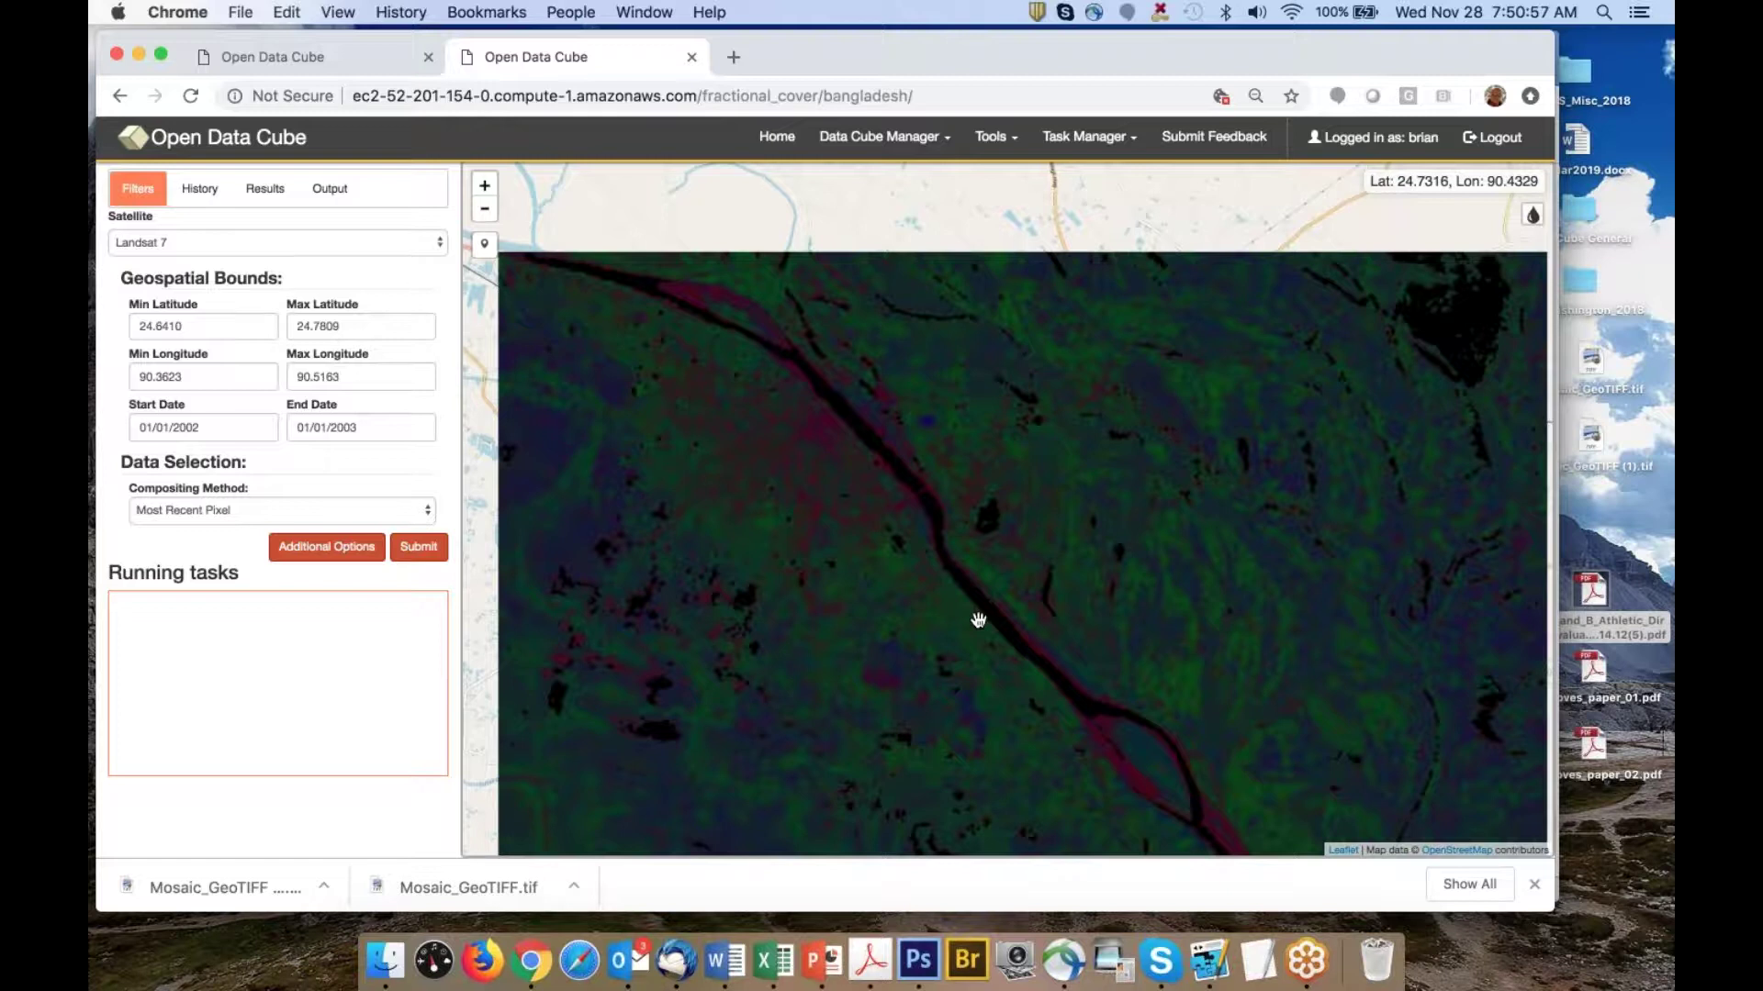
scroll(858, 476, up, 1)
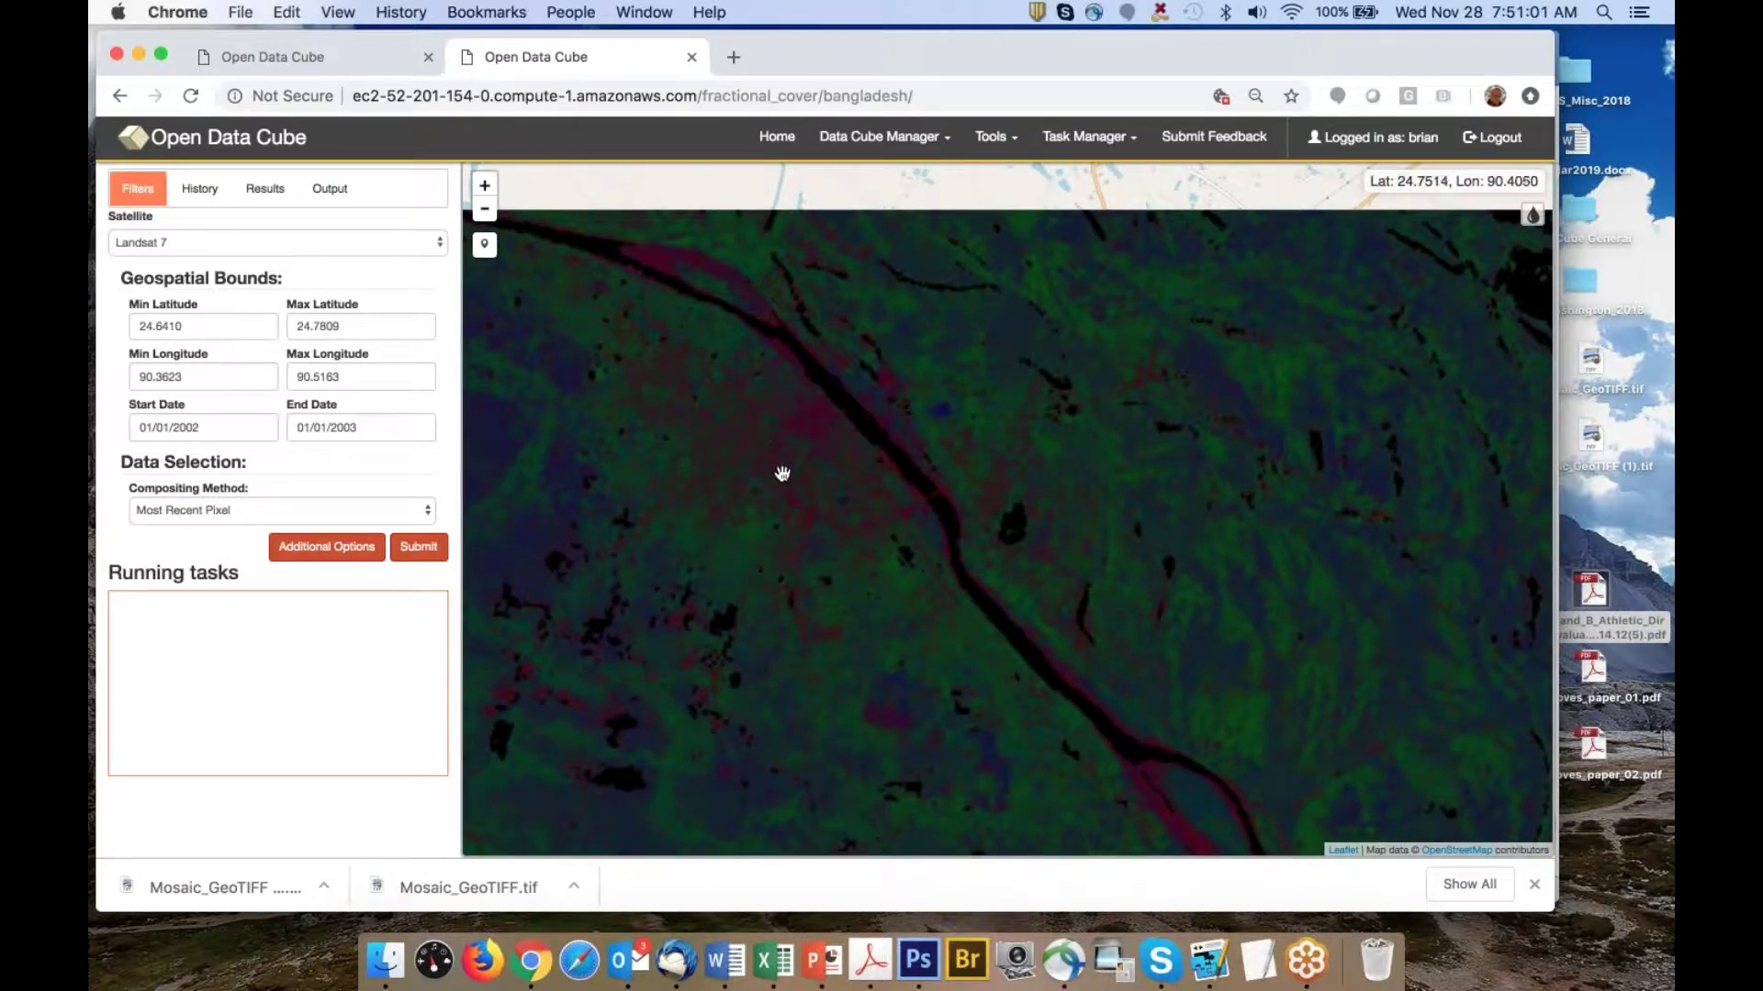
scroll(829, 418, down, 1)
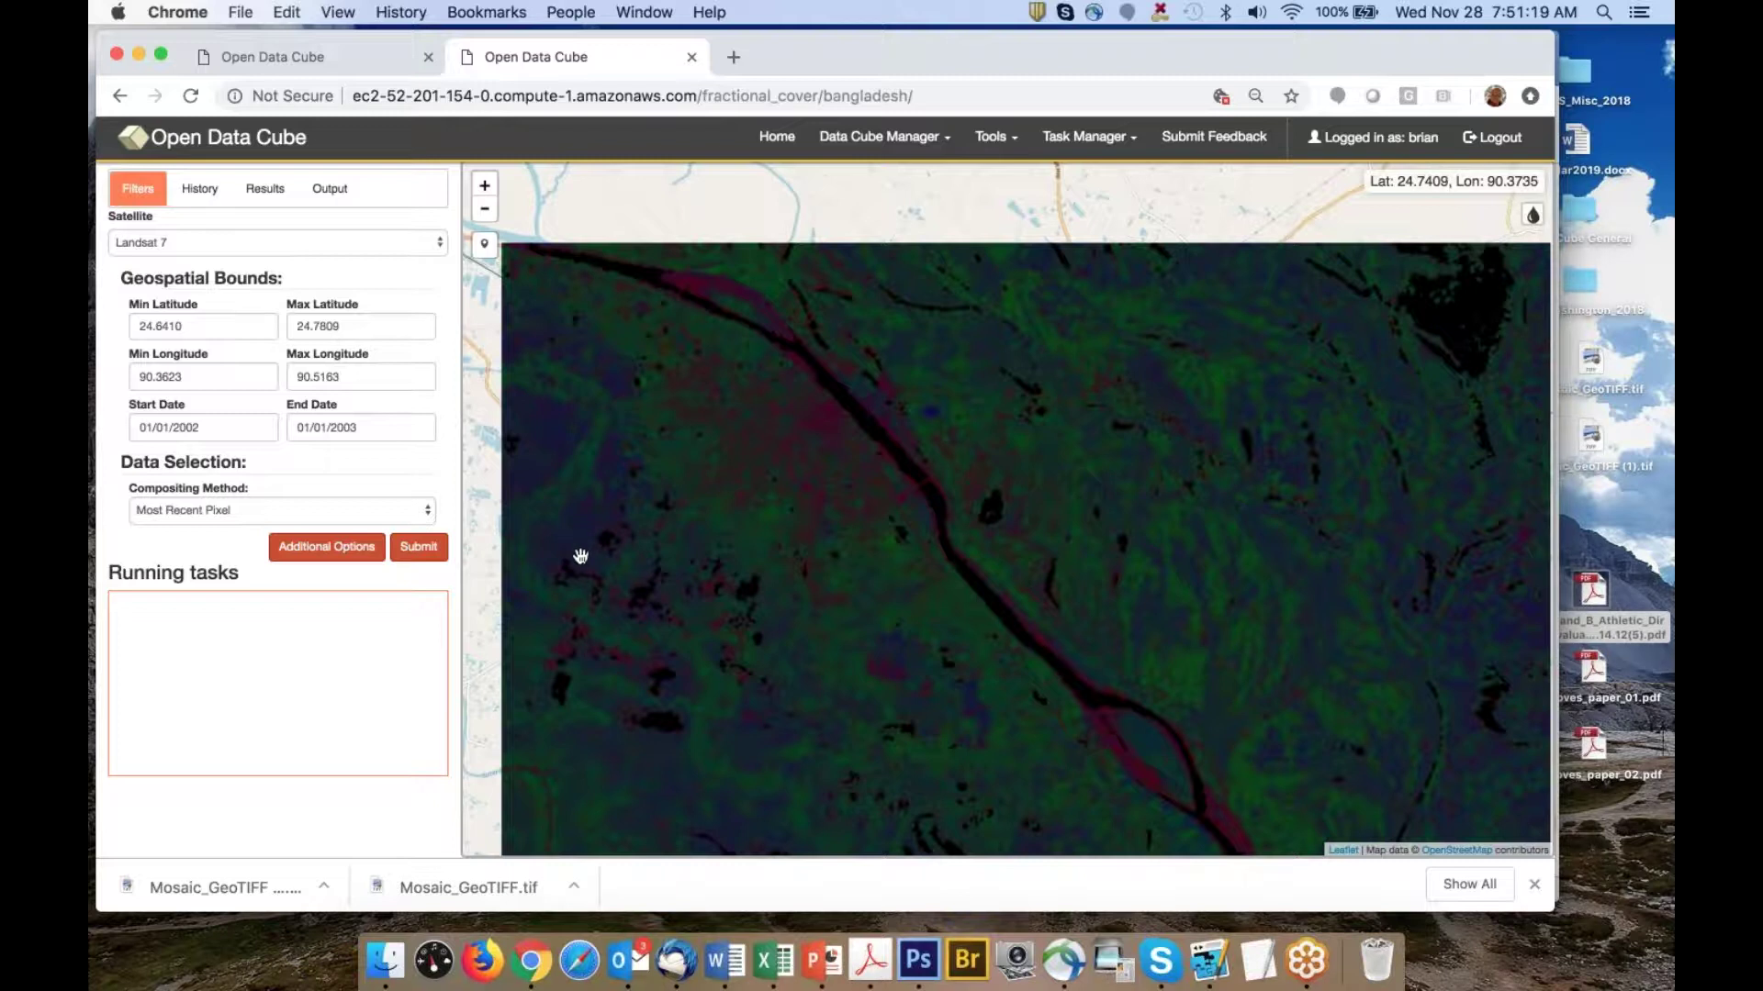
drag(594, 562, 748, 562)
scroll(764, 538, up, 3)
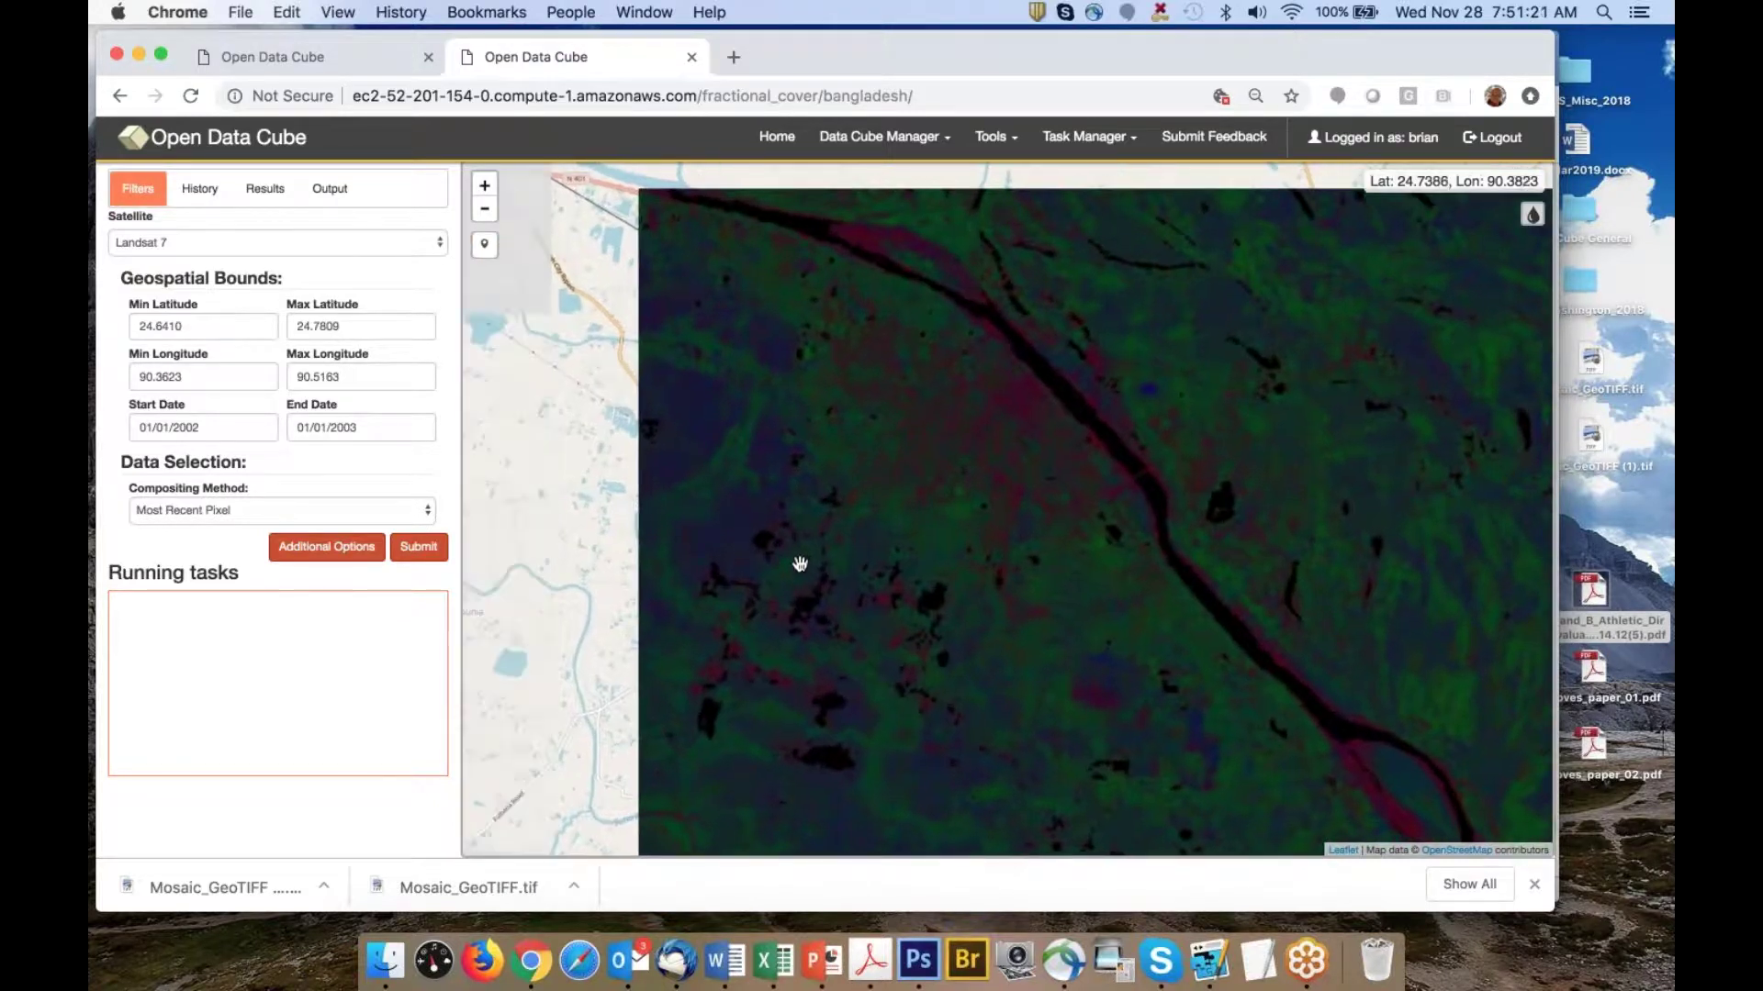
scroll(1041, 445, down, 3)
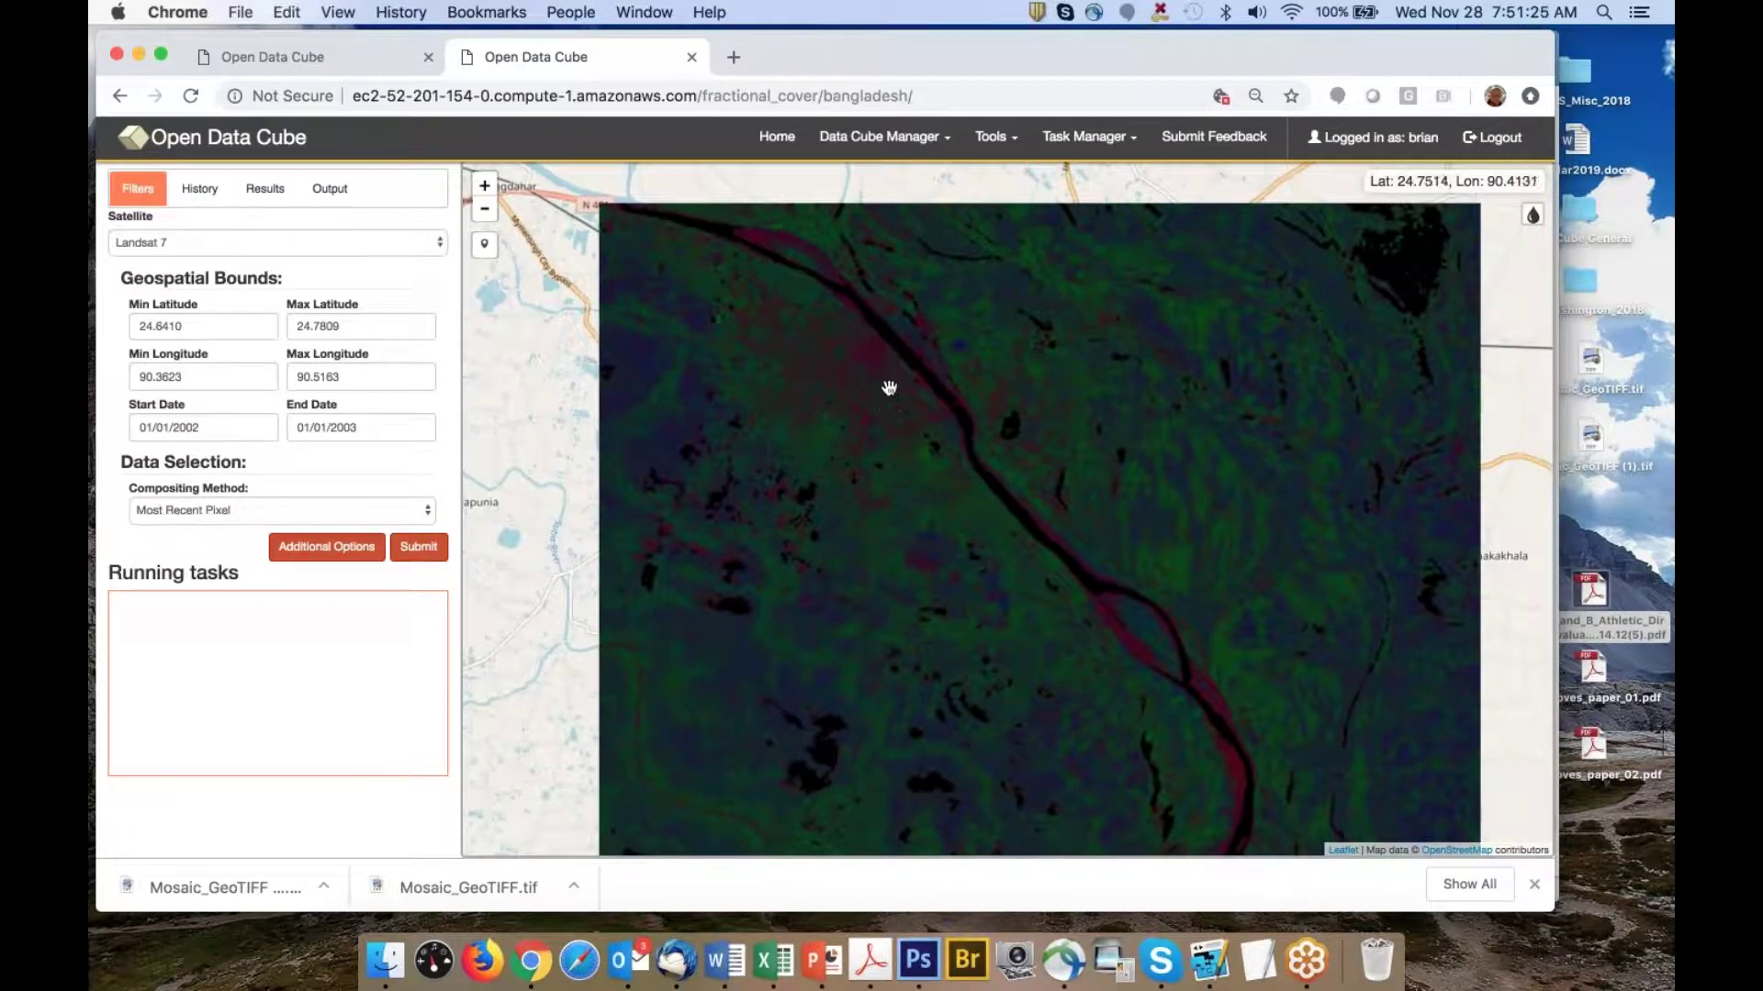
drag(889, 385, 873, 456)
scroll(873, 460, up, 2)
scroll(873, 460, up, 2)
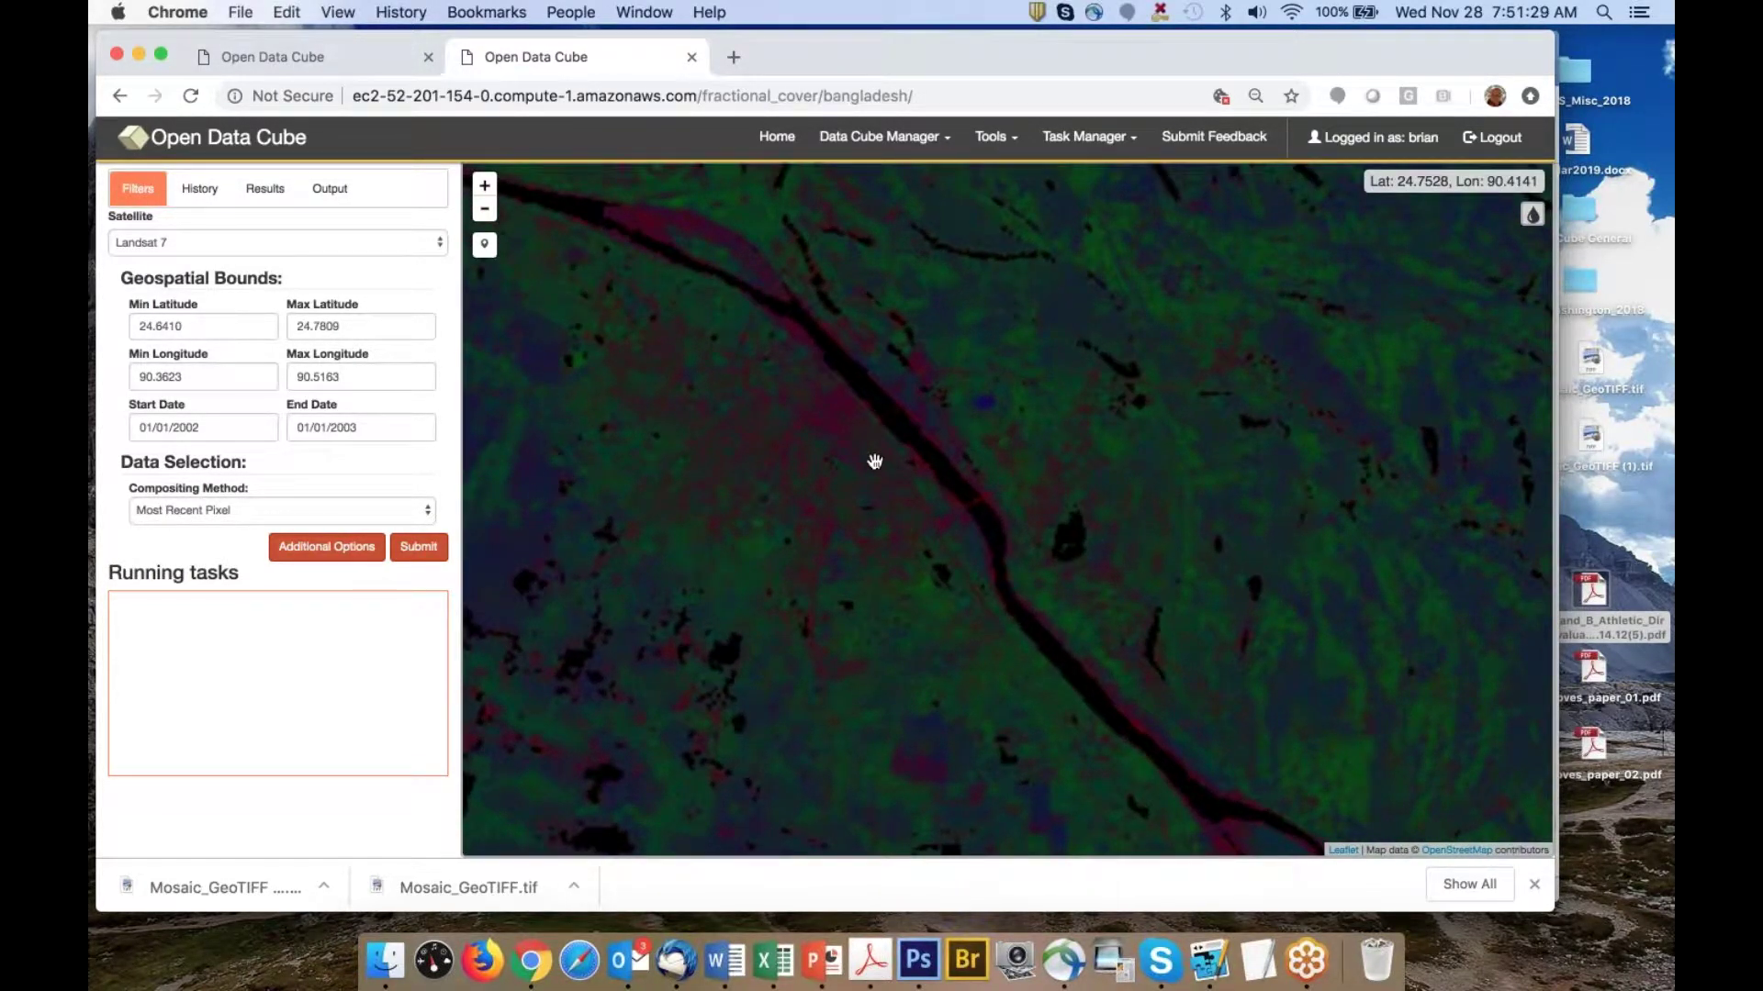
scroll(875, 461, down, 3)
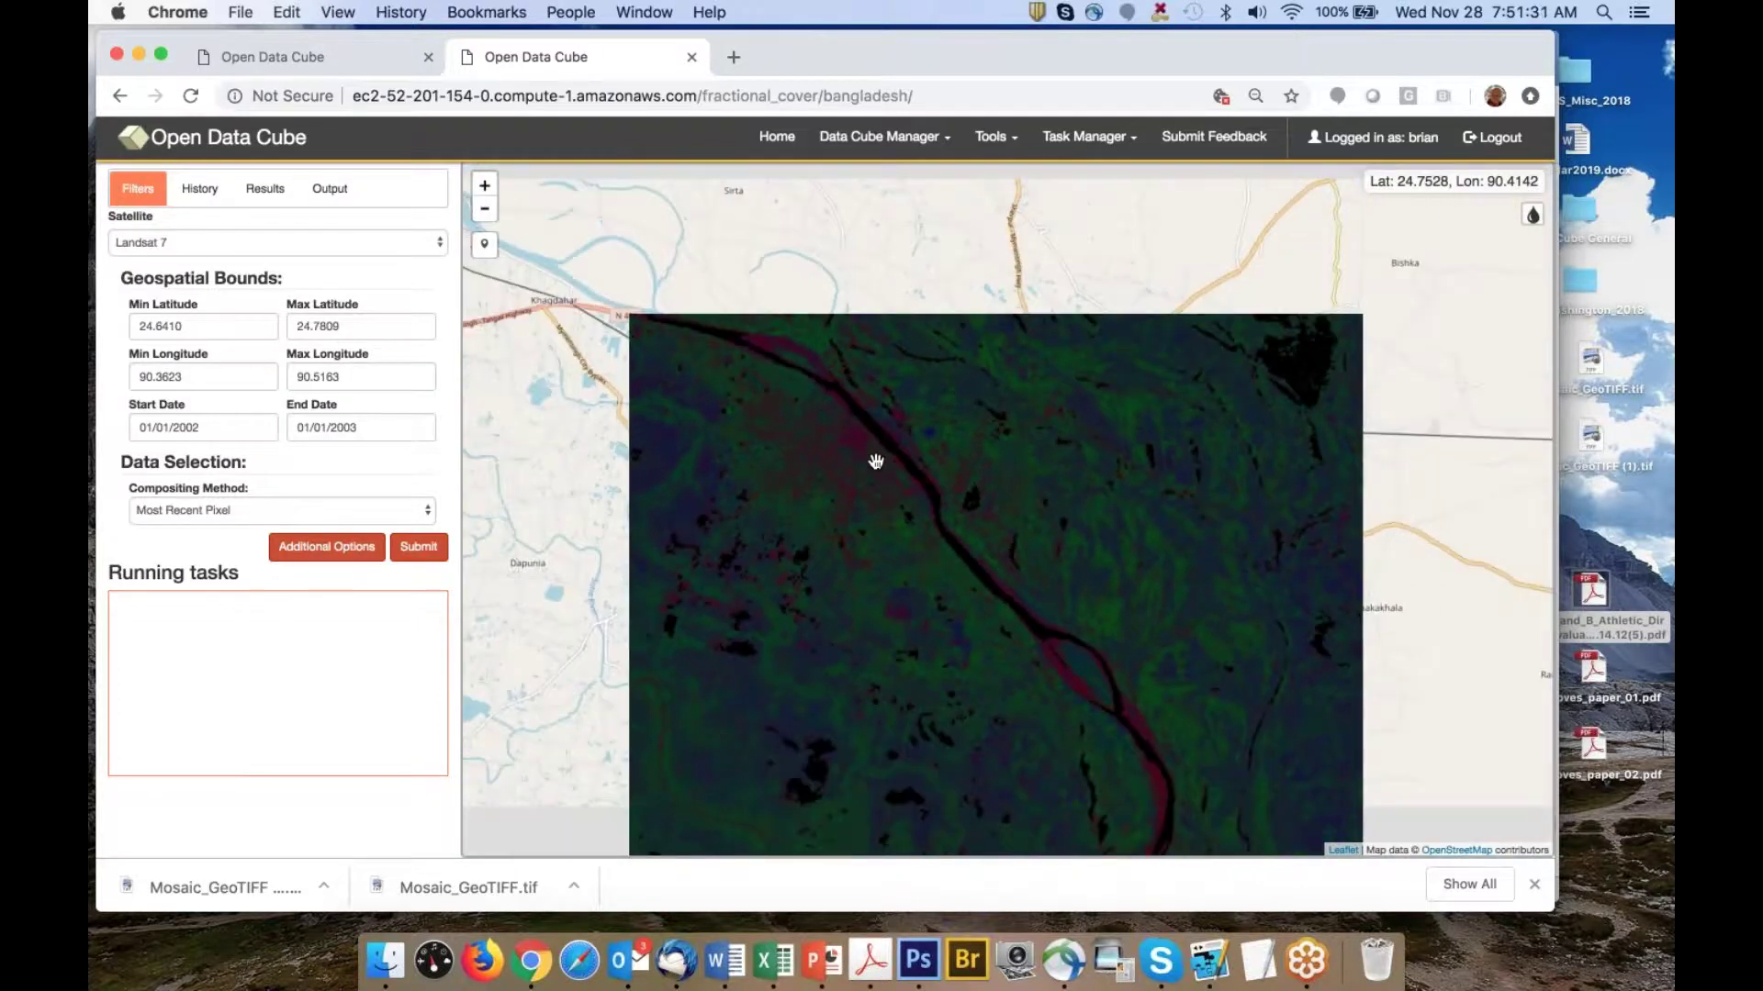
drag(884, 469, 842, 441)
scroll(842, 440, up, 2)
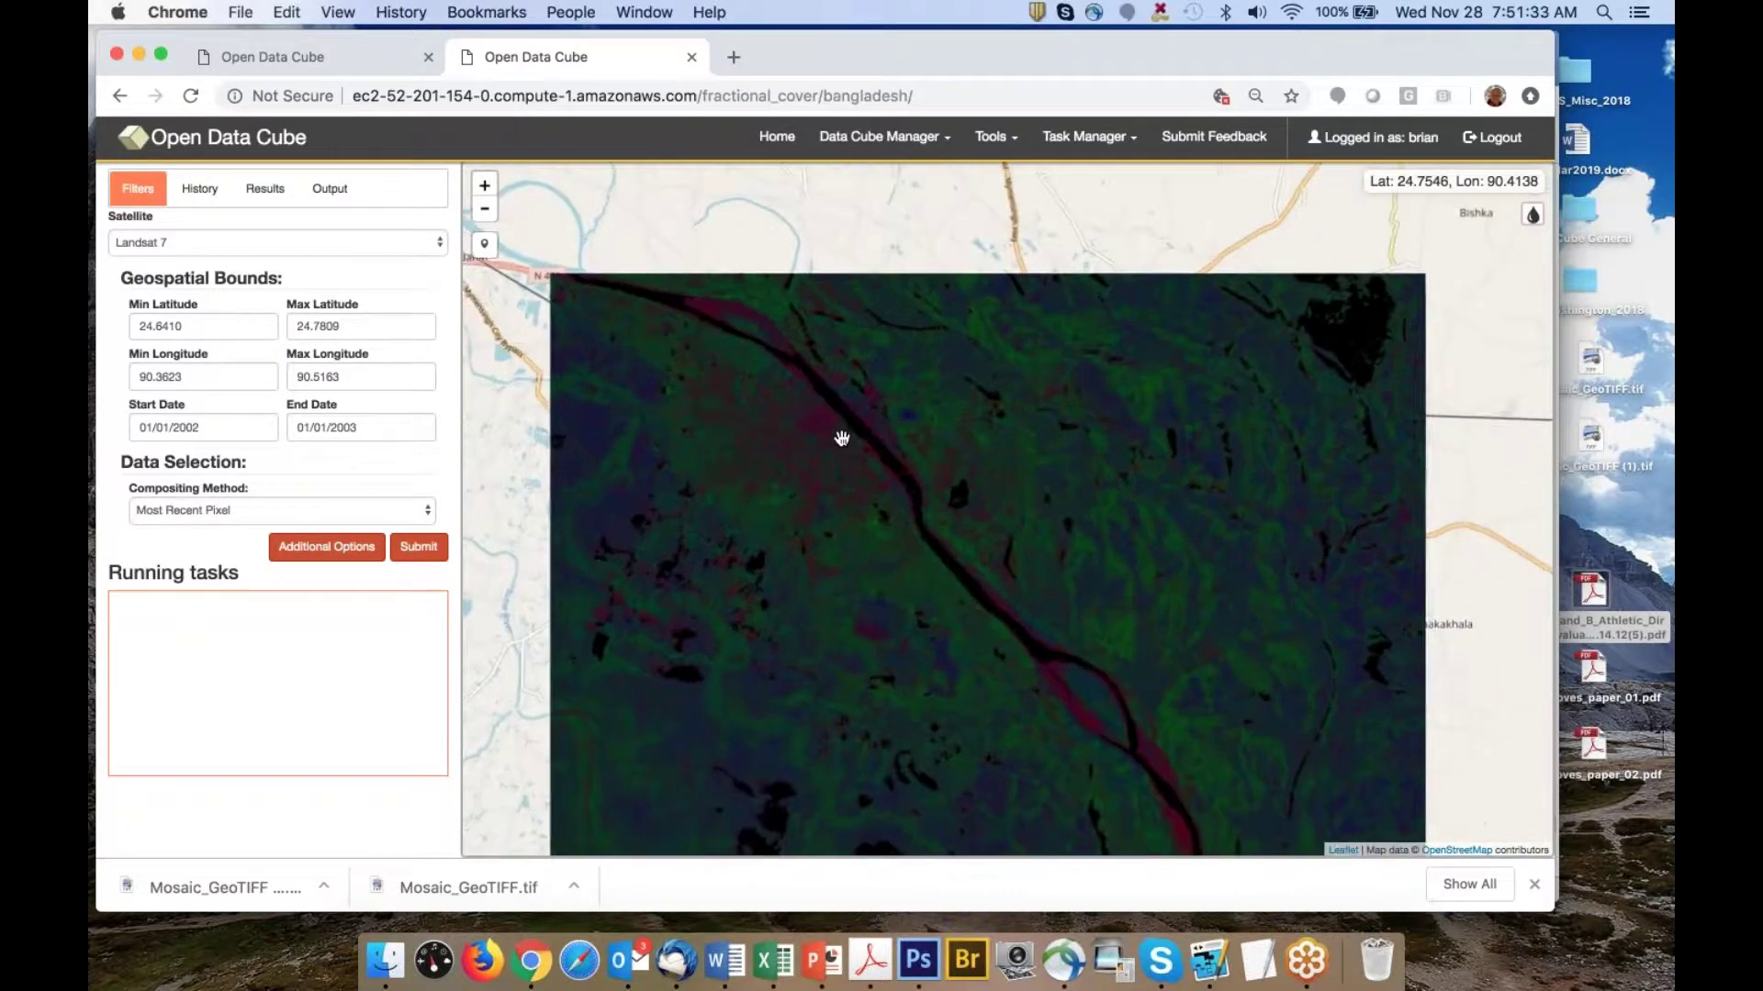
scroll(842, 440, down, 2)
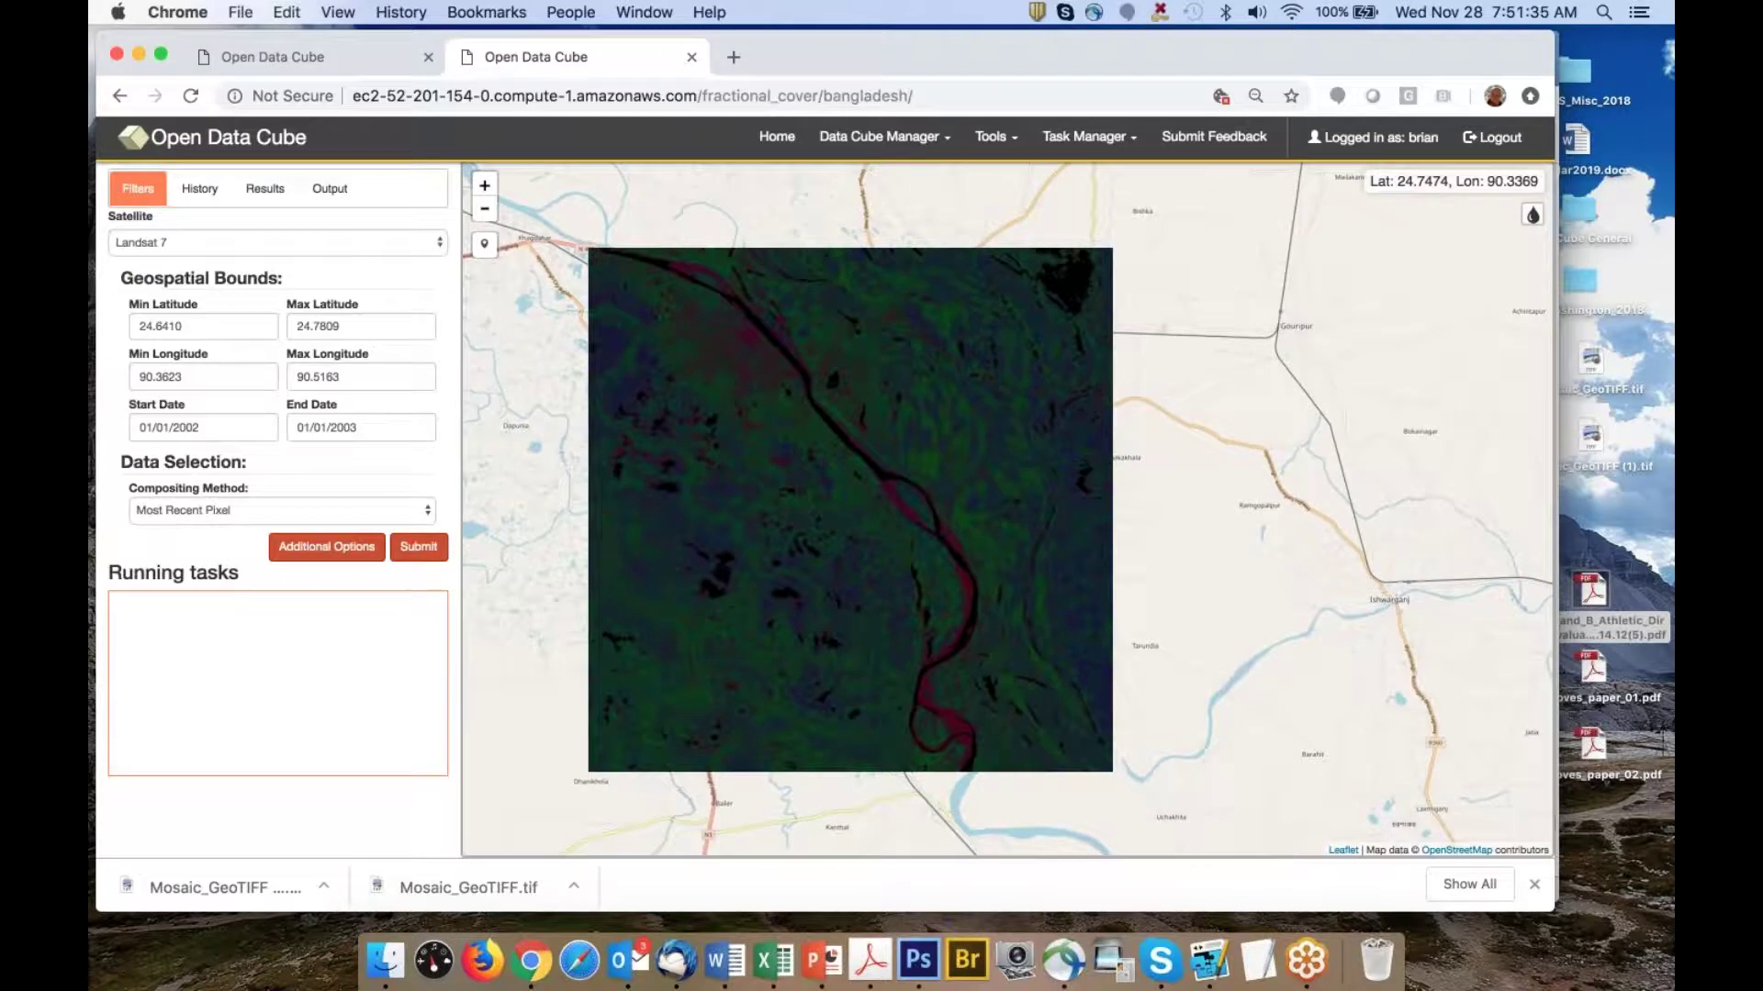
Set the Mymensingh query's start date to 01/01/2017
click(215, 428)
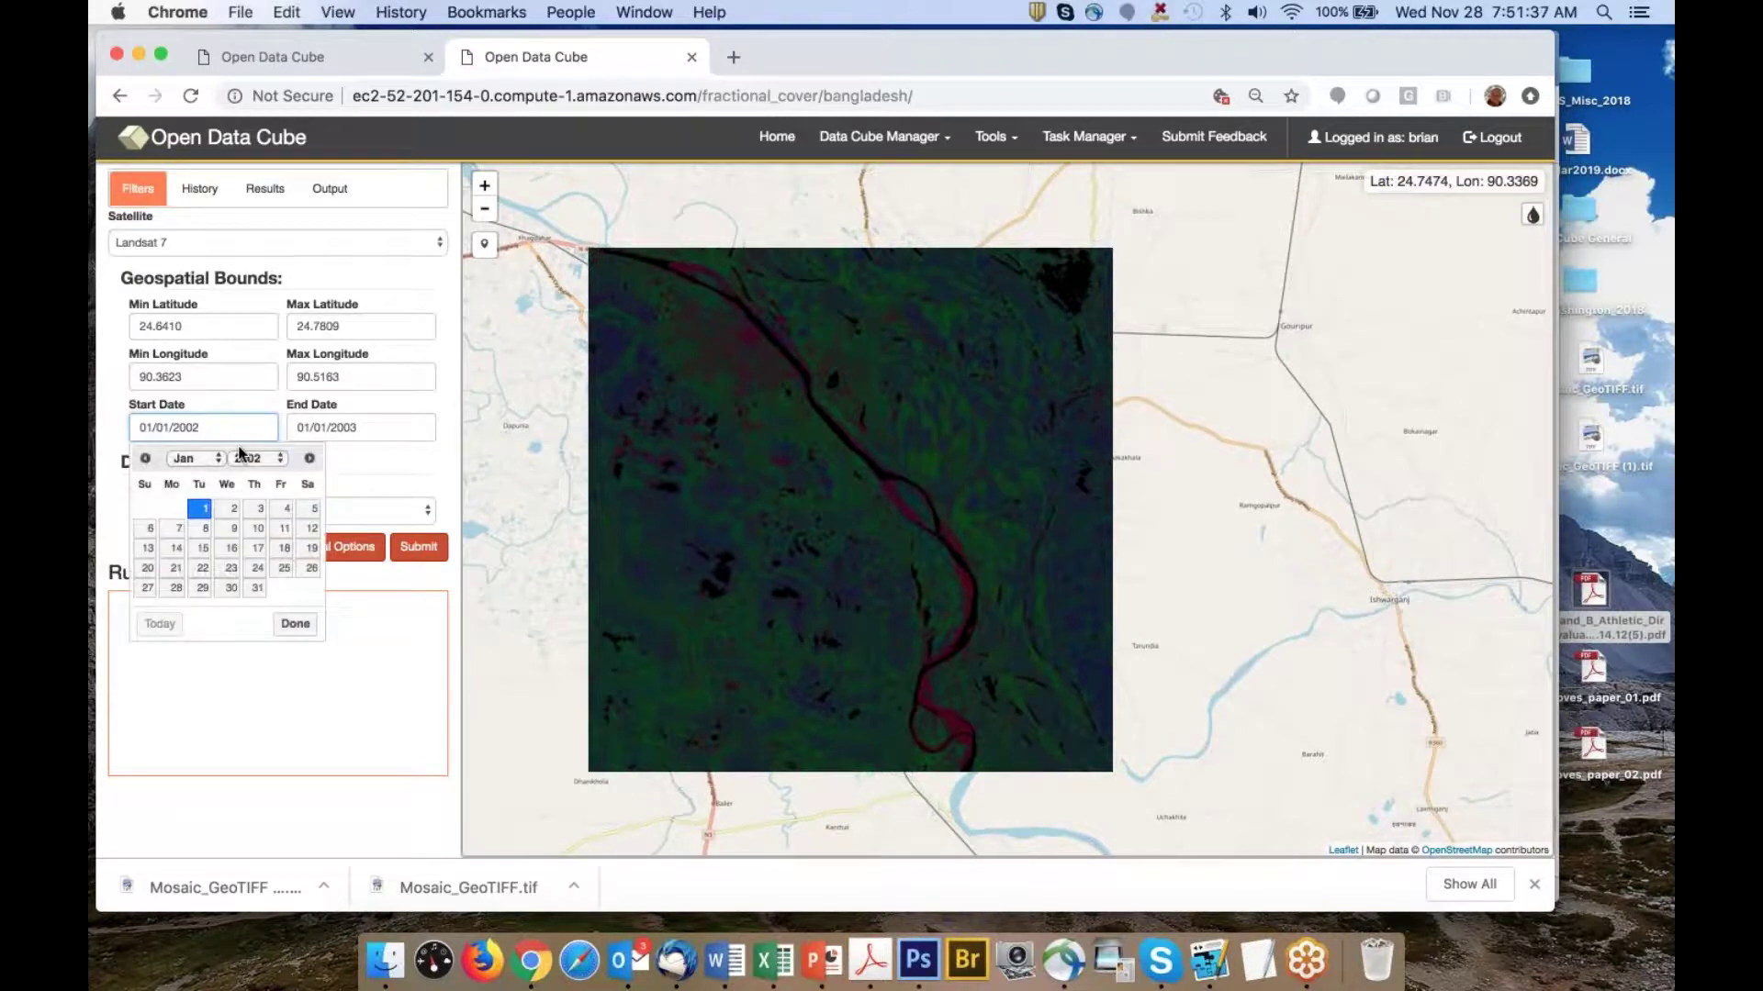
click(251, 456)
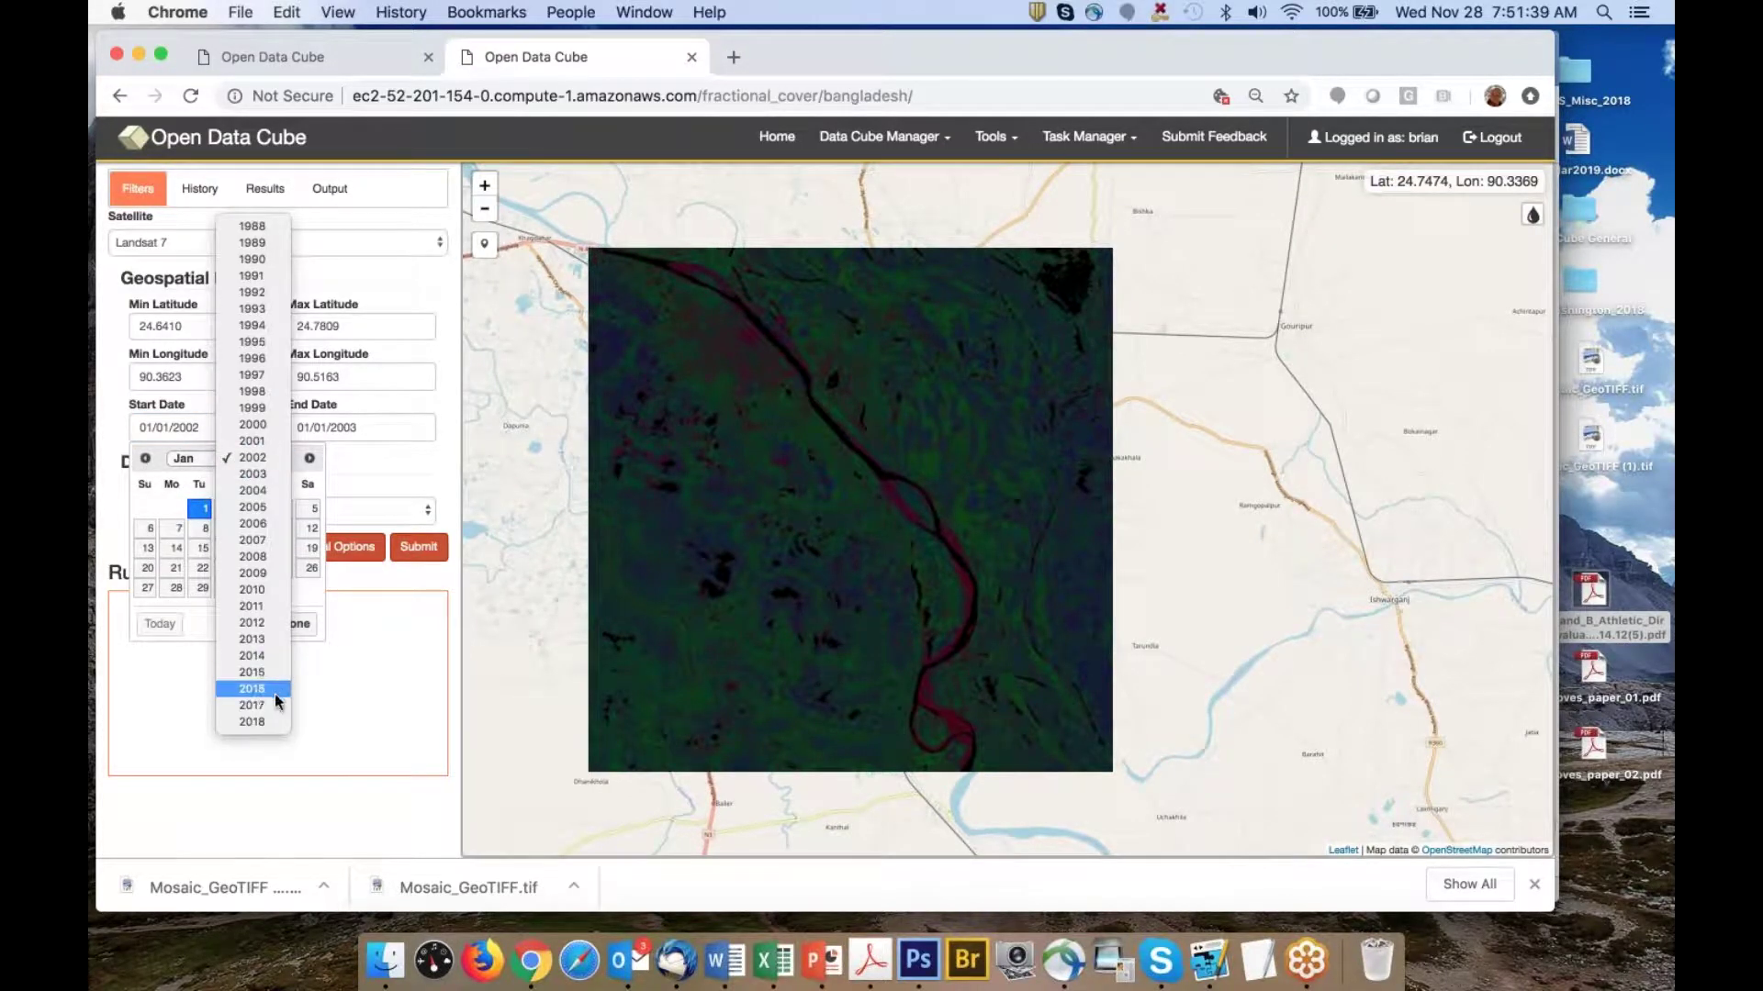
click(253, 705)
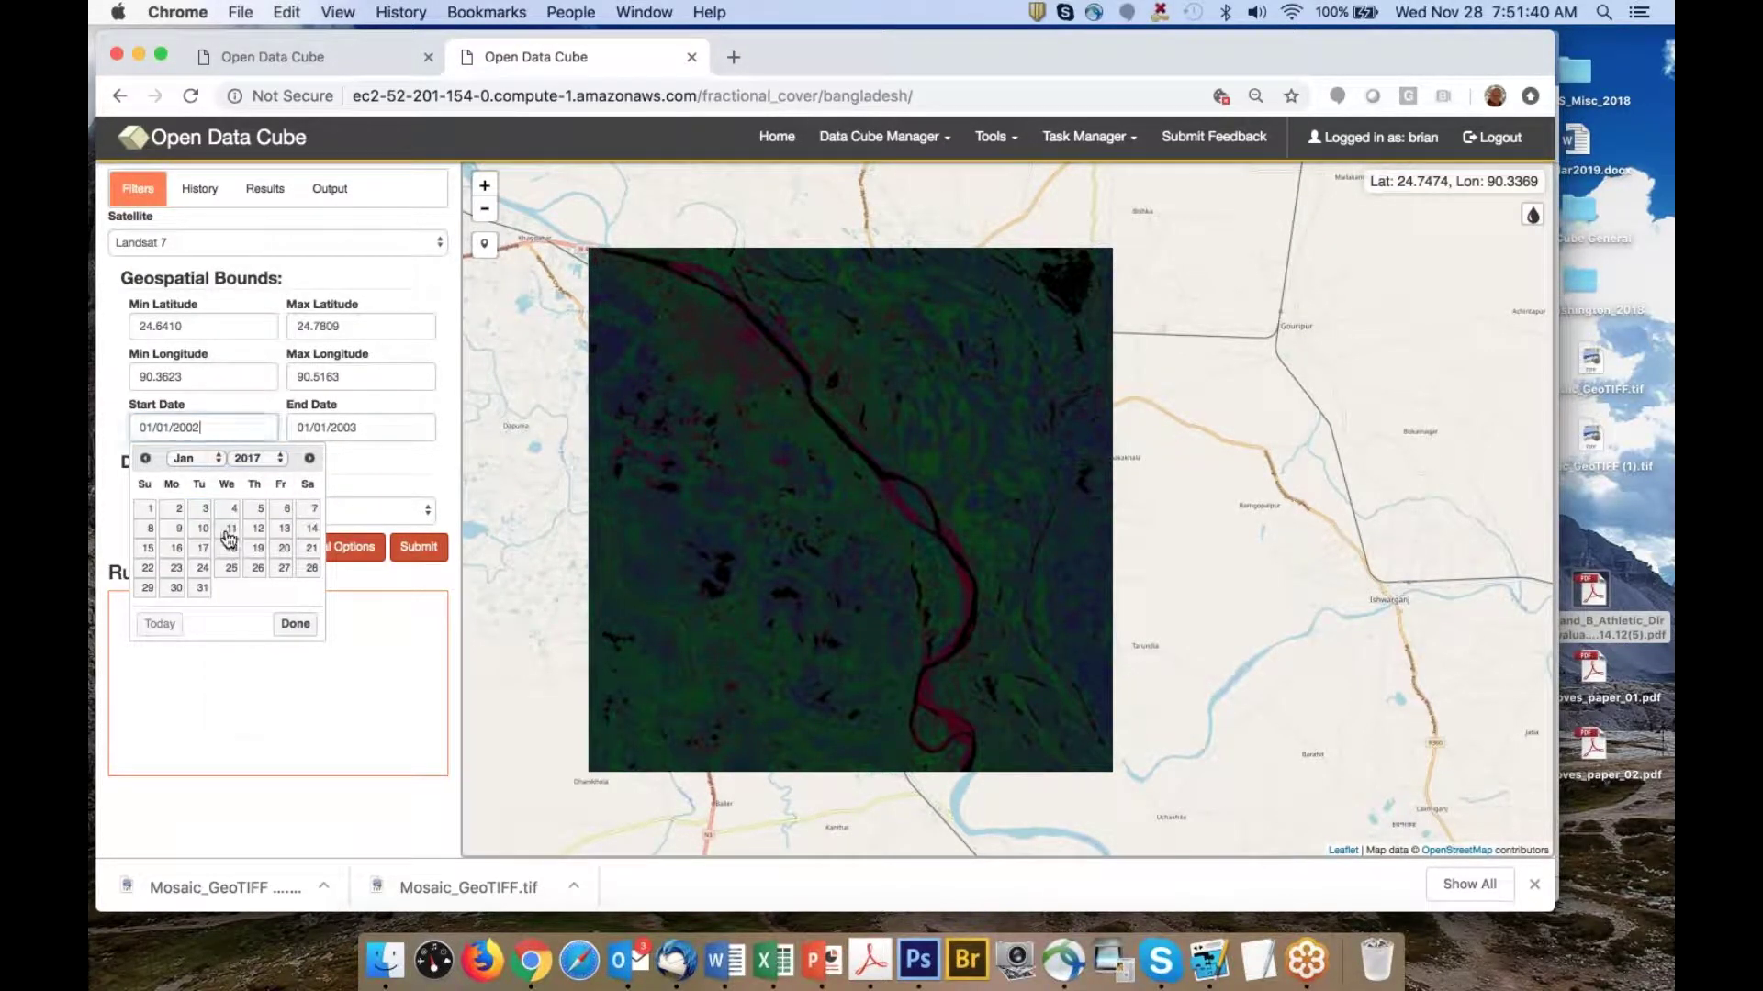
click(149, 507)
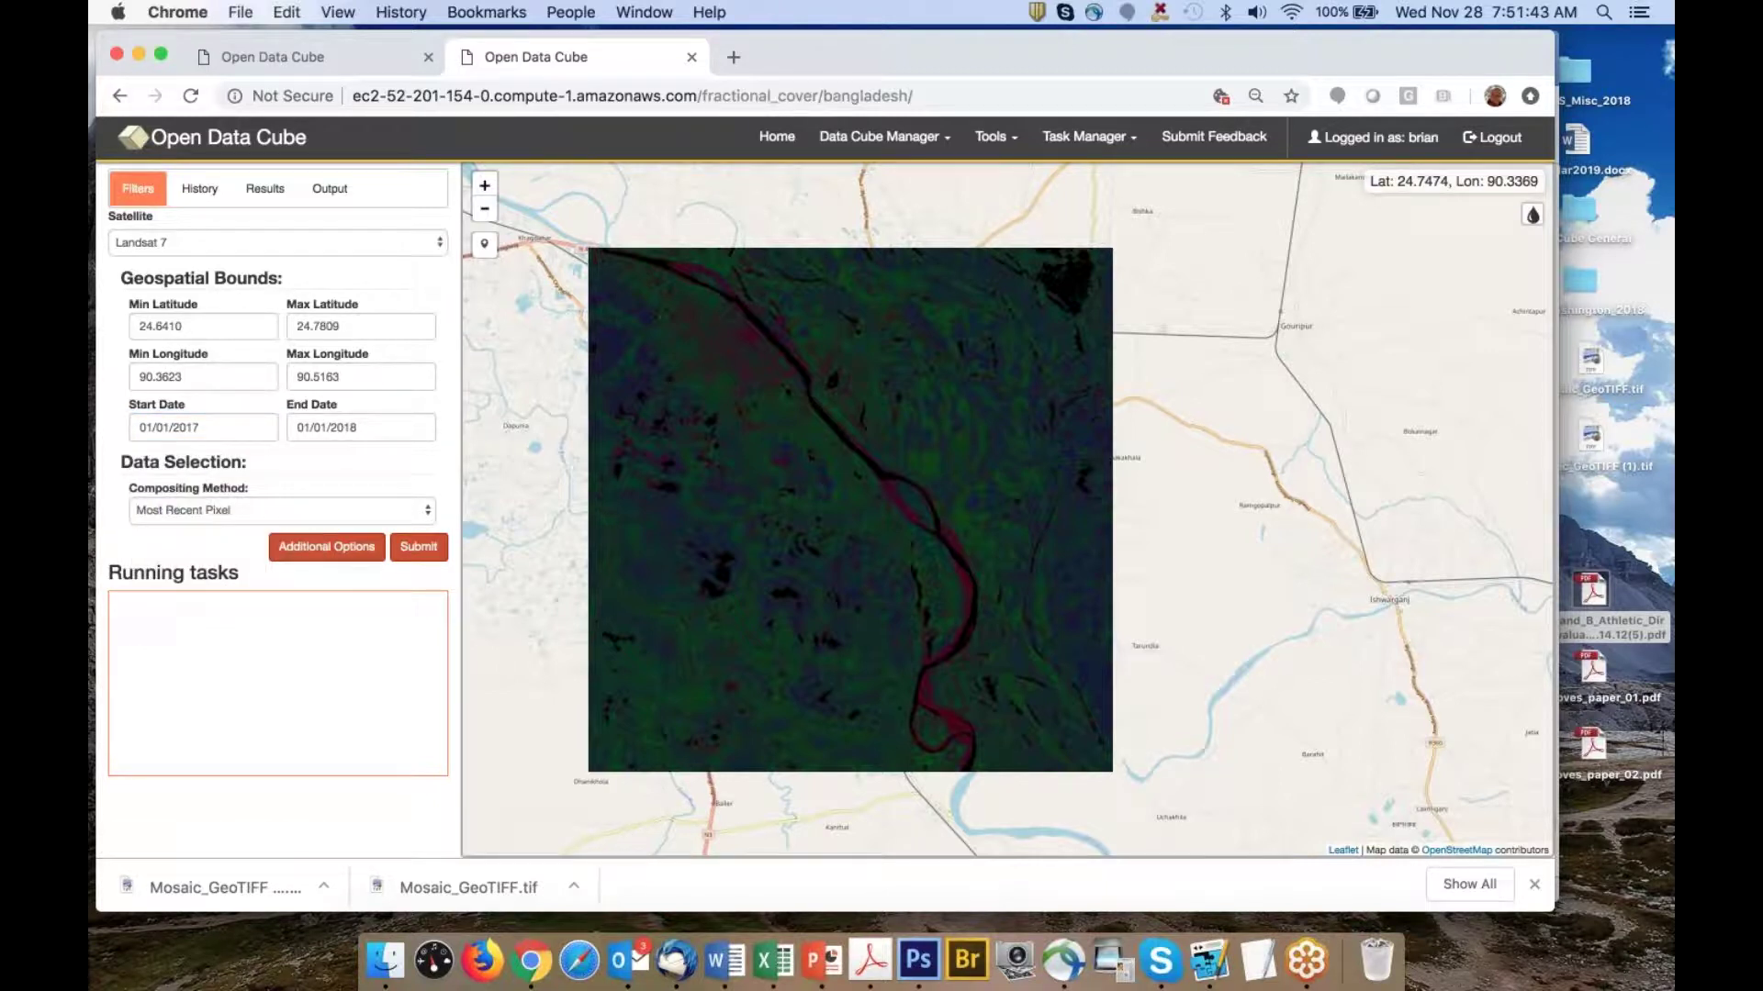
Set the start date to 01/01/2015 and submit the Mymensingh Fractional Cover query
click(235, 427)
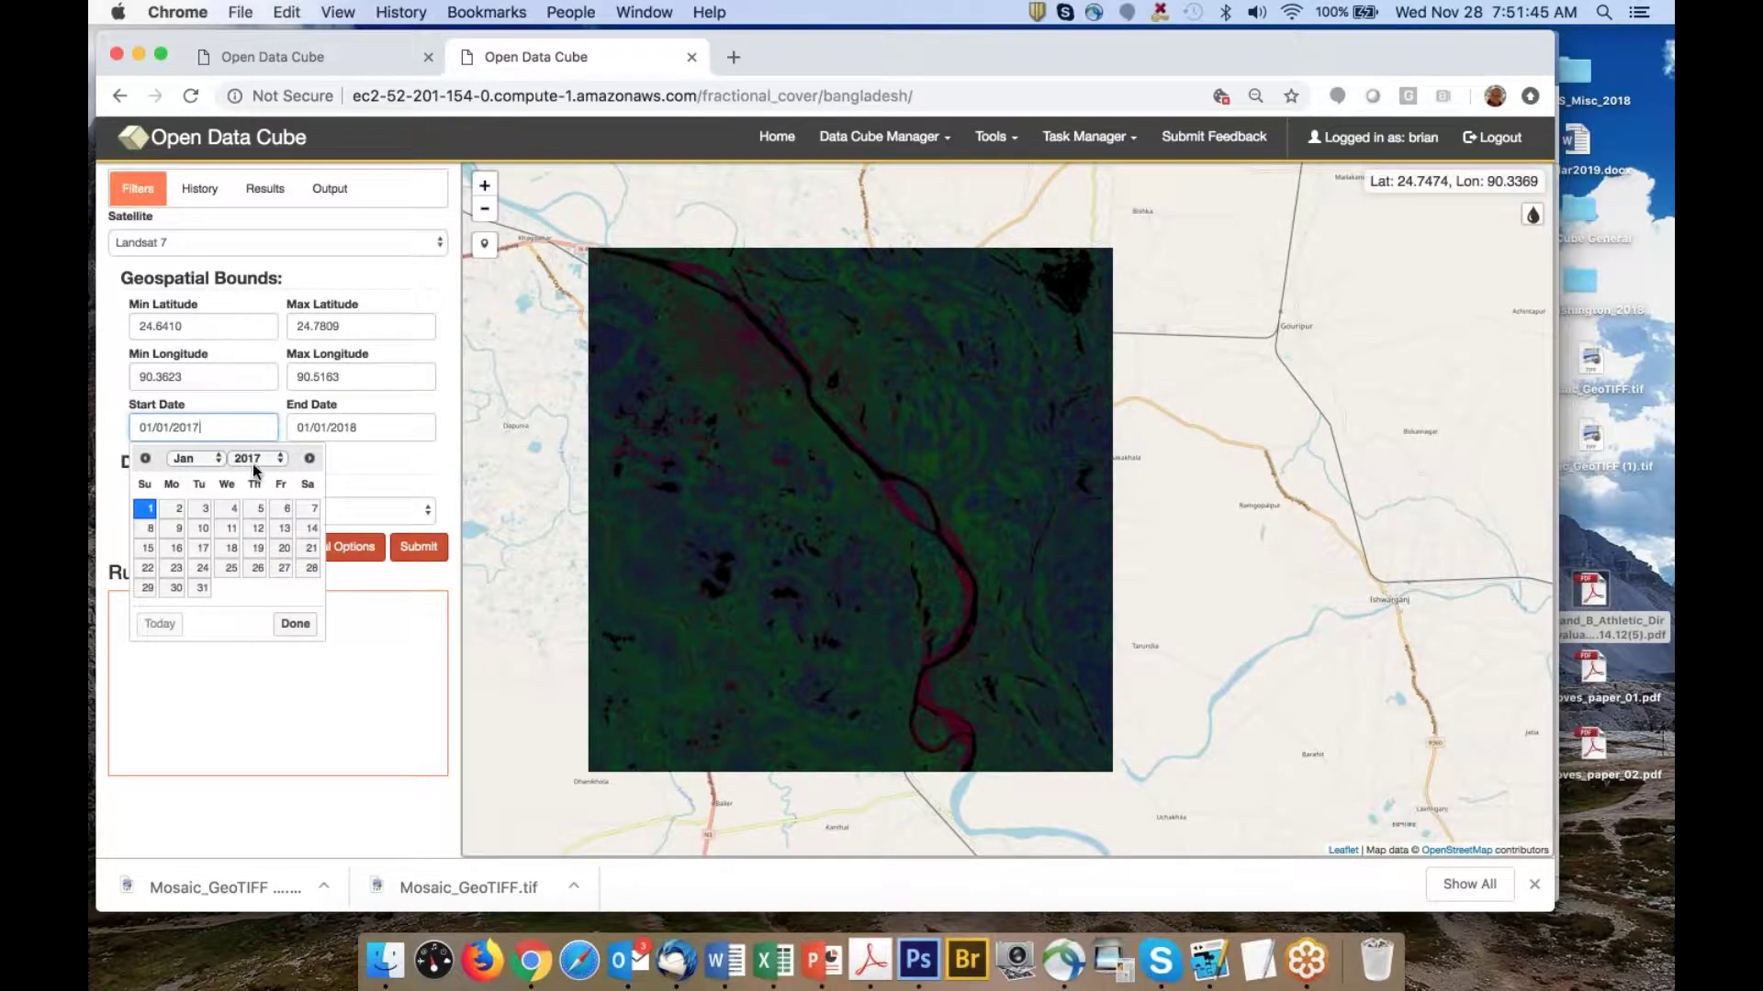
click(254, 459)
click(248, 424)
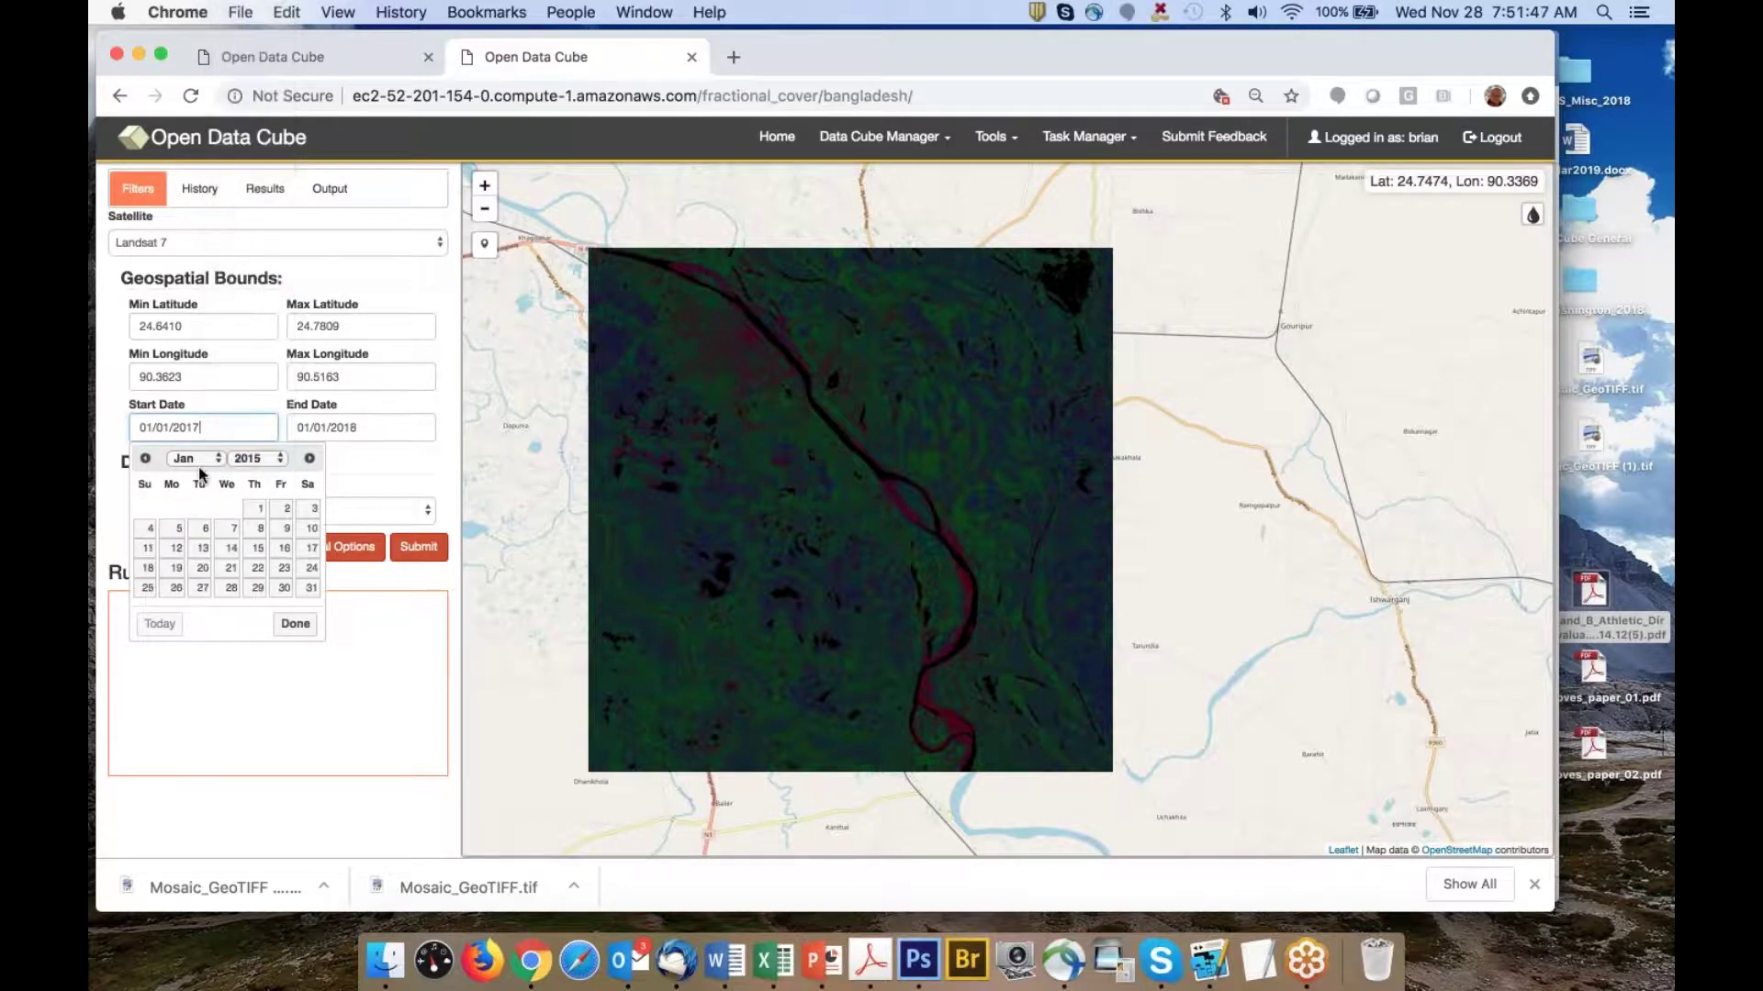
click(255, 509)
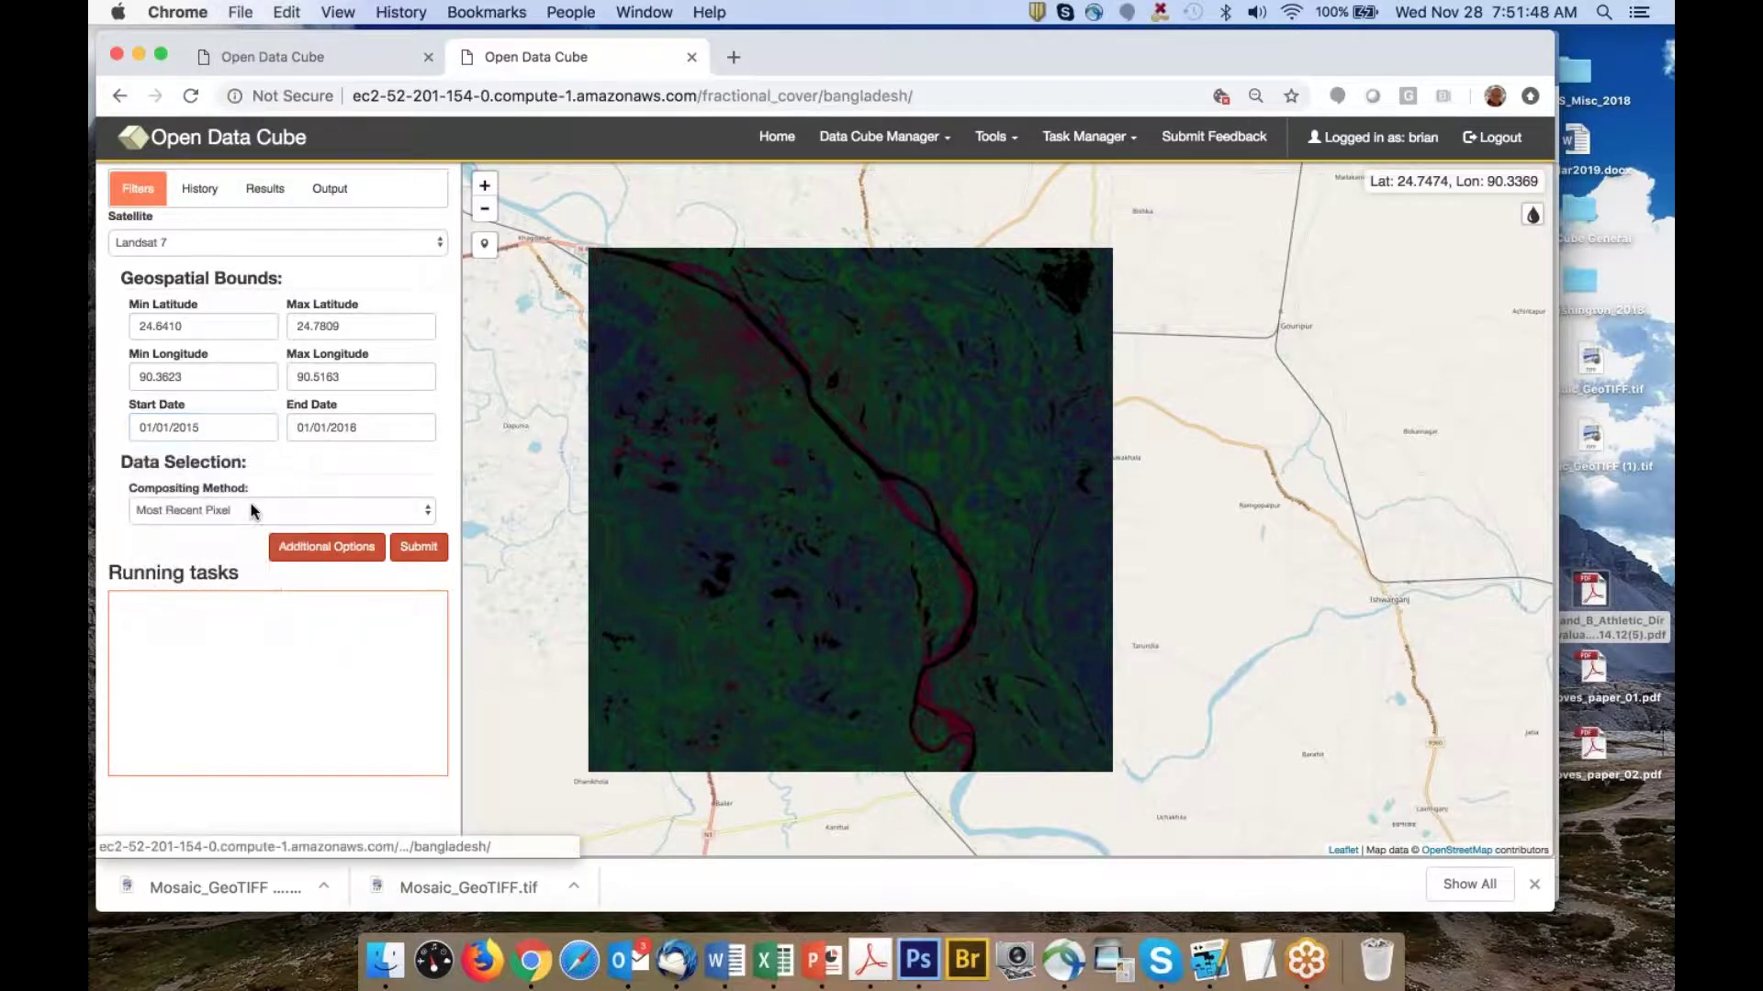
click(419, 546)
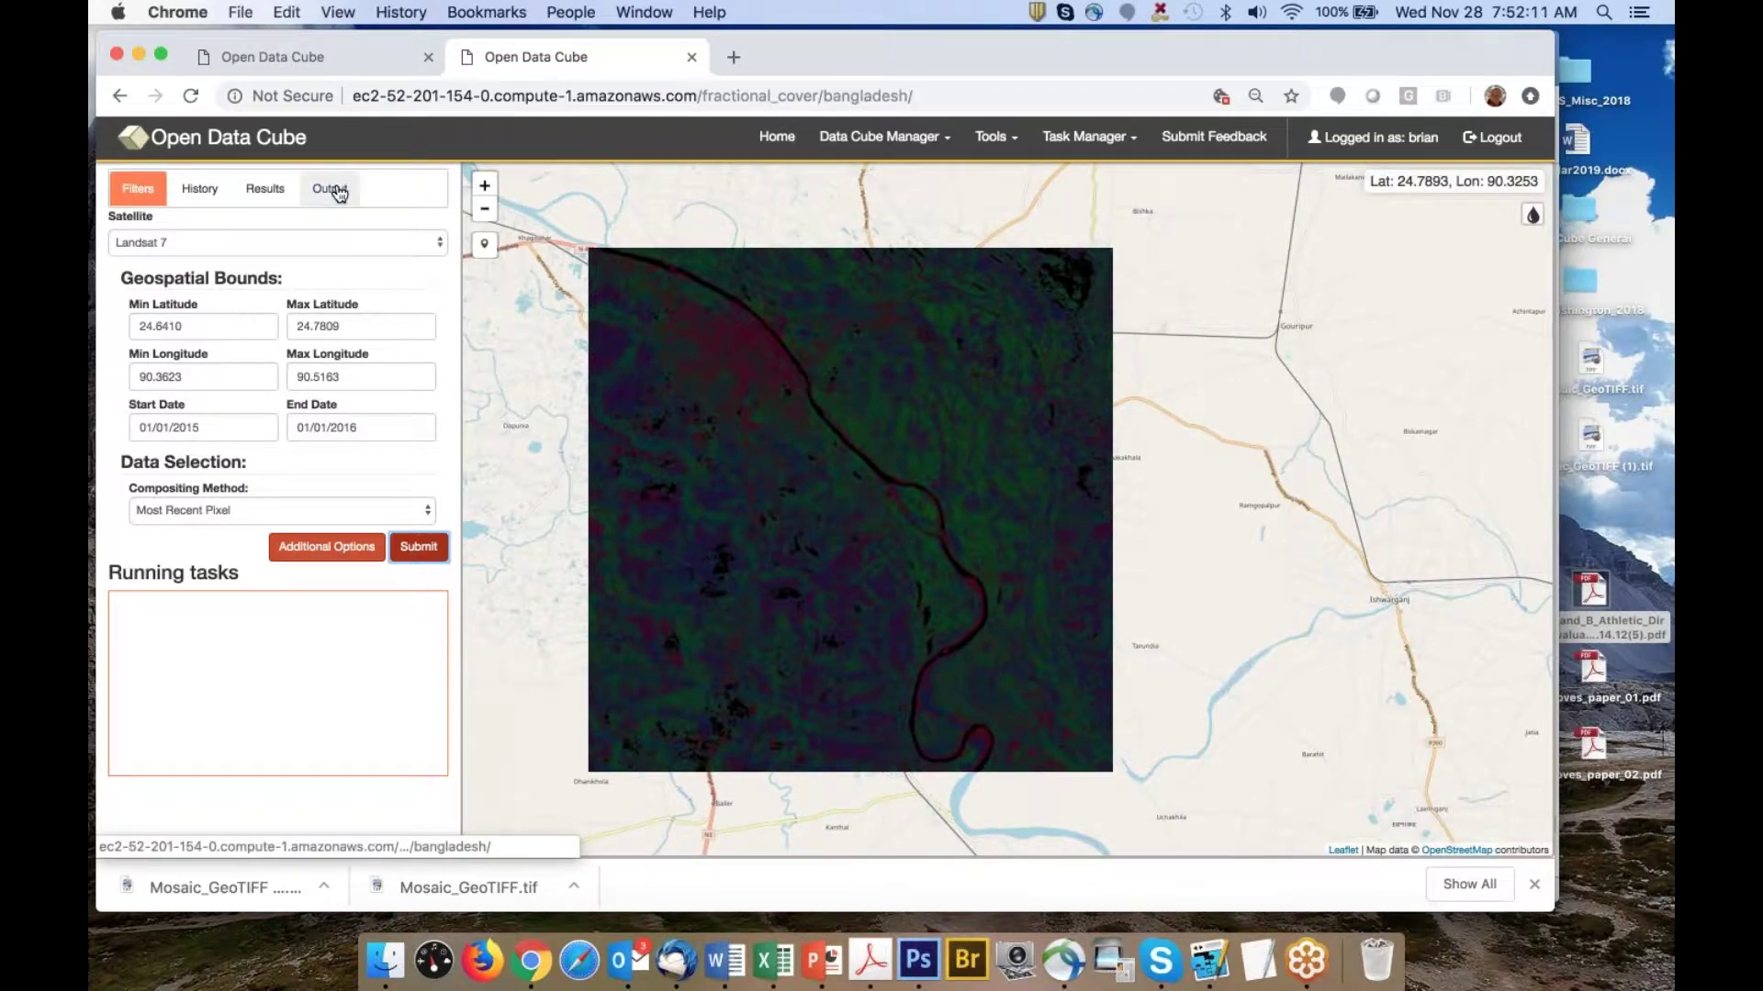
Open the completed Fractional Cover query submitted at 07:50 and show its 2002 mosaic on the map
click(278, 196)
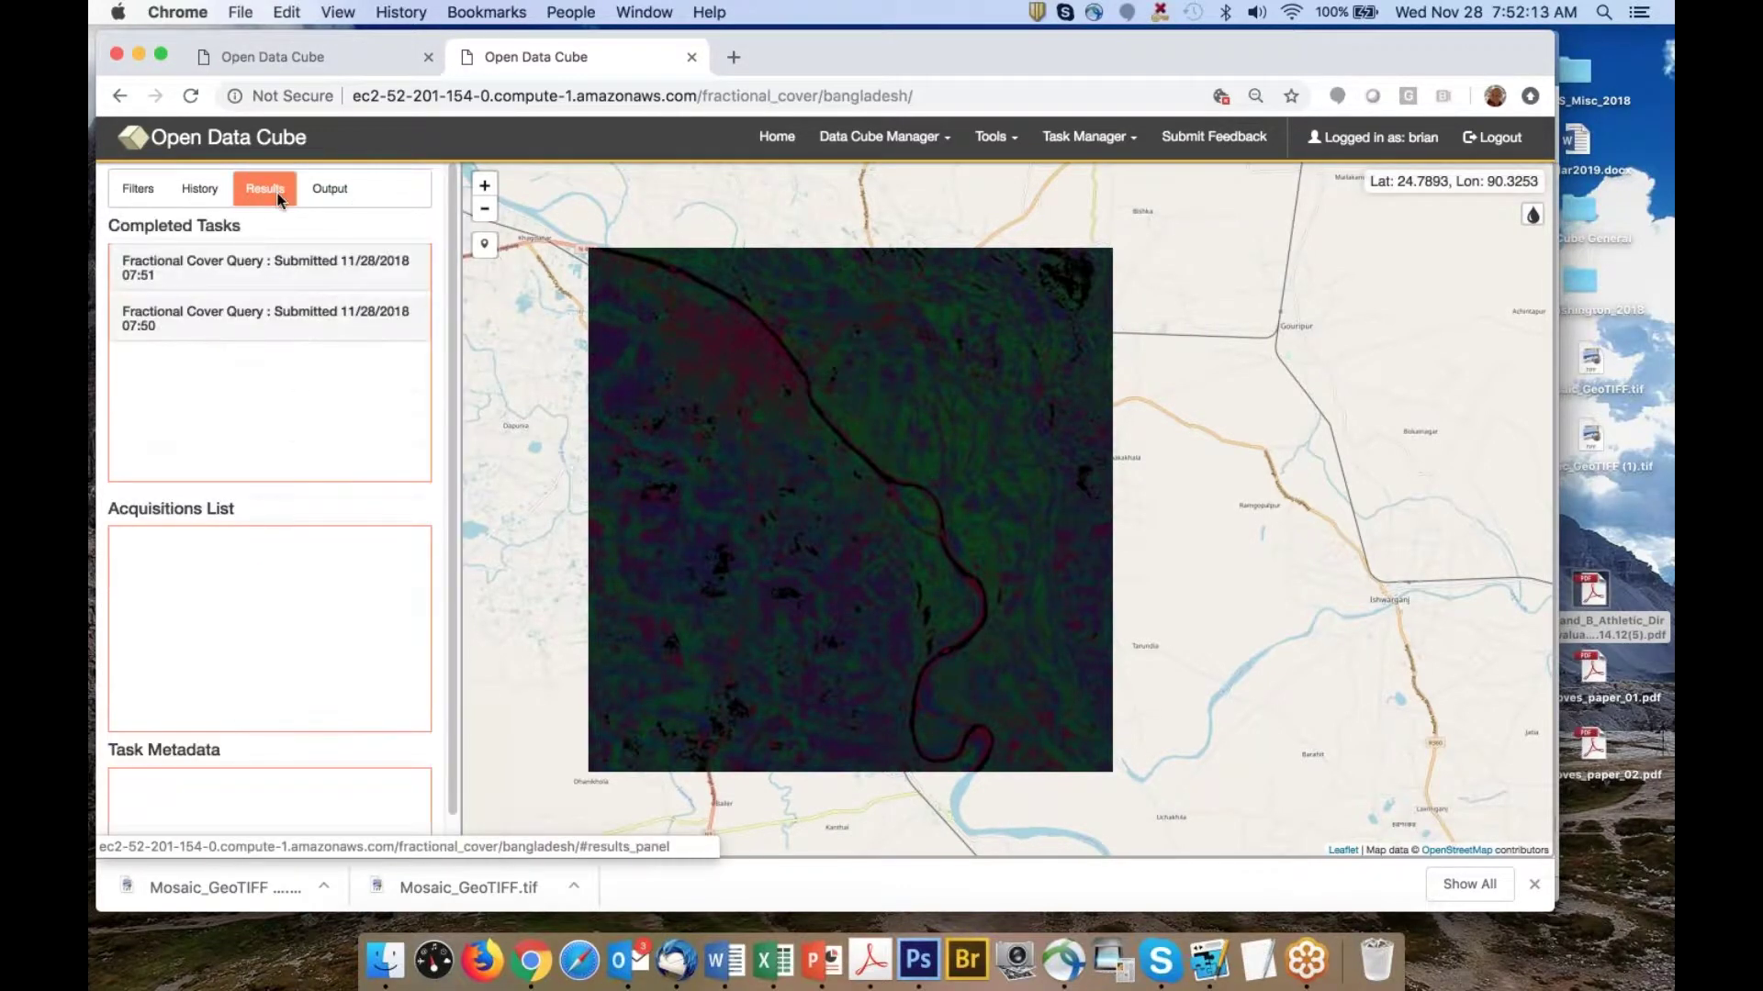
click(218, 320)
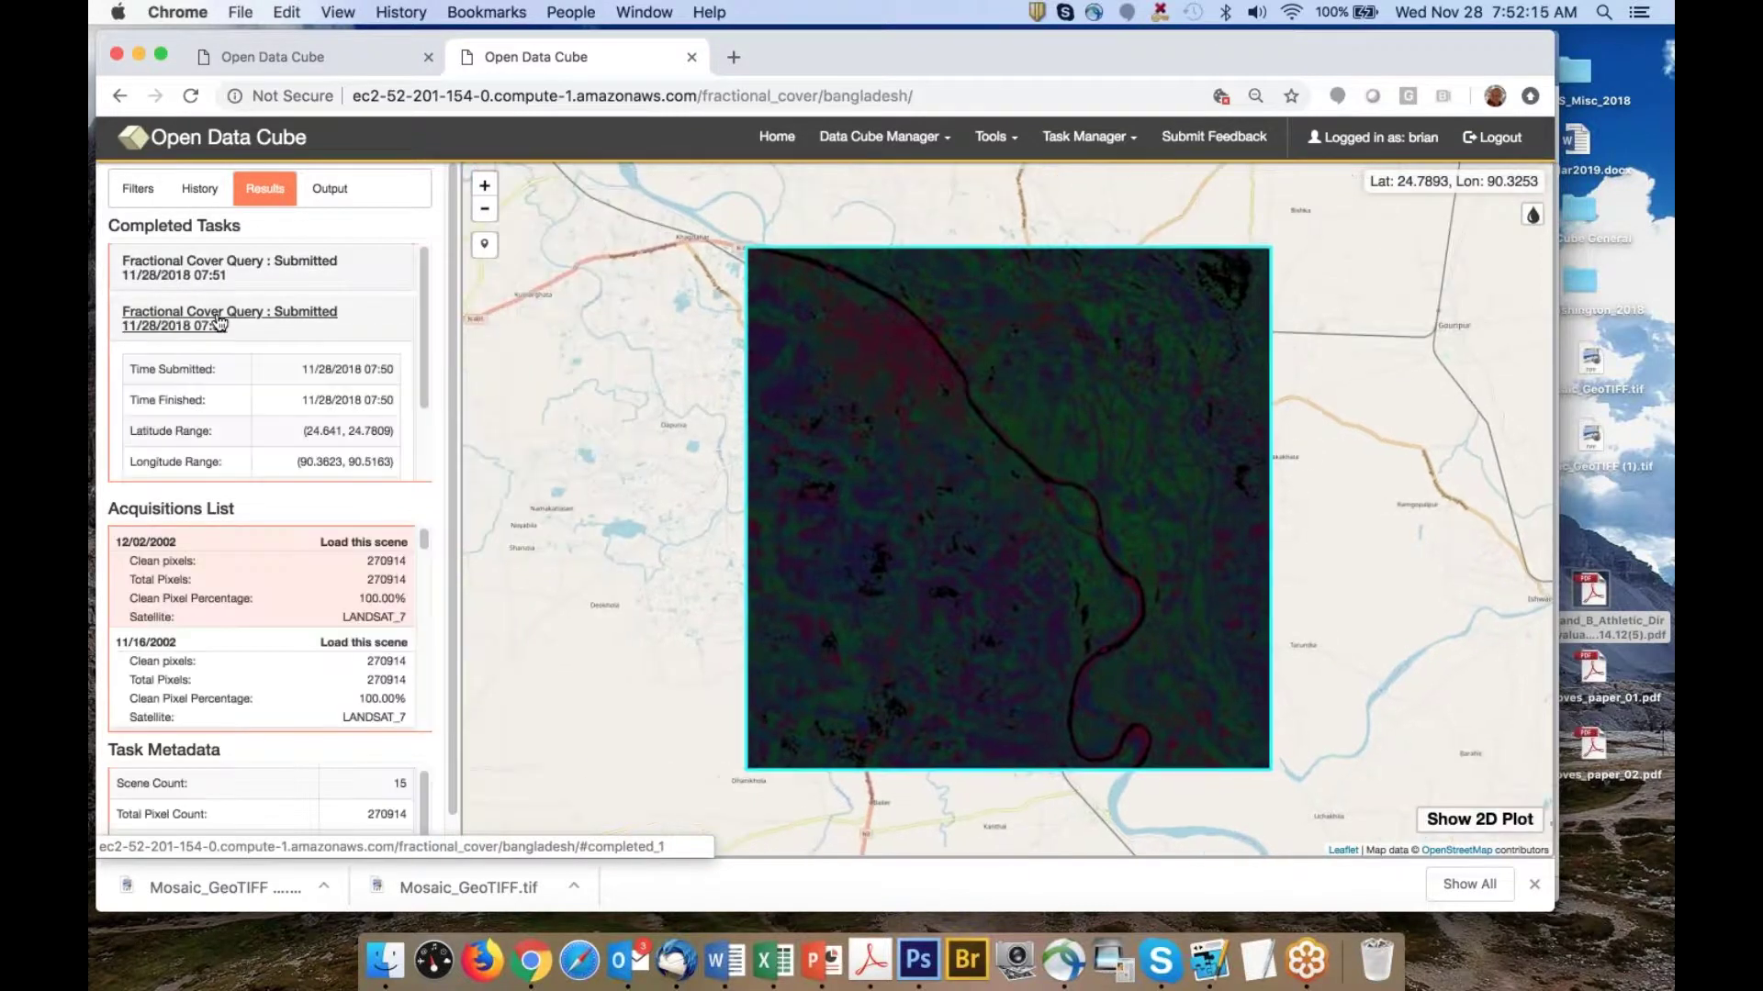
scroll(418, 440, down, 3)
click(316, 457)
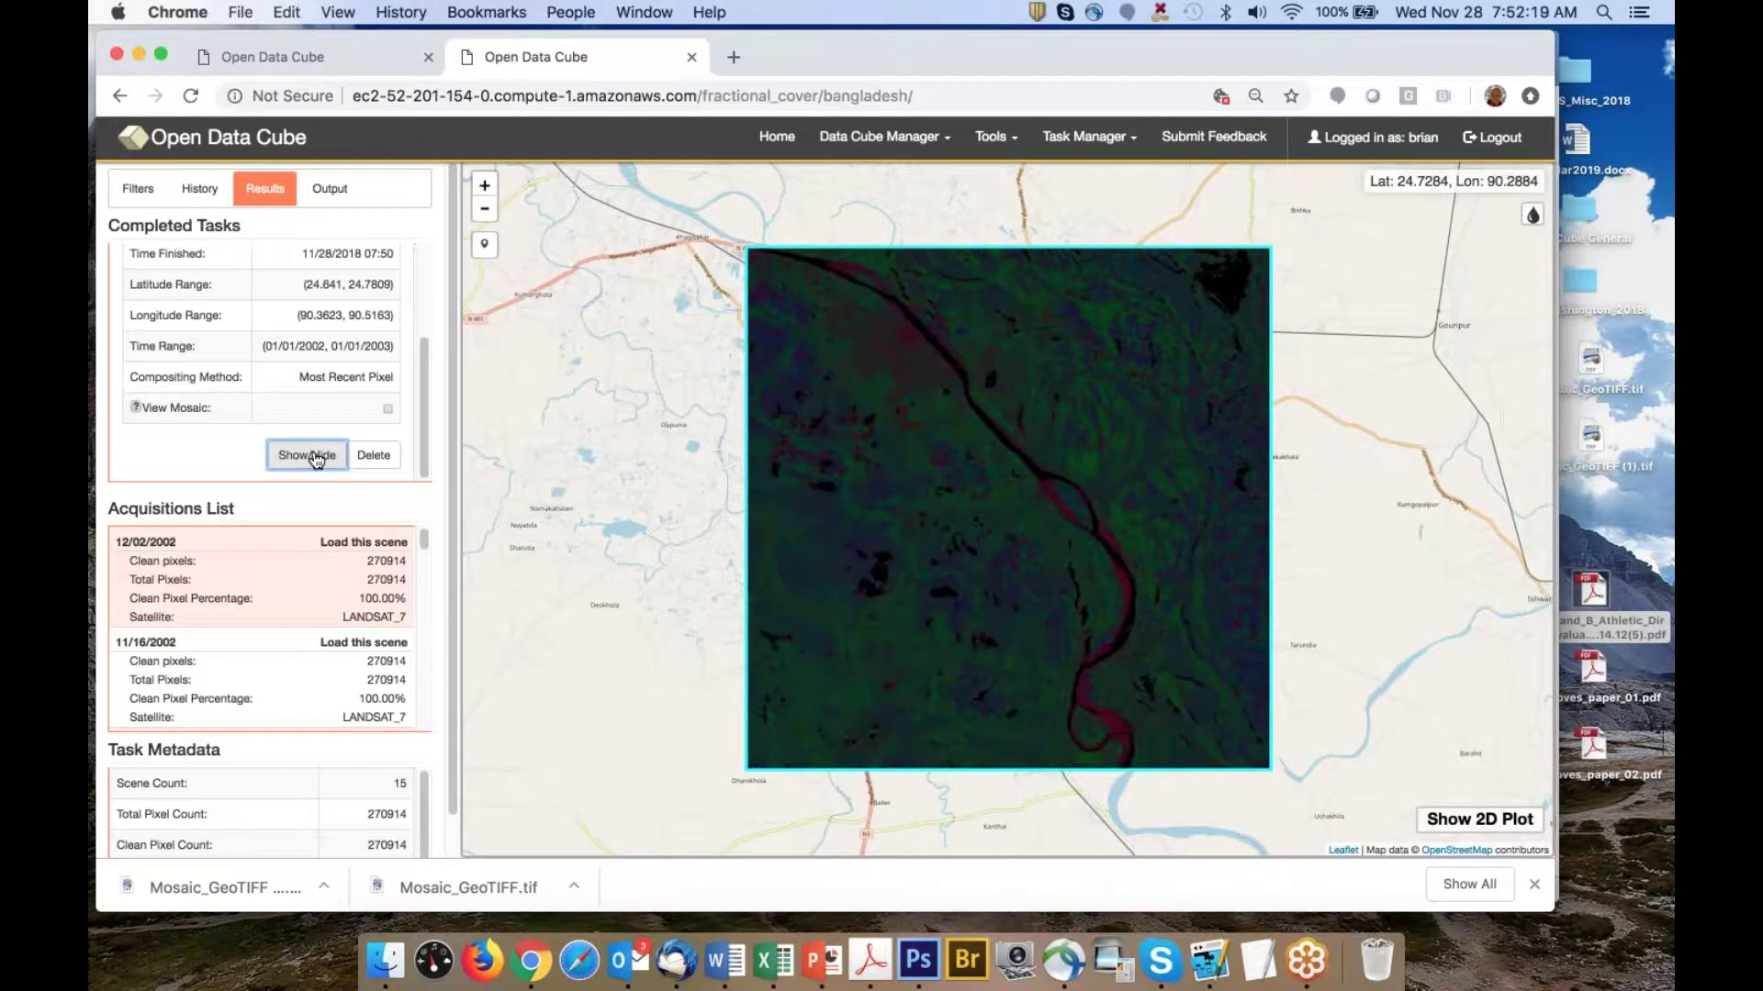
Compare the 2002 and 2015 mosaics for changes in the river channel and its banks, toggling the 2002 overlay
drag(969, 415, 973, 495)
scroll(846, 409, up, 2)
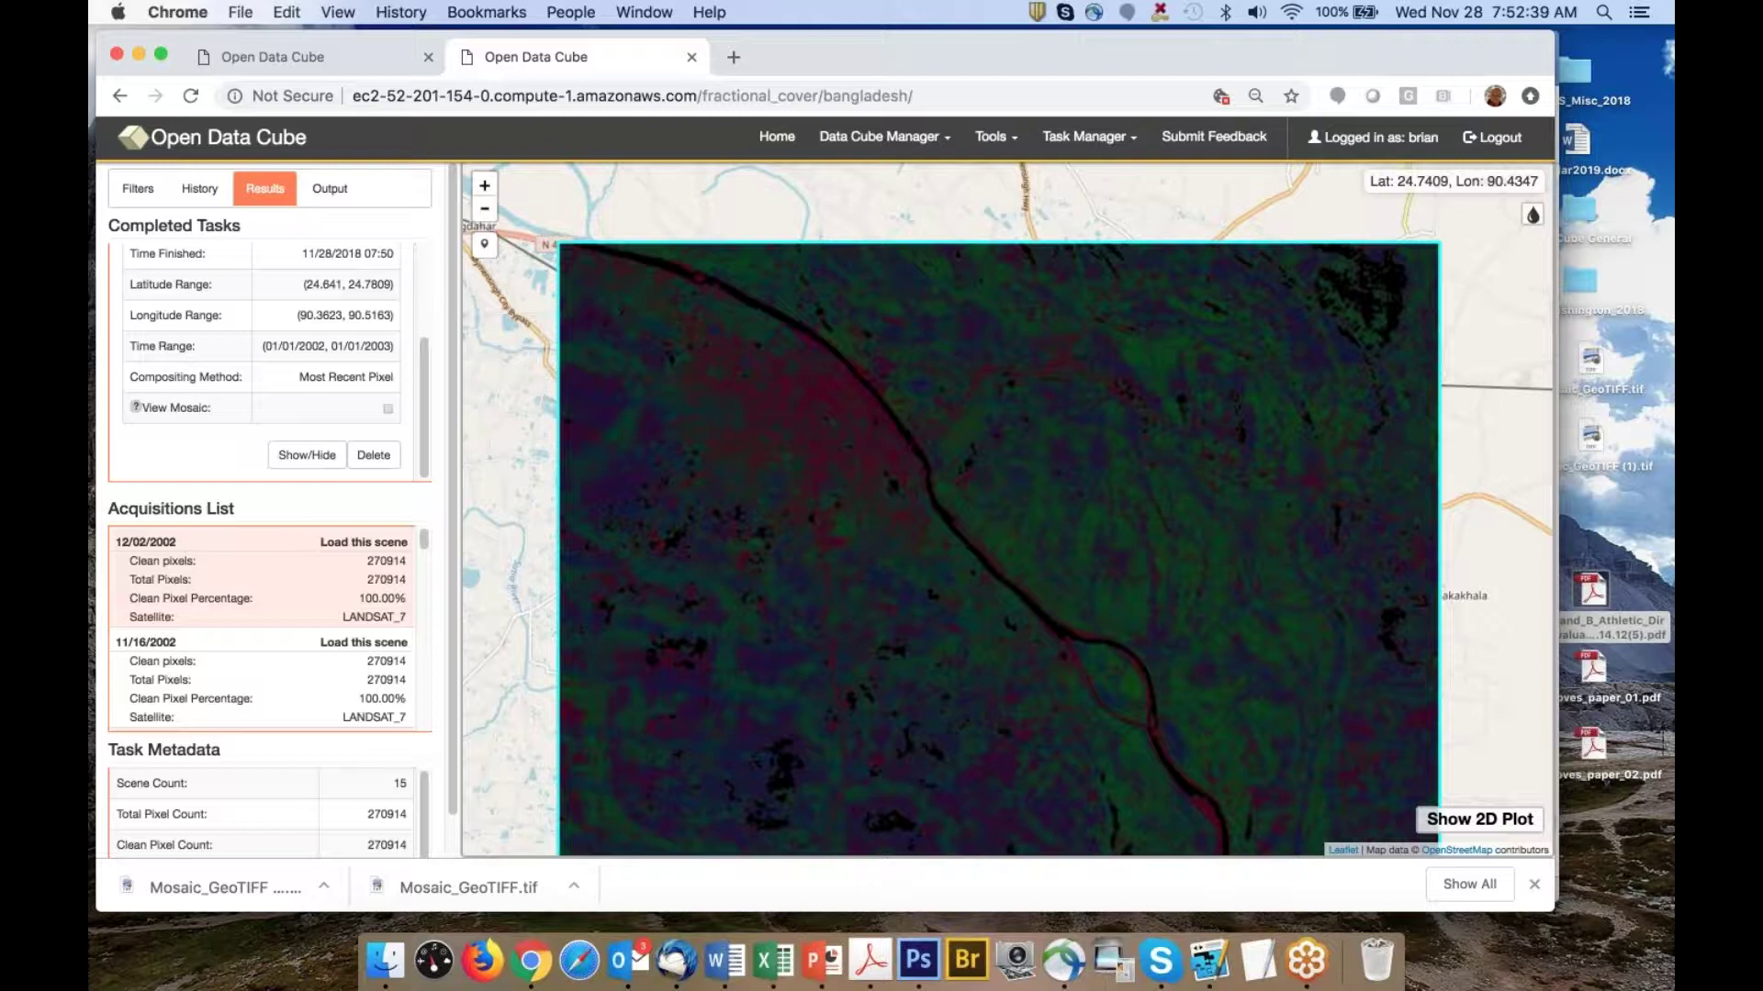
drag(793, 446, 798, 452)
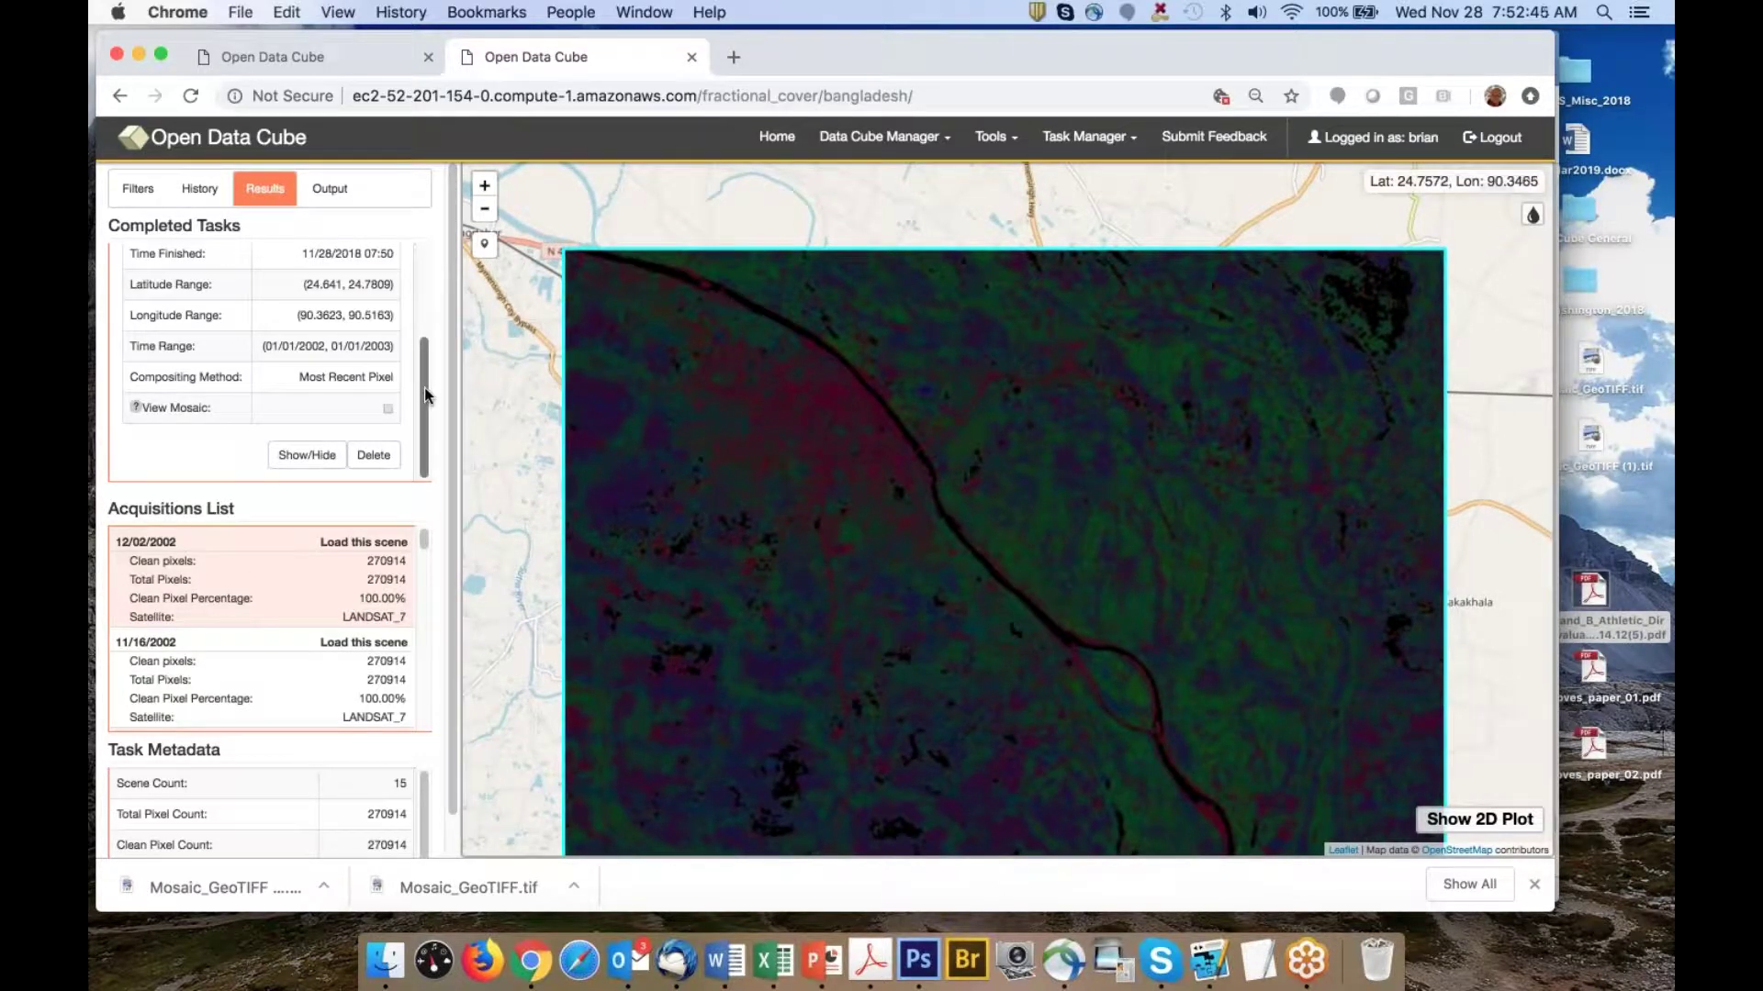
click(311, 459)
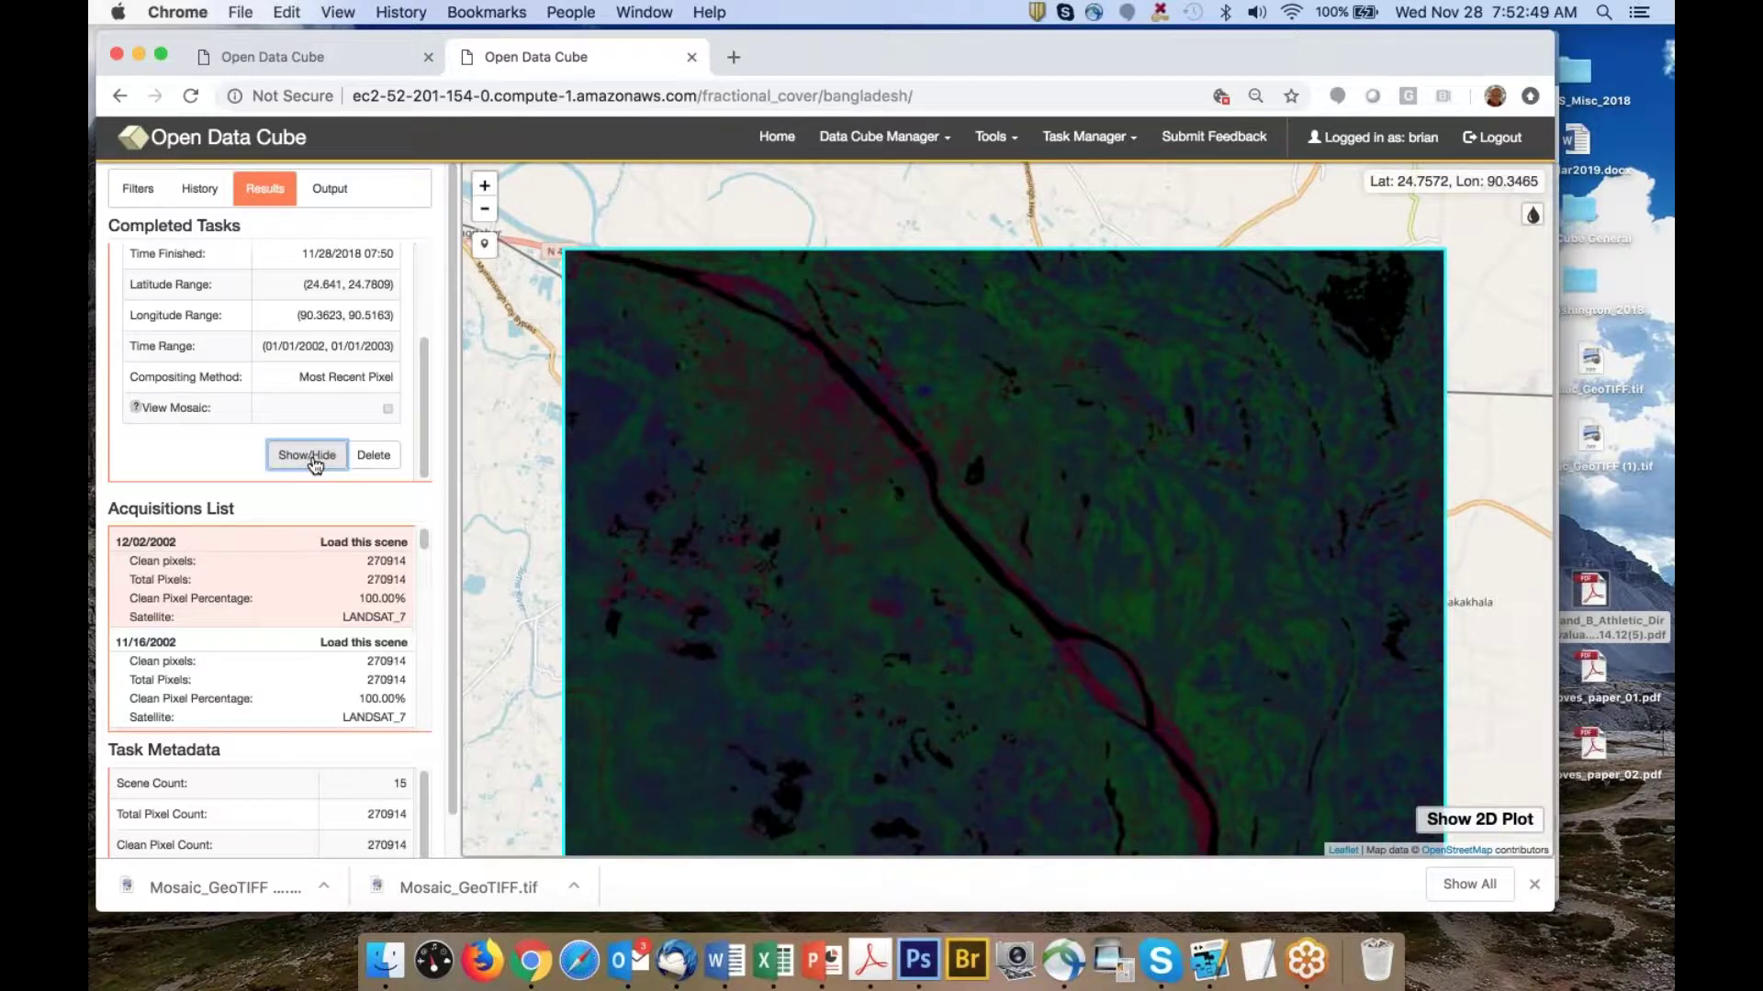
scroll(332, 447, up, 3)
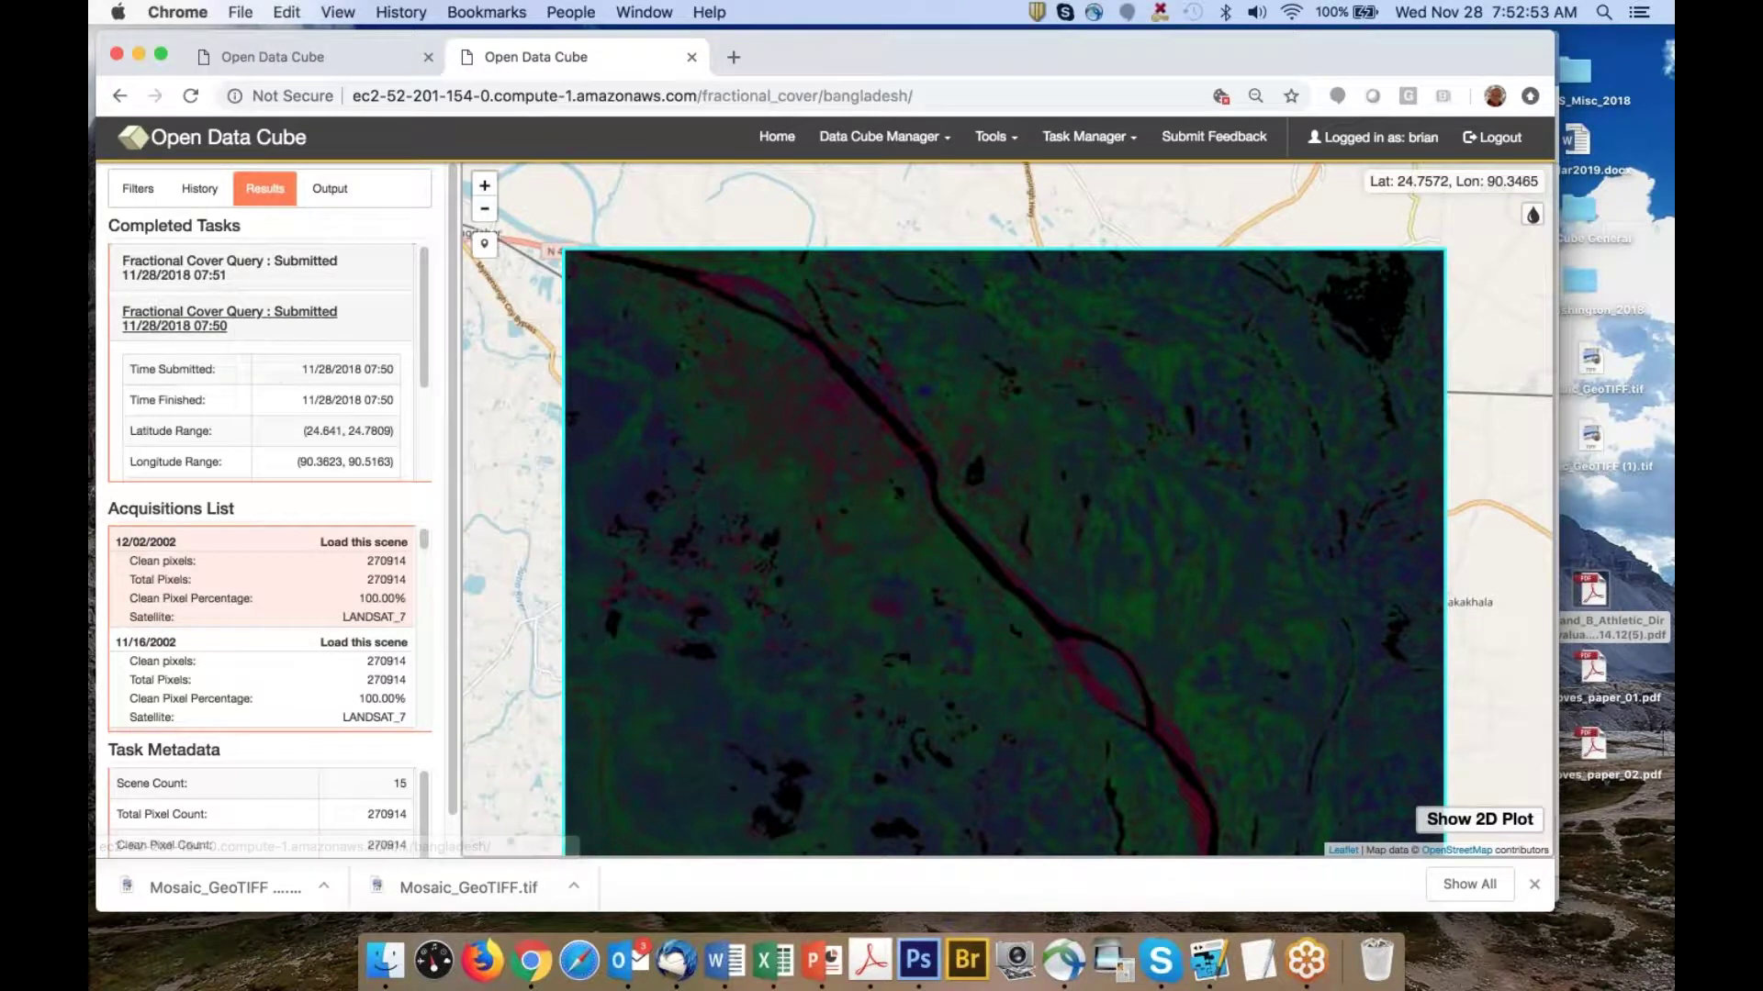
scroll(295, 386, down, 3)
drag(779, 444, 808, 473)
scroll(808, 472, up, 2)
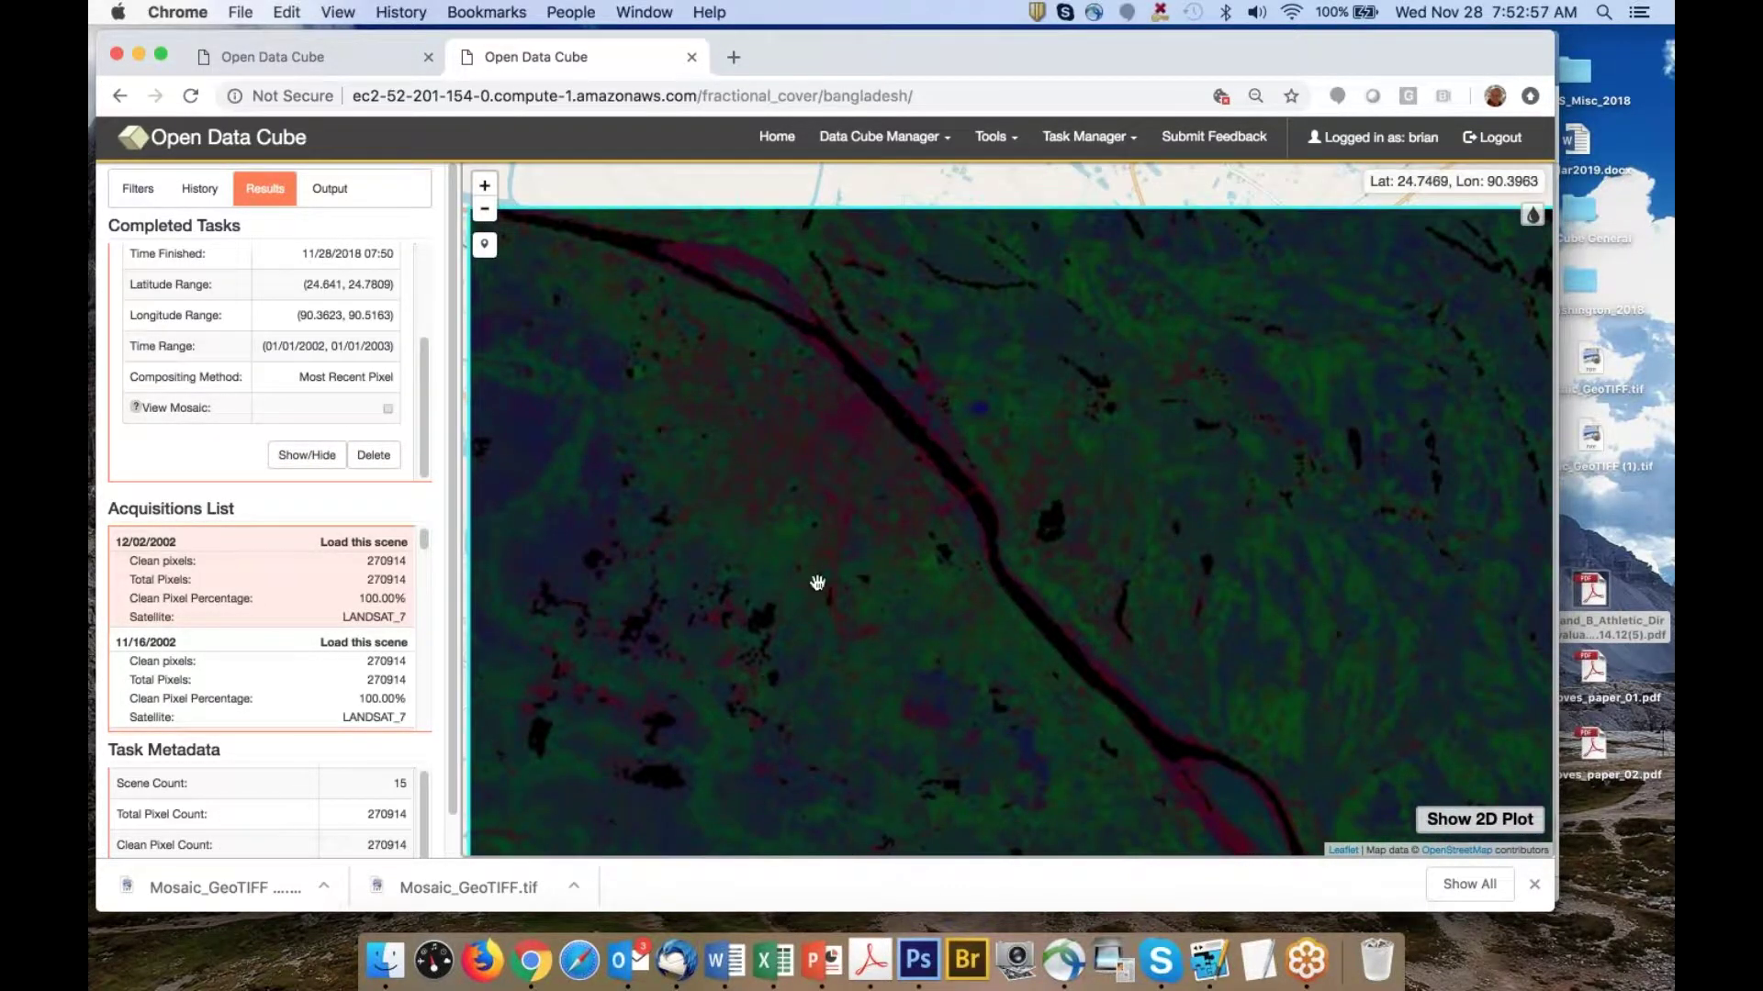
Alternate repeatedly between the 2002 and 2015 mosaics to compare the extent of bare soil in the city beside the river
click(307, 456)
click(307, 456)
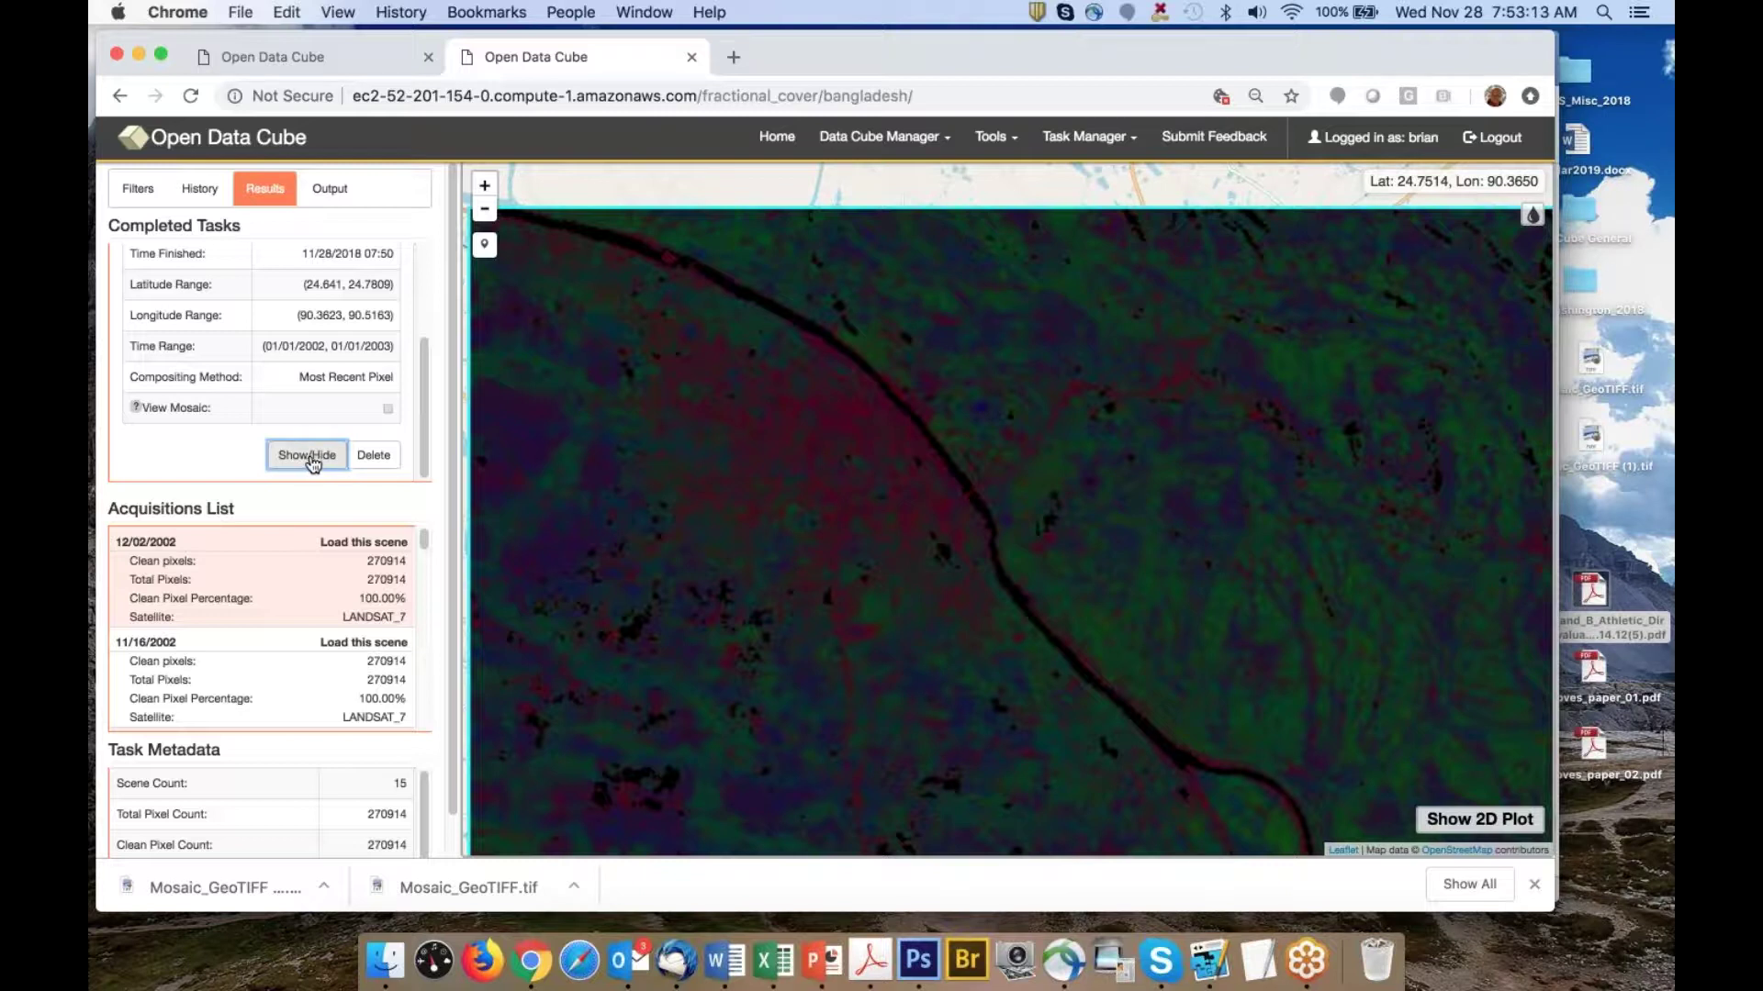
click(312, 459)
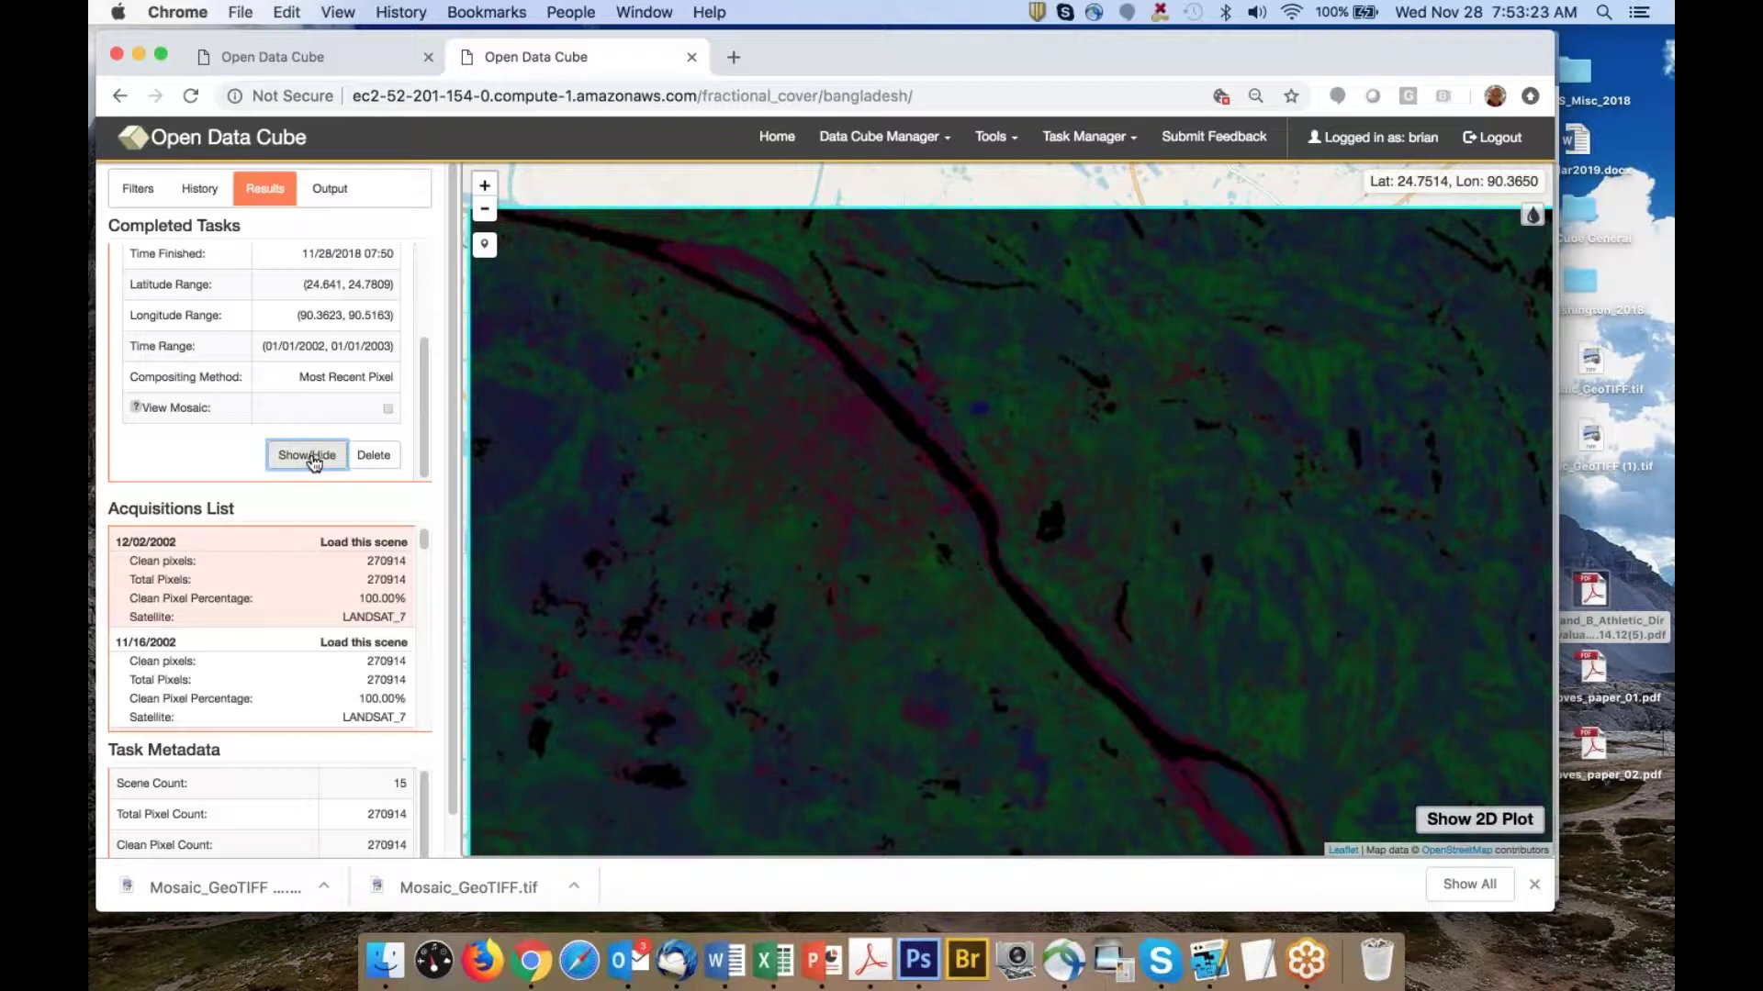
click(313, 458)
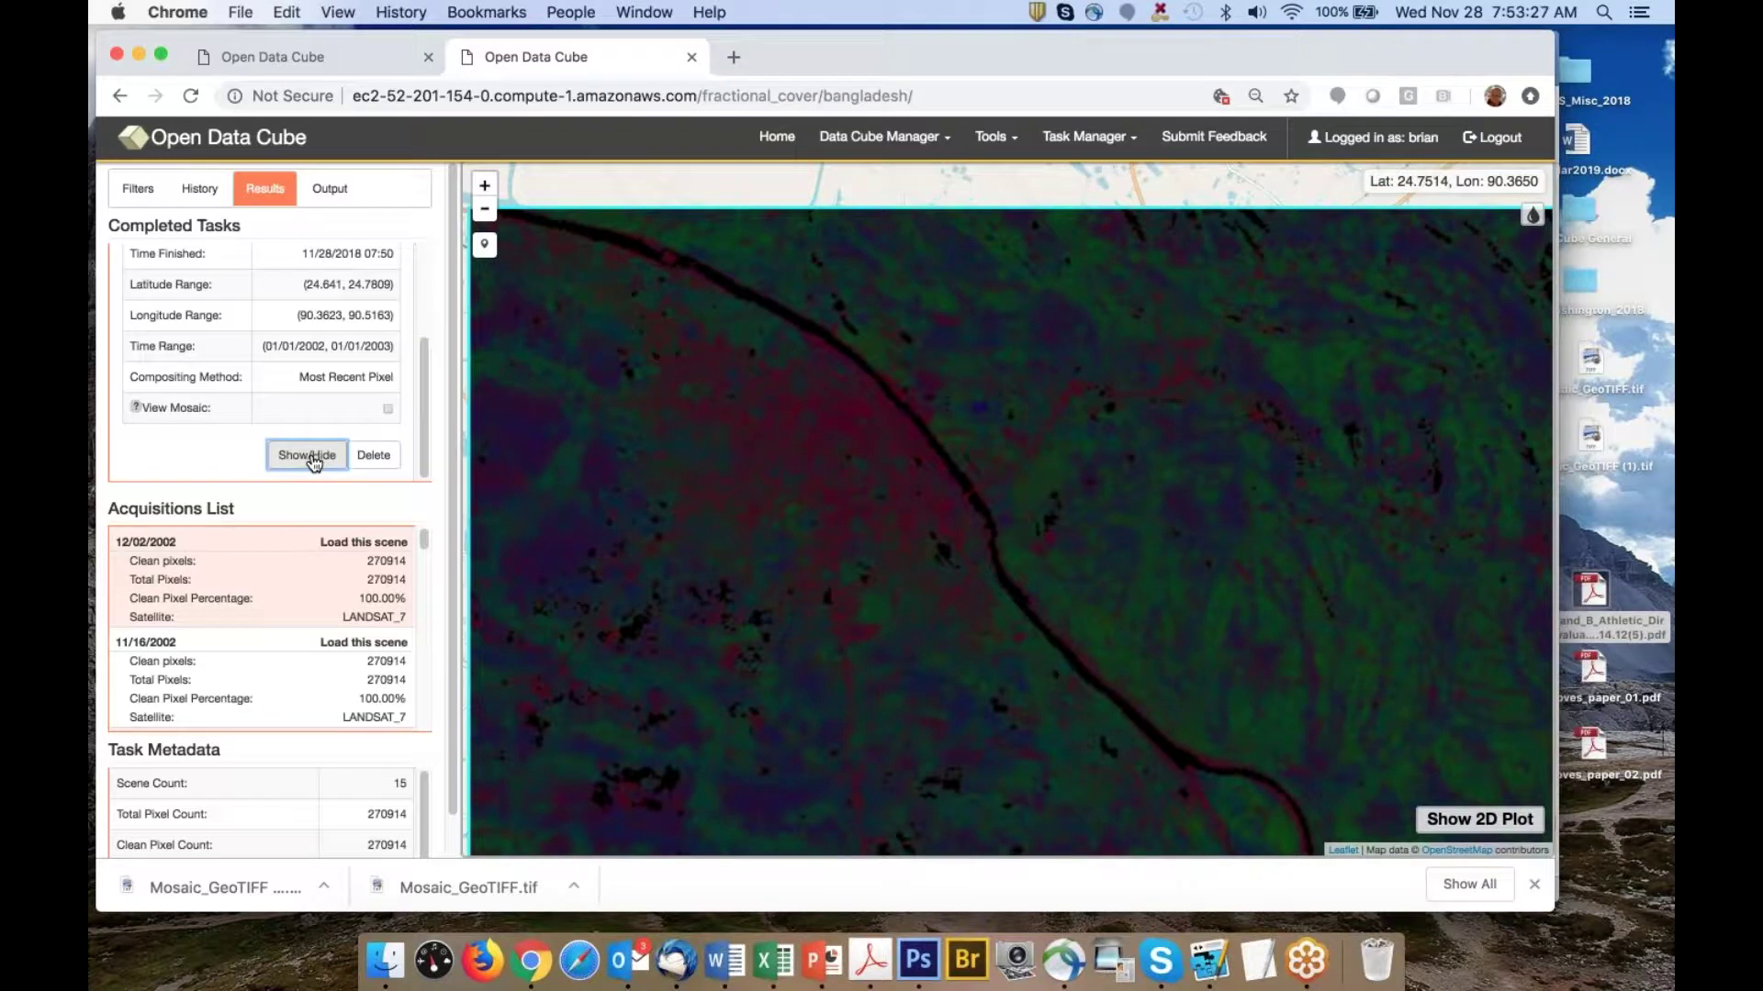
click(313, 458)
click(313, 458)
click(313, 458)
click(313, 458)
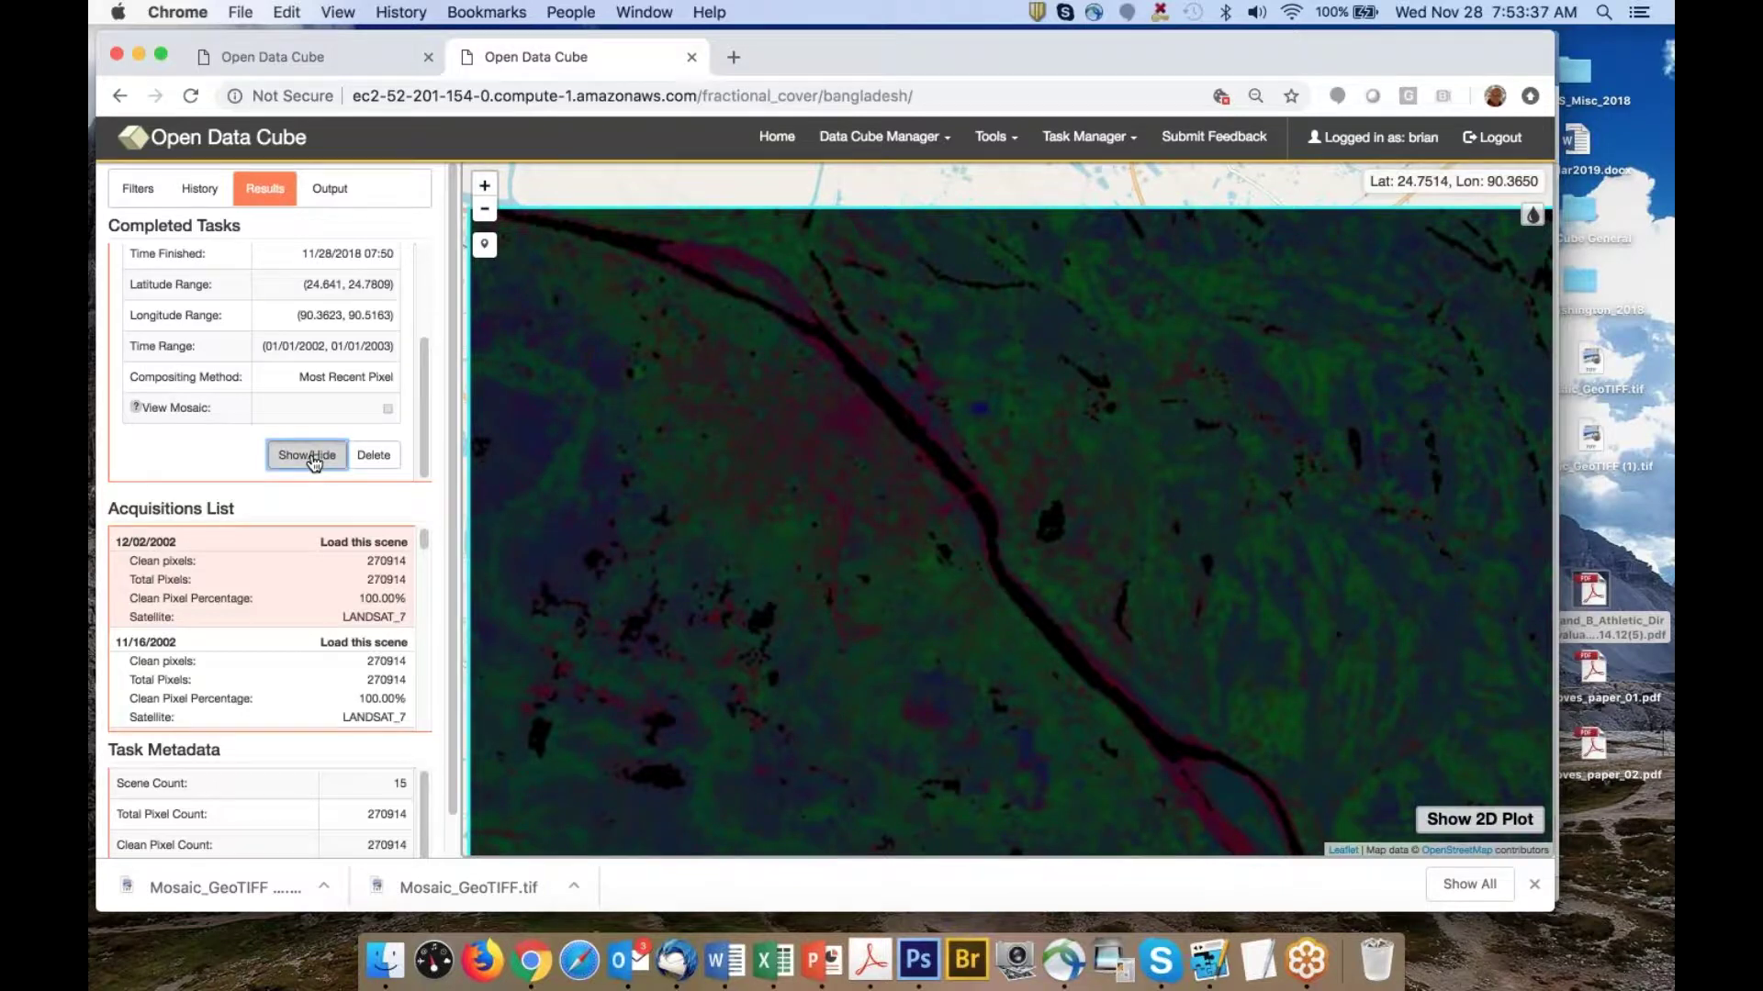
click(313, 458)
click(308, 458)
click(308, 459)
click(308, 459)
click(309, 459)
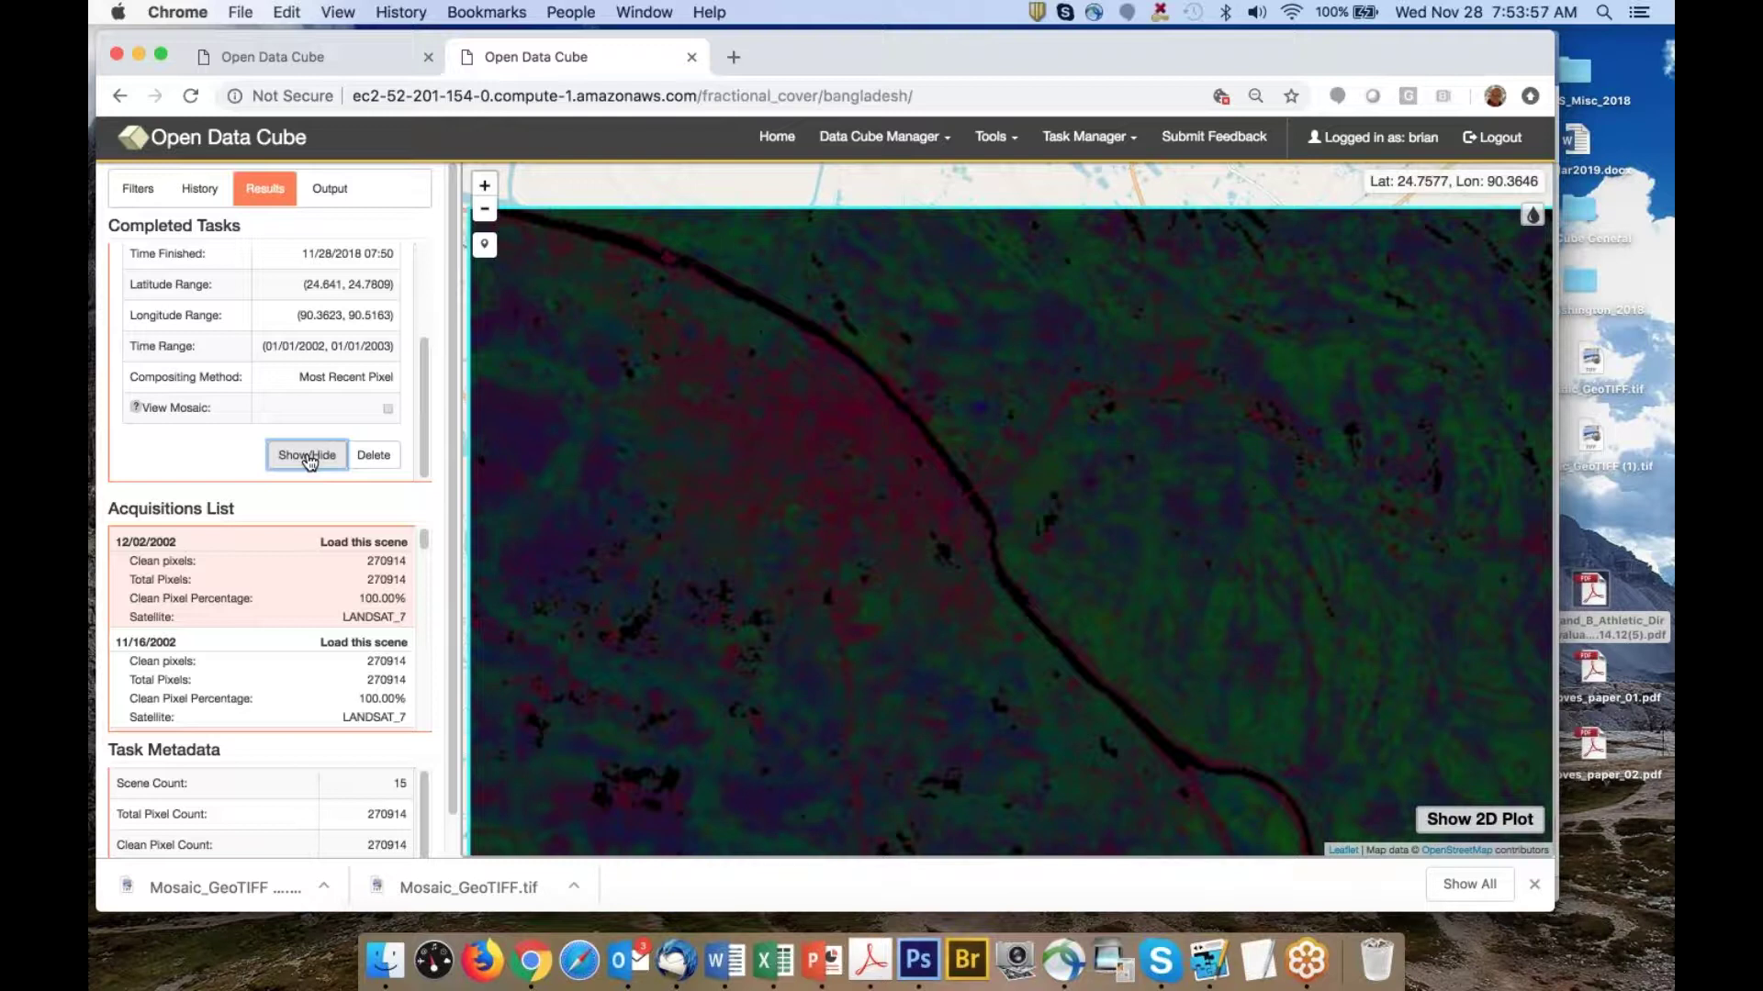
Examine the city and the surrounding vegetation at closer range, switching the 2002 overlay on and off against the 2015 result
scroll(928, 504, down, 2)
scroll(949, 511, up, 2)
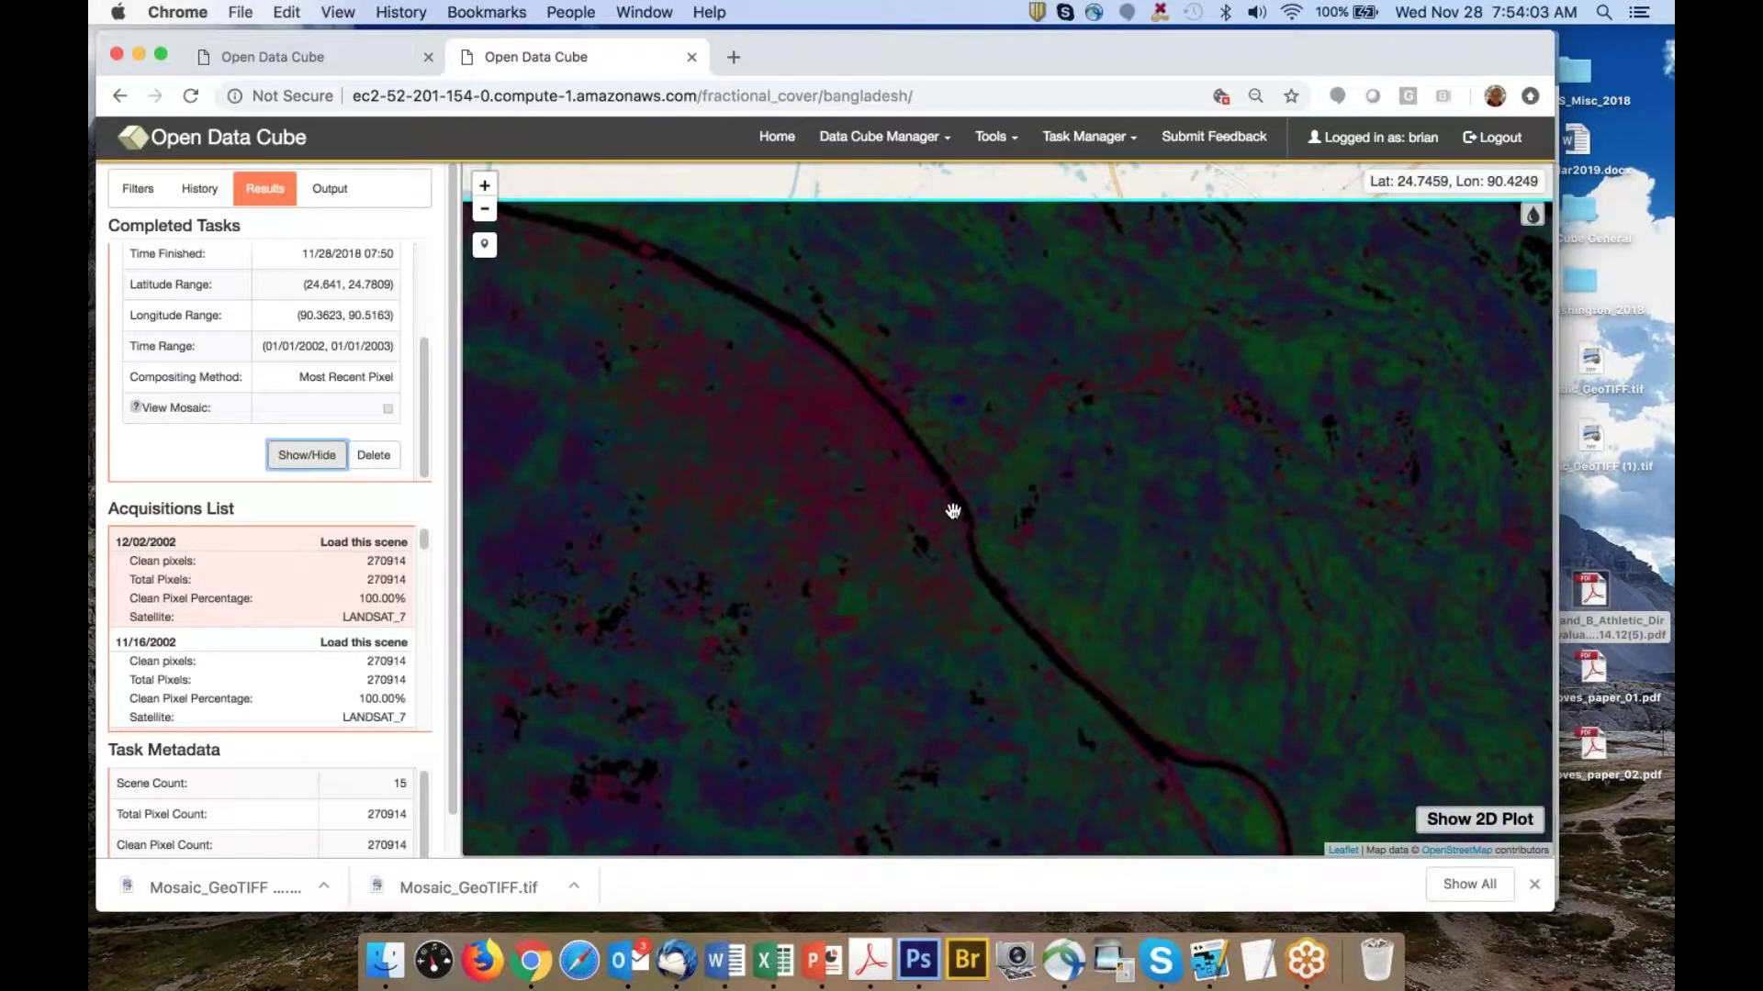
click(297, 458)
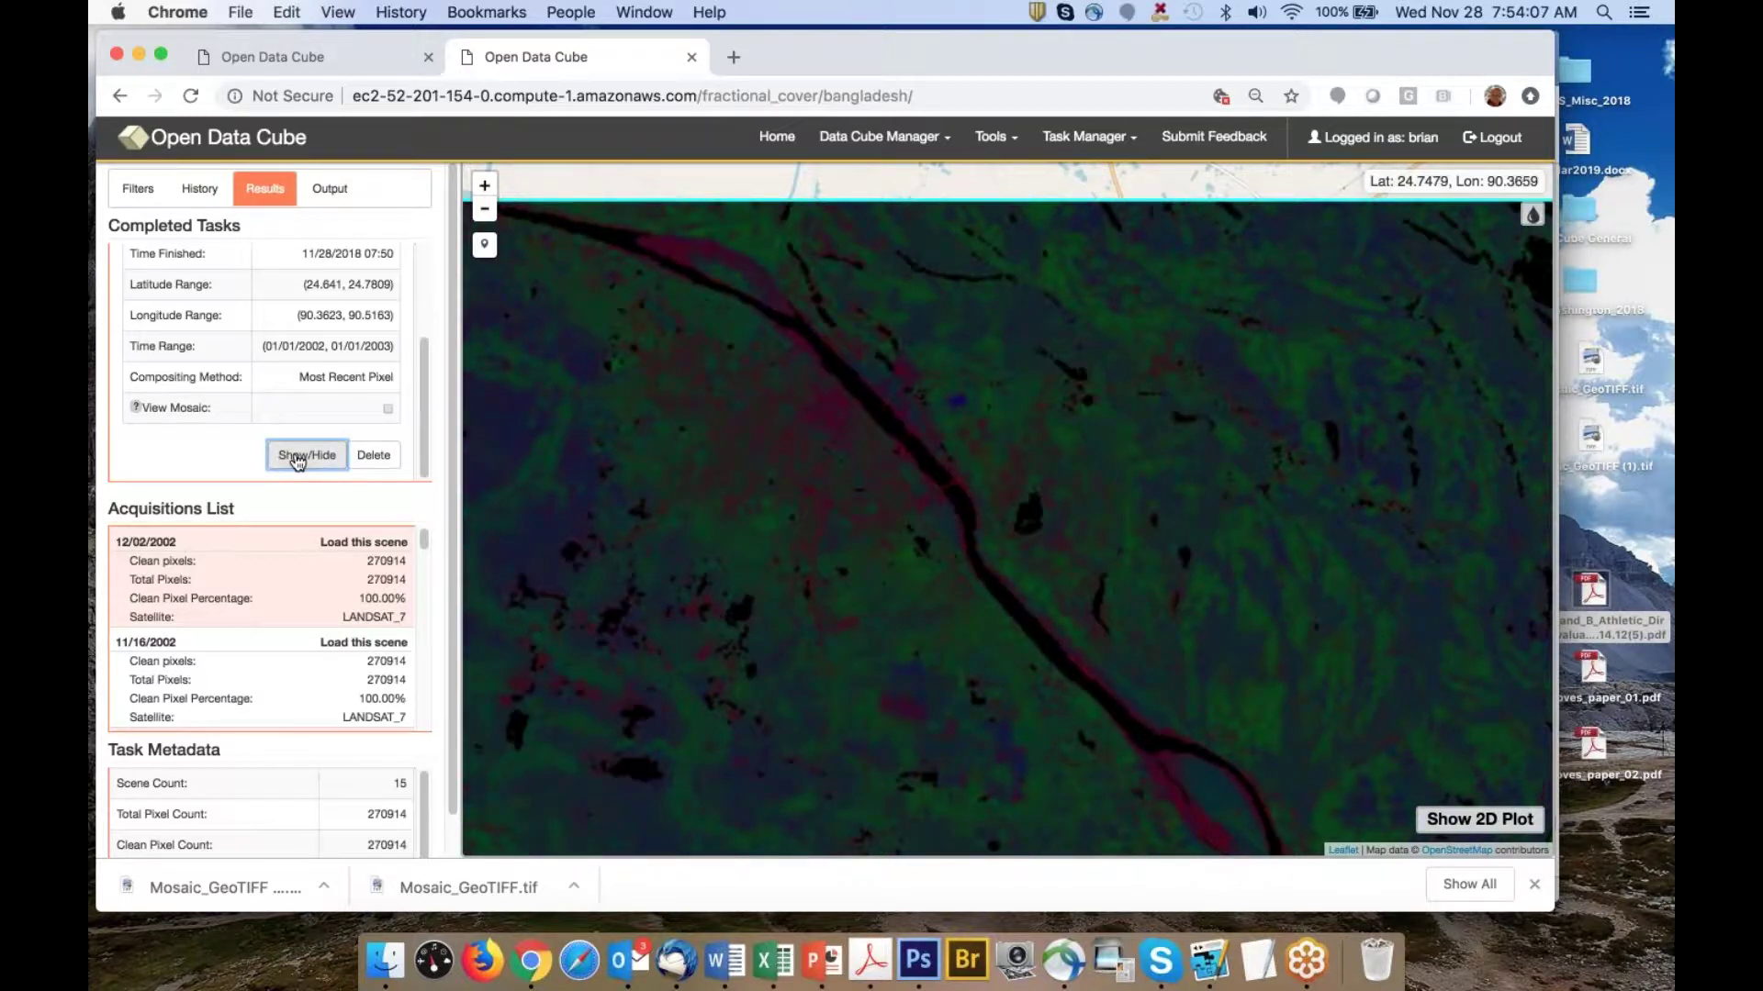
click(297, 459)
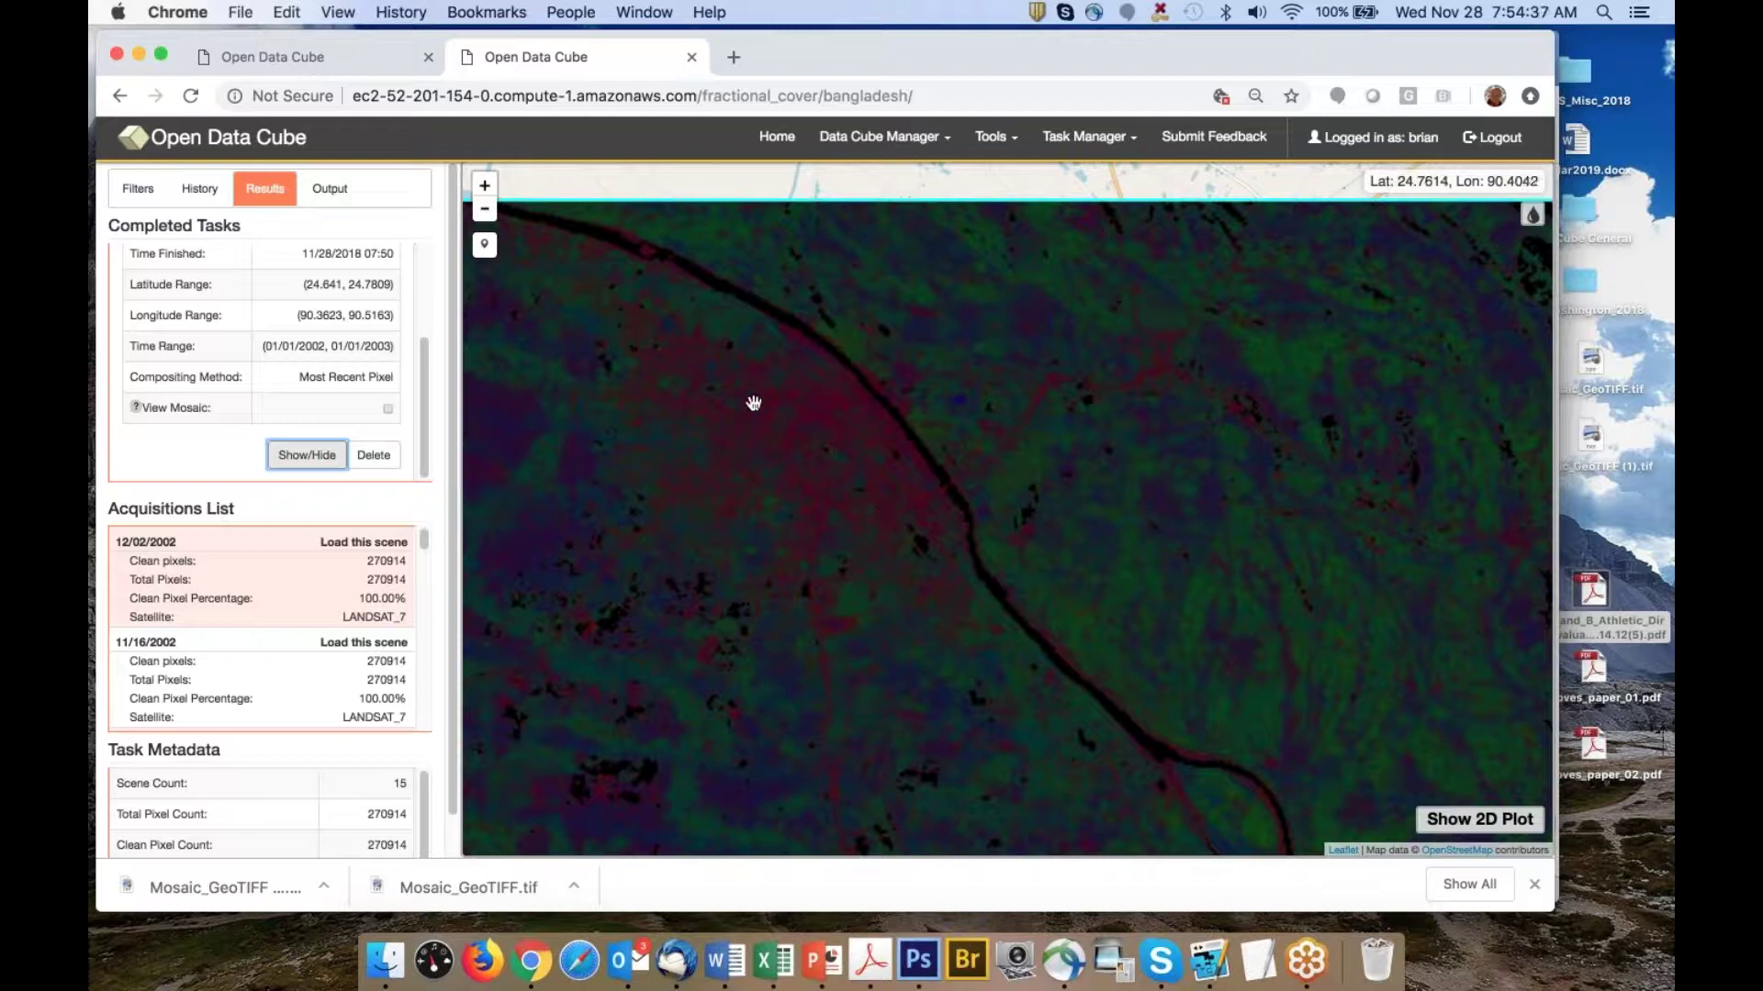
click(783, 441)
scroll(901, 476, up, 2)
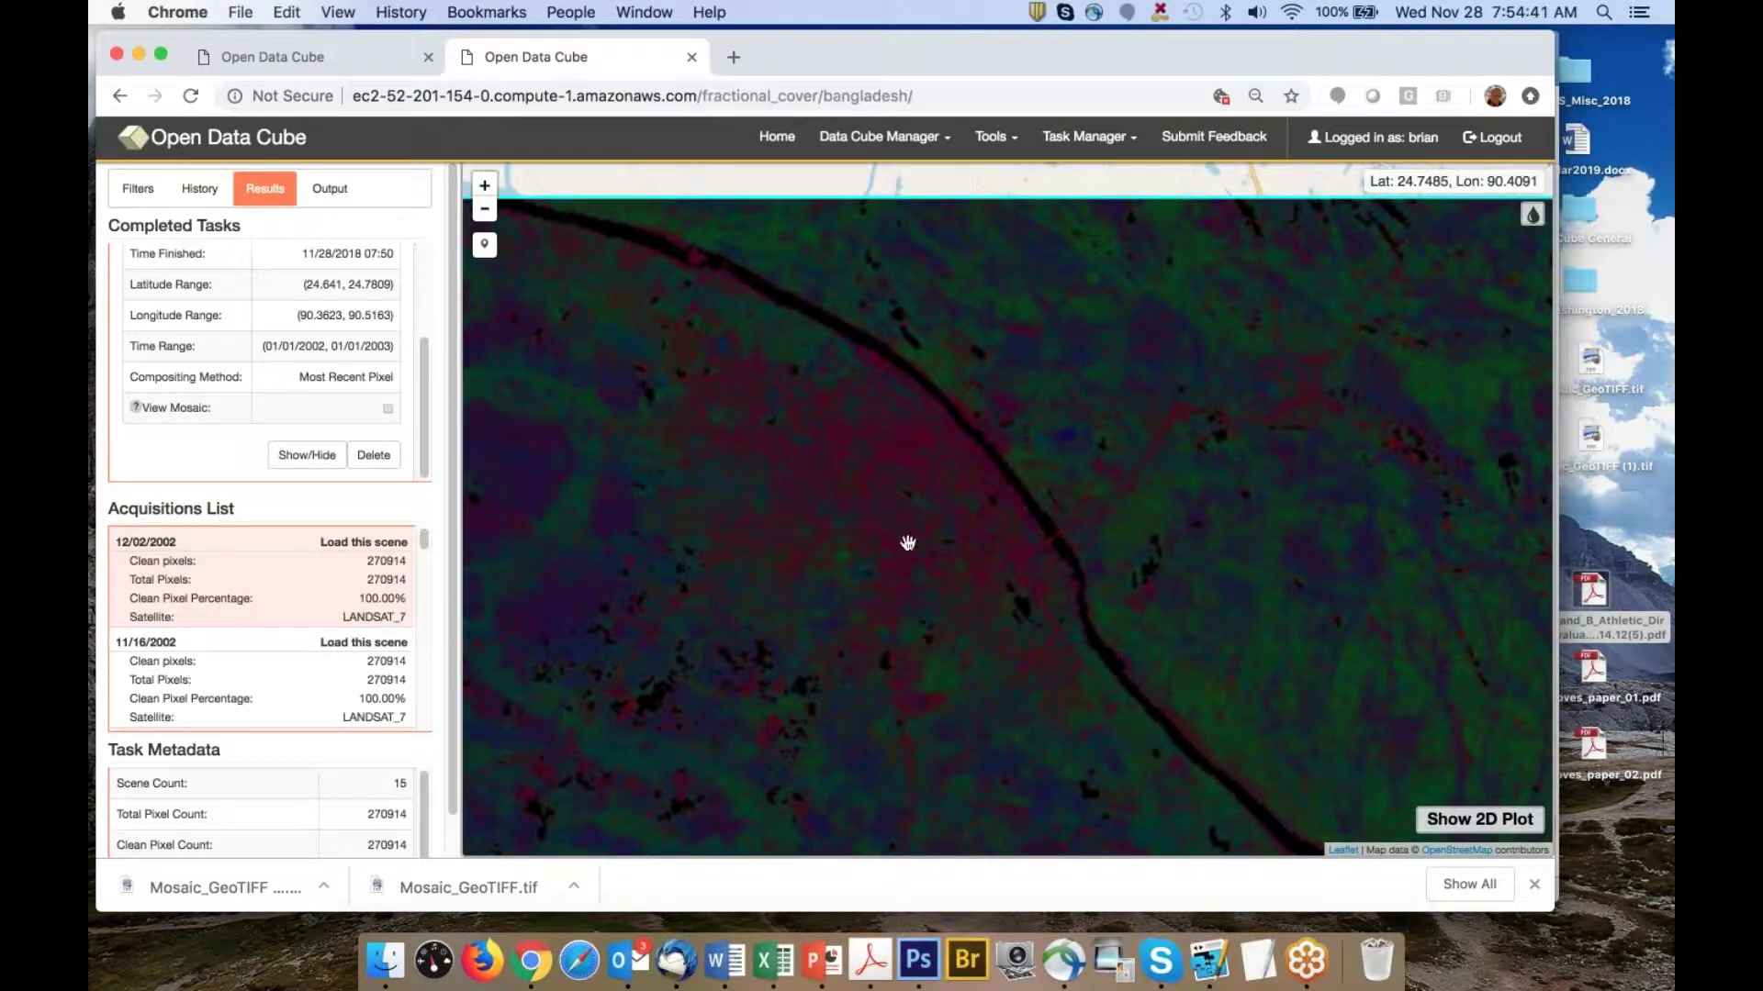
click(321, 459)
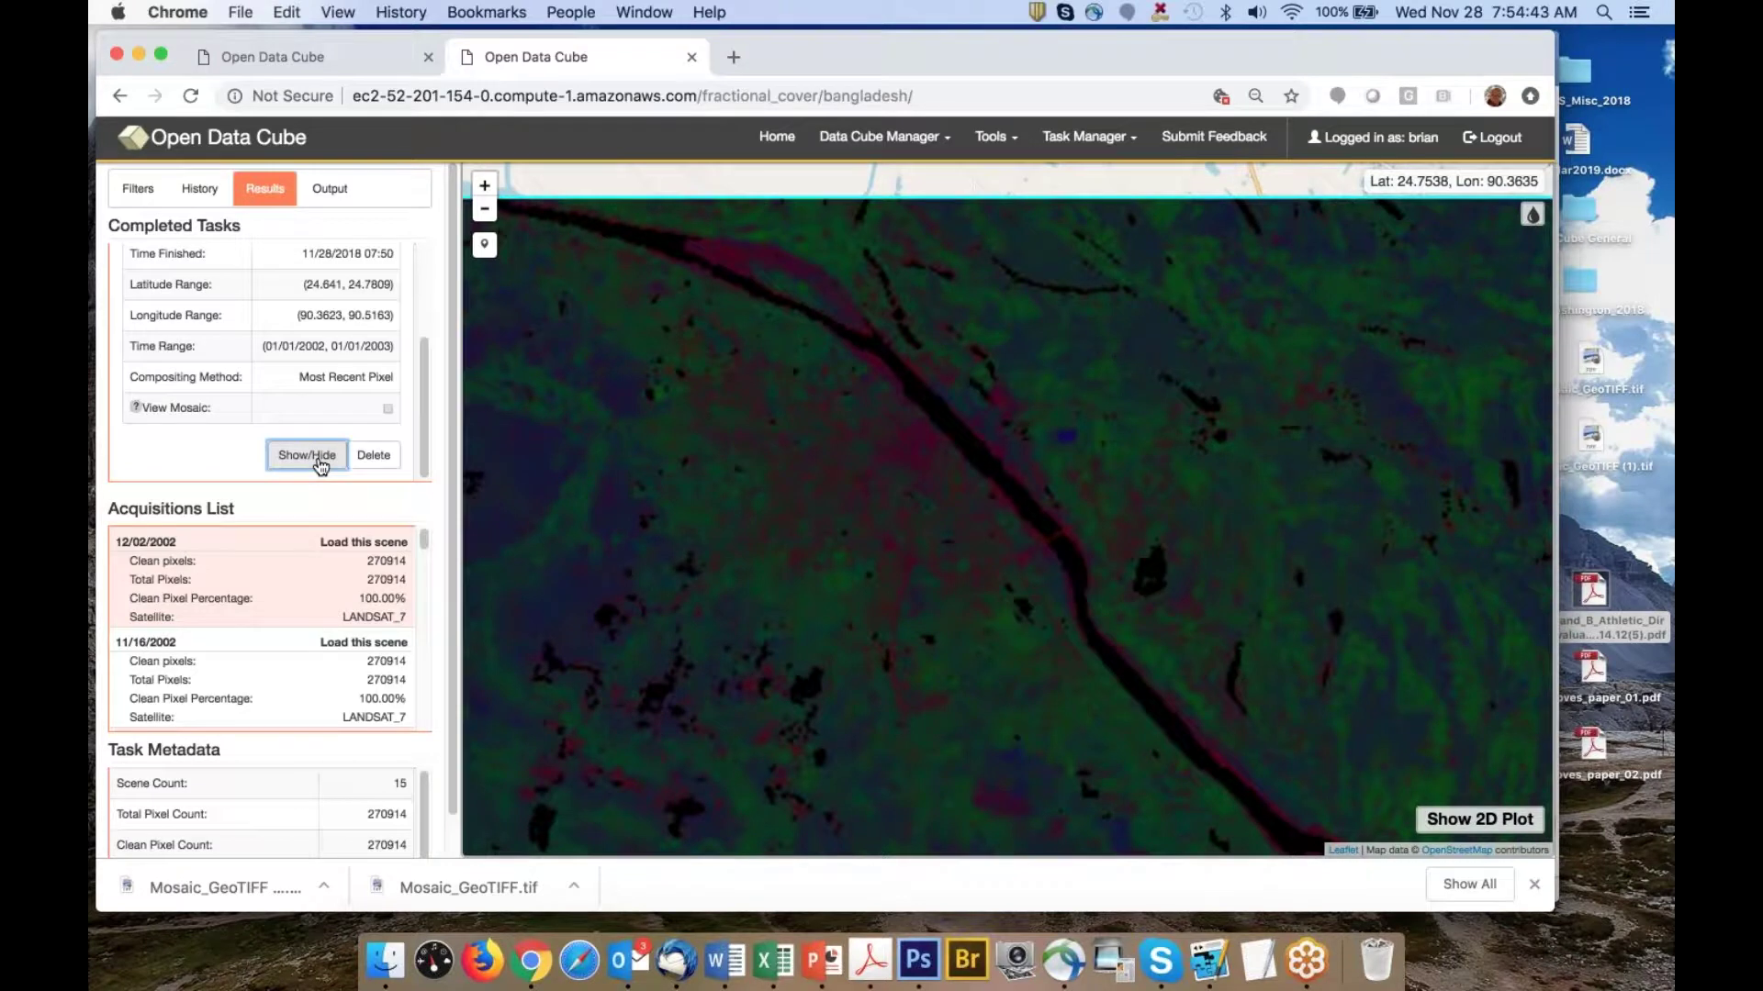
click(321, 459)
click(320, 459)
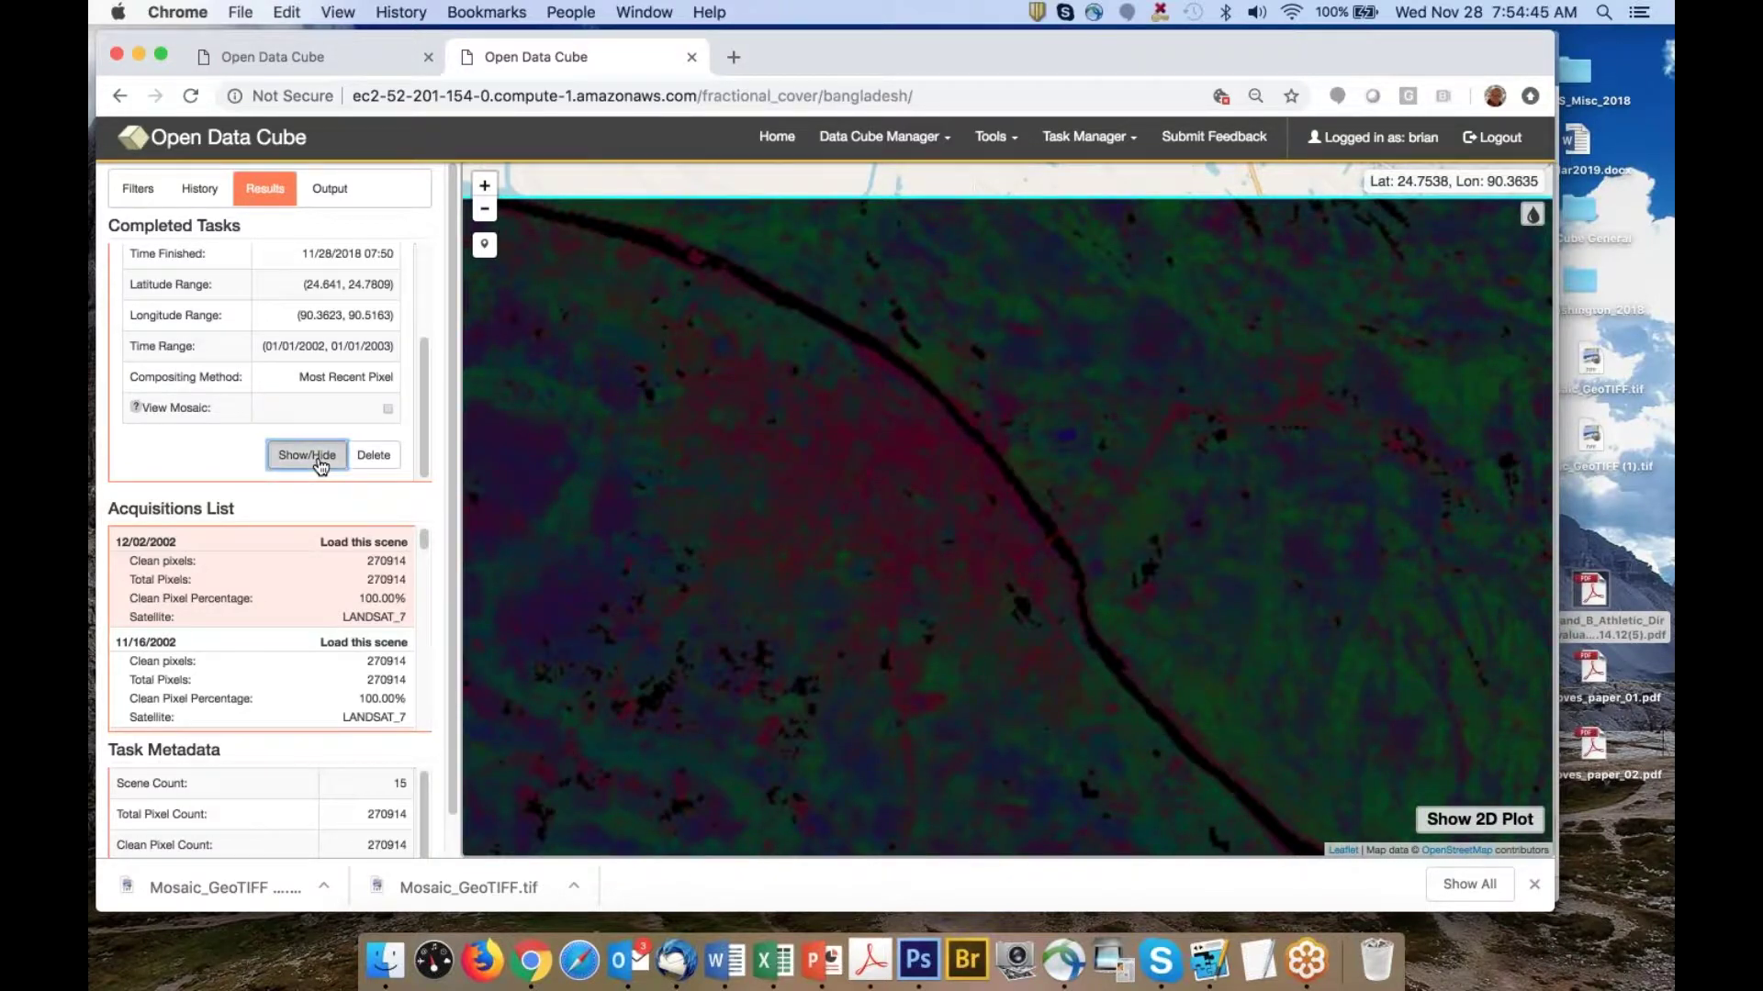
click(320, 462)
click(320, 462)
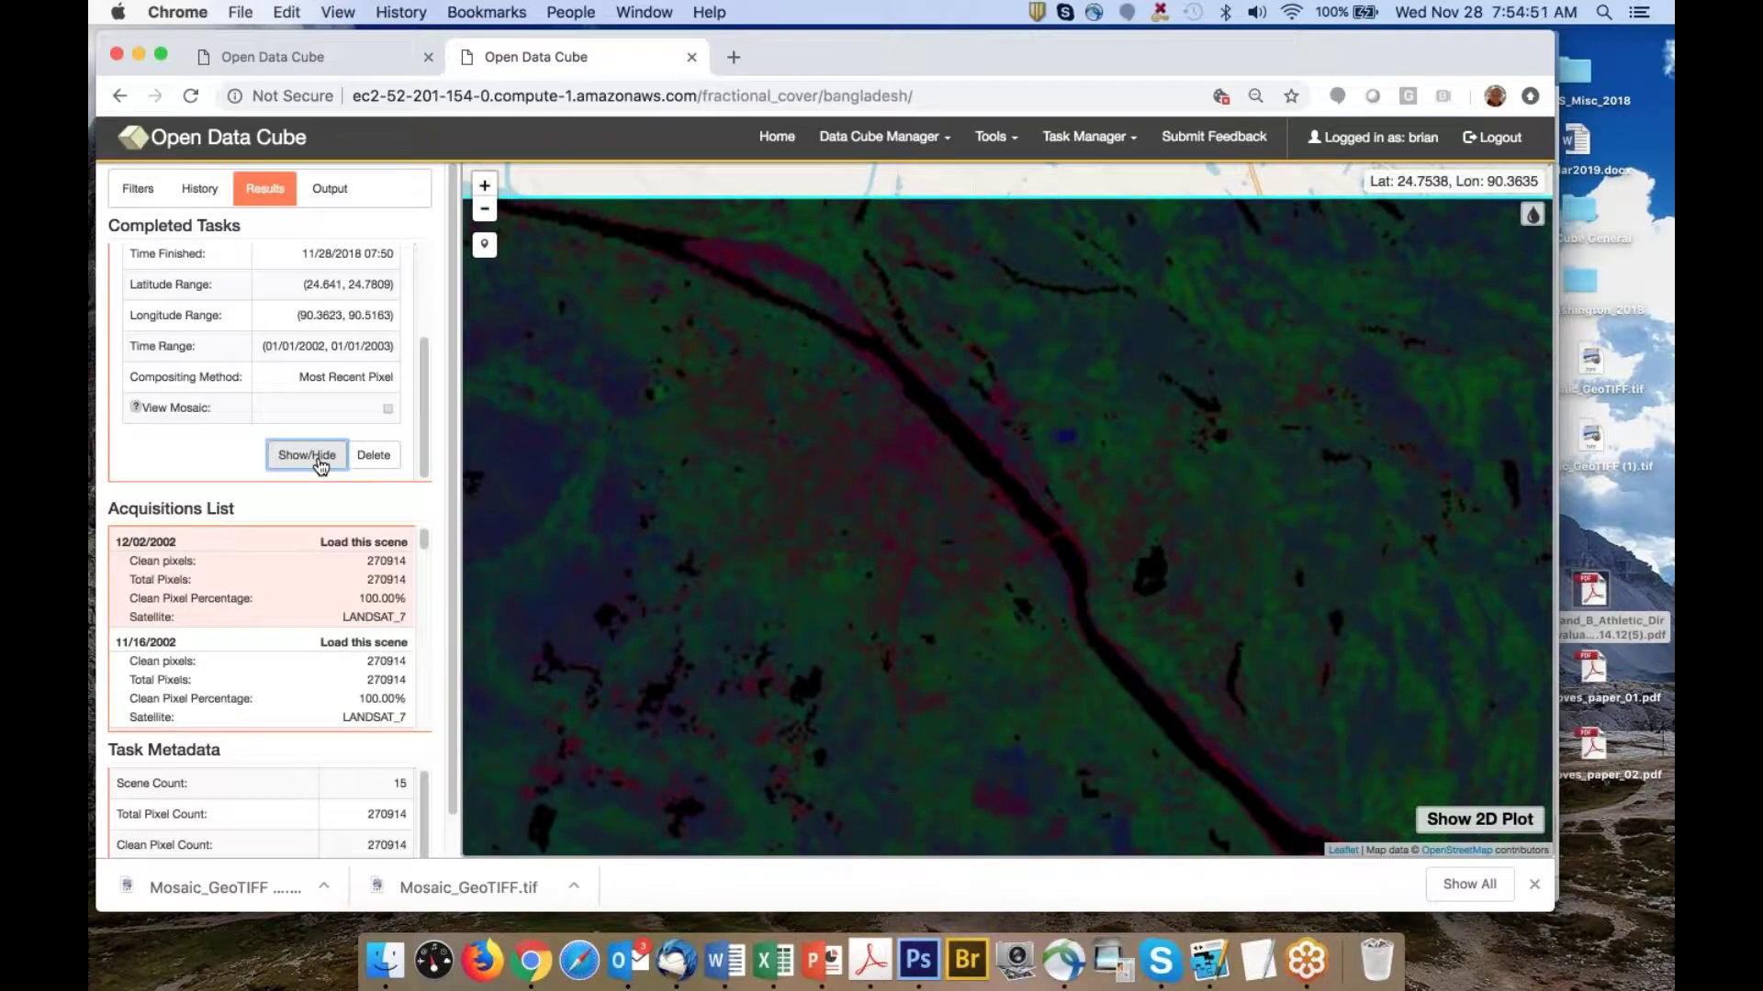
click(321, 464)
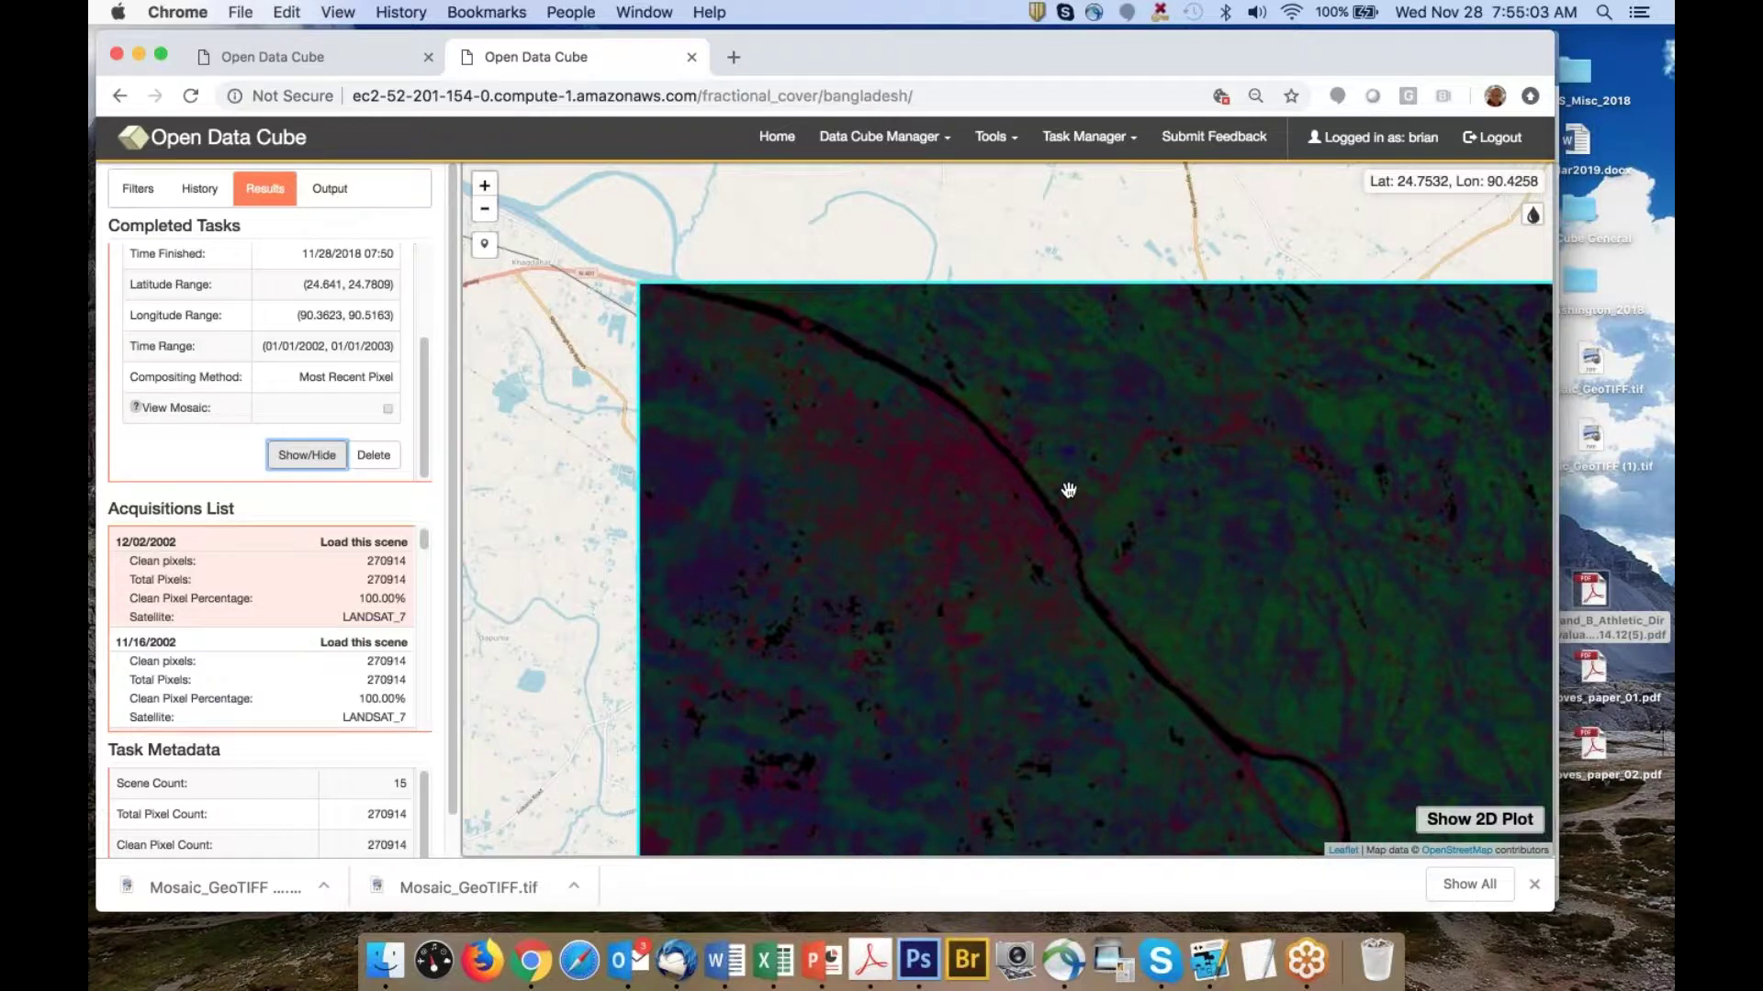
scroll(1065, 488, down, 1)
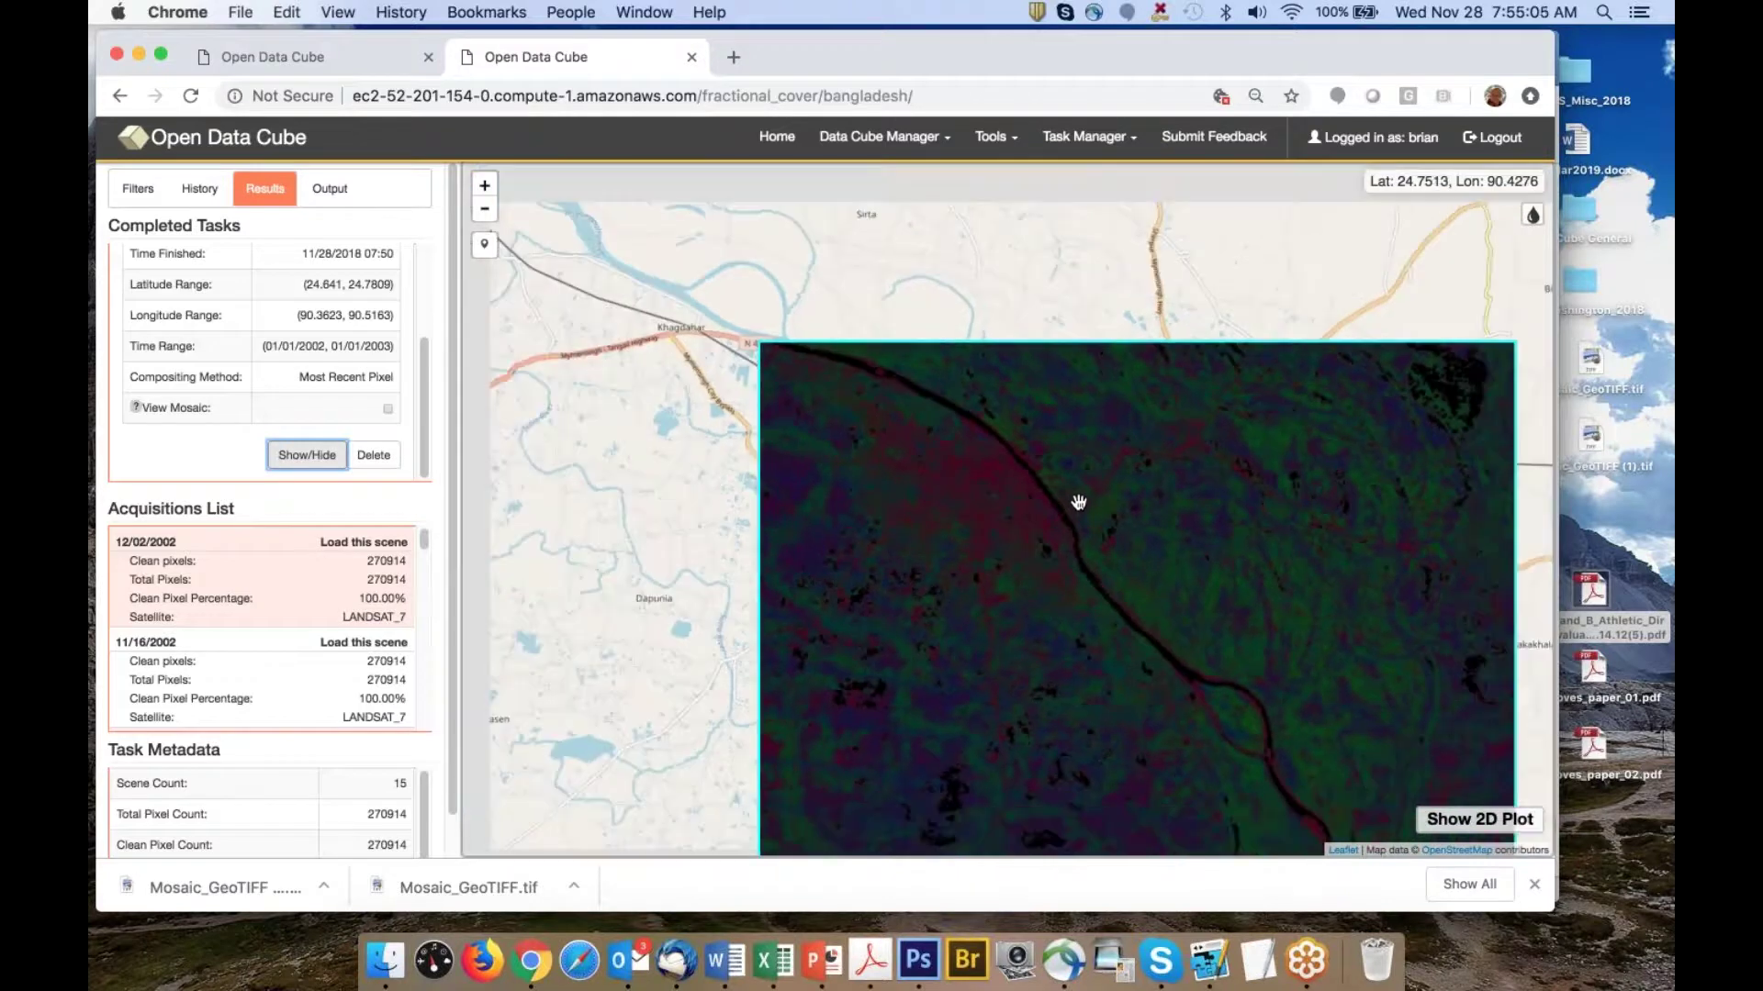
scroll(998, 436, up, 2)
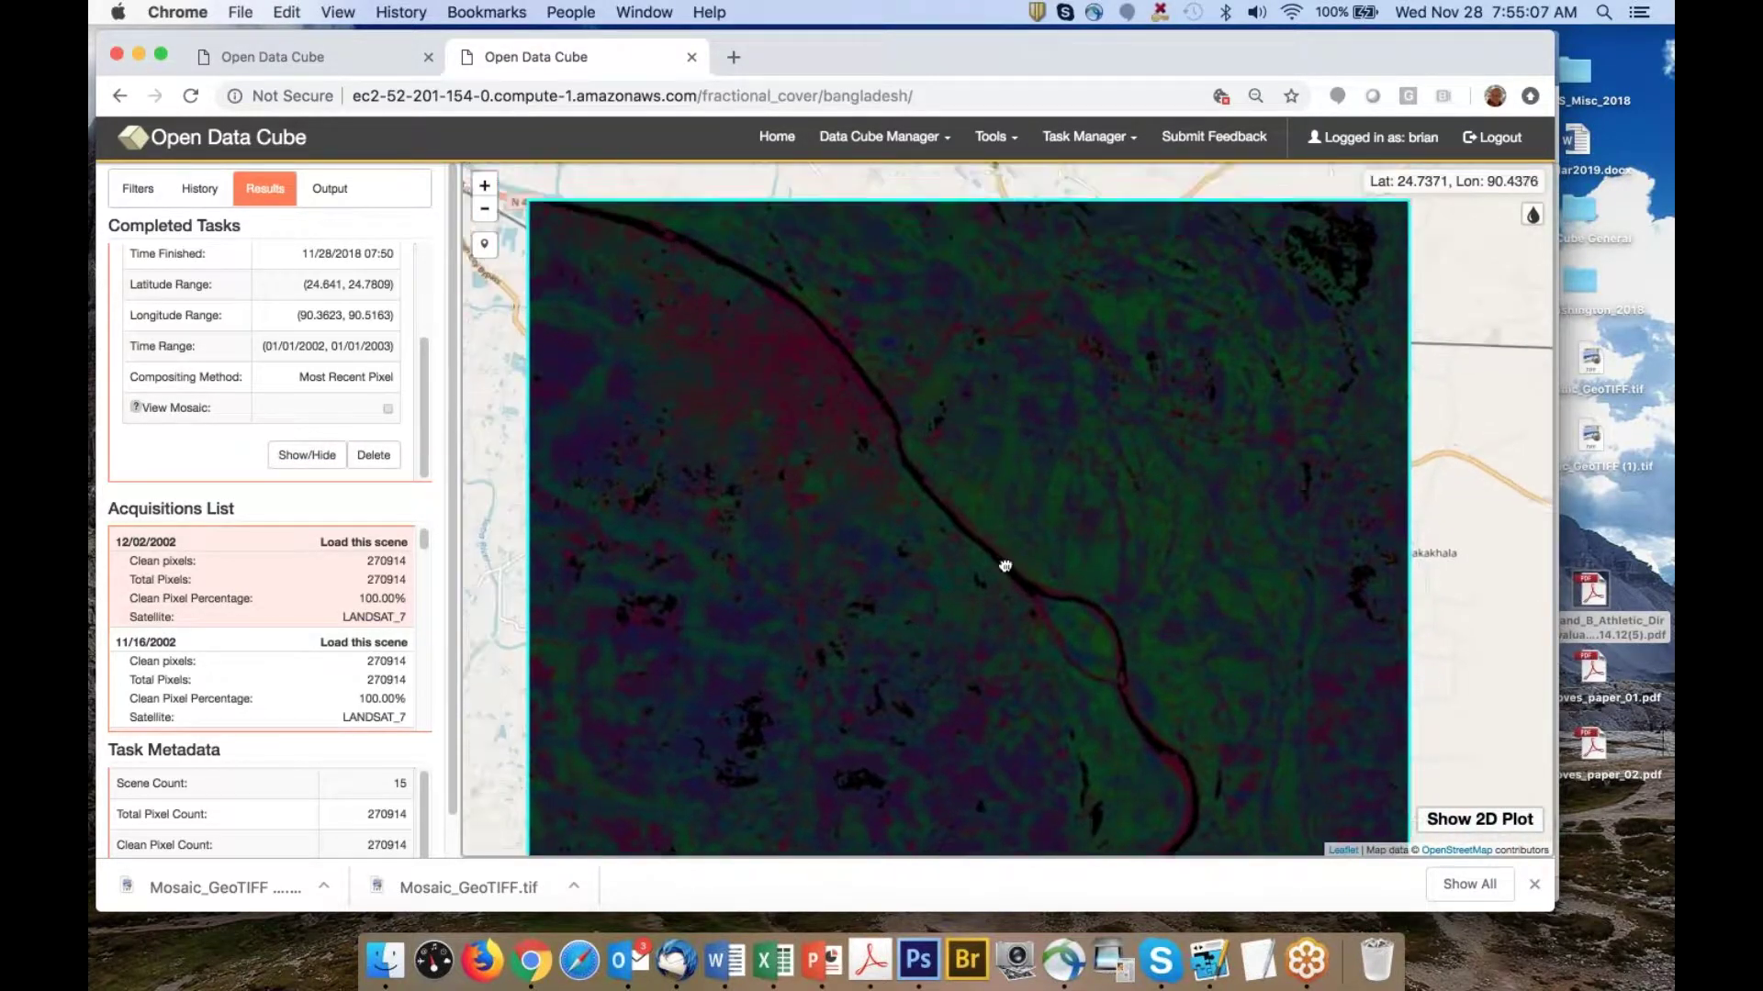
scroll(1005, 567, up, 2)
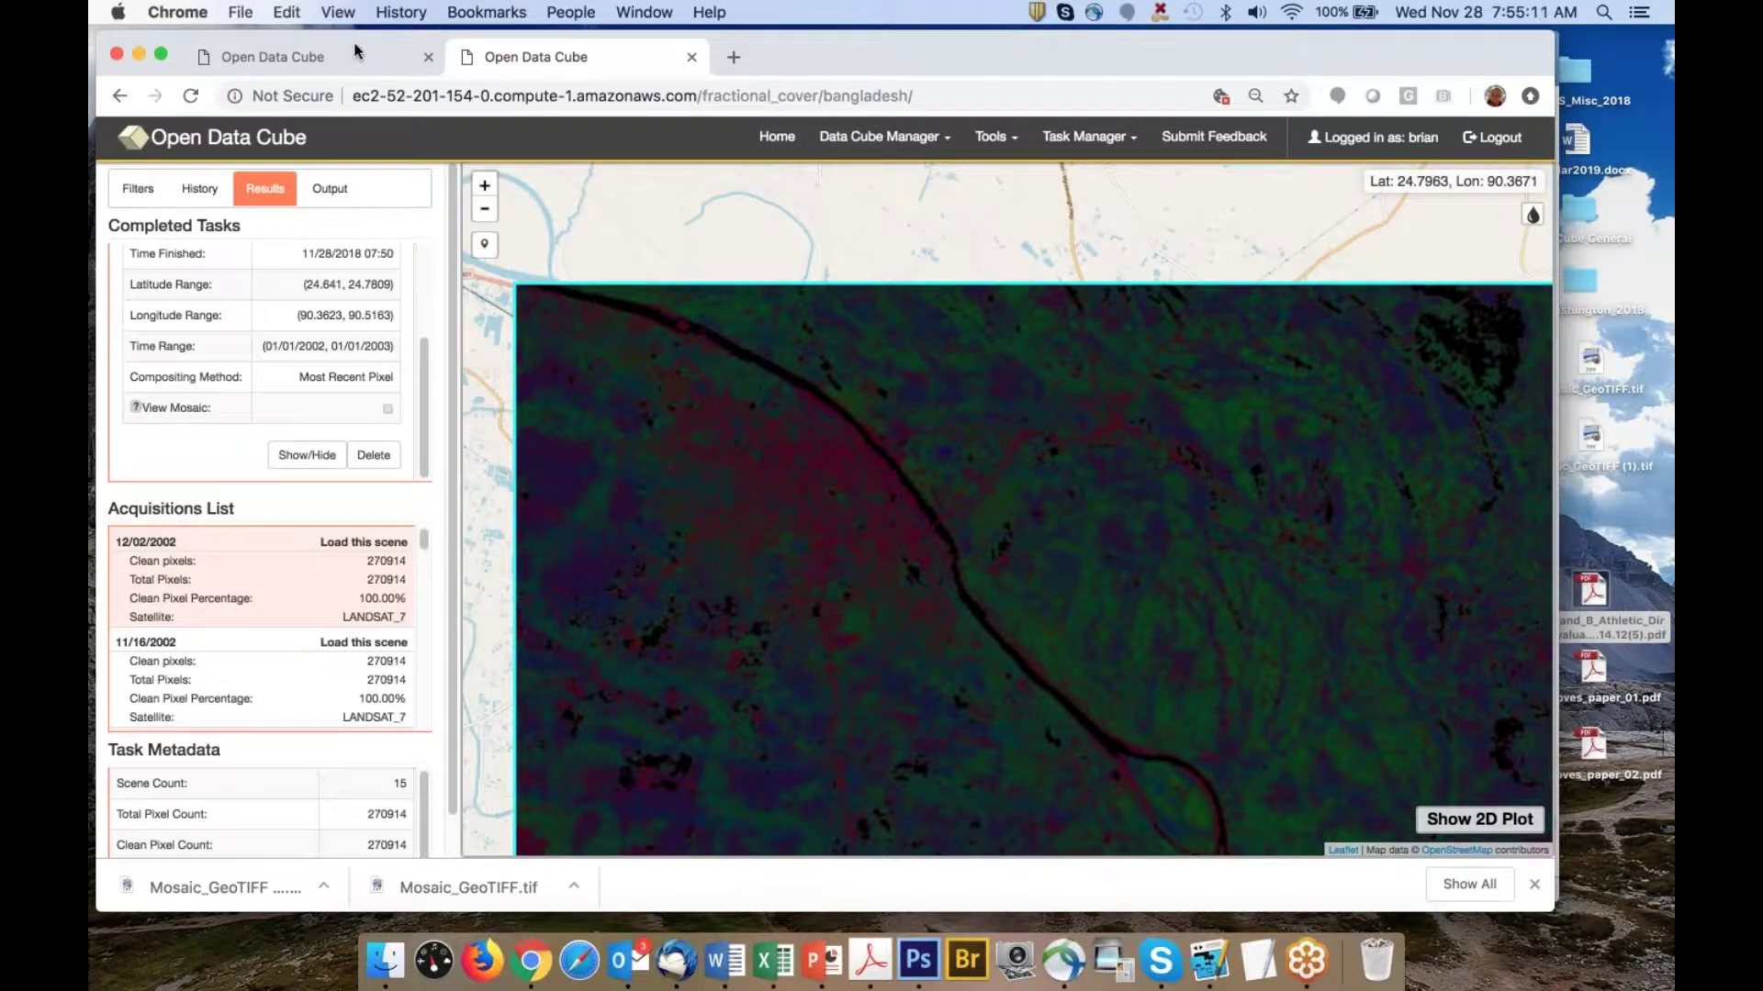
Minimize the browser to reveal the tutorial's BS-PV-NPV colour triangle, restore it and switch to the Tanzania Fractional Cover page
click(139, 53)
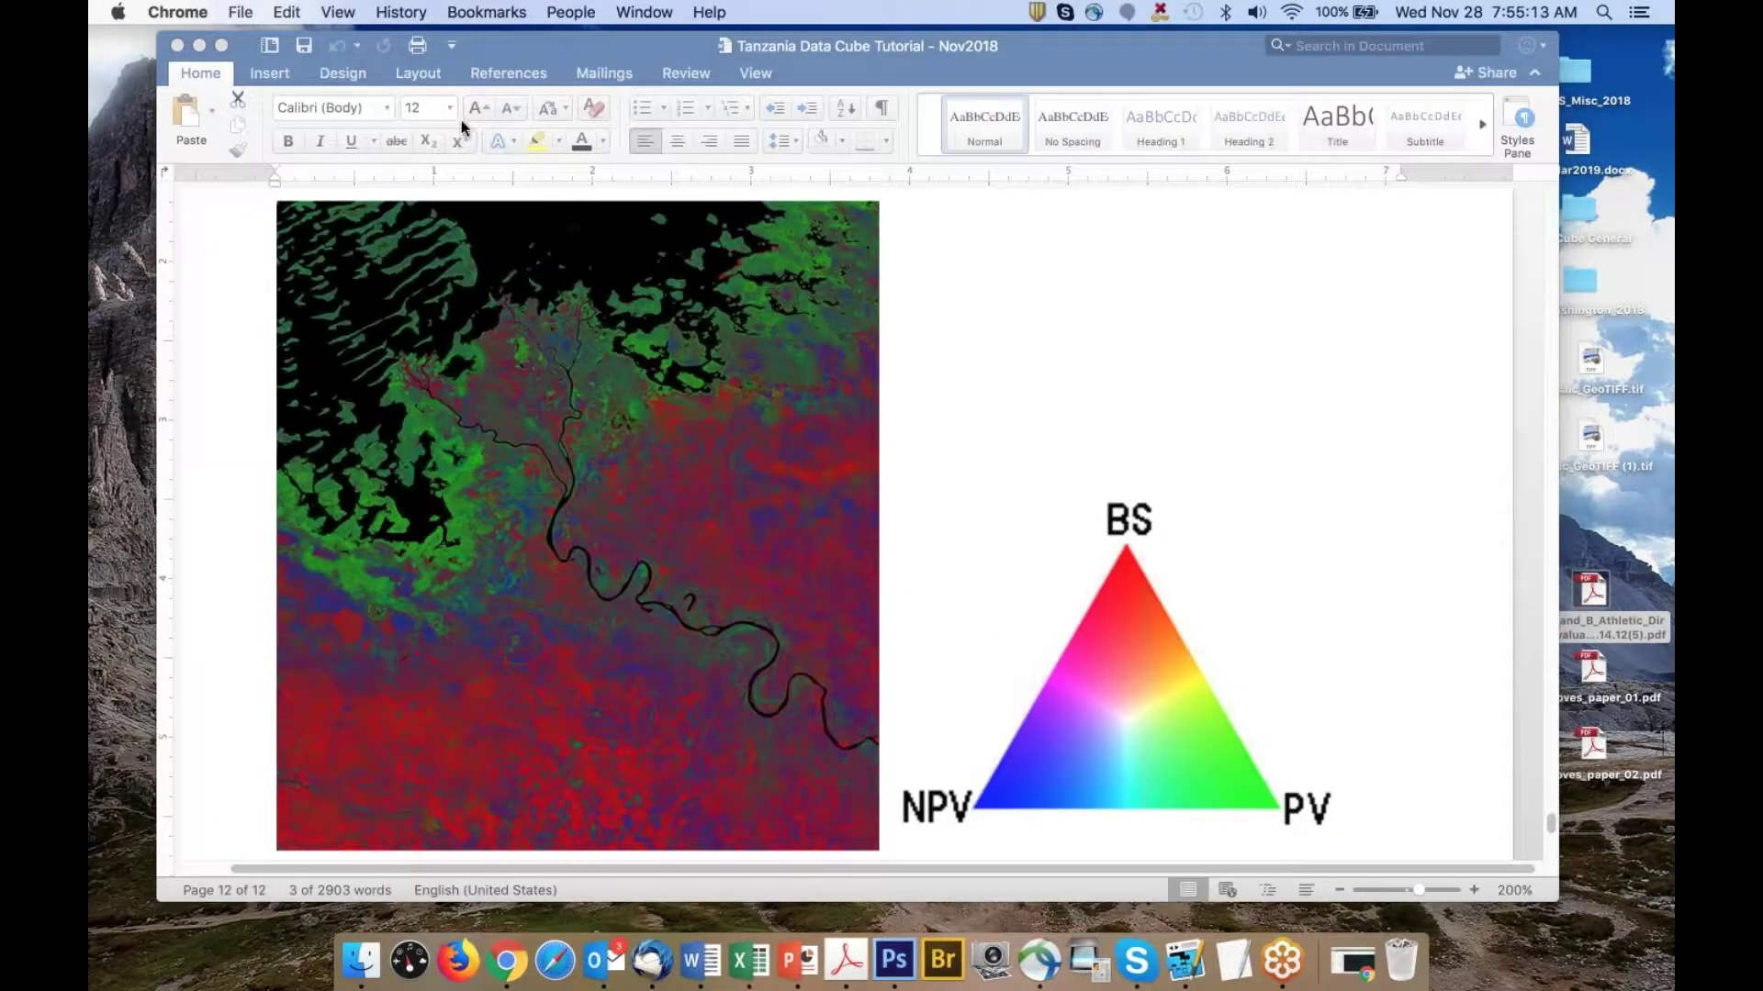
click(1352, 961)
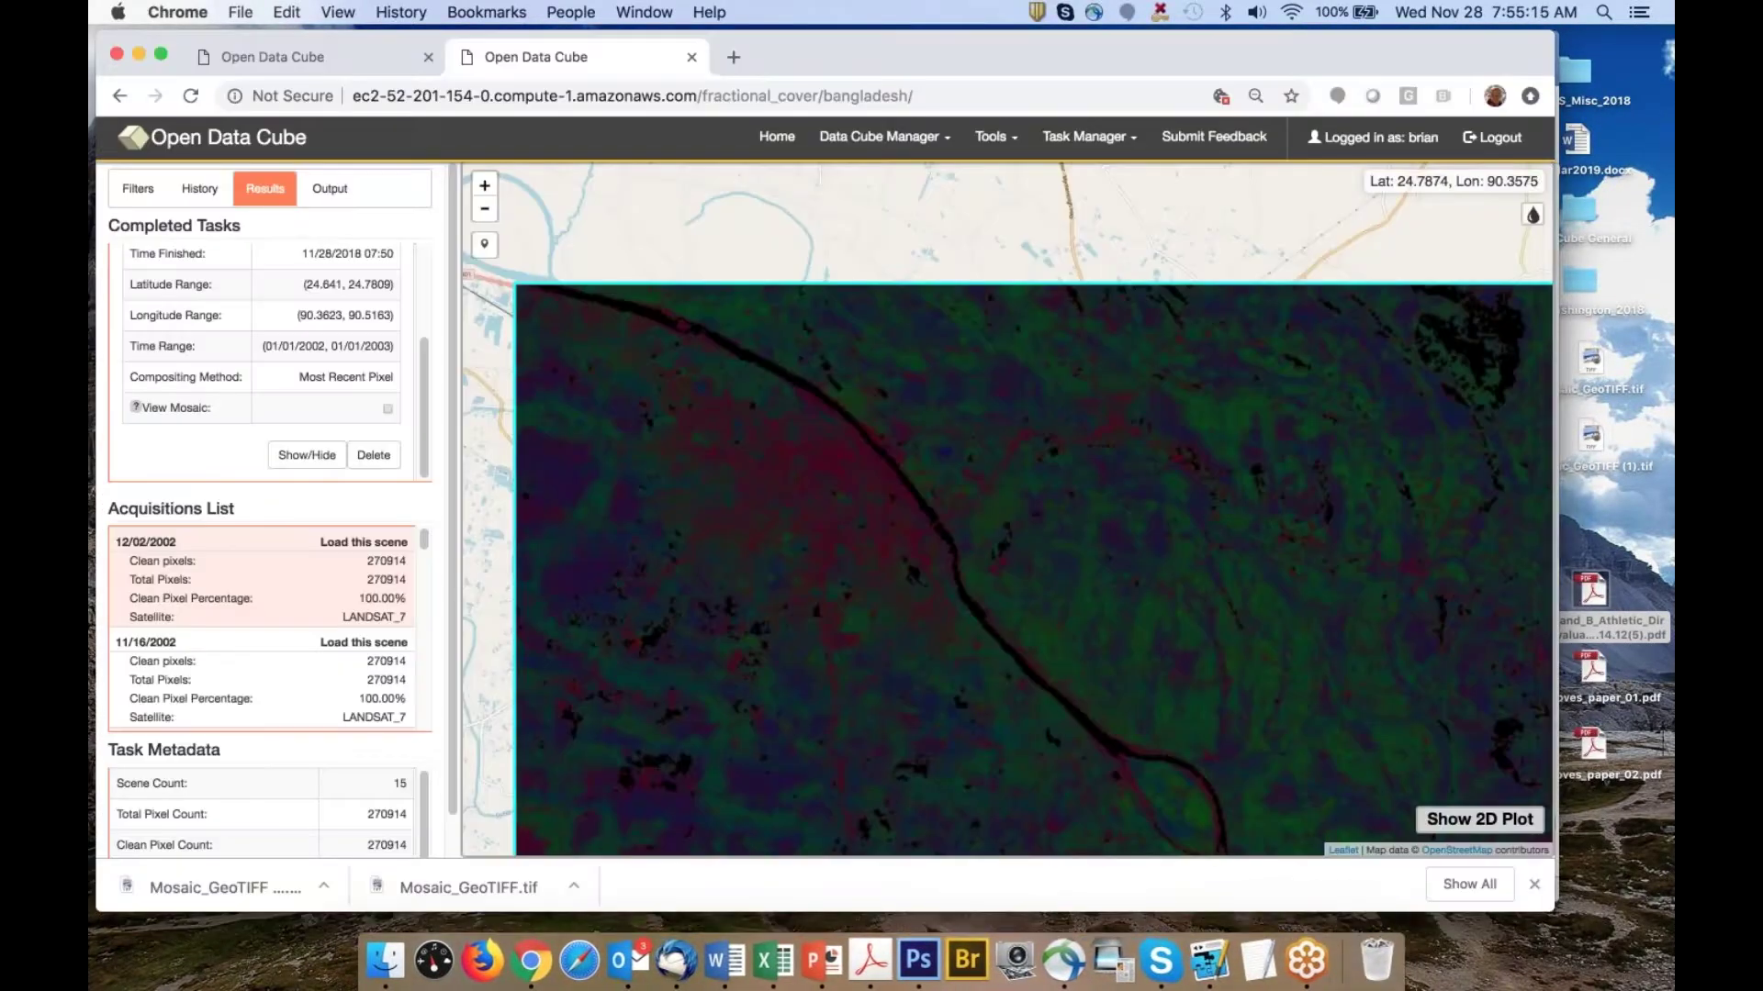
click(285, 57)
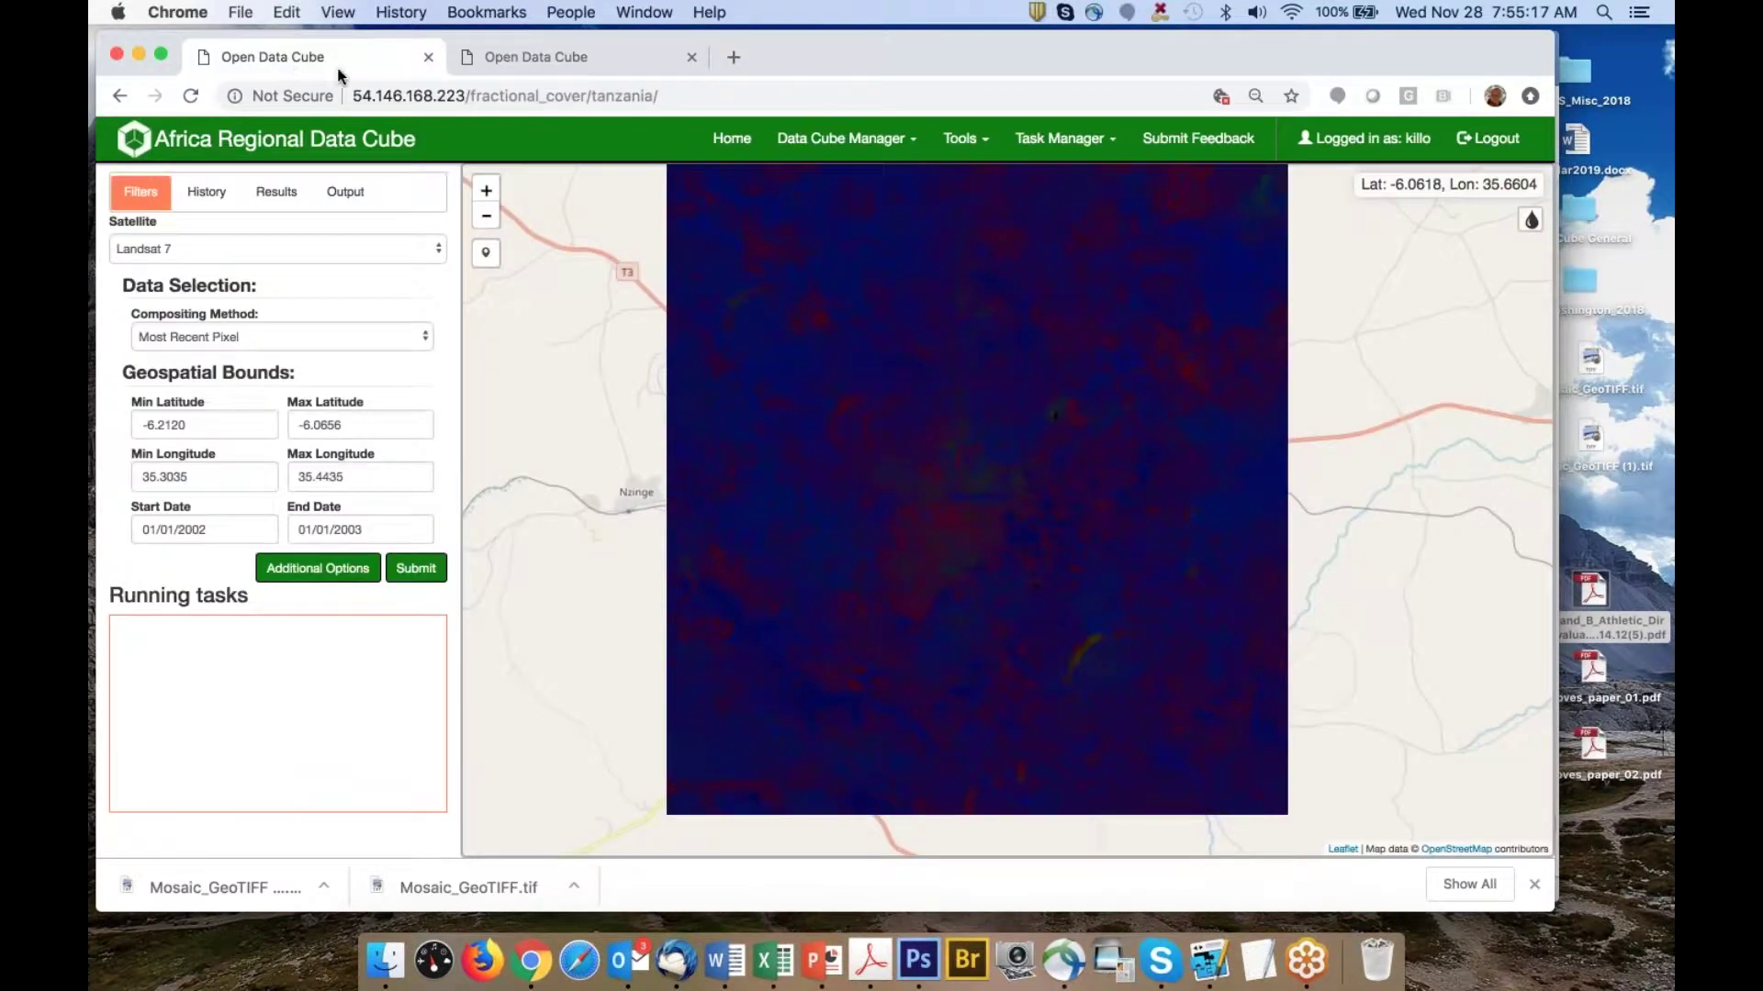
Open the Custom Mosaic tool for Tanzania and bring the Dodoma region into view on its map
scroll(879, 381, down, 2)
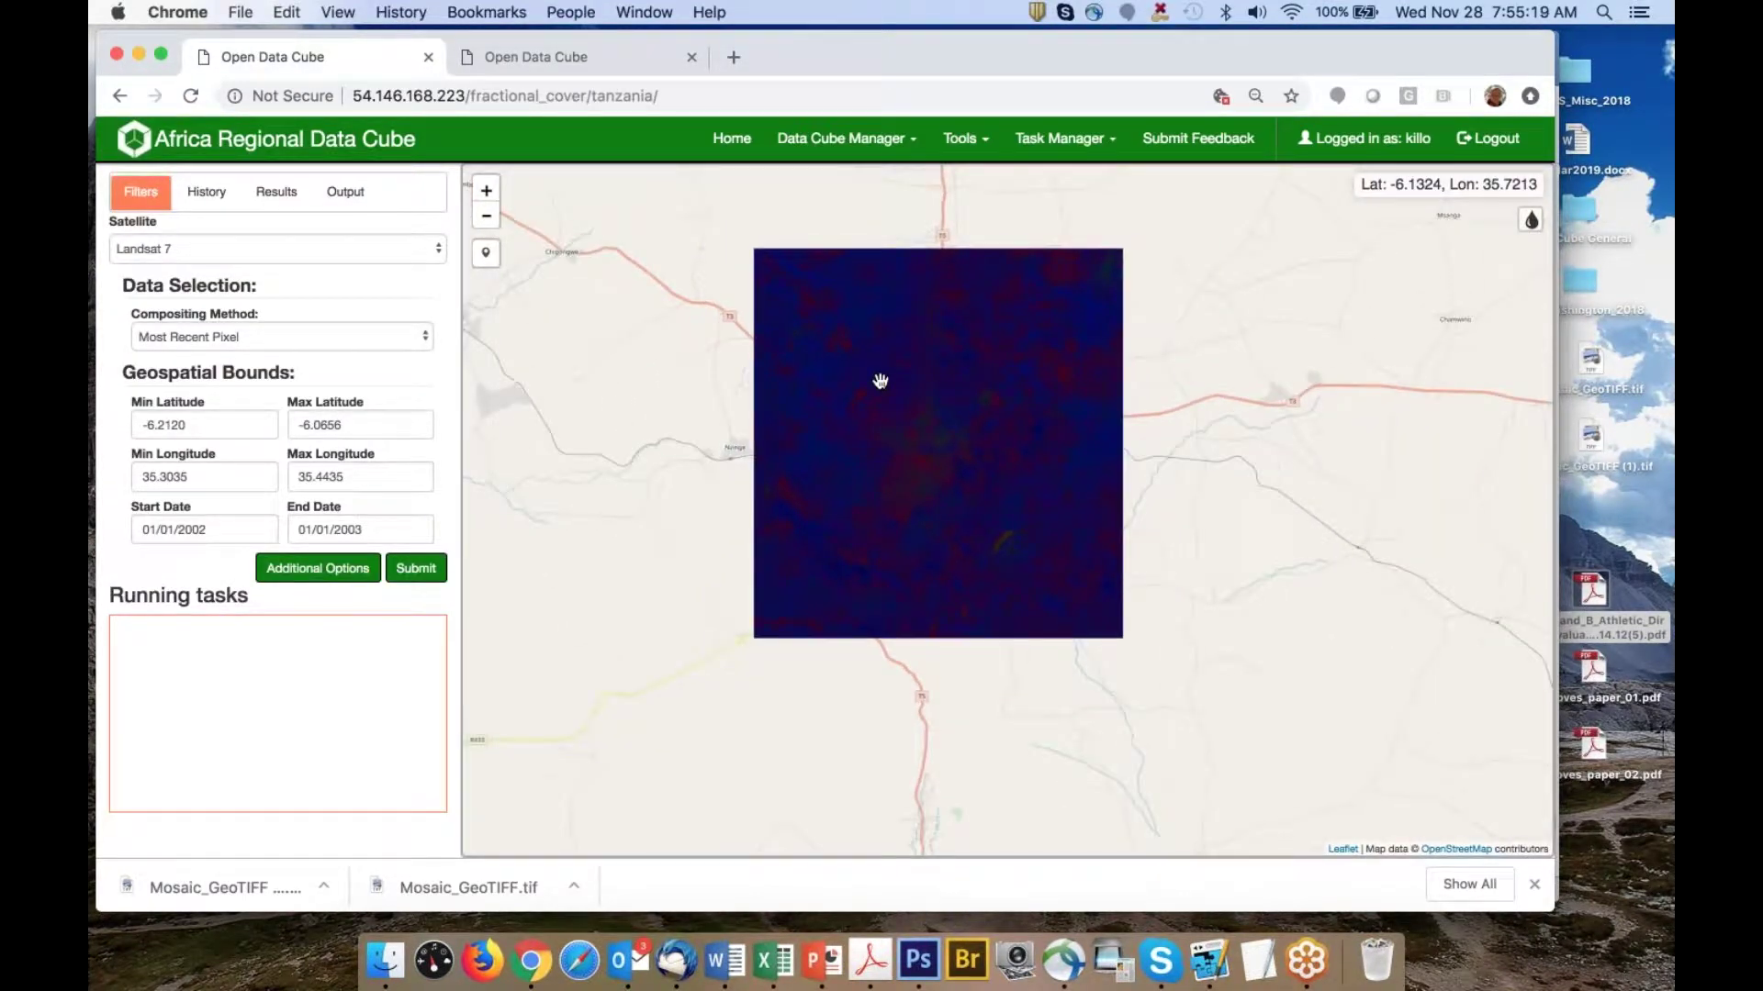
drag(910, 365, 727, 440)
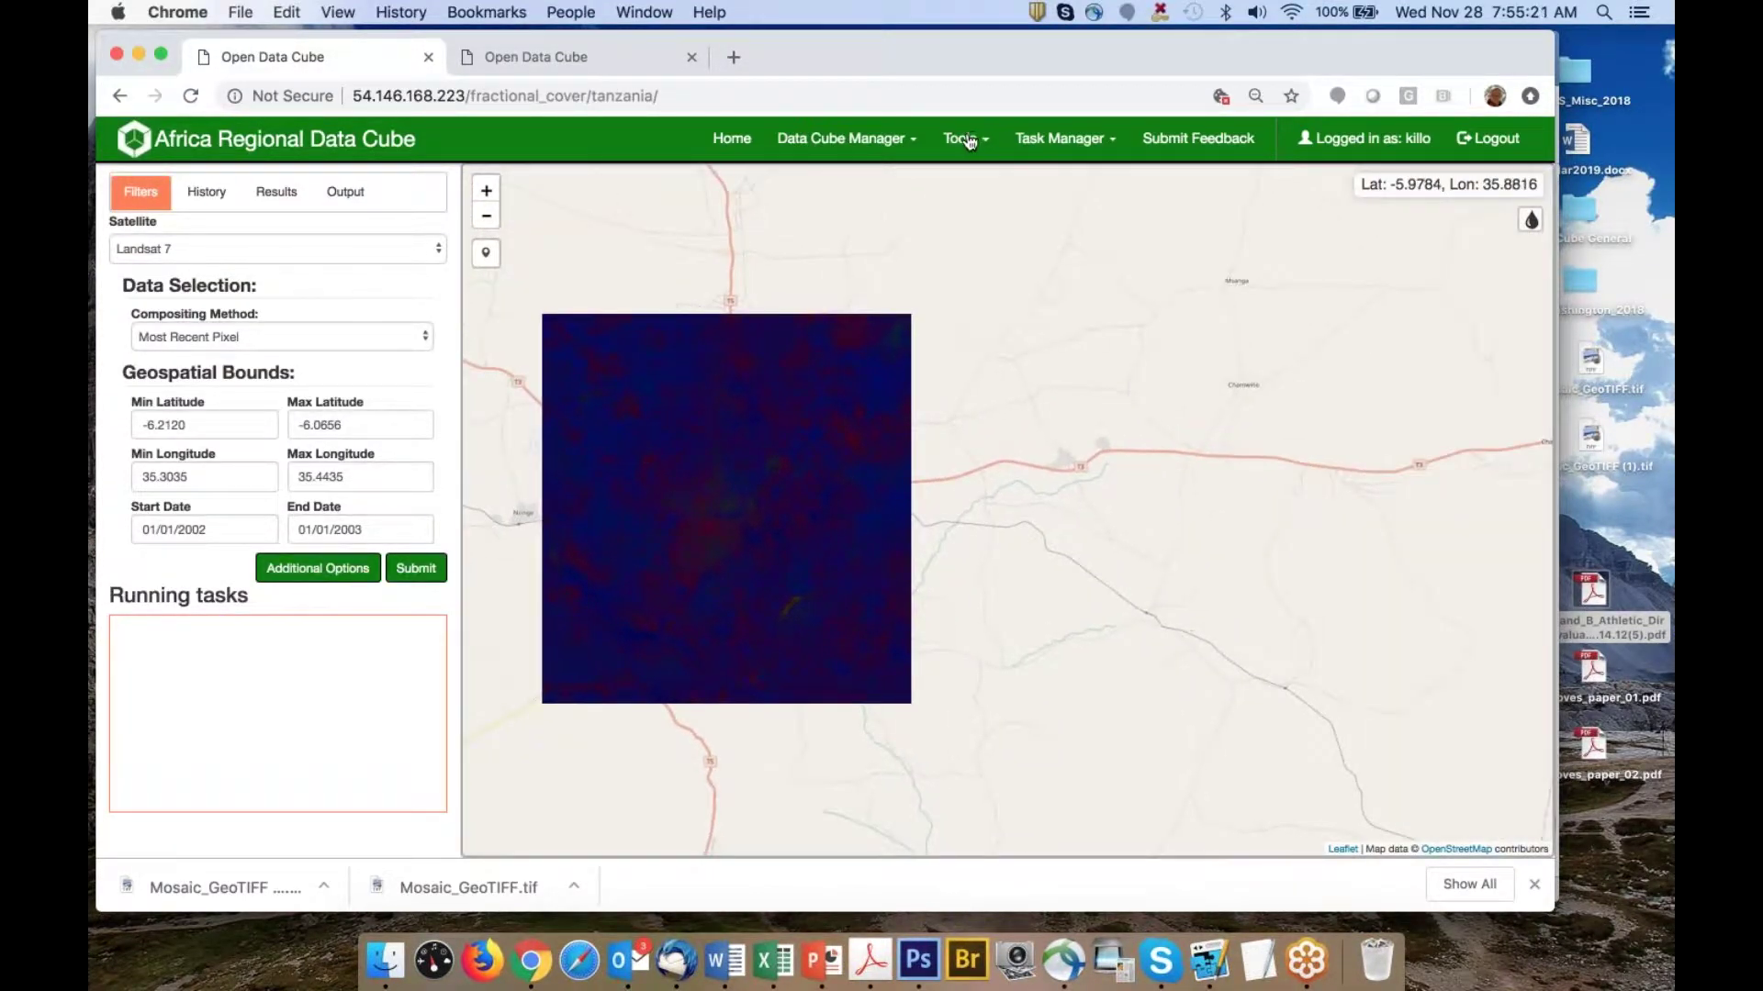
click(959, 140)
mouse_move(927, 177)
click(1047, 179)
click(300, 606)
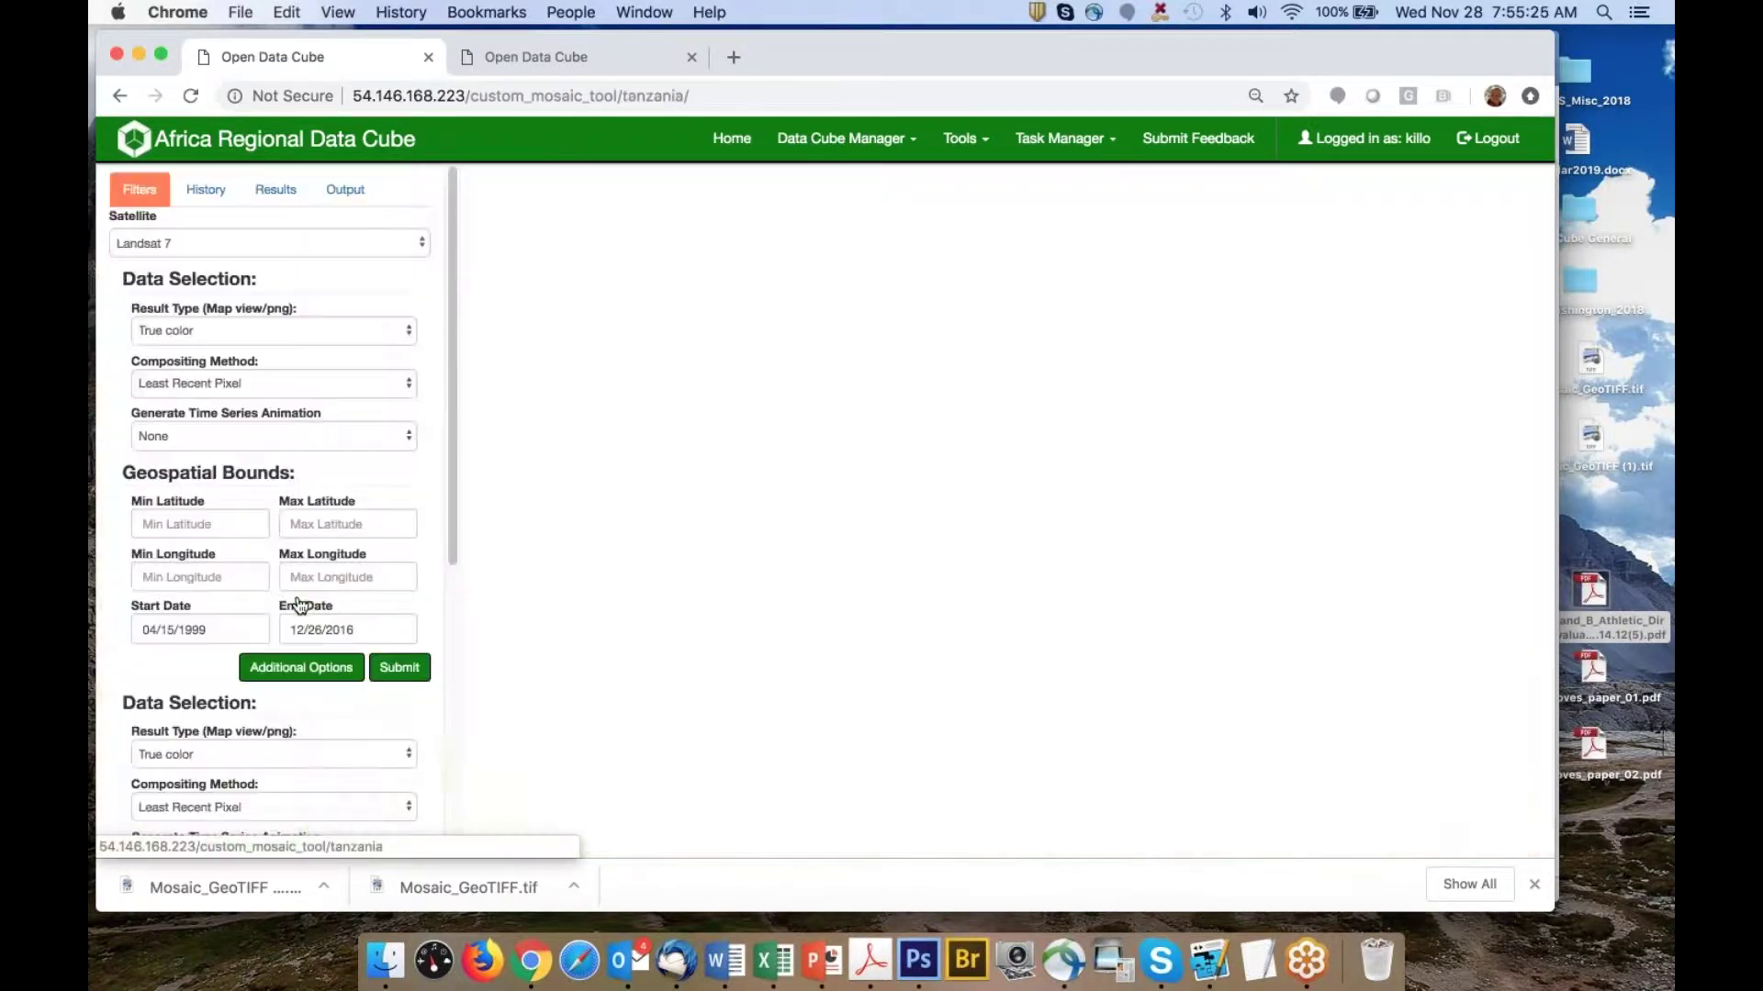
scroll(1068, 495, up, 3)
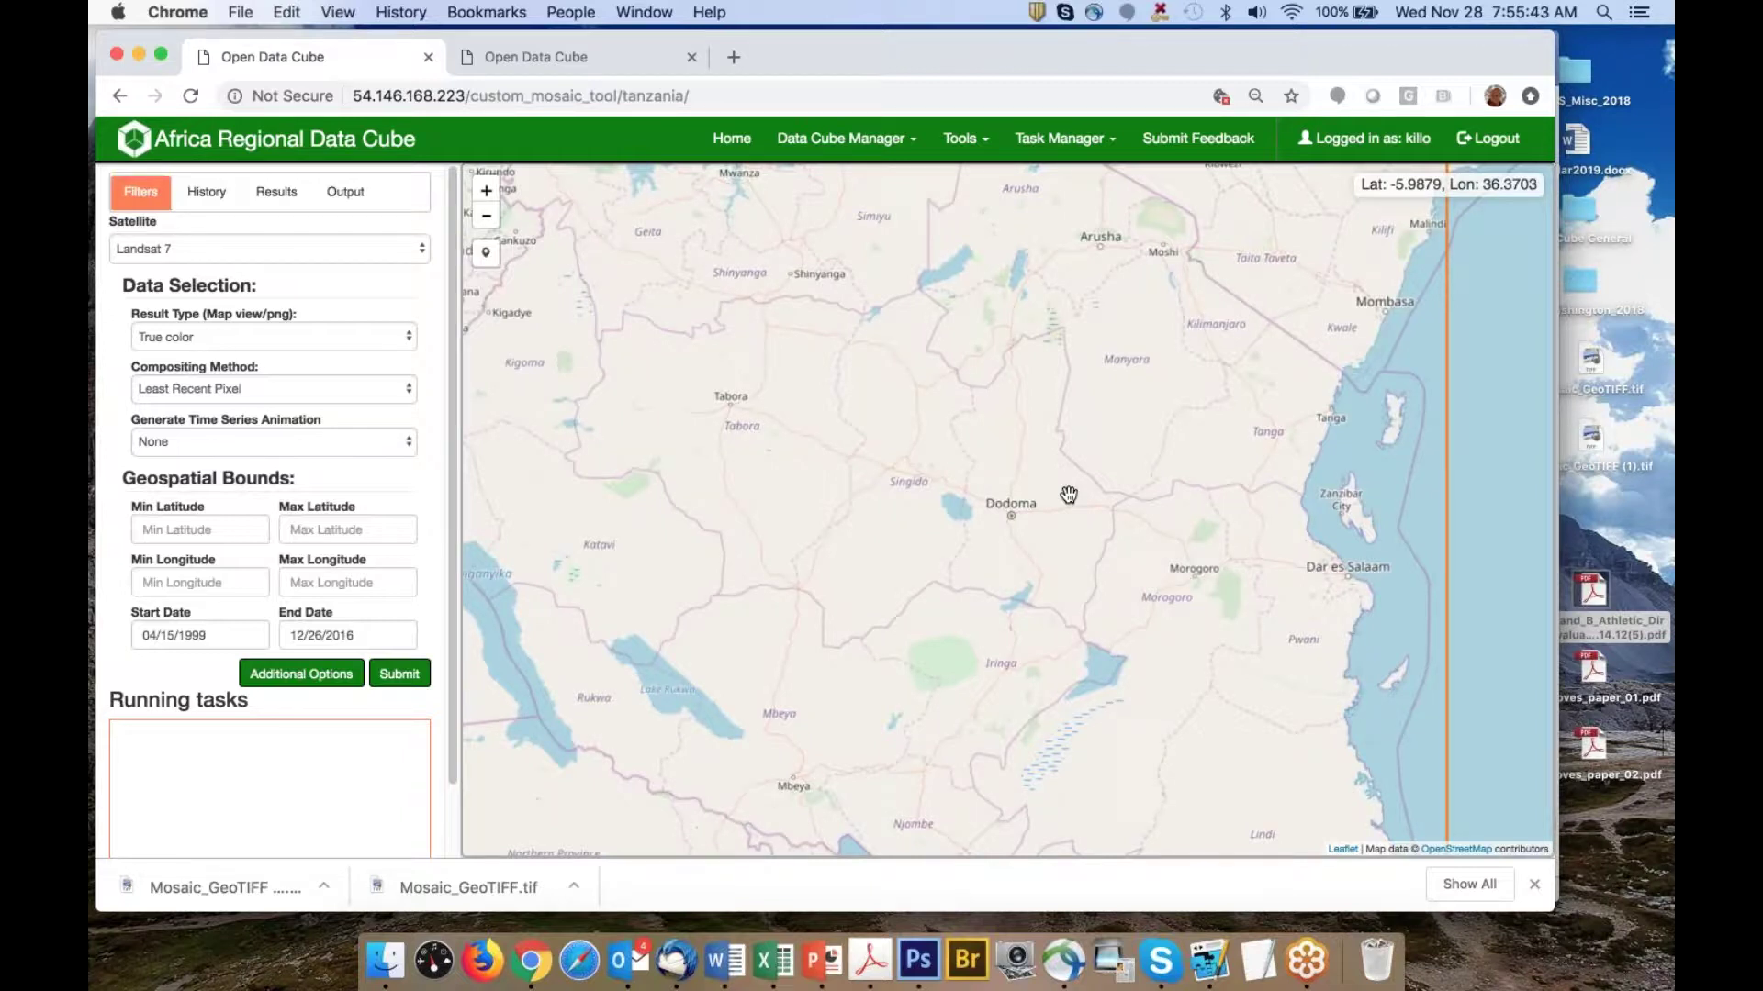
Review the available land analysis tools, including Fractional Cover, without opening one
click(960, 145)
mouse_move(909, 204)
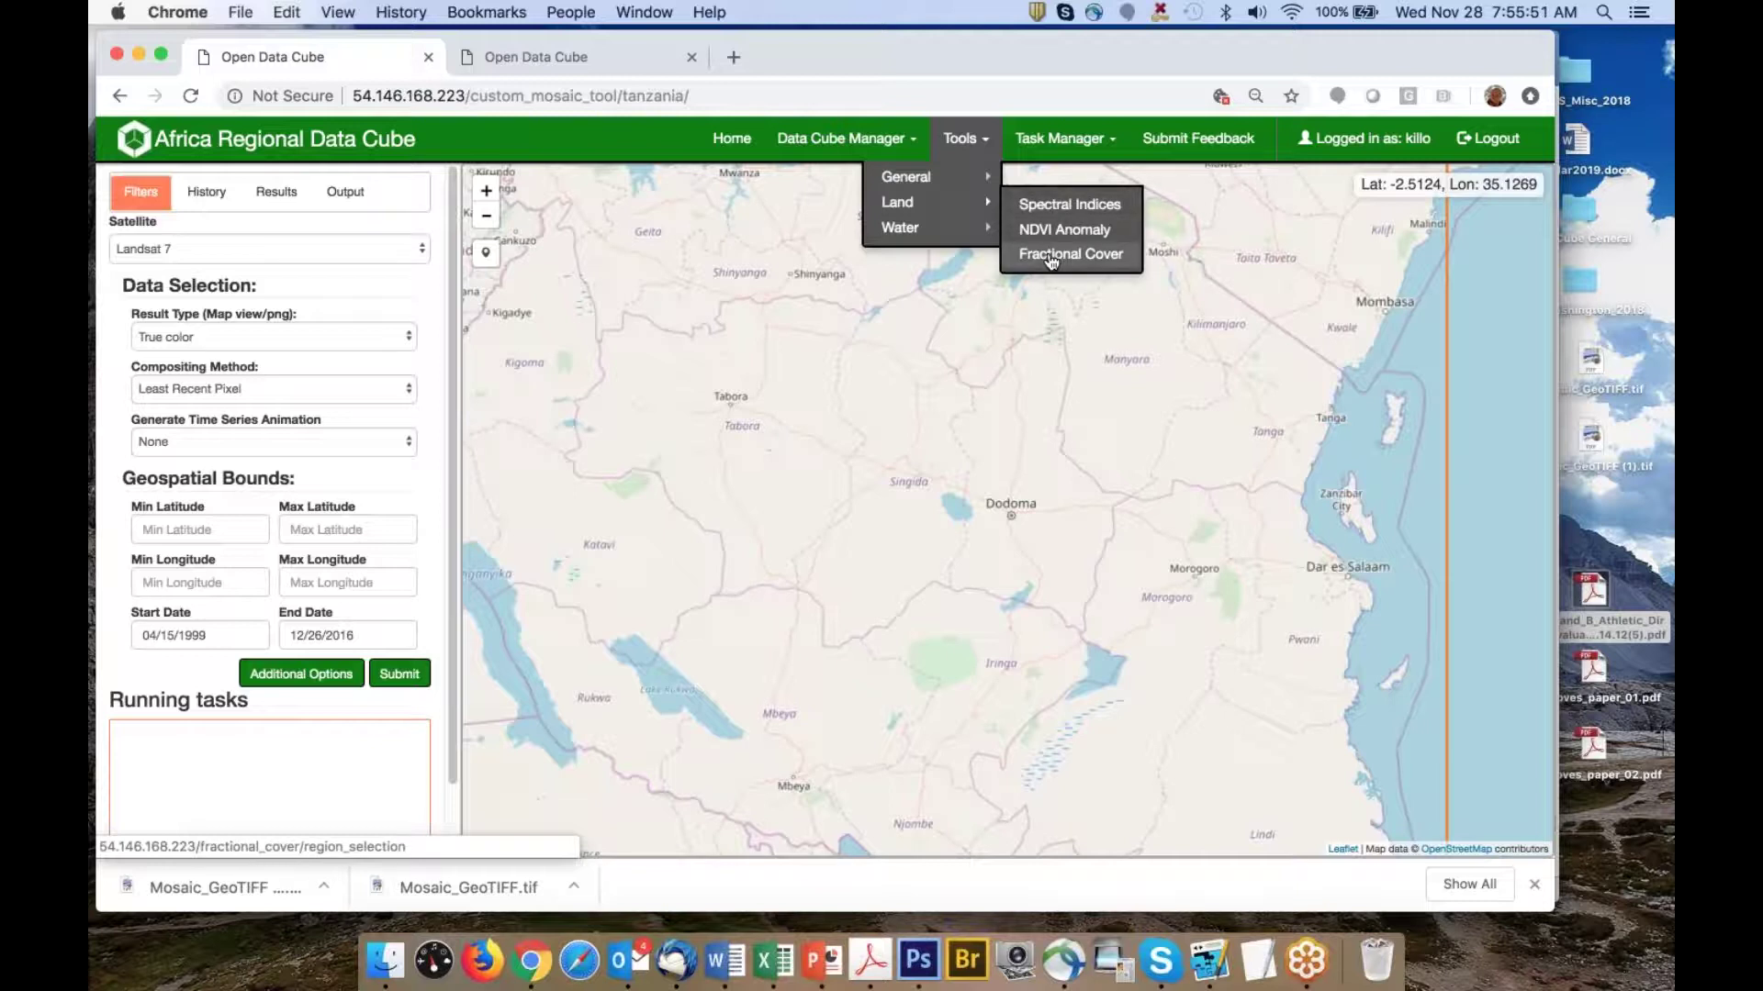
click(846, 499)
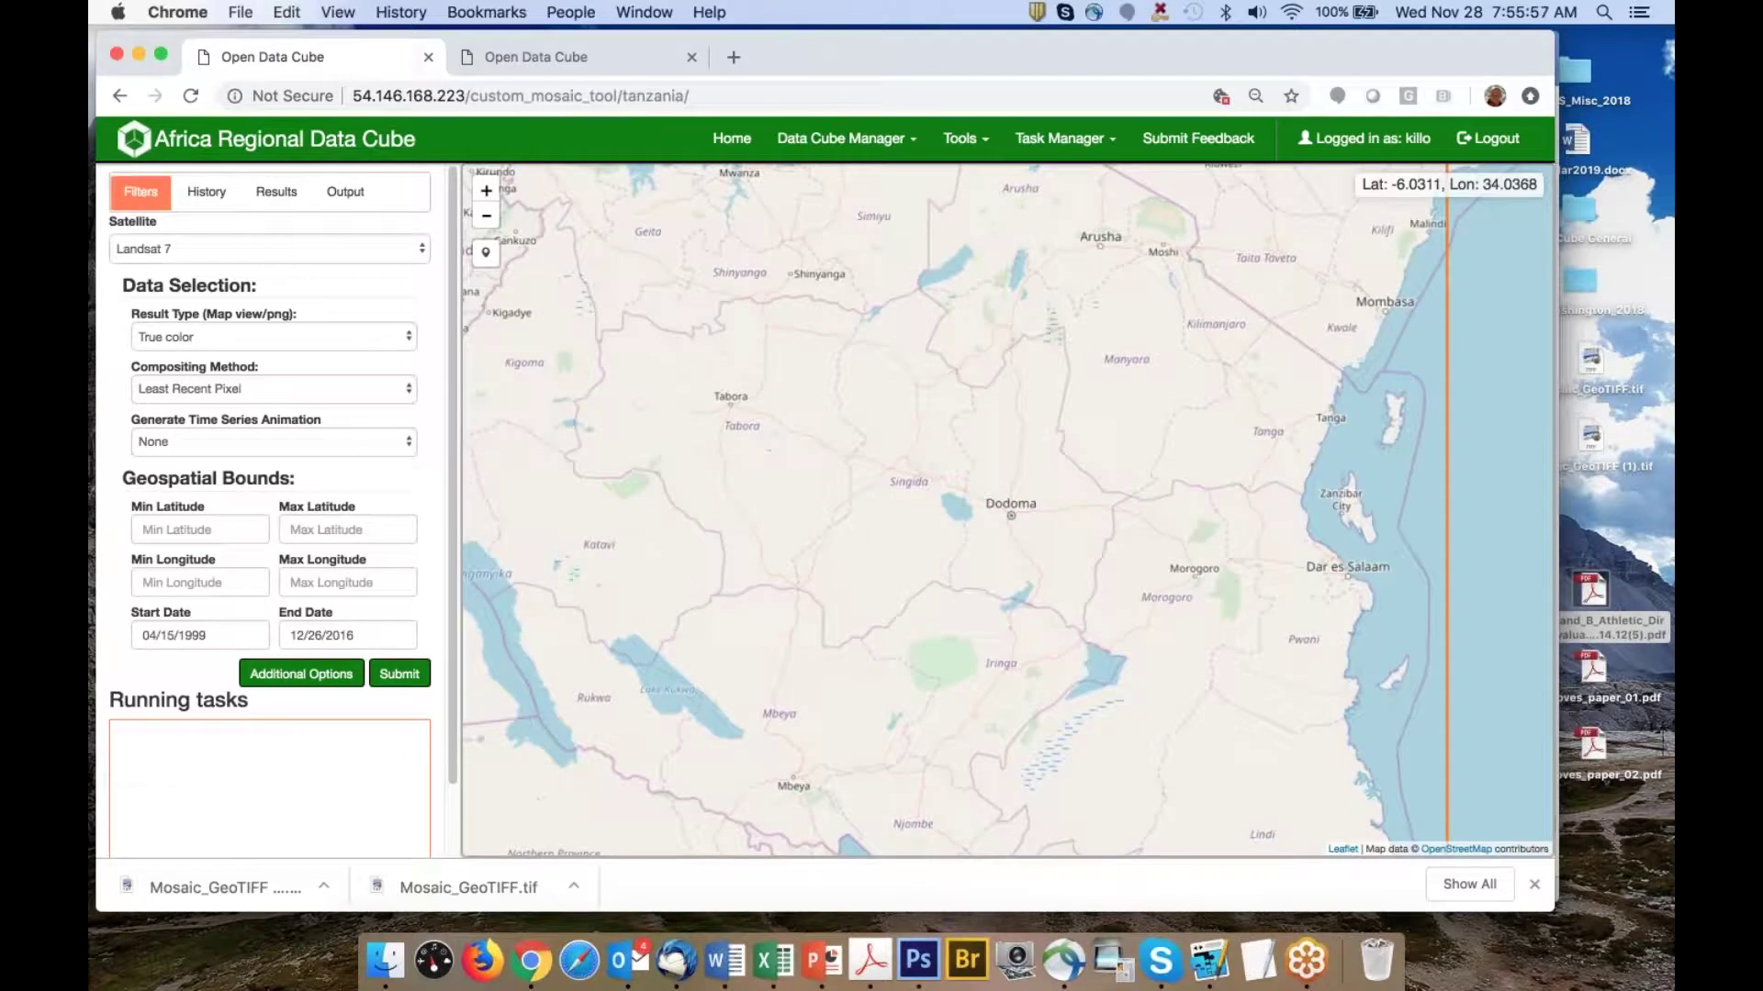
click(1660, 80)
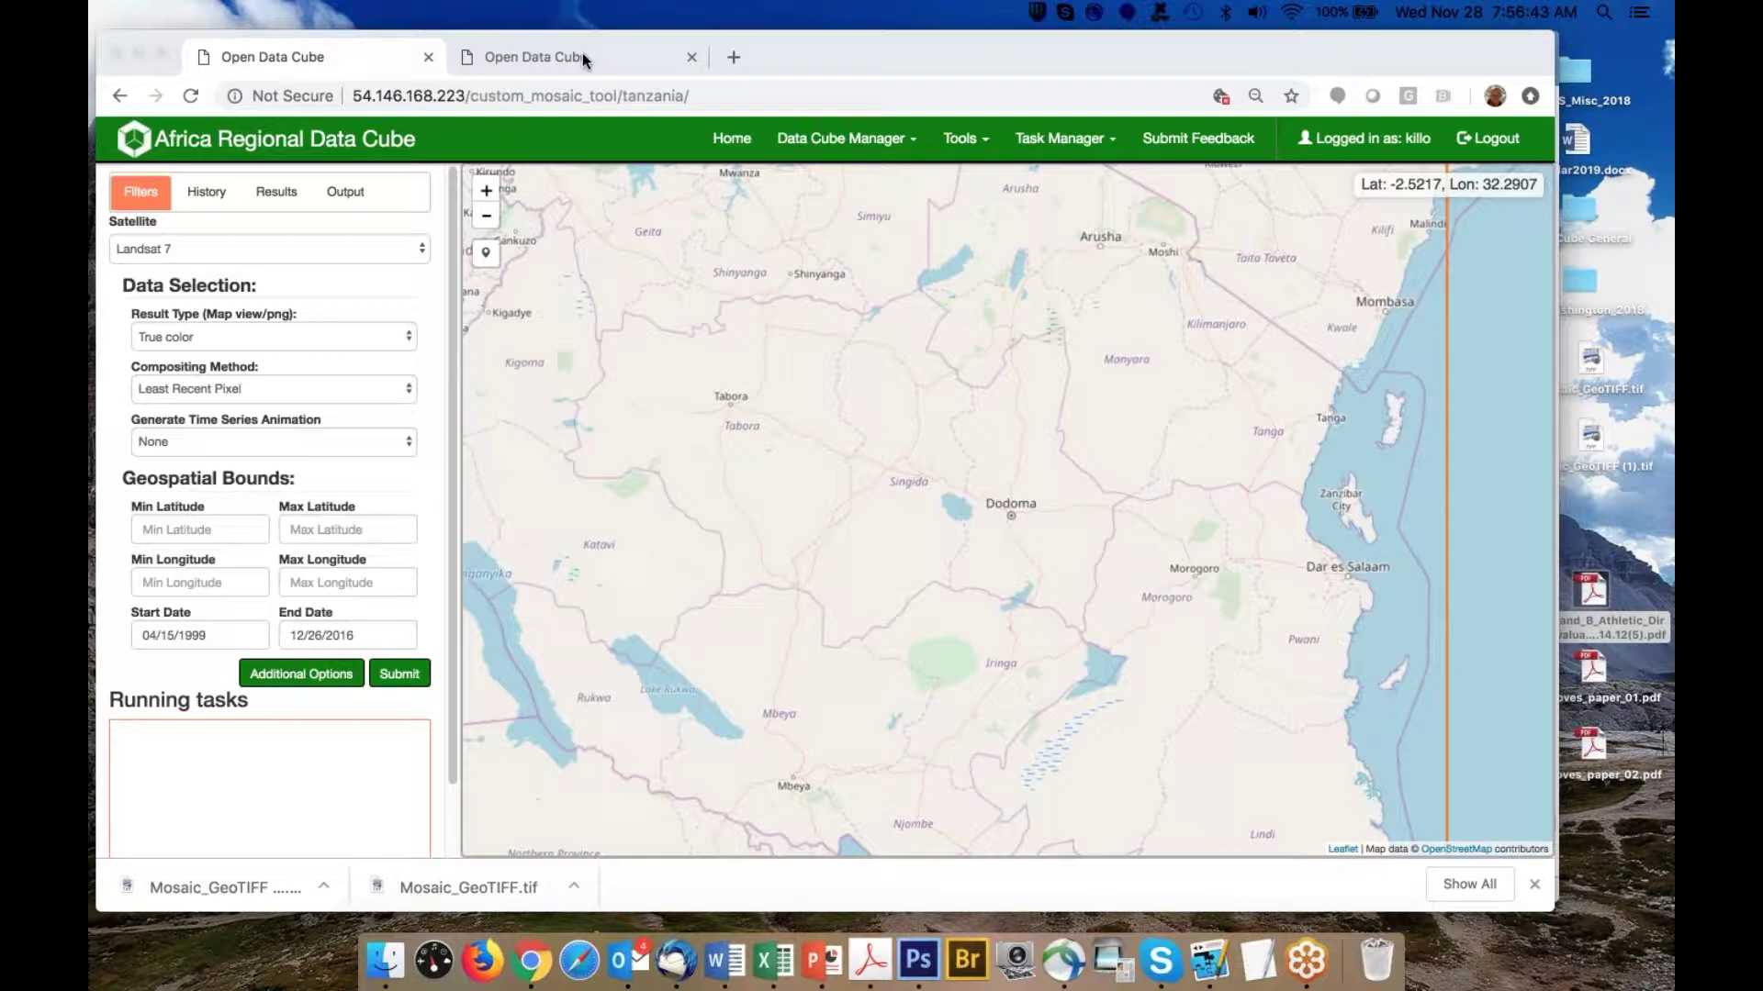
Switch to the Bangladesh Fractional Cover results and examine the 2002 mosaic along the river's downstream bends and banks
click(582, 52)
scroll(877, 541, up, 1)
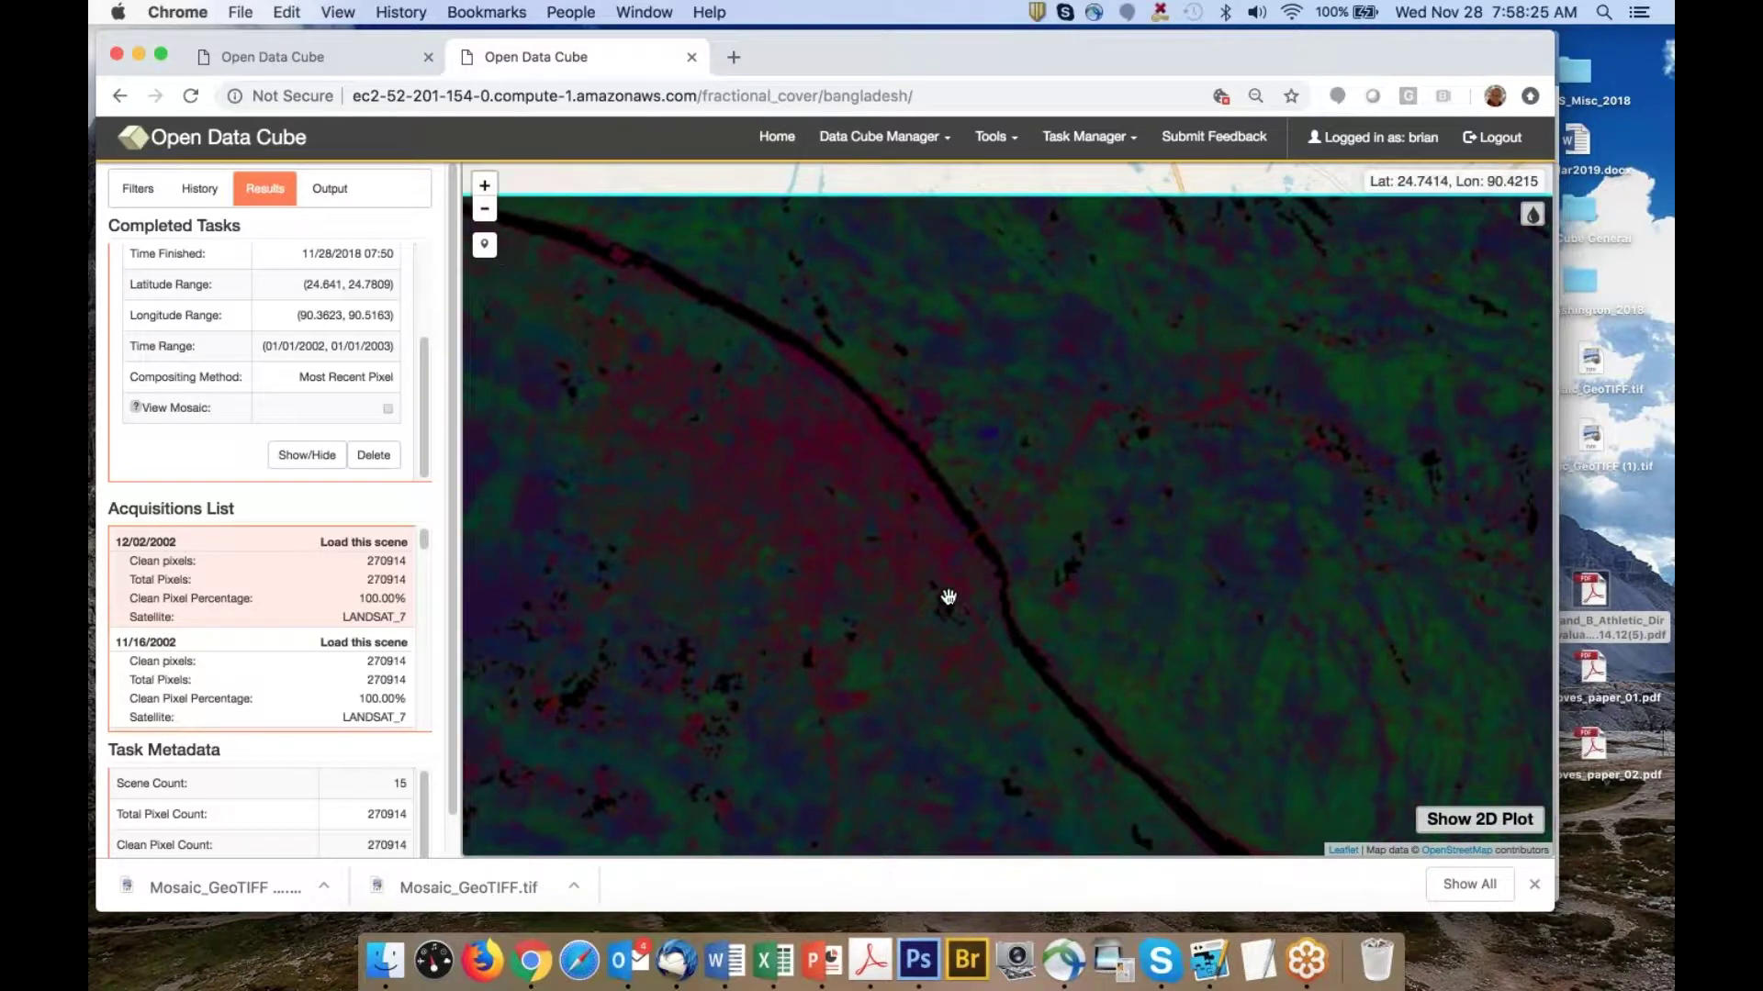
drag(945, 598, 903, 486)
drag(1138, 730, 960, 548)
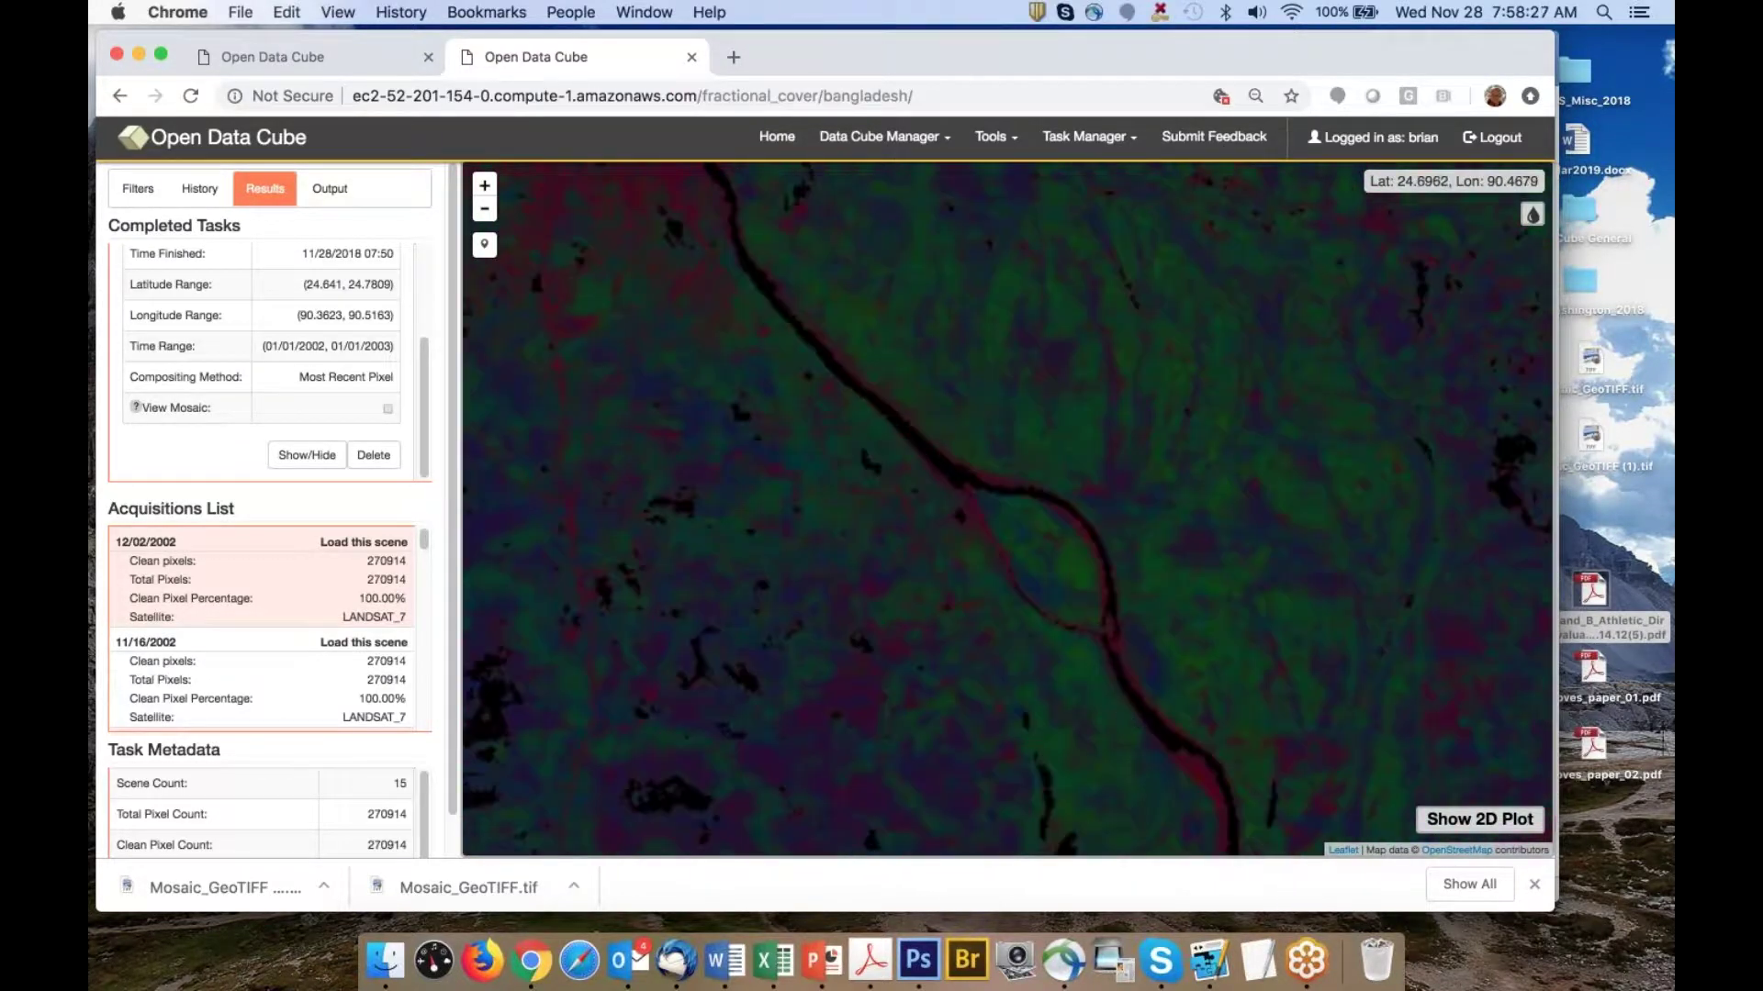
drag(1124, 716, 973, 560)
scroll(1007, 609, up, 2)
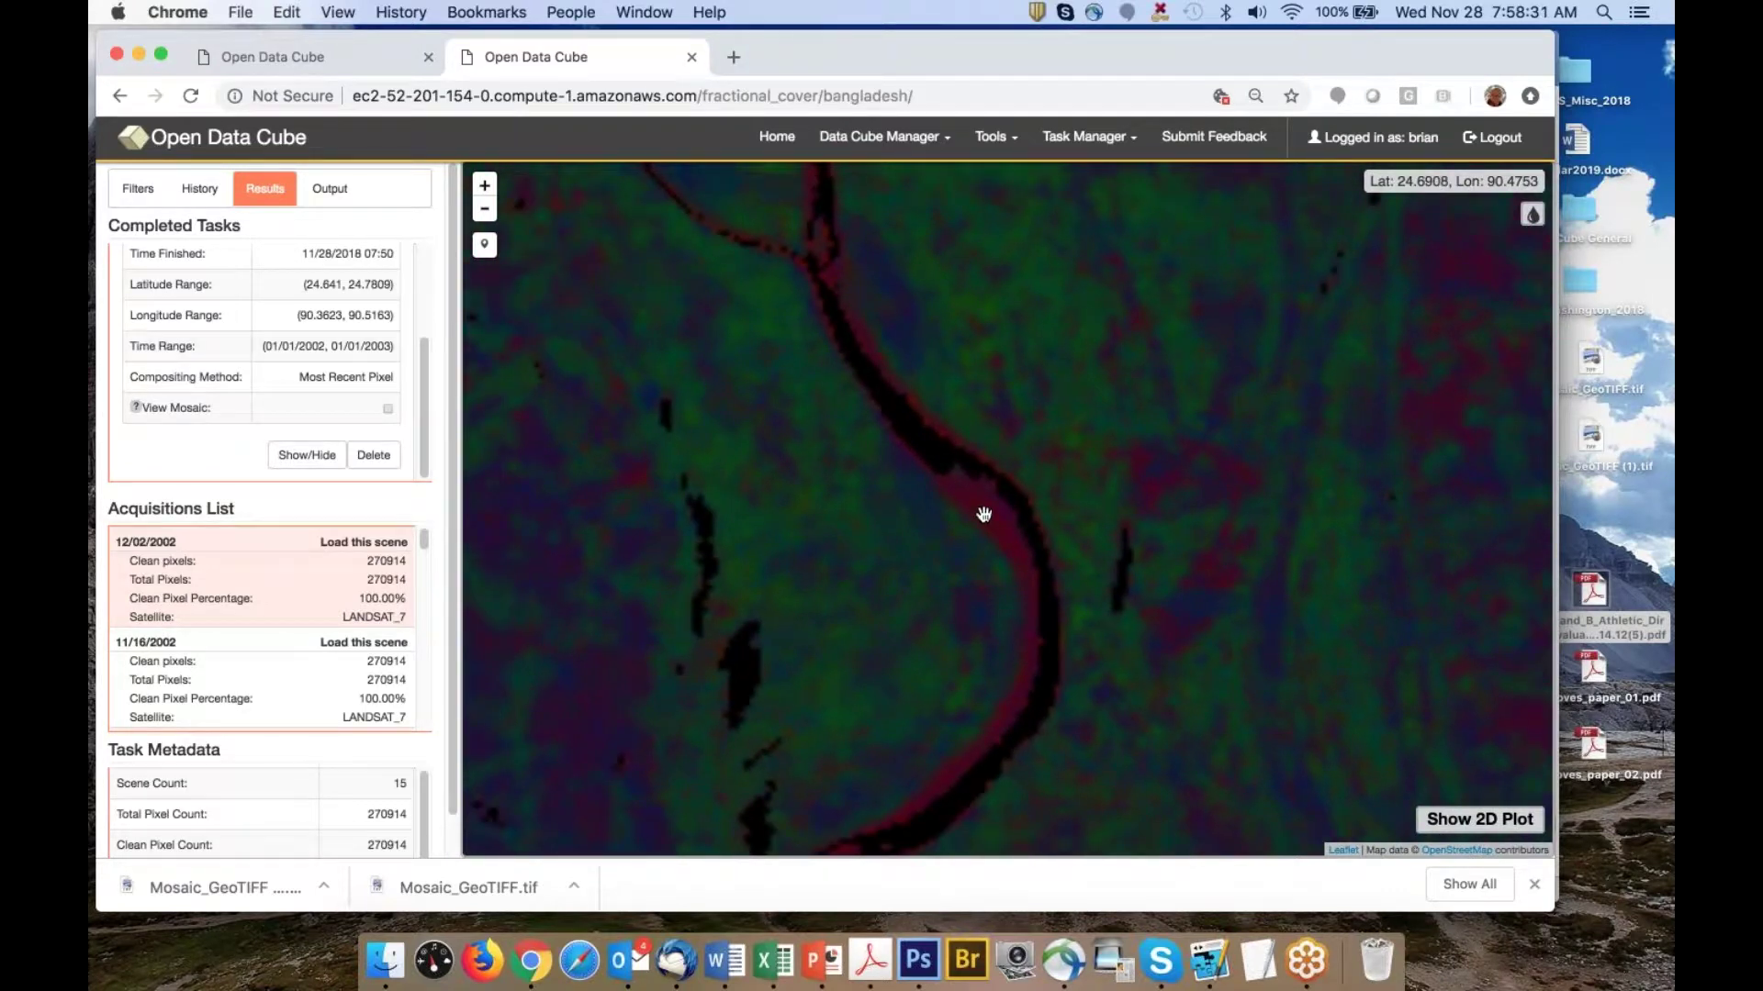
scroll(983, 514, down, 2)
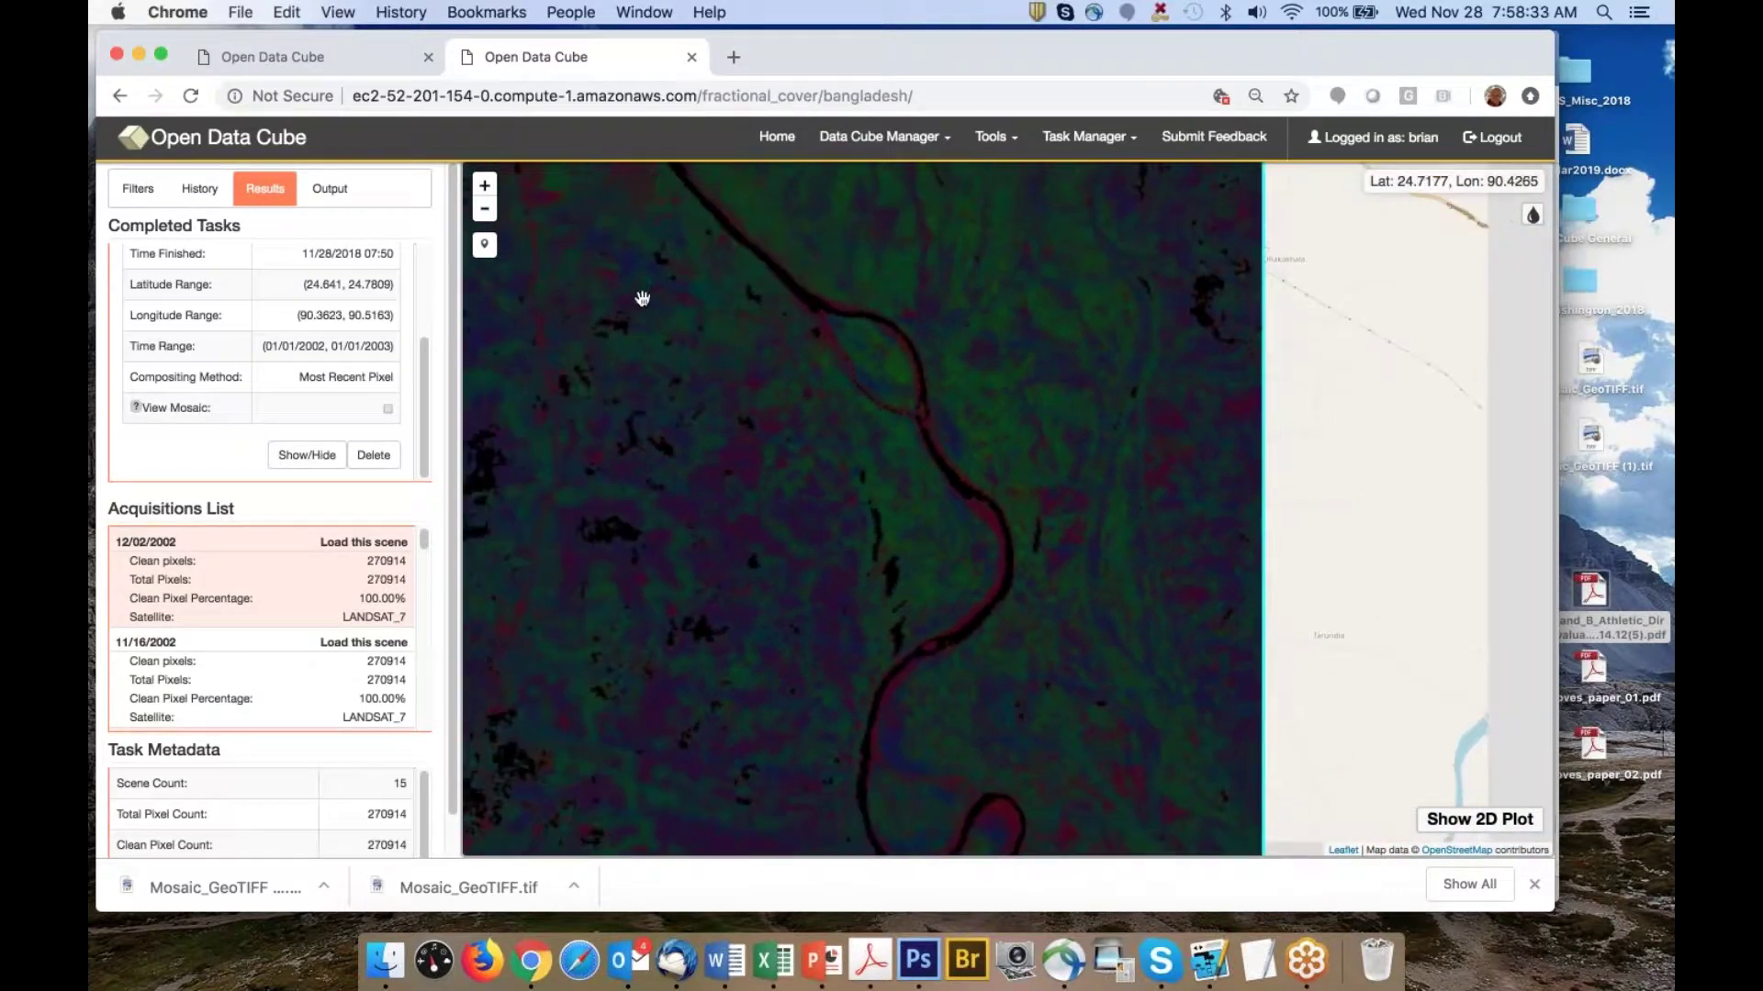
Inspect the bare-soil area of the city beside the river and the surrounding vegetation in the 2002 Bangladesh mosaic
scroll(858, 372, up, 2)
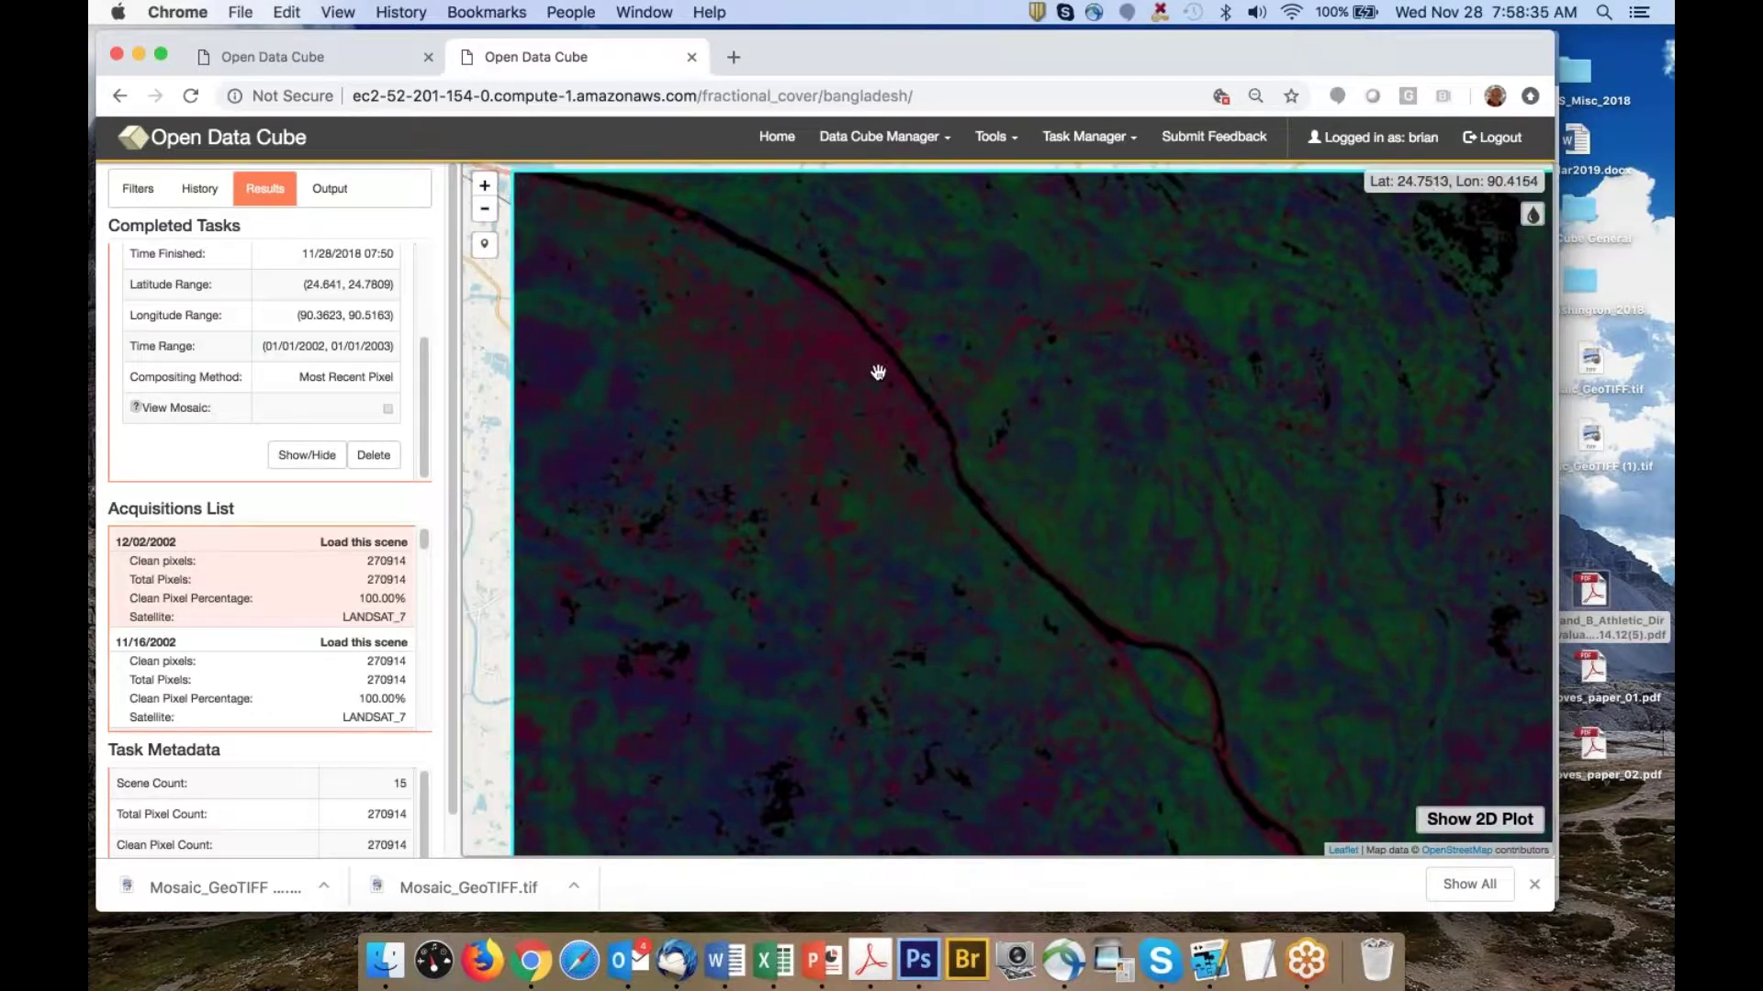
drag(862, 360, 871, 427)
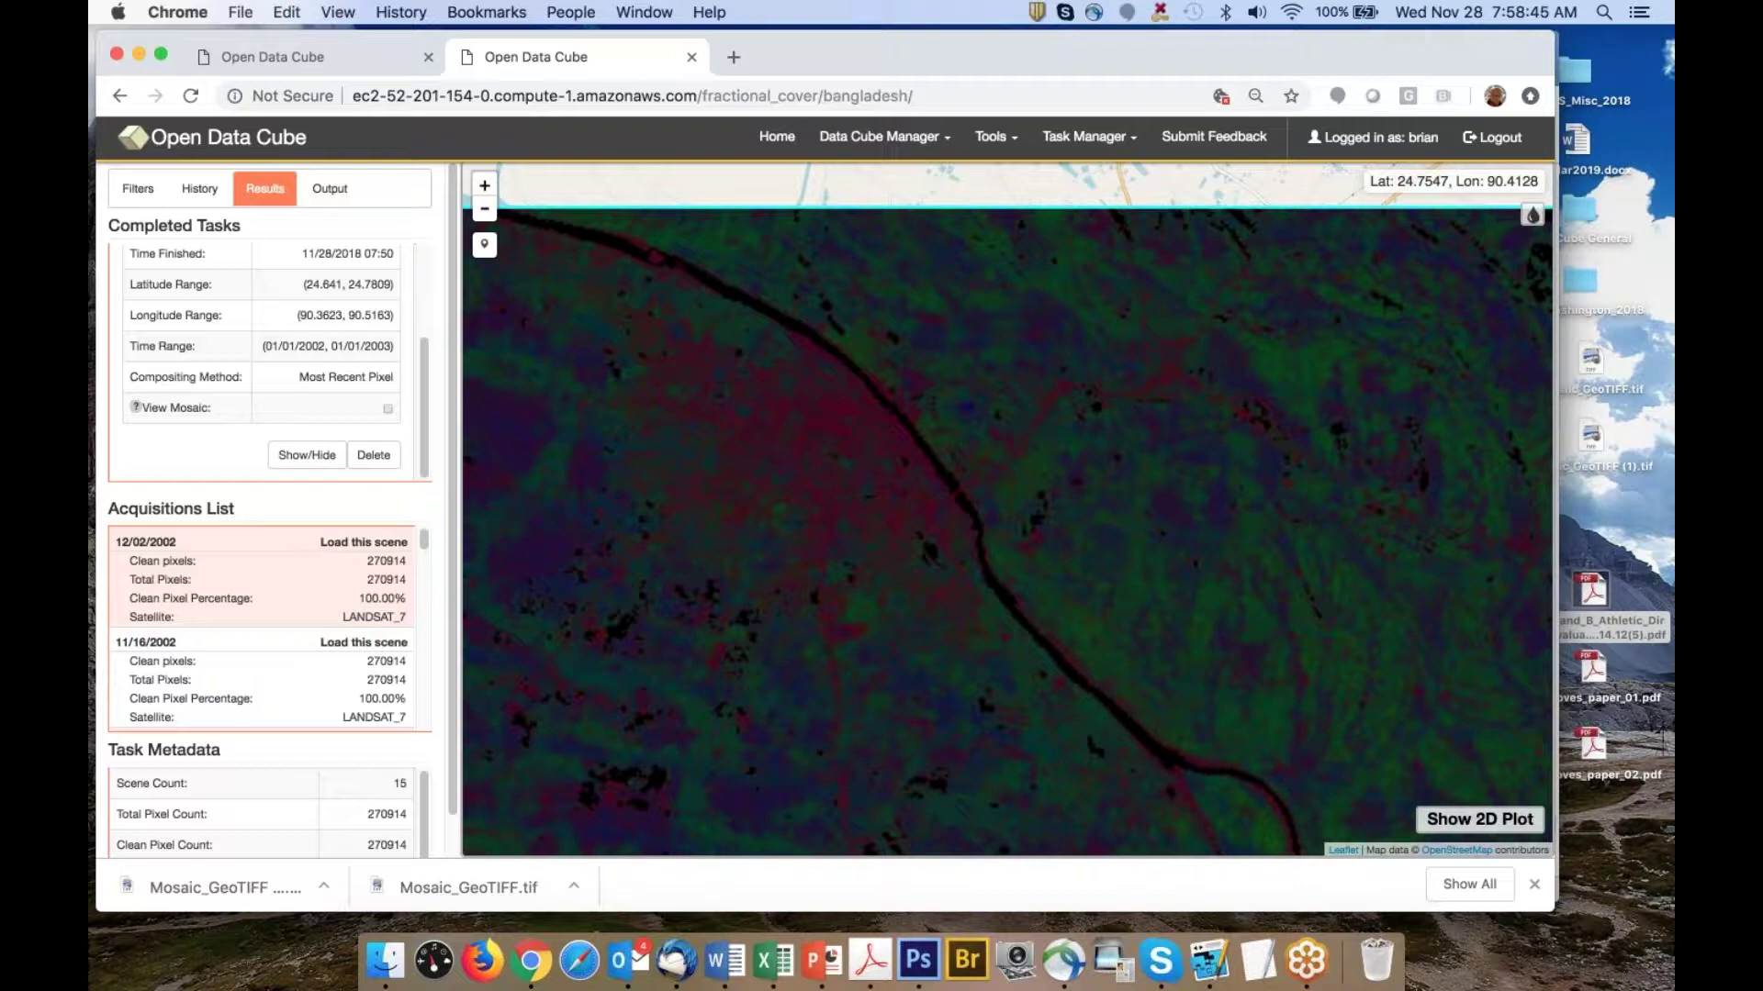
scroll(863, 437, down, 2)
drag(820, 465, 862, 441)
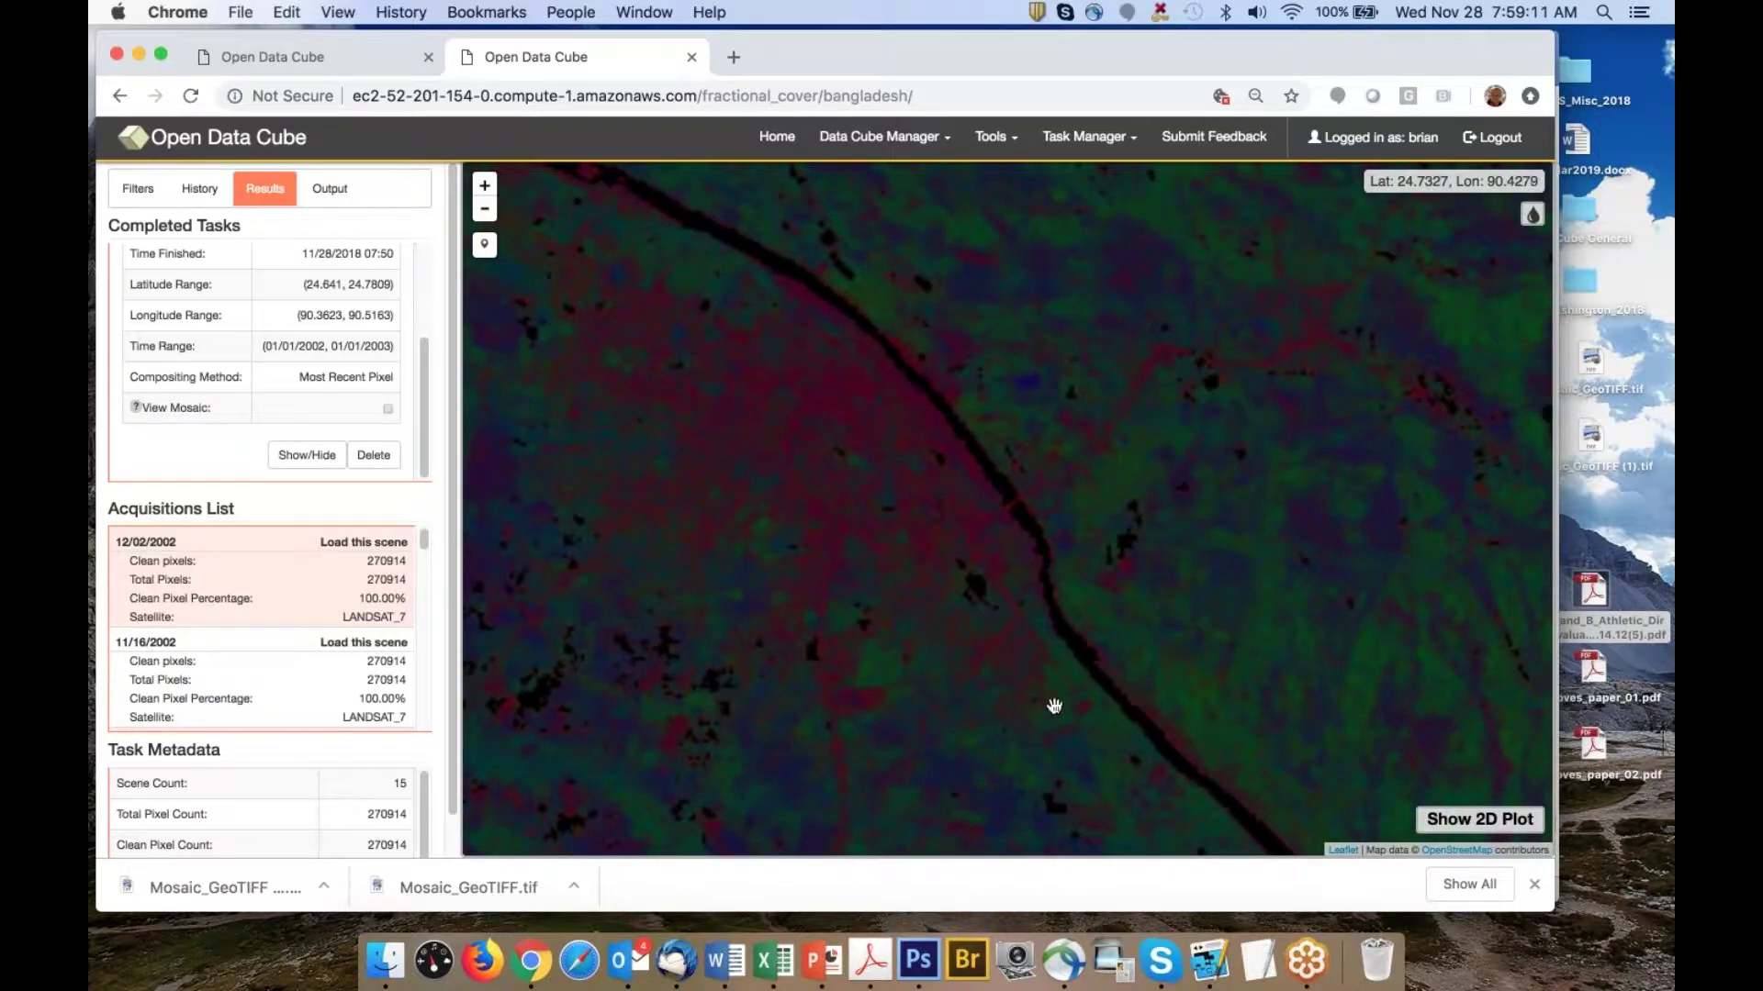
drag(1148, 720, 1226, 739)
scroll(1204, 724, up, 3)
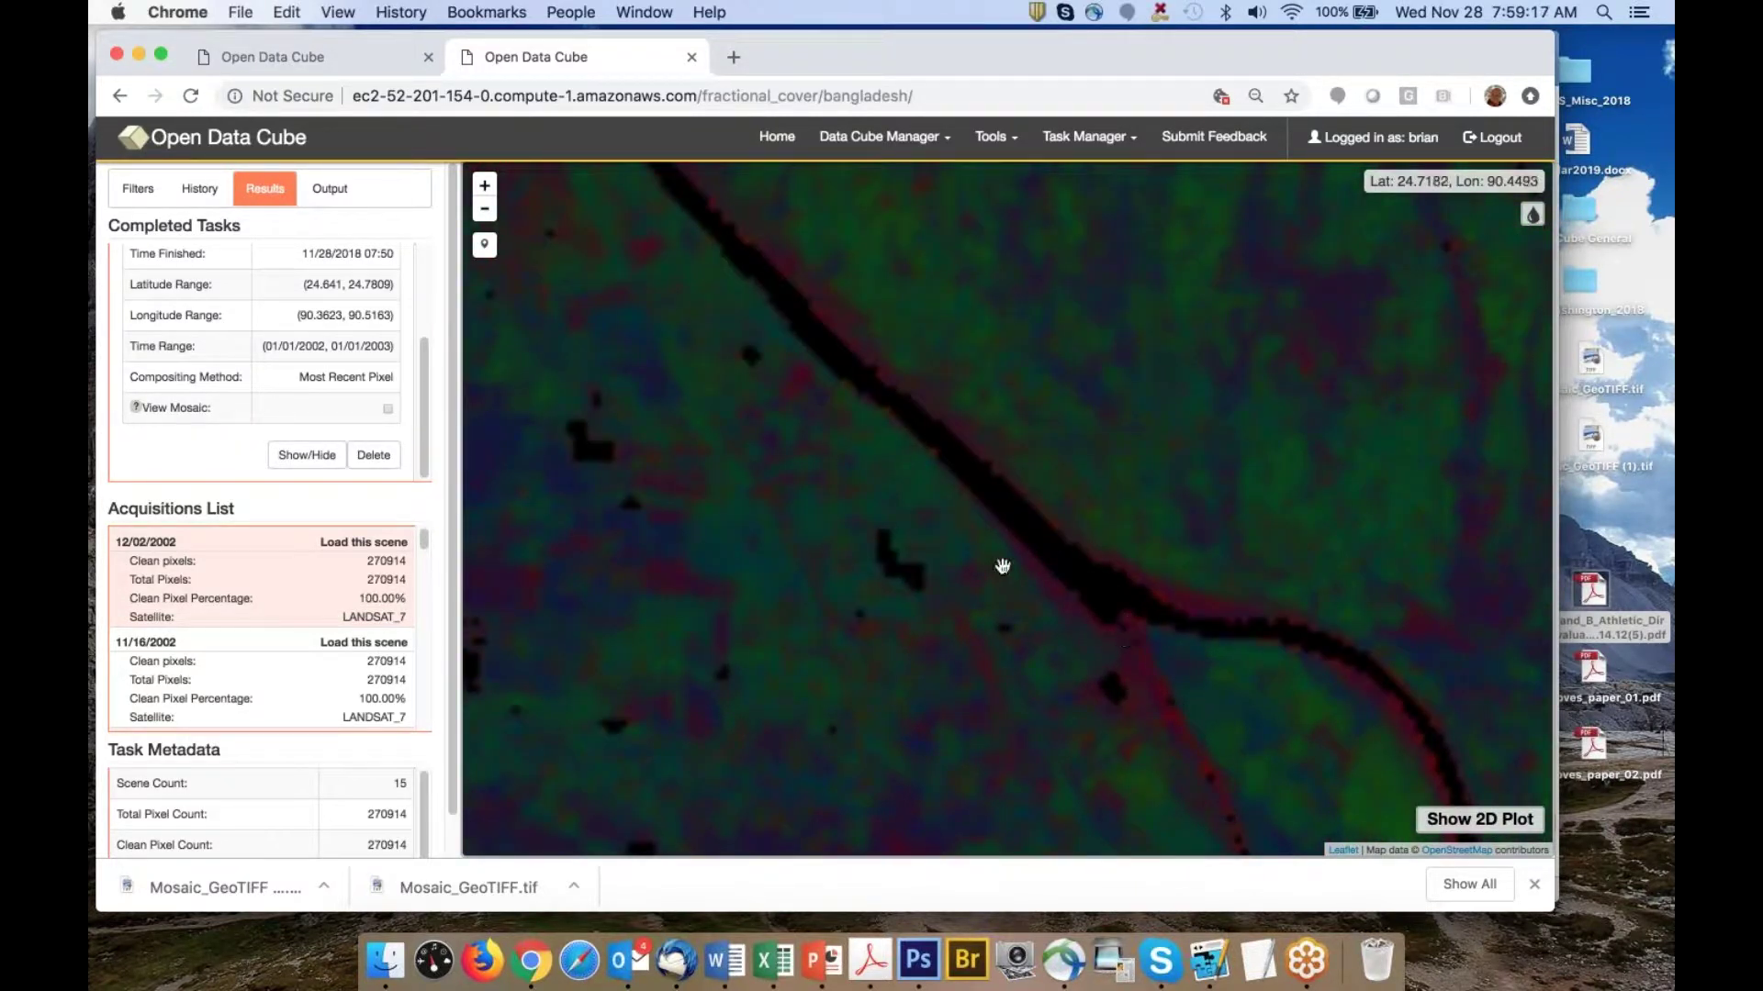
scroll(996, 563, down, 3)
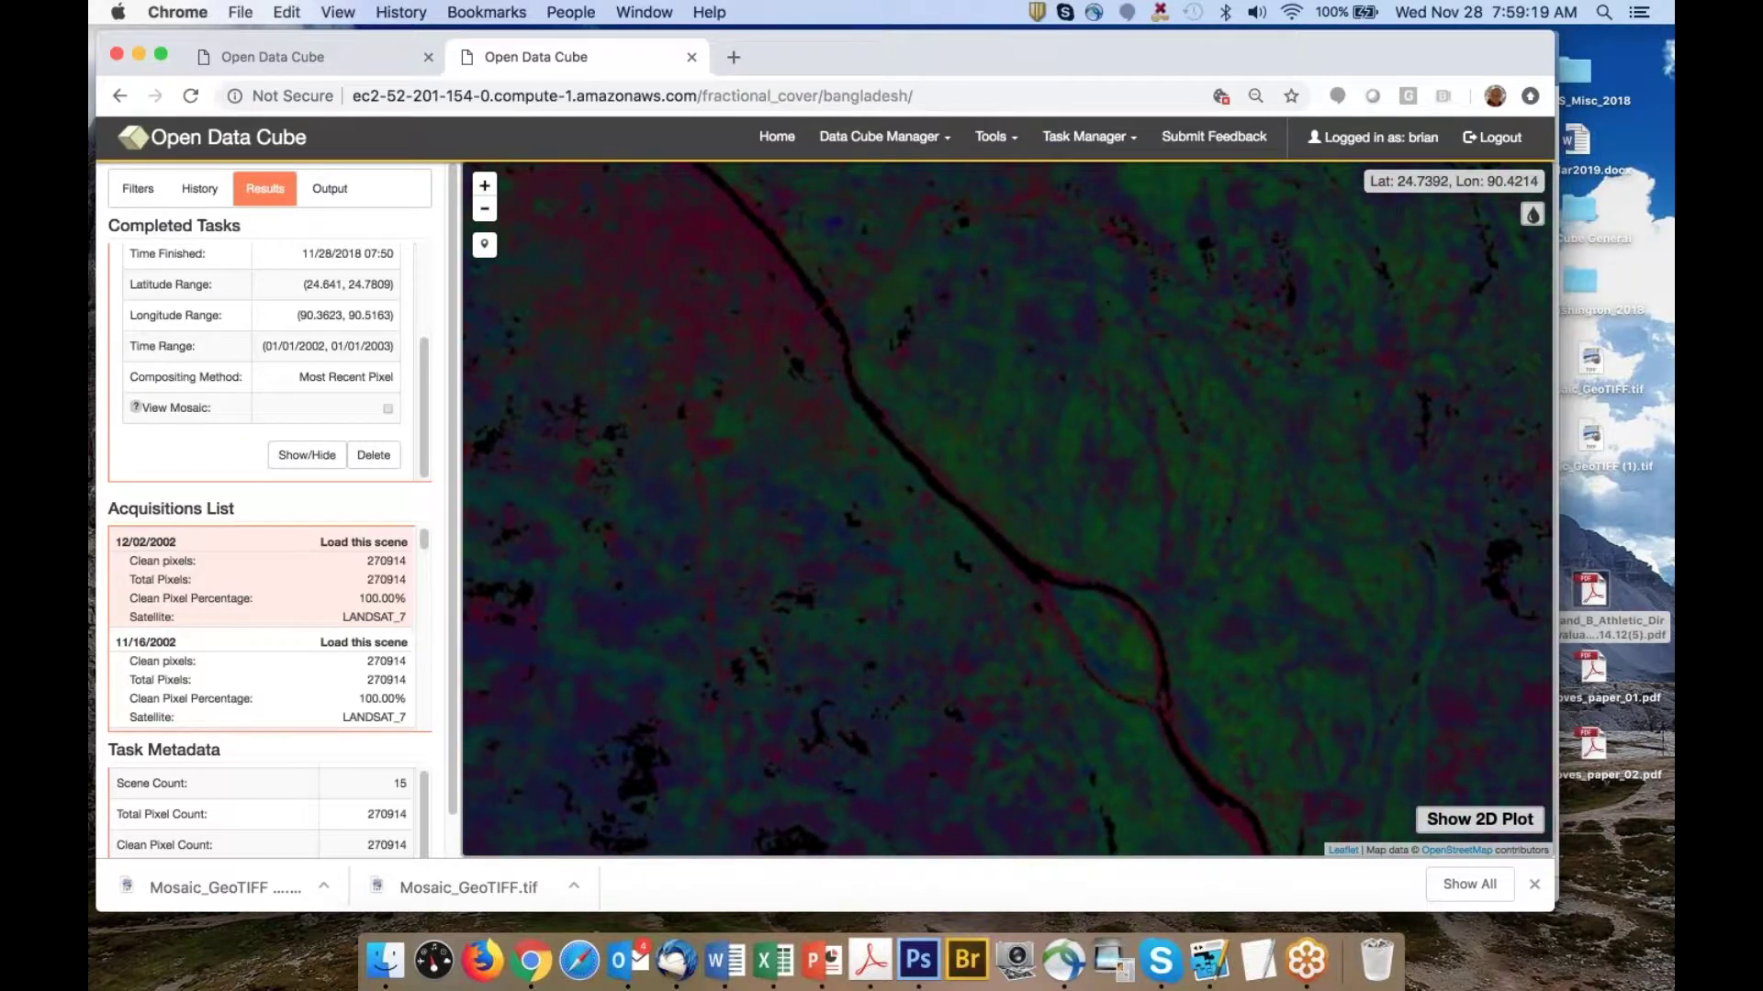
drag(744, 243, 815, 327)
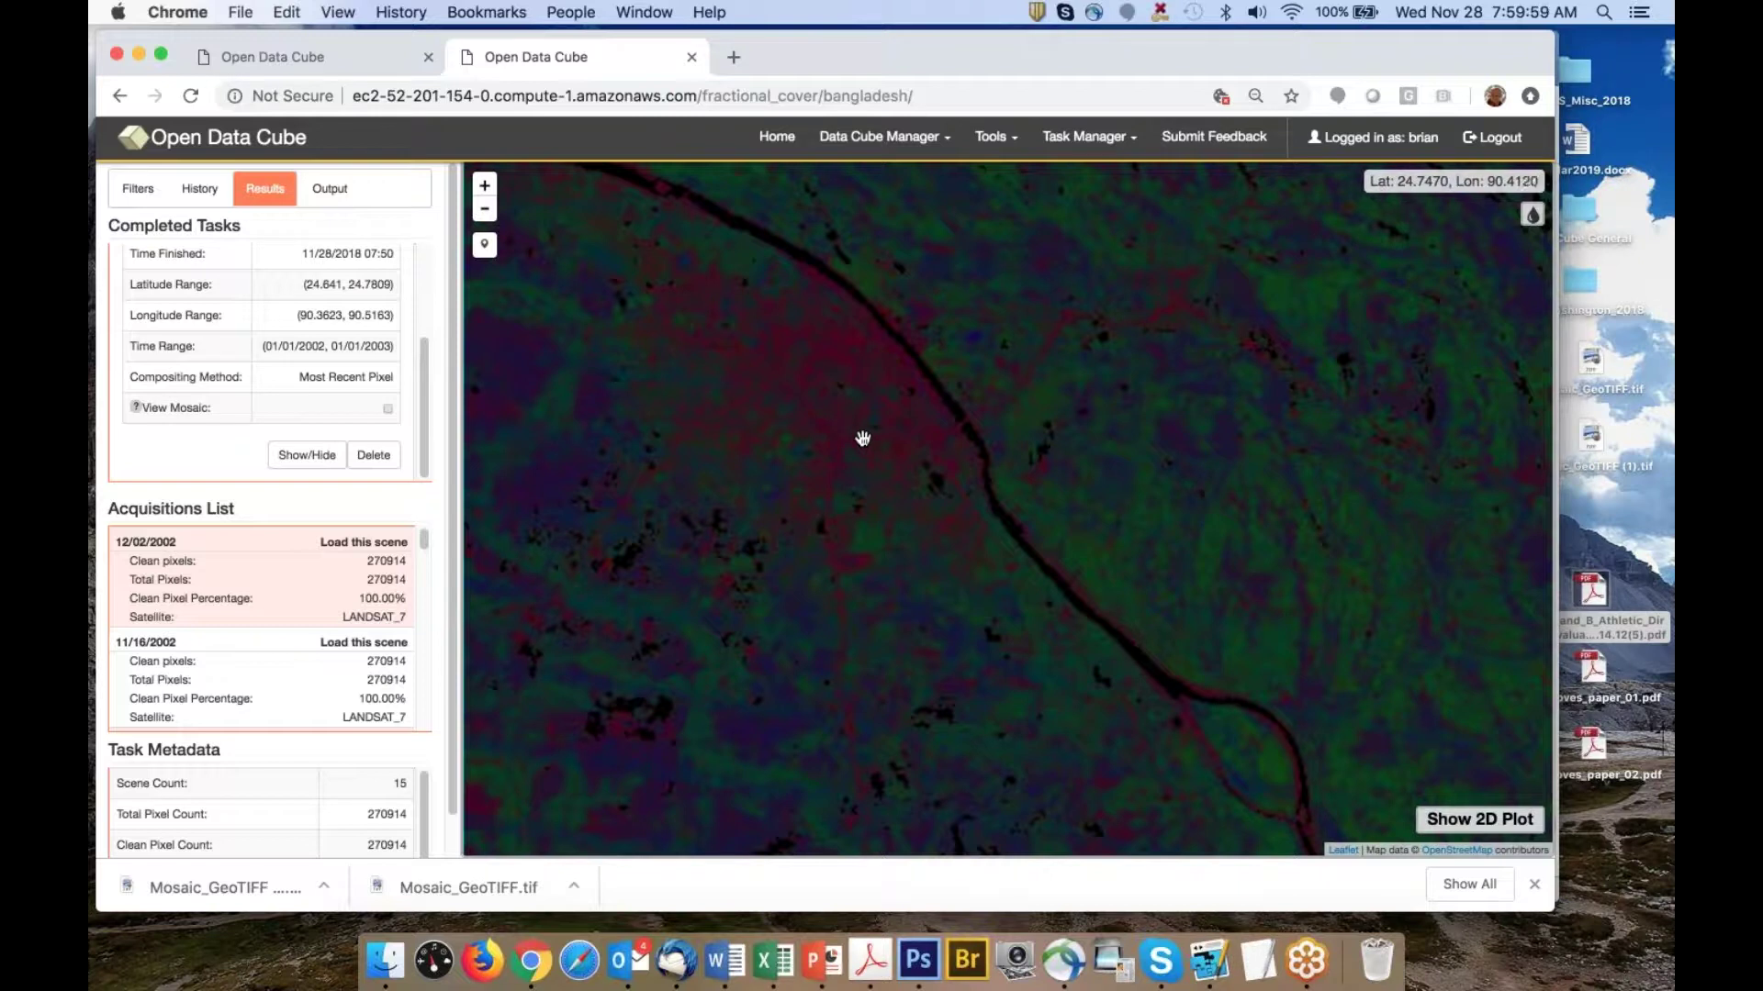
scroll(863, 438, down, 3)
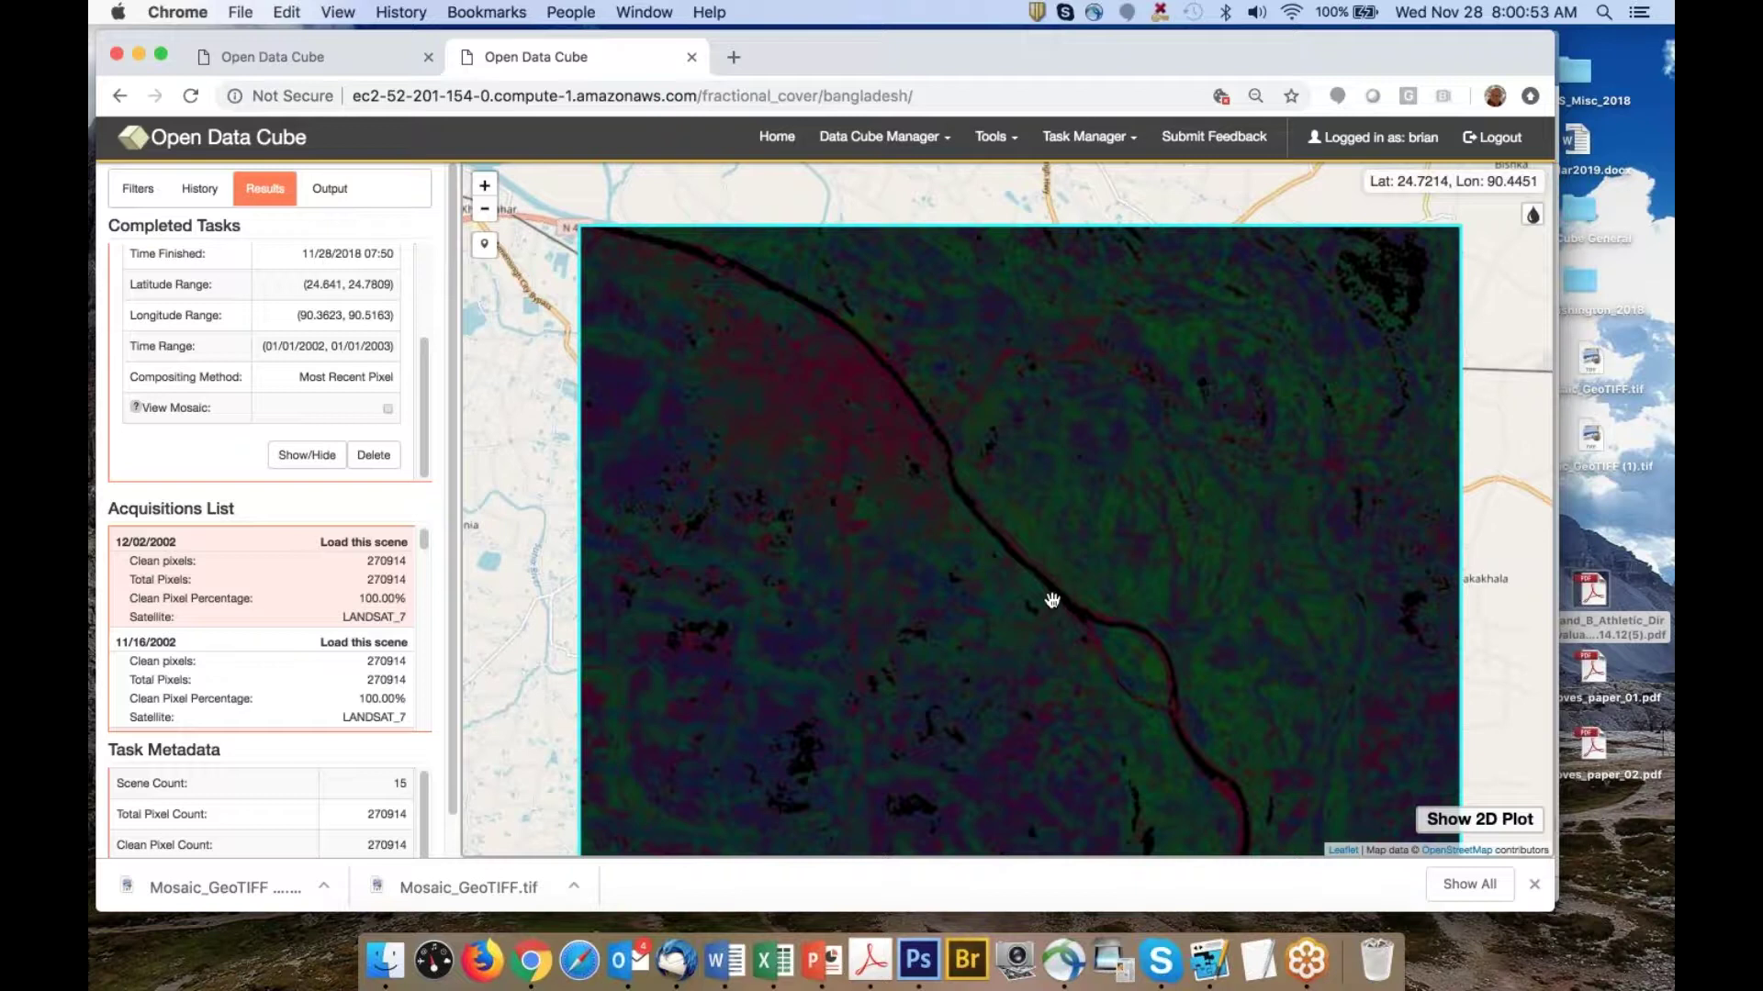
Return to the Tanzania Custom Mosaic page and review the General, Land and Water tool categories
click(326, 66)
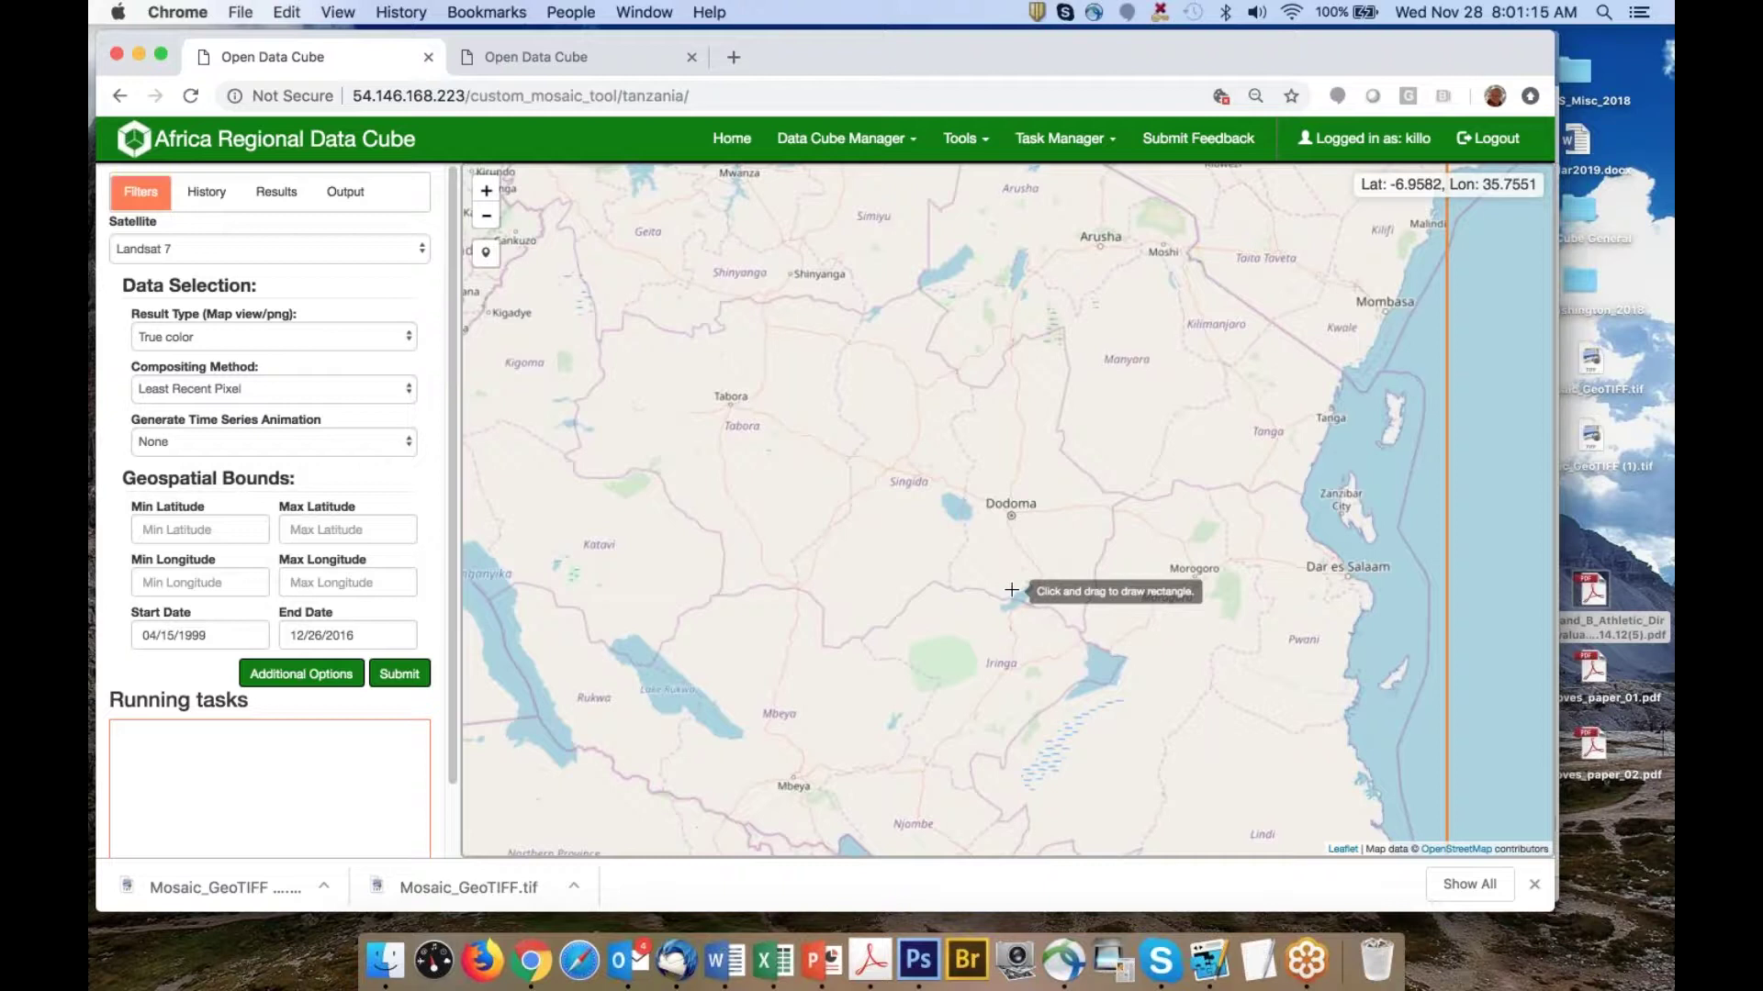
scroll(1012, 590, up, 3)
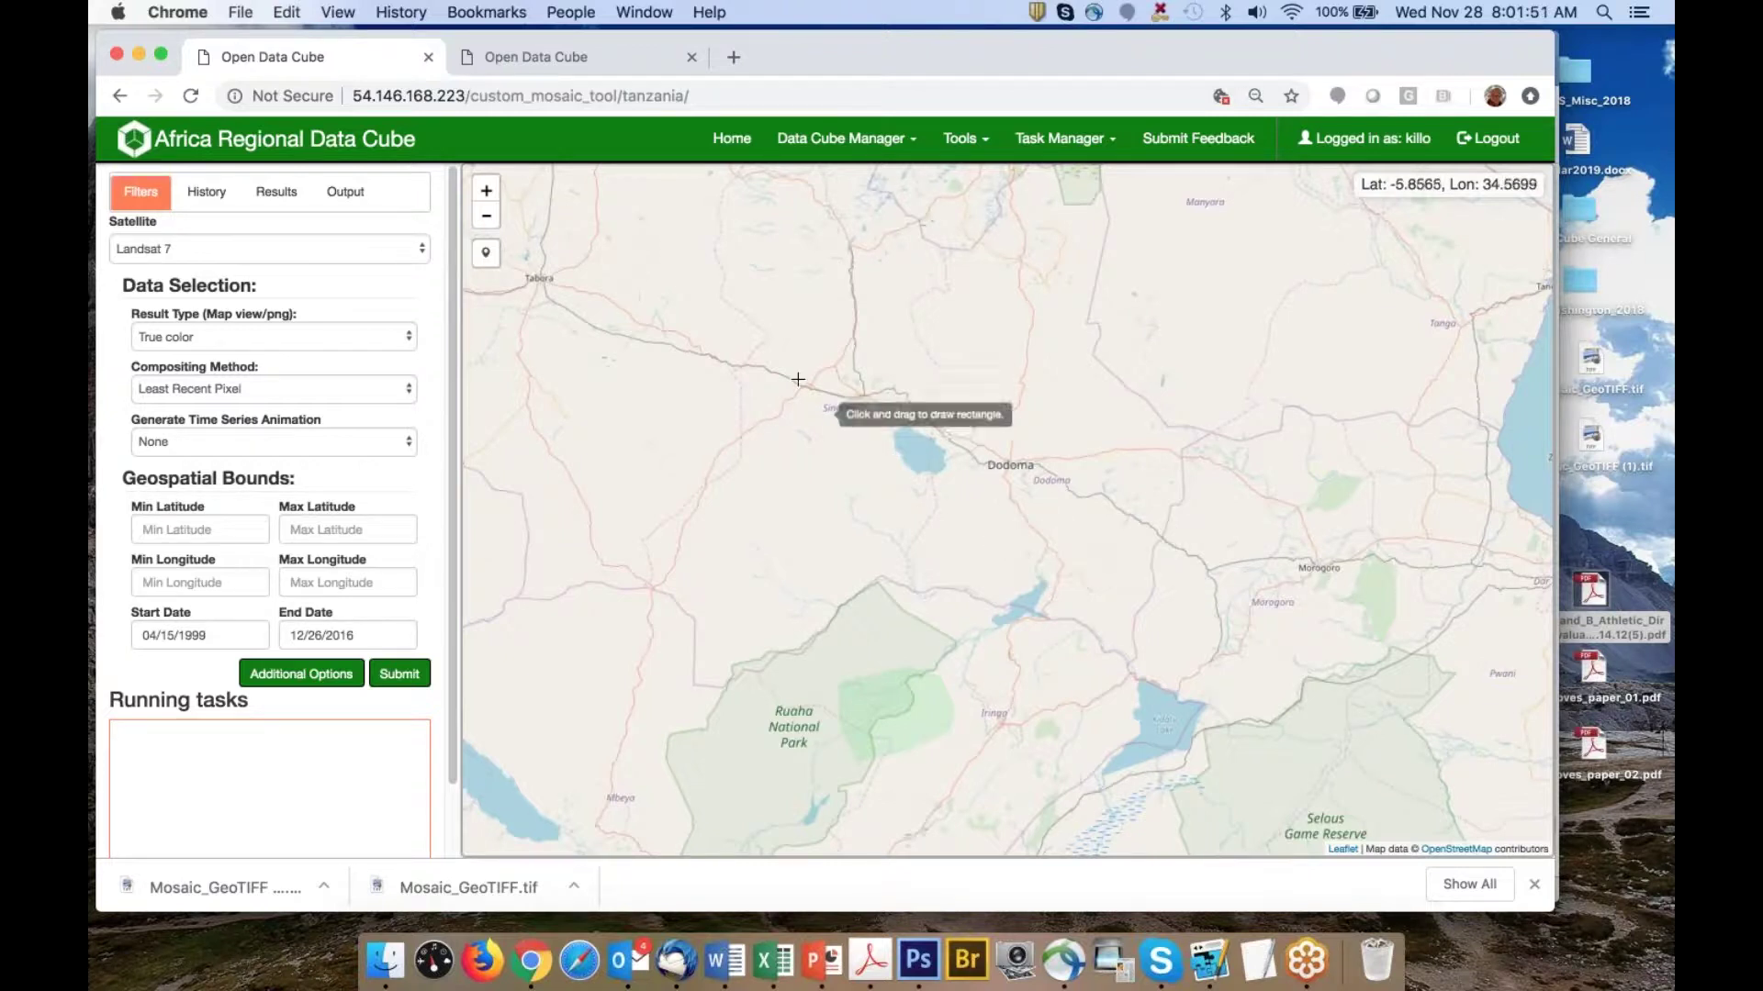
click(958, 140)
mouse_move(952, 178)
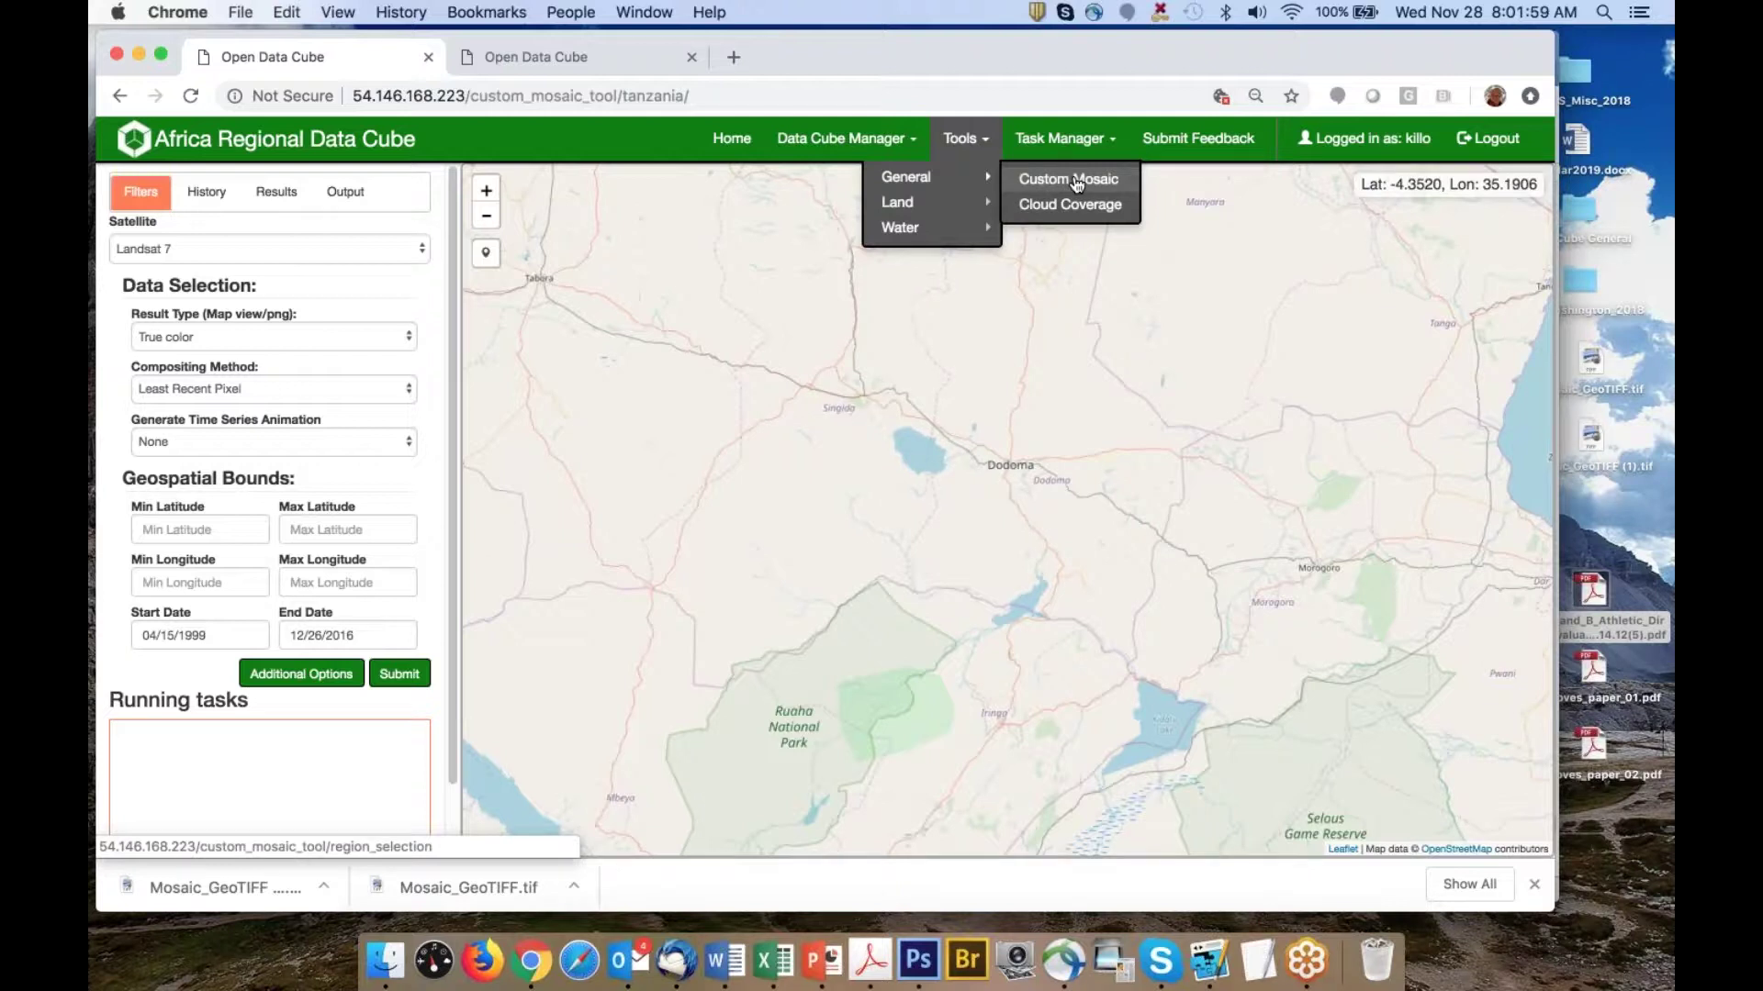
mouse_move(915, 204)
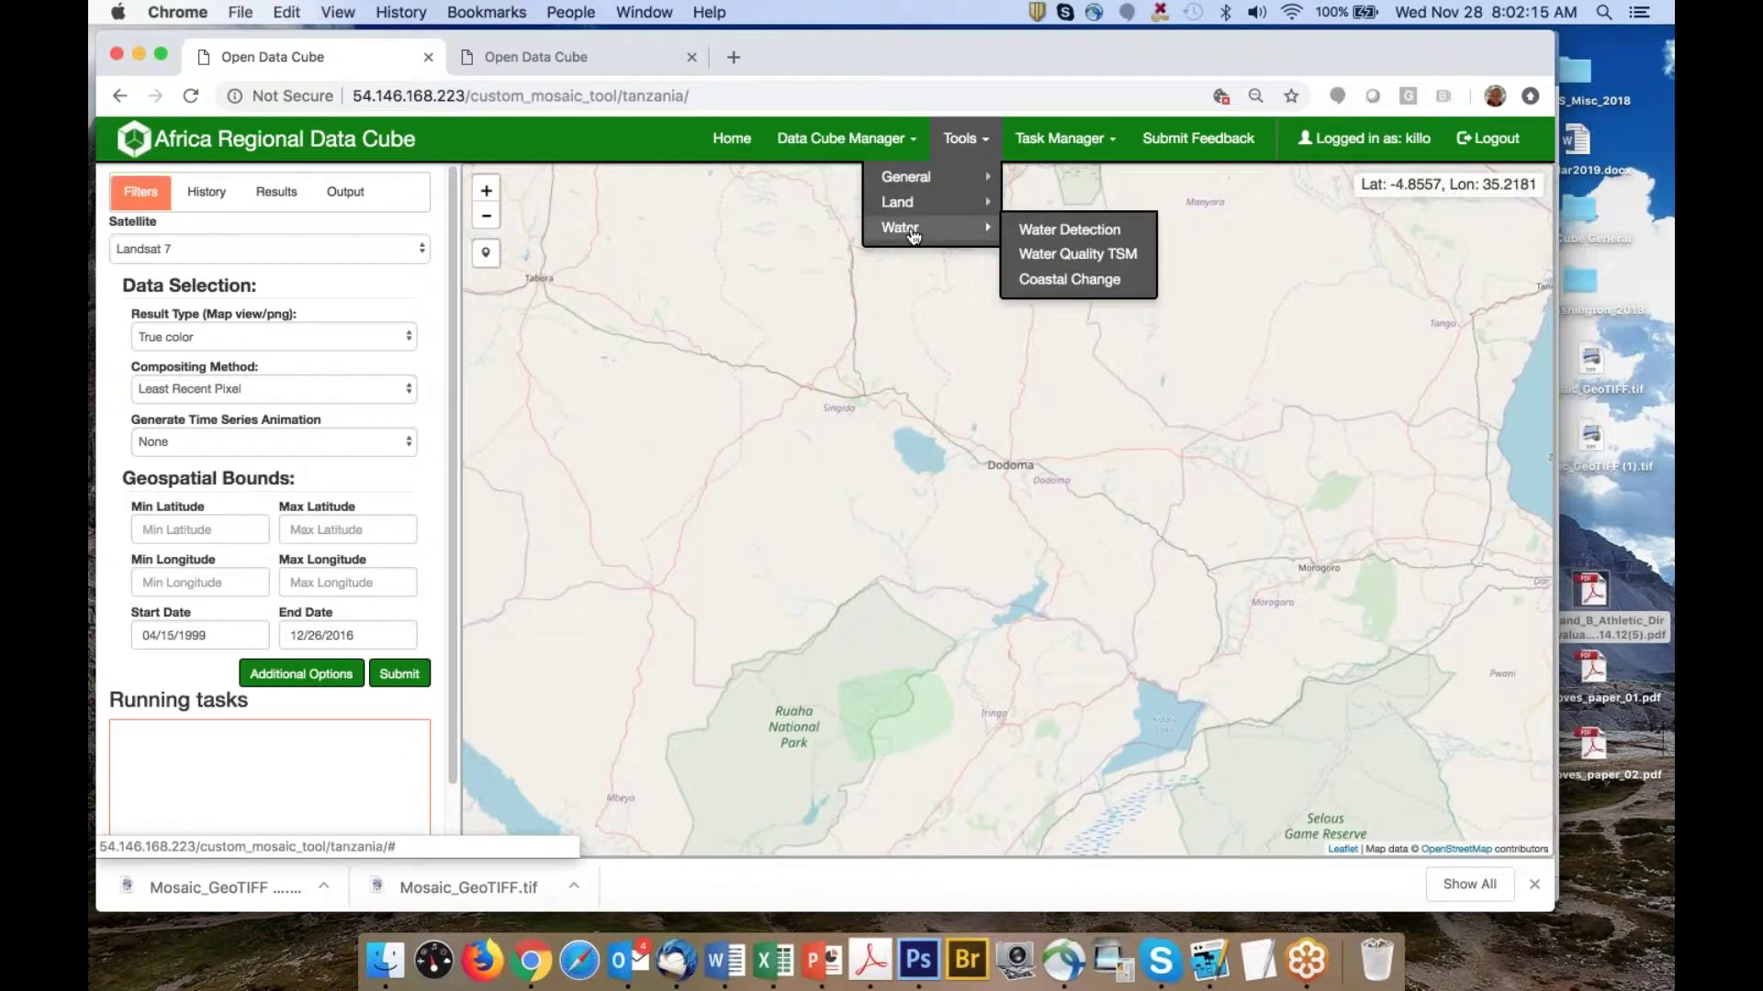
Outline the Mtera Reservoir south of Dodoma on the Custom Mosaic map, about latitude -7.31 to -6.80 and longitude 35.57 to 36.06
scroll(980, 669, up, 3)
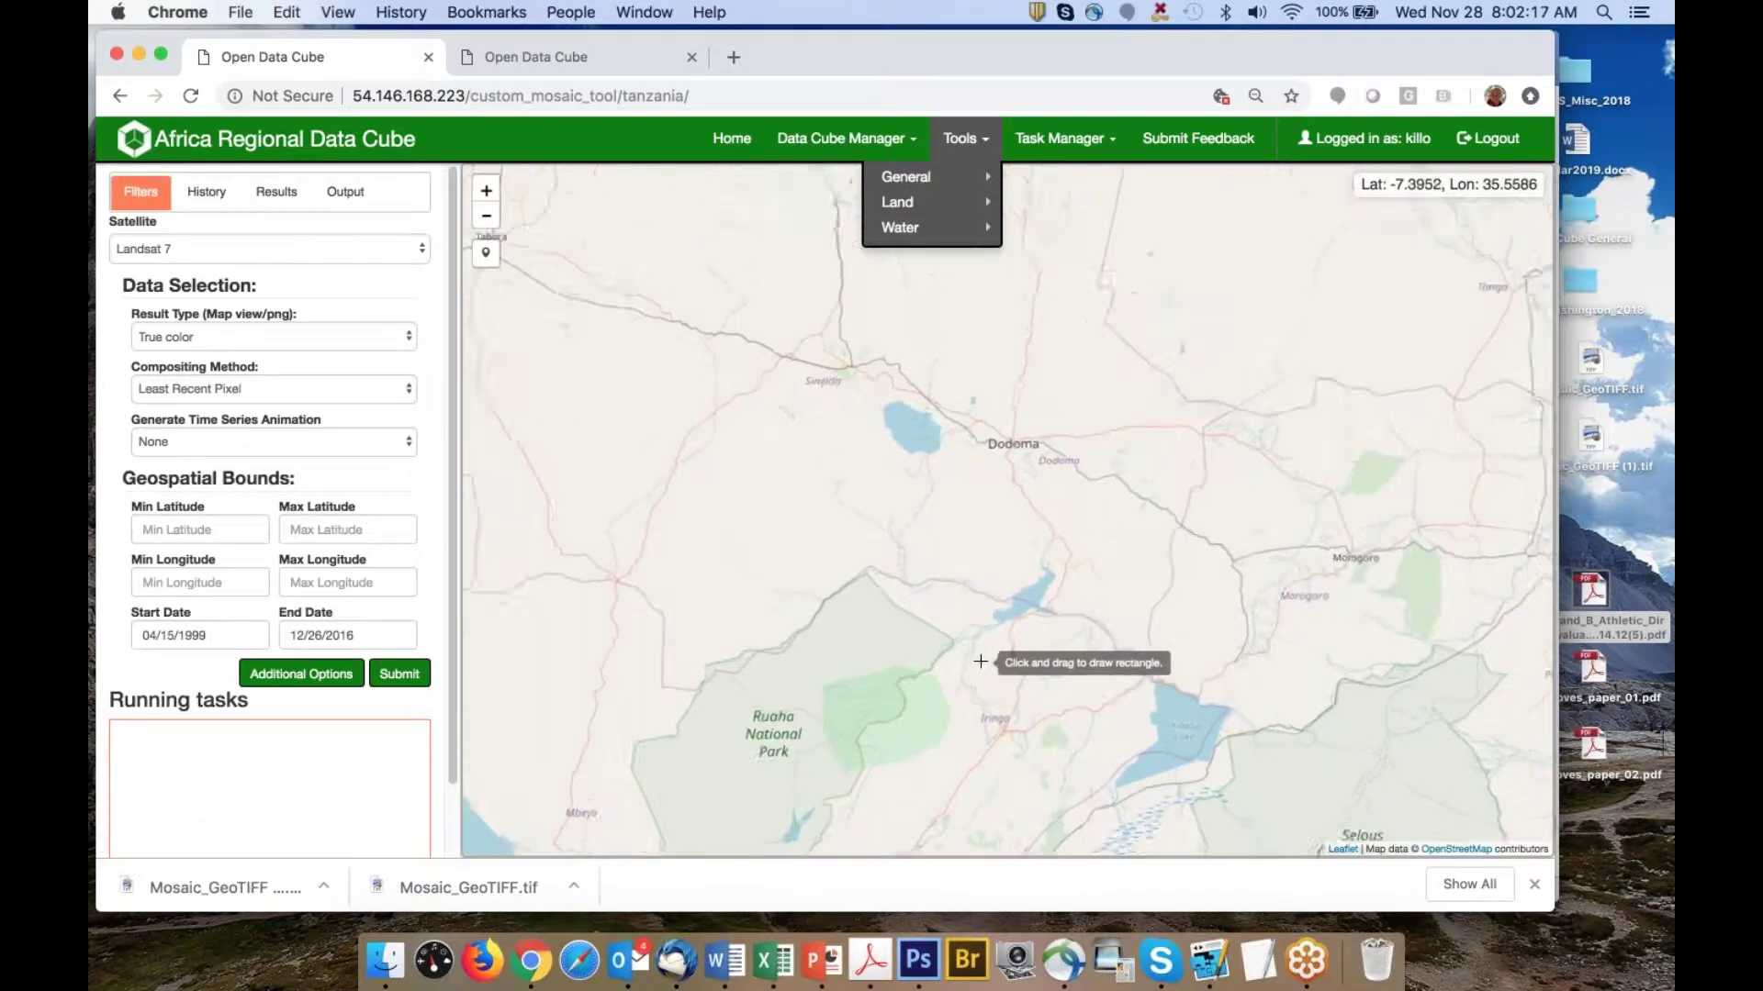
scroll(1014, 648, down, 2)
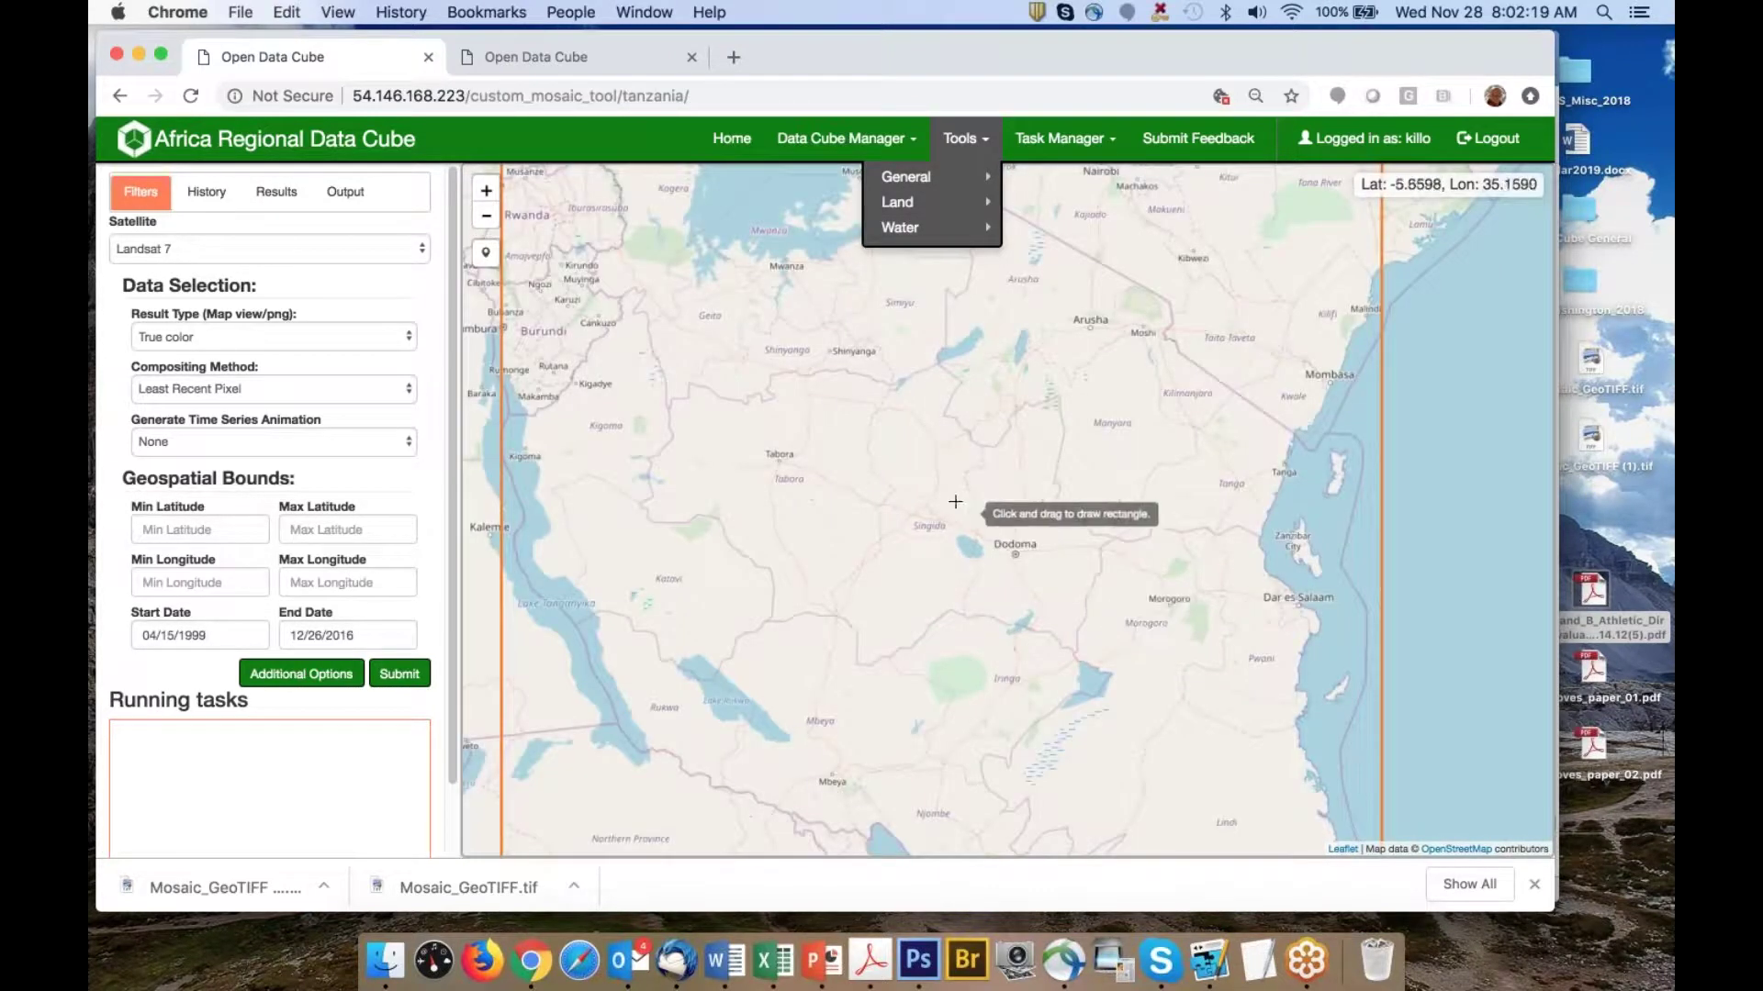
scroll(905, 558, down, 1)
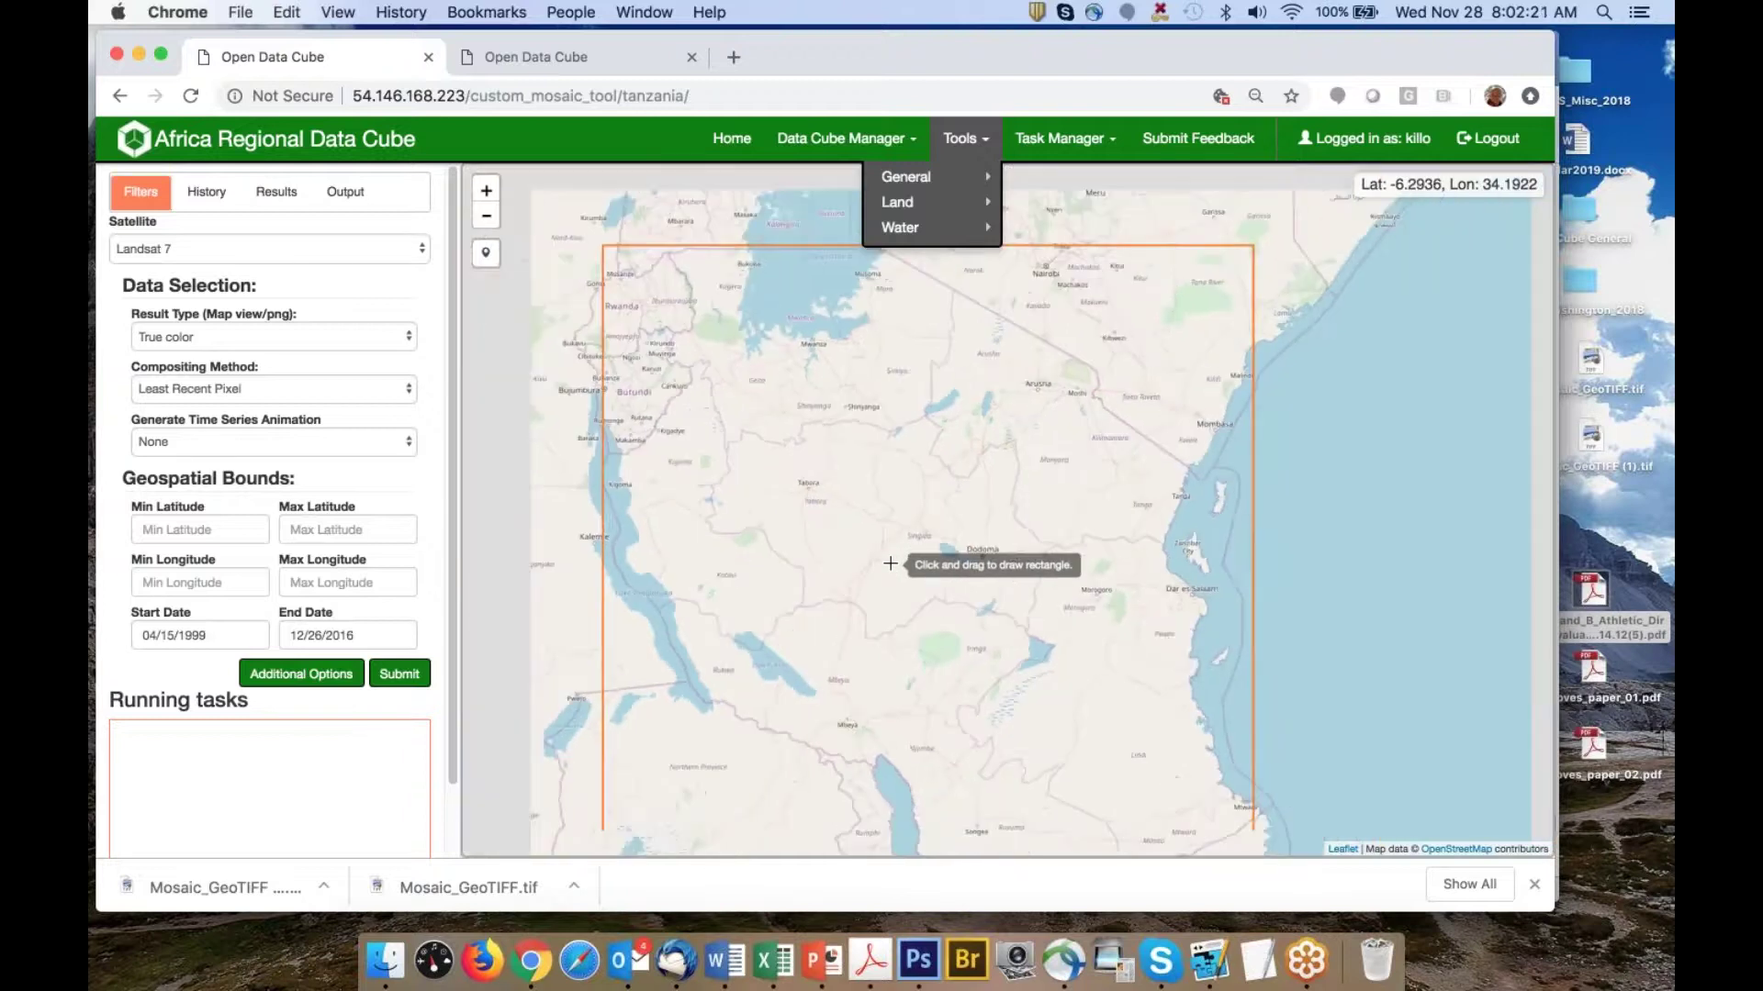
scroll(907, 562, up, 3)
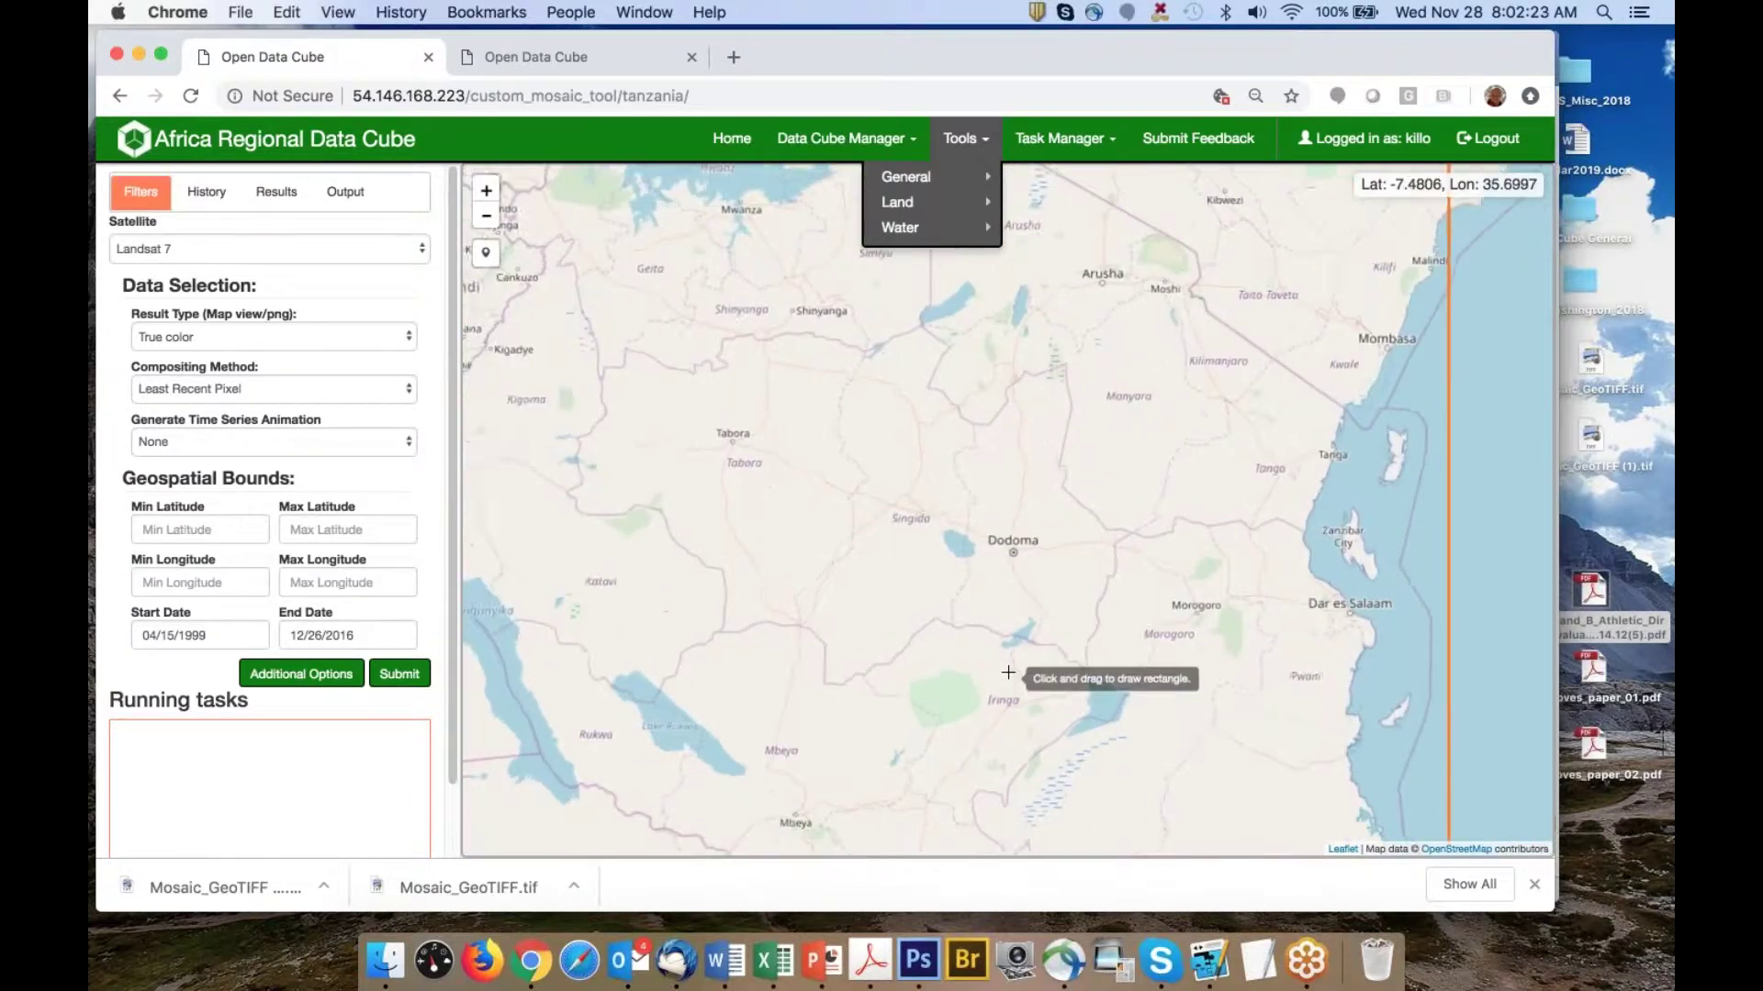
scroll(1031, 639, down, 1)
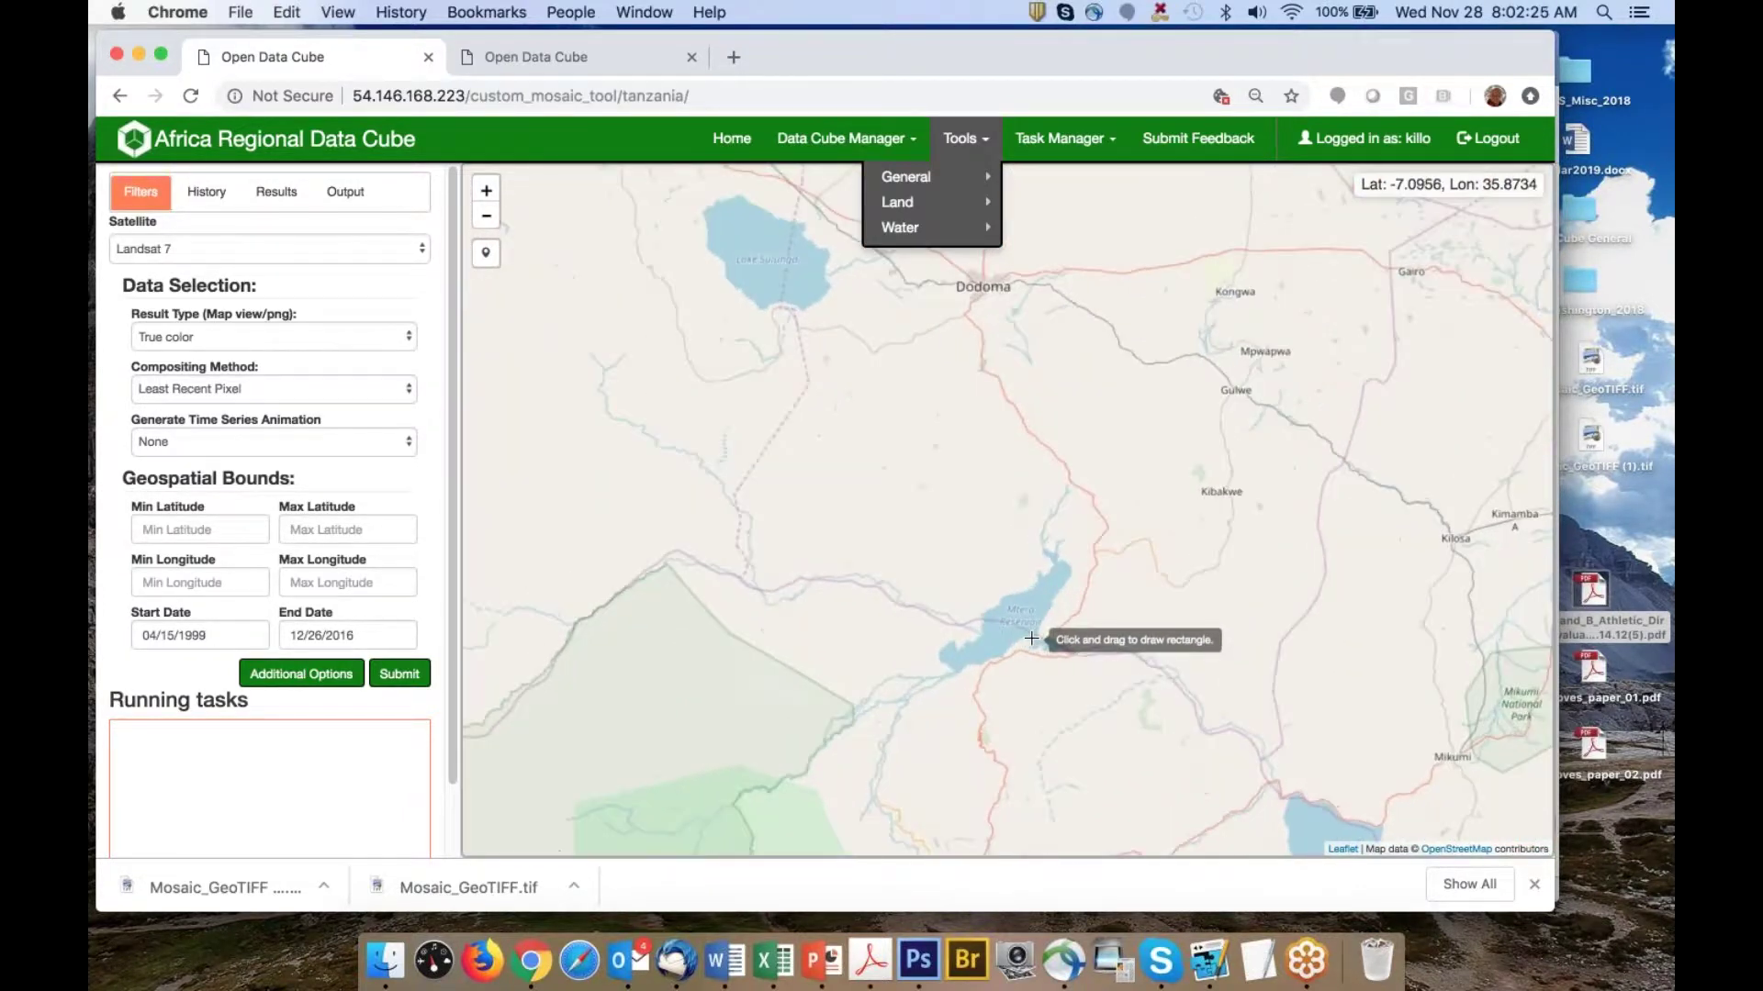
scroll(951, 448, down, 2)
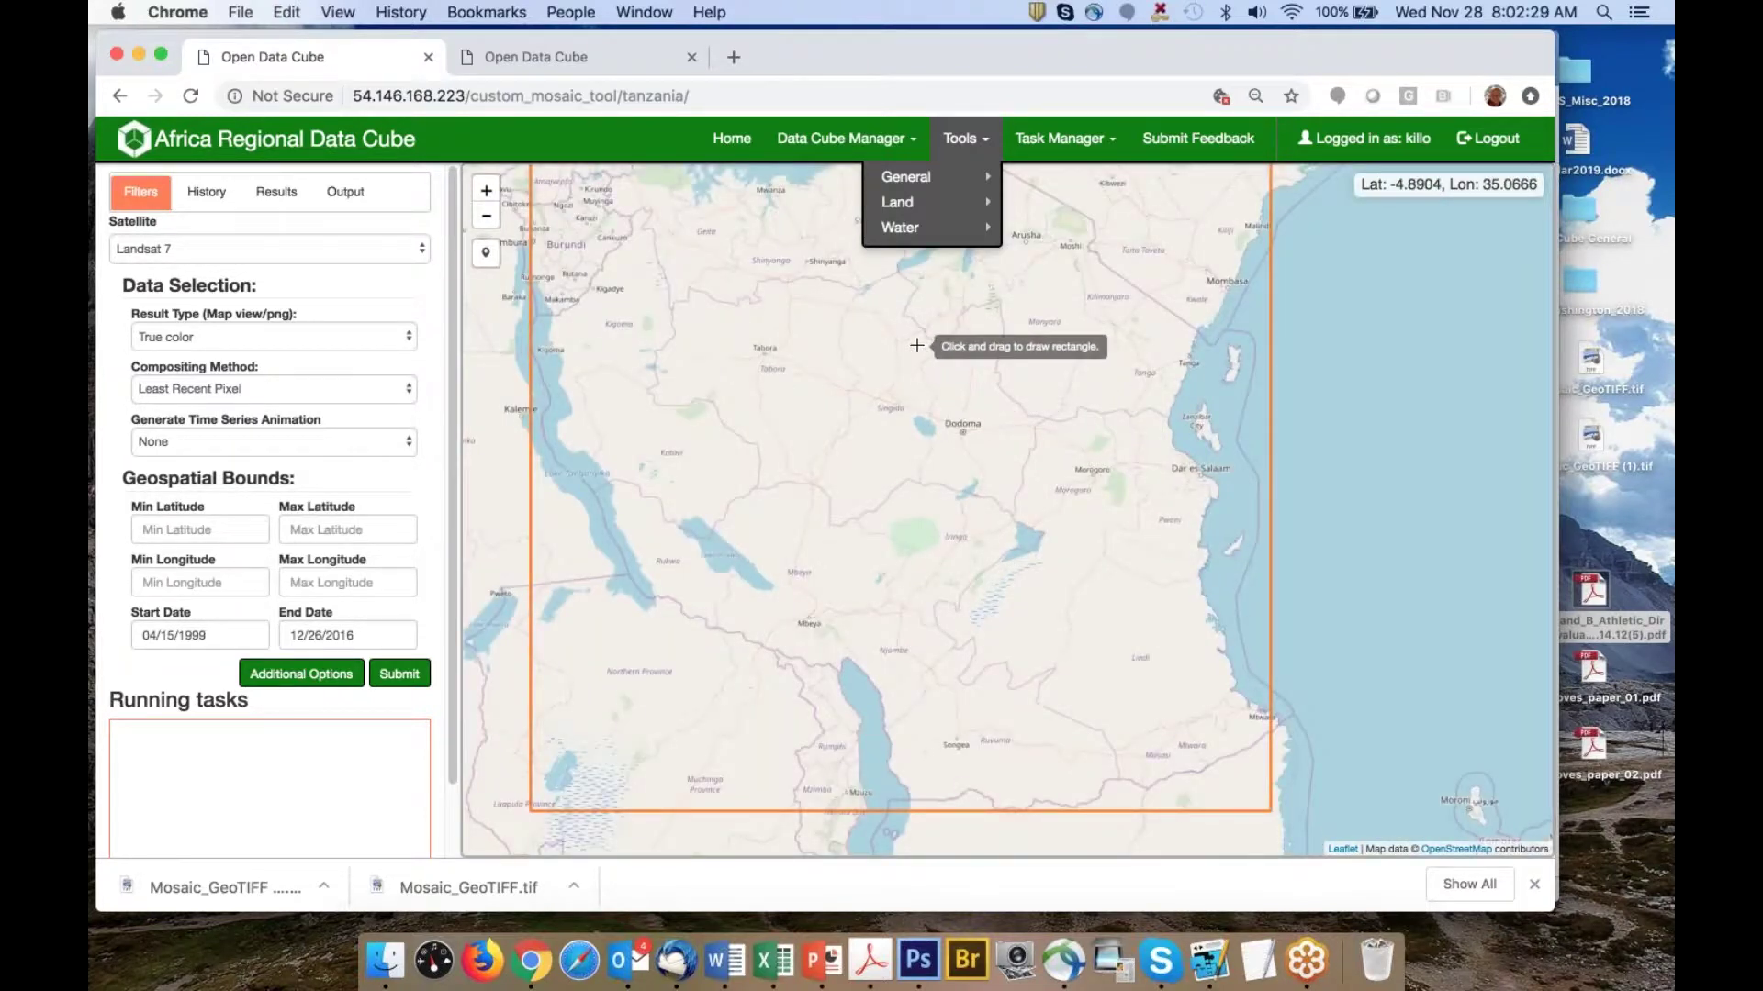
click(941, 533)
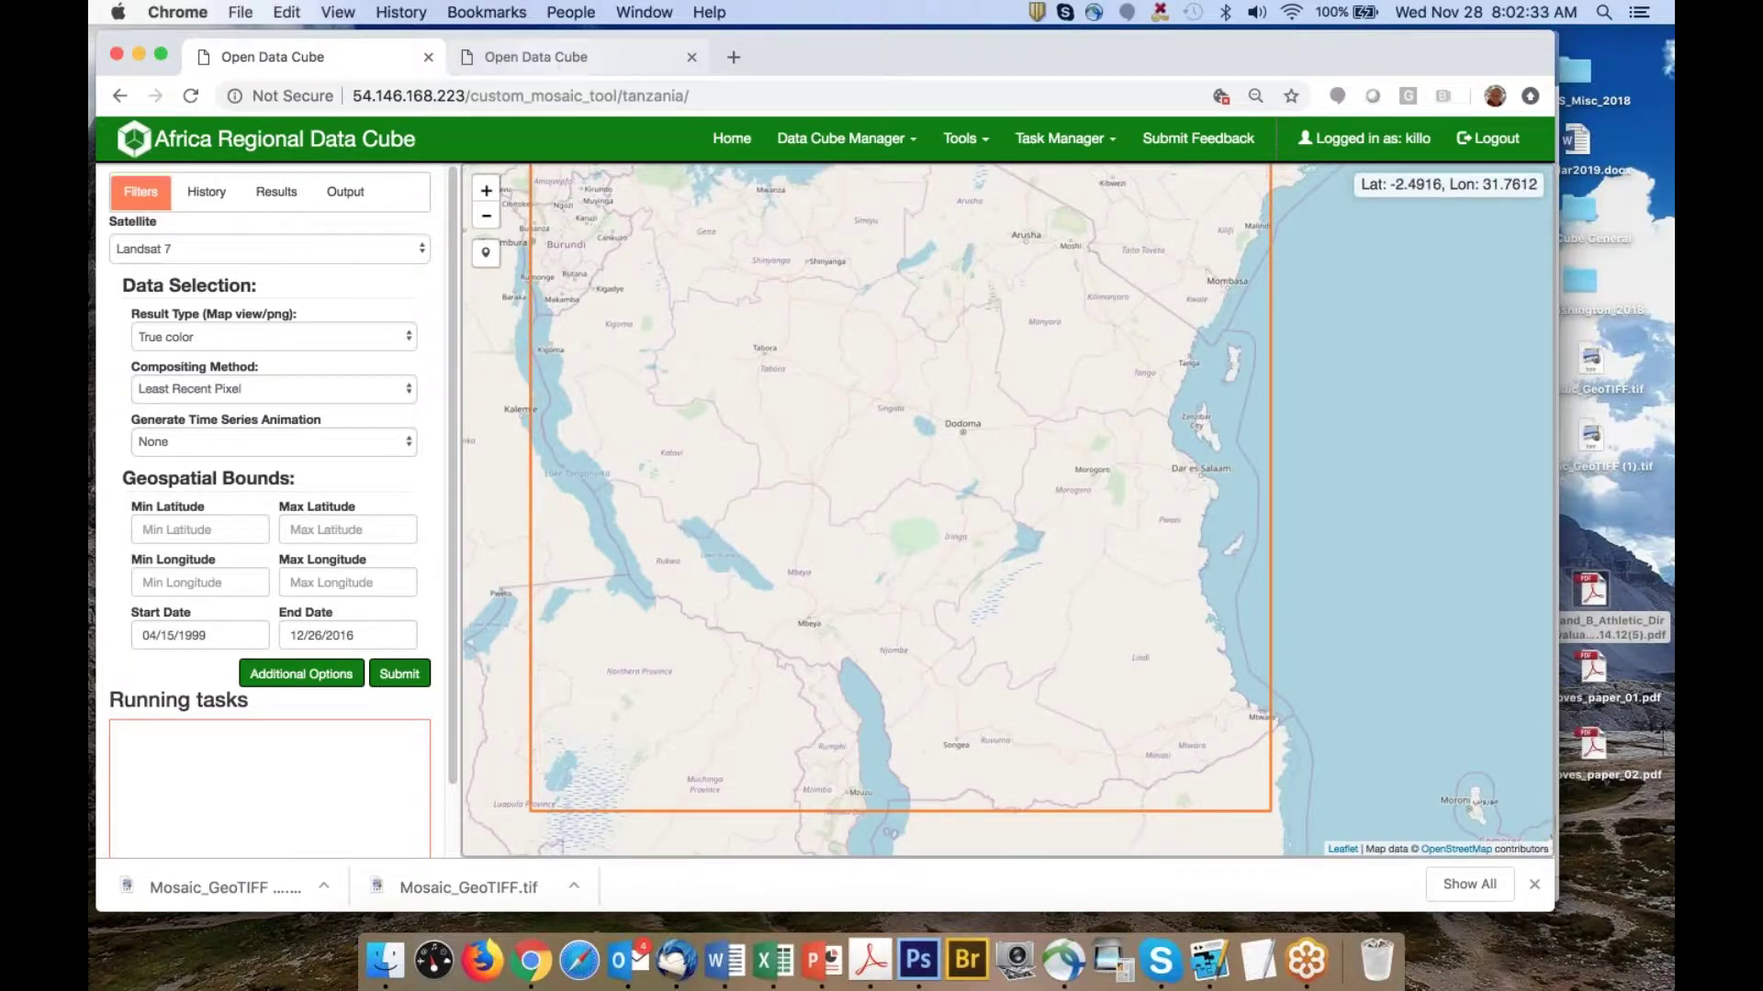
scroll(984, 537, up, 1)
scroll(978, 454, up, 1)
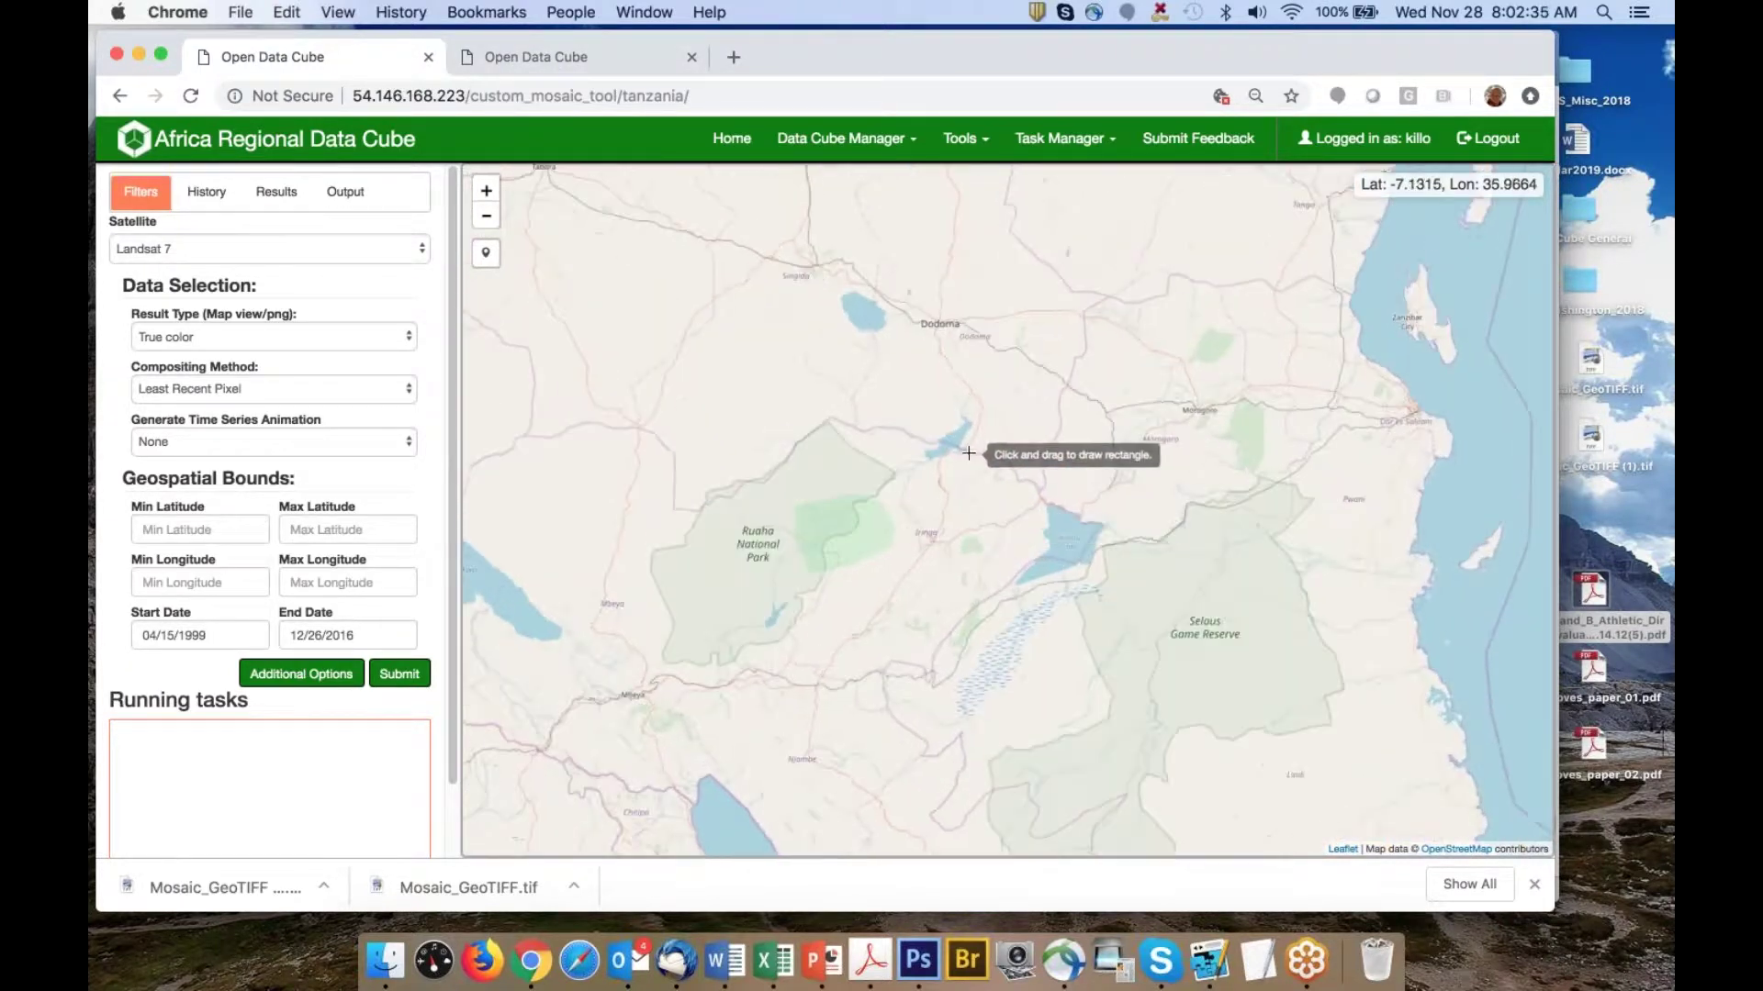
scroll(955, 443, up, 1)
scroll(953, 440, up, 1)
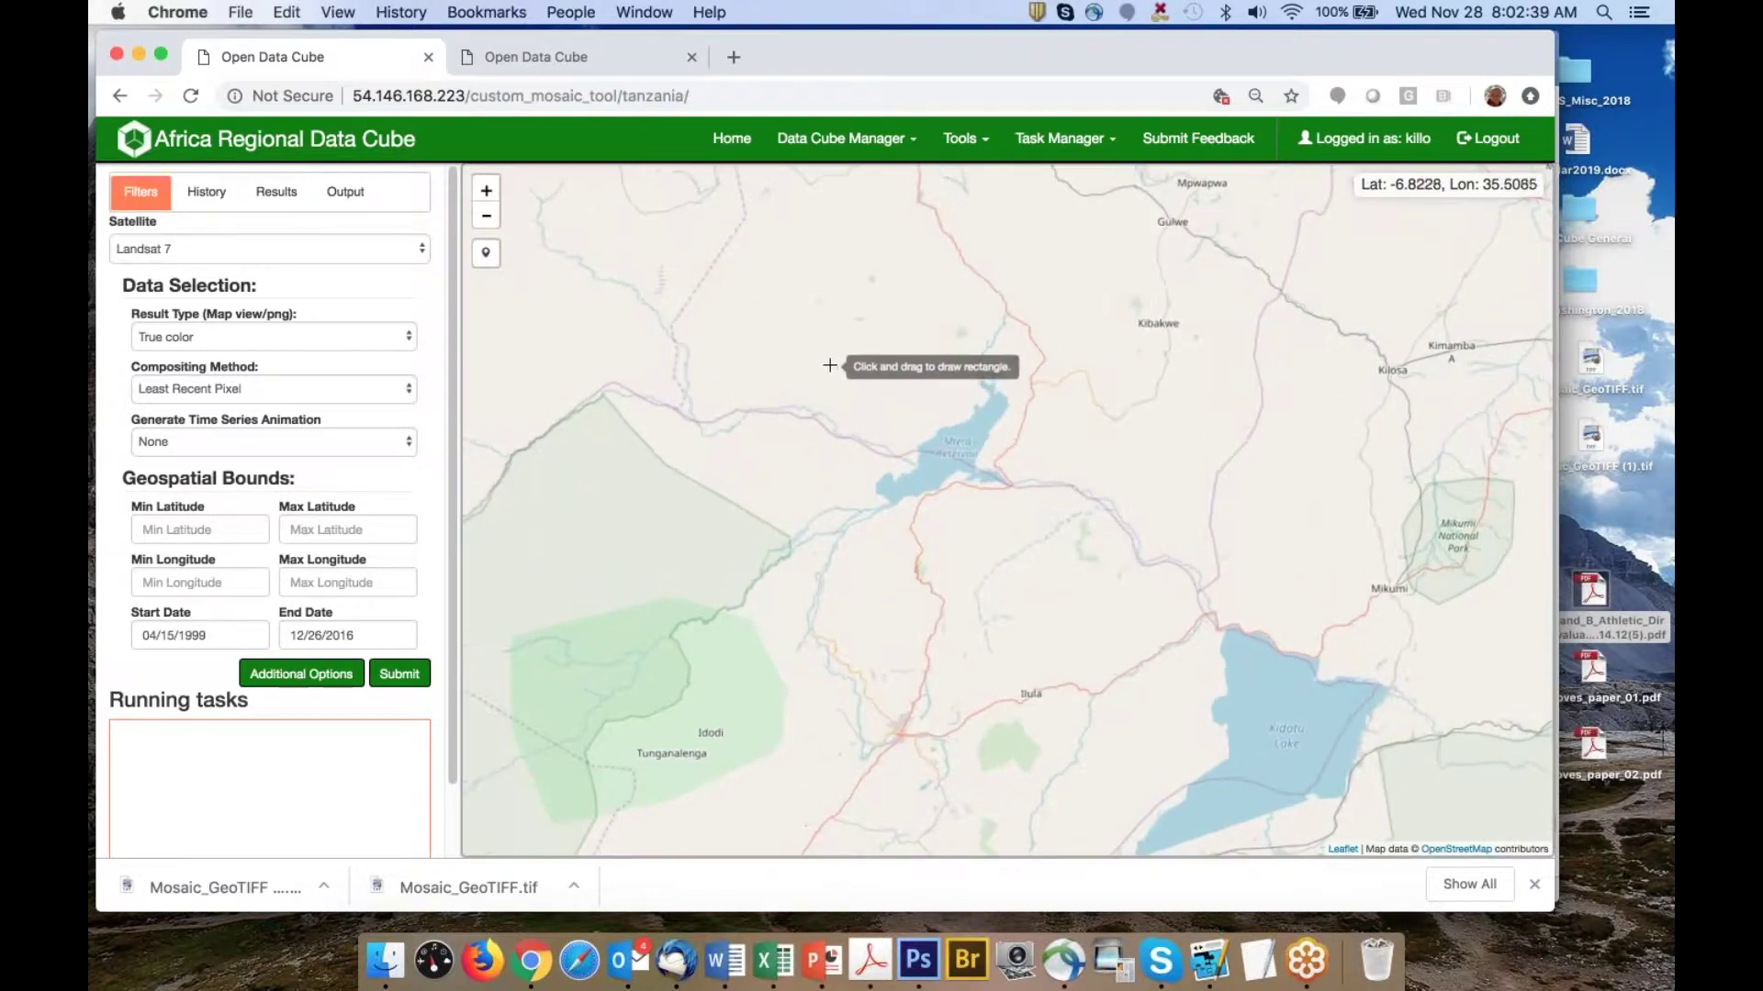
mouse_move(850, 355)
mouse_down()
mouse_move(1031, 517)
mouse_move(1037, 551)
mouse_up()
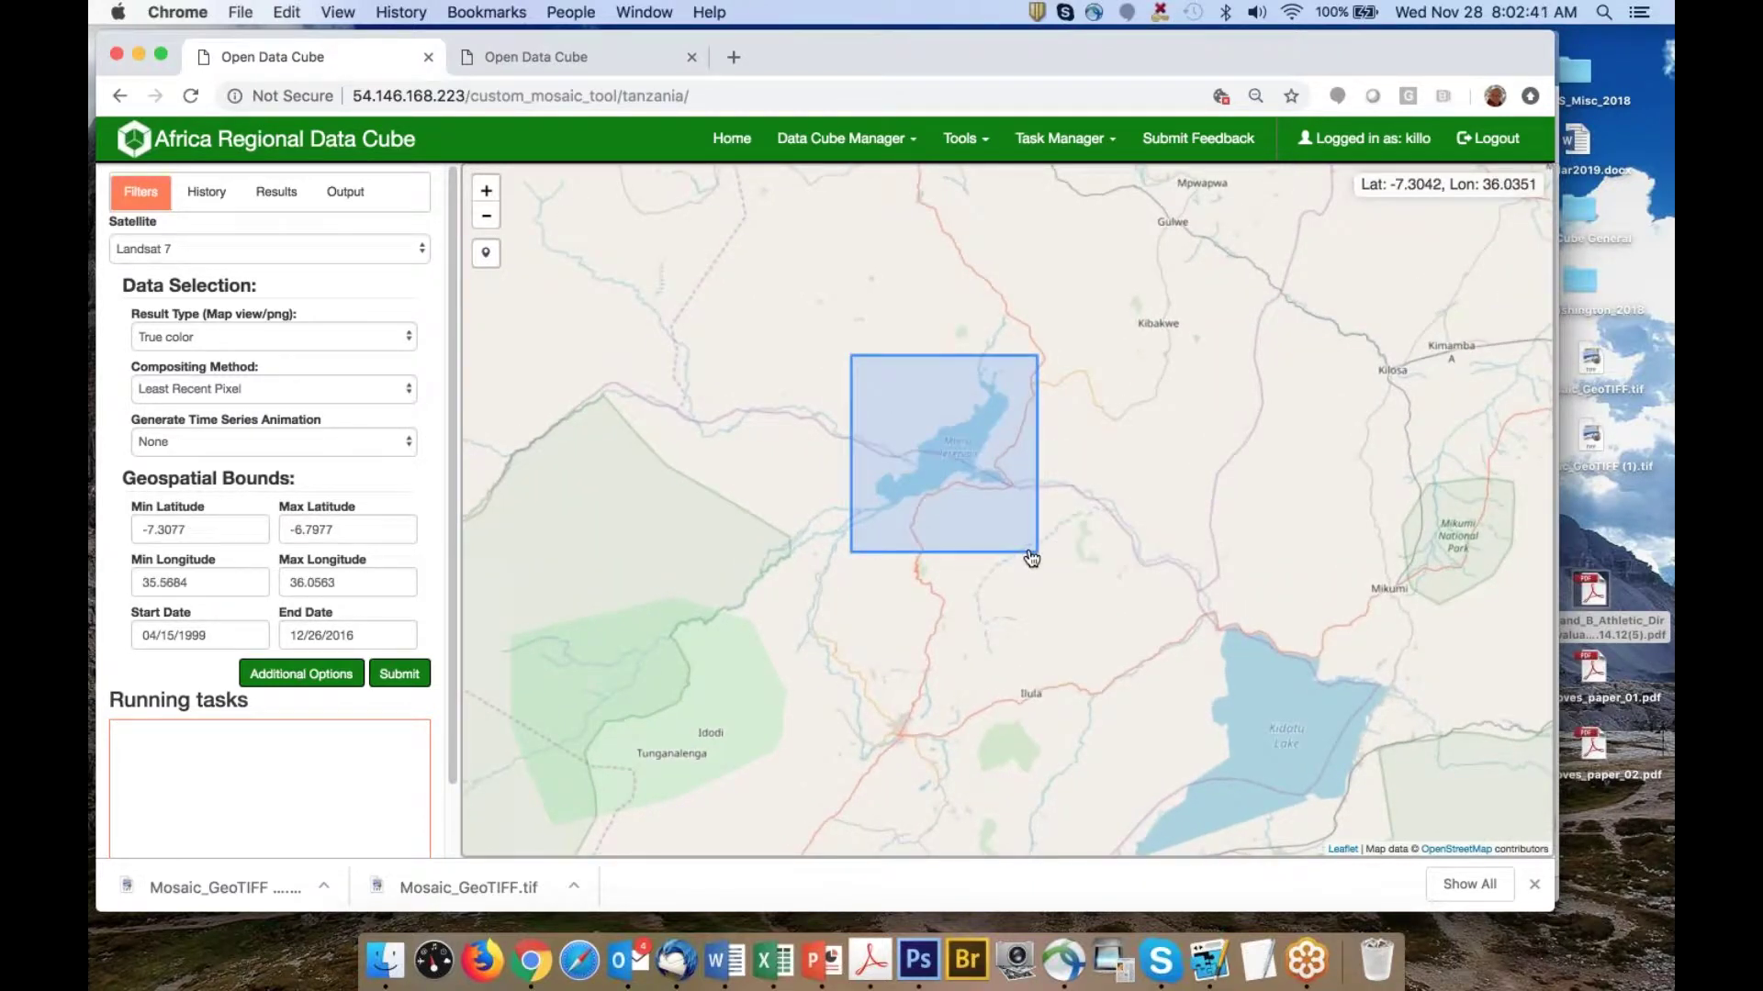
Open the Water Detection tool for Tanzania and bring the Mtera Reservoir into close view on the map
click(964, 140)
click(1046, 237)
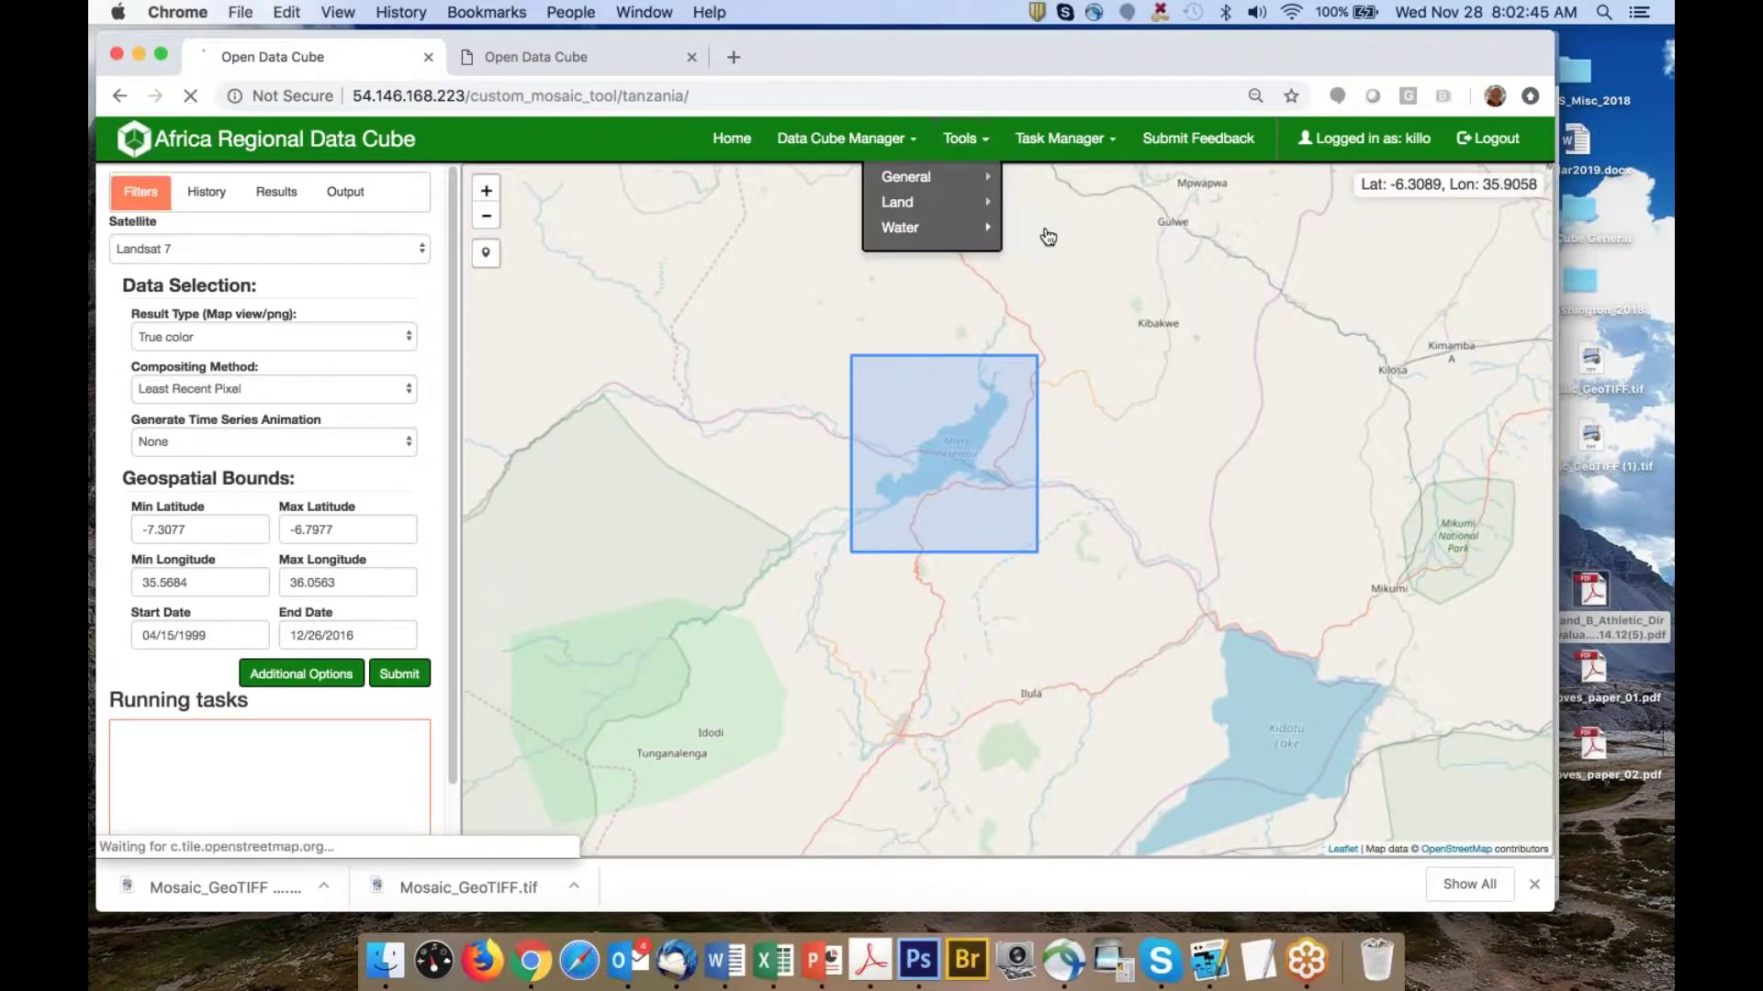
click(354, 595)
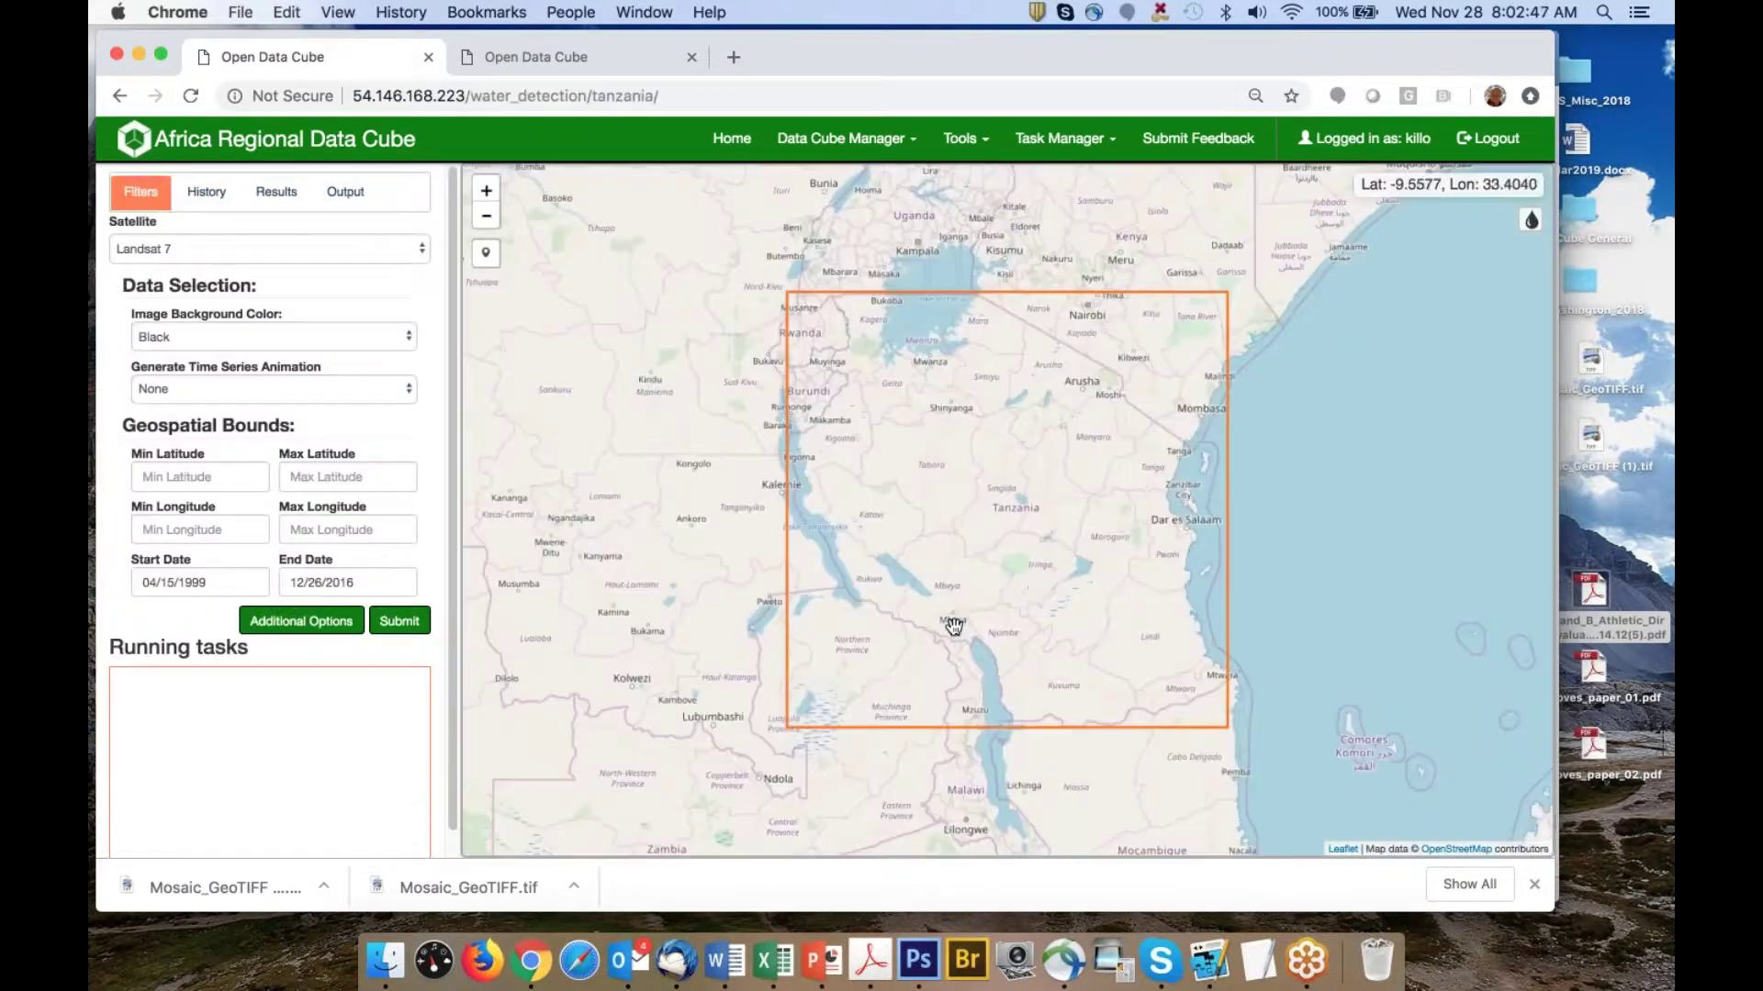
scroll(1034, 579, up, 5)
scroll(1061, 517, up, 3)
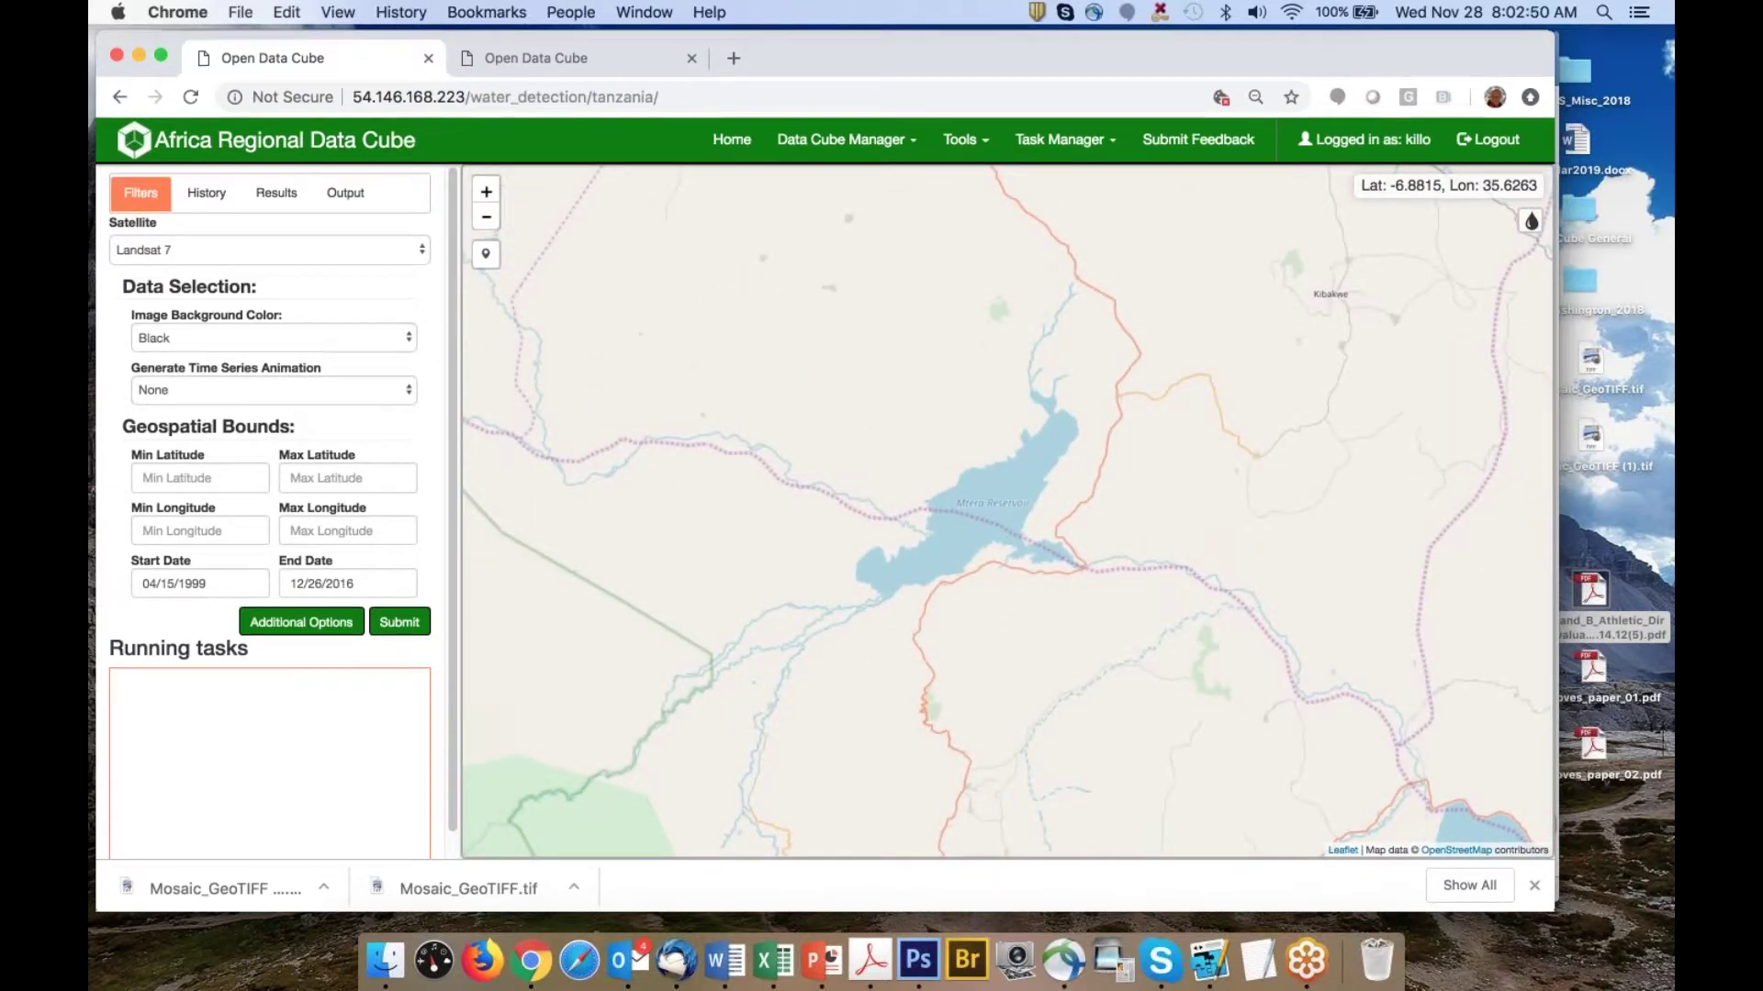
Switch to the Tanzania Data Cube Tutorial document in Word and examine the WOFS water extent image of the Mtera Reservoir
key(ctrl+Up)
click(1146, 609)
scroll(1145, 609, up, 20)
scroll(849, 523, up, 20)
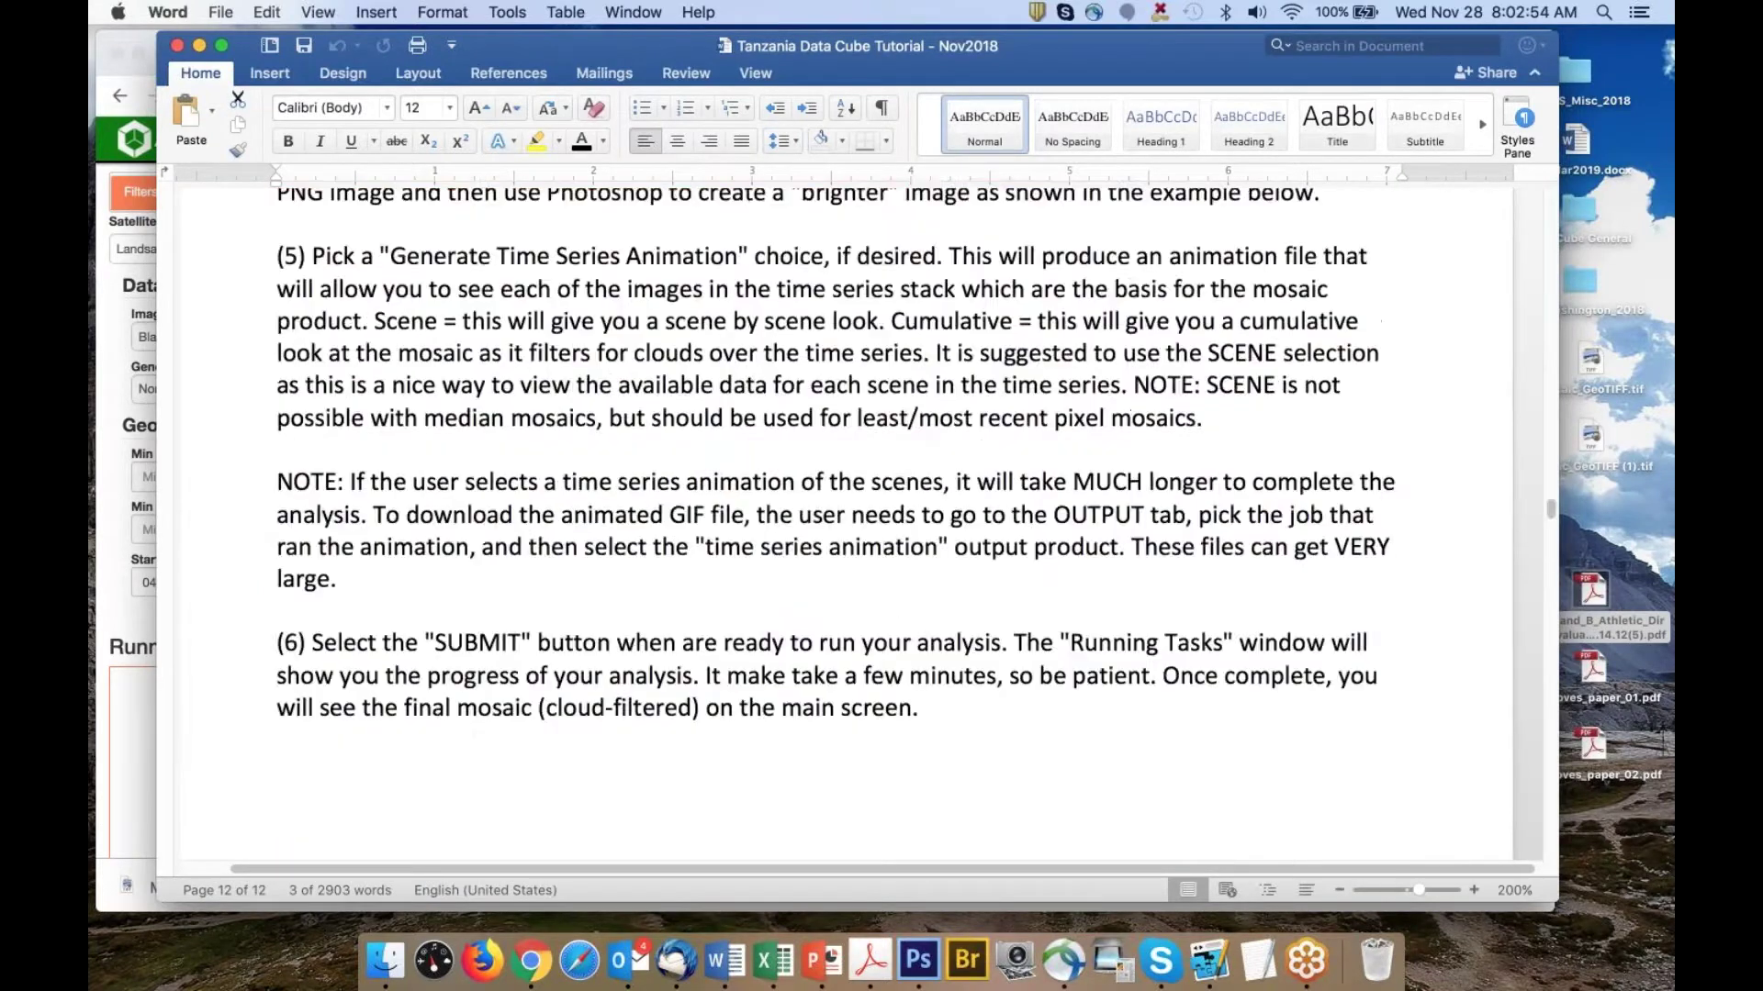
scroll(849, 523, down, 10)
scroll(1363, 863, down, 10)
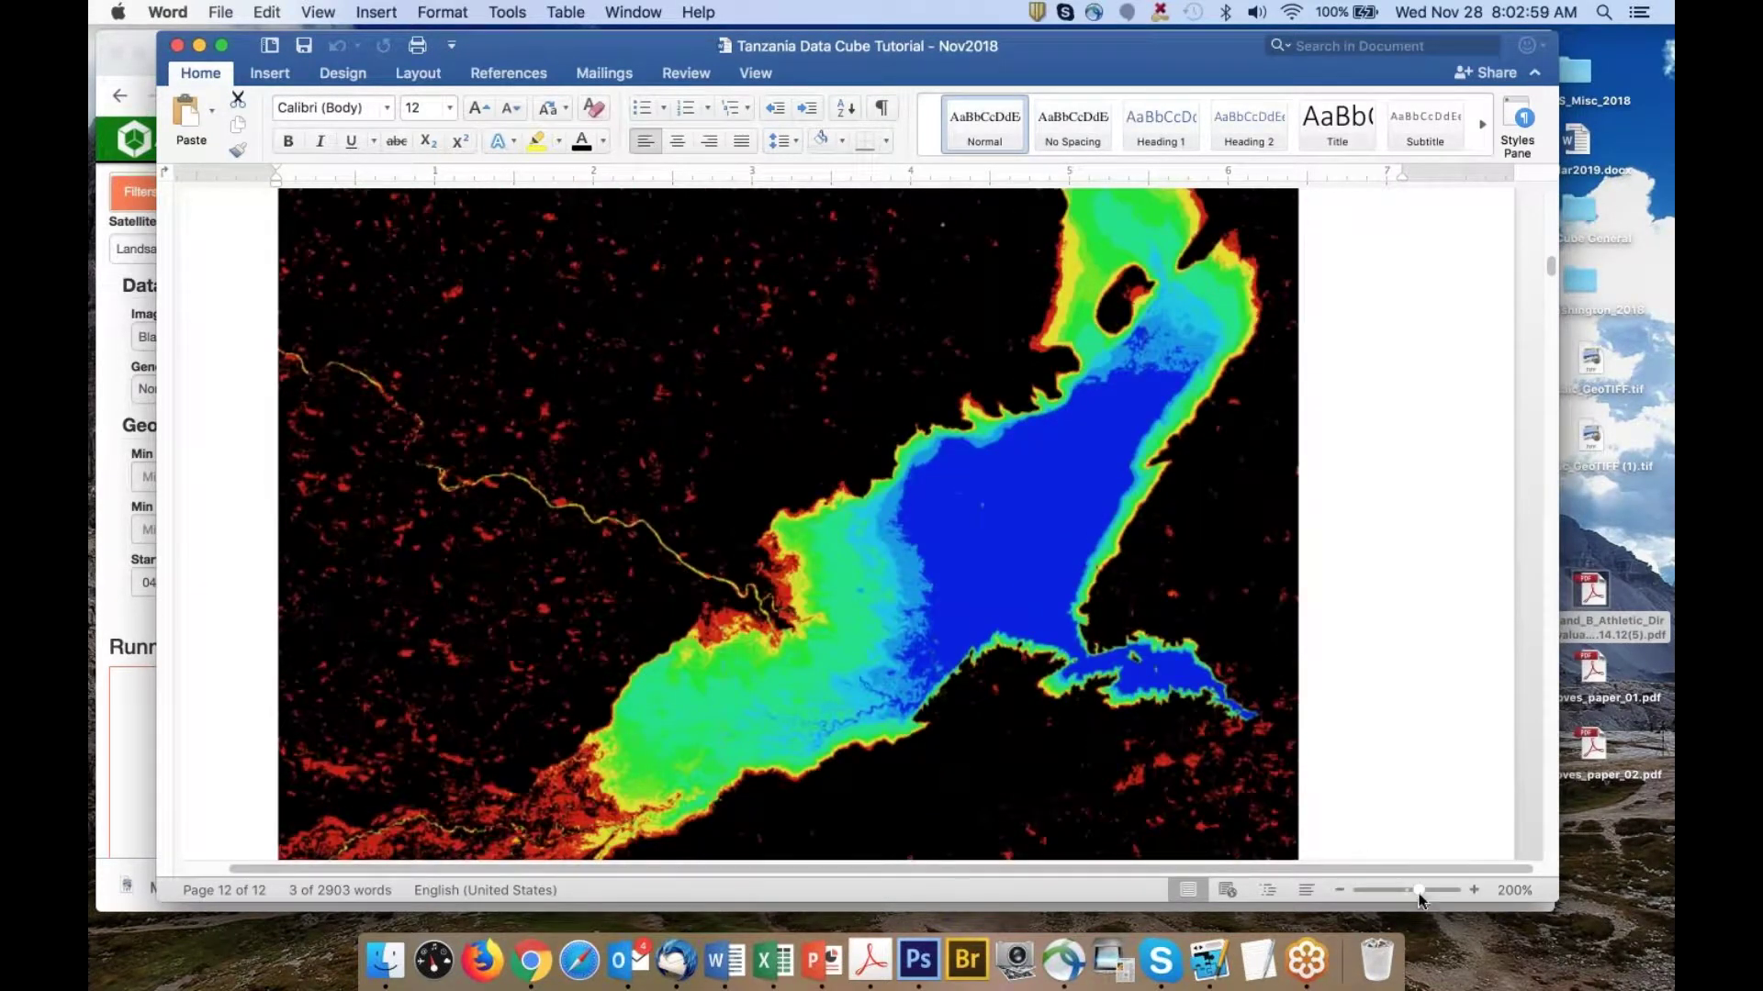
drag(1419, 889, 1409, 885)
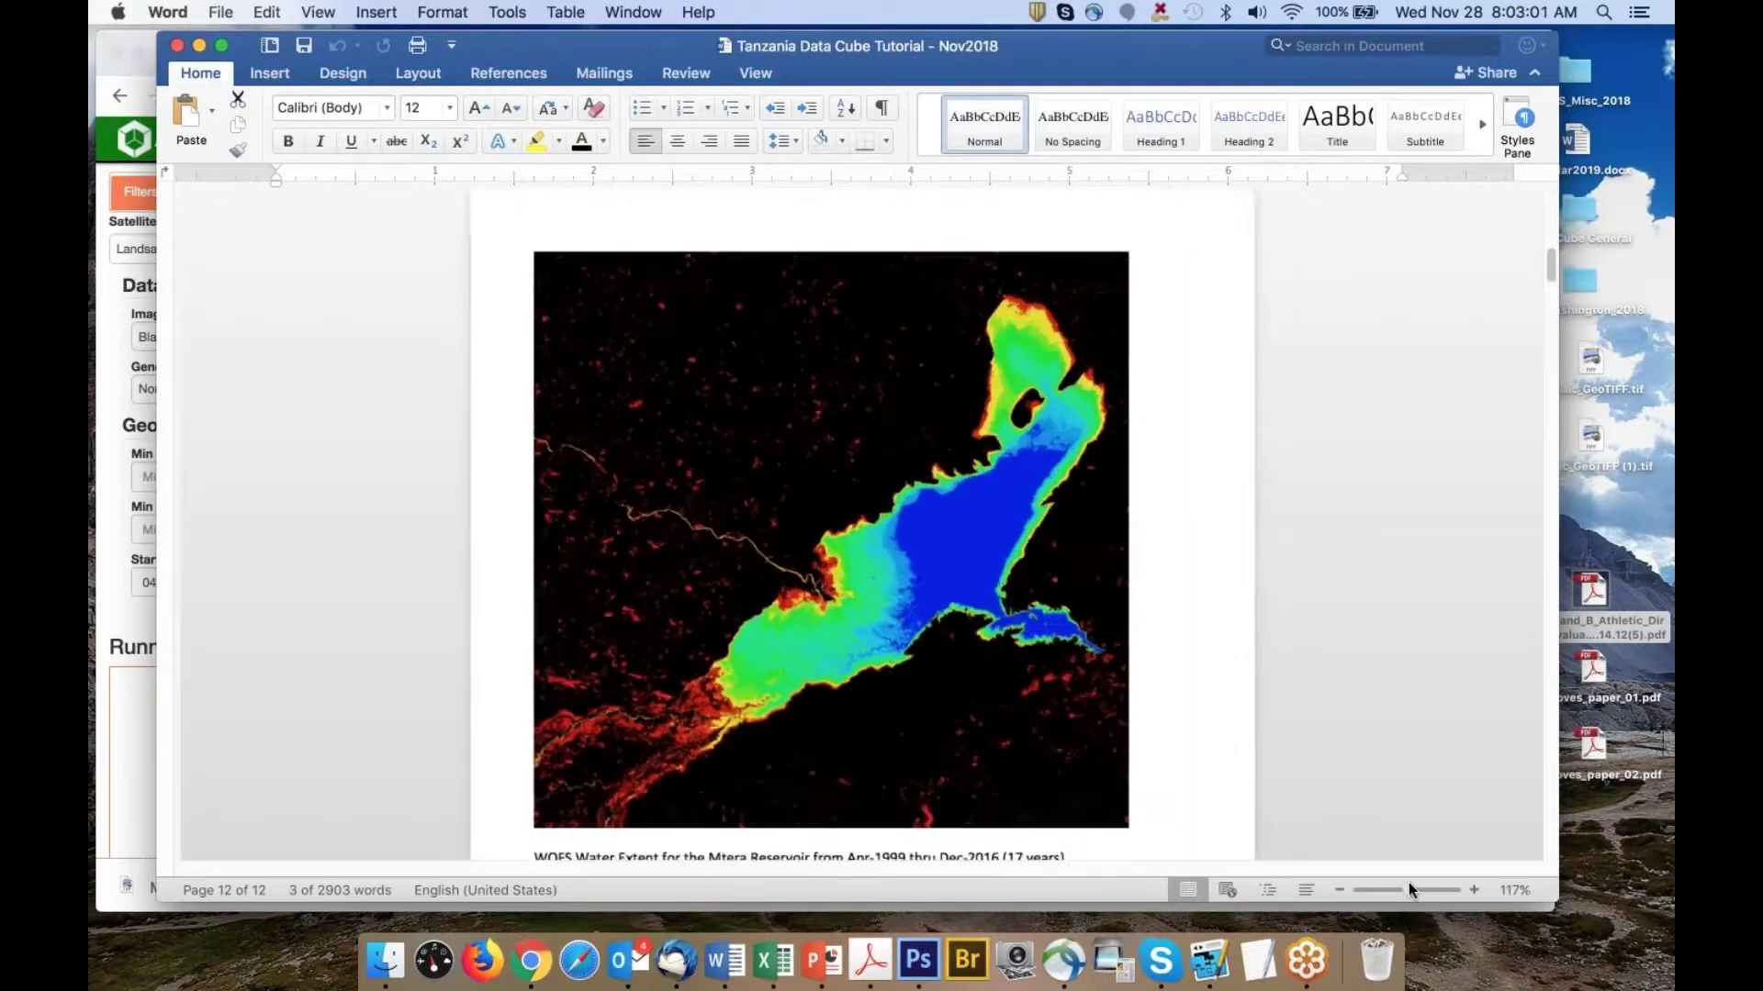
drag(1105, 690, 948, 593)
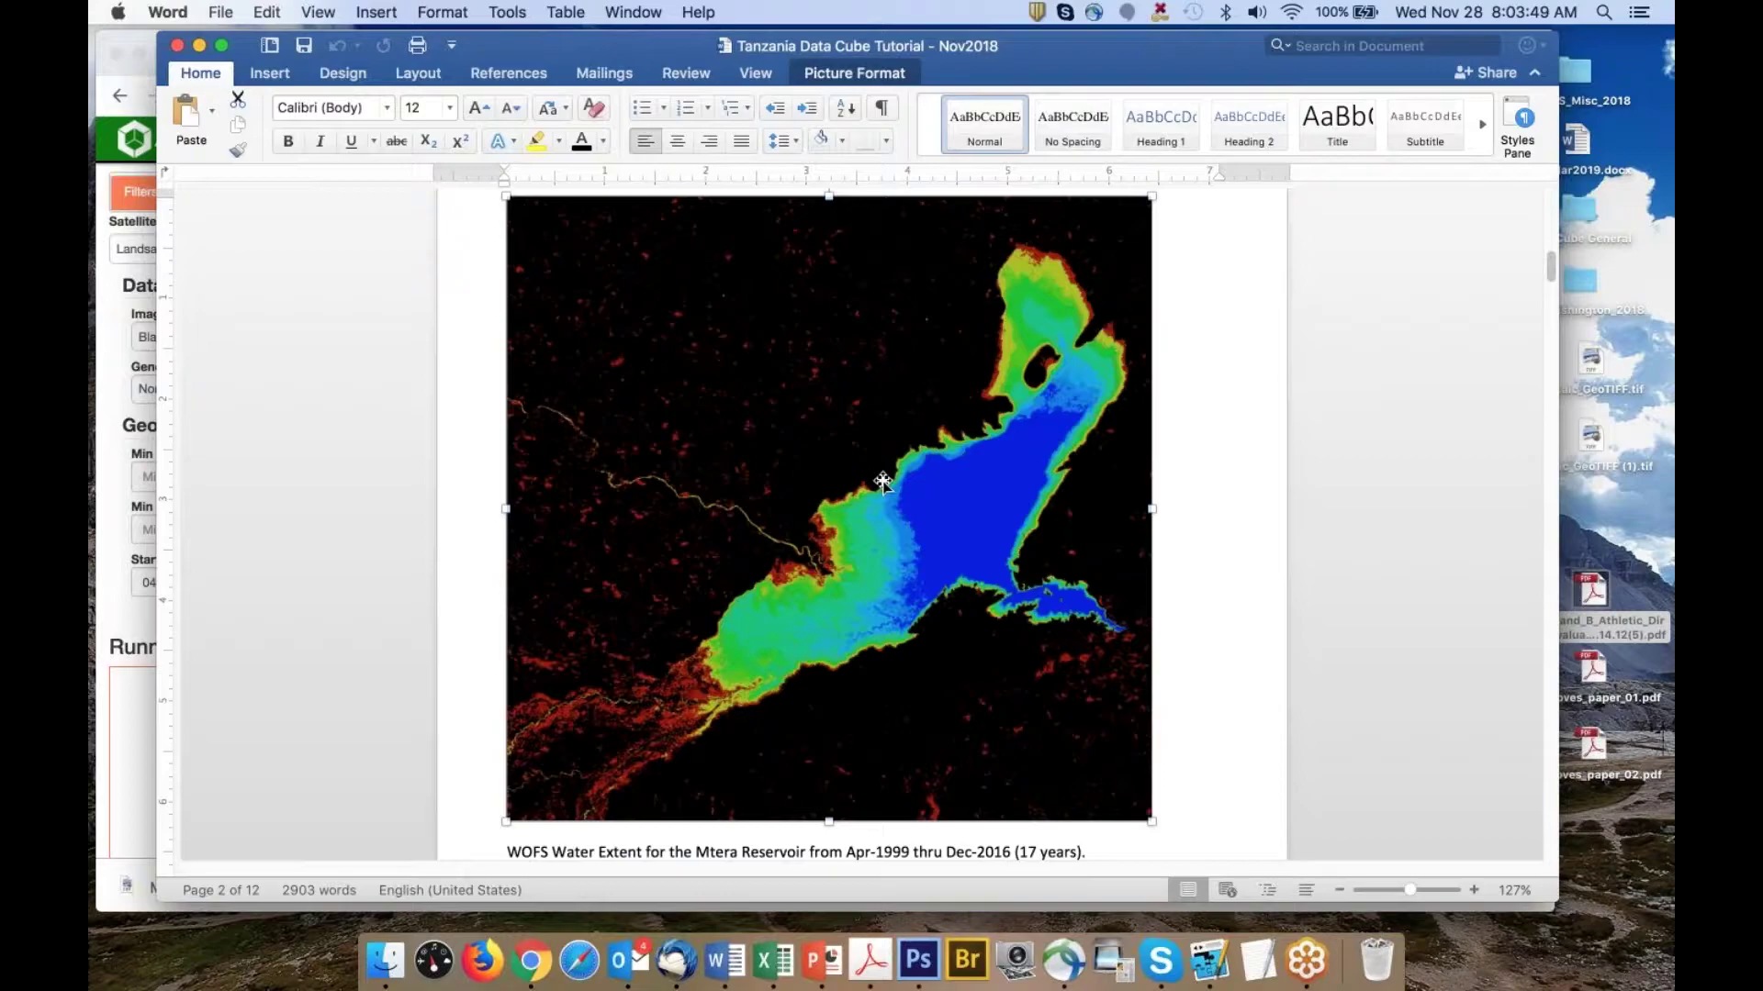
Return to the Tanzania Water Detection page, review the Tools categories, and look at the Bangladesh Fractional Cover result
key(ctrl+Up)
click(665, 393)
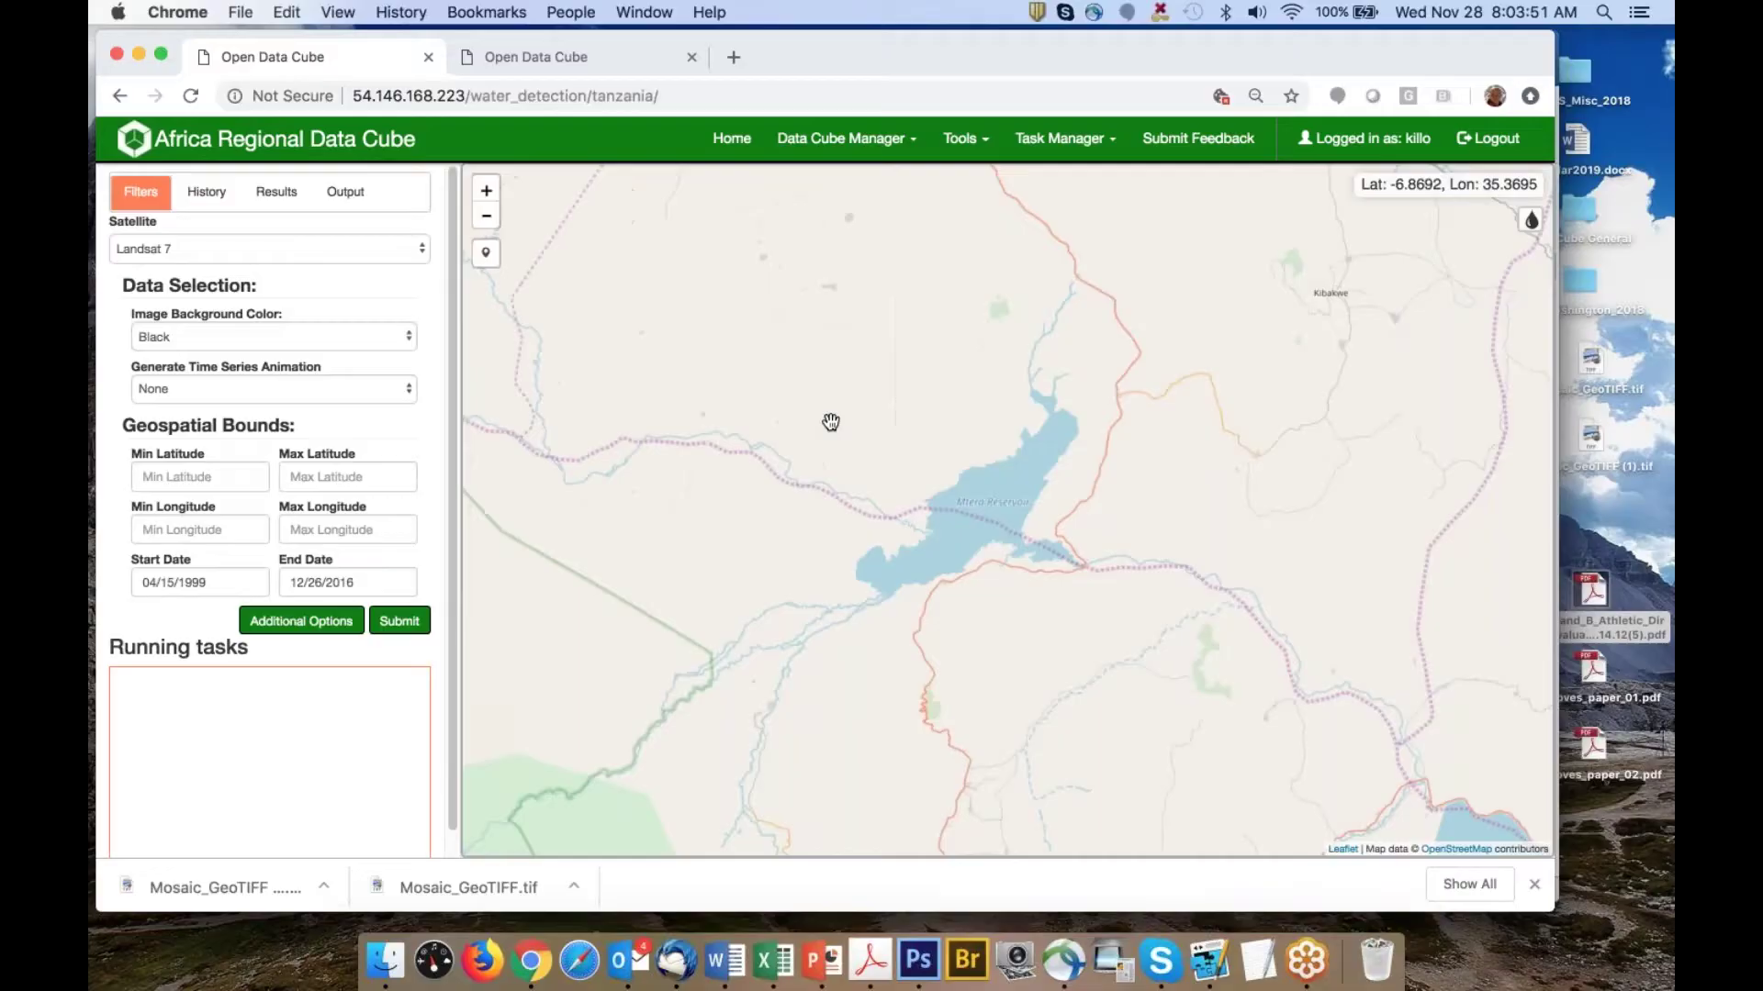
click(967, 145)
mouse_move(960, 184)
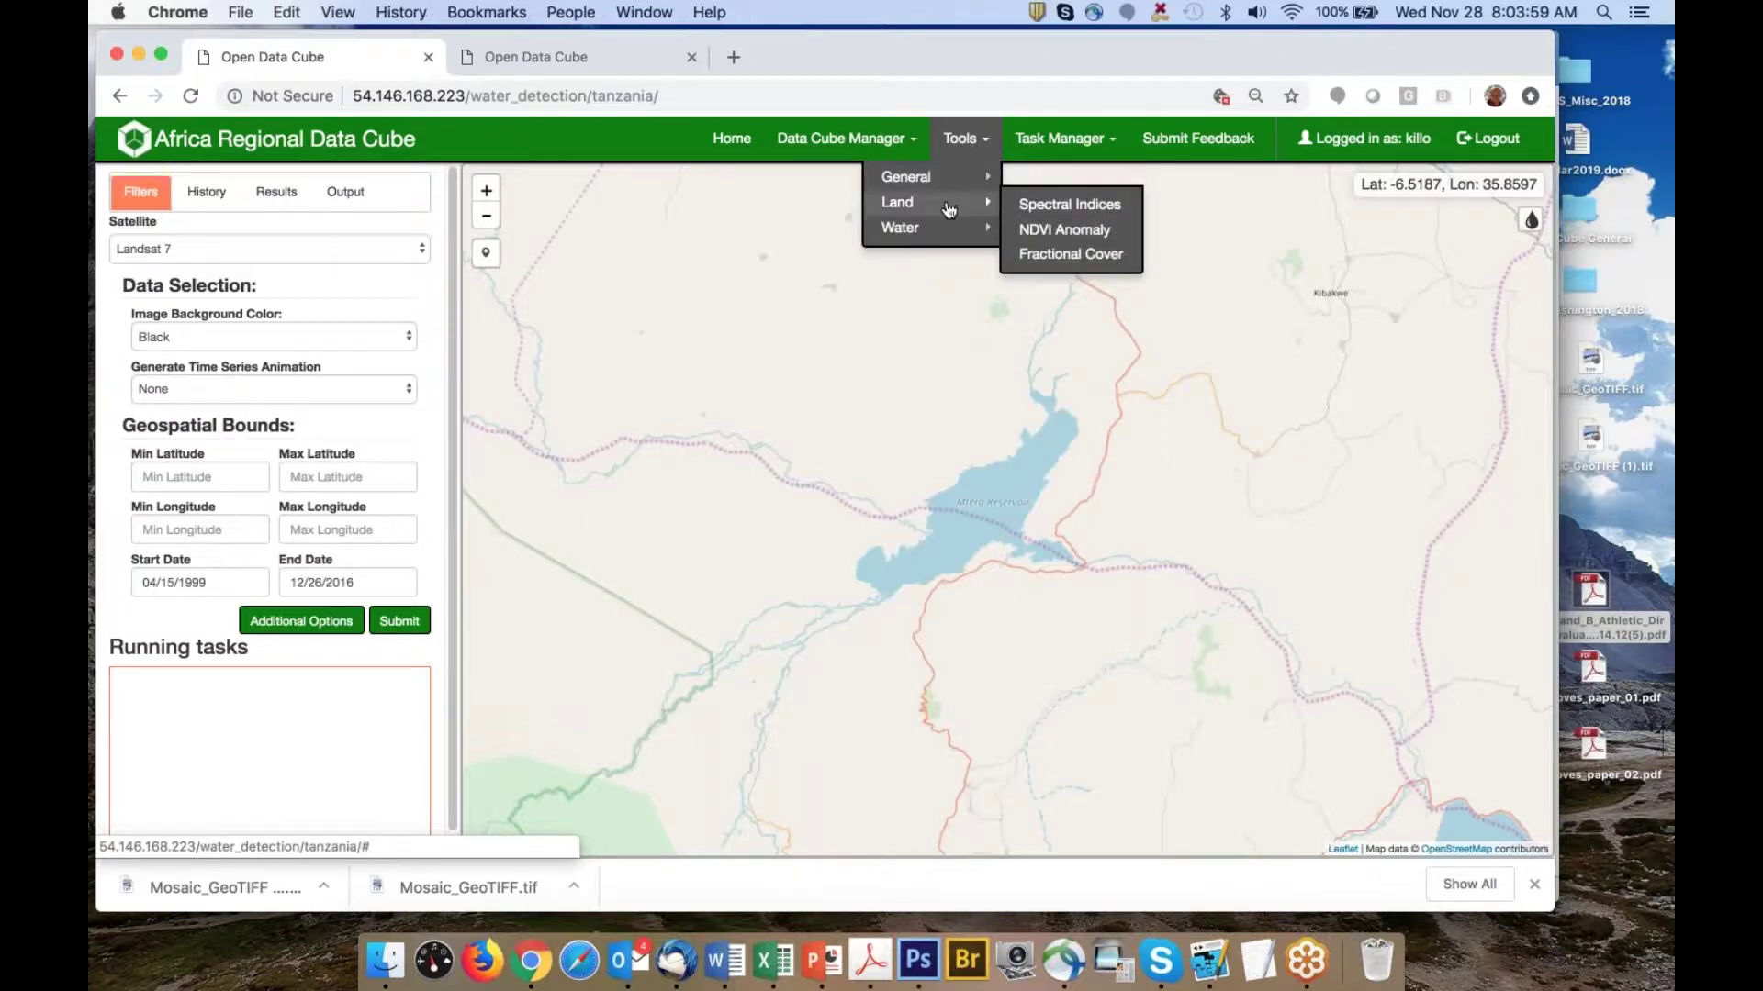
mouse_move(970, 237)
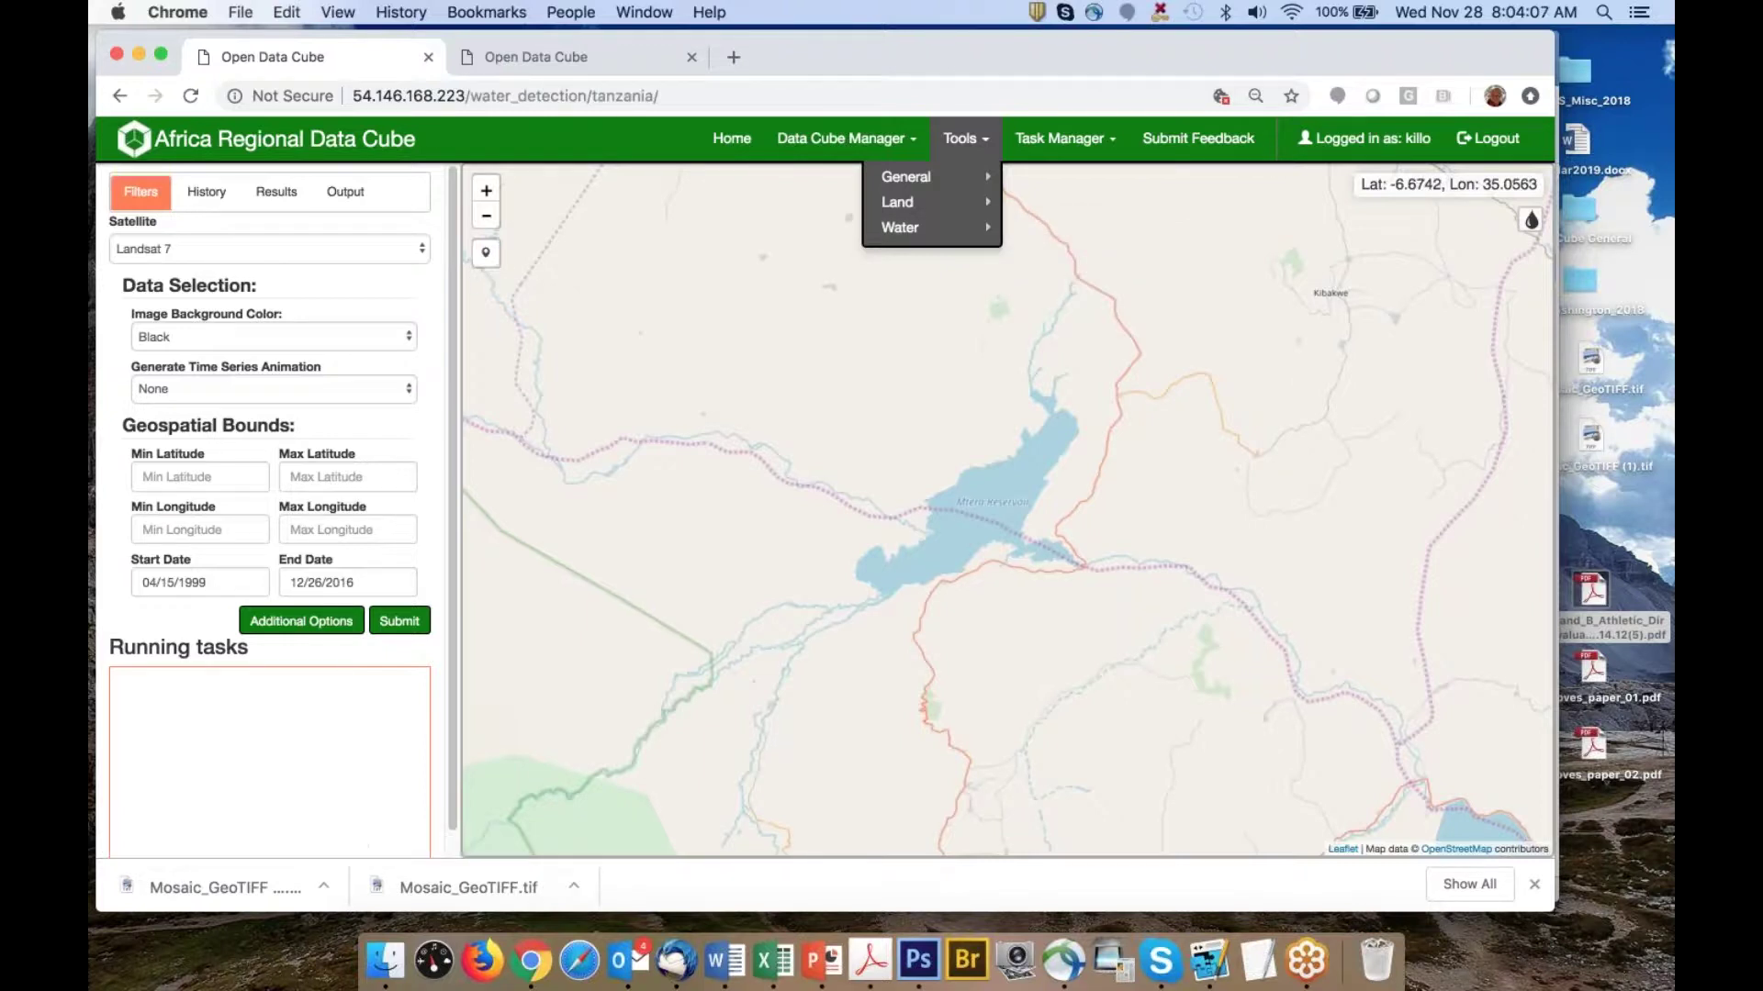
click(842, 248)
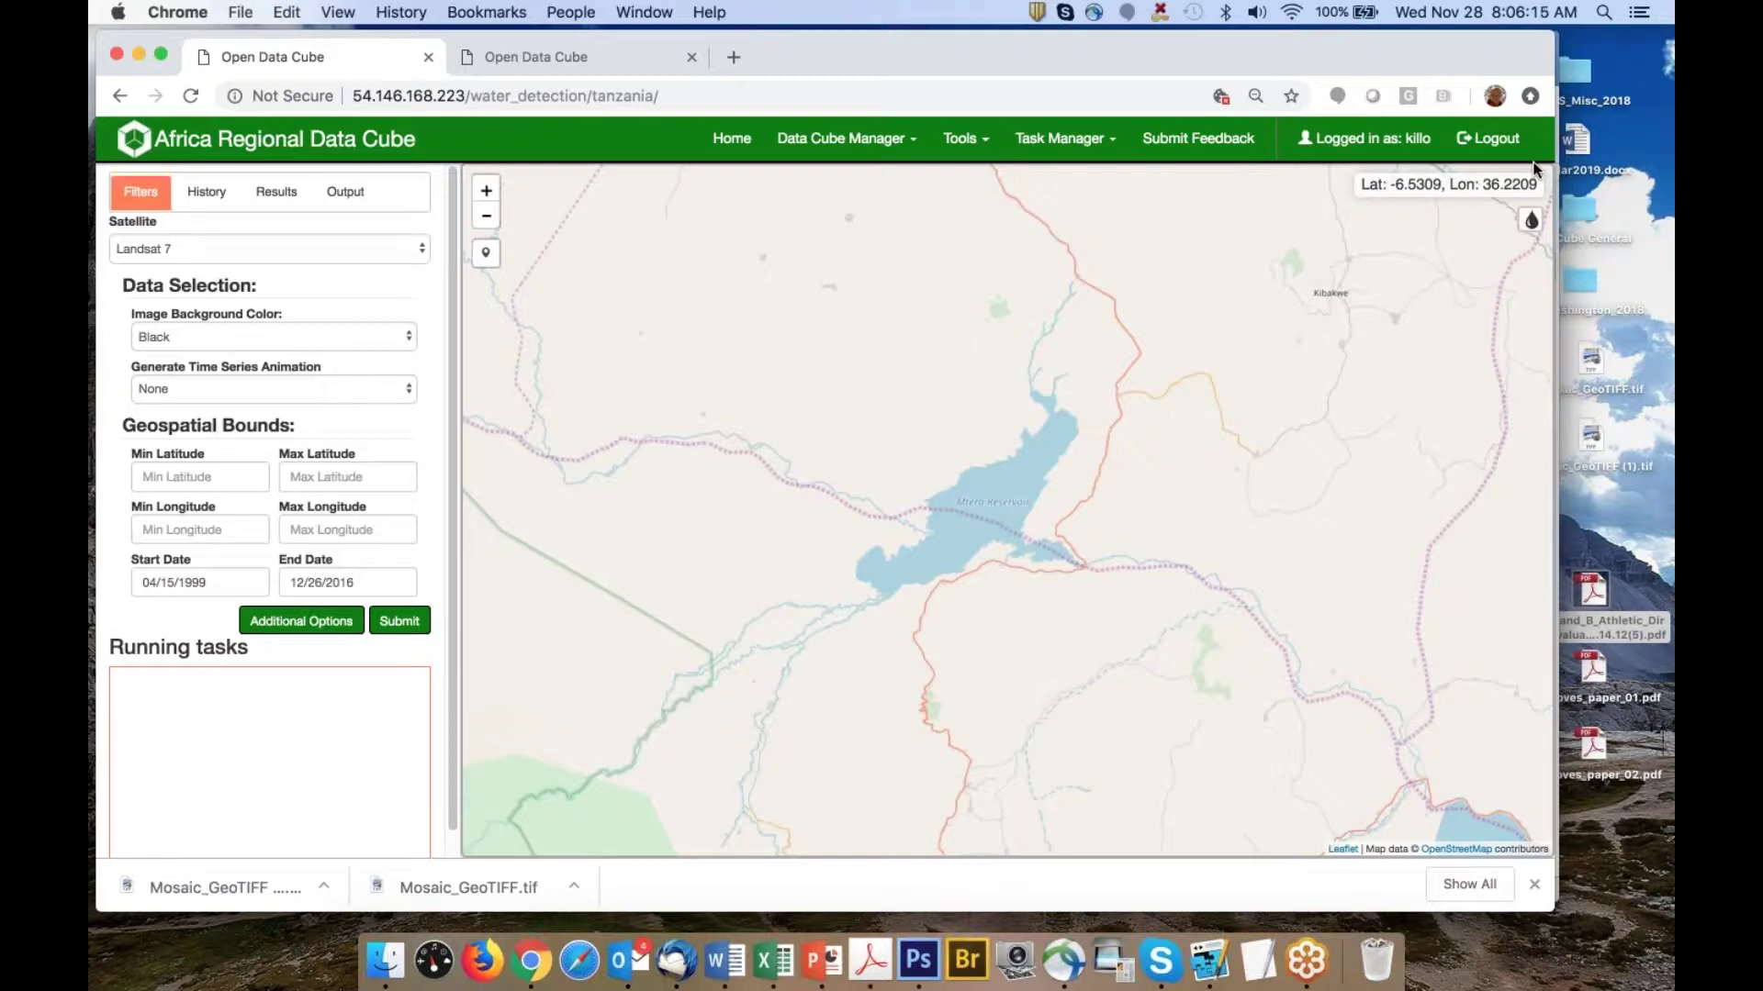
click(597, 59)
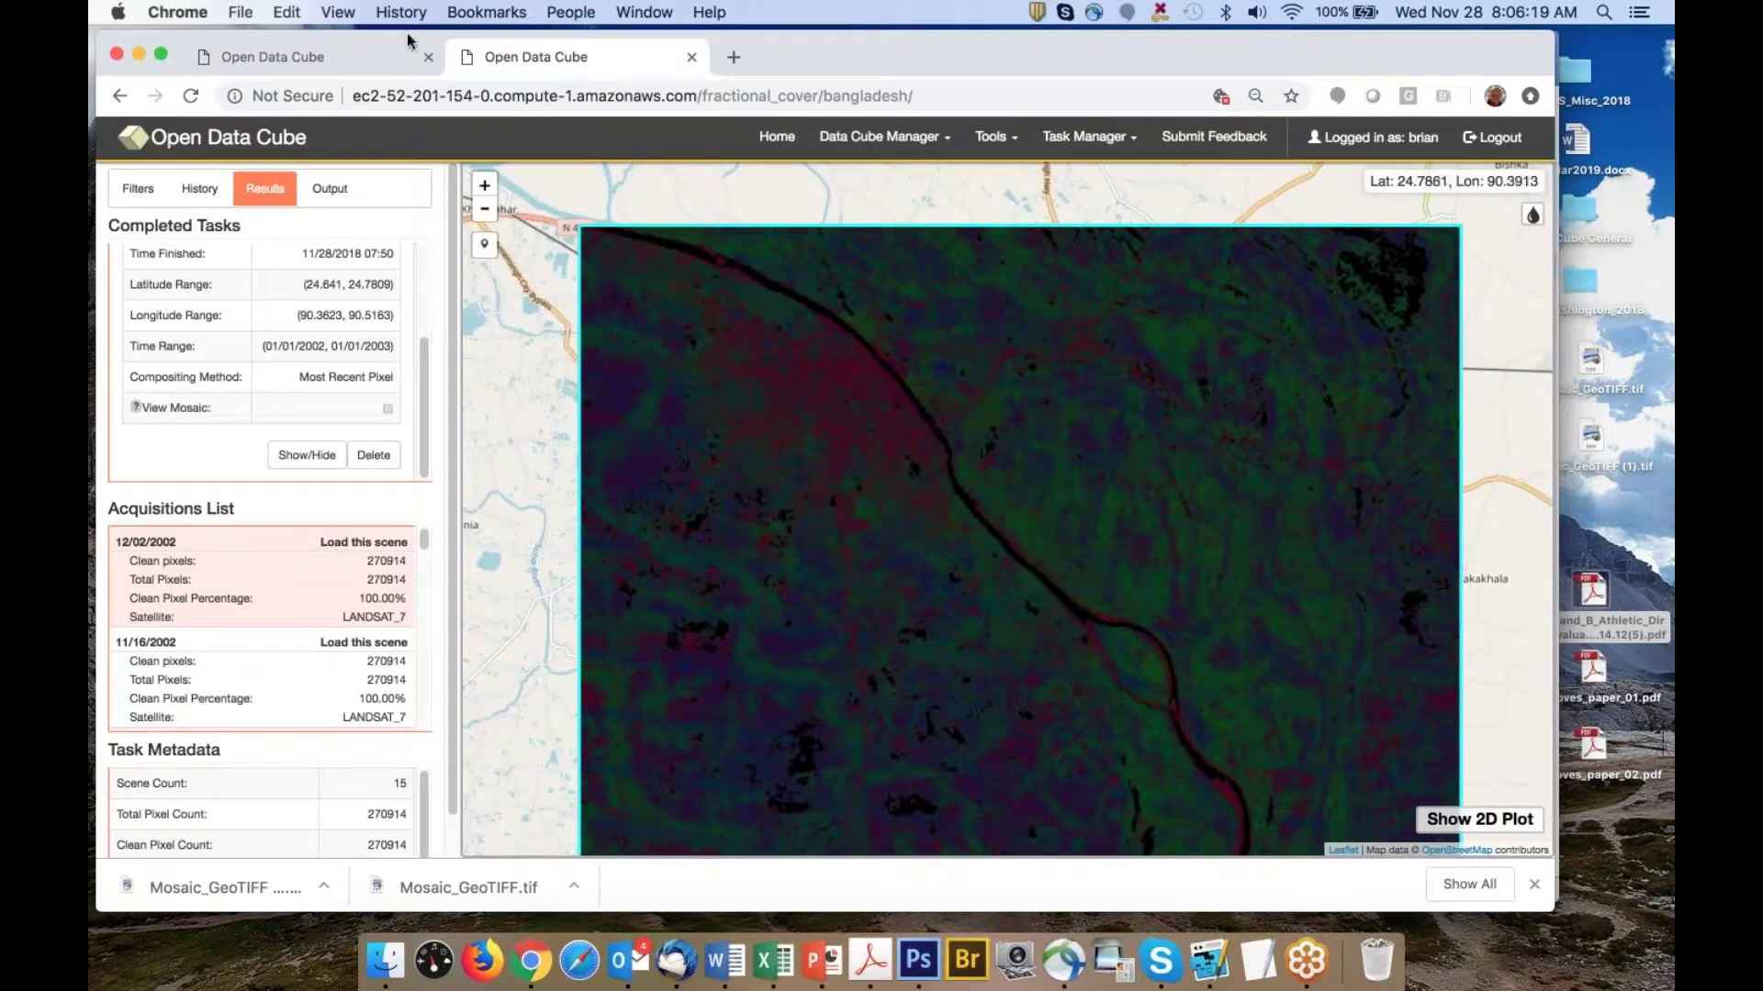
Go back to Tanzania Water Detection and outline the Mtera Reservoir, about latitude -7.24 to -6.80 and longitude 35.55 to 36.04
click(339, 58)
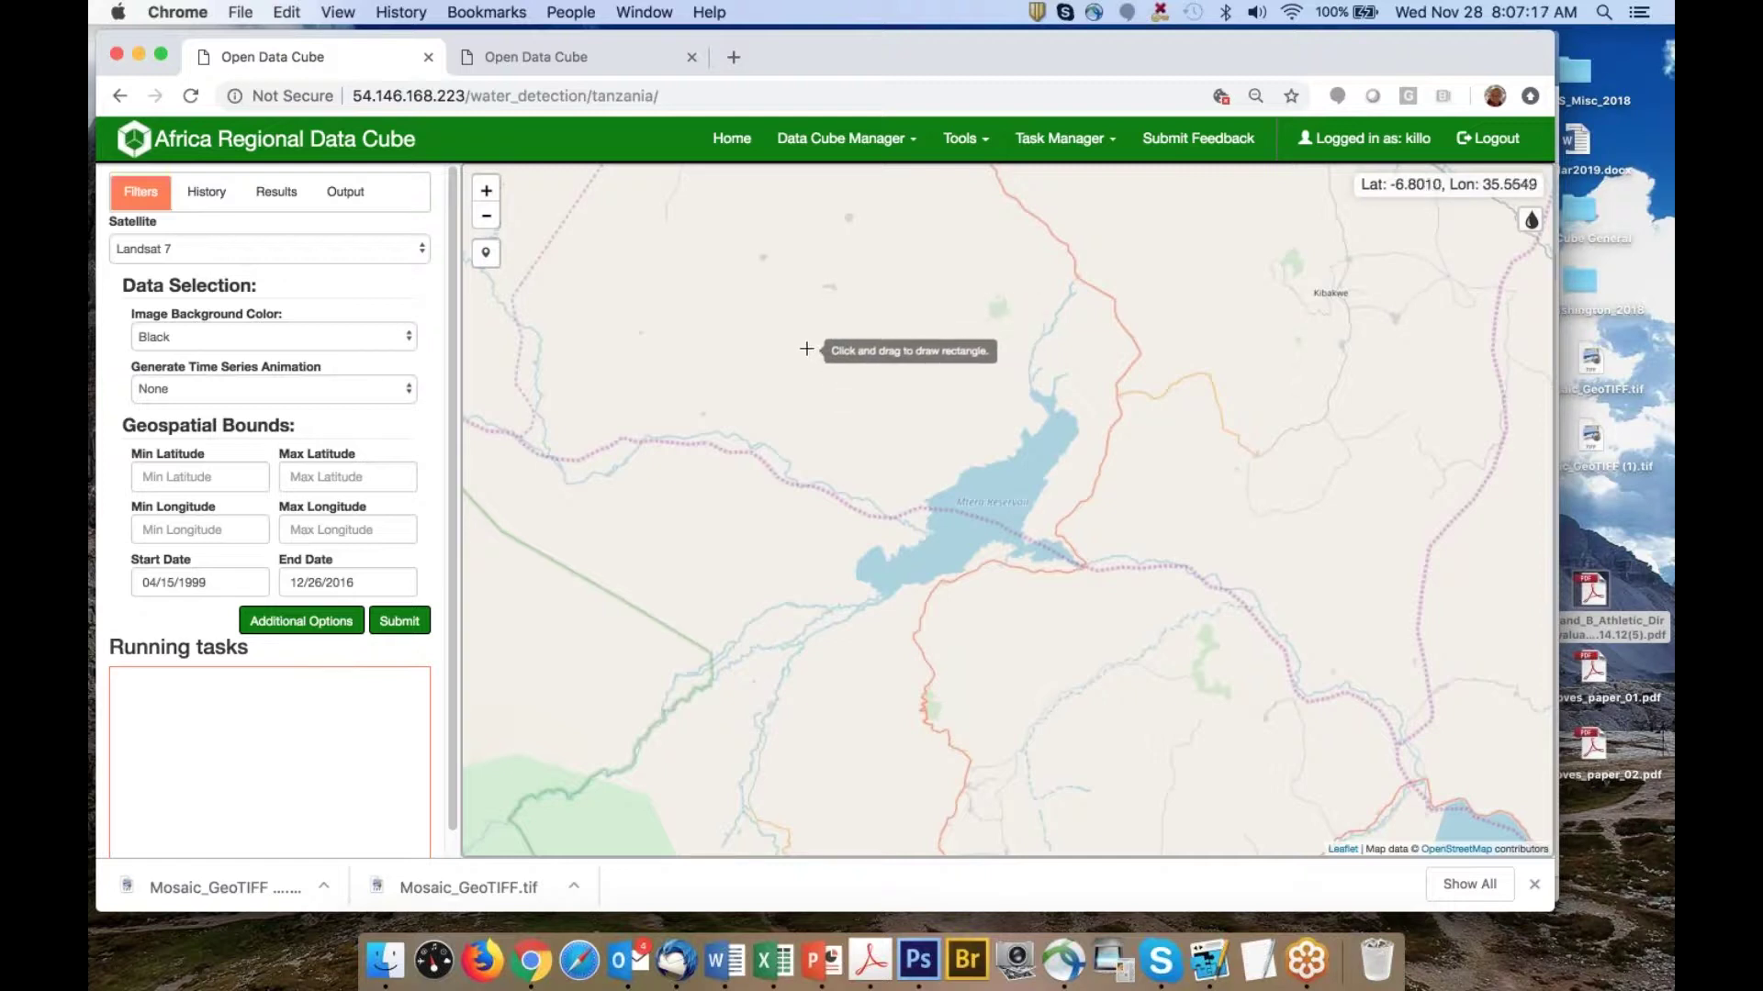
mouse_move(805, 347)
mouse_down()
mouse_move(1033, 605)
mouse_move(1038, 639)
mouse_move(1117, 640)
mouse_up()
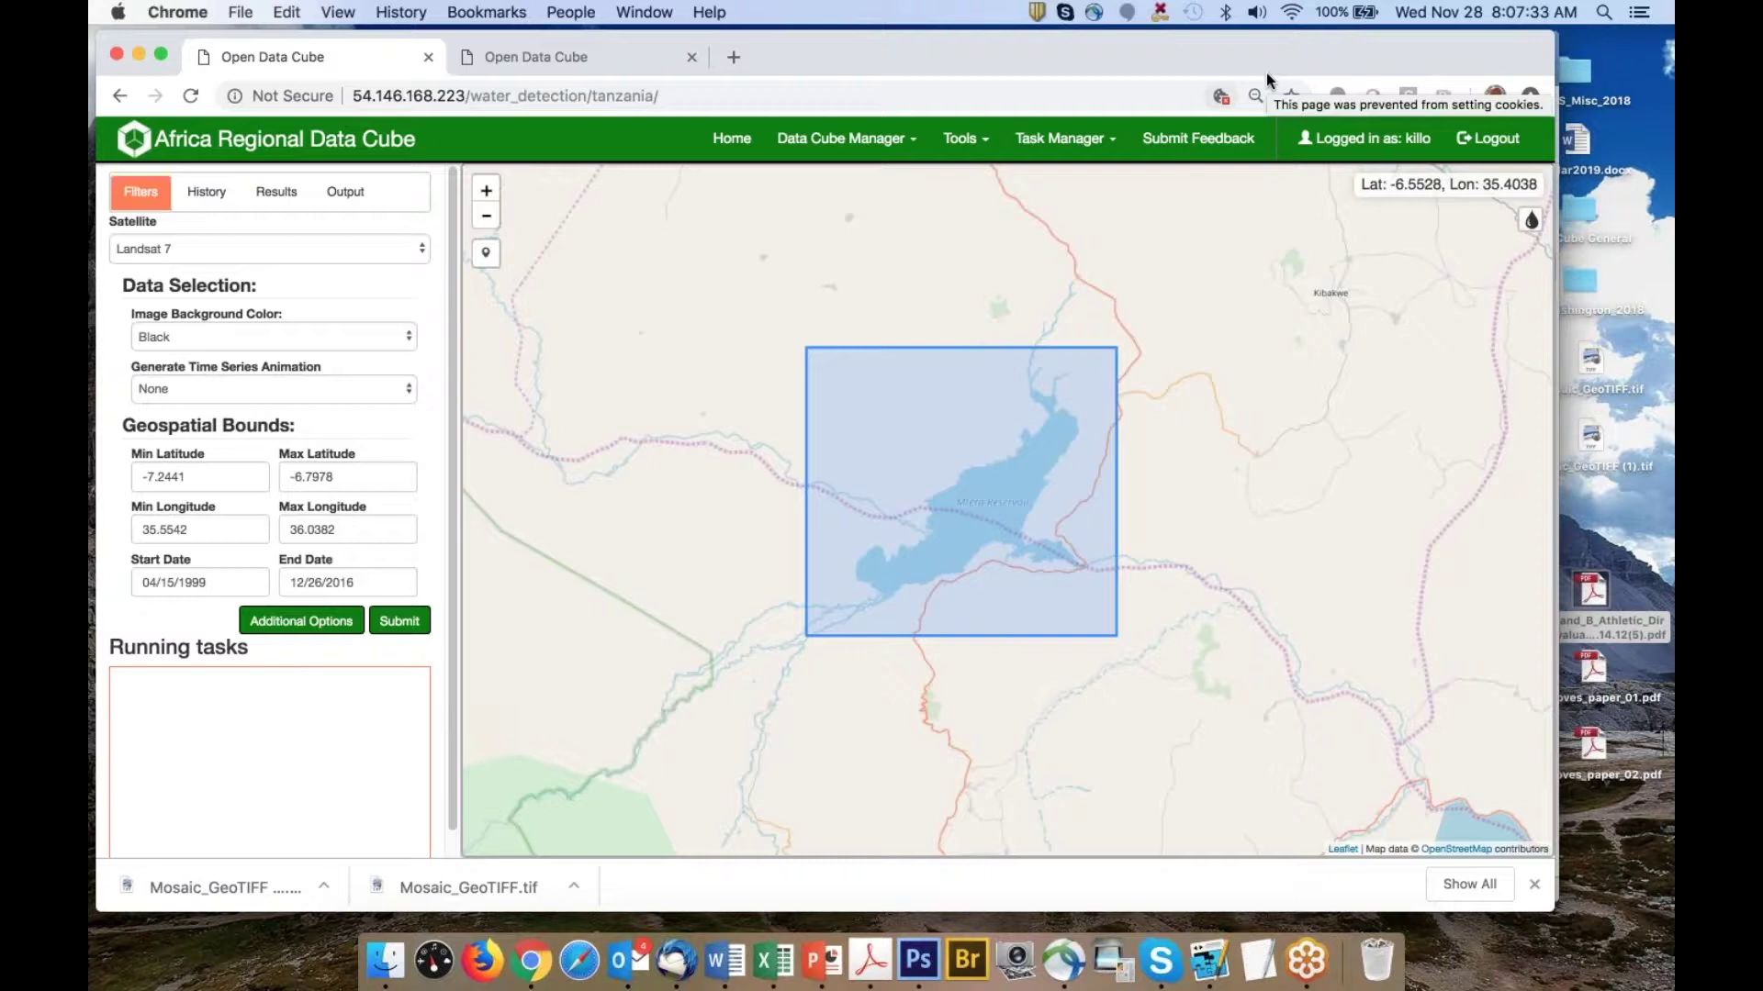
click(1012, 228)
Open the Coastal Change tool for Tanzania and outline the Mtera Reservoir, about latitude -7.22 to -6.82 and longitude 35.57 to 36.03
click(962, 145)
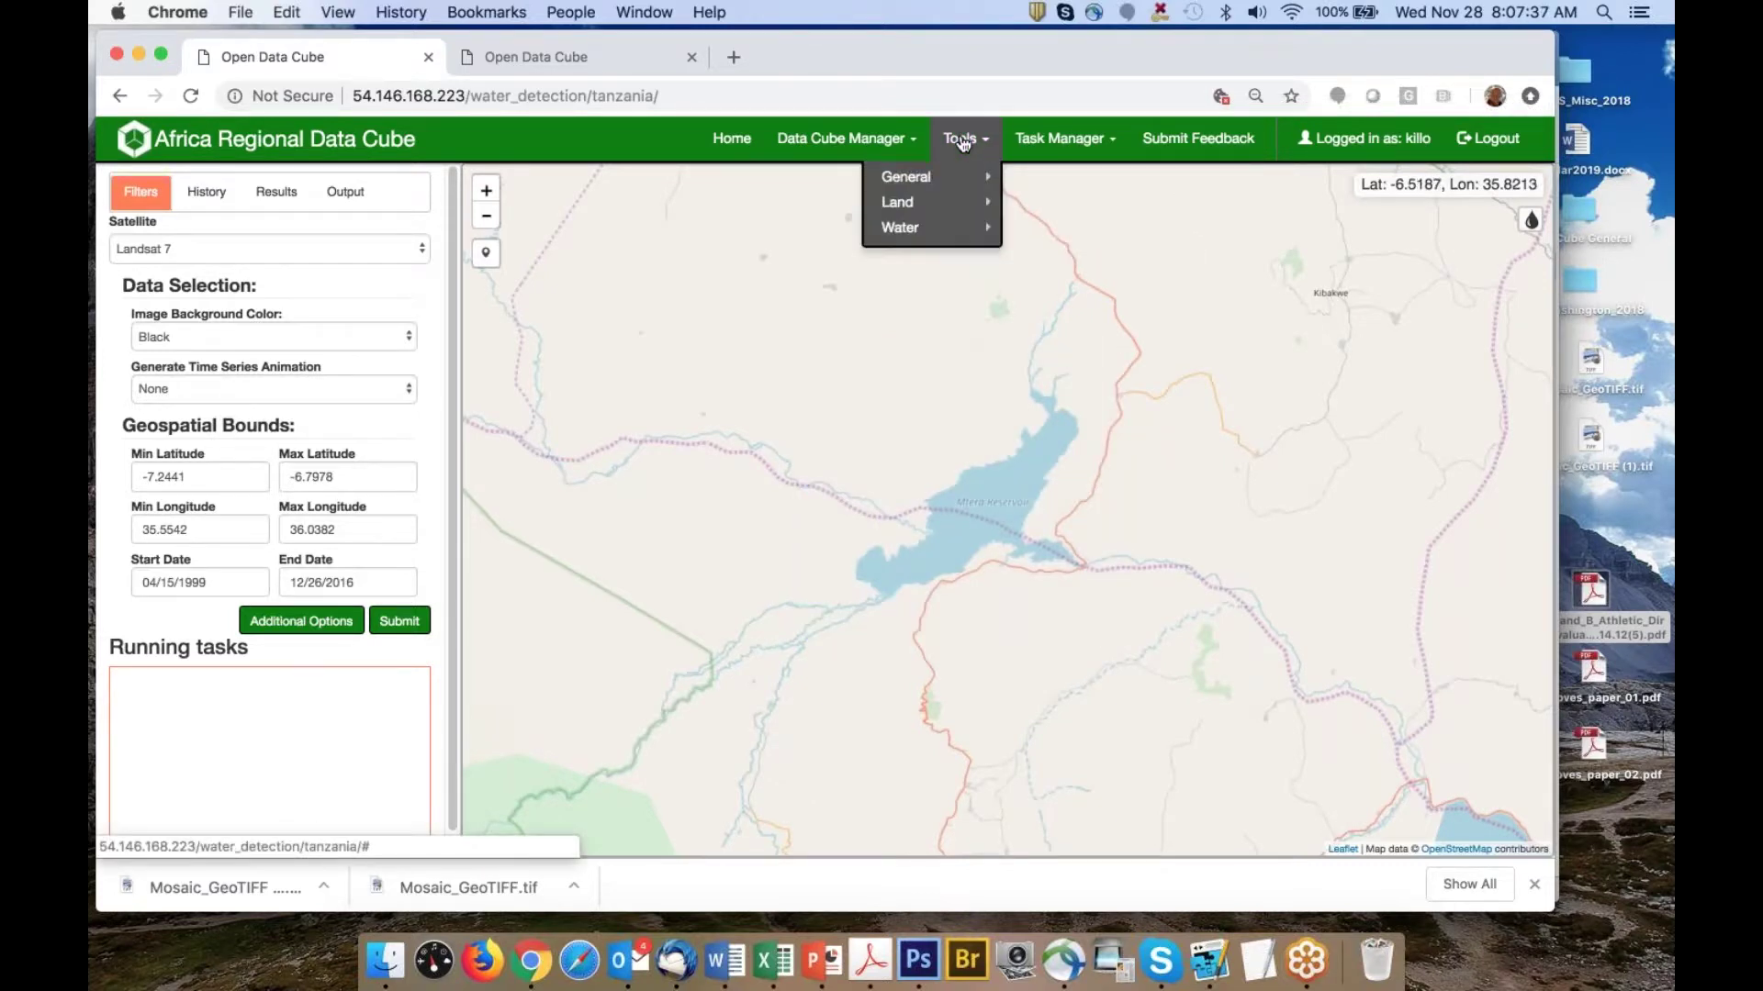
mouse_move(955, 228)
click(1063, 279)
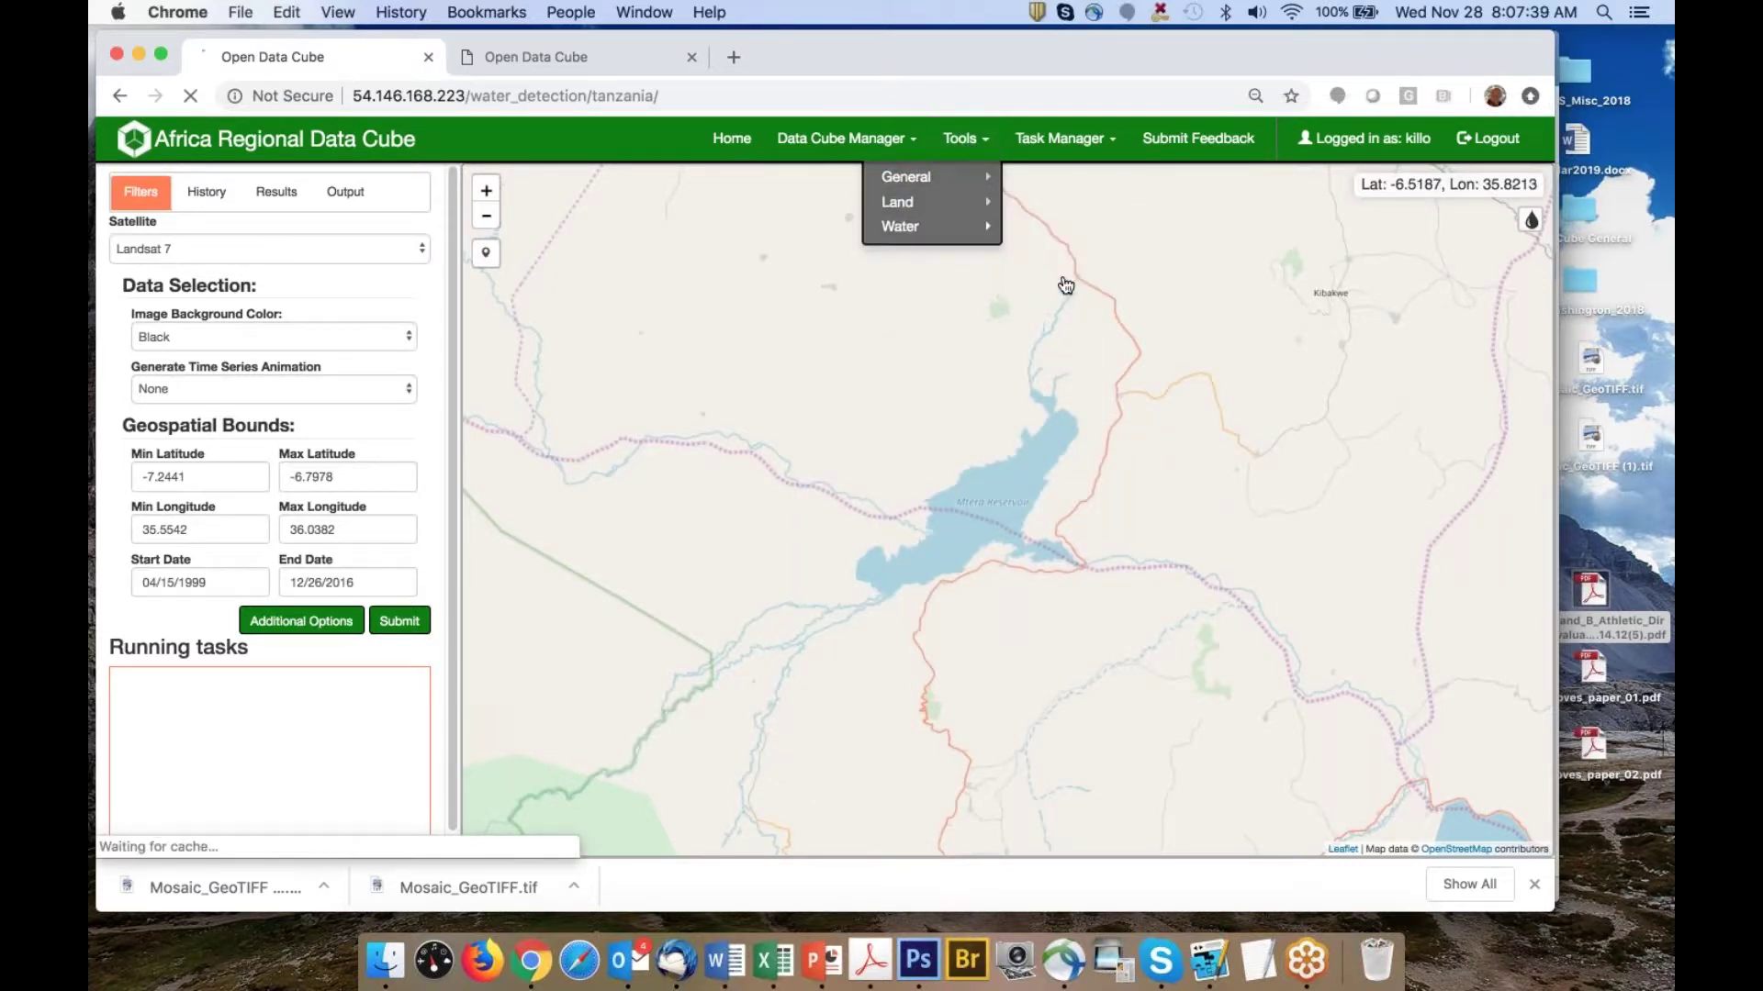
click(301, 613)
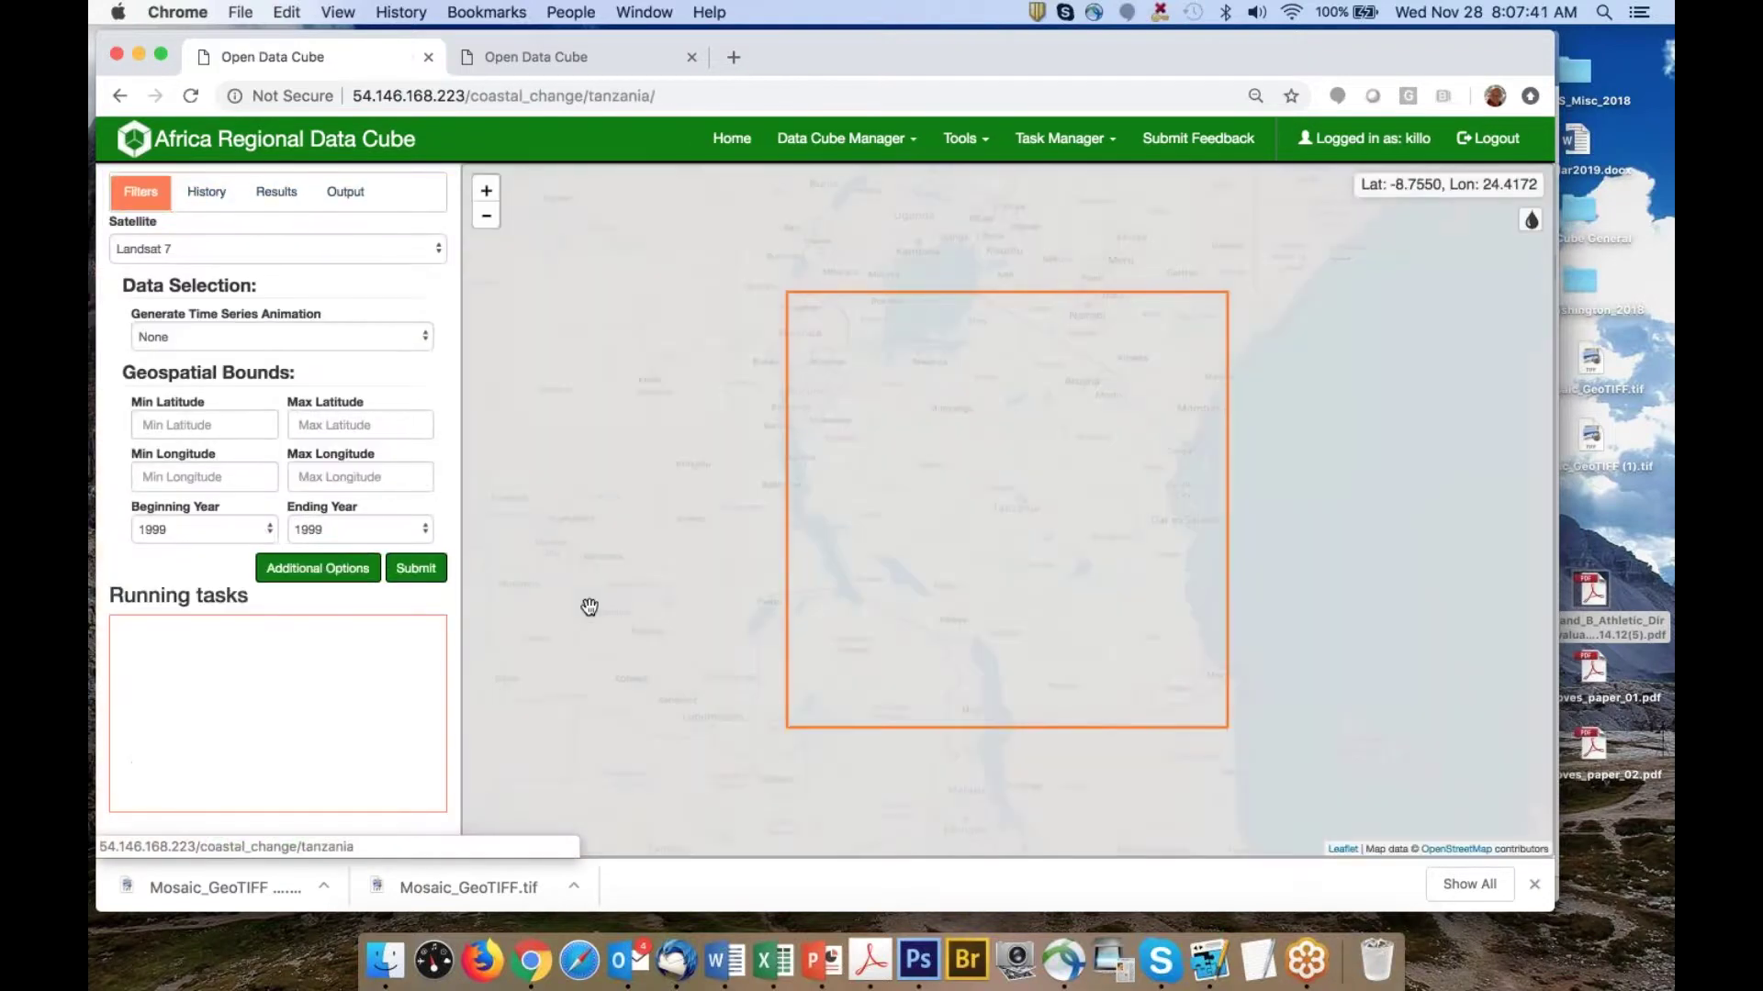
scroll(1036, 528, up, 5)
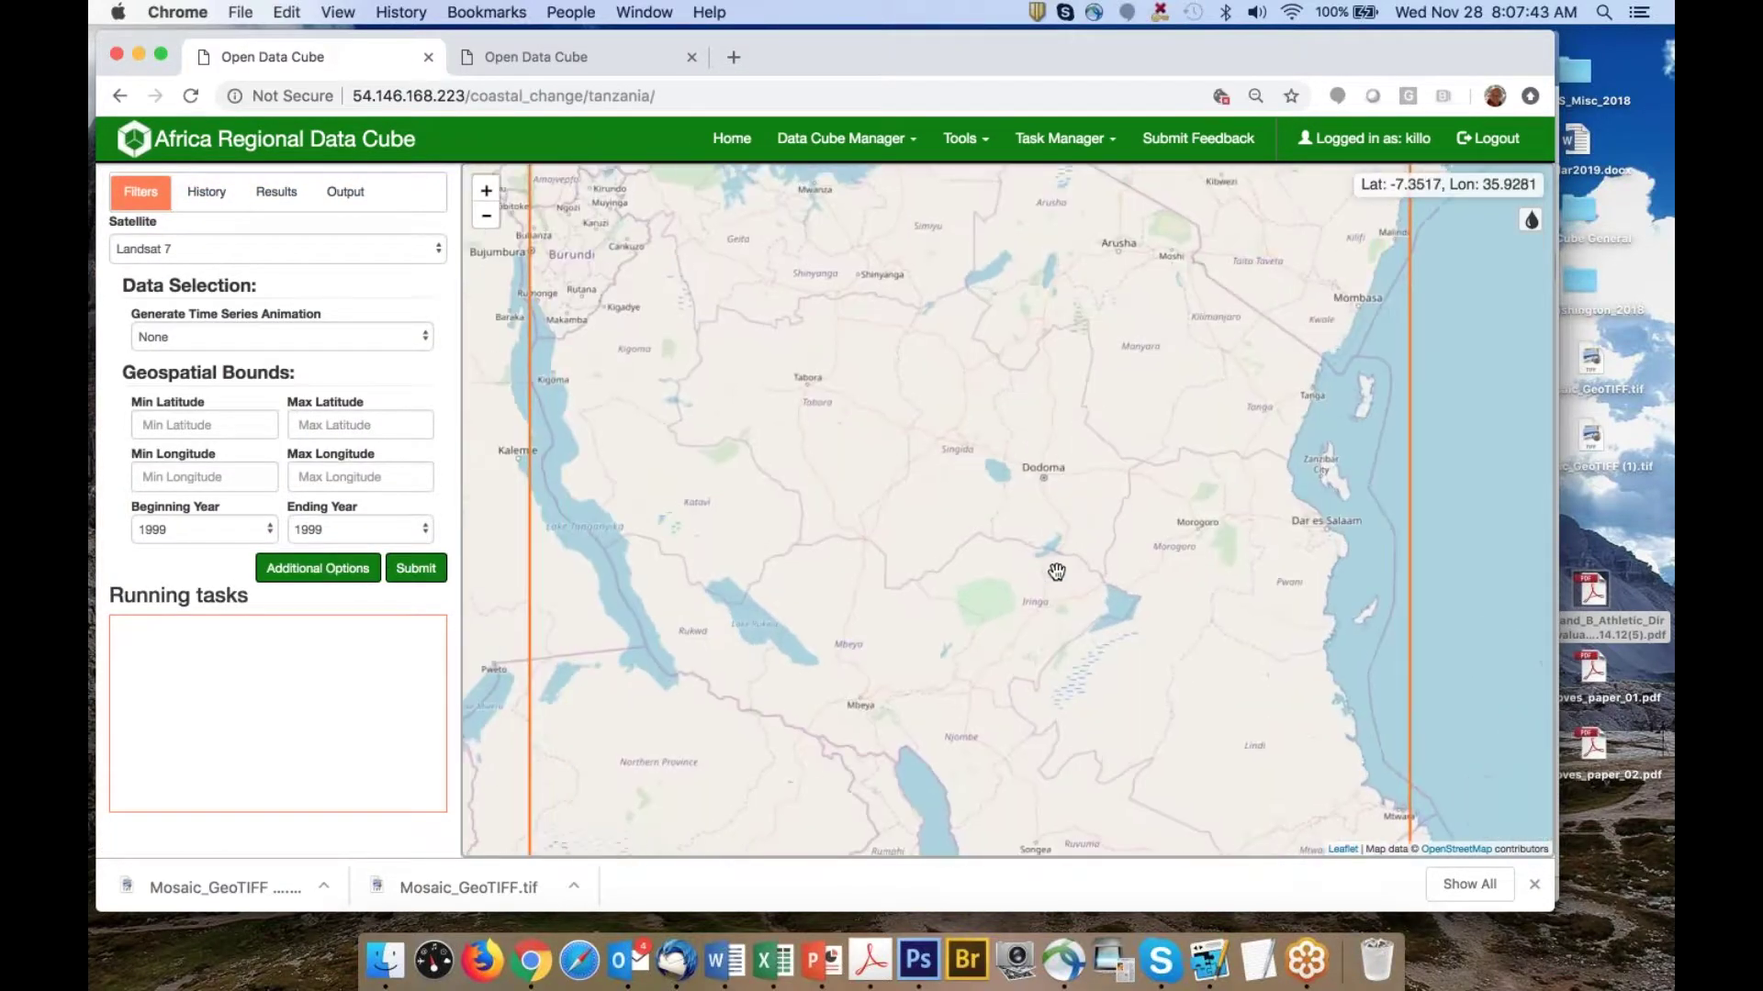
scroll(1064, 552, up, 3)
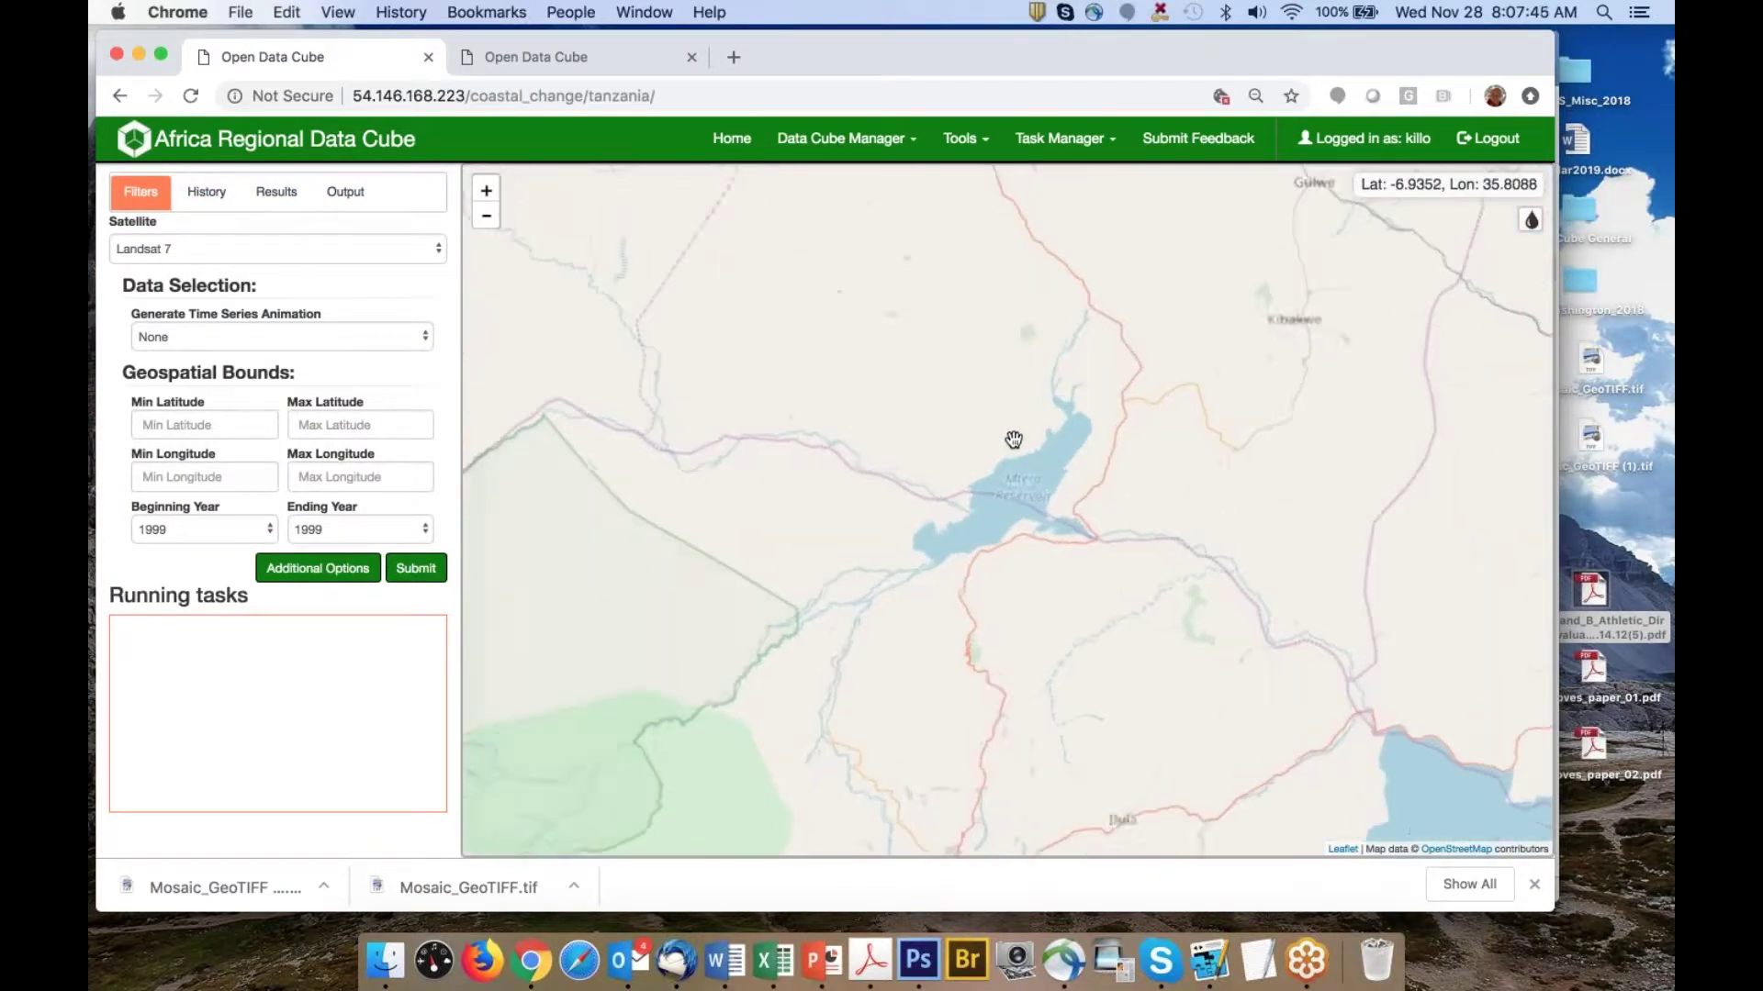
drag(845, 357, 1139, 617)
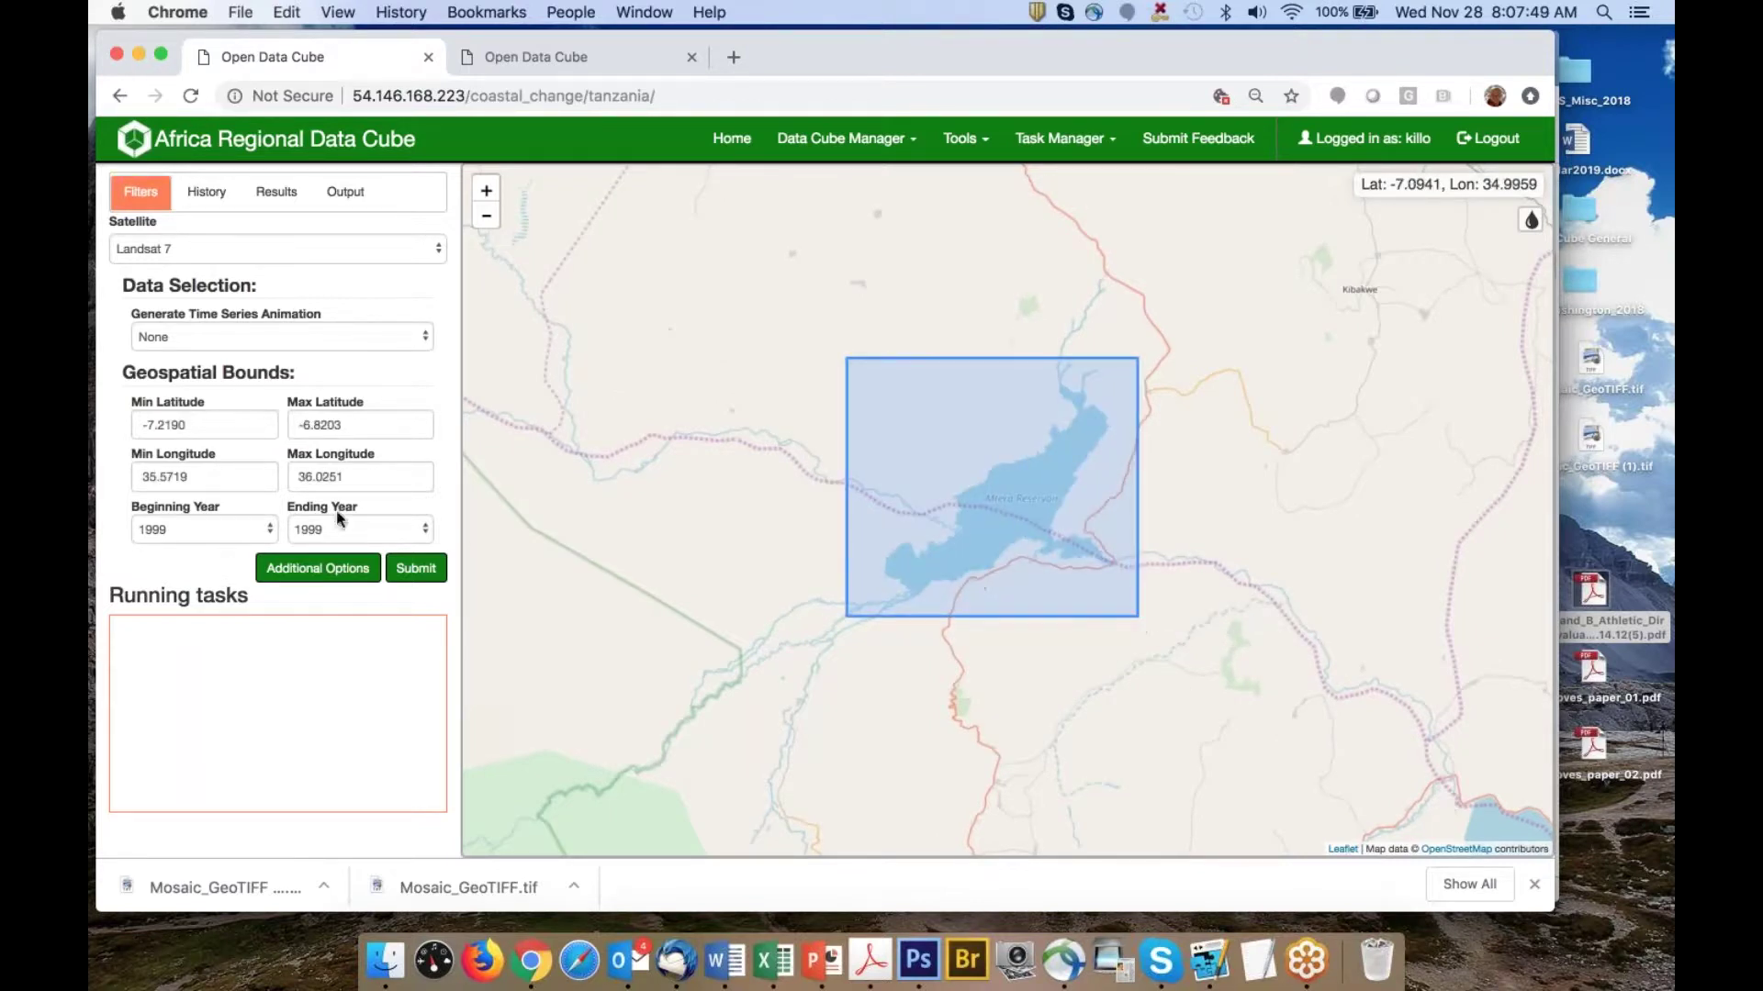
Submit the Coastal Change analysis with beginning year 2002 and ending year 2015
click(185, 527)
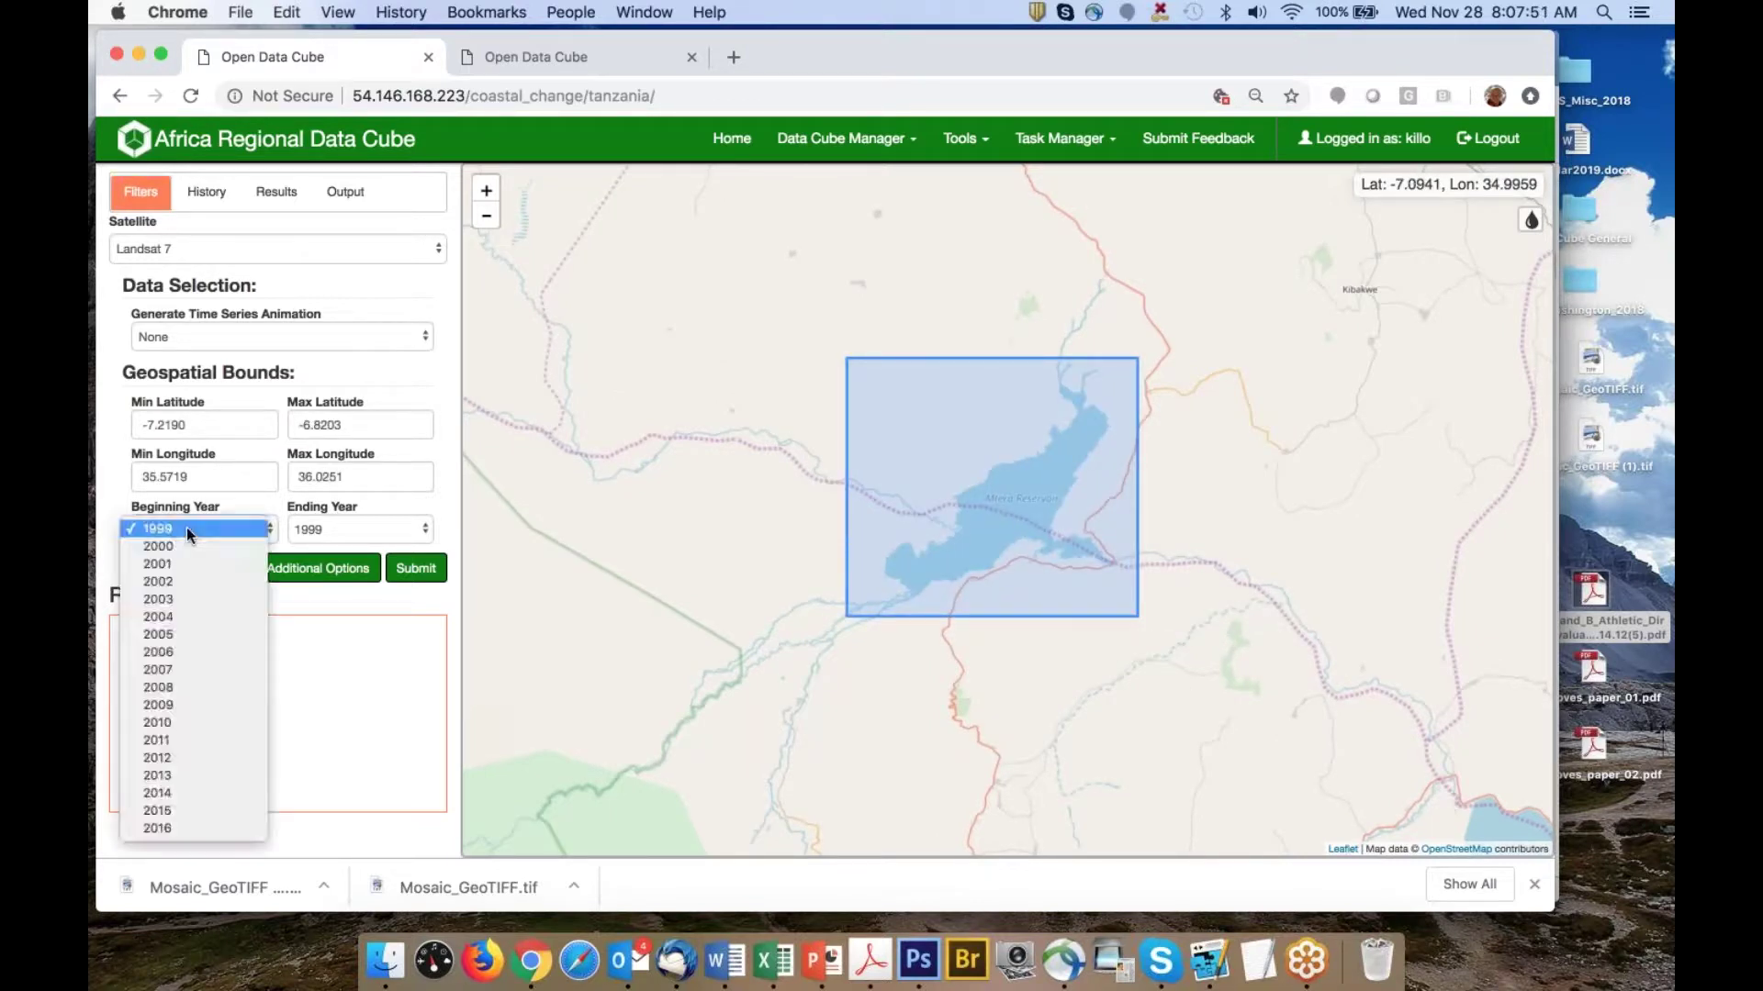
click(186, 580)
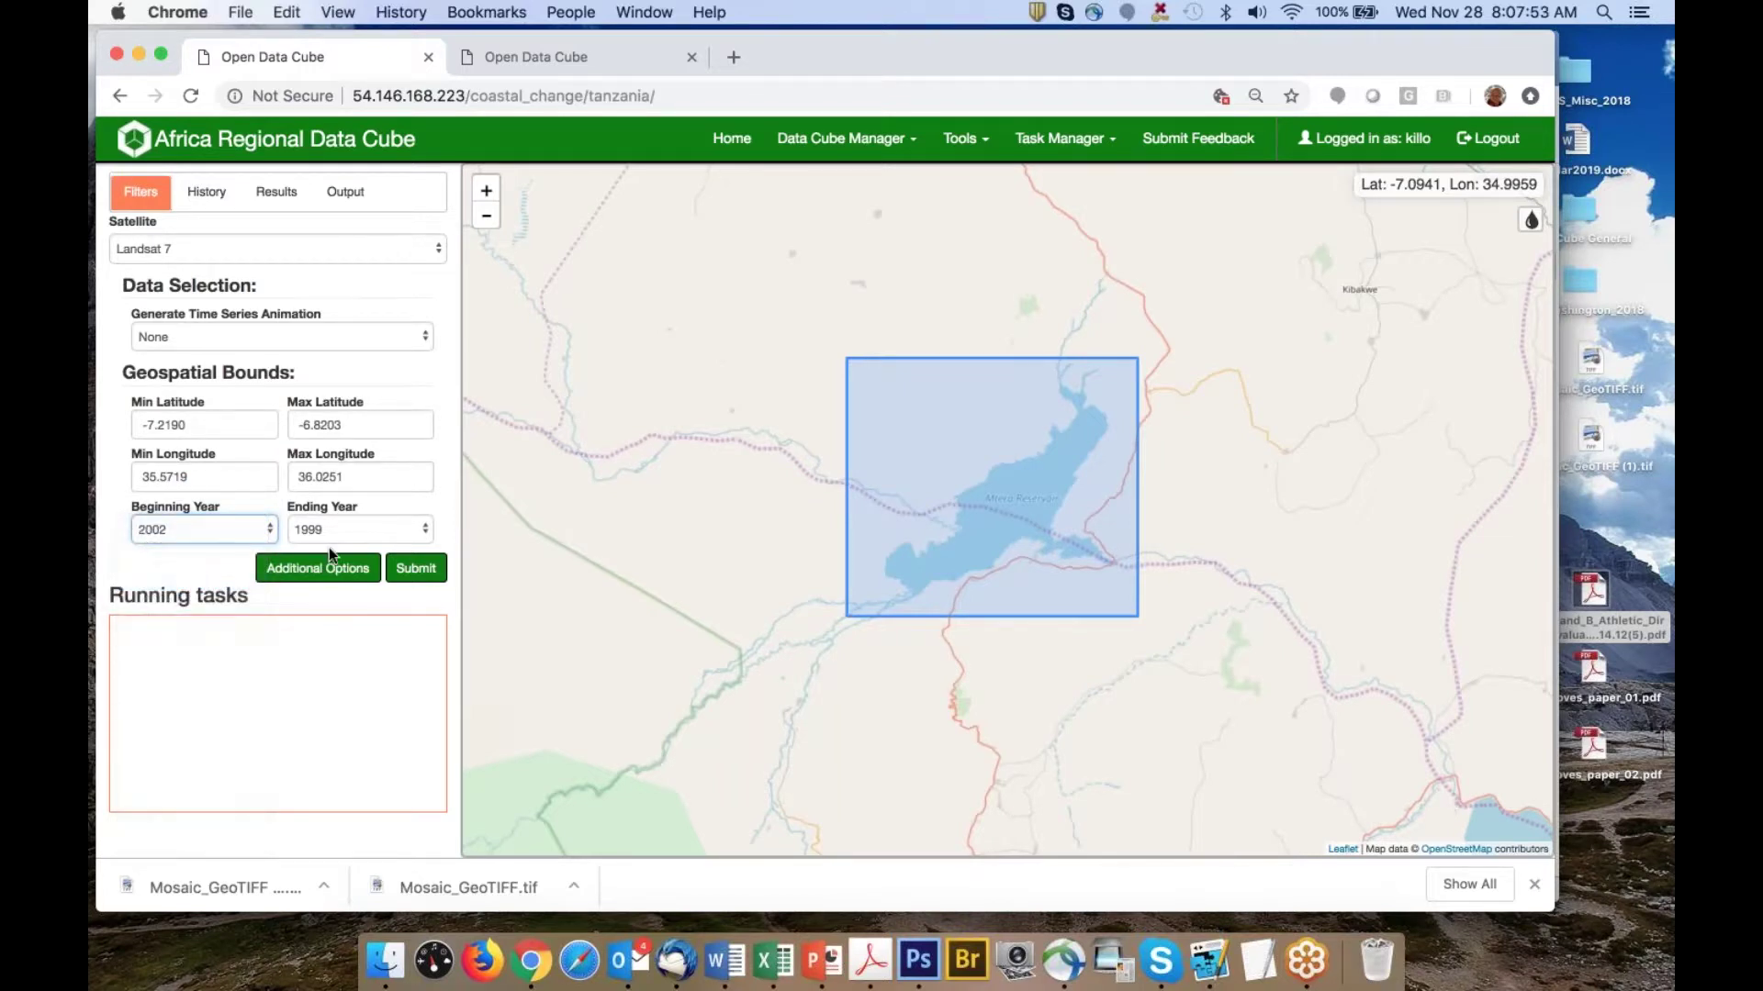
click(344, 530)
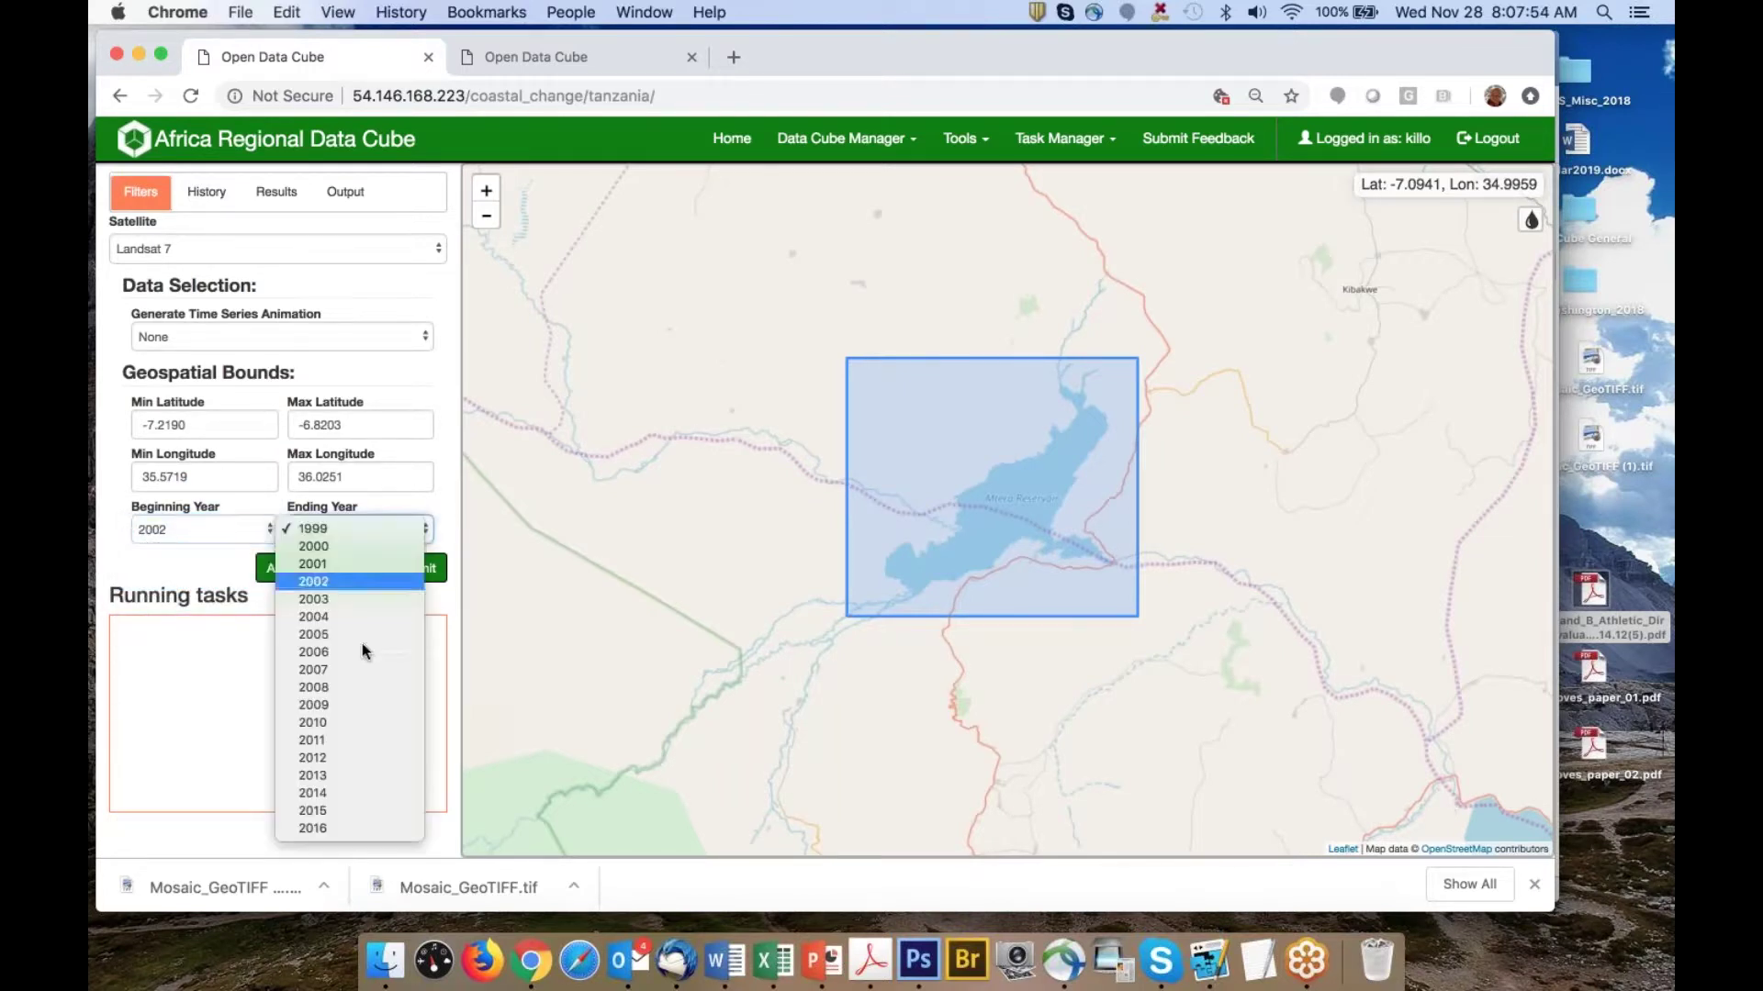
click(346, 804)
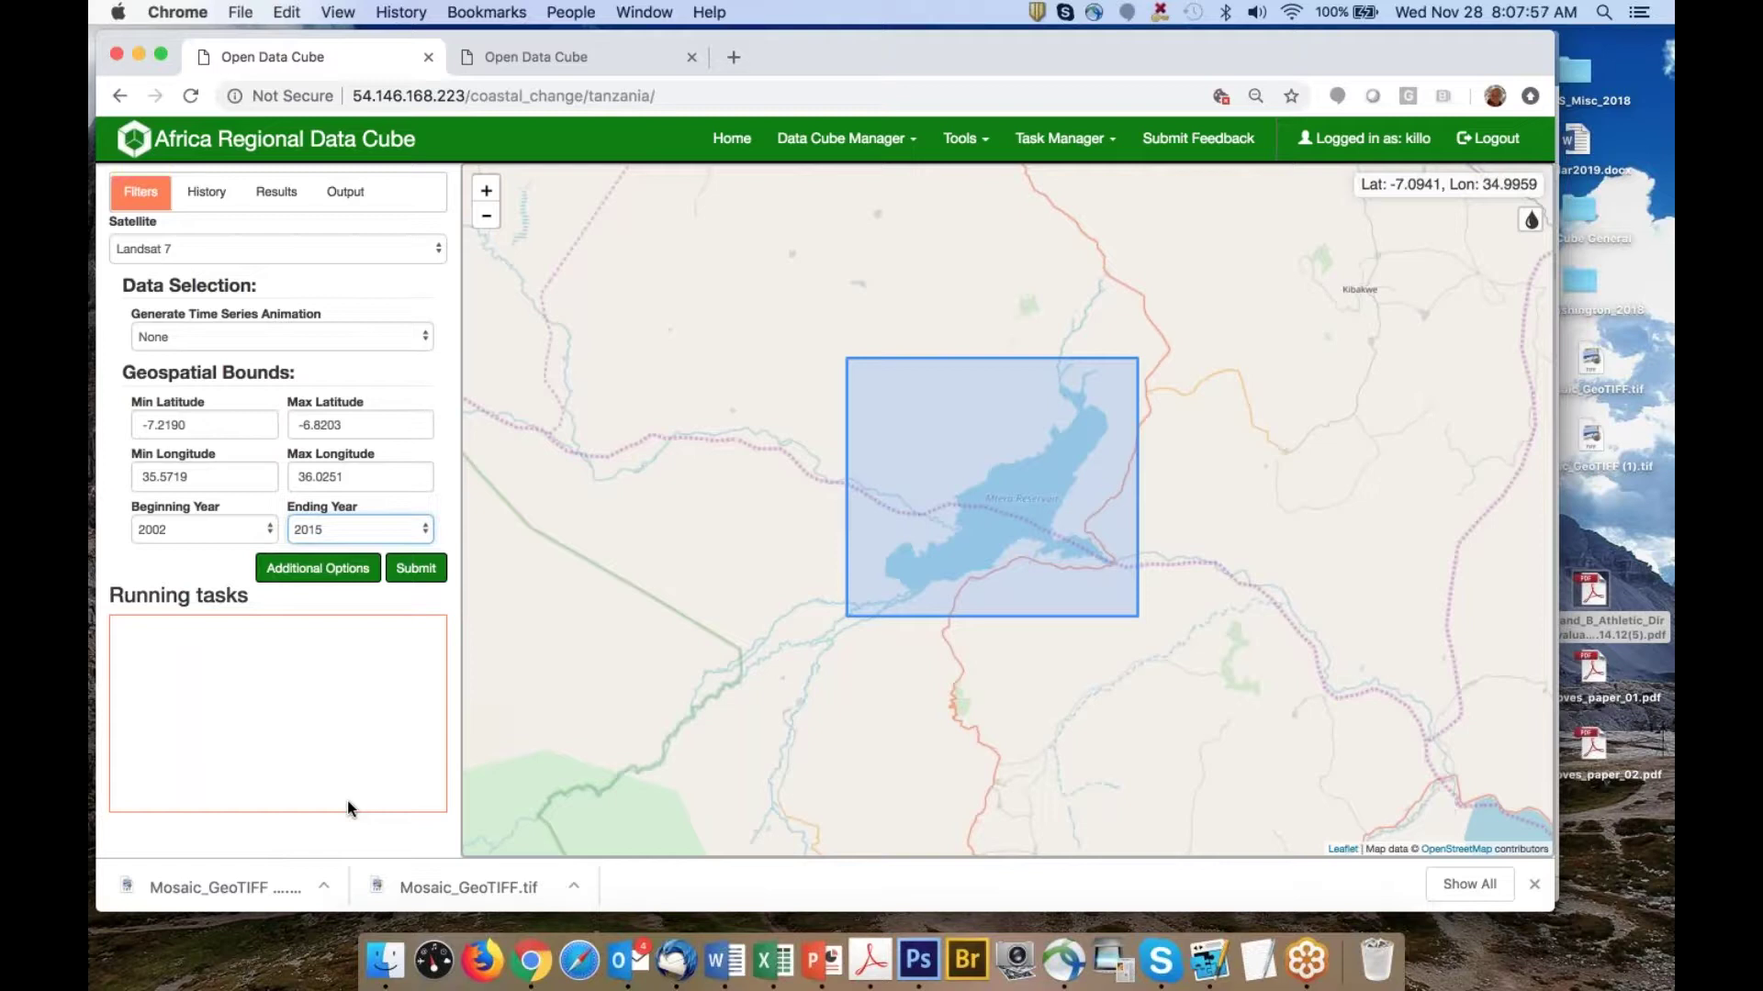
click(415, 568)
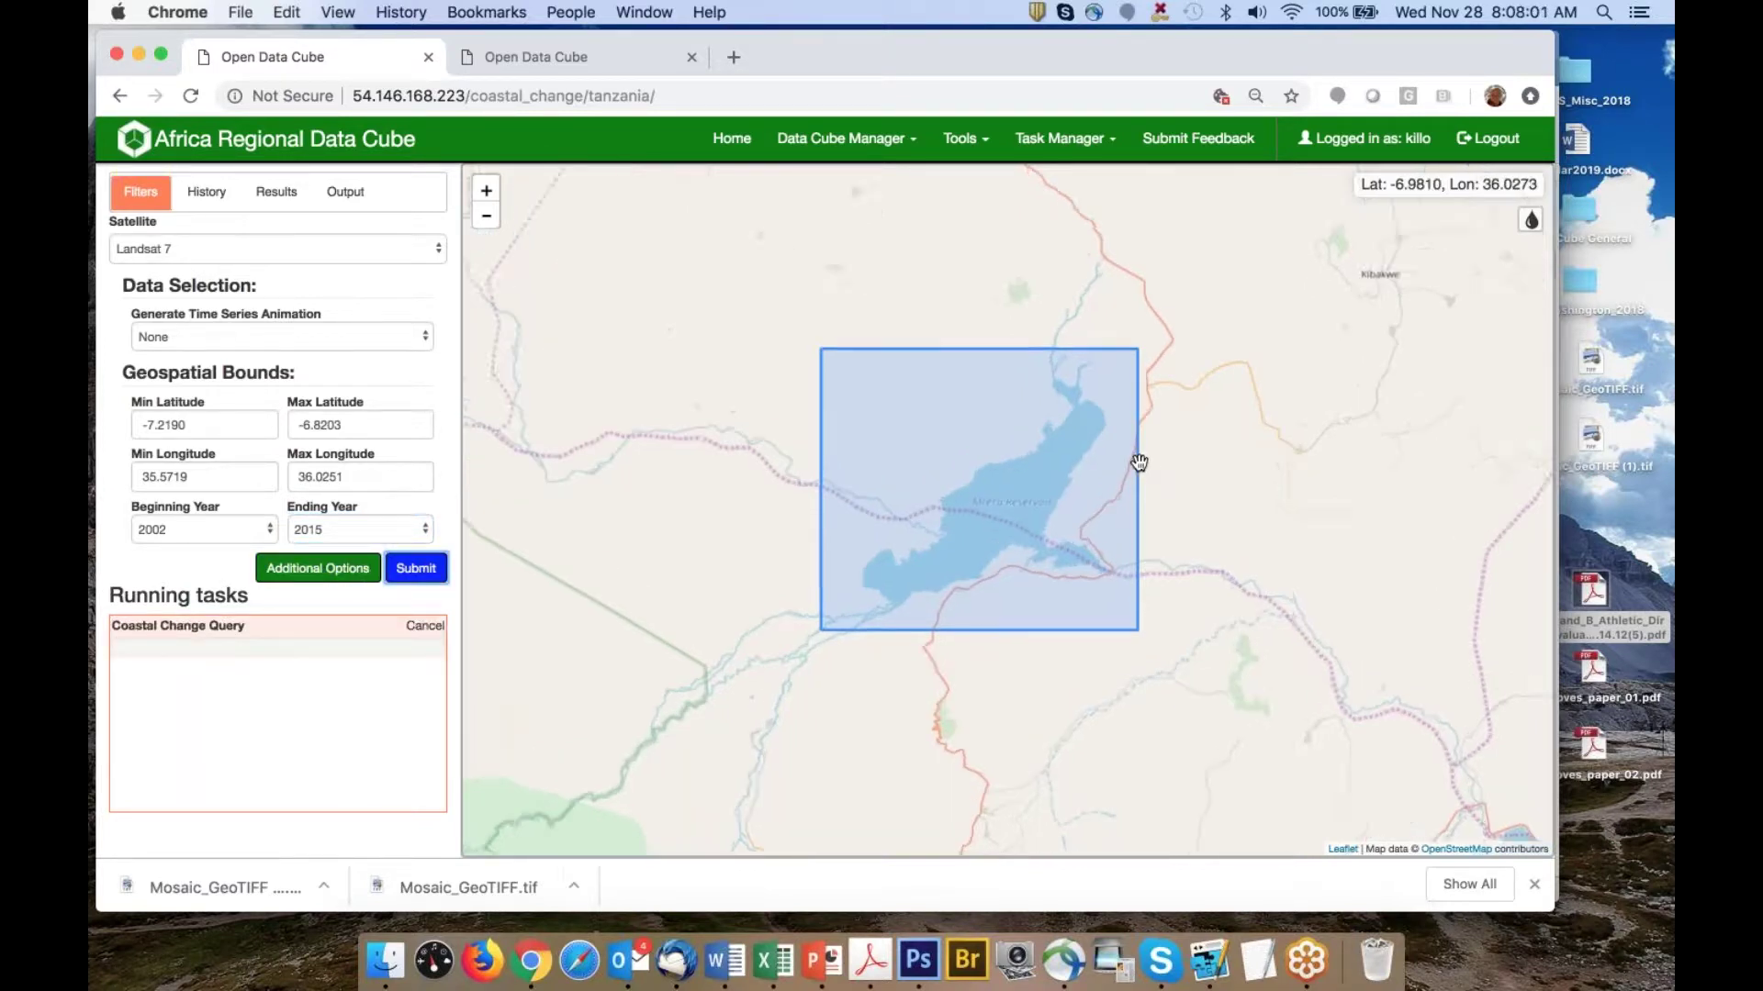
Examine the coastline change lines on the 2002 to 2015 Mtera Reservoir result up close
scroll(1140, 461, up, 1)
scroll(1139, 462, up, 1)
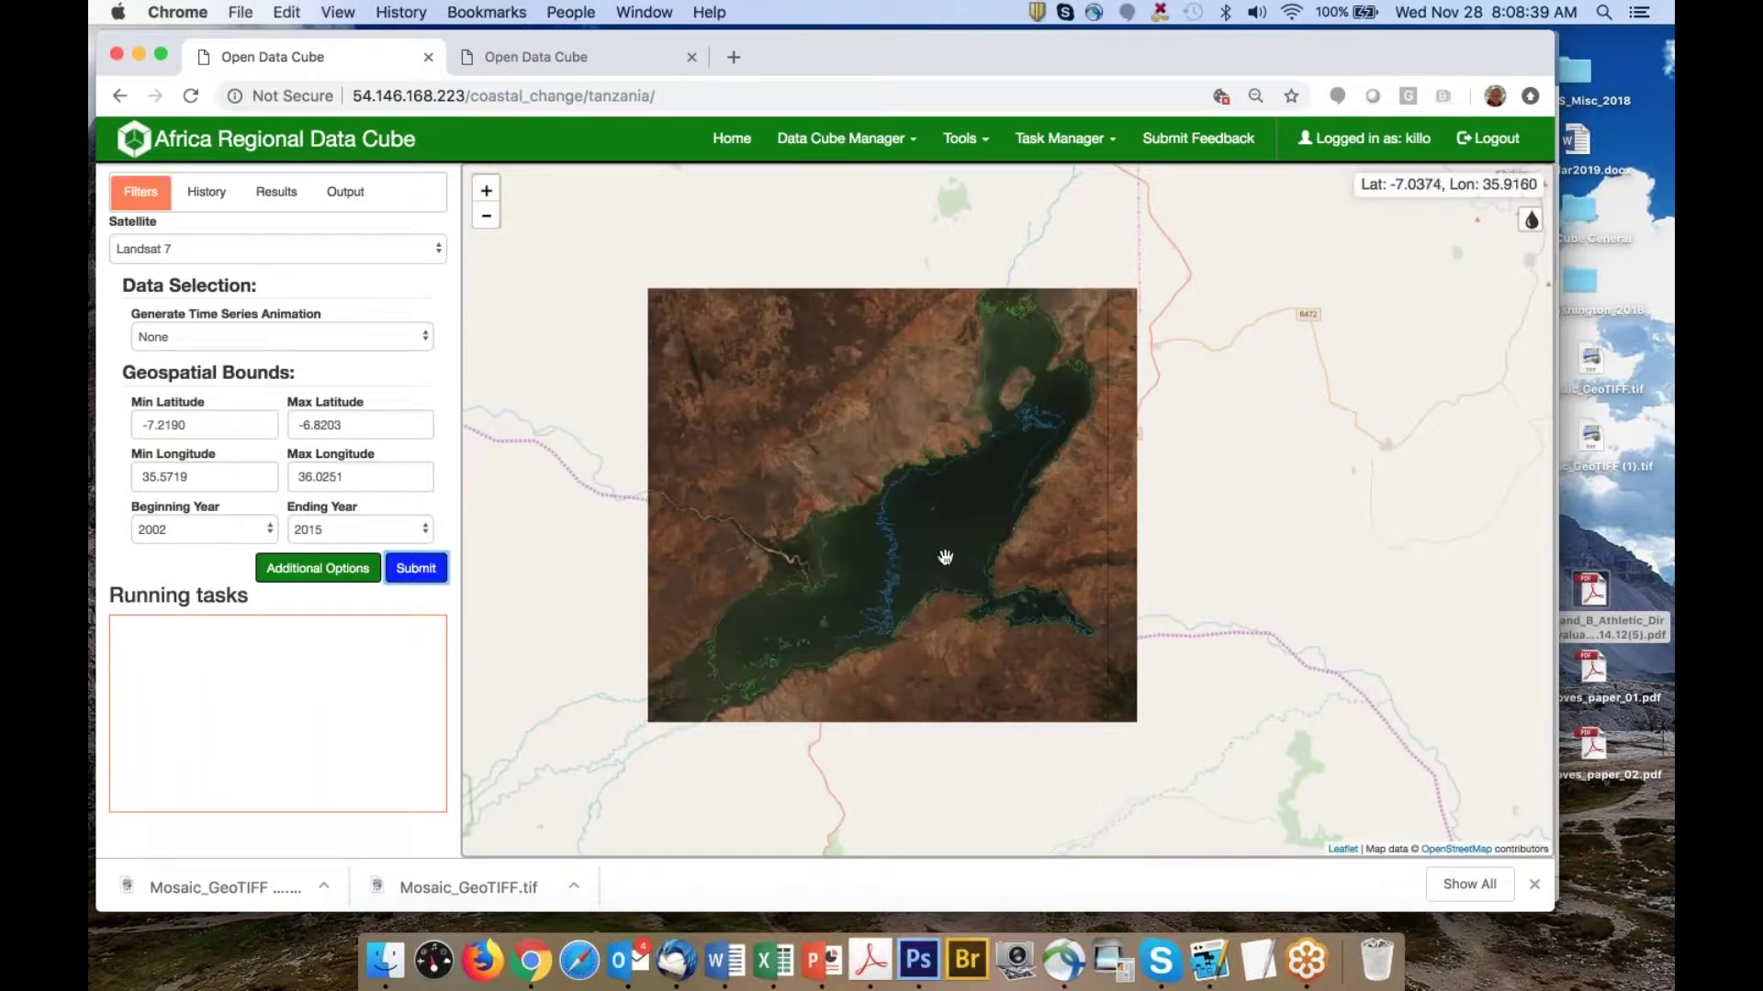
scroll(900, 603, up, 3)
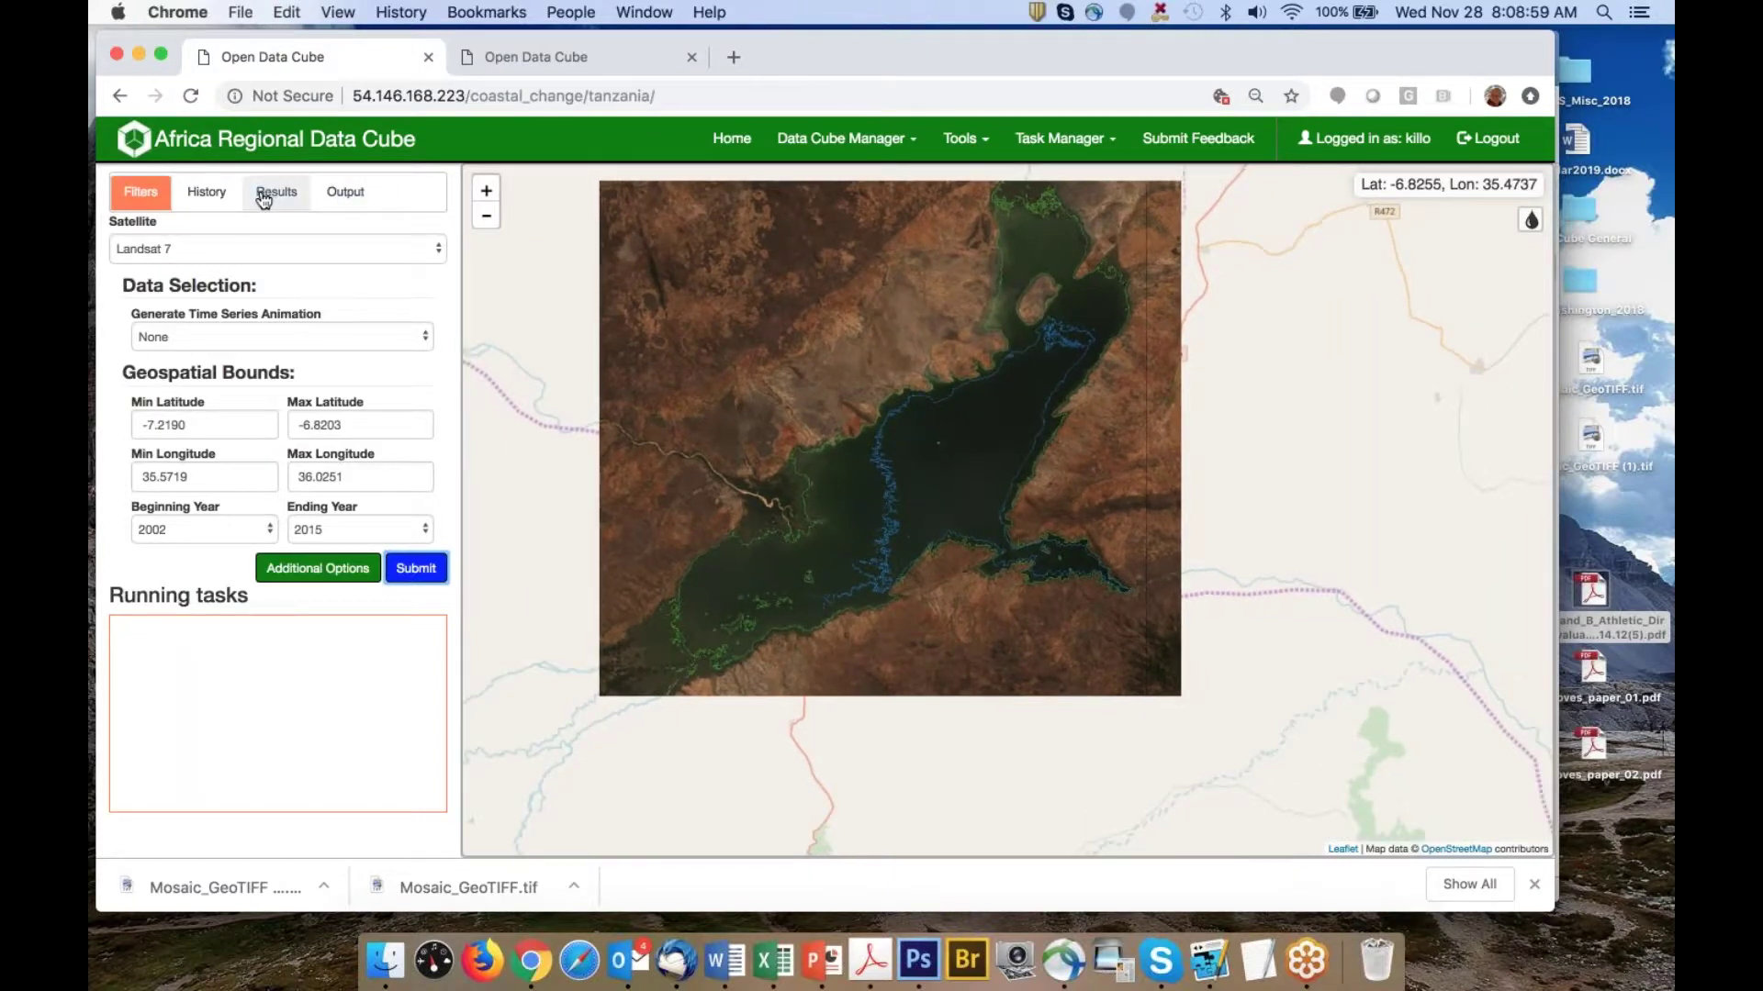
Load the completed 2002 to 2015 Coastal Change query and show its coastal change layer over the reservoir
click(262, 198)
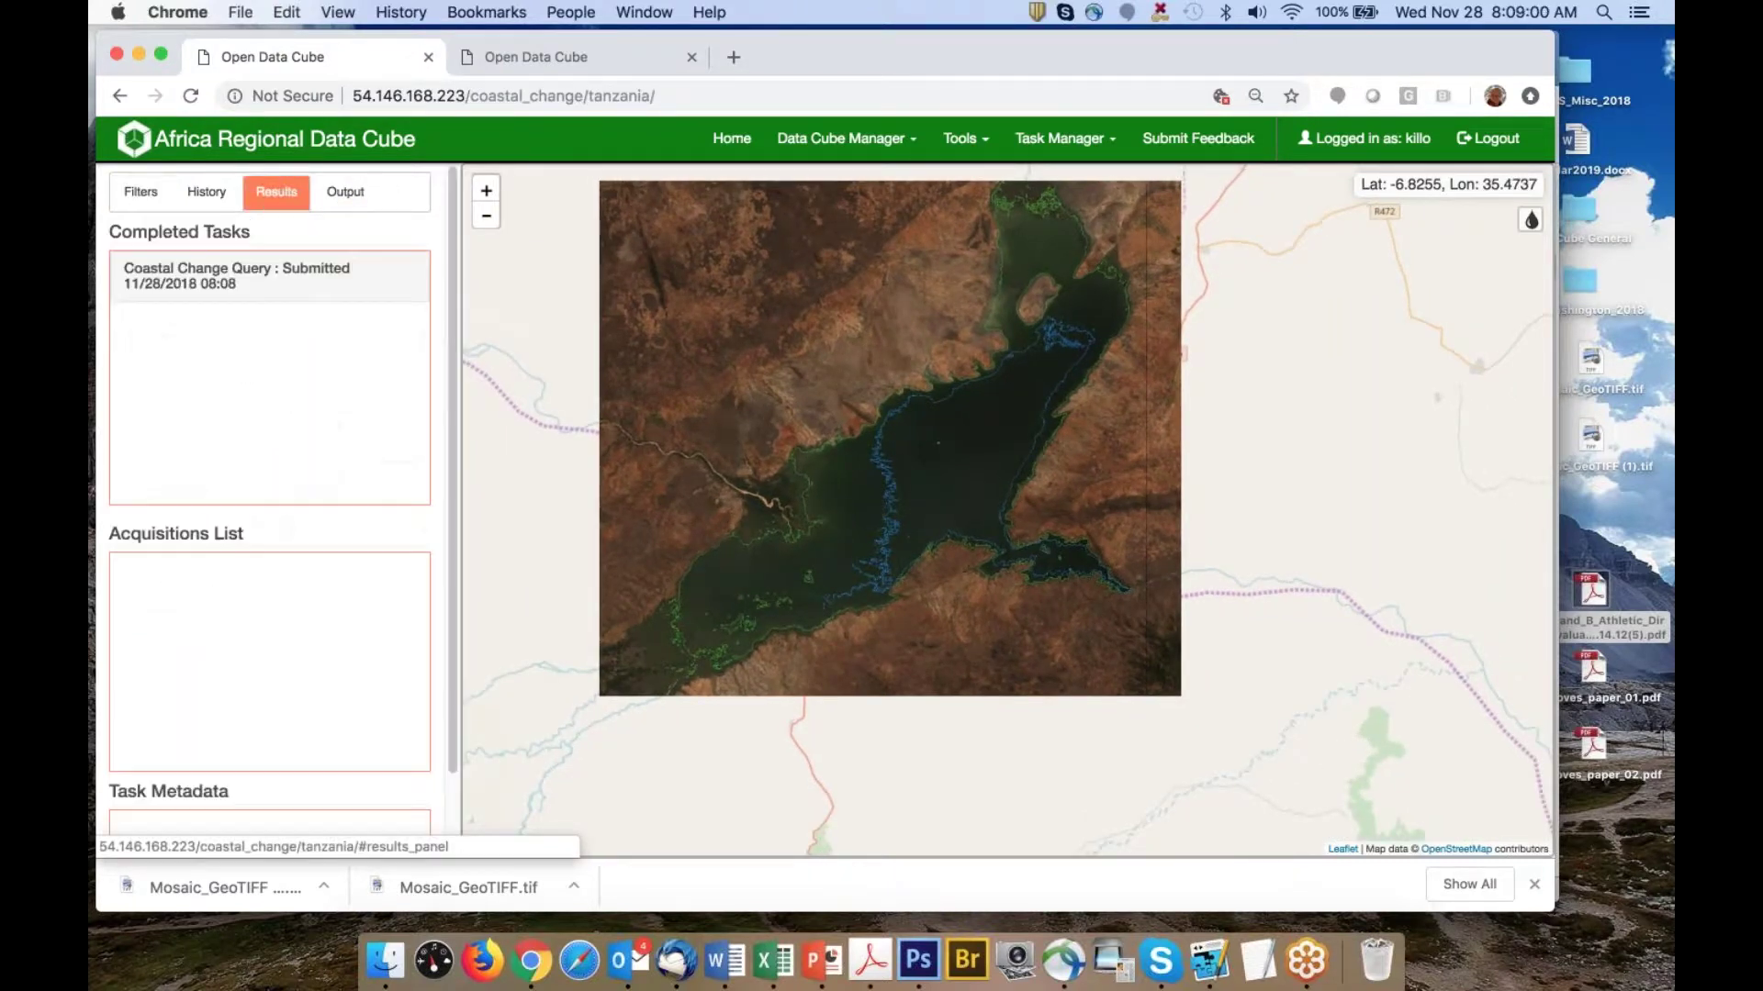
click(205, 280)
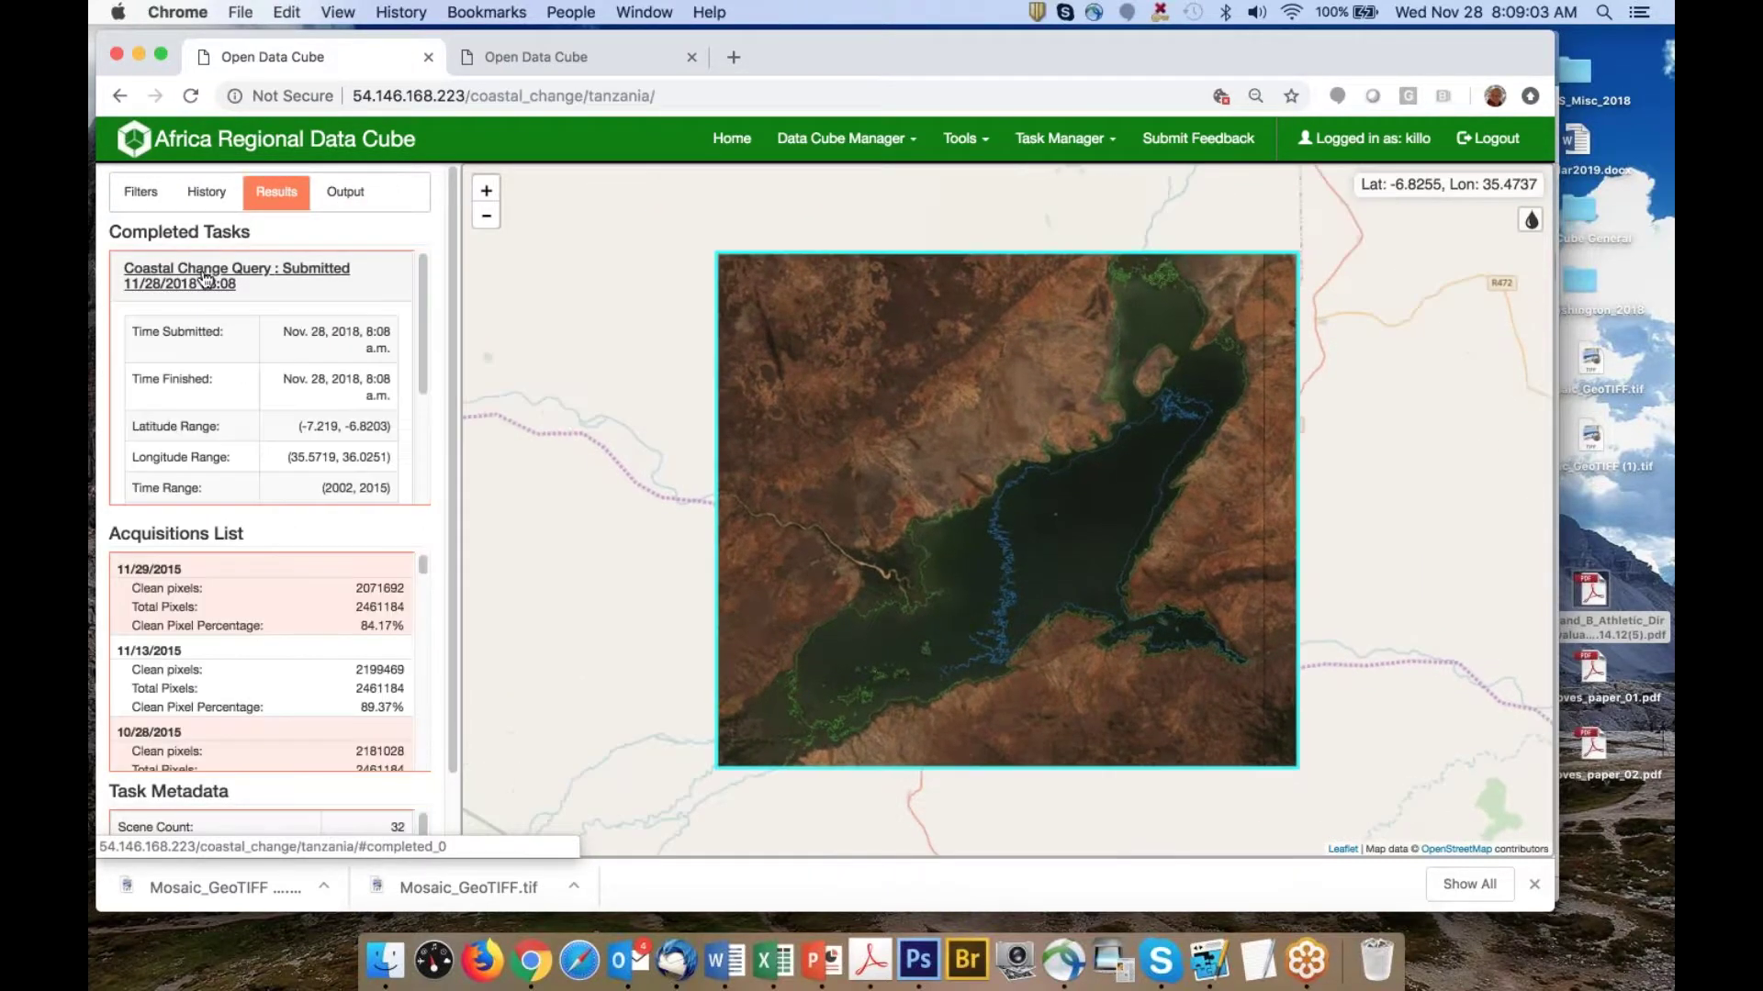
scroll(343, 377, down, 4)
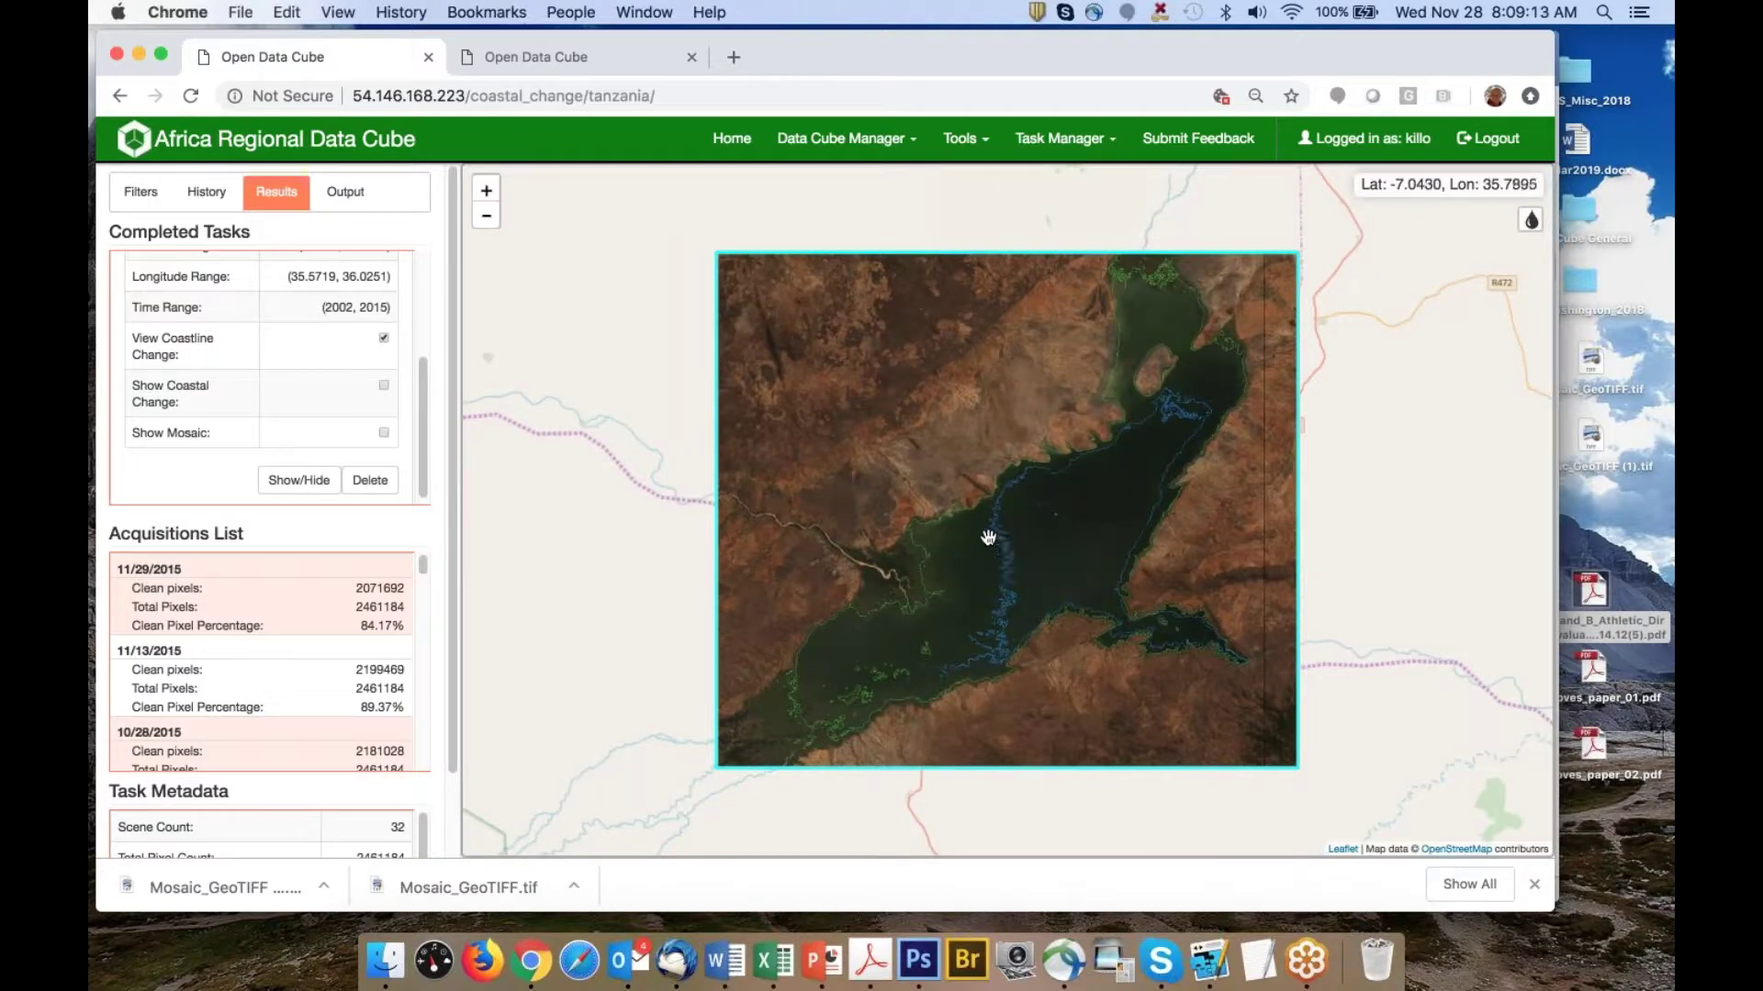
click(384, 387)
drag(1190, 562, 1018, 533)
scroll(1018, 532, up, 2)
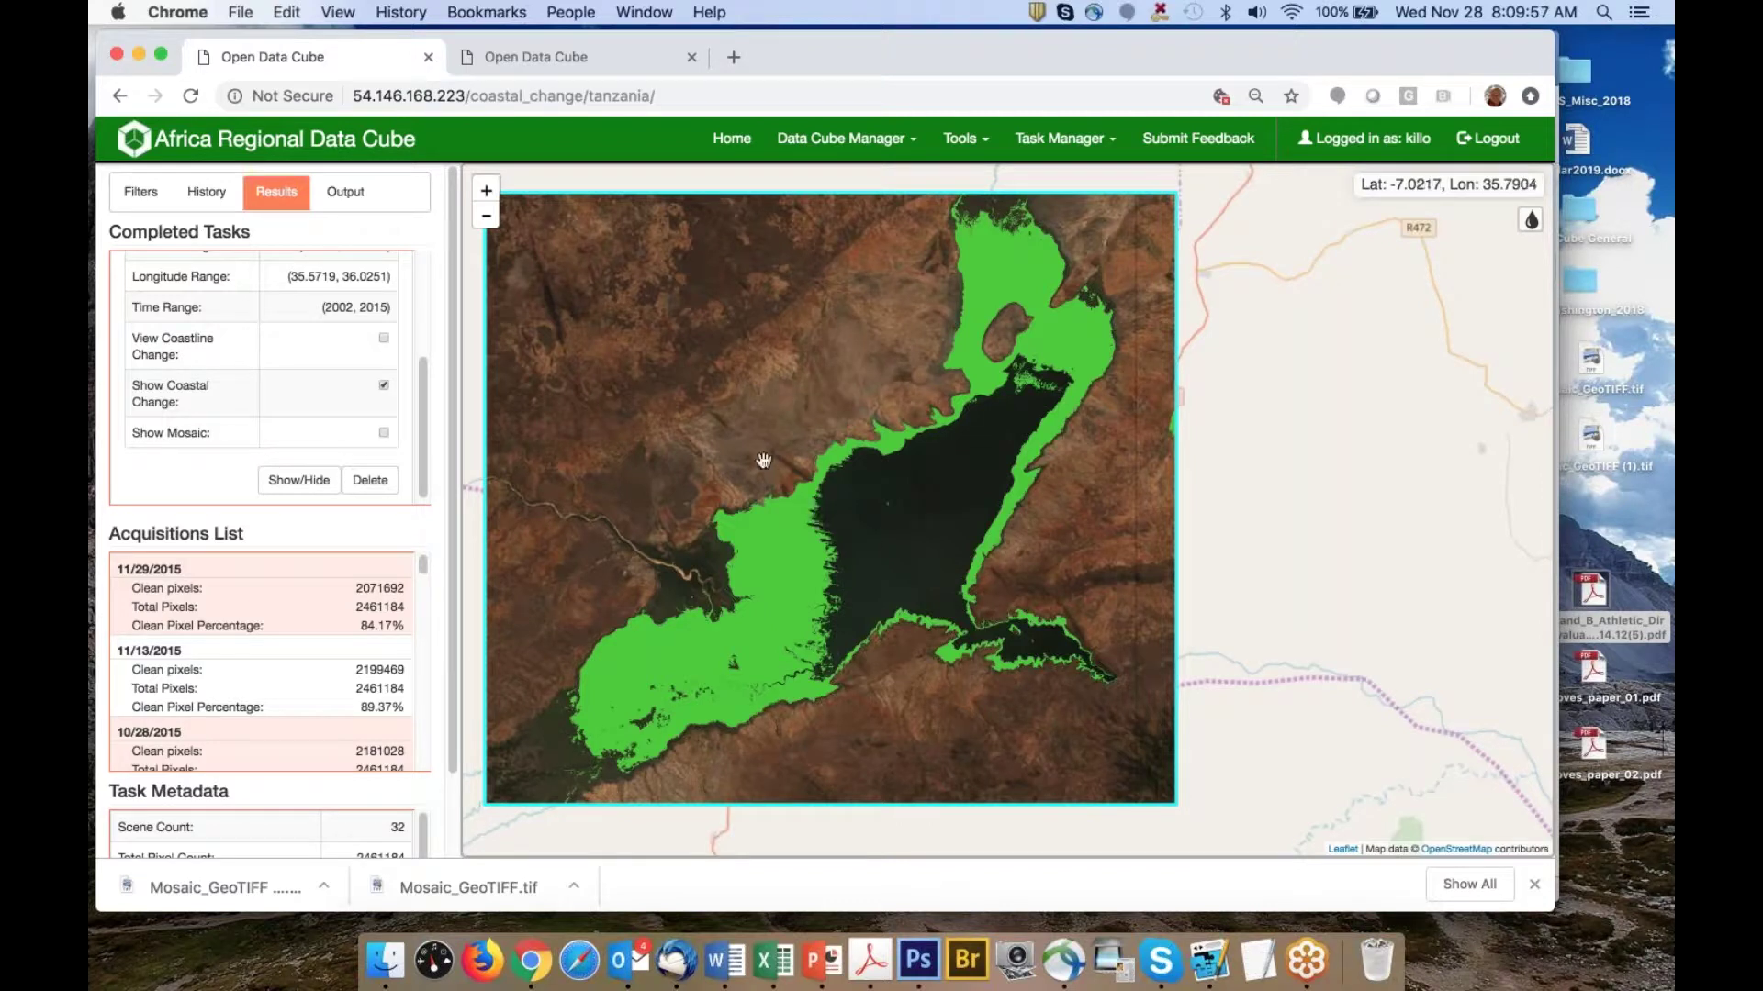
Resubmit the Coastal Change analysis for the same area with beginning year 2002 and ending year 2005
click(142, 193)
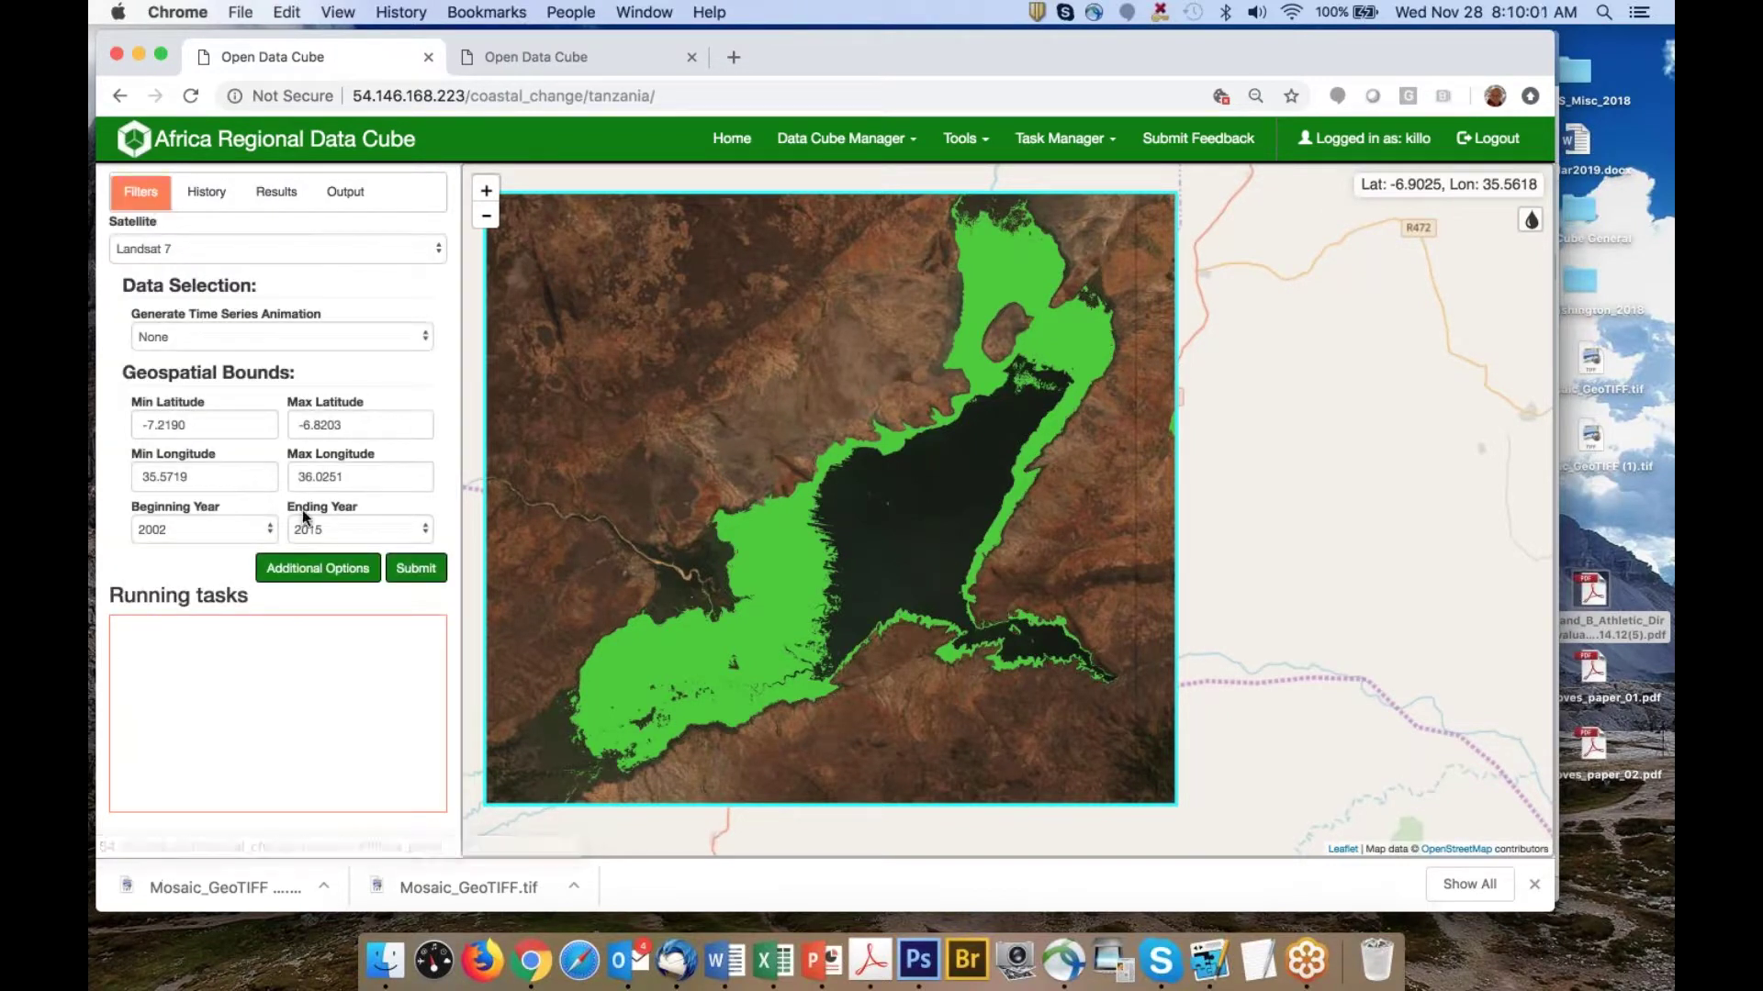
scroll(657, 476, down, 3)
click(204, 529)
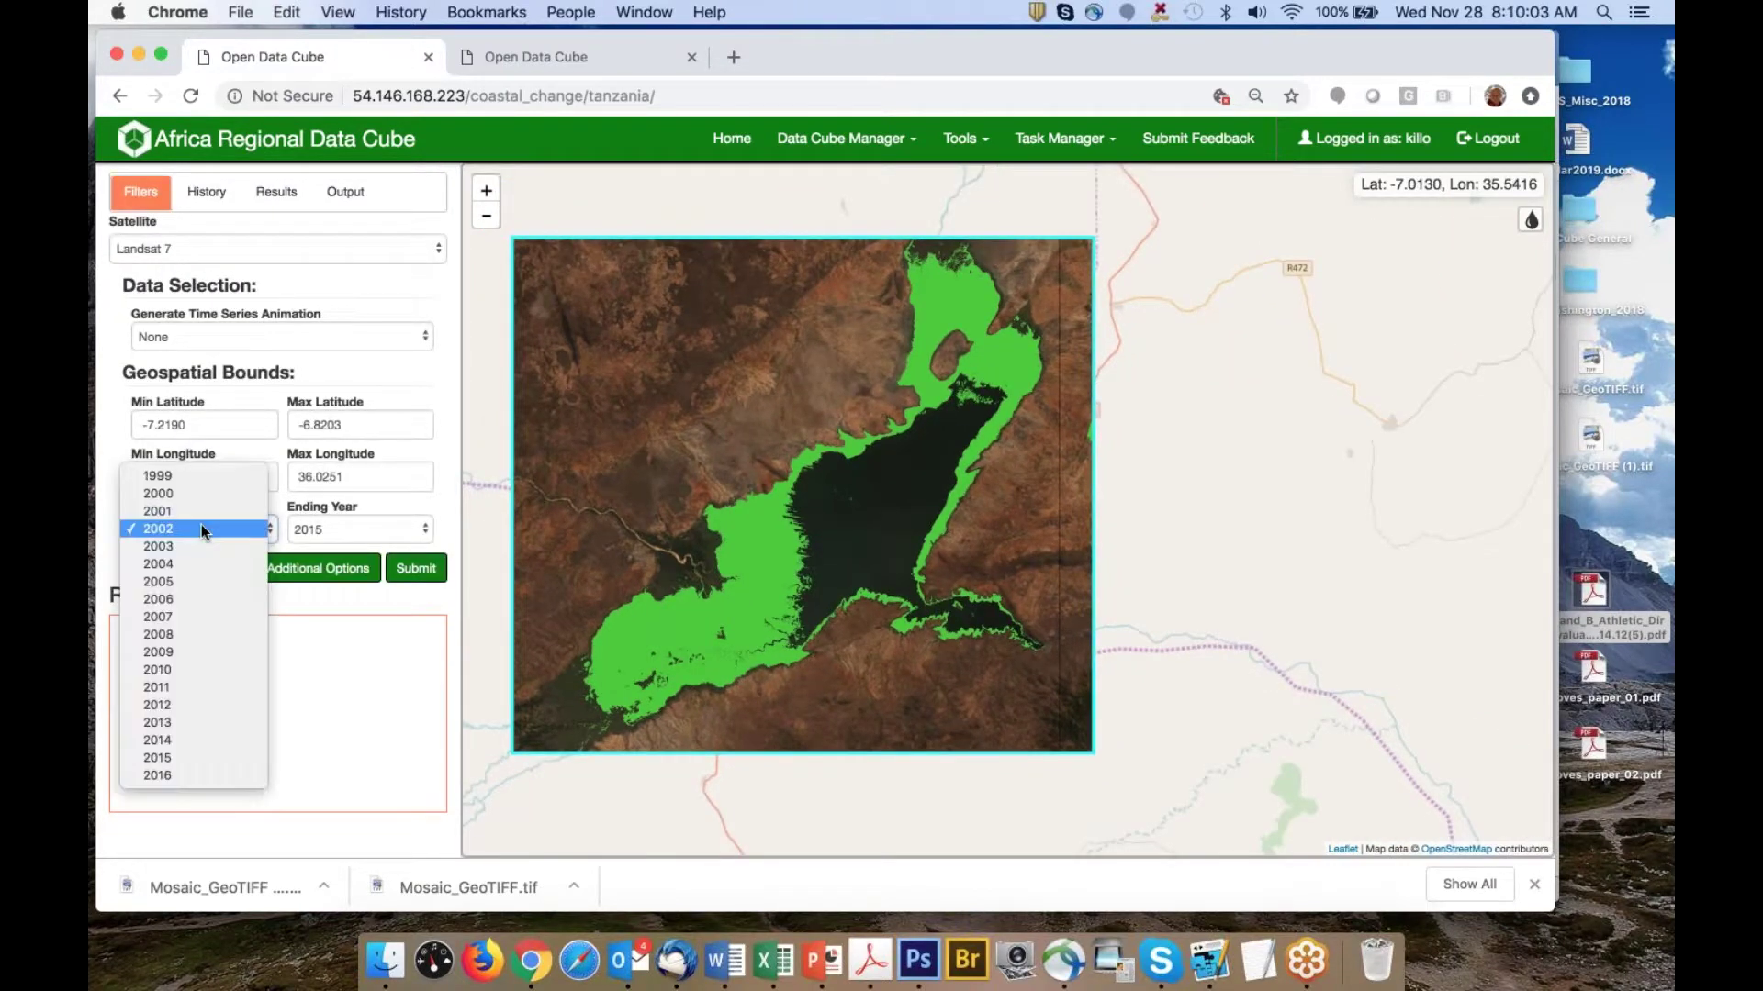
click(201, 529)
click(376, 530)
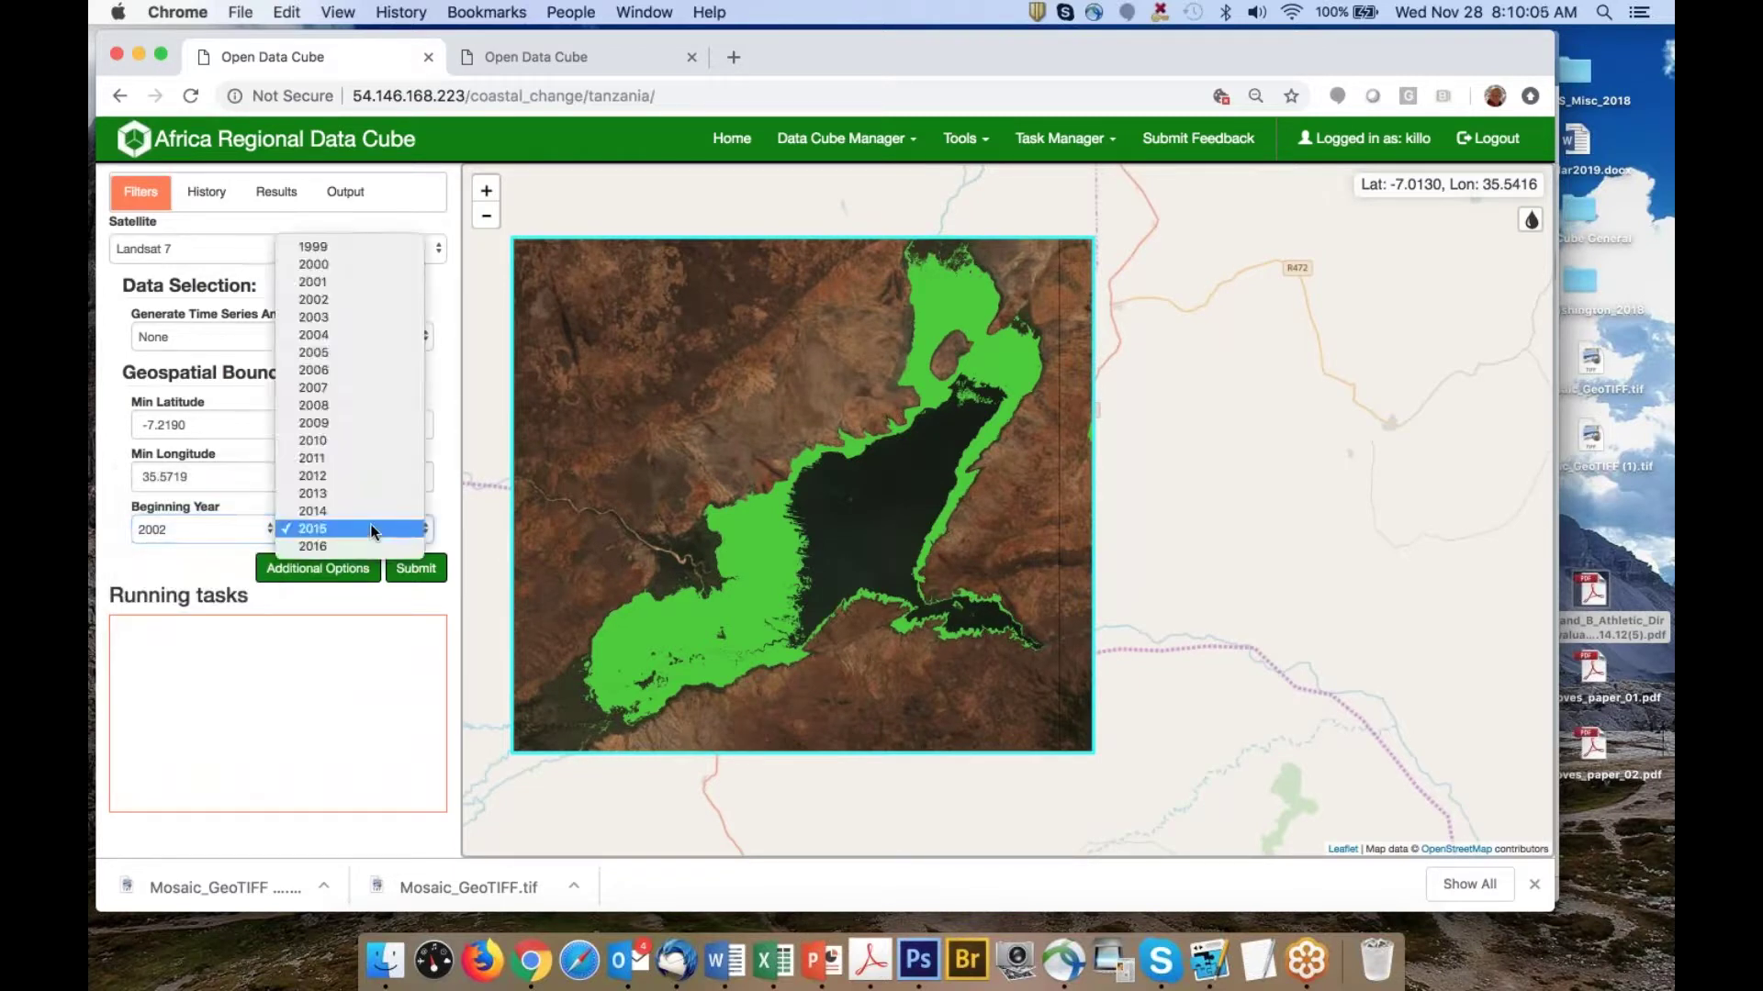
click(351, 351)
click(416, 568)
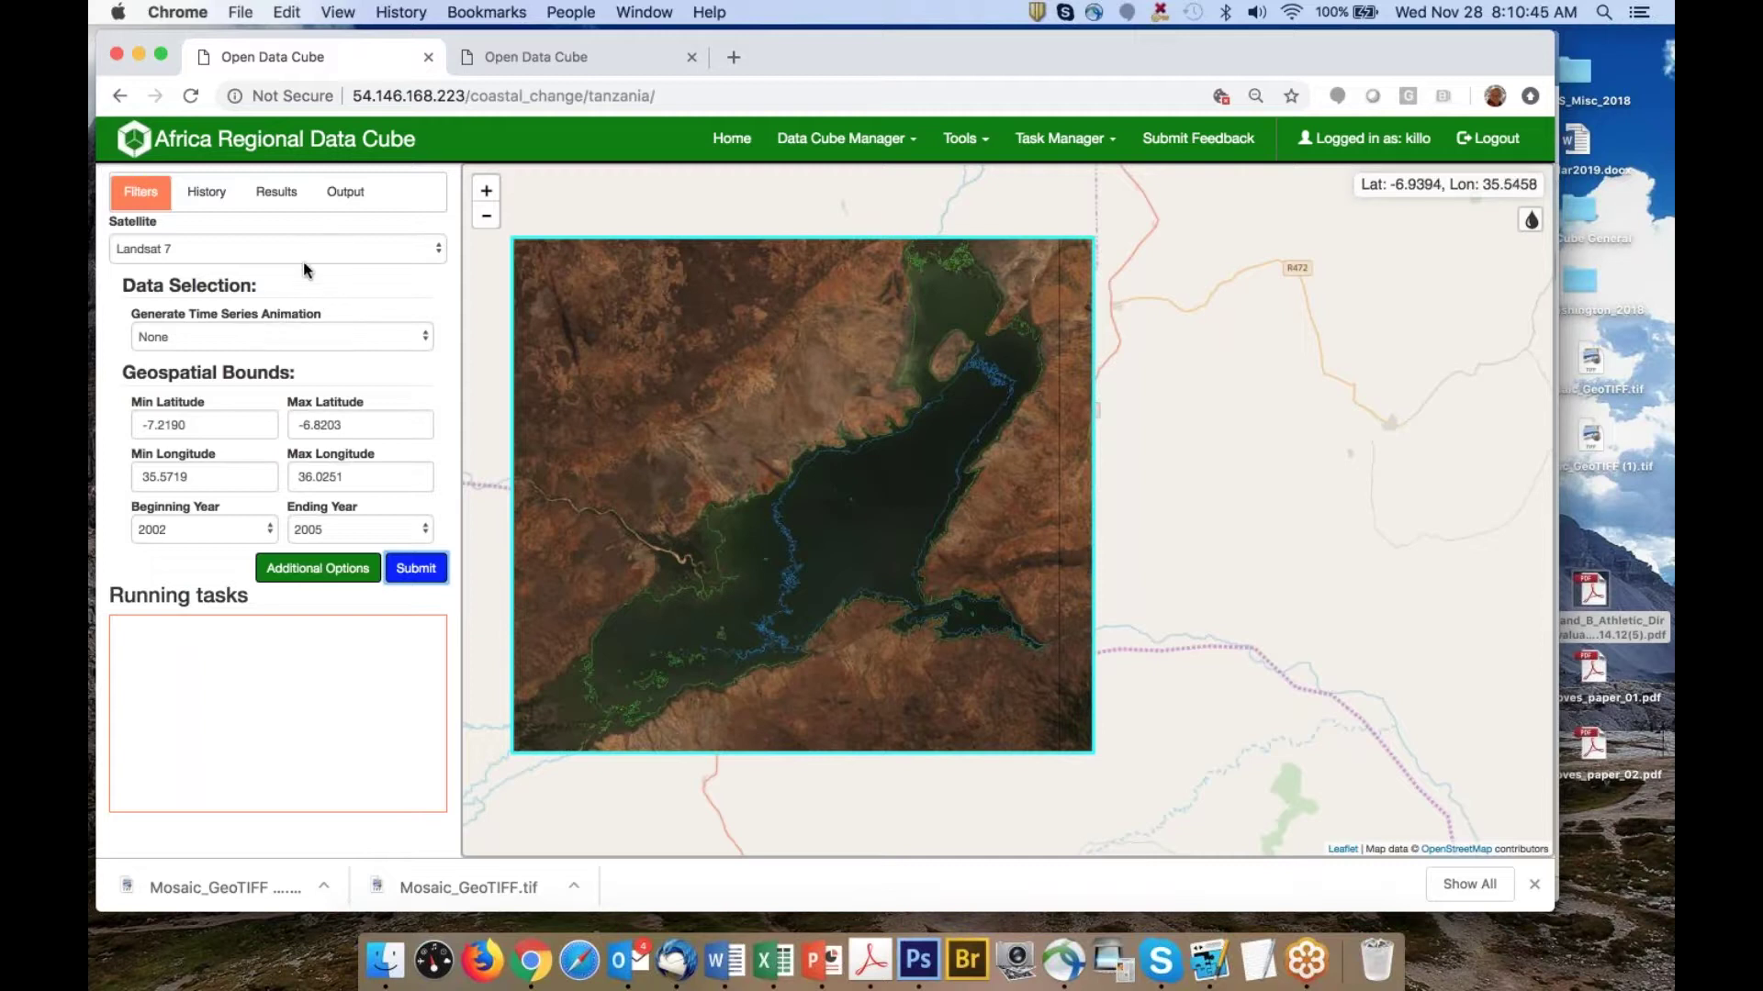
Load the completed 2002 to 2005 Coastal Change query and show its coastal change layer
click(288, 202)
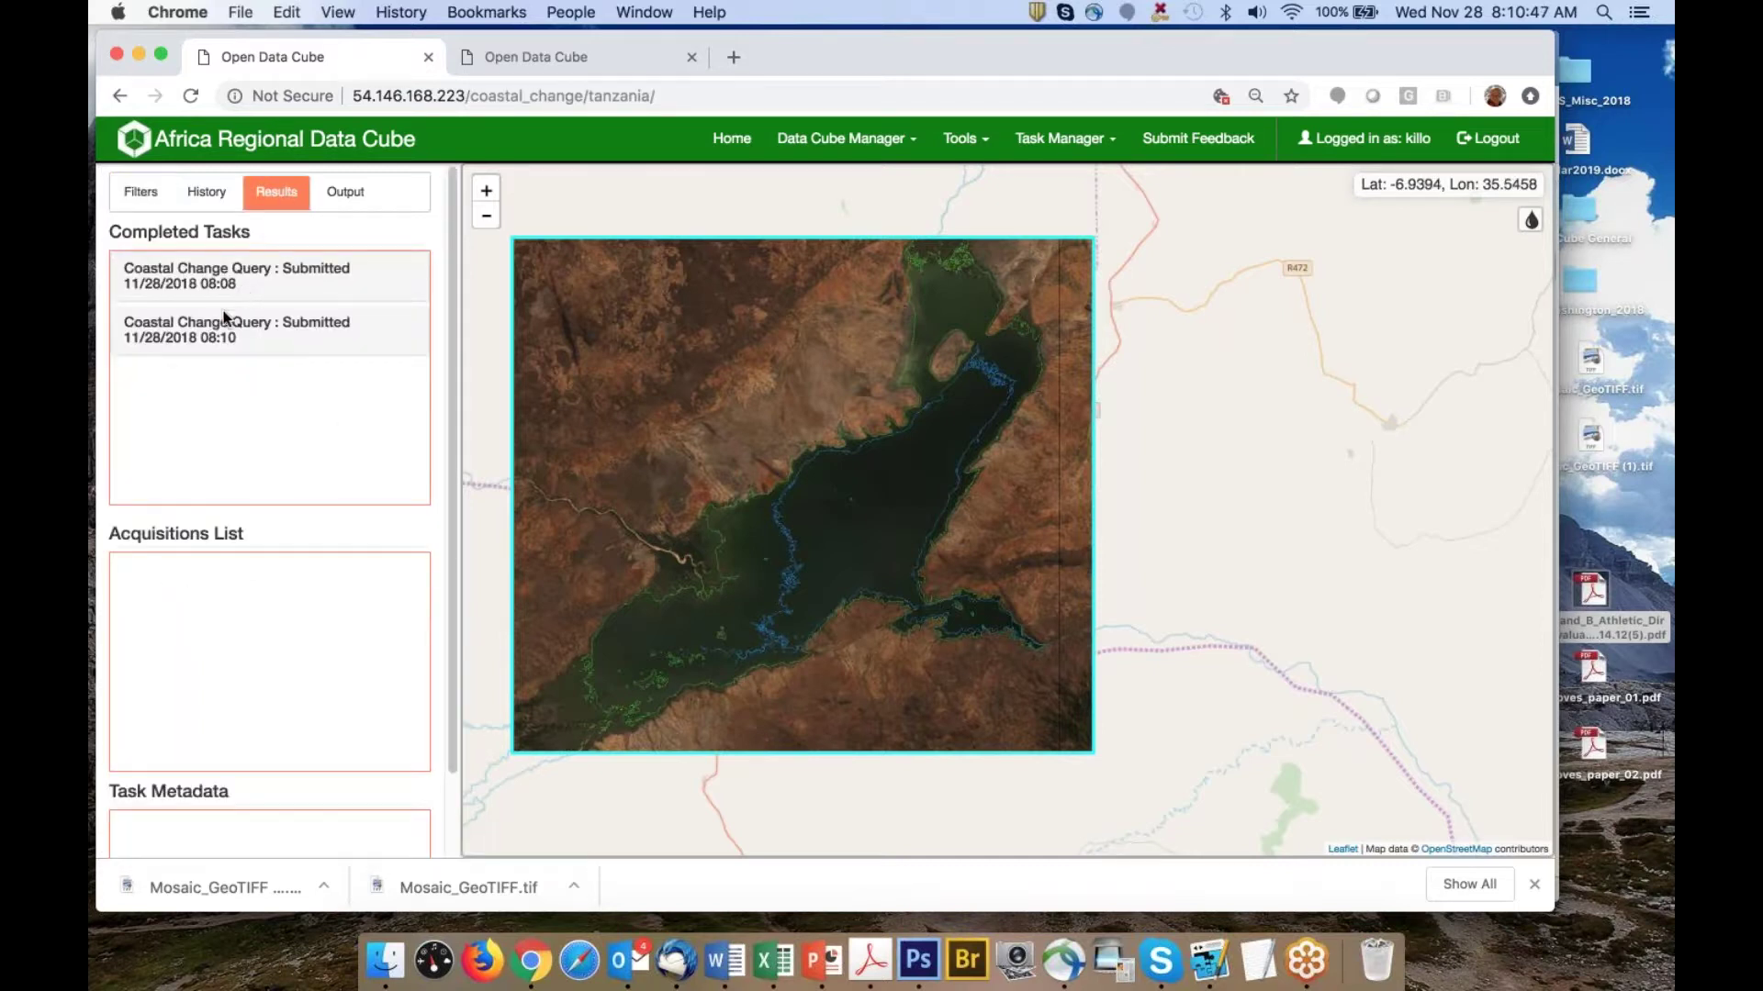
click(218, 342)
scroll(312, 418, down, 5)
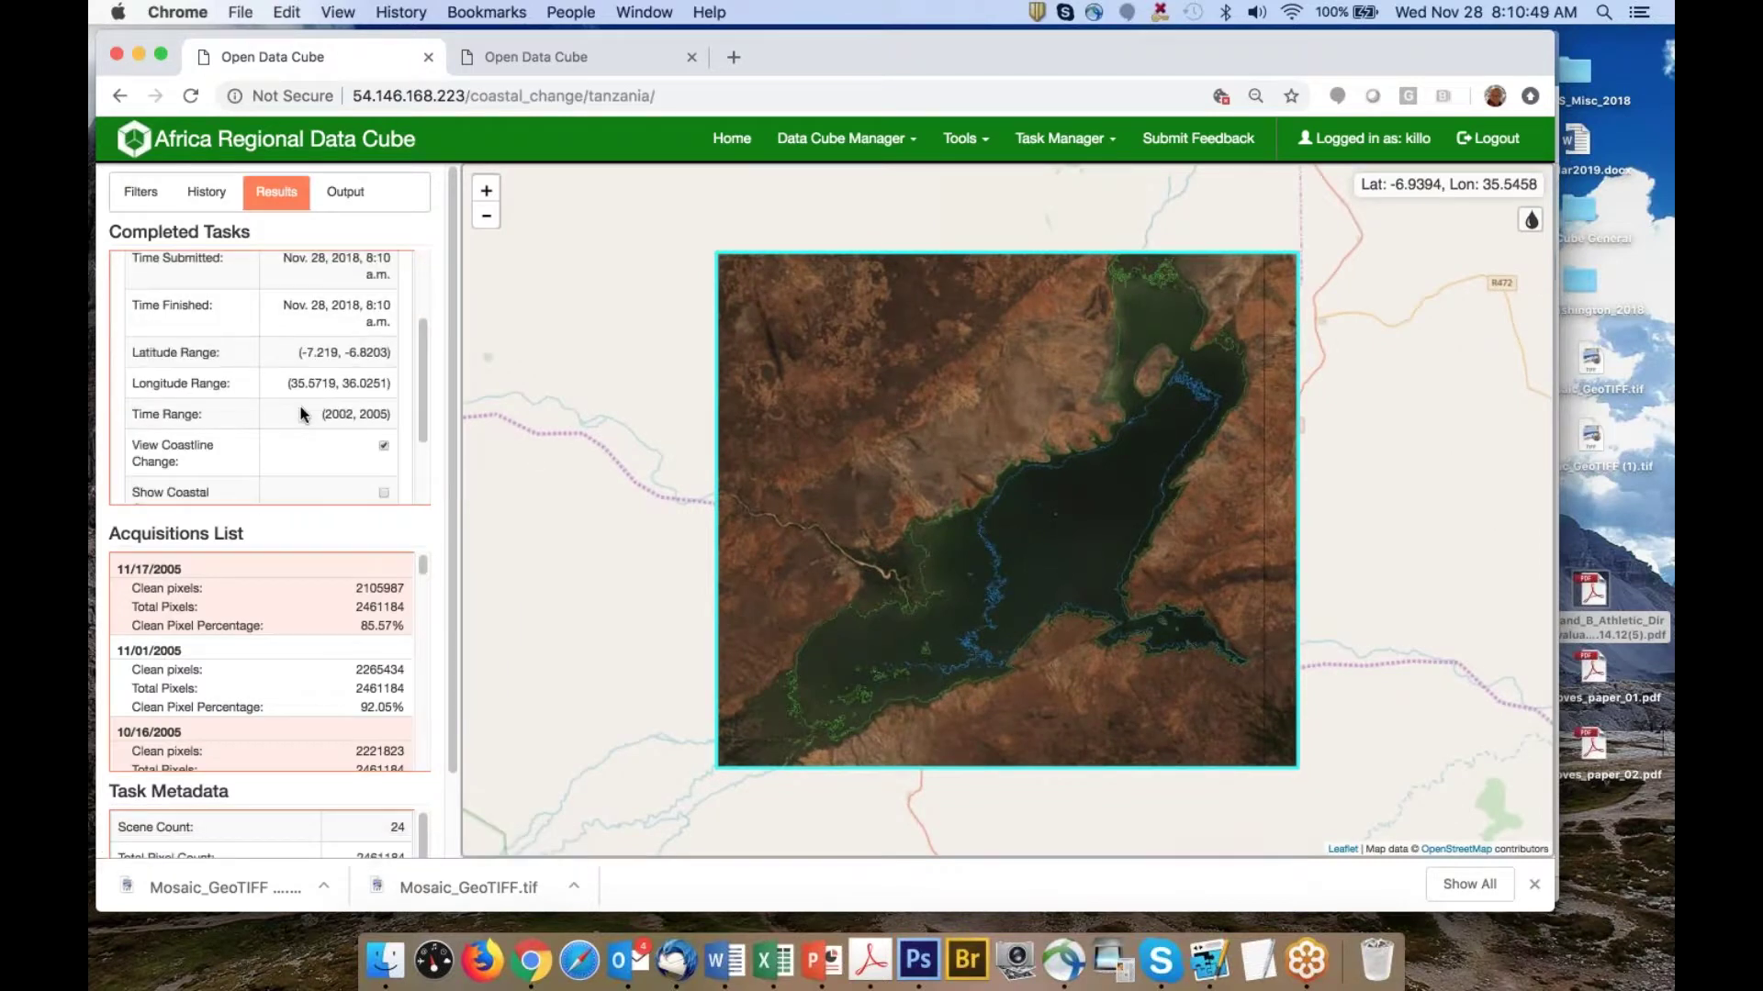
click(384, 453)
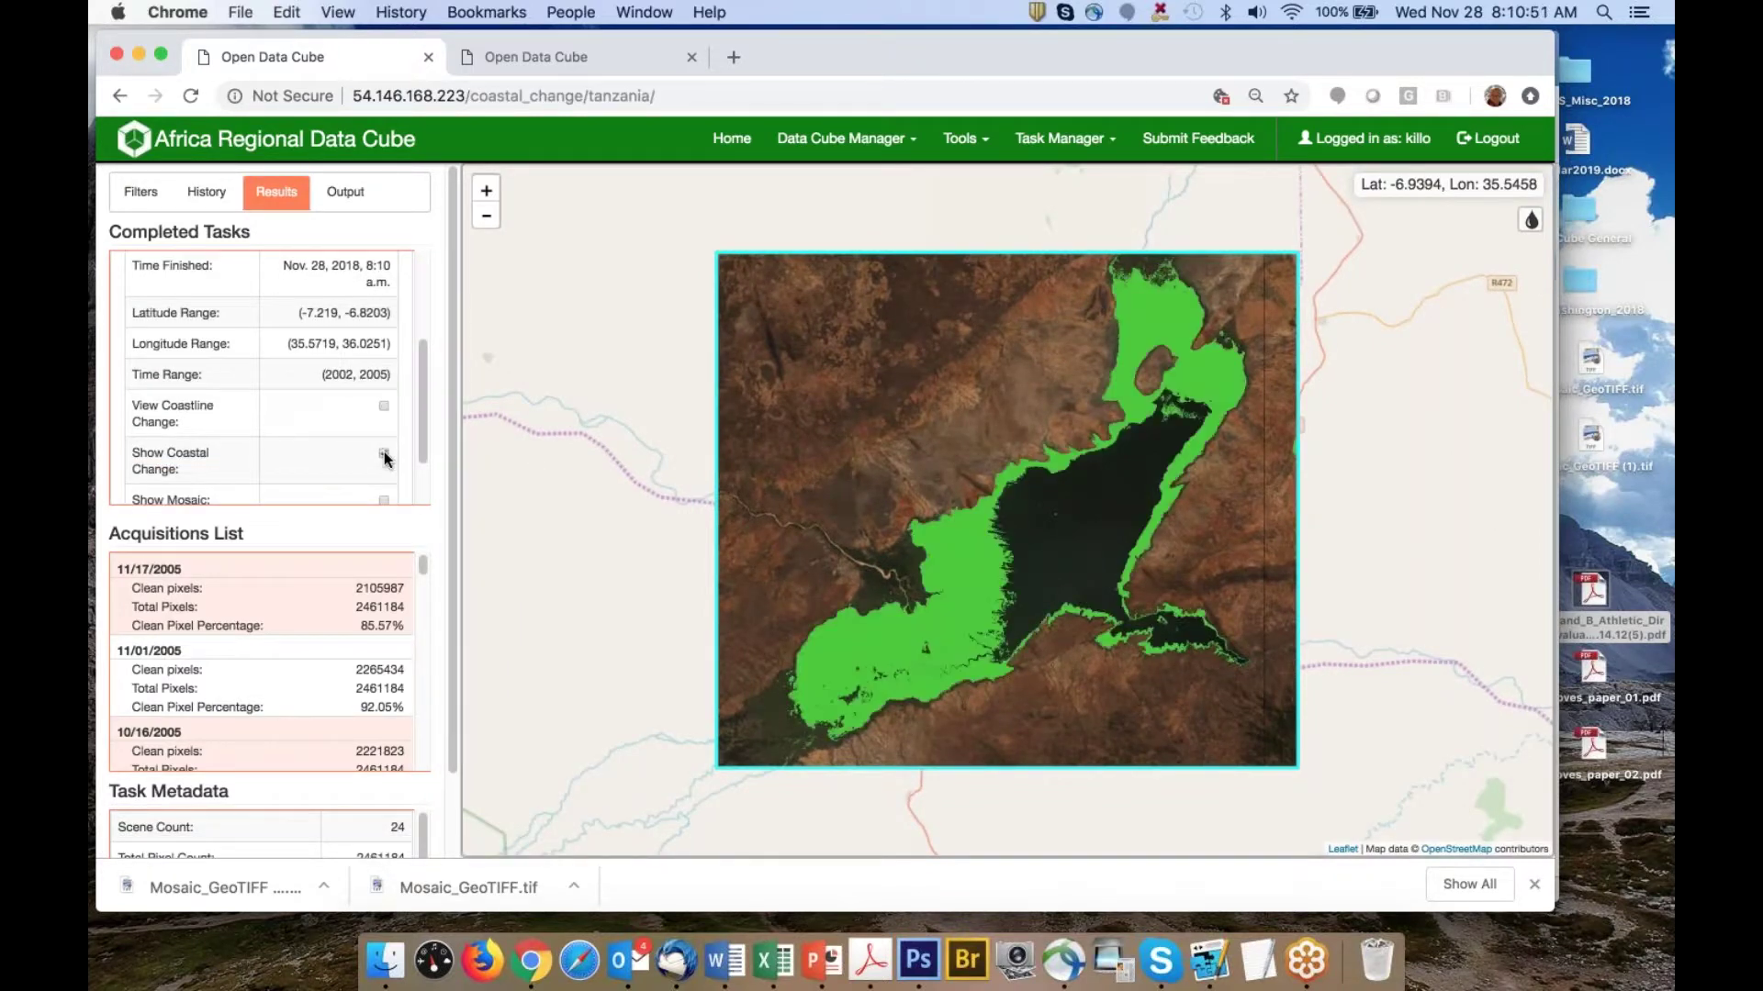
Reopen the completed 2002 to 2015 Coastal Change query and toggle its result on the map for comparison with 2002 to 2005
drag(955, 454, 793, 448)
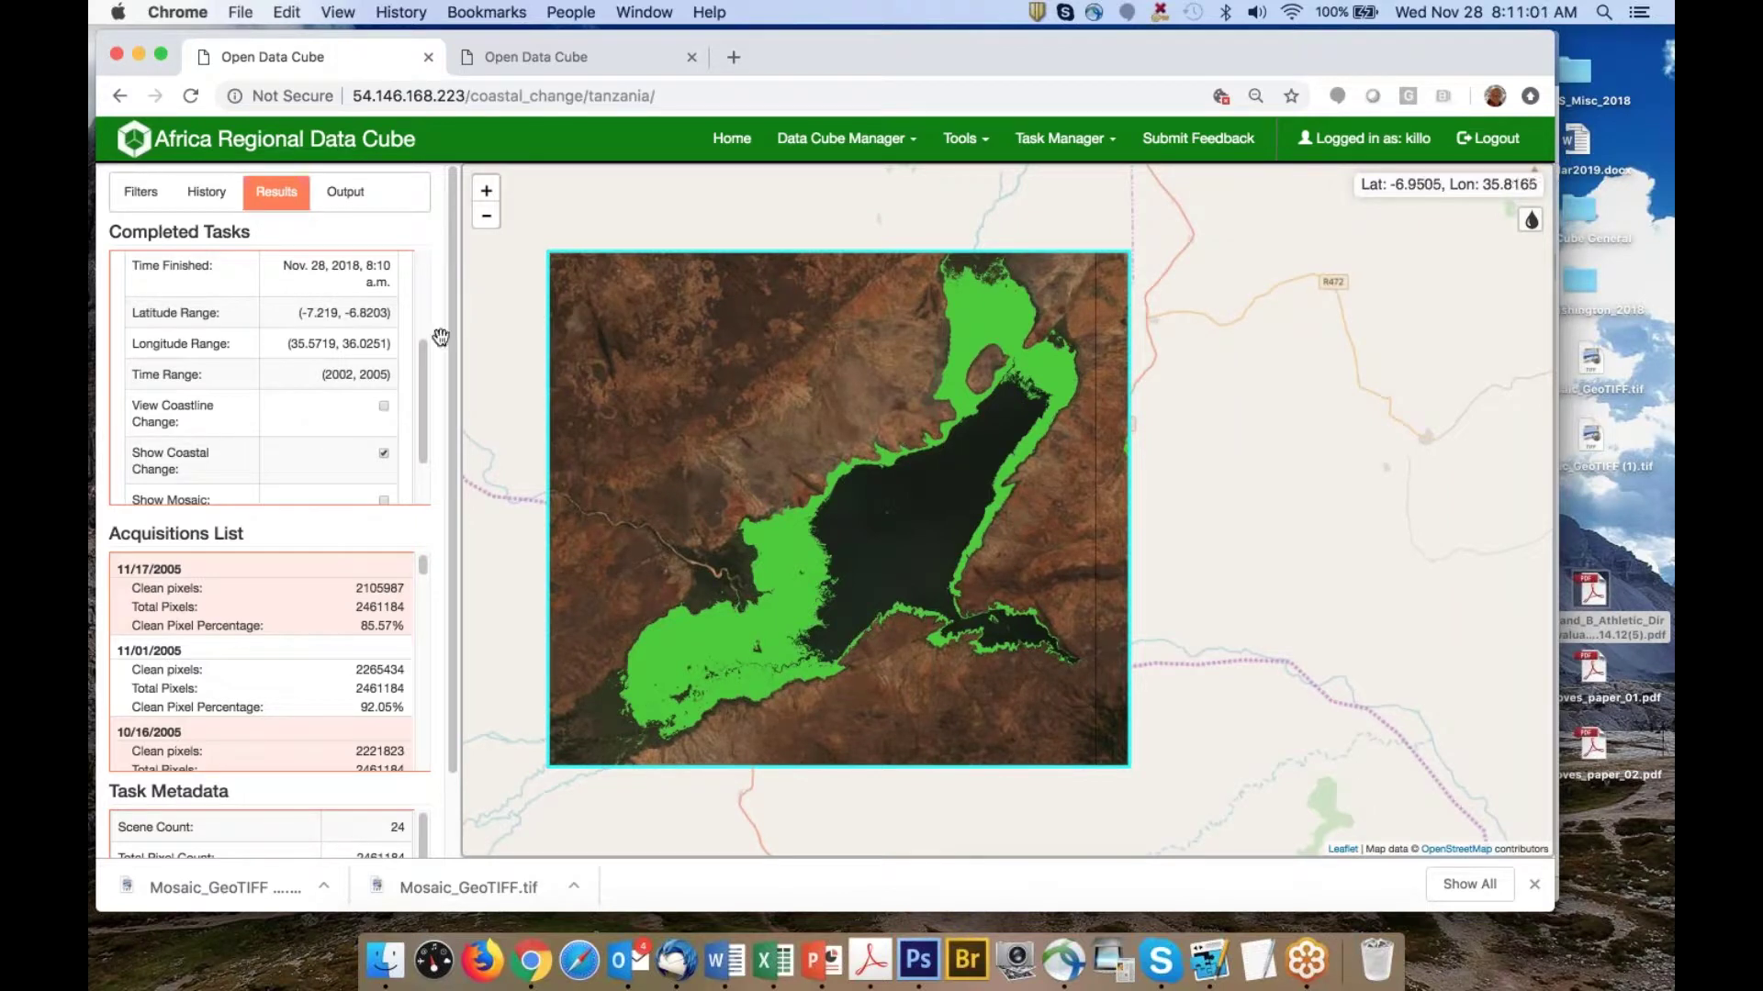
scroll(303, 342, up, 4)
click(221, 281)
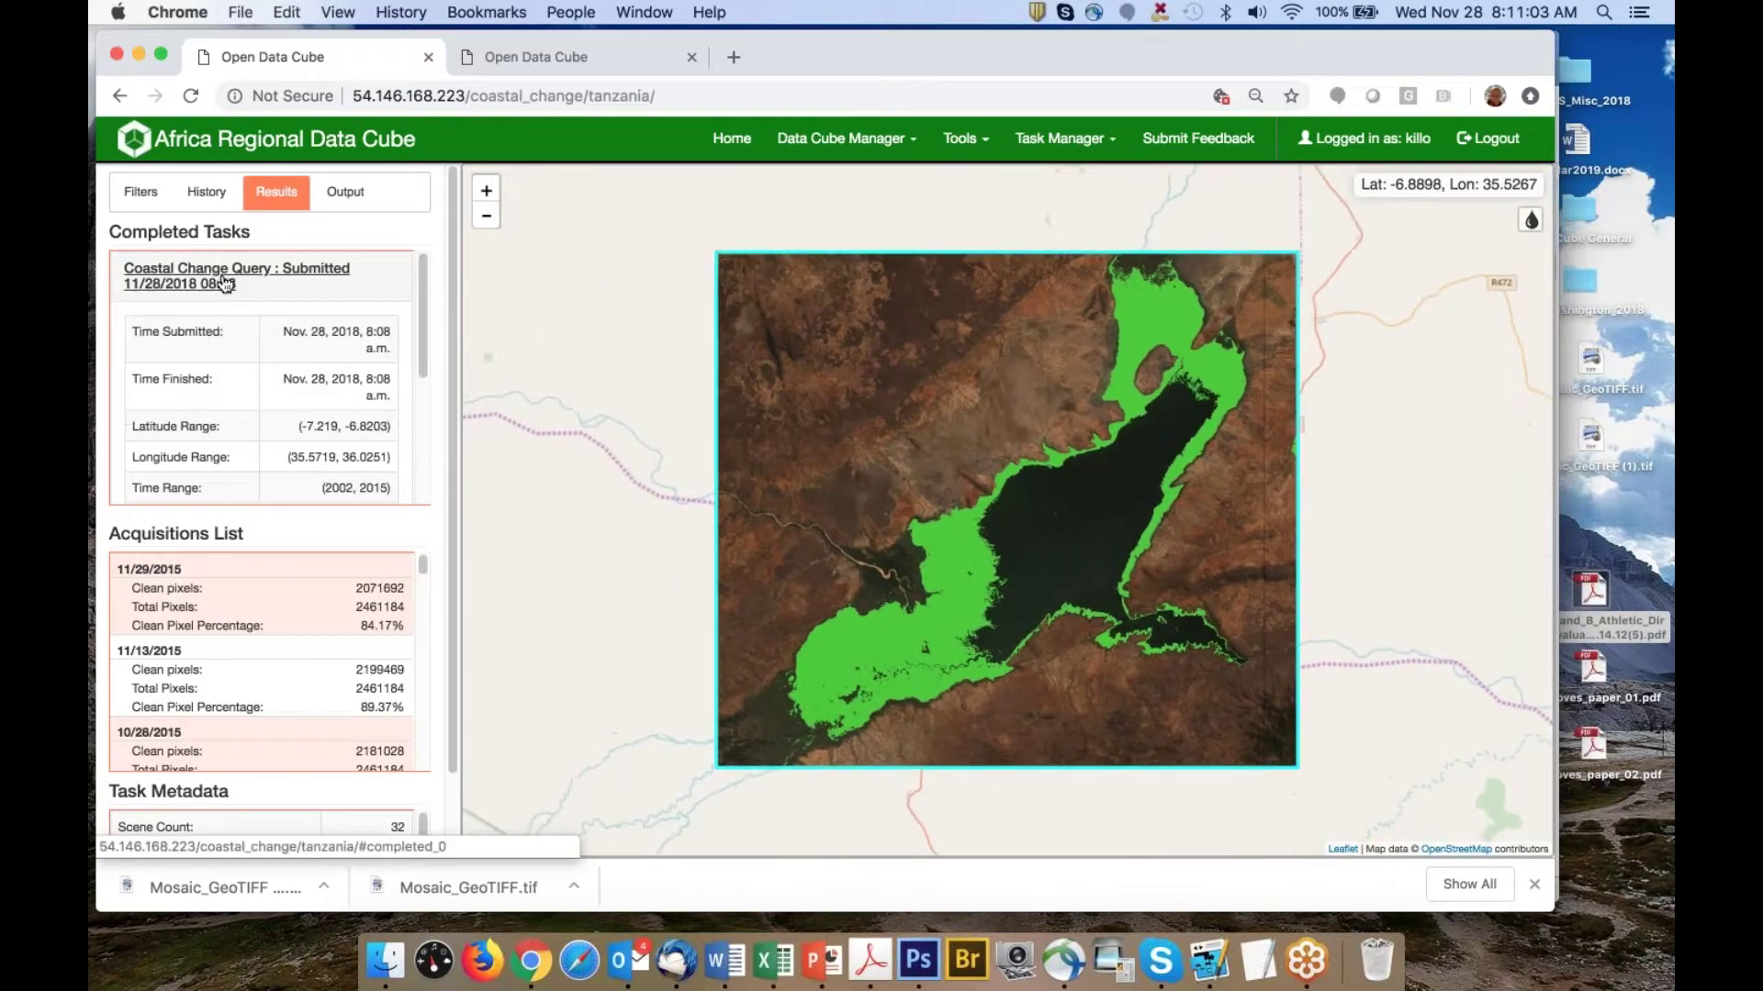
scroll(307, 381, down, 5)
click(312, 492)
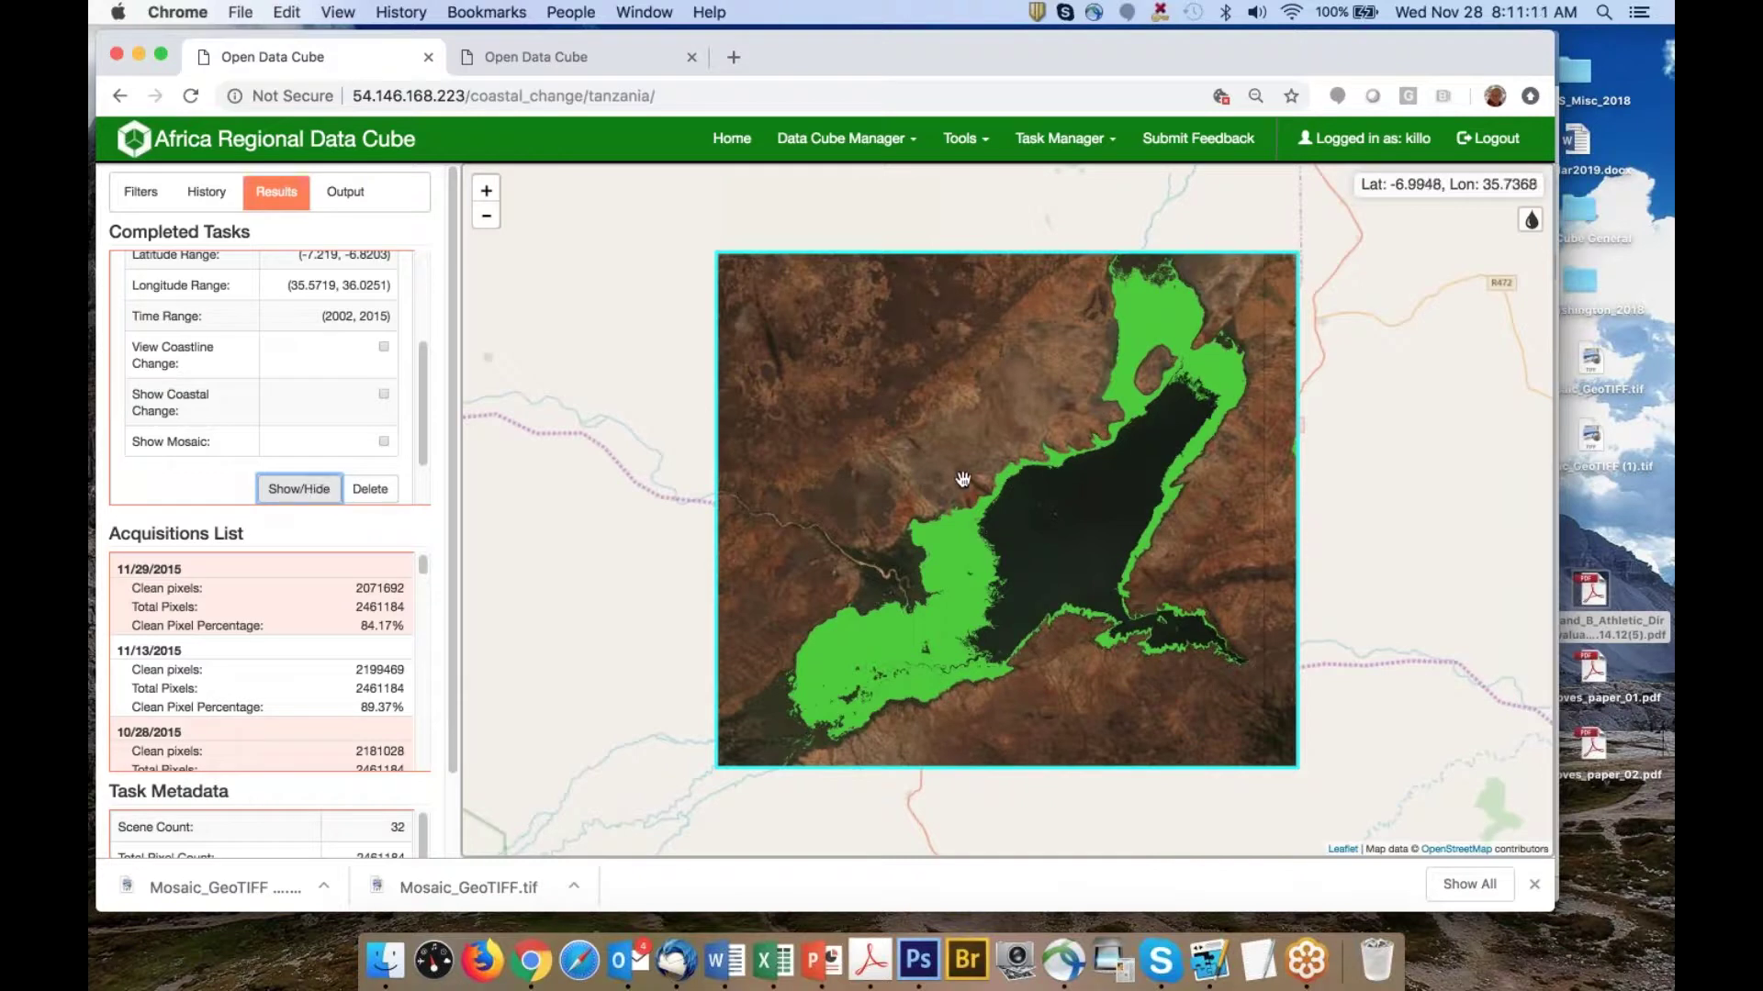
click(1085, 497)
drag(1077, 508, 948, 482)
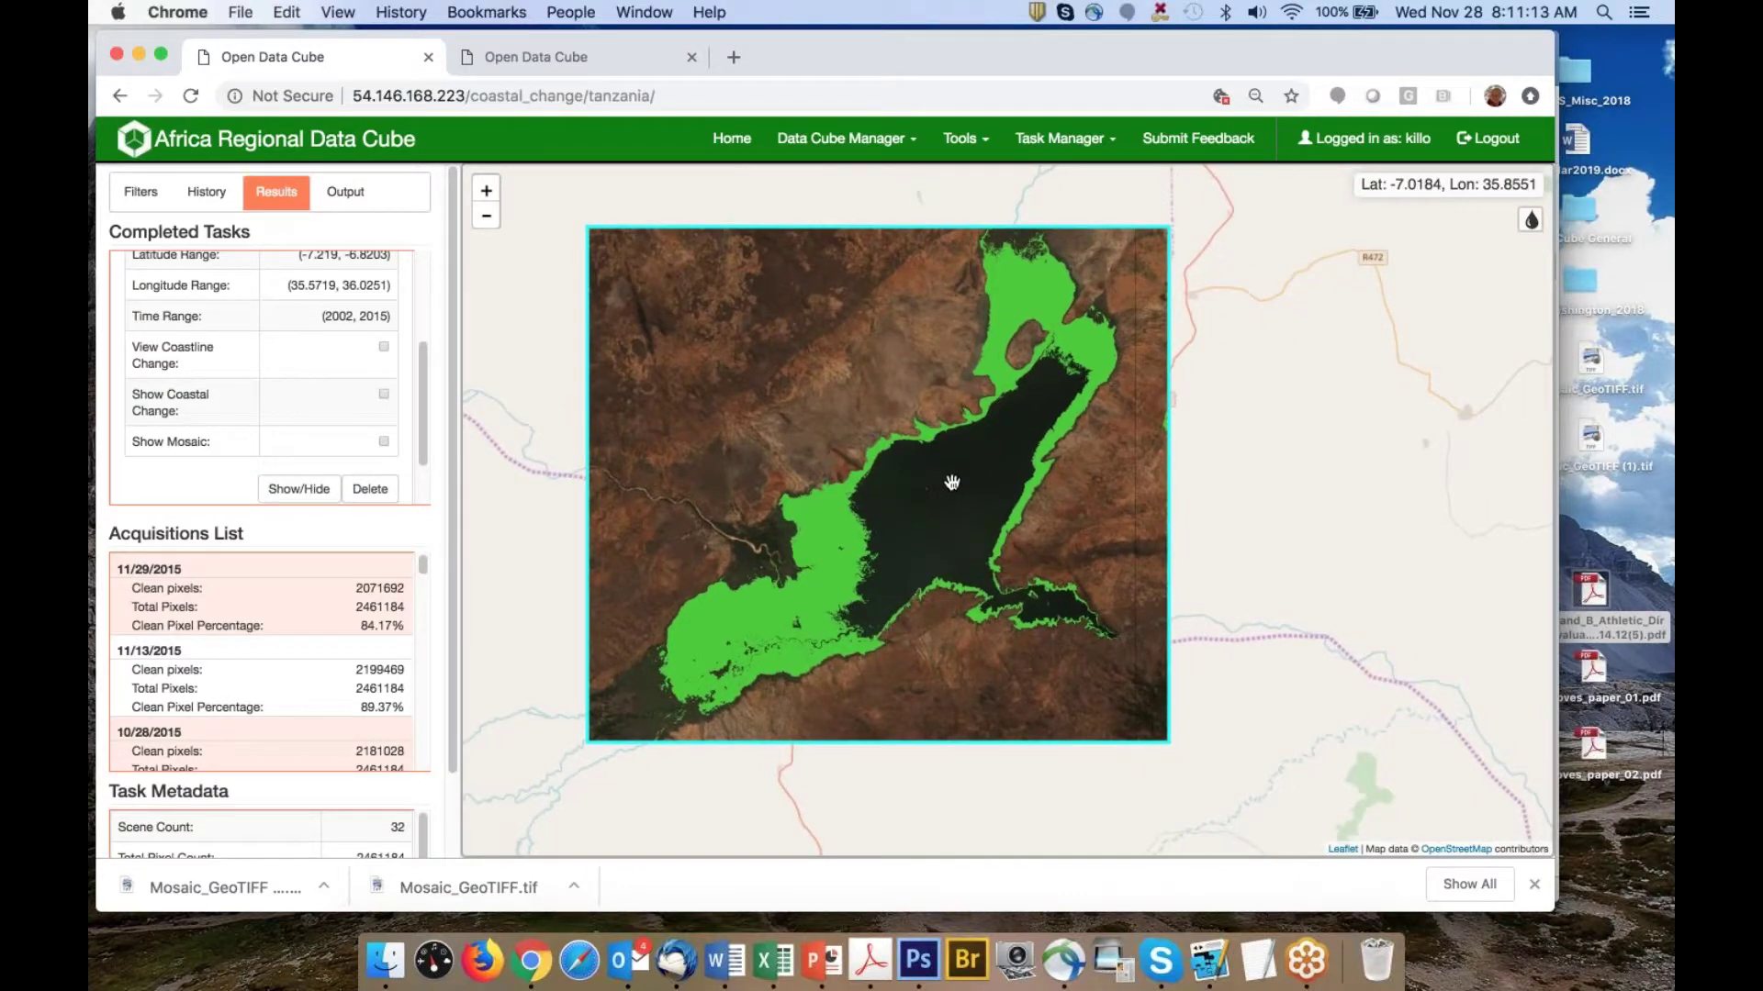
Delete the completed 2002 to 2015 Coastal Change query
scroll(344, 332, up, 3)
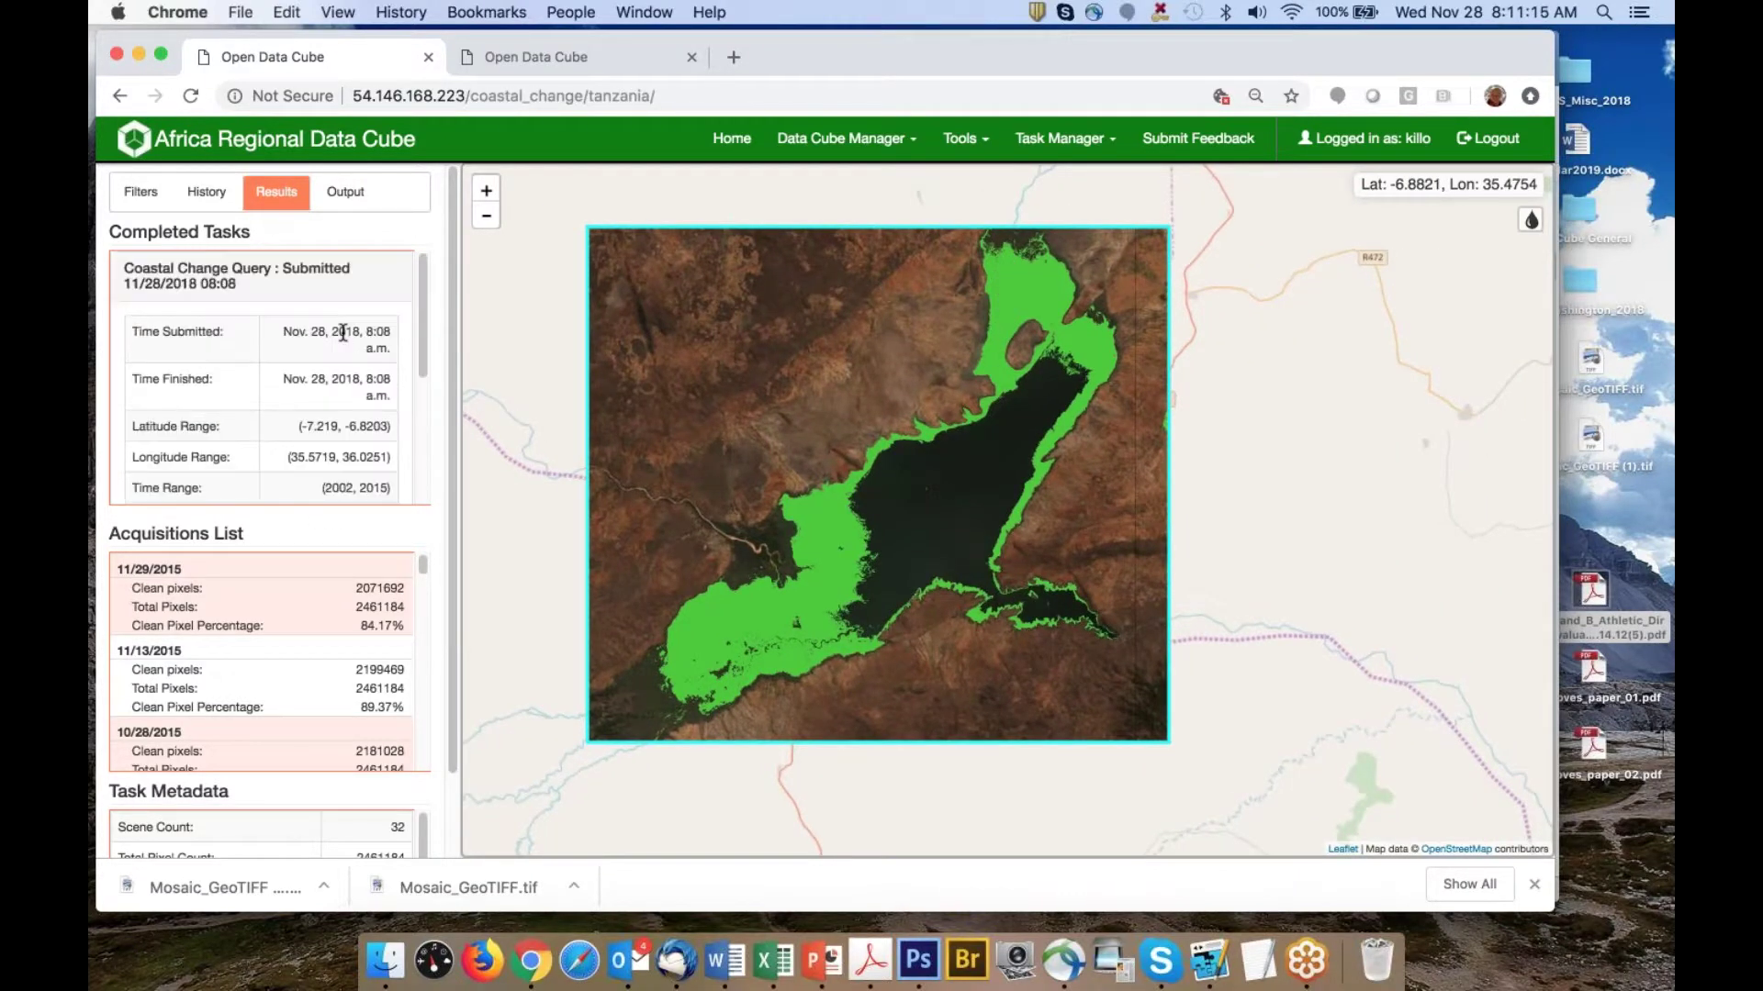
click(256, 273)
click(268, 278)
scroll(344, 367, down, 5)
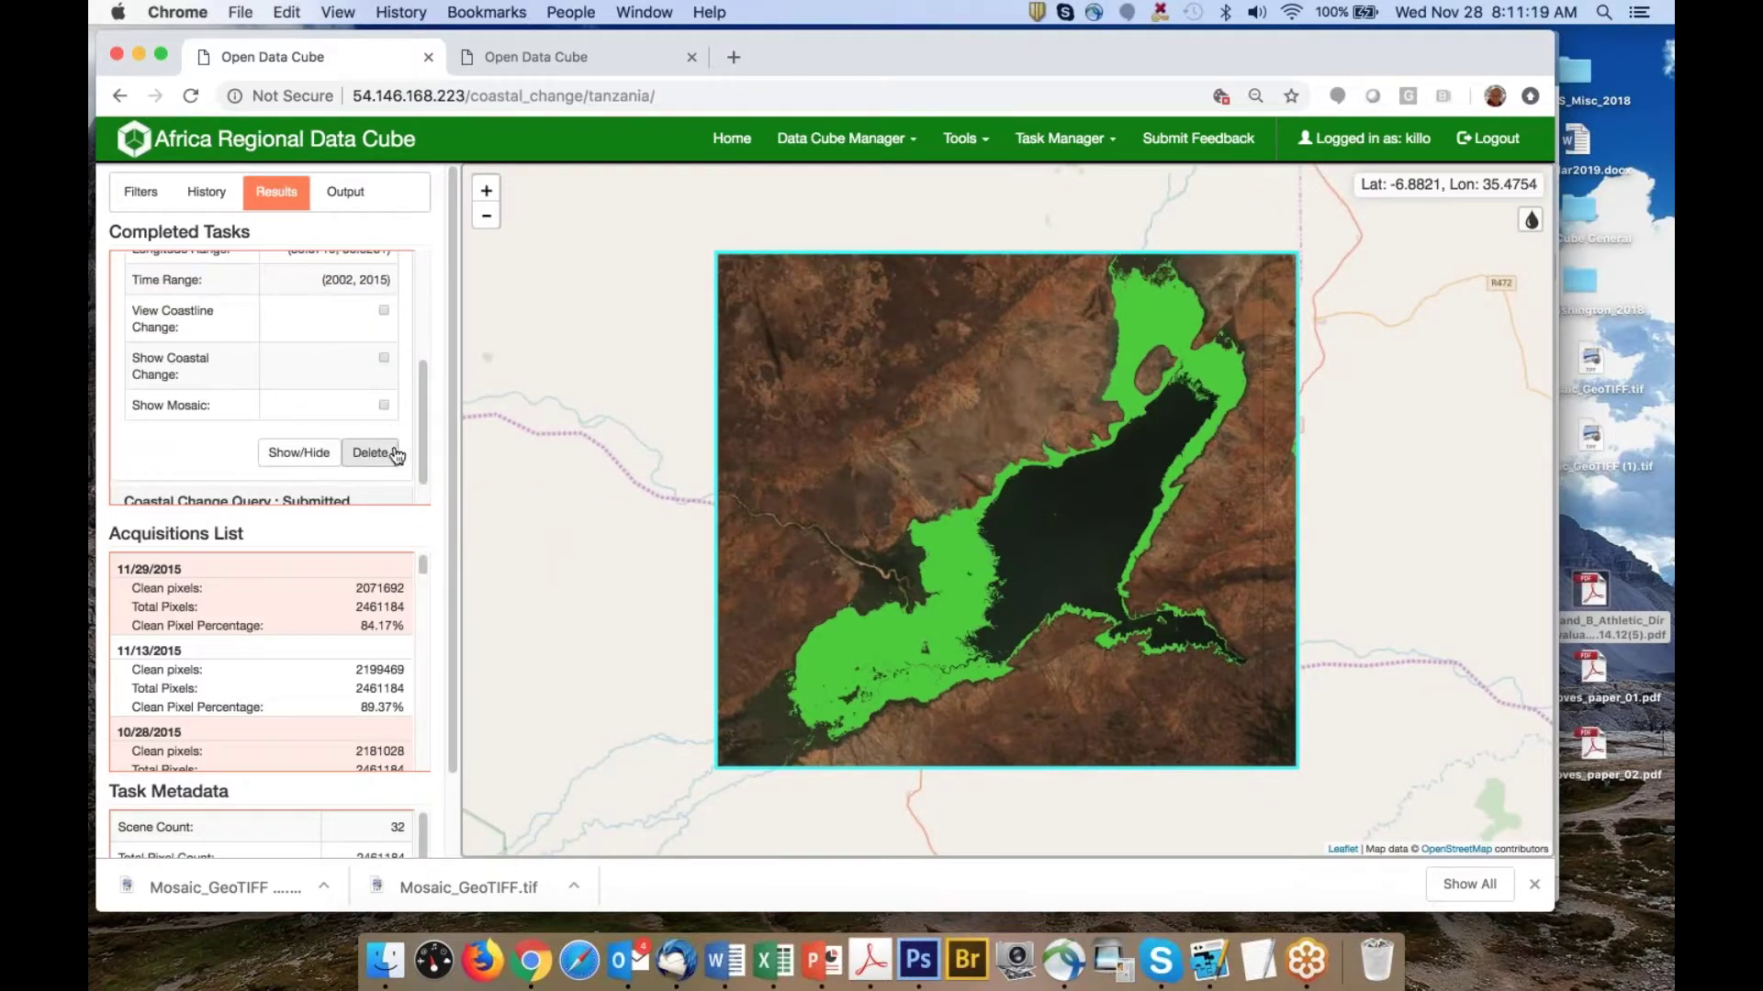
click(385, 454)
Open the remaining 2002 to 2005 Coastal Change query and examine its change layer over the reservoir
click(259, 291)
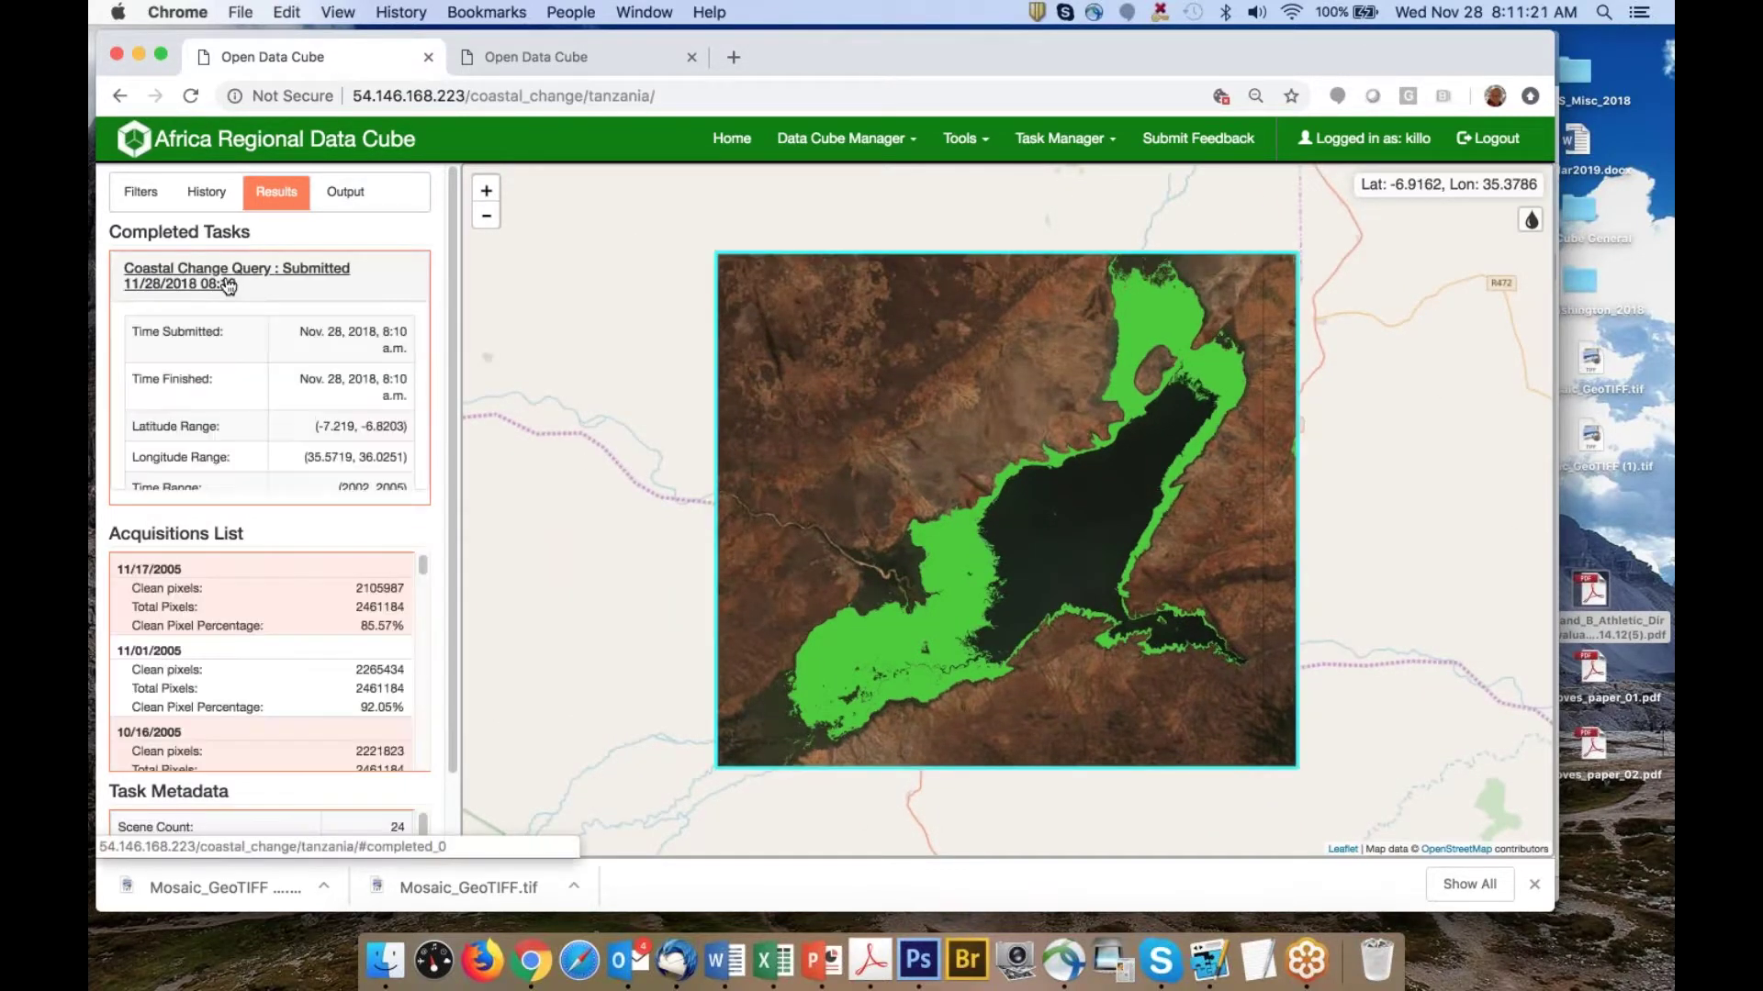
drag(997, 389, 955, 413)
scroll(955, 413, up, 1)
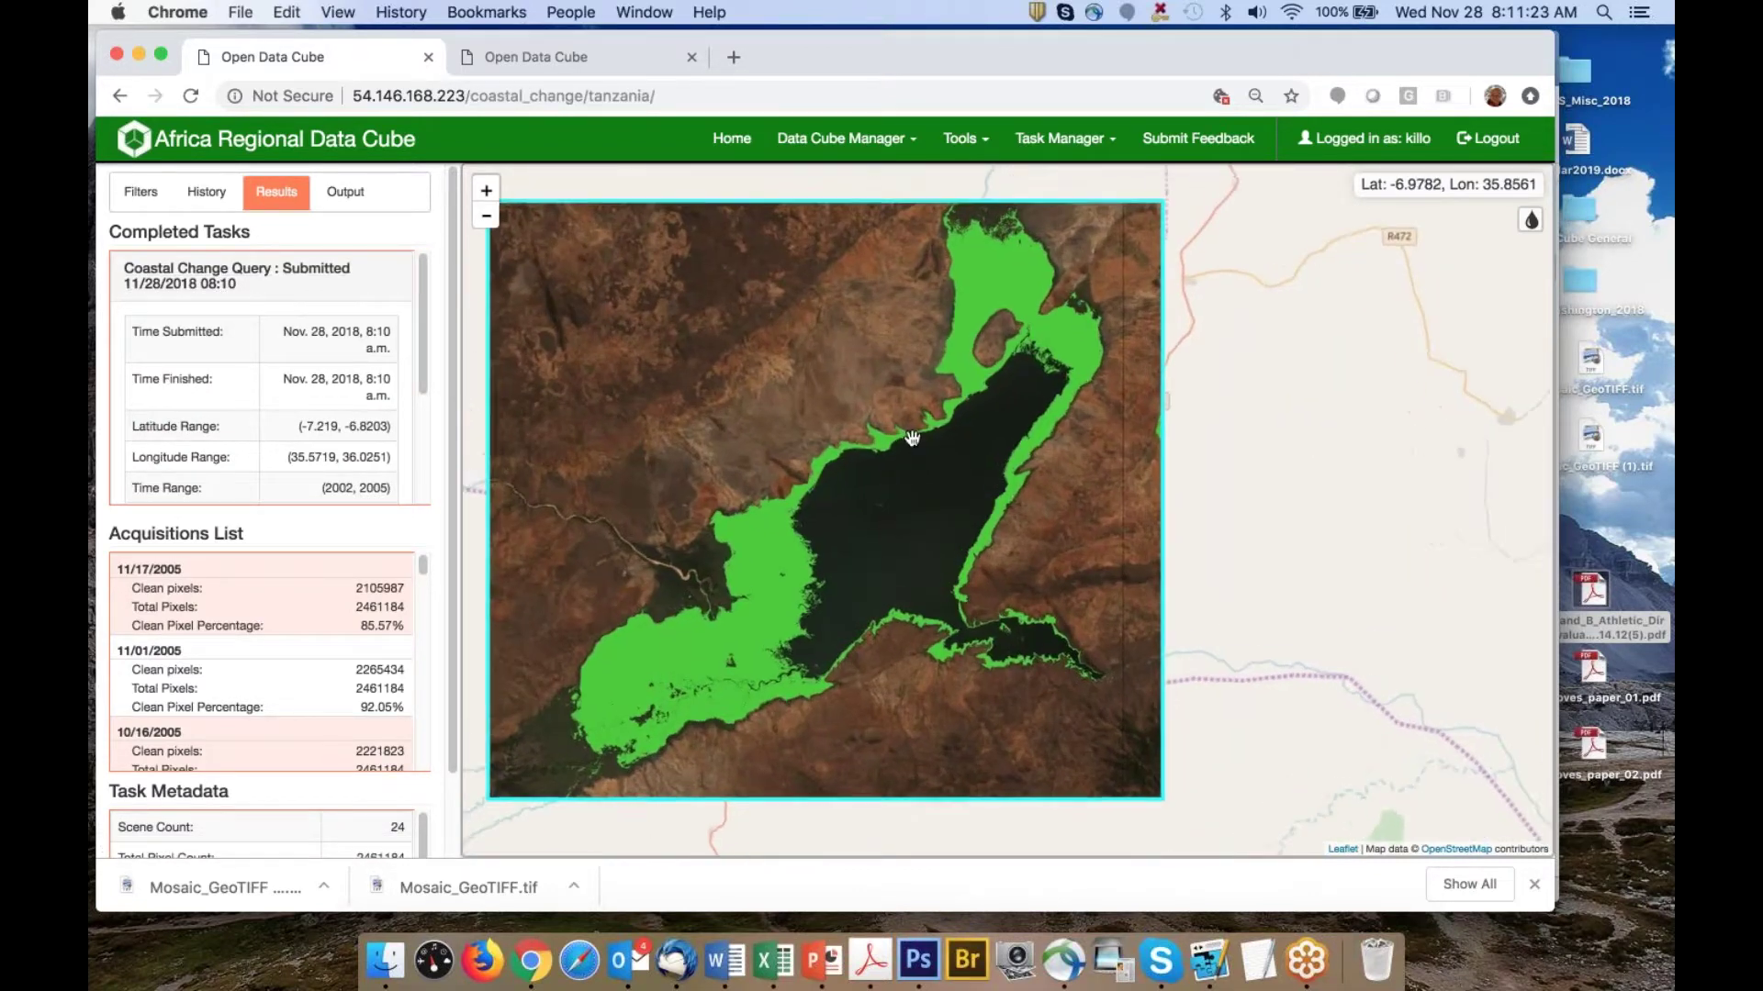
scroll(913, 437, down, 1)
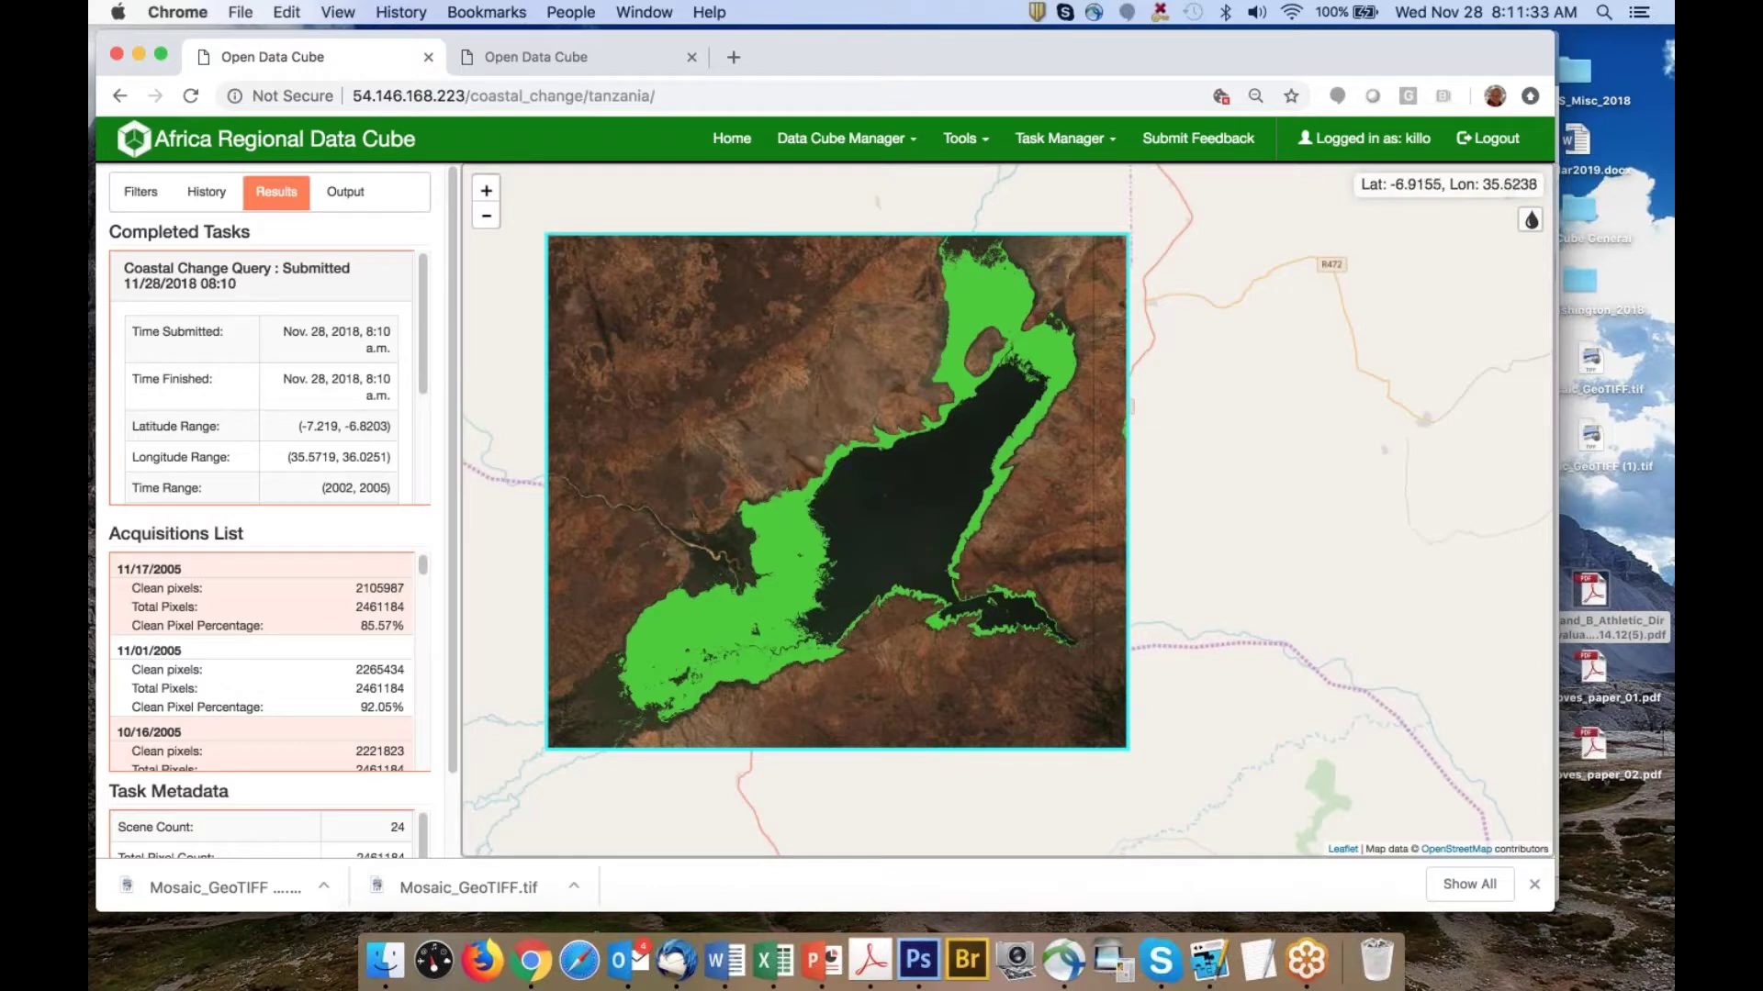
Submit another Coastal Change analysis for the same area with beginning year 2013 and ending year 2016
click(142, 209)
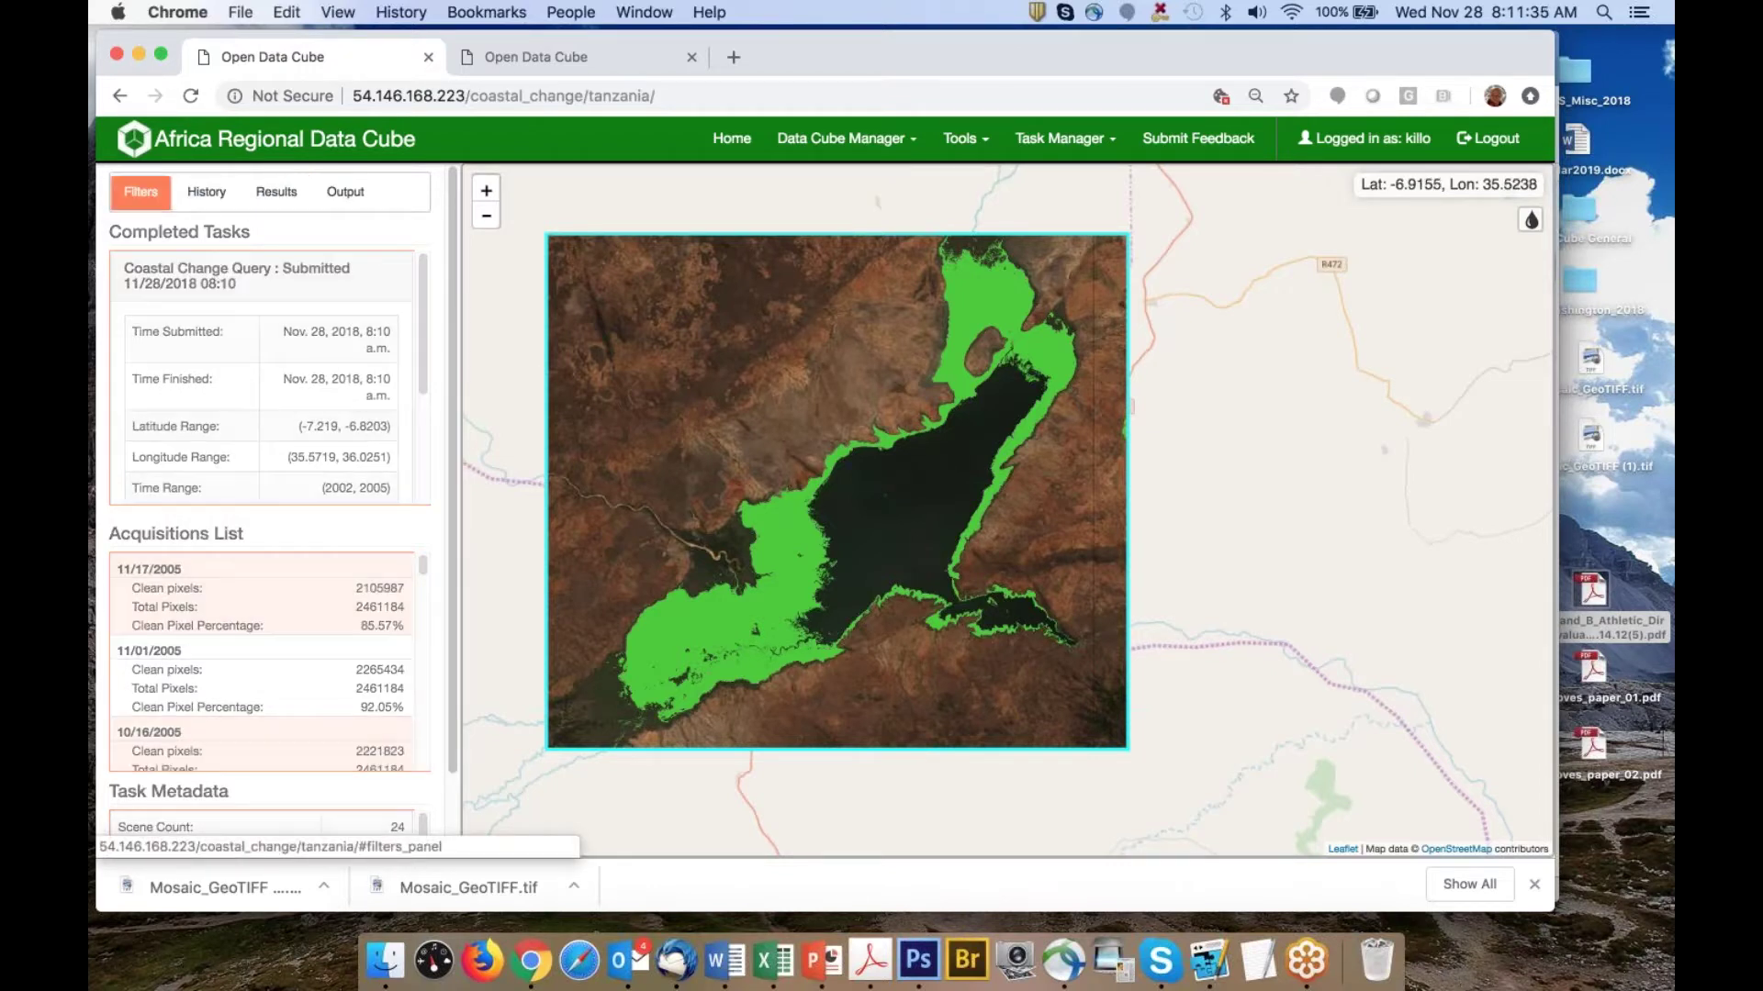
click(194, 534)
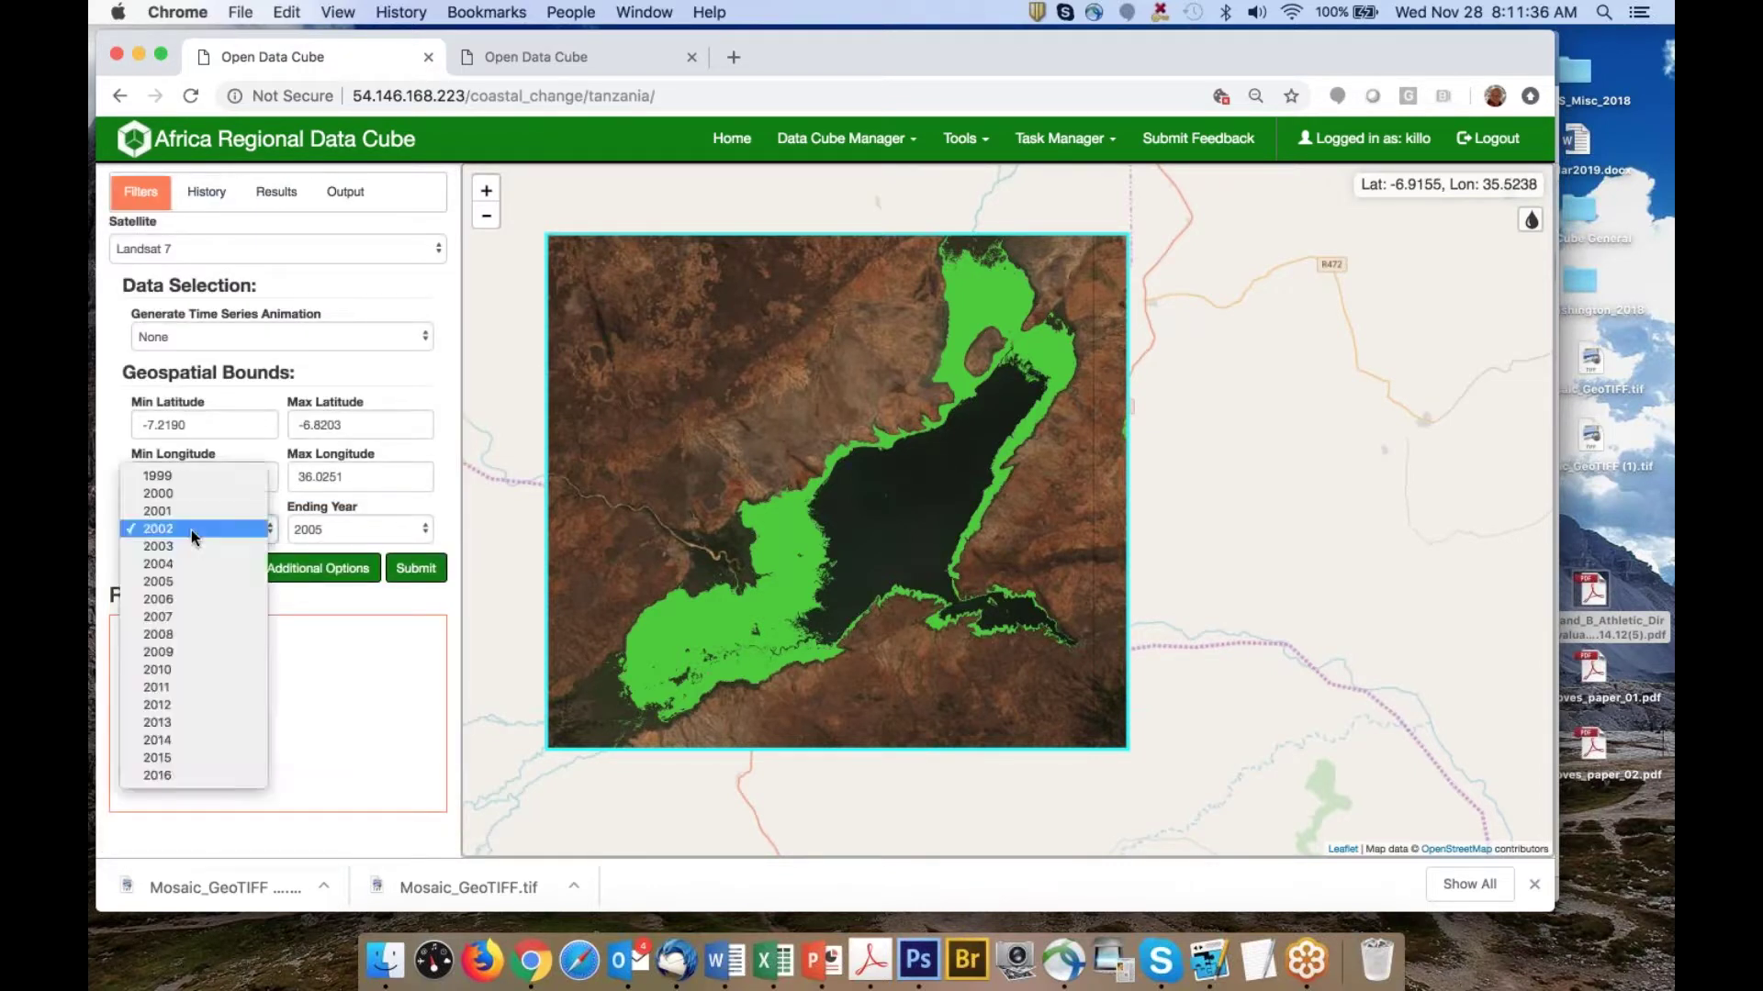
click(197, 725)
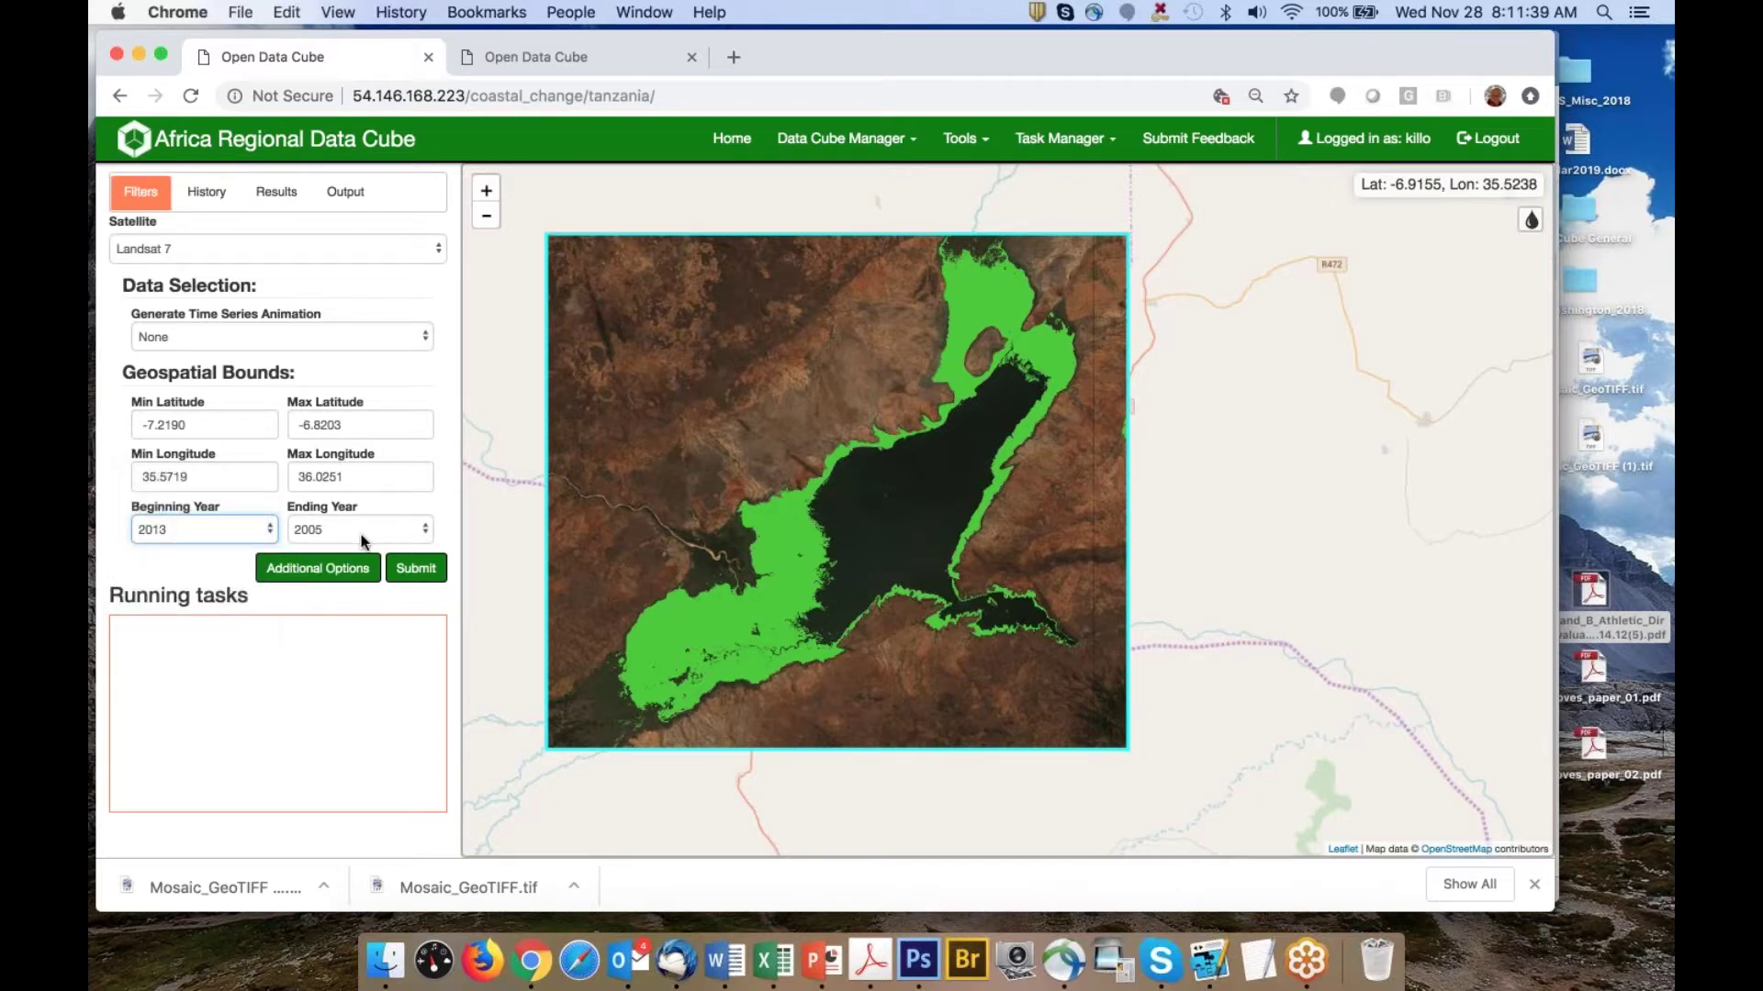
click(356, 531)
click(353, 723)
click(414, 568)
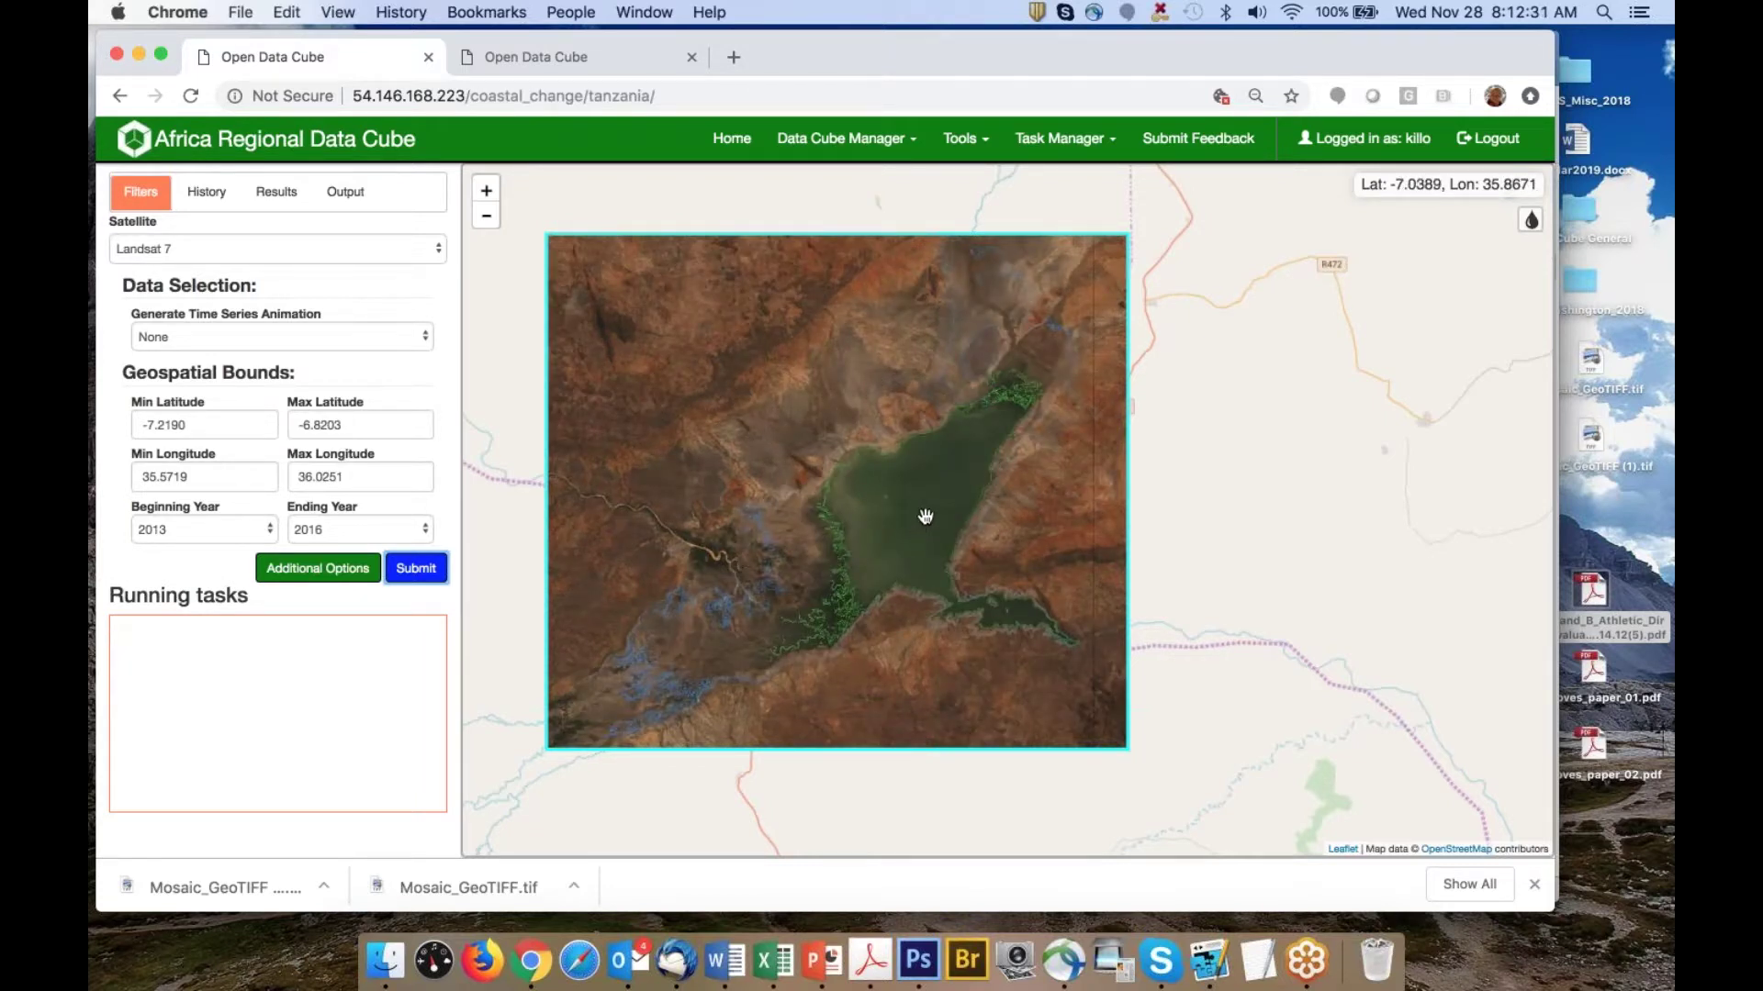
Load the completed 2013 to 2016 Coastal Change query and switch from coastline change to the coastal change layer
click(279, 197)
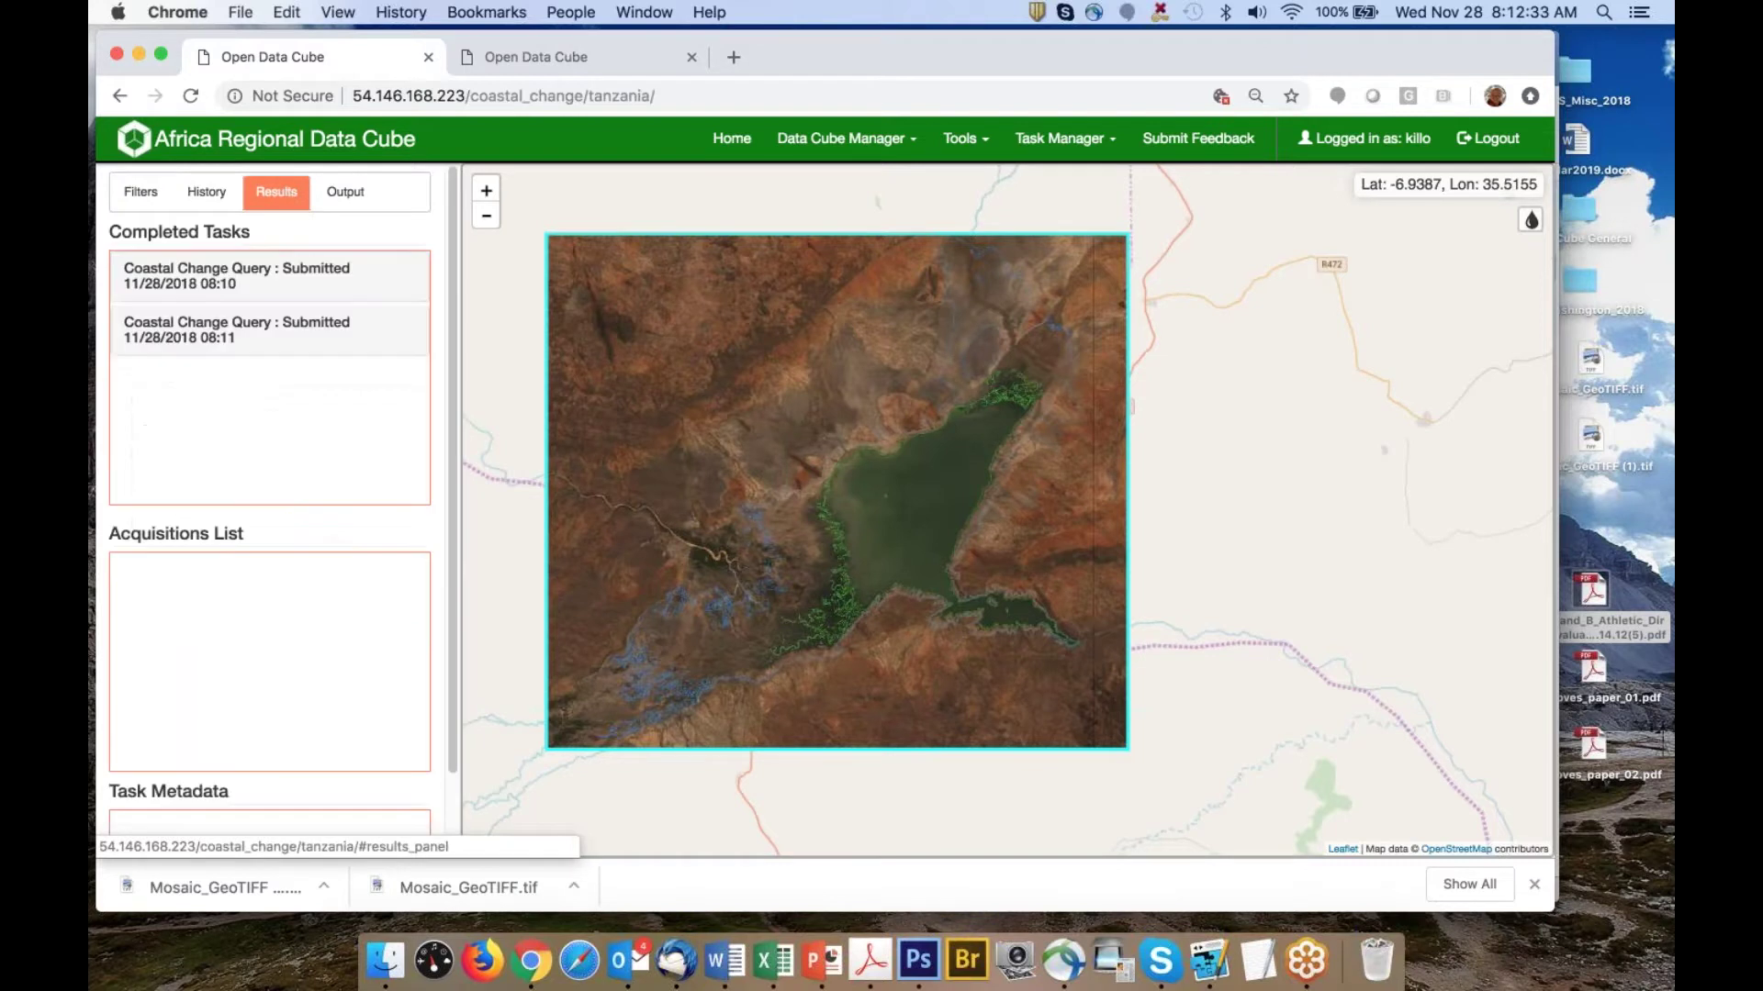
click(222, 338)
scroll(372, 448, down, 3)
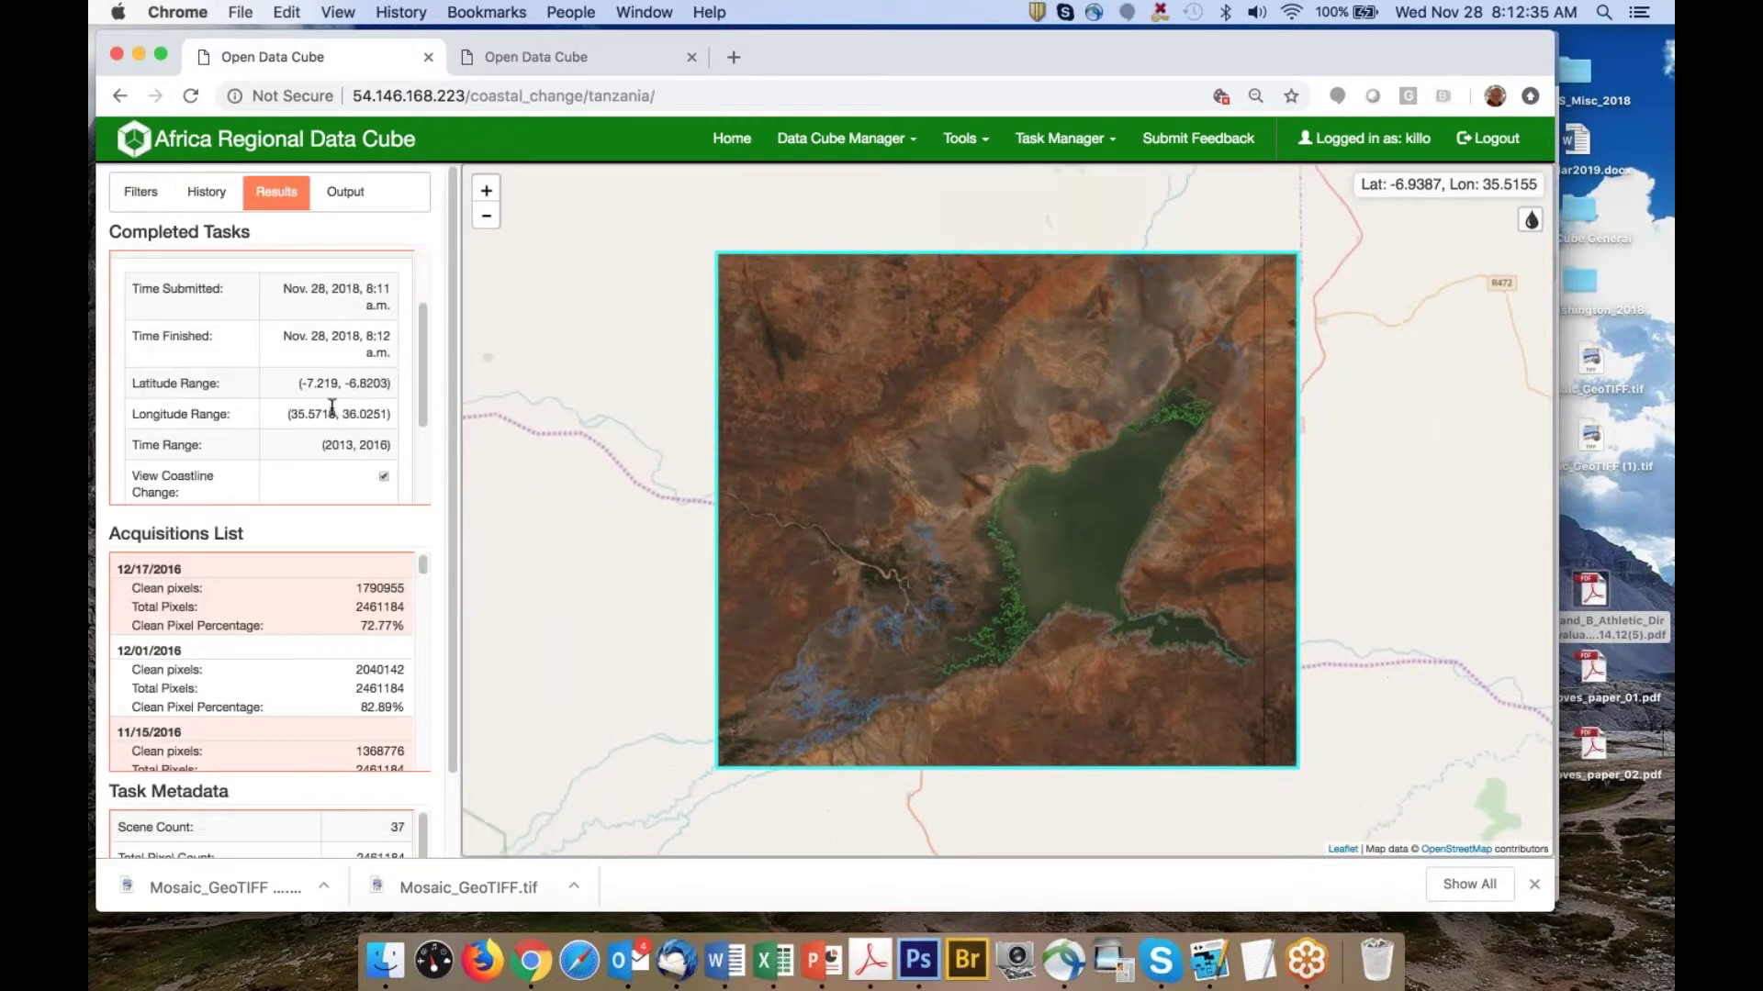
click(384, 476)
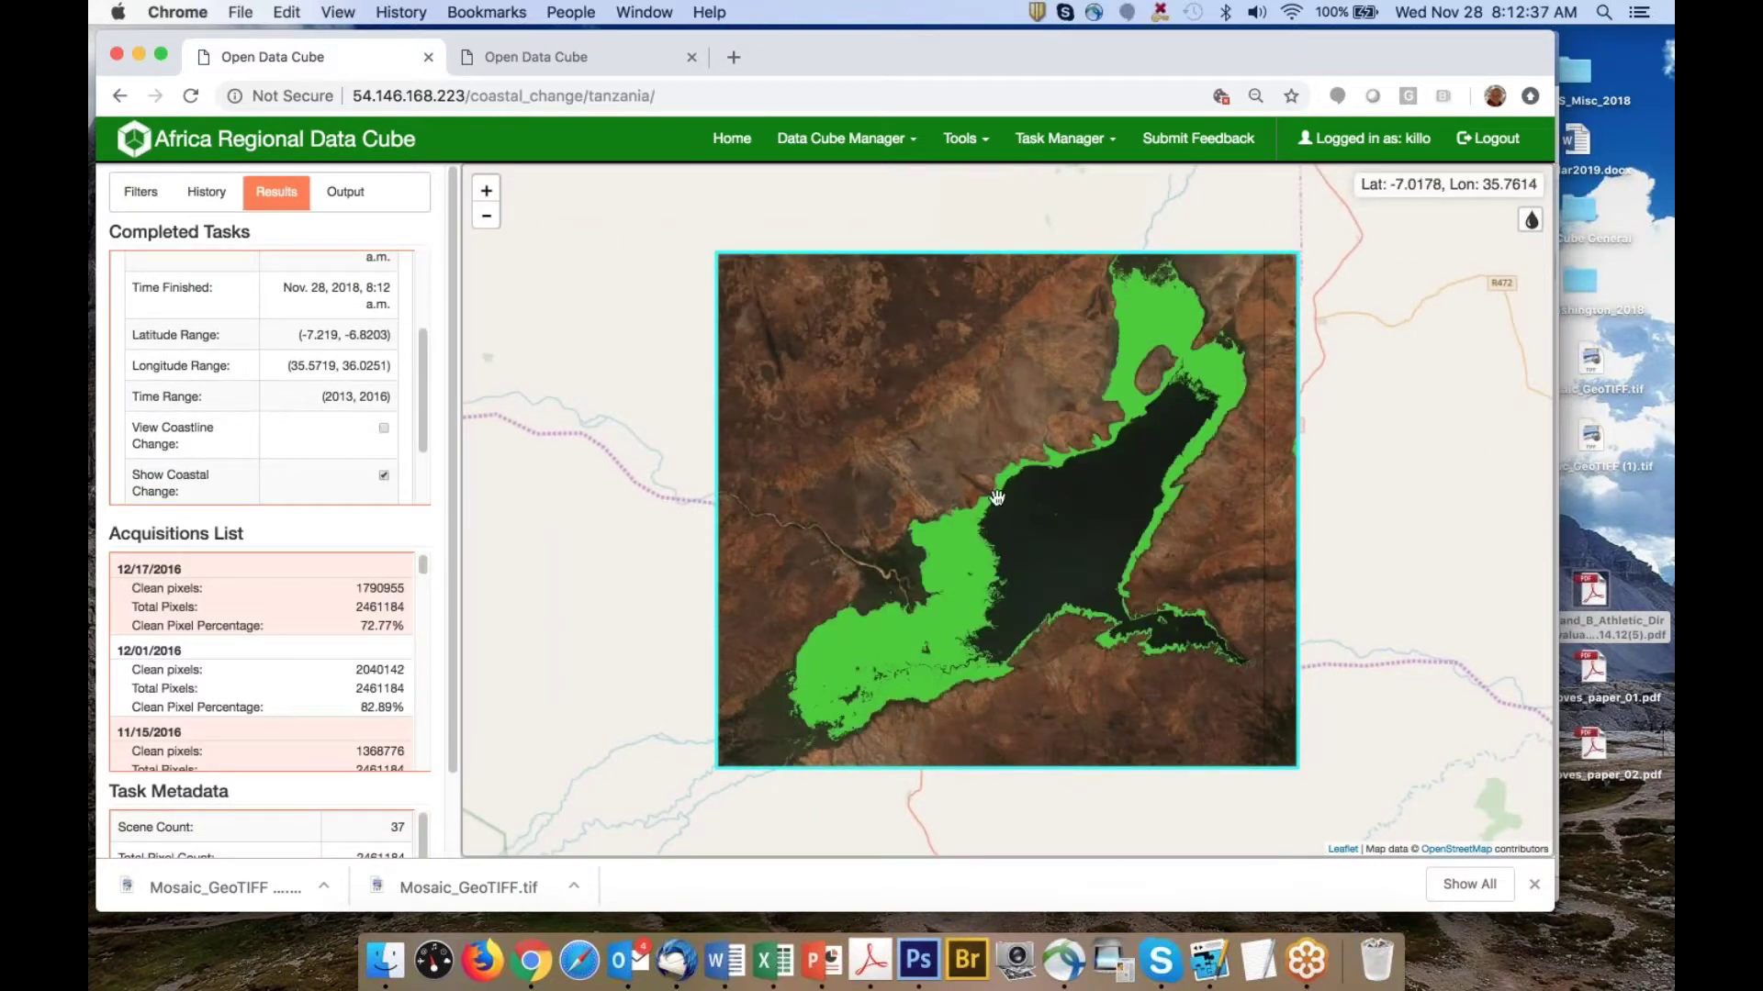
drag(1199, 502, 1090, 490)
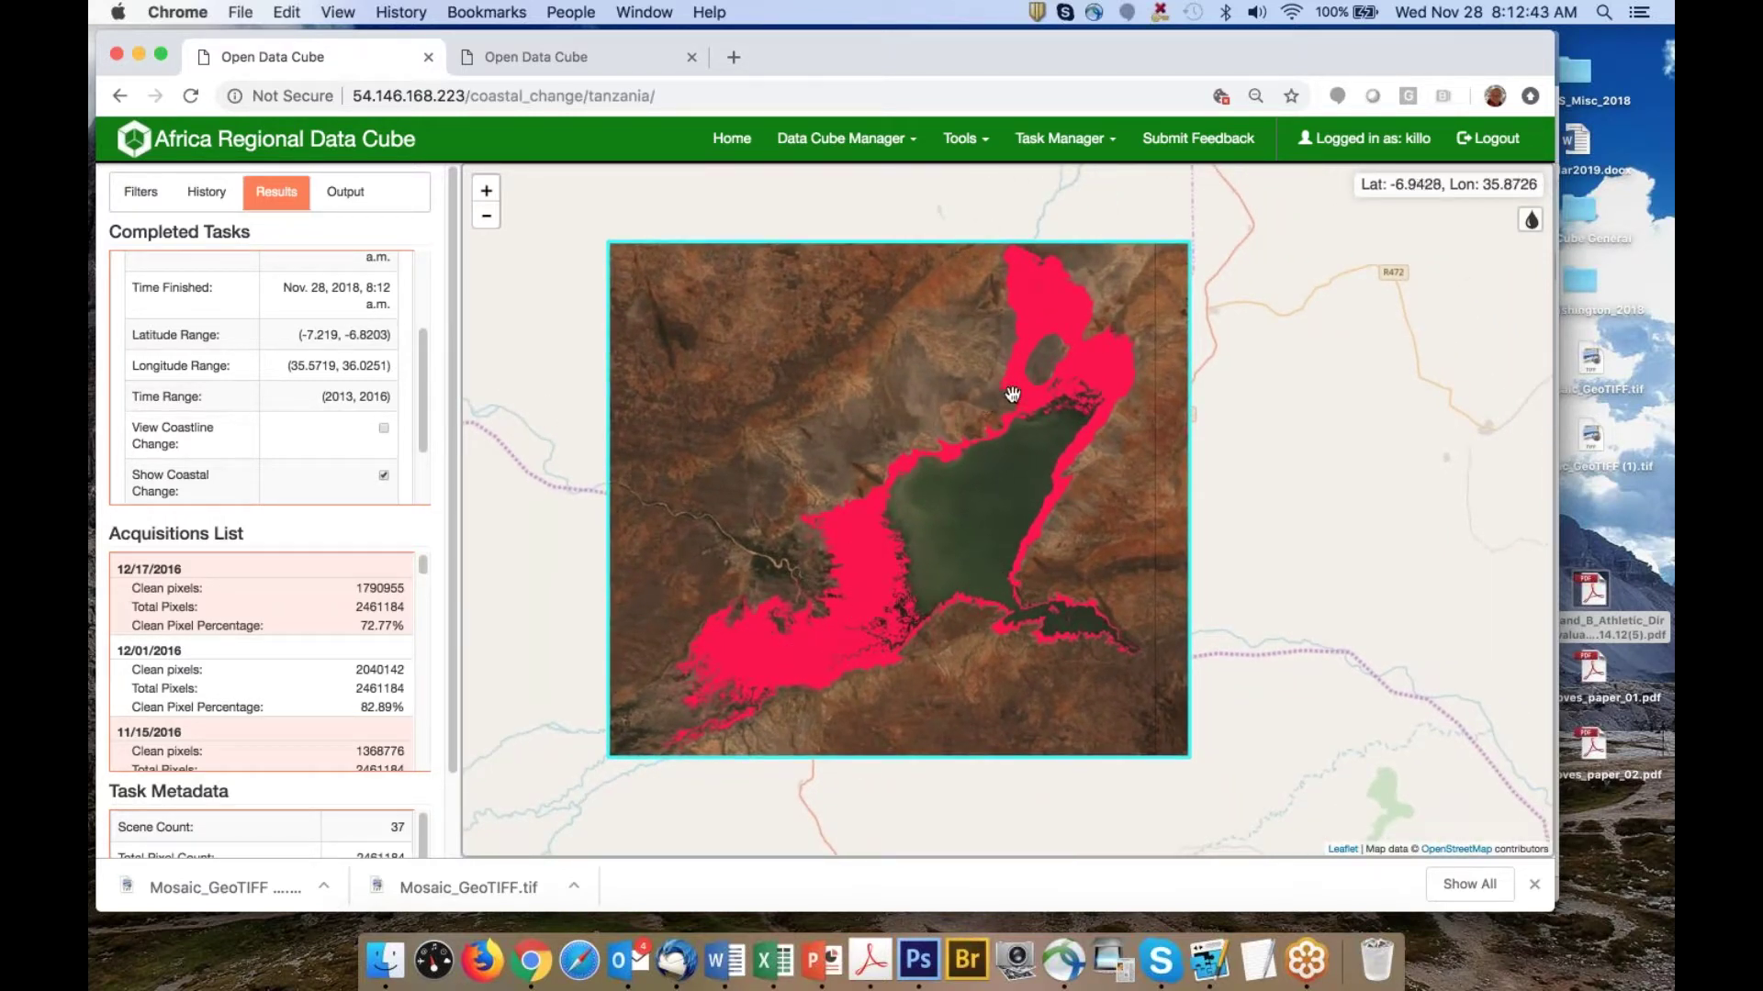
Display the coastal change legend and compare its colours with the 2013 to 2016 layer
click(1530, 220)
scroll(1535, 222, up, 1)
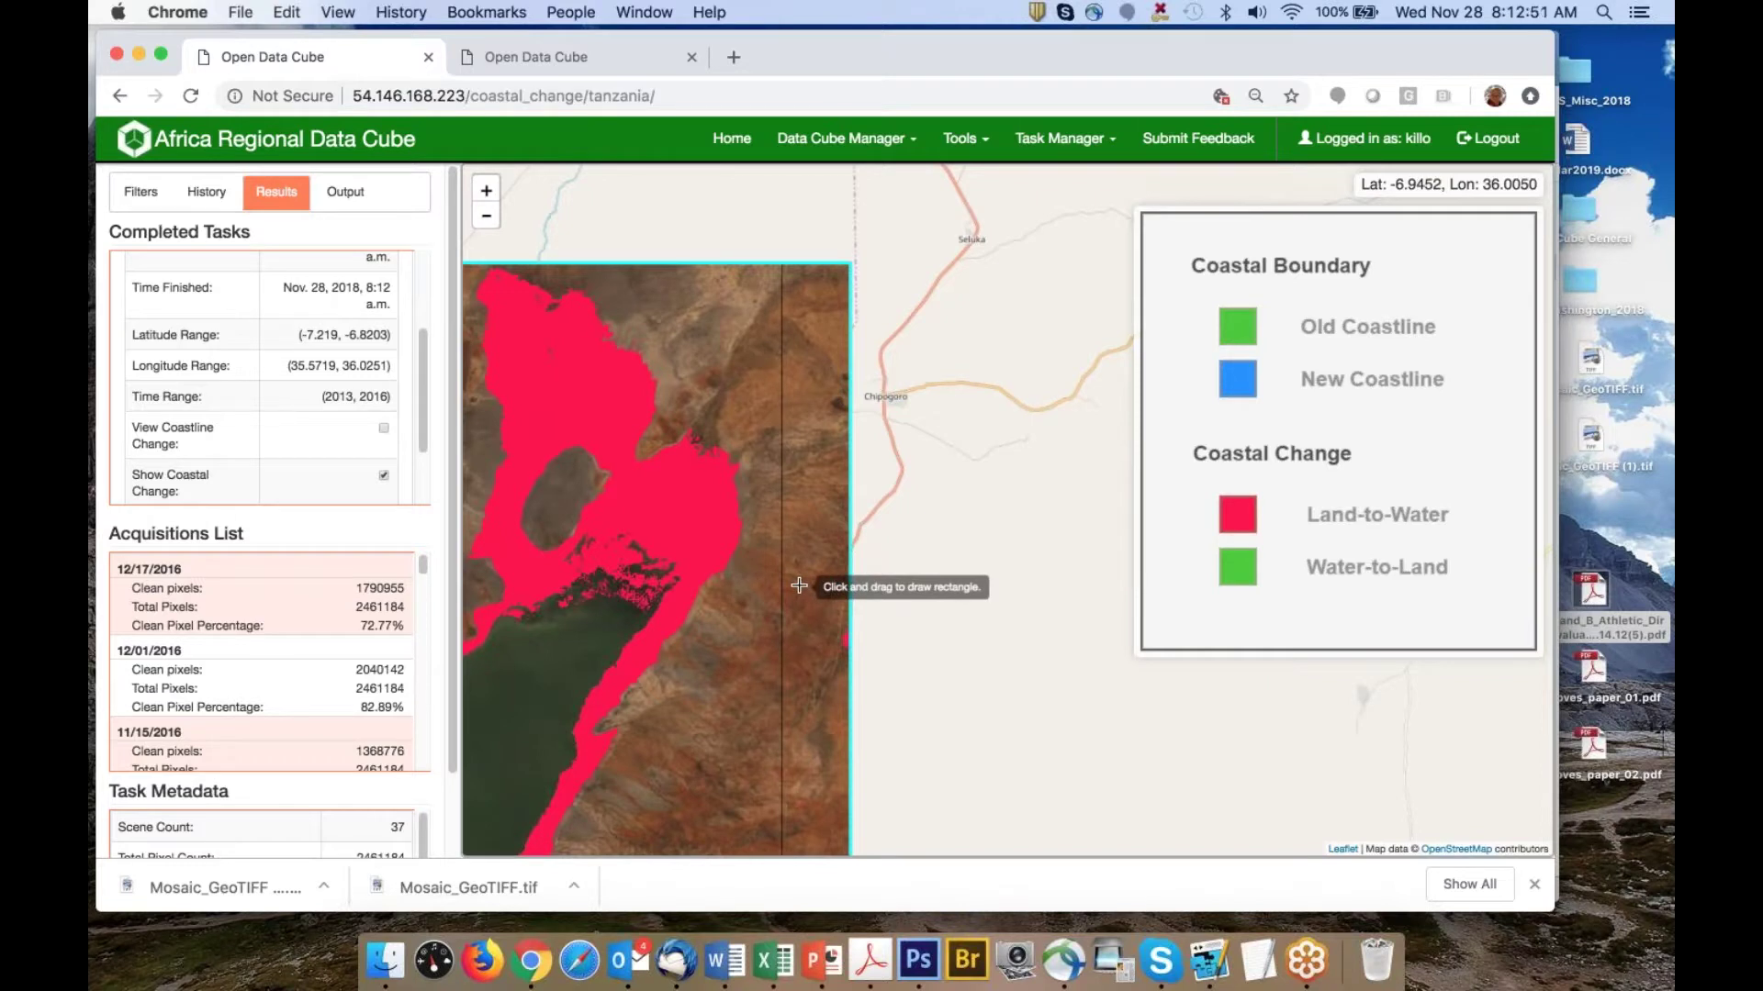
scroll(799, 586, down, 2)
scroll(801, 585, down, 1)
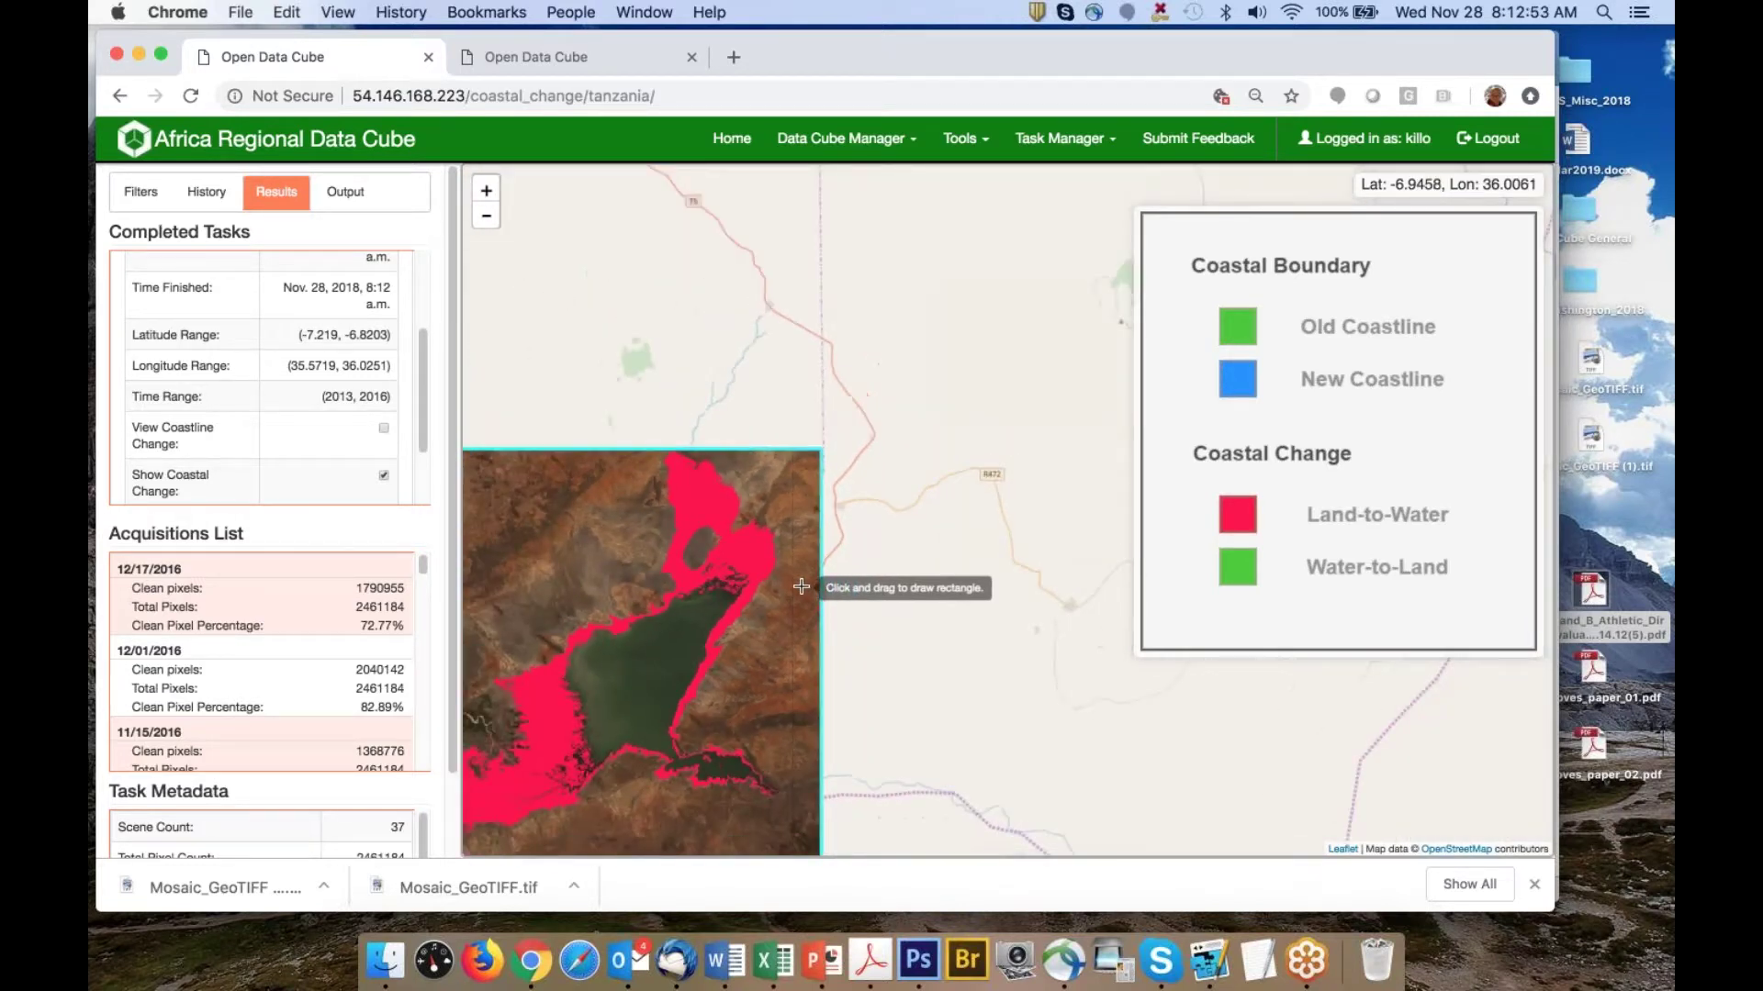
scroll(841, 543, down, 1)
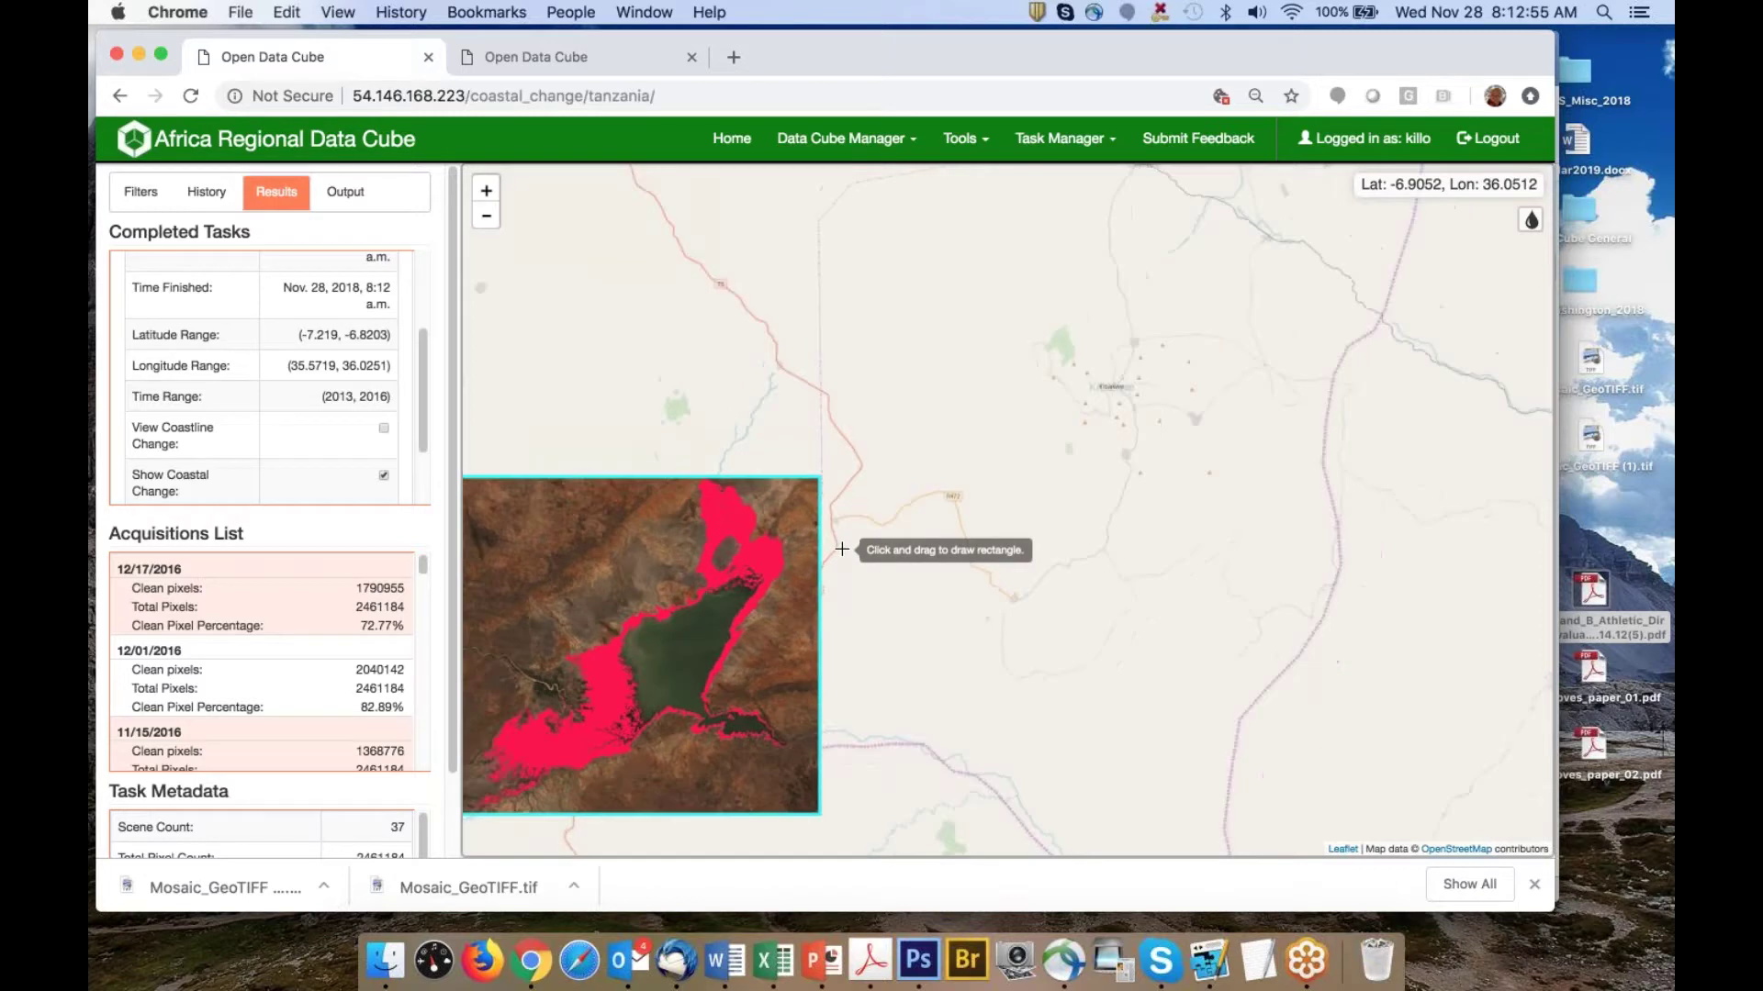
scroll(848, 544, down, 1)
Draw a thin selection rectangle east of the reservoir and examine the 2013 to 2016 coastal change layer
drag(848, 543, 994, 545)
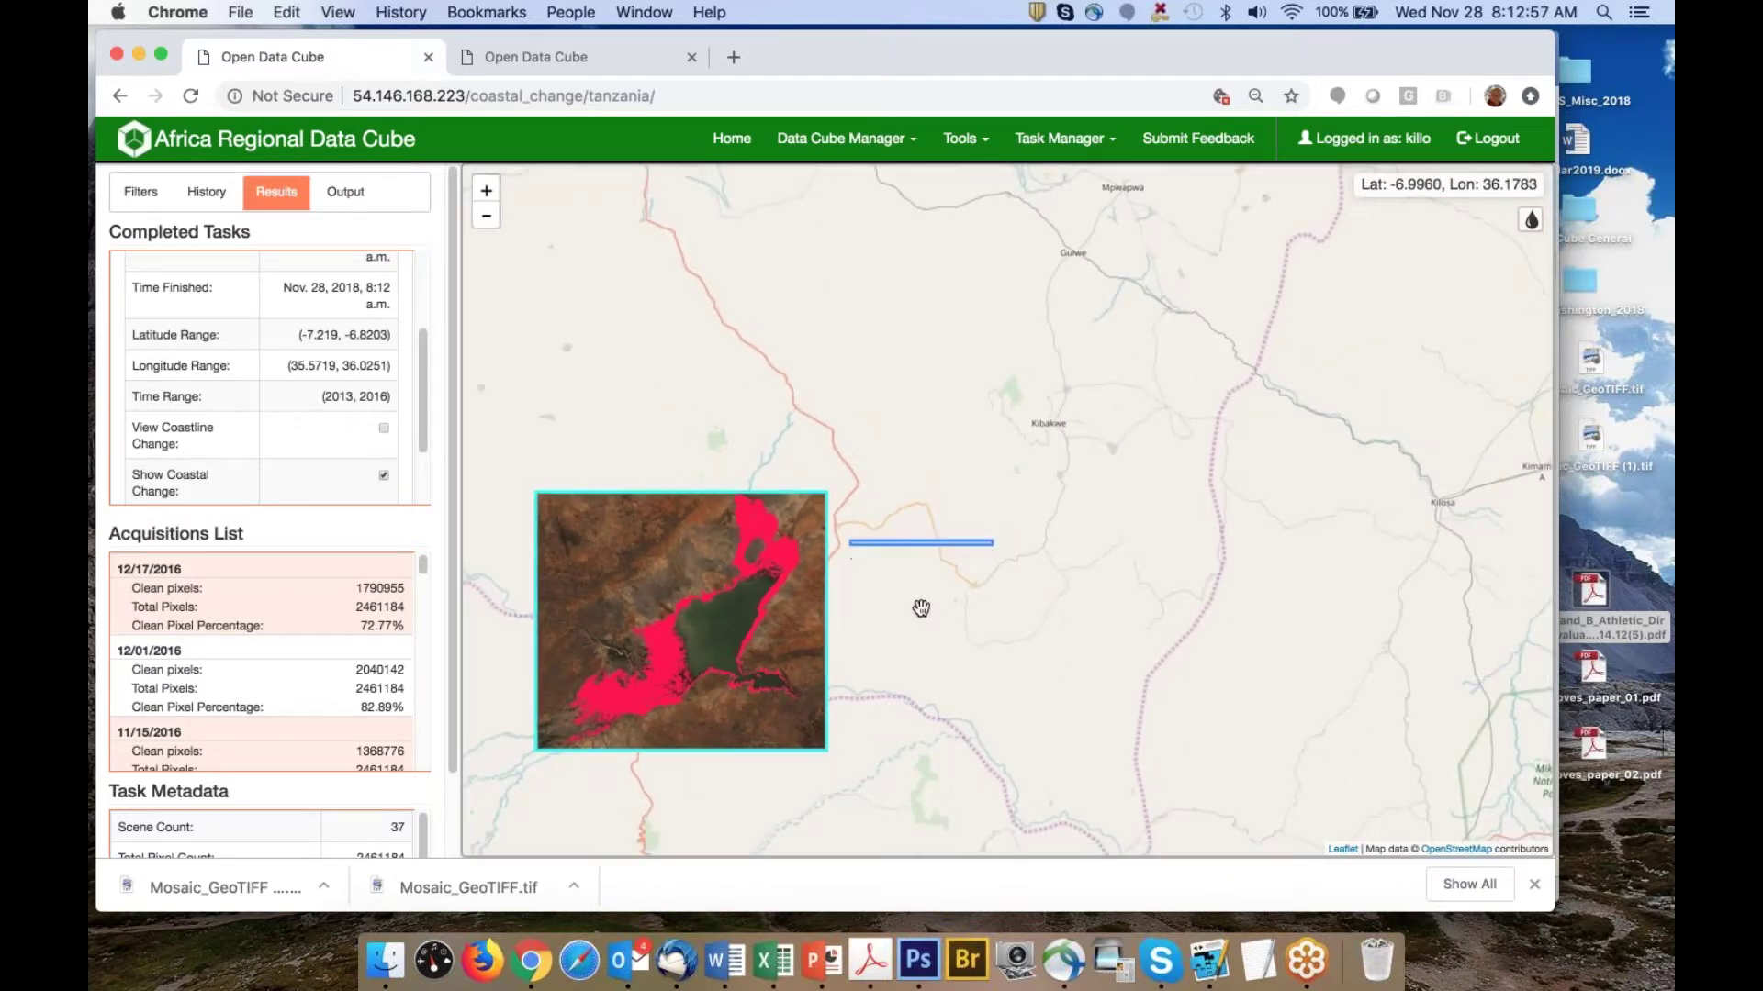
drag(916, 610, 1129, 488)
scroll(950, 478, up, 1)
scroll(951, 478, up, 2)
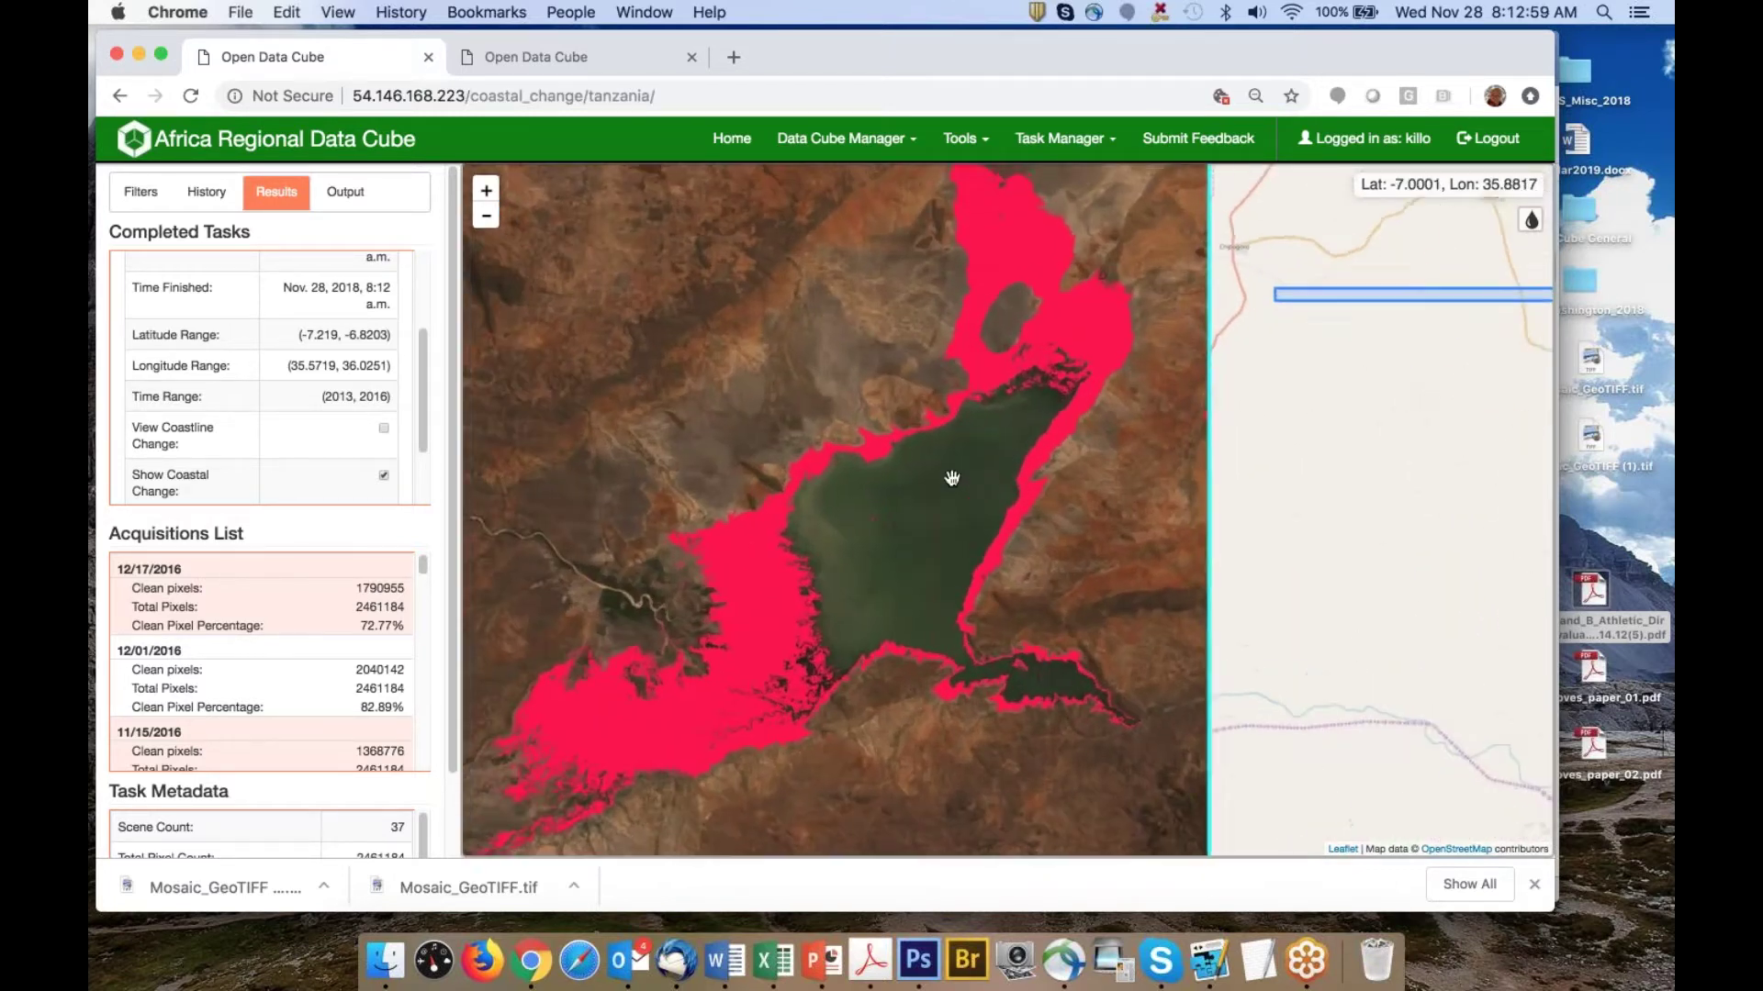
scroll(951, 477, down, 1)
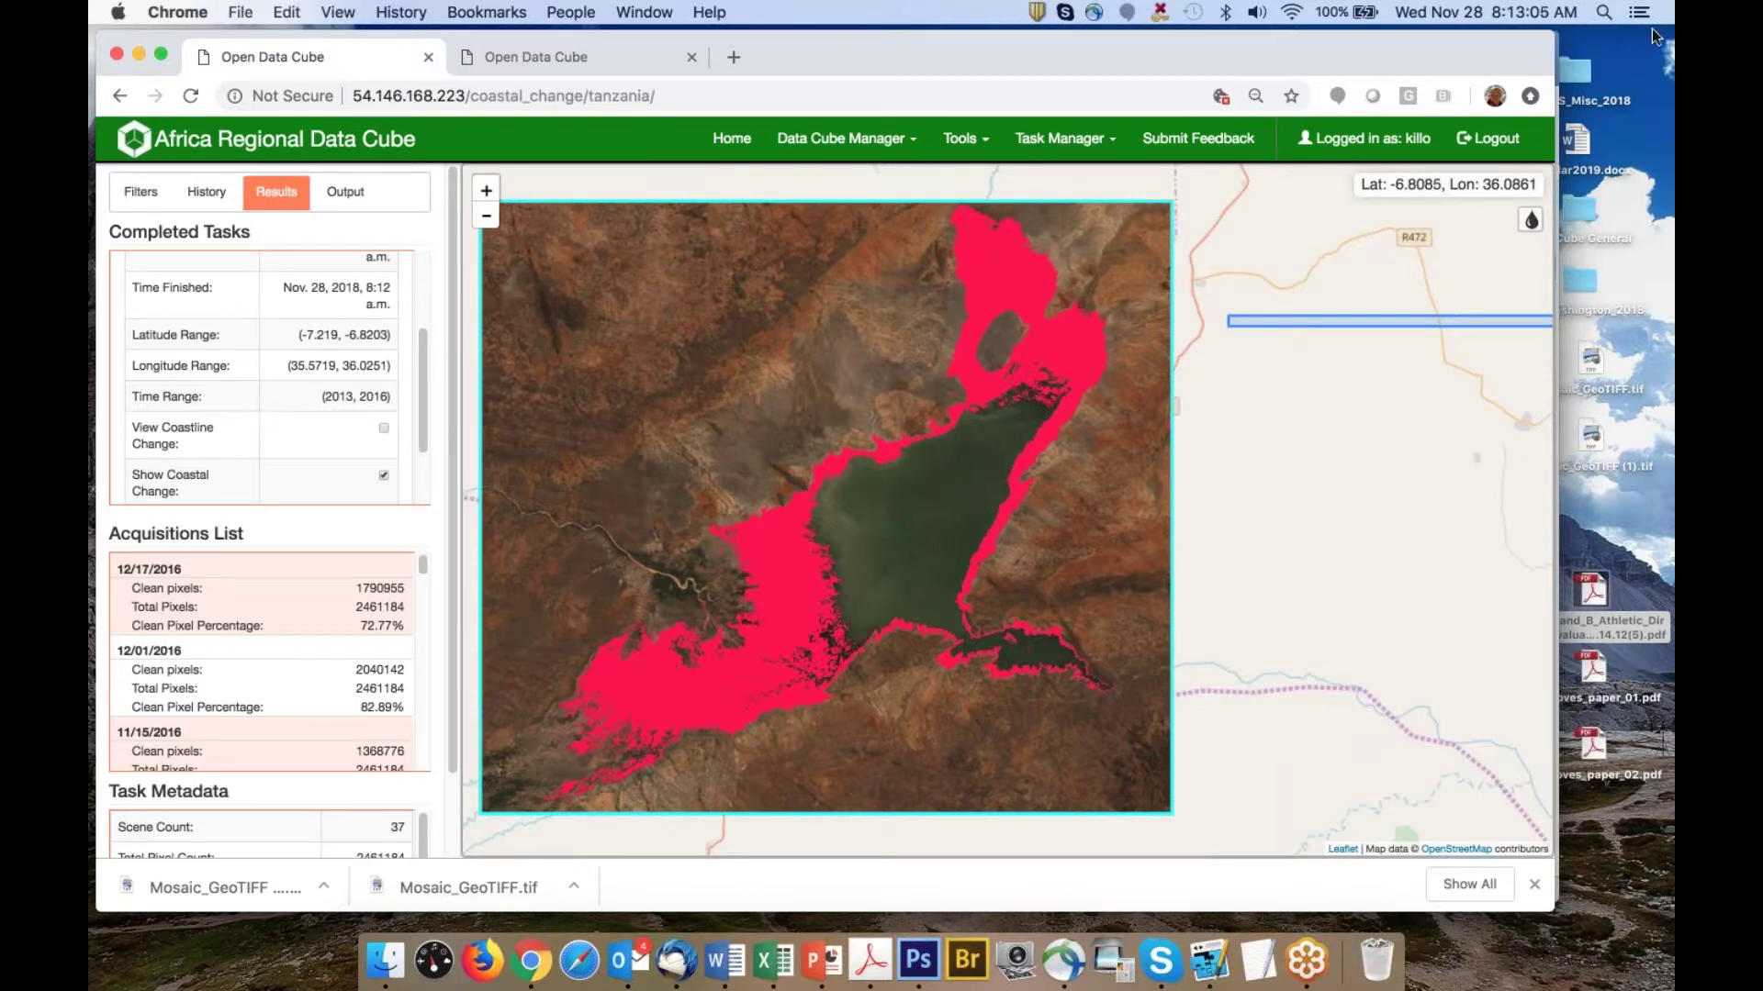
click(1628, 88)
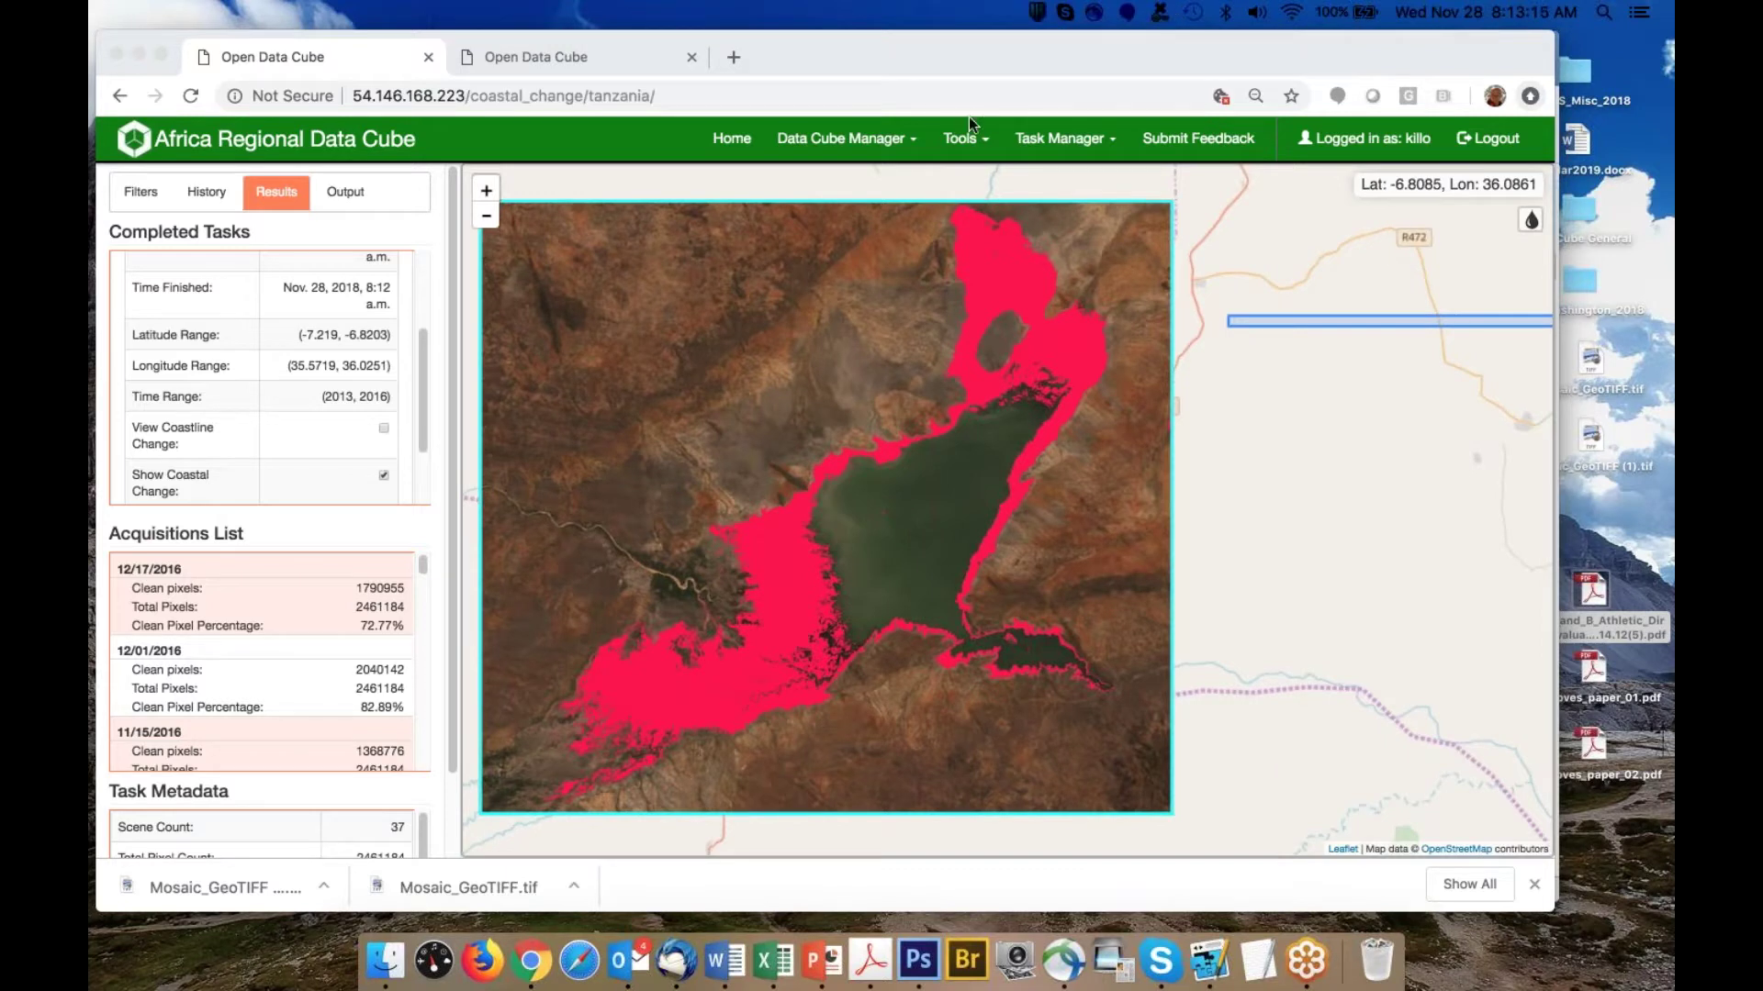
click(960, 140)
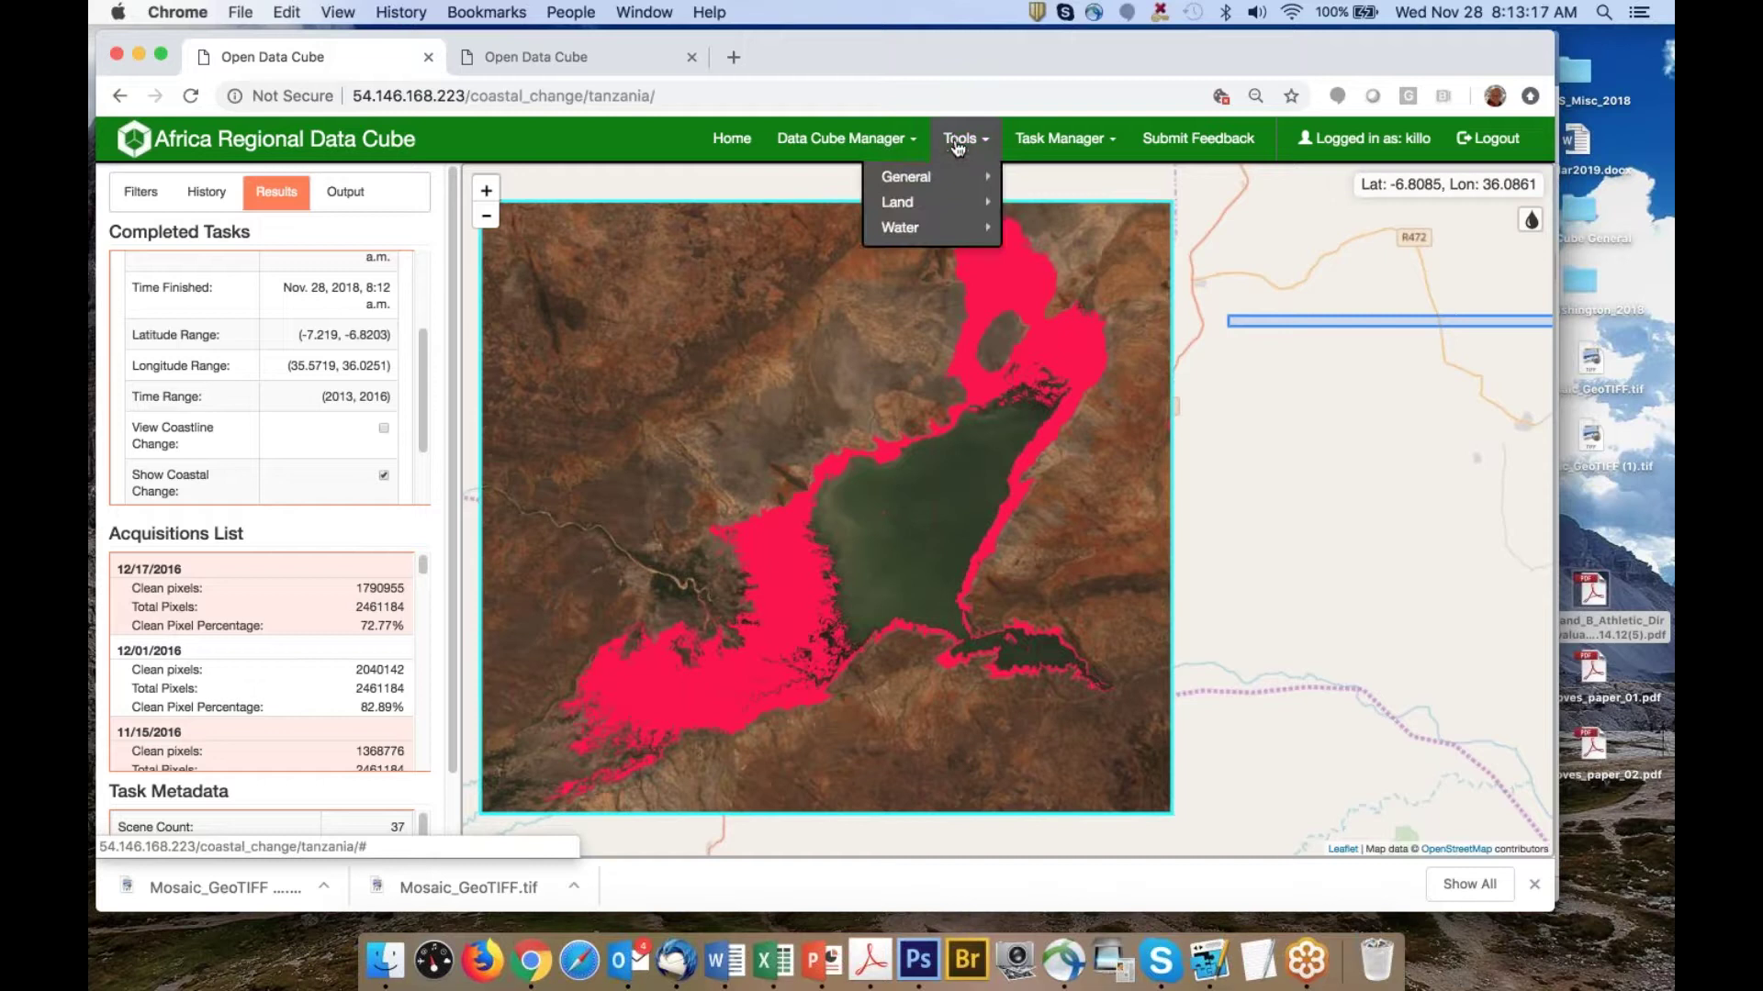
mouse_move(944, 228)
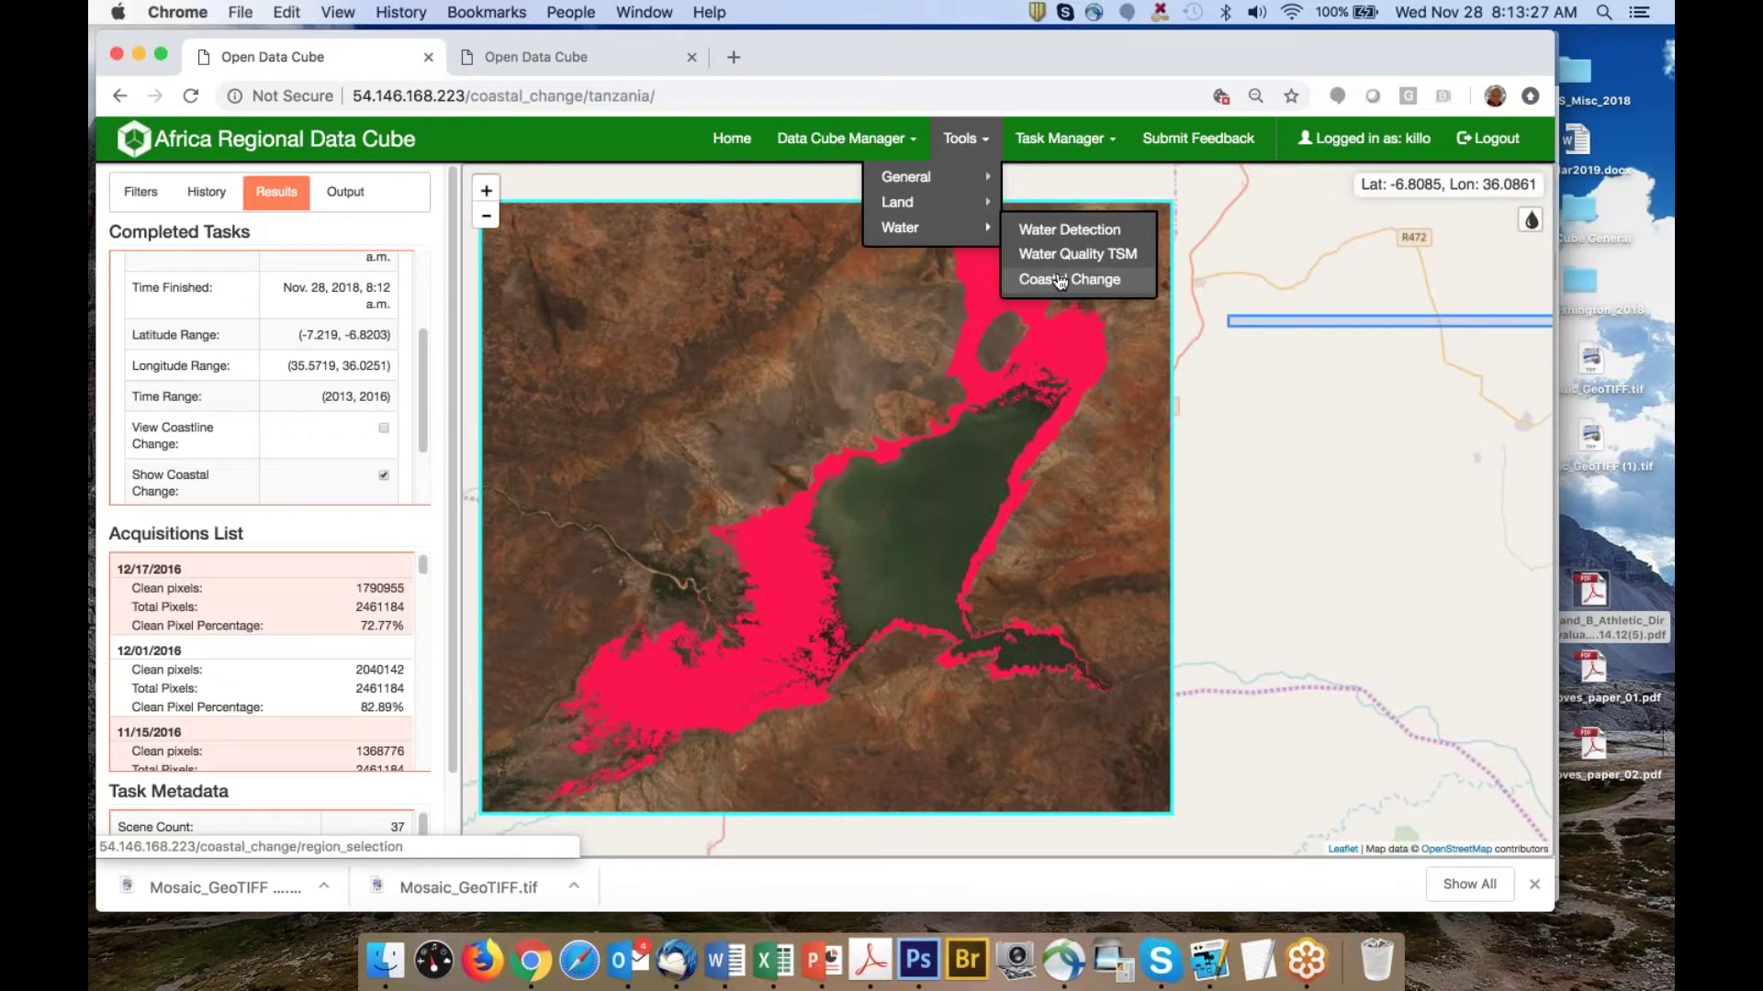
click(962, 143)
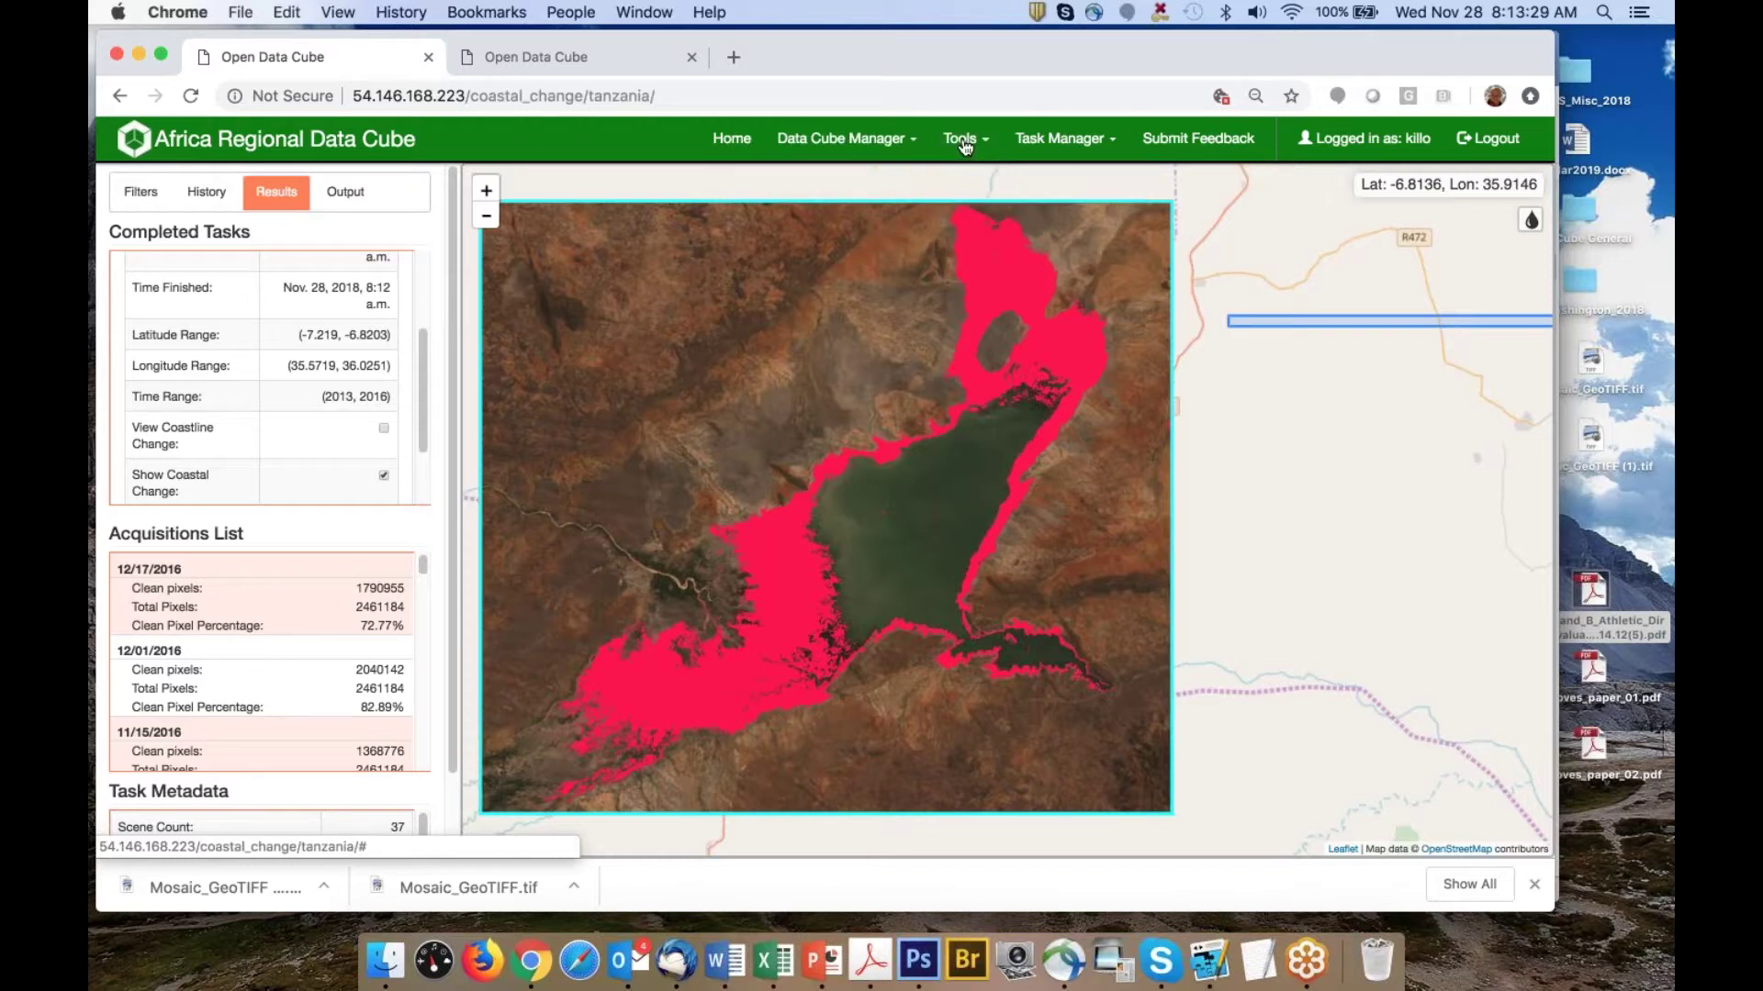